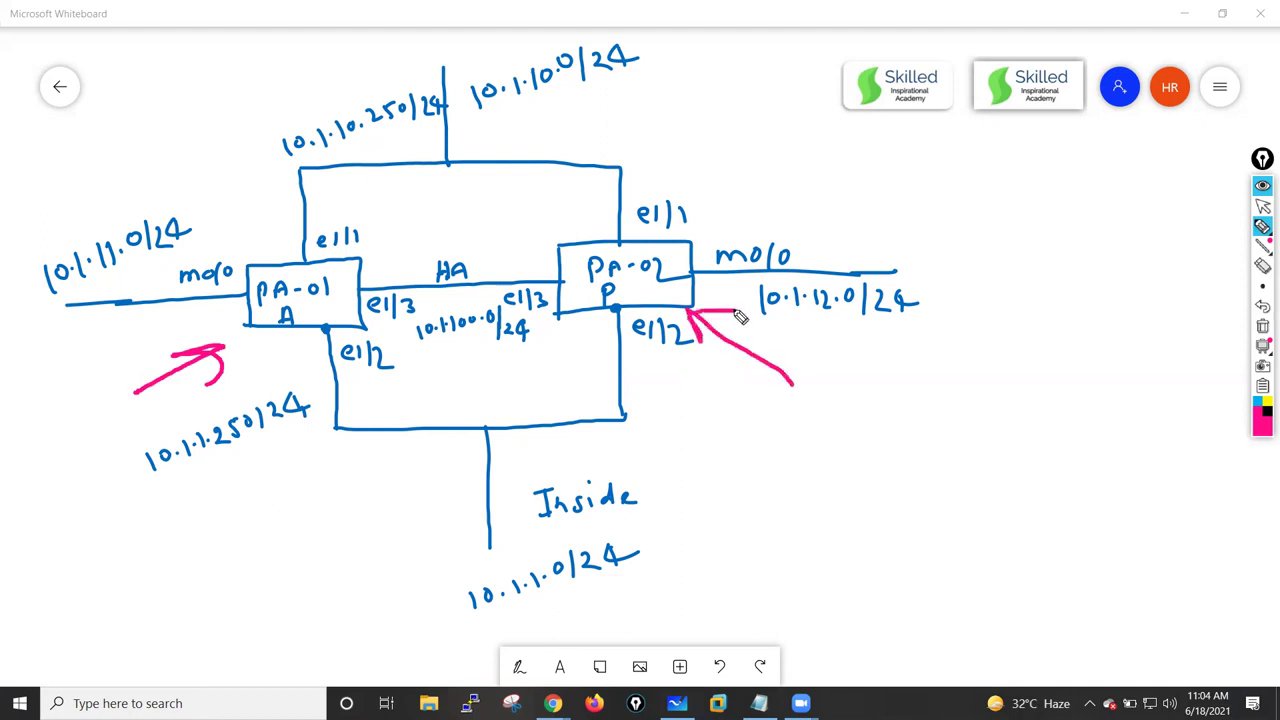
# - Bracket both sides of the diagram in pink and circle the PA-01 and PA-02 firewalls
pyautogui.moveTo(92, 47)
pyautogui.mouseDown()
pyautogui.moveTo(40, 48)
pyautogui.moveTo(22, 314)
pyautogui.moveTo(46, 536)
pyautogui.mouseUp()
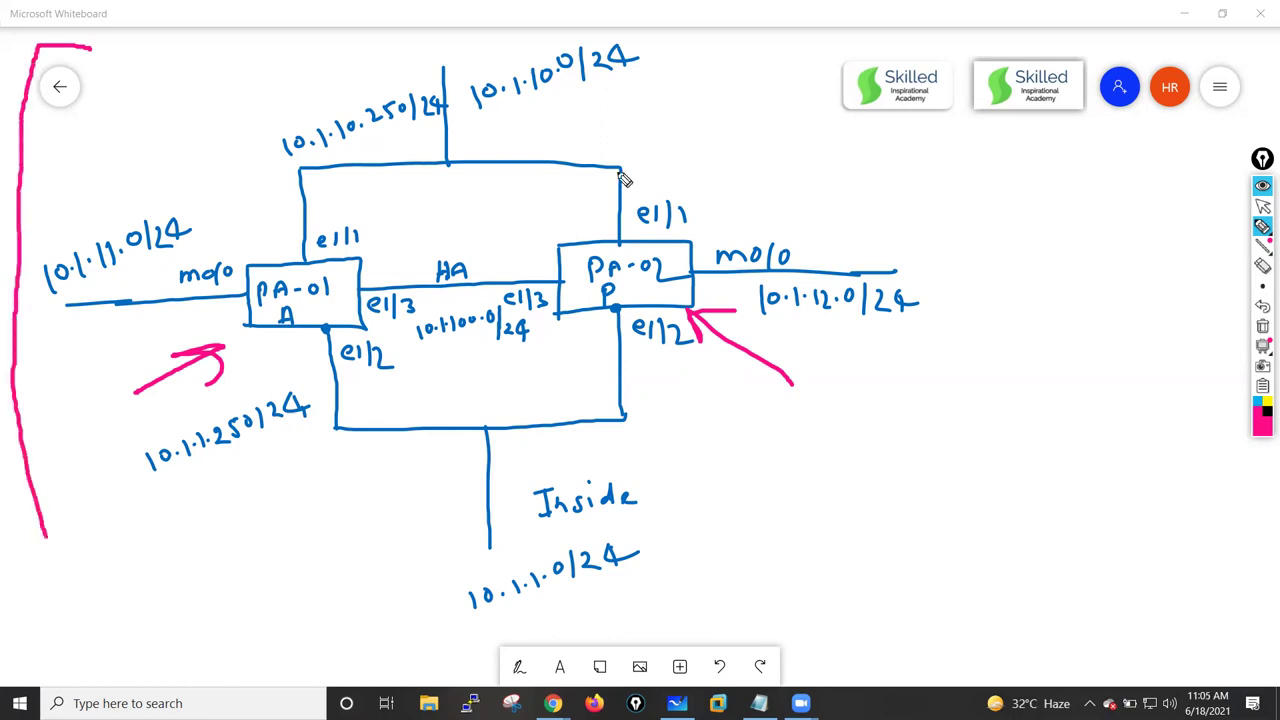
pyautogui.moveTo(810, 14)
pyautogui.mouseDown()
pyautogui.moveTo(978, 22)
pyautogui.moveTo(978, 580)
pyautogui.moveTo(870, 622)
pyautogui.mouseUp()
pyautogui.moveTo(308, 266)
pyautogui.mouseDown()
pyautogui.moveTo(260, 280)
pyautogui.moveTo(272, 327)
pyautogui.moveTo(352, 300)
pyautogui.moveTo(310, 265)
pyautogui.mouseUp()
pyautogui.moveTo(662, 260)
pyautogui.mouseDown()
pyautogui.moveTo(580, 270)
pyautogui.moveTo(660, 310)
pyautogui.moveTo(648, 252)
pyautogui.mouseUp()
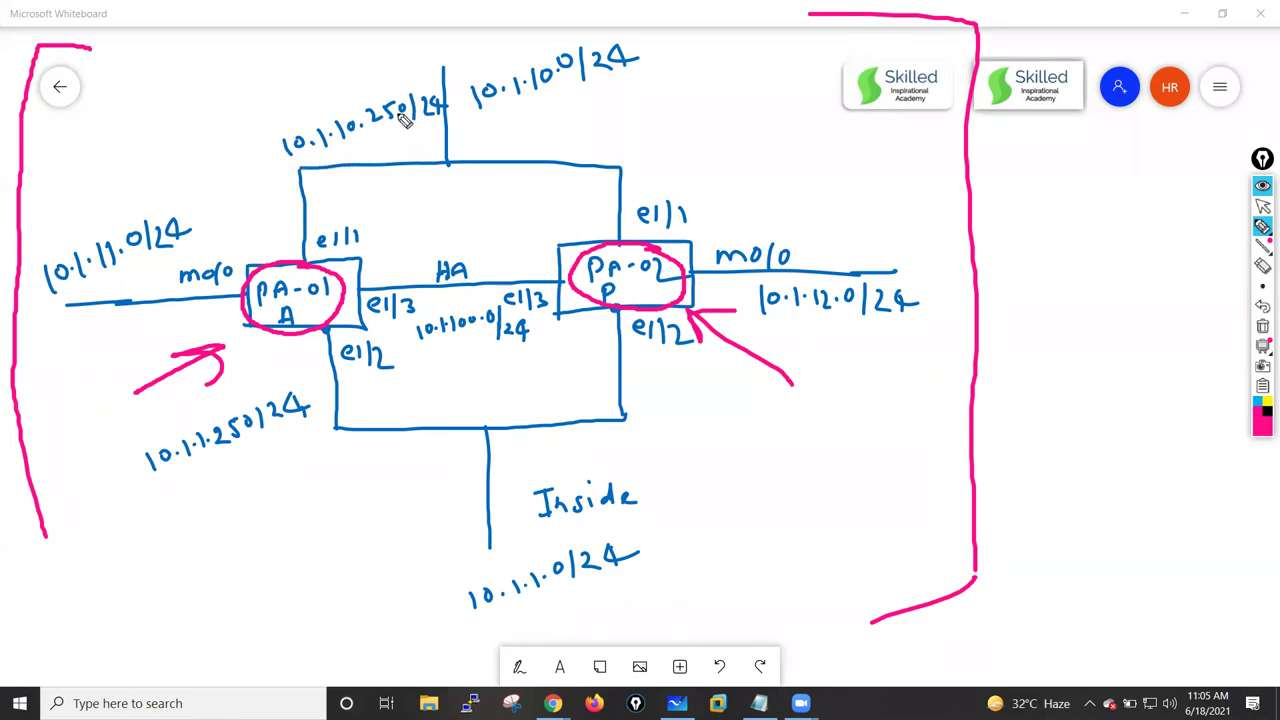
# - Circle the 10.1.10.0/24 and 10.1.1.0/24 subnets and both e1/3 labels, and underline both m0/0 links
pyautogui.moveTo(478, 125)
pyautogui.mouseDown()
pyautogui.moveTo(648, 72)
pyautogui.moveTo(500, 48)
pyautogui.moveTo(489, 168)
pyautogui.mouseUp()
pyautogui.moveTo(517, 549)
pyautogui.mouseDown()
pyautogui.moveTo(445, 650)
pyautogui.moveTo(684, 582)
pyautogui.moveTo(458, 549)
pyautogui.mouseUp()
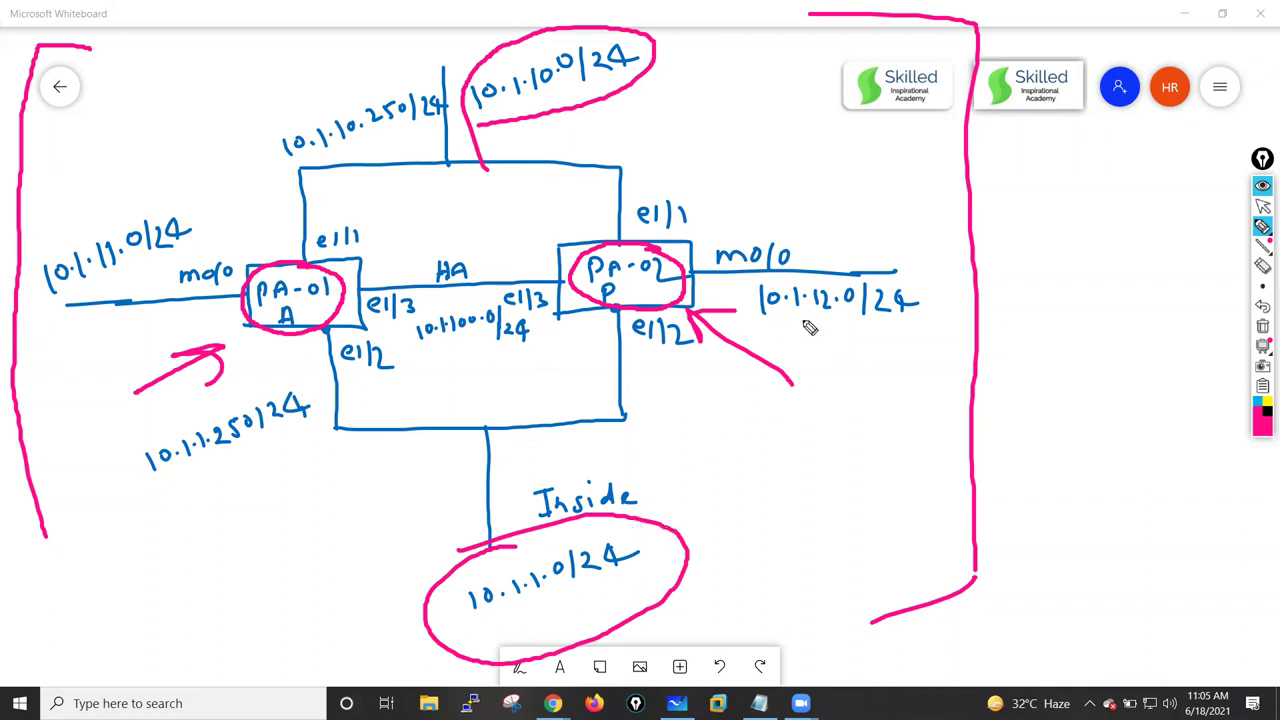
pyautogui.moveTo(216, 296); pyautogui.dragTo(152, 297)
pyautogui.moveTo(806, 268); pyautogui.dragTo(718, 268)
pyautogui.moveTo(414, 288)
pyautogui.mouseDown()
pyautogui.moveTo(352, 308)
pyautogui.moveTo(420, 330)
pyautogui.moveTo(418, 290)
pyautogui.mouseUp()
pyautogui.moveTo(538, 280)
pyautogui.mouseDown()
pyautogui.moveTo(506, 292)
pyautogui.moveTo(542, 282)
pyautogui.mouseUp()
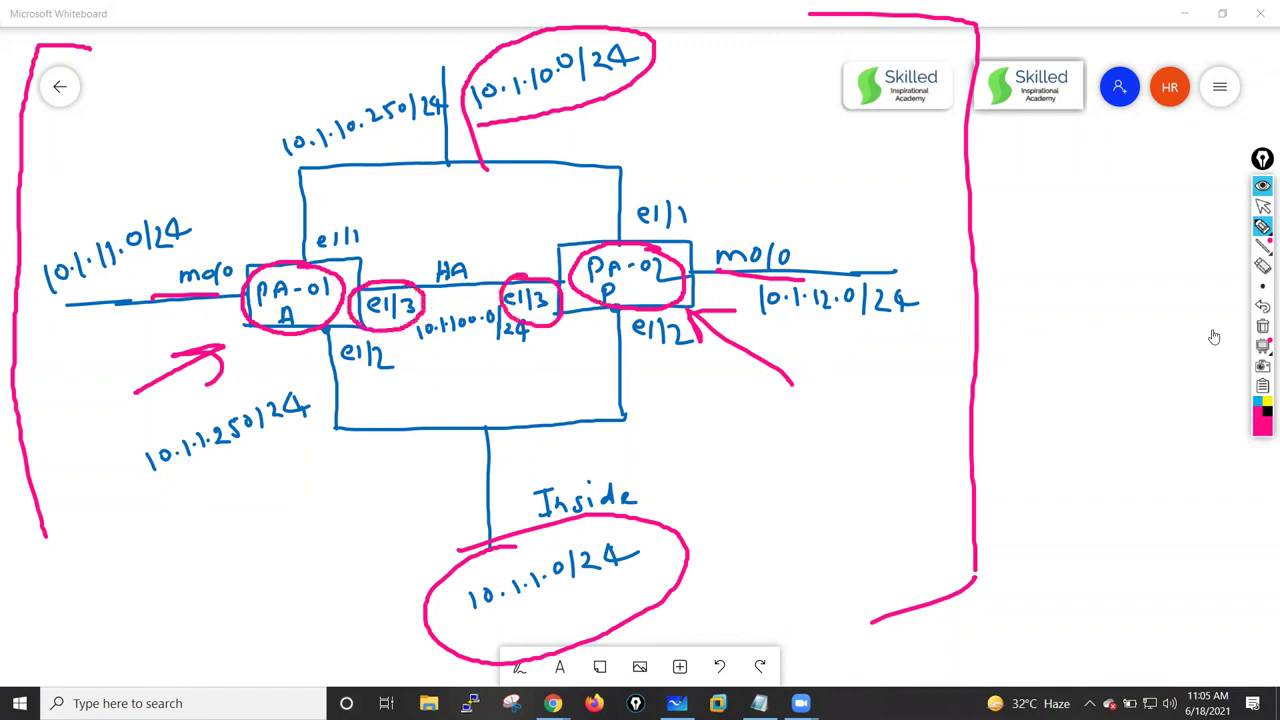
# - Erase the pink annotations, then write and circle 'VPC' at the upper right
pyautogui.click(1263, 328)
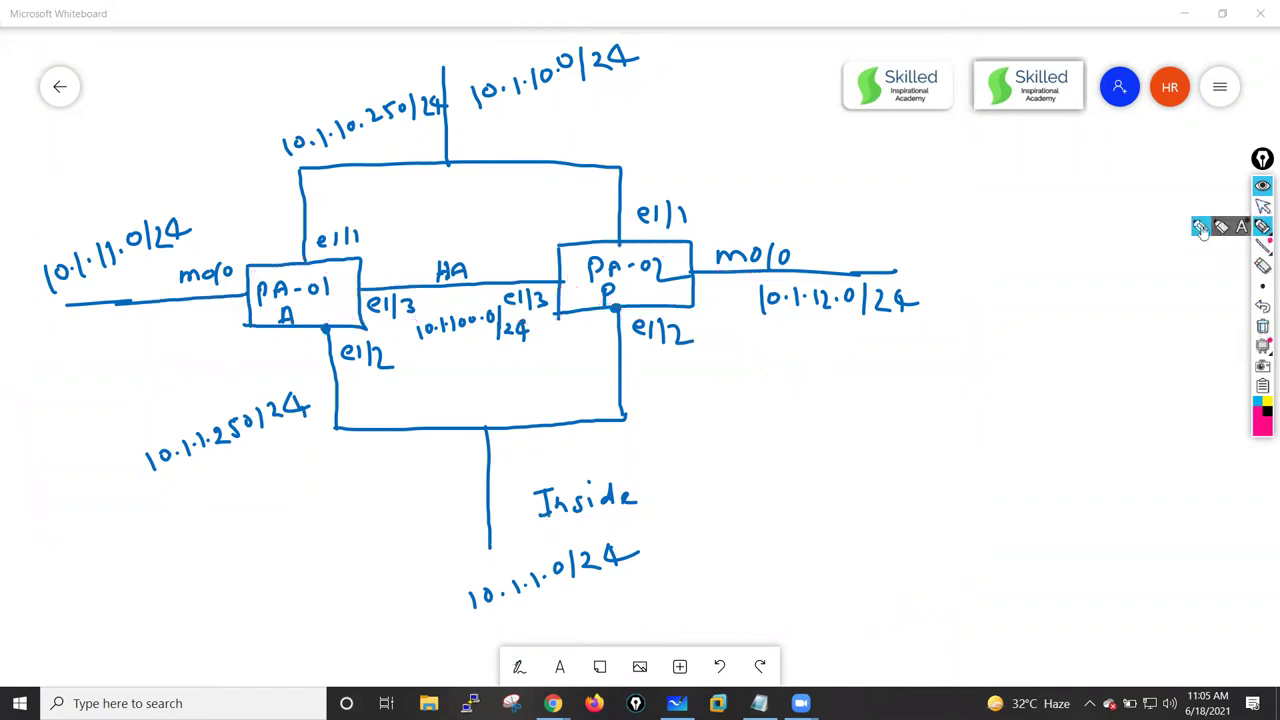
pyautogui.click(987, 189)
pyautogui.moveTo(988, 190); pyautogui.dragTo(1010, 189)
pyautogui.moveTo(1020, 220)
pyautogui.mouseDown()
pyautogui.moveTo(1022, 195)
pyautogui.moveTo(1036, 200)
pyautogui.mouseUp()
pyautogui.moveTo(1076, 190); pyautogui.dragTo(1070, 218)
pyautogui.moveTo(1040, 165)
pyautogui.mouseDown()
pyautogui.moveTo(1046, 249)
pyautogui.moveTo(1036, 158)
pyautogui.mouseUp()
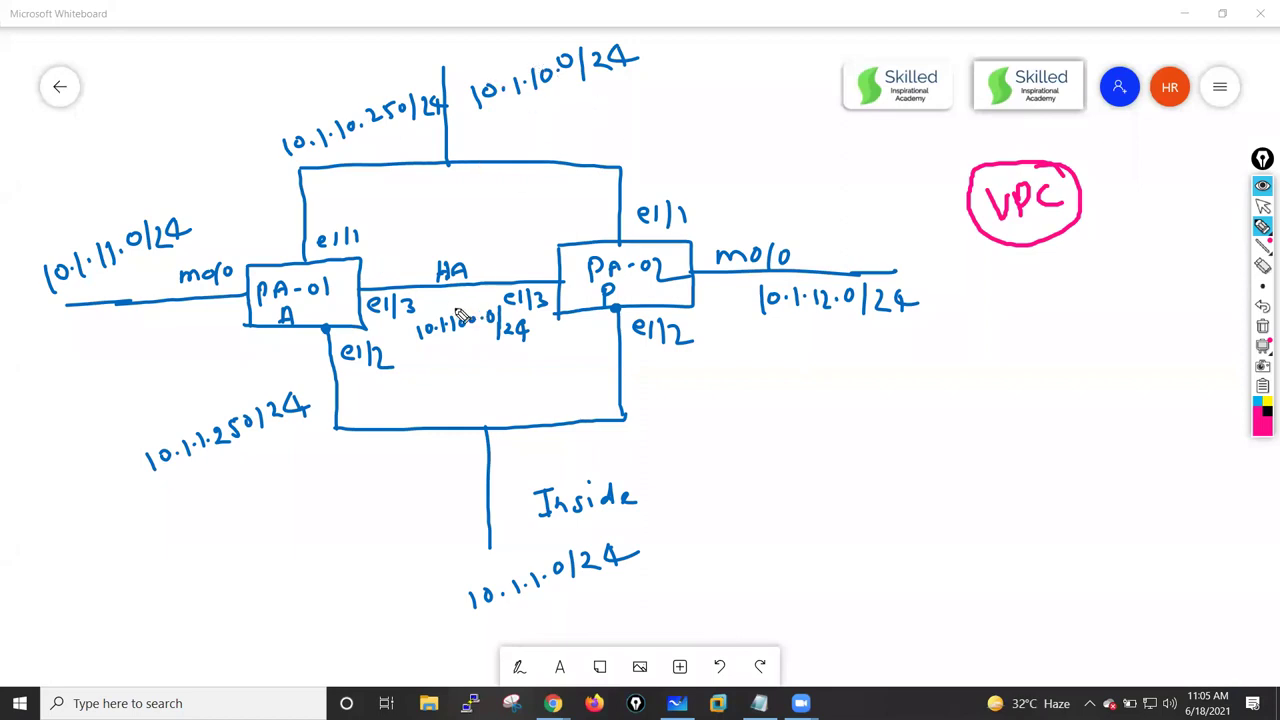
# - Circle the HA and Inside labels and write 'outside', then clear all ink and use the select tool
pyautogui.moveTo(462, 256)
pyautogui.mouseDown()
pyautogui.moveTo(424, 268)
pyautogui.moveTo(476, 256)
pyautogui.mouseUp()
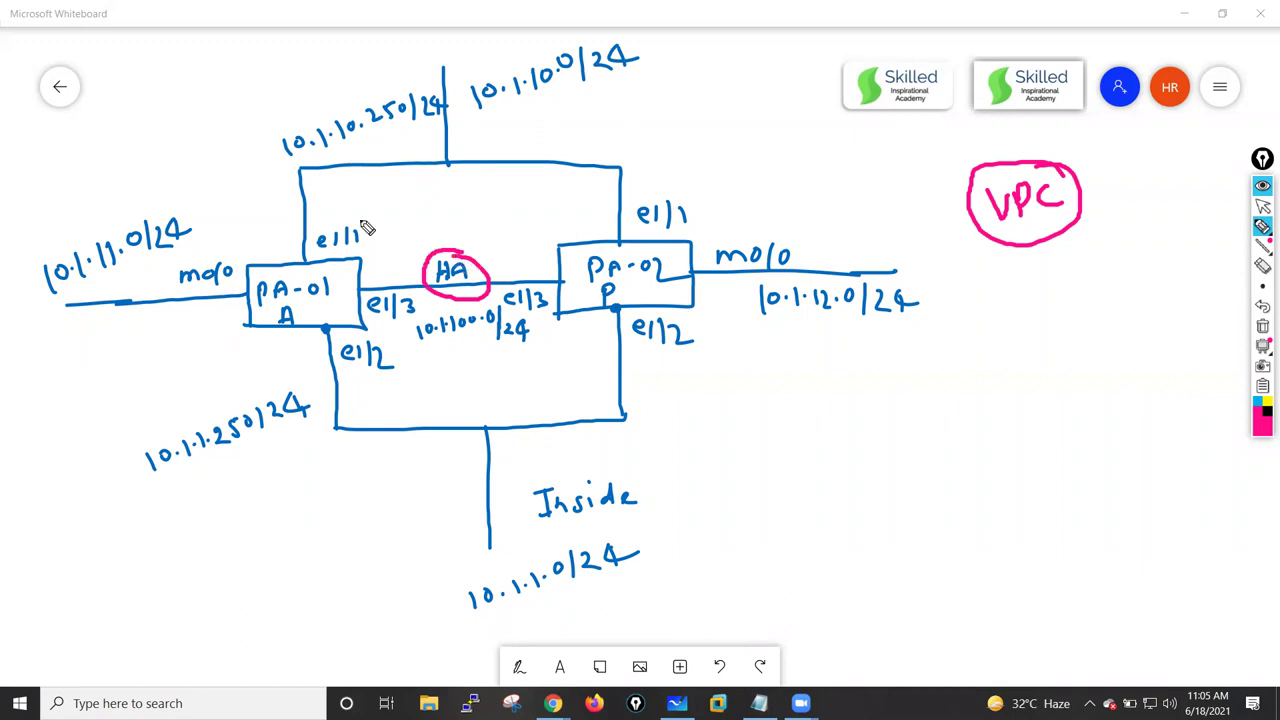
pyautogui.moveTo(578, 470)
pyautogui.mouseDown()
pyautogui.moveTo(558, 474)
pyautogui.moveTo(549, 455)
pyautogui.mouseUp()
pyautogui.moveTo(458, 182)
pyautogui.mouseDown()
pyautogui.moveTo(449, 192)
pyautogui.moveTo(460, 184)
pyautogui.mouseUp()
pyautogui.moveTo(466, 182)
pyautogui.mouseDown()
pyautogui.moveTo(518, 168)
pyautogui.moveTo(532, 146)
pyautogui.moveTo(538, 174)
pyautogui.mouseUp()
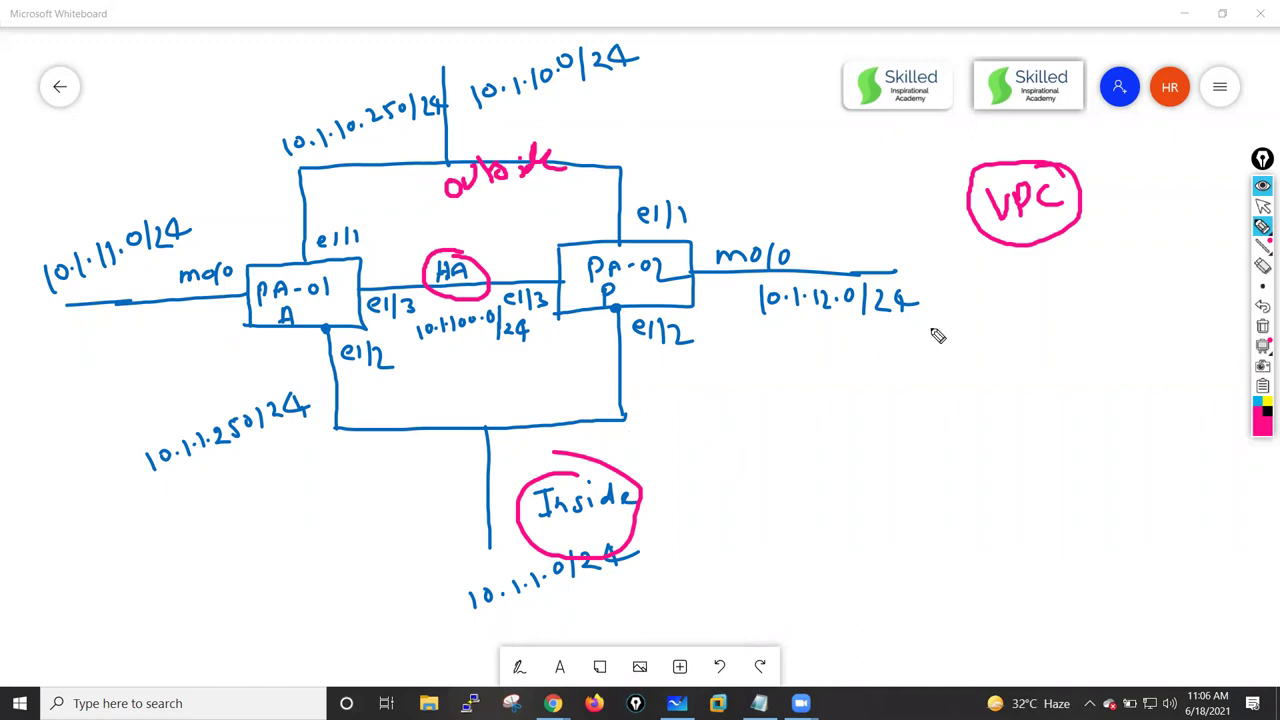
pyautogui.click(1262, 326)
pyautogui.click(1262, 207)
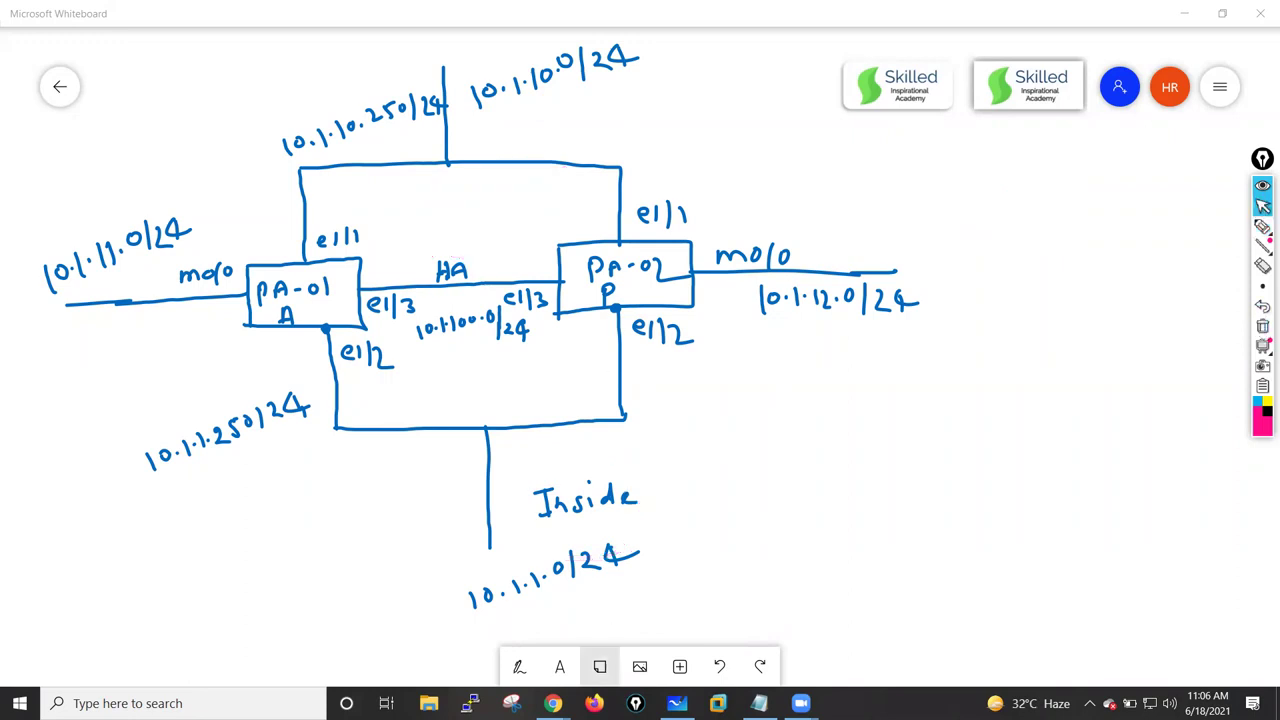
# - Create a VPC named PaloAlto-LAB-VPC with IPv4 CIDR 10.0.0.0/20 from Your VPCs
pyautogui.moveTo(556, 704)
pyautogui.click(552, 635)
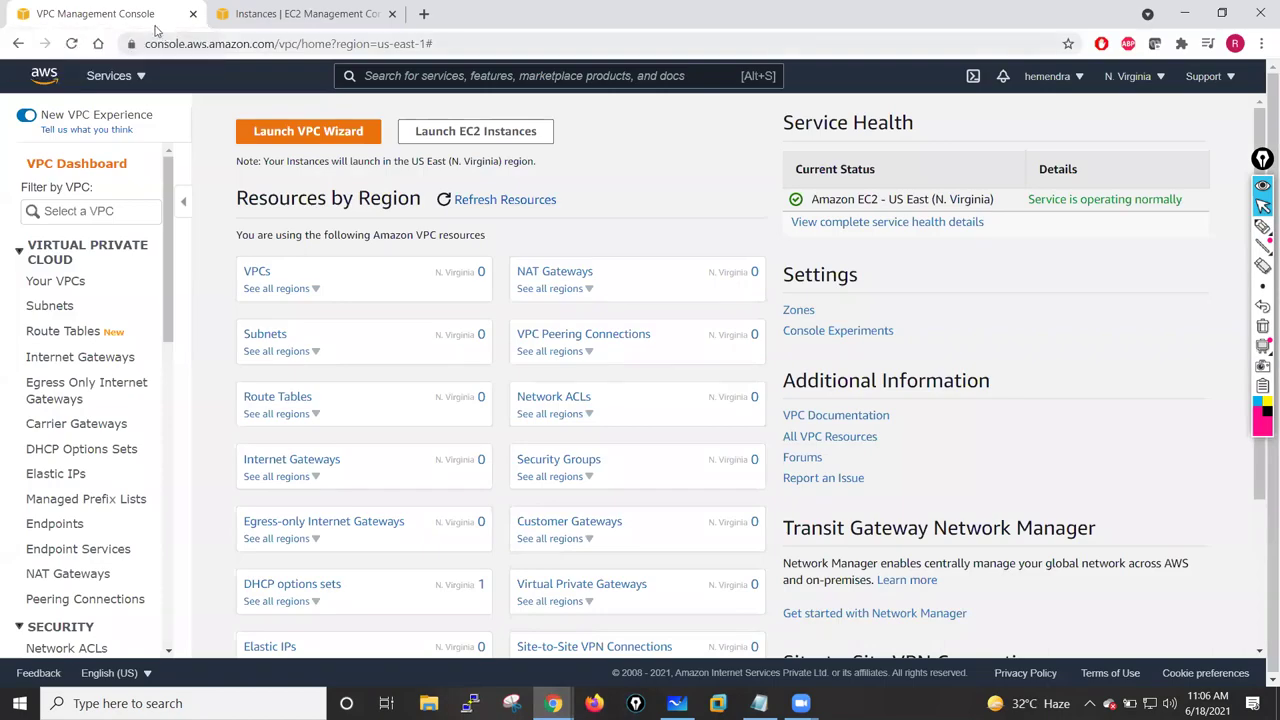
pyautogui.click(260, 276)
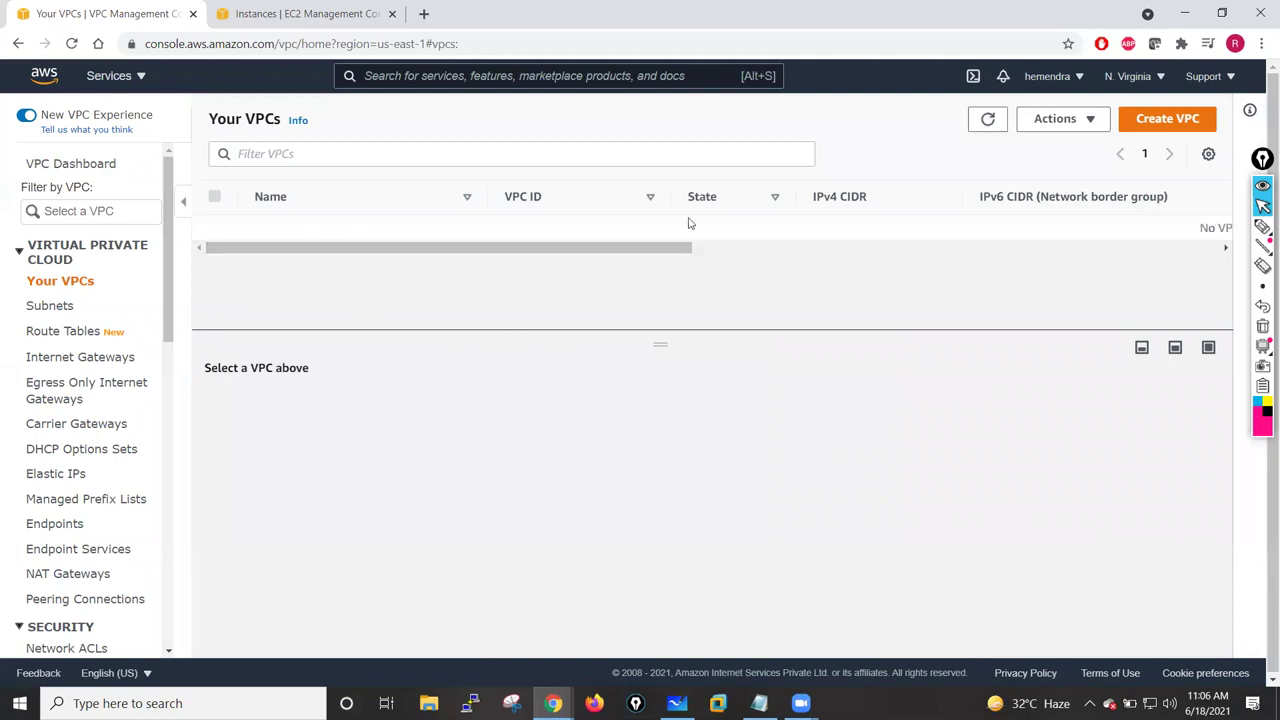
pyautogui.click(1160, 120)
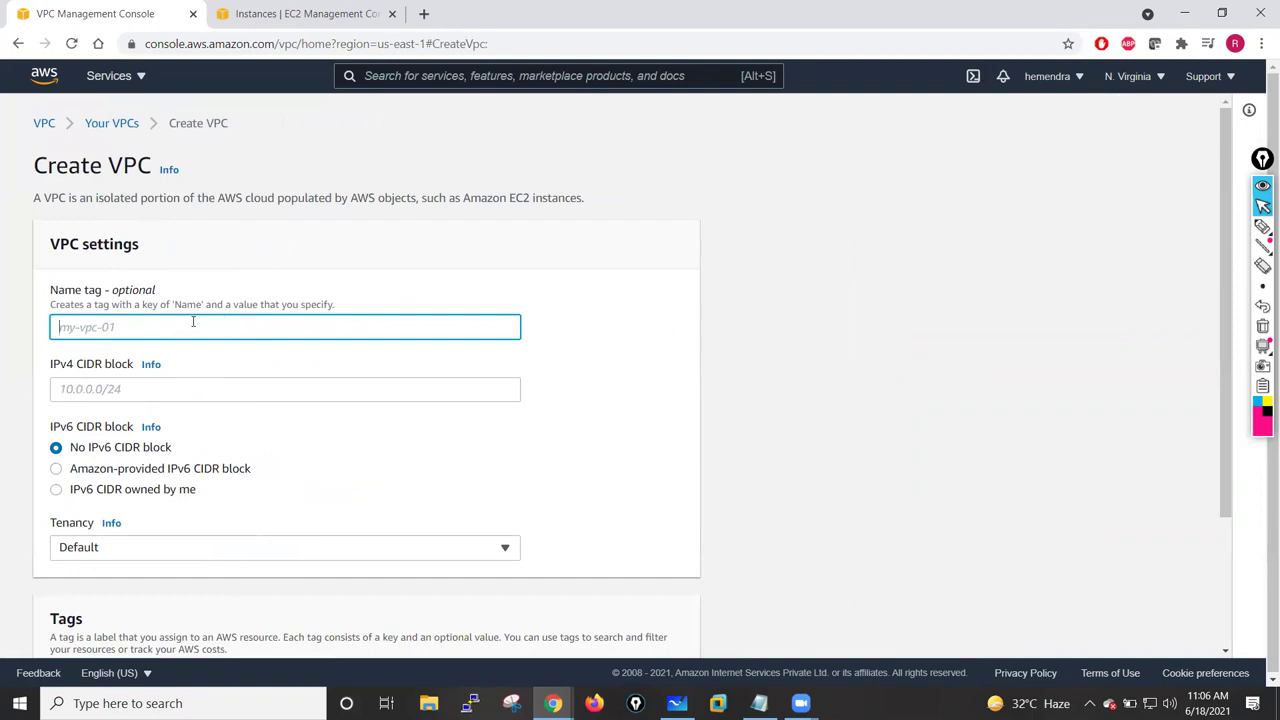
pyautogui.write('PaloAlto-LAB-VPC')
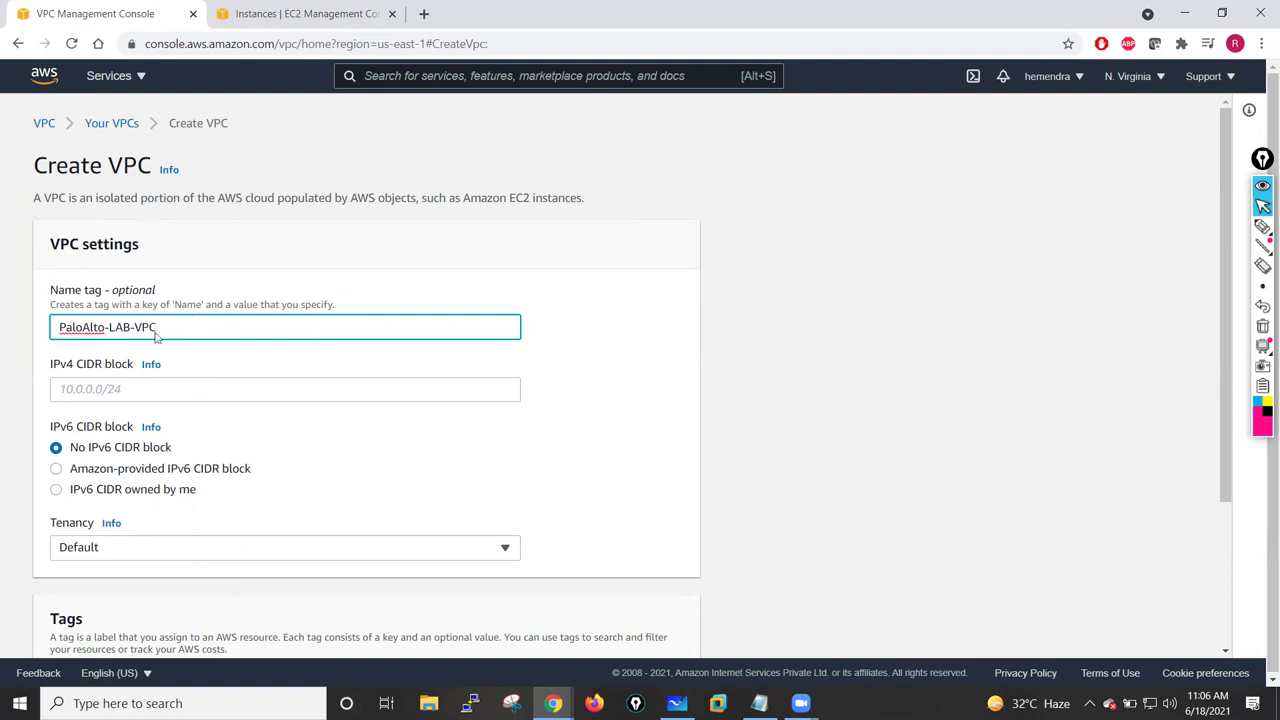
pyautogui.click(115, 392)
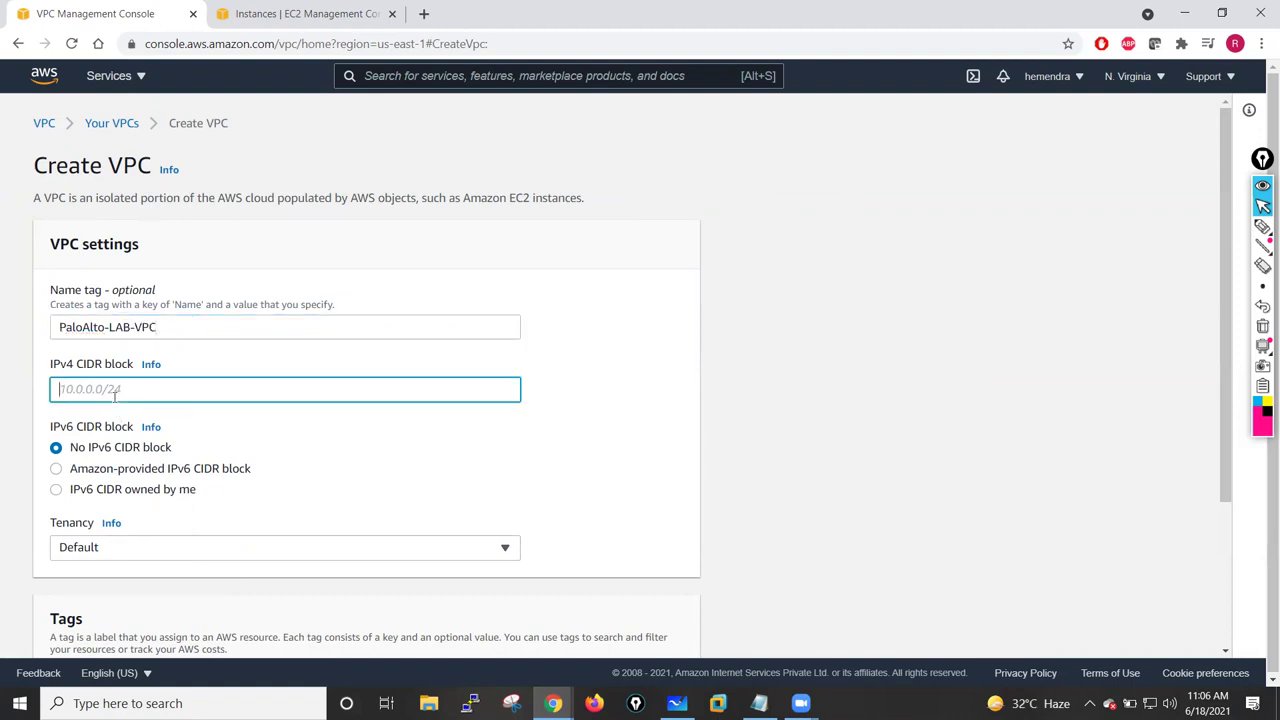
pyautogui.write('10.0.0.0/20')
pyautogui.scroll(-3, 280, 460)
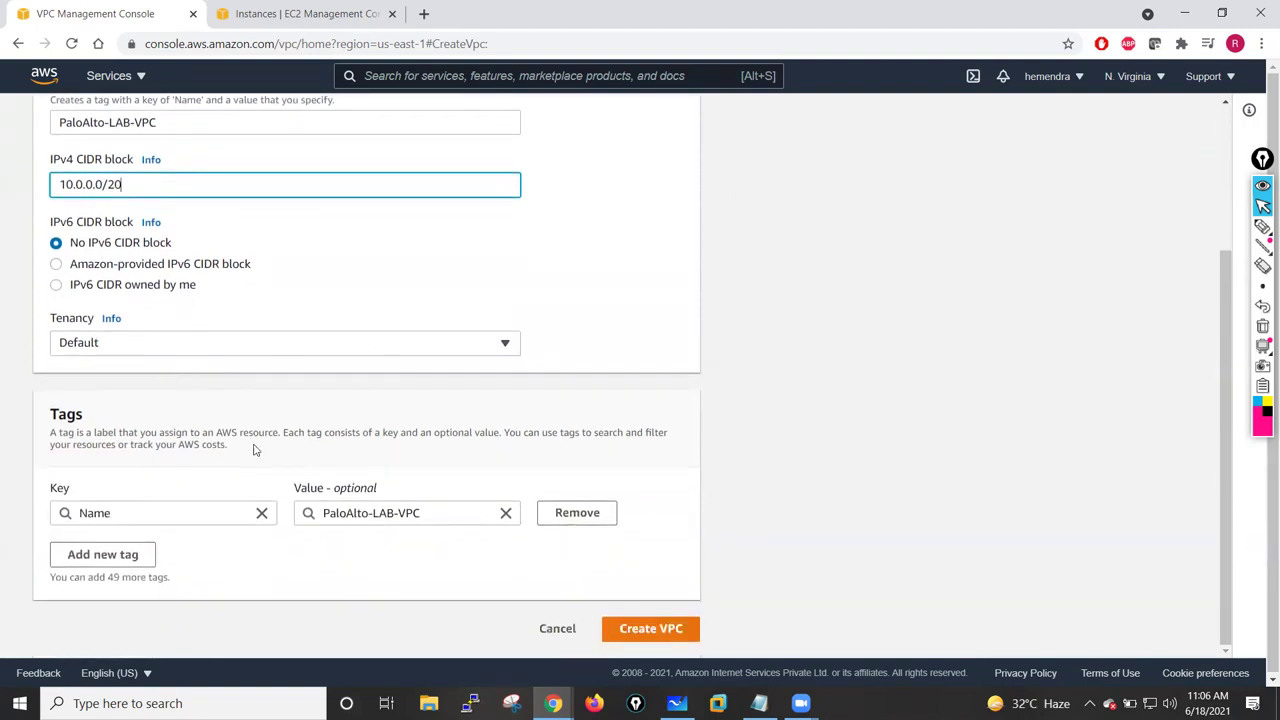
pyautogui.click(676, 627)
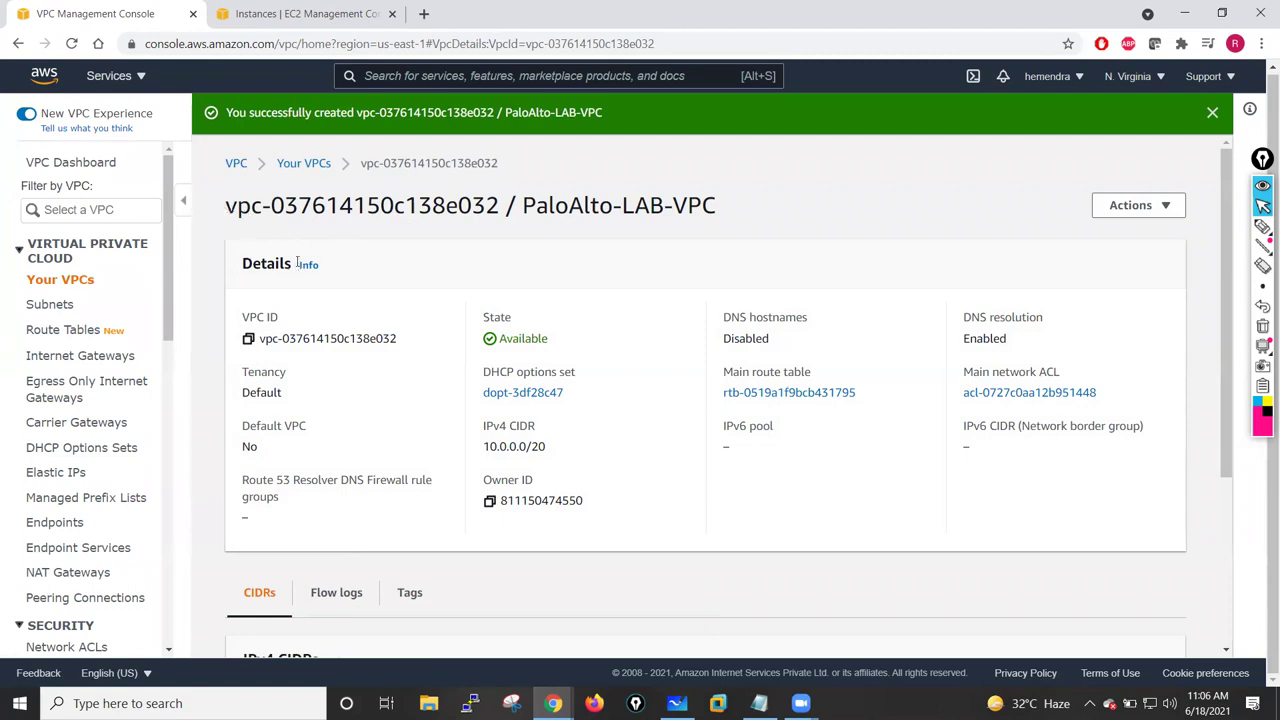
# - Start a new subnet in PaloAlto-LAB-VPC named Public-Subnet-Outside
pyautogui.click(45, 304)
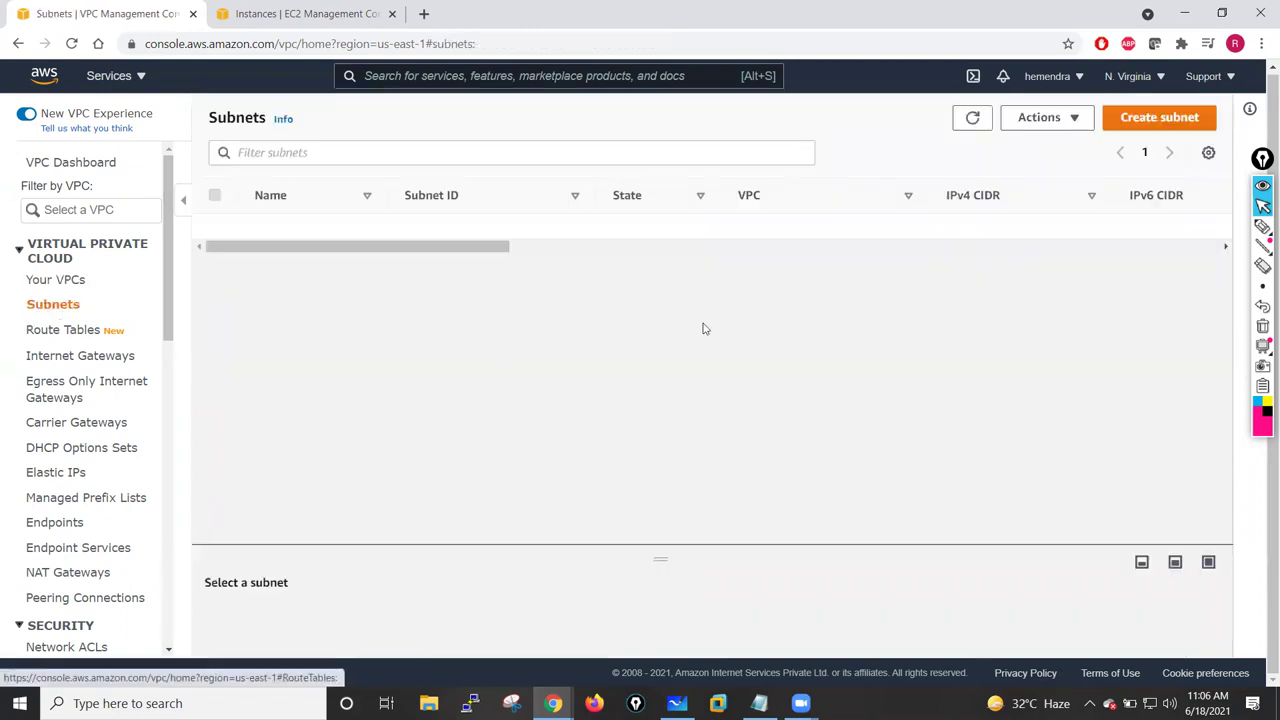
pyautogui.click(1157, 120)
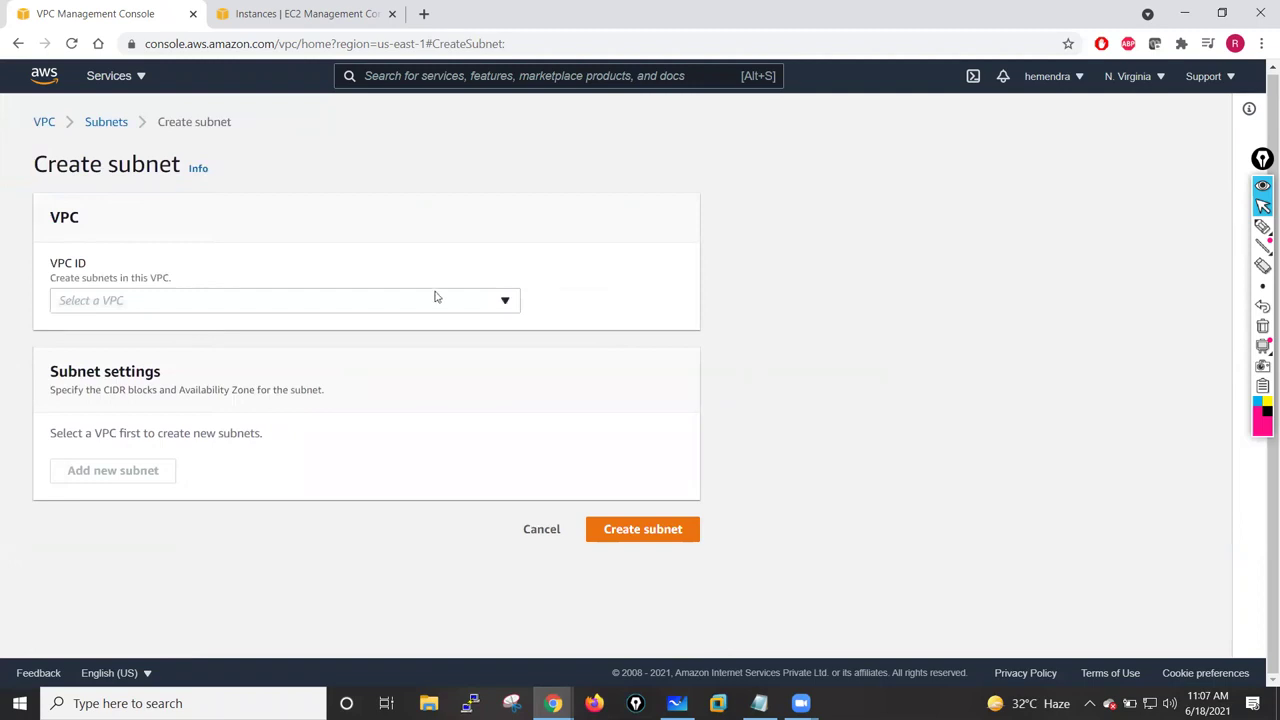
pyautogui.click(483, 301)
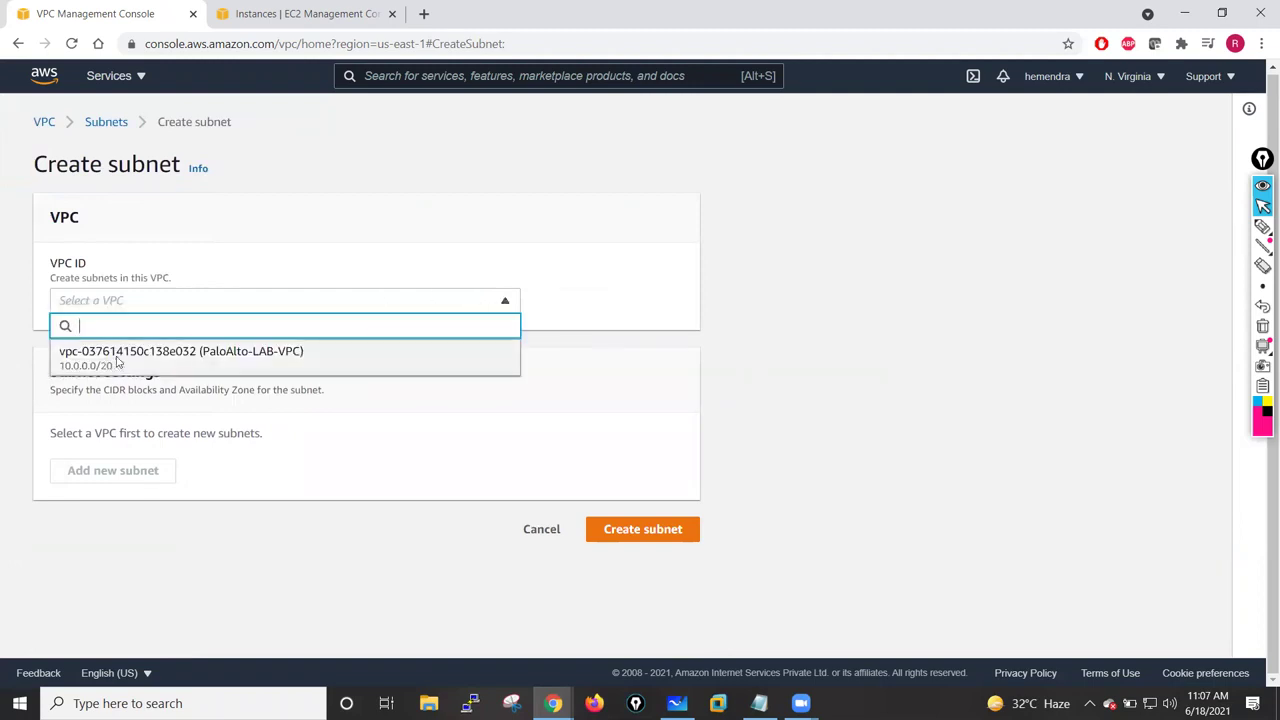
pyautogui.click(117, 360)
pyautogui.scroll(-2, 437, 513)
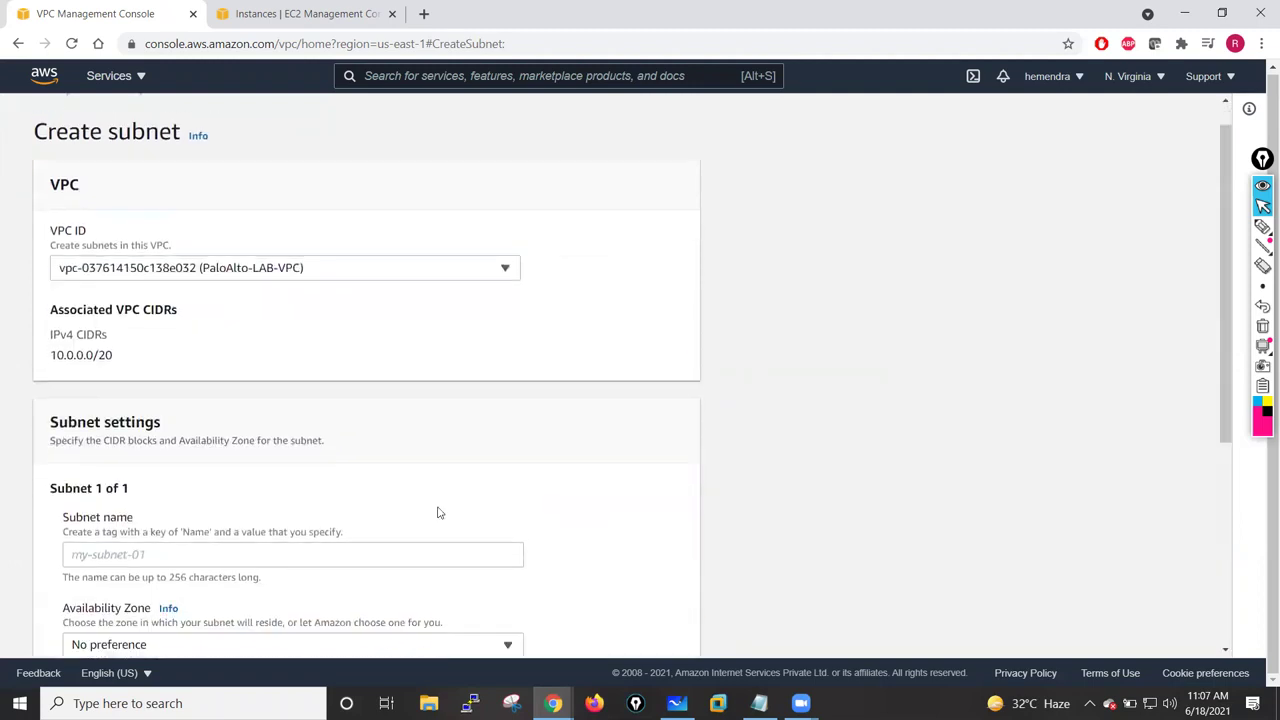
pyautogui.click(165, 371)
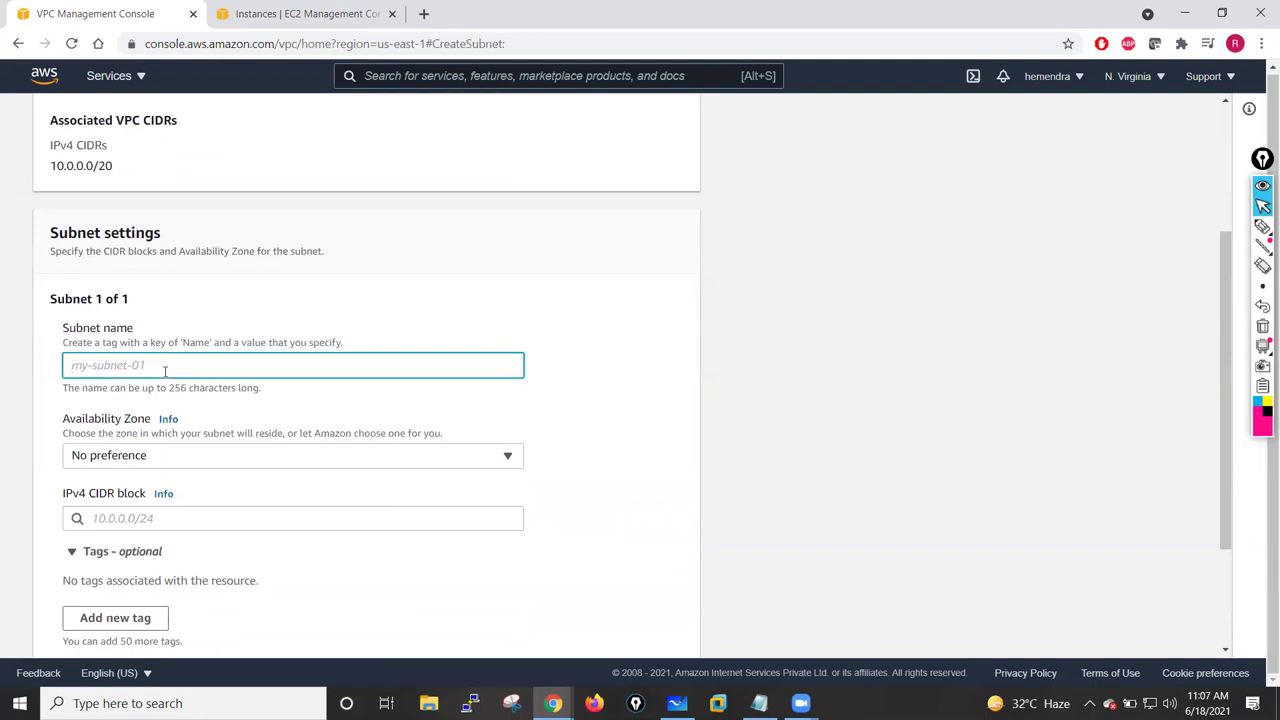
pyautogui.write('Public')
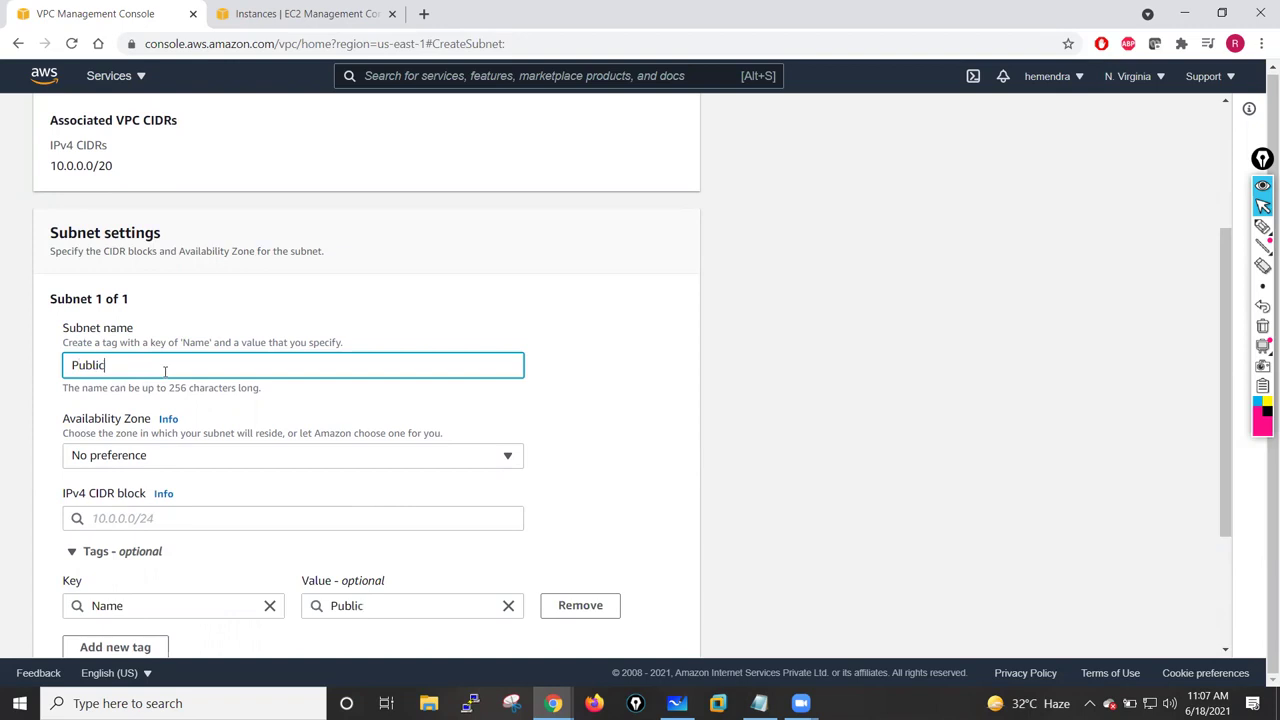
pyautogui.write('-Subnet-Untrust')
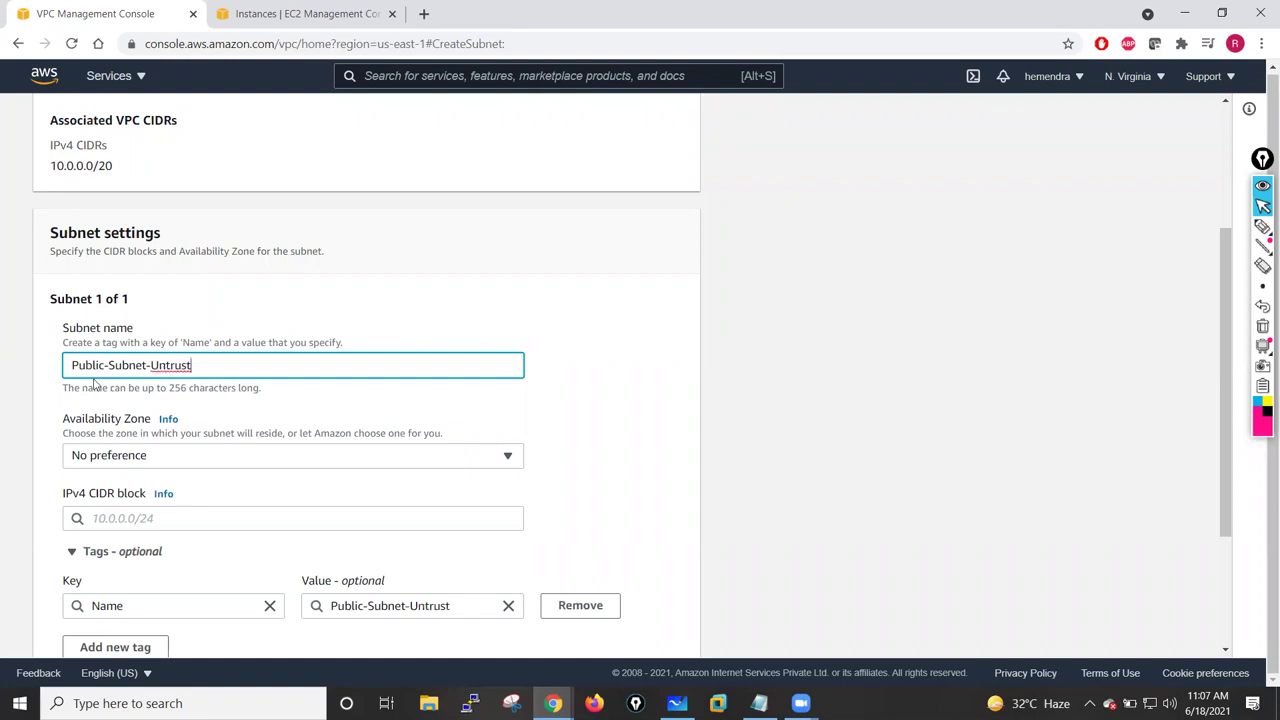
pyautogui.press('BackSpace')
pyautogui.press('BackSpace')
pyautogui.press('BackSpace')
pyautogui.press('BackSpace')
pyautogui.press('BackSpace')
pyautogui.write('Outside')
# - Place the subnet in us-east-1a with CIDR 10.1.10.0/24, checking the network diagram
pyautogui.click(170, 458)
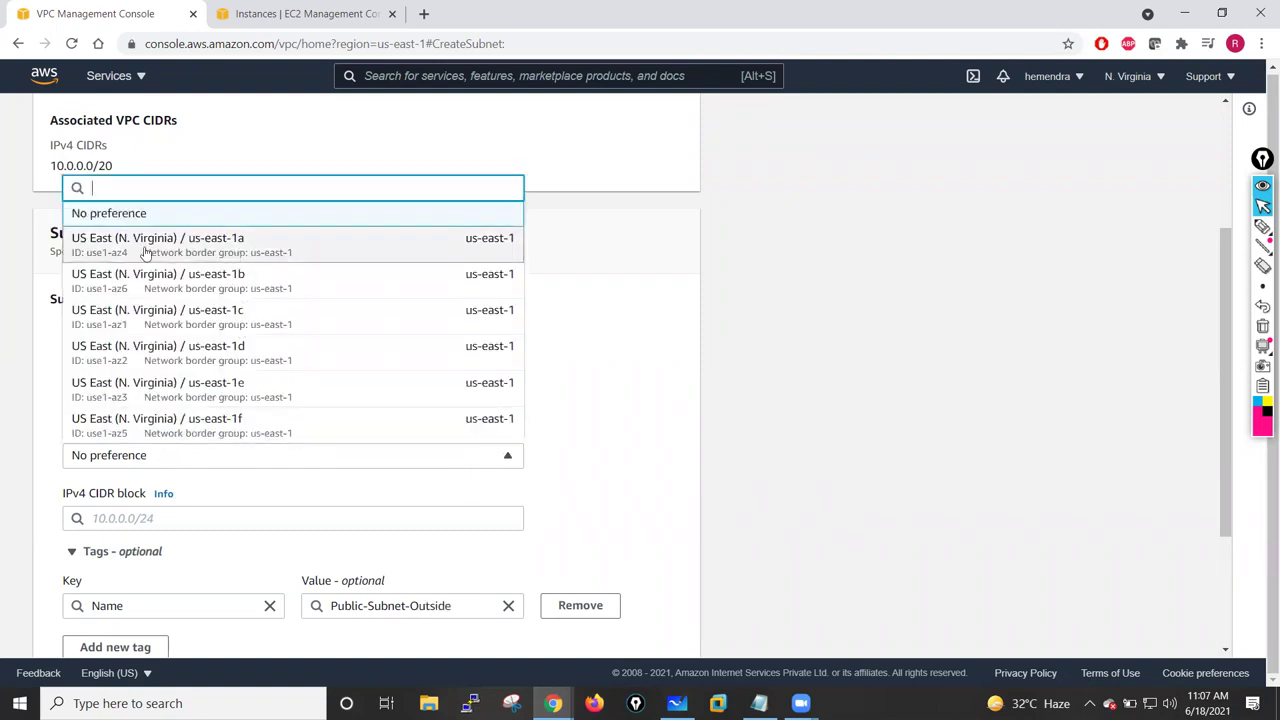
pyautogui.click(267, 248)
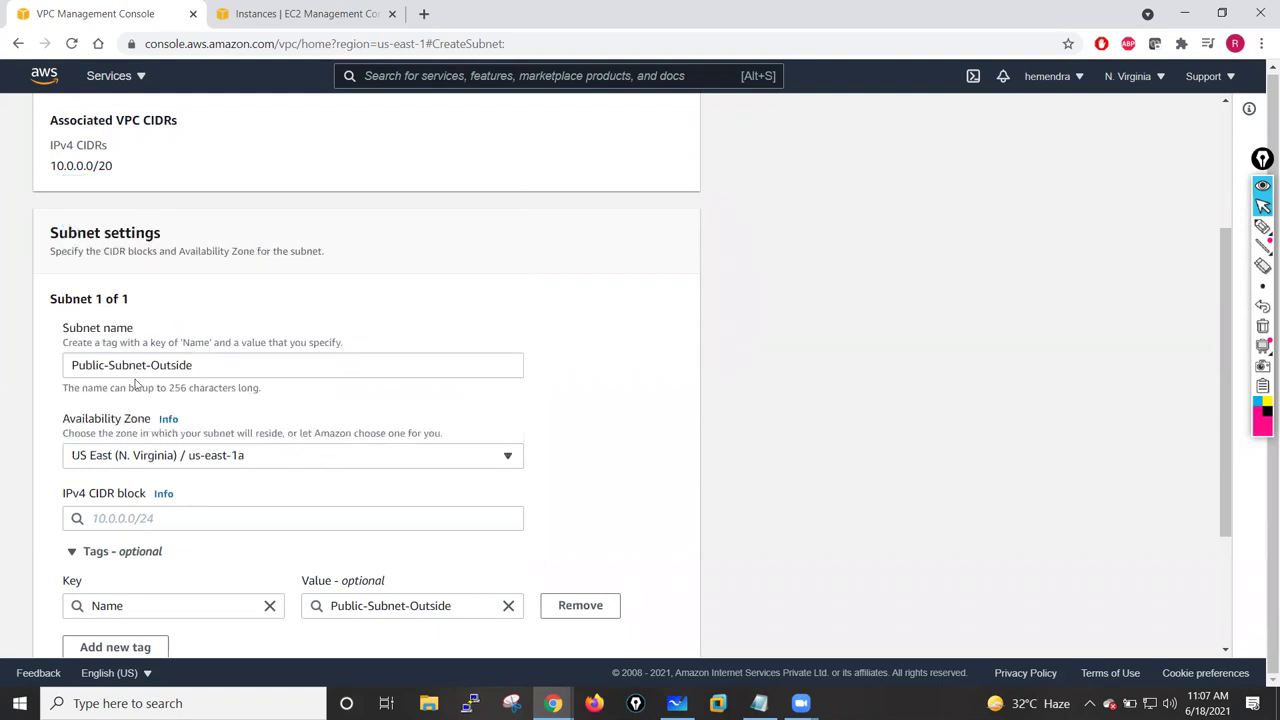
pyautogui.scroll(-2, 237, 417)
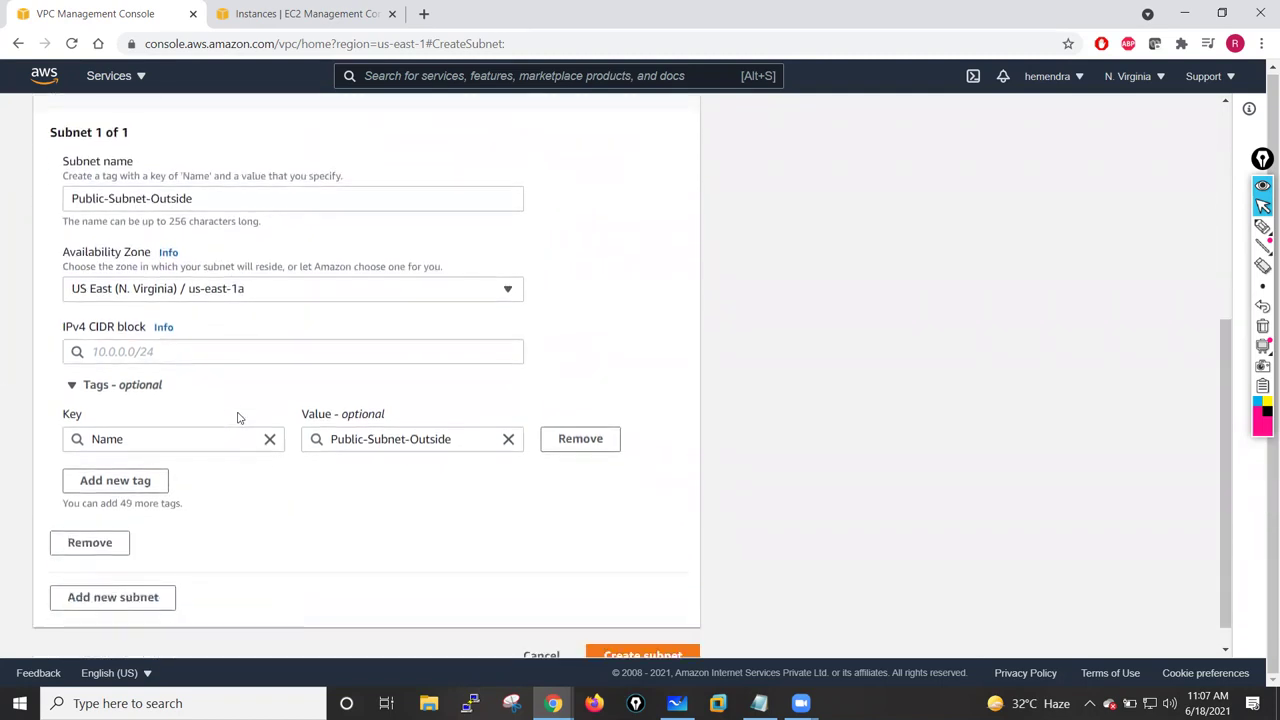
pyautogui.click(122, 354)
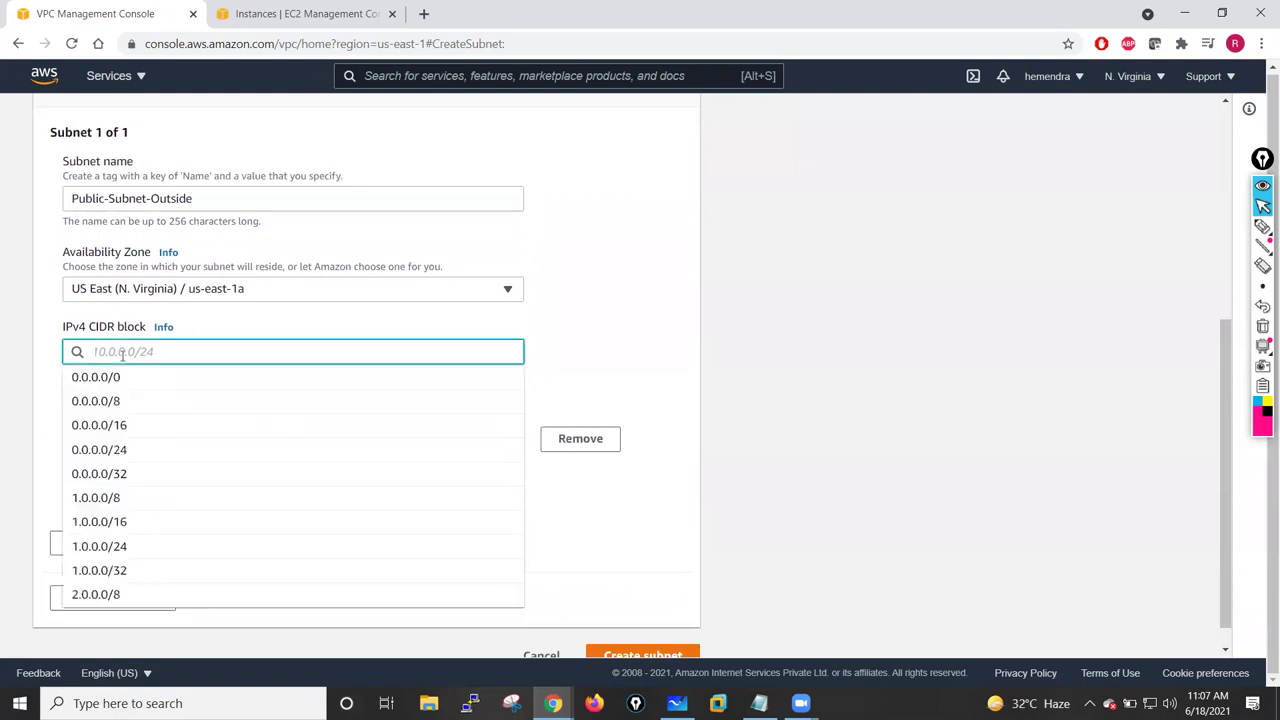
pyautogui.write('10')
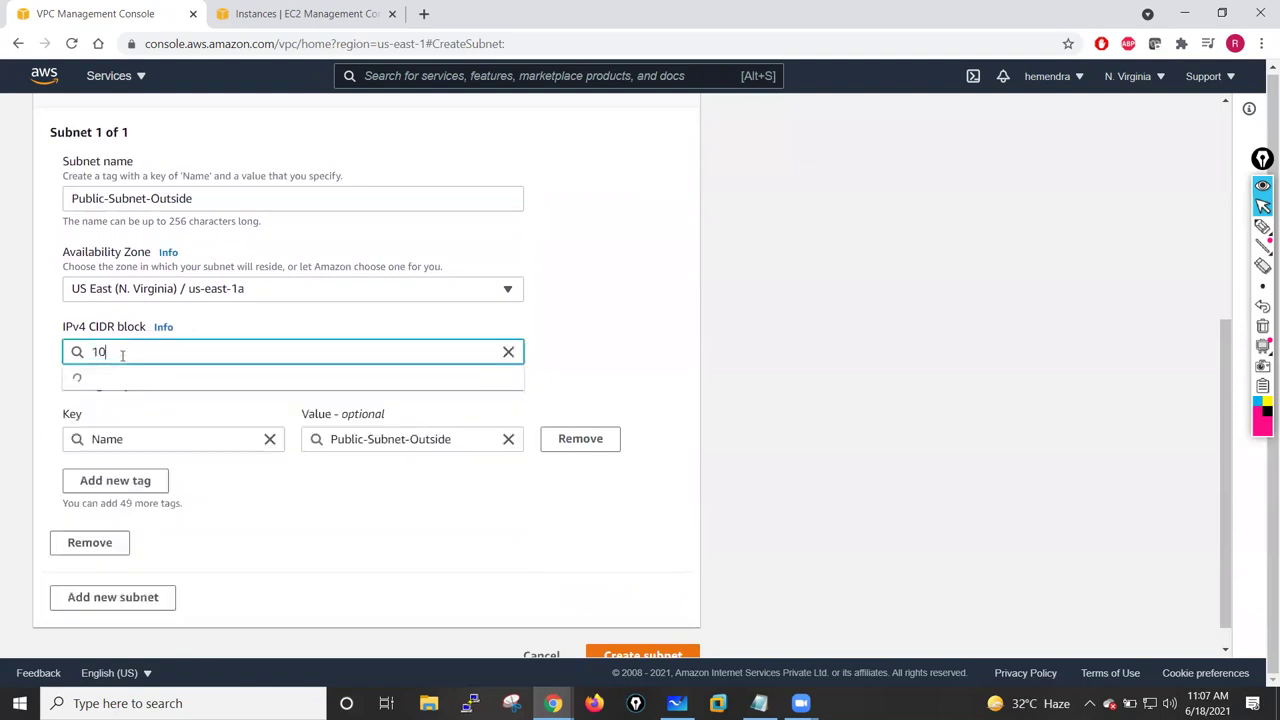
pyautogui.write('.1.10.')
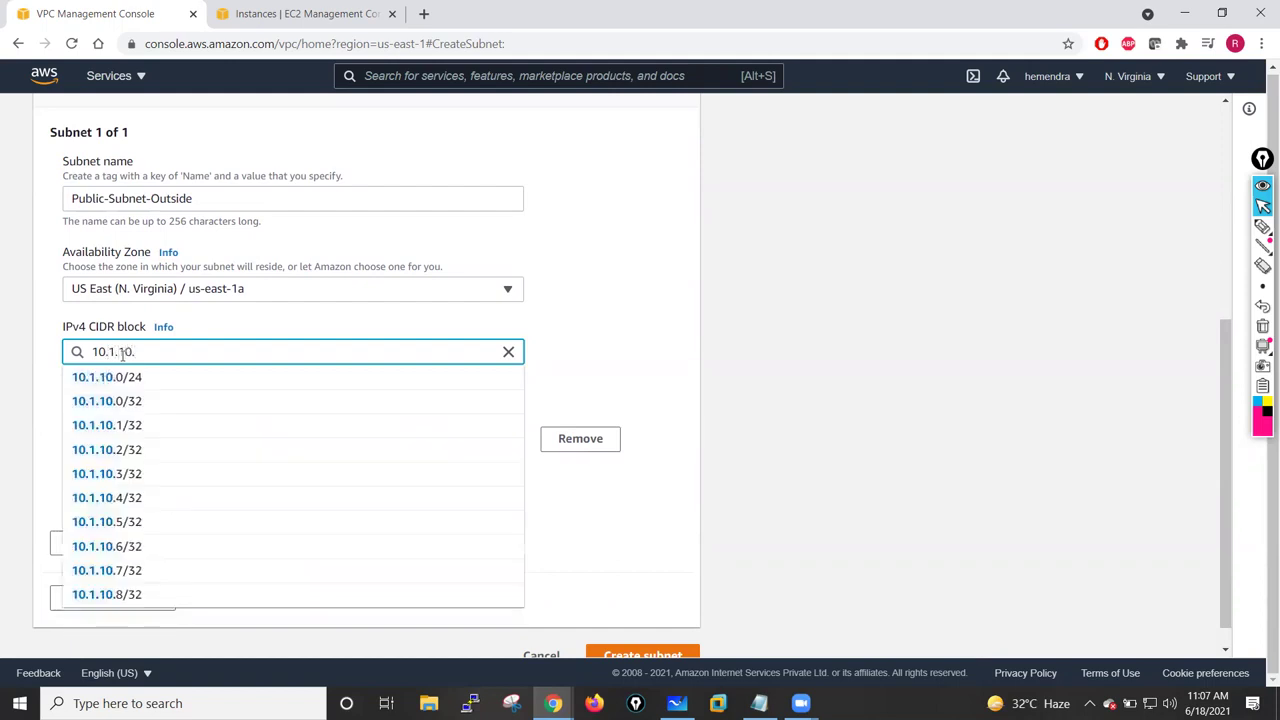
pyautogui.write('0')
pyautogui.write('/24')
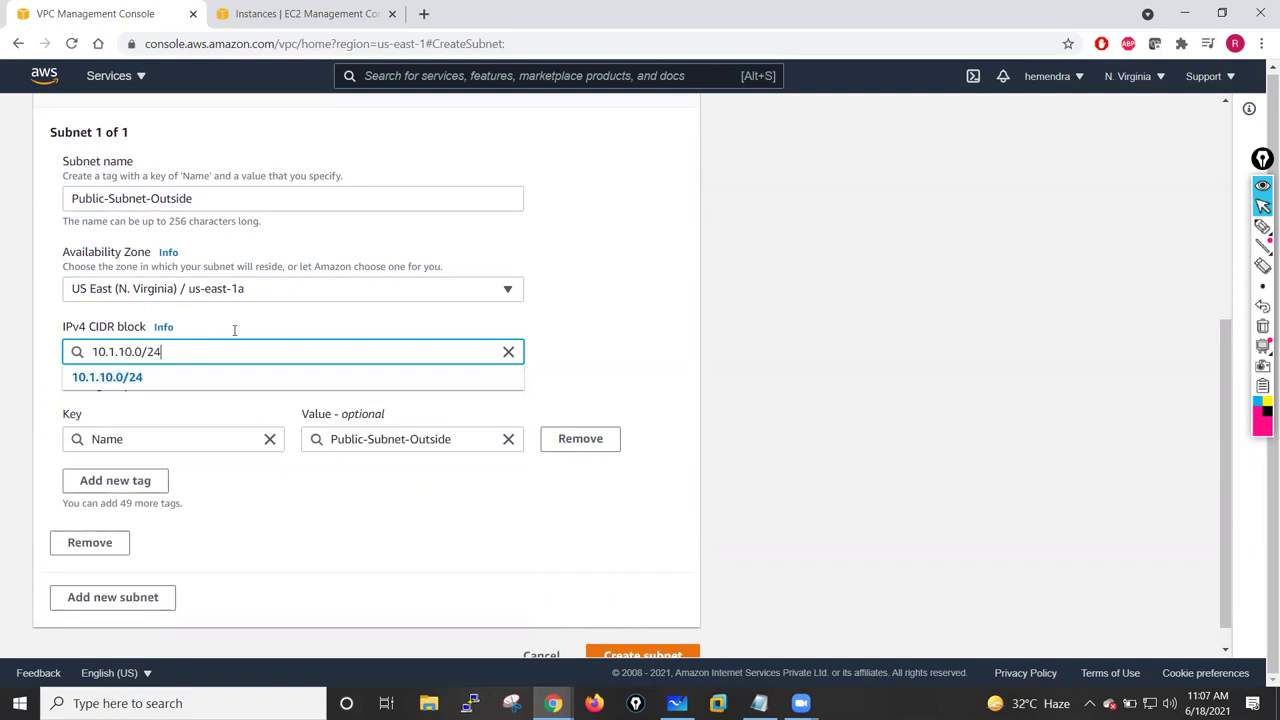
pyautogui.click(594, 279)
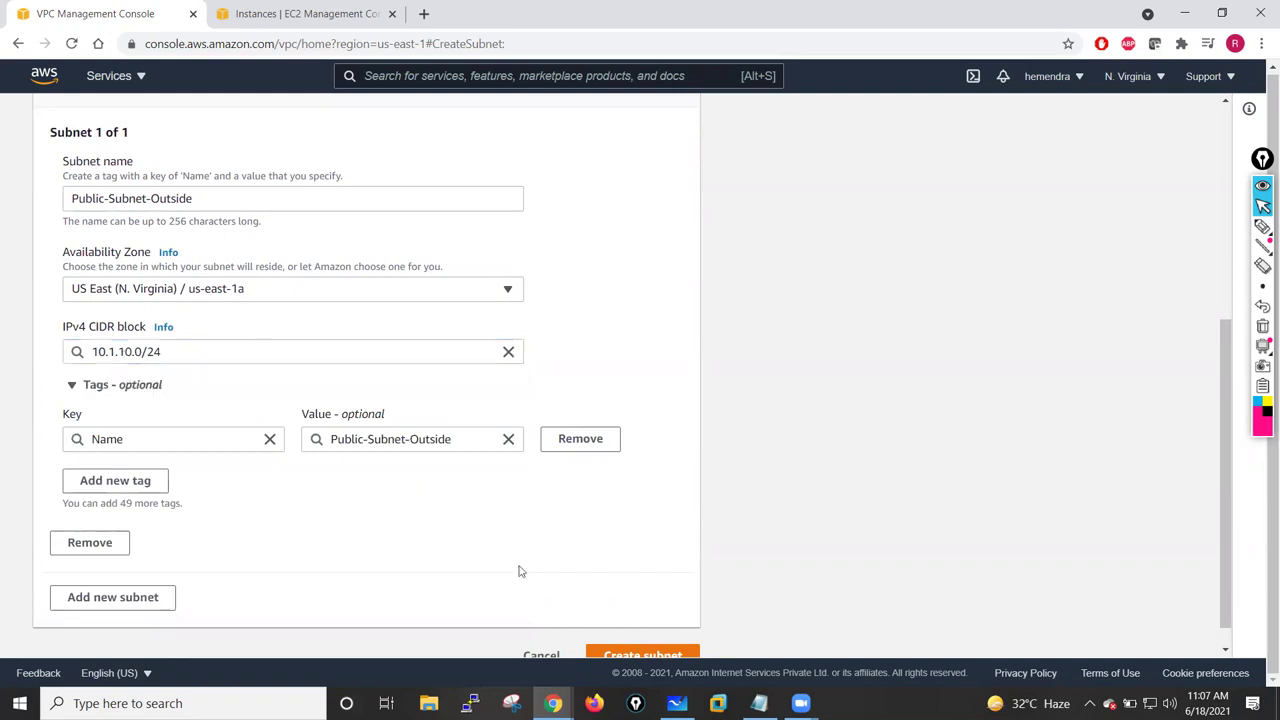
pyautogui.click(677, 703)
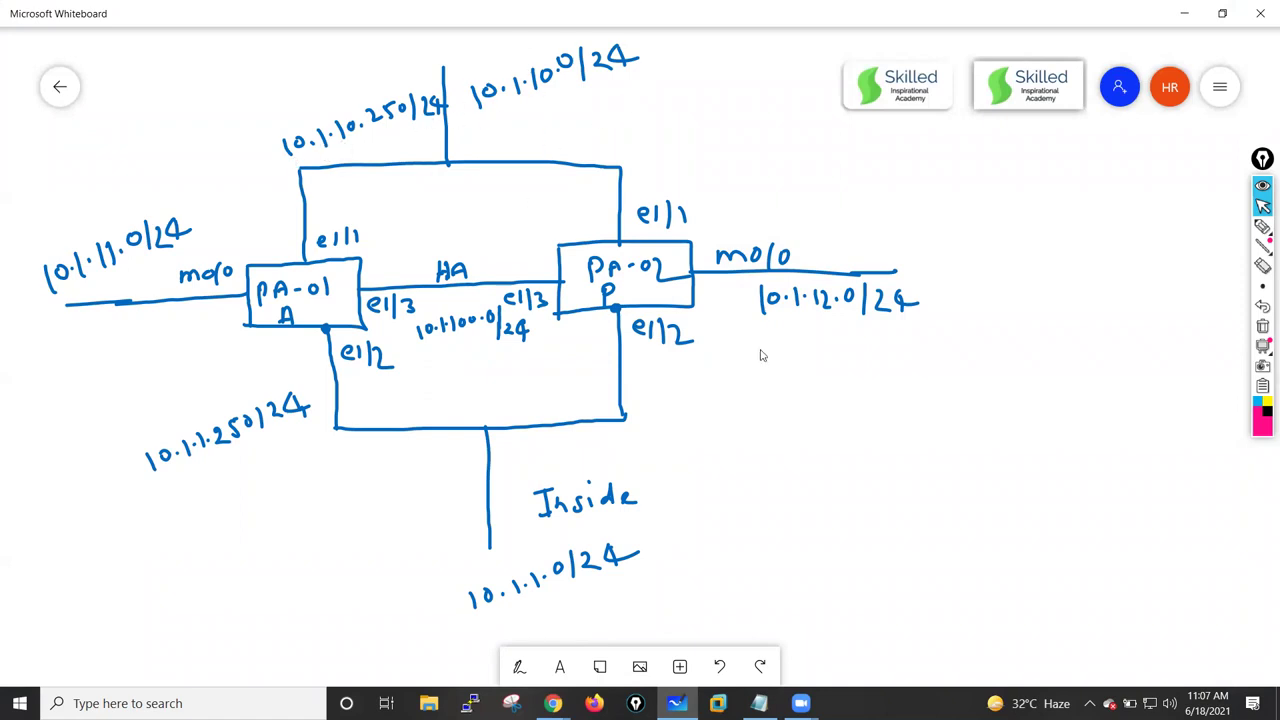
pyautogui.click(677, 703)
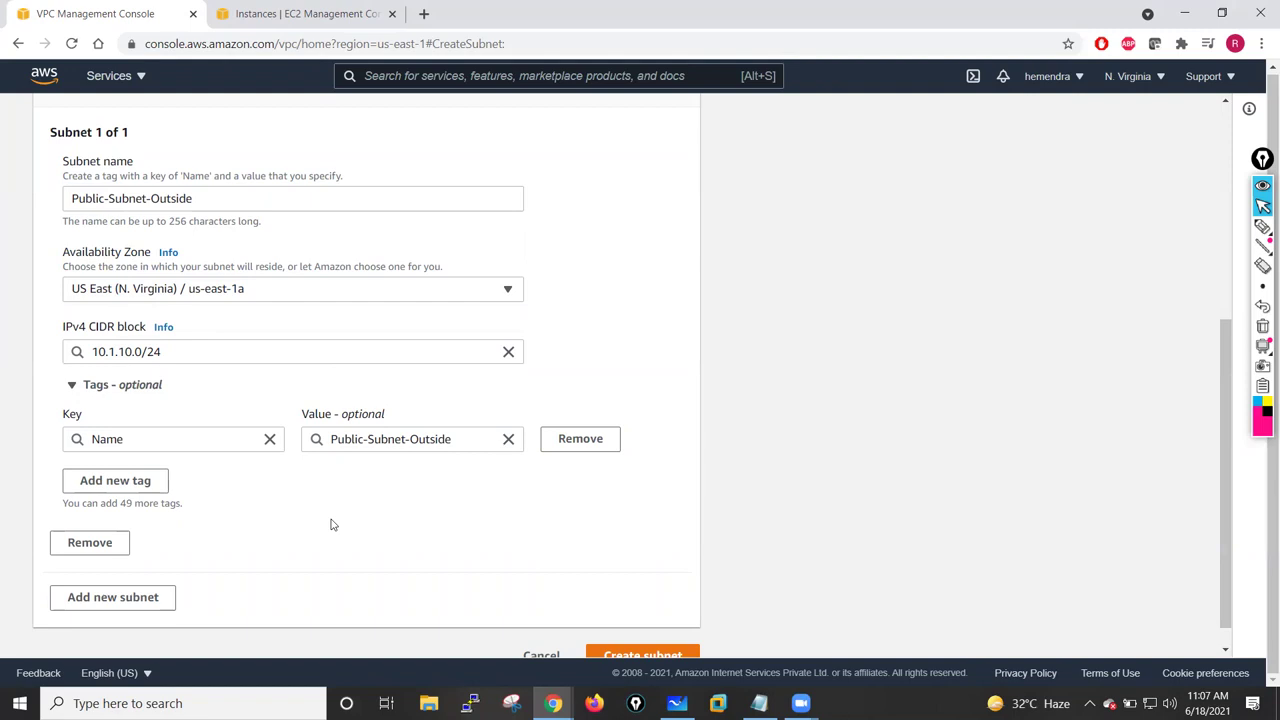
# - Add a second subnet, Private-Subnet-Inside, in us-east-1a with CIDR 10.1.1.0/24
pyautogui.scroll(-1, 333, 524)
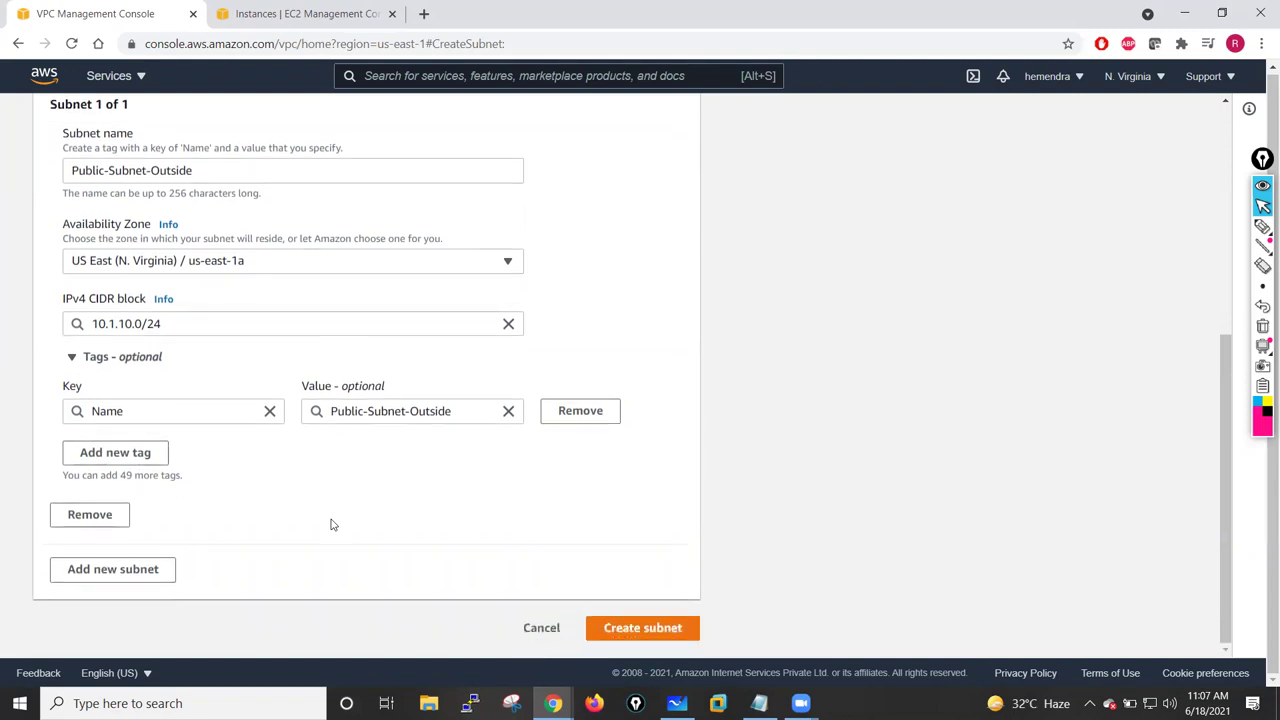
pyautogui.click(114, 570)
pyautogui.scroll(-3, 350, 511)
pyautogui.click(92, 317)
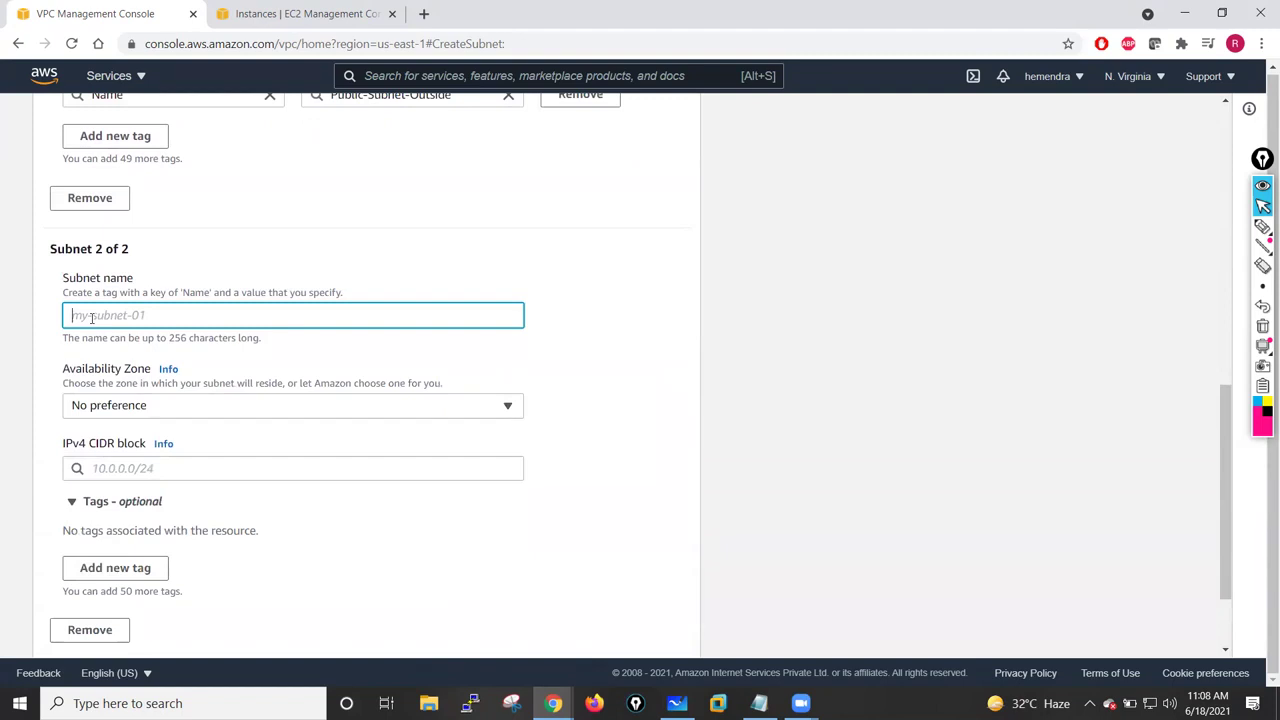
pyautogui.write('P')
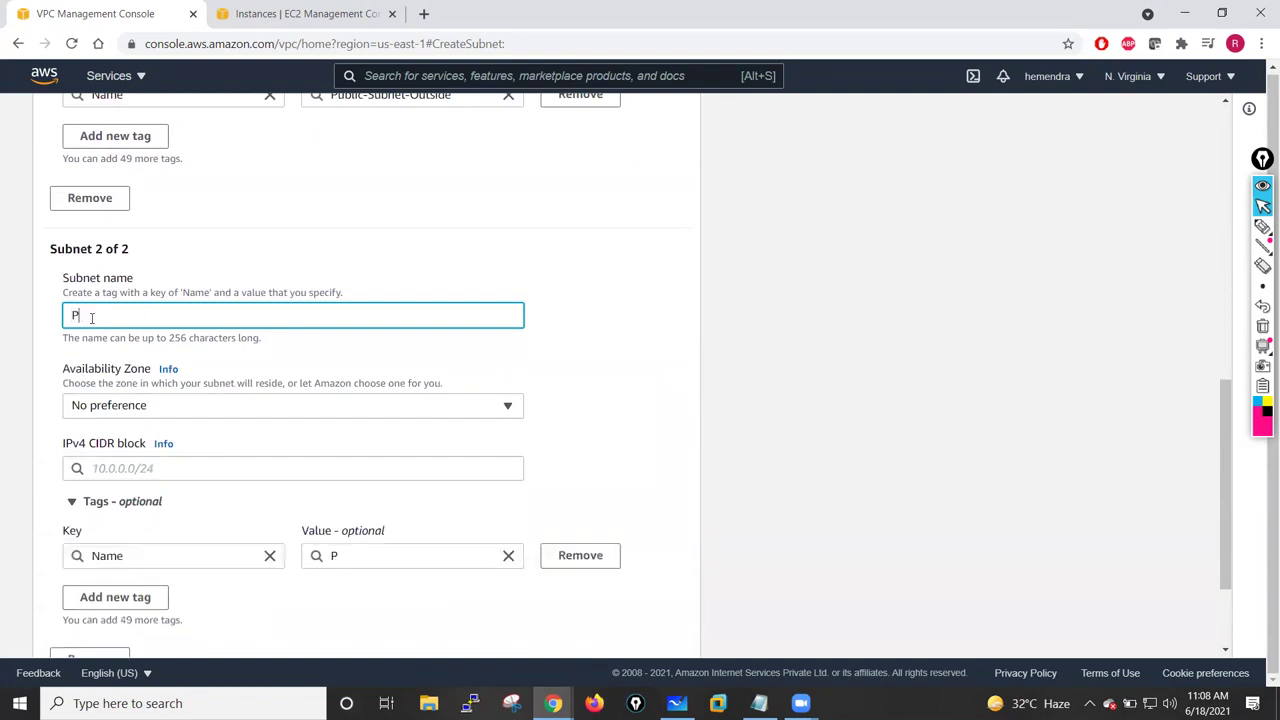
pyautogui.write('rivate')
pyautogui.write('-Sune')
pyautogui.write('ub')
pyautogui.write('Inside')
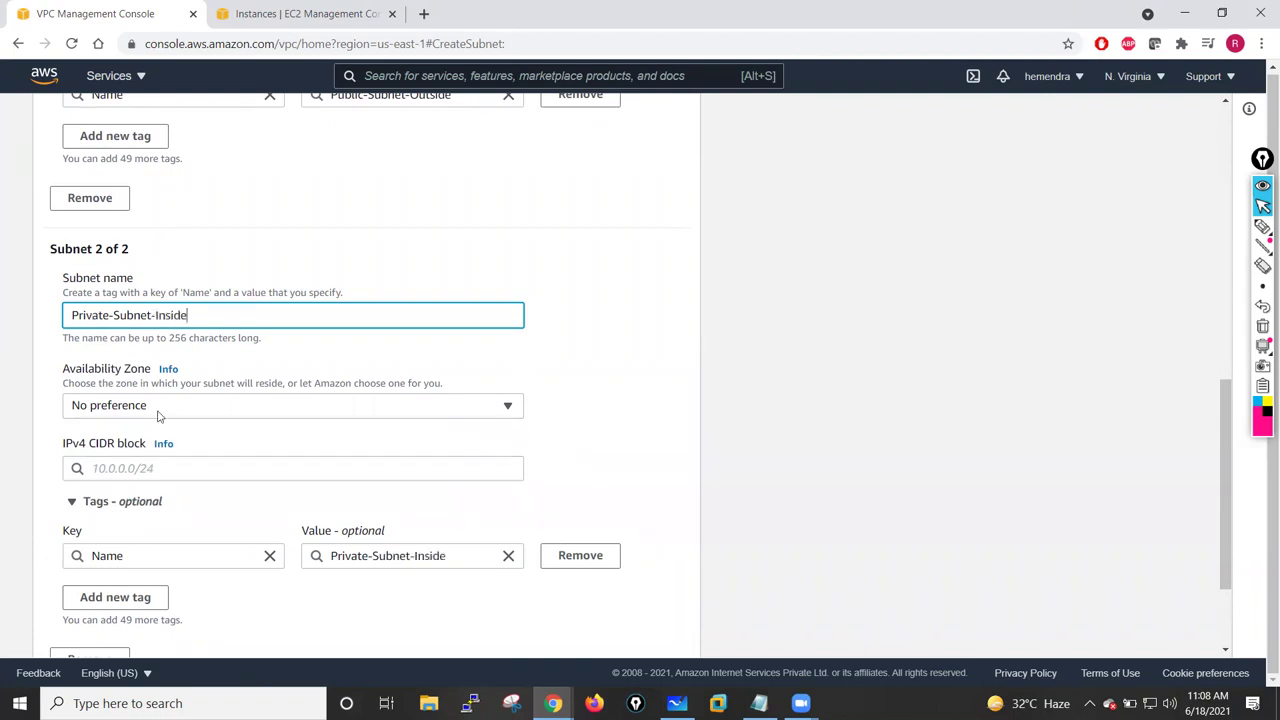
pyautogui.click(160, 412)
pyautogui.click(220, 212)
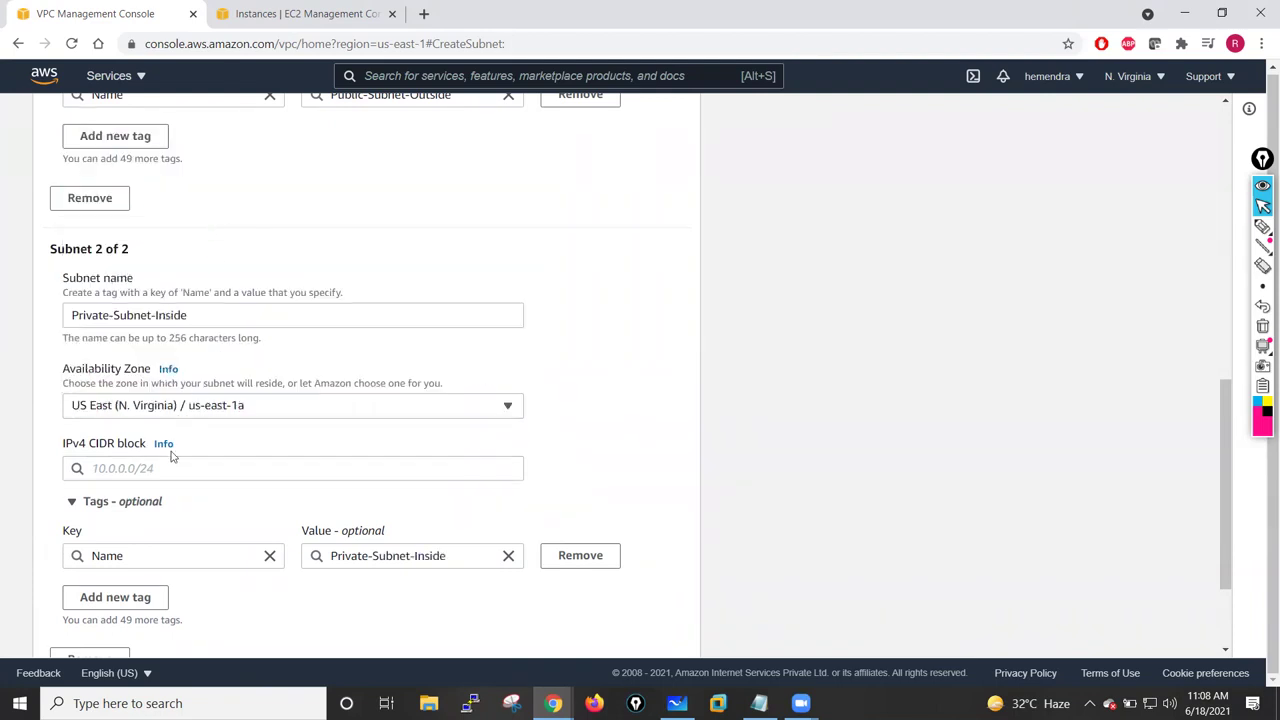
pyautogui.click(114, 467)
pyautogui.write('10')
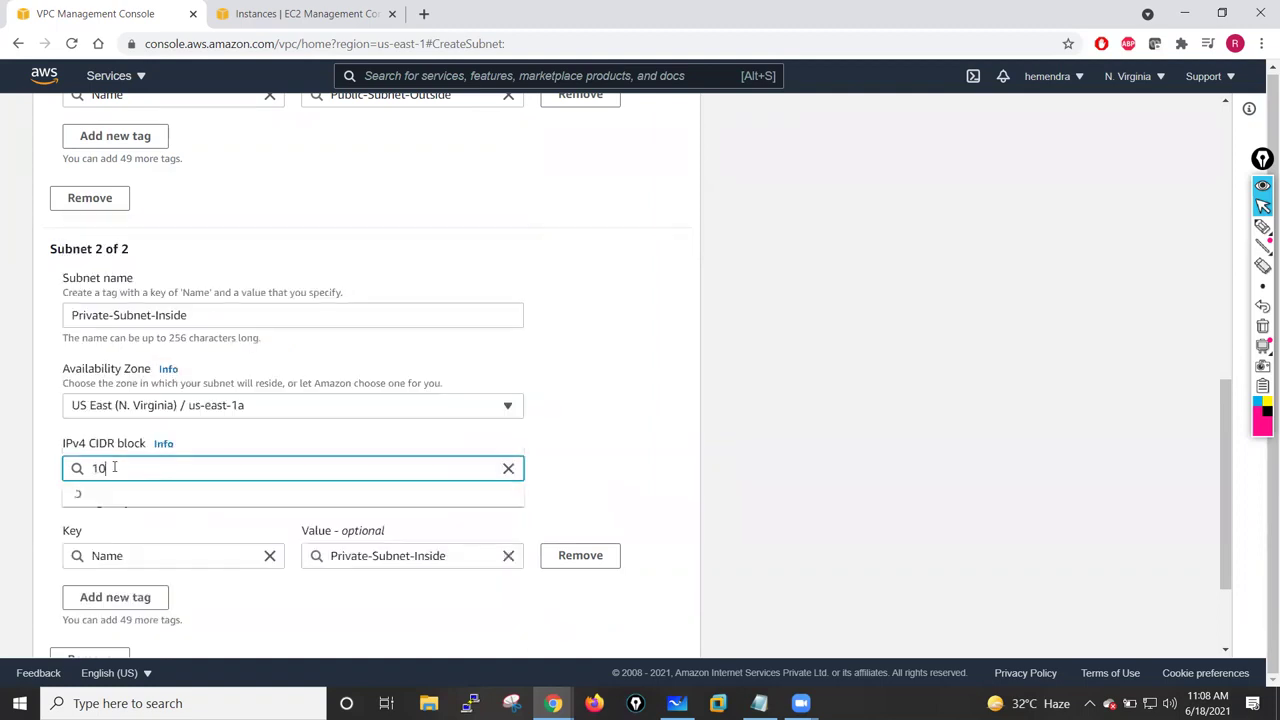
pyautogui.write('.1.1.0/24')
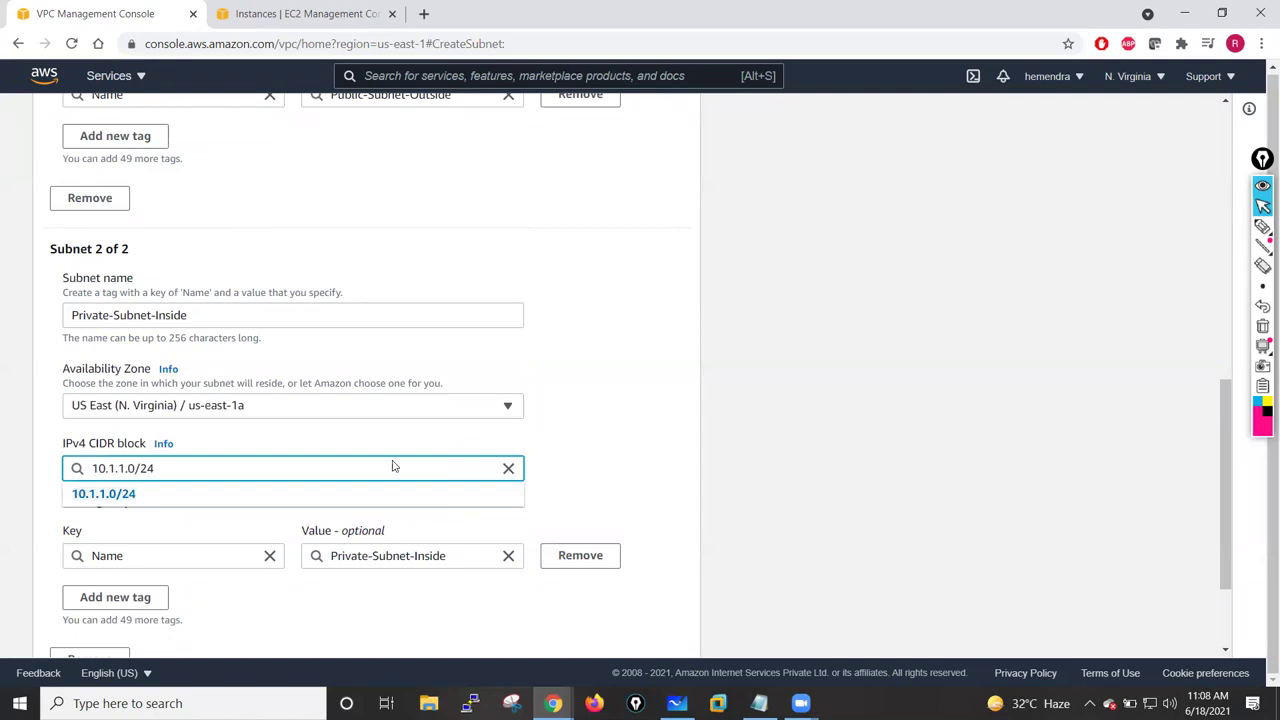
pyautogui.click(606, 440)
# - Add a third subnet named Management-Subnet in us-east-1a, then consult the network diagram
pyautogui.scroll(-3, 606, 440)
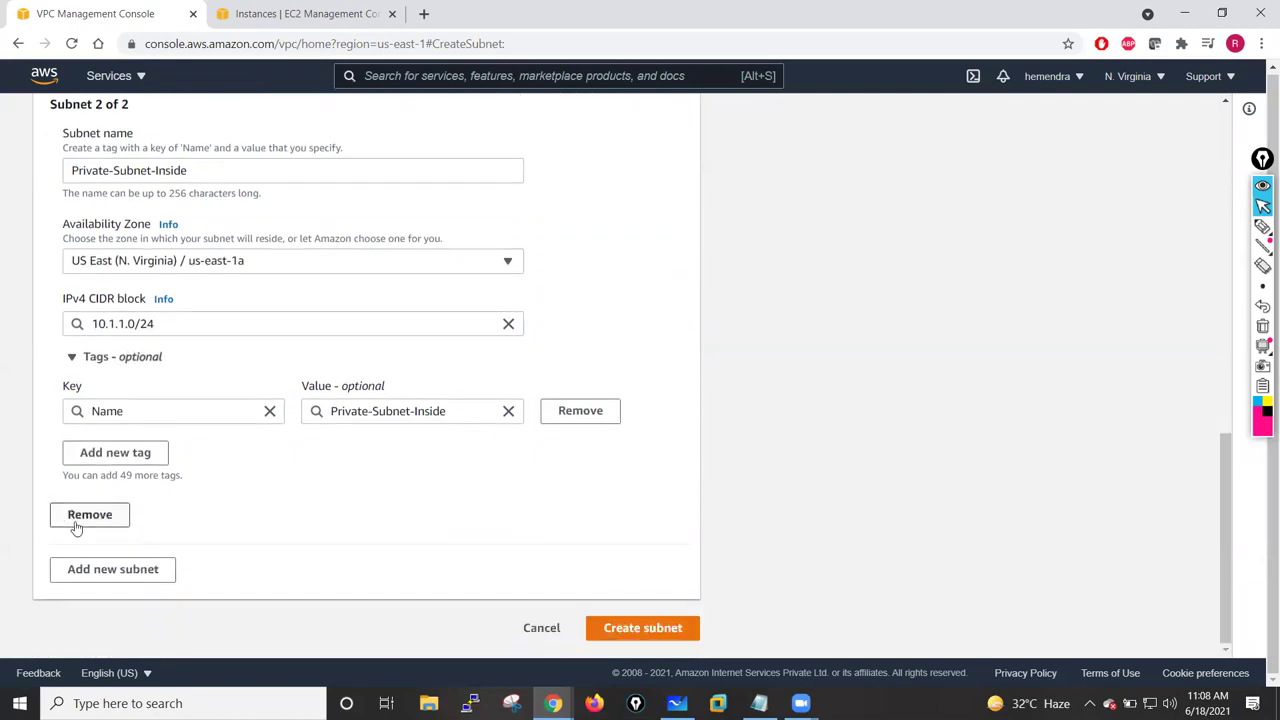
pyautogui.click(112, 569)
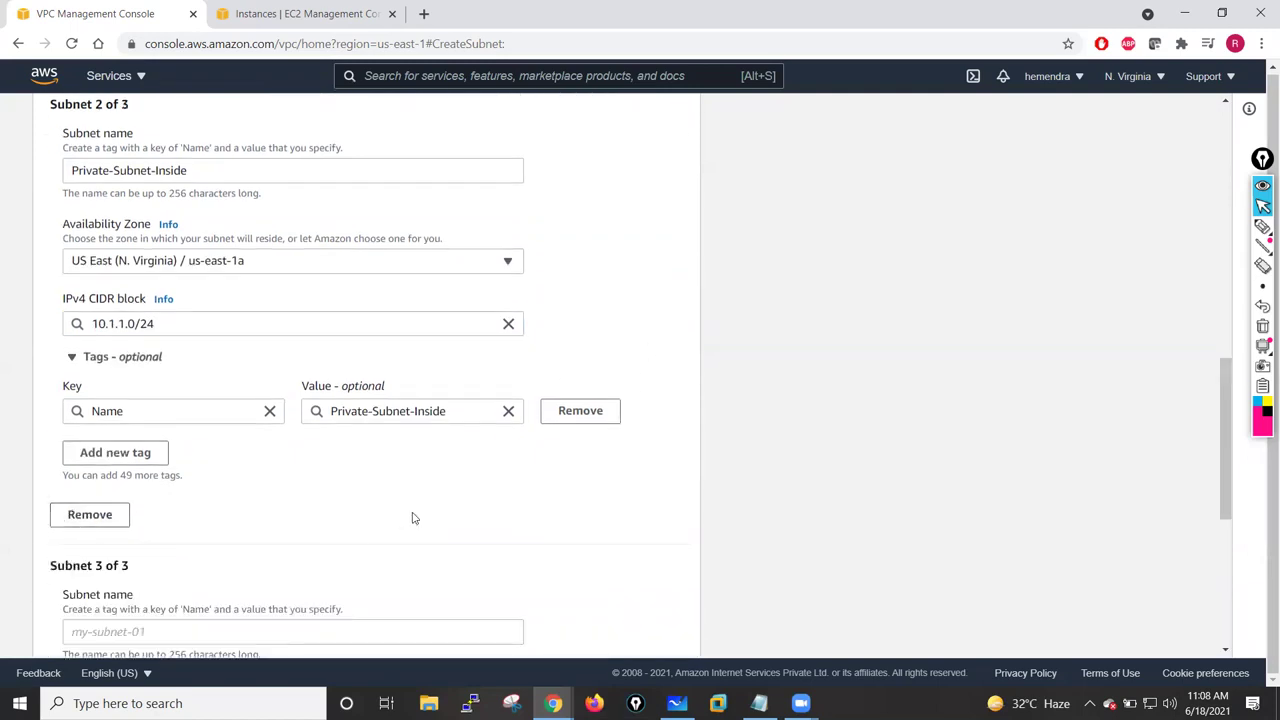
pyautogui.scroll(-4, 414, 517)
pyautogui.click(96, 203)
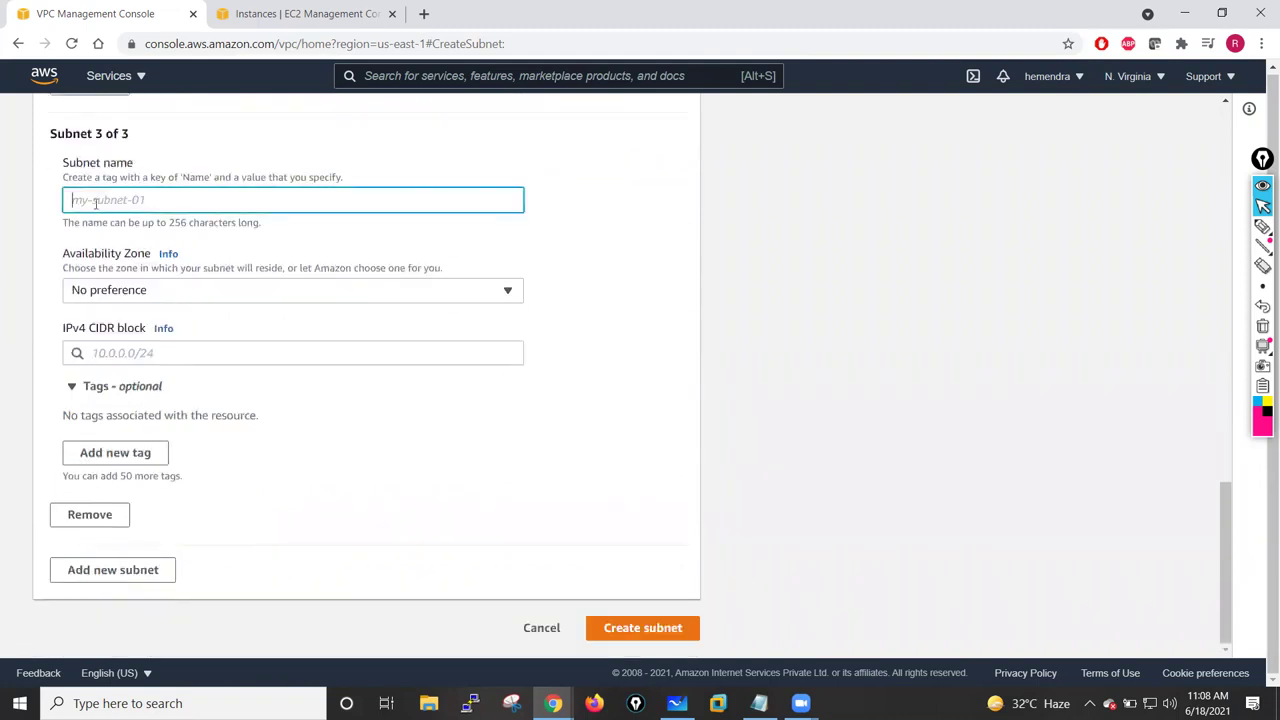
pyautogui.write('MG')
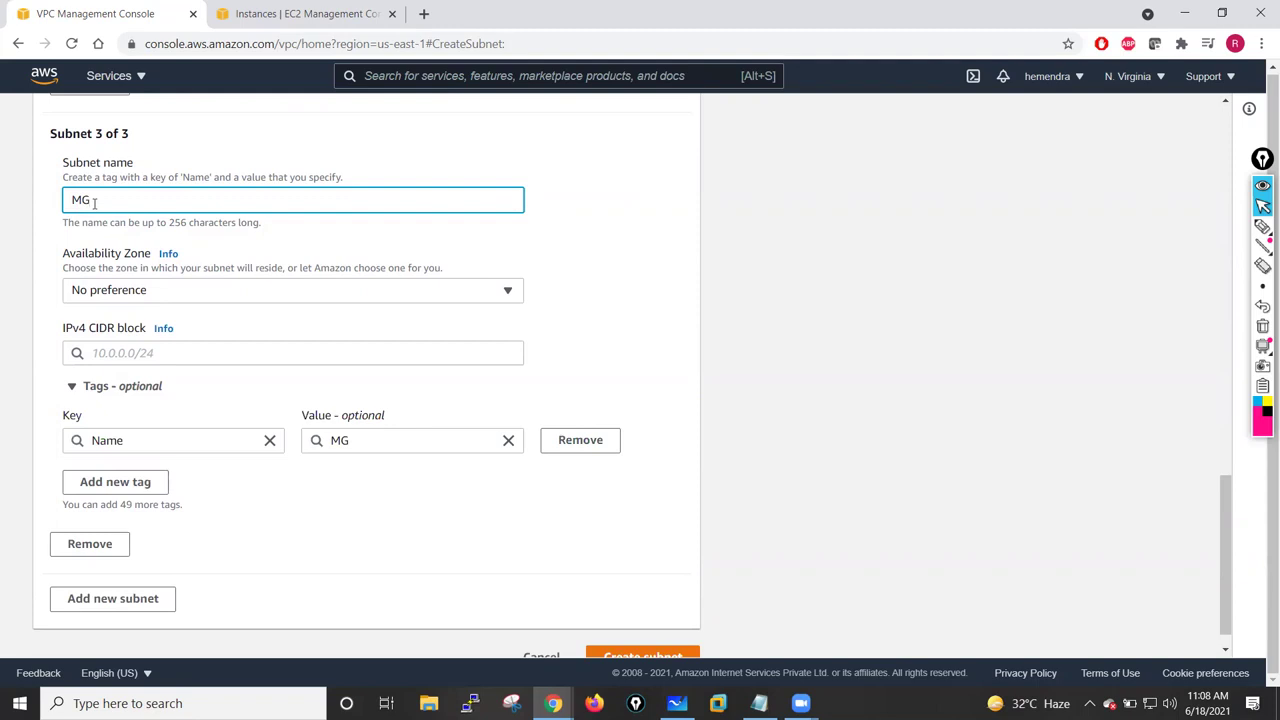
pyautogui.press('BackSpace')
pyautogui.write('ama')
pyautogui.write('agement')
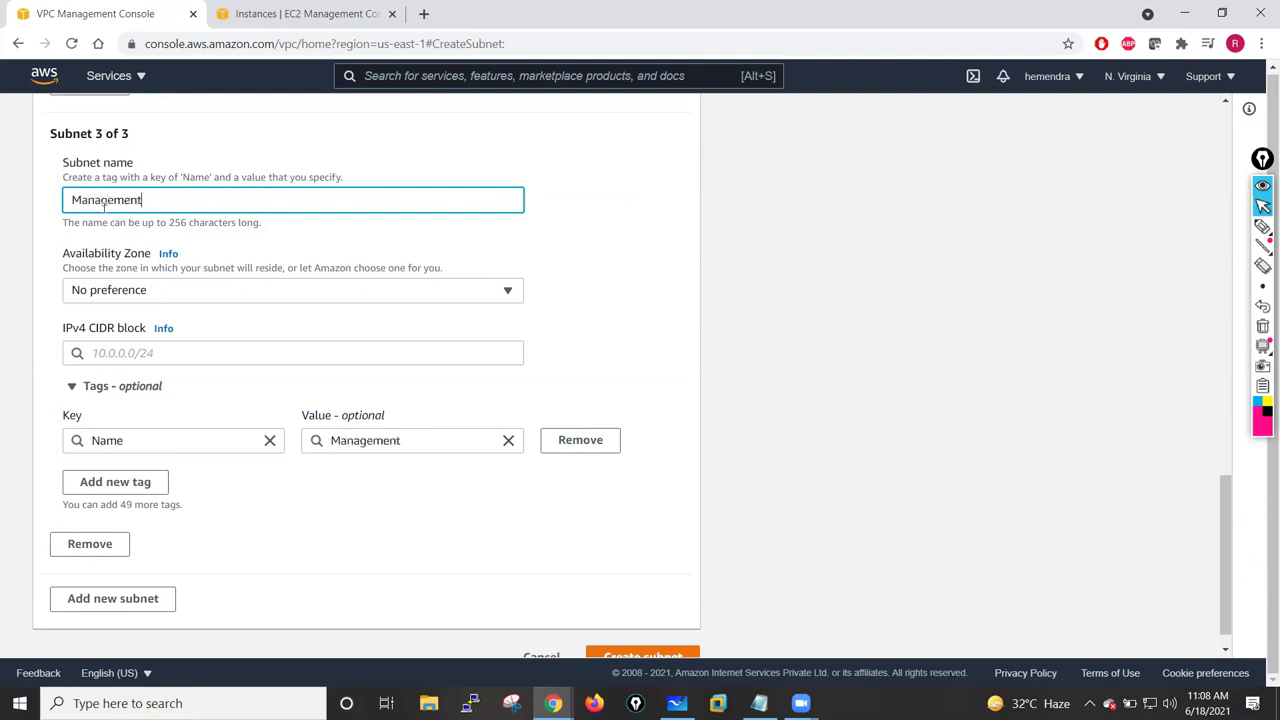
pyautogui.write('-Subnet')
pyautogui.click(135, 292)
pyautogui.click(214, 372)
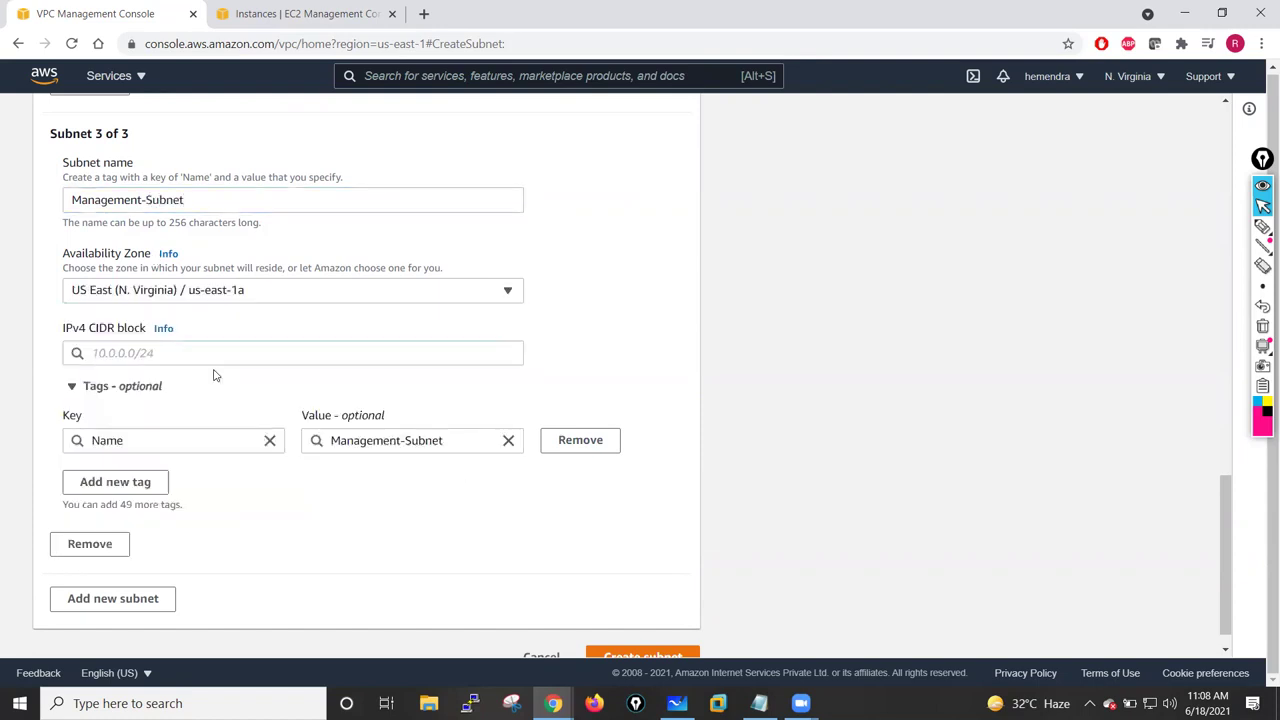
pyautogui.click(101, 355)
pyautogui.hotkey('alt', 'Tab')
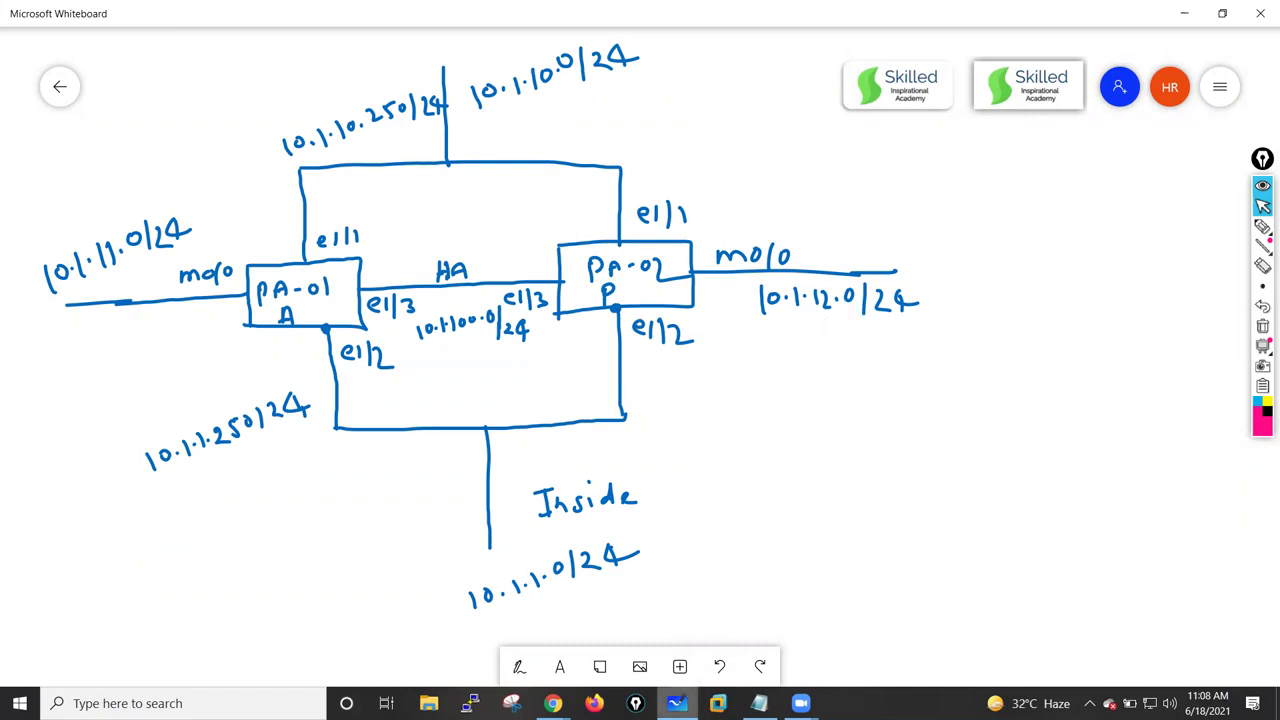
# - Return to the subnet form and enter 10.1.11.0/24 as the management subnet's CIDR
pyautogui.click(677, 703)
pyautogui.write('10.1.11.0/24')
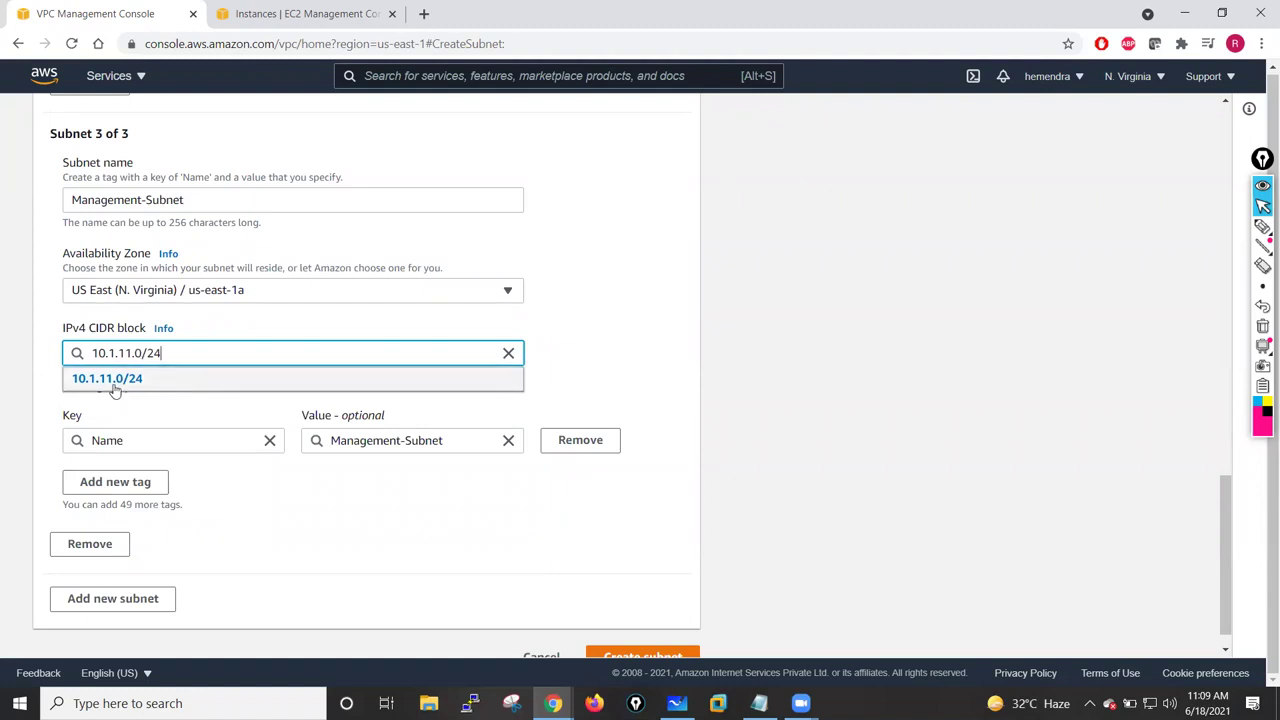
# - Confirm the 10.1.11.0/24 block and copy the third subnet's name, Management-Subnet-Pri
pyautogui.click(110, 380)
pyautogui.click(193, 199)
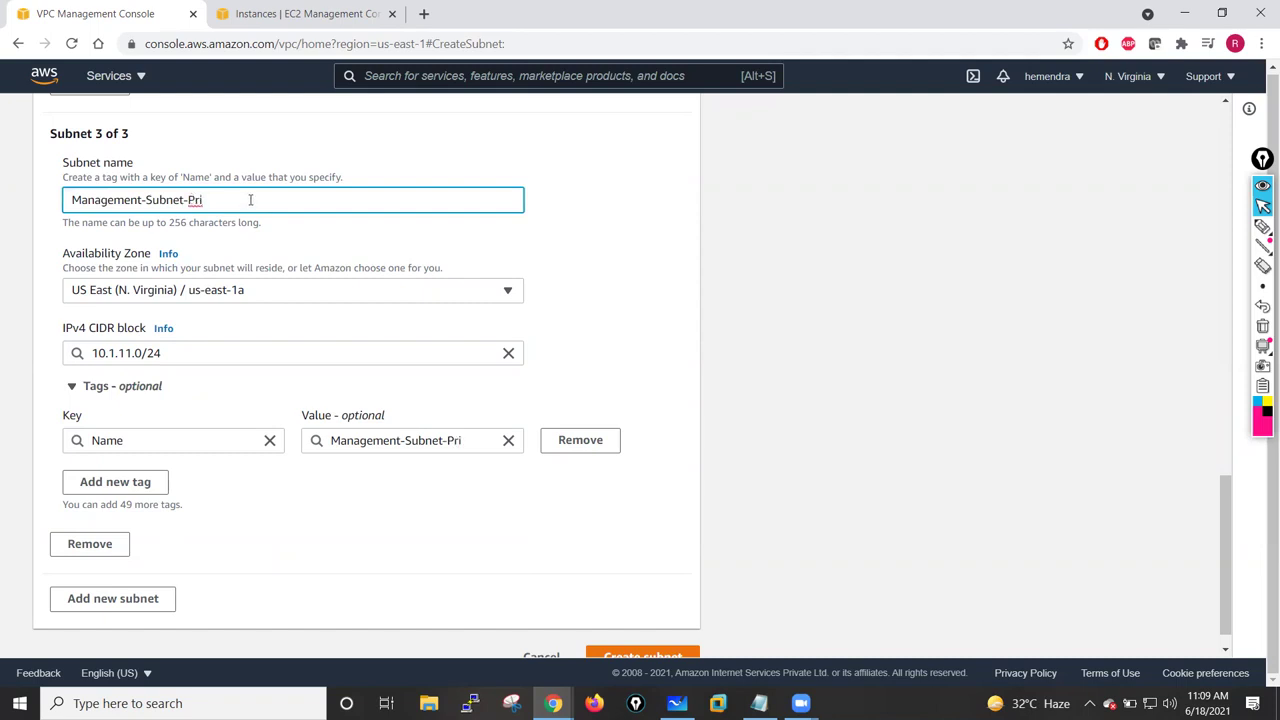
pyautogui.moveTo(250, 199); pyautogui.dragTo(50, 208)
pyautogui.hotkey('ctrl', 'c')
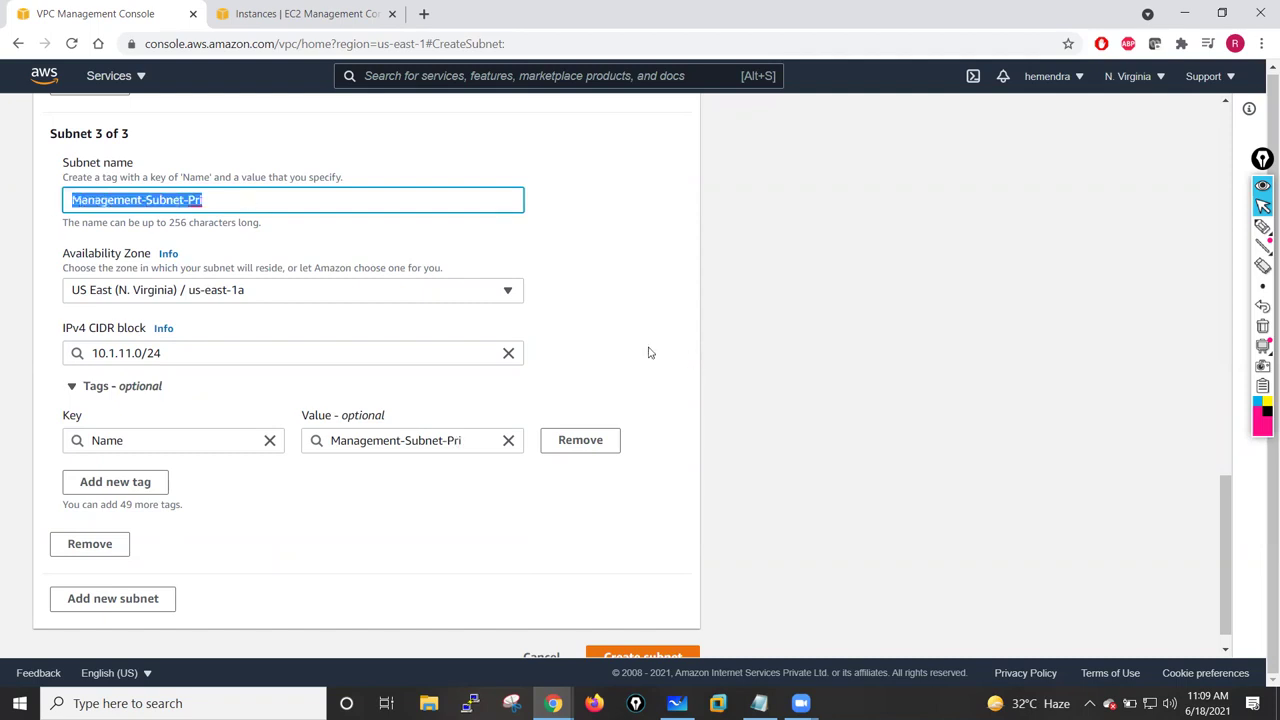
pyautogui.click(612, 346)
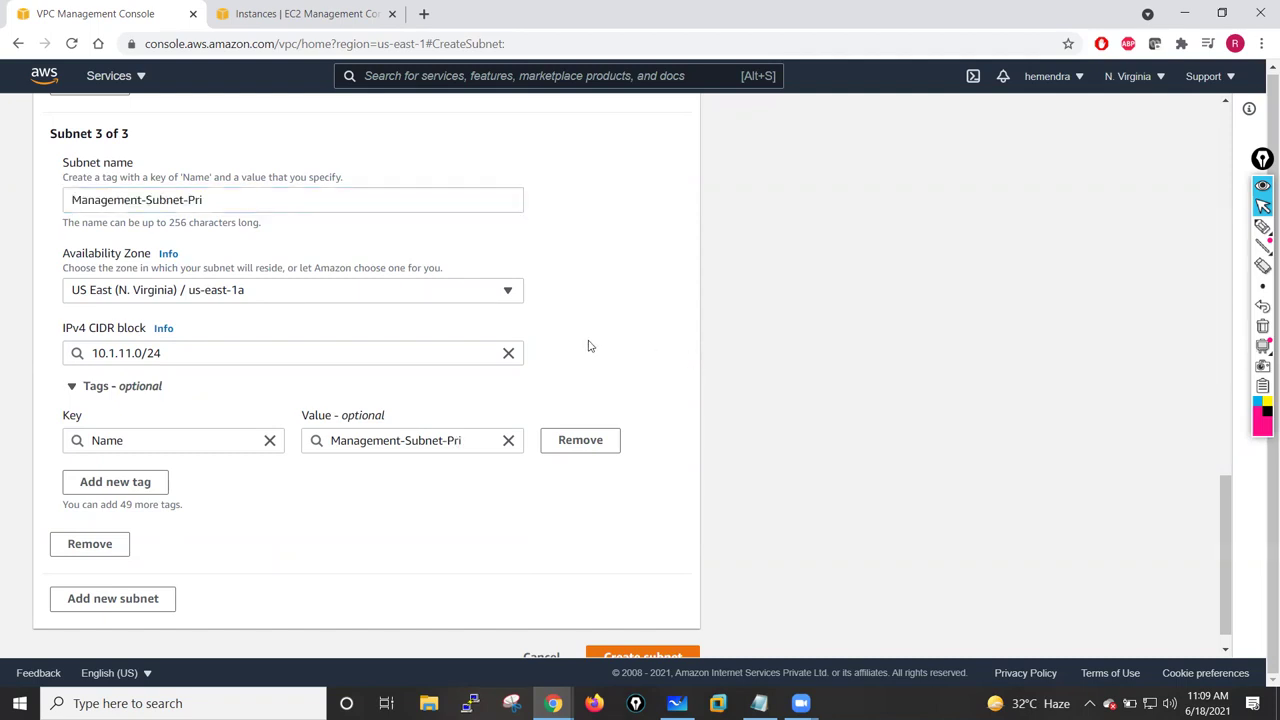
# - Add a fourth subnet, Management-Subnet-Sec, in us-east-1a with CIDR 10.1.12.0/24
pyautogui.click(103, 600)
pyautogui.scroll(-3, 290, 531)
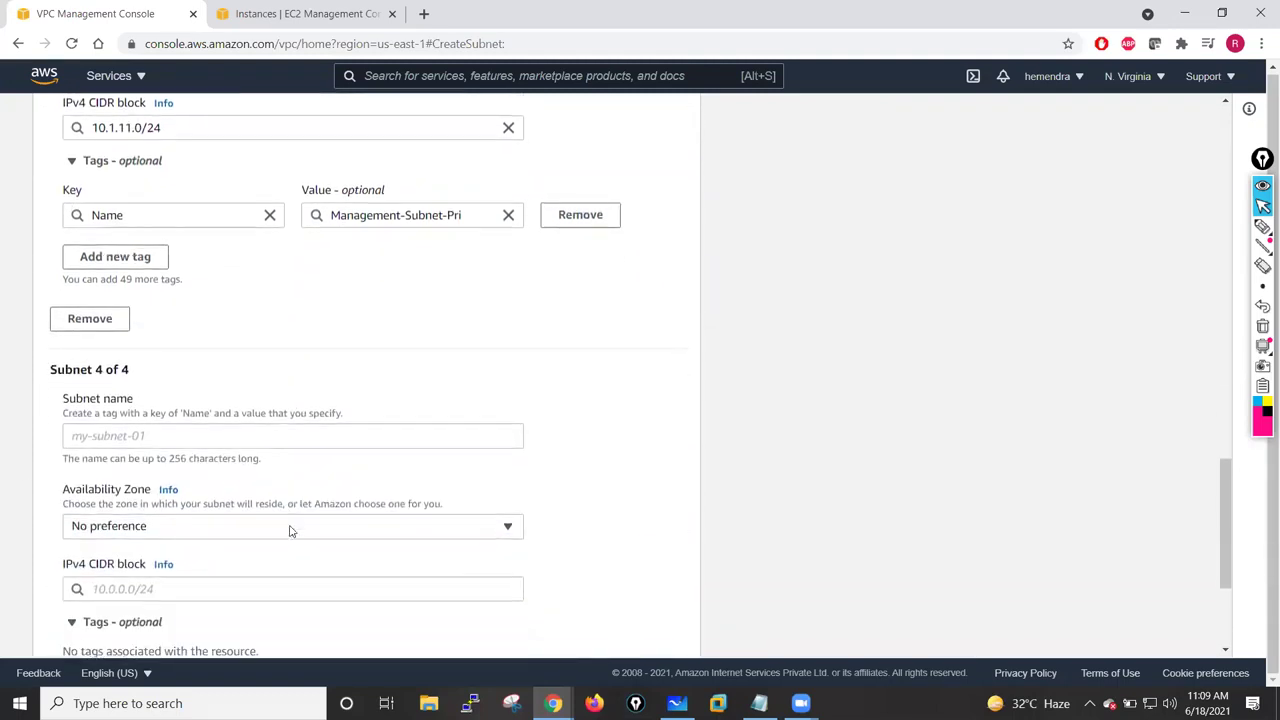
pyautogui.click(127, 389)
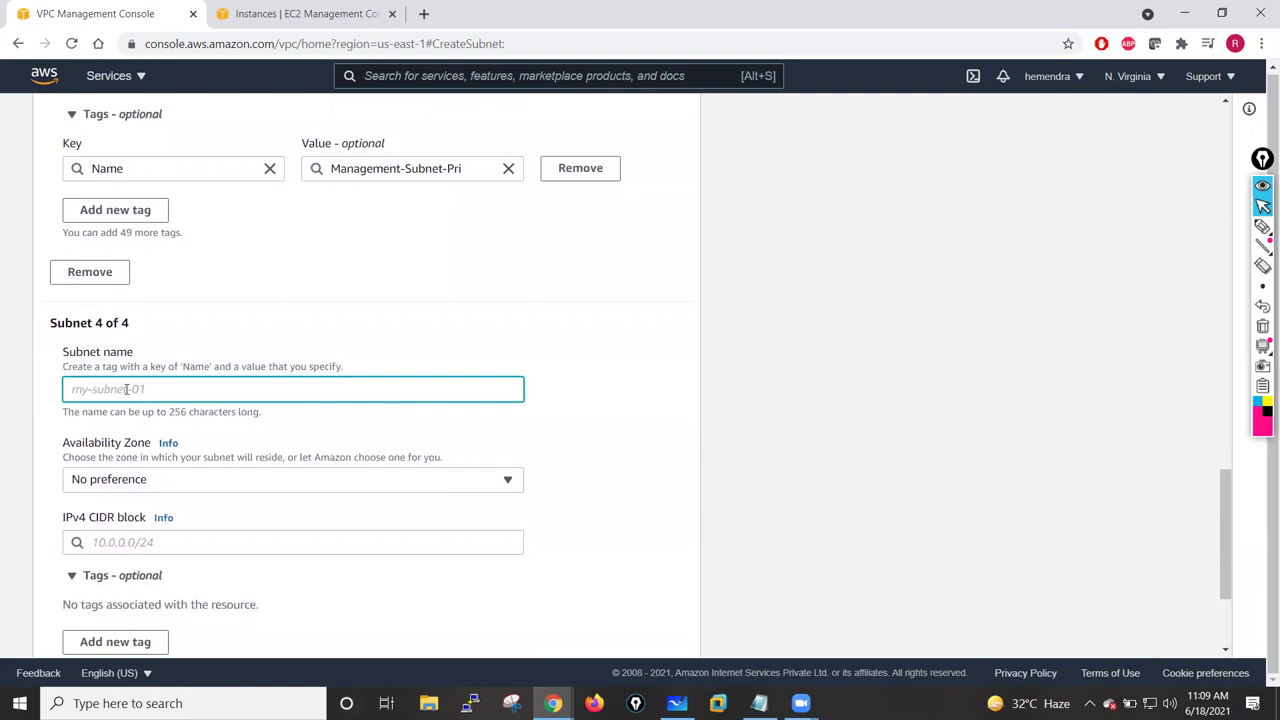
pyautogui.hotkey('ctrl', 'v')
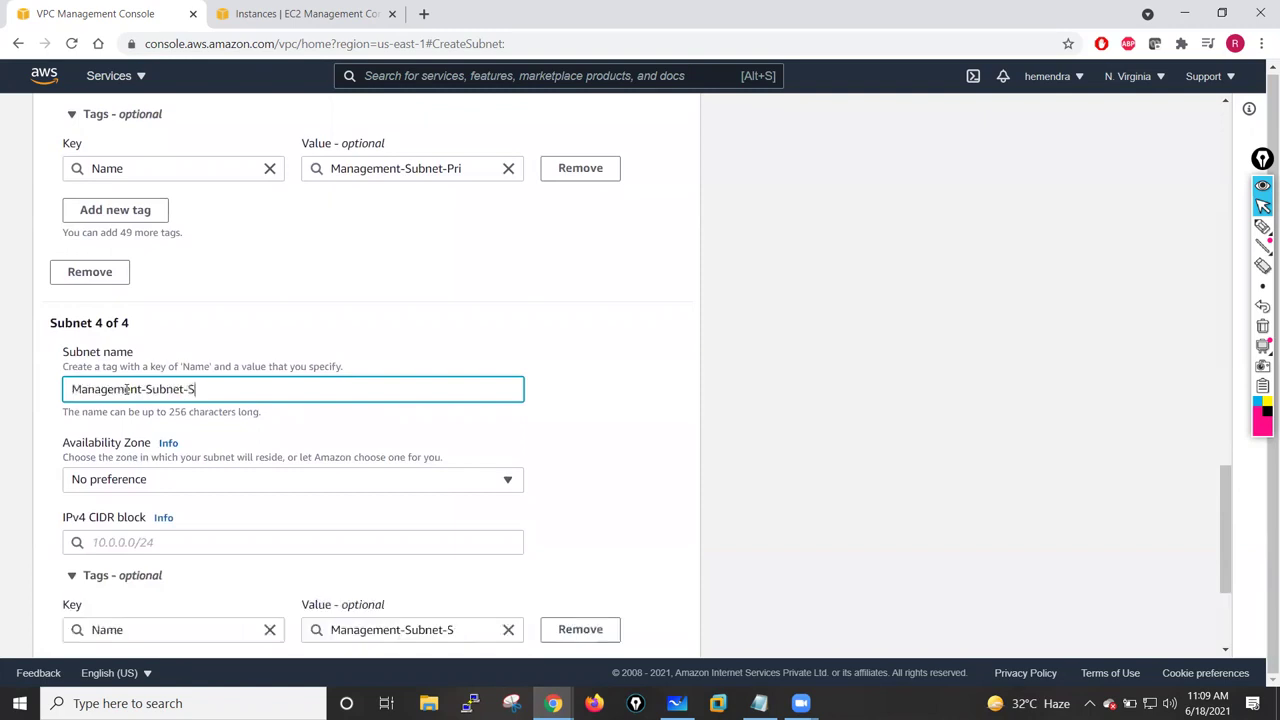
pyautogui.write('Sec')
pyautogui.click(388, 303)
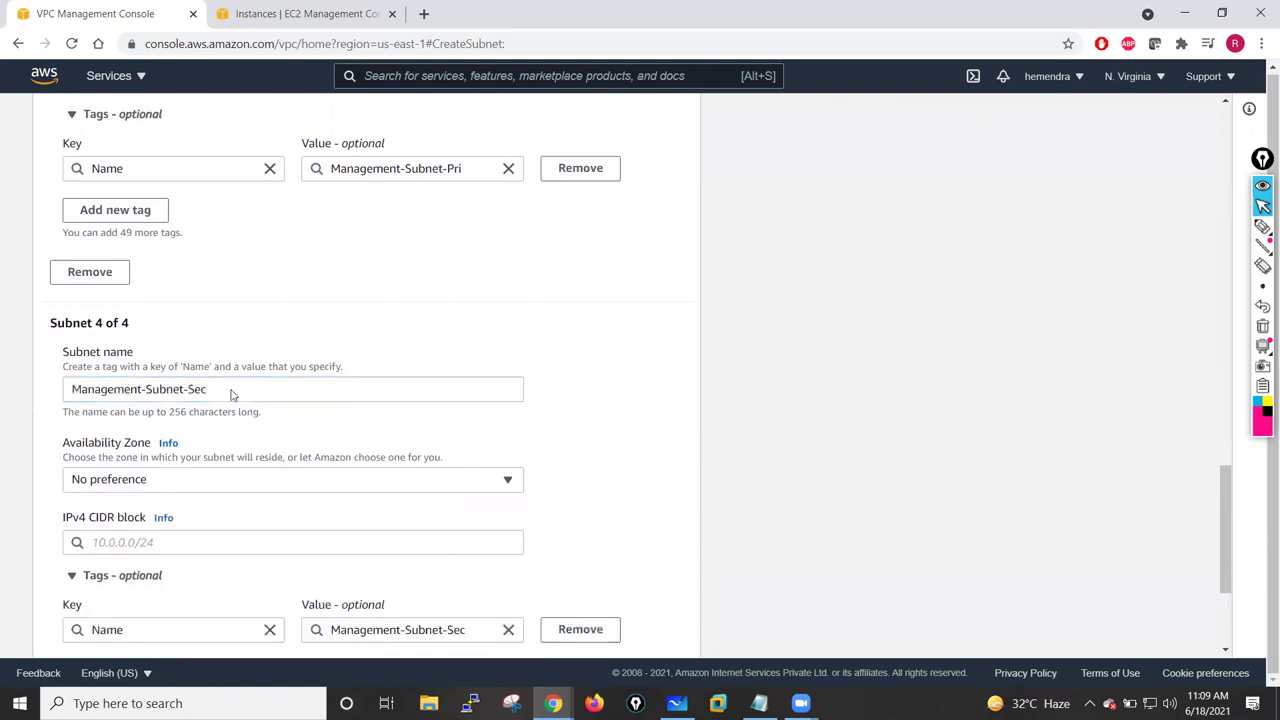
pyautogui.click(157, 482)
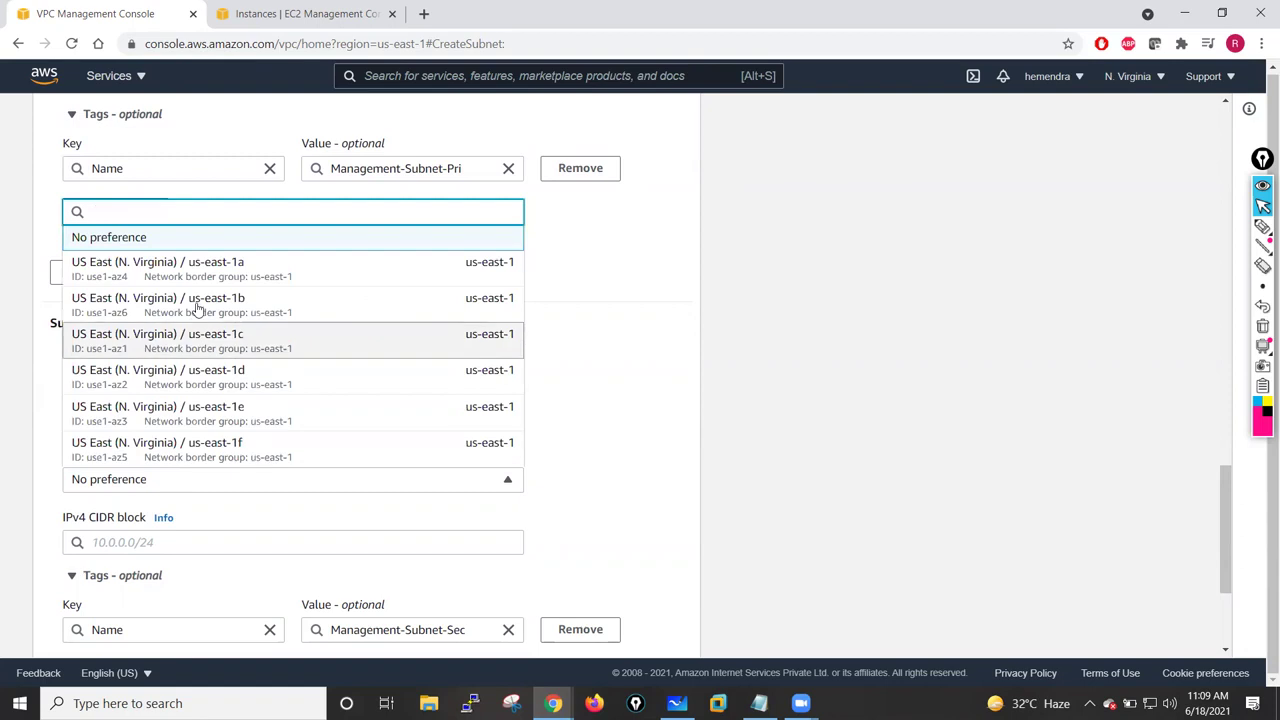
pyautogui.click(203, 268)
pyautogui.click(118, 542)
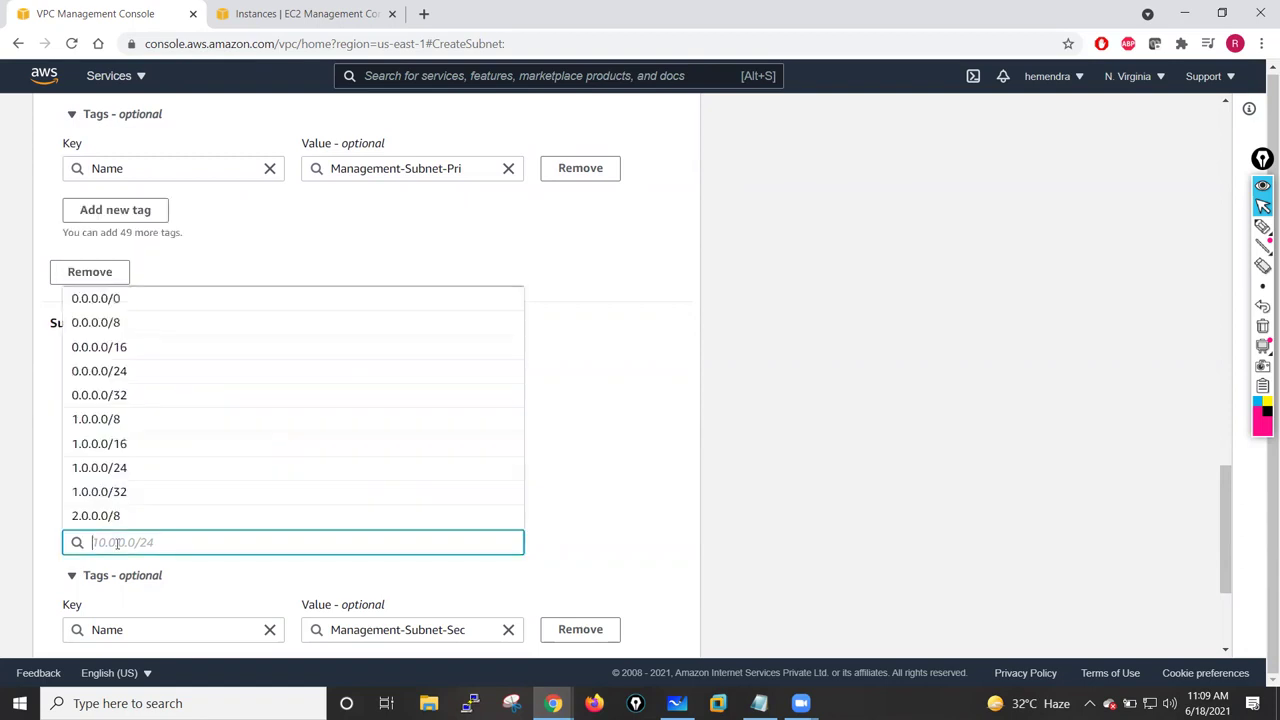
pyautogui.write('10.1.1')
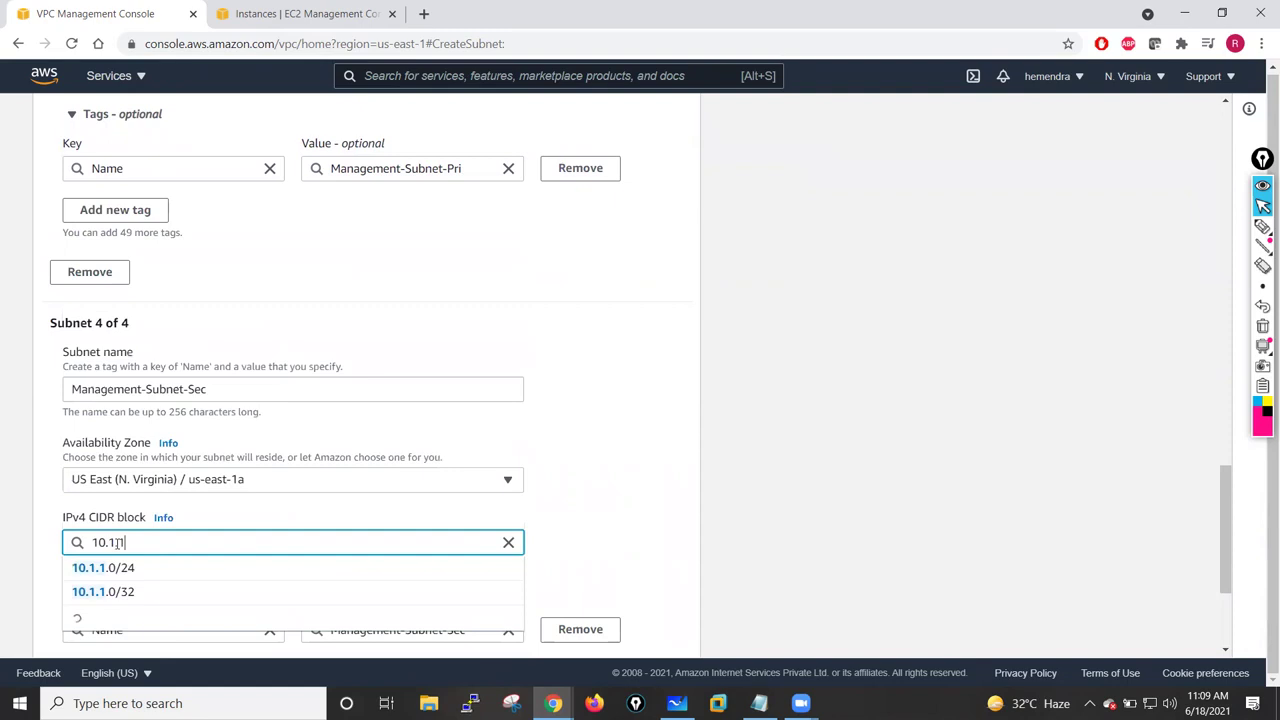
pyautogui.write('2.0/24')
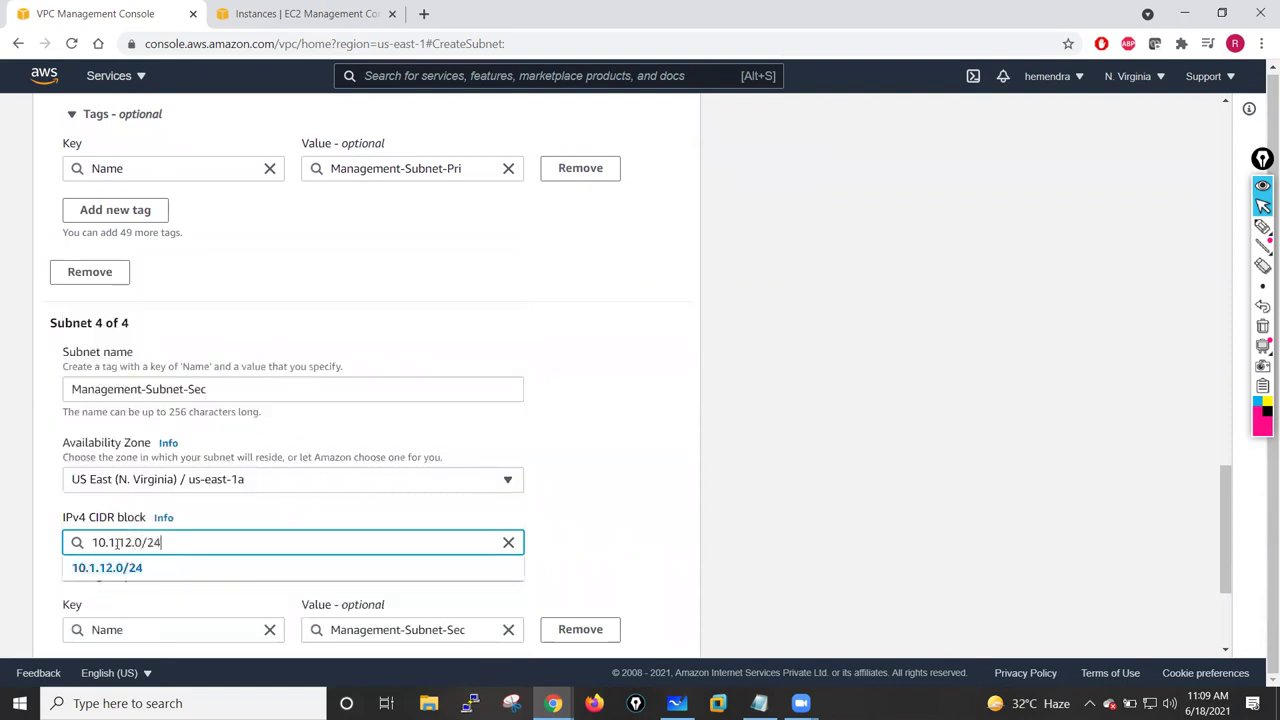
pyautogui.click(623, 387)
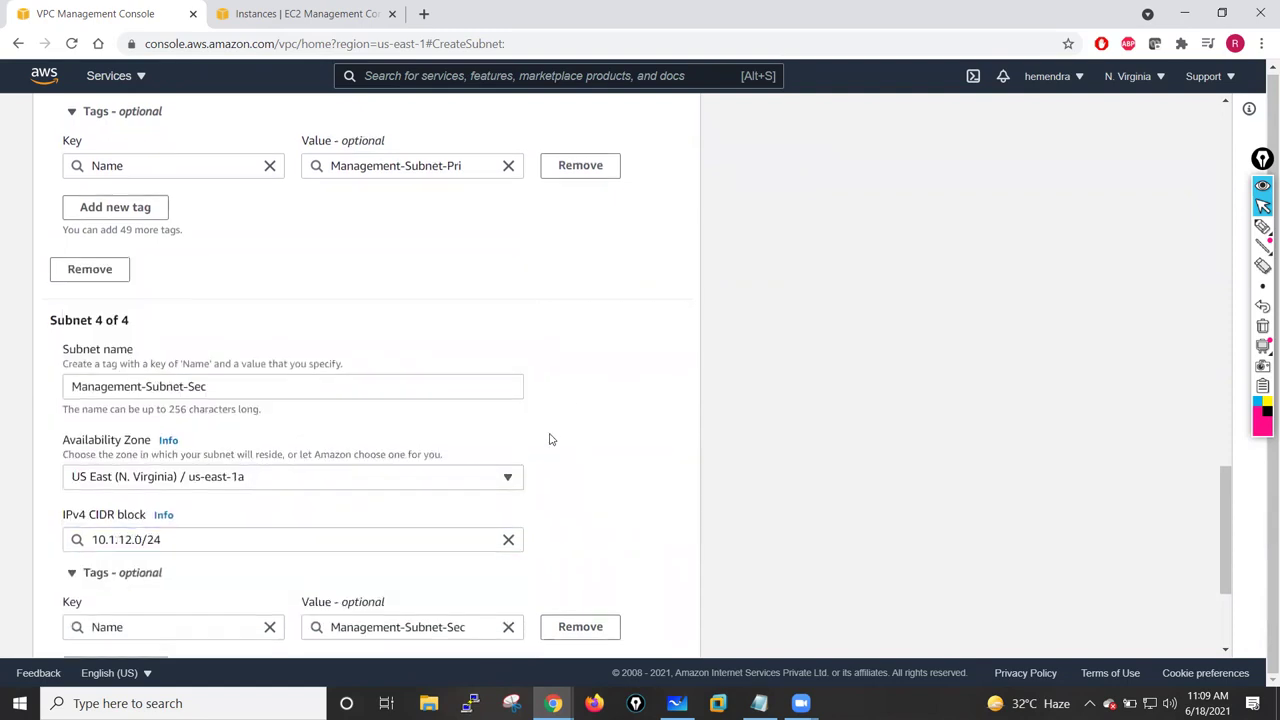
pyautogui.scroll(-3, 549, 439)
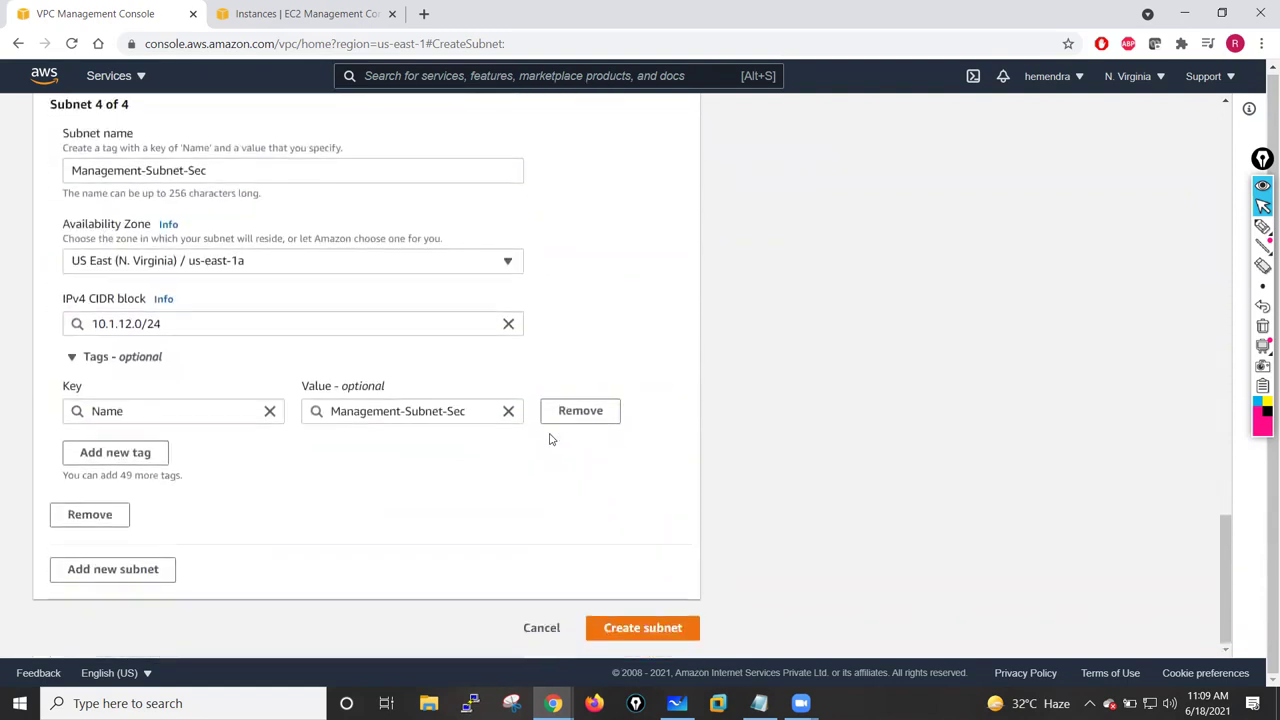
# - Add a fifth subnet named HA-Subnet-Pri in us-east-1a
pyautogui.click(88, 571)
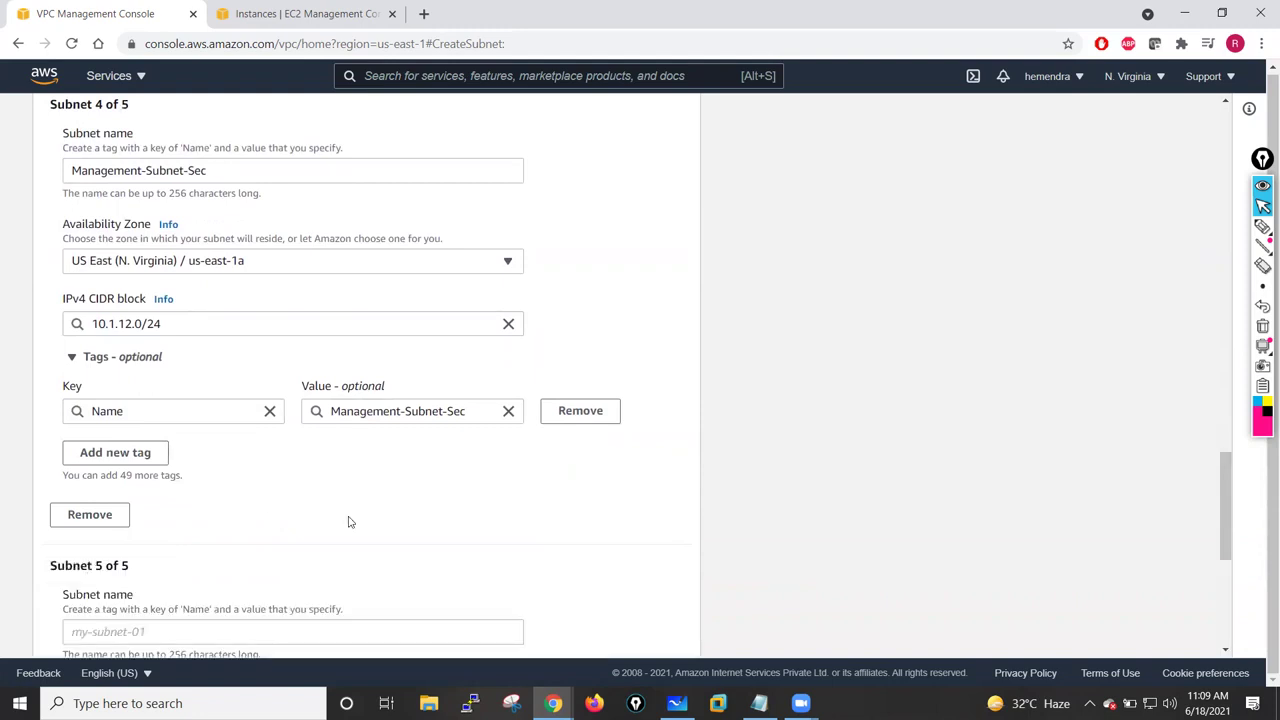
pyautogui.scroll(-3, 349, 521)
pyautogui.click(161, 372)
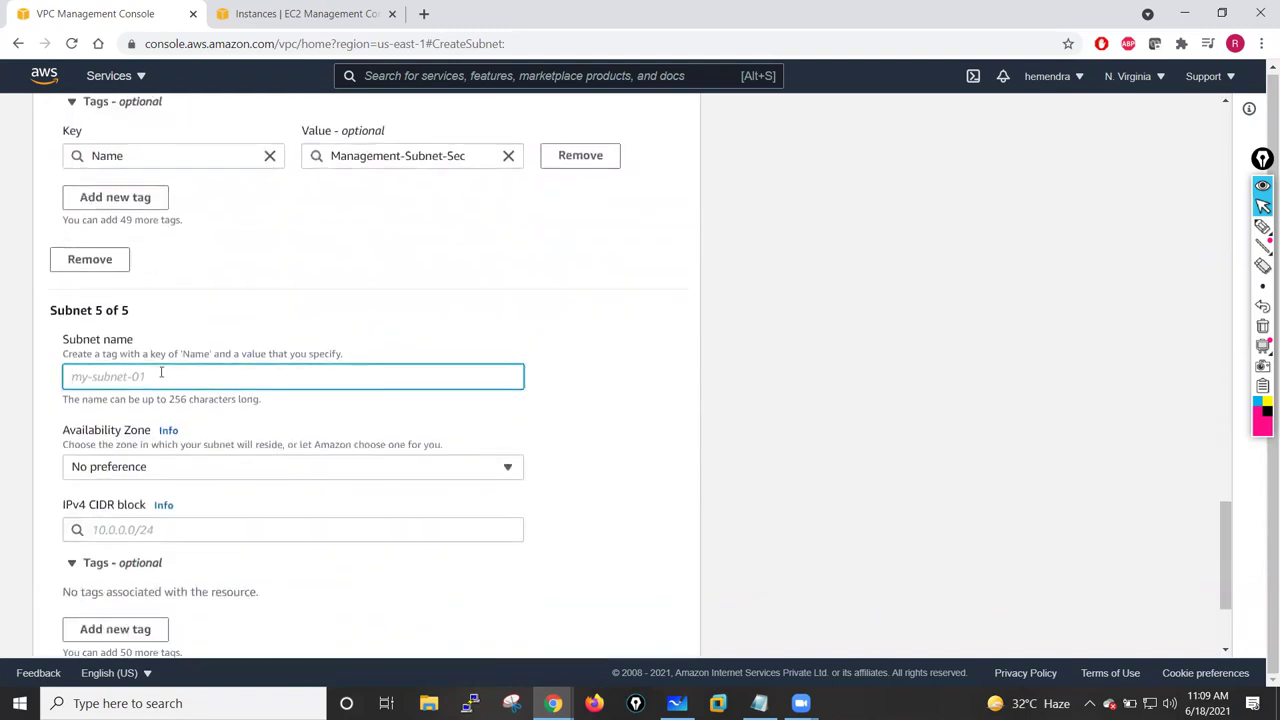
pyautogui.write('HA-Sub')
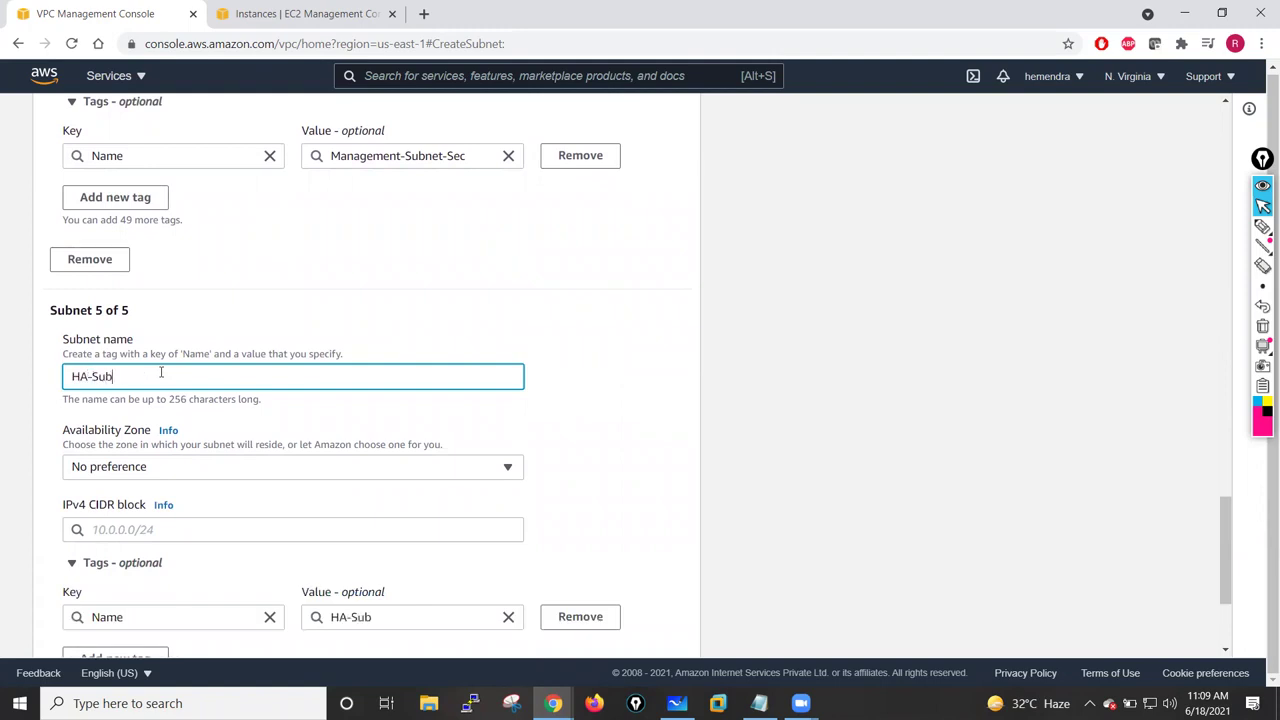
pyautogui.write('net-Pri')
pyautogui.click(195, 474)
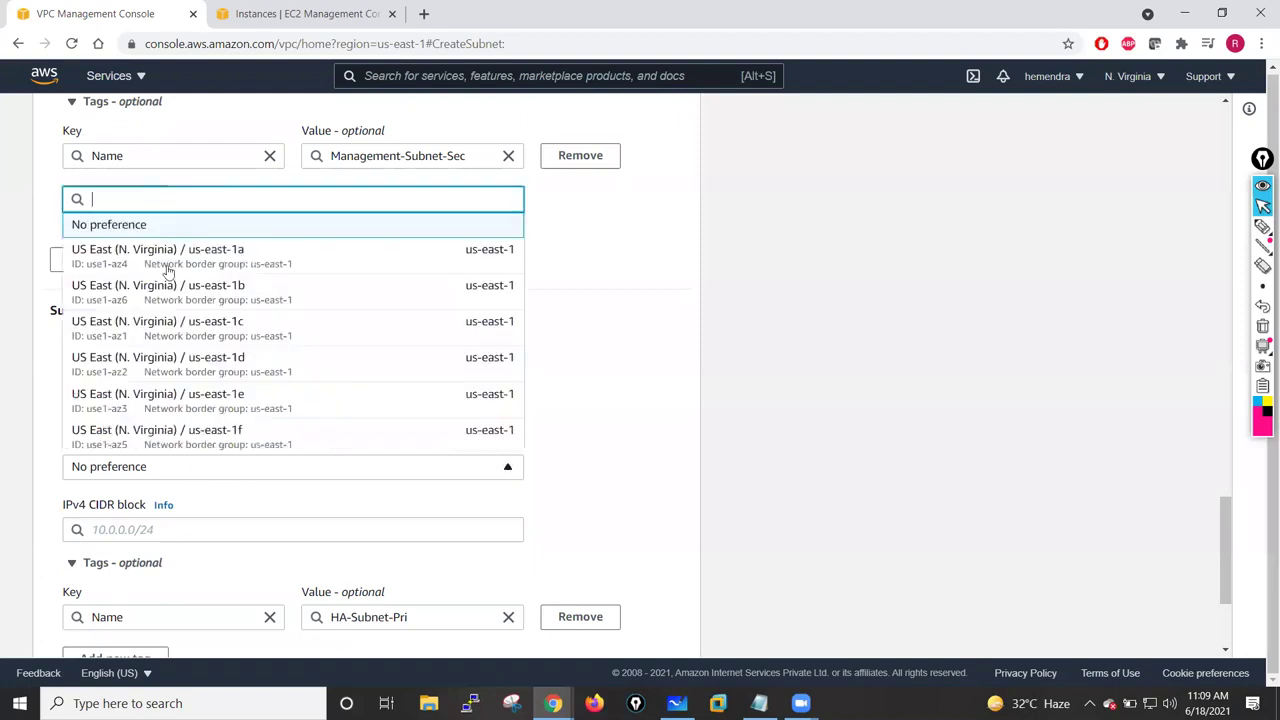
pyautogui.click(180, 258)
# - Give HA-Subnet-Pri the CIDR 10.1.100.0/24 after checking the diagram's HA addressing
pyautogui.click(162, 531)
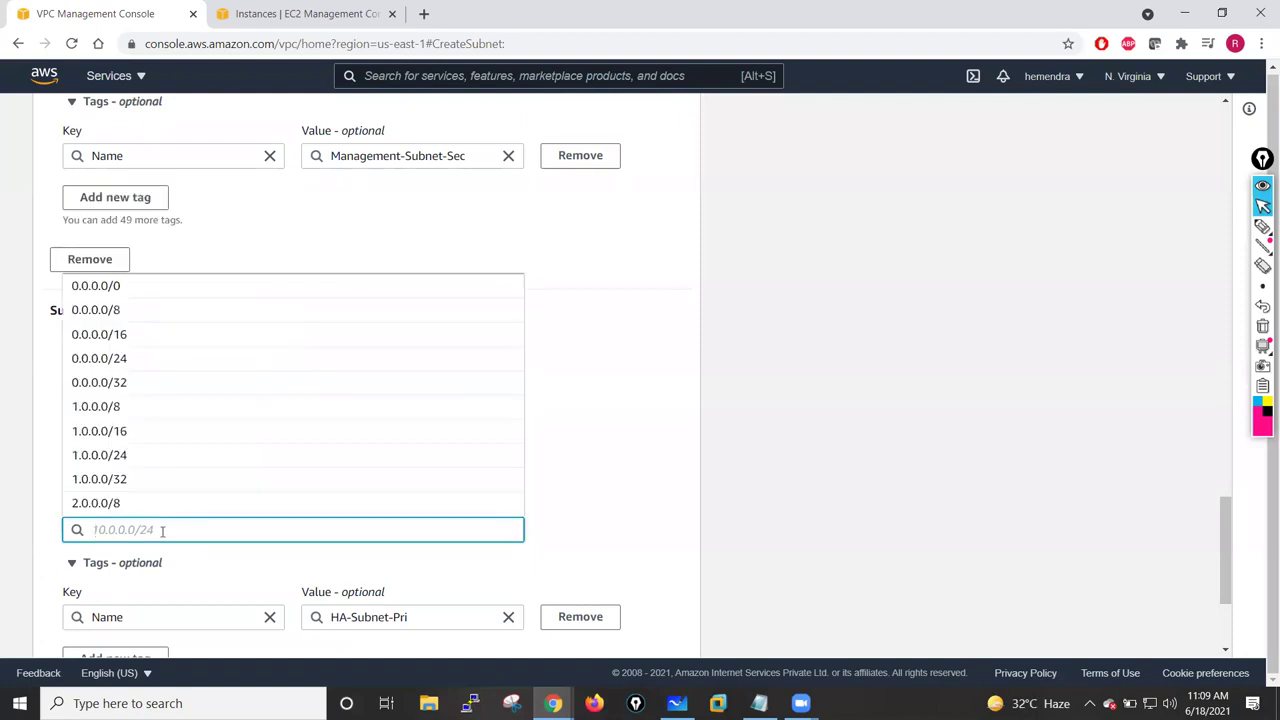
pyautogui.write('10.1.')
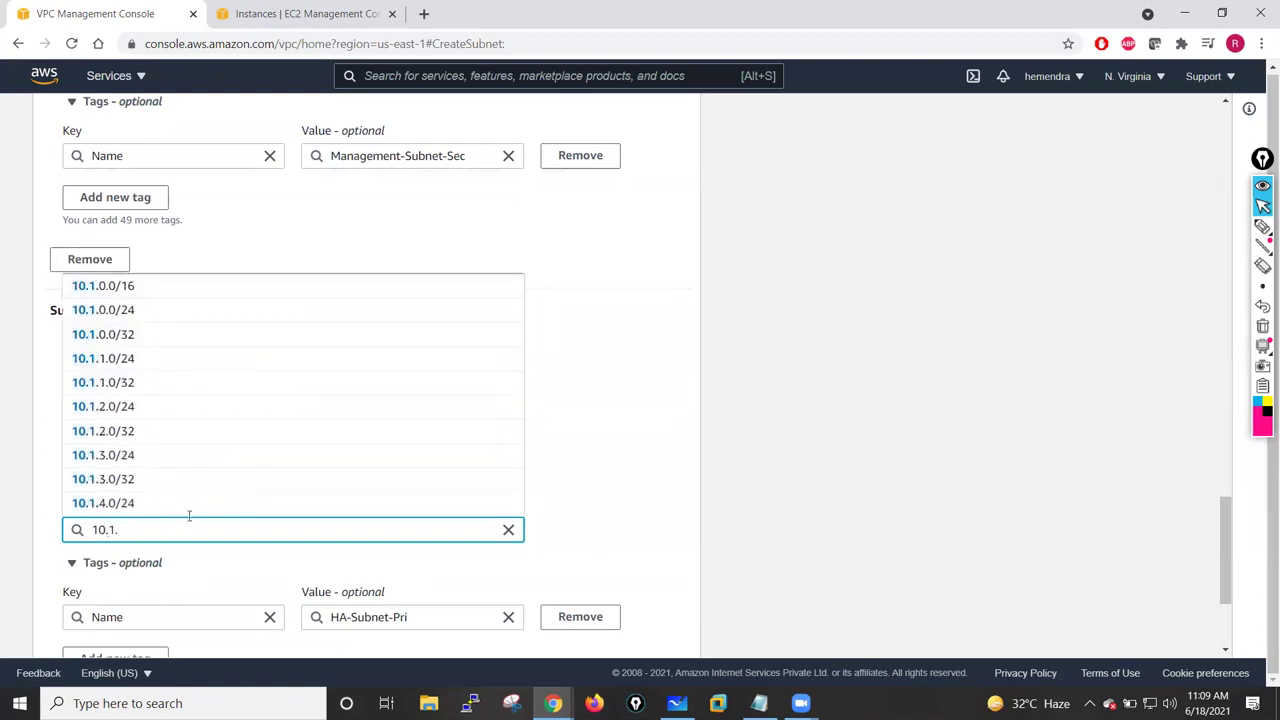
pyautogui.click(677, 703)
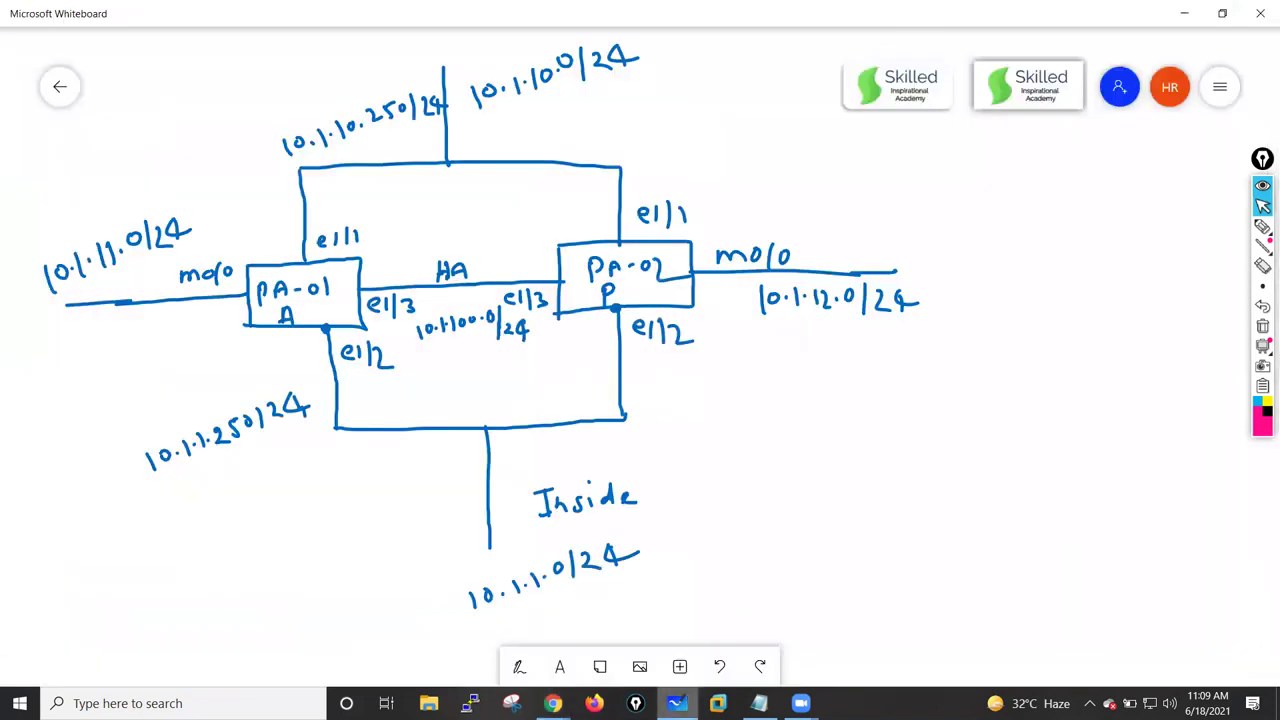
pyautogui.hotkey('alt', 'Tab')
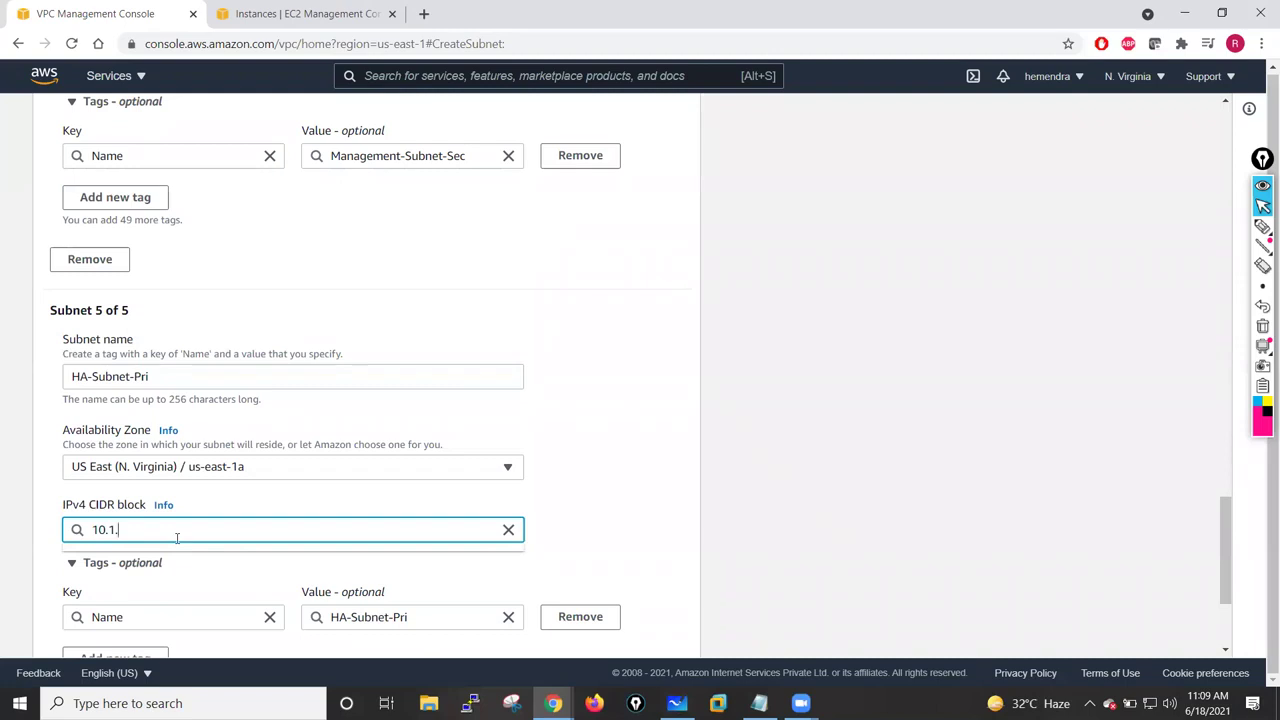
pyautogui.write('100.0/24')
pyautogui.click(565, 490)
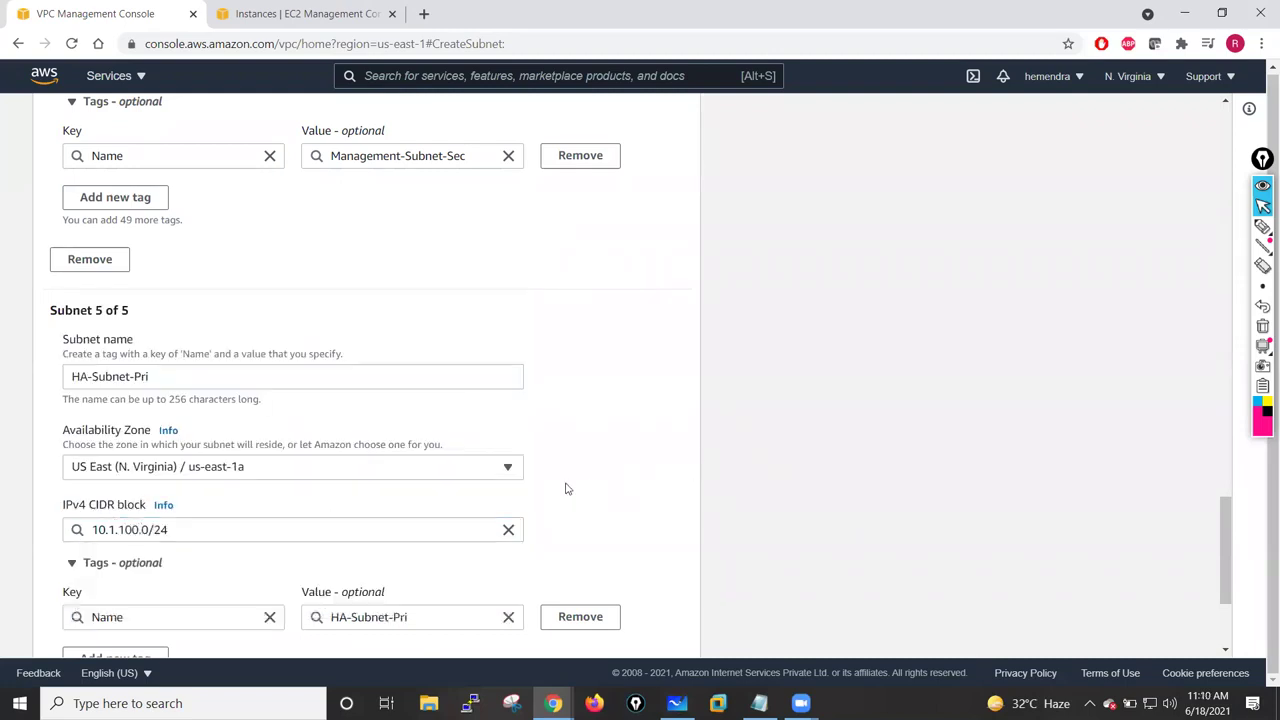
pyautogui.scroll(-2, 565, 488)
pyautogui.scroll(-1, 200, 310)
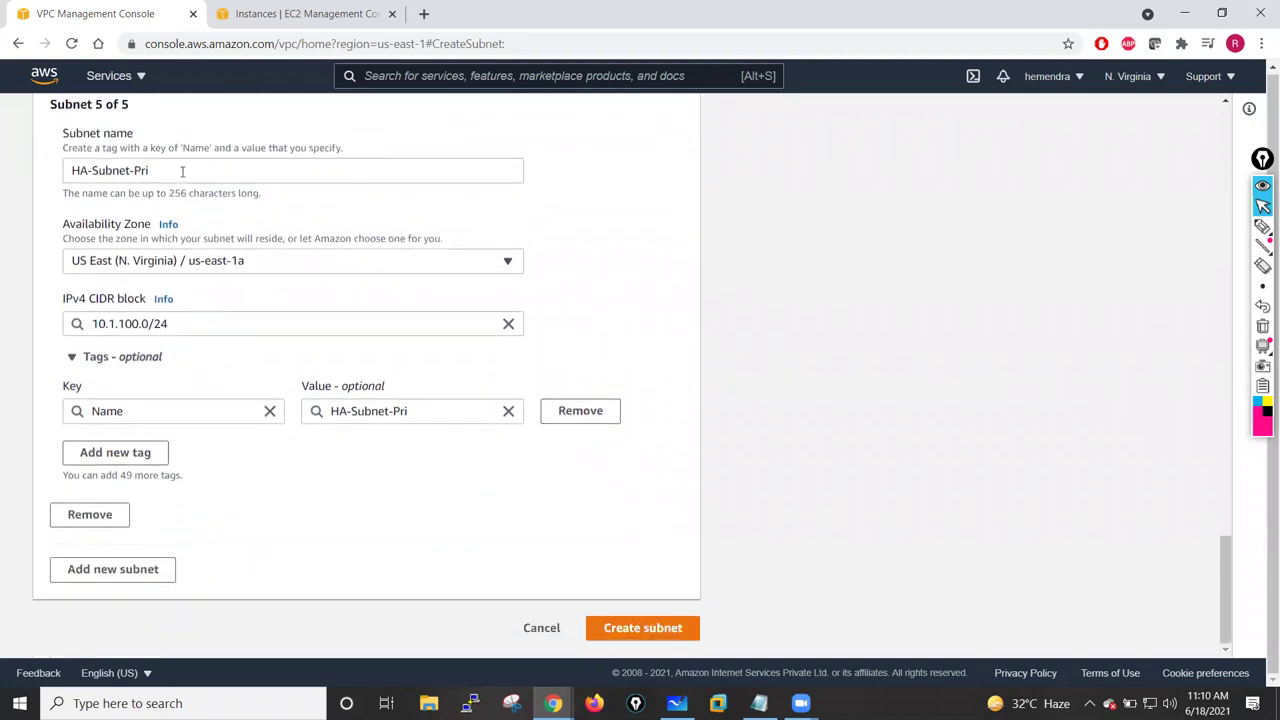
pyautogui.moveTo(182, 171); pyautogui.dragTo(3, 177)
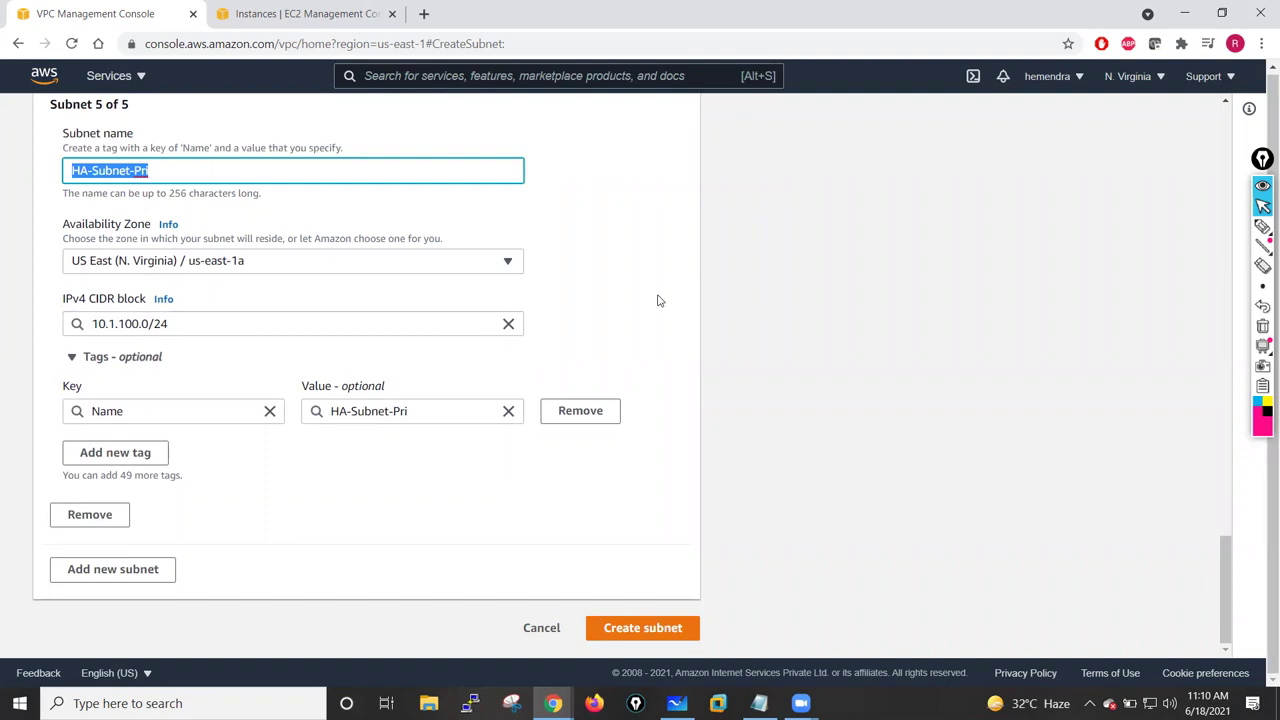
pyautogui.click(530, 298)
# - Add a sixth subnet, HA-Subnet-Sec, in us-east-1a with CIDR 10.1.101.0/24
pyautogui.click(131, 580)
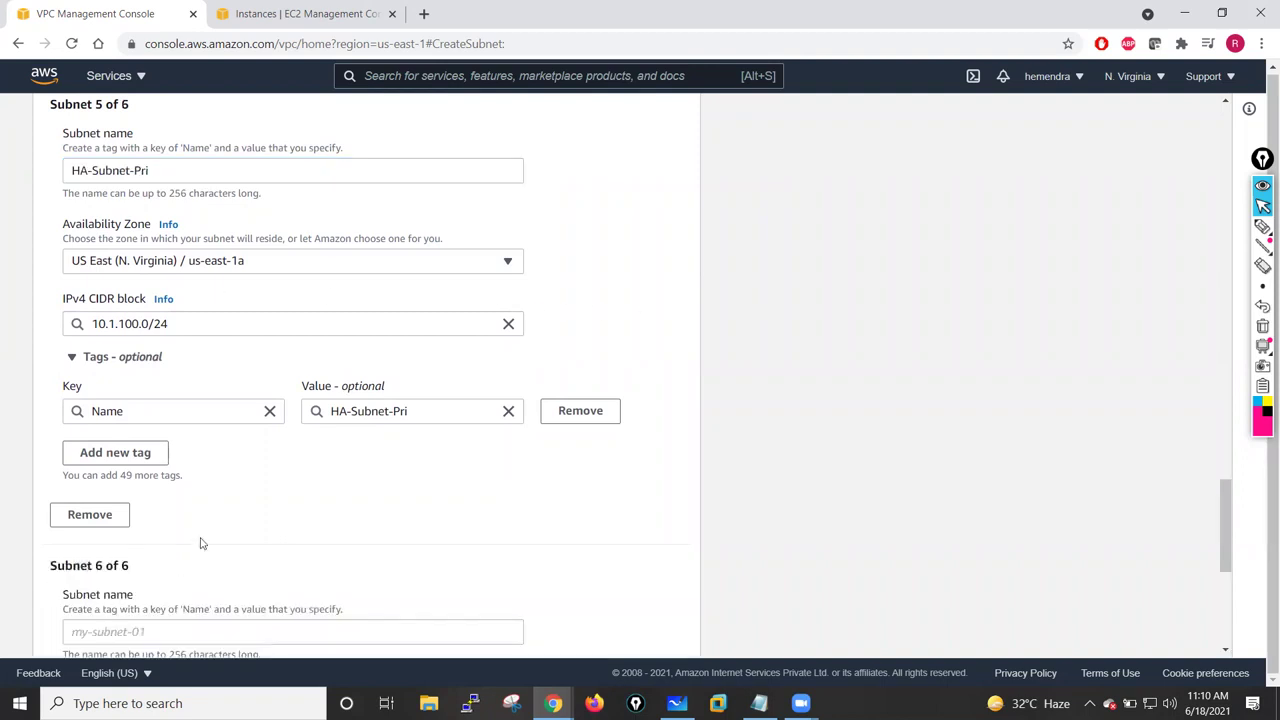
pyautogui.scroll(-5, 80, 345)
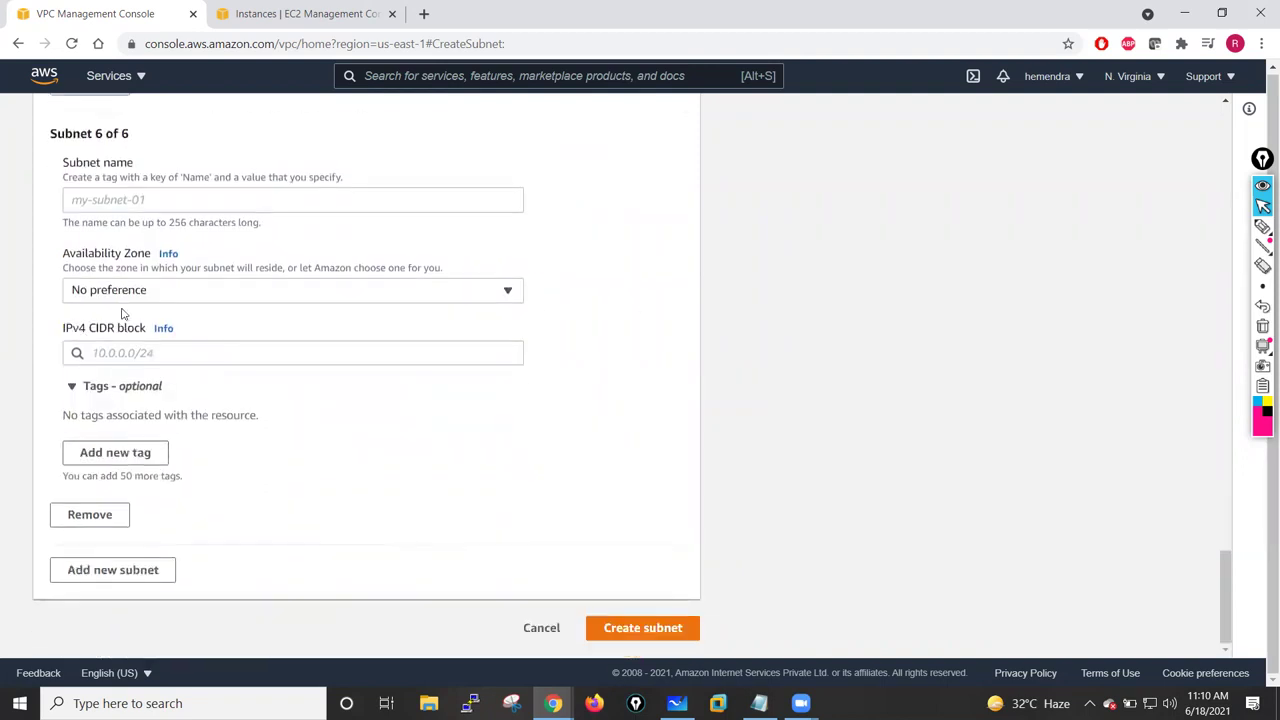
pyautogui.click(129, 204)
pyautogui.write('HA-Subnet-Pri')
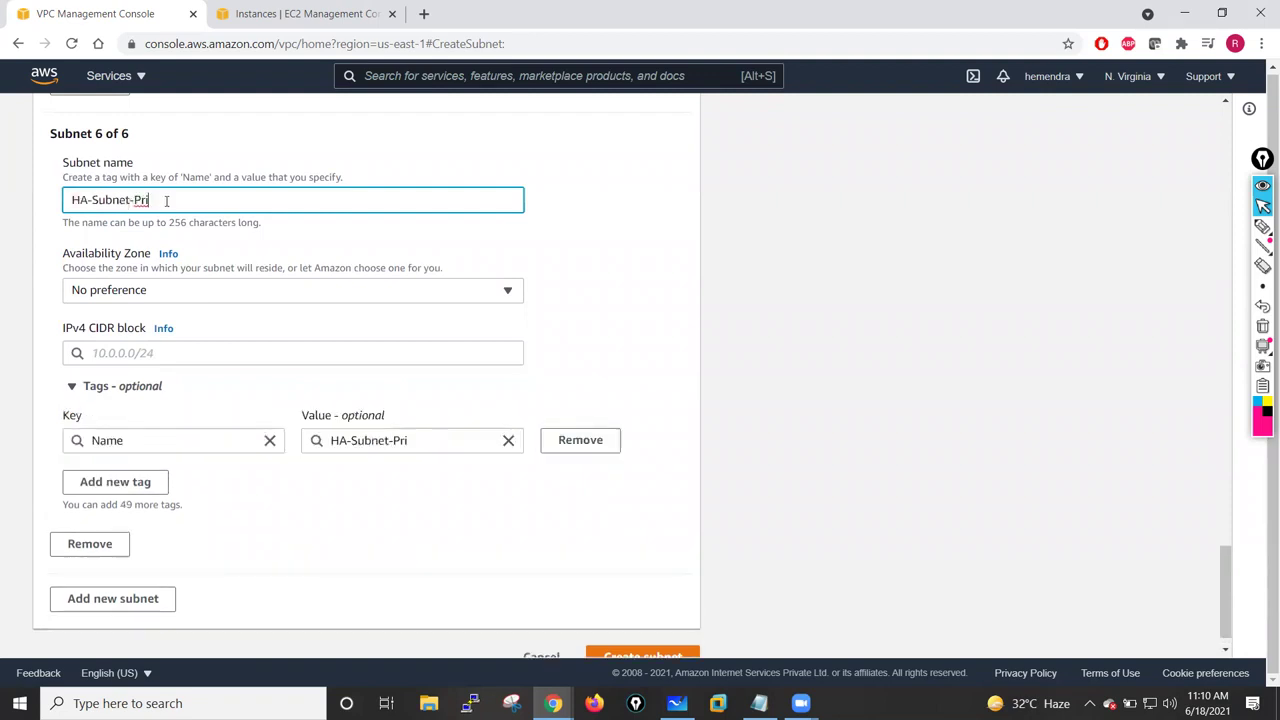
pyautogui.press('BackSpace')
pyautogui.press('BackSpace')
pyautogui.write('Se')
pyautogui.click(143, 289)
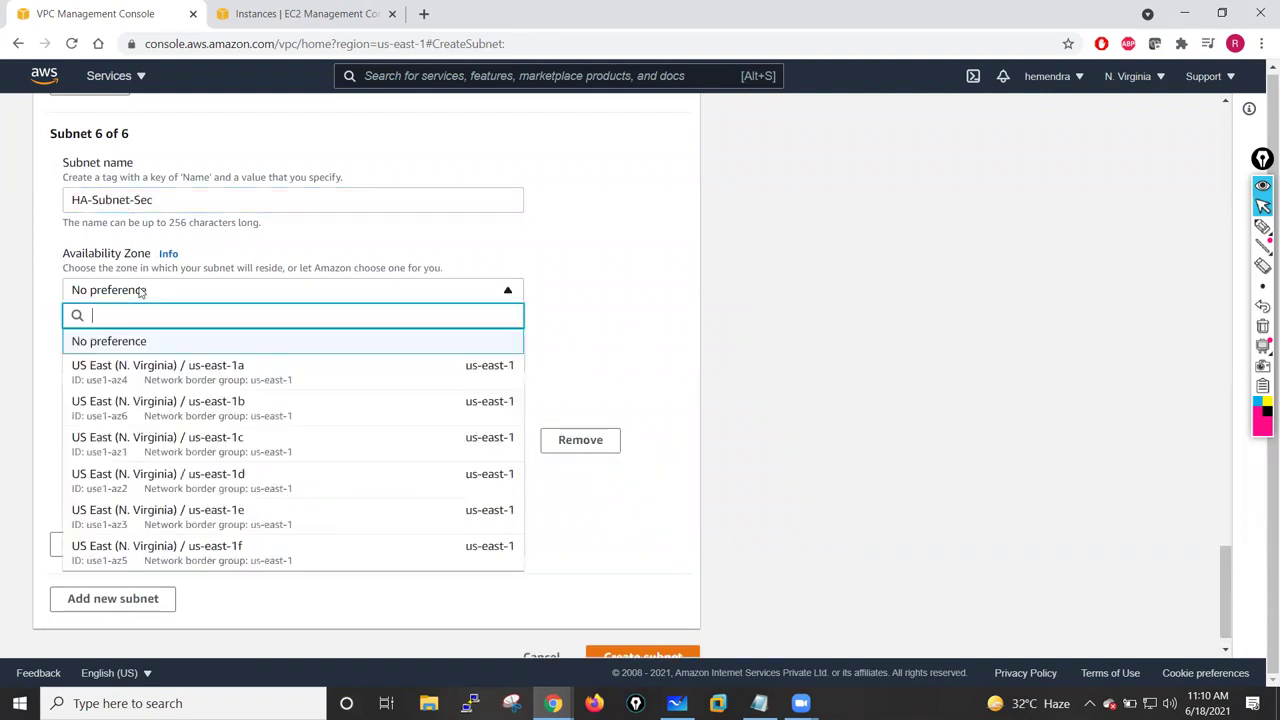
pyautogui.click(145, 370)
pyautogui.click(144, 352)
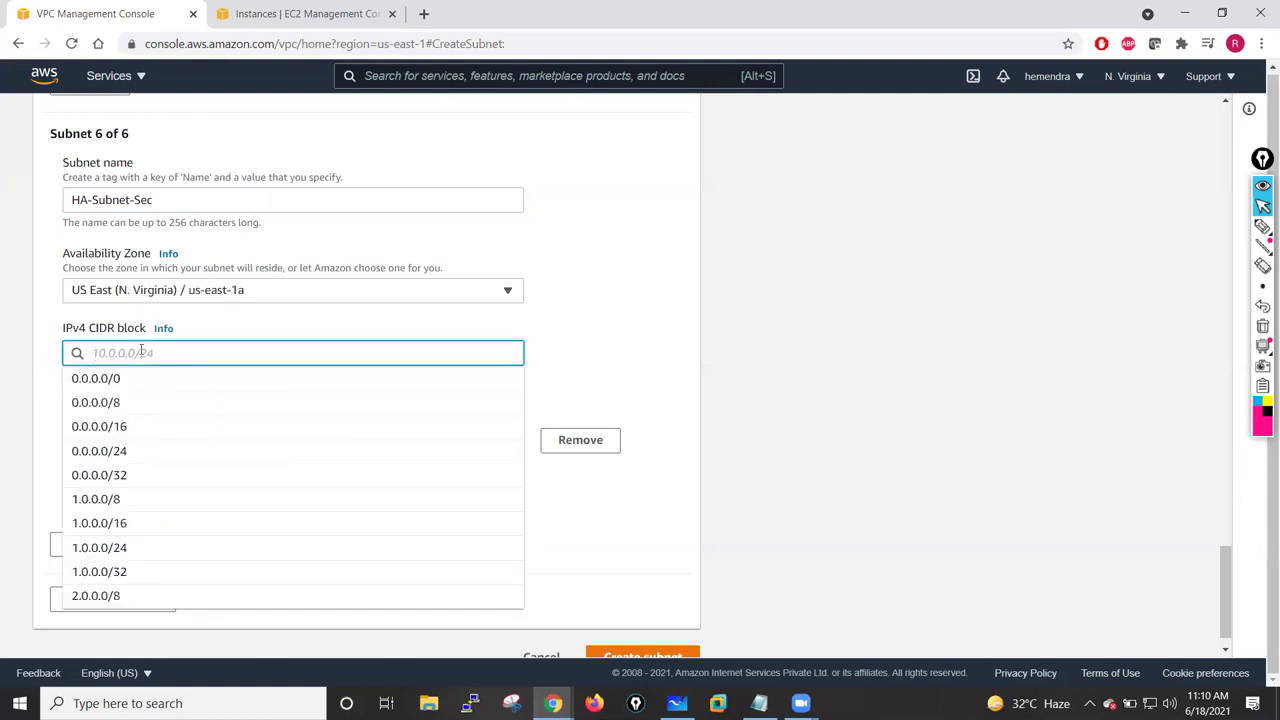
pyautogui.write('10.1.101.0')
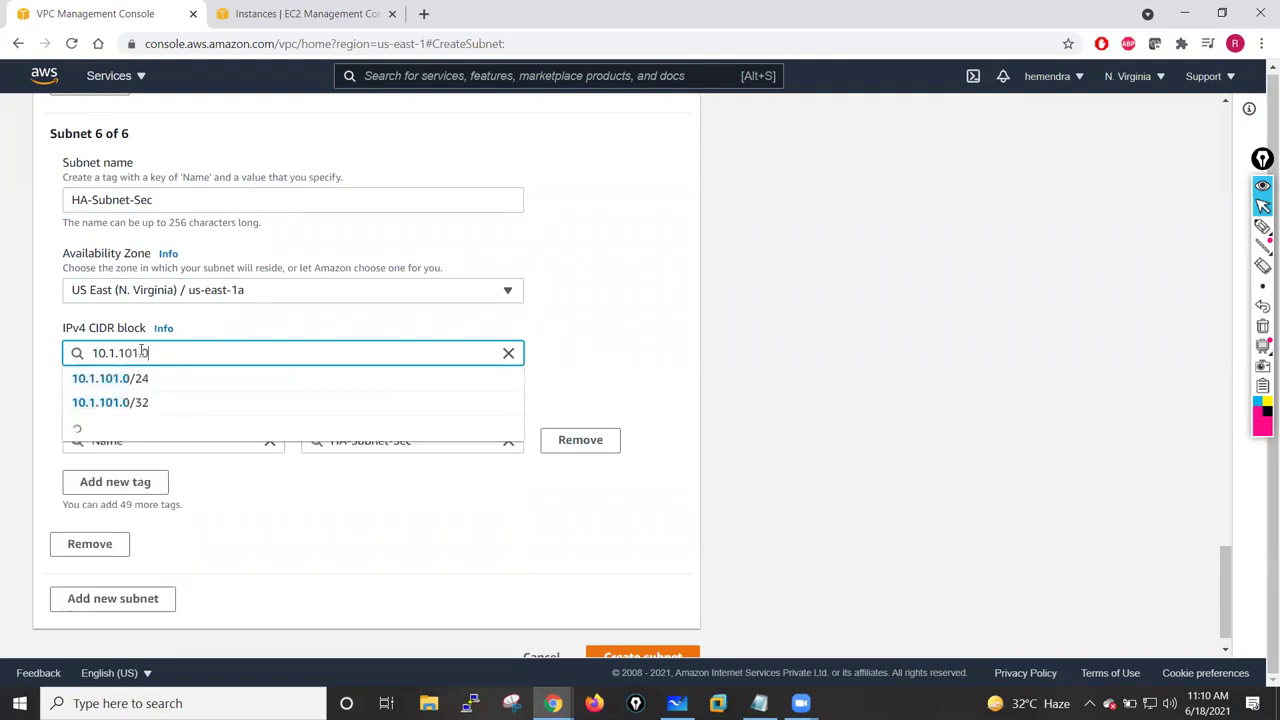
pyautogui.write('/24')
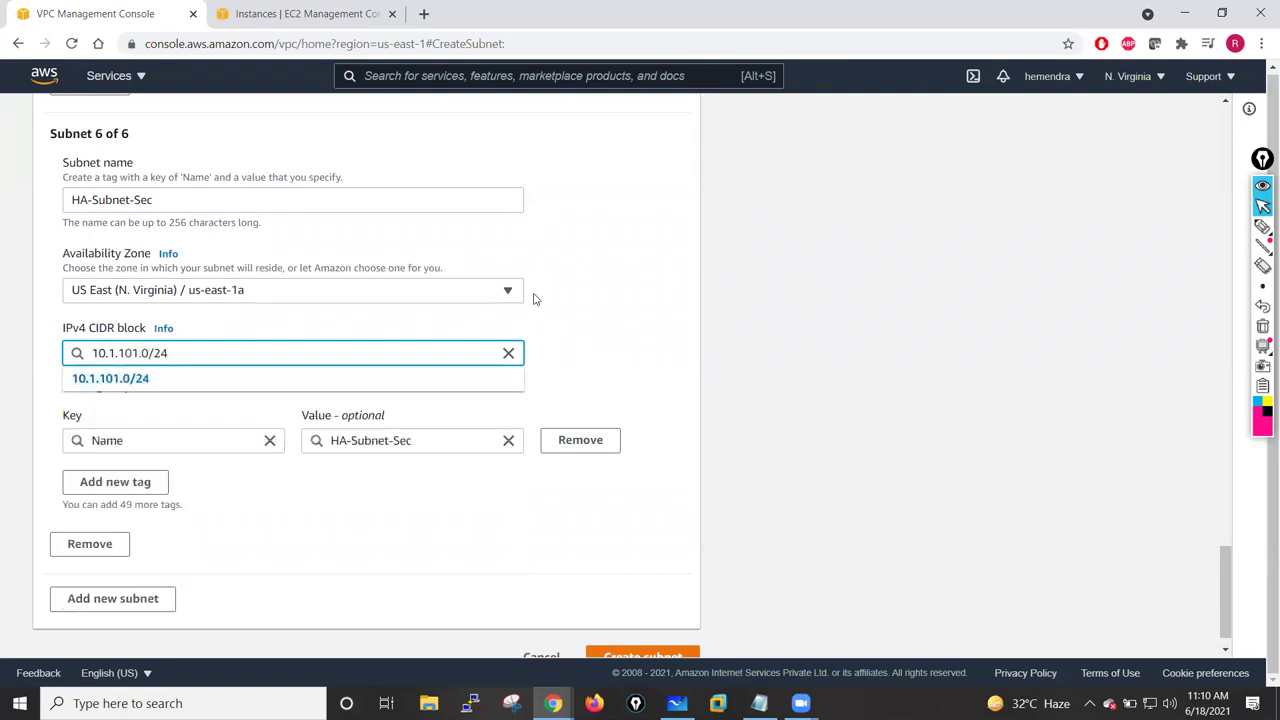
pyautogui.click(566, 298)
pyautogui.scroll(-1, 534, 574)
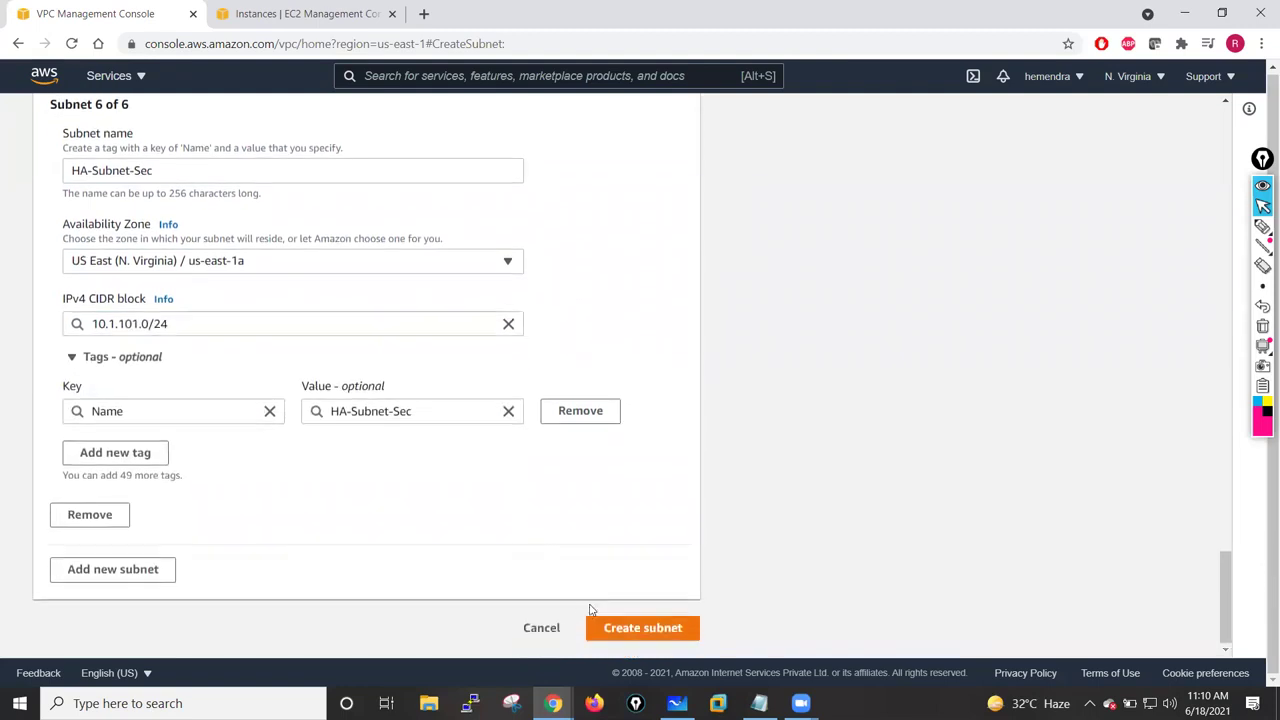
pyautogui.click(620, 628)
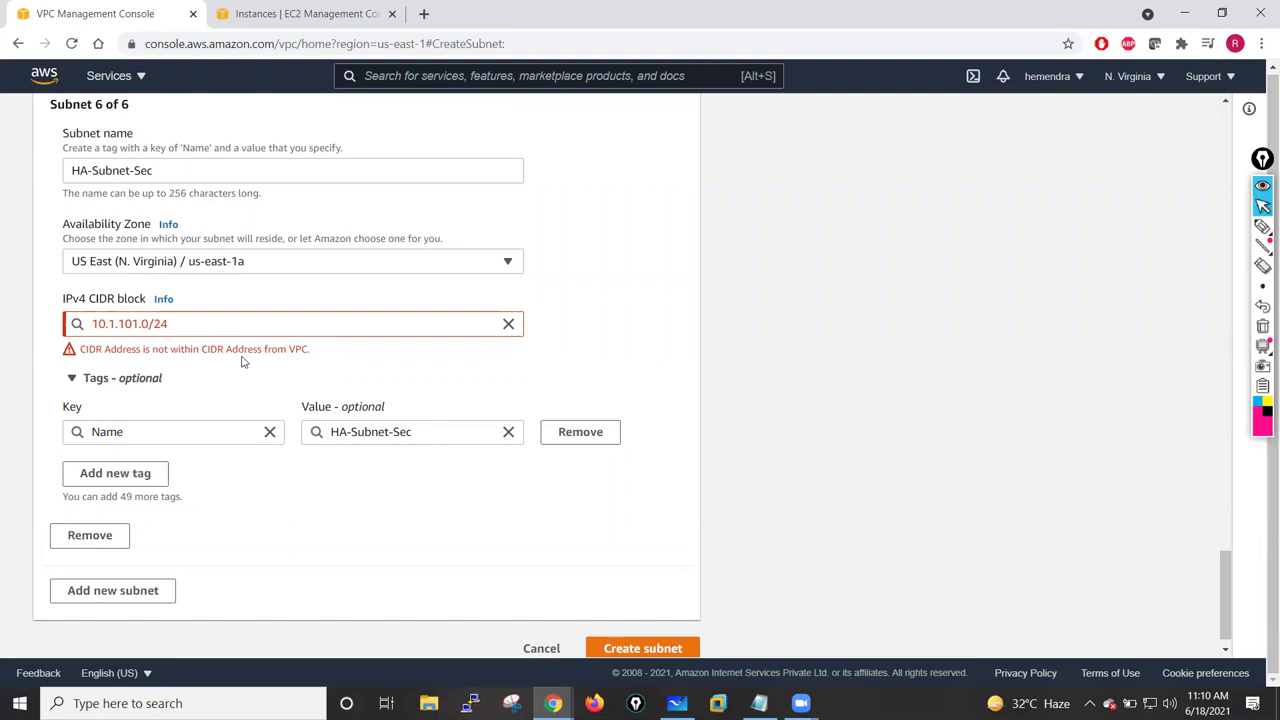
pyautogui.scroll(10, 560, 257)
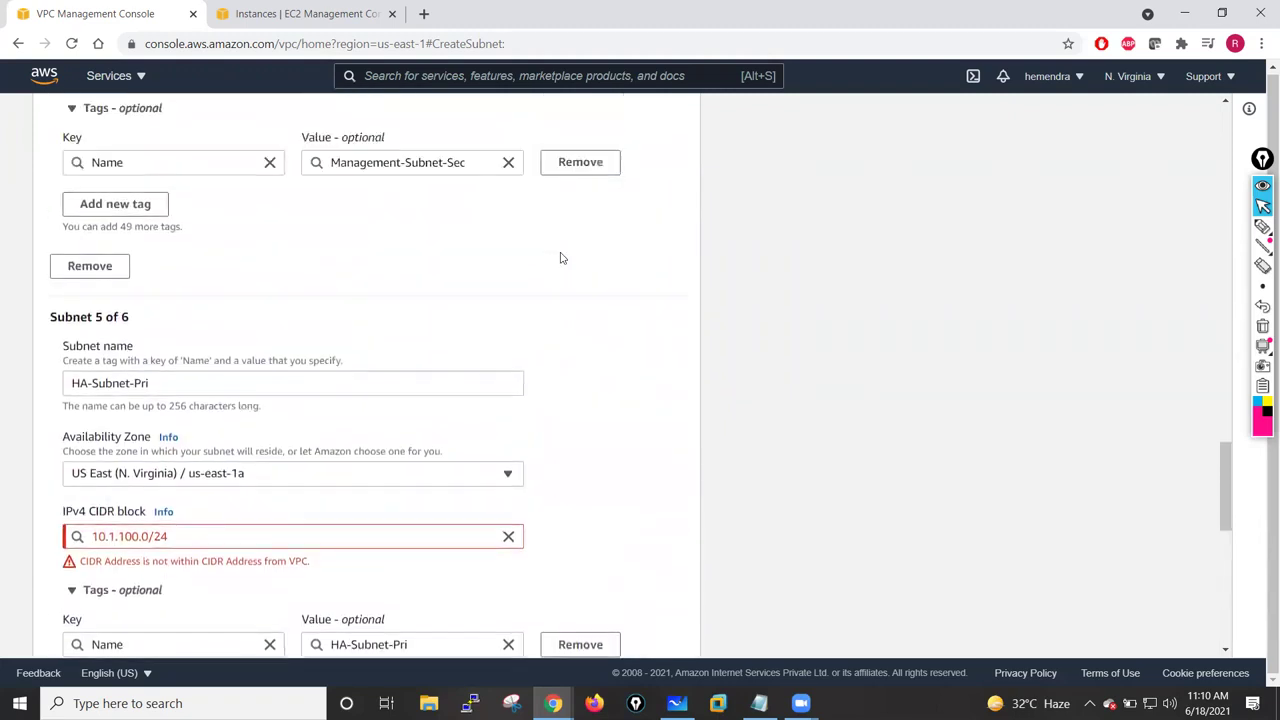
pyautogui.scroll(3, 561, 258)
pyautogui.scroll(6, 561, 258)
pyautogui.scroll(8, 561, 258)
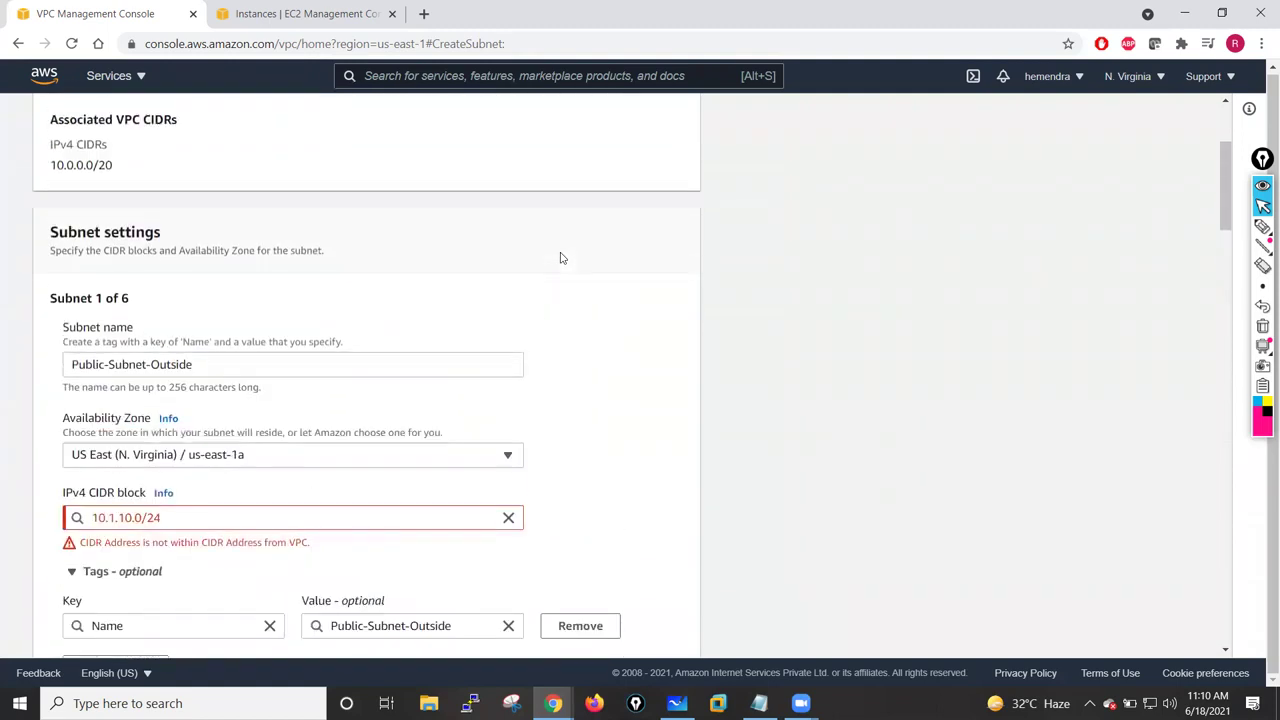
pyautogui.scroll(2, 561, 258)
pyautogui.scroll(2, 561, 258)
pyautogui.scroll(-1, 560, 257)
pyautogui.scroll(1, 560, 257)
pyautogui.scroll(-1, 560, 257)
pyautogui.scroll(-2, 94, 263)
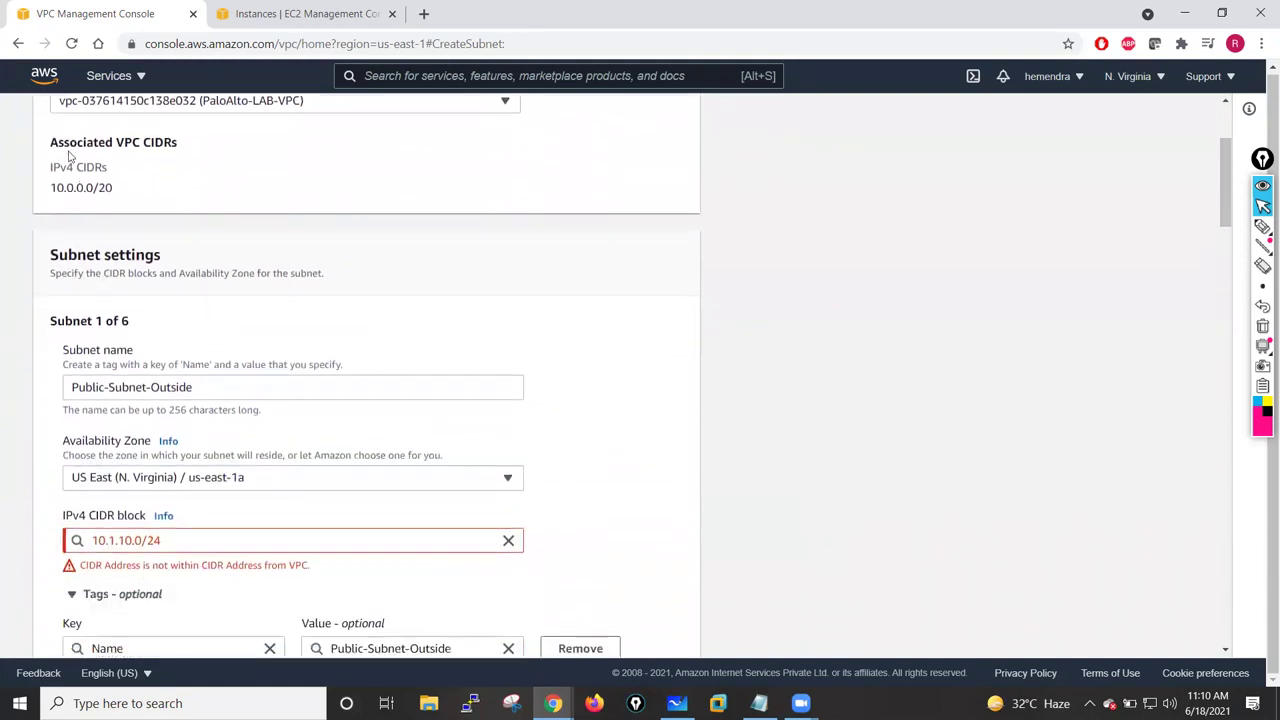
pyautogui.scroll(-3, 73, 201)
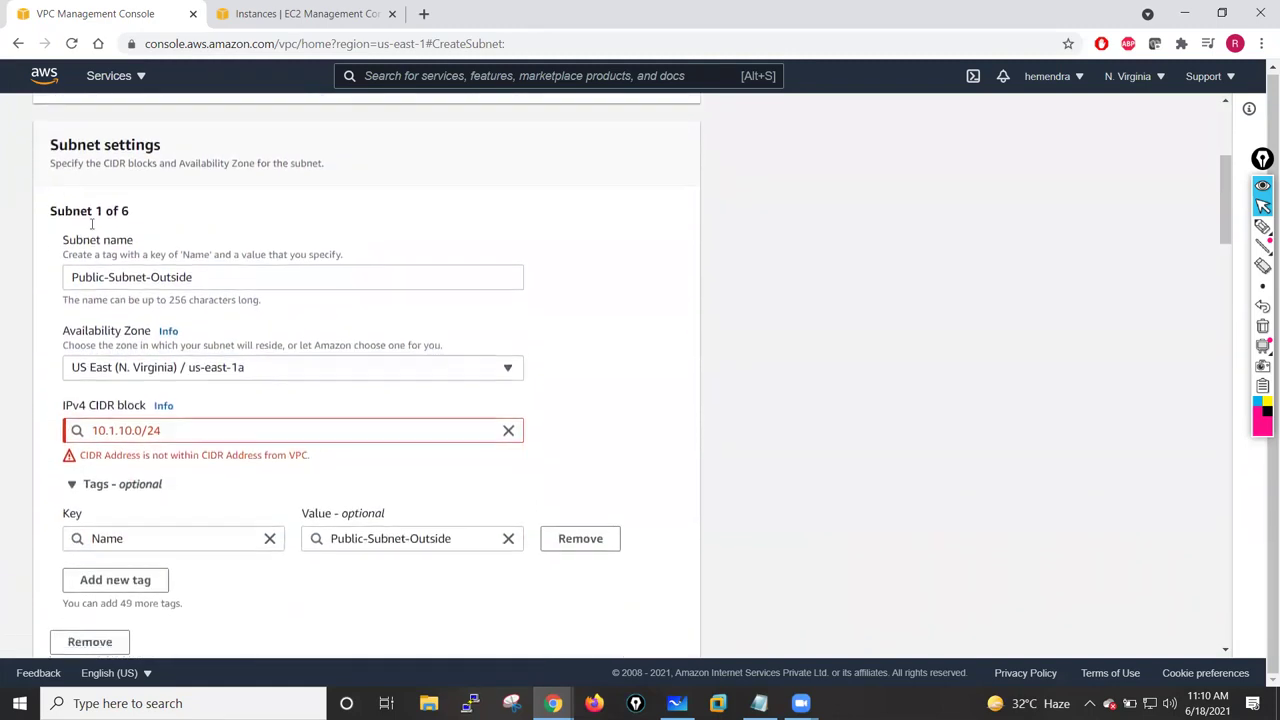
pyautogui.click(116, 324)
pyautogui.scroll(5, 116, 324)
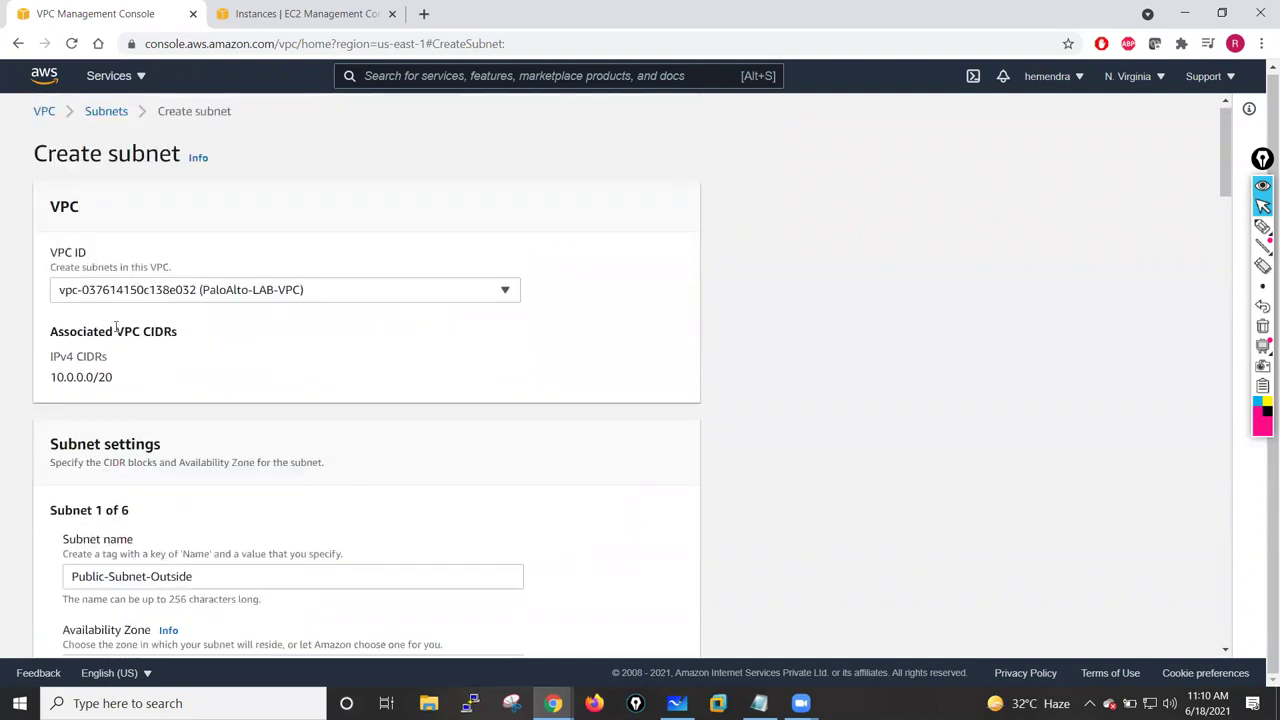
# - Open the VPC console in a new browser tab, leaving the subnet form untouched
pyautogui.click(409, 294)
pyautogui.click(229, 391)
pyautogui.rightClick(43, 118)
pyautogui.click(108, 130)
pyautogui.click(285, 10)
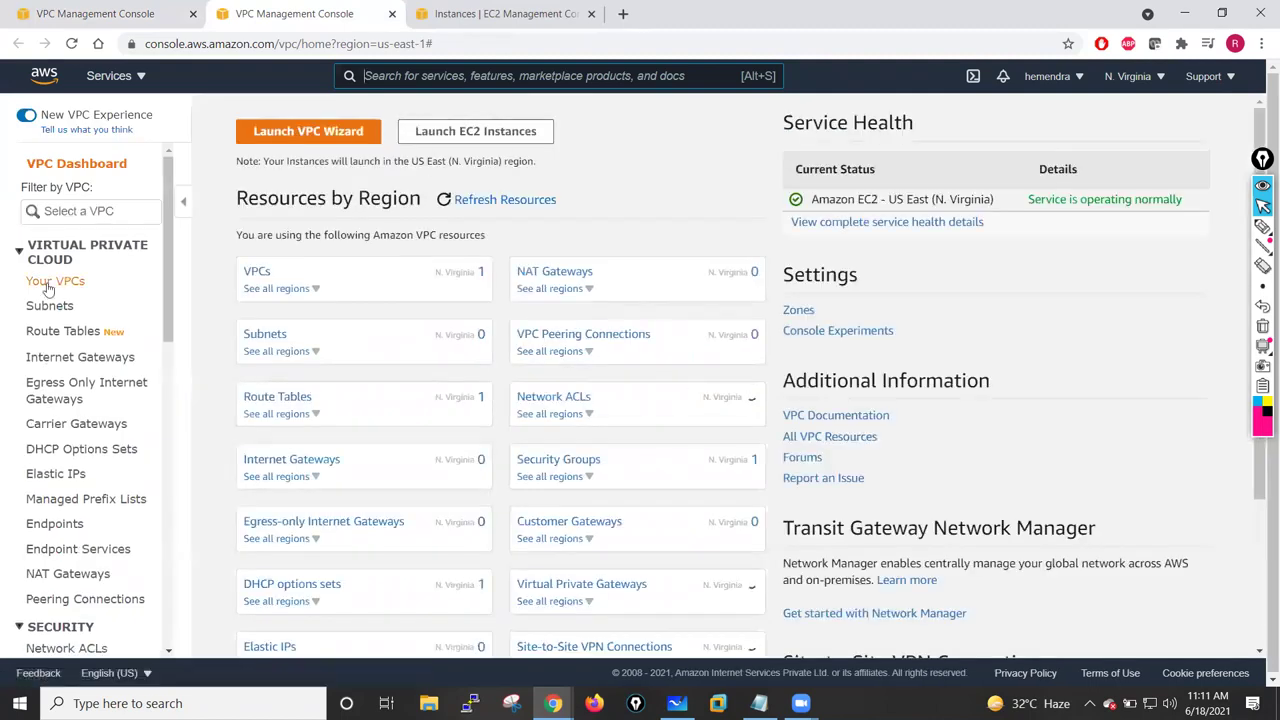
# - Select PaloAlto-LAB-VPC, review its CIDR blocks, and open Actions > Edit CIDRs
pyautogui.click(47, 288)
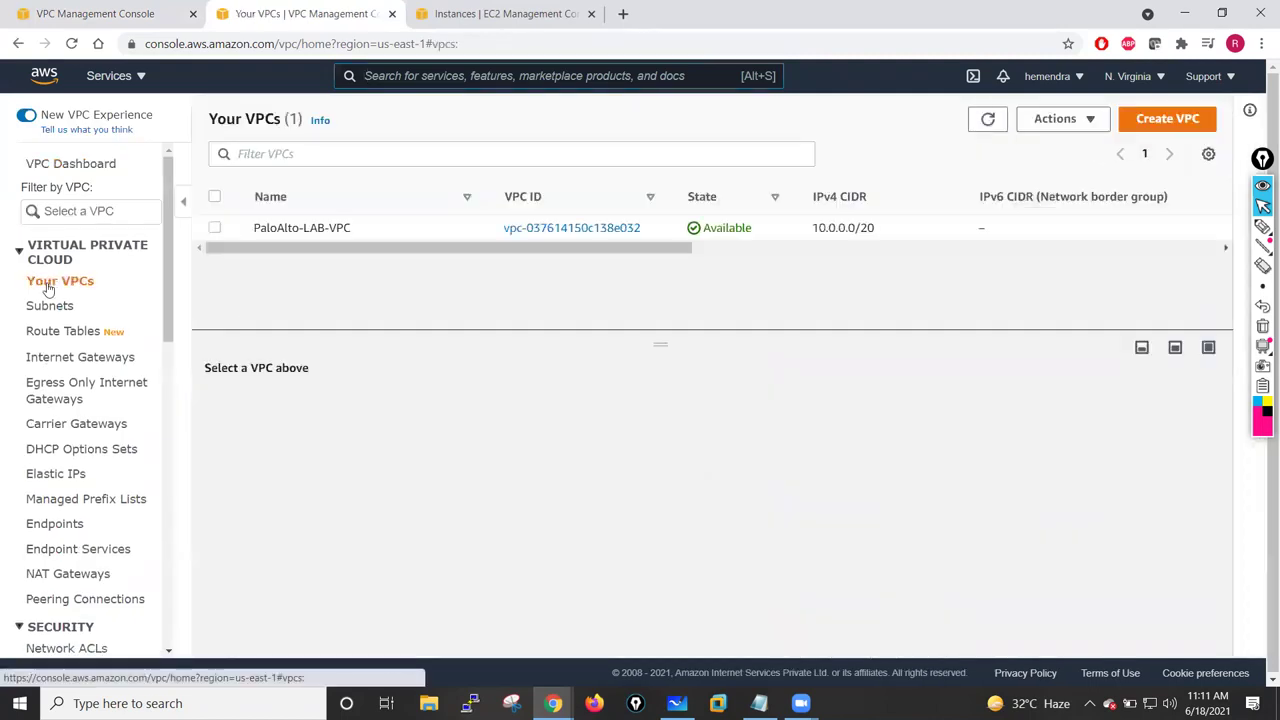
pyautogui.click(290, 228)
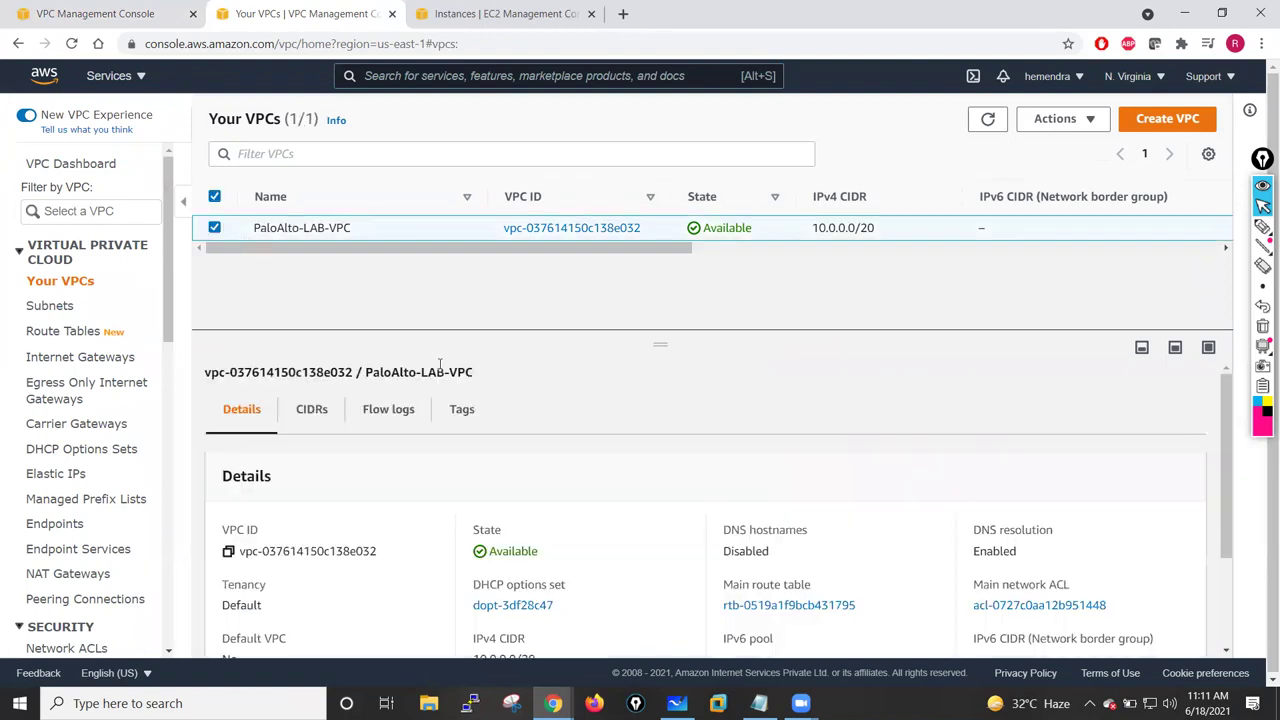
pyautogui.scroll(-1, 334, 371)
pyautogui.scroll(1, 329, 386)
pyautogui.click(311, 409)
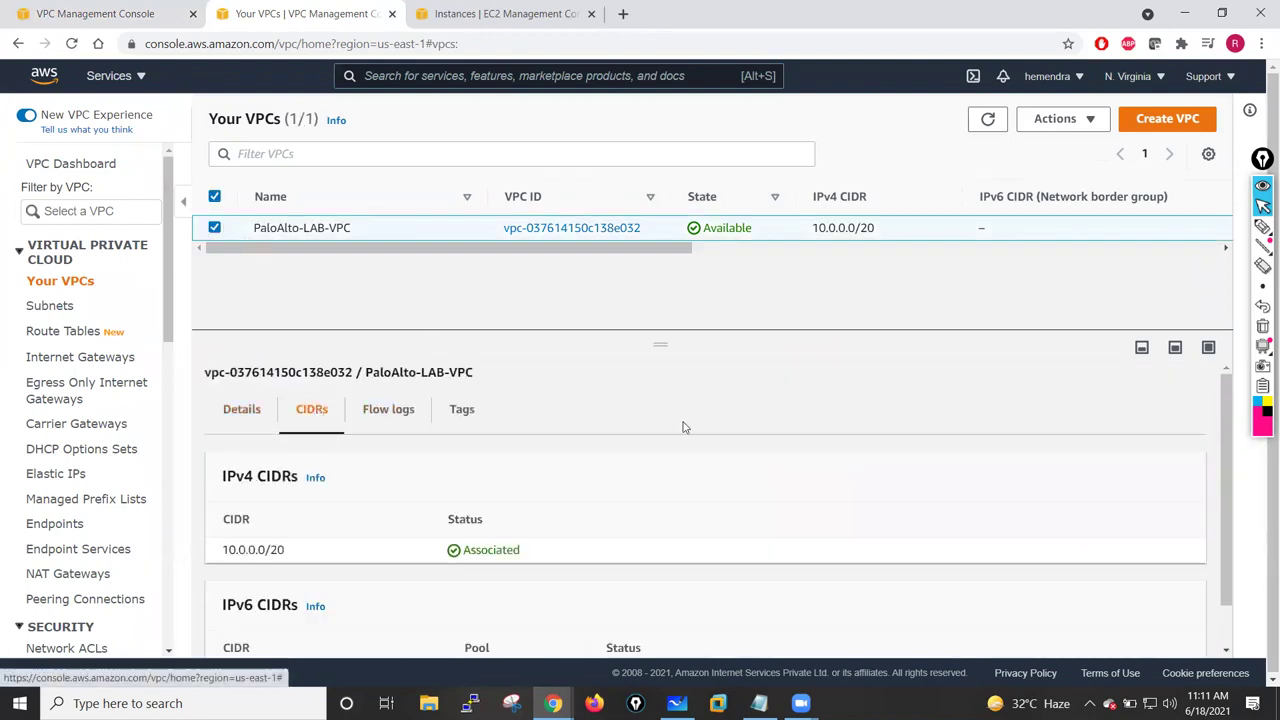
pyautogui.scroll(-1, 684, 427)
pyautogui.scroll(1, 738, 515)
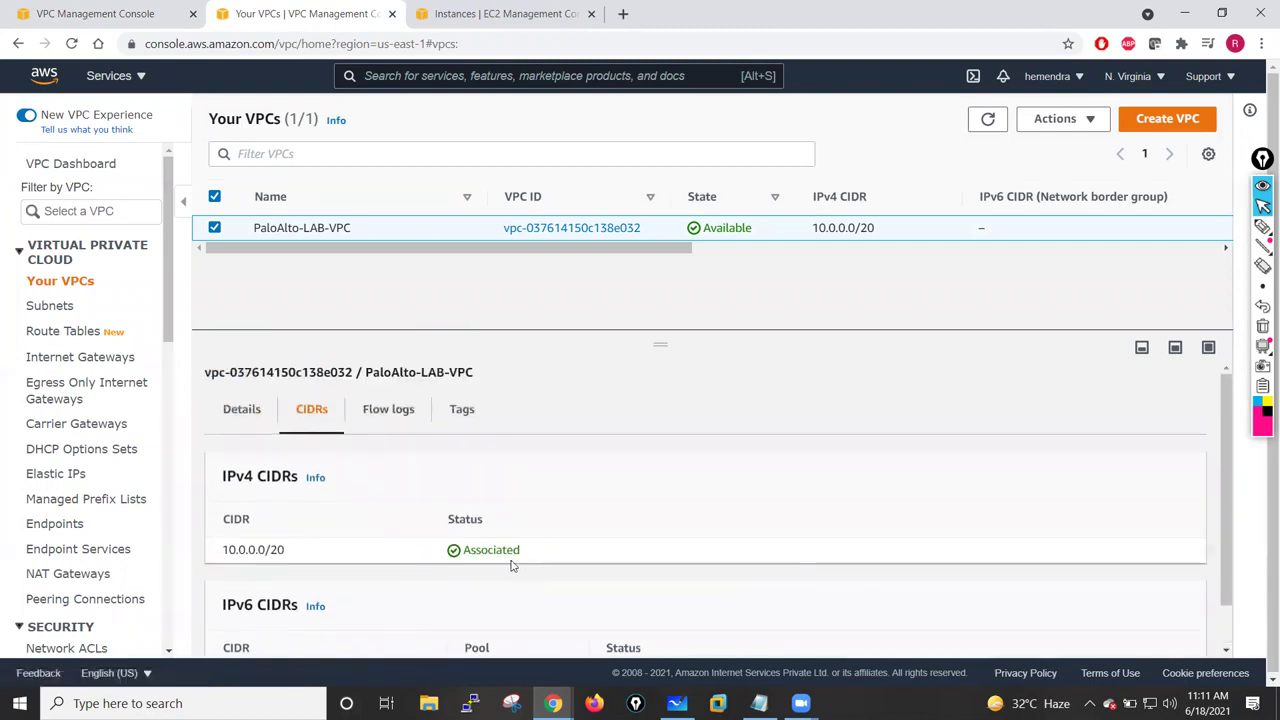
pyautogui.scroll(-1, 518, 565)
pyautogui.scroll(1, 1132, 380)
pyautogui.click(1066, 122)
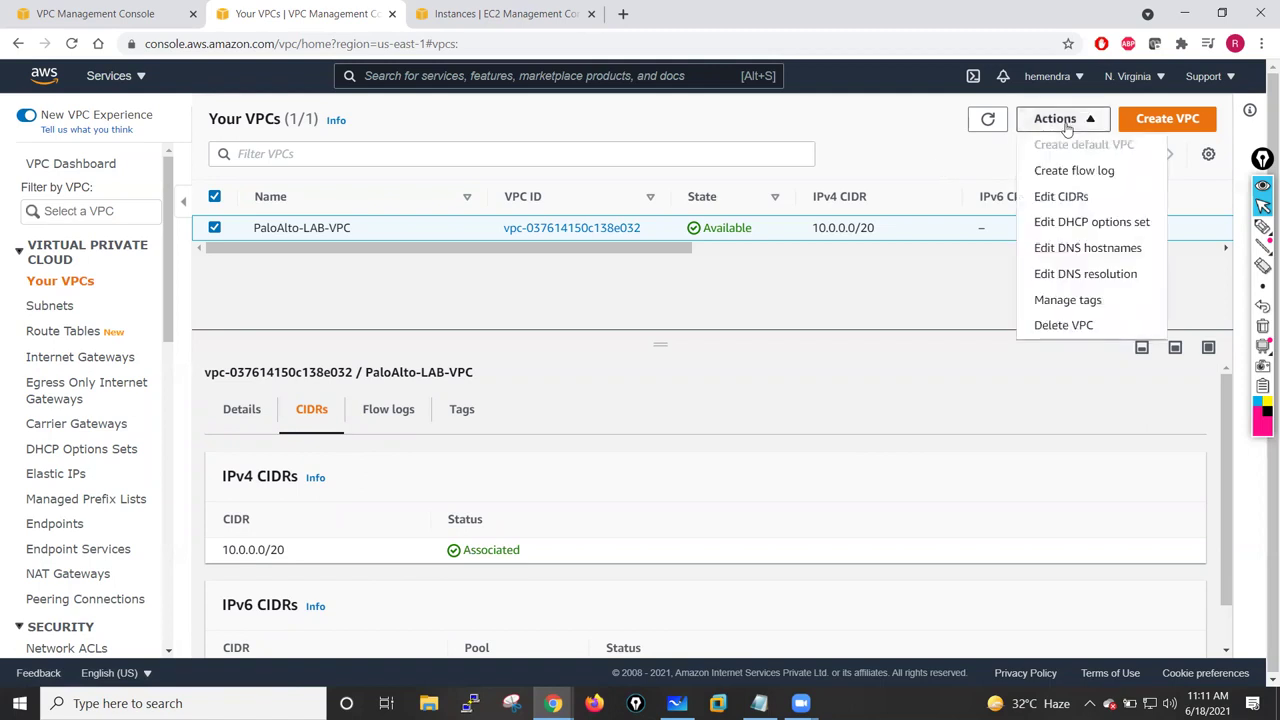
pyautogui.click(1066, 196)
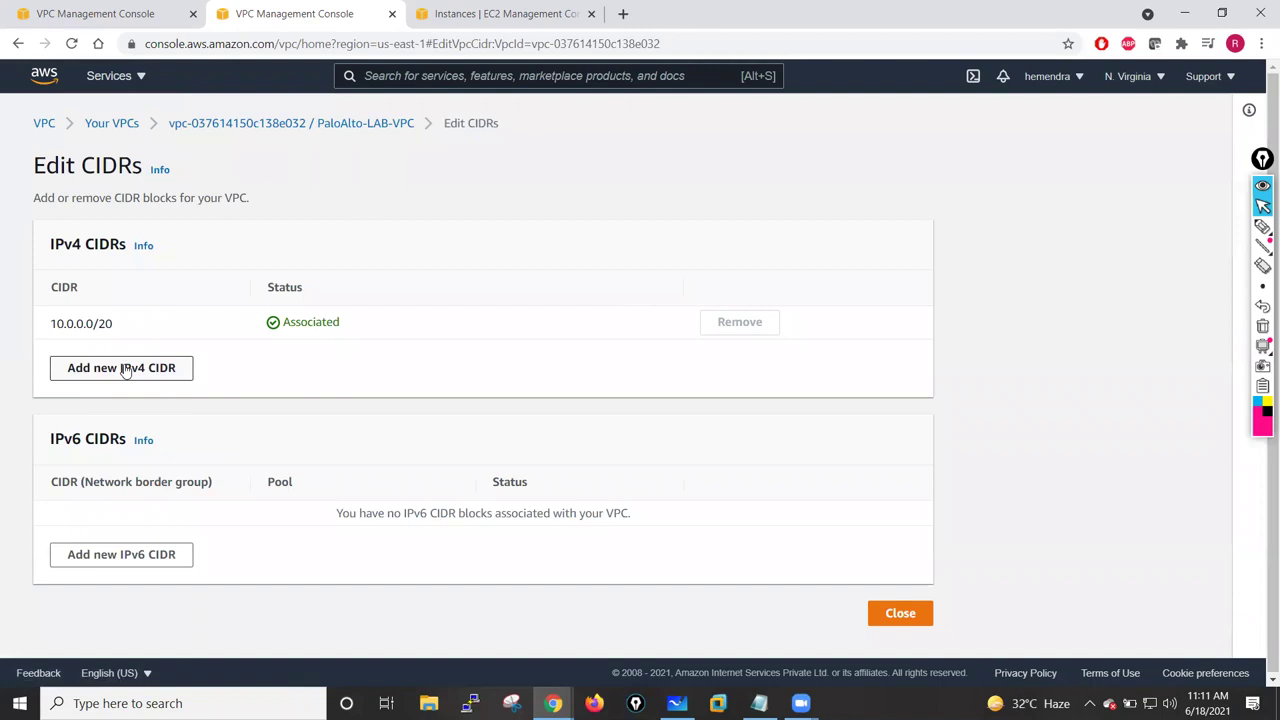
# - Add 10.1.0.0/20 as a new IPv4 CIDR block on PaloAlto-LAB-VPC and close the editor
pyautogui.click(125, 370)
pyautogui.click(88, 354)
pyautogui.write('10.1.0.0/20')
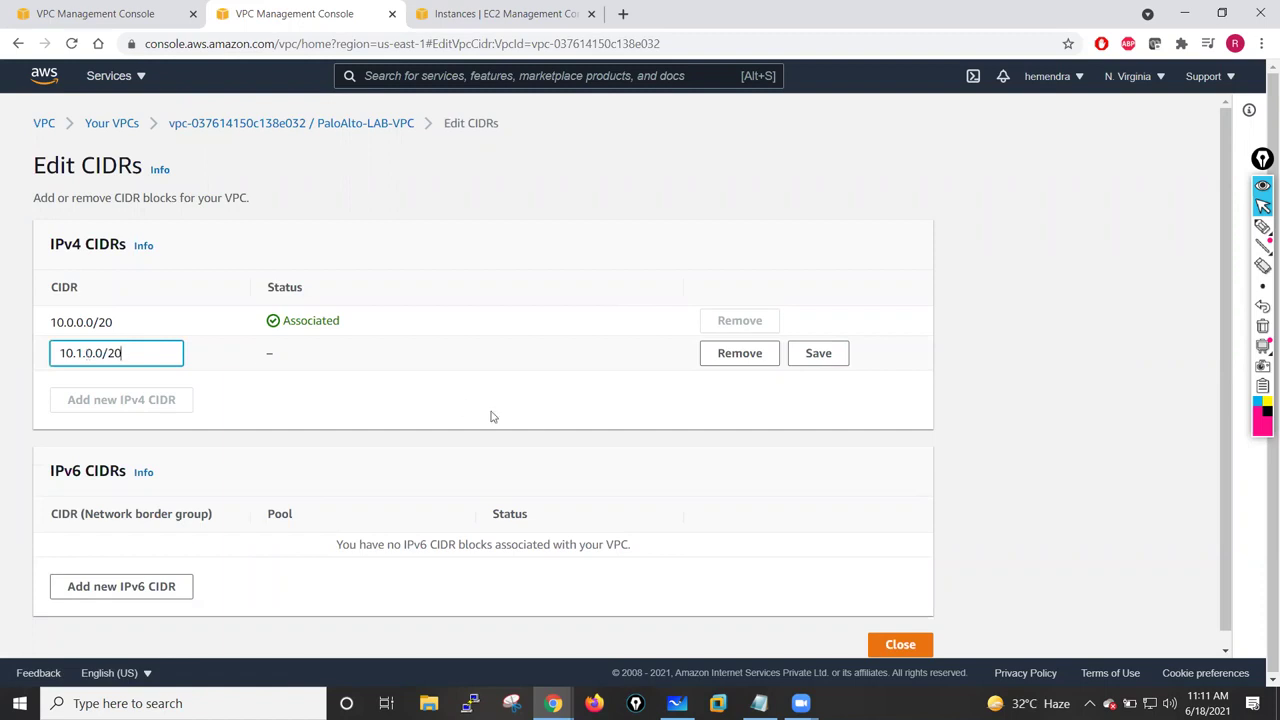
pyautogui.click(490, 416)
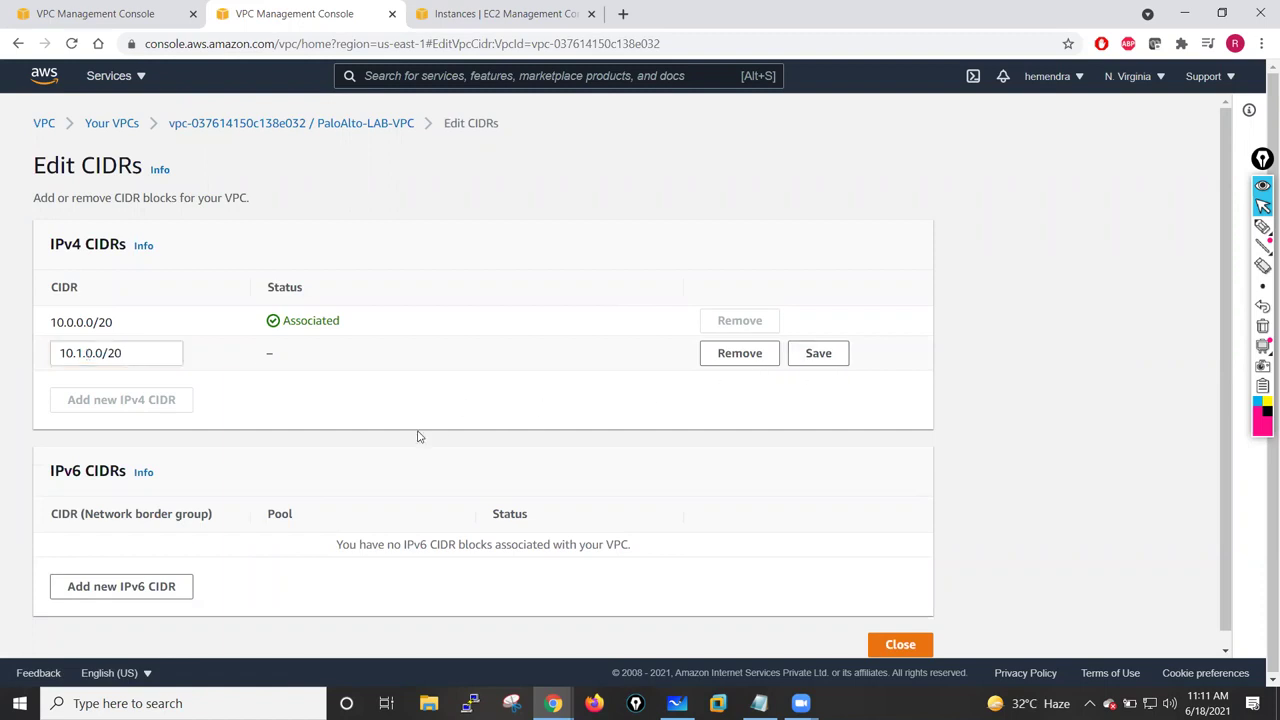
pyautogui.scroll(-1, 663, 517)
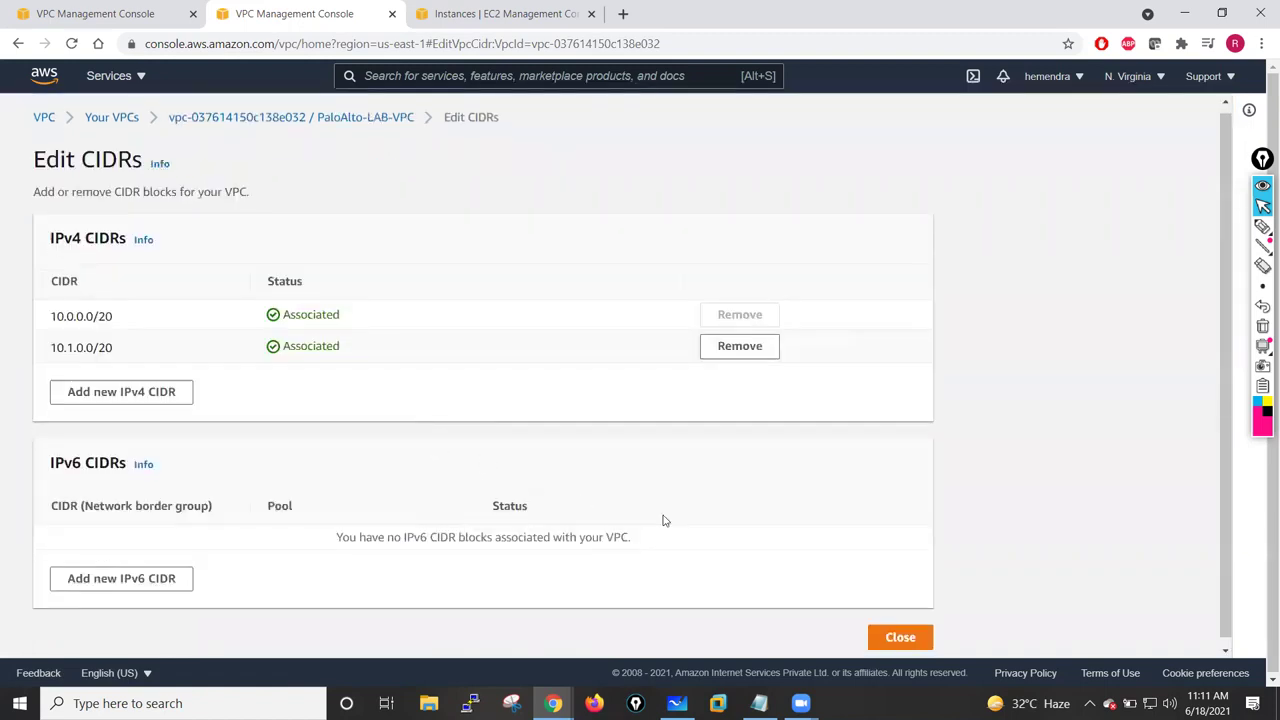
pyautogui.click(895, 628)
# - Return to the browser tab with the Create subnet form
pyautogui.hotkey('ctrl', 'shift', 'Tab')
pyautogui.scroll(-7, 431, 434)
pyautogui.scroll(-15, 431, 434)
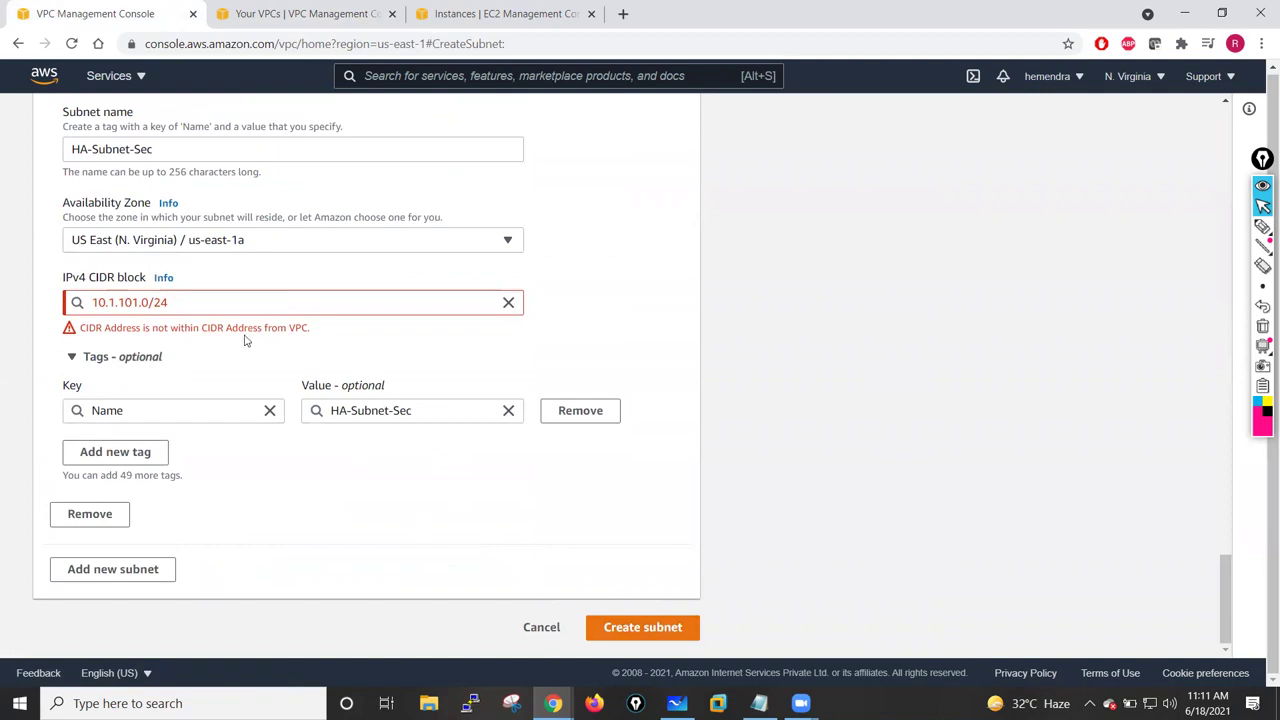
pyautogui.scroll(20, 210, 298)
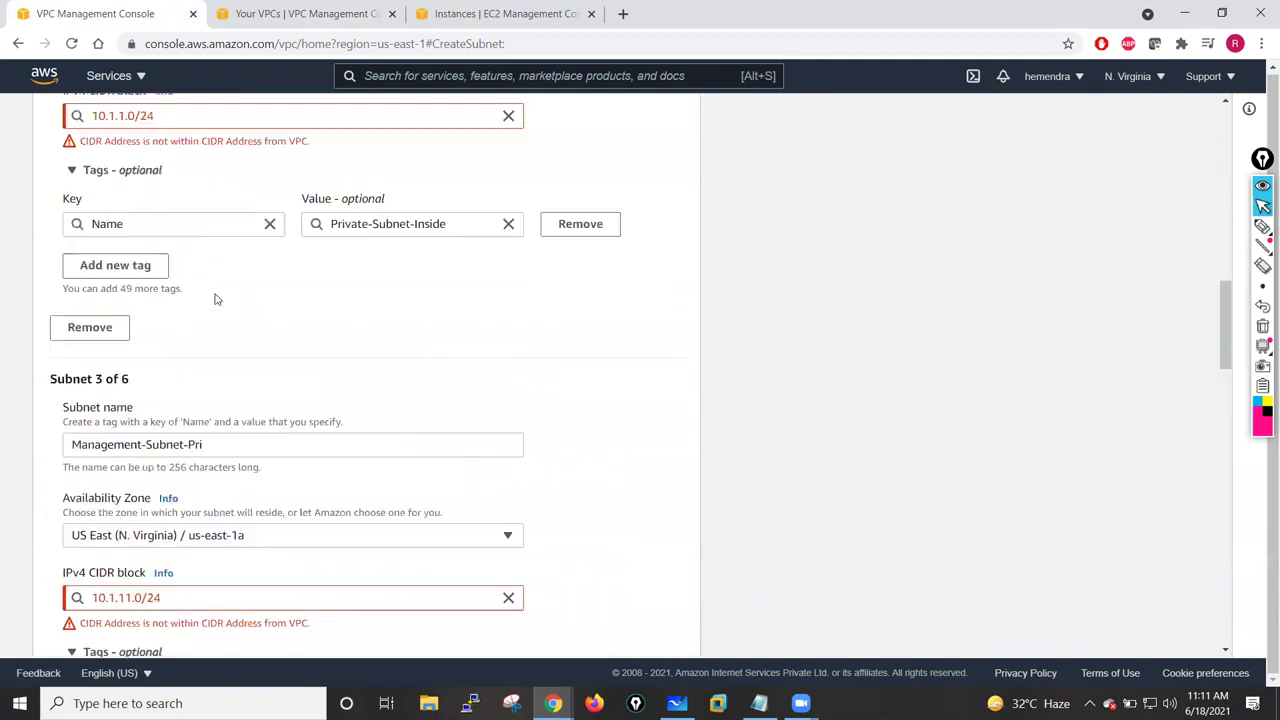
pyautogui.click(248, 300)
pyautogui.click(200, 353)
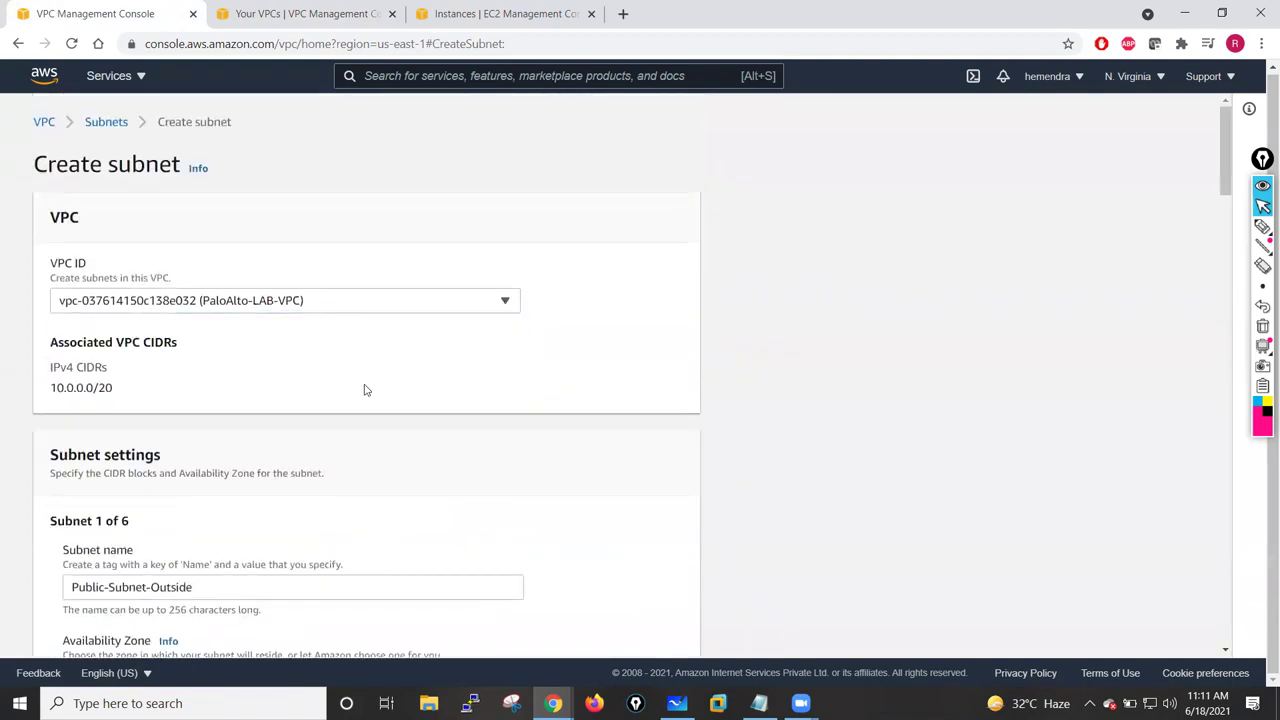
pyautogui.scroll(-10, 371, 406)
pyautogui.scroll(-15, 371, 406)
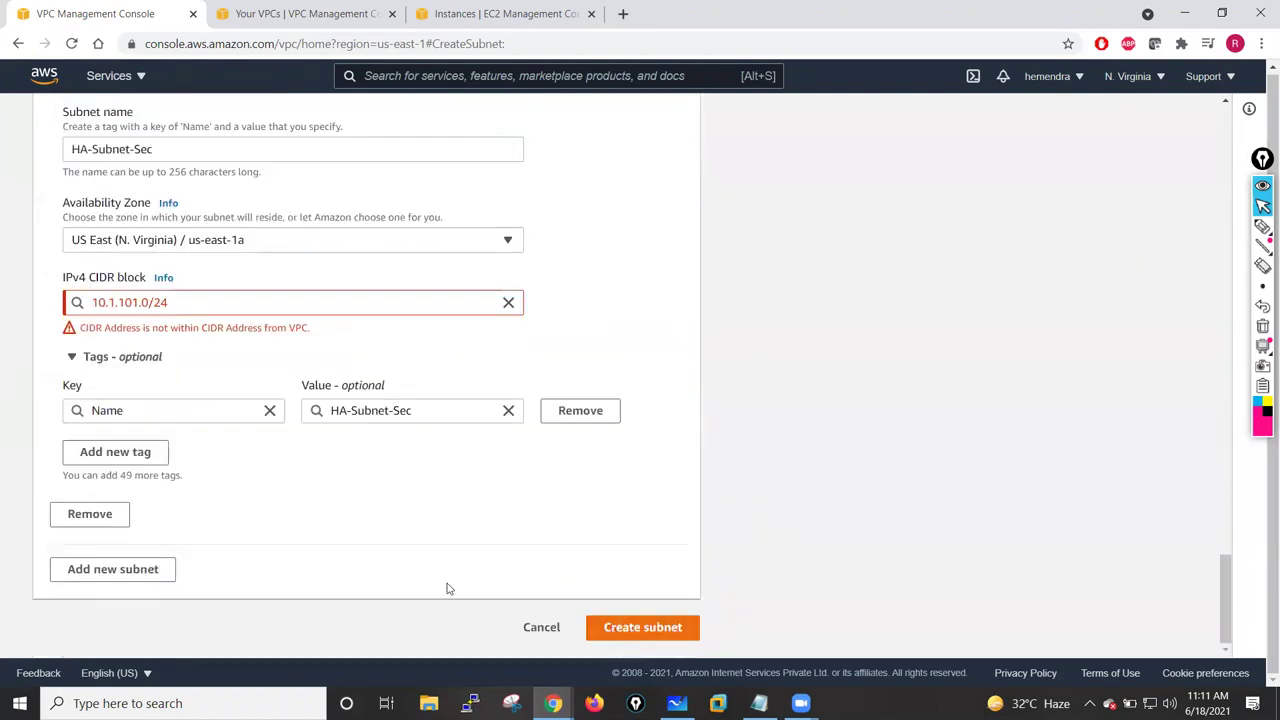
pyautogui.scroll(4, 369, 280)
pyautogui.click(206, 182)
pyautogui.scroll(5, 206, 182)
pyautogui.click(200, 226)
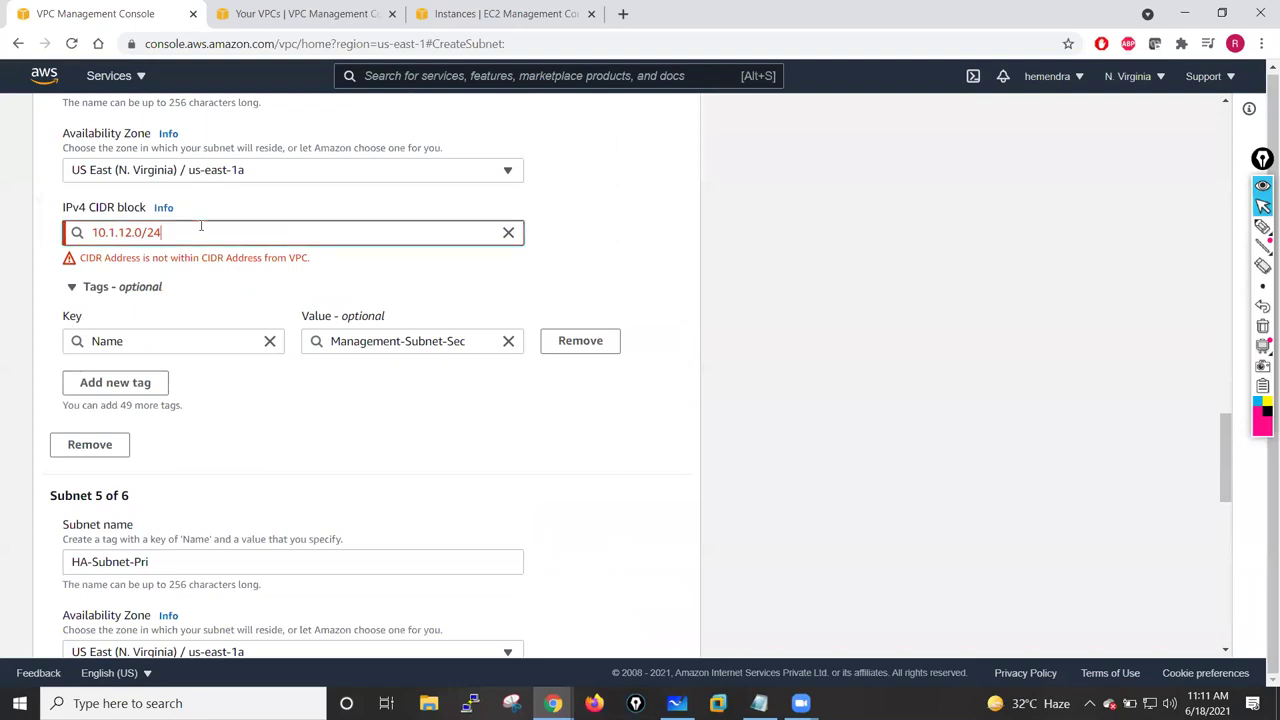
pyautogui.scroll(3, 204, 296)
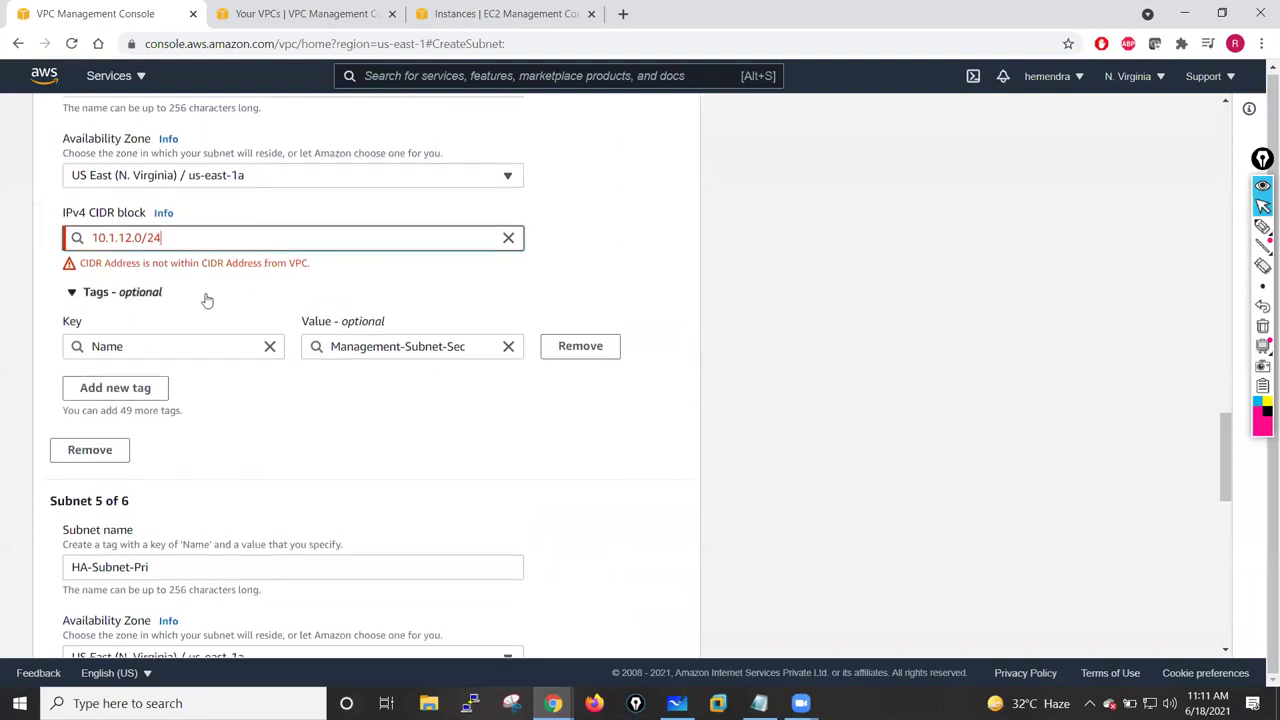
pyautogui.scroll(3, 306, 277)
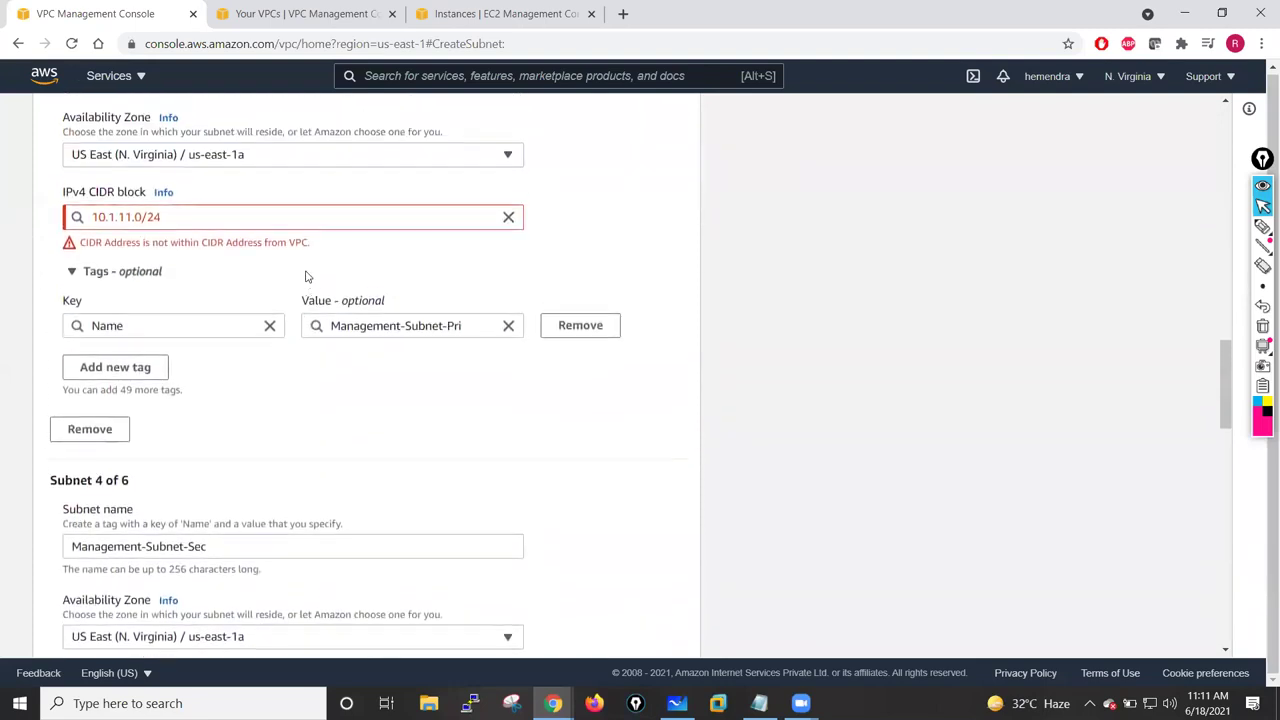
pyautogui.scroll(15, 282, 264)
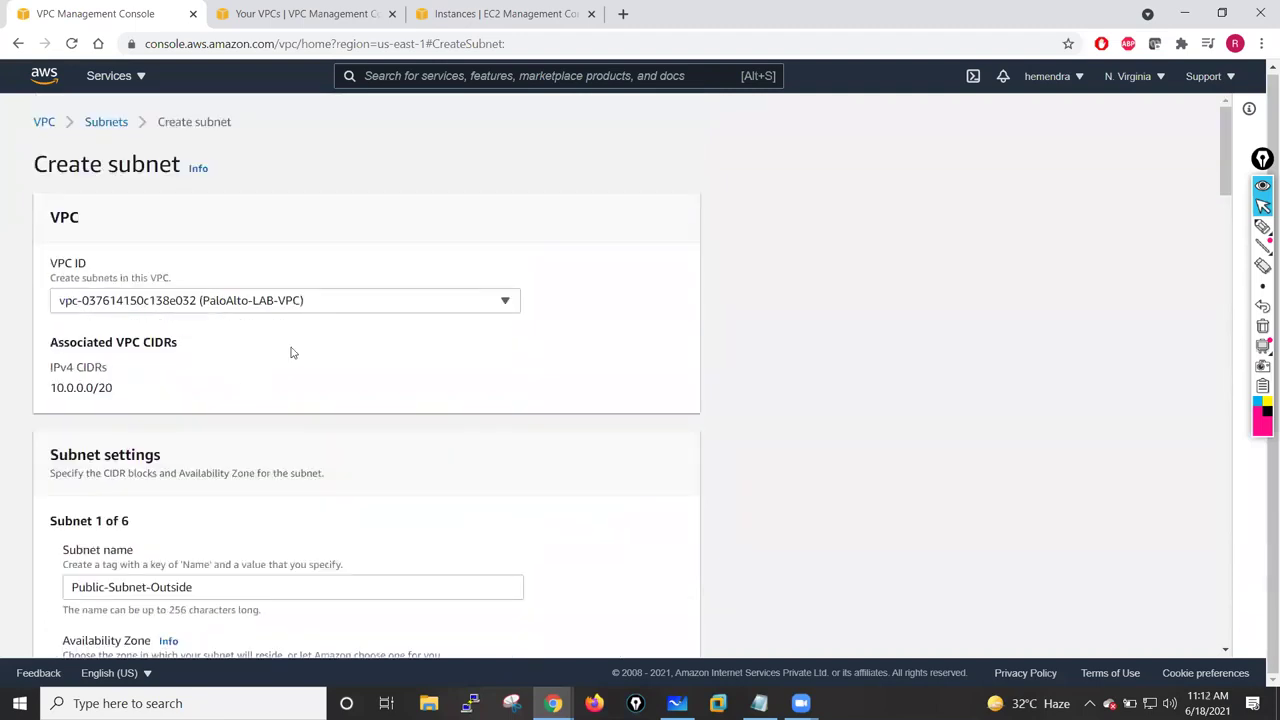
pyautogui.click(513, 306)
pyautogui.click(252, 362)
pyautogui.scroll(-3, 239, 378)
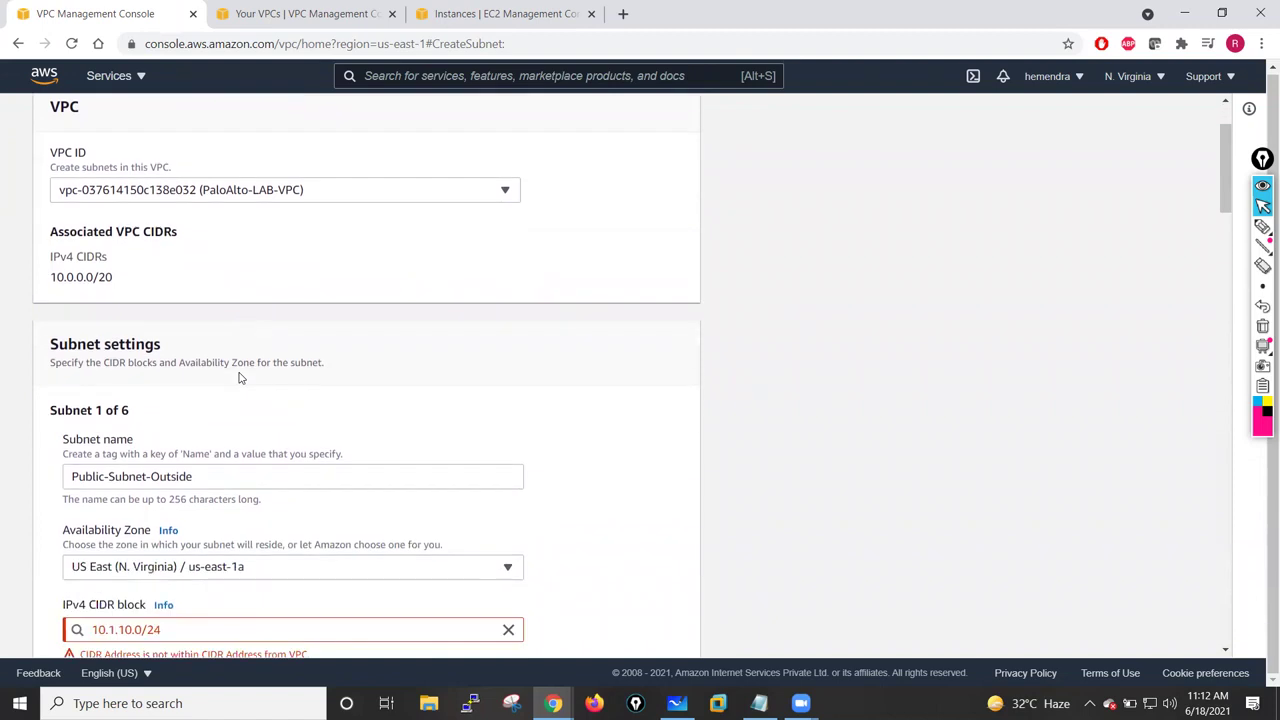
pyautogui.scroll(4, 240, 375)
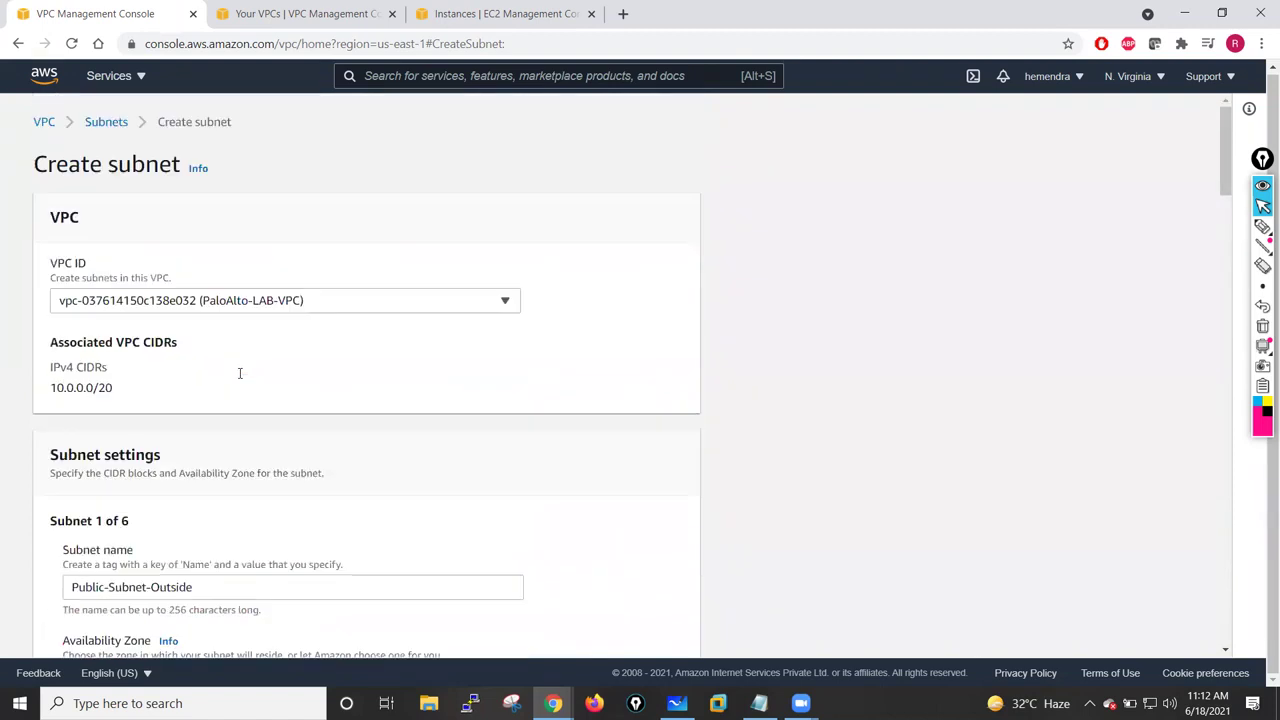
pyautogui.scroll(-2, 239, 378)
pyautogui.scroll(2, 240, 377)
pyautogui.click(106, 122)
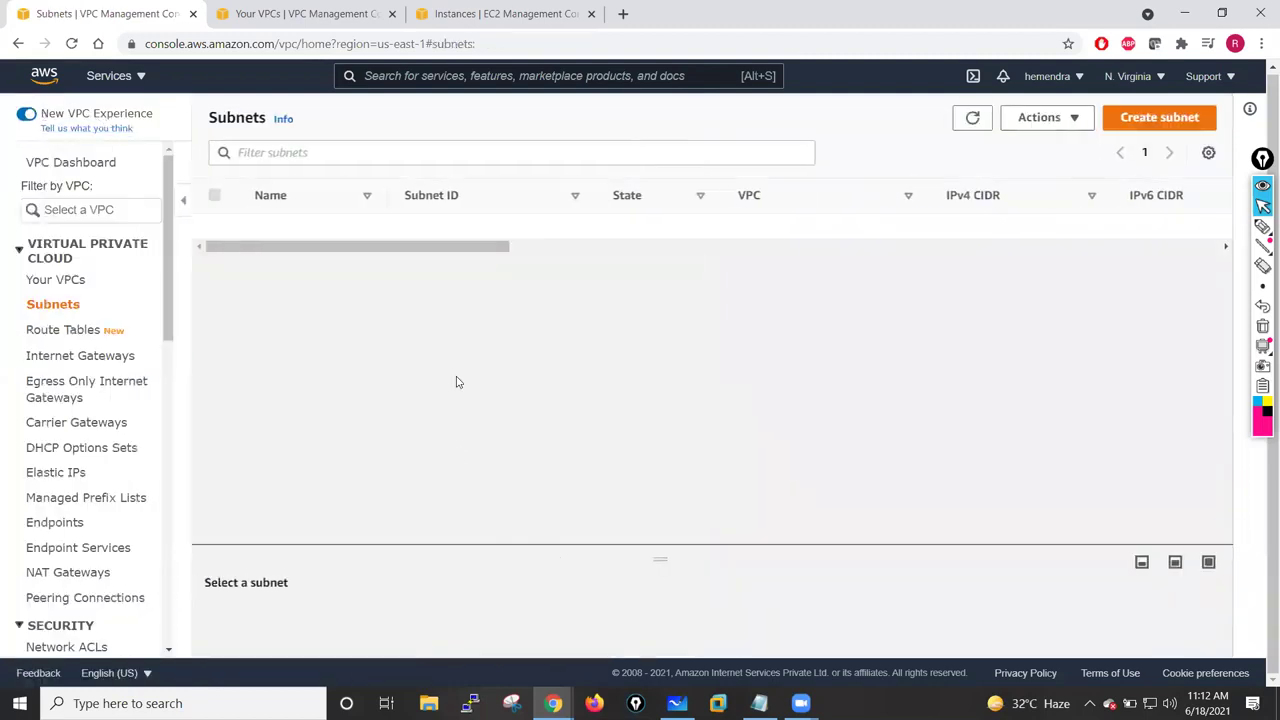
# - Start a new subnet in PaloAlto-LAB-VPC named Public-Subnet-Outside
pyautogui.click(1145, 125)
pyautogui.click(300, 306)
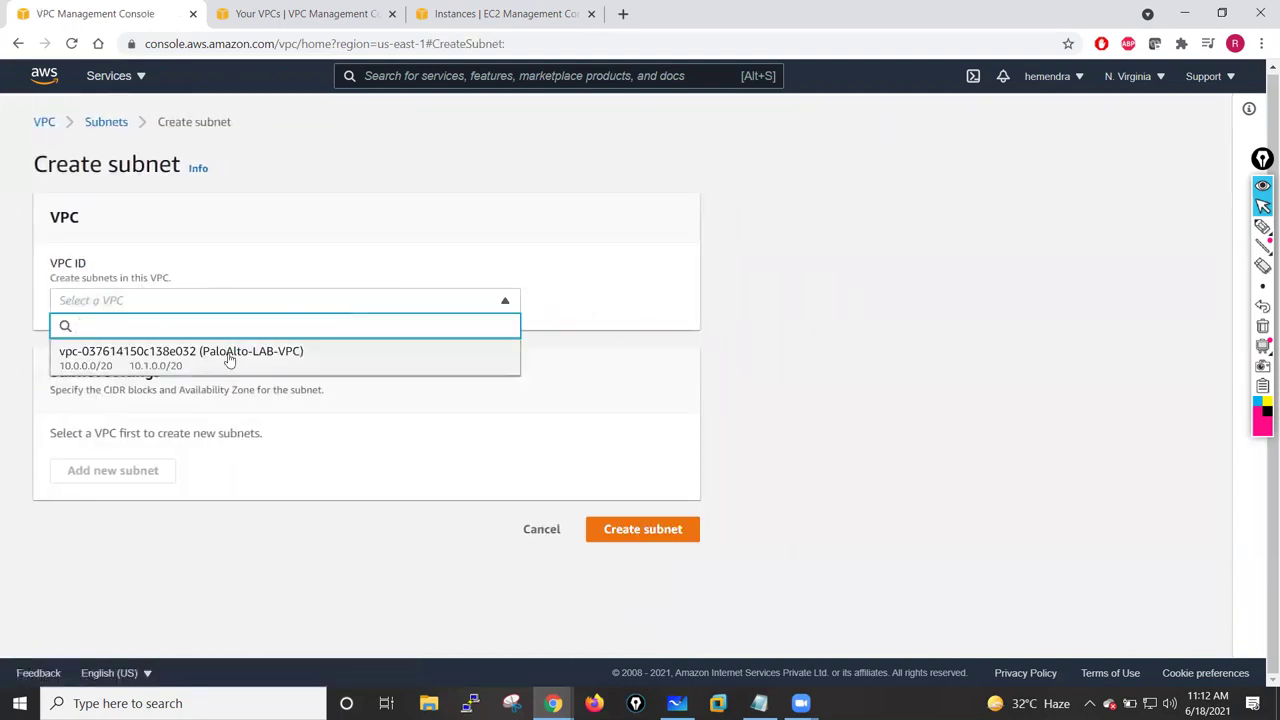
pyautogui.click(229, 358)
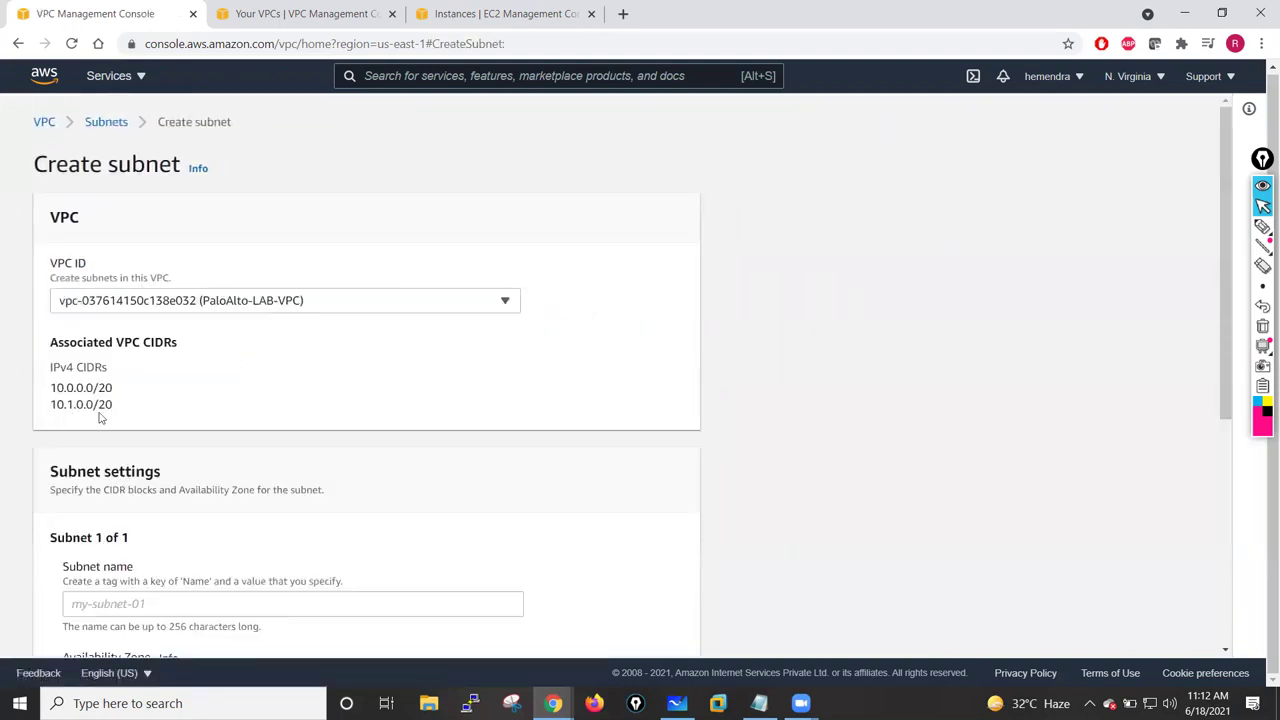
pyautogui.scroll(-2, 363, 449)
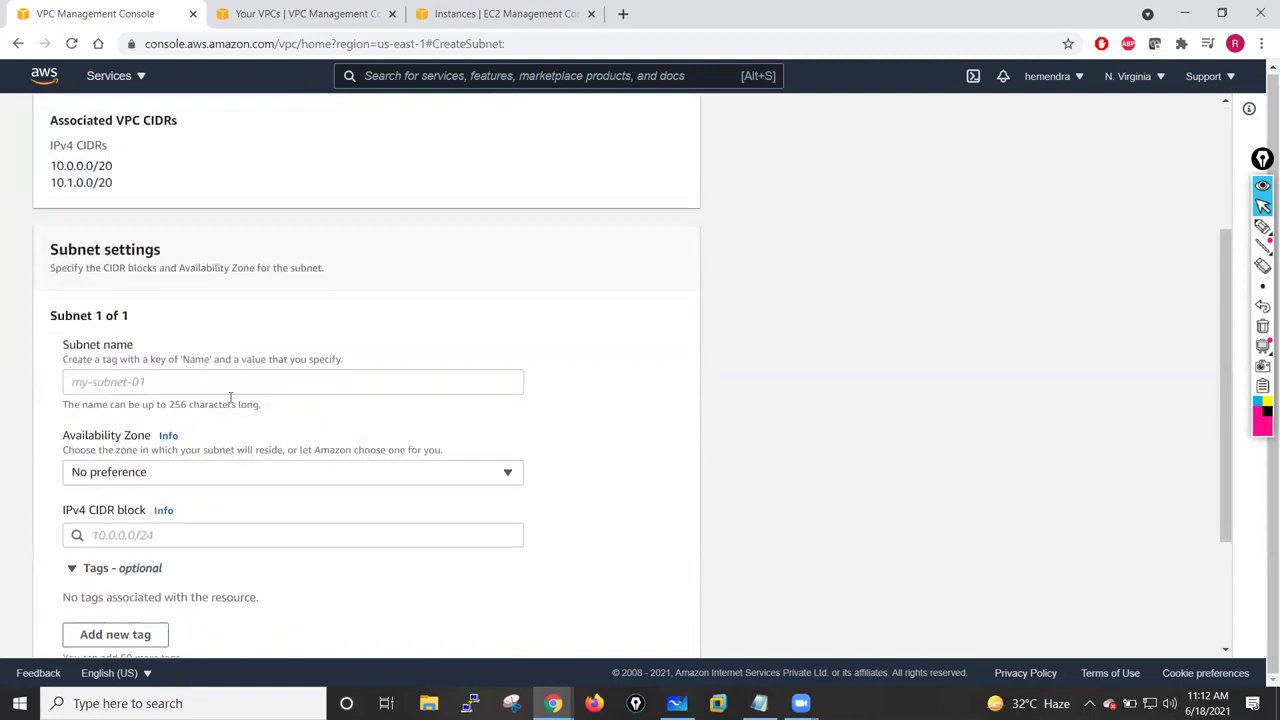
pyautogui.click(142, 382)
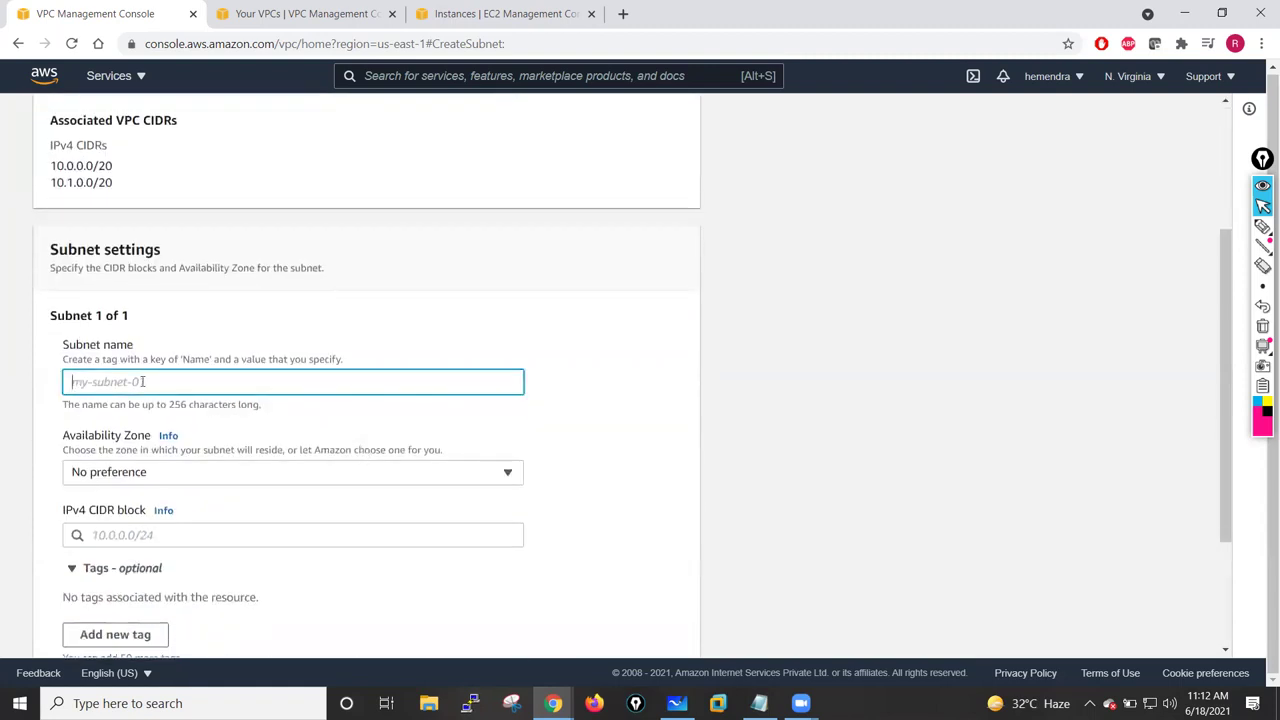
pyautogui.write('S')
pyautogui.press('BackSpace')
pyautogui.write('Private')
pyautogui.press('BackSpace')
pyautogui.press('BackSpace')
pyautogui.press('BackSpace')
pyautogui.press('BackSpace')
pyautogui.press('BackSpace')
pyautogui.write('ublic-Subnet-')
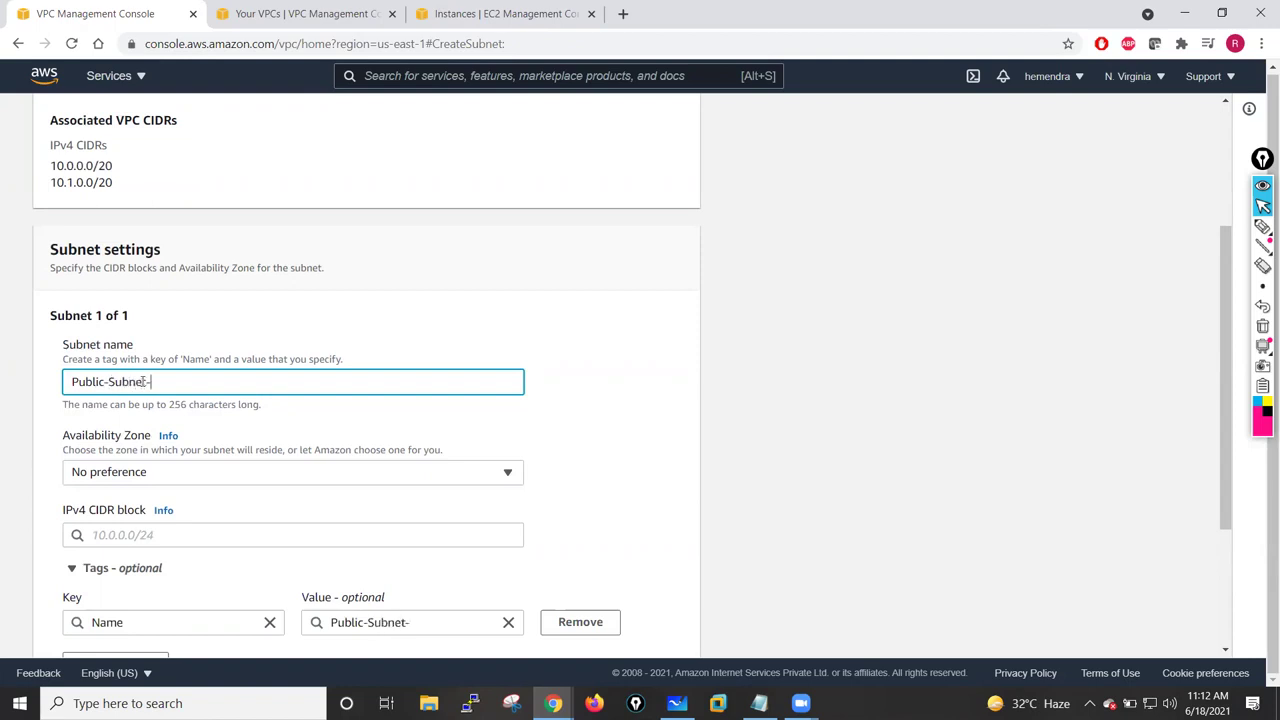
pyautogui.write('Outside')
# - Place Public-Subnet-Outside in us-east-1a with CIDR 10.1.10.0/24 and copy its name
pyautogui.click(163, 476)
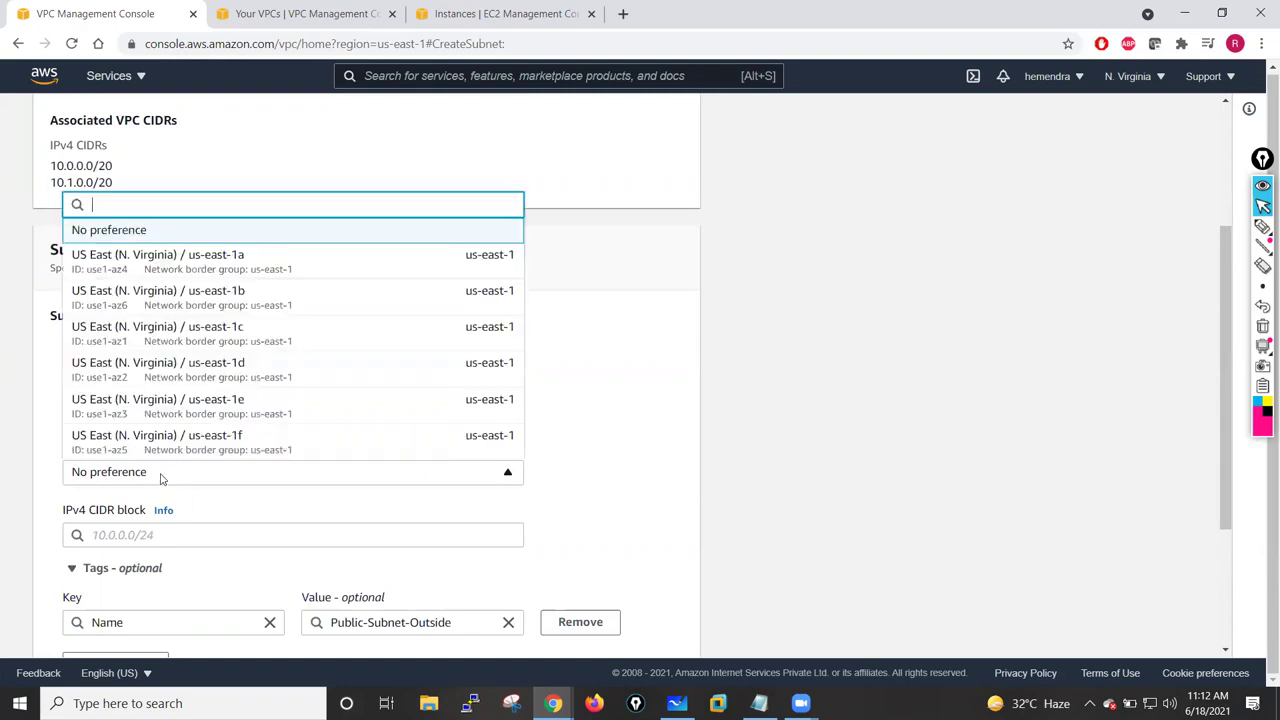
pyautogui.click(213, 256)
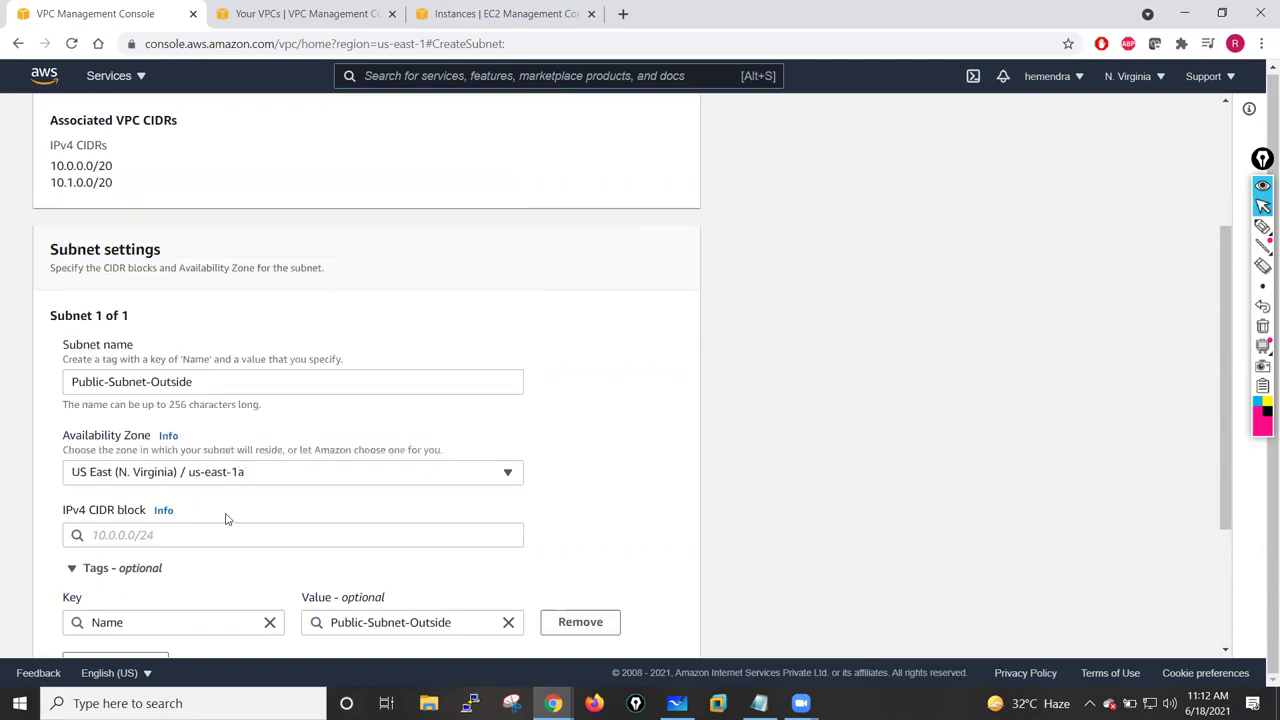
pyautogui.click(172, 535)
pyautogui.write('10.')
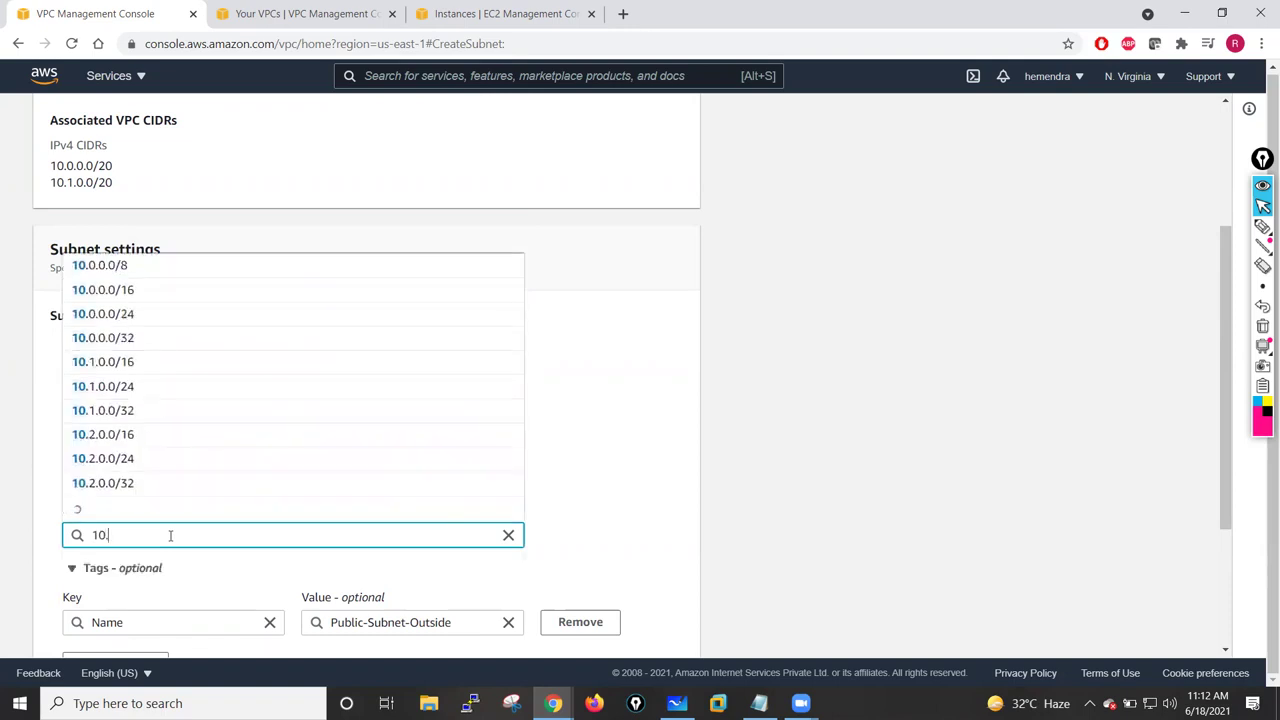
pyautogui.write('1.')
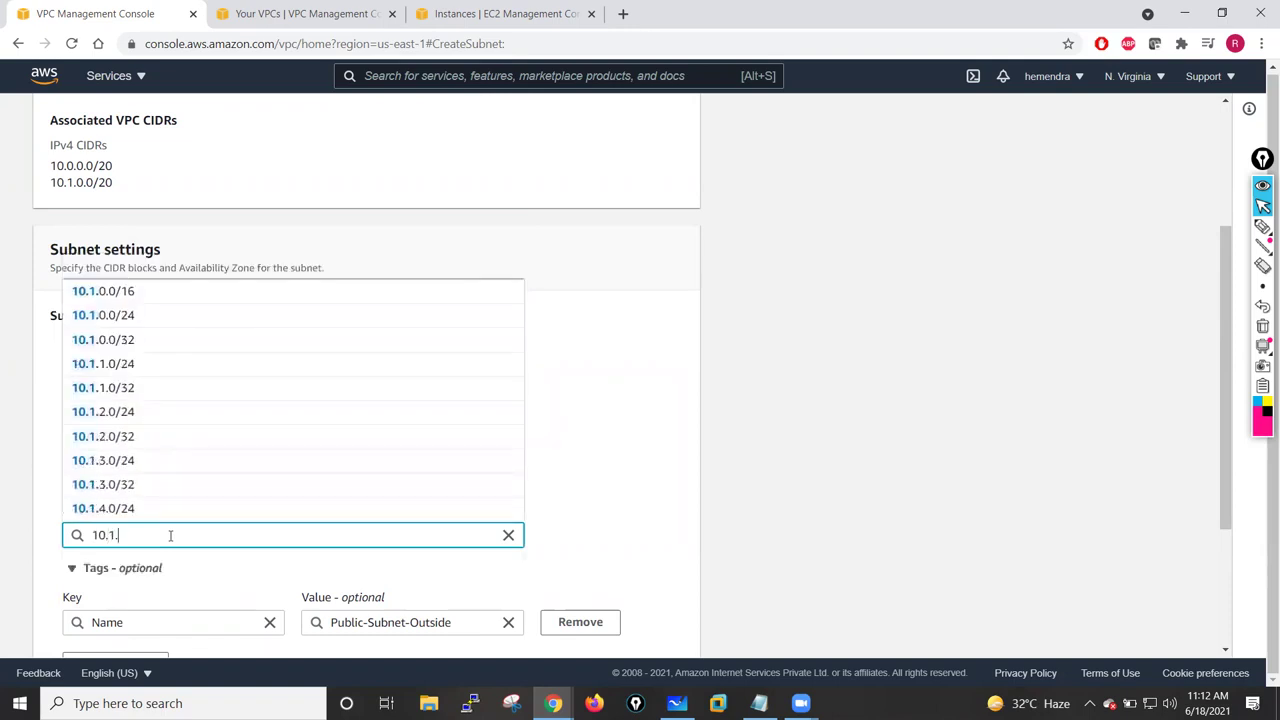
pyautogui.write('10.0/24')
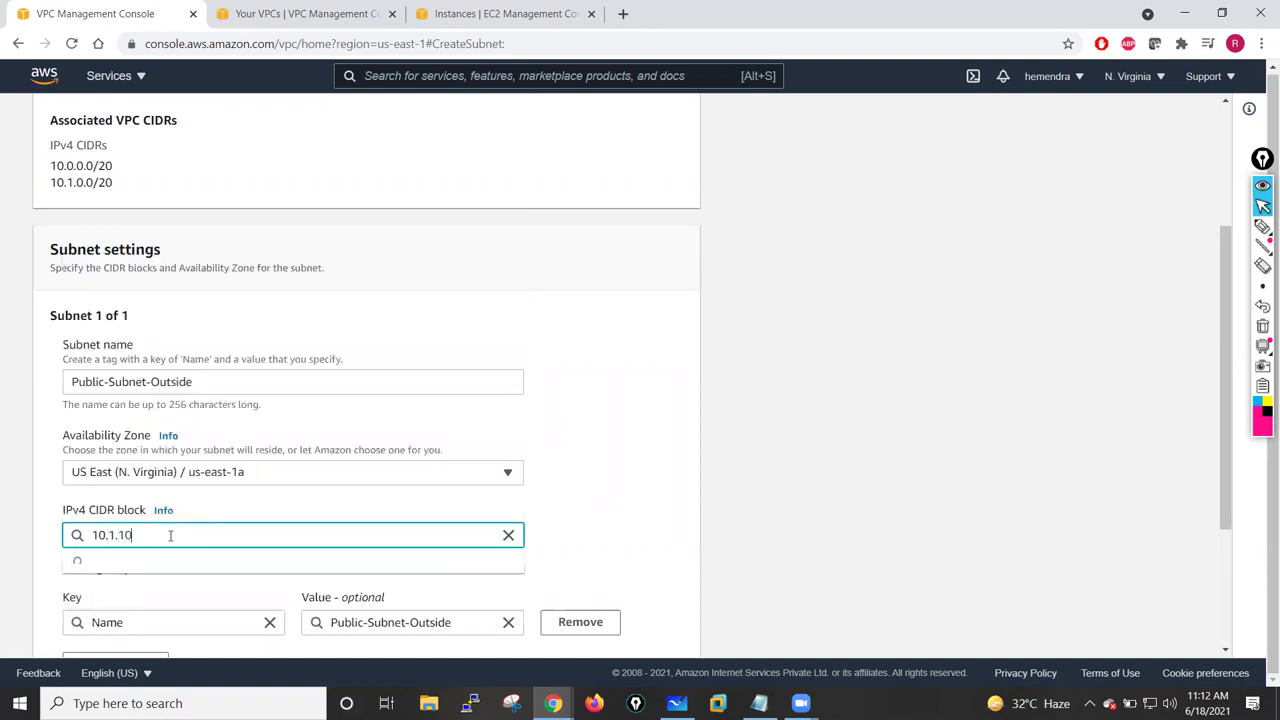
pyautogui.click(641, 515)
pyautogui.scroll(-2, 650, 514)
pyautogui.moveTo(194, 198); pyautogui.dragTo(67, 197)
pyautogui.hotkey('ctrl', 'c')
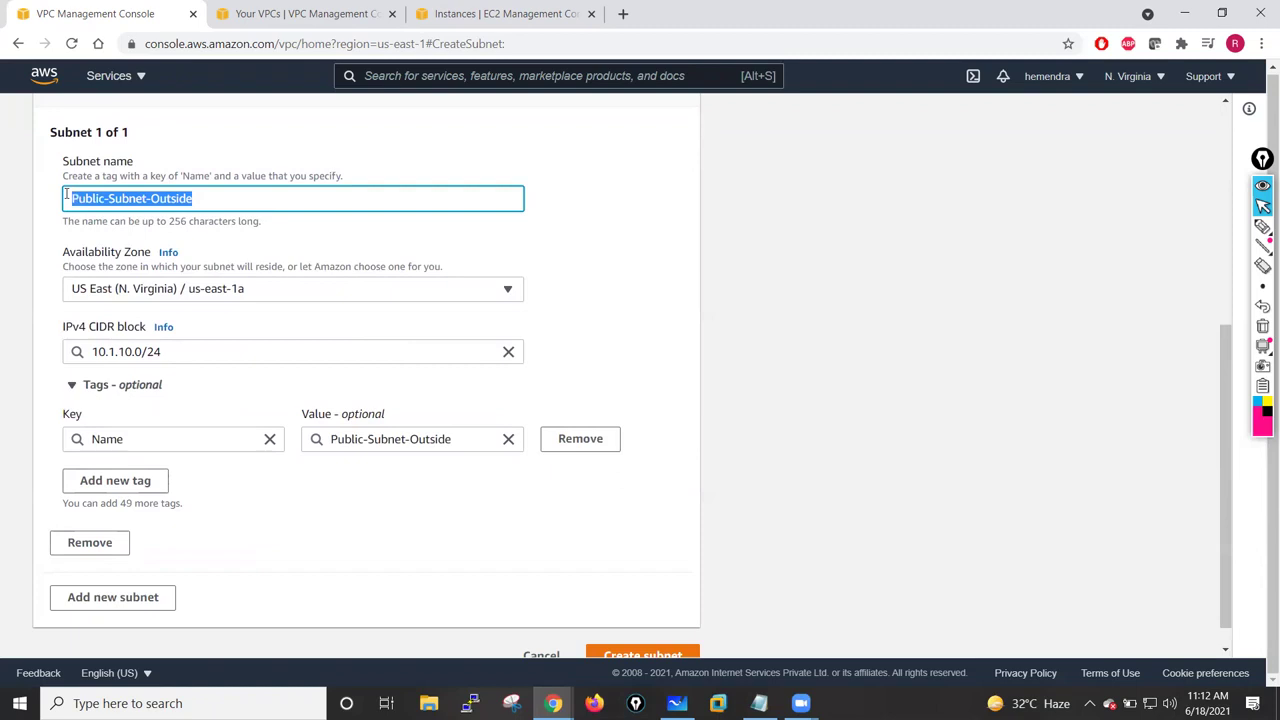
# - Add a second subnet and name it Private-Subnet-Inside by editing the pasted name
pyautogui.click(140, 568)
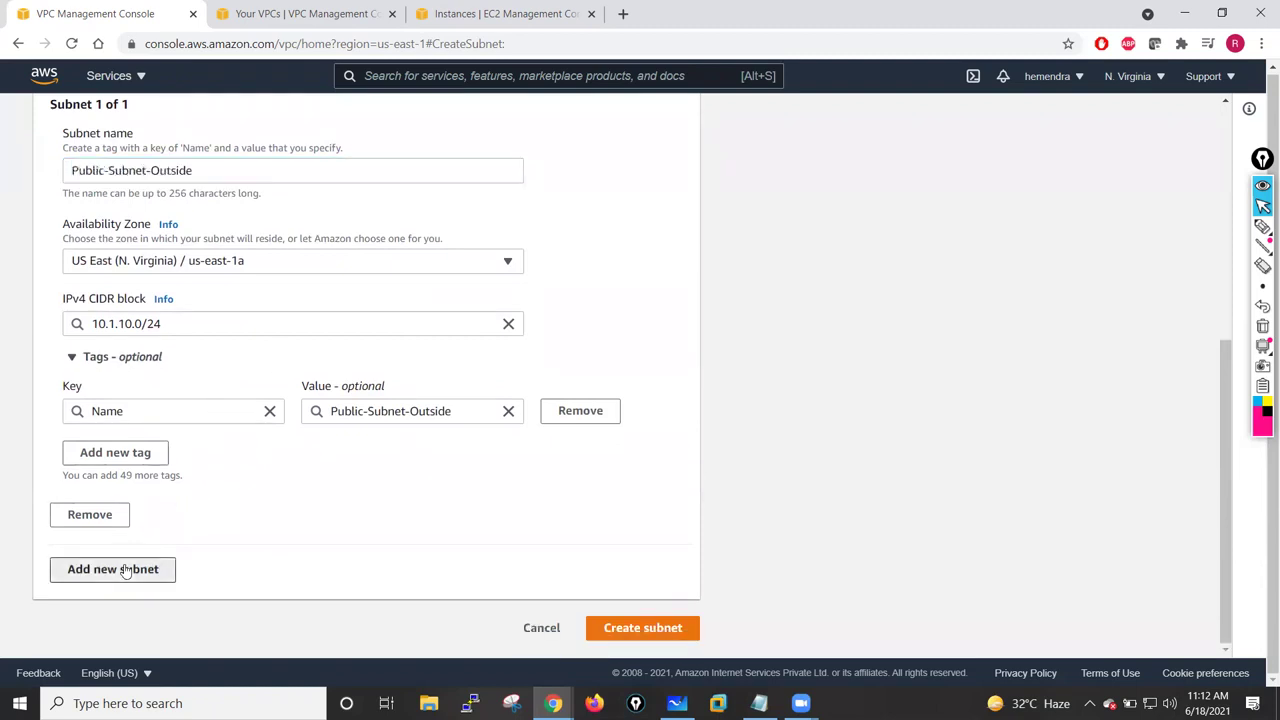
pyautogui.scroll(-2, 142, 461)
pyautogui.click(135, 448)
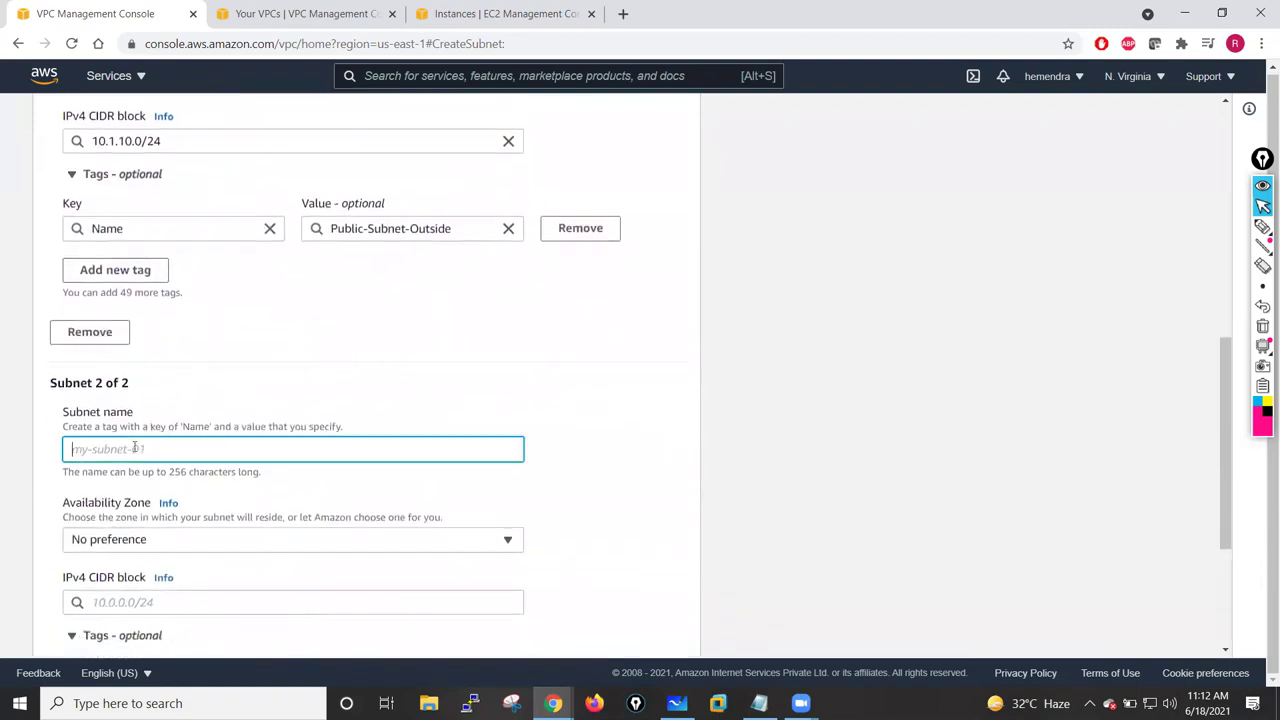
pyautogui.hotkey('ctrl', 'v')
pyautogui.moveTo(105, 453); pyautogui.dragTo(80, 453)
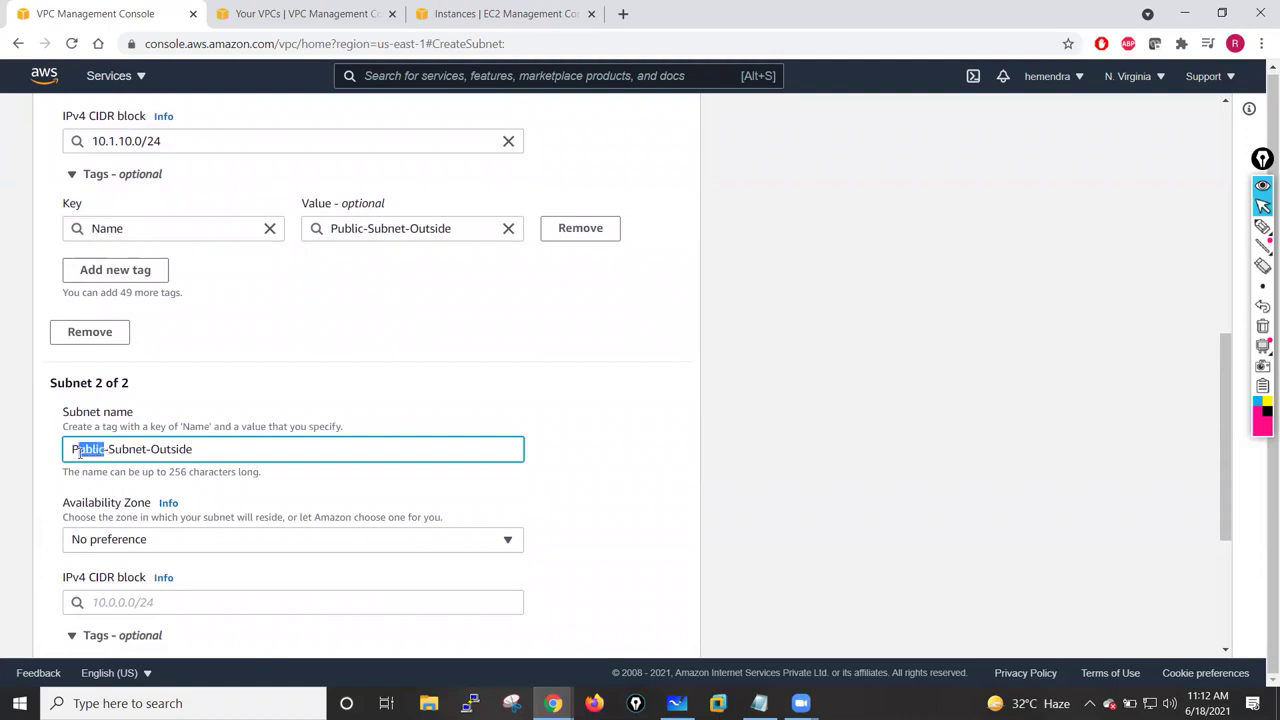
pyautogui.write('rivate')
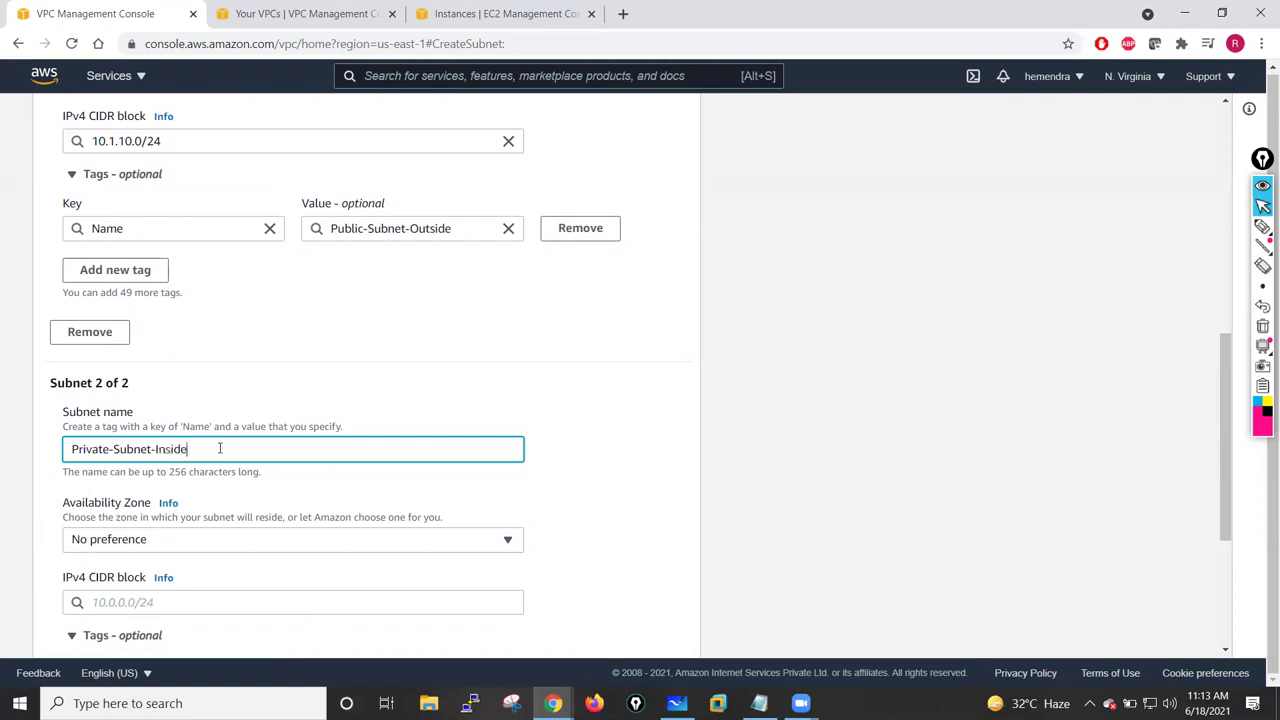
# - Put Private-Subnet-Inside in us-east-1a with CIDR 10.1.1.0/24, then add a third subnet entry
pyautogui.click(143, 537)
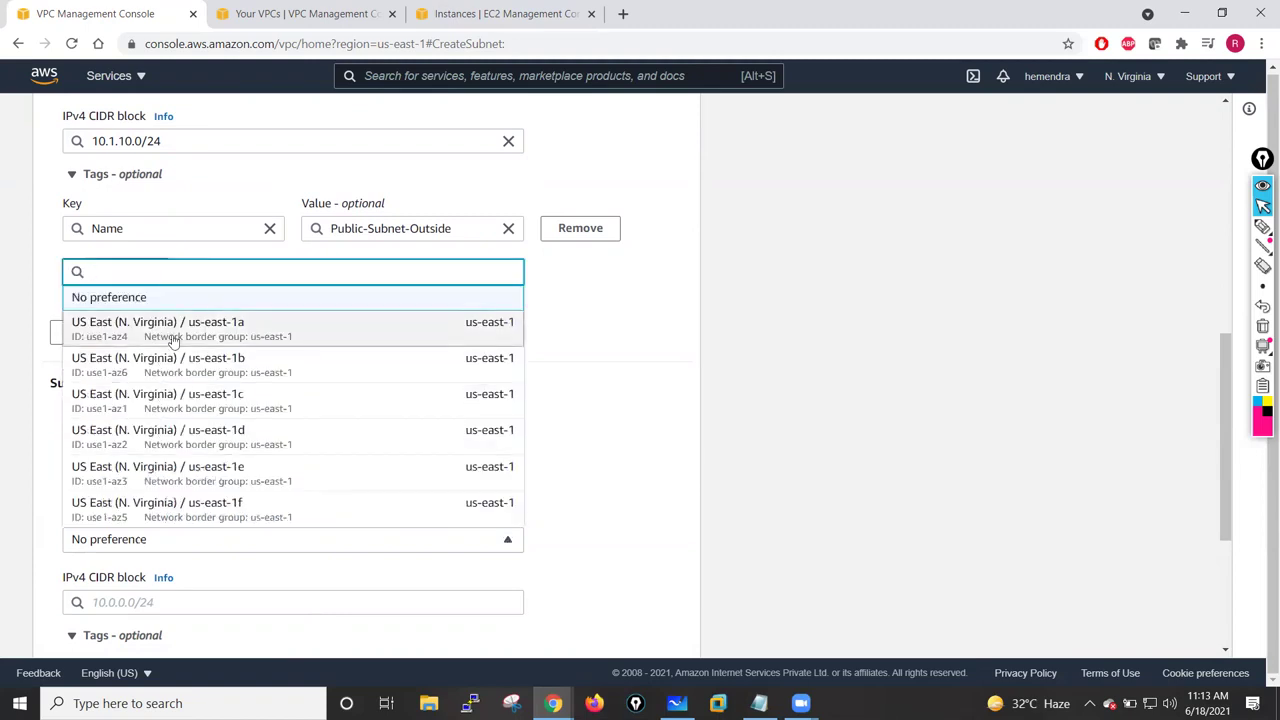
pyautogui.click(250, 326)
pyautogui.scroll(-2, 239, 425)
pyautogui.click(138, 397)
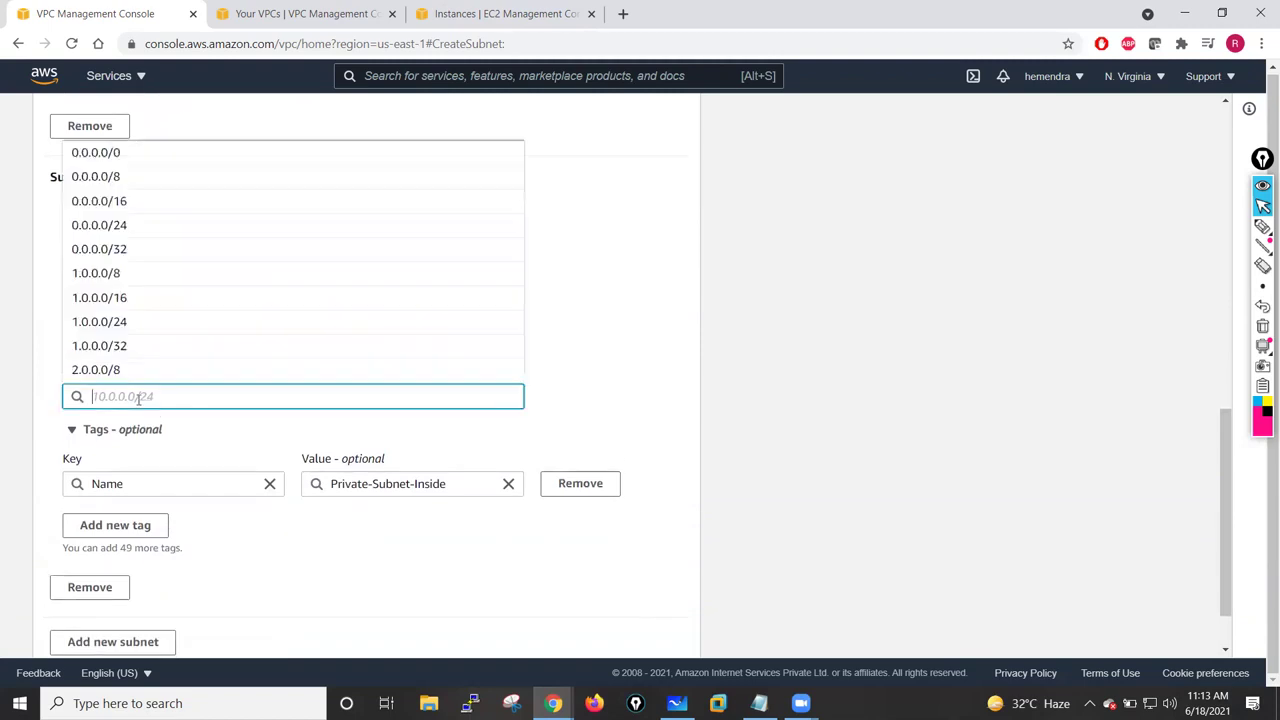
pyautogui.write('10.1.1')
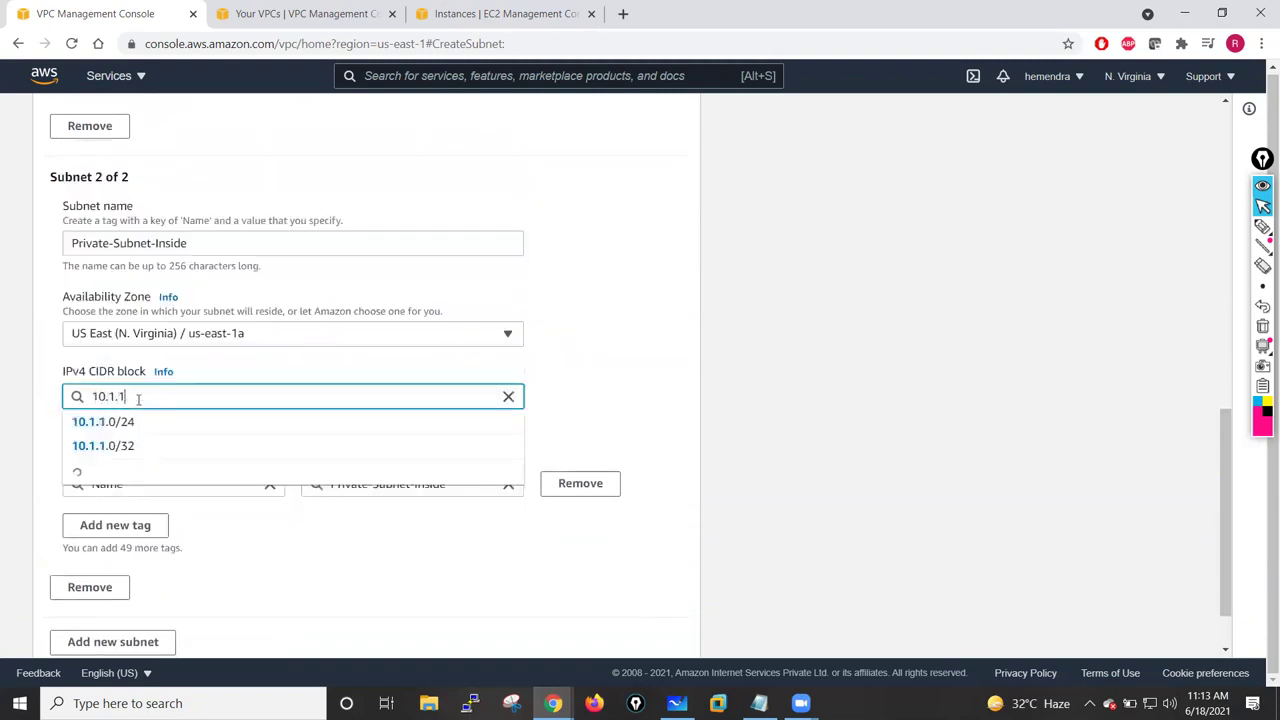
pyautogui.write('.0/24')
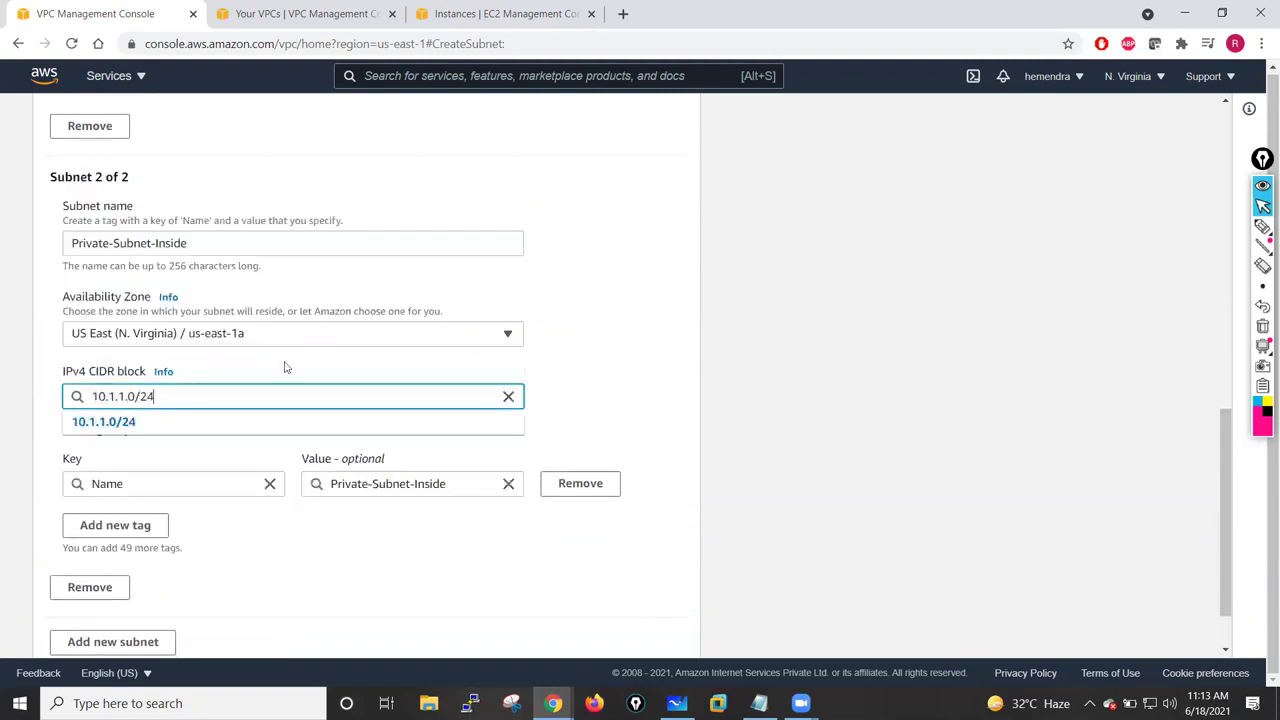
pyautogui.click(593, 355)
pyautogui.scroll(-1, 365, 380)
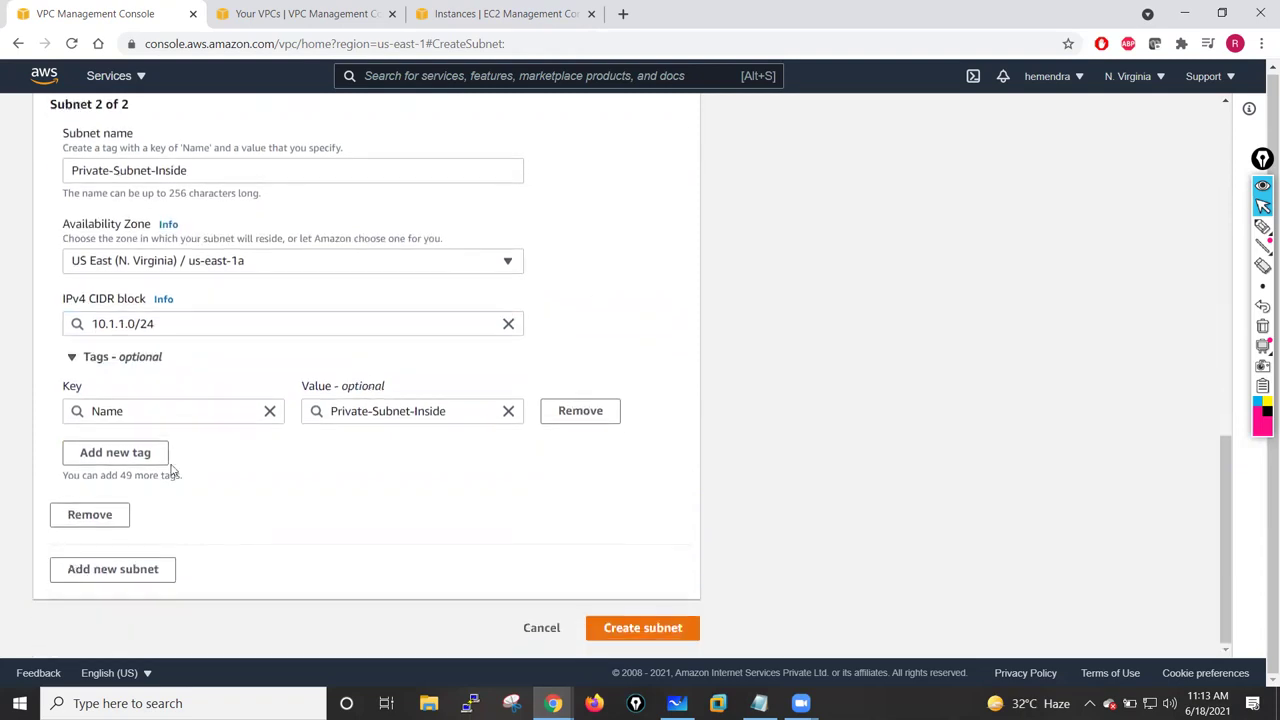
pyautogui.click(114, 570)
# - Name the third subnet Management-Subnet-Pri, correcting the misspelled entry
pyautogui.scroll(-2, 300, 460)
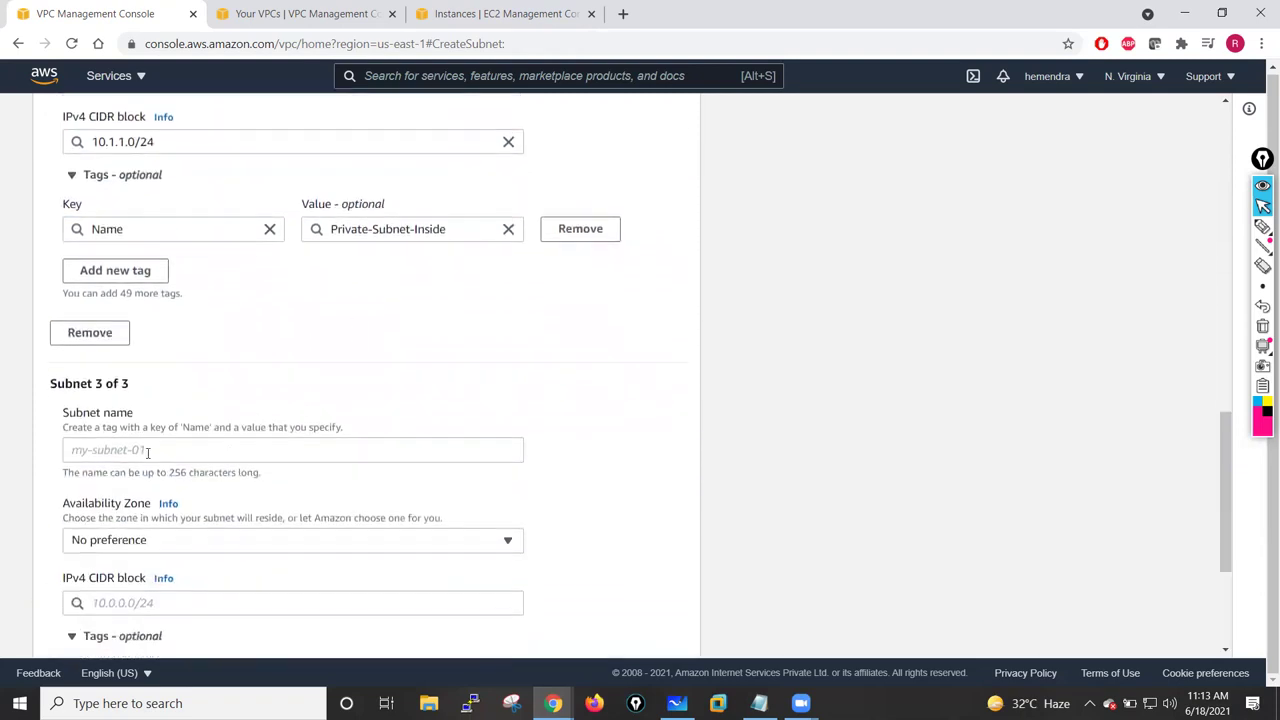
pyautogui.click(127, 440)
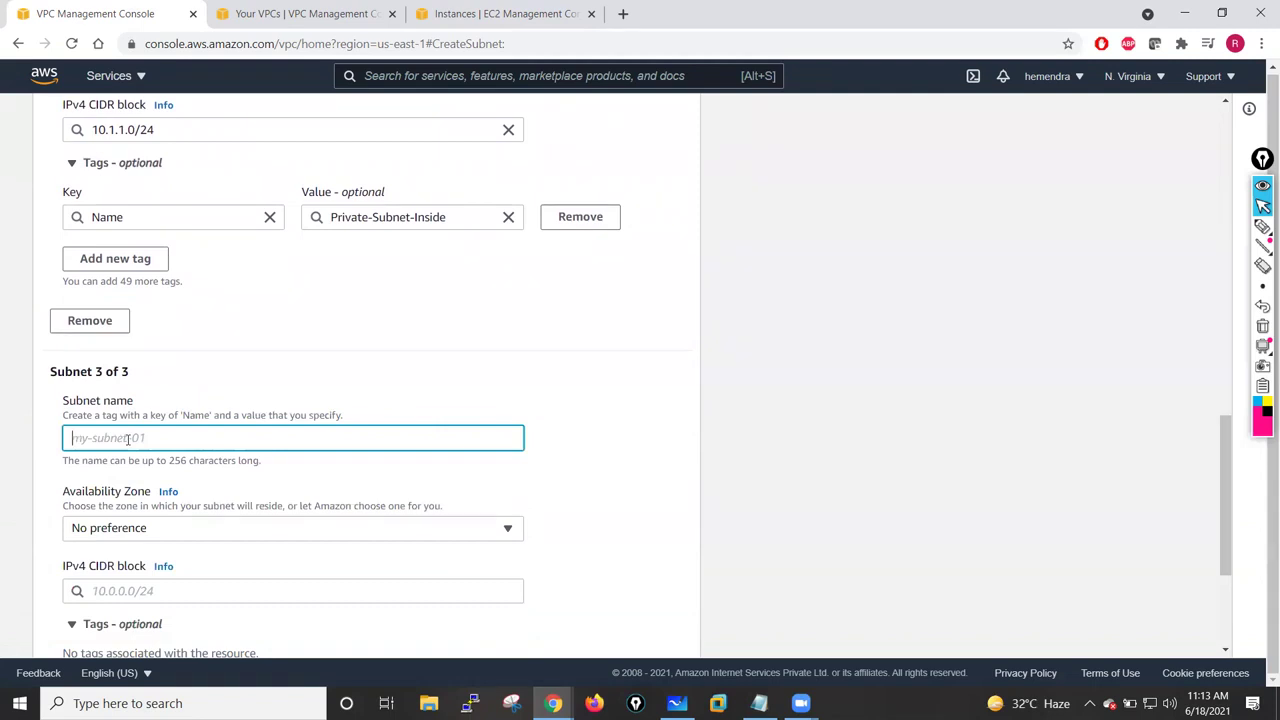
pyautogui.write('MG')
pyautogui.write('Manamgemet')
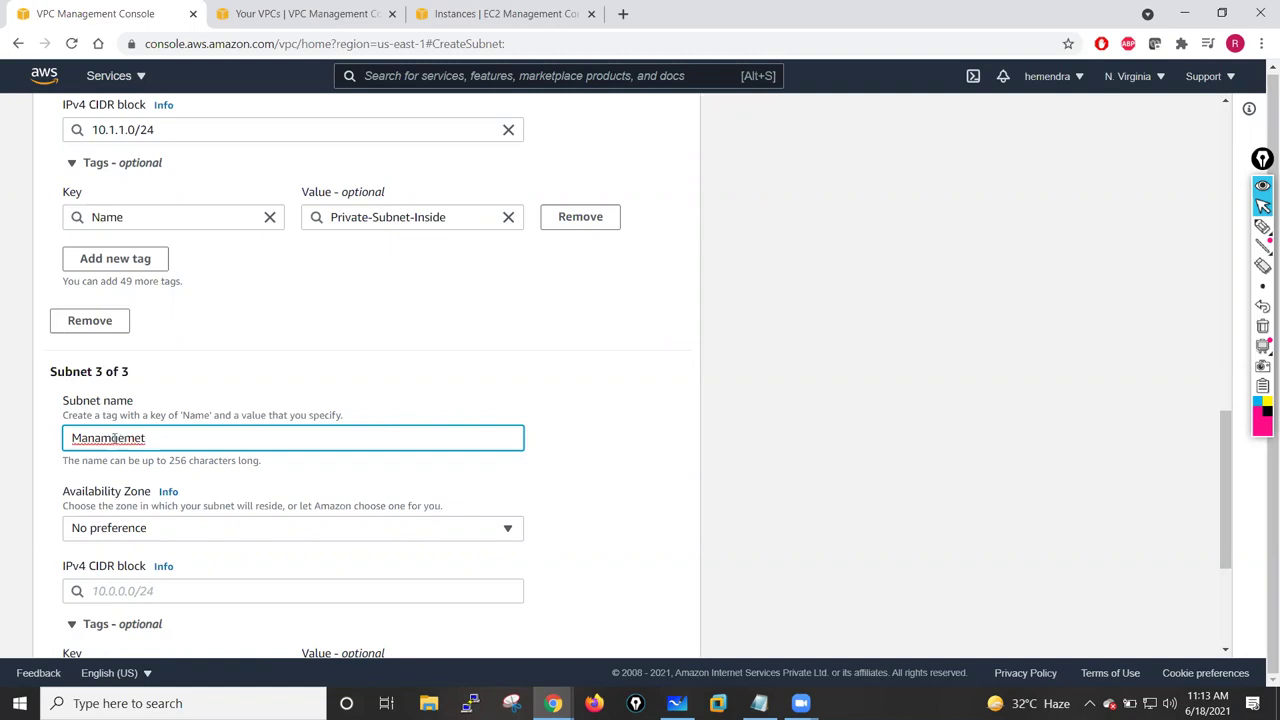
pyautogui.click(110, 438)
pyautogui.write('a')
pyautogui.press('BackSpace')
pyautogui.click(157, 441)
pyautogui.press('BackSpace')
pyautogui.press('BackSpace')
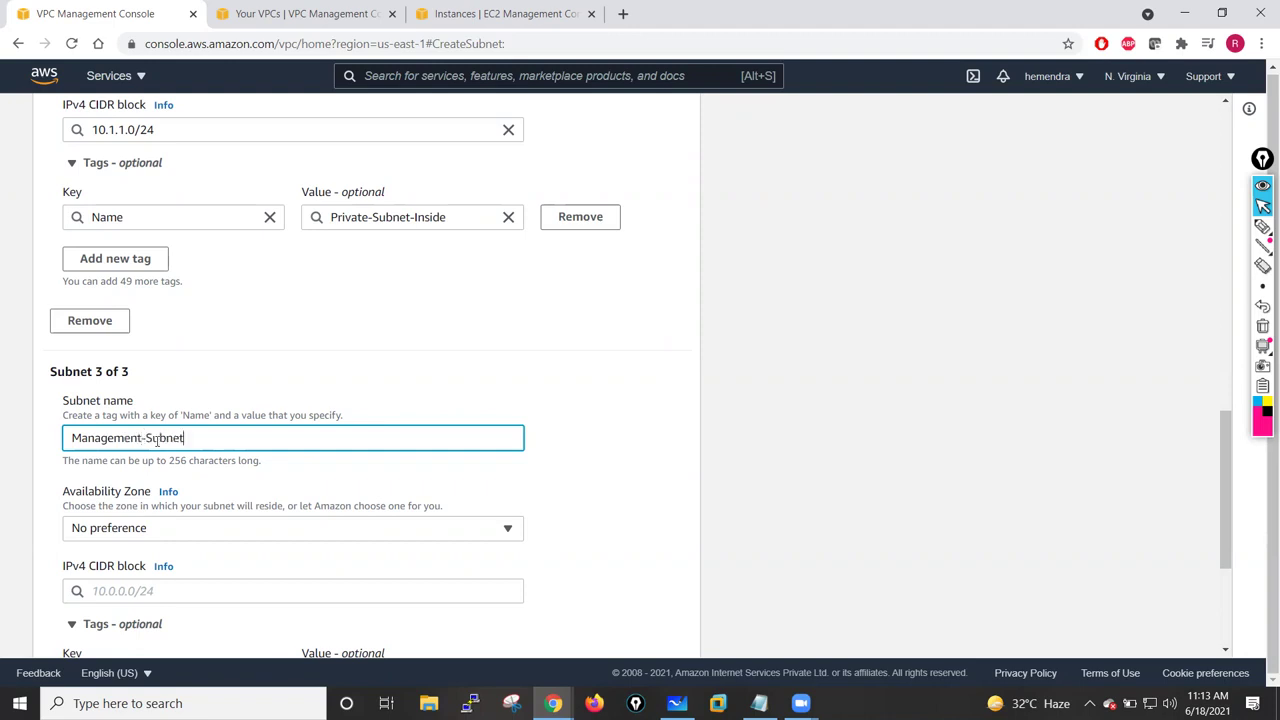
pyautogui.click(483, 343)
pyautogui.scroll(-2, 400, 380)
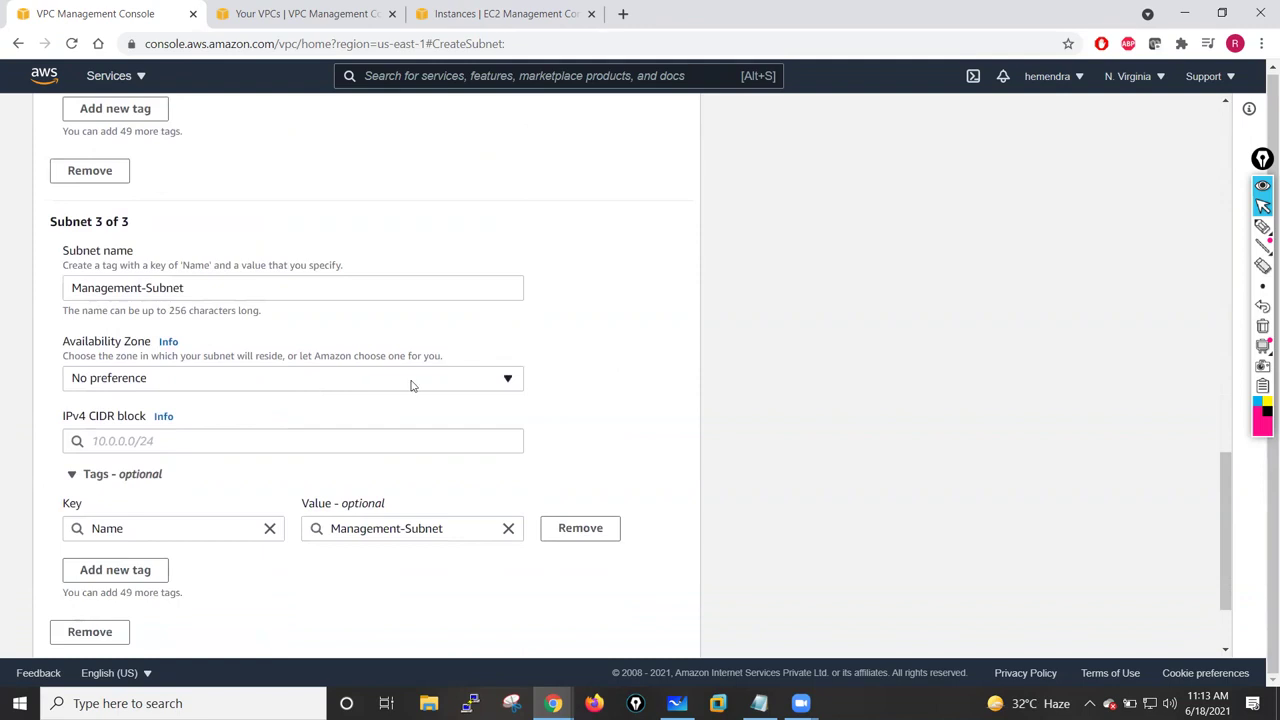
pyautogui.scroll(-1, 410, 385)
pyautogui.click(226, 272)
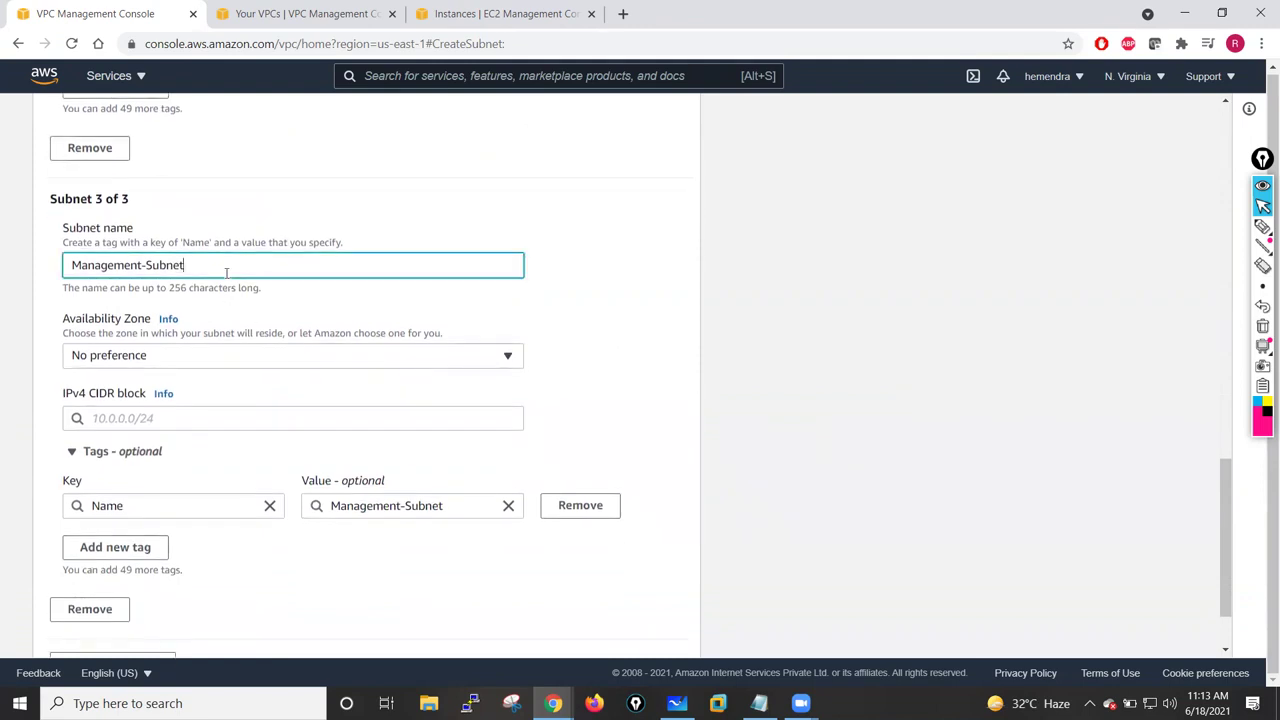
pyautogui.write('-Pri')
# - Place Management-Subnet-Pri in us-east-1a and enter its CIDR 10.1.11.0/24
pyautogui.click(357, 358)
pyautogui.click(181, 434)
pyautogui.scroll(-1, 151, 418)
pyautogui.click(126, 366)
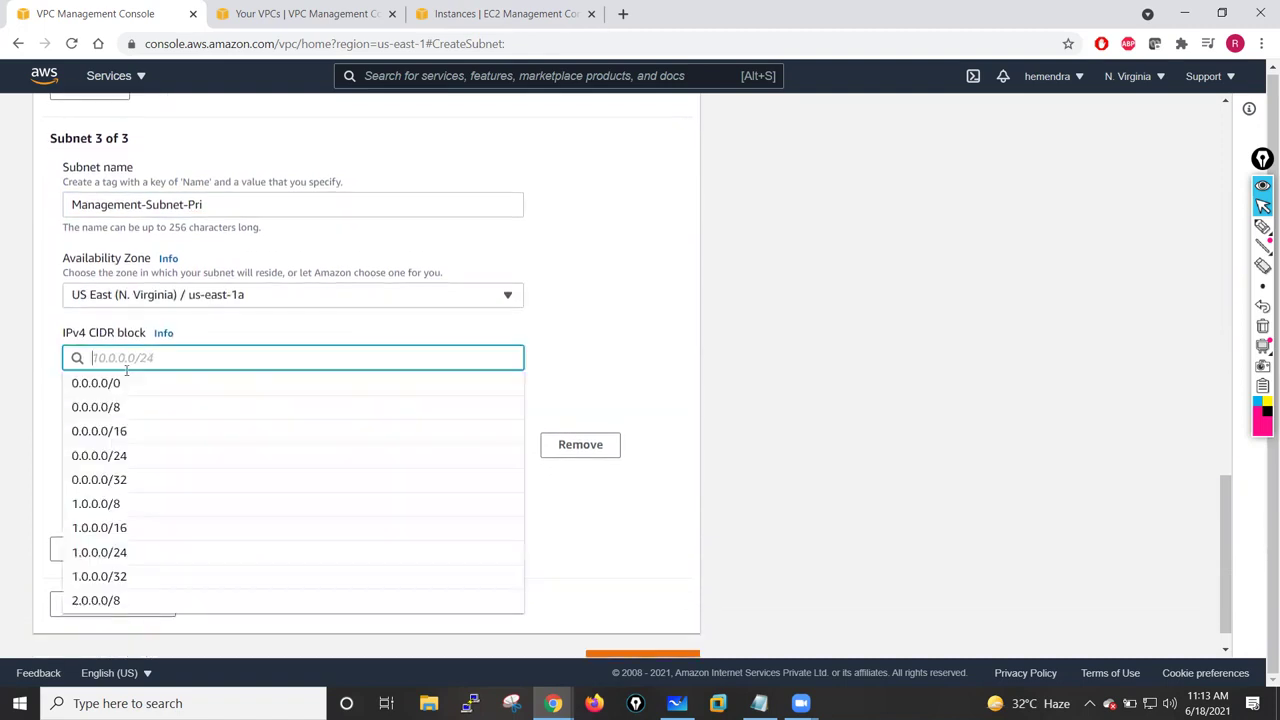
pyautogui.write('10.')
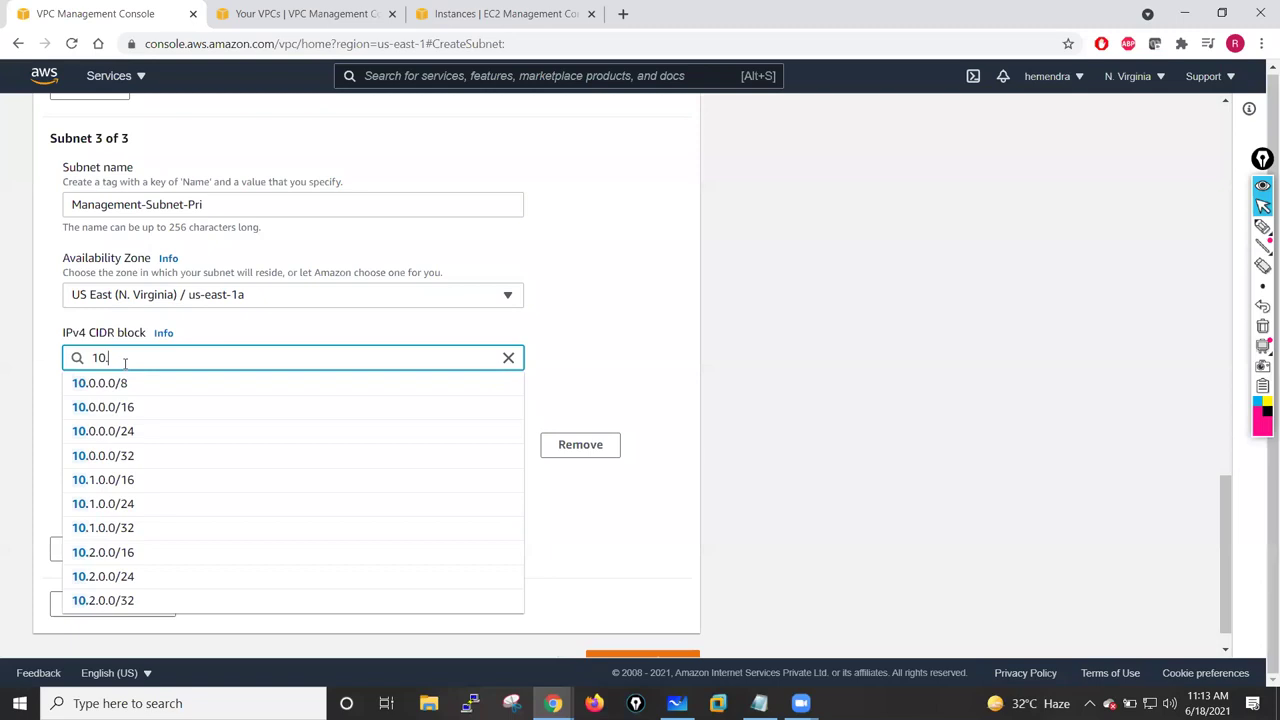
pyautogui.write('1.11.0/24')
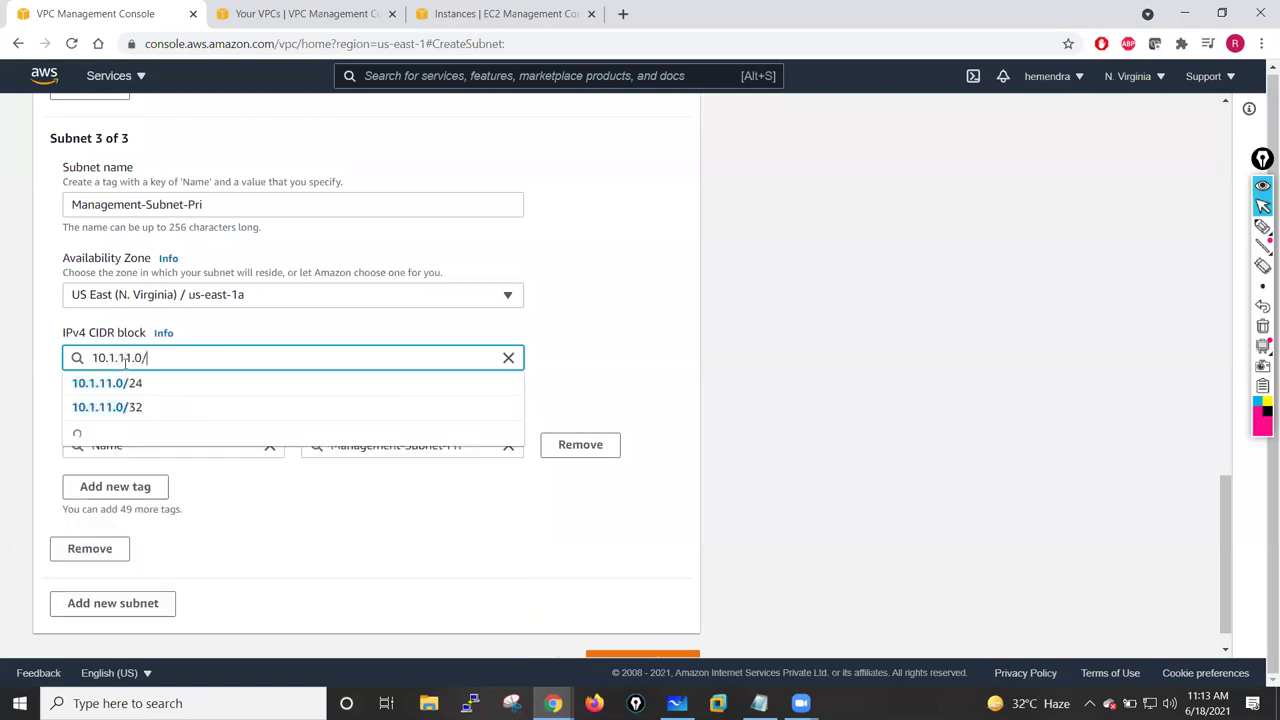
# - Confirm 10.1.11.0/24 and add a fourth subnet named Management-Subnet-Sec
pyautogui.click(586, 331)
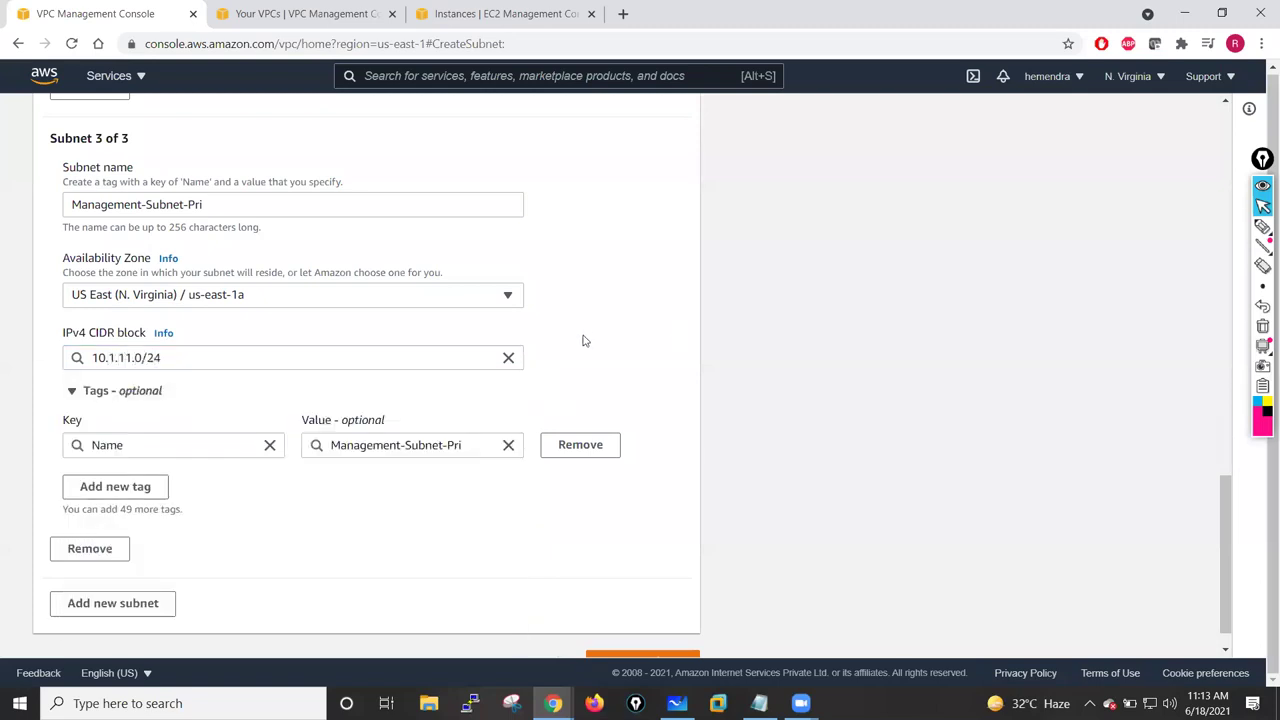
pyautogui.scroll(-1, 294, 306)
pyautogui.moveTo(230, 173); pyautogui.dragTo(66, 171)
pyautogui.hotkey('ctrl', 'c')
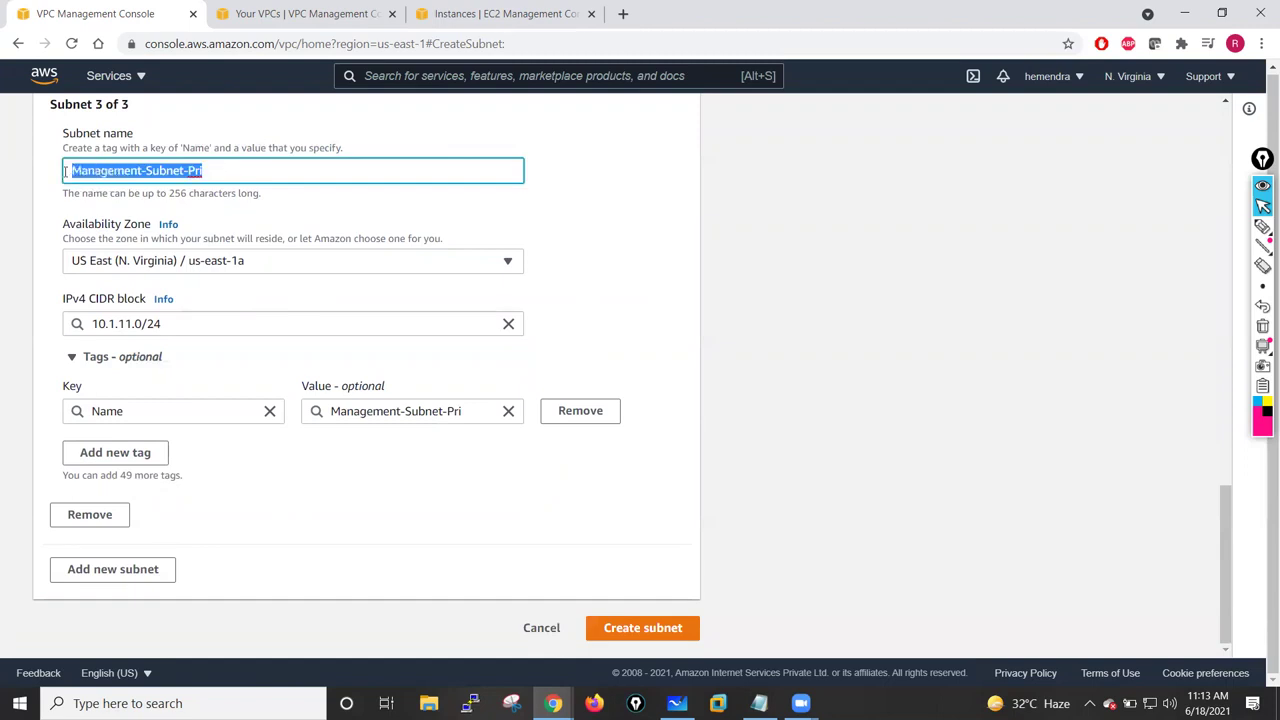
pyautogui.click(145, 570)
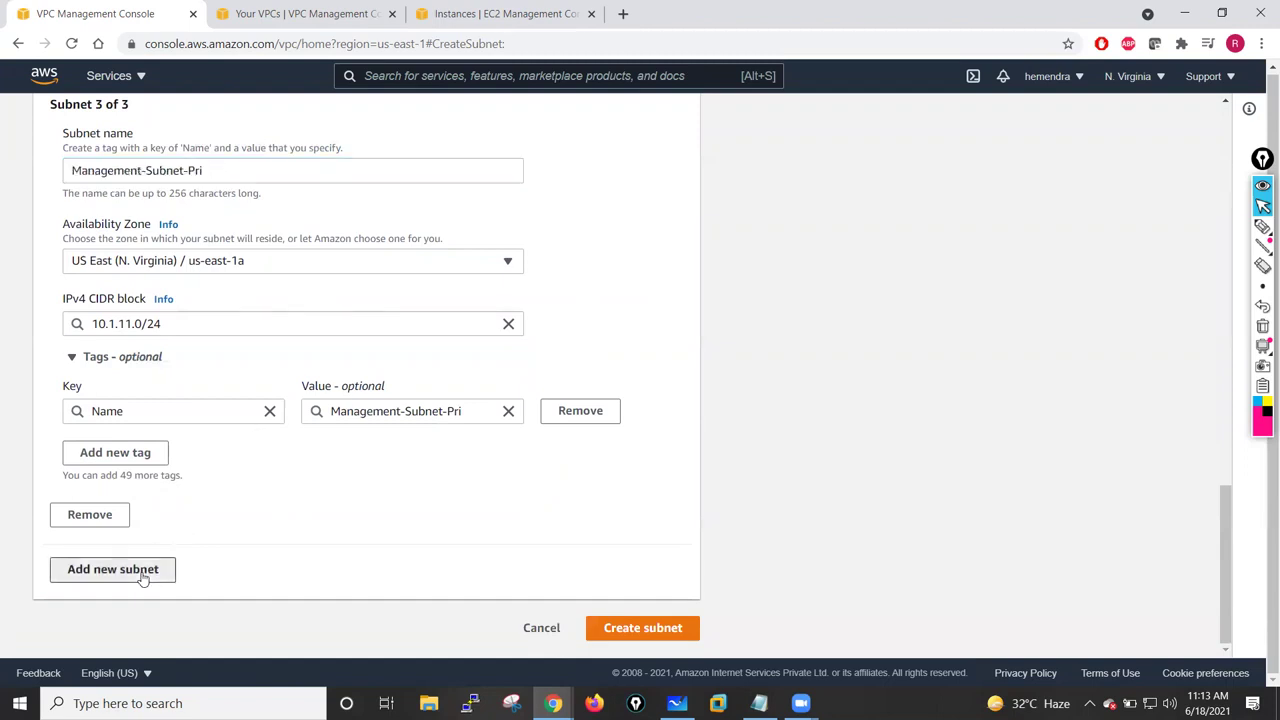
pyautogui.scroll(-3, 163, 600)
pyautogui.click(116, 299)
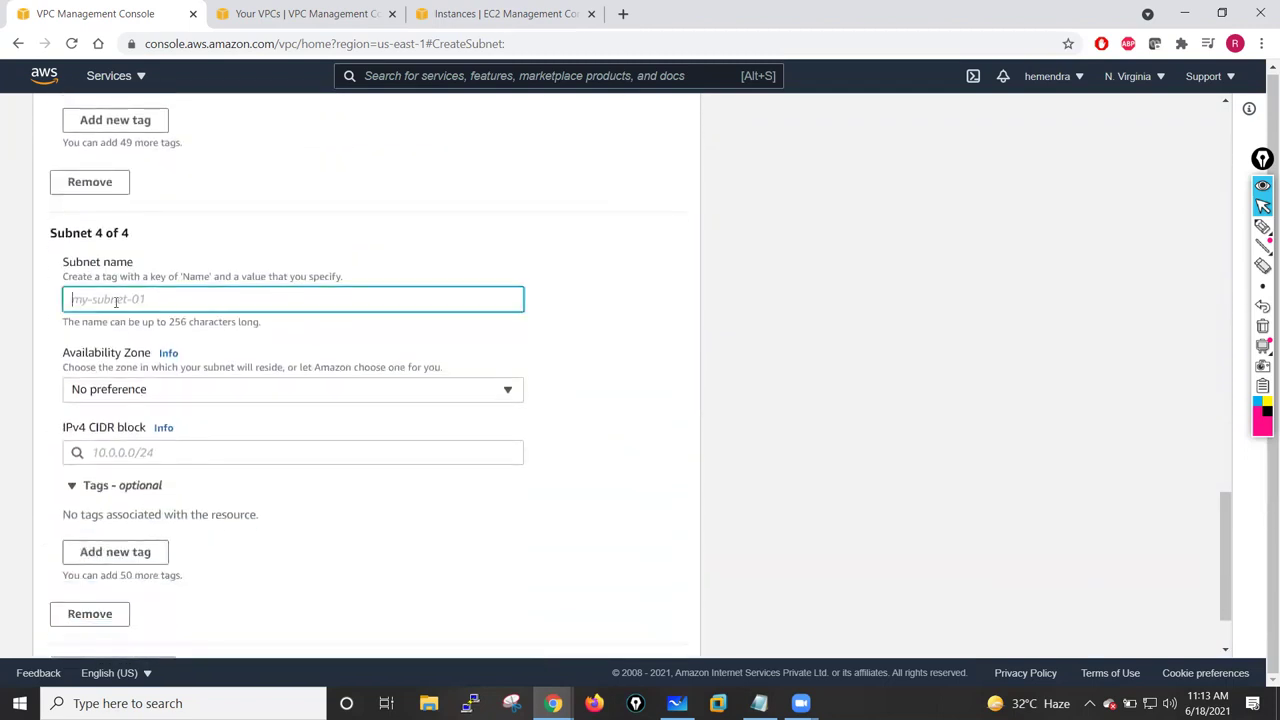
pyautogui.hotkey('ctrl', 'v')
pyautogui.press('BackSpace')
pyautogui.press('BackSpace')
pyautogui.write('Sec')
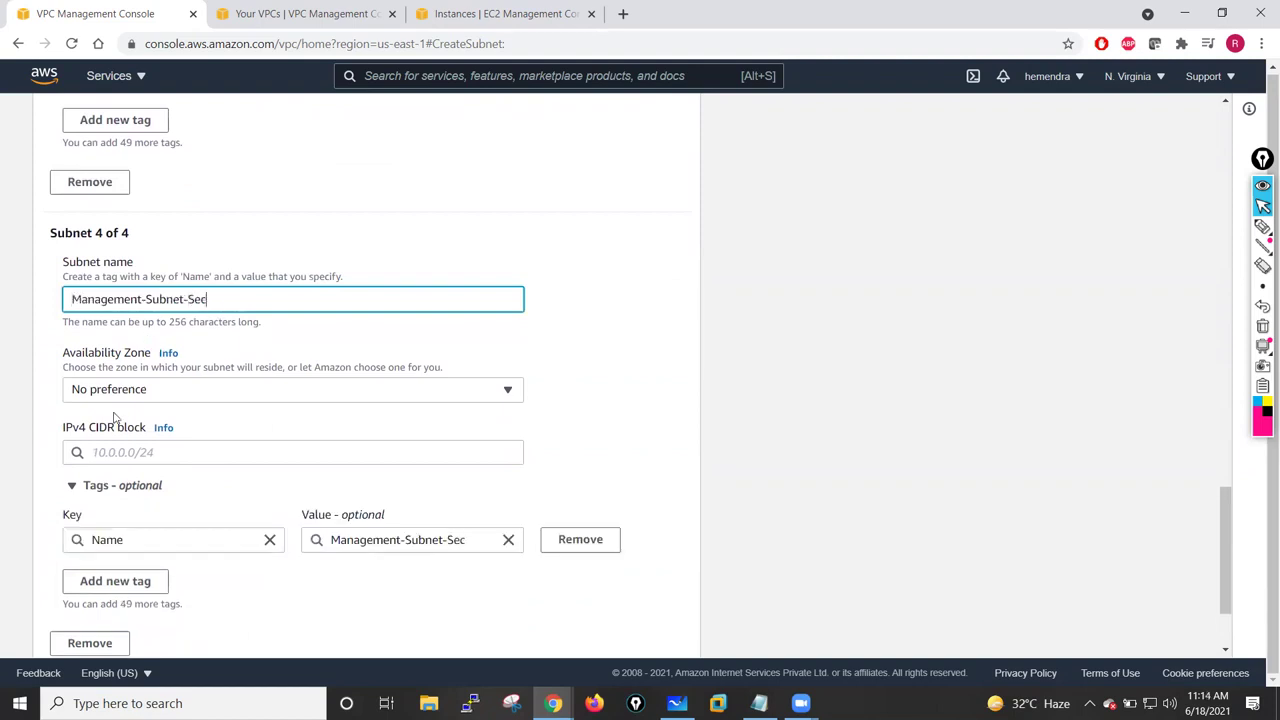
# - Place Management-Subnet-Sec in us-east-1a with CIDR 10.1.12.0/24
pyautogui.click(110, 392)
pyautogui.click(150, 205)
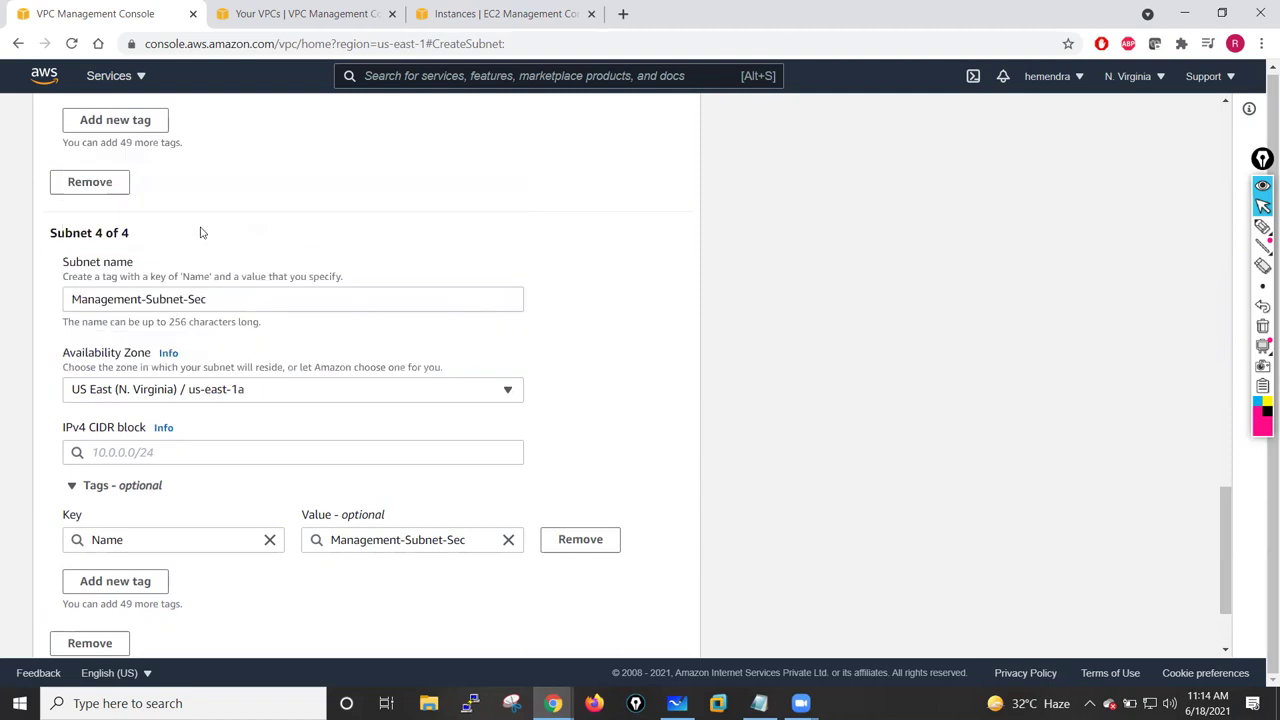
pyautogui.click(129, 452)
pyautogui.write('10.')
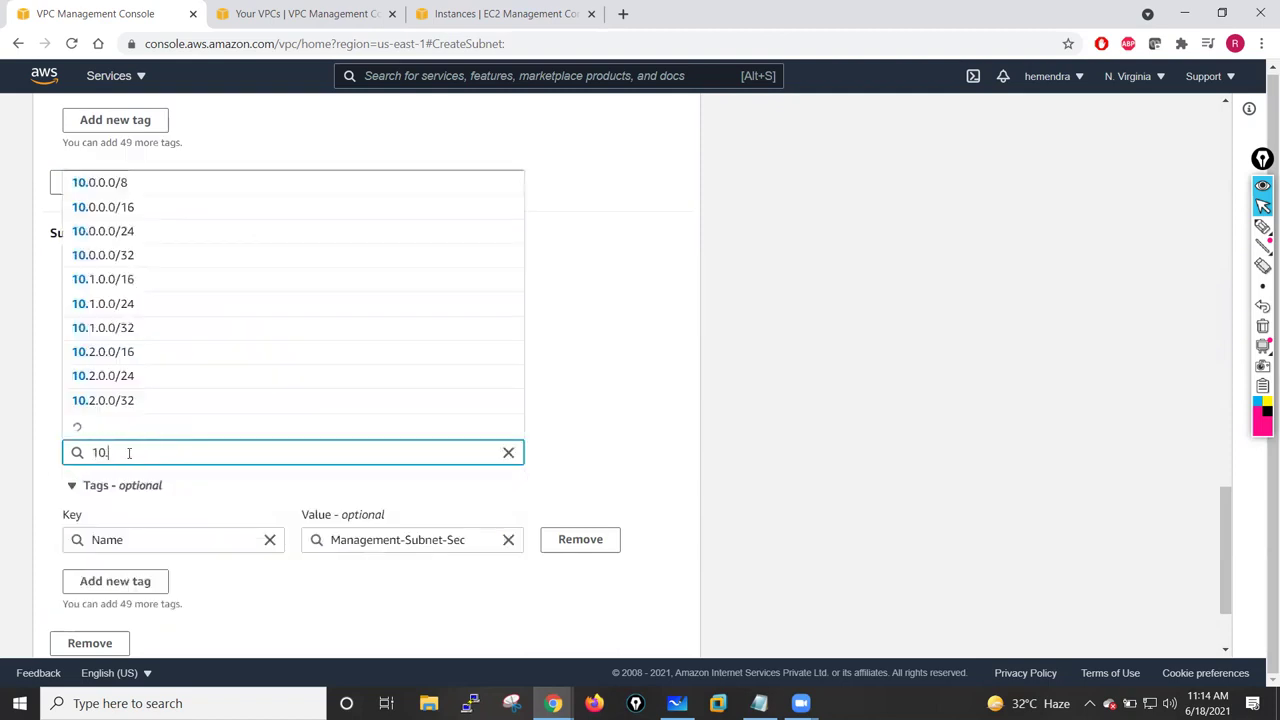
pyautogui.write('1.12.0/24')
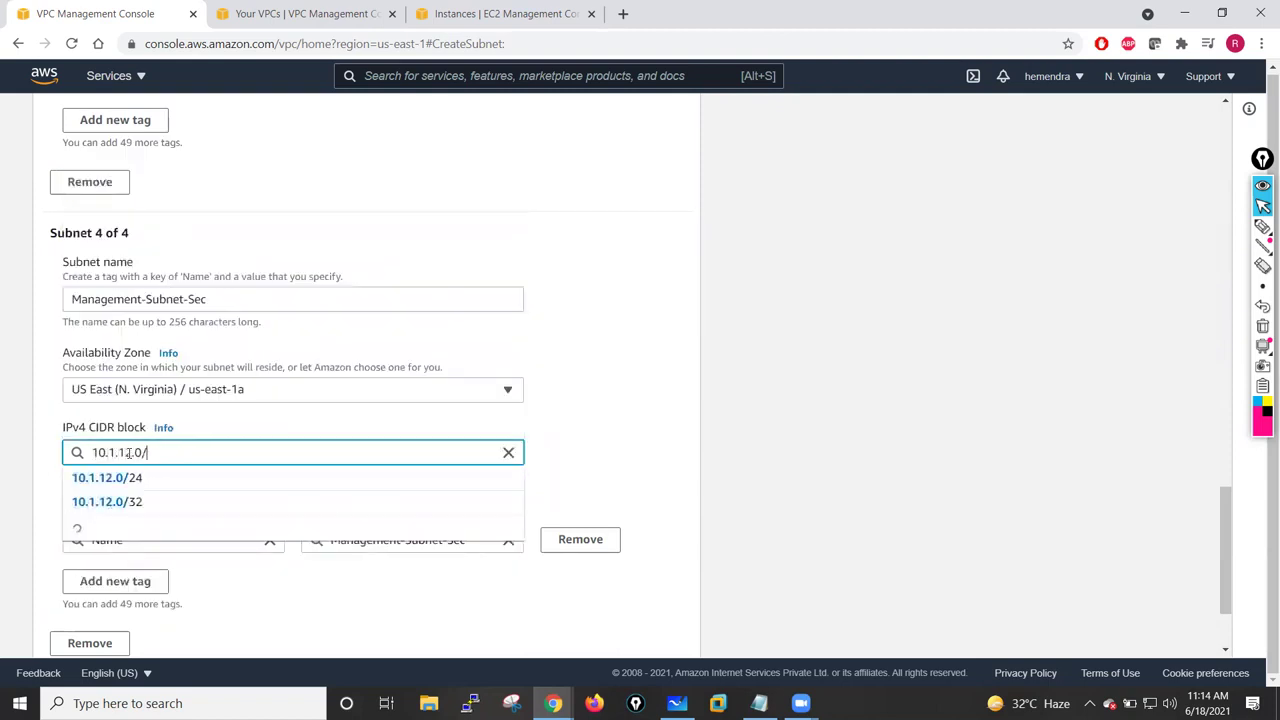
pyautogui.click(628, 403)
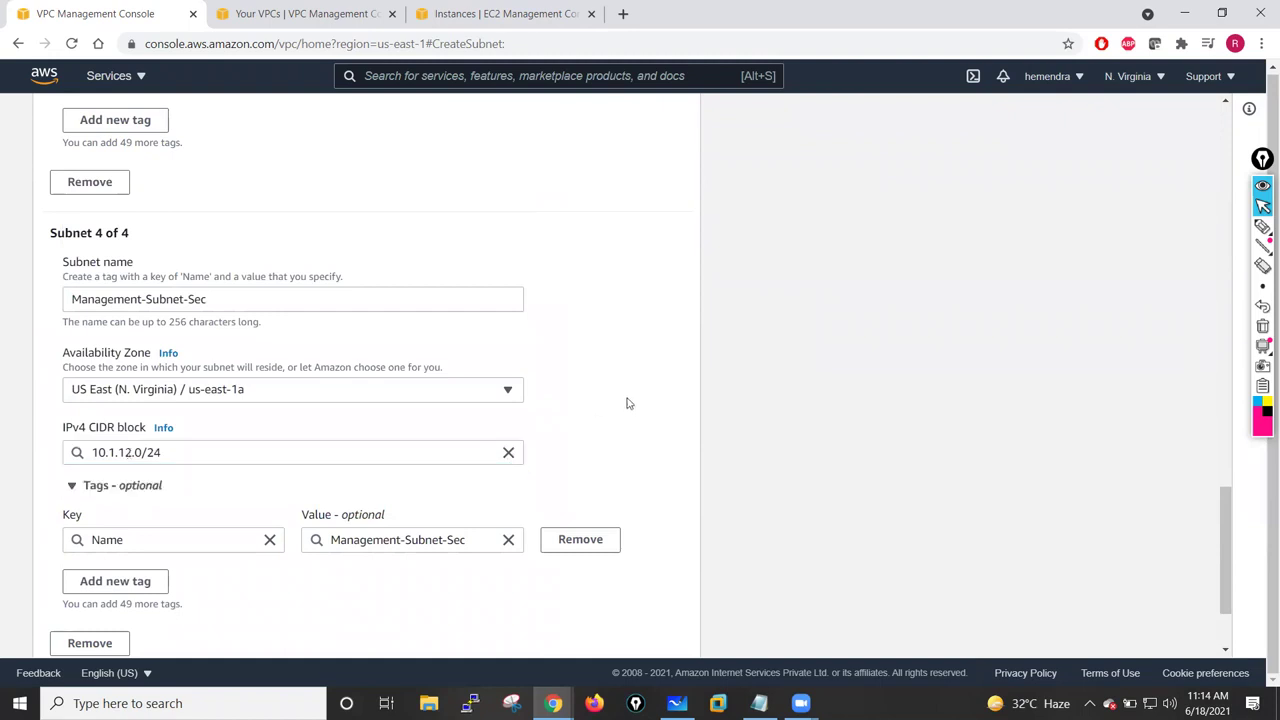
pyautogui.scroll(-2, 627, 403)
# - Add a fifth subnet named HA-Subnet-Pri in us-east-1a
pyautogui.click(90, 572)
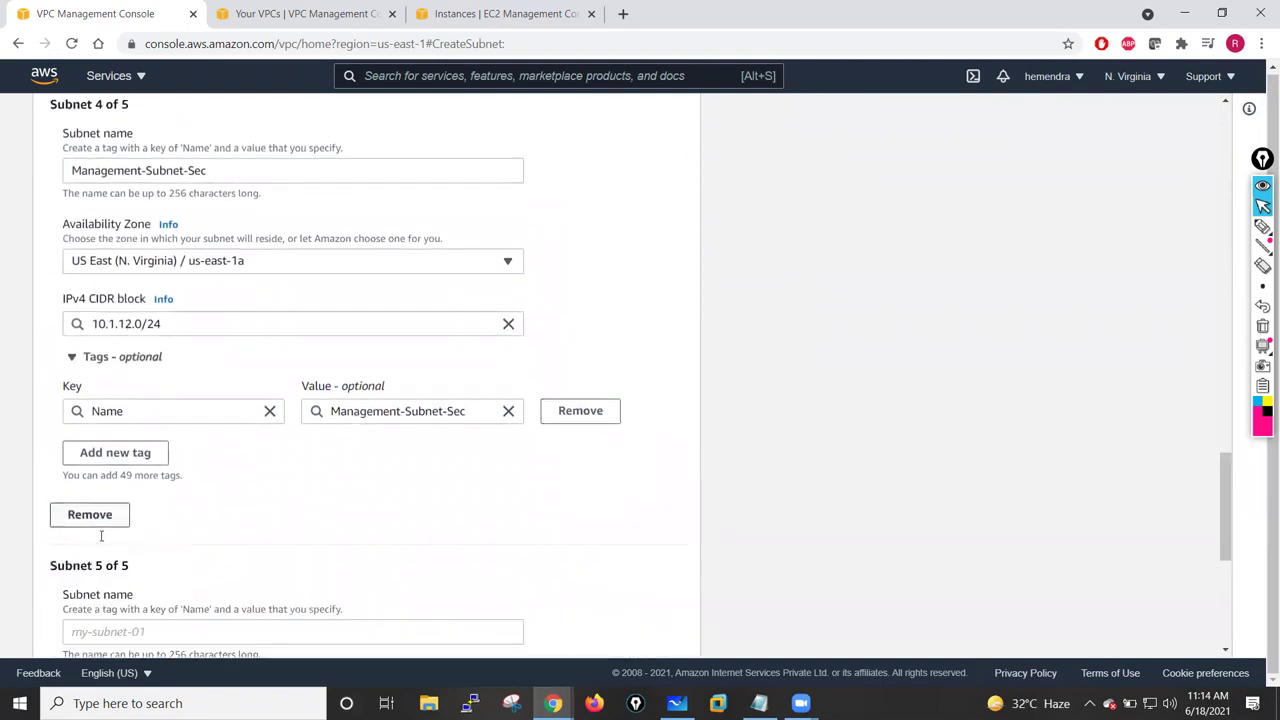
pyautogui.scroll(-2, 101, 536)
pyautogui.click(113, 437)
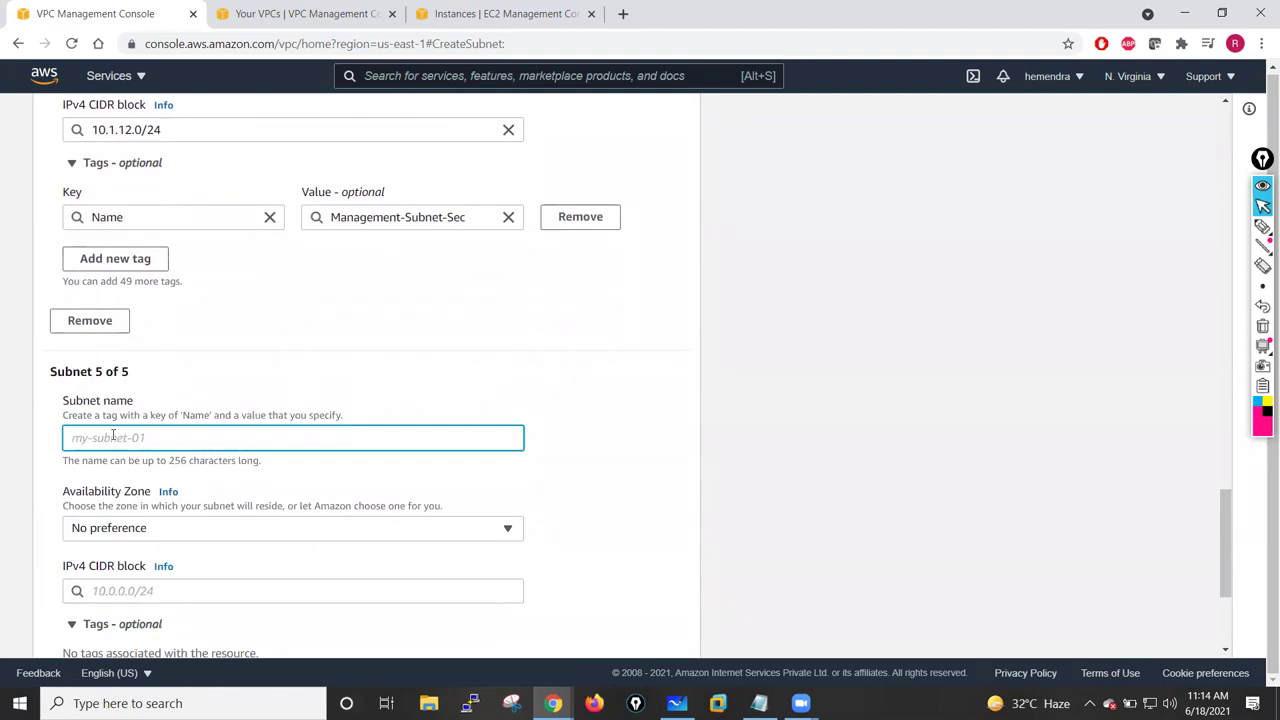
pyautogui.write('HA-Subnet-Pr')
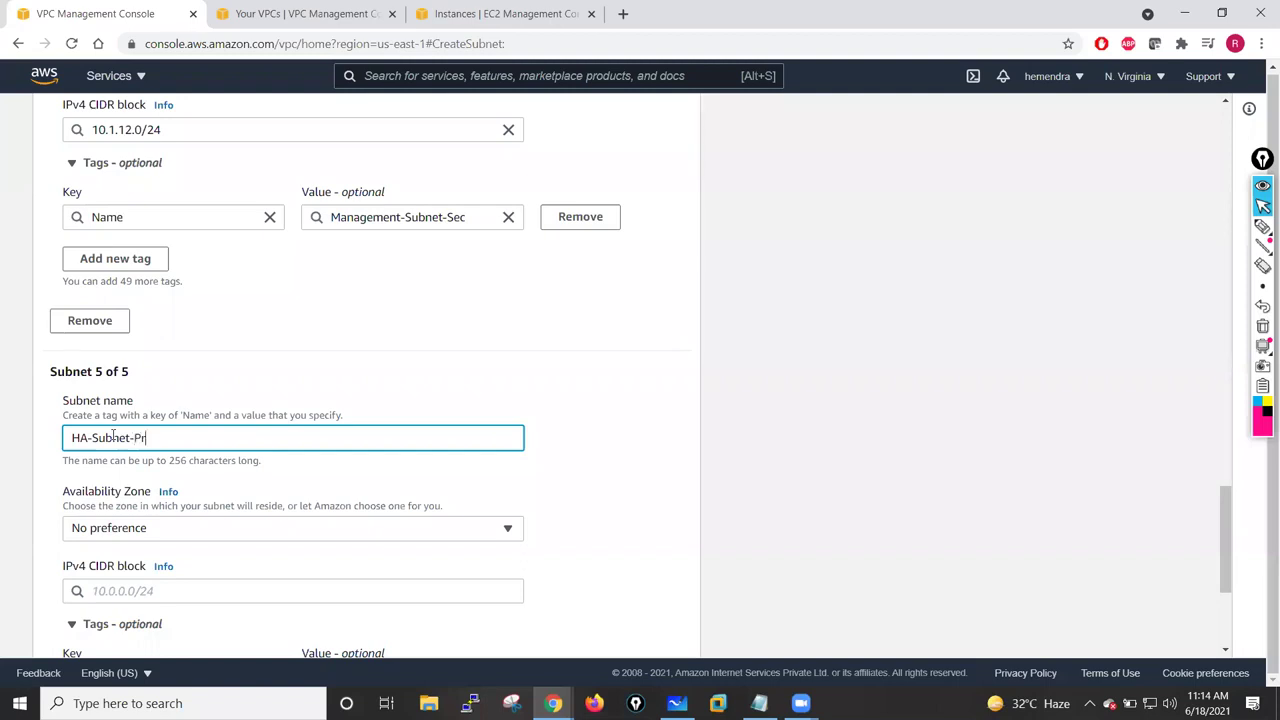
pyautogui.click(149, 528)
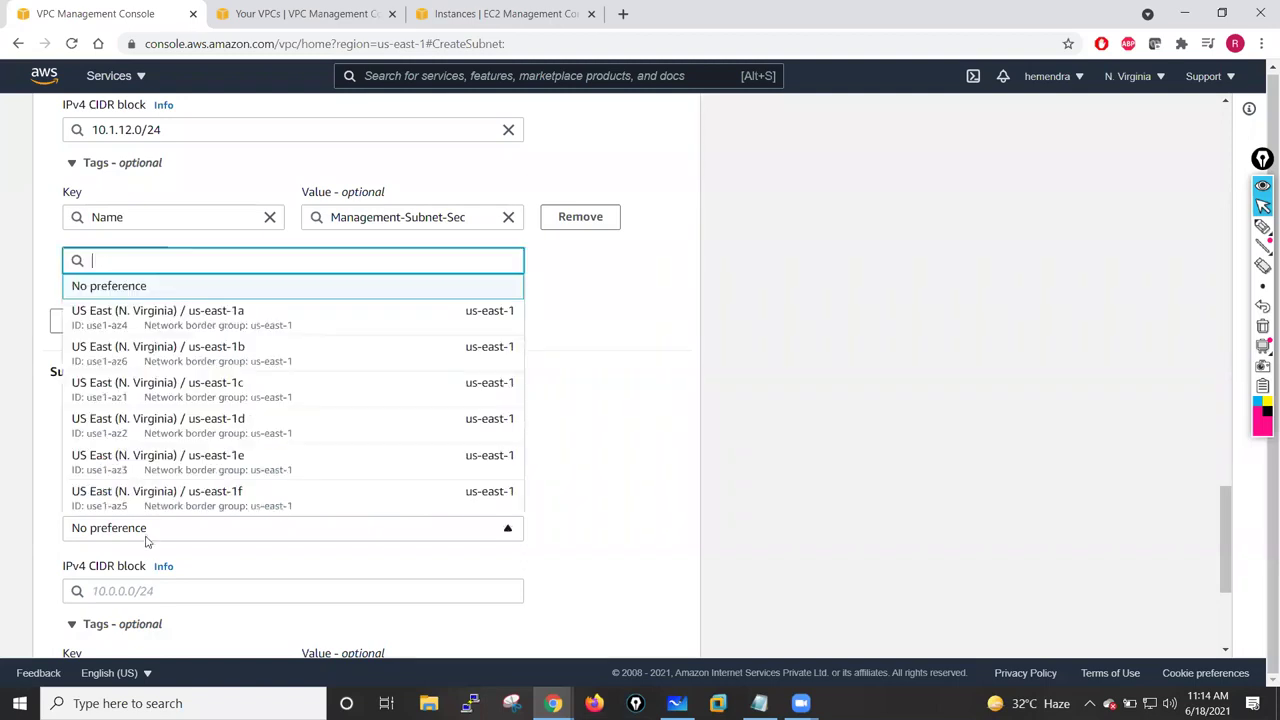
pyautogui.click(177, 325)
# - Give HA-Subnet-Pri the CIDR 10.1.100.0/24 and copy its name
pyautogui.scroll(-2, 355, 505)
pyautogui.click(130, 351)
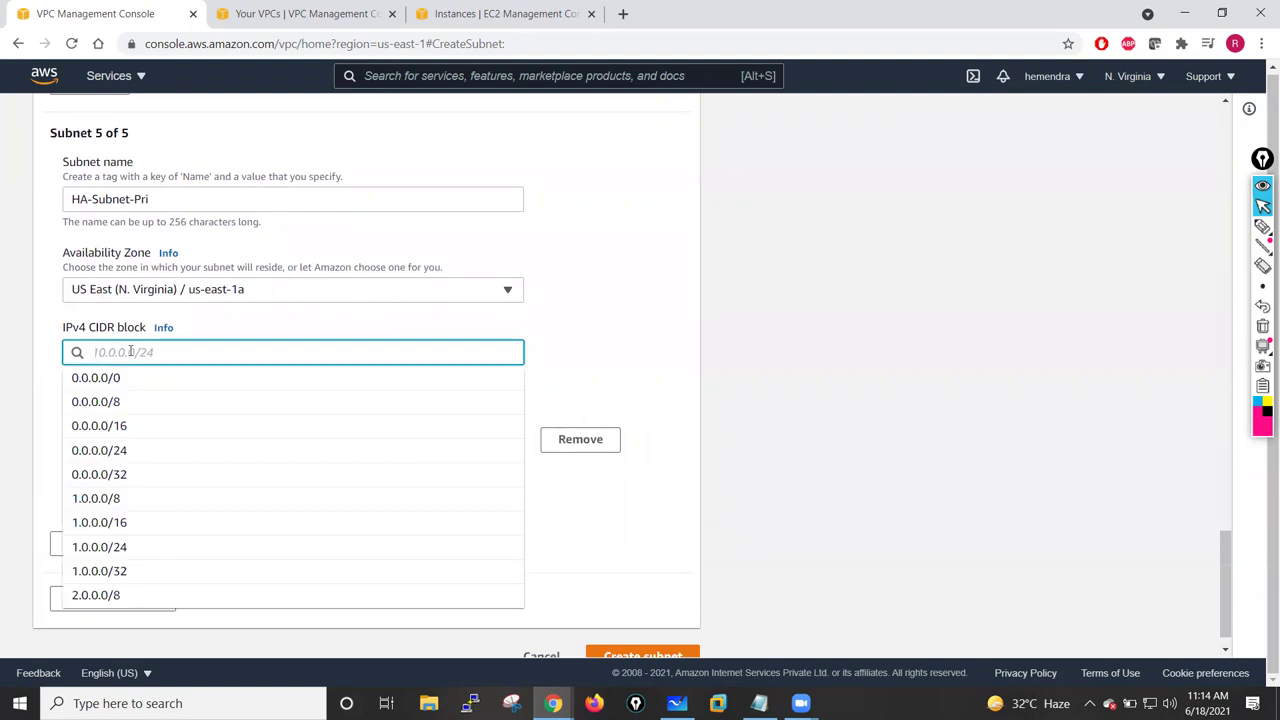
pyautogui.write('10.')
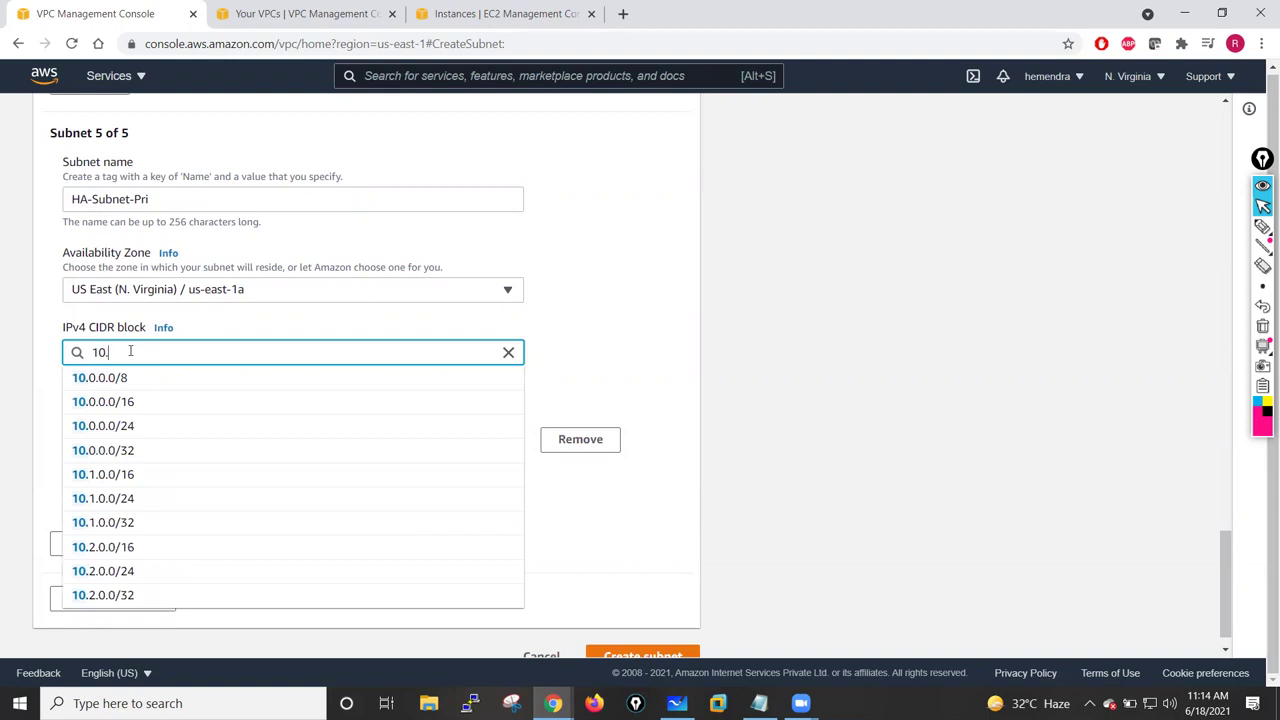
pyautogui.write('1.100.0')
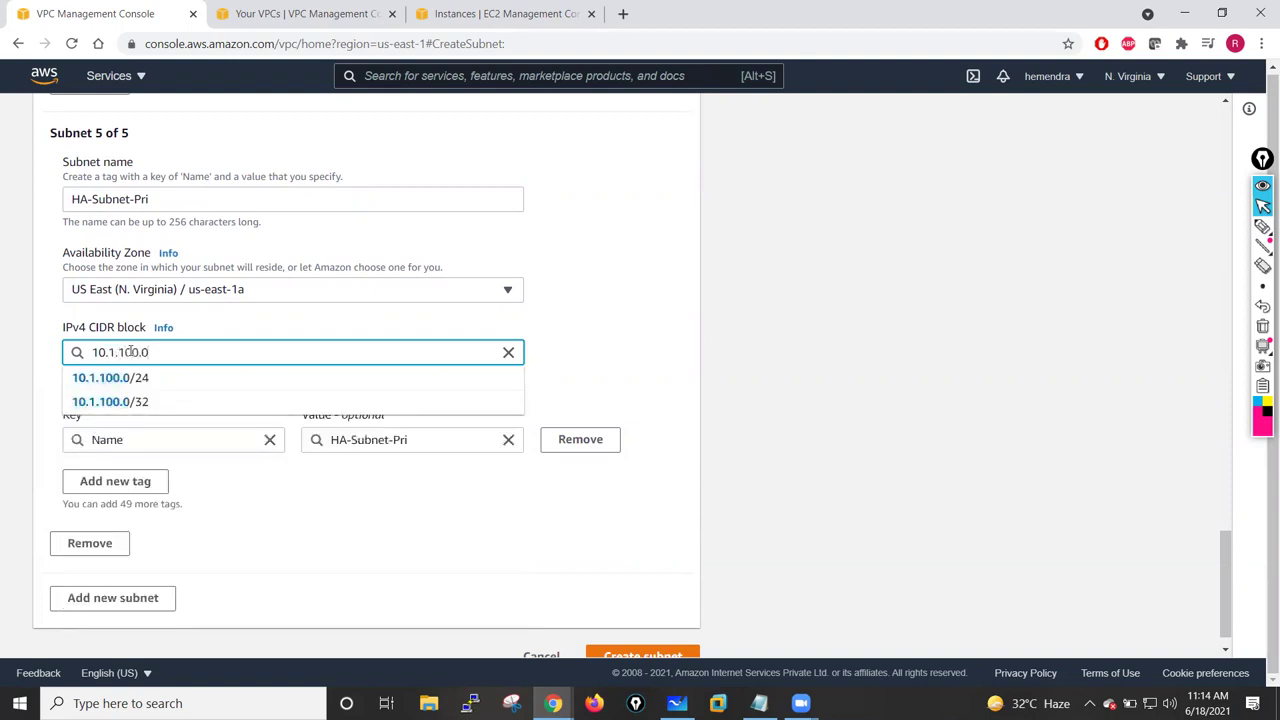
pyautogui.write('/24')
pyautogui.click(604, 330)
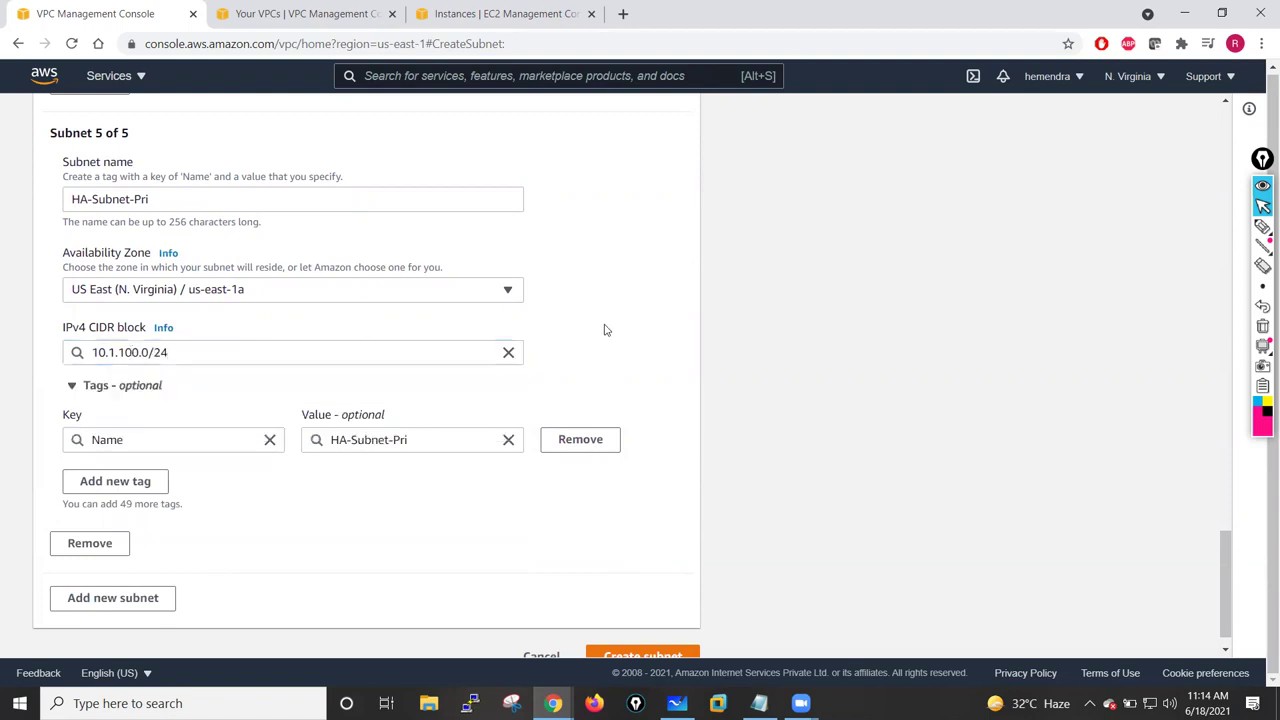
pyautogui.scroll(-1, 175, 392)
pyautogui.moveTo(167, 163); pyautogui.dragTo(67, 172)
pyautogui.hotkey('ctrl', 'c')
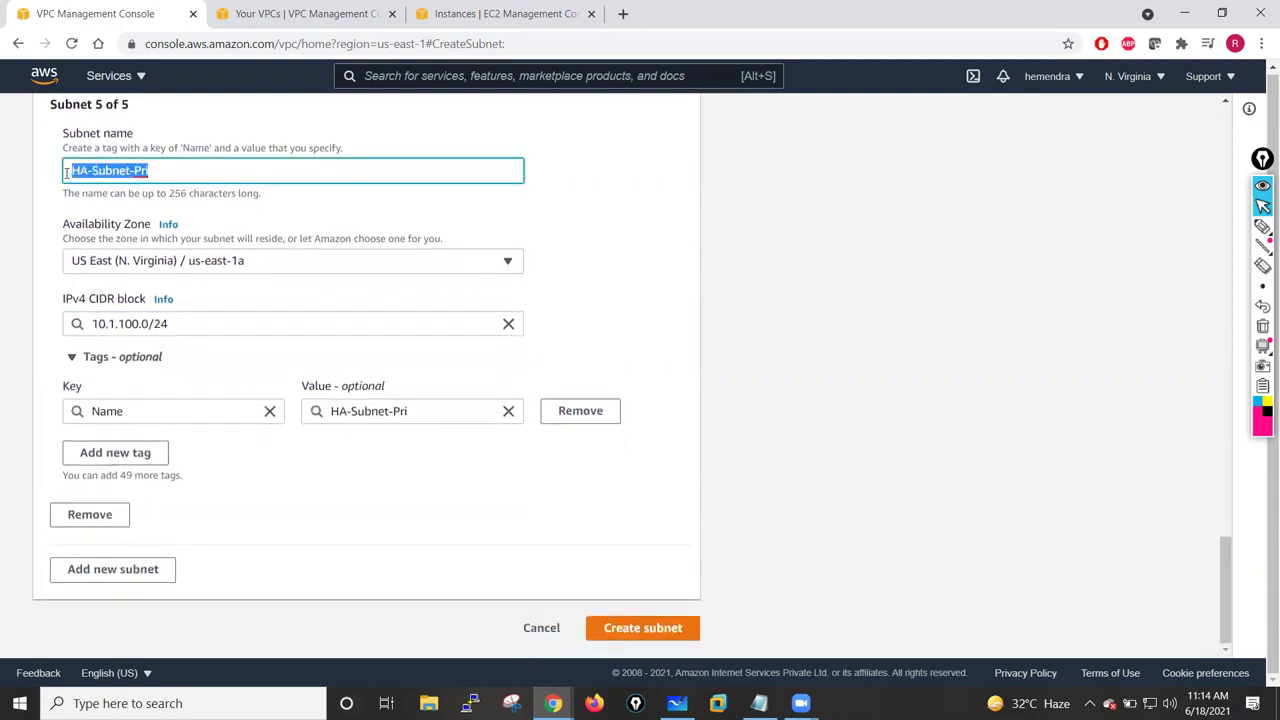
# - Add a sixth subnet named HA-Subnet-Sec from the pasted HA-Subnet-Pri name
pyautogui.click(118, 569)
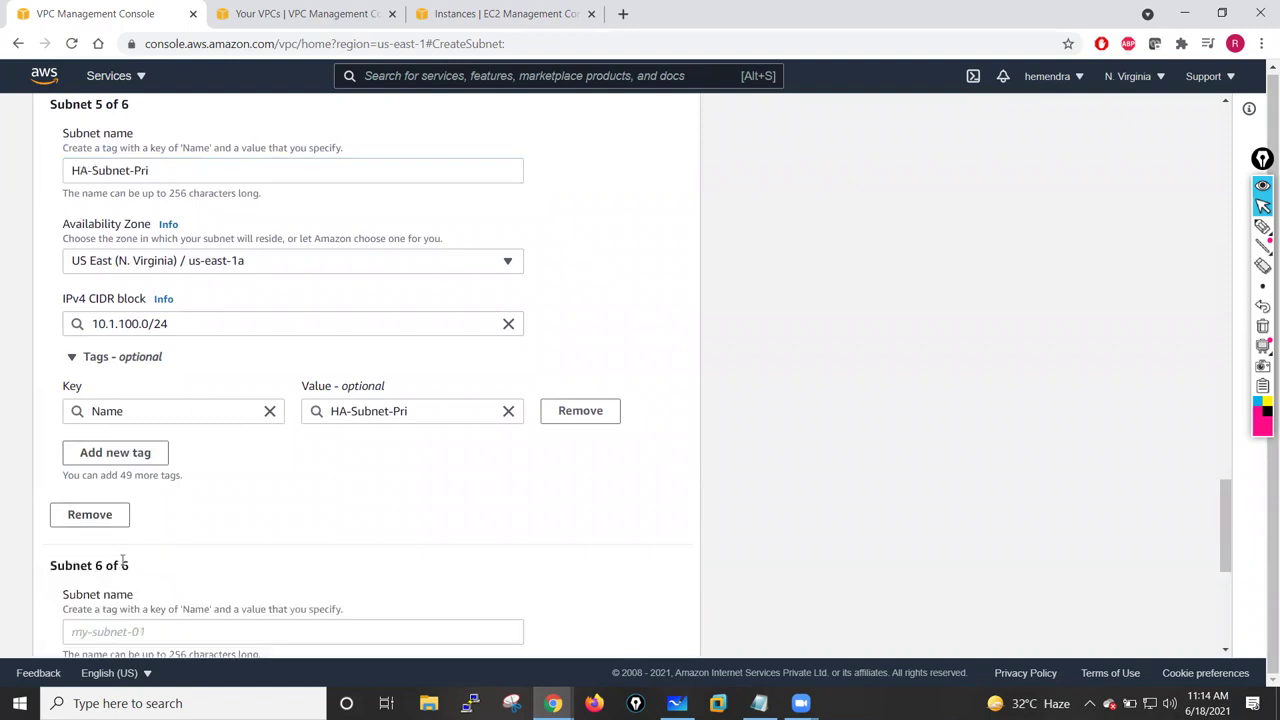
pyautogui.click(148, 632)
pyautogui.hotkey('ctrl', 'v')
pyautogui.scroll(-3, 346, 561)
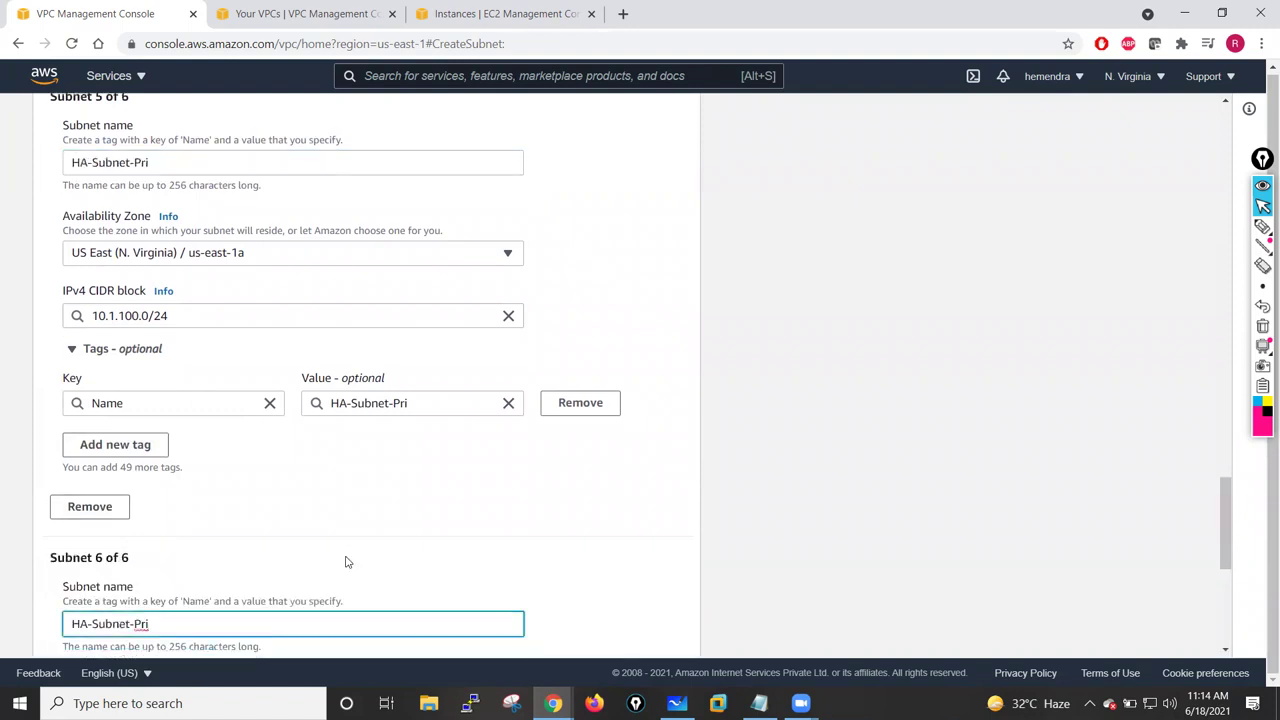
pyautogui.press('BackSpace')
pyautogui.write('Sec')
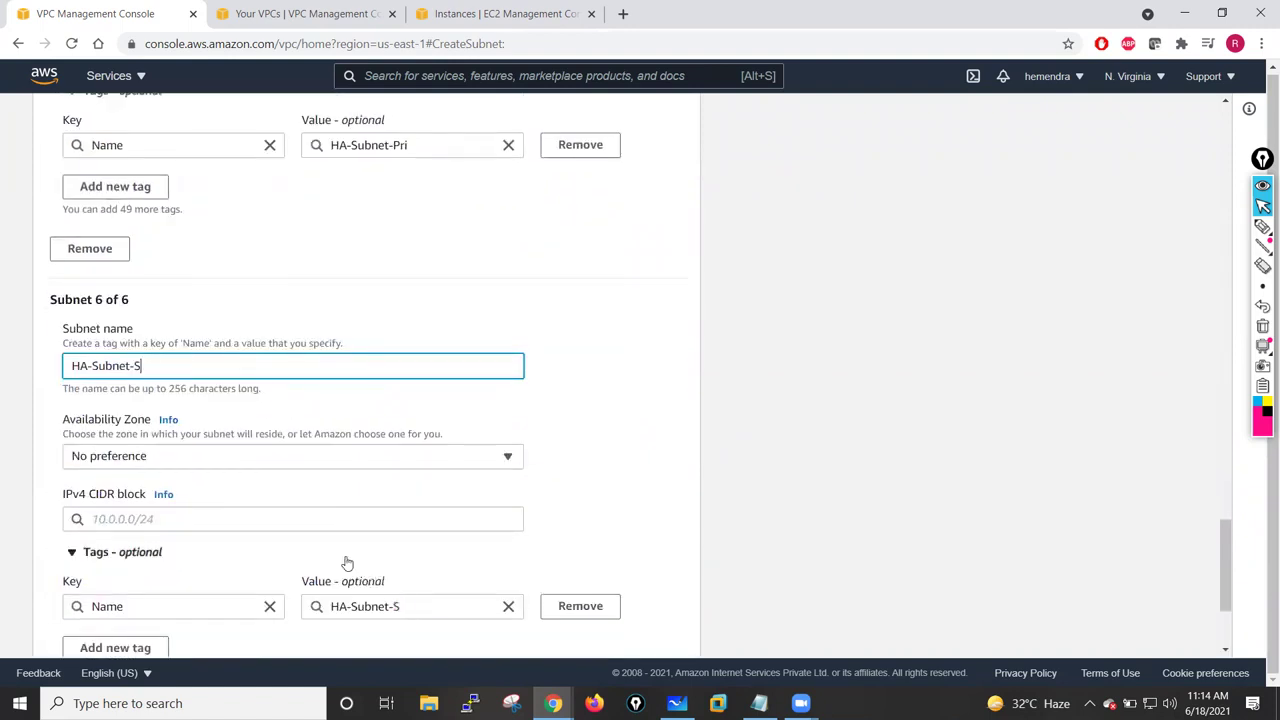
pyautogui.click(147, 471)
# - Place HA-Subnet-Sec in us-east-1a with CIDR 10.1.101.0/24
pyautogui.click(147, 466)
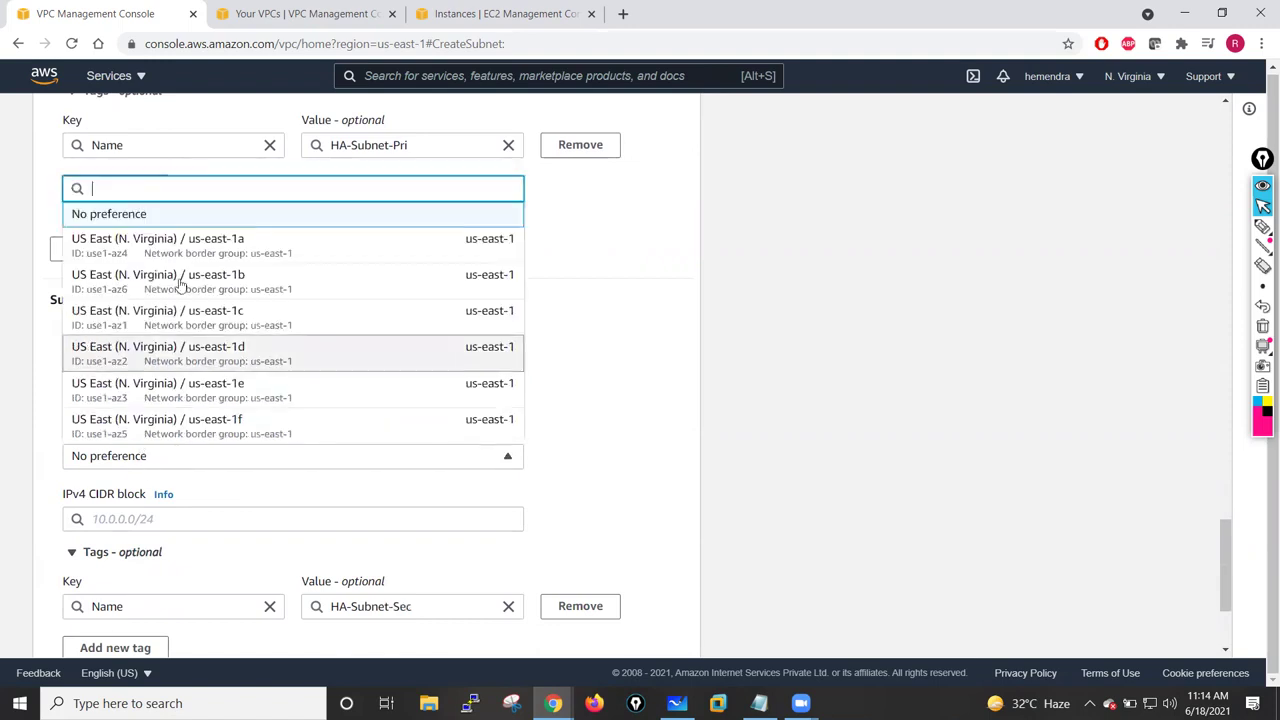
pyautogui.click(186, 254)
pyautogui.click(155, 518)
pyautogui.write('10.1.')
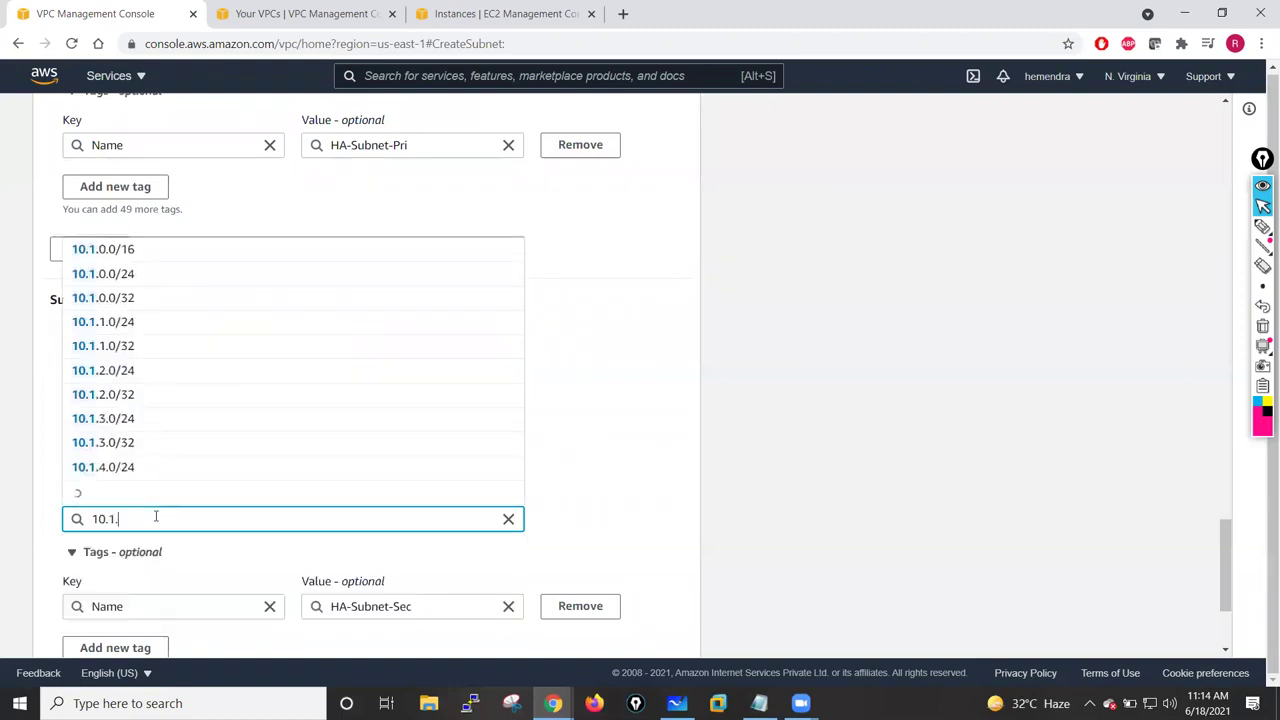
pyautogui.write('101.0/24')
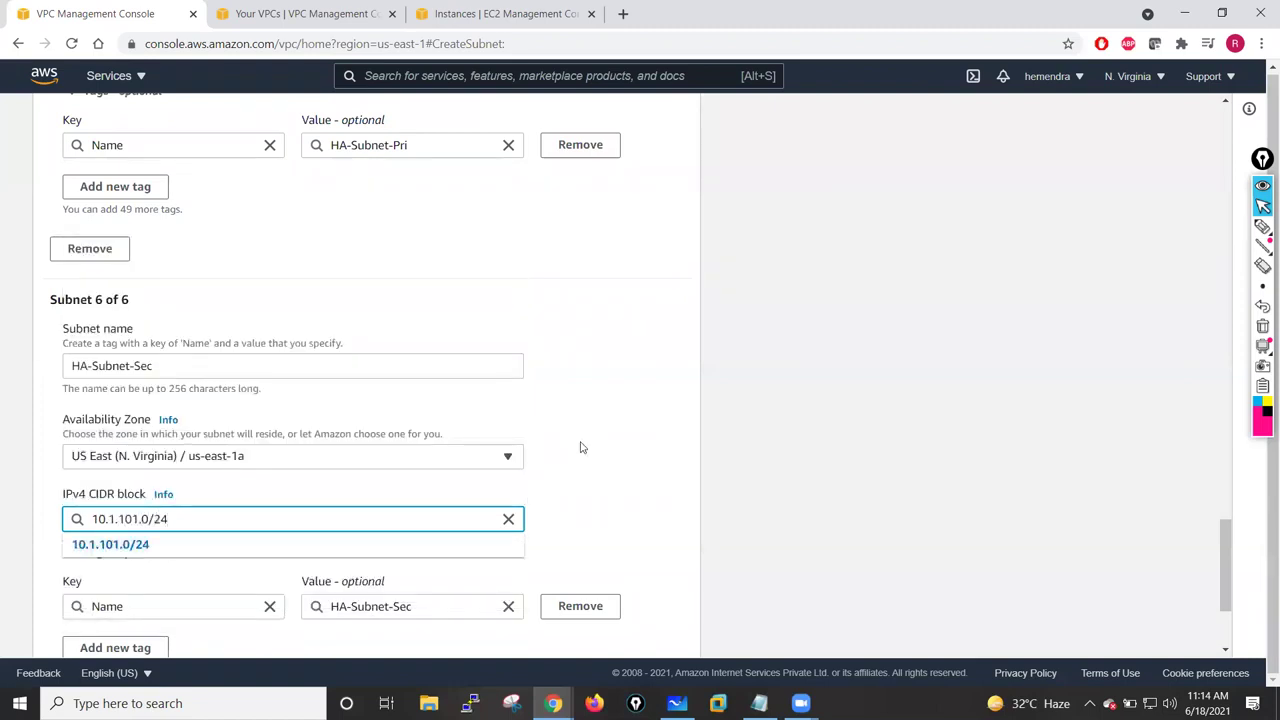
pyautogui.click(579, 445)
pyautogui.scroll(-2, 580, 510)
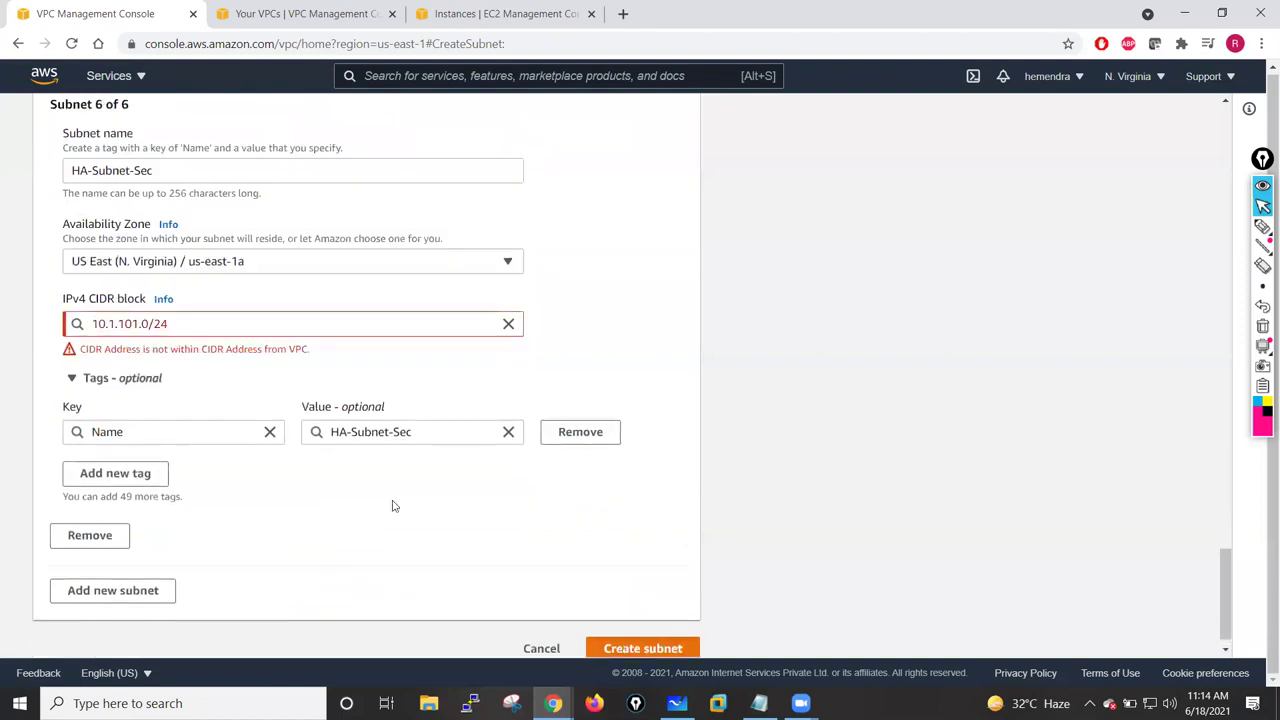
pyautogui.scroll(6, 270, 305)
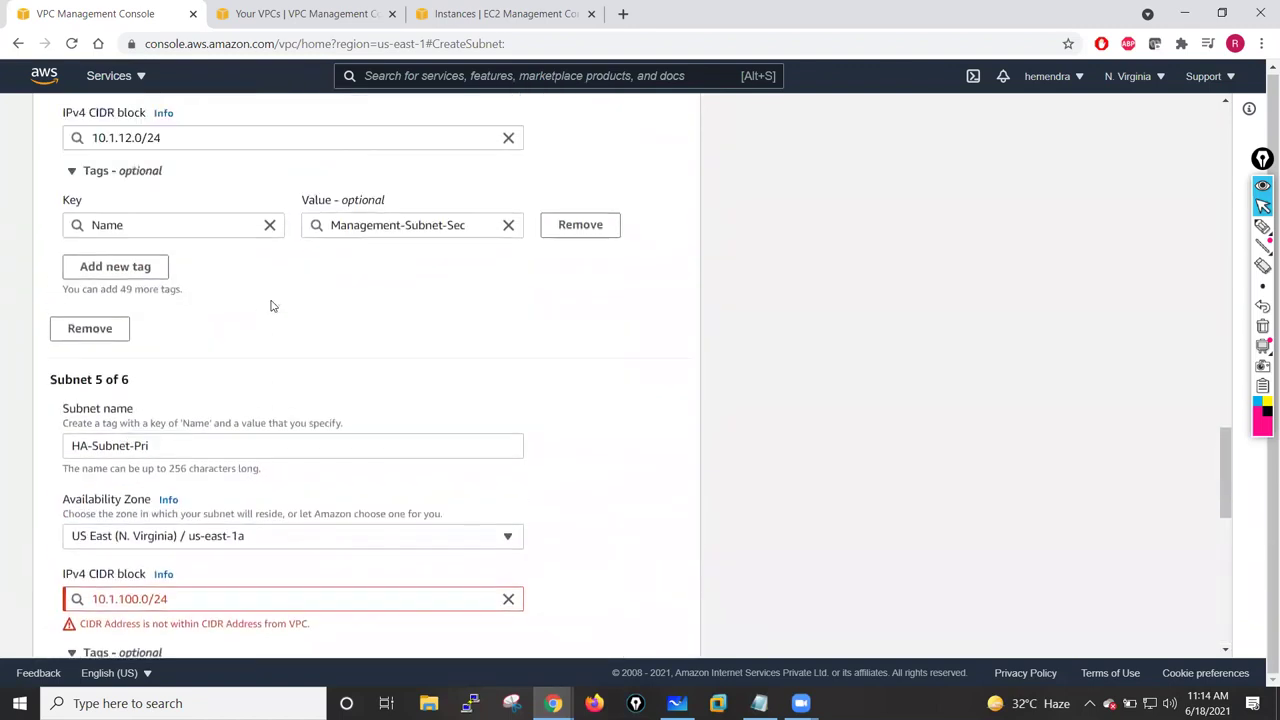
pyautogui.scroll(-3, 270, 305)
pyautogui.scroll(-5, 186, 394)
# - Correct the HA CIDRs to 10.1.13.0/24 and 10.1.14.0/24, then create all six subnets
pyautogui.click(138, 481)
pyautogui.press('BackSpace')
pyautogui.press('BackSpace')
pyautogui.press('BackSpace')
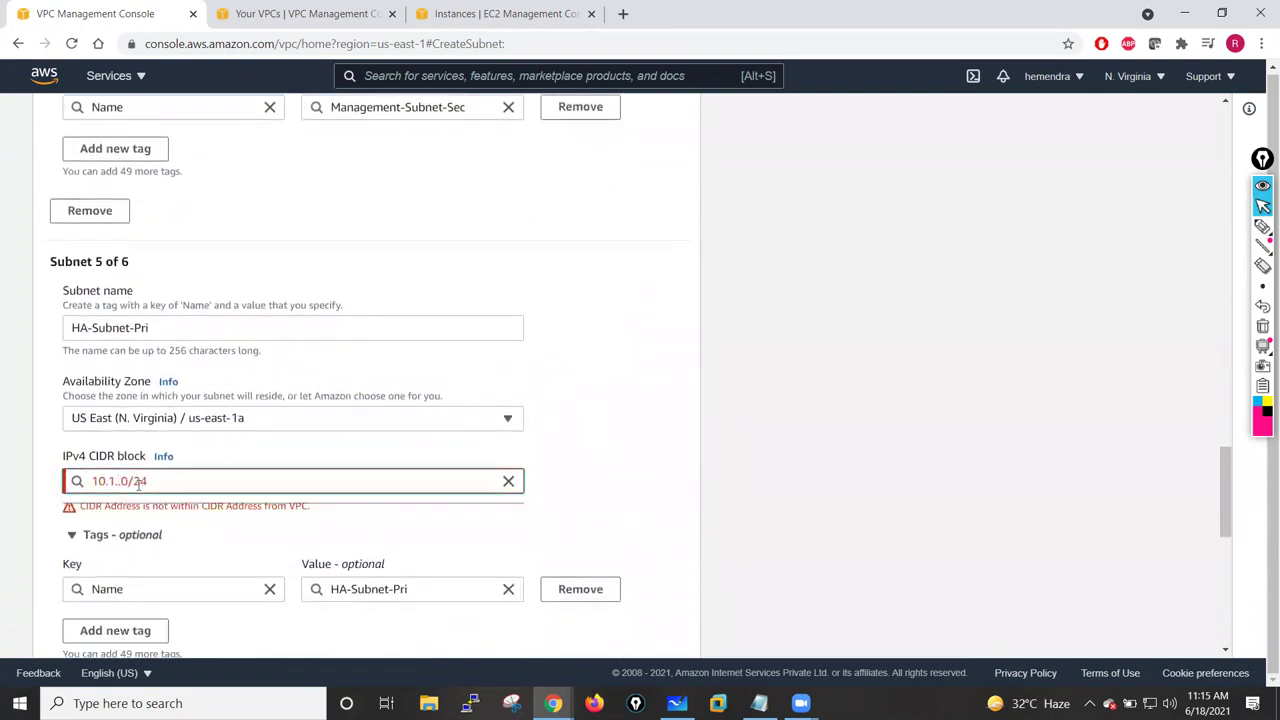
pyautogui.write('13')
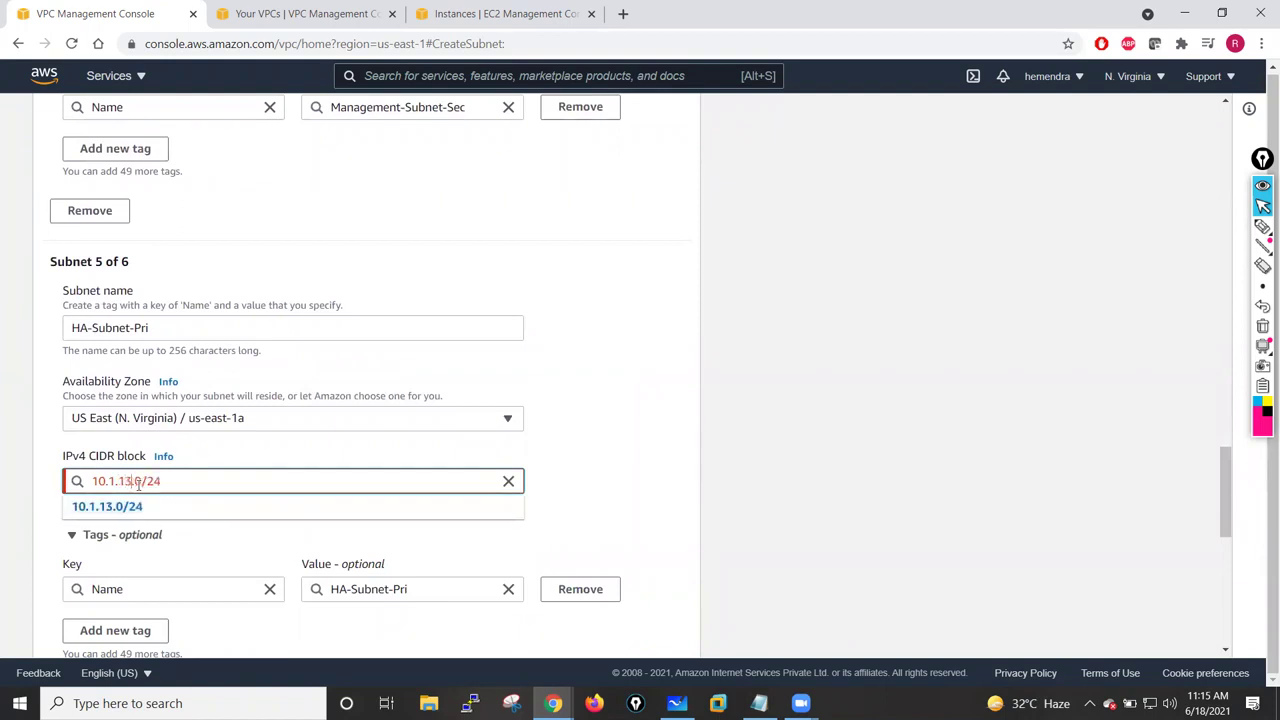
pyautogui.click(573, 450)
pyautogui.scroll(-3, 257, 463)
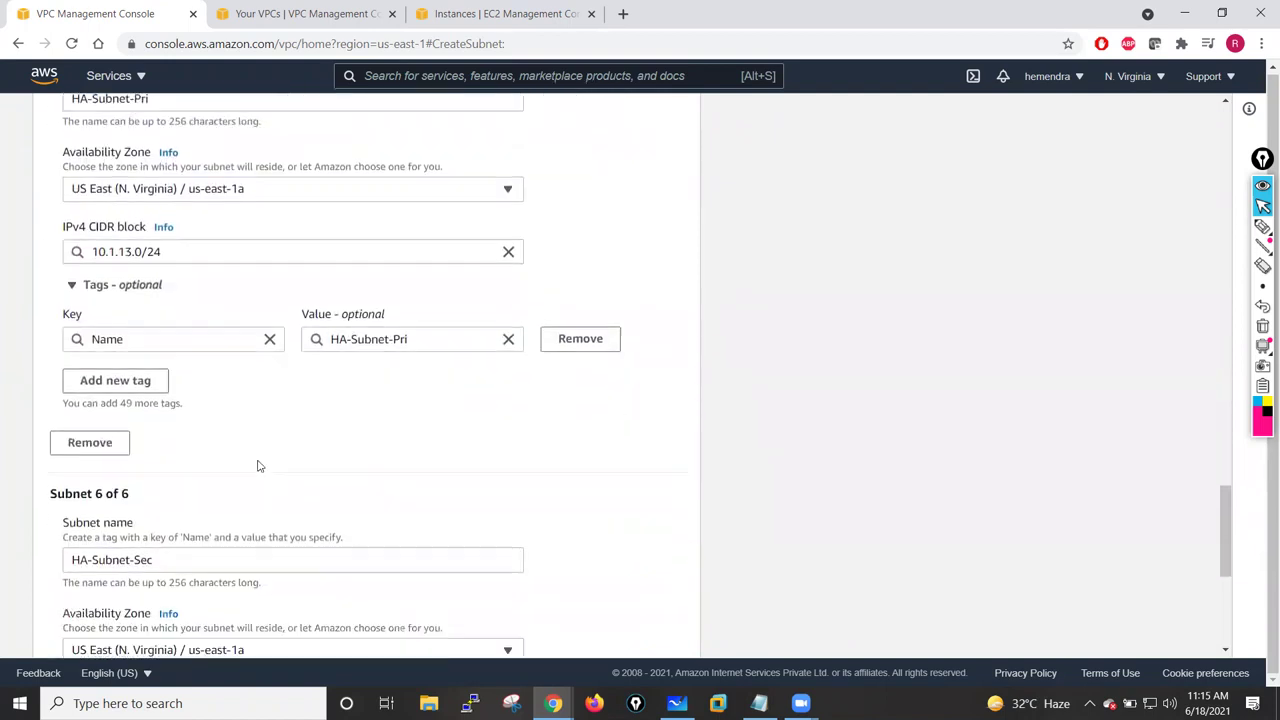
pyautogui.click(137, 631)
pyautogui.press('BackSpace')
pyautogui.press('BackSpace')
pyautogui.write('4')
pyautogui.click(585, 518)
pyautogui.scroll(-3, 585, 518)
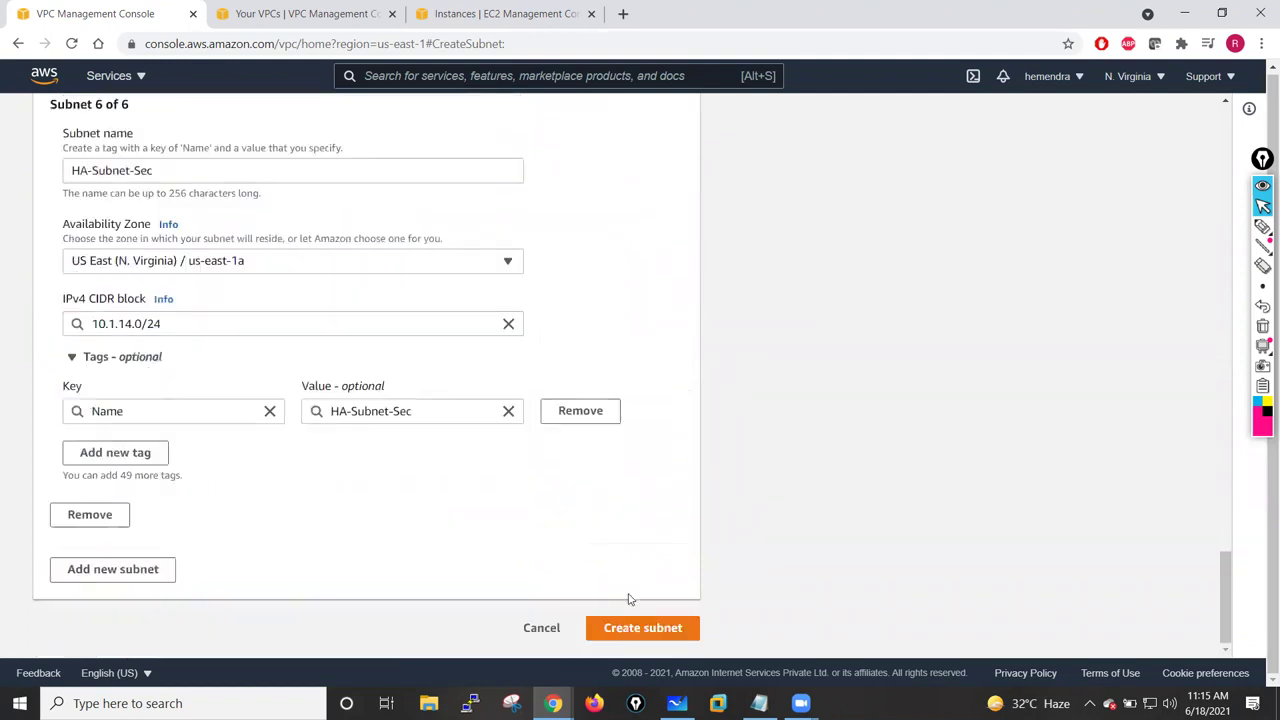
pyautogui.click(609, 627)
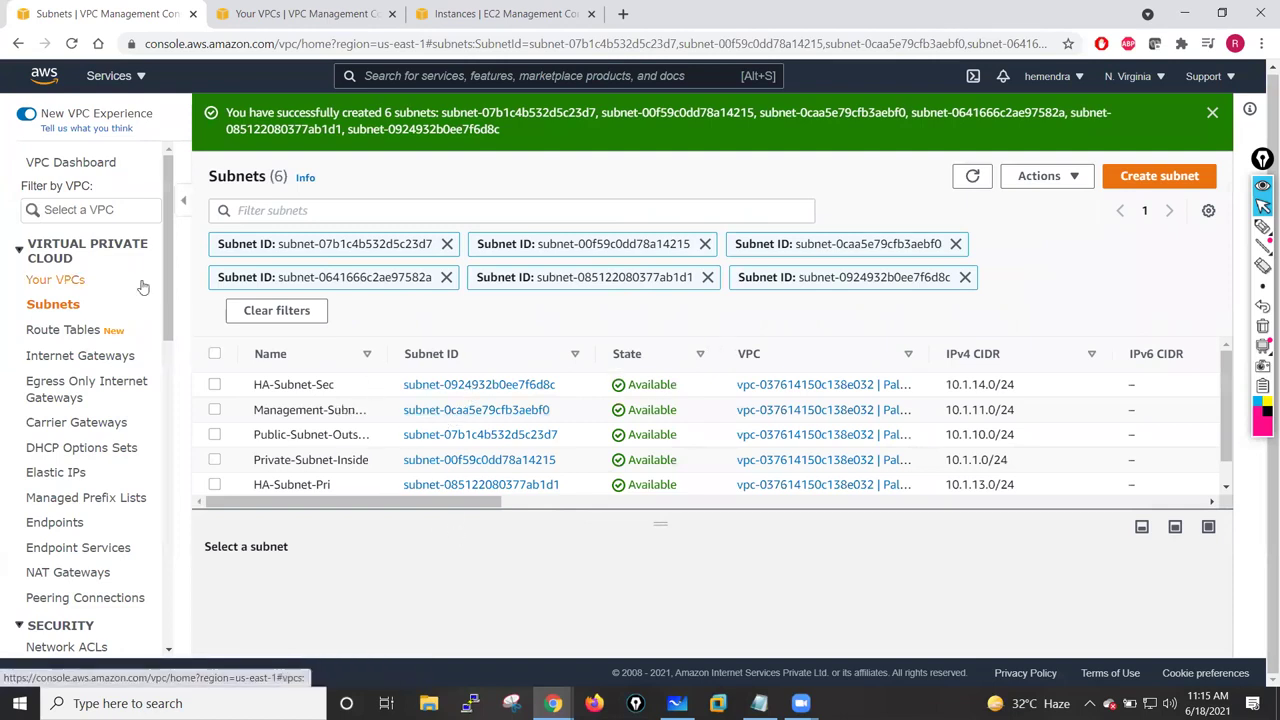
# - Rename the VPC's main route table to Public-Route-Table and begin a new route table
pyautogui.click(88, 338)
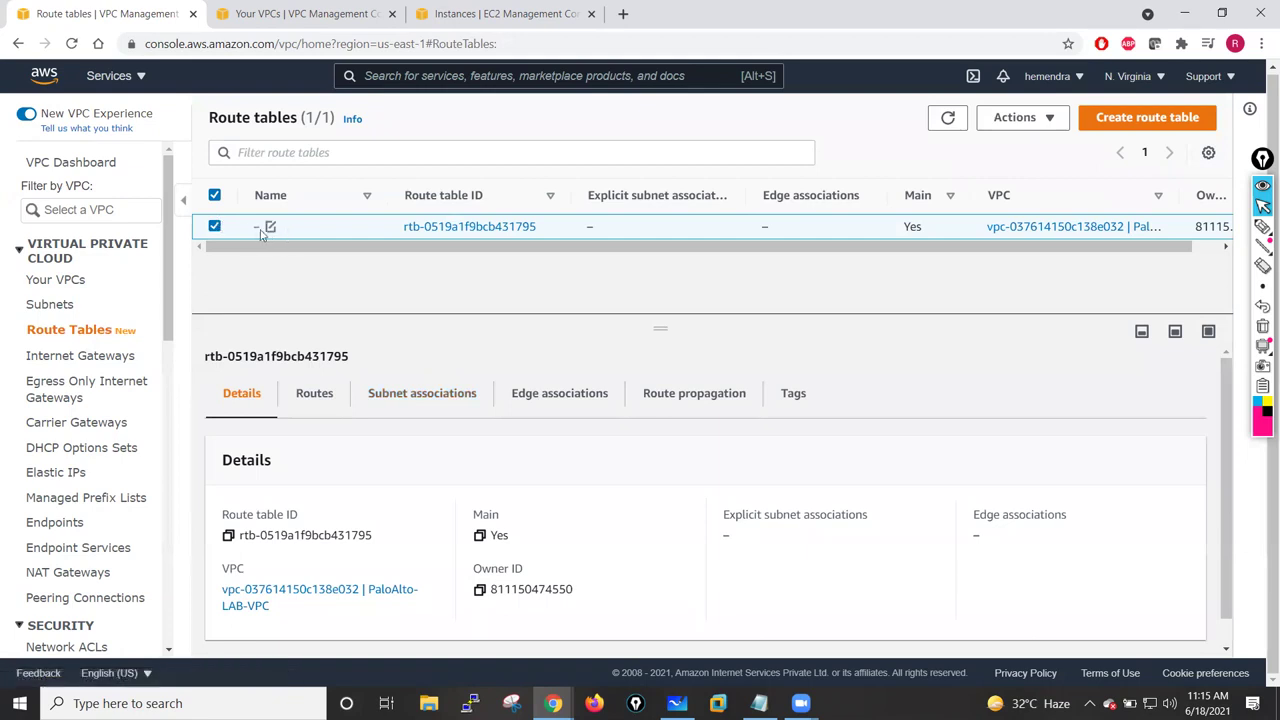
pyautogui.click(268, 228)
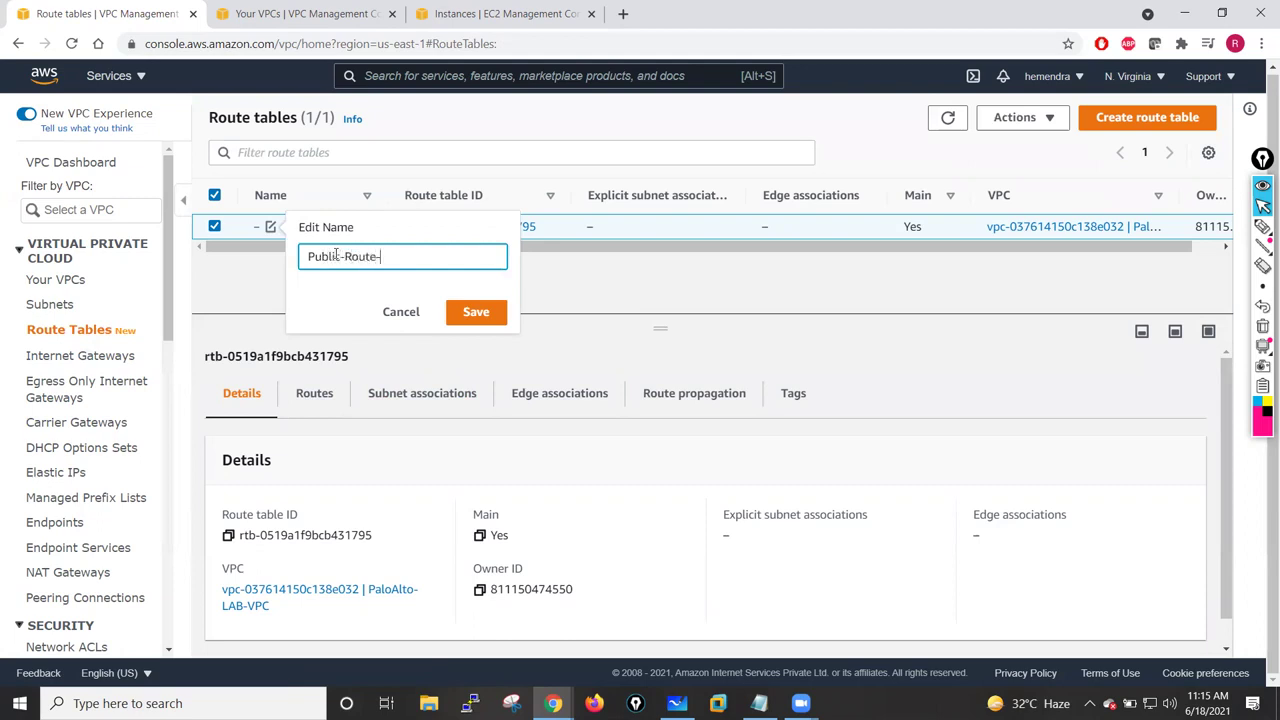
pyautogui.write('Public-Route-Table')
pyautogui.click(480, 311)
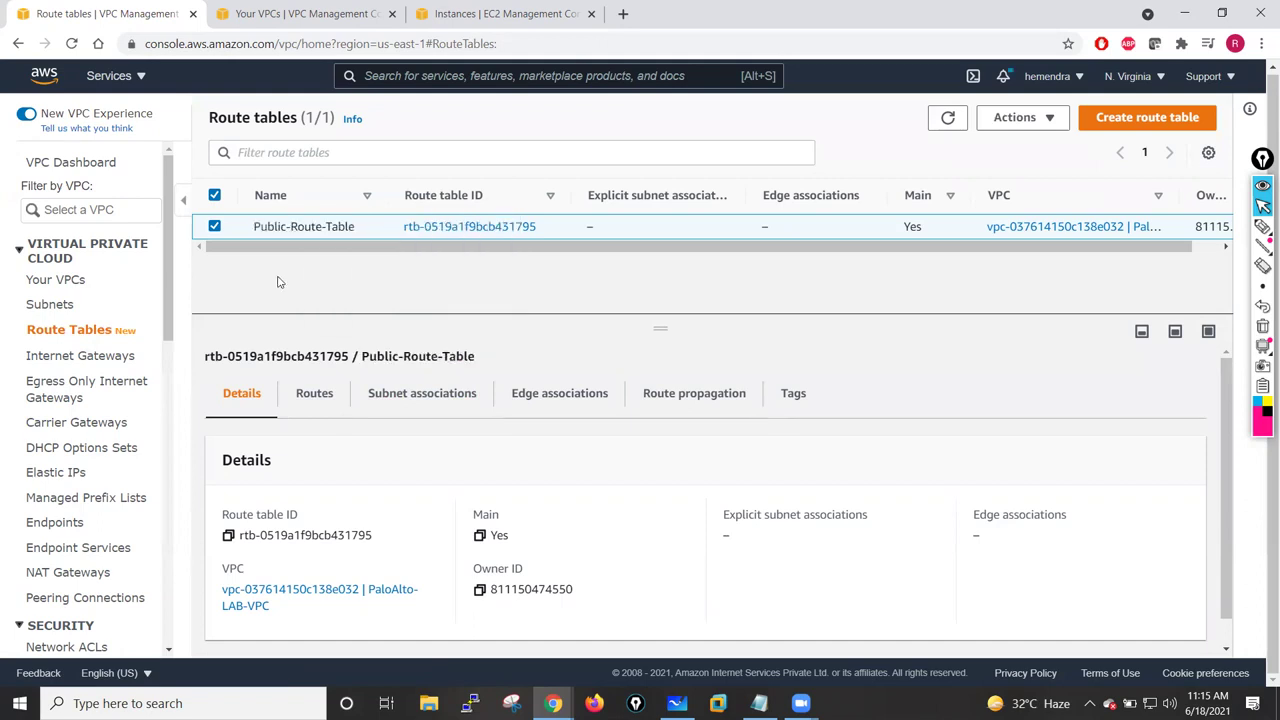
pyautogui.click(1125, 126)
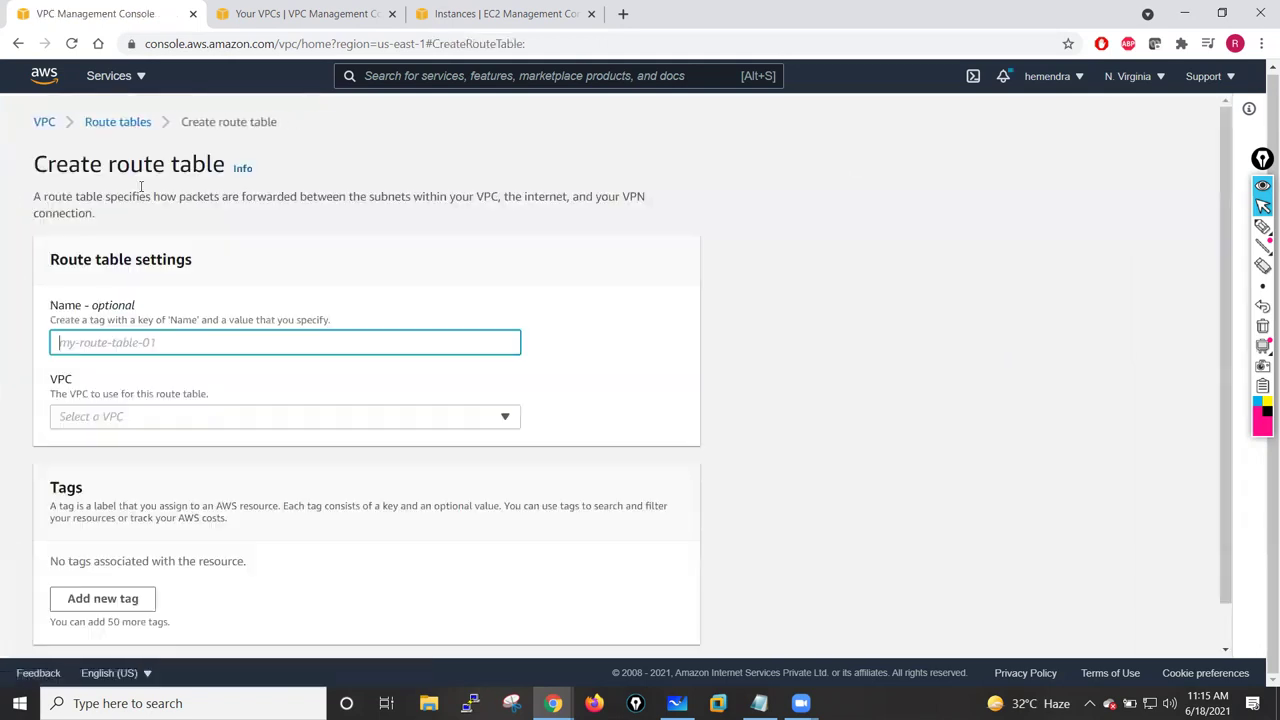
# - Create route table Private-Route-Table in PaloAlto-LAB-VPC, then go to Internet gateways
pyautogui.write('Private-Rou')
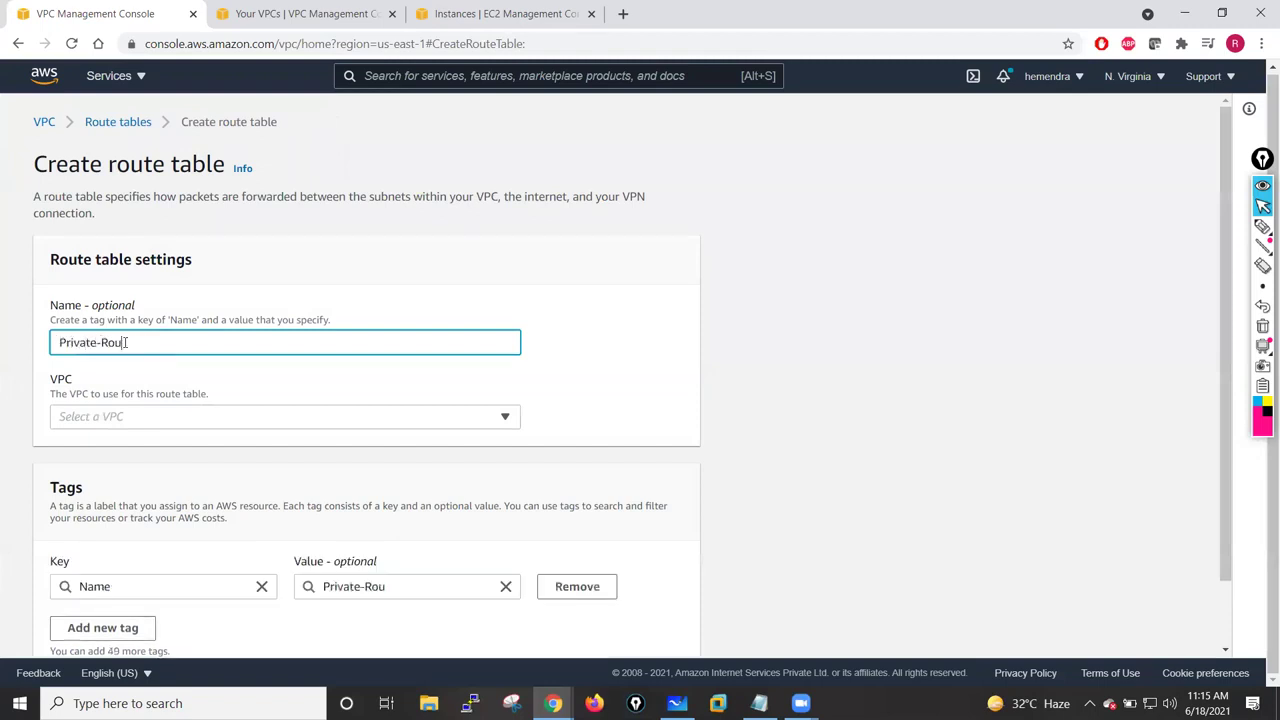
pyautogui.write('te-Tab')
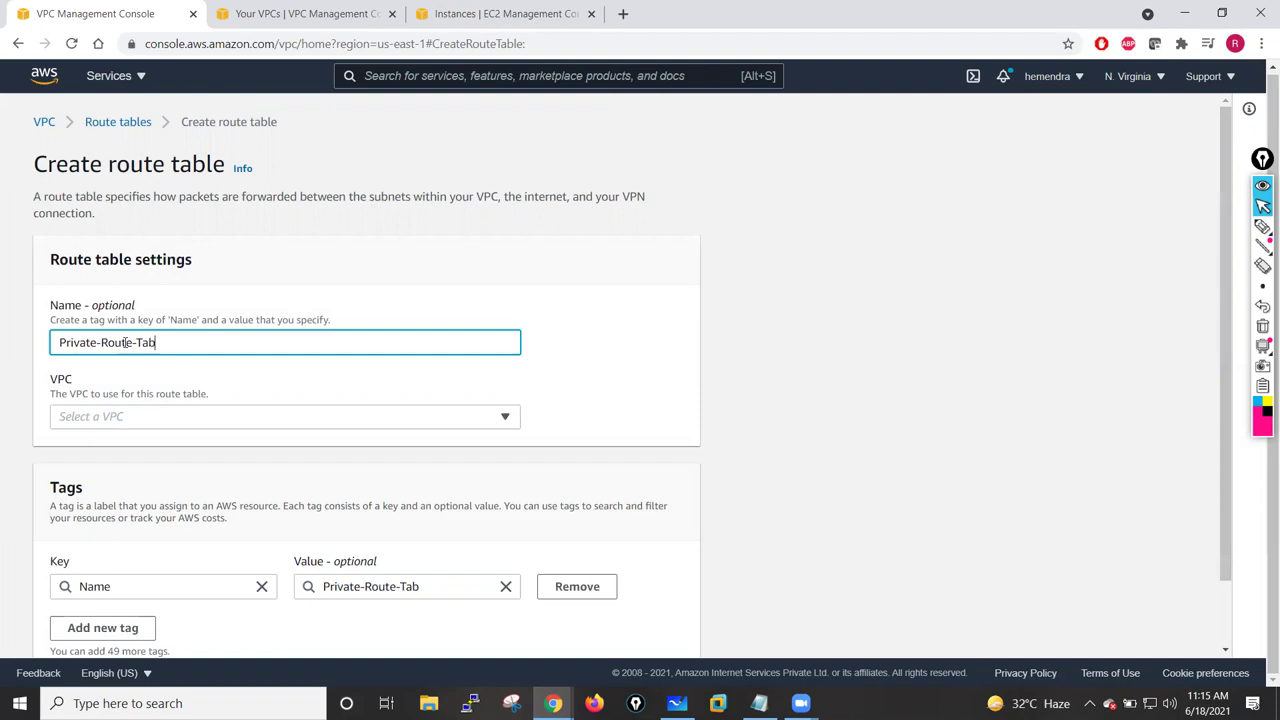
pyautogui.click(608, 351)
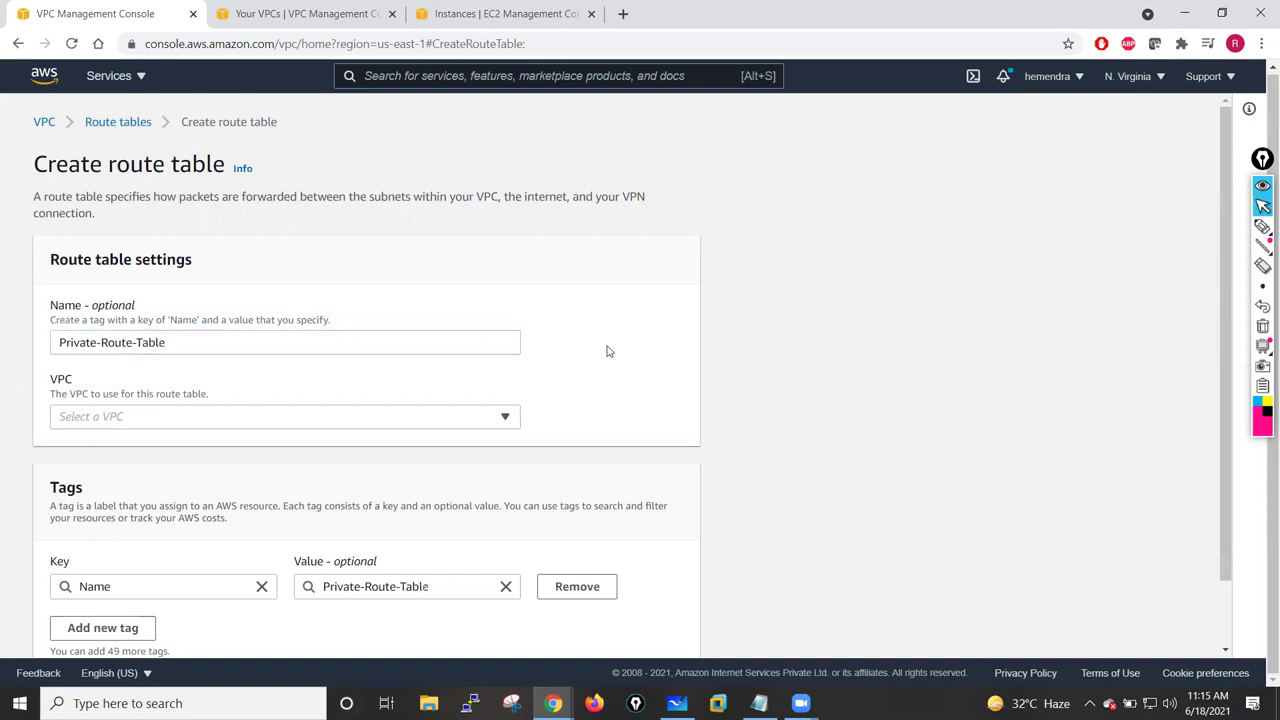
pyautogui.scroll(-1, 608, 349)
pyautogui.click(632, 630)
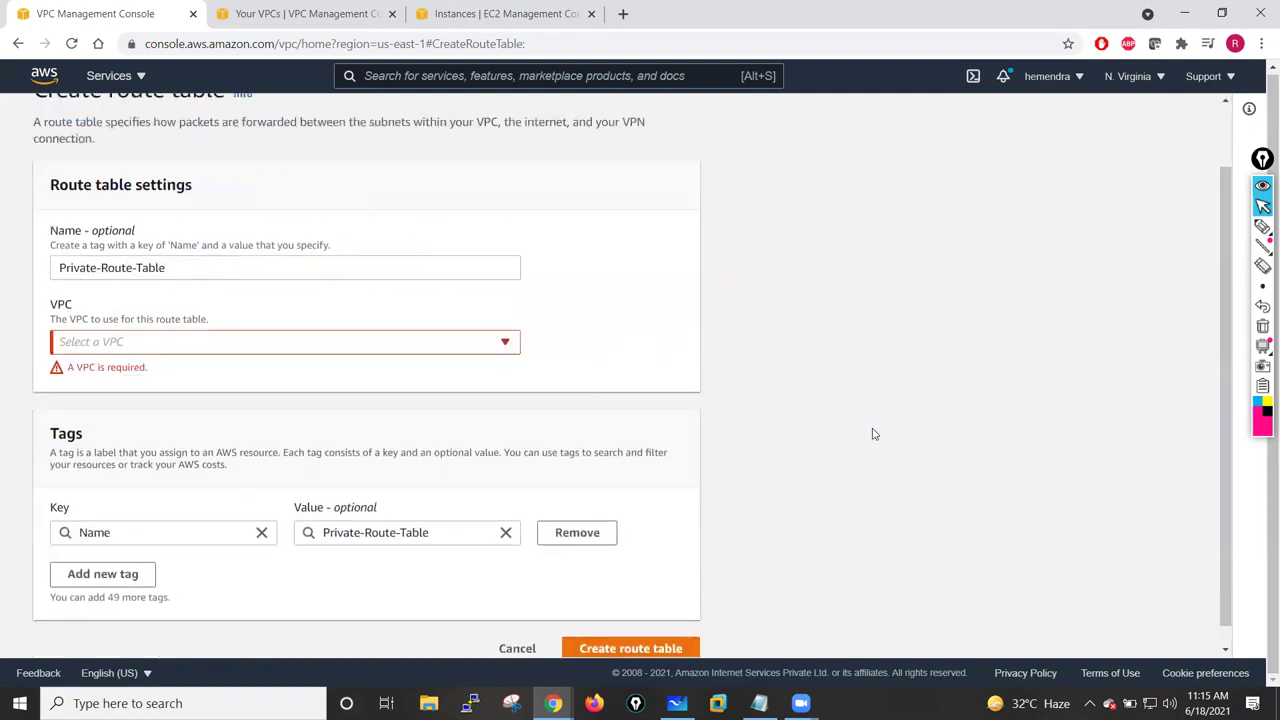
pyautogui.click(484, 350)
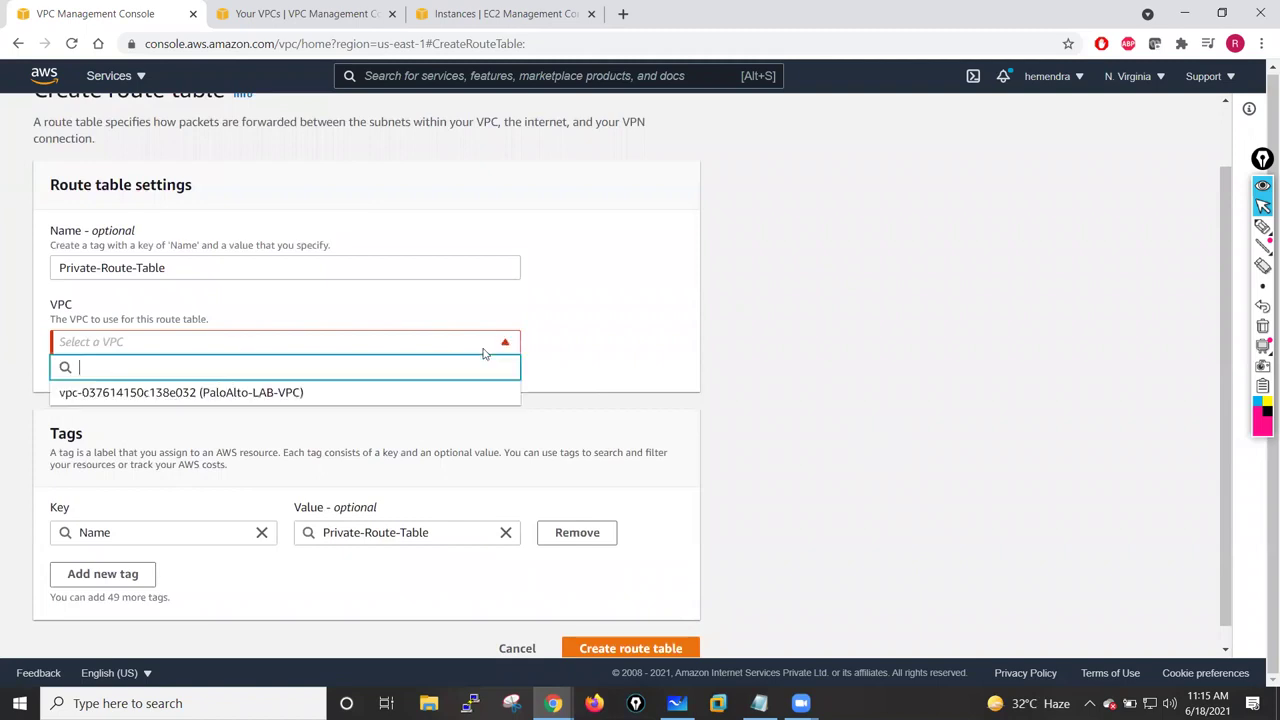
pyautogui.click(186, 392)
pyautogui.click(625, 628)
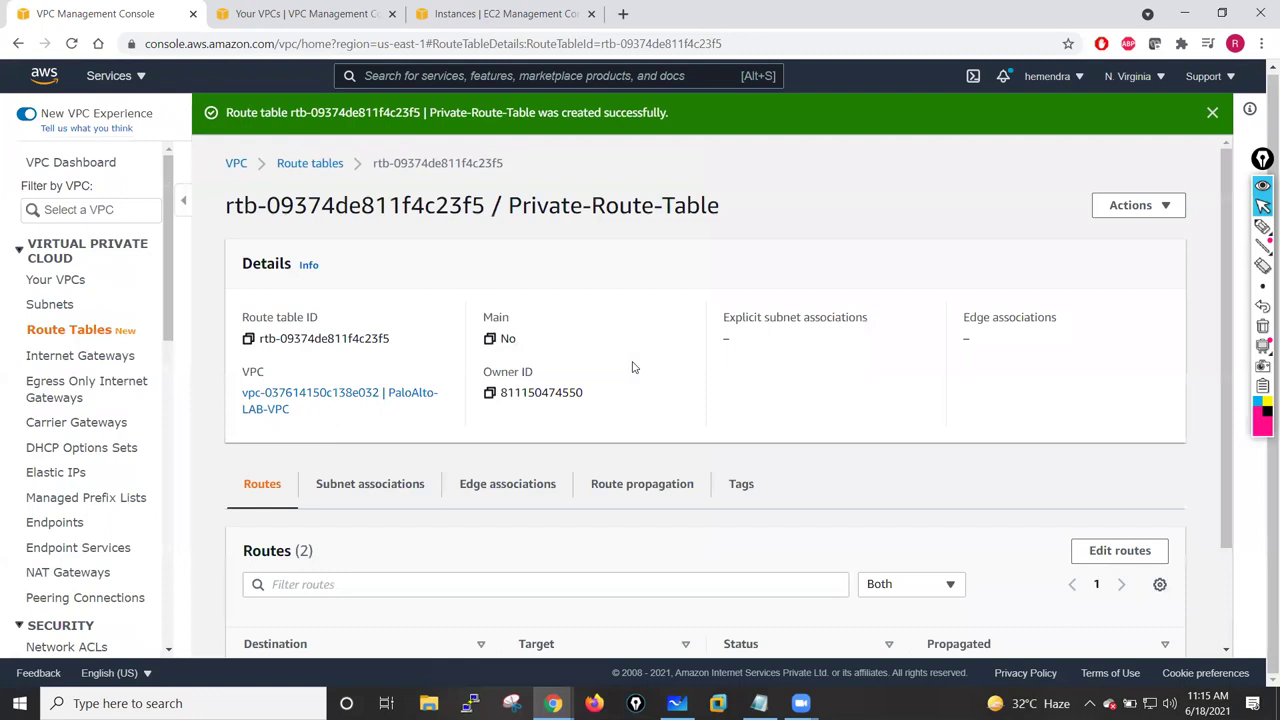
pyautogui.click(50, 333)
pyautogui.click(80, 356)
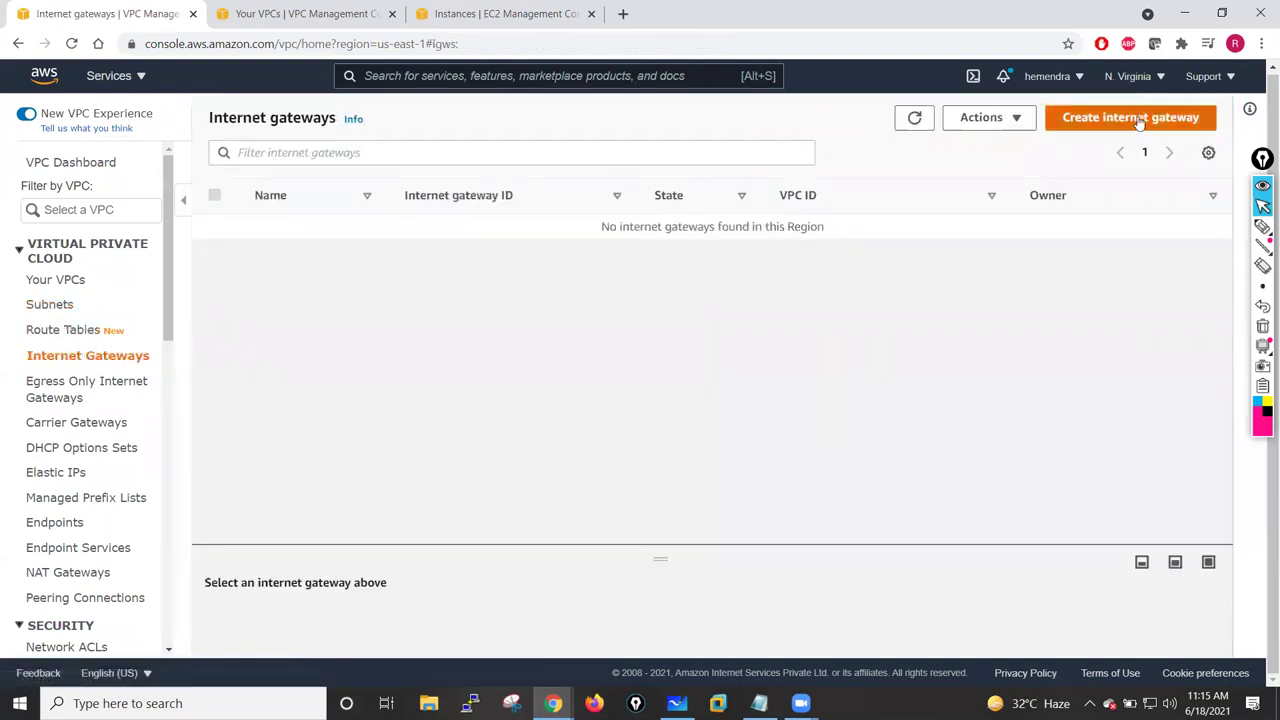
# - Create an internet gateway named IGW-PaloAlto-Lab
pyautogui.click(1141, 120)
pyautogui.click(243, 343)
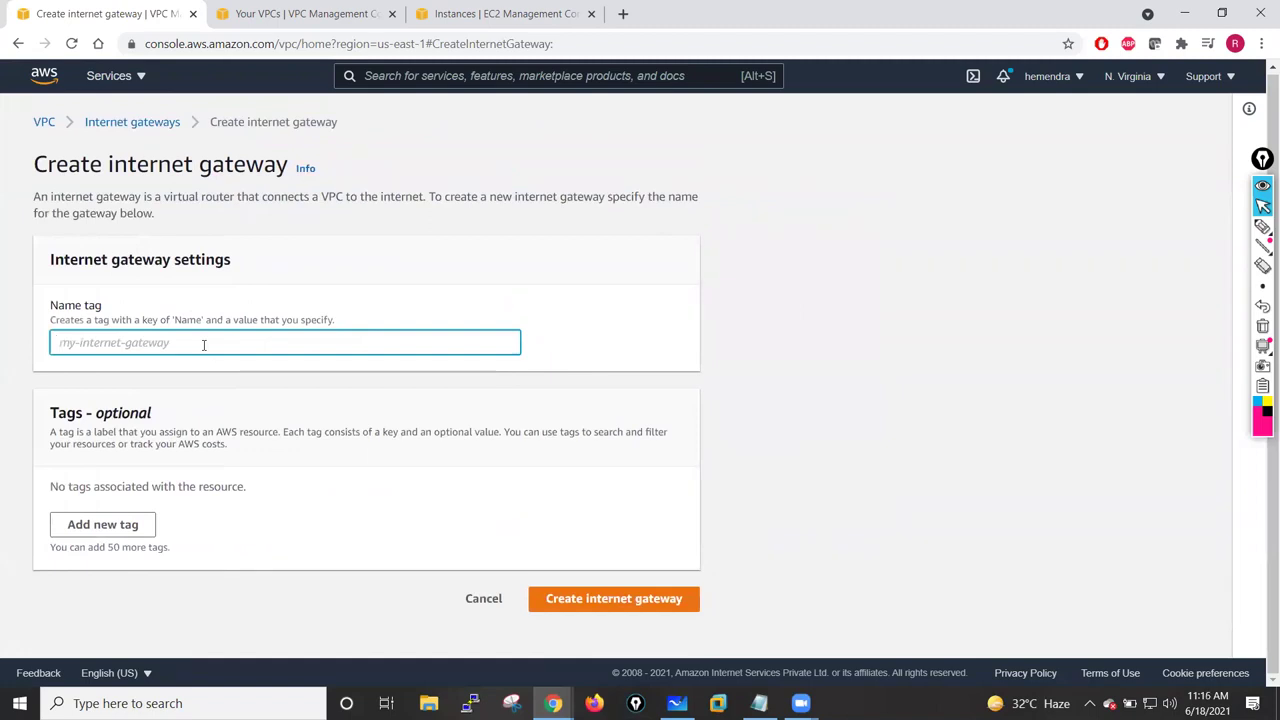
pyautogui.write('IG')
pyautogui.write('W-')
pyautogui.write('PAI')
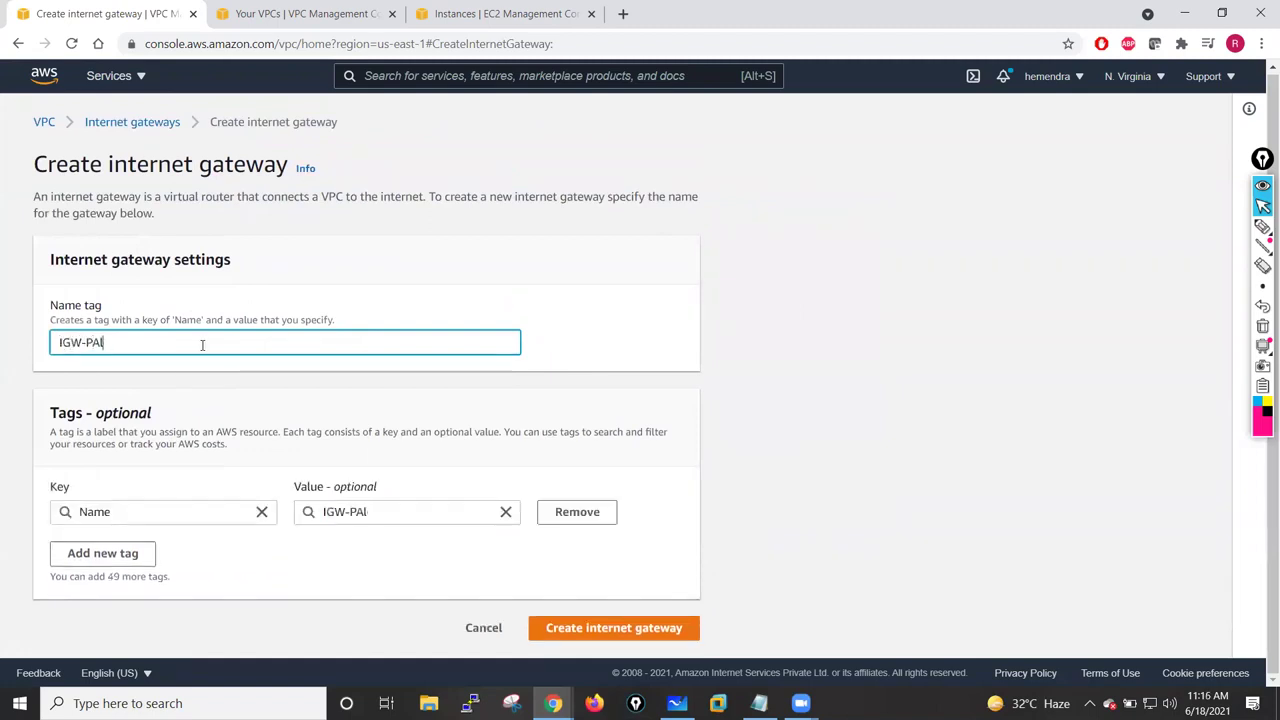
pyautogui.write('oAlto-Lab')
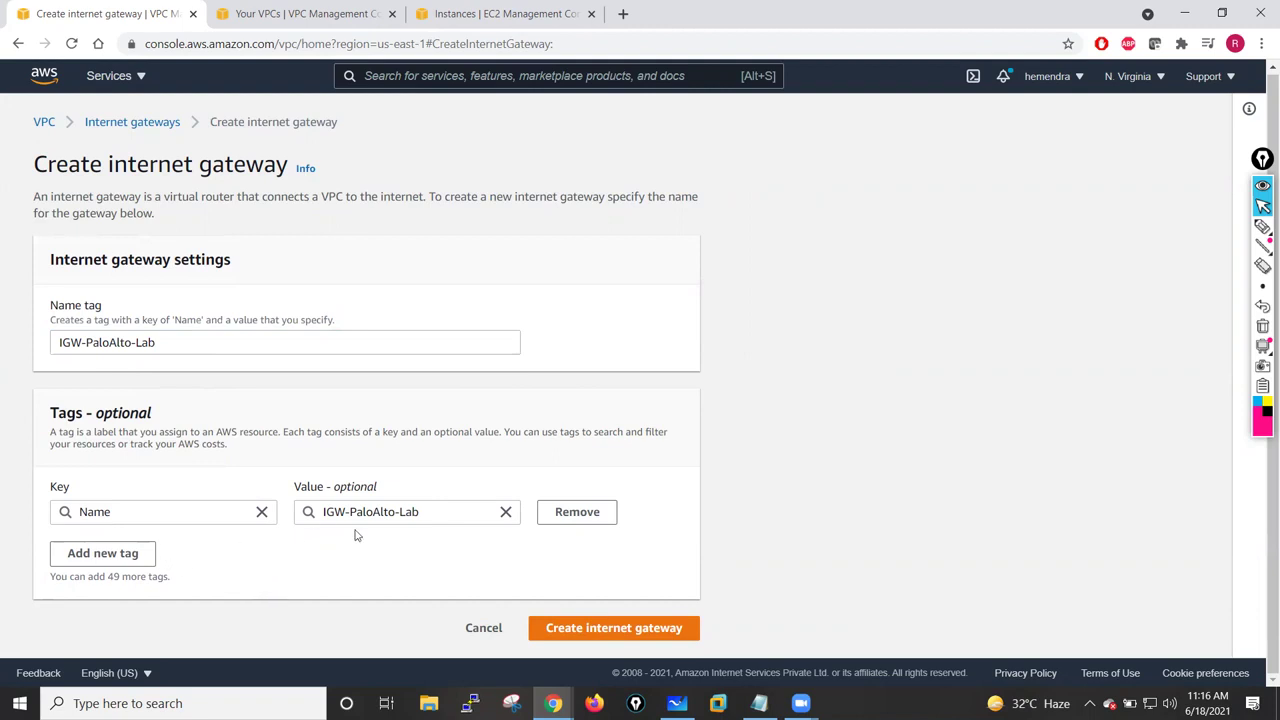
pyautogui.click(559, 627)
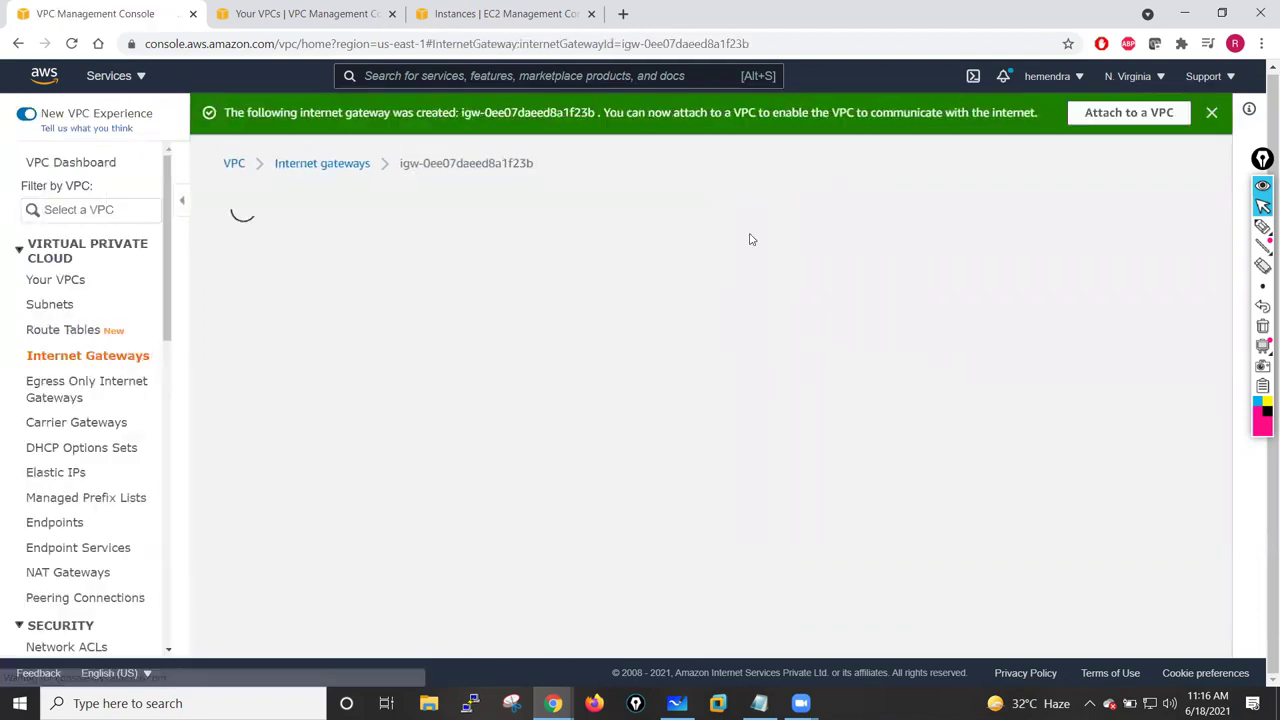
# - Attach IGW-PaloAlto-Lab to PaloAlto-LAB-VPC
pyautogui.click(1128, 111)
pyautogui.click(354, 317)
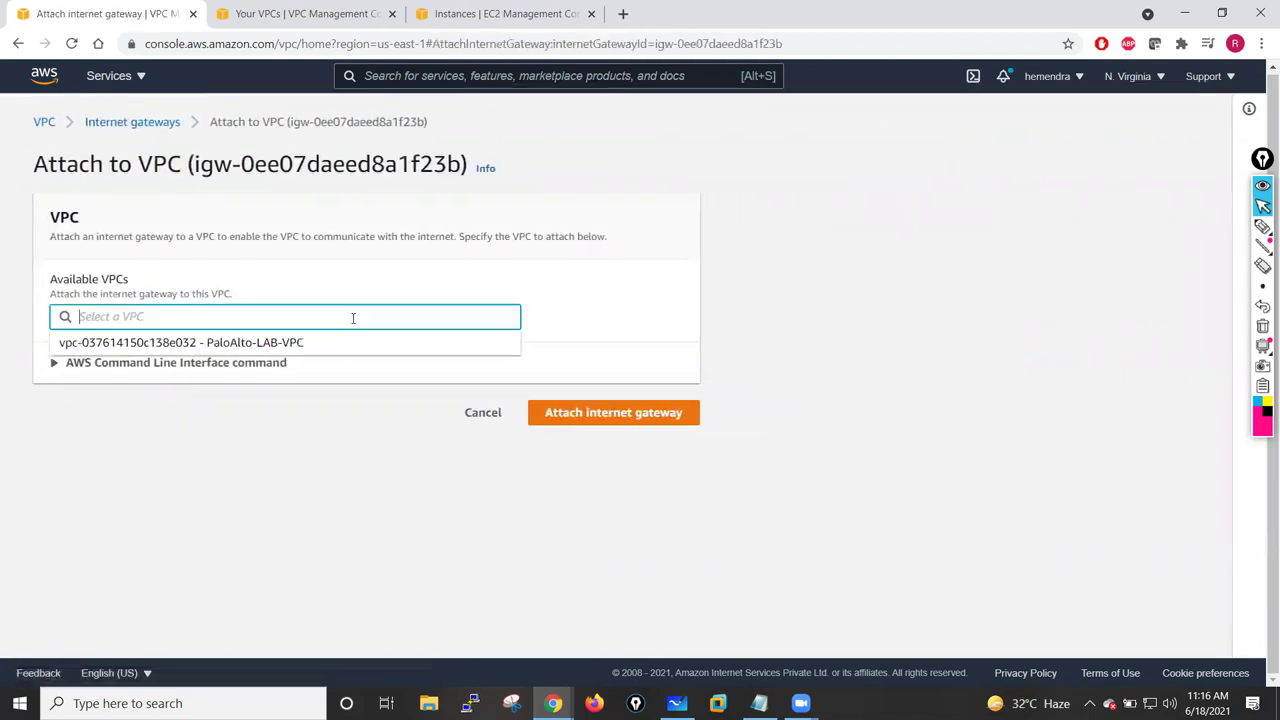
pyautogui.click(209, 341)
pyautogui.click(614, 413)
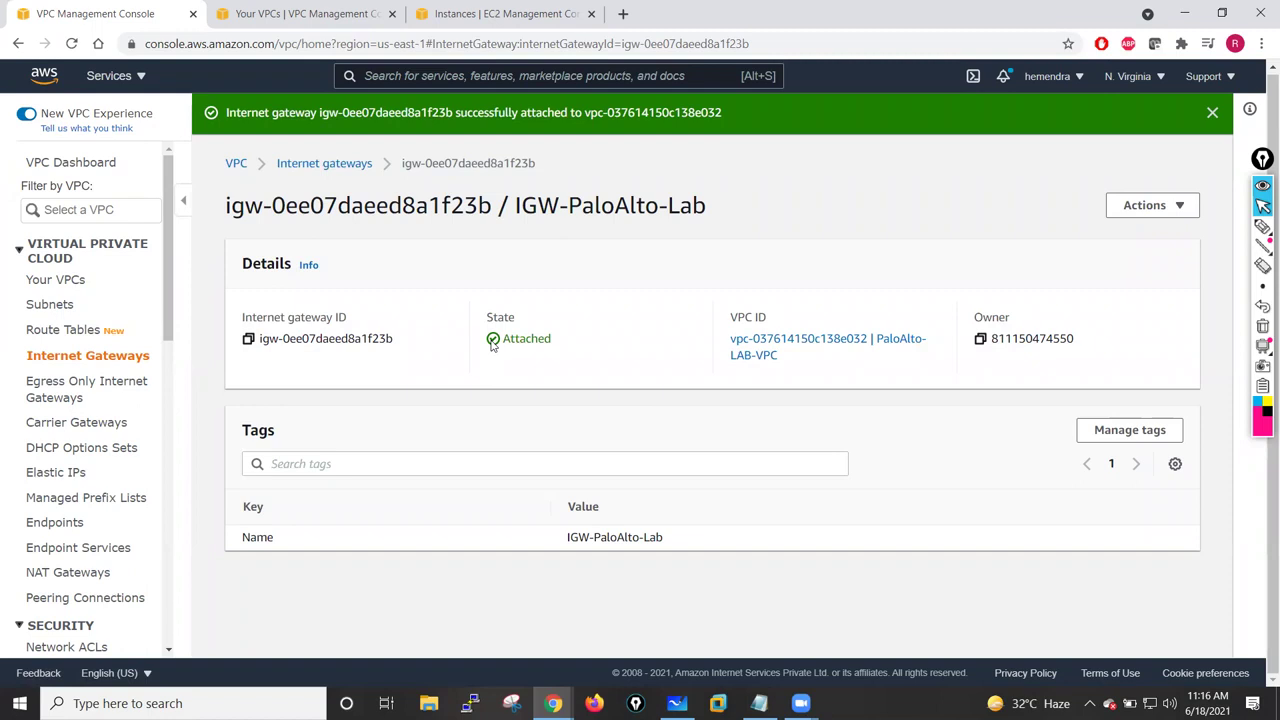
# - Add Management-Subnet-Pri, Management-Subnet-Sec and Public-Subnet-Outside to Public-Route-Table's subnet associations and save
pyautogui.click(49, 335)
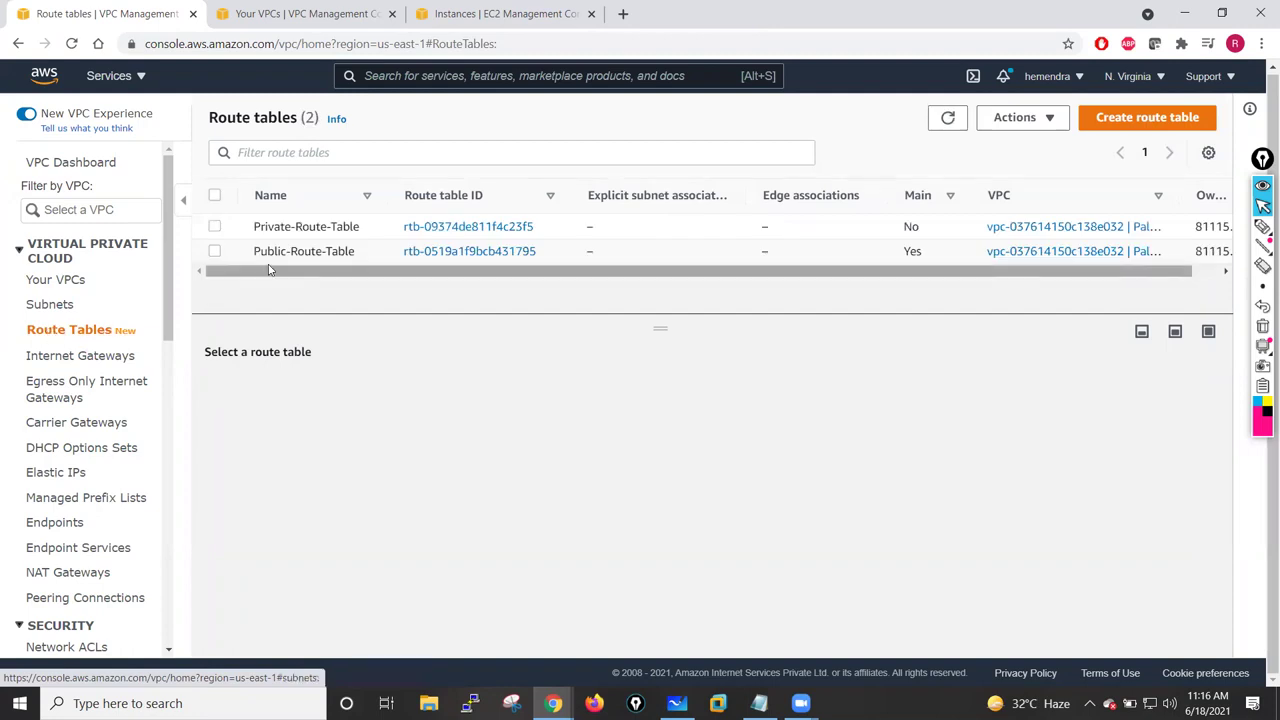
pyautogui.click(214, 251)
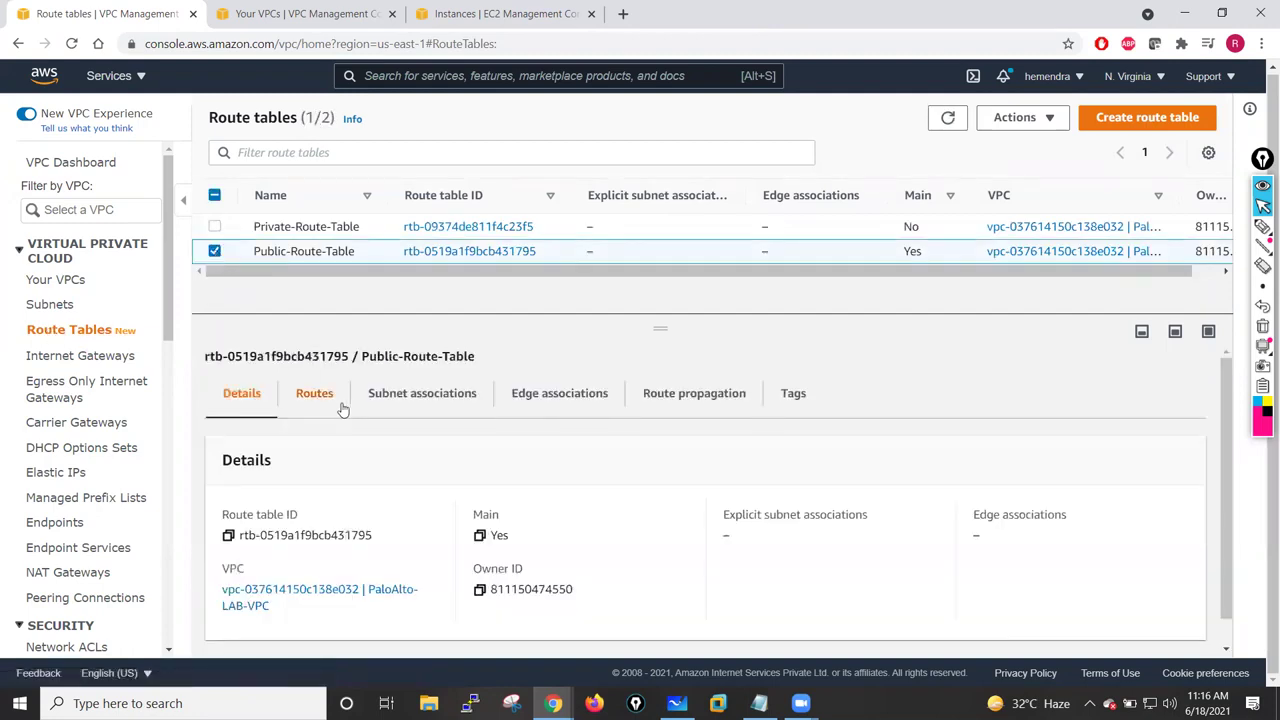
pyautogui.click(405, 400)
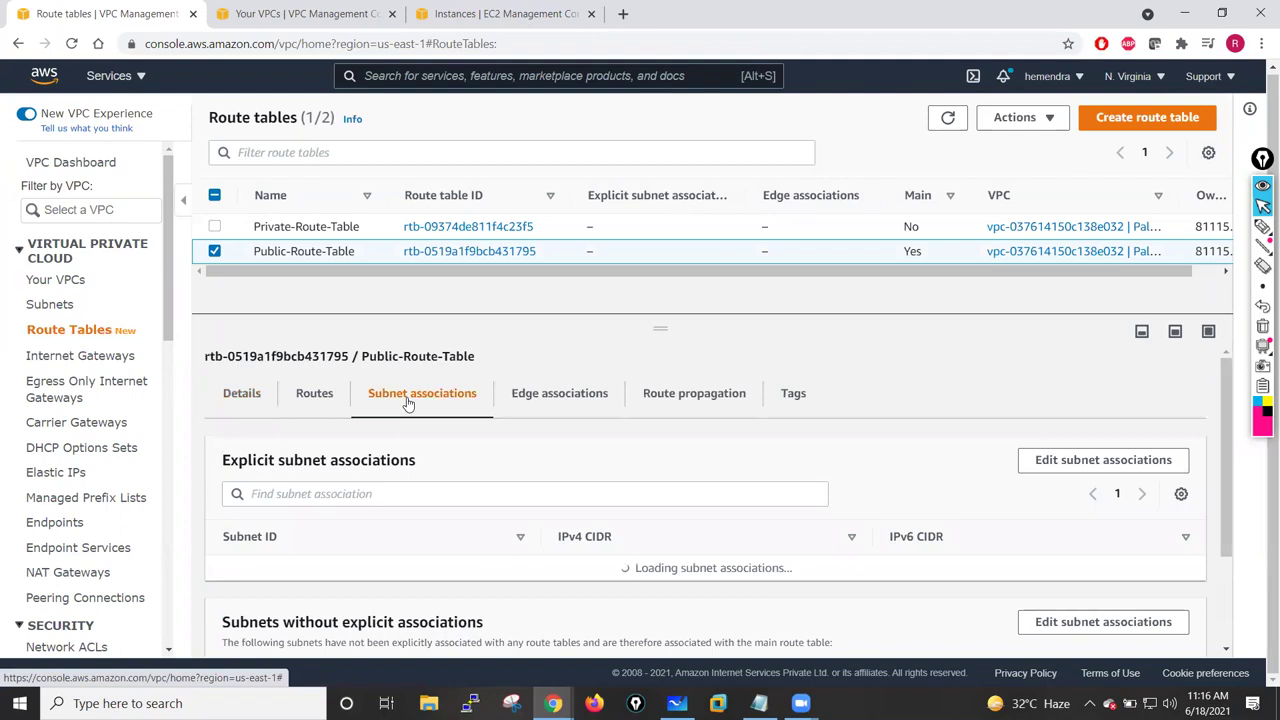
pyautogui.click(1062, 462)
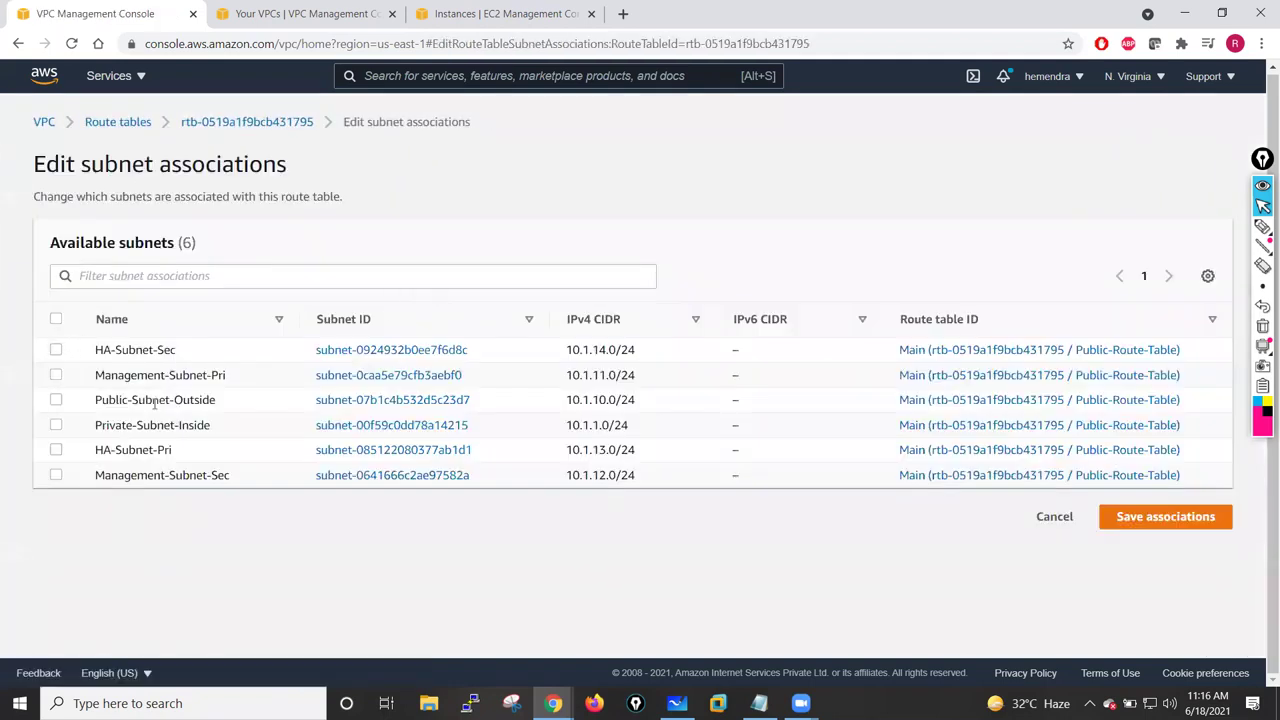
pyautogui.click(55, 376)
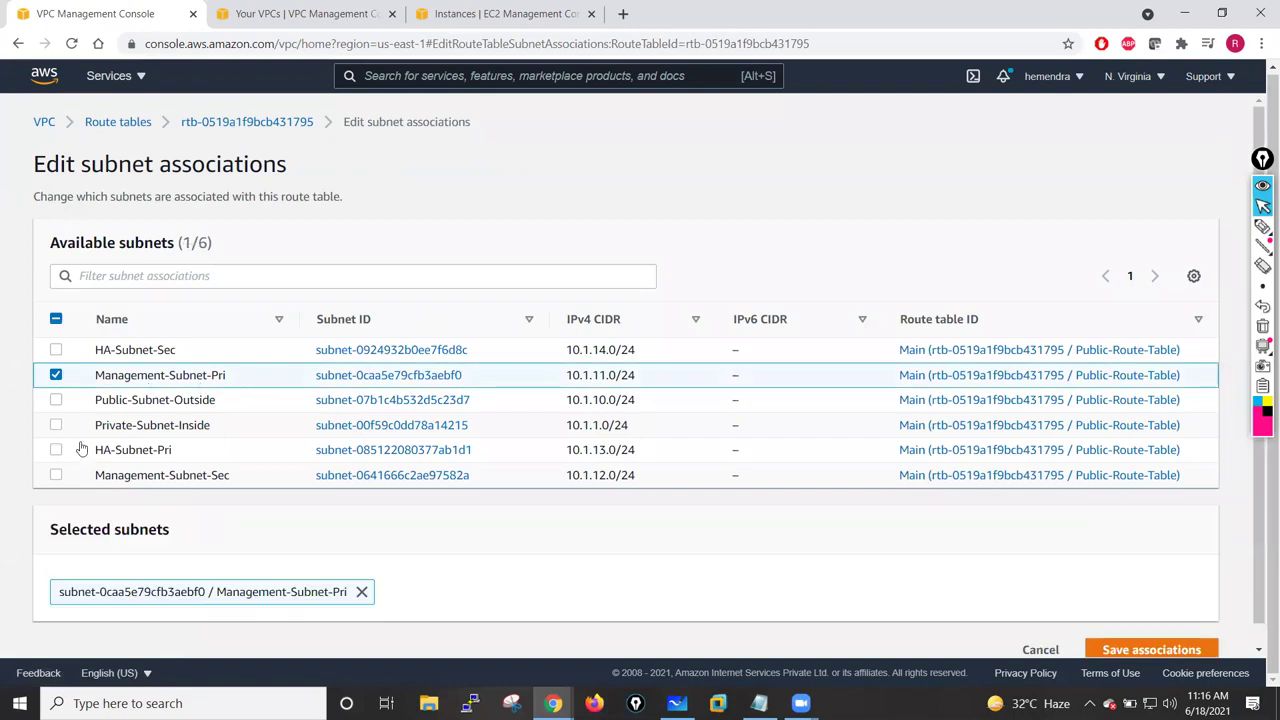
pyautogui.click(55, 476)
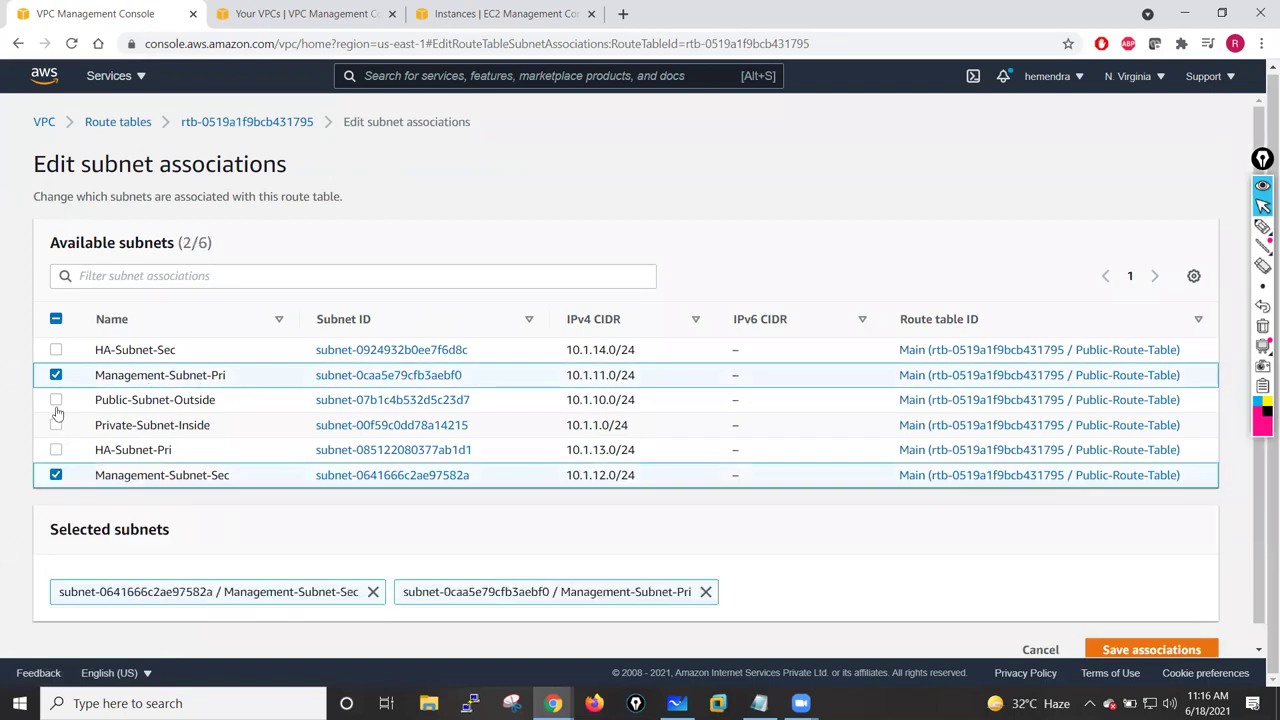
pyautogui.click(85, 403)
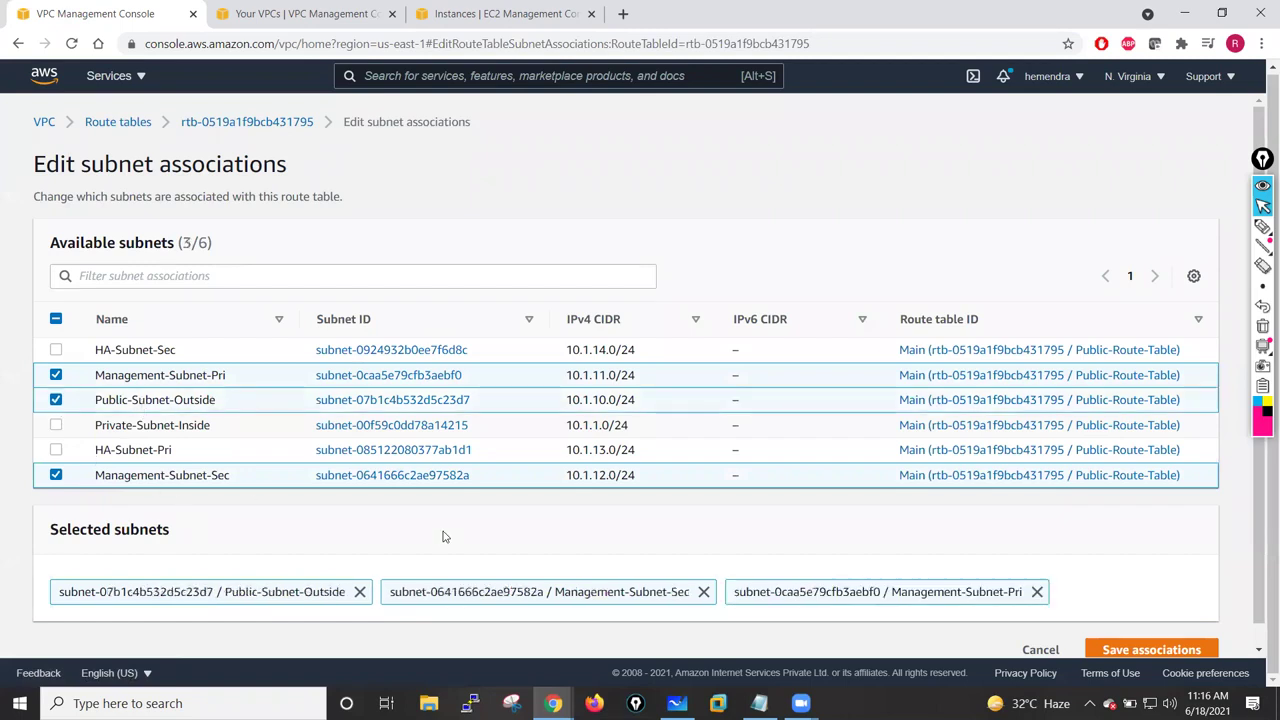
pyautogui.click(1143, 651)
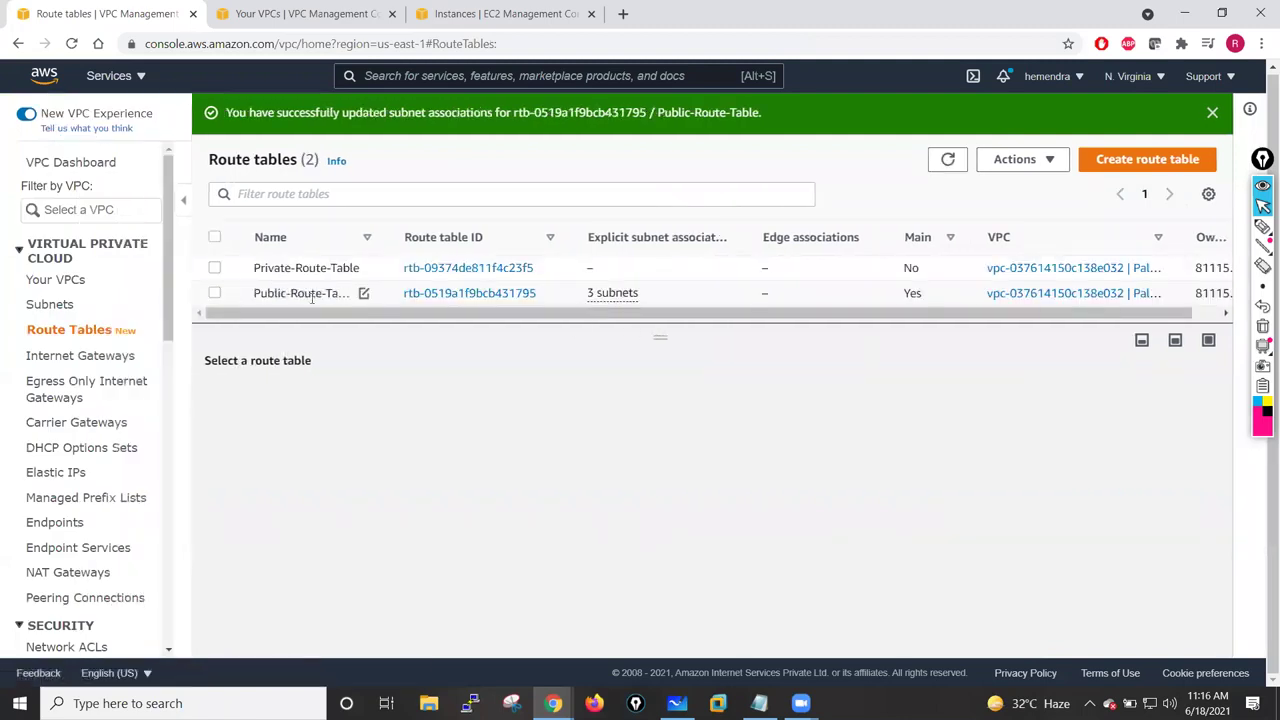
# - Add a 0.0.0.0/0 route targeting internet gateway igw-0ee07daeed8a1f23b to Public-Route-Table and save it
pyautogui.click(214, 293)
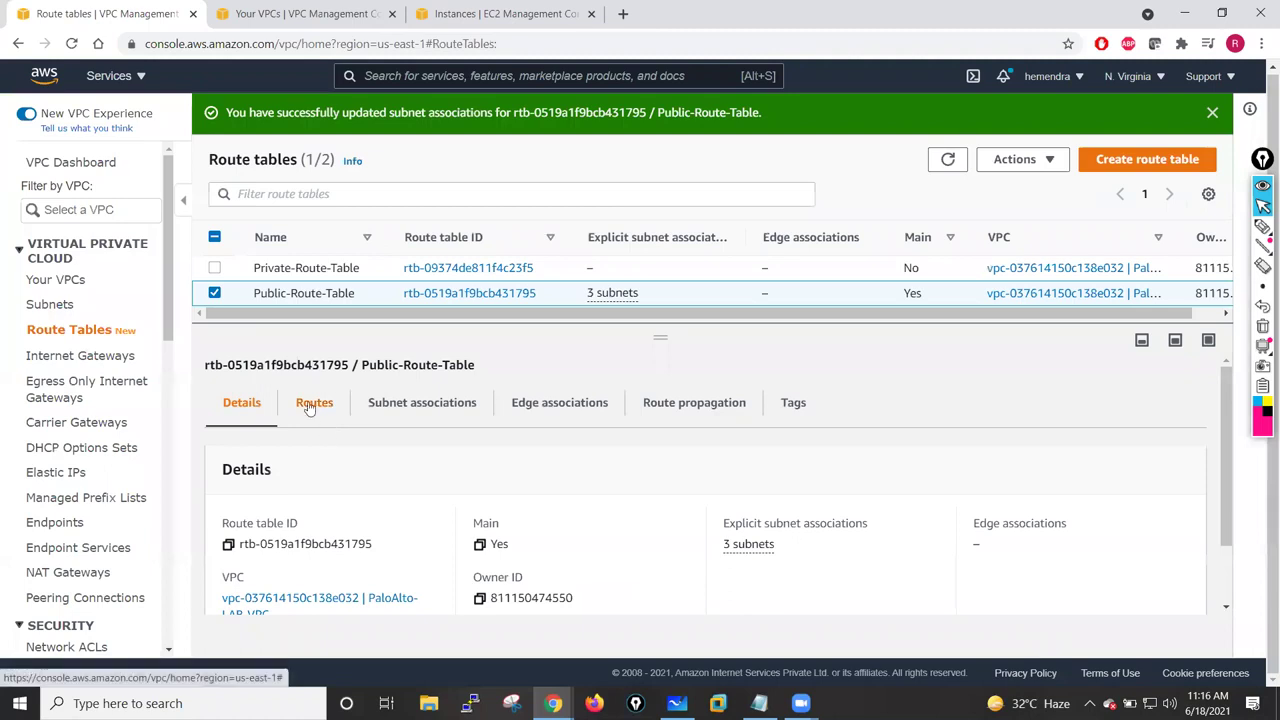
pyautogui.click(311, 403)
pyautogui.scroll(-1, 433, 471)
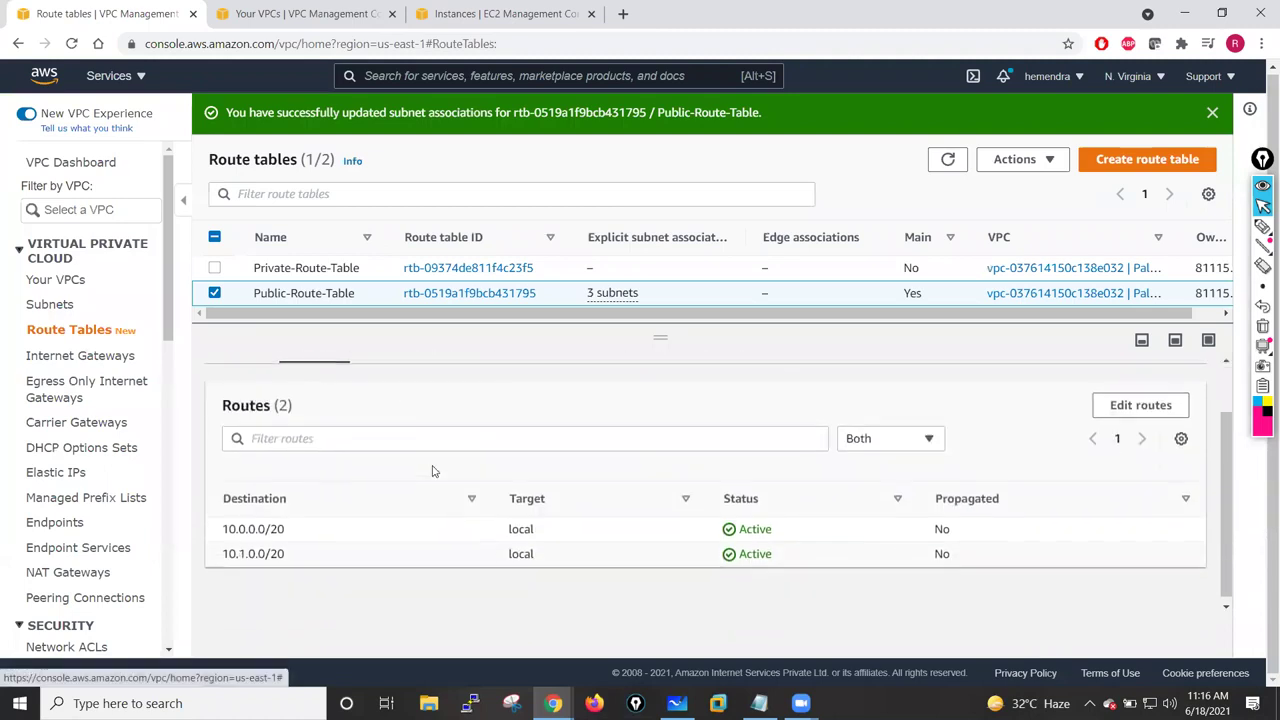
pyautogui.click(1140, 410)
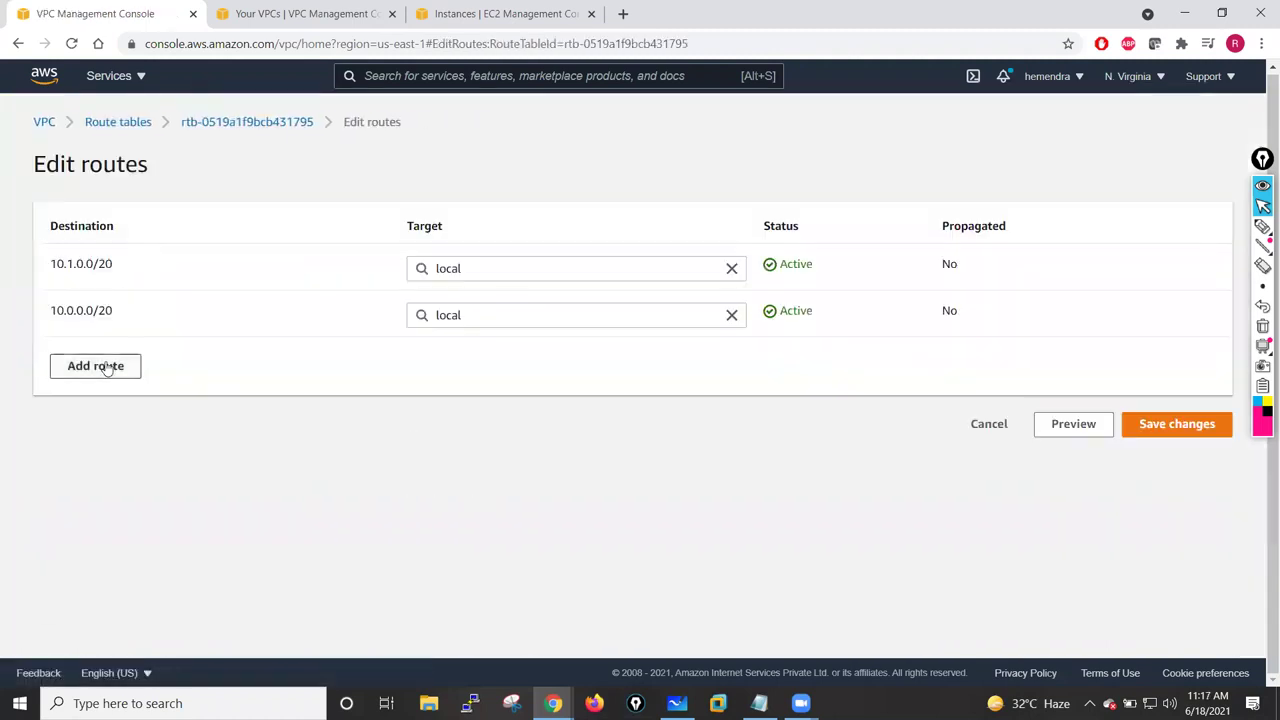
pyautogui.click(95, 366)
pyautogui.click(102, 365)
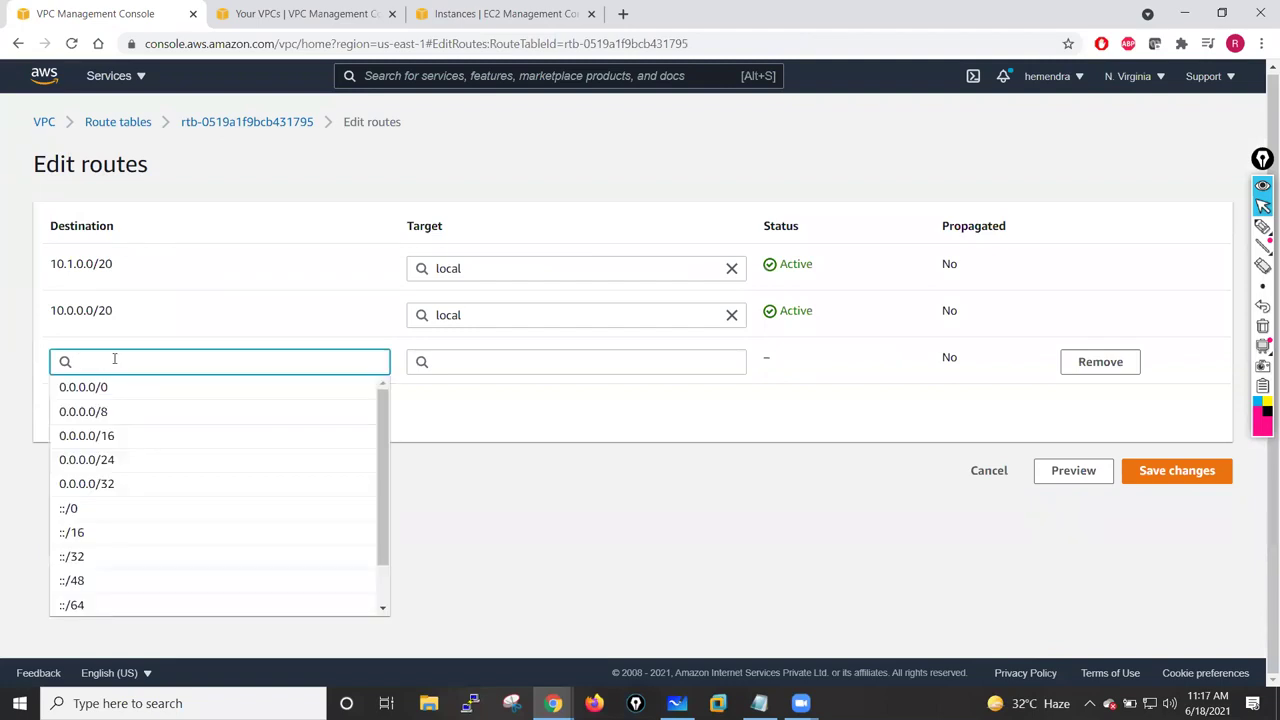
pyautogui.click(95, 390)
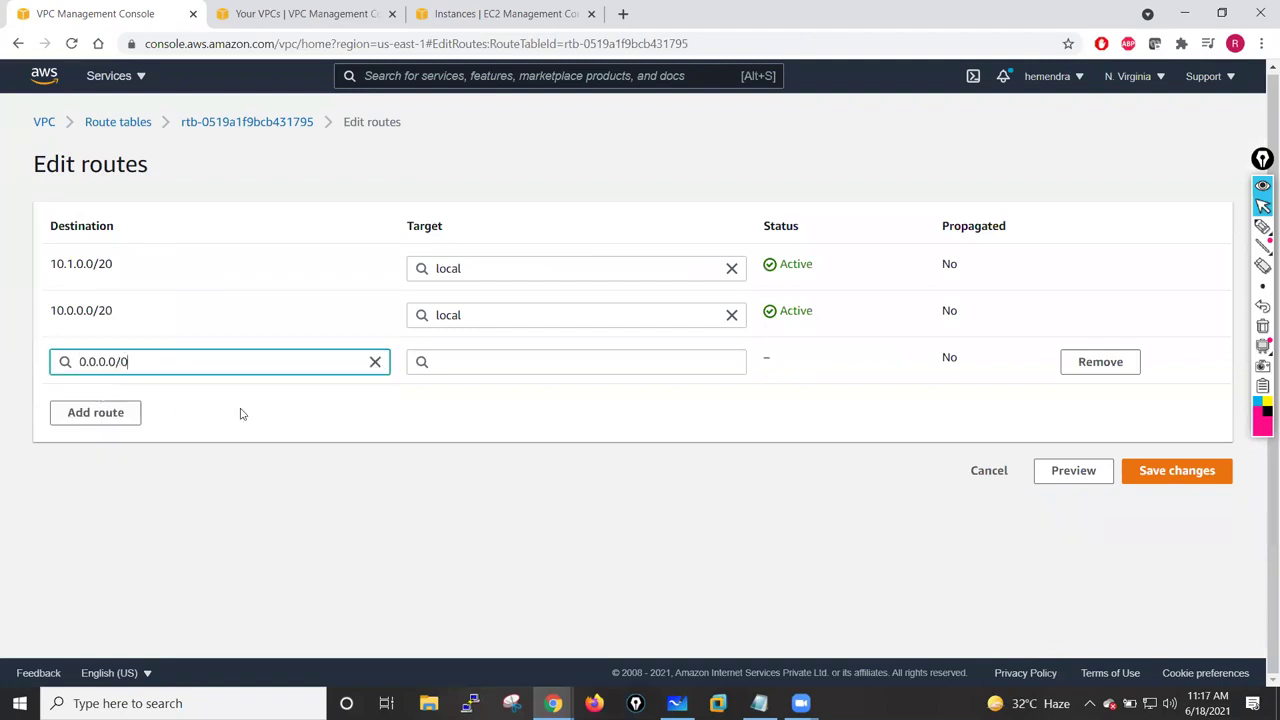
pyautogui.click(560, 362)
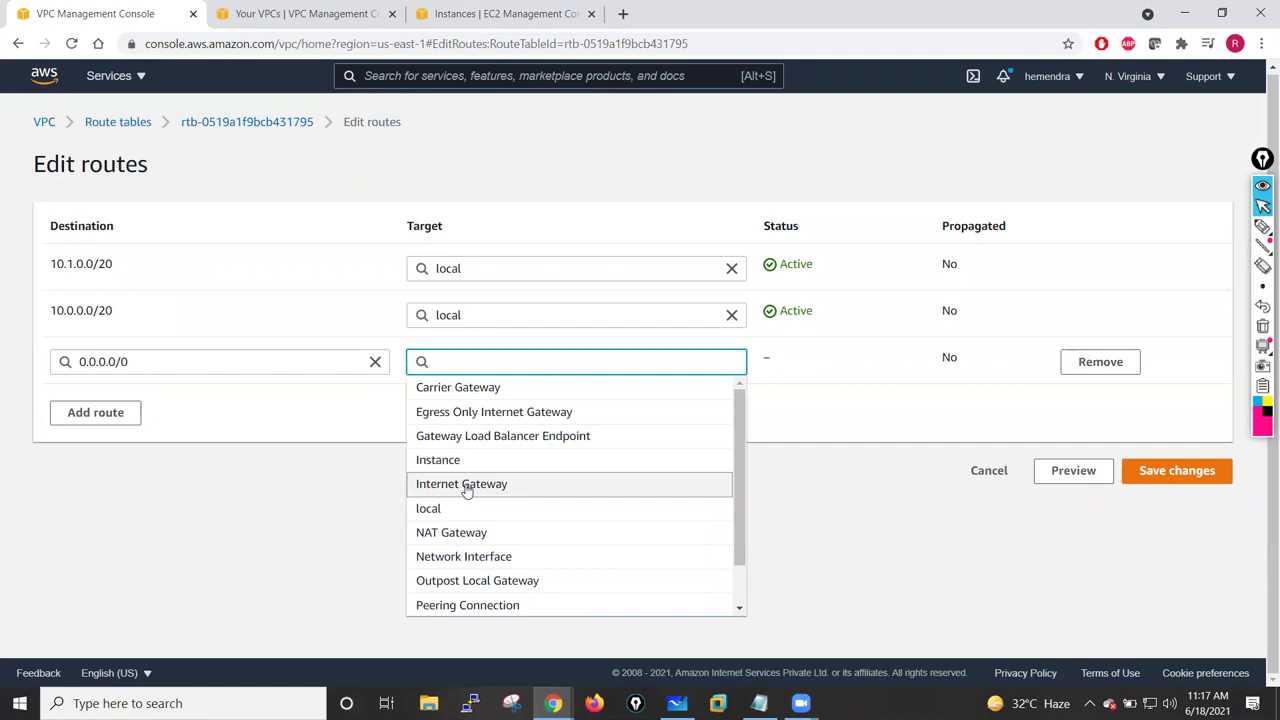
pyautogui.click(466, 484)
pyautogui.click(540, 386)
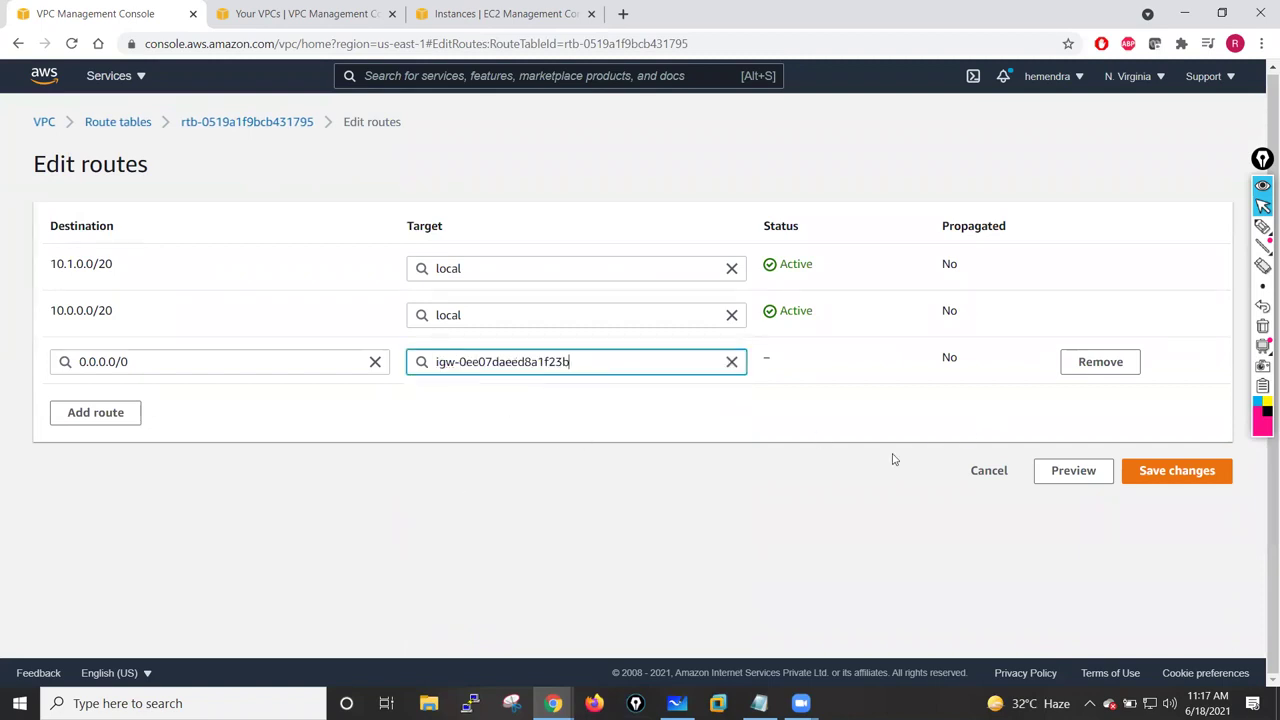
pyautogui.click(1171, 473)
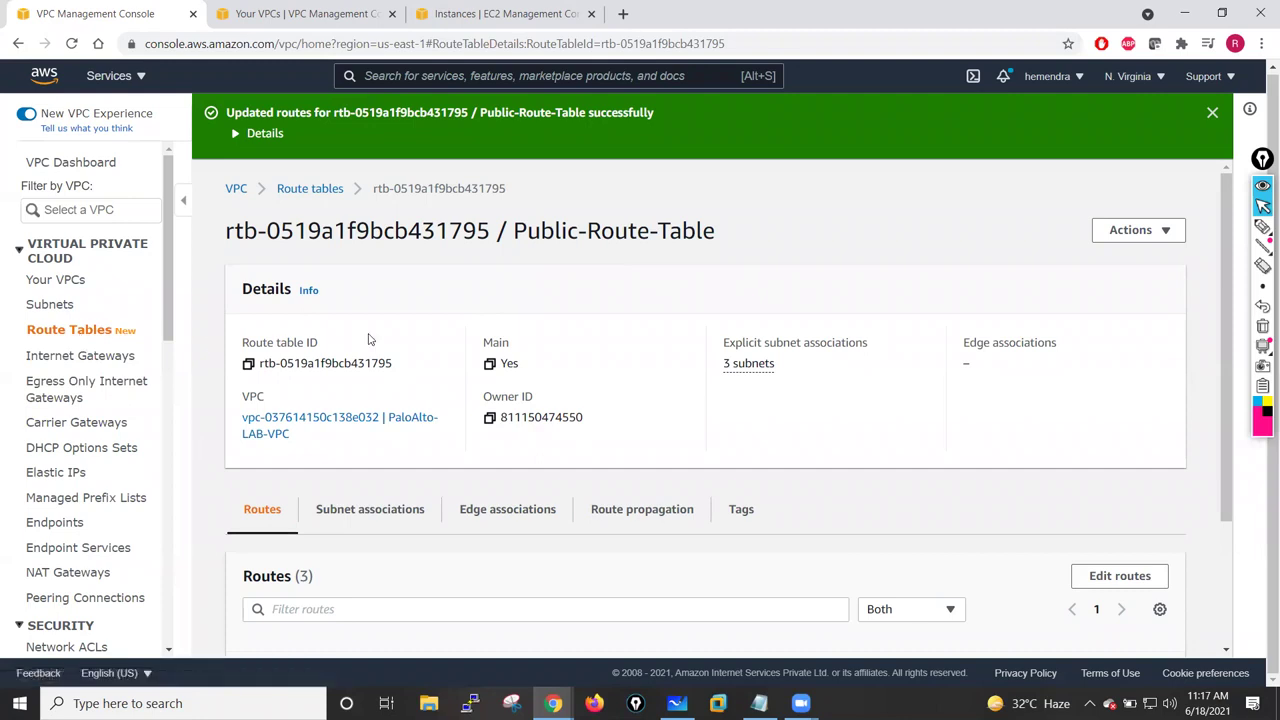
pyautogui.click(1212, 113)
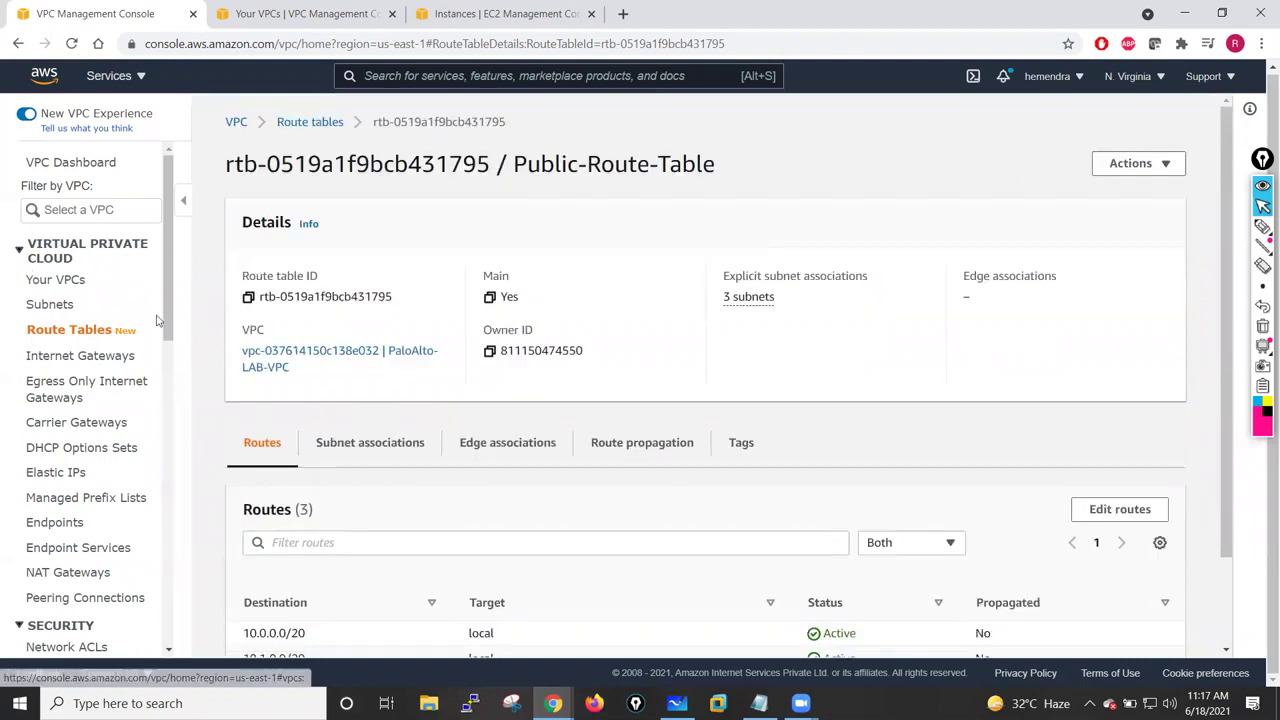
# - Close the Your VPCs page and start the EC2 Launch instance wizard from the EC2 Dashboard
pyautogui.click(330, 13)
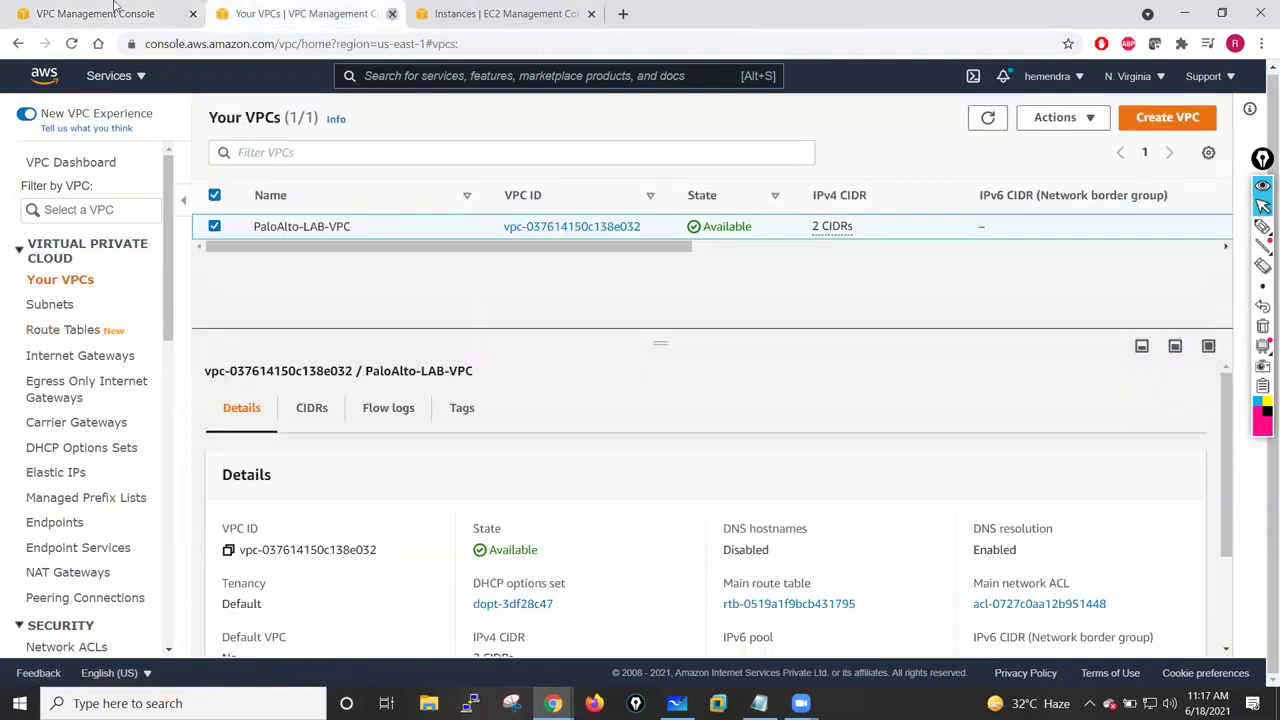
pyautogui.click(390, 14)
pyautogui.click(310, 13)
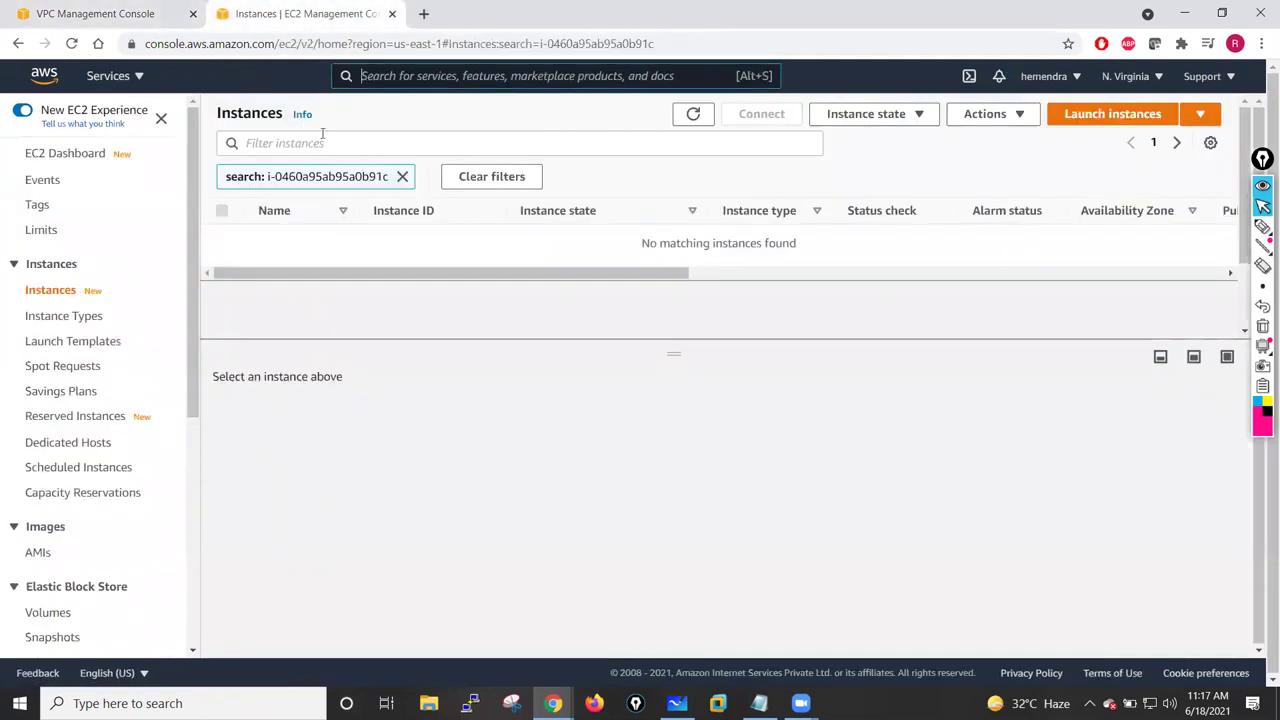
pyautogui.click(72, 156)
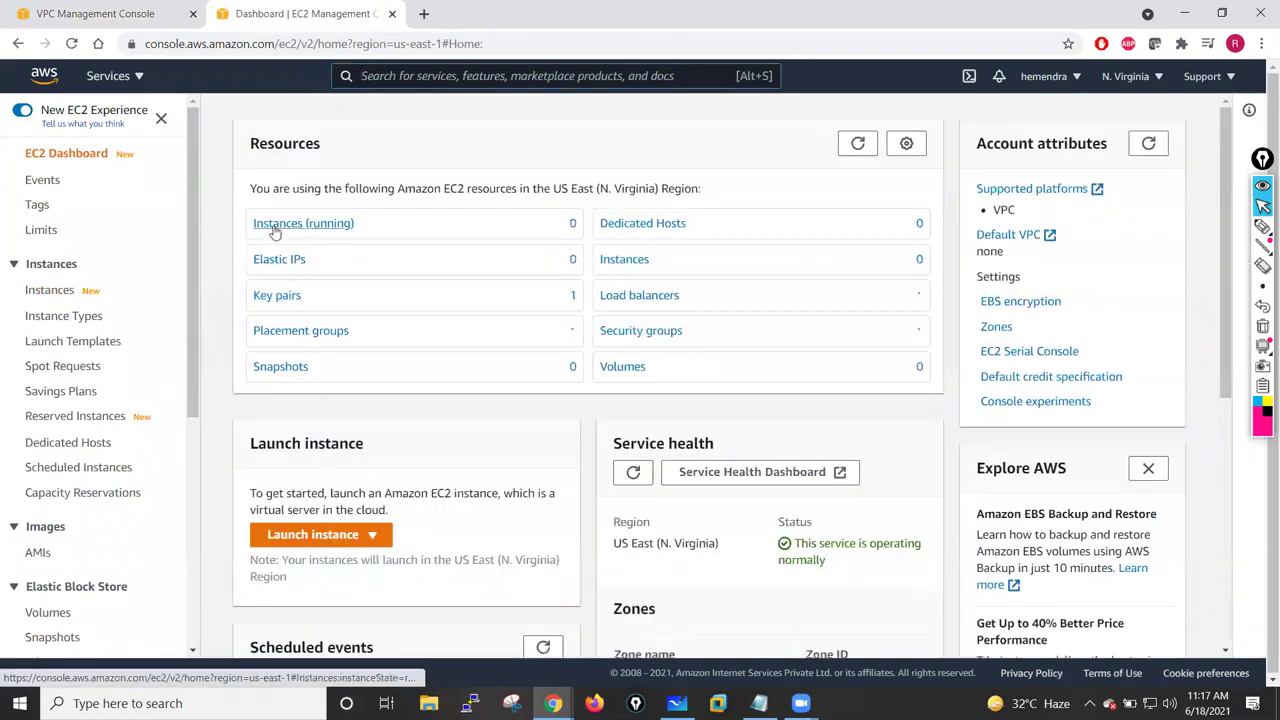
pyautogui.click(326, 535)
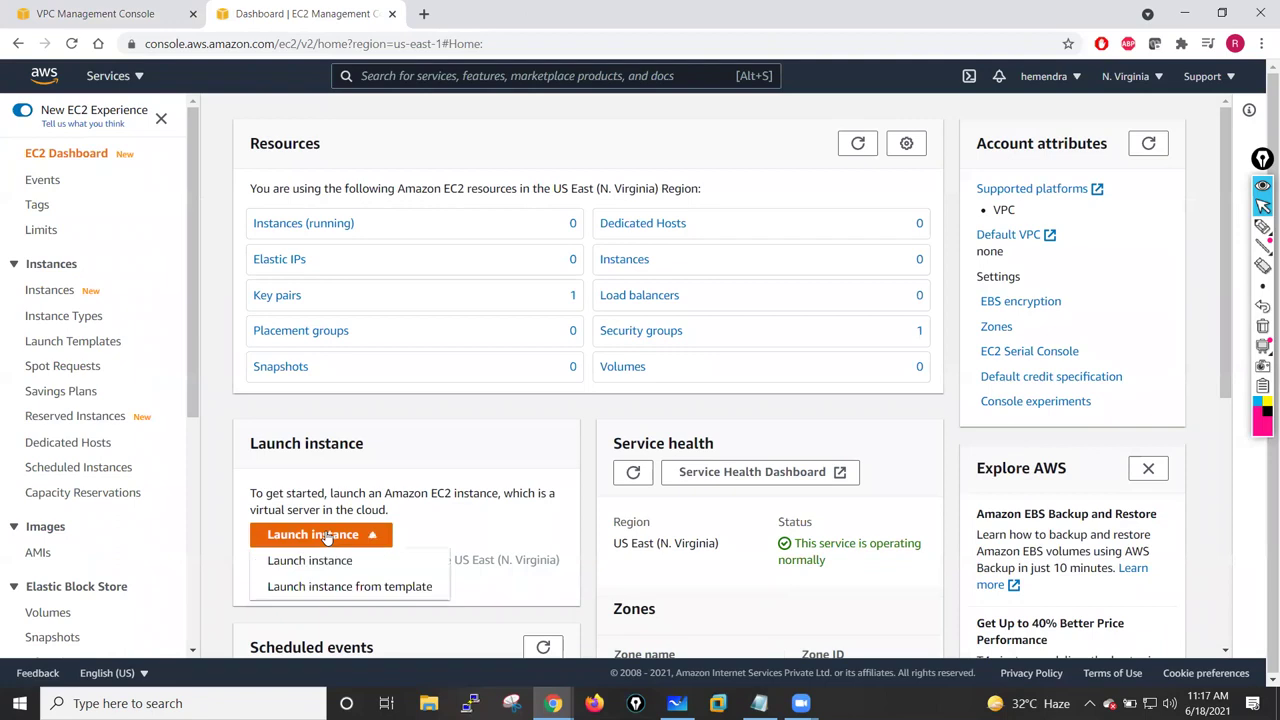
pyautogui.click(310, 560)
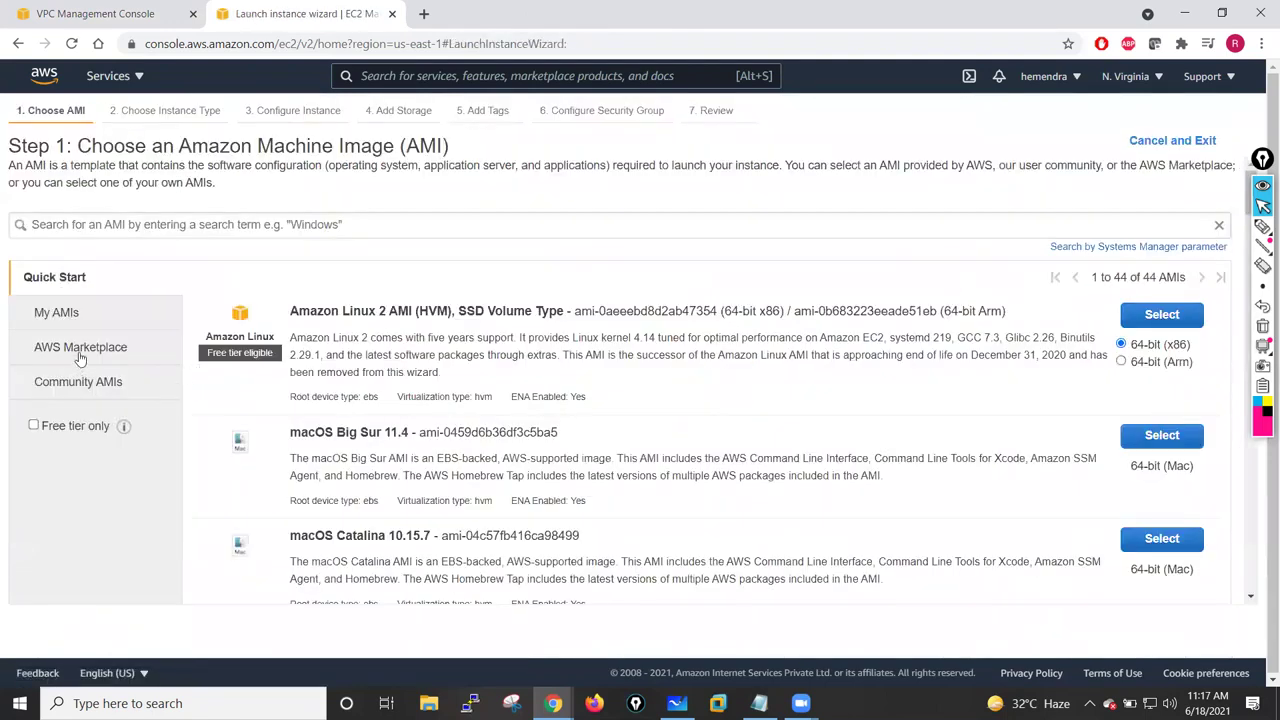
# - Search AWS Marketplace images for 'Palo Alto' and review the Panorama, VM-300 and VM-Series listings
pyautogui.click(80, 355)
pyautogui.click(296, 228)
pyautogui.write('Palo')
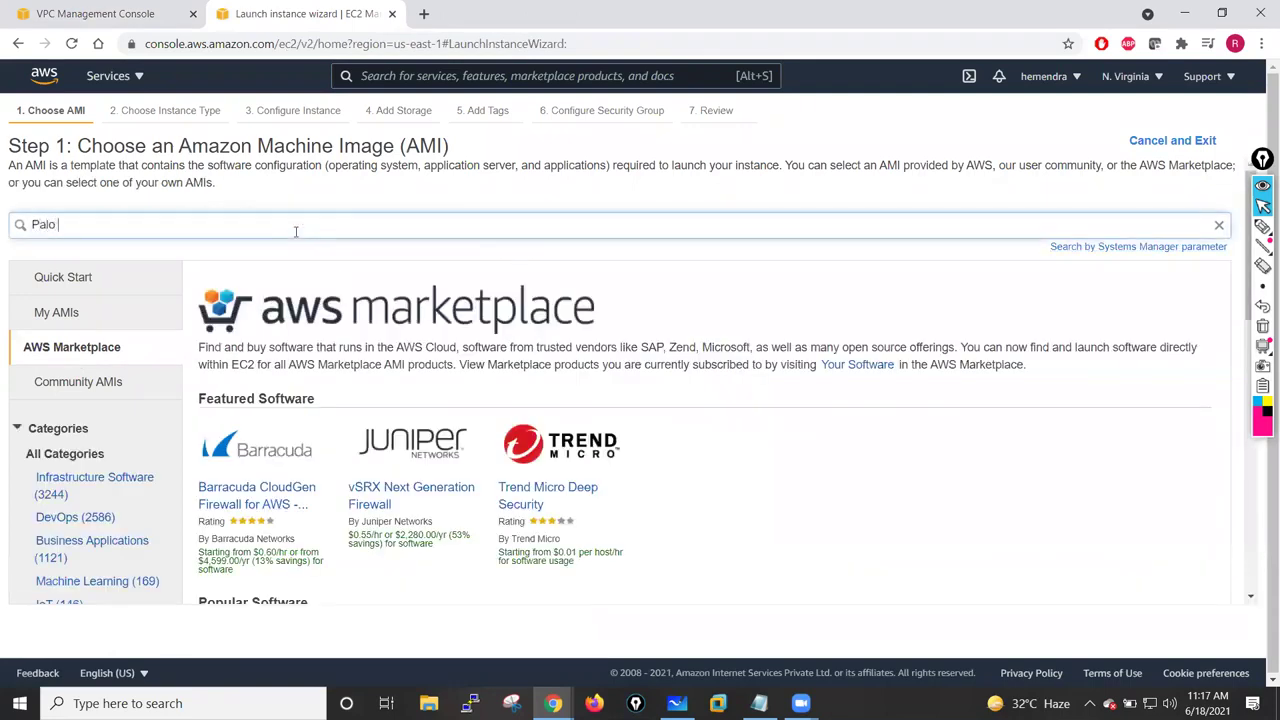
pyautogui.write(' Alto')
pyautogui.press('Return')
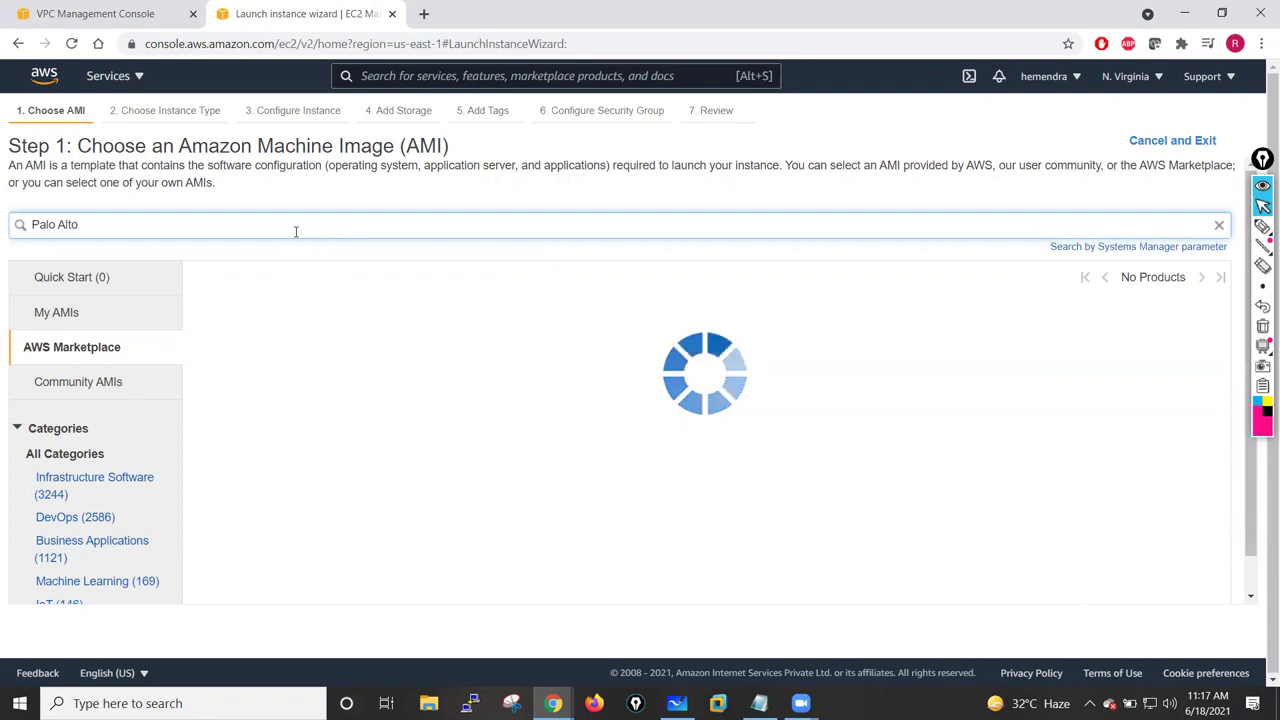
pyautogui.moveTo(299, 311)
pyautogui.mouseDown()
pyautogui.moveTo(491, 311)
pyautogui.moveTo(300, 313)
pyautogui.mouseUp()
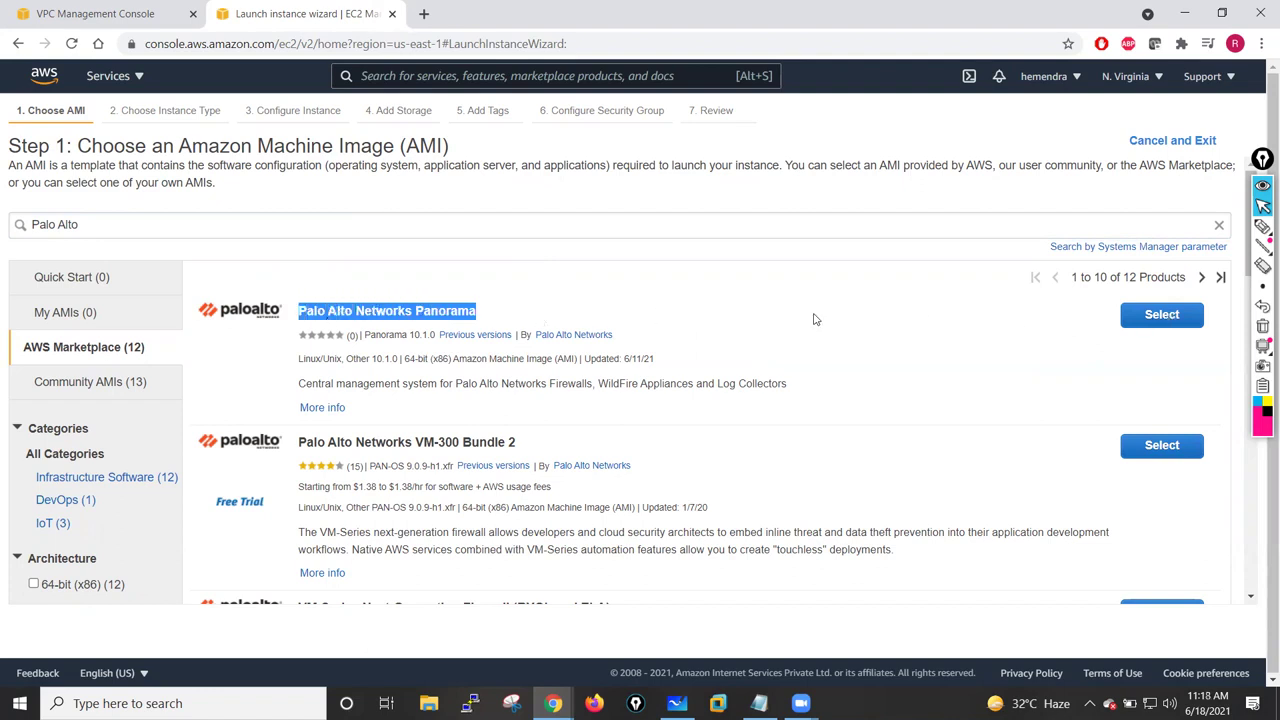
pyautogui.scroll(-2, 815, 319)
pyautogui.moveTo(303, 282); pyautogui.dragTo(512, 282)
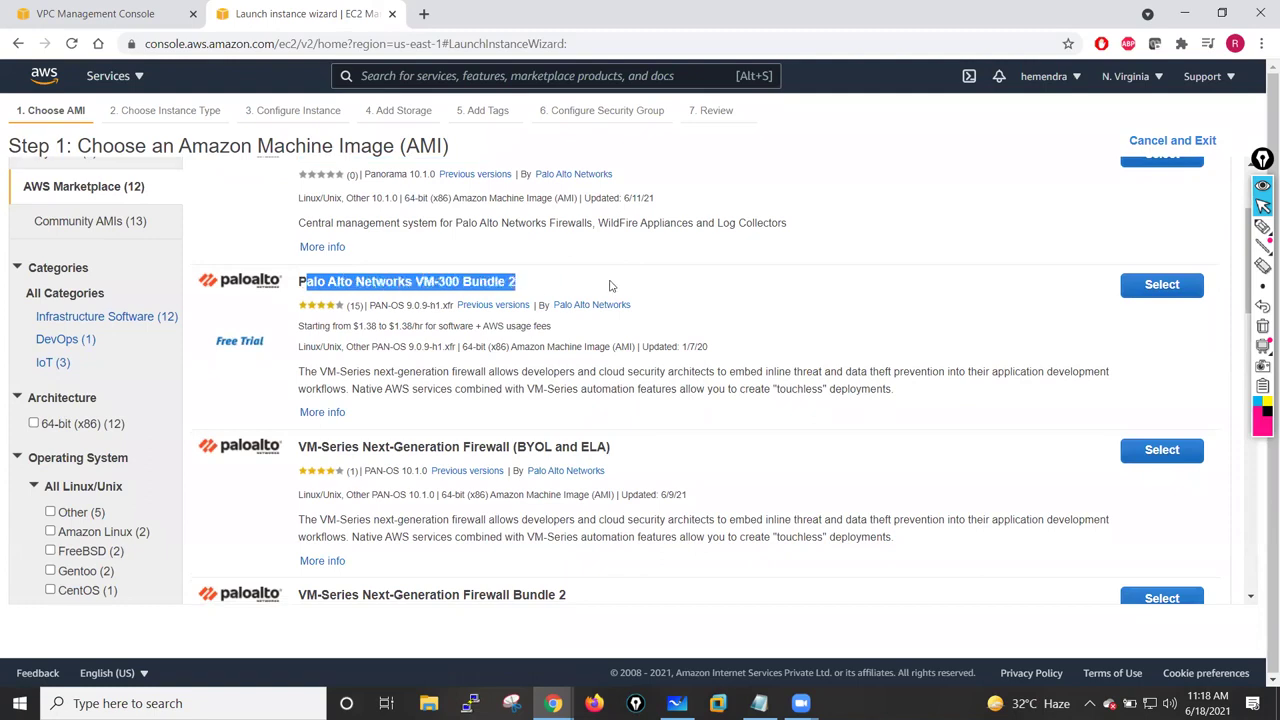
pyautogui.click(573, 289)
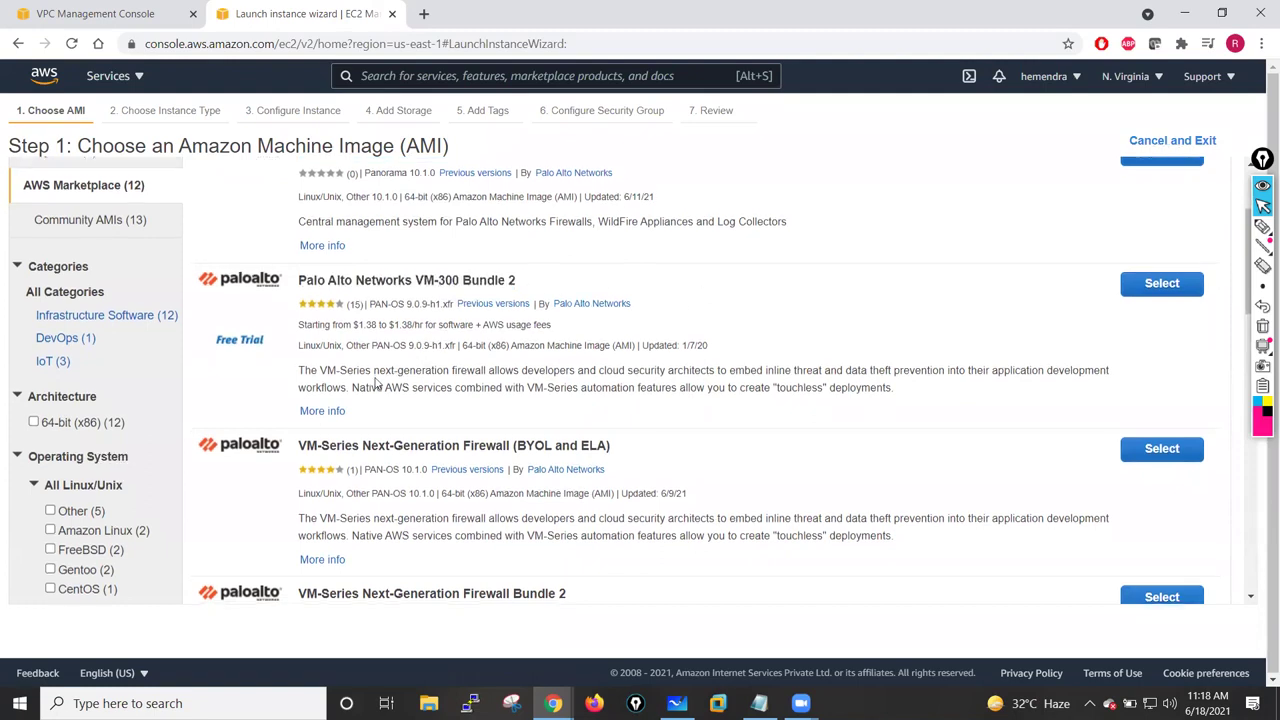
pyautogui.scroll(-1, 376, 383)
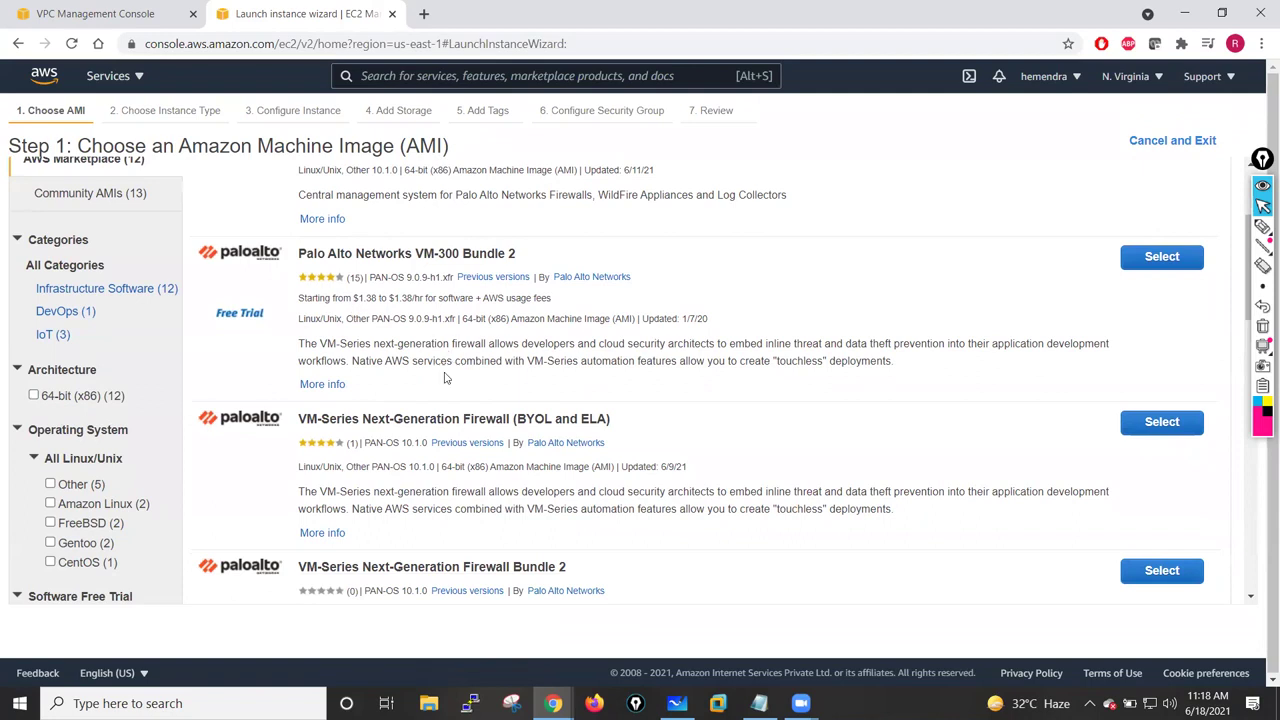
pyautogui.moveTo(300, 419); pyautogui.dragTo(265, 416)
pyautogui.scroll(-2, 661, 483)
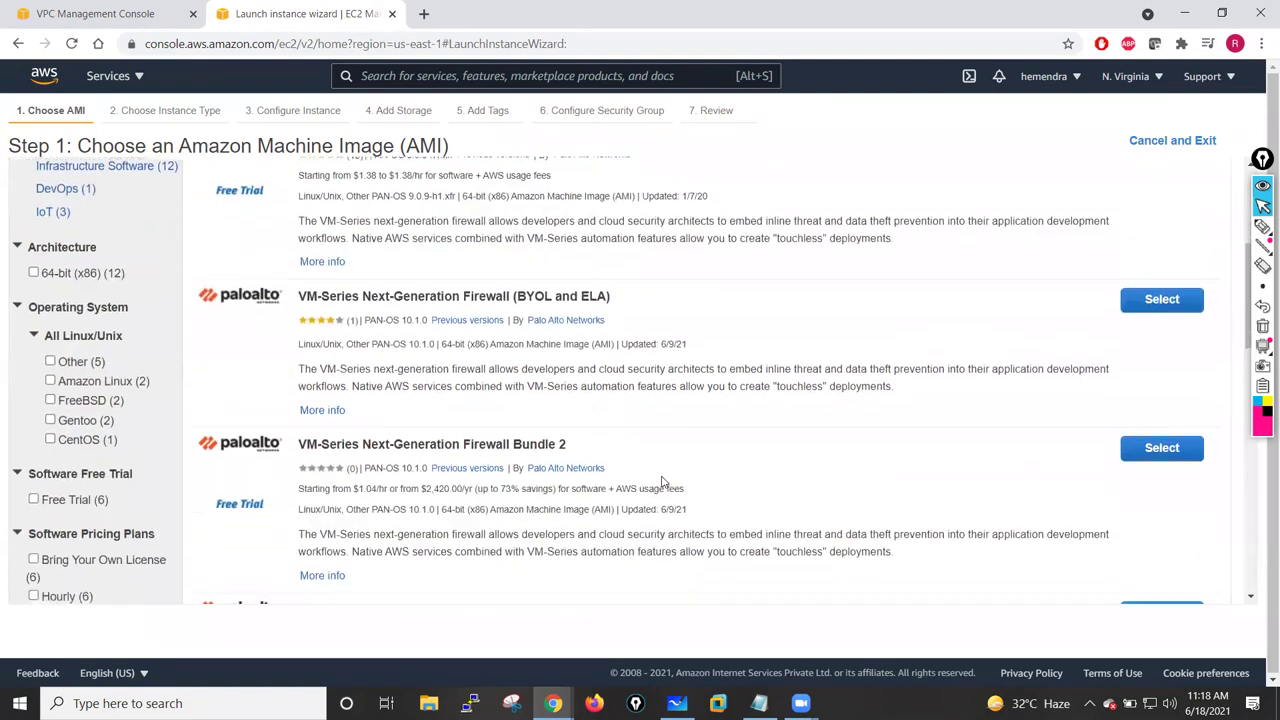
pyautogui.scroll(1, 600, 430)
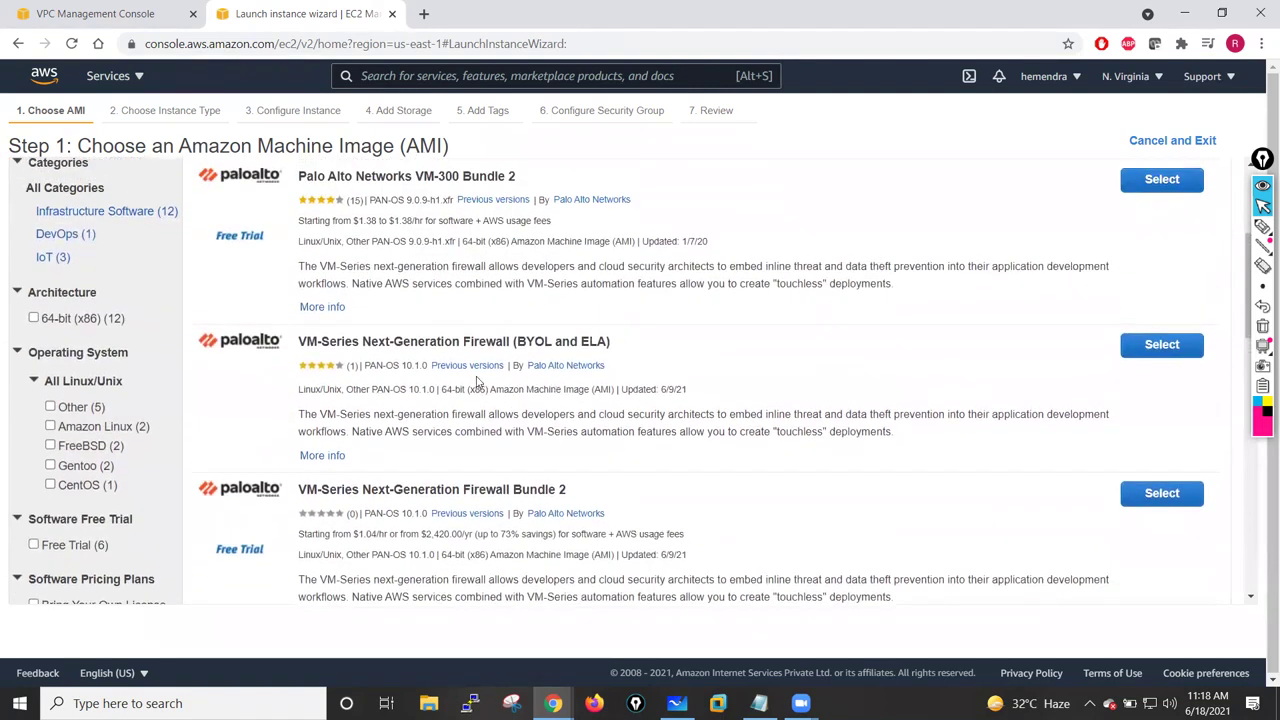
# - Select VM-Series Next-Generation Firewall (BYOL and ELA), review its c3 pricing, and continue
pyautogui.click(1150, 350)
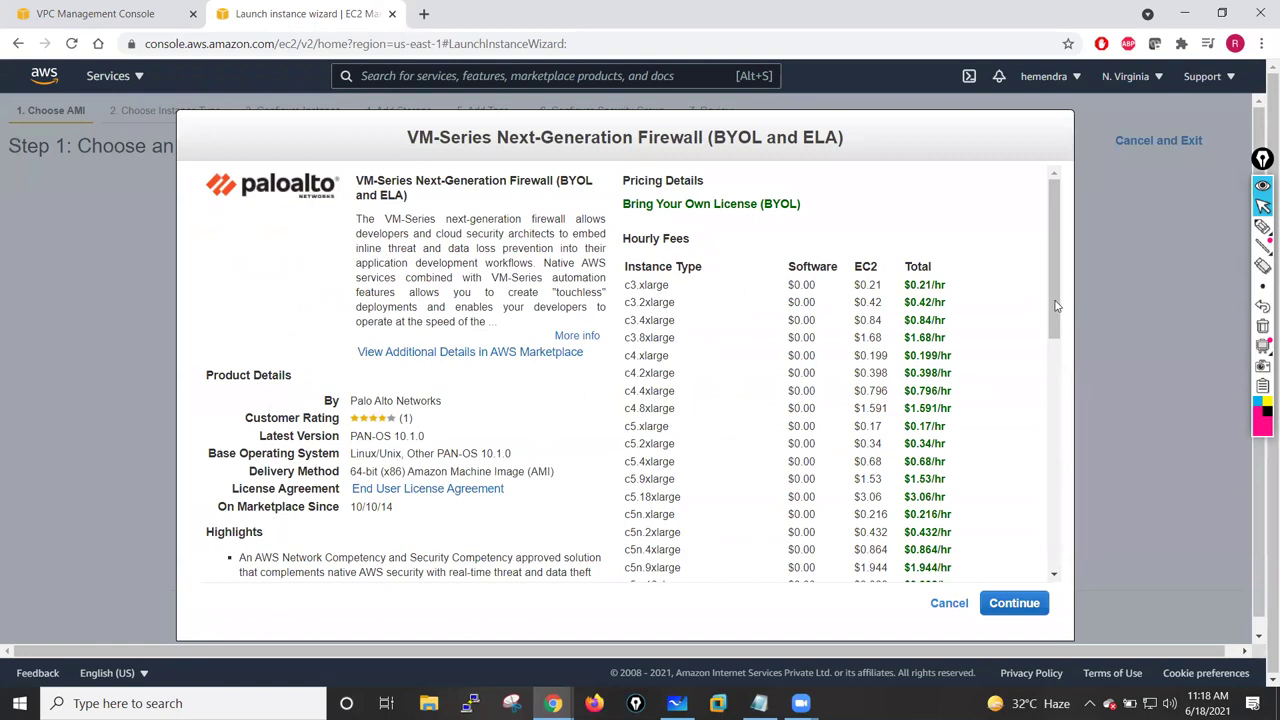
pyautogui.moveTo(626, 284); pyautogui.dragTo(801, 362)
pyautogui.click(977, 260)
pyautogui.scroll(-1, 1049, 276)
pyautogui.scroll(-6, 1049, 276)
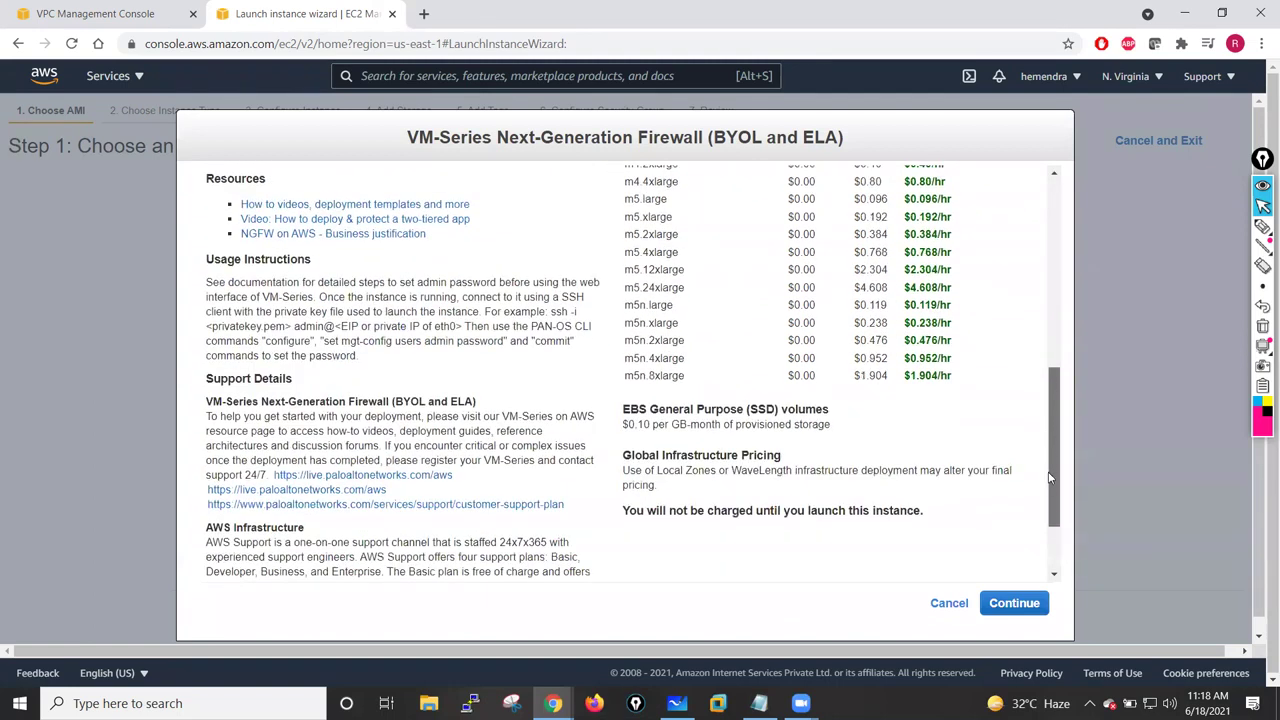
pyautogui.click(1015, 604)
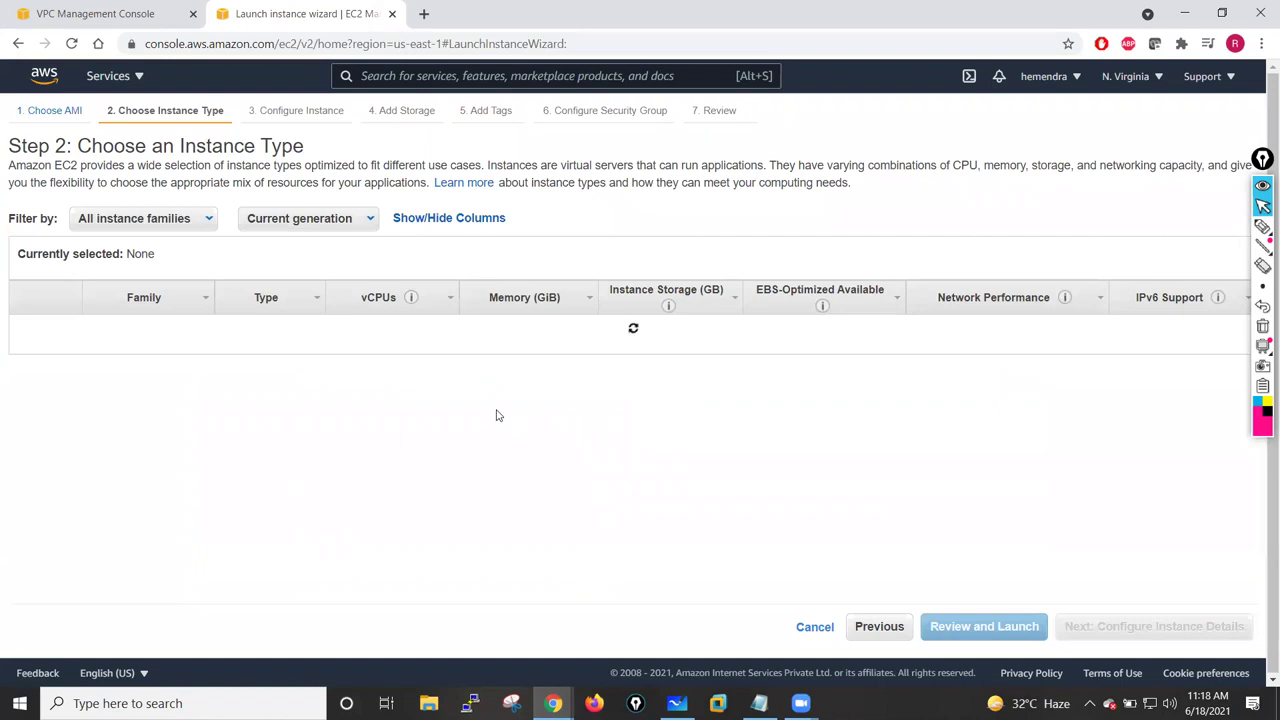
# - Select the c4.xlarge instance type and advance to Step 3, Configure Instance Details
pyautogui.click(1265, 170)
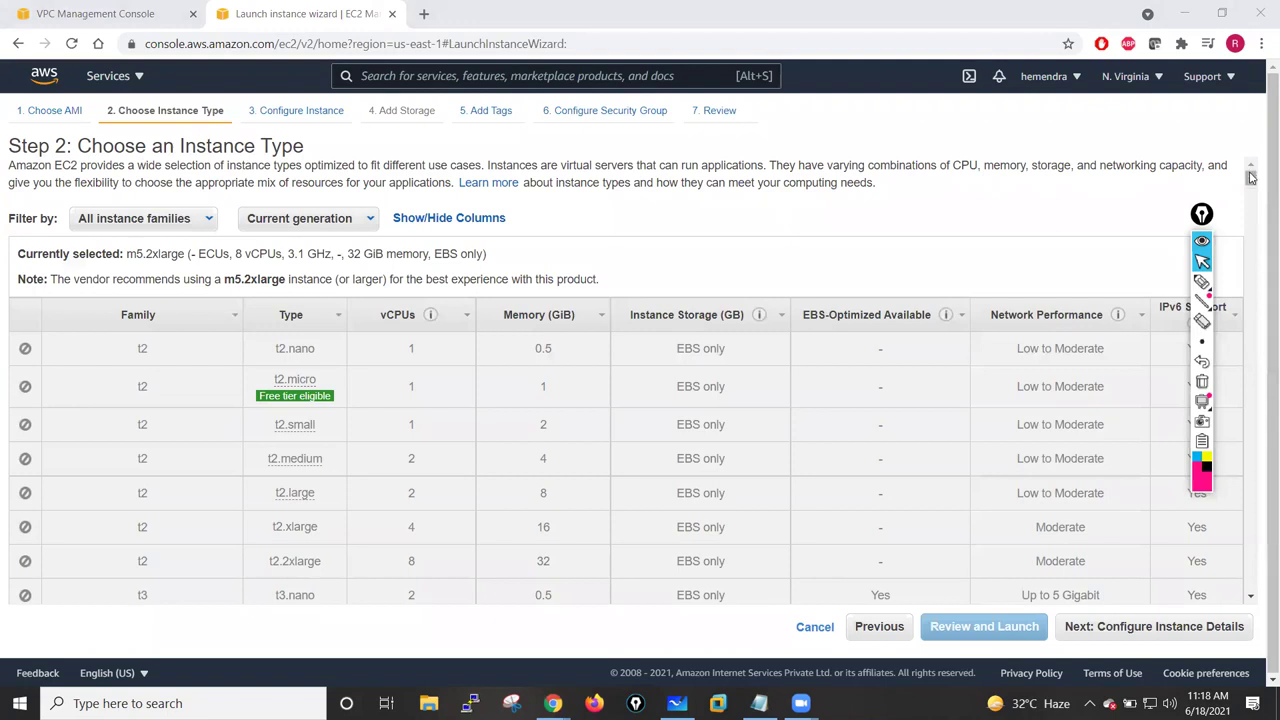
pyautogui.moveTo(1250, 177); pyautogui.dragTo(1250, 210)
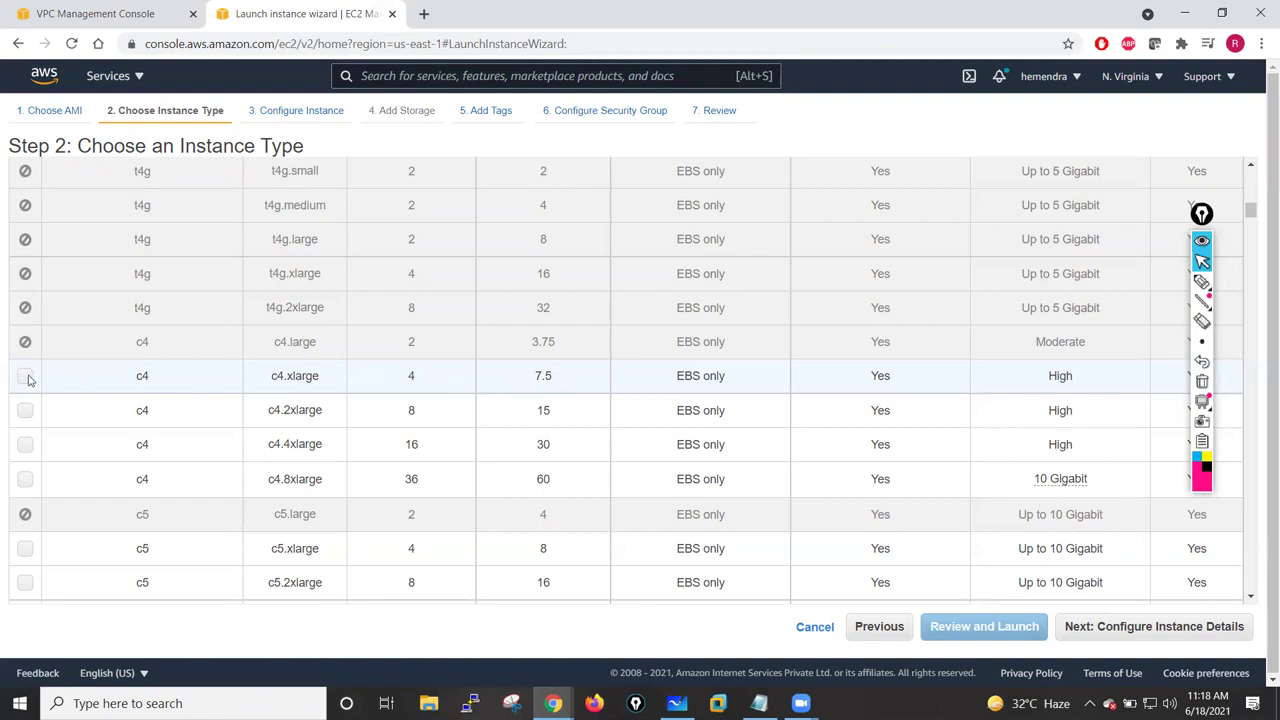
pyautogui.click(1192, 228)
pyautogui.moveTo(1192, 228)
pyautogui.mouseDown()
pyautogui.moveTo(1128, 251)
pyautogui.moveTo(1128, 240)
pyautogui.mouseUp()
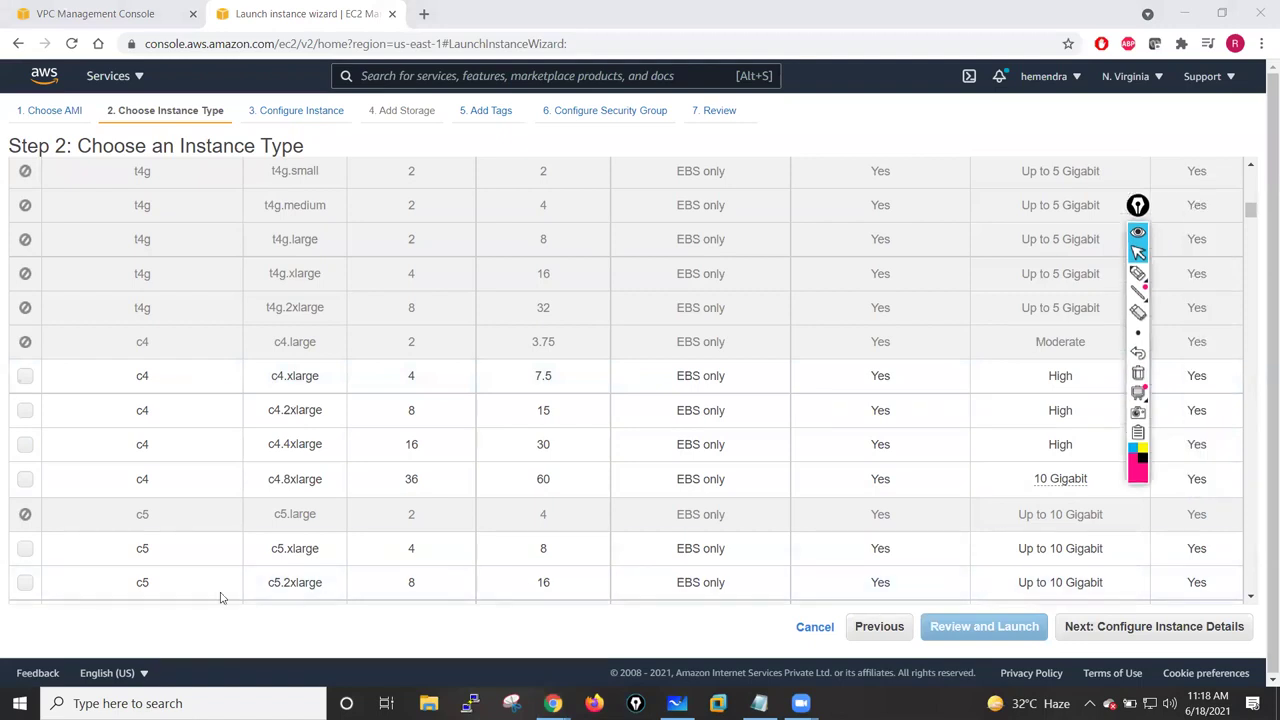
pyautogui.click(26, 380)
pyautogui.click(26, 378)
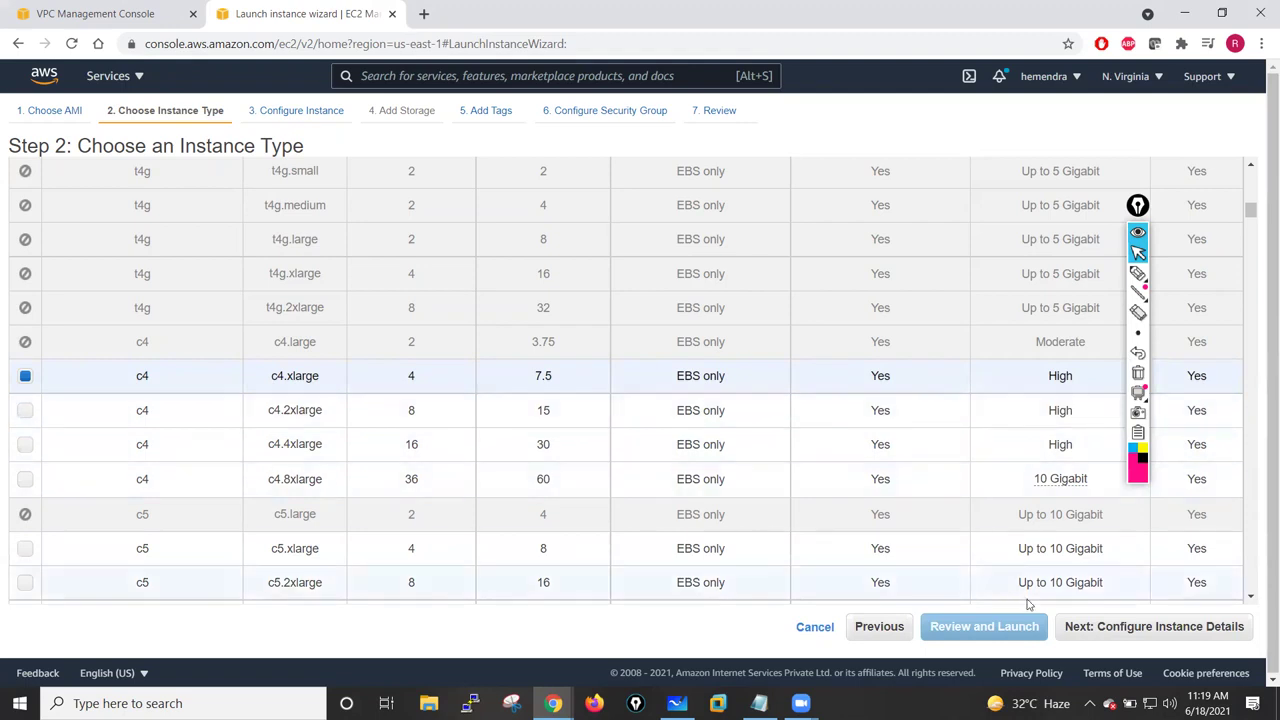
pyautogui.click(1134, 630)
pyautogui.click(1139, 208)
pyautogui.moveTo(1155, 217); pyautogui.dragTo(1241, 254)
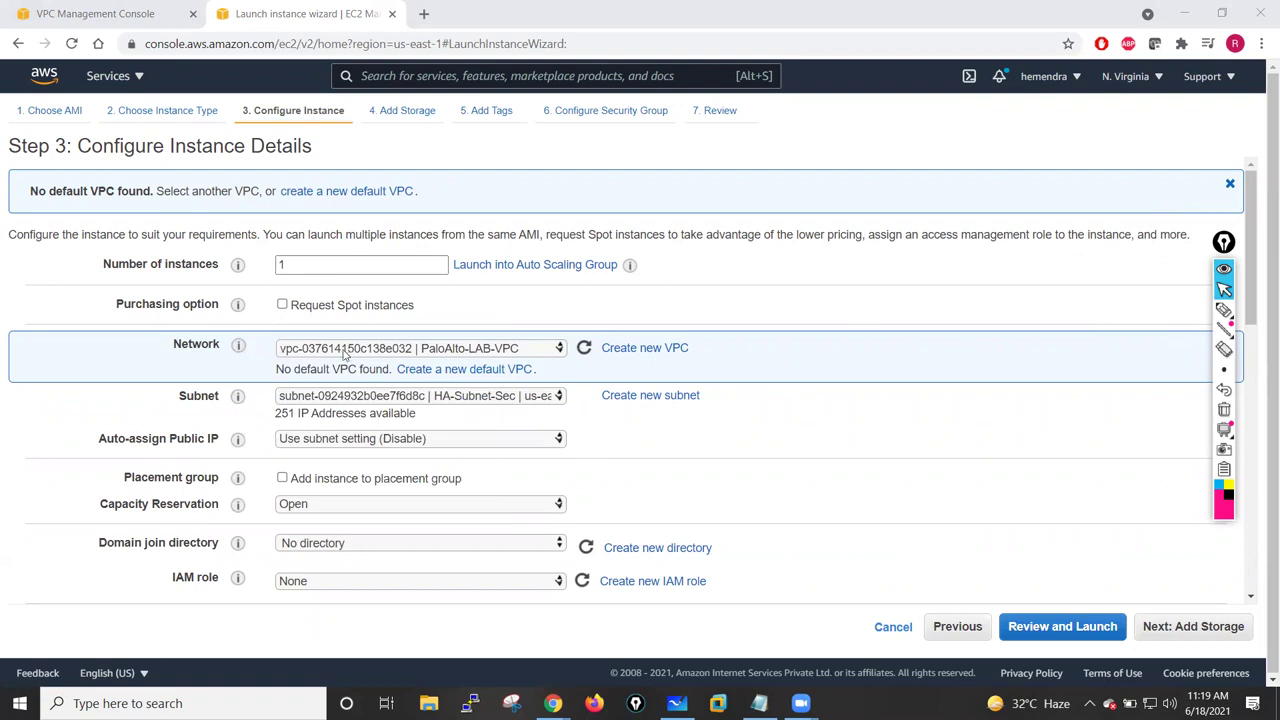
# - Set Network to PaloAlto-LAB-VPC, Subnet to Management-Subnet-Pri, and Auto-assign Public IP to Enable
pyautogui.click(538, 353)
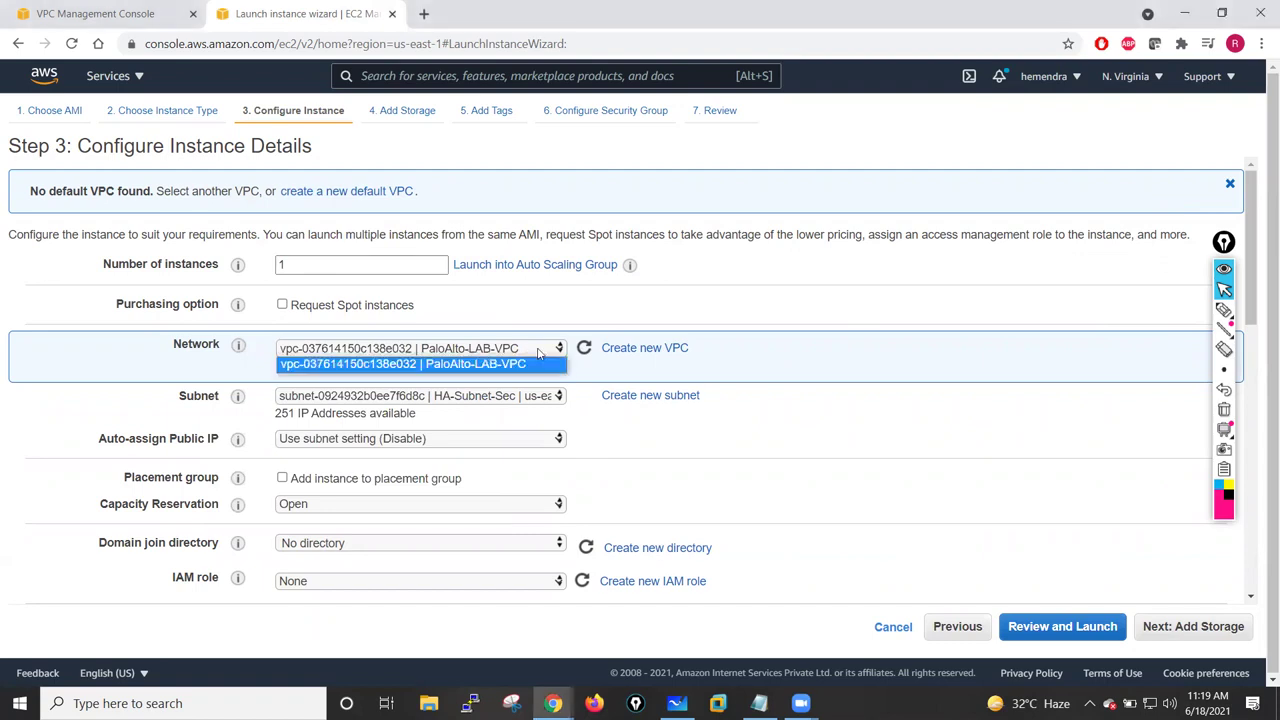
pyautogui.click(458, 366)
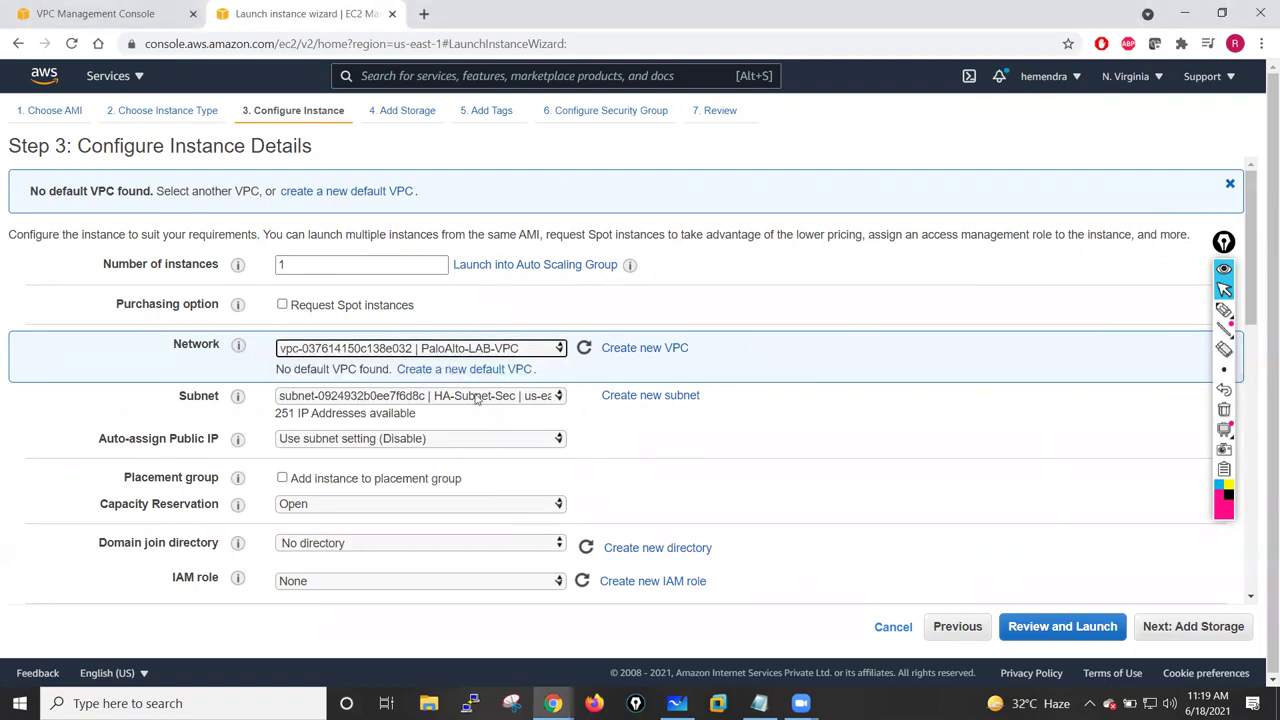
pyautogui.click(477, 398)
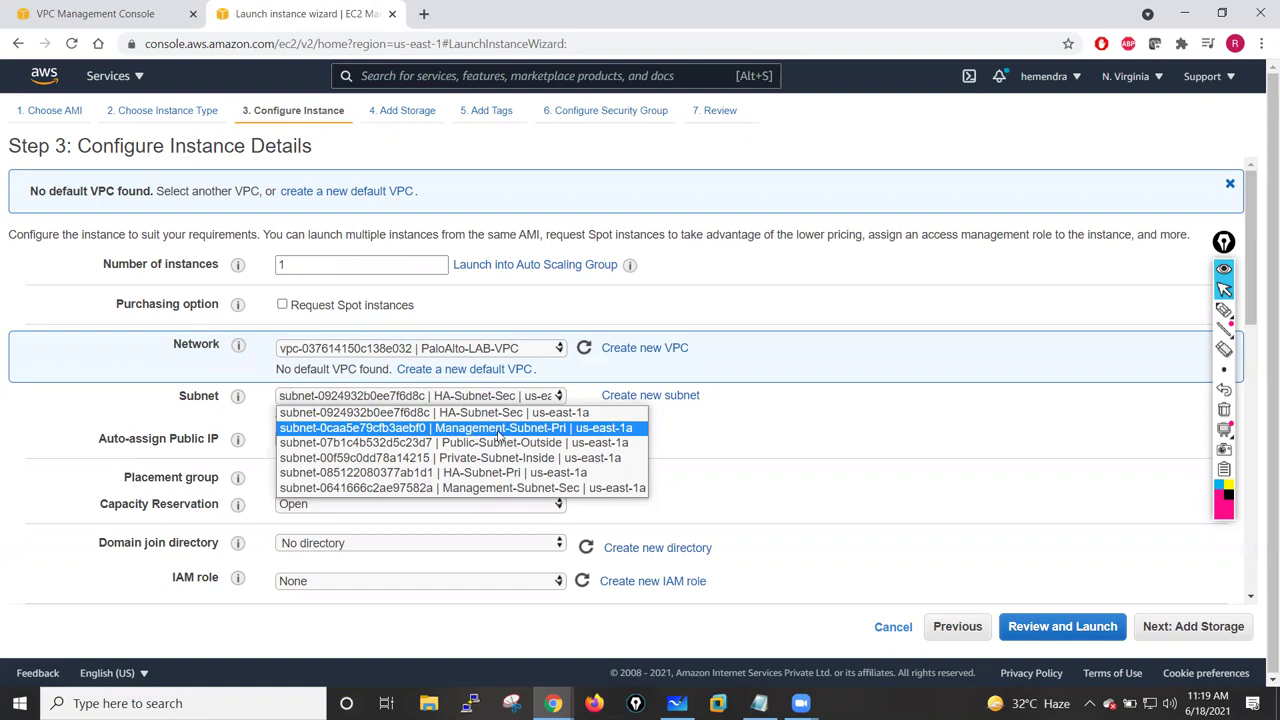
pyautogui.click(551, 432)
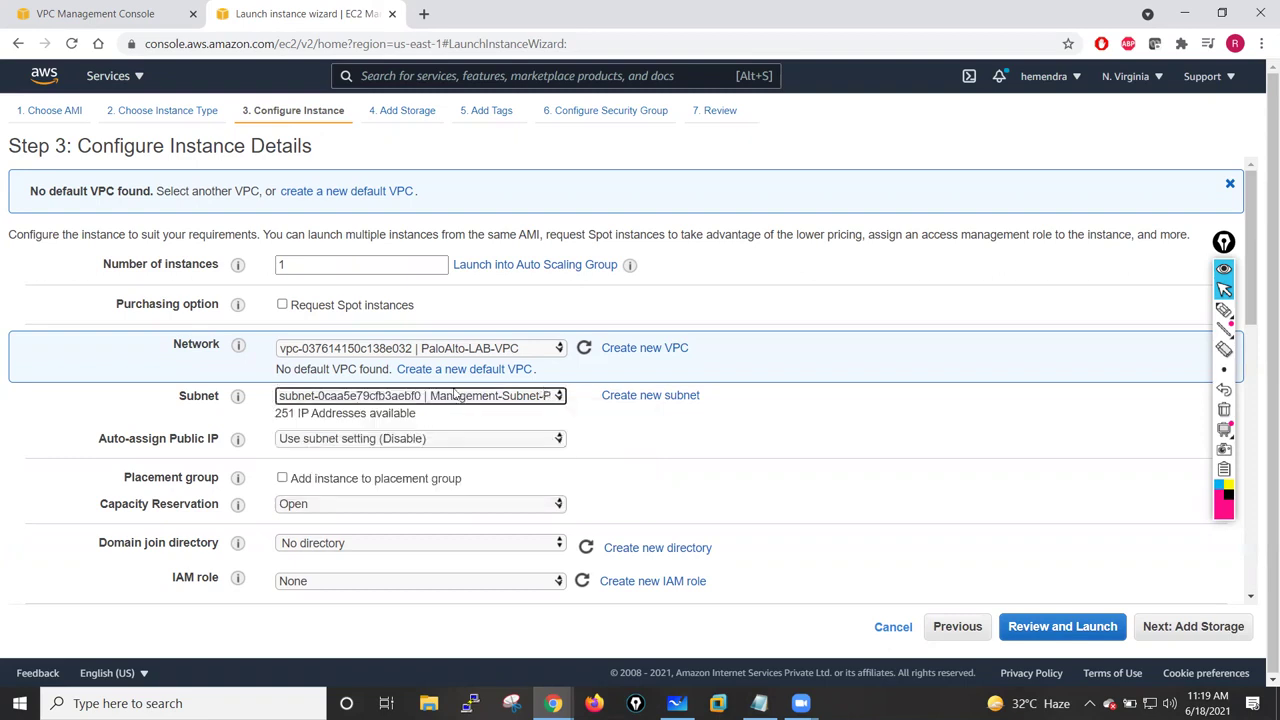
pyautogui.click(385, 443)
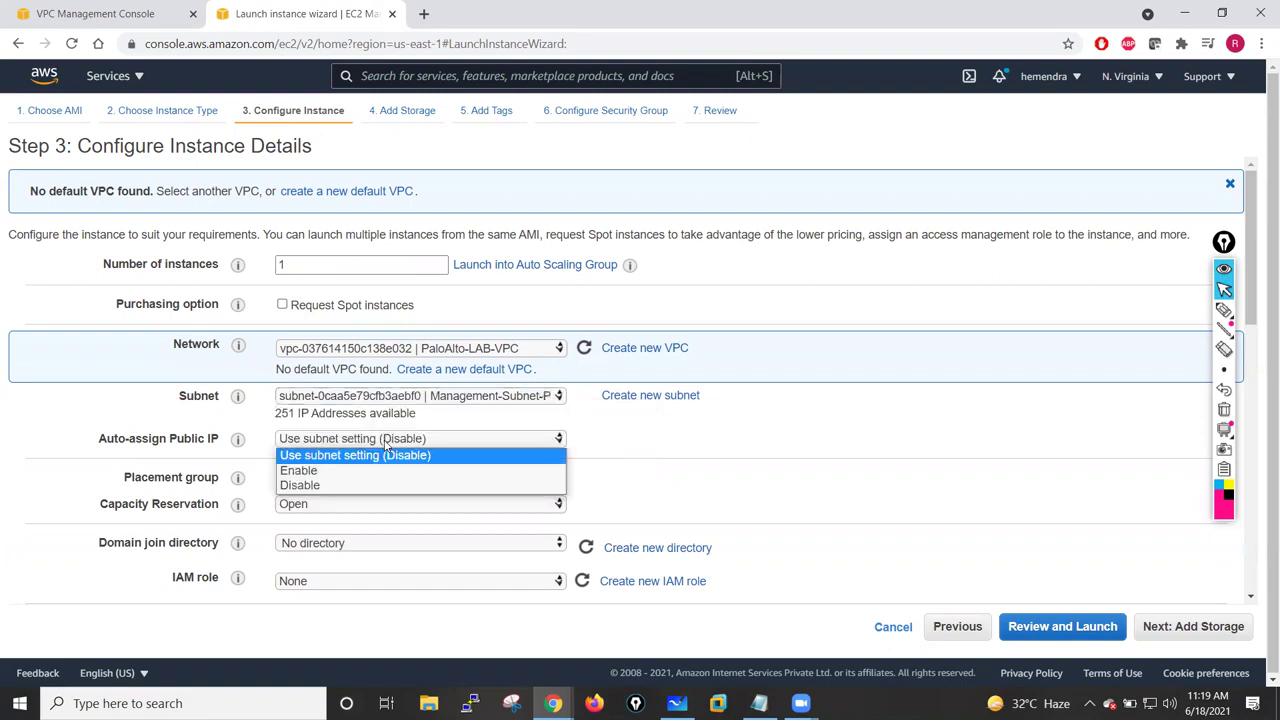
pyautogui.click(326, 471)
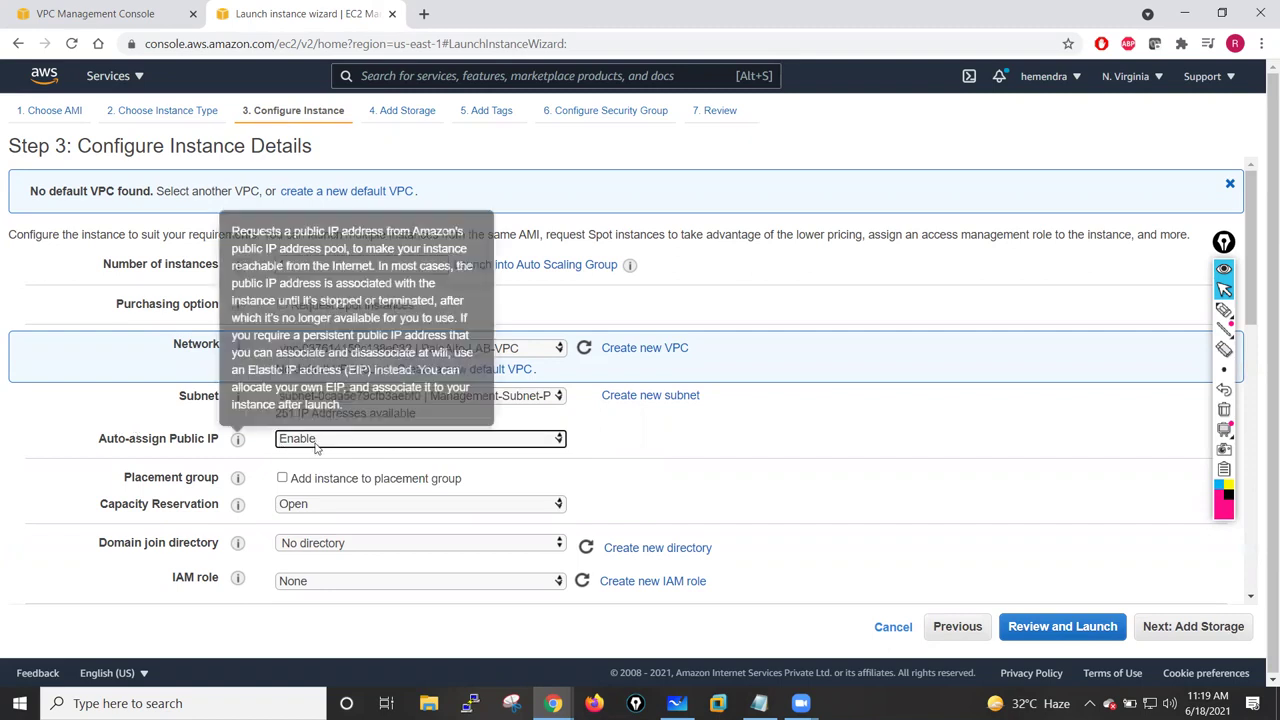
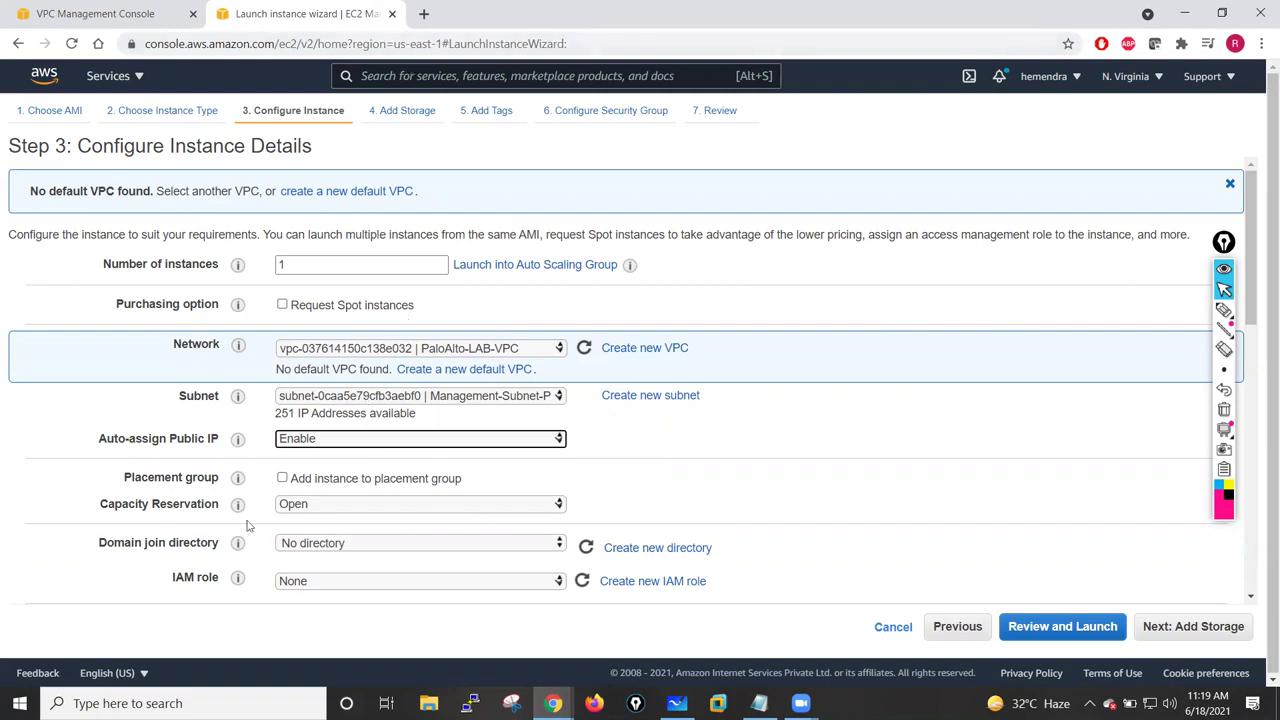
# - Give eth0 the fixed primary IP 10.1.11.250 and advance to the Add Storage step
pyautogui.moveTo(1250, 255); pyautogui.dragTo(1248, 483)
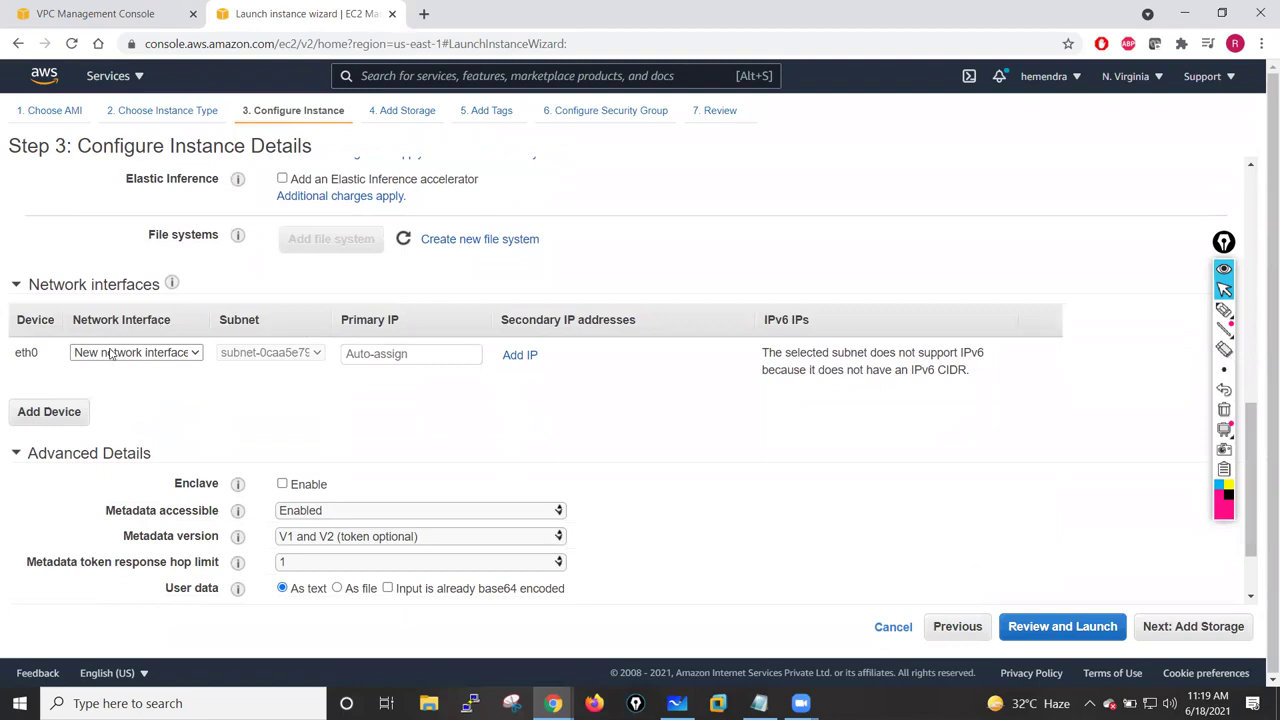
pyautogui.click(369, 358)
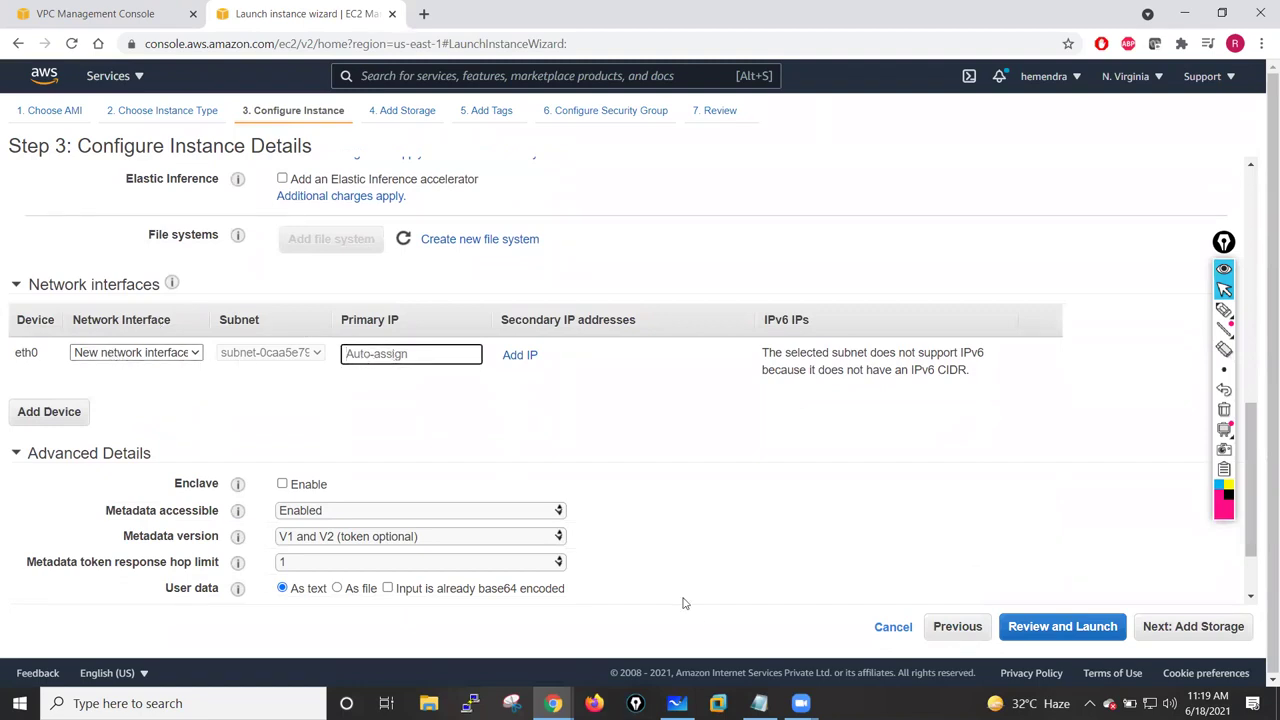
pyautogui.click(677, 703)
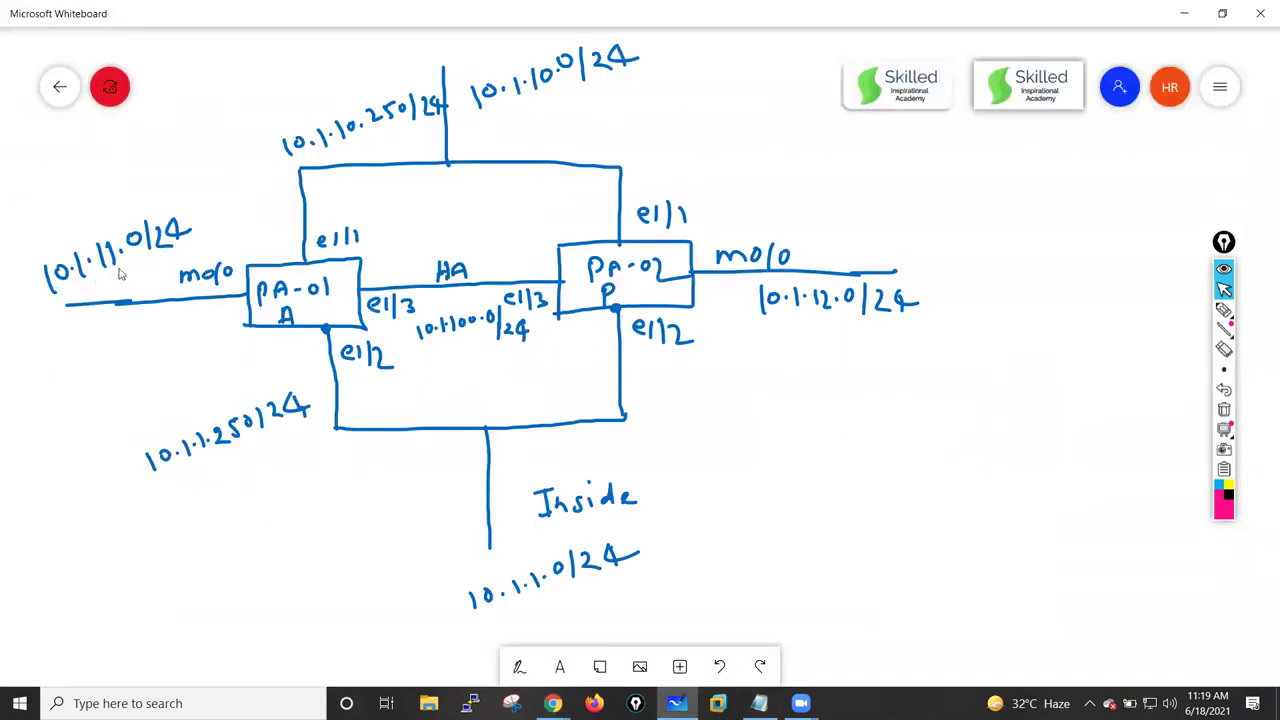
pyautogui.click(677, 703)
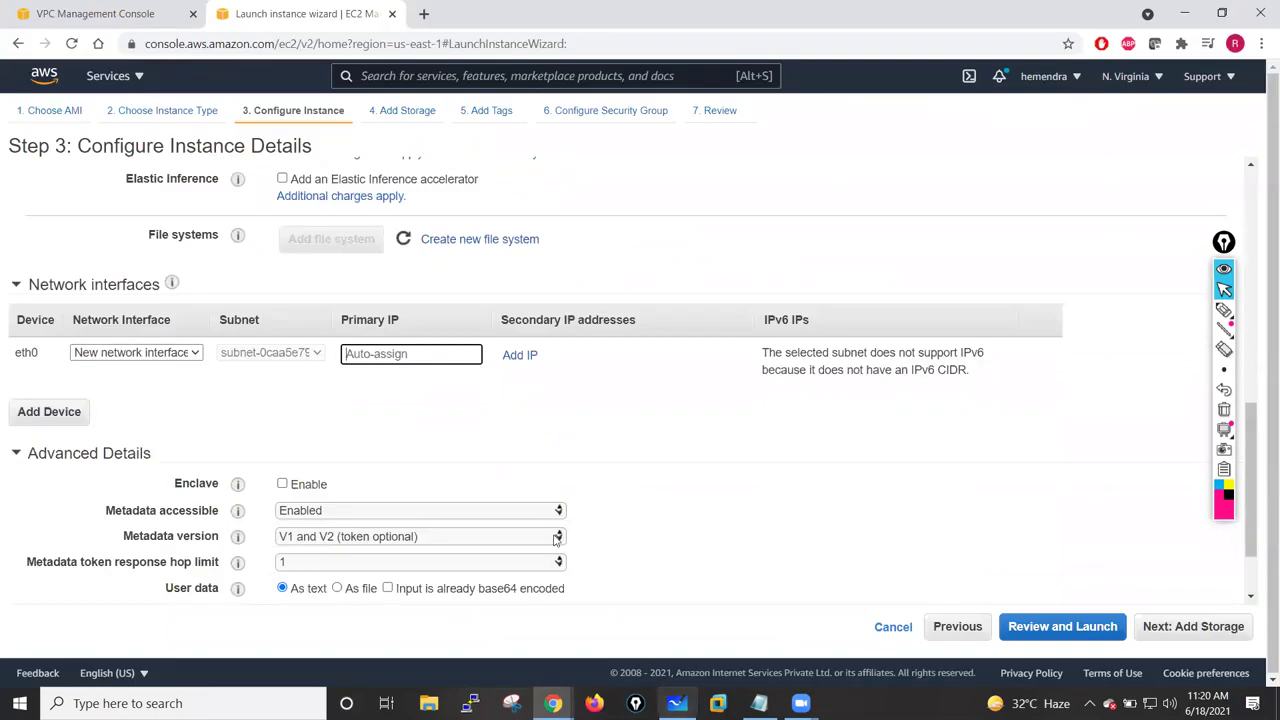
pyautogui.write('10.1.11.250')
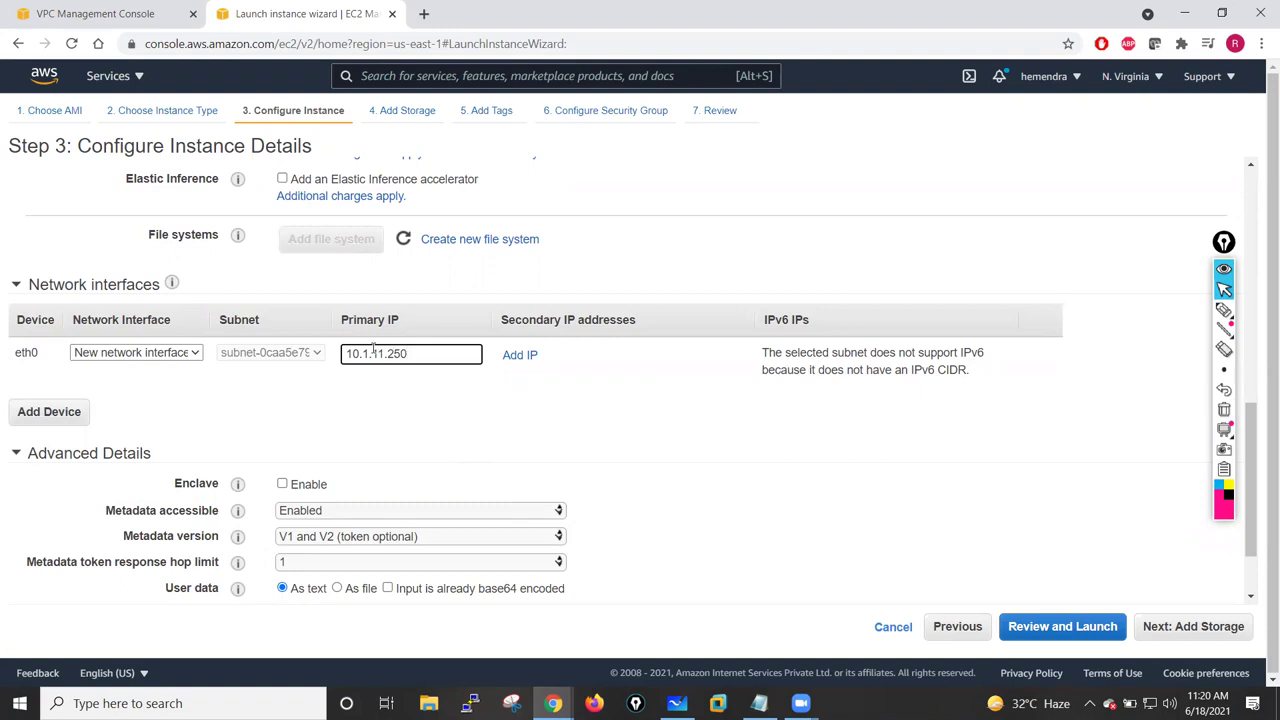
pyautogui.click(445, 408)
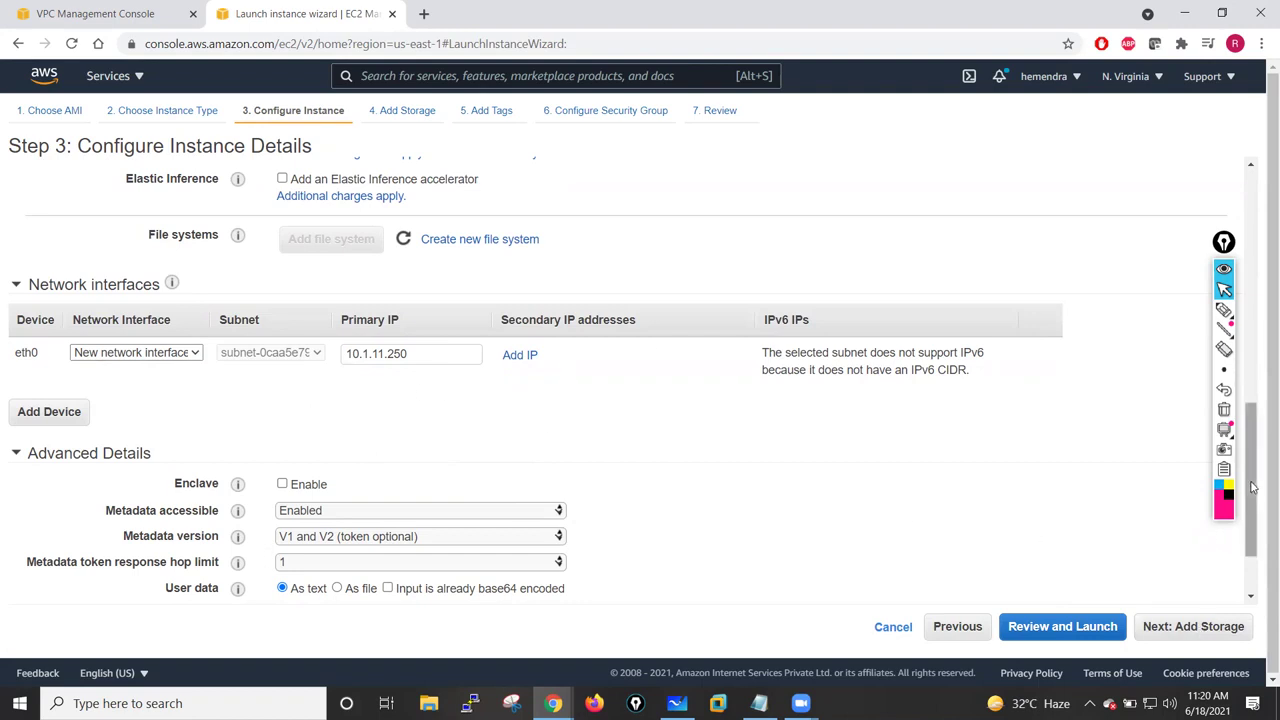
pyautogui.click(1210, 630)
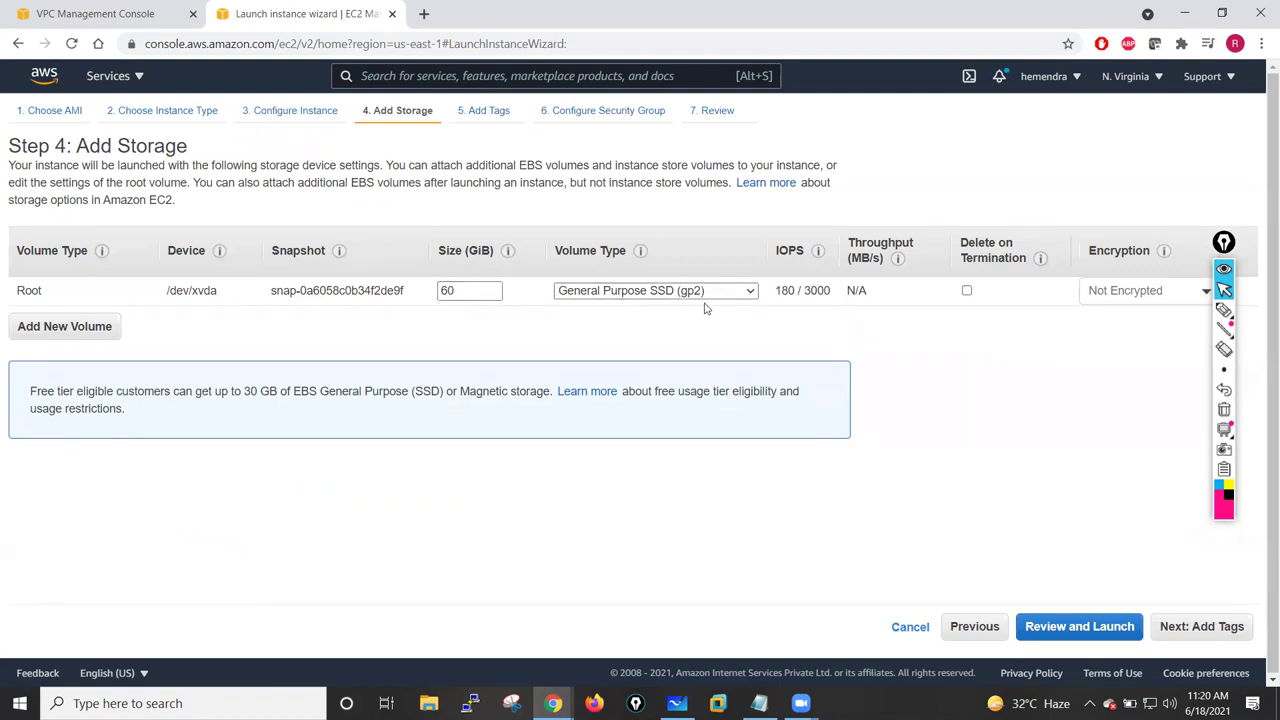
# - Add a Name tag with value PaloAlto-Fw01, then continue to Configure Security Group
pyautogui.click(1207, 628)
pyautogui.click(66, 386)
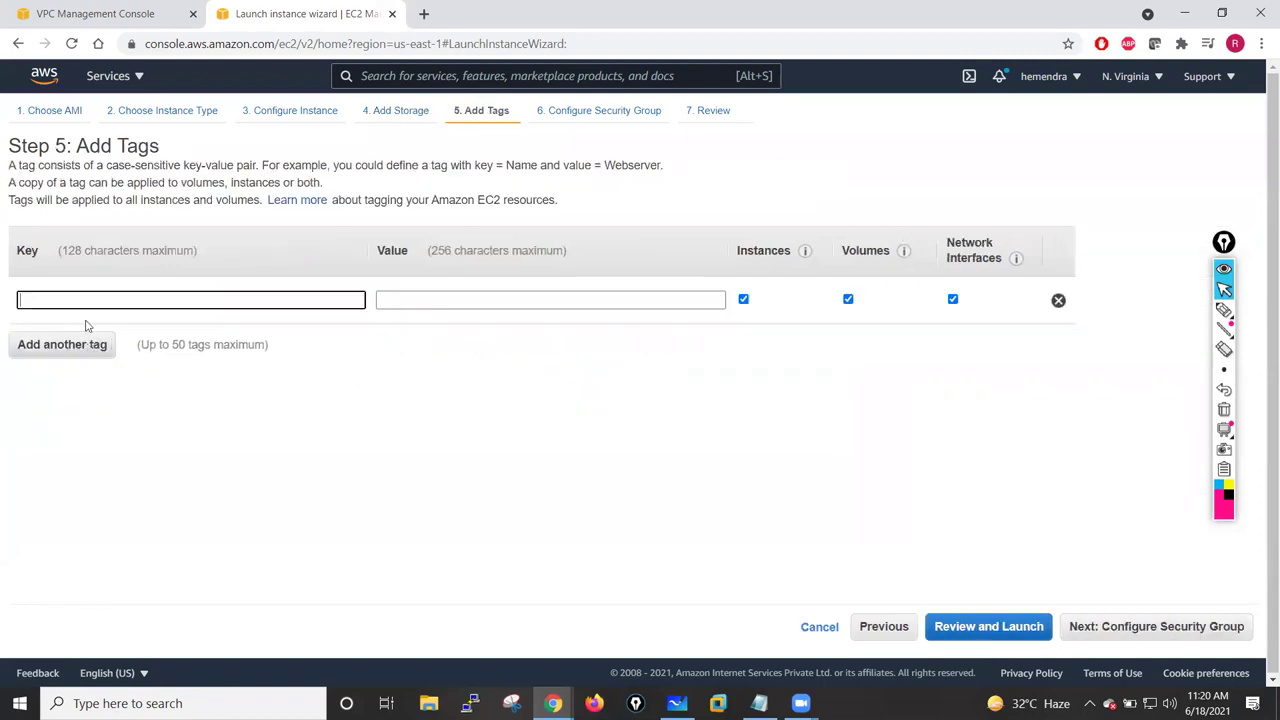
pyautogui.write('Name')
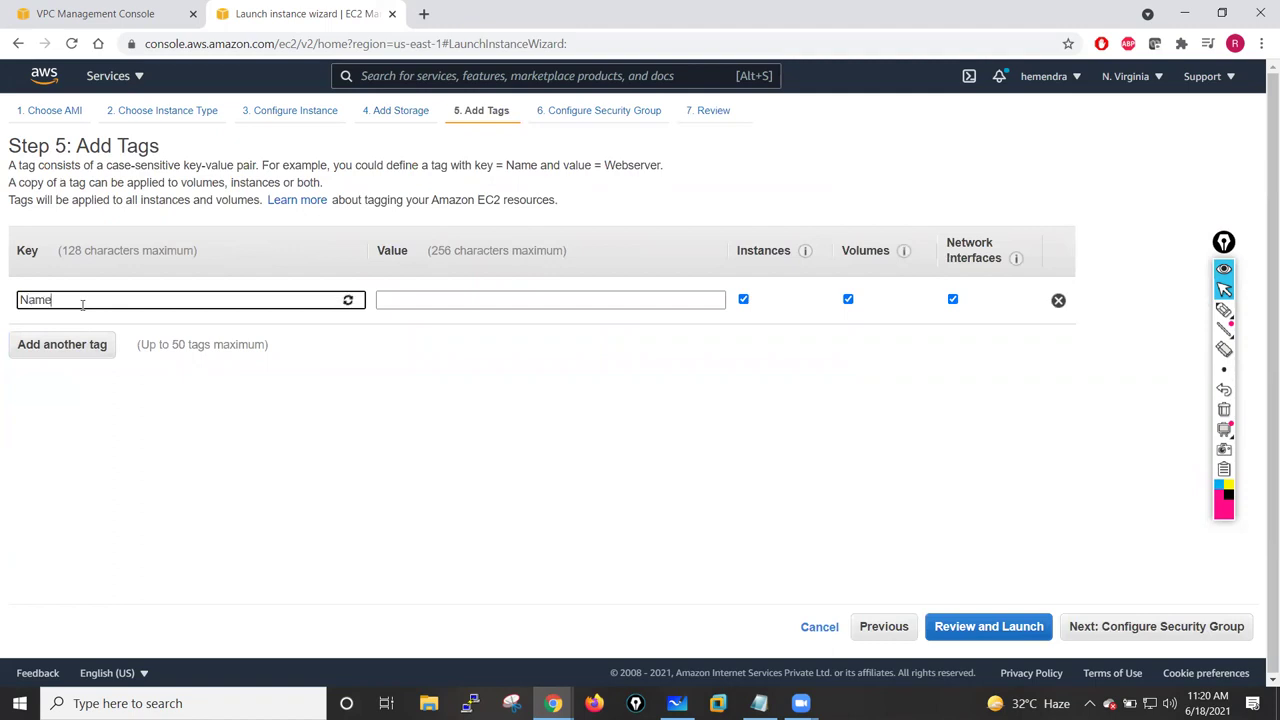
pyautogui.click(422, 301)
pyautogui.write('PaloAlto-Fw01')
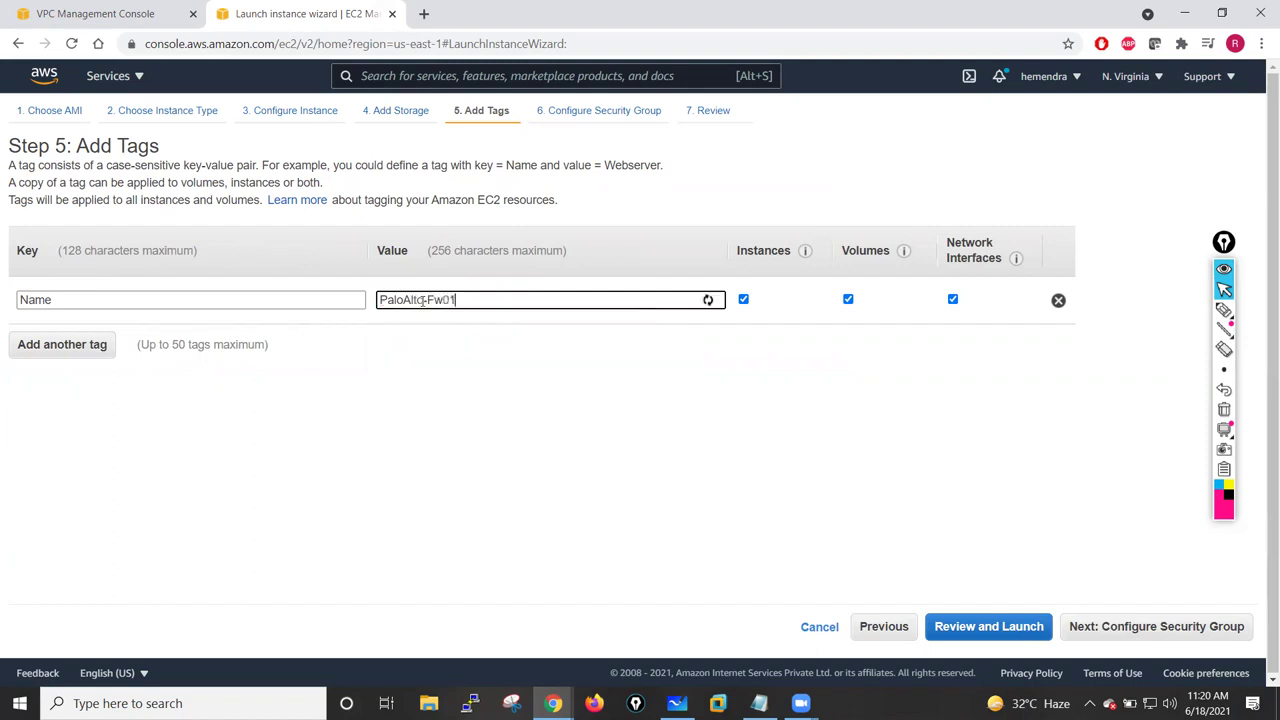
pyautogui.click(443, 453)
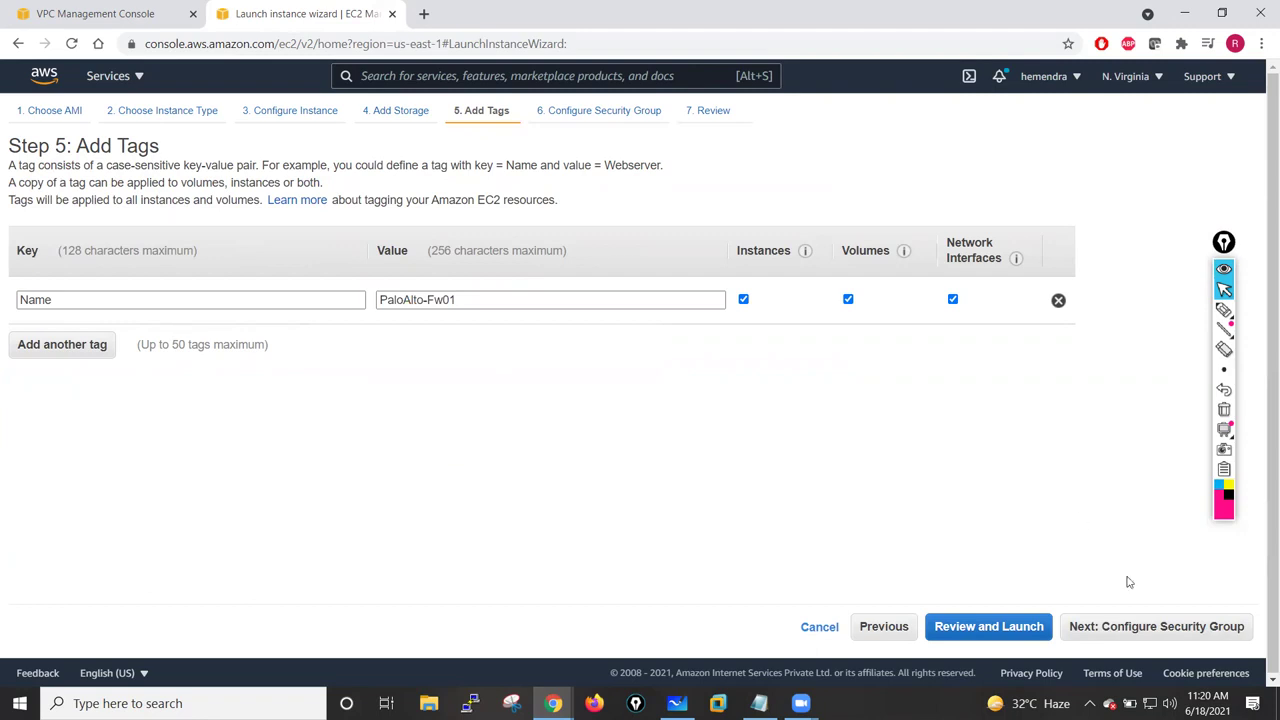
pyautogui.click(1157, 630)
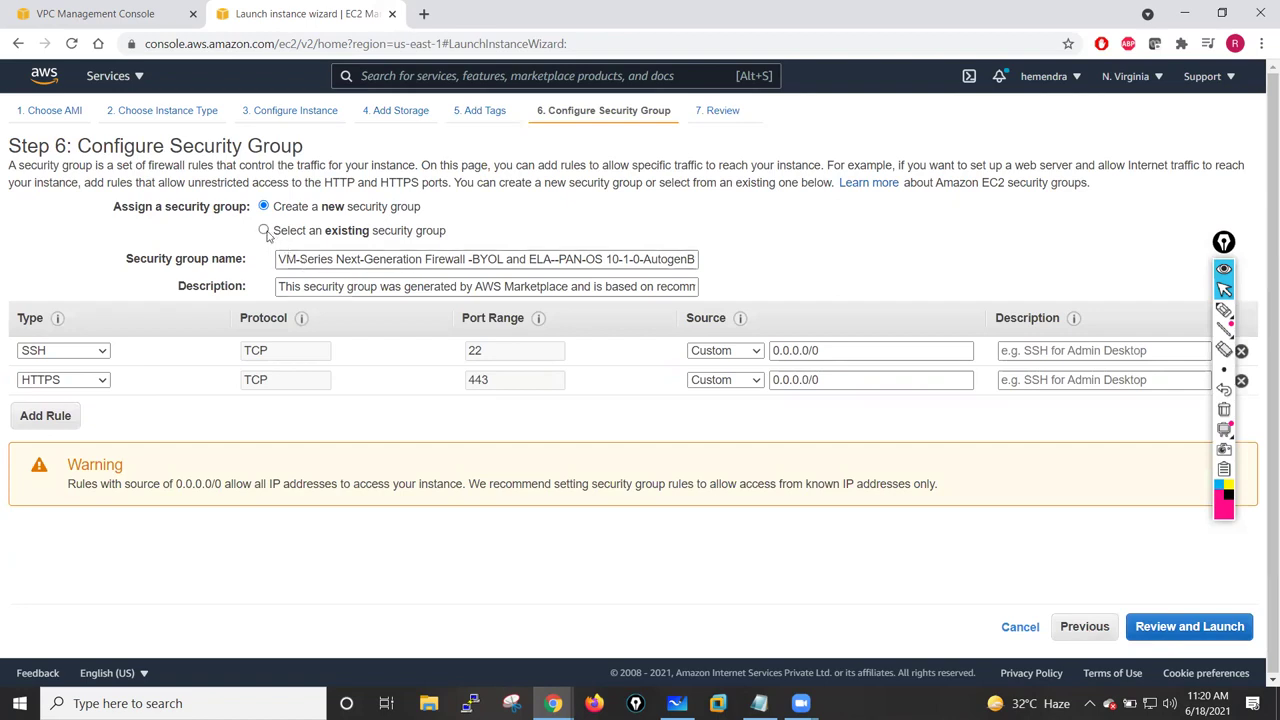
# - Create a new security group and rename it PaloAlto-Lab-SG
pyautogui.click(264, 231)
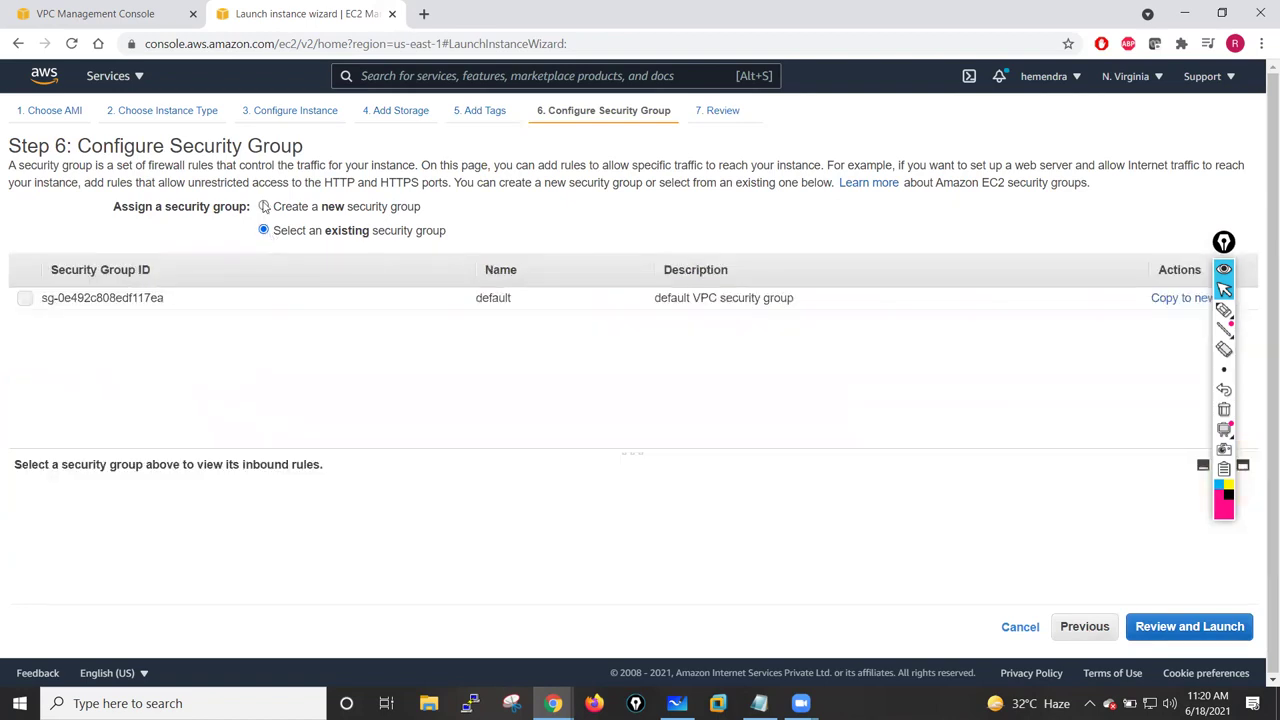
pyautogui.click(264, 206)
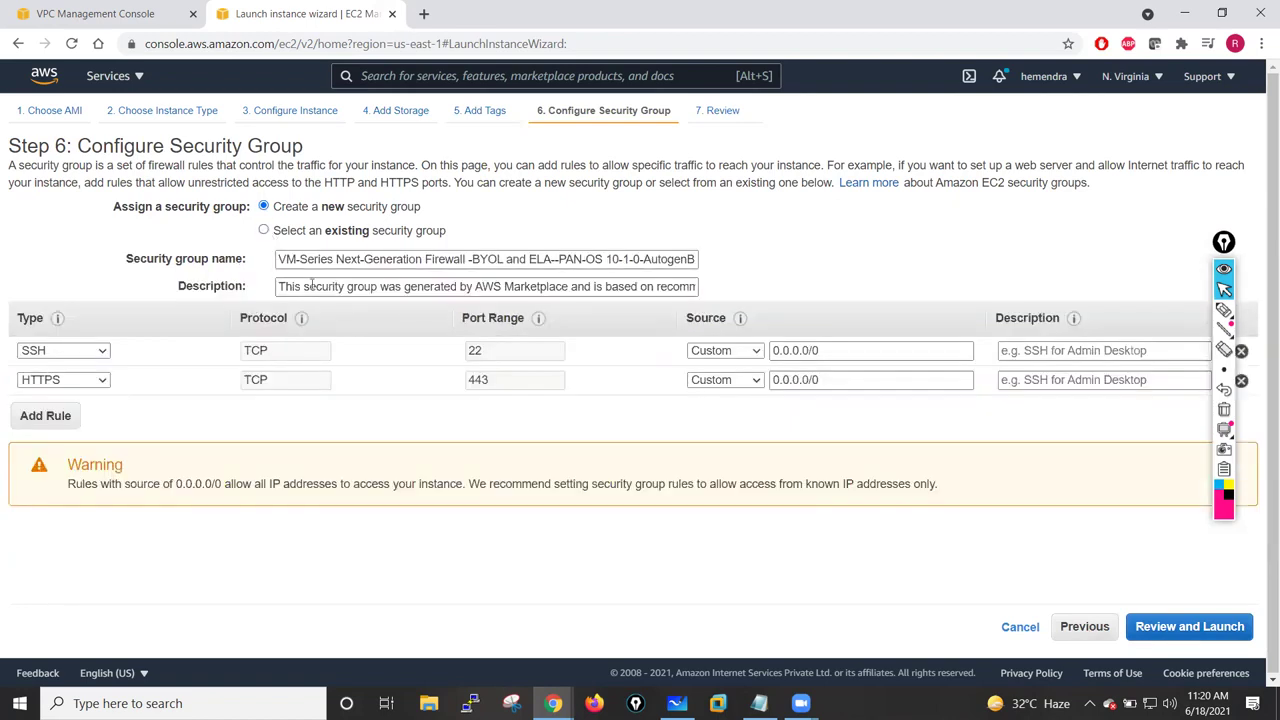
pyautogui.click(380, 259)
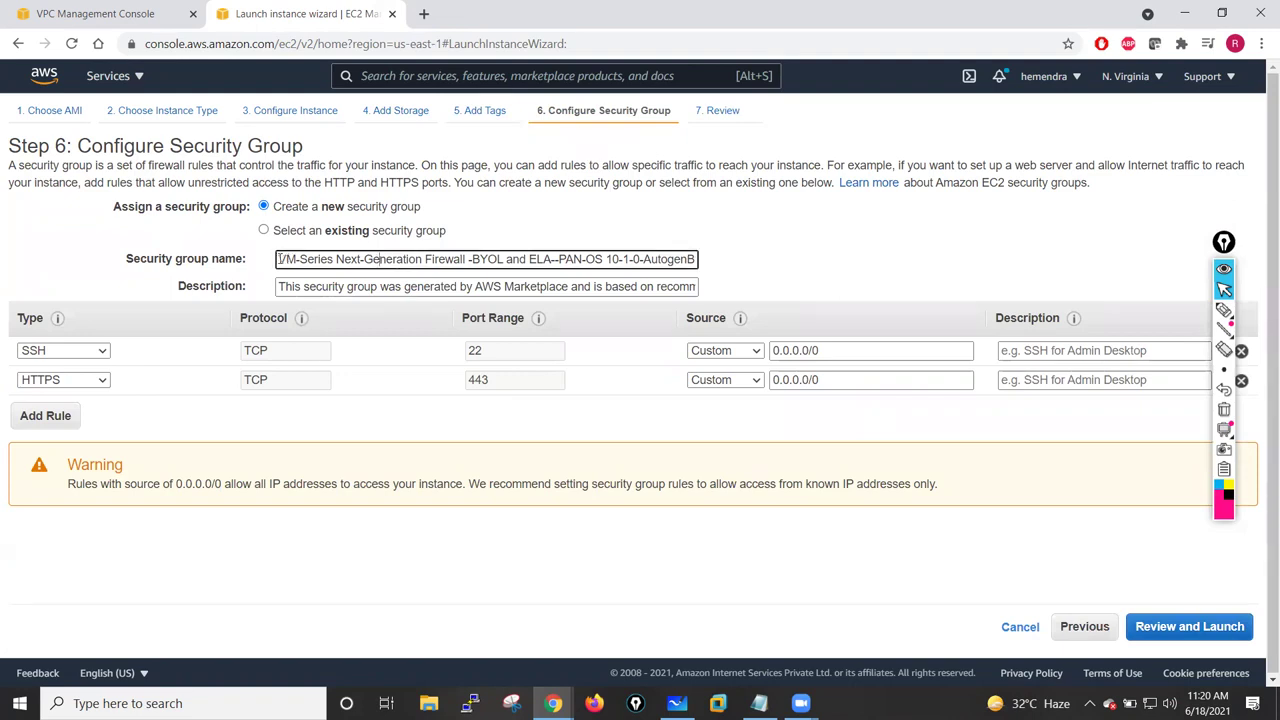
pyautogui.hotkey('ctrl', 'a')
pyautogui.press('BackSpace')
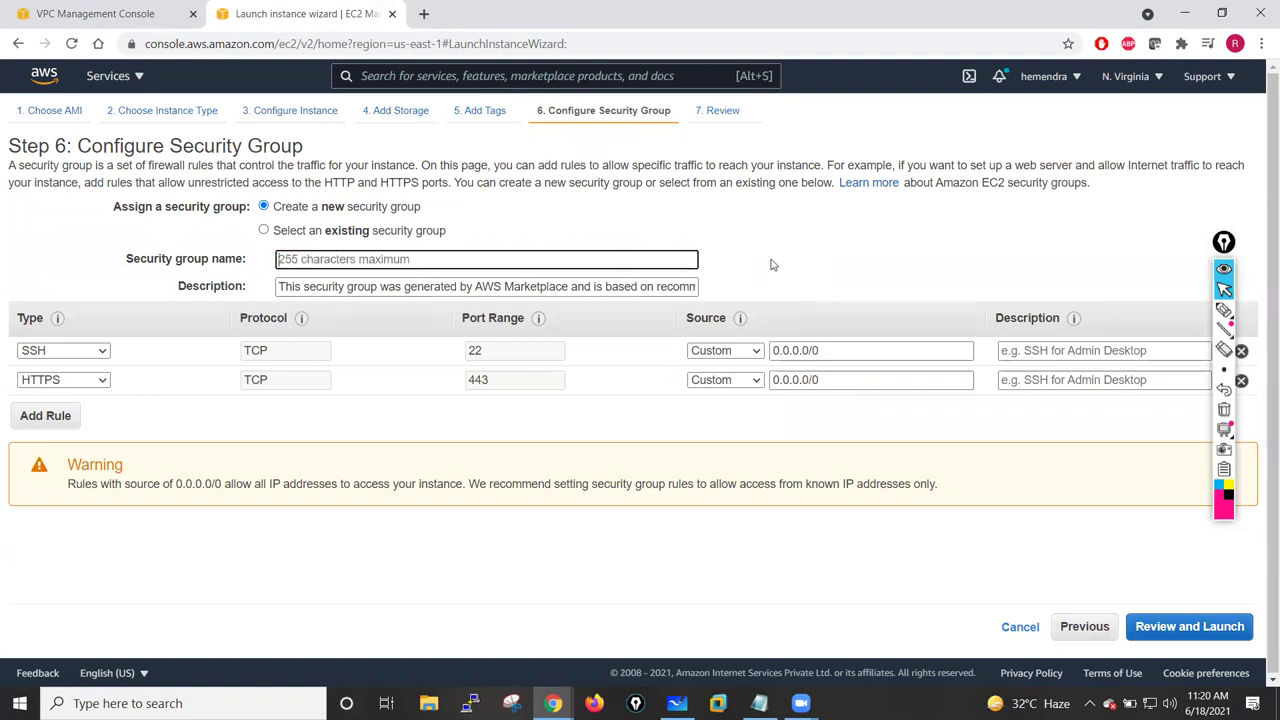
pyautogui.write('PaloAlto-Lab-SG')
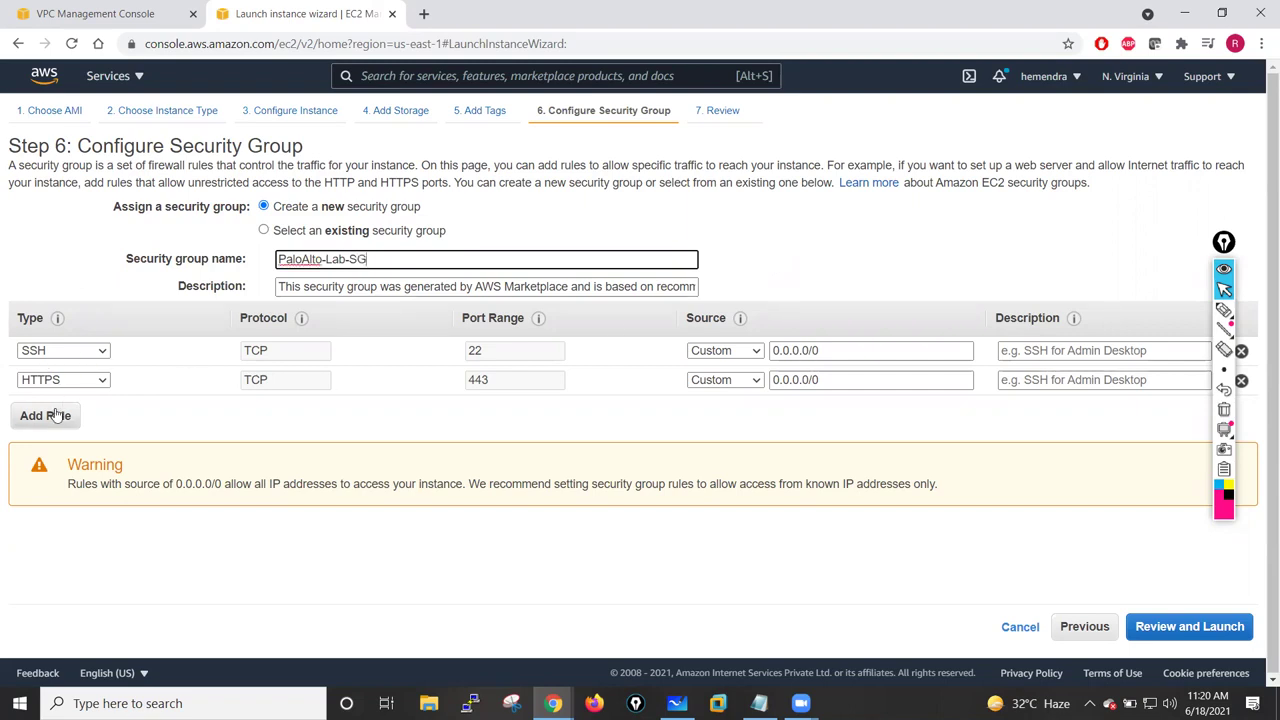
# - Delete the HTTPS rule, change the SSH rule to All traffic, and open the launch review
pyautogui.click(1226, 390)
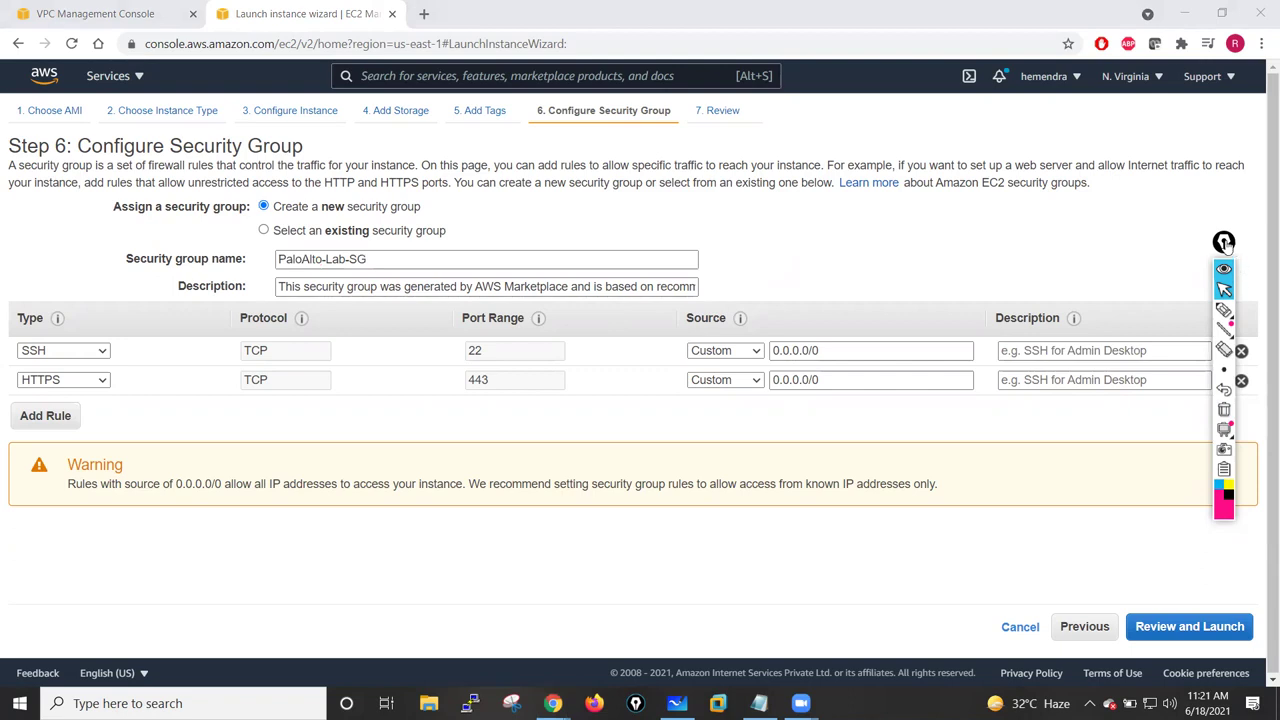
pyautogui.moveTo(1225, 244); pyautogui.dragTo(1209, 249)
pyautogui.click(1240, 381)
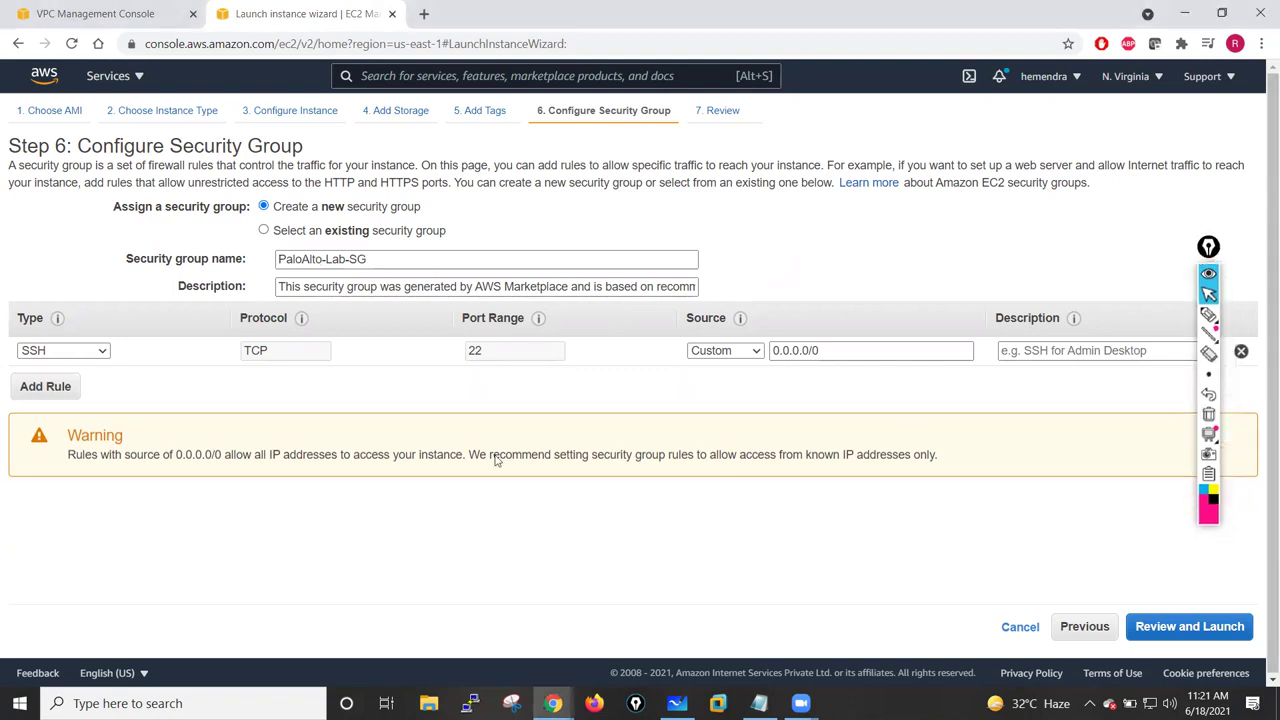
pyautogui.click(105, 354)
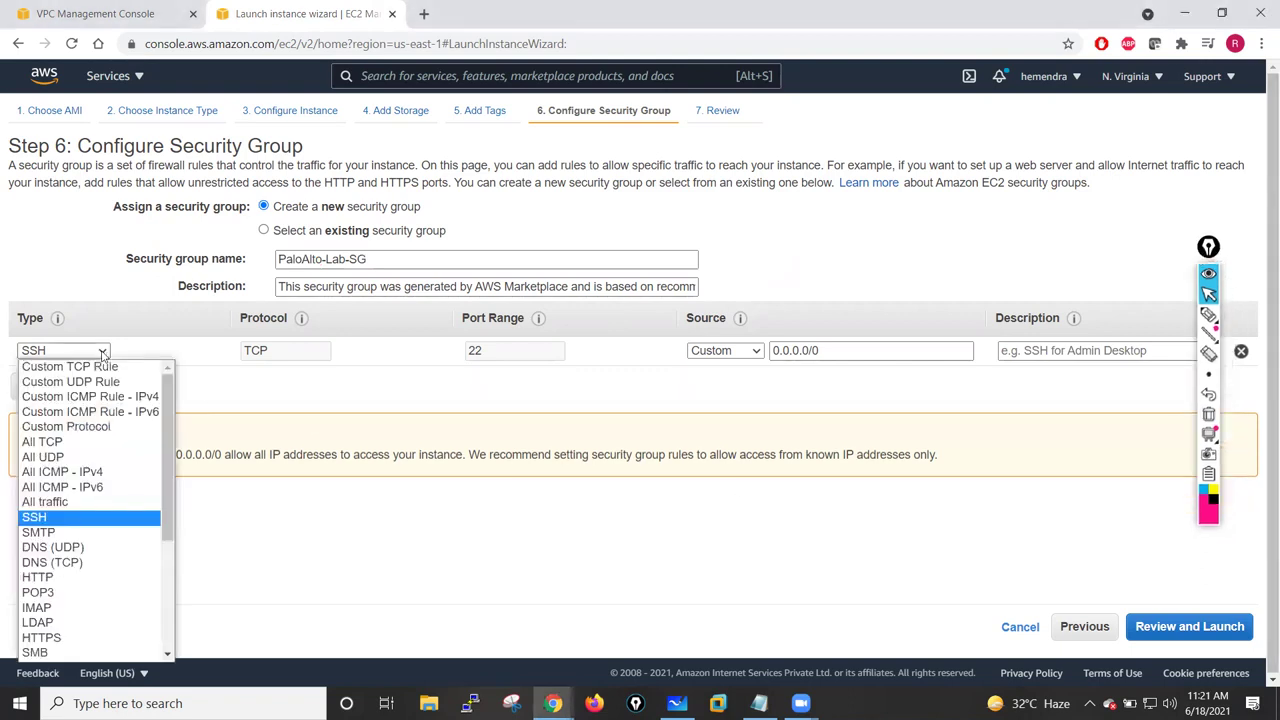
pyautogui.click(61, 505)
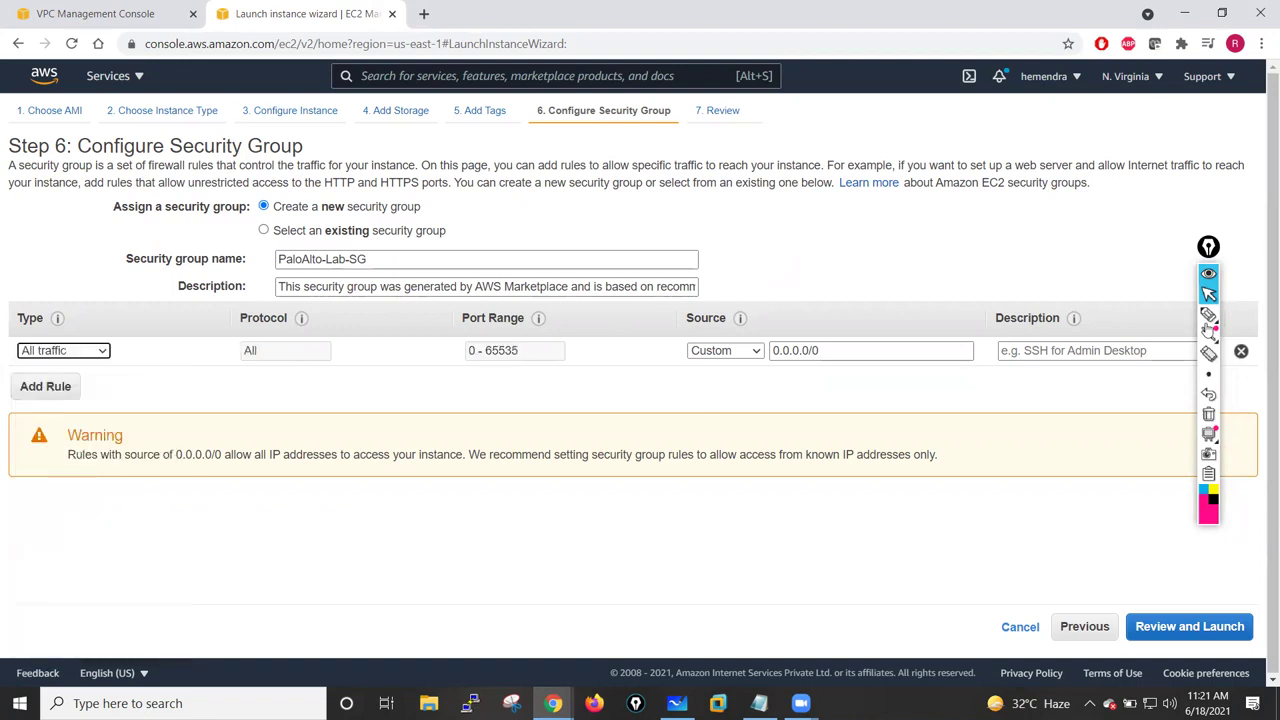
pyautogui.click(1209, 248)
pyautogui.moveTo(1209, 248); pyautogui.dragTo(1217, 222)
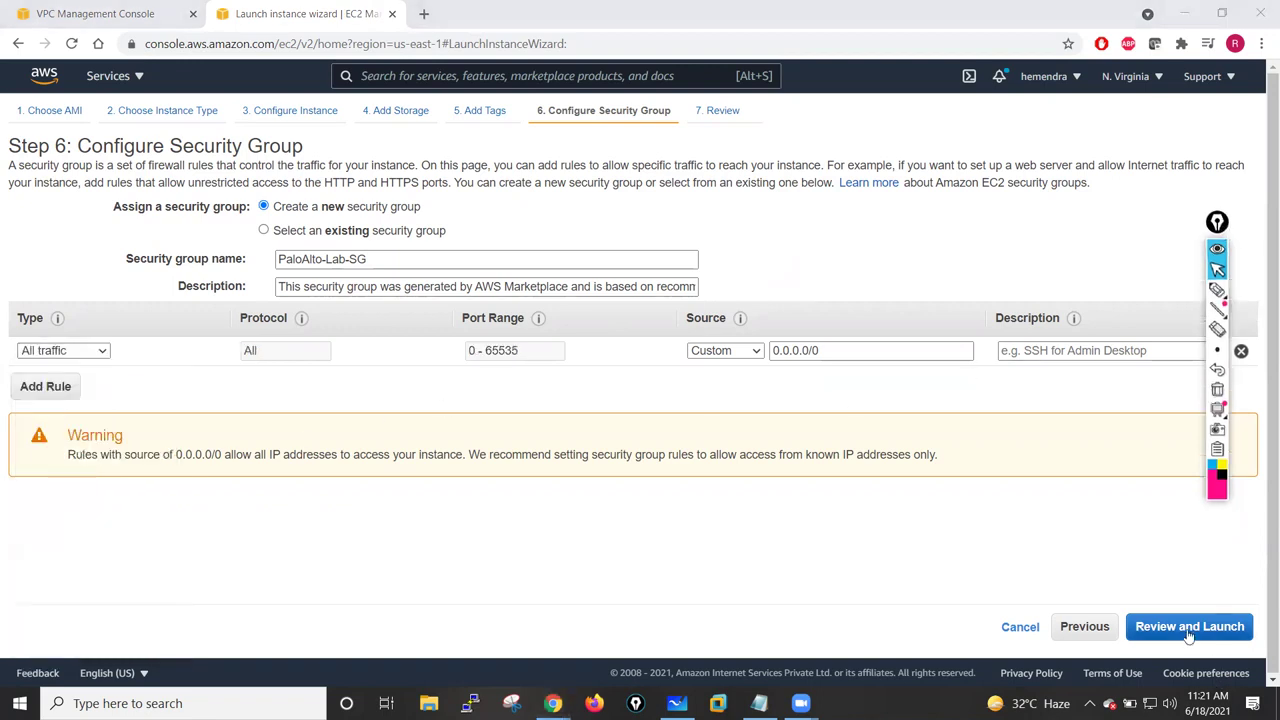
pyautogui.click(1188, 627)
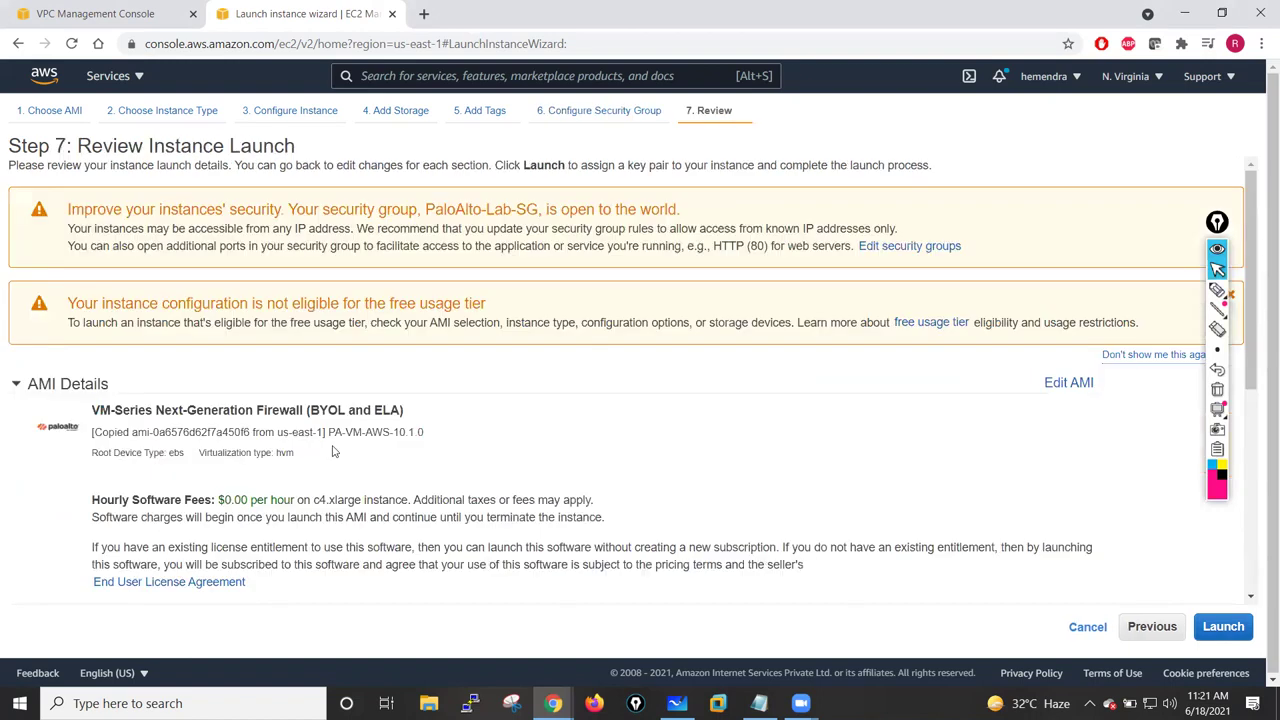
# - Launch the instance with existing key pair jan-26-batch, acknowledging the private key file
pyautogui.click(1222, 630)
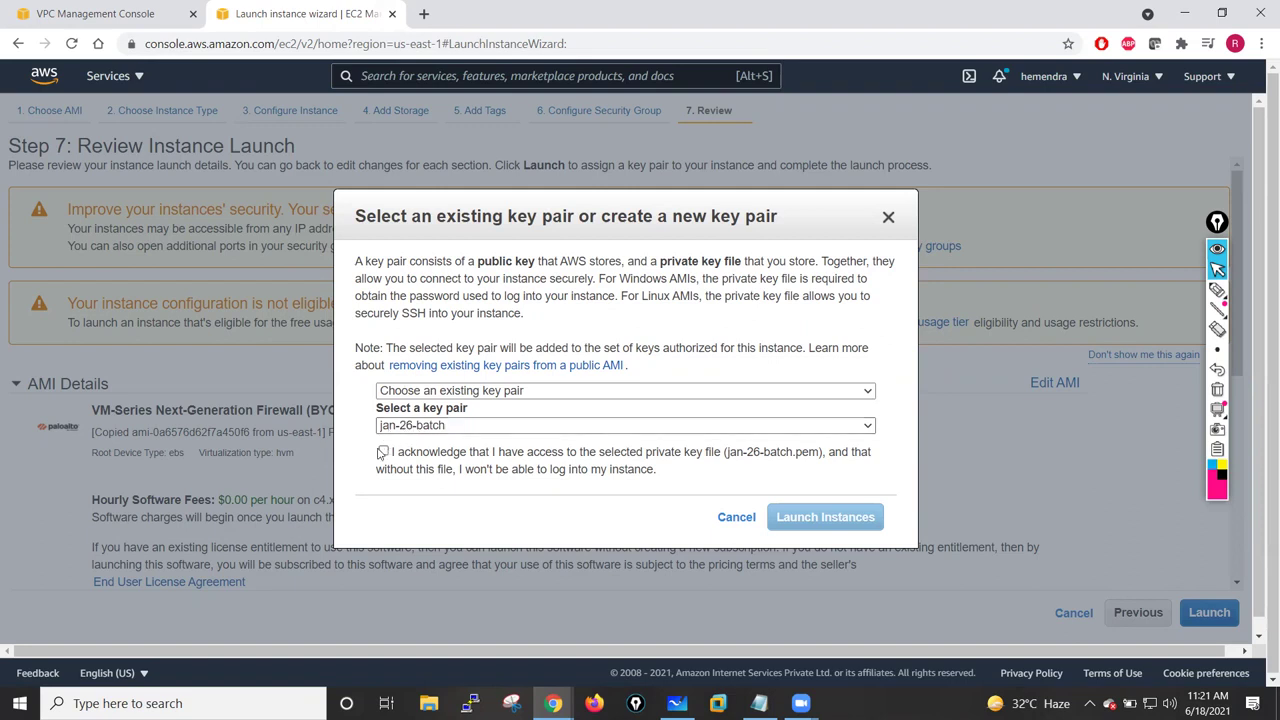
pyautogui.click(383, 451)
pyautogui.click(866, 391)
pyautogui.click(503, 508)
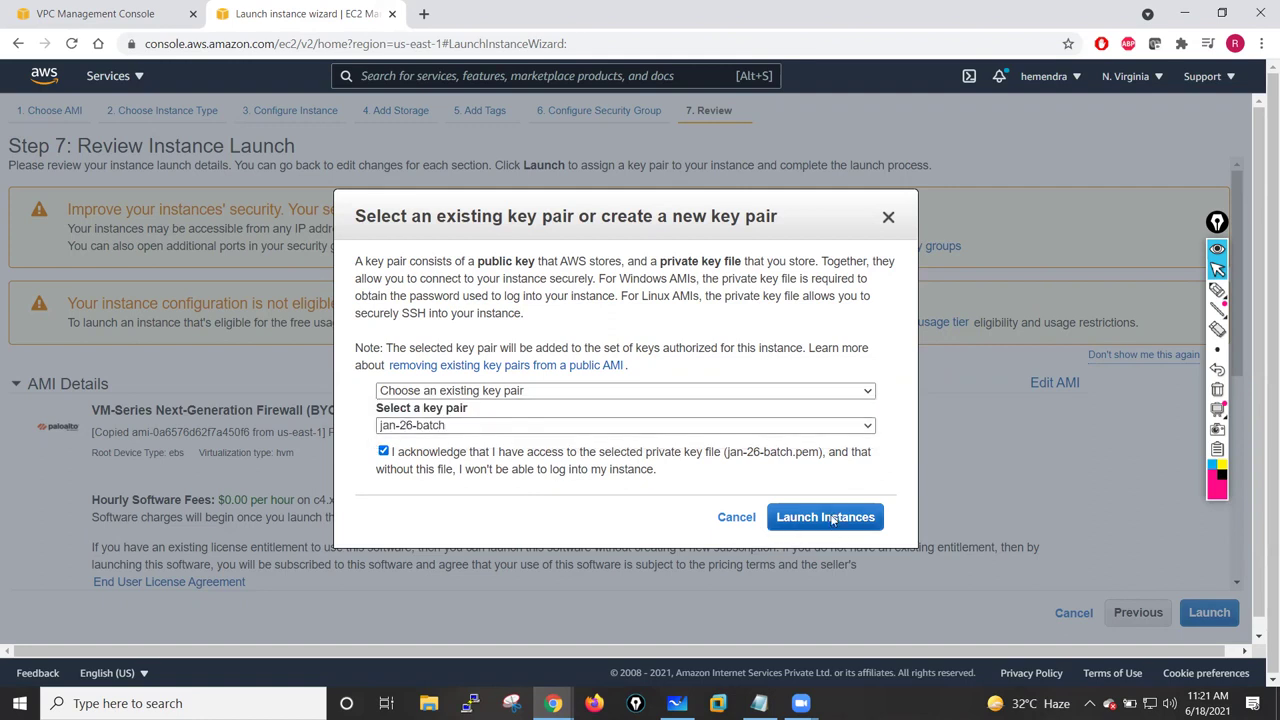
pyautogui.click(832, 518)
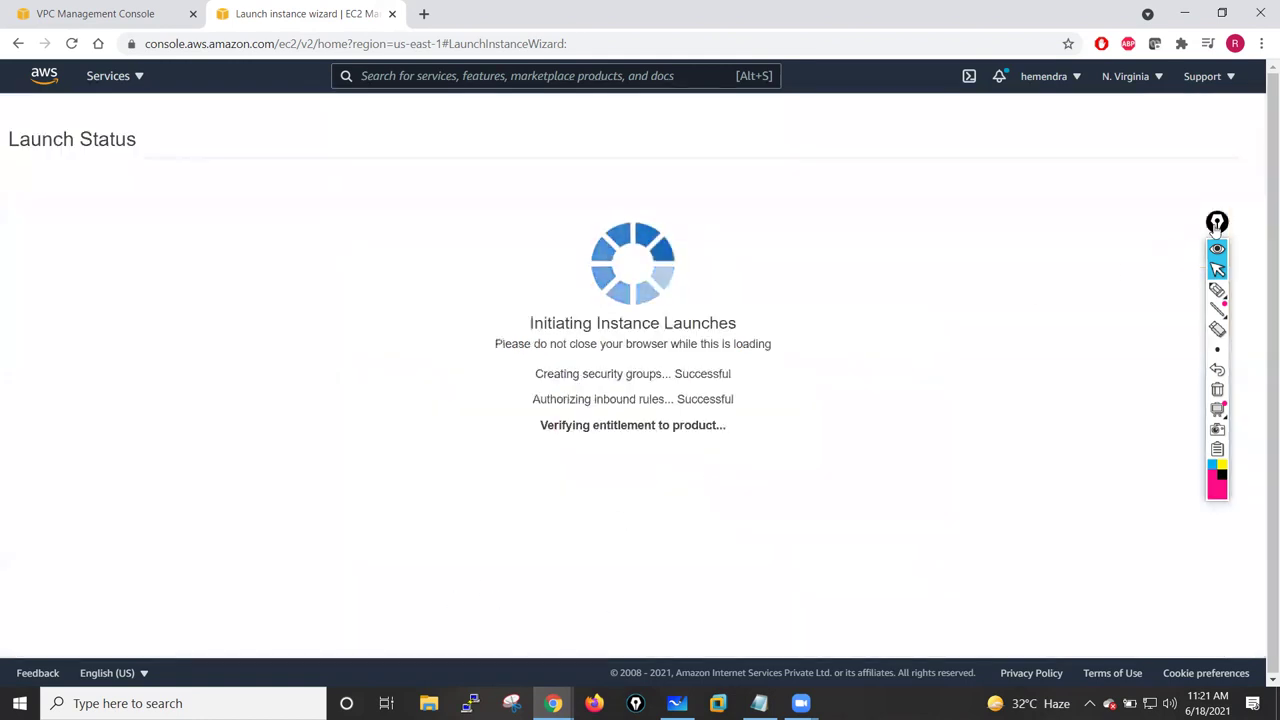
# - Open EC2 from the Services list in a new browser tab
pyautogui.moveTo(1217, 224); pyautogui.dragTo(1247, 194)
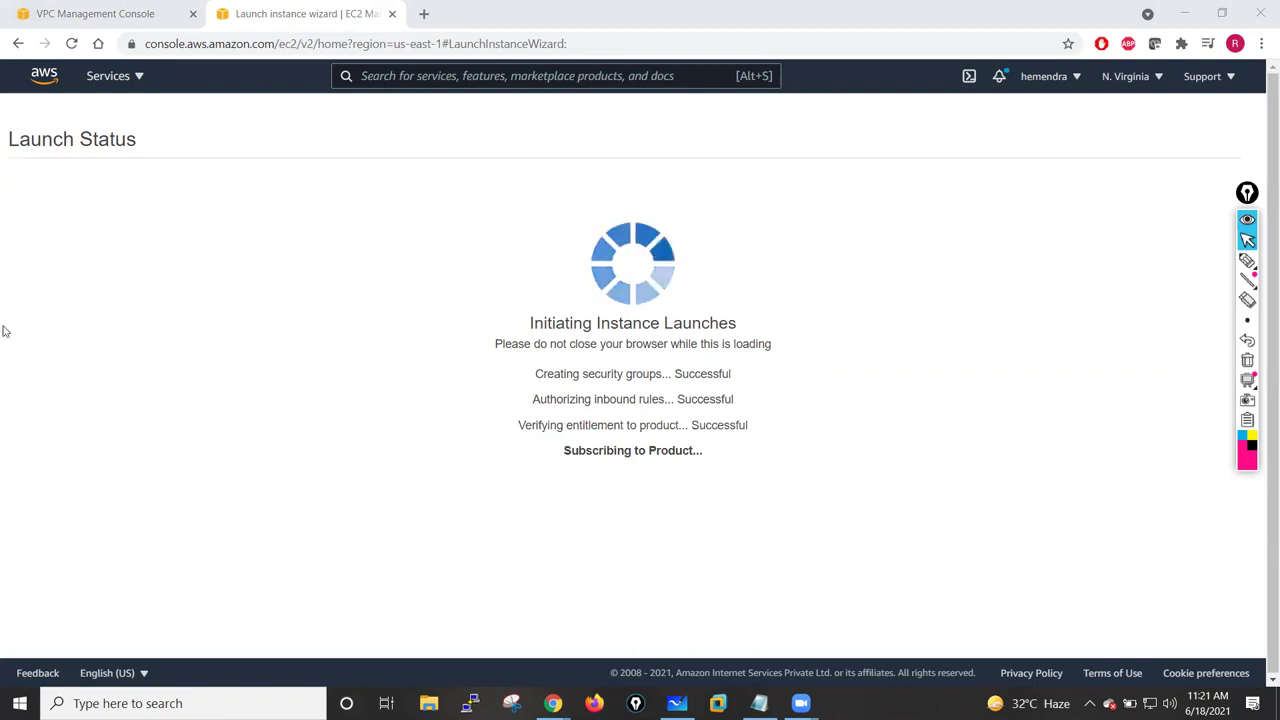
pyautogui.click(107, 12)
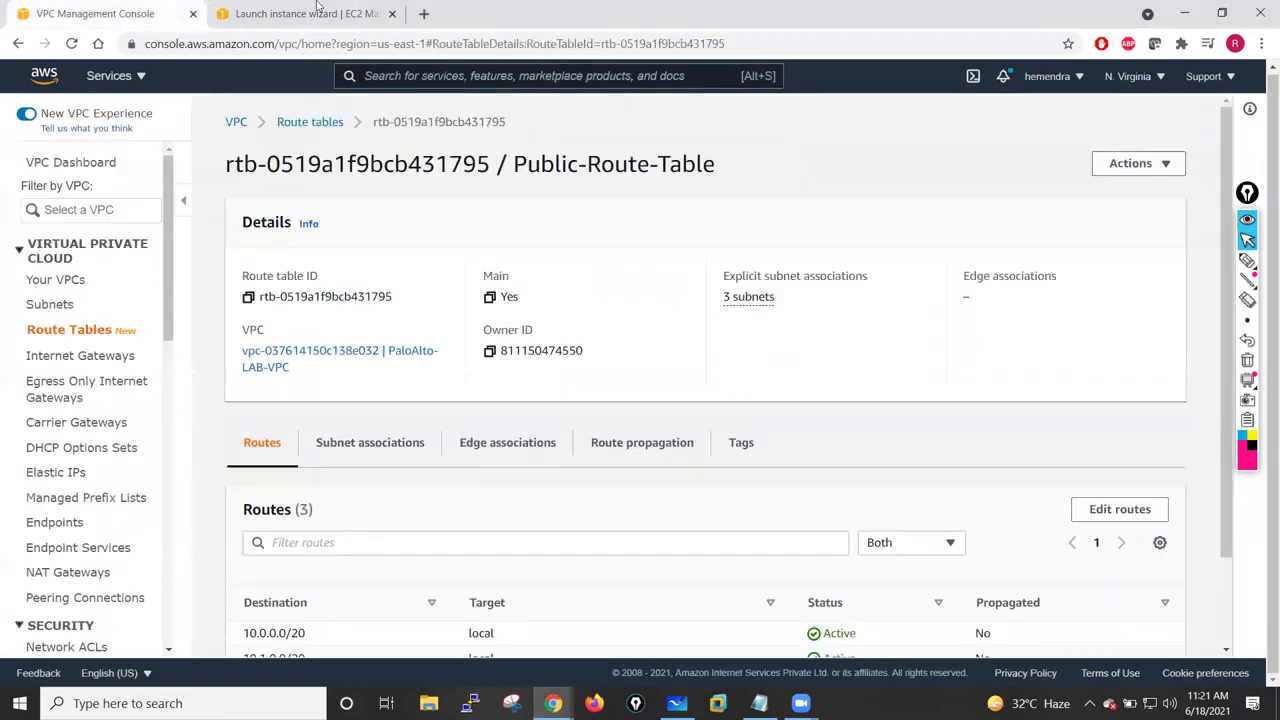
pyautogui.click(314, 12)
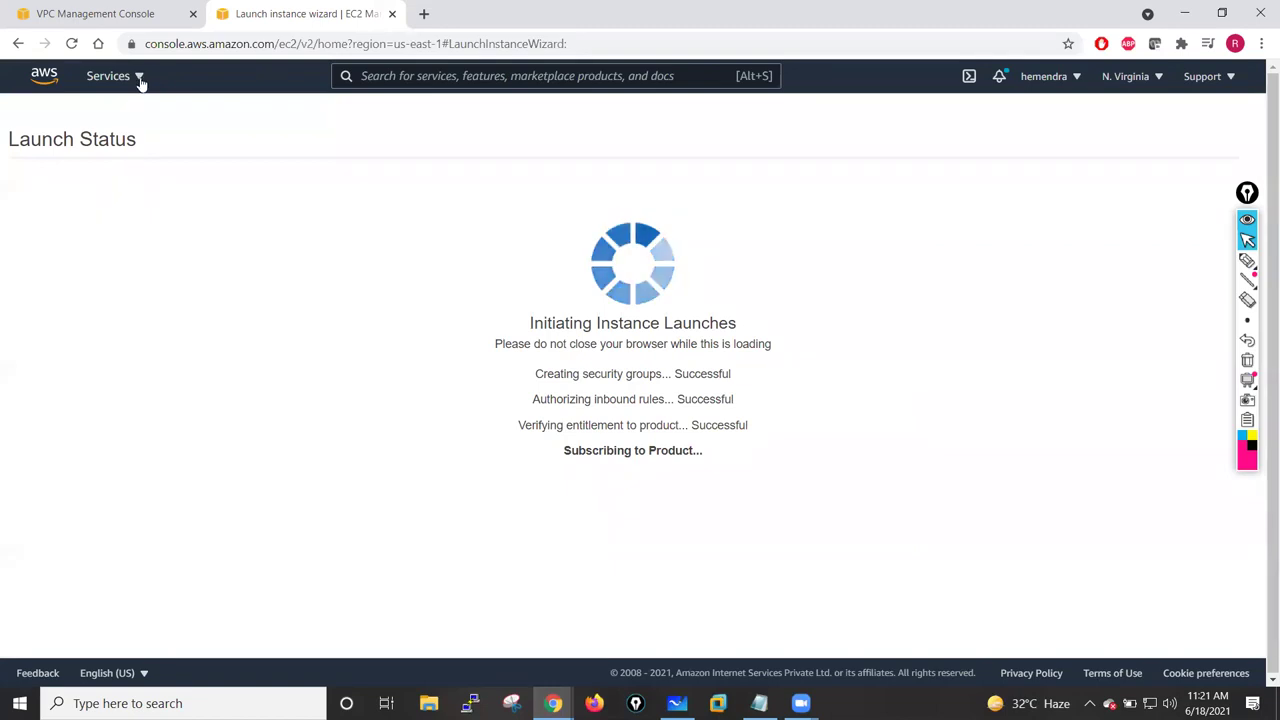
pyautogui.click(132, 78)
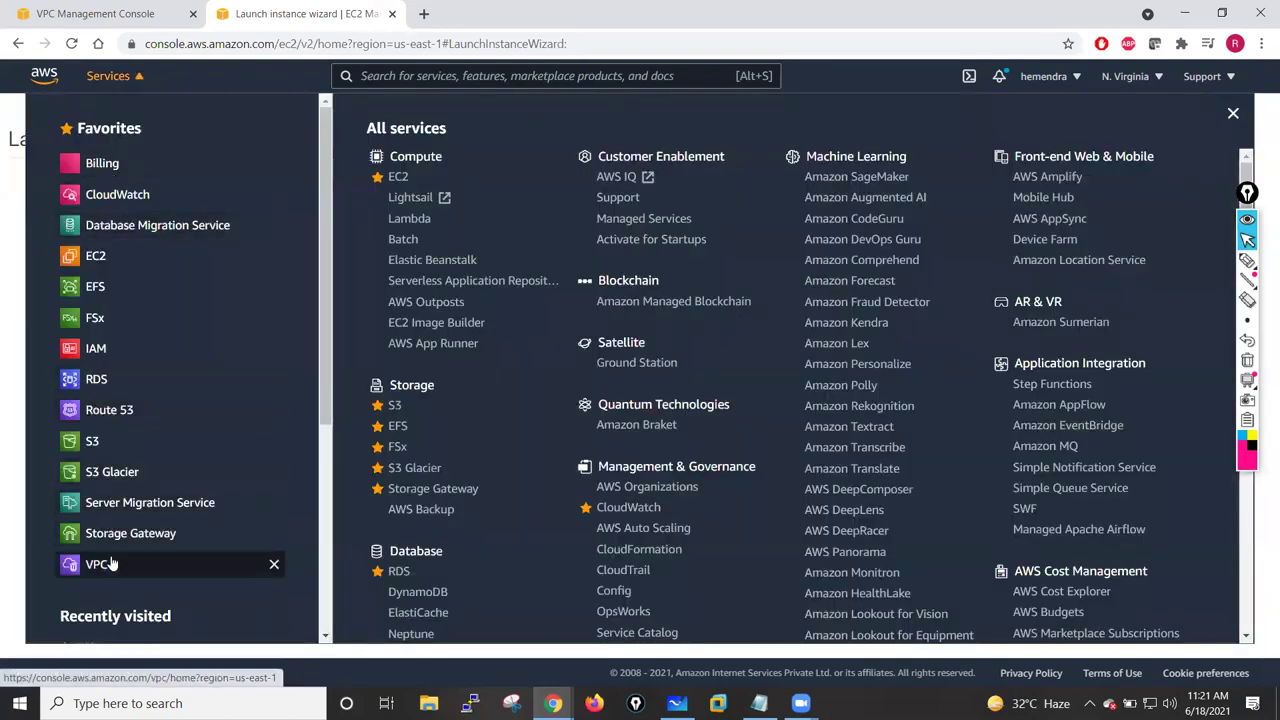
pyautogui.rightClick(90, 260)
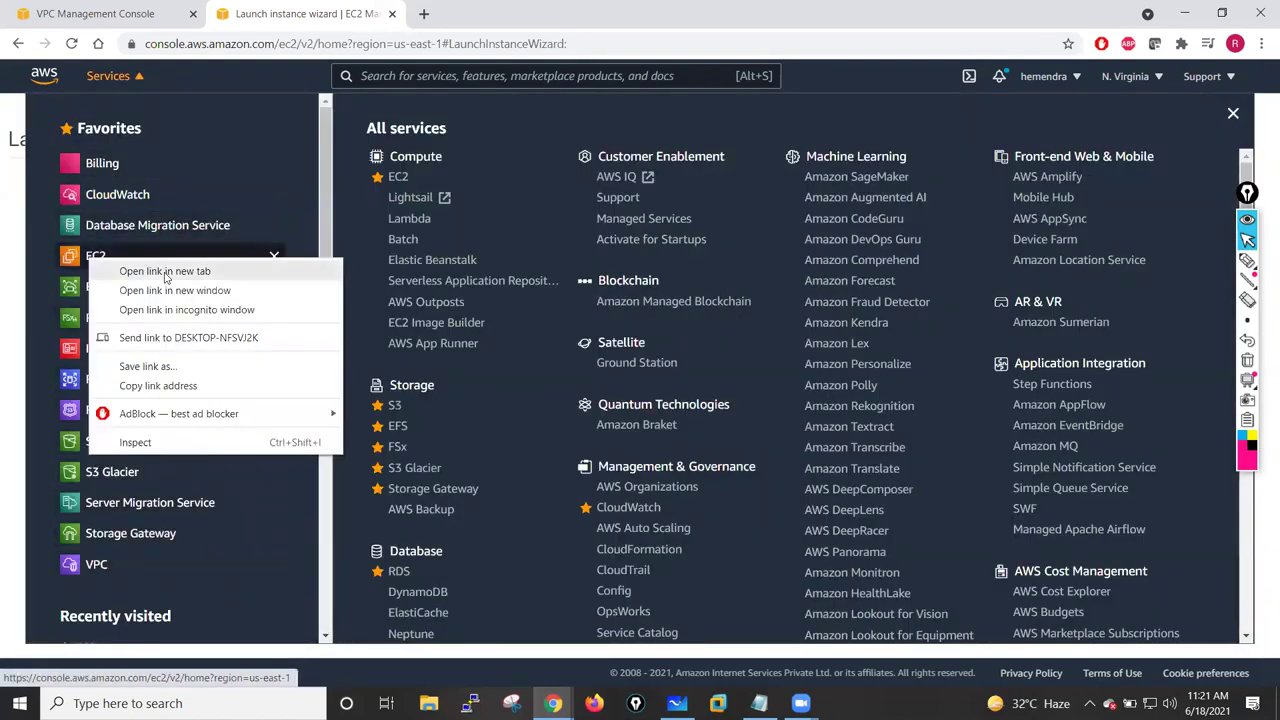
pyautogui.click(167, 277)
# - Check the launch progress, then settle on the EC2 Dashboard tab
pyautogui.click(533, 16)
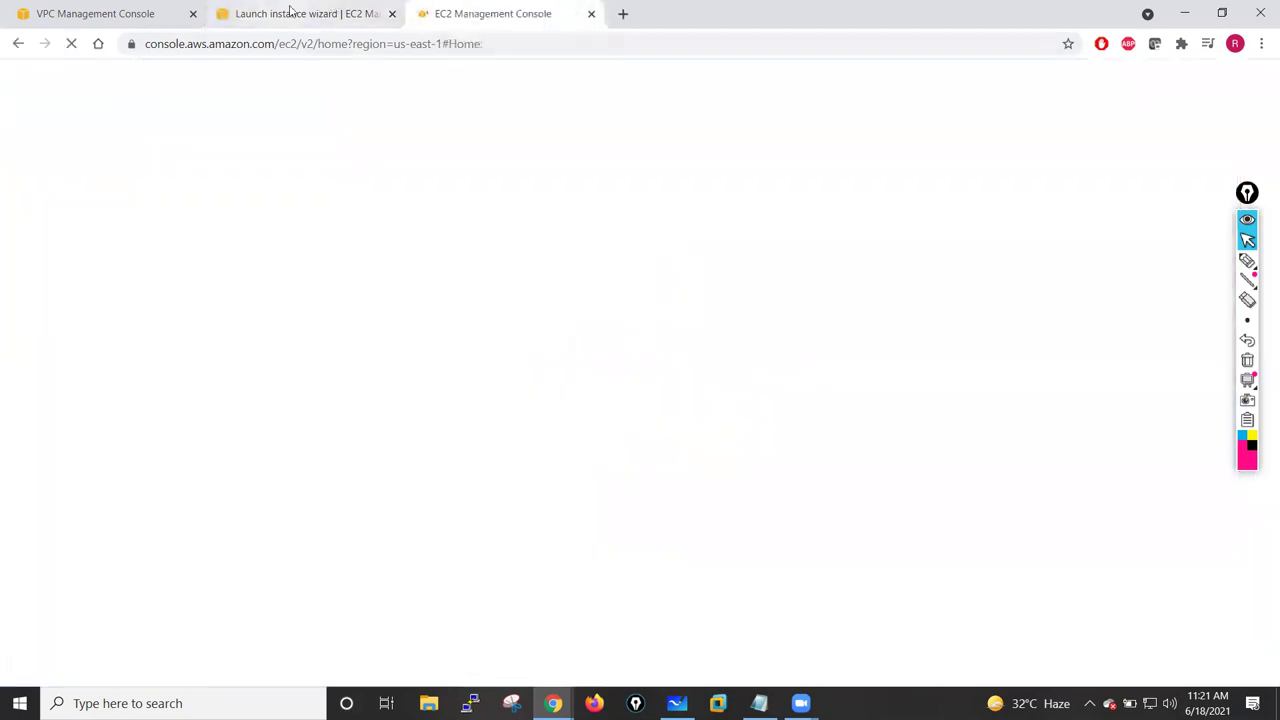
pyautogui.click(291, 14)
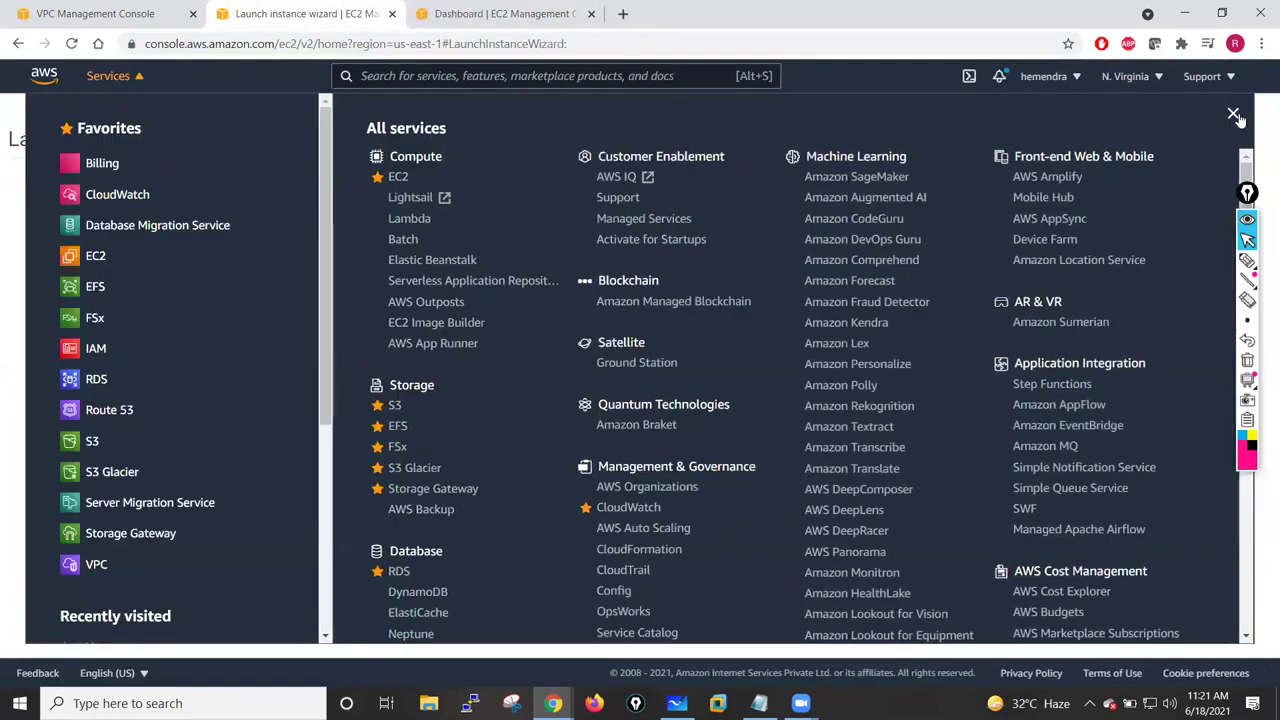
pyautogui.click(1231, 115)
pyautogui.click(498, 6)
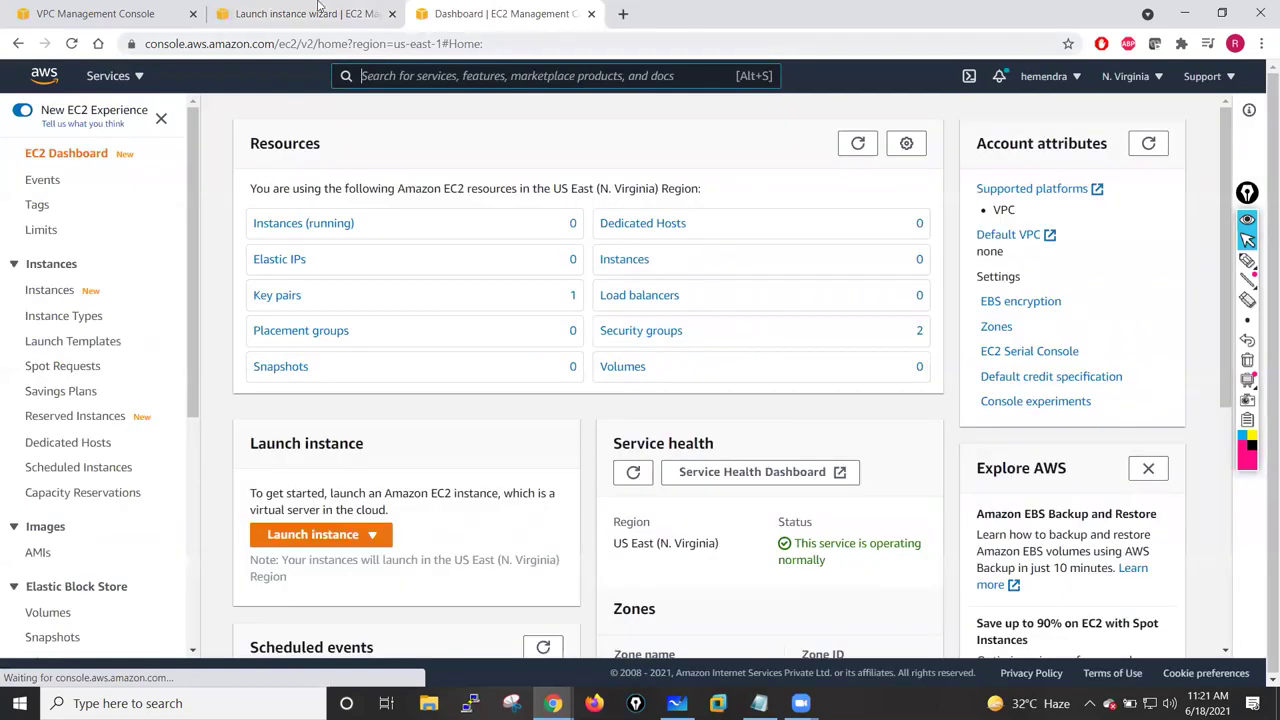
pyautogui.click(296, 14)
pyautogui.click(487, 12)
pyautogui.click(292, 14)
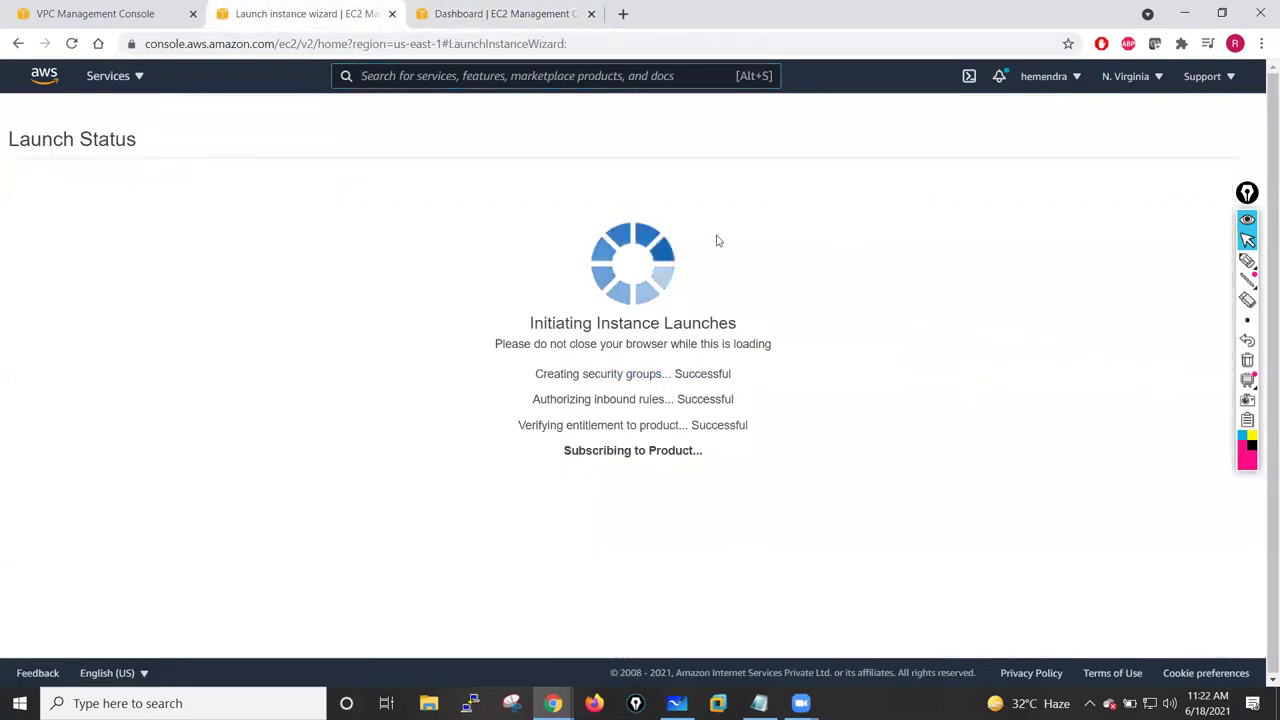
pyautogui.click(486, 14)
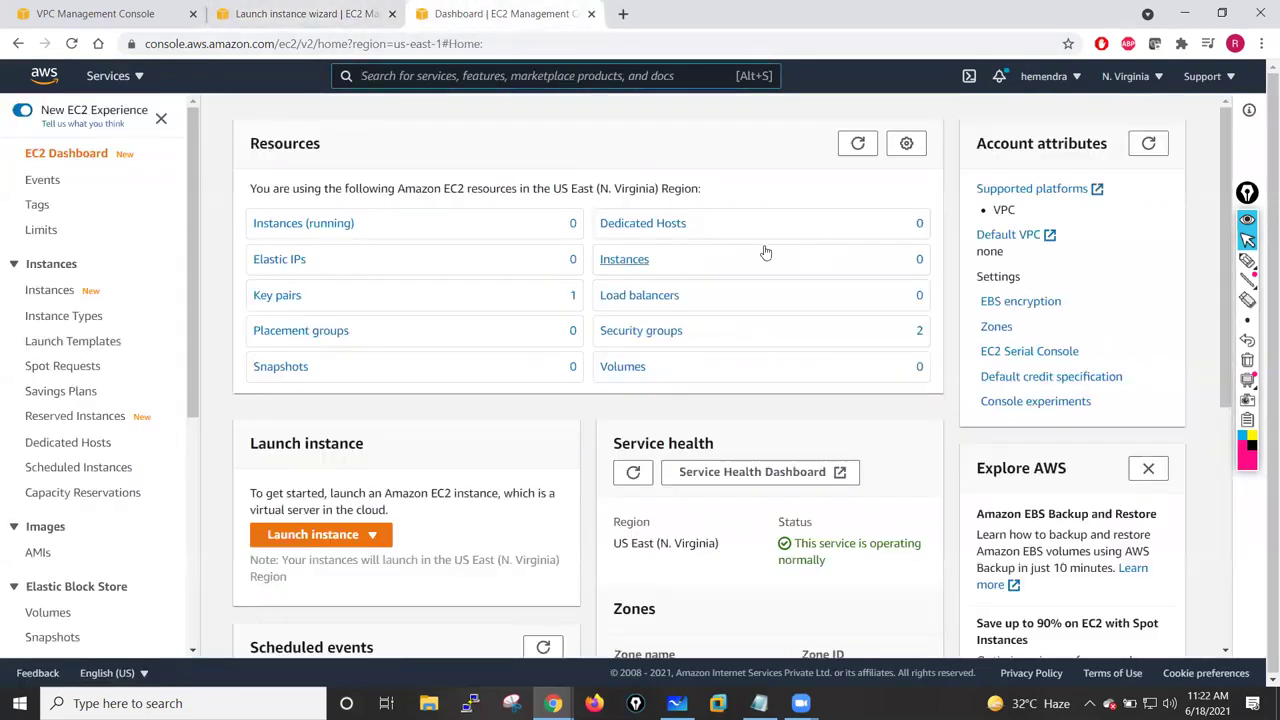
pyautogui.click(292, 14)
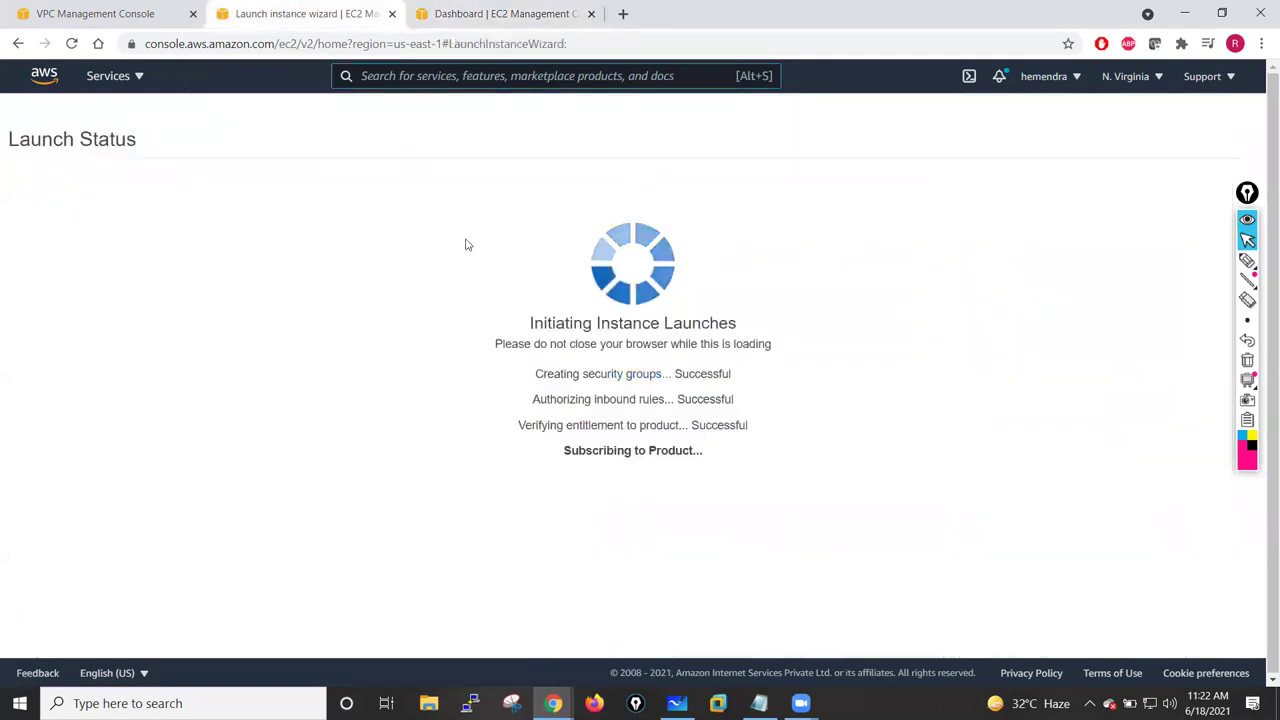
pyautogui.click(545, 10)
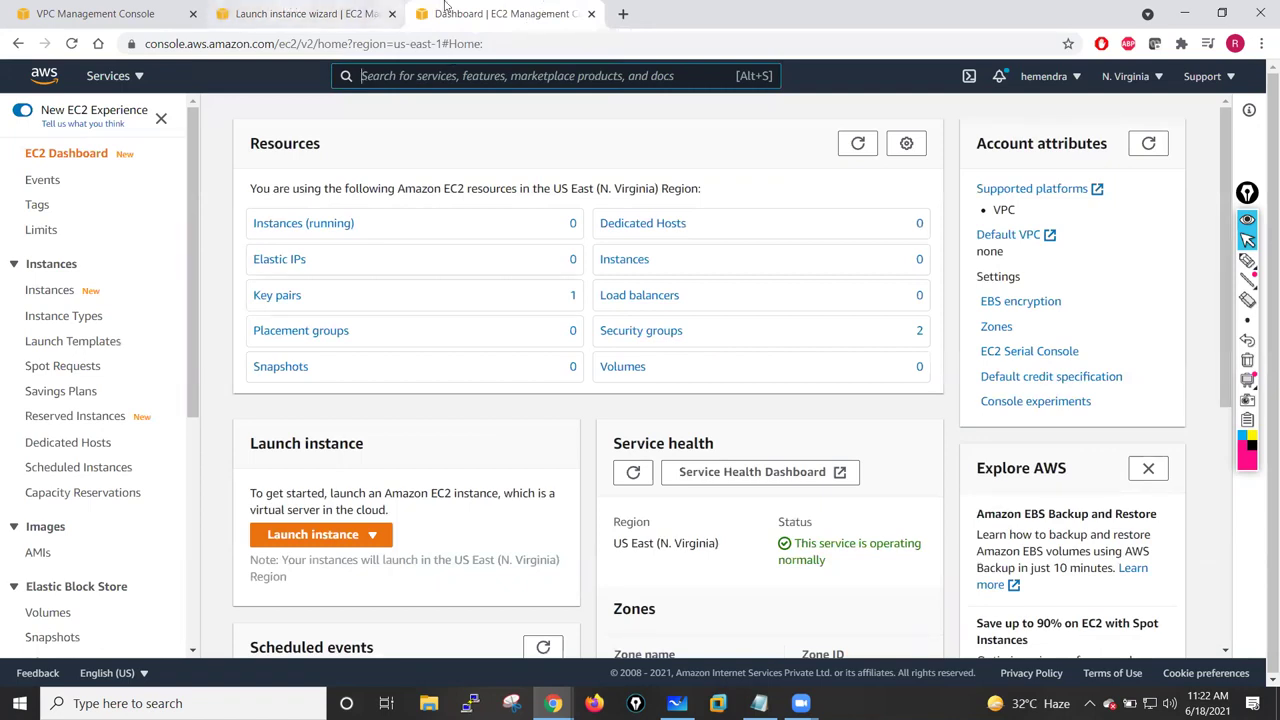
pyautogui.moveTo(196, 392); pyautogui.dragTo(171, 608)
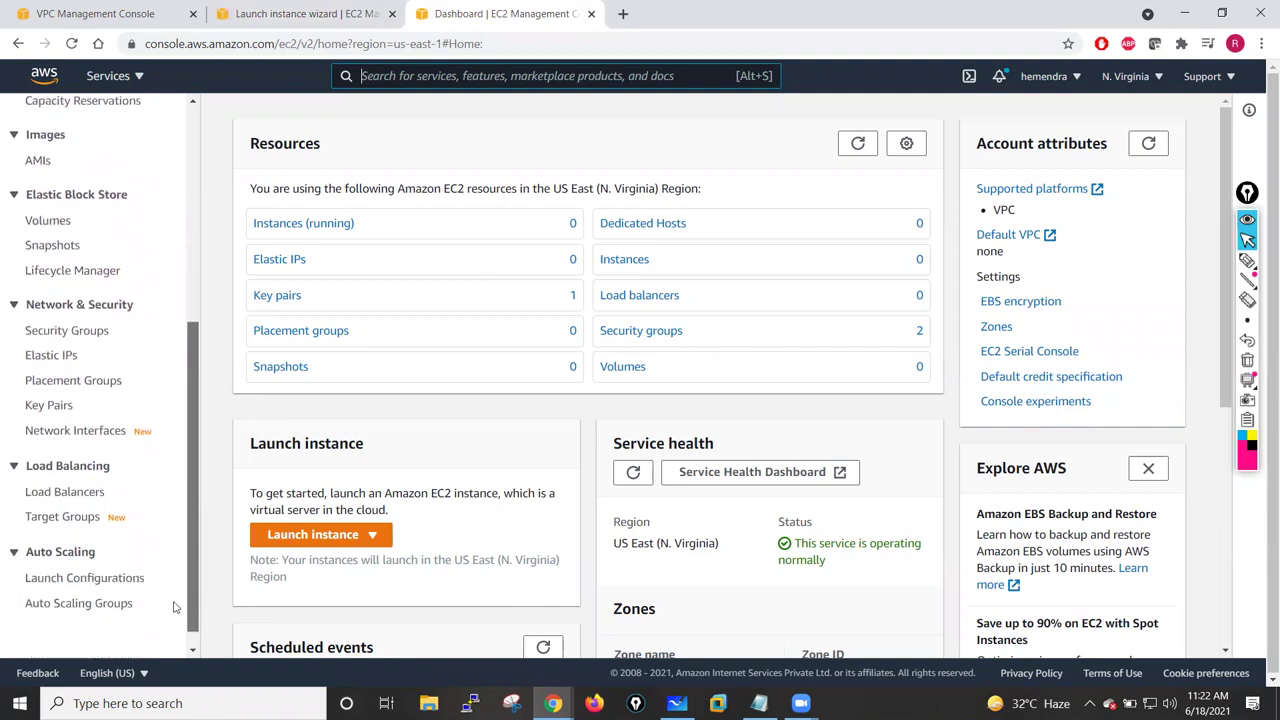
# - Start a new network interface described Inside-NIC in subnet Private-Subnet-Inside
pyautogui.click(75, 430)
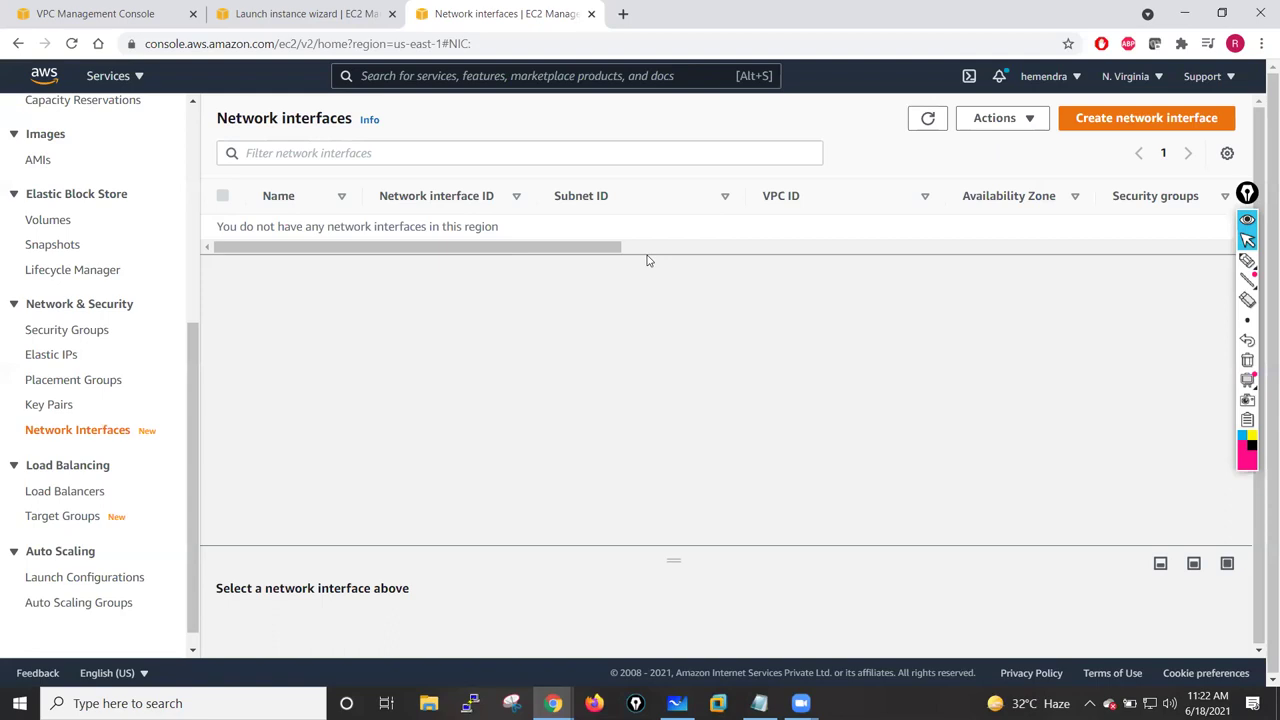
pyautogui.click(1125, 121)
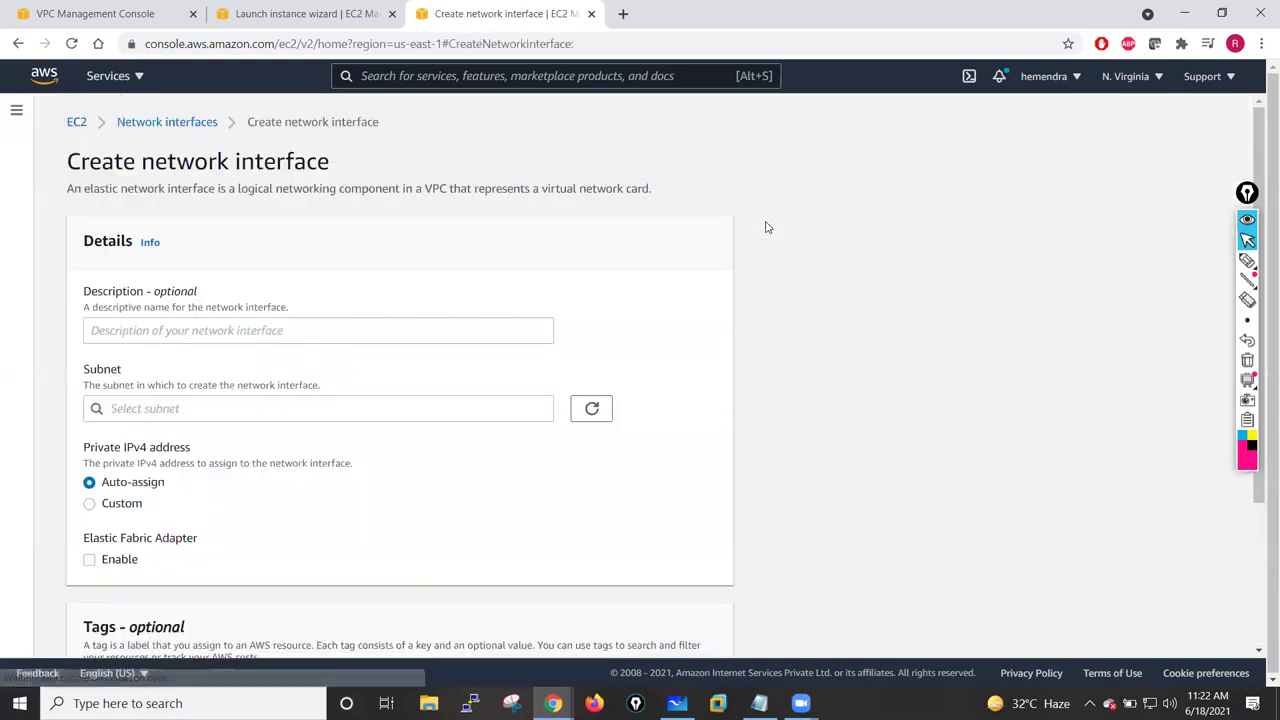
pyautogui.click(211, 332)
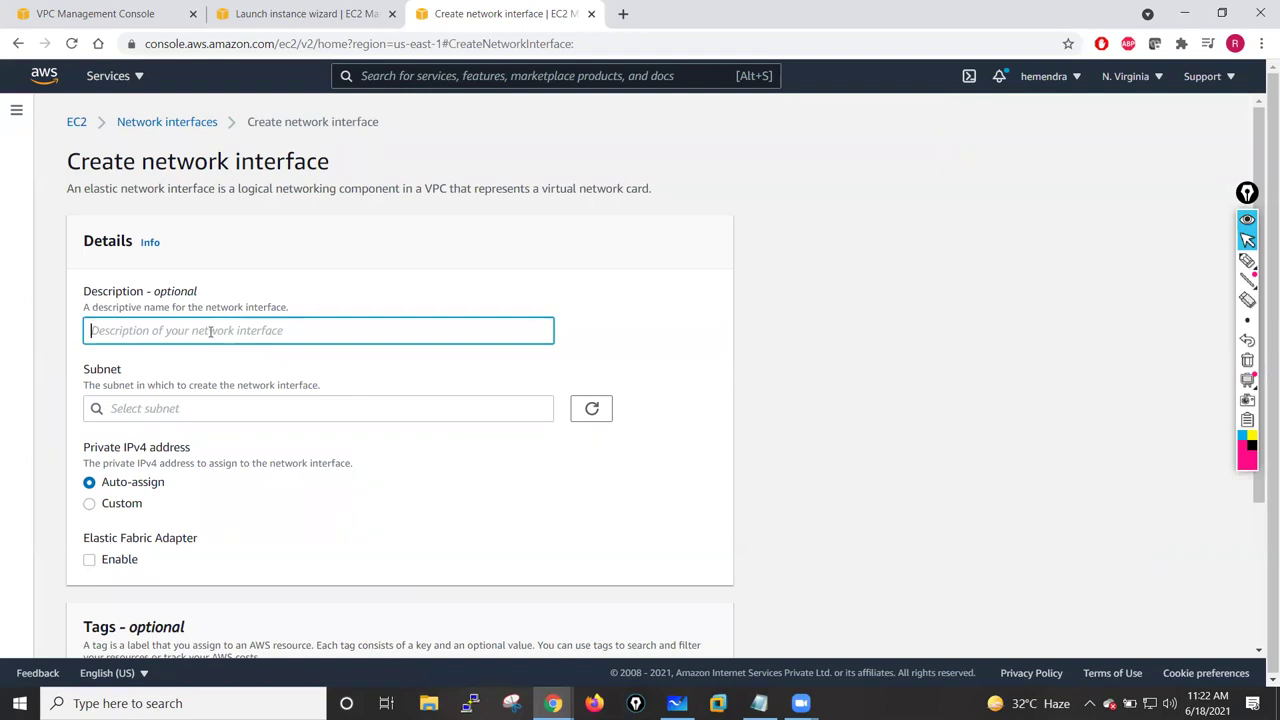
pyautogui.write('(')
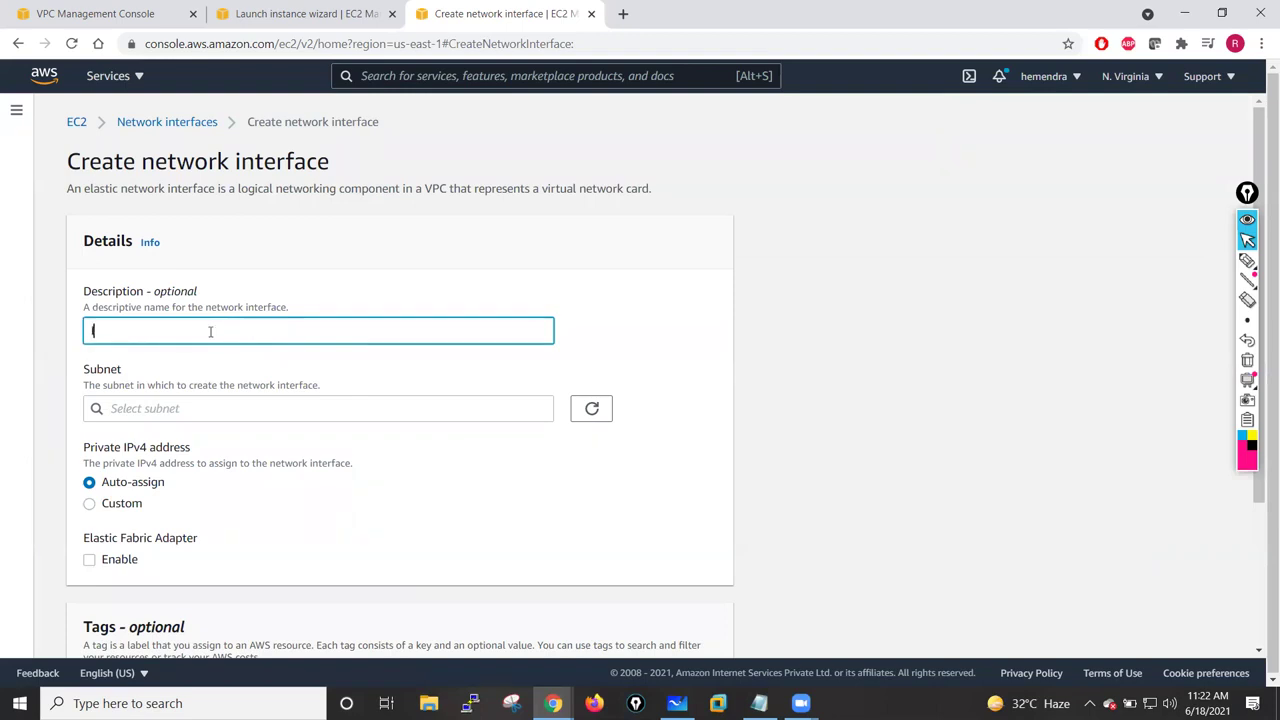
pyautogui.write('nside-NIC')
pyautogui.click(214, 410)
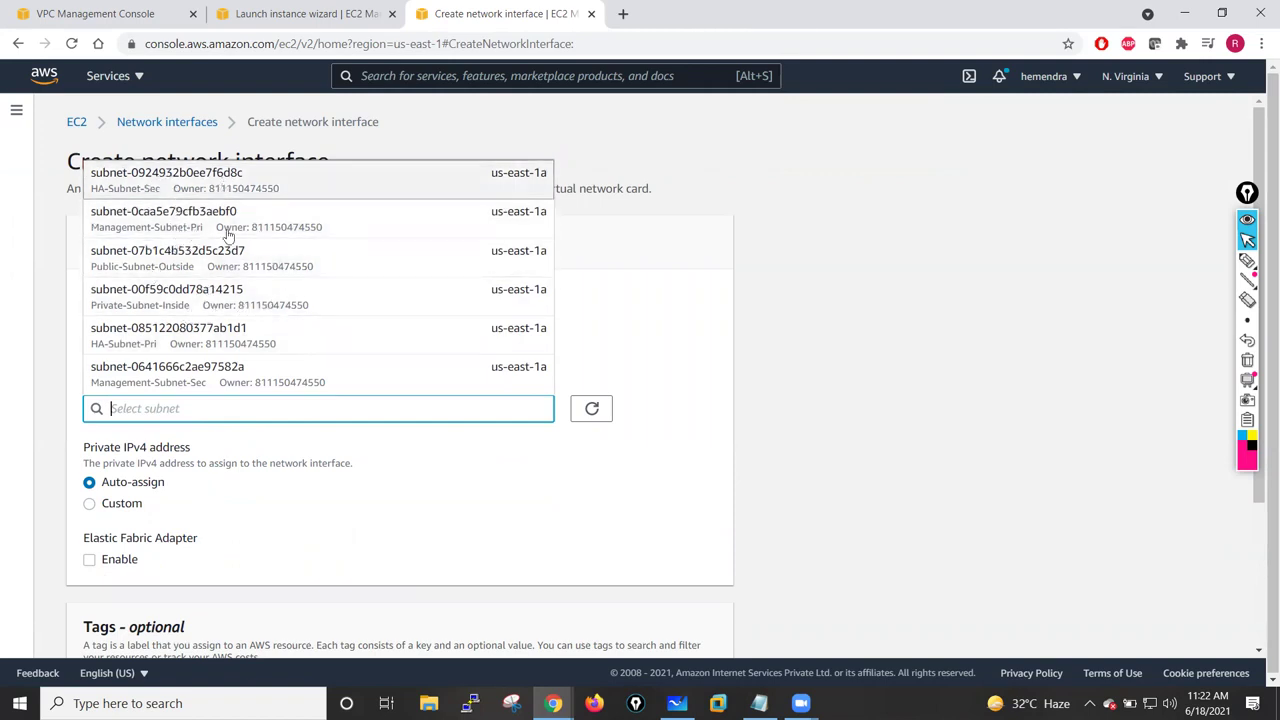
pyautogui.scroll(-2, 228, 370)
pyautogui.scroll(2, 220, 280)
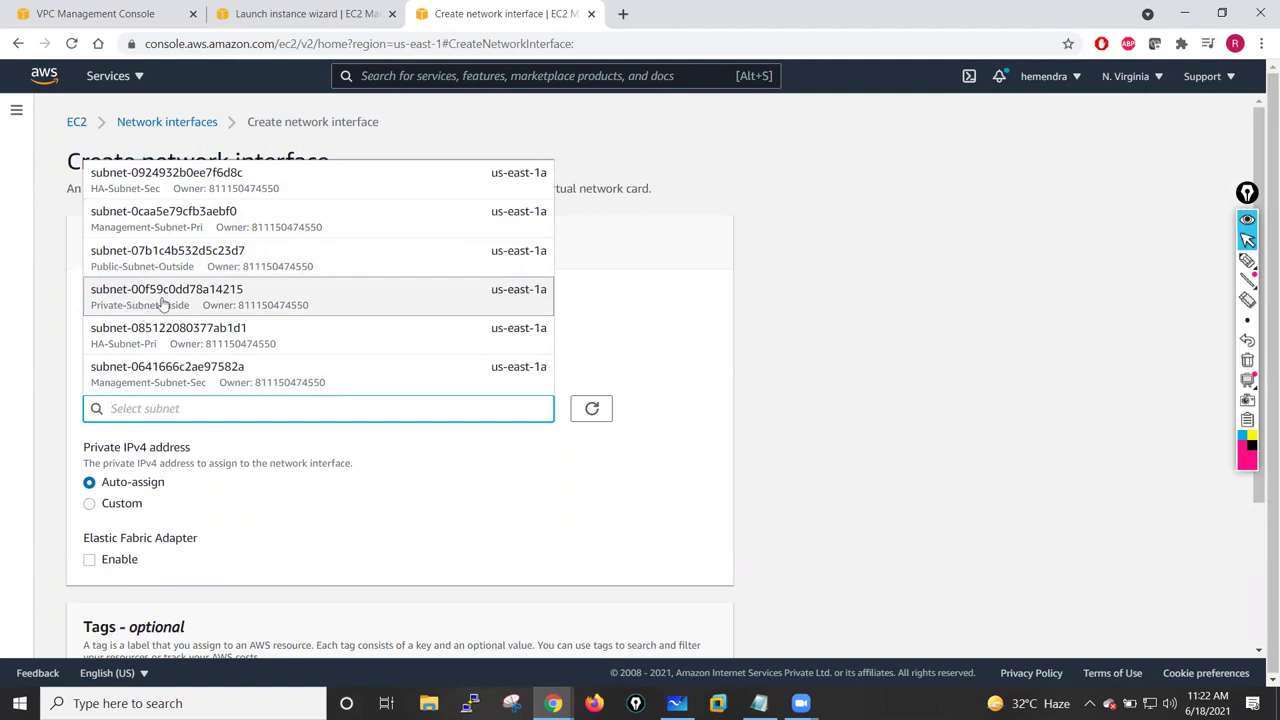
pyautogui.click(163, 303)
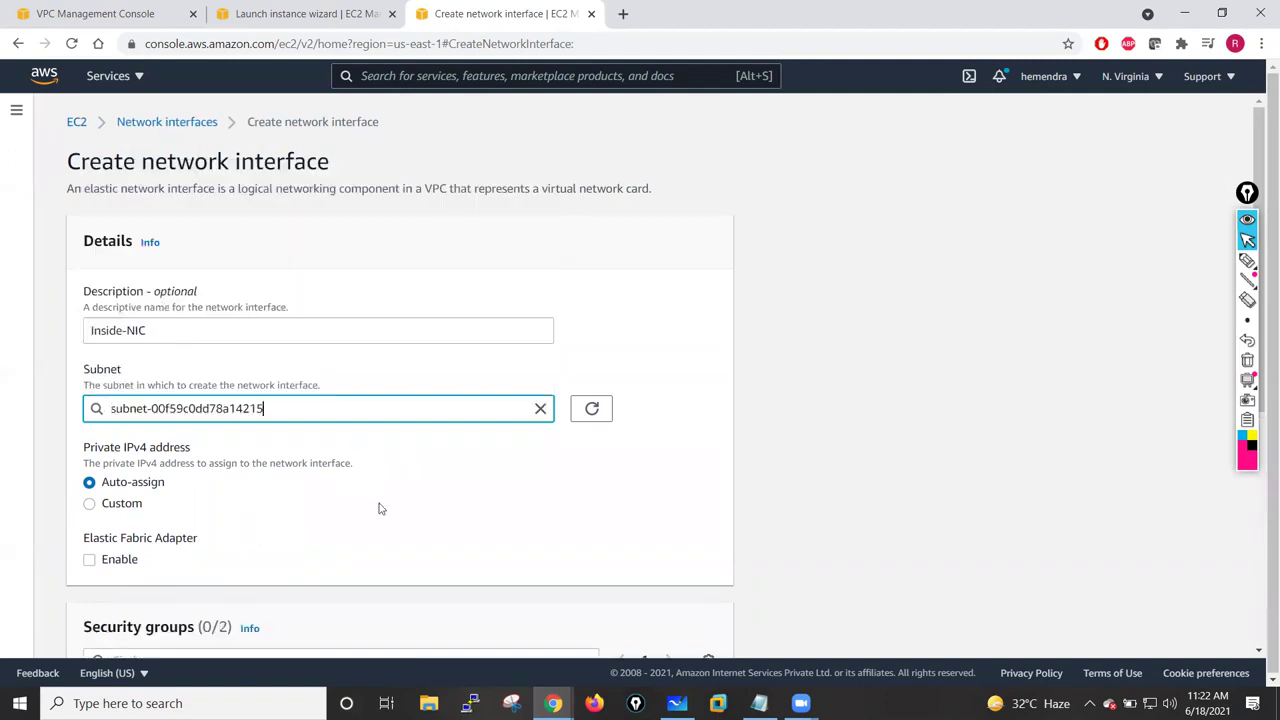
# - Keep the interface's private IPv4 address auto-assigned rather than custom
pyautogui.scroll(-2, 379, 509)
pyautogui.scroll(1, 381, 328)
pyautogui.scroll(-2, 380, 326)
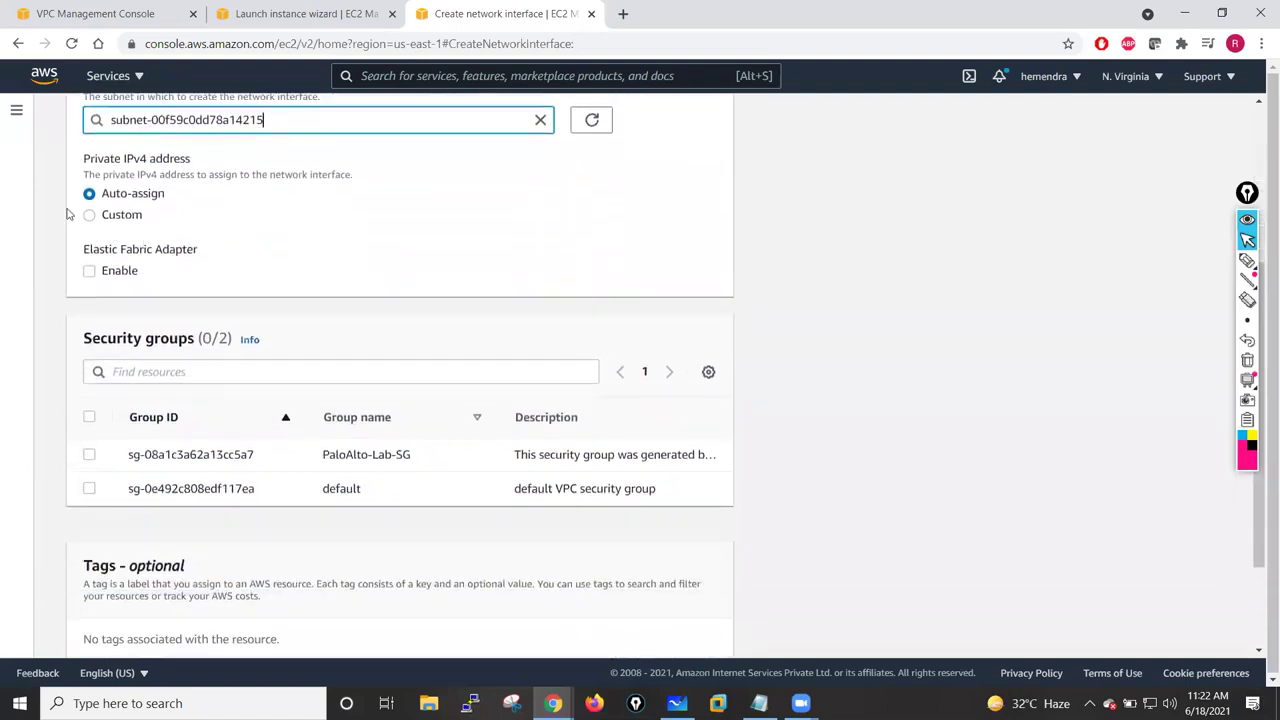
pyautogui.click(90, 216)
pyautogui.click(145, 259)
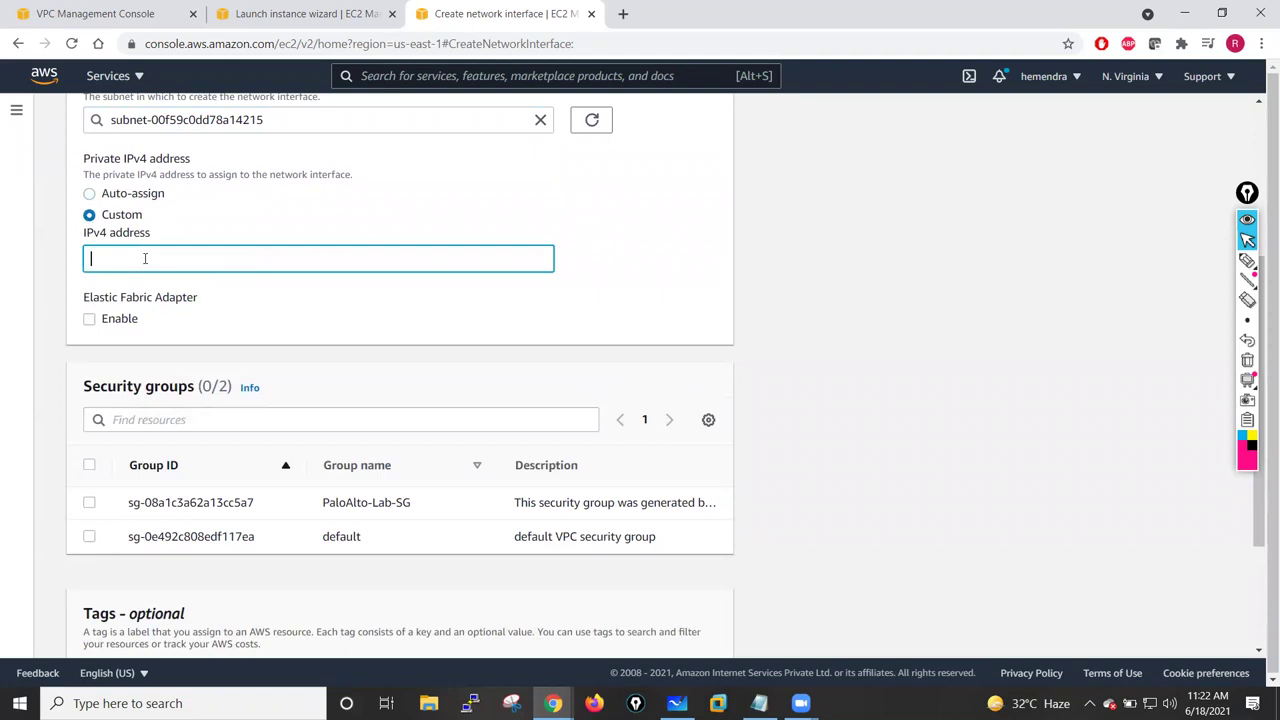
pyautogui.scroll(2, 145, 259)
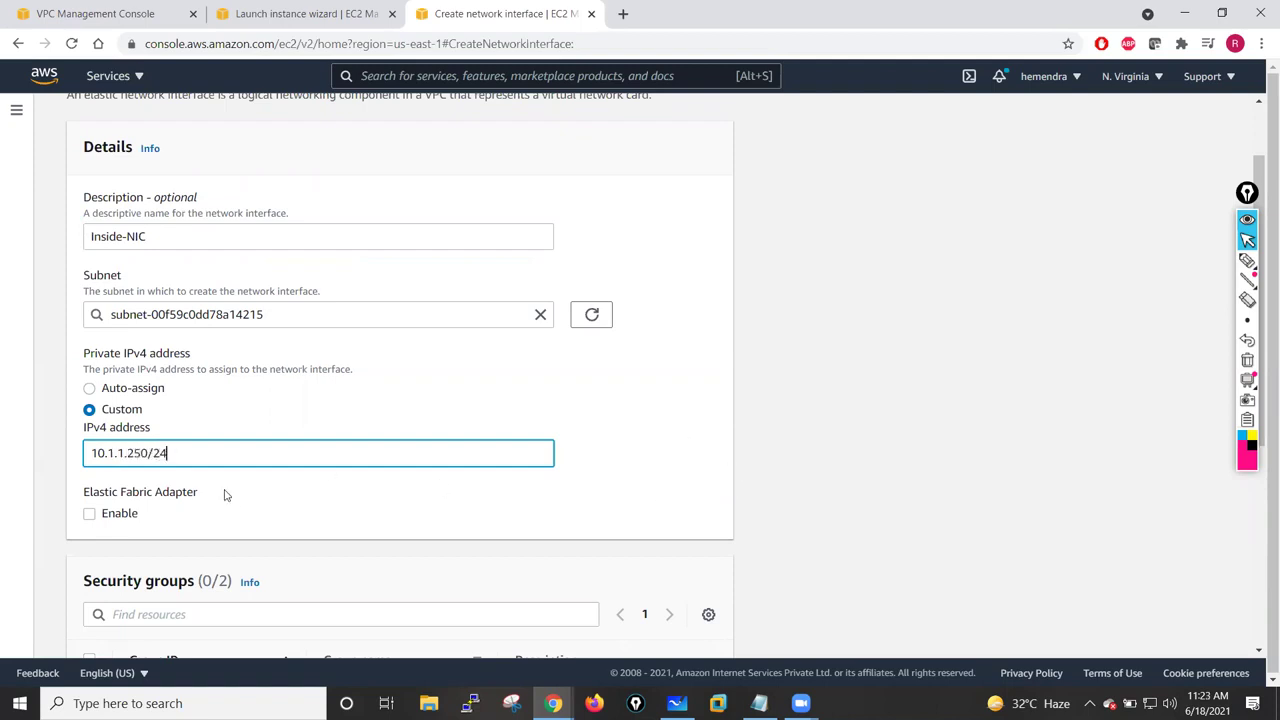
pyautogui.click(645, 385)
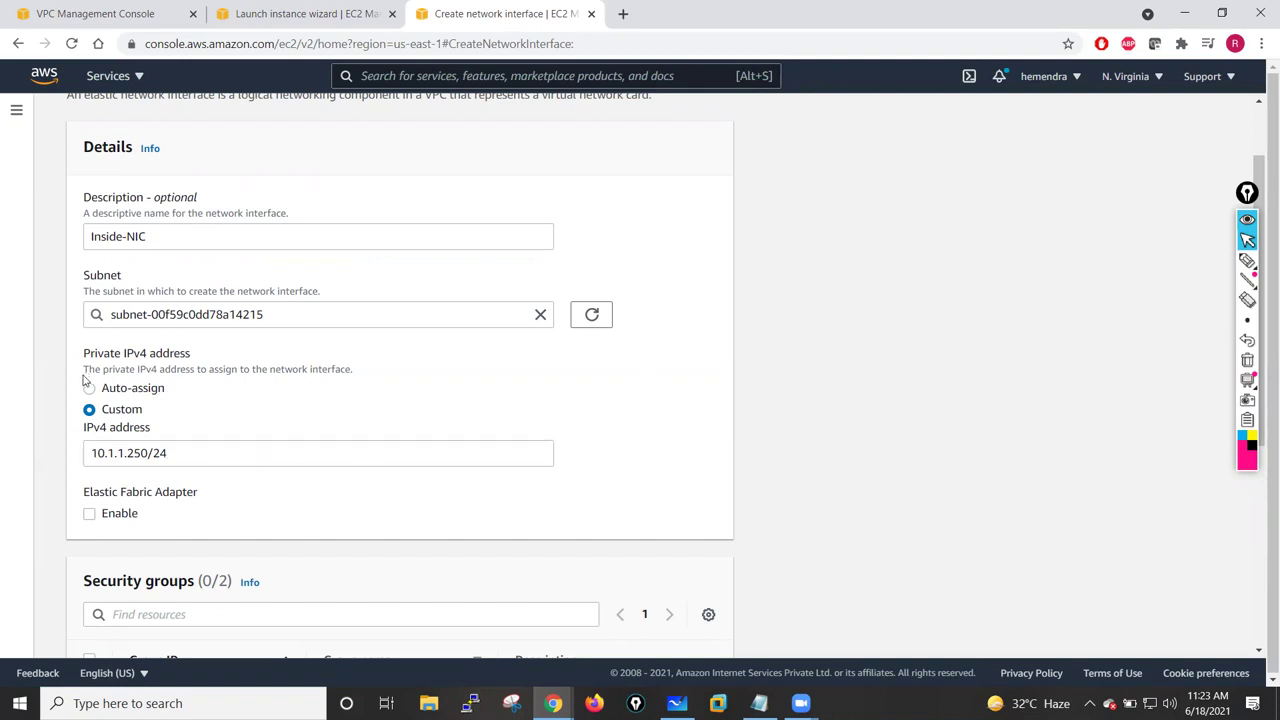
pyautogui.click(90, 389)
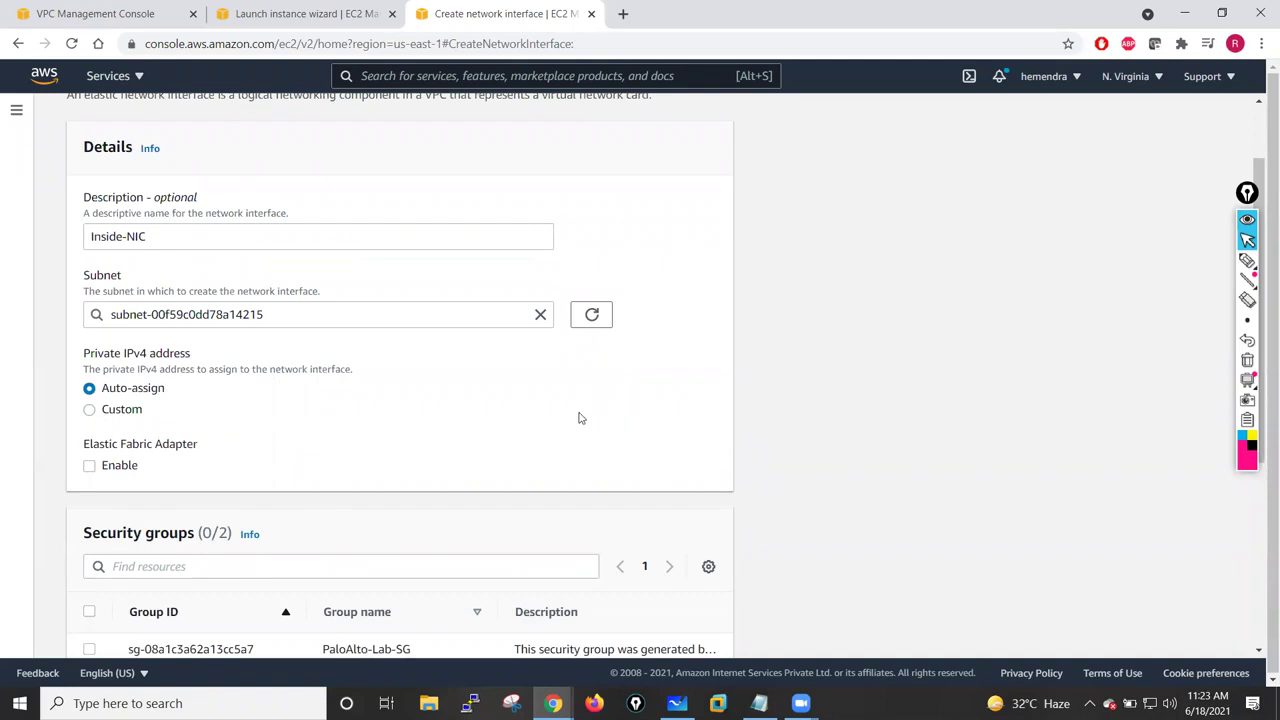
# - Attach the PaloAlto-Lab-SG security group to the interface
pyautogui.scroll(-2, 579, 420)
pyautogui.scroll(-1, 581, 413)
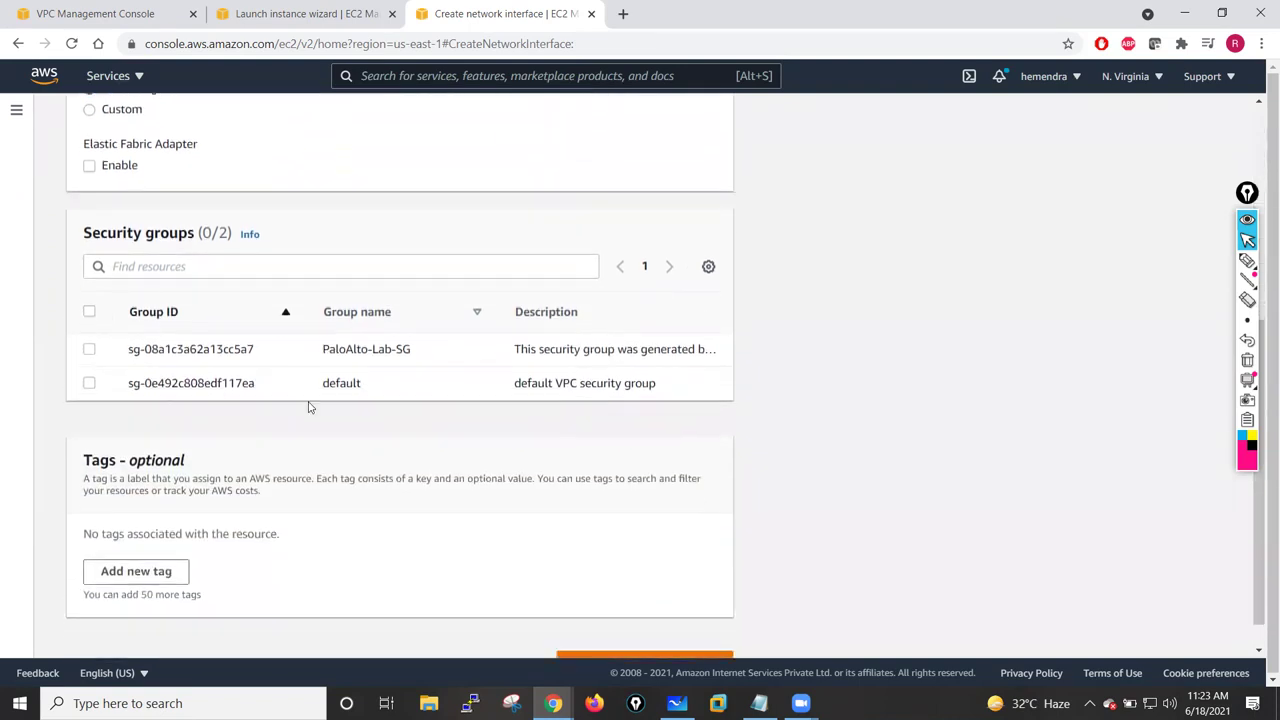
pyautogui.click(89, 349)
pyautogui.scroll(-1, 543, 471)
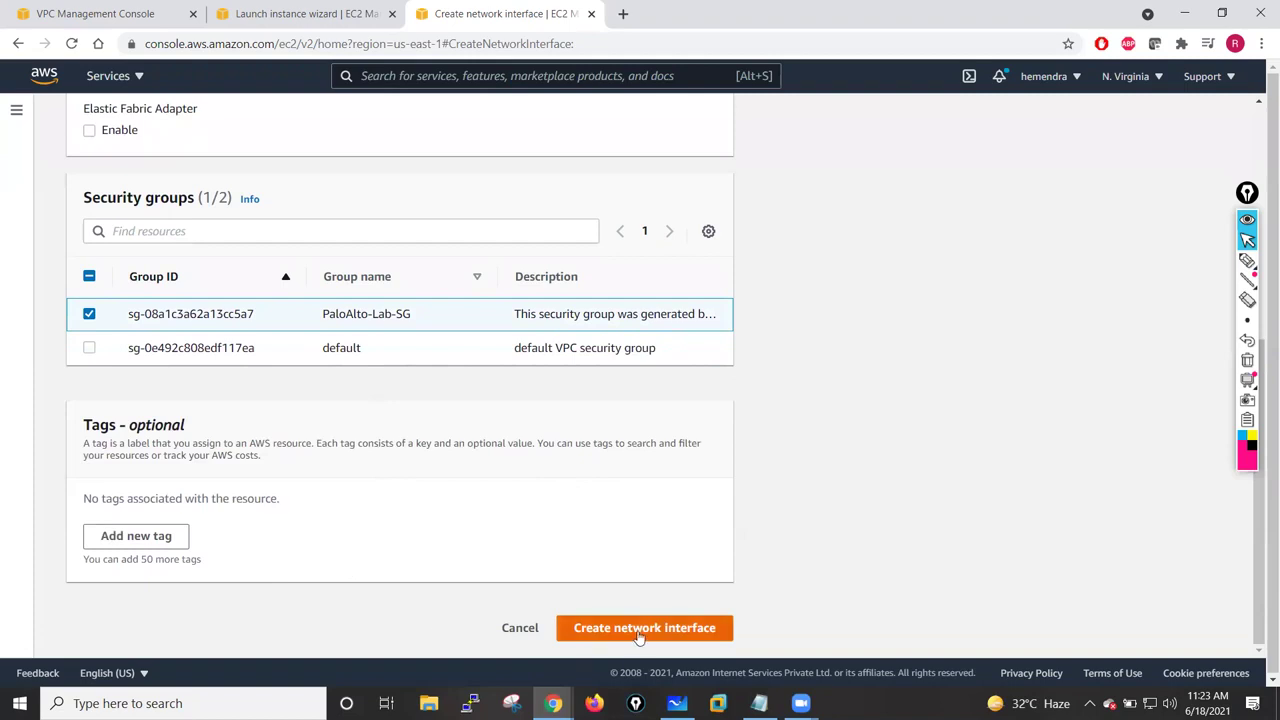
pyautogui.scroll(4, 557, 527)
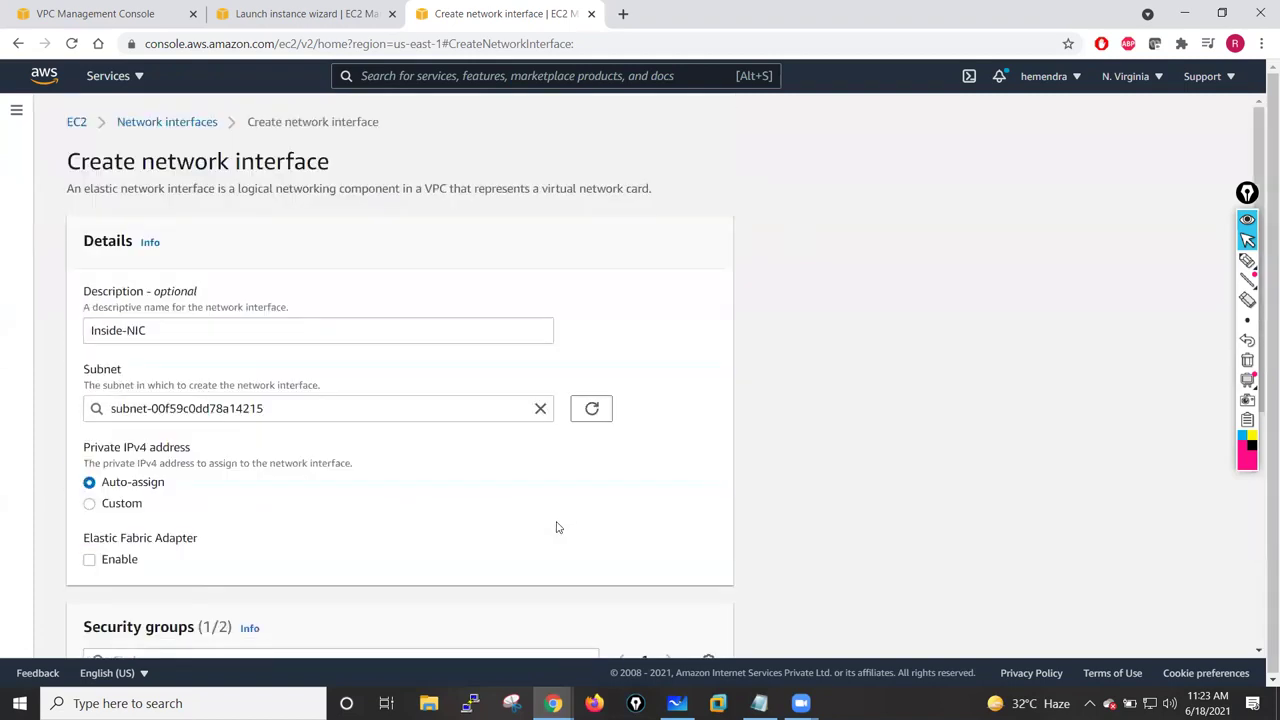
pyautogui.scroll(-1, 557, 527)
pyautogui.scroll(1, 400, 420)
# - Tag the interface Name = Inside-NIC and create it
pyautogui.moveTo(149, 333); pyautogui.dragTo(91, 333)
pyautogui.hotkey('ctrl', 'c')
pyautogui.scroll(-4, 357, 509)
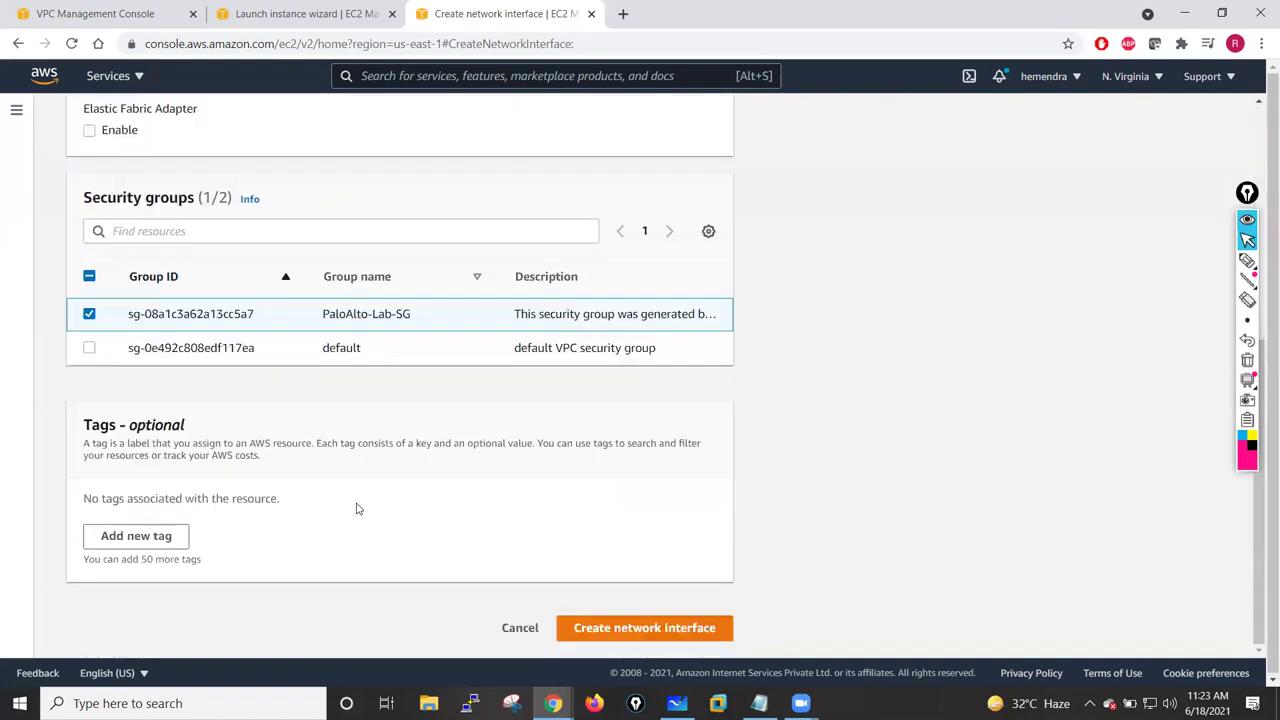
pyautogui.click(145, 532)
pyautogui.write('Name')
pyautogui.click(391, 522)
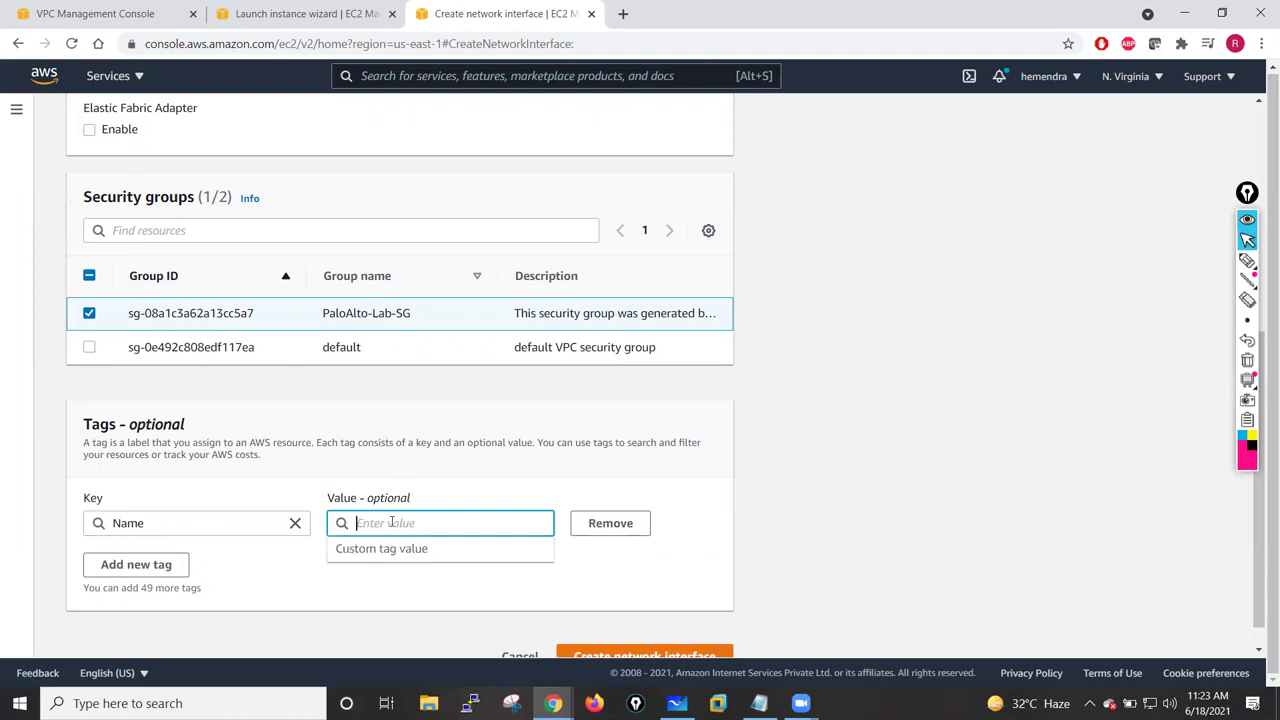
pyautogui.hotkey('ctrl', 'v')
pyautogui.press('Return')
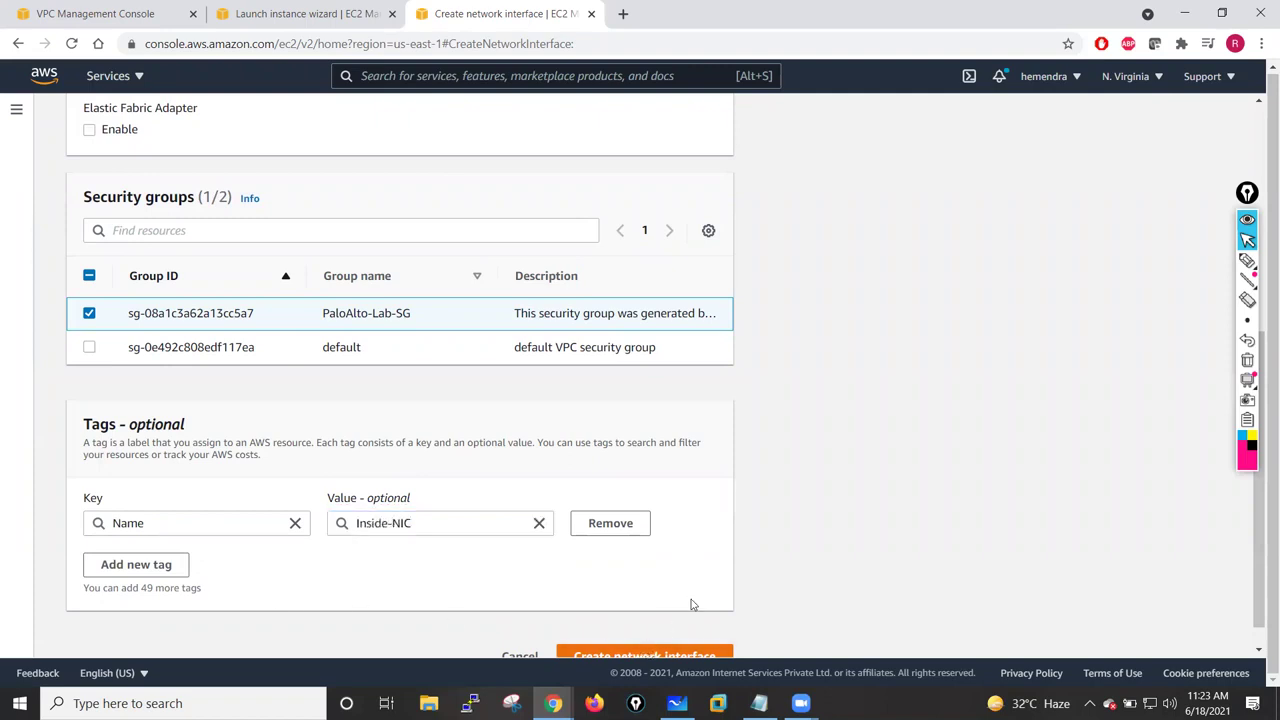
pyautogui.scroll(-1, 688, 605)
pyautogui.click(664, 628)
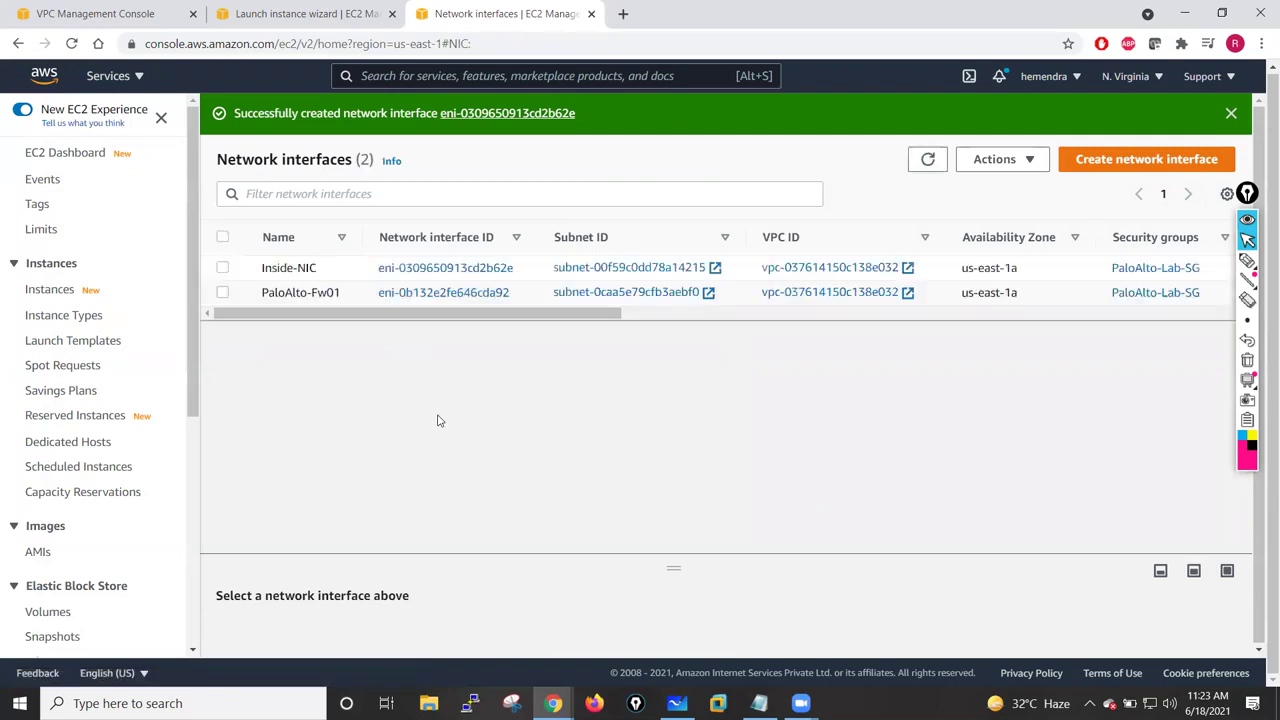
# - Start a new interface described Outside-NIC in Public-Subnet-Outside with PaloAlto-Lab-SG
pyautogui.click(1105, 160)
pyautogui.click(253, 333)
pyautogui.write('O')
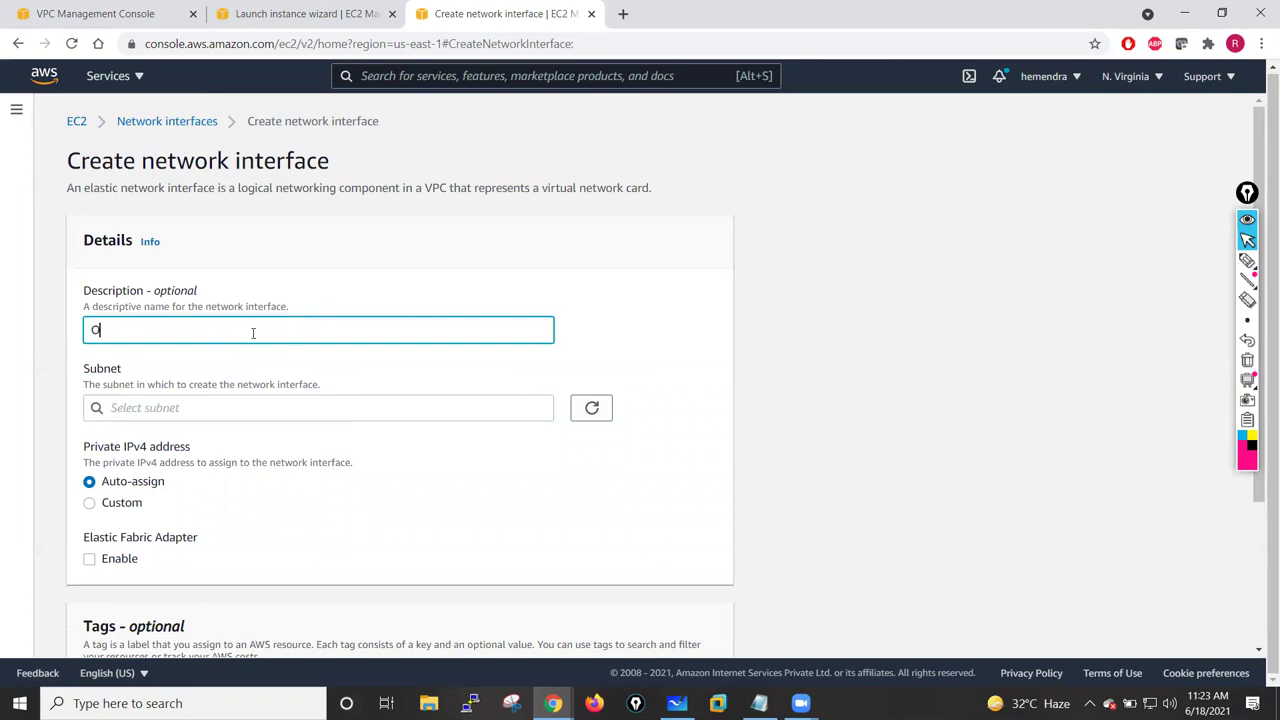
pyautogui.write('utside-NOIC')
pyautogui.click(285, 405)
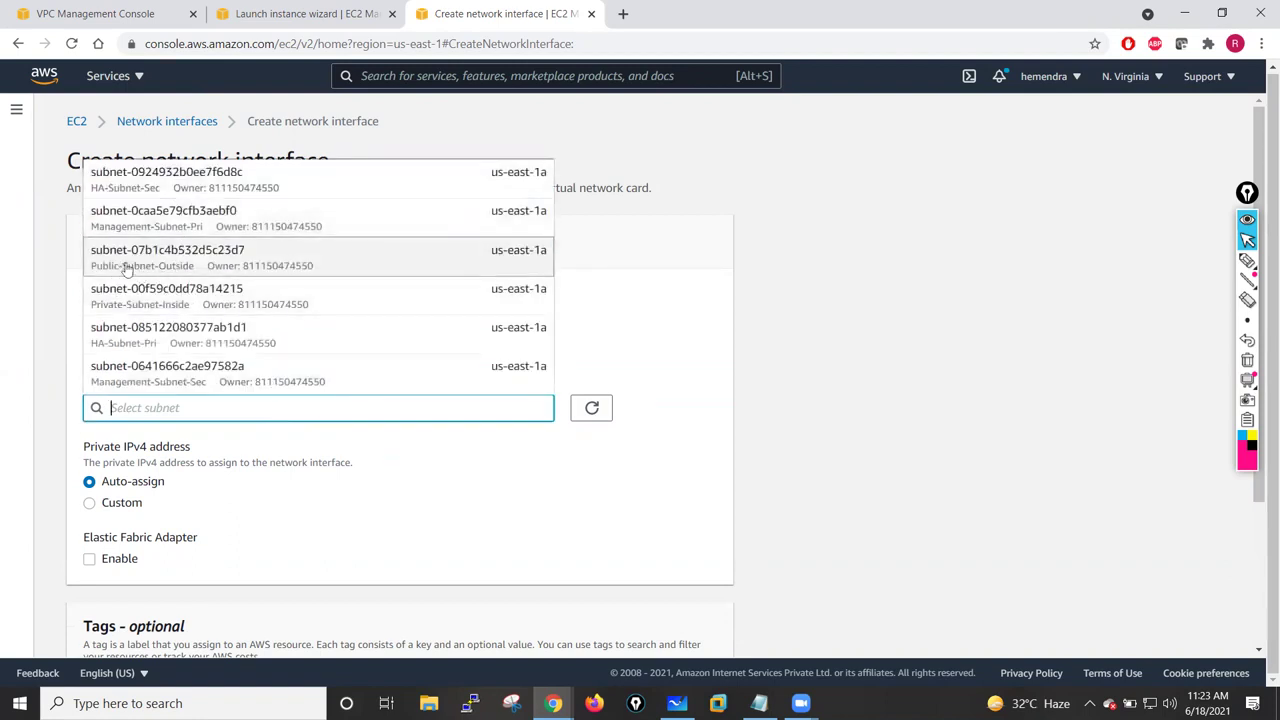
pyautogui.click(184, 268)
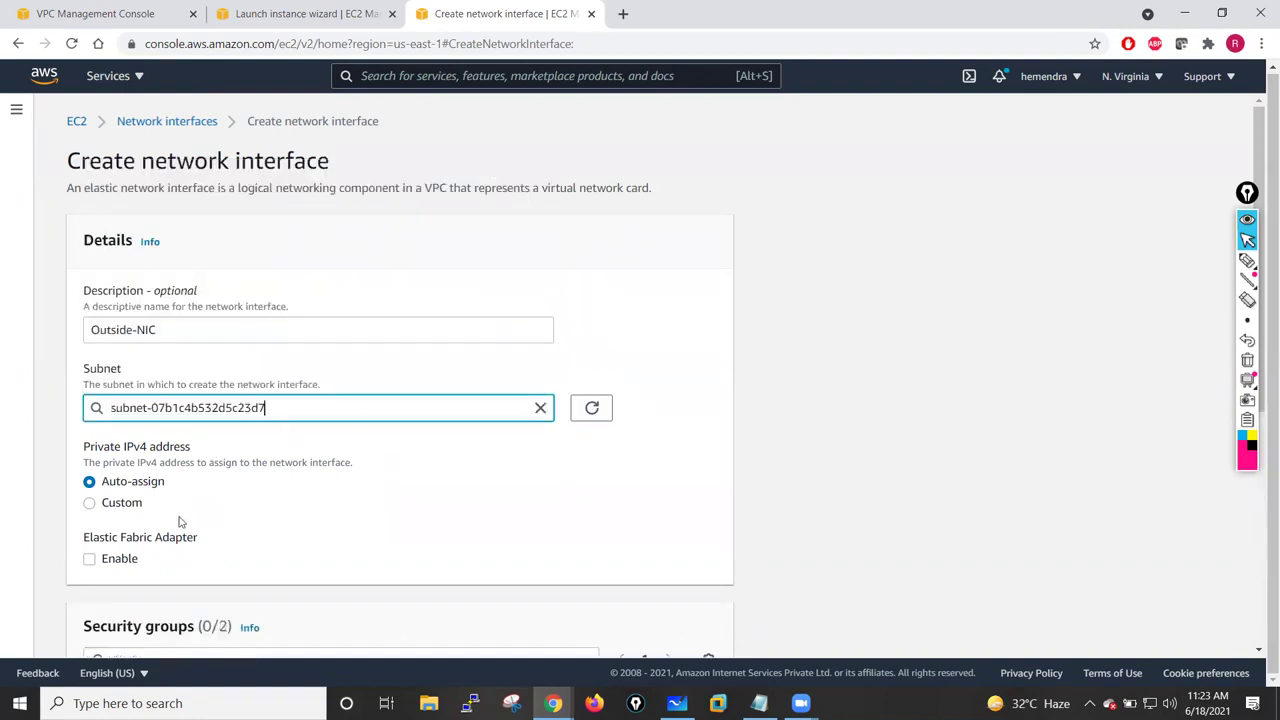
pyautogui.scroll(-1, 255, 506)
pyautogui.scroll(-3, 255, 506)
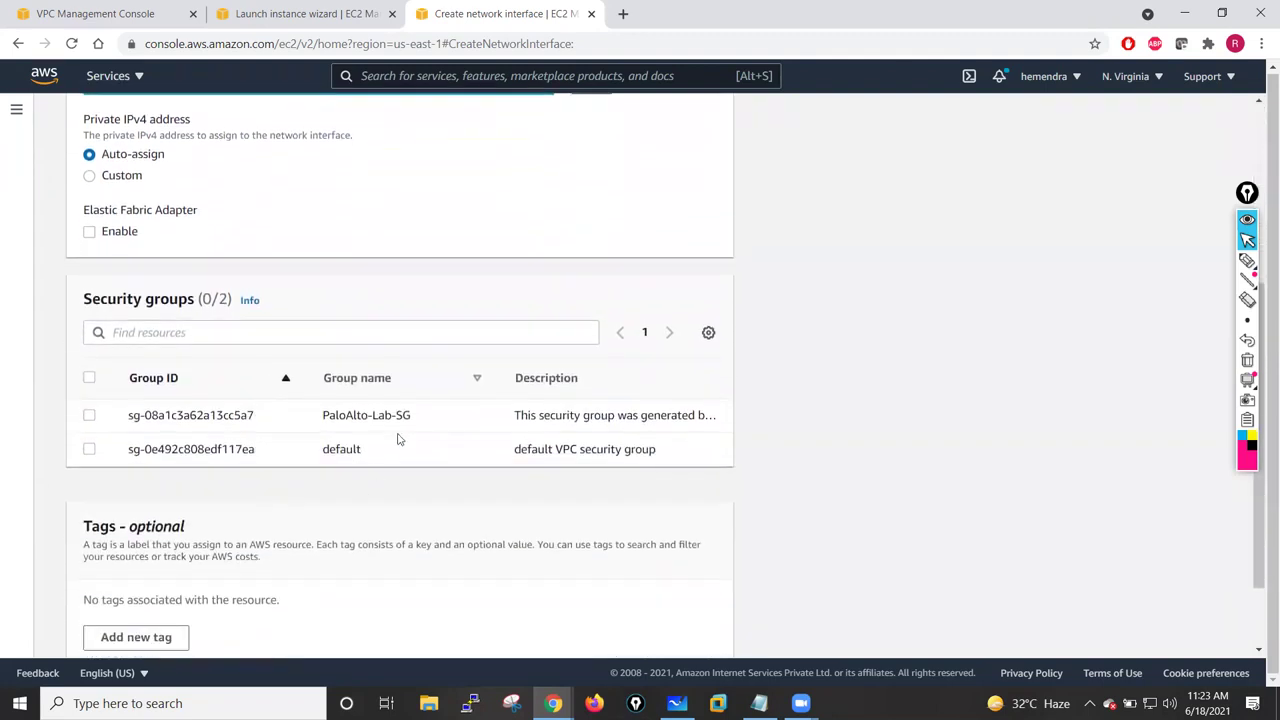
pyautogui.click(104, 427)
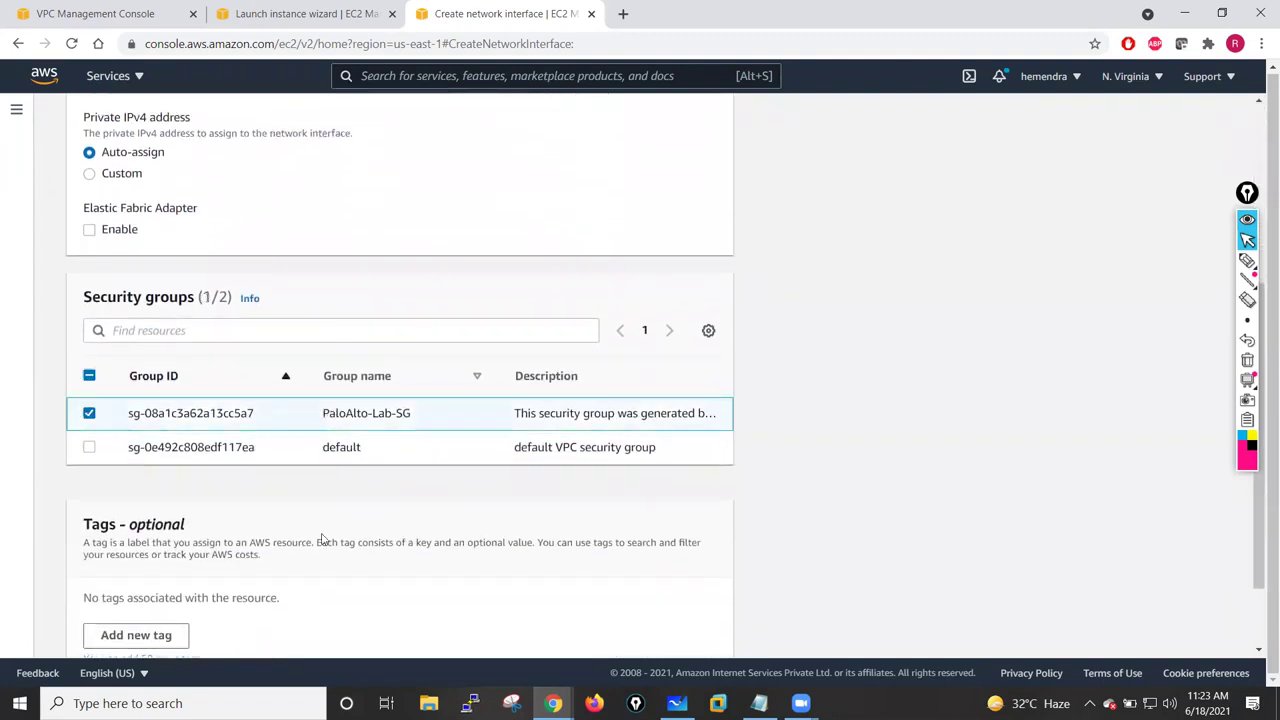
pyautogui.scroll(-1, 219, 529)
pyautogui.scroll(4, 290, 306)
# - Tag the interface Name = Outside-NIC and create it
pyautogui.moveTo(189, 318); pyautogui.dragTo(80, 331)
pyautogui.hotkey('ctrl', 'c')
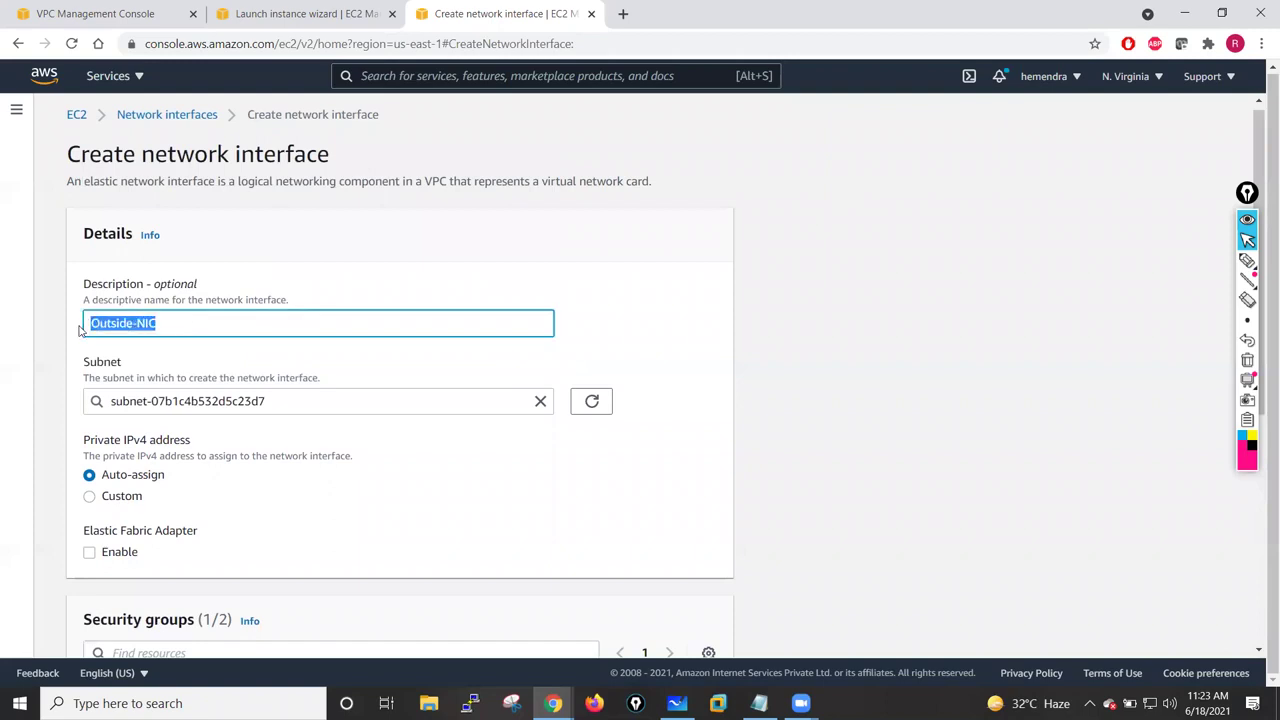
pyautogui.scroll(-4, 437, 560)
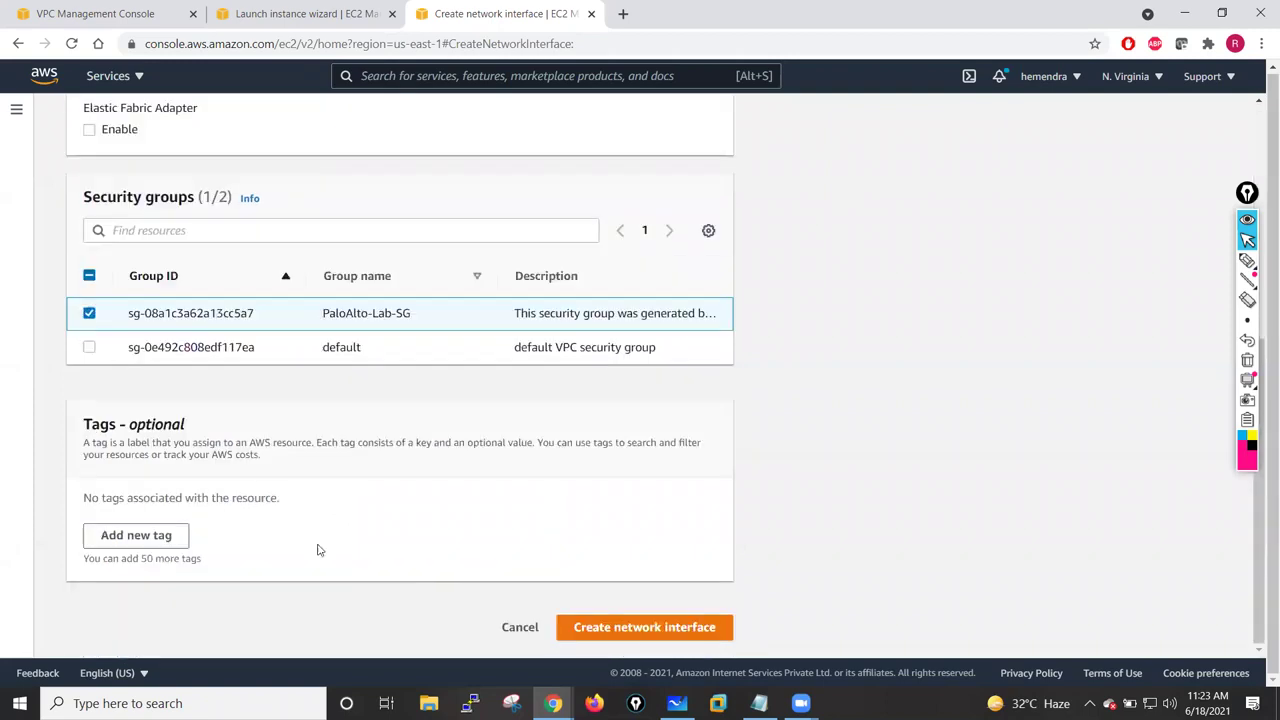
pyautogui.click(134, 535)
pyautogui.write('Name')
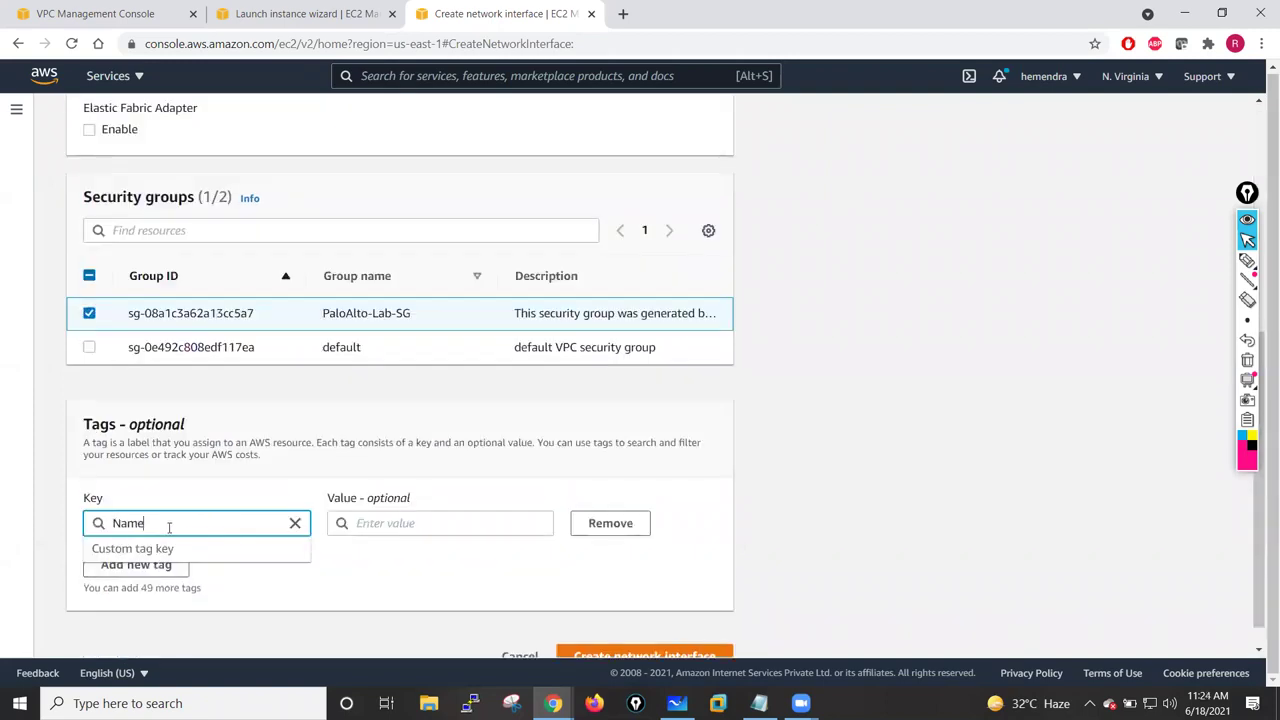
pyautogui.click(369, 527)
pyautogui.hotkey('ctrl', 'v')
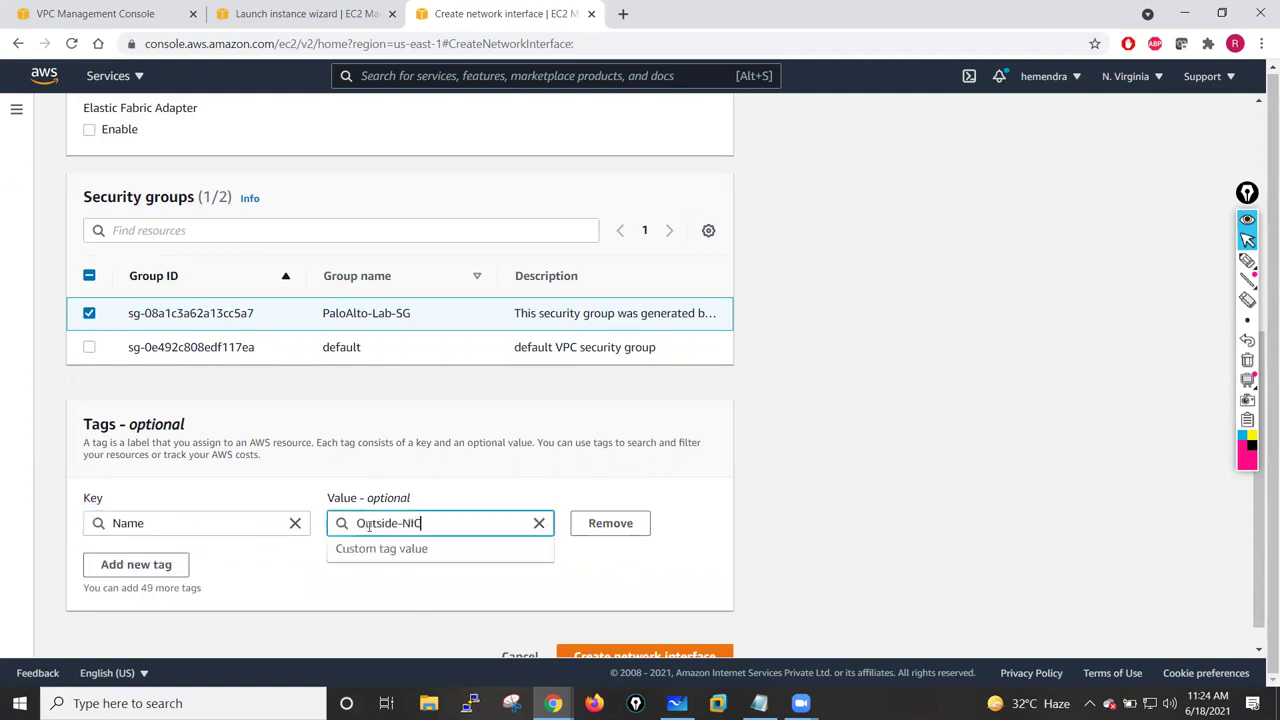
pyautogui.click(314, 583)
pyautogui.scroll(-1, 727, 614)
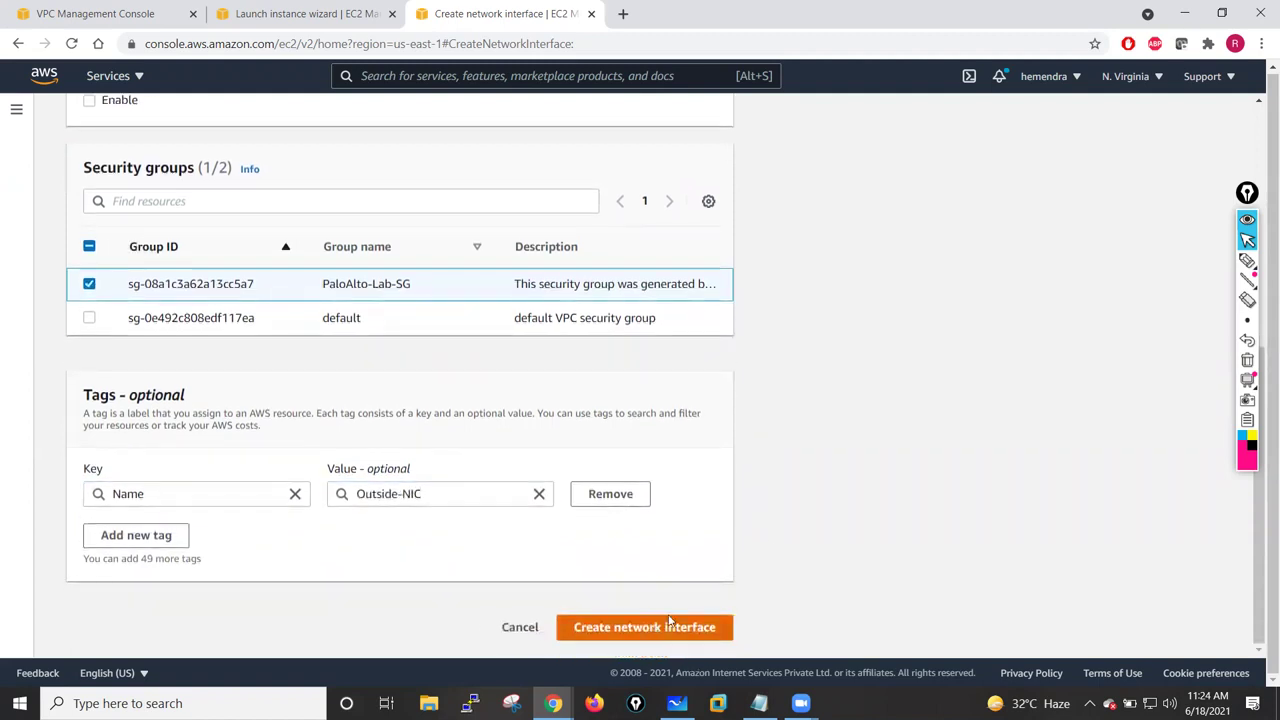
pyautogui.click(666, 625)
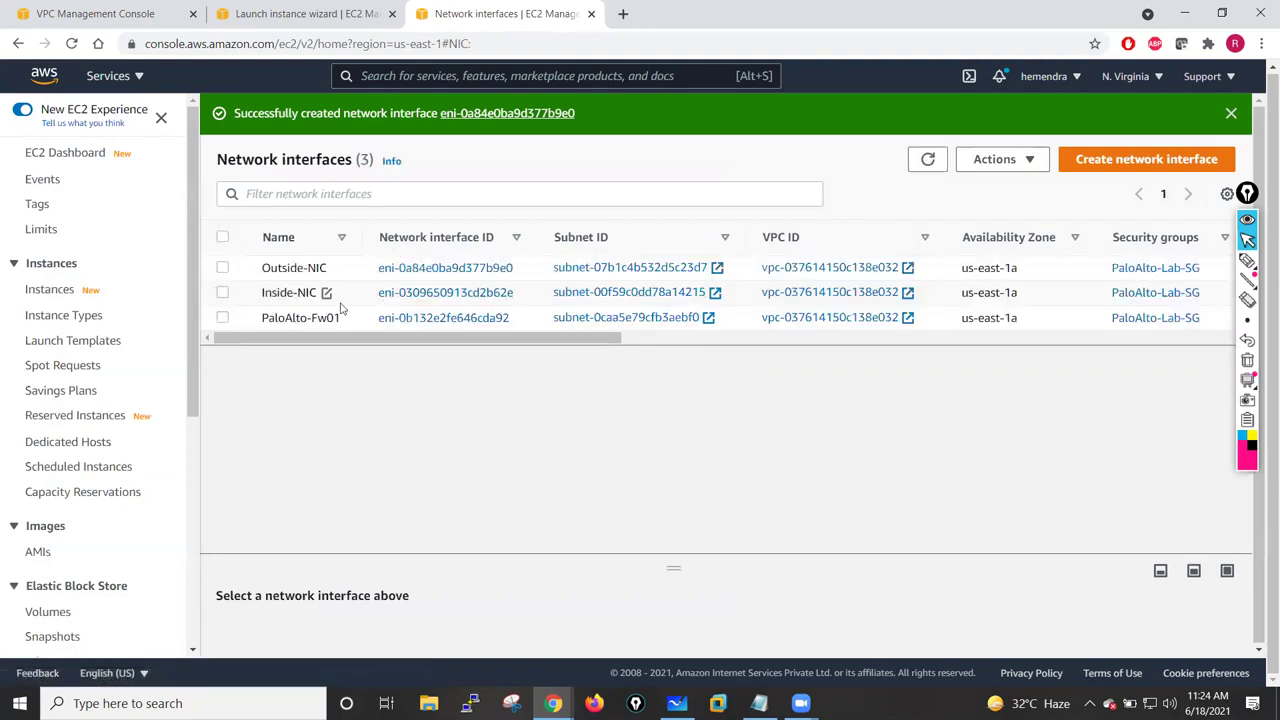
pyautogui.click(1123, 160)
# - Start an interface described HA in HA-Subnet-Pri with the PaloAlto-Lab-SG security group
pyautogui.click(233, 330)
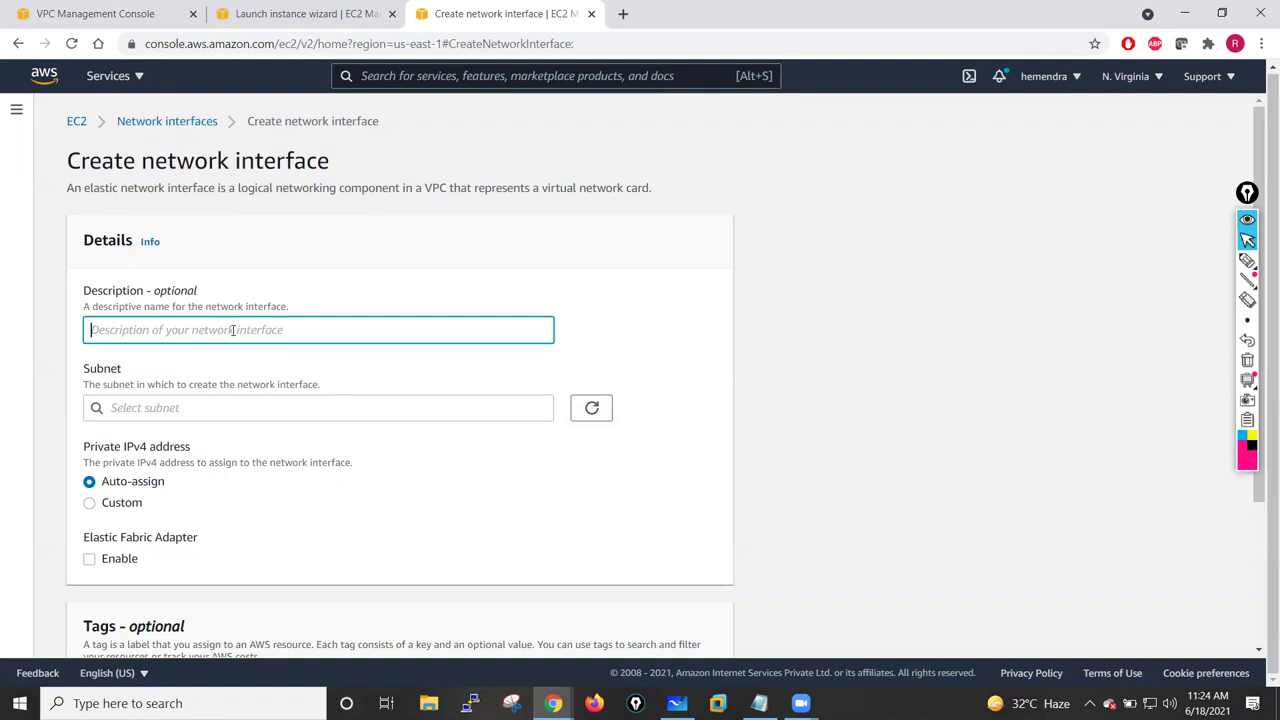
pyautogui.write('HA-Pri')
pyautogui.click(254, 408)
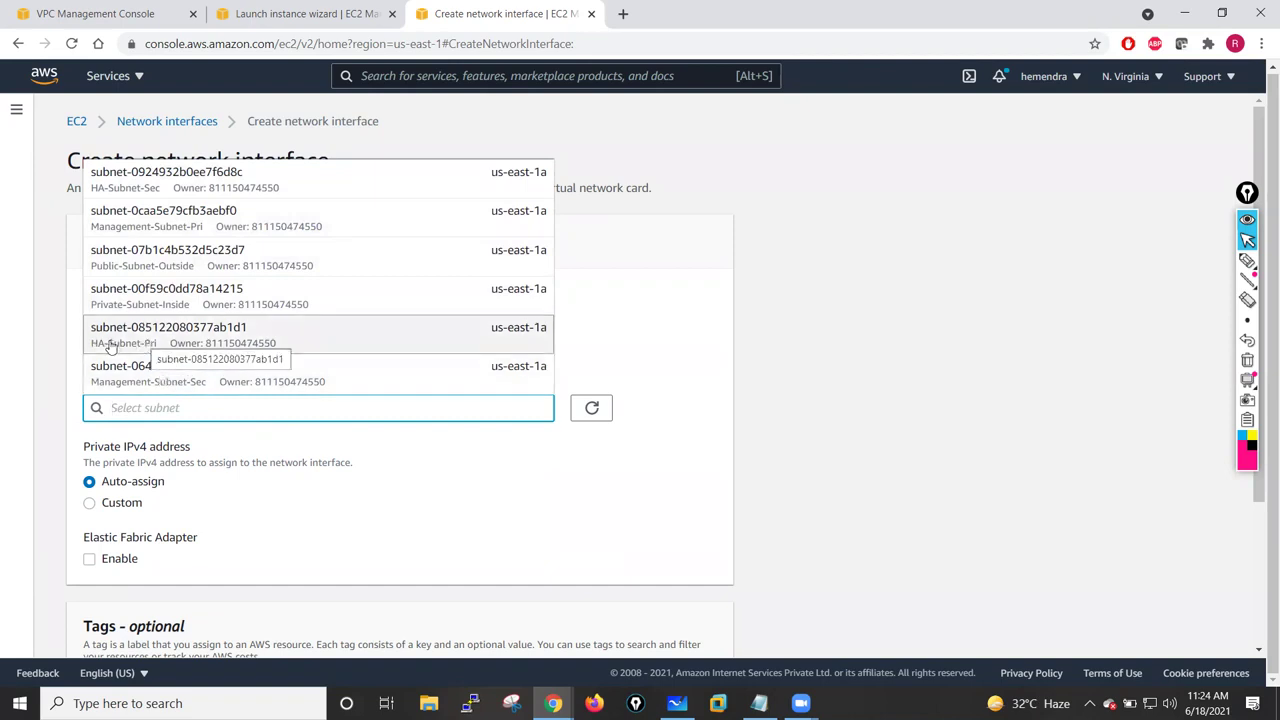
pyautogui.click(168, 340)
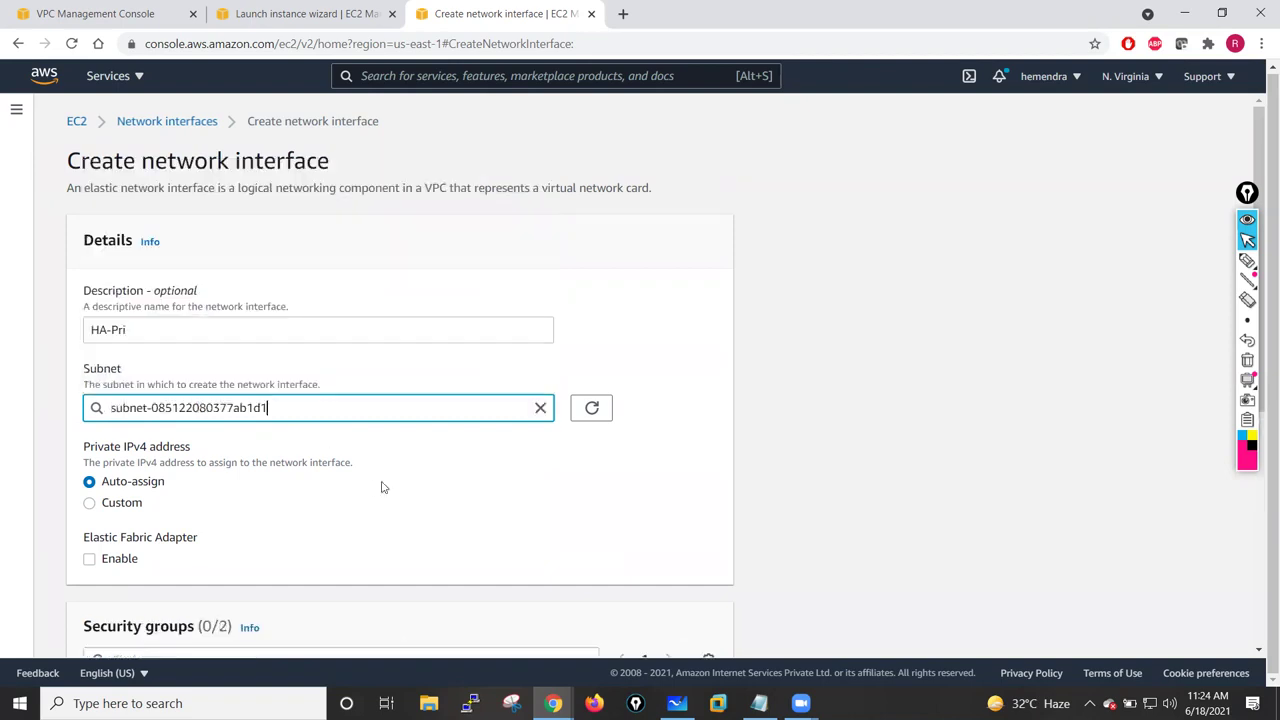
pyautogui.scroll(-3, 381, 487)
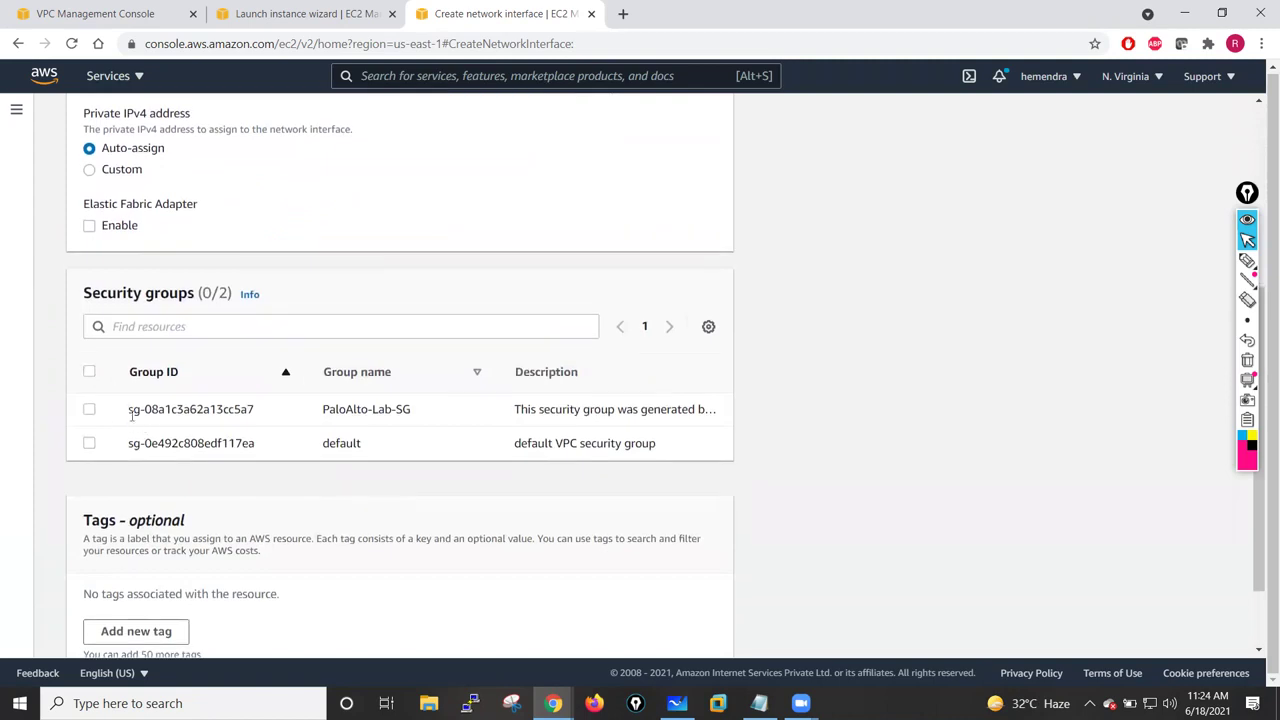
pyautogui.click(89, 409)
# - Add a tag row and complete the description as HA-Pri-NIC
pyautogui.scroll(-1, 357, 500)
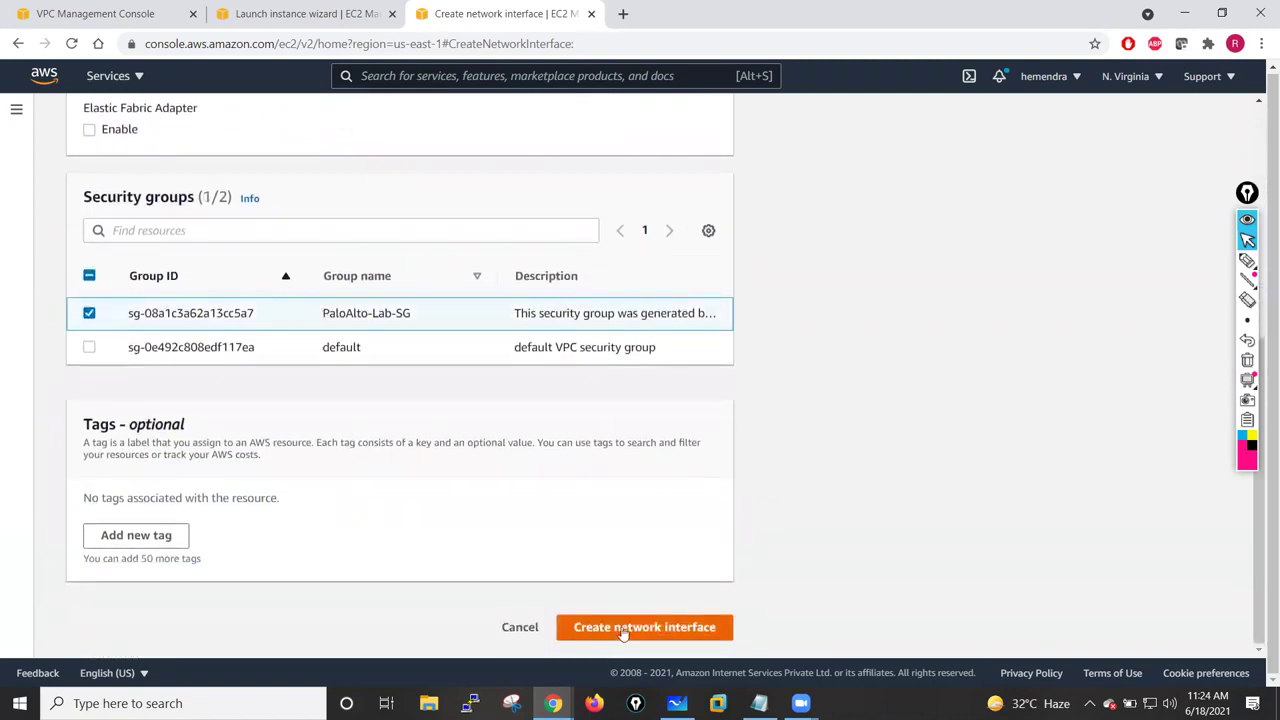
pyautogui.click(170, 537)
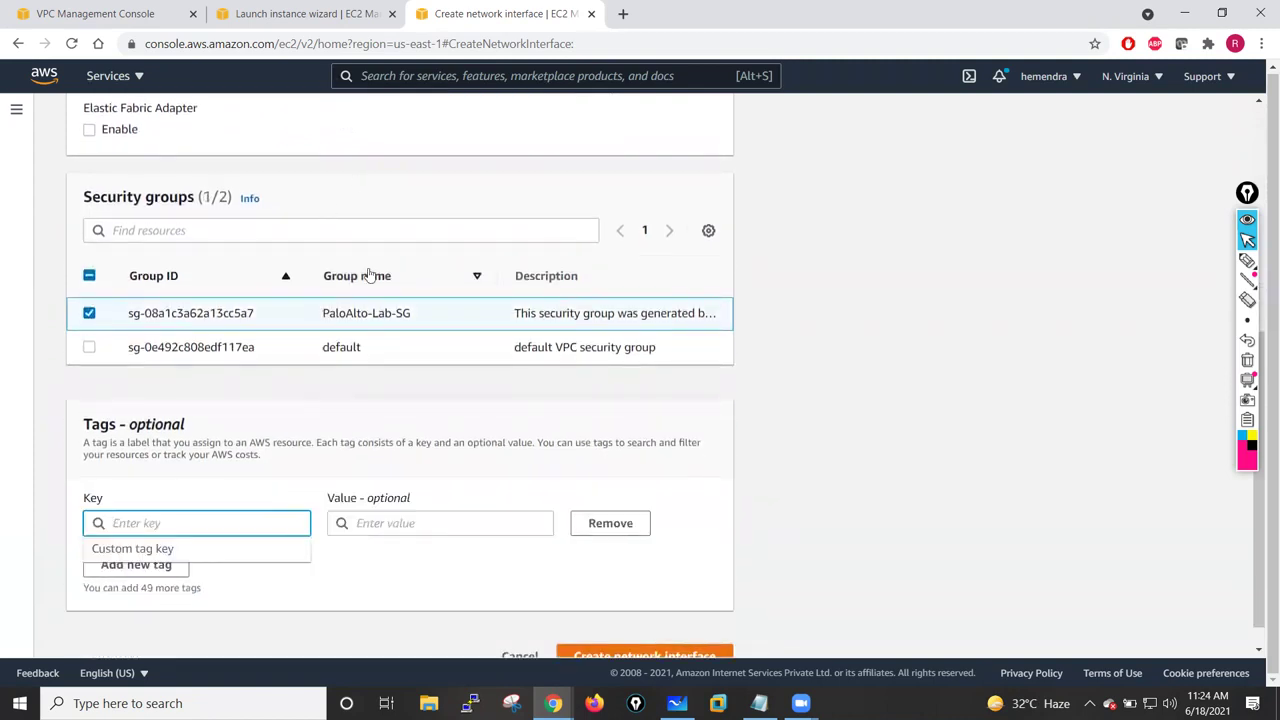
pyautogui.scroll(5, 370, 275)
pyautogui.moveTo(186, 329); pyautogui.dragTo(57, 330)
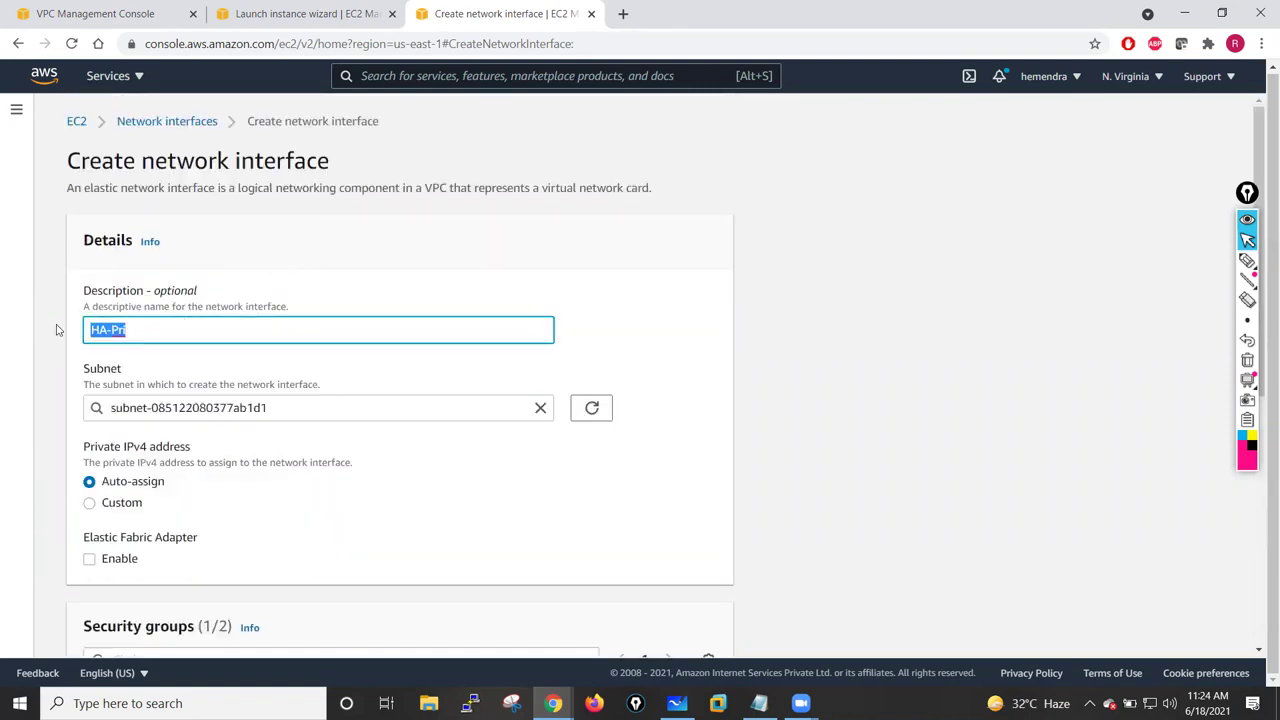
pyautogui.scroll(-4, 271, 394)
pyautogui.scroll(4, 271, 386)
pyautogui.click(145, 329)
pyautogui.click(505, 271)
# - Tag the interface Name = HA-Pri-NIC and create it
pyautogui.scroll(-5, 270, 440)
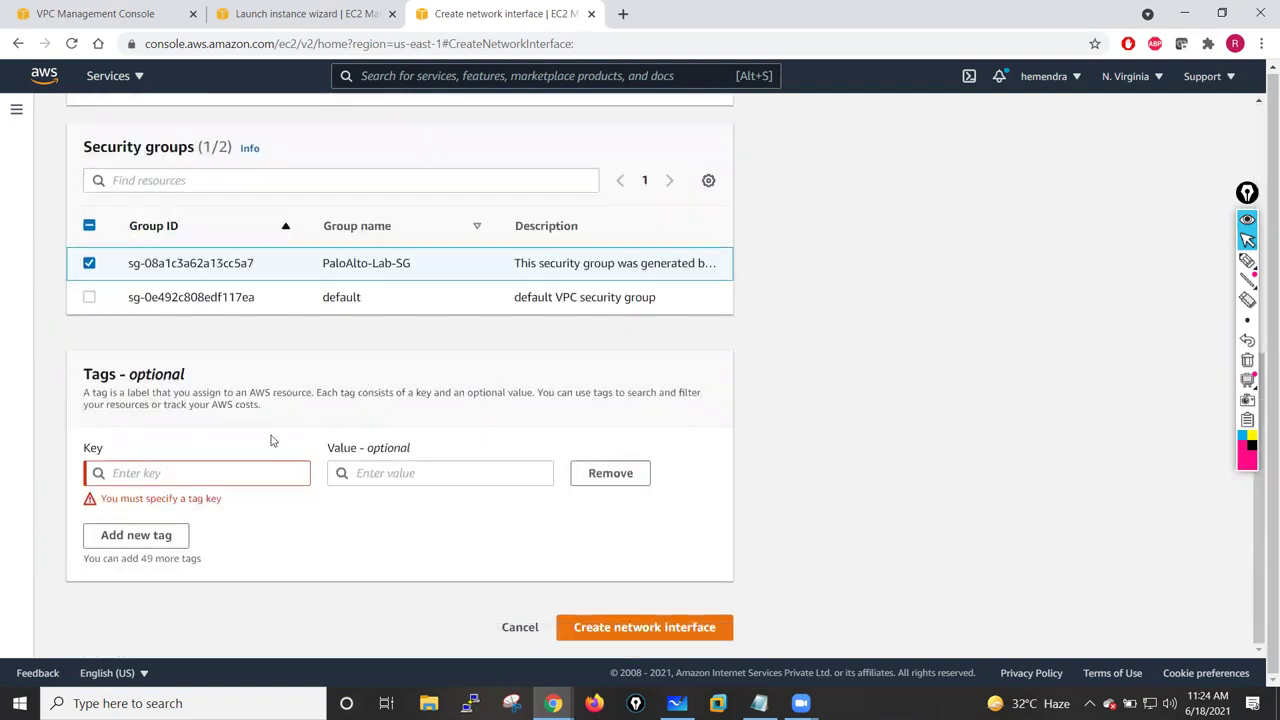
pyautogui.click(177, 474)
pyautogui.write('Name')
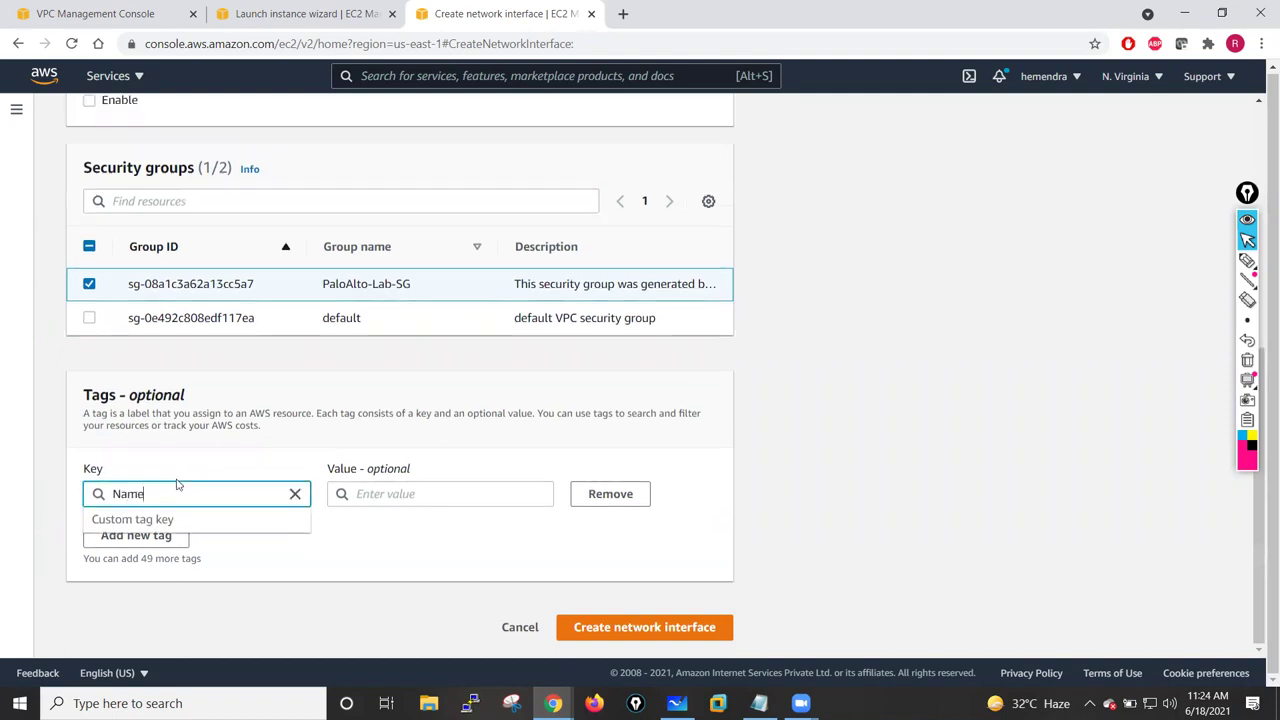
pyautogui.click(386, 494)
pyautogui.write('HA-Pri-NIC')
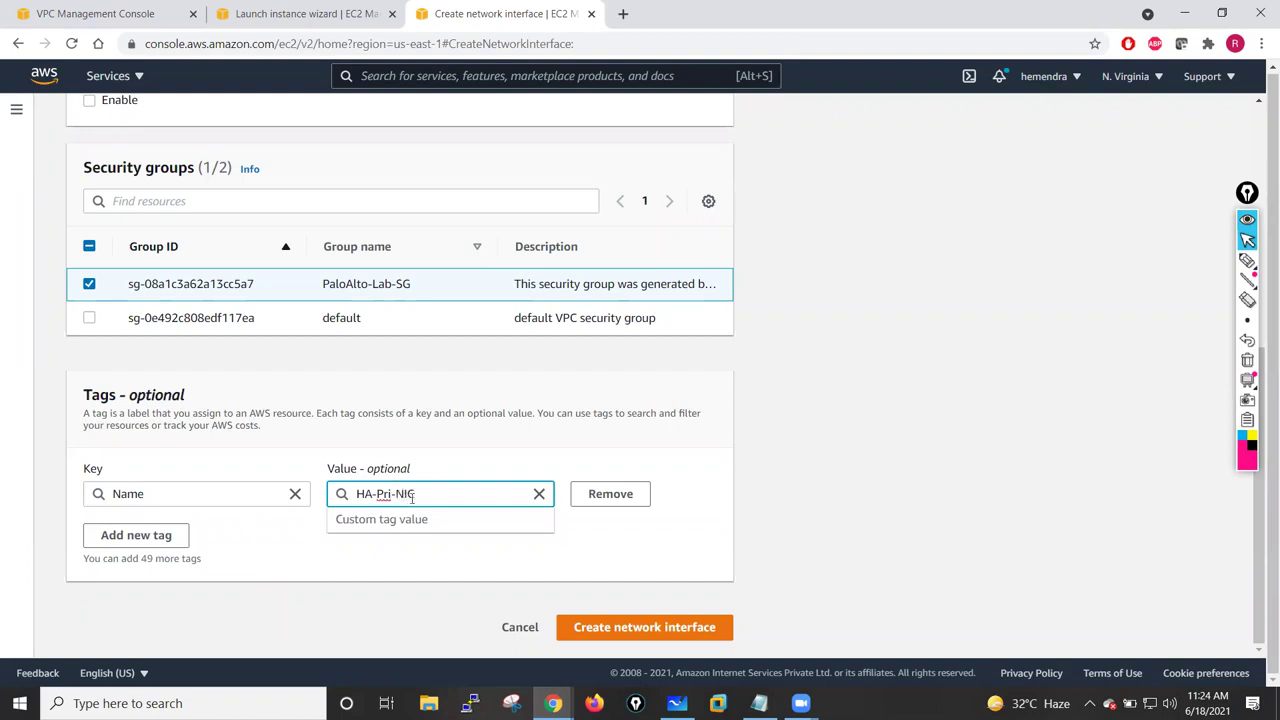
pyautogui.hotkey('ctrl', 'a')
pyautogui.hotkey('ctrl', 'c')
pyautogui.click(303, 560)
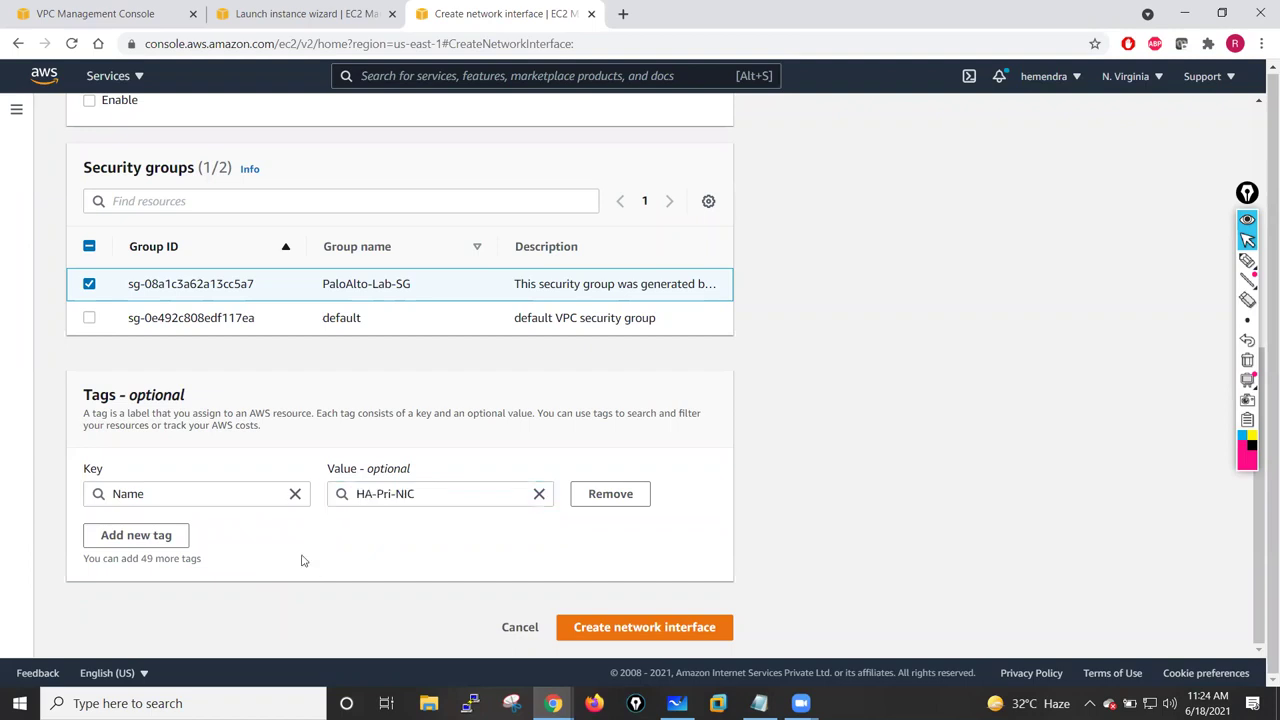
pyautogui.click(645, 627)
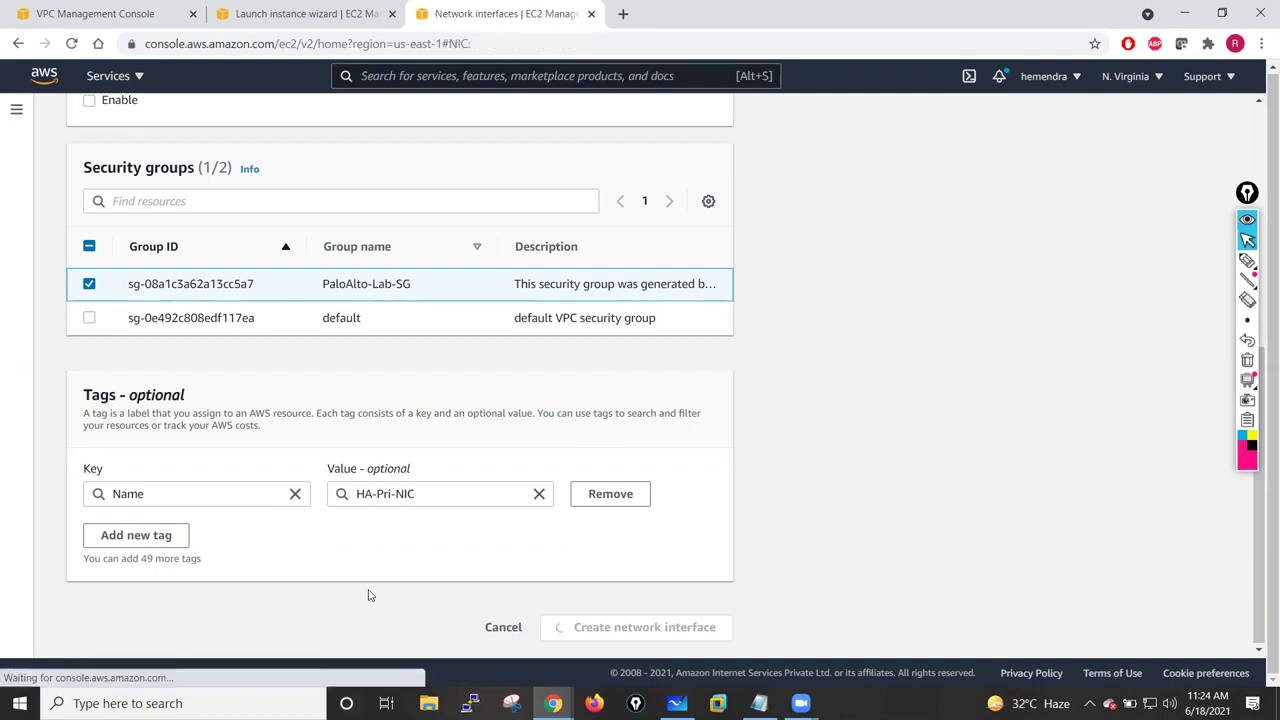
pyautogui.click(1124, 164)
# - Give the new interface the description HA-Sec-NIC, subnet HA-Subnet-Sec and security group PaloAlto-Lab-SG
pyautogui.click(167, 332)
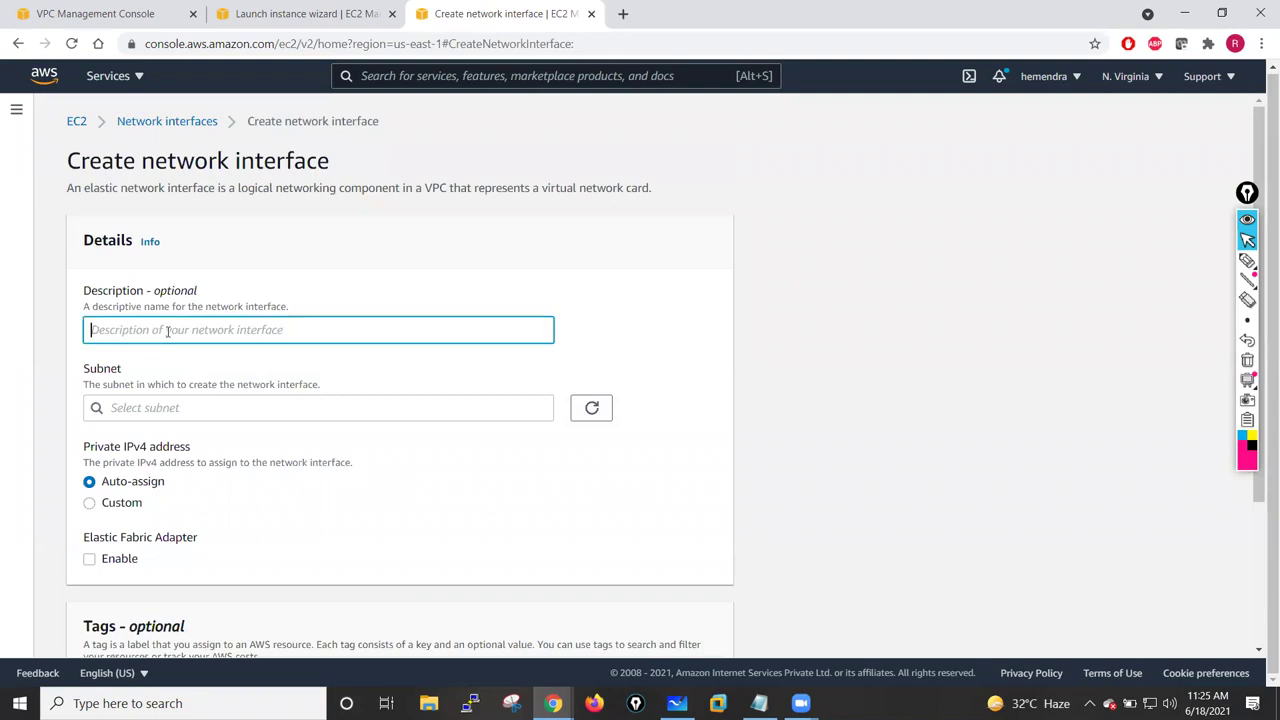
pyautogui.hotkey('ctrl', 'v')
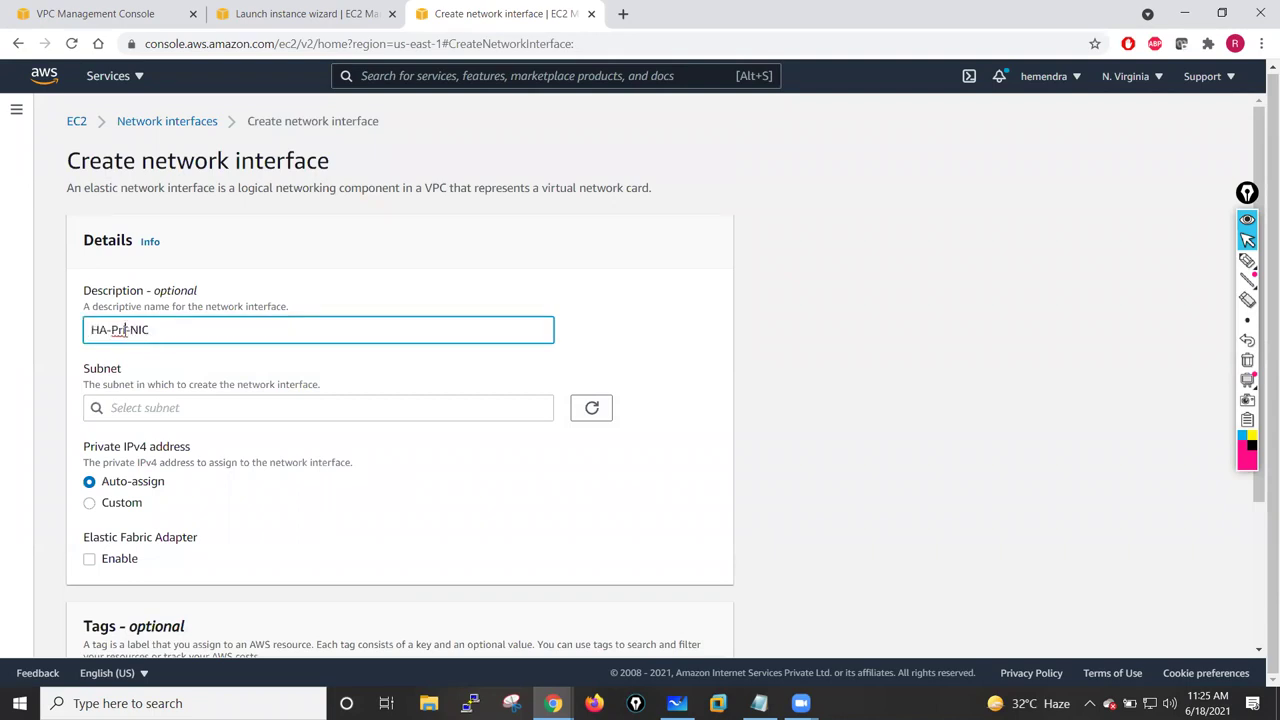
pyautogui.press('BackSpace')
pyautogui.press('BackSpace')
pyautogui.press('BackSpace')
pyautogui.write('Sec')
pyautogui.scroll(-1, 228, 376)
pyautogui.click(186, 393)
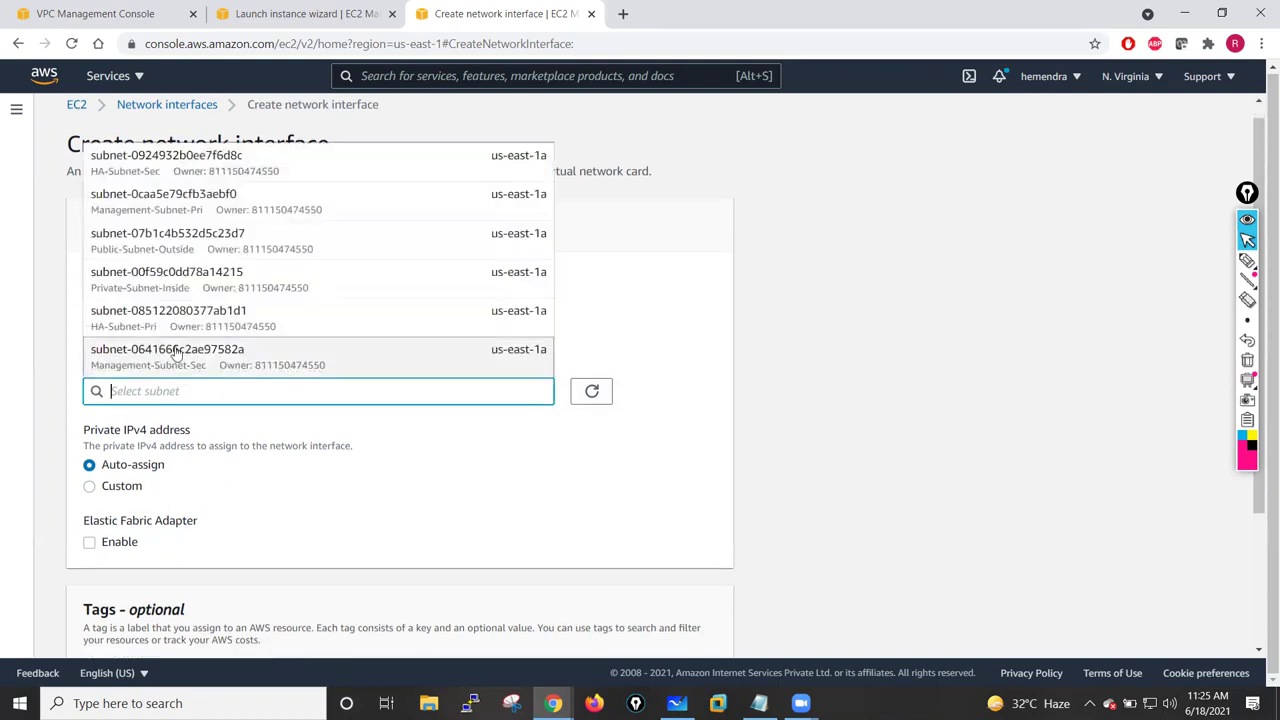
pyautogui.click(176, 172)
pyautogui.scroll(-4, 268, 492)
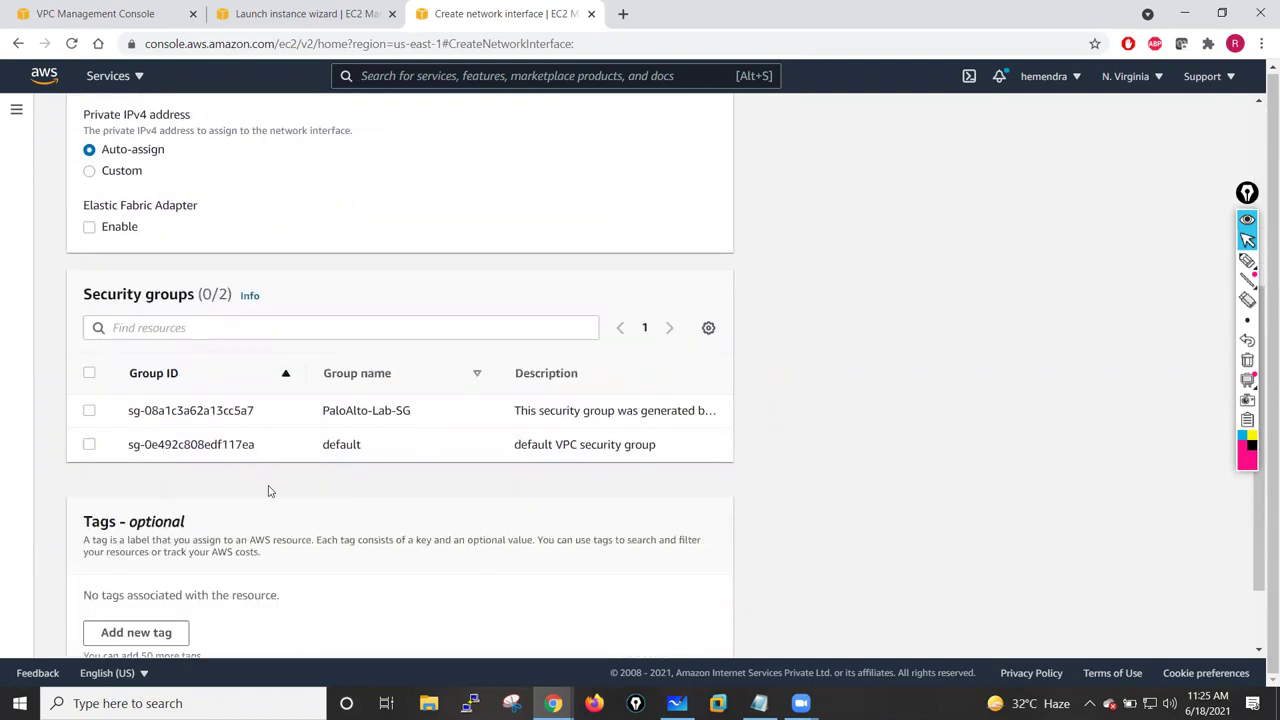
pyautogui.click(90, 314)
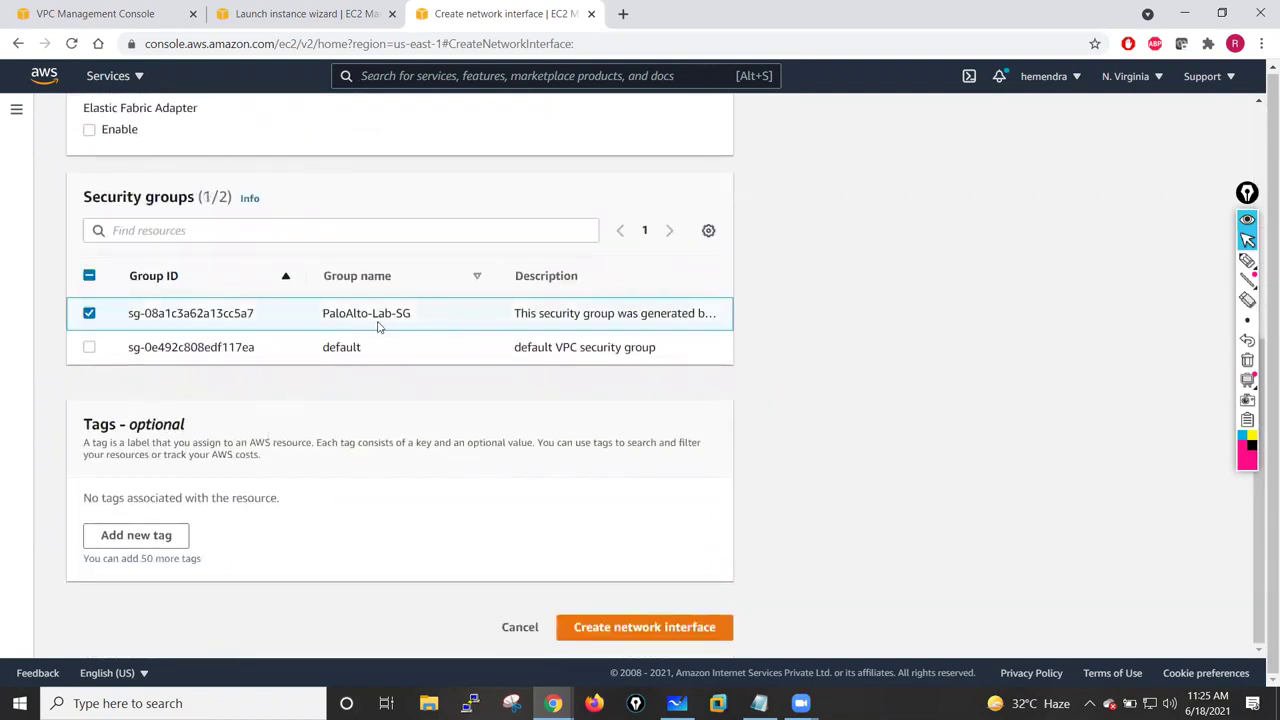
# - Tag the interface Name=HA-Sec-NIC and create the network interface
pyautogui.click(137, 536)
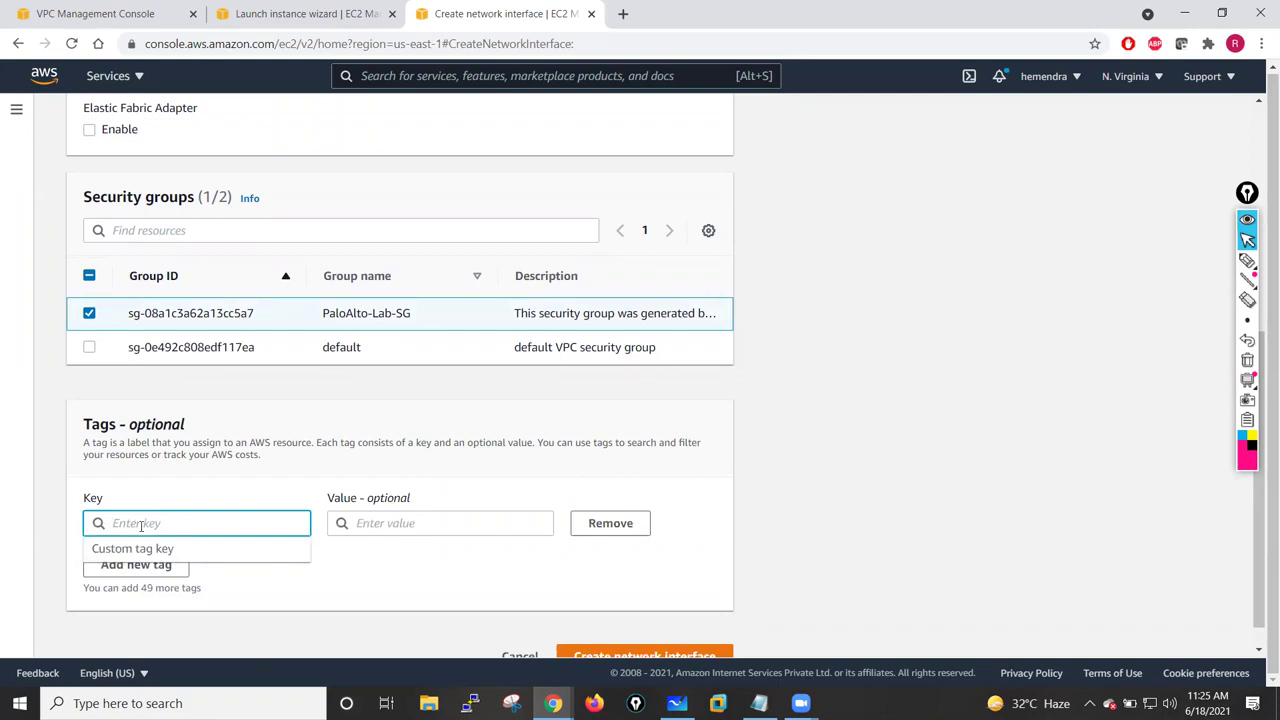
pyautogui.write('Name')
pyautogui.click(376, 525)
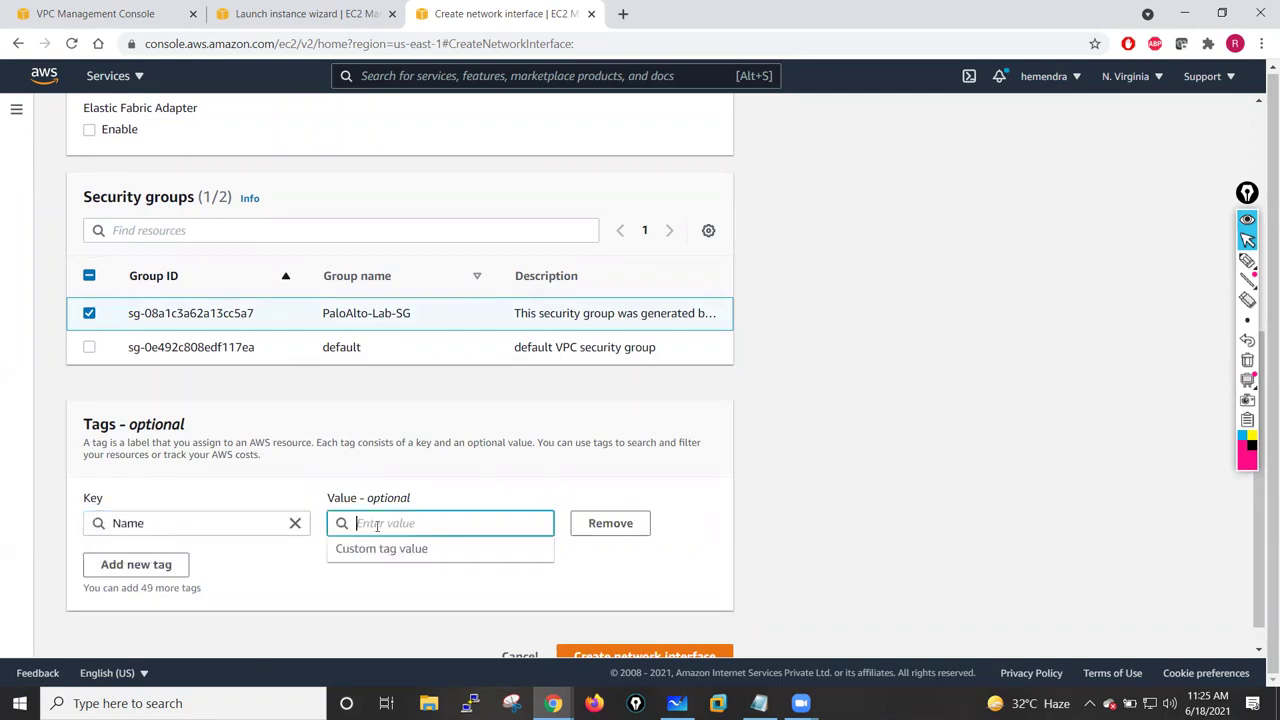
pyautogui.write('HA-Pri-NIC')
pyautogui.click(390, 523)
pyautogui.press('BackSpace')
pyautogui.press('BackSpace')
pyautogui.press('BackSpace')
pyautogui.write('Sec')
pyautogui.click(256, 601)
pyautogui.scroll(-1, 650, 607)
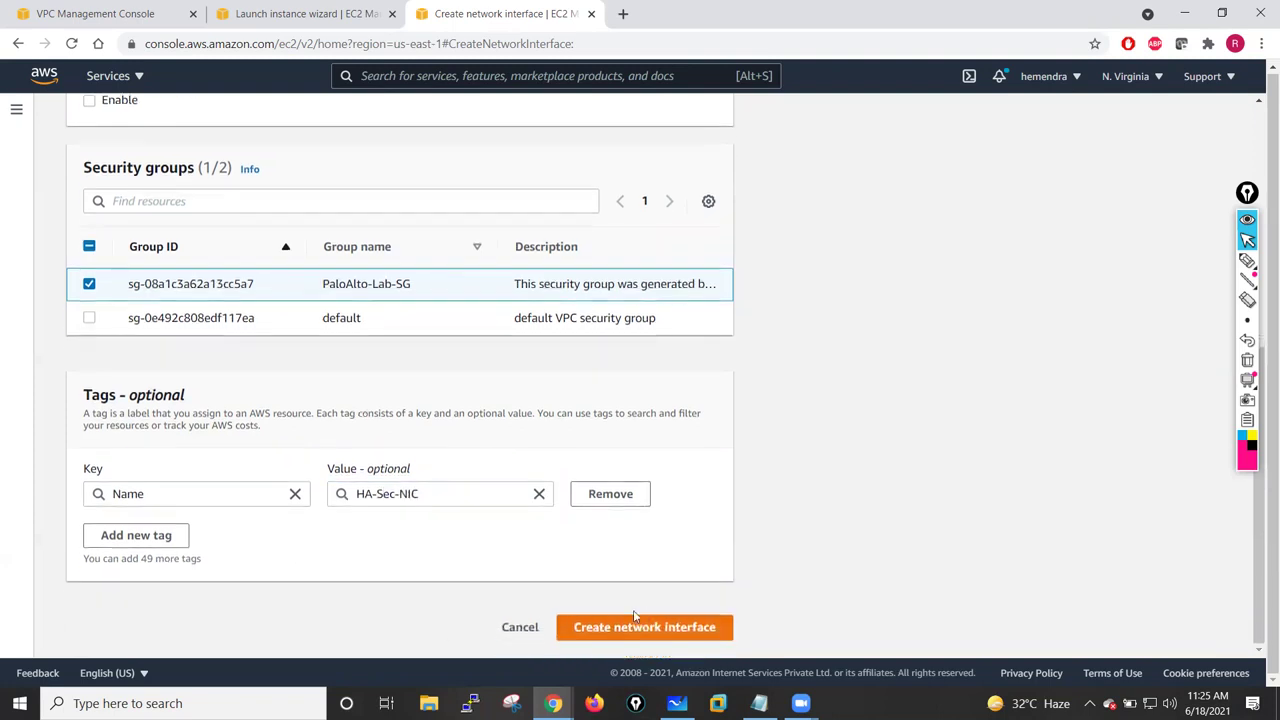
pyautogui.click(628, 630)
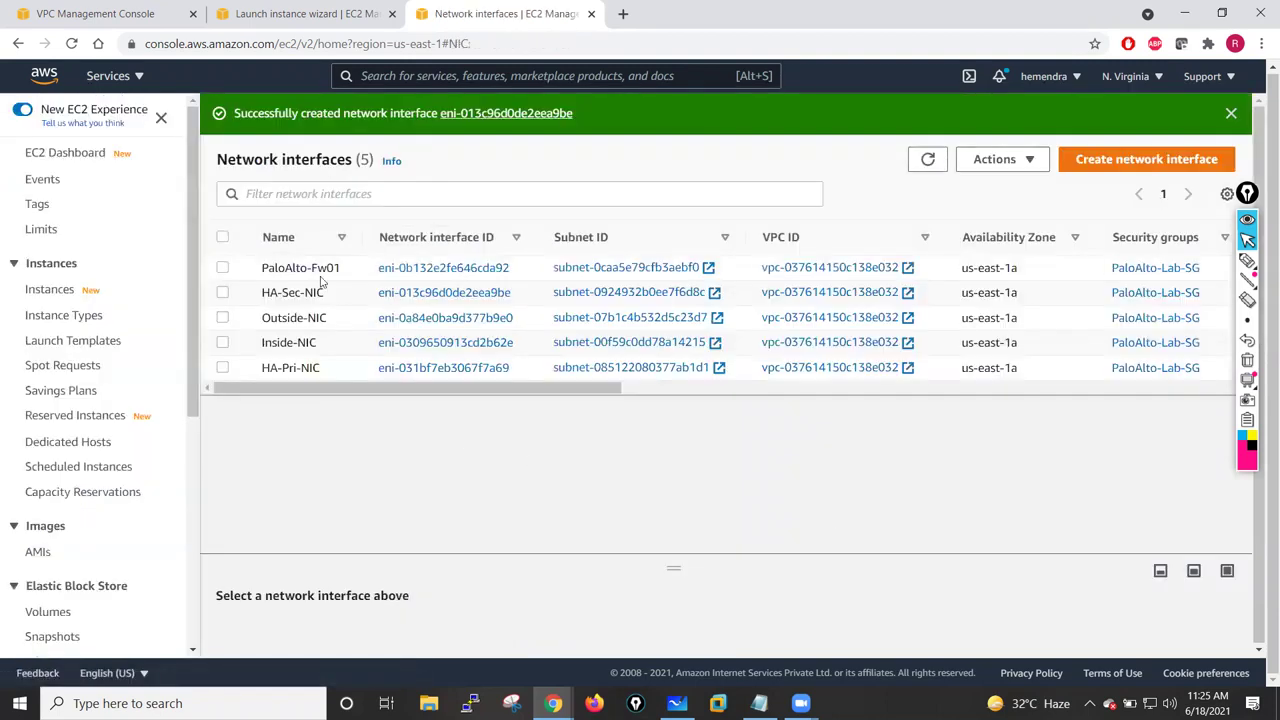
# - Show the full list of running EC2 instances with the instance ID filter cleared
pyautogui.click(320, 13)
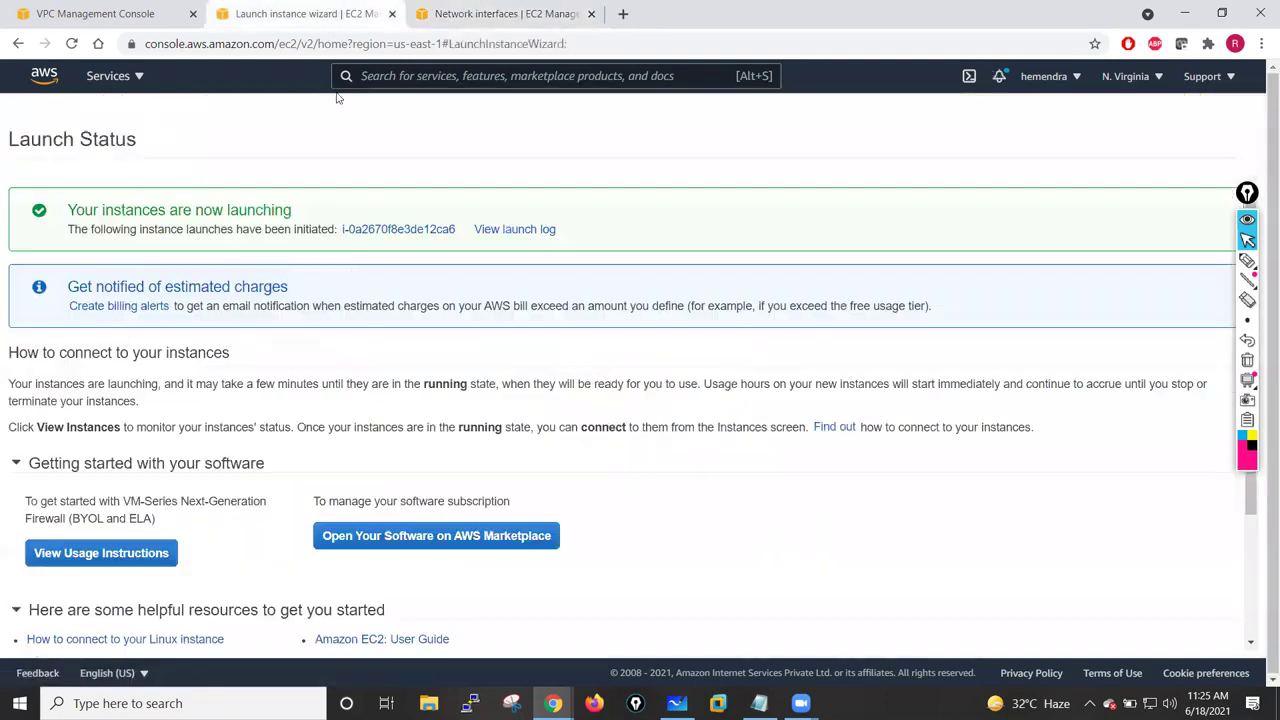
pyautogui.click(403, 232)
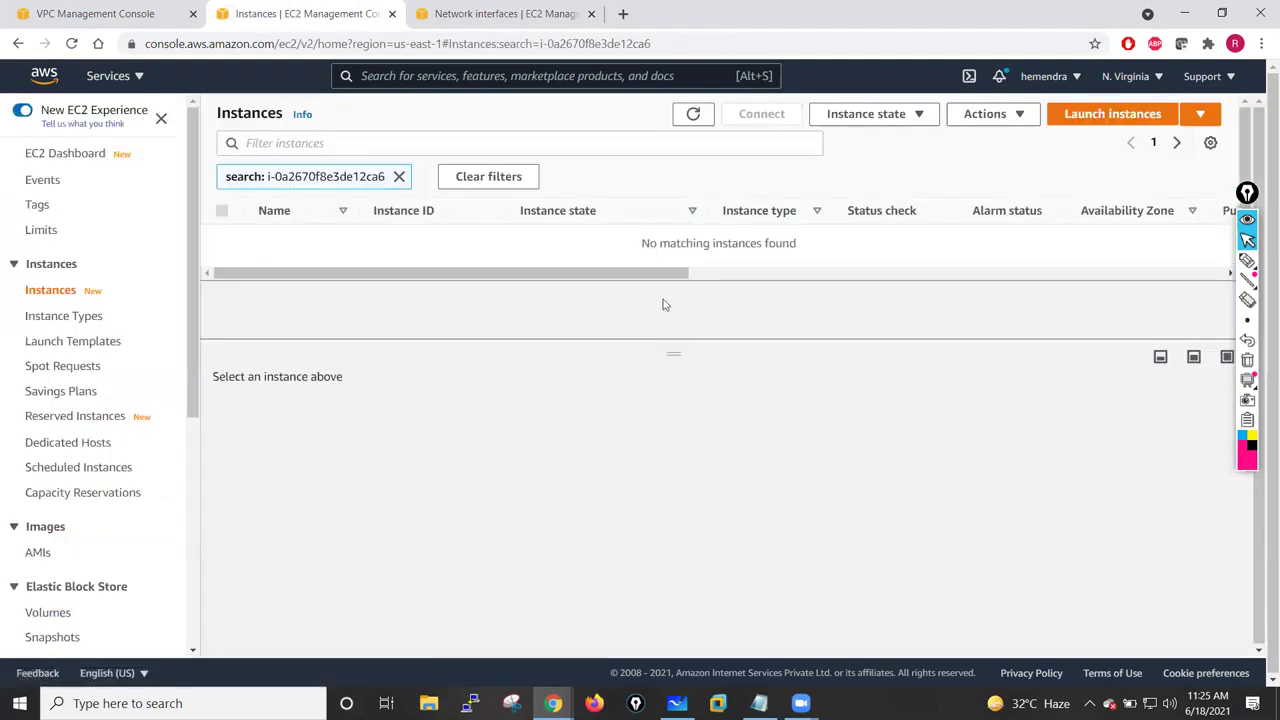
pyautogui.click(399, 177)
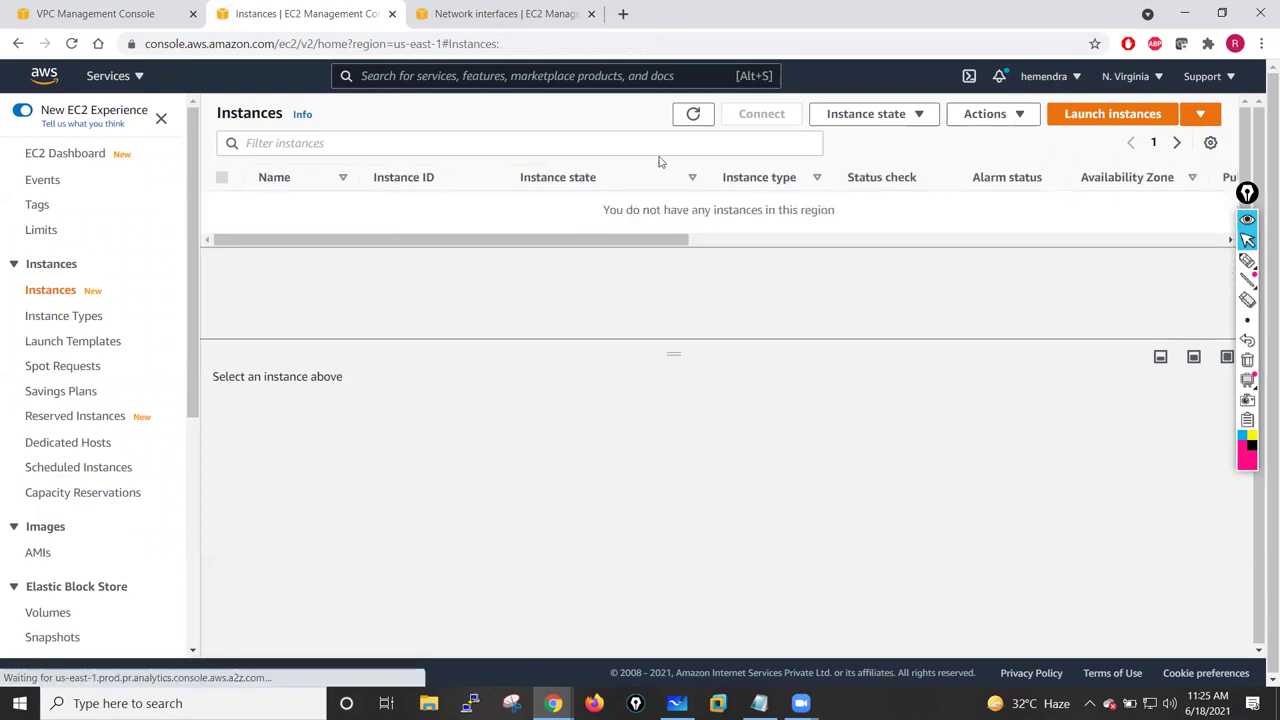
pyautogui.click(52, 156)
pyautogui.click(299, 228)
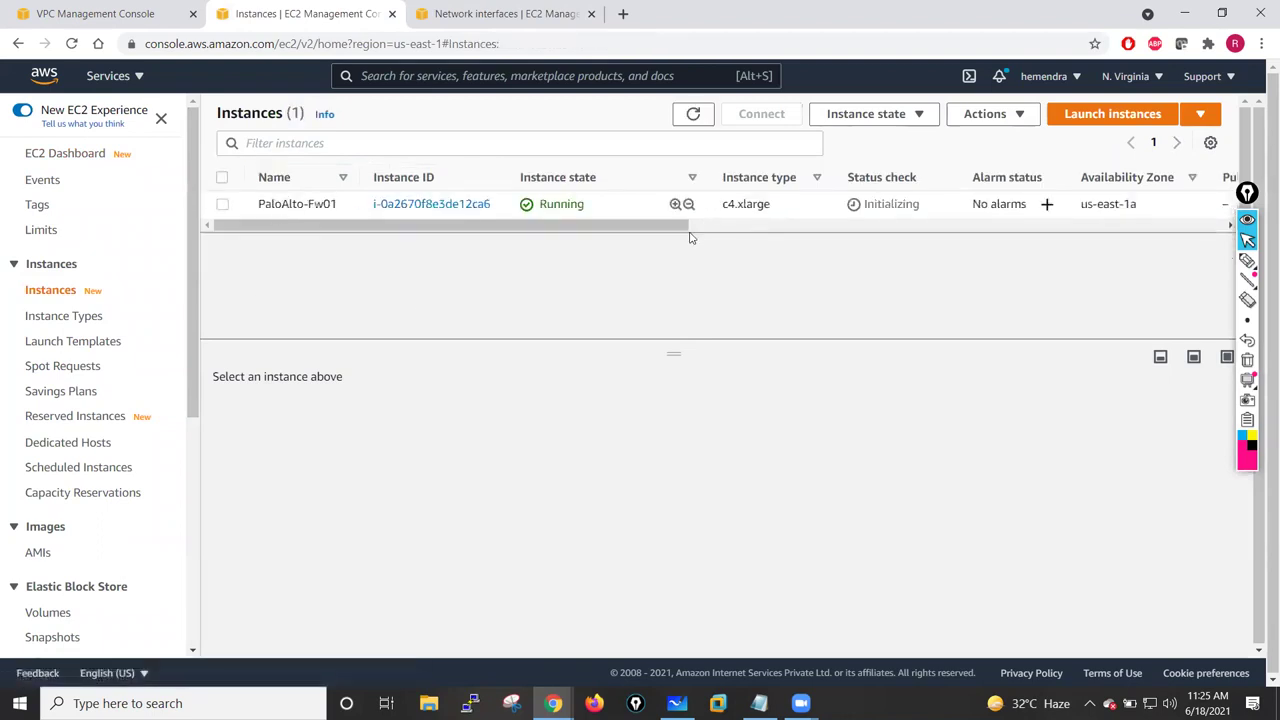
# - Select PaloAlto-Fw01, enlarge its details pane and copy public IPv4 34.224.174.233
pyautogui.click(222, 205)
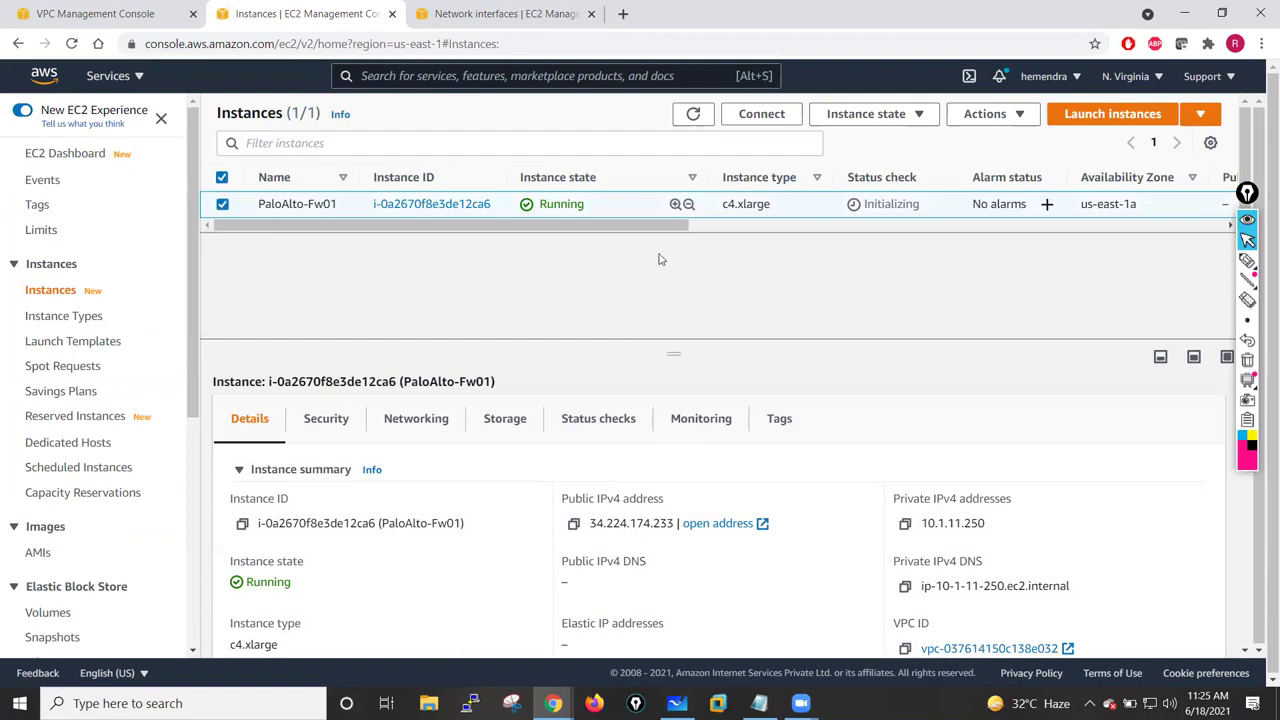
pyautogui.moveTo(669, 306); pyautogui.dragTo(664, 291)
pyautogui.moveTo(586, 381); pyautogui.dragTo(651, 265)
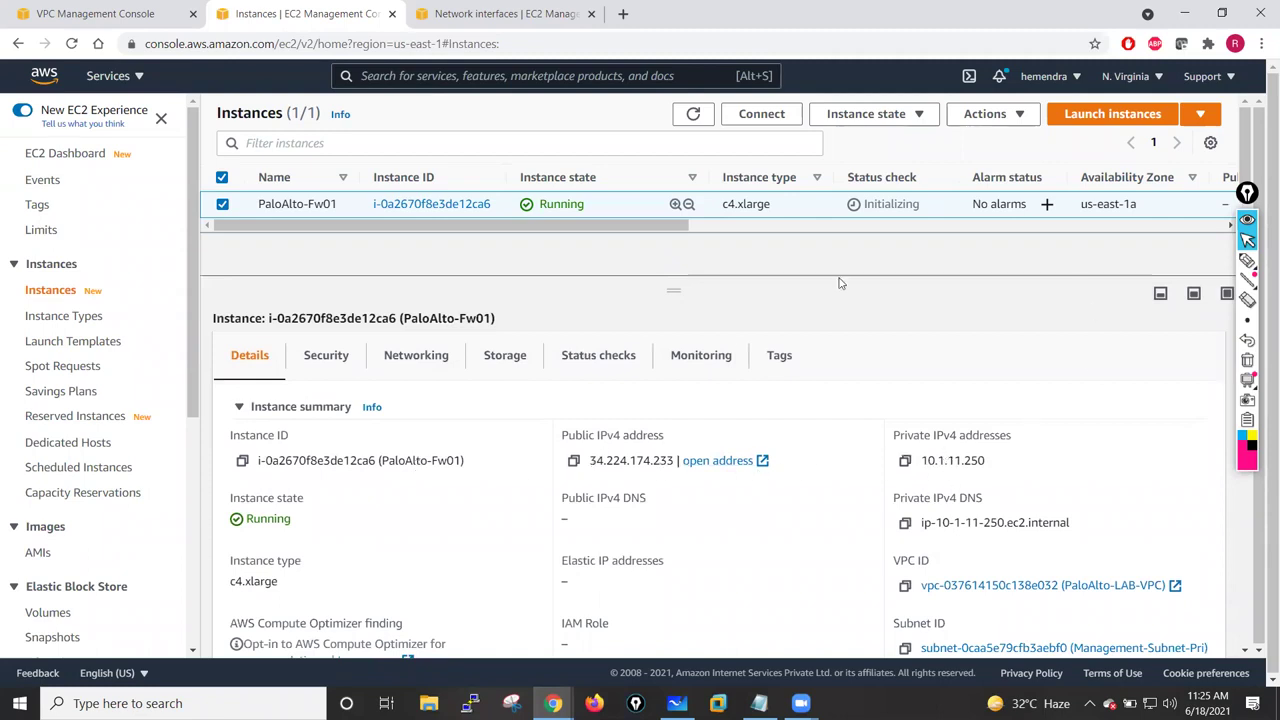
pyautogui.click(574, 462)
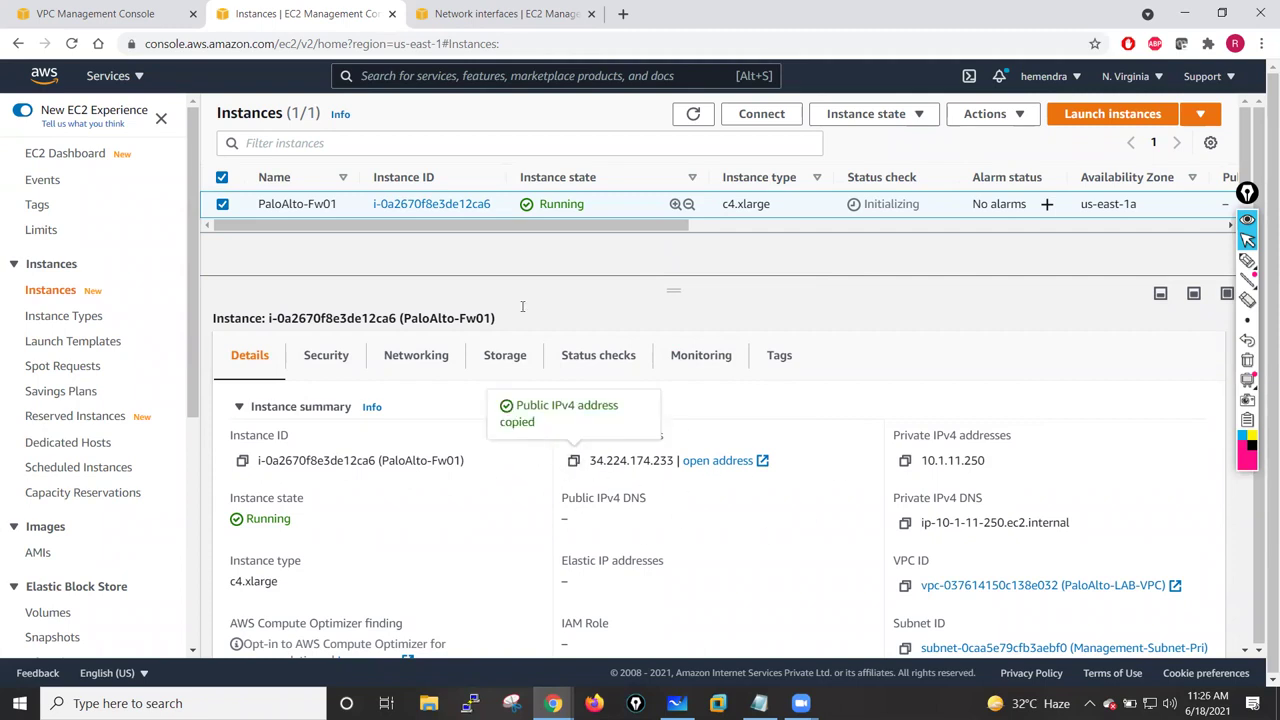
pyautogui.click(621, 15)
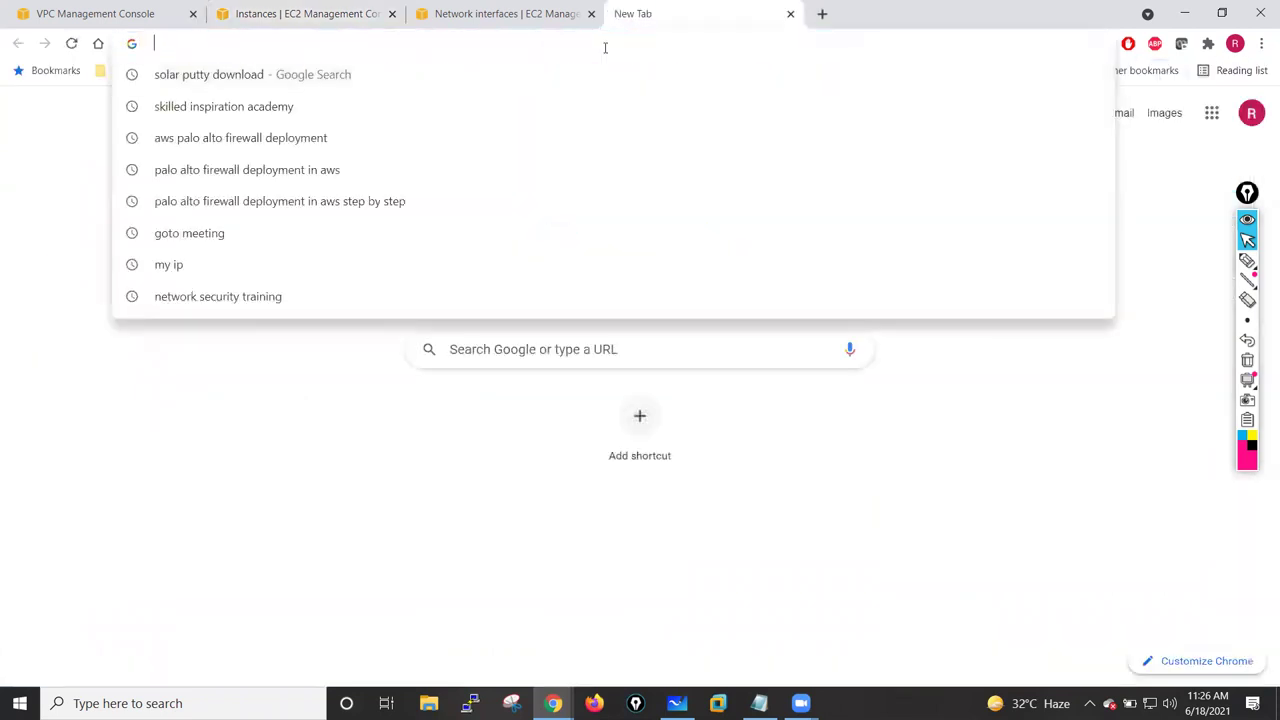
pyautogui.write('https://')
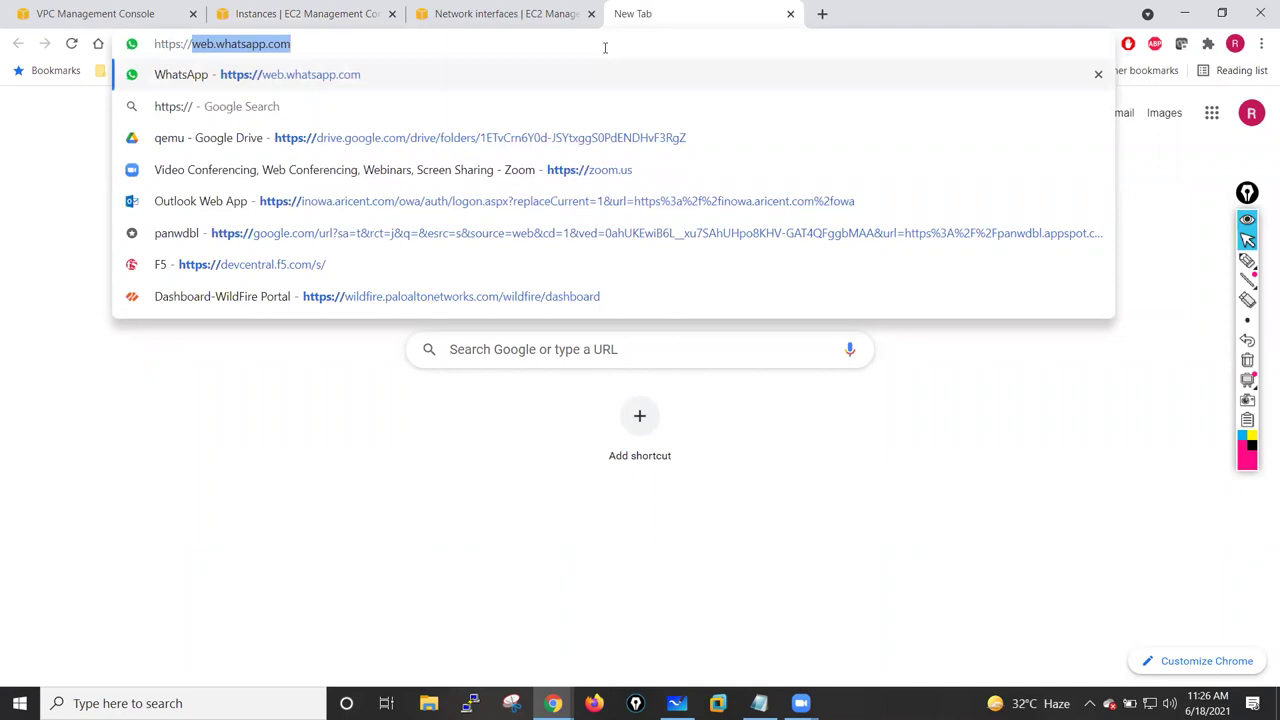
pyautogui.hotkey('ctrl', 'v')
pyautogui.press('Return')
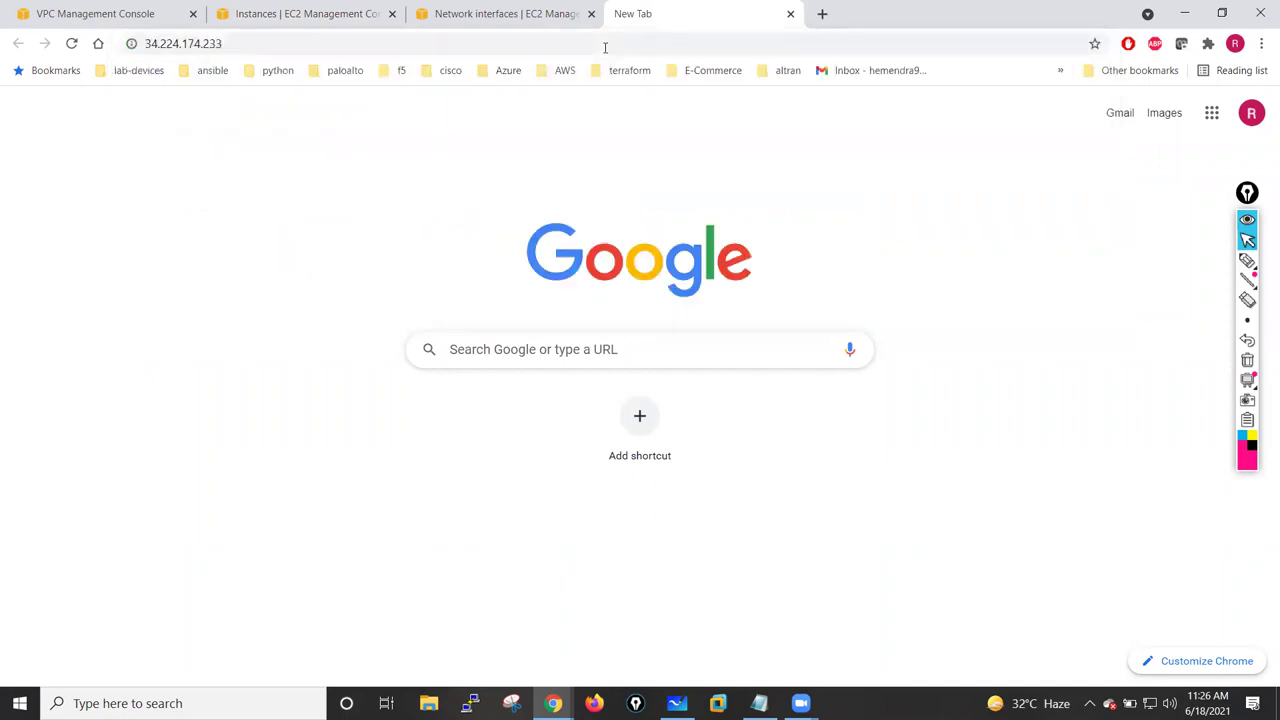
pyautogui.click(514, 43)
pyautogui.click(428, 46)
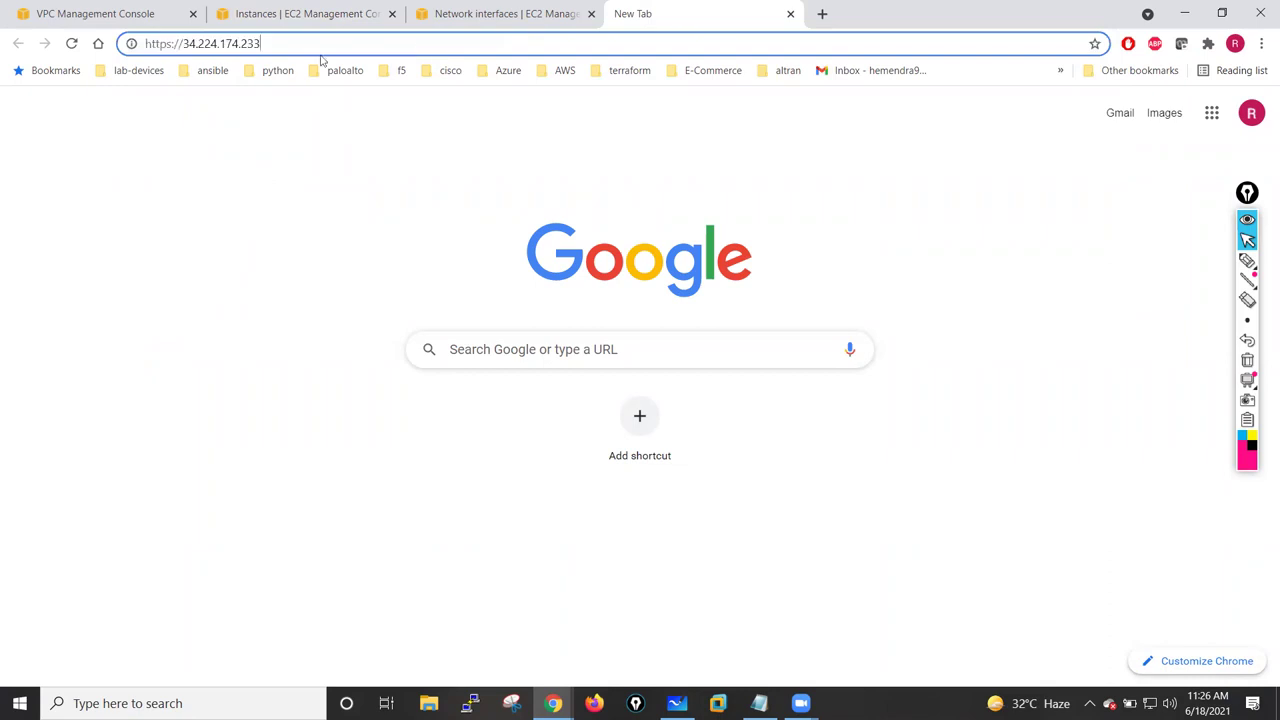
pyautogui.click(71, 43)
pyautogui.click(183, 44)
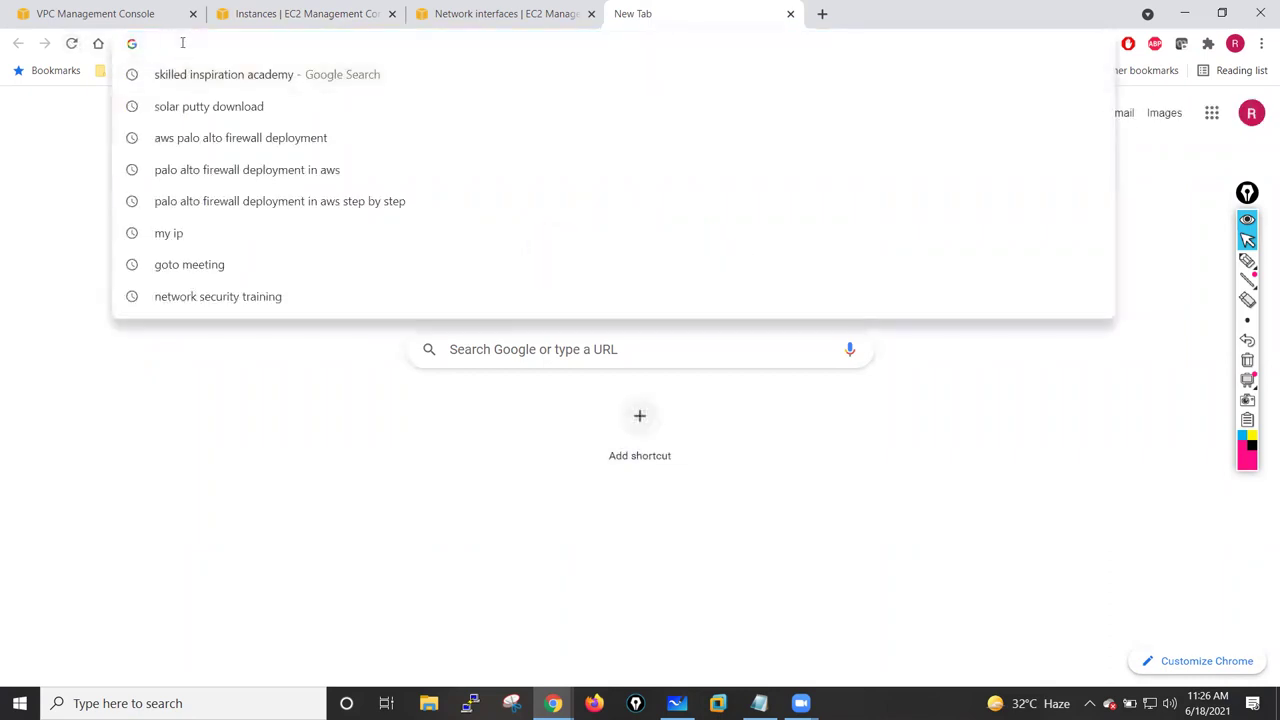
pyautogui.write('https:')
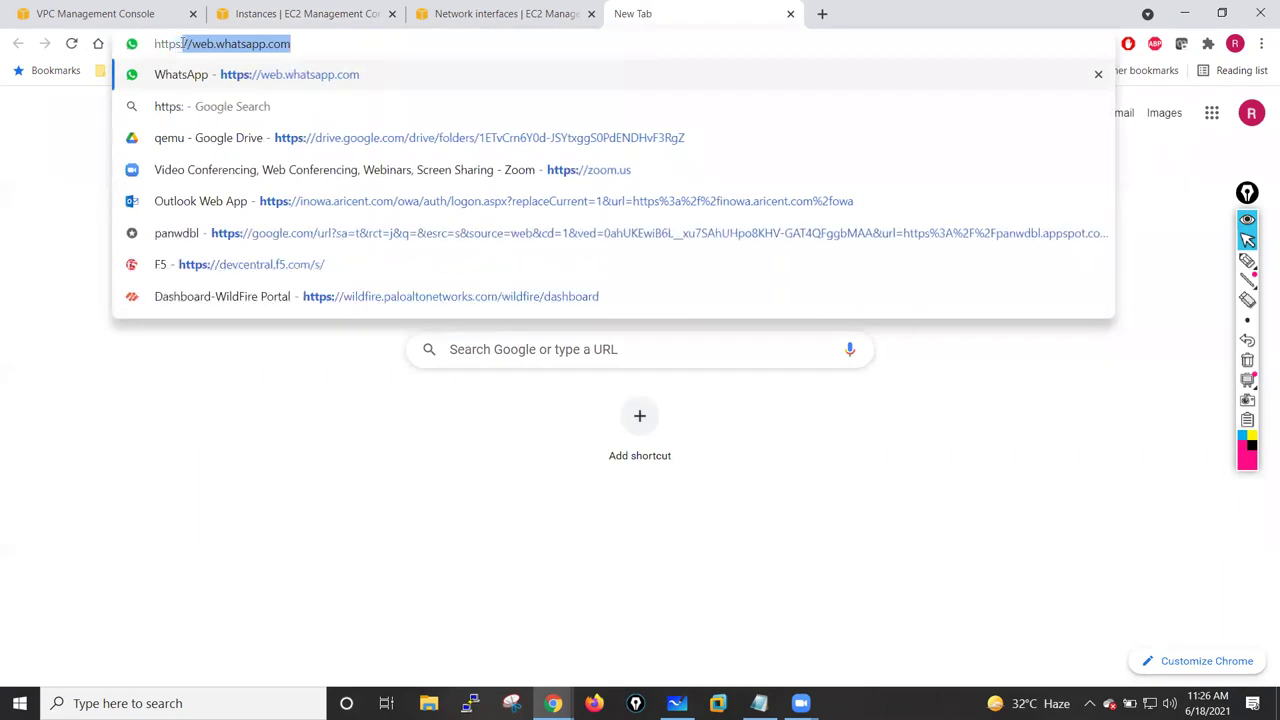
pyautogui.write('//')
pyautogui.hotkey('ctrl', 'v')
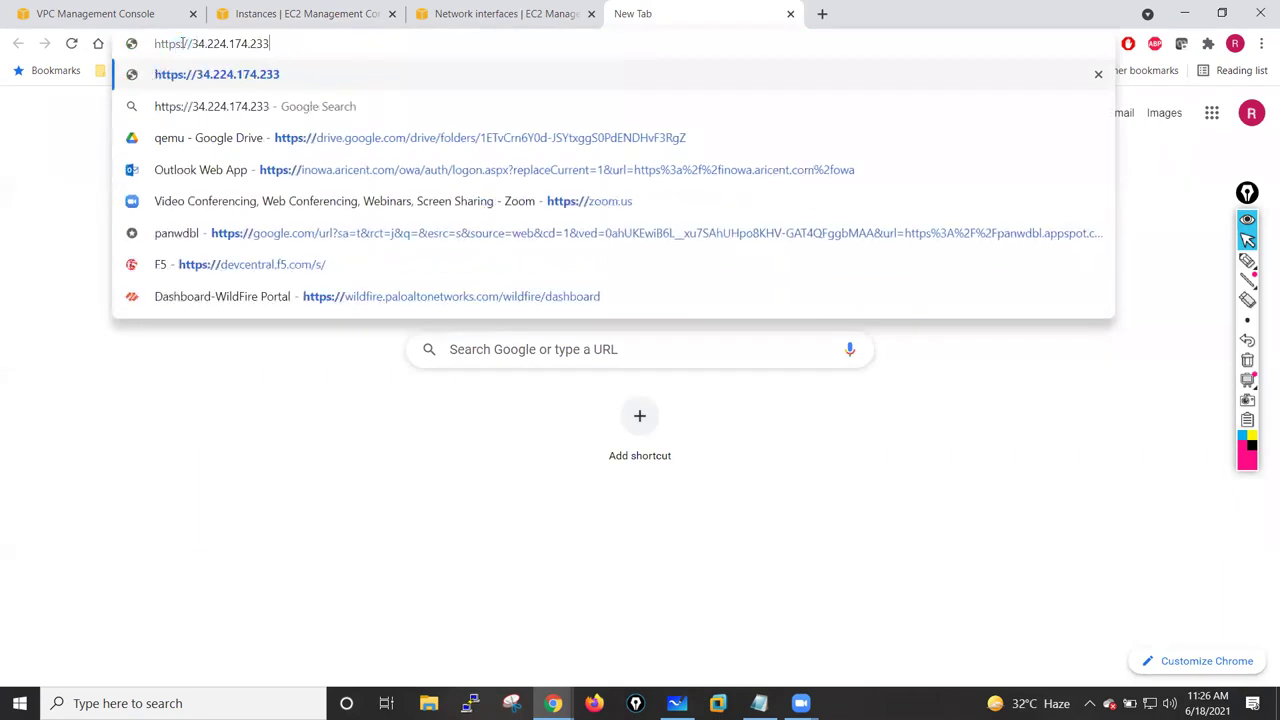
pyautogui.press('Return')
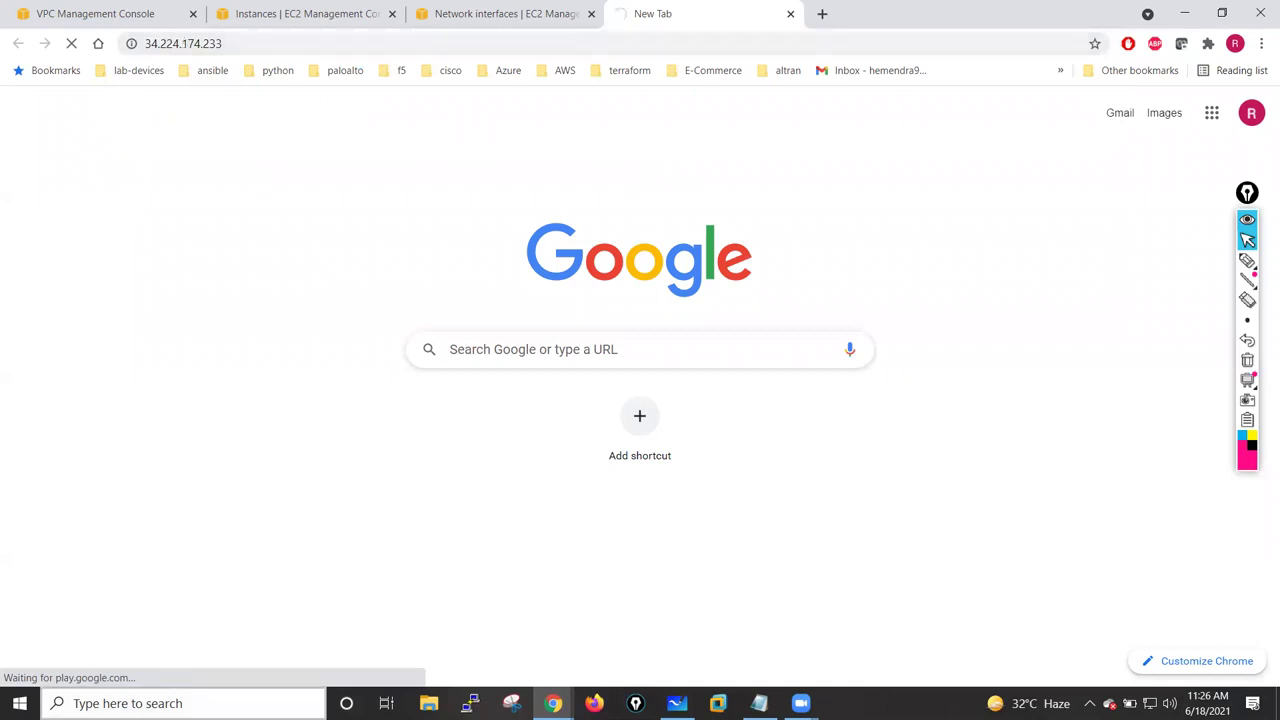
pyautogui.click(178, 695)
# - Open Command Prompt and run a continuous ping -t to 34.224.174.233
pyautogui.write('cmd')
pyautogui.press('Return')
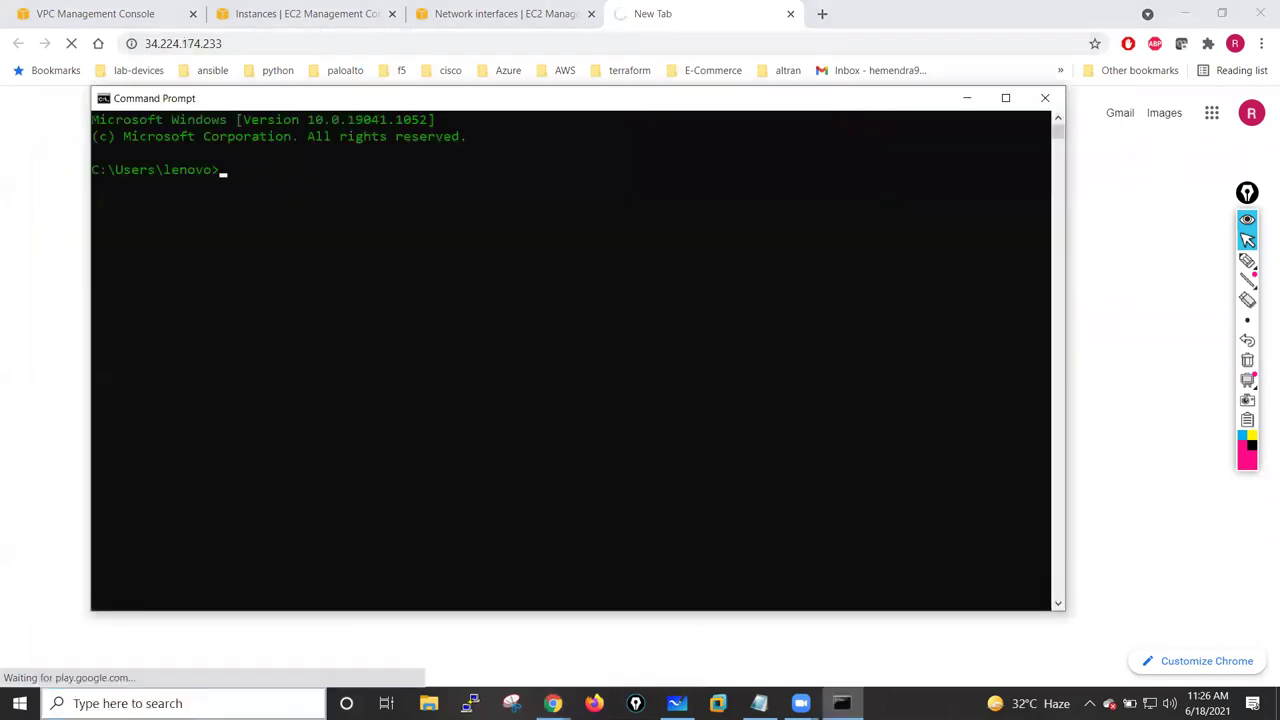
pyautogui.write('ping')
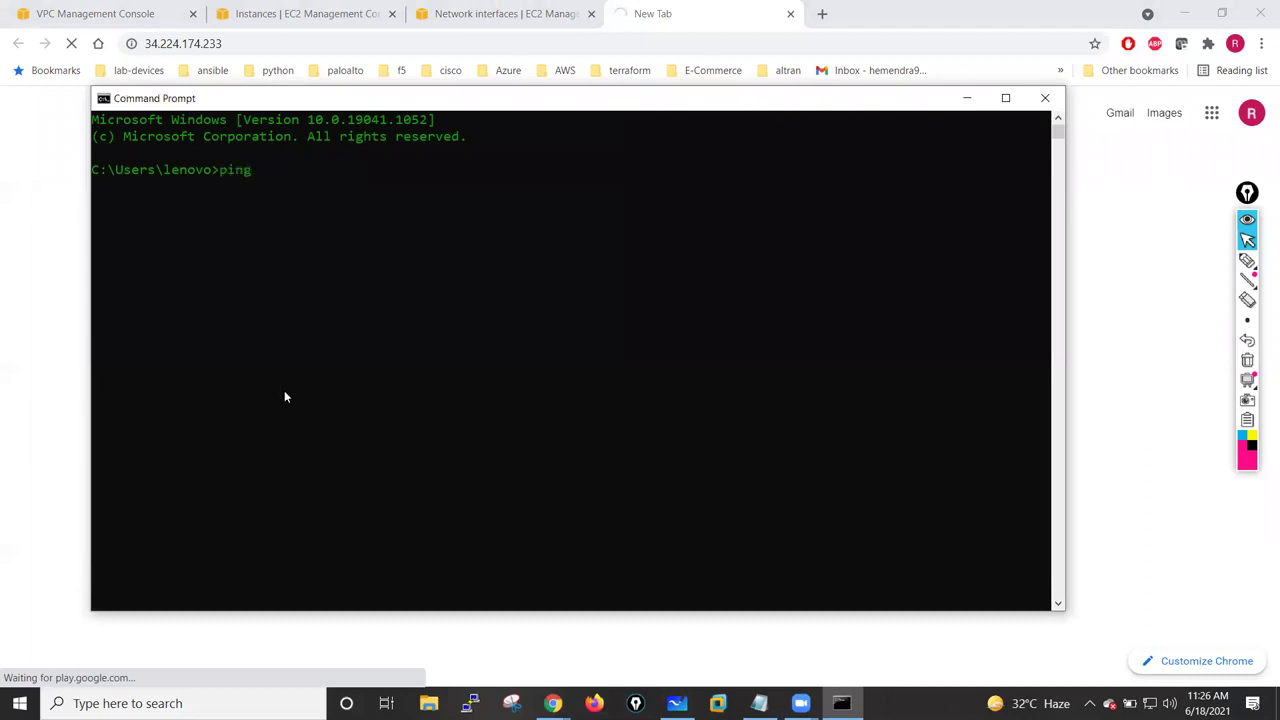
pyautogui.rightClick(358, 222)
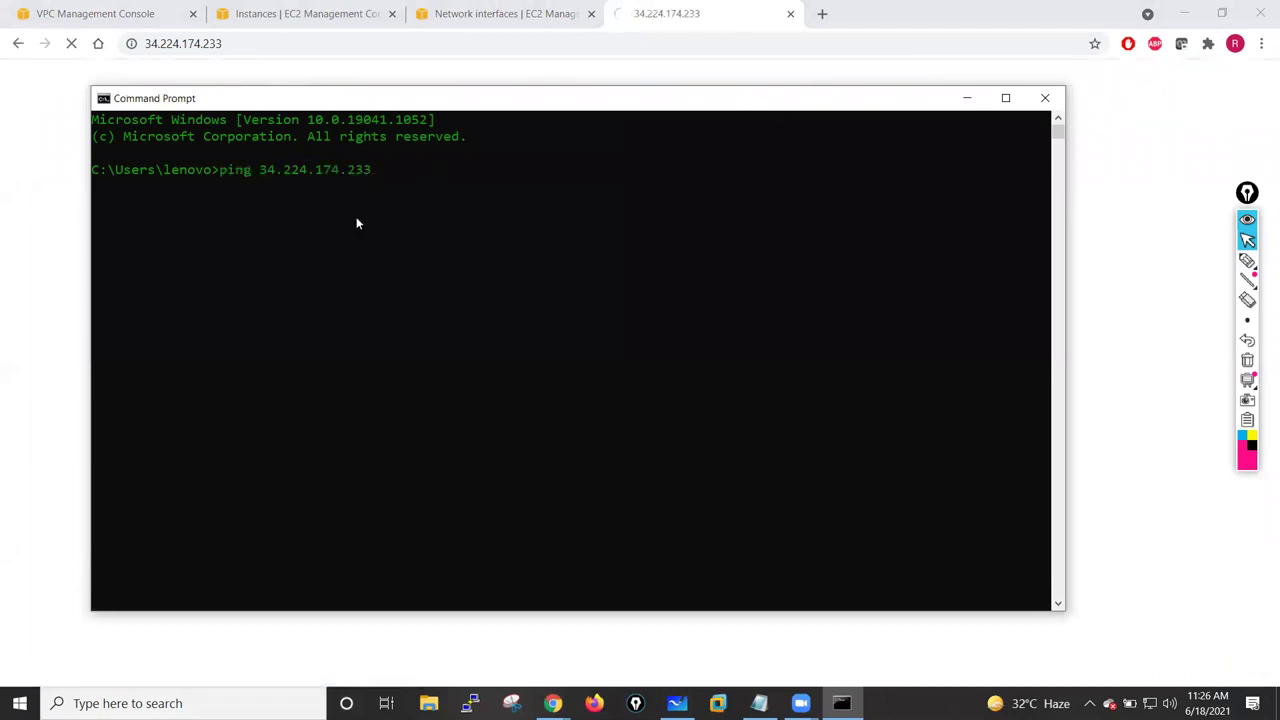
pyautogui.write('-t')
pyautogui.press('Return')
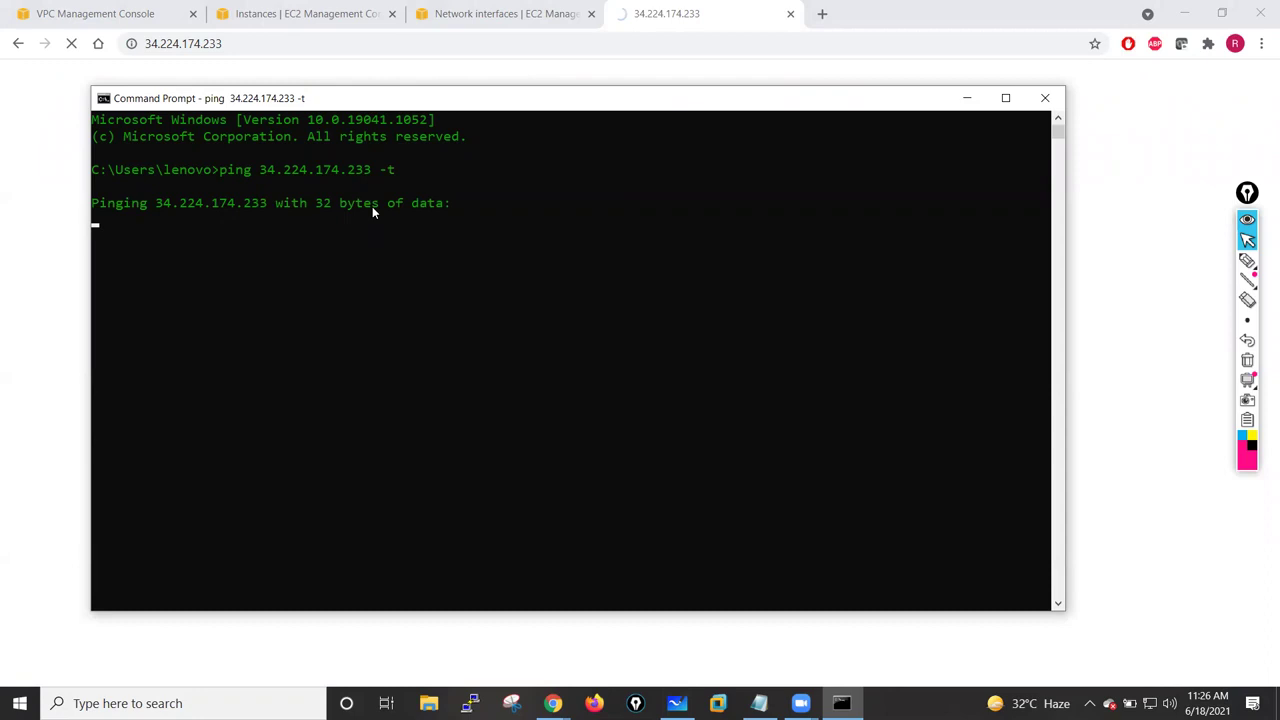
# - Move and minimize Command Prompt, then return to the EC2 Instances page
pyautogui.moveTo(435, 108); pyautogui.dragTo(453, 151)
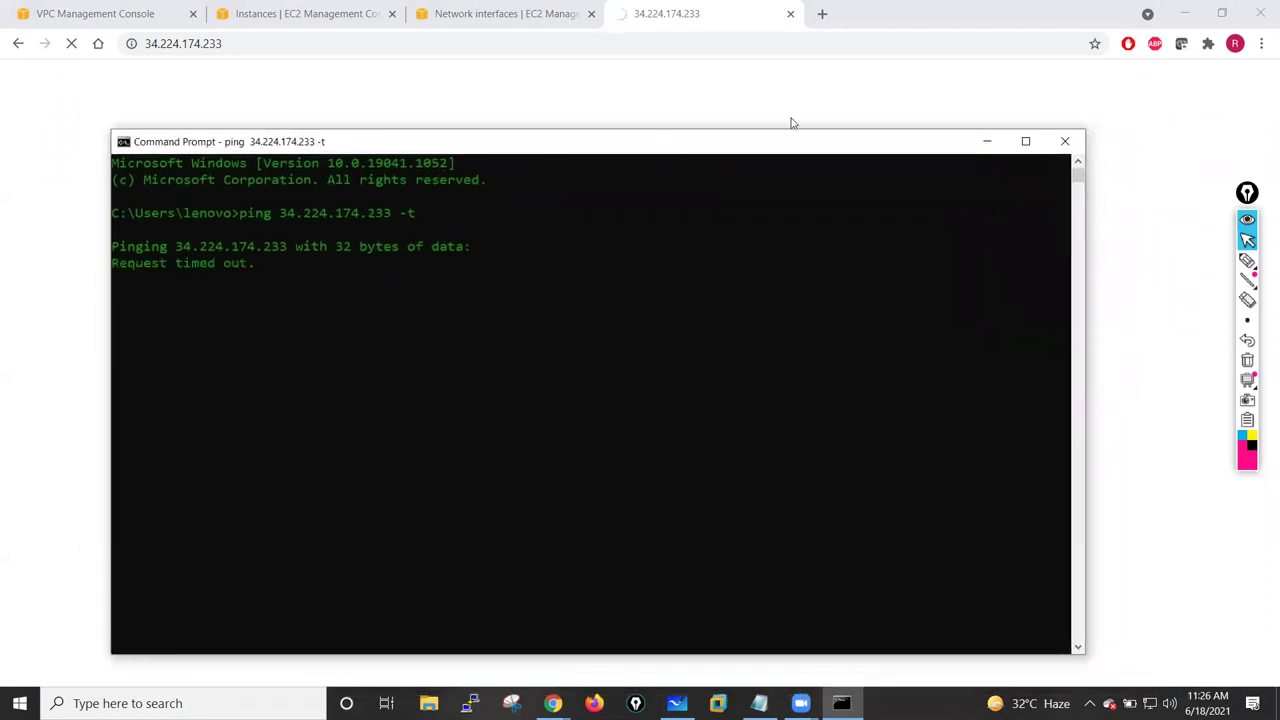
pyautogui.click(986, 141)
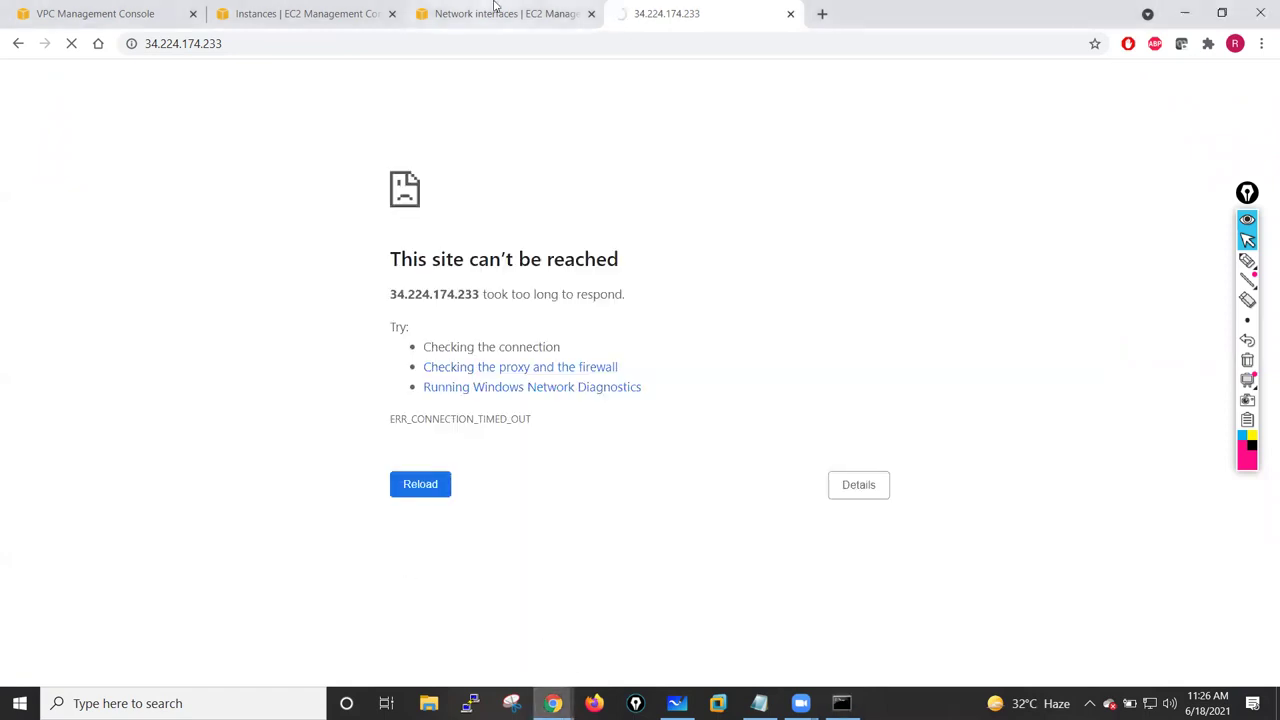
pyautogui.click(500, 13)
pyautogui.click(310, 13)
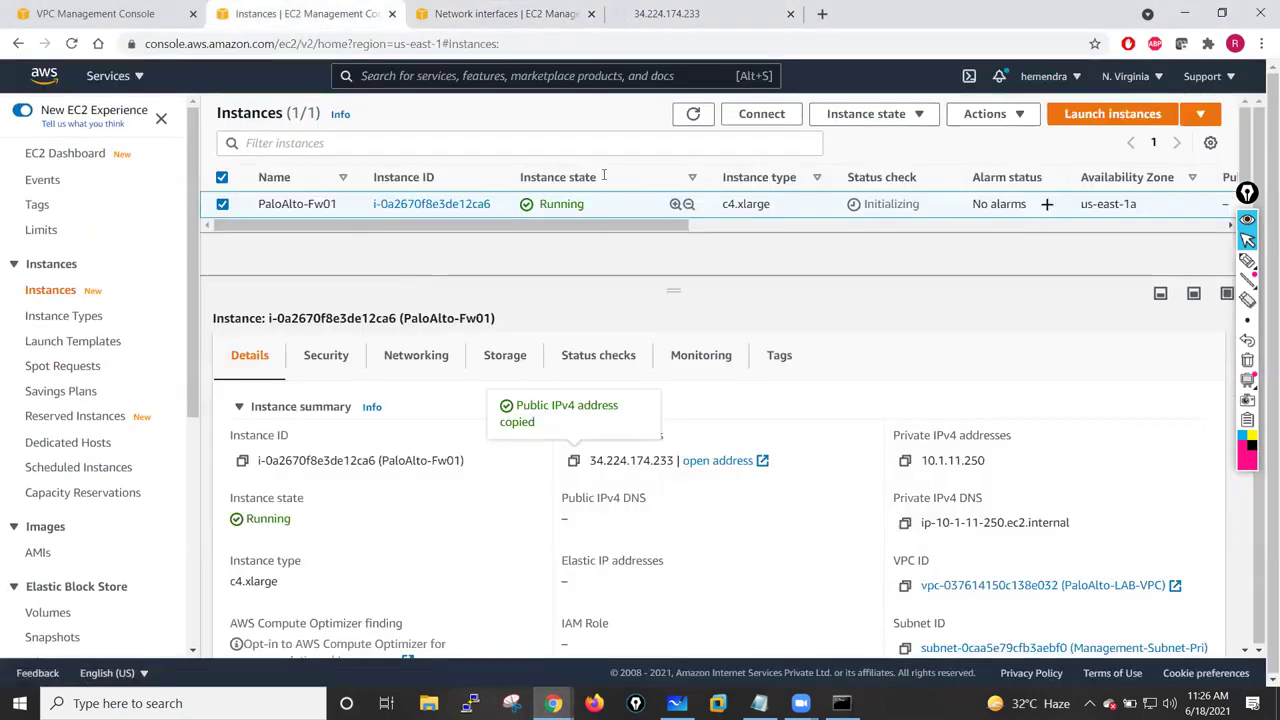
# - Choose Actions > Monitor and troubleshoot > Get instance screenshot for PaloAlto-Fw01
pyautogui.click(914, 117)
pyautogui.click(988, 114)
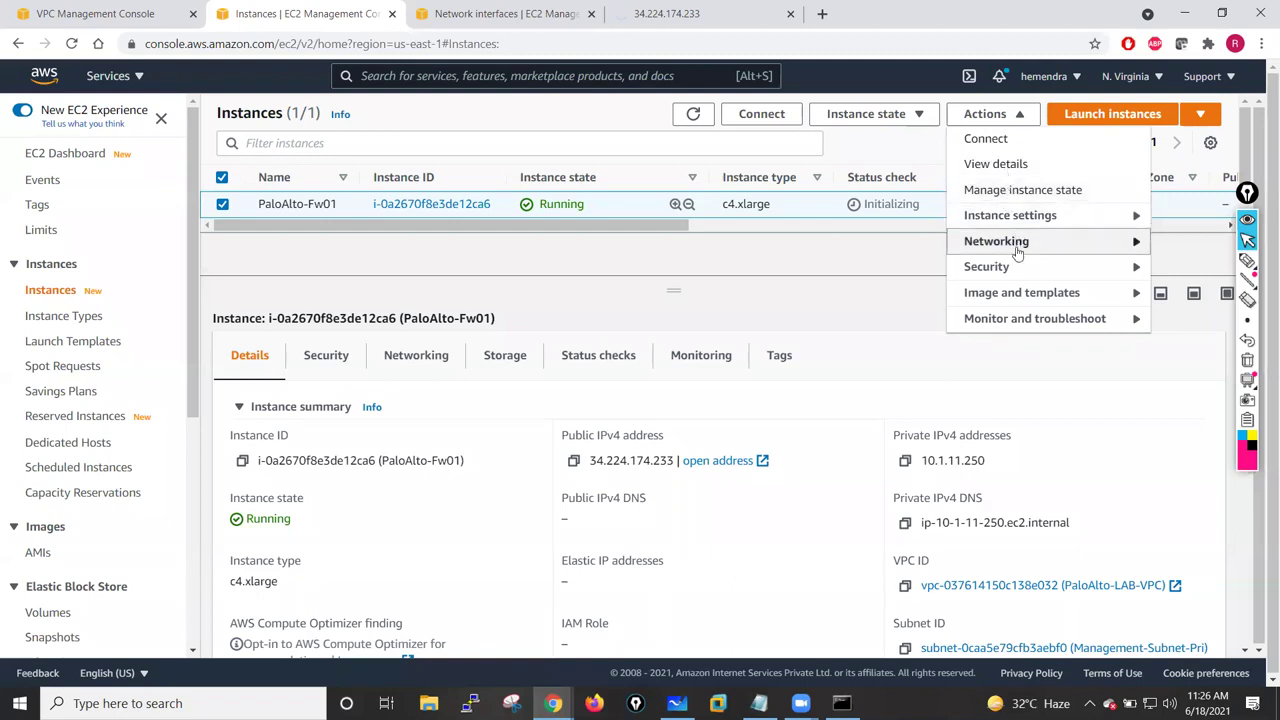
pyautogui.click(1130, 215)
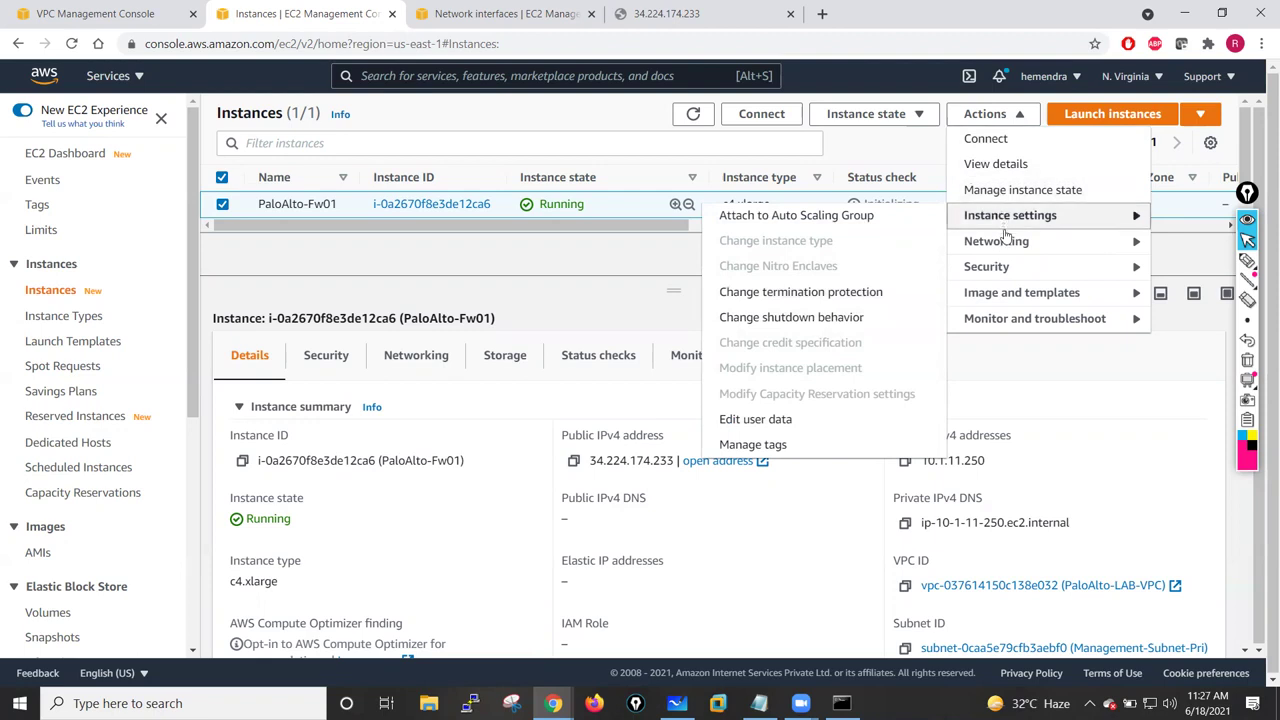
pyautogui.moveTo(1140, 245)
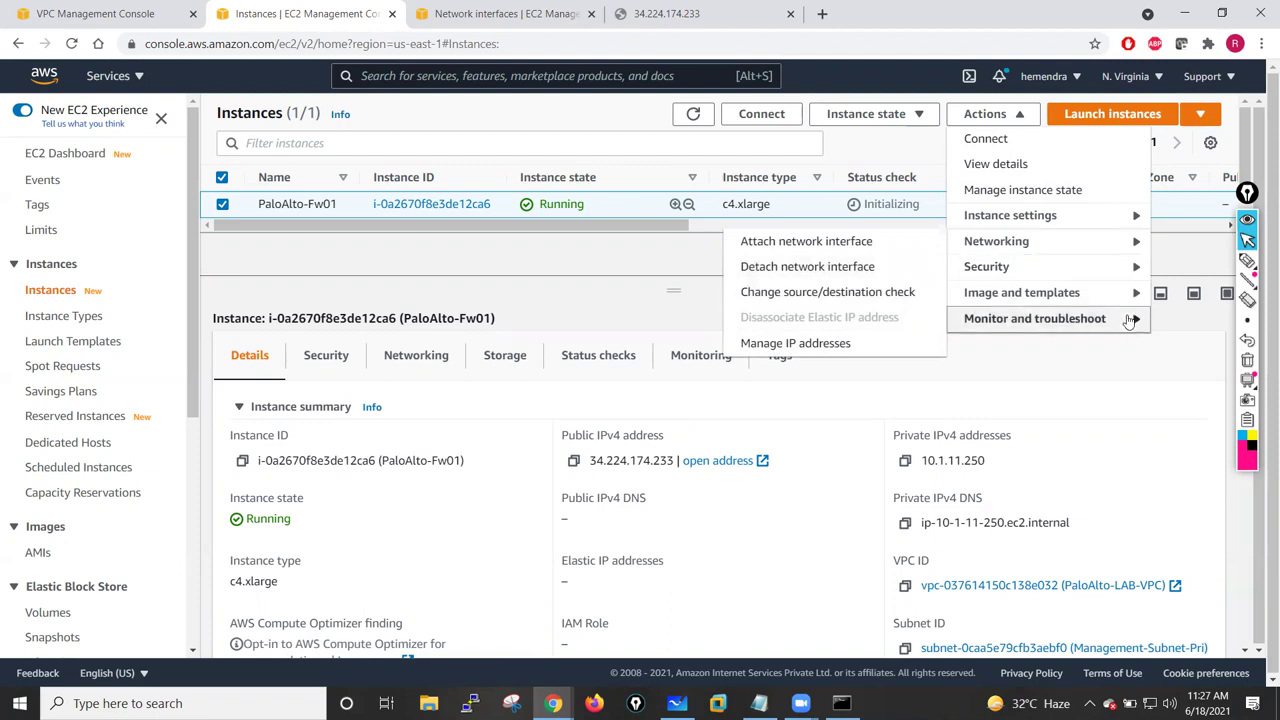
pyautogui.moveTo(1130, 320)
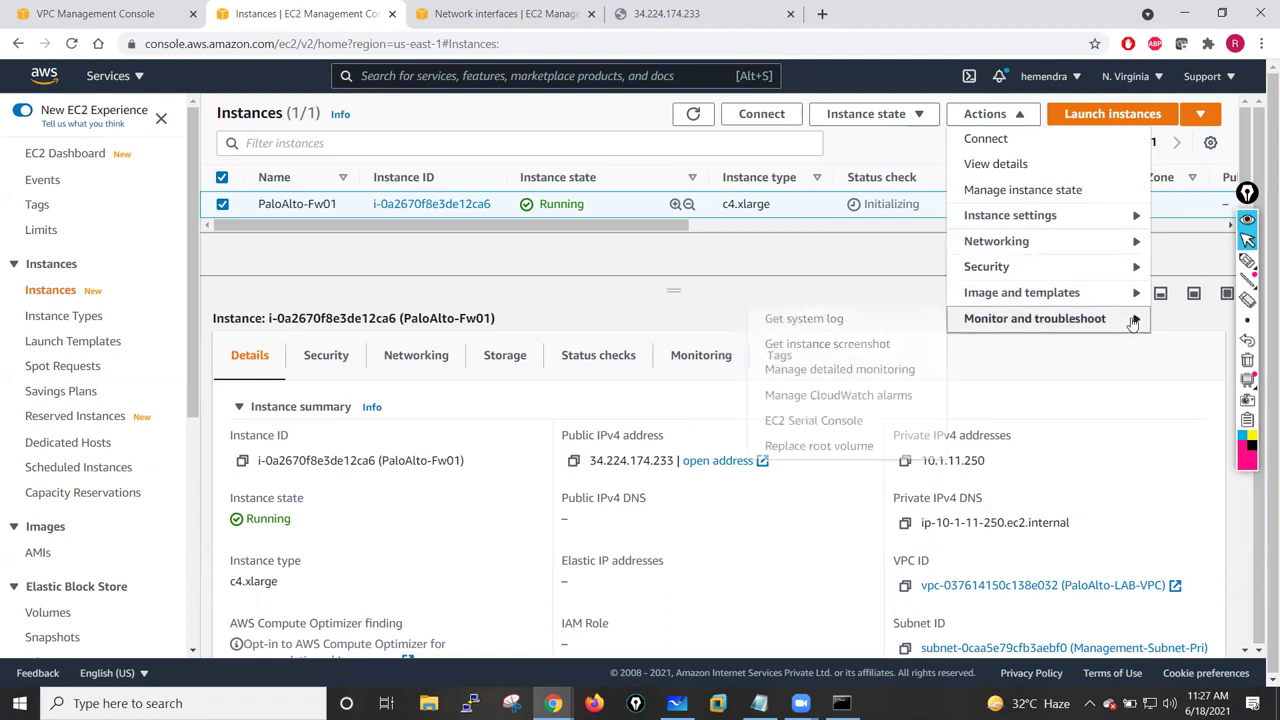
pyautogui.click(832, 345)
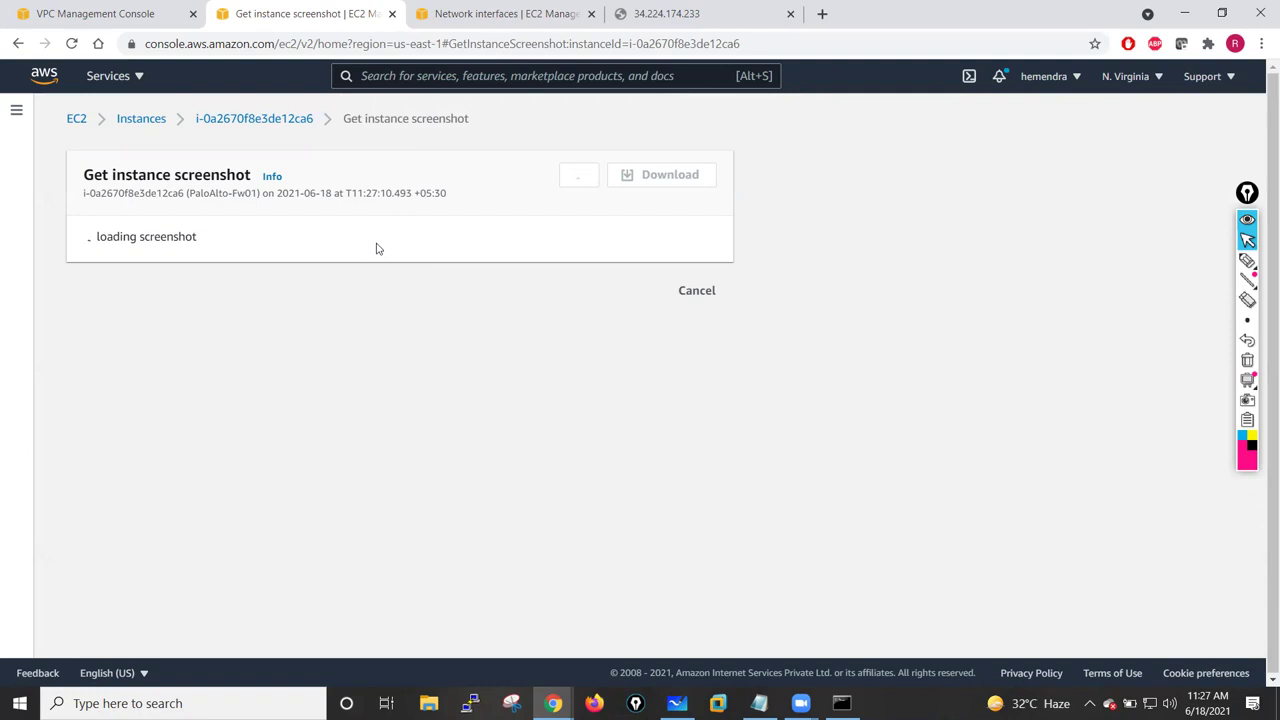
# - Check the running ping window and scroll through the current console screenshot
pyautogui.click(841, 703)
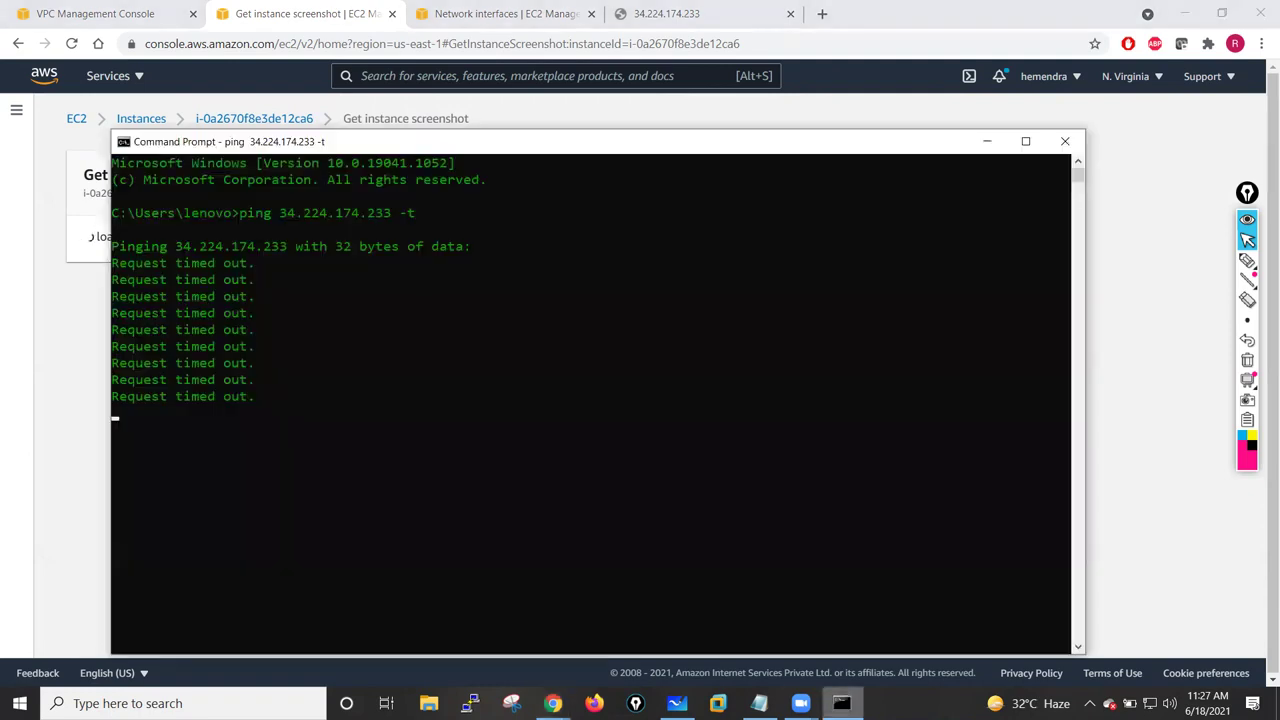
pyautogui.click(841, 703)
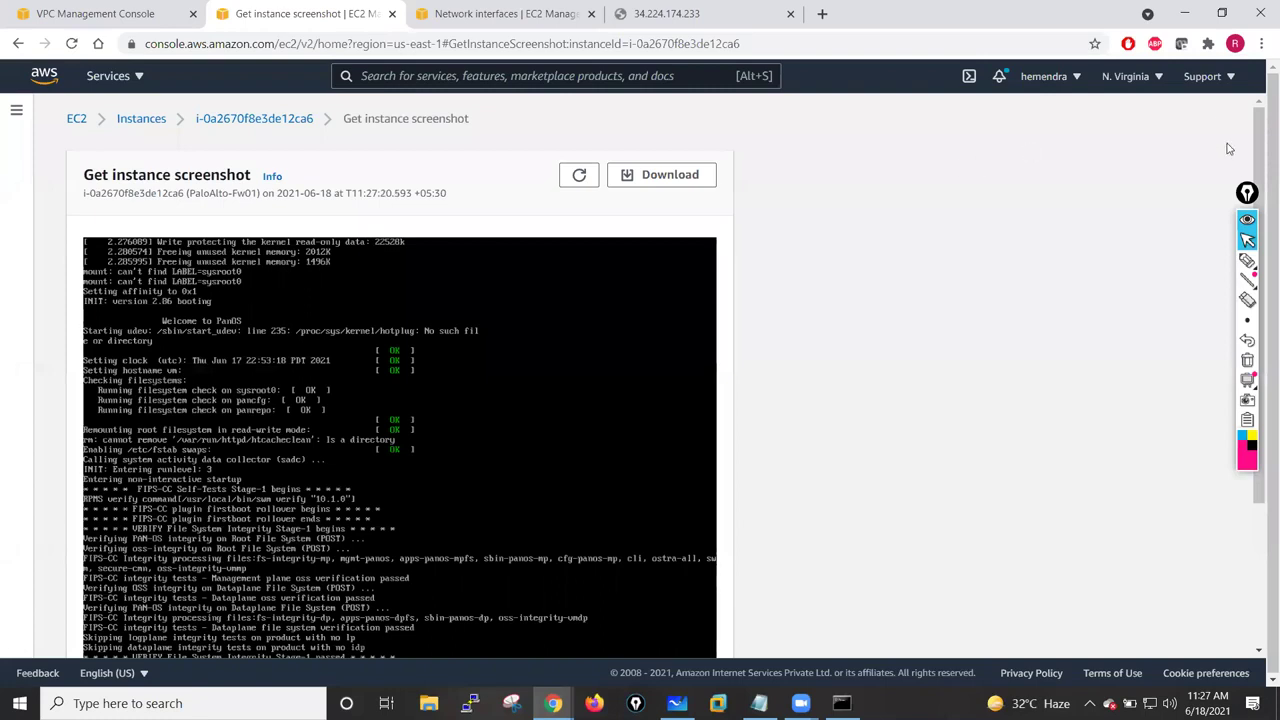
pyautogui.scroll(-1, 1259, 267)
pyautogui.scroll(-1, 1259, 267)
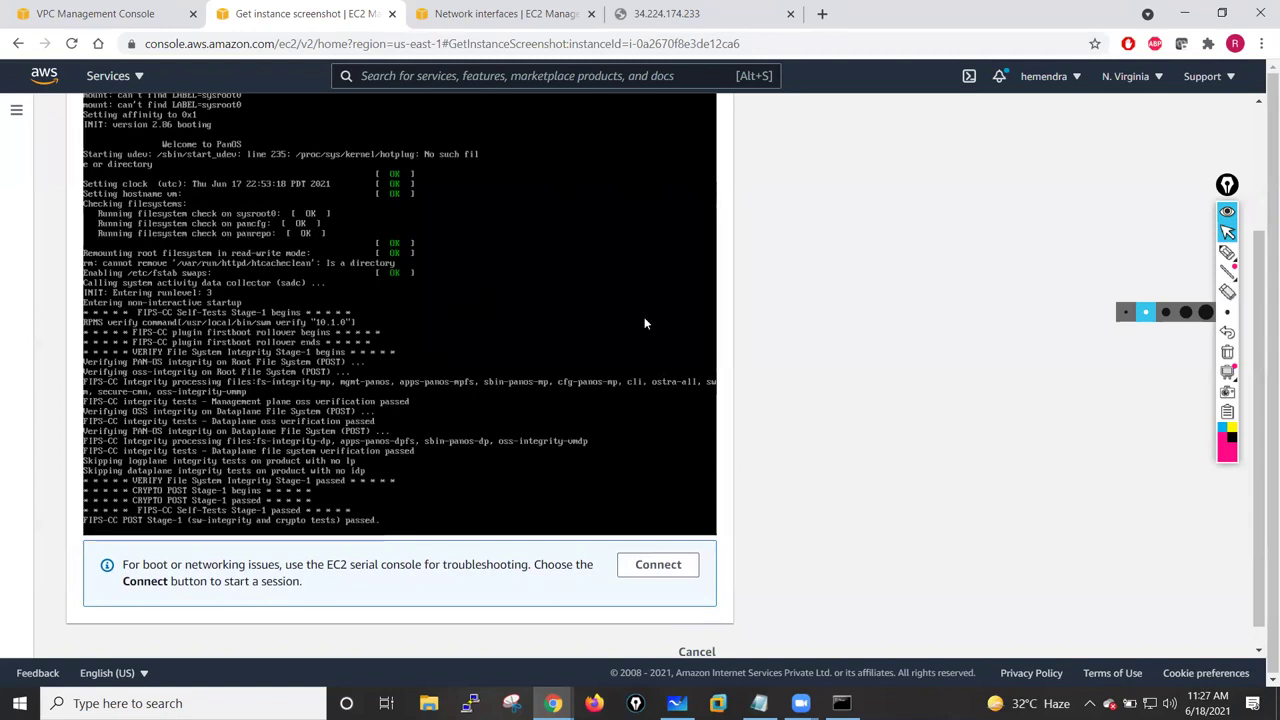
pyautogui.scroll(2, 338, 298)
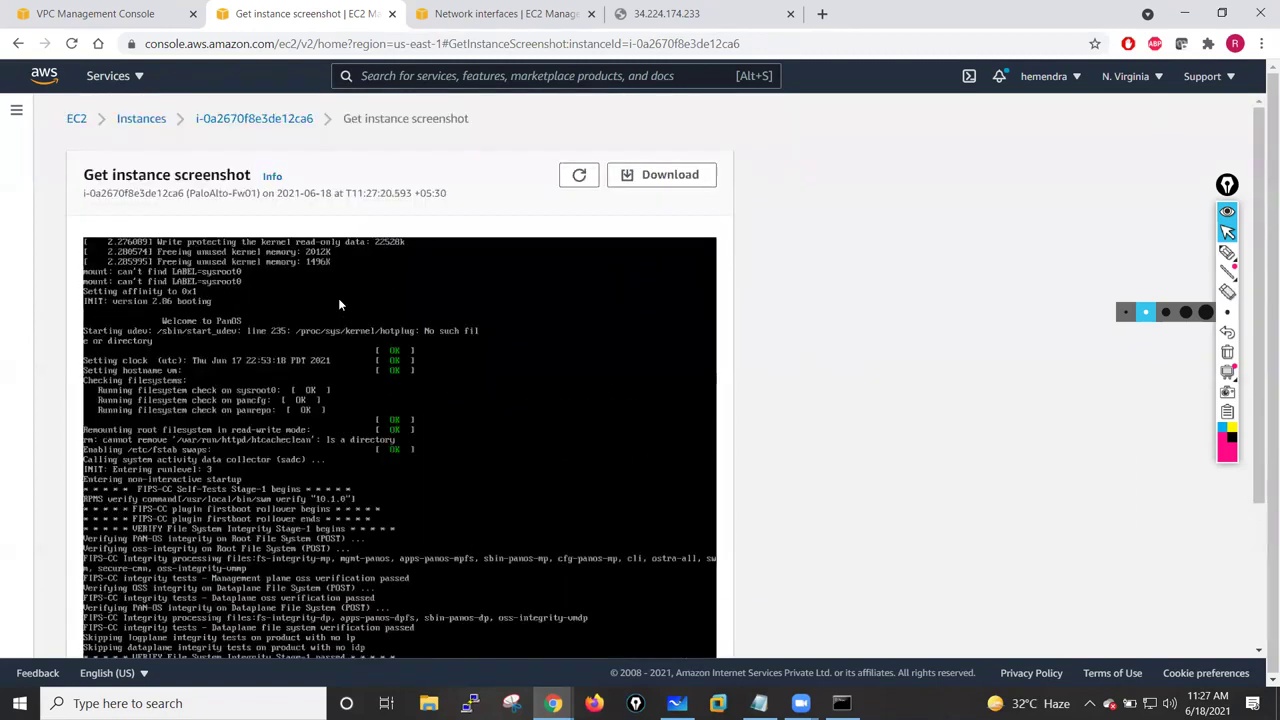
# - Refresh the screenshot to see PAN-OS booting with FIPS-CC Stage-1 self-tests passed
pyautogui.click(578, 175)
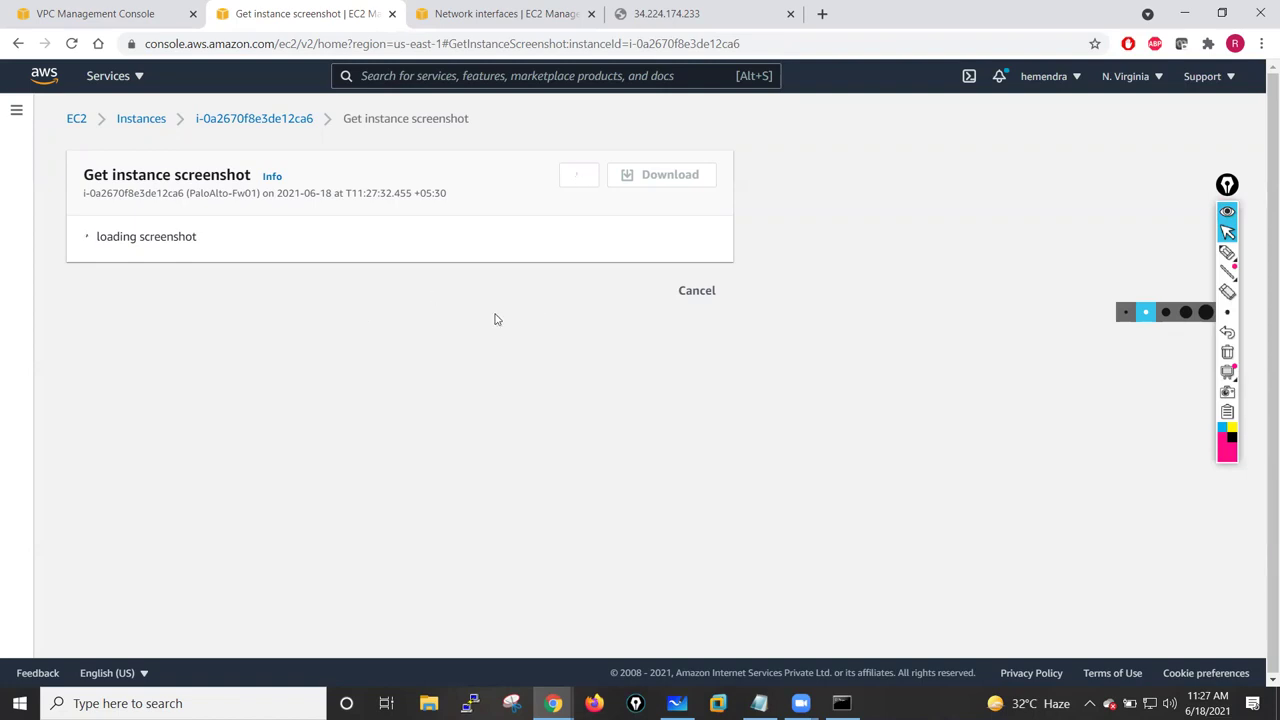
pyautogui.scroll(-3, 486, 378)
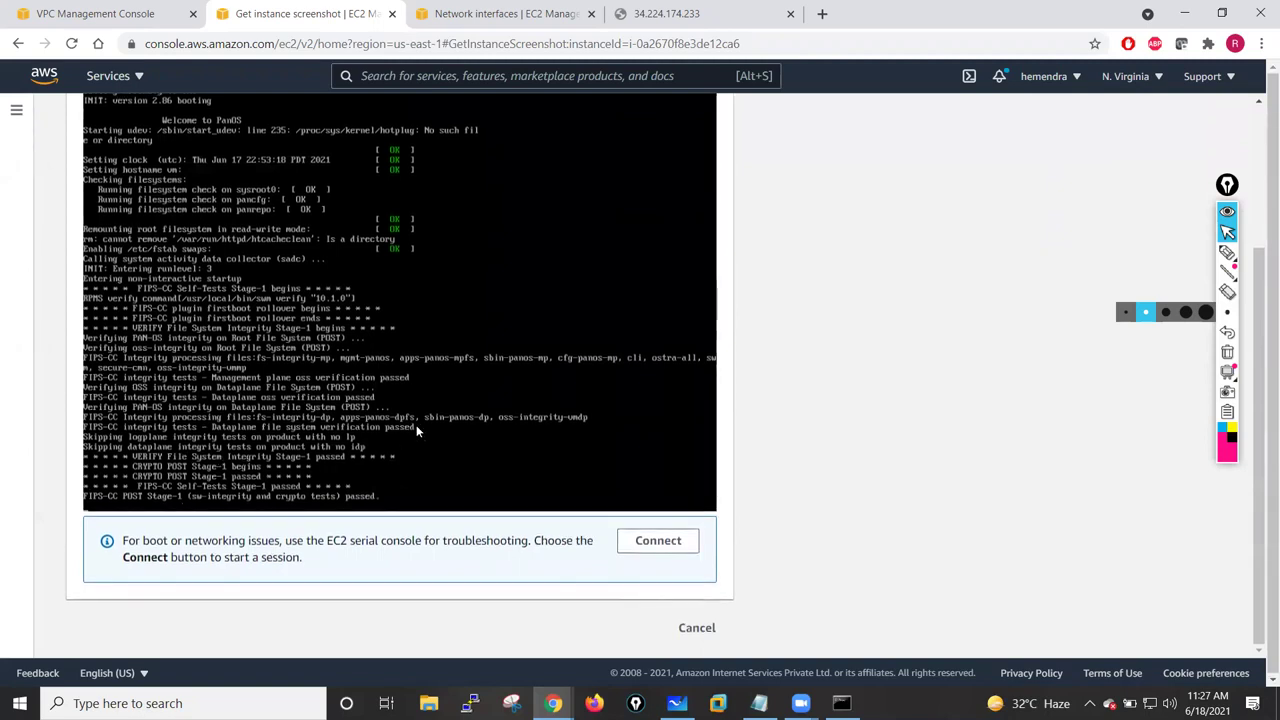
pyautogui.scroll(2, 349, 400)
pyautogui.scroll(-3, 482, 330)
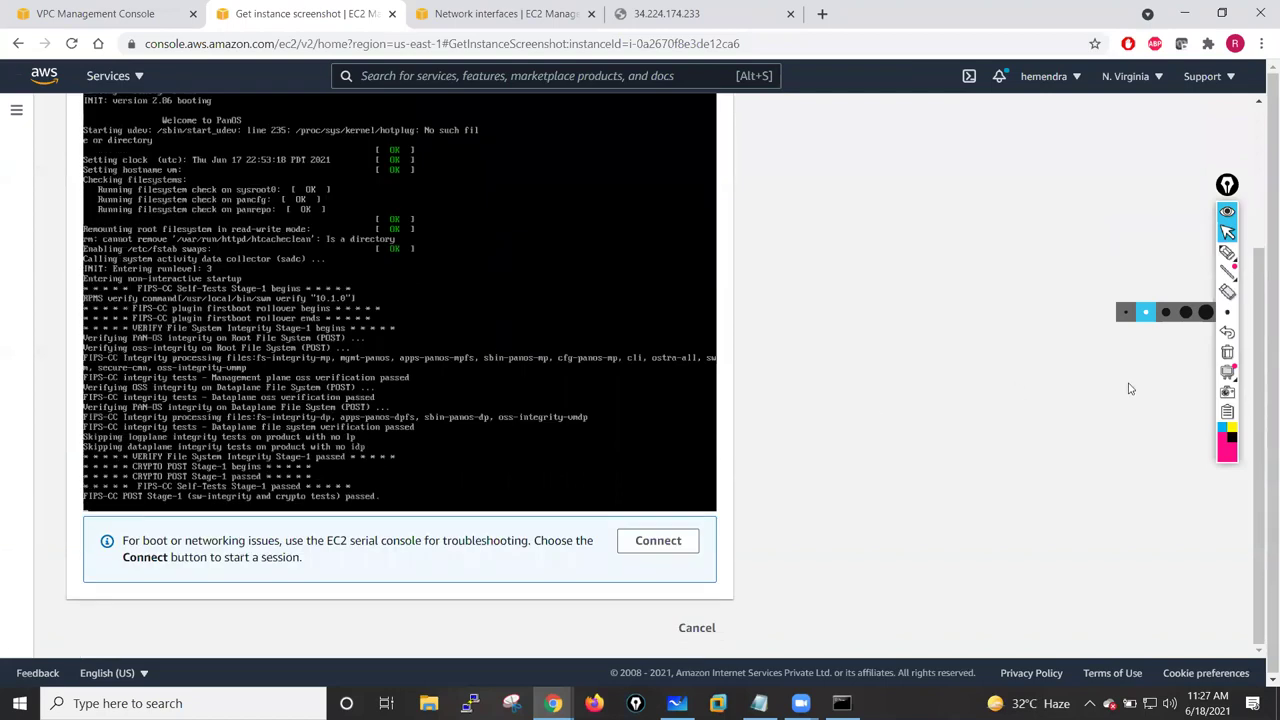
pyautogui.click(1227, 252)
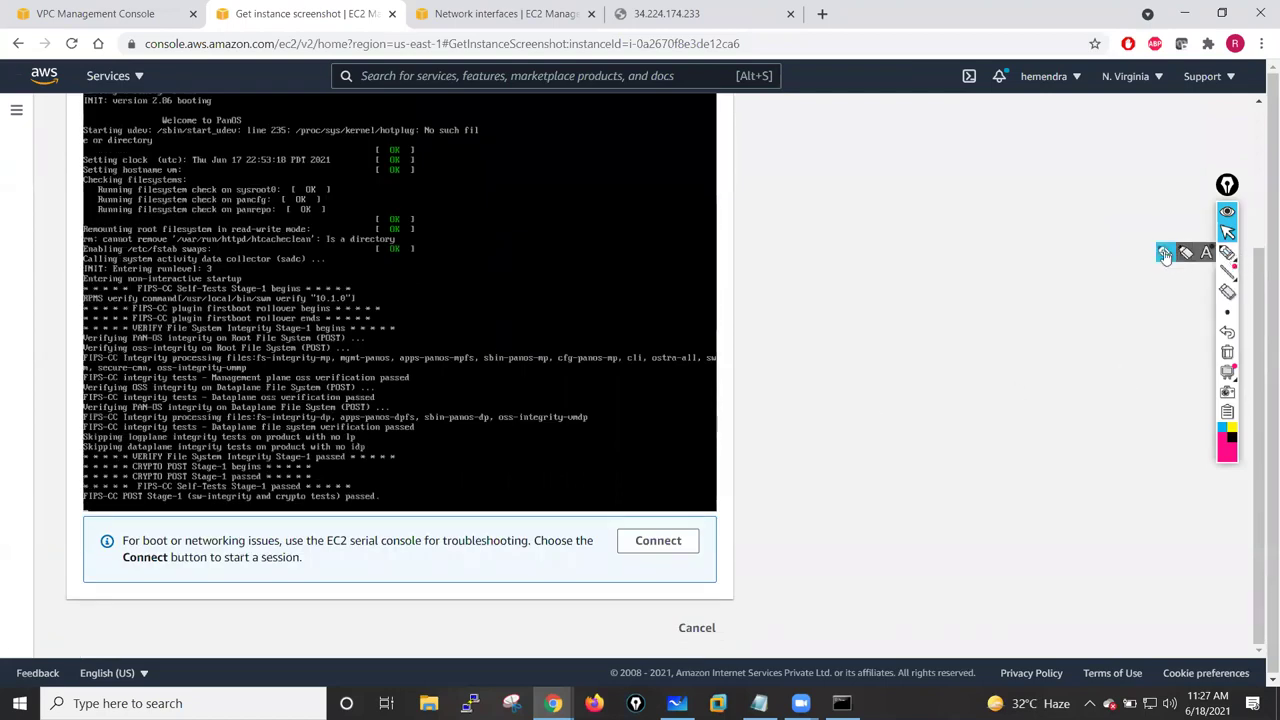
pyautogui.moveTo(763, 197)
pyautogui.mouseDown()
pyautogui.moveTo(823, 220)
pyautogui.moveTo(792, 250)
pyautogui.mouseUp()
pyautogui.moveTo(764, 260)
pyautogui.mouseDown()
pyautogui.moveTo(820, 263)
pyautogui.moveTo(790, 277)
pyautogui.mouseUp()
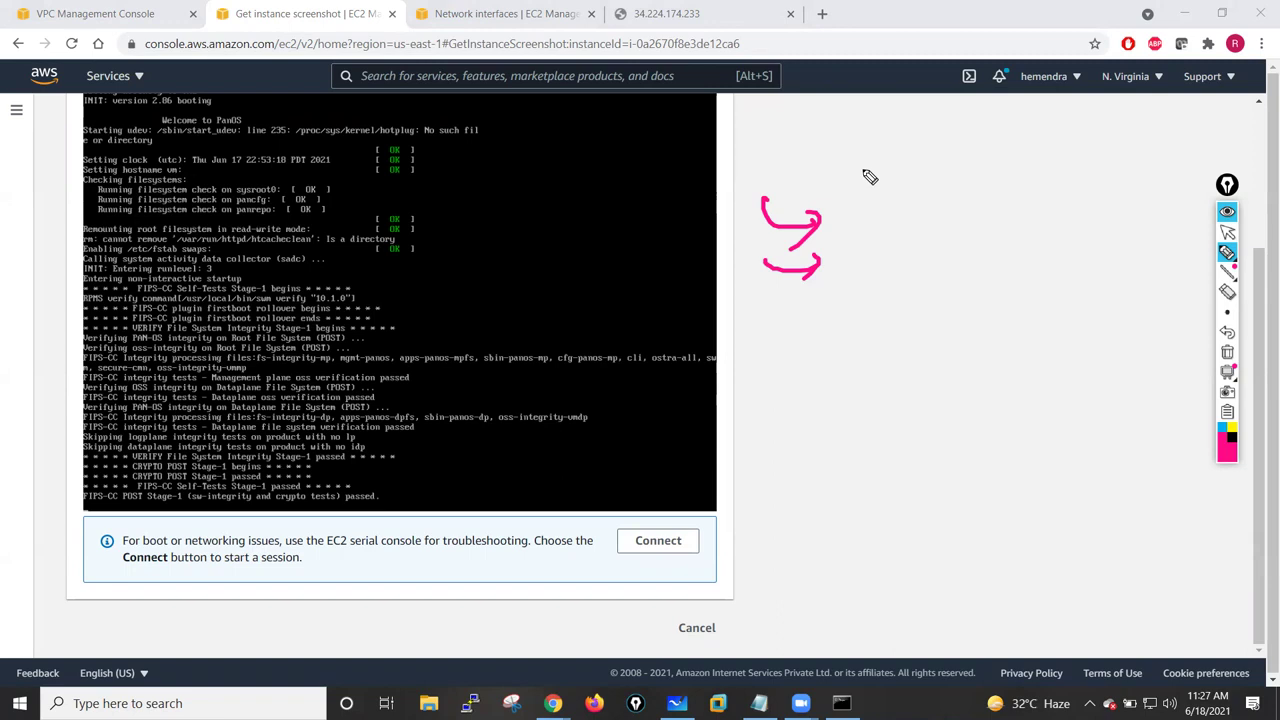
pyautogui.moveTo(855, 165); pyautogui.dragTo(1000, 152)
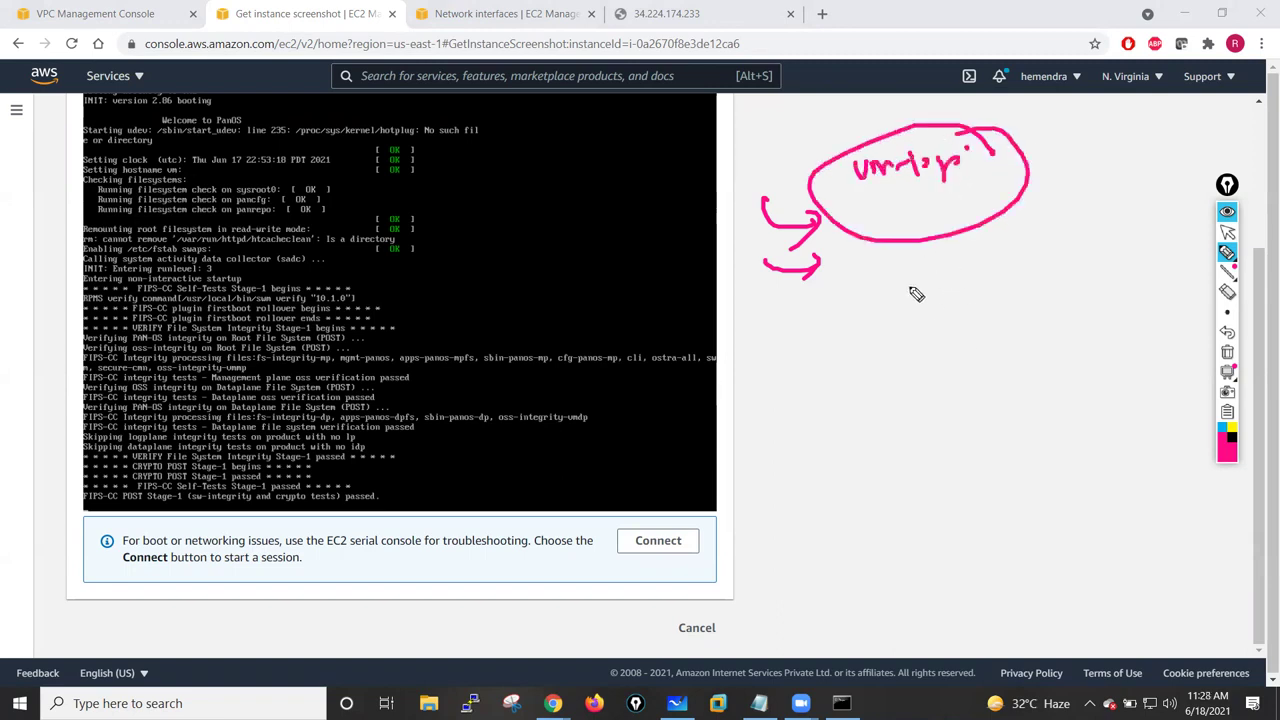
pyautogui.moveTo(842, 378)
pyautogui.mouseDown()
pyautogui.moveTo(914, 211)
pyautogui.moveTo(915, 232)
pyautogui.mouseUp()
pyautogui.moveTo(893, 121); pyautogui.dragTo(1008, 178)
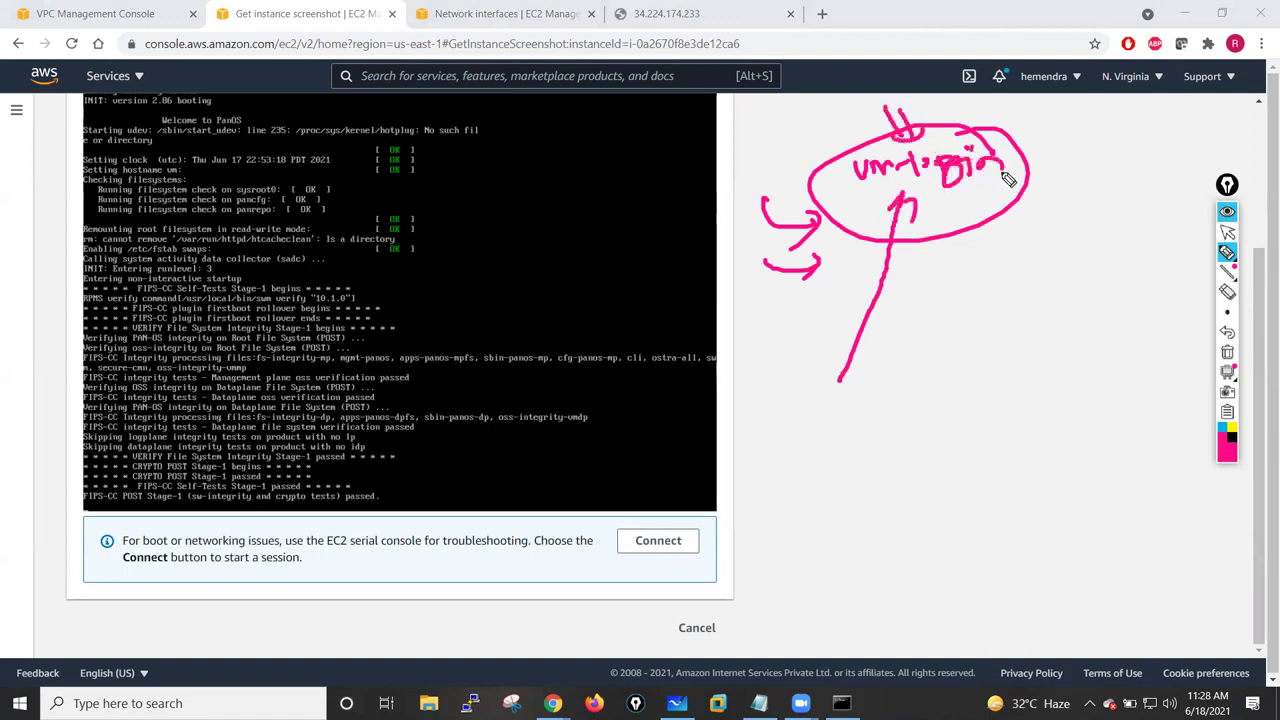
pyautogui.moveTo(1093, 131)
pyautogui.mouseDown()
pyautogui.moveTo(1030, 155)
pyautogui.moveTo(1075, 175)
pyautogui.mouseUp()
pyautogui.moveTo(947, 212)
pyautogui.mouseDown()
pyautogui.moveTo(943, 286)
pyautogui.moveTo(1040, 280)
pyautogui.moveTo(1092, 245)
pyautogui.mouseUp()
pyautogui.moveTo(1034, 234)
pyautogui.mouseDown()
pyautogui.moveTo(1063, 223)
pyautogui.moveTo(1022, 250)
pyautogui.moveTo(1070, 245)
pyautogui.mouseUp()
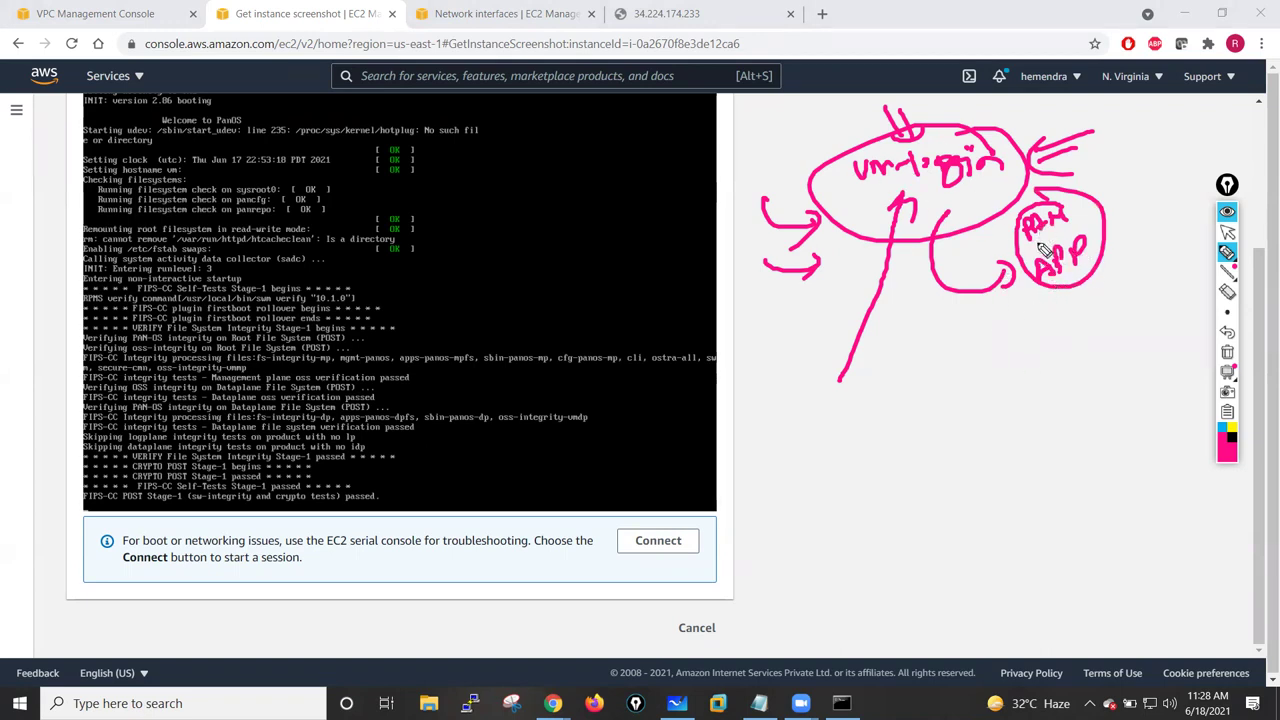
pyautogui.moveTo(1006, 266); pyautogui.dragTo(1058, 356)
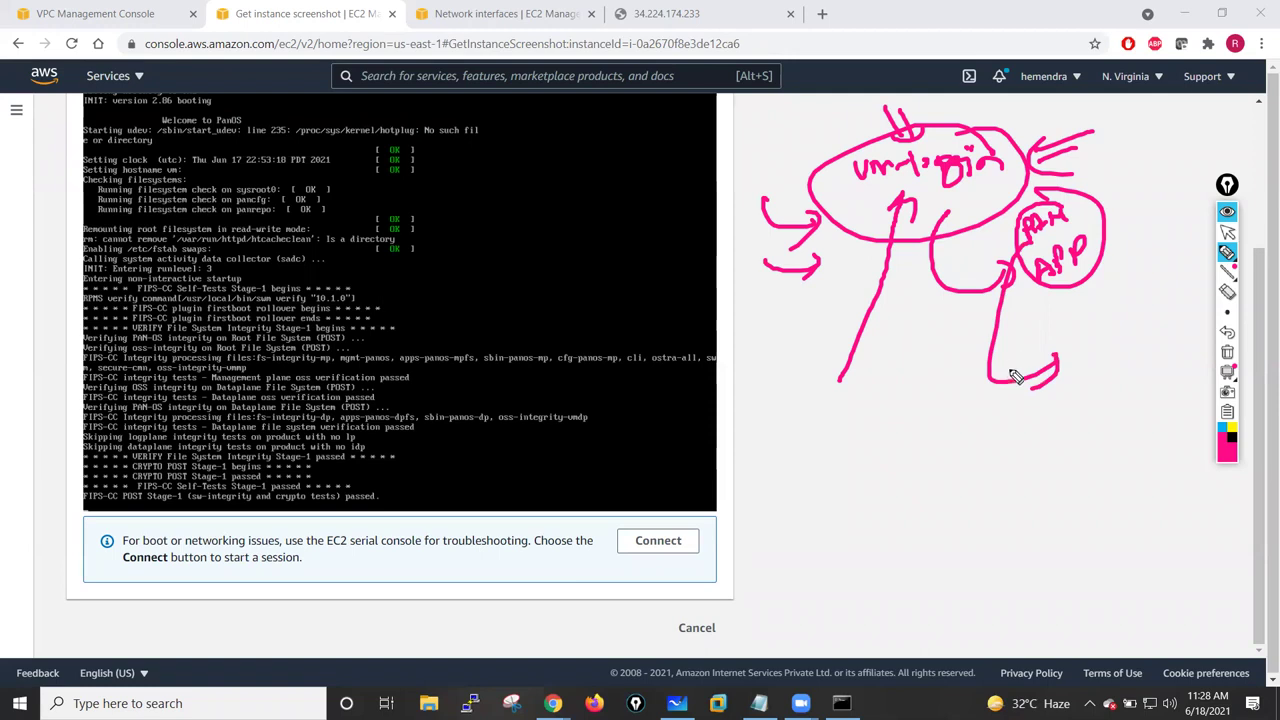
pyautogui.click(1226, 352)
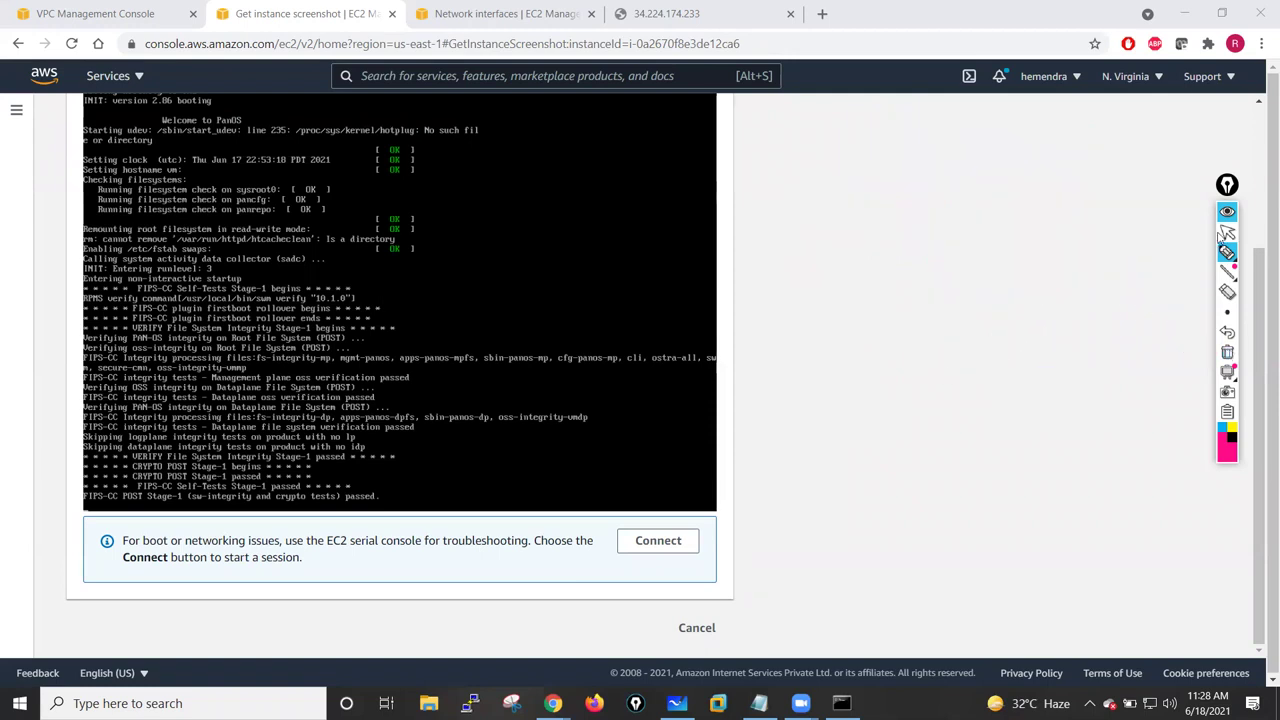
pyautogui.click(1226, 232)
# - Refresh the Fw01 screenshot once more, then start Launch instance from the EC2 dashboard
pyautogui.scroll(3, 398, 372)
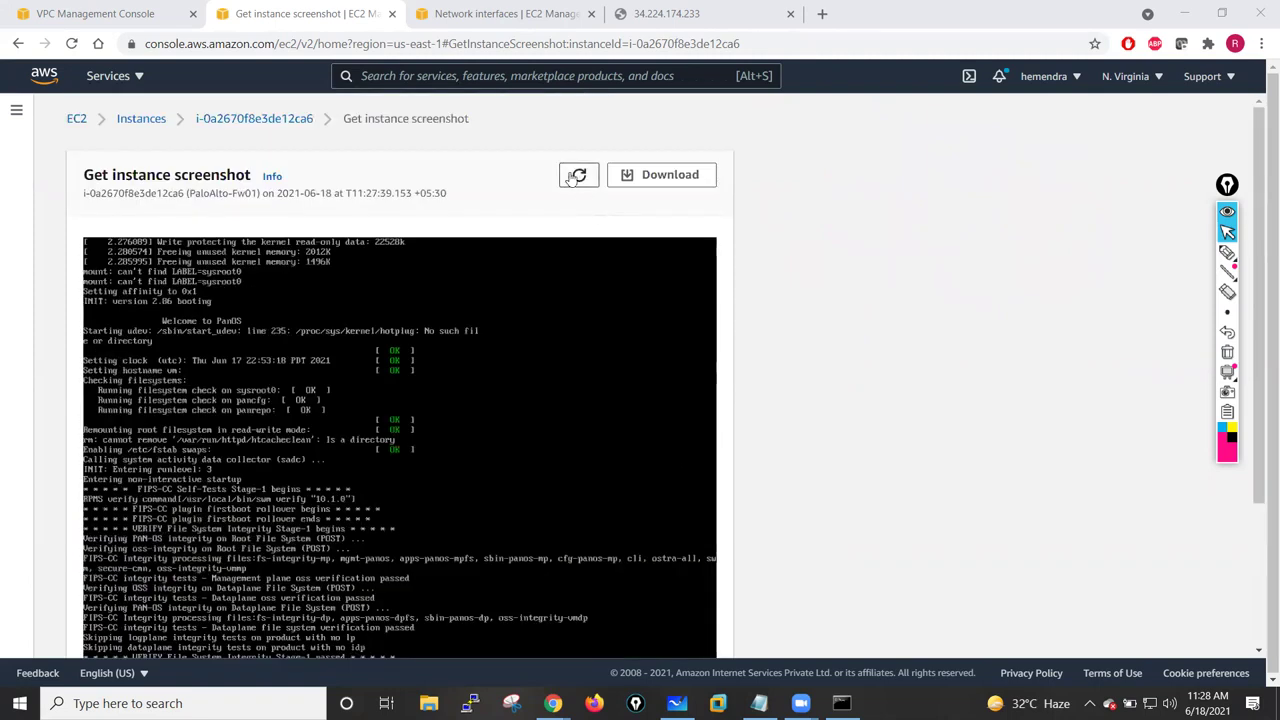
pyautogui.click(579, 177)
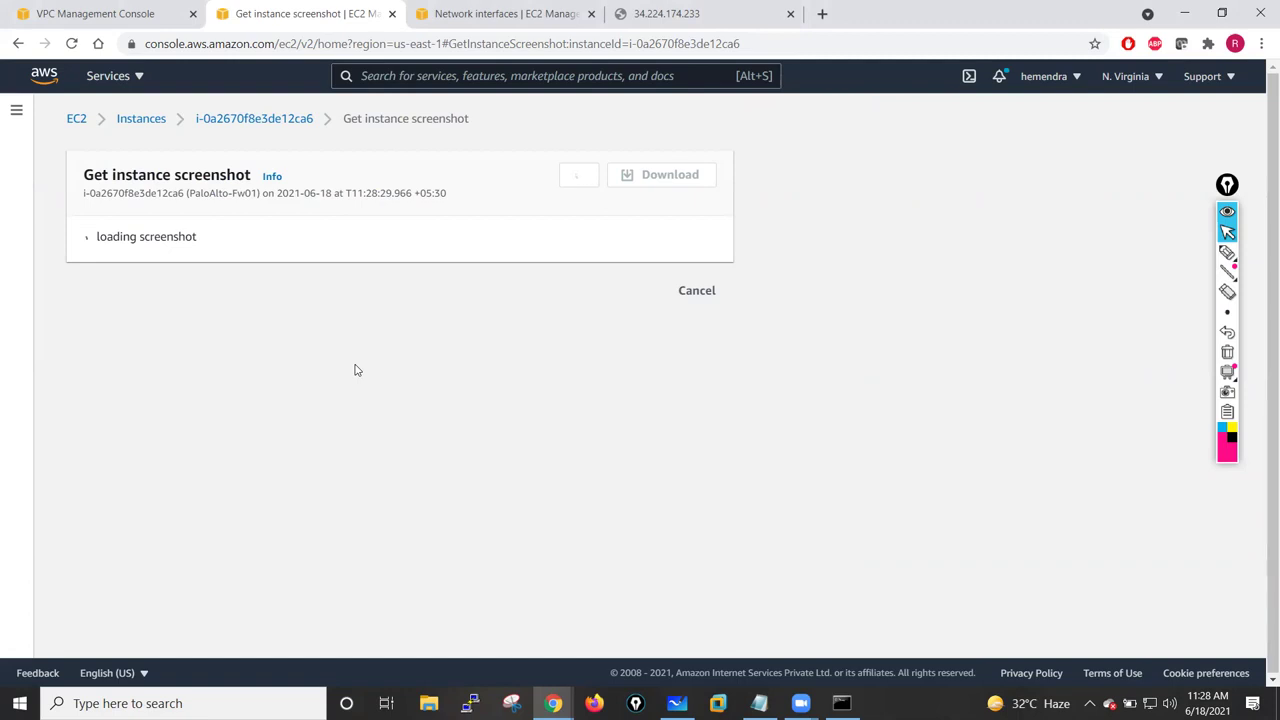
pyautogui.click(483, 12)
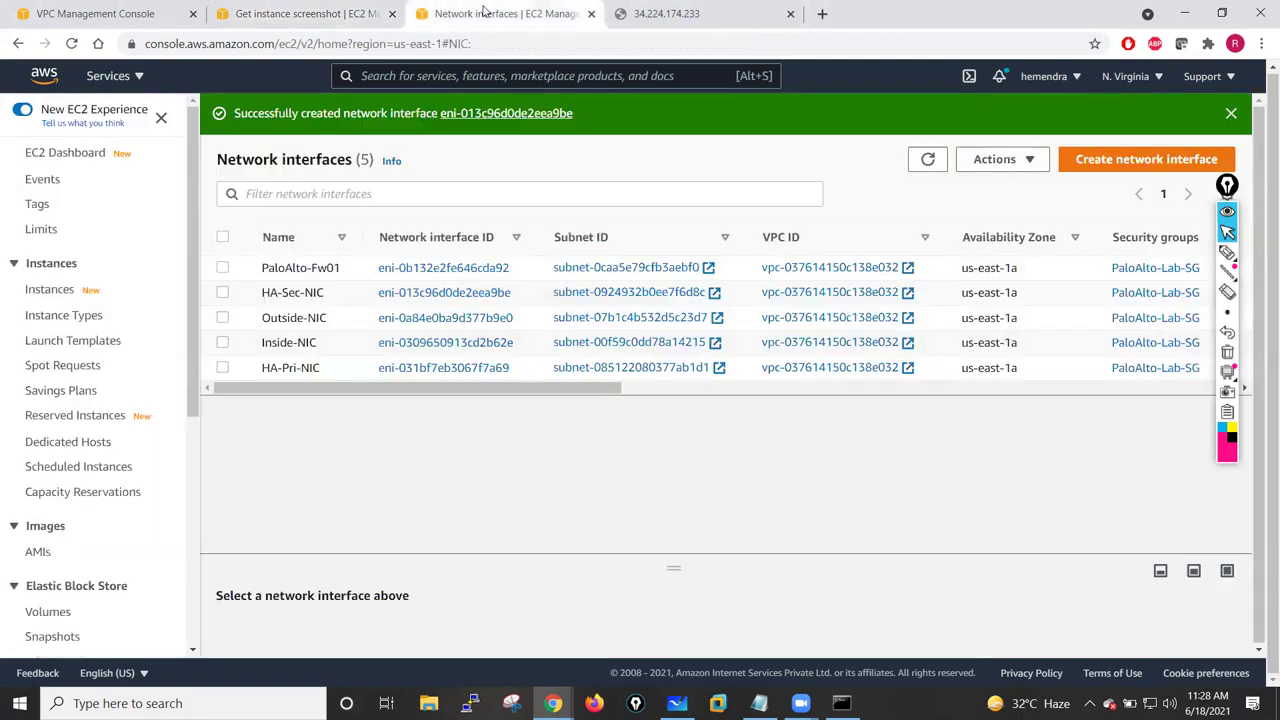
pyautogui.click(67, 158)
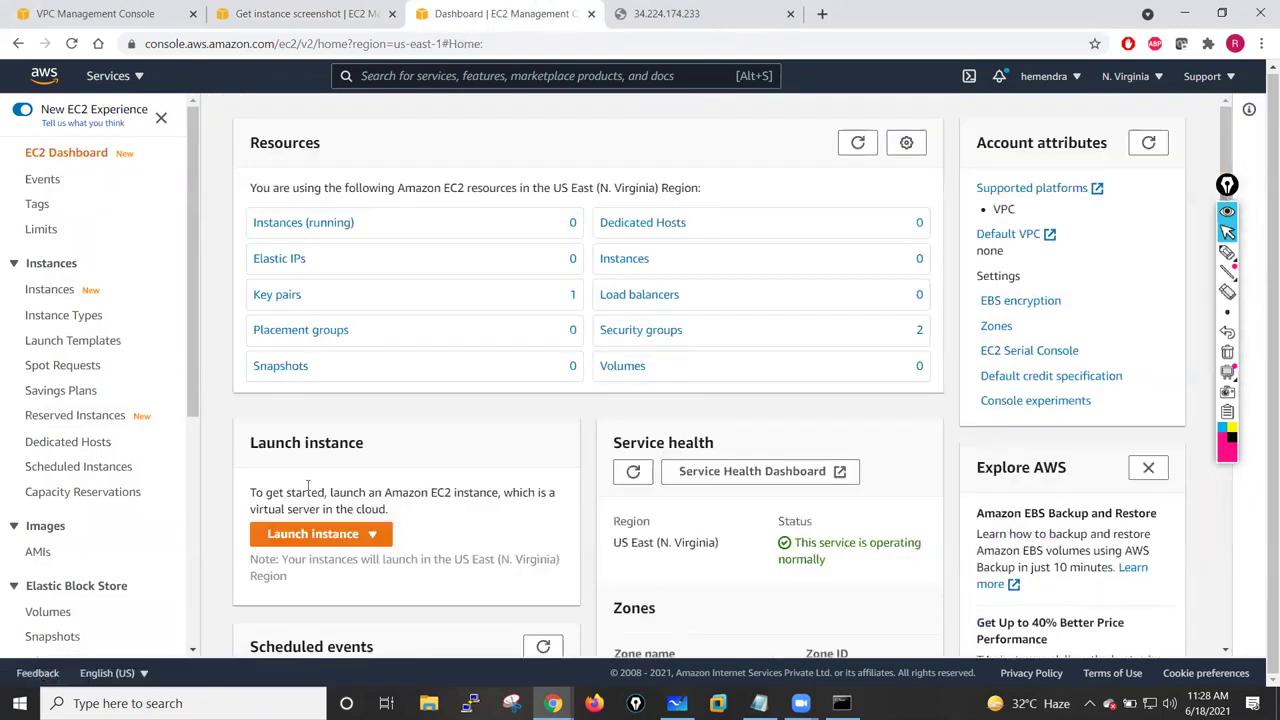
pyautogui.click(298, 537)
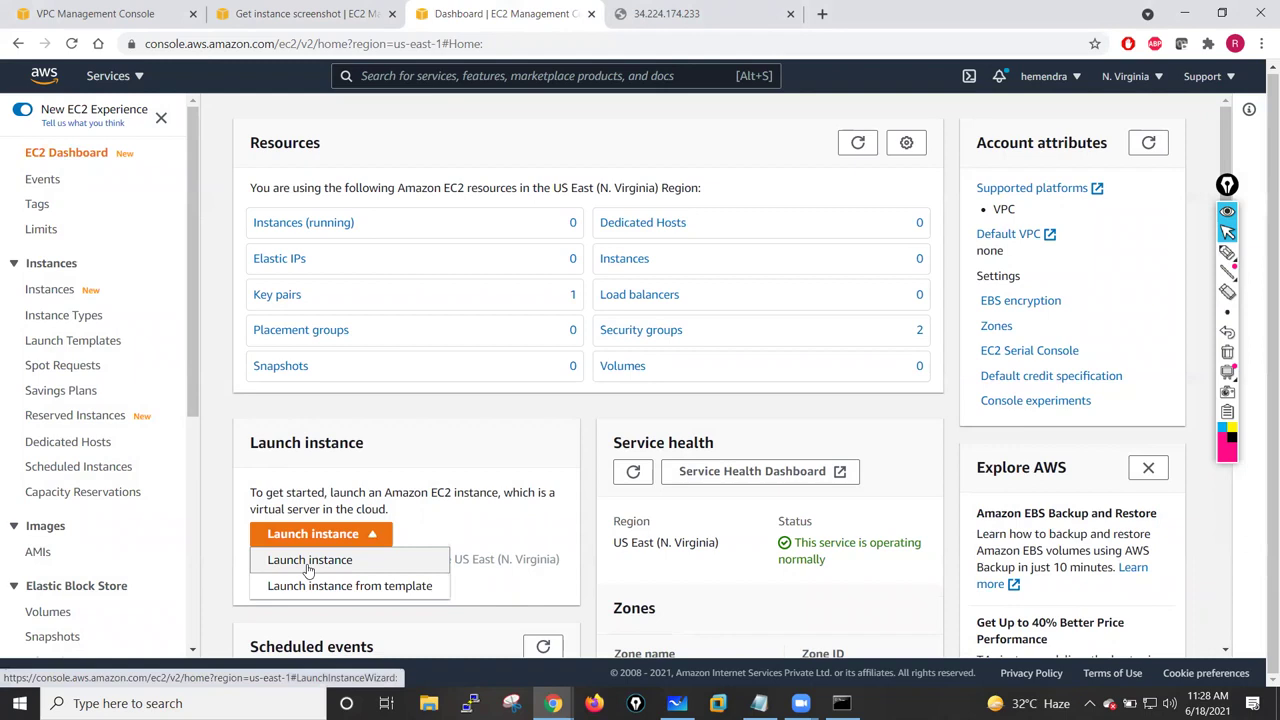
pyautogui.click(309, 562)
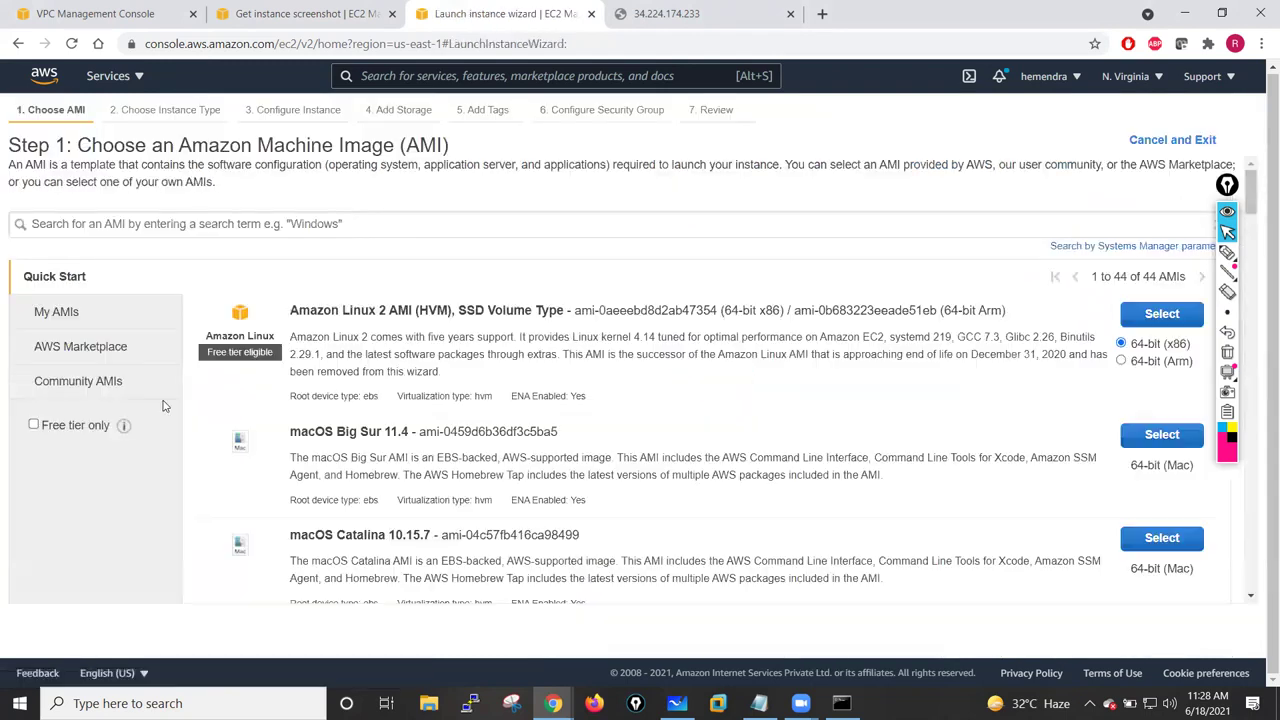
# - Search AWS Marketplace for Palo Alto and select the VM-Series BYOL and ELA image
pyautogui.click(86, 346)
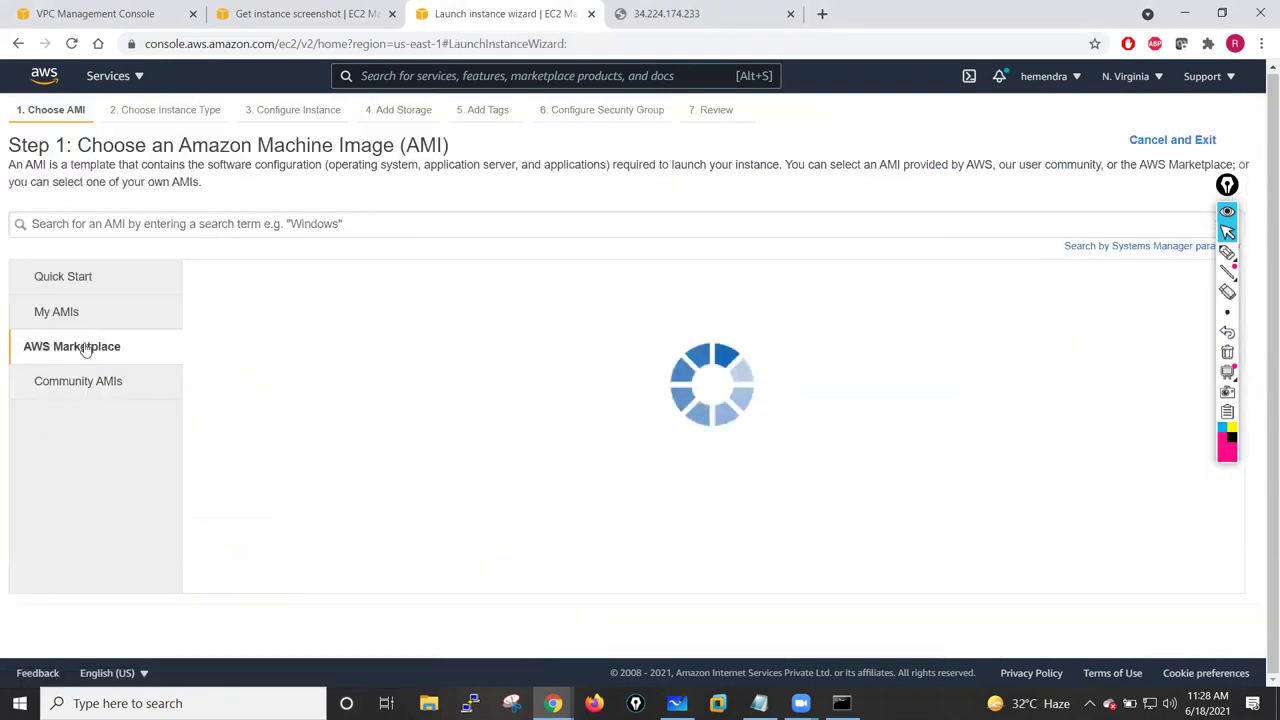
pyautogui.click(106, 223)
pyautogui.write('Palo Alto')
pyautogui.press('Return')
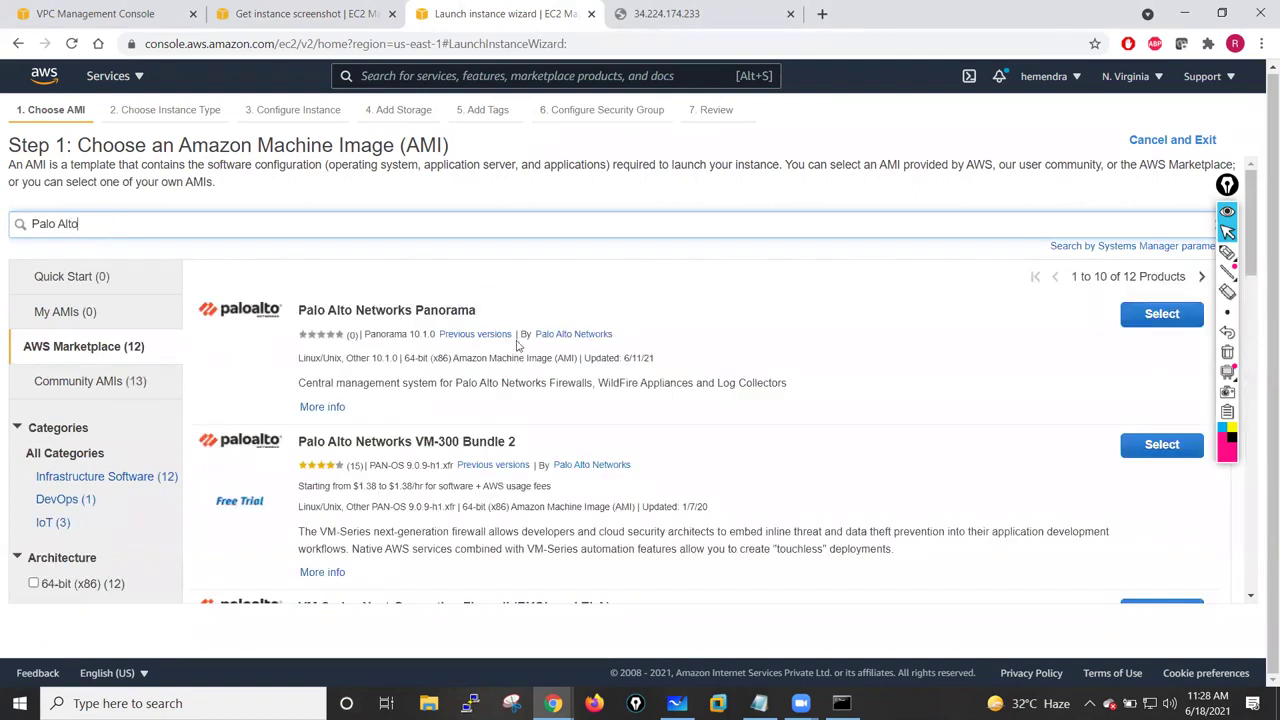
pyautogui.scroll(-2, 592, 430)
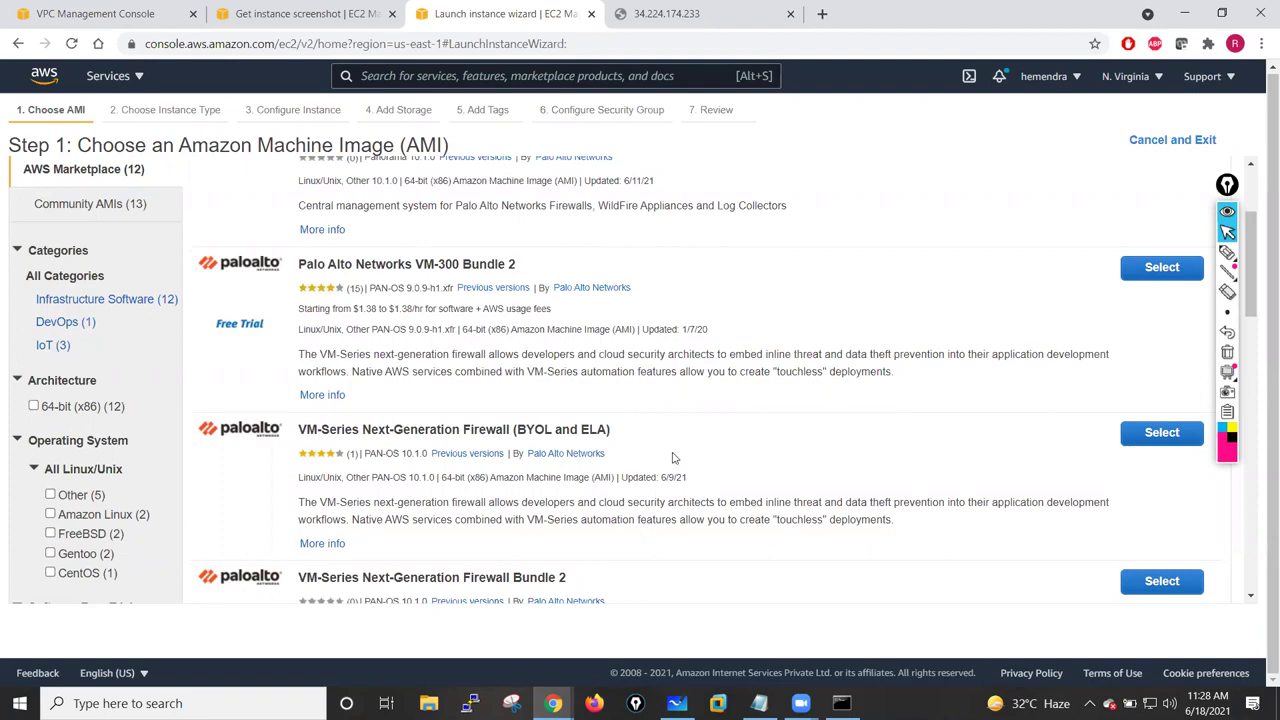
pyautogui.click(1150, 447)
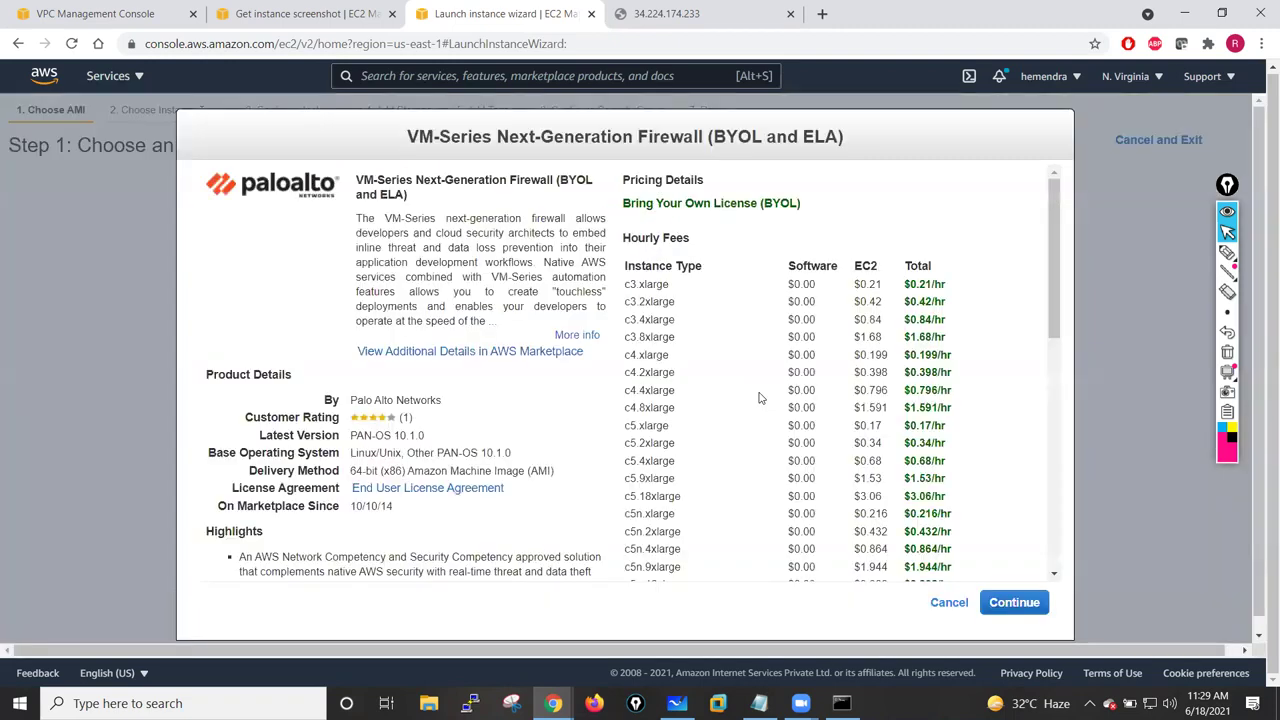
pyautogui.click(1012, 610)
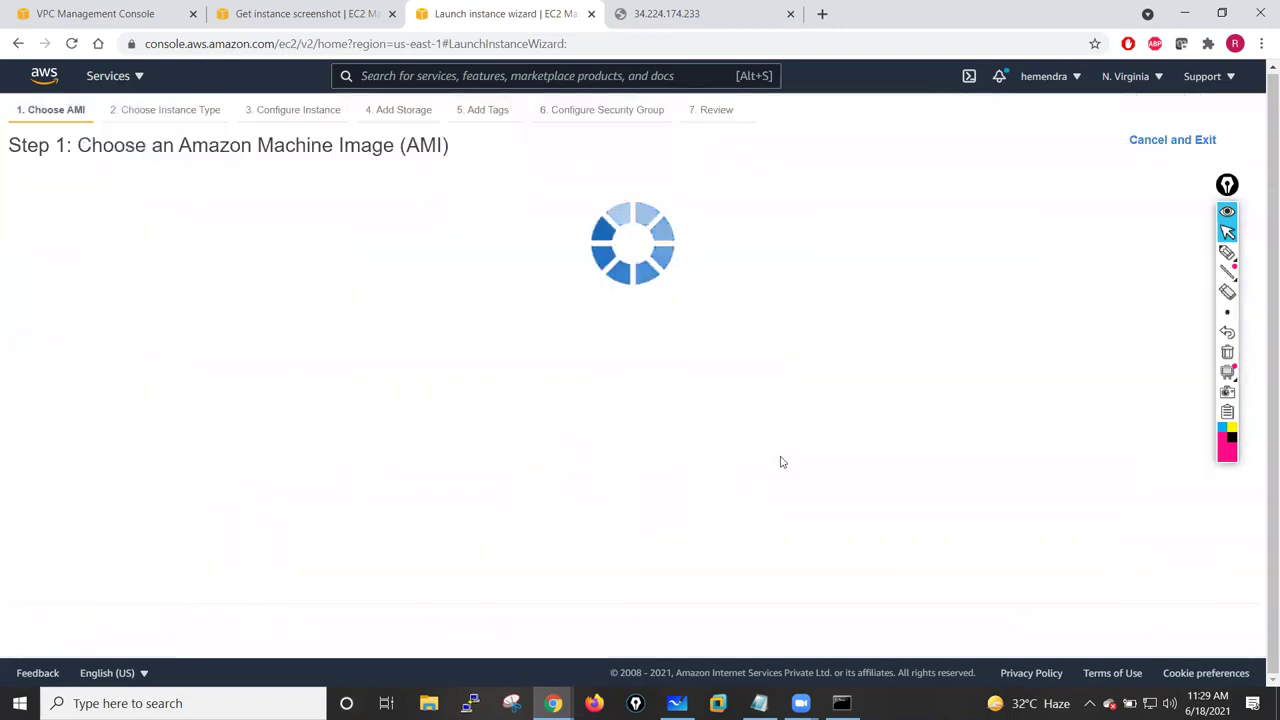
# - Choose c4.xlarge as the instance type
pyautogui.moveTo(1227, 185); pyautogui.dragTo(1243, 233)
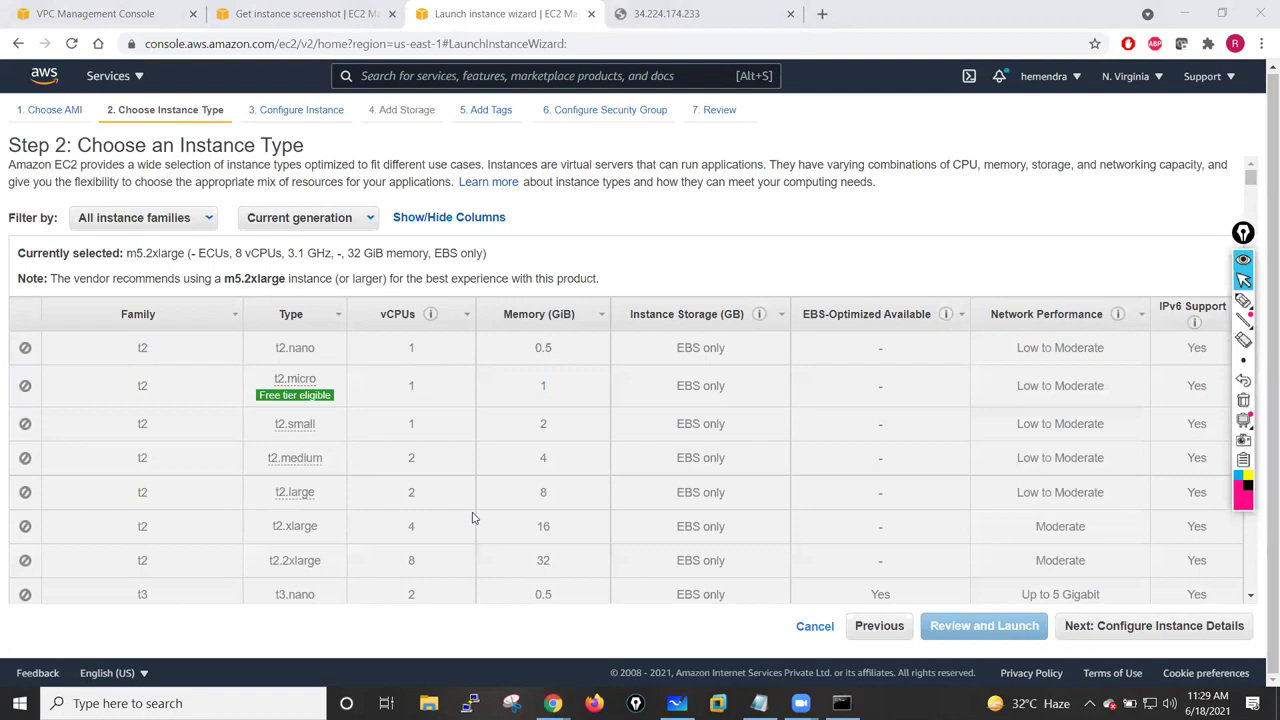
pyautogui.scroll(-10, 473, 517)
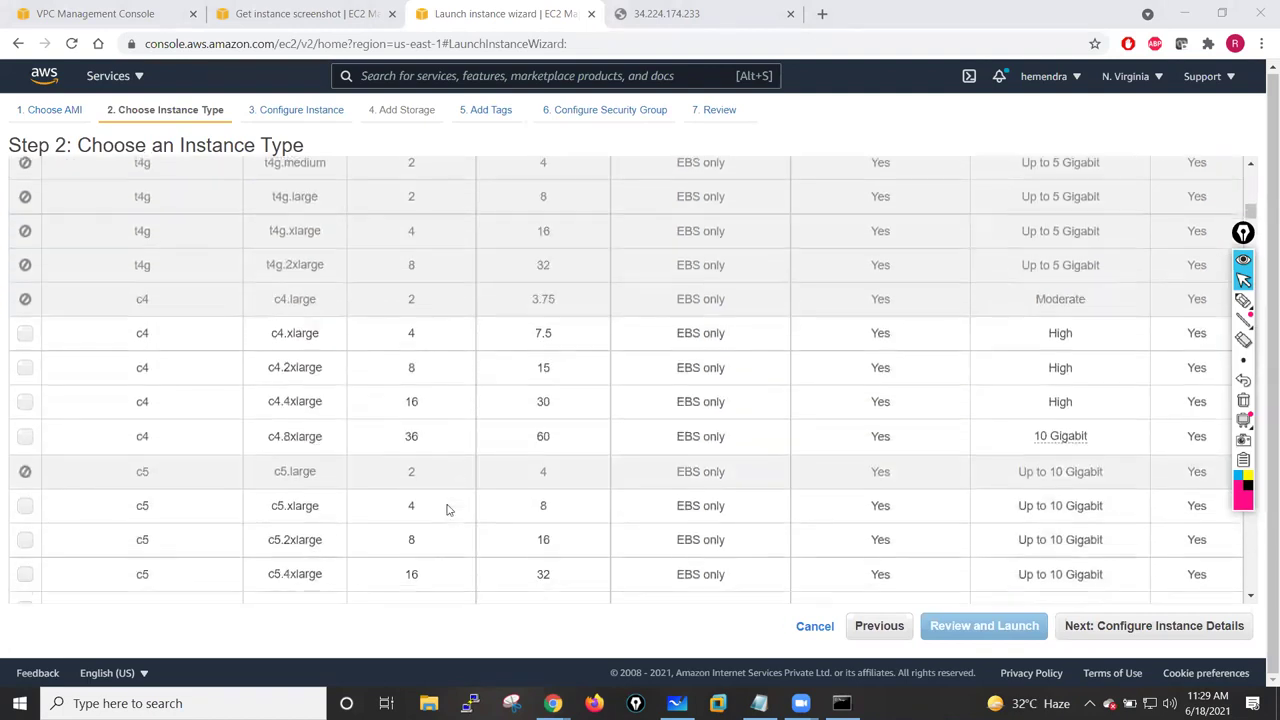
pyautogui.scroll(-2, 448, 510)
pyautogui.scroll(3, 448, 510)
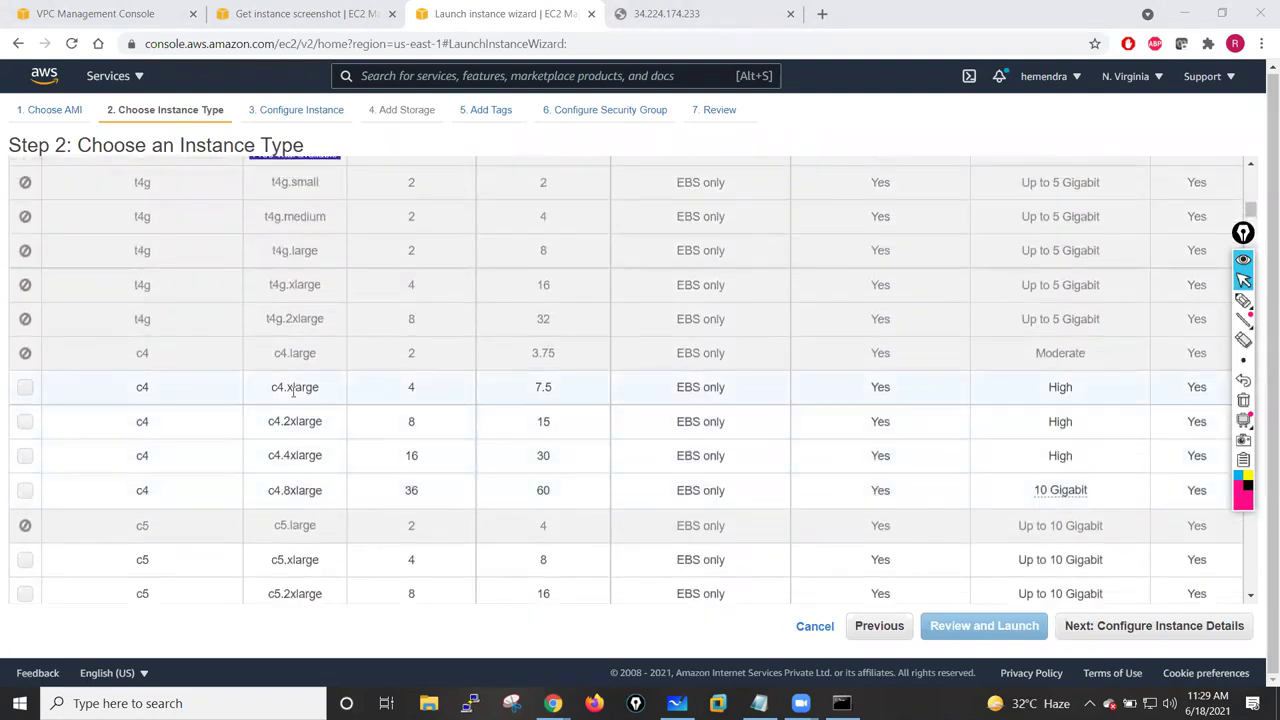
pyautogui.click(27, 389)
# - Place the instance in Management-Subnet-Sec with automatic public IP assignment enabled
pyautogui.click(1104, 633)
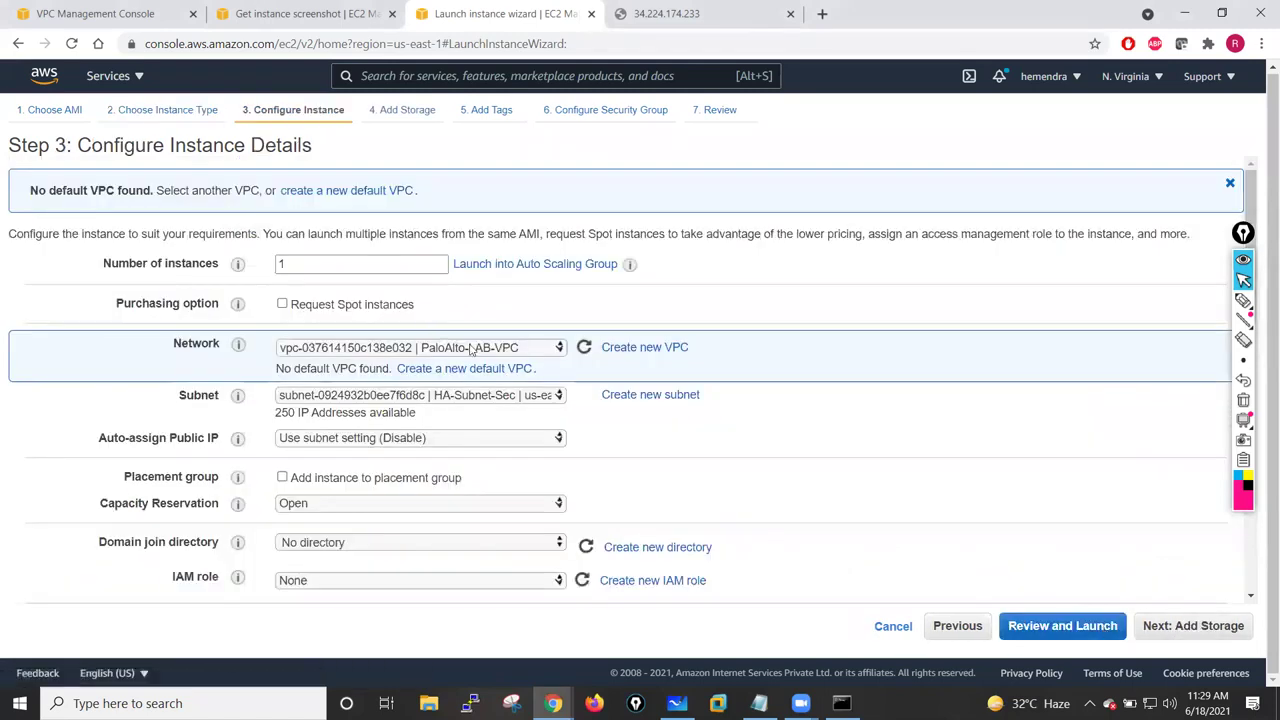
pyautogui.click(541, 398)
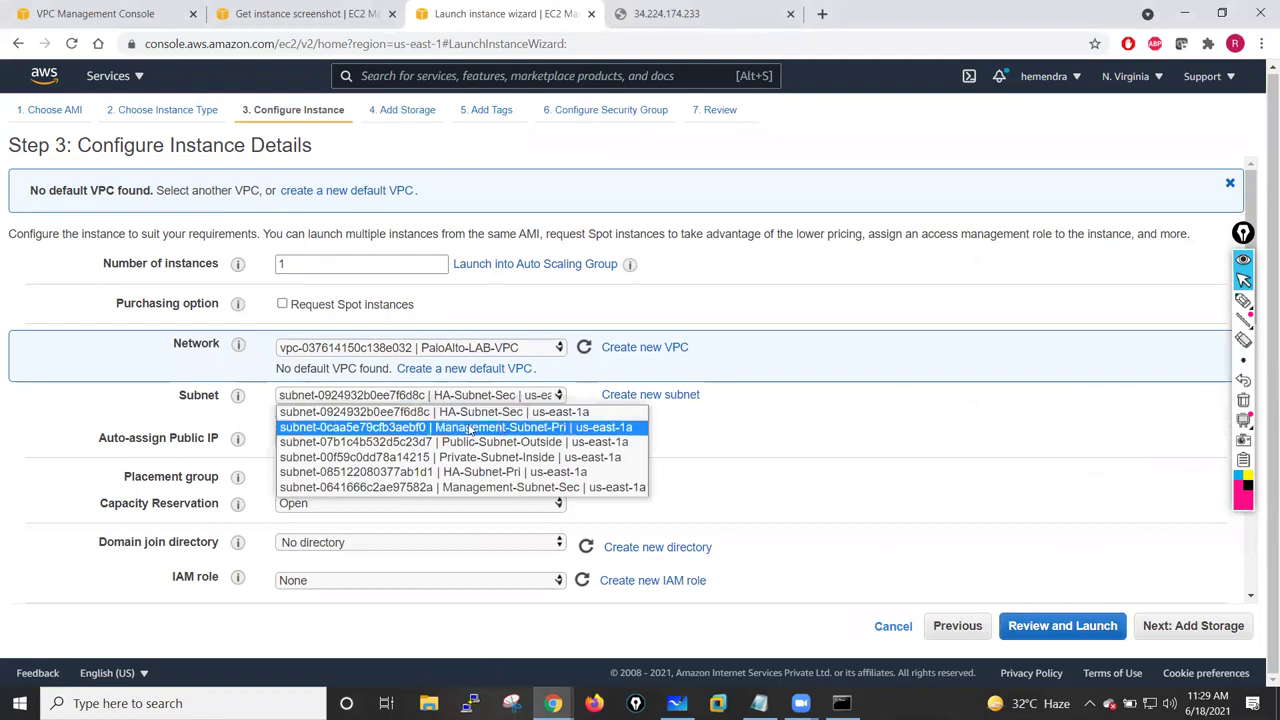
pyautogui.click(537, 488)
pyautogui.scroll(-1, 757, 412)
pyautogui.click(440, 321)
pyautogui.click(357, 353)
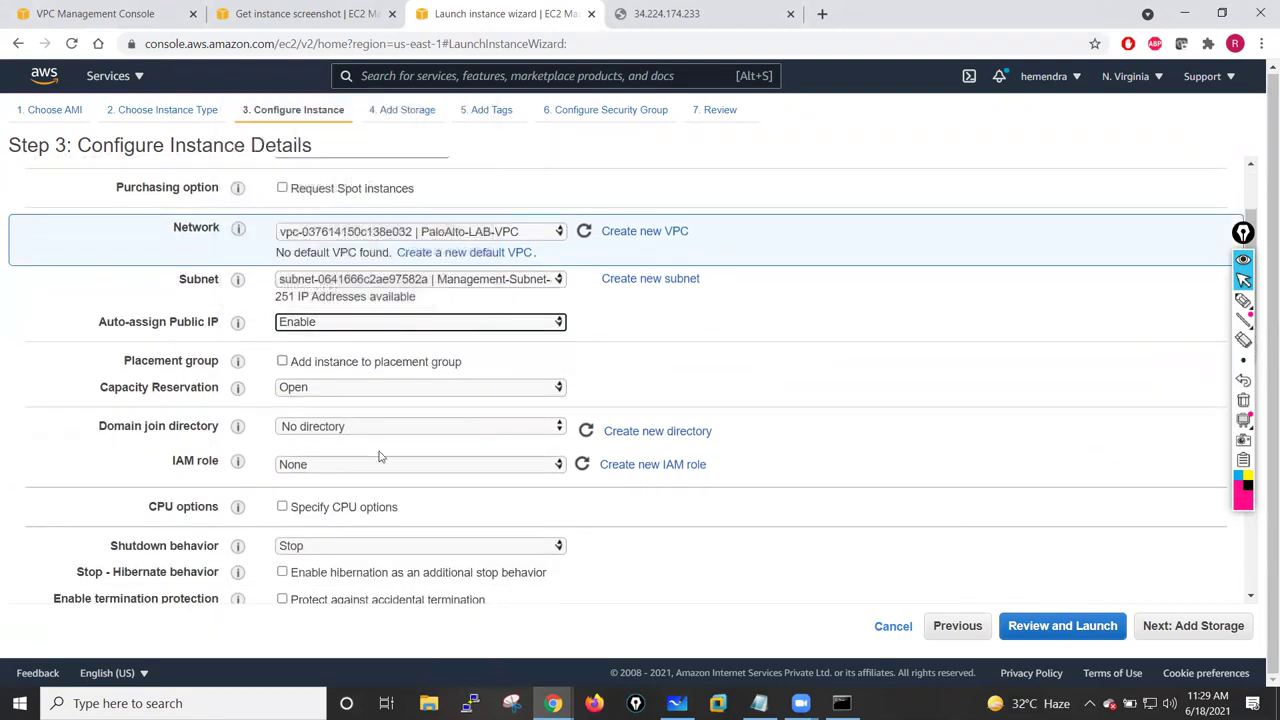
pyautogui.scroll(-2, 636, 475)
pyautogui.scroll(-4, 636, 475)
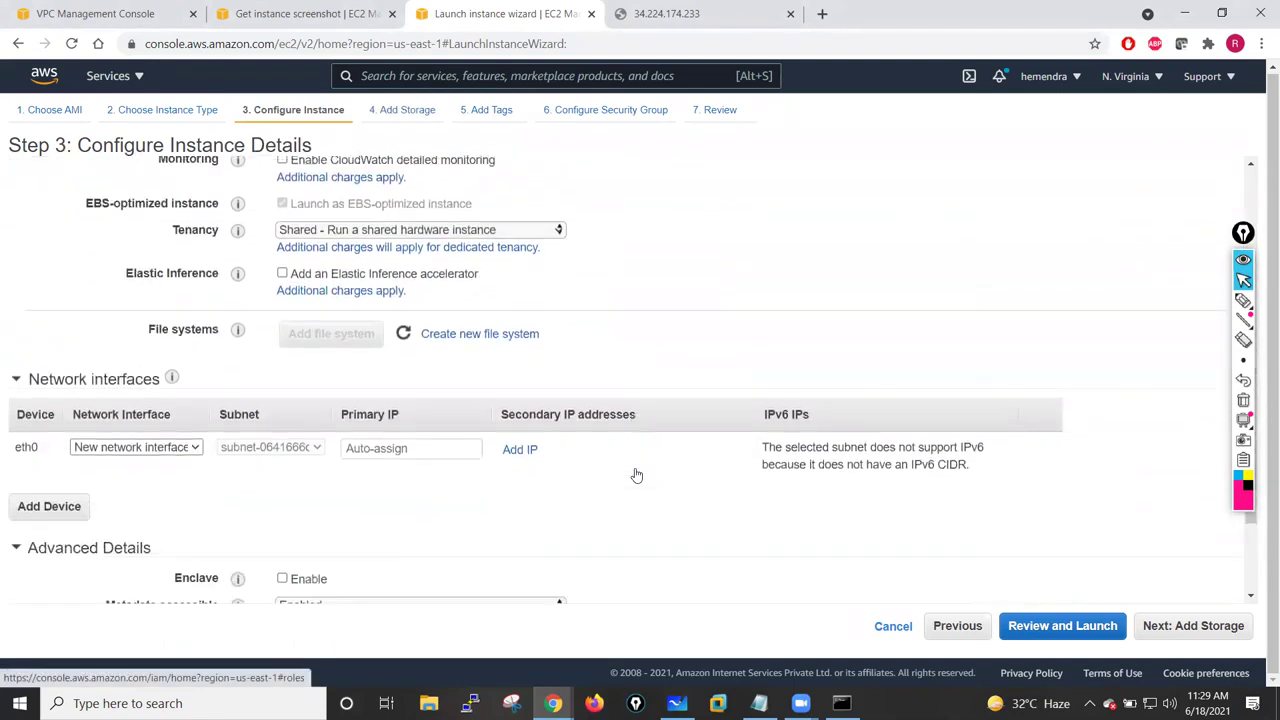
# - Set eth0's primary IP to 10.1.12.250 without the /24 and continue to storage
pyautogui.click(376, 333)
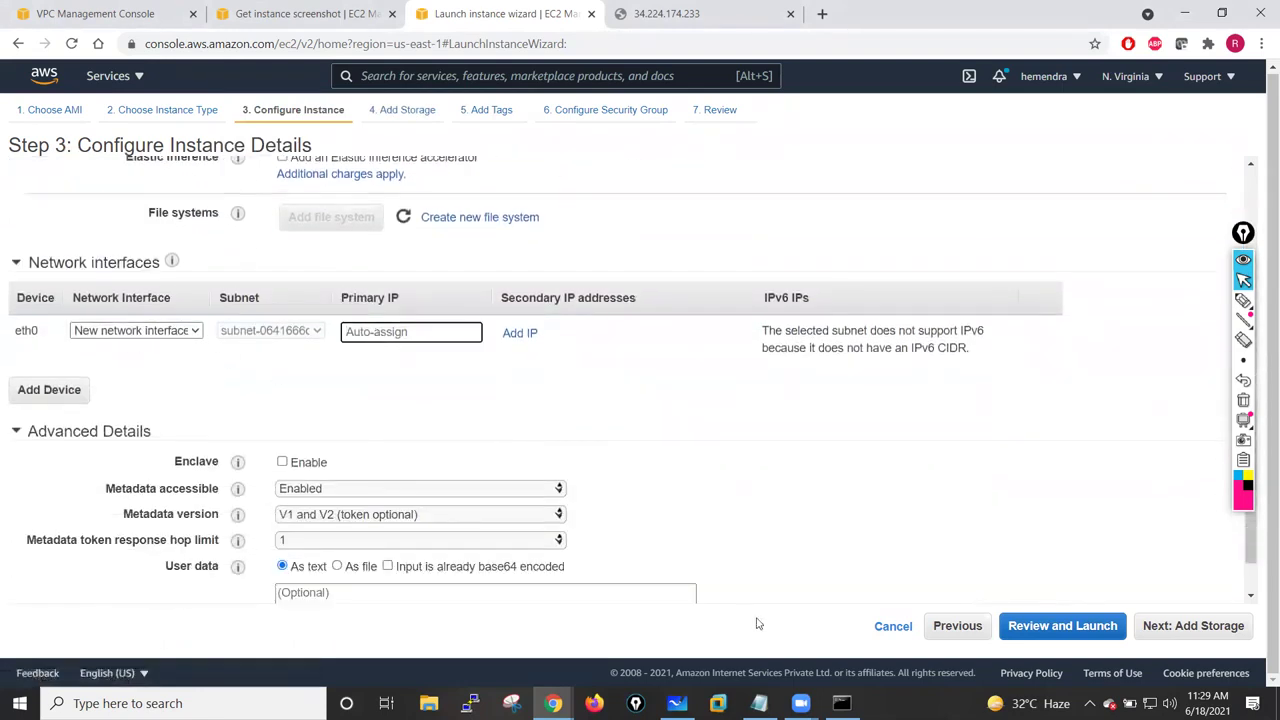
pyautogui.click(676, 703)
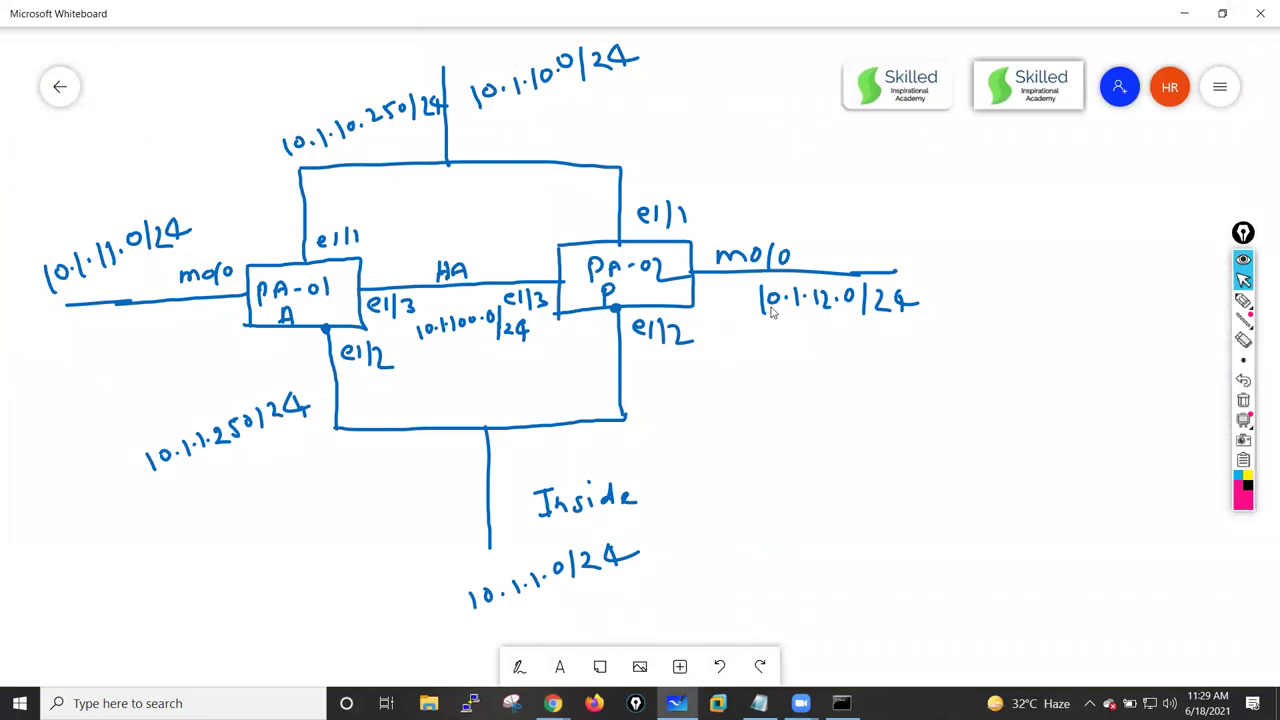
pyautogui.click(552, 703)
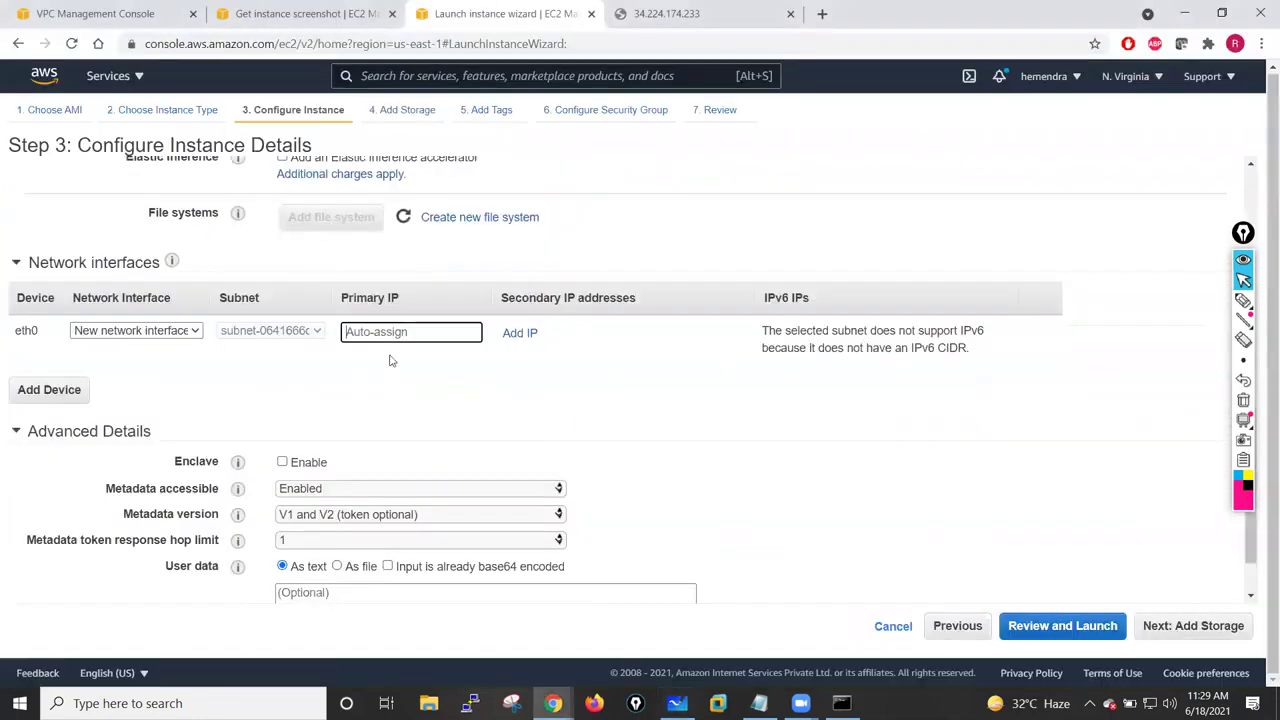
pyautogui.write('10.1.12.250/24')
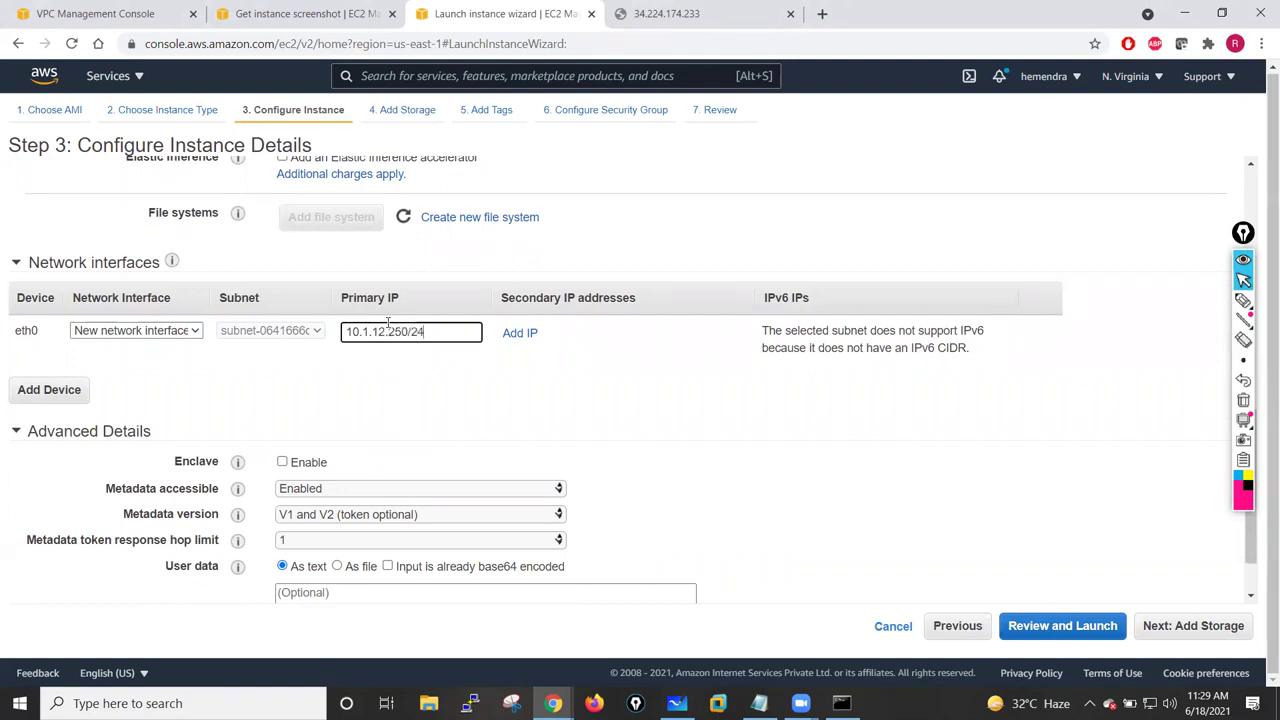
pyautogui.click(425, 422)
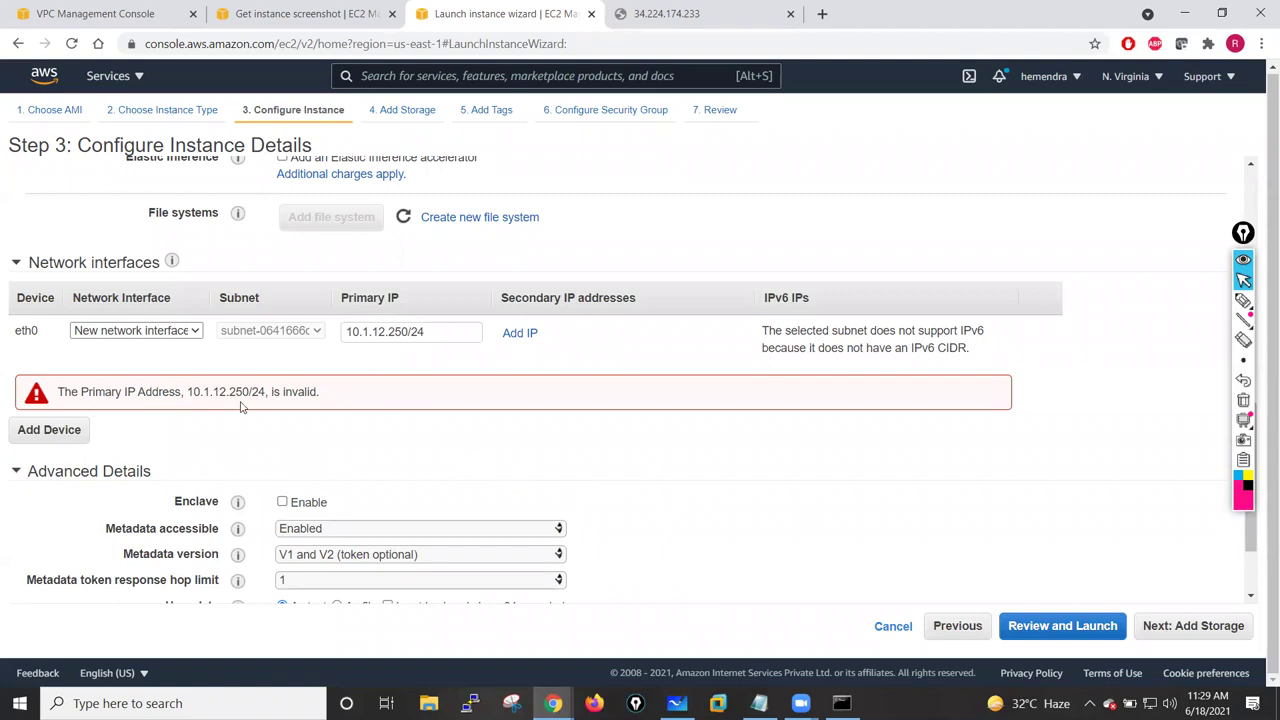
pyautogui.click(445, 335)
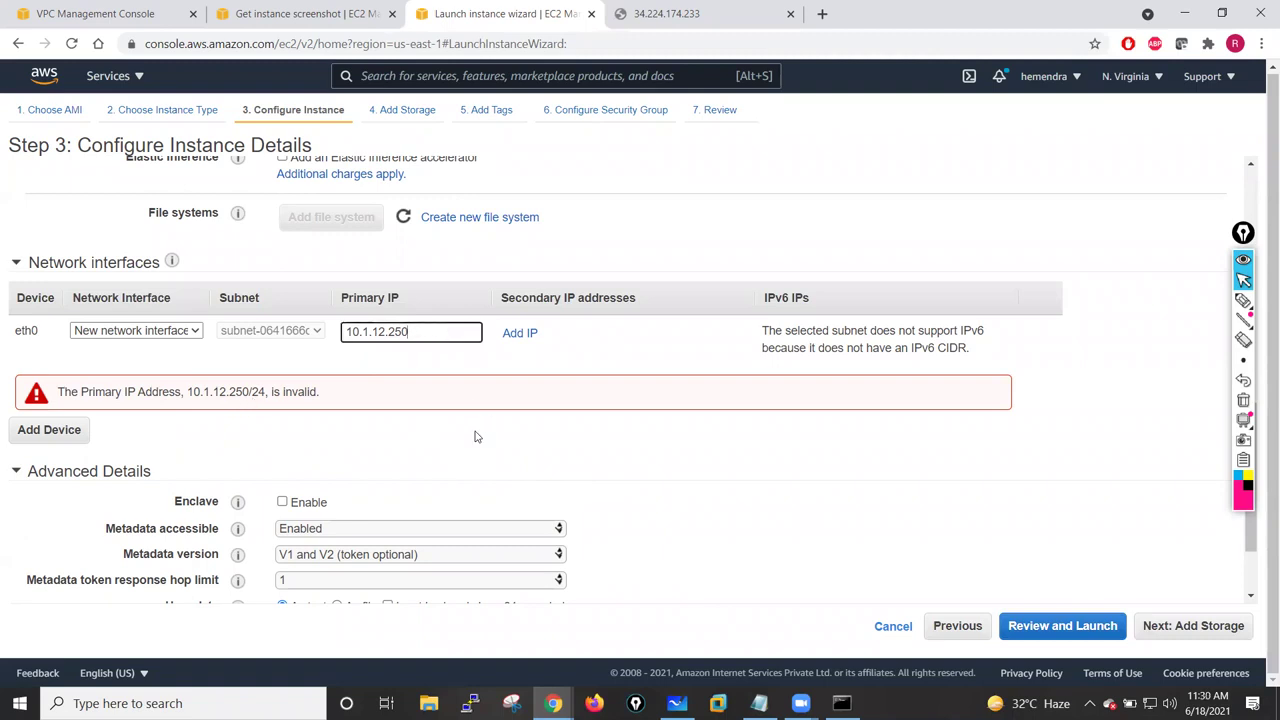
pyautogui.click(489, 478)
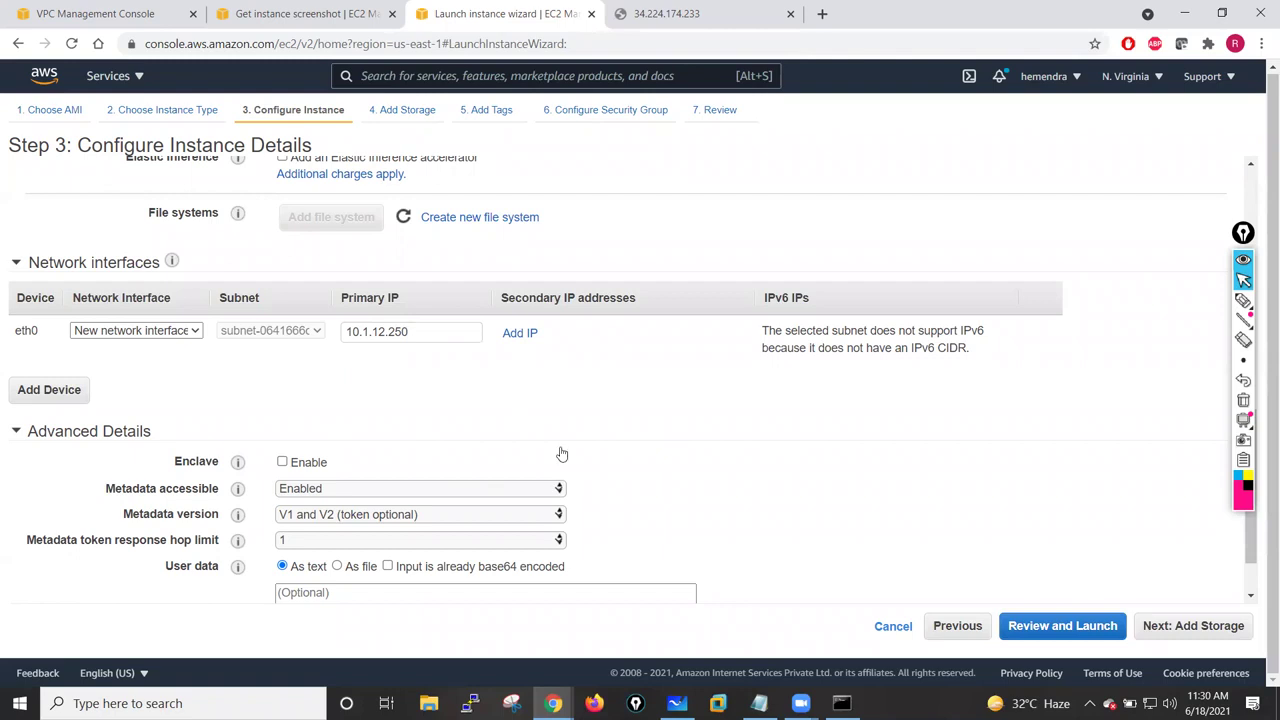
pyautogui.click(1195, 627)
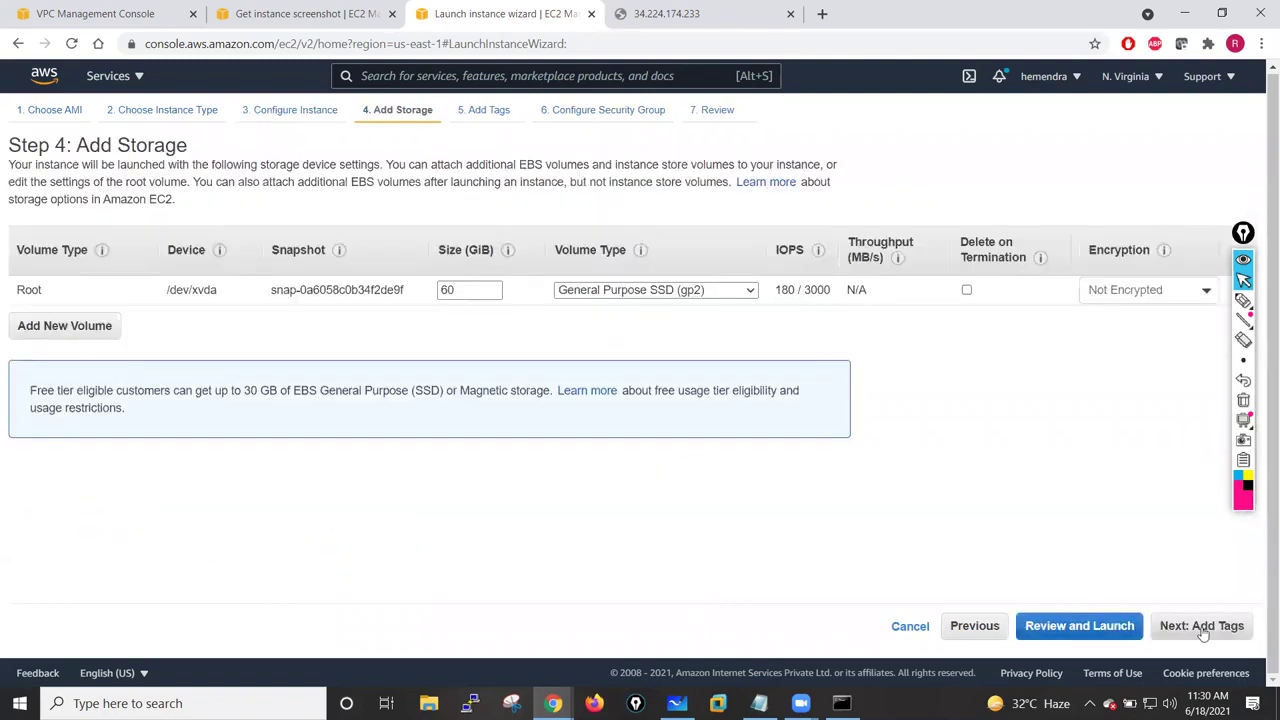
# - Tag the new instance Name=PaloAlto-Fw02
pyautogui.click(1201, 627)
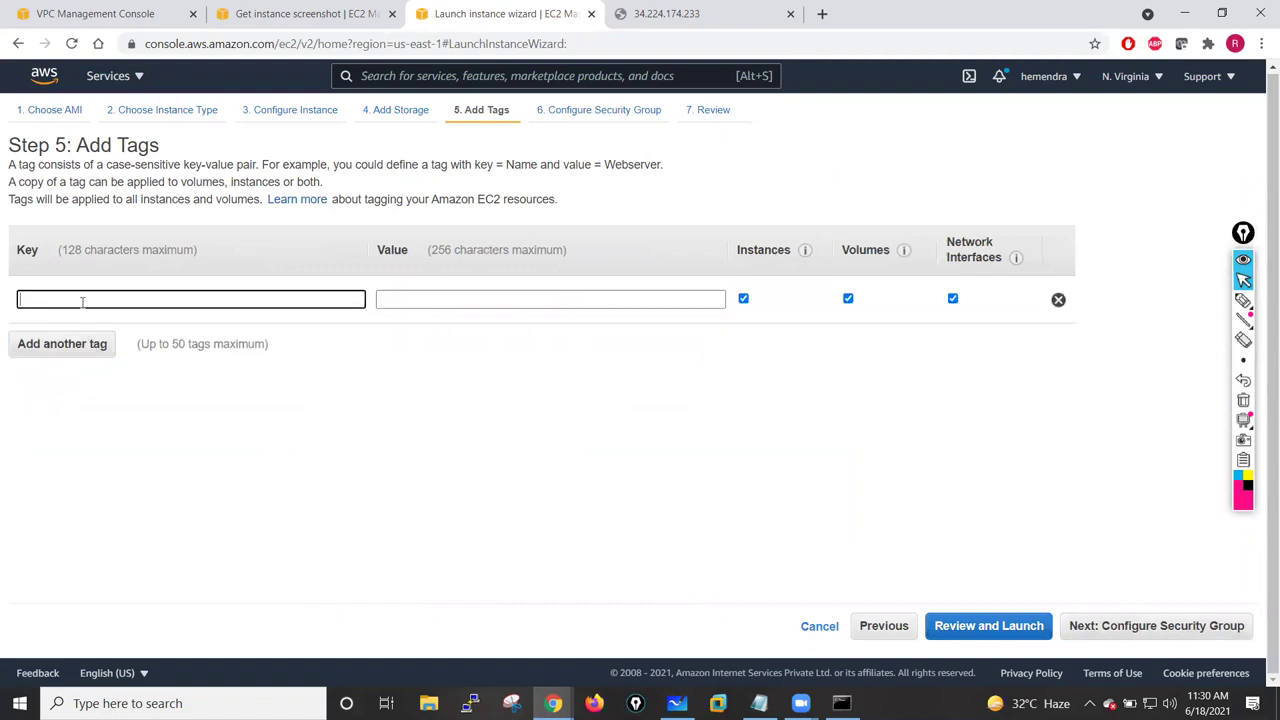
pyautogui.write('Name')
pyautogui.click(444, 298)
pyautogui.write('Pal')
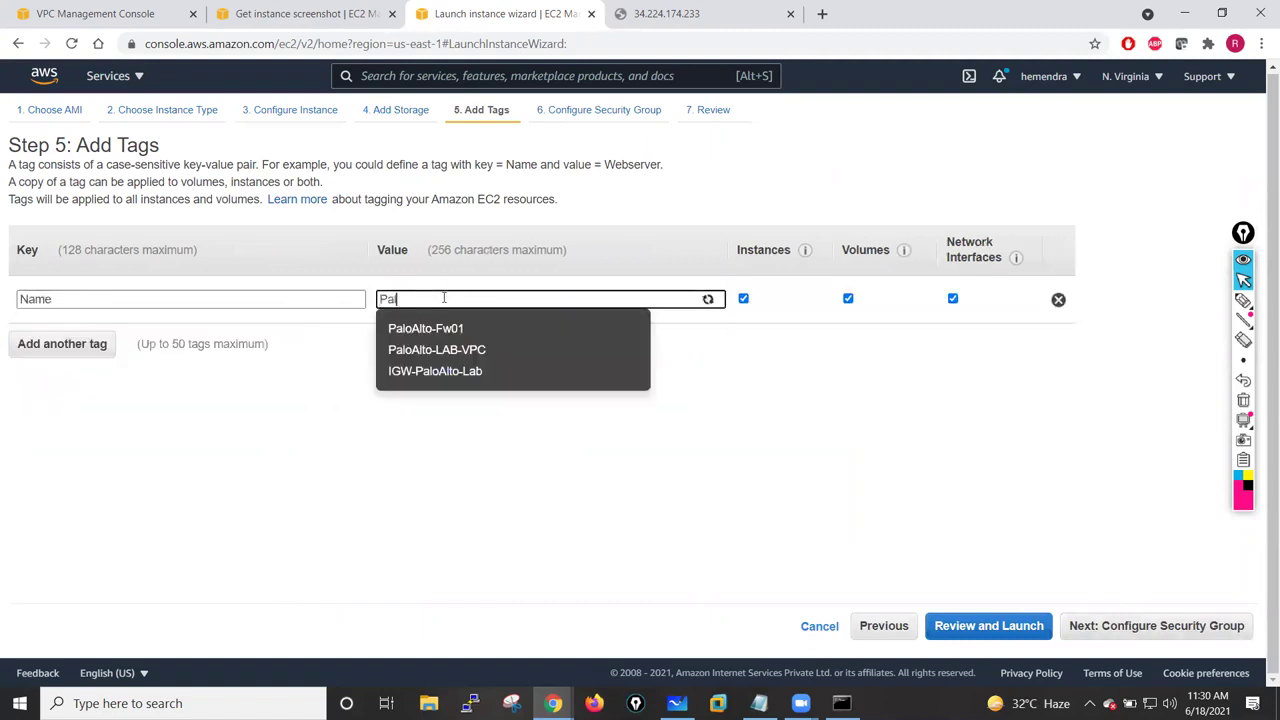
pyautogui.click(446, 328)
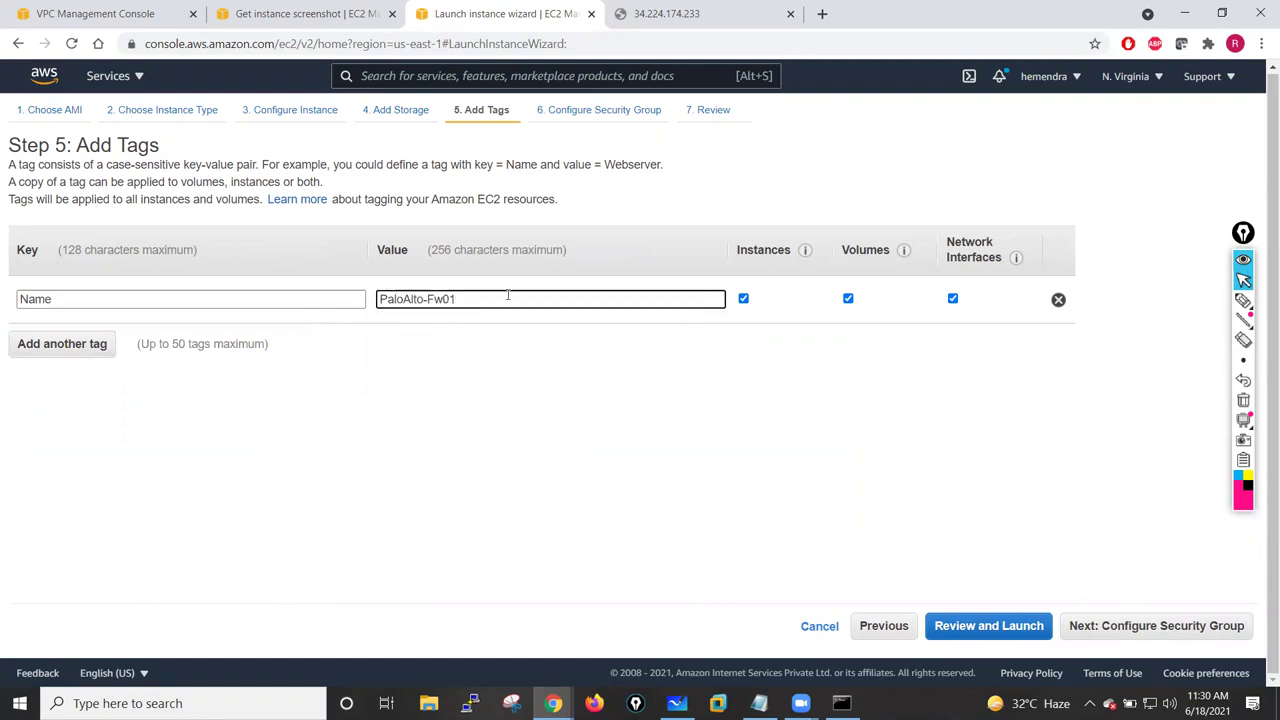
pyautogui.write('2')
pyautogui.click(420, 498)
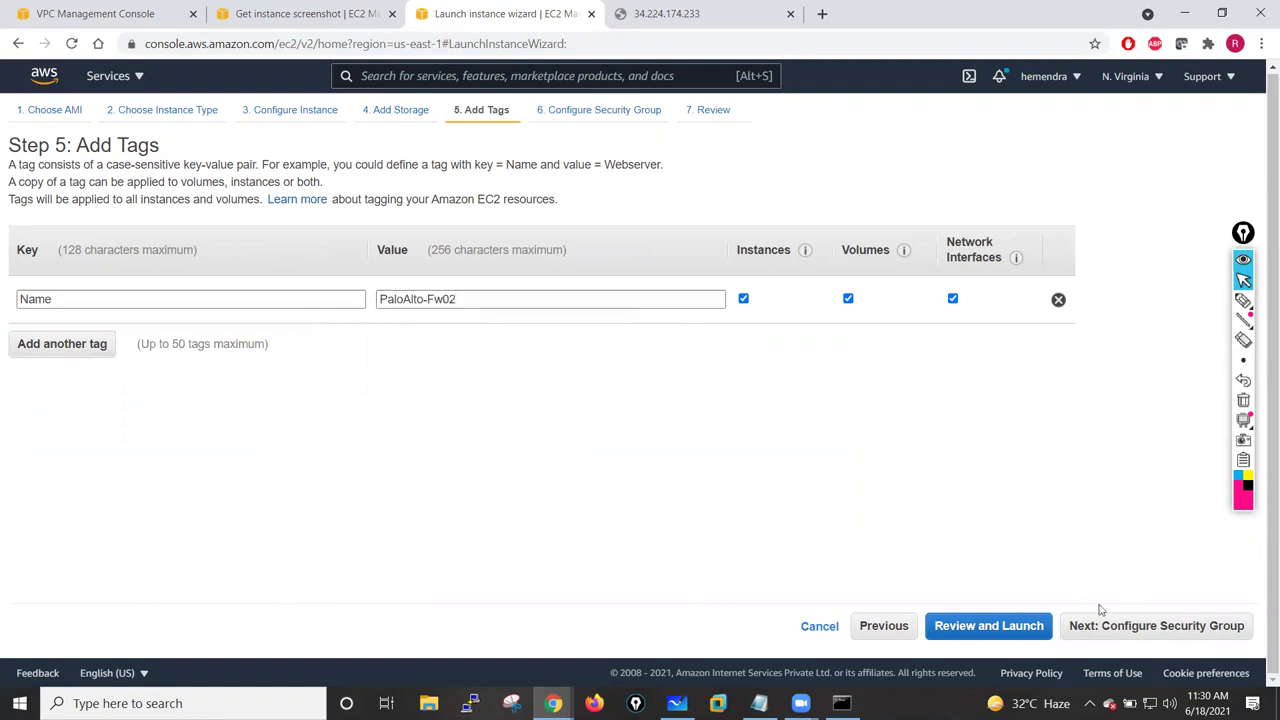
# - Use existing security group PaloAlto-Lab-SG and launch with the jan-26-batch key pair
pyautogui.click(1123, 625)
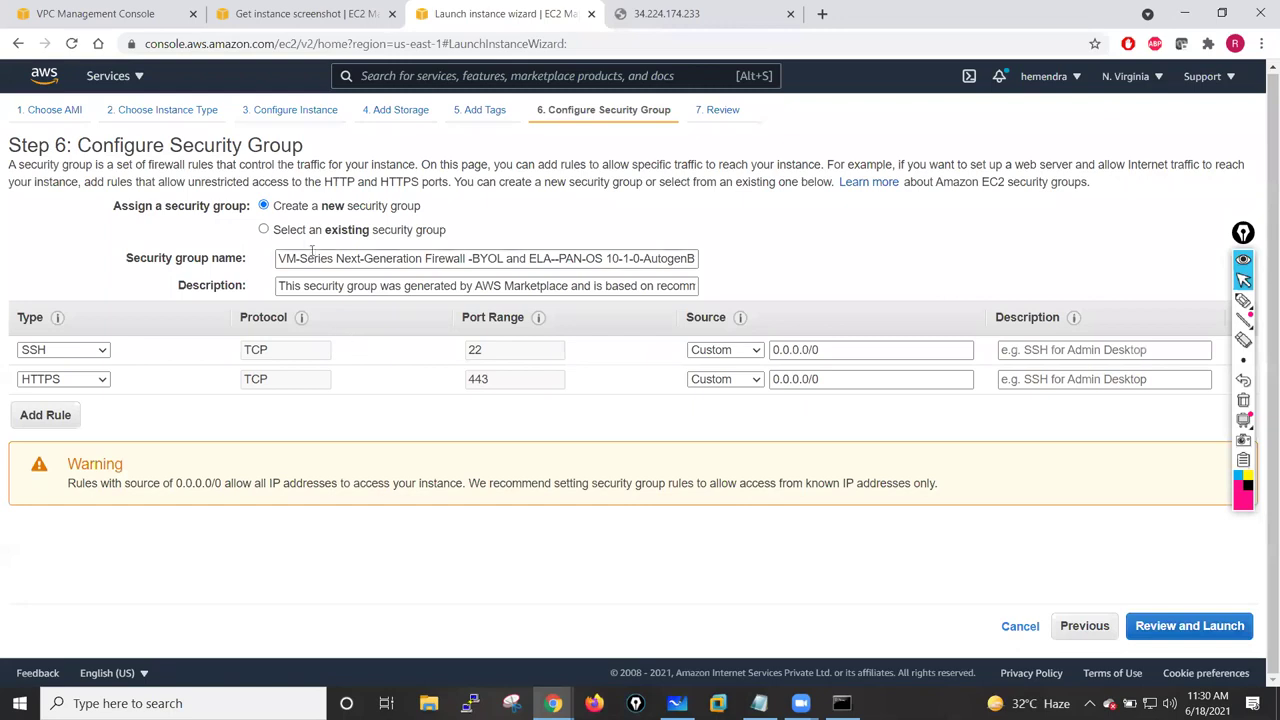
pyautogui.click(303, 232)
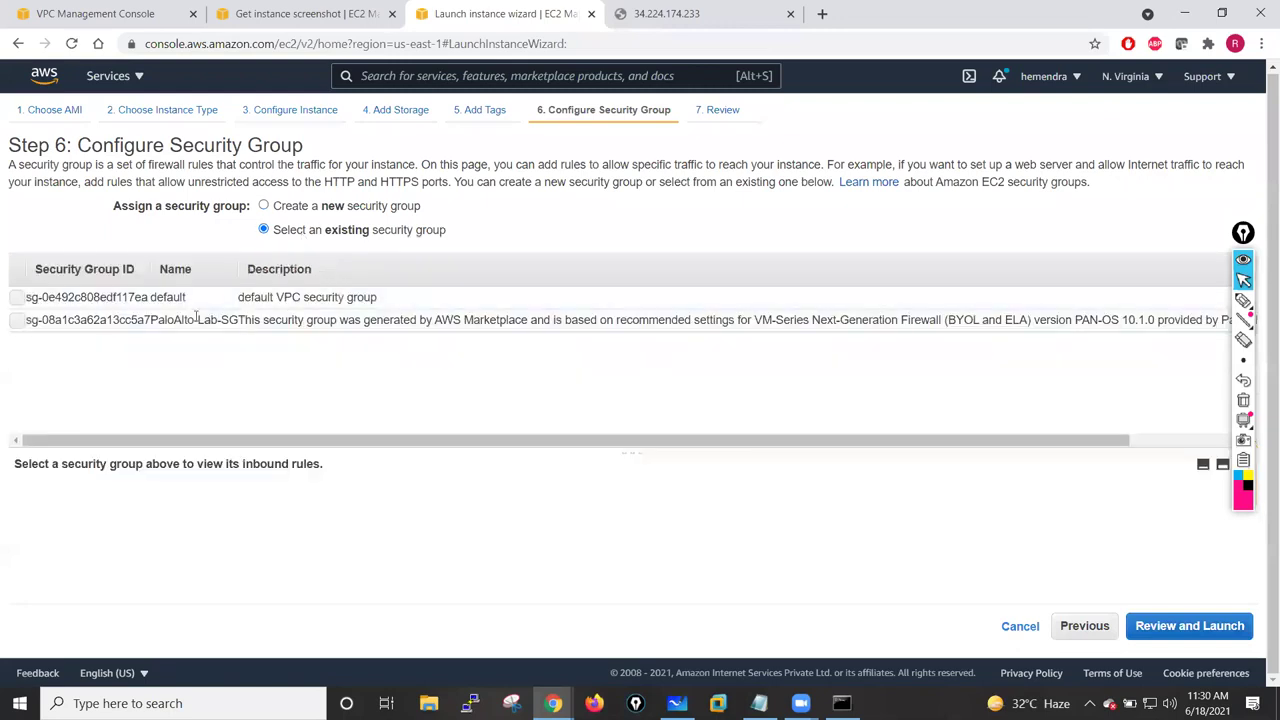
pyautogui.click(22, 321)
pyautogui.click(1180, 625)
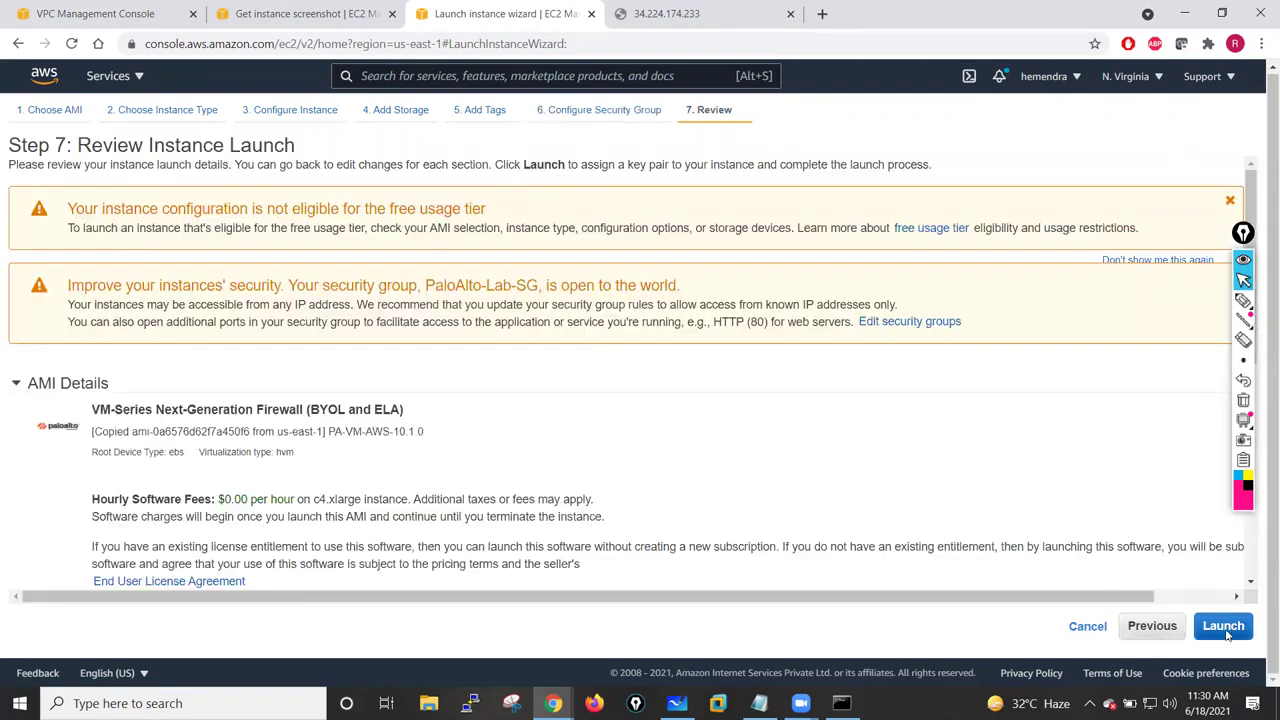
pyautogui.click(1224, 627)
pyautogui.click(383, 451)
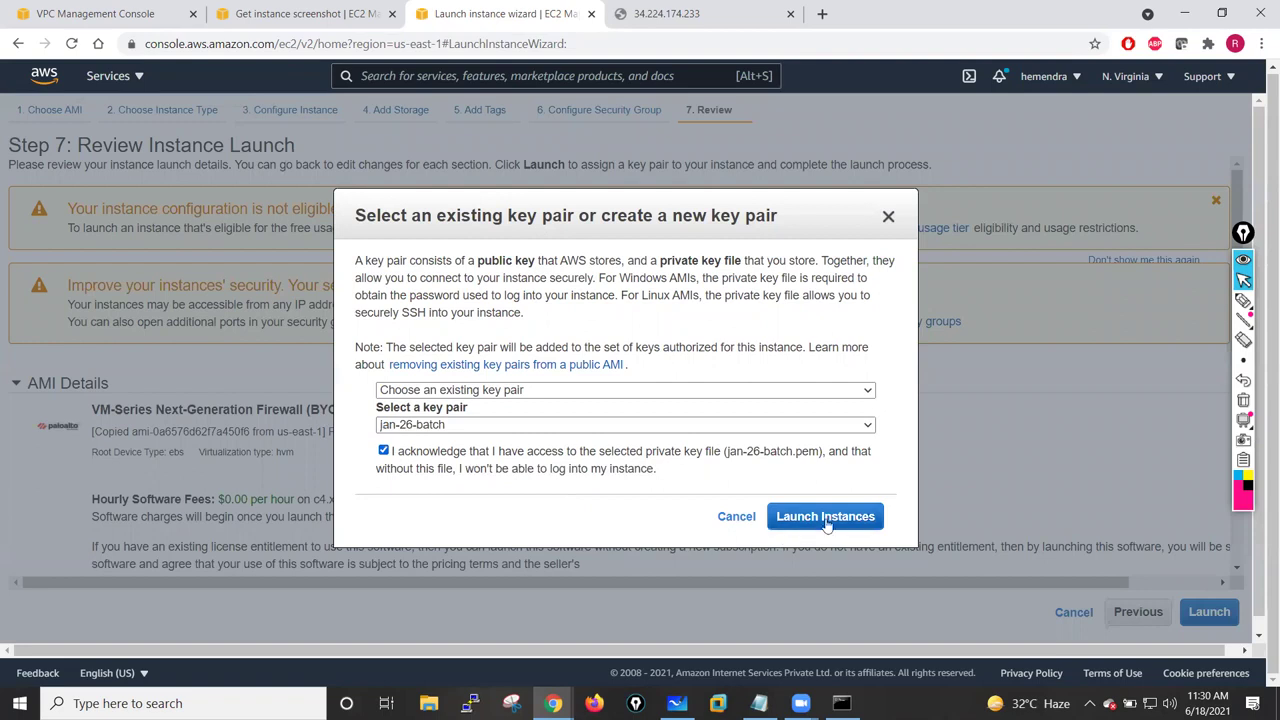
pyautogui.click(826, 518)
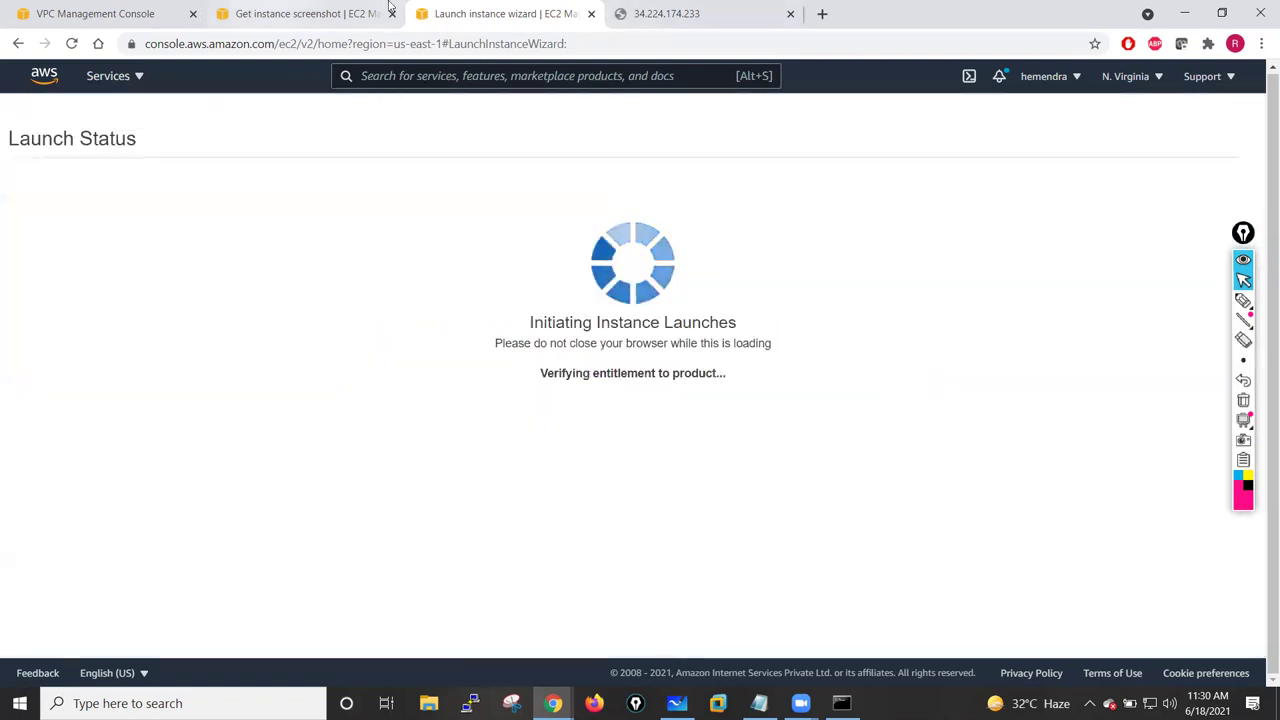
pyautogui.click(300, 13)
# - Refresh PaloAlto-Fw01's console screenshot, reload the firewall page, then close the screenshot view
pyautogui.click(578, 175)
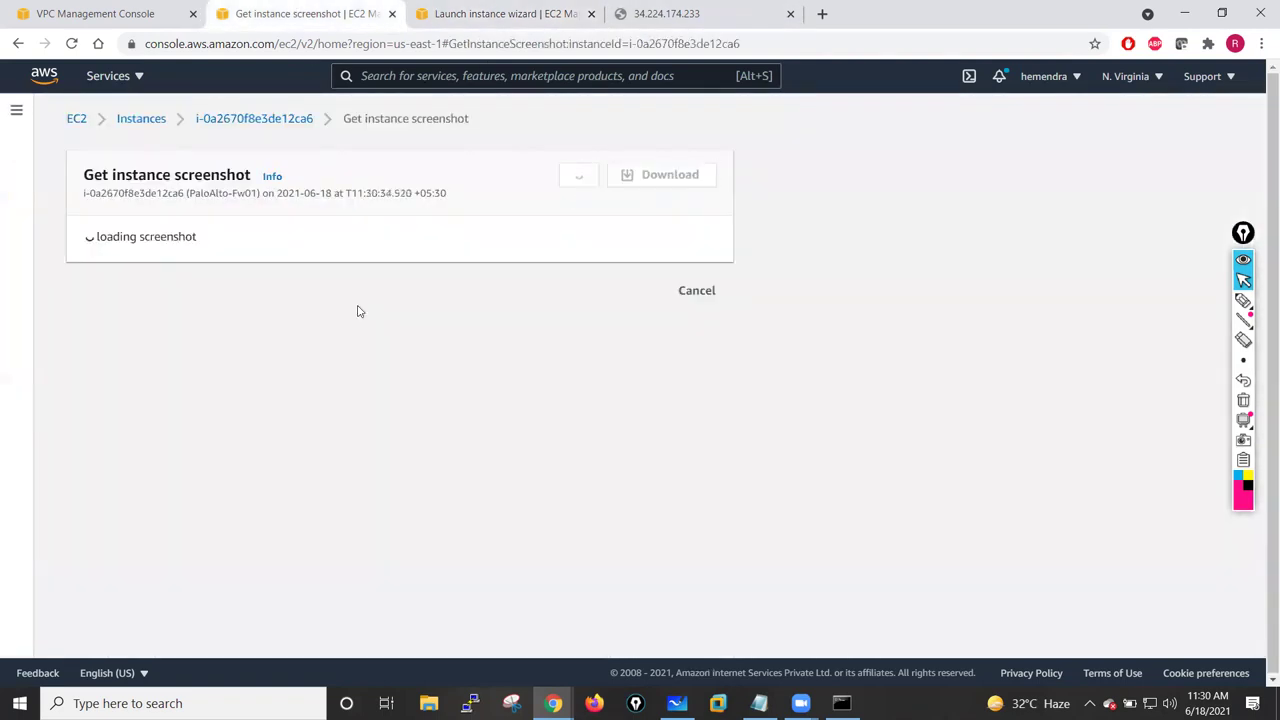
pyautogui.click(663, 13)
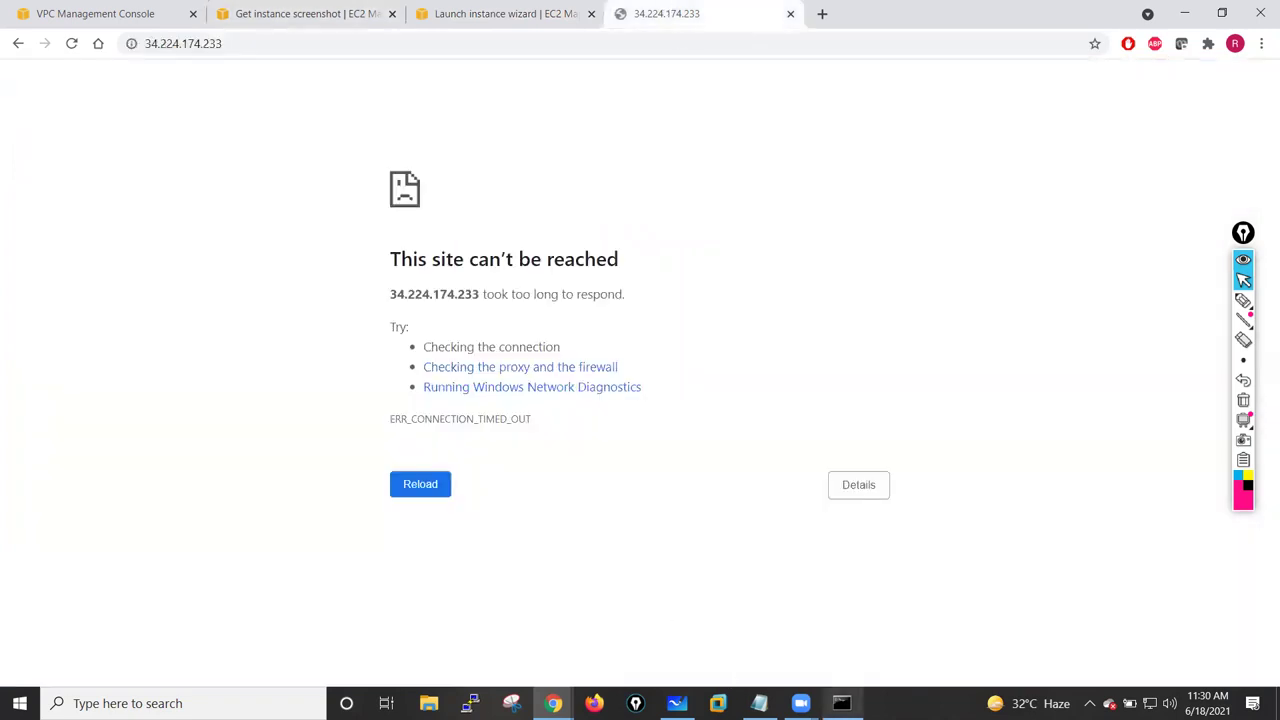
pyautogui.hotkey('alt', 'Tab')
pyautogui.hotkey('alt', 'Tab')
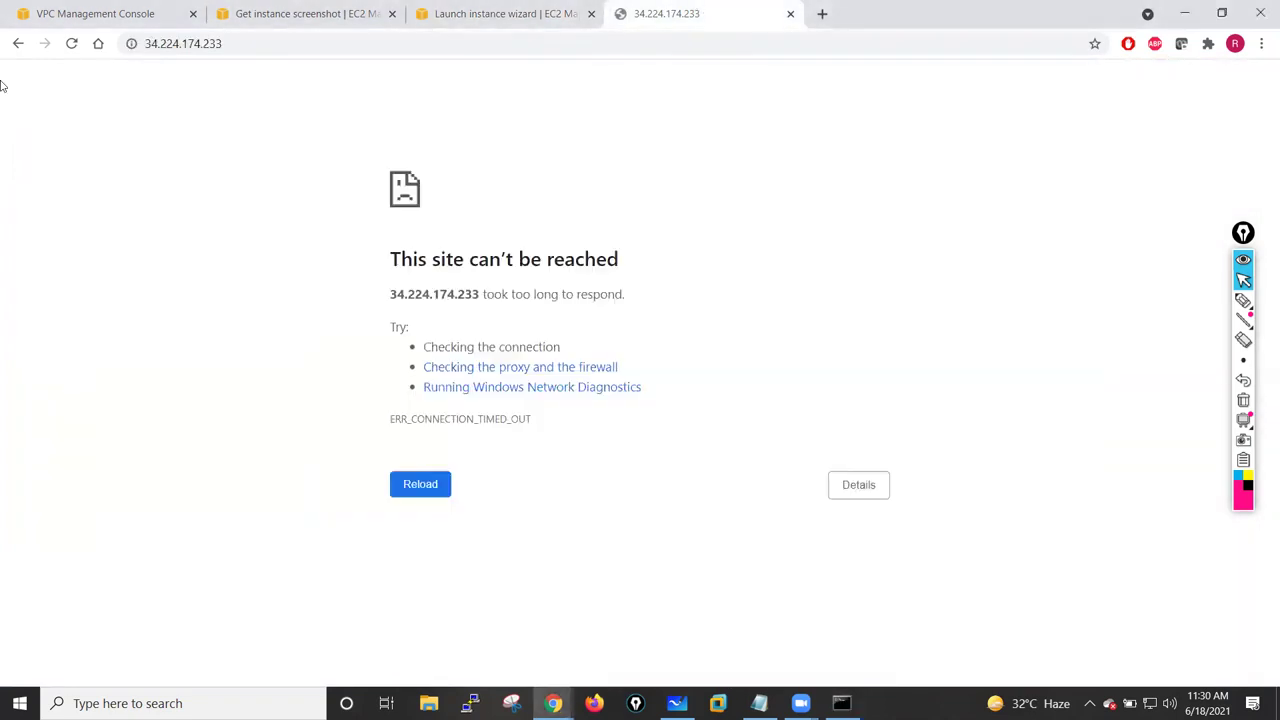
pyautogui.click(71, 43)
pyautogui.click(290, 13)
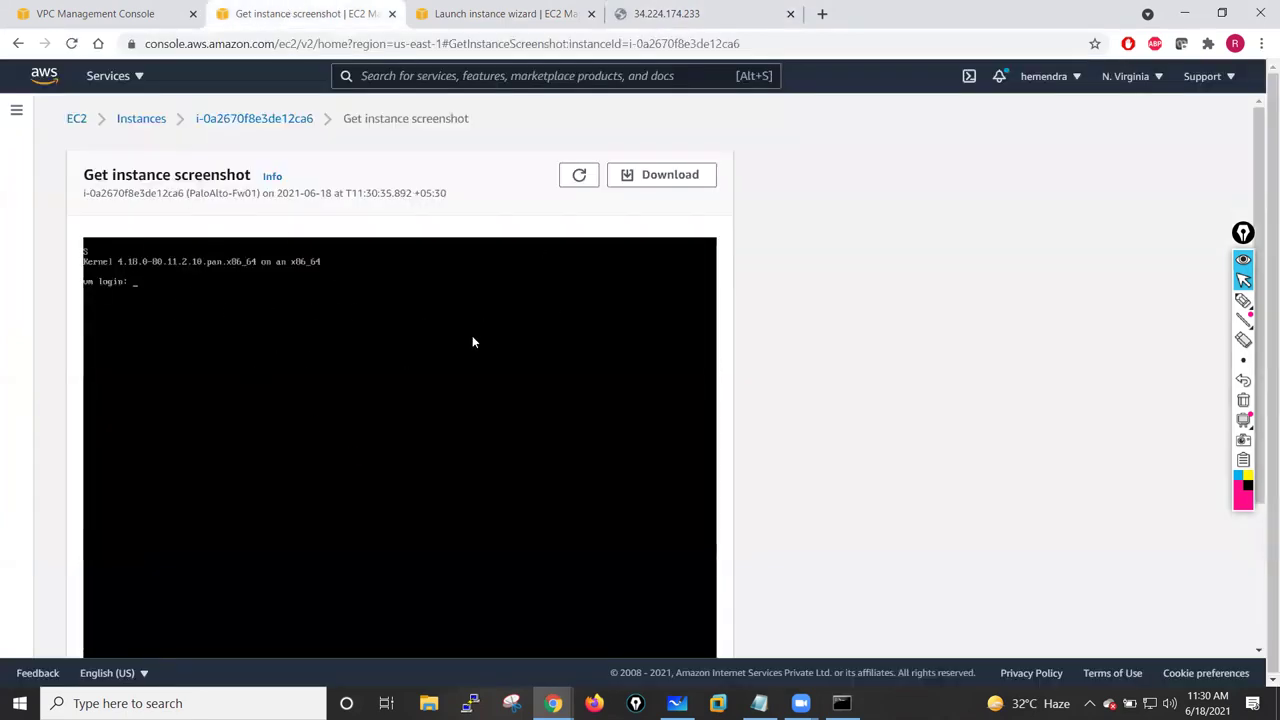
pyautogui.click(580, 176)
pyautogui.scroll(-3, 569, 283)
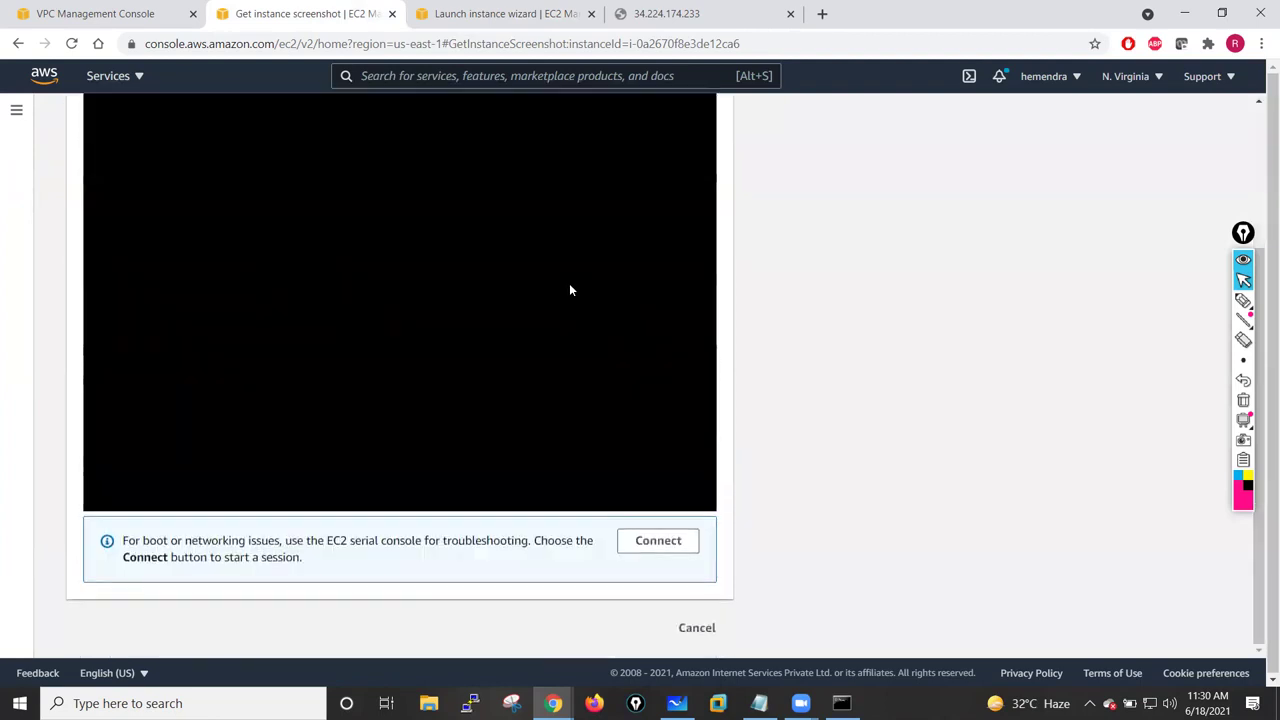
pyautogui.click(696, 630)
pyautogui.hotkey('ctrl', '4')
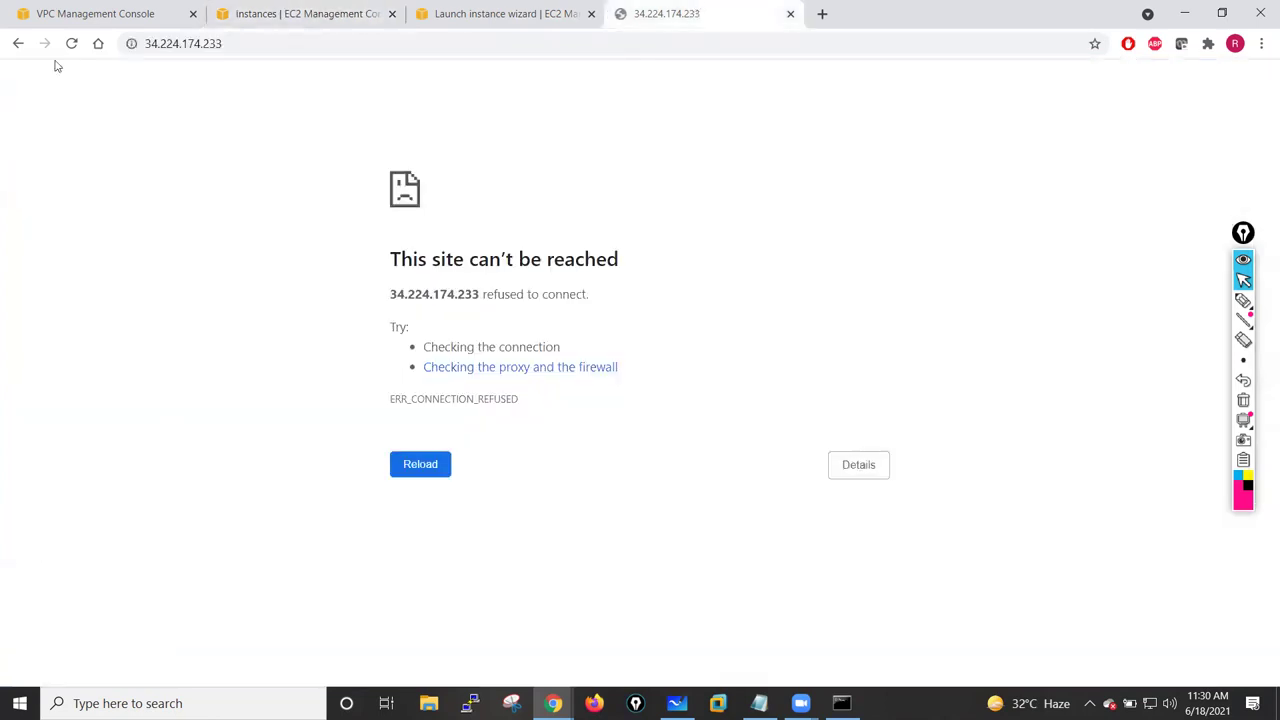
pyautogui.click(190, 45)
pyautogui.write('https://34.224.174.233')
pyautogui.press('Return')
pyautogui.click(315, 44)
pyautogui.press('Return')
pyautogui.click(273, 44)
pyautogui.click(143, 44)
pyautogui.write('https://')
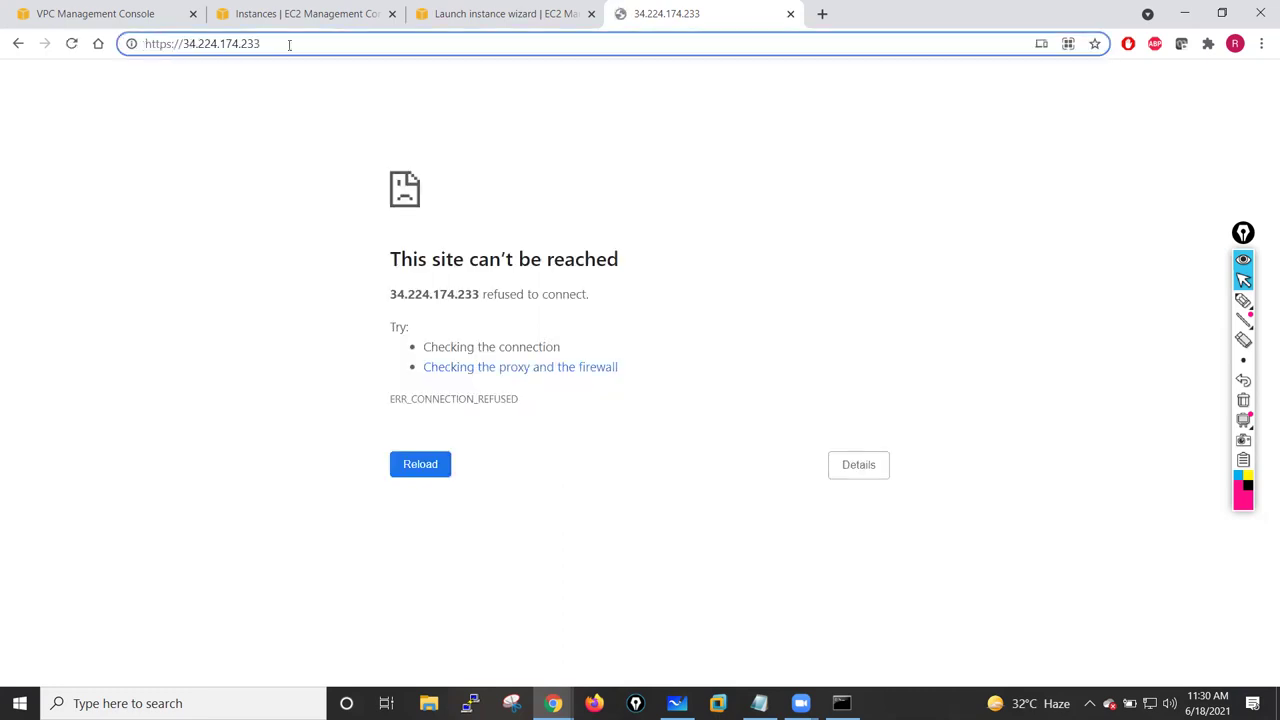
pyautogui.press('Return')
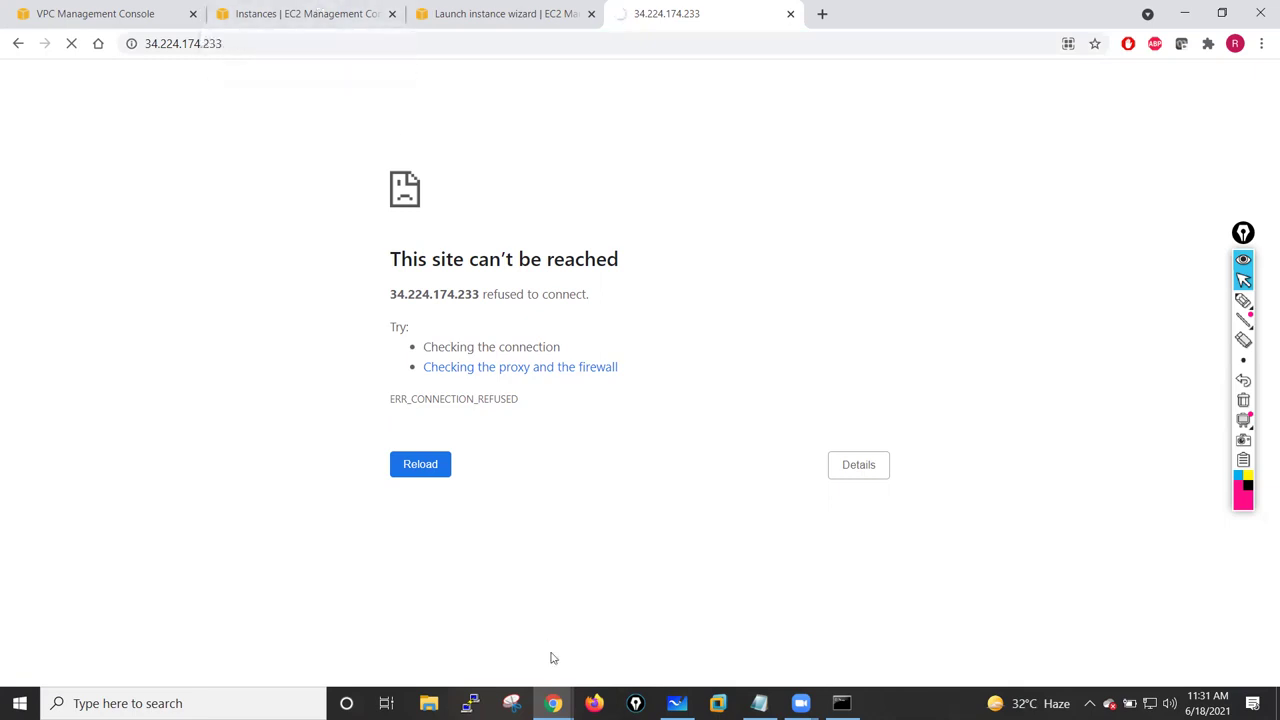
pyautogui.click(841, 703)
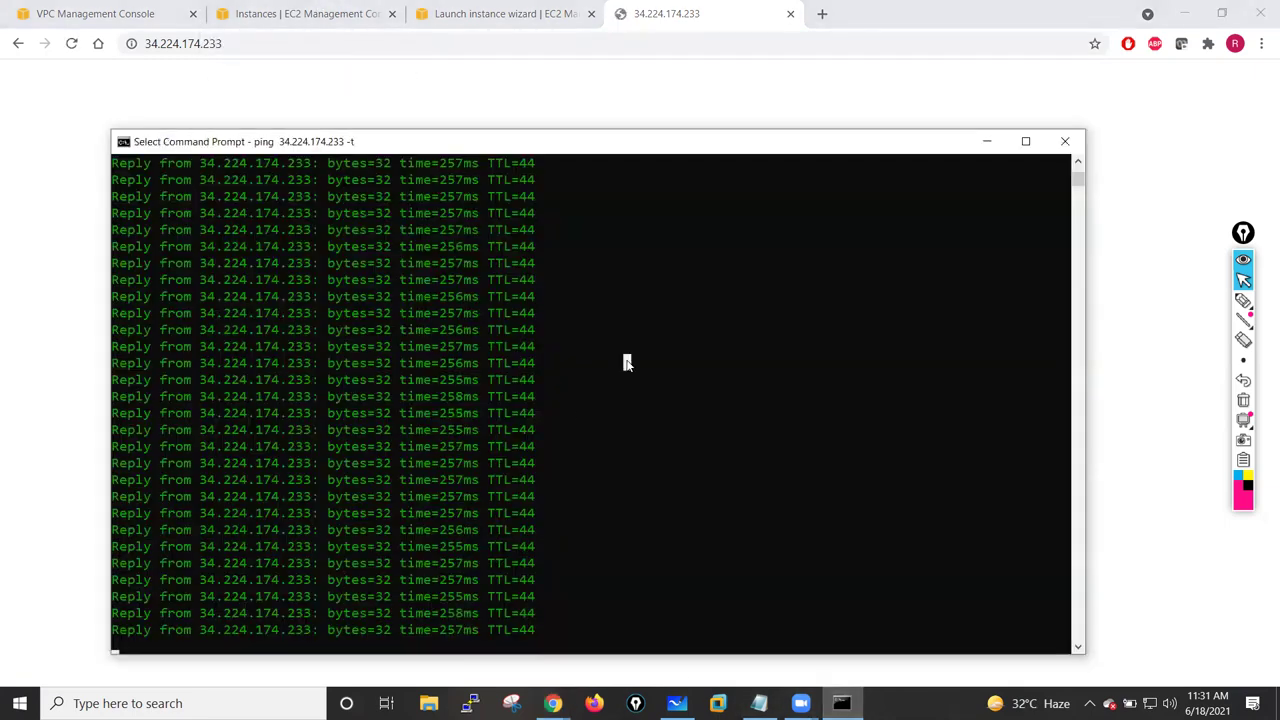
pyautogui.hotkey('ctrl', 'c')
pyautogui.press('Up')
pyautogui.press('Return')
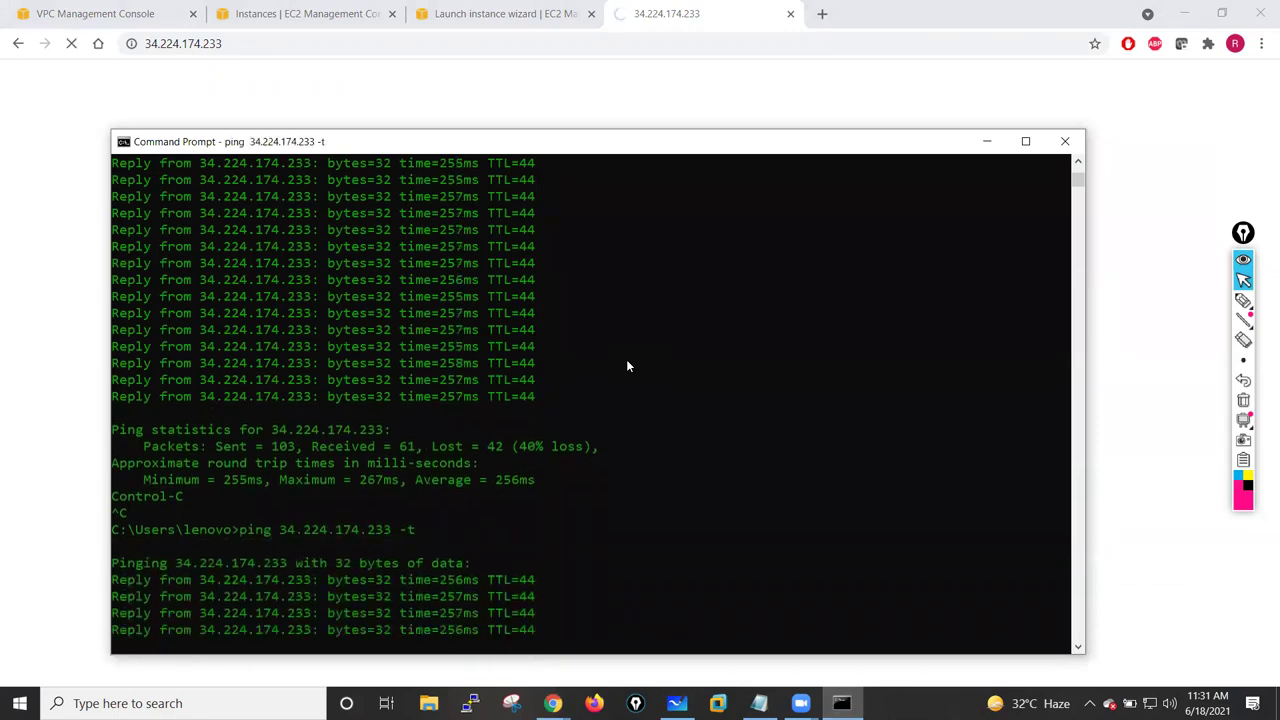
pyautogui.hotkey('ctrl', 'c')
pyautogui.click(460, 91)
pyautogui.click(71, 44)
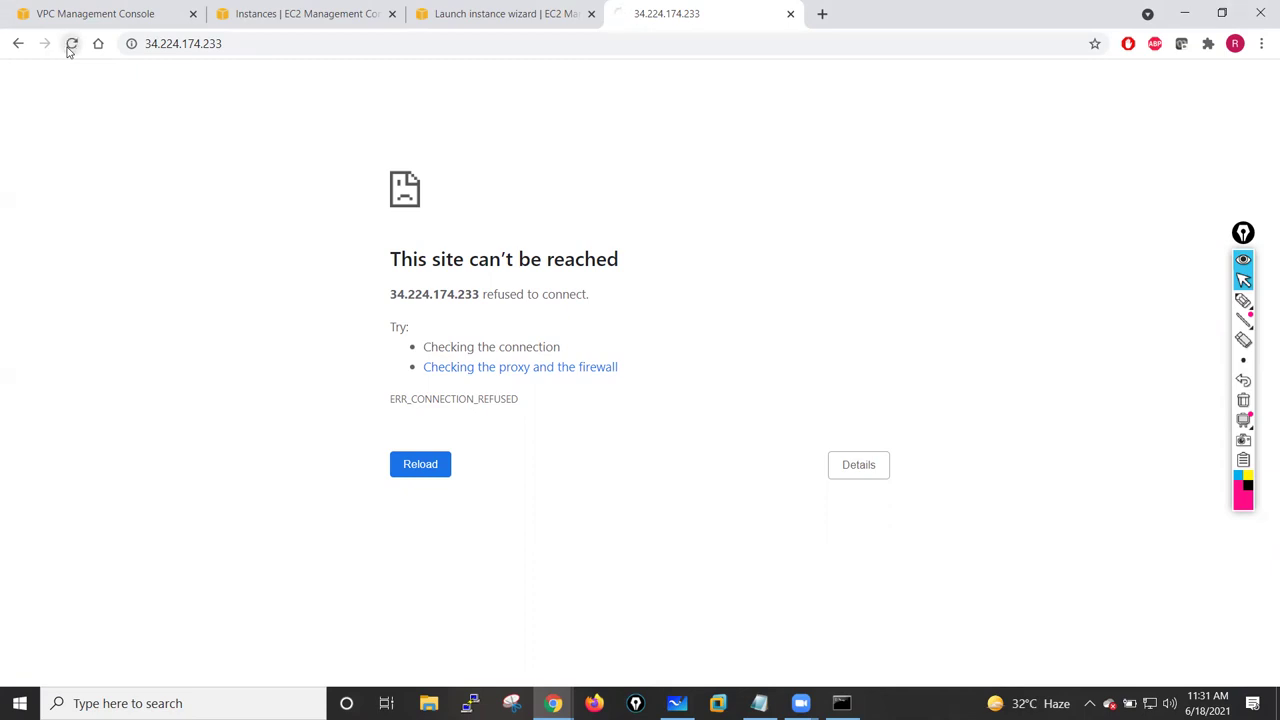
# - Find the newly launched instance and refresh the full EC2 instances list
pyautogui.click(491, 12)
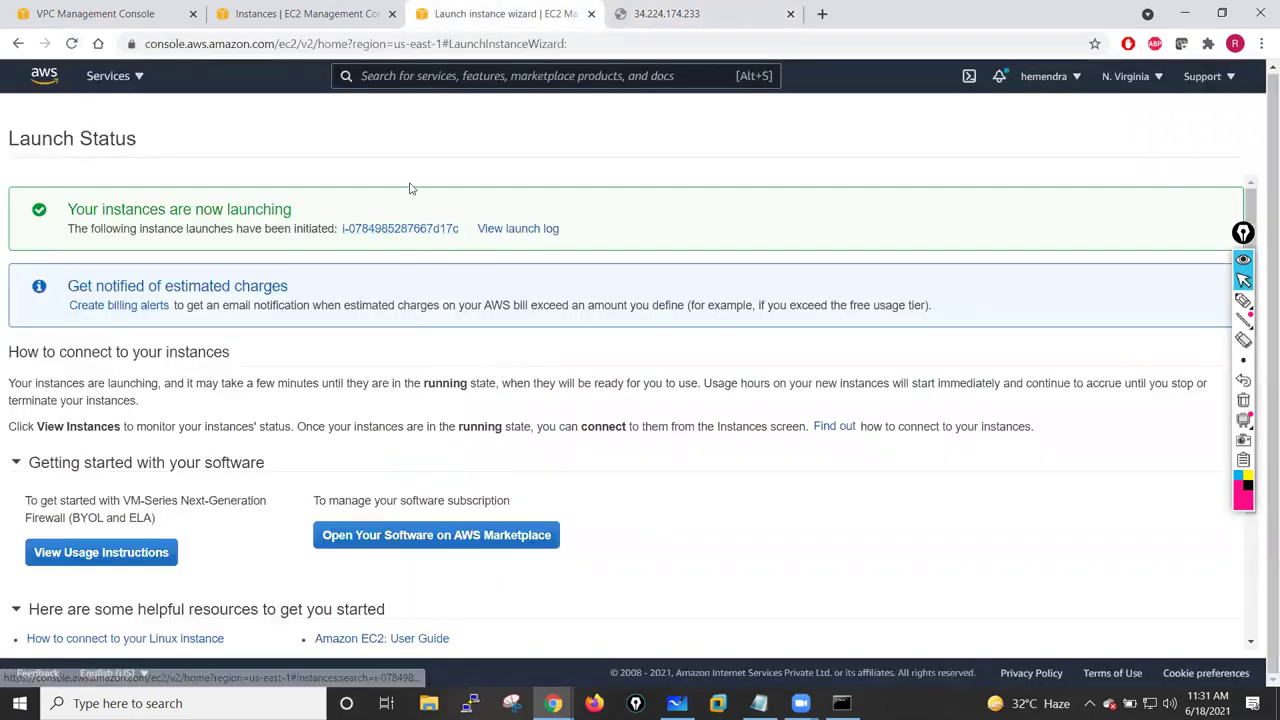
pyautogui.click(411, 231)
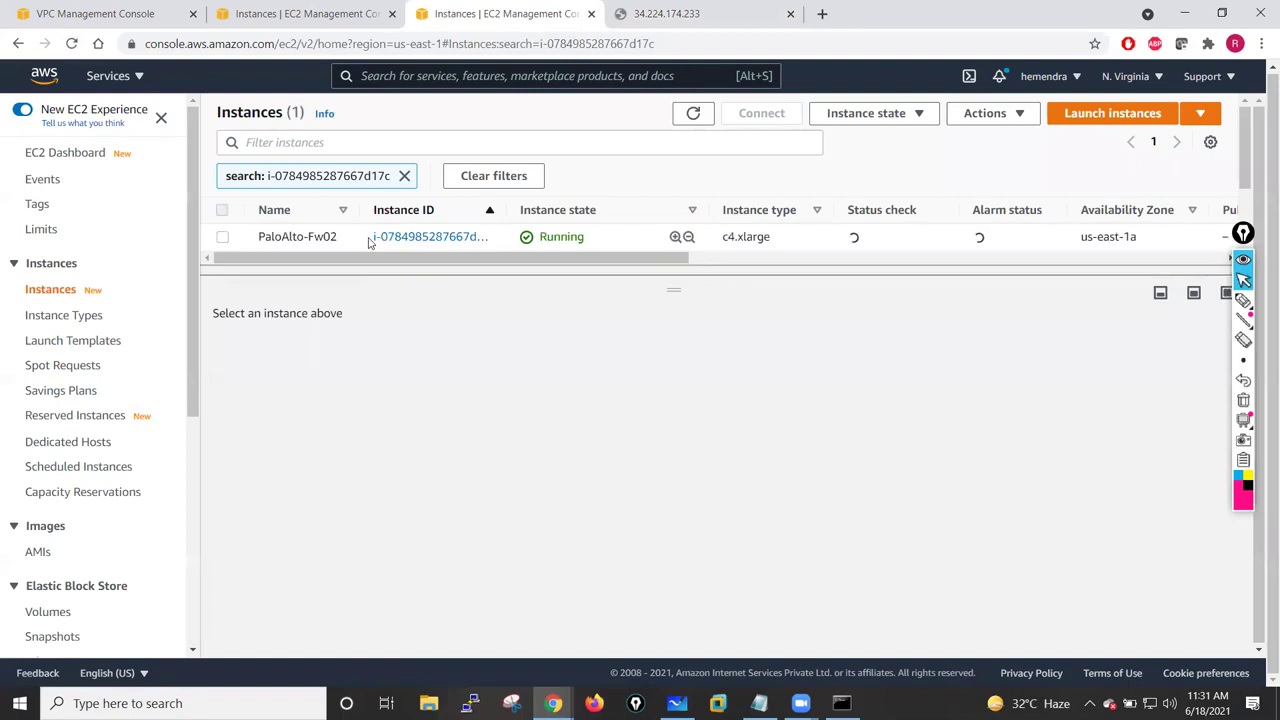
pyautogui.click(335, 12)
pyautogui.click(693, 114)
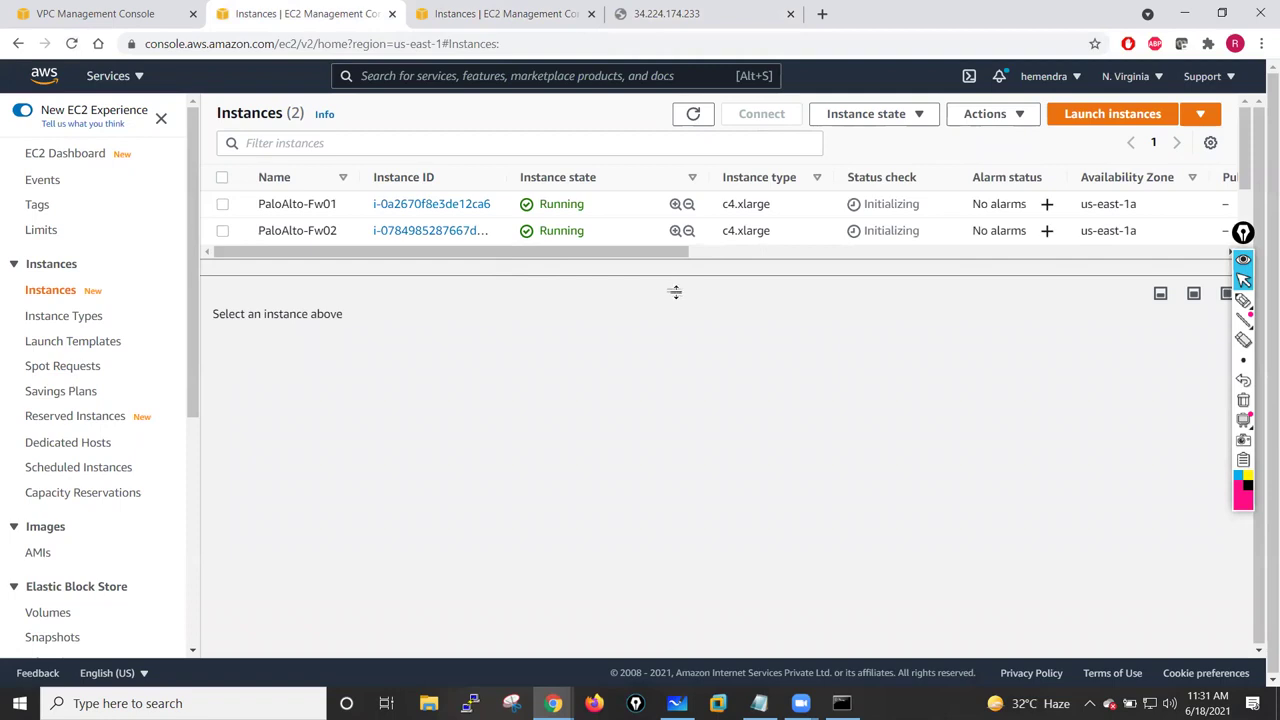
pyautogui.click(694, 114)
# - Compare Fw01 and Fw02 details and copy Fw02's public IPv4 54.221.4.4
pyautogui.click(223, 205)
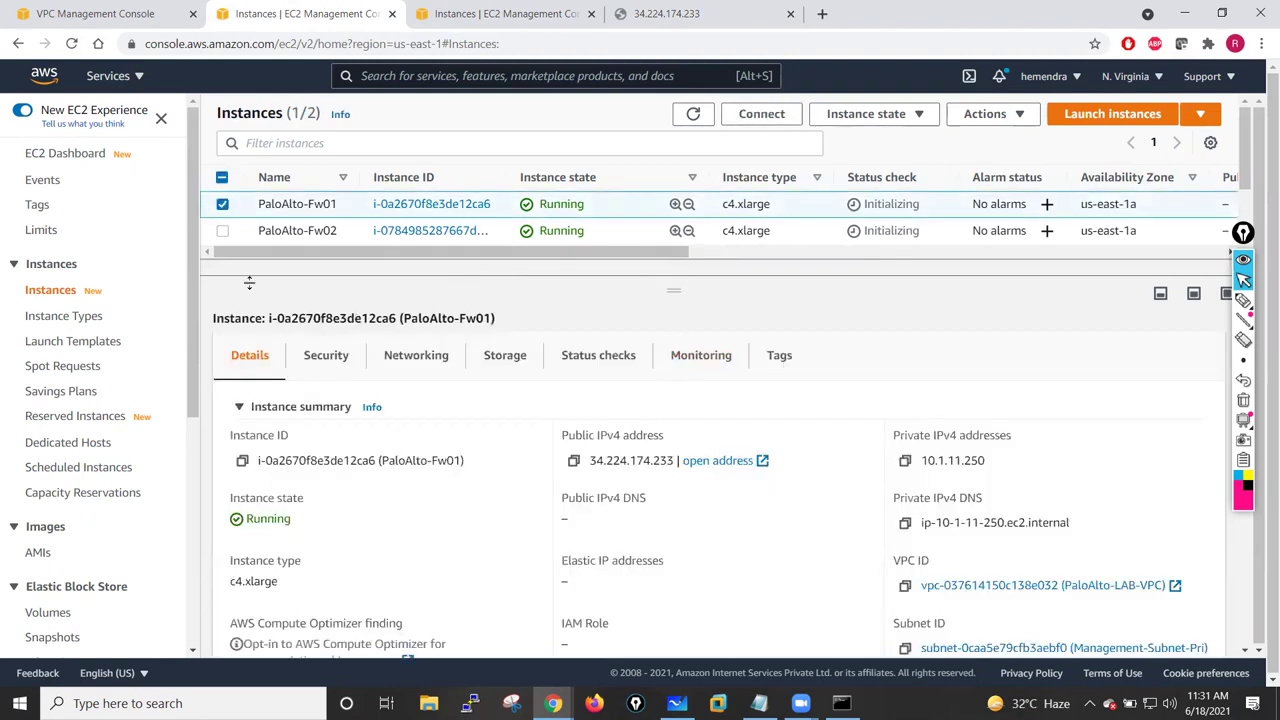
pyautogui.click(222, 231)
pyautogui.click(222, 204)
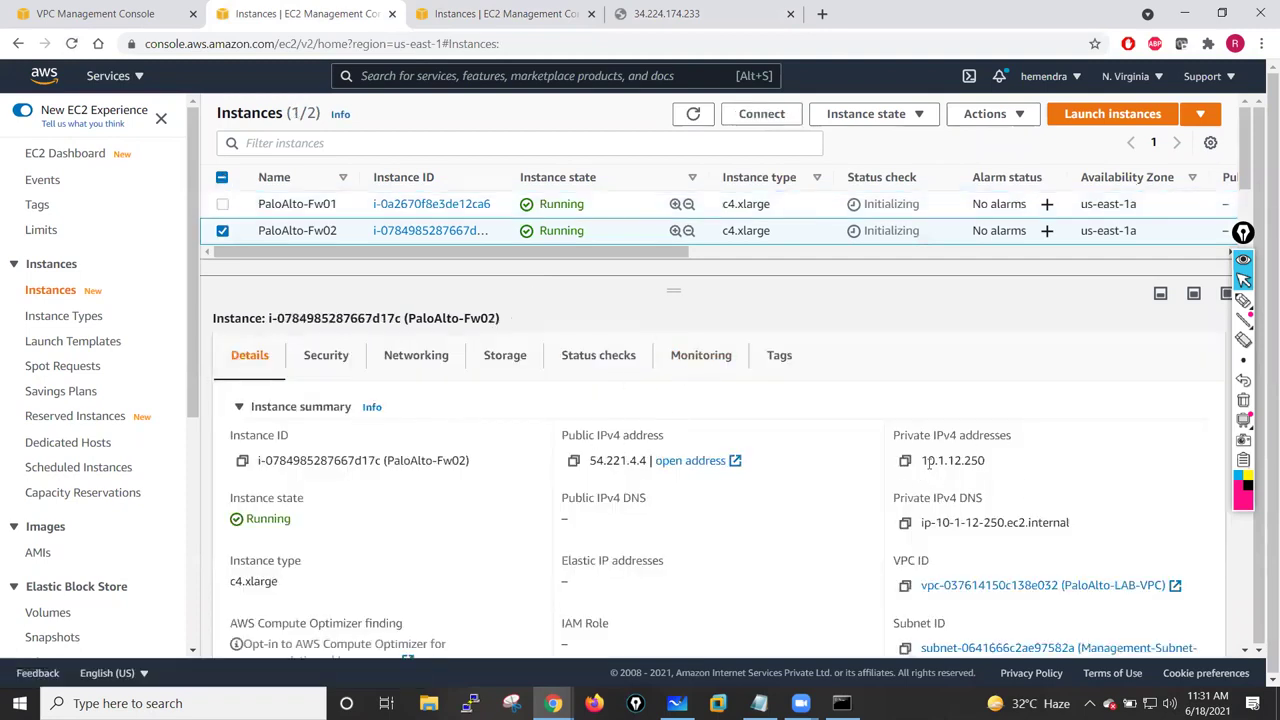
pyautogui.click(224, 229)
pyautogui.click(222, 206)
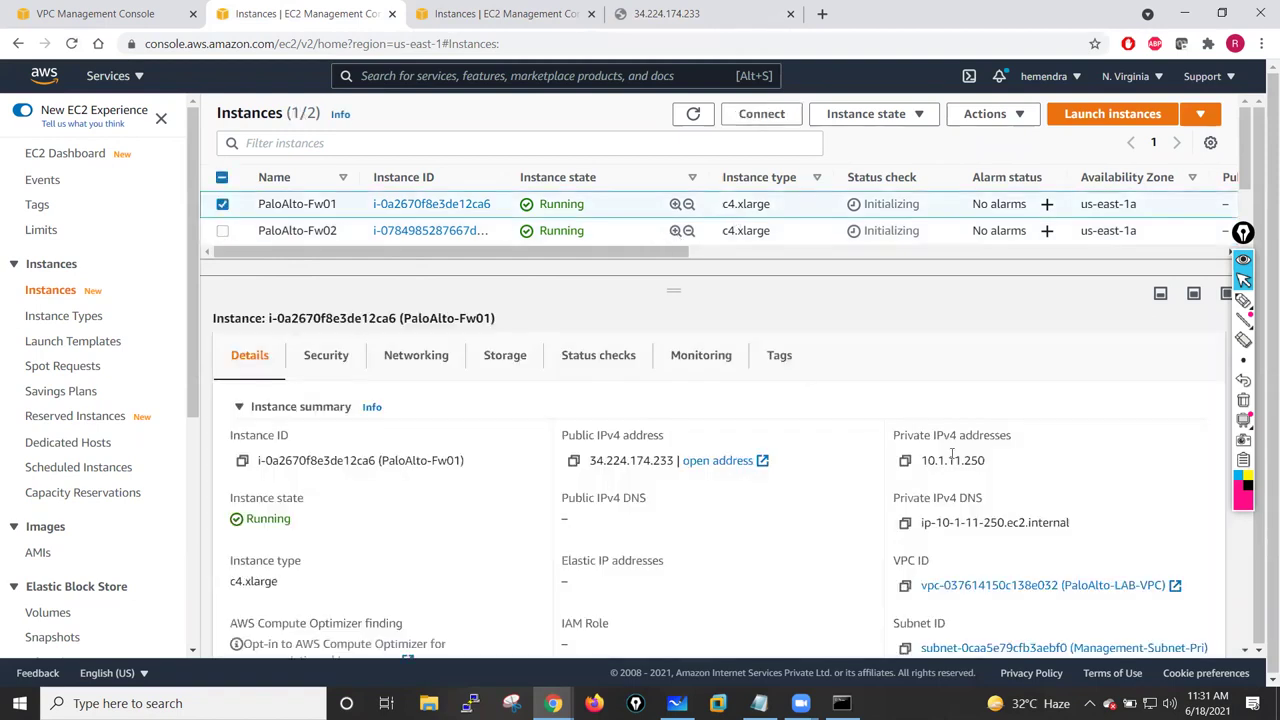
pyautogui.click(222, 204)
pyautogui.click(222, 231)
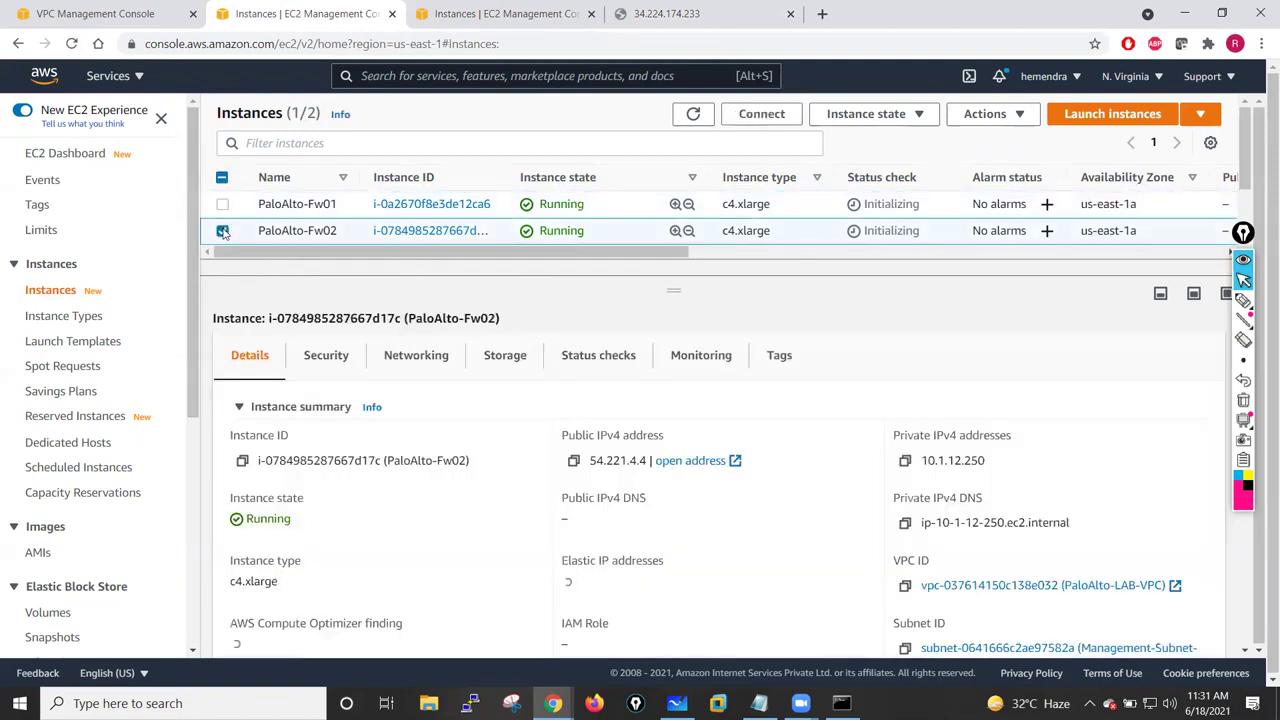
pyautogui.click(573, 461)
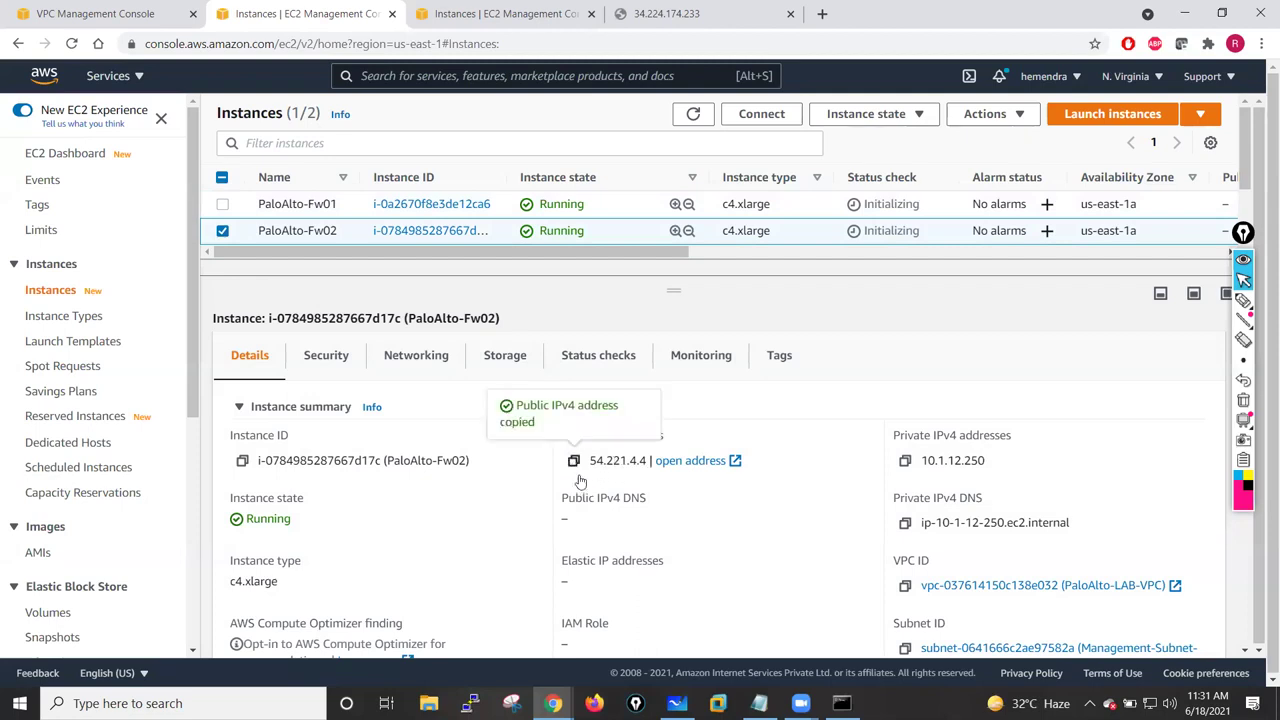
pyautogui.click(822, 13)
pyautogui.write('h')
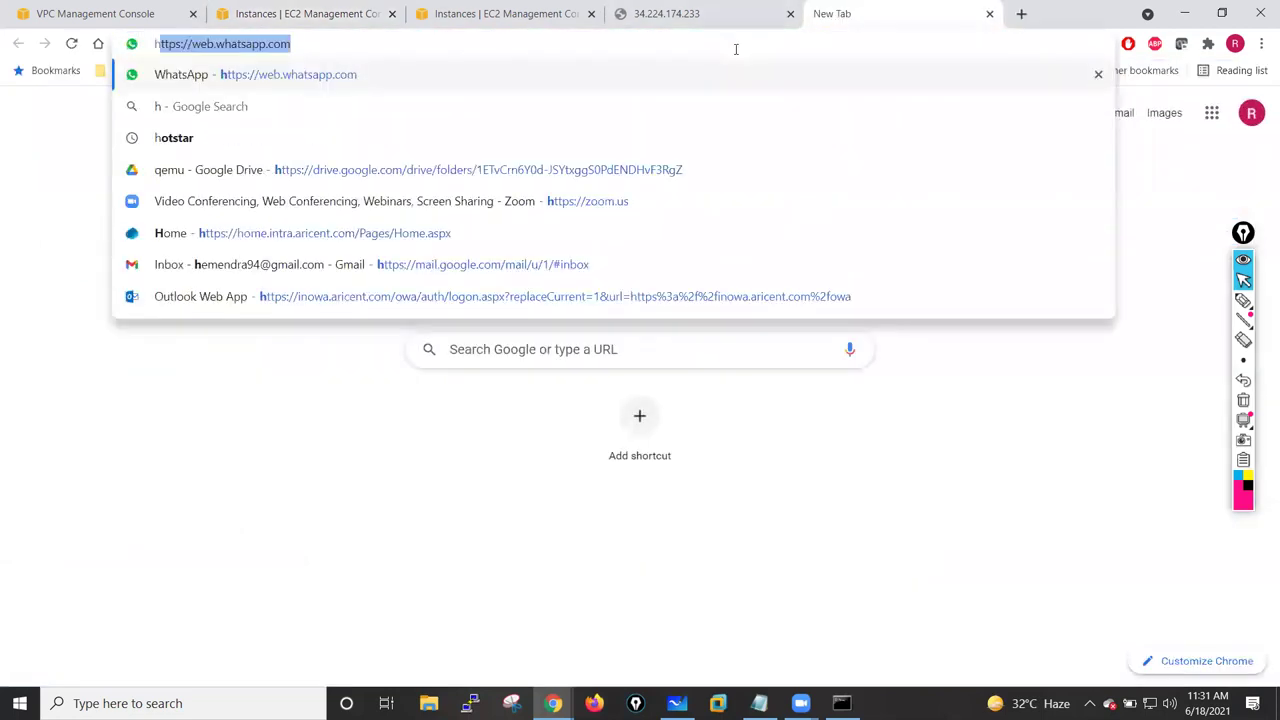
pyautogui.write('ttps://')
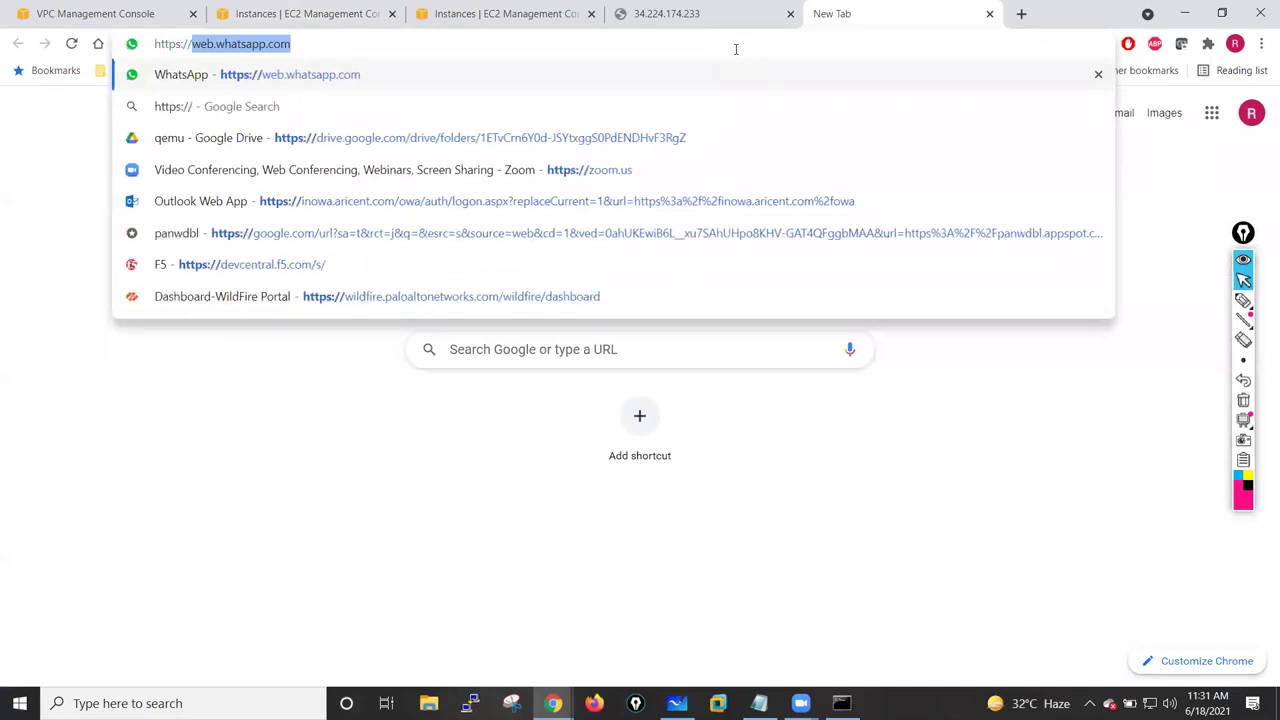
pyautogui.write('54.221.4.4')
pyautogui.press('Return')
pyautogui.click(673, 20)
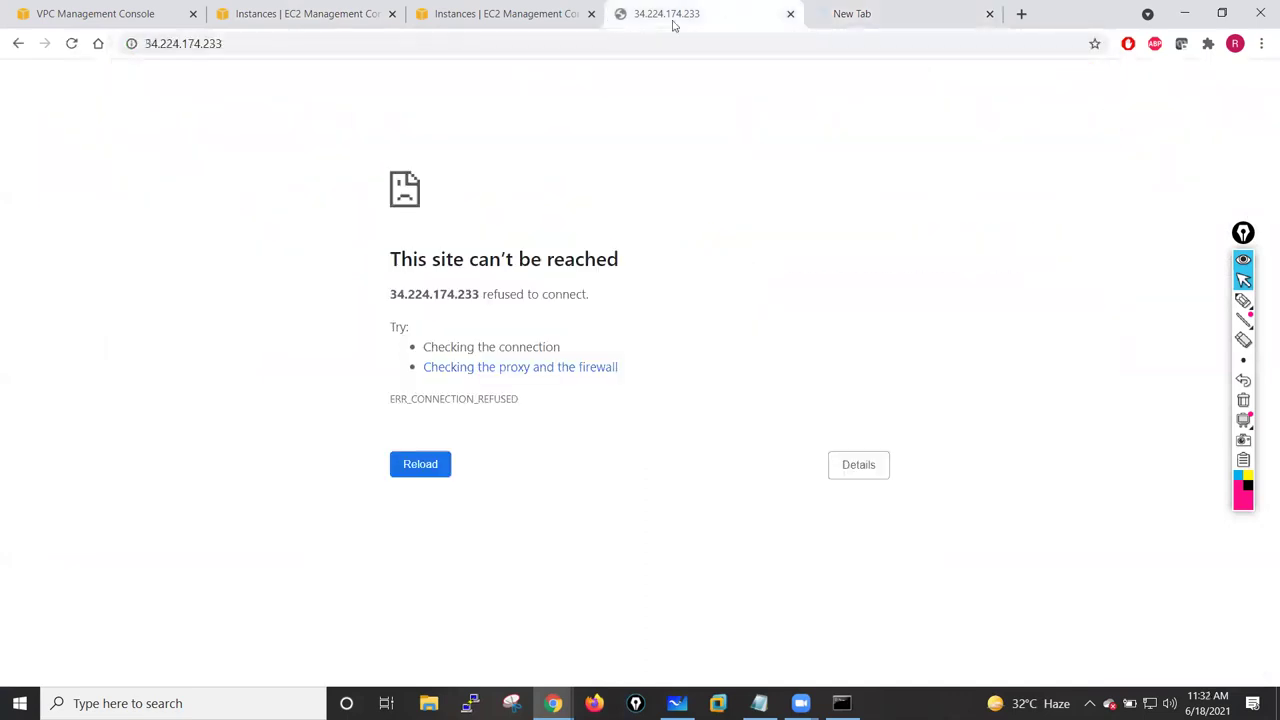
pyautogui.click(505, 14)
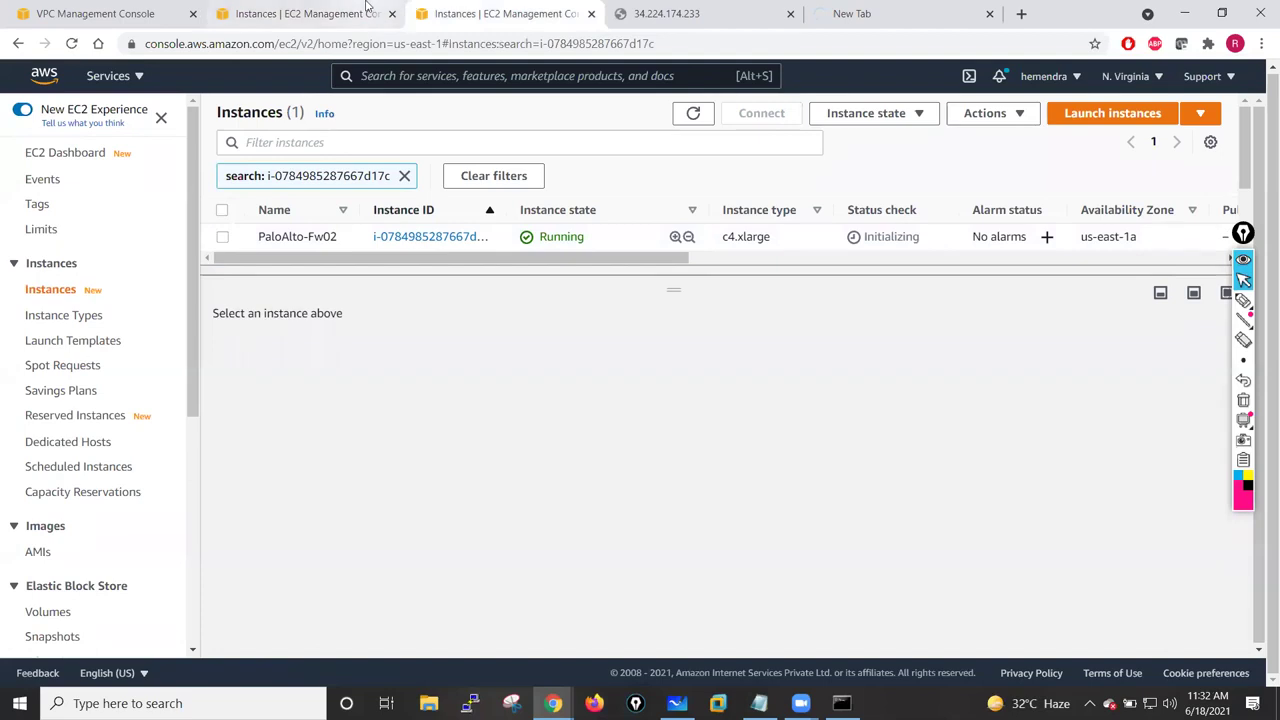
# - Select PaloAlto-Fw01 to confirm it passes 2/2 status checks, then return to 34.224.174.233
pyautogui.click(307, 14)
pyautogui.click(222, 231)
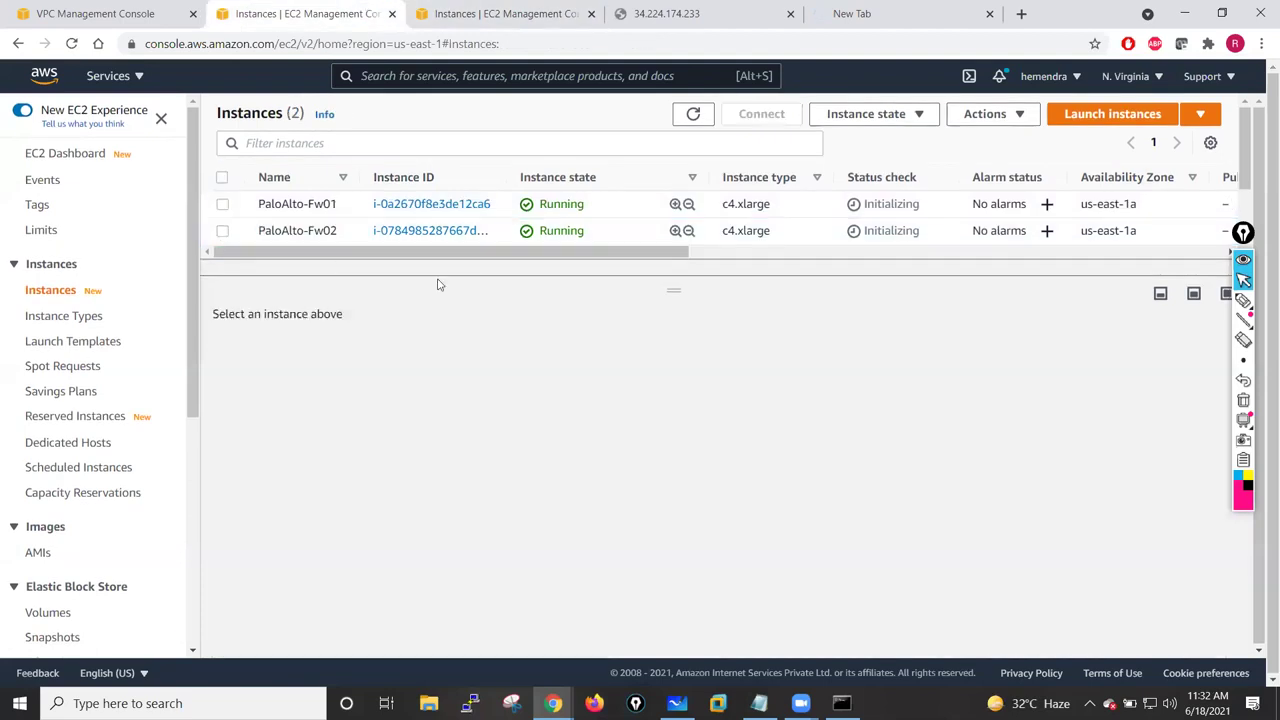
pyautogui.click(600, 204)
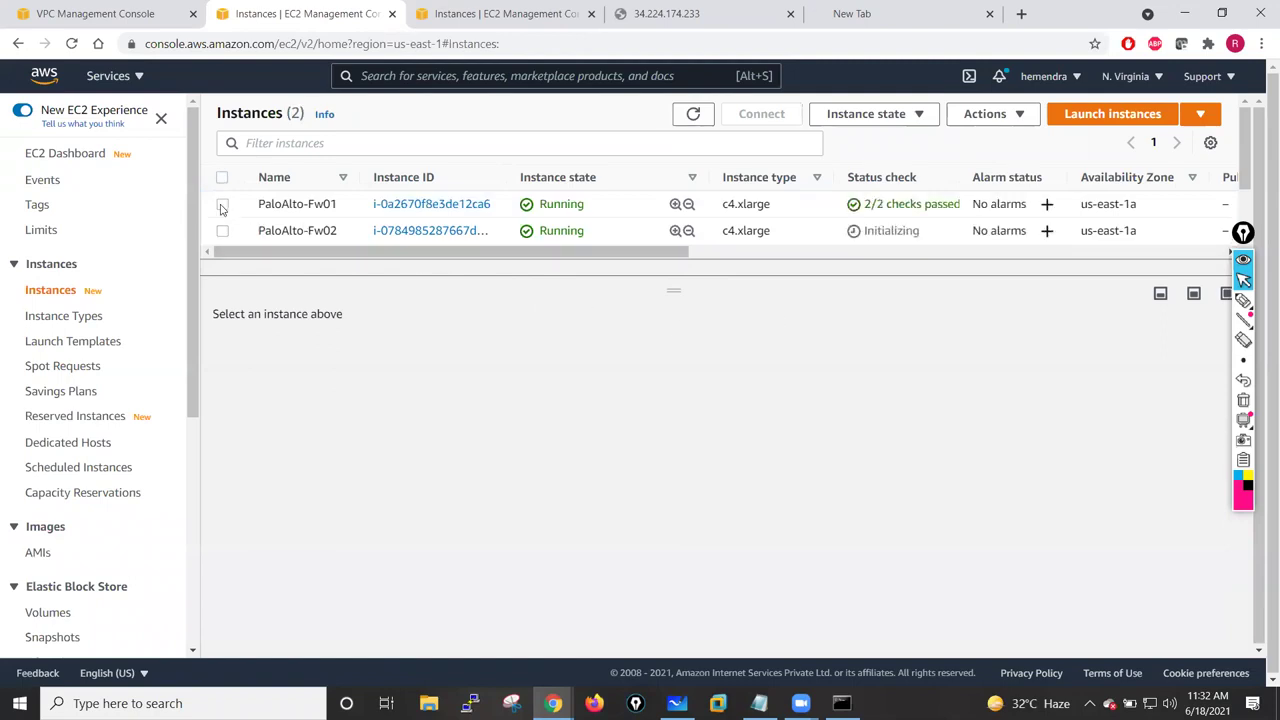
pyautogui.click(222, 206)
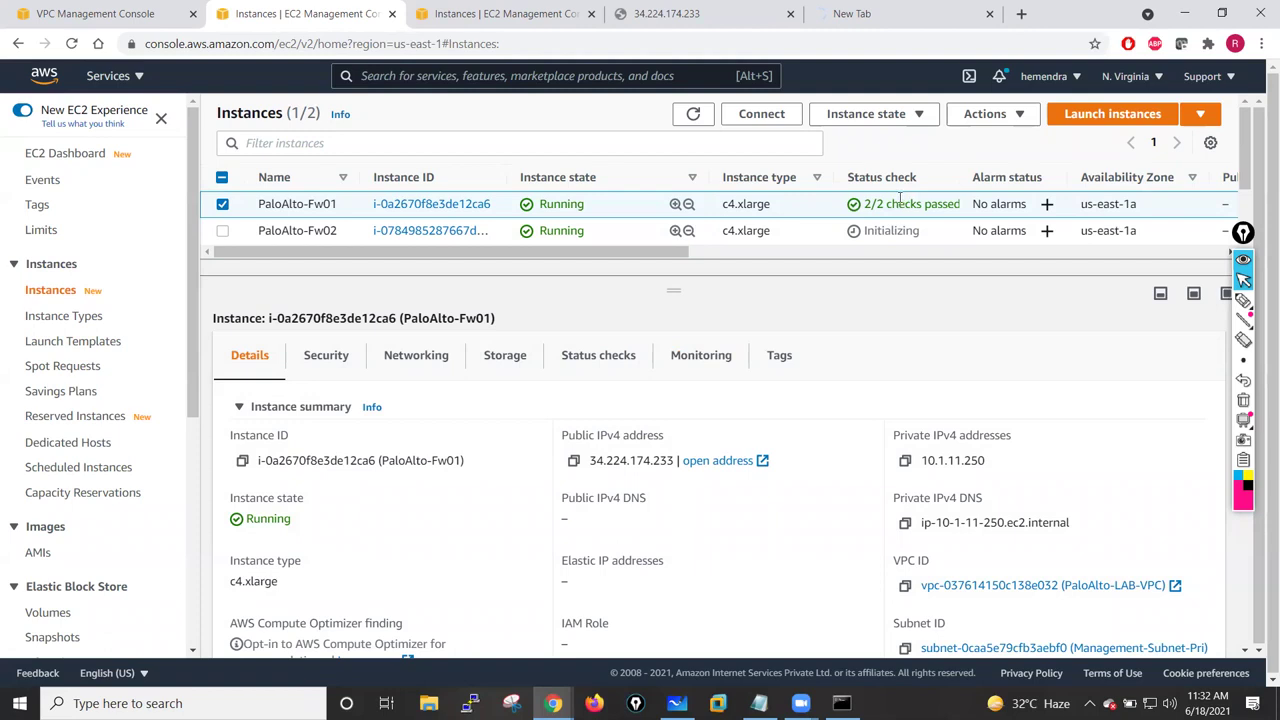
pyautogui.click(700, 14)
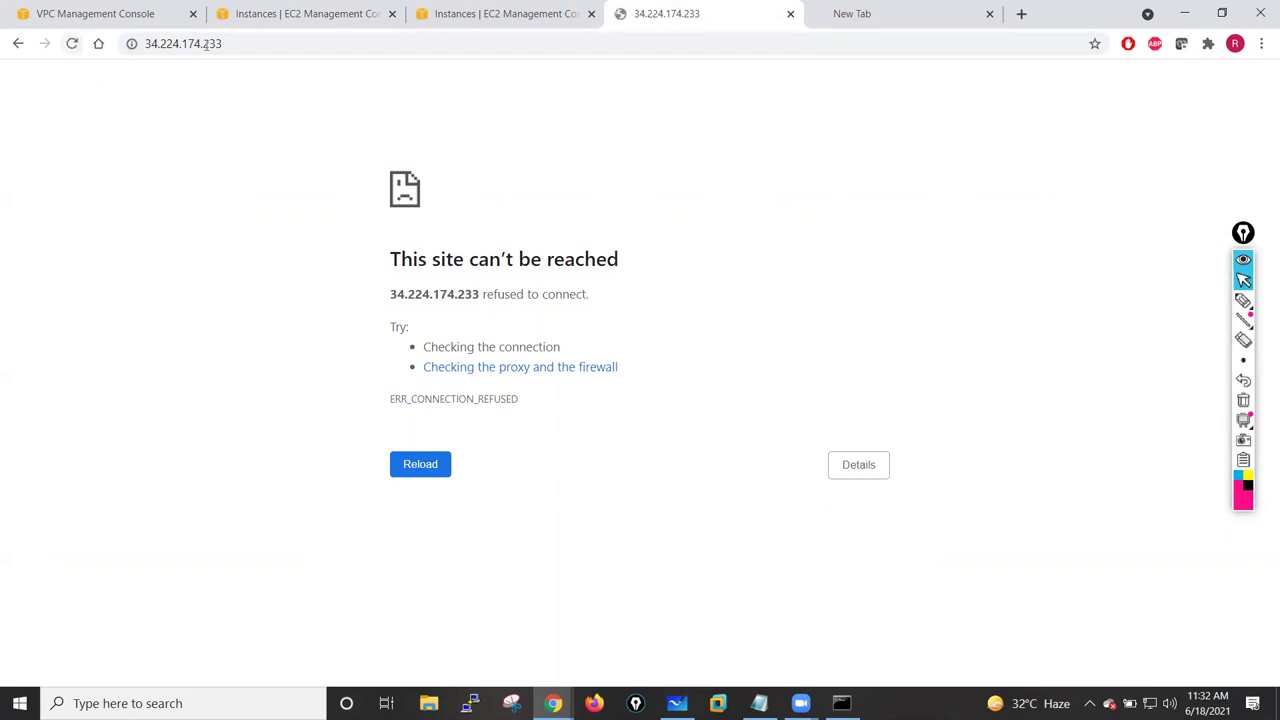
pyautogui.click(165, 43)
pyautogui.click(165, 43)
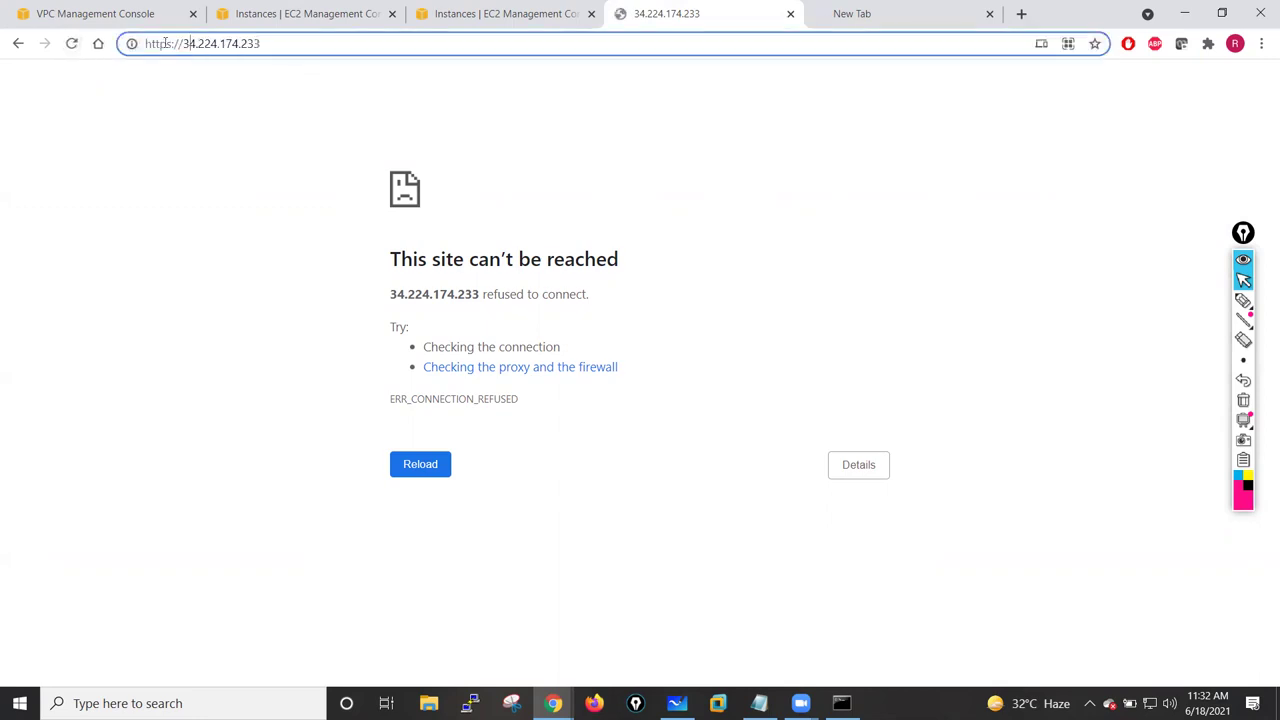
pyautogui.click(278, 42)
pyautogui.write(':443')
pyautogui.press('Return')
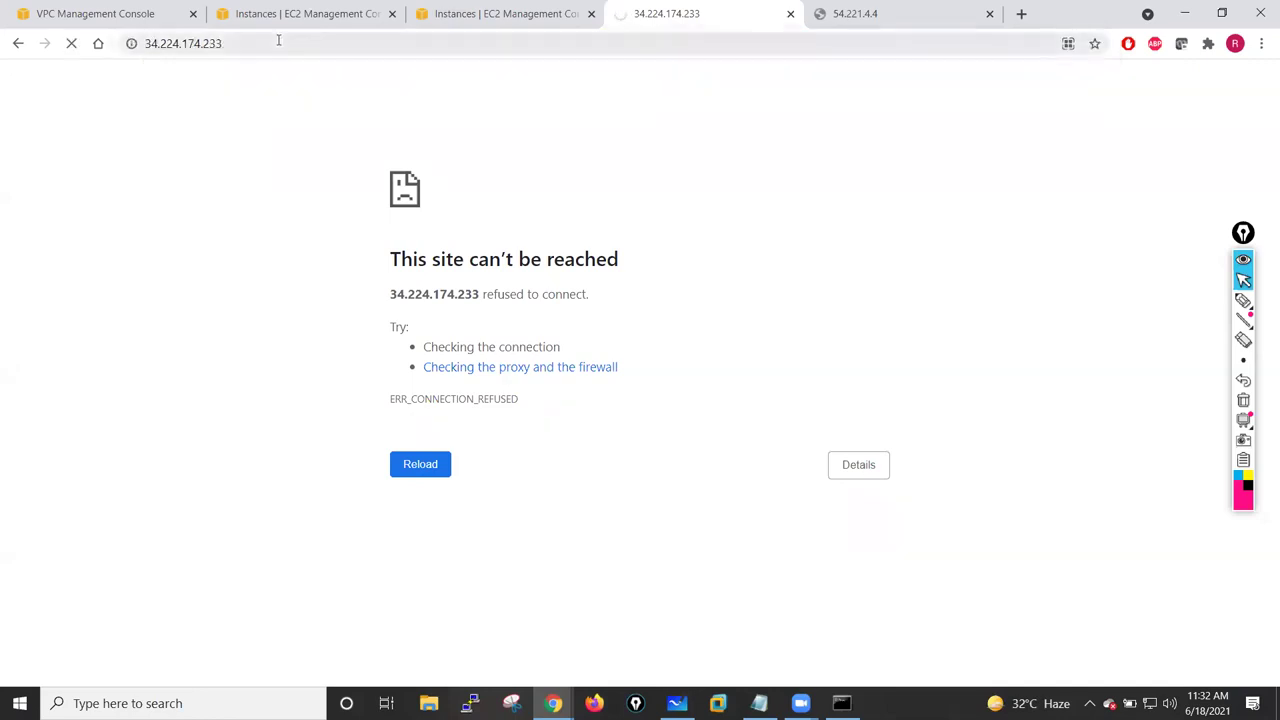
# - Reload the 54.221.4.4 and 34.224.174.233 tabs; both still fail to connect
pyautogui.click(914, 12)
pyautogui.click(71, 43)
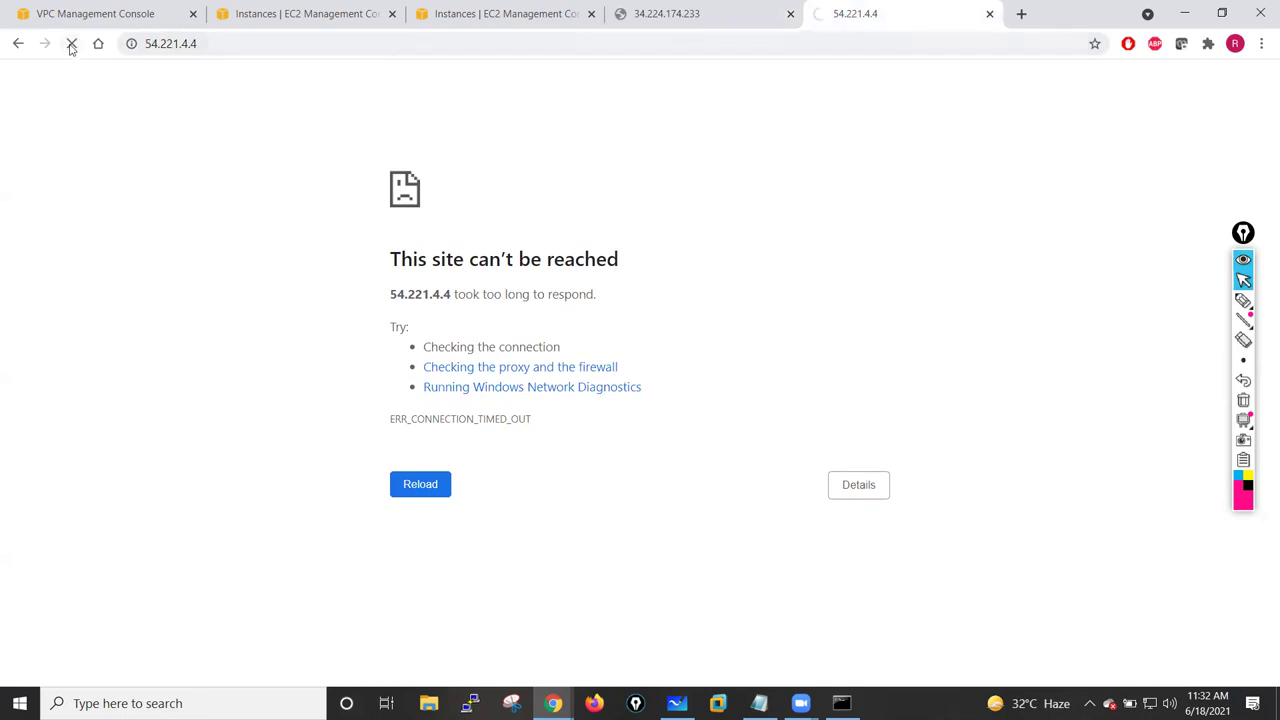
pyautogui.click(712, 10)
pyautogui.click(72, 44)
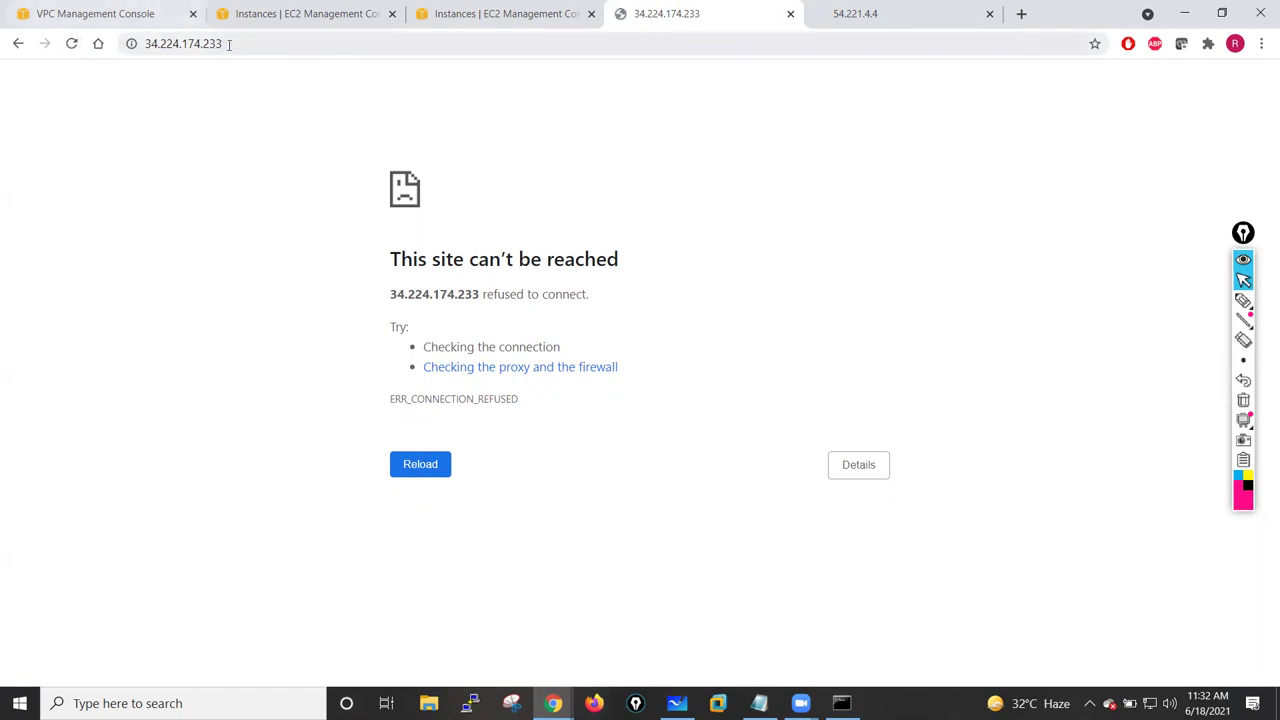
pyautogui.click(147, 44)
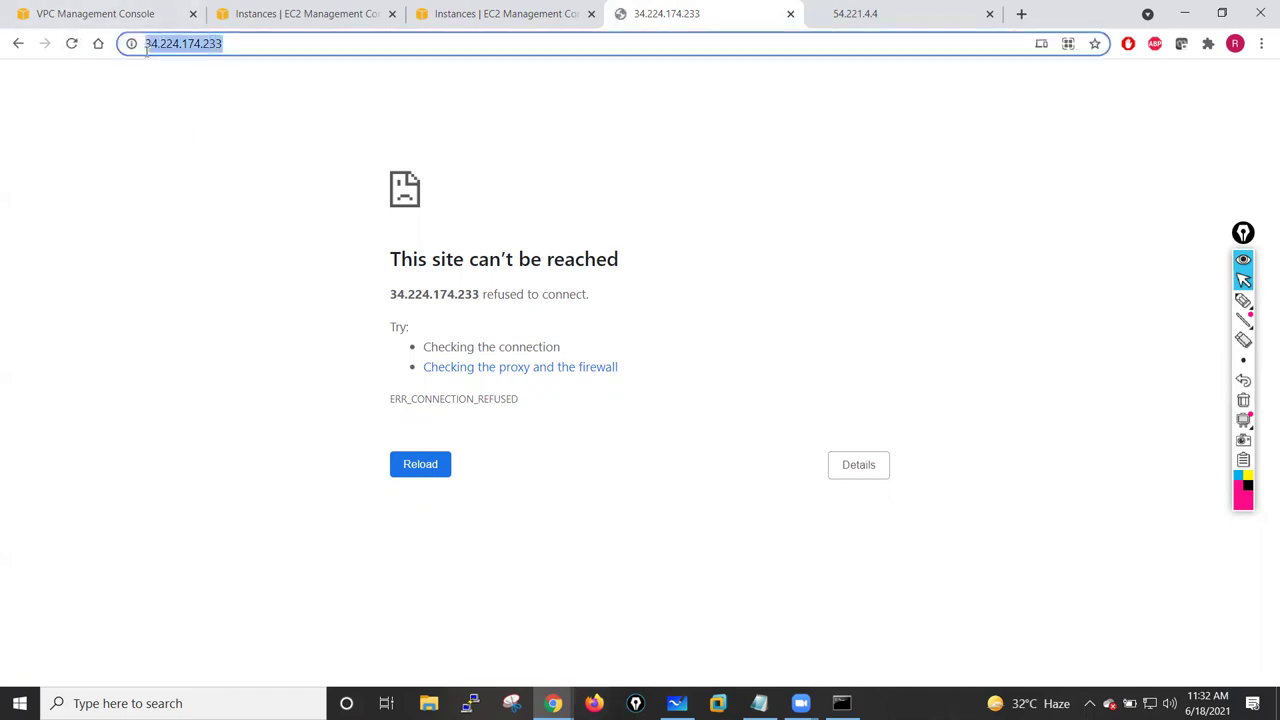
pyautogui.click(594, 703)
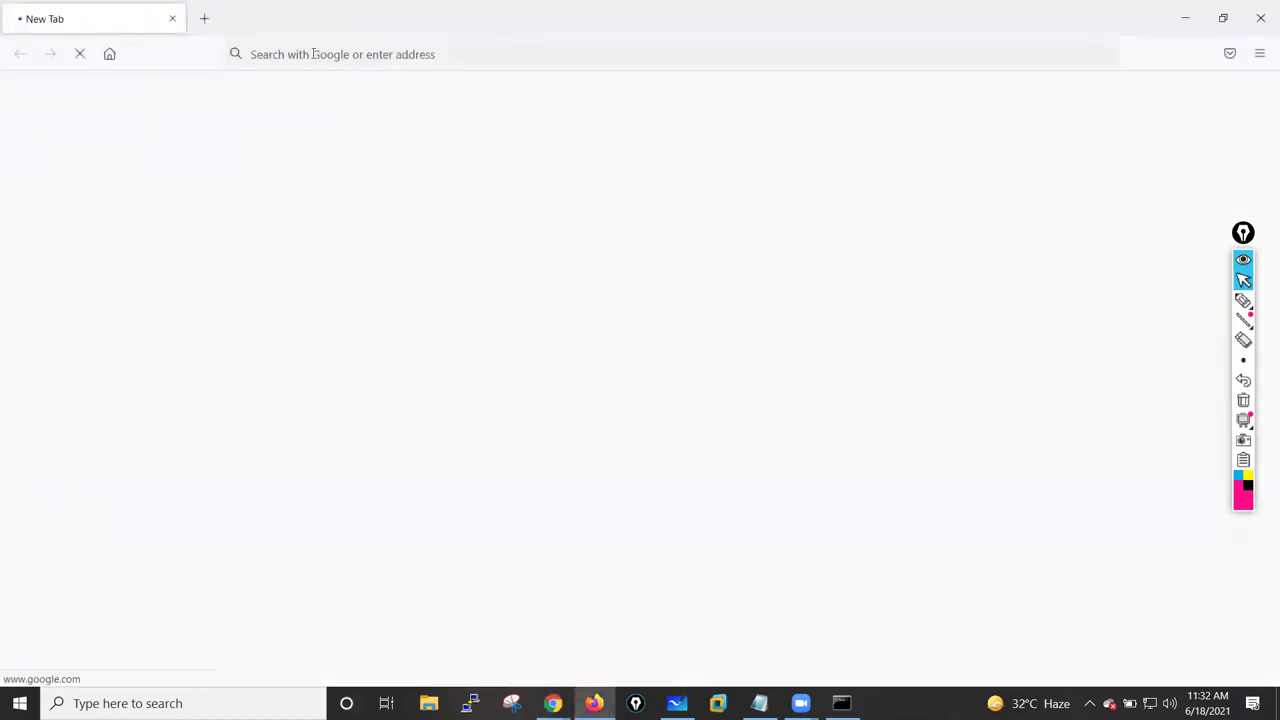
pyautogui.click(313, 54)
pyautogui.write('https://')
pyautogui.hotkey('ctrl', 'v')
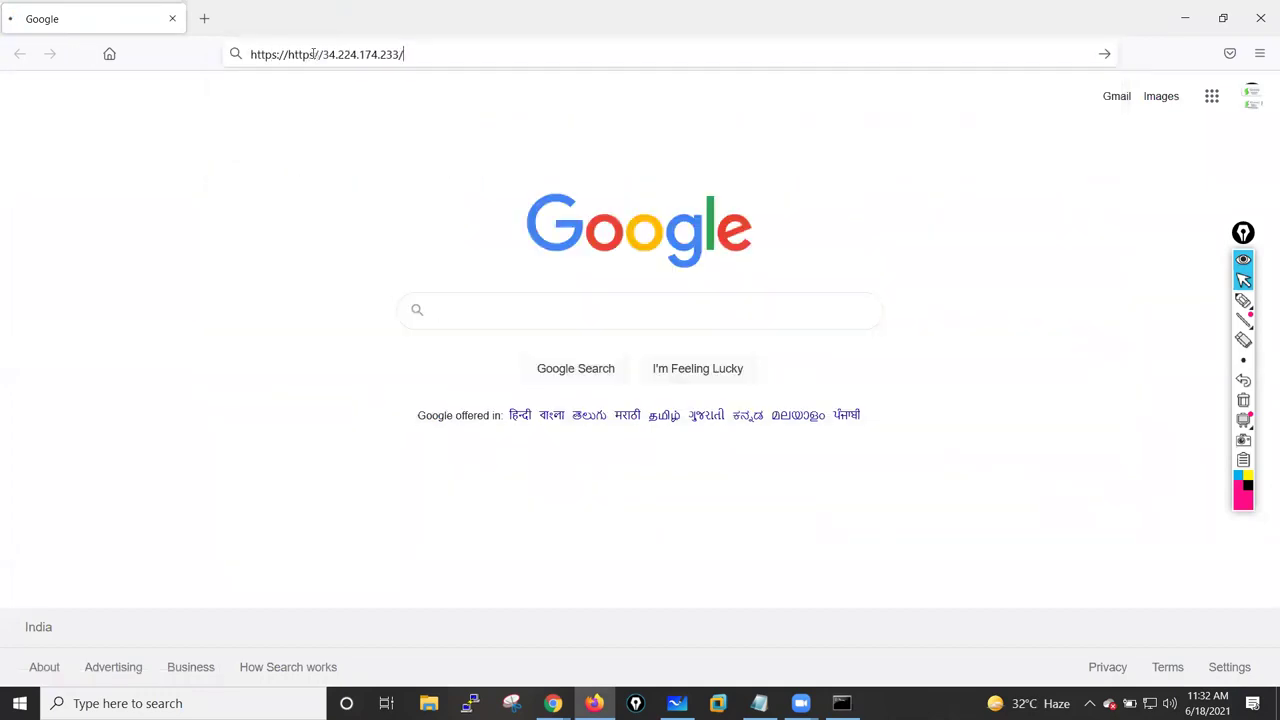
pyautogui.press('Return')
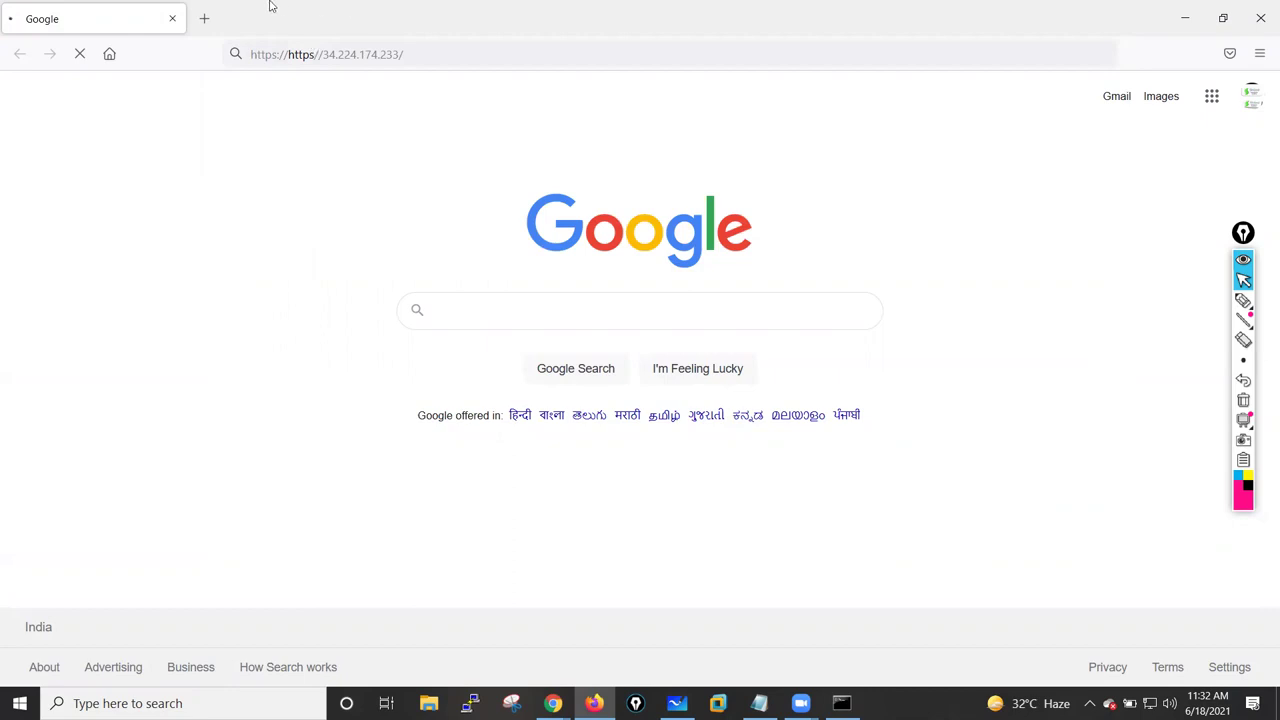
pyautogui.moveTo(288, 54); pyautogui.dragTo(220, 67)
pyautogui.press('BackSpace')
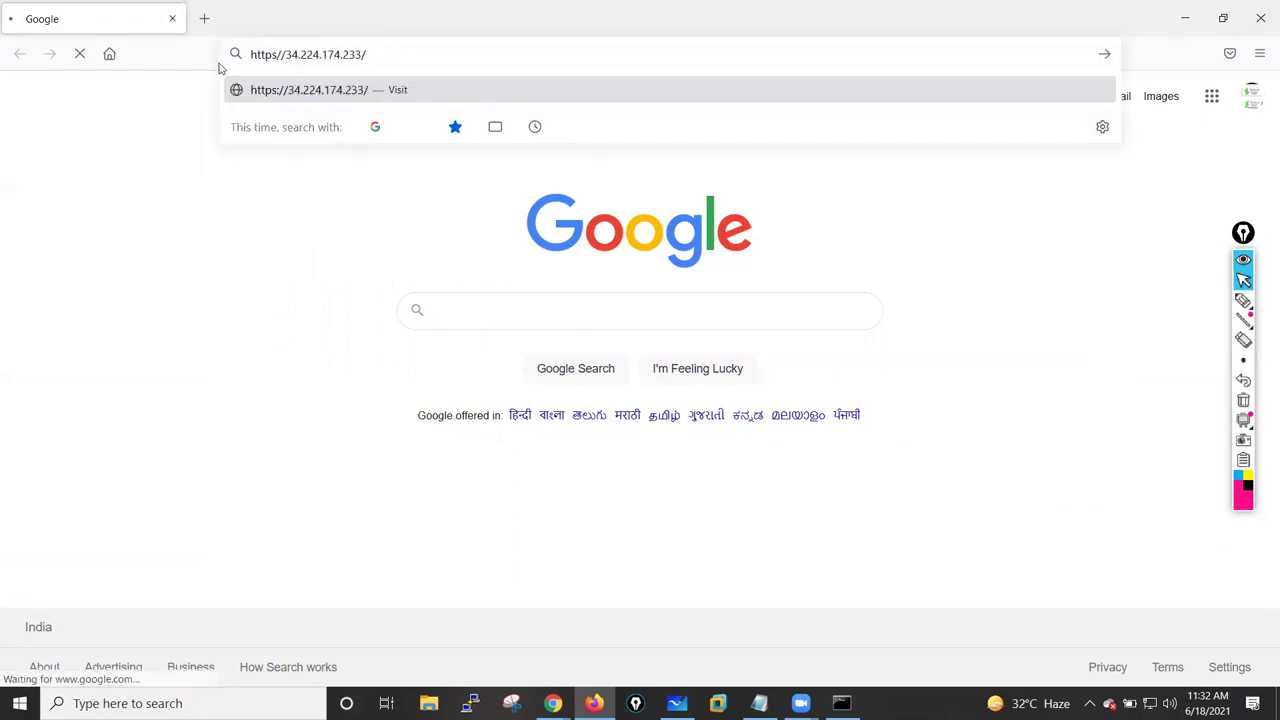
pyautogui.press('Return')
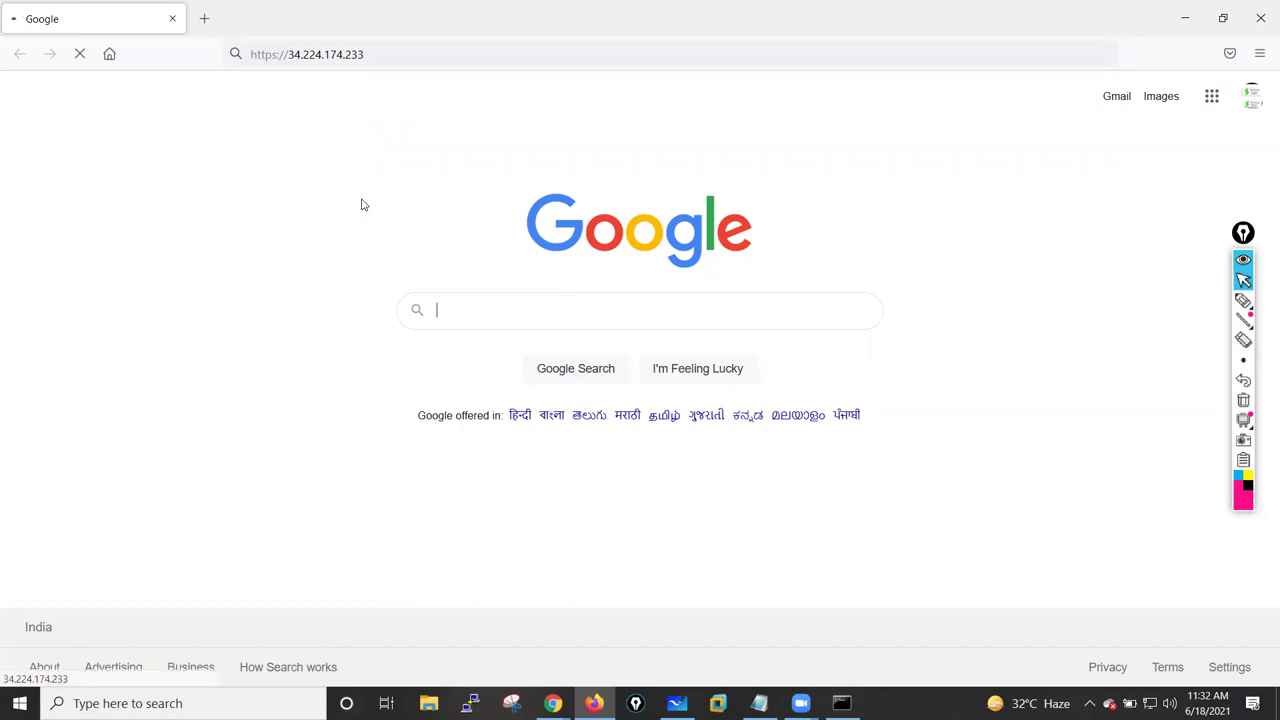
# - Close the YouTube Chrome window, reload 34.224.174.233 in Chrome, and minimize Chrome and Firefox
pyautogui.moveTo(553, 703)
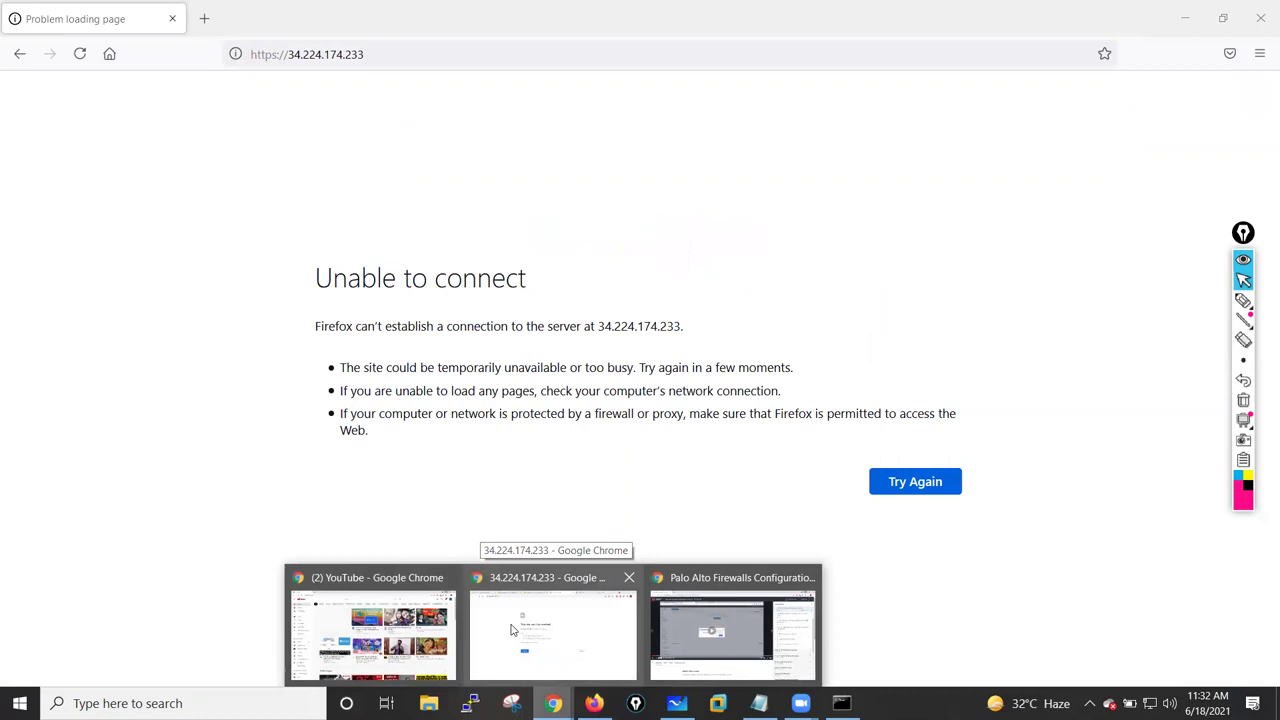
pyautogui.click(448, 577)
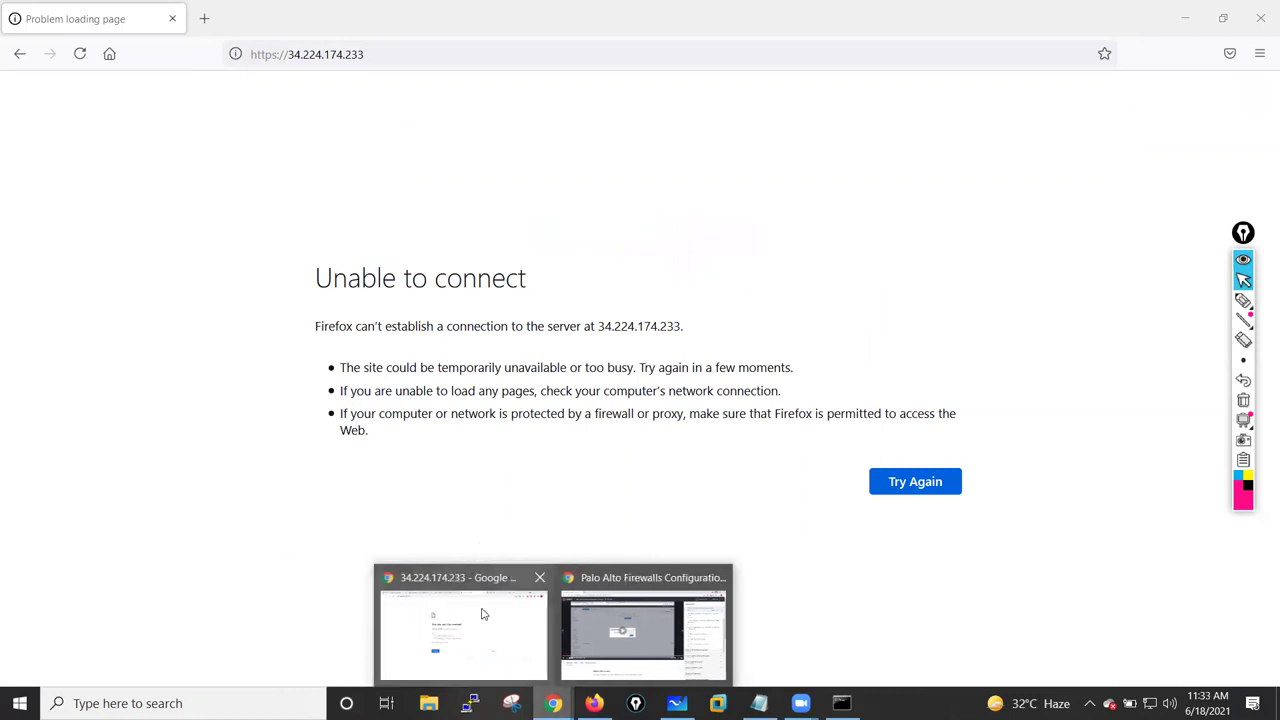
pyautogui.click(482, 613)
pyautogui.click(221, 115)
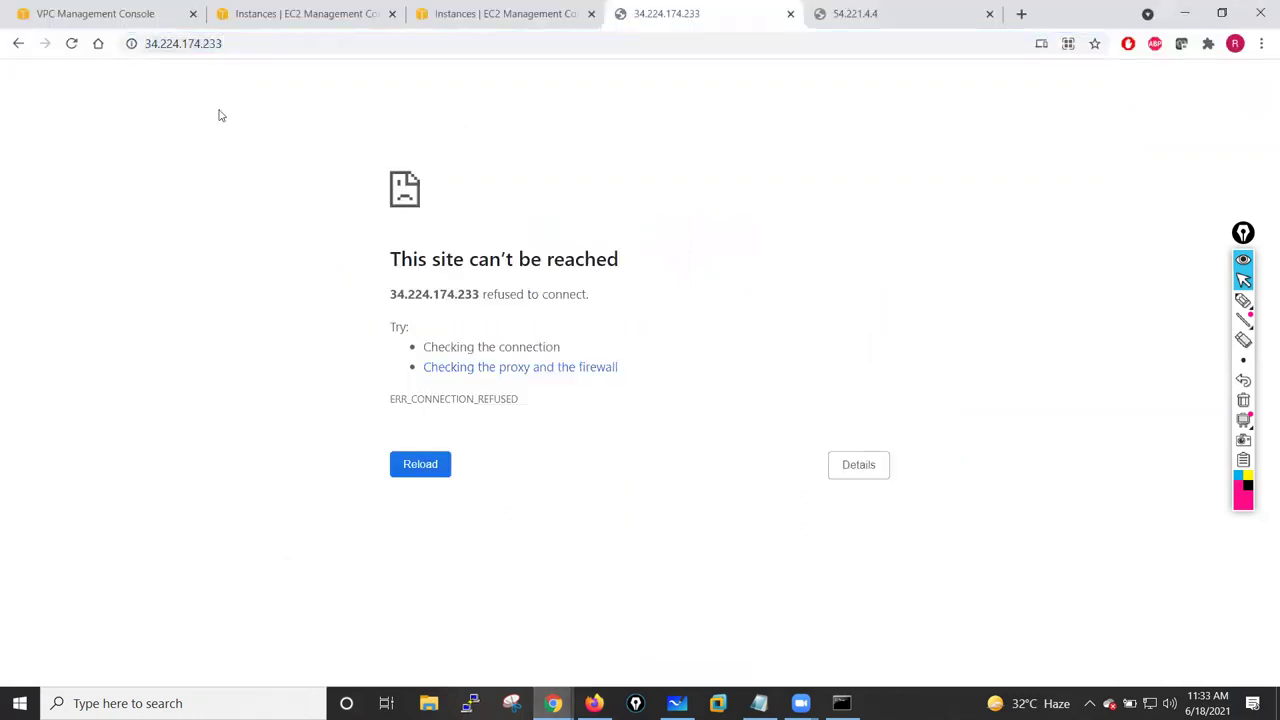
pyautogui.click(72, 44)
pyautogui.click(857, 14)
pyautogui.click(690, 14)
pyautogui.click(71, 43)
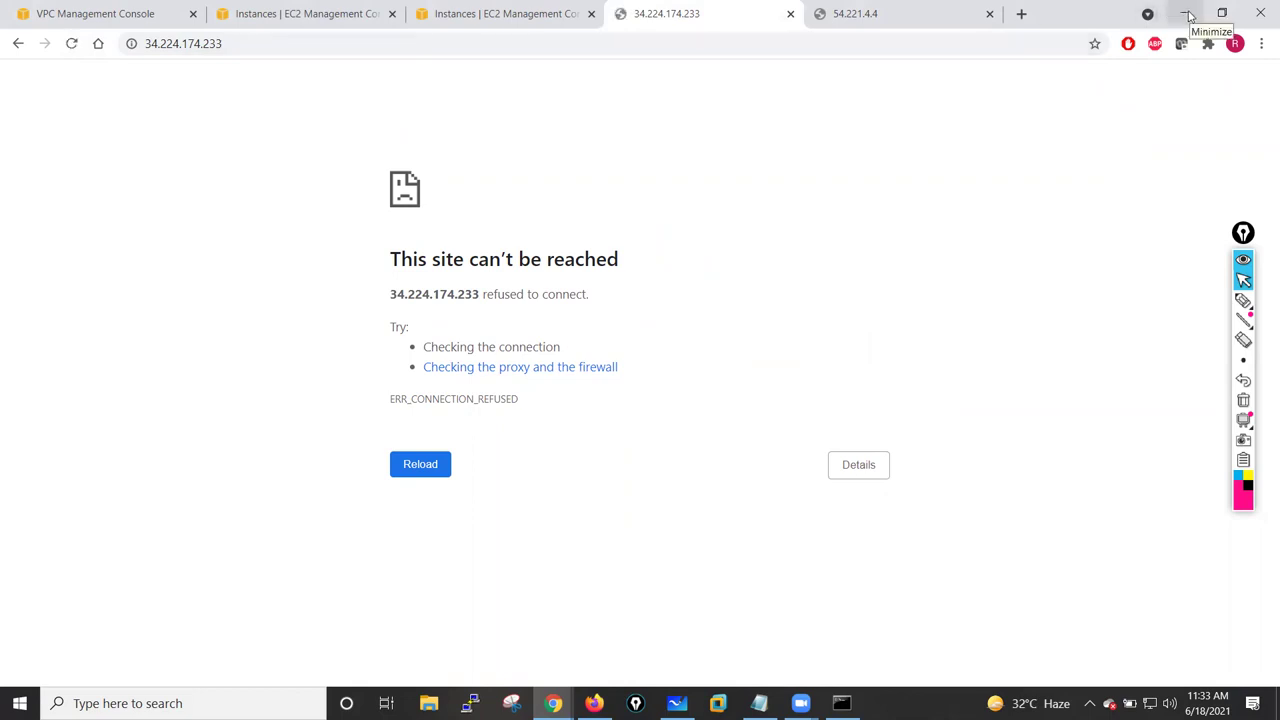
pyautogui.click(1186, 15)
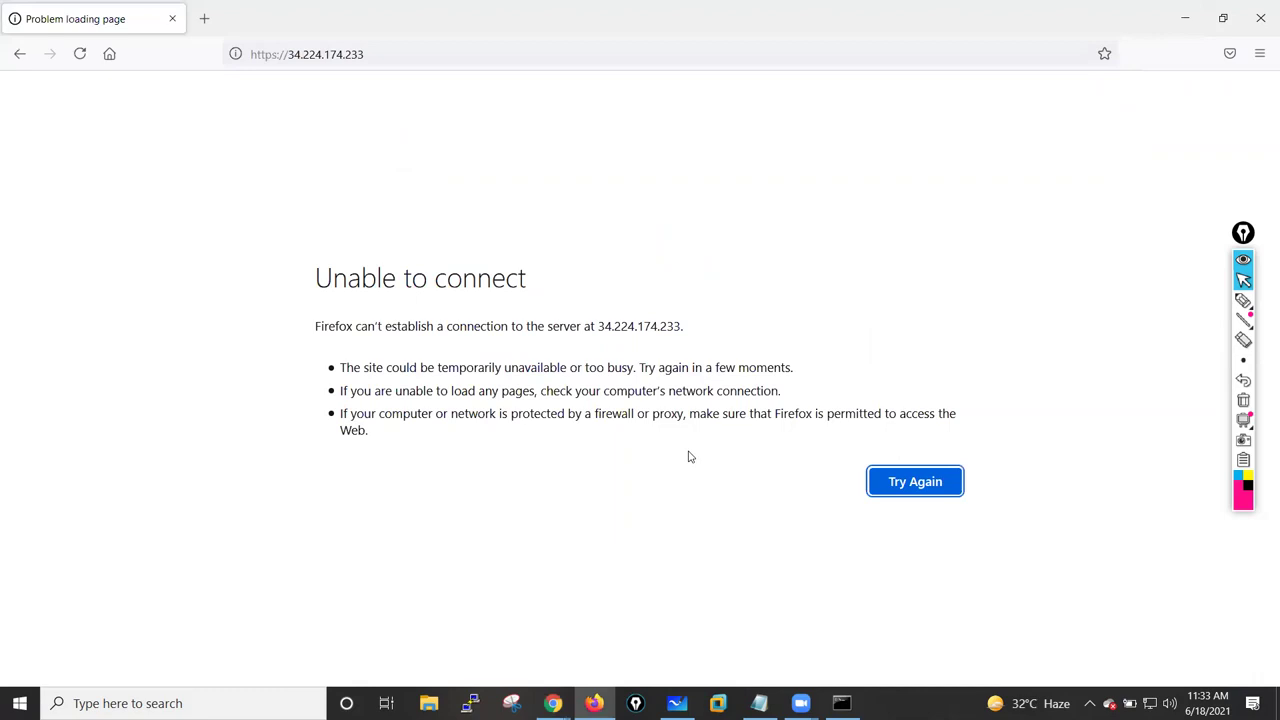
pyautogui.click(1186, 15)
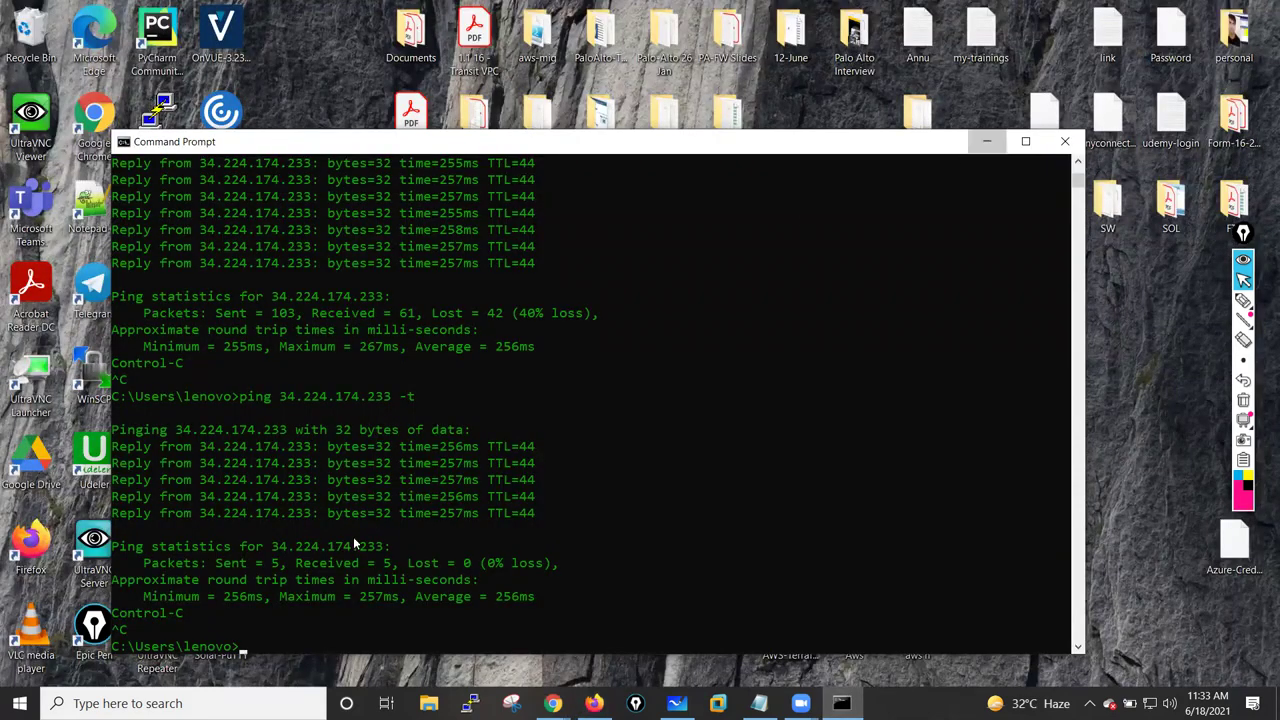
# - In a new PuTTY session, replace host 192.168.137.206 with Fw01's copied public IP 34.224.174.233
pyautogui.press('super+d')
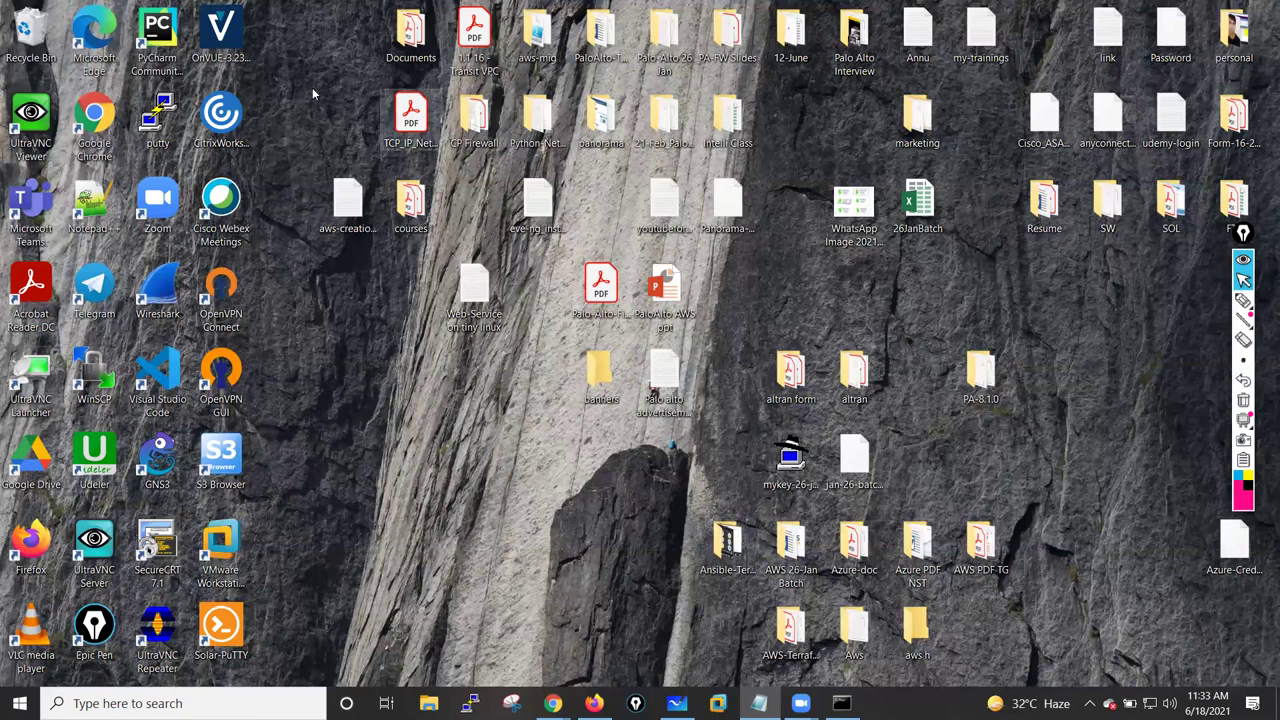
pyautogui.click(469, 703)
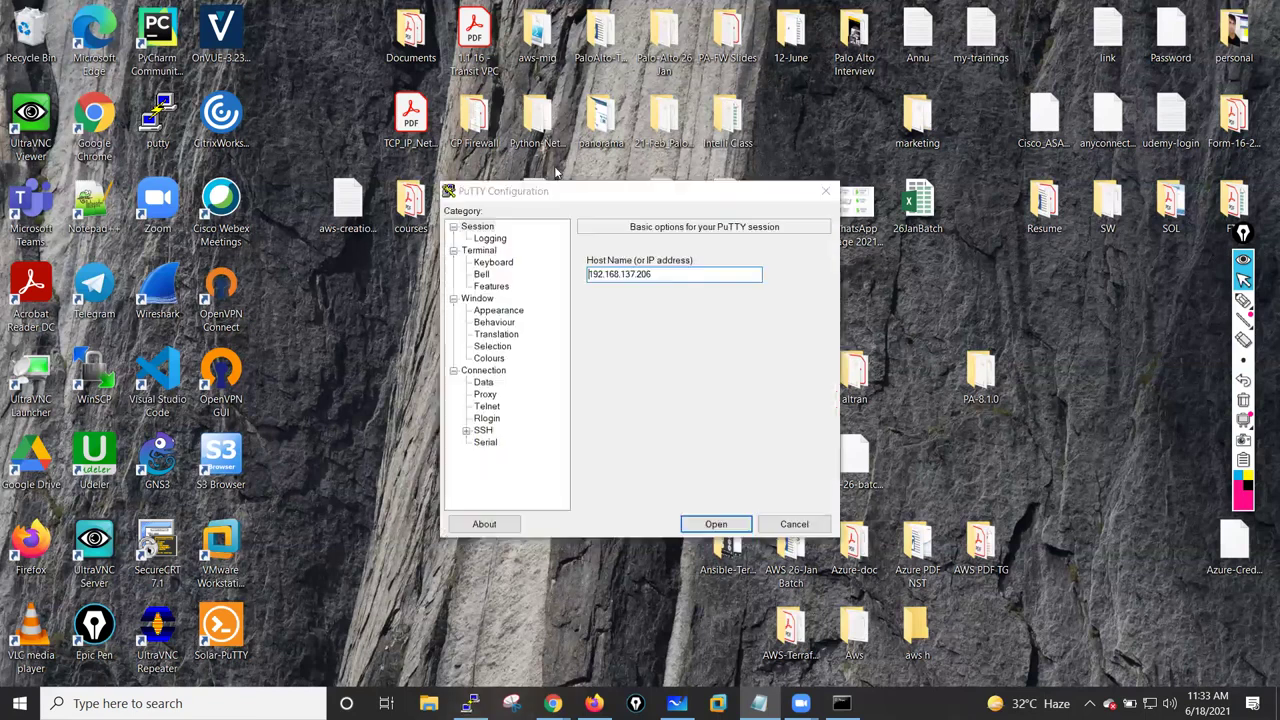
pyautogui.moveTo(674, 188); pyautogui.dragTo(583, 85)
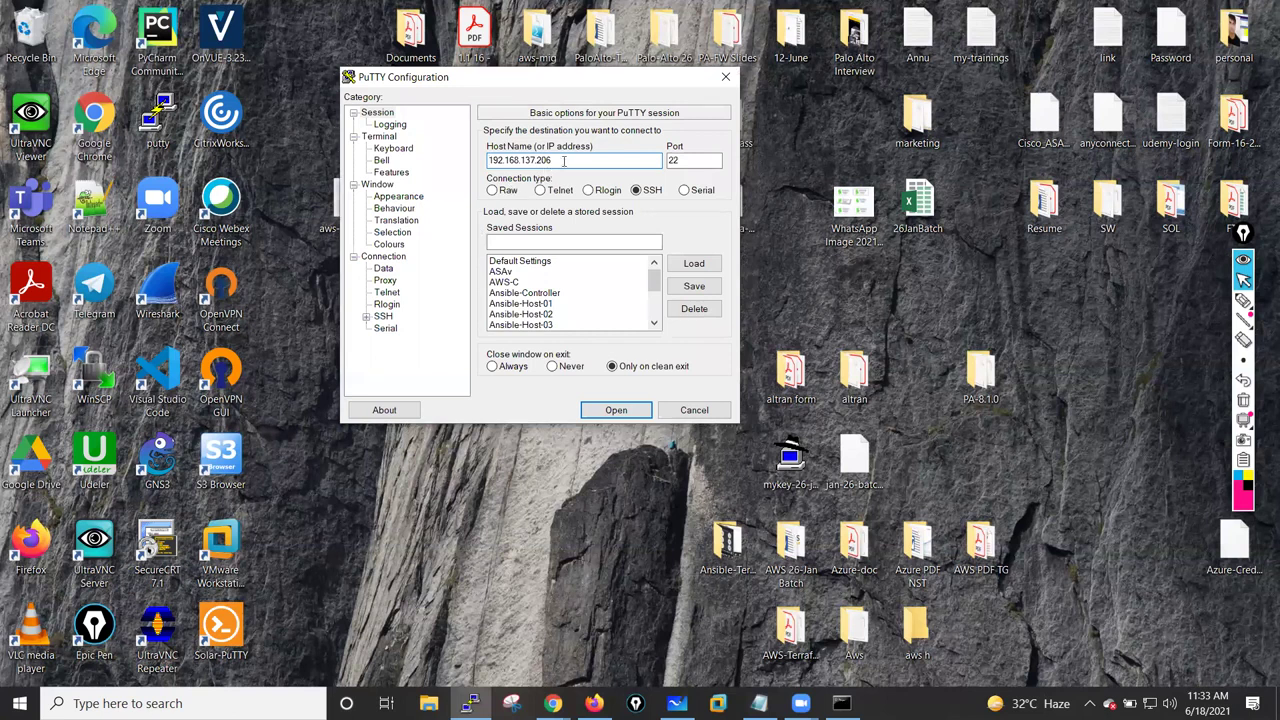
pyautogui.click(552, 703)
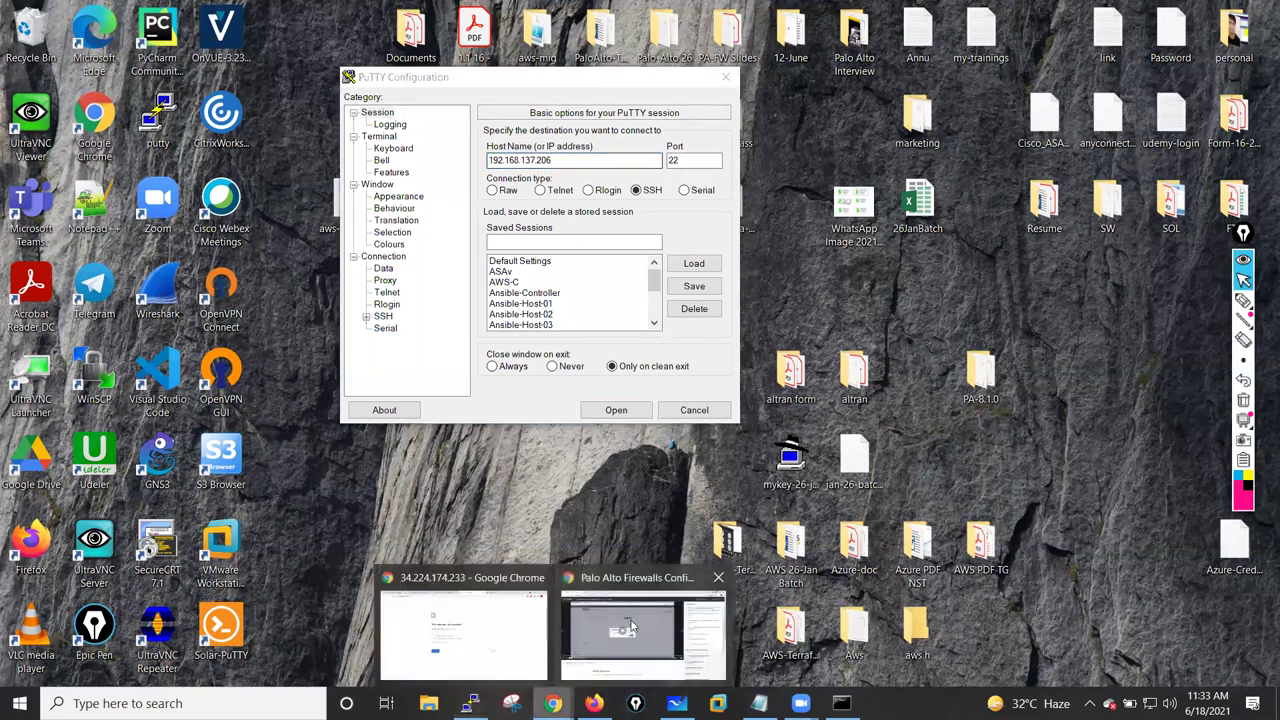
pyautogui.click(488, 627)
pyautogui.click(500, 12)
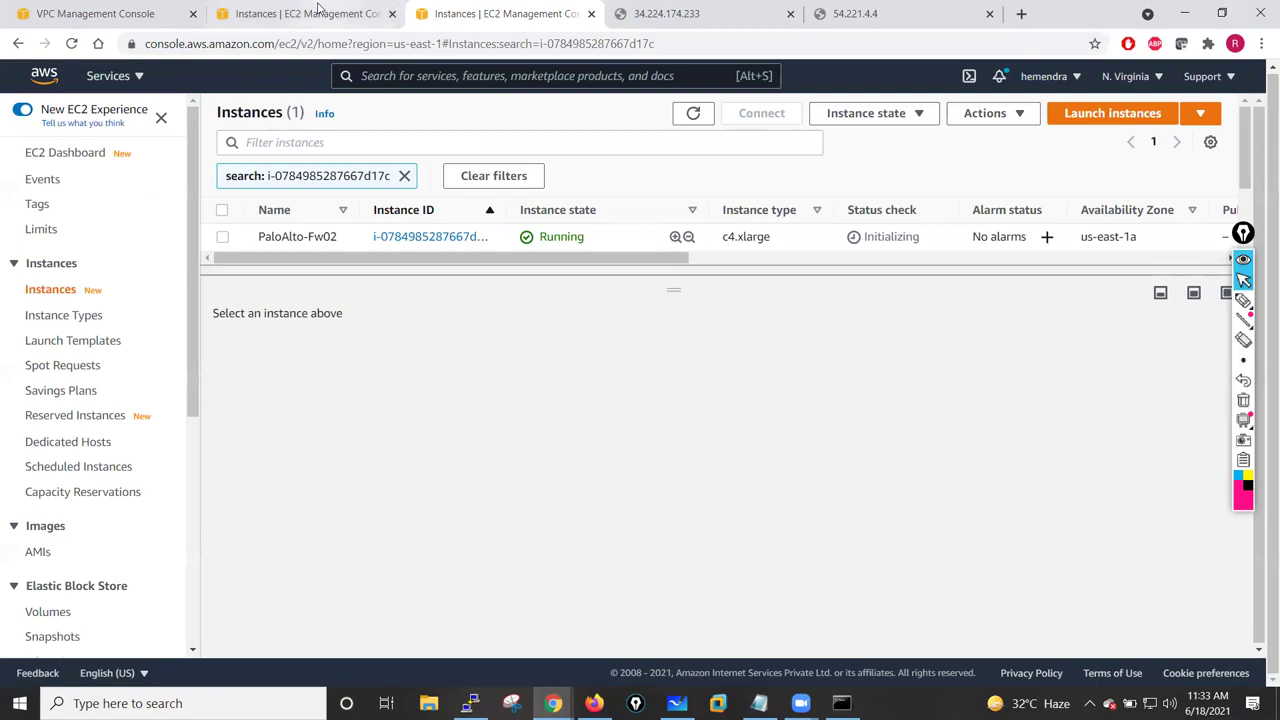
pyautogui.click(300, 13)
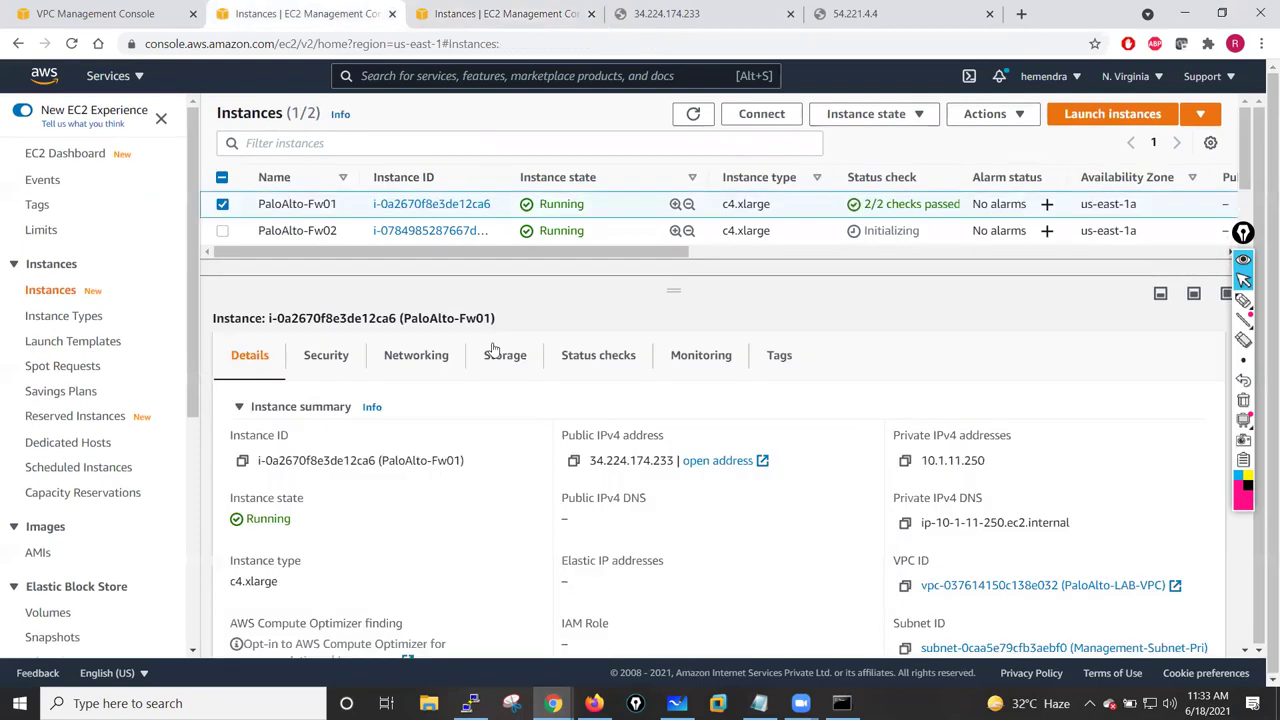
pyautogui.click(573, 460)
pyautogui.click(469, 703)
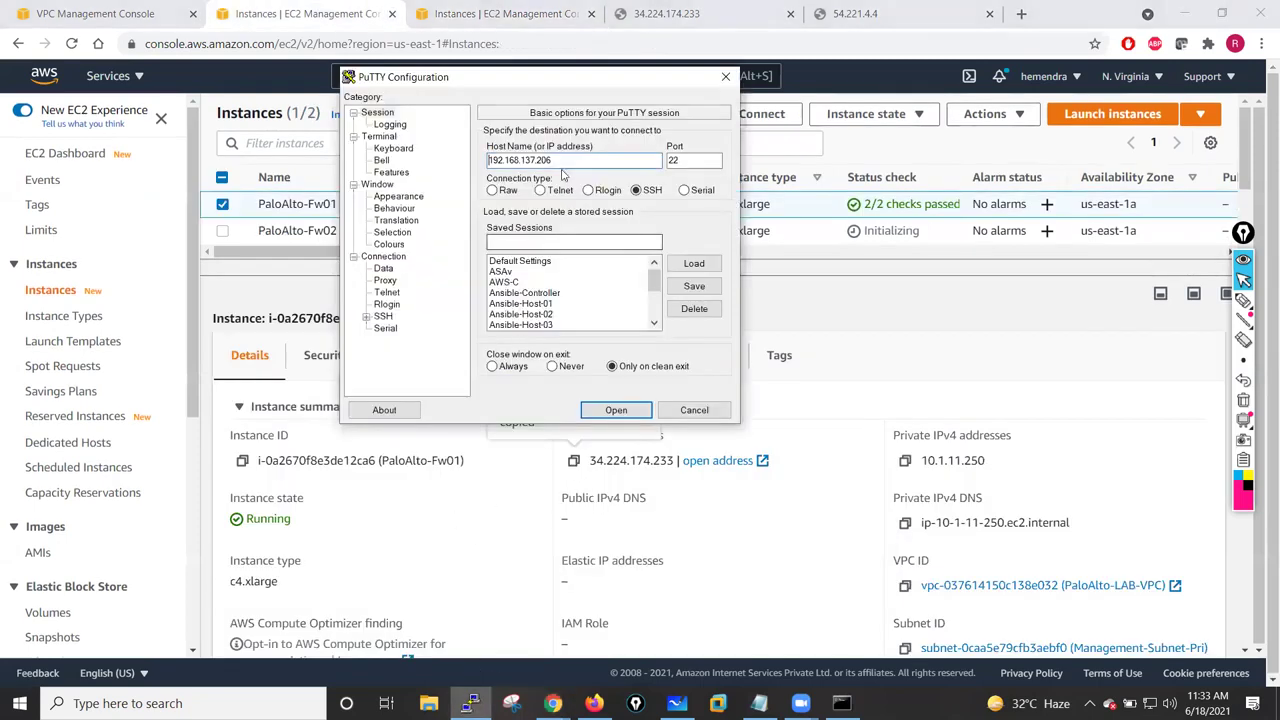
pyautogui.moveTo(562, 167); pyautogui.dragTo(478, 165)
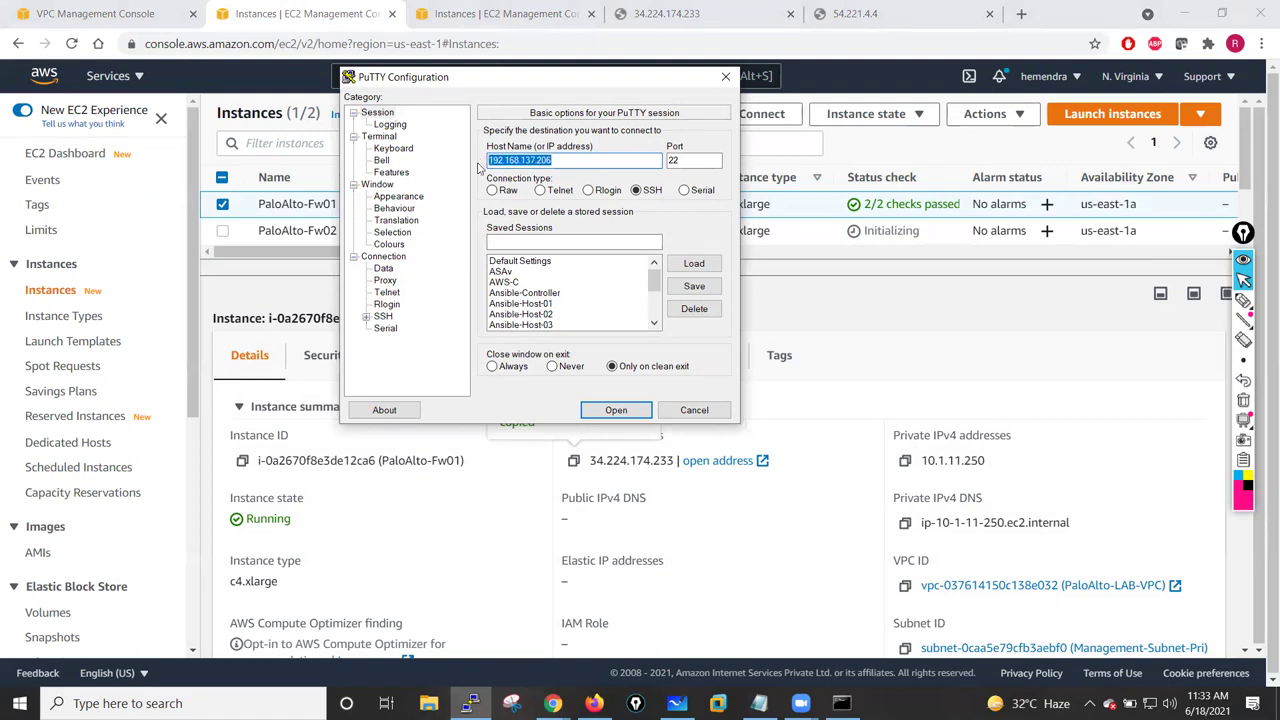
pyautogui.hotkey('ctrl', 'v')
# - Set the SSH Auth private key file to jan-26-batch.ppk
pyautogui.scroll(-1, 657, 290)
pyautogui.moveTo(657, 290); pyautogui.dragTo(656, 290)
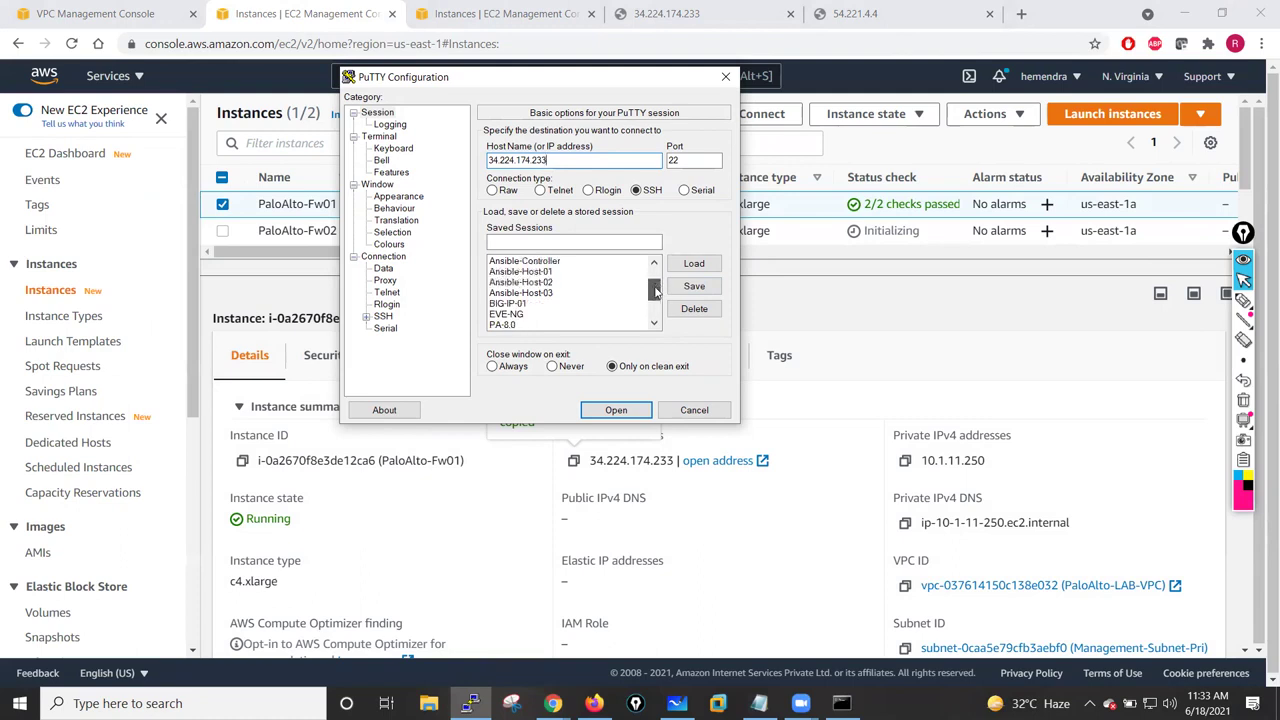
pyautogui.click(366, 316)
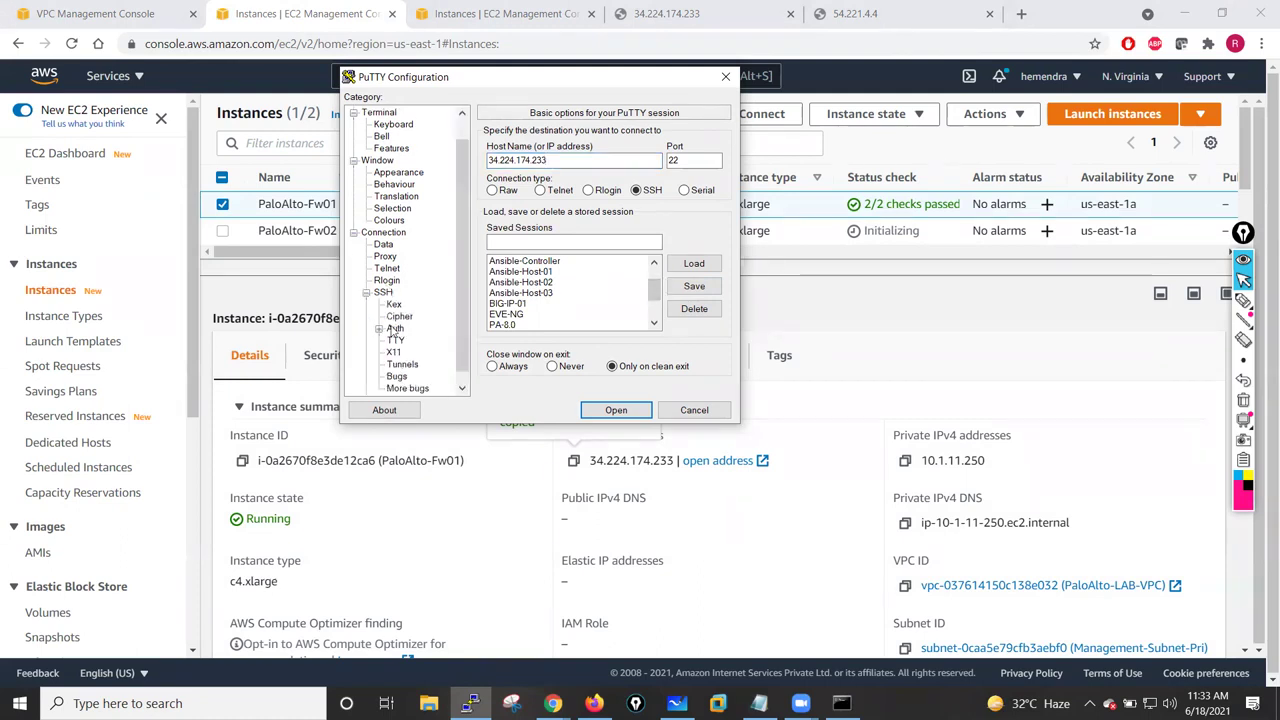
pyautogui.click(395, 330)
pyautogui.click(563, 298)
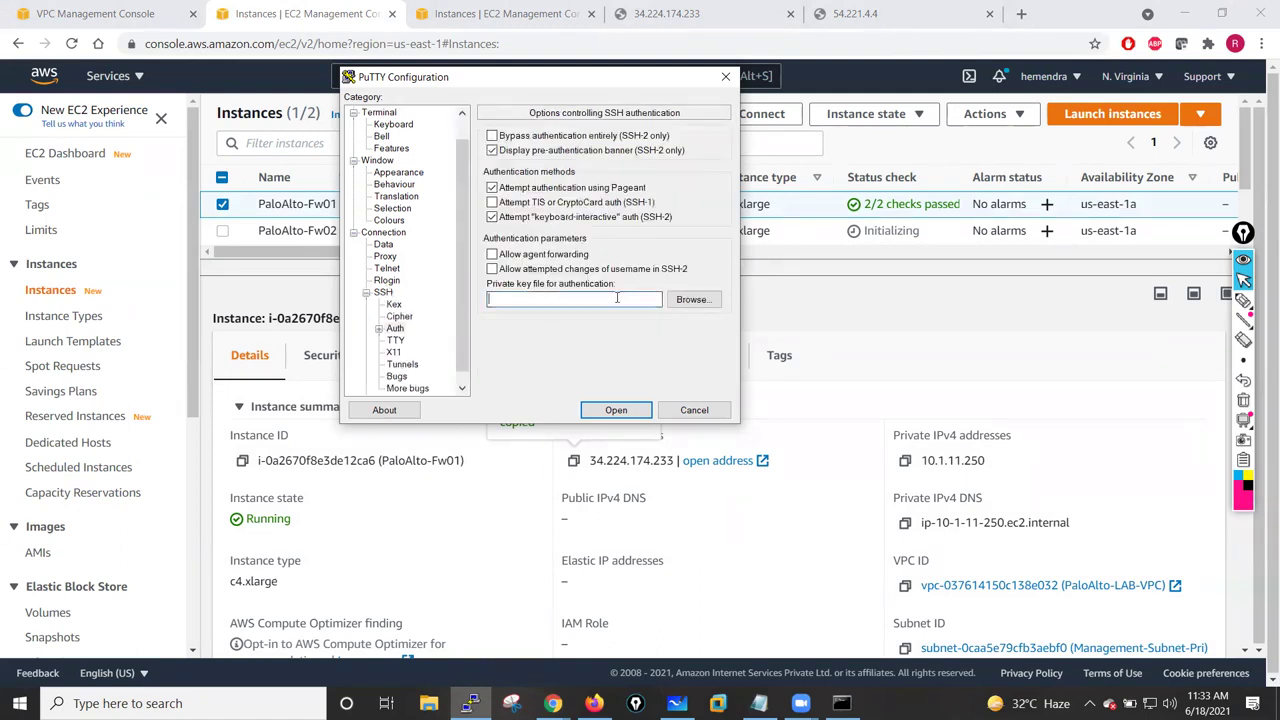
pyautogui.click(692, 300)
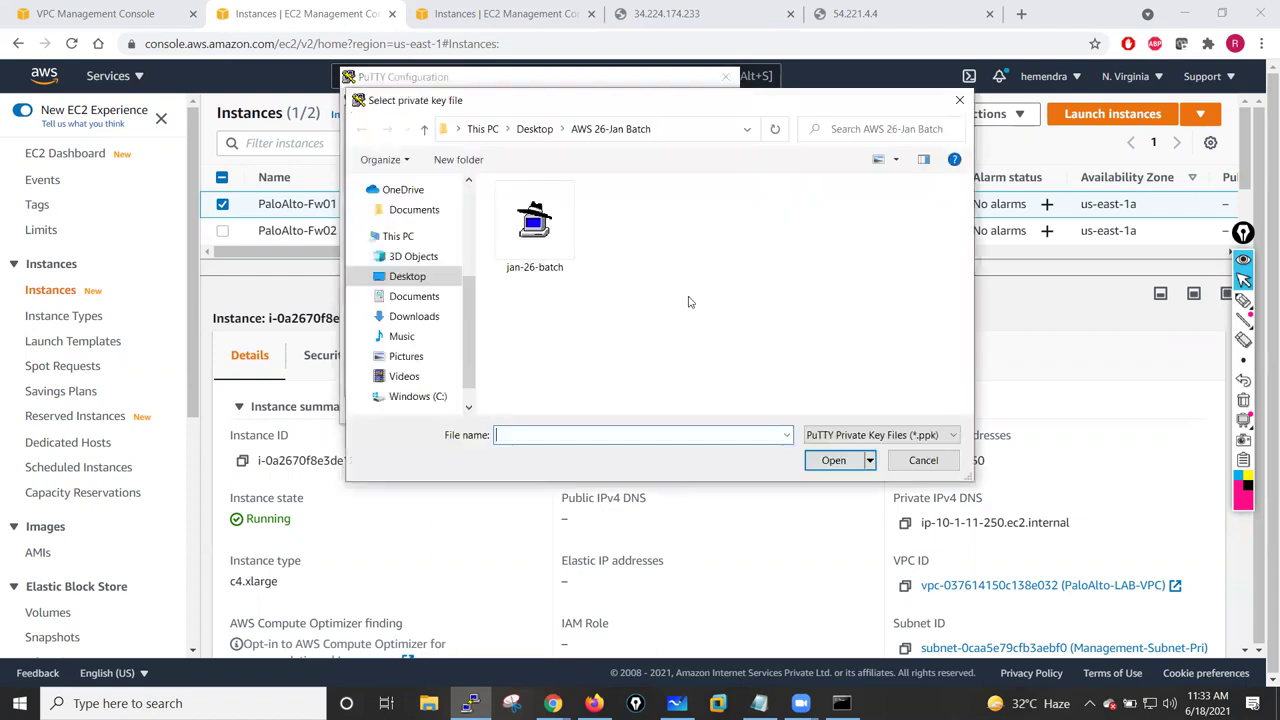
pyautogui.click(535, 222)
pyautogui.click(833, 460)
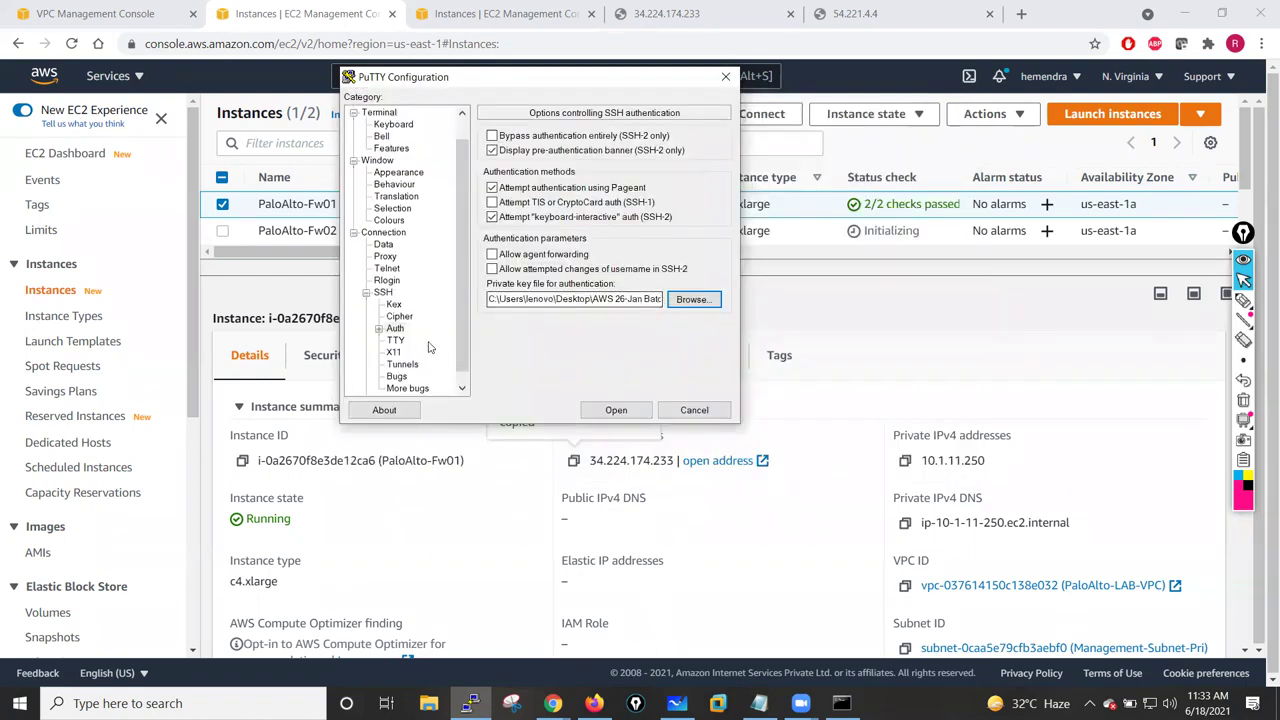
# - Open the SSH session, dismiss the connection-refused error, and close the inactive terminal
pyautogui.scroll(1, 390, 118)
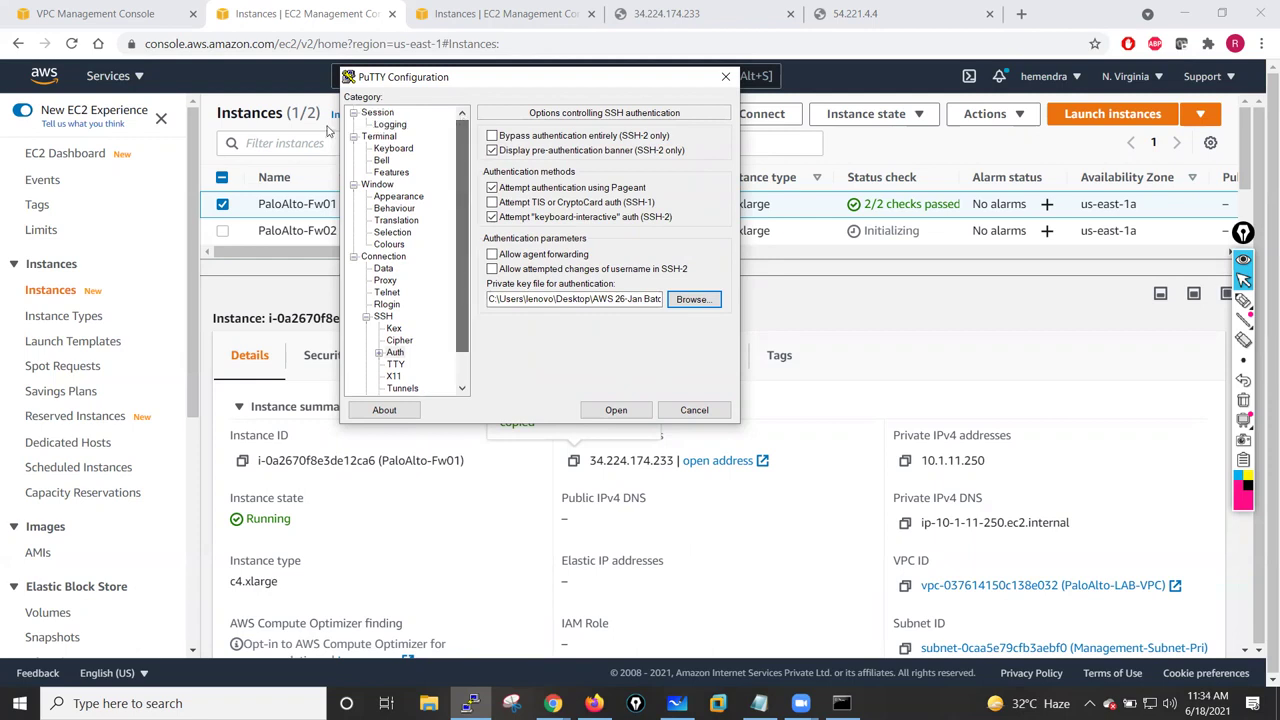
pyautogui.click(380, 112)
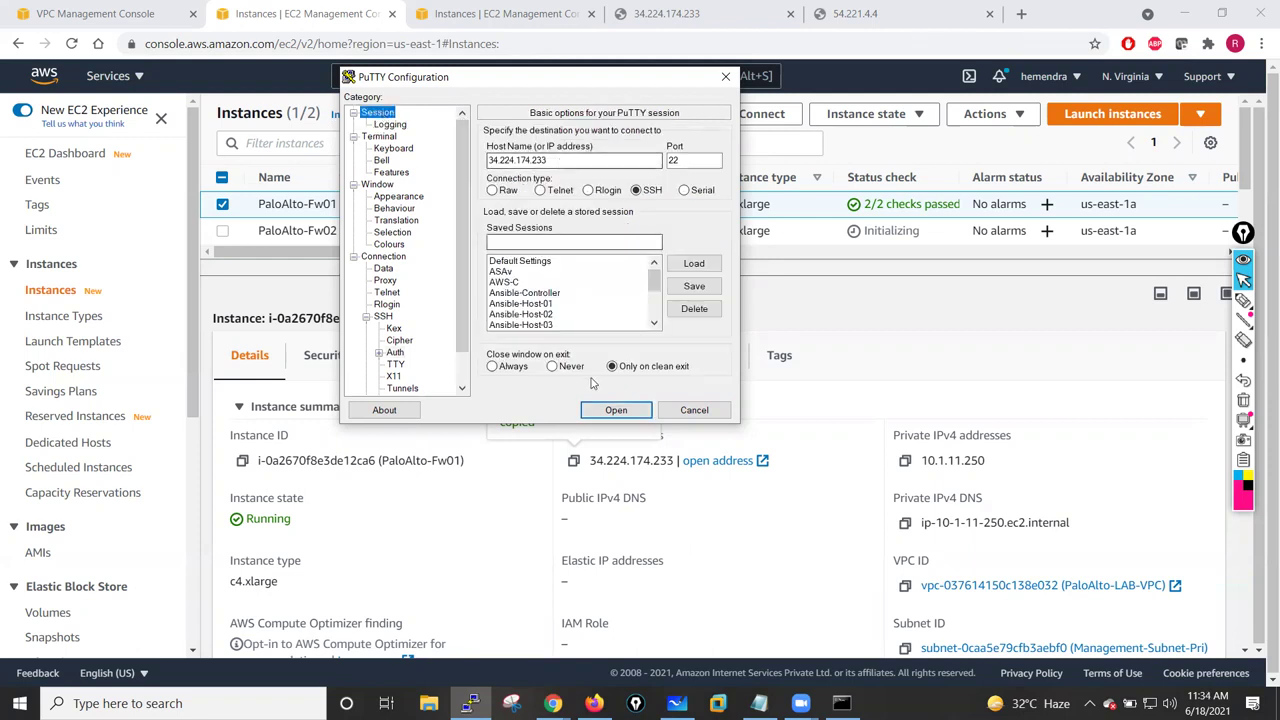
pyautogui.click(614, 410)
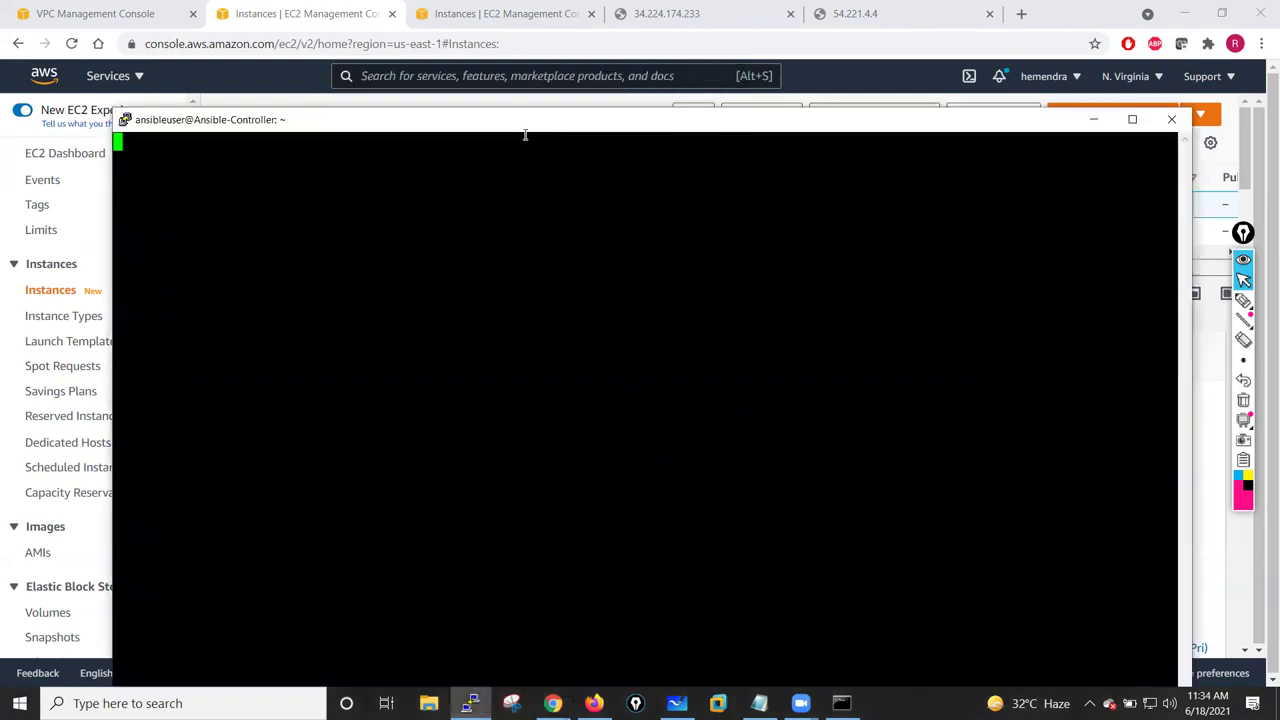
pyautogui.moveTo(528, 120); pyautogui.dragTo(482, 71)
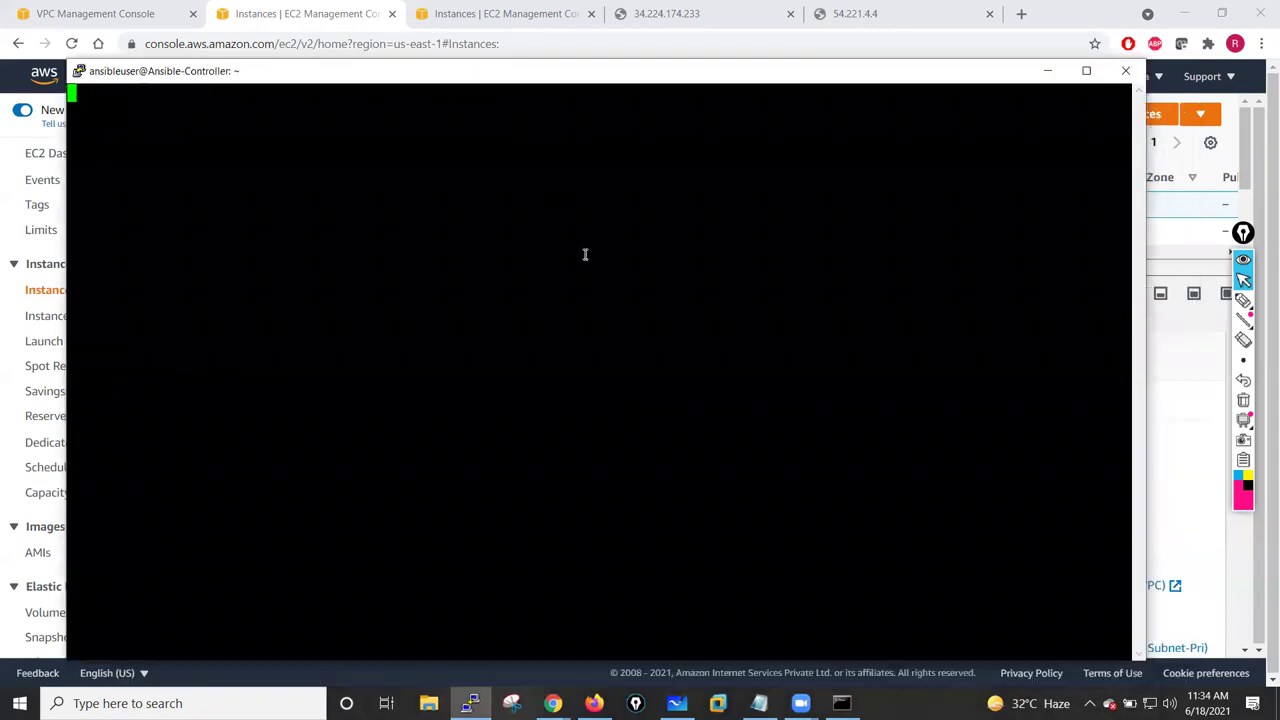
pyautogui.click(700, 412)
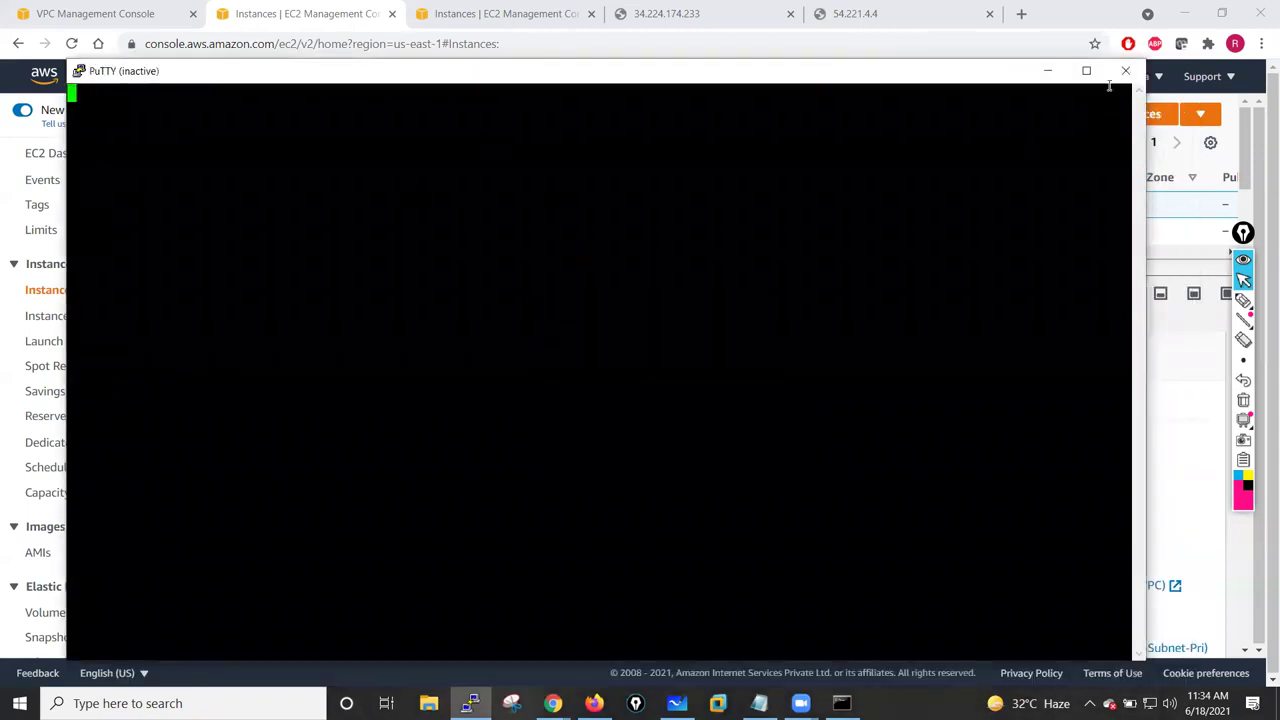
pyautogui.click(1125, 71)
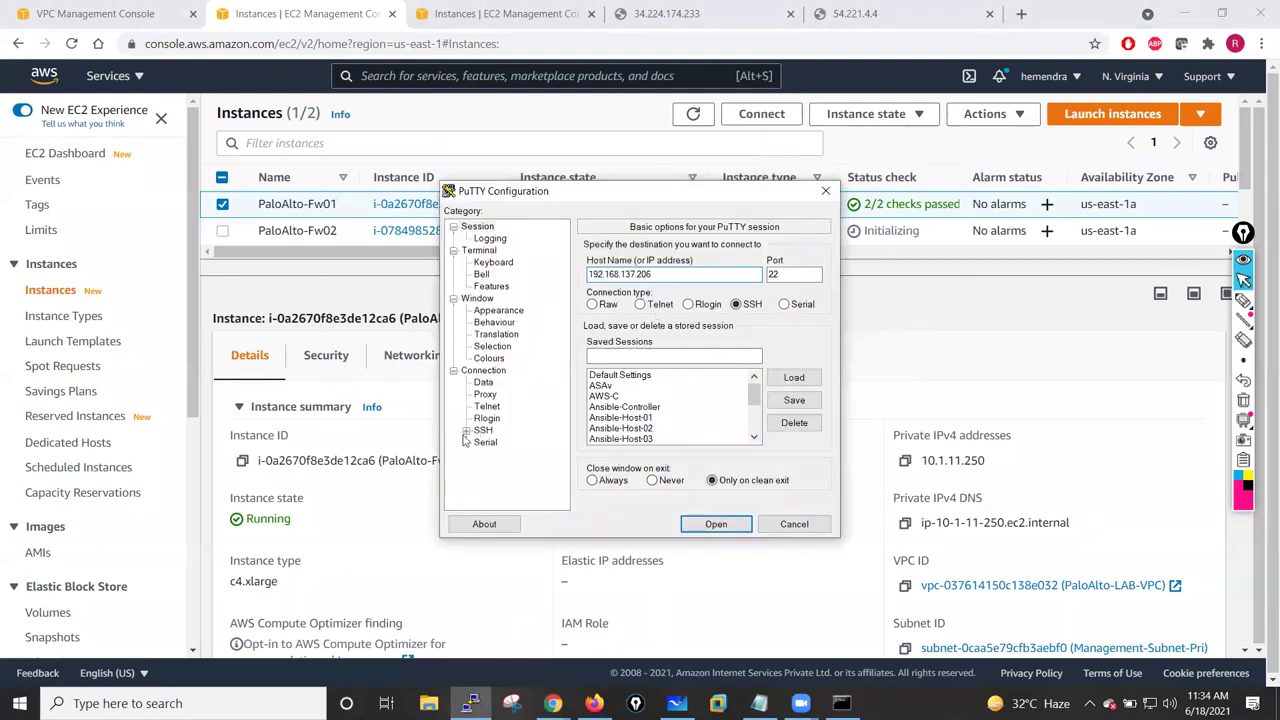
# - Set the SSH Auth private key file to jan-26-batch.ppk again
pyautogui.click(482, 430)
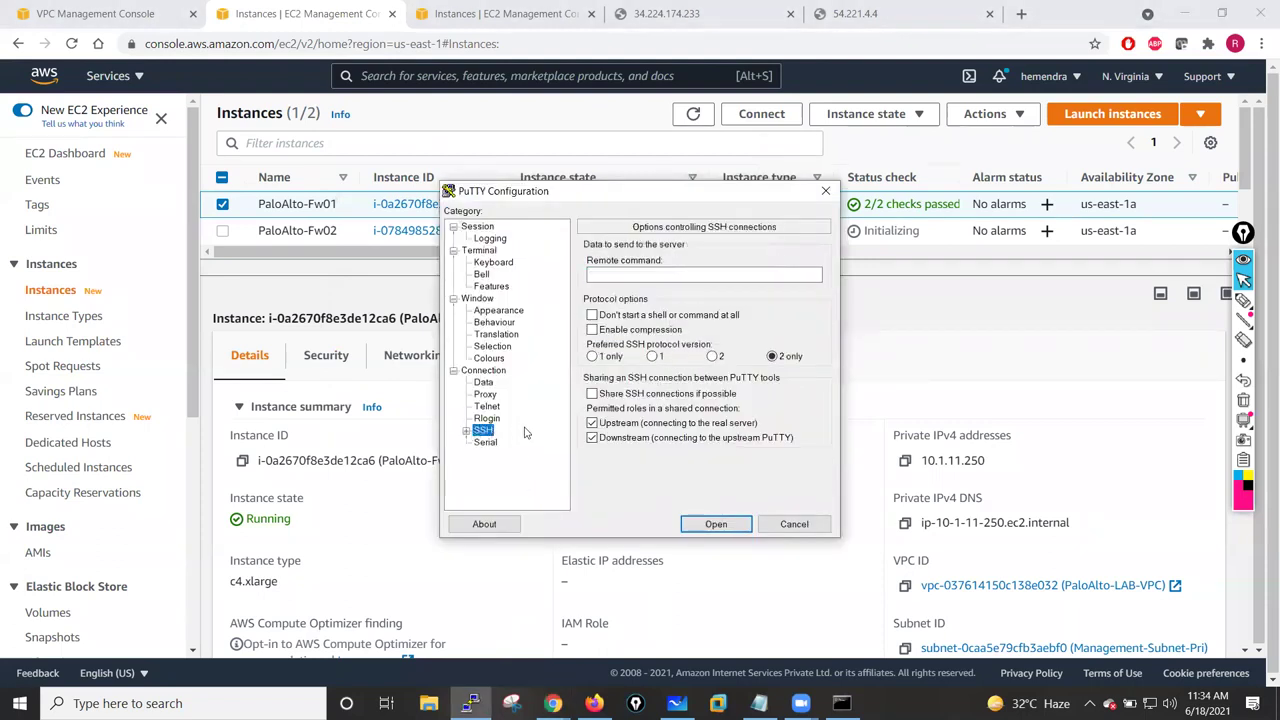
pyautogui.click(466, 433)
pyautogui.click(495, 443)
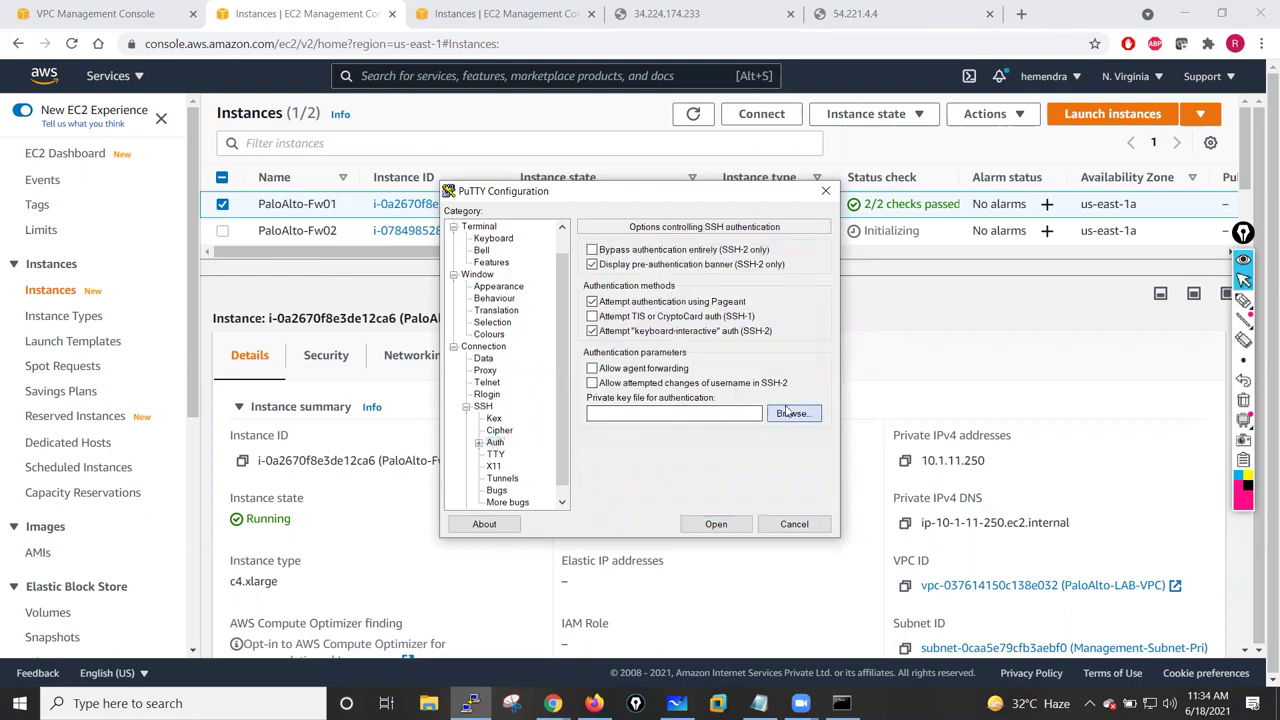
pyautogui.click(791, 409)
pyautogui.click(630, 345)
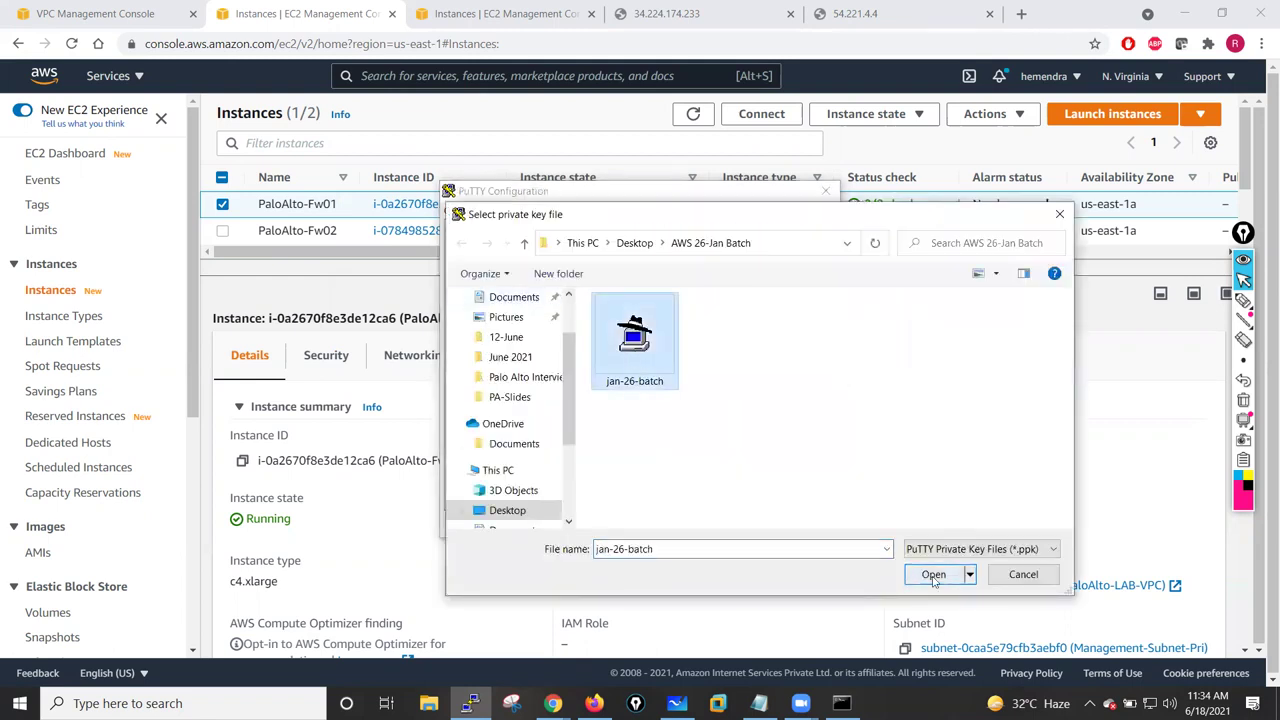
pyautogui.click(933, 574)
pyautogui.scroll(2, 561, 291)
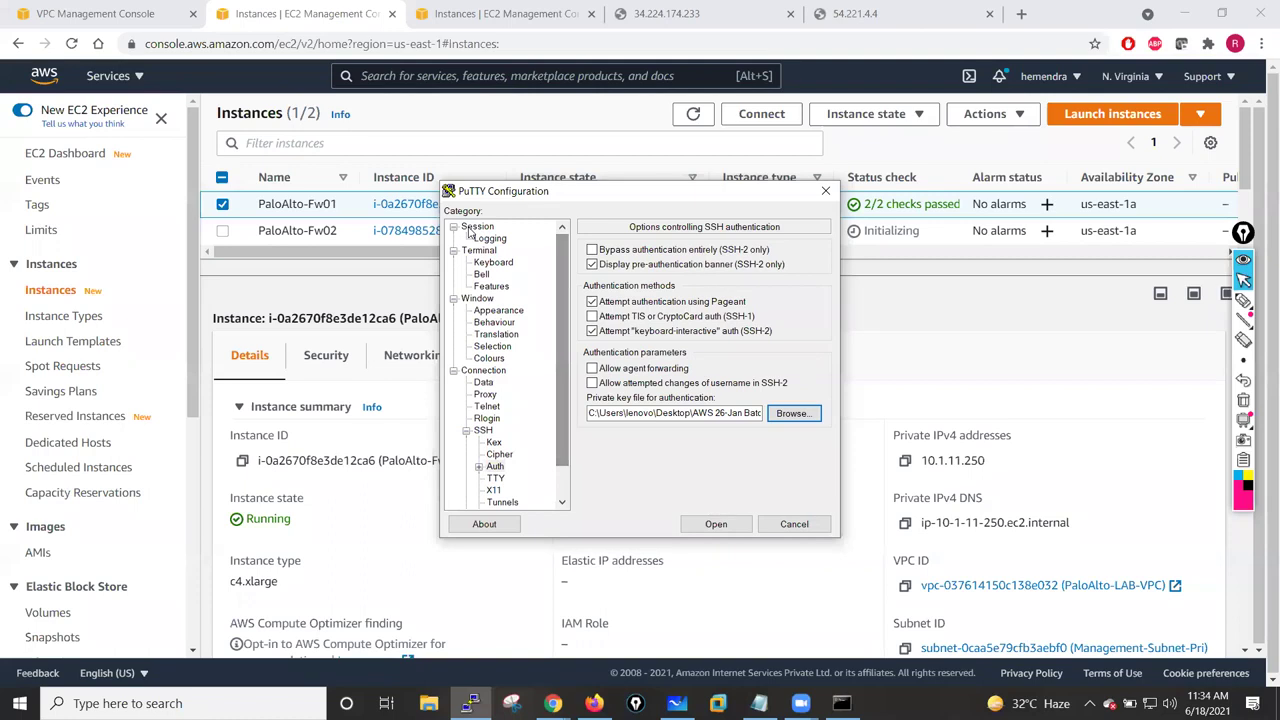
pyautogui.click(477, 226)
pyautogui.moveTo(652, 273); pyautogui.dragTo(582, 278)
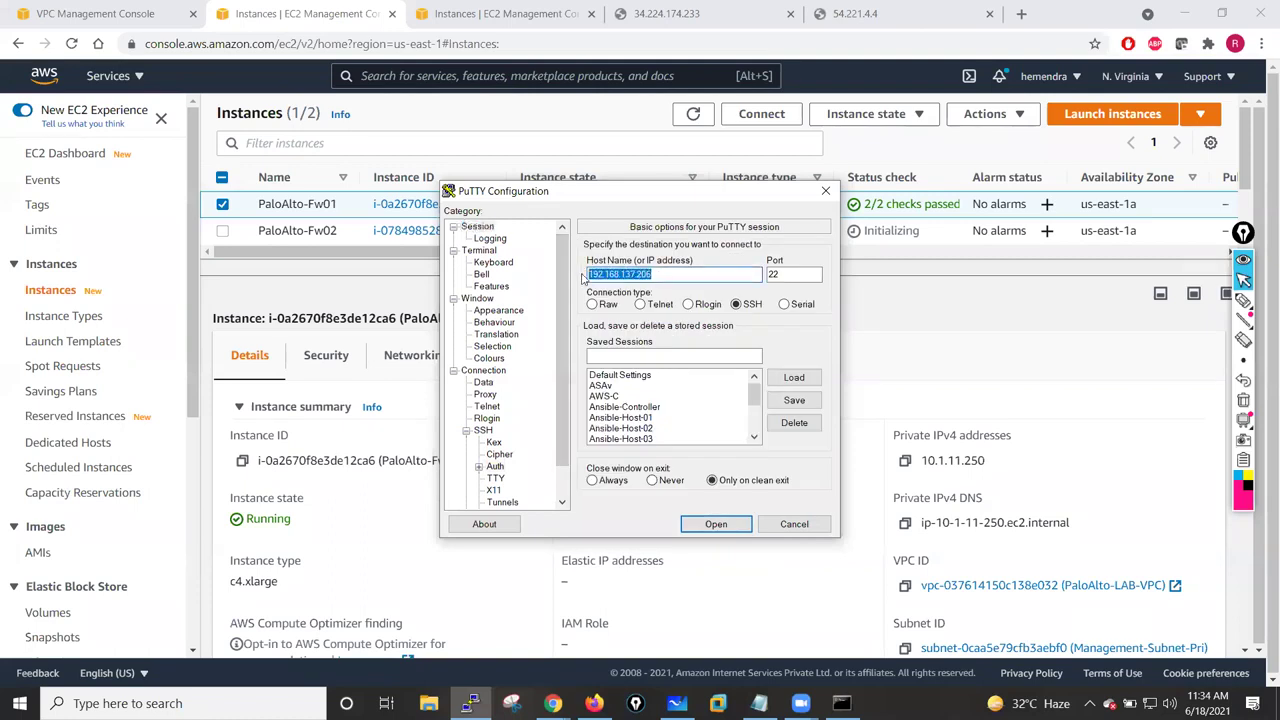
pyautogui.write('admin@')
pyautogui.write('34.224.174.233')
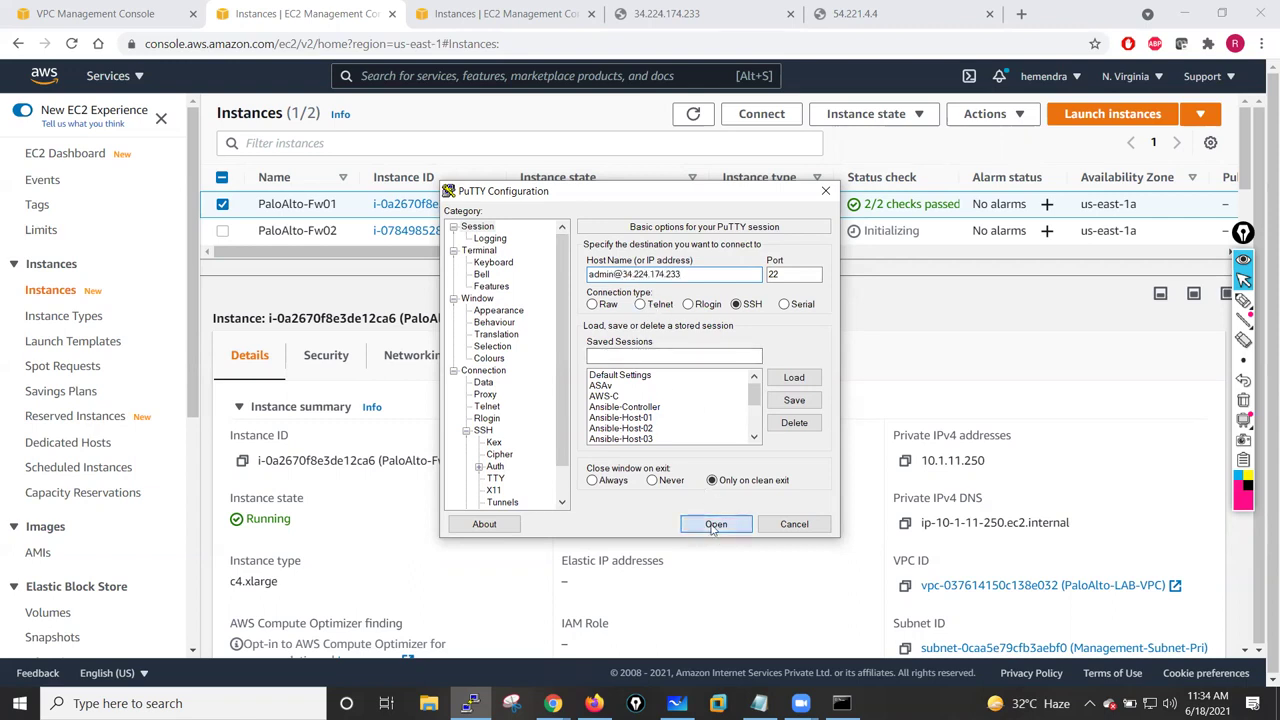
pyautogui.click(714, 527)
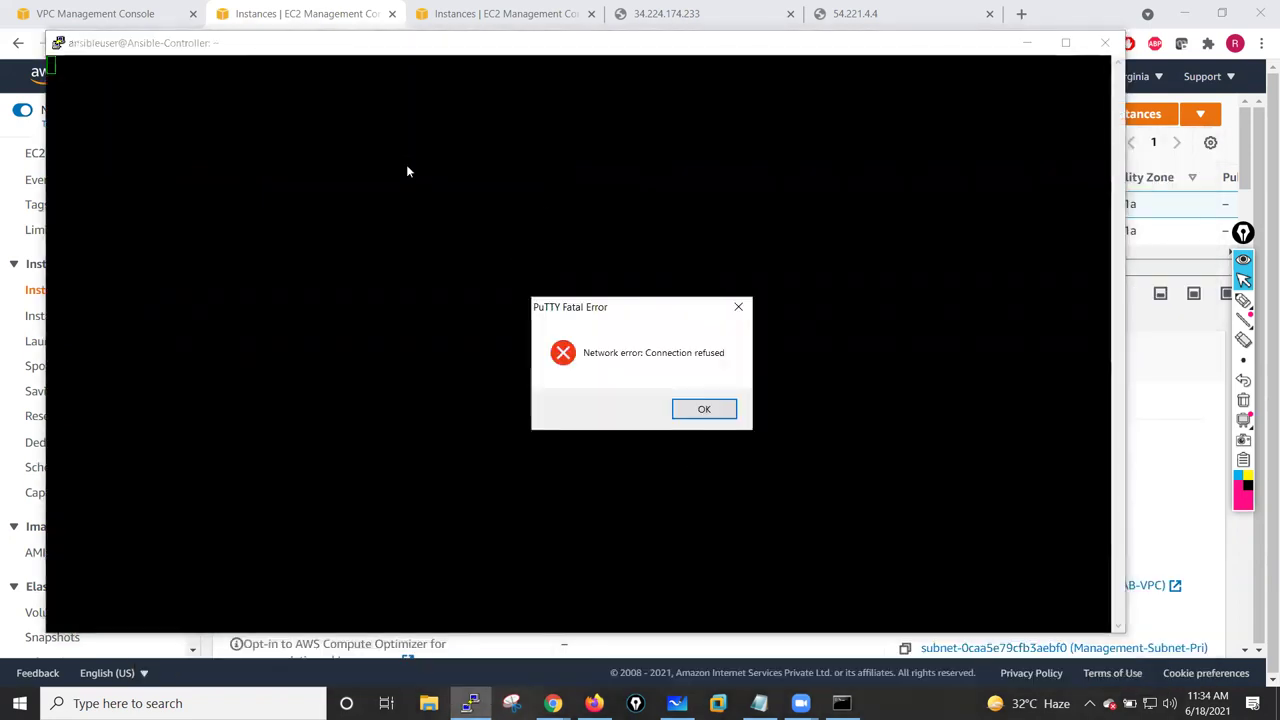
pyautogui.click(703, 408)
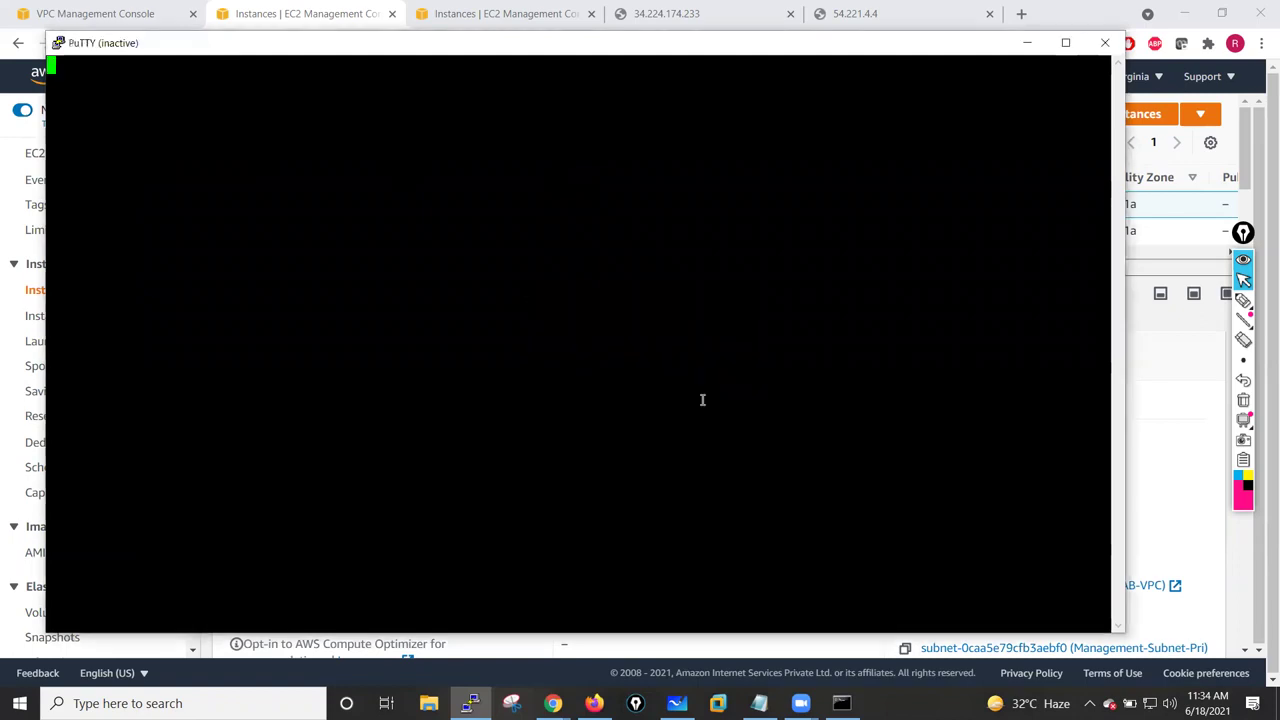
pyautogui.click(1104, 42)
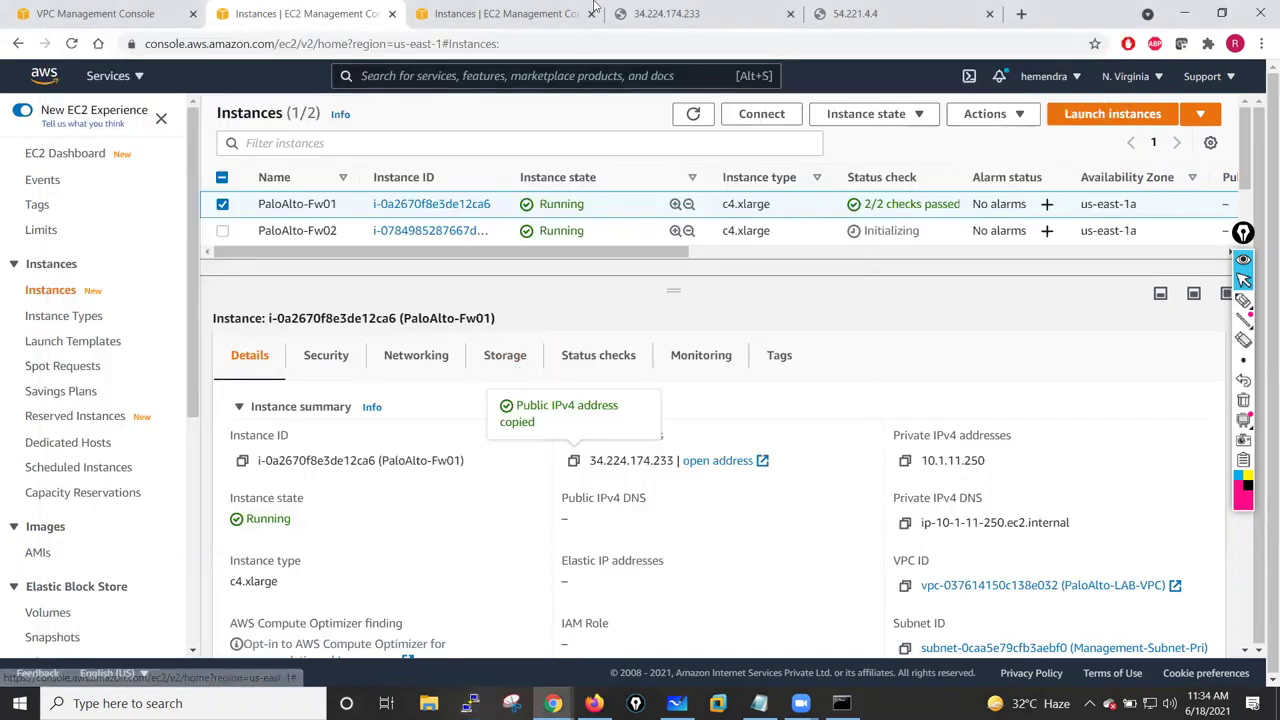
pyautogui.click(612, 12)
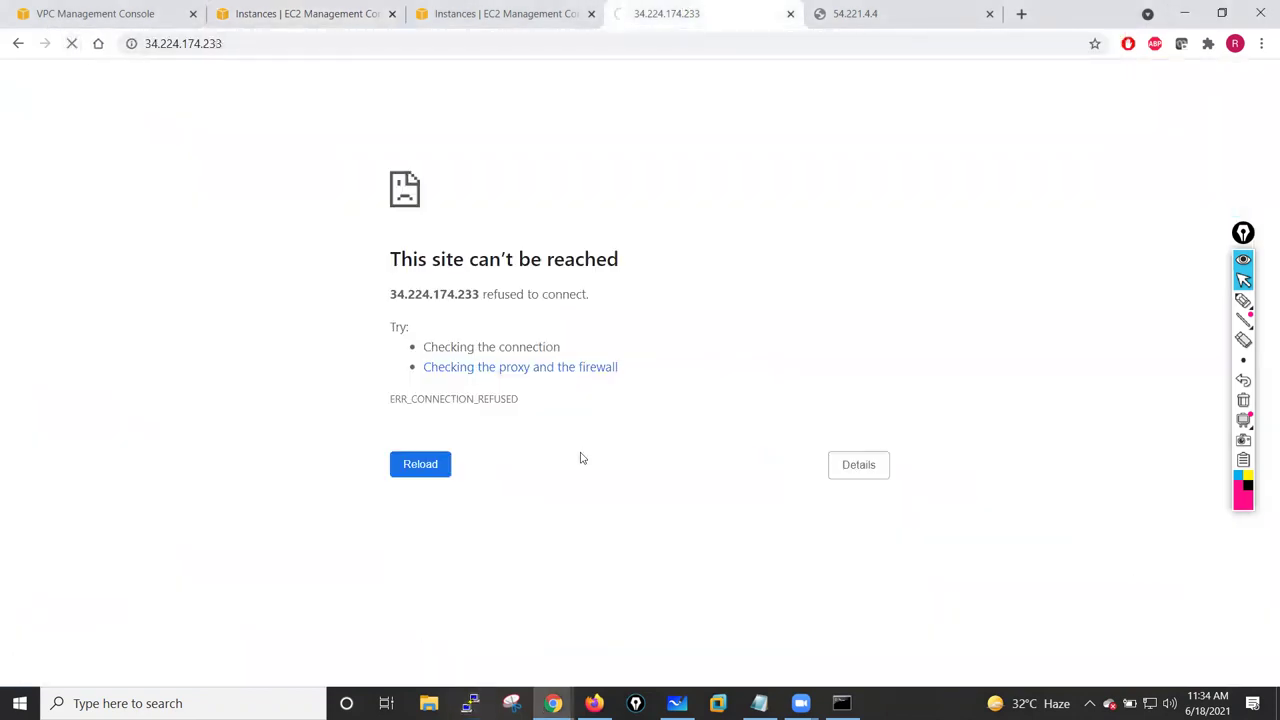
pyautogui.click(469, 703)
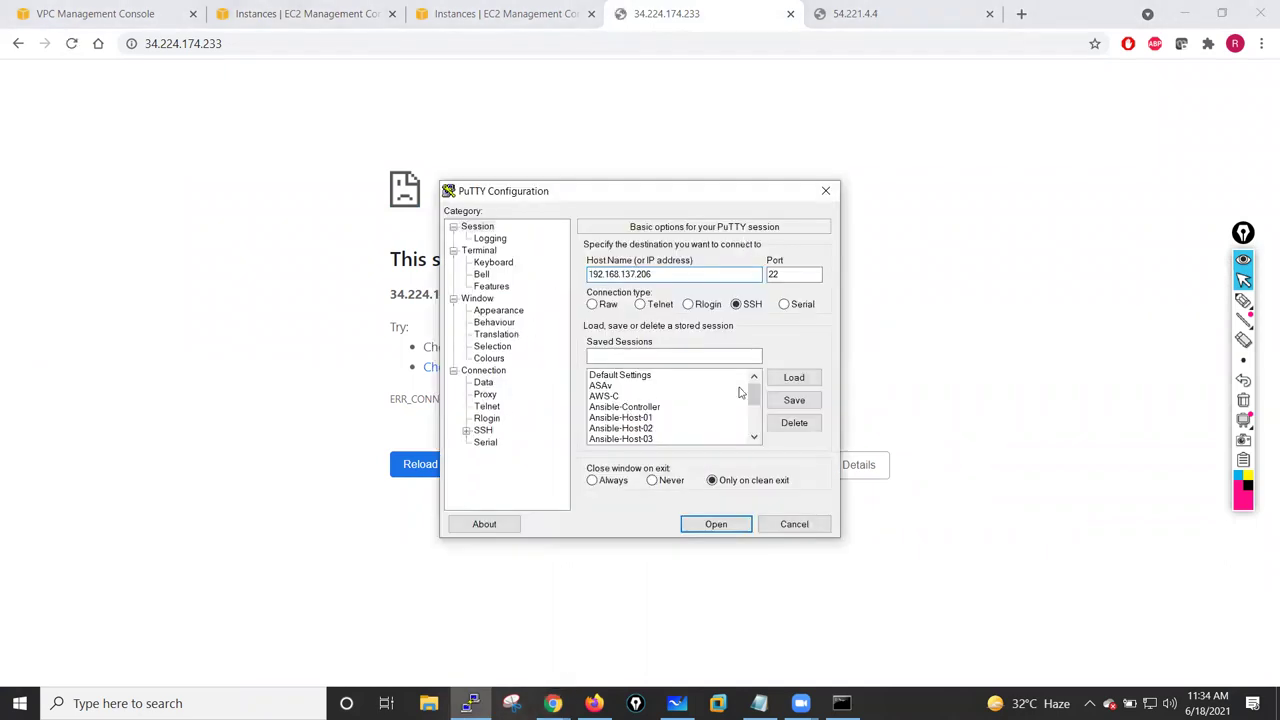
pyautogui.moveTo(752, 393); pyautogui.dragTo(753, 423)
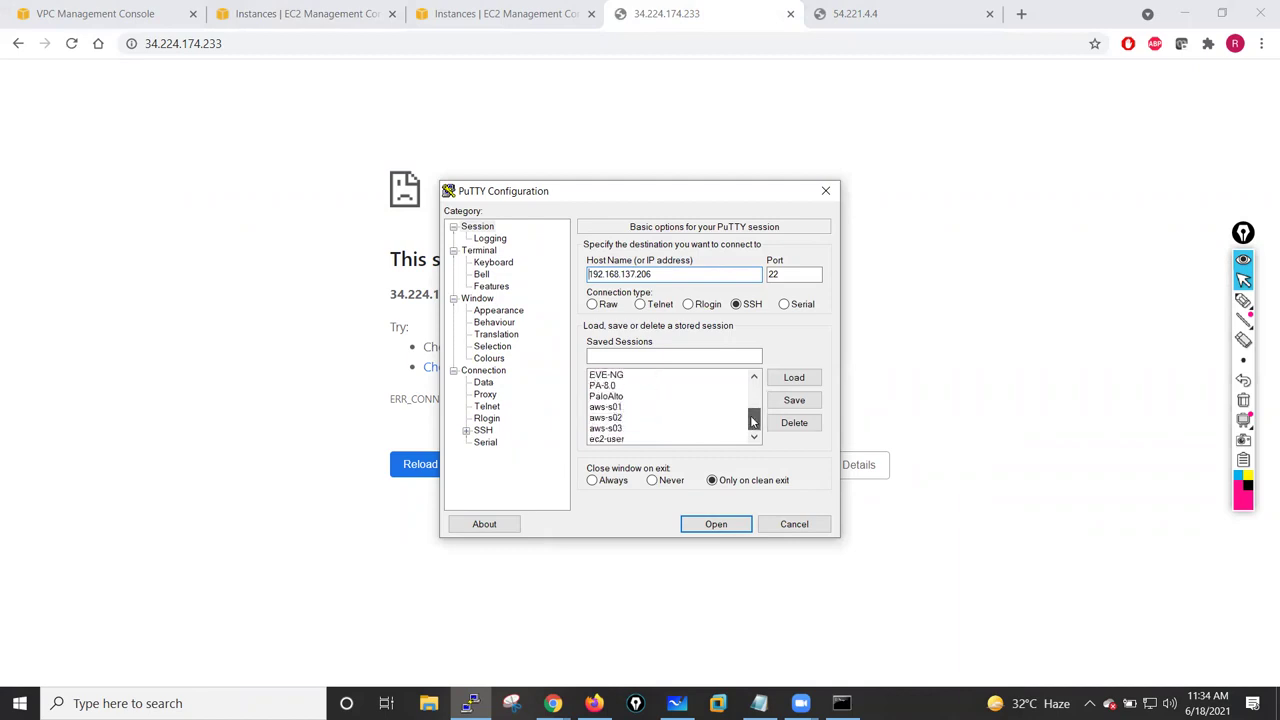
pyautogui.click(621, 440)
pyautogui.click(794, 378)
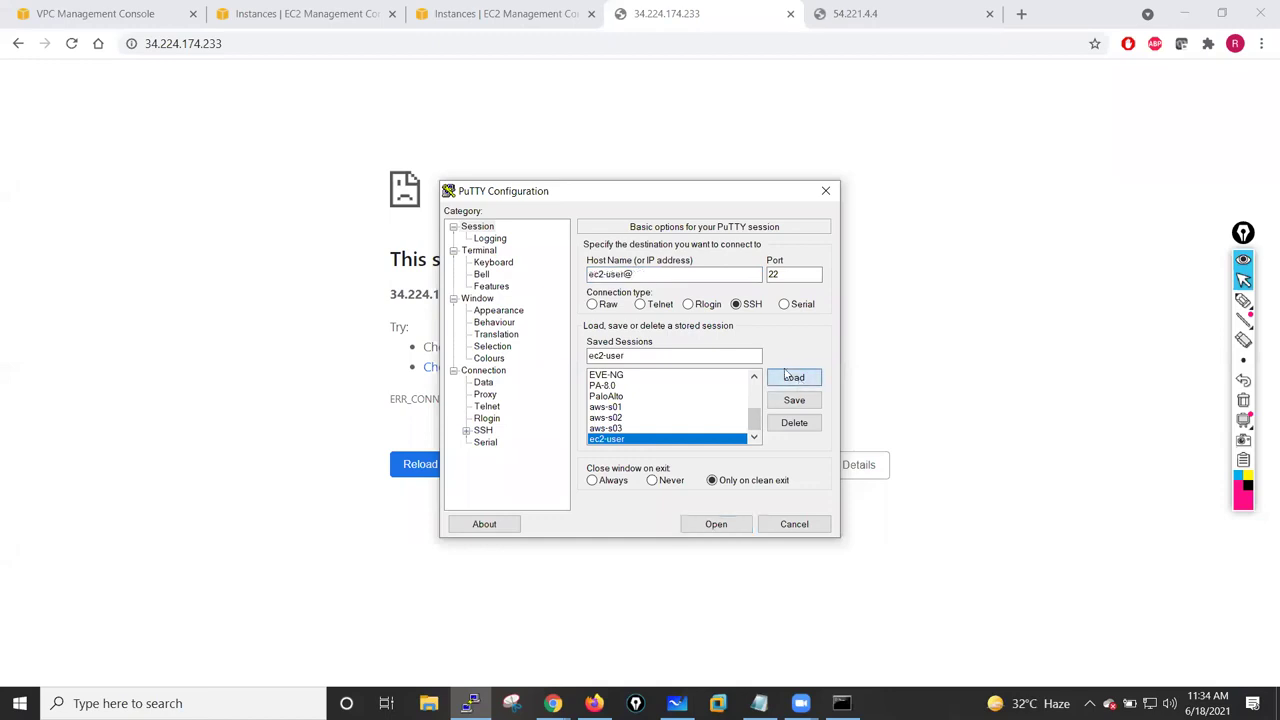
pyautogui.click(645, 274)
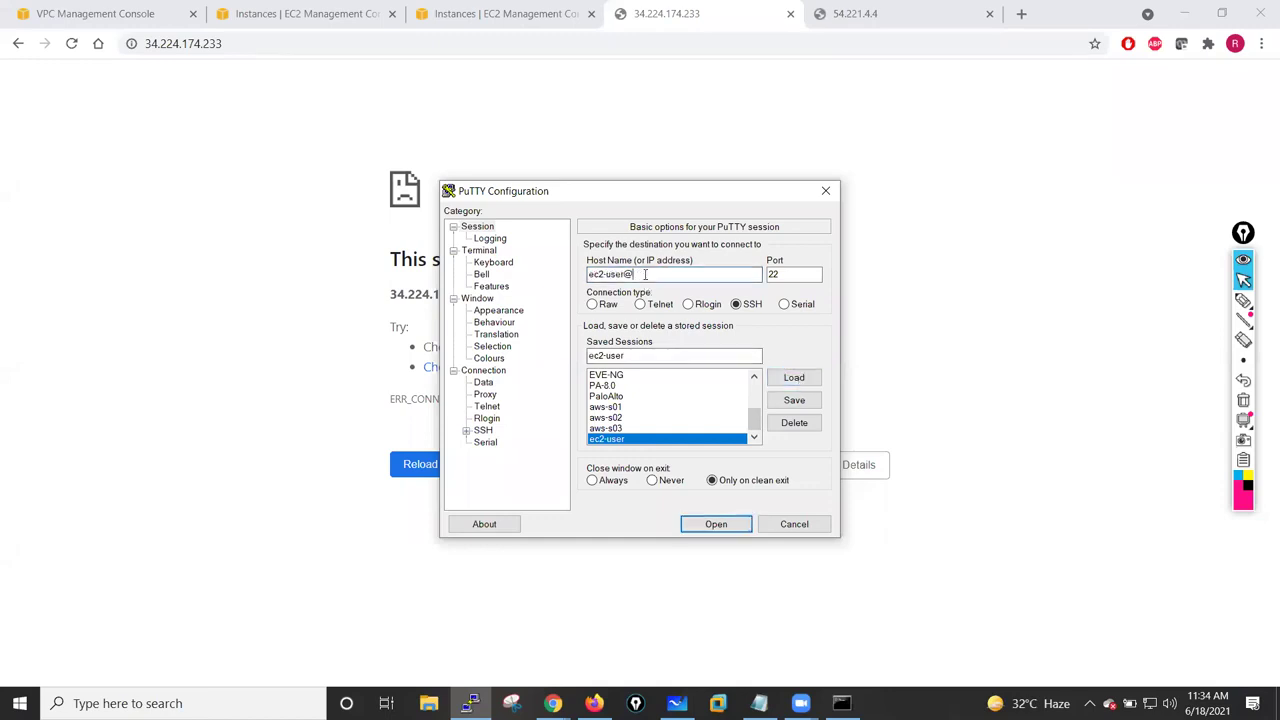
pyautogui.write('34.224.174.233')
pyautogui.moveTo(624, 274); pyautogui.dragTo(588, 274)
pyautogui.write('admin')
# - Check the SSH Auth key, connect, dismiss the refused error, and return to EC2 instances
pyautogui.click(466, 432)
pyautogui.click(495, 442)
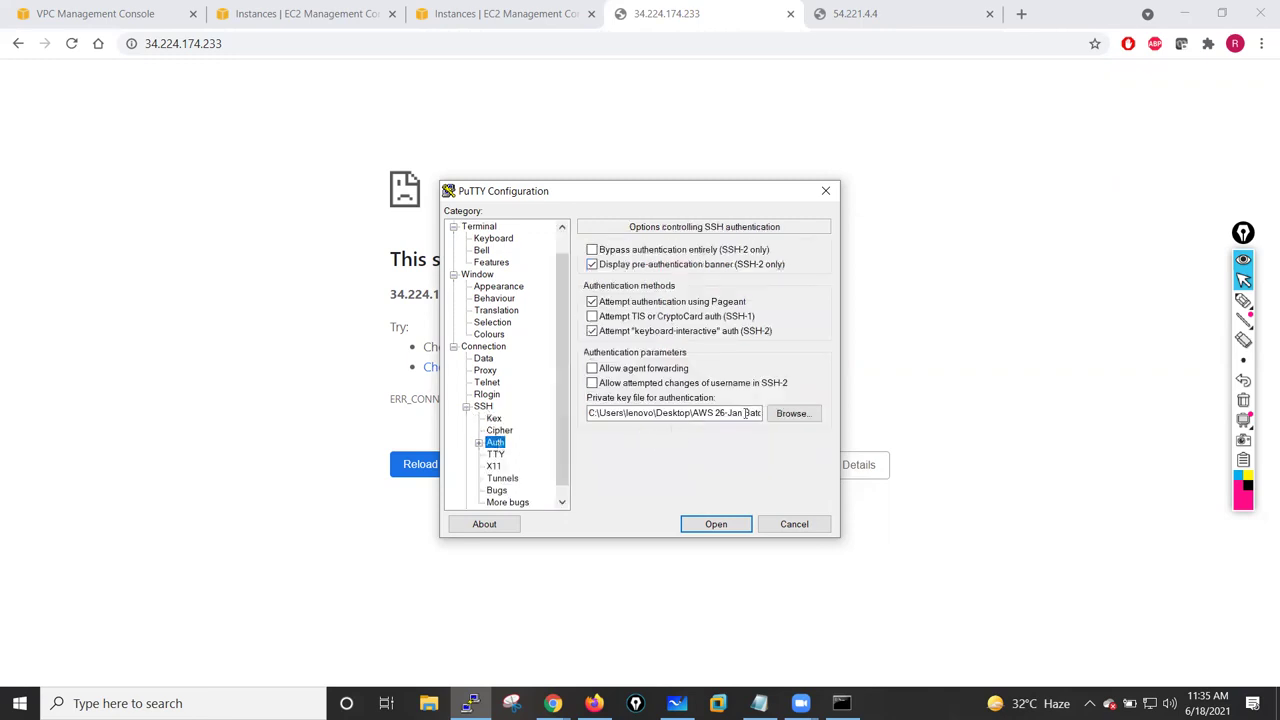
pyautogui.click(716, 523)
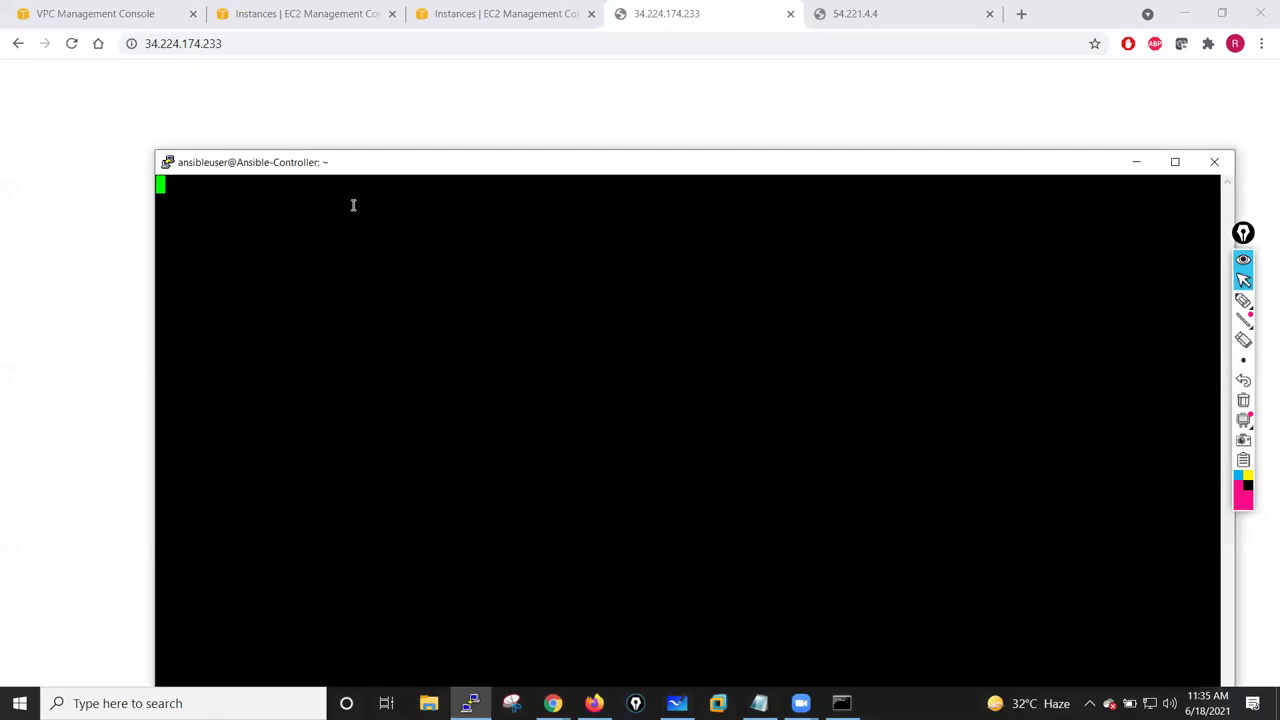
pyautogui.moveTo(519, 163); pyautogui.dragTo(446, 69)
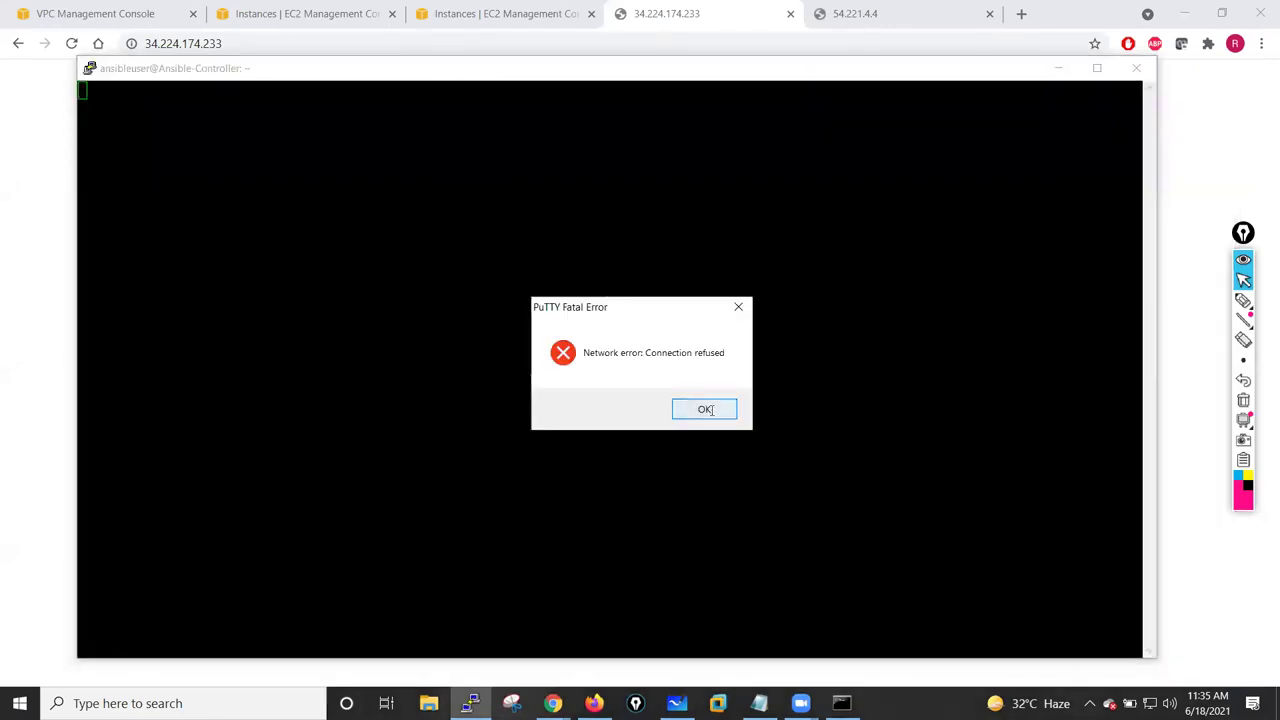
pyautogui.click(727, 417)
pyautogui.click(1058, 68)
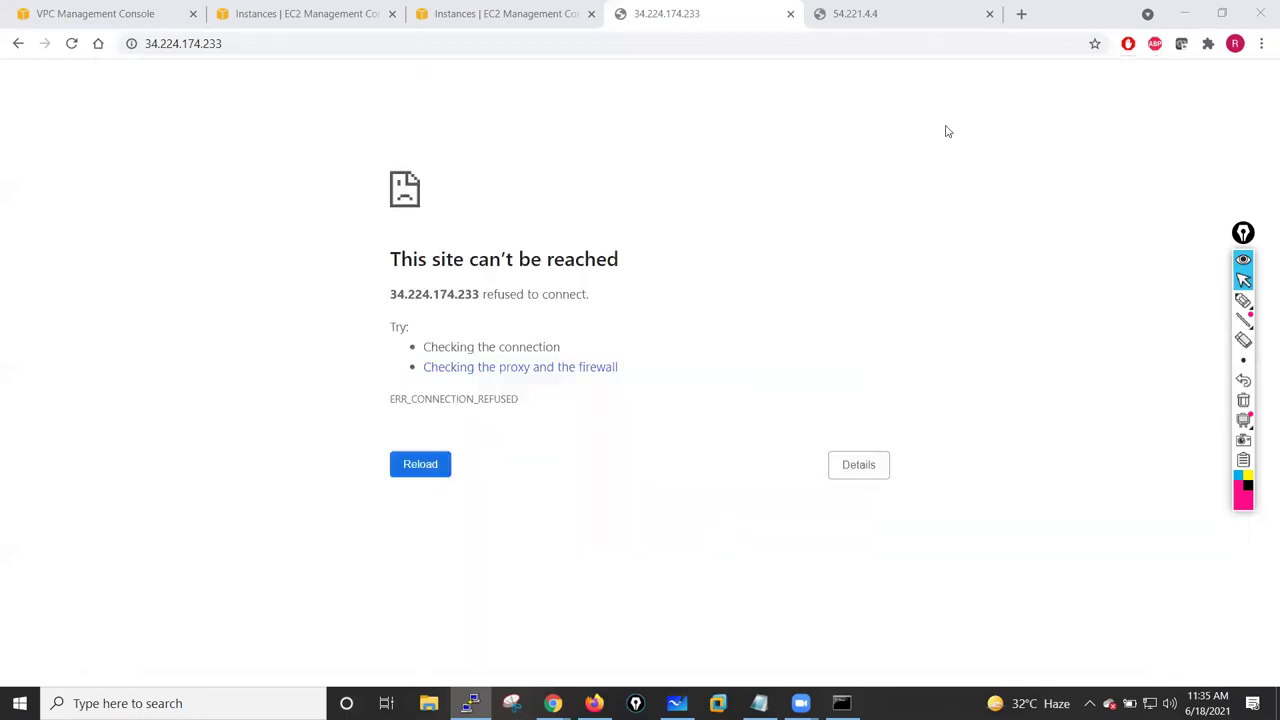
pyautogui.click(290, 13)
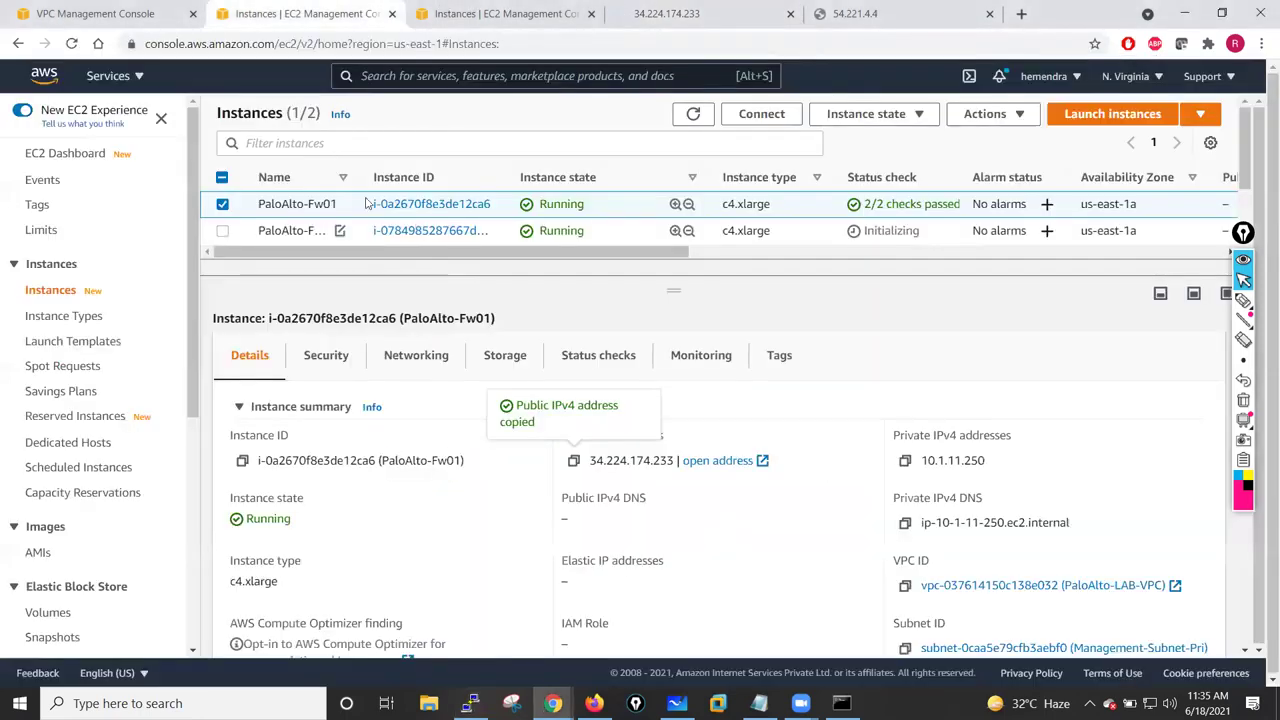
# - Choose Actions > Monitor and troubleshoot > Get instance screenshot for PaloAlto-Fw01
pyautogui.click(990, 116)
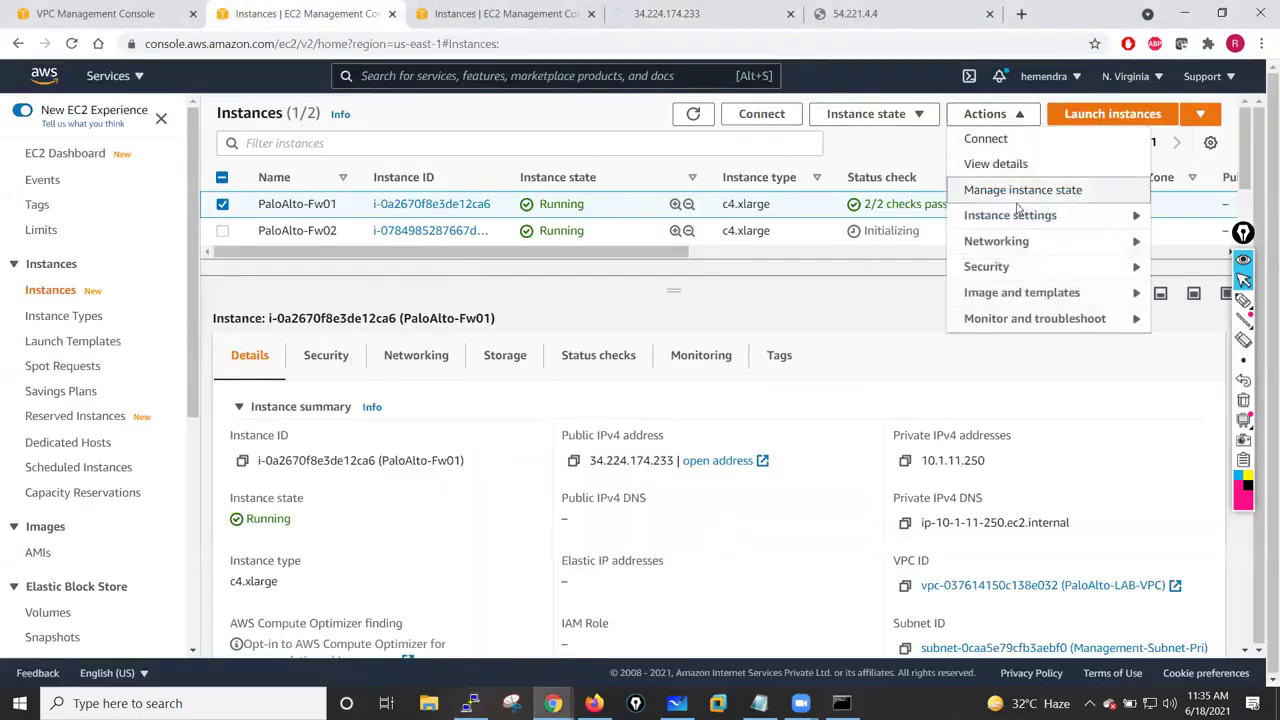
pyautogui.click(1056, 322)
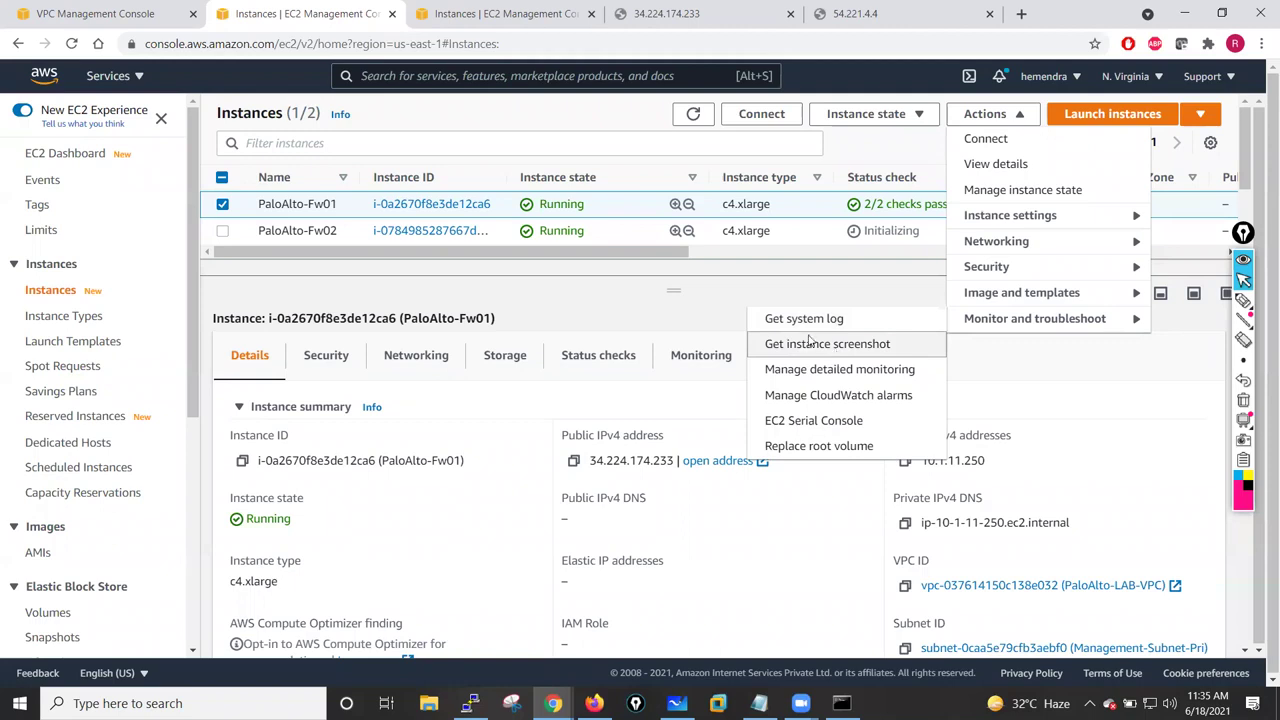
pyautogui.click(812, 343)
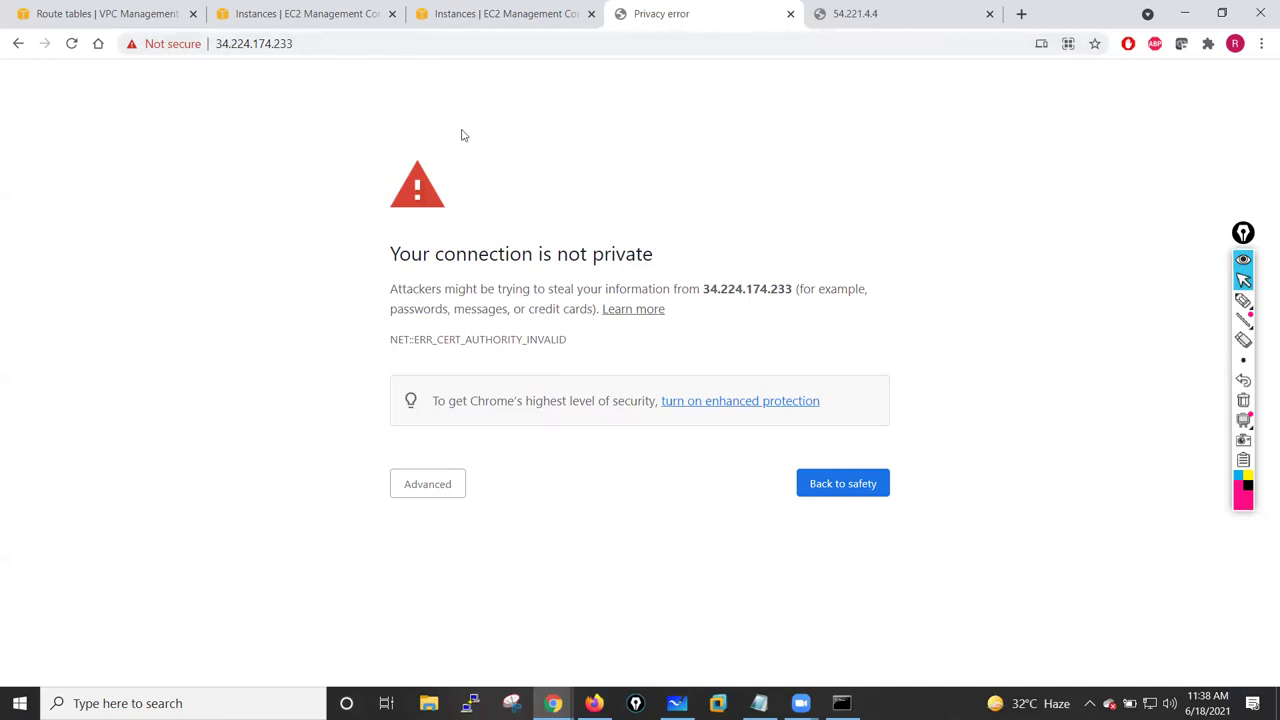
# - Circle part of the privacy warning page with the pen annotation, then clear it
pyautogui.click(1243, 300)
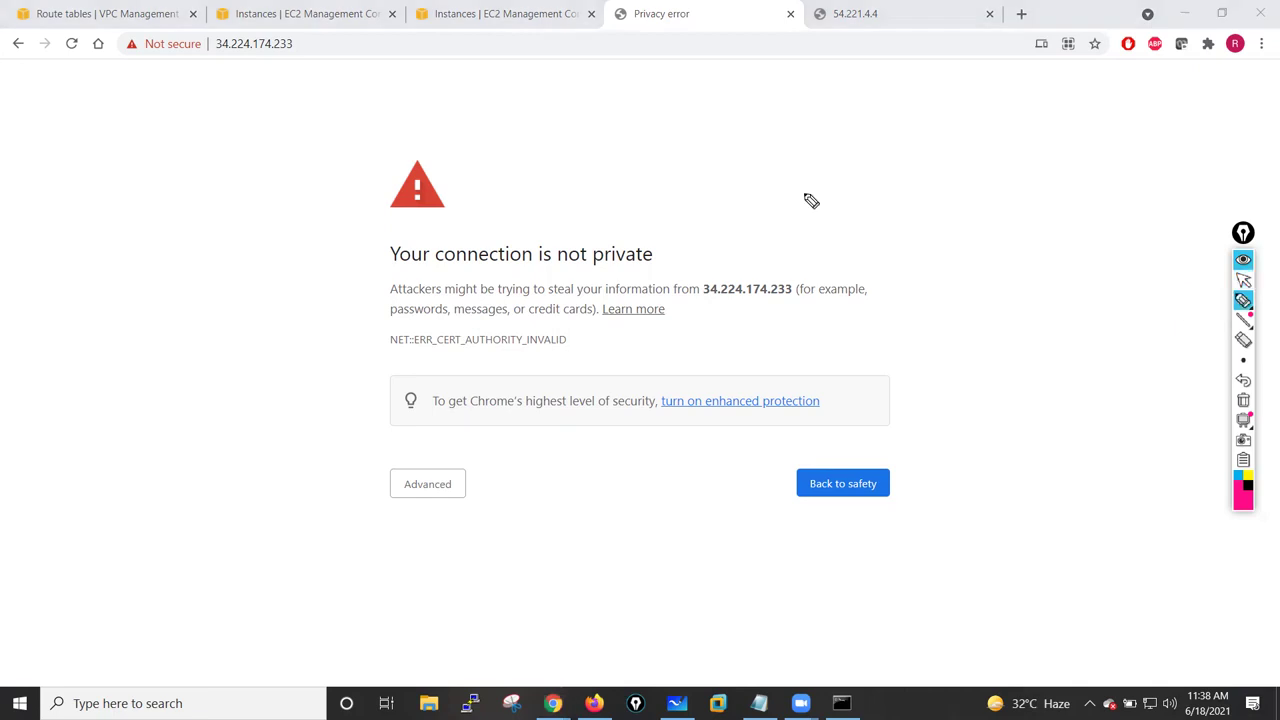
pyautogui.moveTo(794, 152)
pyautogui.mouseDown()
pyautogui.moveTo(831, 229)
pyautogui.moveTo(844, 204)
pyautogui.mouseUp()
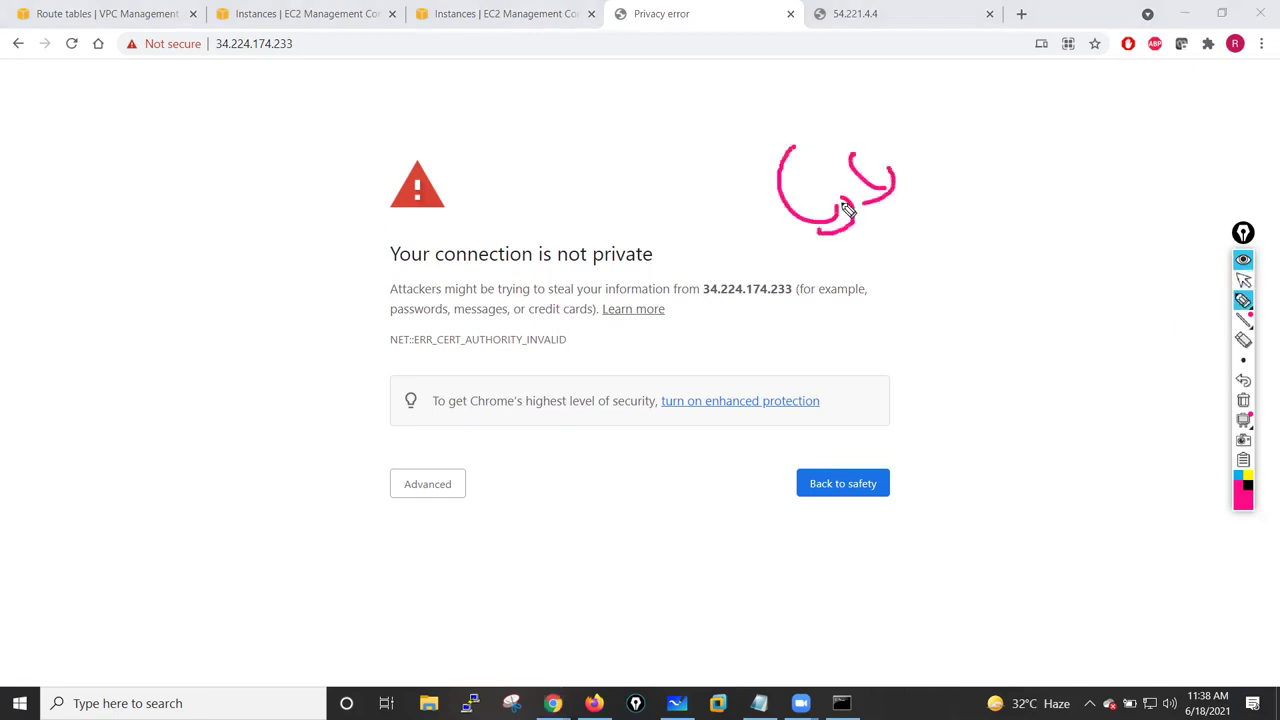
pyautogui.click(1244, 400)
pyautogui.click(1242, 280)
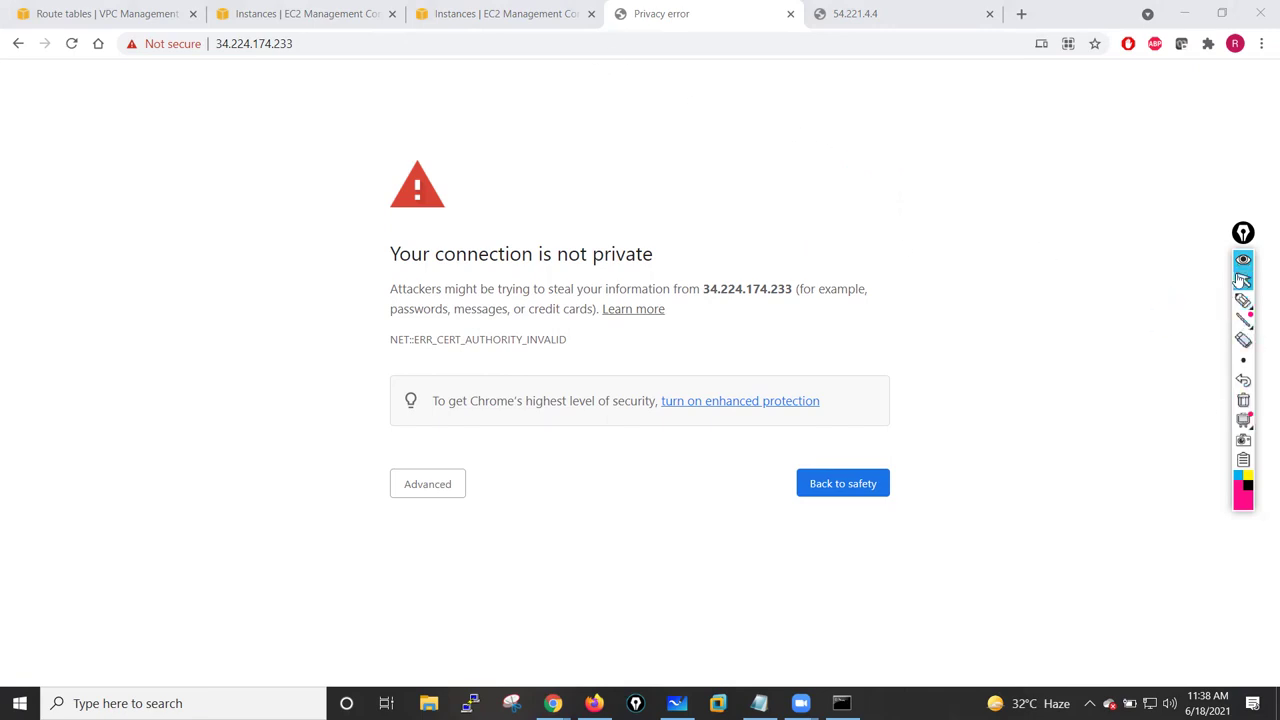
# - Check that 54.221.4.4 still times out and return to the 34.224.174.233 privacy warning
pyautogui.click(845, 14)
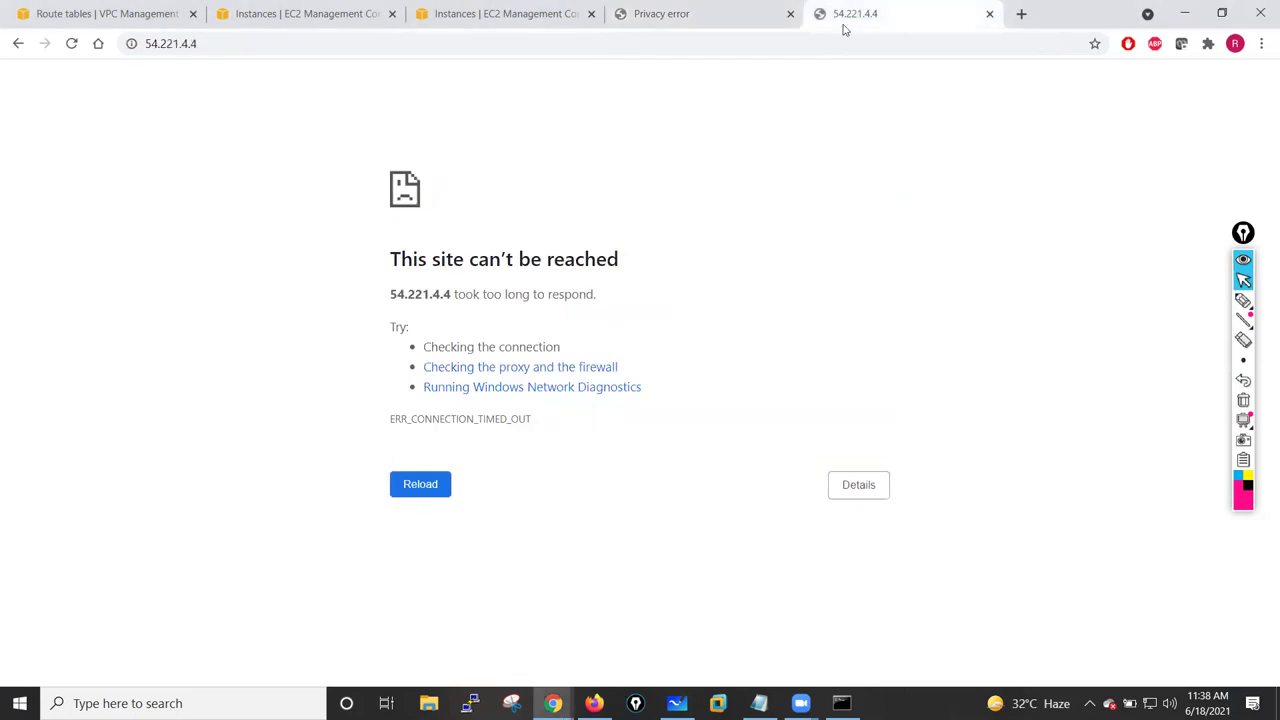
pyautogui.click(665, 22)
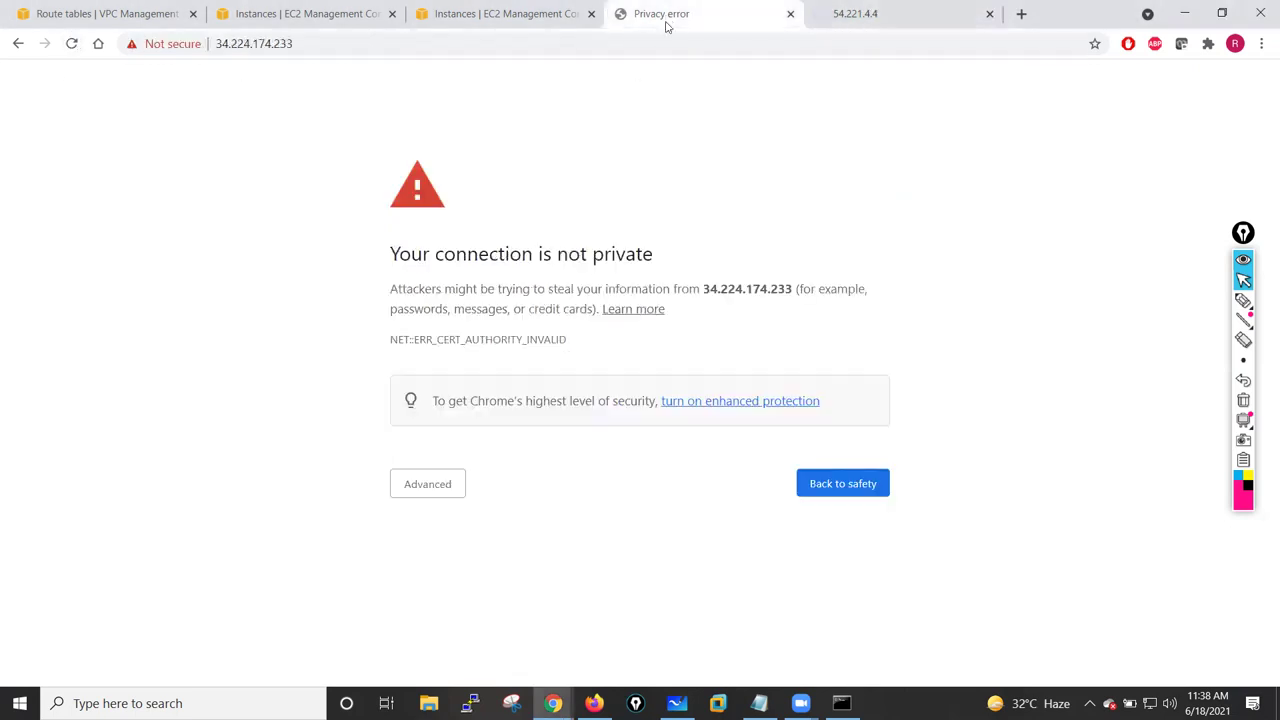
pyautogui.click(470, 703)
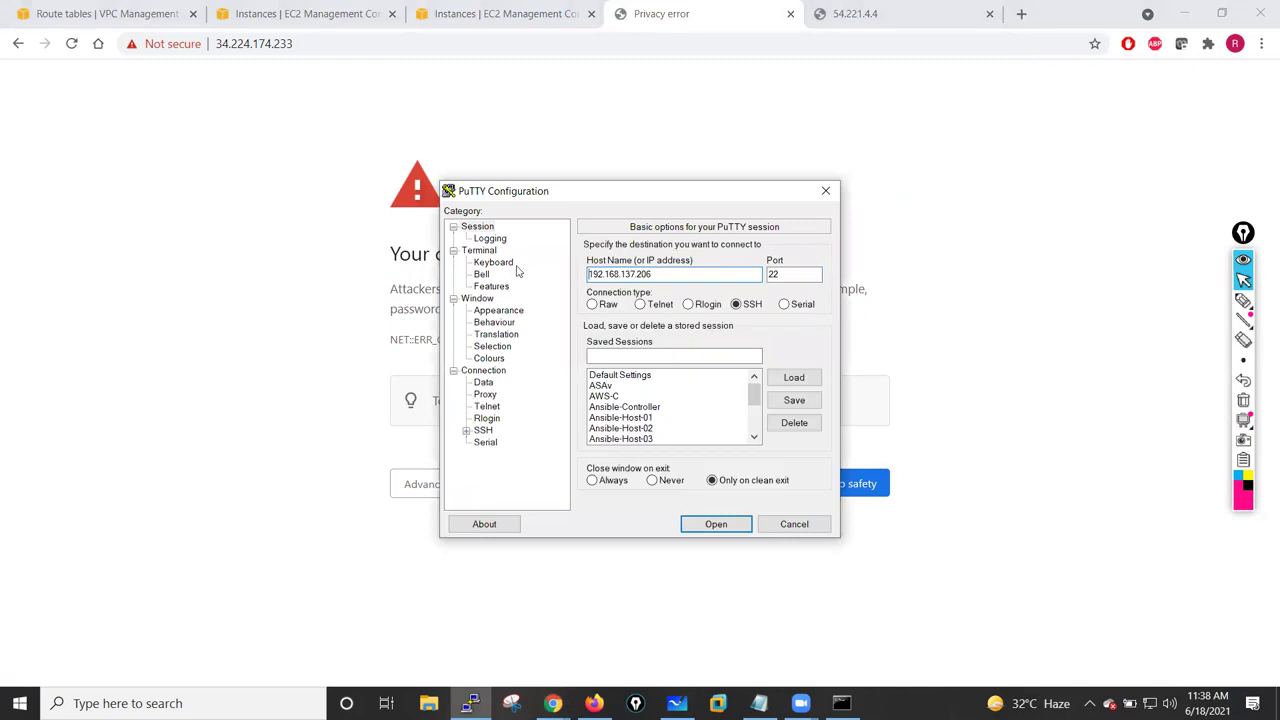
pyautogui.doubleClick(658, 274)
pyautogui.write('admin@')
pyautogui.hotkey('ctrl', 'v')
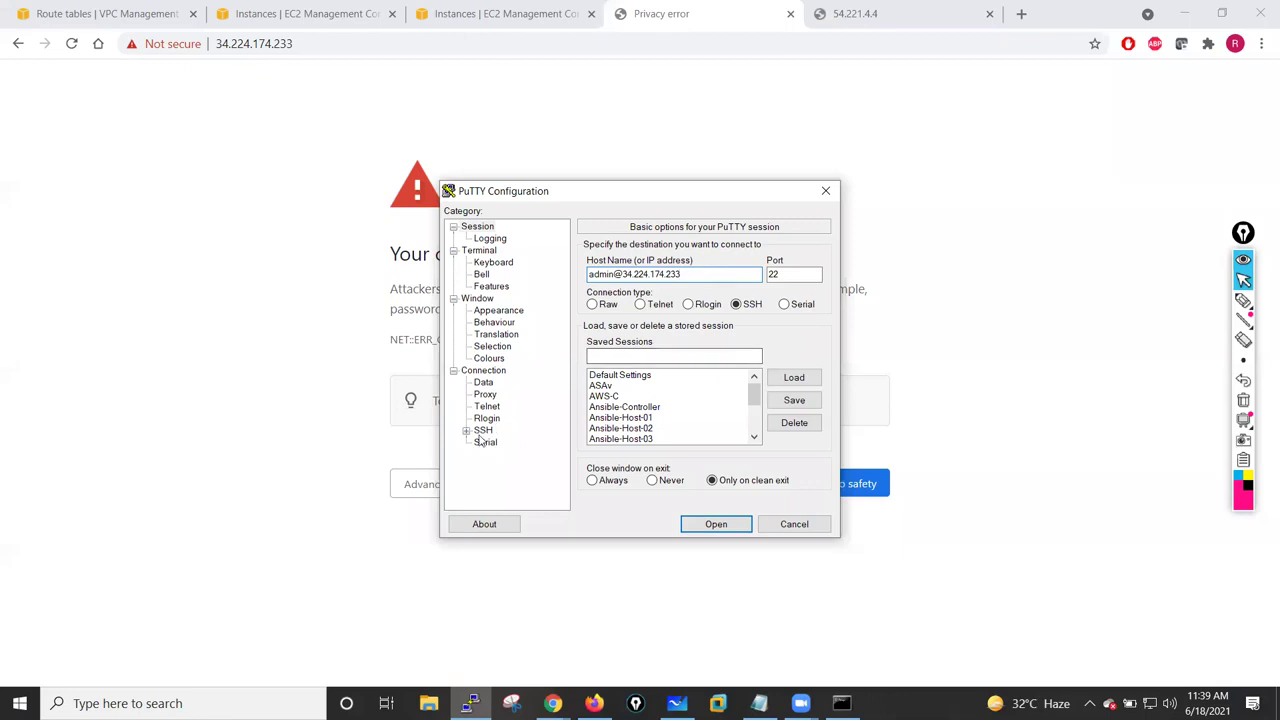
# - Use the jan-26-batch.ppk private key for SSH authentication and open the session
pyautogui.click(483, 430)
pyautogui.click(466, 431)
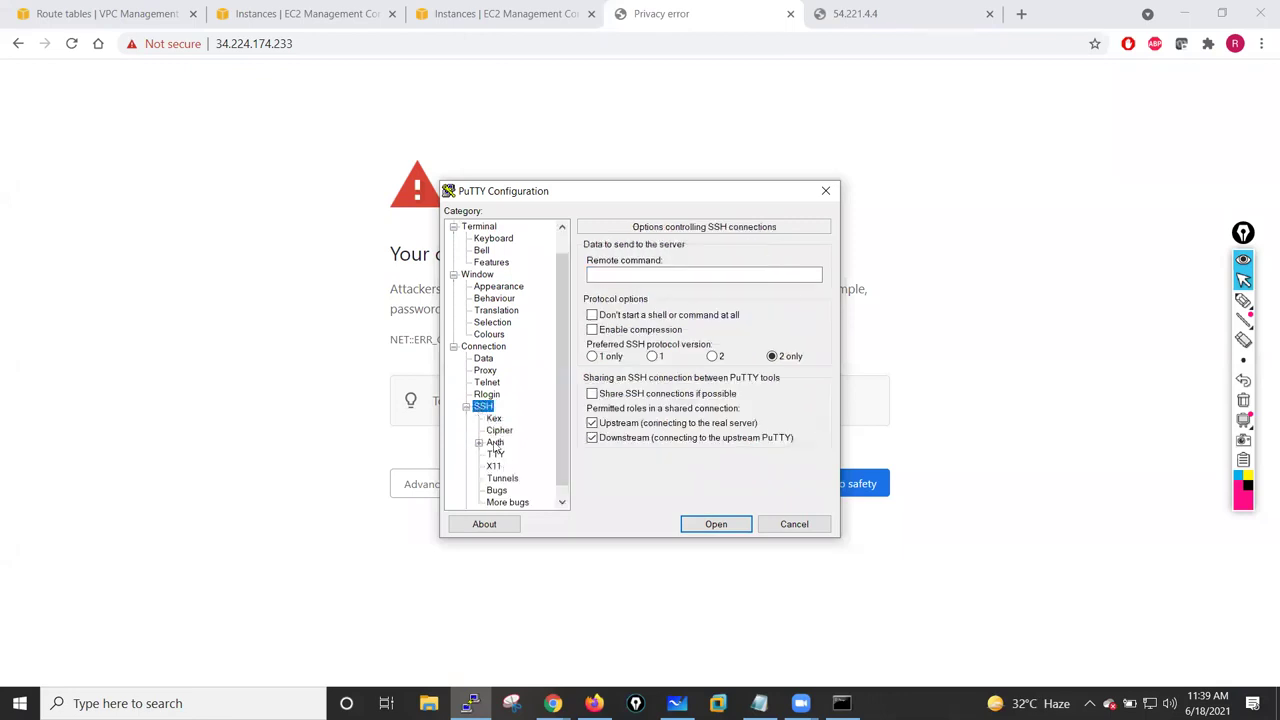
pyautogui.click(495, 443)
pyautogui.click(791, 412)
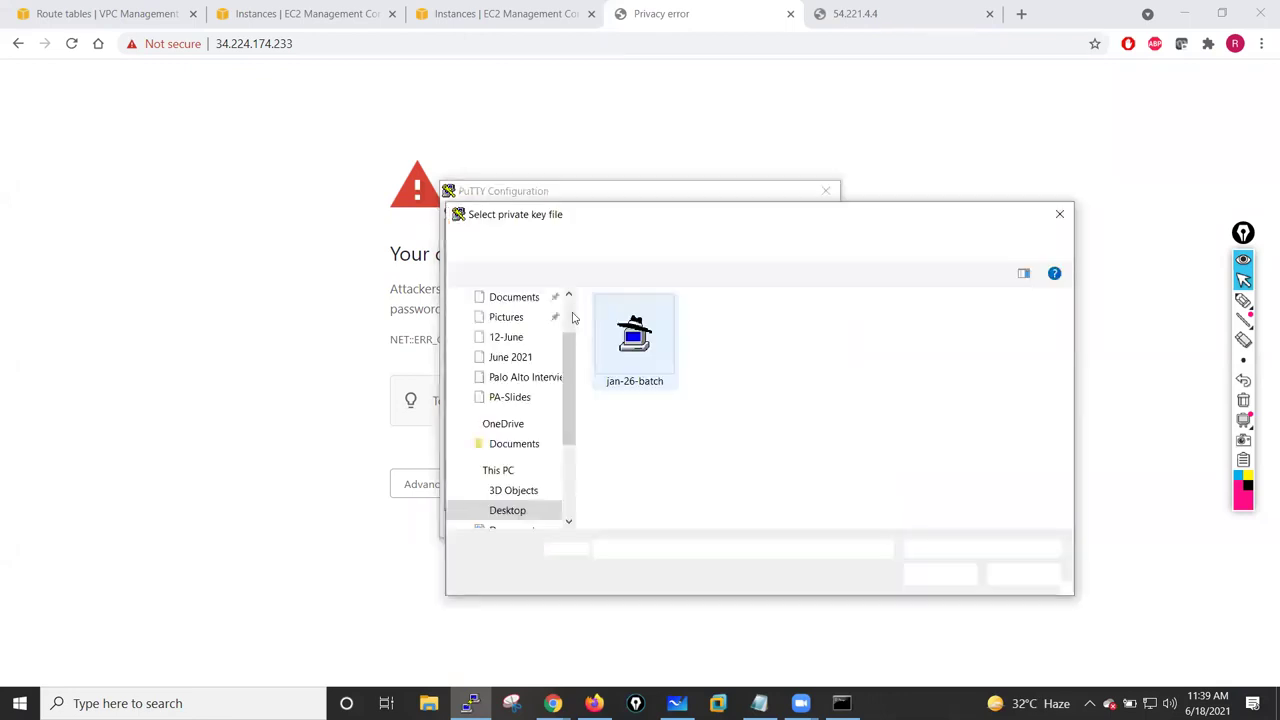
pyautogui.click(650, 350)
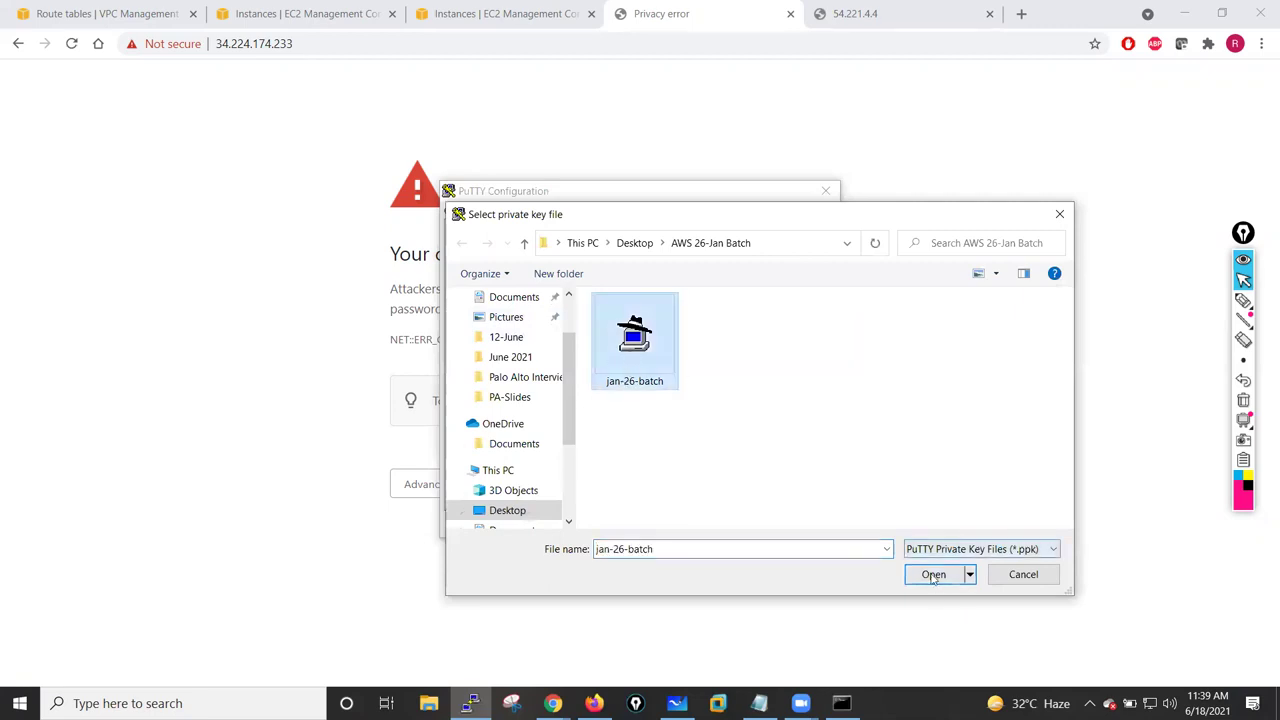
pyautogui.click(933, 575)
pyautogui.click(712, 523)
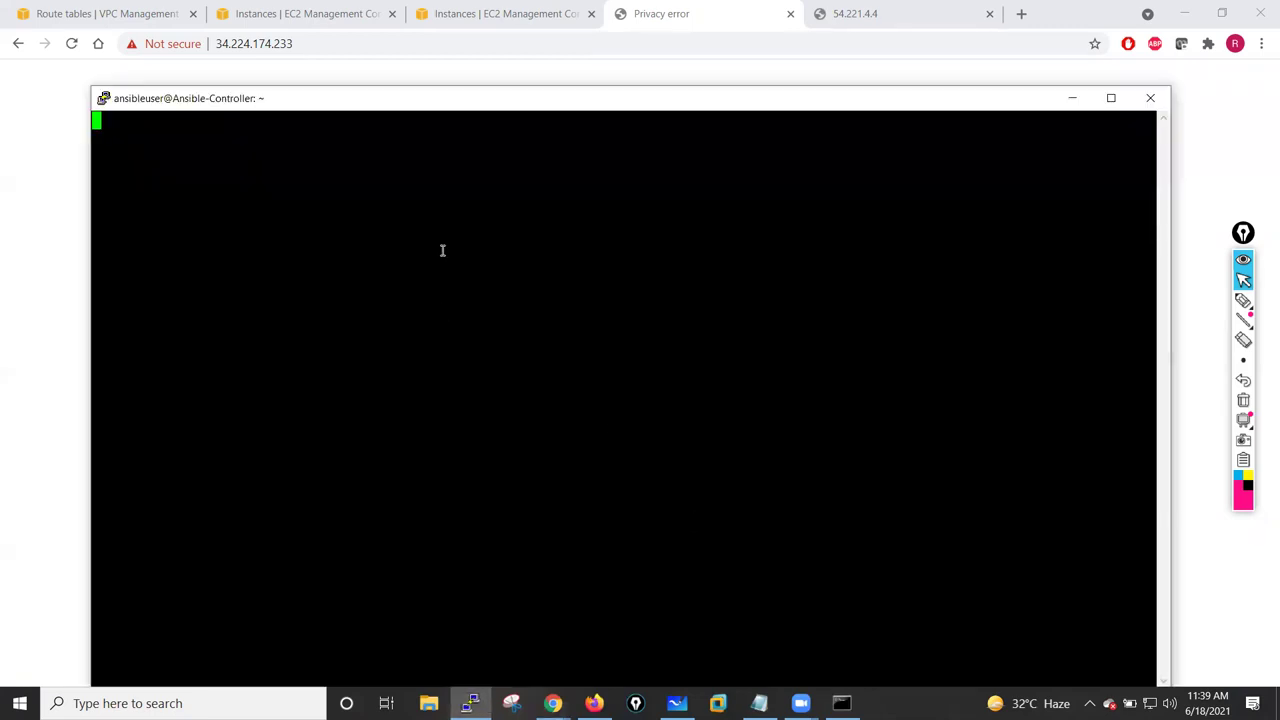
pyautogui.moveTo(535, 105); pyautogui.dragTo(507, 65)
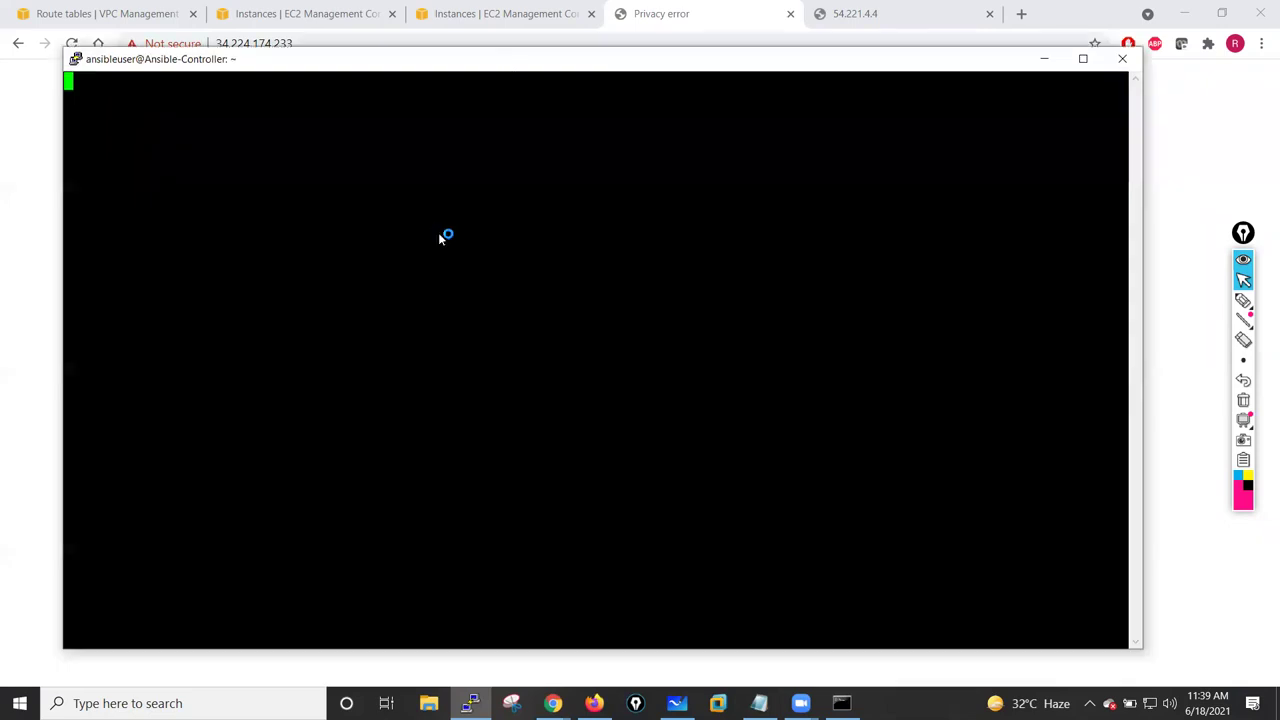
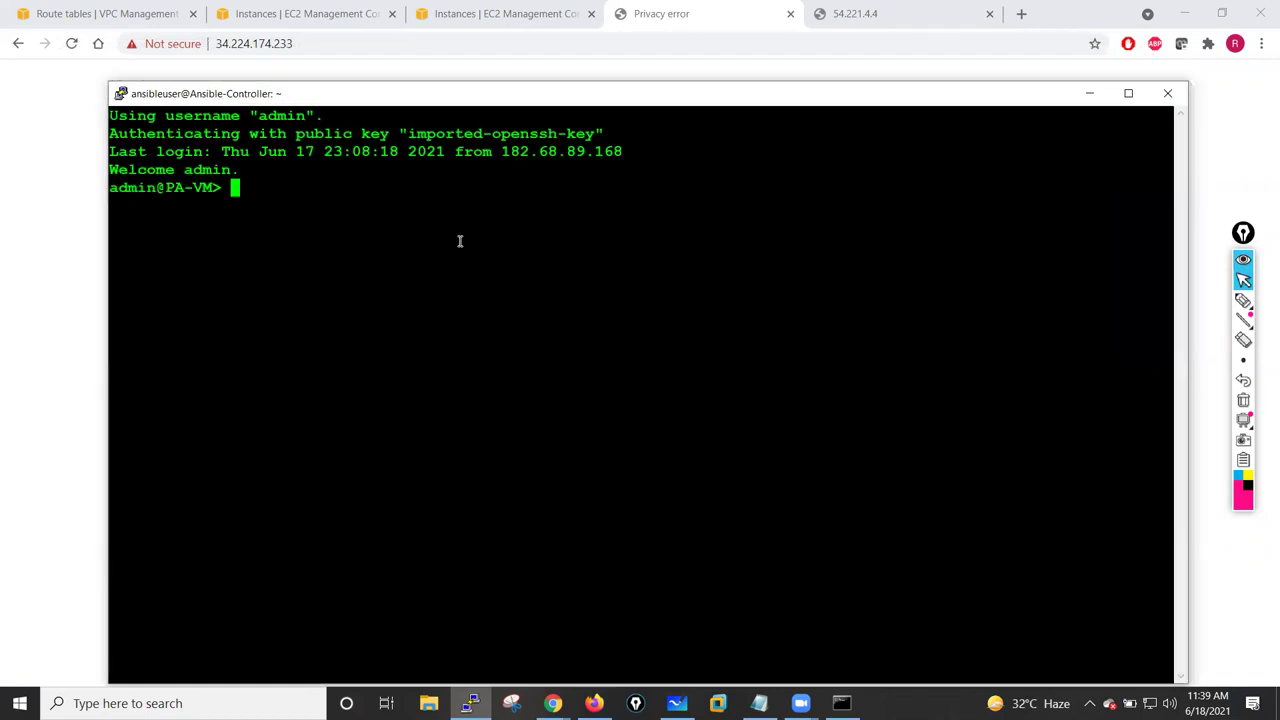
# - Run 'show system info' and review the hostname, management IP, netmask, gateway and model details
pyautogui.write('show system info')
pyautogui.press('Return')
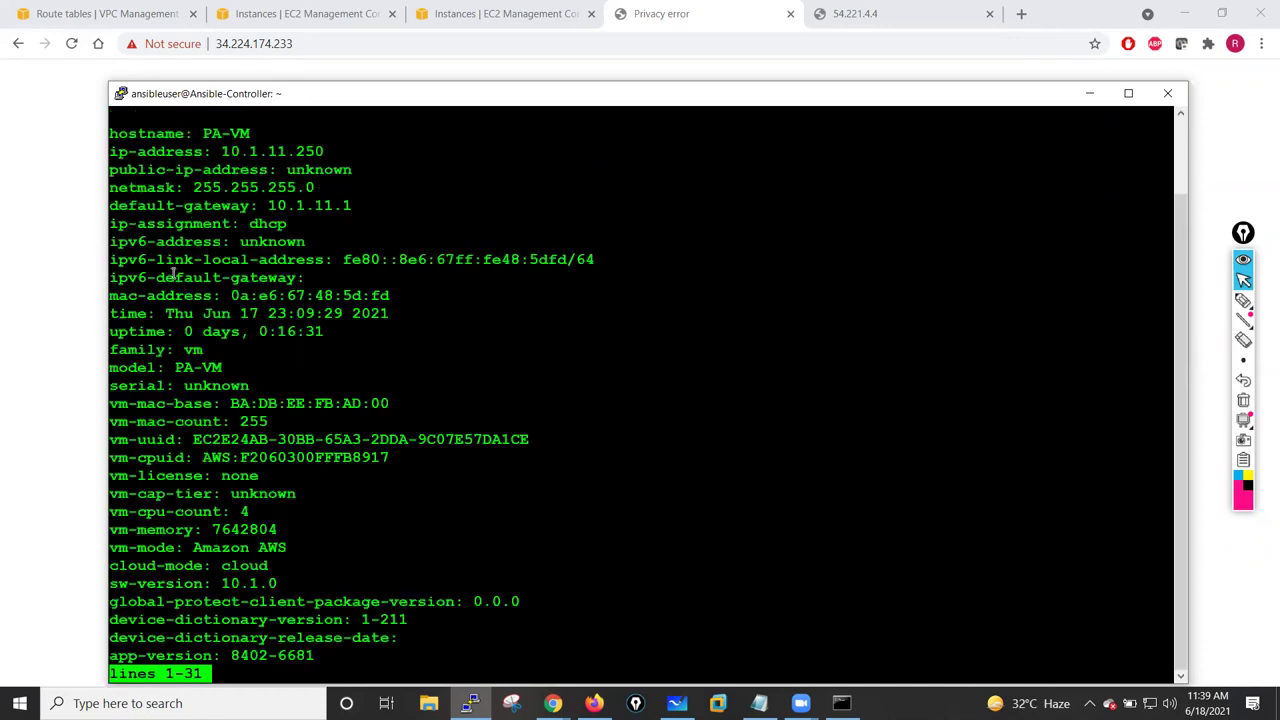
pyautogui.tripleClick(144, 134)
pyautogui.moveTo(118, 151); pyautogui.dragTo(329, 151)
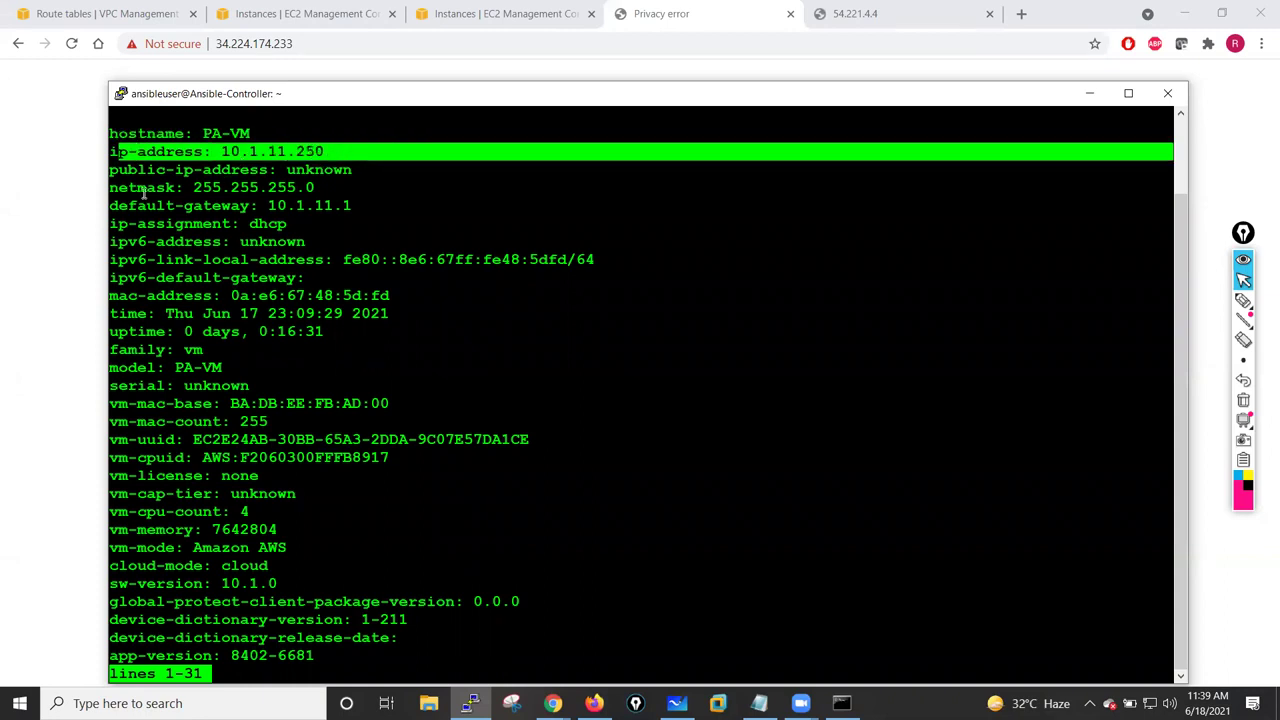
pyautogui.moveTo(118, 187); pyautogui.dragTo(370, 203)
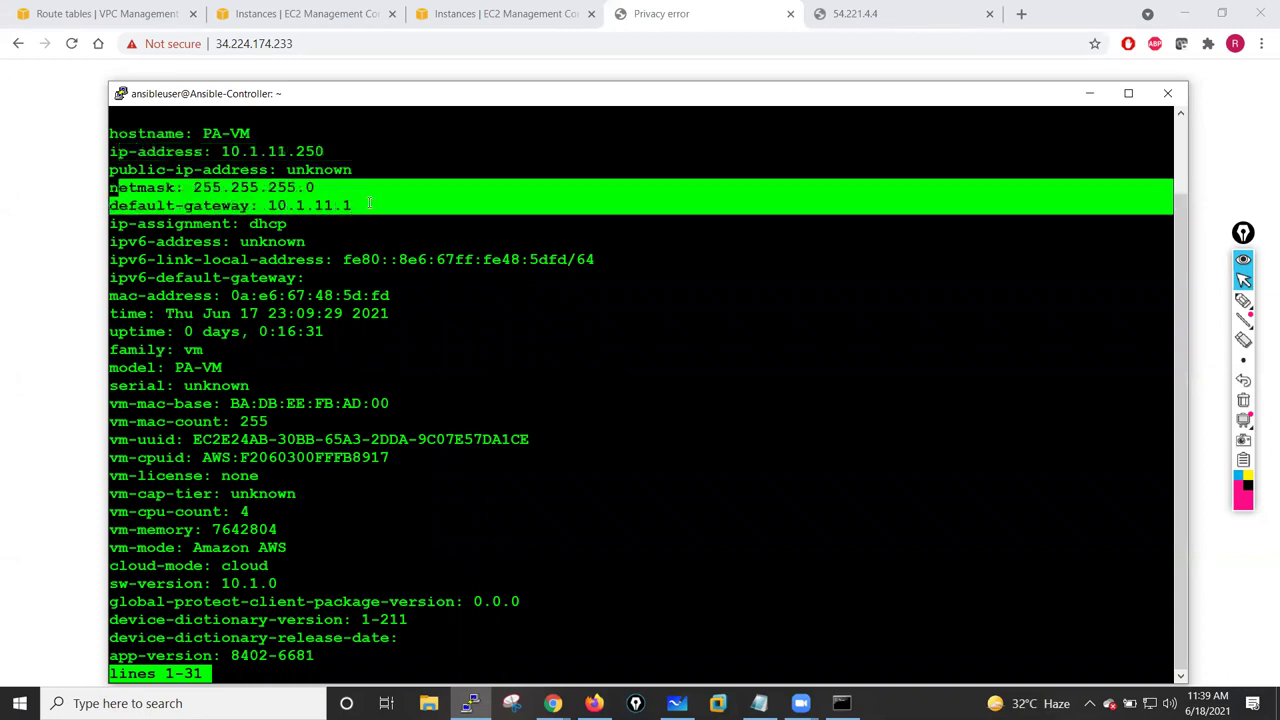
pyautogui.moveTo(118, 223); pyautogui.dragTo(410, 505)
pyautogui.click(410, 505)
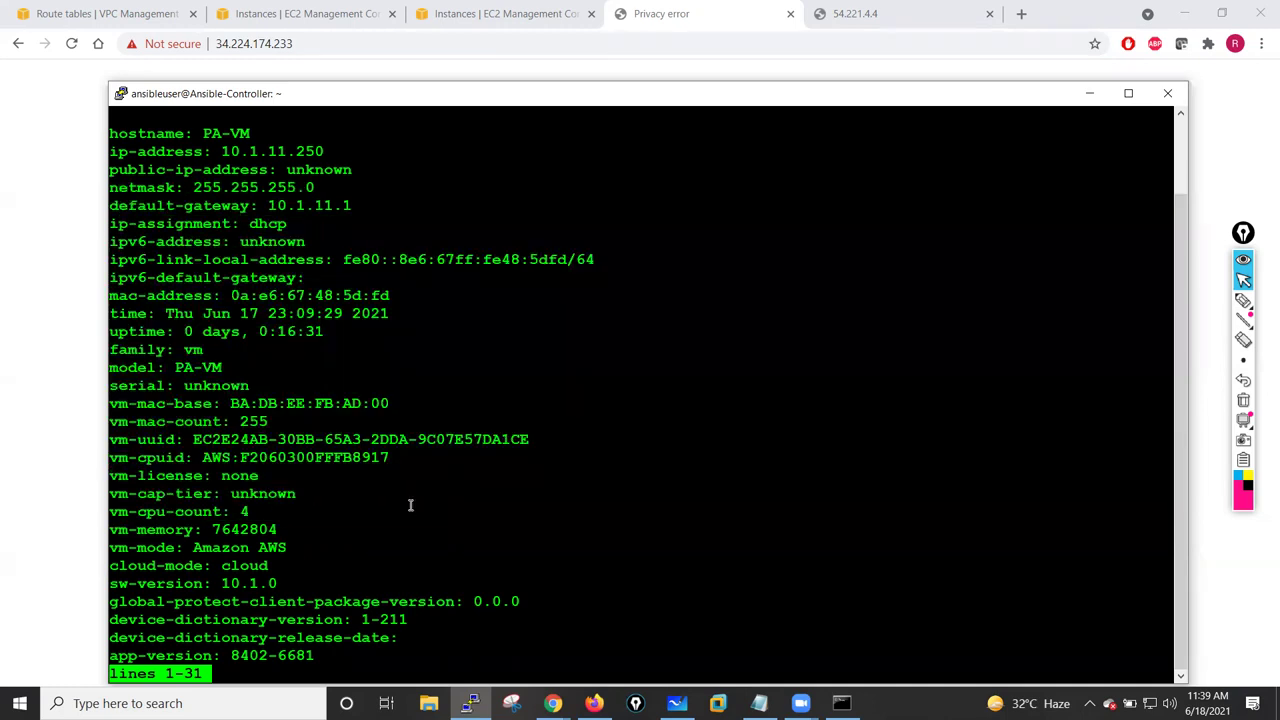
pyautogui.press('space')
pyautogui.press('Return')
pyautogui.press('Return')
pyautogui.press('Return')
pyautogui.press('Return')
pyautogui.press('Return')
# - Switch the firewall CLI into configuration mode with 'configure'
pyautogui.write('configure')
pyautogui.press('Return')
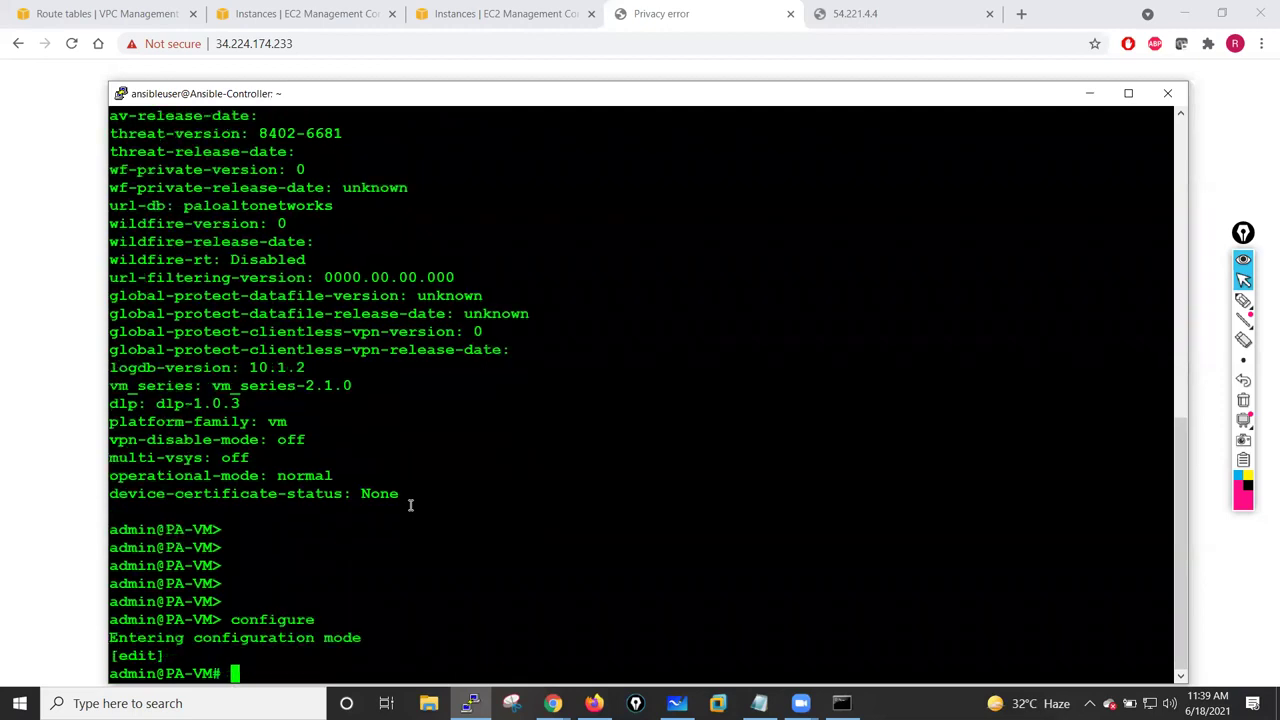
pyautogui.press('Return')
pyautogui.press('Return')
pyautogui.press('Return')
pyautogui.press('Return')
pyautogui.press('Return')
pyautogui.press('Return')
pyautogui.press('Return')
pyautogui.press('Return')
pyautogui.press('Return')
pyautogui.press('Return')
pyautogui.press('Return')
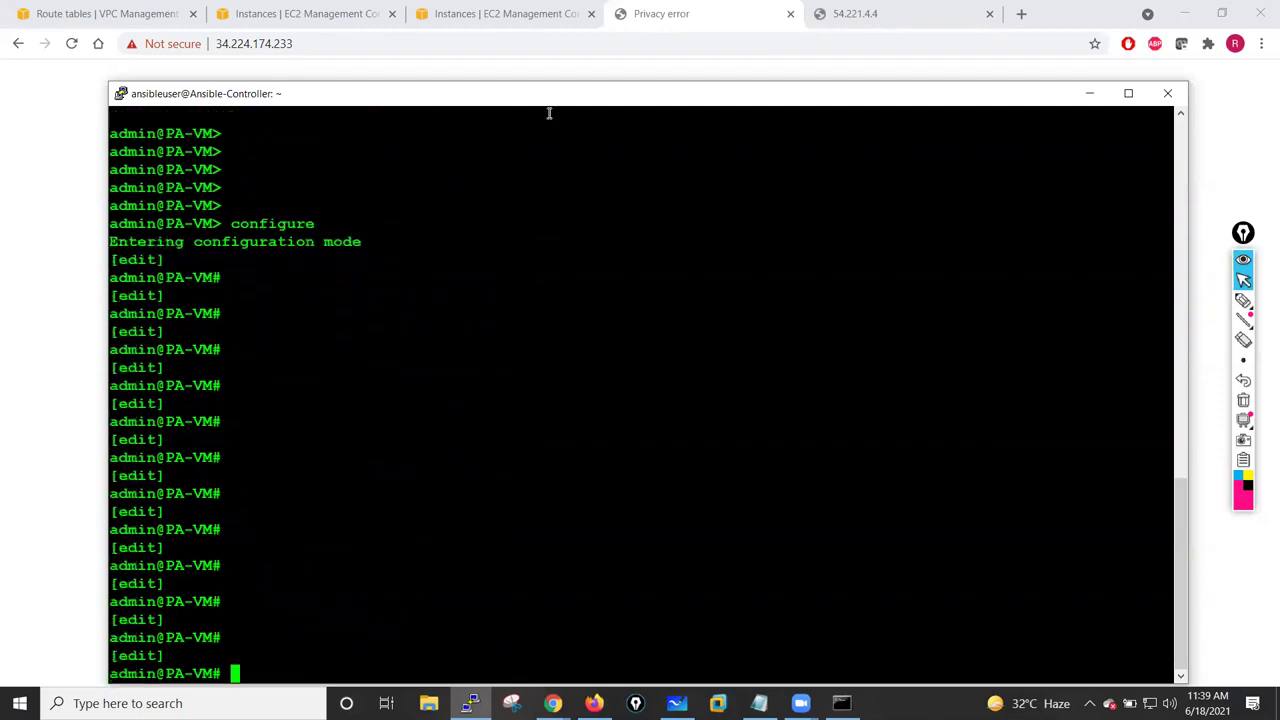
# - Set a new admin password with 'set mgt-config users admin password', entering and confirming it
pyautogui.write('set ')
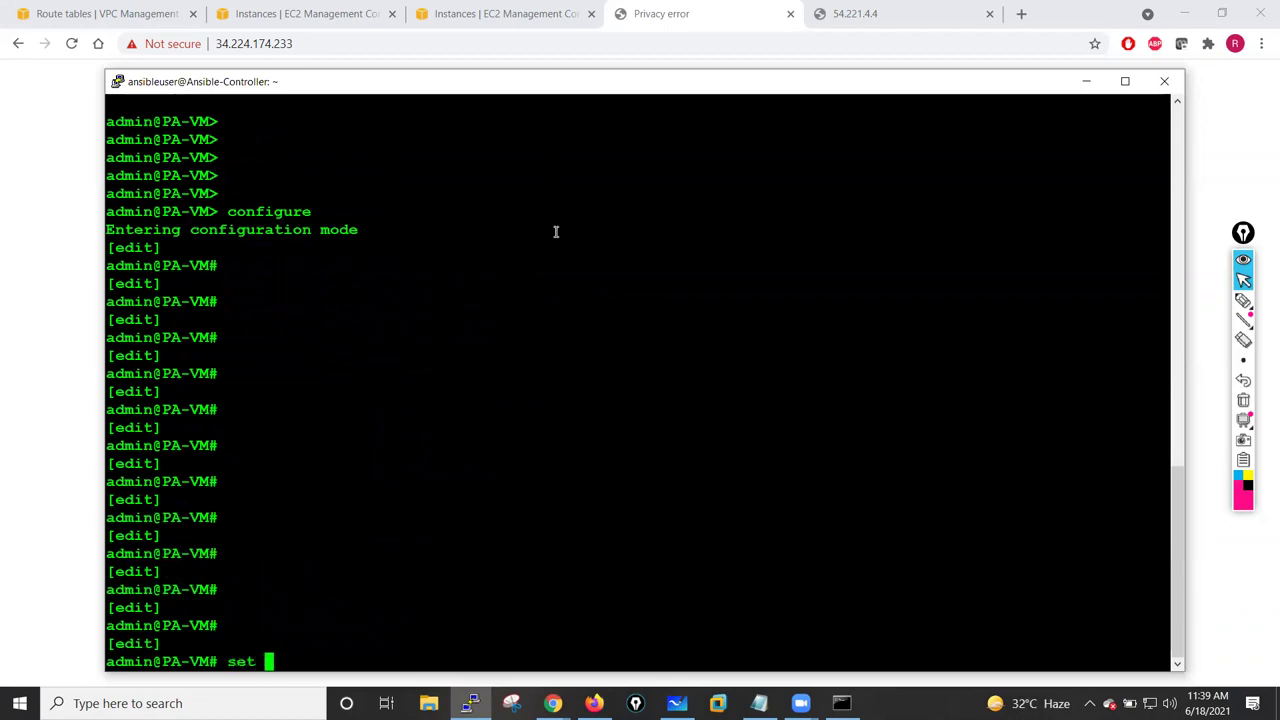
pyautogui.write('mg')
pyautogui.press('Tab')
pyautogui.press('Tab')
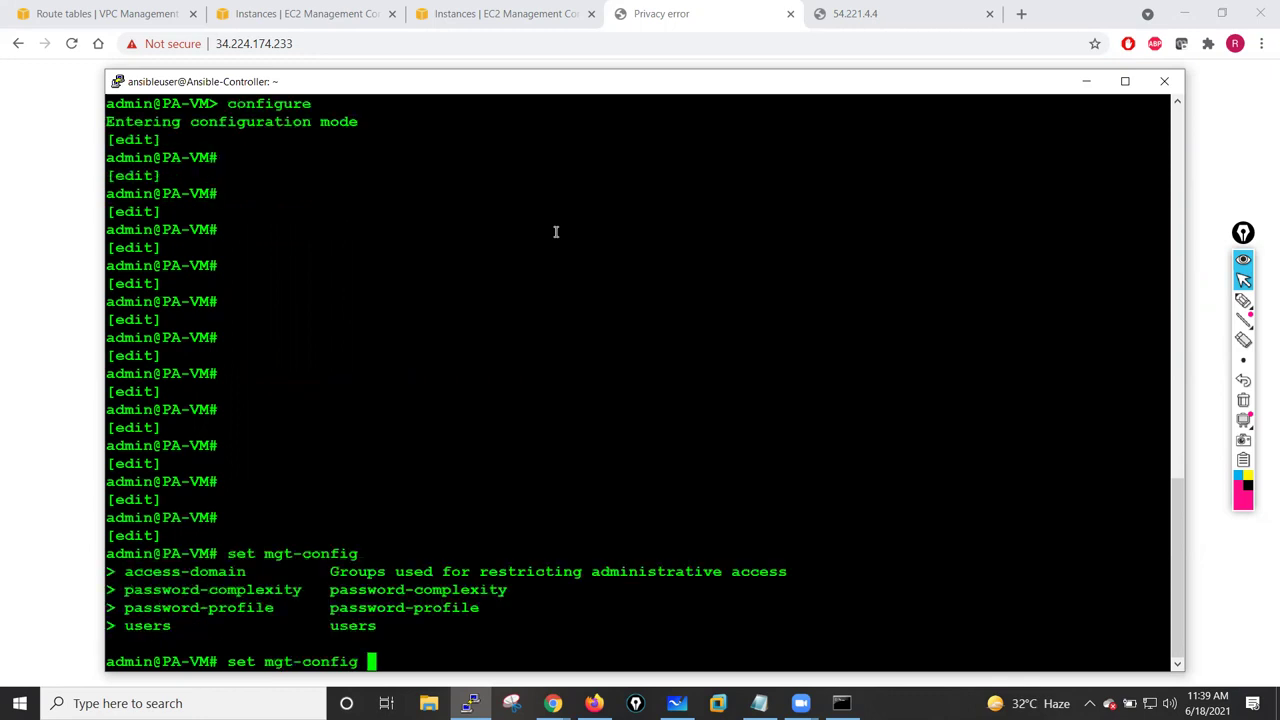
pyautogui.write('users a')
pyautogui.press('Tab')
pyautogui.write('password')
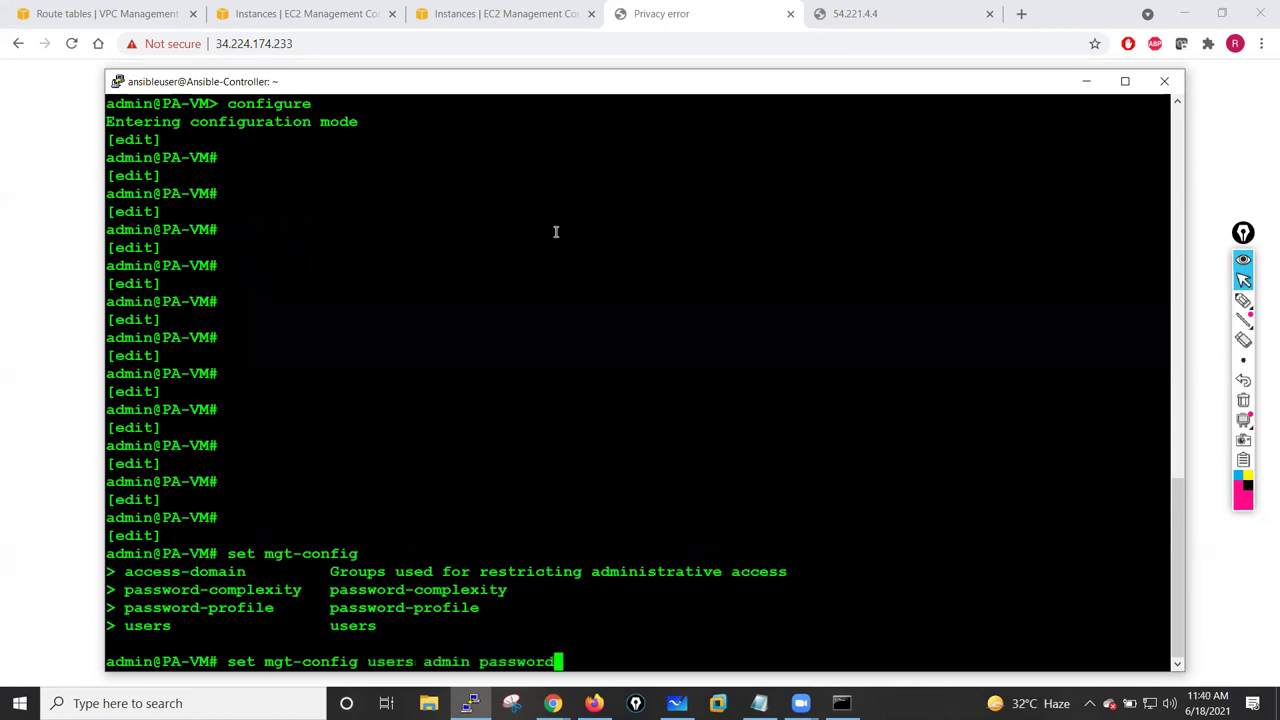
pyautogui.press('Return')
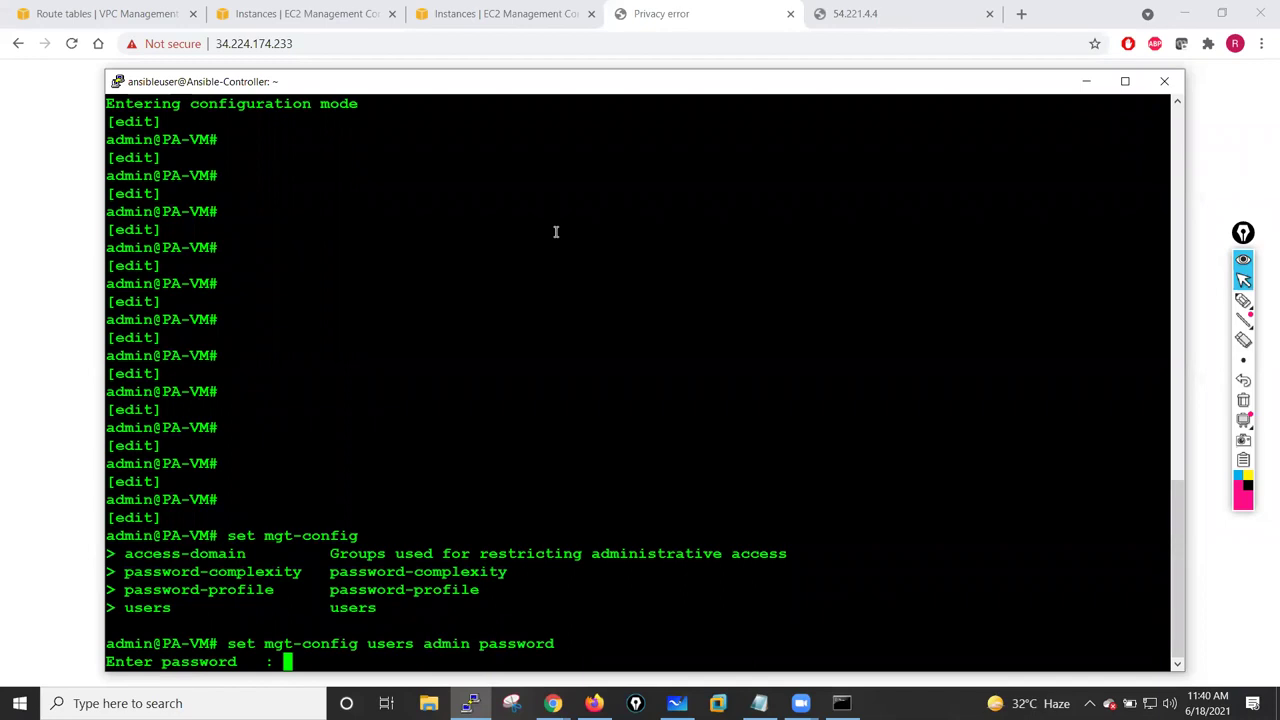
pyautogui.press('Return')
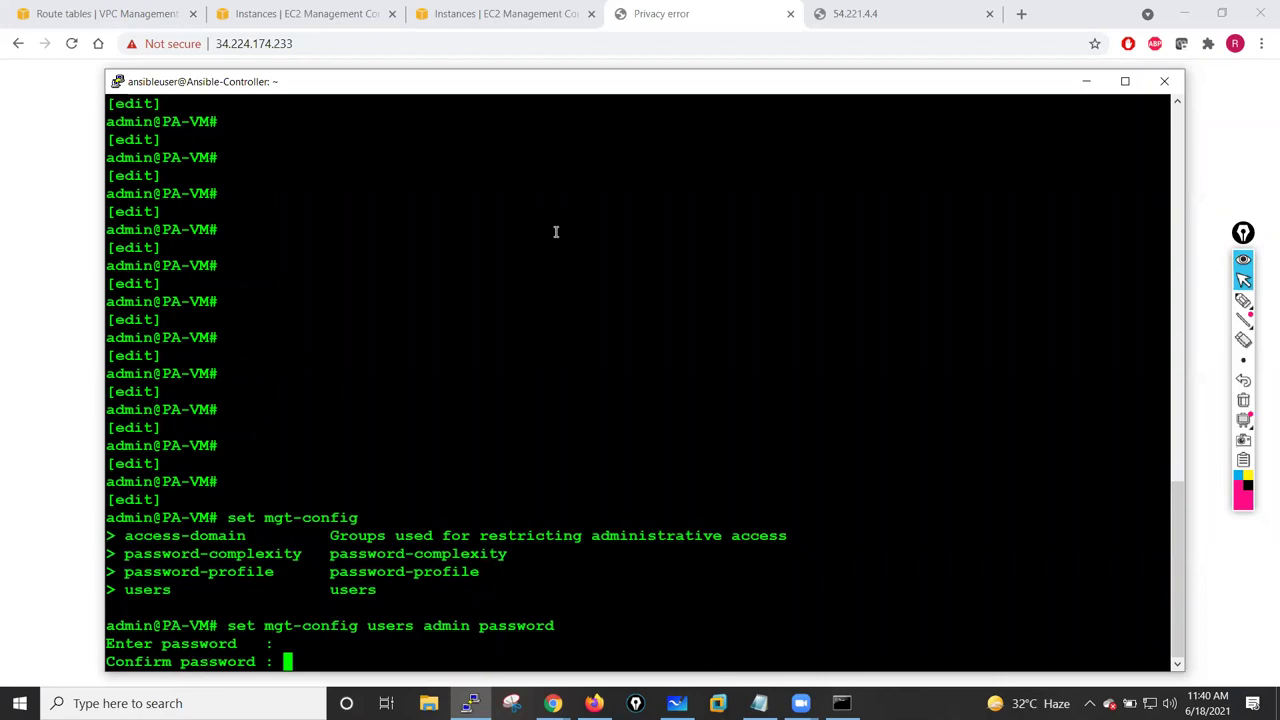
pyautogui.press('Return')
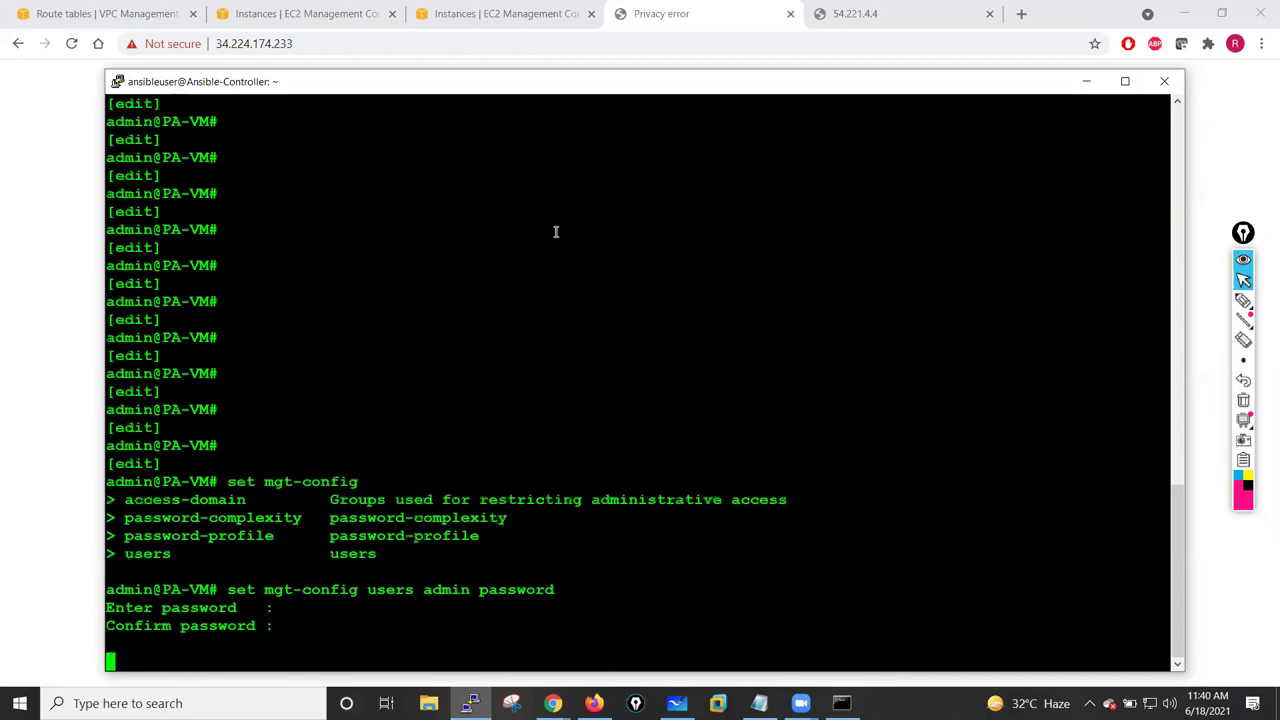
pyautogui.press('Return')
pyautogui.press('Return')
pyautogui.press('Return')
pyautogui.press('Return')
pyautogui.press('Return')
pyautogui.press('Return')
pyautogui.press('Return')
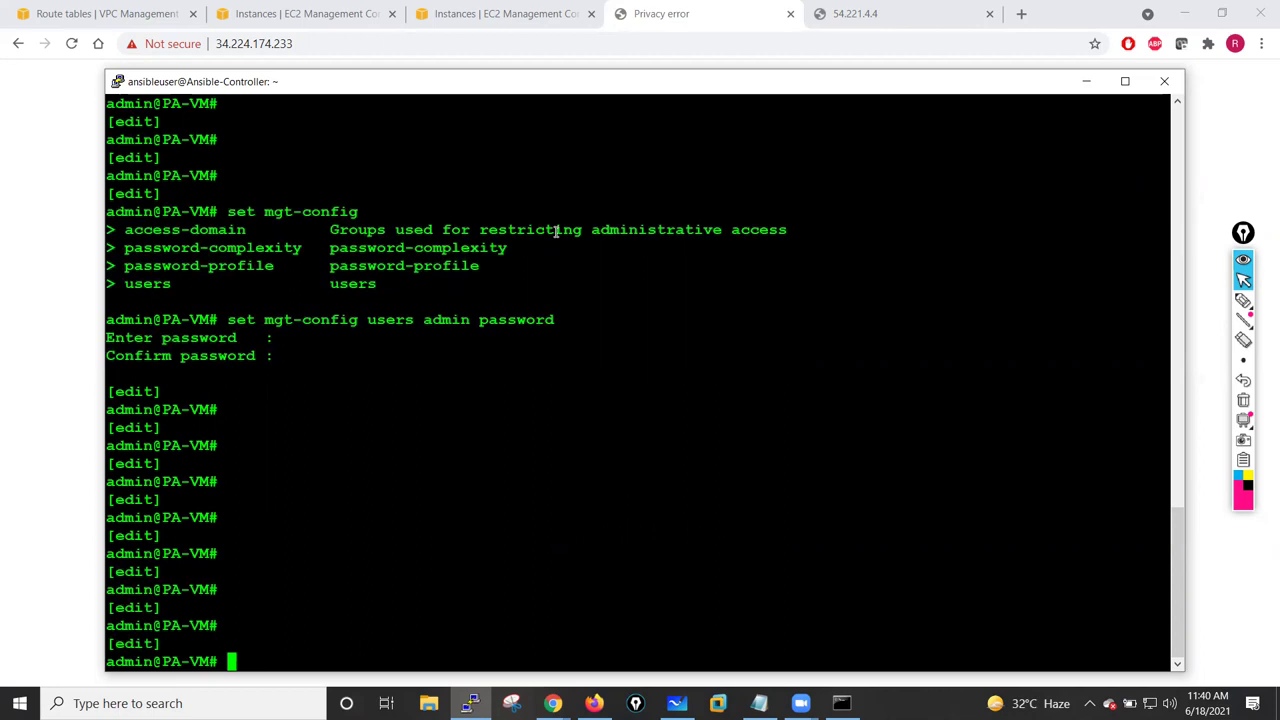
pyautogui.press('Return')
pyautogui.press('Return')
pyautogui.press('Return')
pyautogui.press('Return')
pyautogui.press('Return')
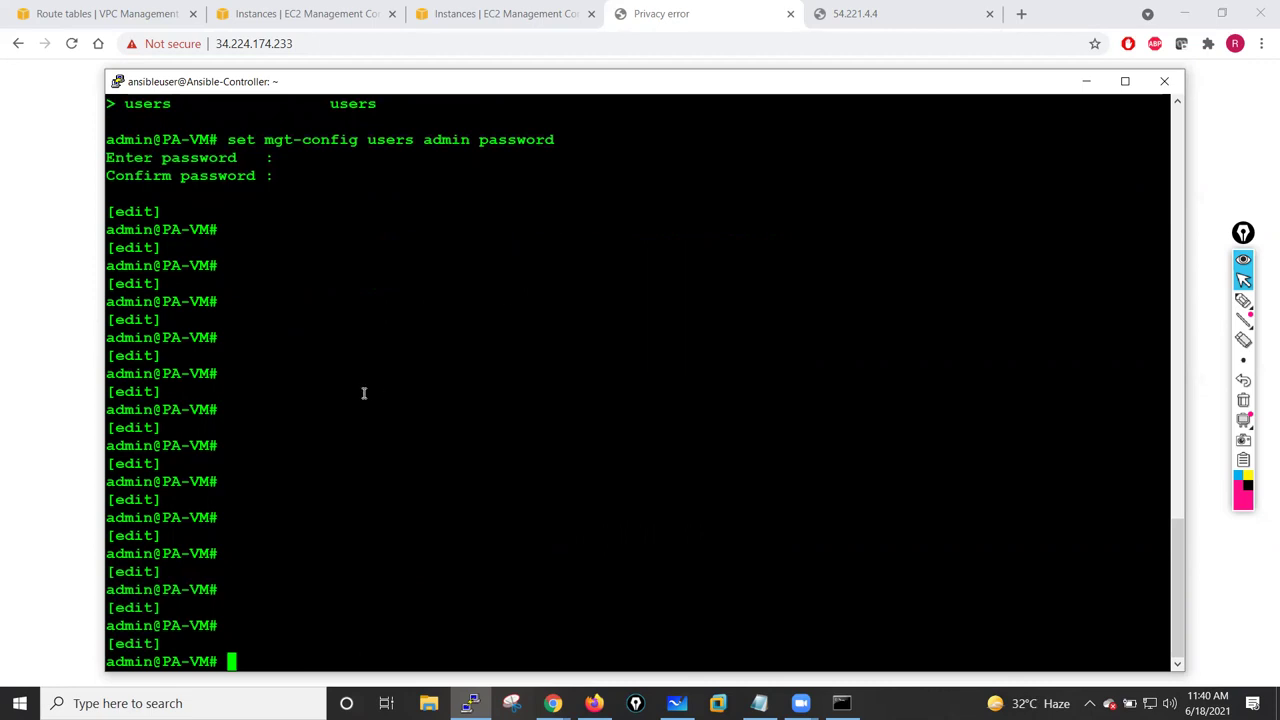
pyautogui.press('Return')
pyautogui.press('Return')
pyautogui.press('Return')
# - Commit the configuration changes with 'commit'
pyautogui.write('commit')
pyautogui.press('Tab')
pyautogui.press('Return')
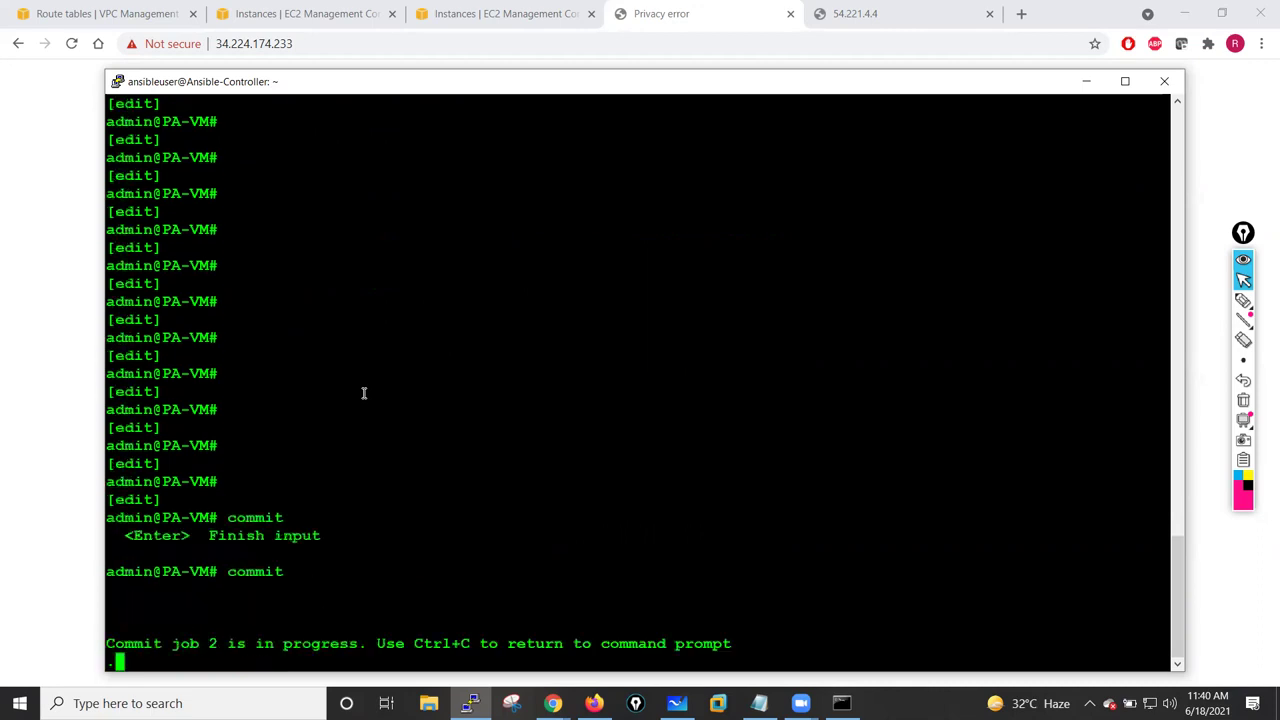
# - Reload 54.221.4.4 in the browser and start a continuous ping to it with 'ping 54.221.4.4 -t'
pyautogui.click(1086, 81)
pyautogui.click(857, 13)
pyautogui.click(71, 43)
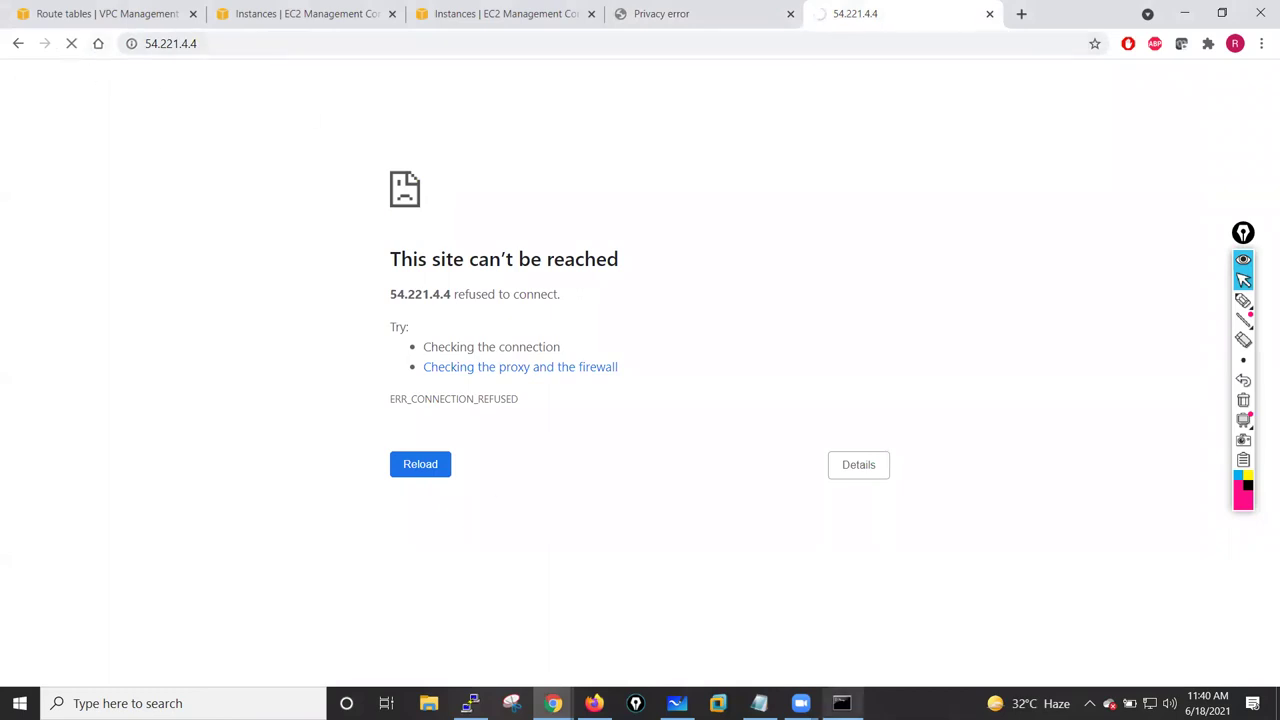
pyautogui.click(210, 43)
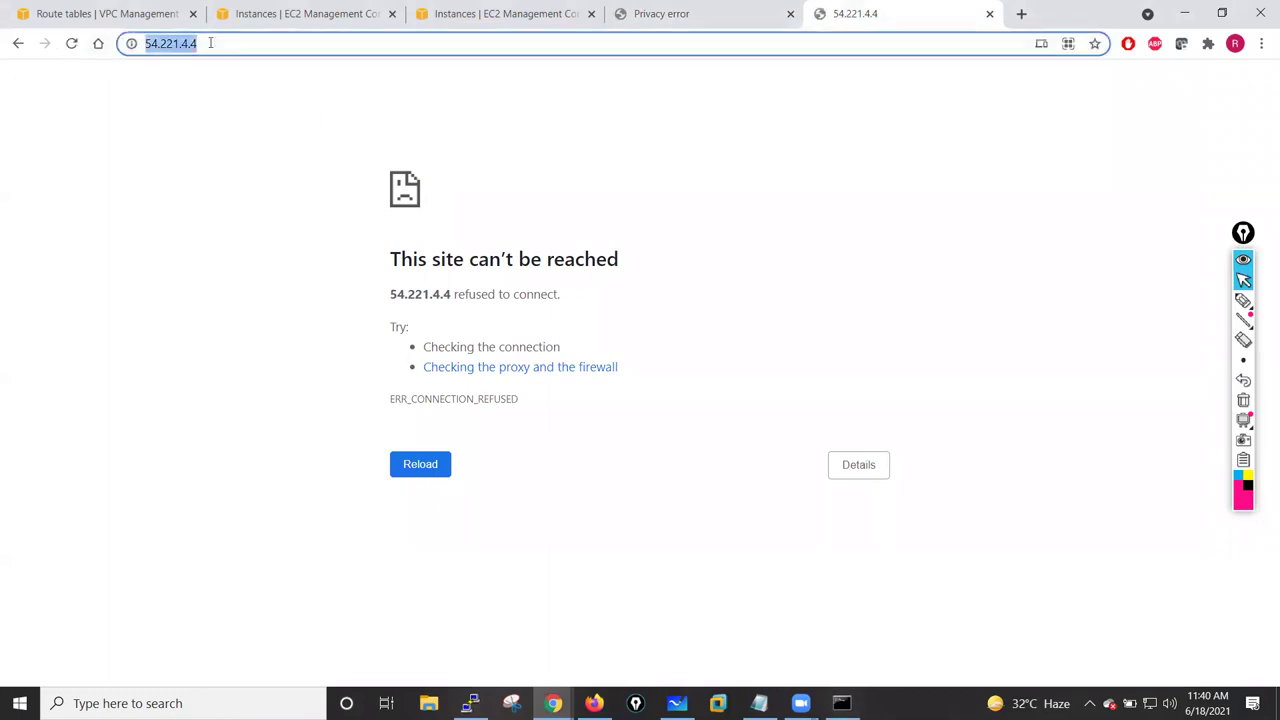
pyautogui.click(841, 703)
pyautogui.hotkey('ctrl', 'c')
pyautogui.hotkey('ctrl', 'c')
pyautogui.write('ping')
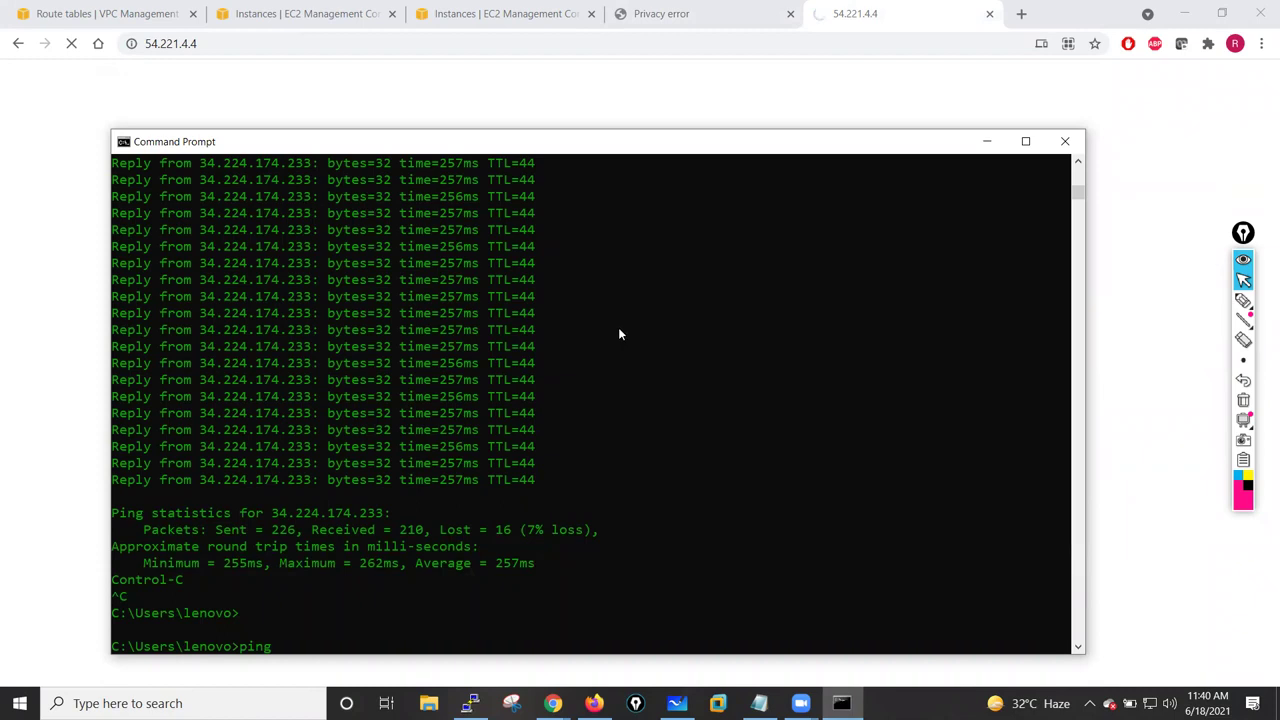
pyautogui.write(' 54.221.4.4 -t')
pyautogui.press('Return')
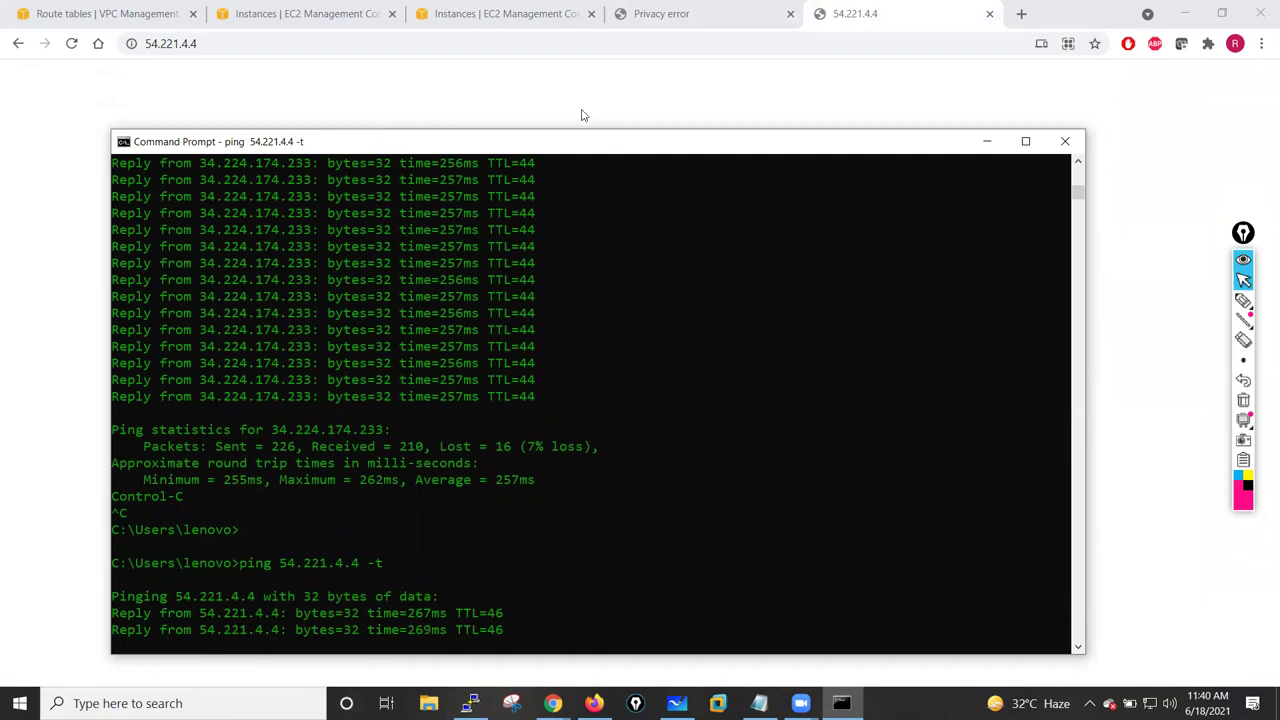
# - Retry loading 54.221.4.4 in the browser over https
pyautogui.click(71, 43)
pyautogui.click(150, 46)
pyautogui.click(145, 45)
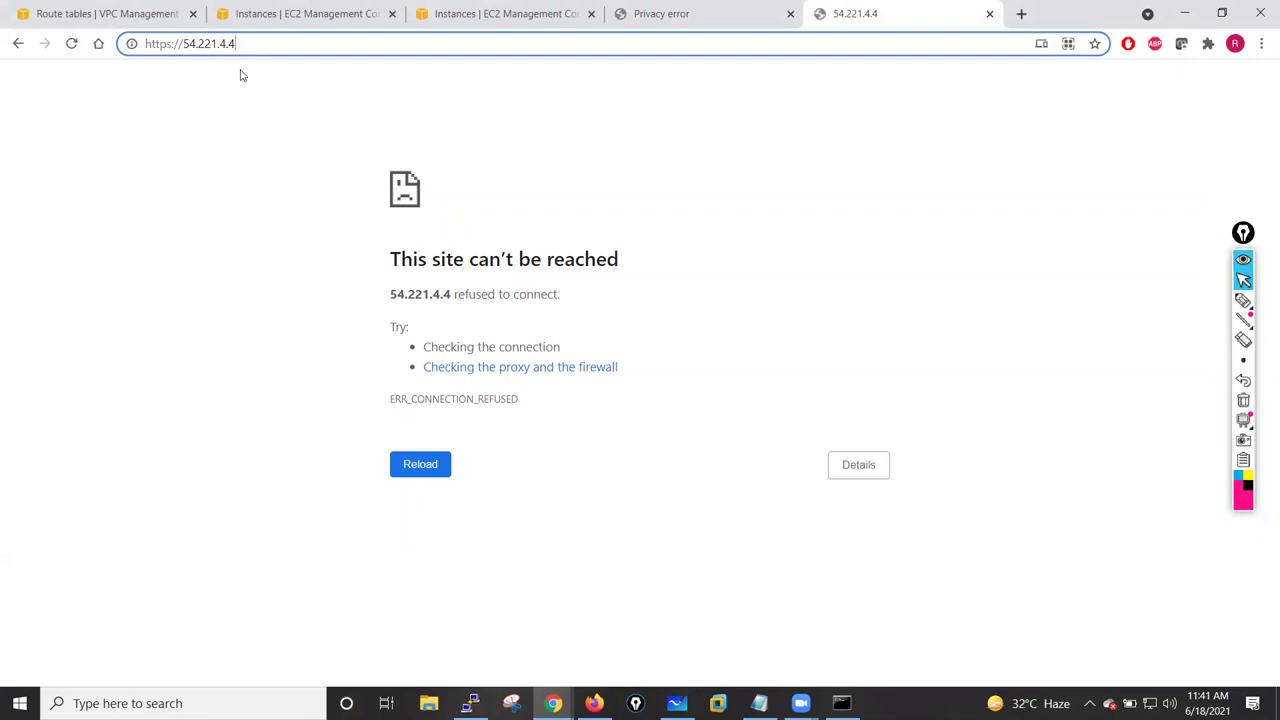
pyautogui.click(71, 44)
# - Confirm the commit finished, then proceed past the certificate warning for 34.224.174.233
pyautogui.click(638, 6)
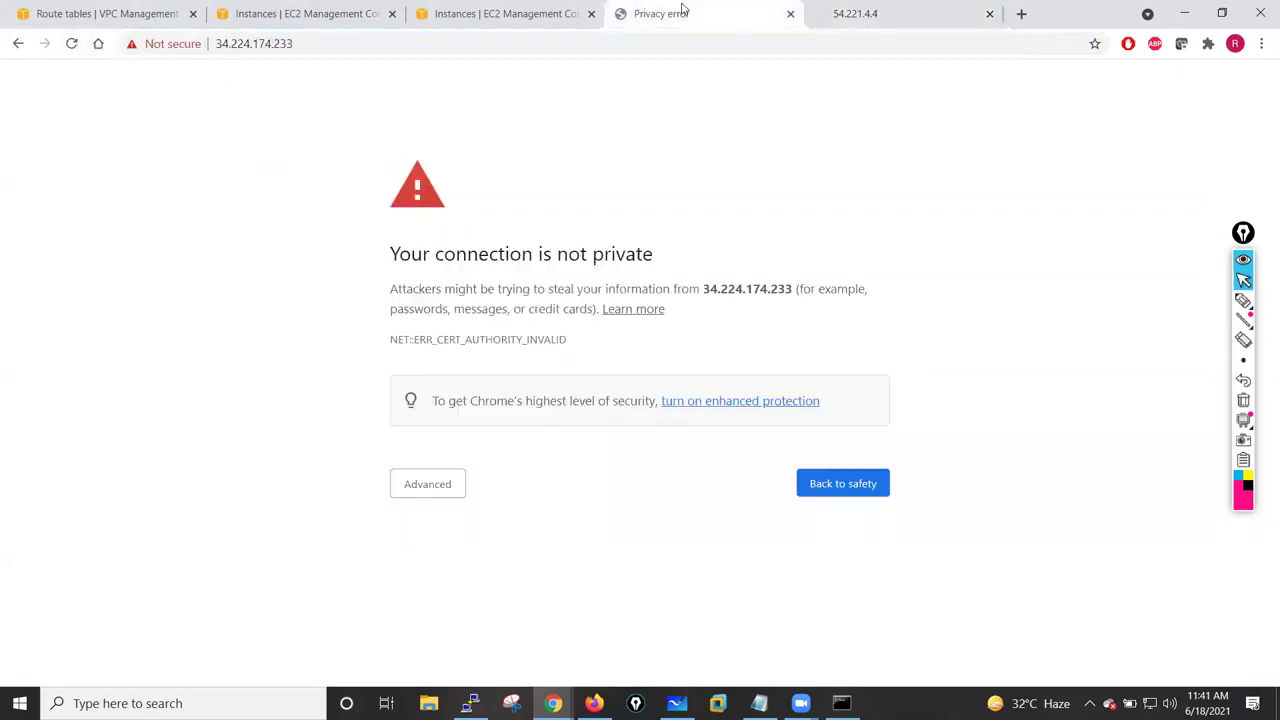
pyautogui.click(470, 703)
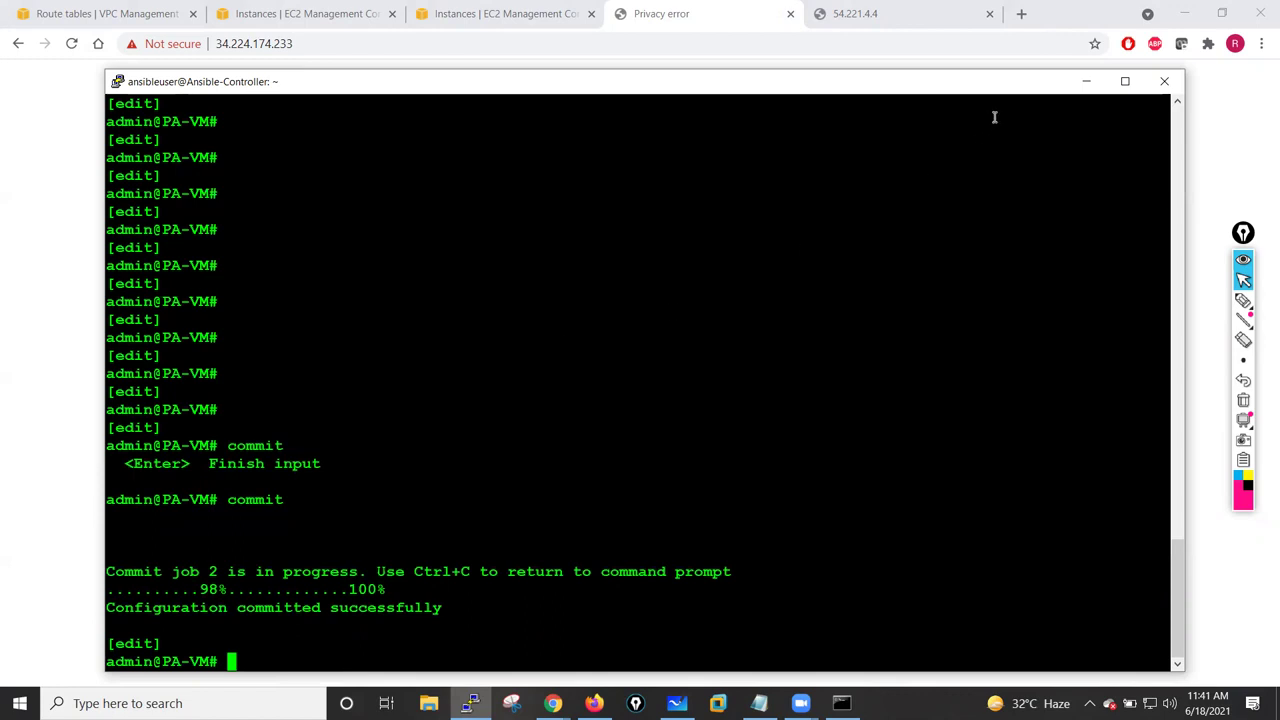
pyautogui.click(1086, 82)
pyautogui.click(414, 483)
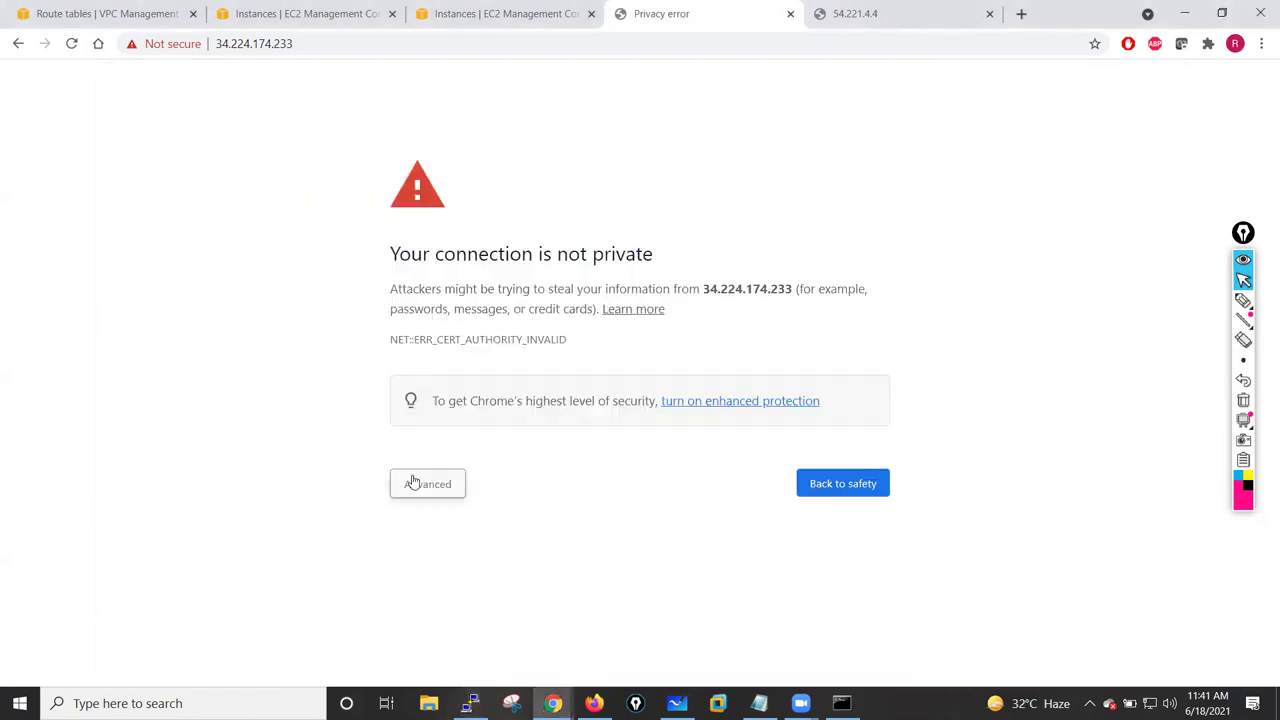
pyautogui.click(470, 611)
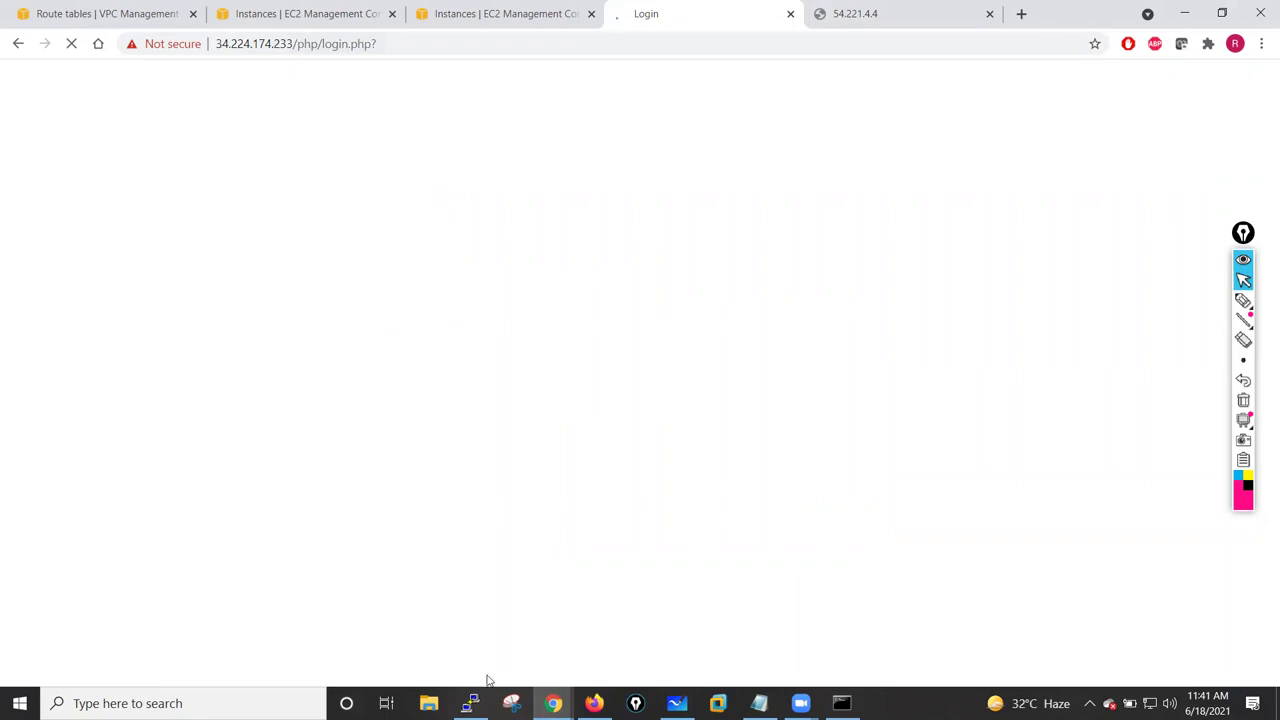
# - Log in to the Palo Alto web interface as admin with the account password
pyautogui.write('admin')
pyautogui.press('Tab')
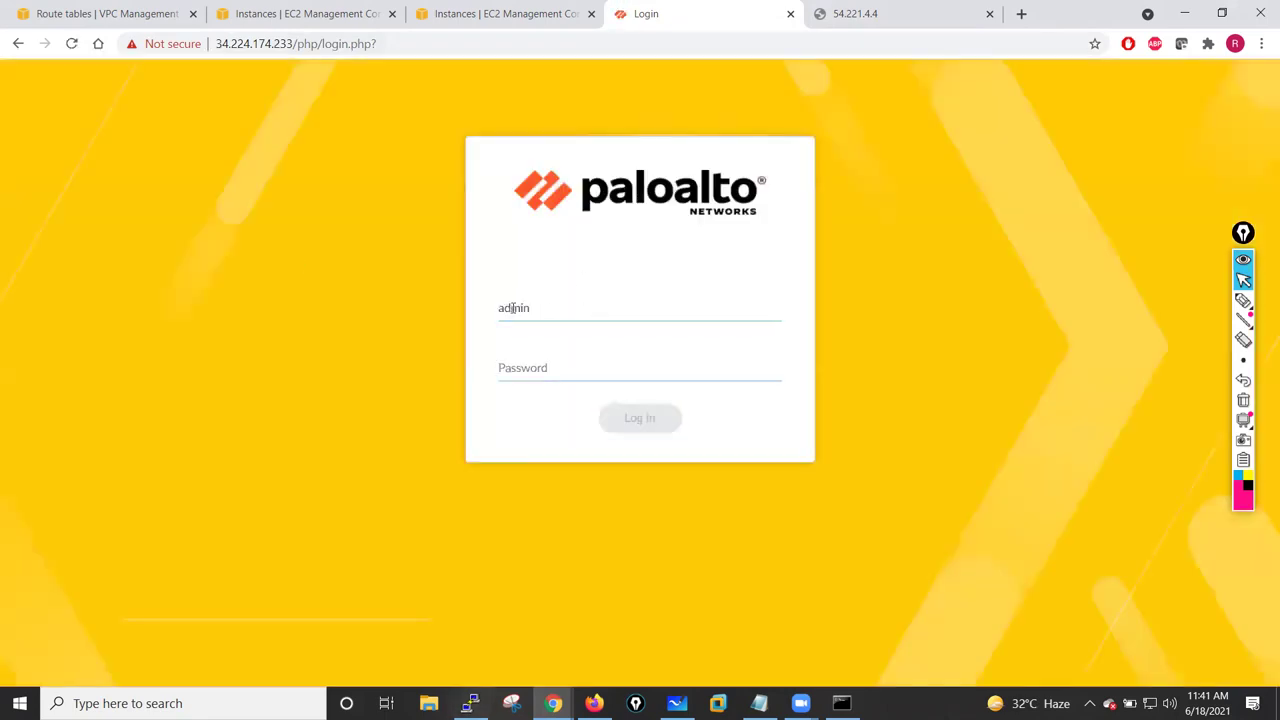
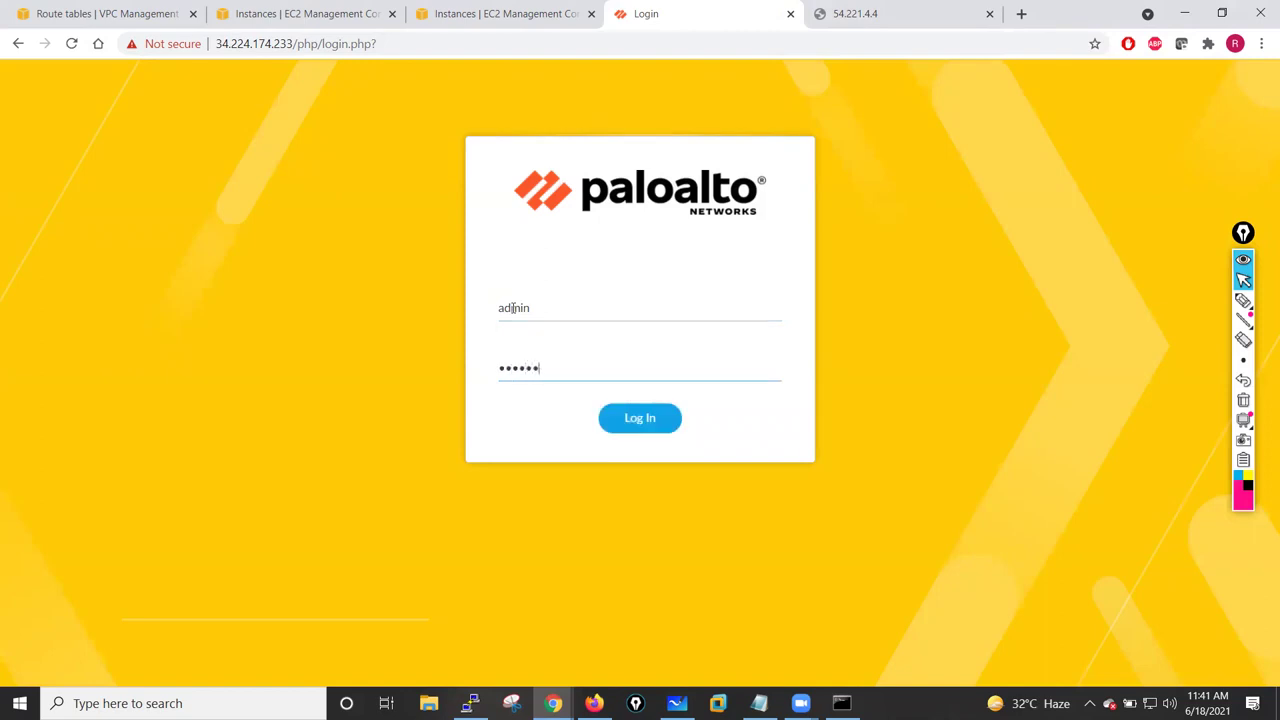
pyautogui.click(686, 418)
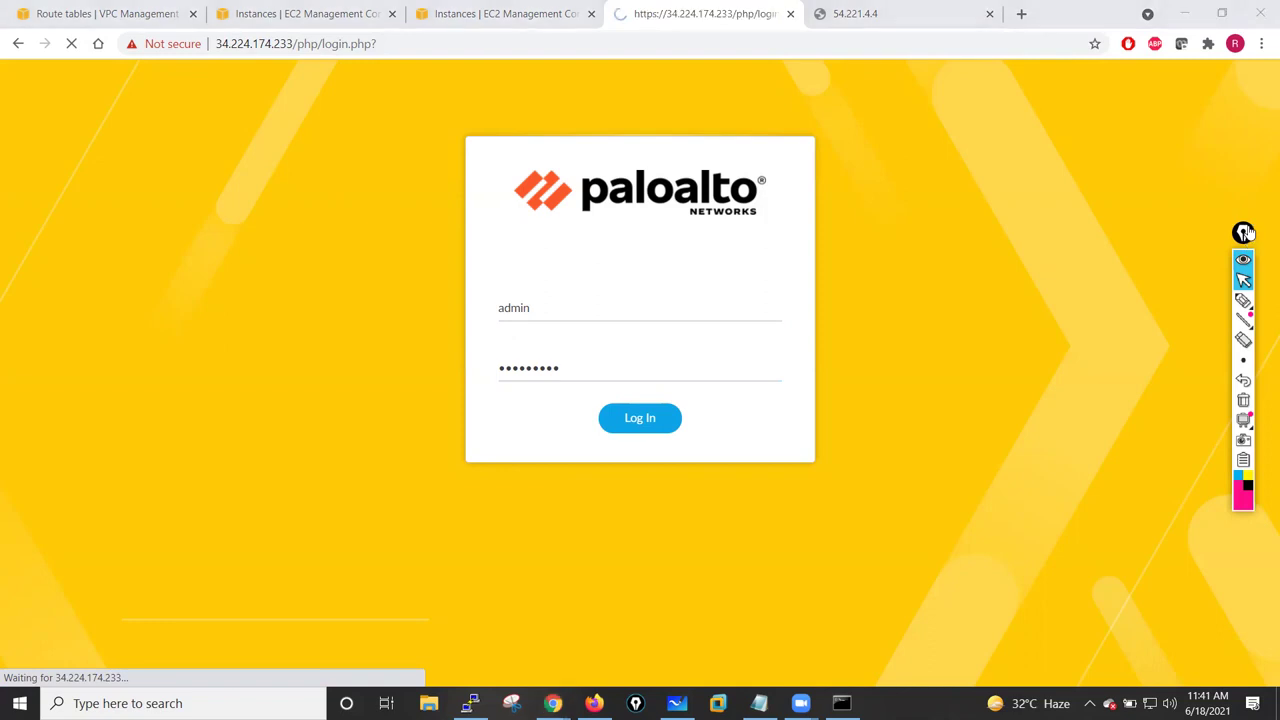
pyautogui.moveTo(1247, 232); pyautogui.dragTo(1256, 180)
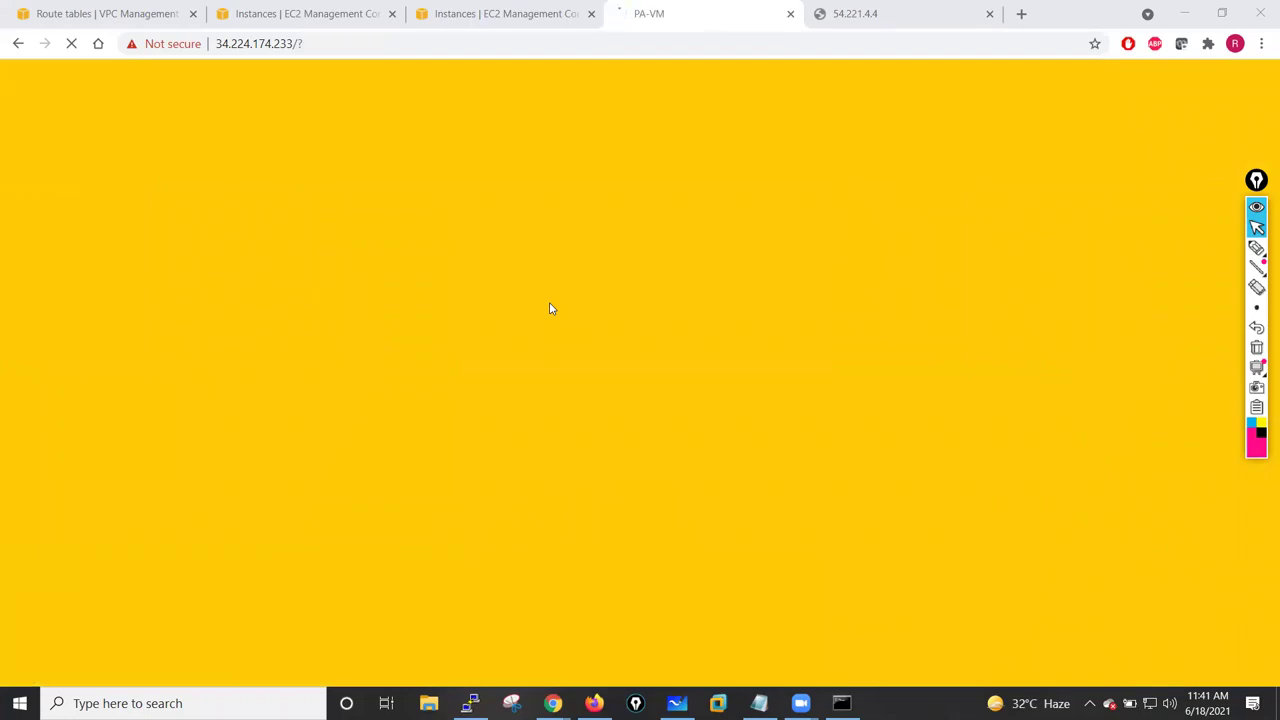
pyautogui.click(1256, 248)
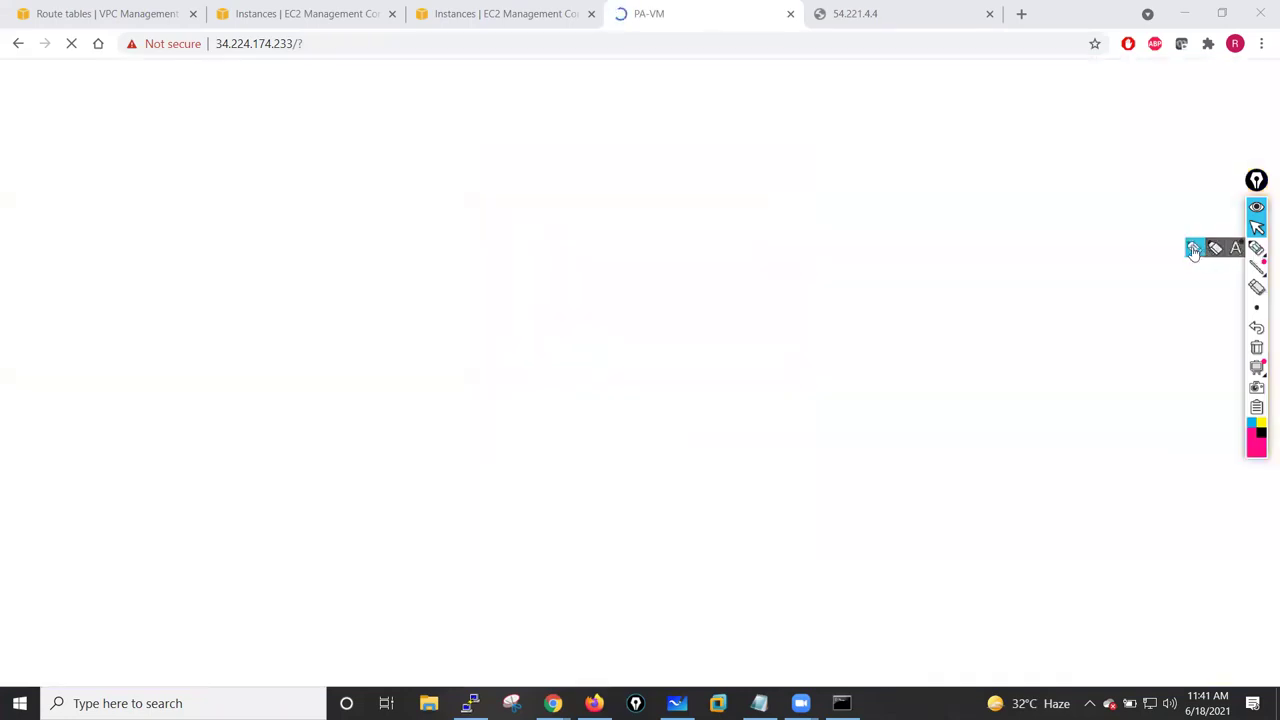
pyautogui.moveTo(740, 98); pyautogui.dragTo(818, 104)
pyautogui.moveTo(776, 146)
pyautogui.mouseDown()
pyautogui.moveTo(786, 166)
pyautogui.moveTo(811, 151)
pyautogui.moveTo(854, 160)
pyautogui.moveTo(870, 142)
pyautogui.mouseUp()
pyautogui.moveTo(791, 182)
pyautogui.mouseDown()
pyautogui.moveTo(792, 207)
pyautogui.moveTo(888, 194)
pyautogui.moveTo(883, 206)
pyautogui.moveTo(928, 150)
pyautogui.mouseUp()
pyautogui.moveTo(920, 146)
pyautogui.mouseDown()
pyautogui.moveTo(934, 166)
pyautogui.moveTo(966, 132)
pyautogui.moveTo(1064, 102)
pyautogui.mouseUp()
pyautogui.moveTo(938, 266)
pyautogui.mouseDown()
pyautogui.moveTo(1003, 274)
pyautogui.moveTo(856, 216)
pyautogui.moveTo(886, 232)
pyautogui.mouseUp()
pyautogui.moveTo(974, 212)
pyautogui.mouseDown()
pyautogui.moveTo(898, 196)
pyautogui.moveTo(958, 218)
pyautogui.mouseUp()
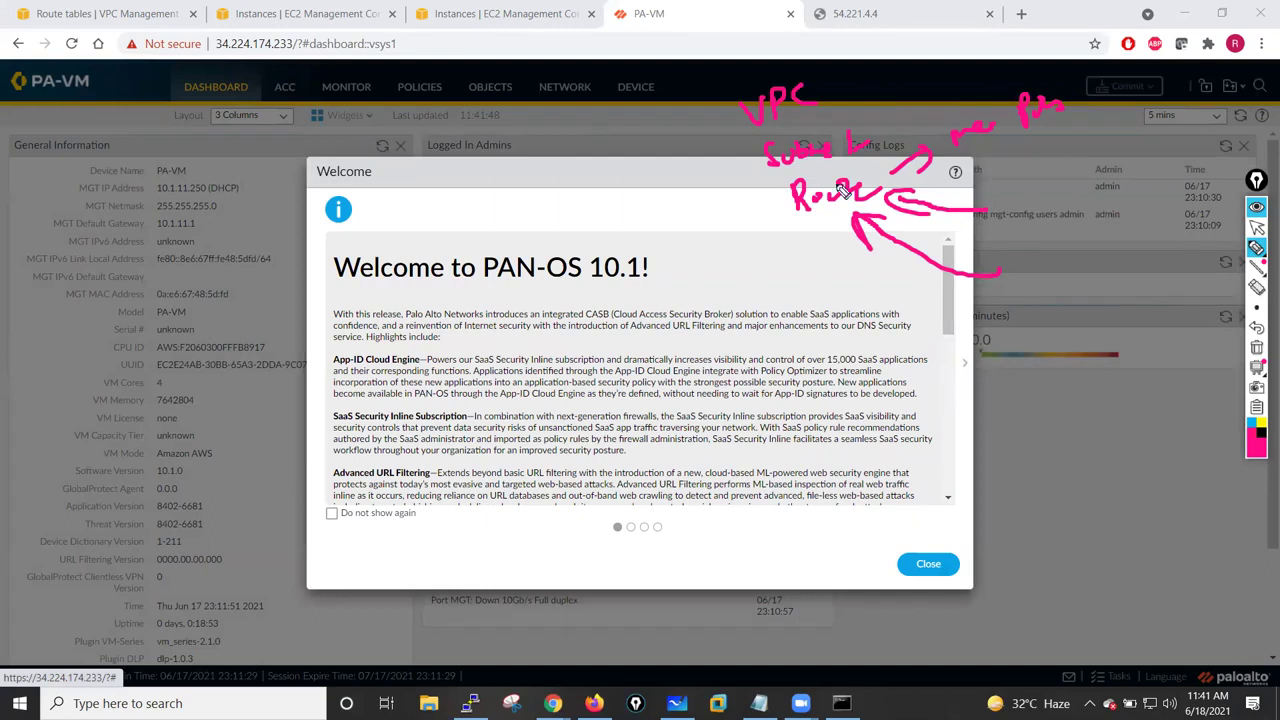
pyautogui.moveTo(680, 232); pyautogui.dragTo(766, 214)
pyautogui.moveTo(708, 285); pyautogui.dragTo(792, 226)
pyautogui.moveTo(1062, 172)
pyautogui.mouseDown()
pyautogui.moveTo(1062, 205)
pyautogui.moveTo(1082, 198)
pyautogui.mouseUp()
pyautogui.moveTo(1082, 150)
pyautogui.mouseDown()
pyautogui.moveTo(1104, 198)
pyautogui.moveTo(1084, 150)
pyautogui.mouseUp()
pyautogui.moveTo(1102, 272); pyautogui.dragTo(1098, 232)
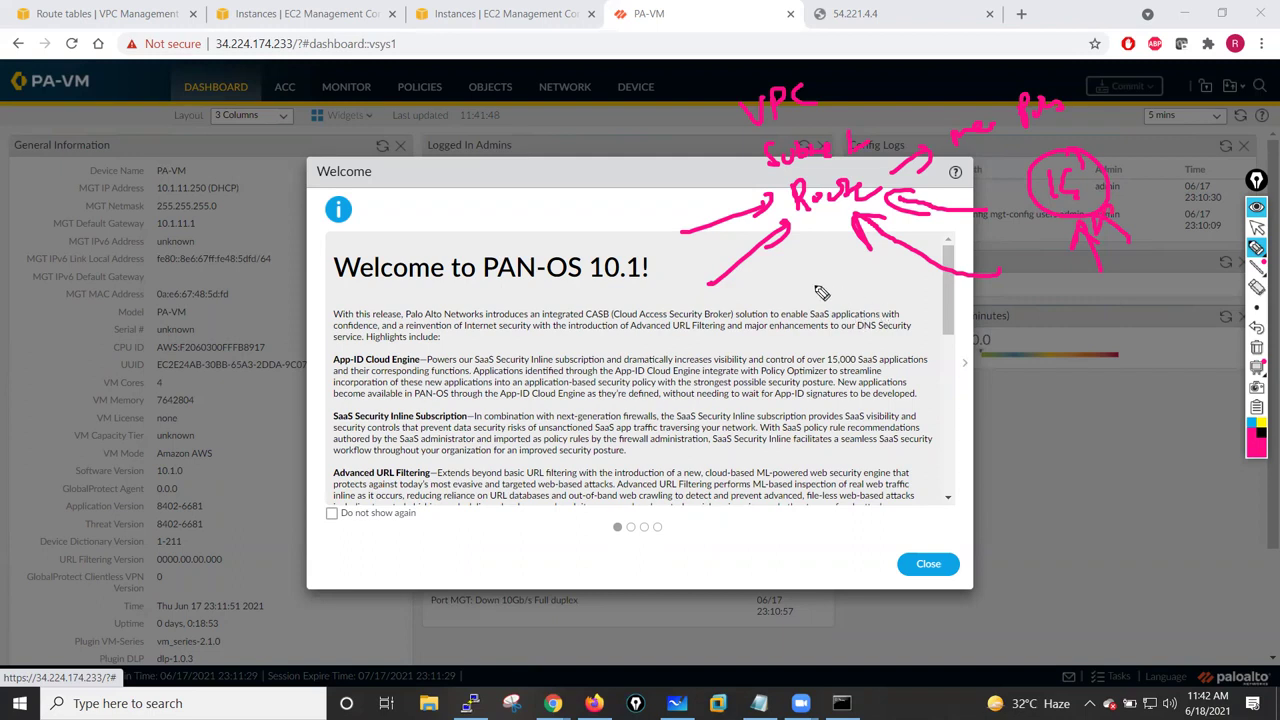
pyautogui.moveTo(815, 300); pyautogui.dragTo(858, 262)
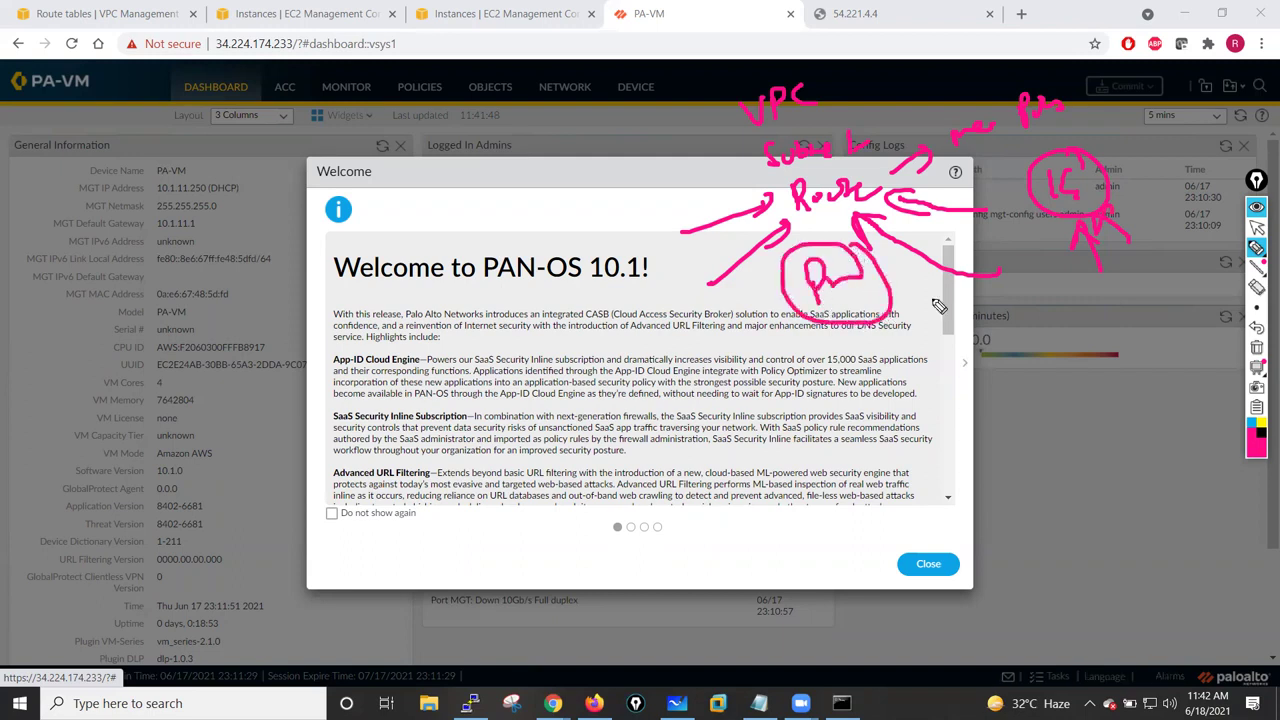
pyautogui.moveTo(840, 305); pyautogui.dragTo(790, 400)
pyautogui.moveTo(888, 310)
pyautogui.mouseDown()
pyautogui.moveTo(905, 385)
pyautogui.moveTo(980, 318)
pyautogui.mouseUp()
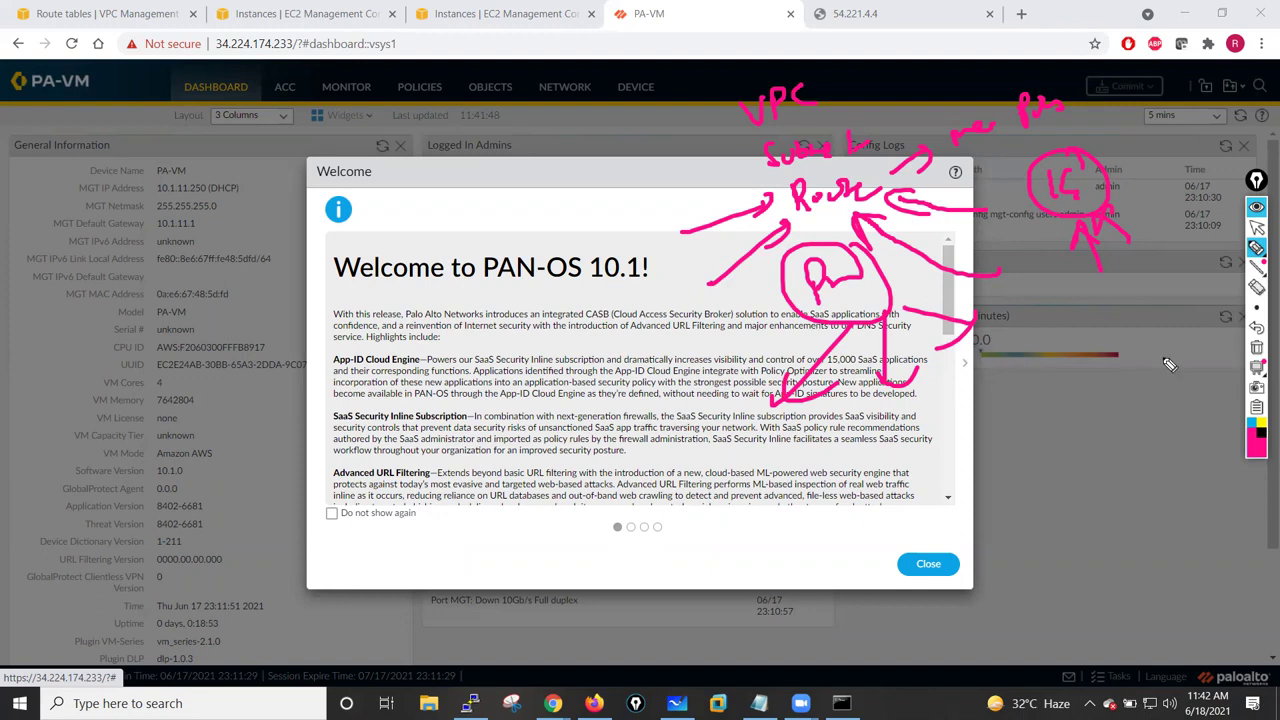
pyautogui.moveTo(752, 496)
pyautogui.mouseDown()
pyautogui.moveTo(760, 480)
pyautogui.moveTo(789, 503)
pyautogui.moveTo(764, 462)
pyautogui.moveTo(742, 486)
pyautogui.mouseUp()
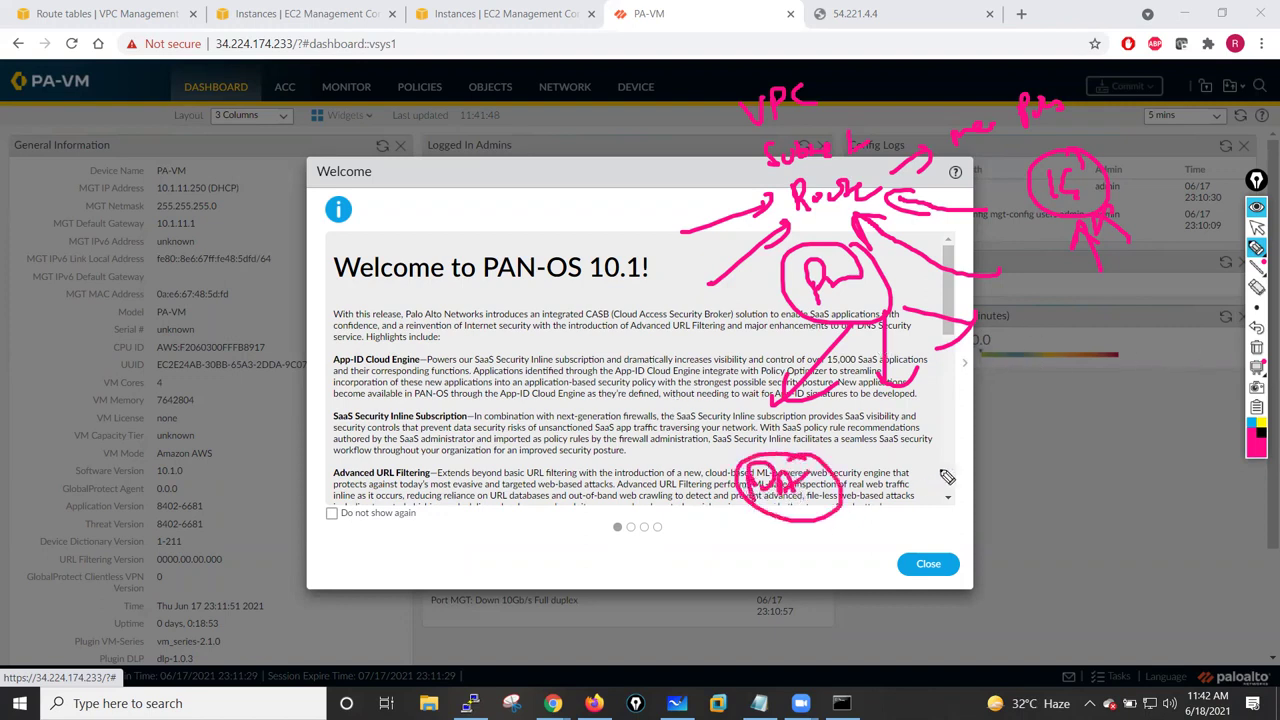
pyautogui.moveTo(748, 527); pyautogui.dragTo(781, 576)
pyautogui.moveTo(812, 553)
pyautogui.mouseDown()
pyautogui.moveTo(801, 569)
pyautogui.moveTo(822, 566)
pyautogui.mouseUp()
pyautogui.moveTo(838, 545); pyautogui.dragTo(858, 562)
pyautogui.moveTo(780, 532); pyautogui.dragTo(886, 548)
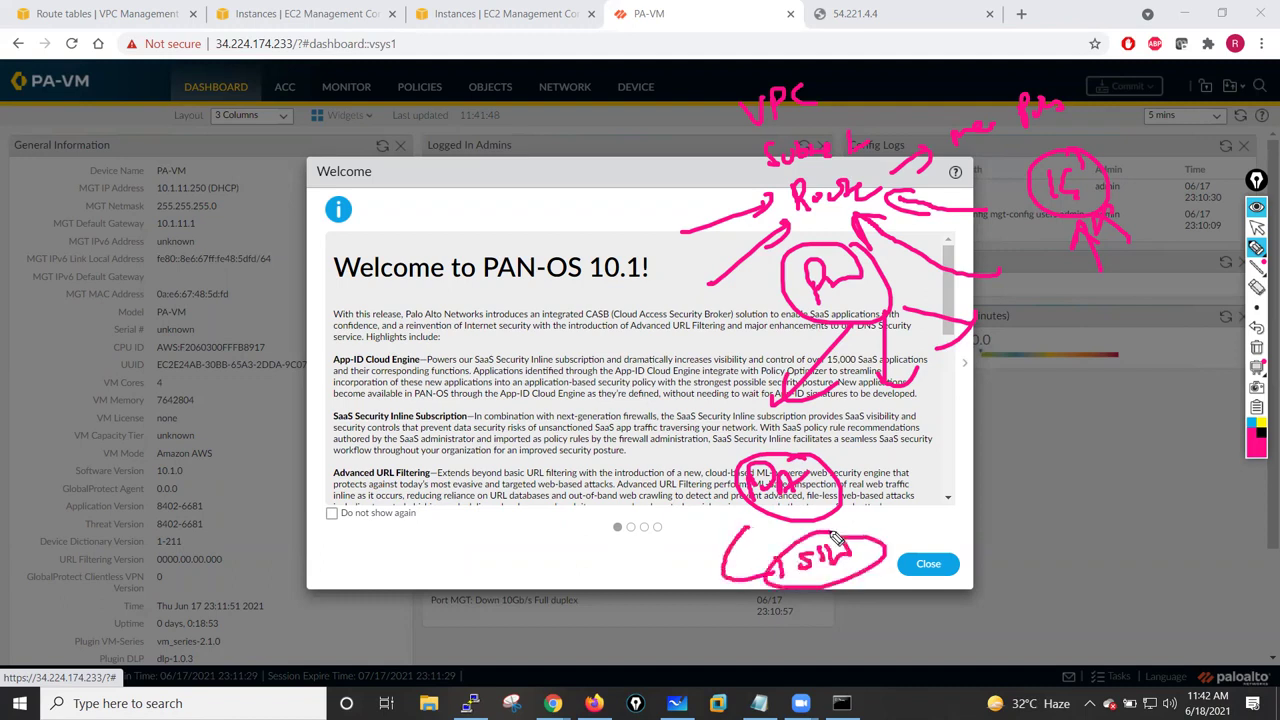
pyautogui.click(911, 523)
pyautogui.moveTo(957, 516)
pyautogui.mouseDown()
pyautogui.moveTo(1005, 503)
pyautogui.moveTo(992, 522)
pyautogui.mouseUp()
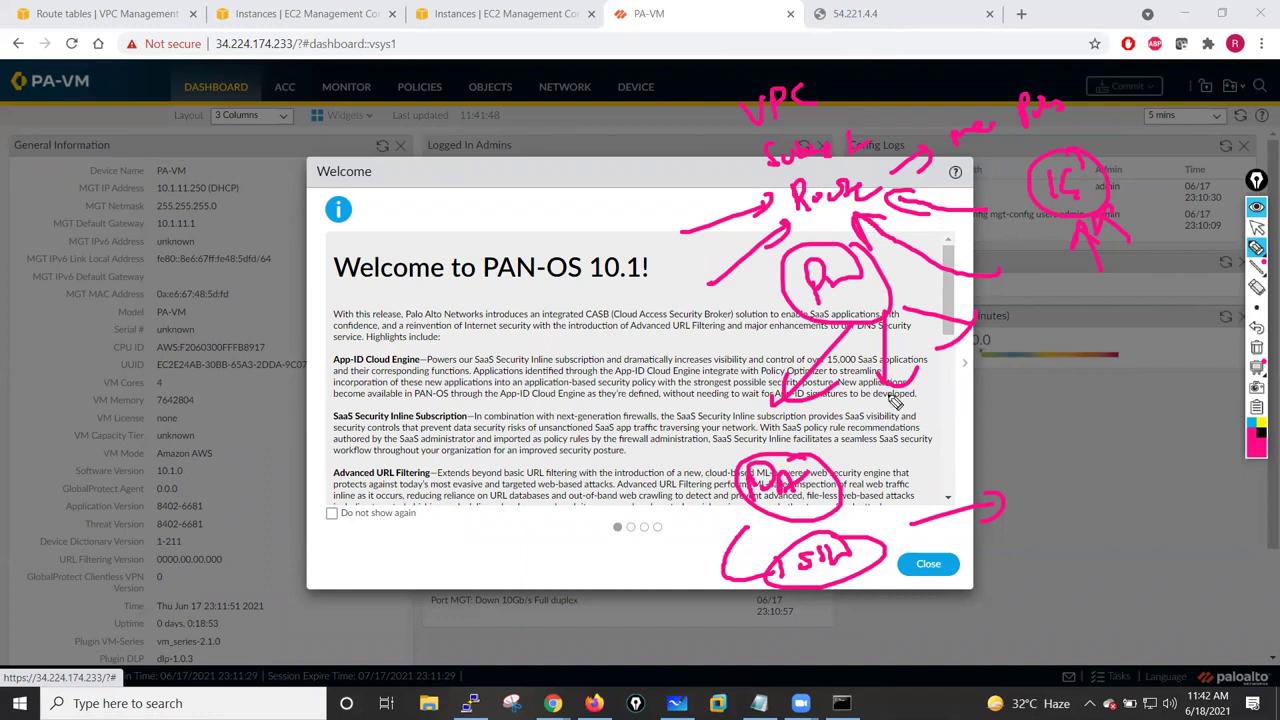
pyautogui.click(1257, 347)
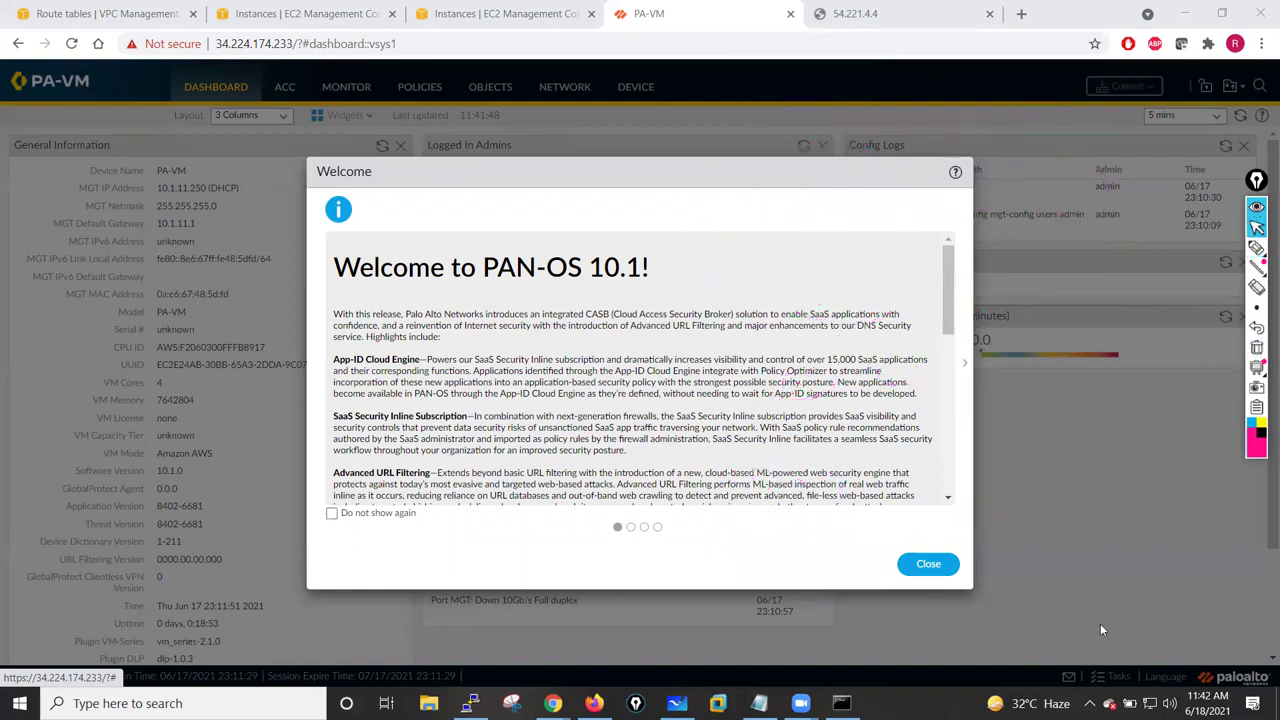
# - Close the Welcome notice, defer the Telemetry prompt, and go to Device > Setup > Management
pyautogui.click(928, 564)
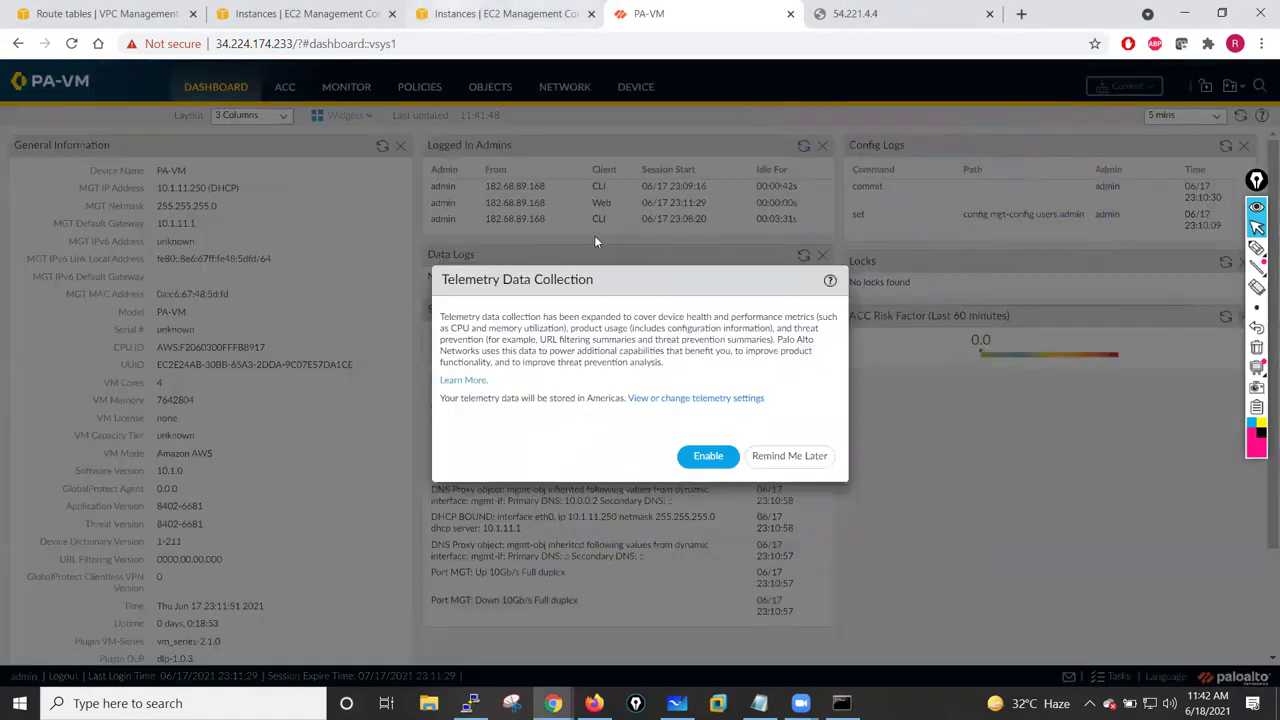
pyautogui.click(786, 457)
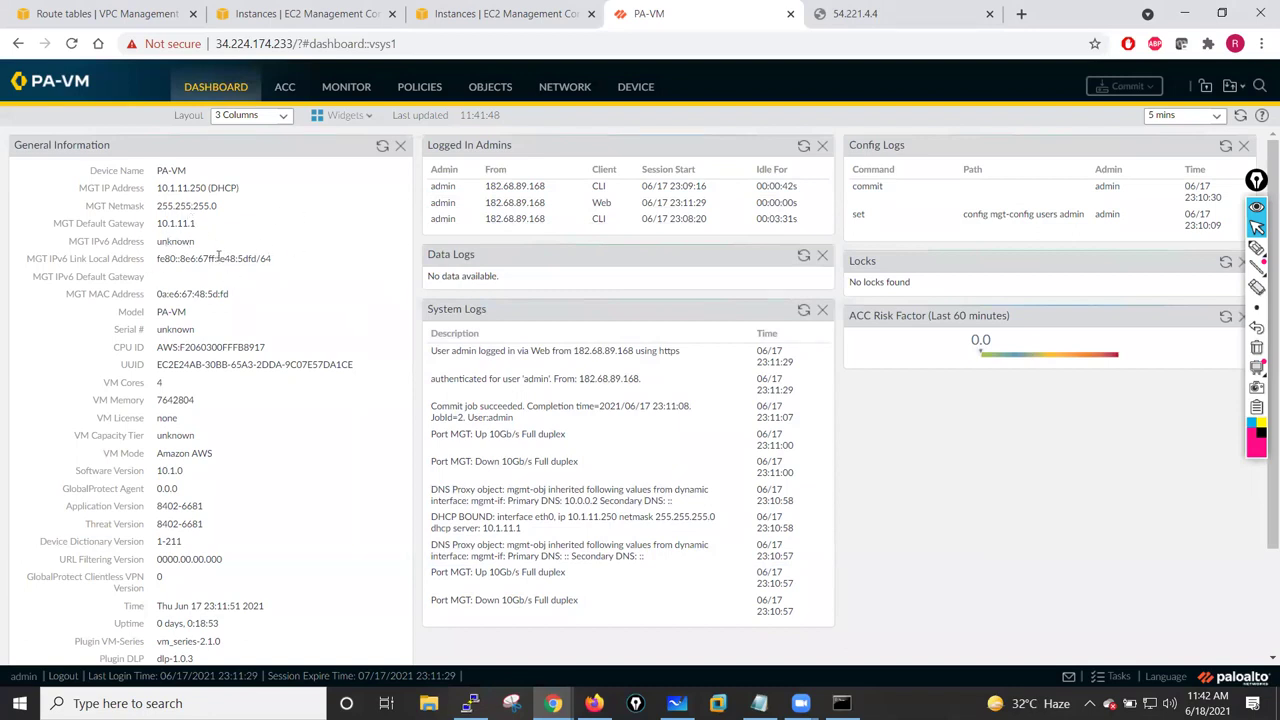
pyautogui.click(636, 88)
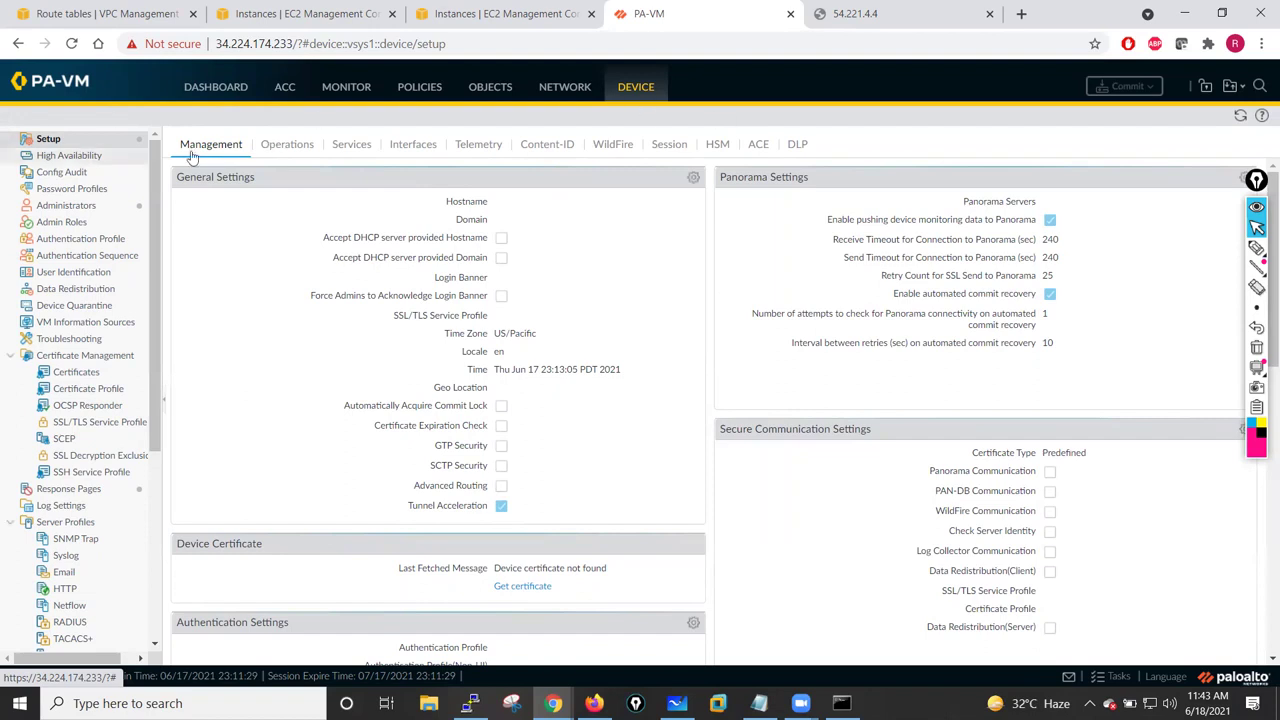
# - Enter hostname PaloAlto-FW01, domain sianets.com and banner 'This firewall belongs to sianets.com.', then save
pyautogui.click(692, 178)
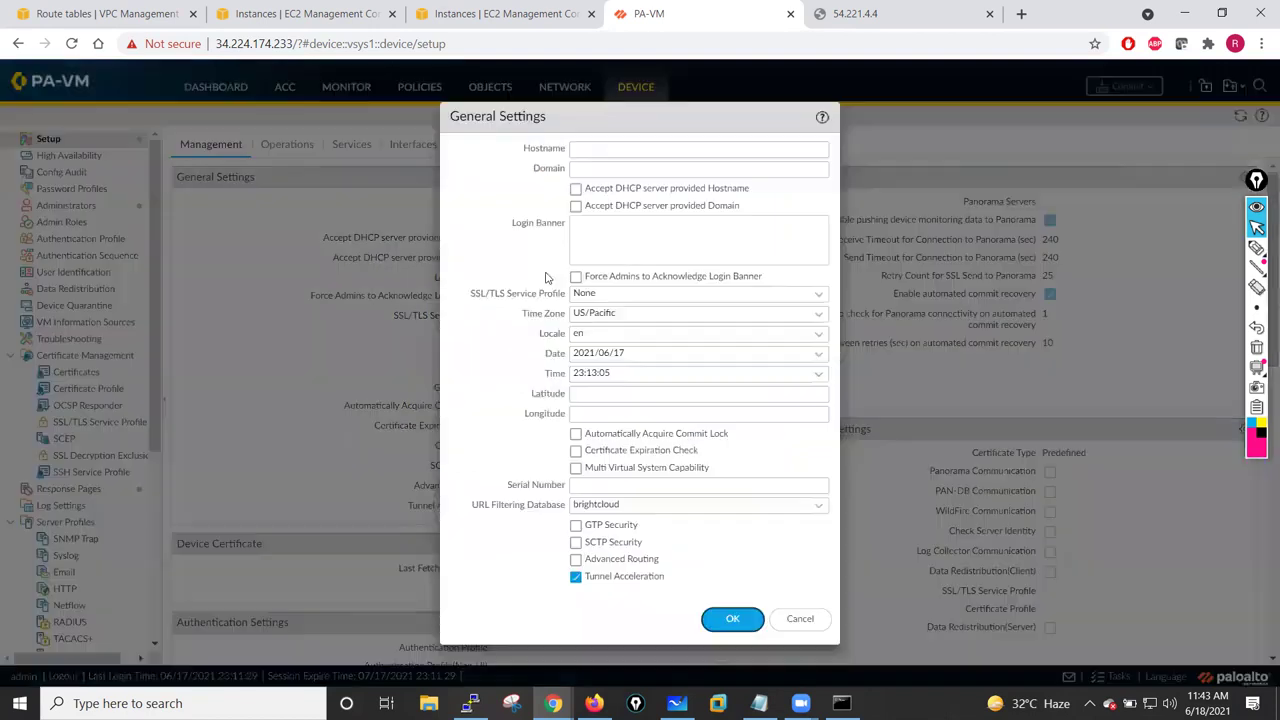
pyautogui.click(617, 150)
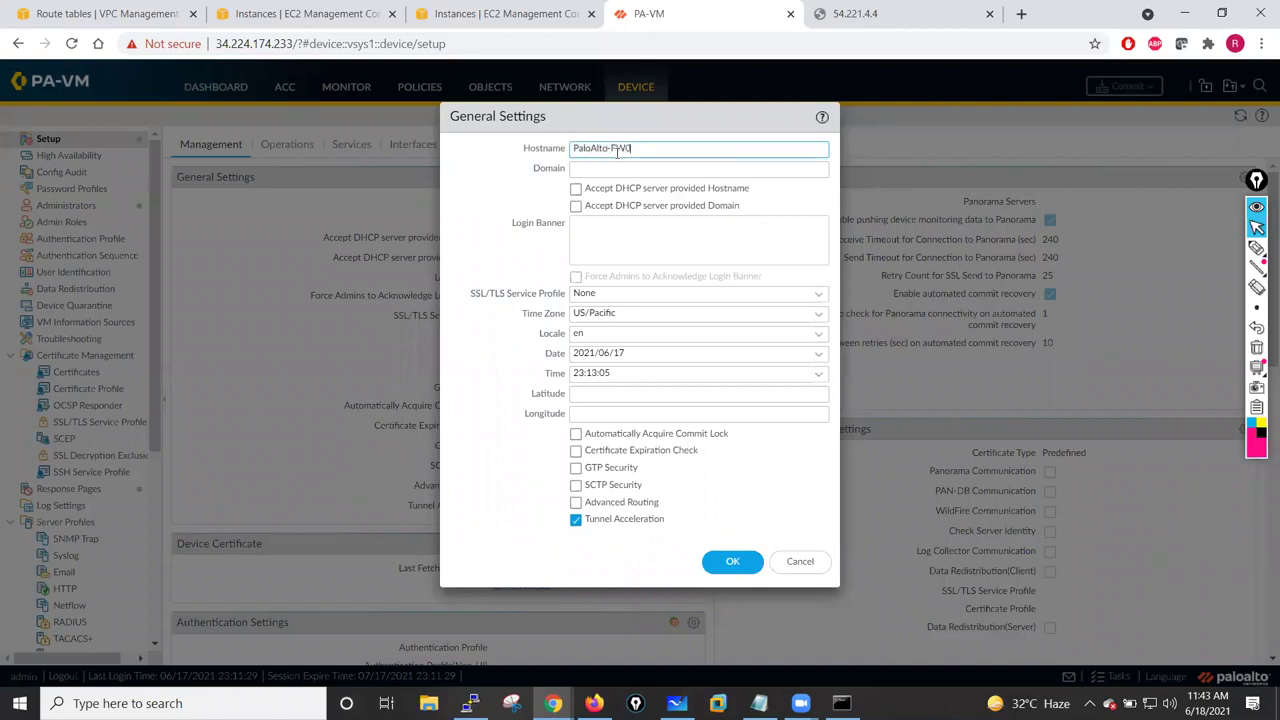
pyautogui.click(600, 169)
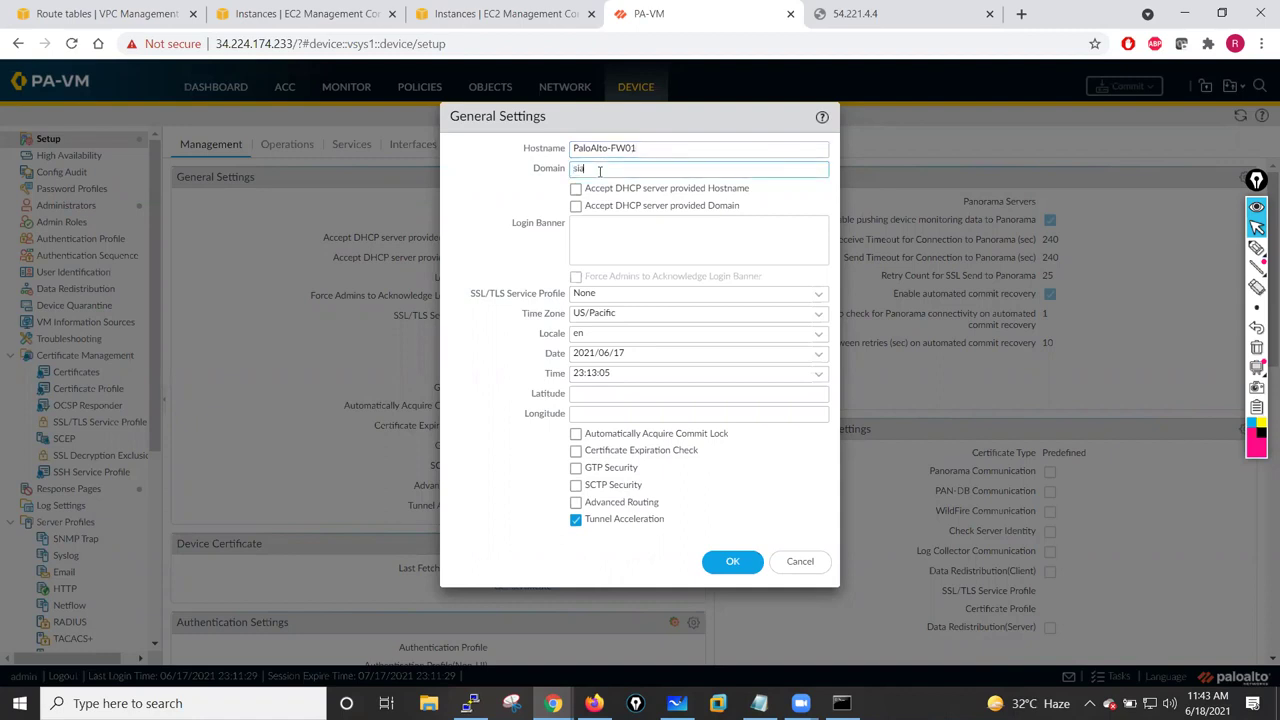
pyautogui.write('sianets.com')
pyautogui.click(593, 230)
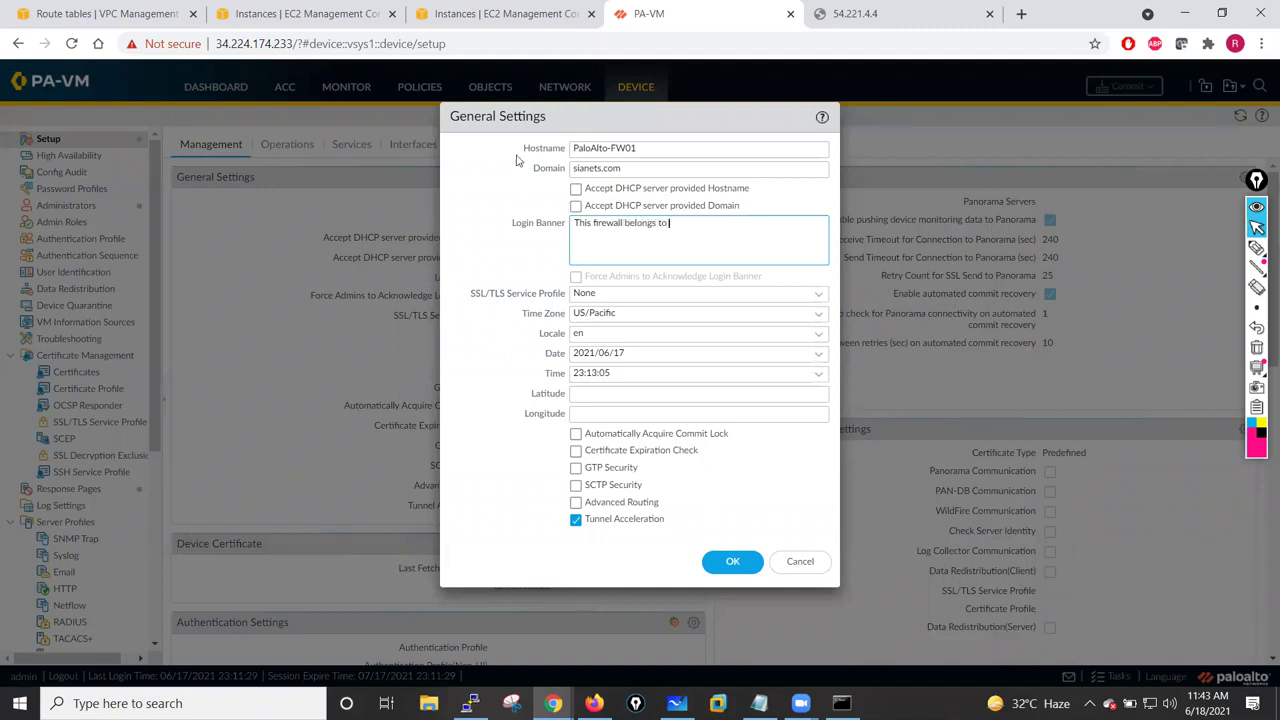
pyautogui.moveTo(638, 174); pyautogui.dragTo(579, 174)
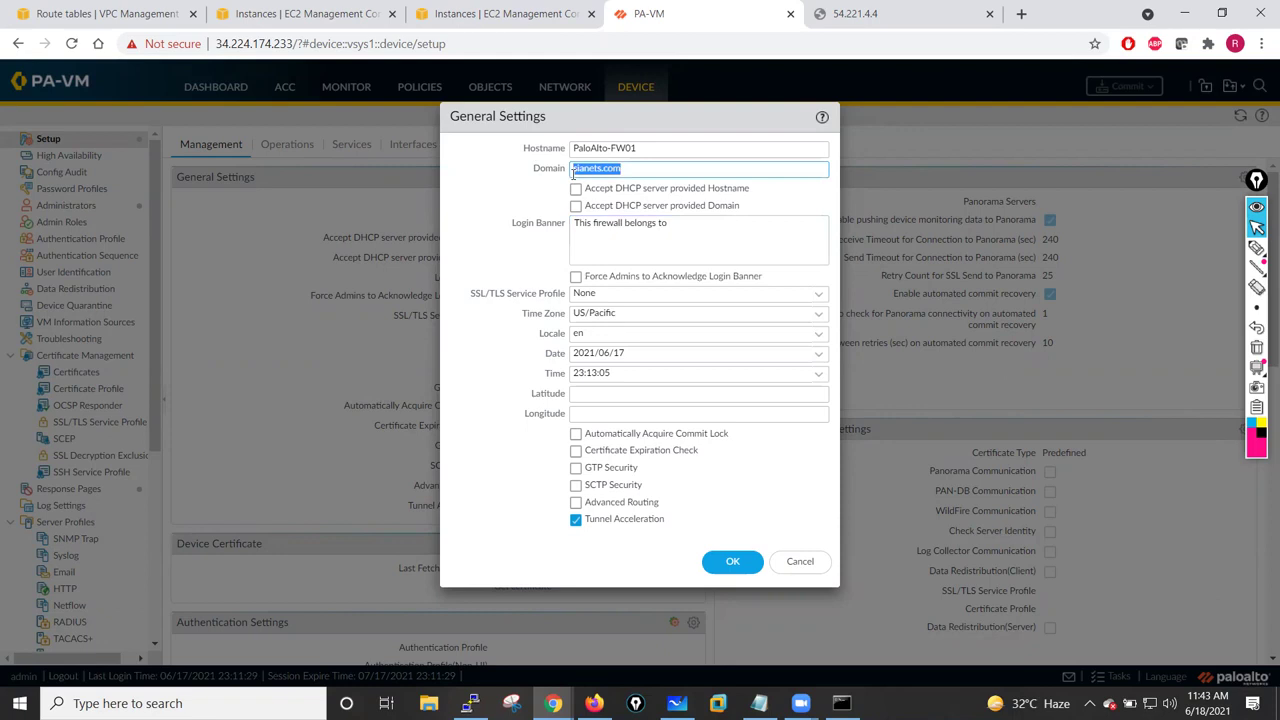
pyautogui.click(688, 226)
pyautogui.write('sianets.com')
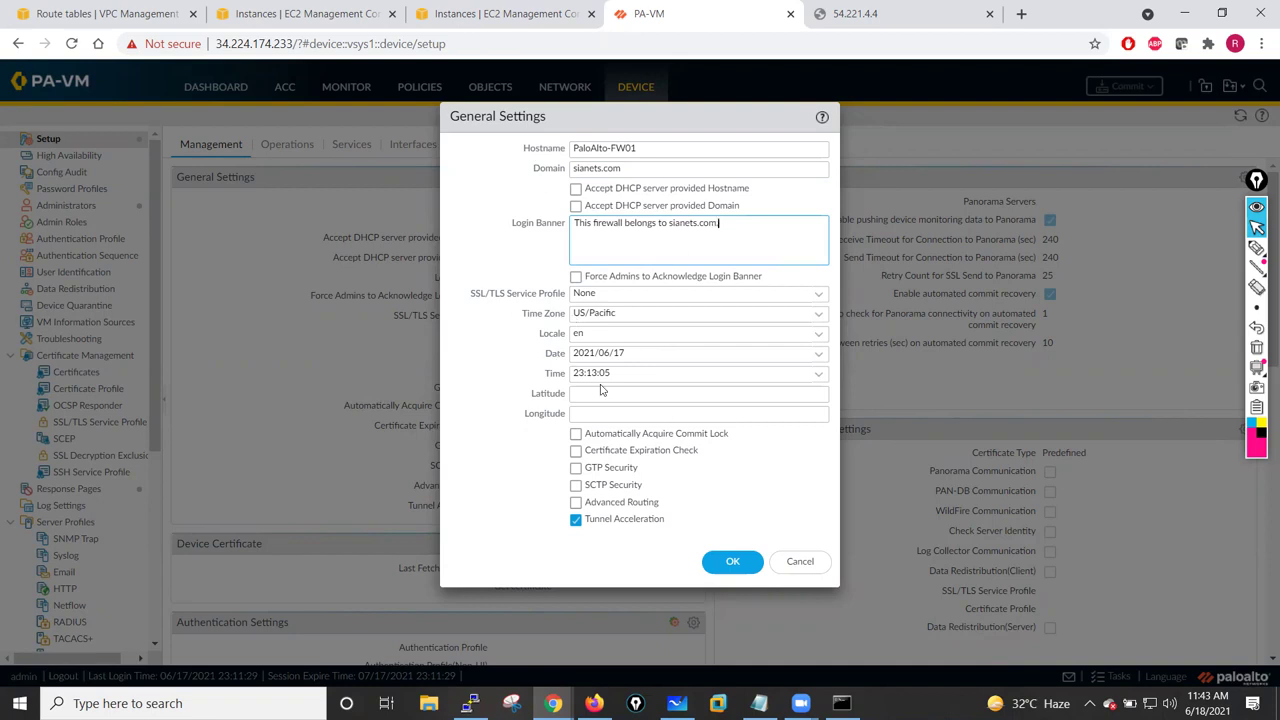
pyautogui.click(733, 563)
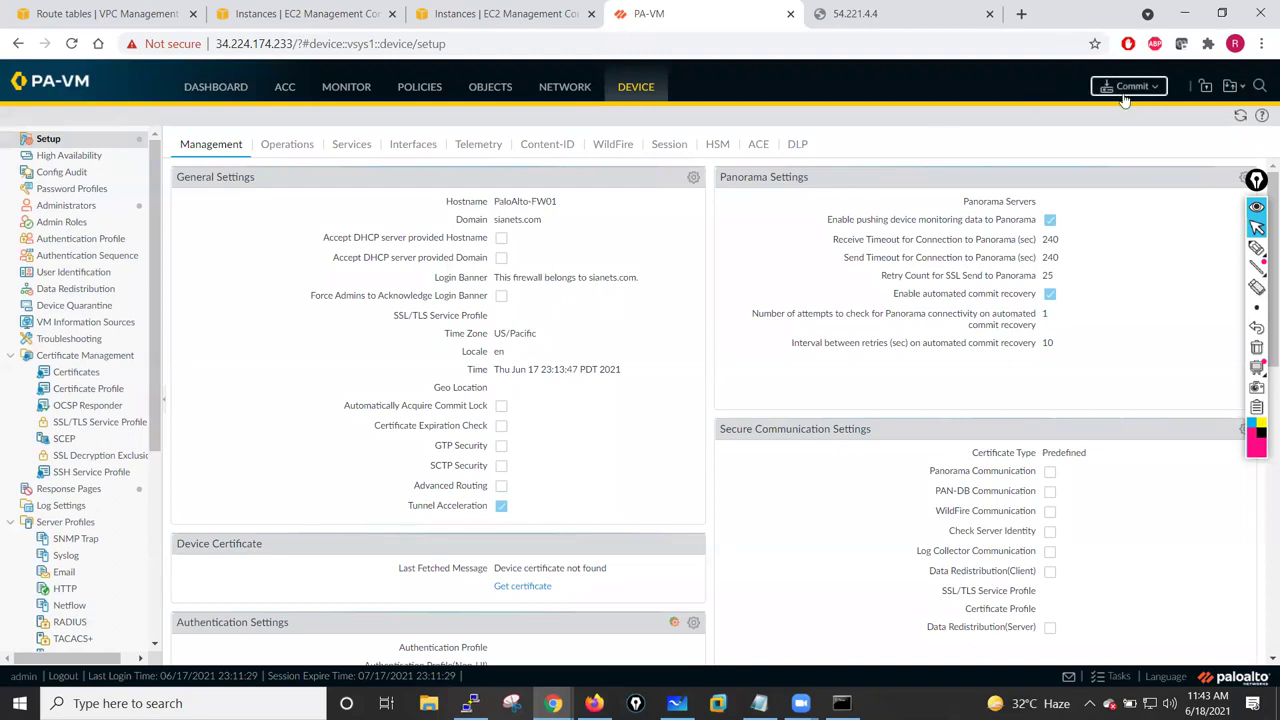
# - From Network > Interfaces, commit all pending changes to the running configuration
pyautogui.click(562, 92)
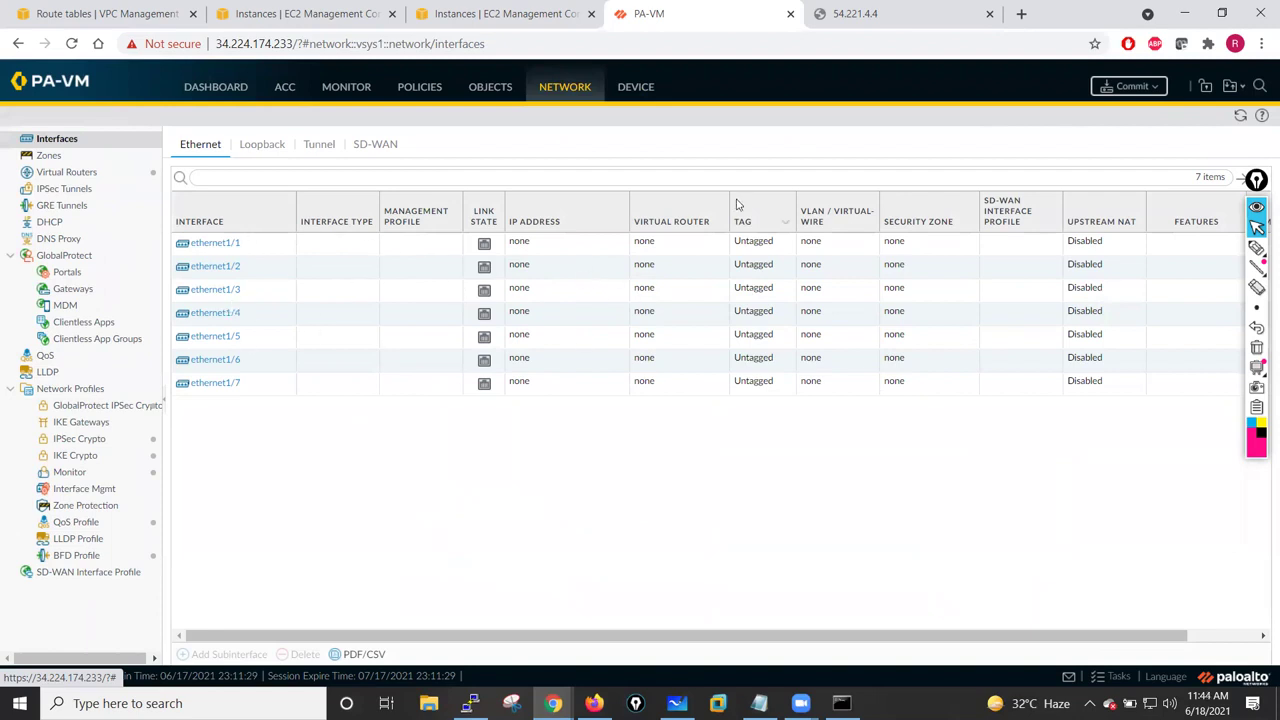
pyautogui.click(1130, 86)
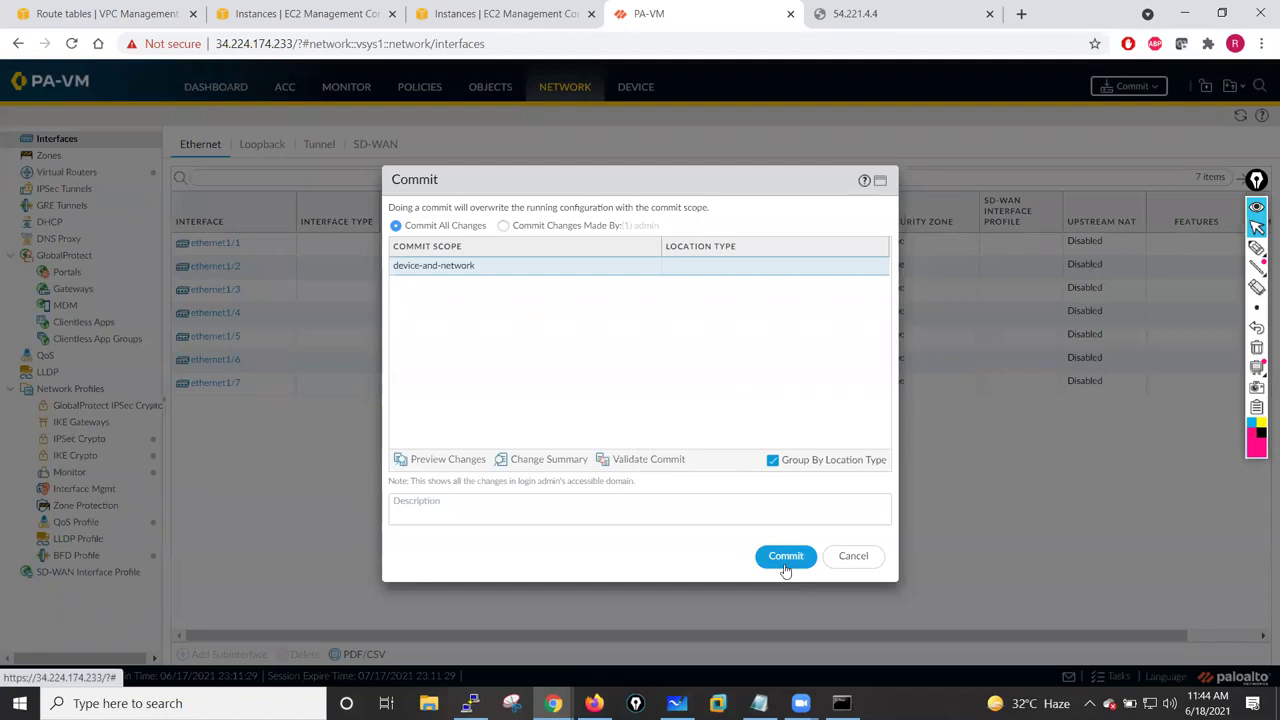
pyautogui.click(786, 557)
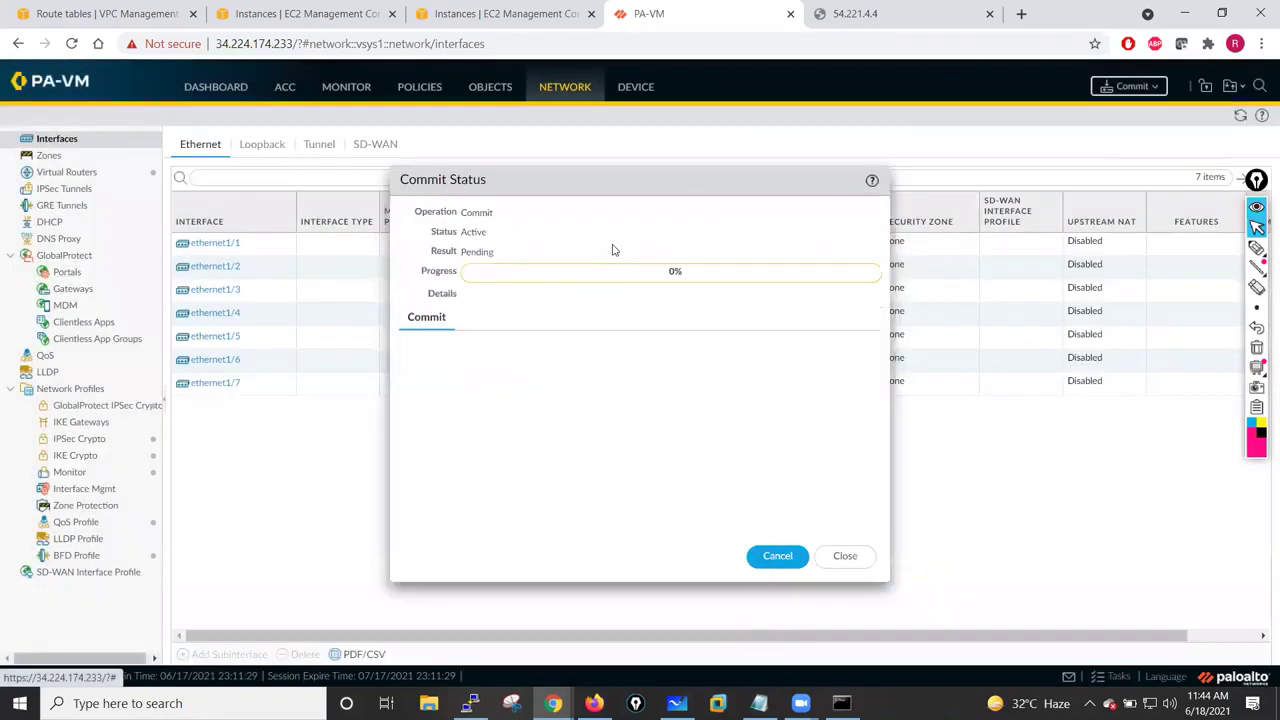
# - Retry loading 54.221.4.4, then go back to the EC2 instance list
pyautogui.click(855, 13)
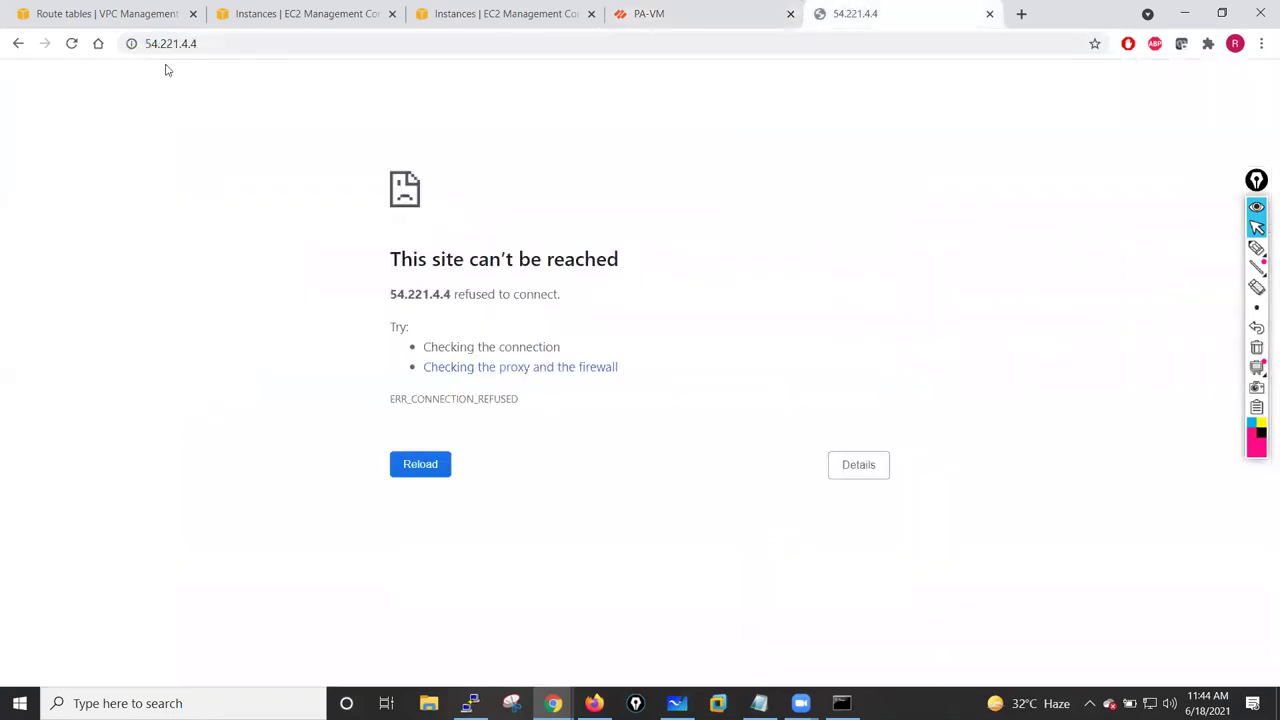
pyautogui.click(79, 54)
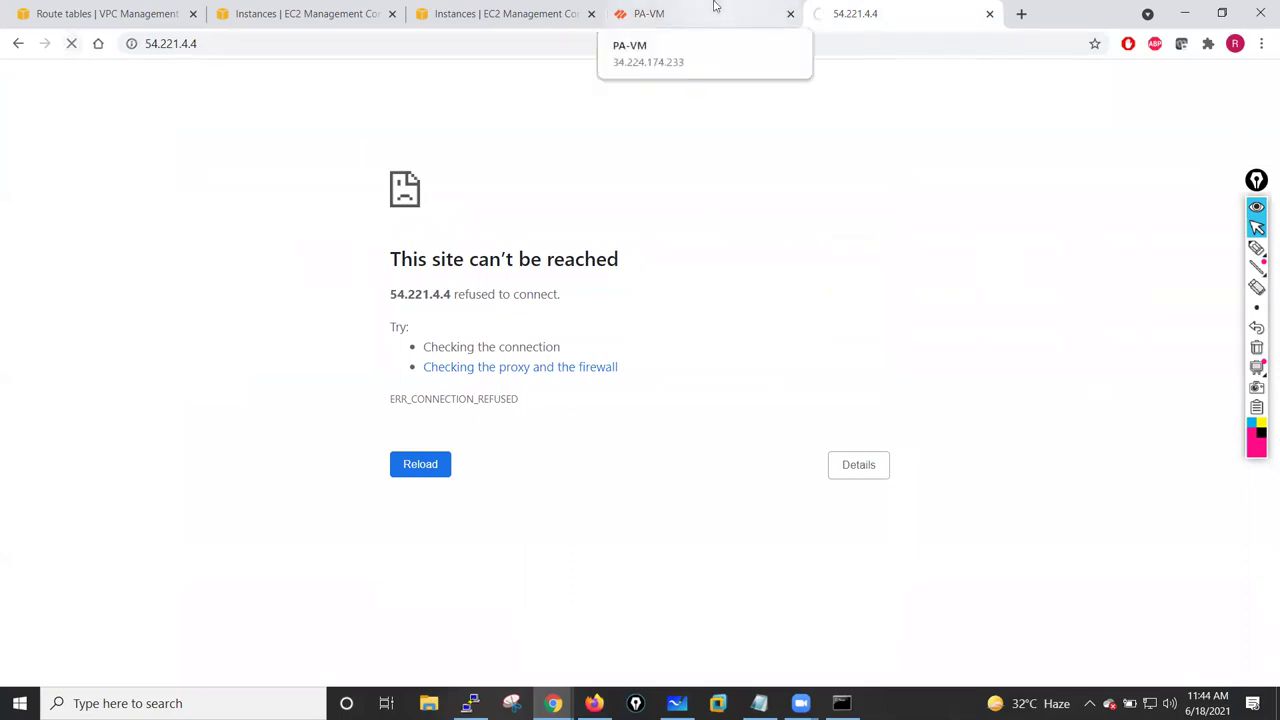
pyautogui.click(440, 12)
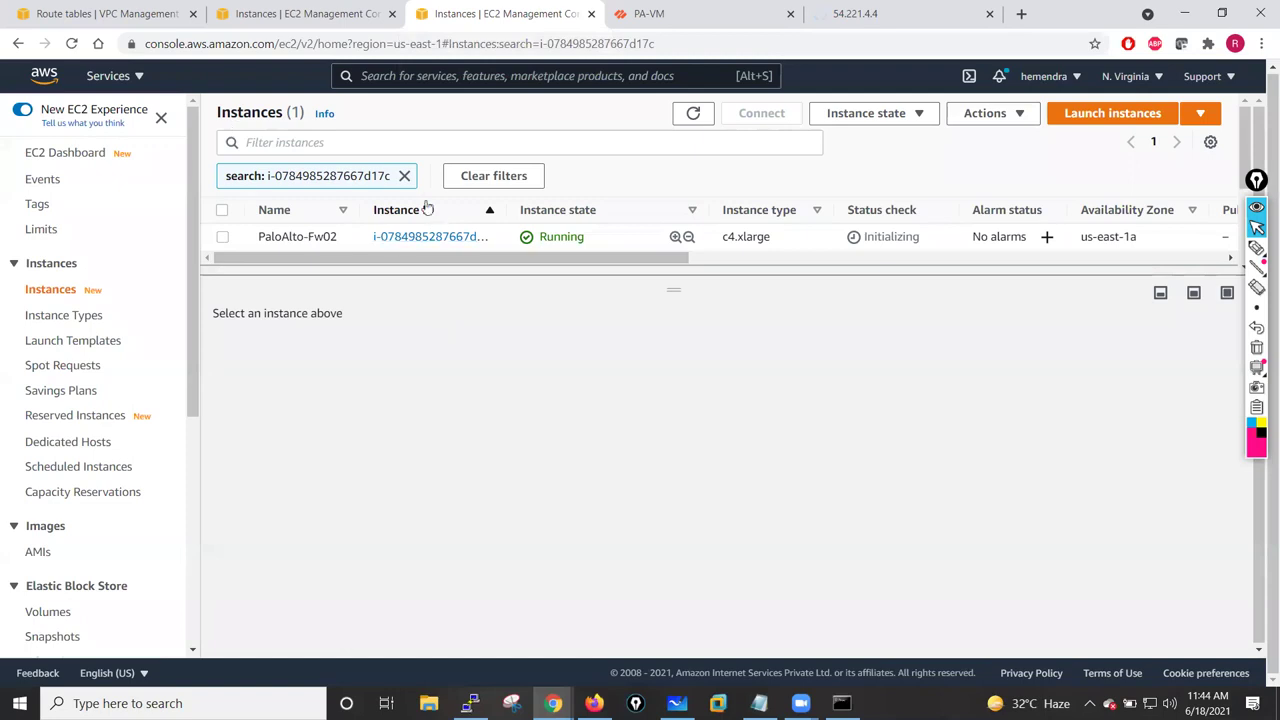
# - Refresh the EC2 instance list and confirm PaloAlto-Fw02 passes 2/2 status checks
pyautogui.click(592, 13)
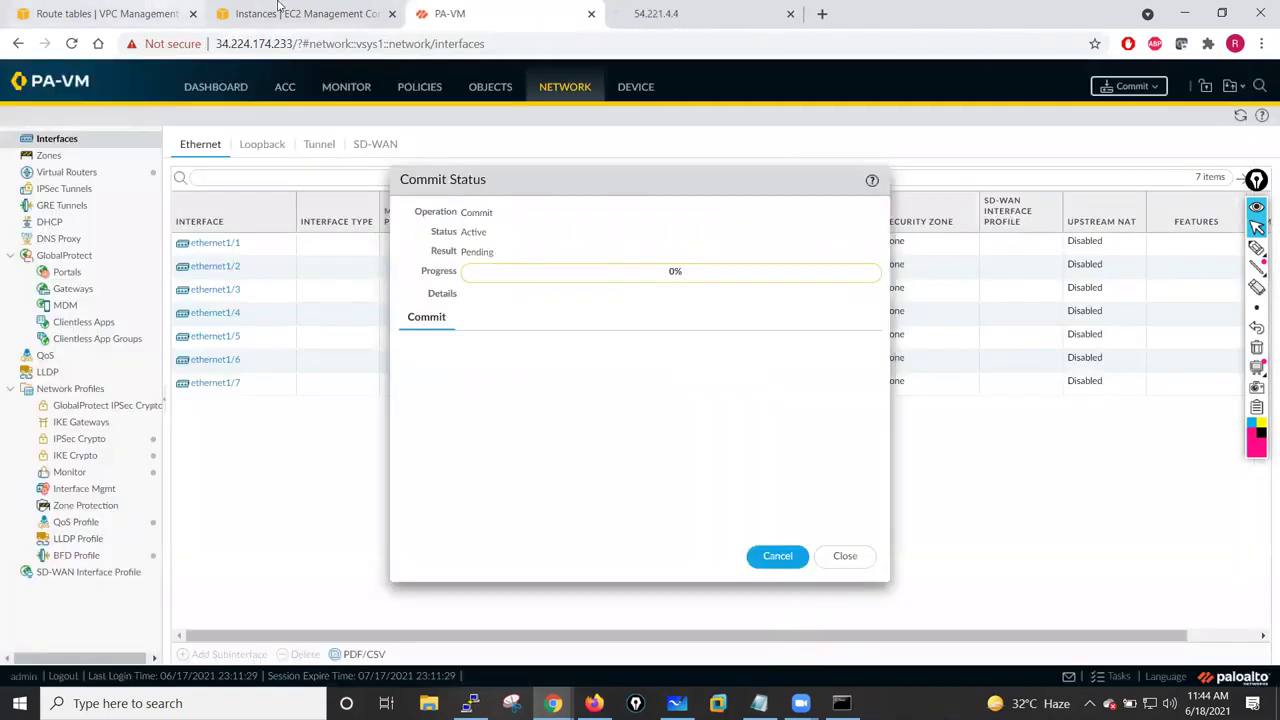
pyautogui.click(279, 8)
pyautogui.click(223, 207)
pyautogui.click(222, 230)
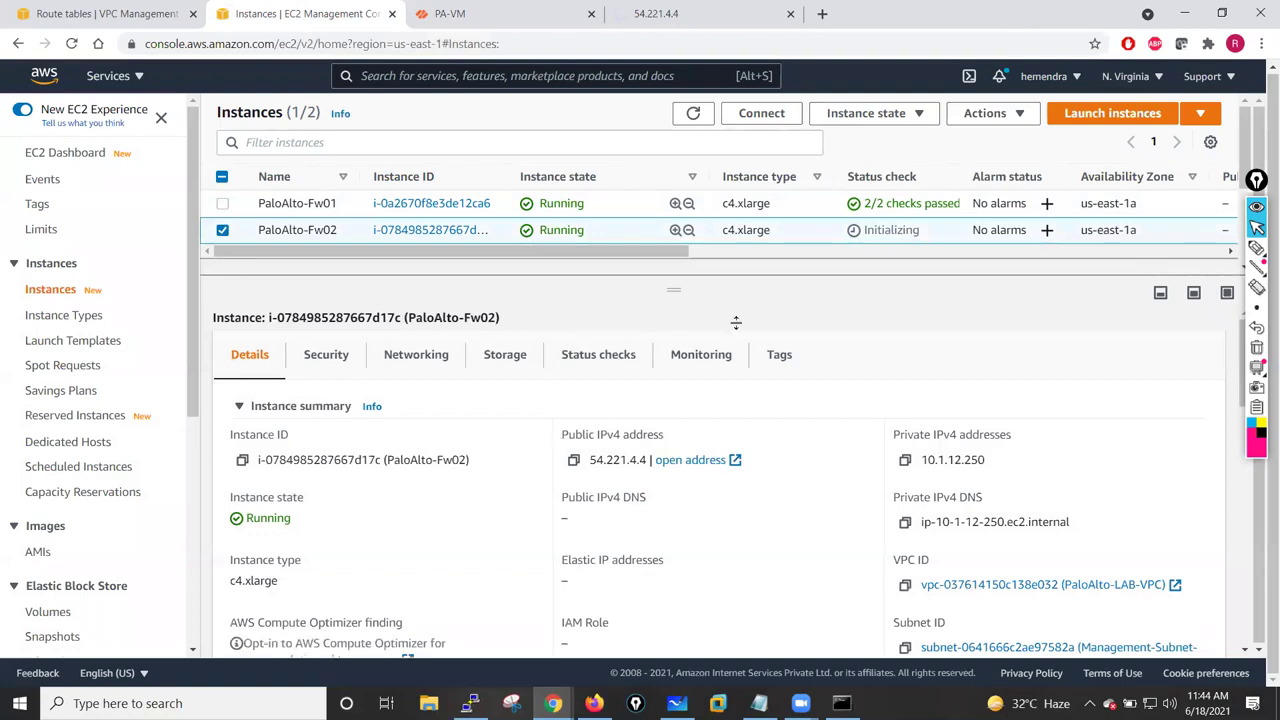
pyautogui.click(693, 113)
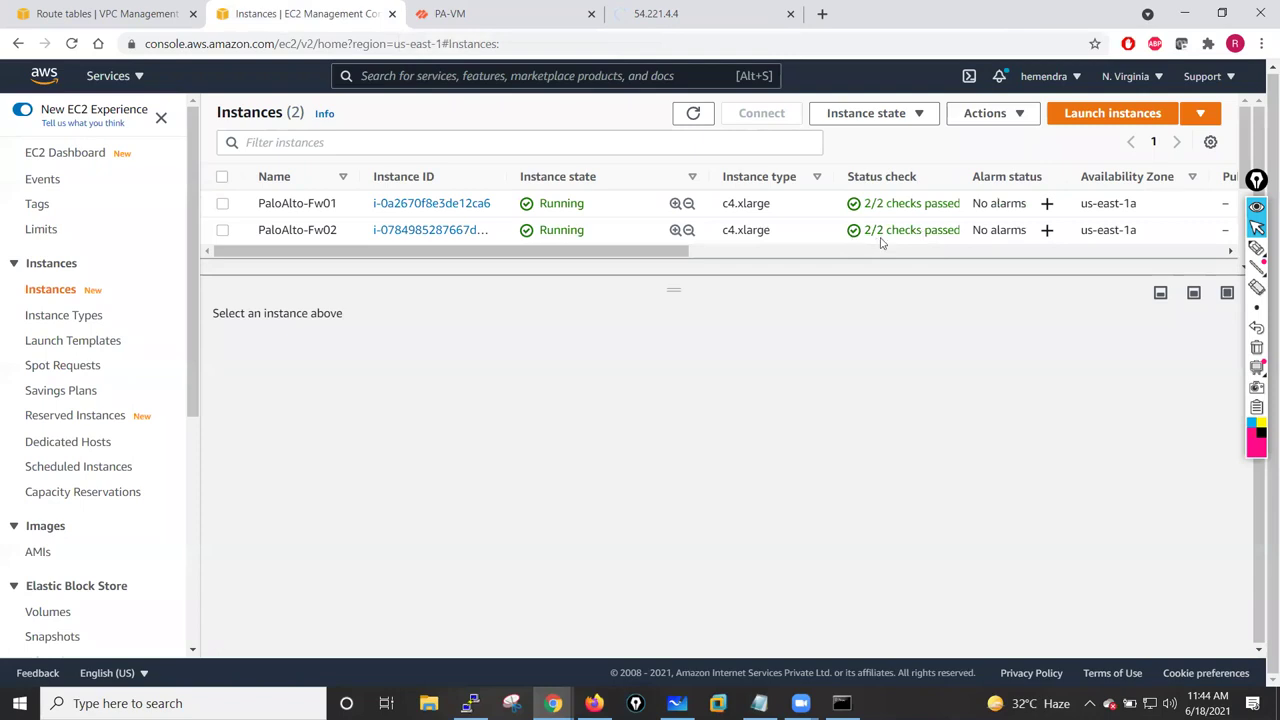
pyautogui.click(223, 231)
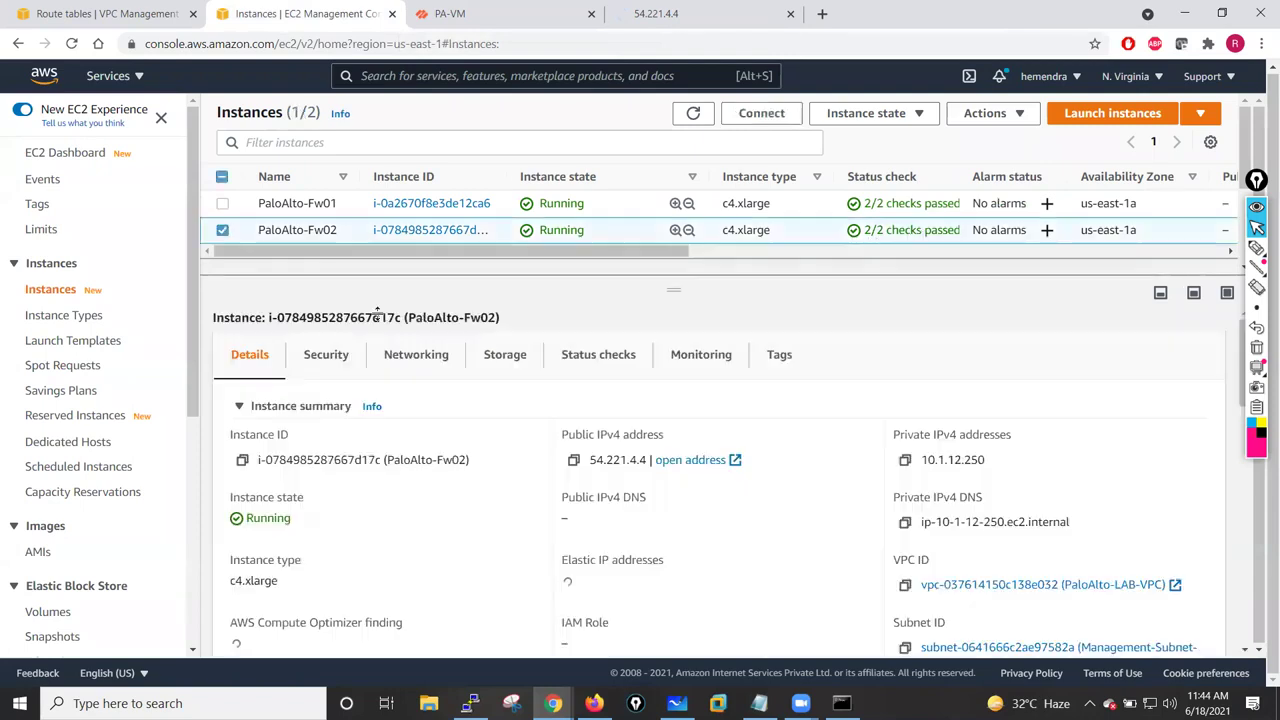
# - Recheck the 54.221.4.4 page, then return to the PA-VM commit progress at 99%
pyautogui.click(770, 13)
pyautogui.click(529, 12)
pyautogui.click(654, 12)
pyautogui.click(510, 14)
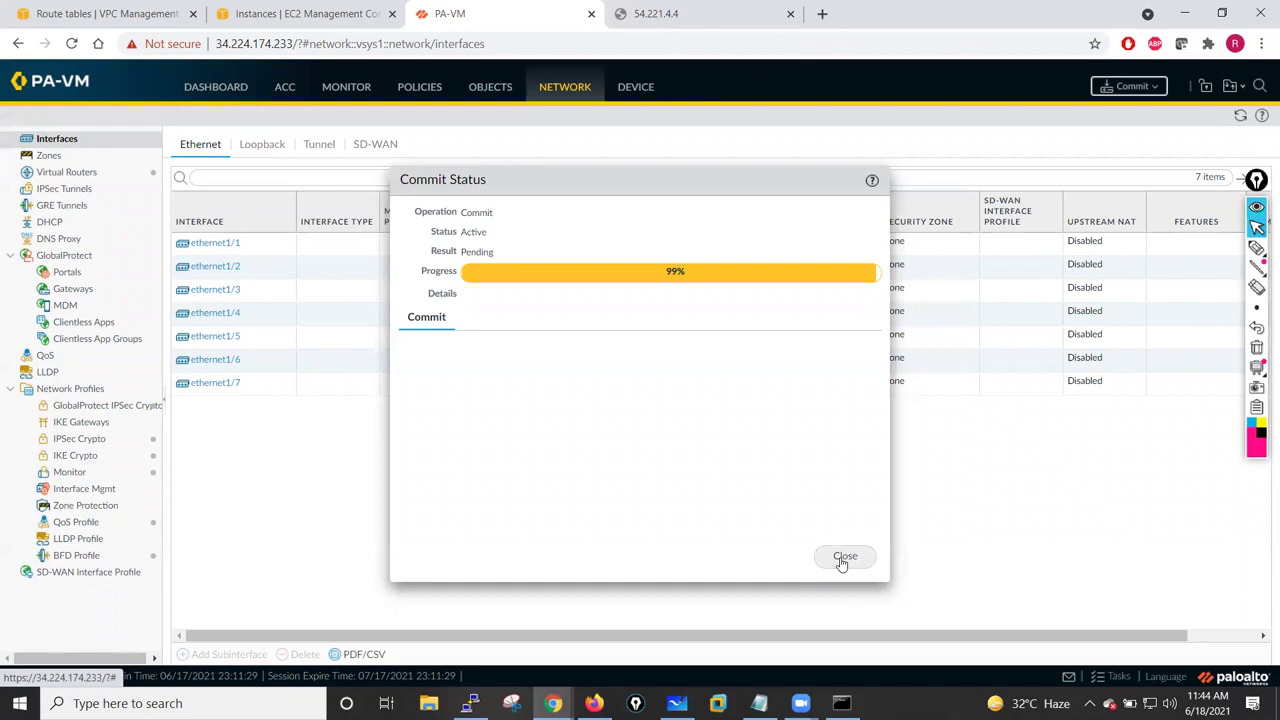
# - Close Commit Status and review the unassigned ethernet1/1–1/7 interfaces before heading back to EC2
pyautogui.click(843, 559)
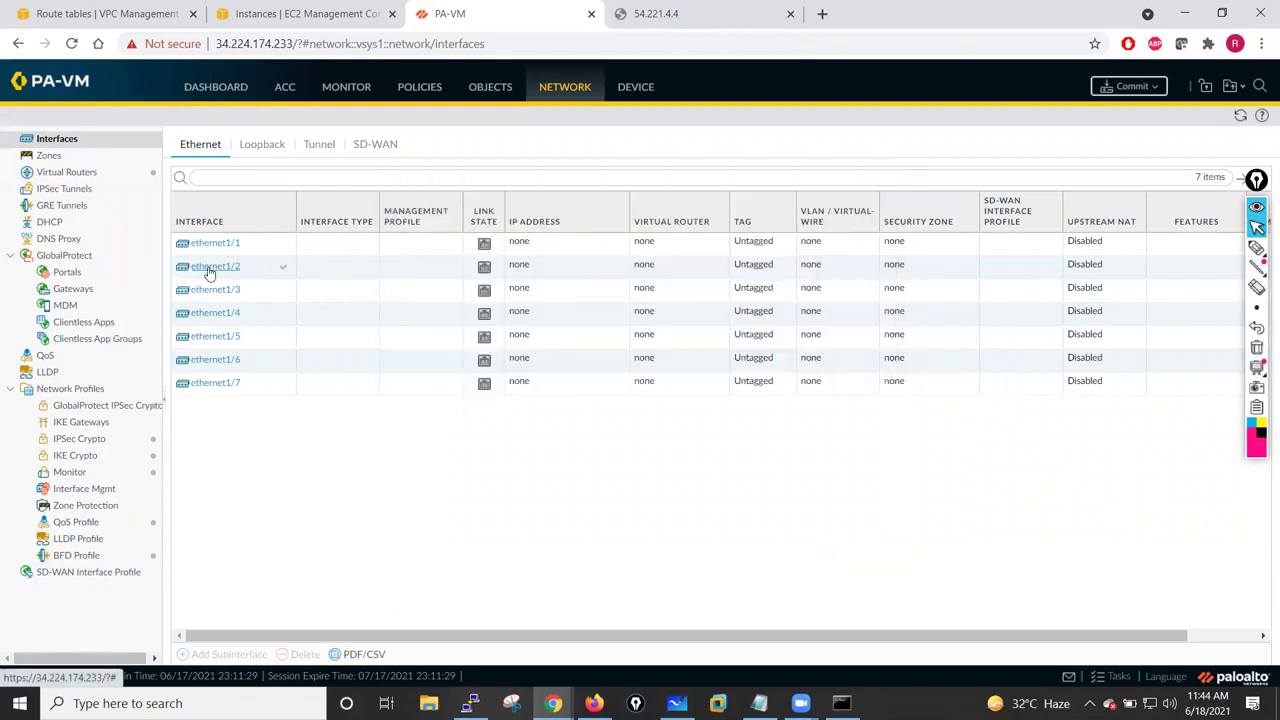
pyautogui.moveTo(215, 298)
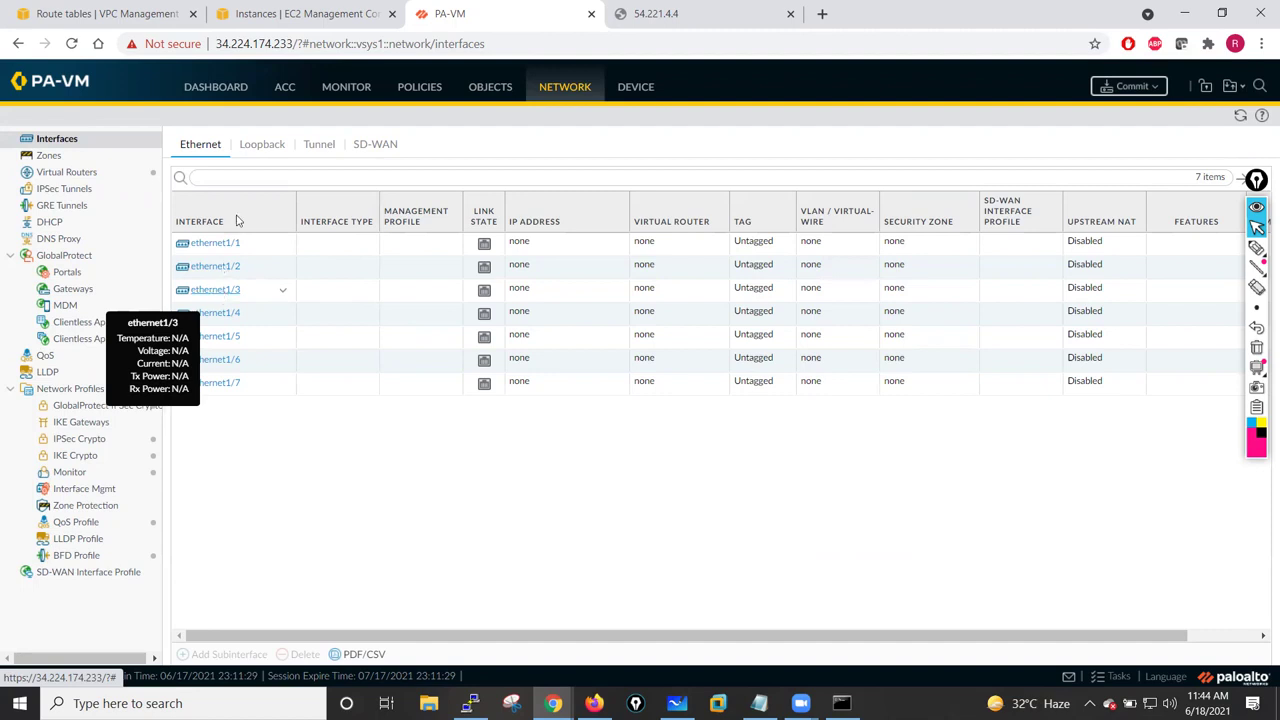
pyautogui.click(309, 13)
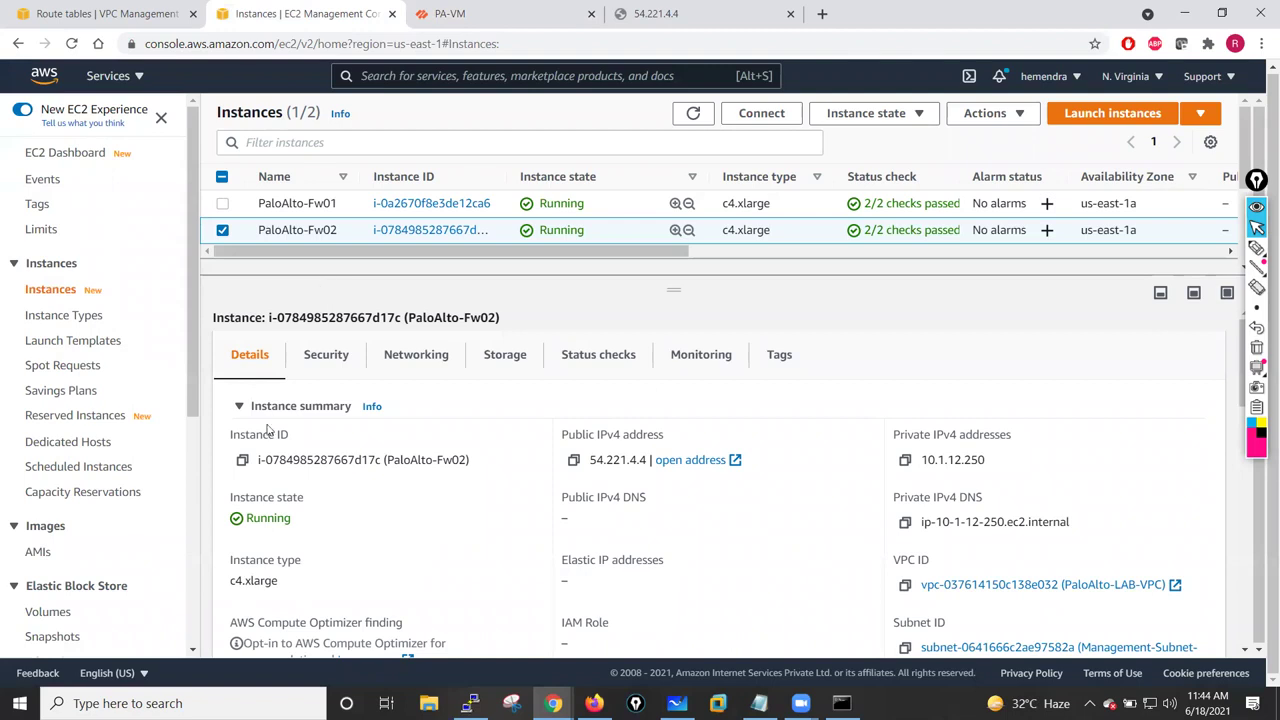
# - Select PaloAlto-Fw01 to view its public IP 34.224.174.233 and private IP 10.1.11.250
pyautogui.click(222, 230)
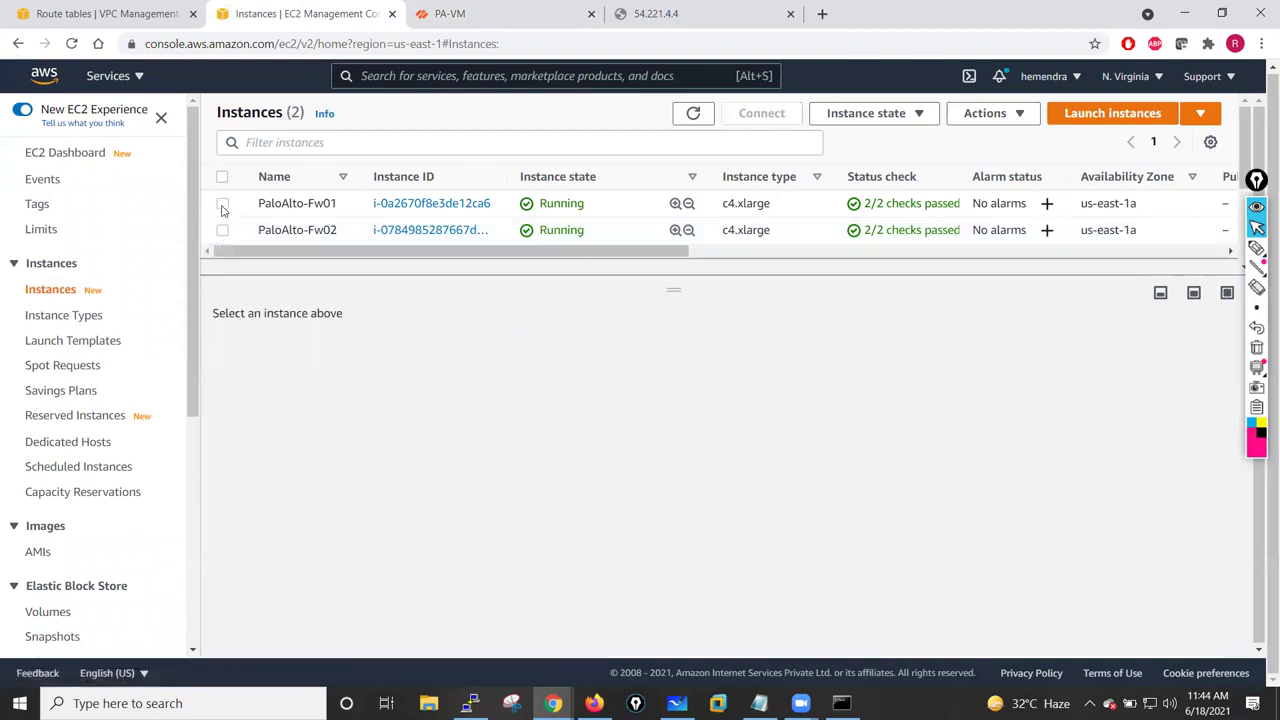
pyautogui.click(222, 203)
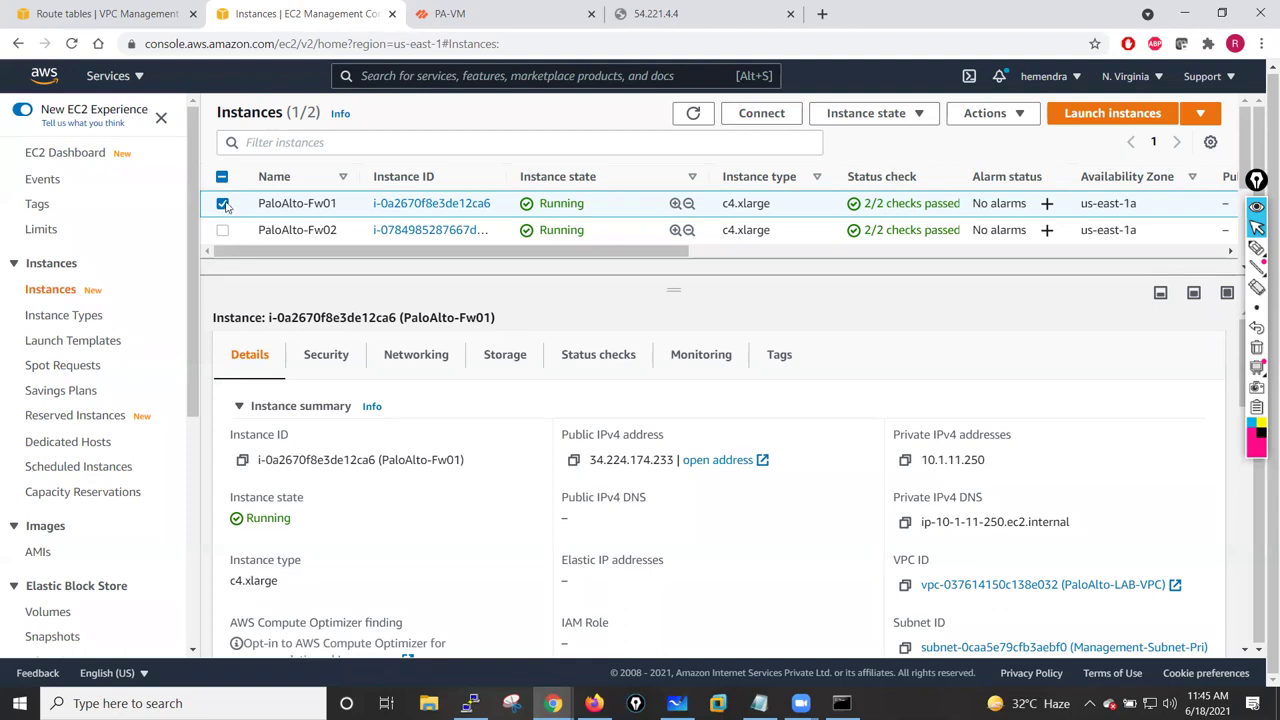
pyautogui.moveTo(190, 385); pyautogui.dragTo(188, 503)
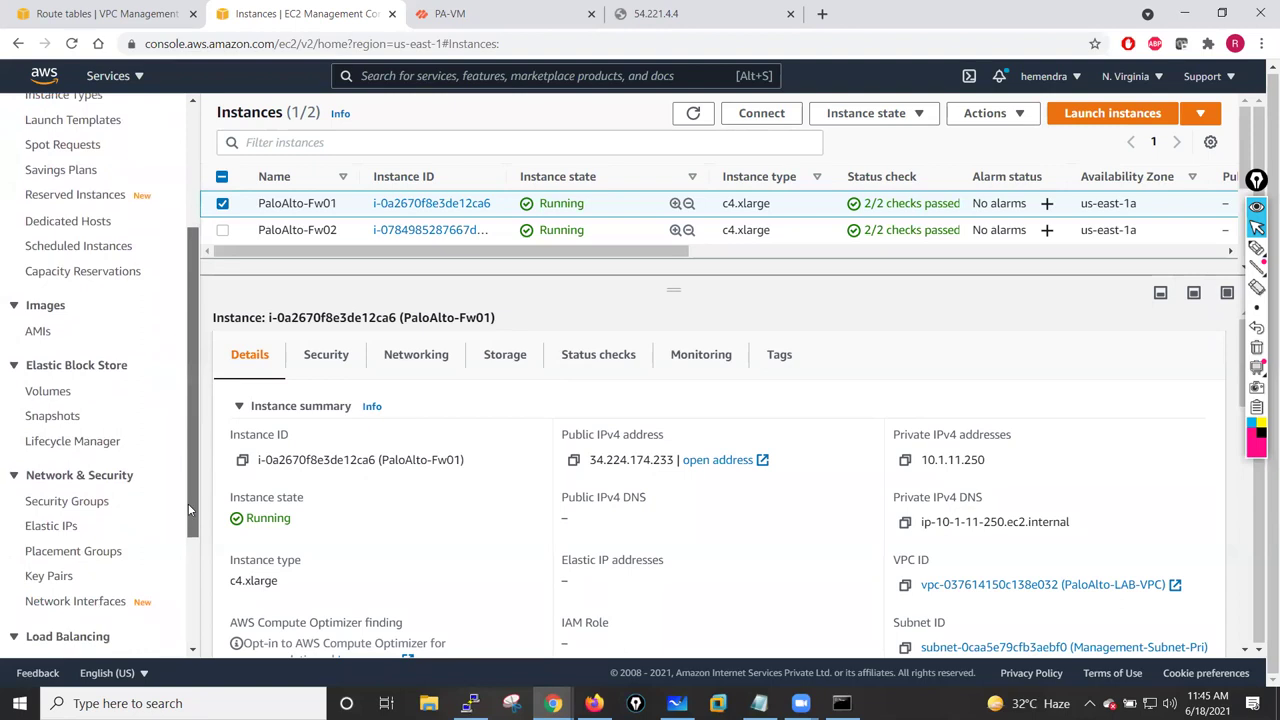
# - Open the EC2 Network Interfaces page in a new tab and switch to it
pyautogui.rightClick(84, 607)
pyautogui.click(175, 420)
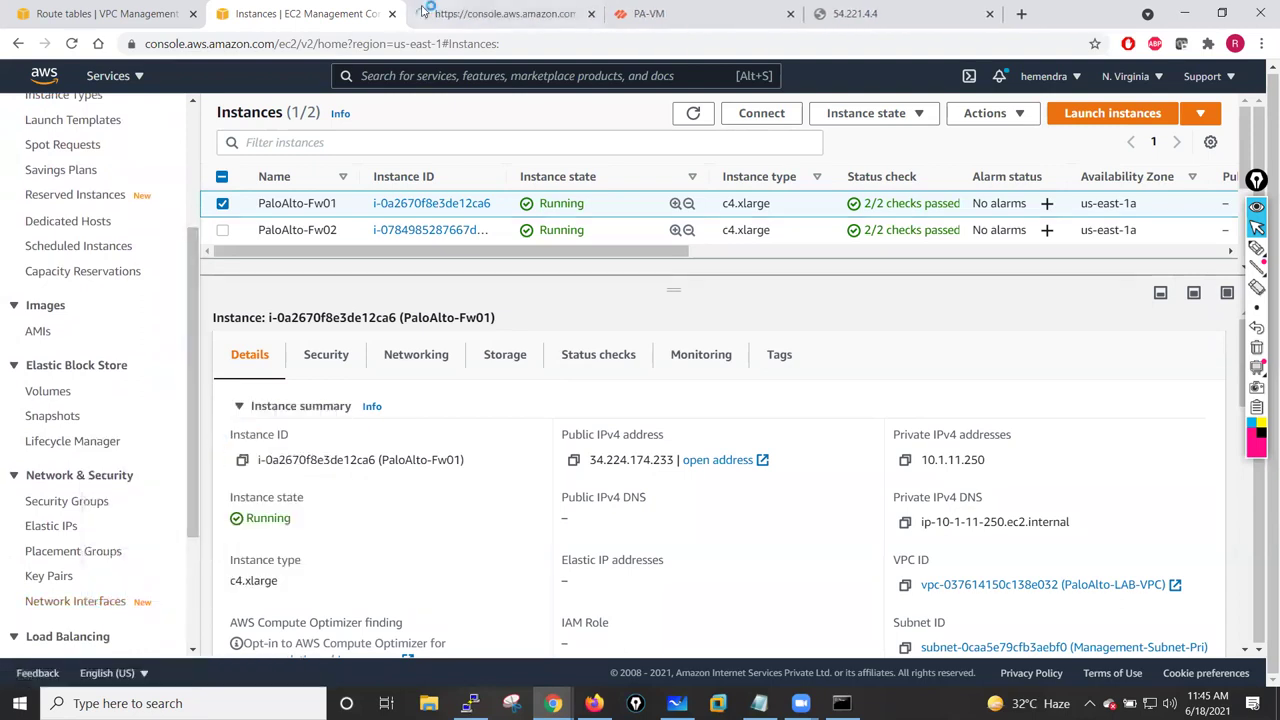
pyautogui.click(480, 12)
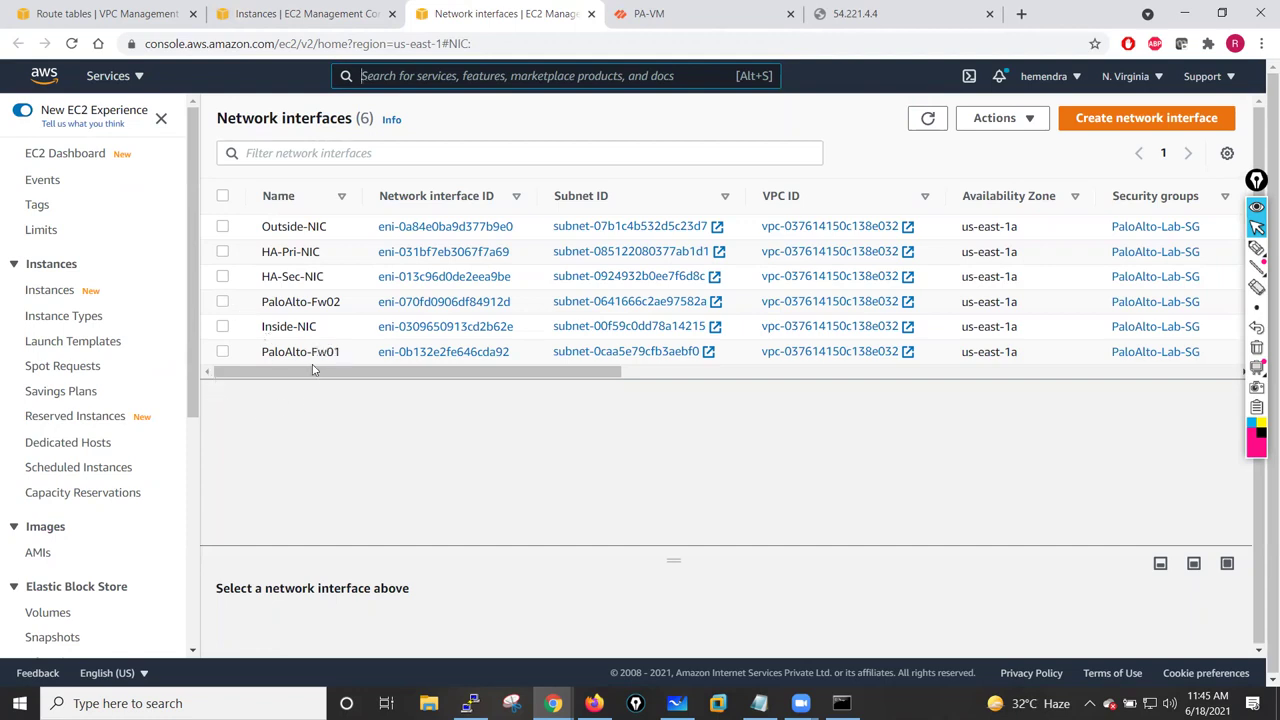
# - Attach Inside-NIC to instance i-0a2670f8e3de12ca6 (PaloAlto-Fw01), then select Outside-NIC instead
pyautogui.click(223, 327)
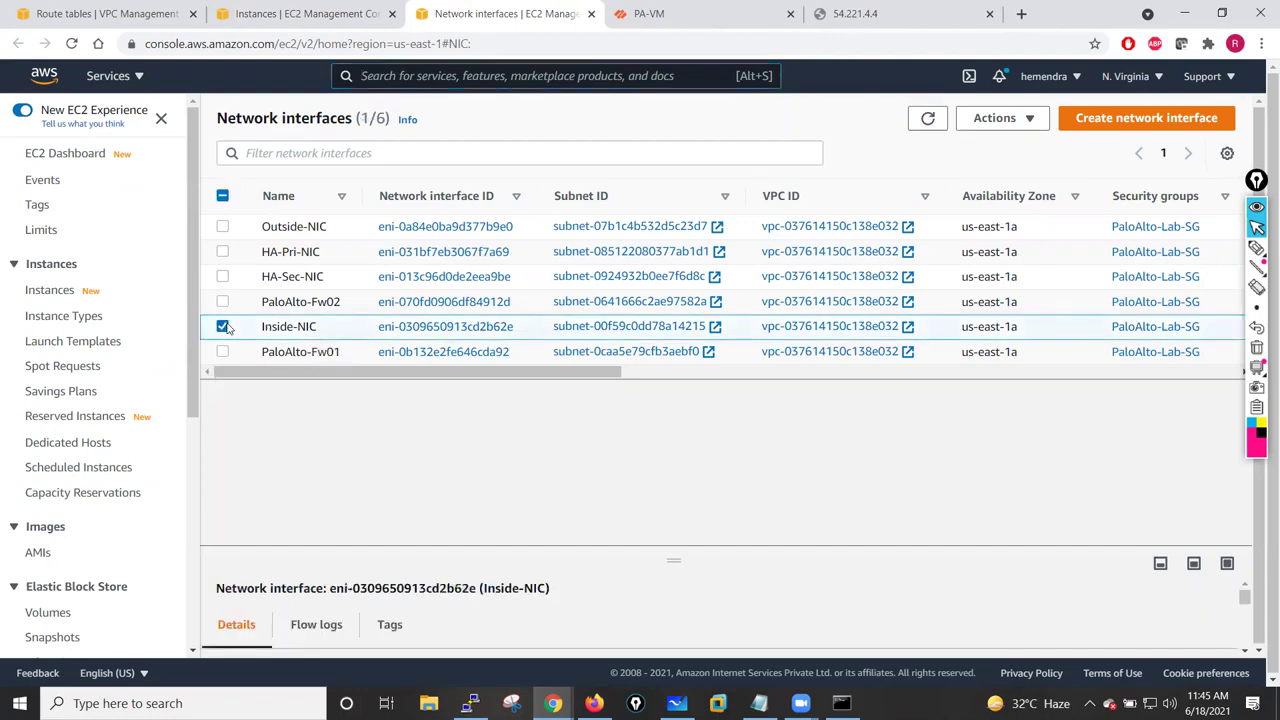
pyautogui.click(1031, 127)
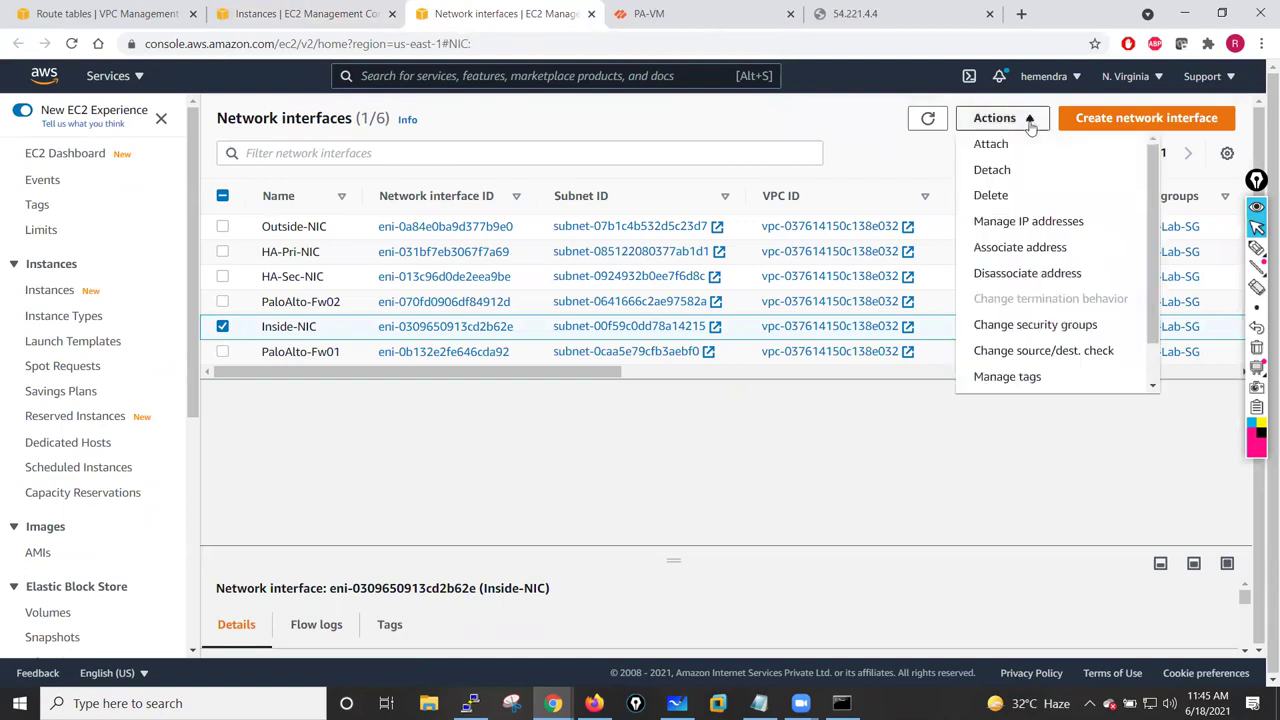
pyautogui.click(993, 144)
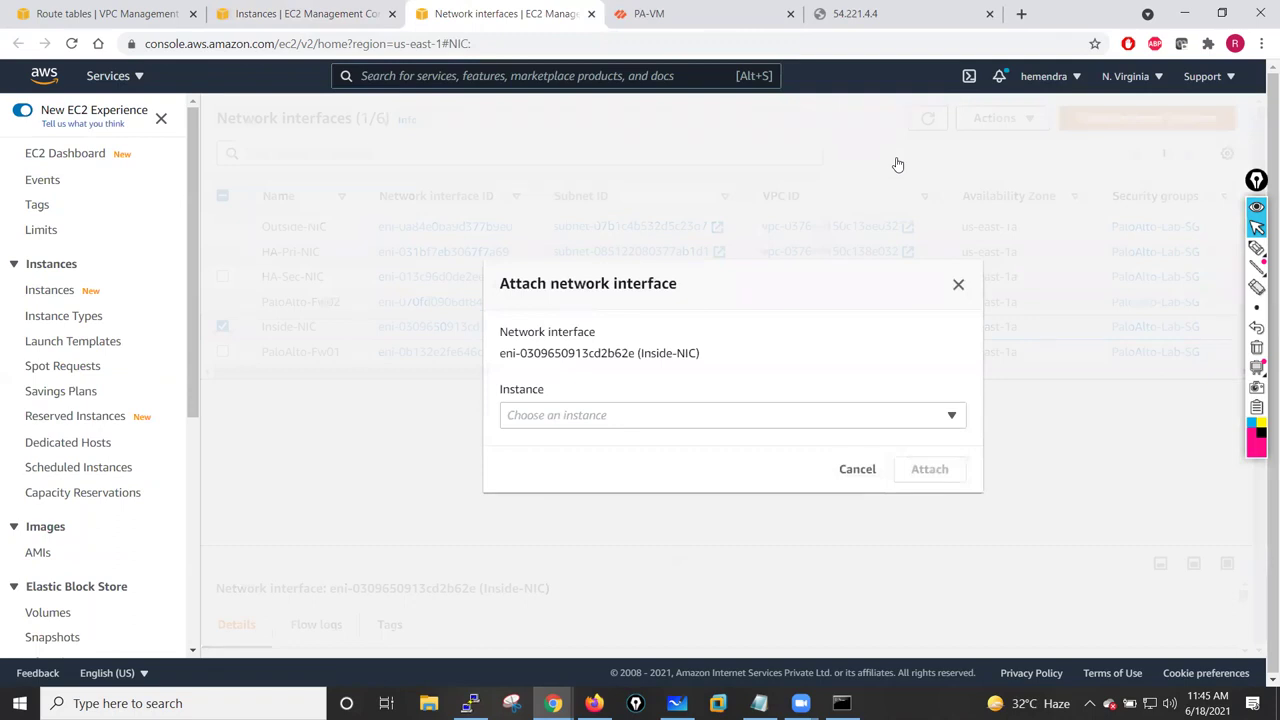
pyautogui.click(950, 416)
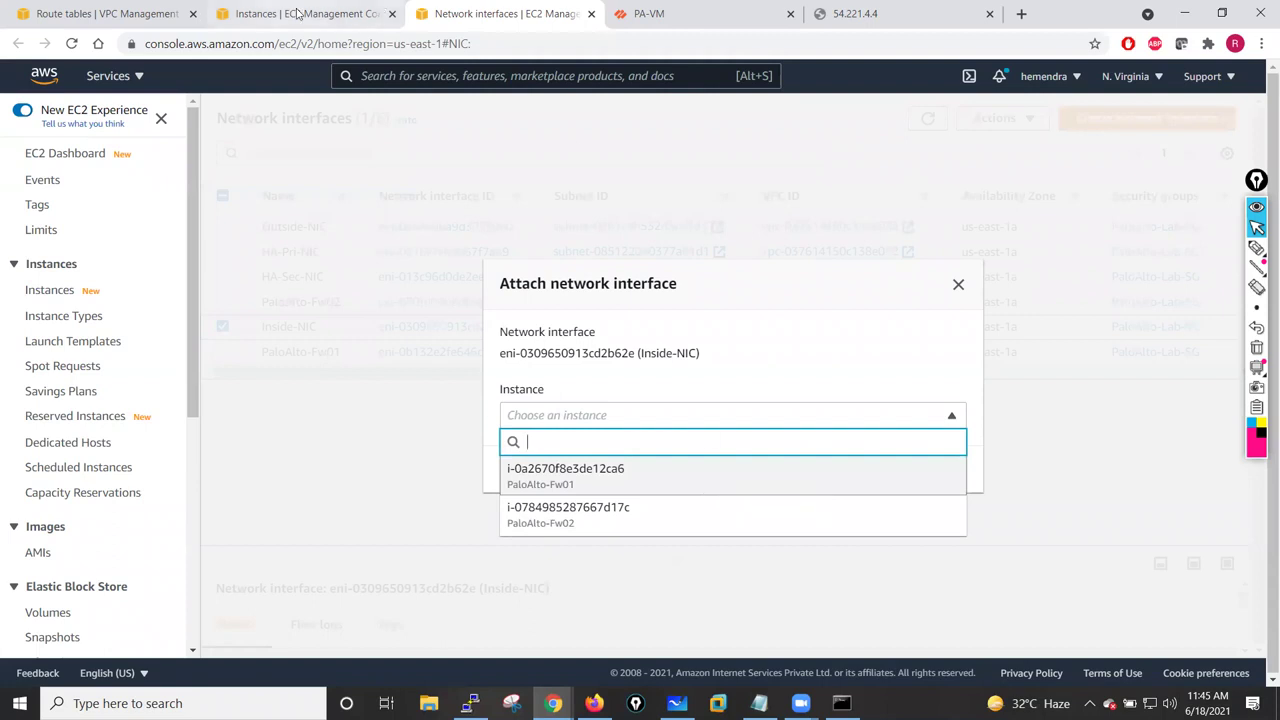
pyautogui.click(535, 476)
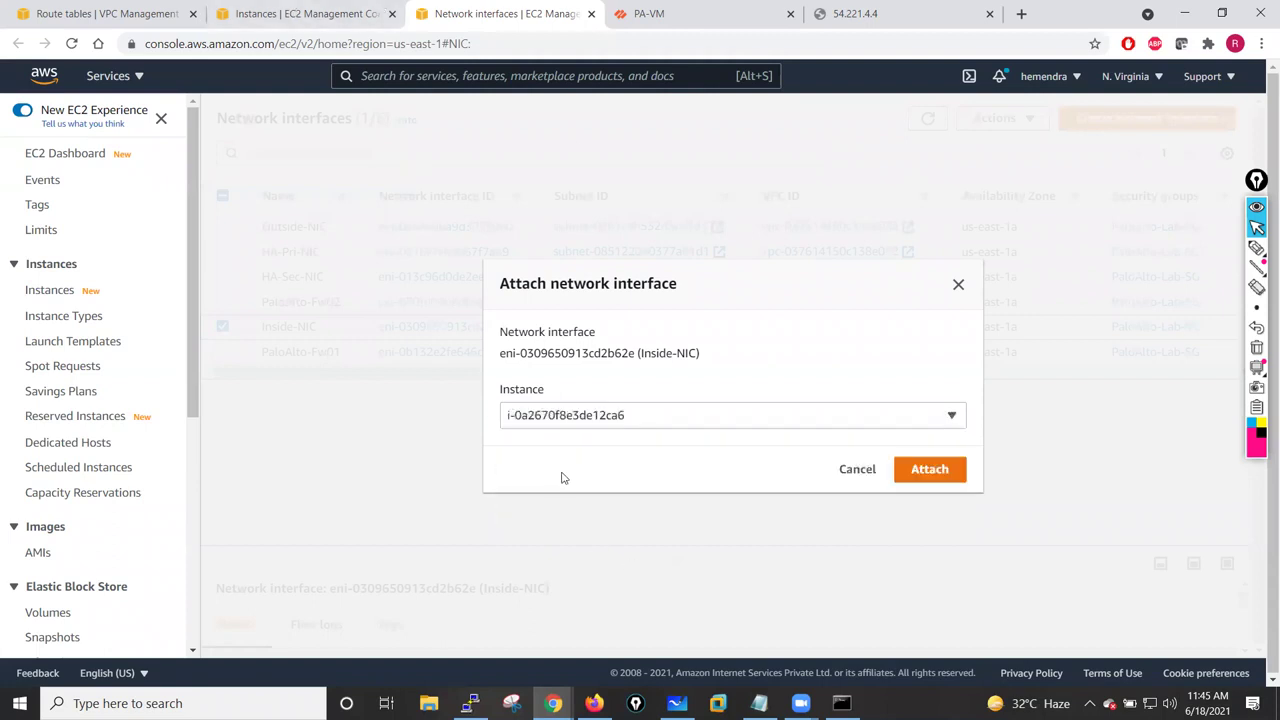
pyautogui.click(929, 470)
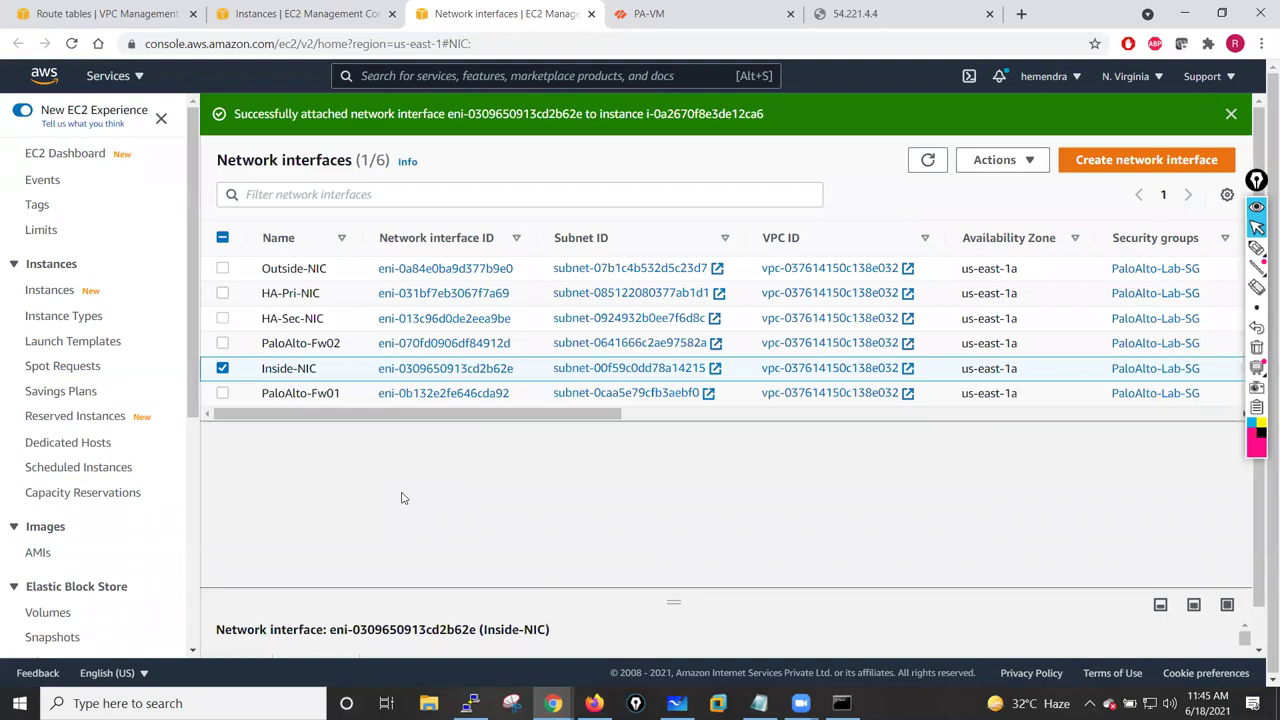
pyautogui.click(224, 369)
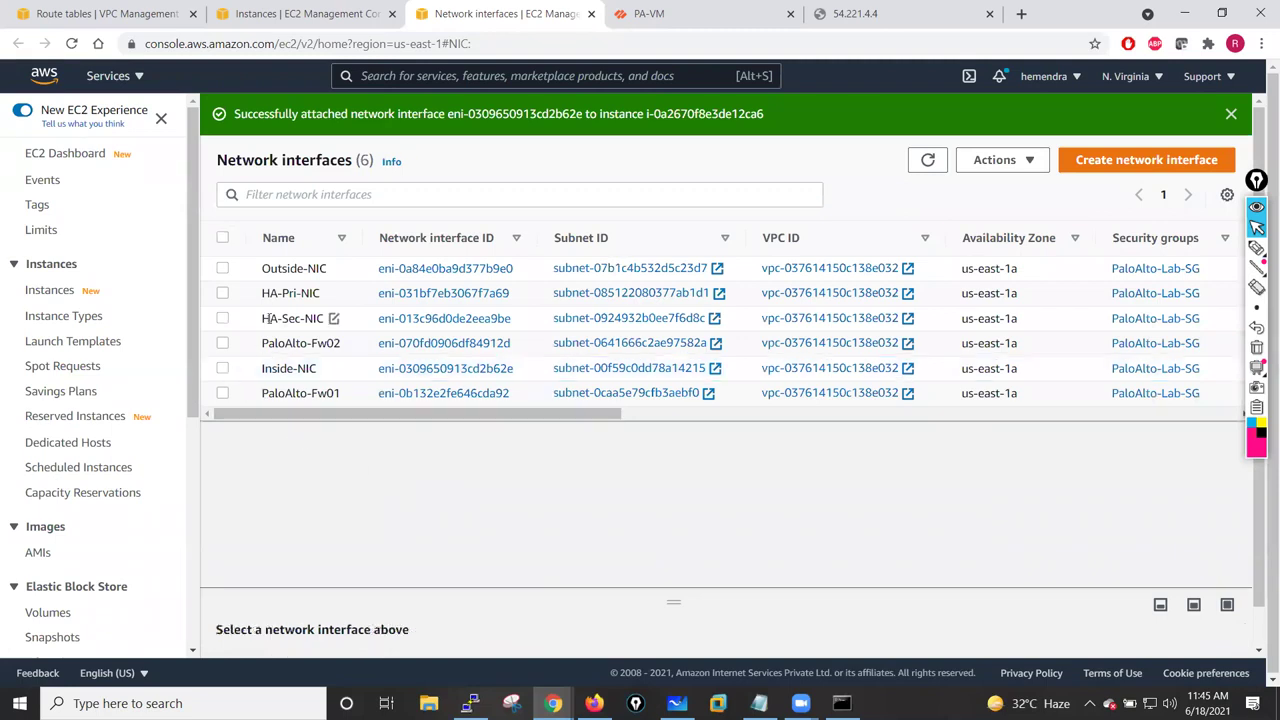
pyautogui.click(226, 270)
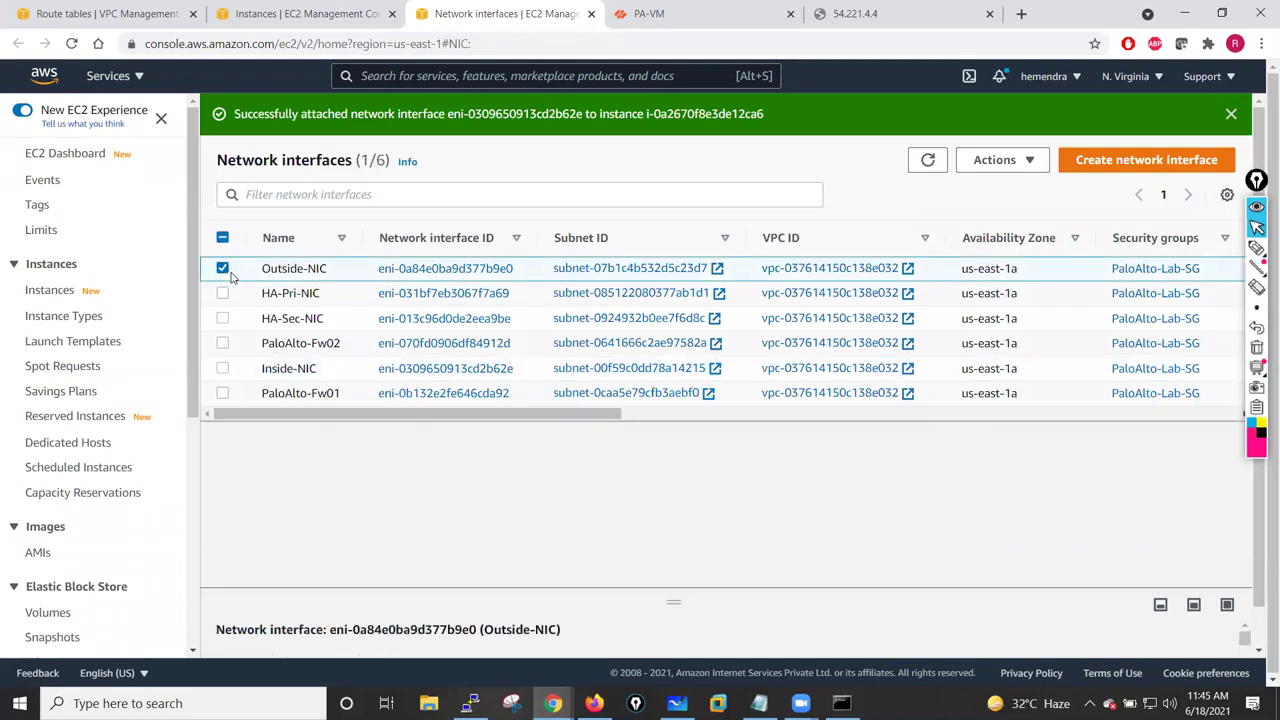
# - Attach Outside-NIC to instance i-0a2670f8e3de12ca6 (PaloAlto-Fw01)
pyautogui.click(1024, 164)
pyautogui.click(992, 186)
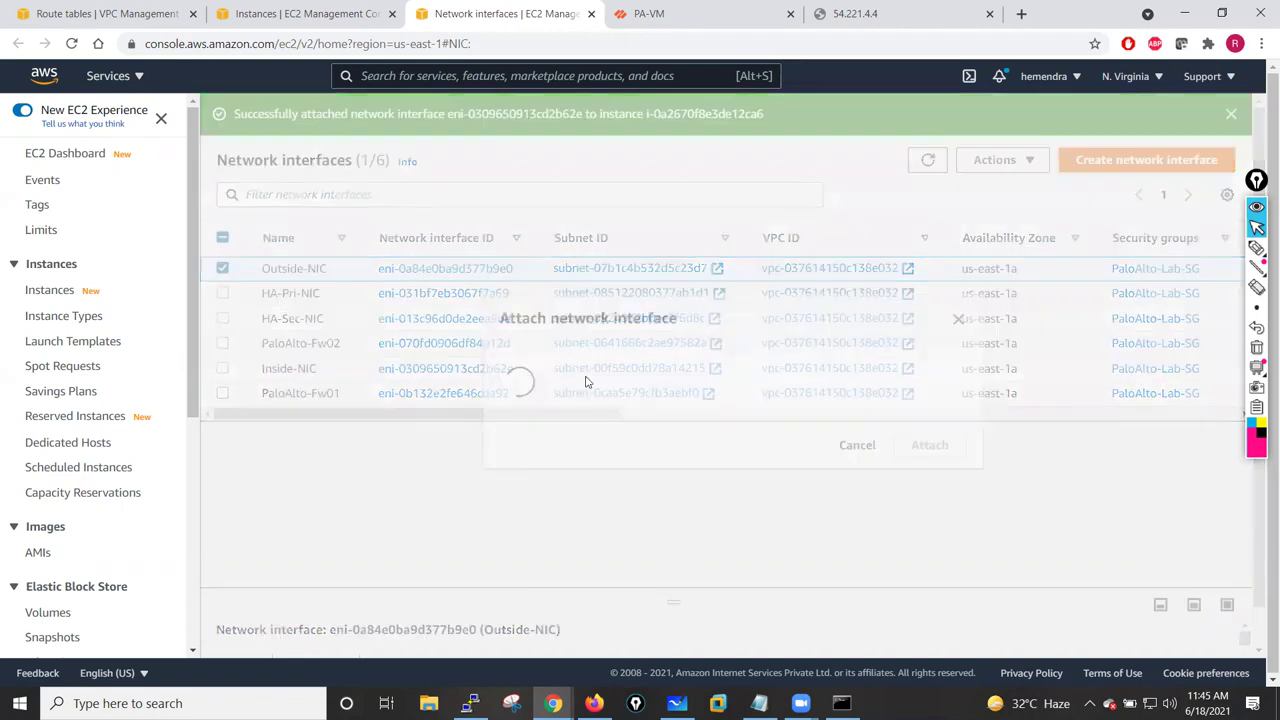
pyautogui.click(580, 415)
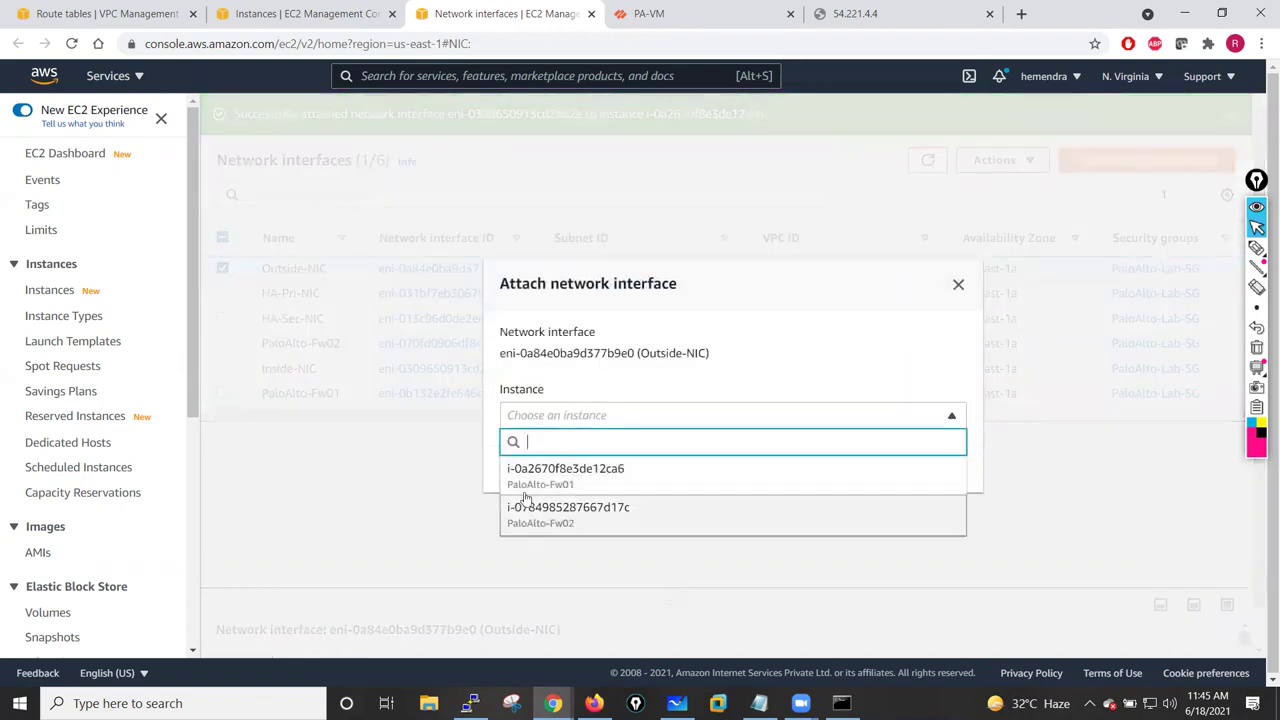
pyautogui.click(560, 478)
pyautogui.click(928, 470)
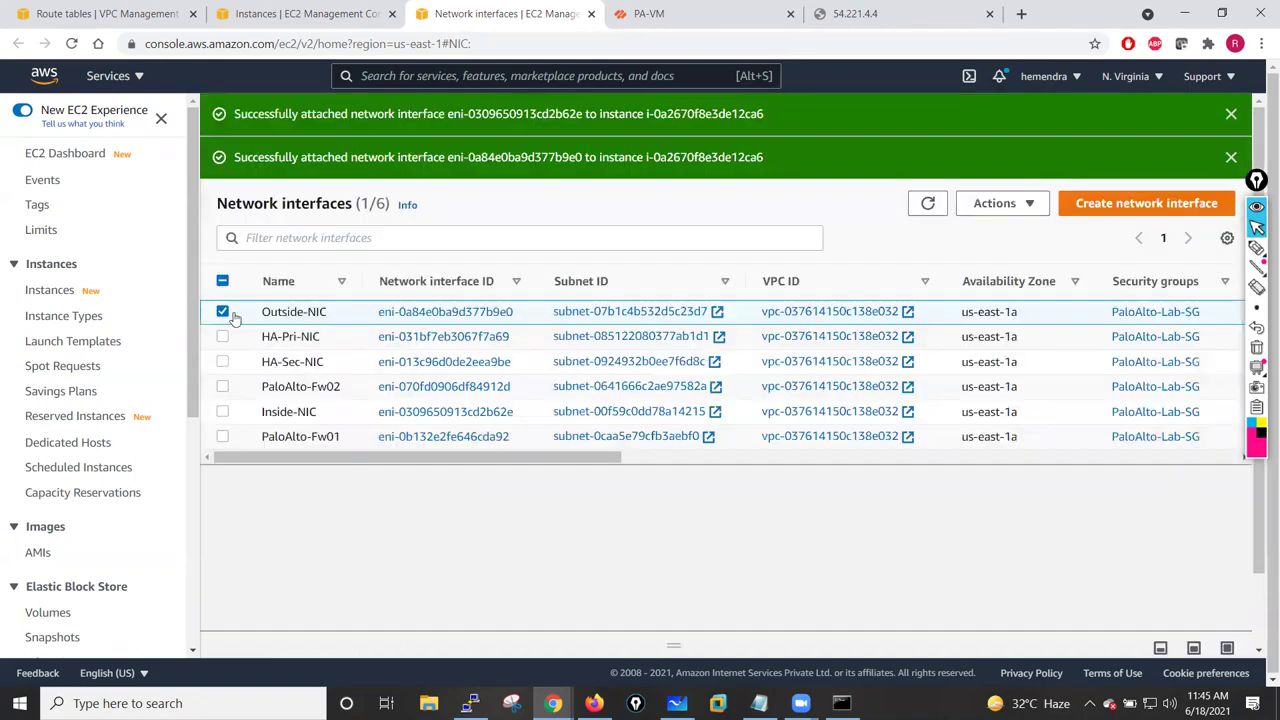
pyautogui.click(223, 312)
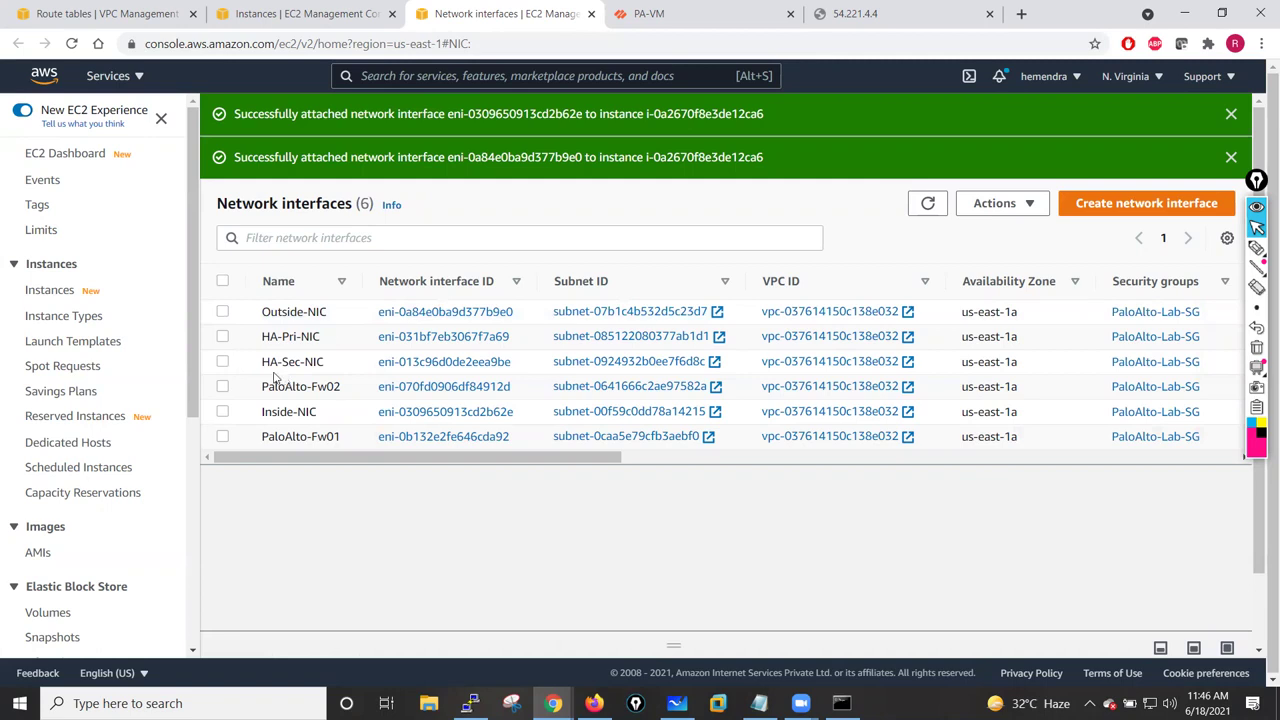
# - Attach HA-Pri-NIC to instance i-0a2670f8e3de12ca6 (PaloAlto-Fw01)
pyautogui.click(223, 337)
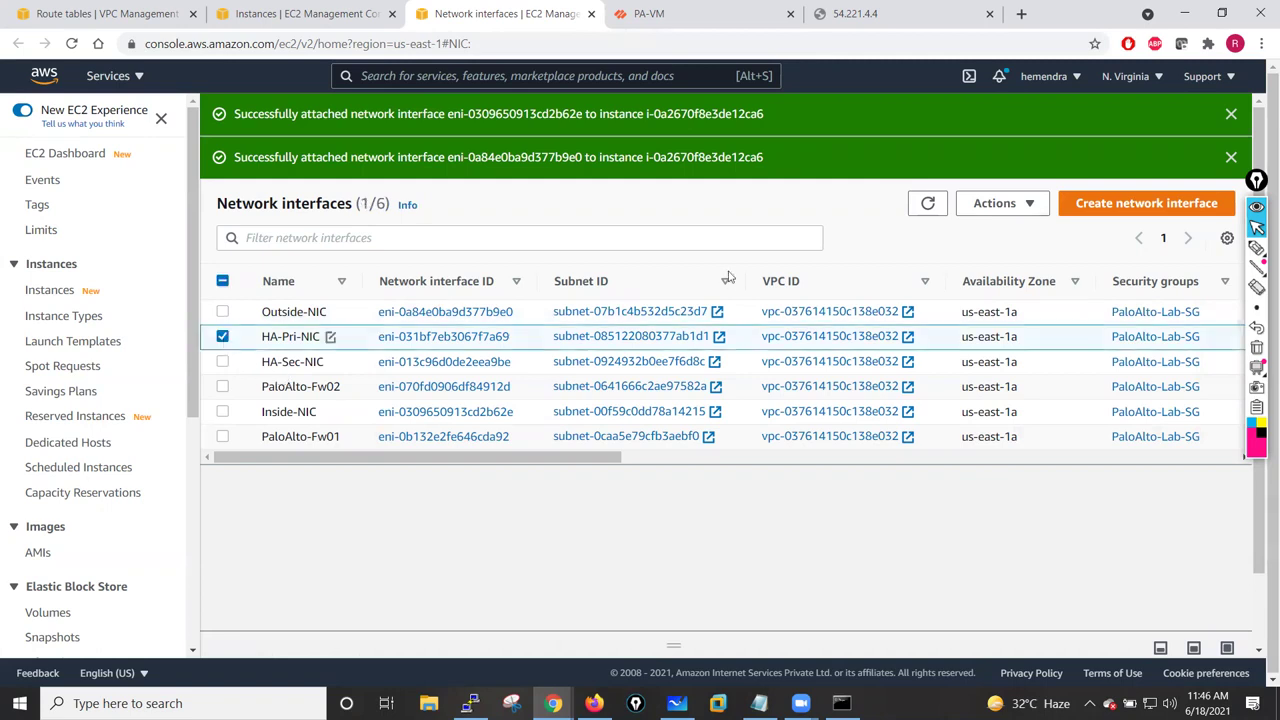
pyautogui.click(994, 203)
pyautogui.click(1001, 237)
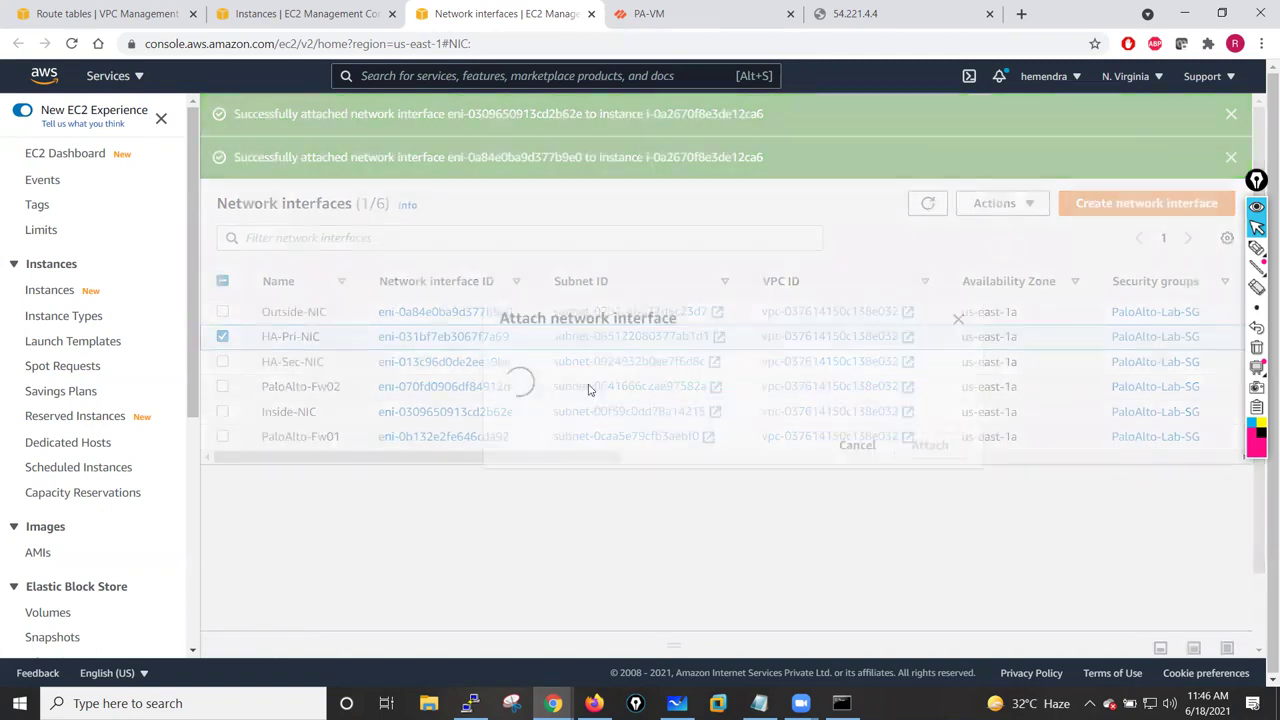
pyautogui.click(575, 416)
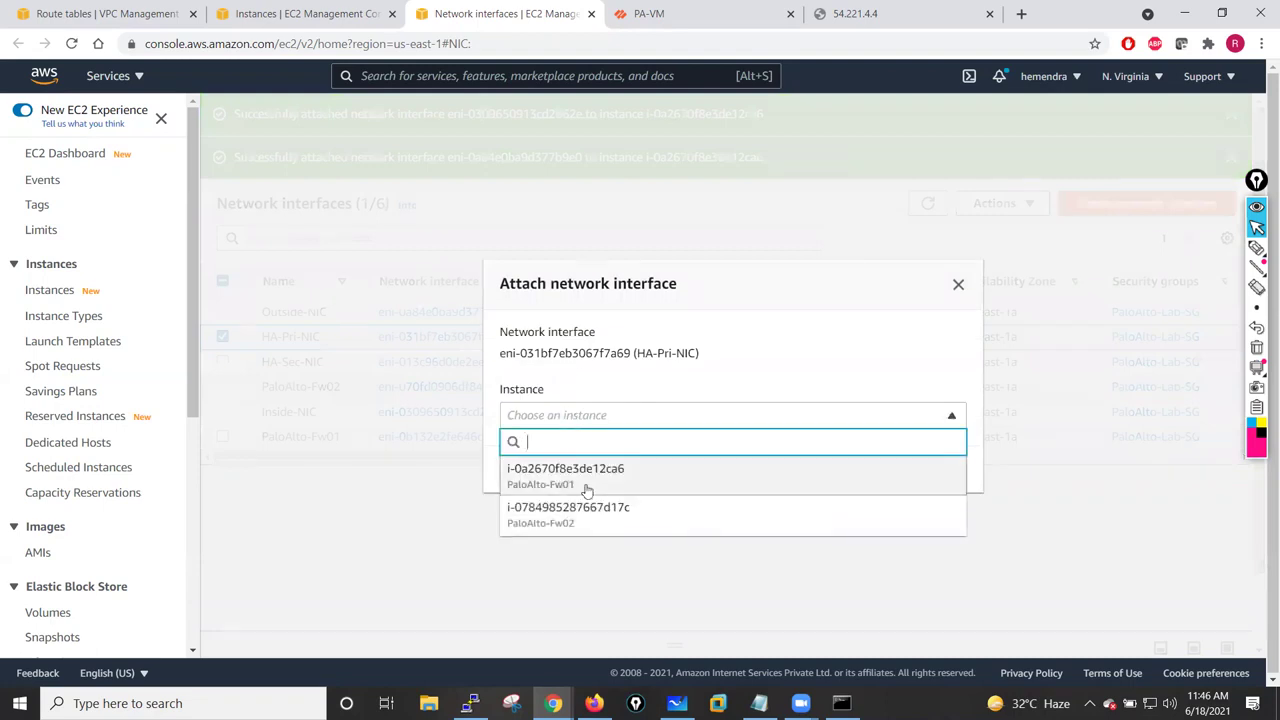
pyautogui.click(586, 480)
pyautogui.click(920, 474)
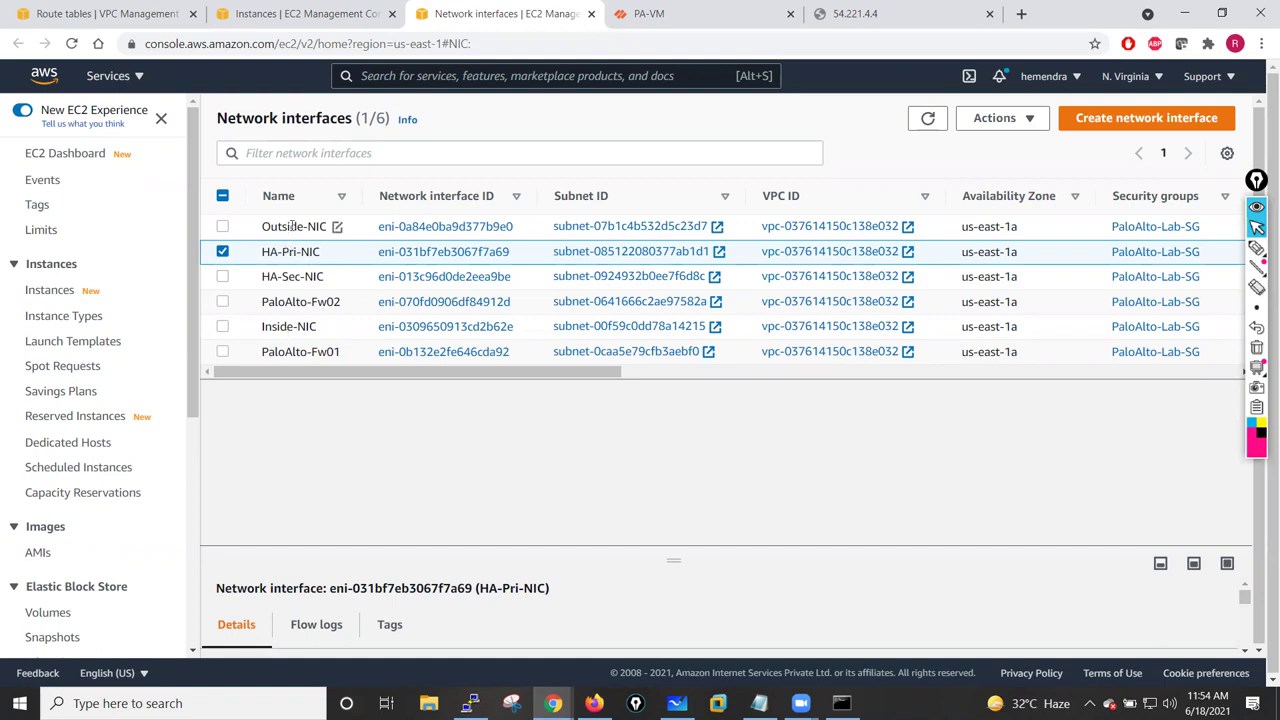
# - Refresh the PA-VM interface list, reload 54.221.4.4 until it answers, and copy its address for PuTTY
pyautogui.click(690, 8)
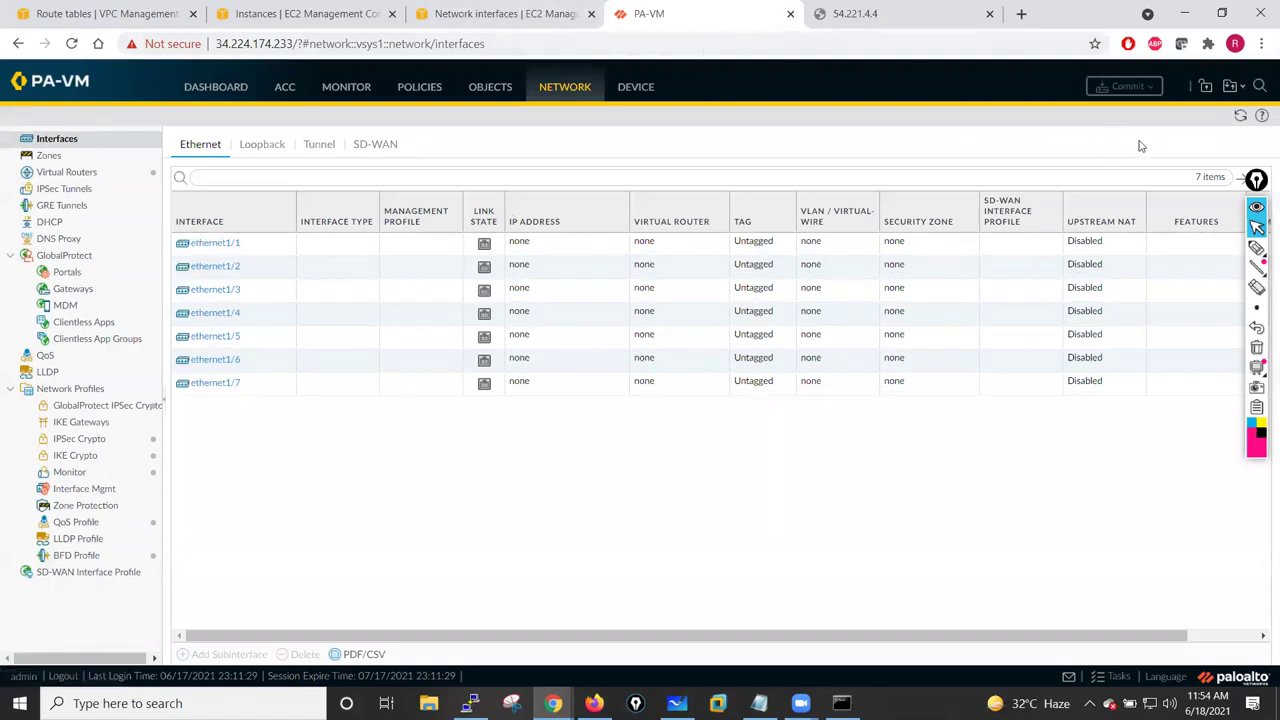
pyautogui.click(1239, 117)
pyautogui.click(885, 10)
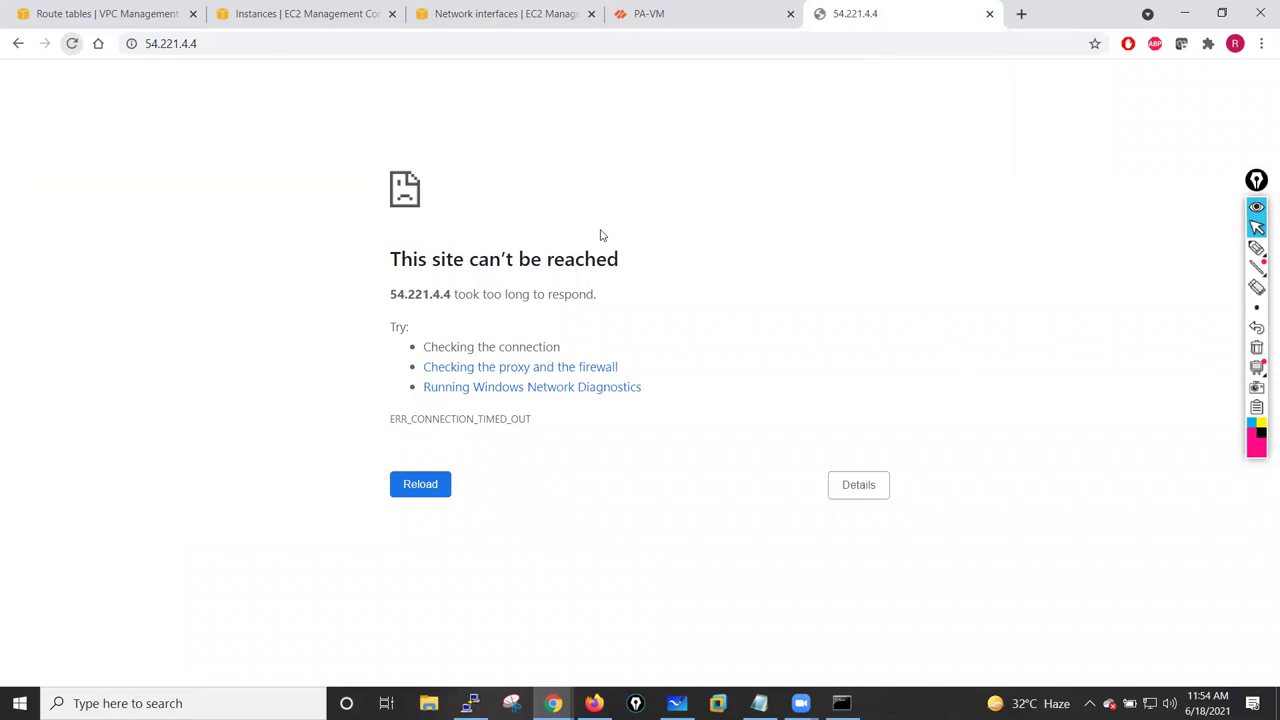
pyautogui.click(72, 45)
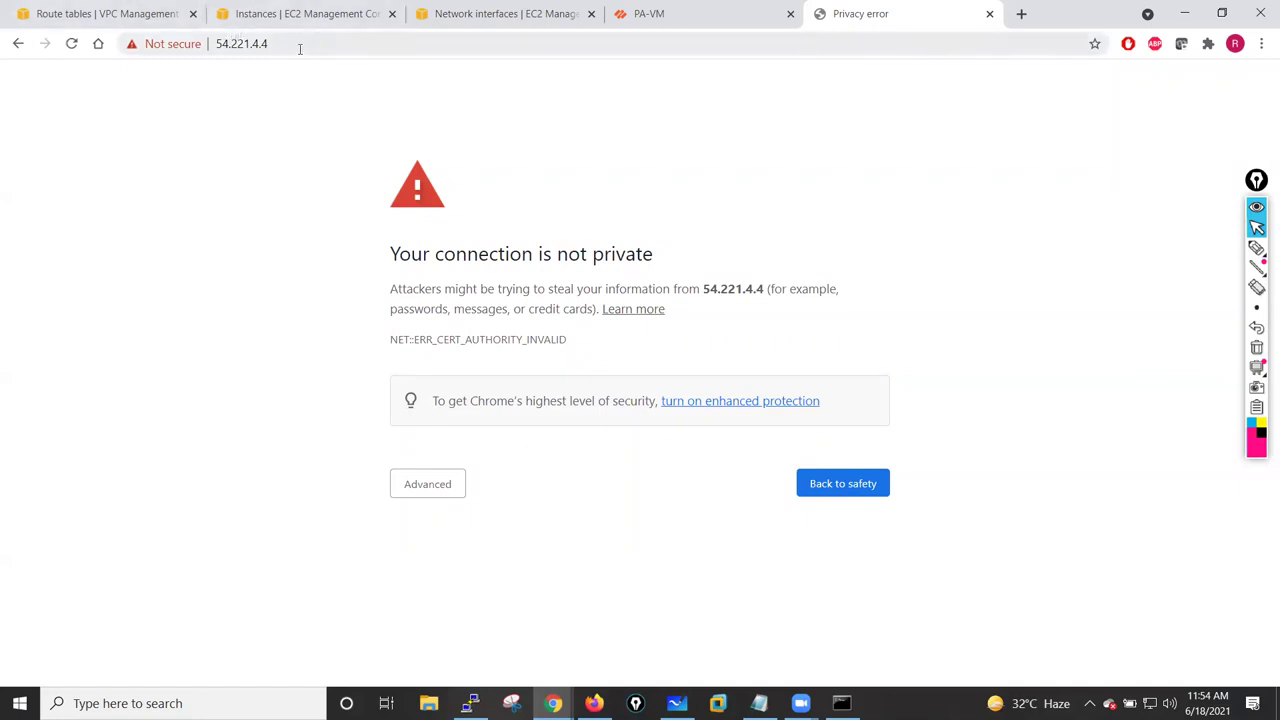
pyautogui.click(220, 46)
pyautogui.hotkey('ctrl', 'c')
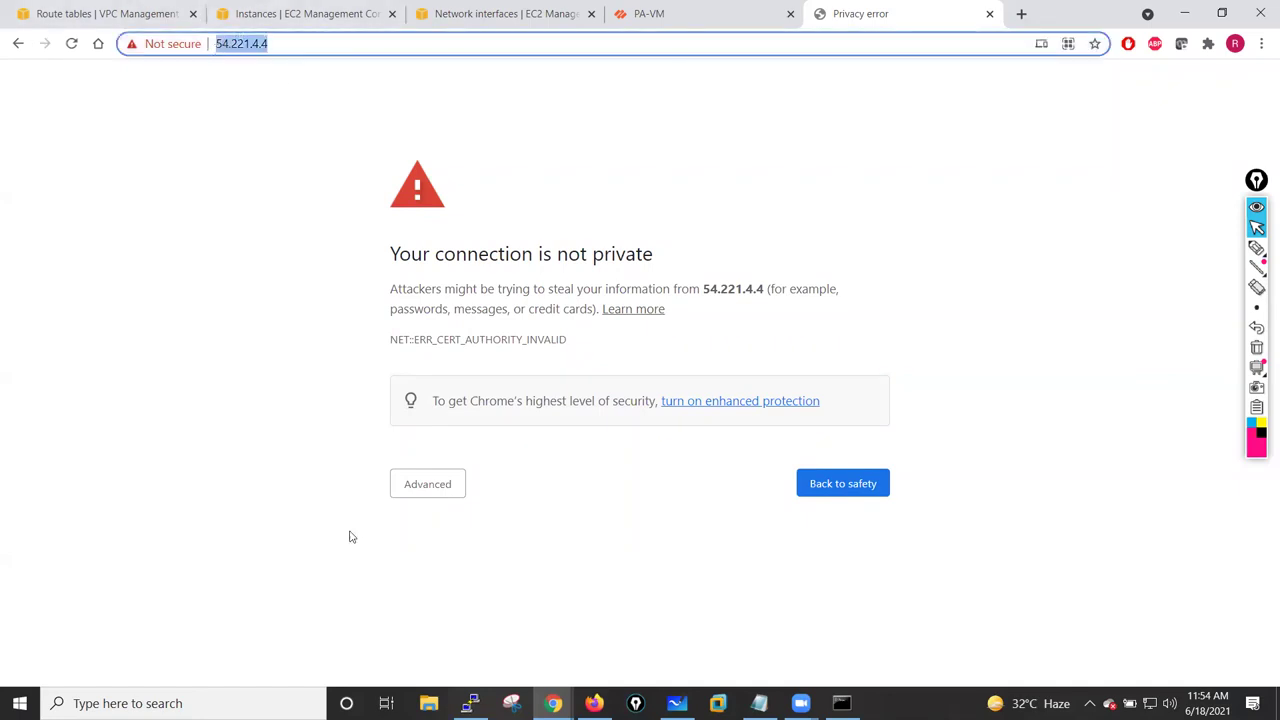
pyautogui.click(470, 703)
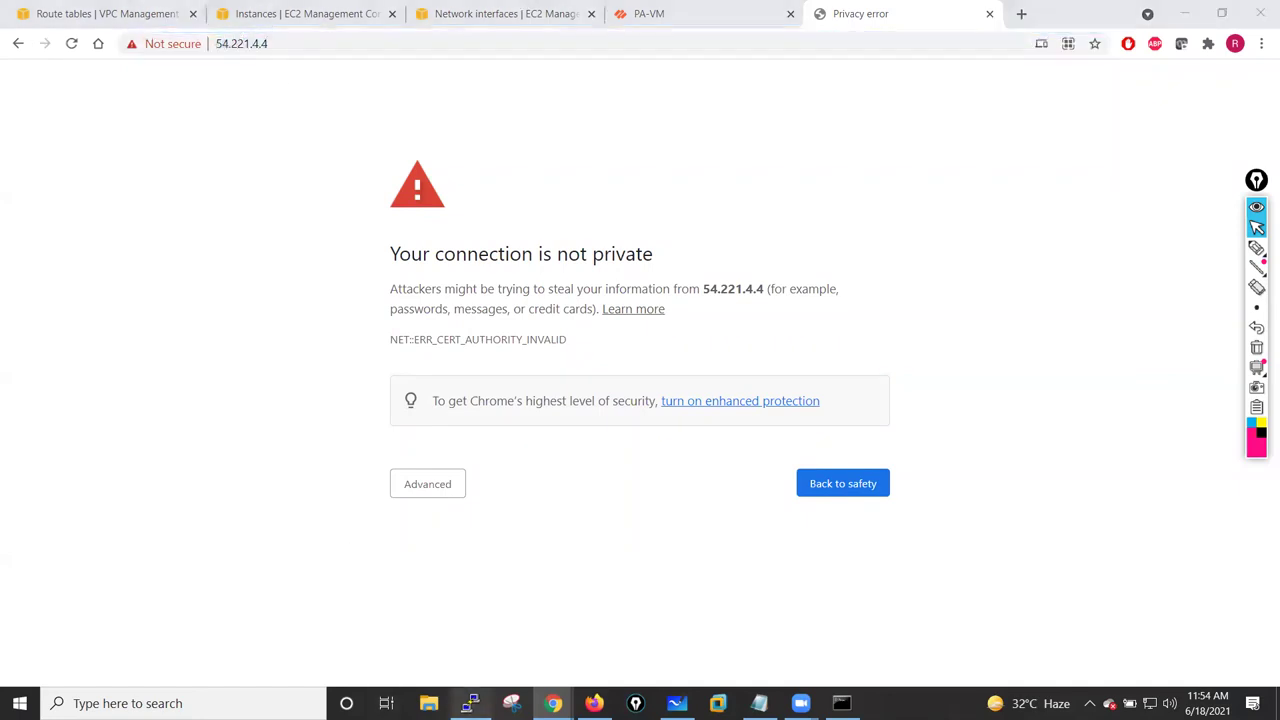
pyautogui.rightClick(345, 84)
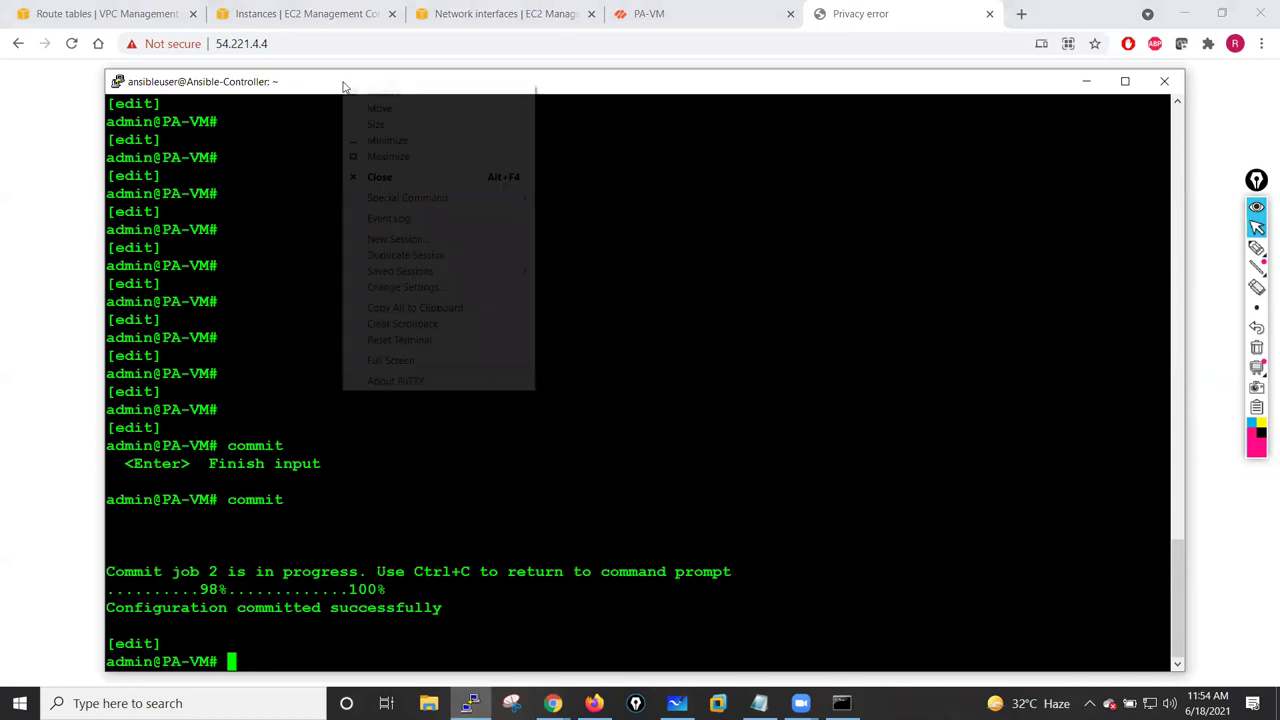
pyautogui.click(407, 241)
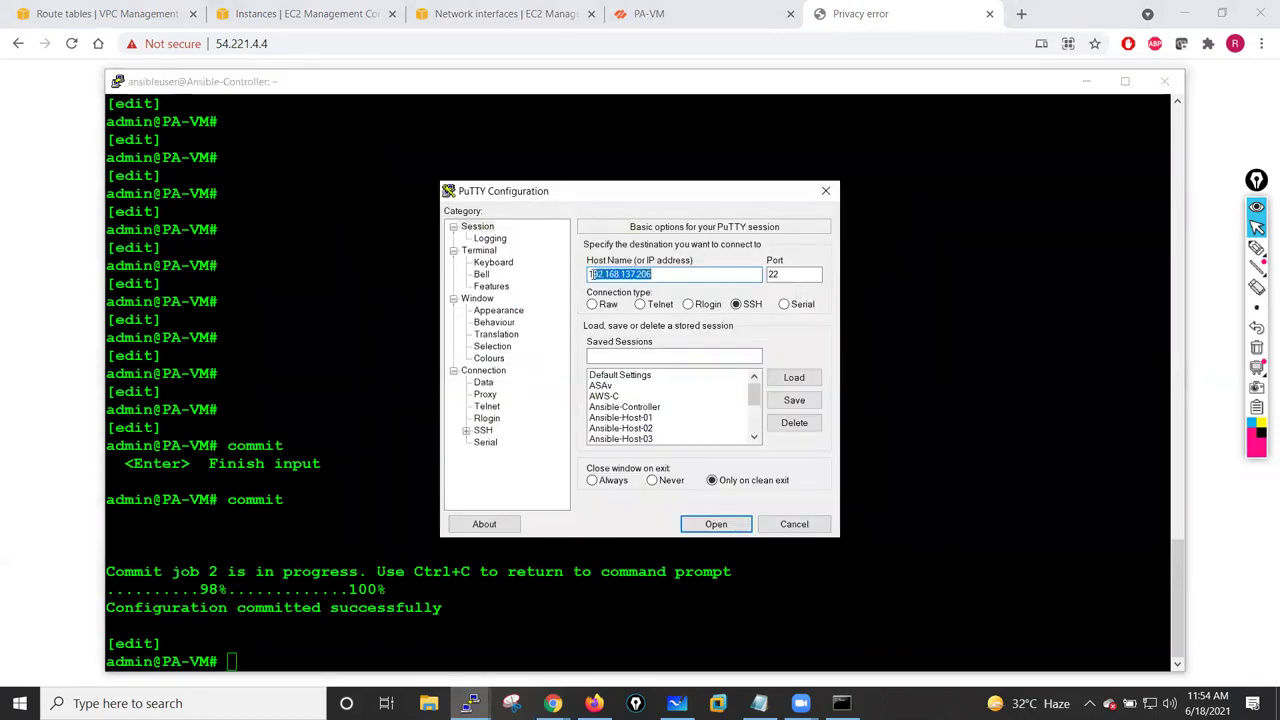
pyautogui.hotkey('ctrl', 'v')
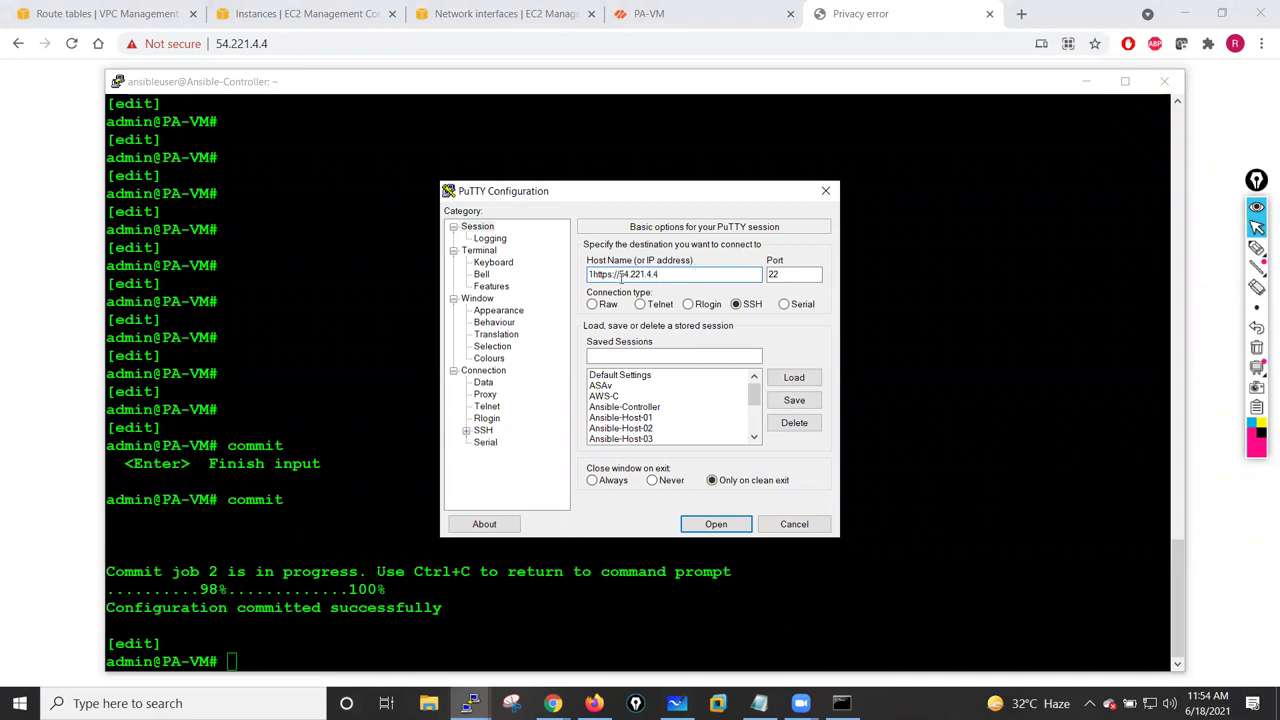
pyautogui.press('BackSpace')
pyautogui.press('BackSpace')
pyautogui.press('BackSpace')
pyautogui.press('BackSpace')
pyautogui.press('BackSpace')
pyautogui.press('BackSpace')
pyautogui.press('BackSpace')
pyautogui.press('BackSpace')
pyautogui.write('admin@')
pyautogui.moveTo(754, 393); pyautogui.dragTo(753, 421)
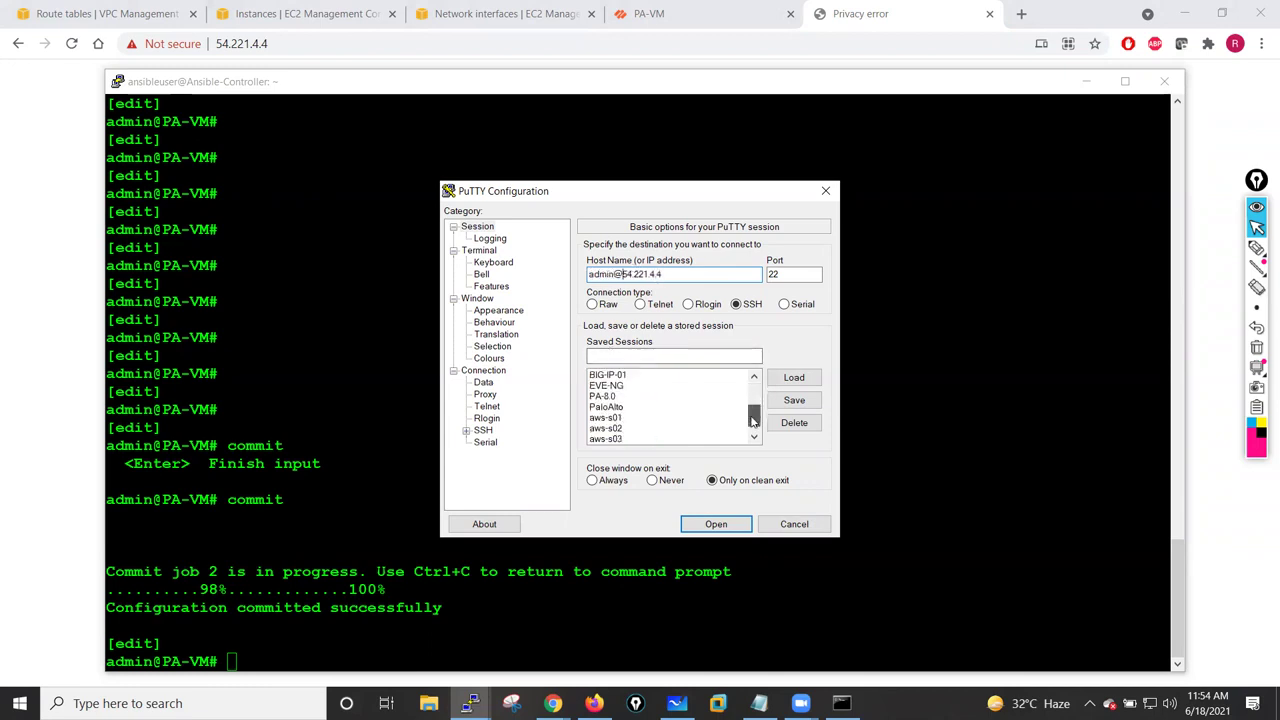
# - Load the jan-26-batch.ppk private key under SSH Auth and open the connection
pyautogui.click(481, 431)
pyautogui.click(466, 431)
pyautogui.click(479, 442)
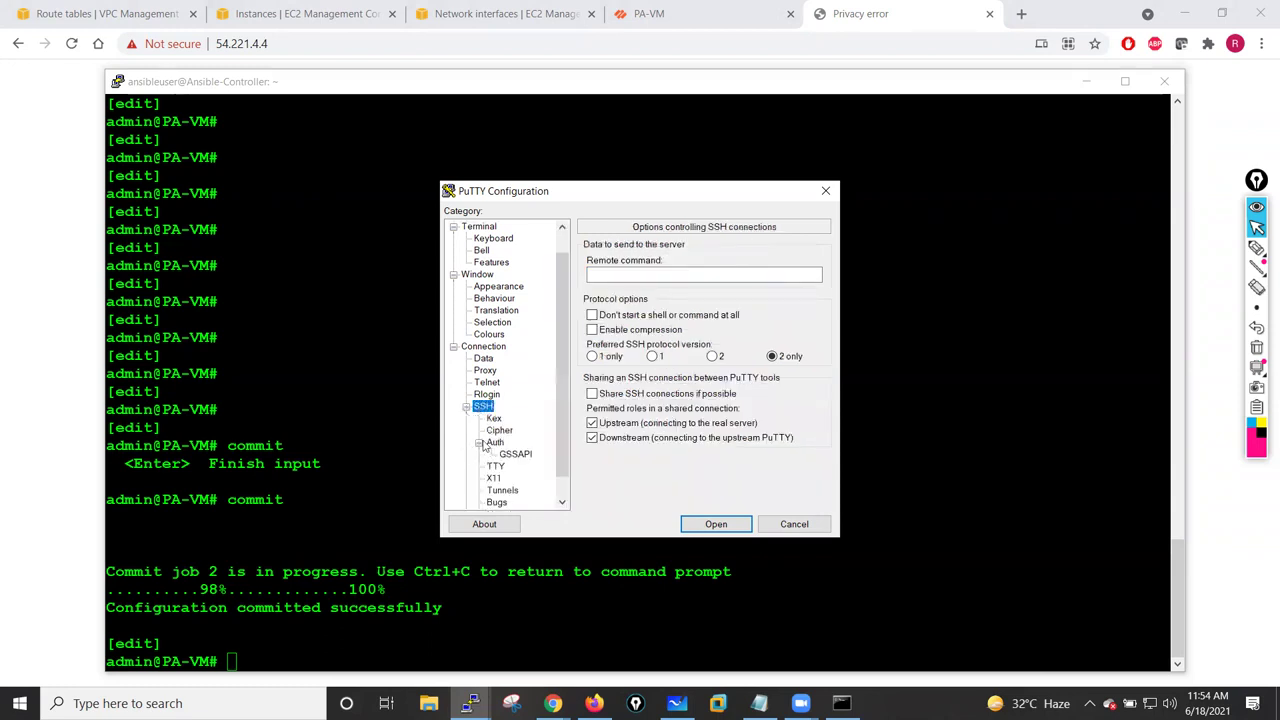
pyautogui.click(495, 442)
pyautogui.click(792, 413)
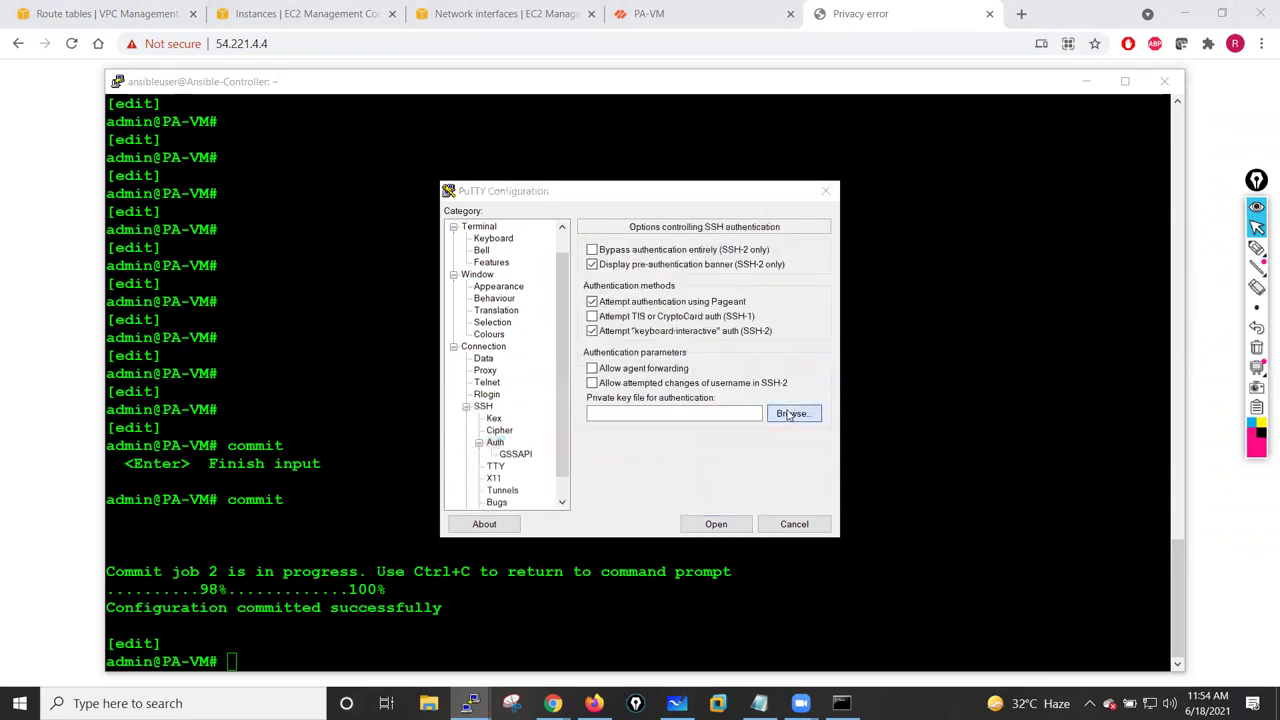
pyautogui.click(650, 368)
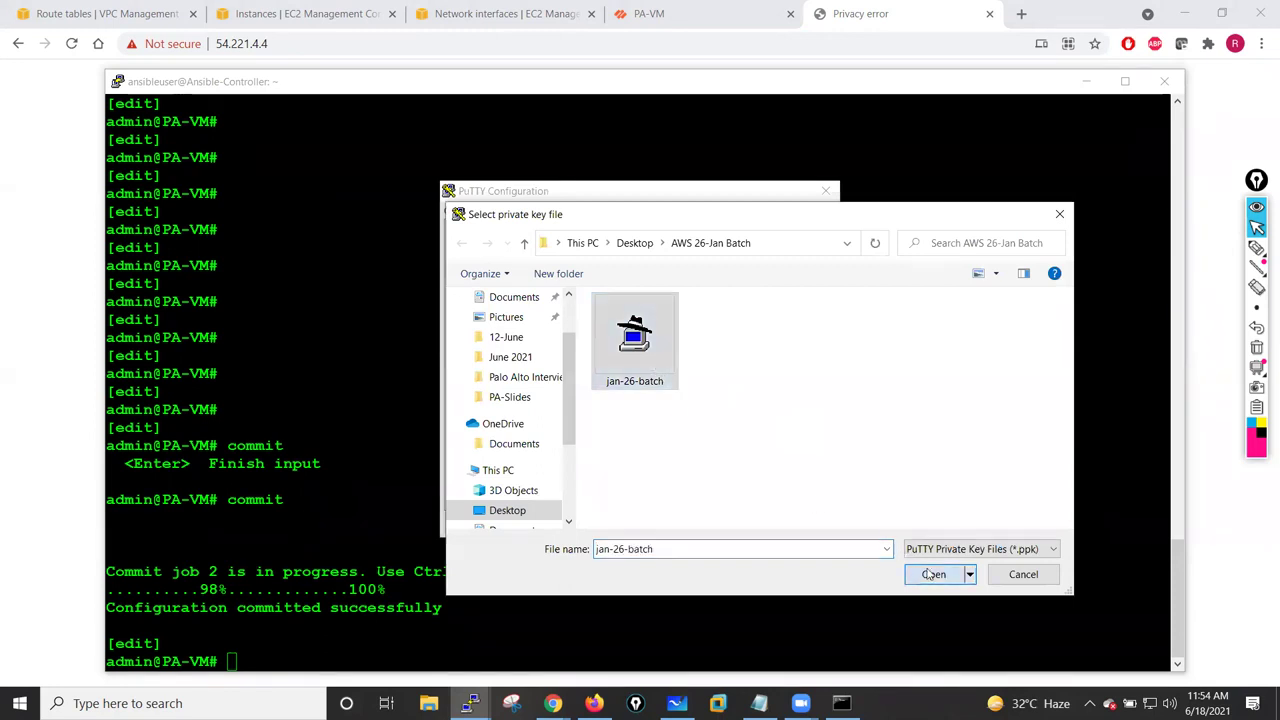
pyautogui.click(933, 574)
pyautogui.click(724, 527)
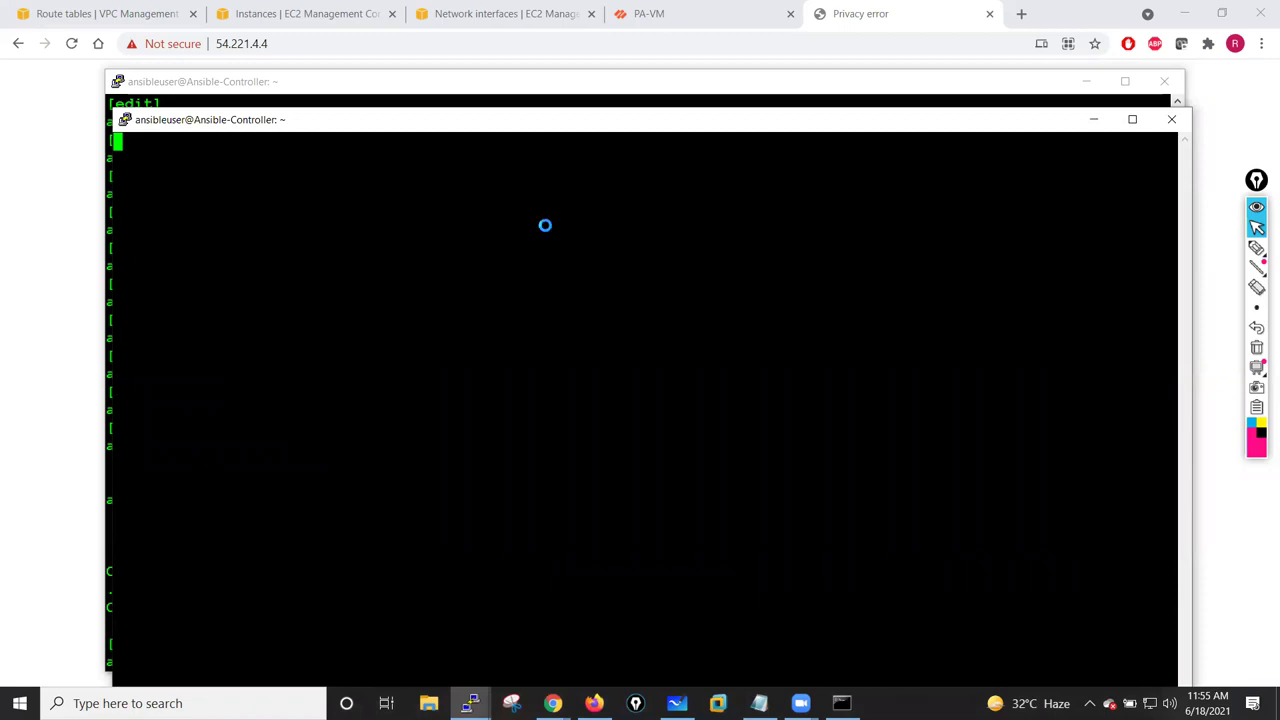
# - Accept the firewall's host key and enter configuration mode with configure
pyautogui.click(606, 468)
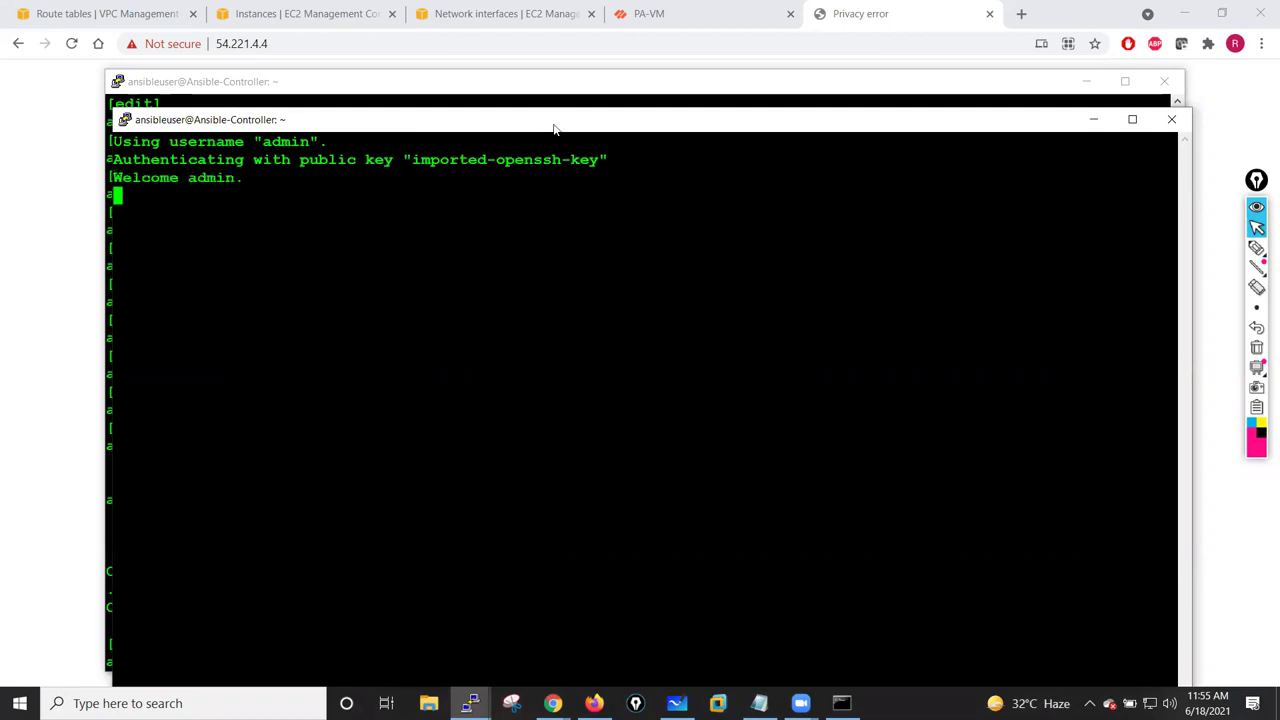
pyautogui.moveTo(557, 129); pyautogui.dragTo(612, 100)
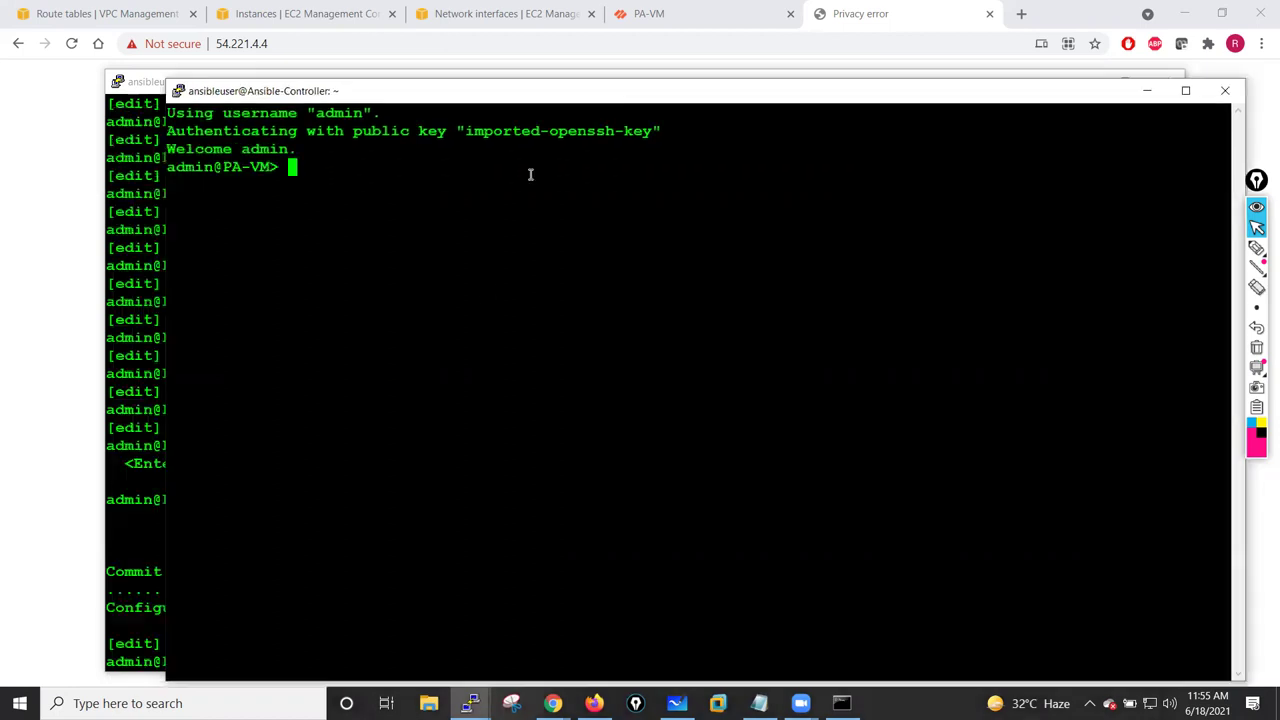
pyautogui.write('configure')
pyautogui.press('Return')
pyautogui.press('Return')
pyautogui.press('Return')
pyautogui.press('Return')
pyautogui.press('Return')
pyautogui.press('Return')
pyautogui.press('Return')
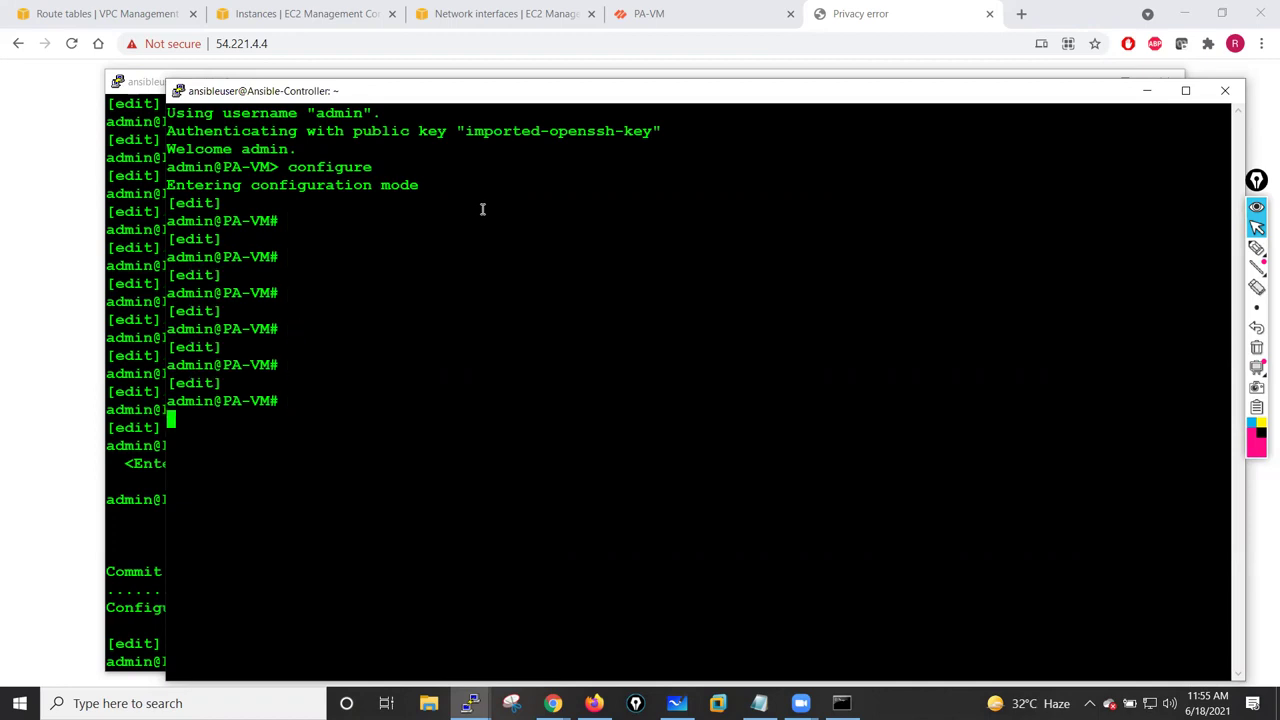
# - Run set mgt-config users admin password and enter and confirm the new password
pyautogui.write('set ')
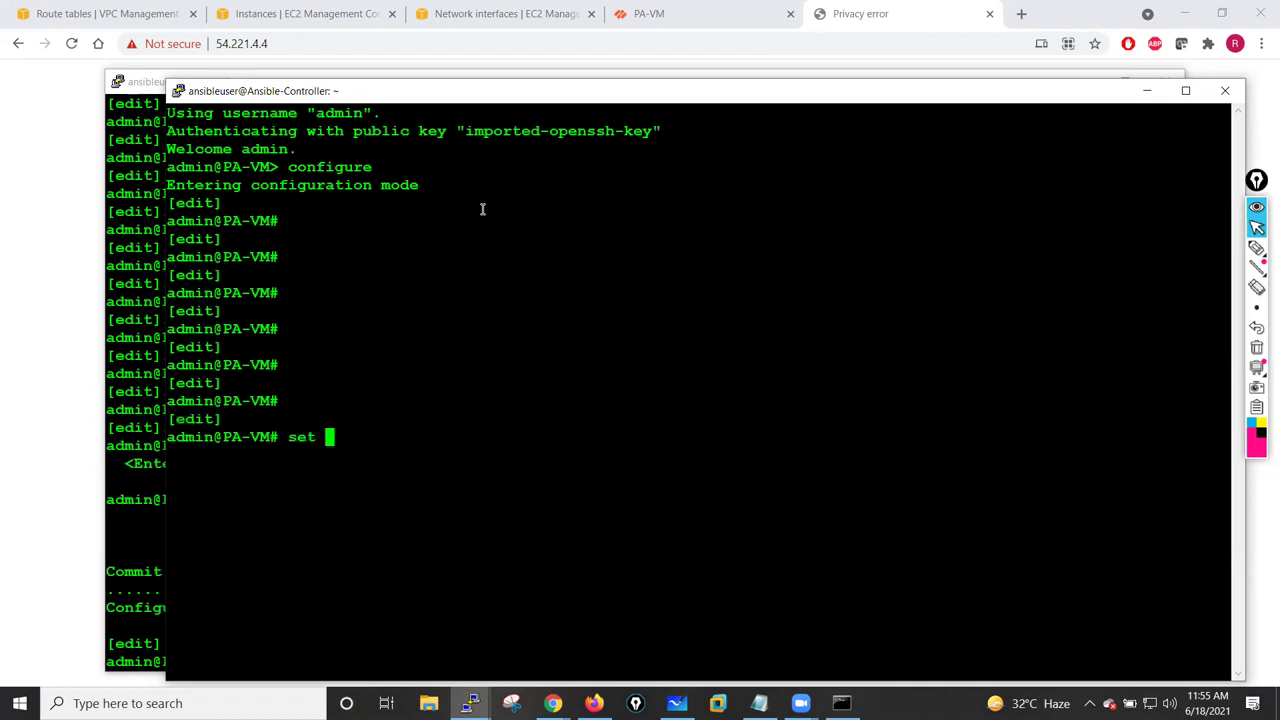
pyautogui.write('mgt-config ')
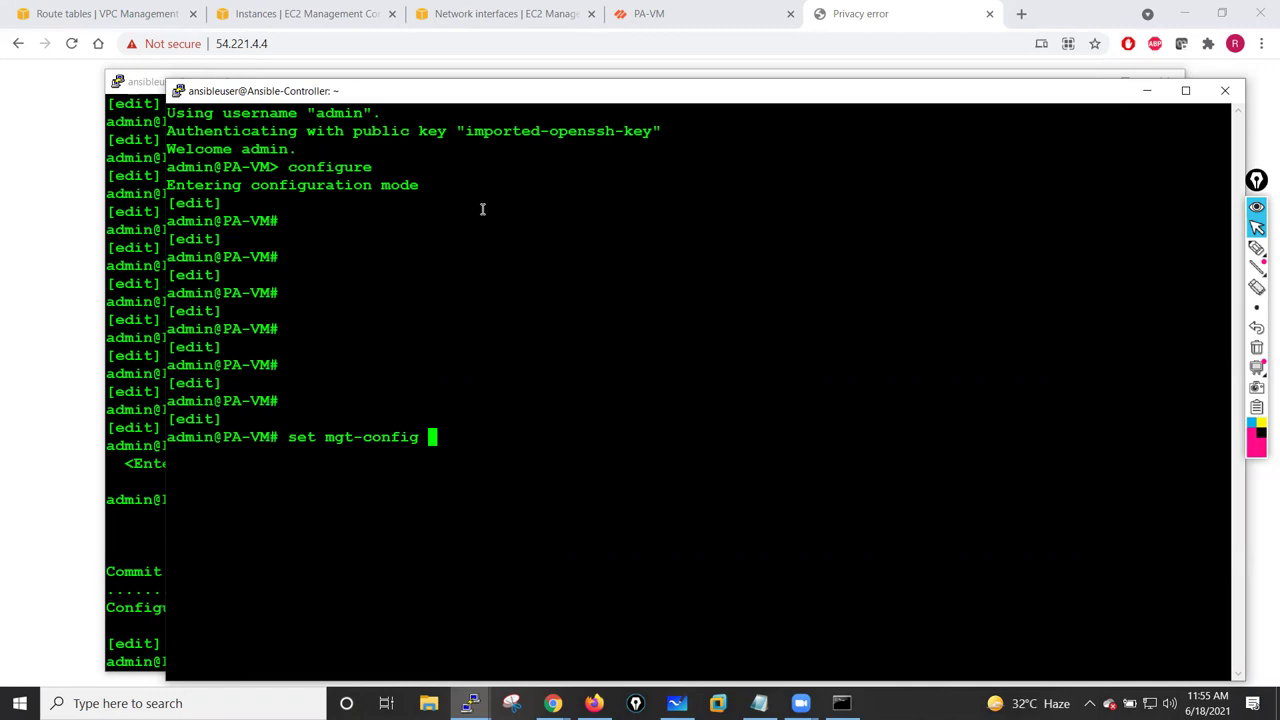
pyautogui.write('users ad')
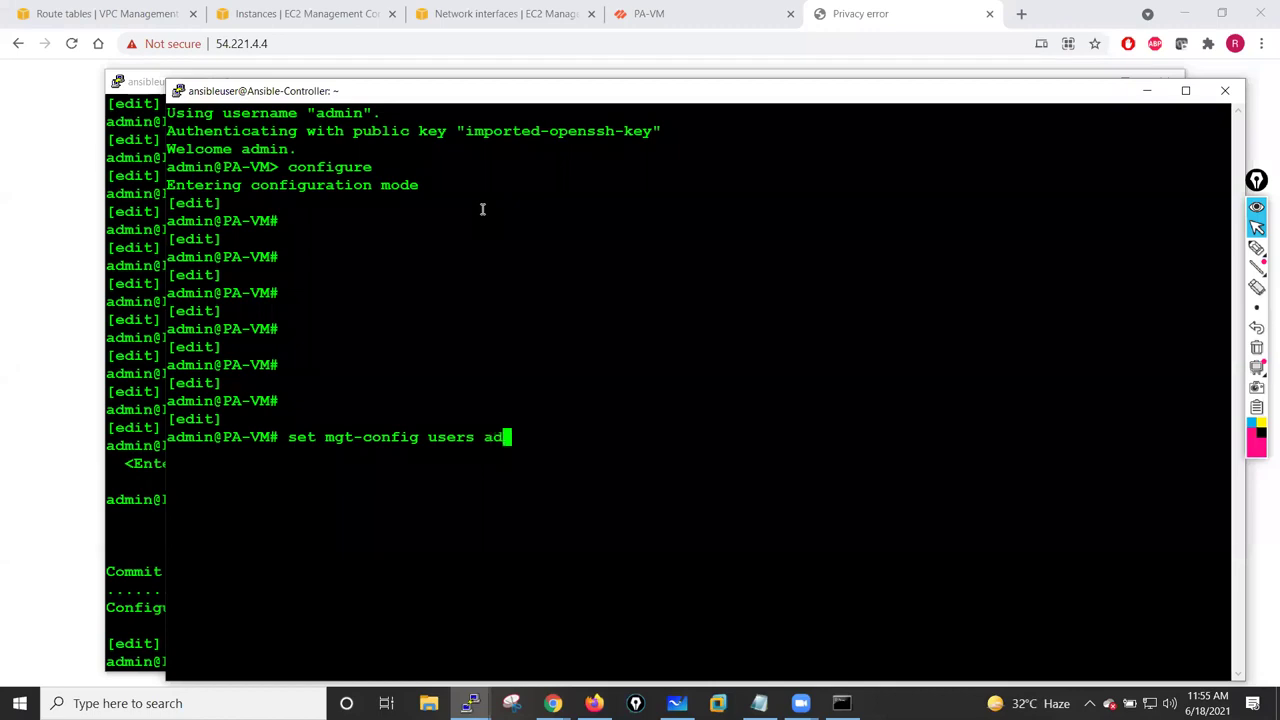
pyautogui.write('min password')
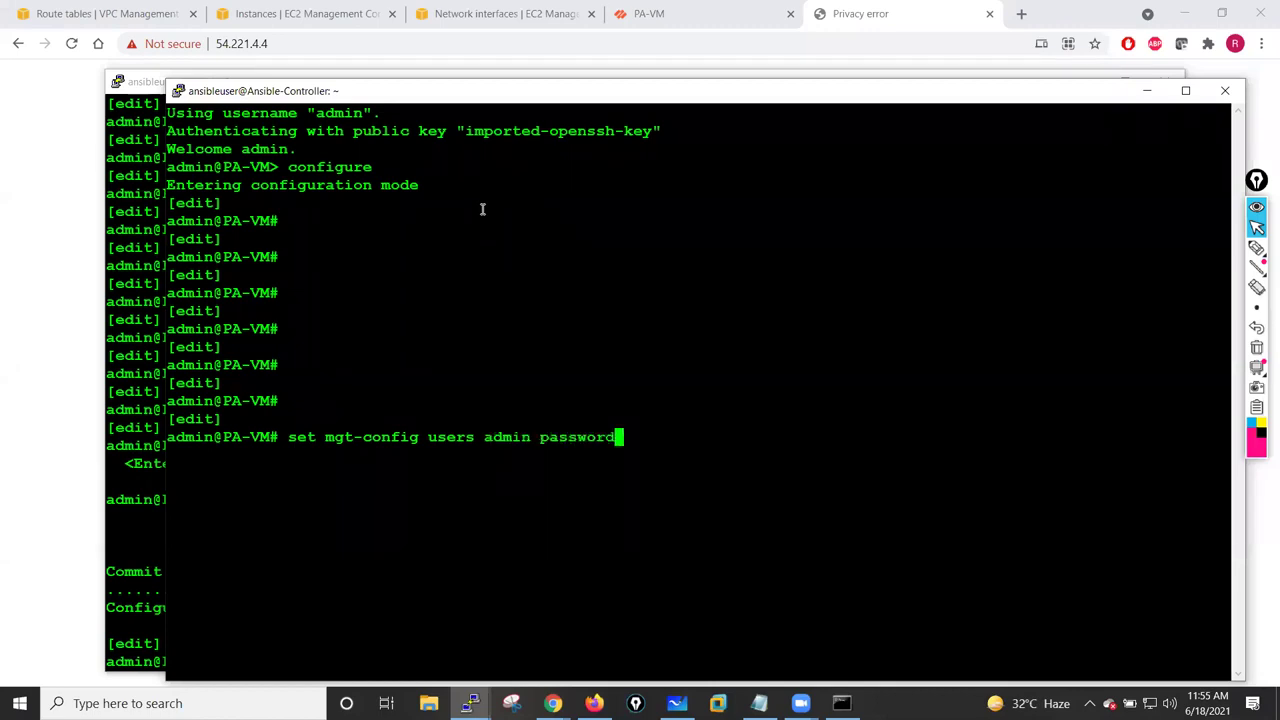
pyautogui.press('Return')
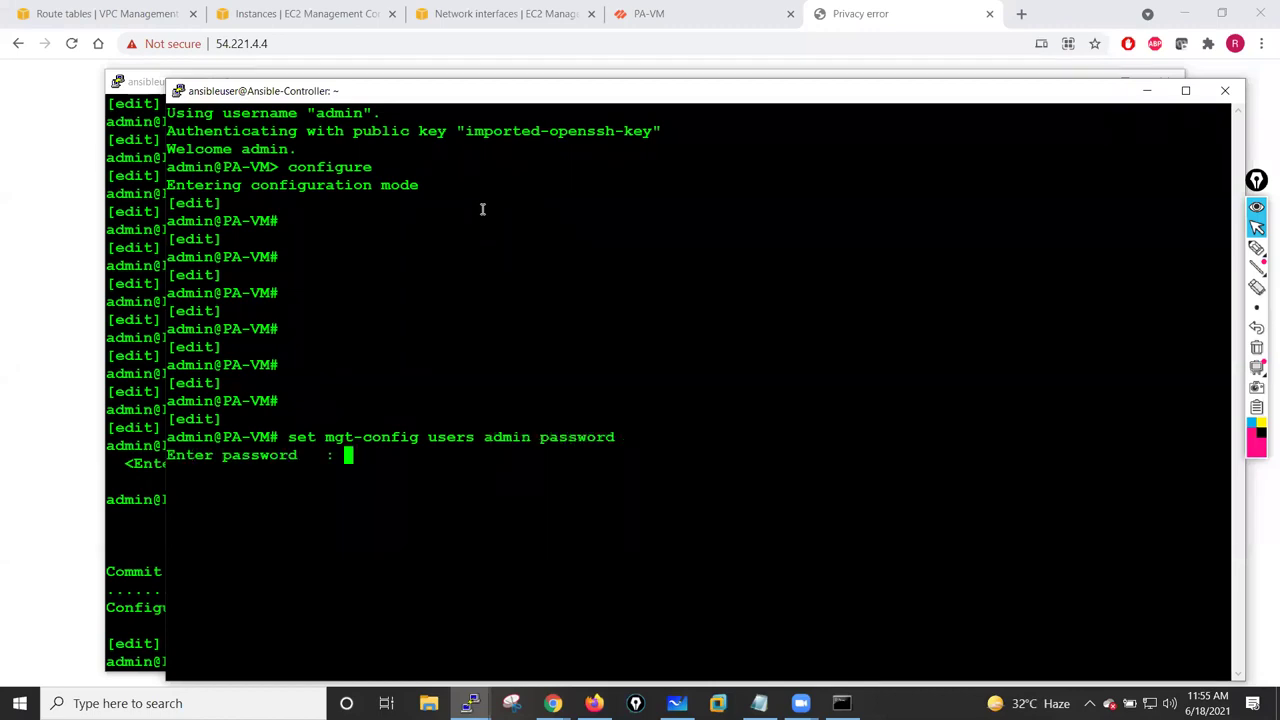
pyautogui.press('Return')
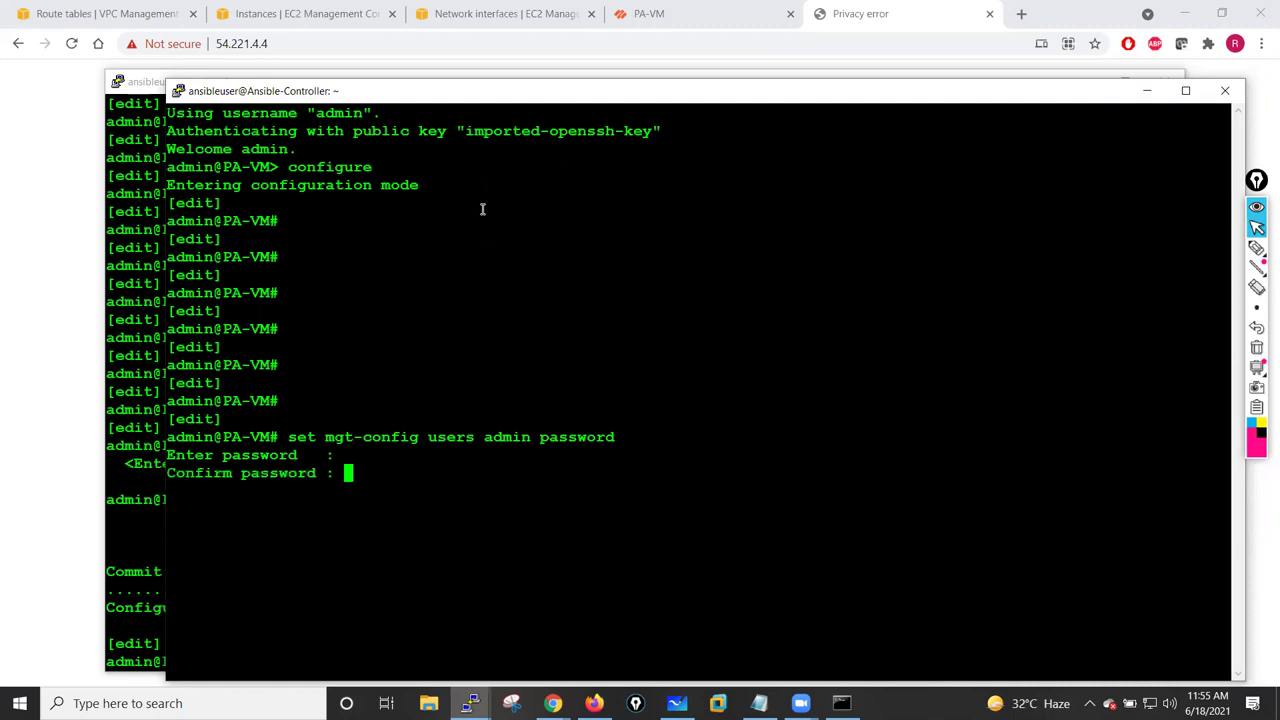
pyautogui.press('Return')
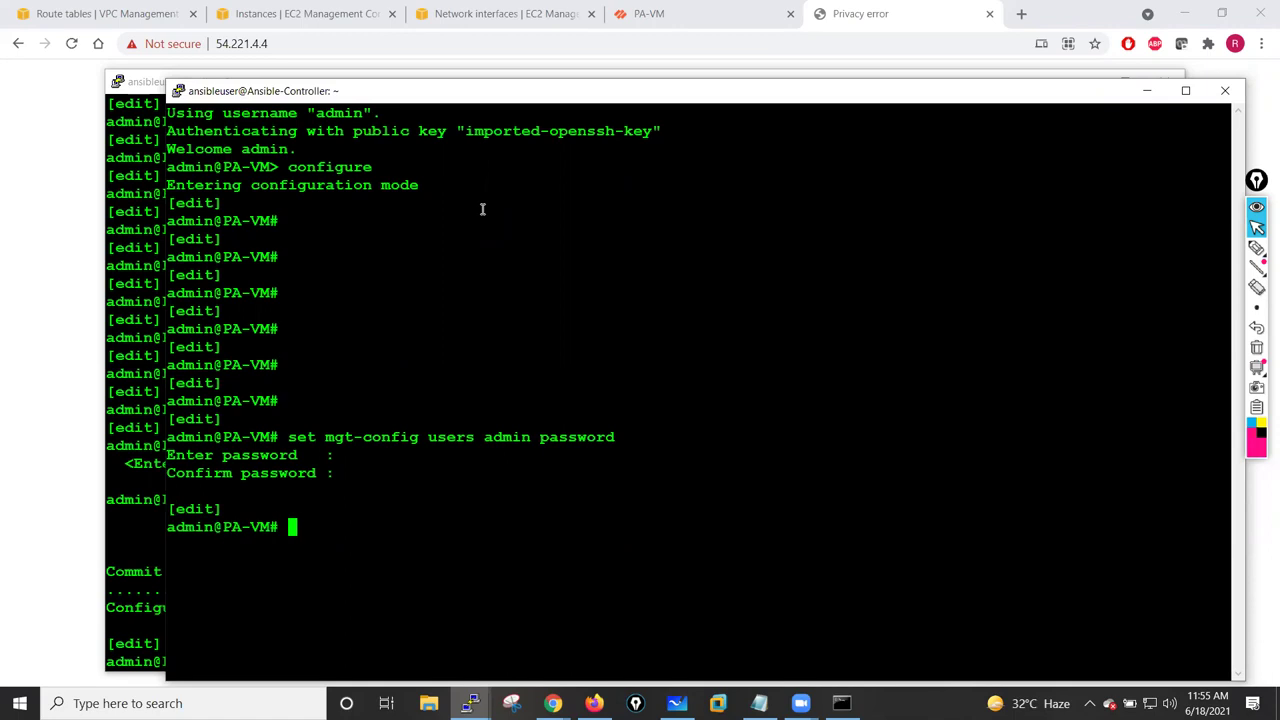
# - Run commit and bring back the terminal showing the completed commit job
pyautogui.press('Return')
pyautogui.press('Return')
pyautogui.press('Return')
pyautogui.press('Return')
pyautogui.press('Return')
pyautogui.write('co')
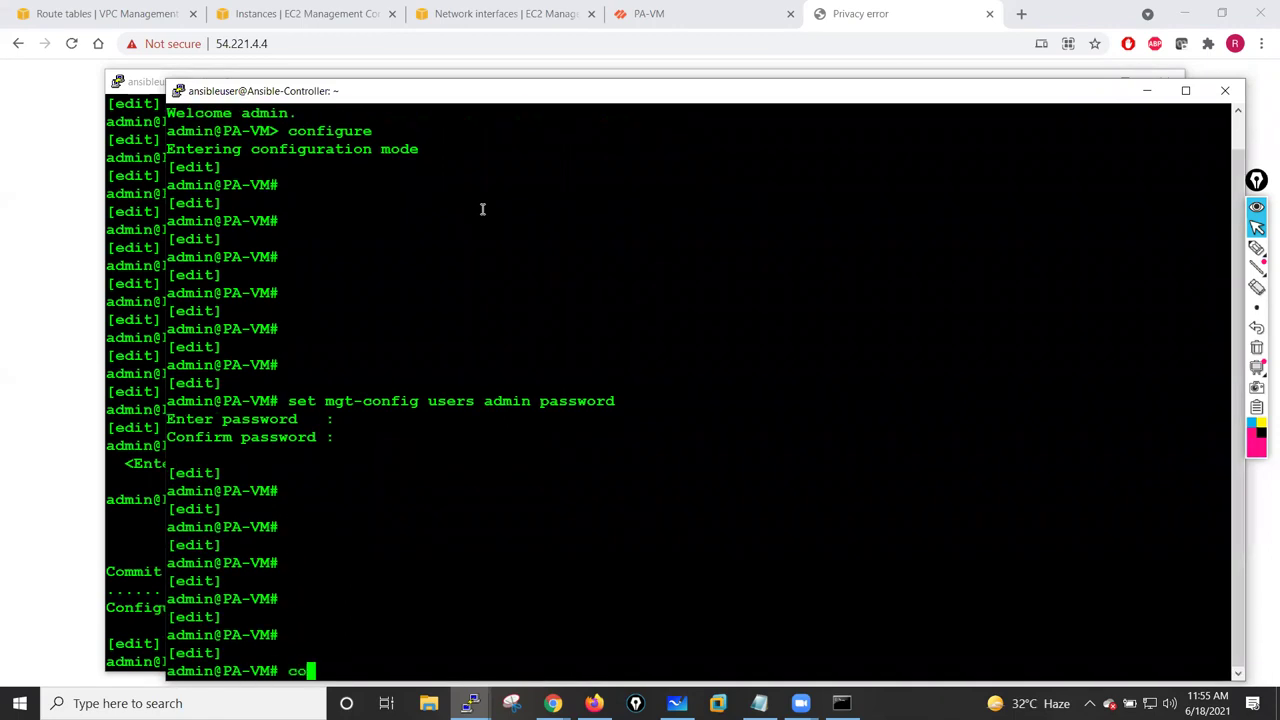
pyautogui.write('mmit')
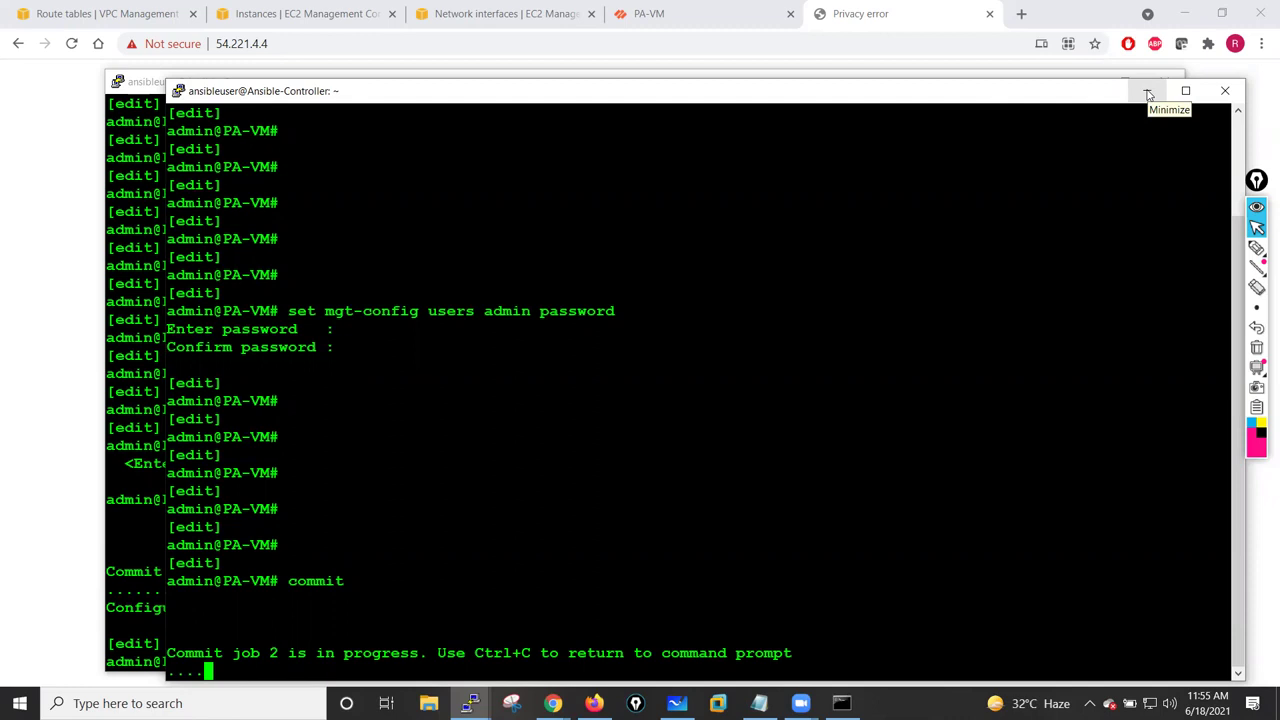
pyautogui.click(1059, 80)
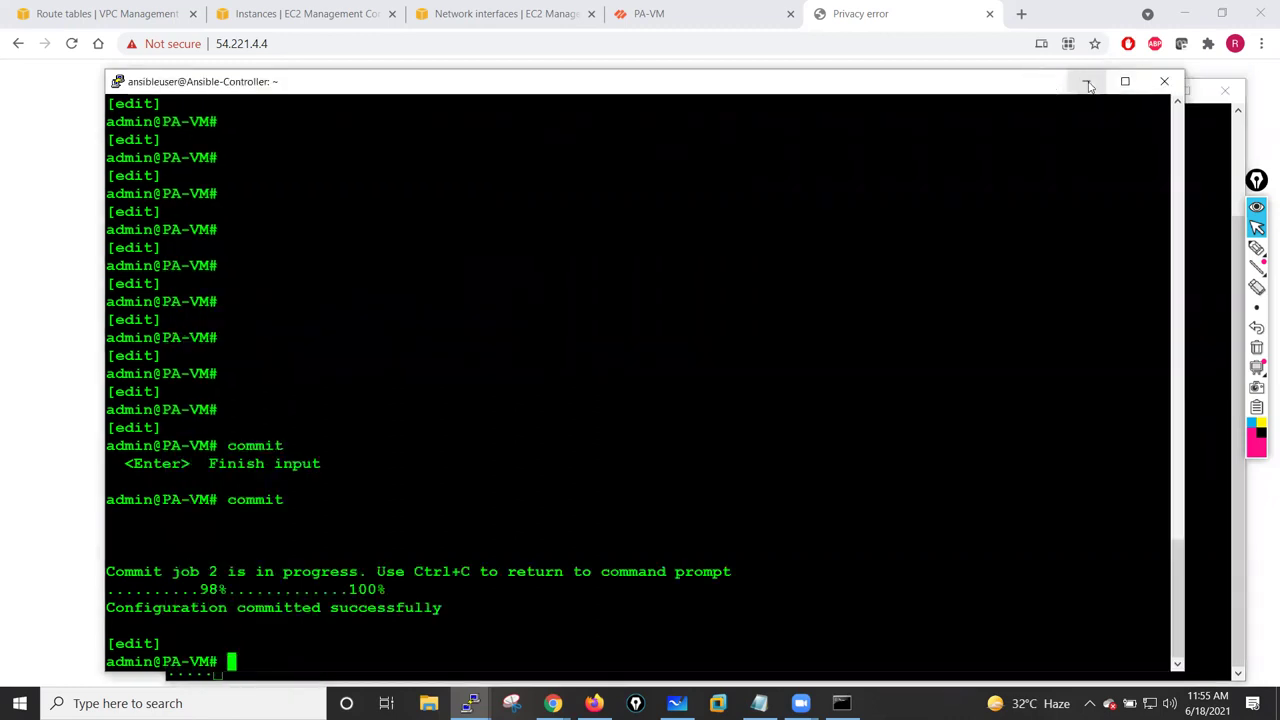
pyautogui.click(1087, 83)
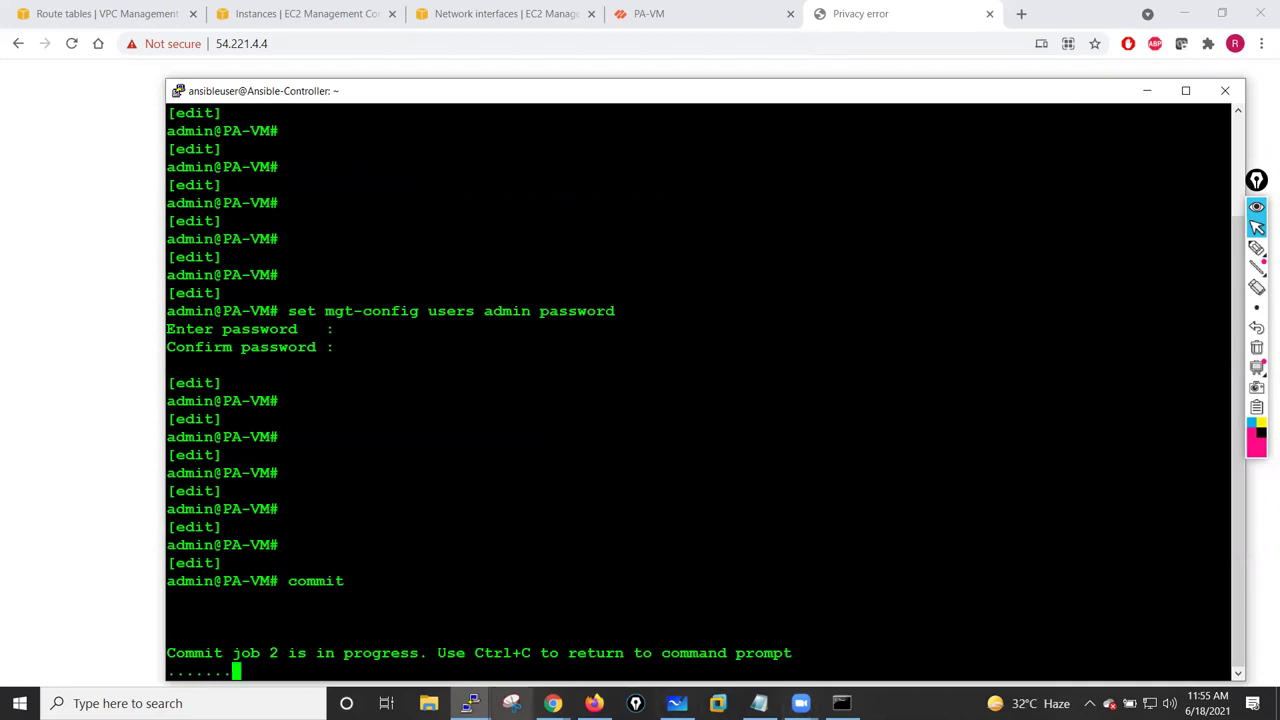
pyautogui.click(469, 703)
pyautogui.click(366, 621)
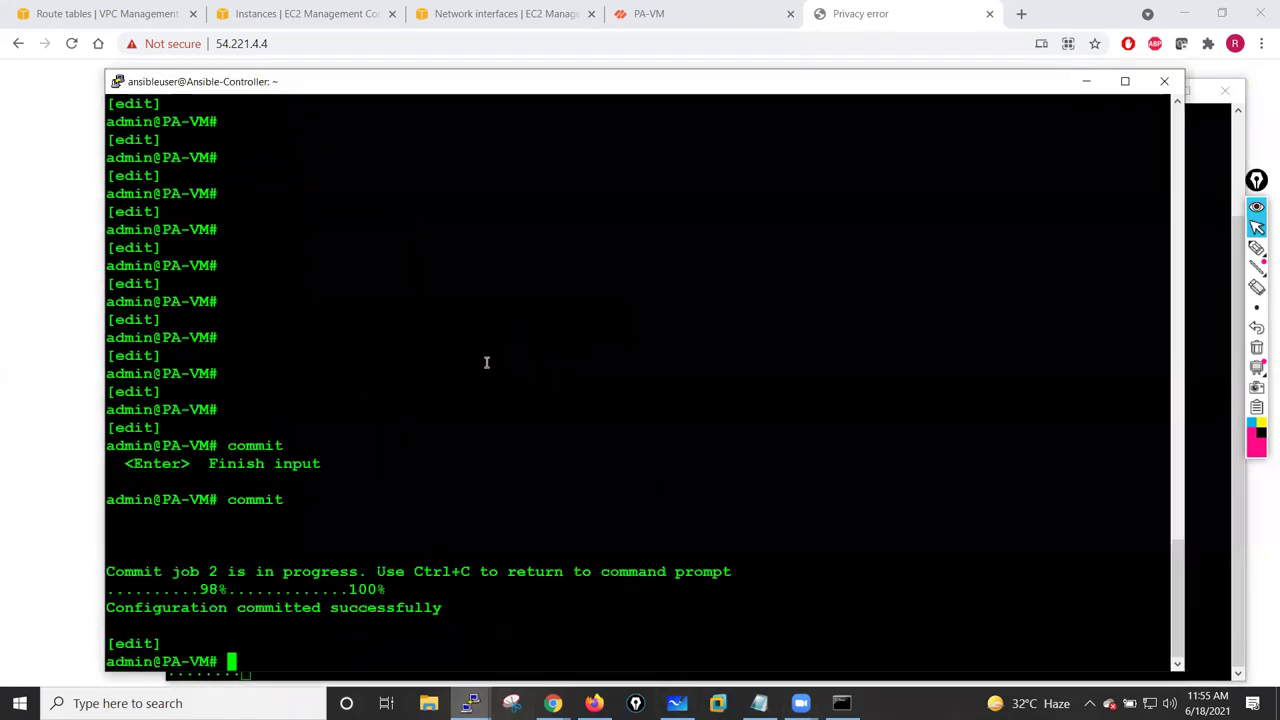
# - Exit configuration mode on PaloAlto-FW01 and run show interface all, showing 0 hardware interfaces
pyautogui.moveTo(534, 86); pyautogui.dragTo(471, 58)
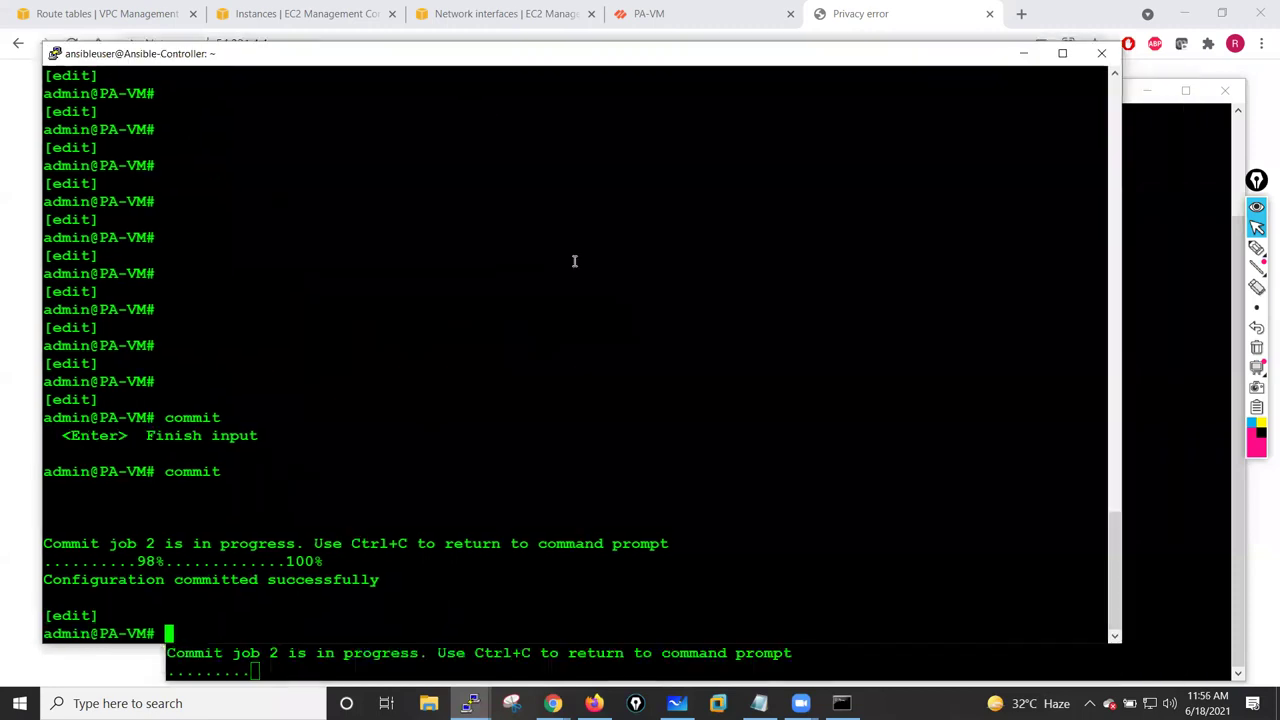
pyautogui.press('Return')
pyautogui.press('Return')
pyautogui.press('Return')
pyautogui.write('exit')
pyautogui.press('Return')
pyautogui.press('Return')
pyautogui.press('Return')
pyautogui.press('Return')
pyautogui.press('Return')
pyautogui.press('Return')
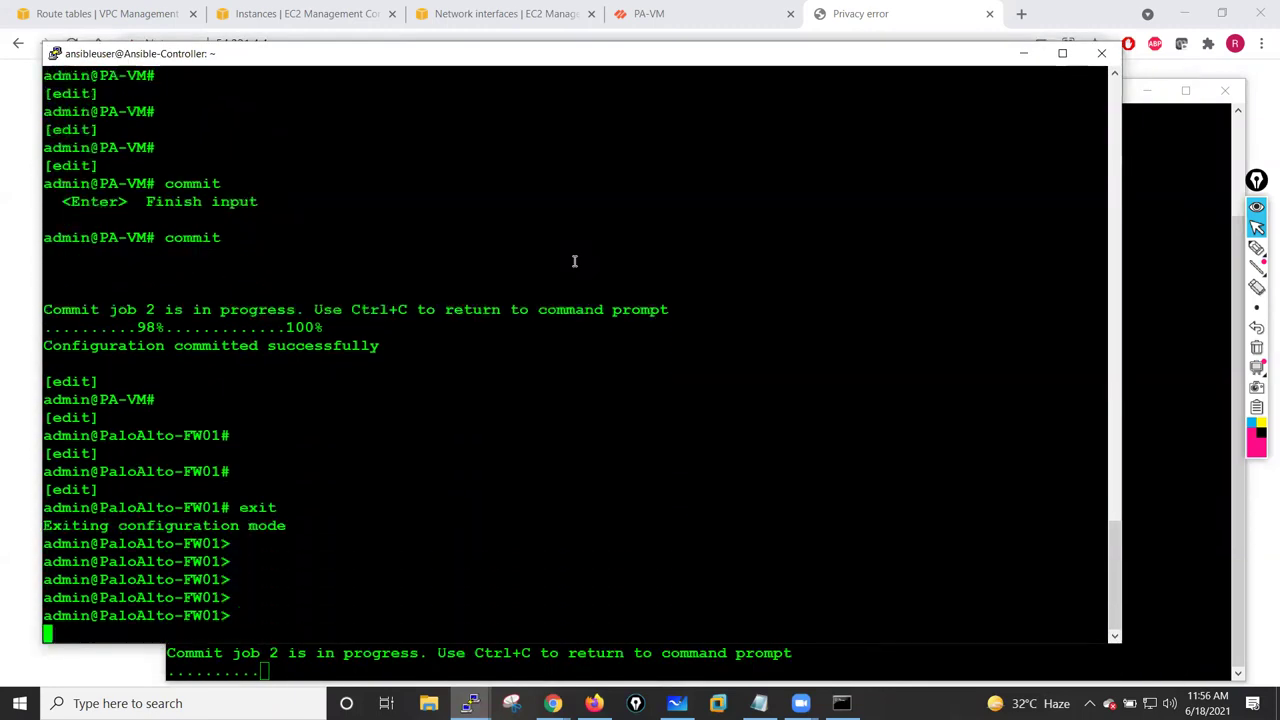
pyautogui.press('Return')
pyautogui.write('show interface eth')
pyautogui.press('?')
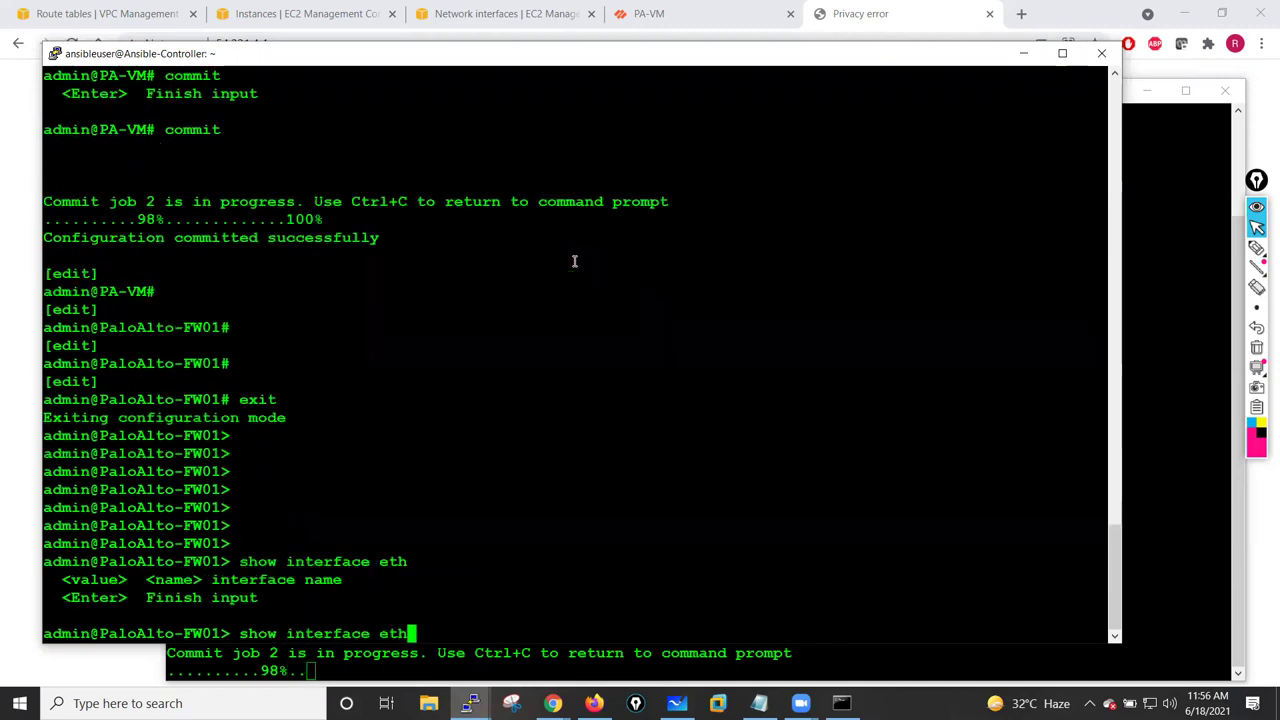
pyautogui.press('BackSpace')
pyautogui.press('BackSpace')
pyautogui.press('BackSpace')
pyautogui.press('BackSpace')
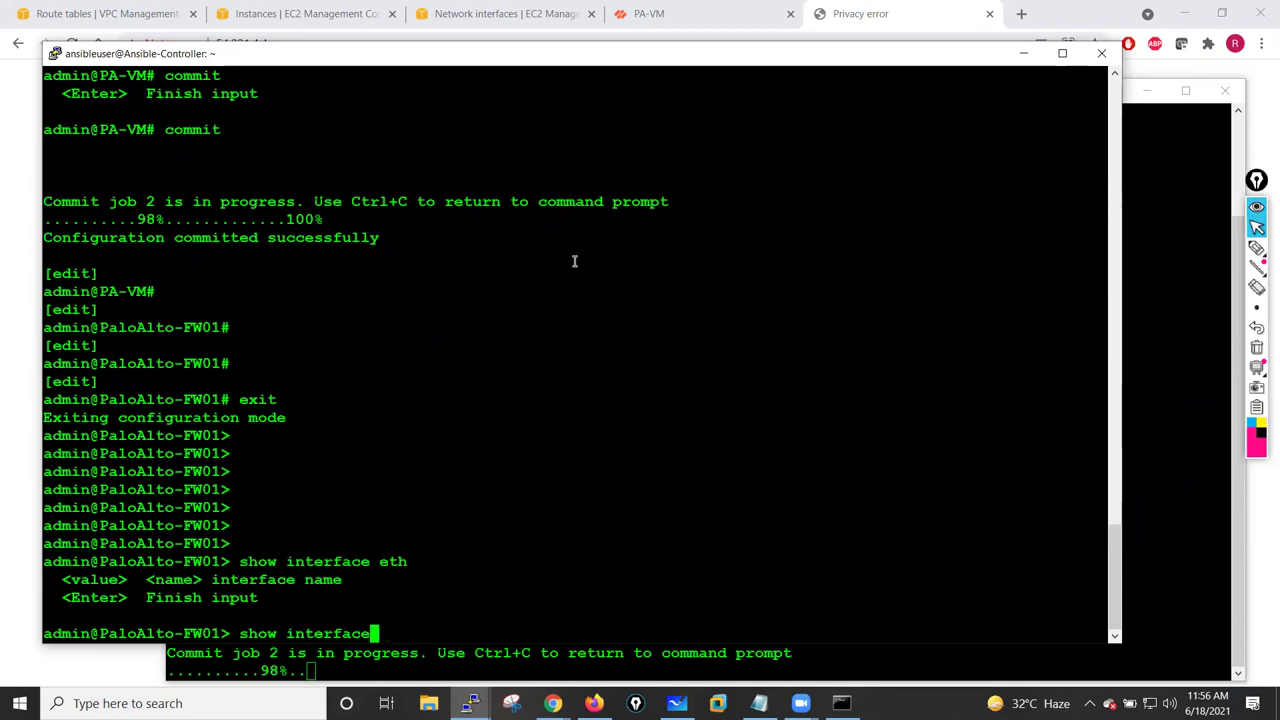
pyautogui.press('?')
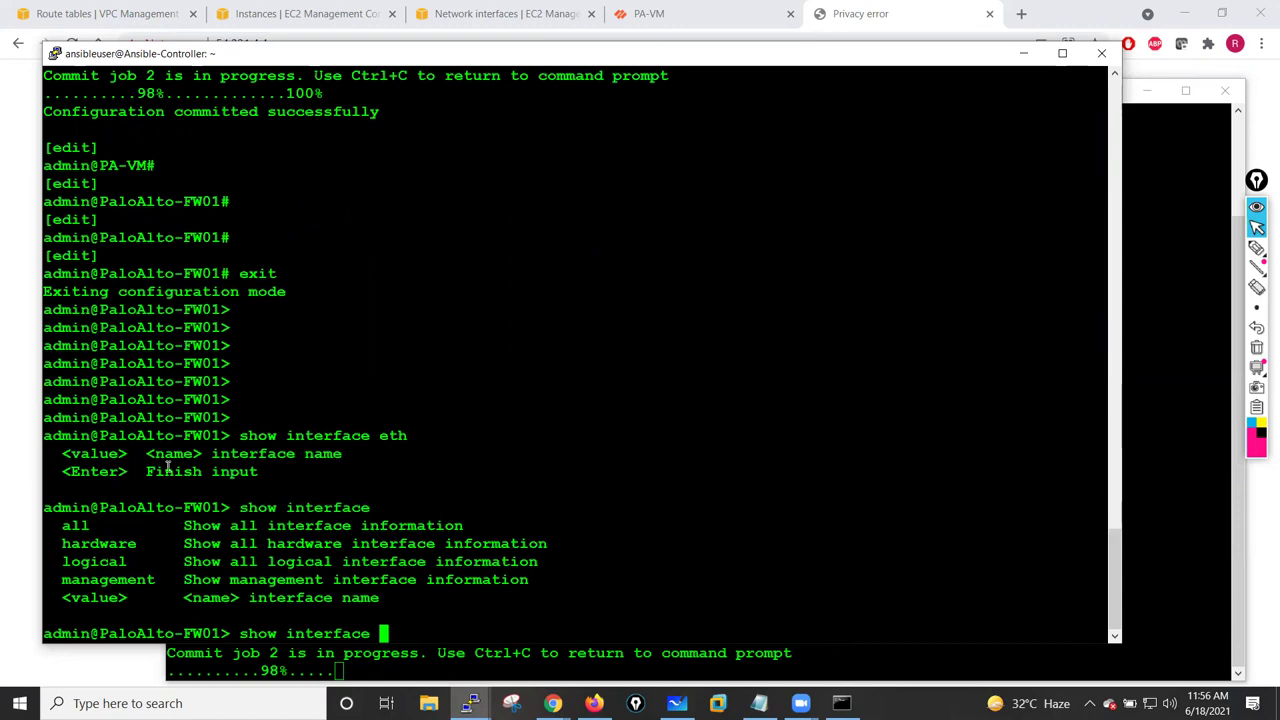
pyautogui.moveTo(64, 526); pyautogui.dragTo(90, 526)
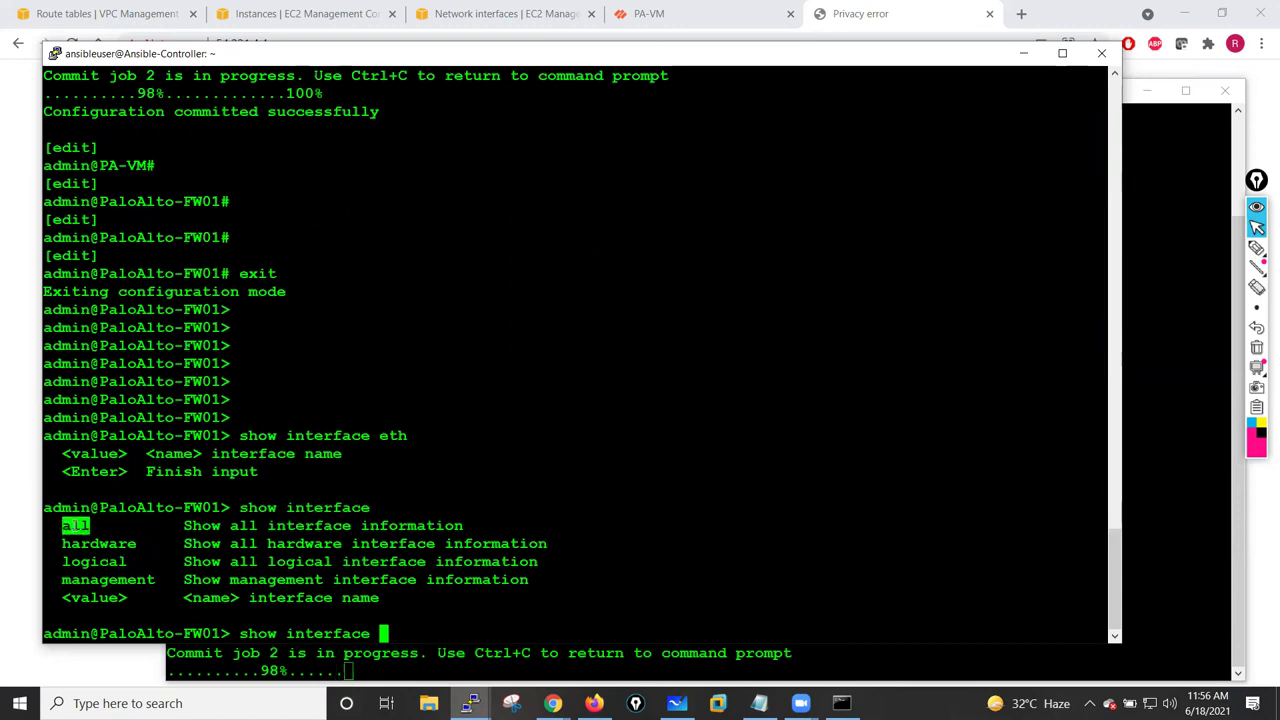
pyautogui.rightClick(605, 361)
pyautogui.press('Return')
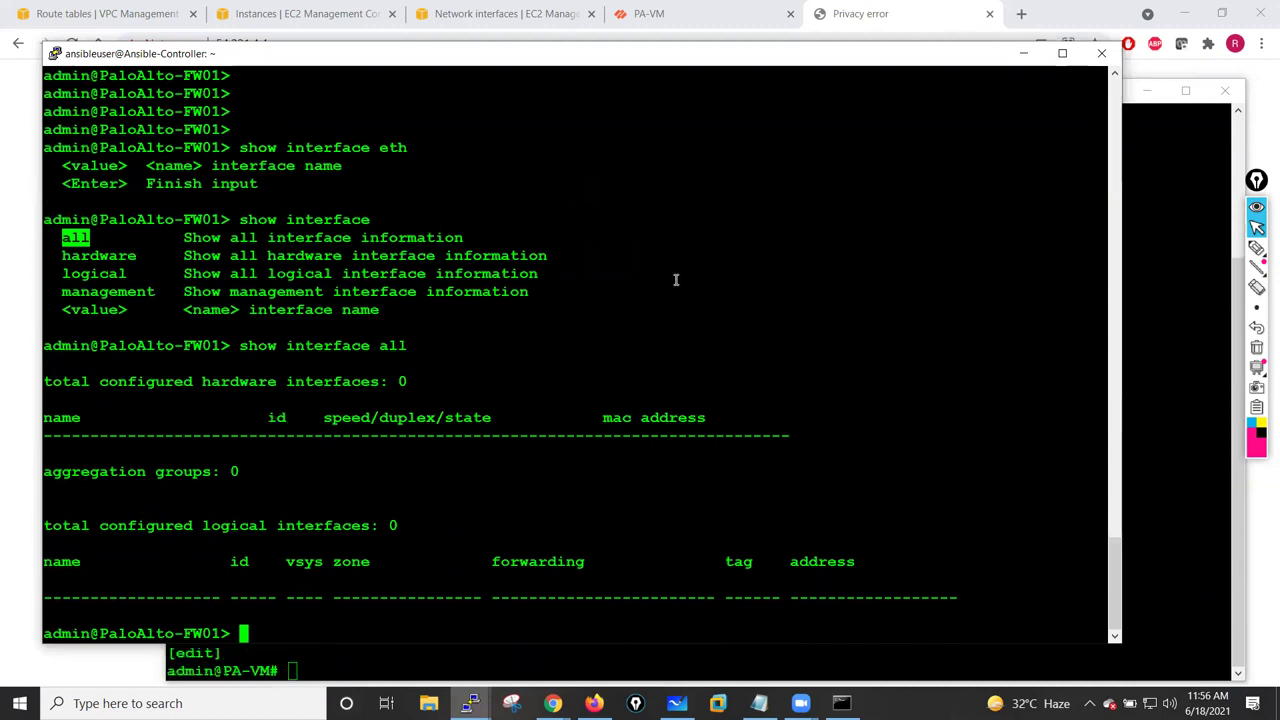
# - Run show interface logical, confirming 0 logical interfaces, and return to the PA-VM terminal
pyautogui.press('Up')
pyautogui.press('BackSpace')
pyautogui.press('BackSpace')
pyautogui.press('BackSpace')
pyautogui.press('BackSpace')
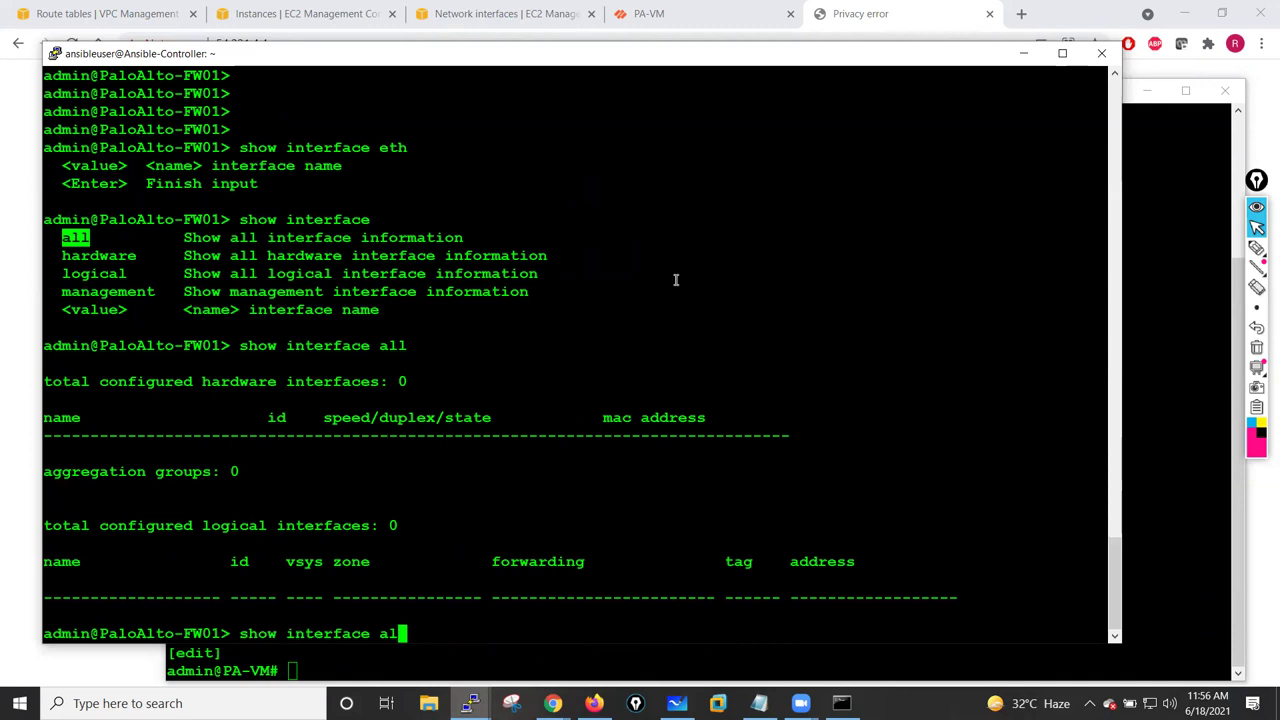
pyautogui.write('?')
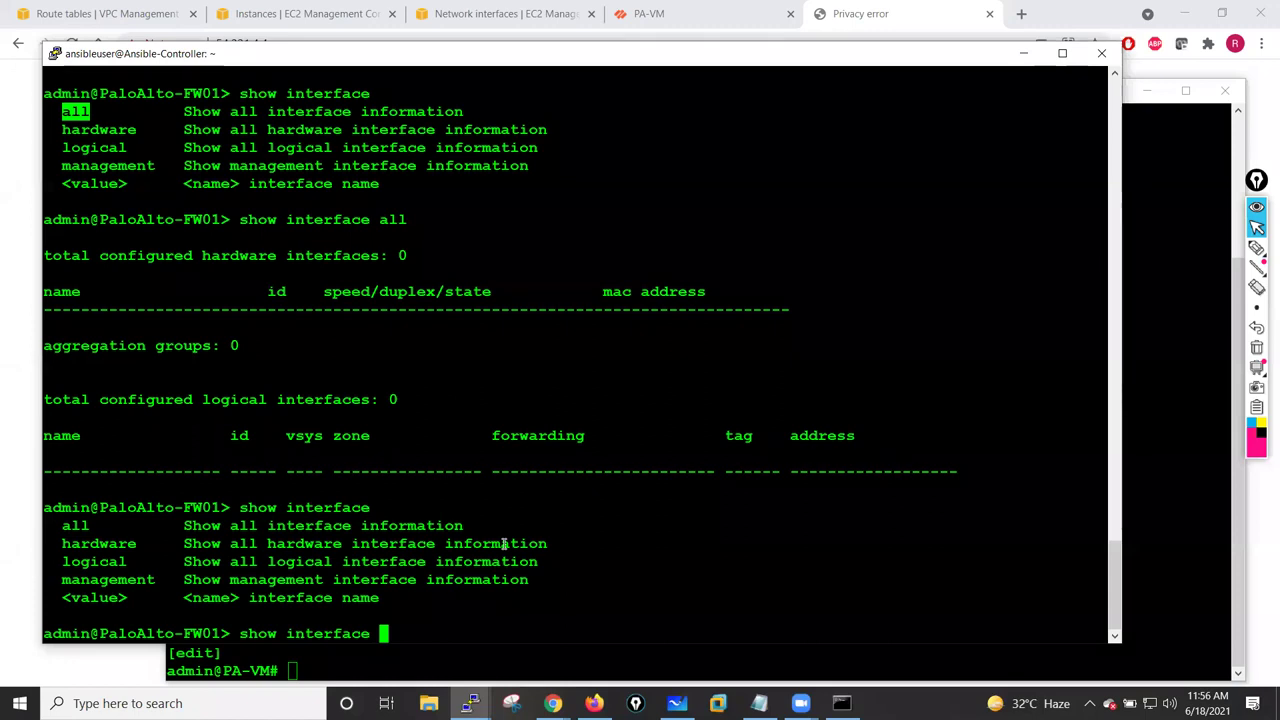
pyautogui.write('logical')
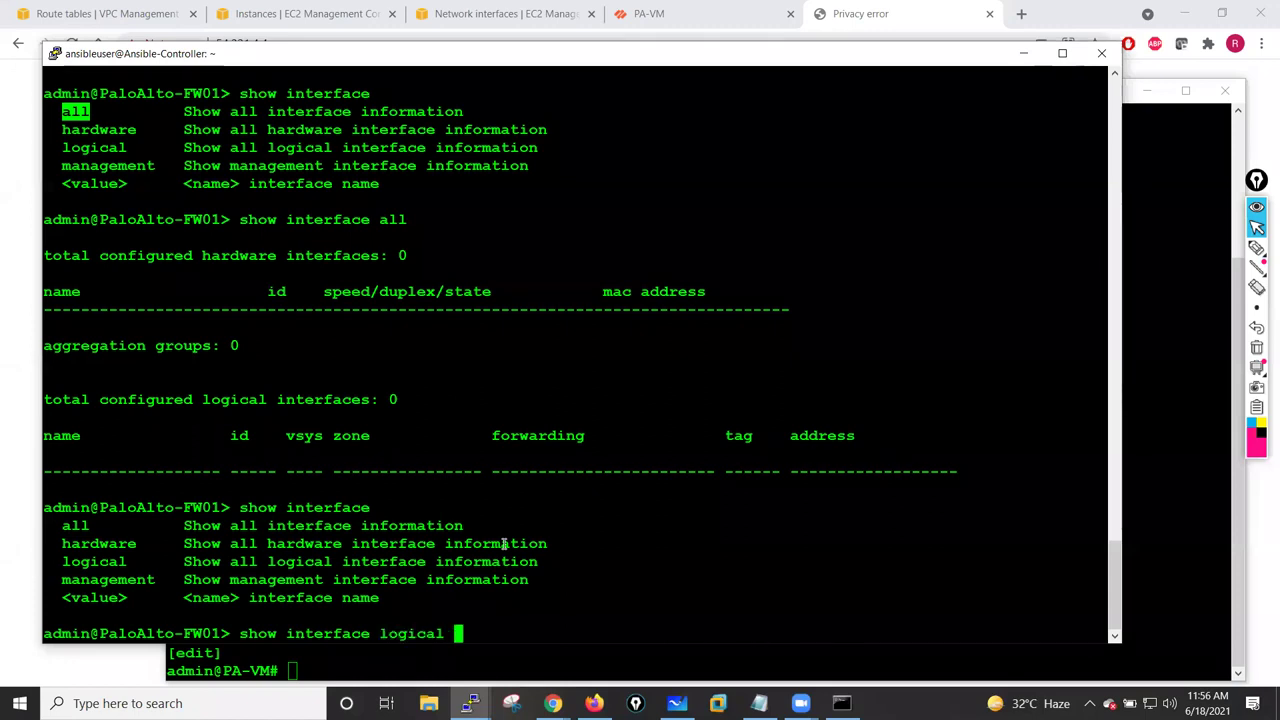
pyautogui.press('?')
pyautogui.press('Return')
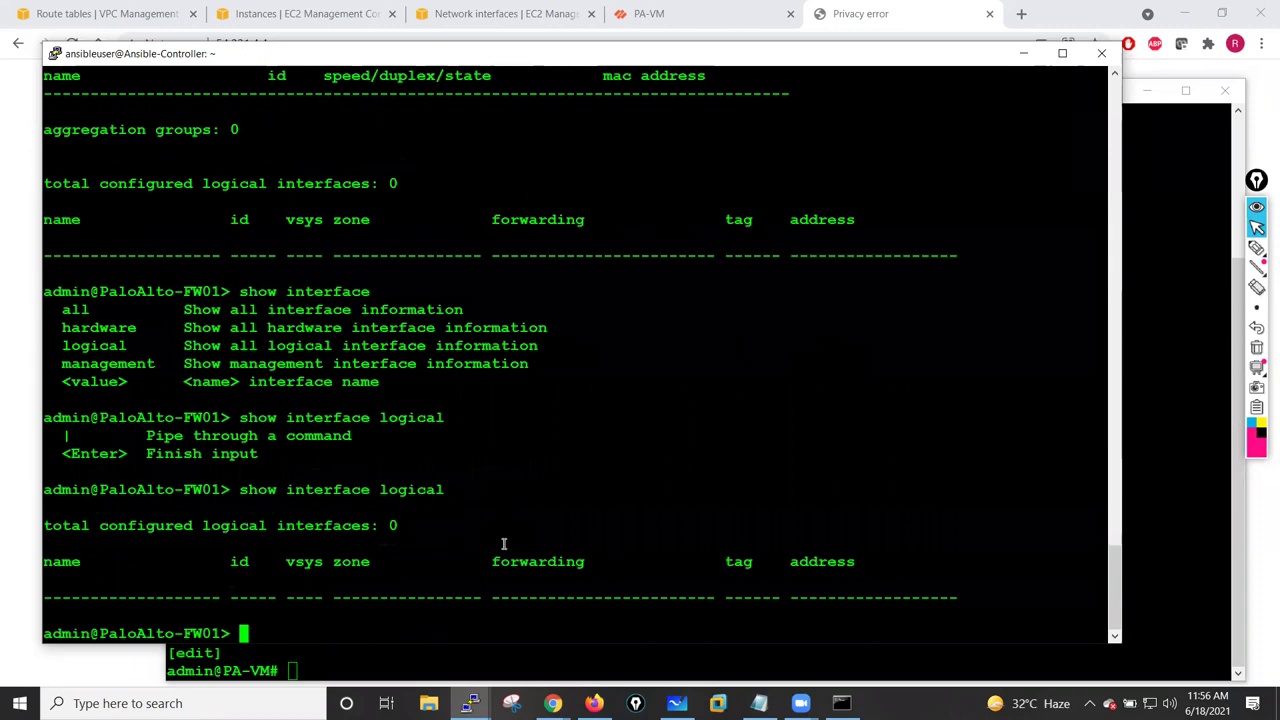
pyautogui.press('Return')
pyautogui.press('Return')
pyautogui.press('Return')
pyautogui.press('Return')
pyautogui.press('Return')
pyautogui.press('Return')
pyautogui.press('Return')
pyautogui.press('Return')
pyautogui.press('Return')
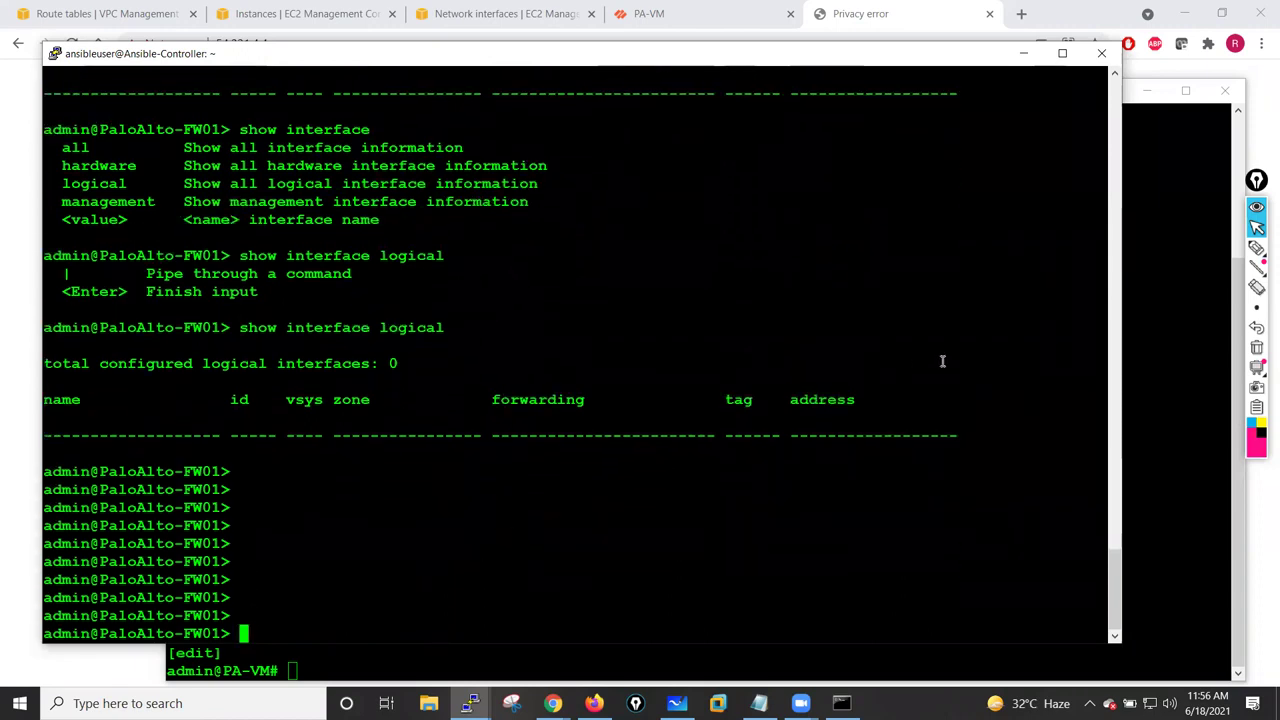
pyautogui.click(1148, 326)
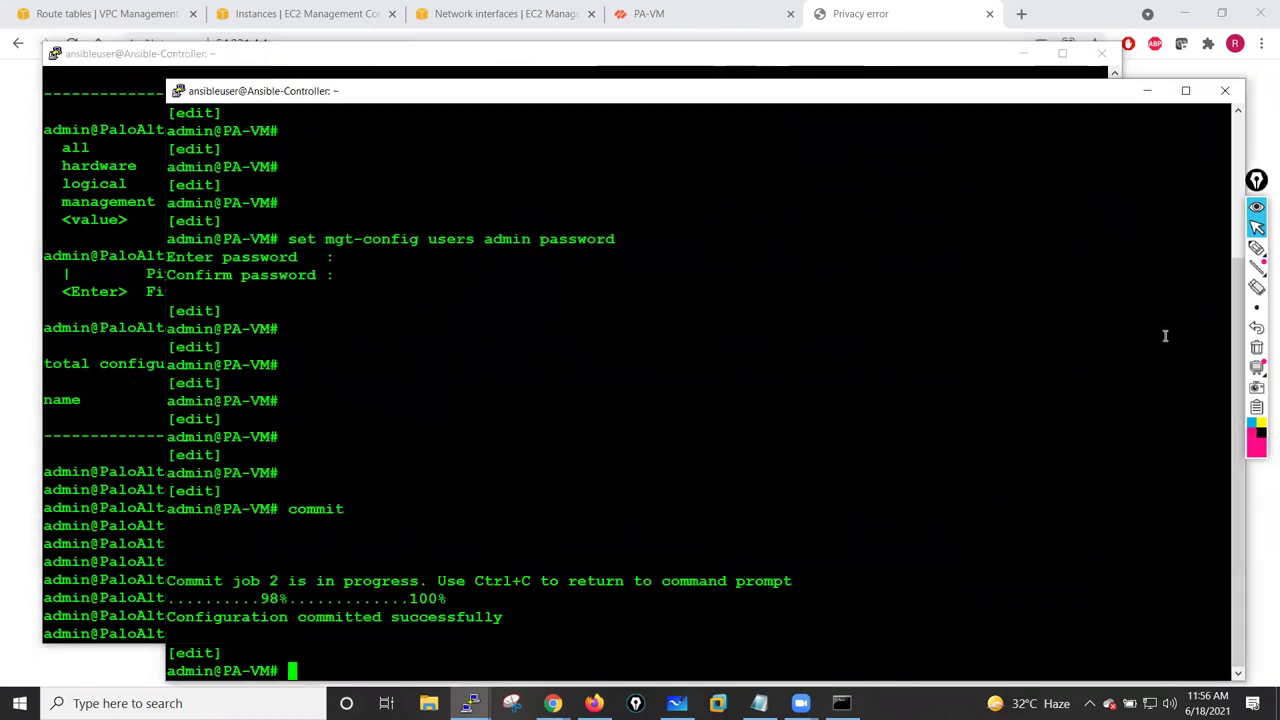
# - Proceed past the 54.221.4.4 certificate warning and refresh the first firewall's interface list
pyautogui.click(1147, 90)
pyautogui.click(1024, 53)
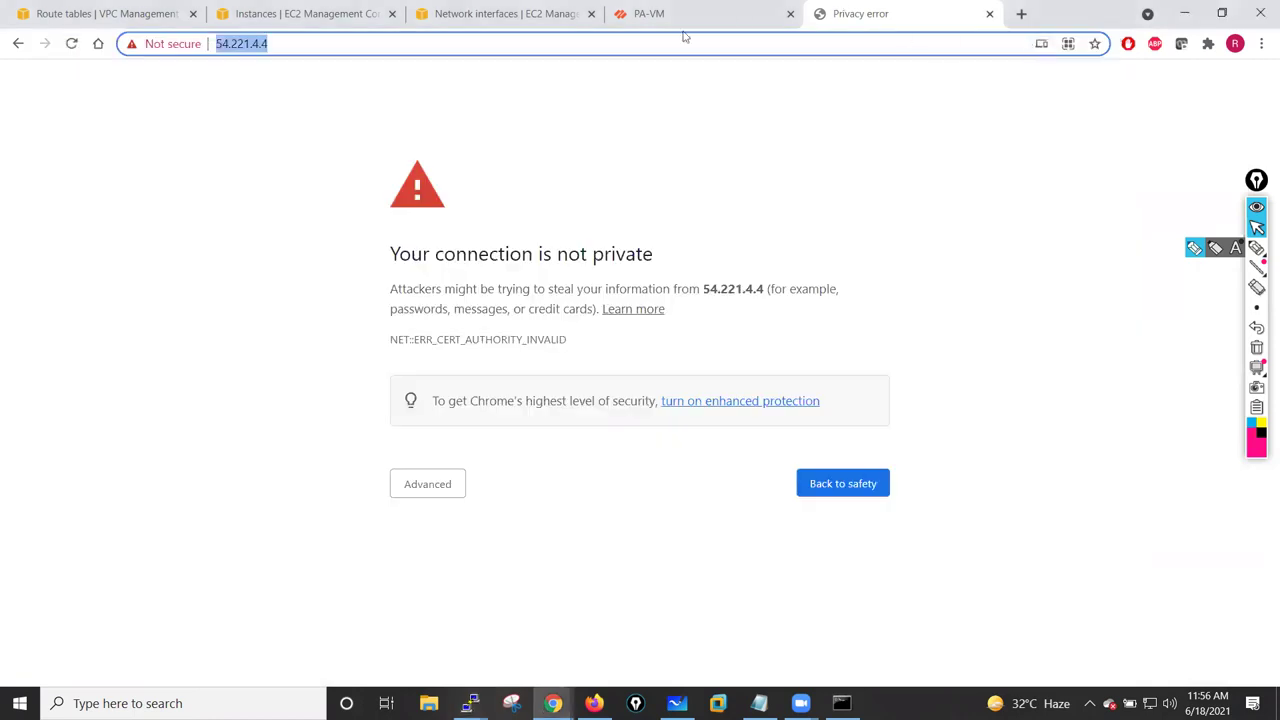
pyautogui.click(349, 459)
pyautogui.click(437, 486)
pyautogui.click(481, 610)
pyautogui.click(706, 20)
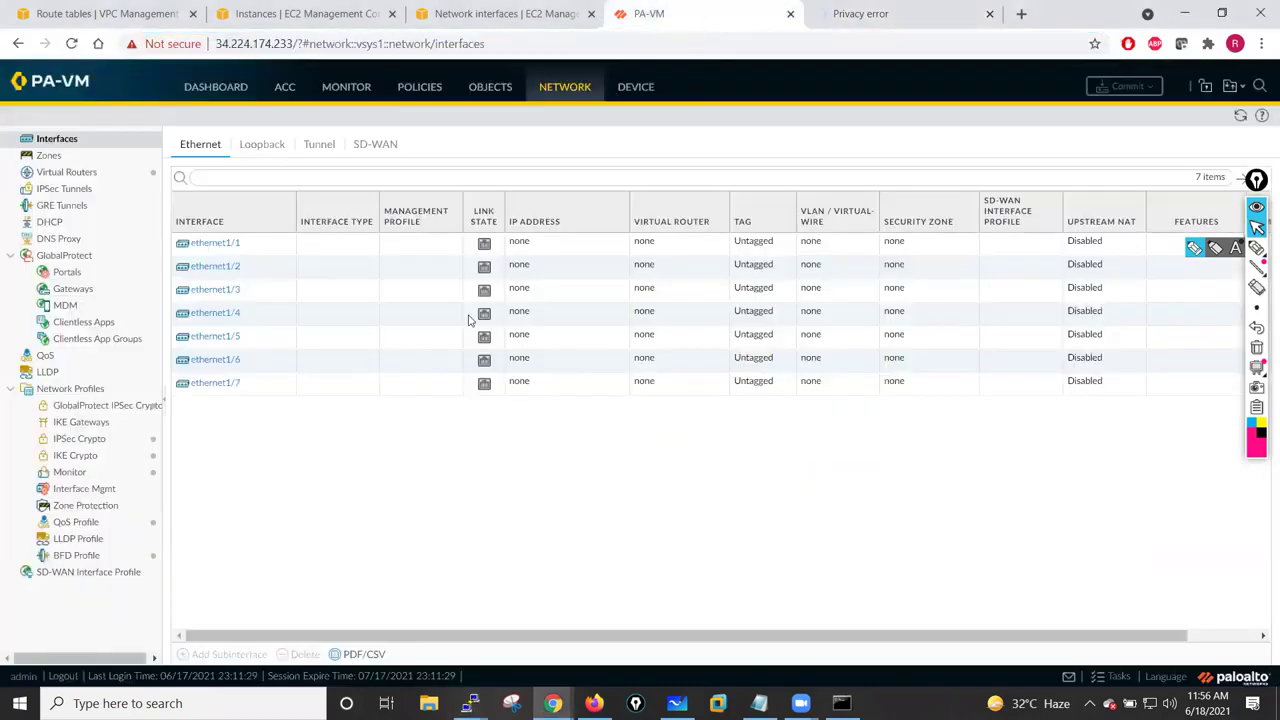
pyautogui.click(1238, 118)
# - Log in to the 54.221.4.4 firewall with the admin username and its password
pyautogui.click(894, 9)
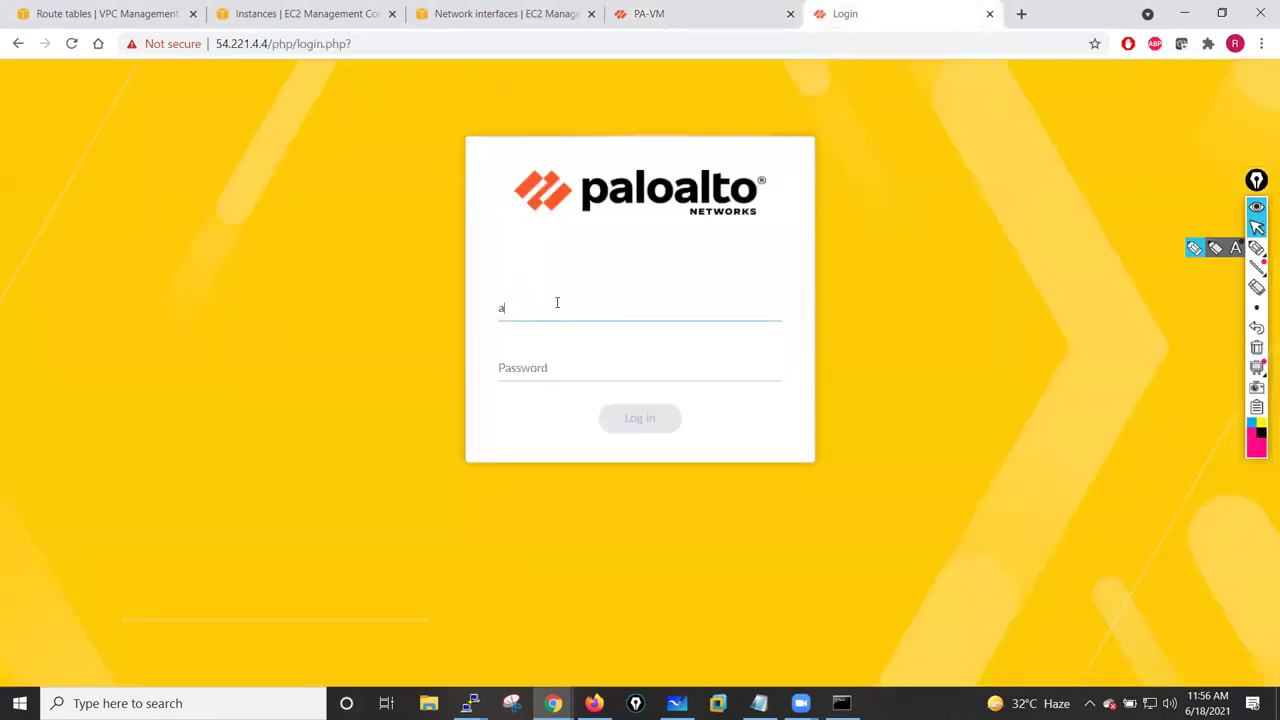
pyautogui.press('Tab')
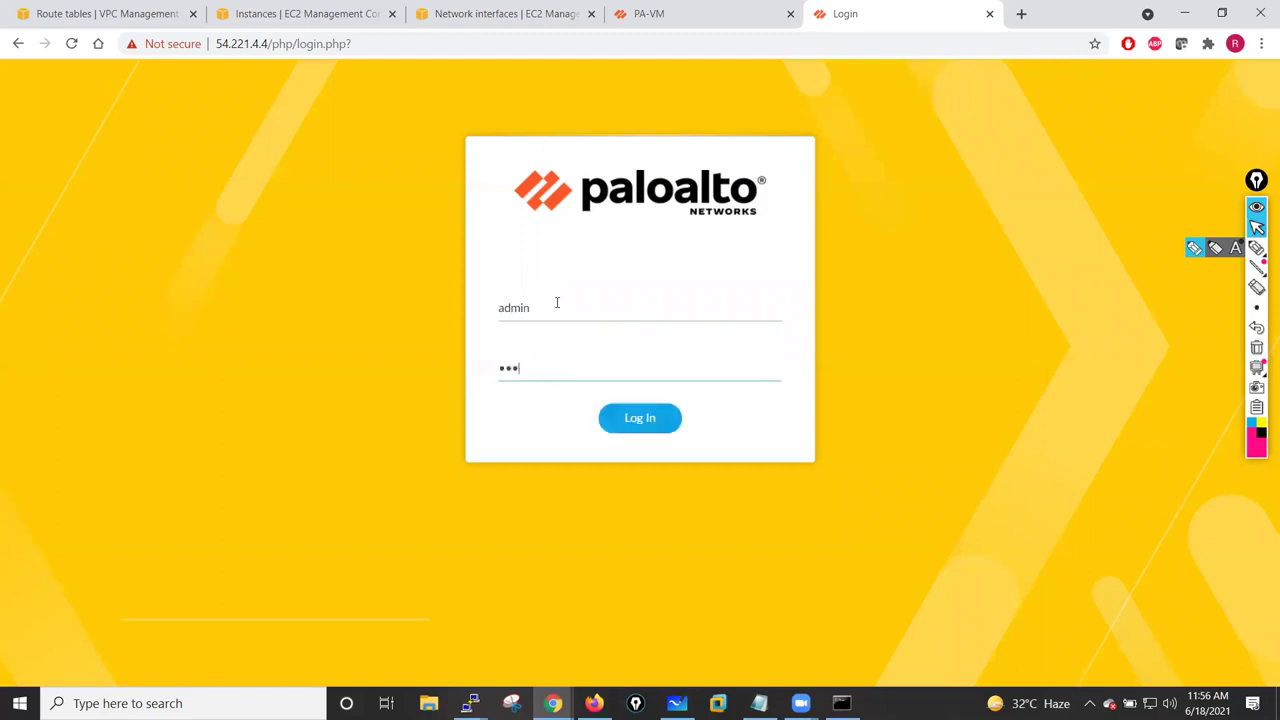
pyautogui.click(640, 420)
# - Refresh the EC2 instances list and the network interfaces list
pyautogui.click(738, 14)
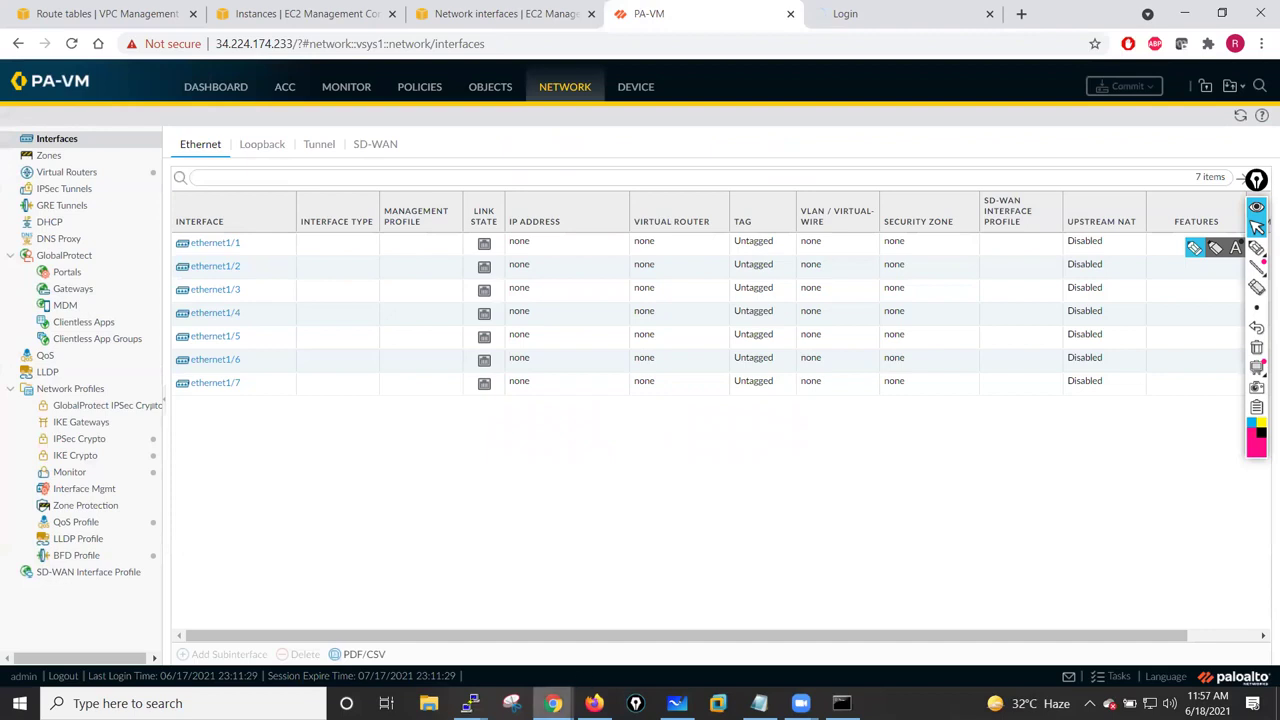
pyautogui.click(296, 10)
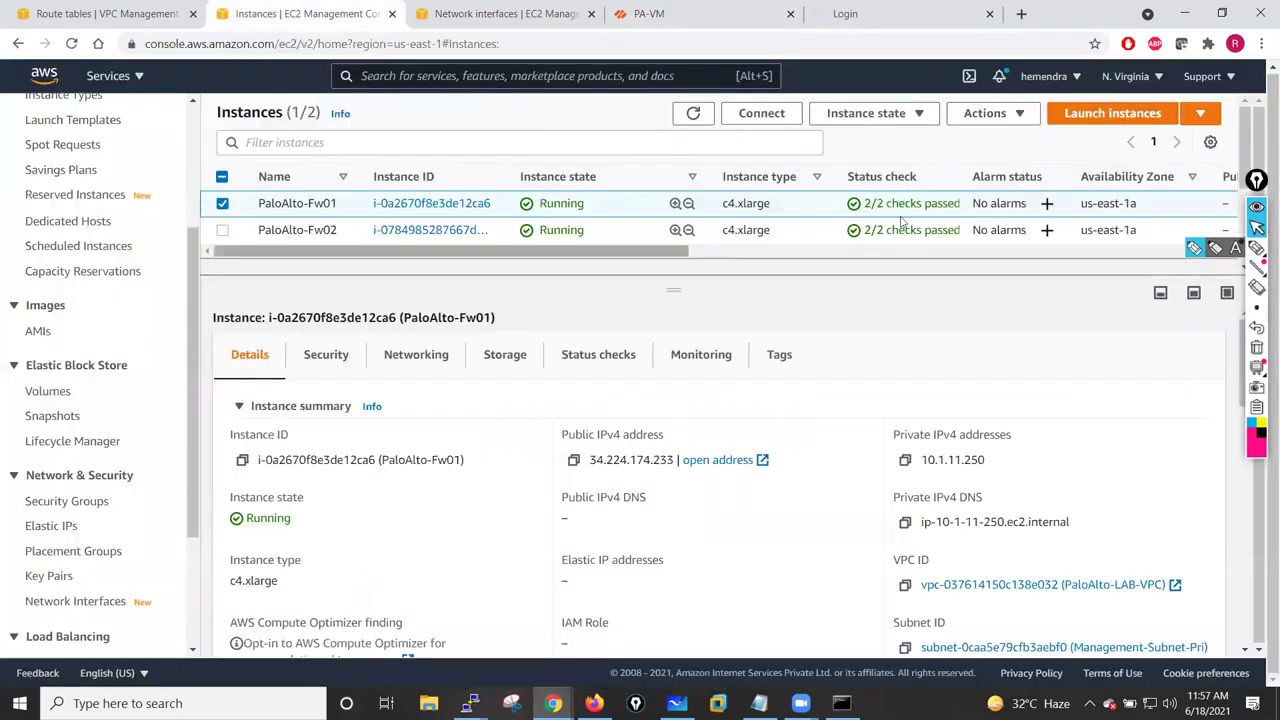
pyautogui.click(694, 114)
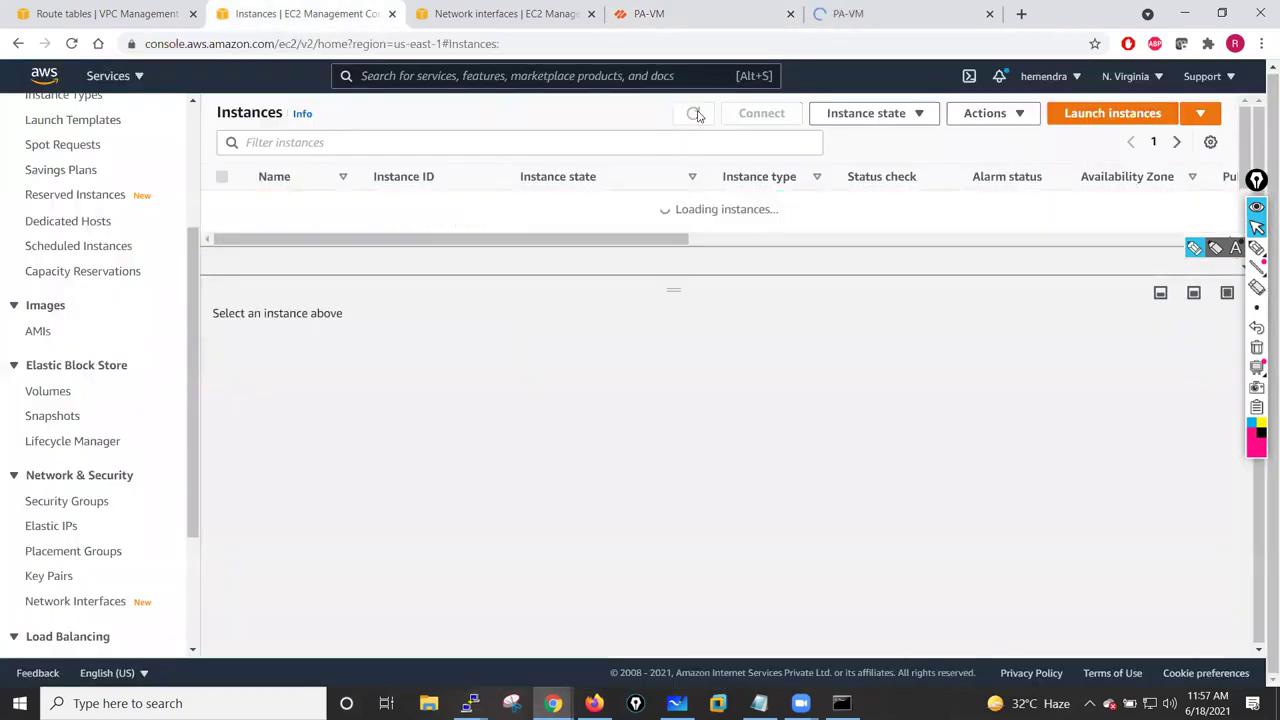
pyautogui.click(450, 13)
pyautogui.click(928, 118)
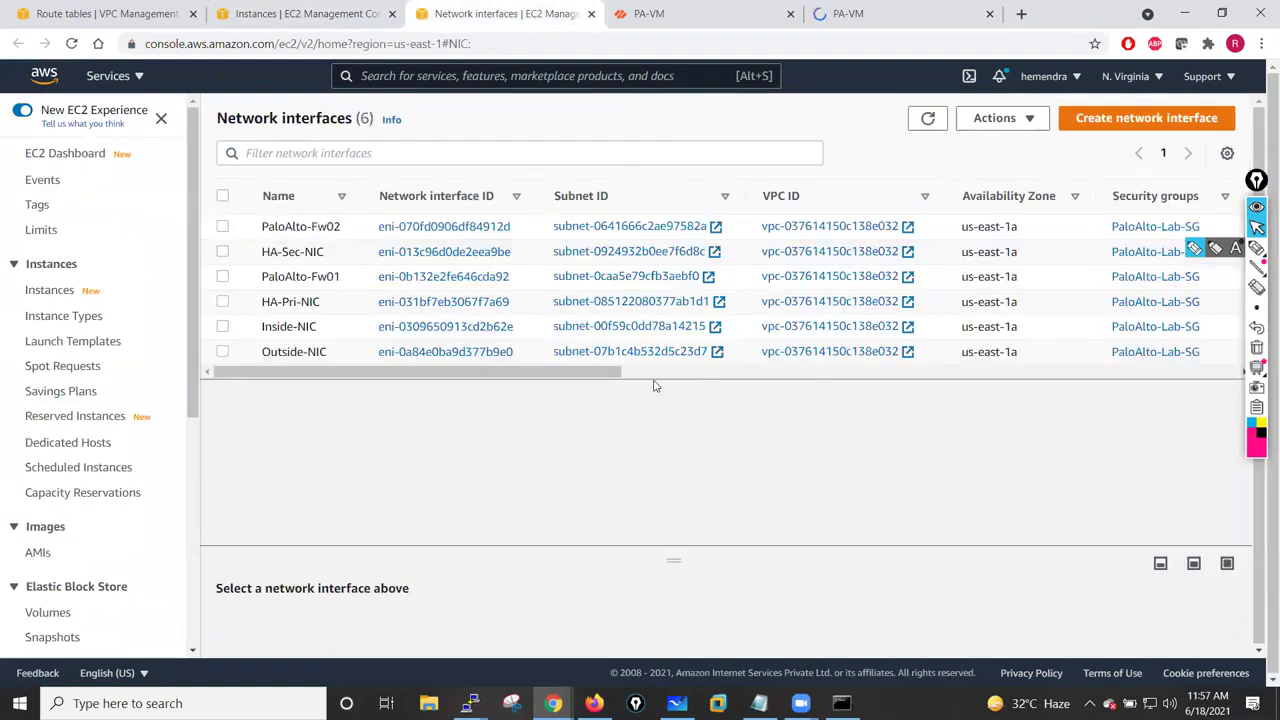
pyautogui.click(223, 228)
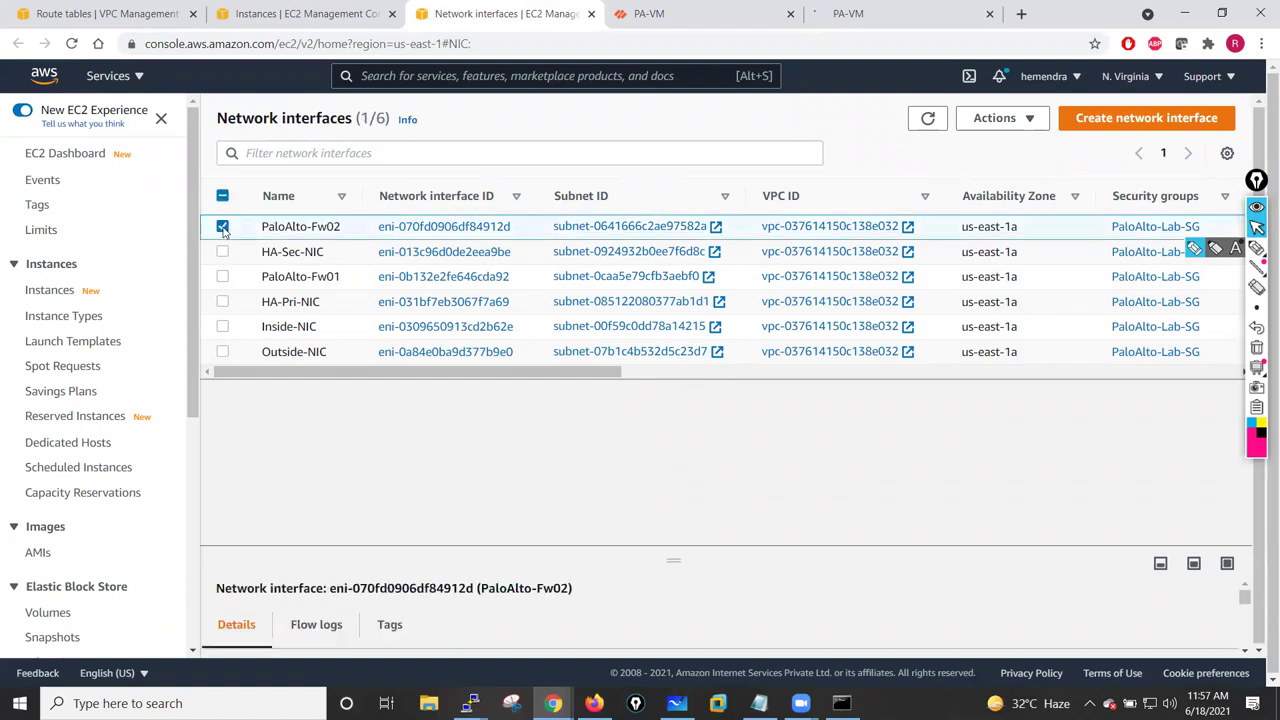
pyautogui.click(223, 228)
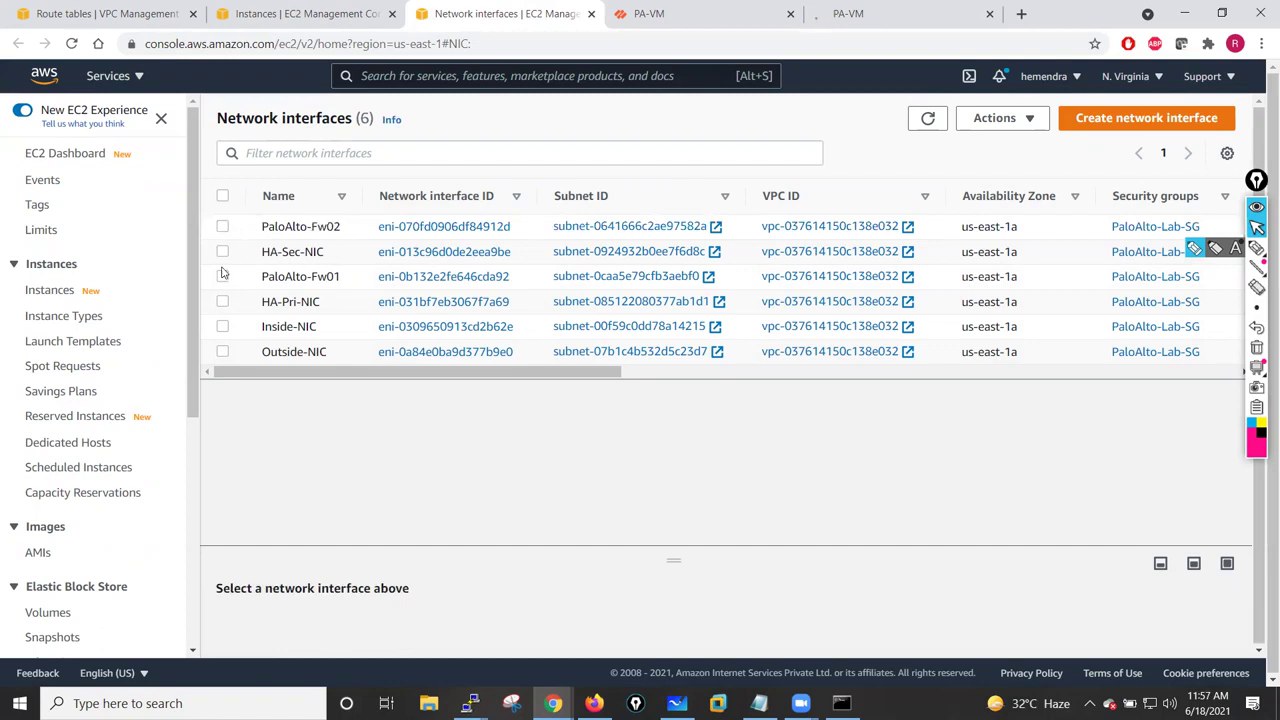
# - Open Inside-NIC's details and enlarge the pane to read its private IPv4 10.1.1.71
pyautogui.click(223, 327)
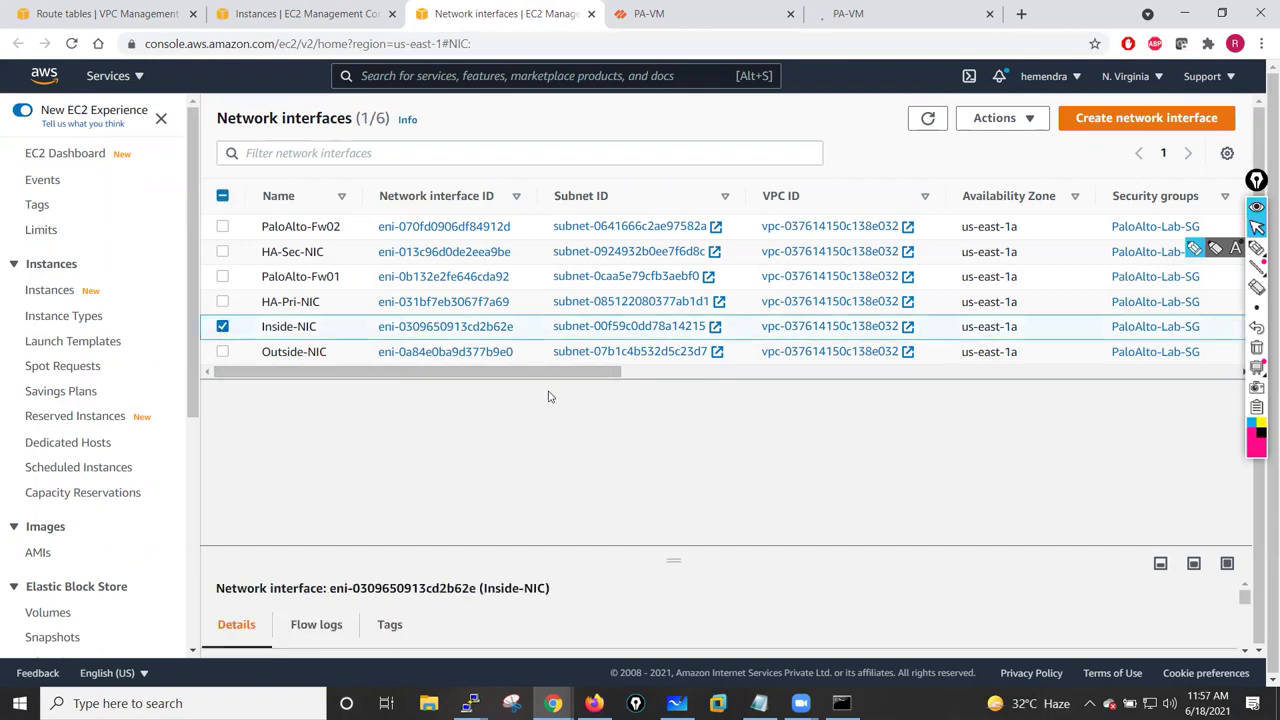
pyautogui.moveTo(671, 526); pyautogui.dragTo(665, 418)
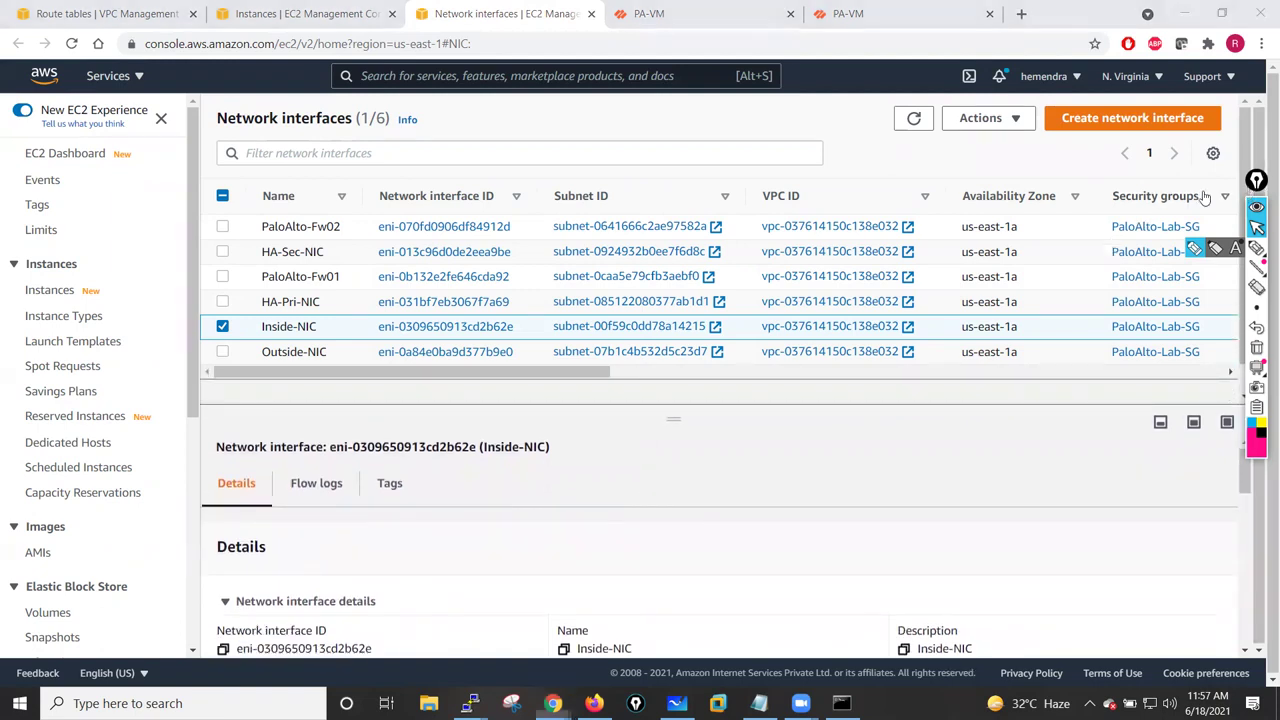
pyautogui.moveTo(1256, 180); pyautogui.dragTo(1203, 190)
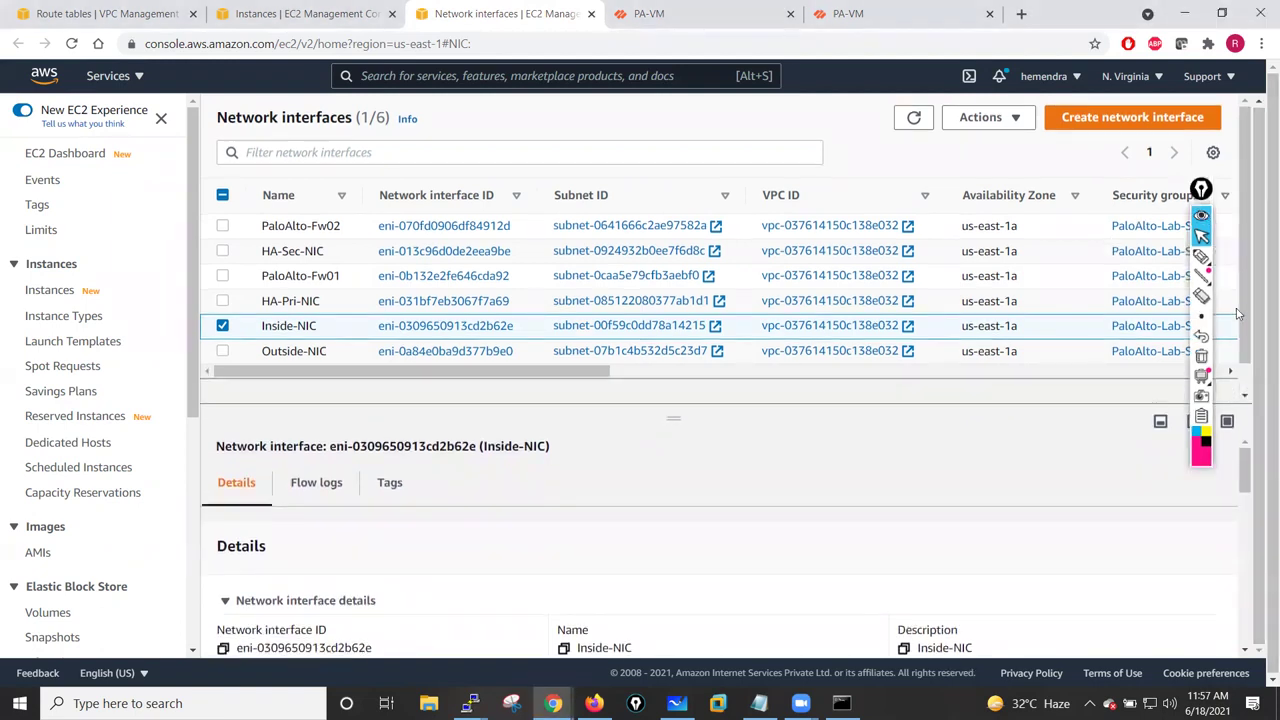
pyautogui.moveTo(1245, 324); pyautogui.dragTo(1245, 357)
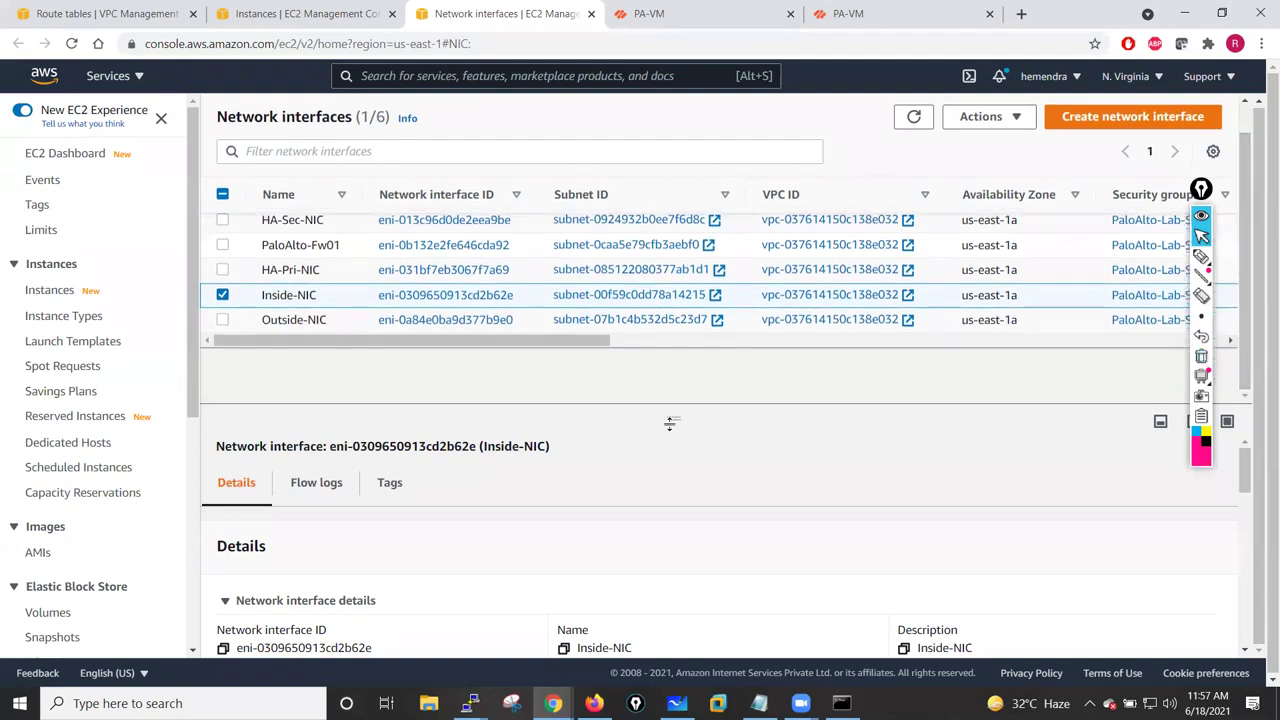
pyautogui.moveTo(676, 417); pyautogui.dragTo(674, 373)
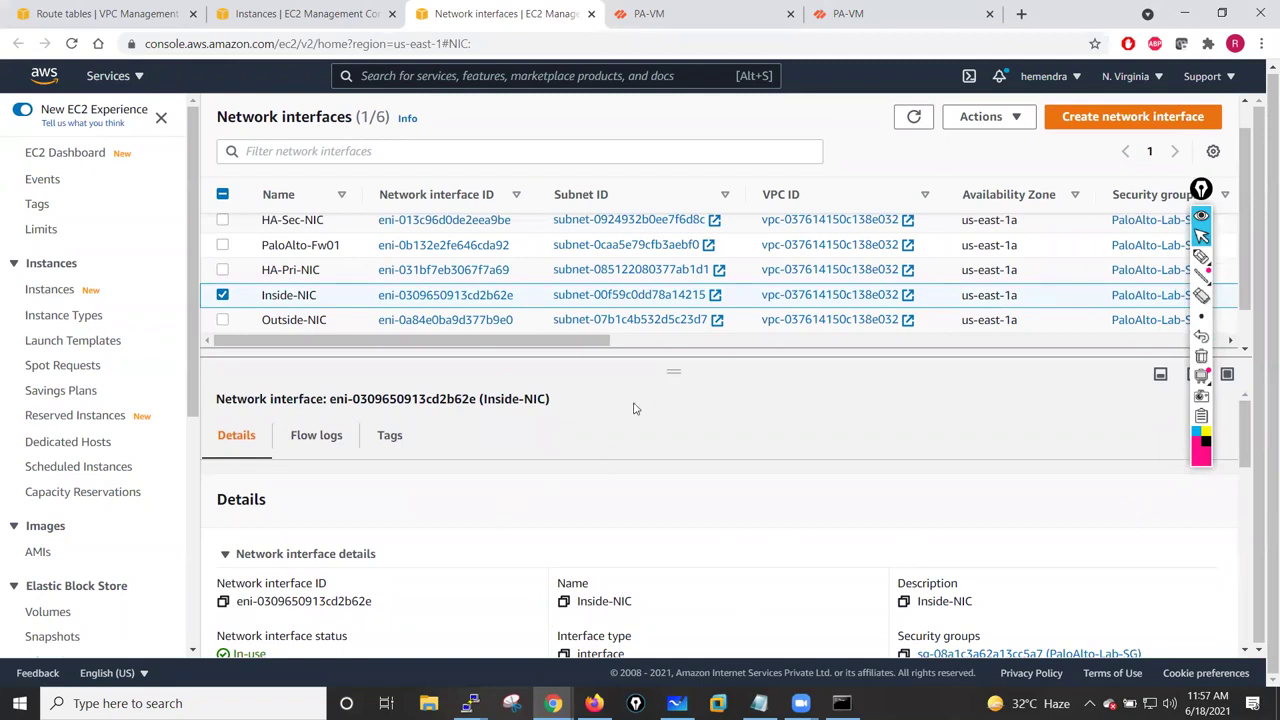
pyautogui.moveTo(674, 372); pyautogui.dragTo(674, 289)
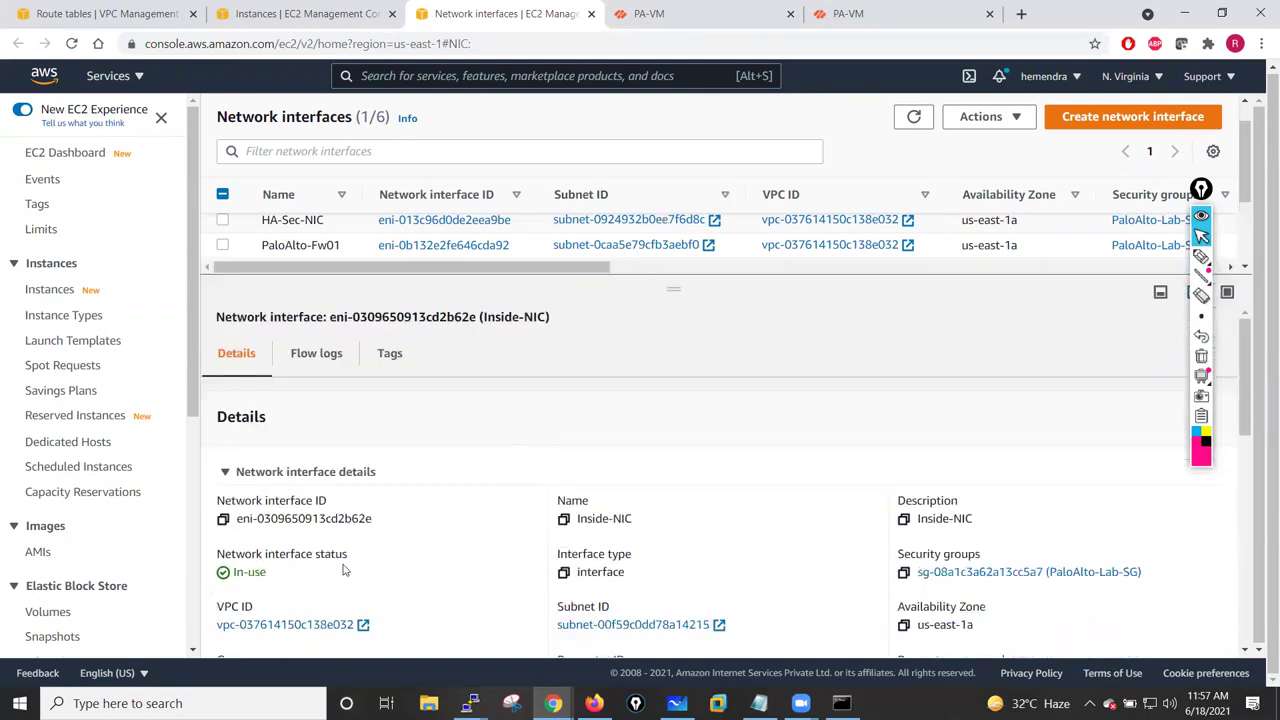
pyautogui.moveTo(1247, 424); pyautogui.dragTo(1262, 310)
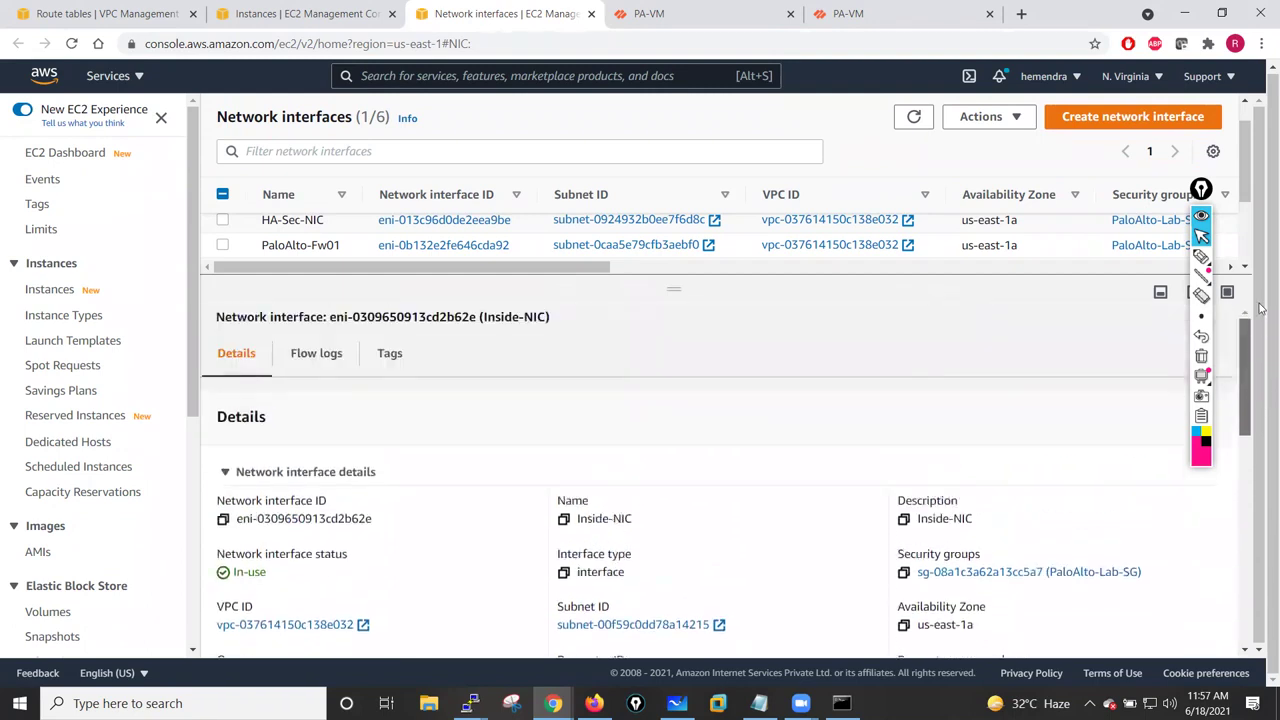
pyautogui.moveTo(675, 289); pyautogui.dragTo(717, 465)
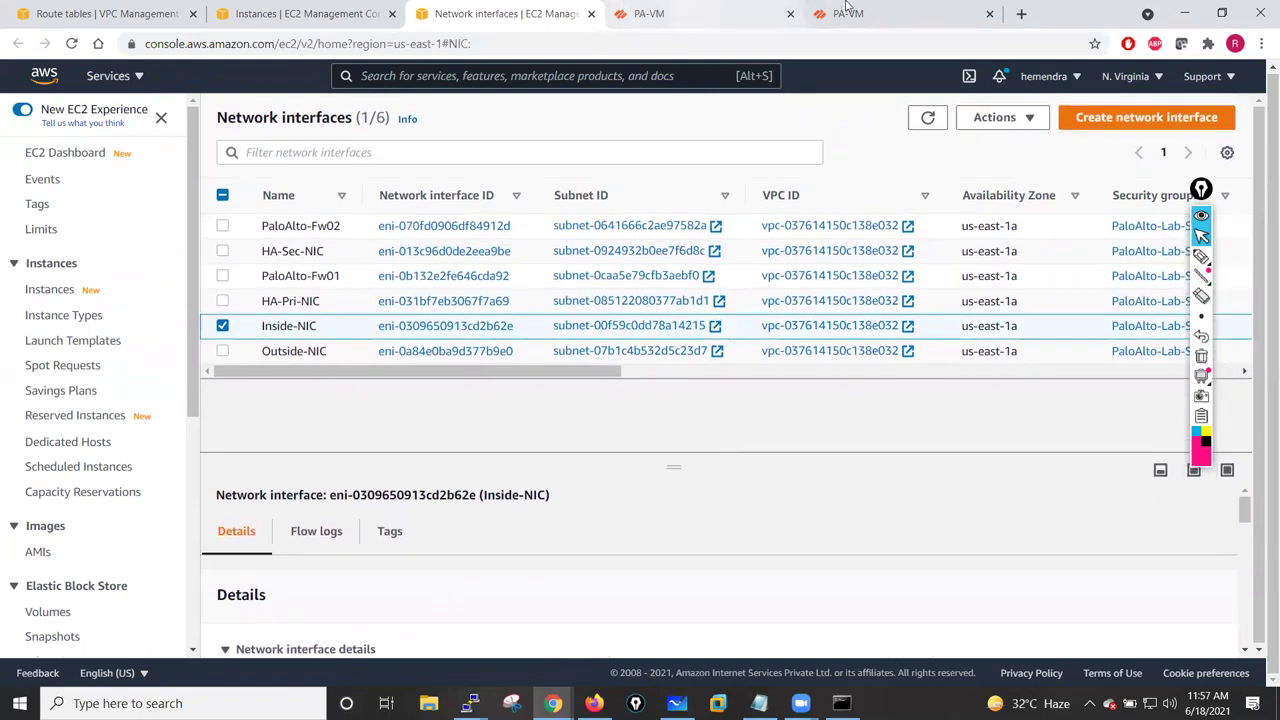
pyautogui.click(848, 12)
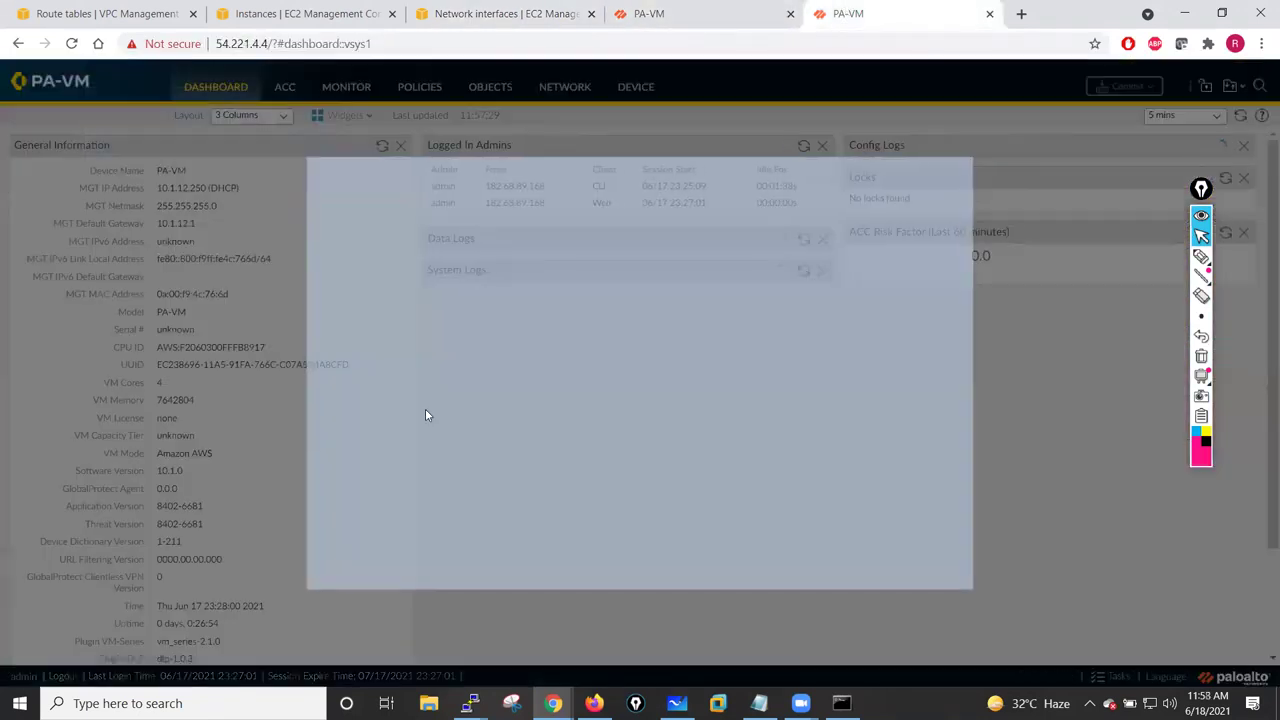
# - View and cancel ethernet1/1 on the first firewall, then dismiss the second firewall's PAN-OS 10.1 welcome
pyautogui.click(645, 12)
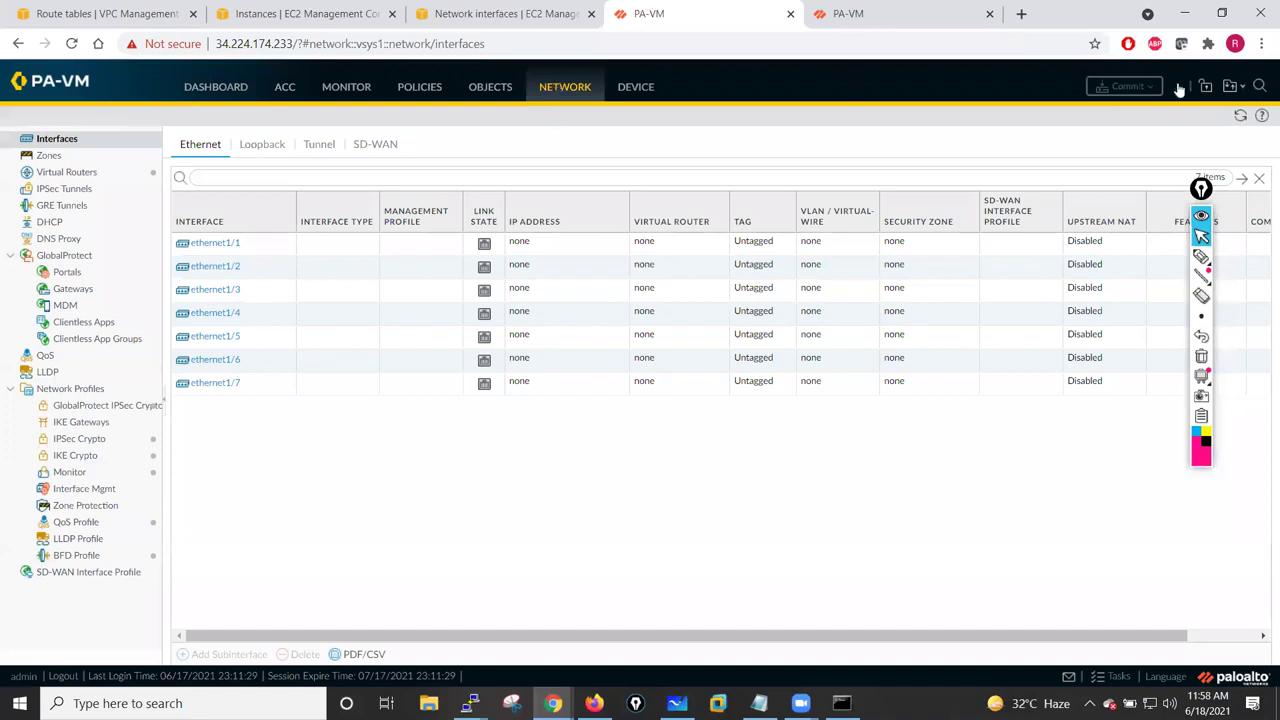
pyautogui.click(1240, 115)
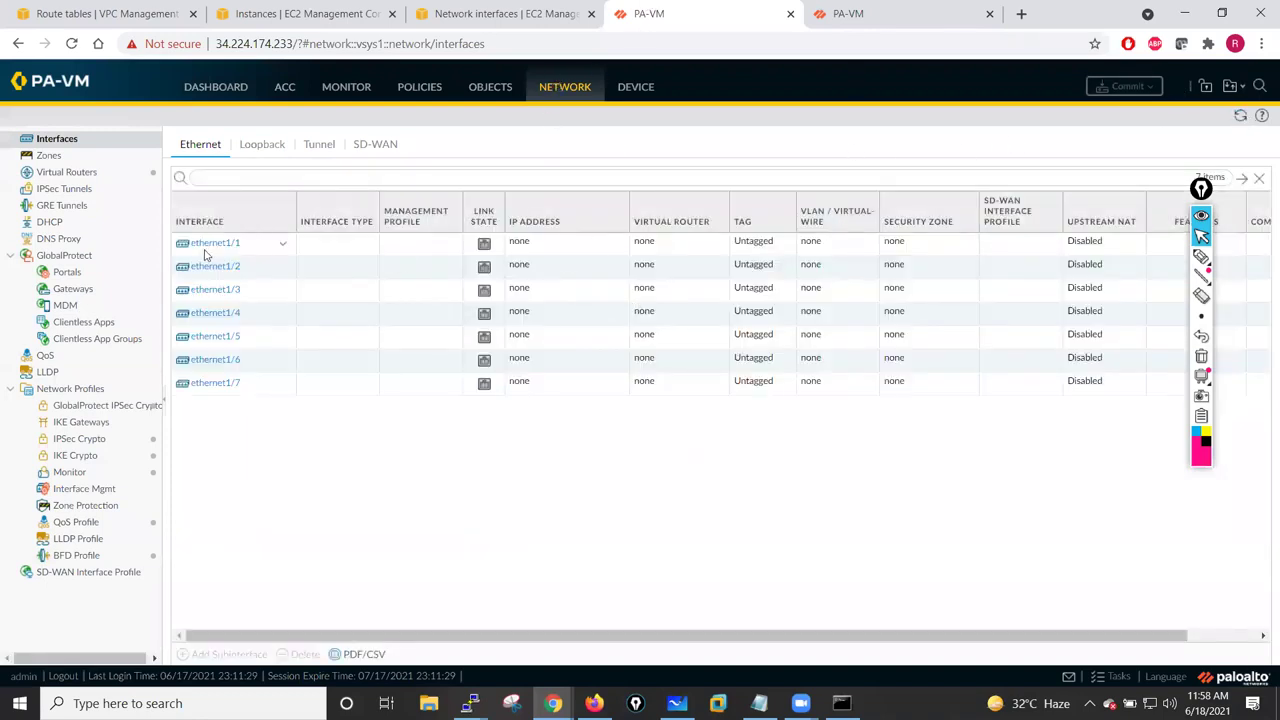
pyautogui.click(208, 250)
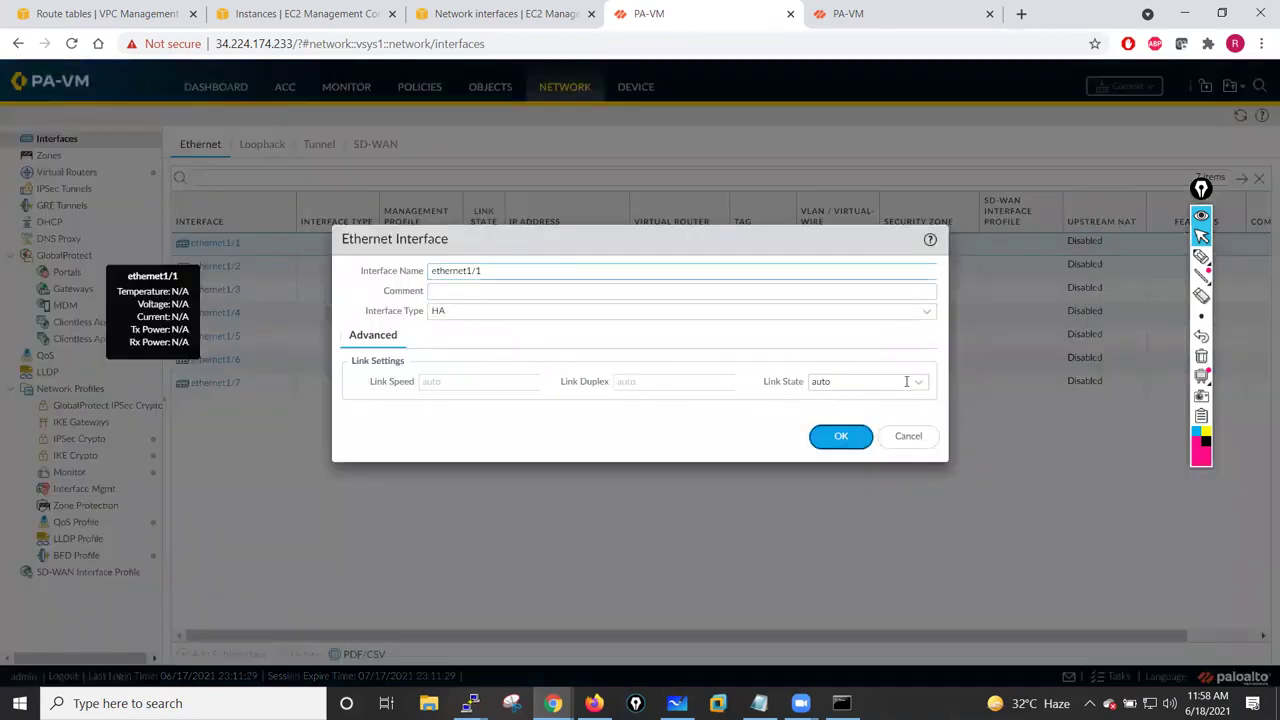
pyautogui.click(906, 381)
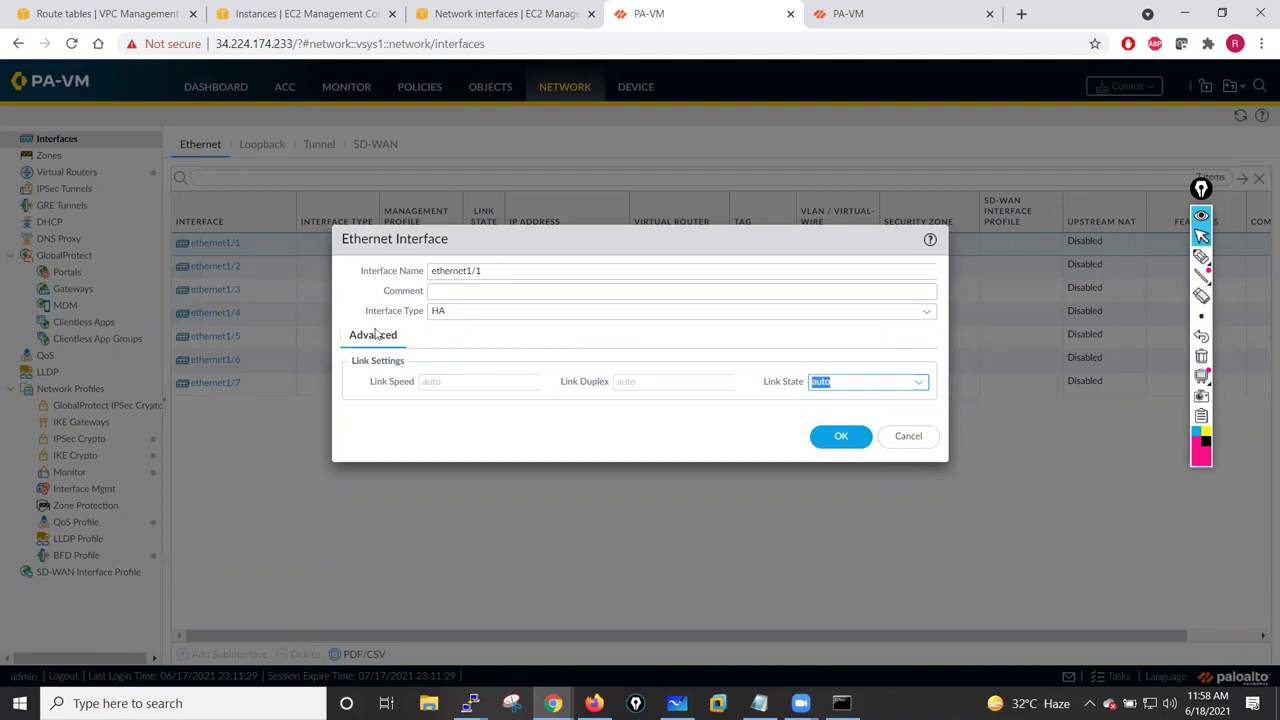
pyautogui.click(912, 437)
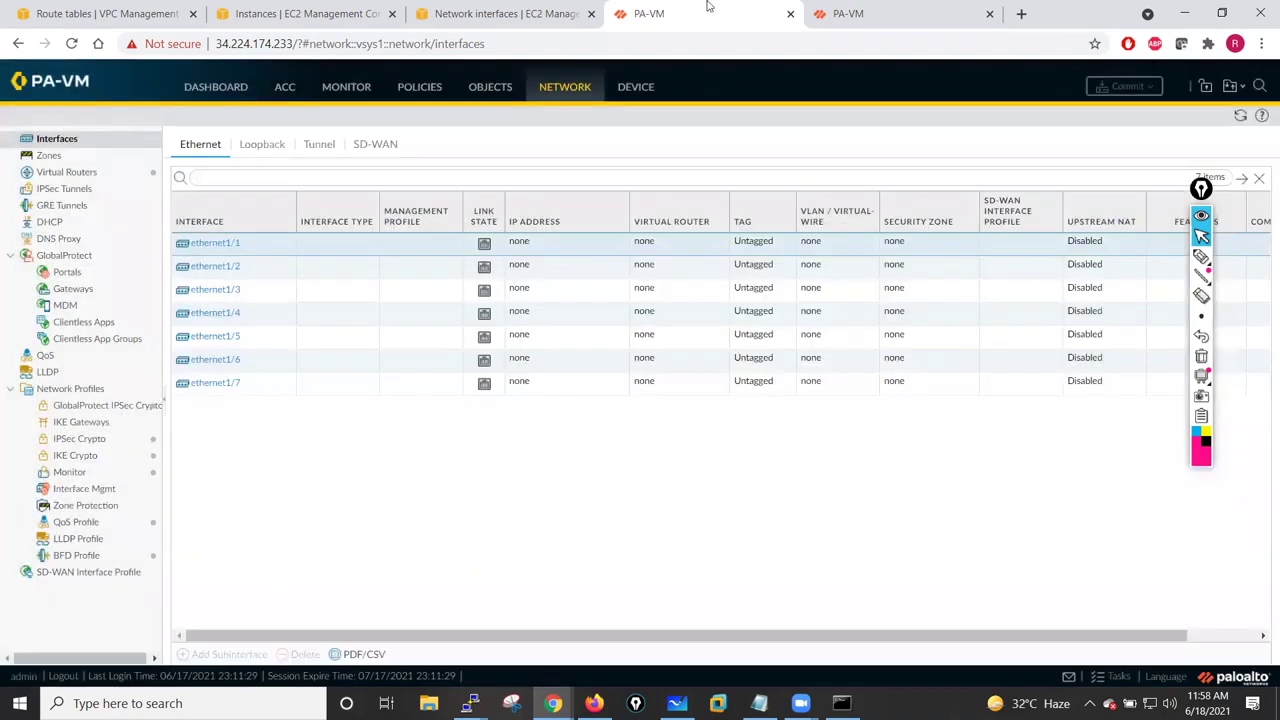
pyautogui.click(915, 12)
pyautogui.click(928, 565)
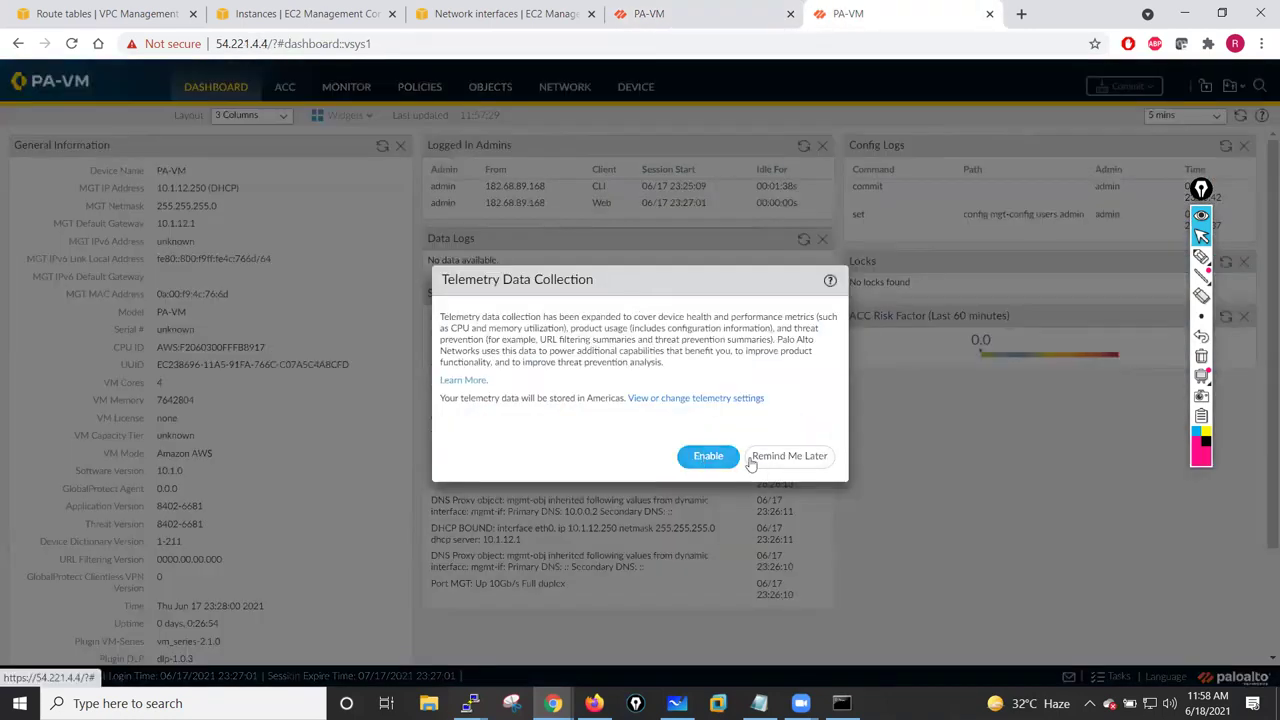
# - Postpone telemetry and enter hostname PaloAlto-FW02 and domain sianets.com in General Settings
pyautogui.click(745, 462)
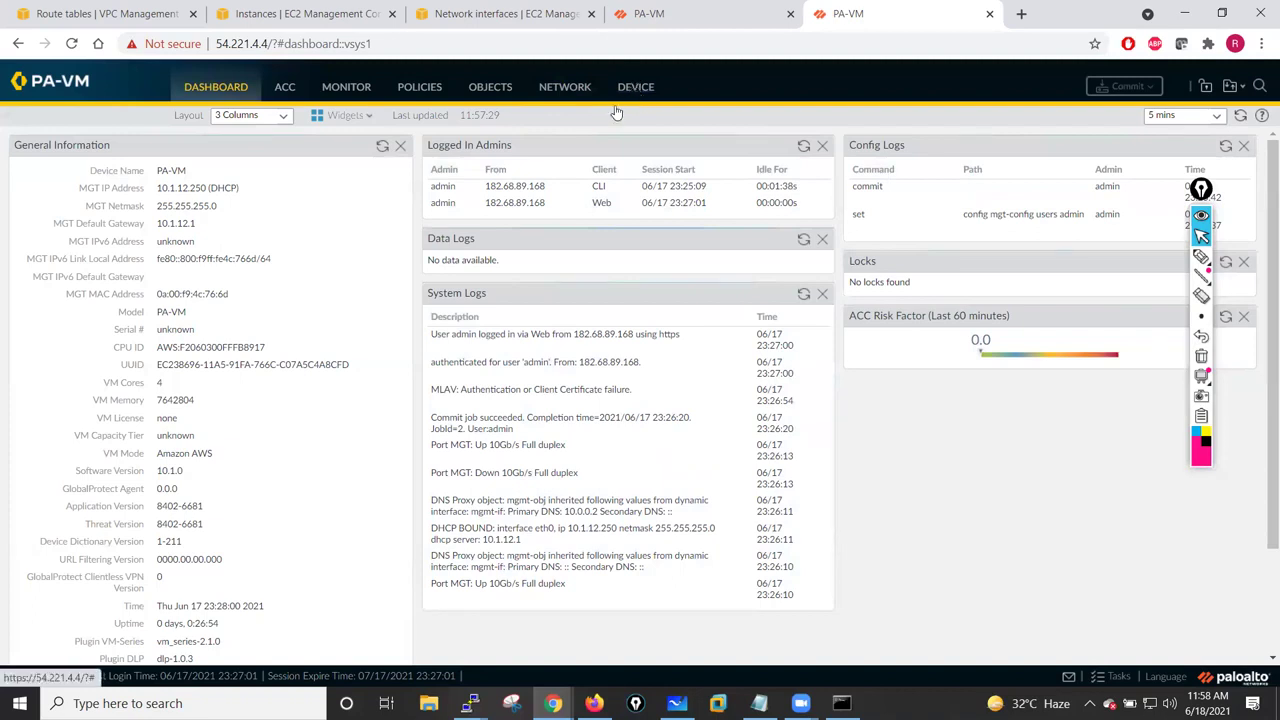
pyautogui.click(620, 95)
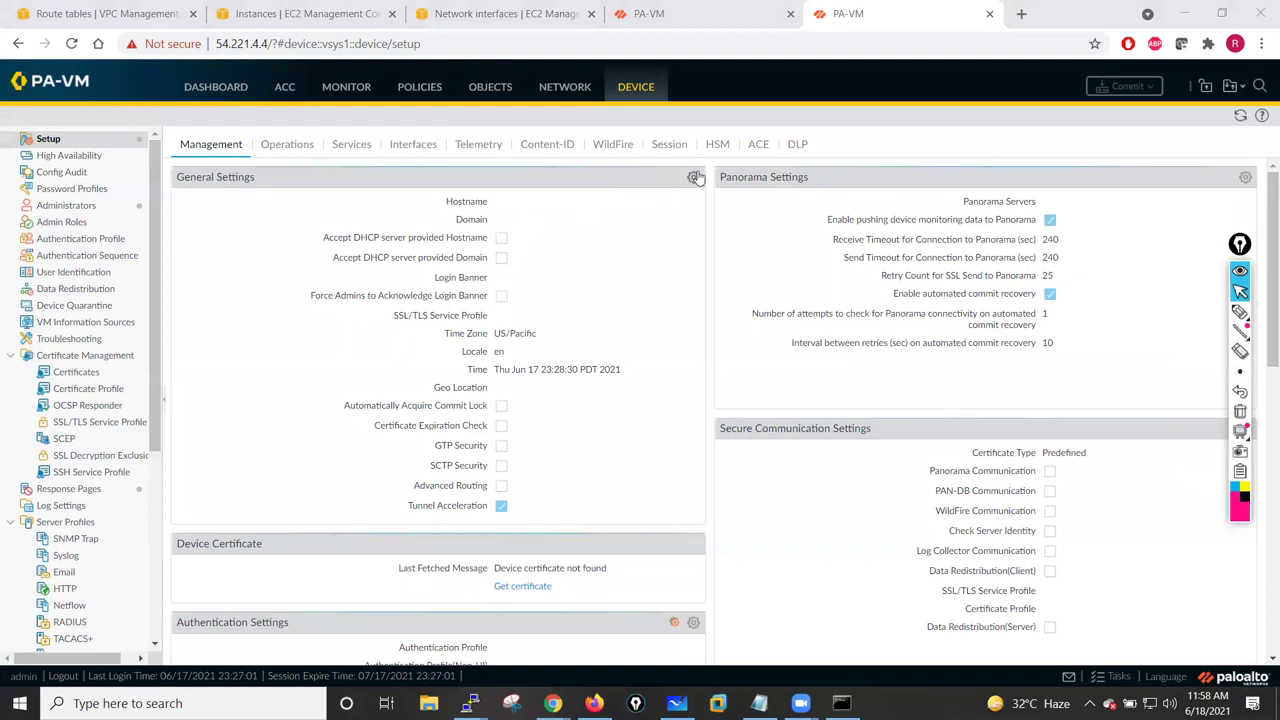
pyautogui.click(697, 177)
pyautogui.click(597, 152)
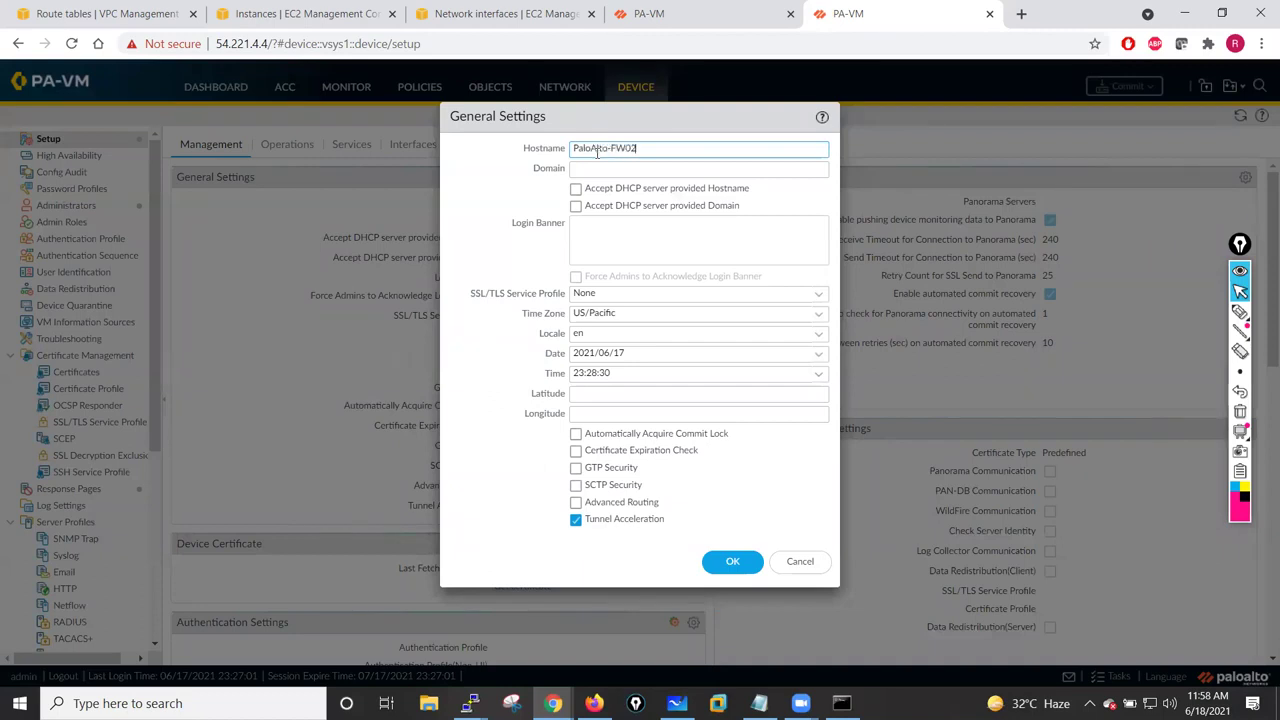
pyautogui.click(594, 163)
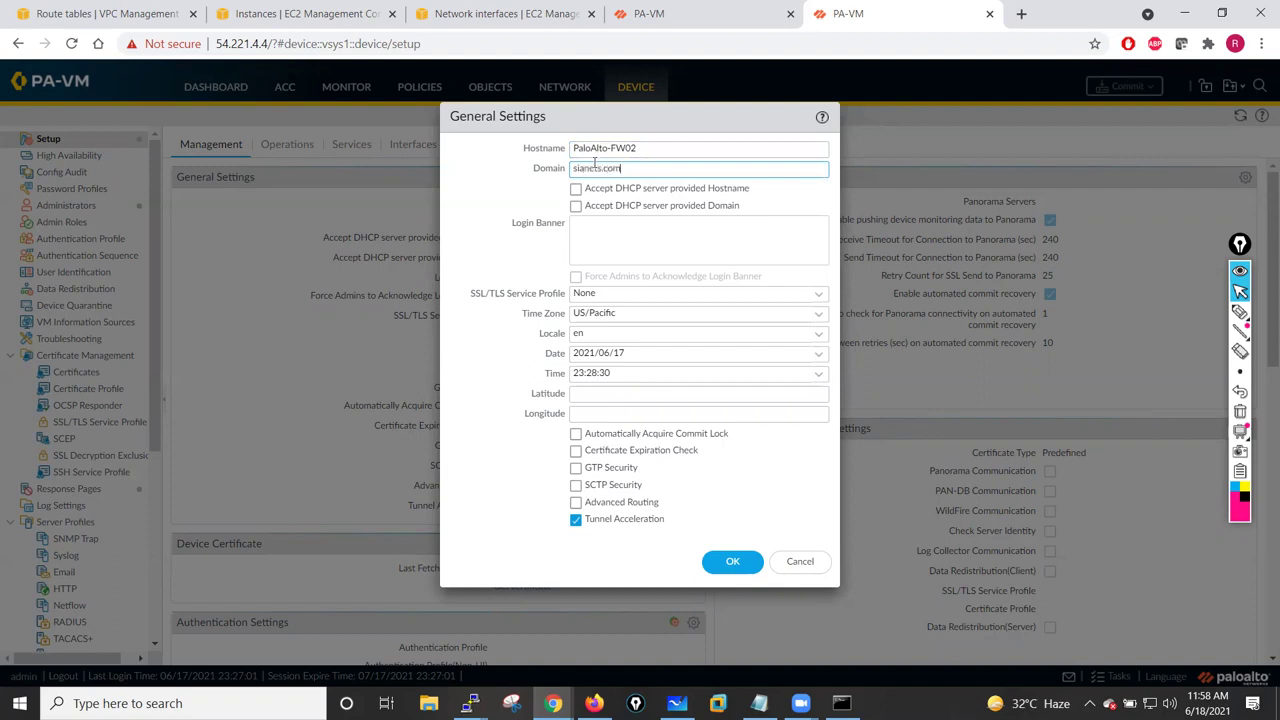
# - Write a login banner naming sianets.com as owner, fix its typos, and save with OK
pyautogui.click(586, 227)
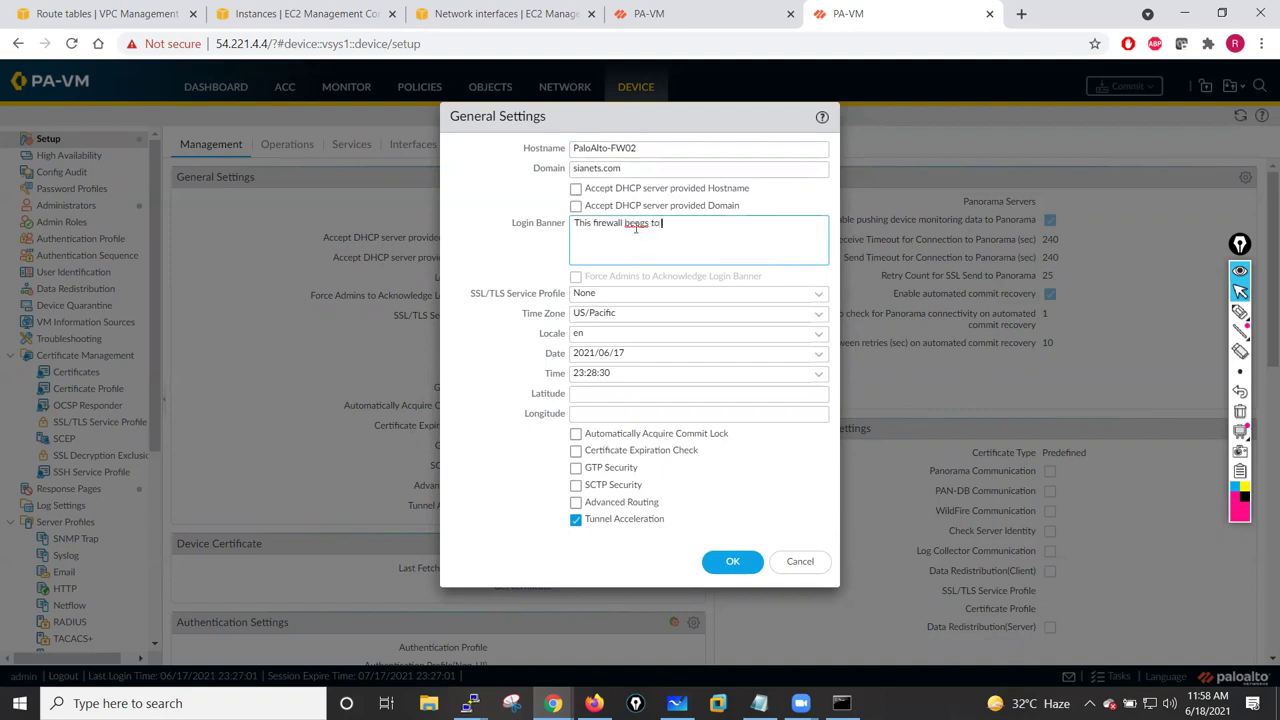
pyautogui.click(634, 224)
pyautogui.write('l')
pyautogui.moveTo(651, 174); pyautogui.dragTo(549, 162)
pyautogui.hotkey('ctrl', 'c')
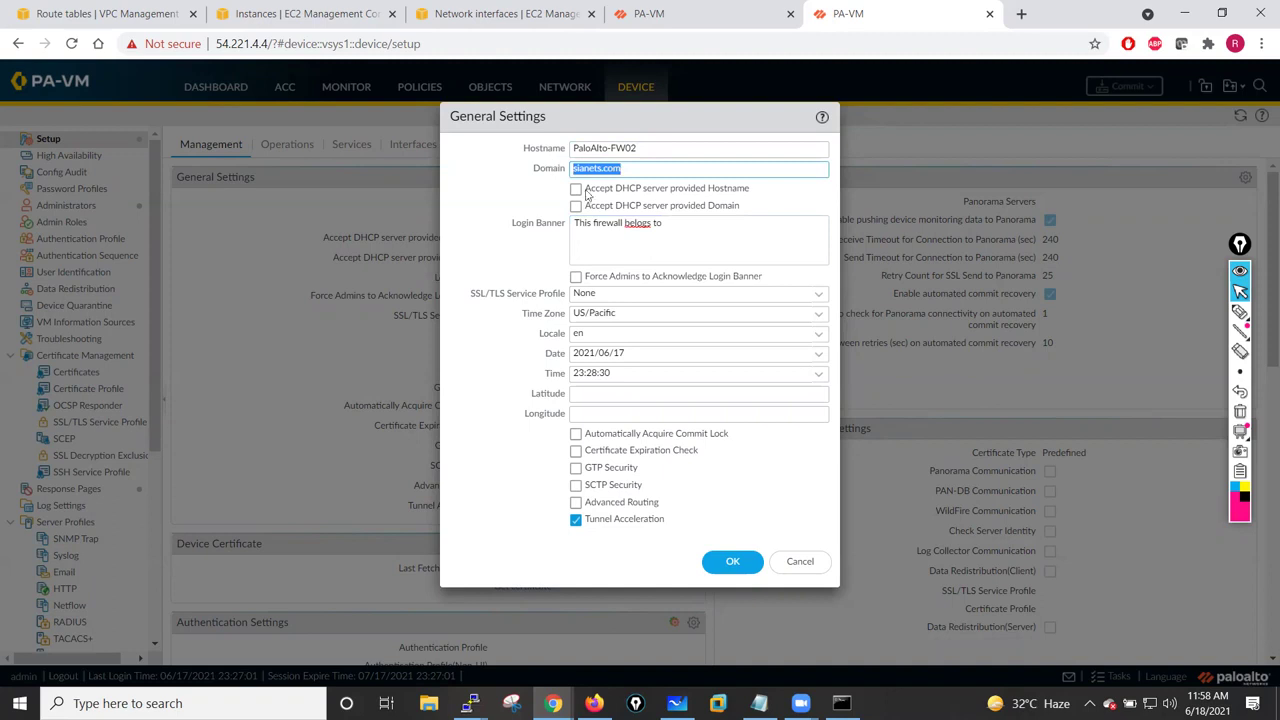
pyautogui.click(683, 224)
pyautogui.hotkey('ctrl', 'v')
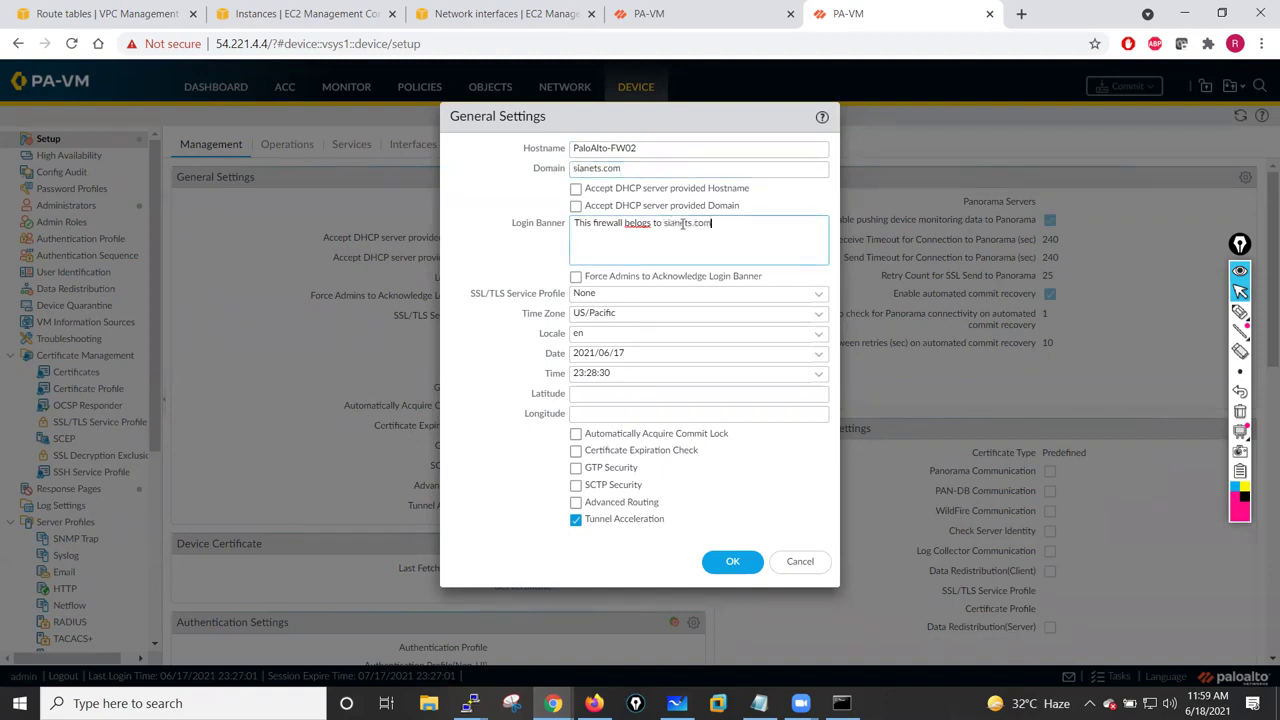
pyautogui.click(642, 224)
pyautogui.write('ng')
pyautogui.click(731, 561)
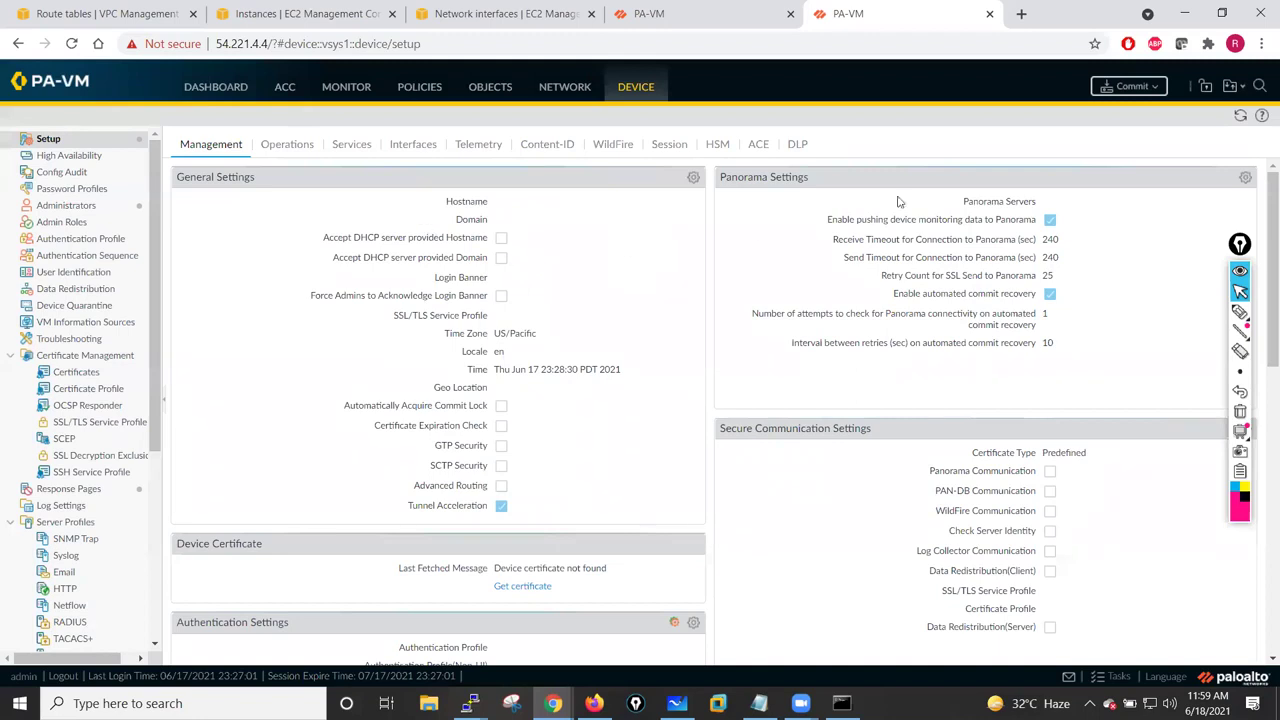
# - Commit the pending configuration changes on the second firewall and close the commit status
pyautogui.click(1132, 88)
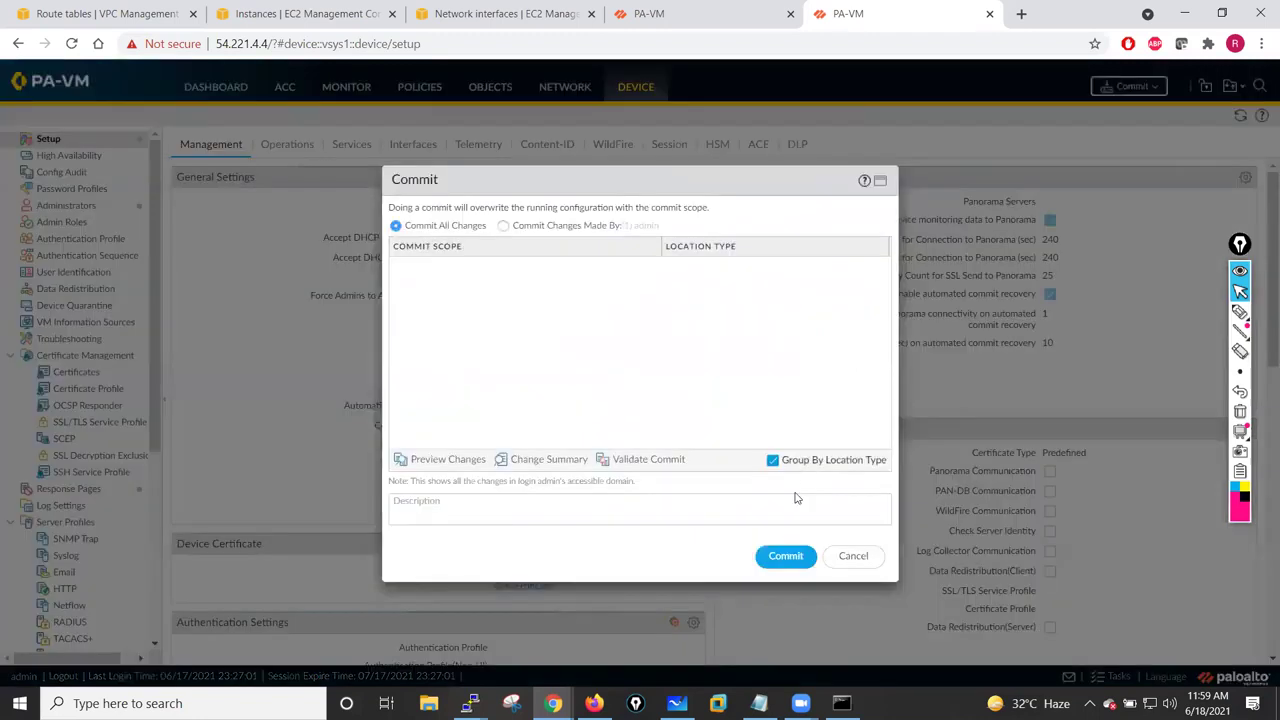
pyautogui.click(786, 556)
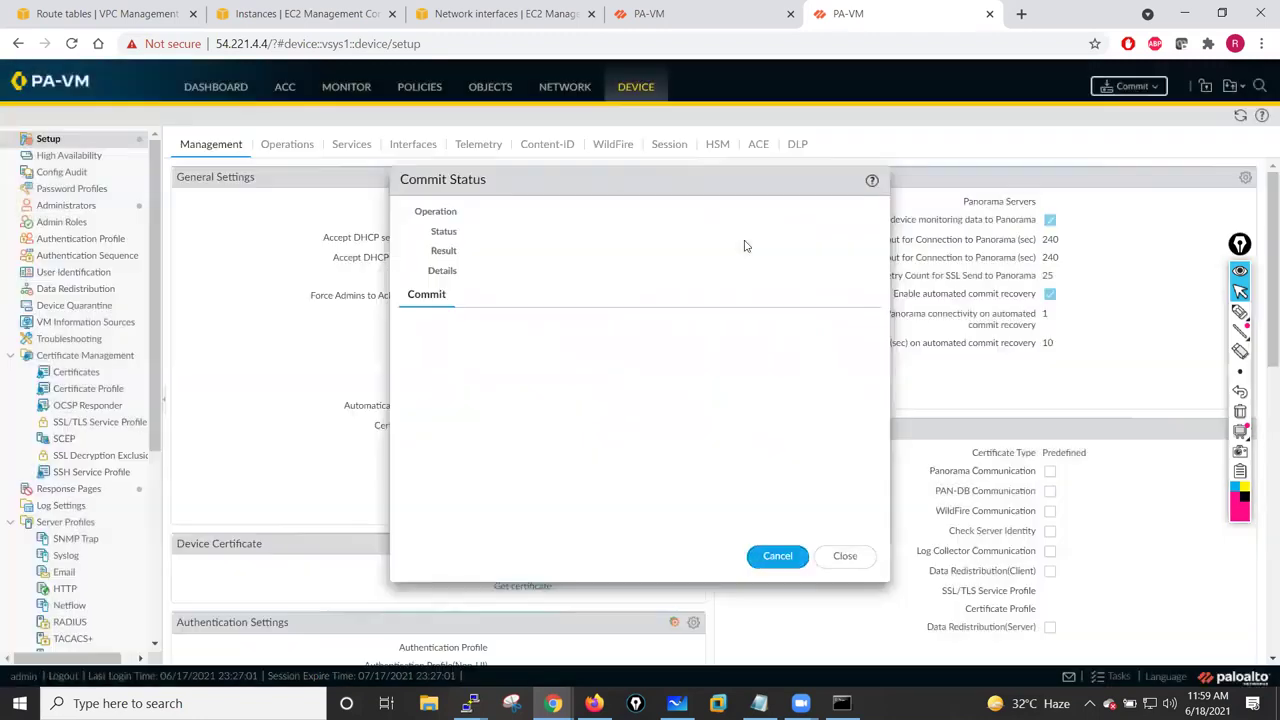
pyautogui.click(844, 557)
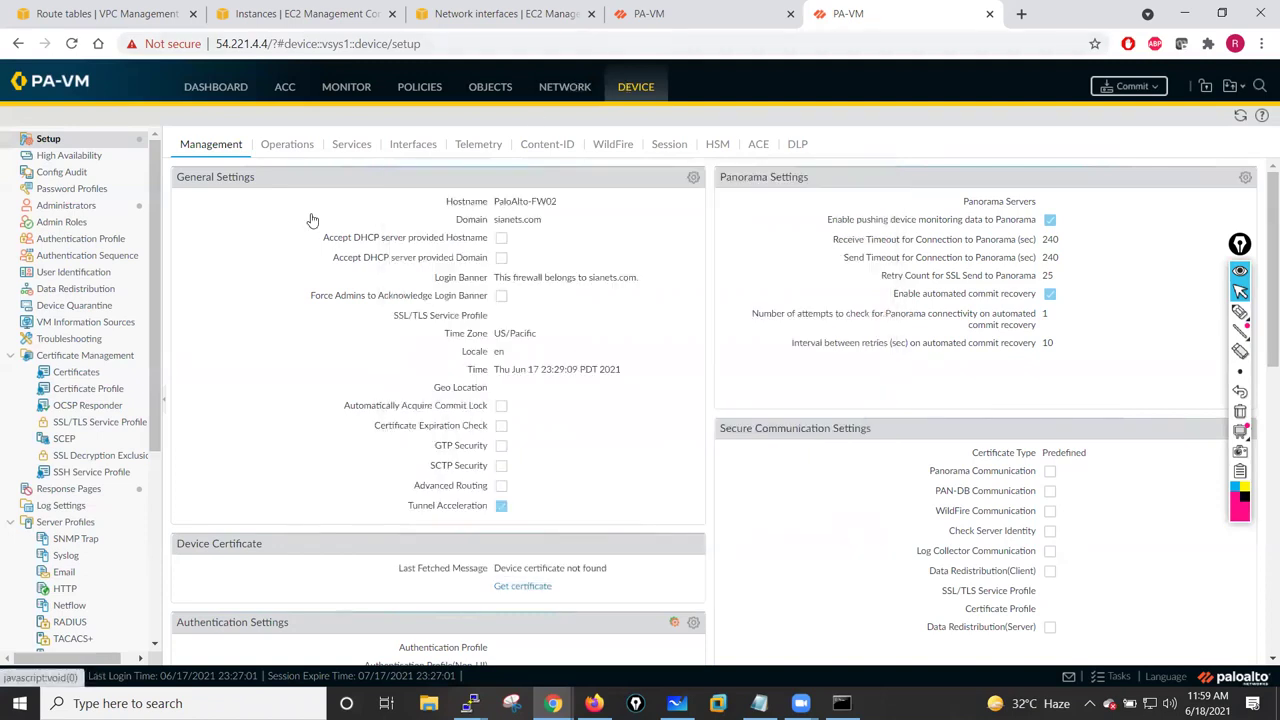
# - Check the firewall's ethernet interface list, then return to EC2's Network interfaces page
pyautogui.hotkey('alt', 'Left')
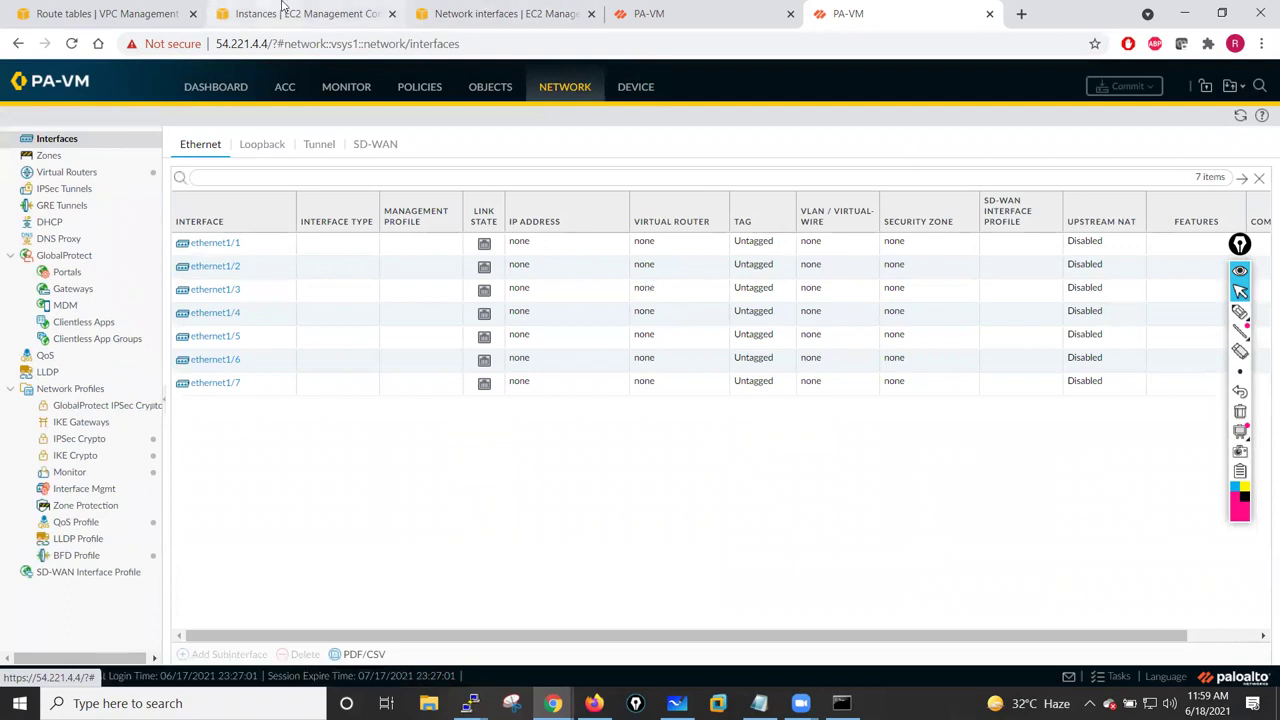
pyautogui.click(284, 8)
pyautogui.click(447, 8)
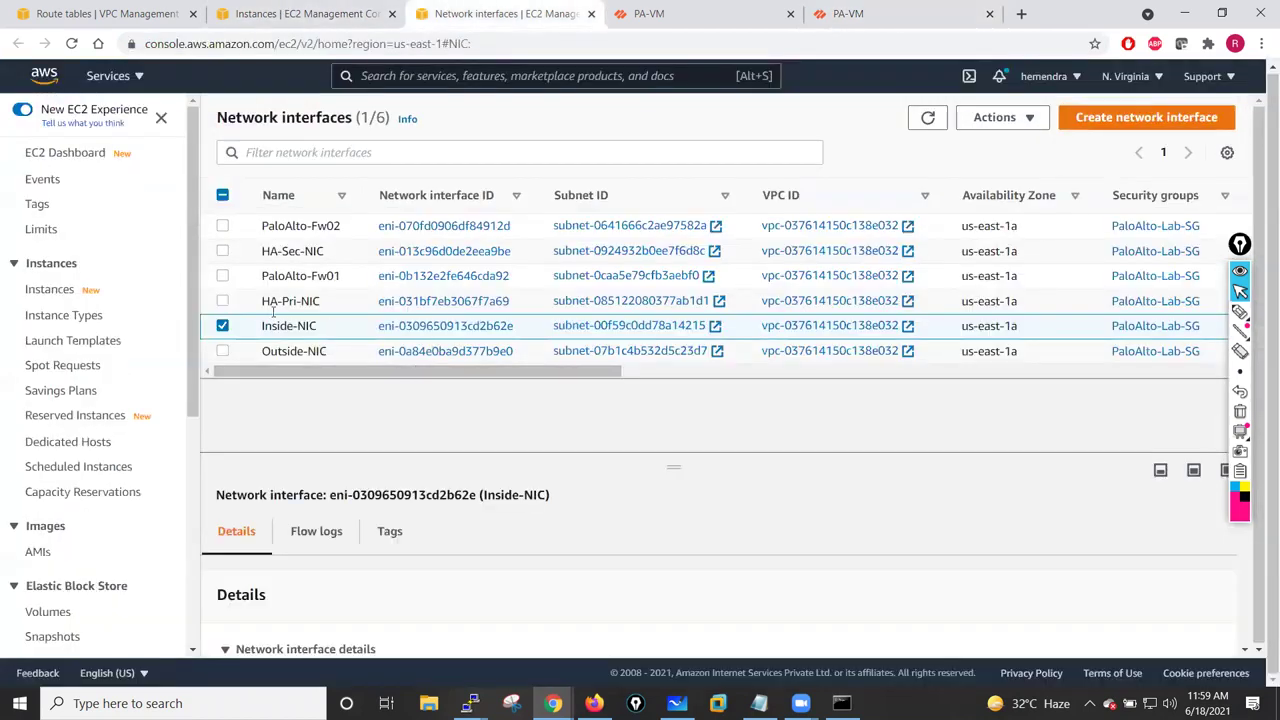
# - Inspect the details and available actions for the Inside-NIC and Outside-NIC interfaces
pyautogui.click(223, 326)
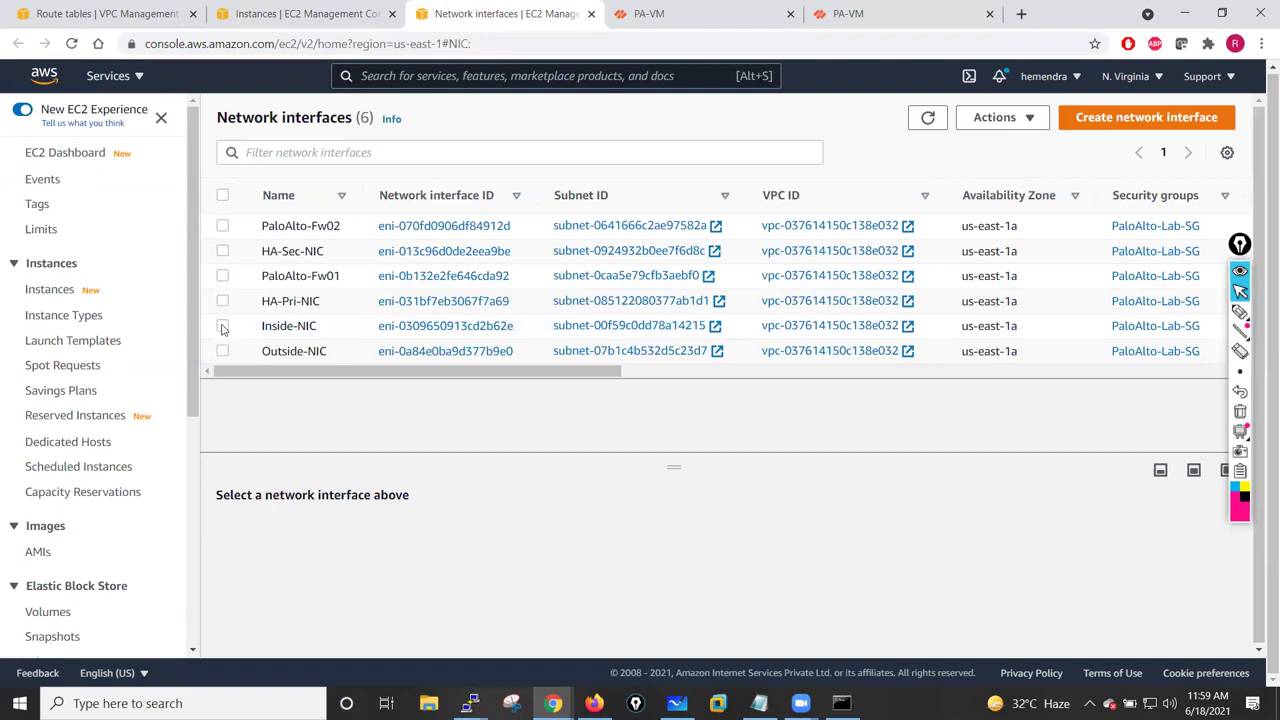
pyautogui.click(223, 327)
pyautogui.moveTo(673, 465); pyautogui.dragTo(679, 490)
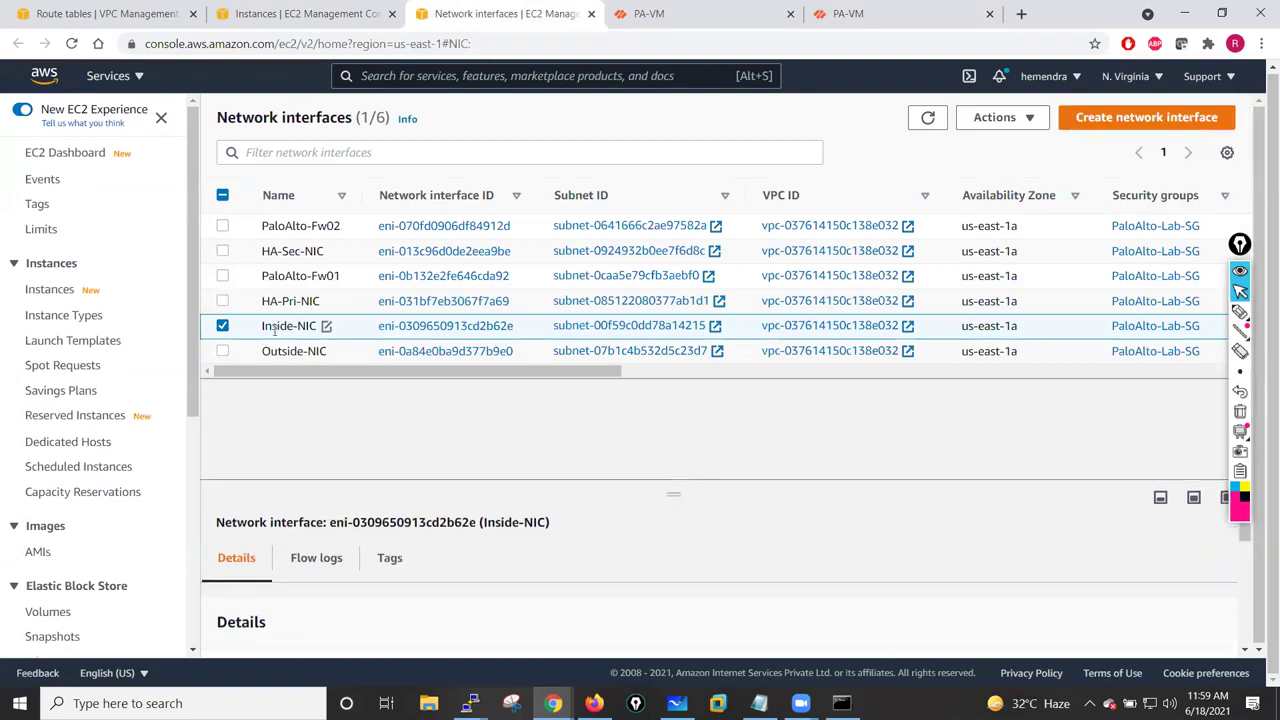
pyautogui.click(1030, 121)
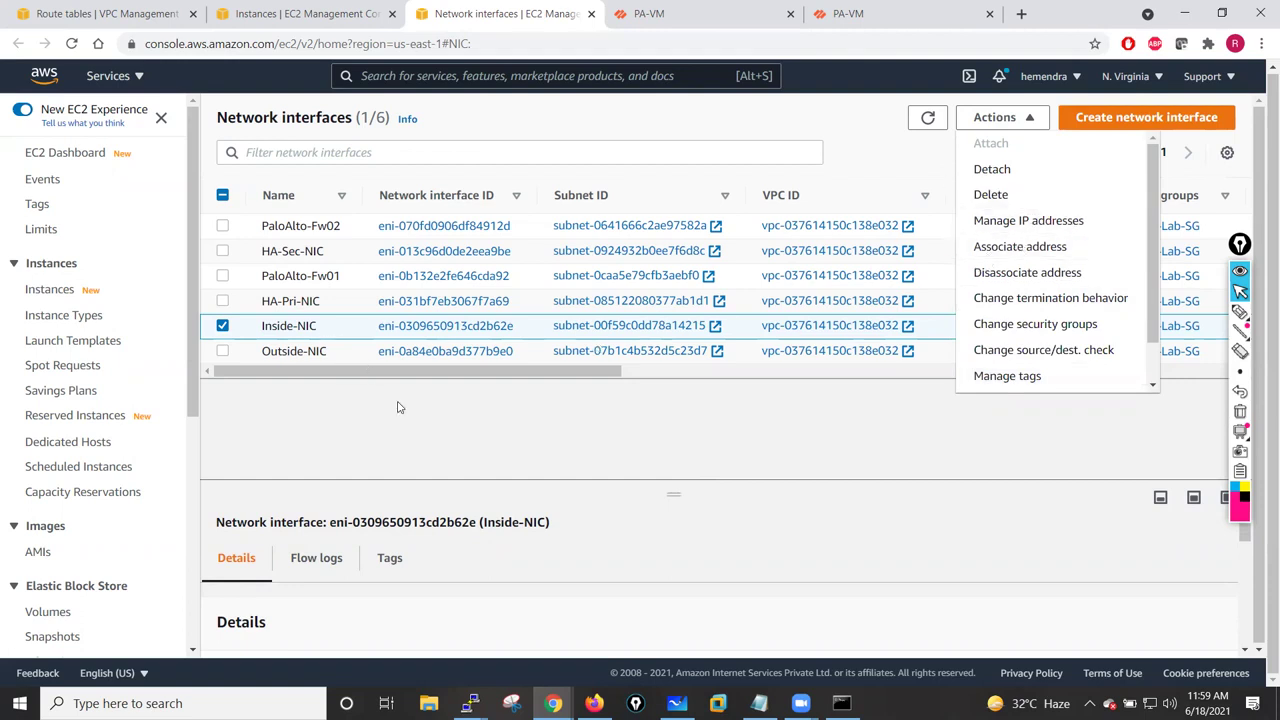
pyautogui.click(255, 380)
pyautogui.click(228, 330)
pyautogui.click(238, 356)
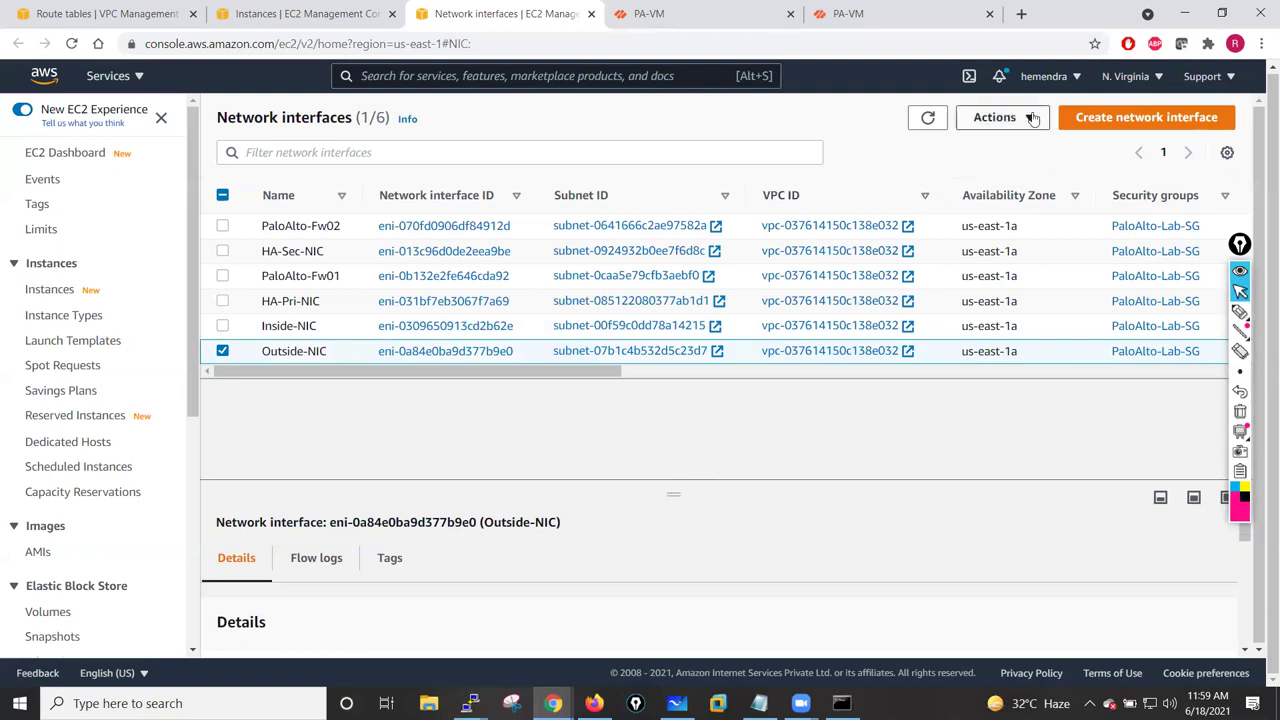
pyautogui.click(1000, 118)
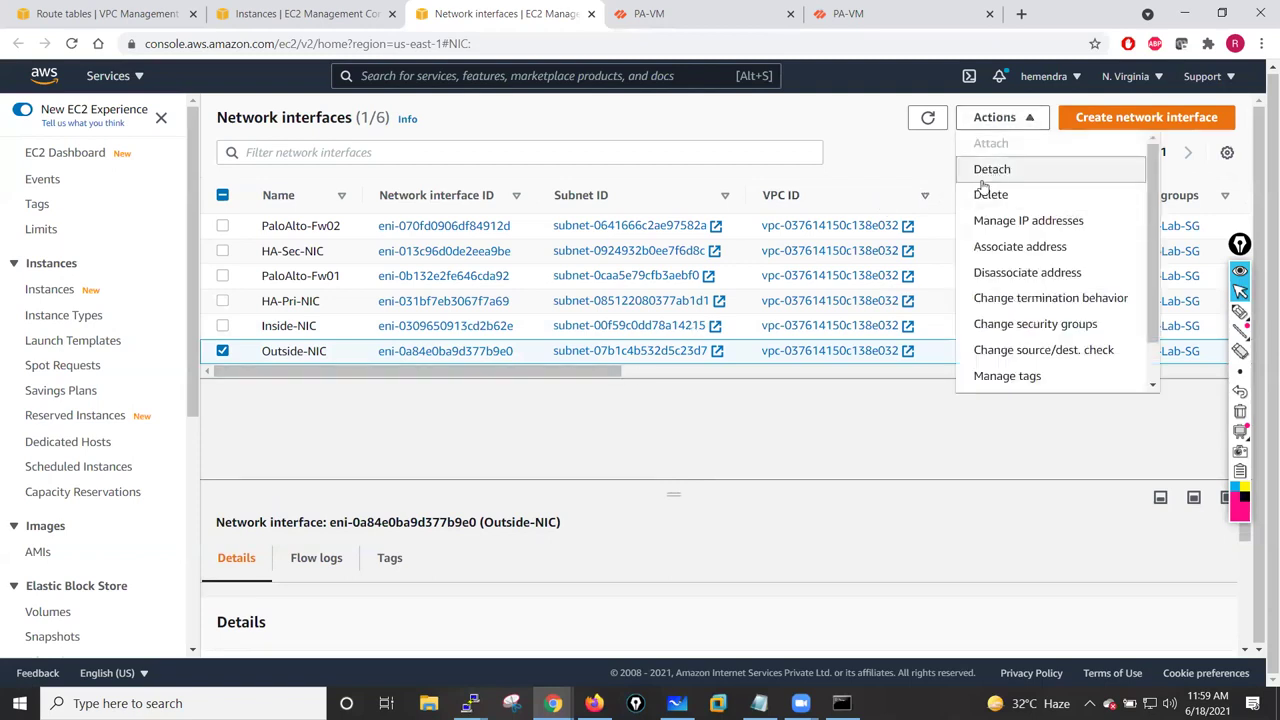
pyautogui.click(270, 357)
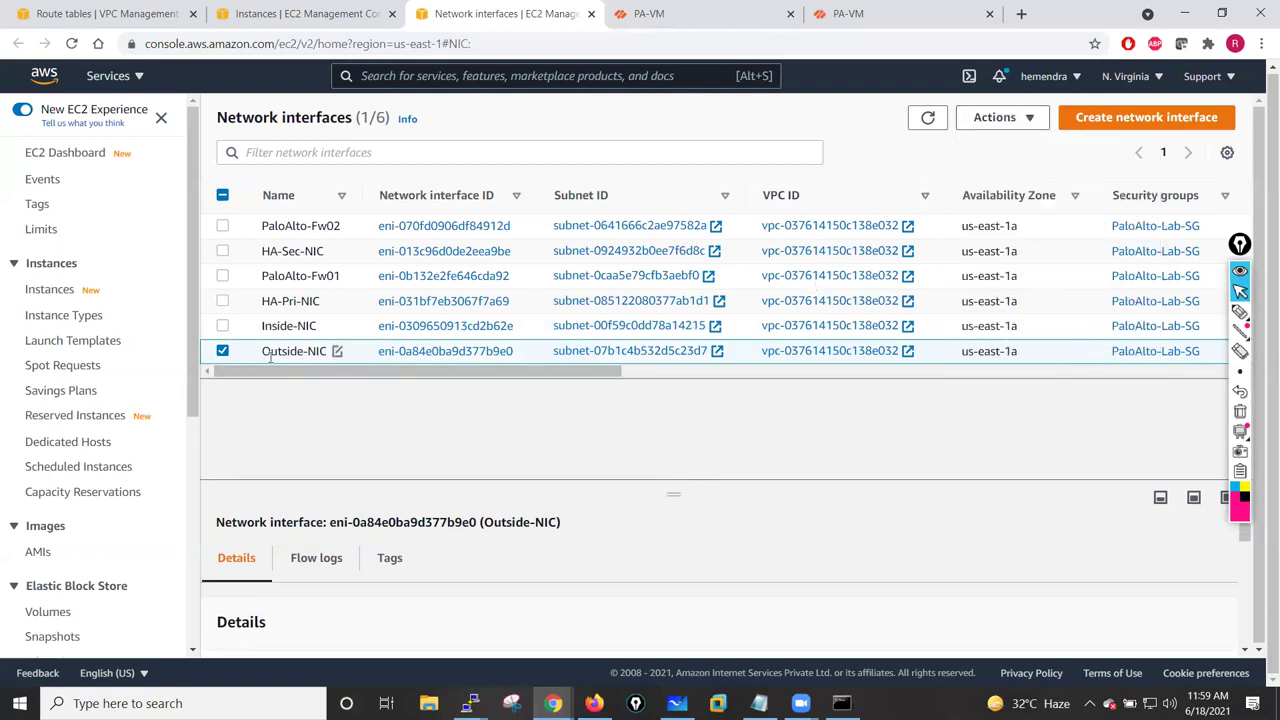
# - Rename the Outside-NIC interface to Outside-NIC-Pri
pyautogui.click(336, 352)
pyautogui.click(441, 381)
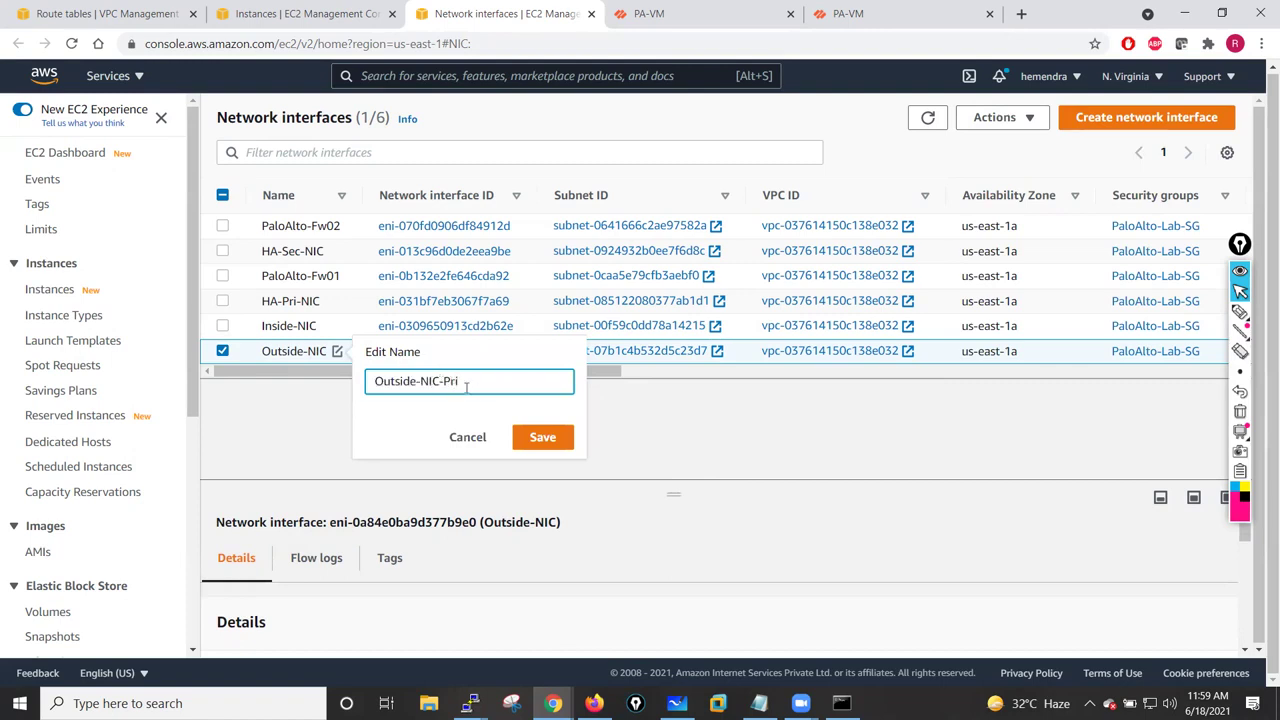
pyautogui.moveTo(478, 381); pyautogui.dragTo(368, 381)
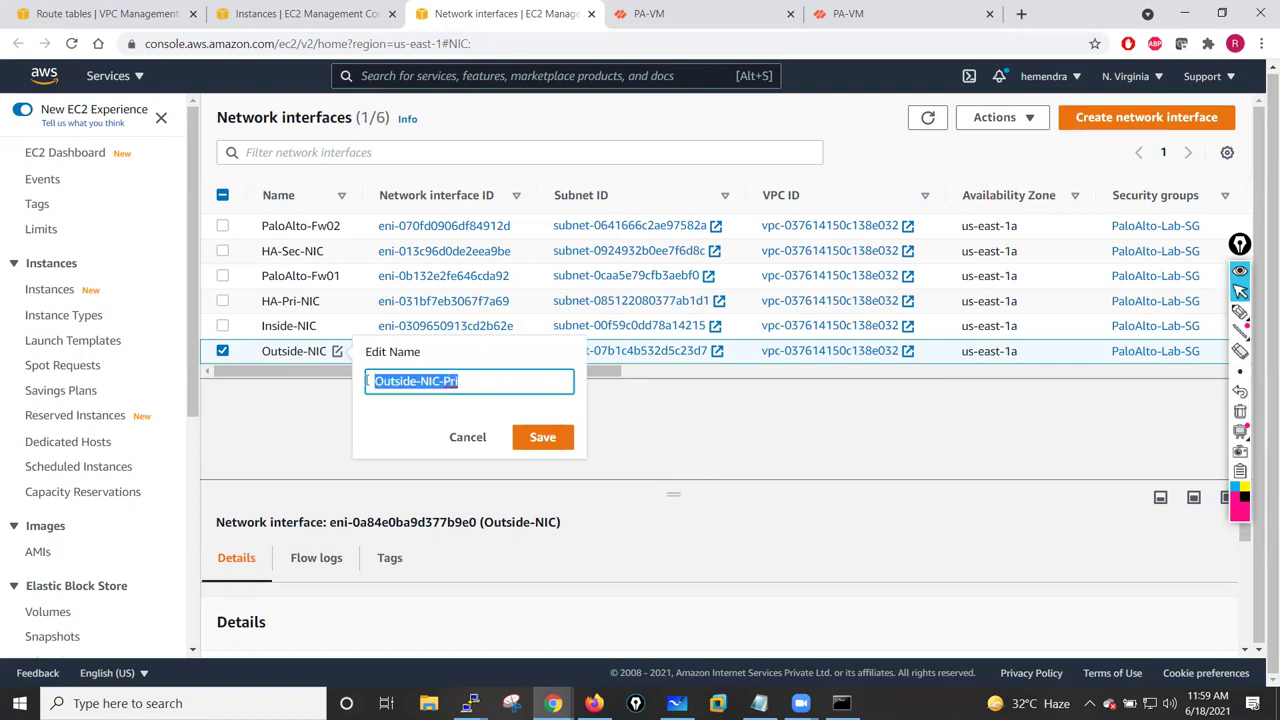
pyautogui.click(540, 437)
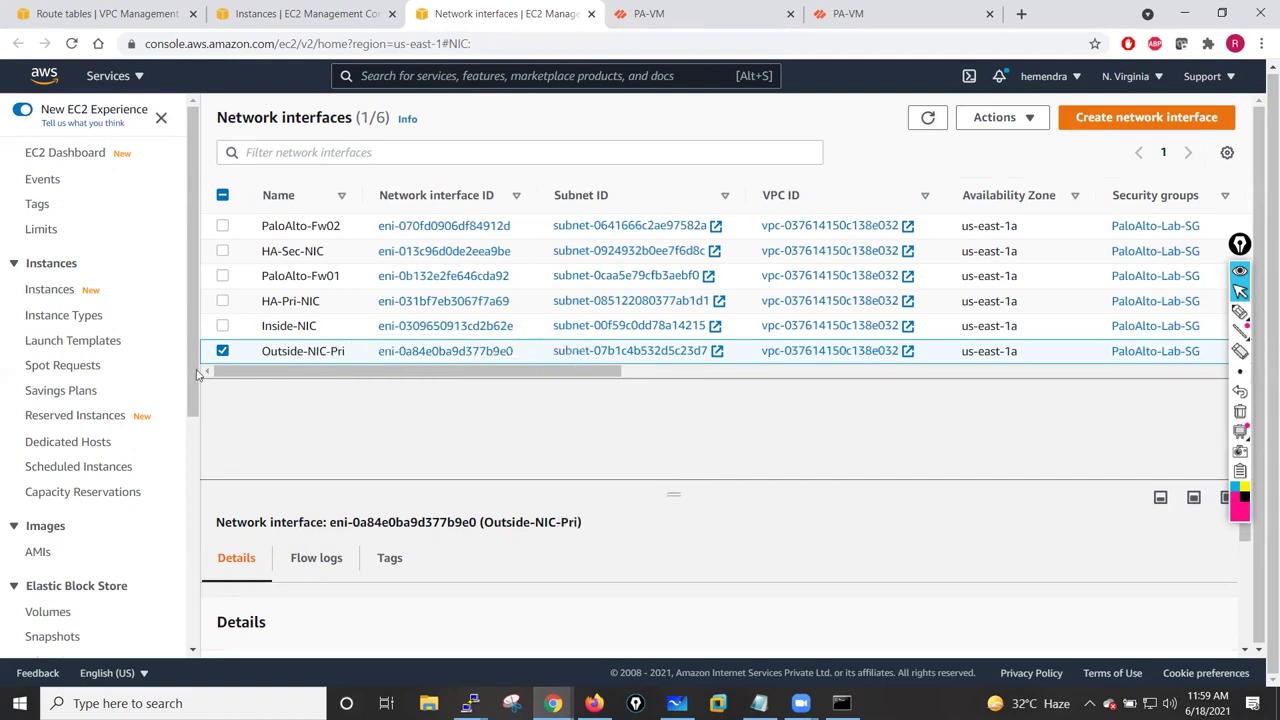
# - Rename Inside-NIC to Inside-NIC-Pri, then open the Create network interface form
pyautogui.click(223, 351)
pyautogui.click(285, 328)
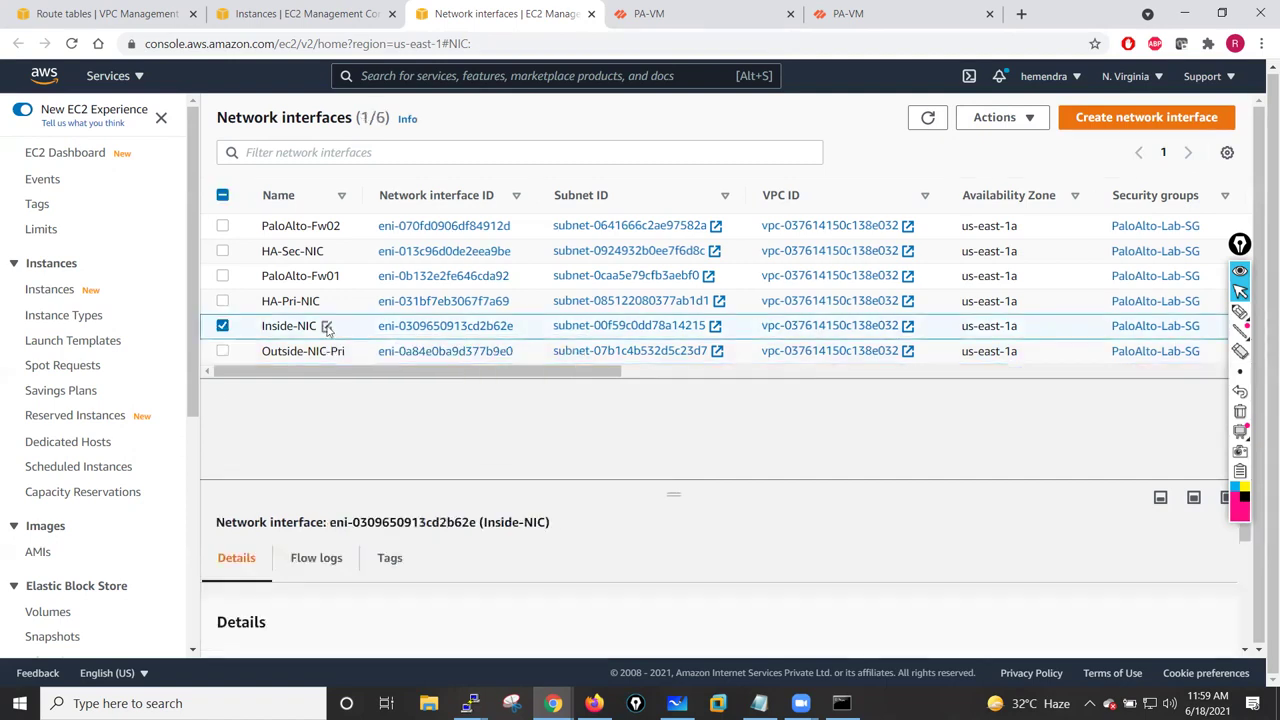
pyautogui.click(327, 328)
pyautogui.click(428, 357)
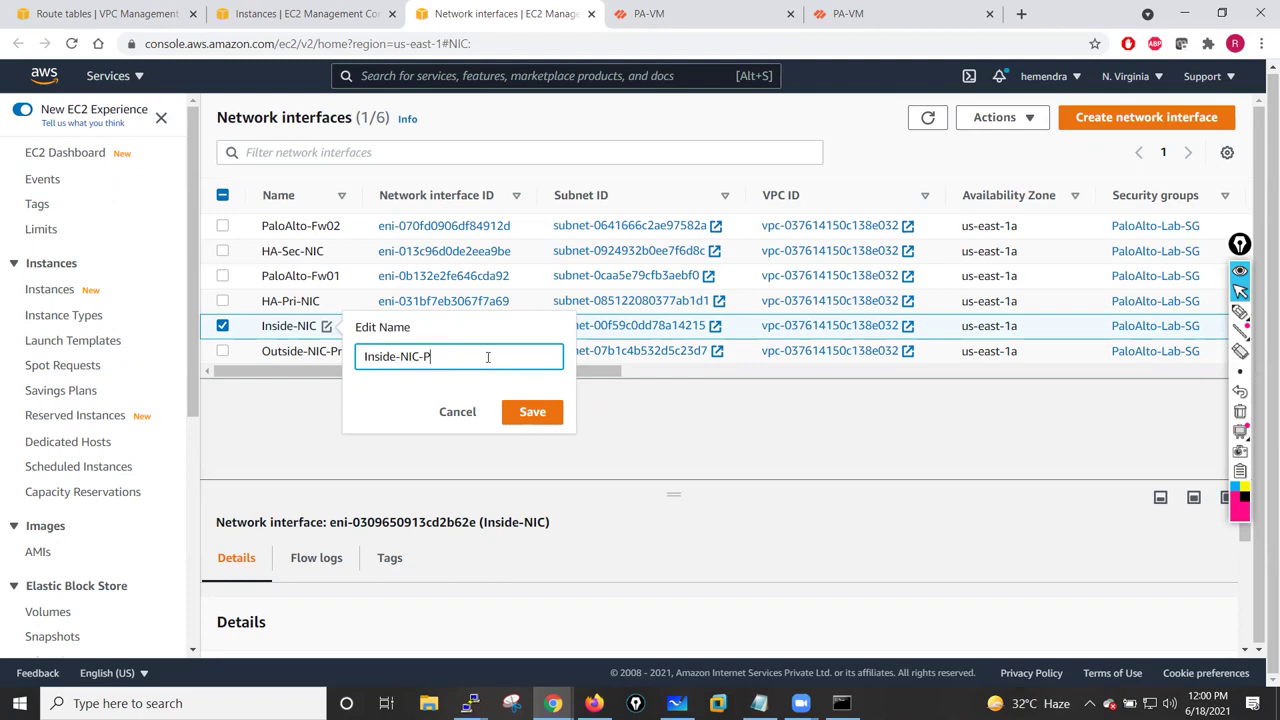
pyautogui.click(531, 411)
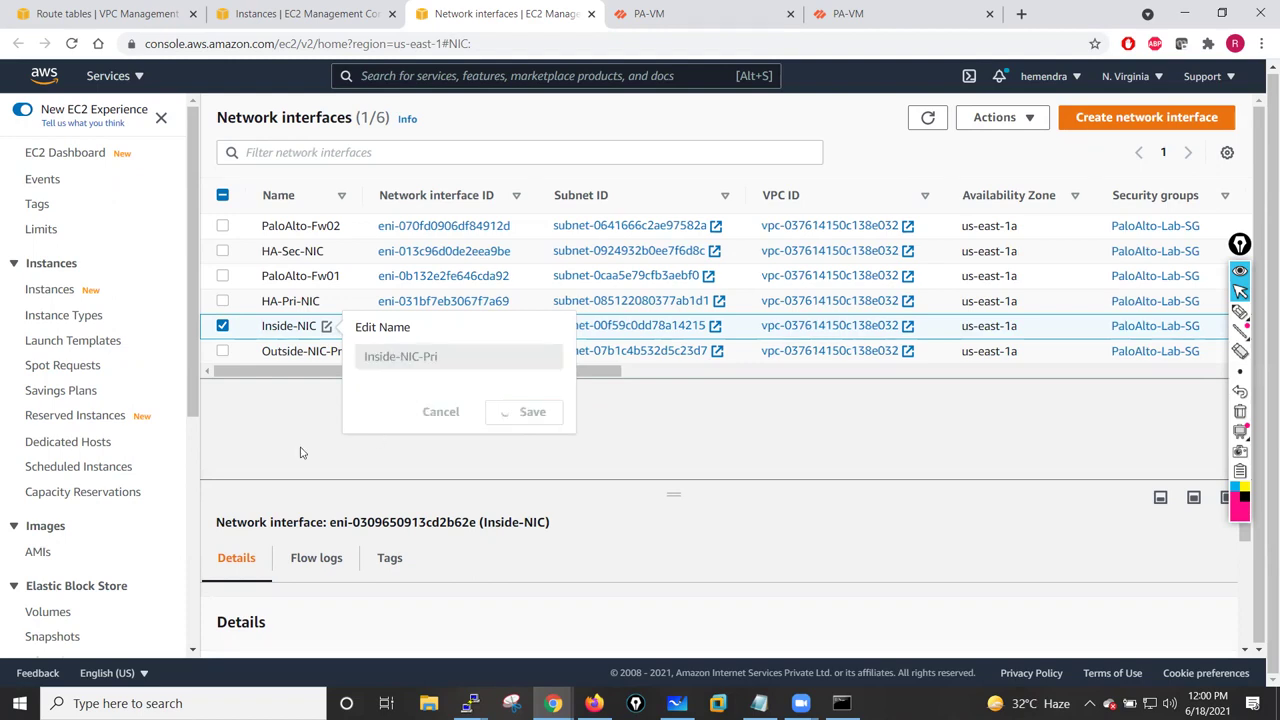
pyautogui.click(222, 326)
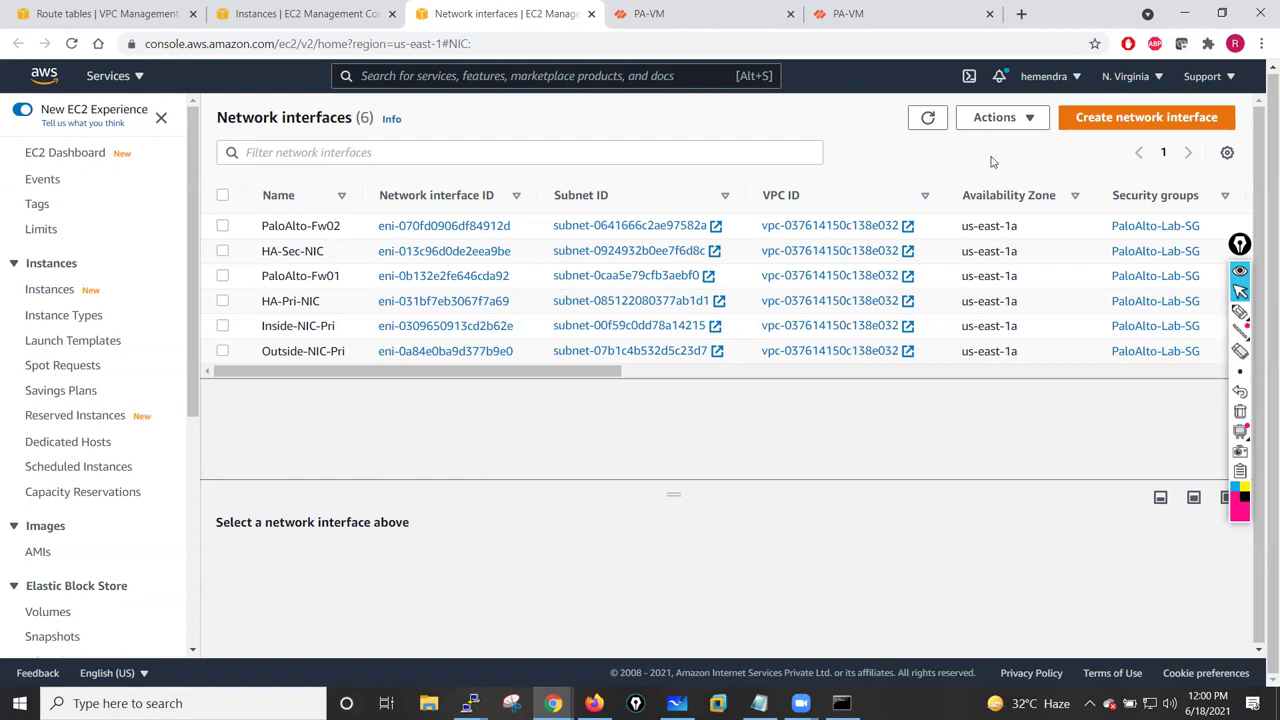
pyautogui.click(1152, 120)
# - Describe the interface as Inside-NIC-Sec, on Private-Subnet-Inside with the PaloAlto-Lab-SG security group
pyautogui.click(260, 333)
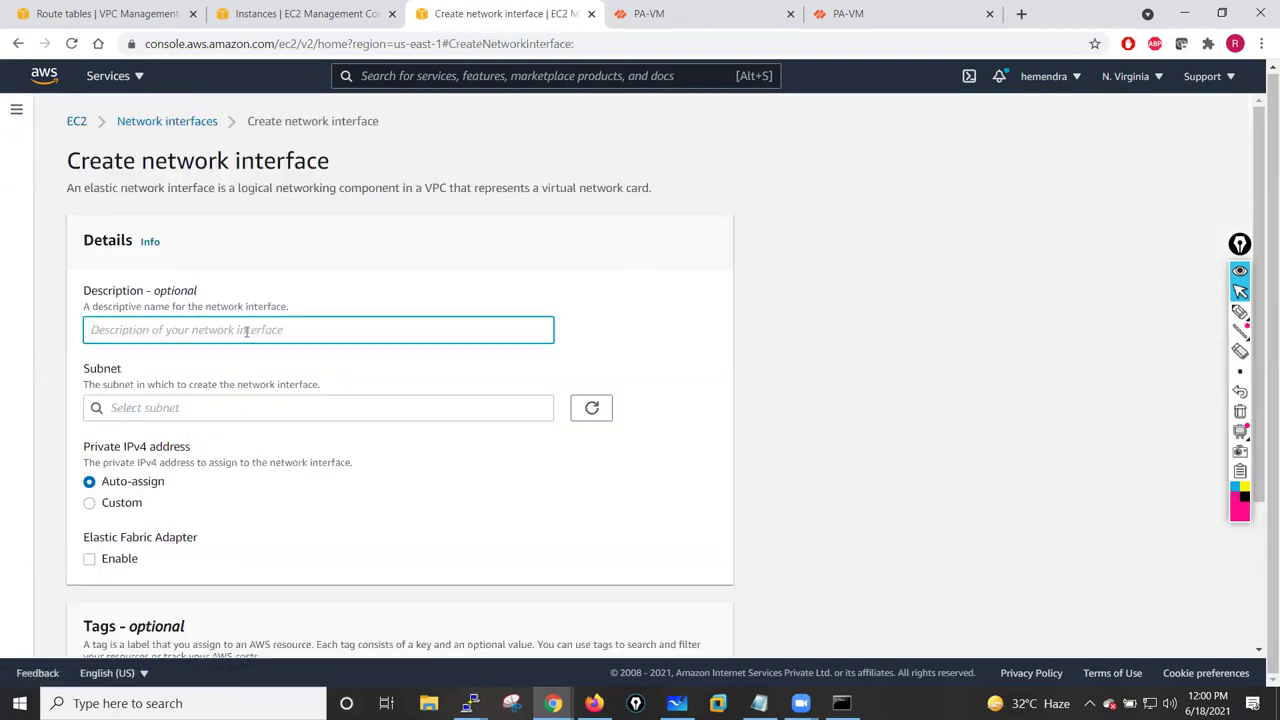
pyautogui.write('sianets.com')
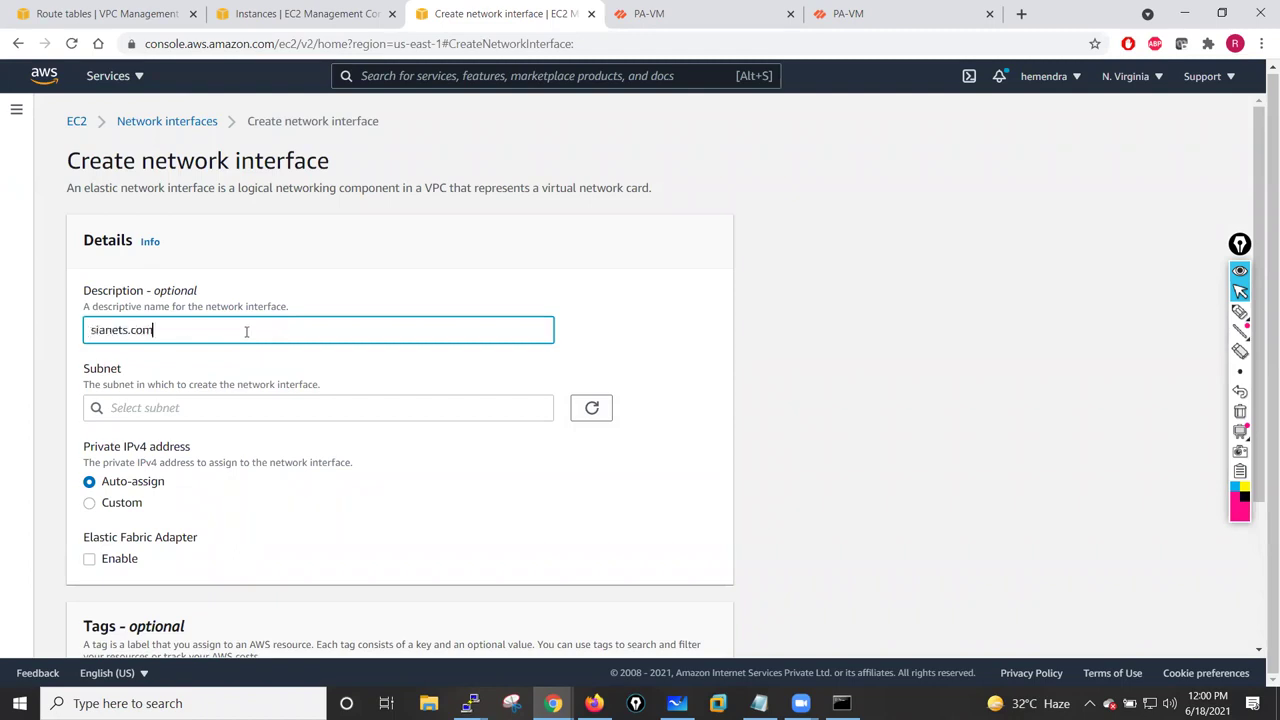
pyautogui.moveTo(153, 331); pyautogui.dragTo(79, 335)
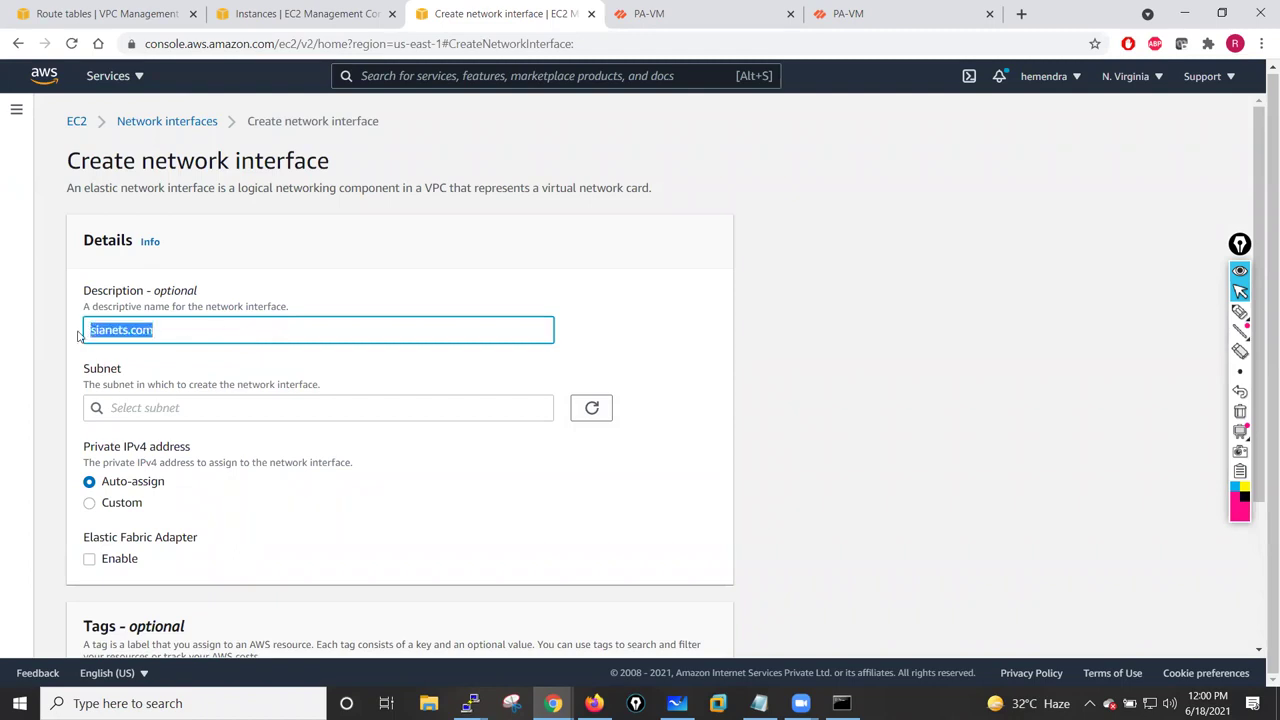
pyautogui.write('Inside-NIC-Sec')
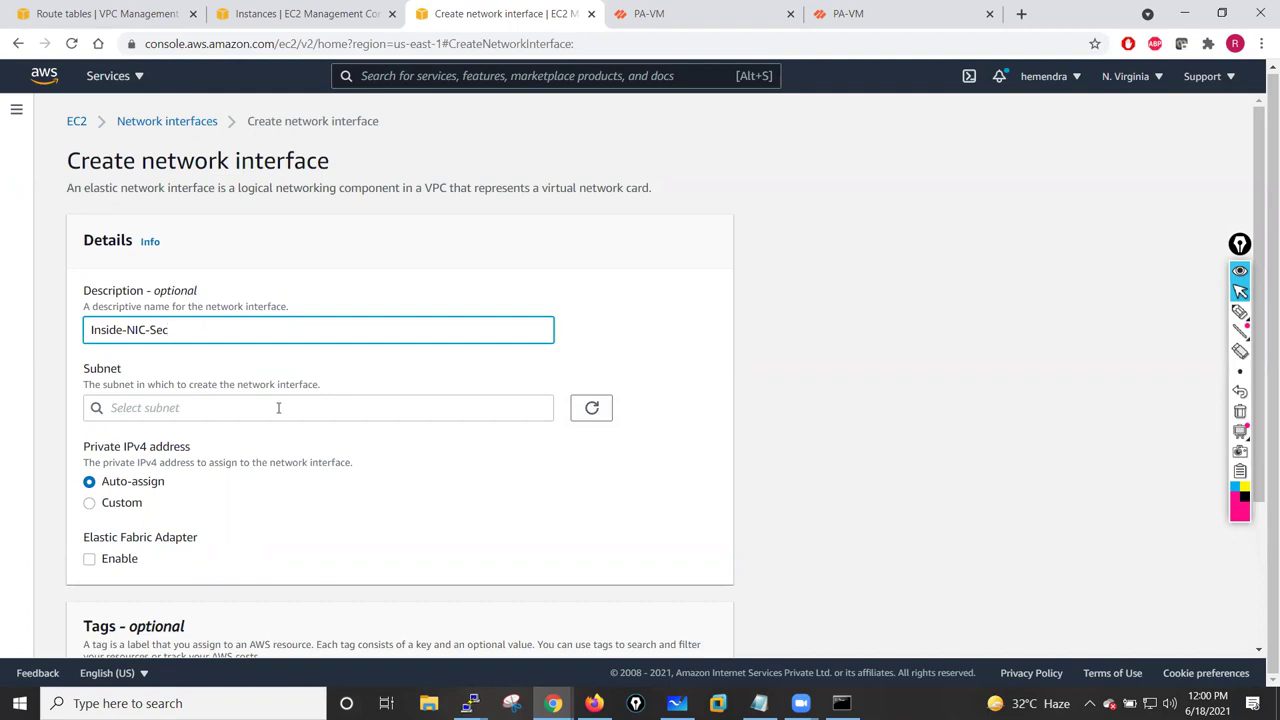
pyautogui.click(278, 407)
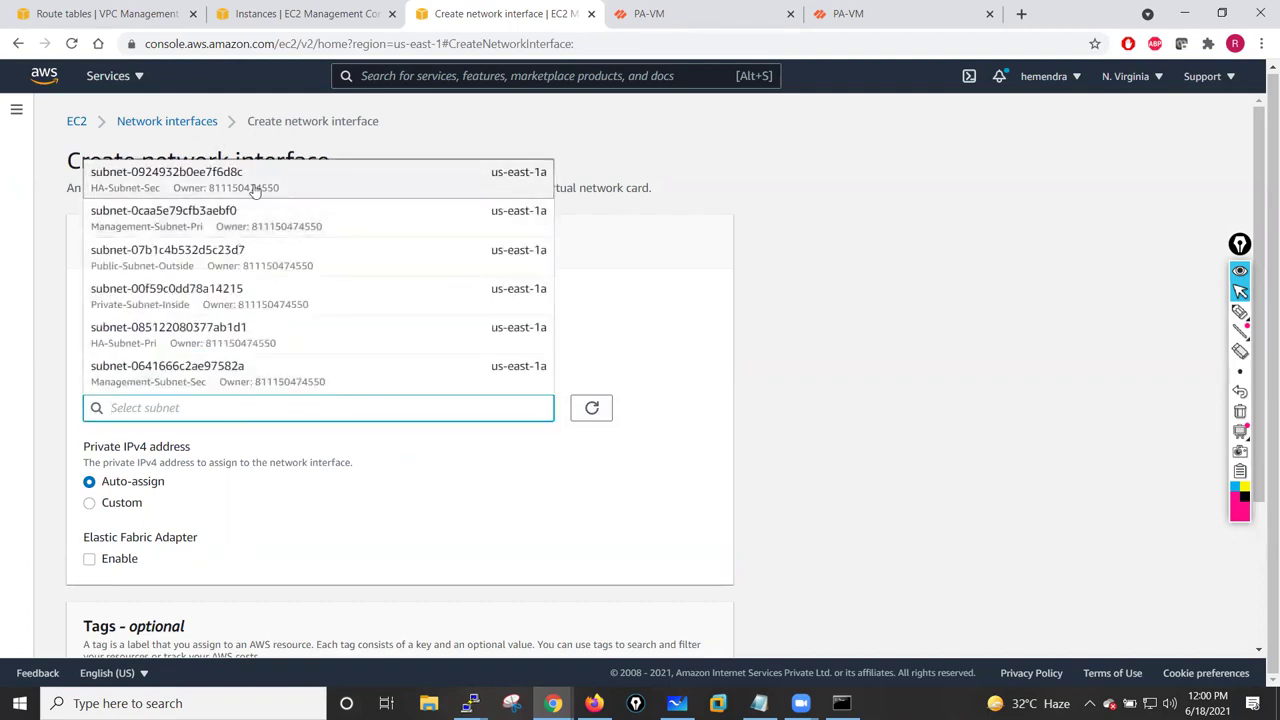
pyautogui.click(195, 307)
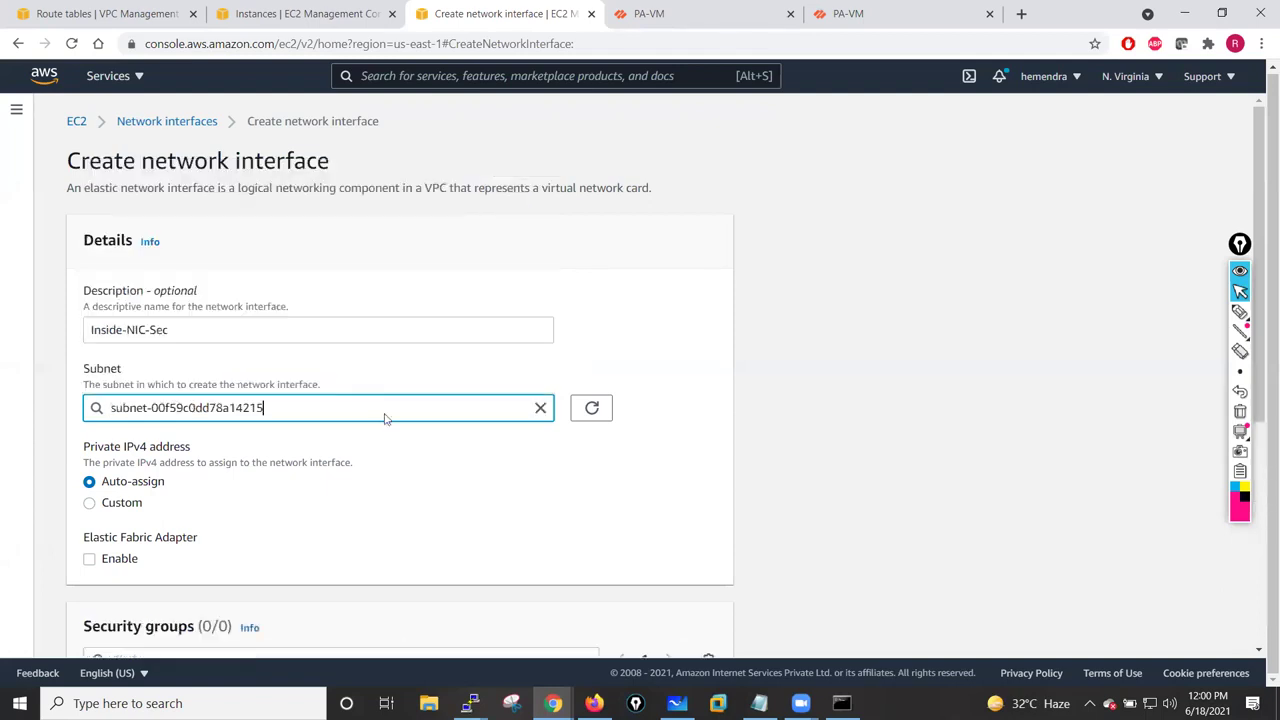
pyautogui.scroll(-4, 383, 417)
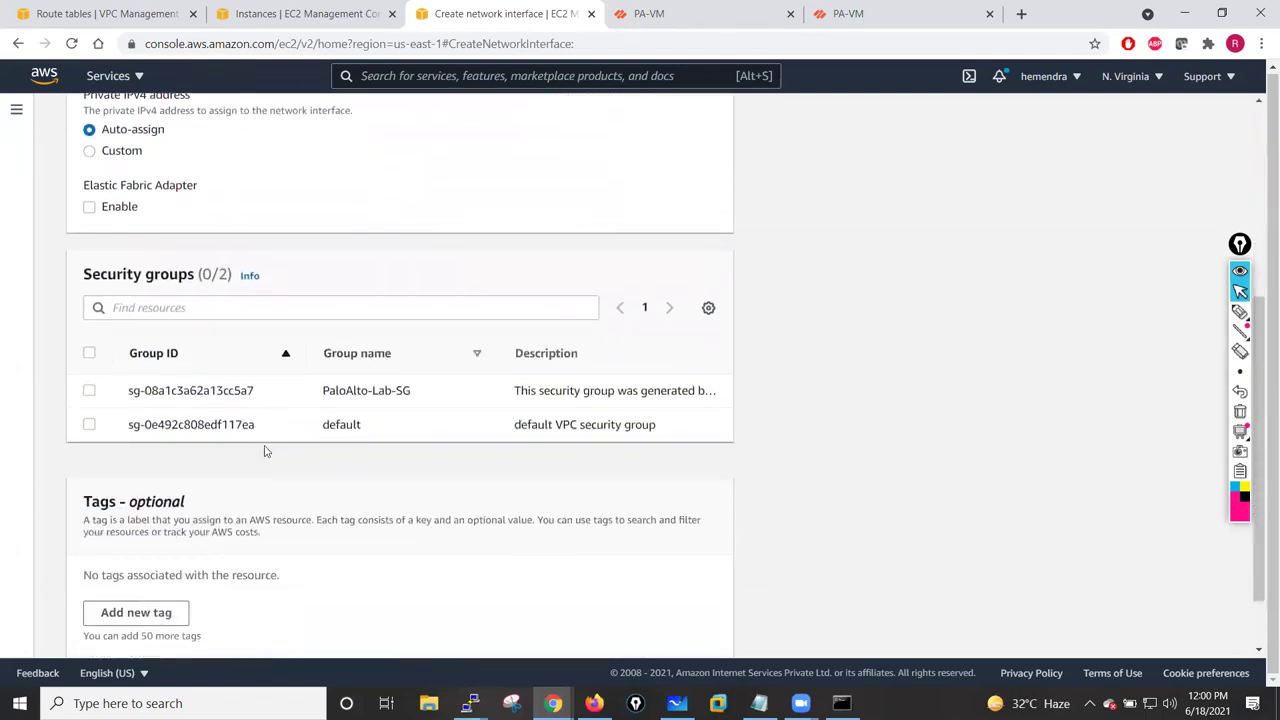
pyautogui.scroll(-1, 266, 449)
pyautogui.click(89, 326)
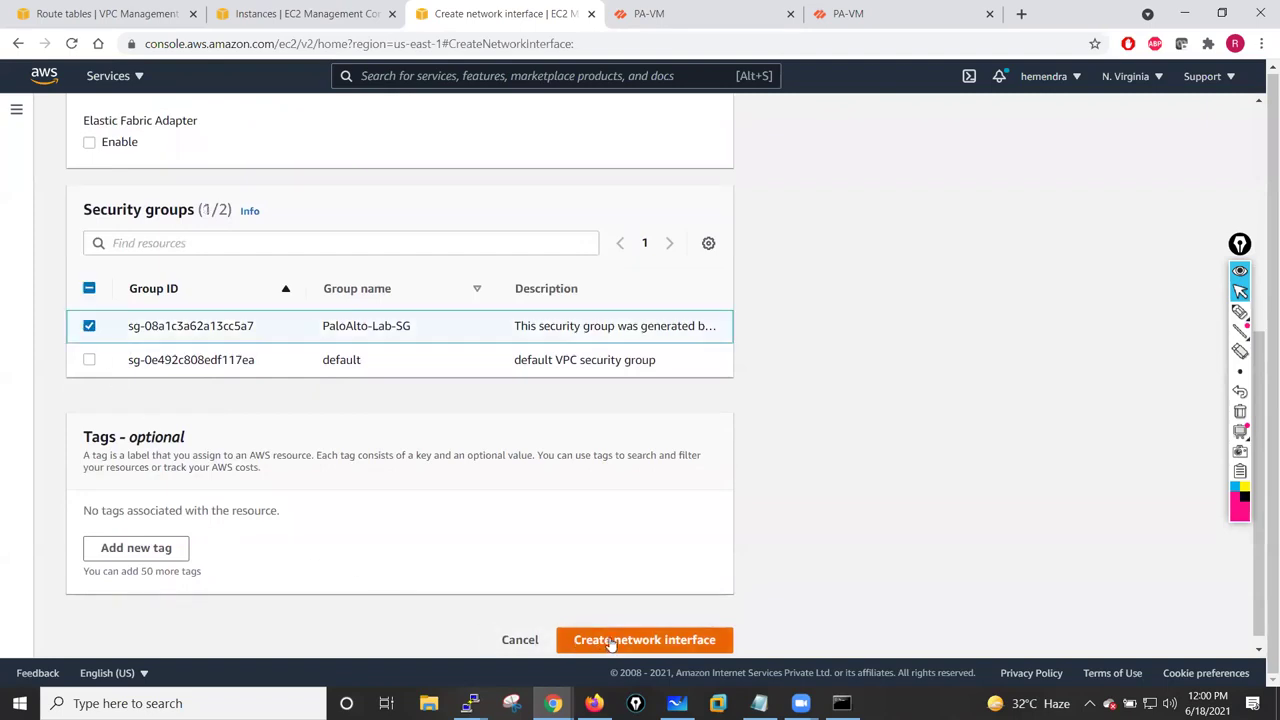
# - Tag the interface Name = Inside-NIC-Sec and create it
pyautogui.click(137, 550)
pyautogui.scroll(5, 320, 362)
pyautogui.moveTo(251, 329); pyautogui.dragTo(70, 338)
pyautogui.hotkey('ctrl', 'c')
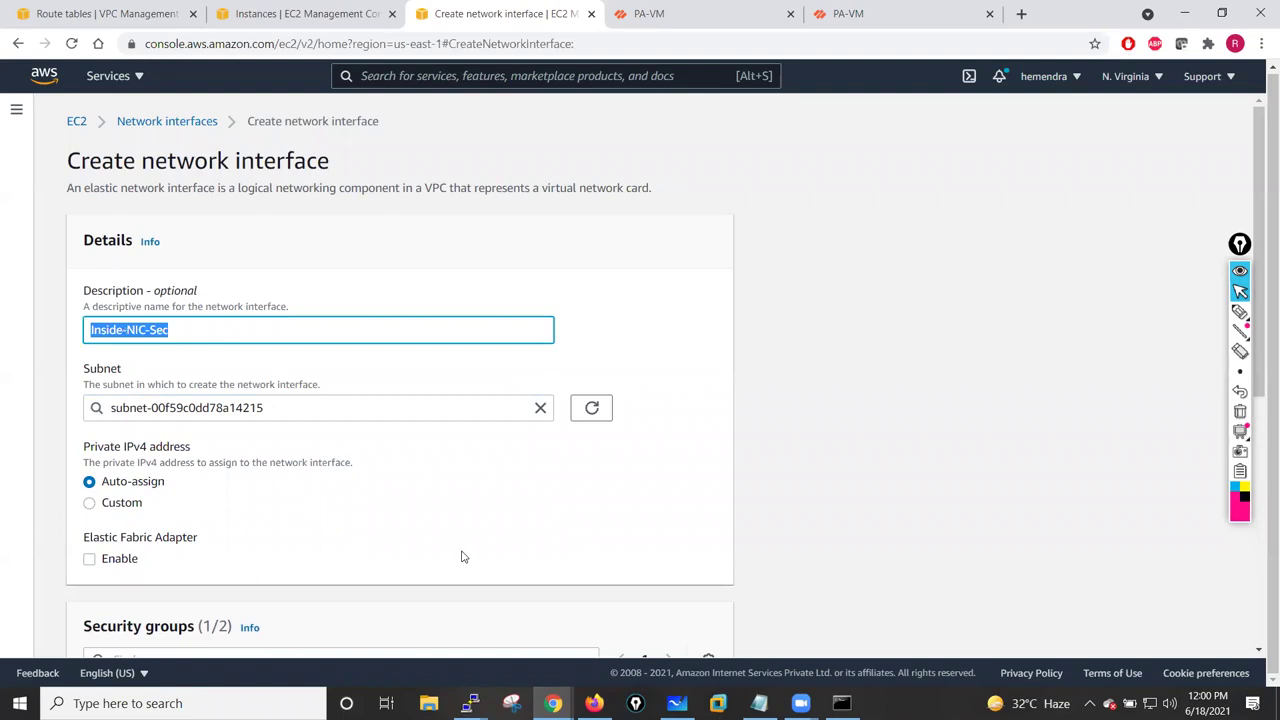
pyautogui.scroll(-5, 460, 554)
pyautogui.click(145, 474)
pyautogui.write('Name')
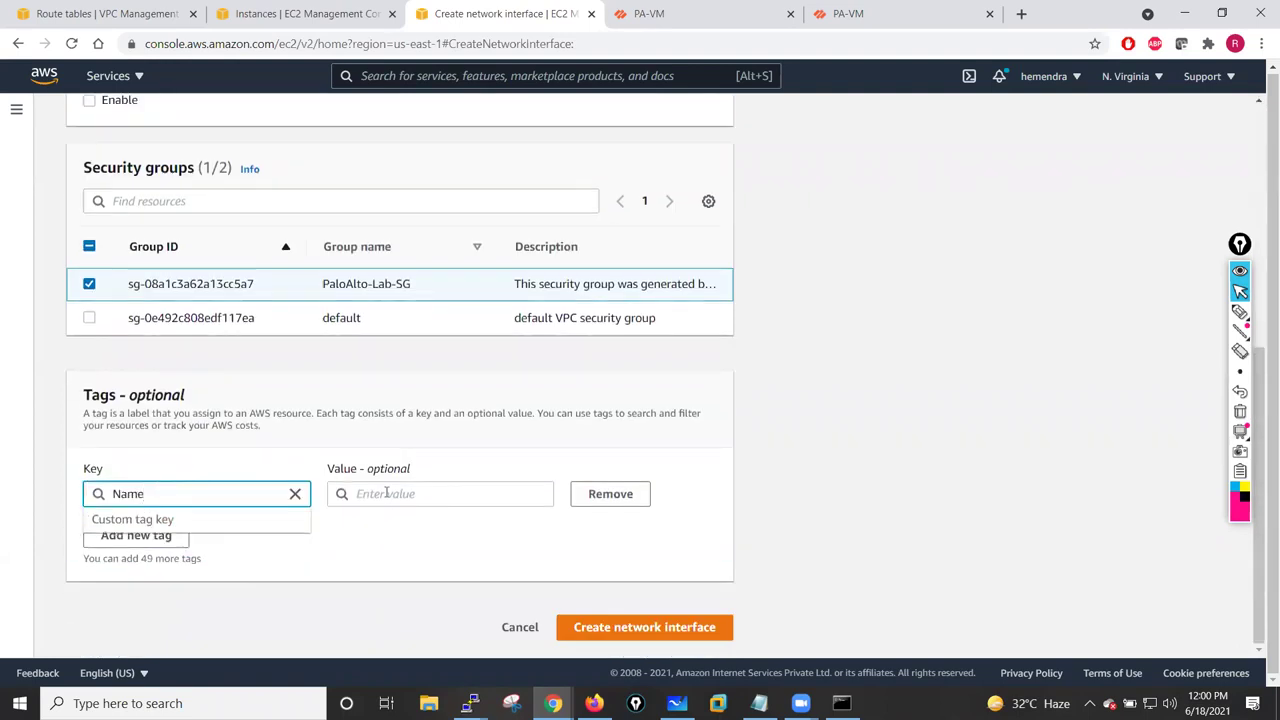
pyautogui.click(386, 493)
pyautogui.hotkey('ctrl', 'v')
pyautogui.click(368, 605)
pyautogui.click(560, 622)
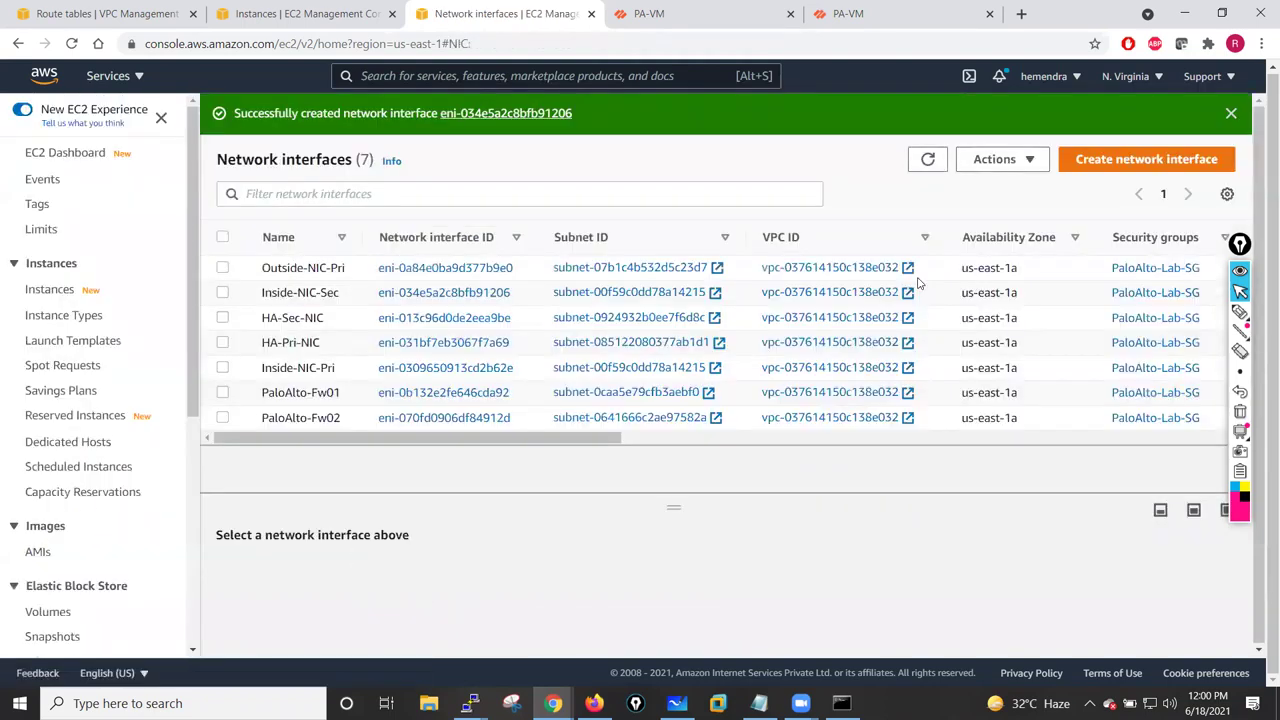
# - Start another network interface described as Outside-NIC-Sec on the Public-Subnet-Outside subnet
pyautogui.click(1115, 168)
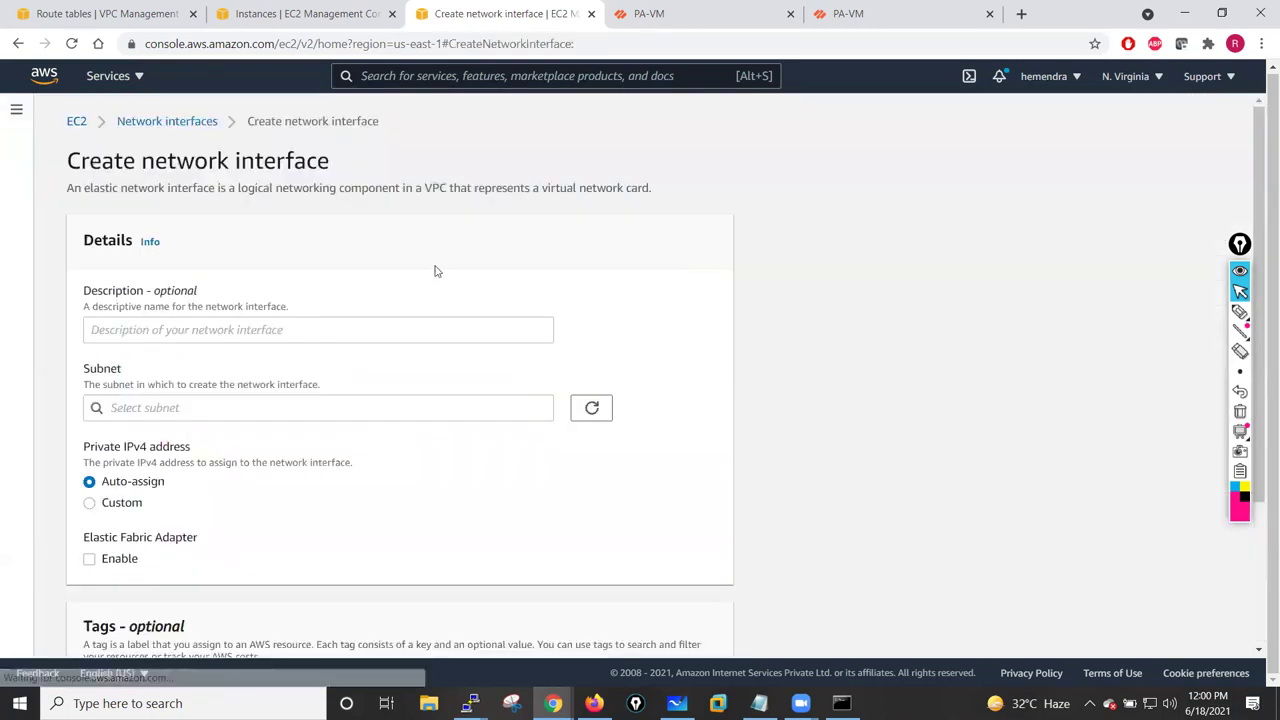
pyautogui.click(195, 332)
pyautogui.write('Inside-NIC-Sec')
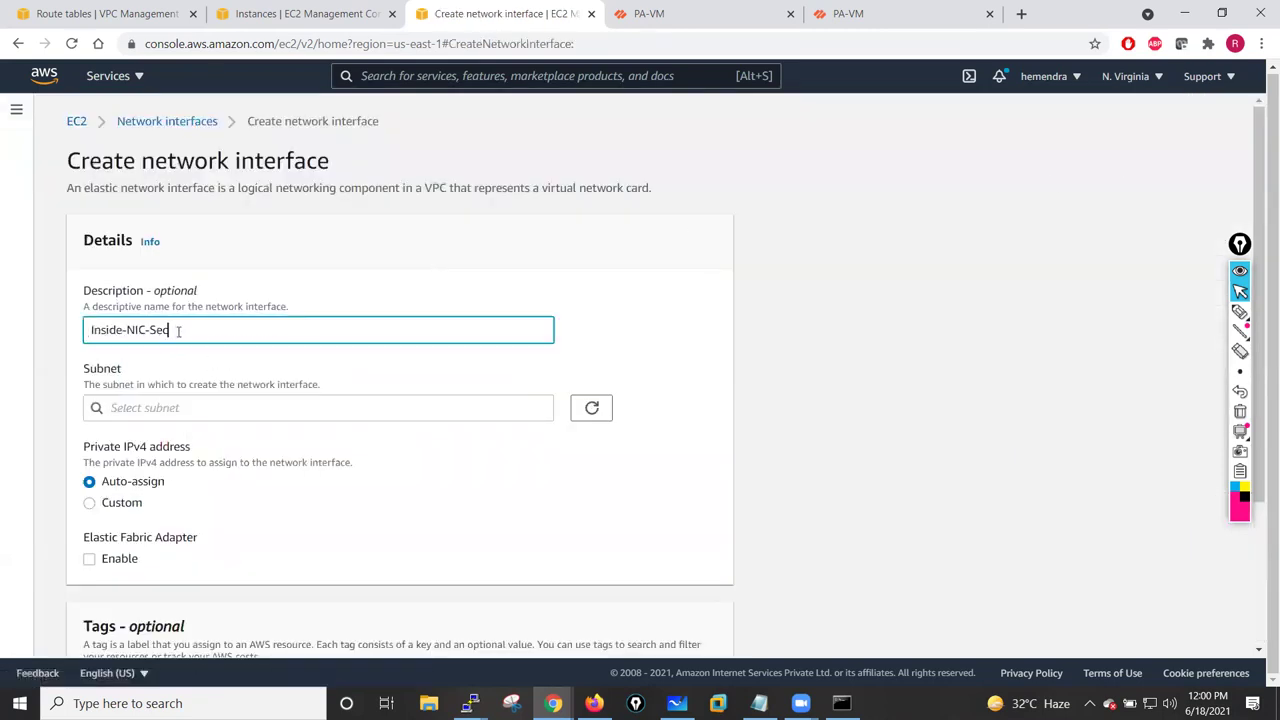
pyautogui.moveTo(119, 330); pyautogui.dragTo(86, 334)
pyautogui.doubleClick(89, 330)
pyautogui.click(100, 330)
pyautogui.press('BackSpace')
pyautogui.press('BackSpace')
pyautogui.write('Out')
pyautogui.click(212, 407)
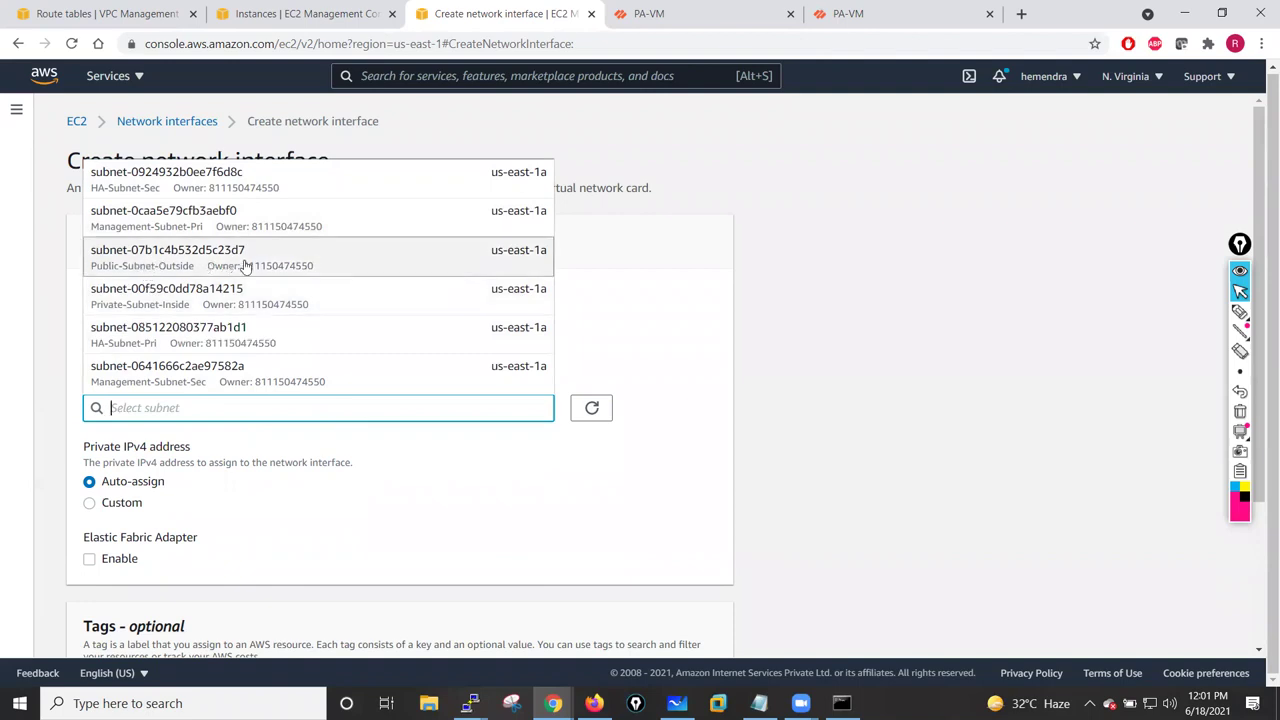
pyautogui.click(208, 263)
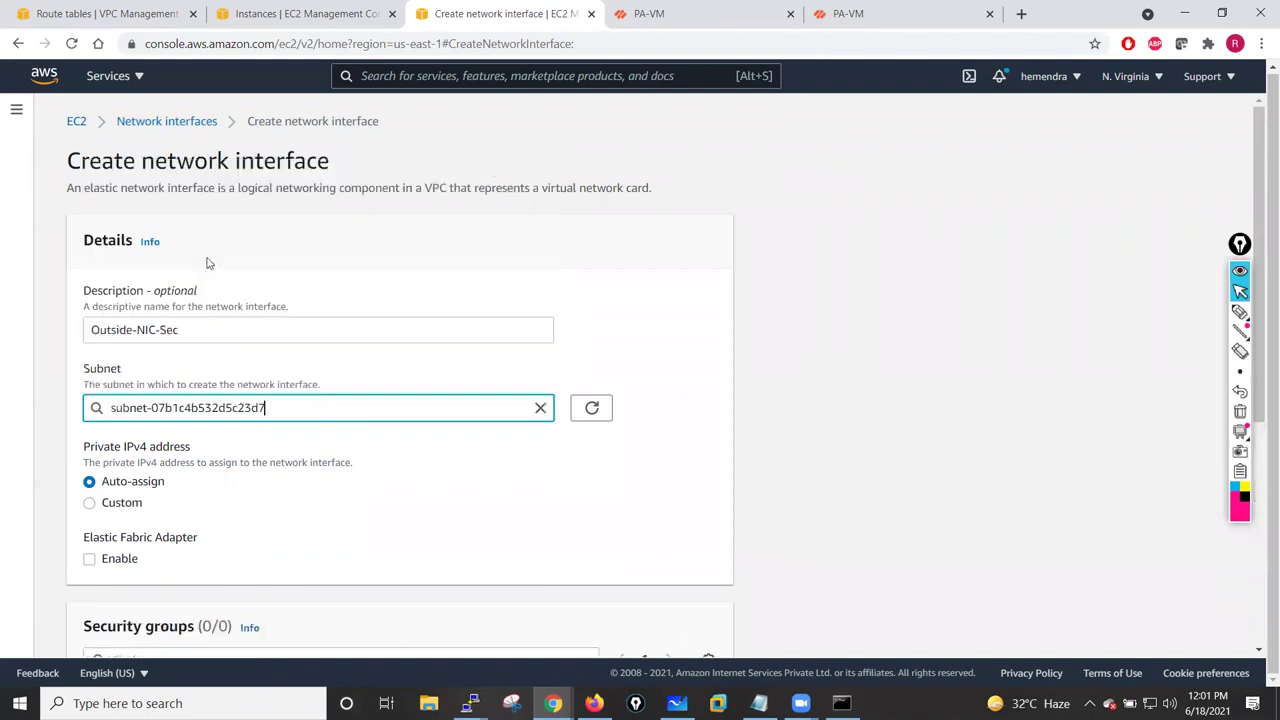
# - Assign PaloAlto-Lab-SG, tag it Name = Outside-NIC-Sec, and create the interface
pyautogui.scroll(-4, 374, 478)
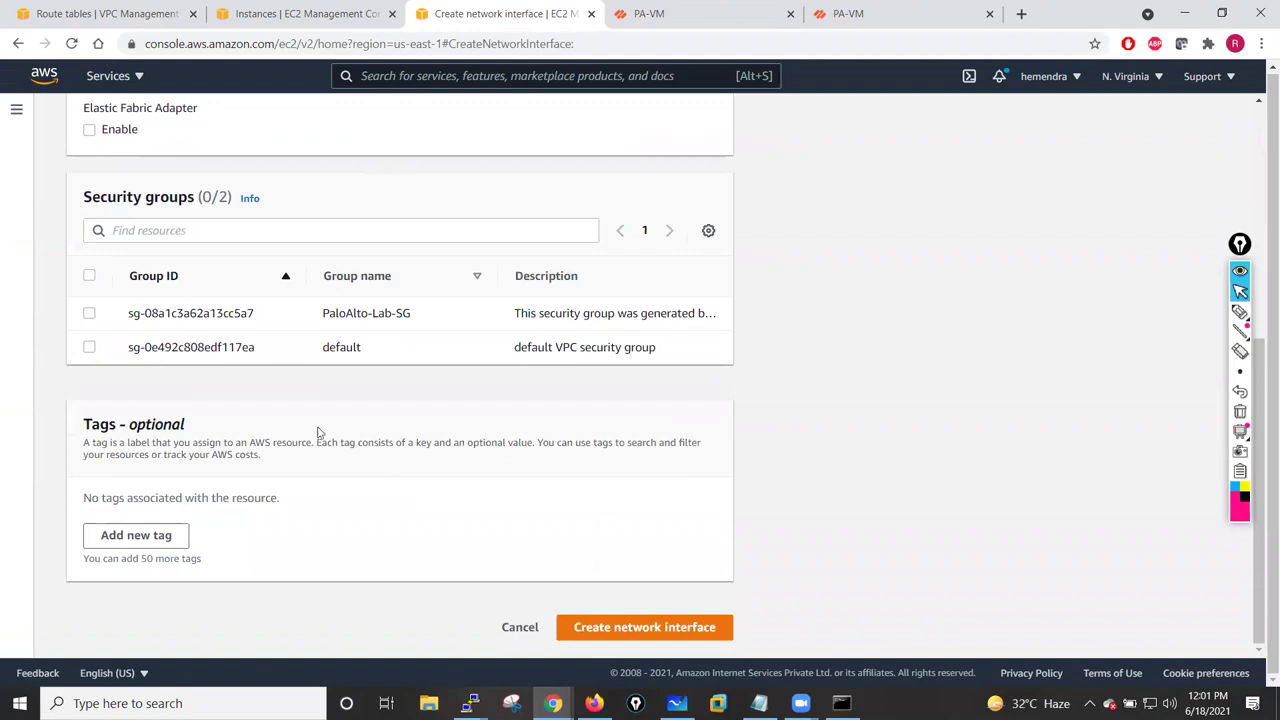
pyautogui.click(89, 314)
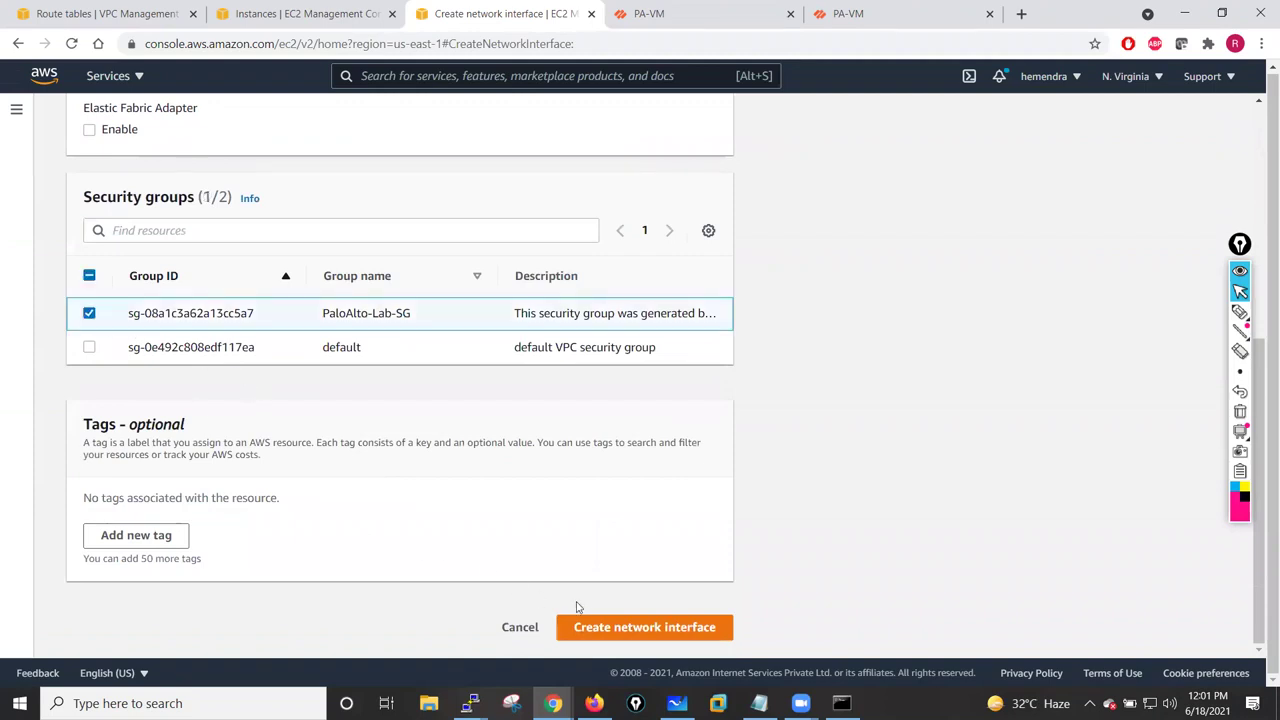
pyautogui.click(181, 527)
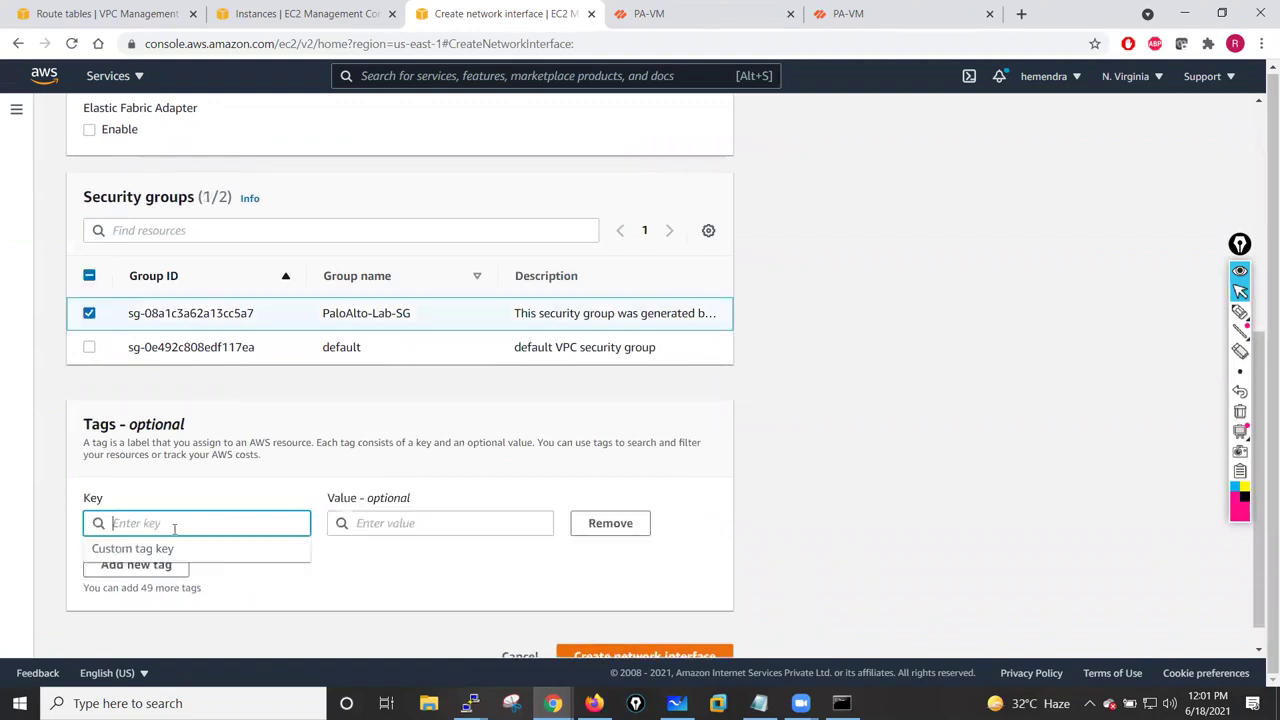
pyautogui.write('Name')
pyautogui.click(372, 521)
pyautogui.write('Inside-NIC-Sec')
pyautogui.click(373, 561)
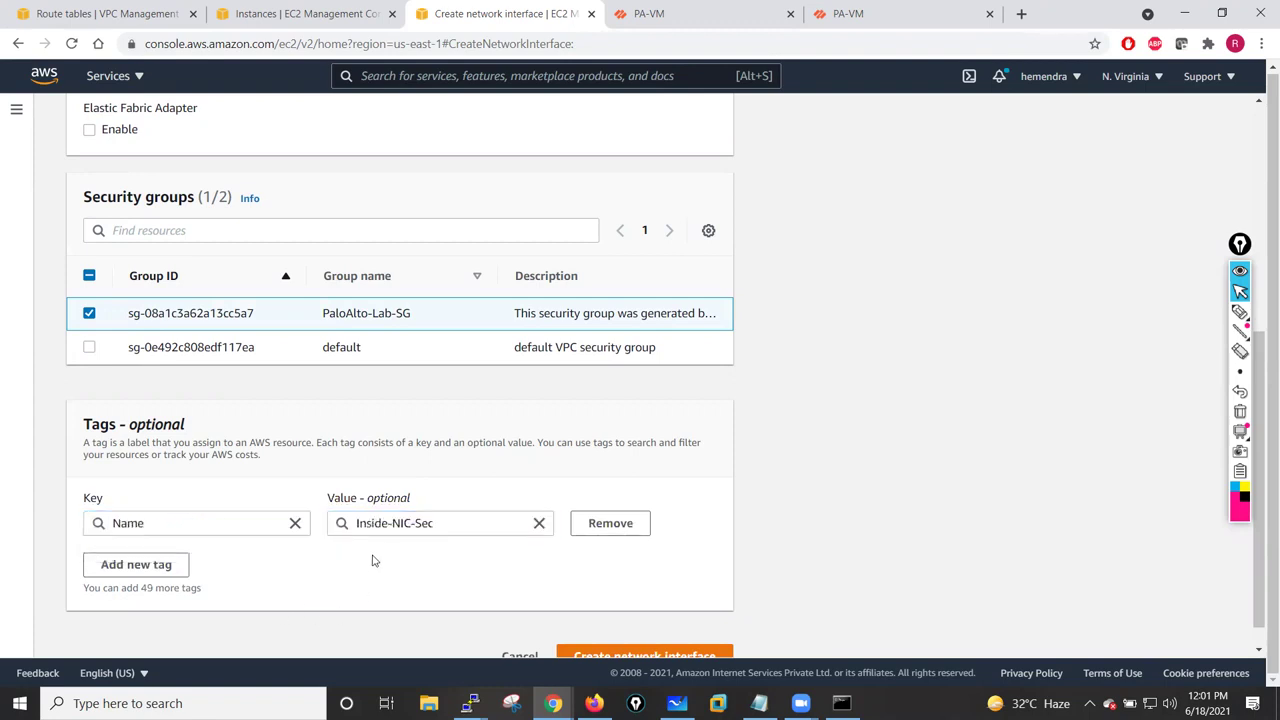
pyautogui.click(408, 524)
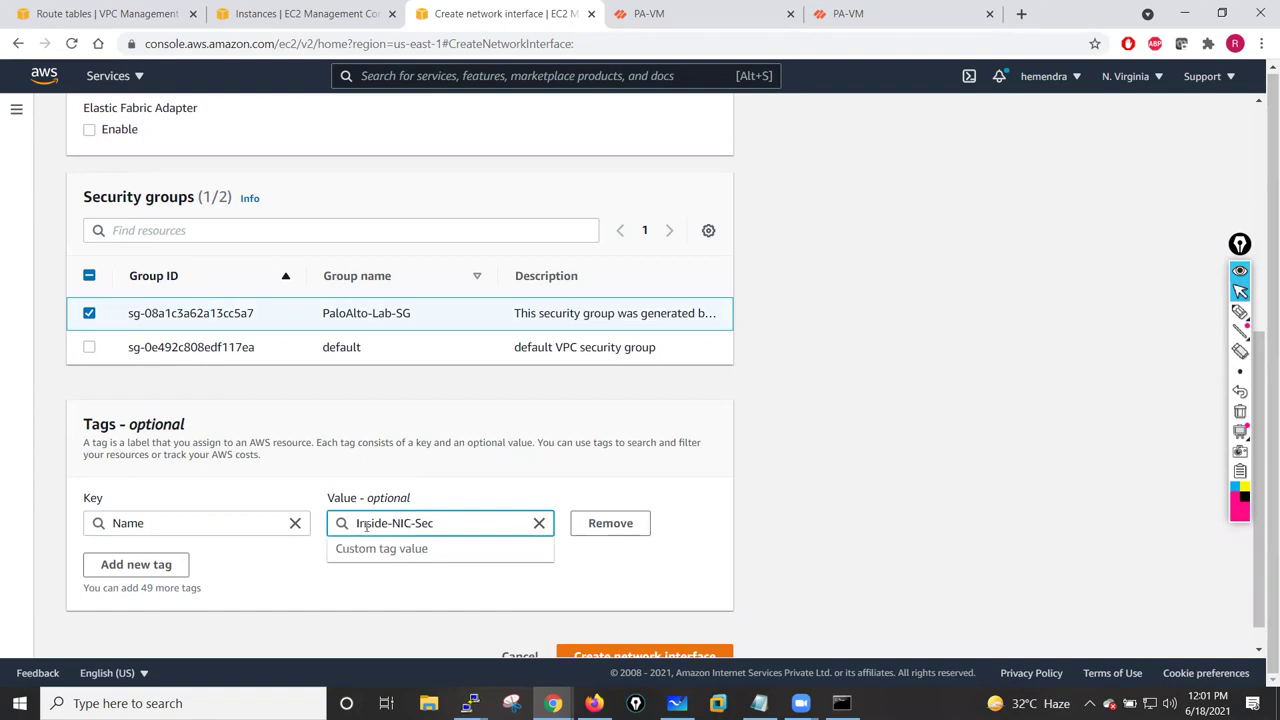
pyautogui.press('BackSpace')
pyautogui.write('Out')
pyautogui.click(286, 603)
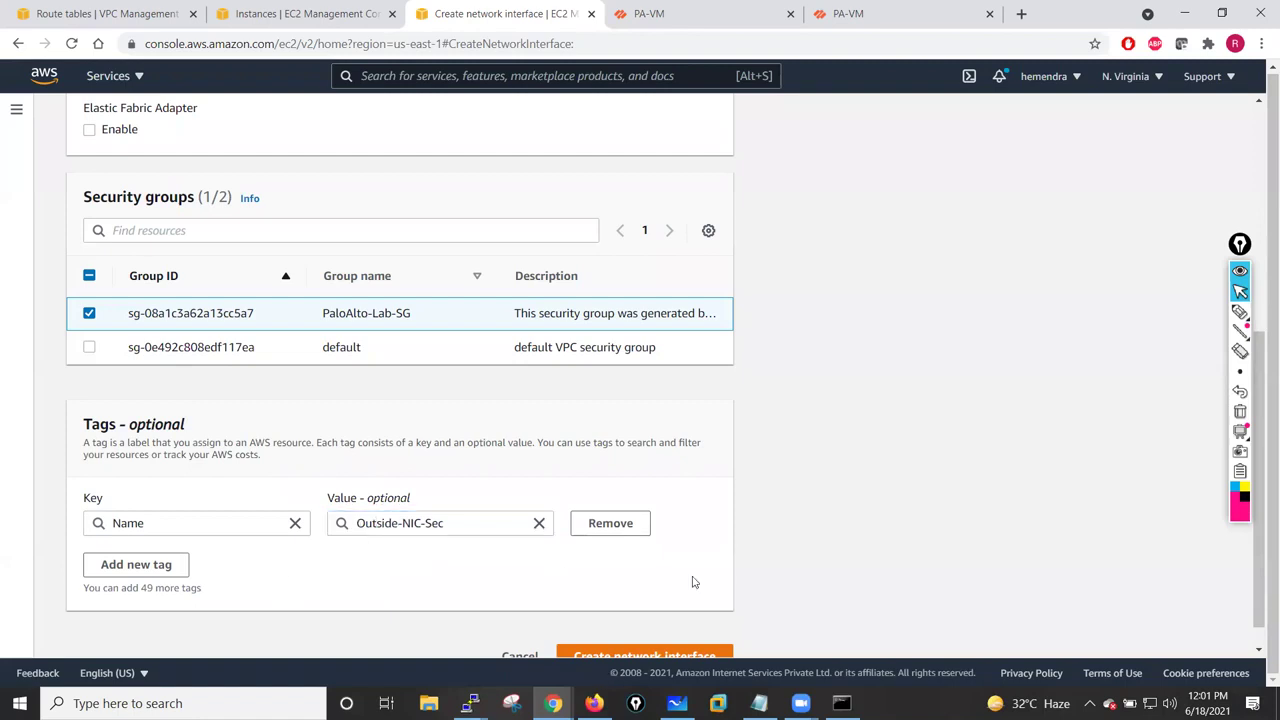
pyautogui.scroll(-1, 691, 560)
pyautogui.click(643, 625)
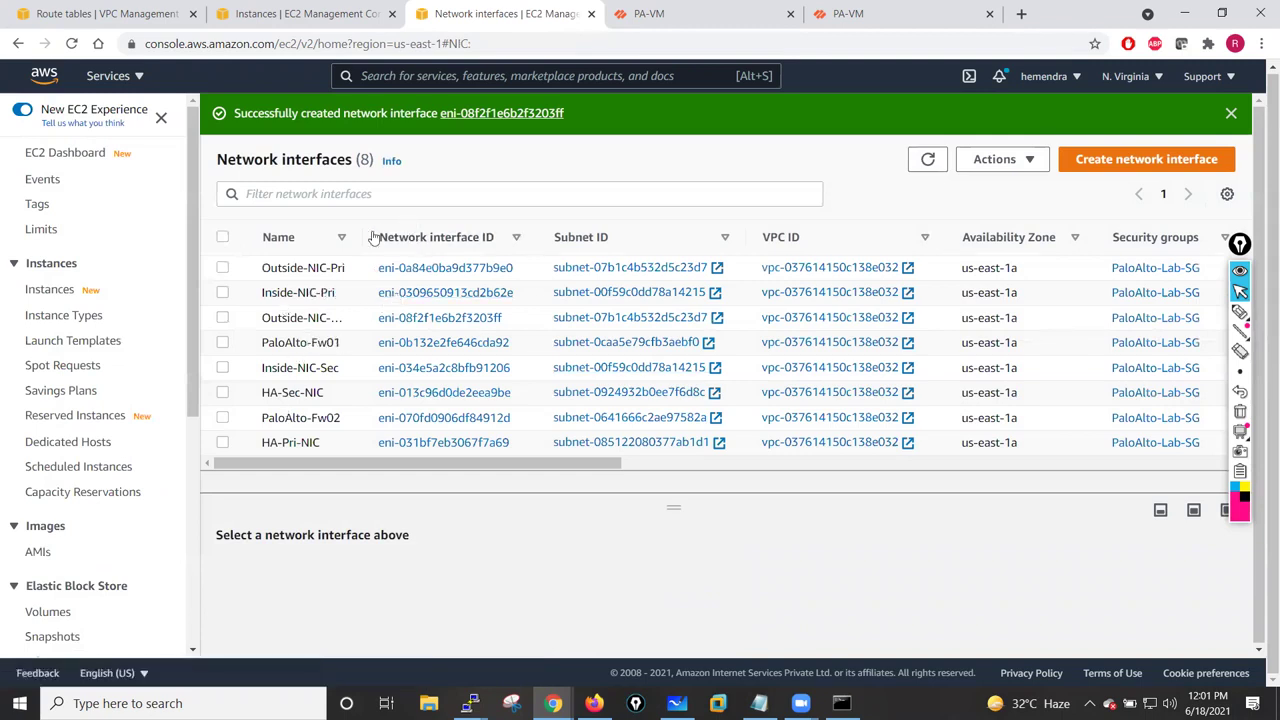
pyautogui.moveTo(372, 237); pyautogui.dragTo(463, 237)
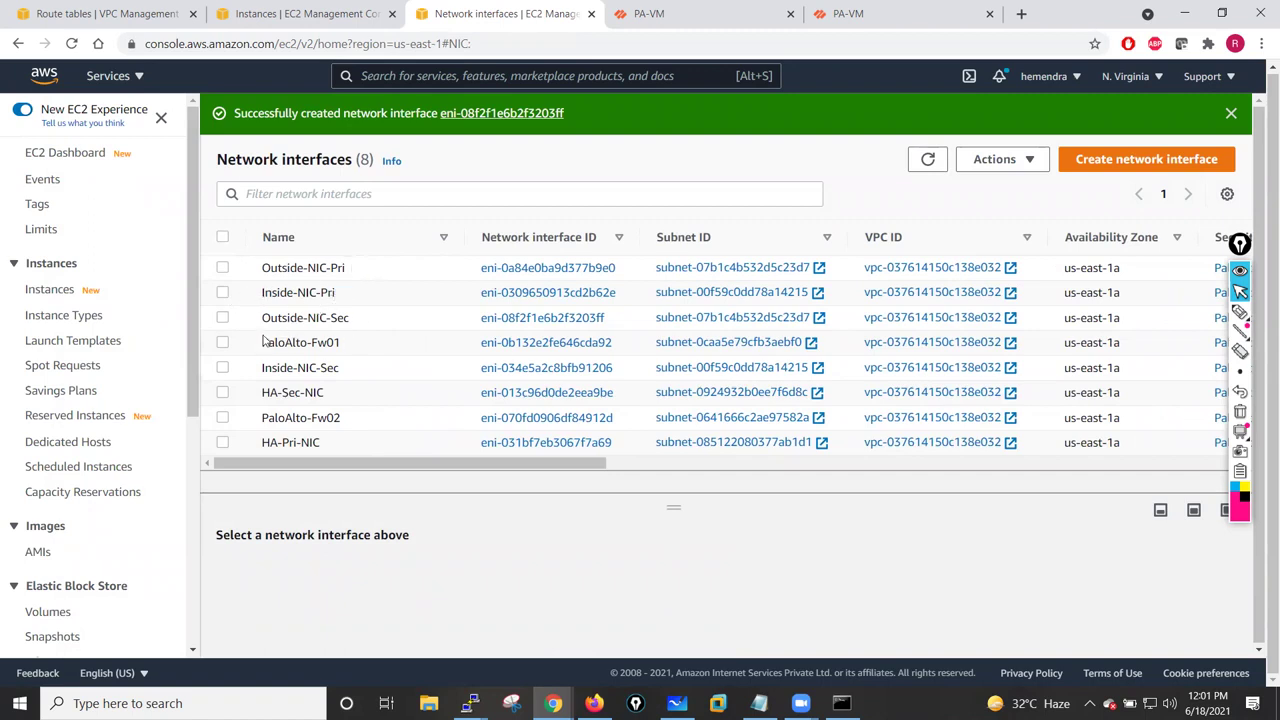
pyautogui.click(223, 368)
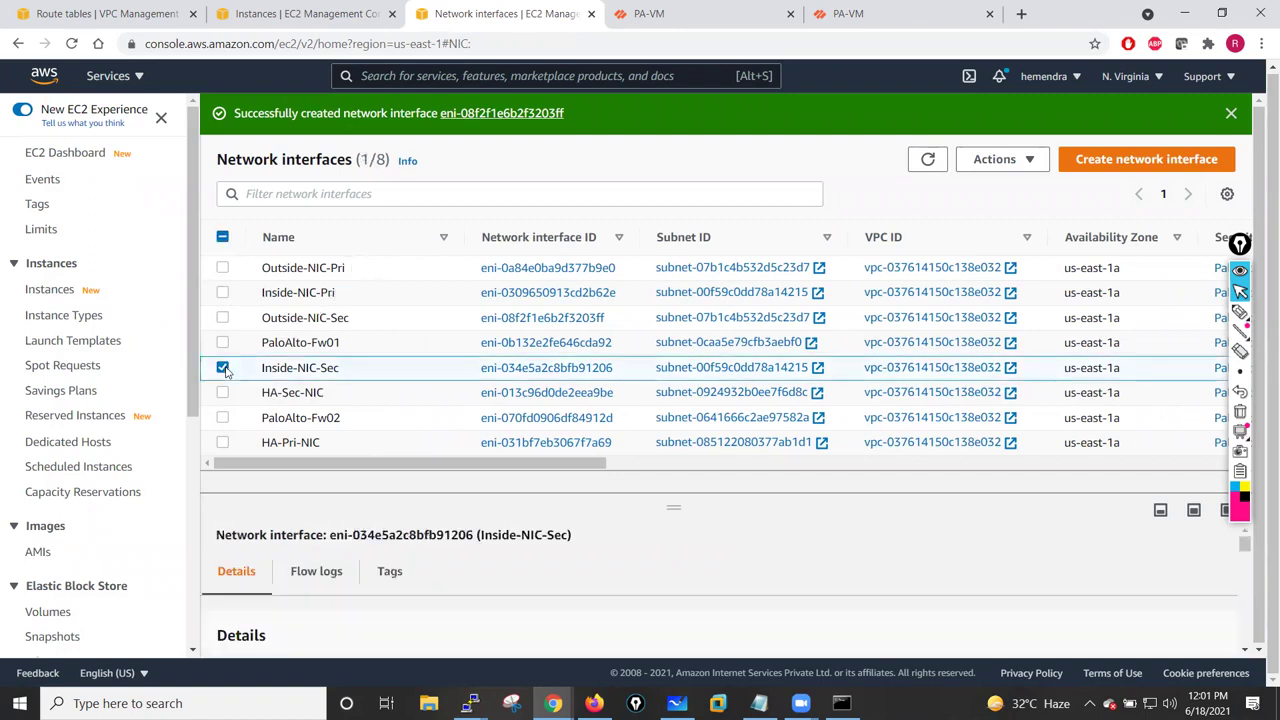
pyautogui.moveTo(673, 508); pyautogui.dragTo(682, 312)
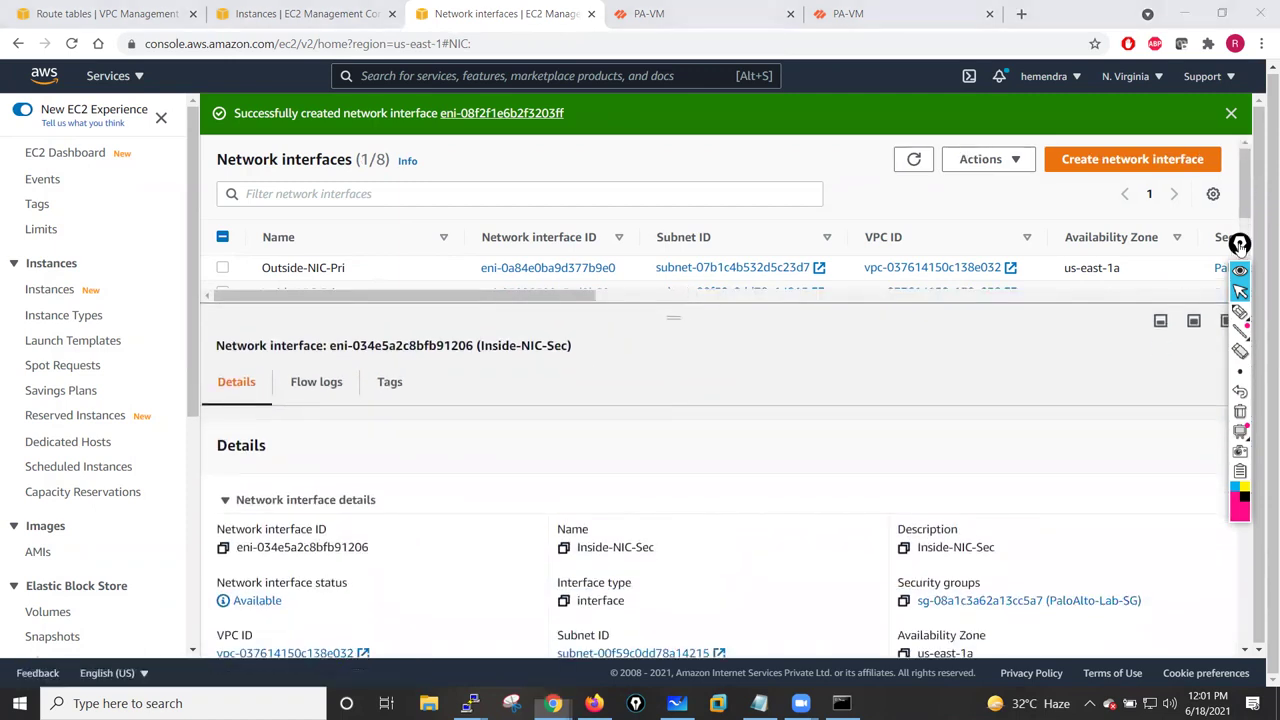
pyautogui.moveTo(1240, 244); pyautogui.dragTo(1204, 246)
pyautogui.moveTo(1246, 372); pyautogui.dragTo(1248, 424)
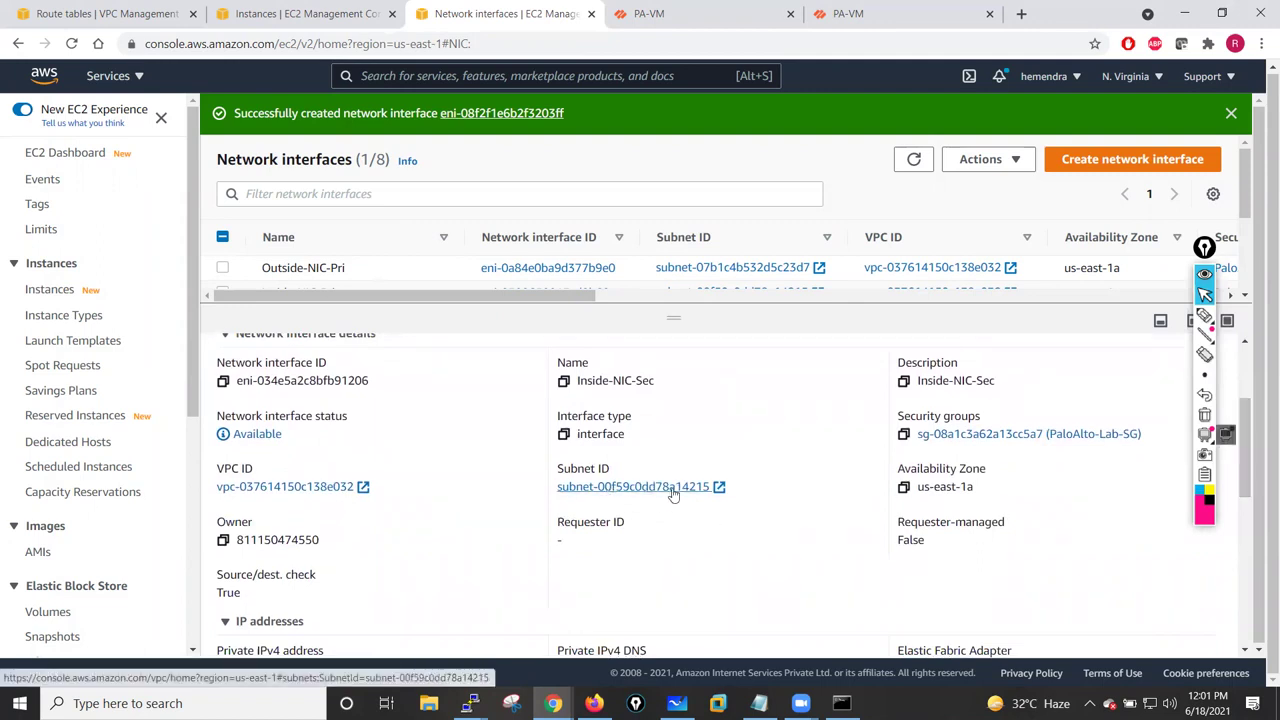
pyautogui.click(300, 18)
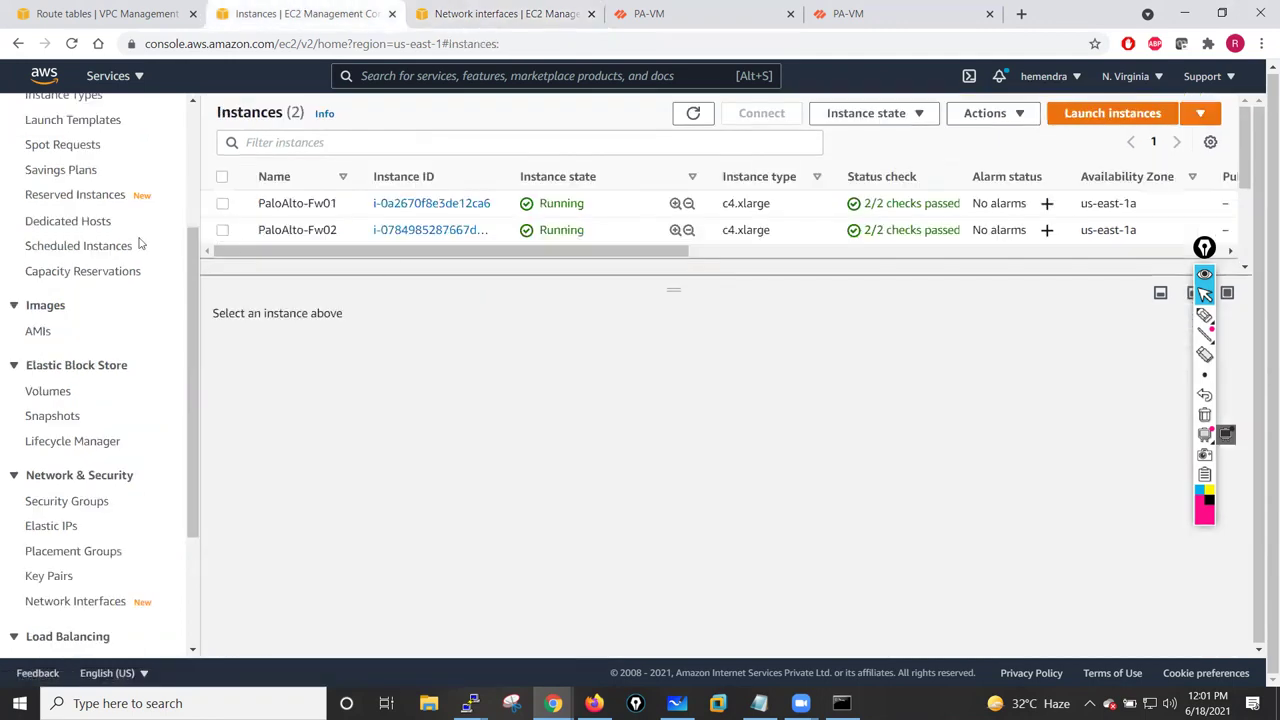
pyautogui.scroll(3, 140, 243)
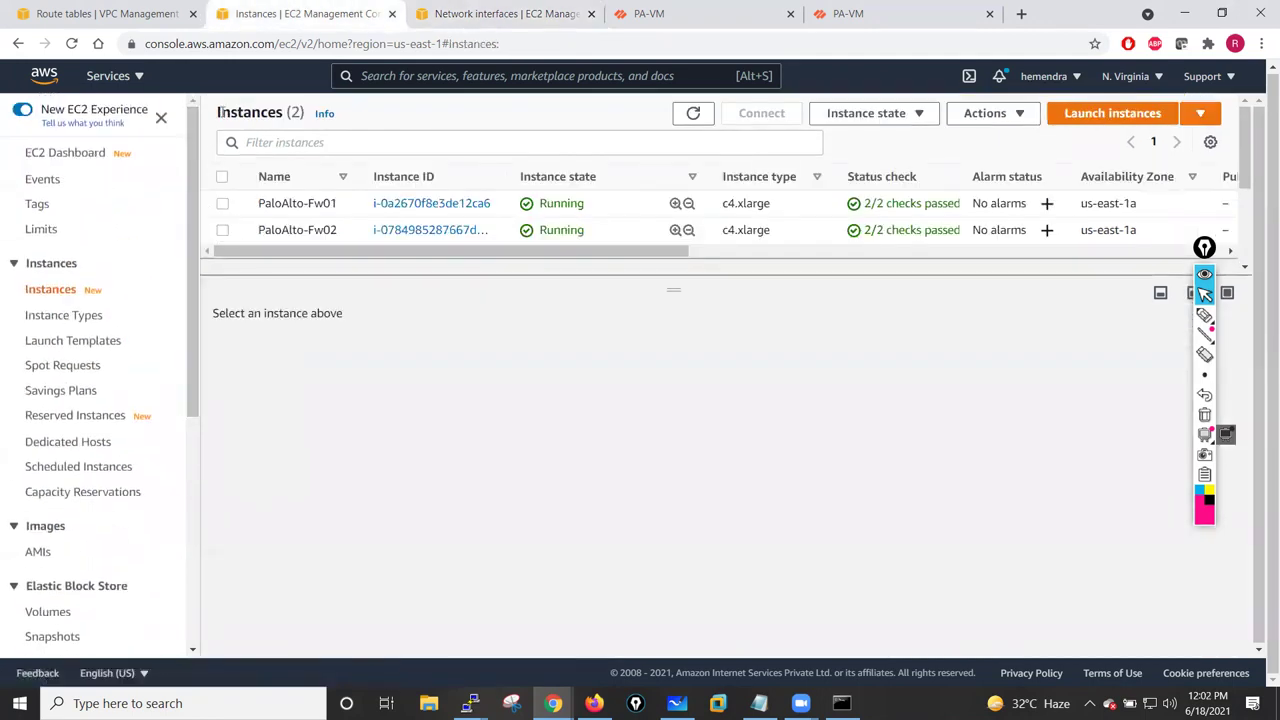
pyautogui.click(105, 14)
pyautogui.click(60, 306)
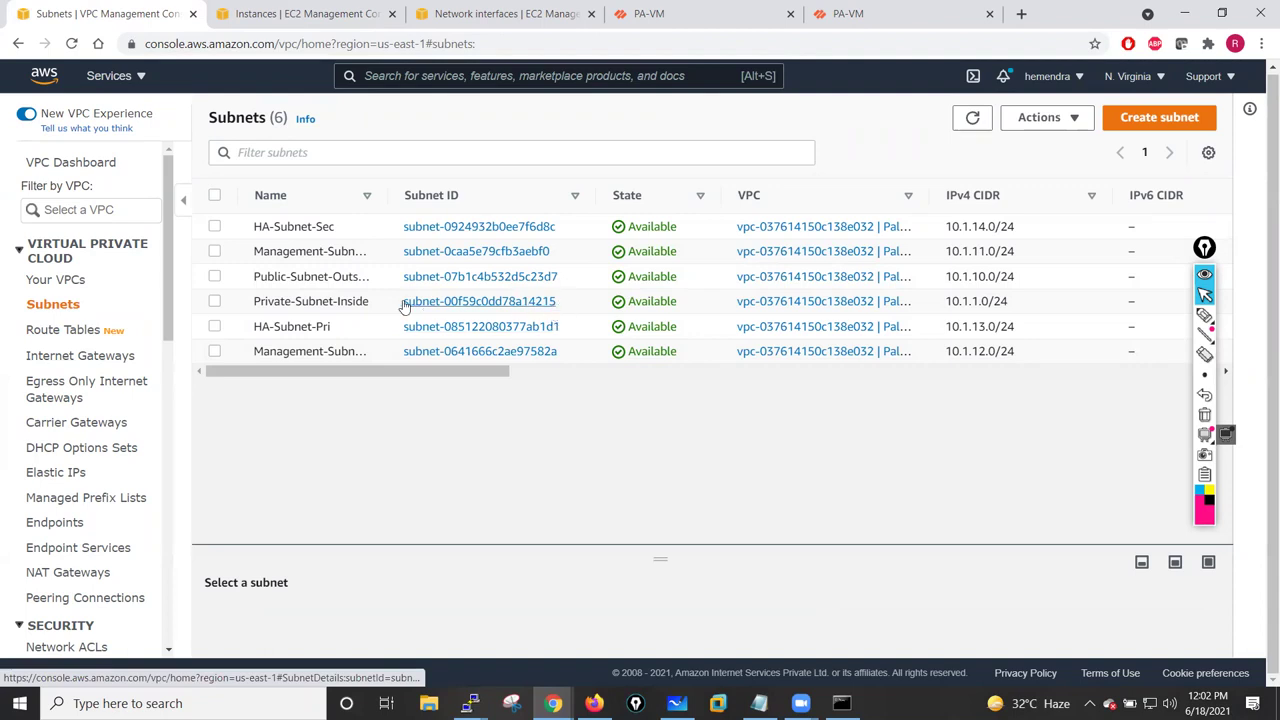
pyautogui.click(430, 13)
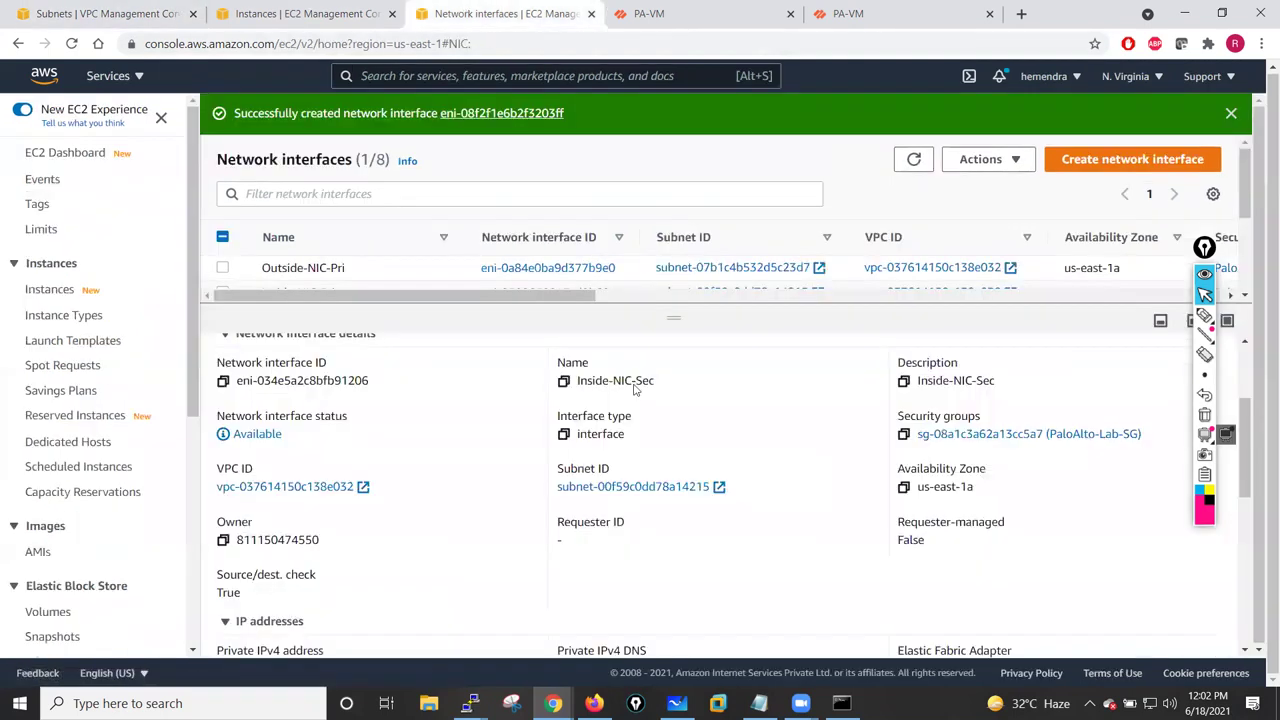
pyautogui.moveTo(672, 316); pyautogui.dragTo(675, 505)
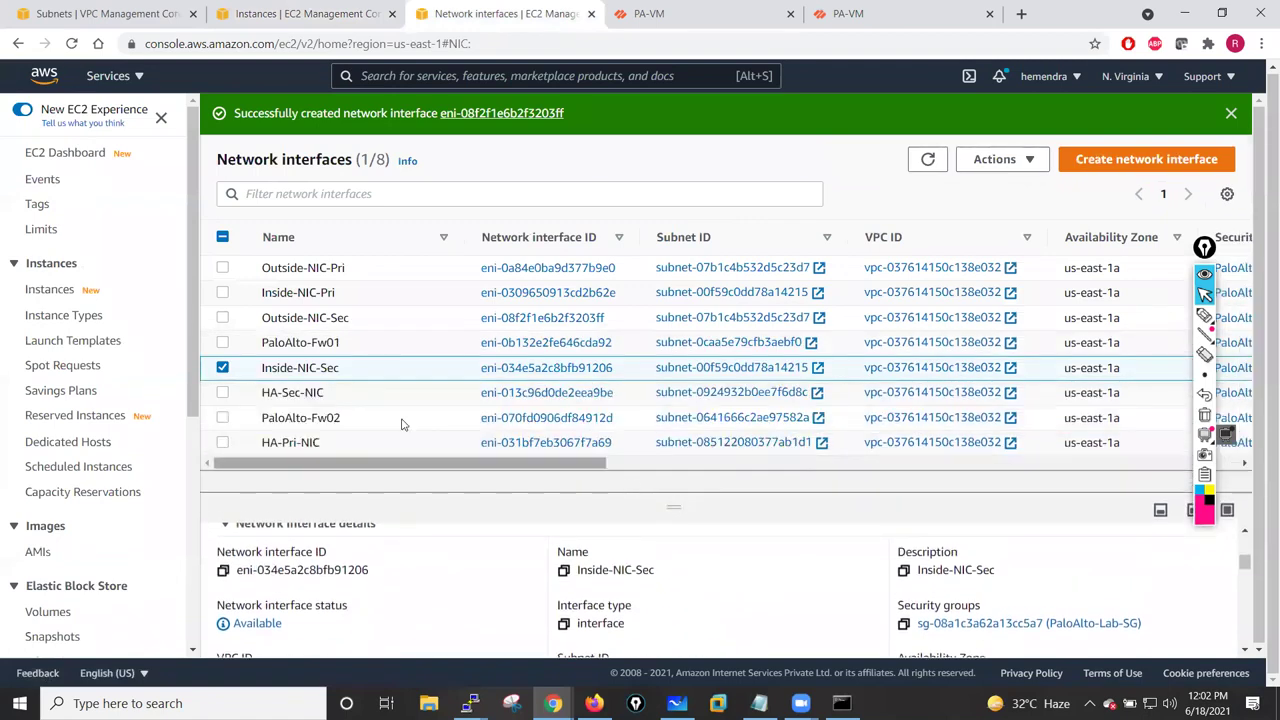
pyautogui.click(222, 368)
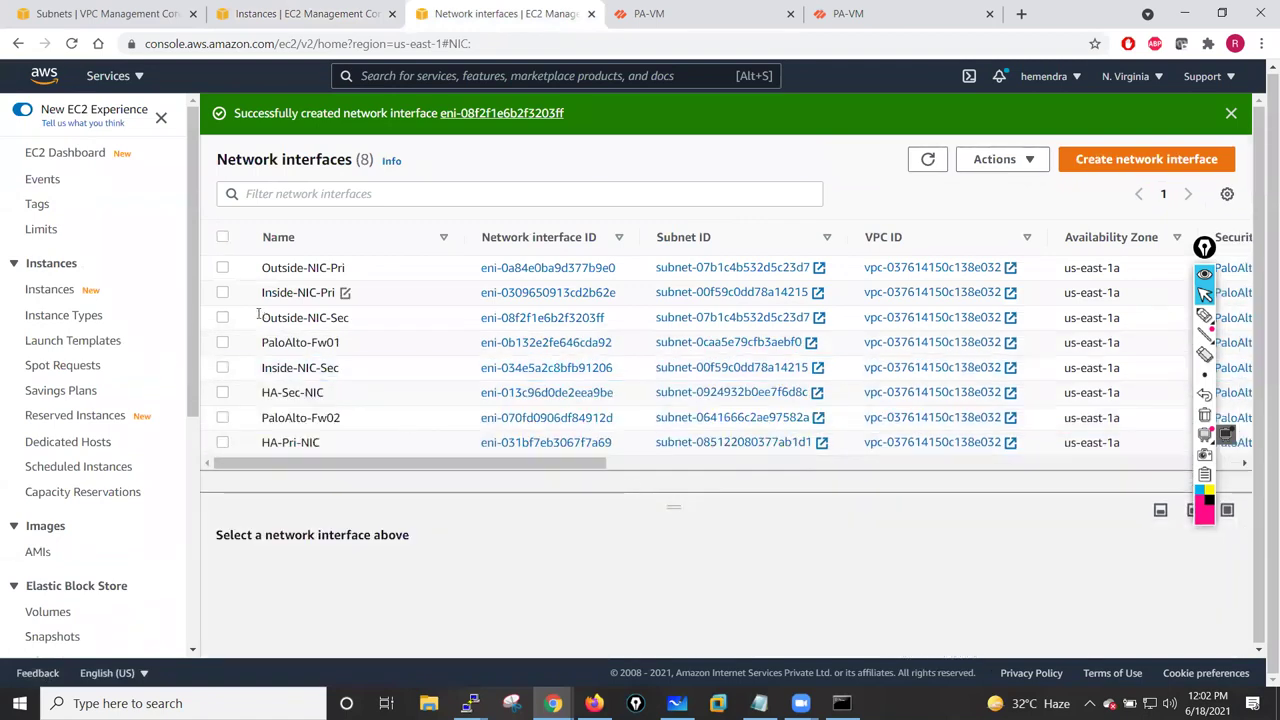
# - Attach Inside-NIC-Sec to the PaloAlto-Fw02 instance
pyautogui.click(222, 368)
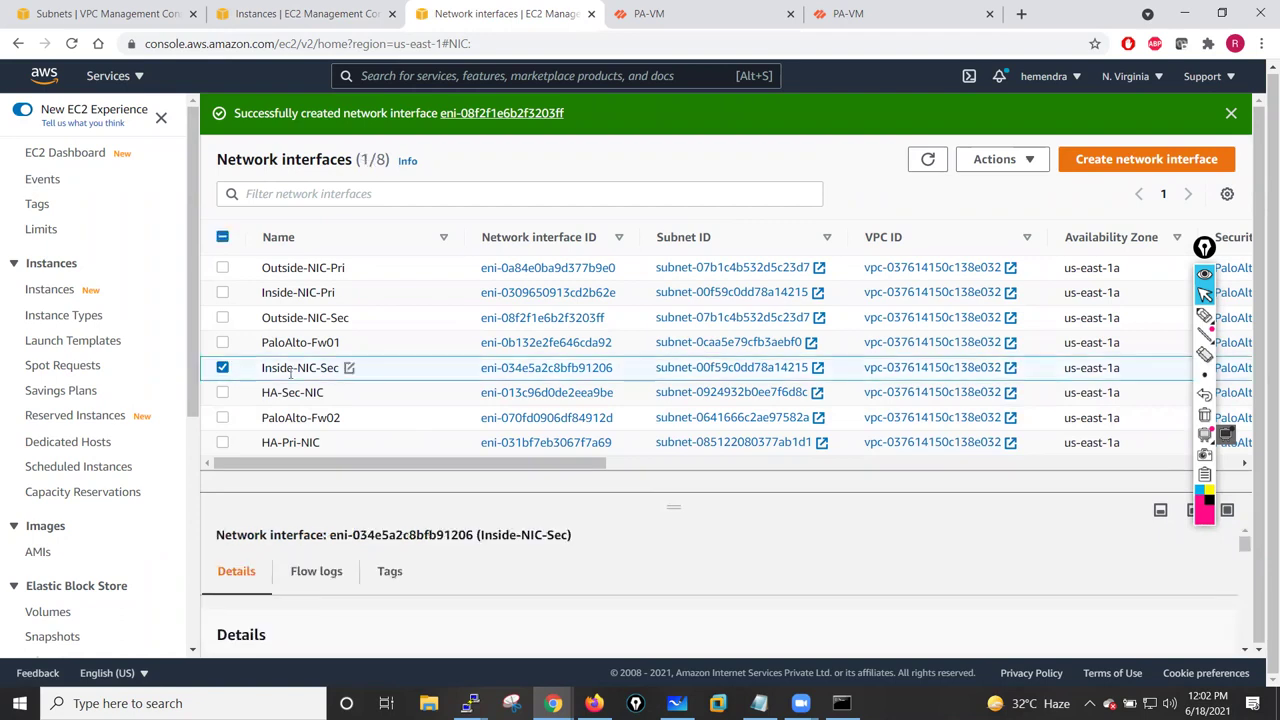
pyautogui.click(1035, 164)
pyautogui.click(1006, 190)
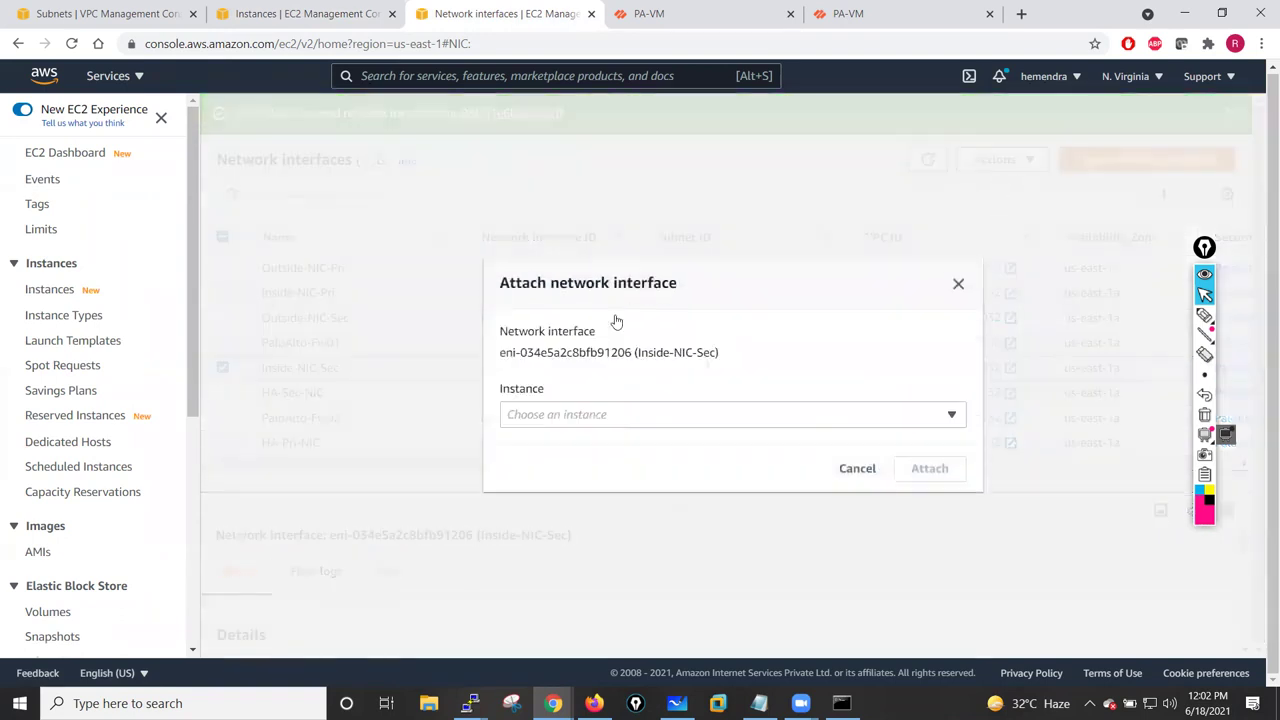
pyautogui.click(689, 416)
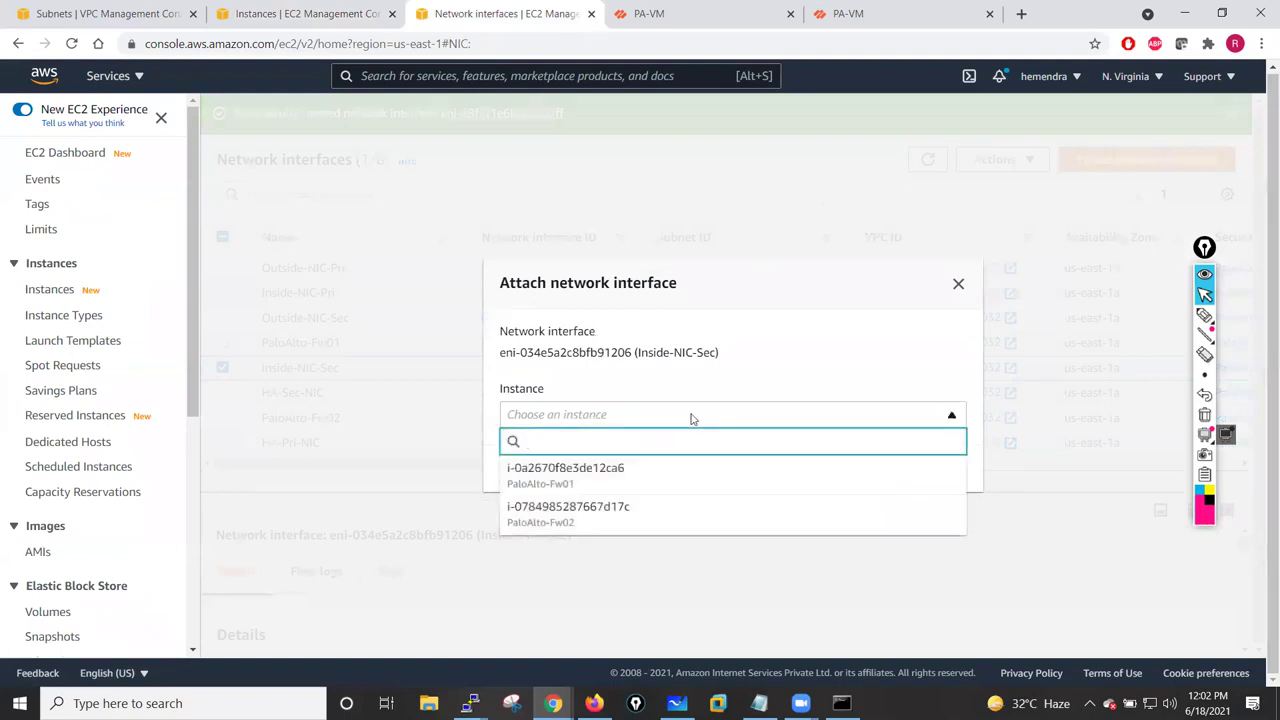
pyautogui.click(577, 518)
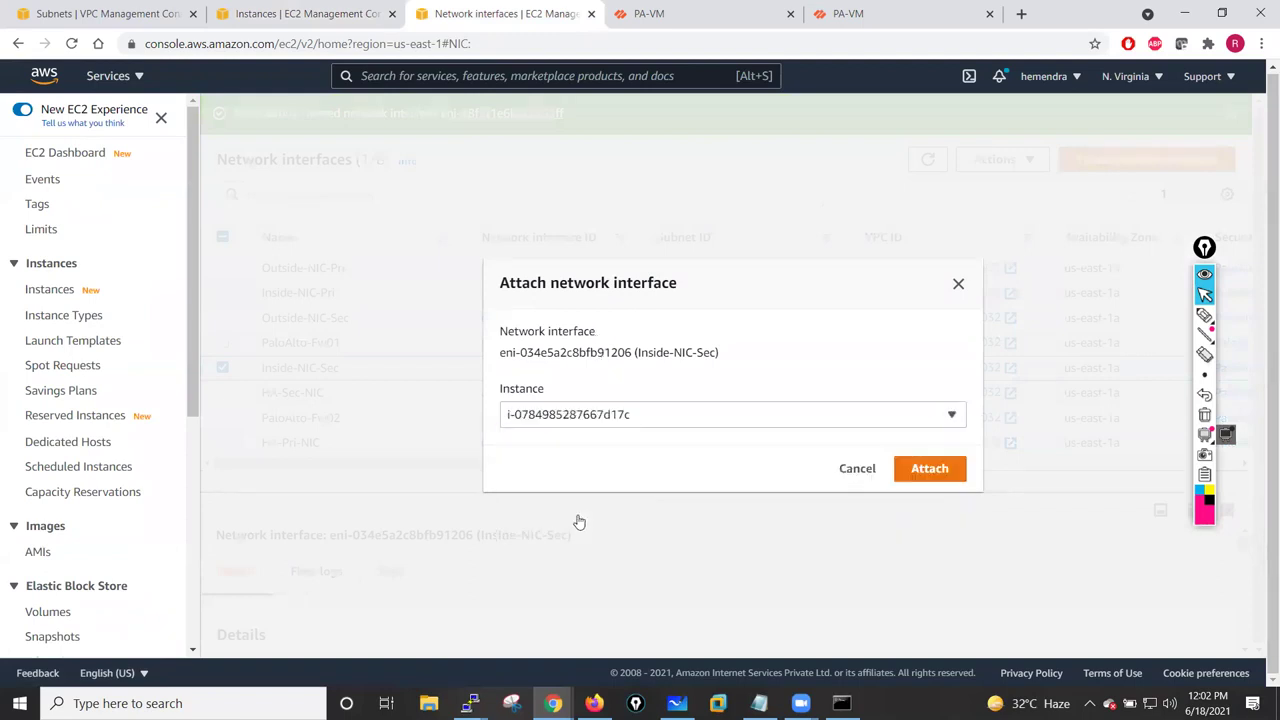
pyautogui.click(938, 470)
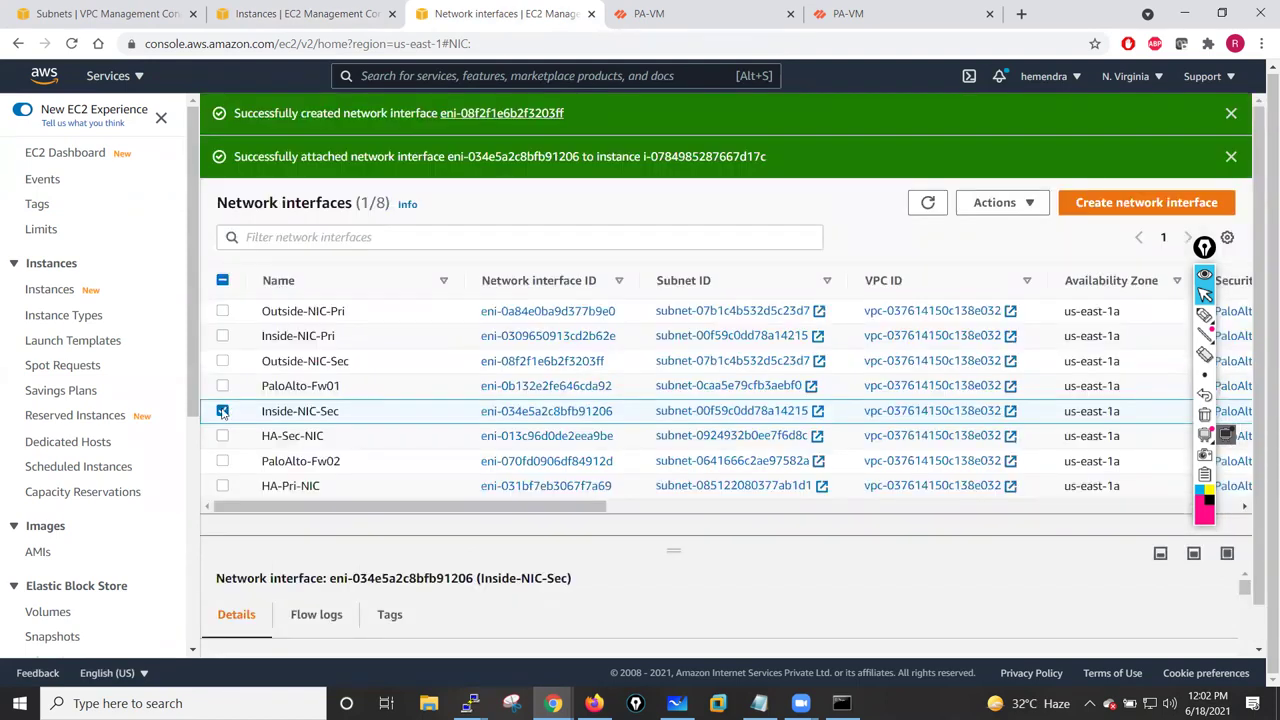
# - Attach Outside-NIC-Sec to the PaloAlto-Fw02 instance
pyautogui.click(222, 411)
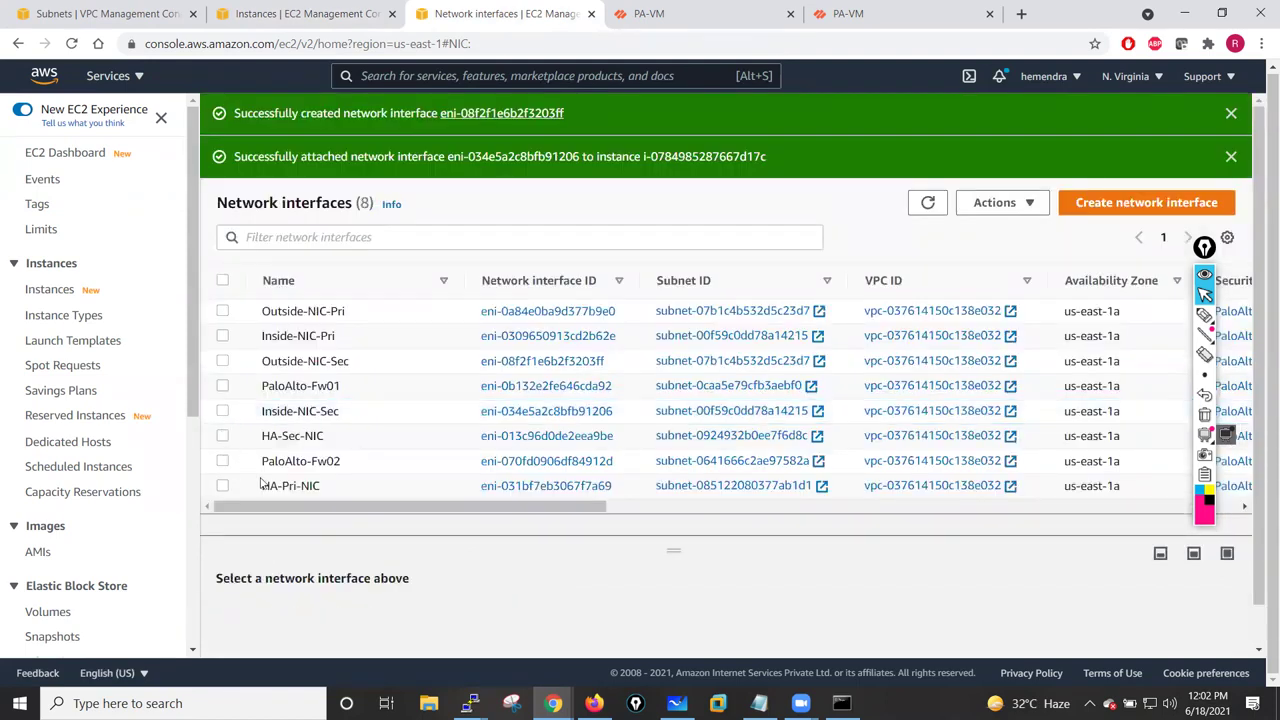
pyautogui.click(222, 311)
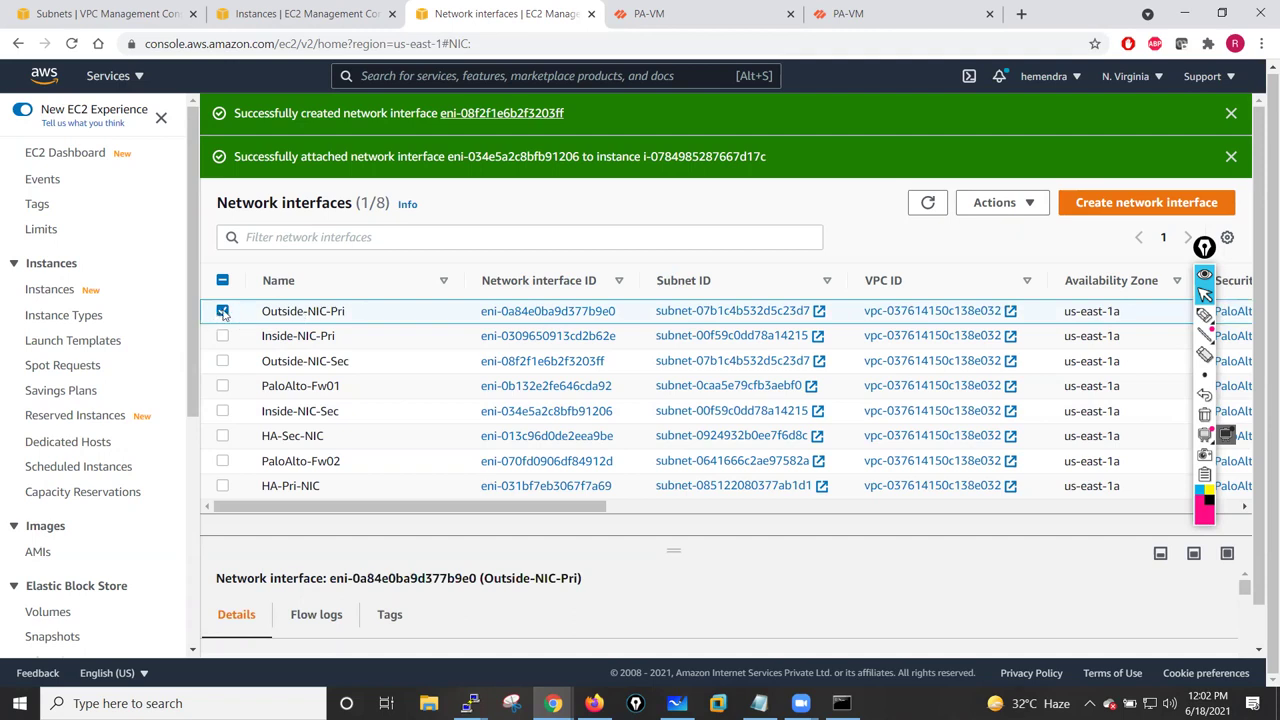
pyautogui.click(222, 311)
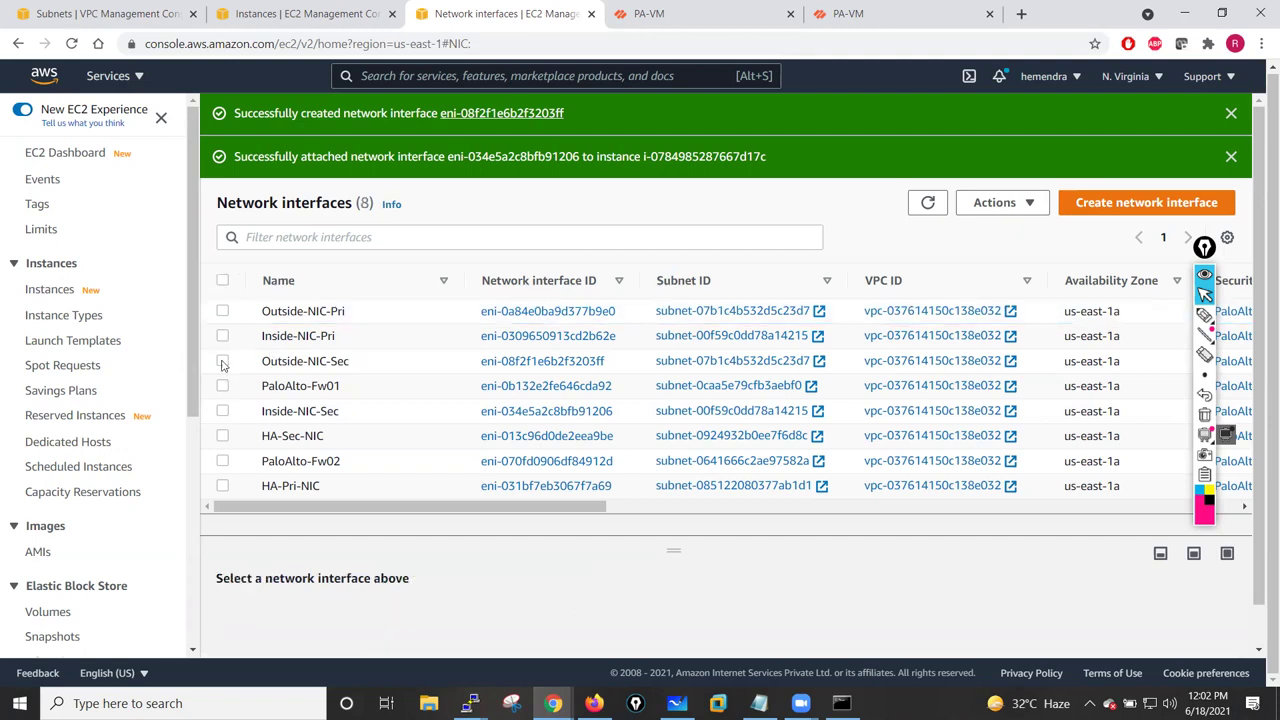
pyautogui.click(222, 361)
pyautogui.click(1000, 202)
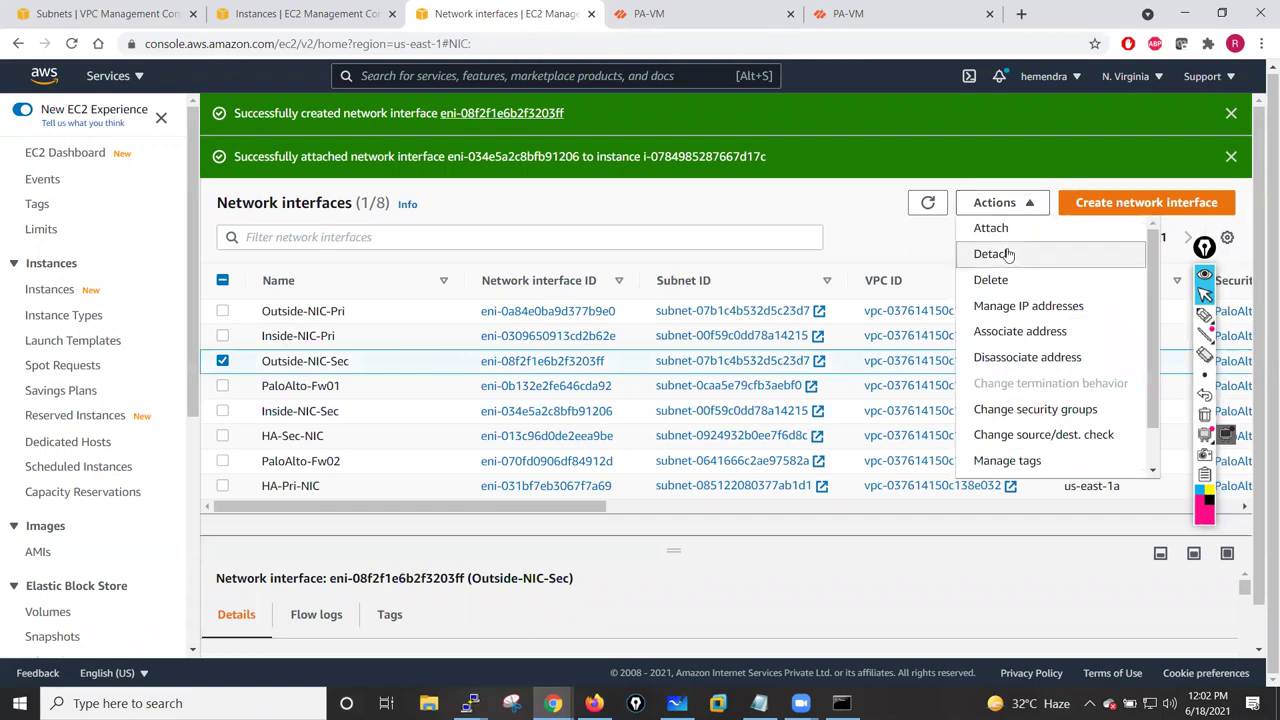
pyautogui.click(1001, 229)
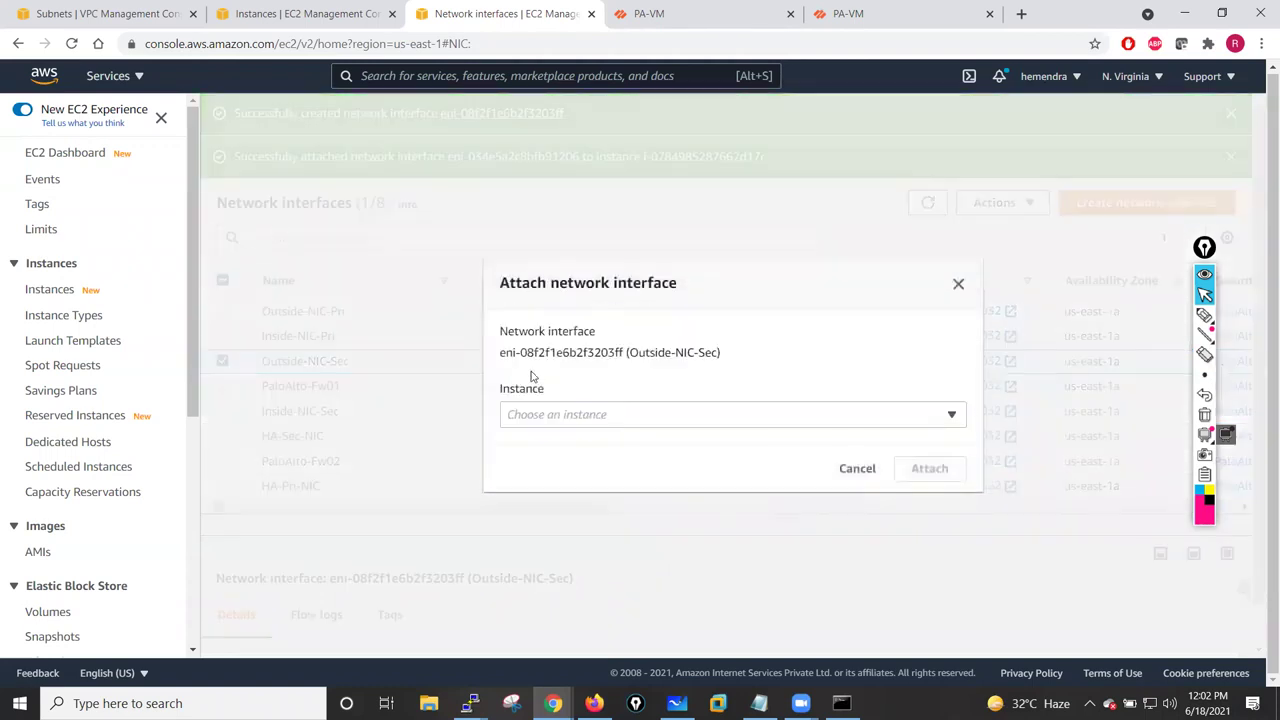
pyautogui.click(553, 414)
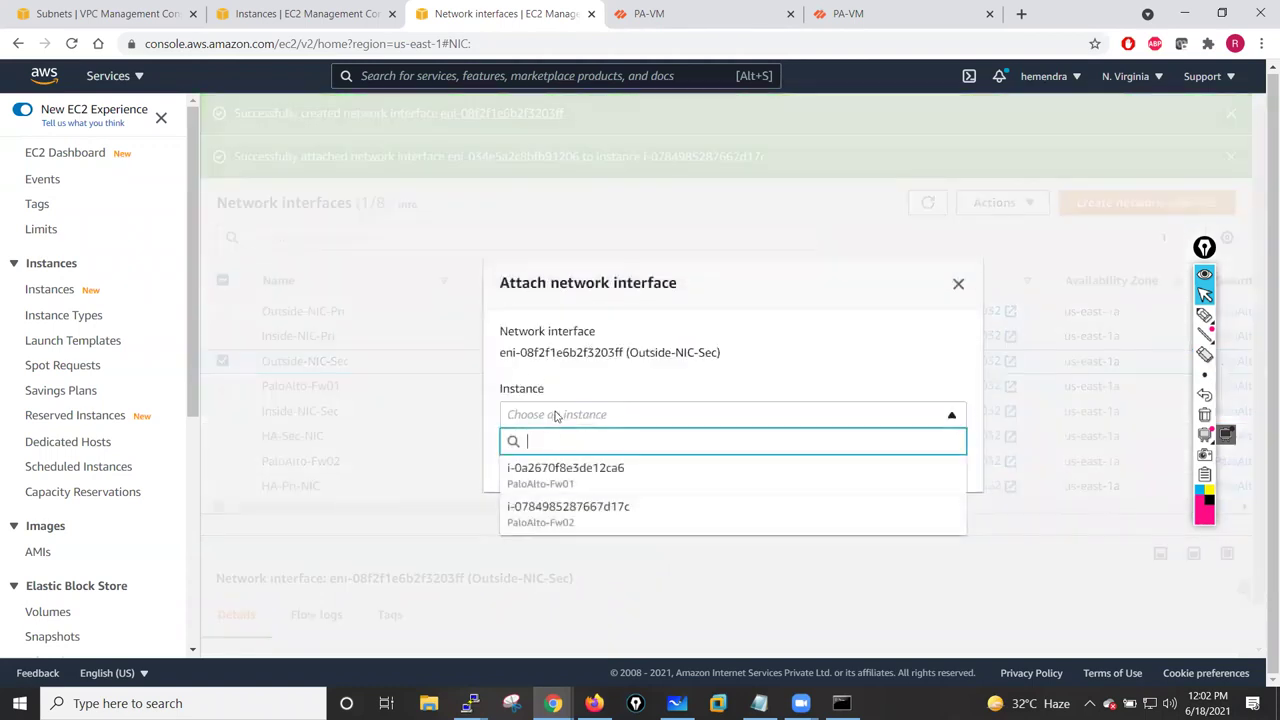
pyautogui.click(543, 512)
pyautogui.click(937, 469)
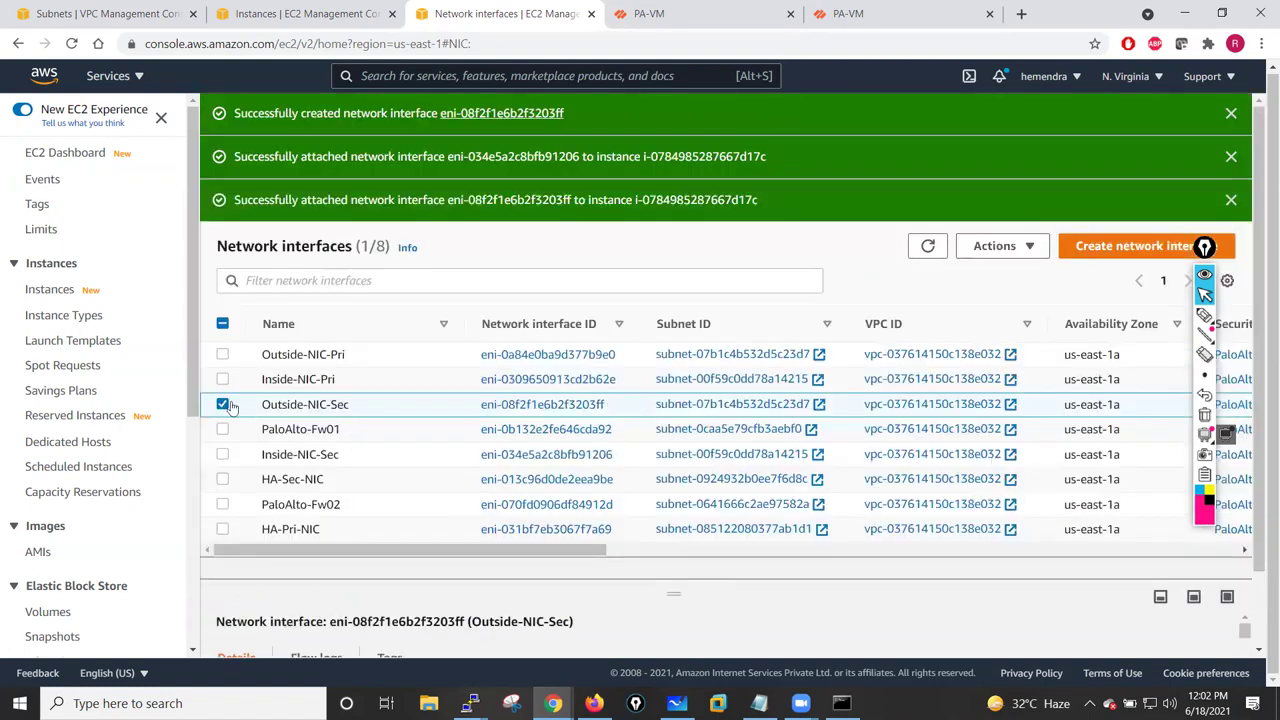
pyautogui.click(223, 404)
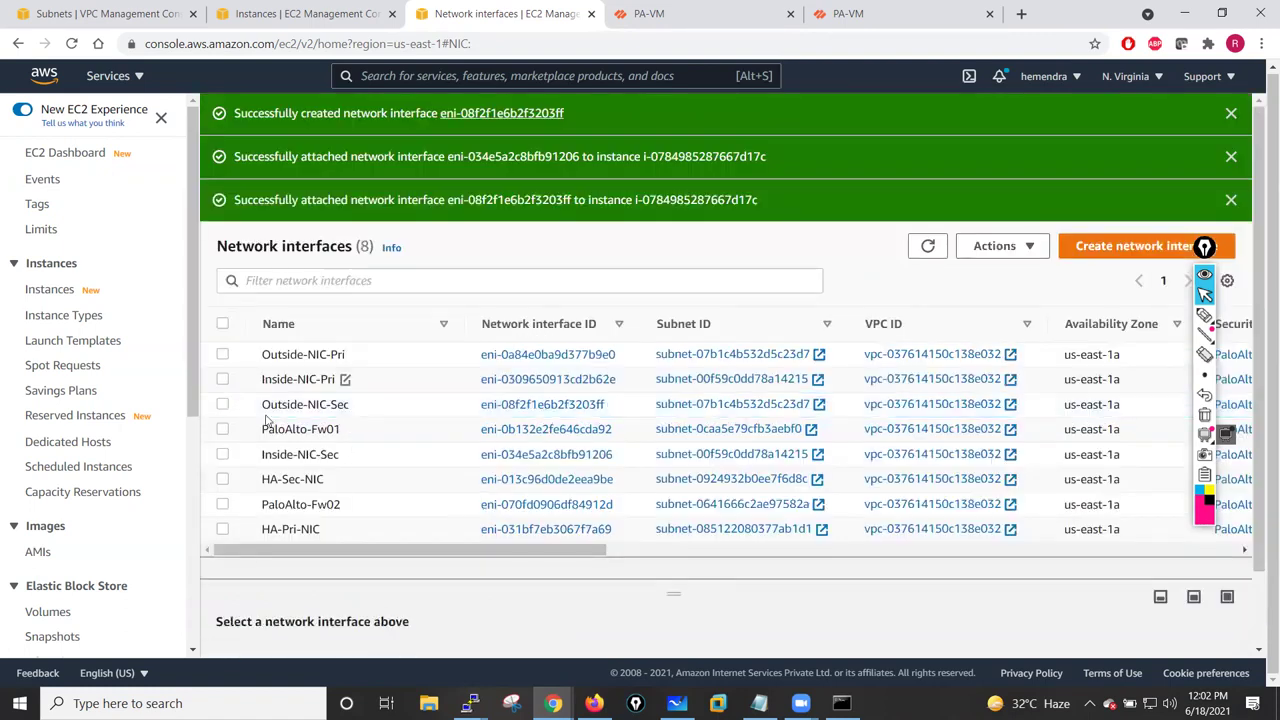
pyautogui.click(223, 480)
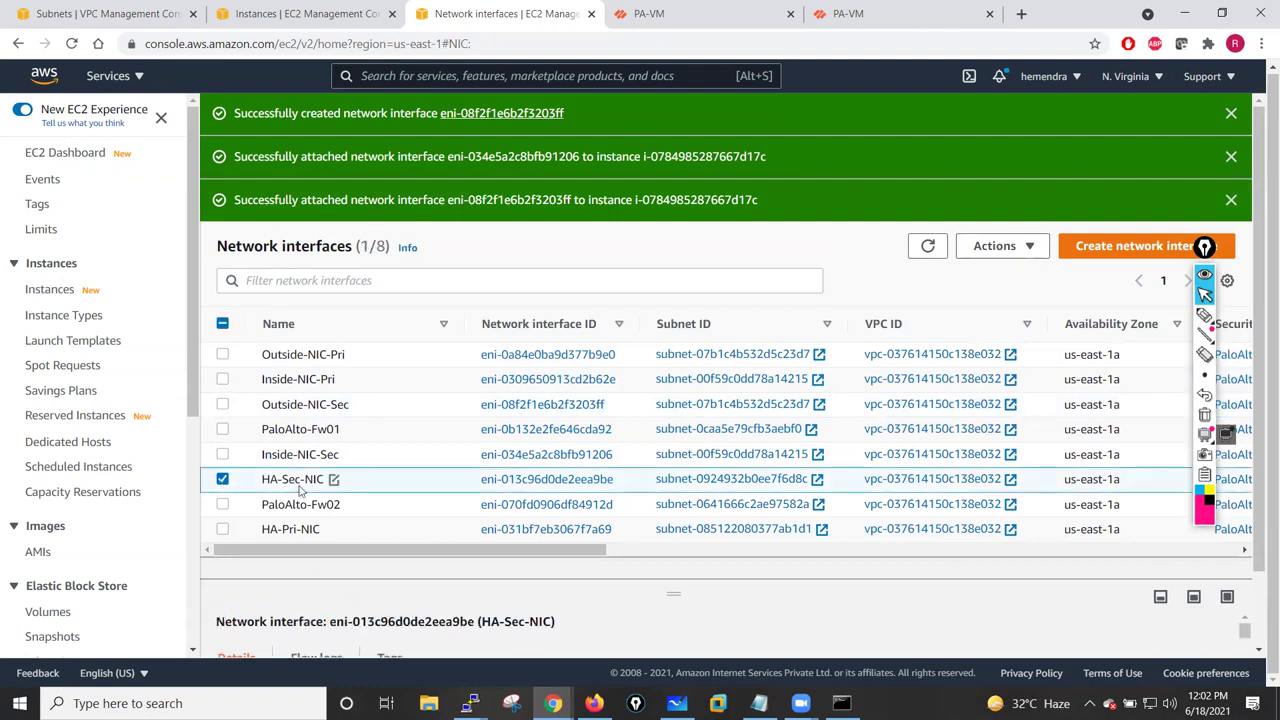
pyautogui.click(1030, 246)
pyautogui.click(726, 305)
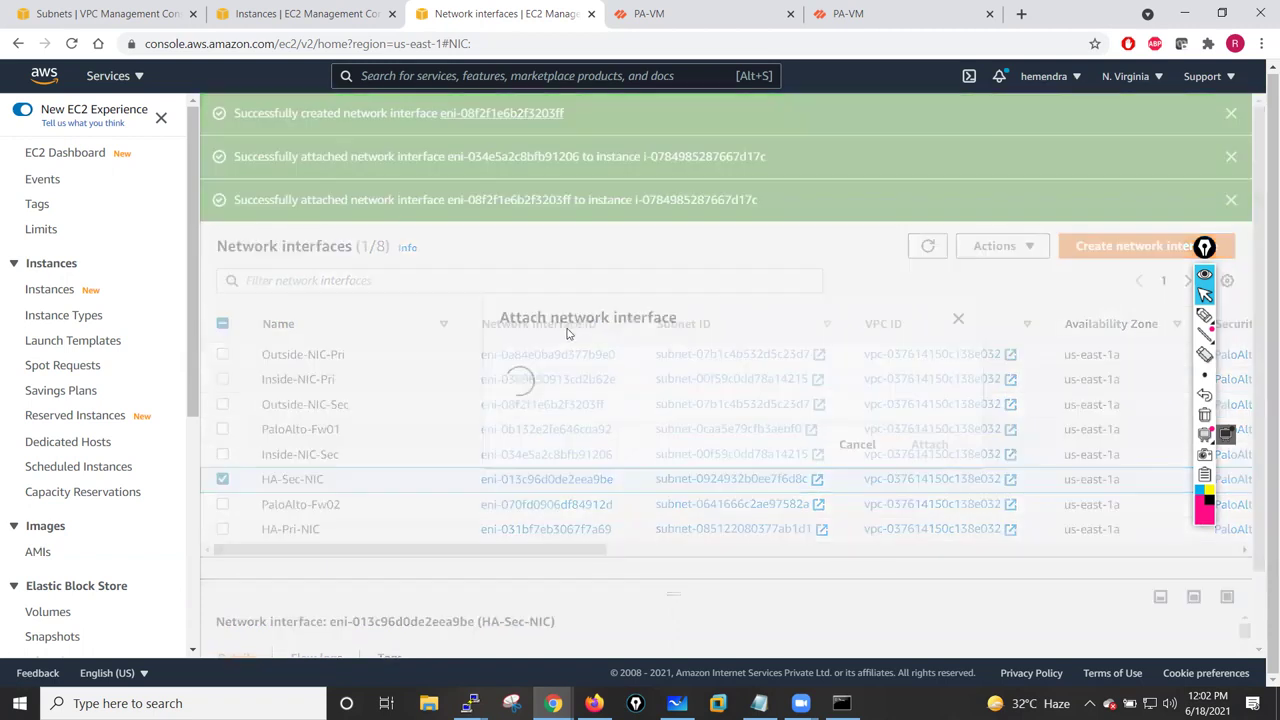
pyautogui.click(552, 418)
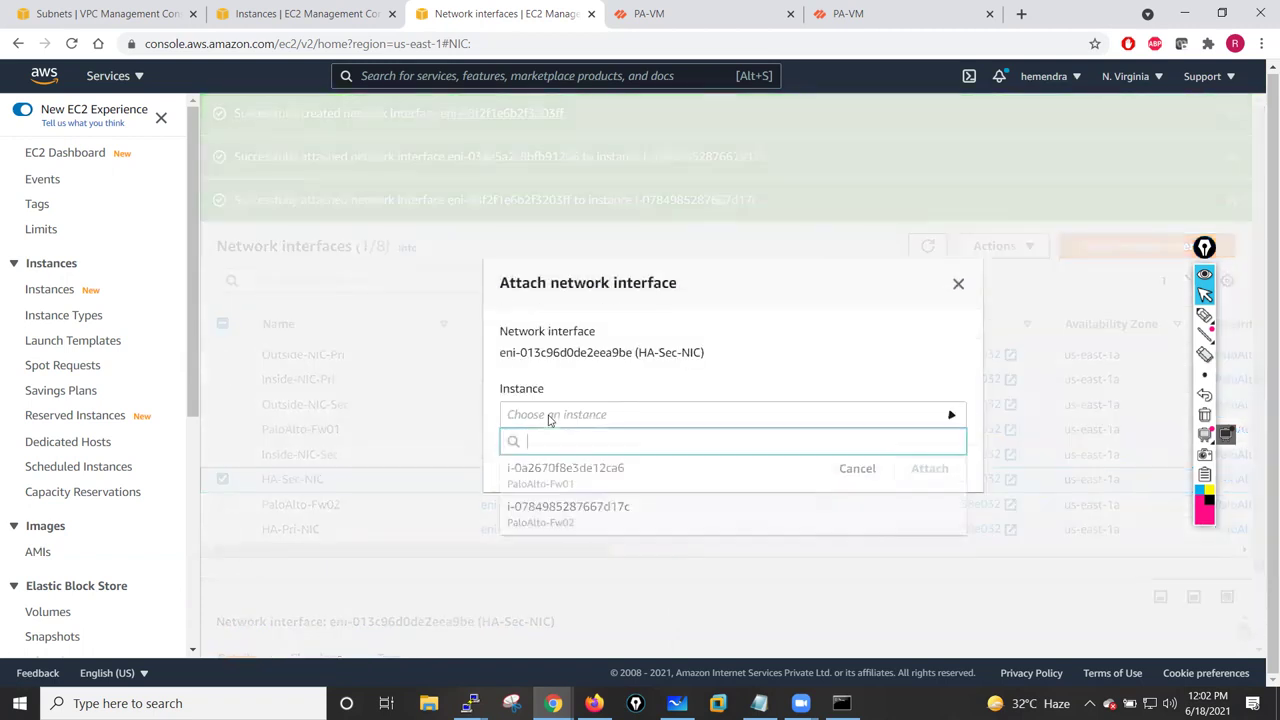
pyautogui.click(587, 516)
pyautogui.click(946, 469)
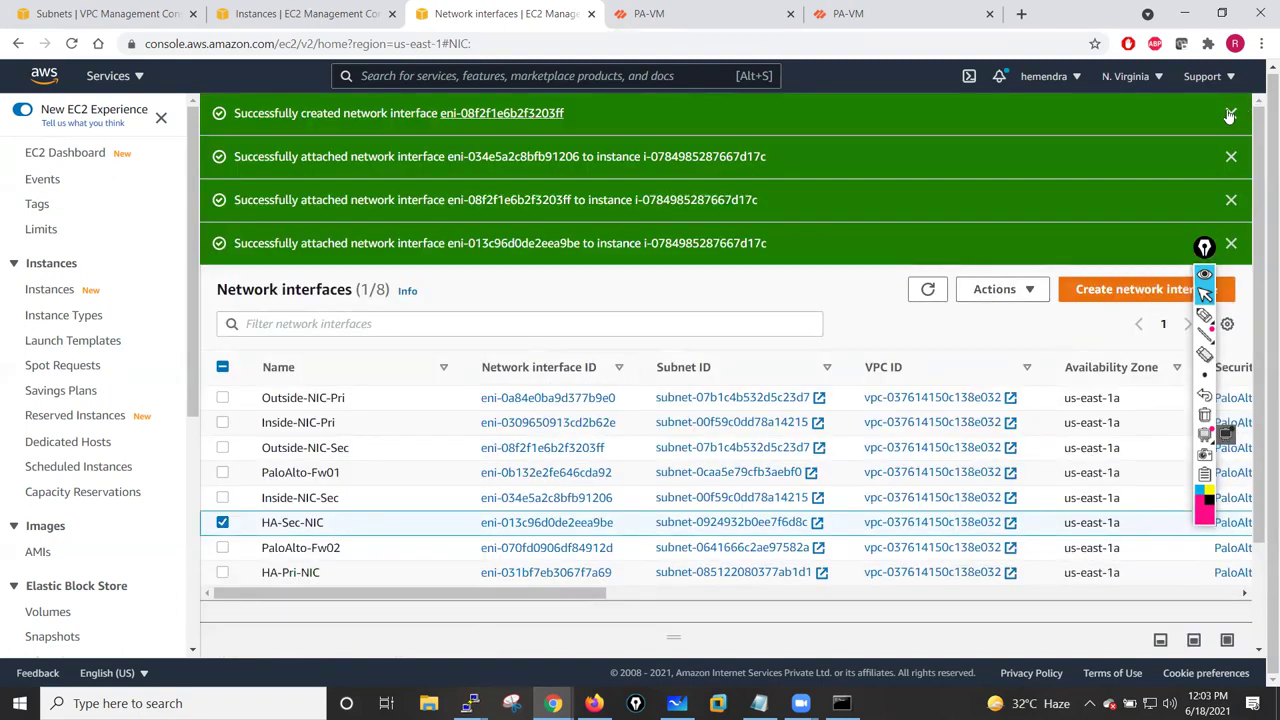
# - Dismiss the four success notices and refresh the network interface list
pyautogui.click(1231, 114)
pyautogui.click(1231, 114)
pyautogui.click(1231, 114)
pyautogui.click(1231, 114)
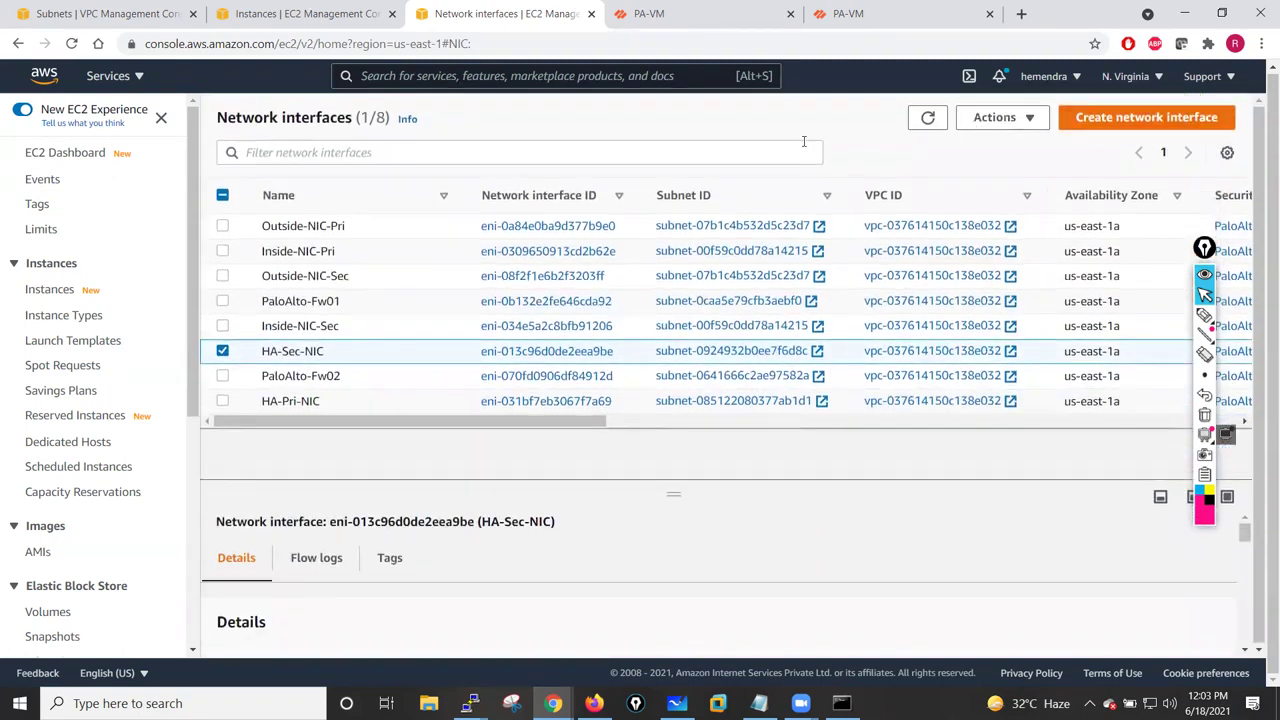
pyautogui.click(926, 118)
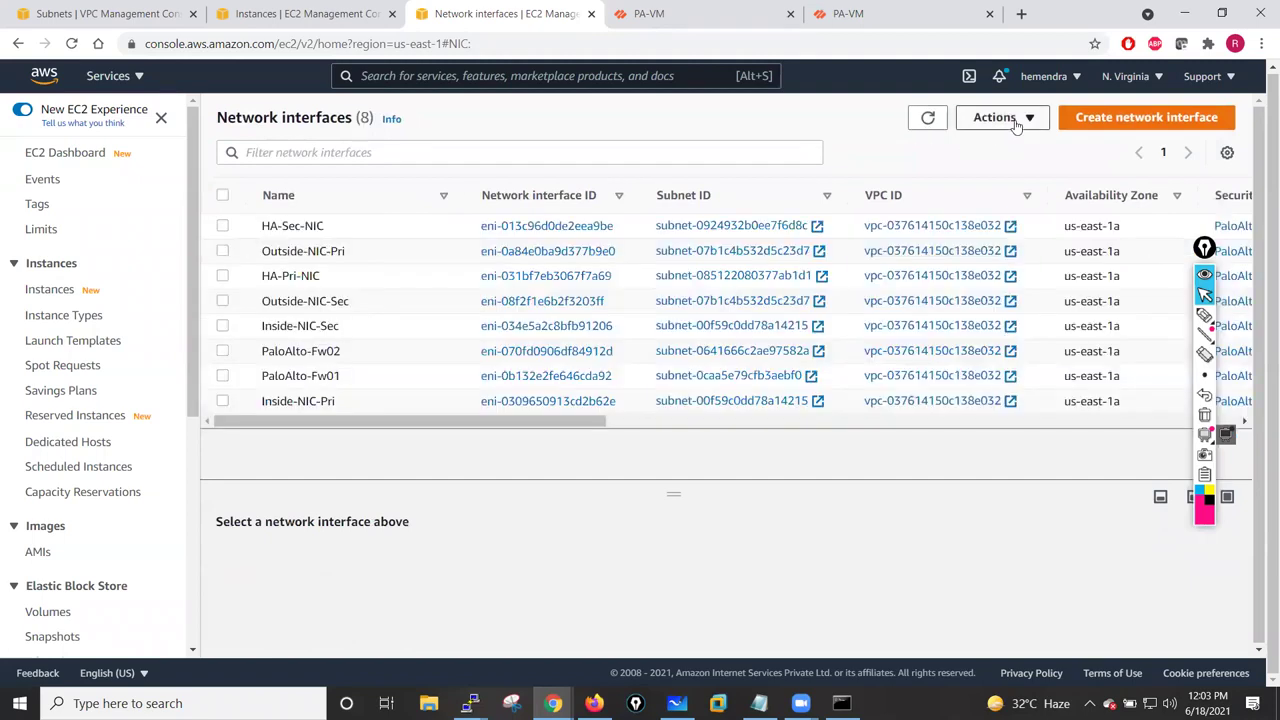
pyautogui.click(1012, 118)
pyautogui.click(674, 471)
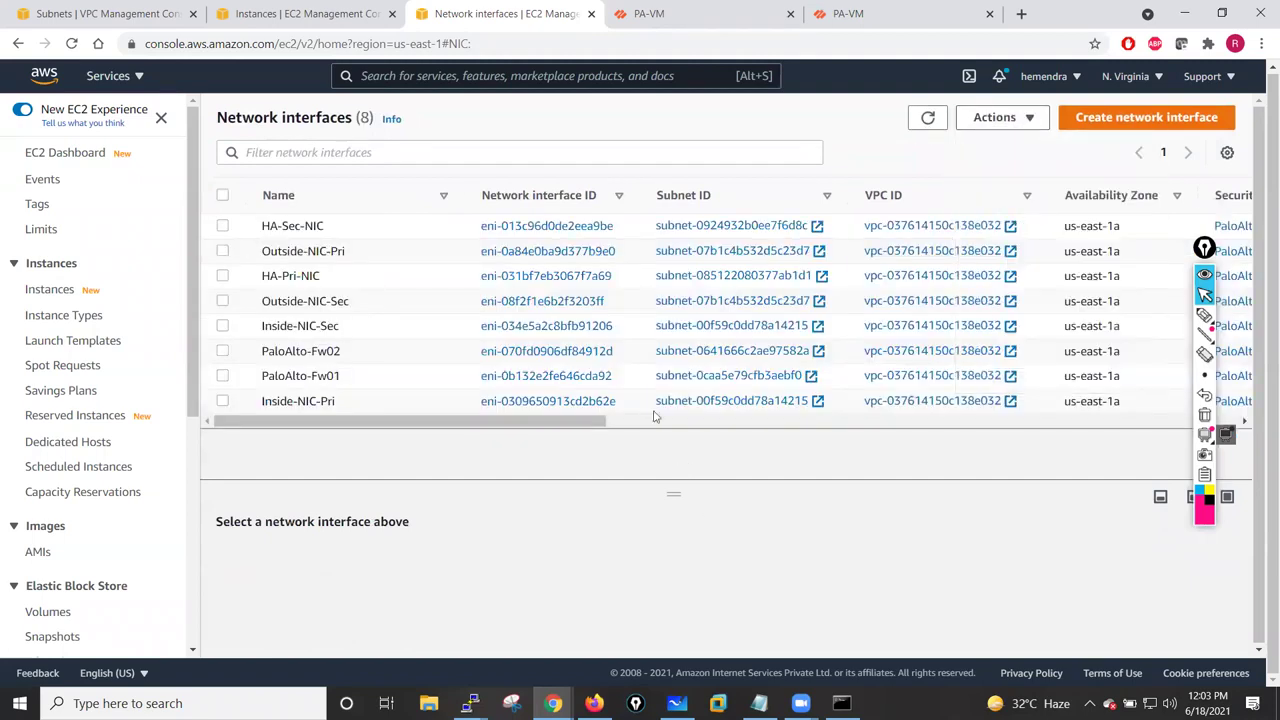
# - Refresh the EC2 interface list and both firewalls' Ethernet lists, each showing ethernet1/1–1/7
pyautogui.moveTo(500, 427); pyautogui.dragTo(458, 480)
pyautogui.click(927, 117)
pyautogui.click(700, 13)
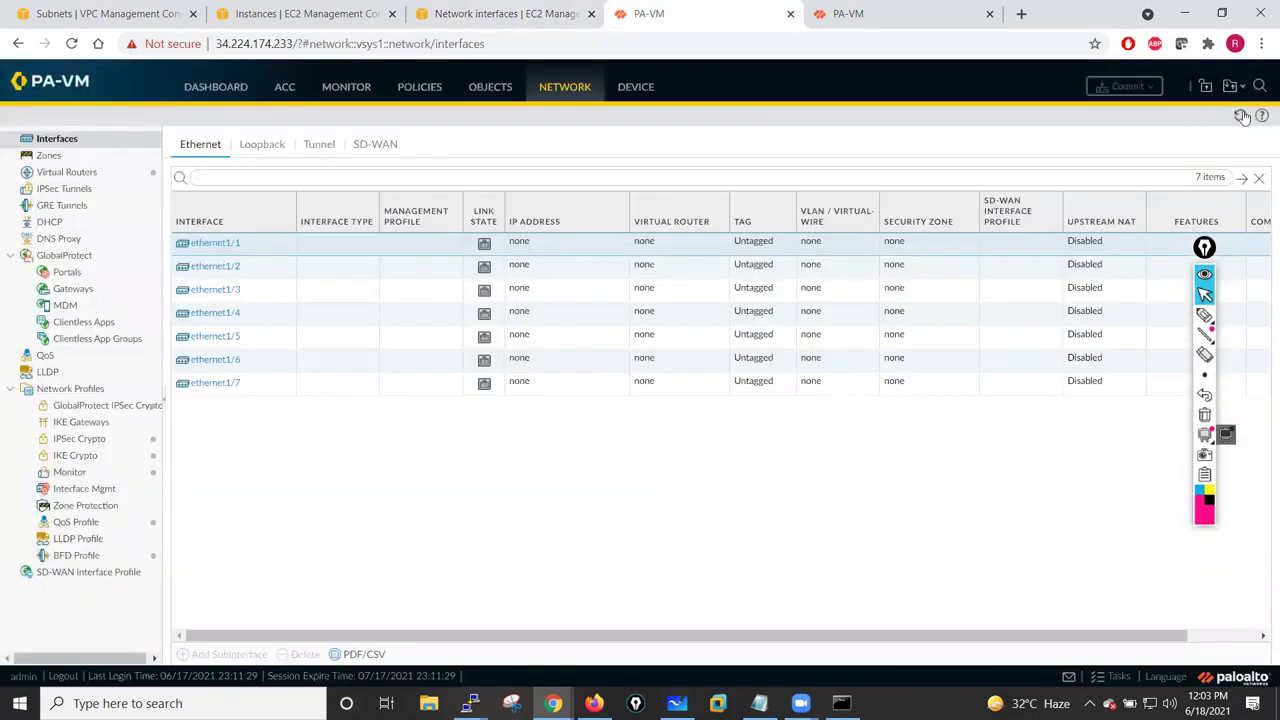
pyautogui.click(1240, 118)
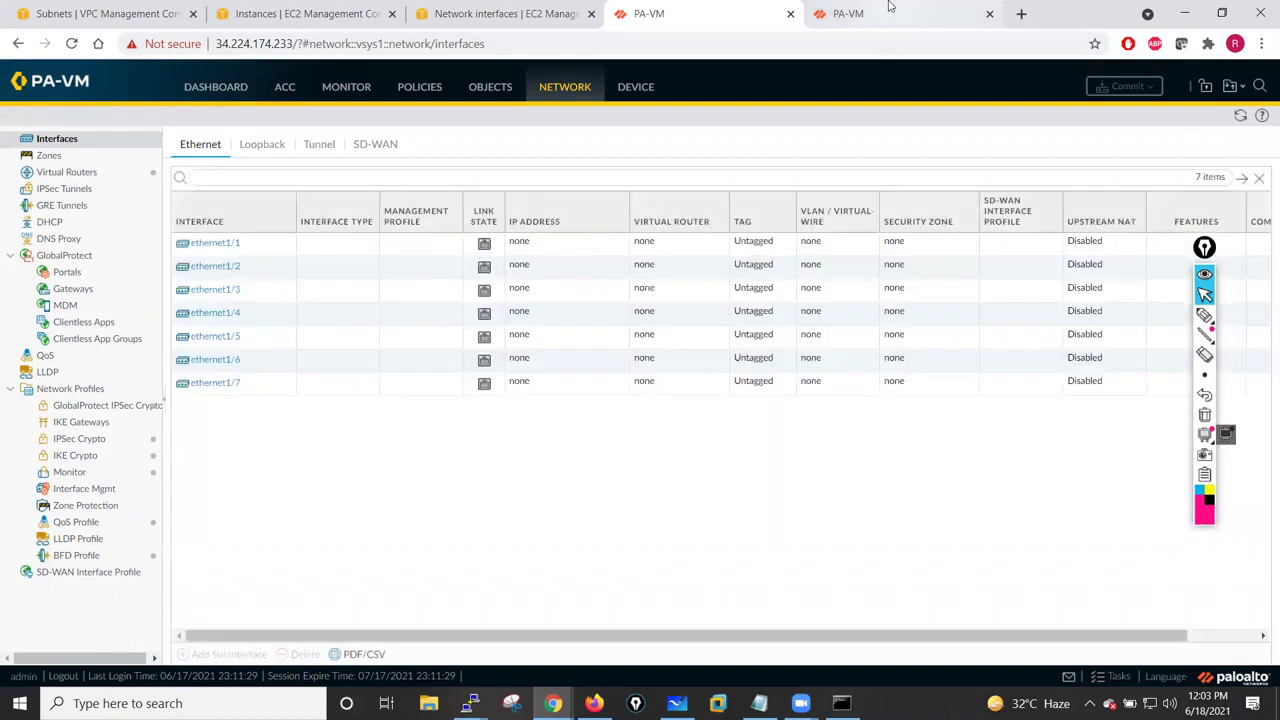
pyautogui.click(895, 13)
pyautogui.click(1240, 118)
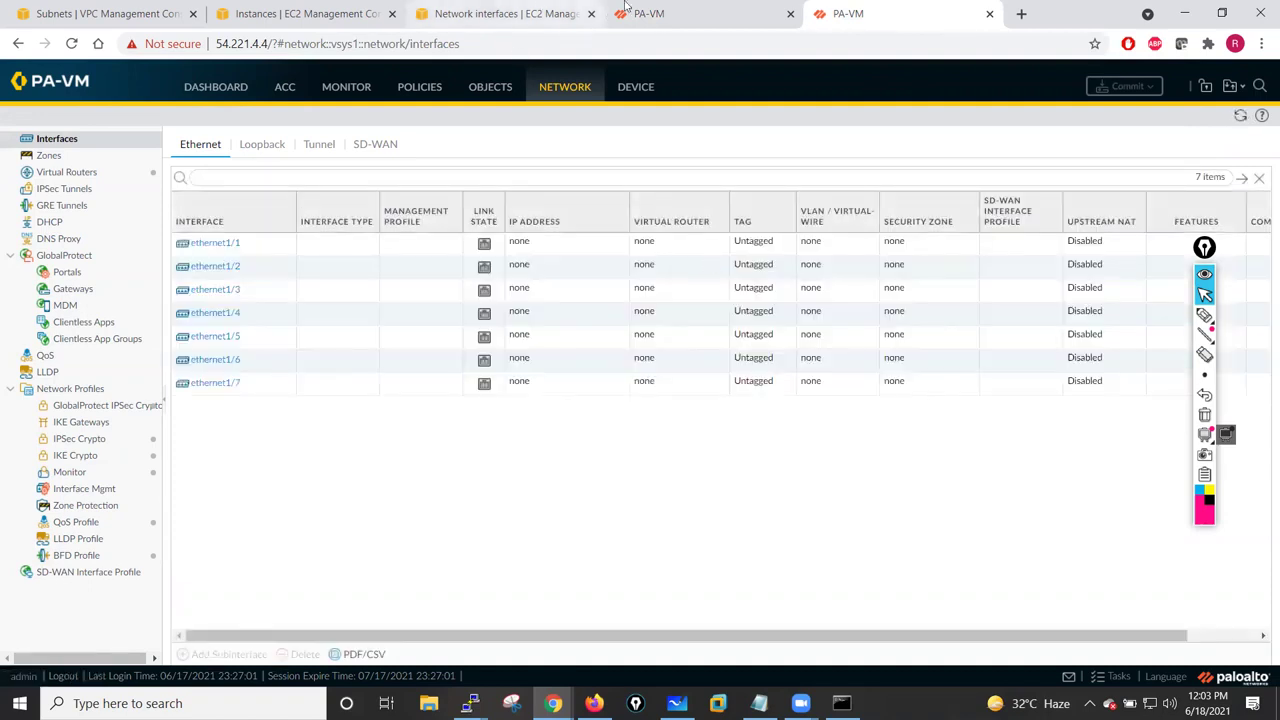
pyautogui.click(670, 10)
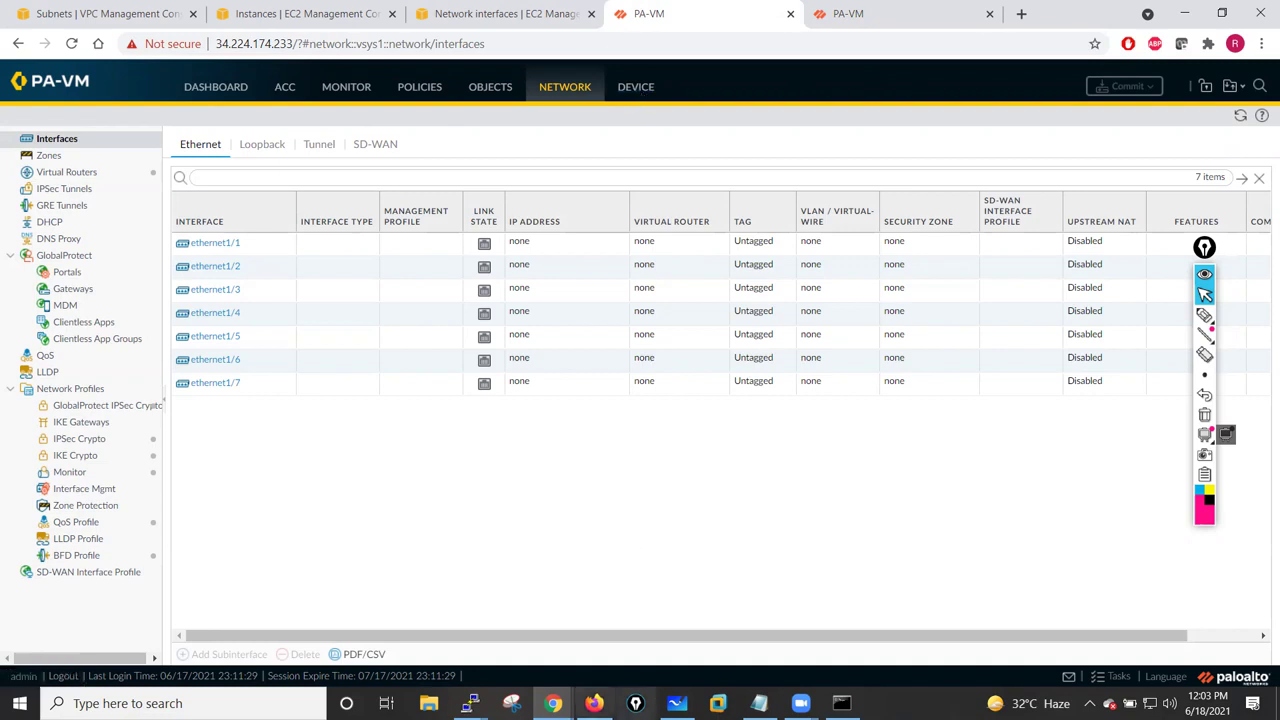
pyautogui.click(277, 6)
# - Check PaloAlto-Fw01's private IPv4 addresses, then show PaloAlto-Fw02's details including 10.1.12.250
pyautogui.click(222, 203)
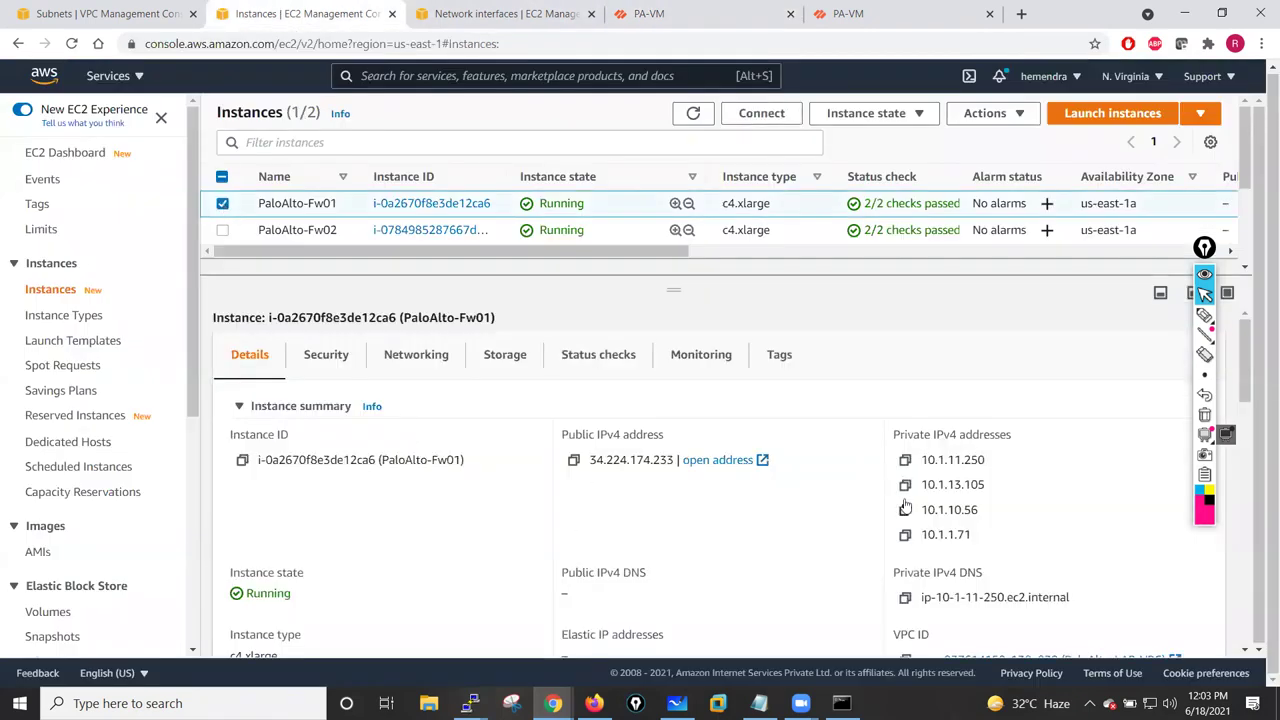
pyautogui.moveTo(893, 434); pyautogui.dragTo(1012, 437)
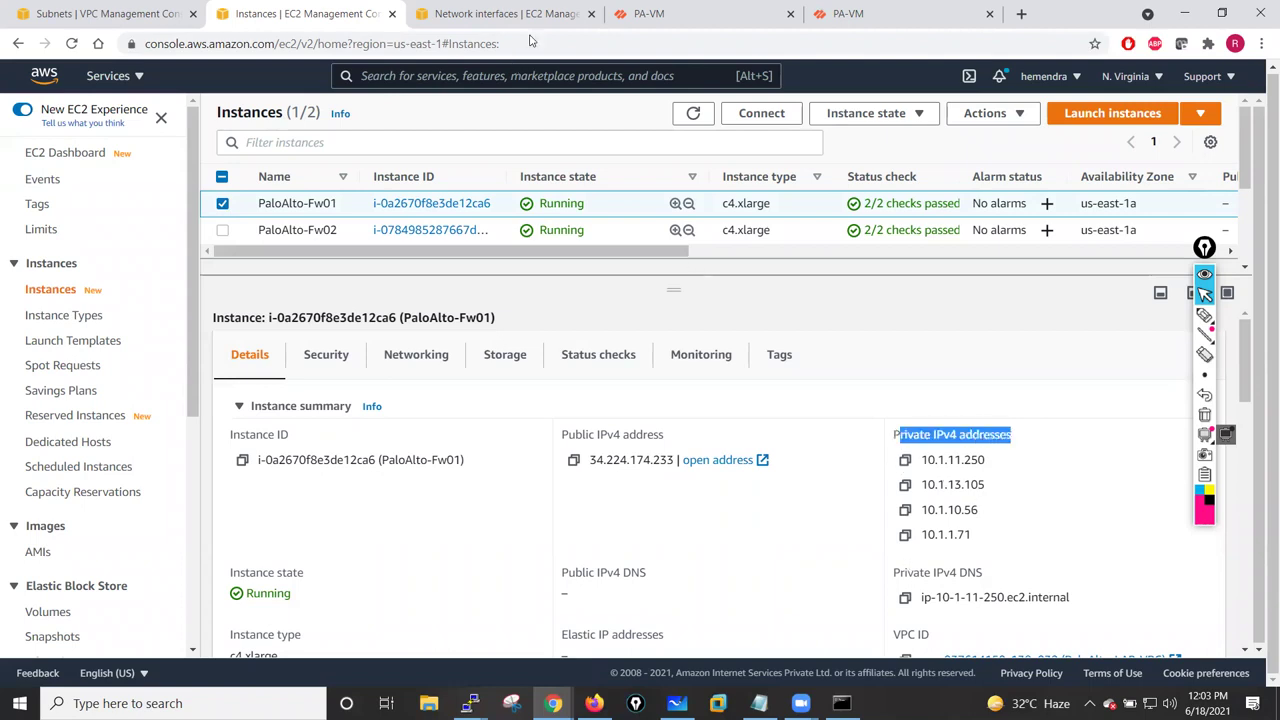
pyautogui.click(222, 203)
pyautogui.click(222, 230)
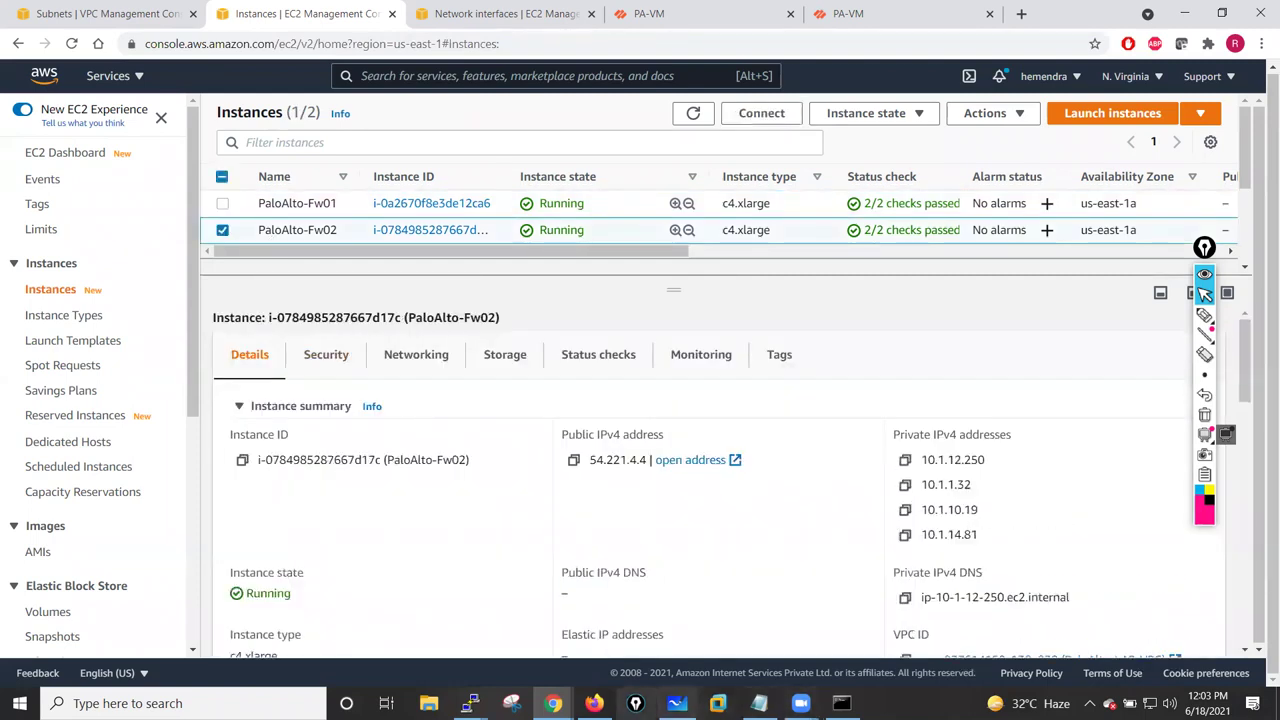
# - Run 'show system info' on FW01 and copy its IP address 10.1.11.250
pyautogui.moveTo(470, 703)
pyautogui.click(369, 620)
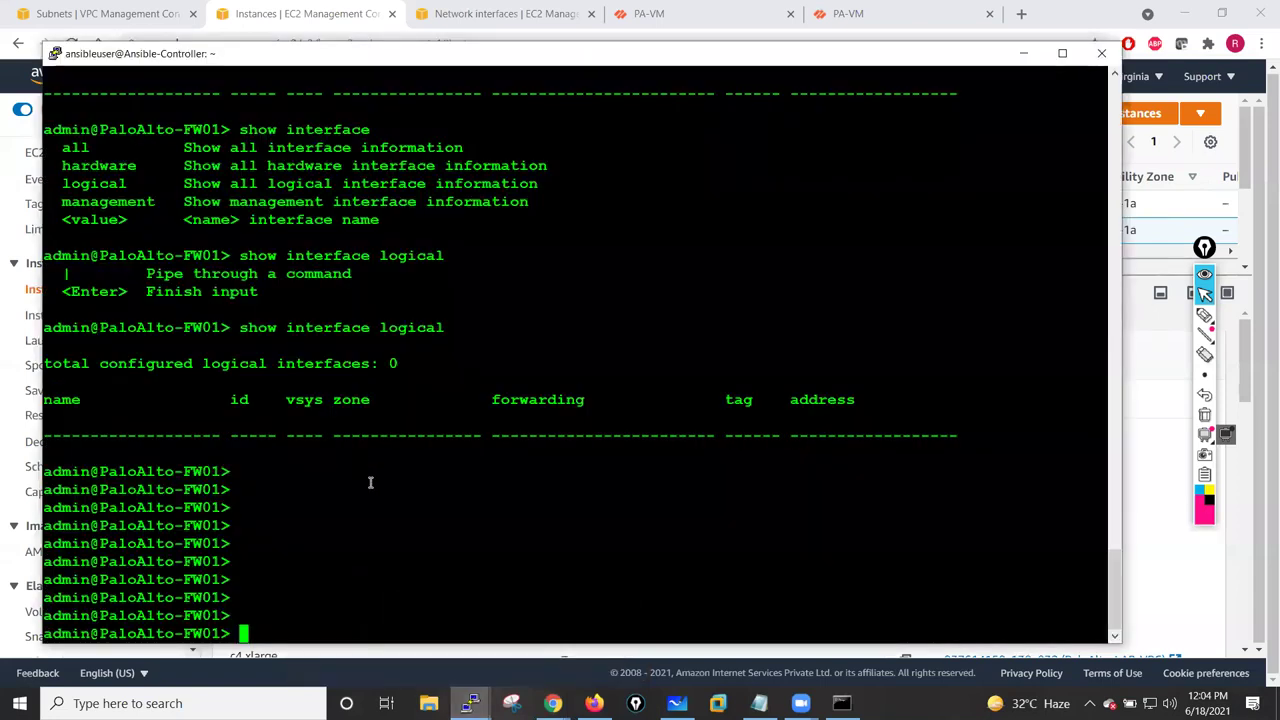
pyautogui.write('show sys')
pyautogui.press('?')
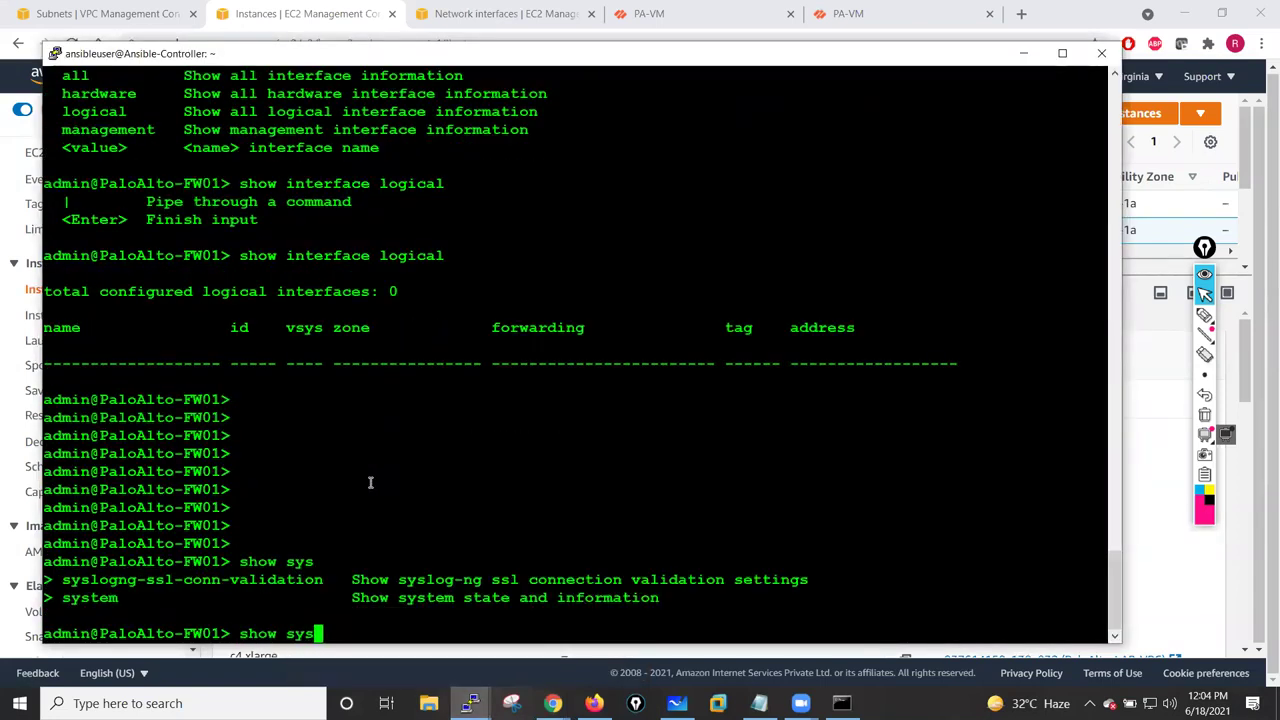
pyautogui.write('tem info')
pyautogui.press('Return')
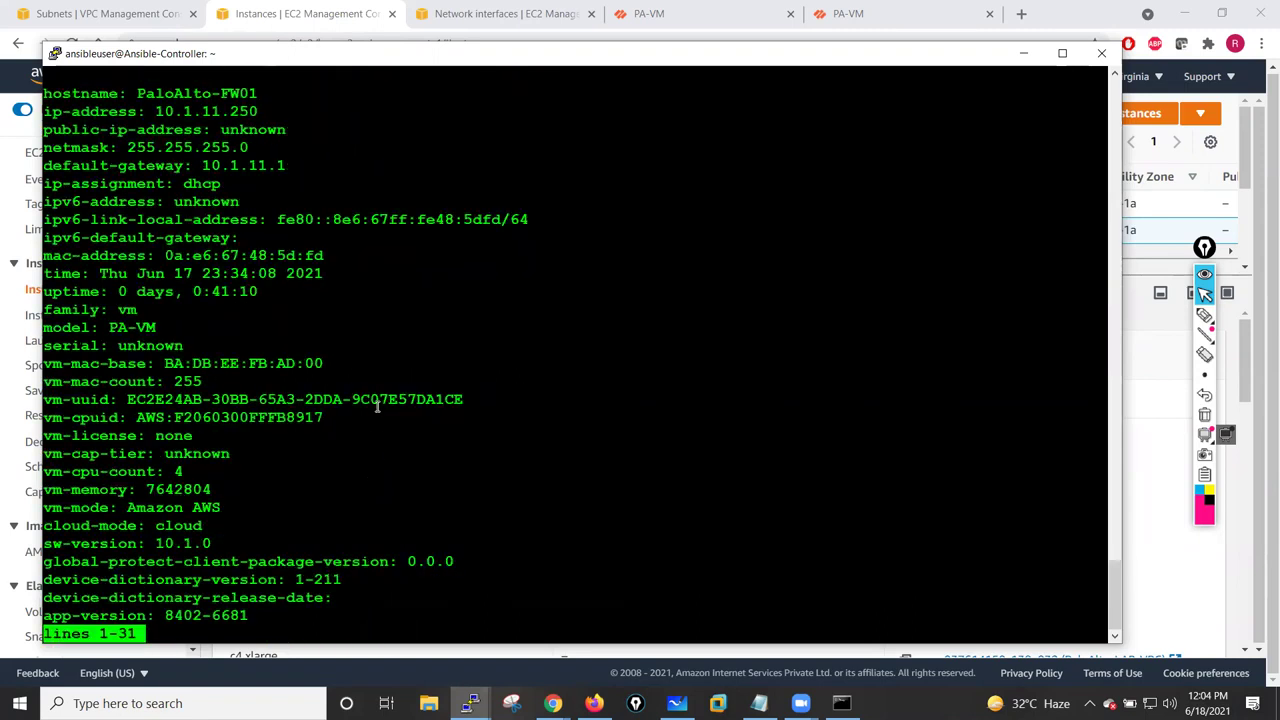
pyautogui.press('space')
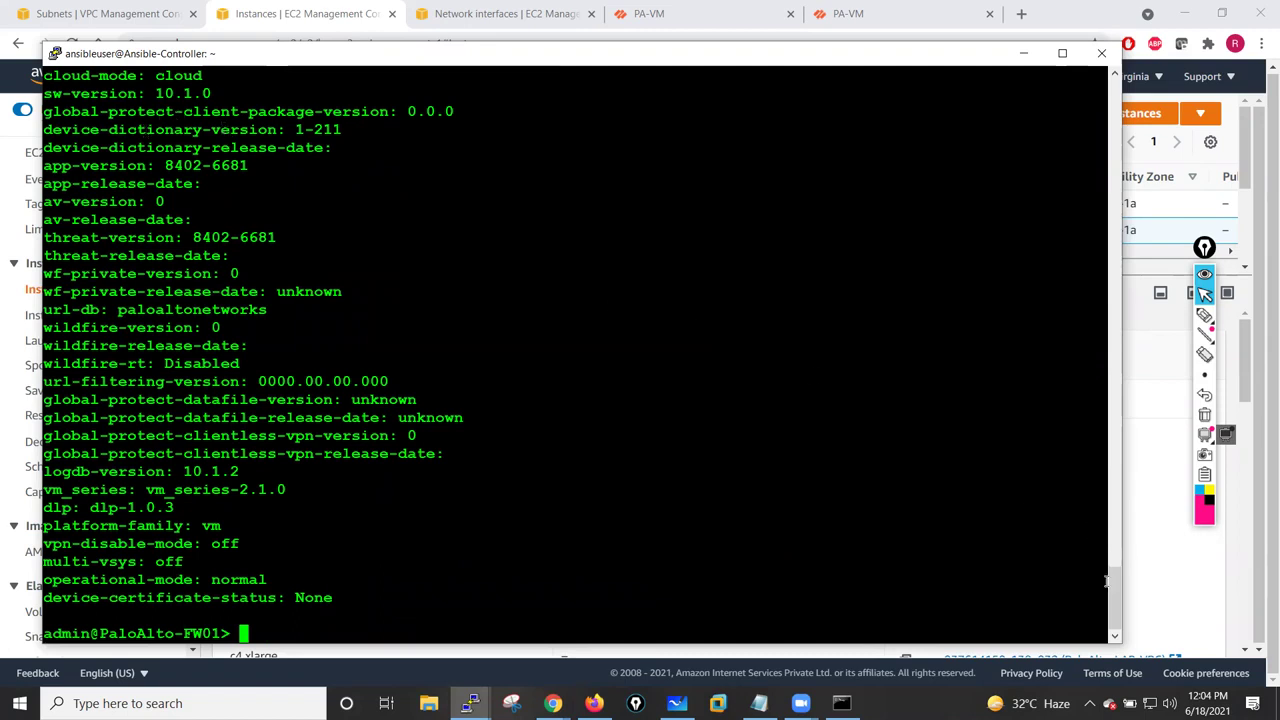
pyautogui.moveTo(1113, 563); pyautogui.dragTo(1117, 537)
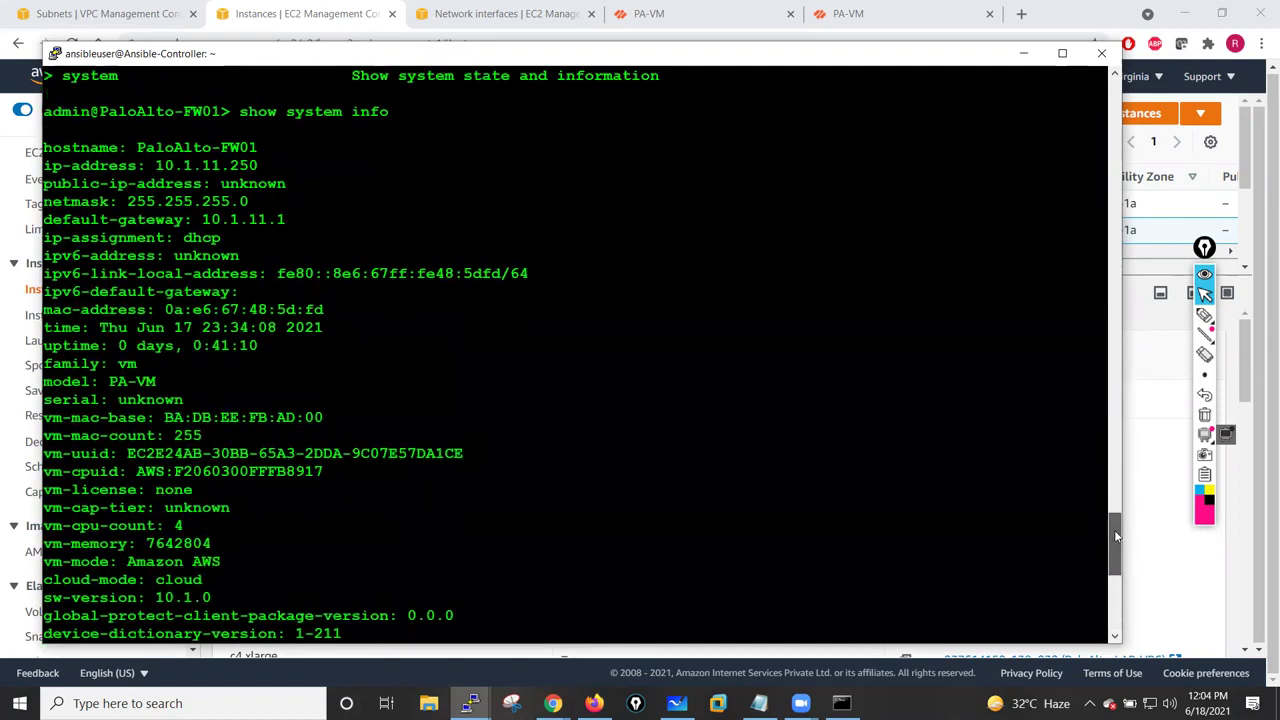
pyautogui.doubleClick(208, 165)
pyautogui.press('super+c')
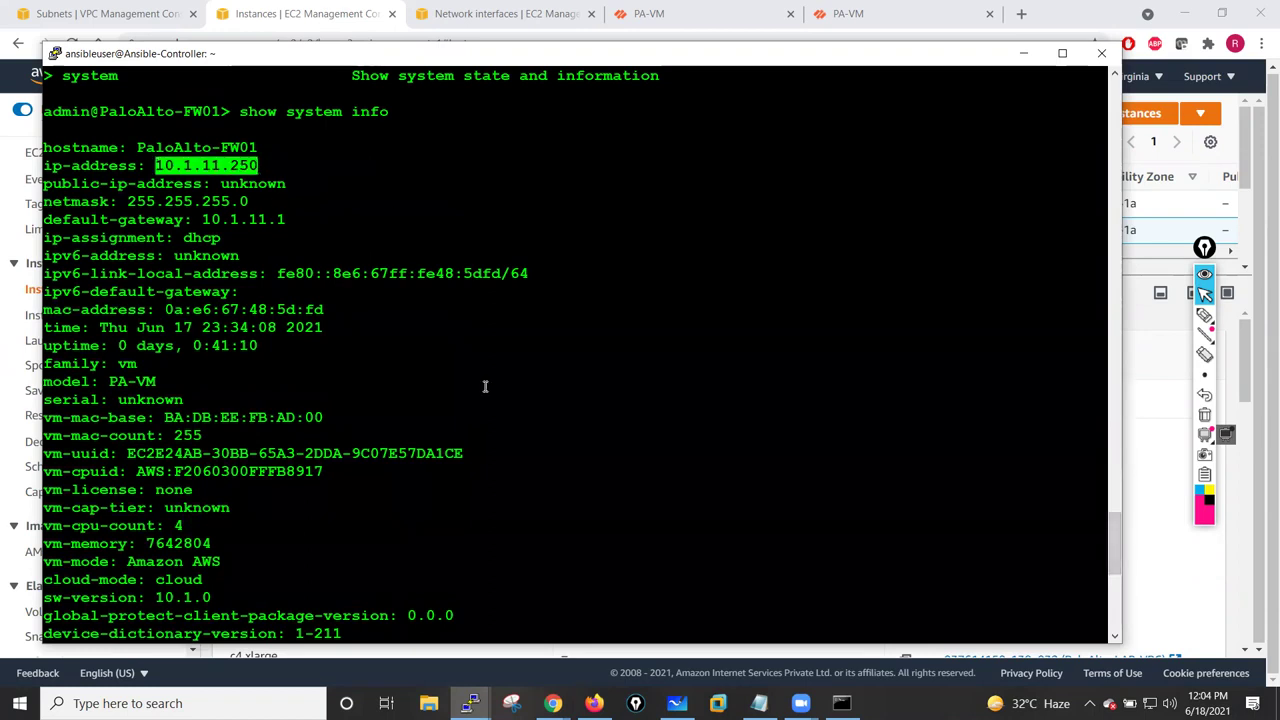
# - Ping host 10.1.12.250 with 0% packet loss, then minimize the terminal
pyautogui.scroll(-10, 493, 534)
pyautogui.write('ping j')
pyautogui.press('BackSpace')
pyautogui.write('host')
pyautogui.rightClick(493, 533)
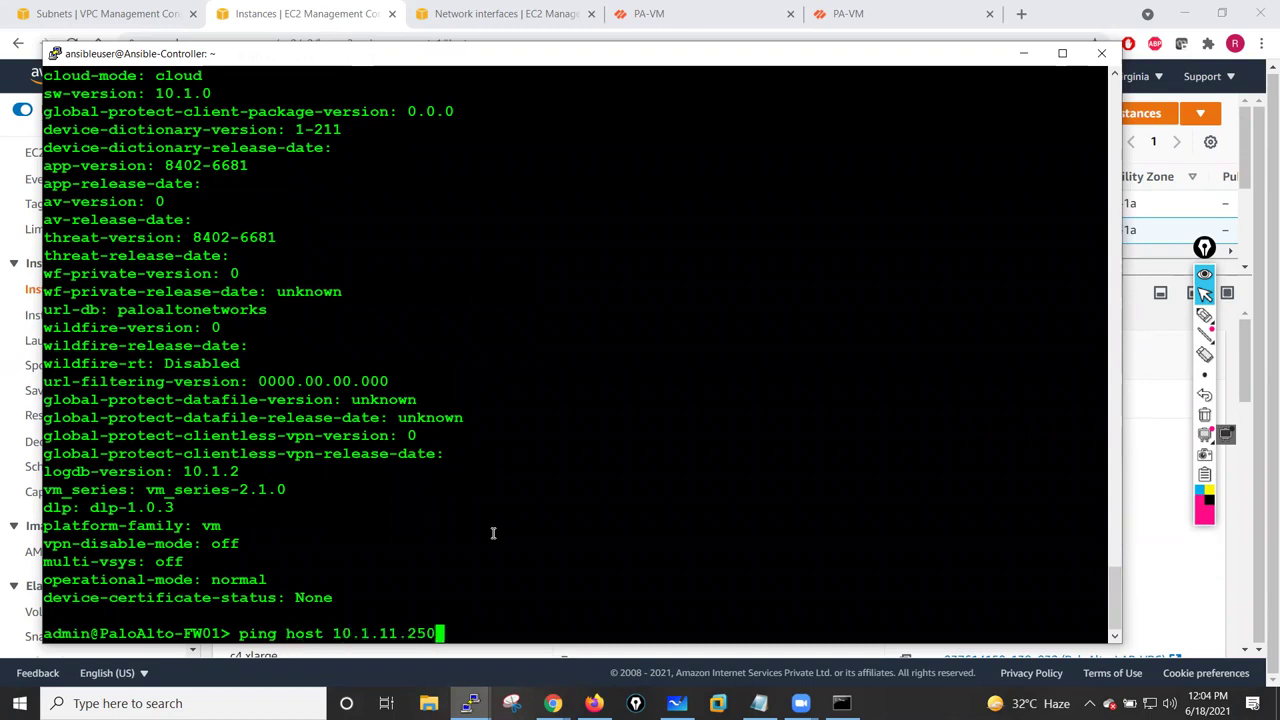
pyautogui.press('Left')
pyautogui.press('Left')
pyautogui.press('Left')
pyautogui.press('Left')
pyautogui.press('Left')
pyautogui.press('Delete')
pyautogui.write('2')
pyautogui.press('Return')
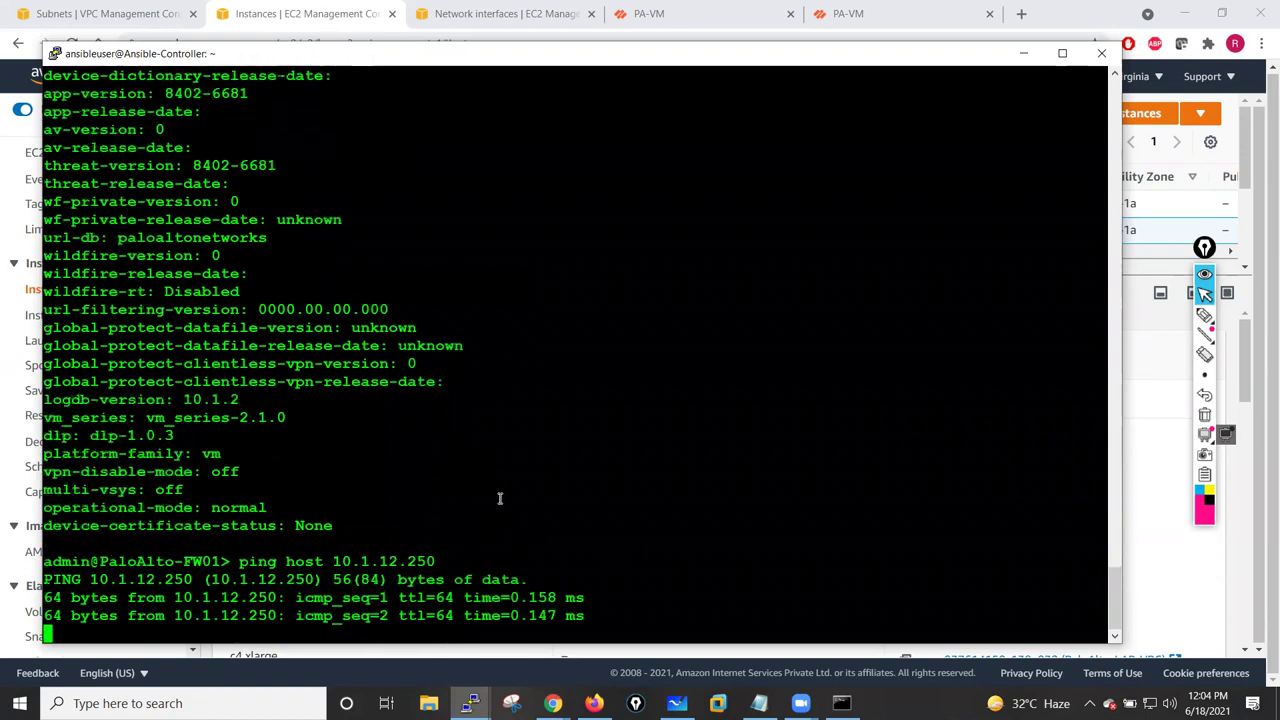
pyautogui.hotkey('ctrl', 'c')
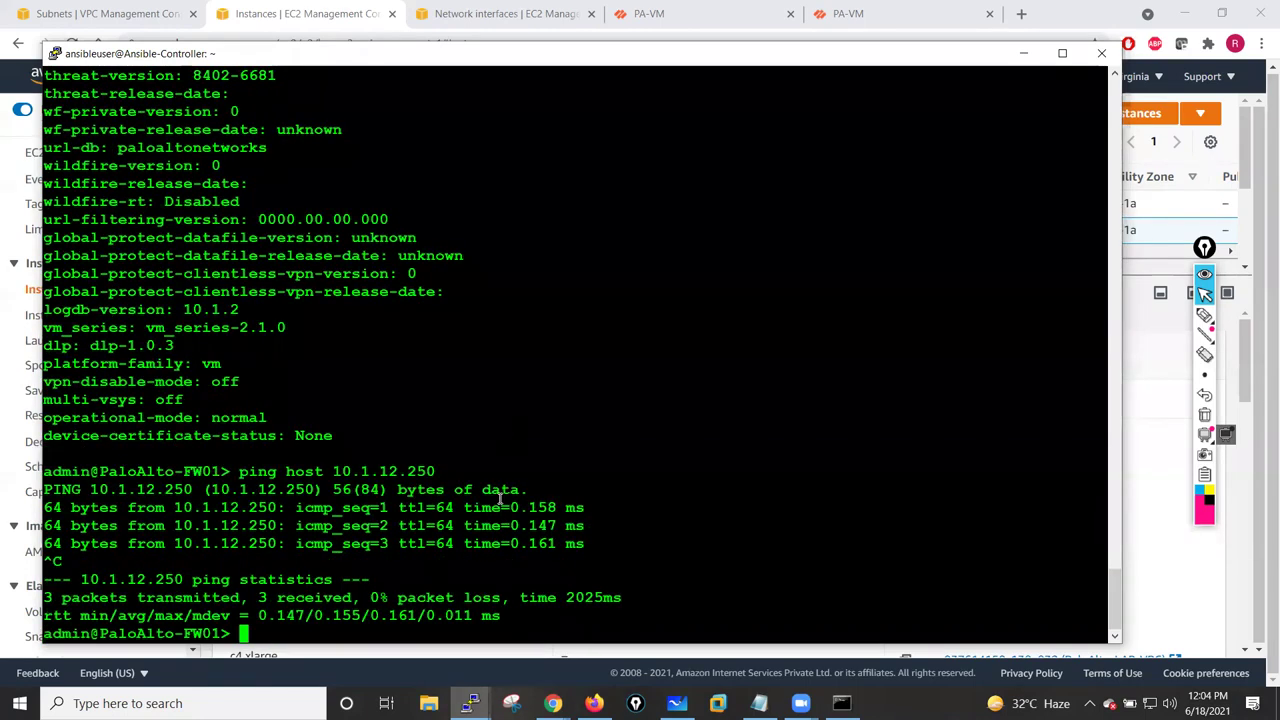
pyautogui.press('Return')
pyautogui.press('Return')
pyautogui.press('Return')
pyautogui.press('Return')
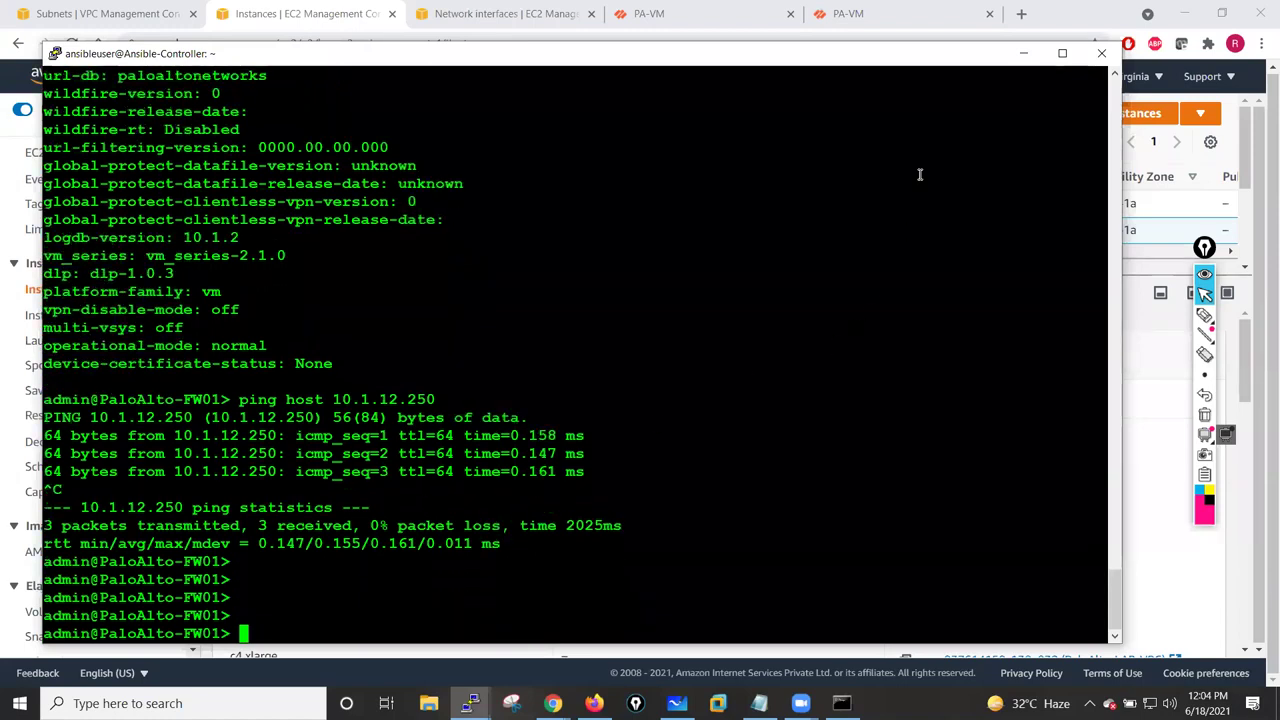
pyautogui.click(1023, 53)
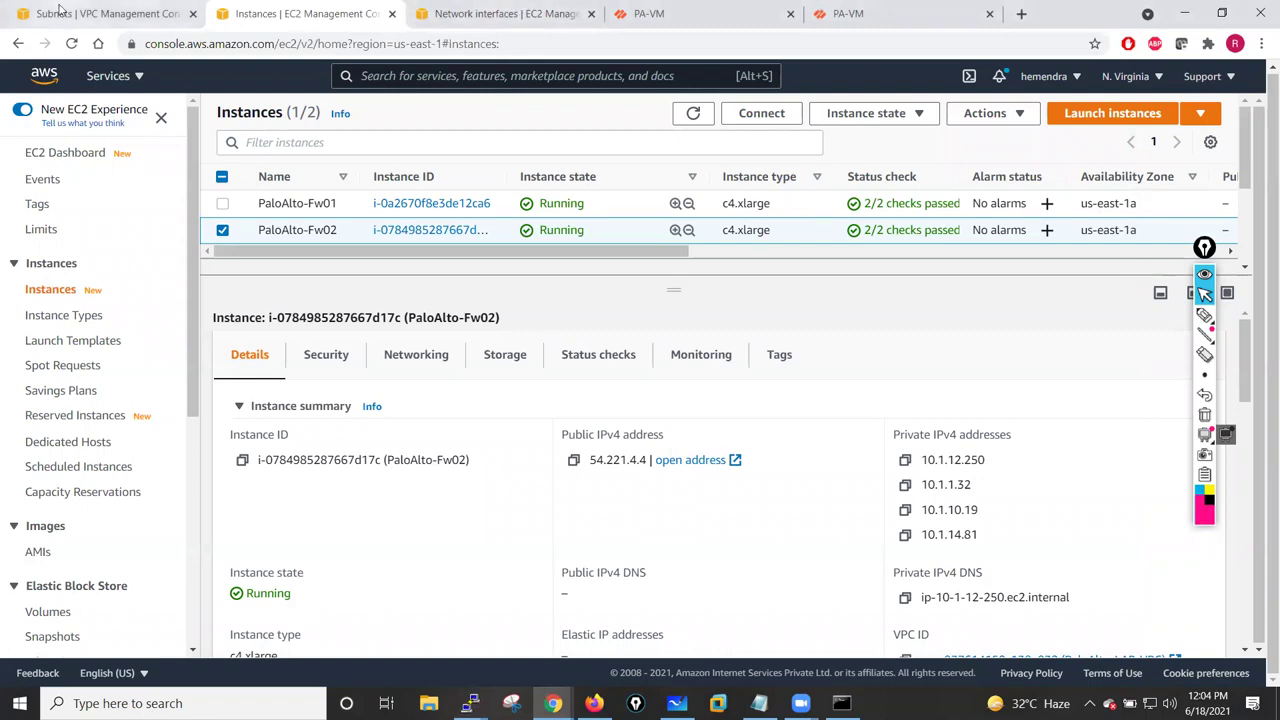
# - Show Public-Route-Table's subnet associations: 10.1.10.0/24, 10.1.11.0/24 and 10.1.12.0/24
pyautogui.click(62, 16)
pyautogui.click(69, 330)
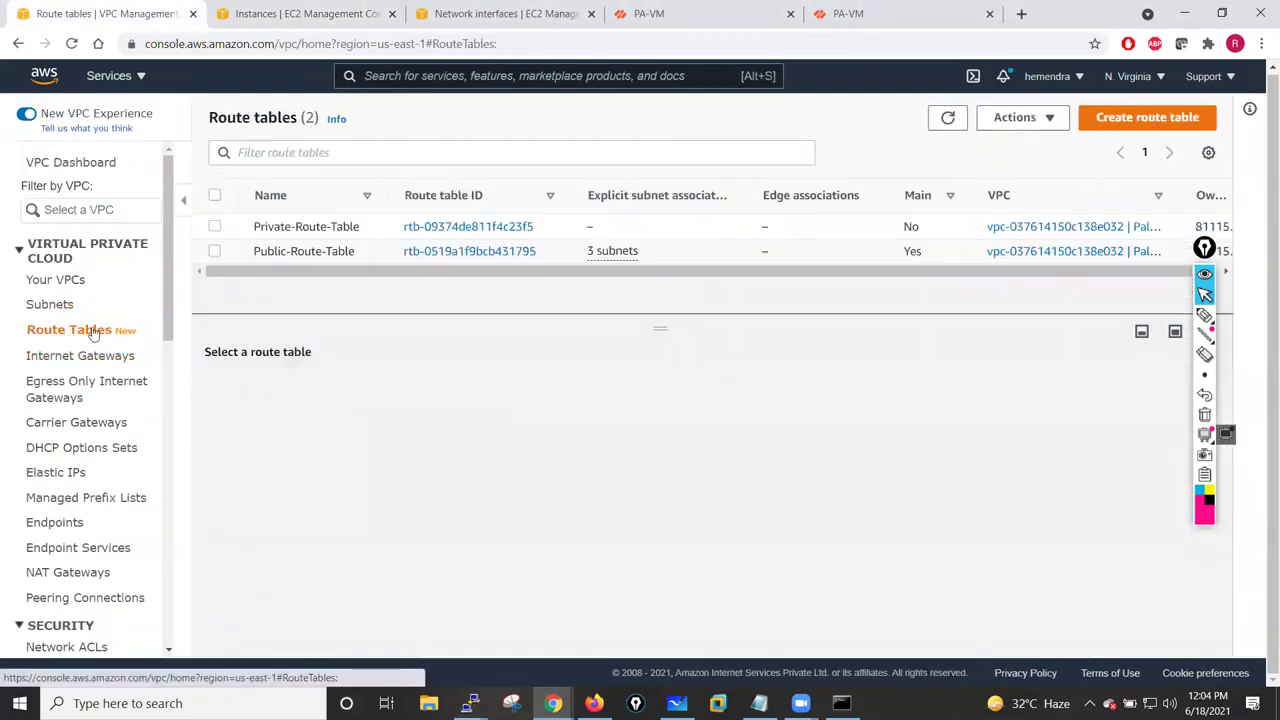
pyautogui.moveTo(660, 328); pyautogui.dragTo(661, 431)
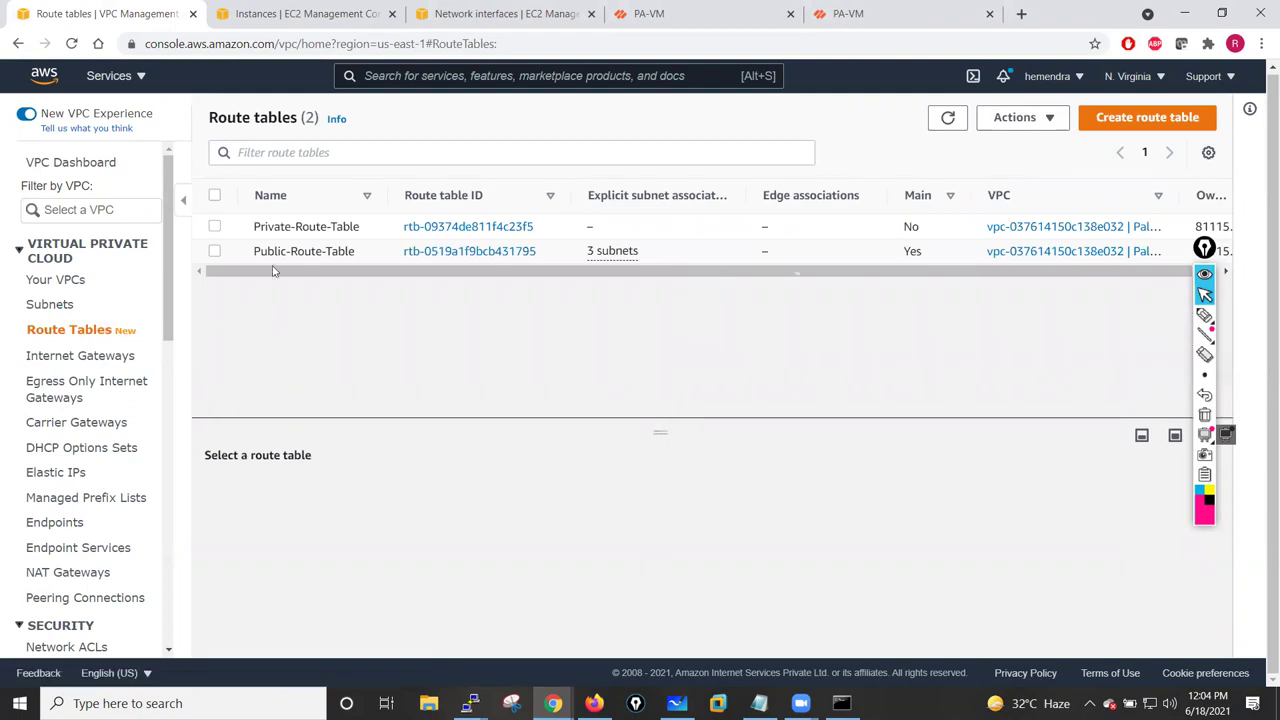
pyautogui.click(214, 251)
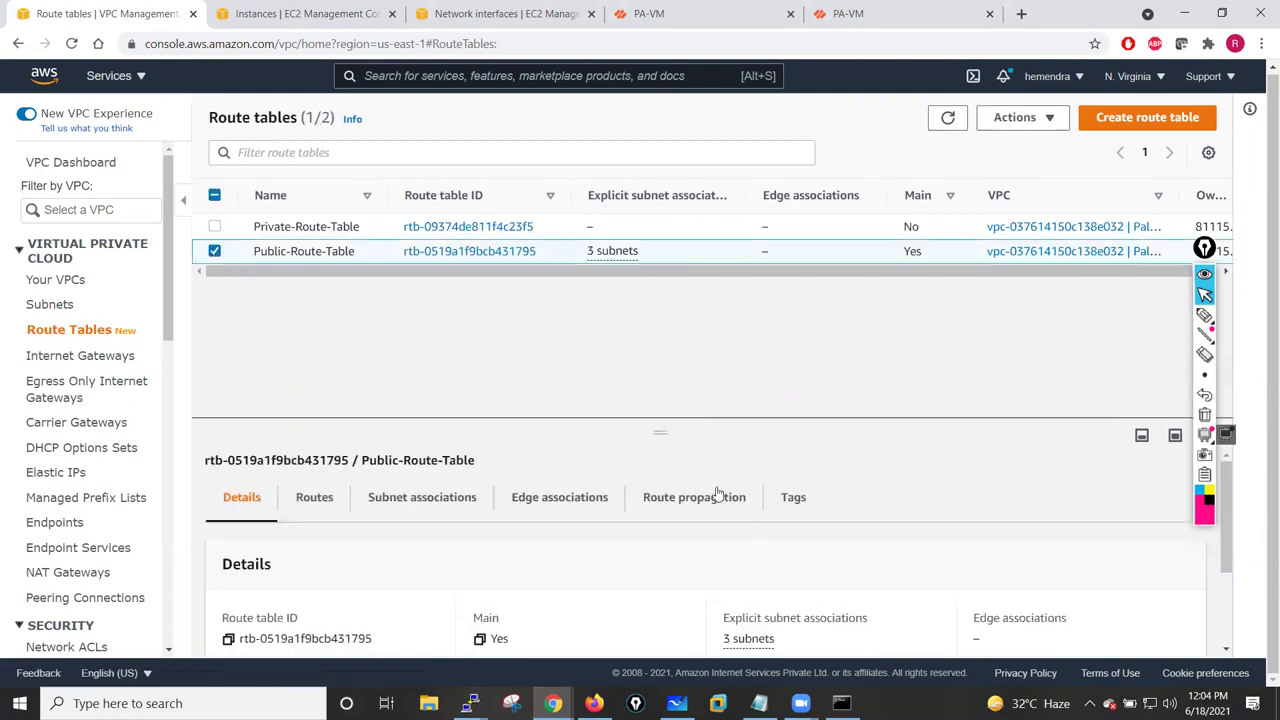
pyautogui.moveTo(655, 433); pyautogui.dragTo(656, 339)
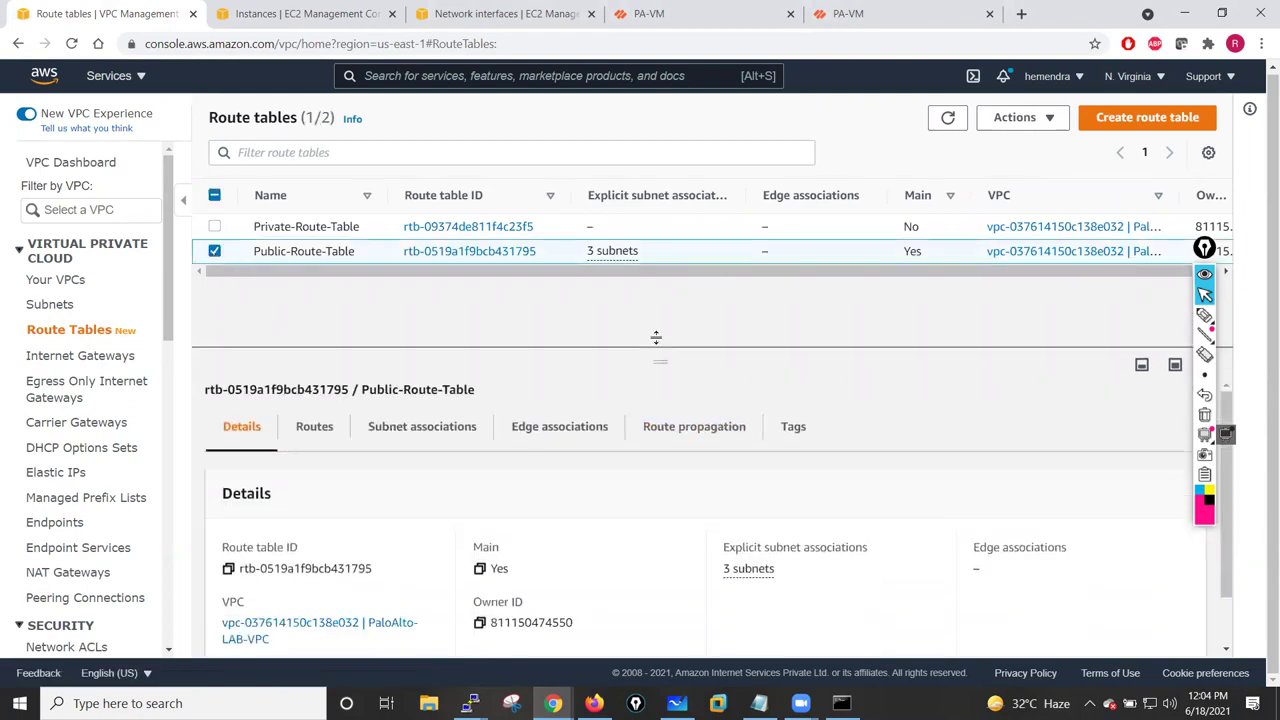
pyautogui.click(410, 405)
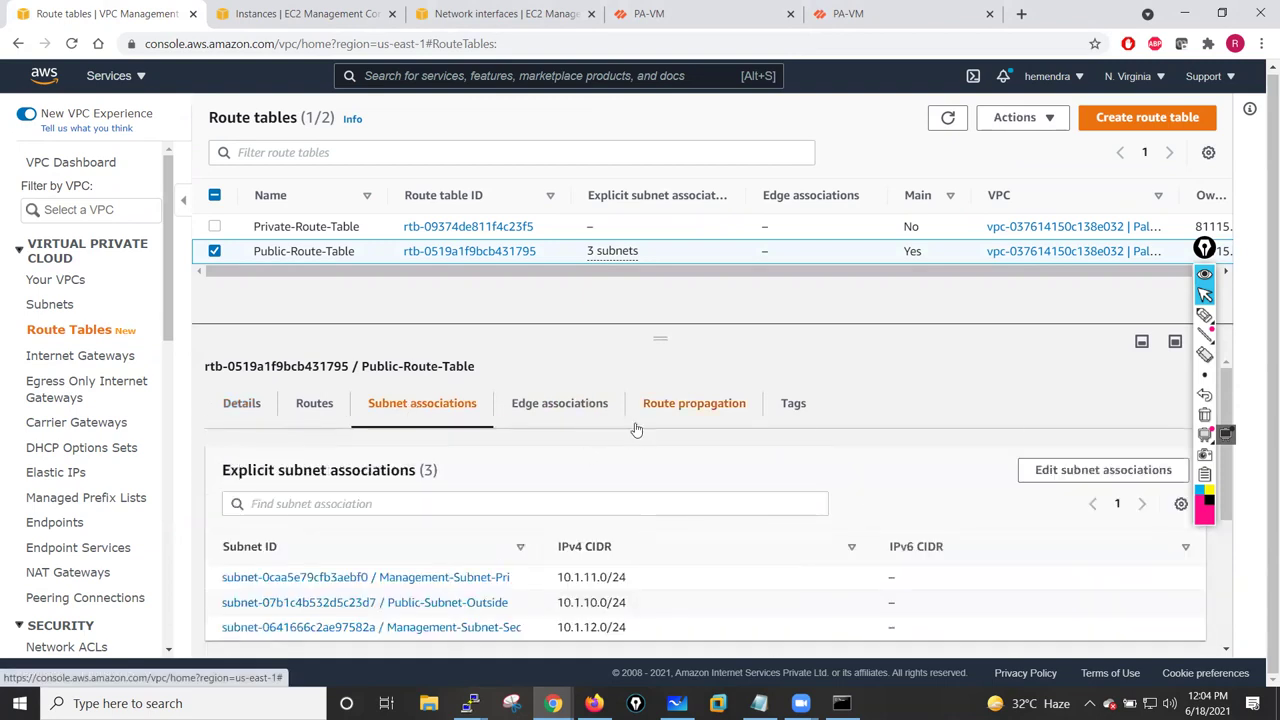
pyautogui.scroll(-3, 1228, 441)
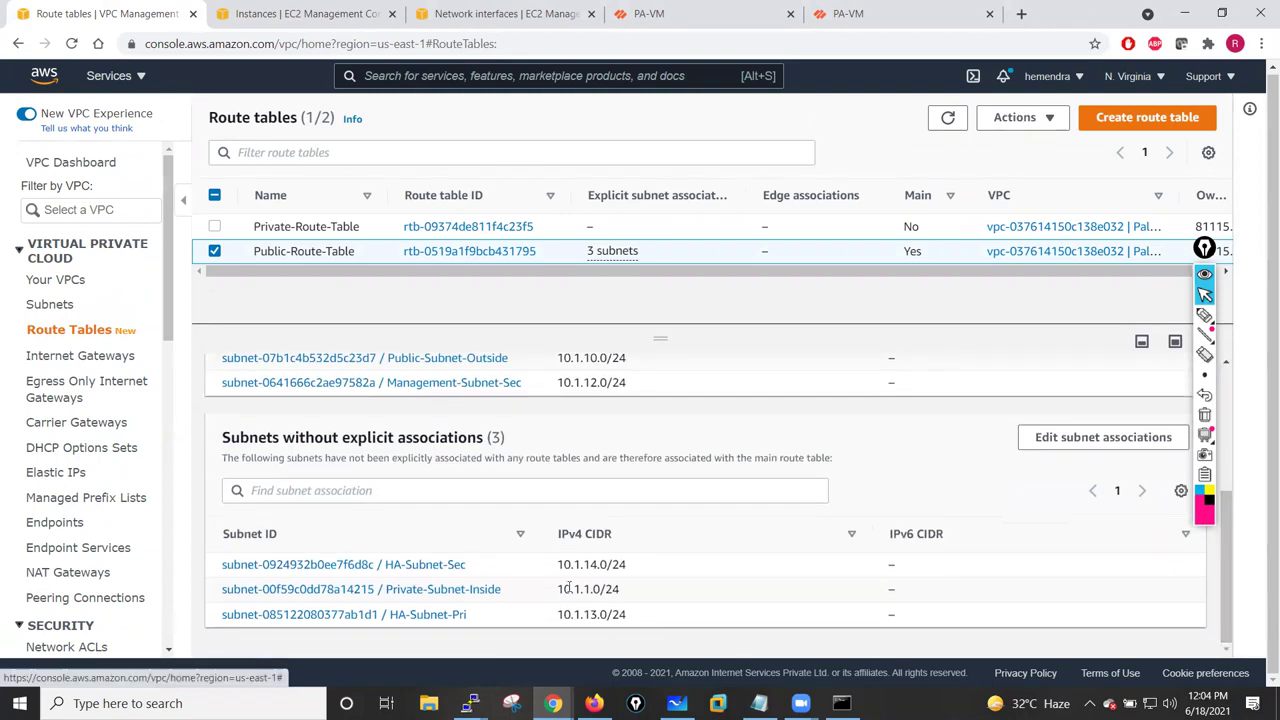
pyautogui.moveTo(1229, 597); pyautogui.dragTo(687, 481)
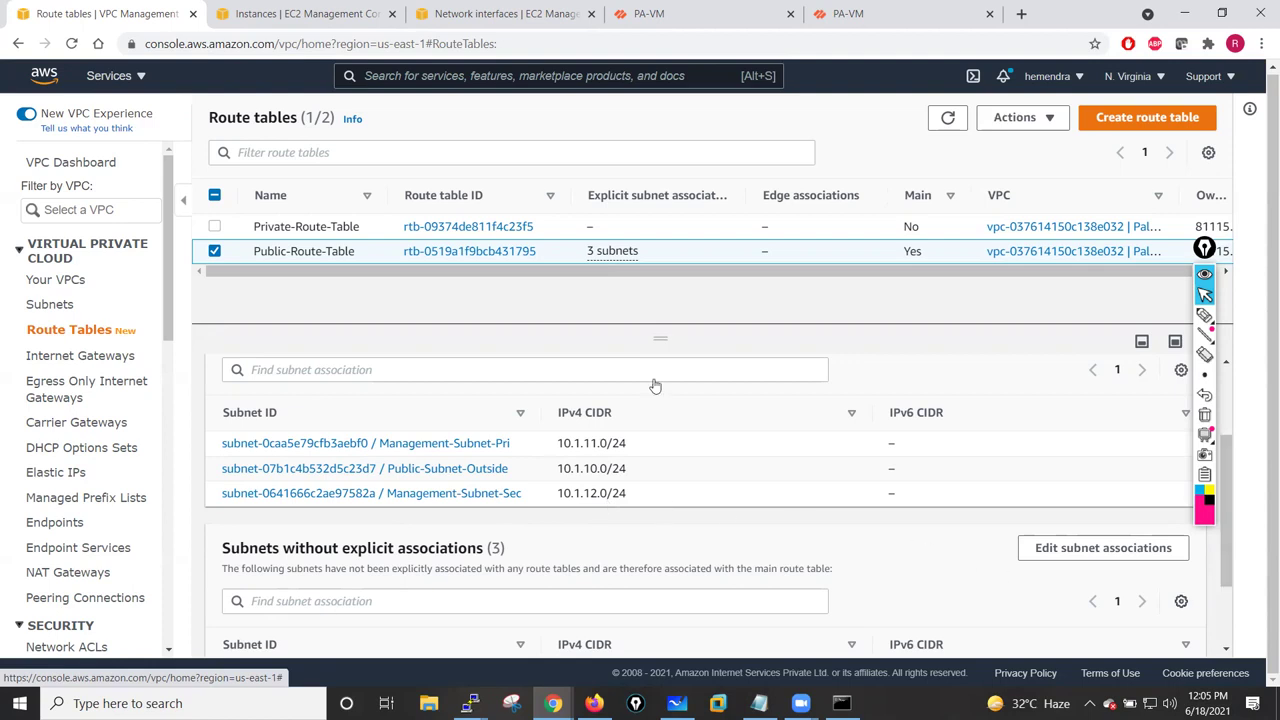
# - Select Private-Route-Table and open its subnet association editor listing six subnets
pyautogui.click(214, 251)
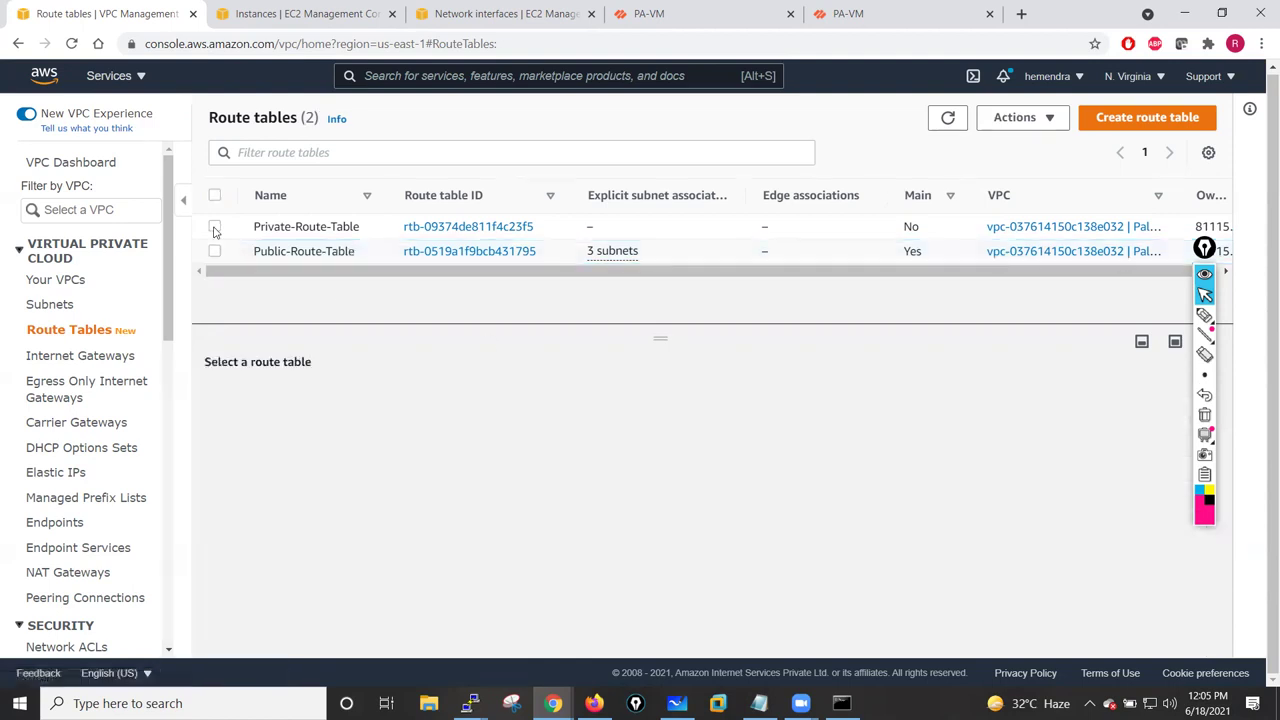
pyautogui.click(214, 227)
pyautogui.moveTo(660, 337); pyautogui.dragTo(660, 314)
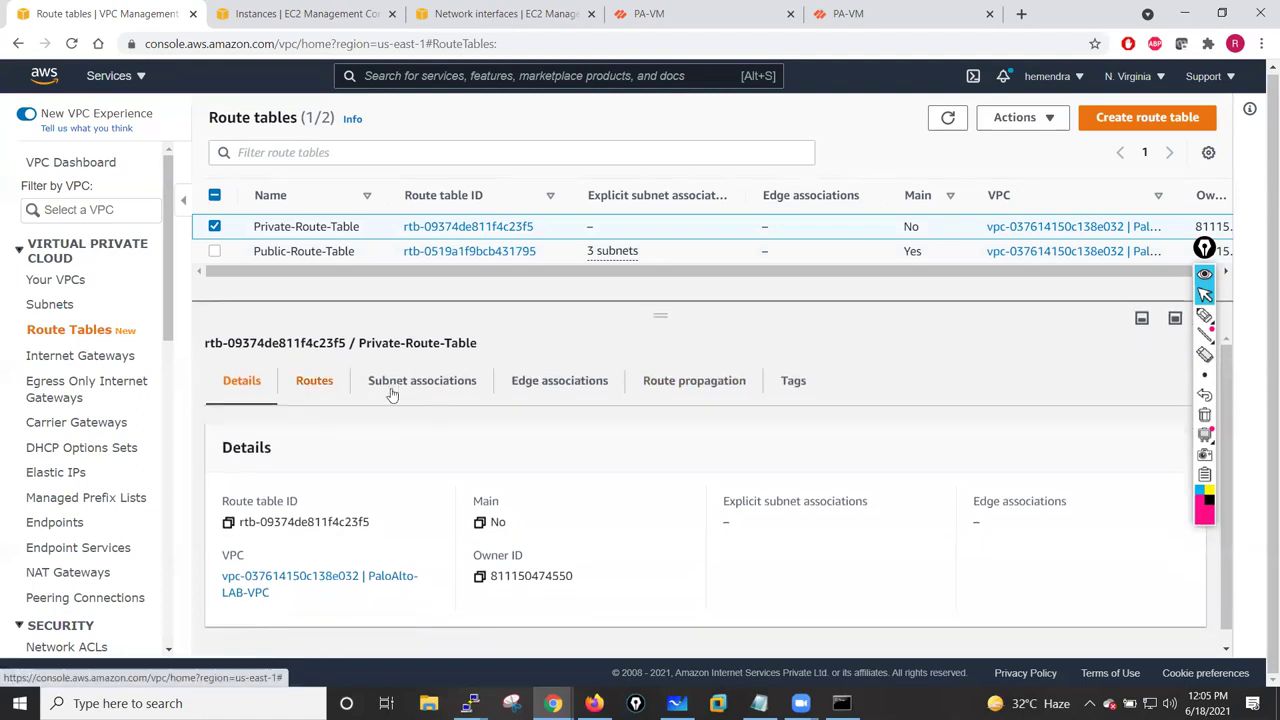
pyautogui.click(428, 388)
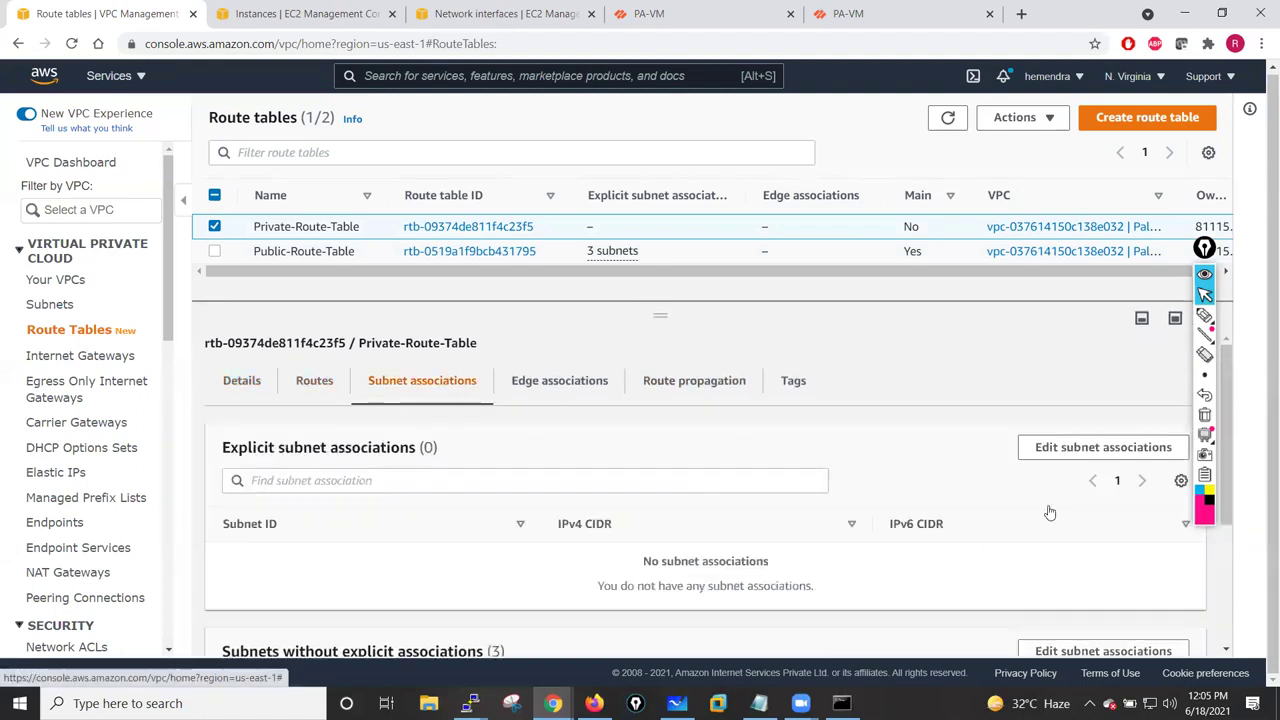
pyautogui.click(1086, 452)
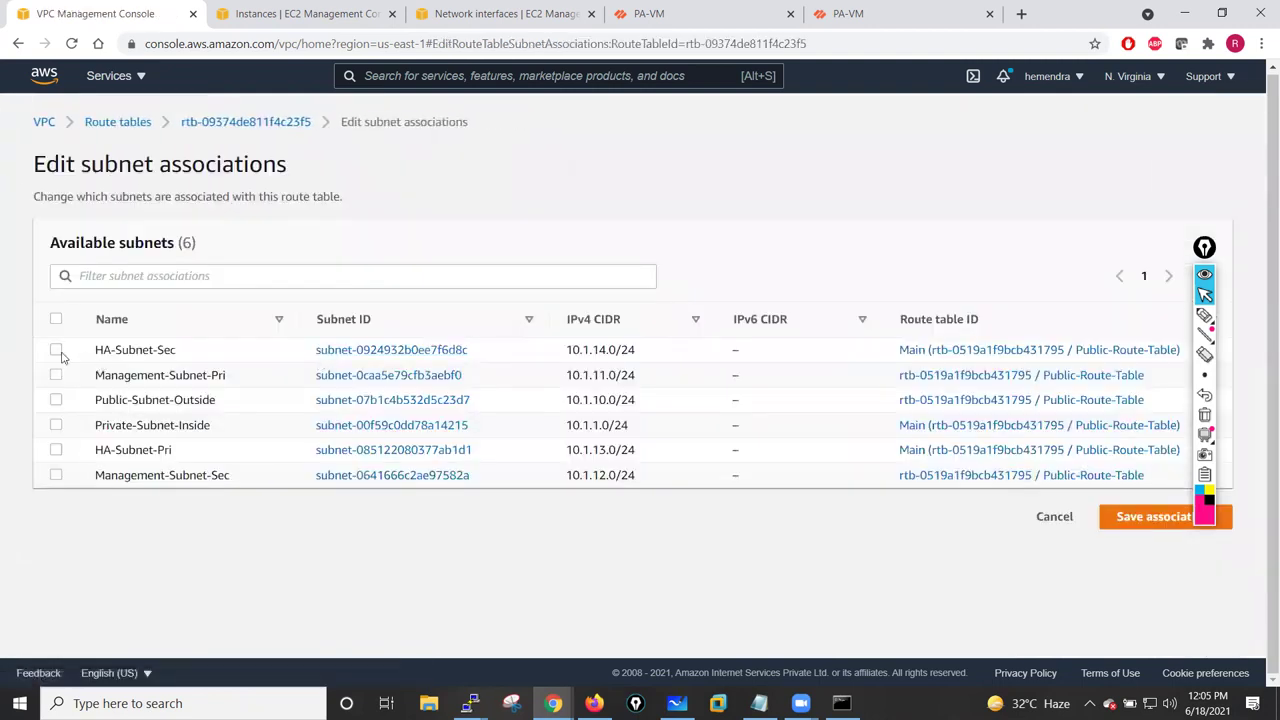
# - Tick HA-Subnet-Sec, HA-Subnet-Pri and Private-Subnet-Inside, then save the associations
pyautogui.click(56, 350)
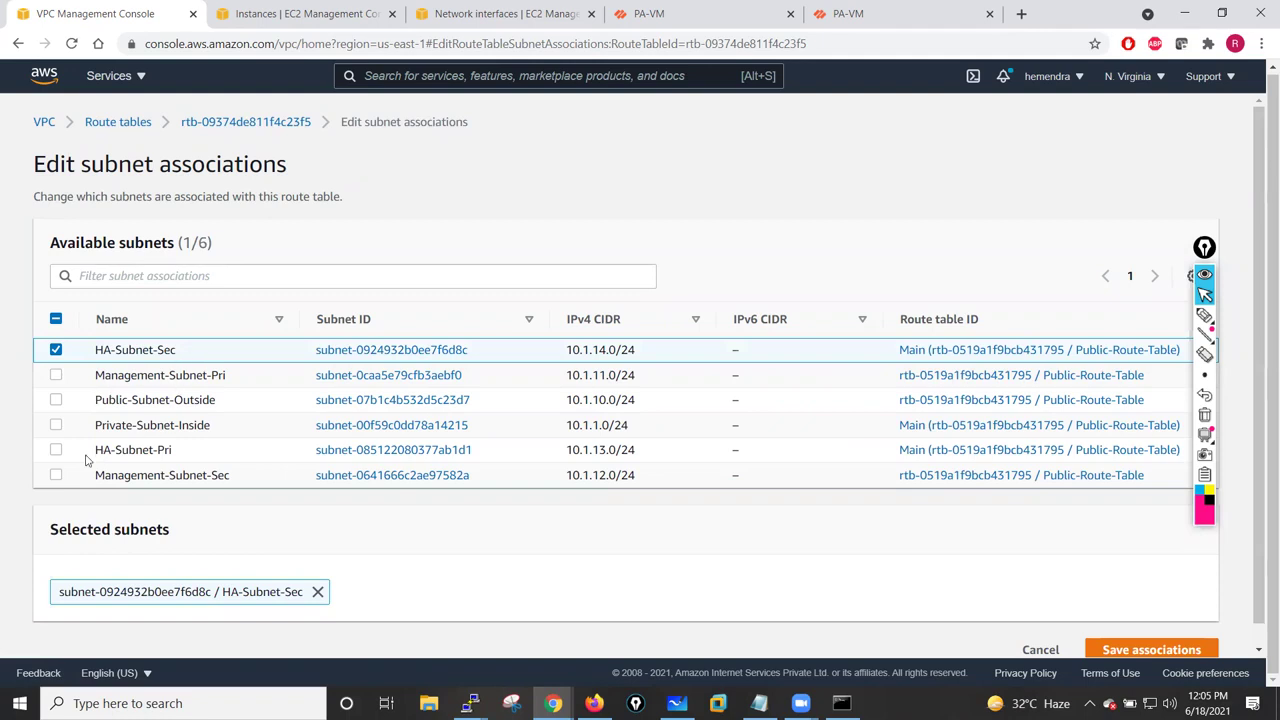
pyautogui.click(56, 451)
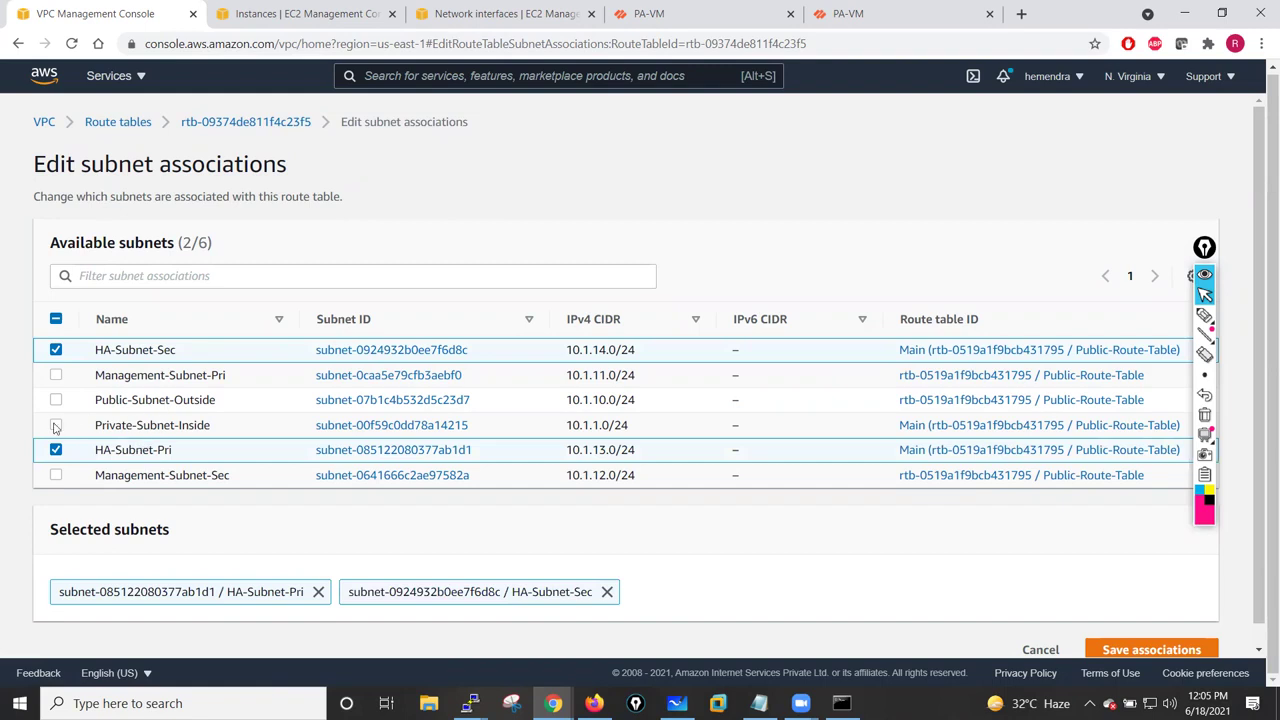
pyautogui.click(56, 426)
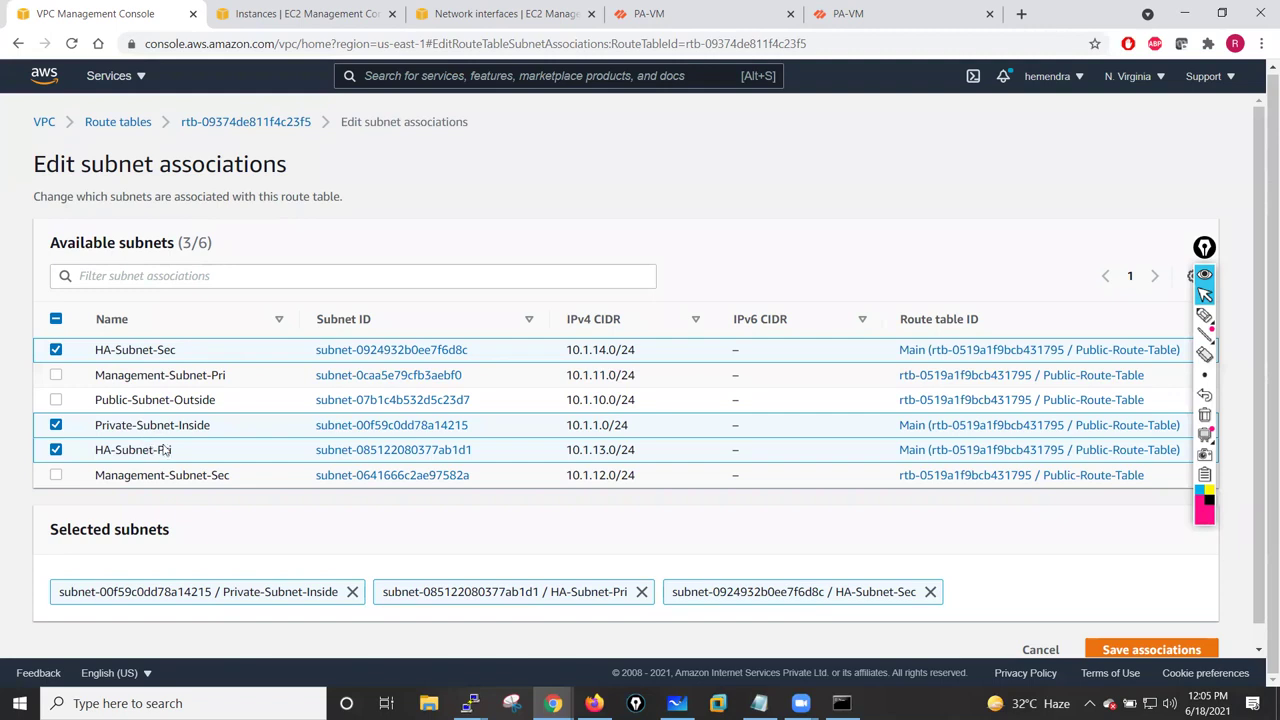
pyautogui.click(1134, 651)
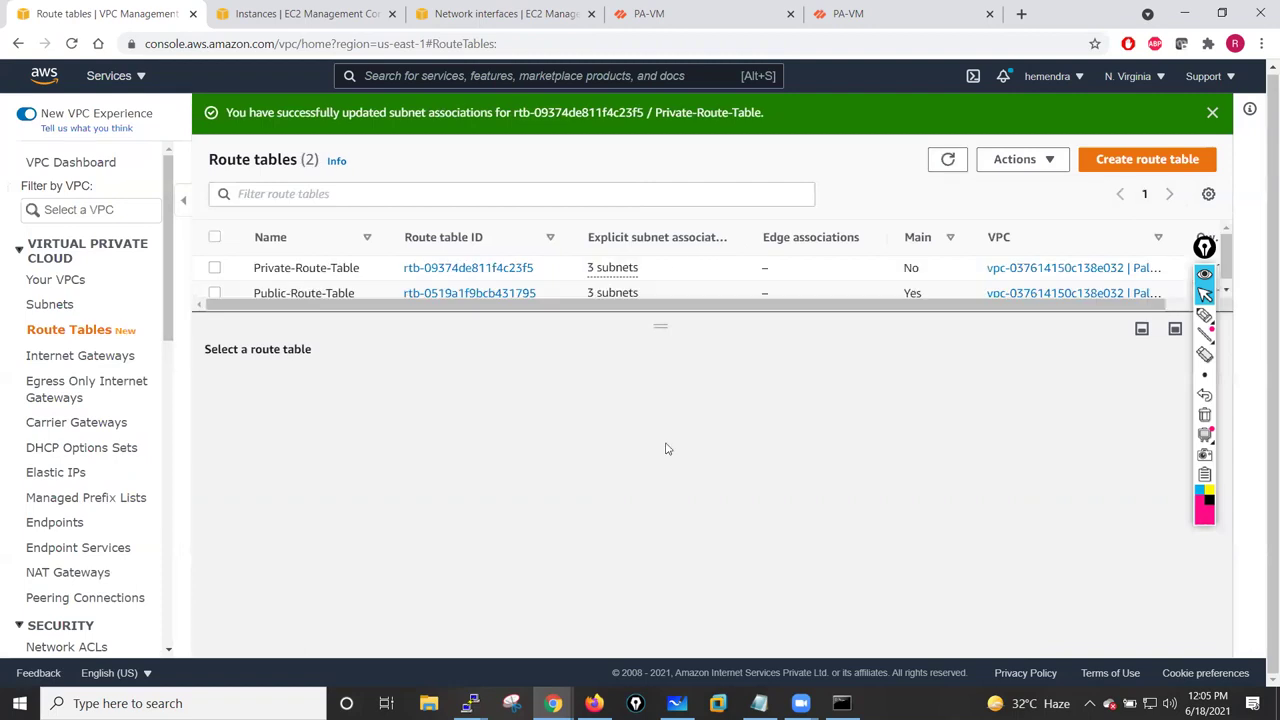
pyautogui.moveTo(660, 323); pyautogui.dragTo(660, 371)
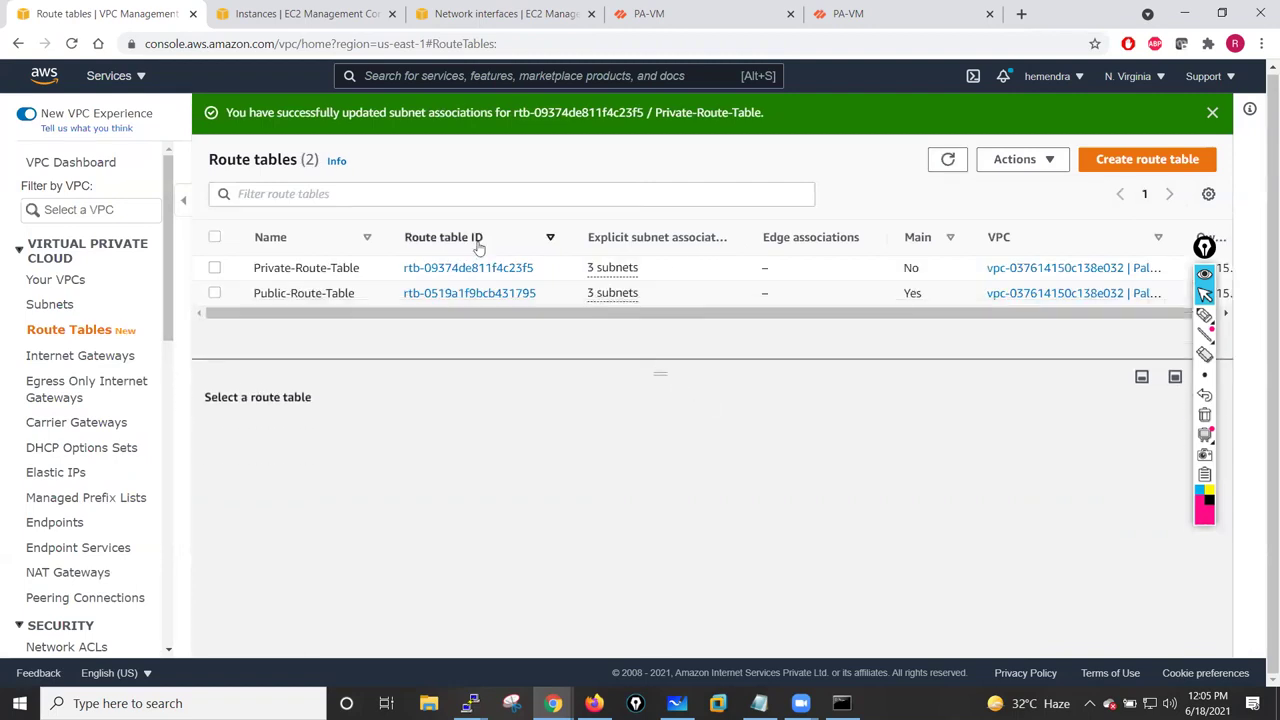
pyautogui.click(1212, 114)
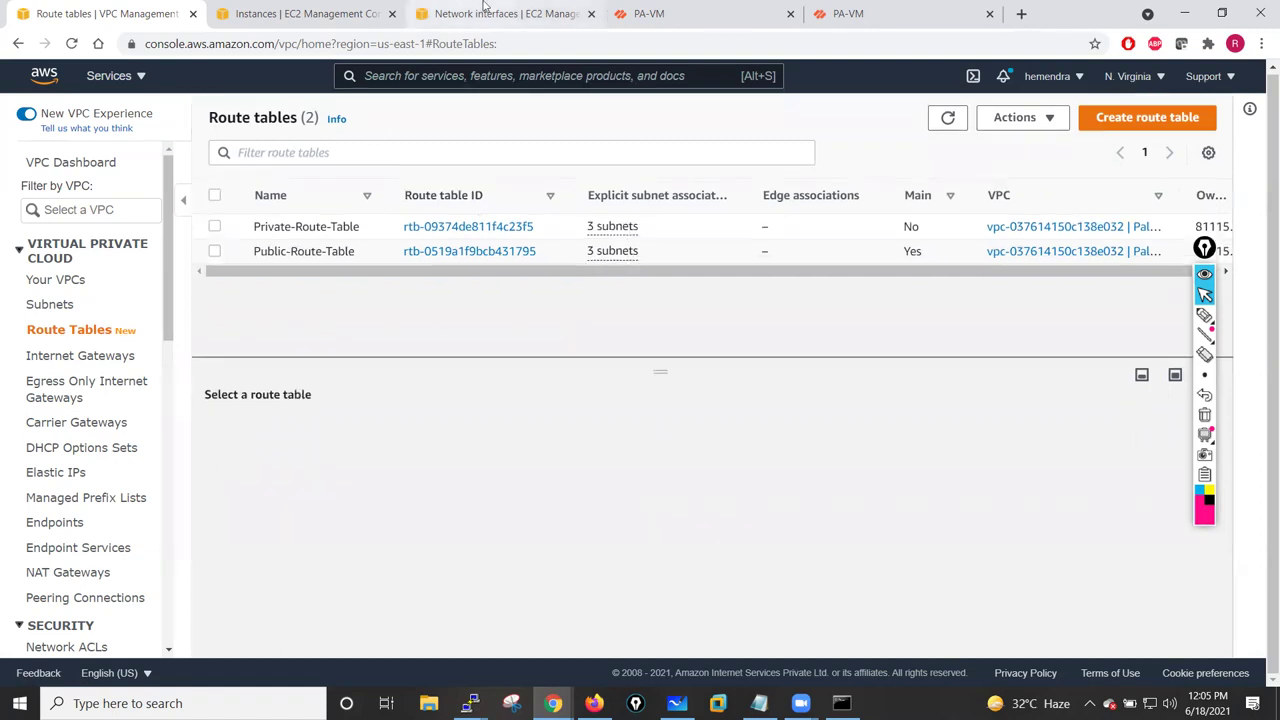
# - On the Network interfaces page, open HA-Sec-NIC's subnet in a new tab and review it
pyautogui.hotkey('ctrl', '3')
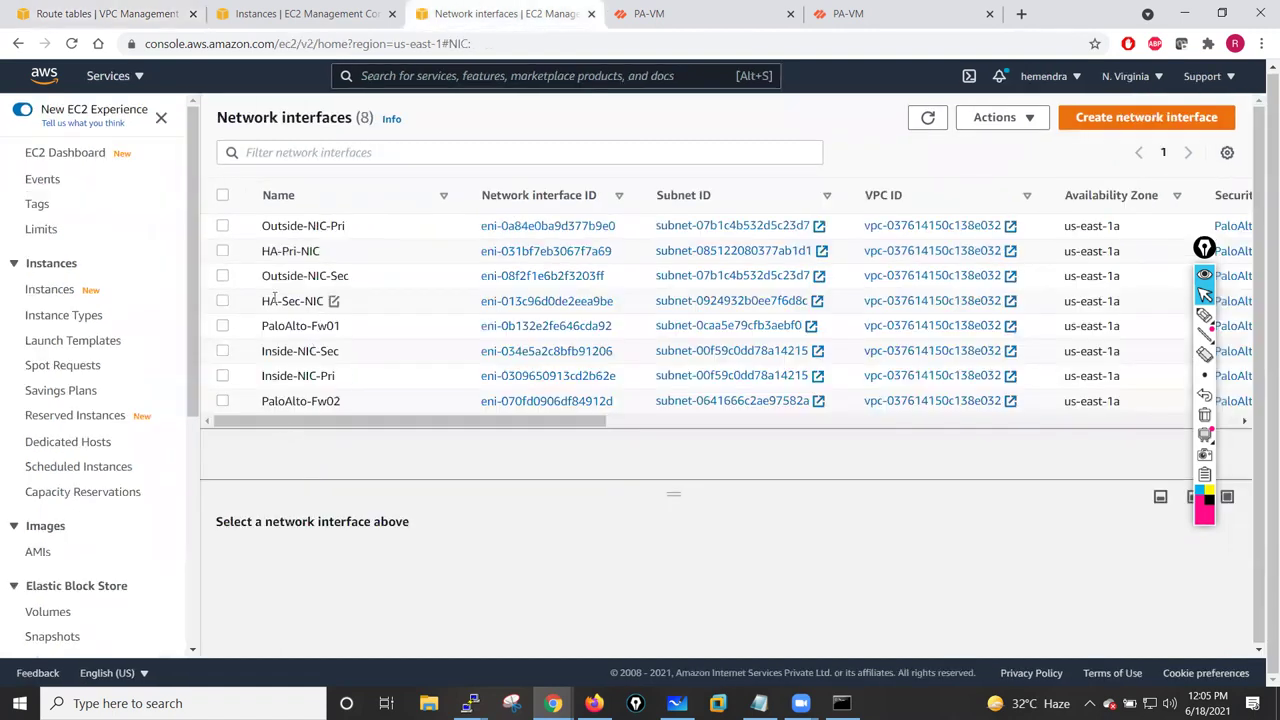
pyautogui.click(223, 303)
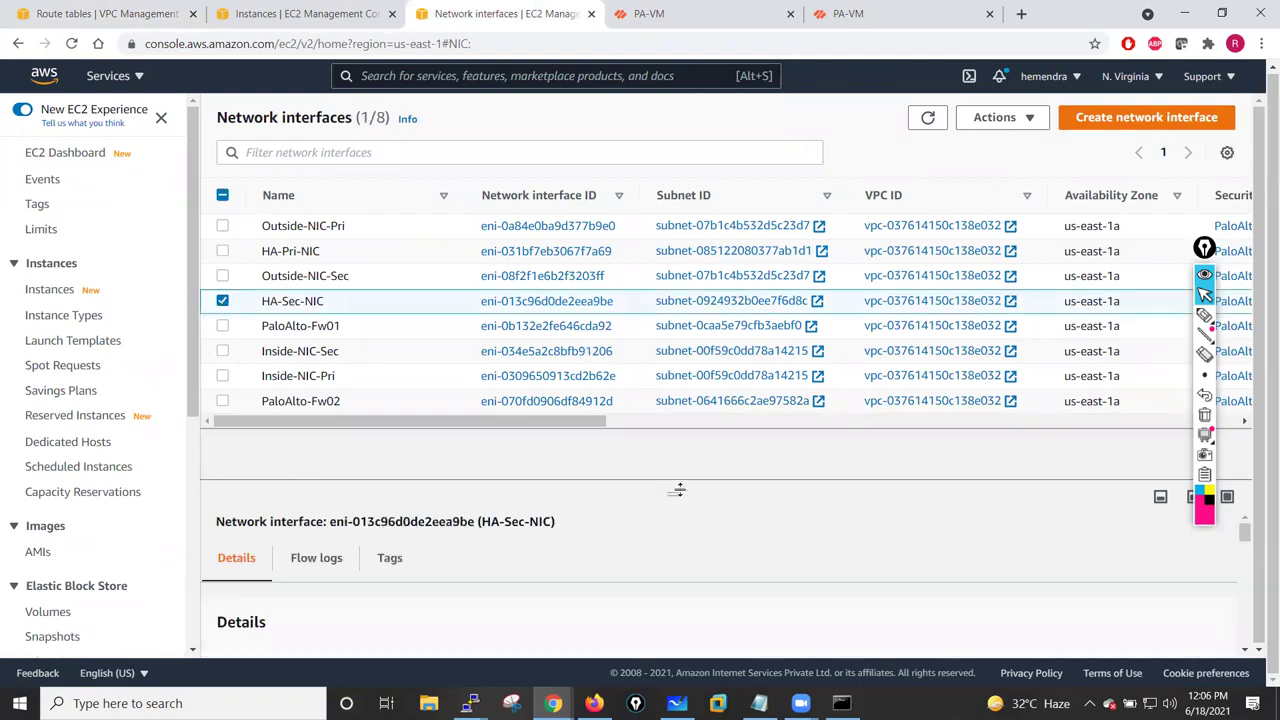
pyautogui.moveTo(676, 493); pyautogui.dragTo(645, 455)
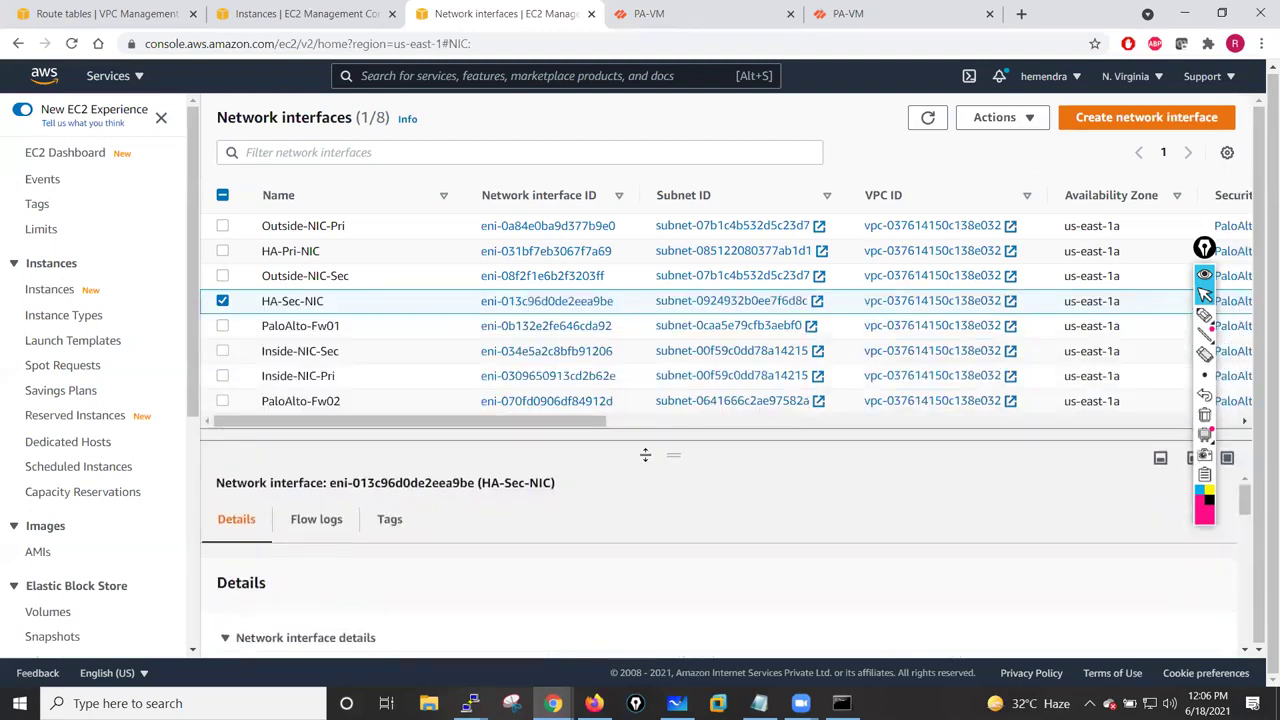
pyautogui.scroll(-3, 662, 460)
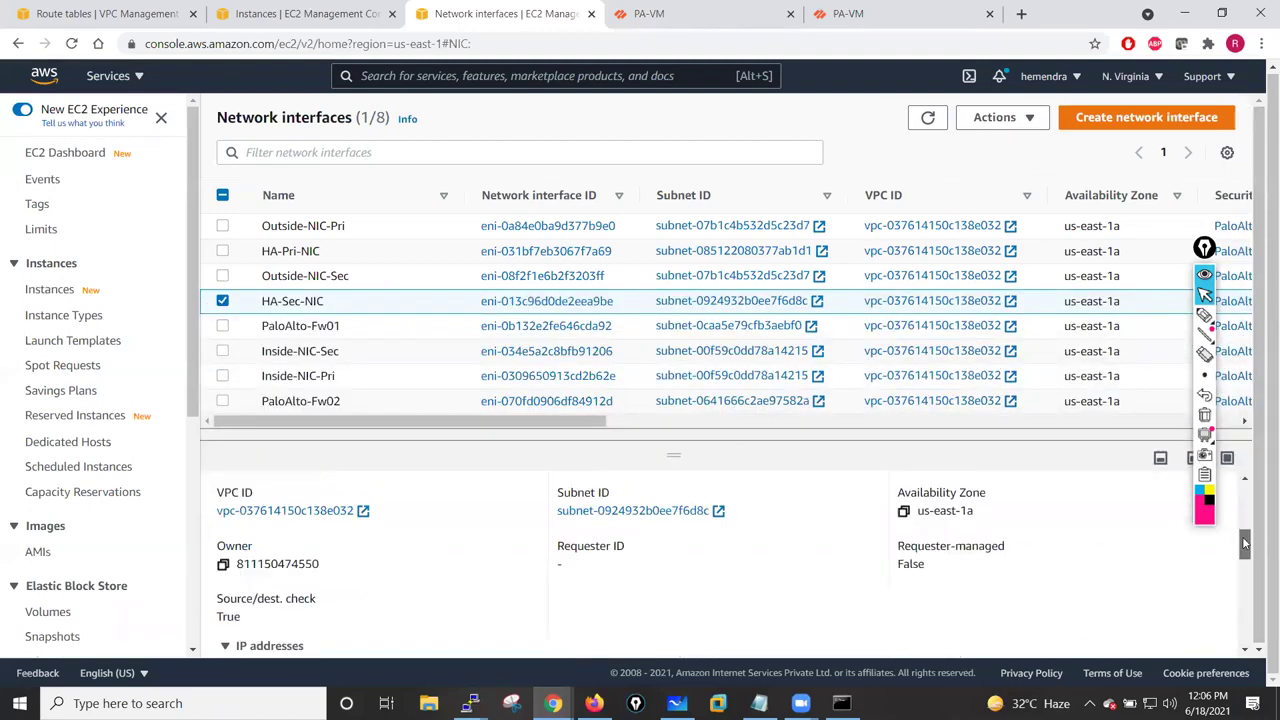
pyautogui.moveTo(1246, 561); pyautogui.dragTo(1246, 548)
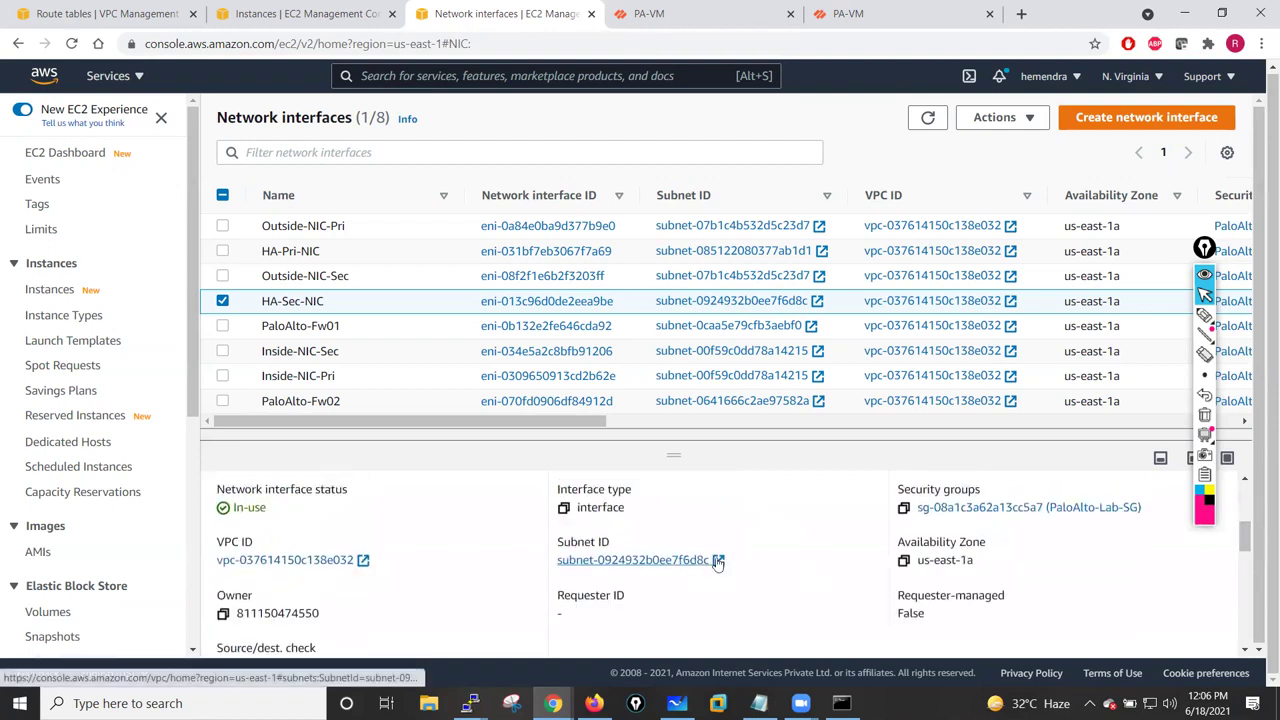
pyautogui.rightClick(656, 566)
pyautogui.click(765, 378)
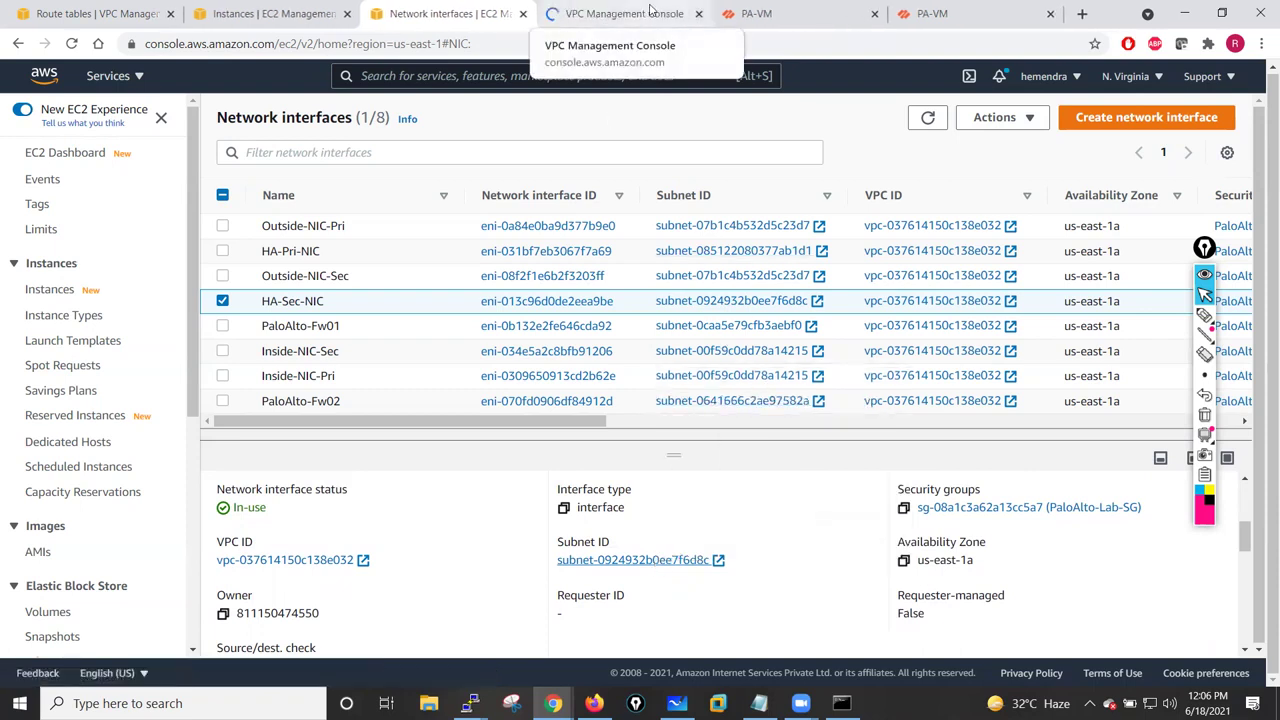
pyautogui.click(648, 13)
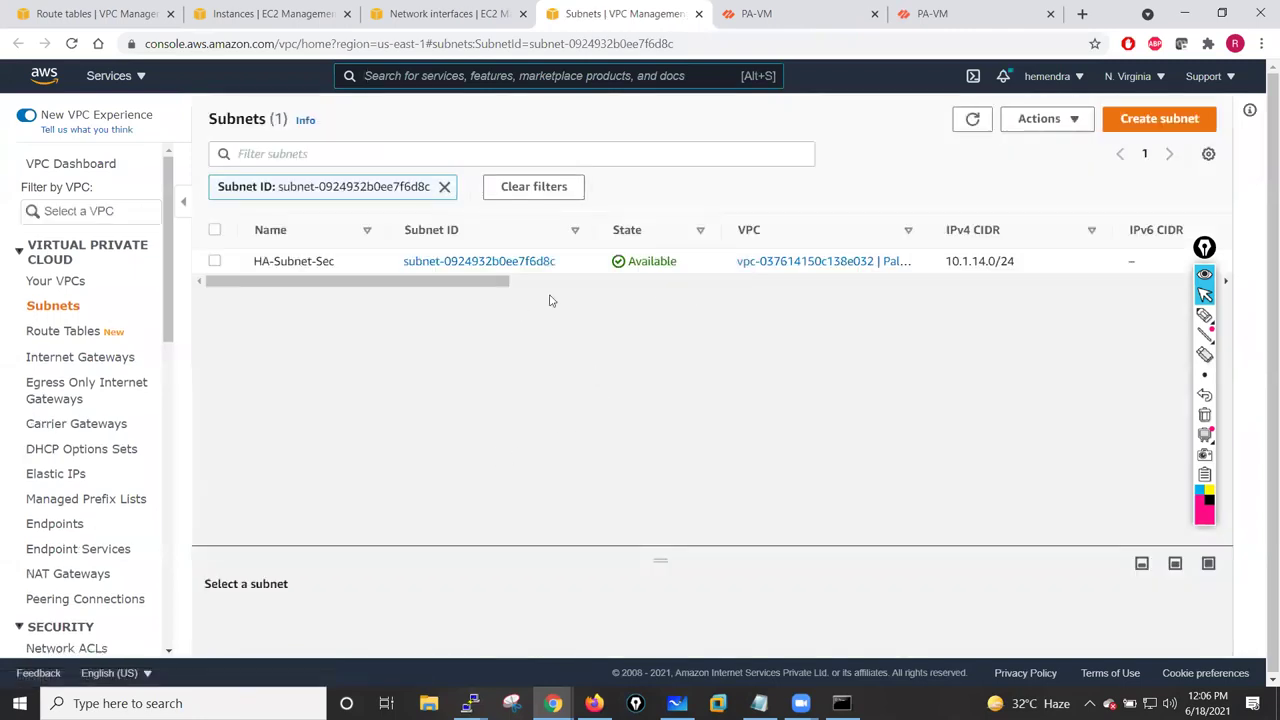
pyautogui.click(443, 10)
# - Open HA-Pri-NIC's subnet in a new tab, then leave only HA-Sec-NIC selected
pyautogui.click(222, 301)
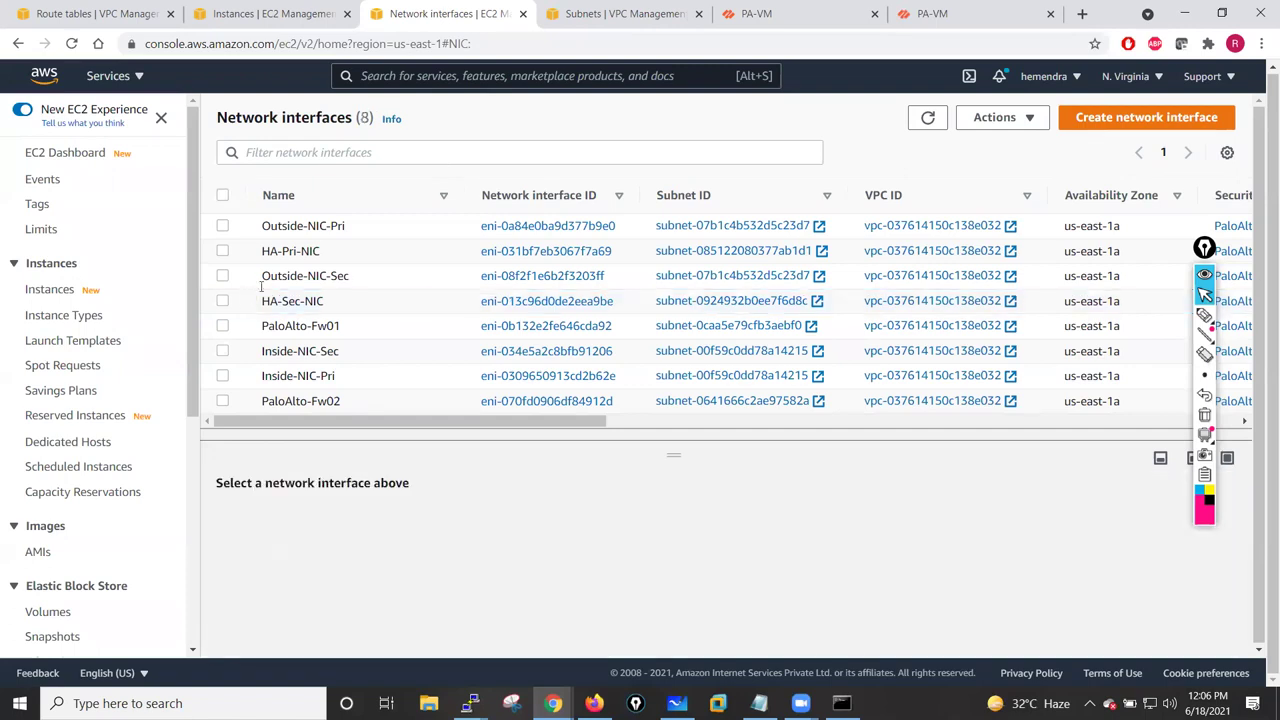
pyautogui.click(223, 251)
pyautogui.moveTo(673, 455); pyautogui.dragTo(676, 304)
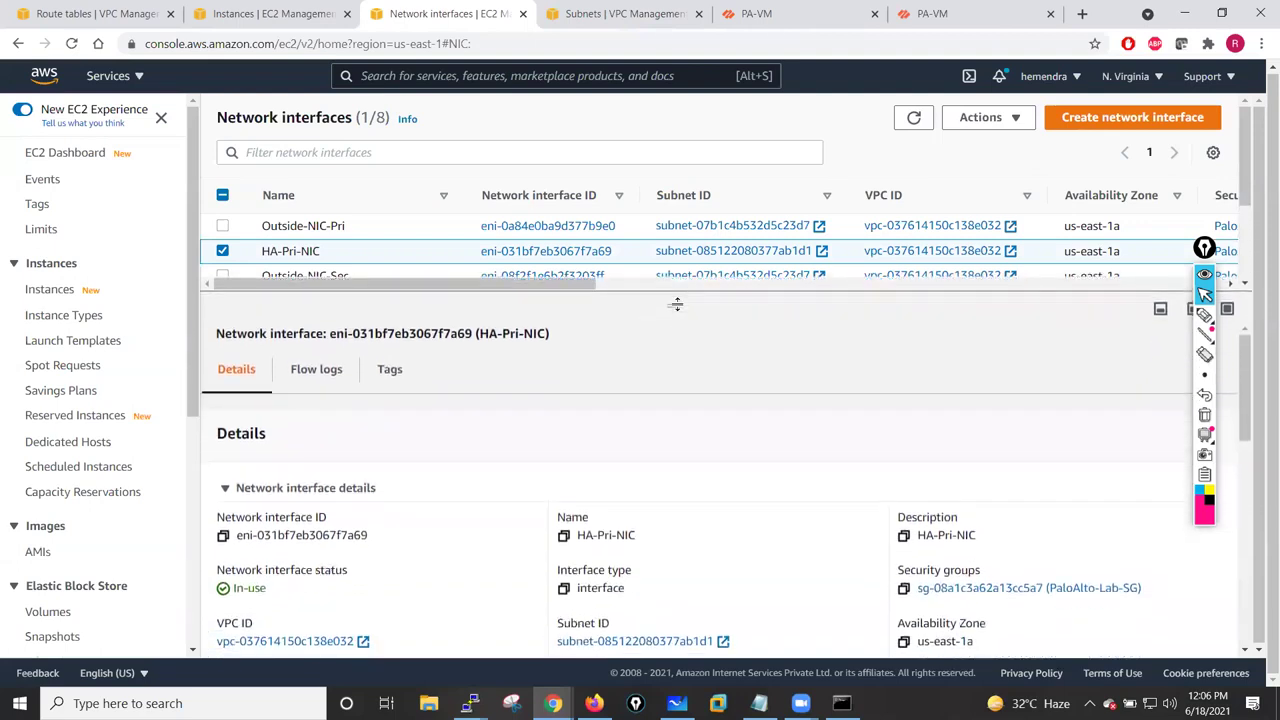
pyautogui.click(645, 642)
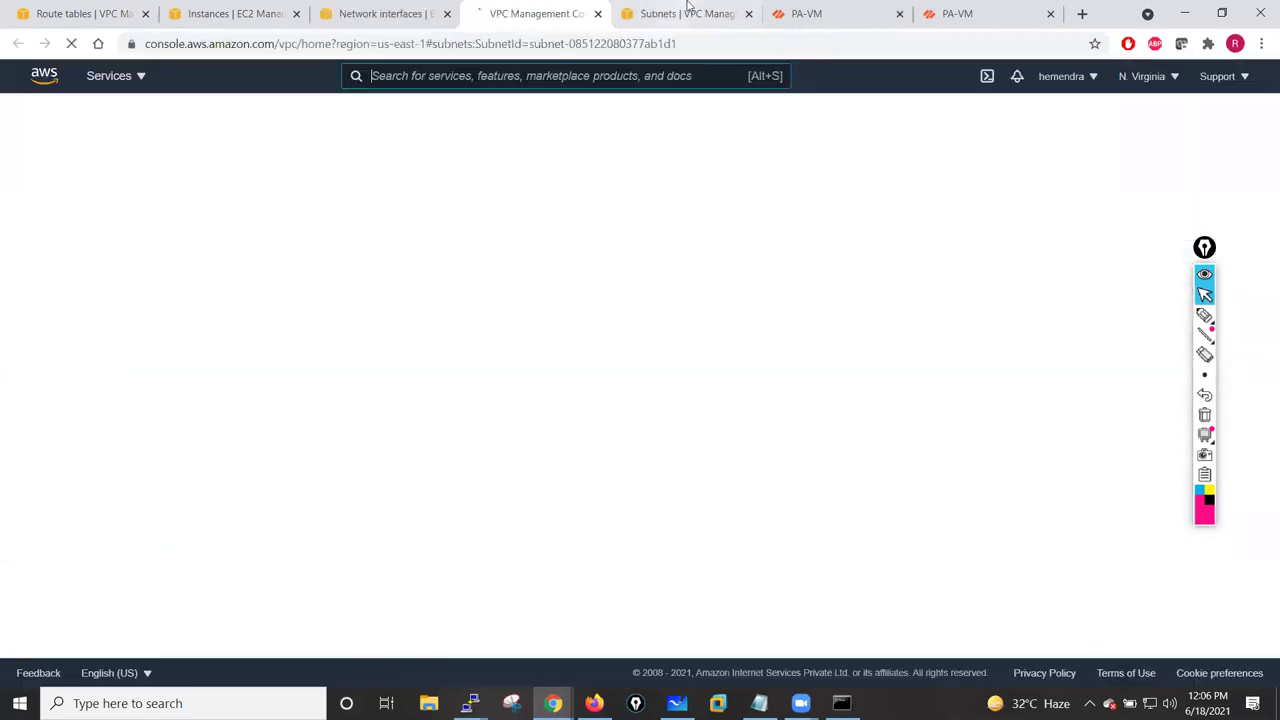
pyautogui.click(688, 8)
pyautogui.click(537, 13)
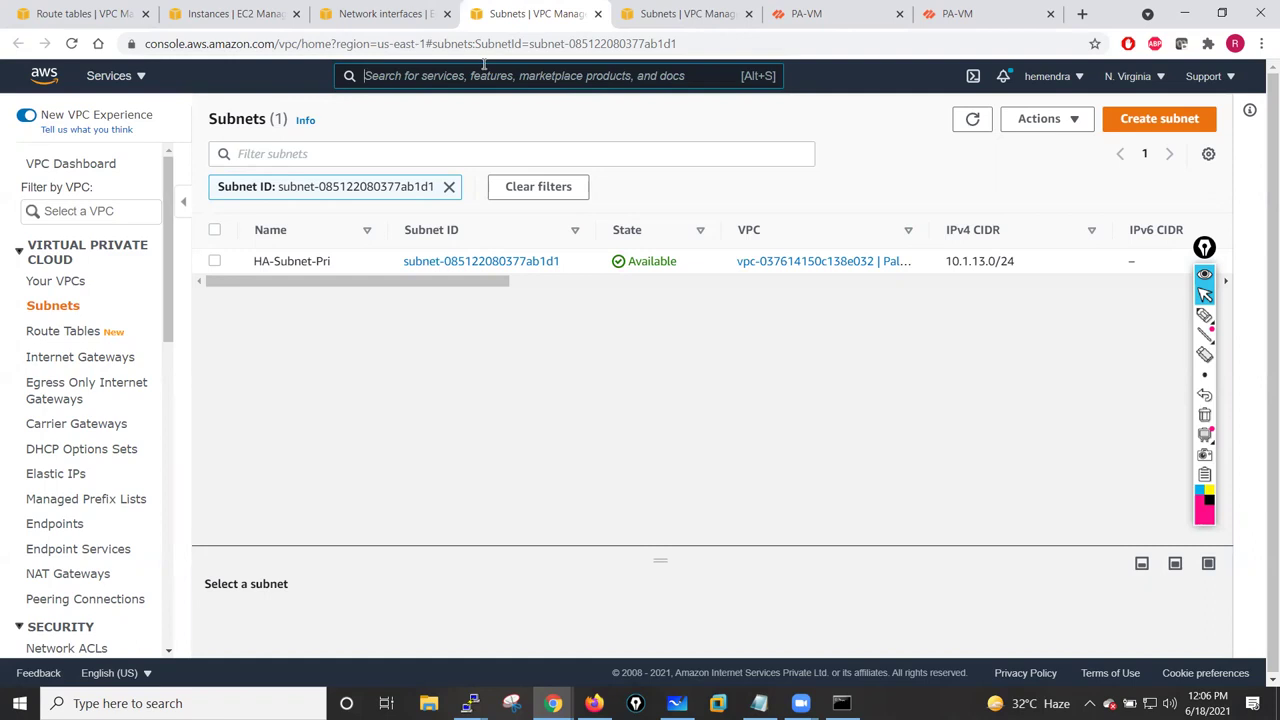
pyautogui.click(390, 14)
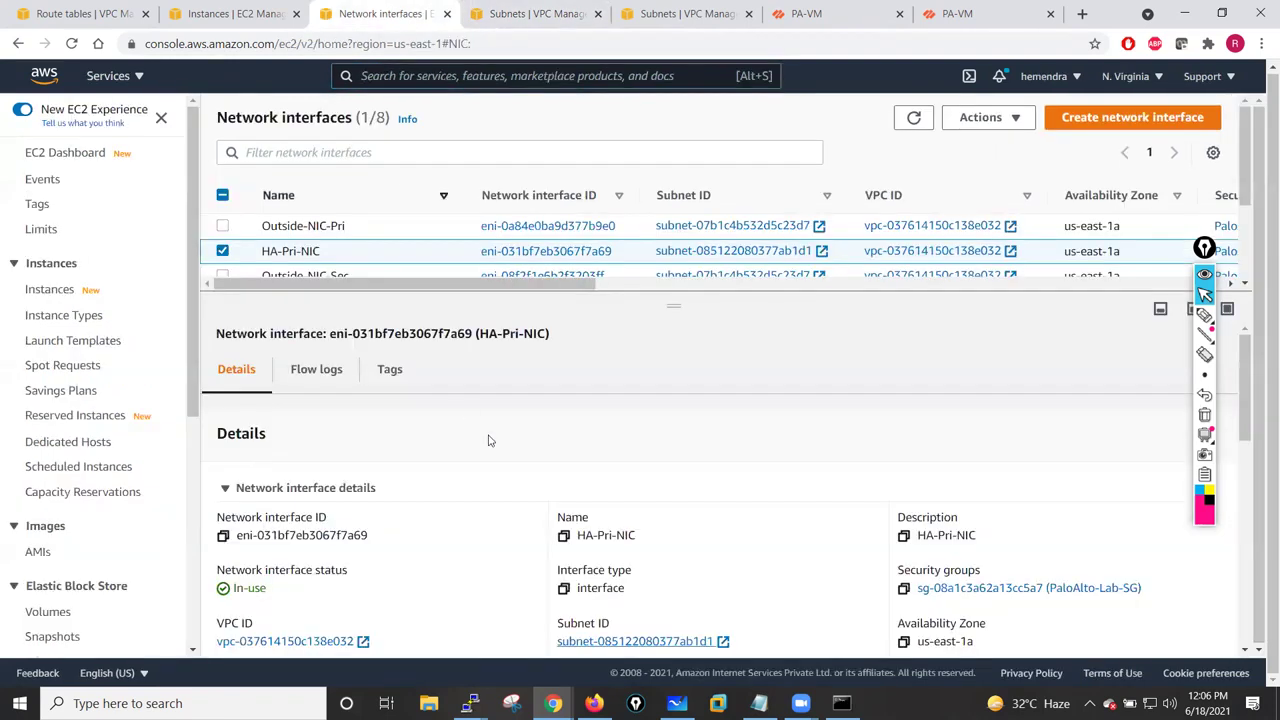
pyautogui.moveTo(667, 308); pyautogui.dragTo(674, 462)
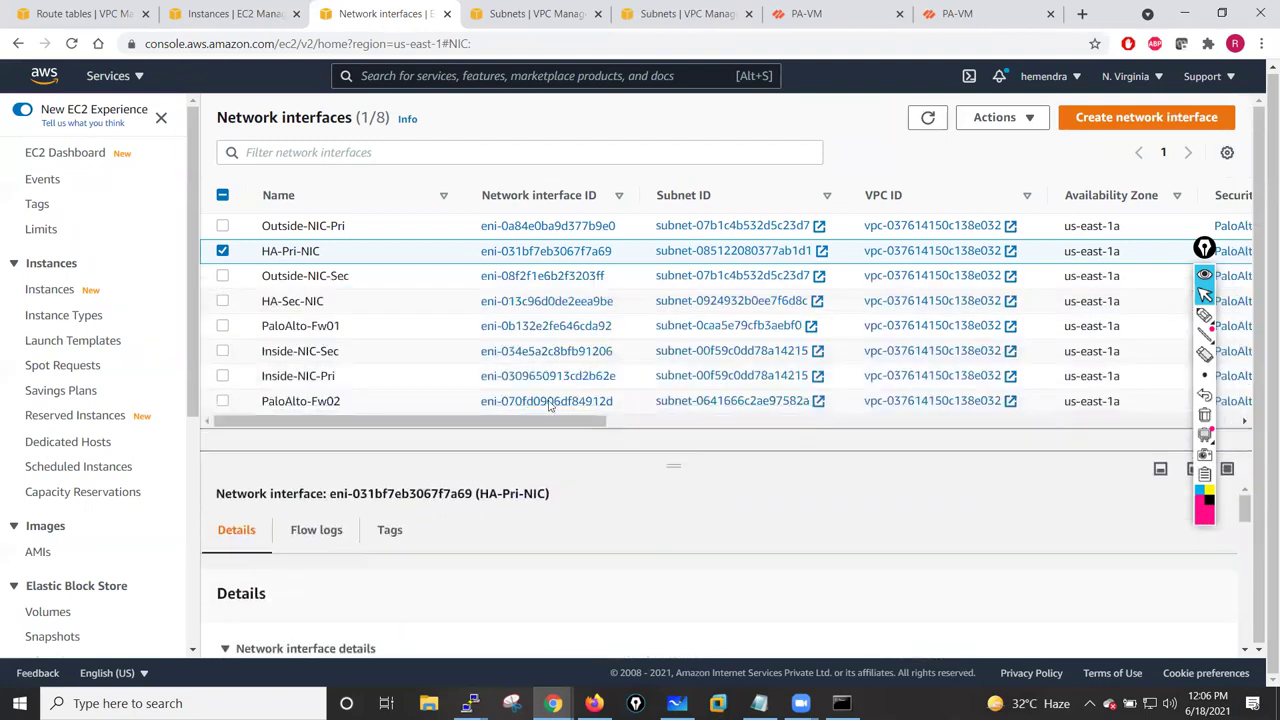
pyautogui.click(223, 301)
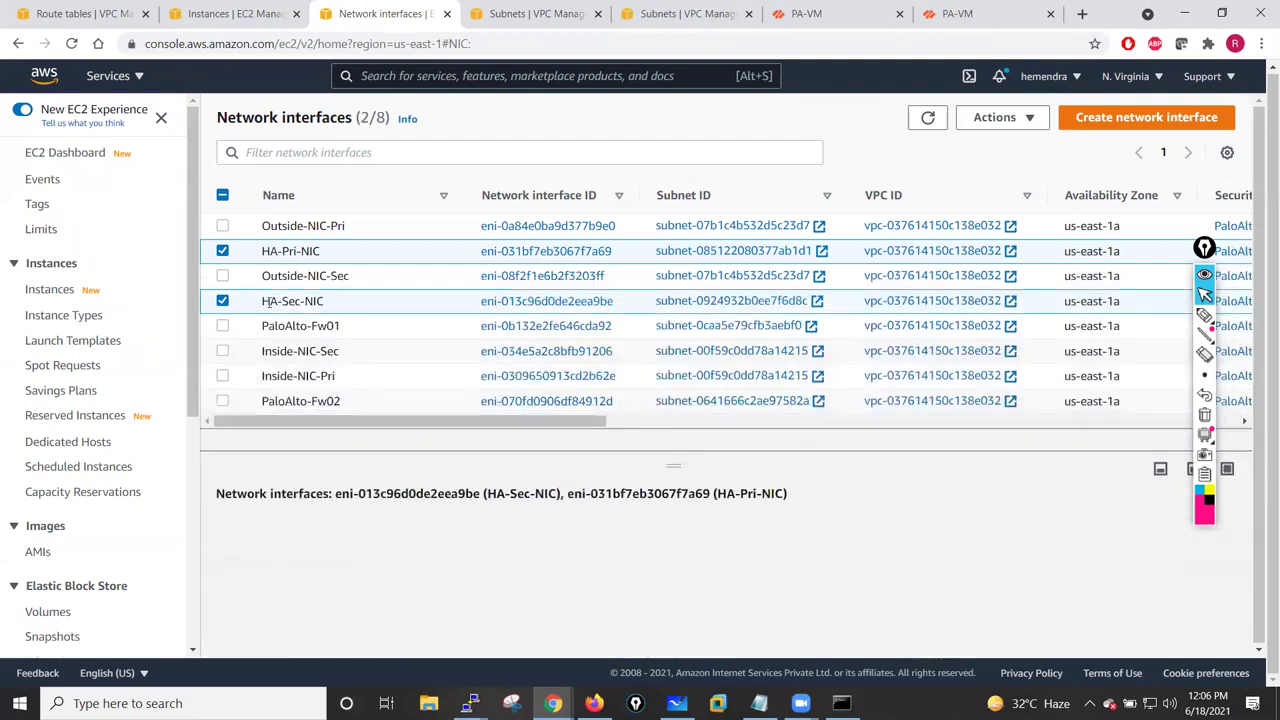
pyautogui.click(224, 255)
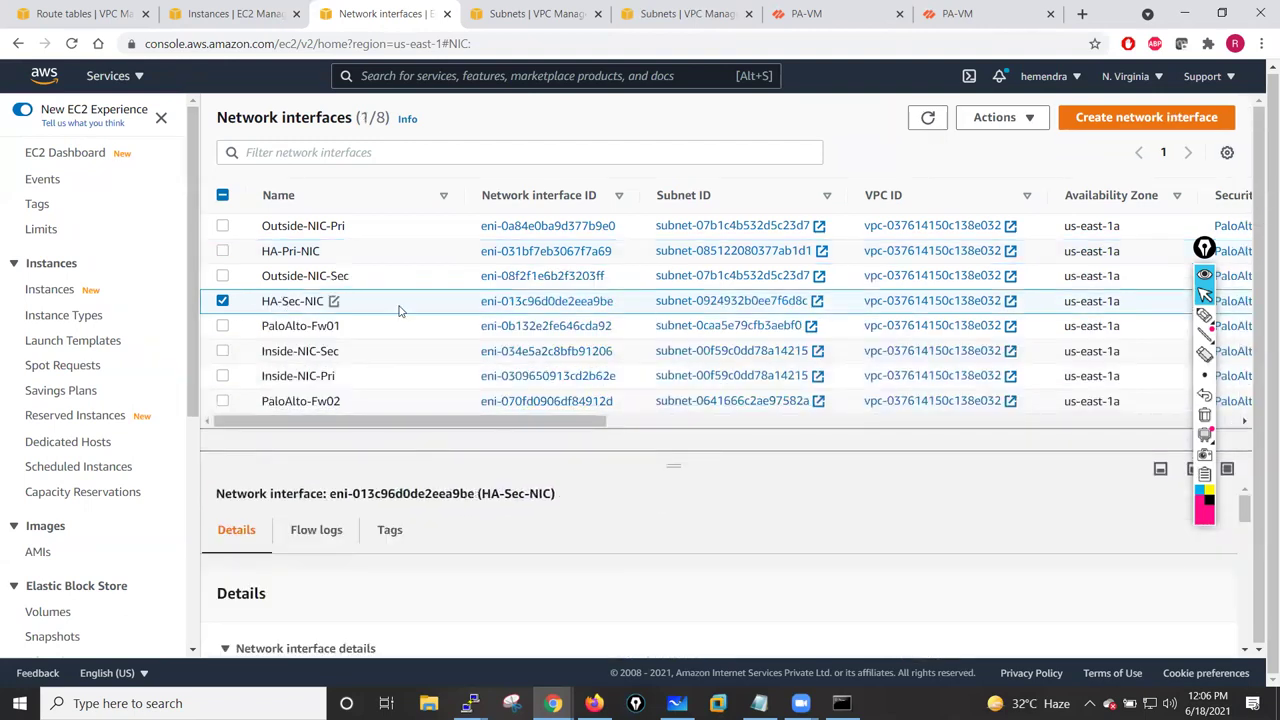
# - Detach HA-Sec-NIC from its instance through Actions > Detach
pyautogui.click(1033, 117)
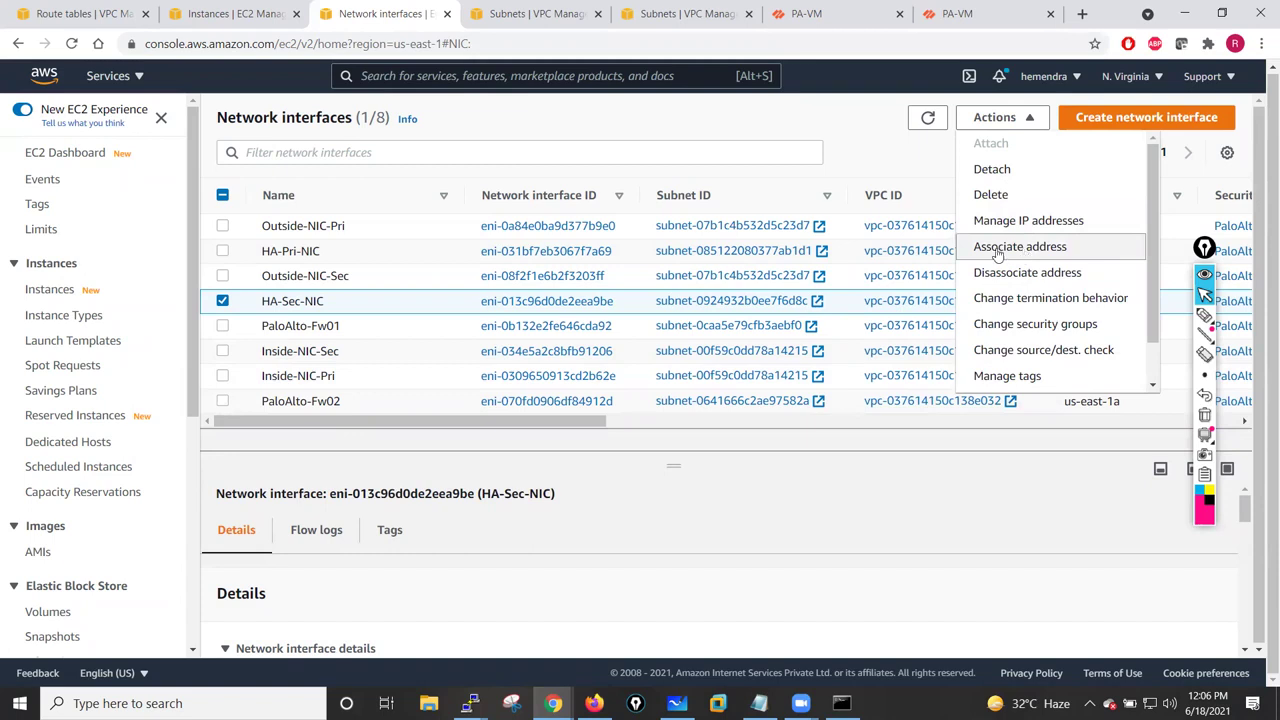
pyautogui.scroll(-1, 1150, 300)
pyautogui.scroll(1, 1148, 270)
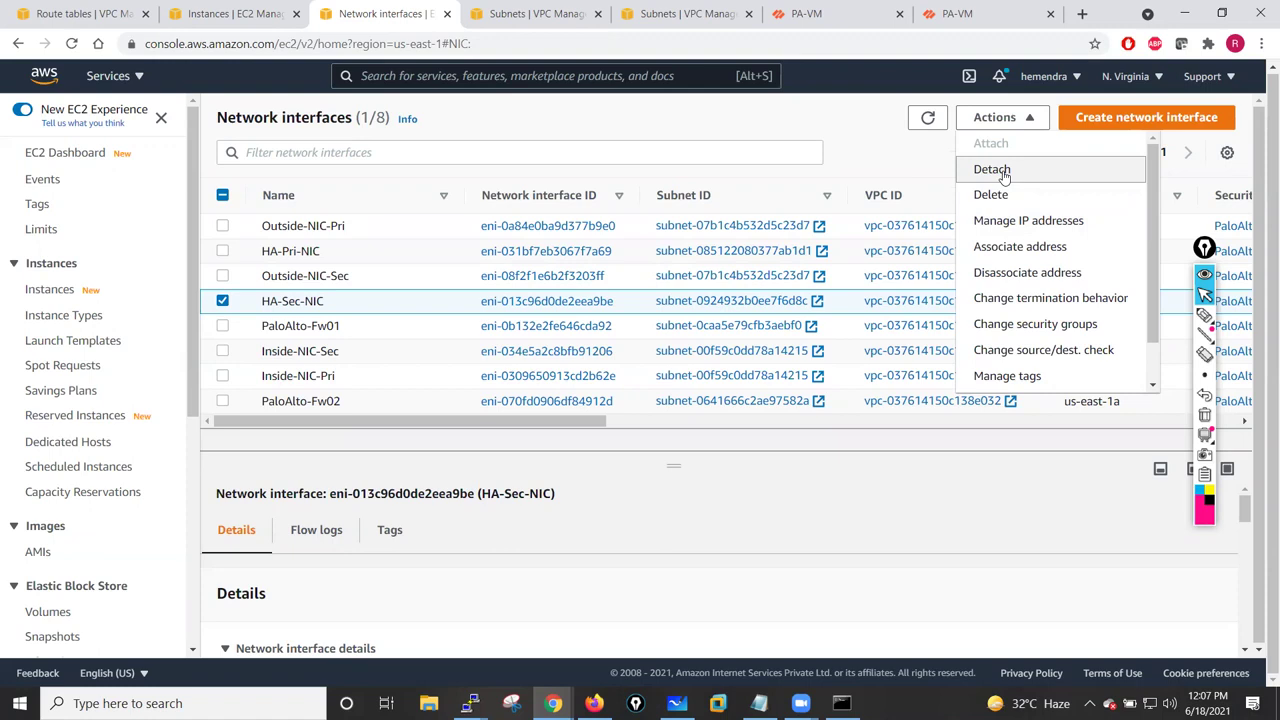
pyautogui.click(992, 170)
pyautogui.click(1105, 486)
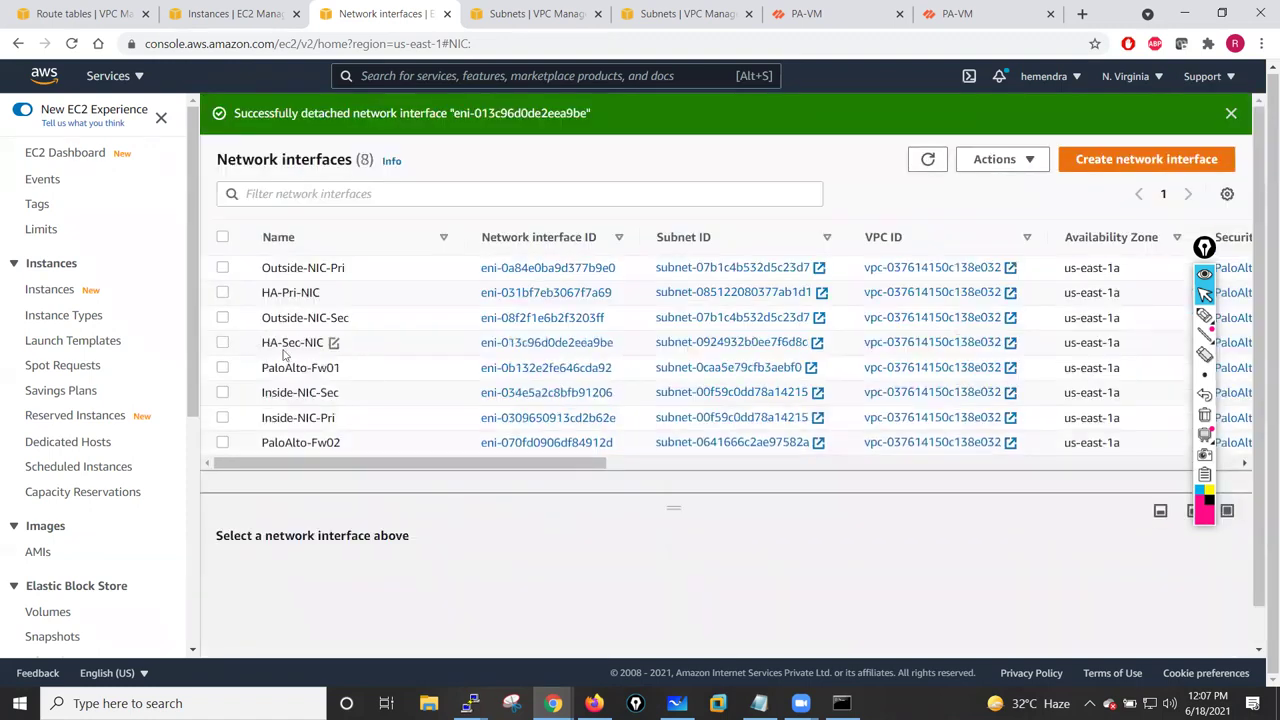
pyautogui.click(224, 344)
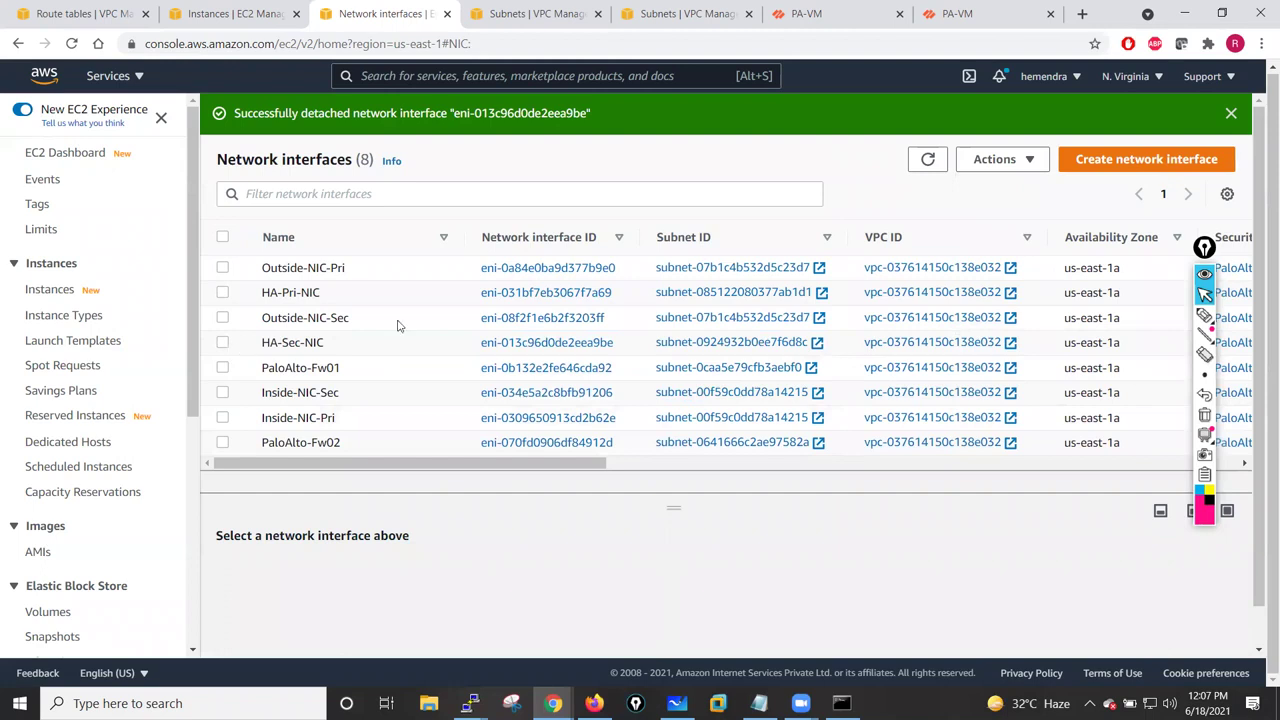
# - Review HA-Sec-NIC's Associate address and Manage IP addresses options, cancelling both
pyautogui.click(1030, 162)
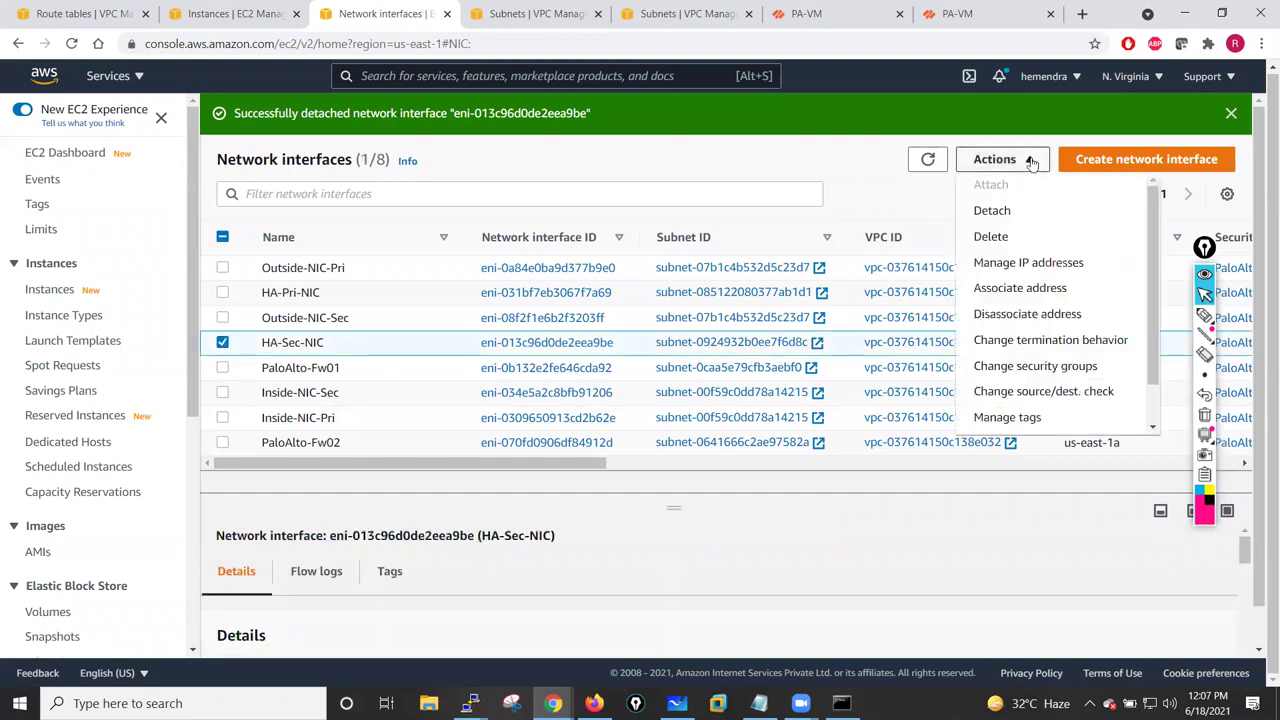
pyautogui.click(1017, 290)
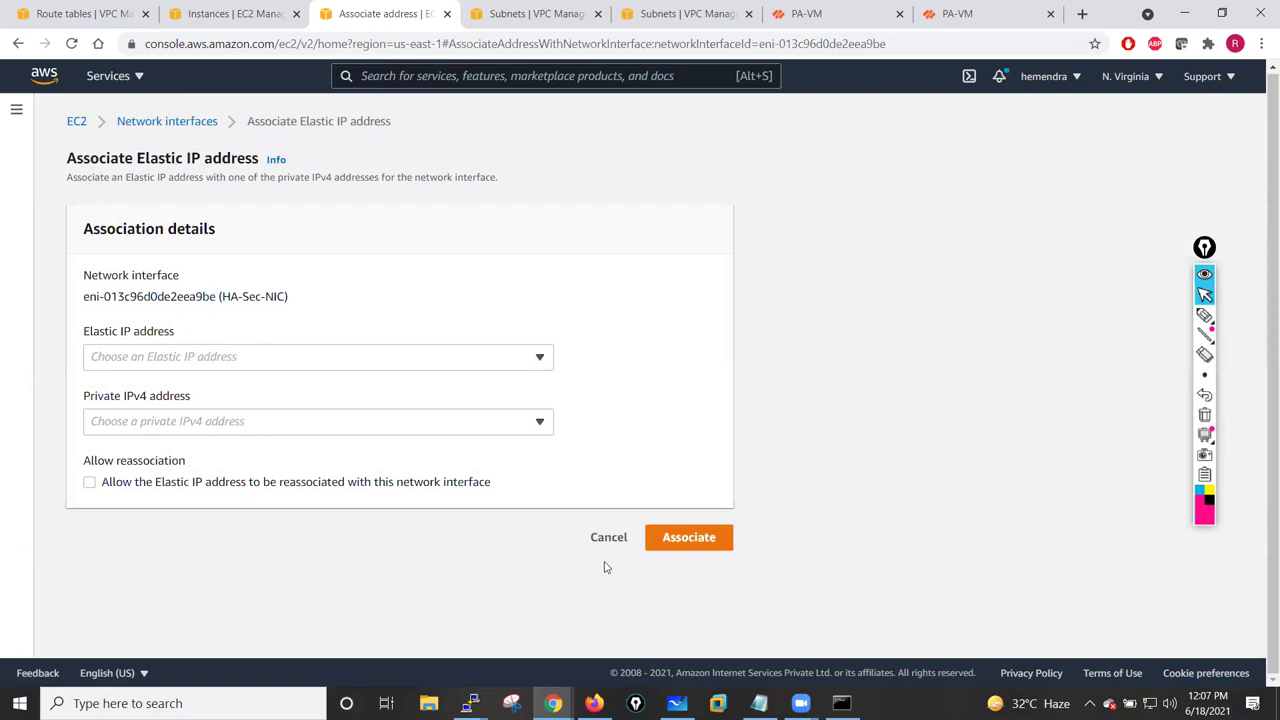
pyautogui.click(584, 537)
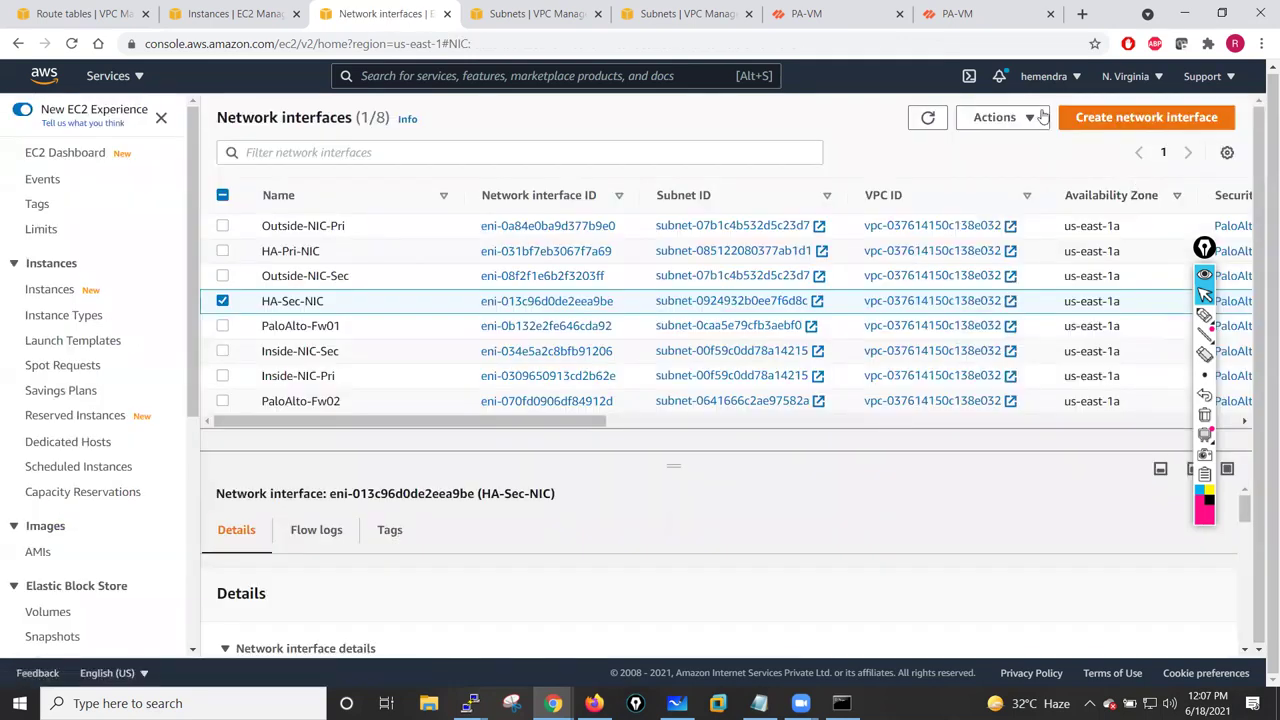
pyautogui.click(1015, 126)
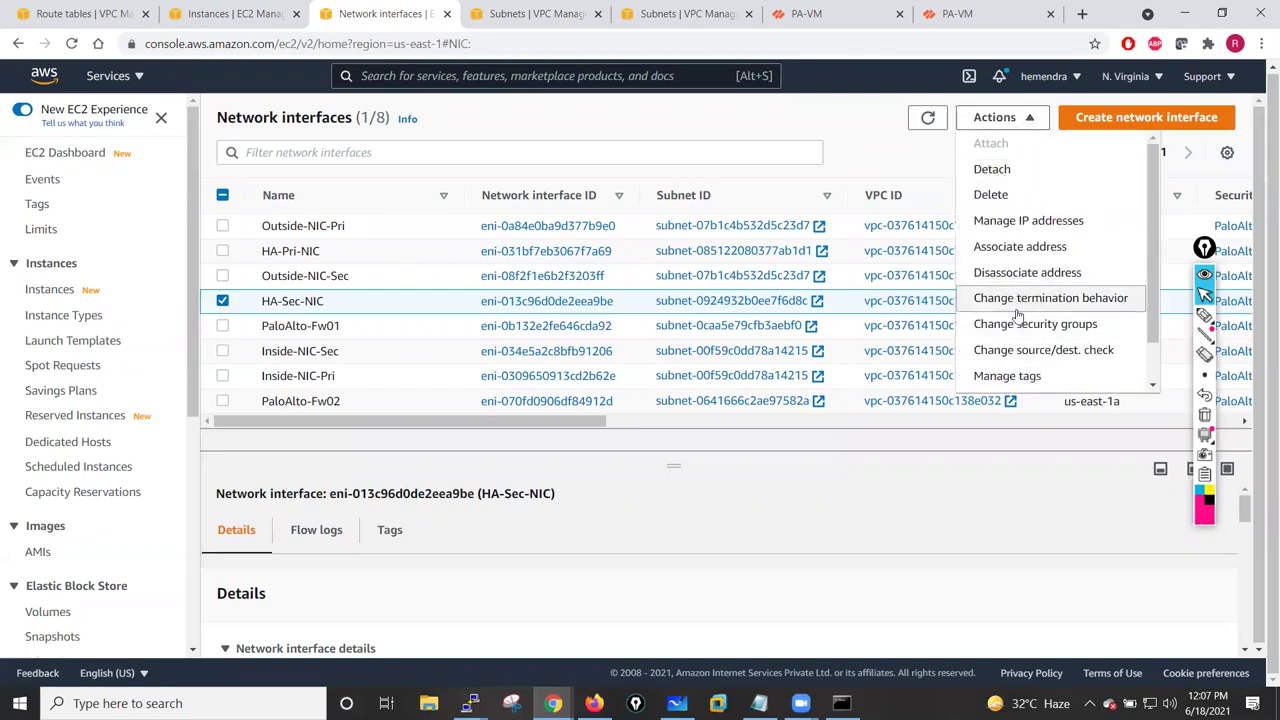
pyautogui.moveTo(1150, 267); pyautogui.dragTo(1157, 330)
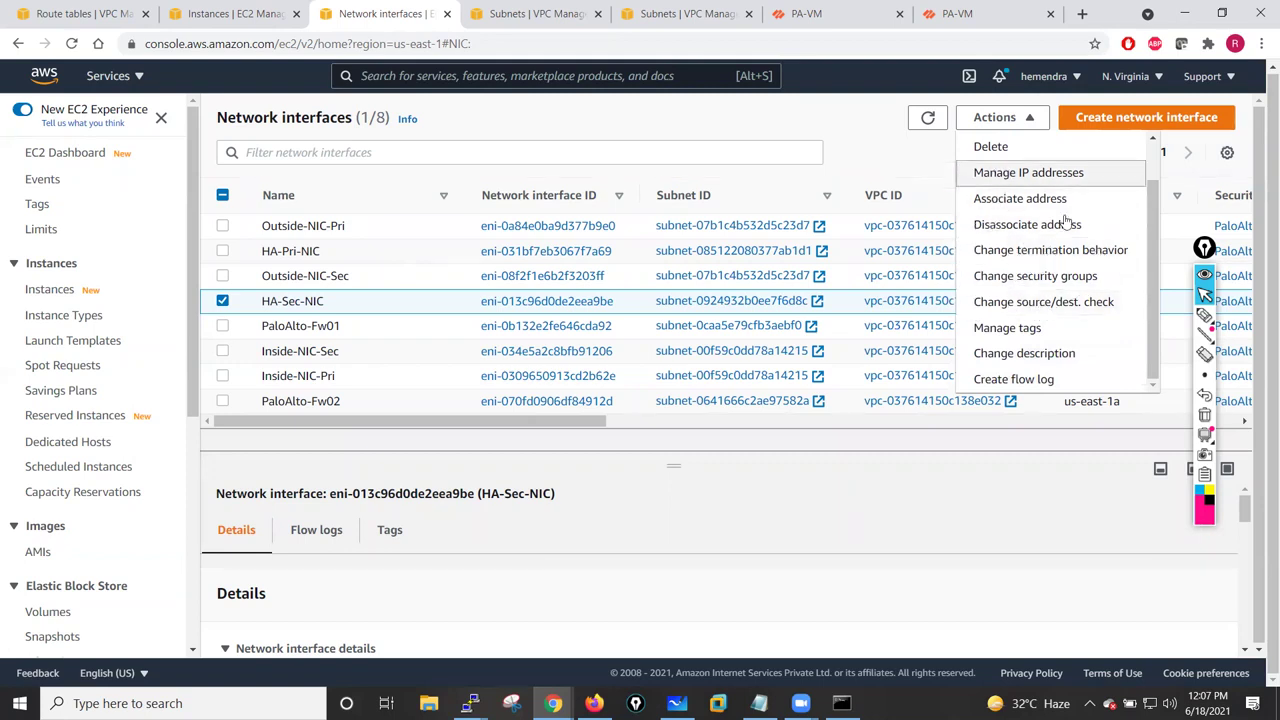
pyautogui.moveTo(1152, 227); pyautogui.dragTo(1152, 190)
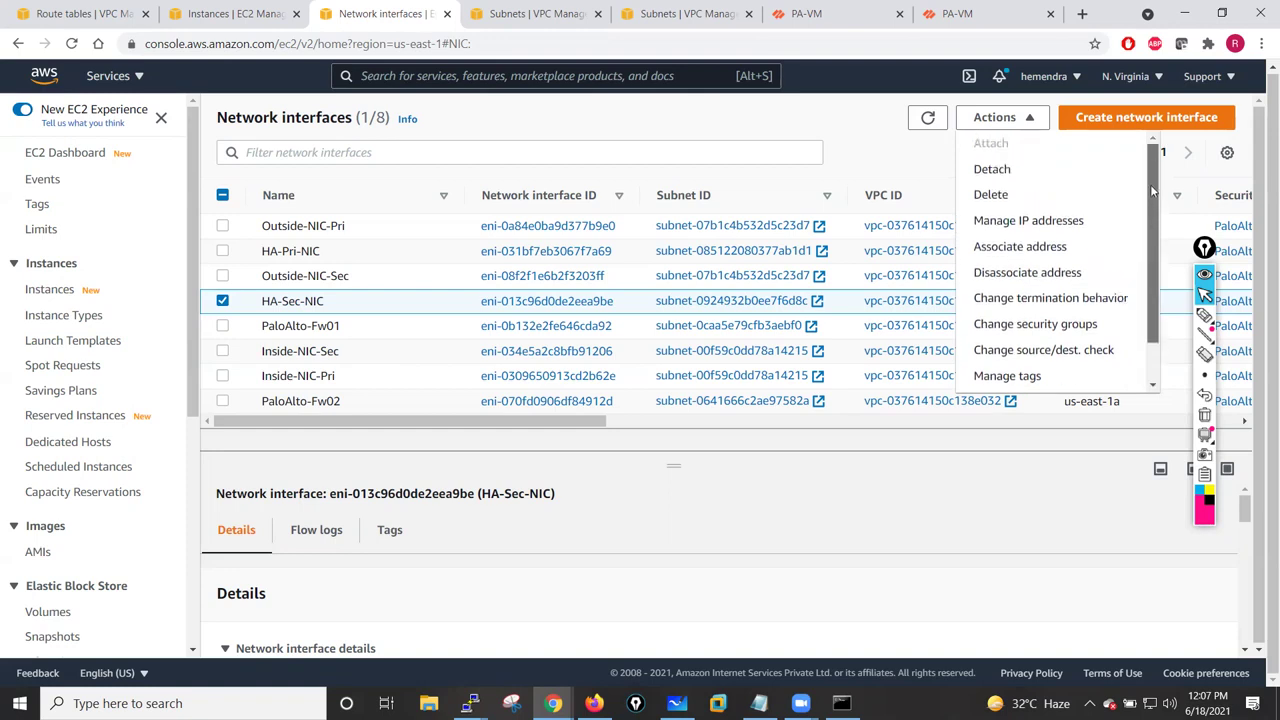
pyautogui.click(1020, 221)
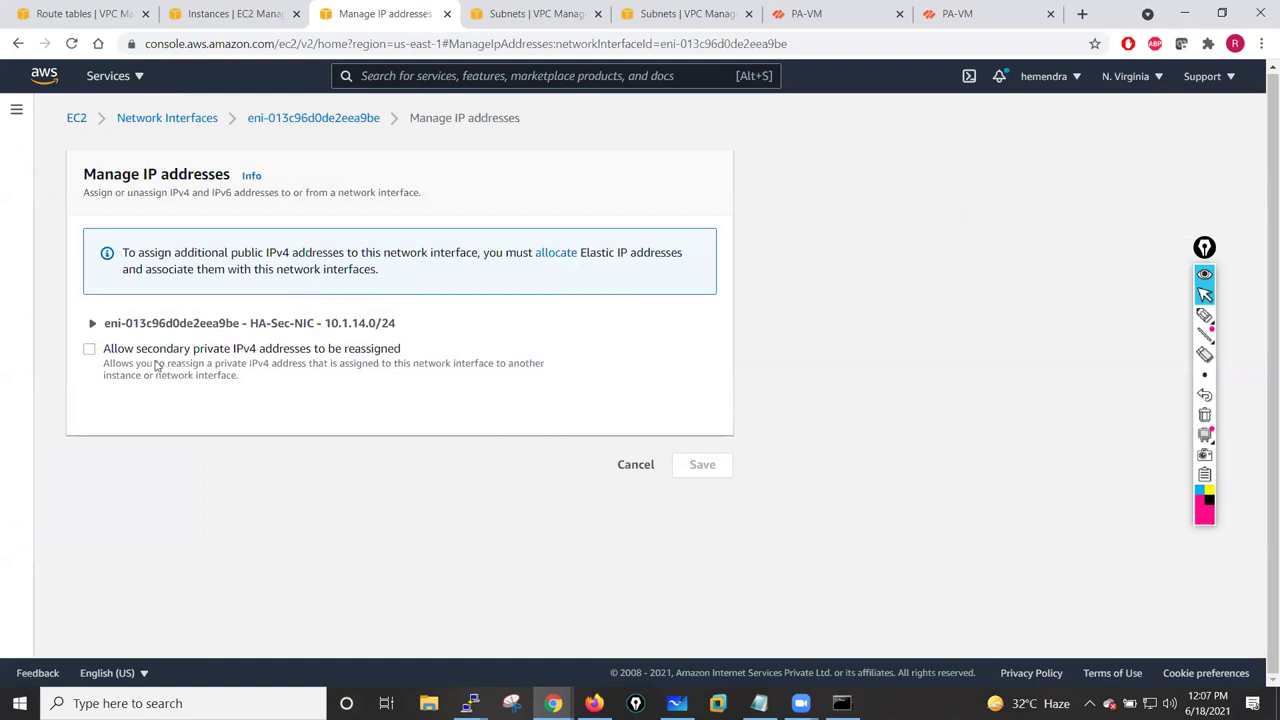
pyautogui.click(627, 466)
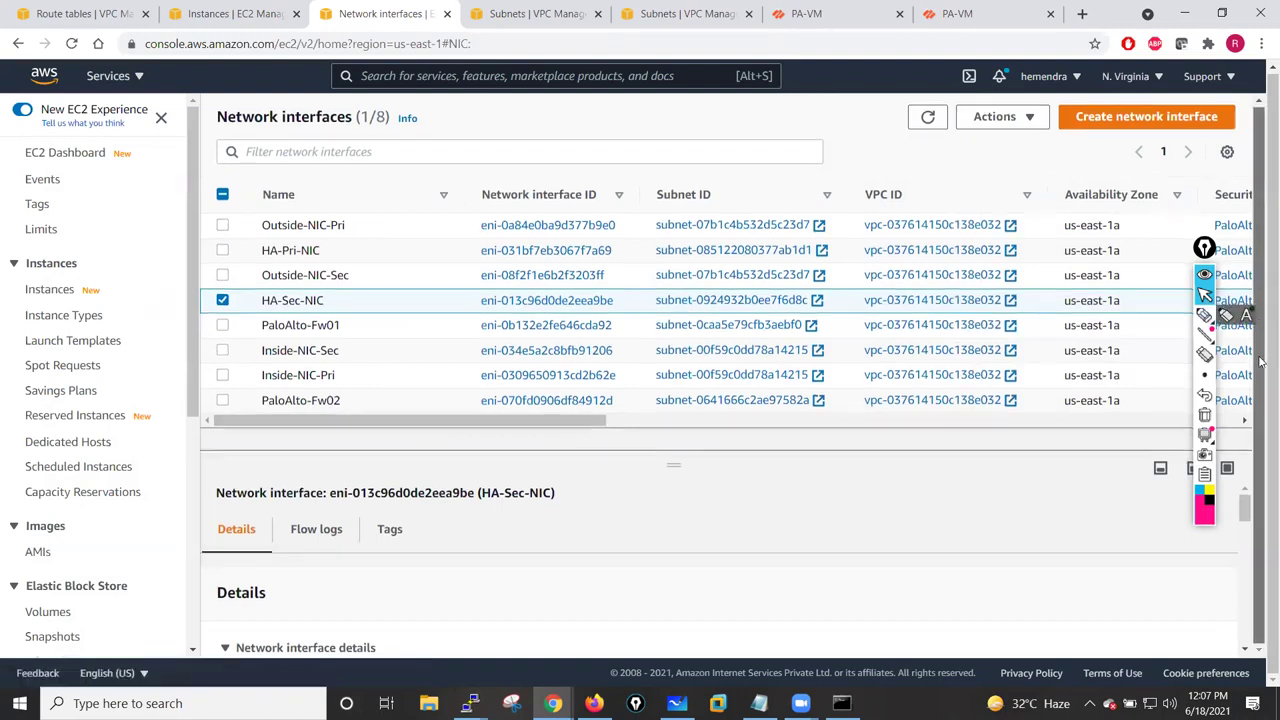
# - Select and save HA-Sec-NIC's name, then bring up the Create network interface form
pyautogui.moveTo(676, 468); pyautogui.dragTo(680, 407)
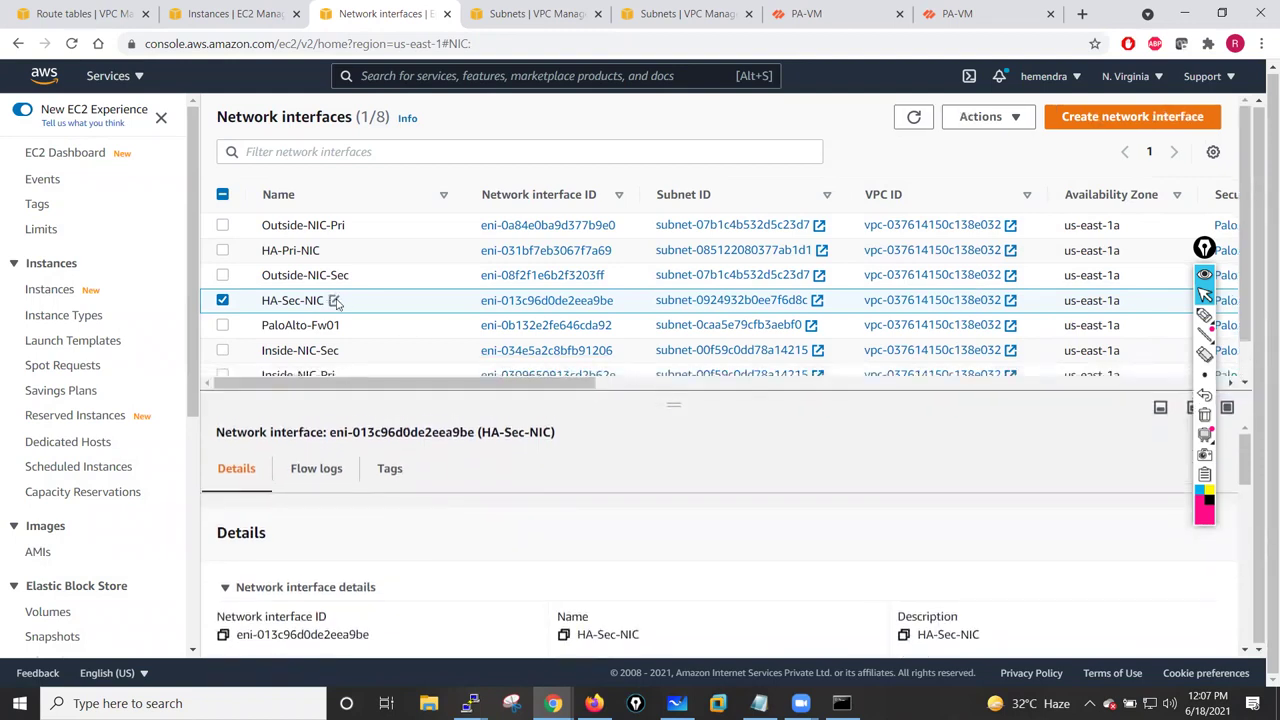
pyautogui.click(336, 304)
pyautogui.click(460, 331)
pyautogui.moveTo(460, 331); pyautogui.dragTo(375, 333)
pyautogui.hotkey('ctrl', 'c')
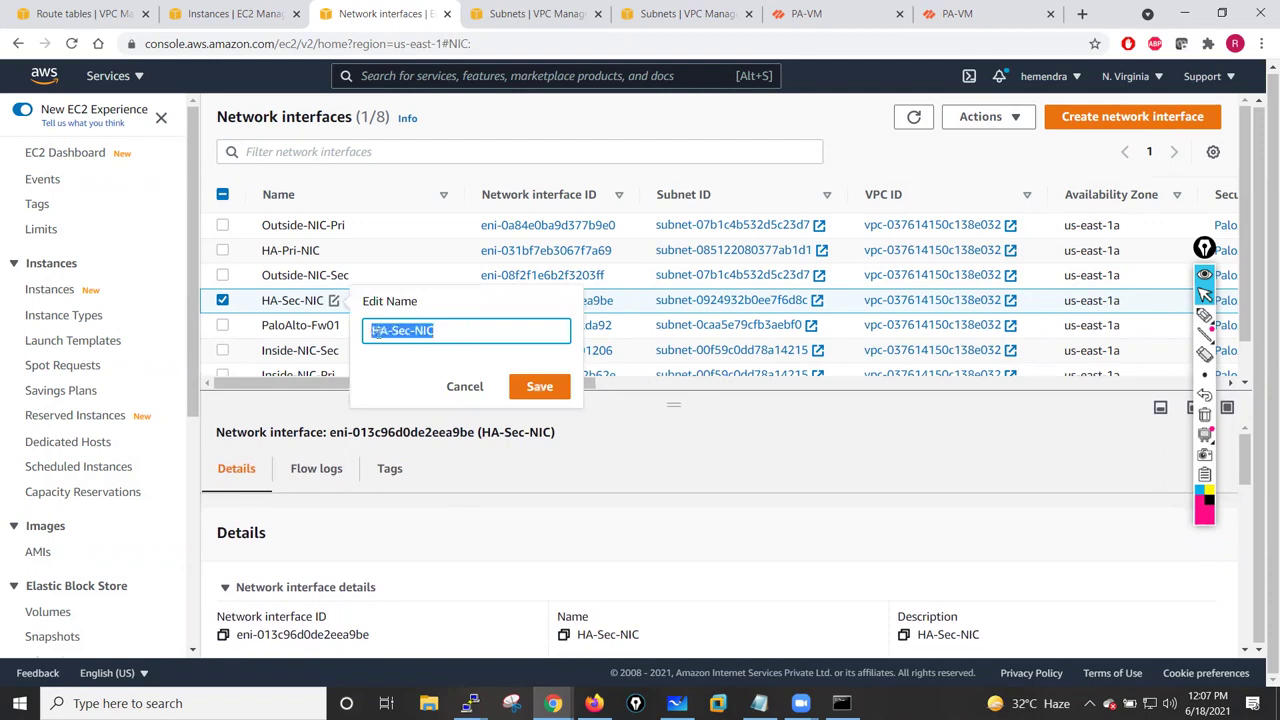
pyautogui.click(540, 388)
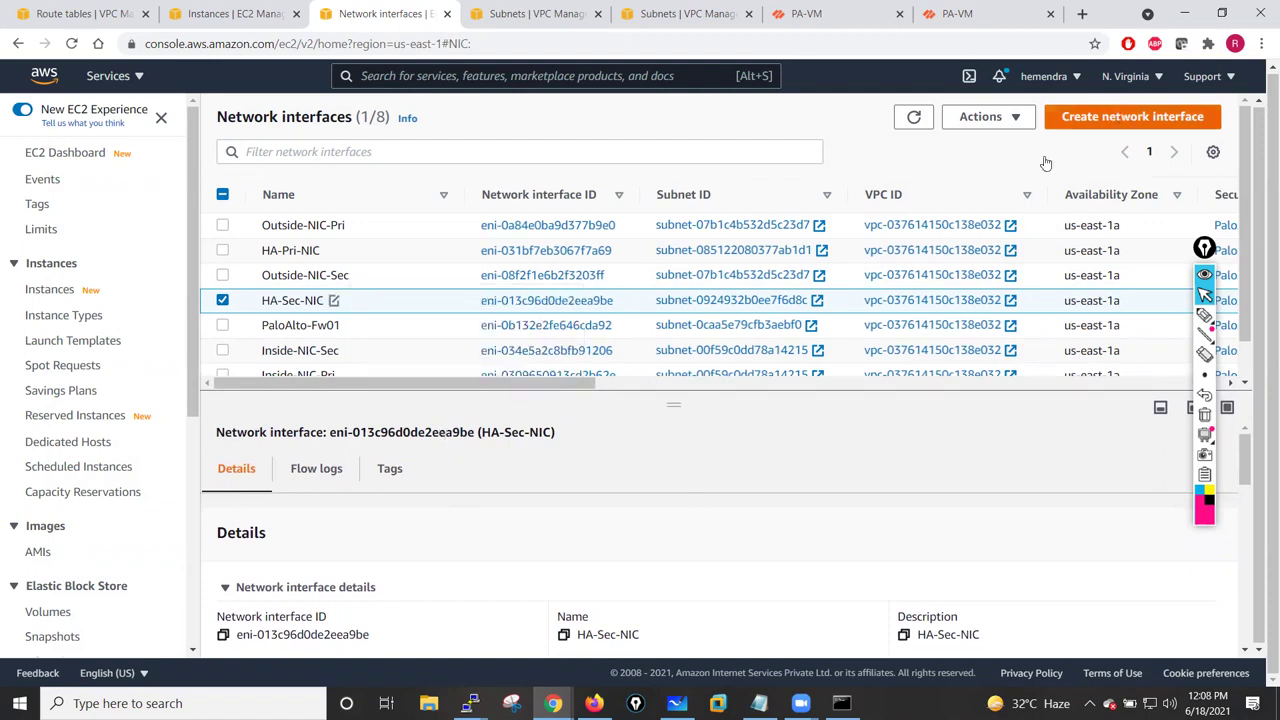
pyautogui.click(204, 329)
# - Paste description HA-Sec-NIC-01, pick subnet HA-Subnet-Pri, add PaloAlto-Lab-SG, and create the interface
pyautogui.hotkey('ctrl', 'v')
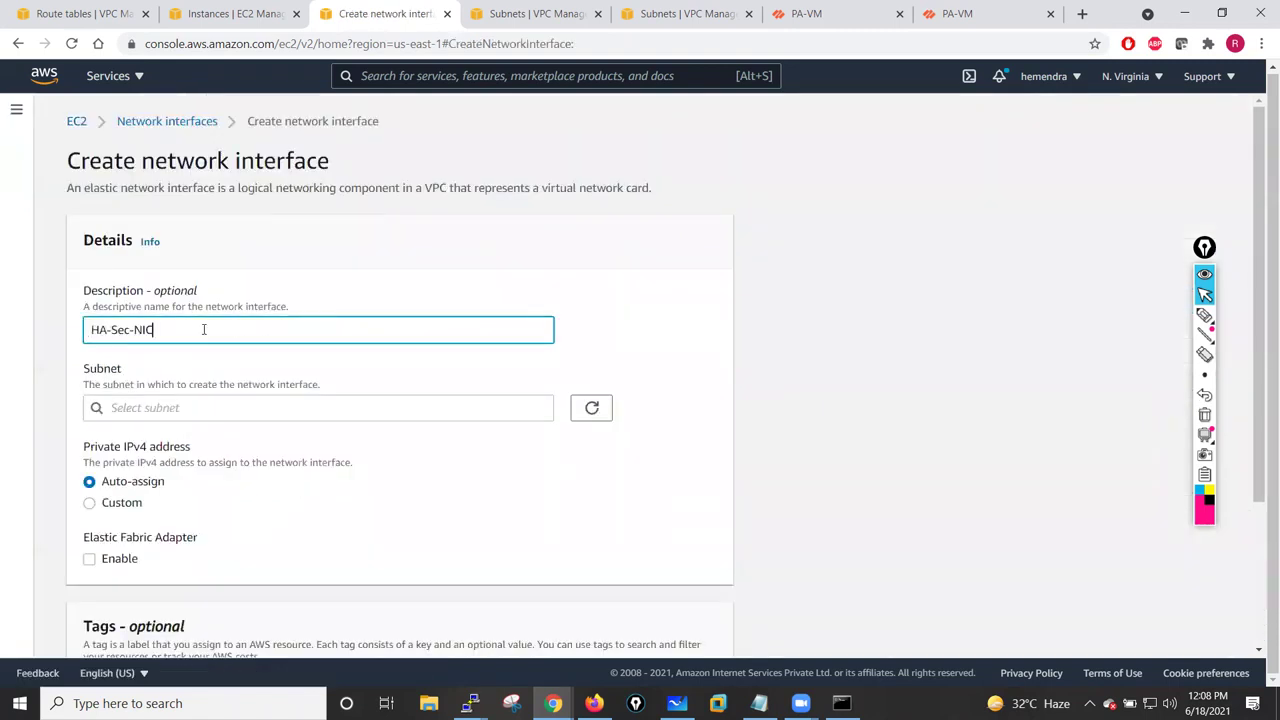
pyautogui.click(466, 408)
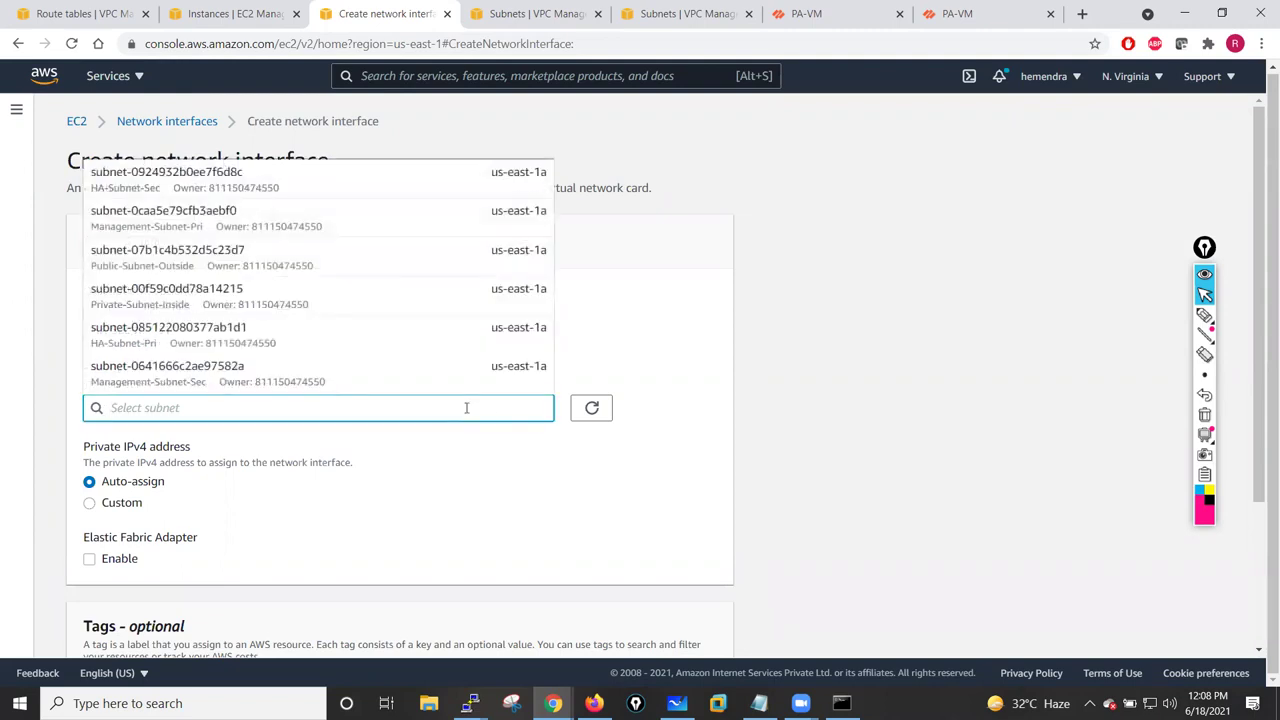
pyautogui.click(146, 345)
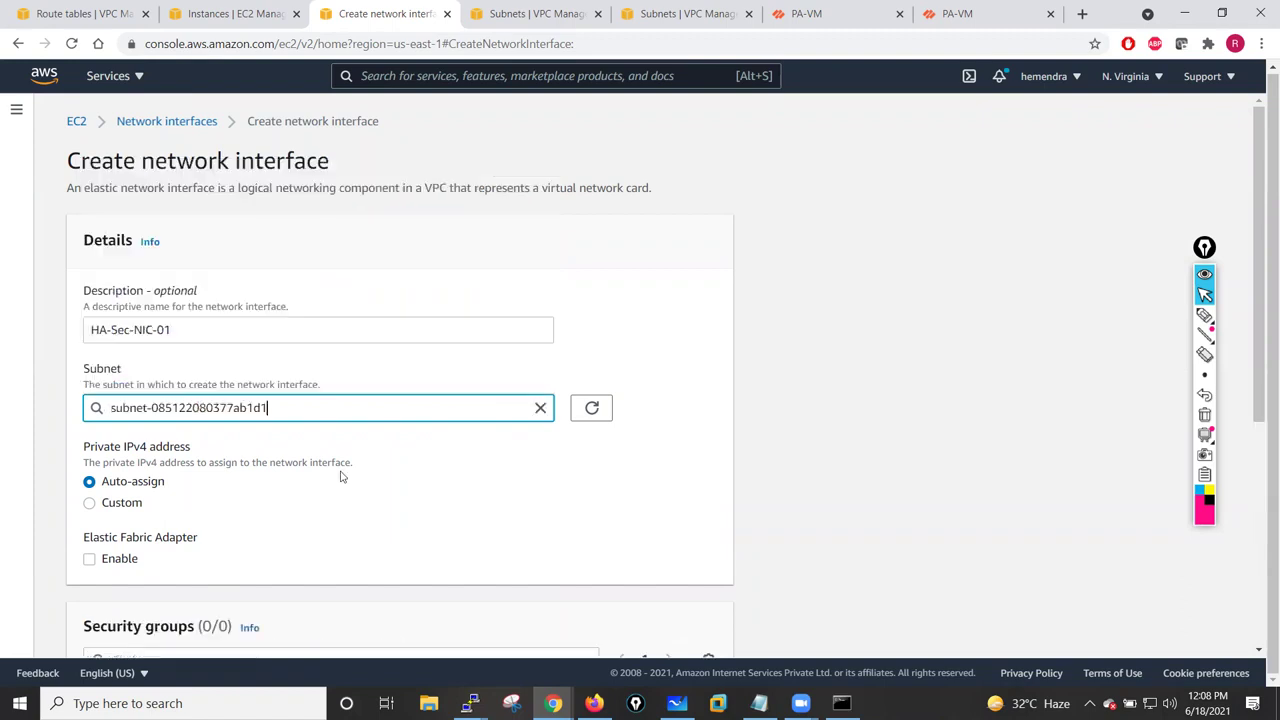
pyautogui.scroll(-1, 406, 496)
pyautogui.scroll(-4, 406, 496)
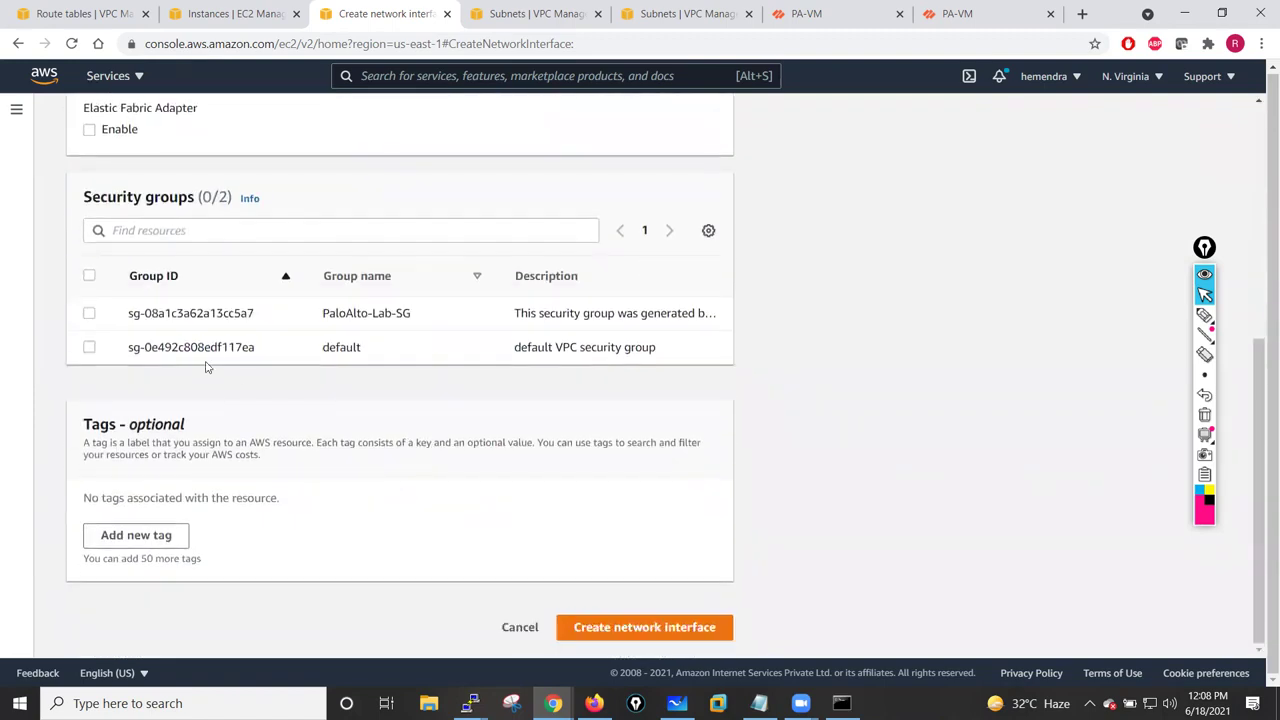
pyautogui.click(90, 314)
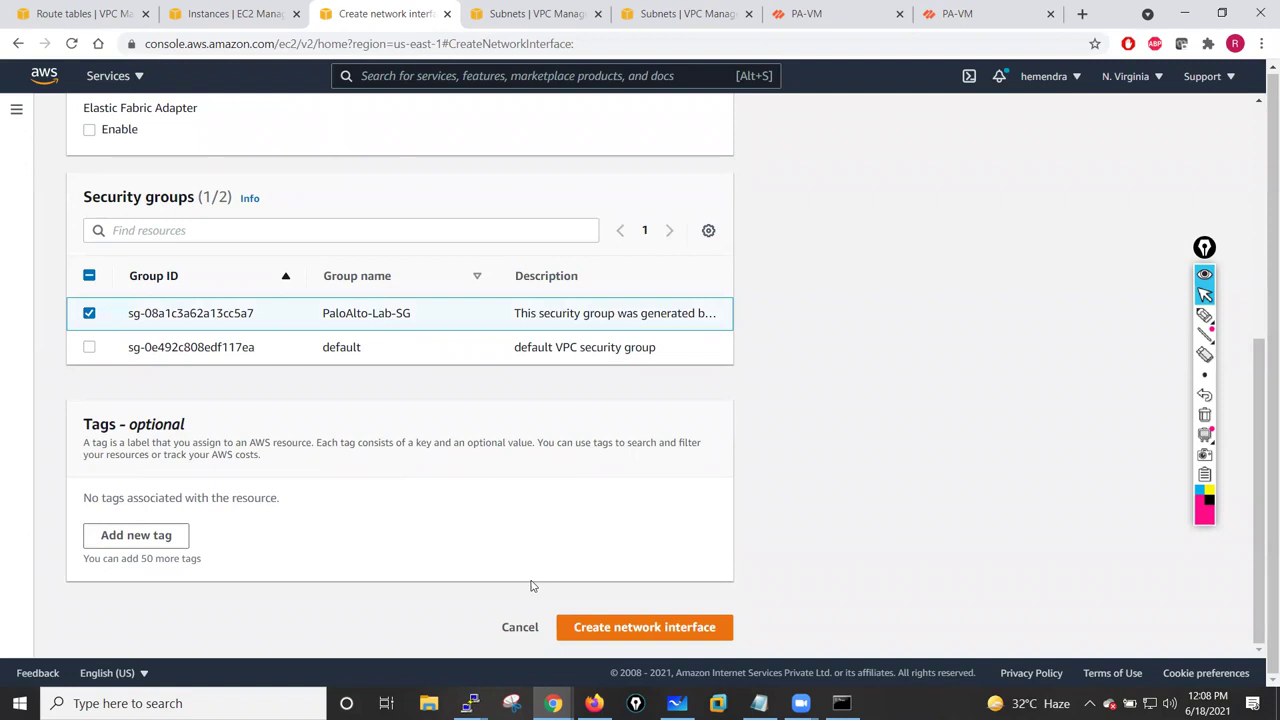
pyautogui.click(600, 627)
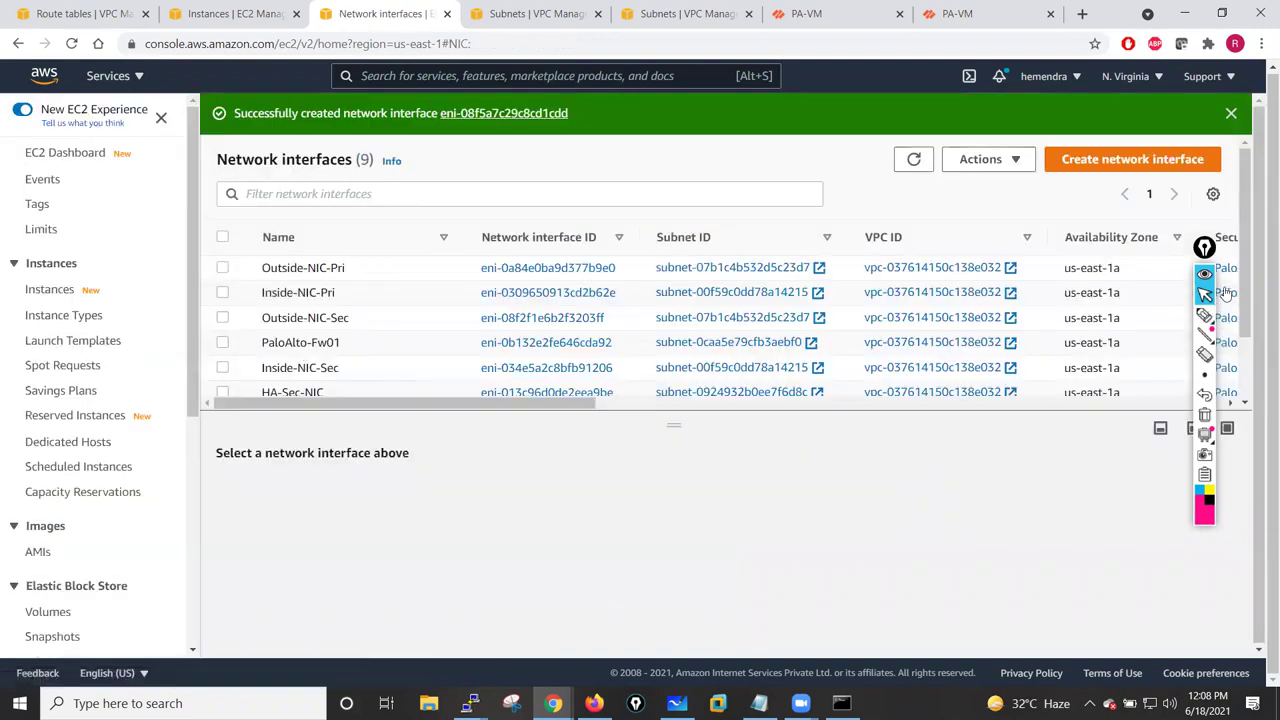
# - Name the new unnamed interface HA-Sec-NIC-01, then reselect the original HA-Sec-NIC
pyautogui.scroll(-3, 1249, 267)
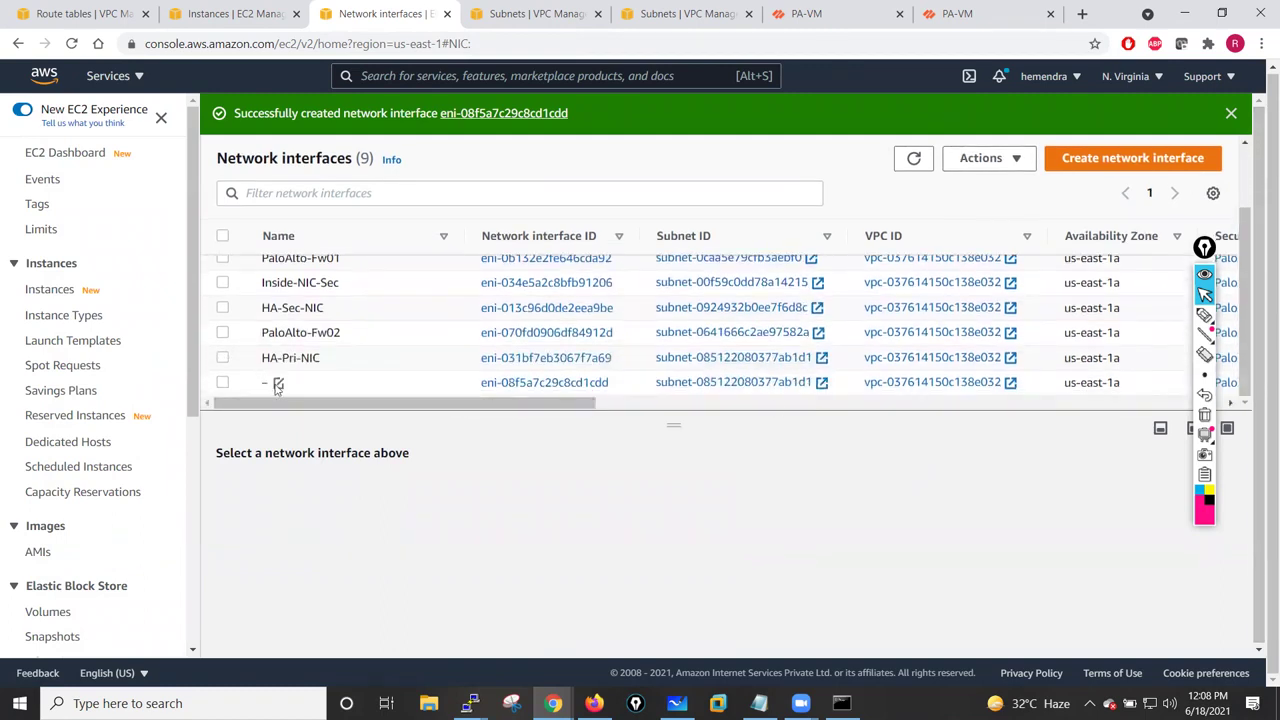
pyautogui.click(278, 384)
pyautogui.write('HA-Sec-NIC-01')
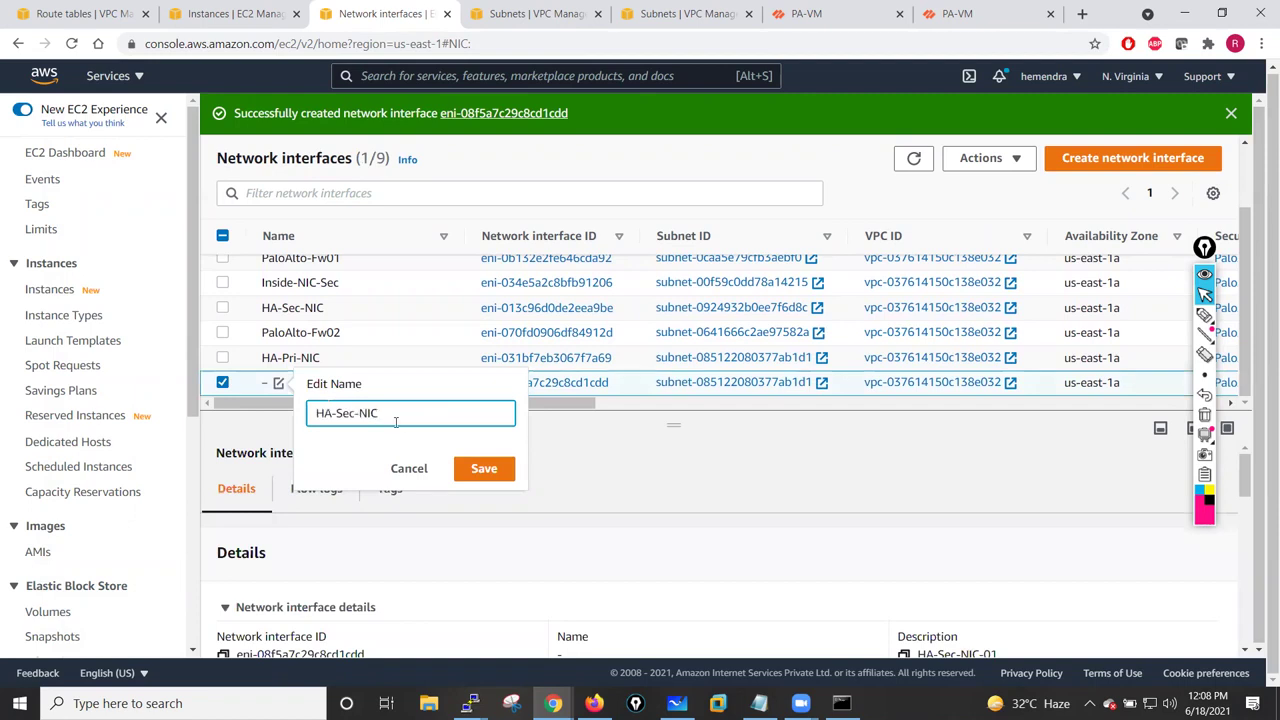
pyautogui.click(471, 468)
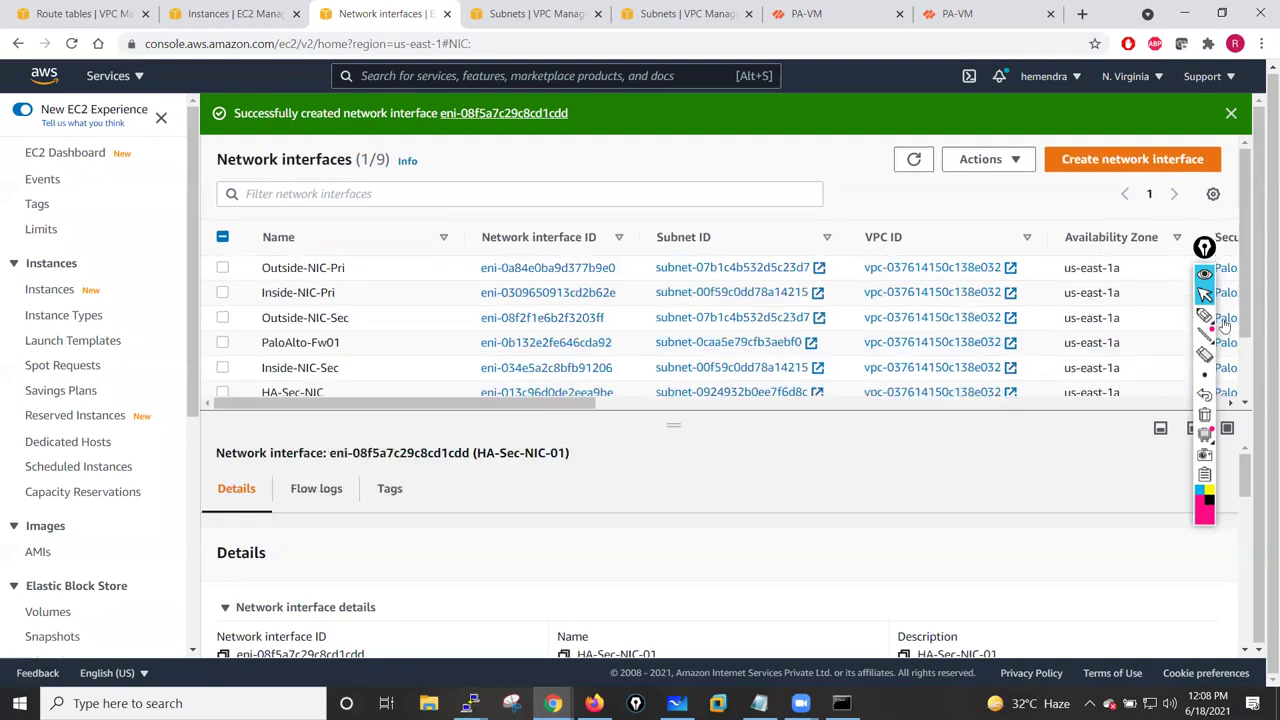
pyautogui.scroll(-1, 1249, 288)
pyautogui.scroll(-3, 1249, 288)
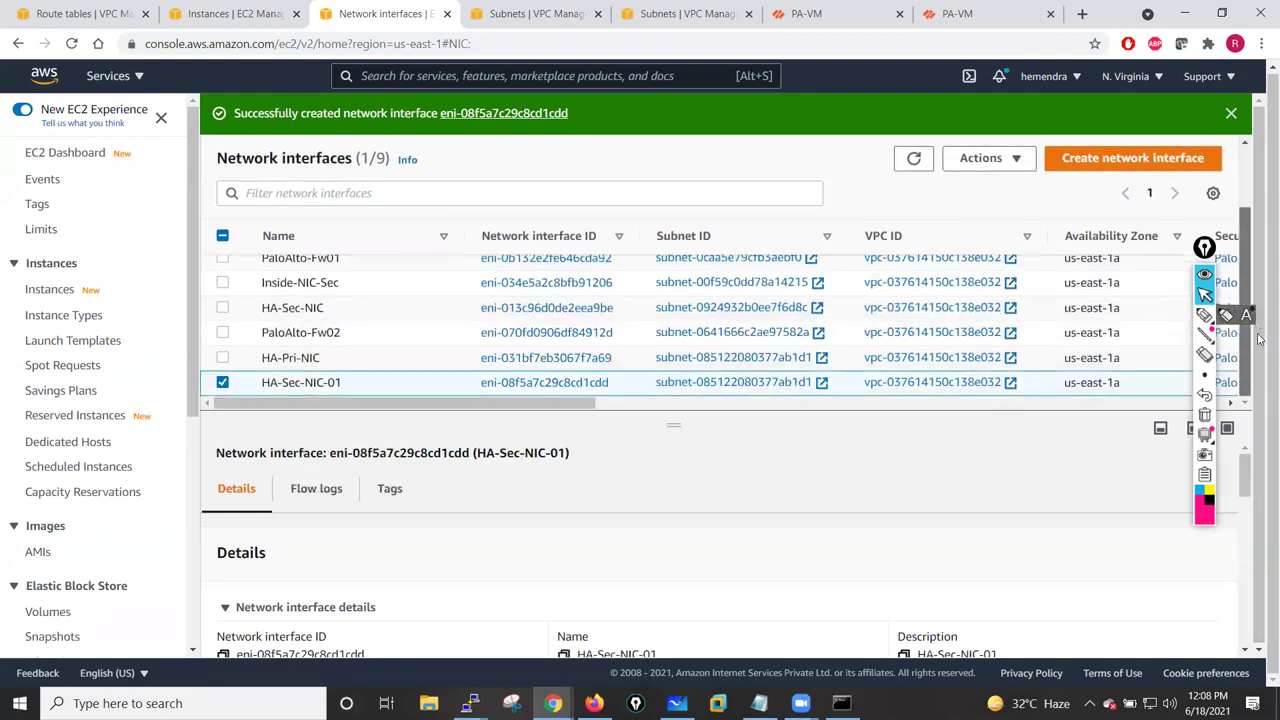
pyautogui.click(224, 382)
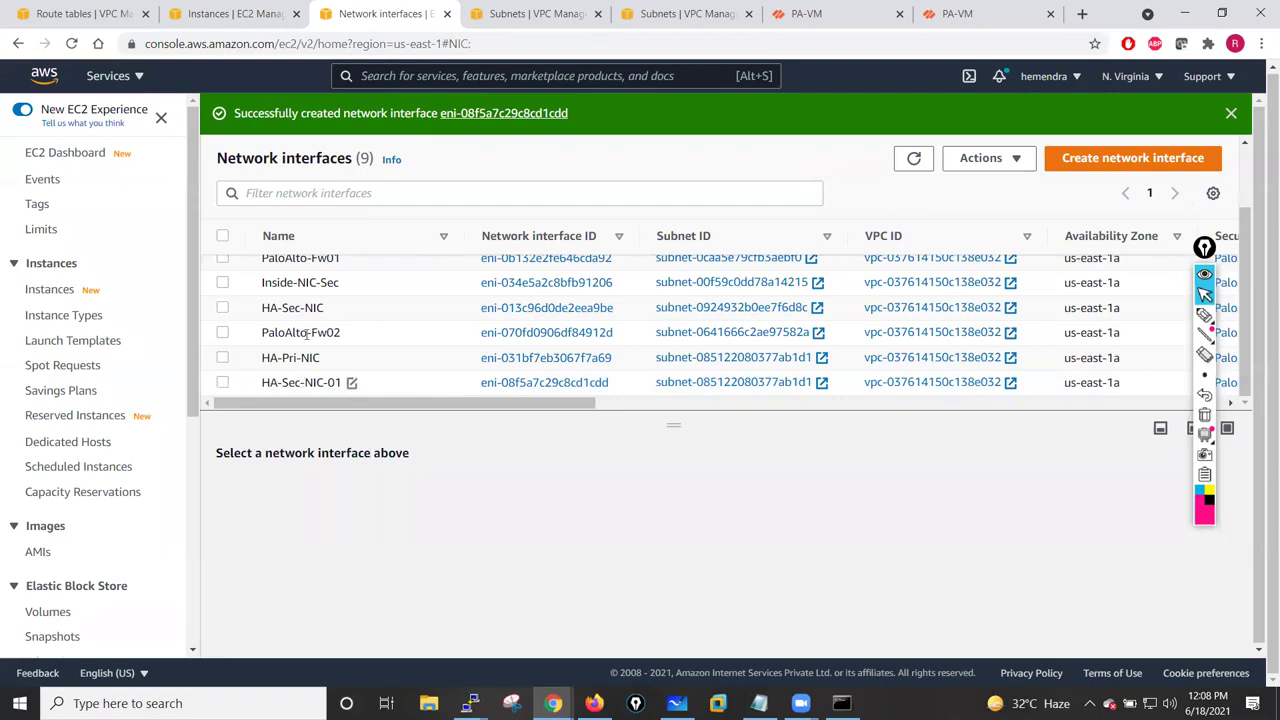
pyautogui.click(223, 308)
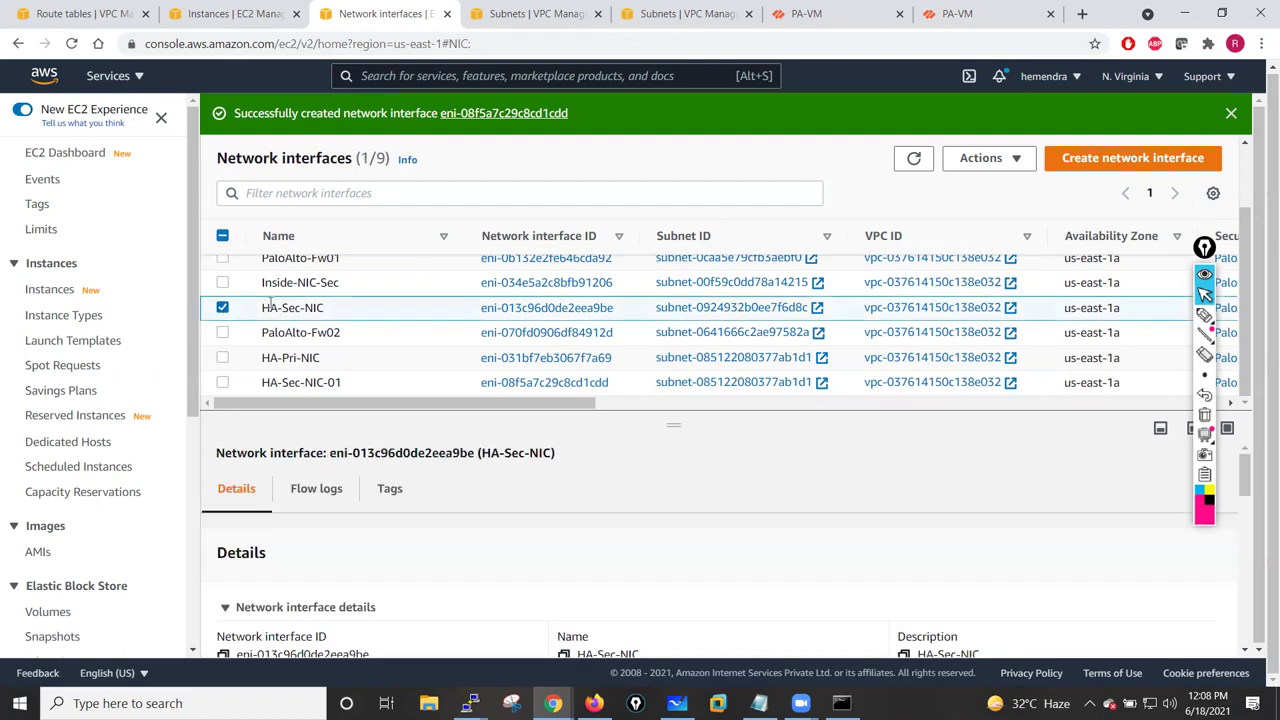
# - Delete the original HA-Sec-NIC network interface
pyautogui.click(1015, 157)
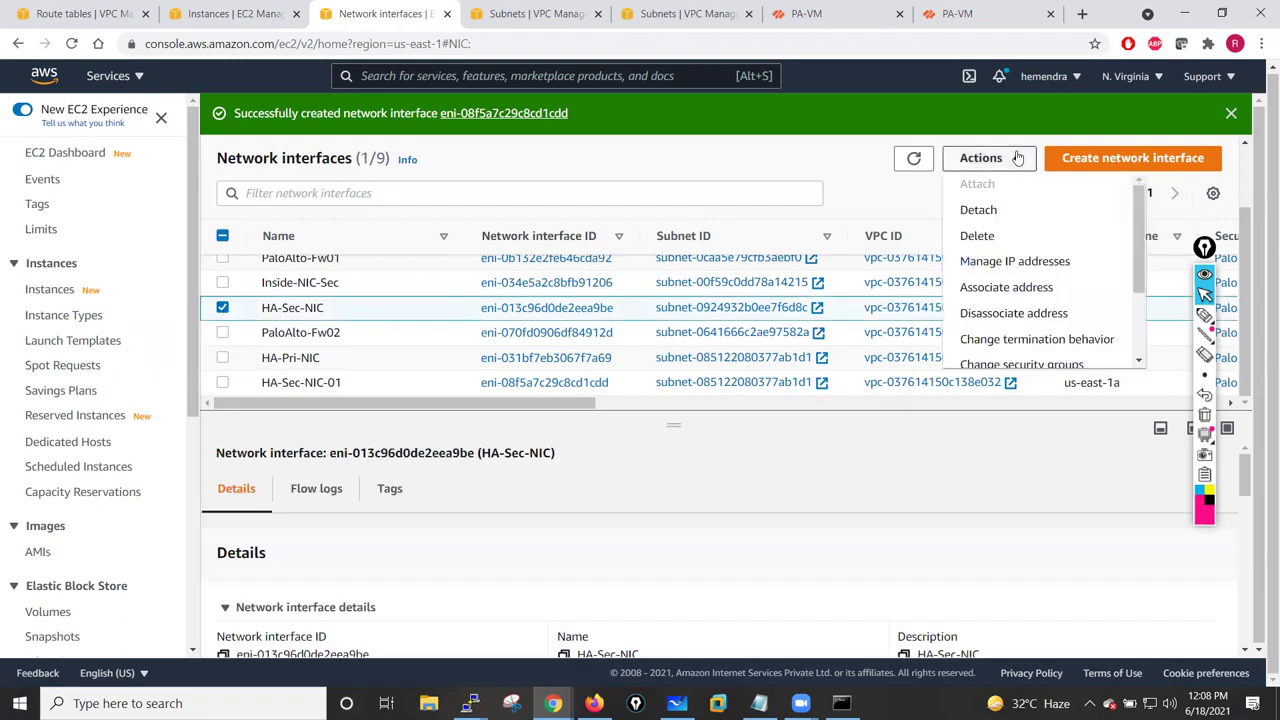
pyautogui.click(973, 234)
pyautogui.click(1097, 447)
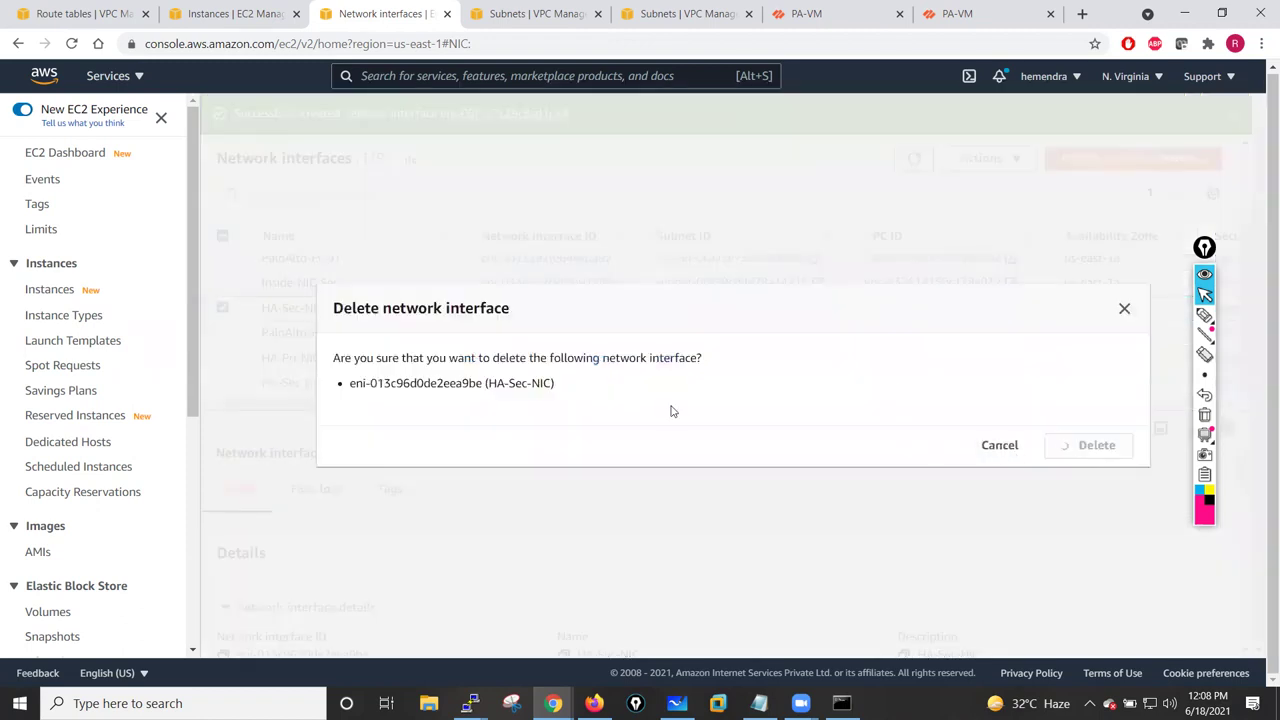
# - Attach HA-Sec-NIC-01 to the PaloAlto-Fw02 instance
pyautogui.click(286, 447)
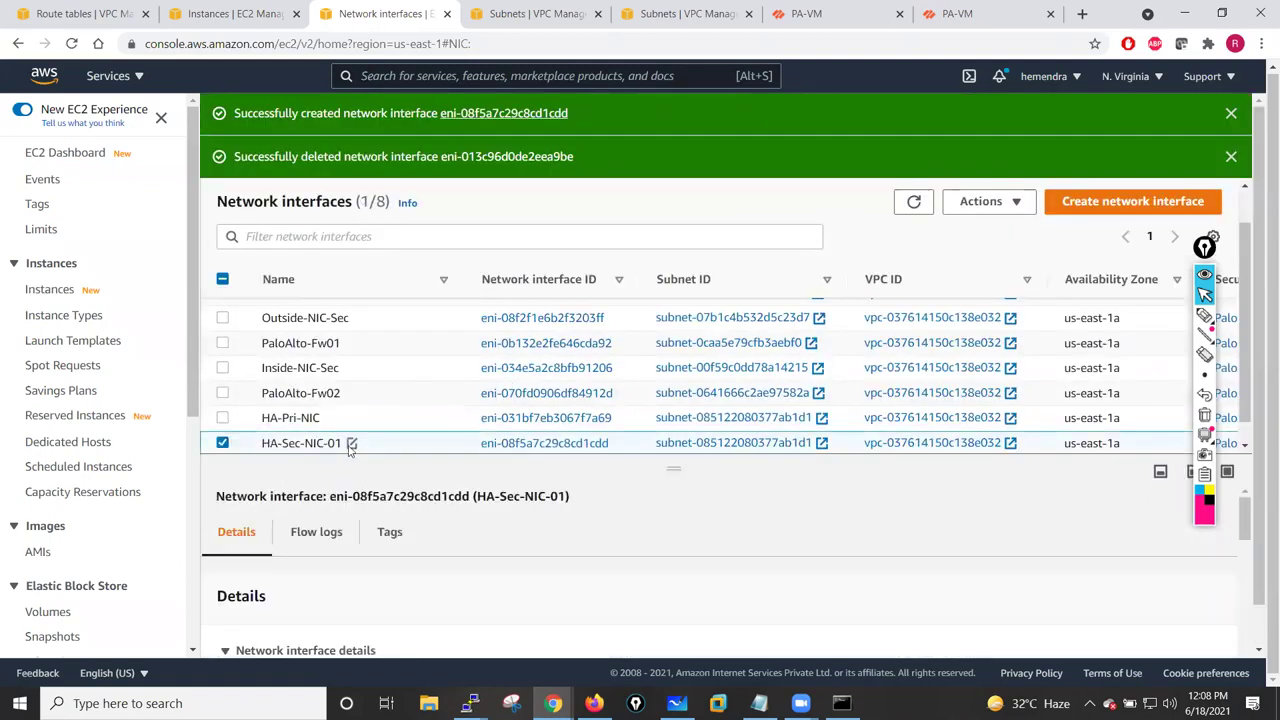
pyautogui.click(982, 201)
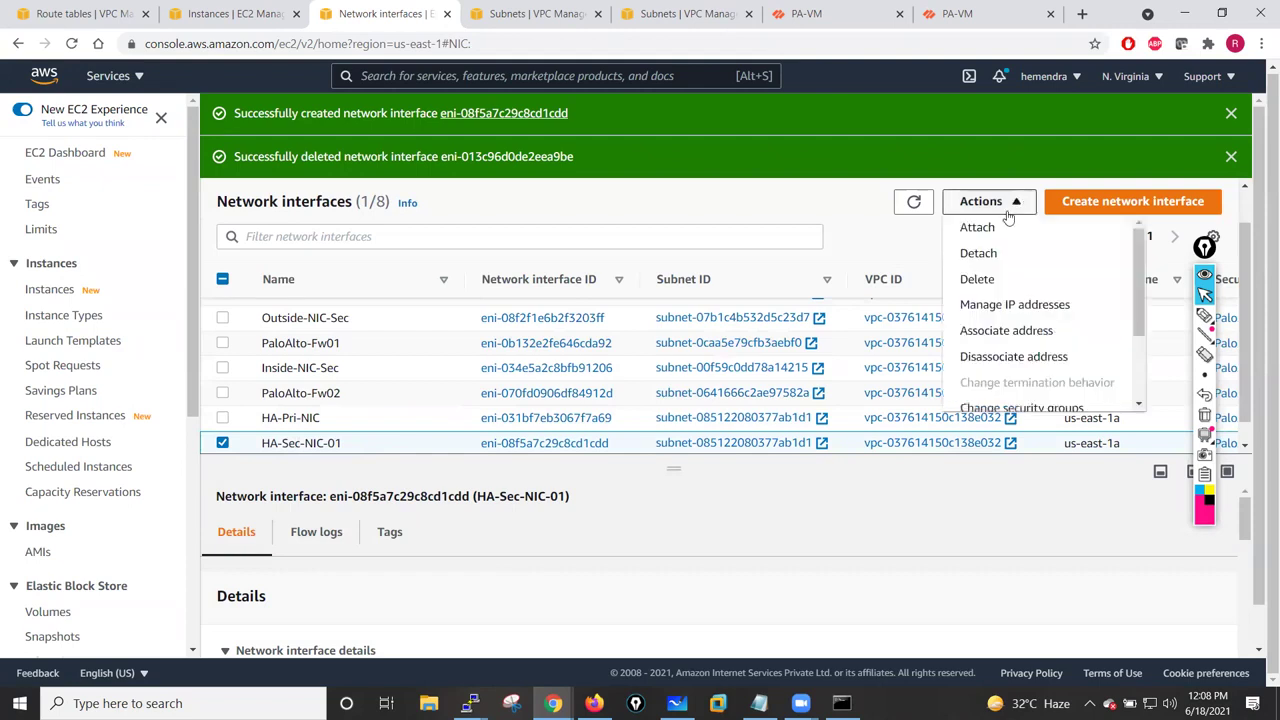
pyautogui.click(977, 228)
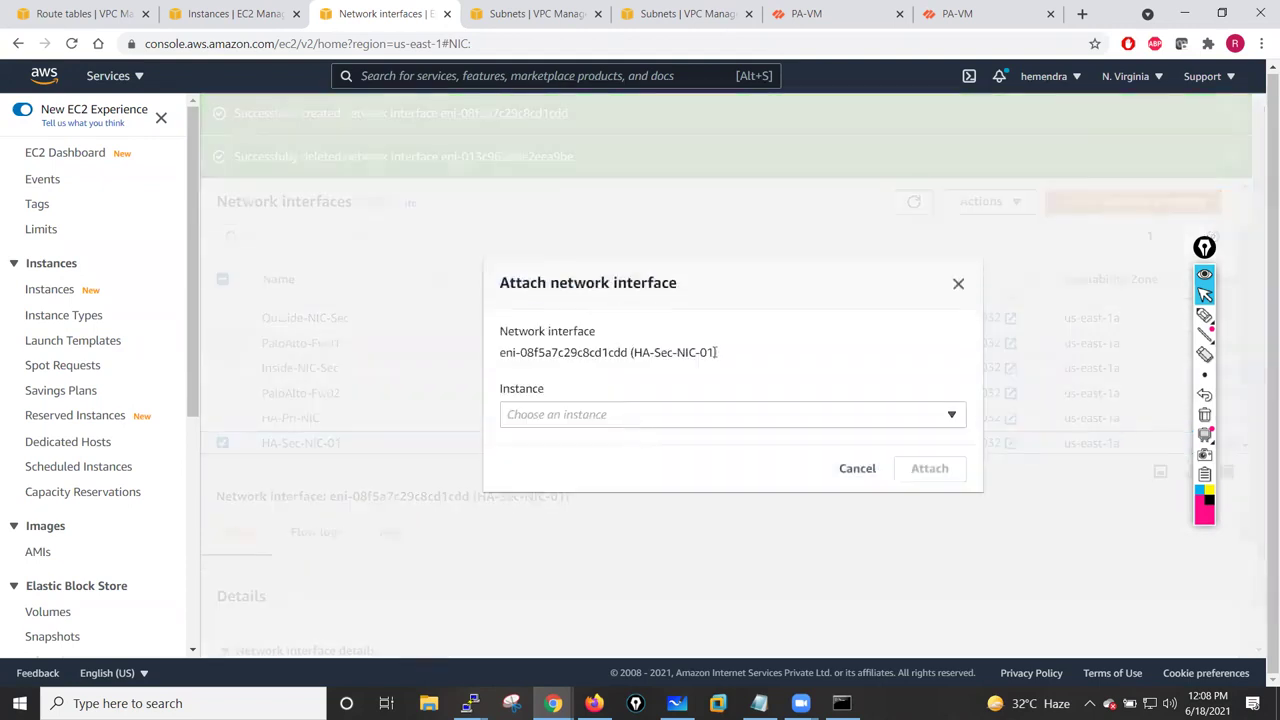
pyautogui.click(909, 421)
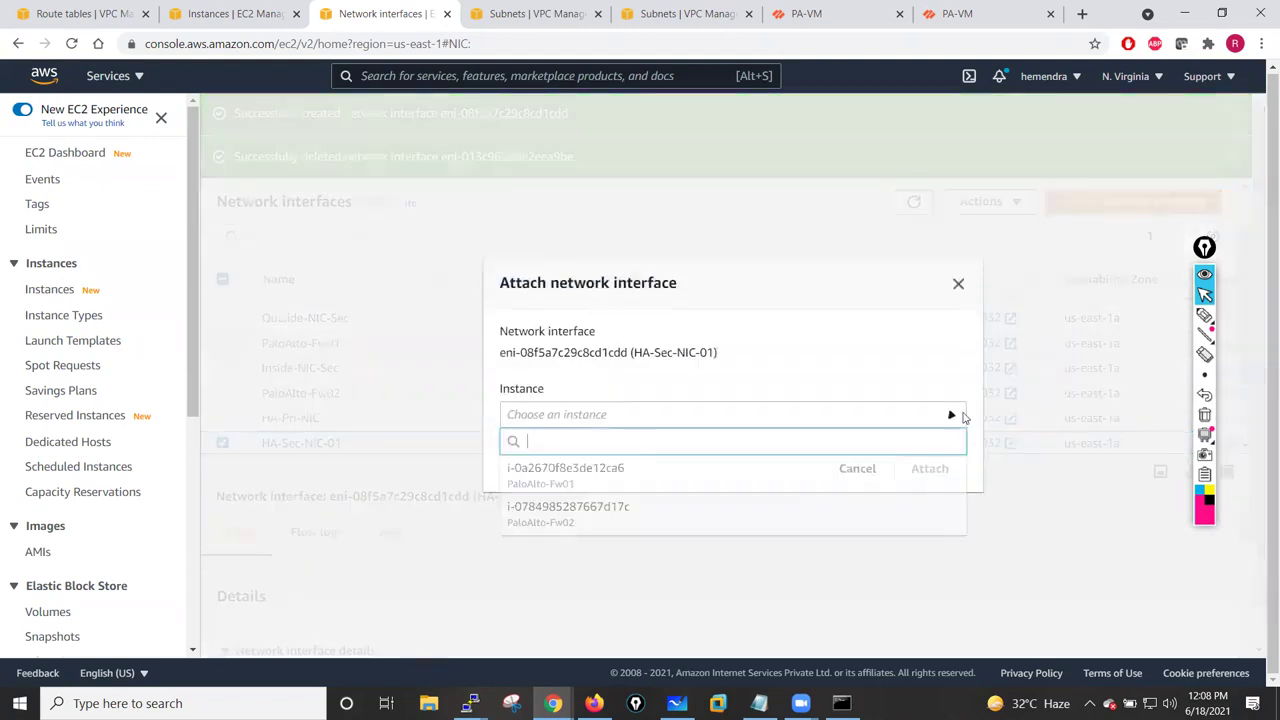
pyautogui.click(603, 518)
pyautogui.click(903, 479)
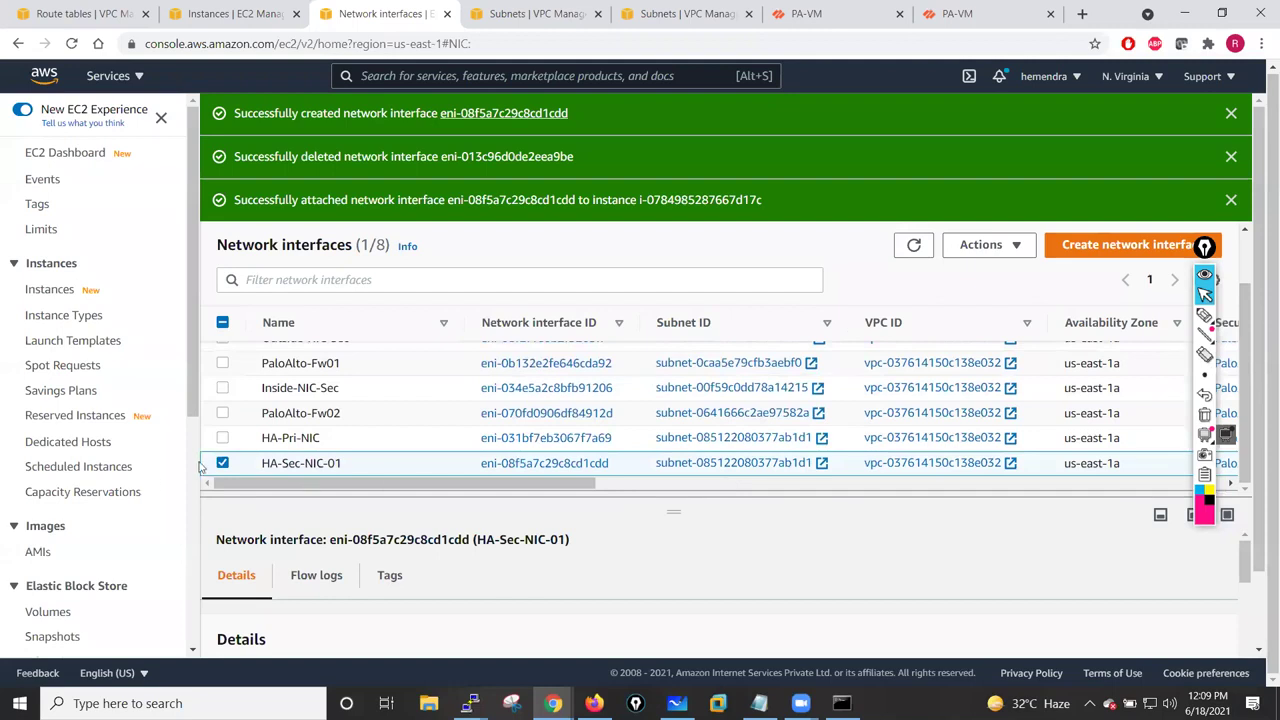
# - Rename HA-Sec-NIC-01 to HA-Sec-NIC, clear the notifications and refresh the list
pyautogui.click(352, 464)
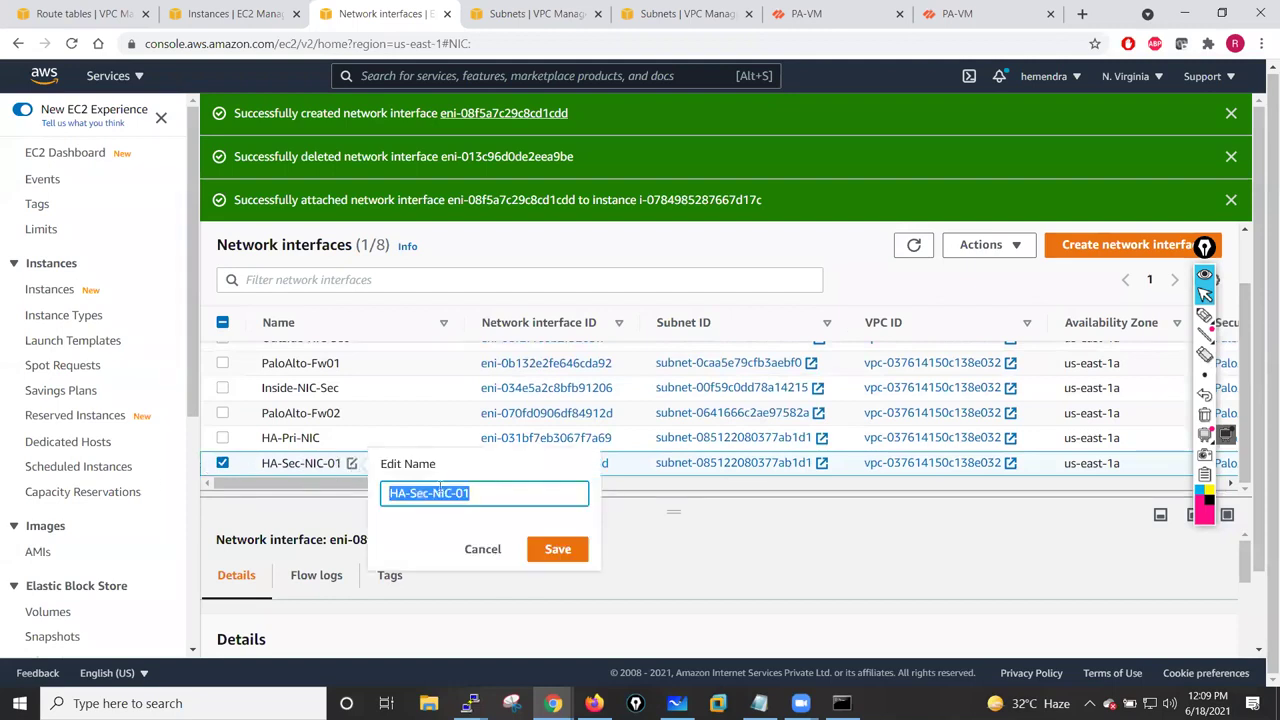
pyautogui.click(505, 492)
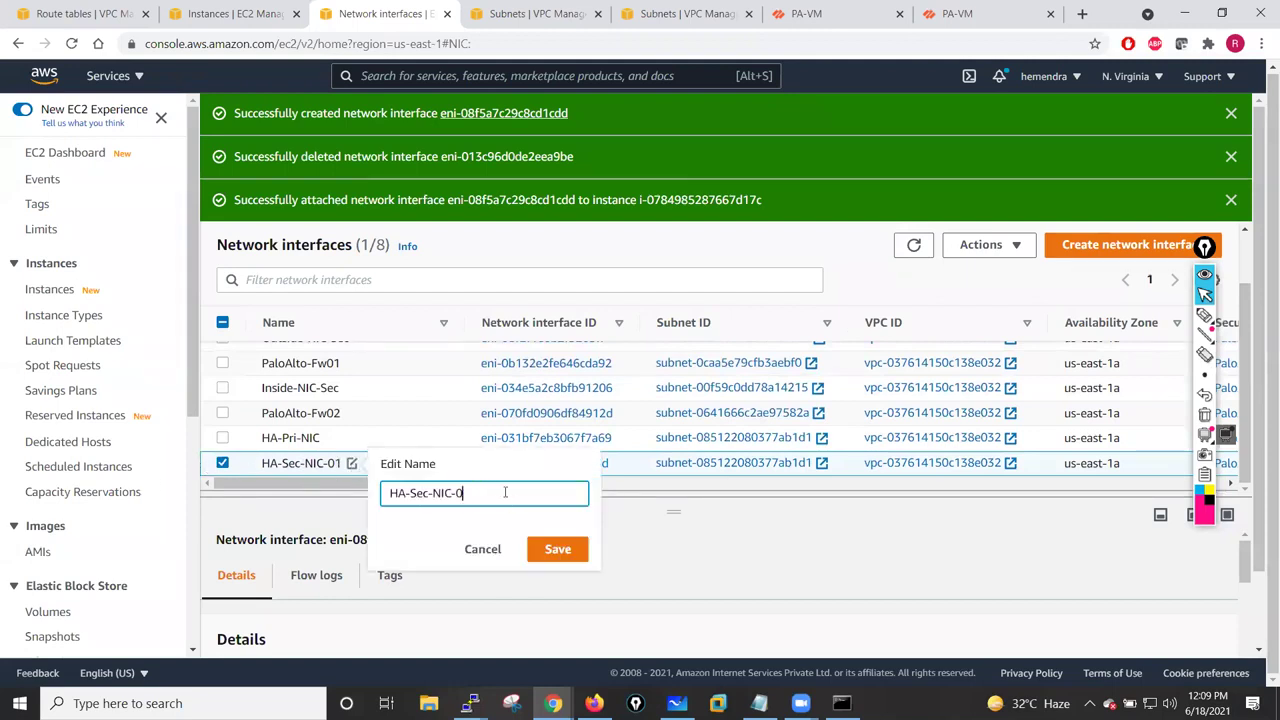
pyautogui.click(557, 549)
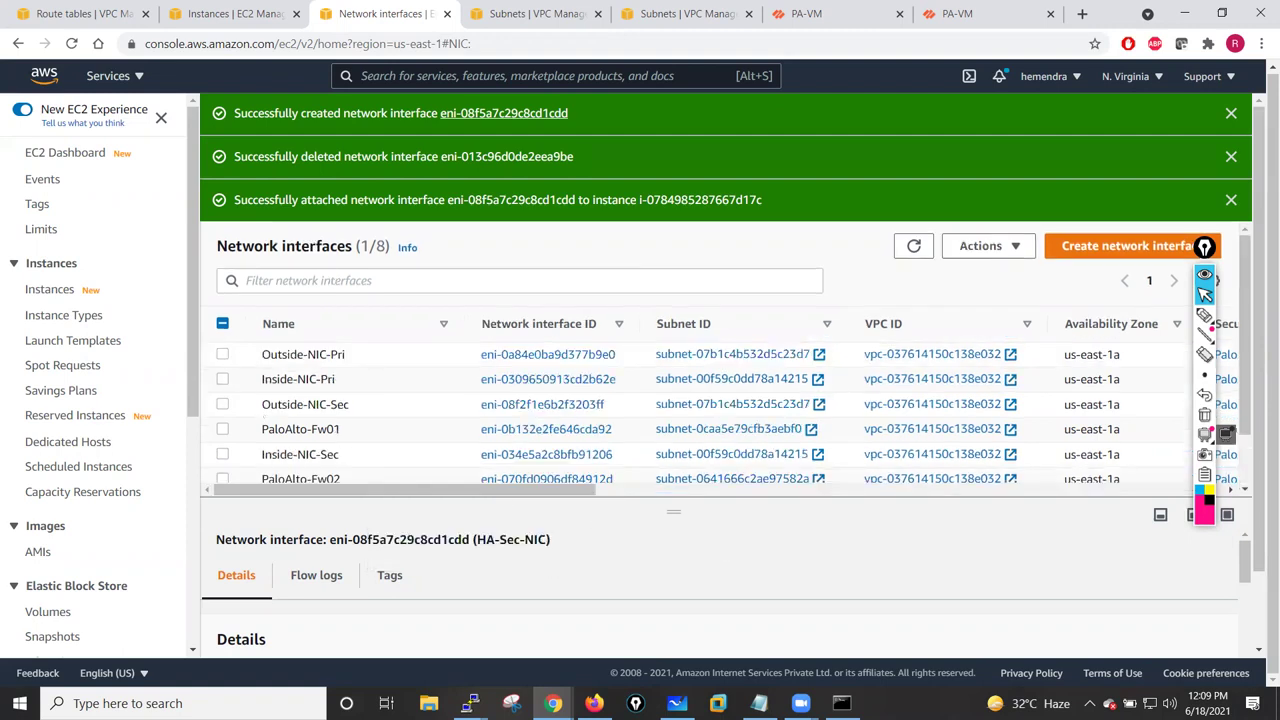
pyautogui.click(1231, 116)
pyautogui.click(1231, 116)
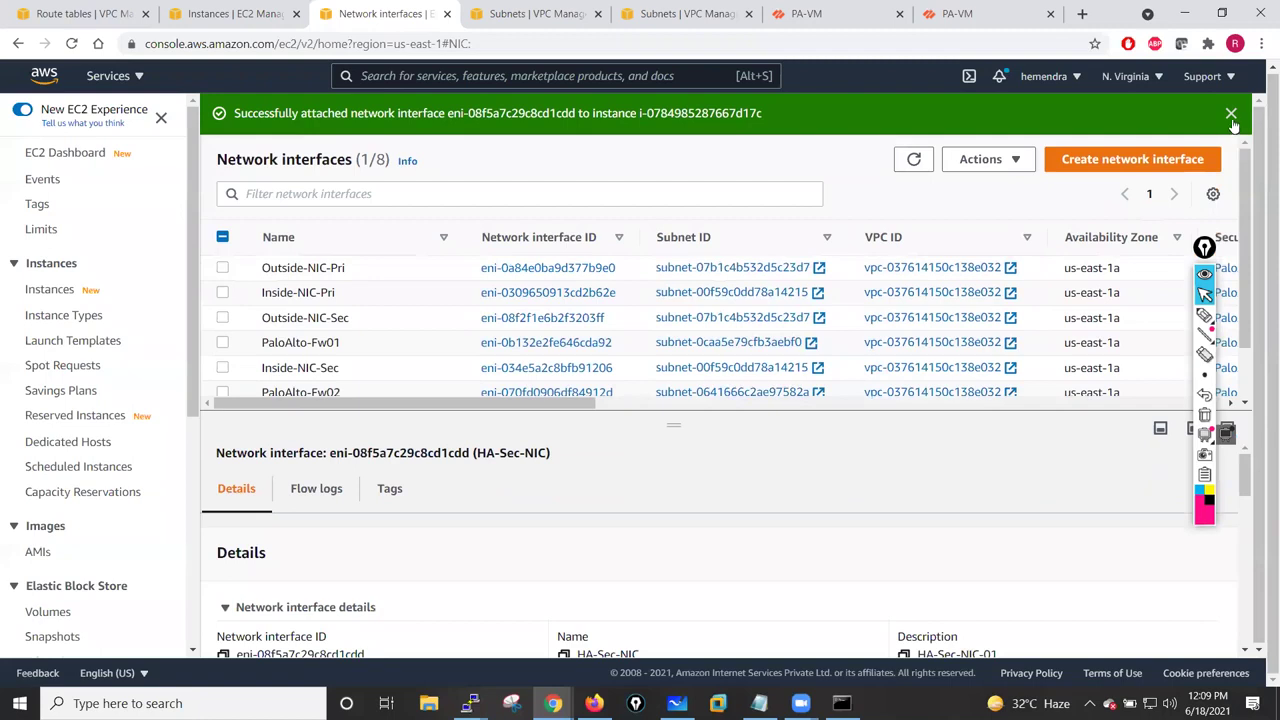
pyautogui.click(1231, 116)
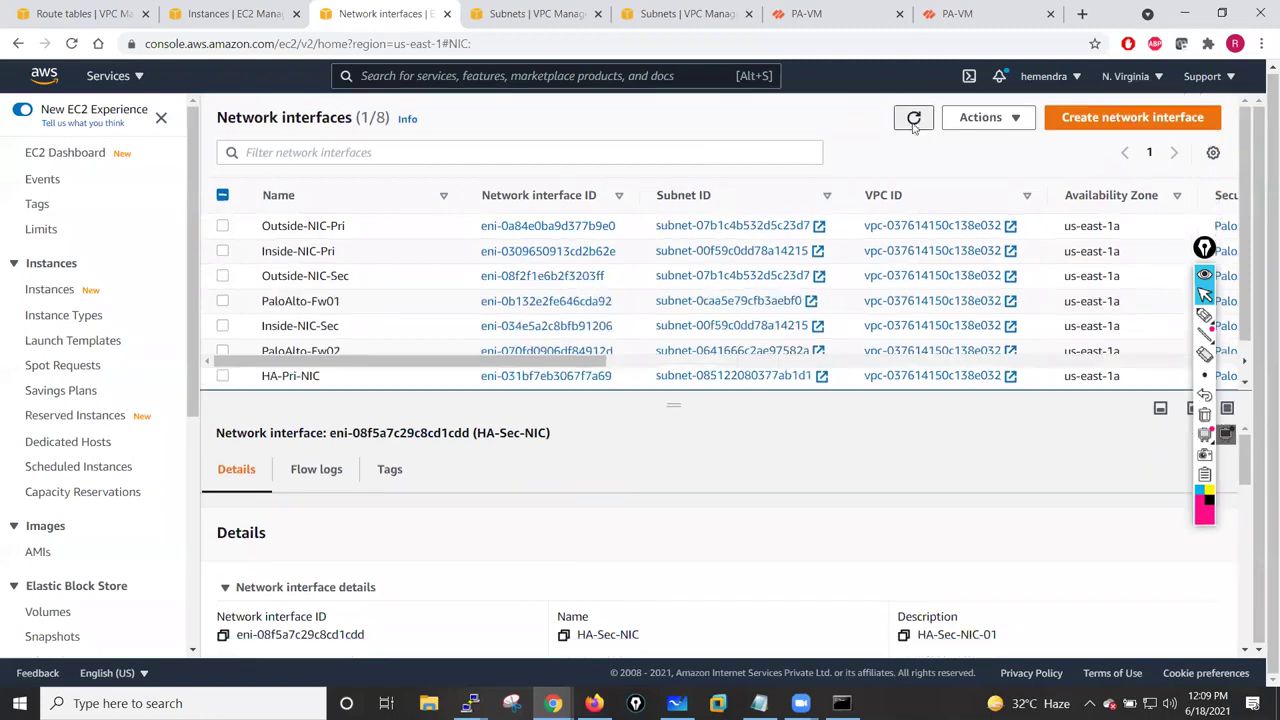
pyautogui.click(914, 117)
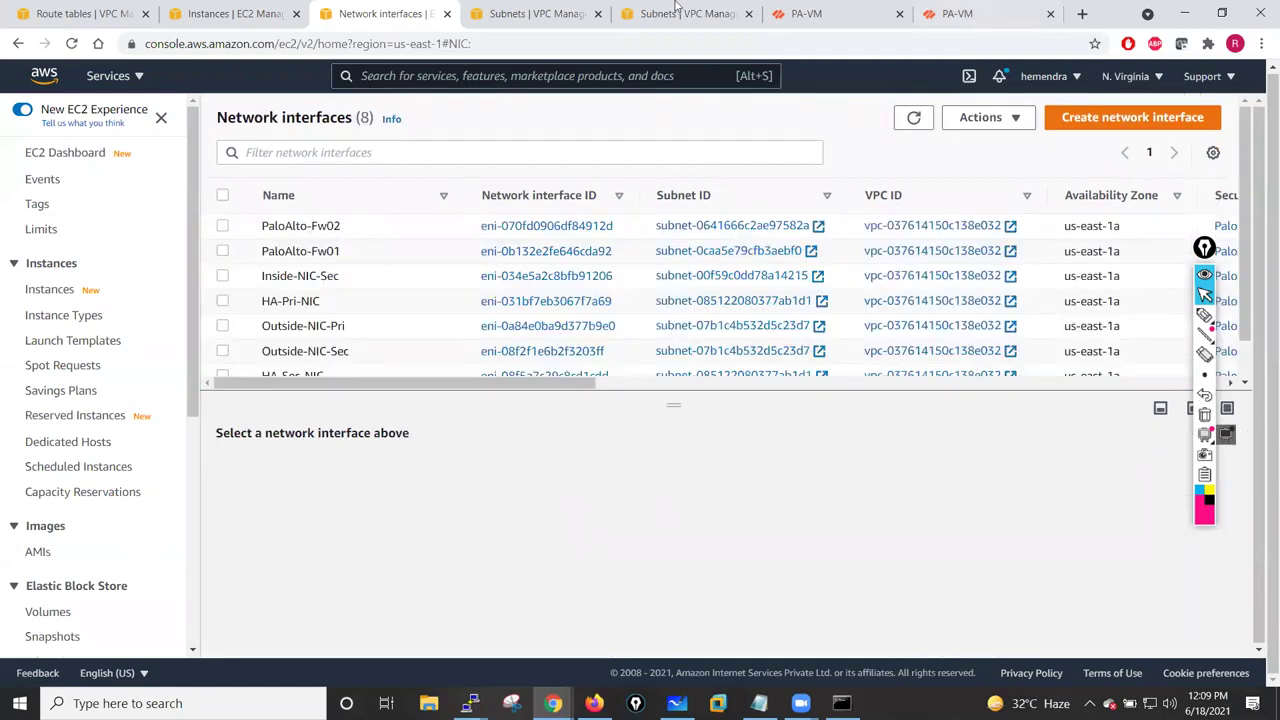
# - Refresh both firewall tabs, check Device > High Availability, then go to Network interfaces
pyautogui.click(820, 14)
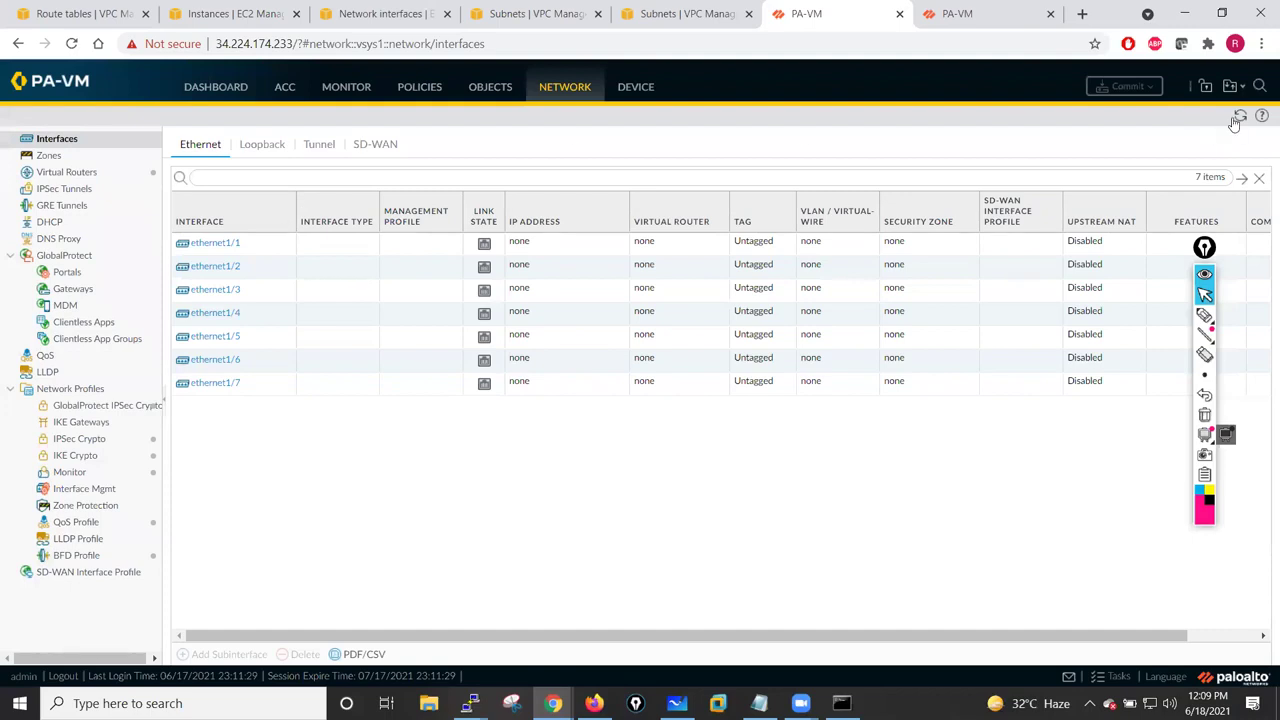
pyautogui.click(1238, 118)
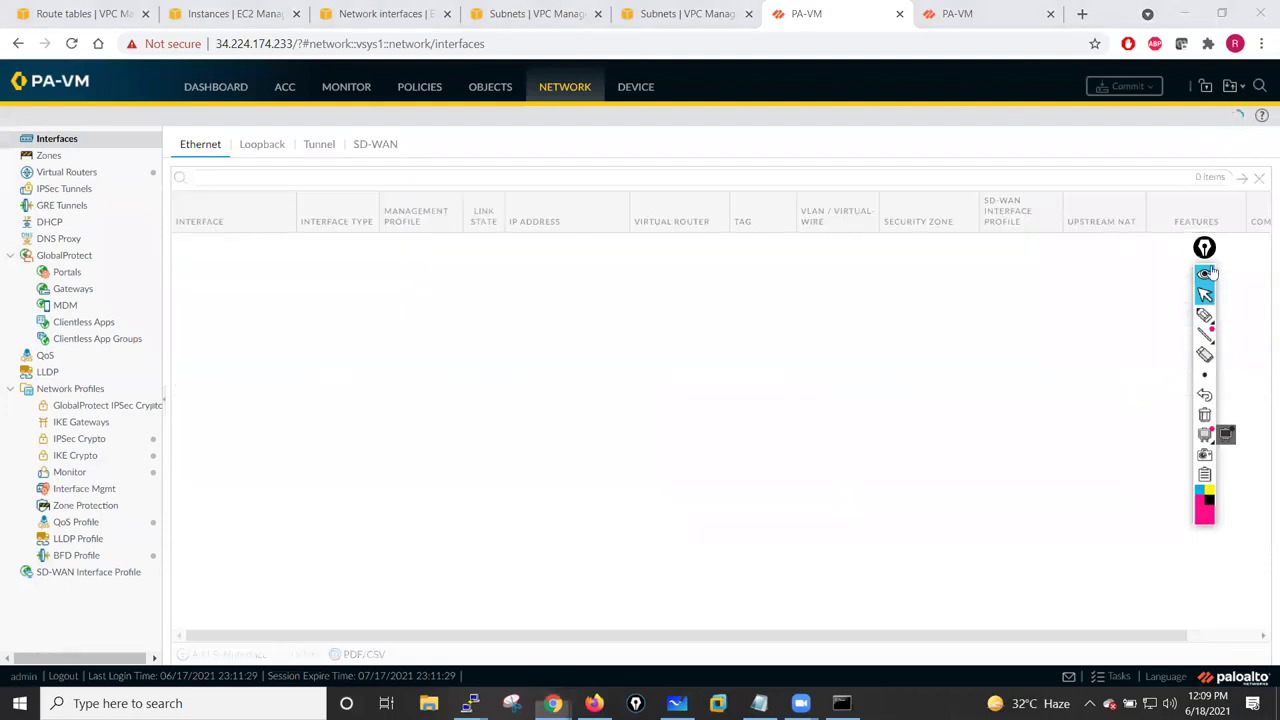
pyautogui.click(957, 14)
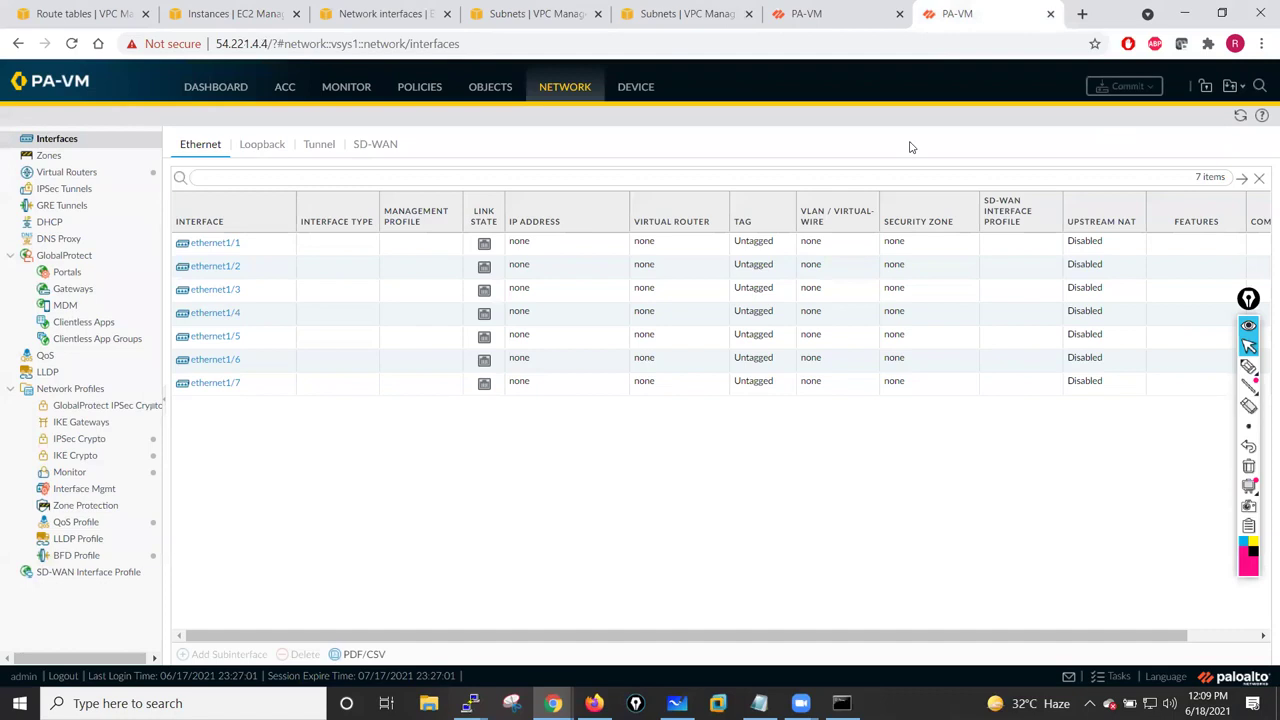
pyautogui.click(1240, 116)
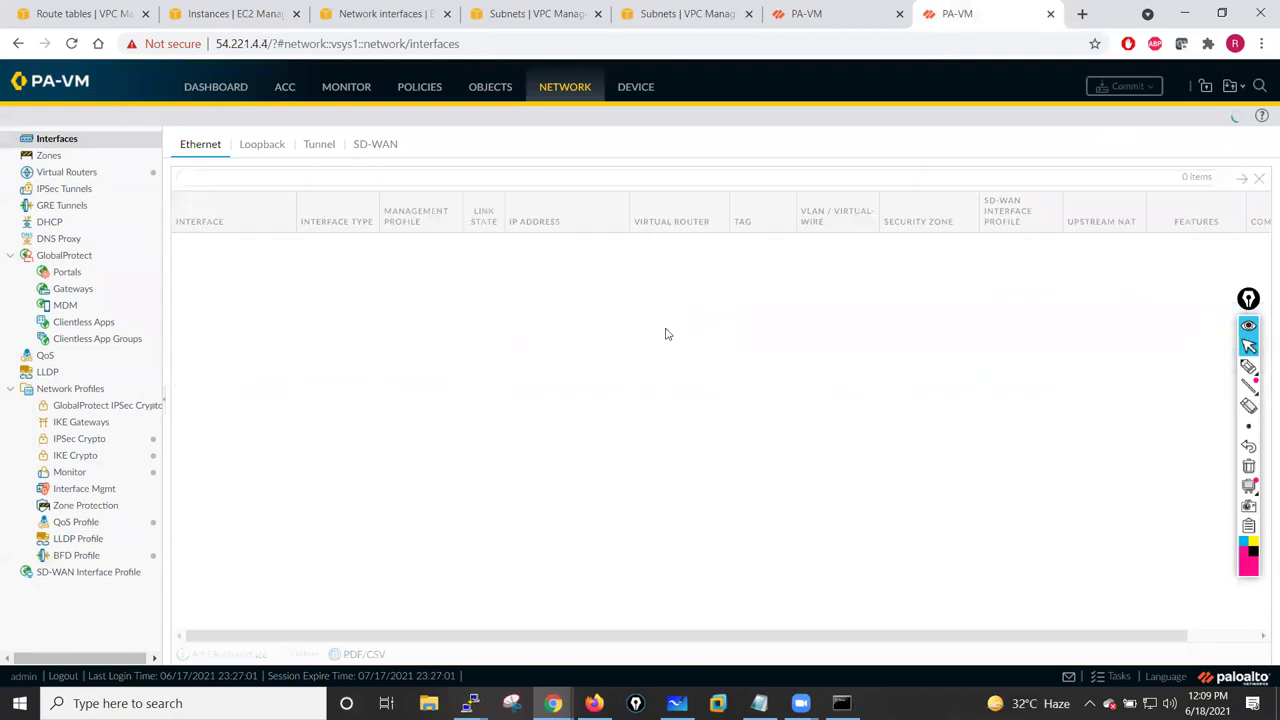
pyautogui.click(806, 10)
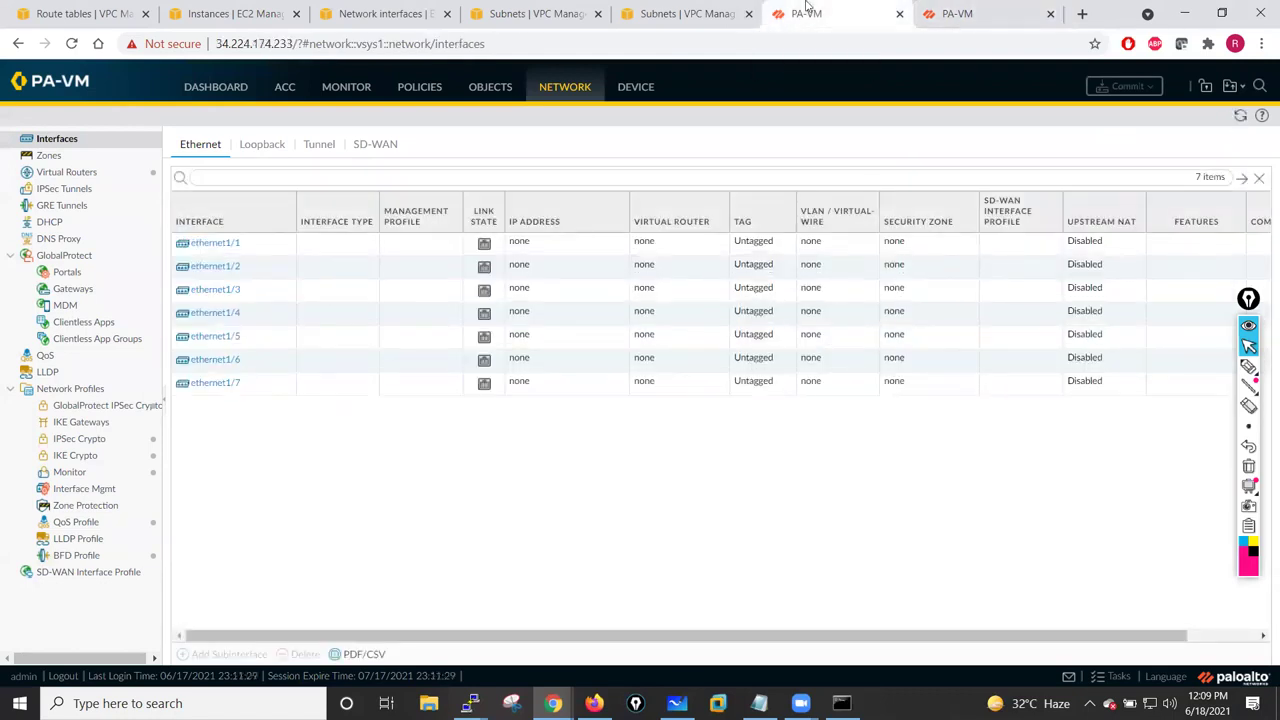
pyautogui.click(631, 90)
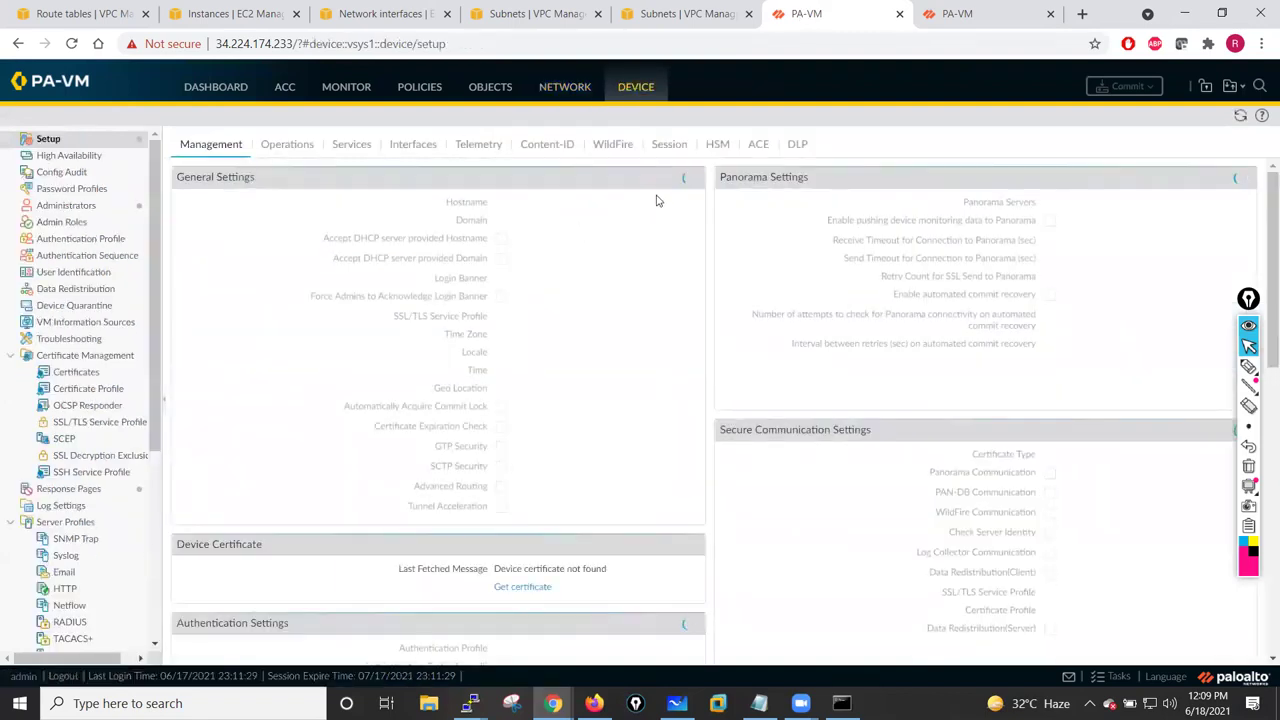
pyautogui.click(85, 160)
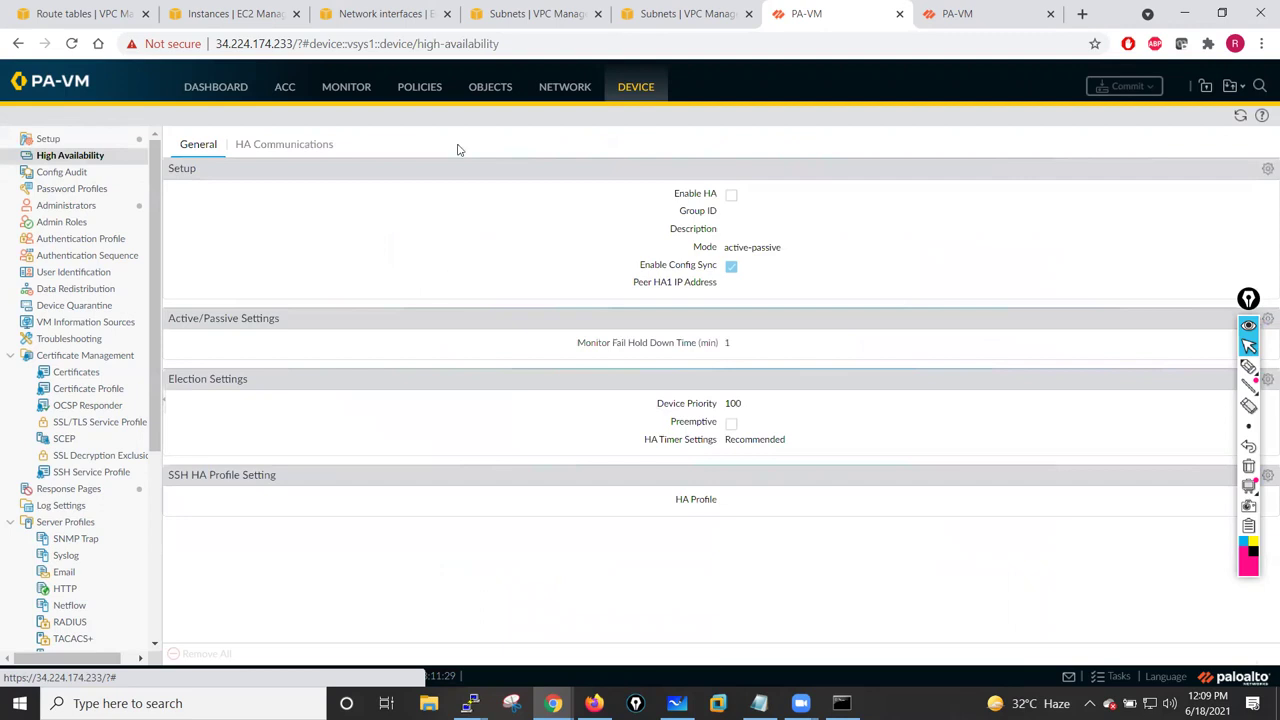
pyautogui.click(563, 89)
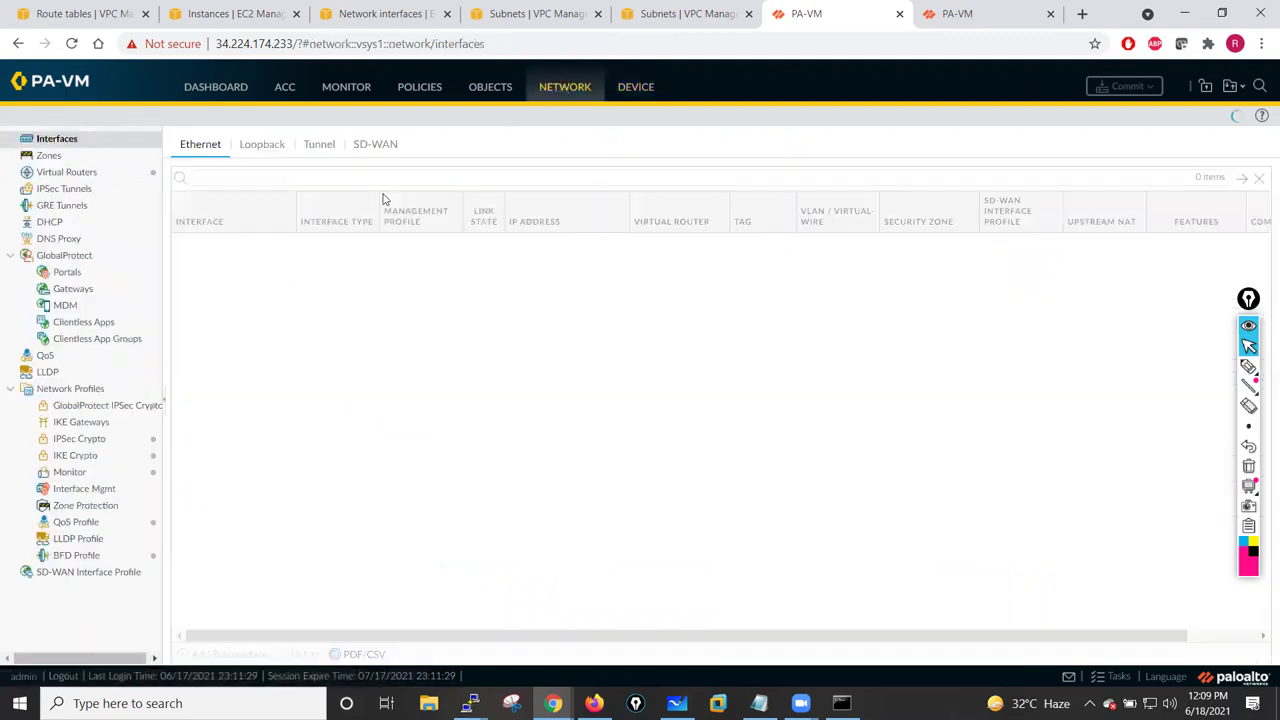
pyautogui.click(224, 296)
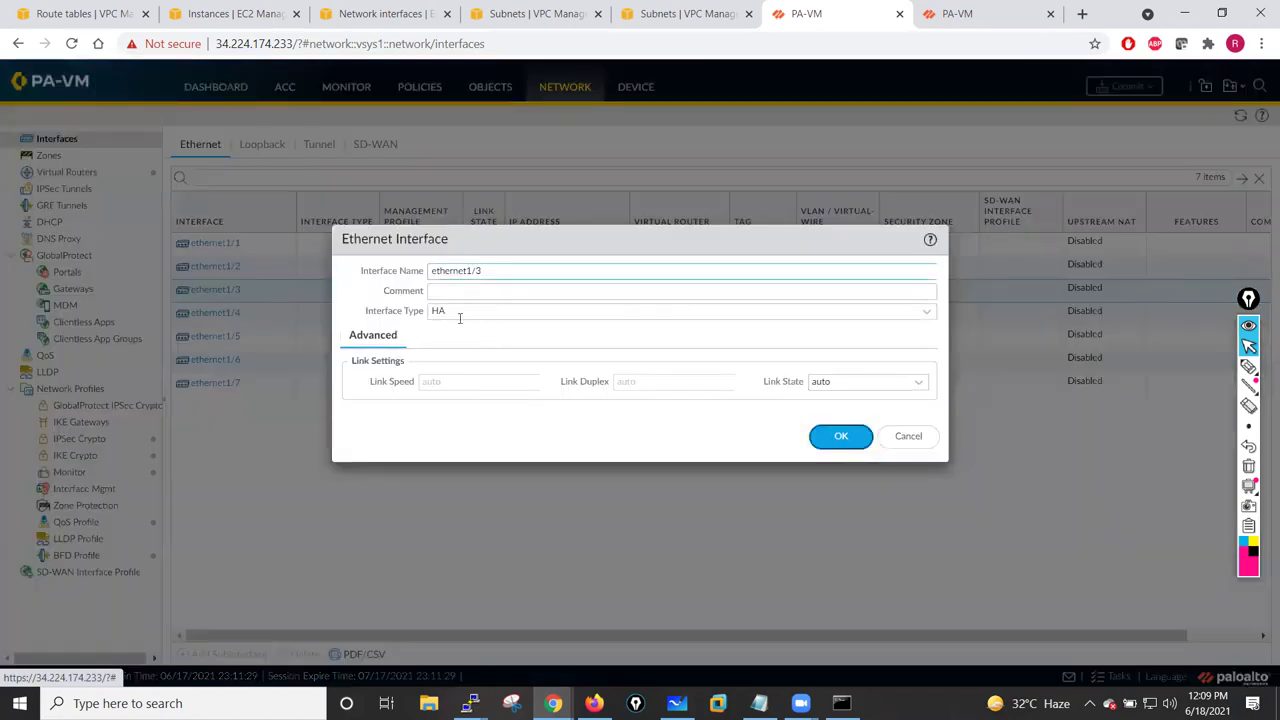
pyautogui.click(925, 318)
pyautogui.click(436, 336)
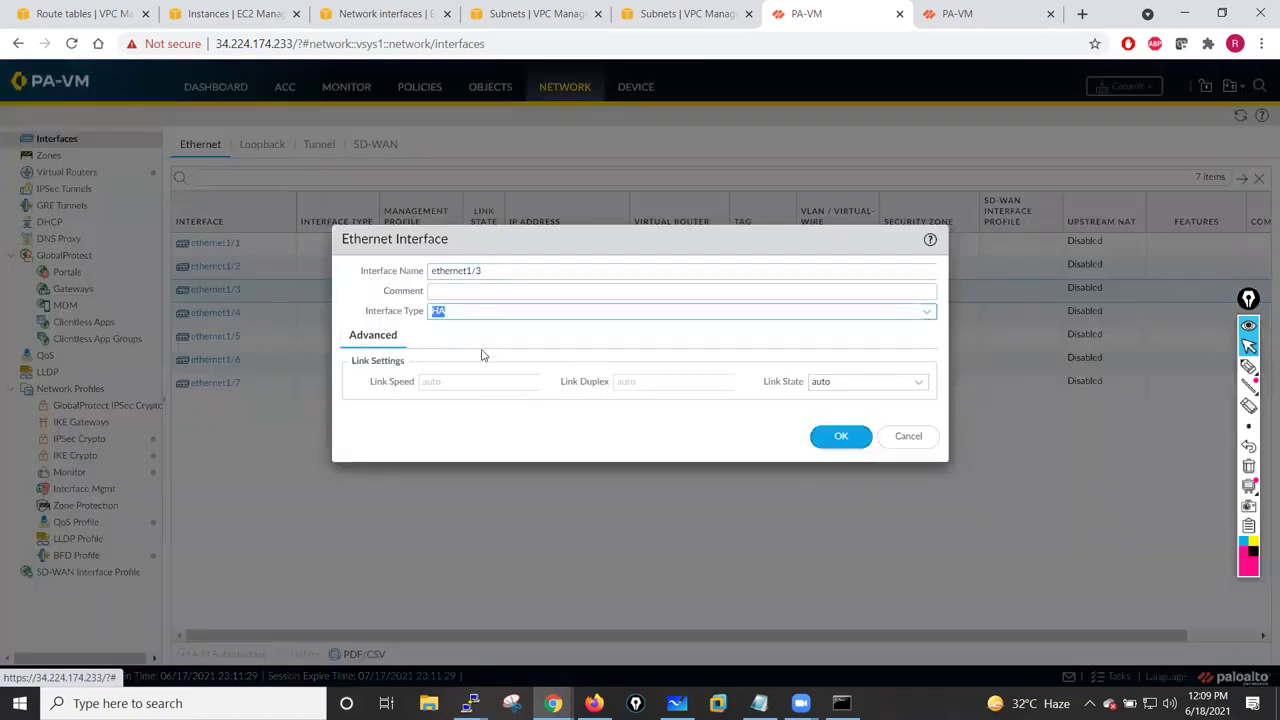
pyautogui.click(838, 438)
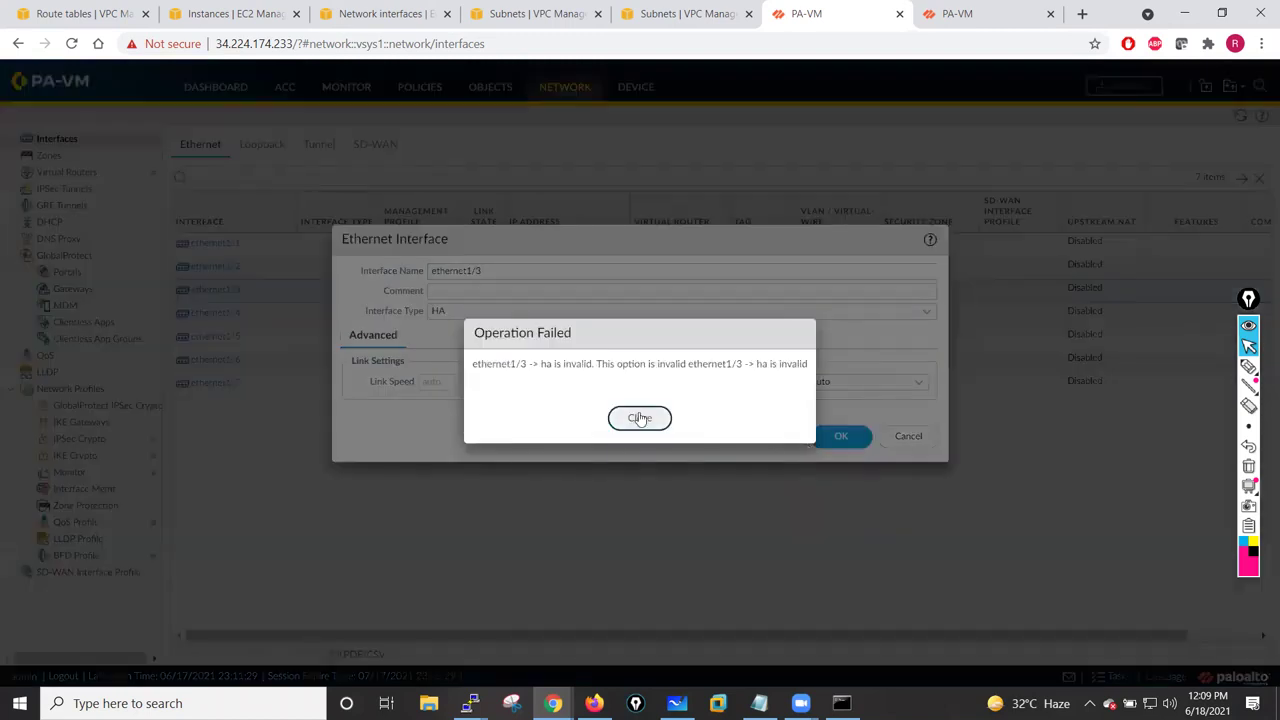
pyautogui.click(650, 418)
pyautogui.click(877, 378)
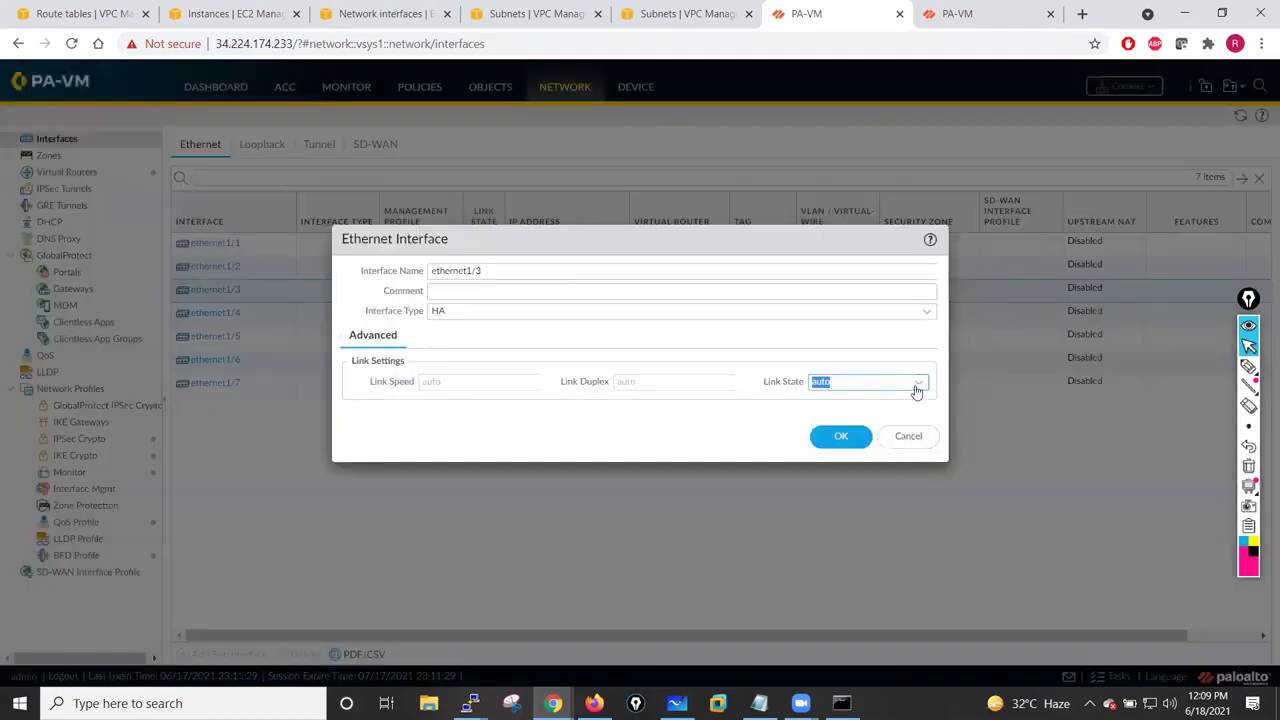
pyautogui.click(917, 390)
pyautogui.click(826, 420)
pyautogui.press('Return')
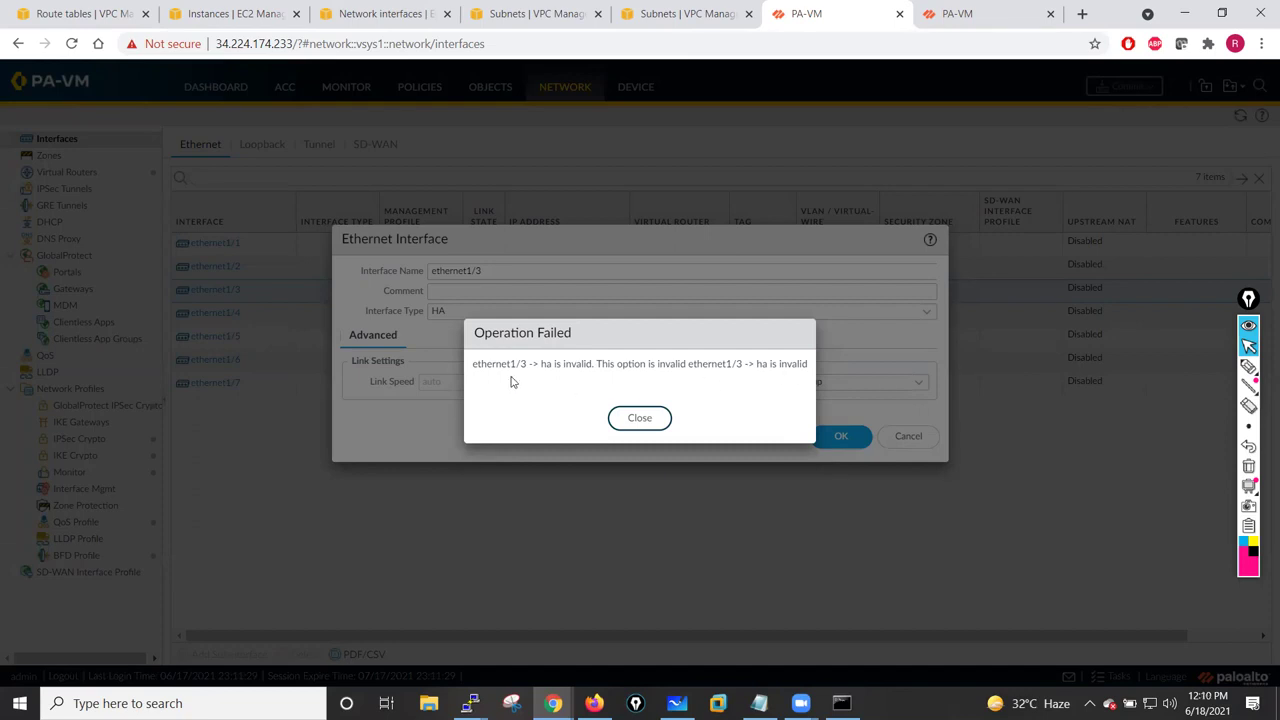
pyautogui.press('Return')
pyautogui.click(906, 436)
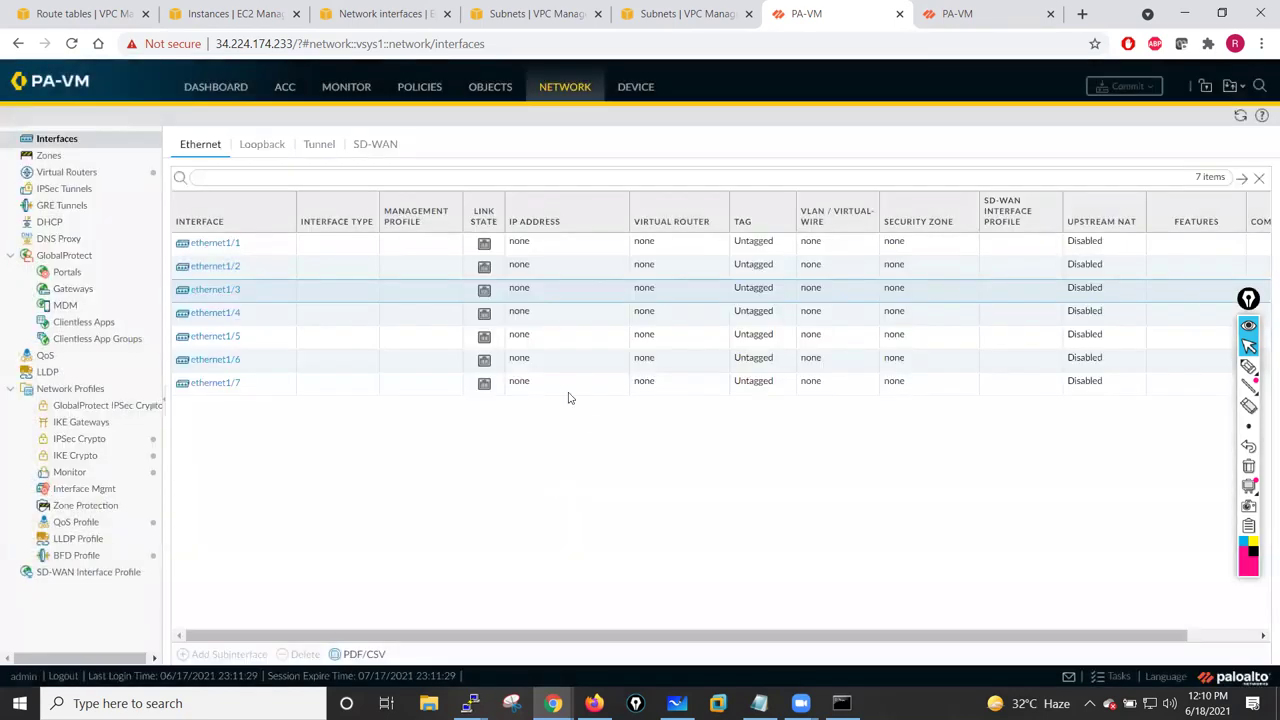
# - Make ethernet1/1 Layer3 with link state up and IPv4 address 10.1.10.250/24
pyautogui.click(218, 244)
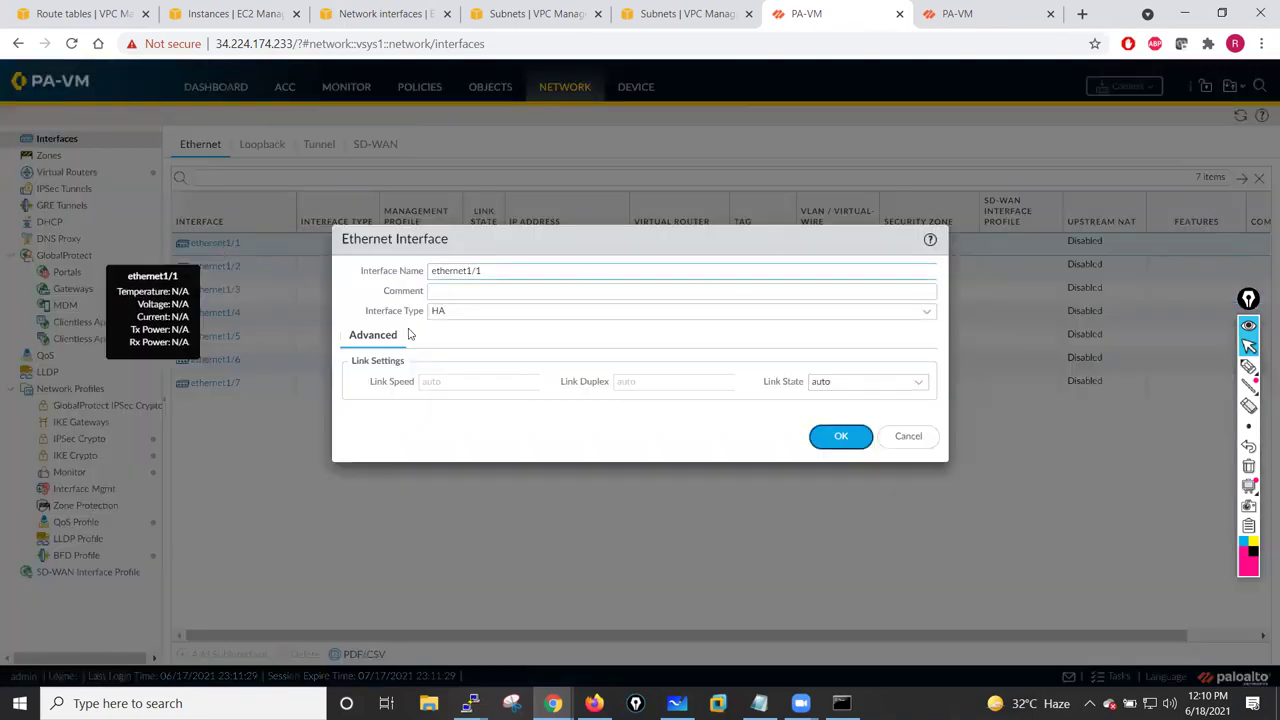
pyautogui.click(932, 316)
pyautogui.click(474, 354)
pyautogui.click(452, 293)
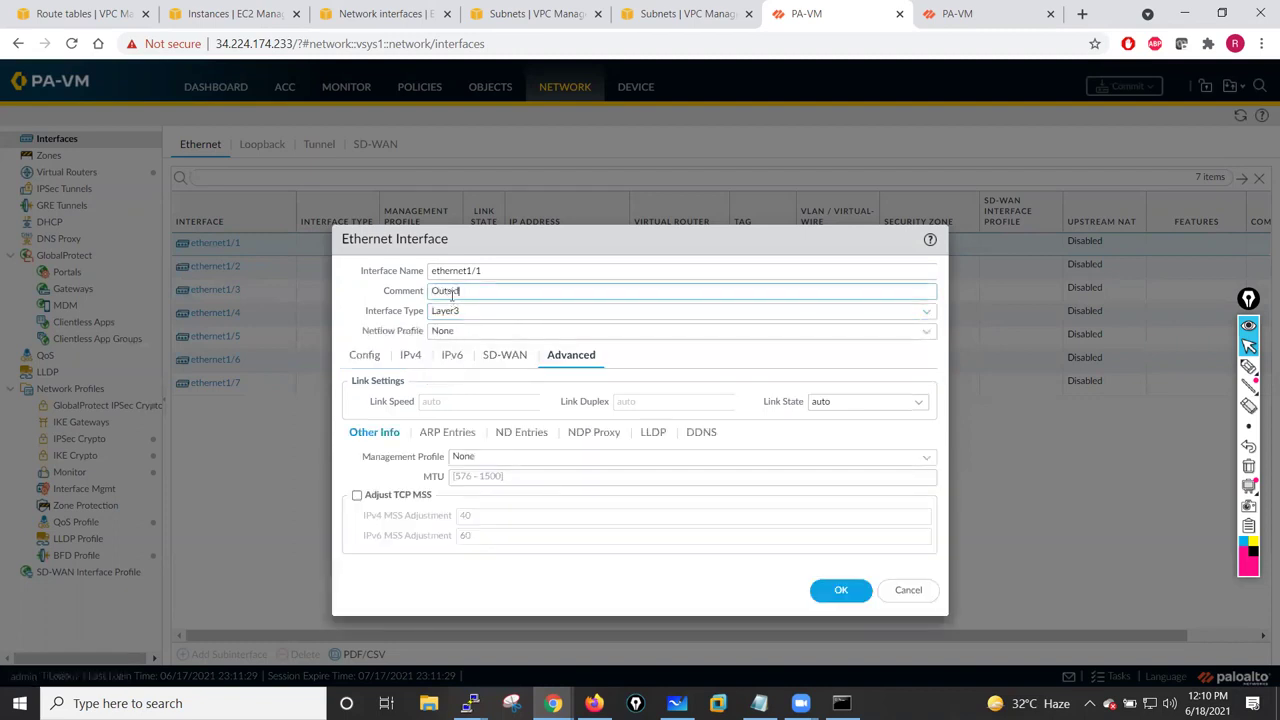
pyautogui.click(917, 403)
pyautogui.click(823, 442)
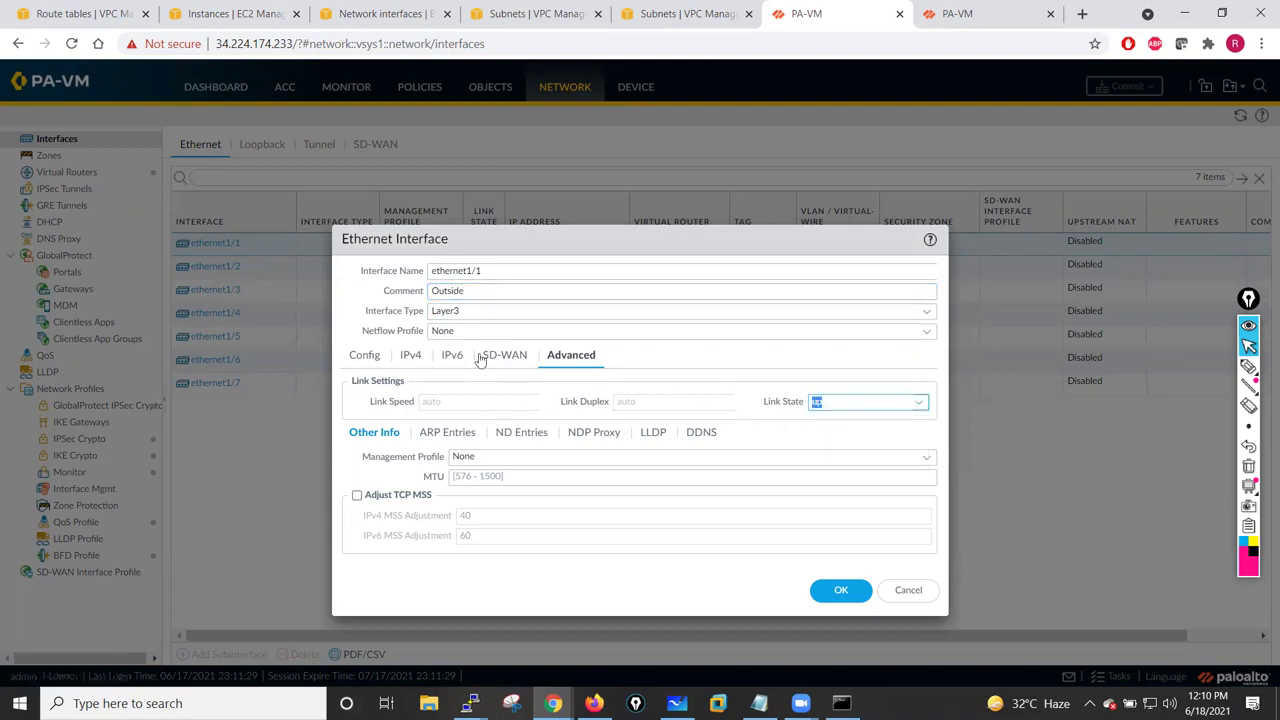
pyautogui.click(411, 358)
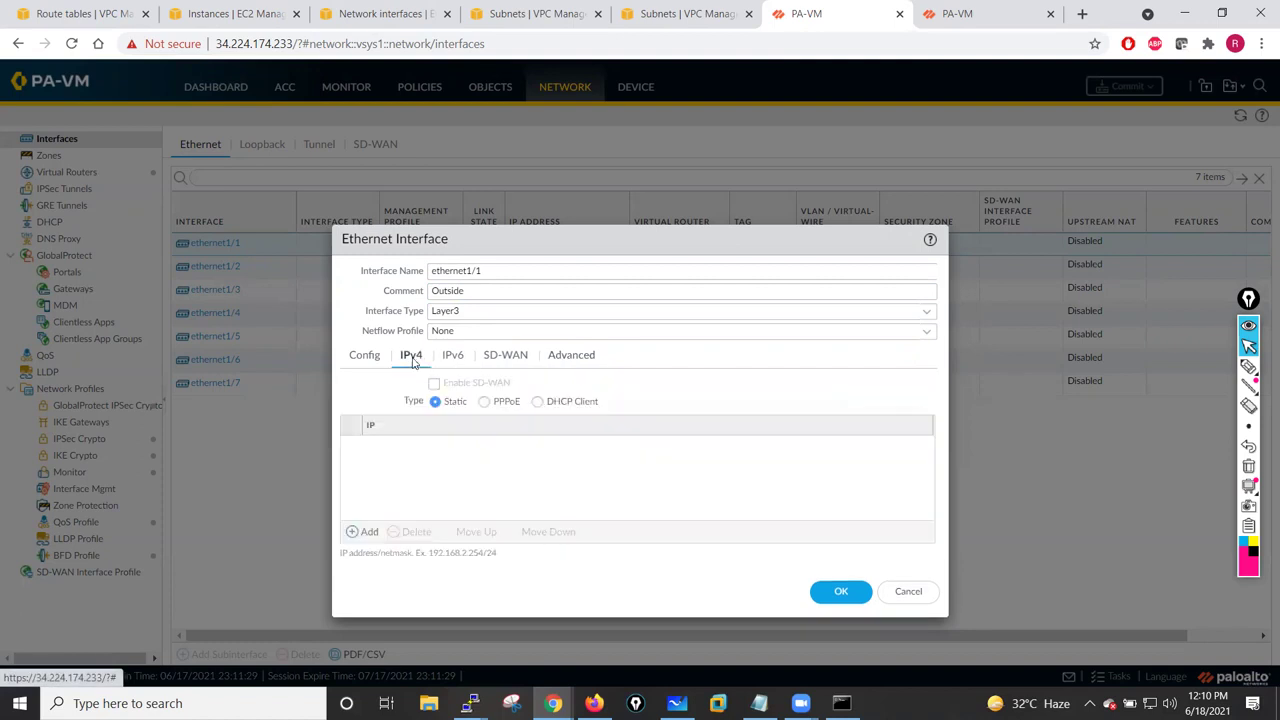
pyautogui.click(372, 535)
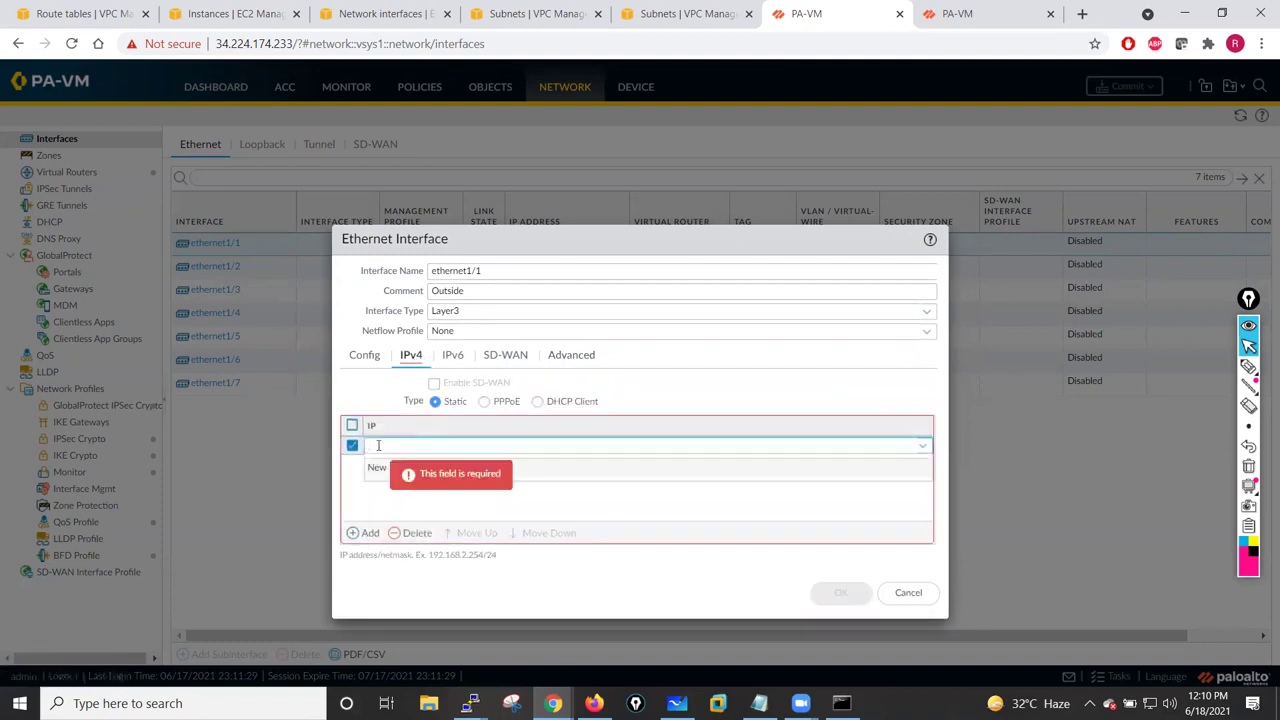
pyautogui.write('10.1.')
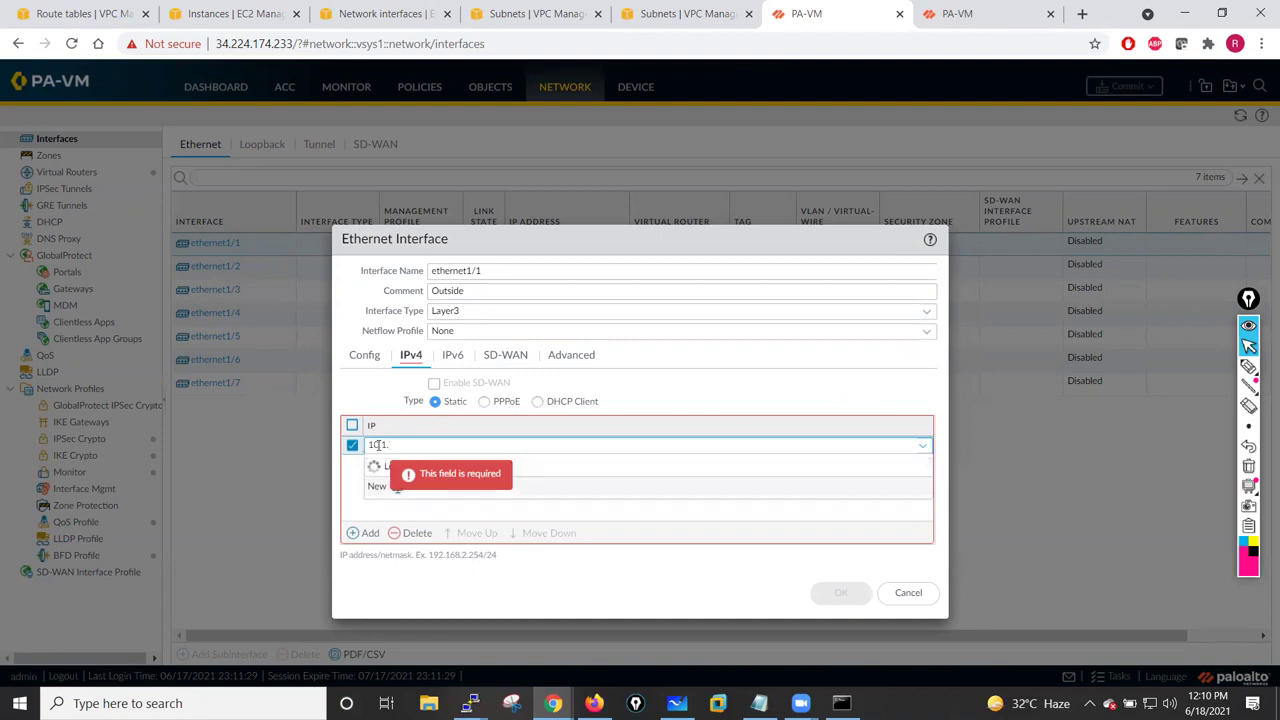
pyautogui.write('1.1050/234')
pyautogui.press('BackSpace')
pyautogui.press('BackSpace')
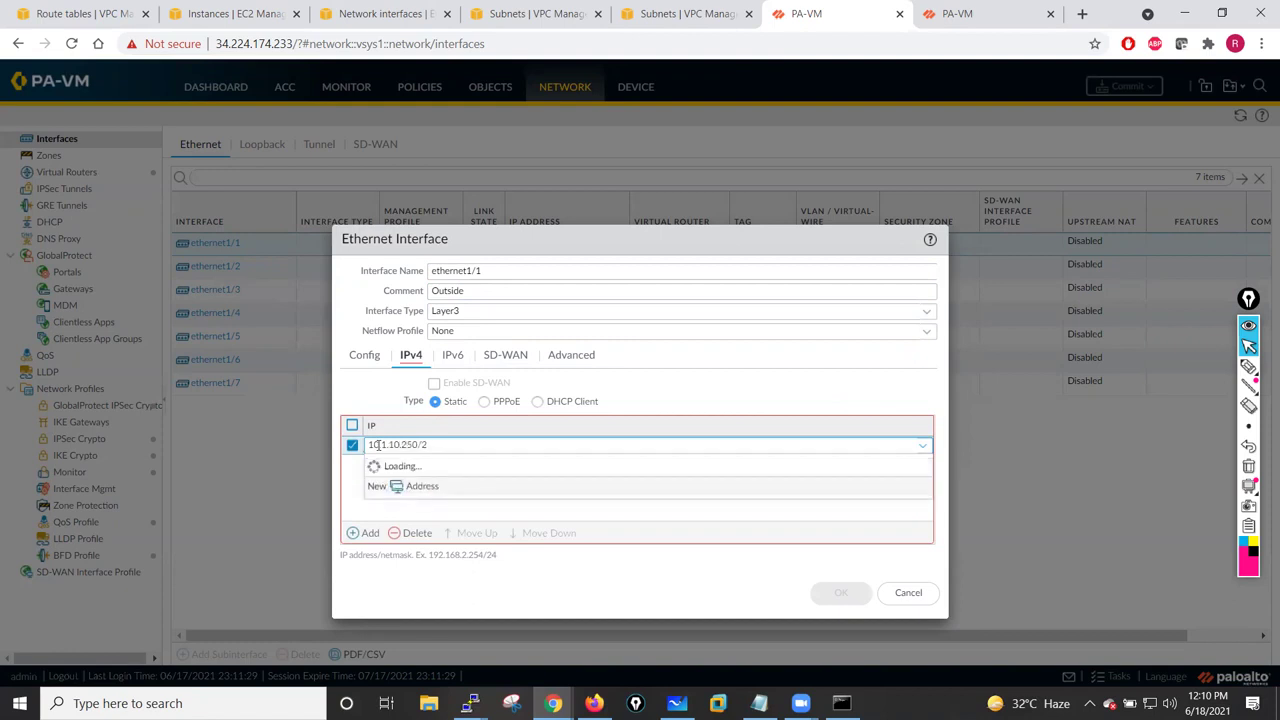
pyautogui.write('4')
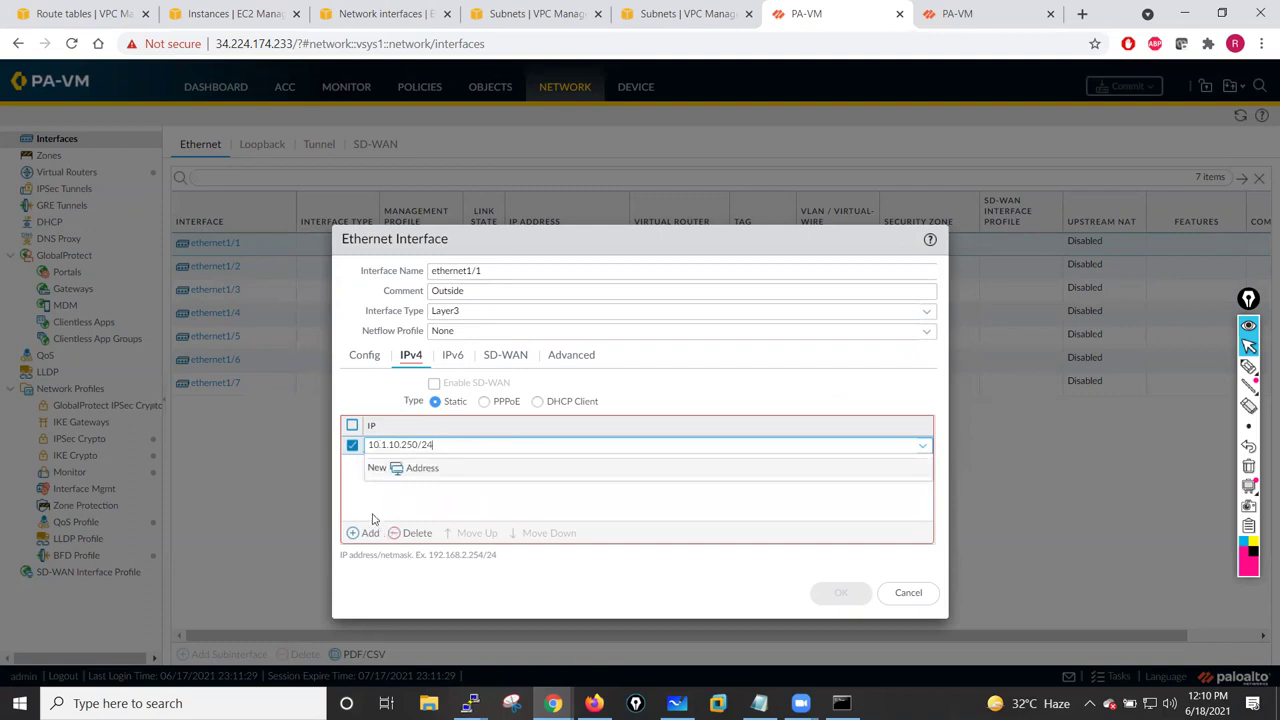
pyautogui.click(390, 495)
# - Assign ethernet1/1 to new virtual router VR-01 and new security zone Outside
pyautogui.click(364, 355)
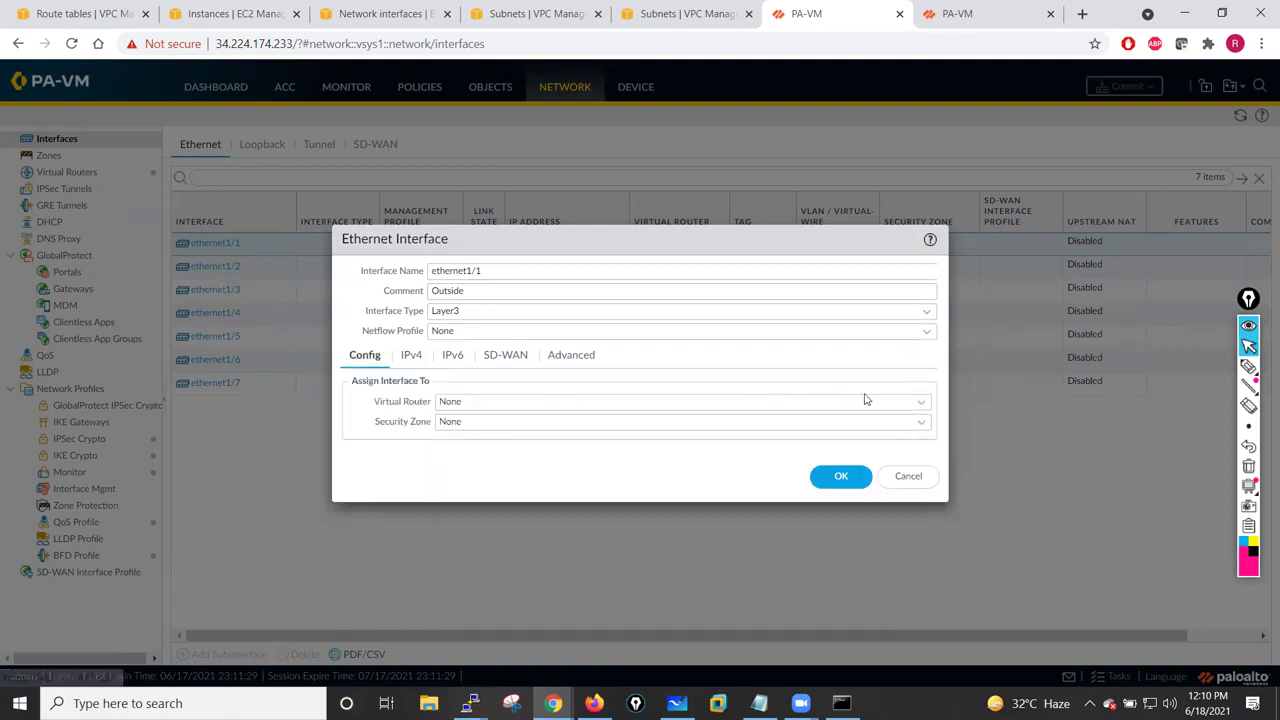
pyautogui.click(919, 405)
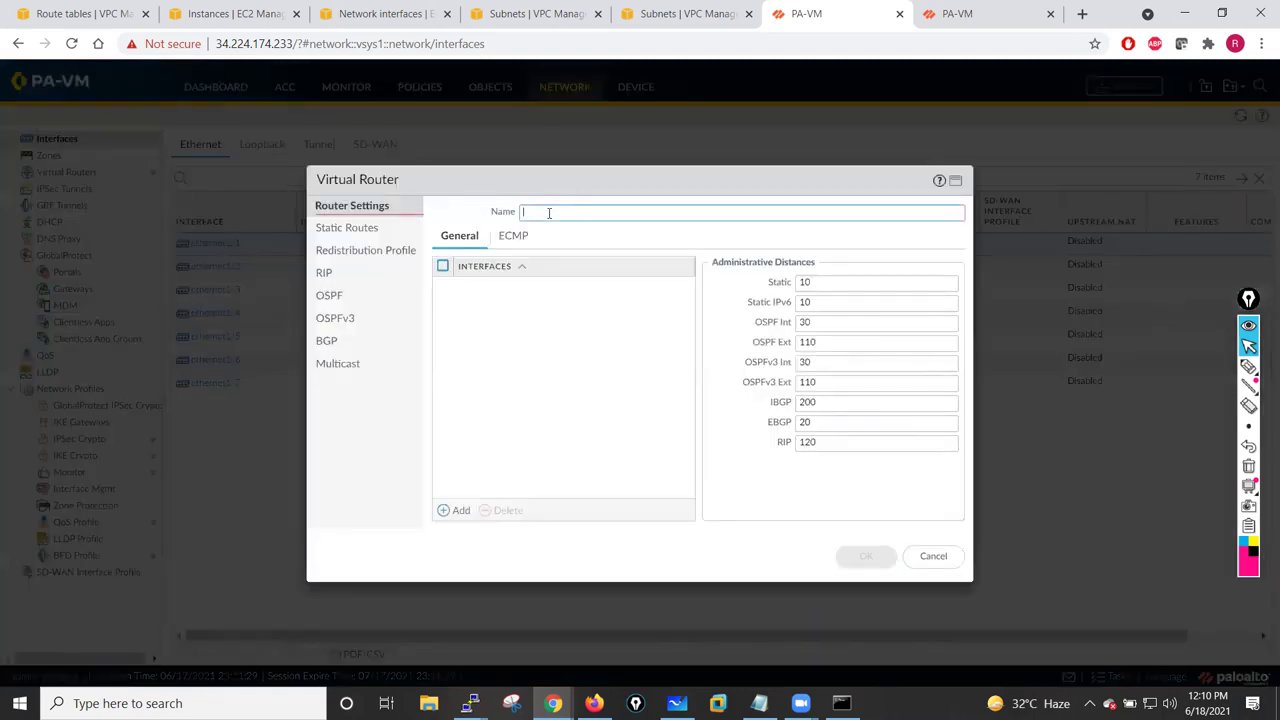
pyautogui.write('VR-01')
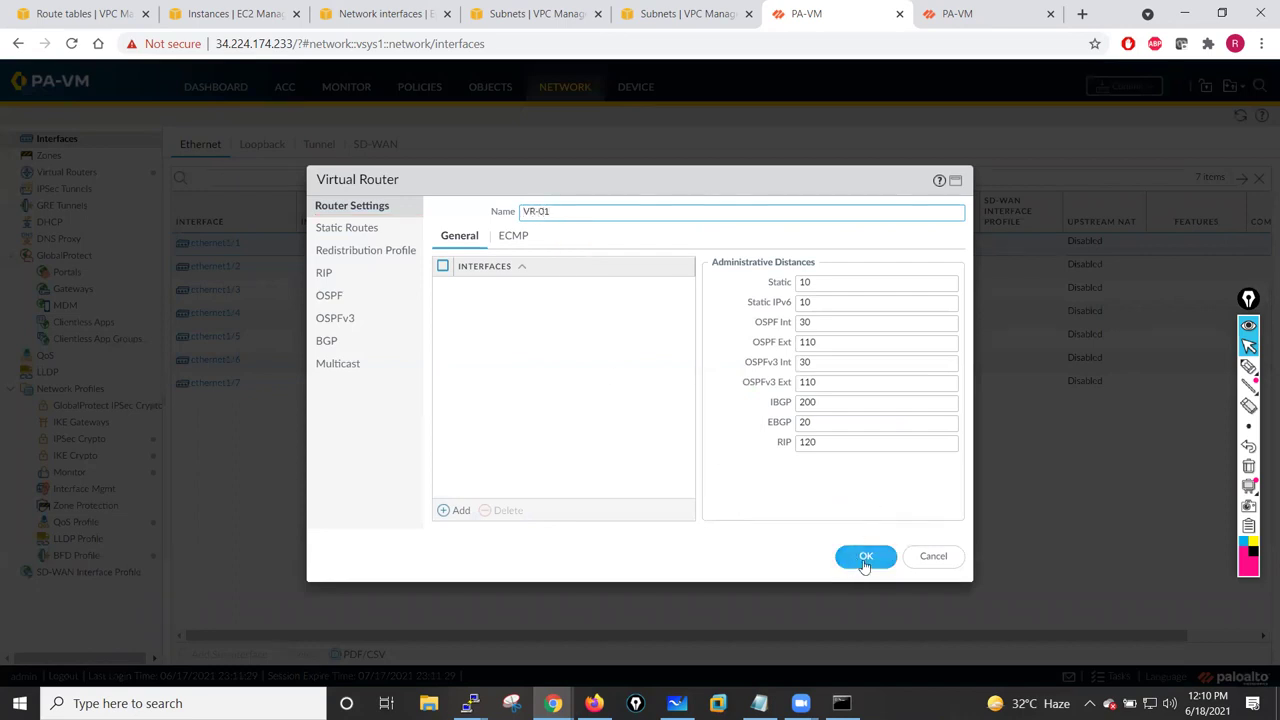
pyautogui.click(865, 560)
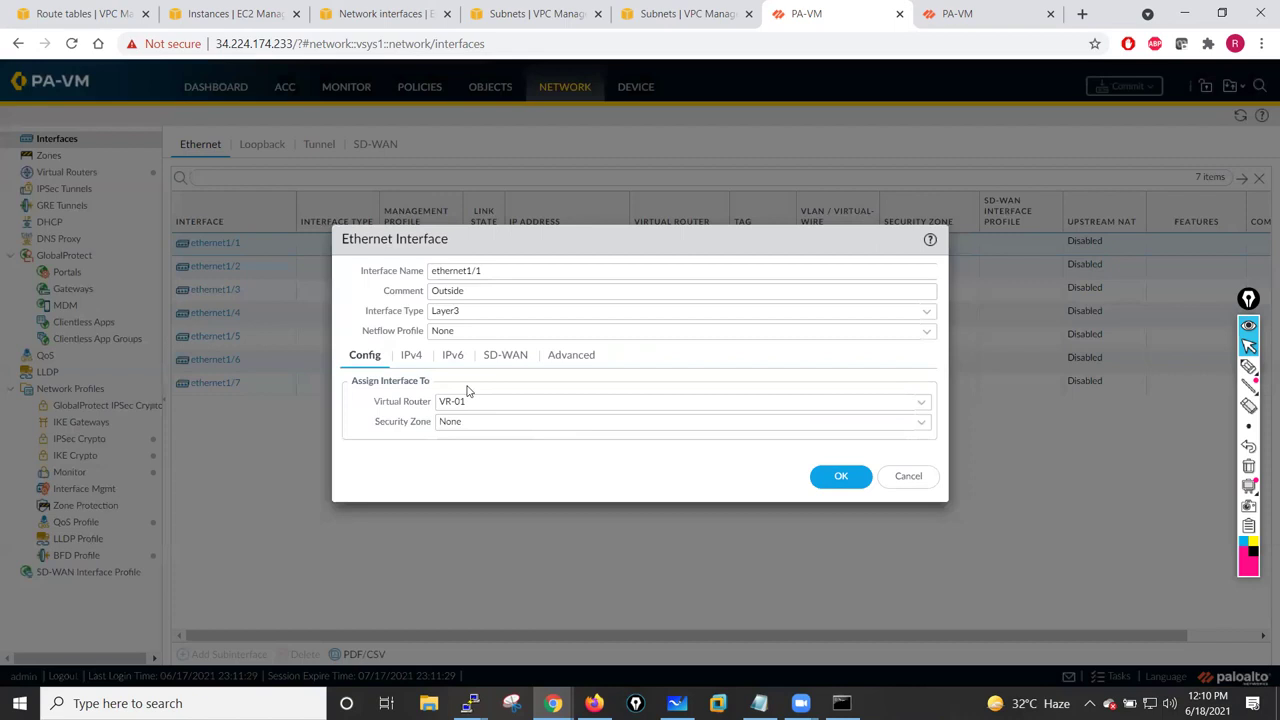
pyautogui.click(916, 427)
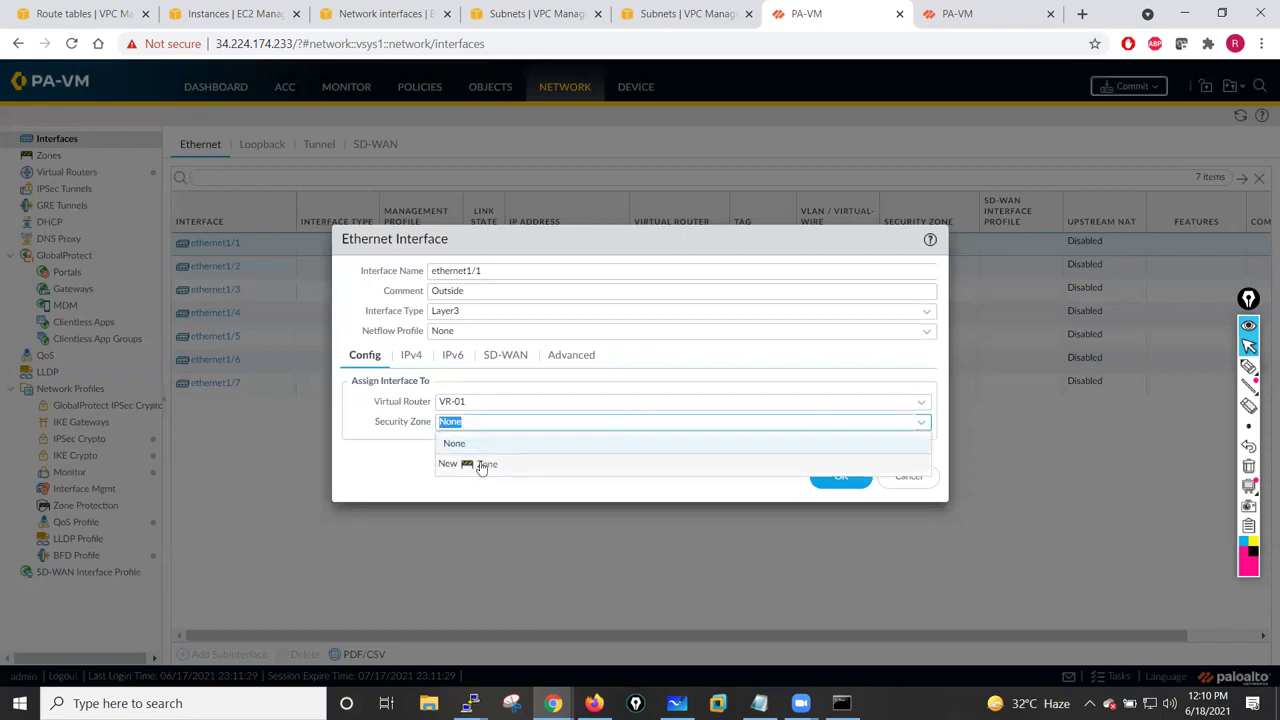
pyautogui.click(484, 466)
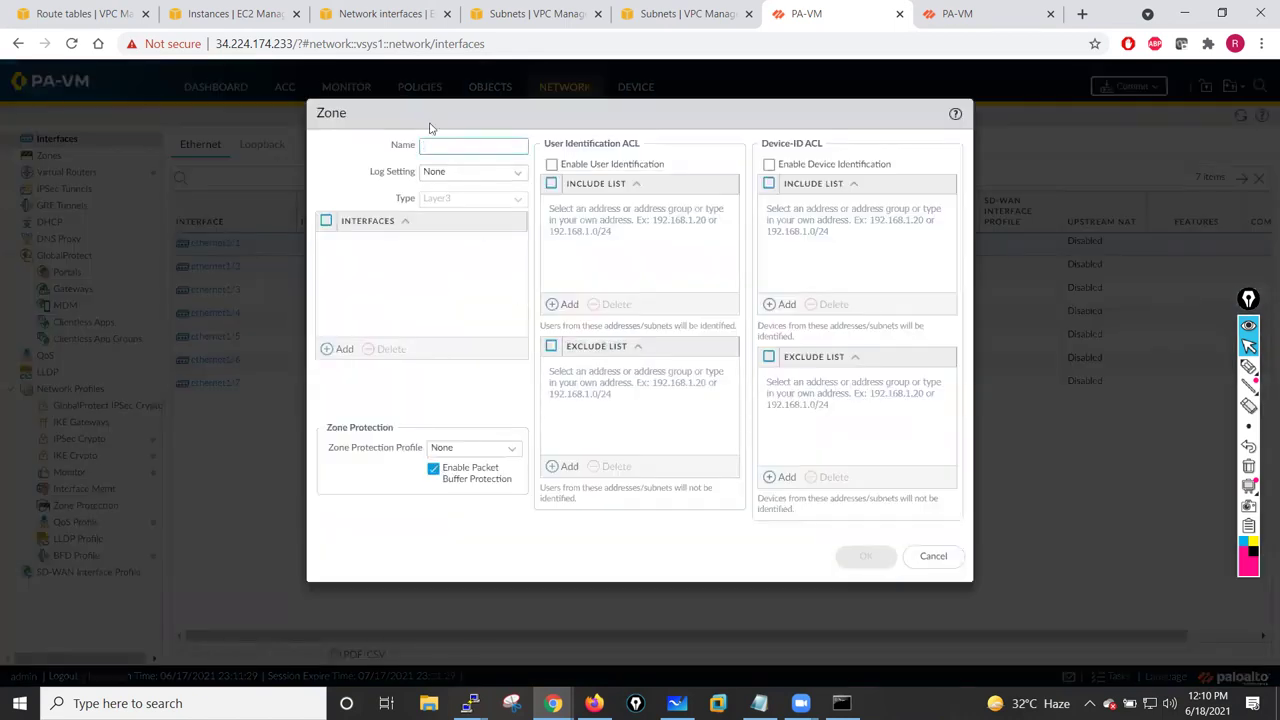
pyautogui.write('C')
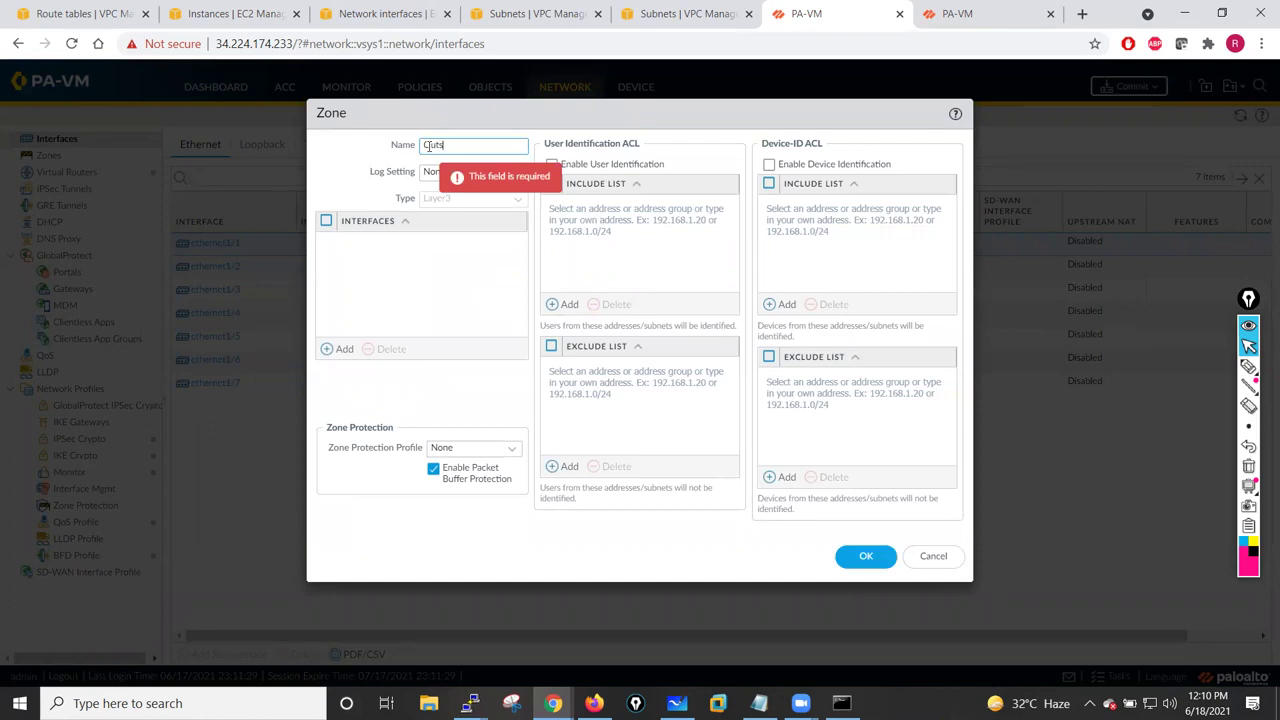
pyautogui.click(864, 556)
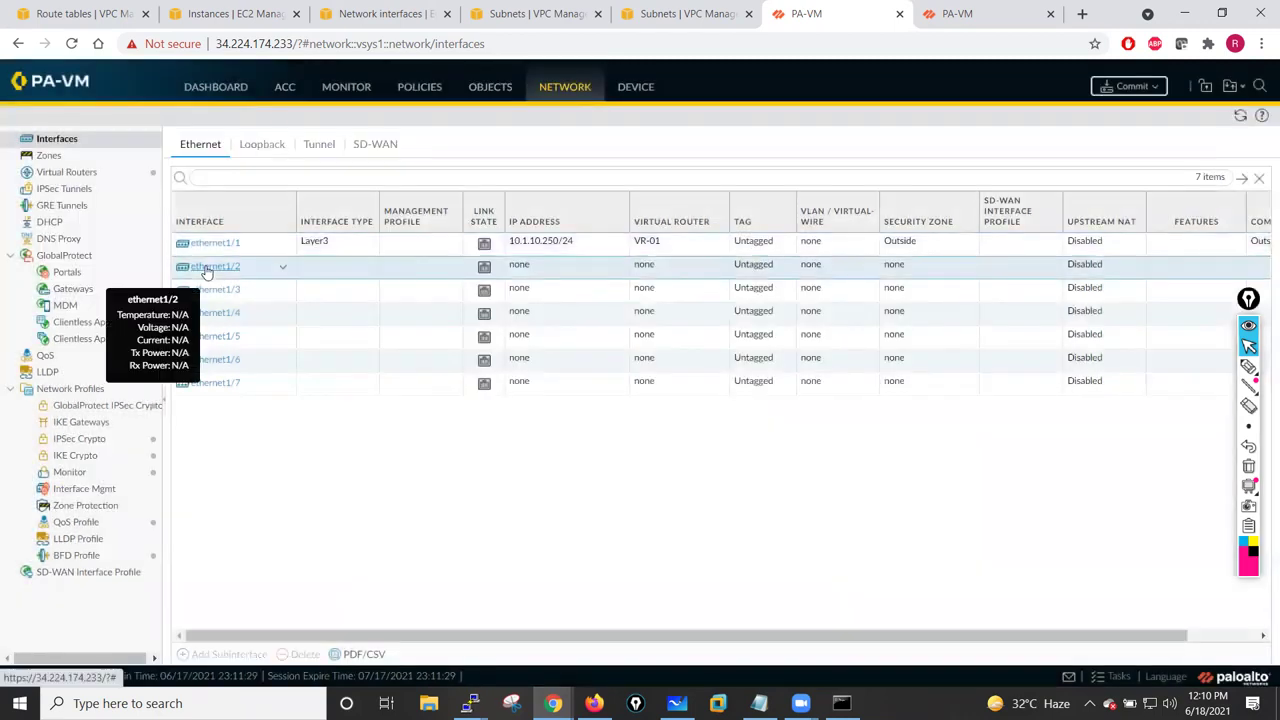
# - Make ethernet1/2 a Layer3 interface with comment Inside, link state up and IPv4 10.1.1.250/24
pyautogui.click(213, 267)
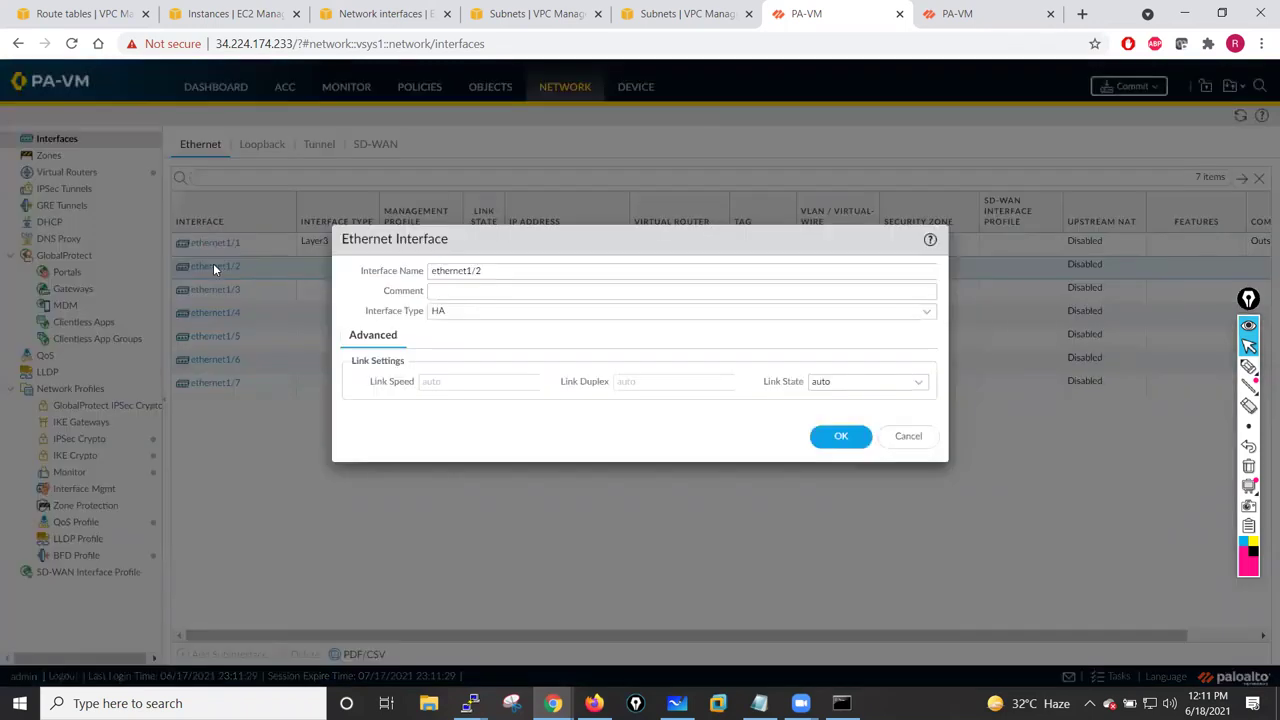
pyautogui.click(717, 293)
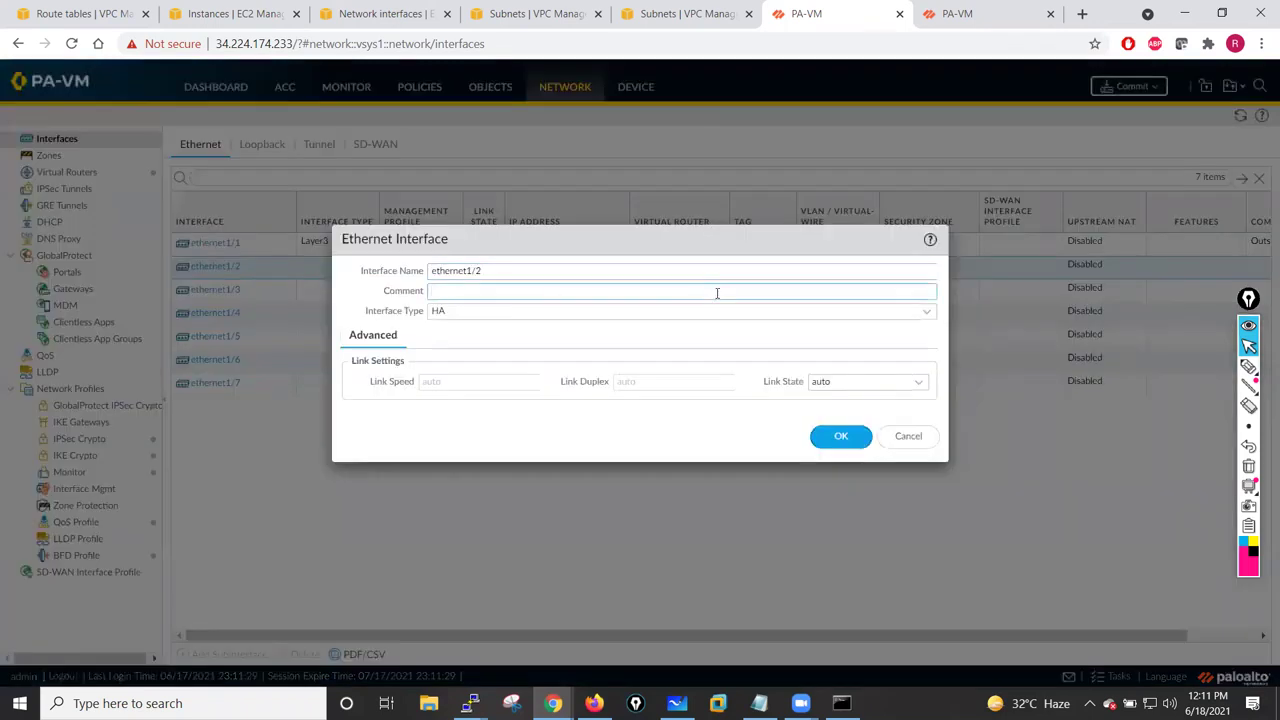
pyautogui.click(925, 313)
pyautogui.click(442, 352)
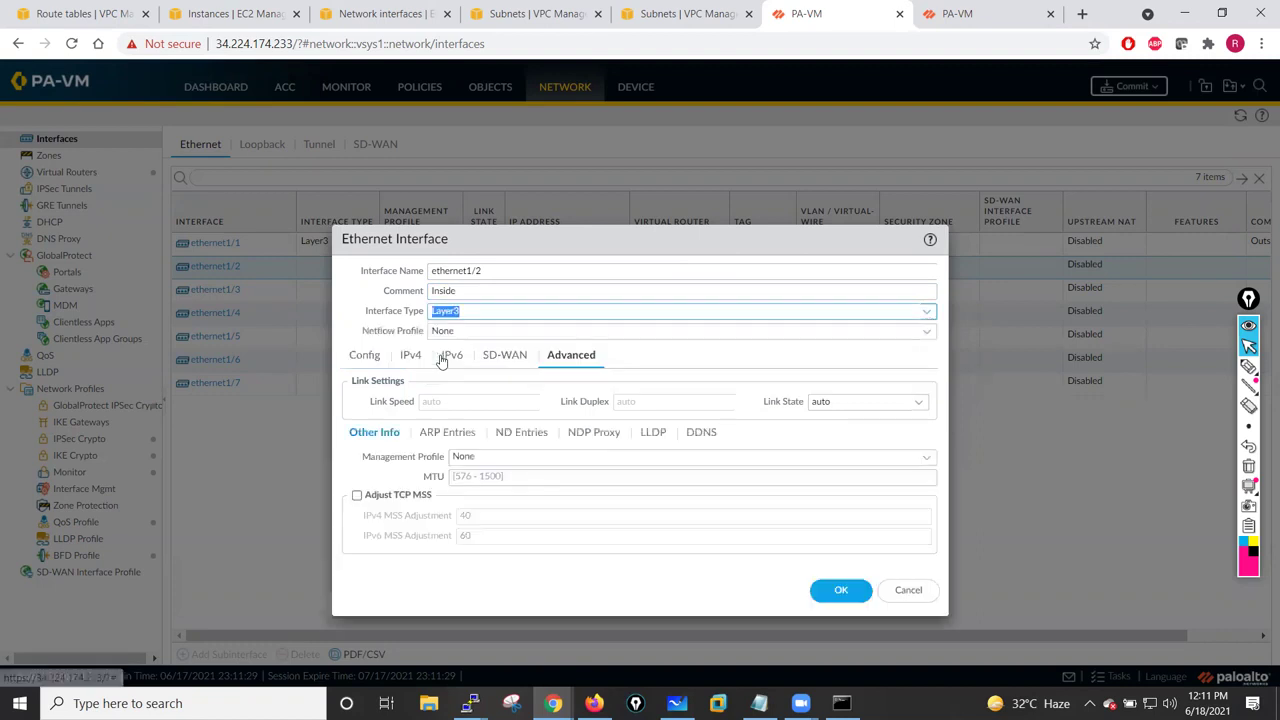
pyautogui.click(922, 403)
pyautogui.click(826, 441)
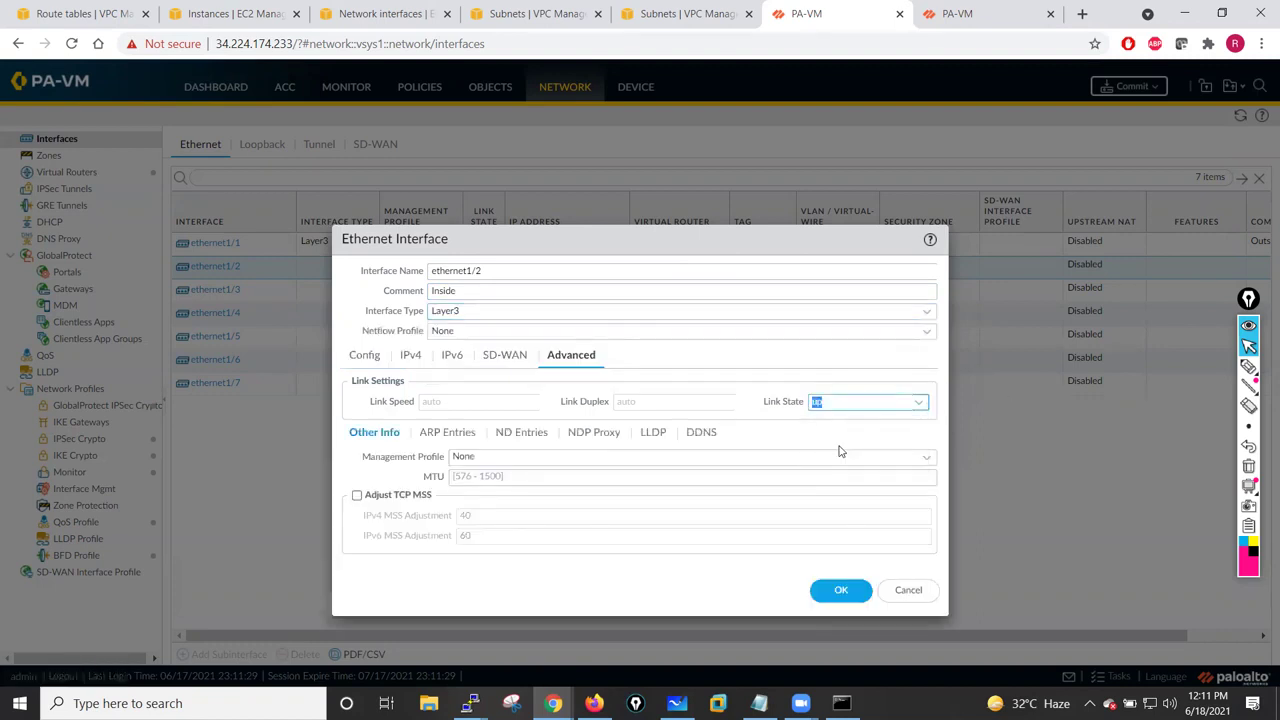
pyautogui.click(412, 356)
pyautogui.click(366, 532)
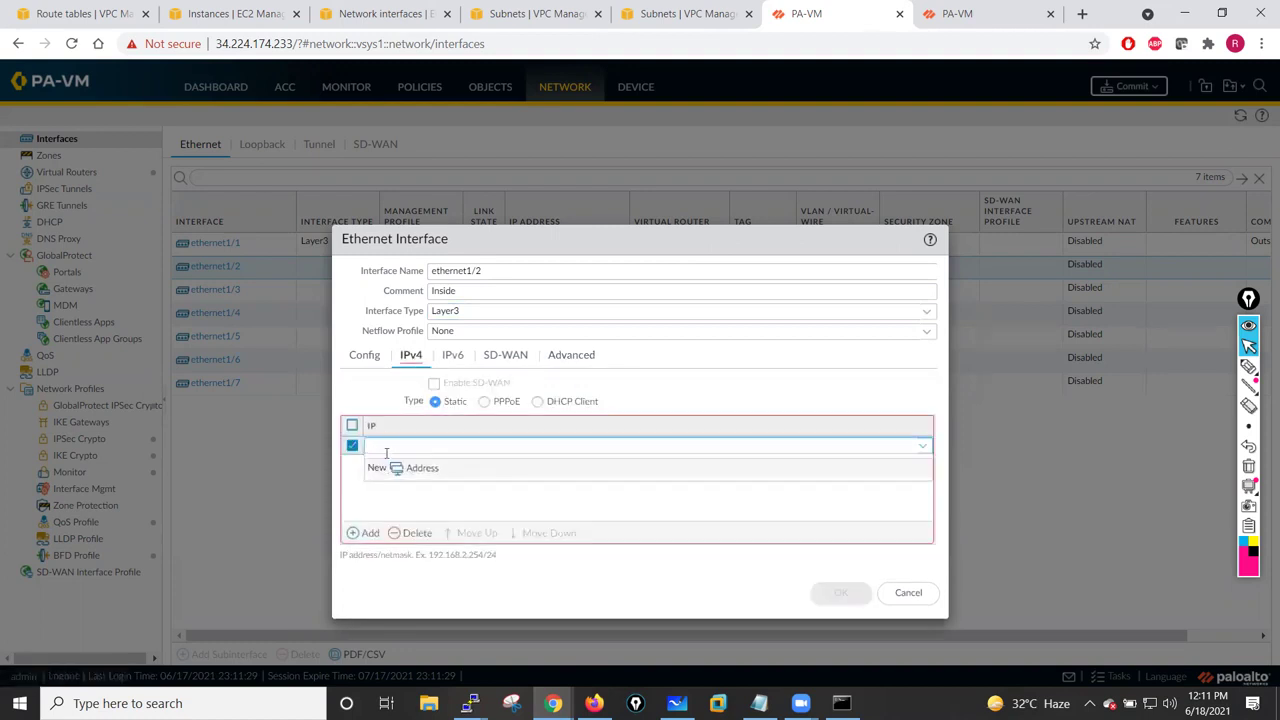
pyautogui.write('10')
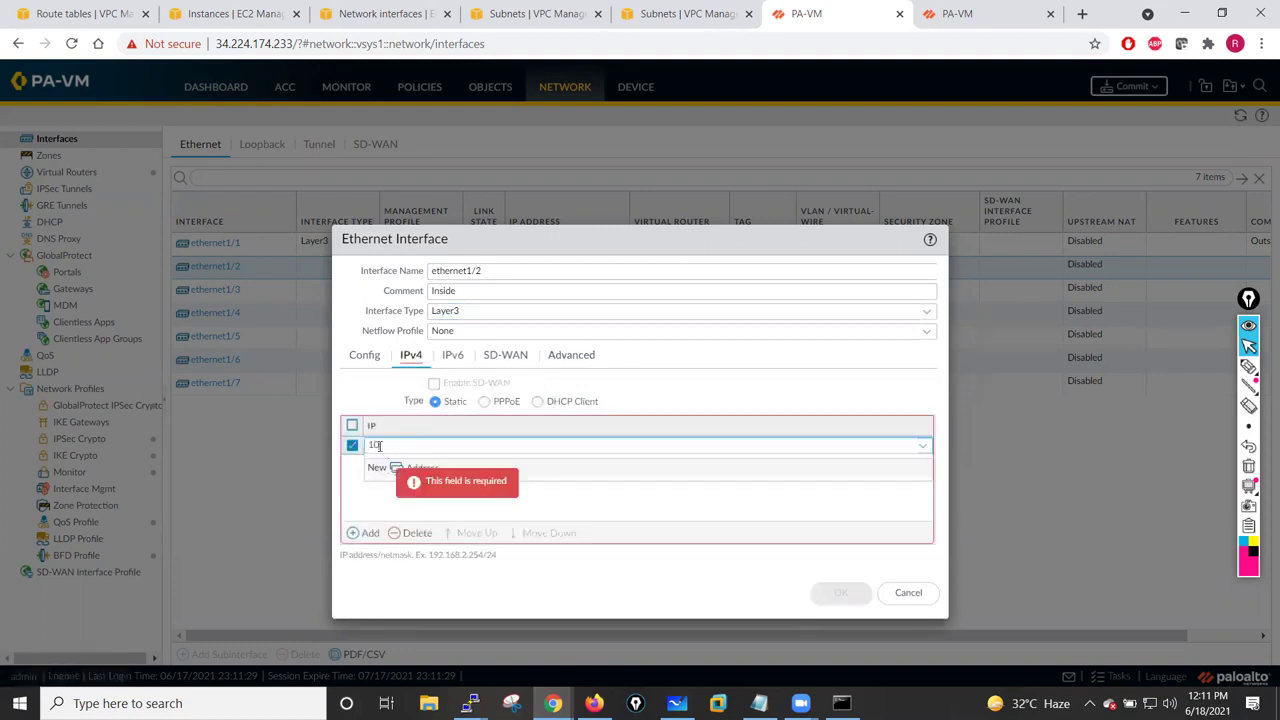
pyautogui.write('.1.1.250/24')
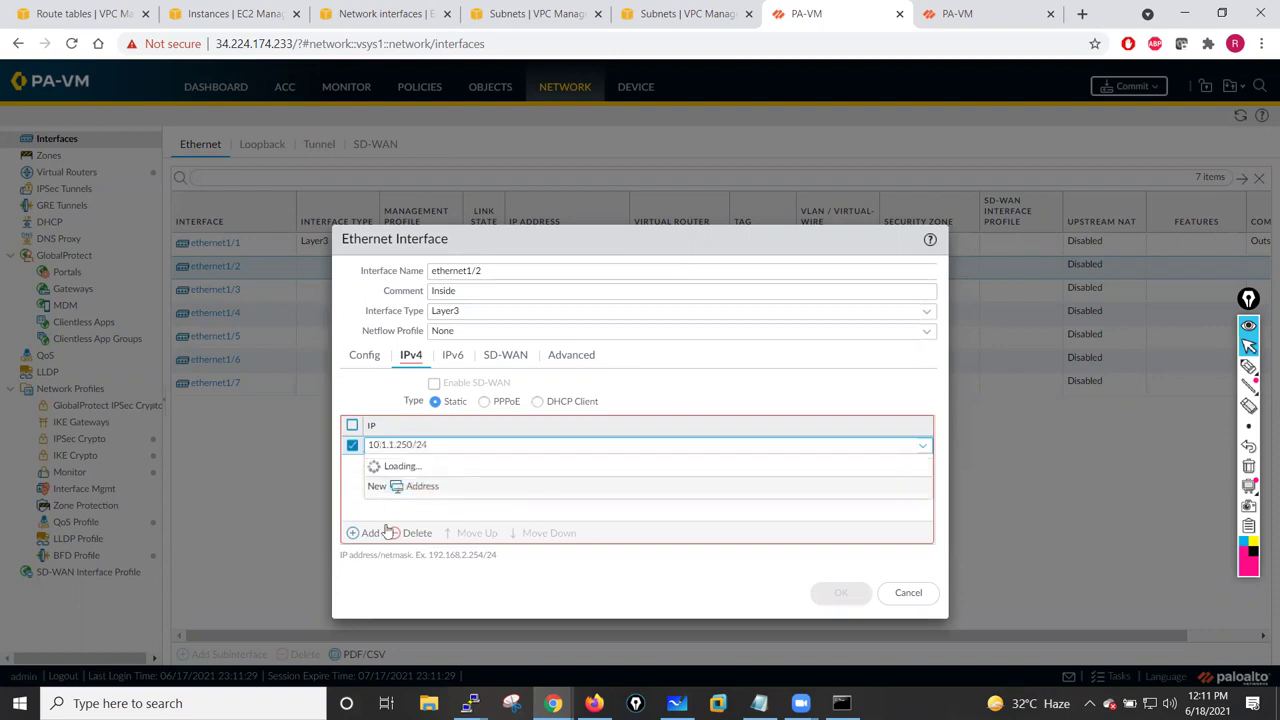
pyautogui.click(369, 501)
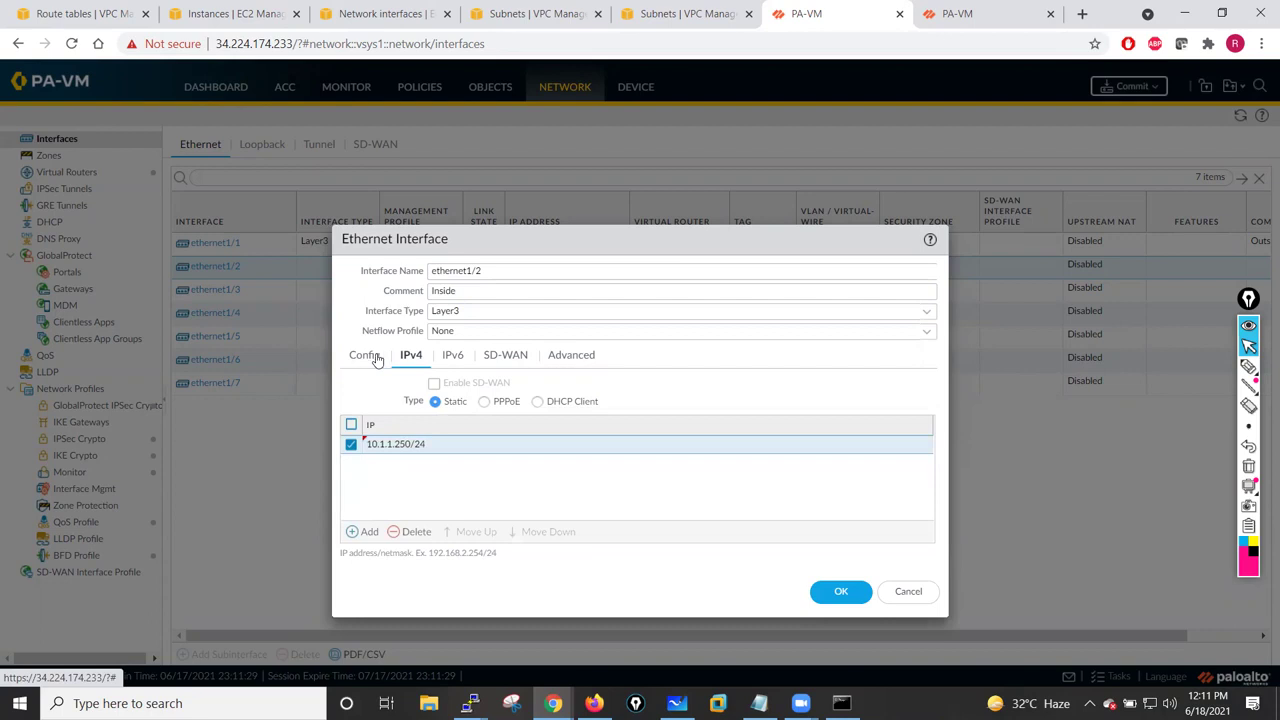
# - Assign ethernet1/2 to virtual router VR-01 and a newly created Inside zone, and save it
pyautogui.click(373, 358)
pyautogui.click(920, 402)
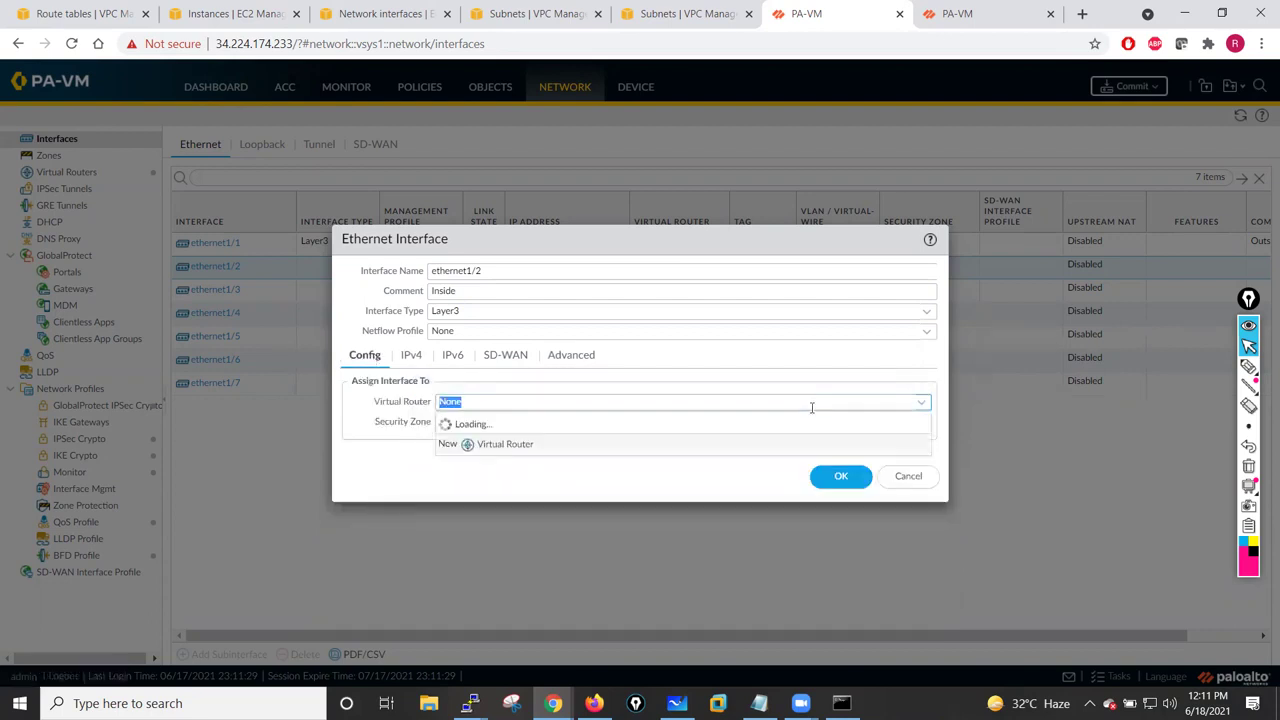
pyautogui.click(496, 460)
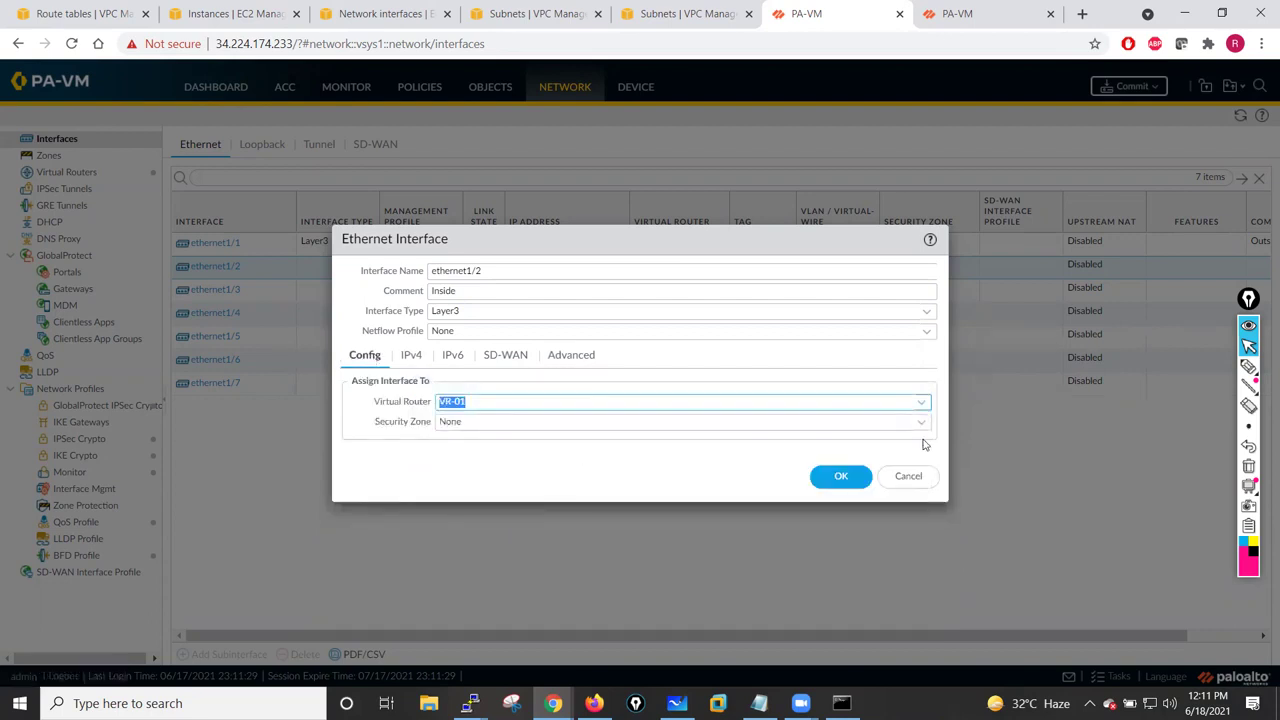
pyautogui.click(921, 424)
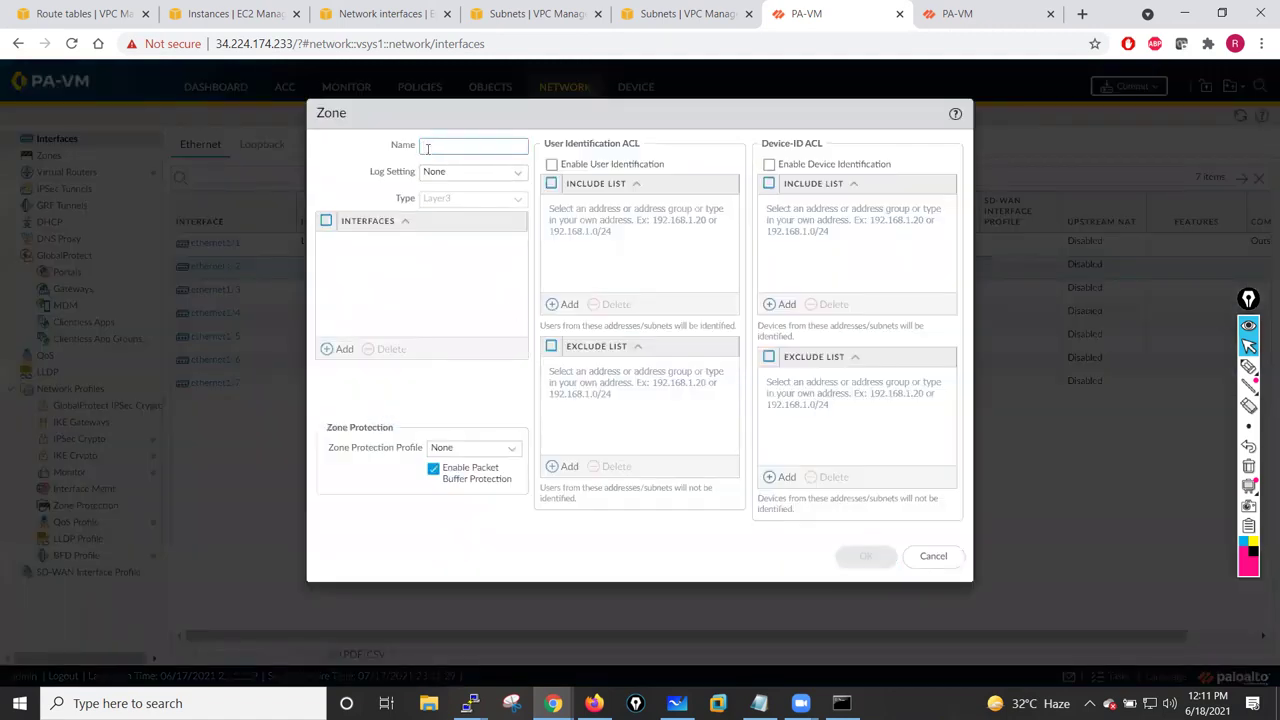
pyautogui.write('Inside')
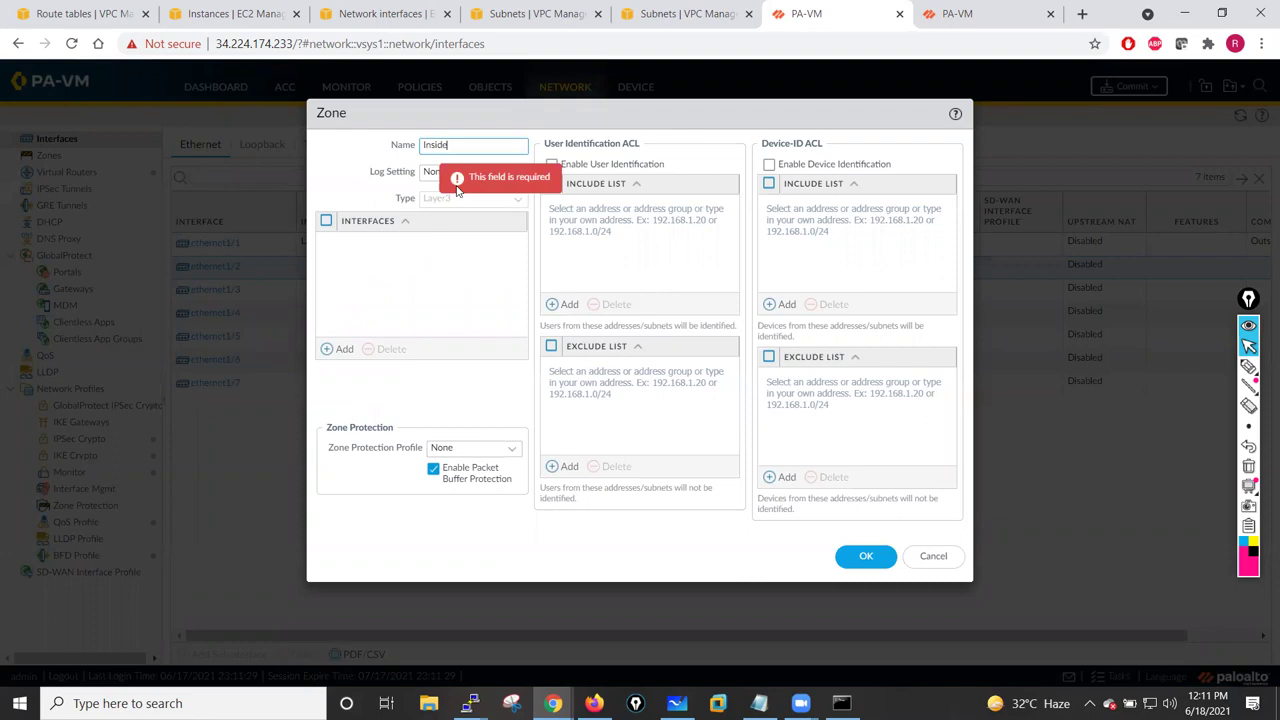
pyautogui.click(866, 558)
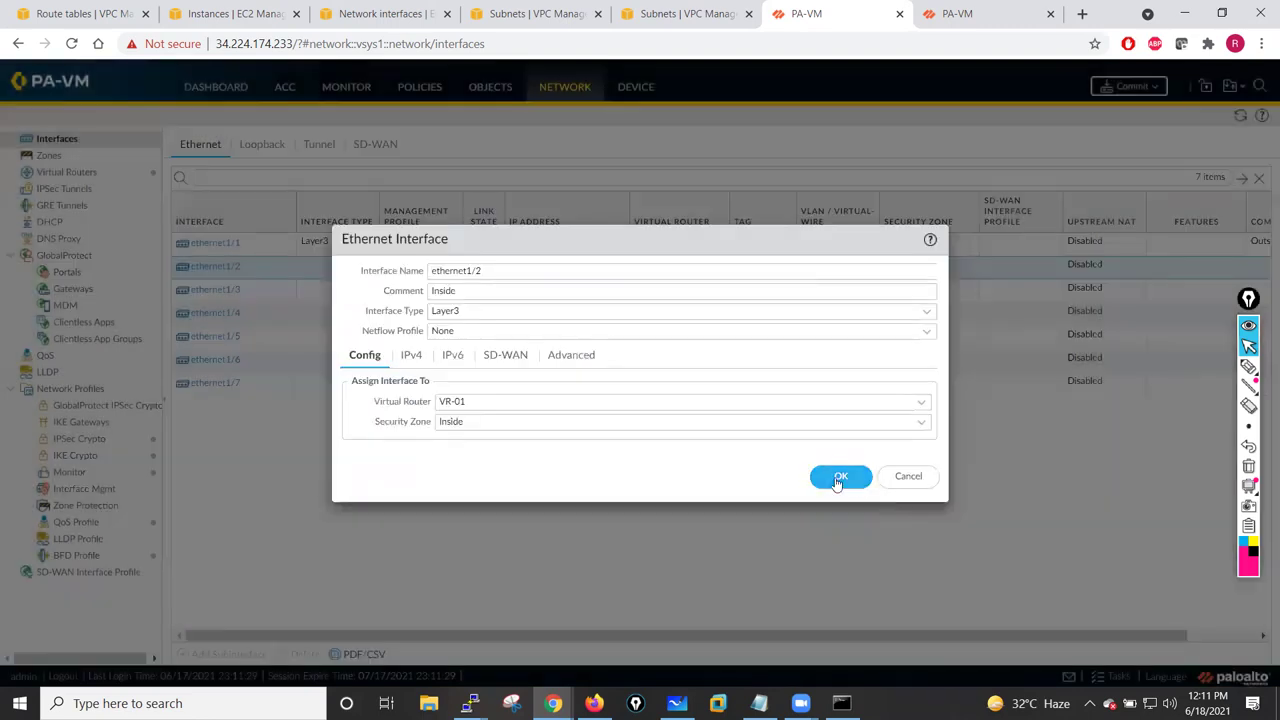
pyautogui.click(838, 479)
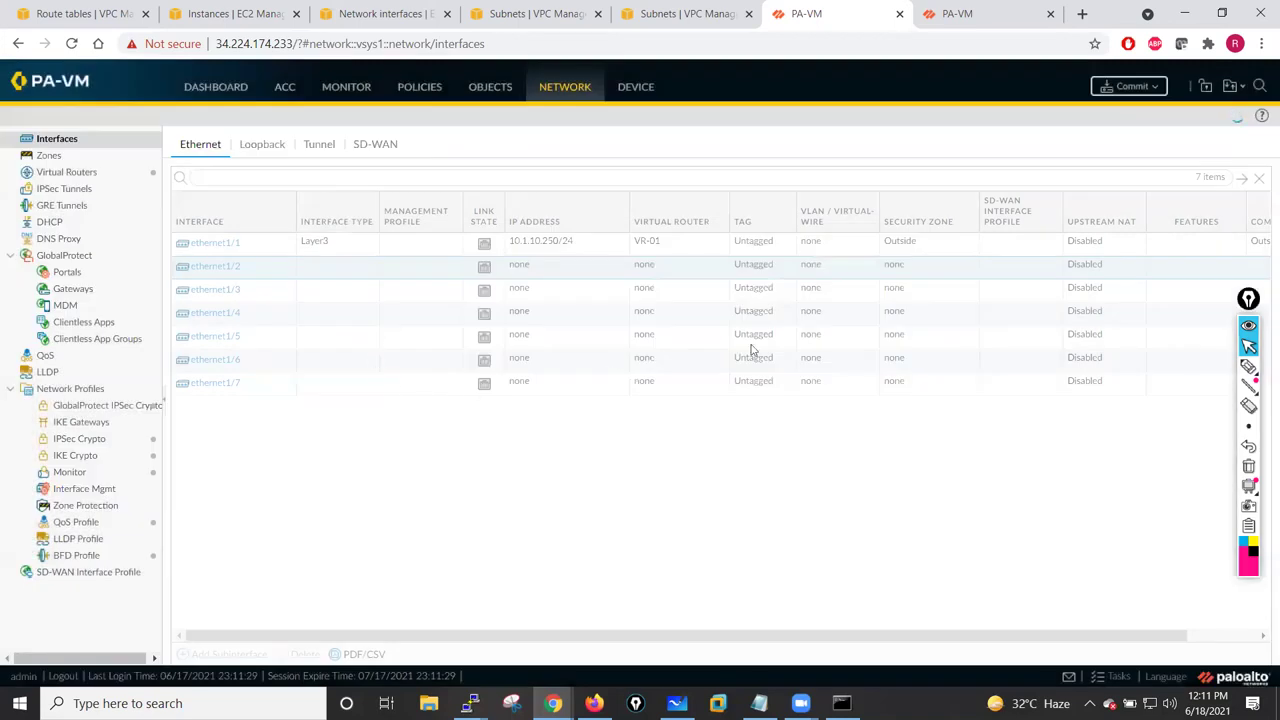
pyautogui.click(1130, 88)
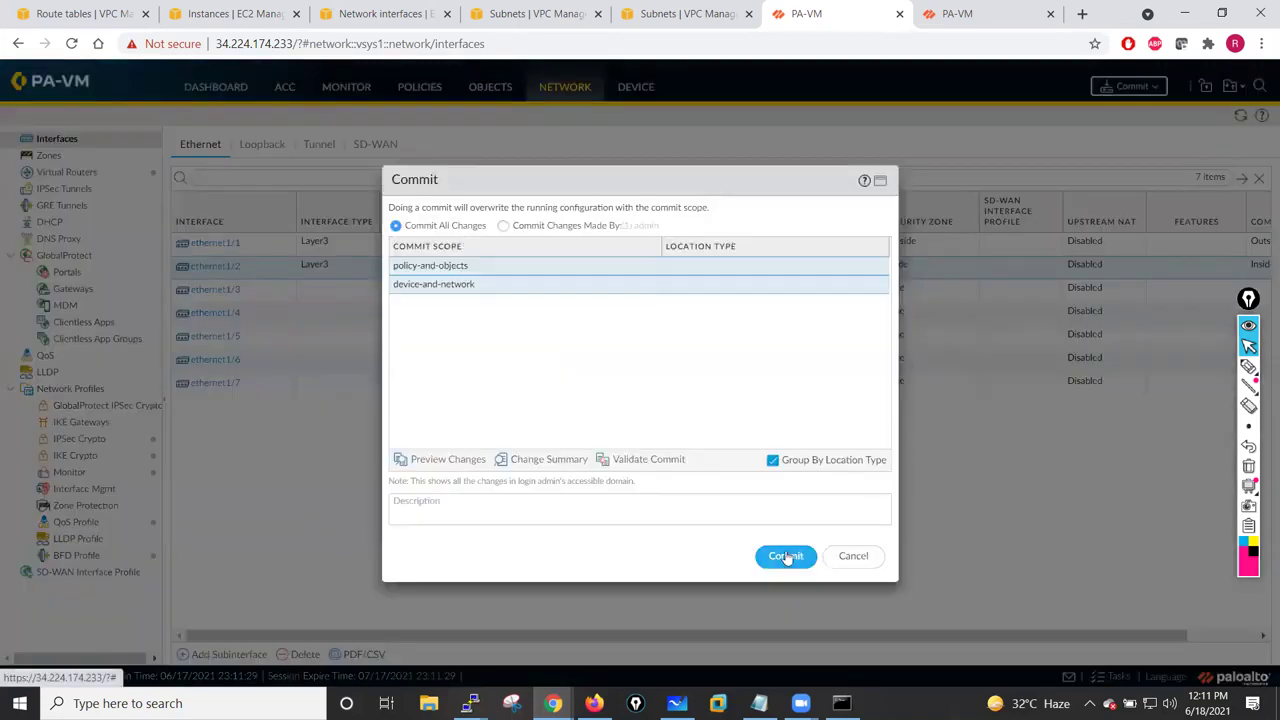
# - Commit the interface changes and show the Device > High Availability page while the commit runs
pyautogui.click(786, 557)
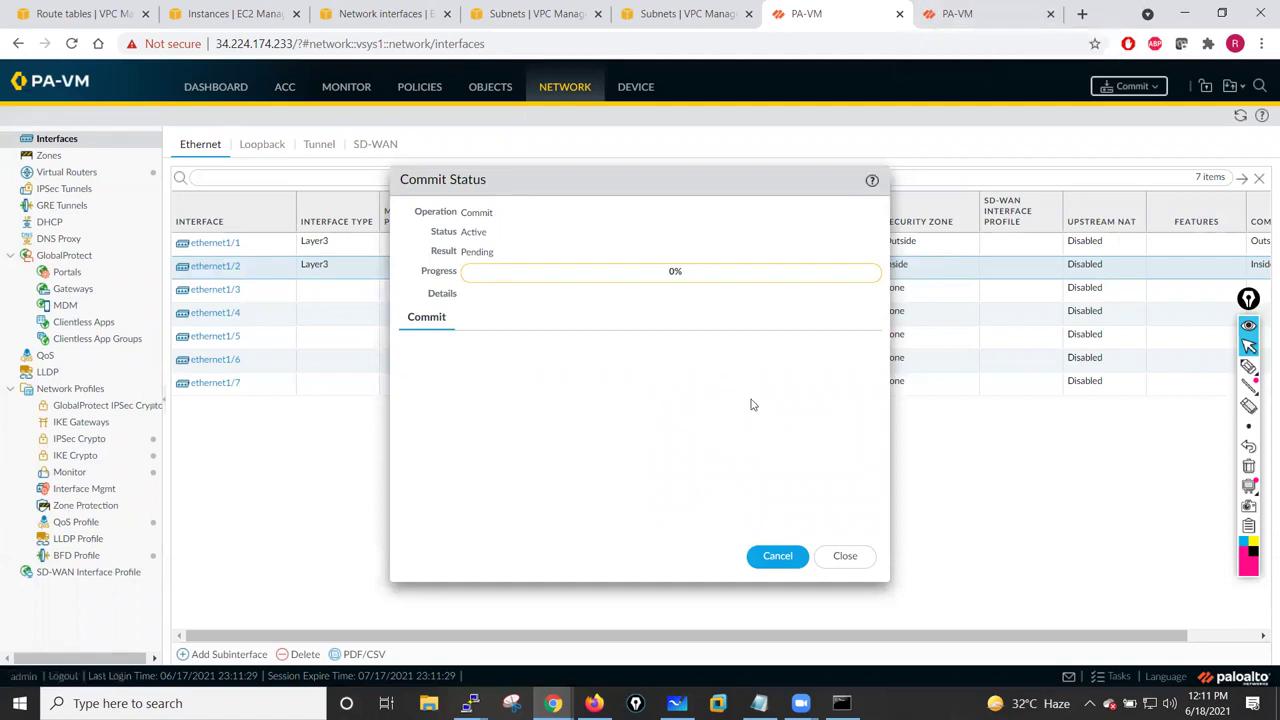
pyautogui.click(636, 88)
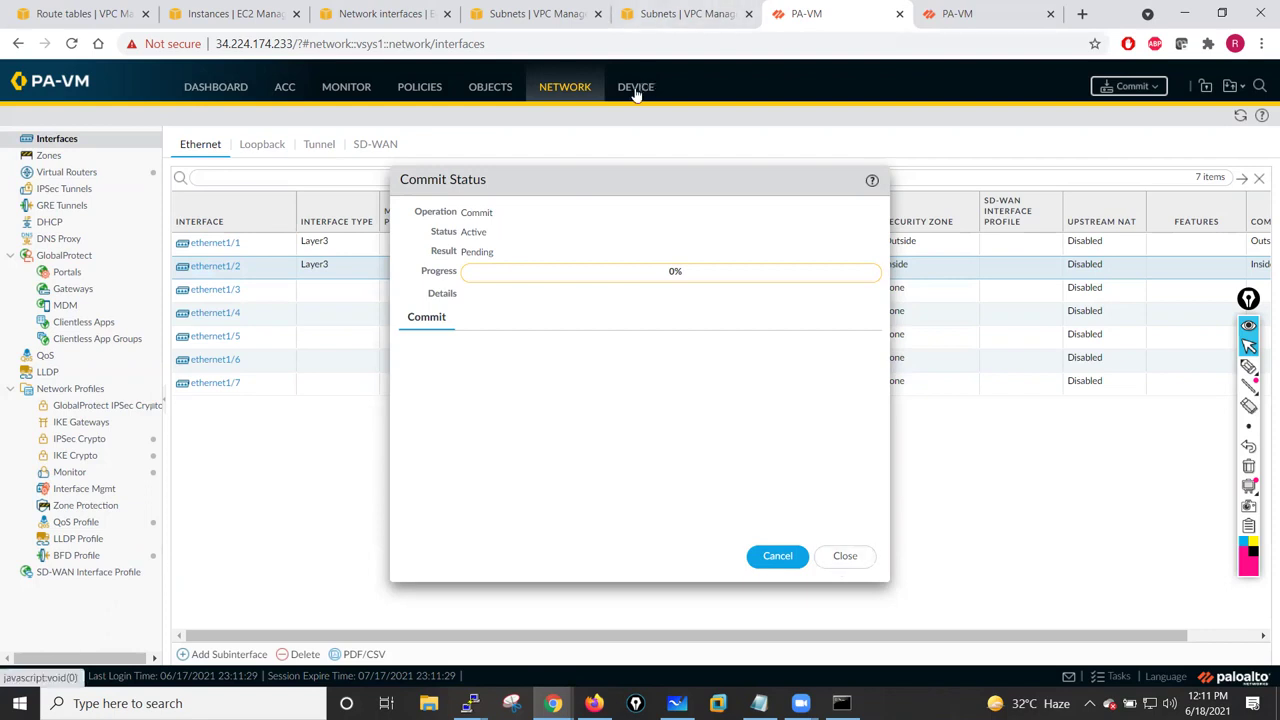
pyautogui.moveTo(700, 195); pyautogui.dragTo(462, 150)
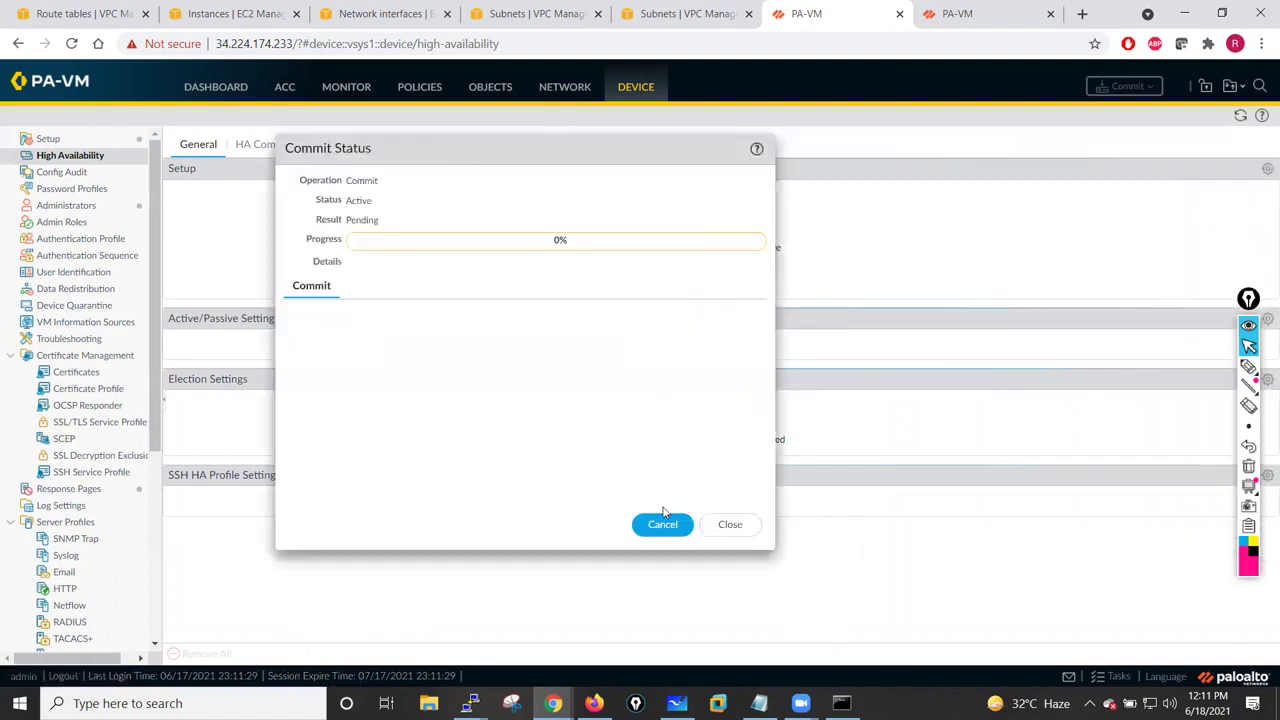
# - Enable HA with group ID 50, description Active Passive Deployment, and config sync on
pyautogui.click(731, 523)
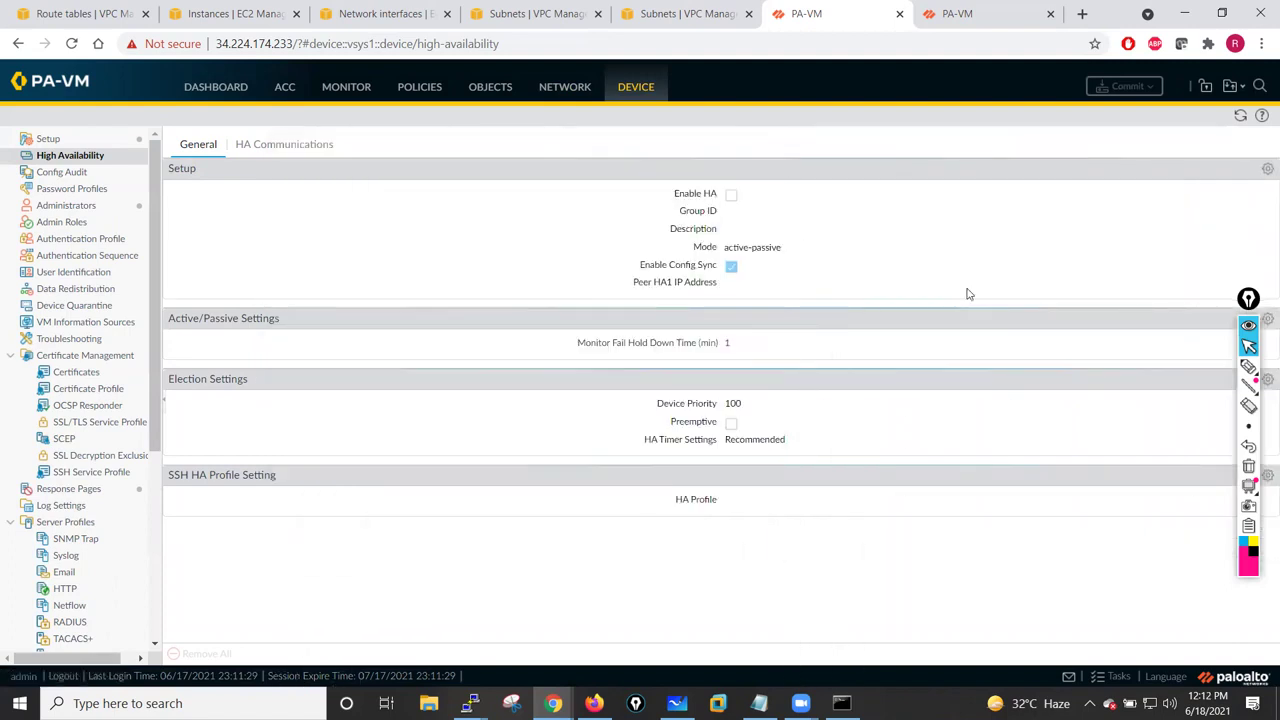
pyautogui.click(1267, 170)
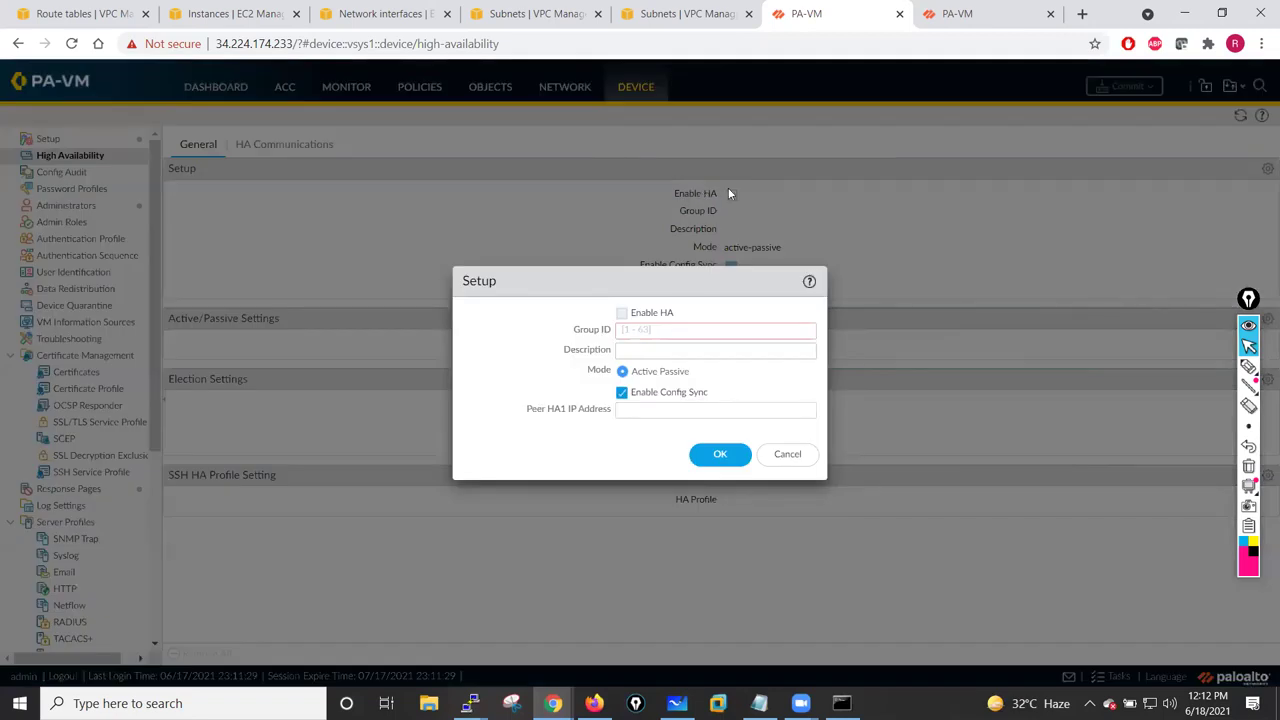
pyautogui.click(622, 313)
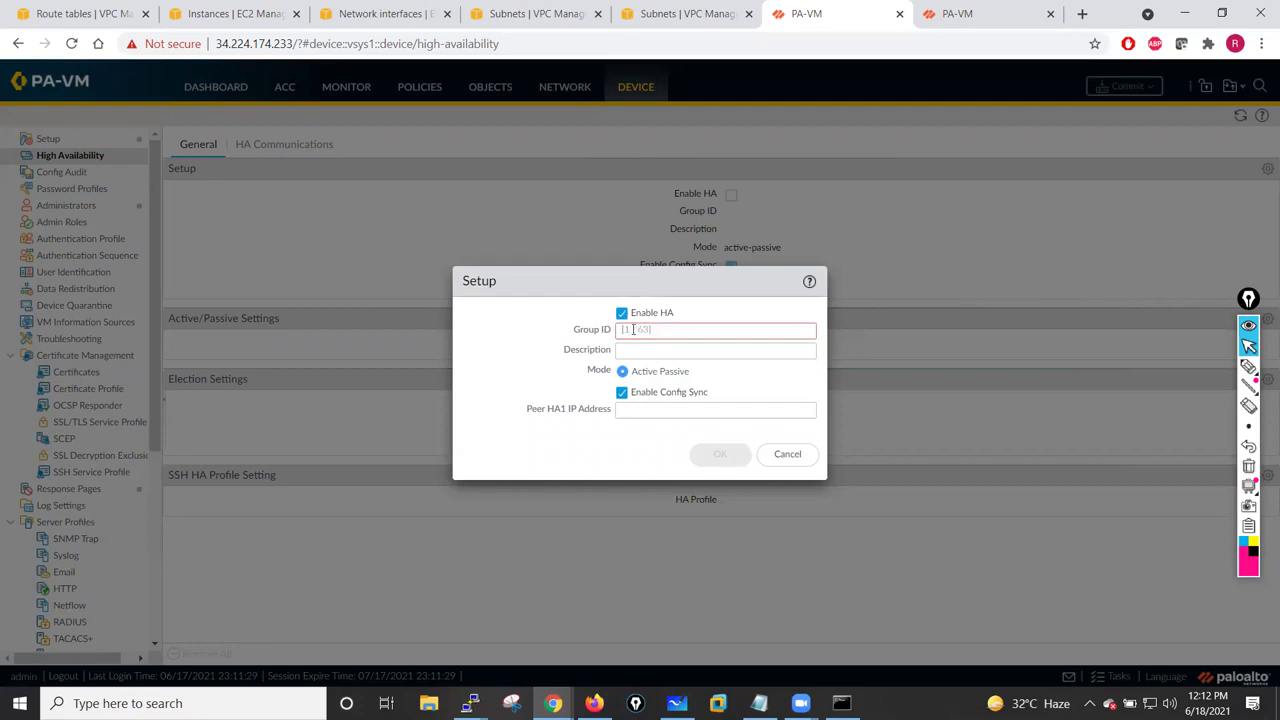
pyautogui.click(635, 330)
pyautogui.write('50')
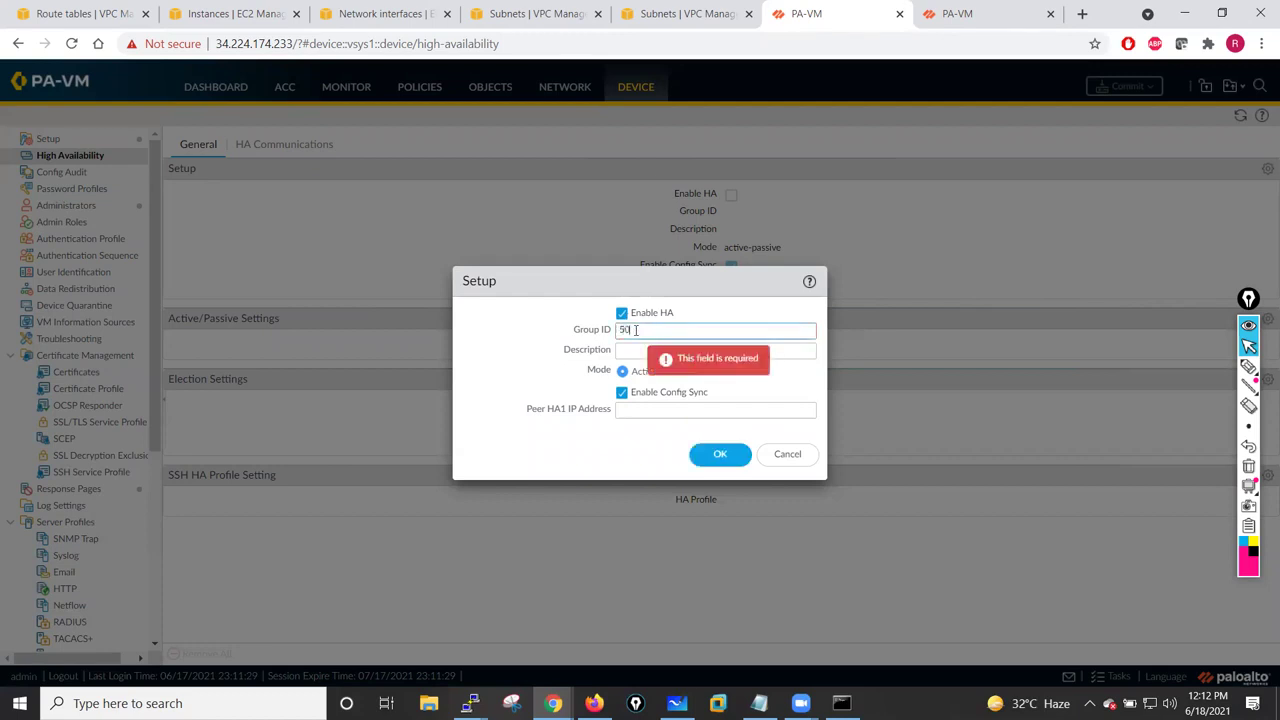
pyautogui.click(632, 349)
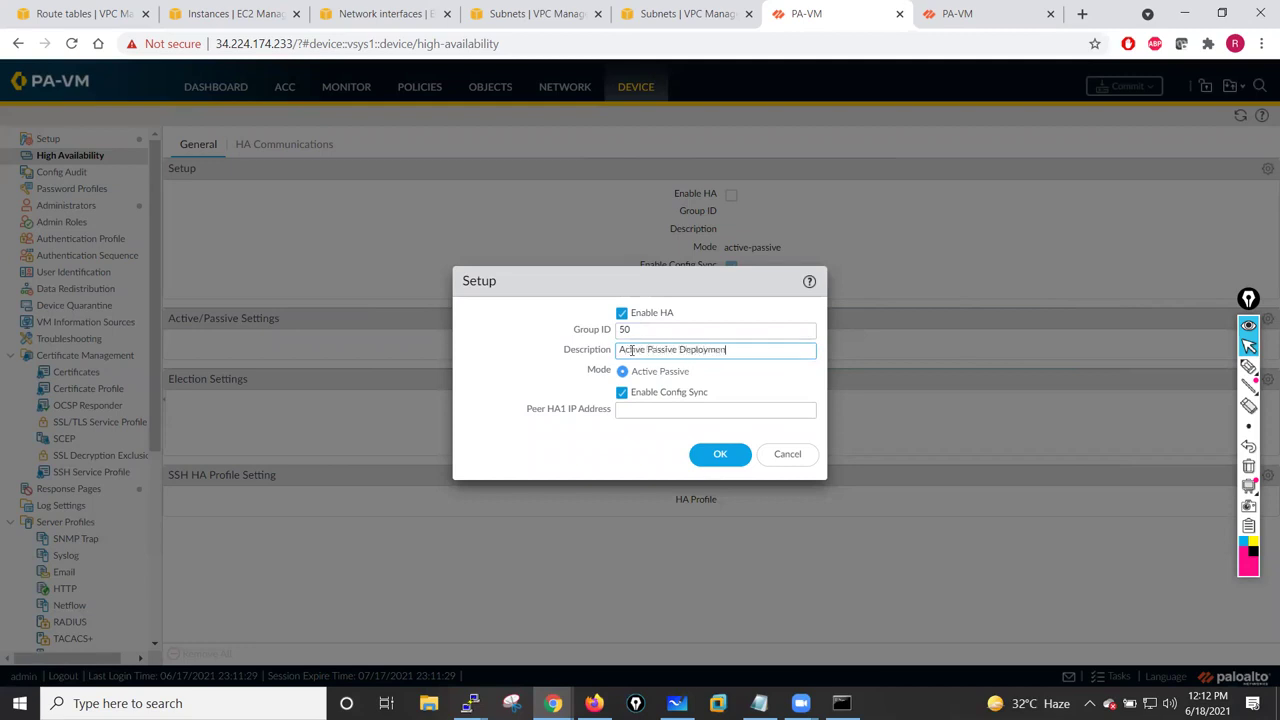
pyautogui.click(621, 391)
pyautogui.click(560, 384)
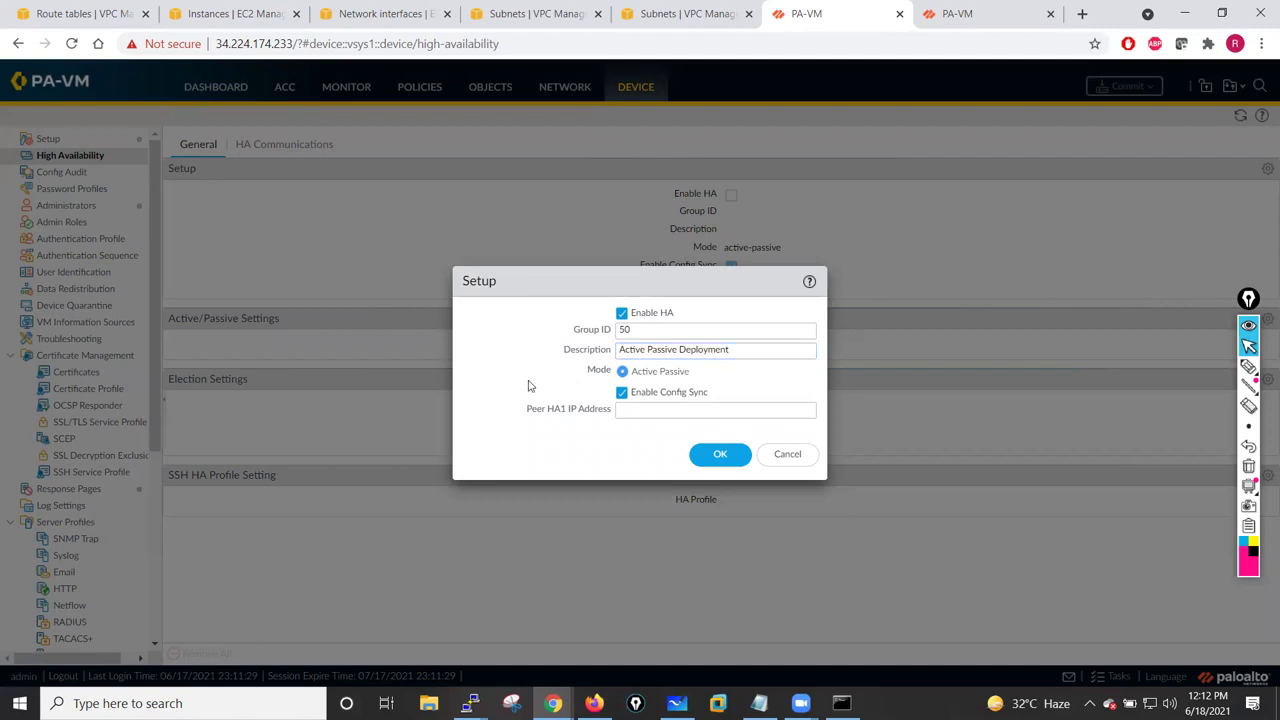
# - Enter peer HA1 address 10.1.12.10 and save the HA setup
pyautogui.click(628, 408)
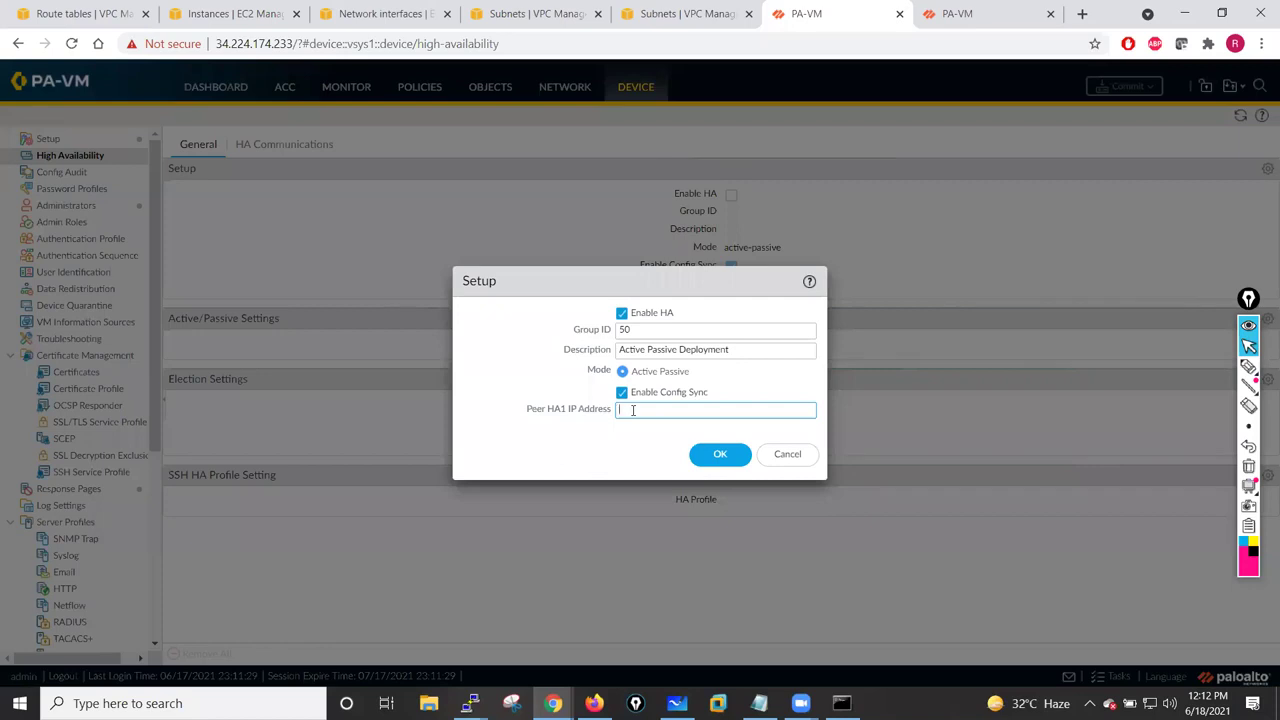
pyautogui.click(677, 703)
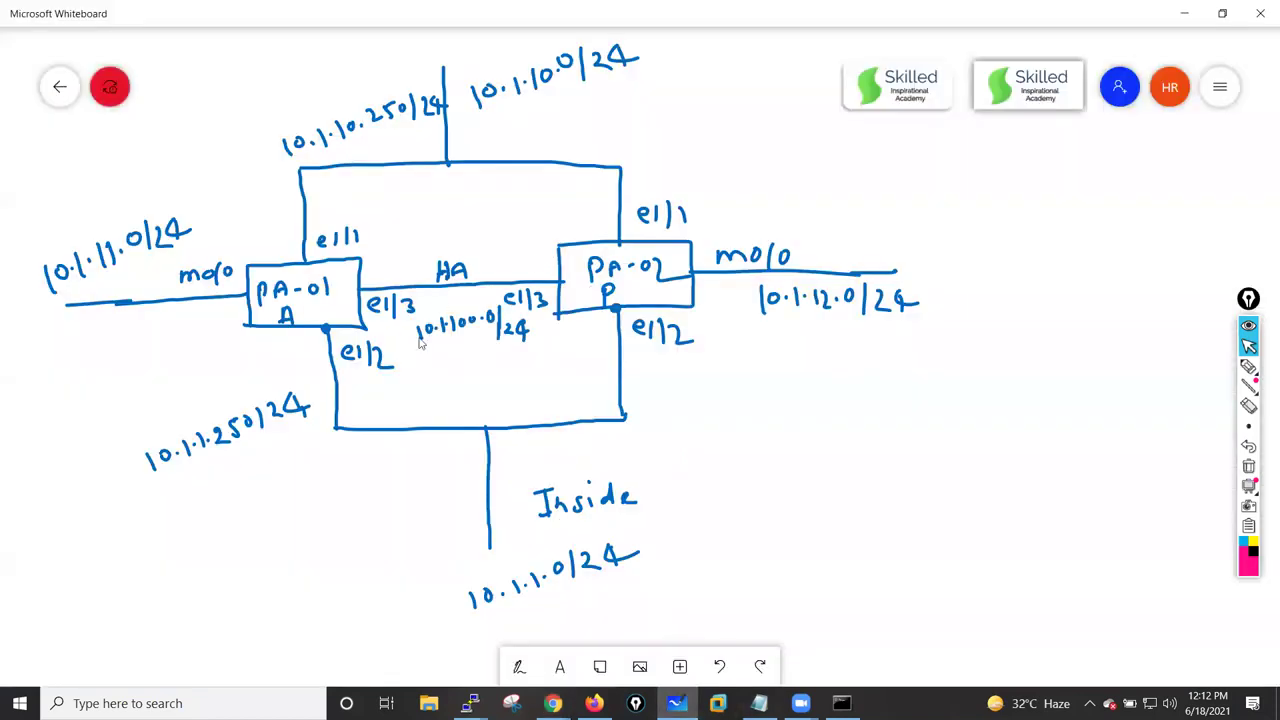
pyautogui.click(1184, 13)
pyautogui.click(659, 414)
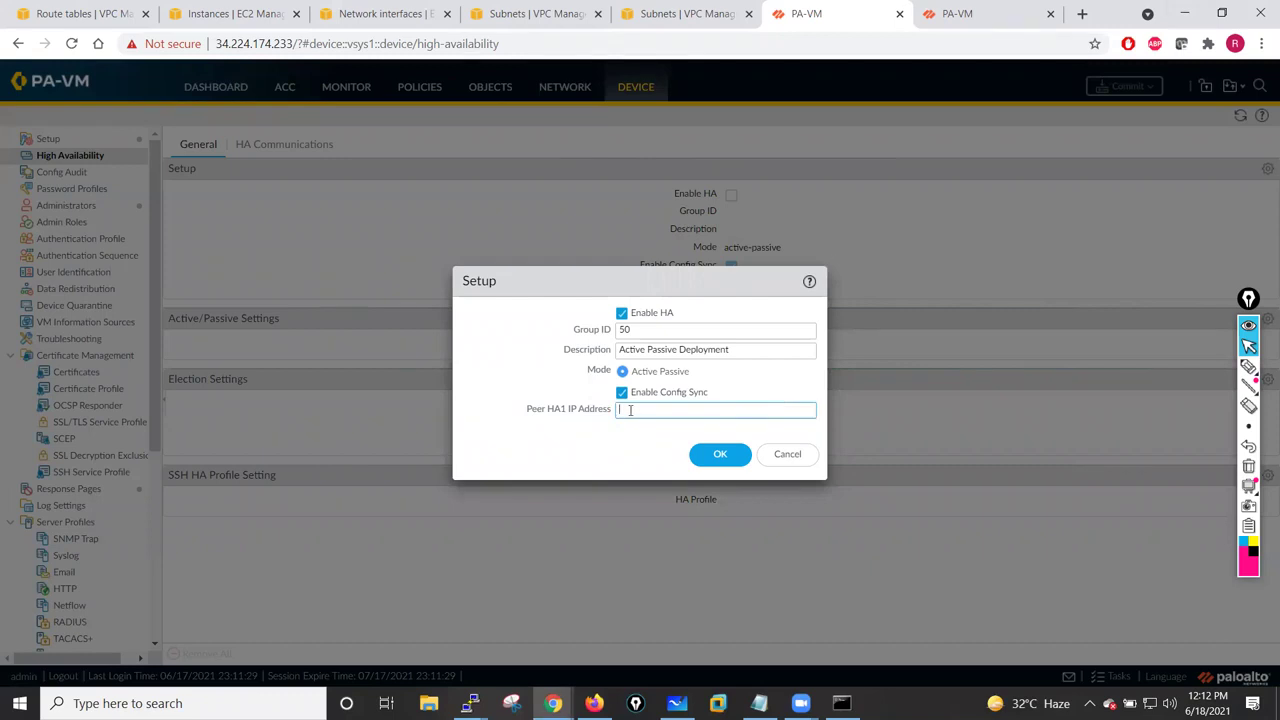
pyautogui.write('10.1.12.')
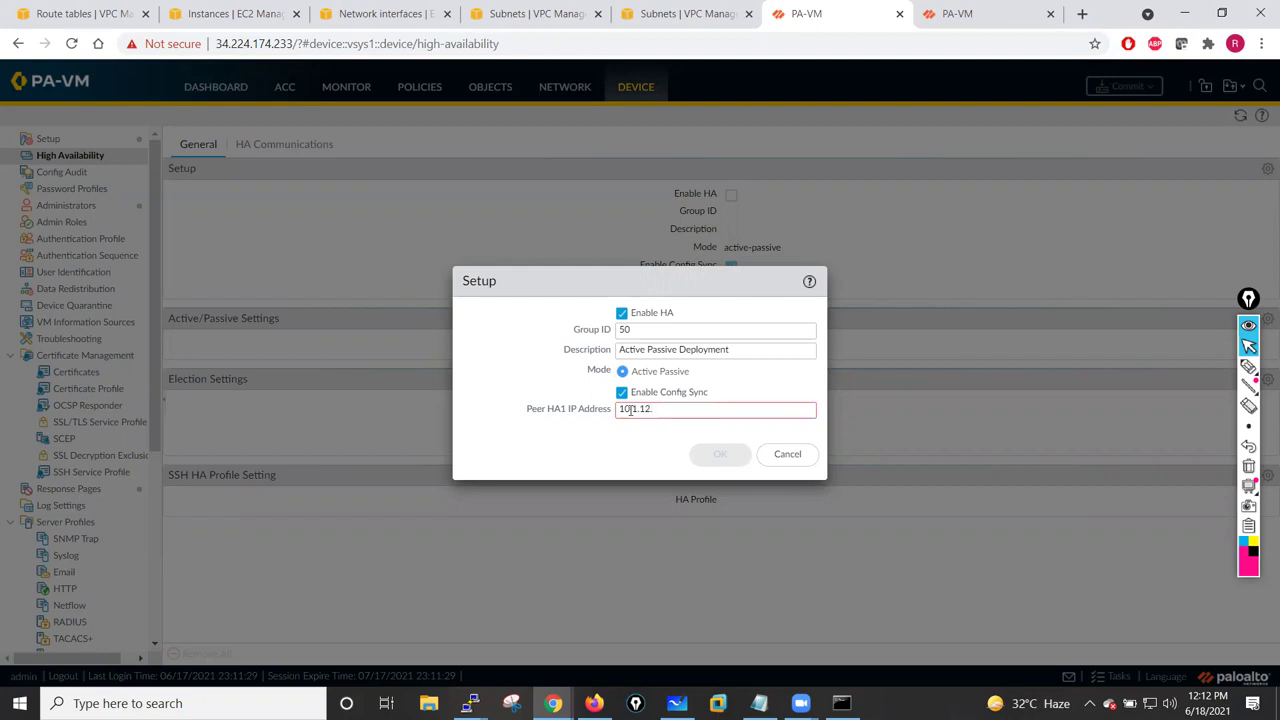
pyautogui.write('10')
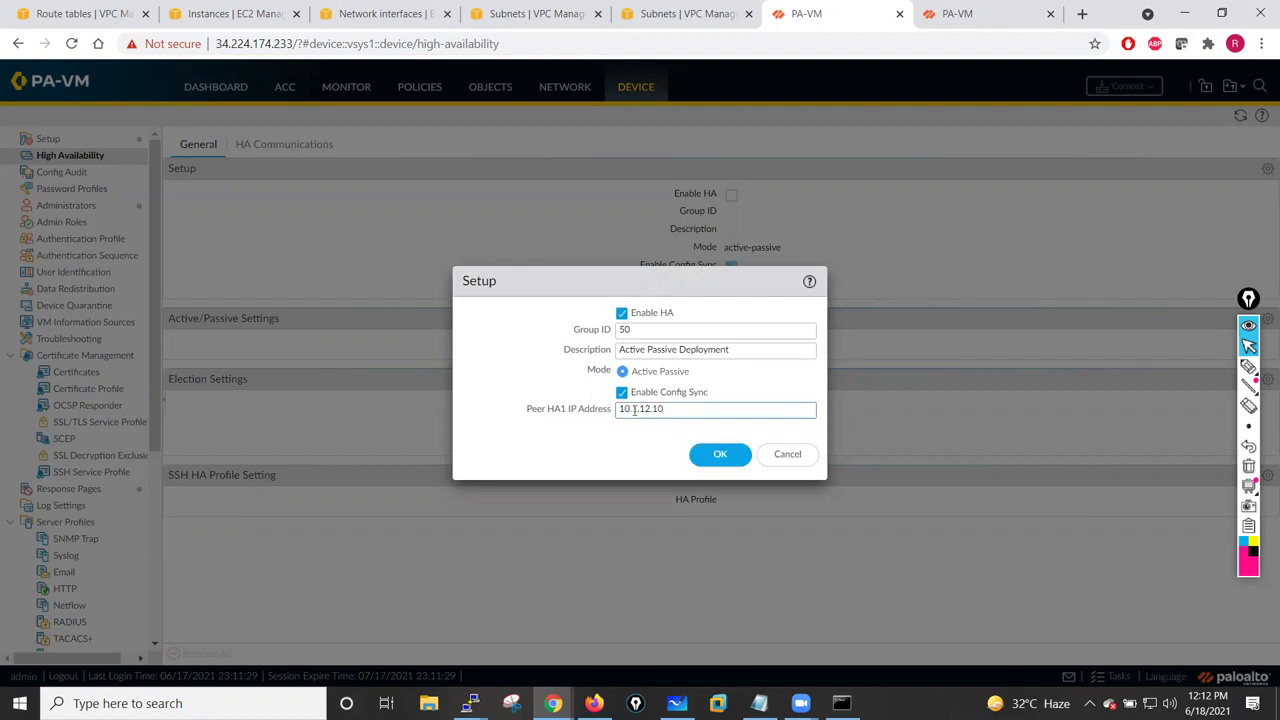
pyautogui.click(710, 455)
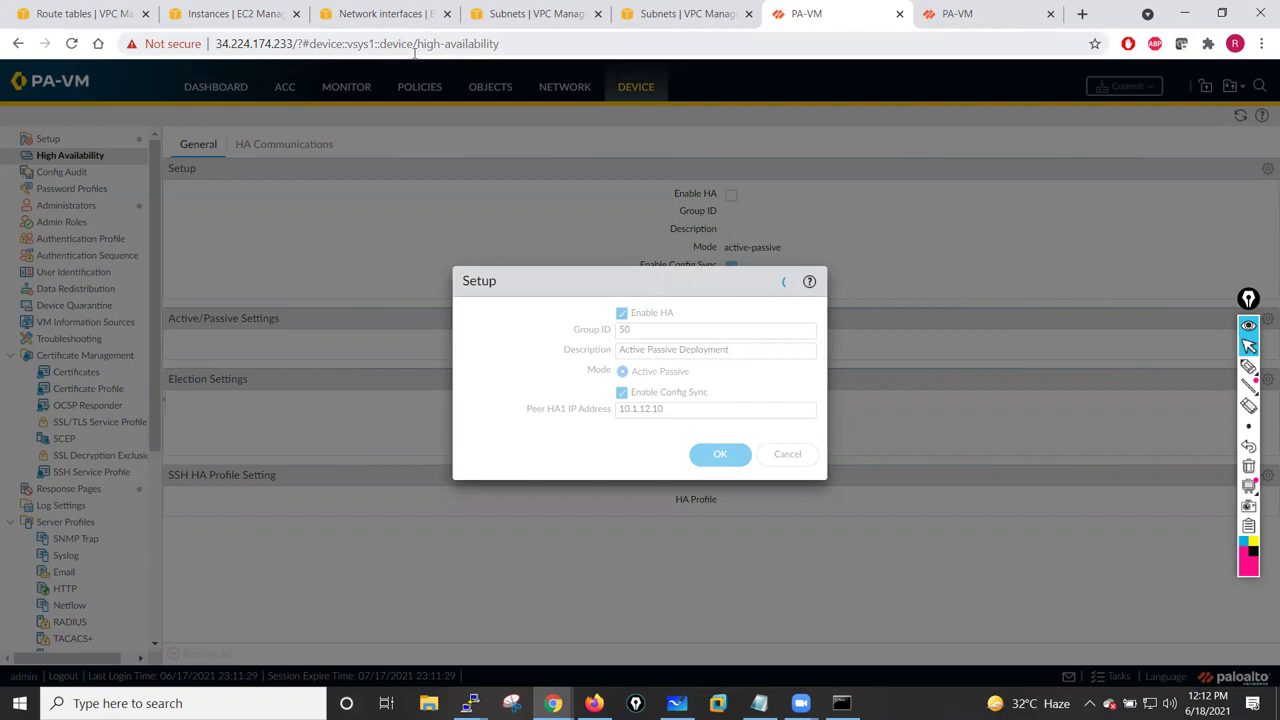
pyautogui.click(576, 13)
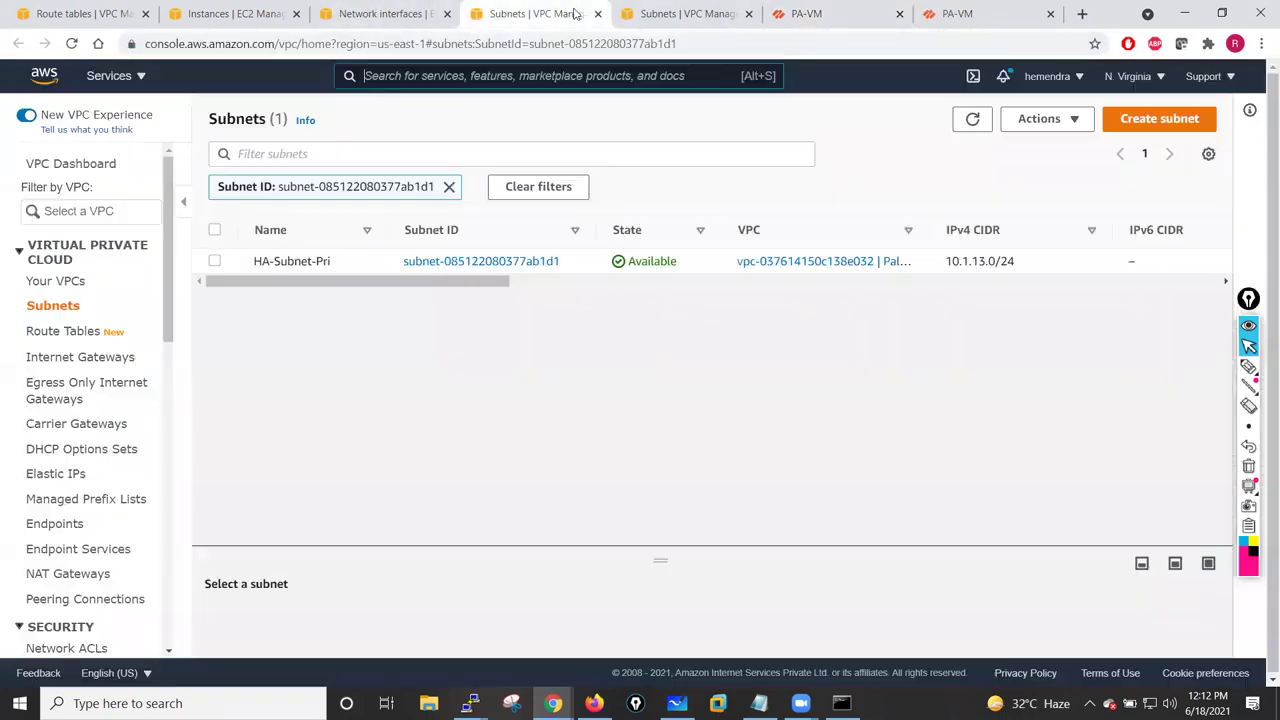
pyautogui.click(384, 13)
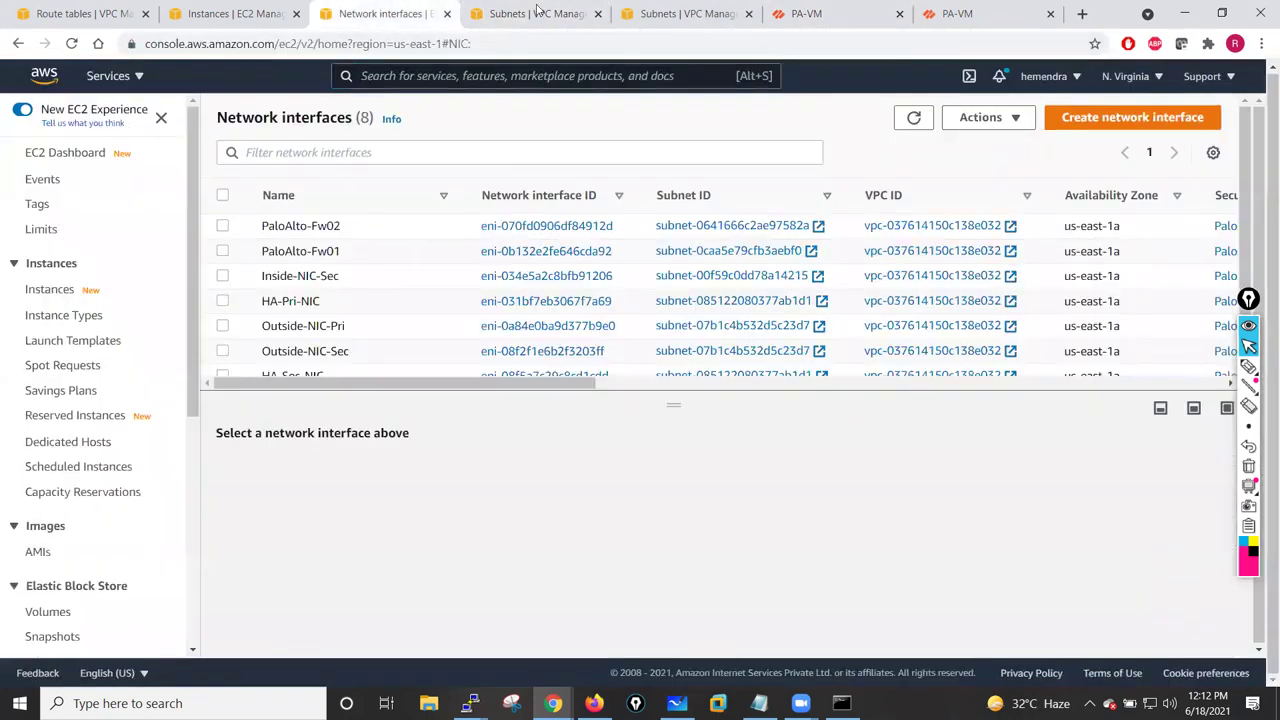
pyautogui.click(537, 13)
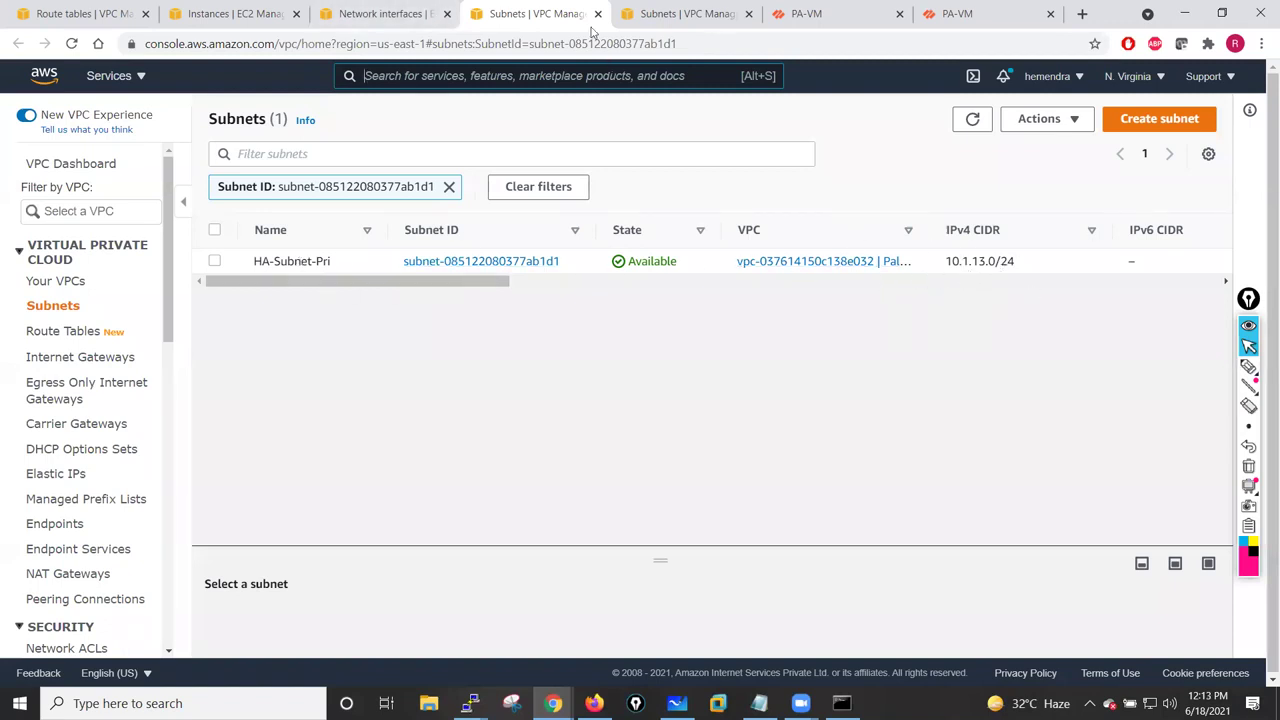
pyautogui.click(688, 13)
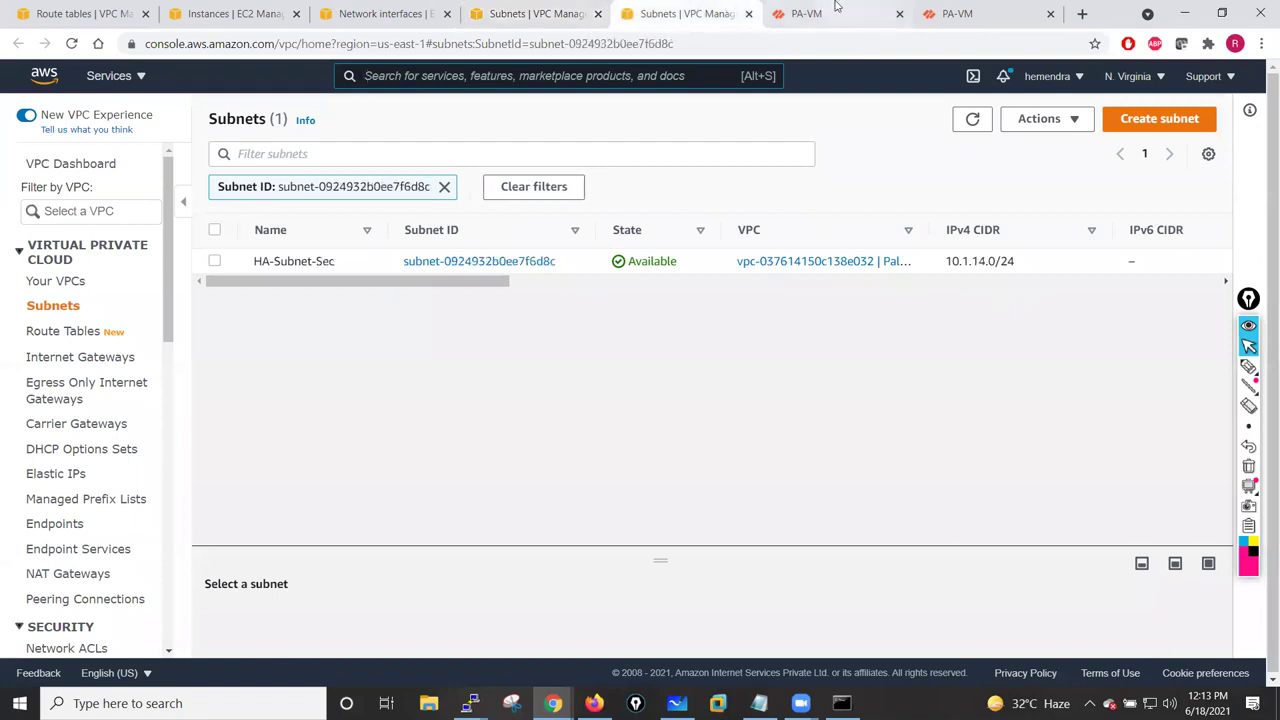
pyautogui.click(832, 13)
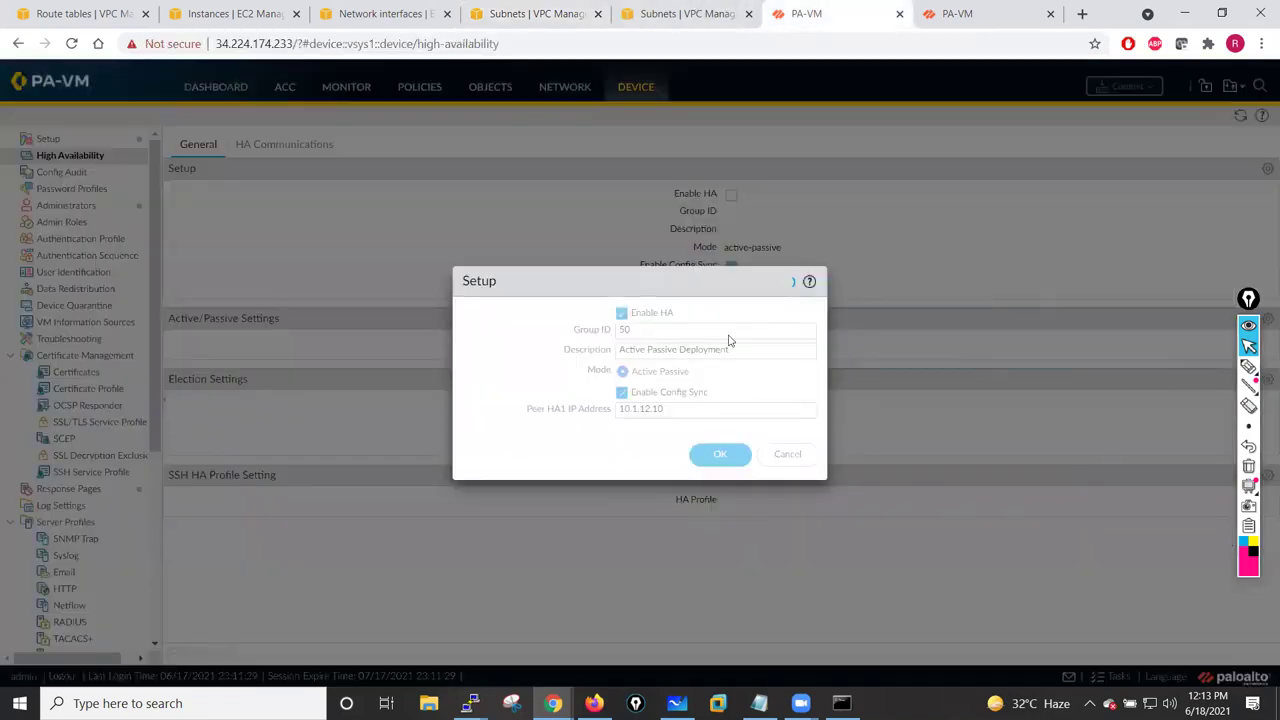
# - Check the second firewall's interfaces, then bring up its Device > High Availability page
pyautogui.click(980, 10)
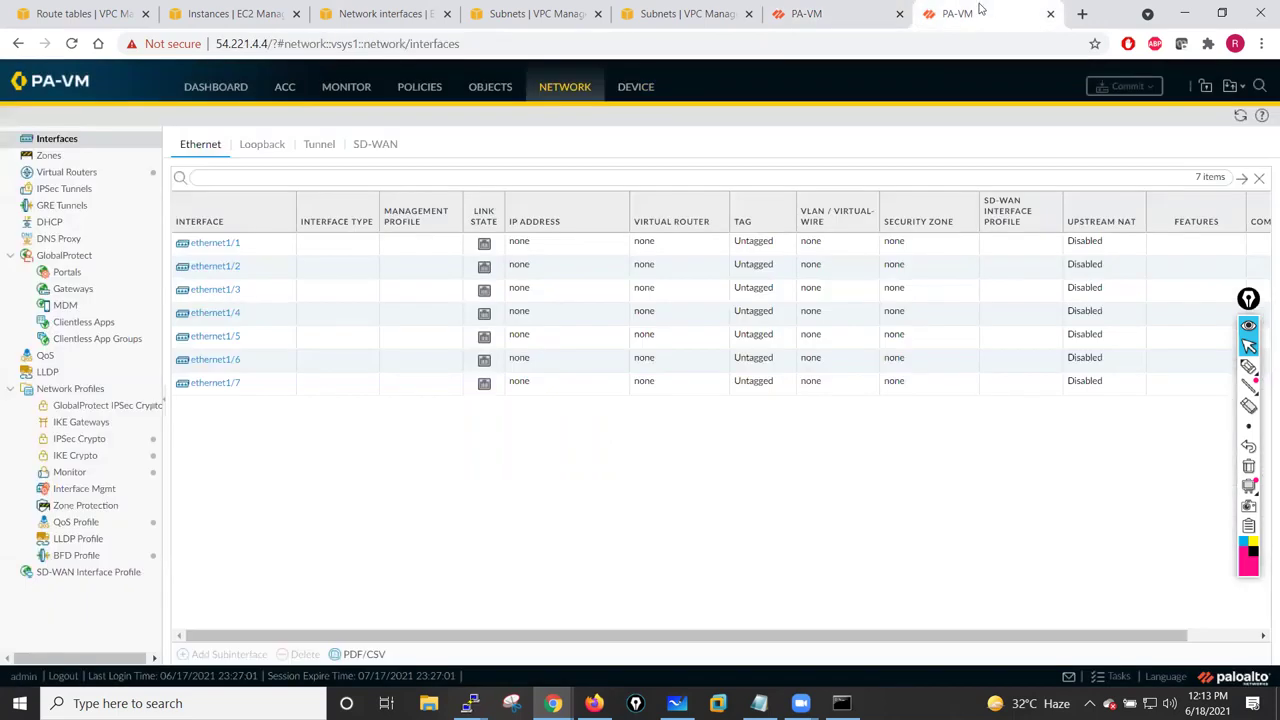
pyautogui.click(1240, 116)
pyautogui.click(790, 12)
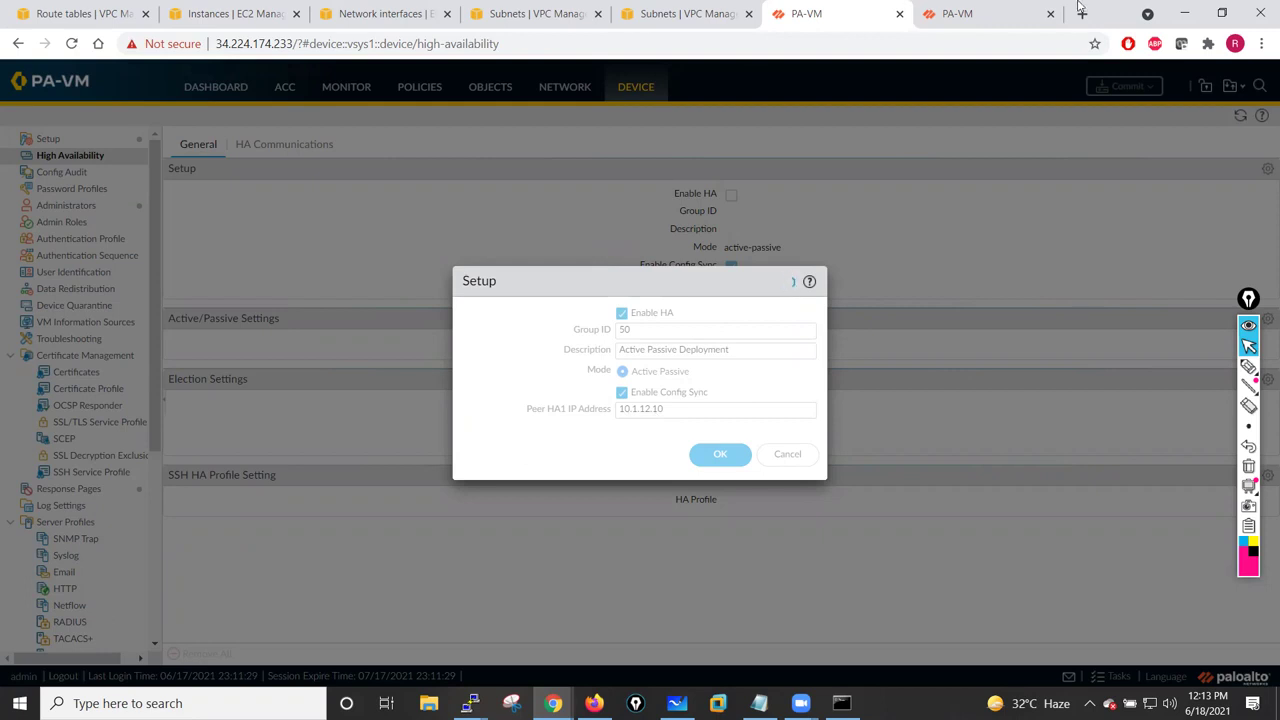
pyautogui.click(962, 15)
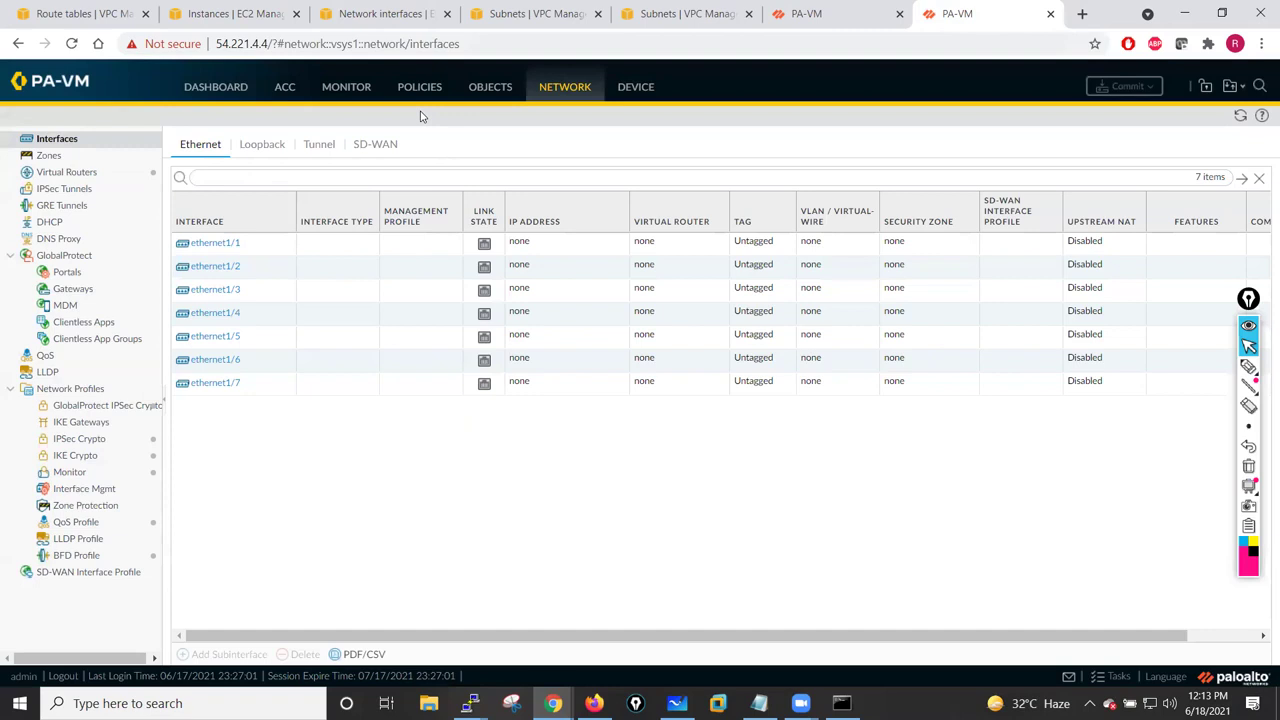
pyautogui.click(636, 87)
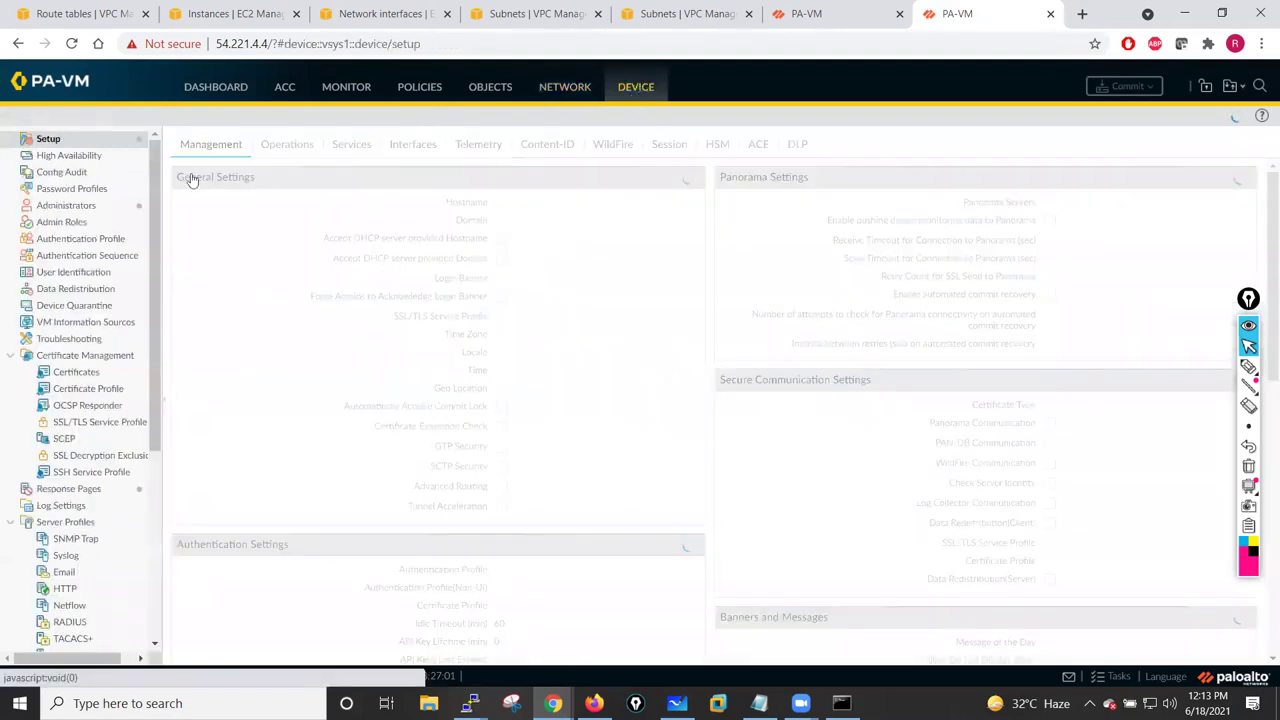
pyautogui.click(79, 160)
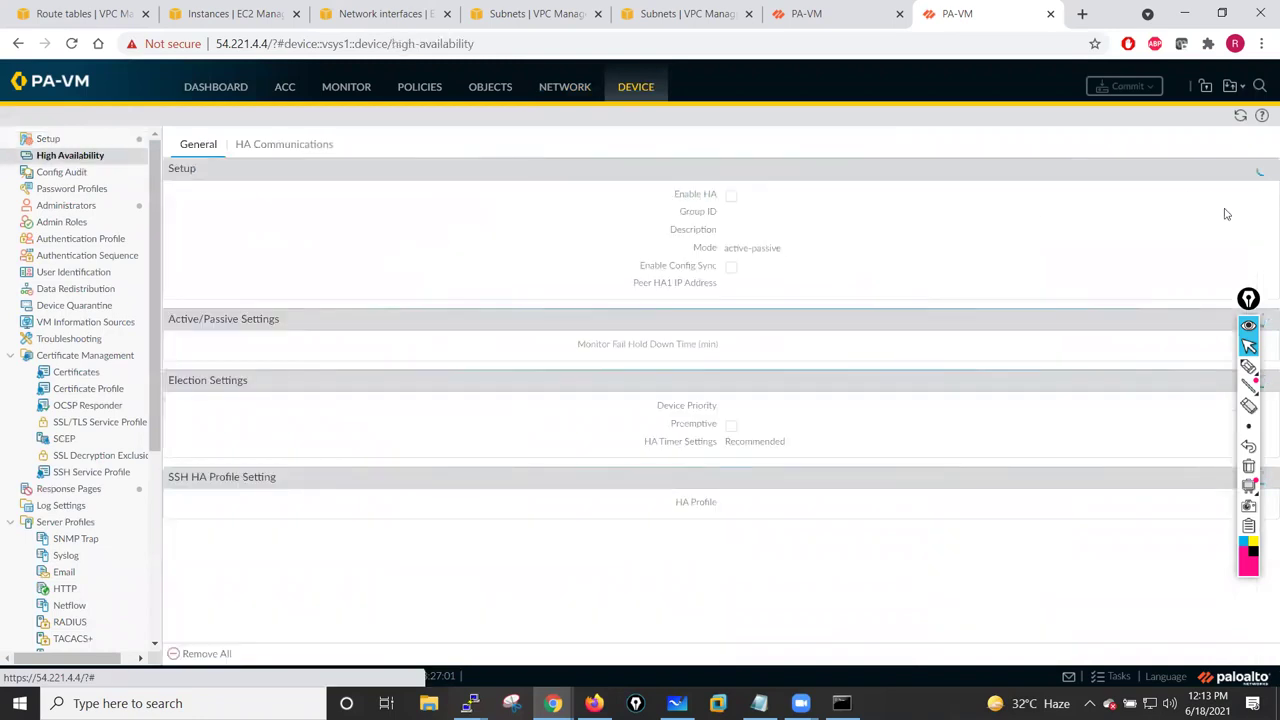
pyautogui.moveTo(1248, 298); pyautogui.dragTo(1262, 361)
# - On the second firewall, enable HA with group ID 50 and peer HA1 address 10.1.13.10
pyautogui.click(1267, 168)
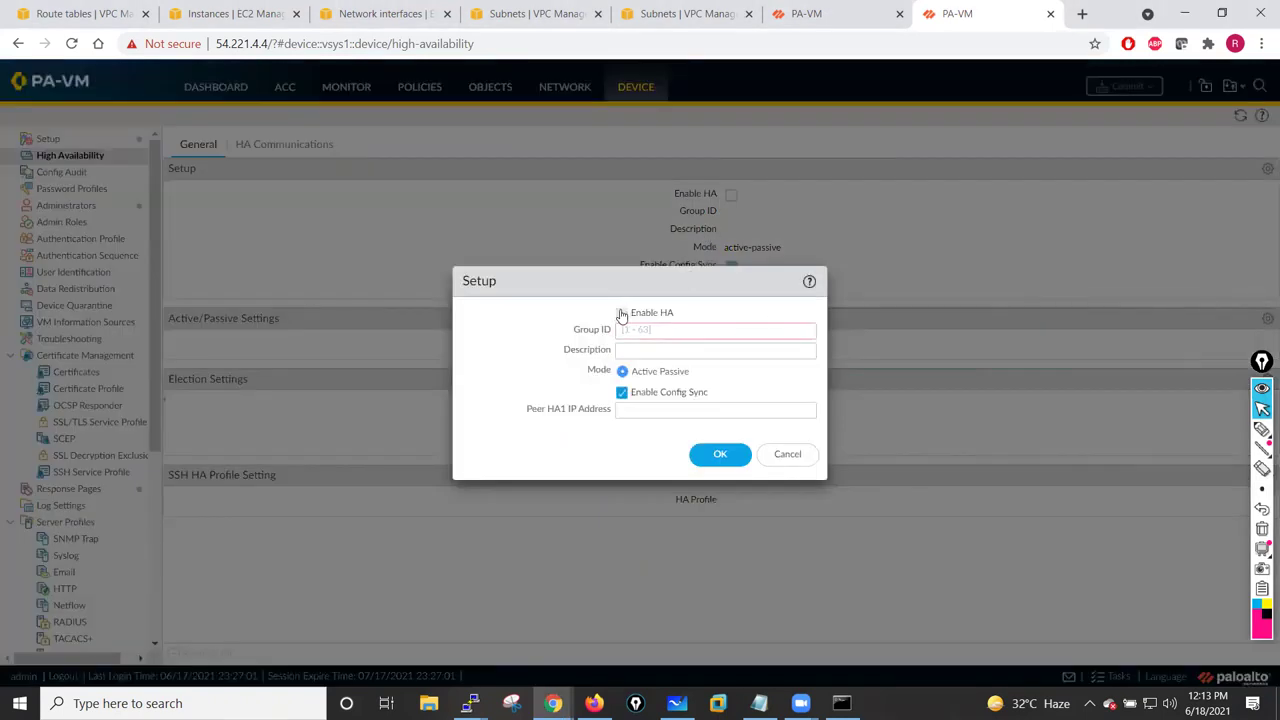
pyautogui.click(622, 312)
pyautogui.click(629, 329)
pyautogui.write('50')
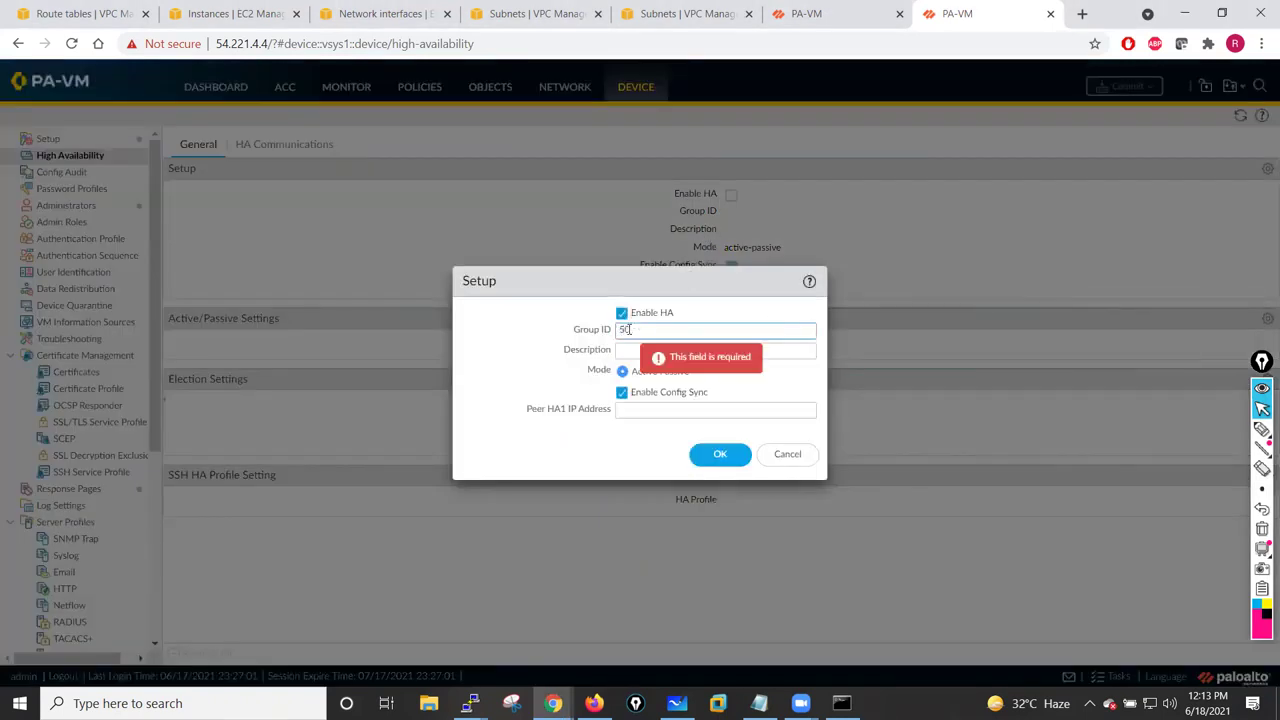
pyautogui.click(656, 350)
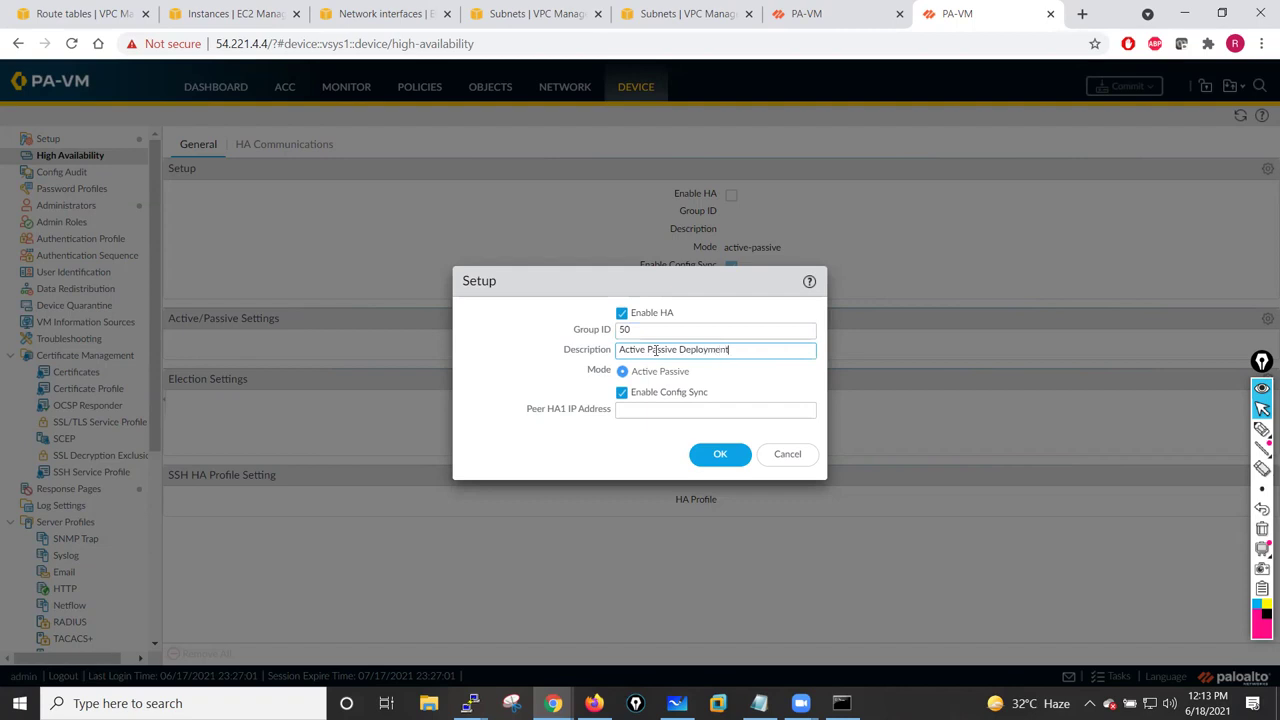
pyautogui.click(645, 409)
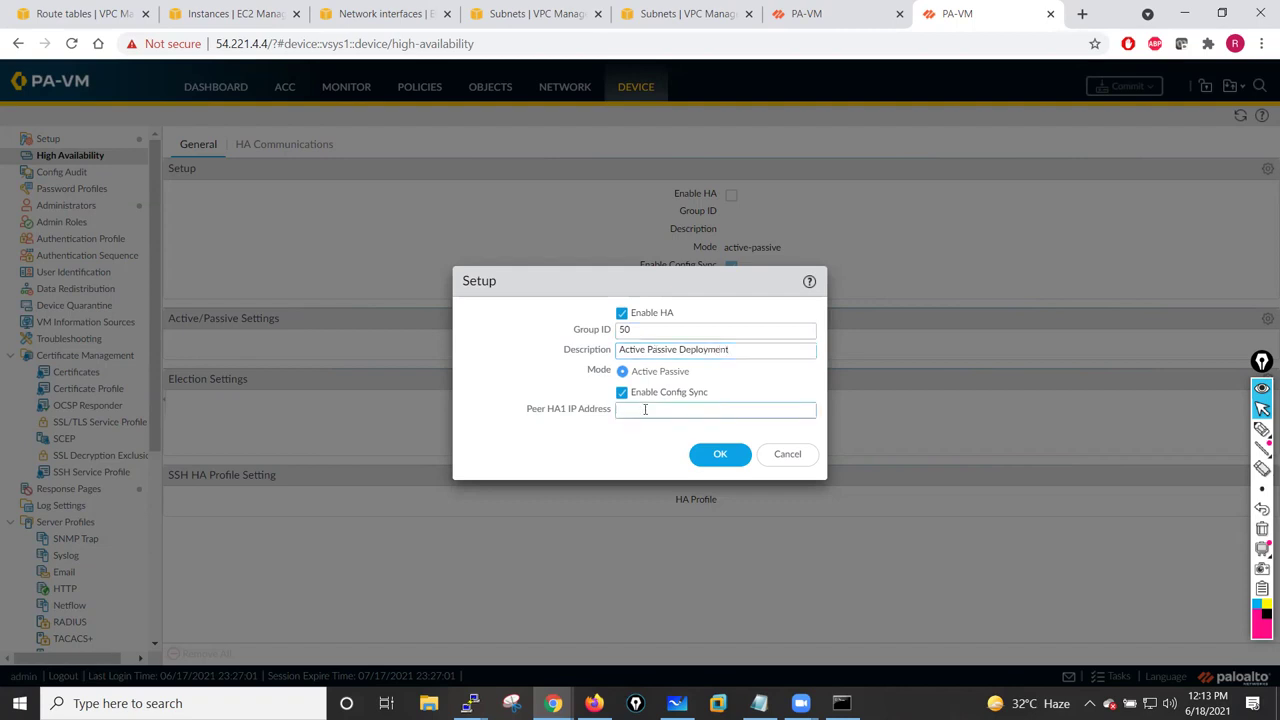
pyautogui.write('10.1.13.10')
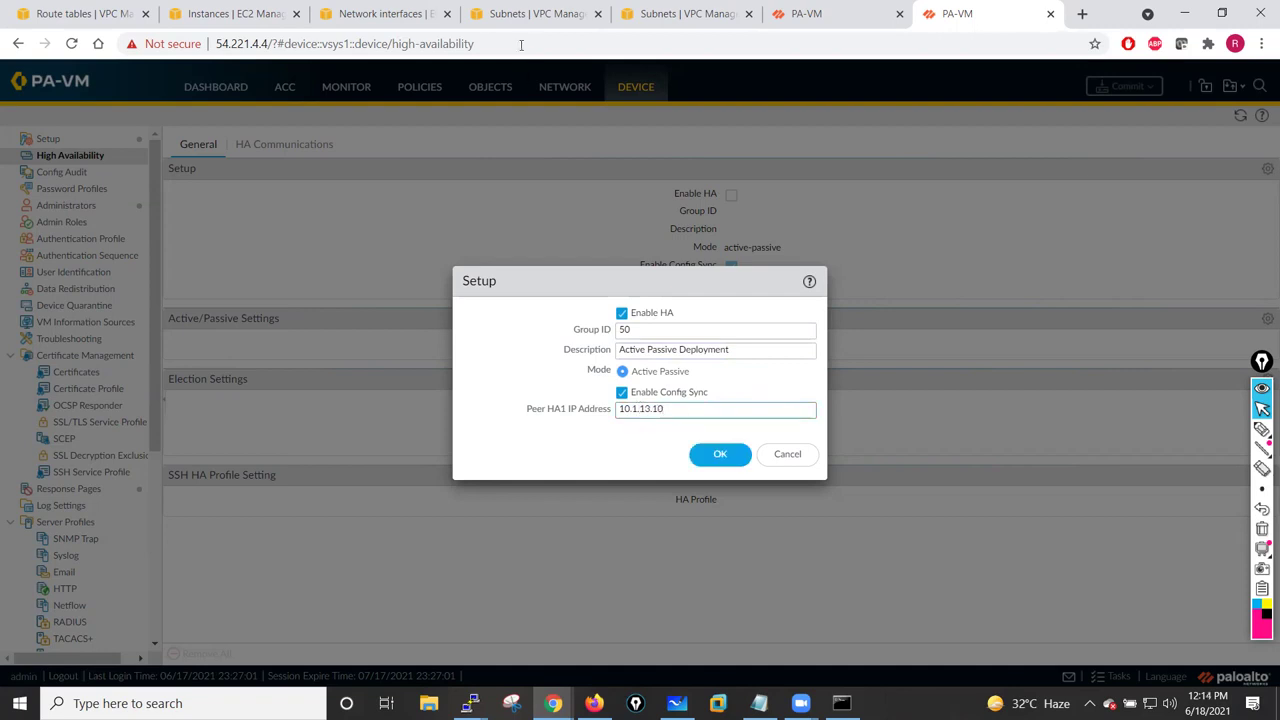
pyautogui.click(698, 455)
pyautogui.click(729, 454)
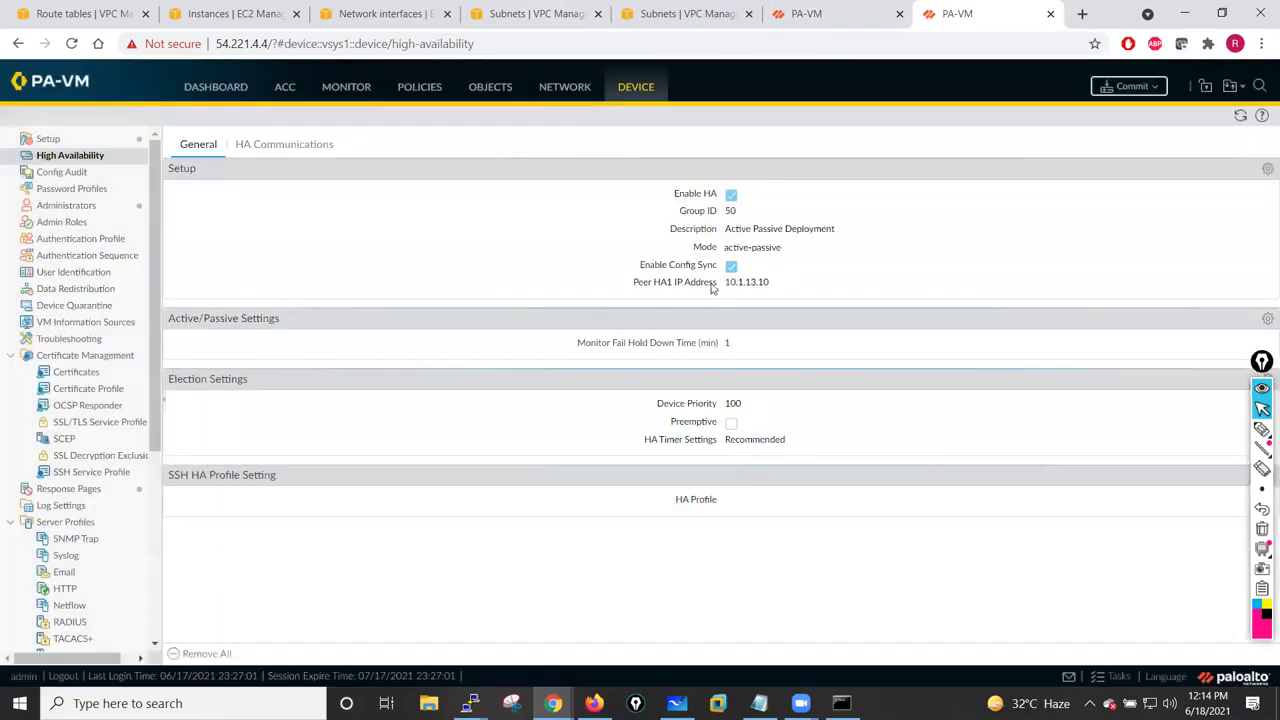
# - Keep monitor fail hold down time 1; set election to priority 100, no preemption, recommended timers
pyautogui.moveTo(1240, 385)
pyautogui.mouseDown()
pyautogui.moveTo(1220, 378)
pyautogui.moveTo(1222, 400)
pyautogui.mouseUp()
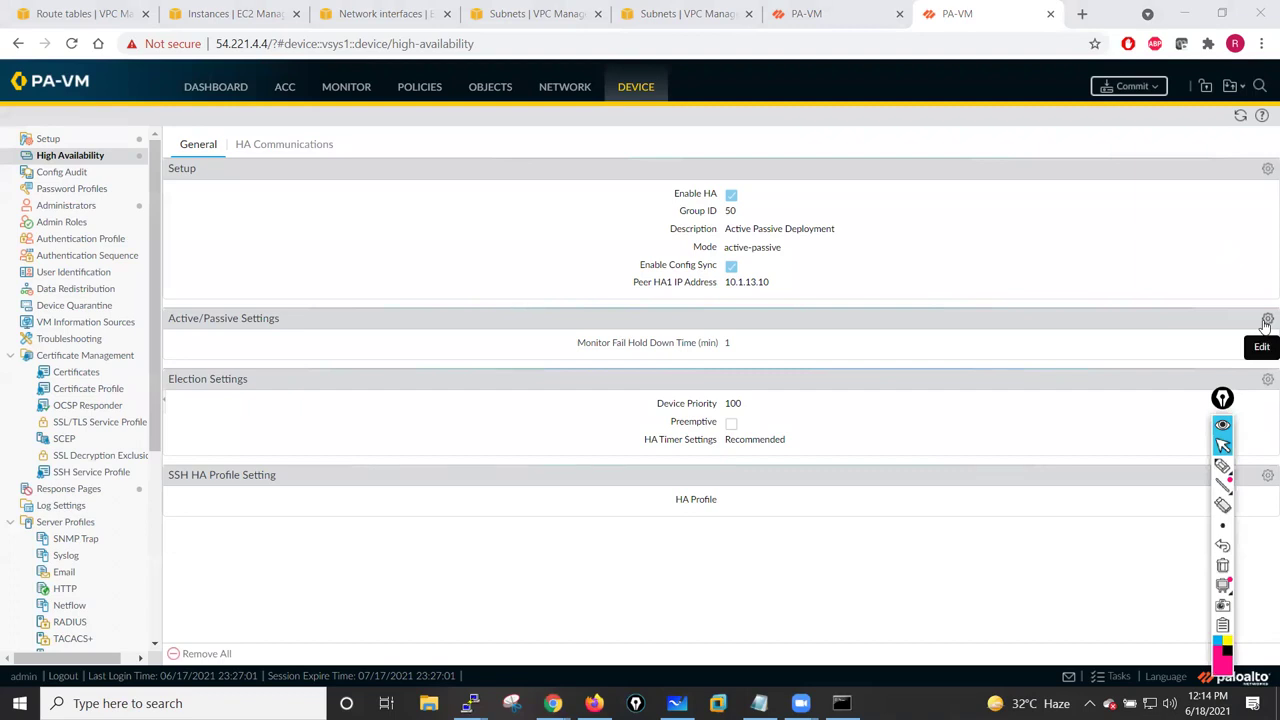
pyautogui.click(1267, 320)
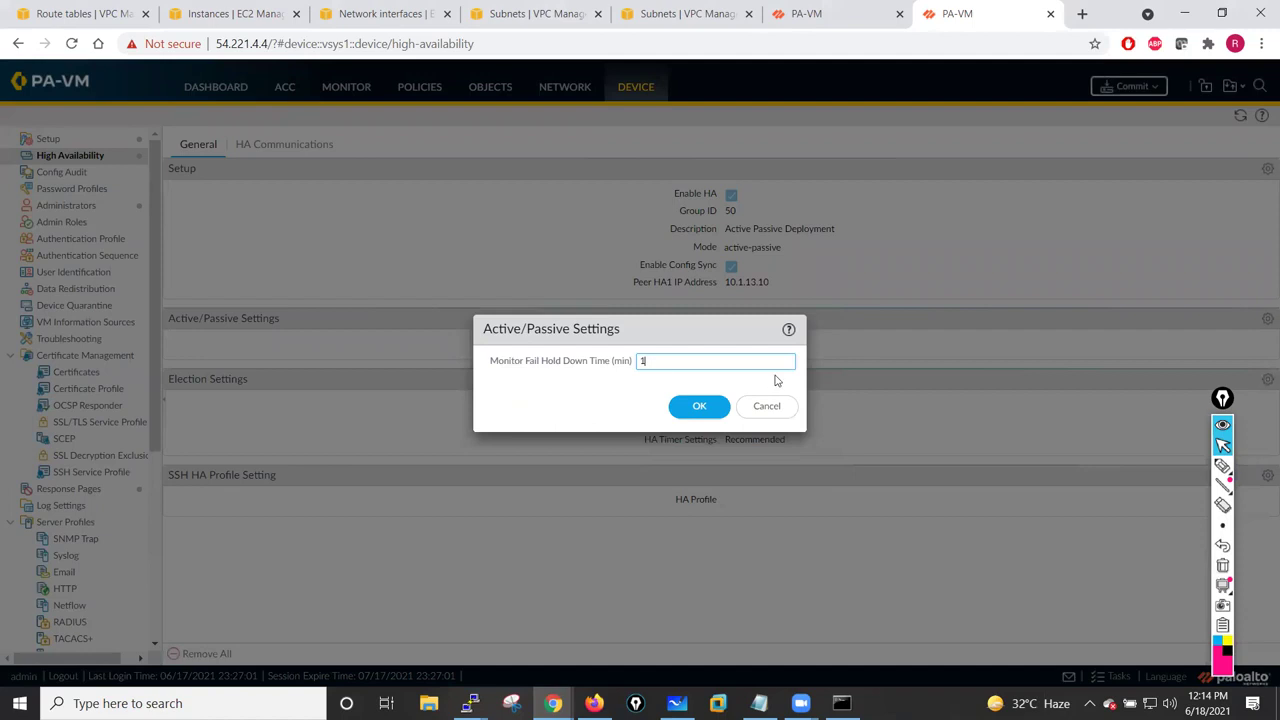
pyautogui.click(699, 406)
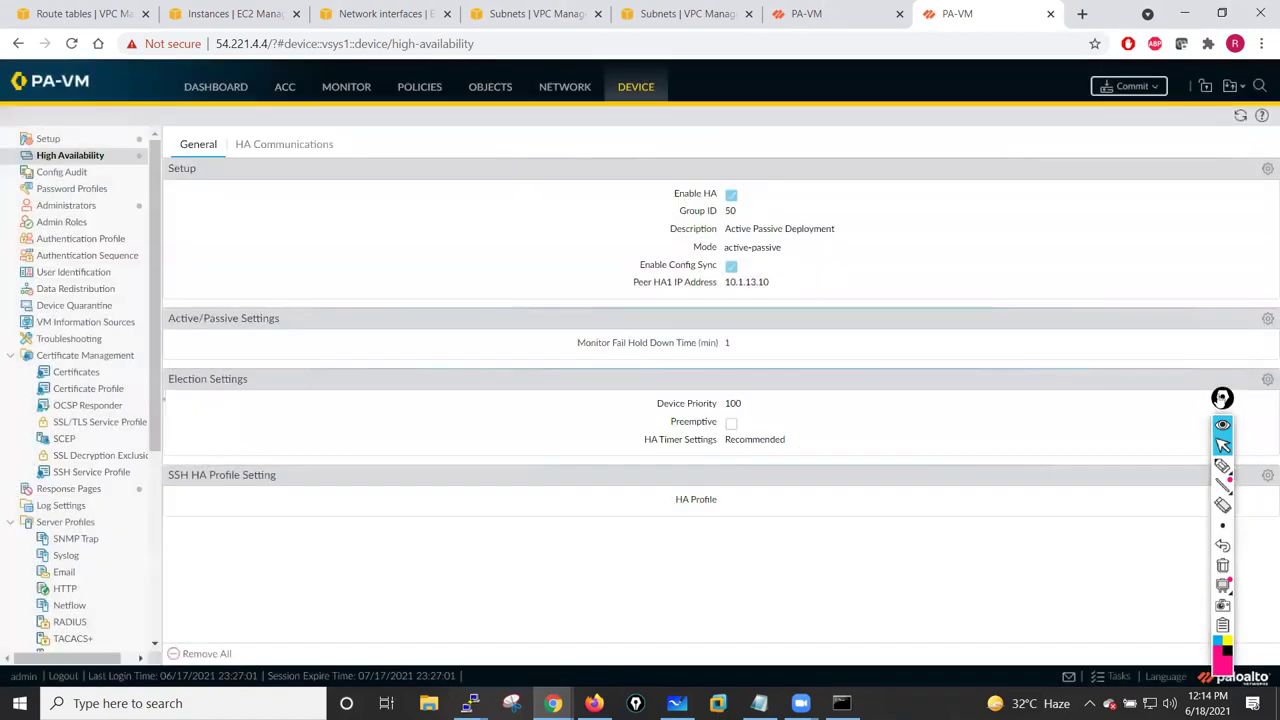
pyautogui.click(1267, 381)
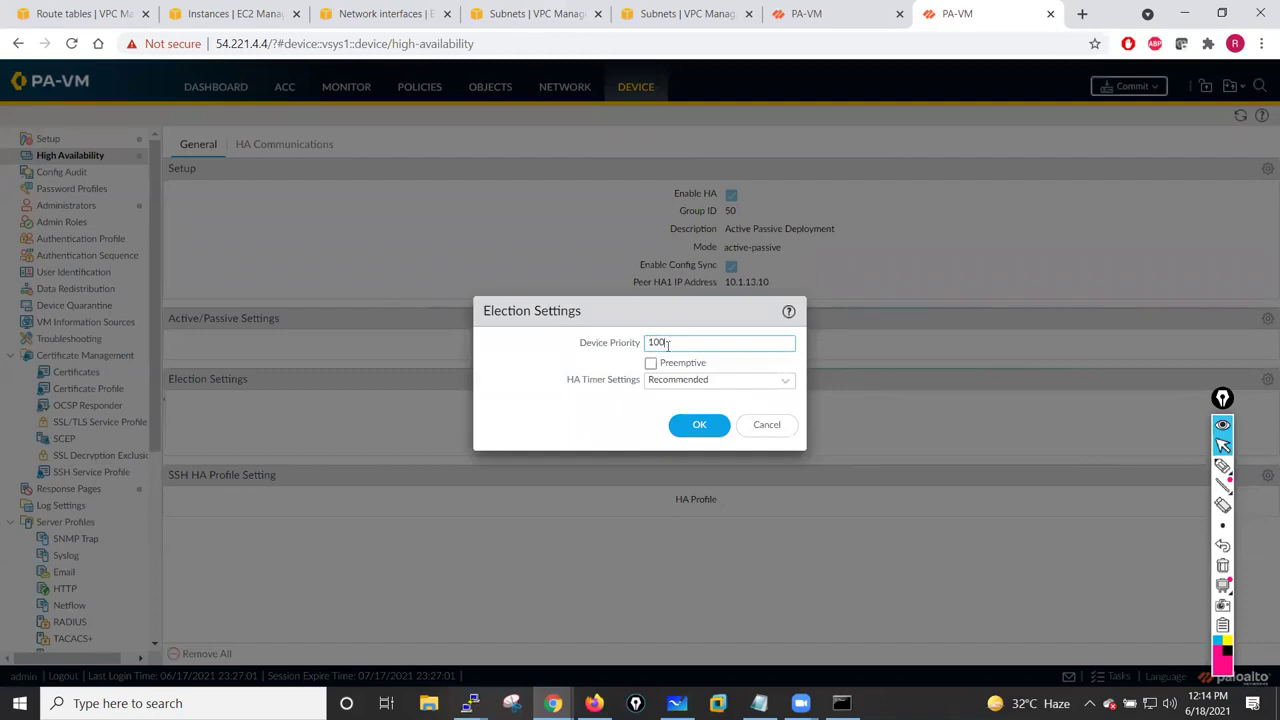
pyautogui.click(668, 381)
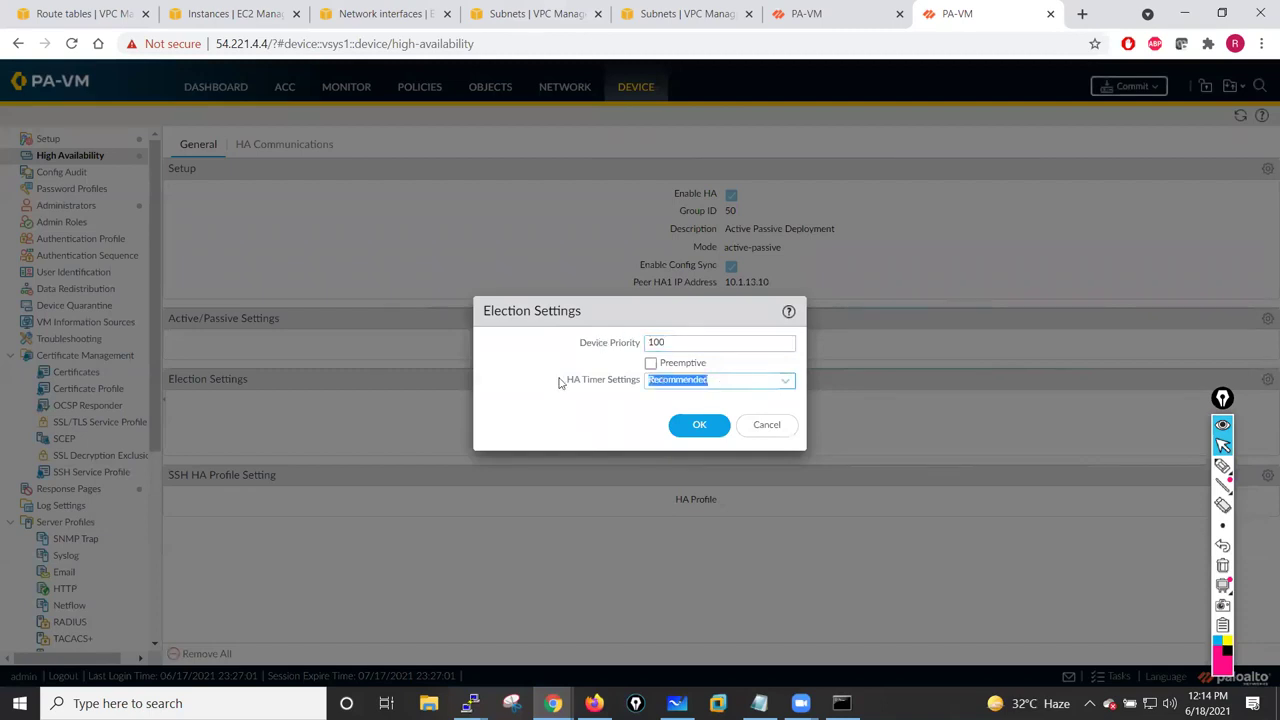
pyautogui.click(699, 426)
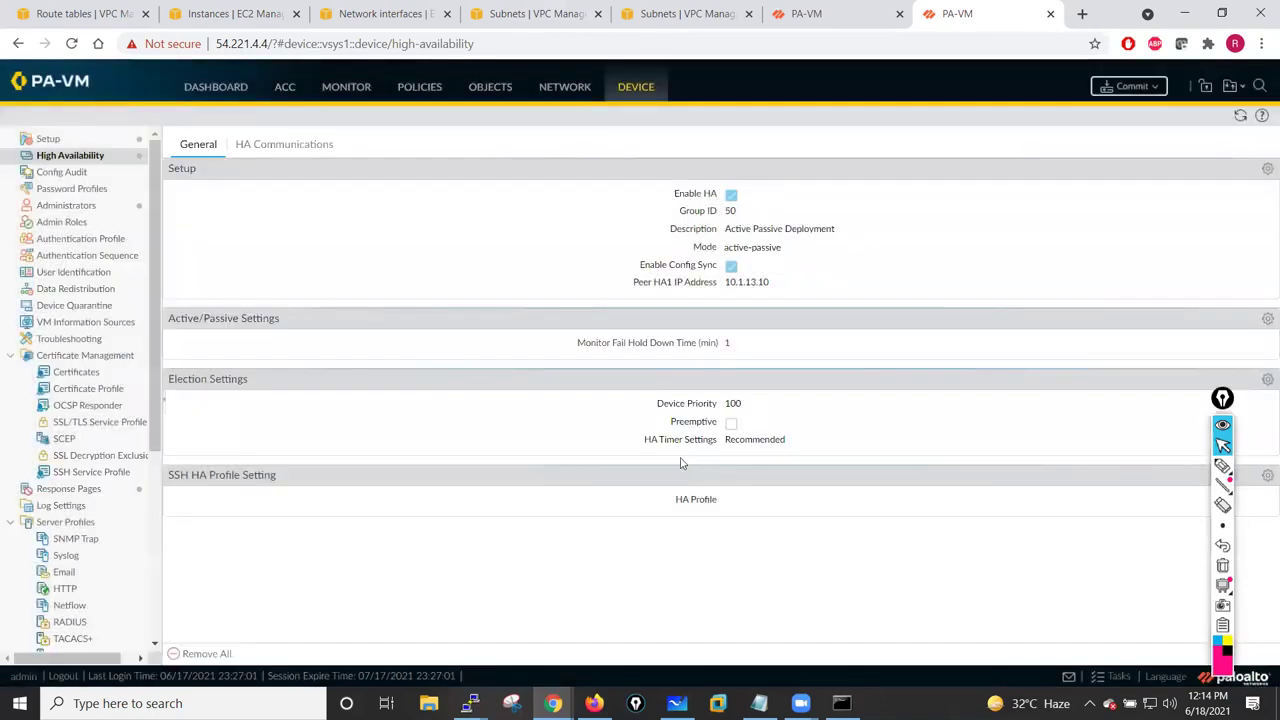
pyautogui.click(1222, 398)
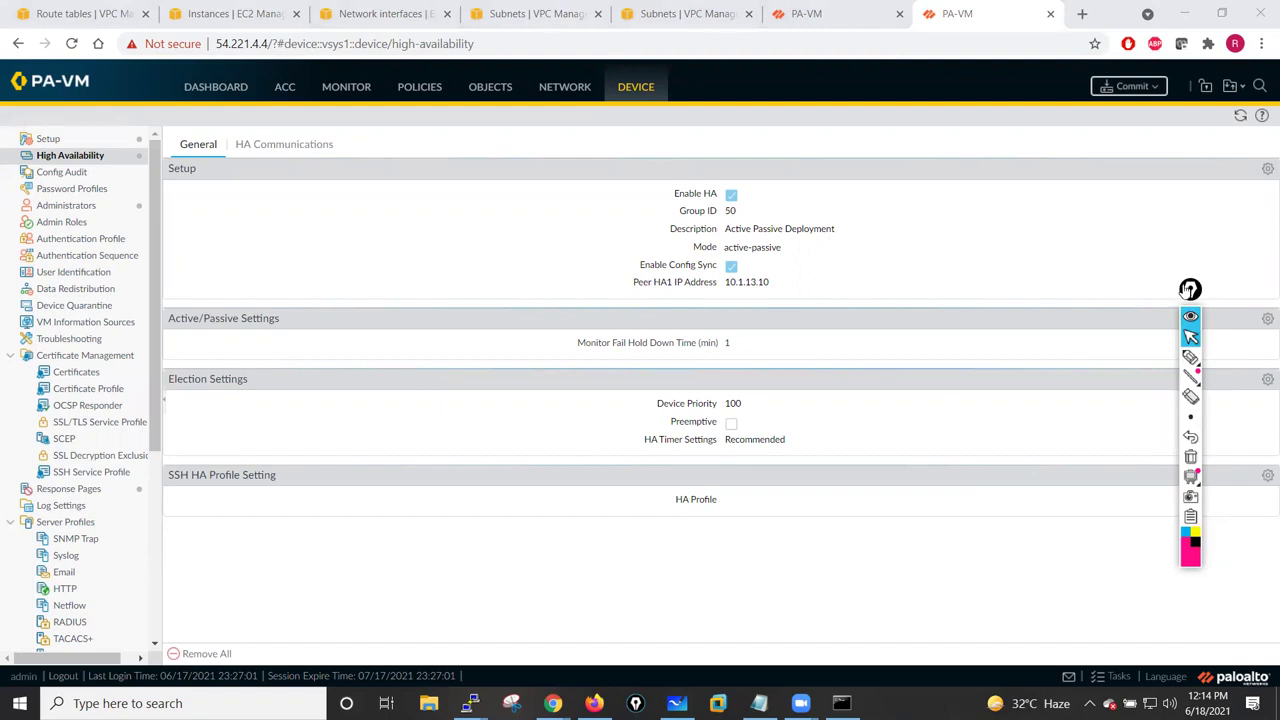
# - Review HA Communications and confirm the HA1 control link stays on the management port
pyautogui.click(274, 144)
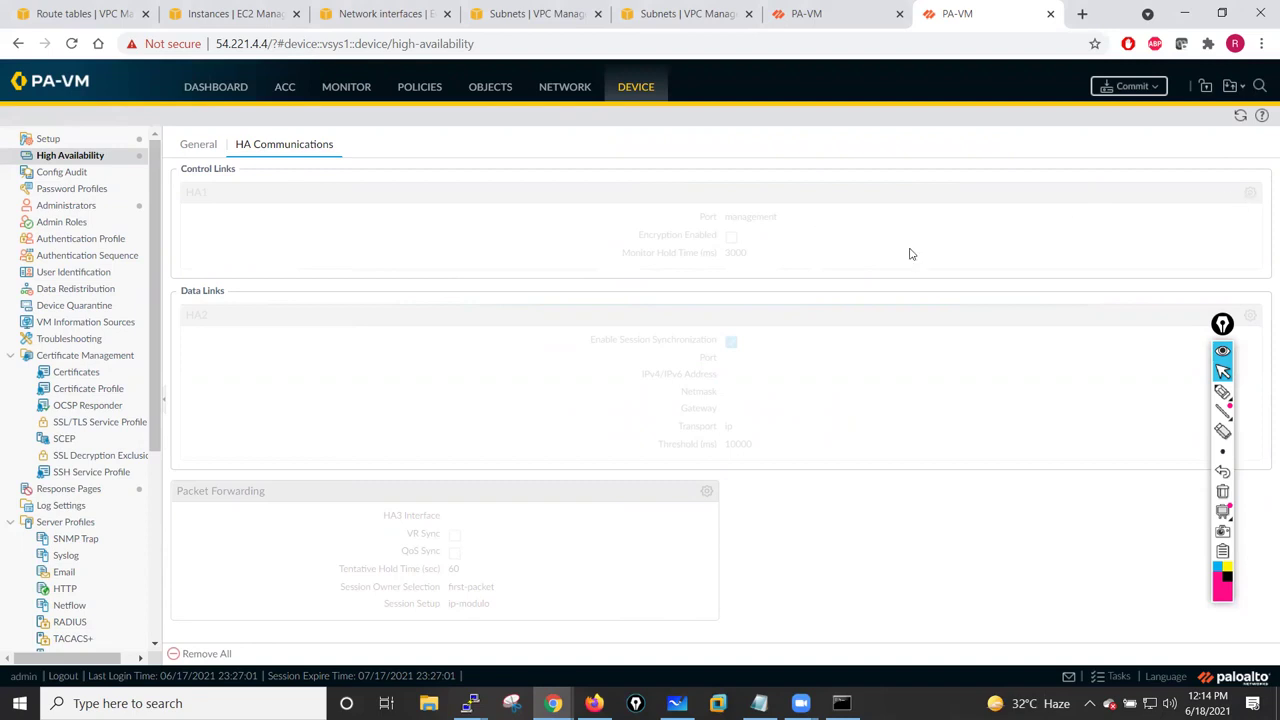
pyautogui.click(1240, 116)
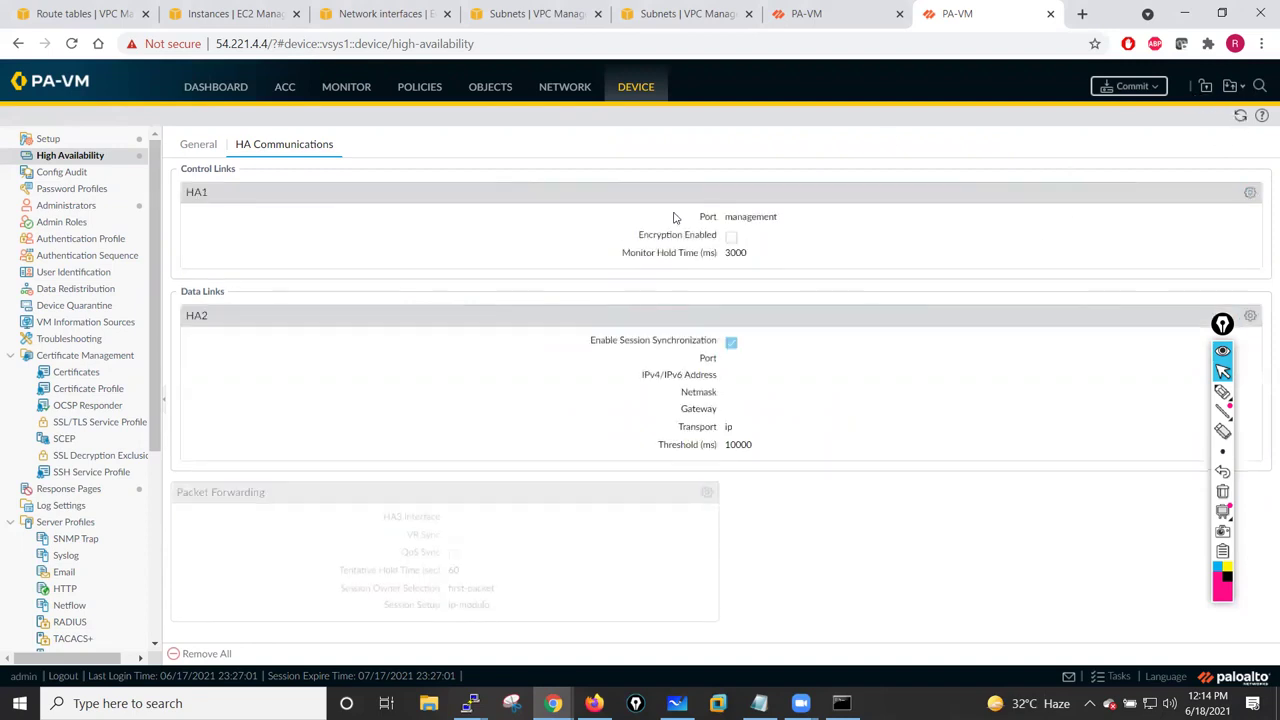
pyautogui.click(1249, 194)
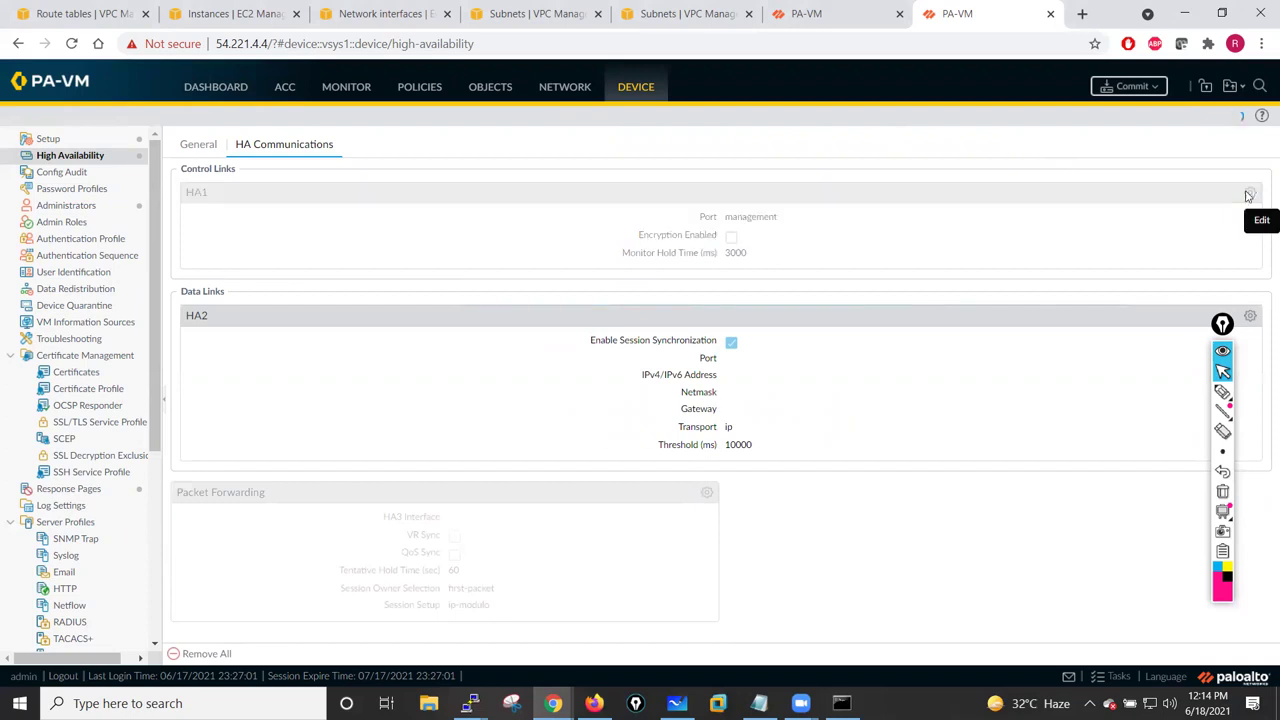
pyautogui.click(491, 323)
pyautogui.click(565, 314)
pyautogui.click(845, 317)
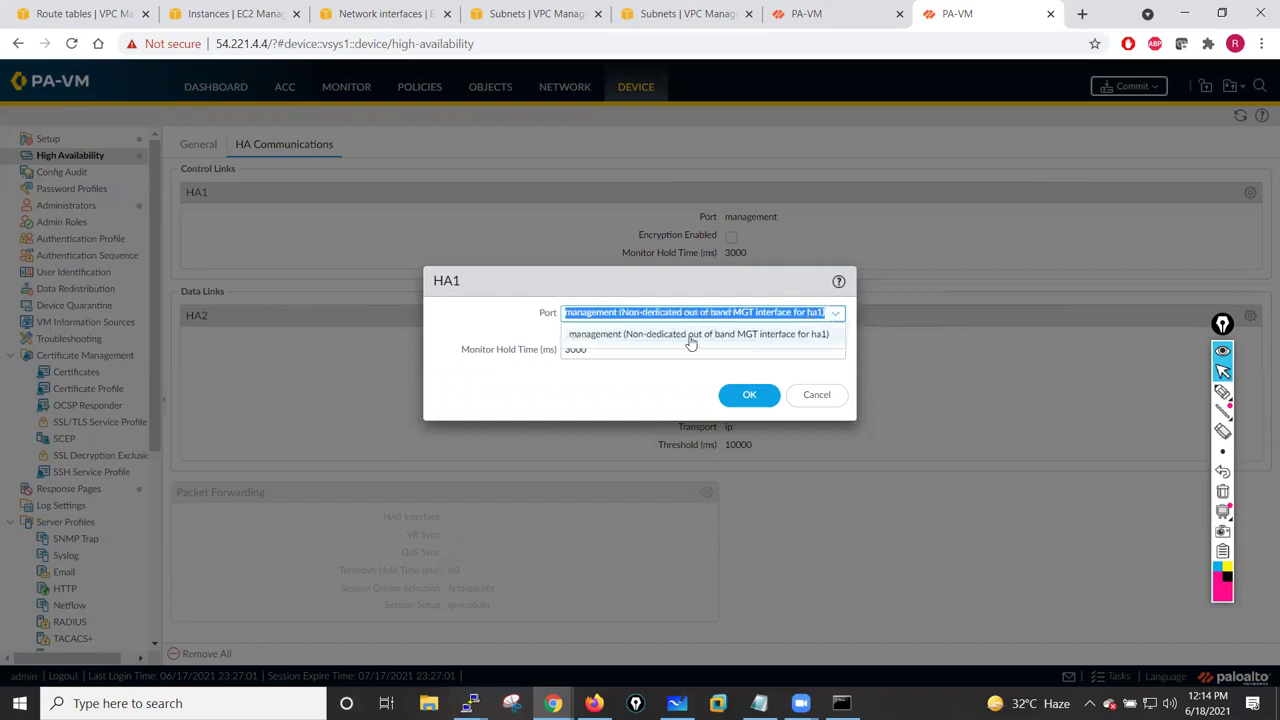
pyautogui.click(606, 342)
pyautogui.click(497, 334)
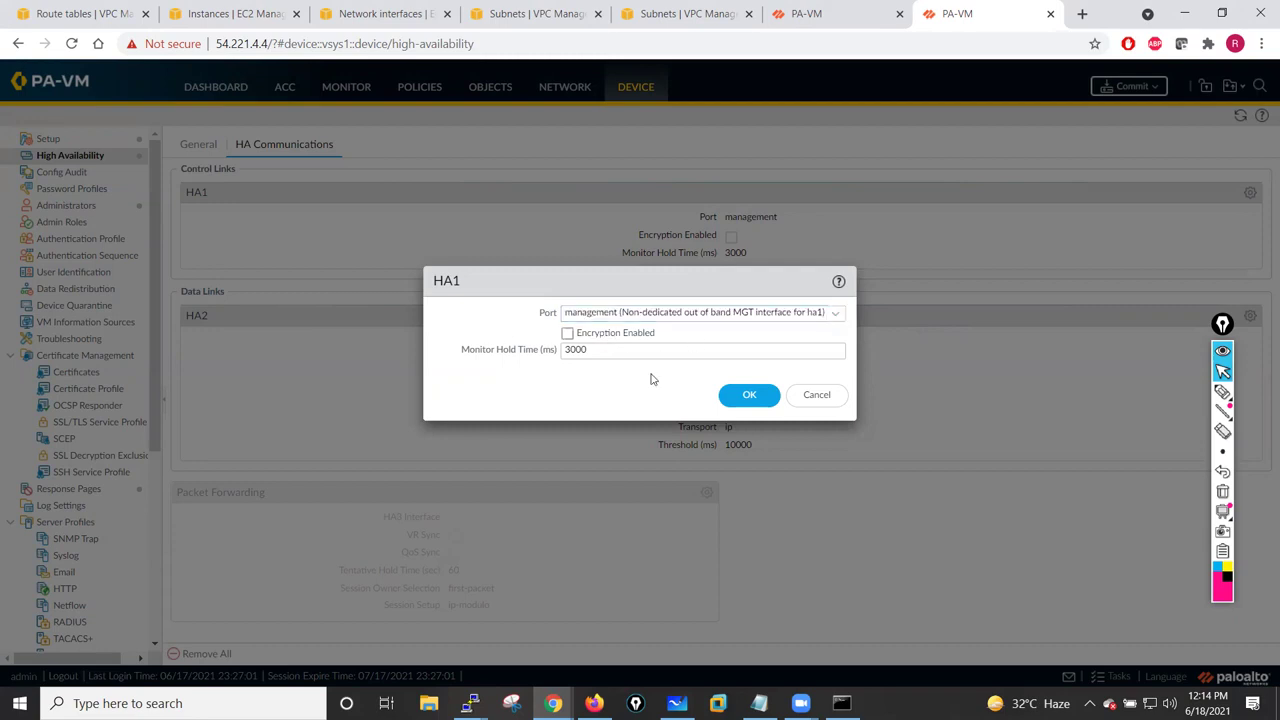
pyautogui.click(802, 400)
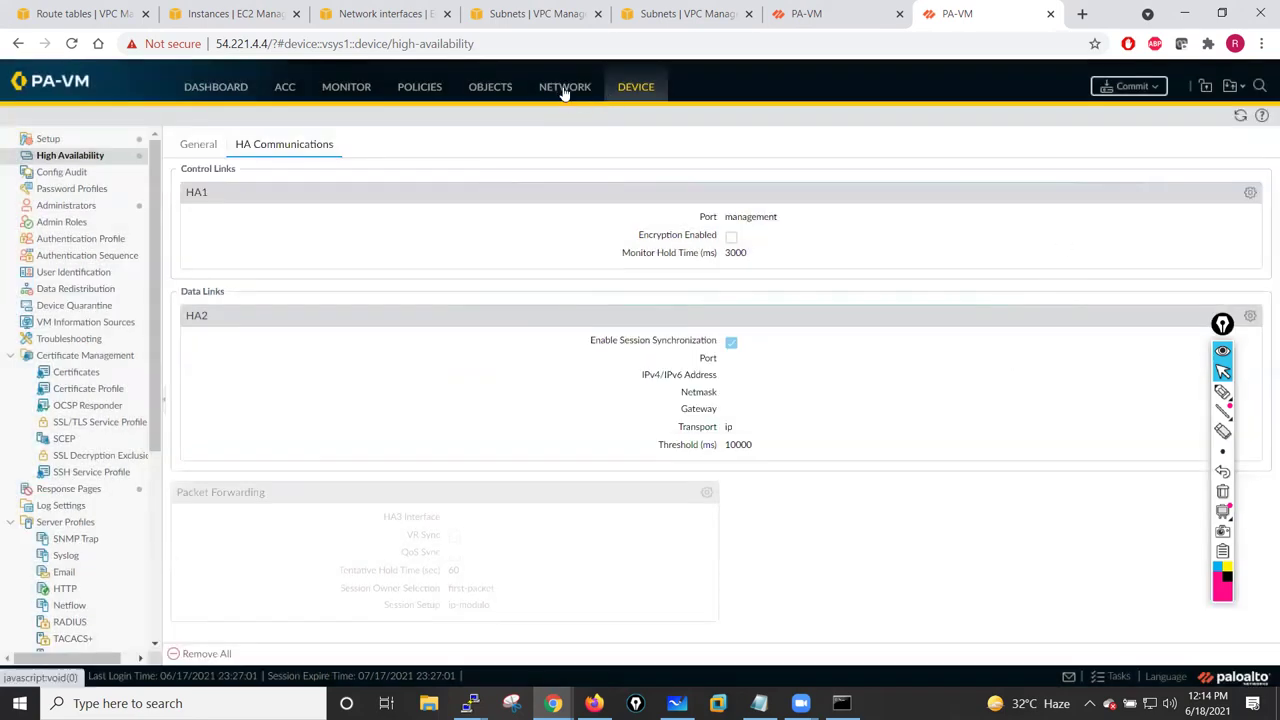
pyautogui.click(558, 98)
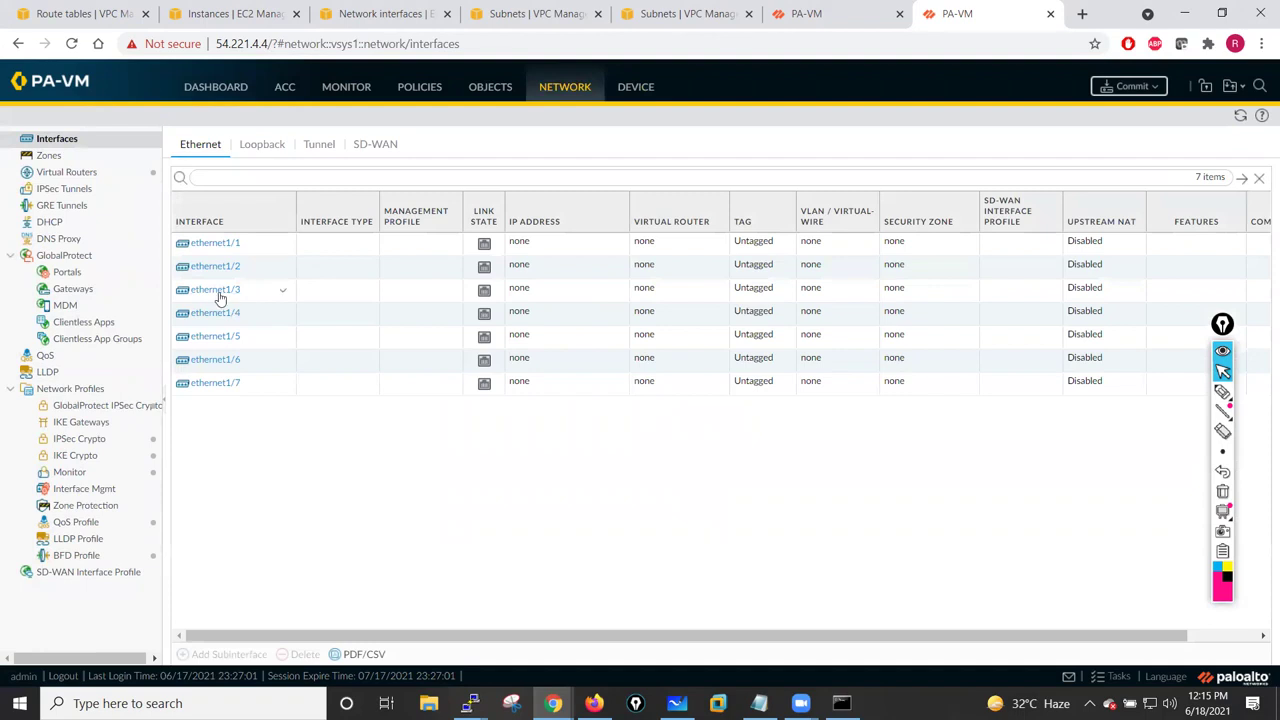
# - Try giving ethernet1/3 comment 'HA Interface' and link state up, then discard it after the error
pyautogui.click(215, 291)
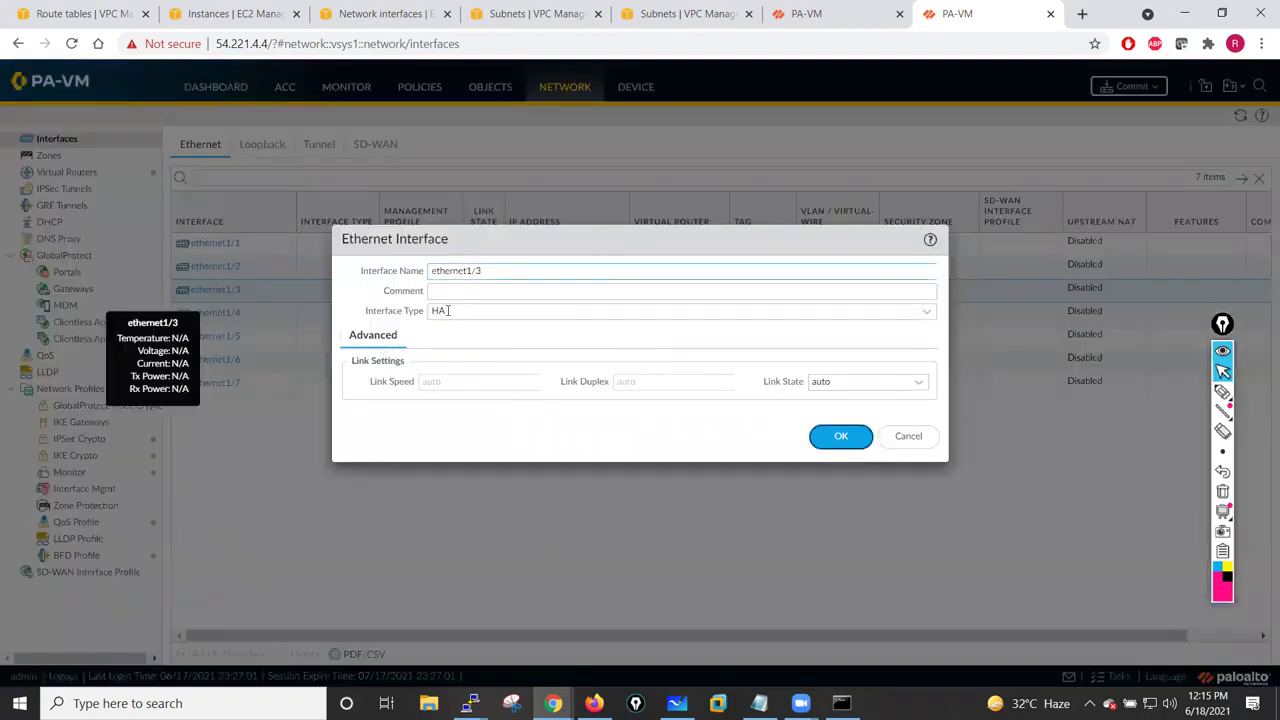
pyautogui.click(712, 290)
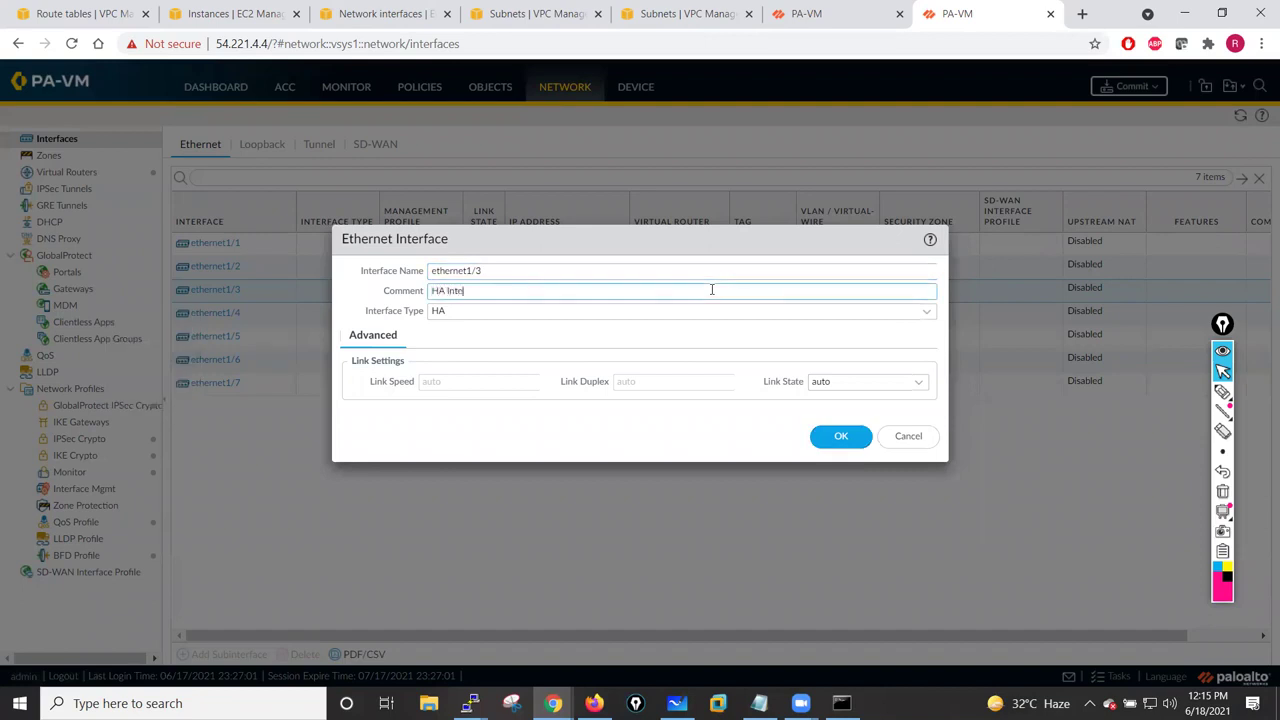
pyautogui.write('HA Interface')
pyautogui.click(923, 388)
pyautogui.click(822, 421)
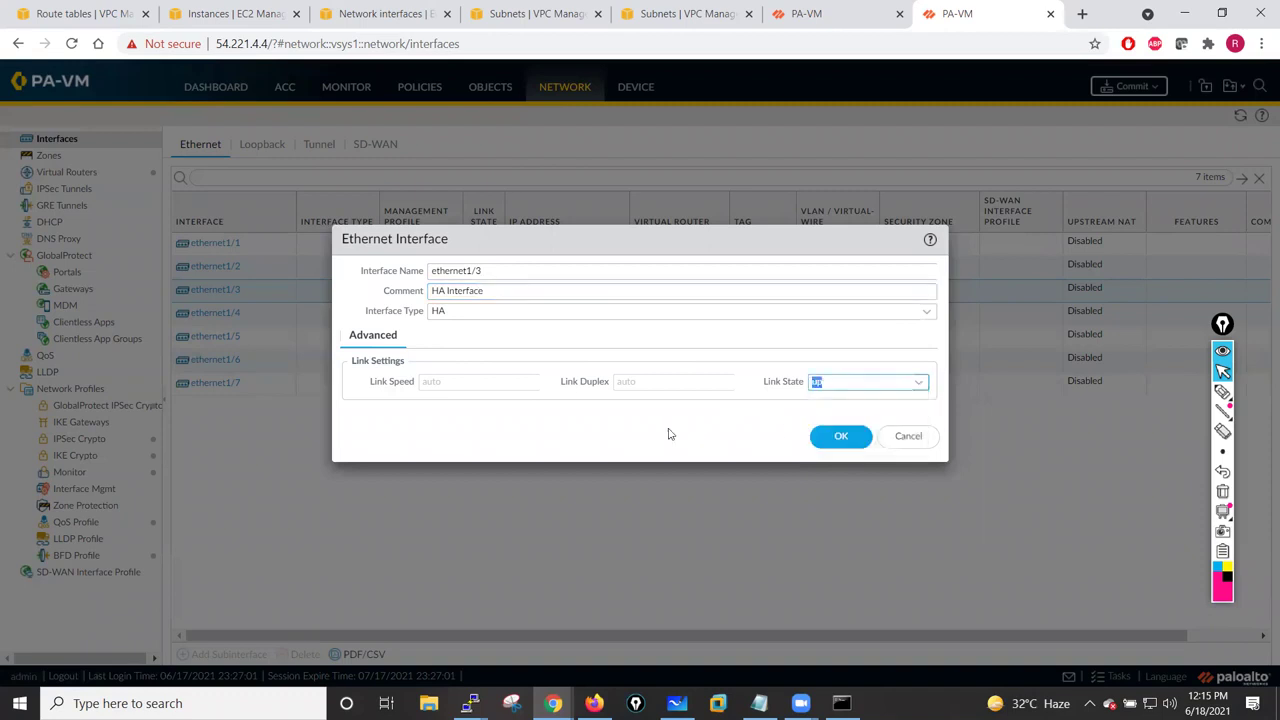
pyautogui.click(838, 440)
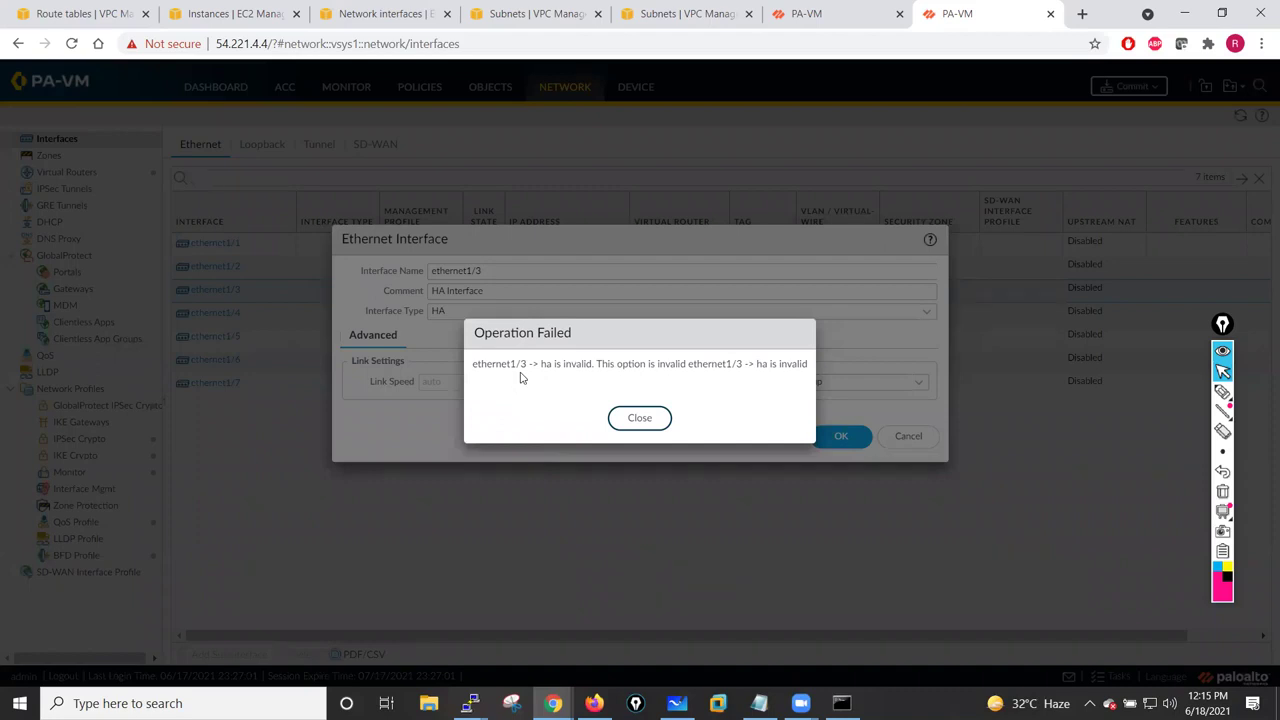
pyautogui.click(663, 420)
pyautogui.click(895, 438)
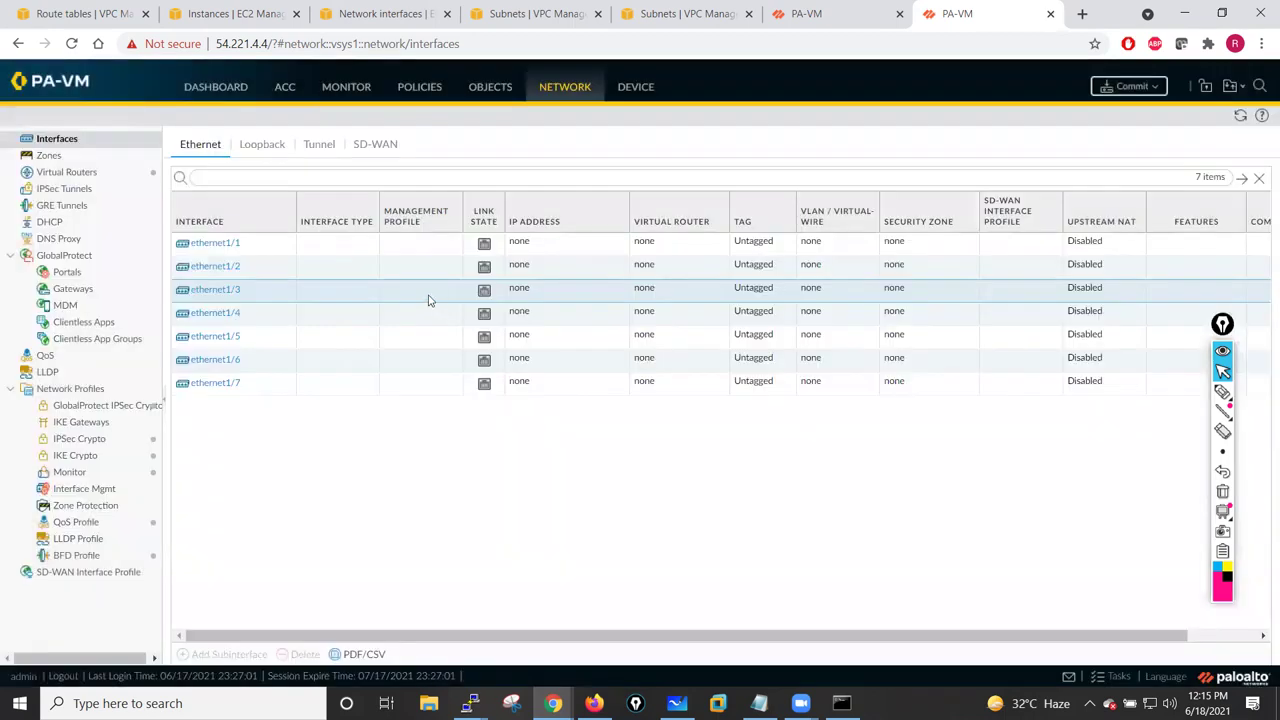
pyautogui.click(225, 247)
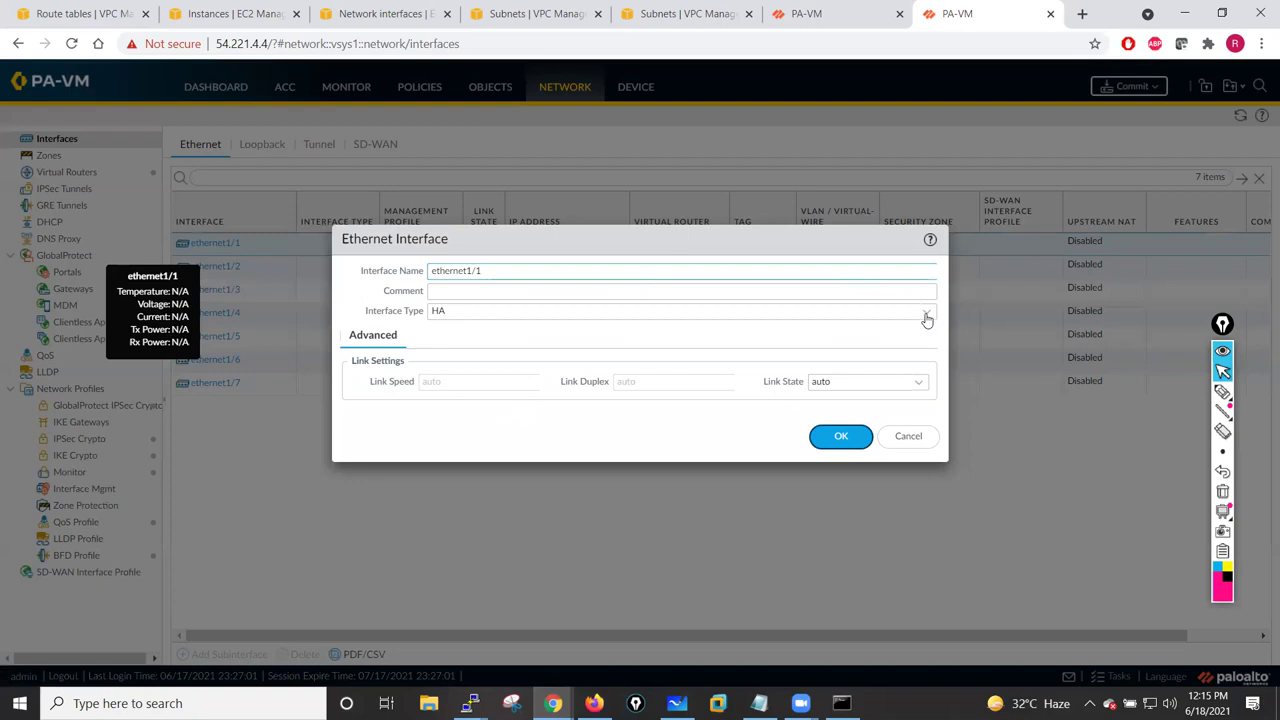
# - Set ethernet1/1 to interface type HA with link state up and a comment, then switch firewalls
pyautogui.click(927, 314)
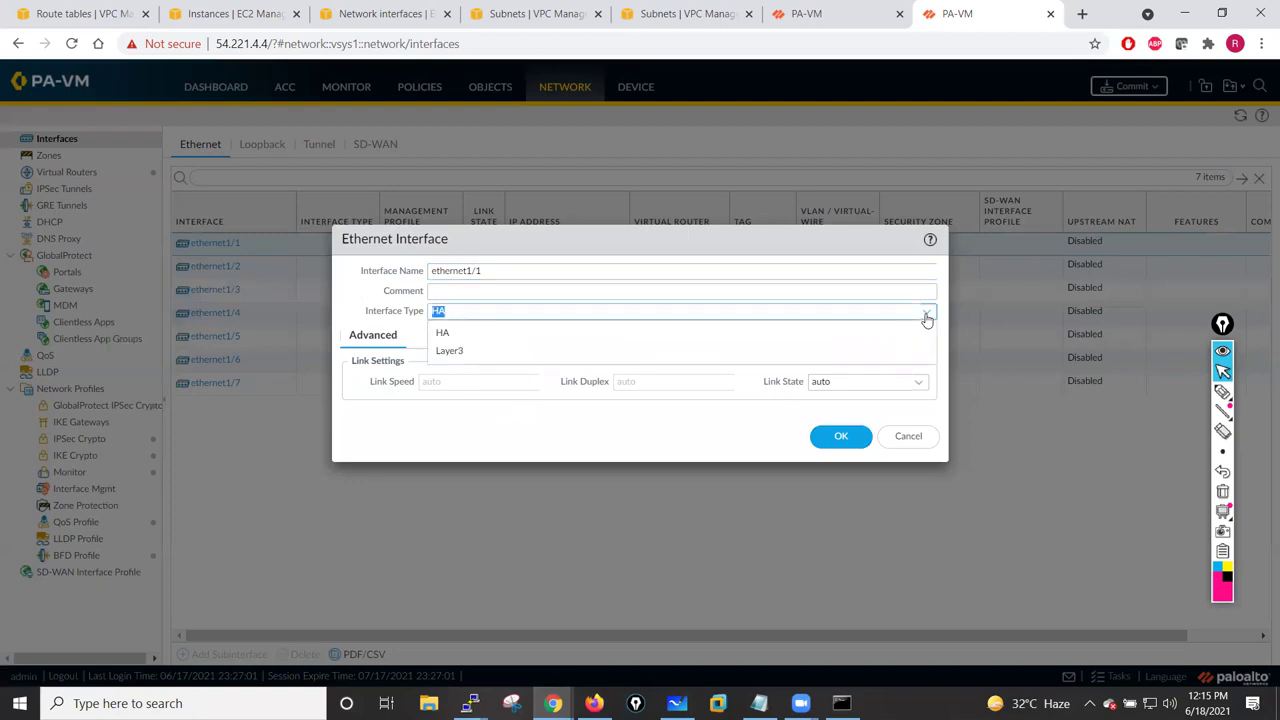
pyautogui.click(445, 334)
pyautogui.click(908, 383)
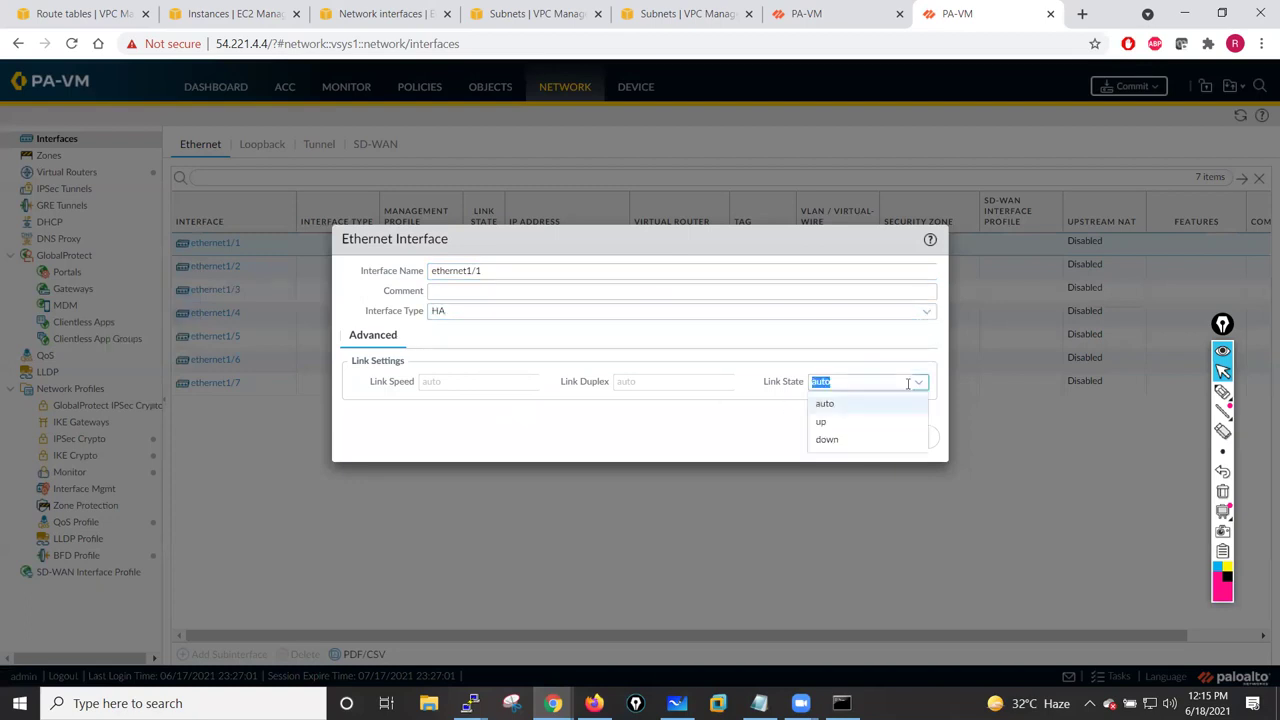
pyautogui.click(822, 422)
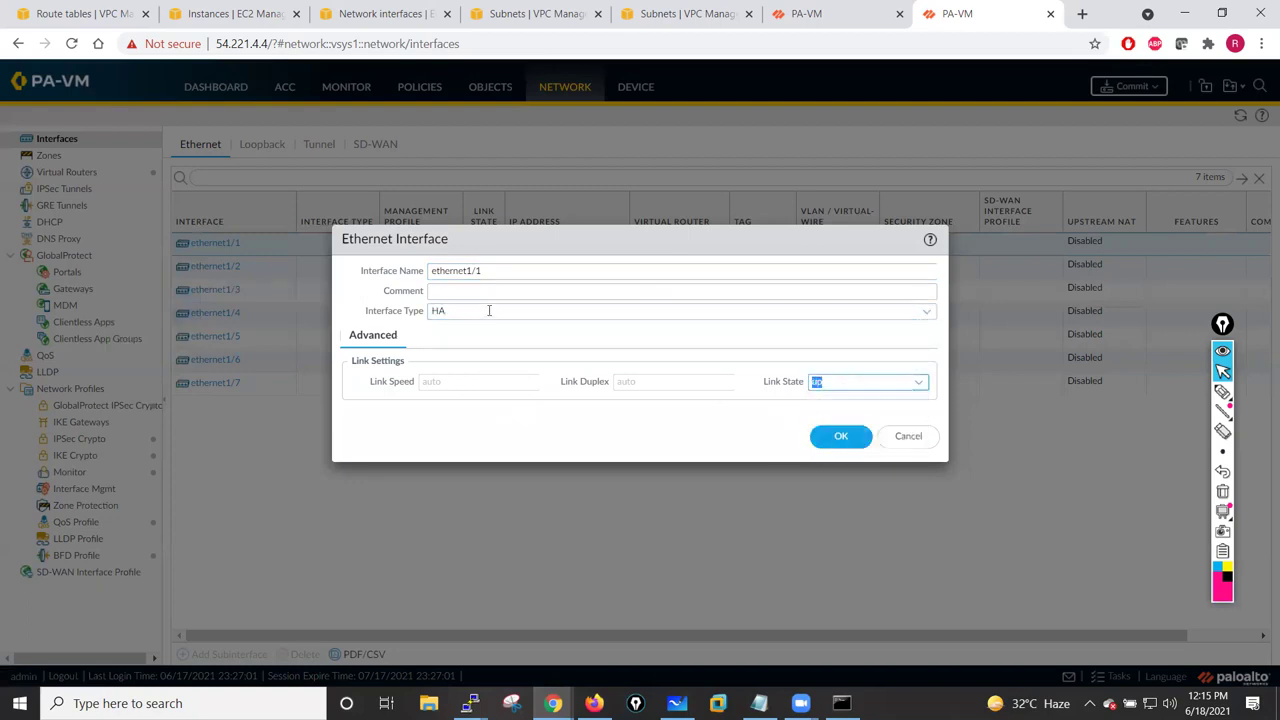
pyautogui.click(458, 296)
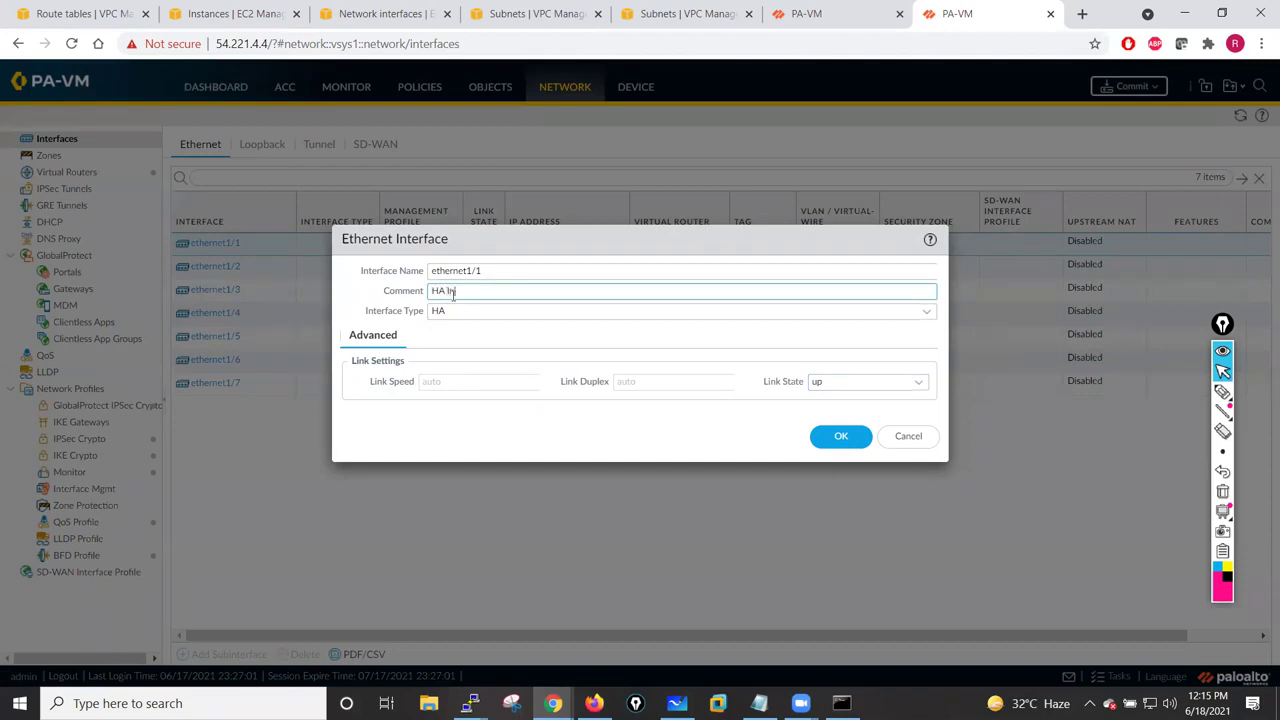
pyautogui.click(846, 439)
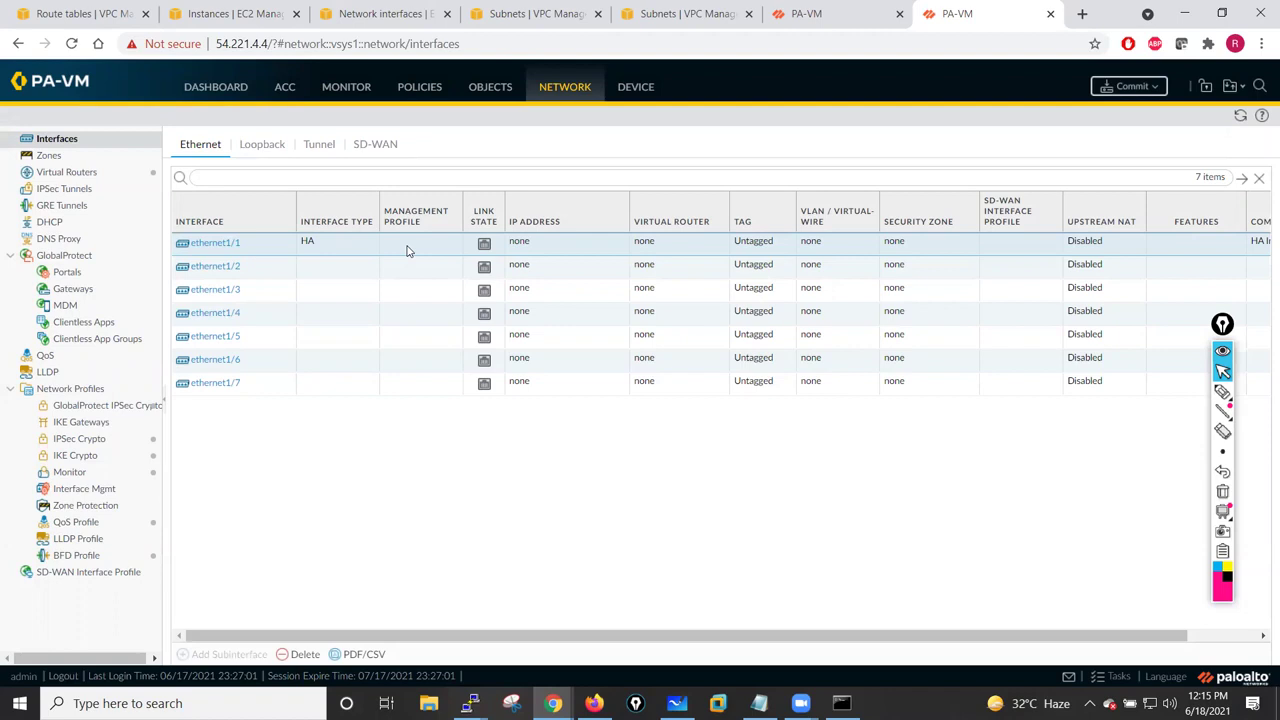
pyautogui.click(847, 11)
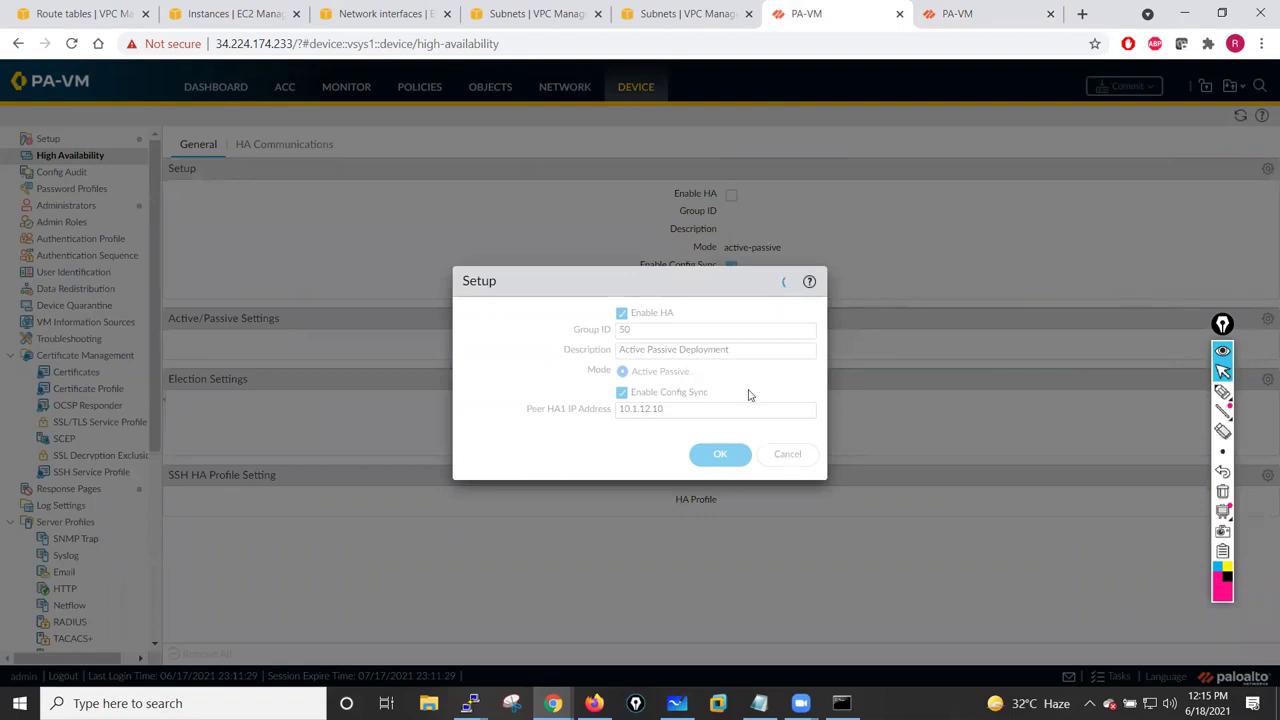
# - Reload the PaloAlto-FW01 page and return to the first firewall's Ethernet interfaces list
pyautogui.click(71, 43)
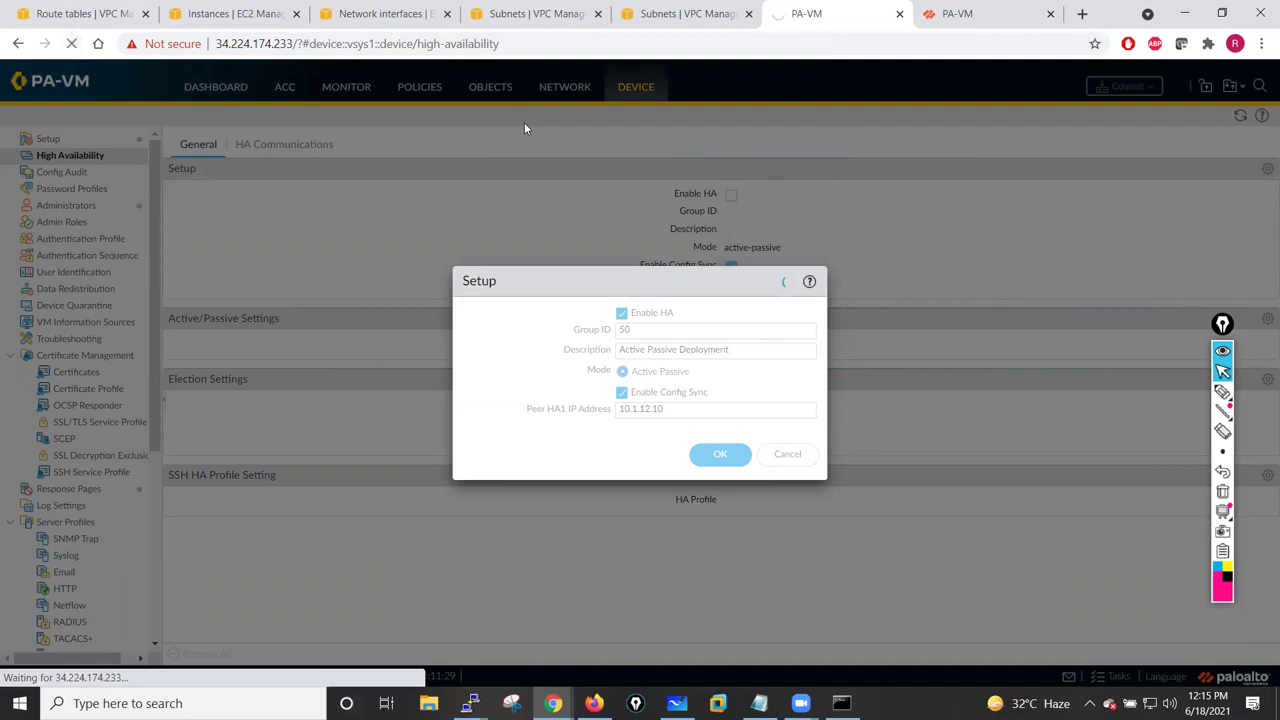
pyautogui.click(948, 14)
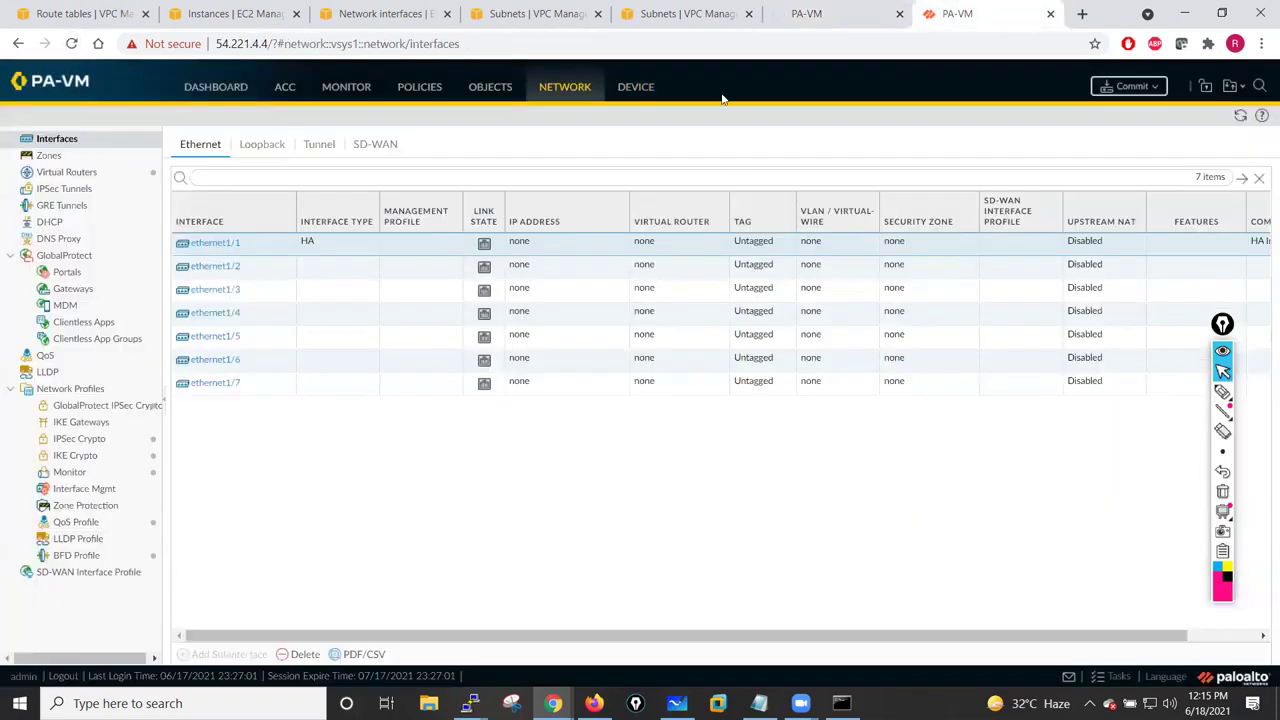
pyautogui.click(838, 15)
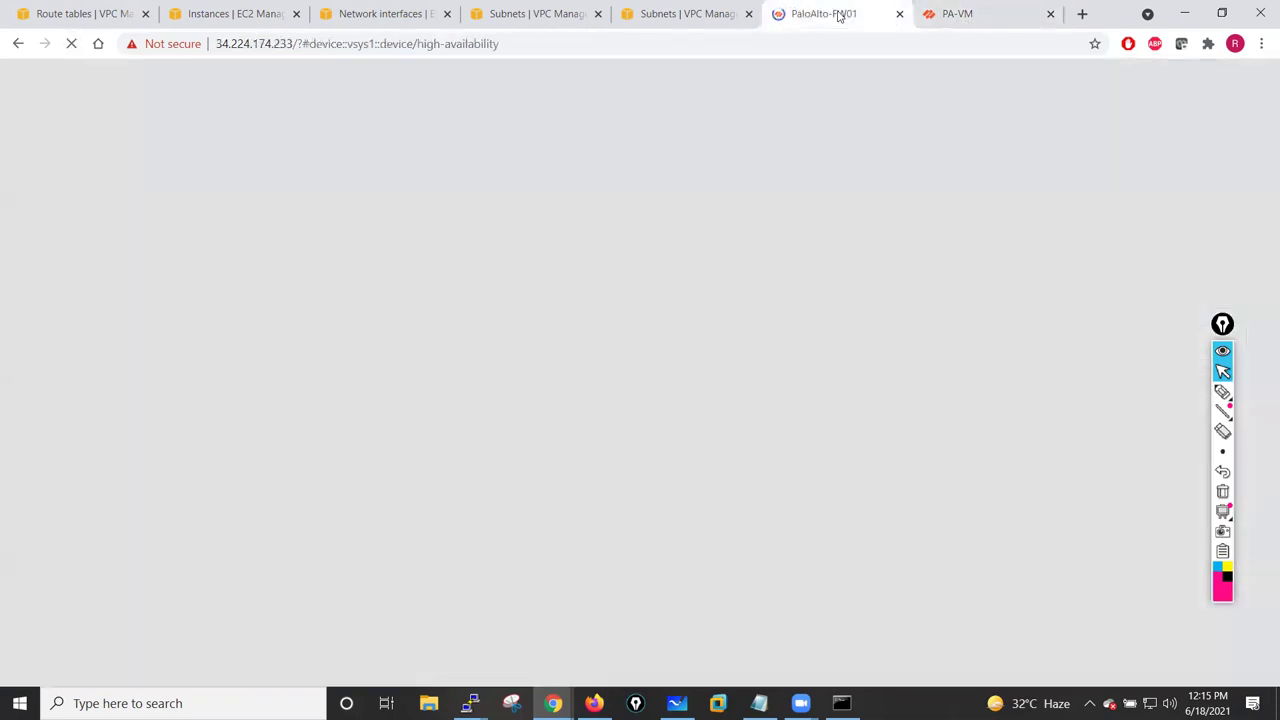
pyautogui.click(994, 8)
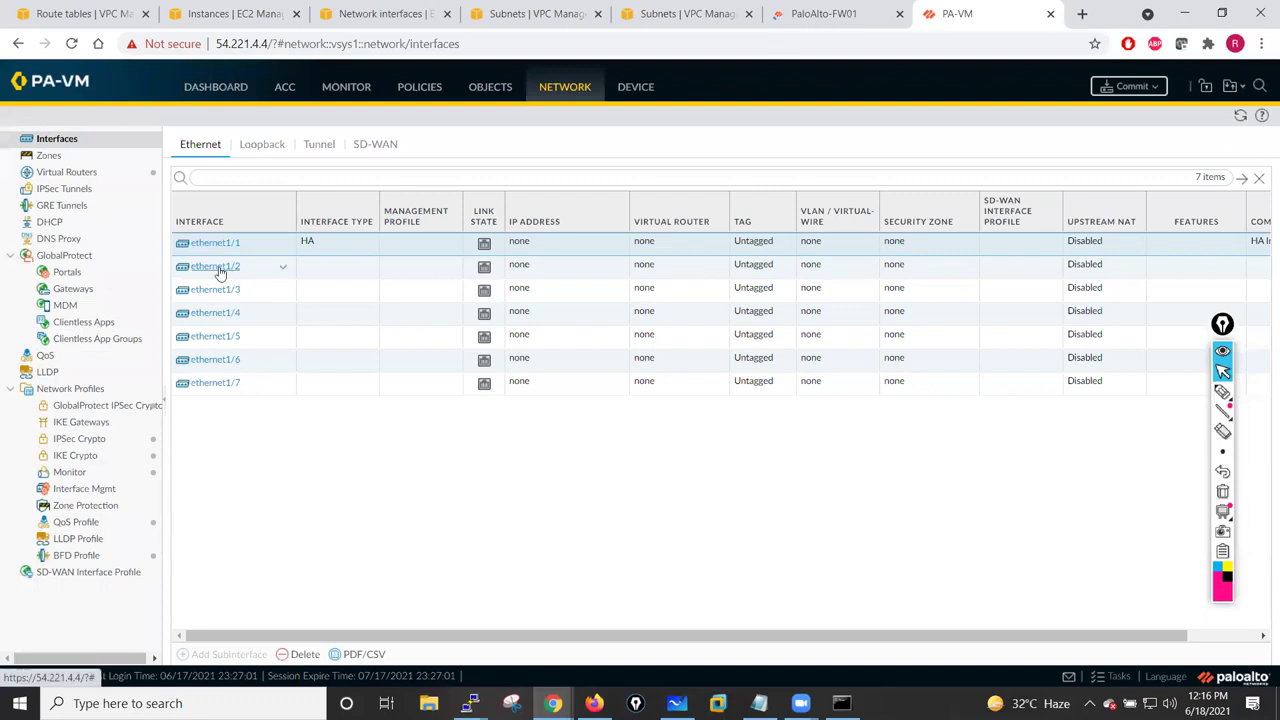
pyautogui.click(860, 8)
pyautogui.click(940, 14)
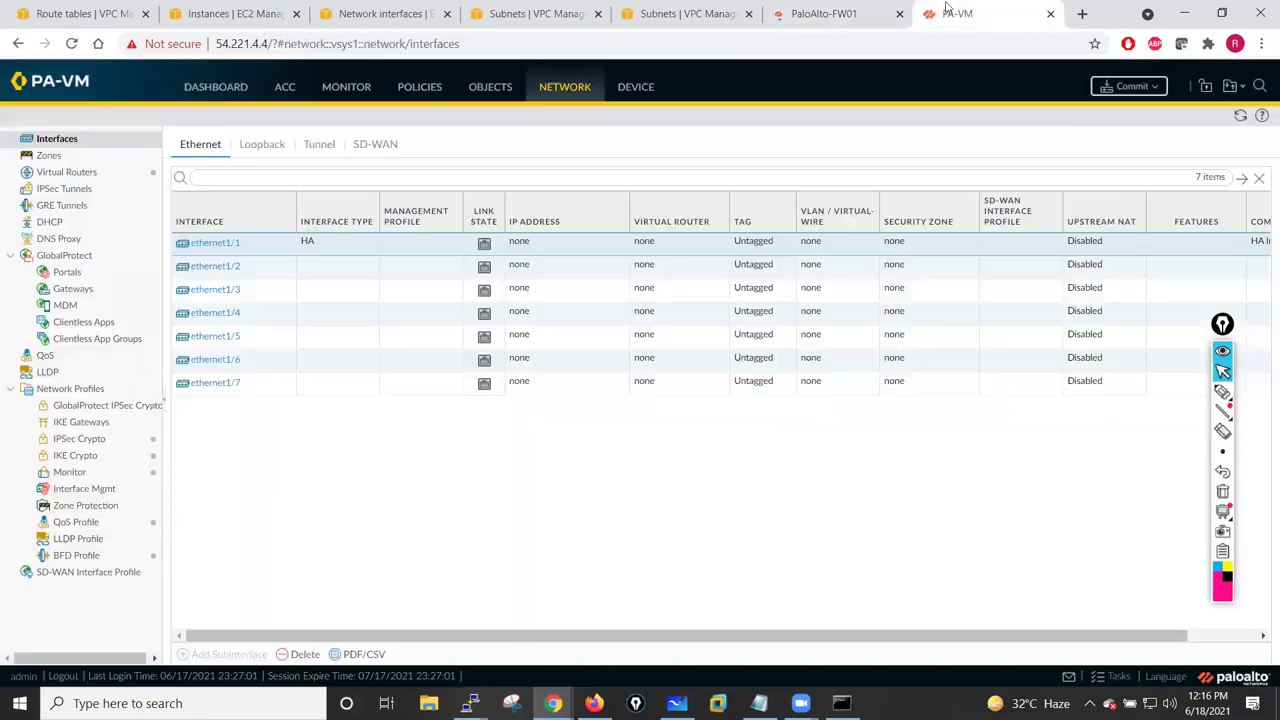
pyautogui.click(1225, 339)
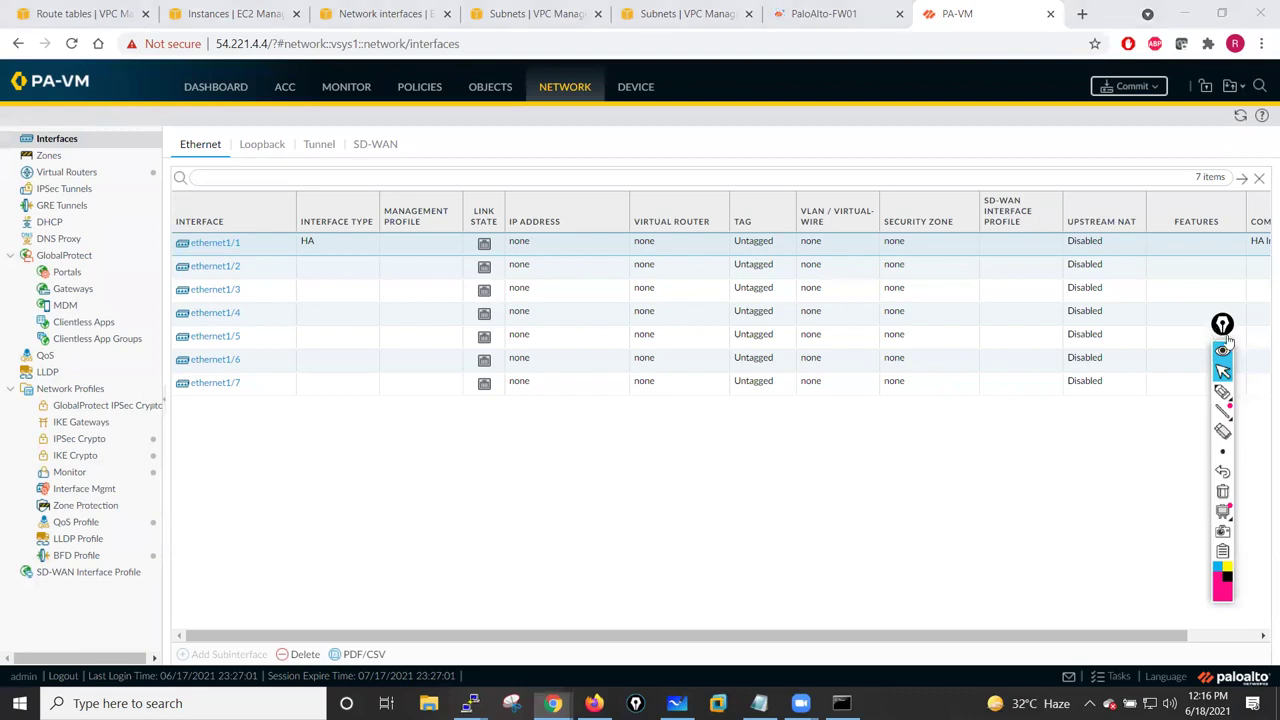
# - Change ethernet1/1's comment to 'HA Interface' and save it
pyautogui.moveTo(1228, 341); pyautogui.dragTo(1251, 352)
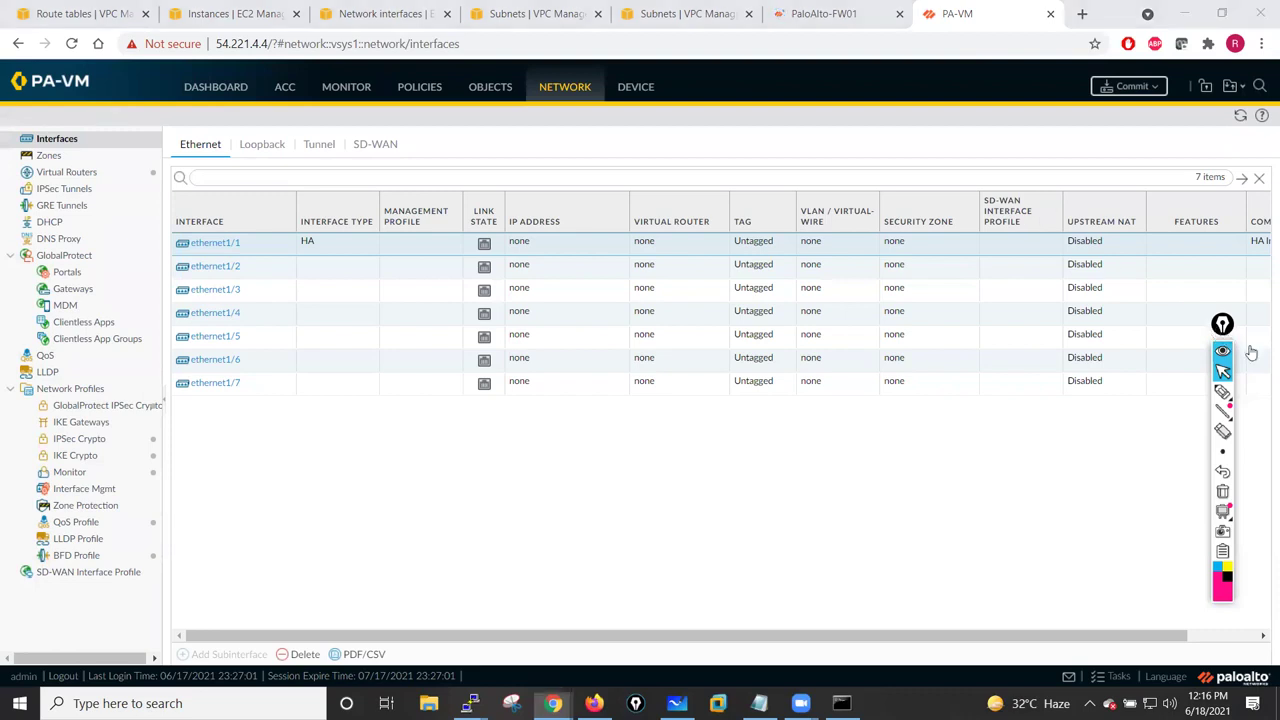
pyautogui.click(207, 246)
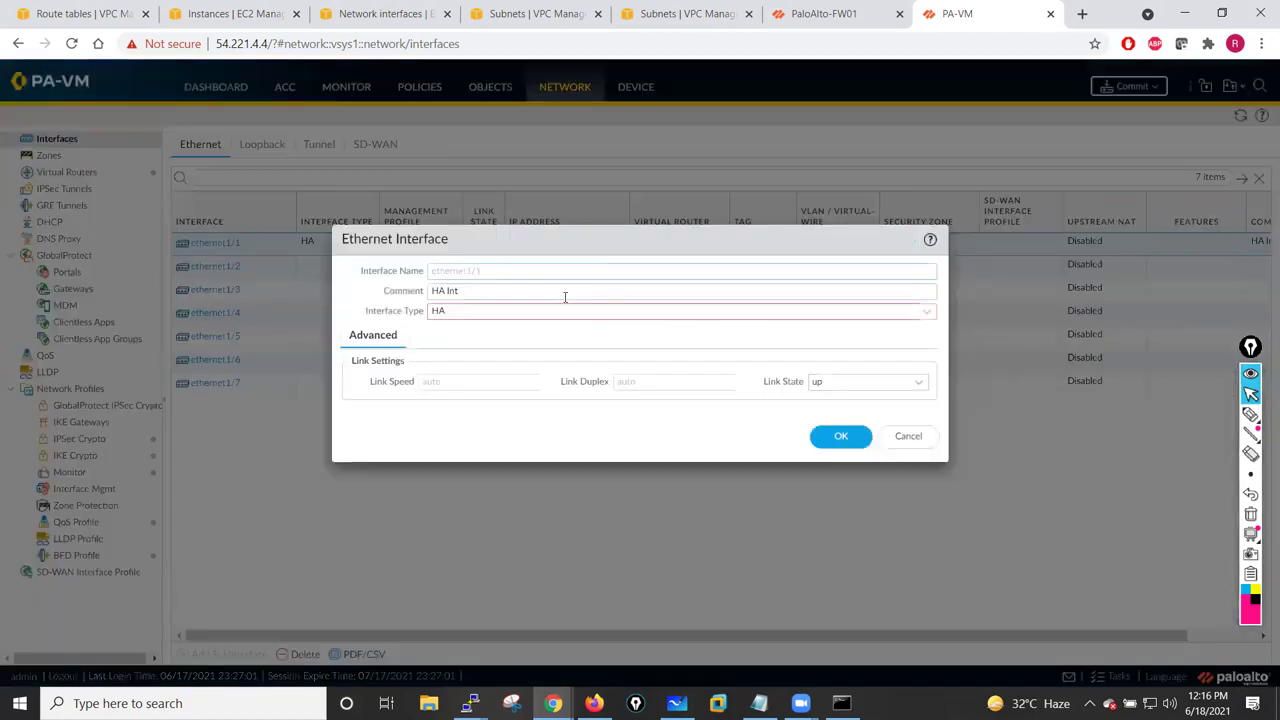
pyautogui.click(481, 291)
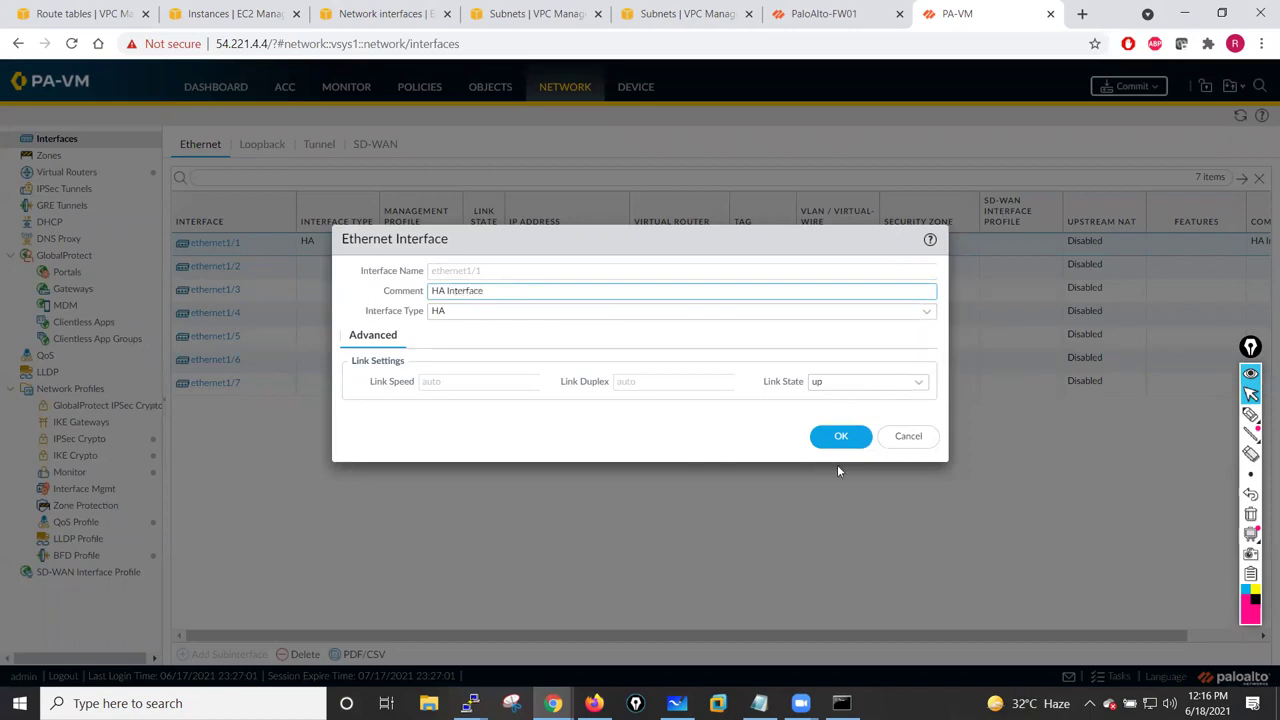
pyautogui.click(839, 439)
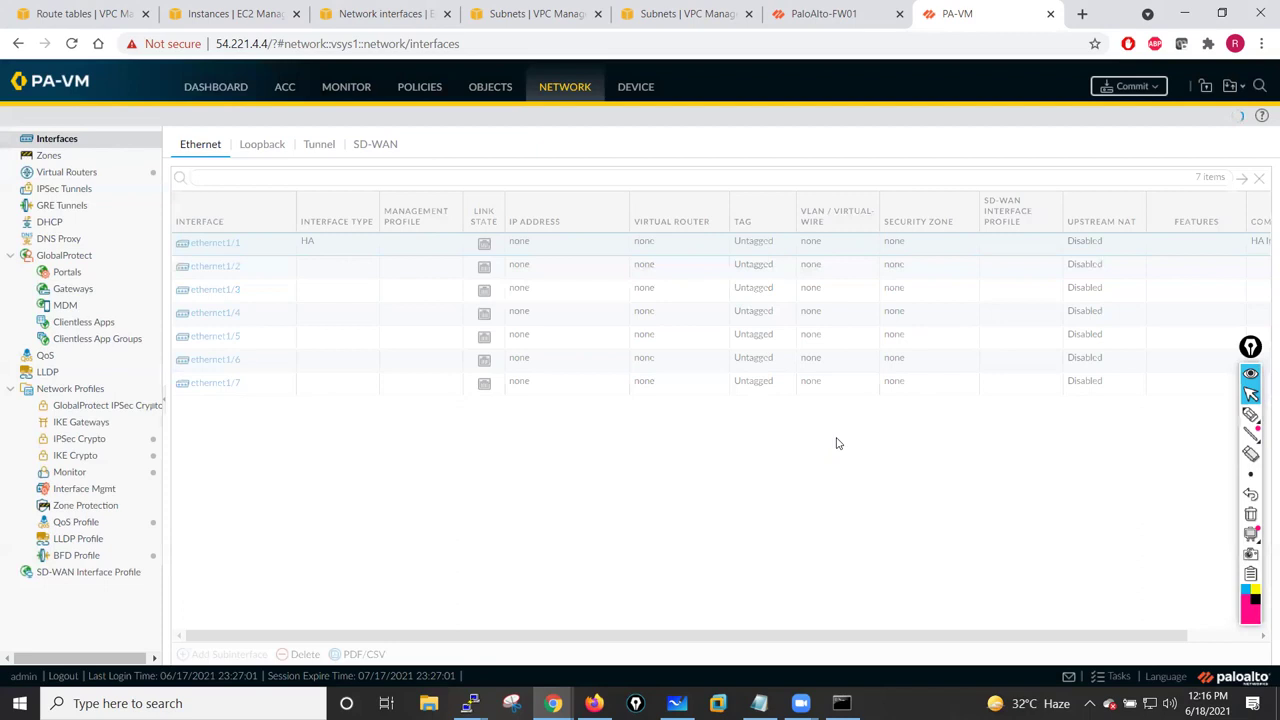
# - Make ethernet1/2 a Layer3 interface with link state up
pyautogui.click(215, 266)
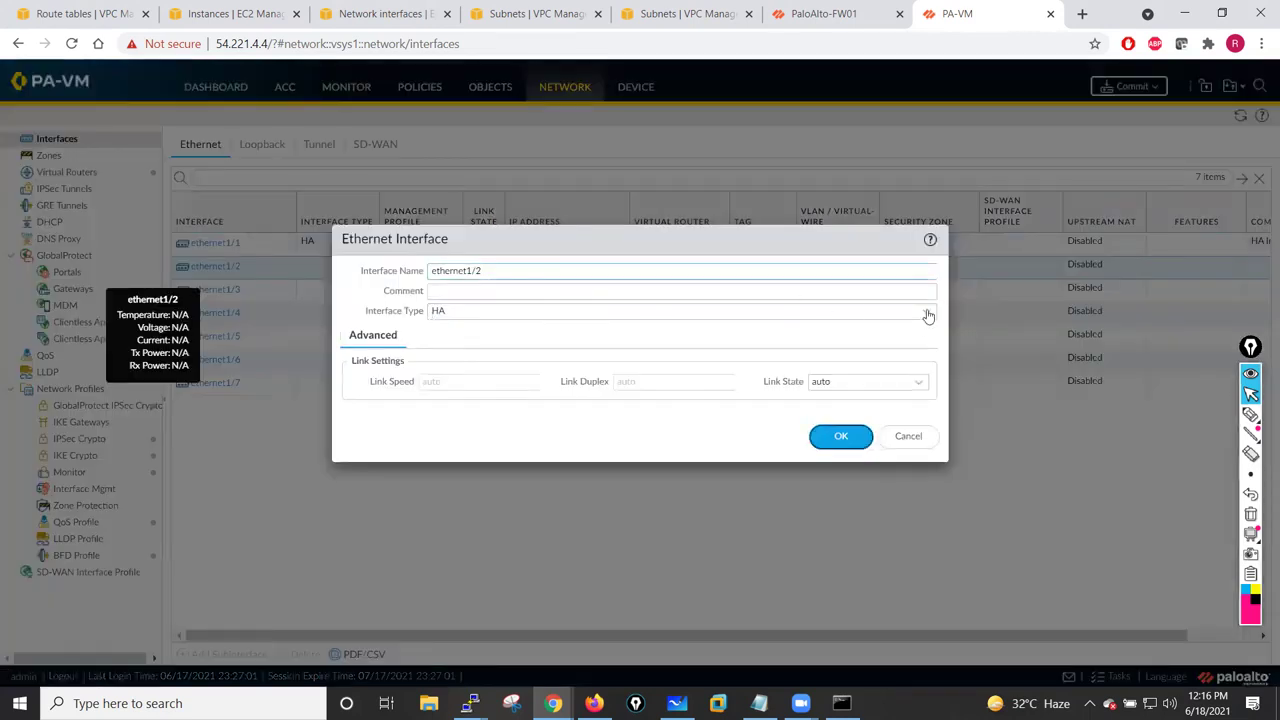
pyautogui.click(928, 314)
pyautogui.click(482, 352)
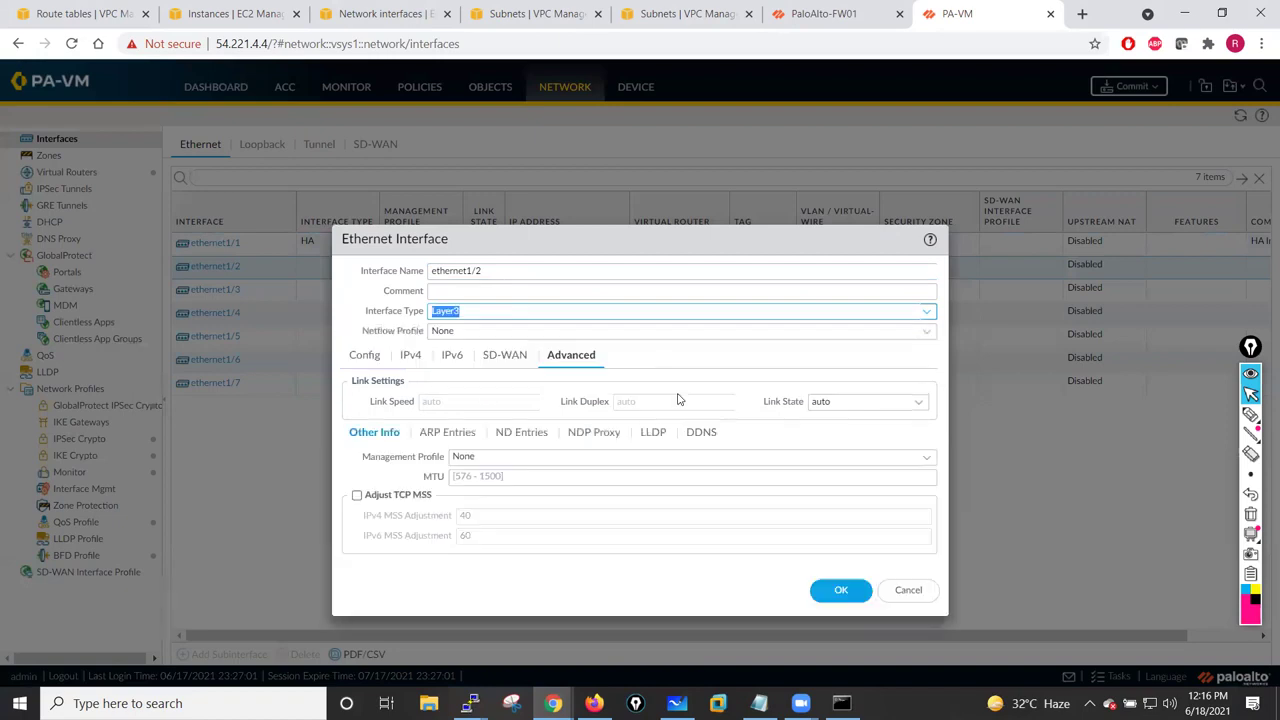
pyautogui.click(909, 402)
pyautogui.click(845, 442)
pyautogui.click(834, 588)
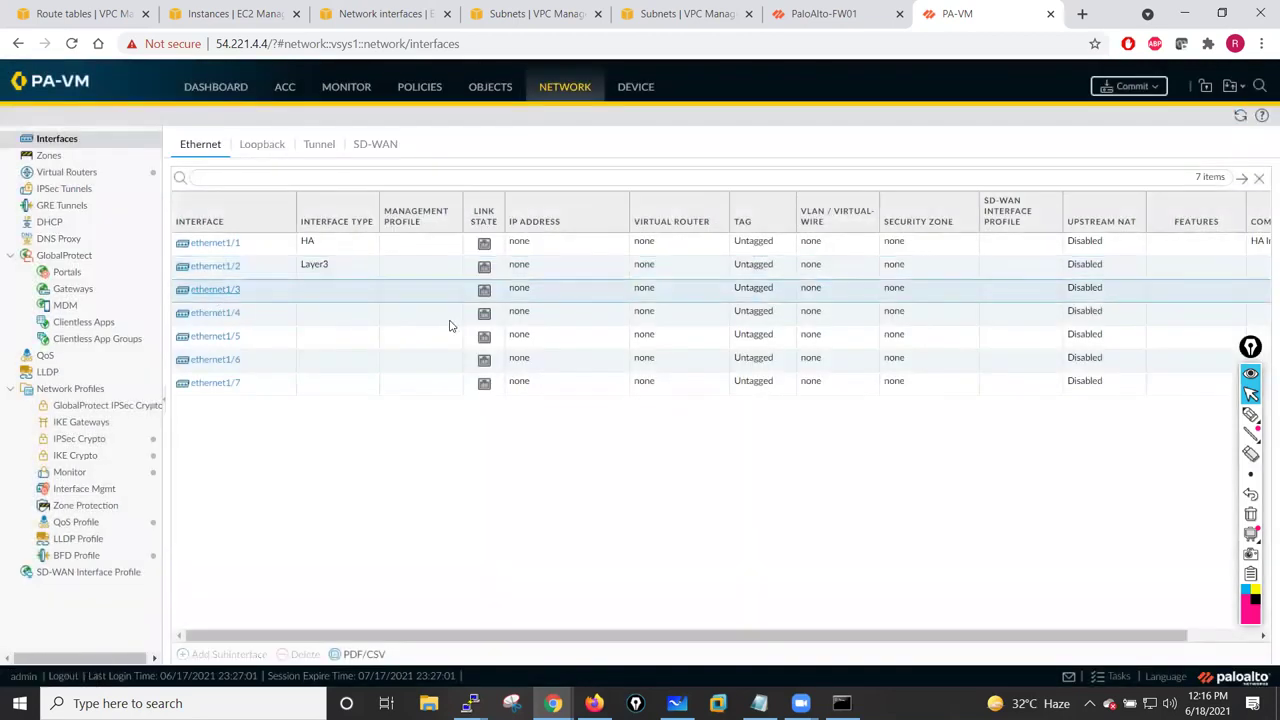
# - Make ethernet1/3 a Layer3 interface with link state up
pyautogui.click(215, 289)
pyautogui.click(924, 386)
pyautogui.click(843, 435)
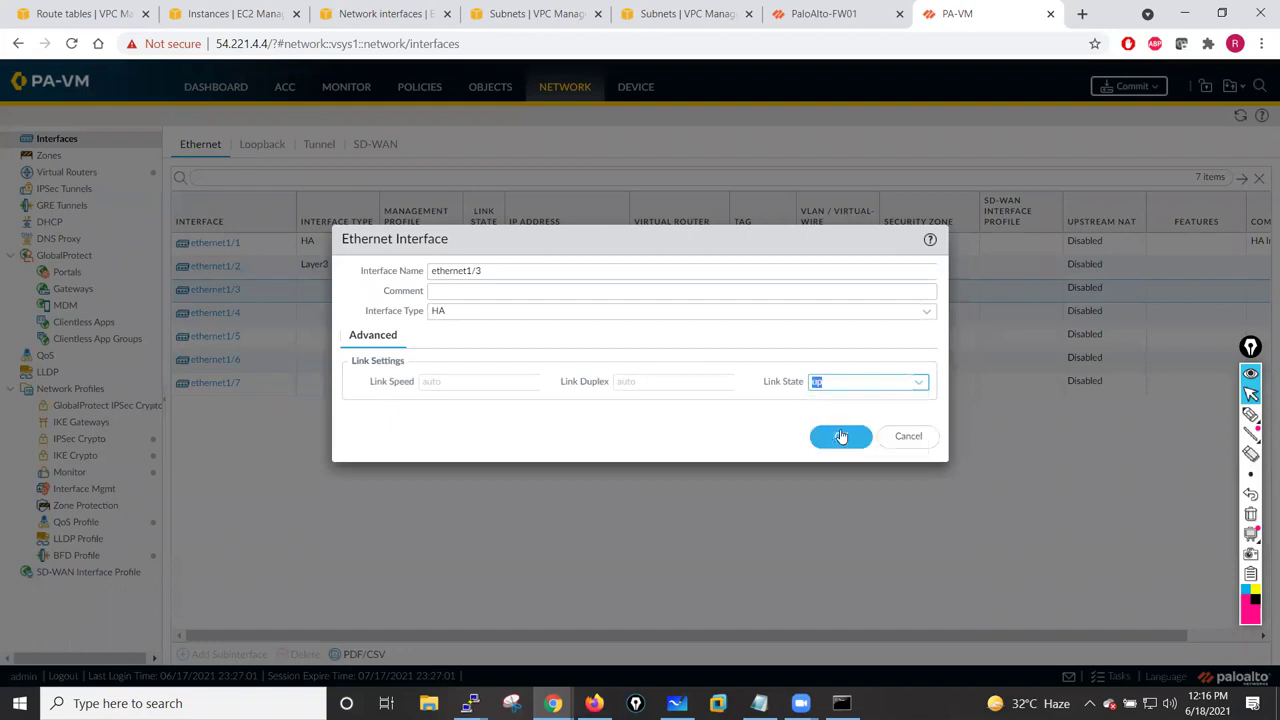
pyautogui.click(578, 315)
pyautogui.click(929, 316)
pyautogui.click(486, 352)
pyautogui.click(845, 593)
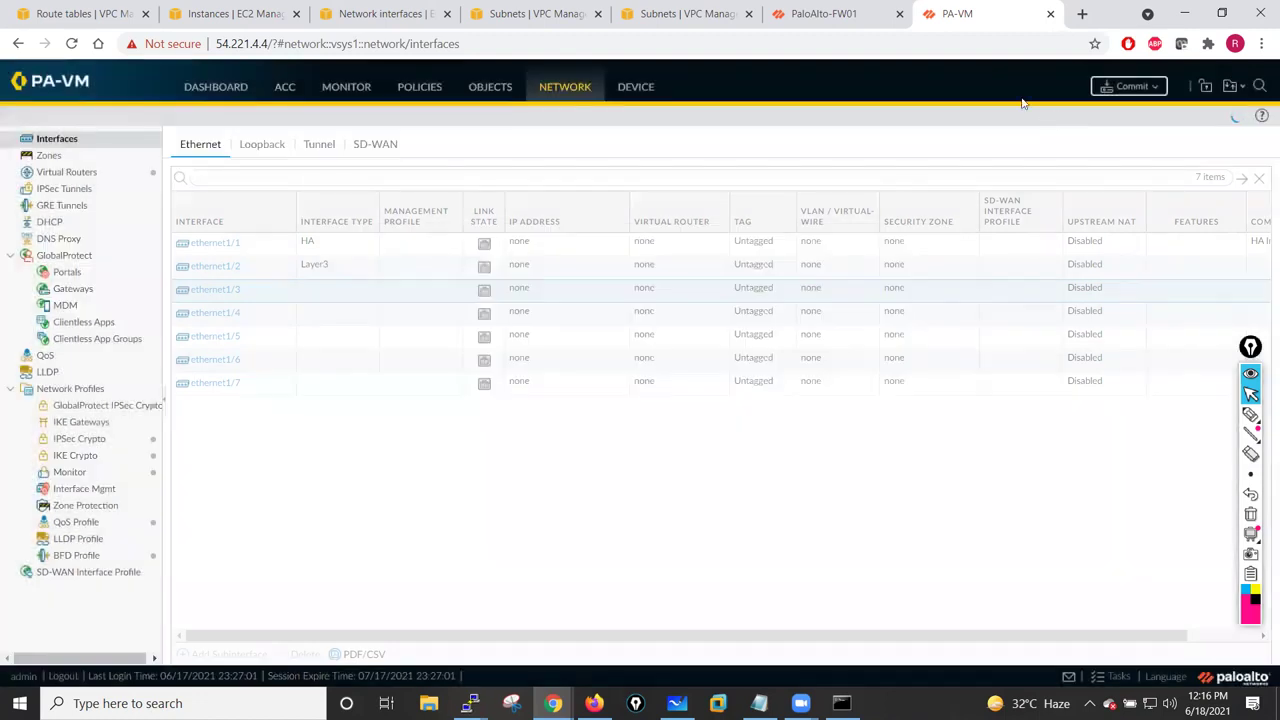
# - Confirm the HA1 control link port is management, leaving it unchanged
pyautogui.click(633, 90)
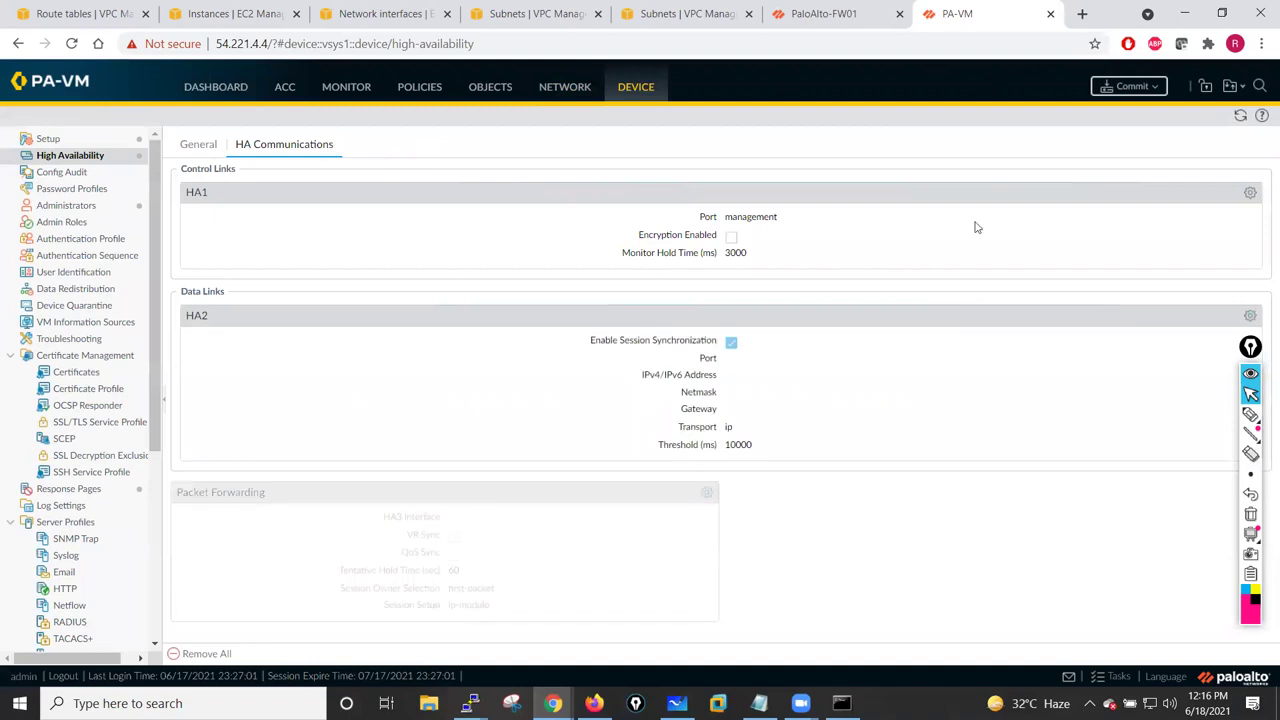
pyautogui.click(1250, 192)
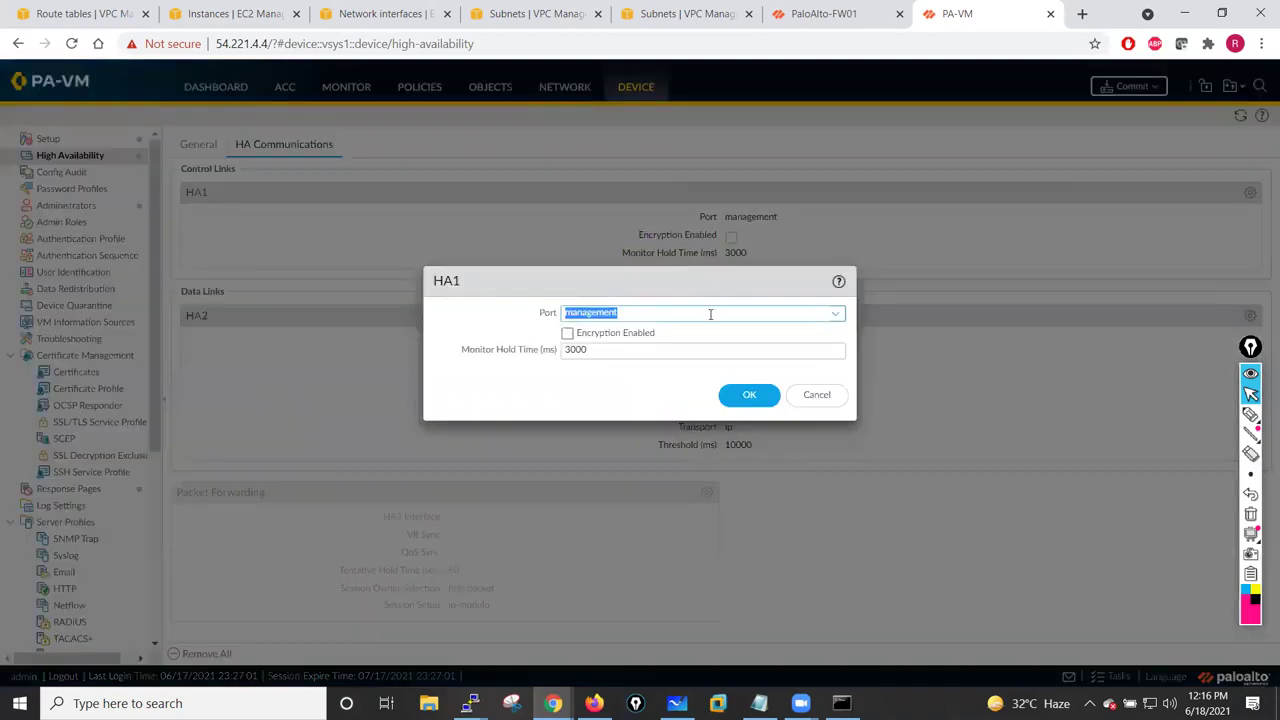
pyautogui.click(834, 316)
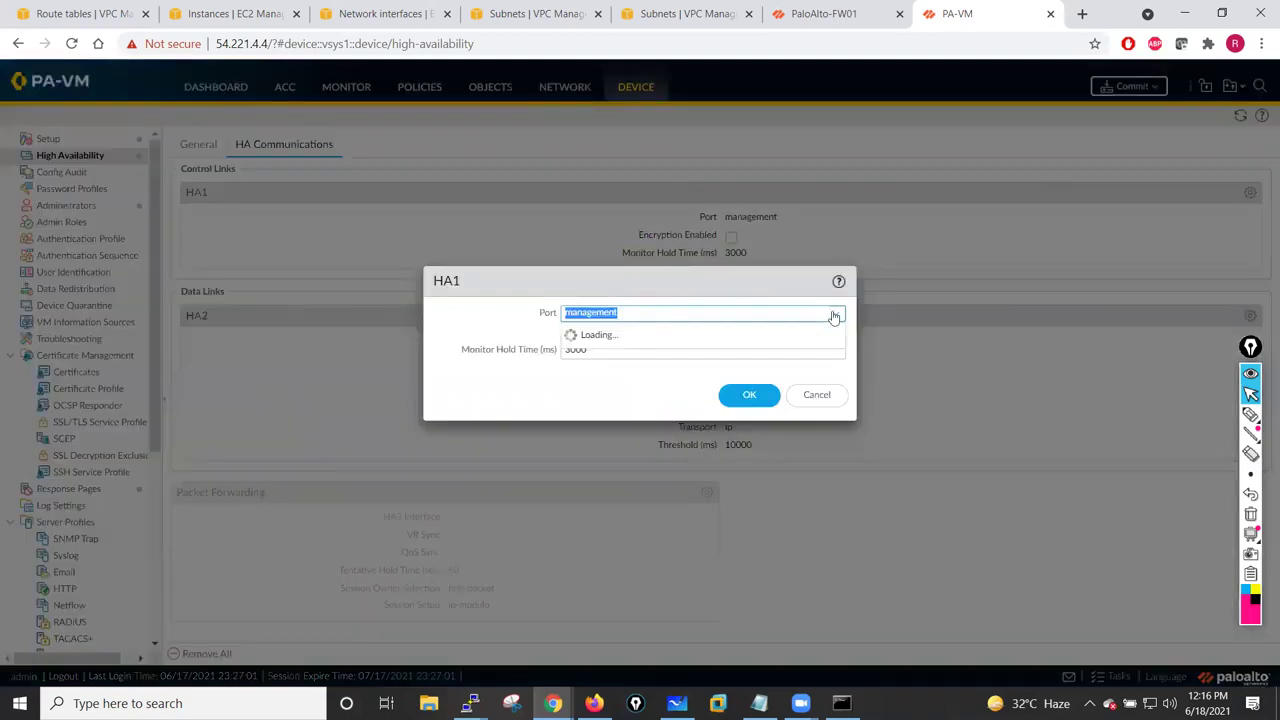
pyautogui.click(495, 331)
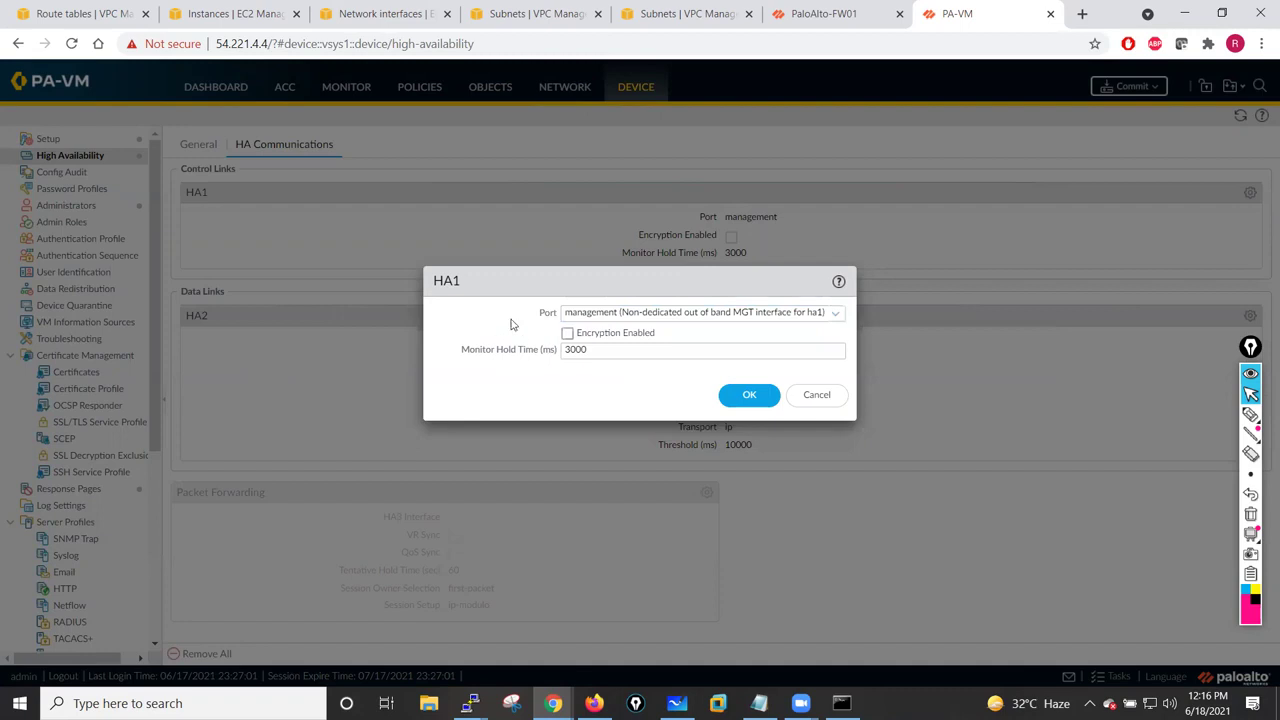
pyautogui.click(816, 396)
# - Commit the pending configuration and move to the PaloAlto-FW01 firewall
pyautogui.click(1128, 86)
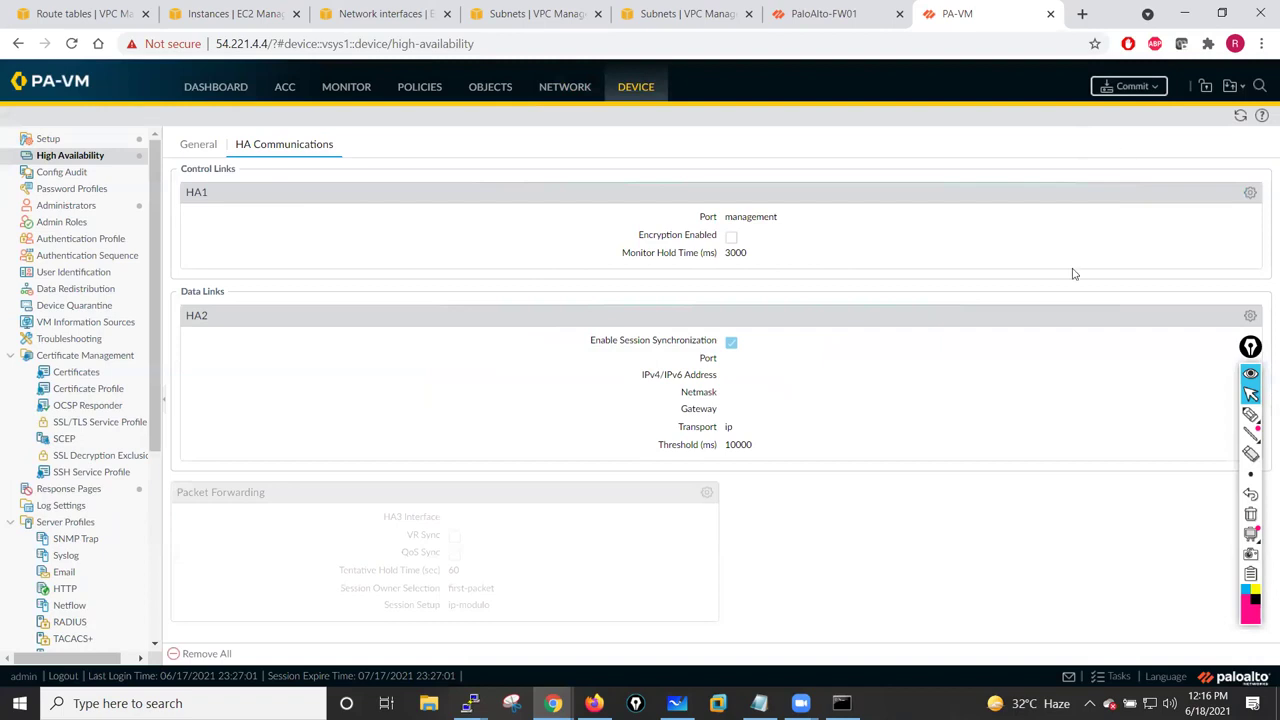
pyautogui.click(786, 557)
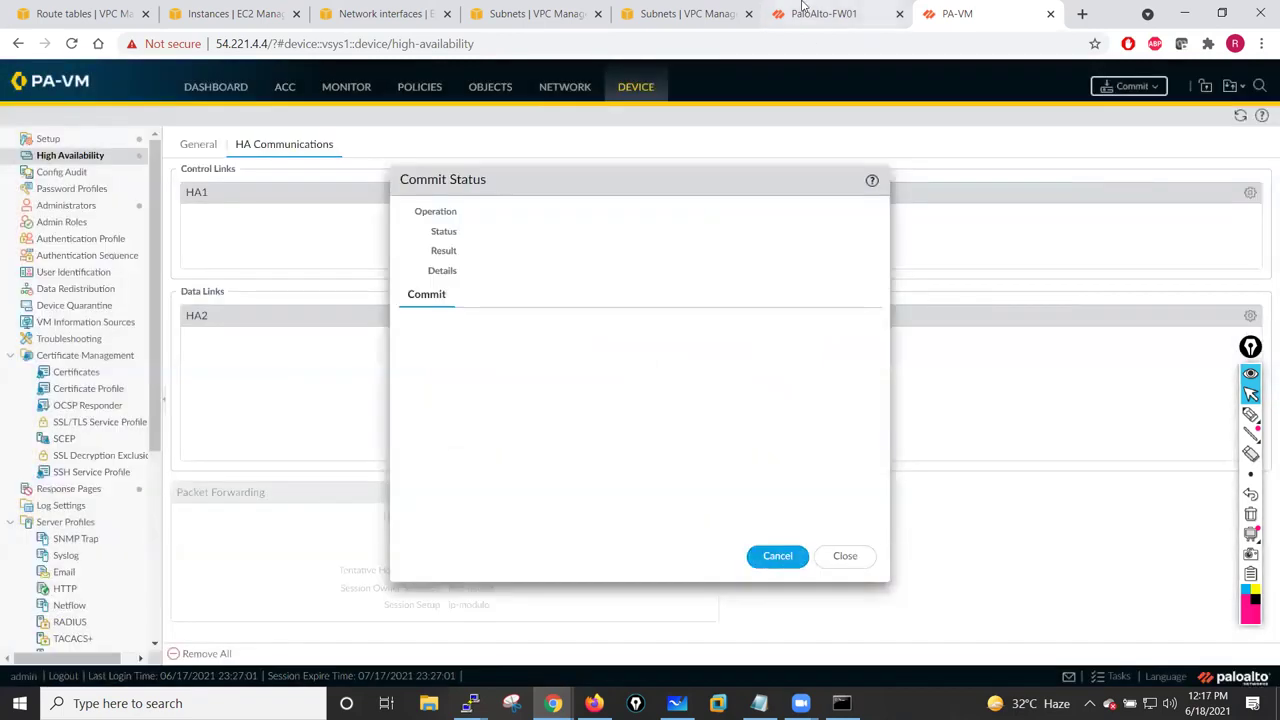
pyautogui.click(803, 10)
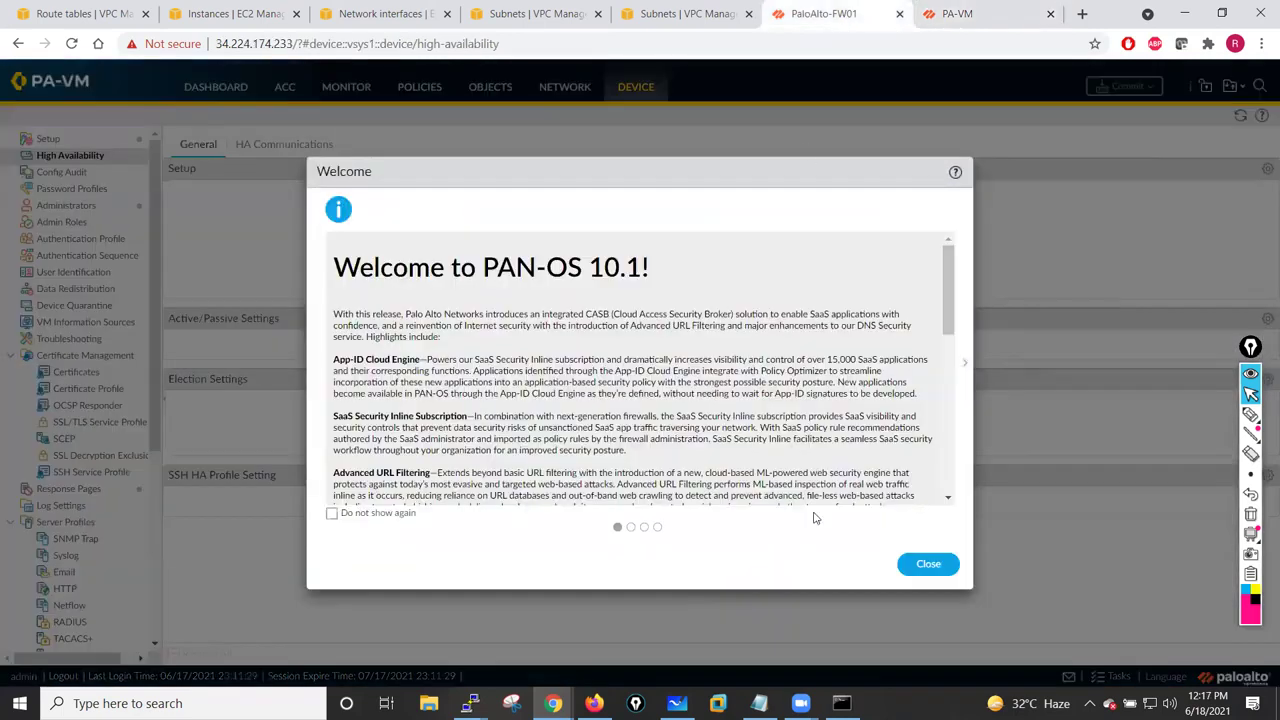
# - Dismiss the Welcome and Telemetry popups and change ethernet1/1's interface type to HA
pyautogui.click(926, 565)
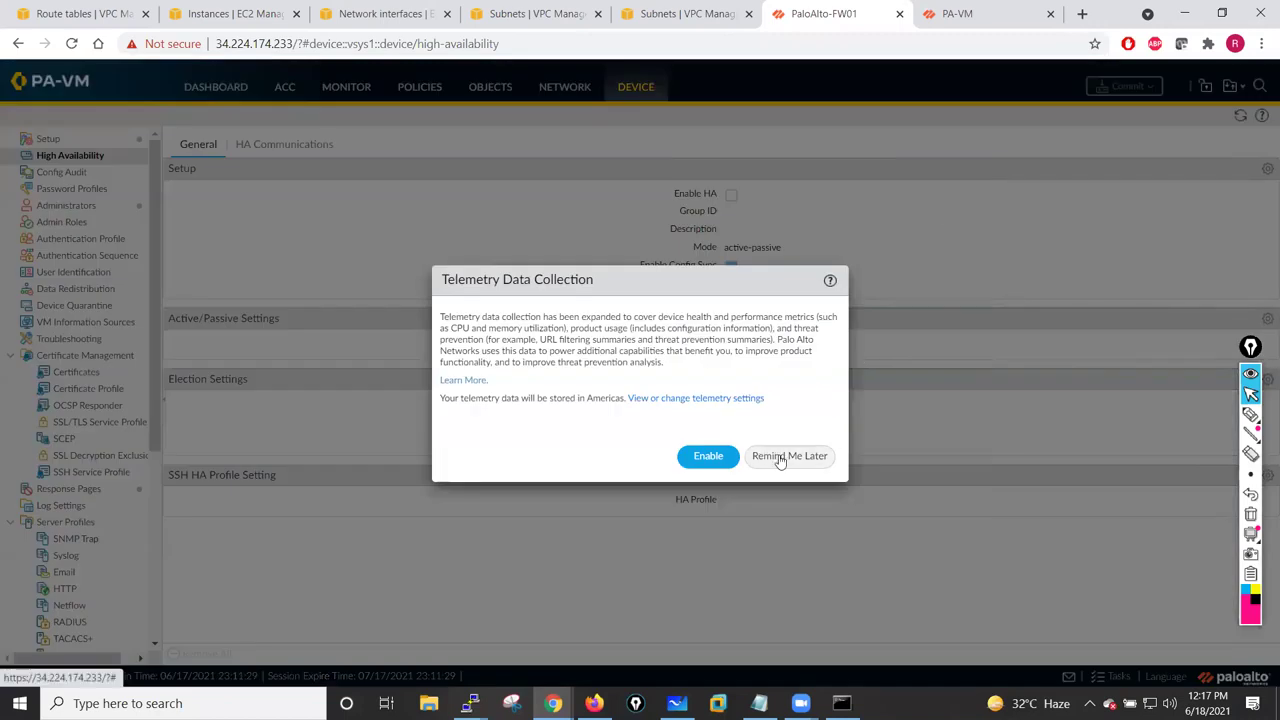
pyautogui.click(775, 456)
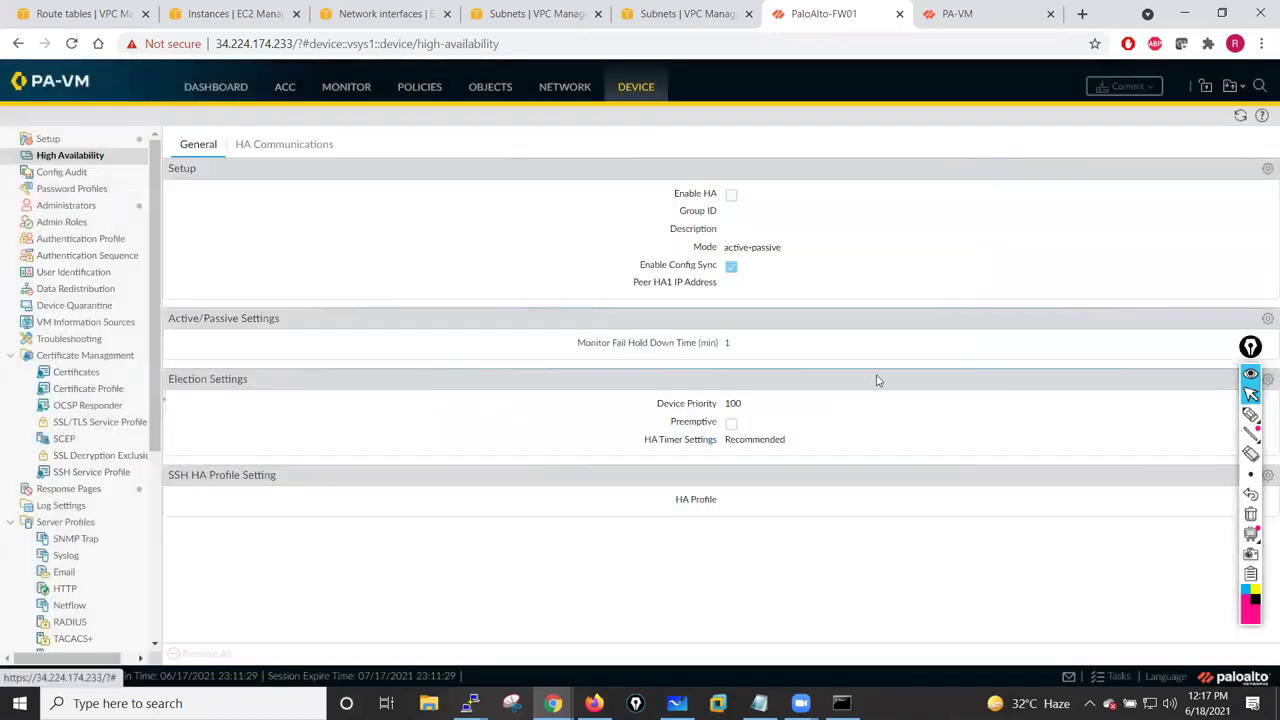
pyautogui.click(550, 87)
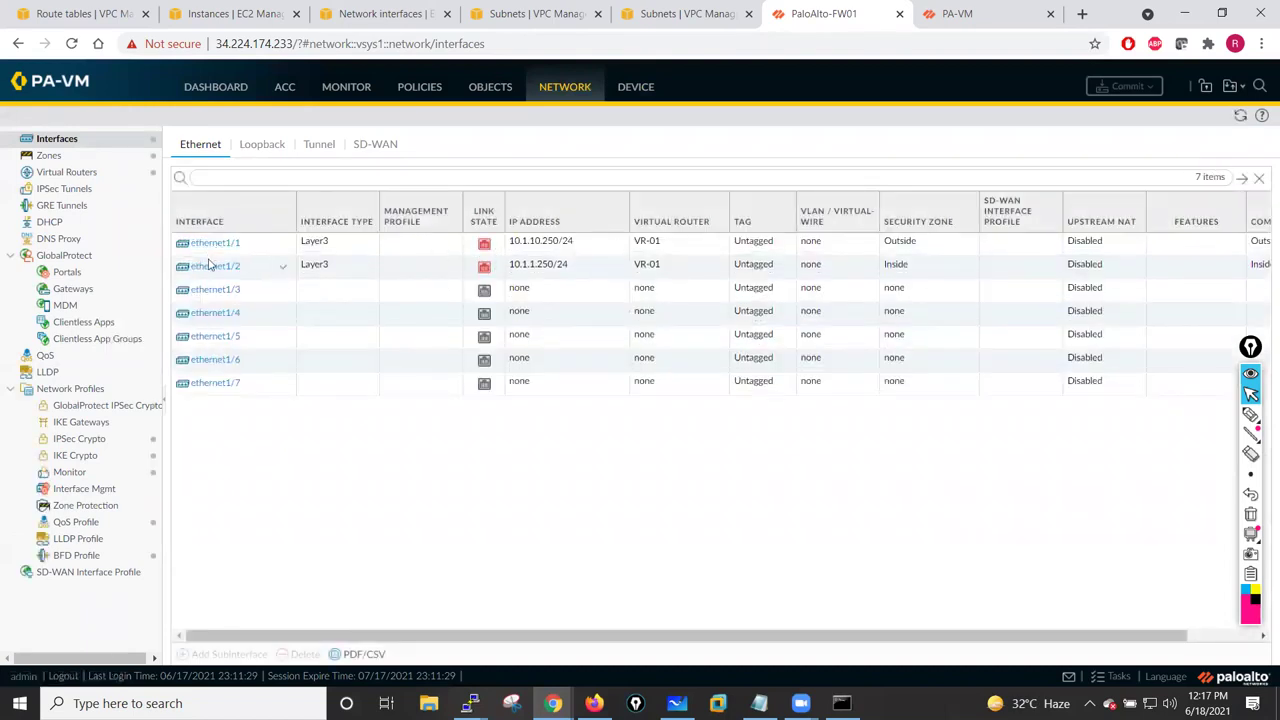
pyautogui.click(207, 248)
pyautogui.click(207, 245)
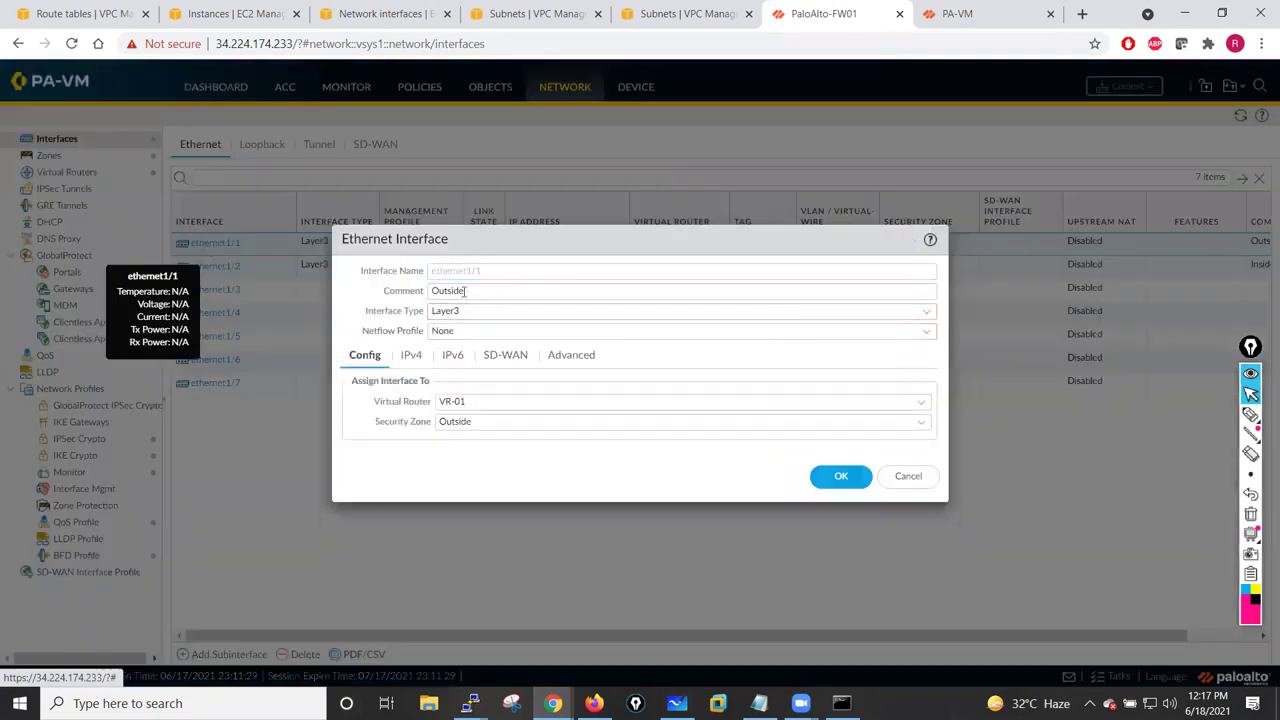
pyautogui.click(517, 290)
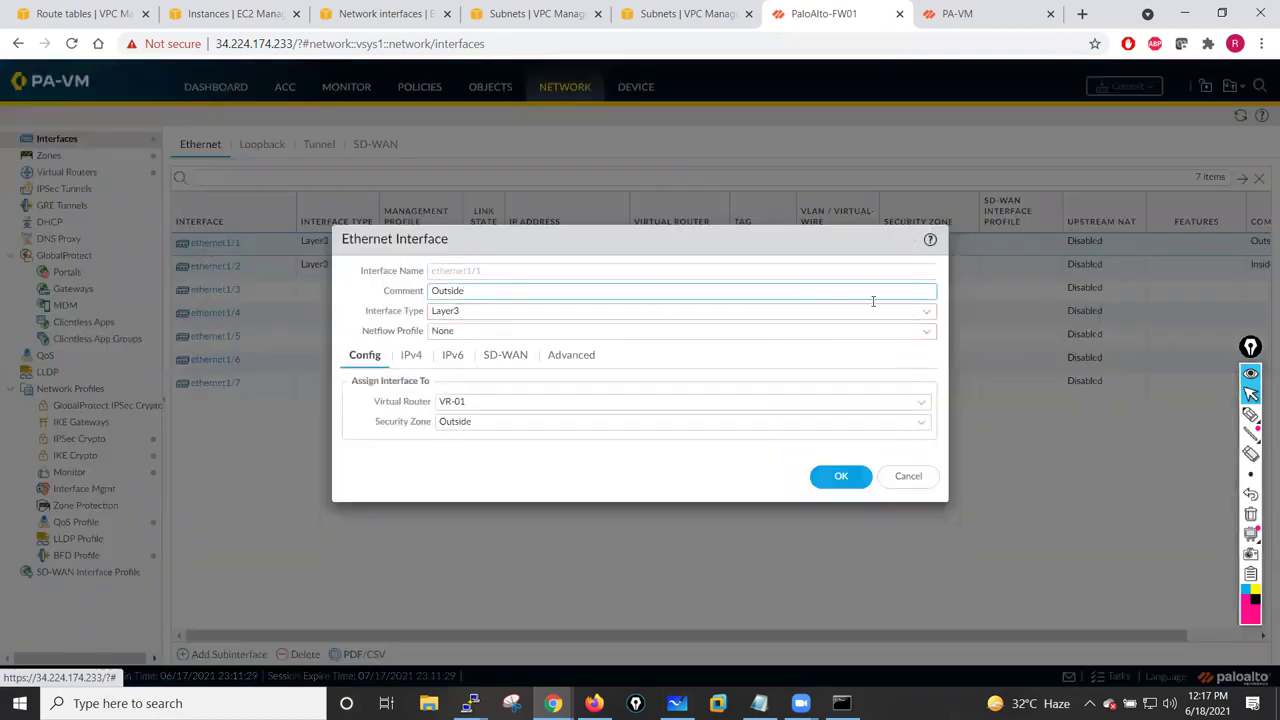
pyautogui.click(927, 312)
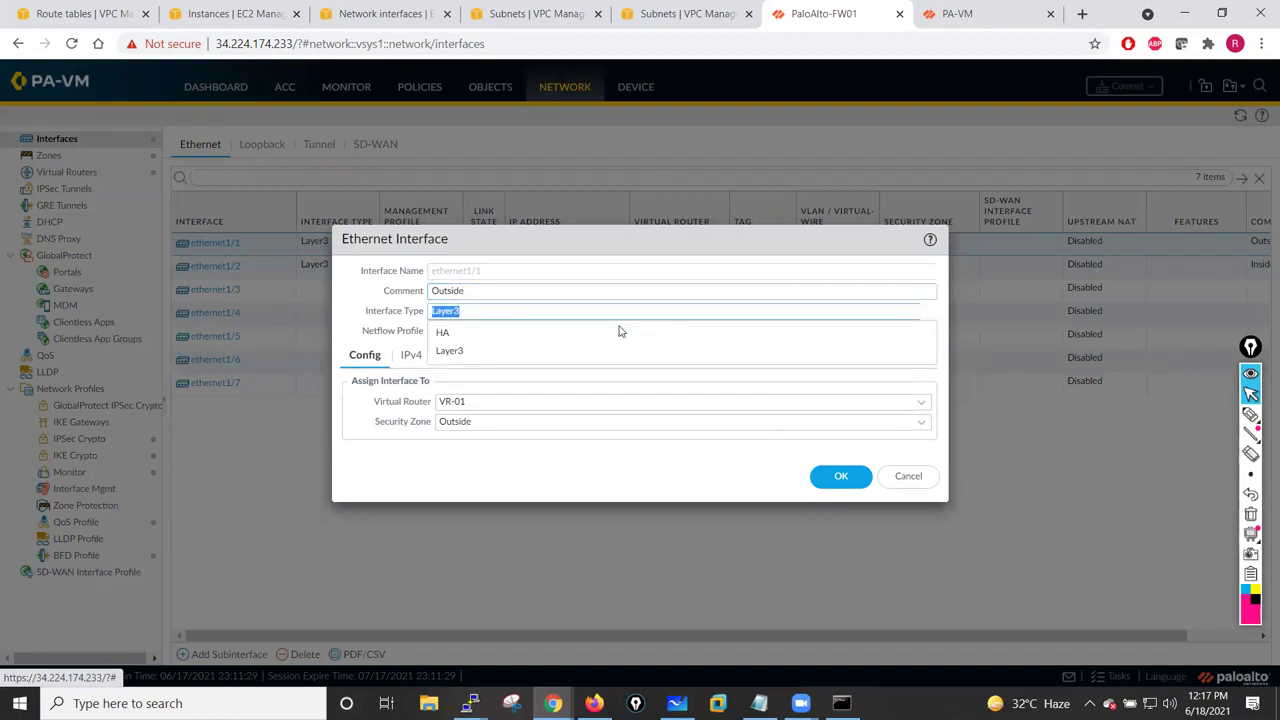
pyautogui.click(450, 339)
pyautogui.click(841, 441)
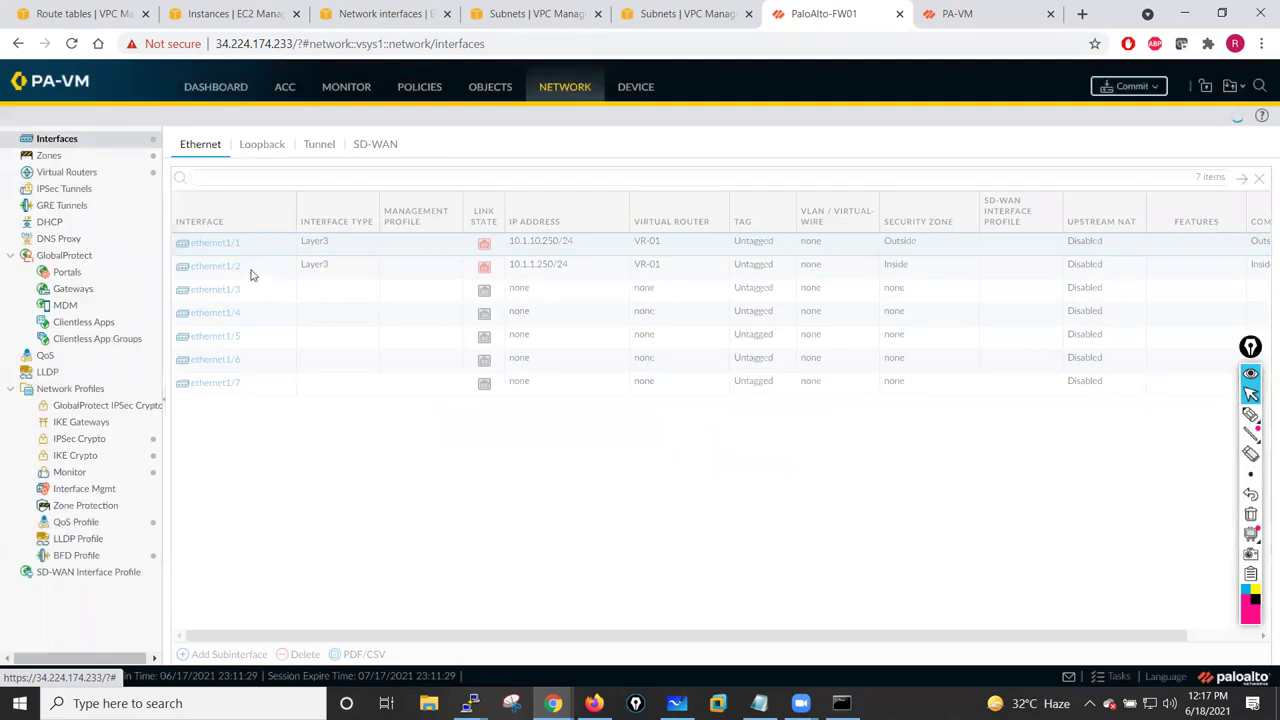
# - Replace ethernet1/1's Outside comment with 'HA Interface'
pyautogui.click(507, 265)
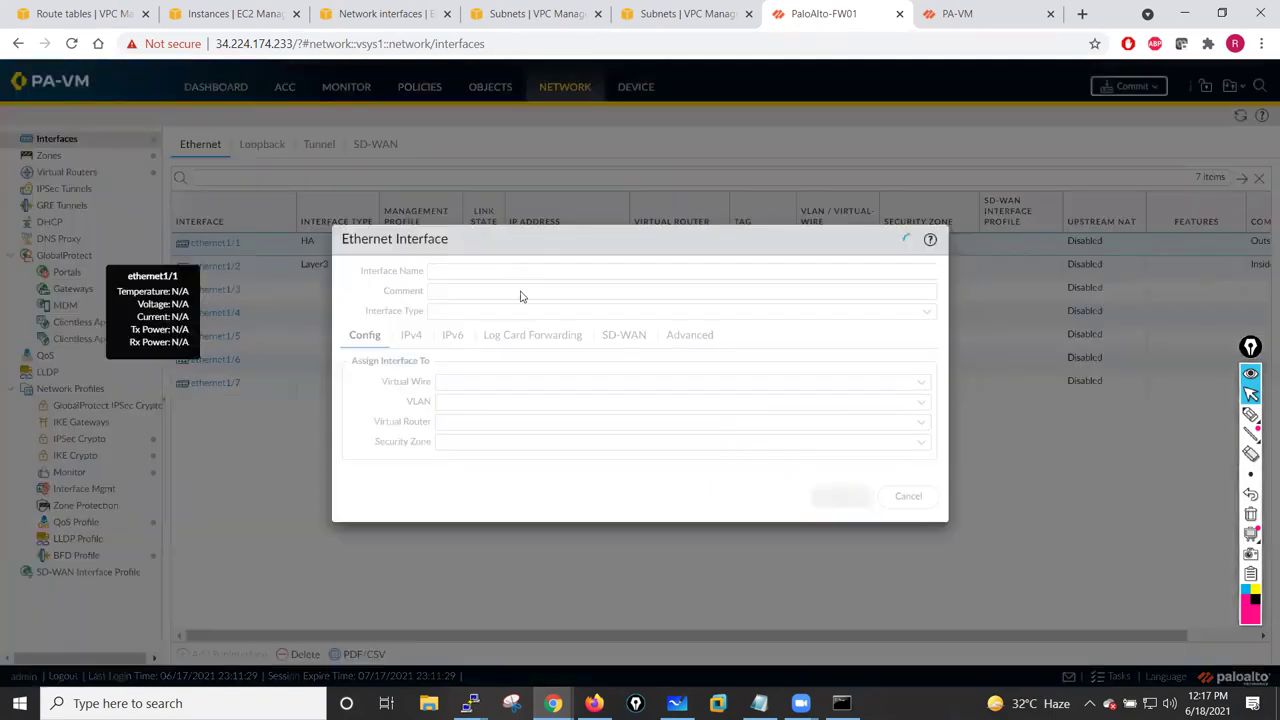
pyautogui.doubleClick(446, 295)
pyautogui.write('HA Interface')
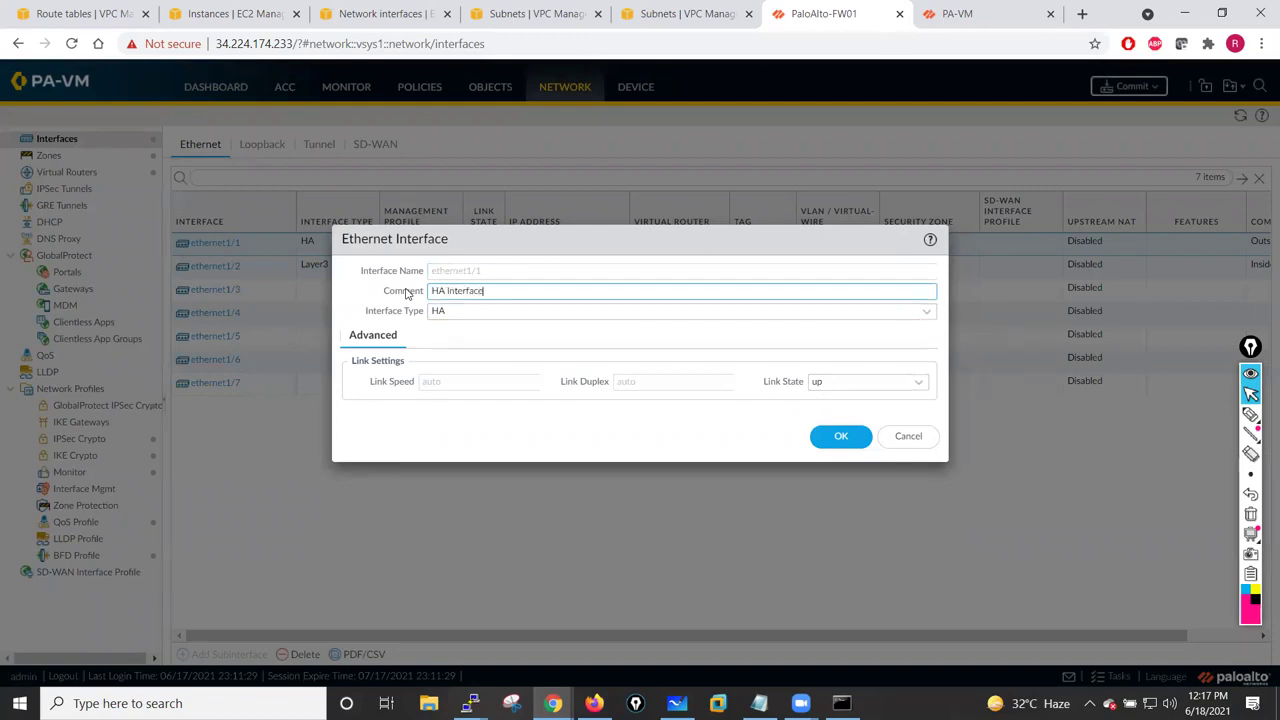
pyautogui.click(841, 437)
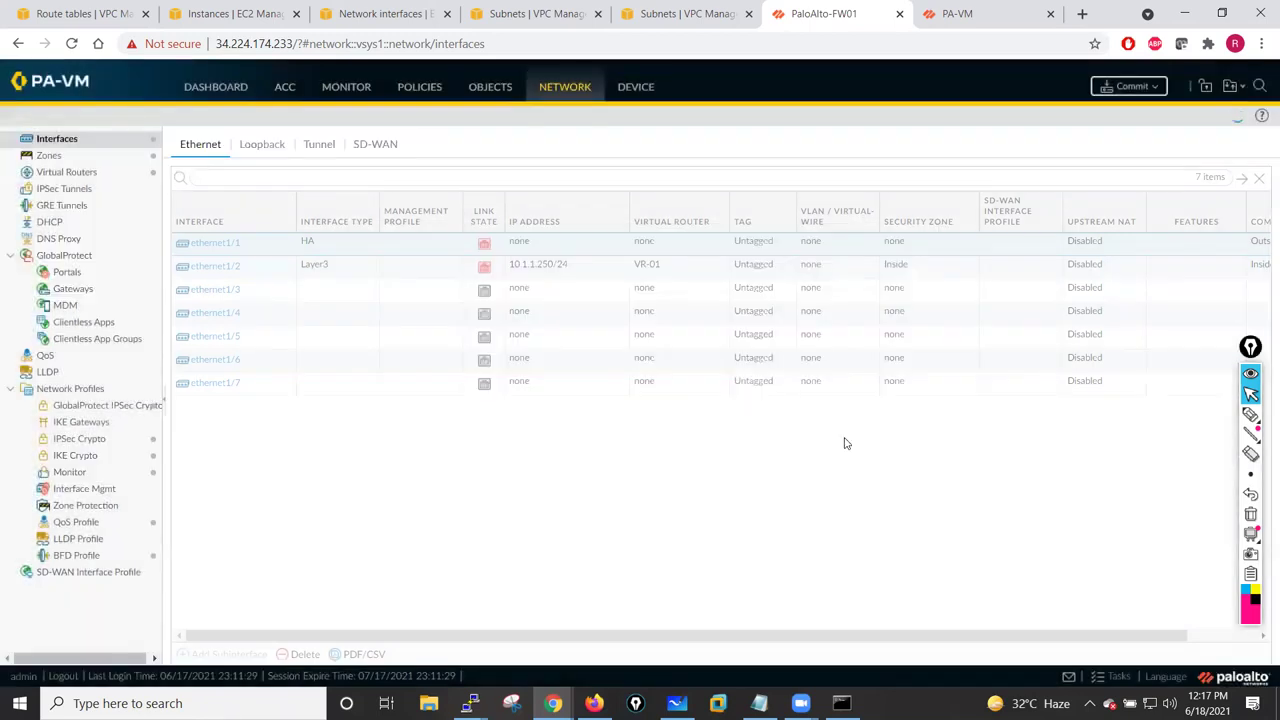
# - Change ethernet1/2's comment to Outside and place it in the Outside security zone
pyautogui.click(225, 267)
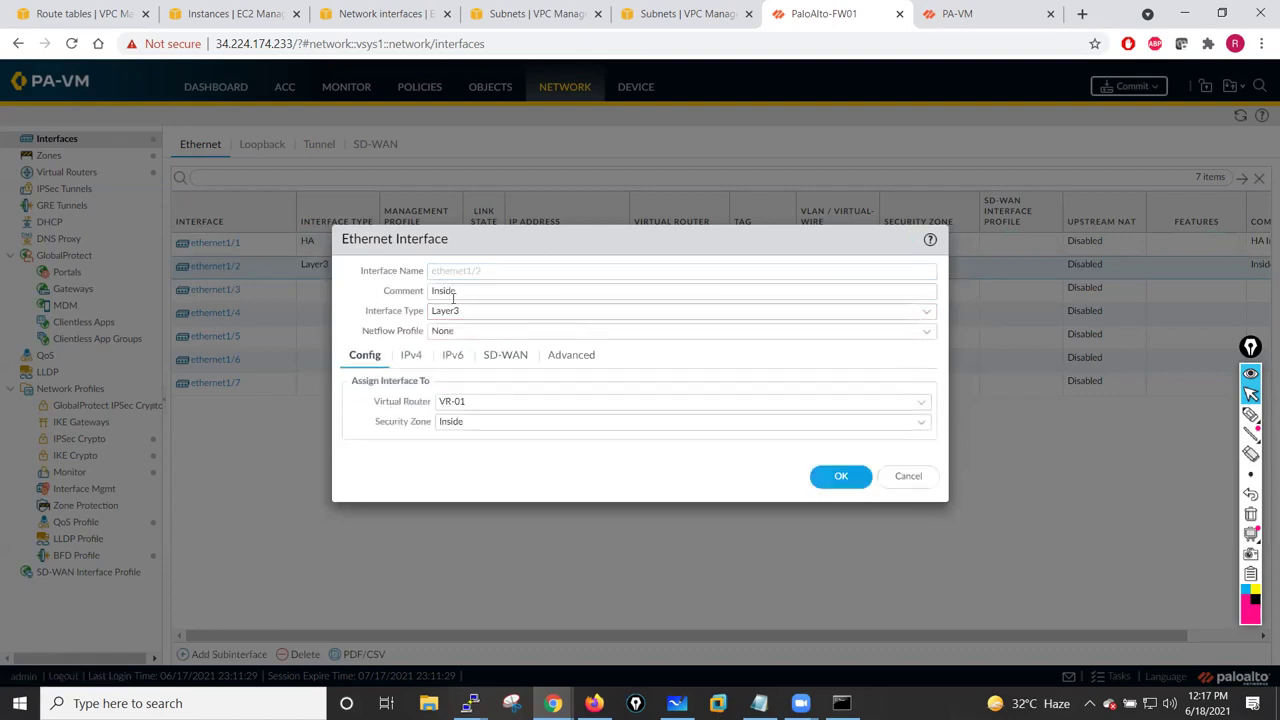
pyautogui.moveTo(474, 290); pyautogui.dragTo(403, 291)
pyautogui.write('Out')
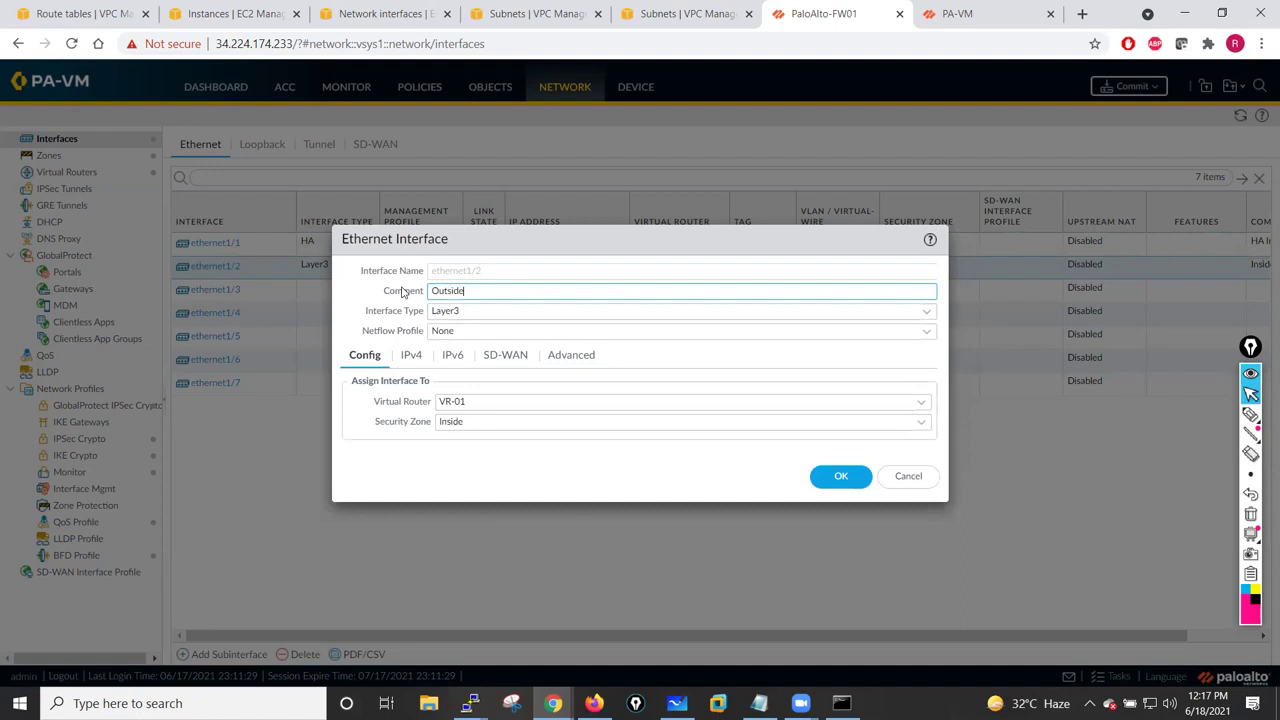
pyautogui.click(920, 424)
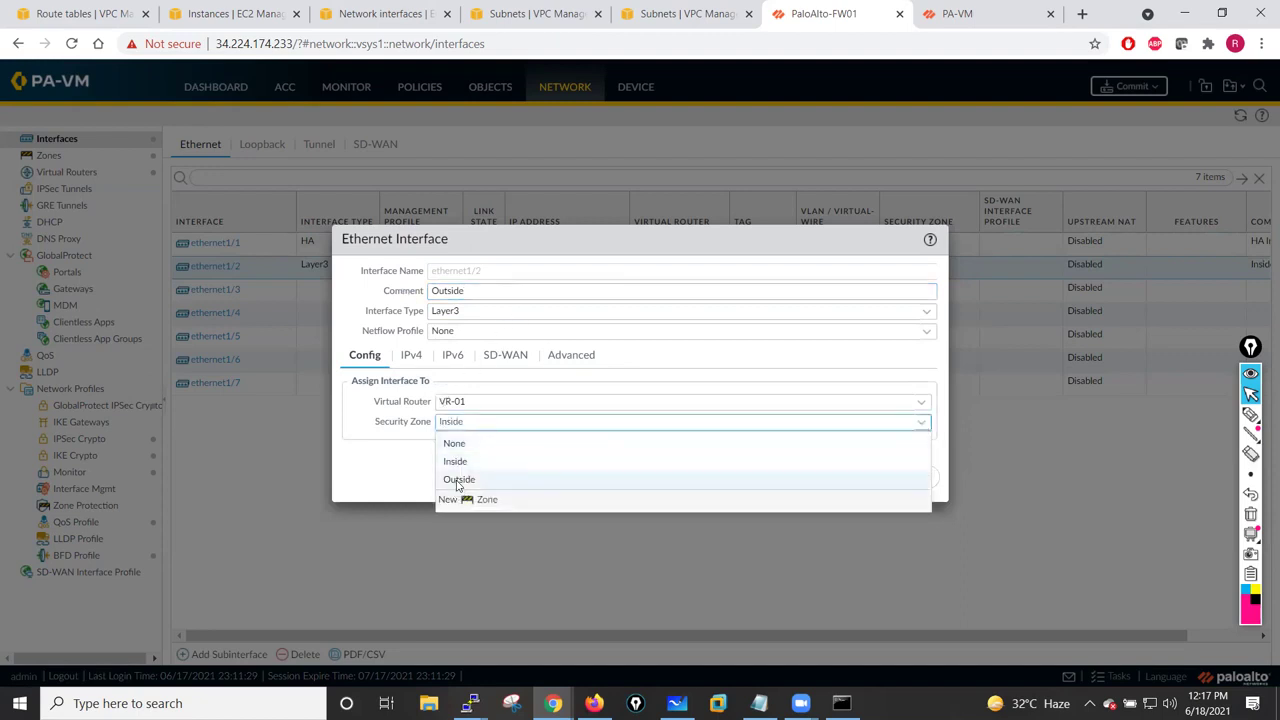
pyautogui.click(459, 480)
# - Replace ethernet1/2's IPv4 address 10.1.1.250/24 with 10.1.10.250/24 and save the interface
pyautogui.click(410, 356)
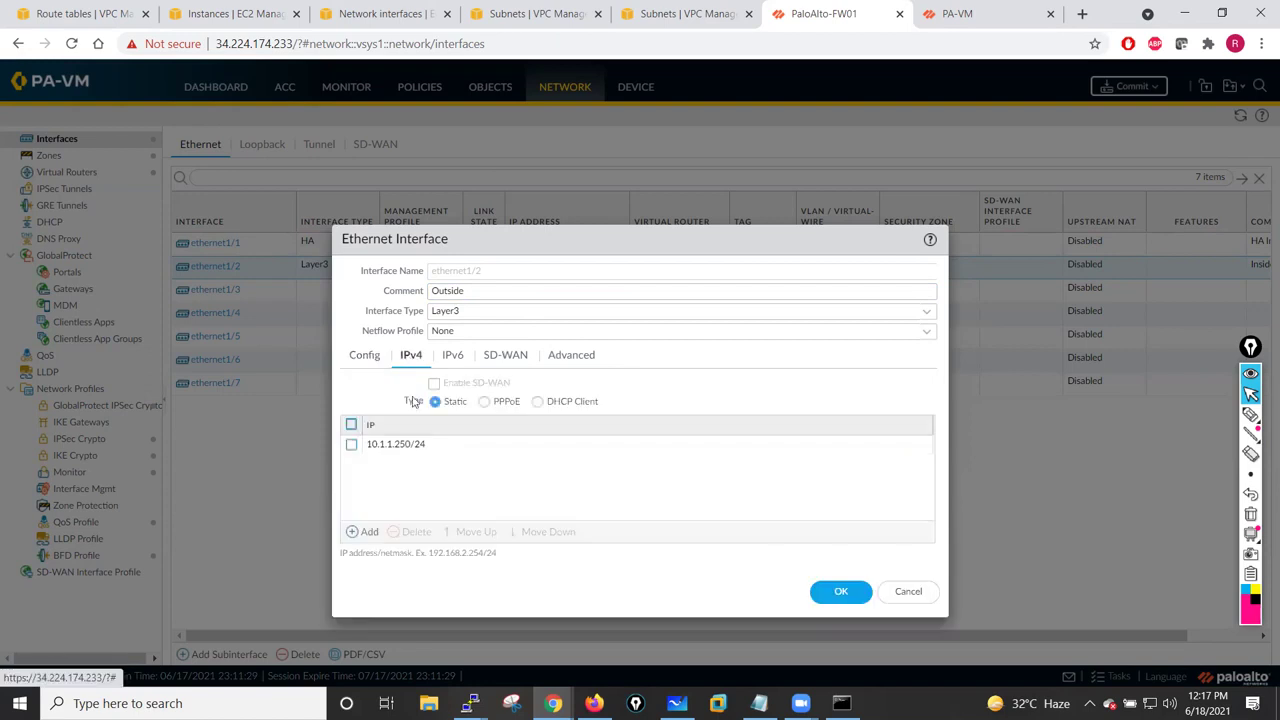
pyautogui.click(350, 449)
pyautogui.click(412, 532)
pyautogui.click(365, 532)
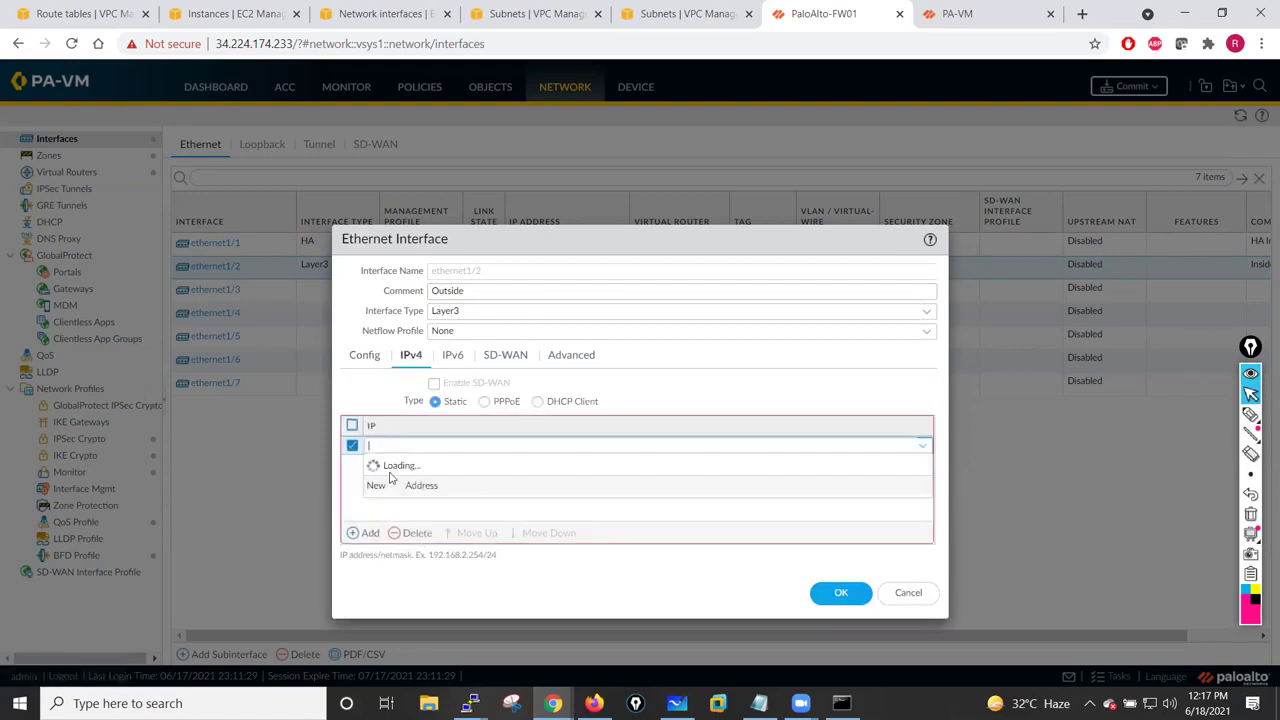
pyautogui.write('19')
pyautogui.press('BackSpace')
pyautogui.write('0.')
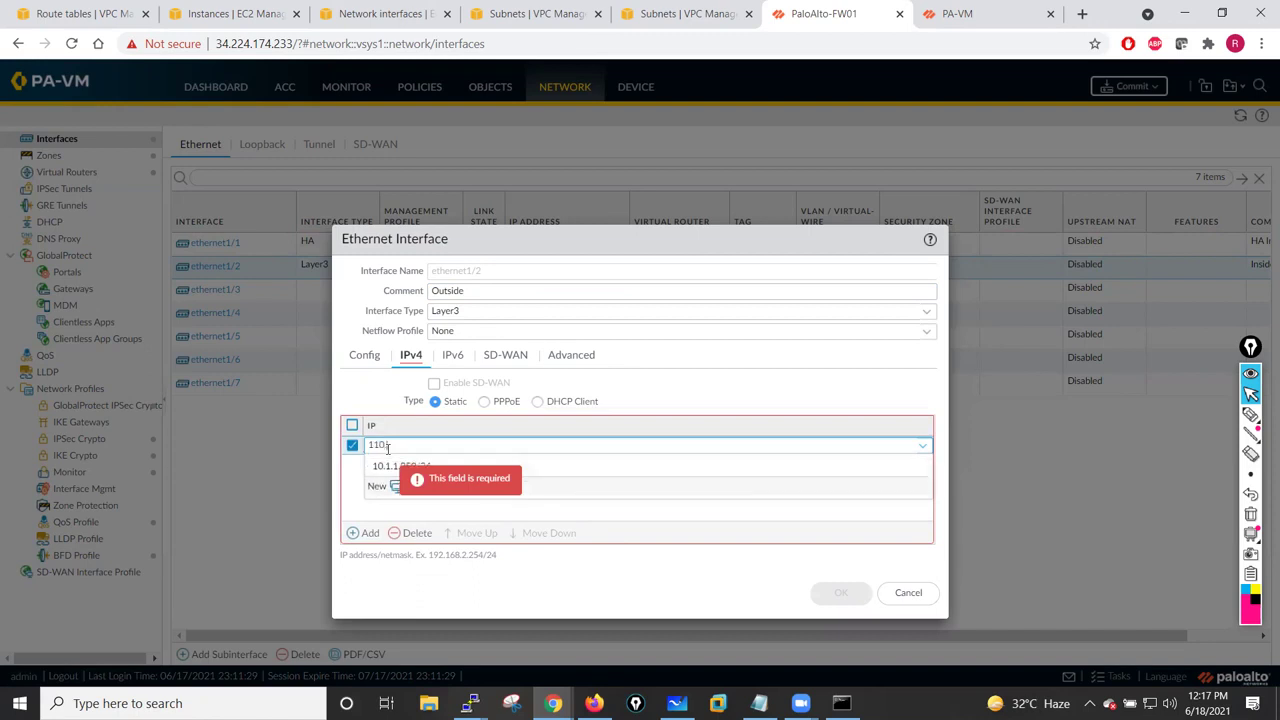
pyautogui.write('0.1.10.250/')
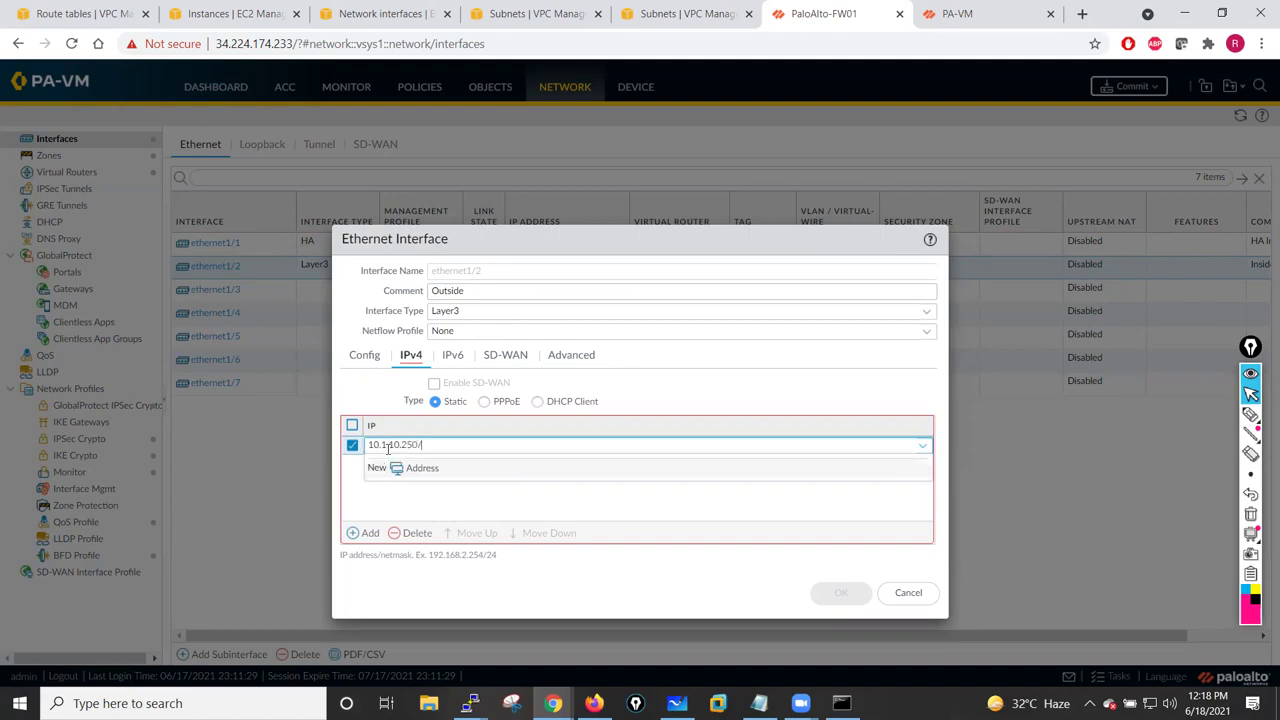
pyautogui.write('24')
pyautogui.click(378, 513)
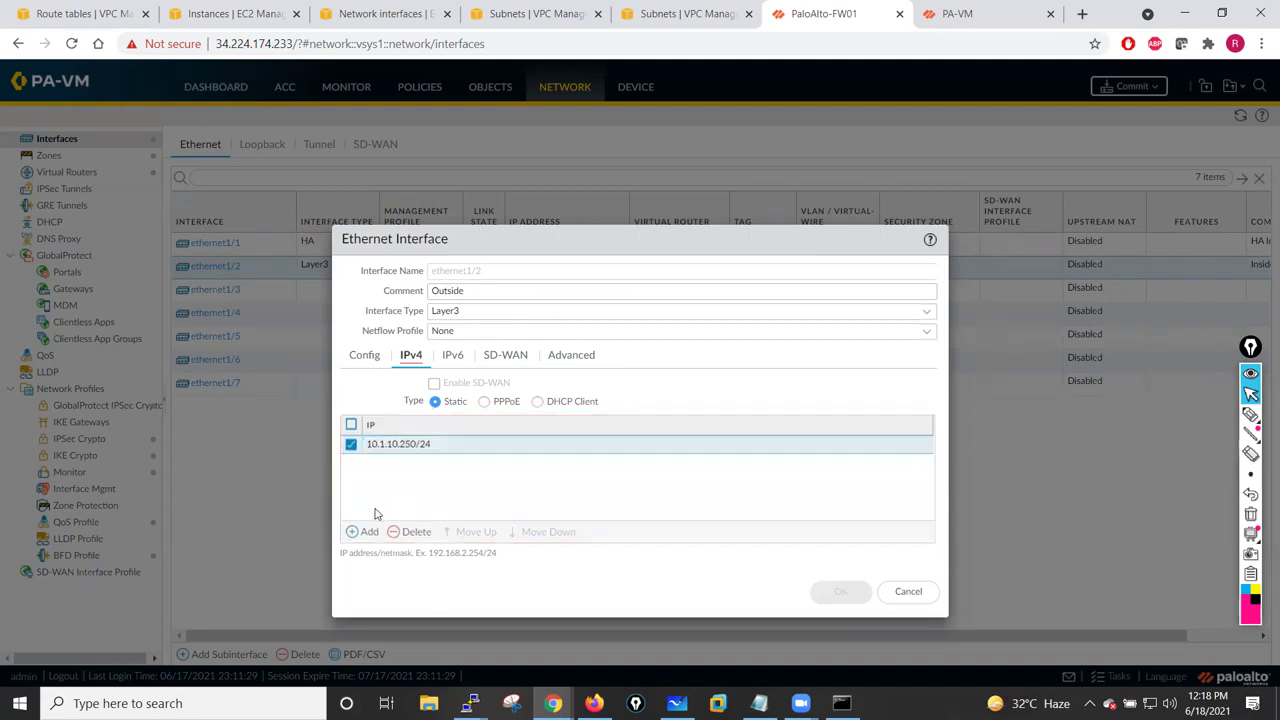
pyautogui.click(838, 591)
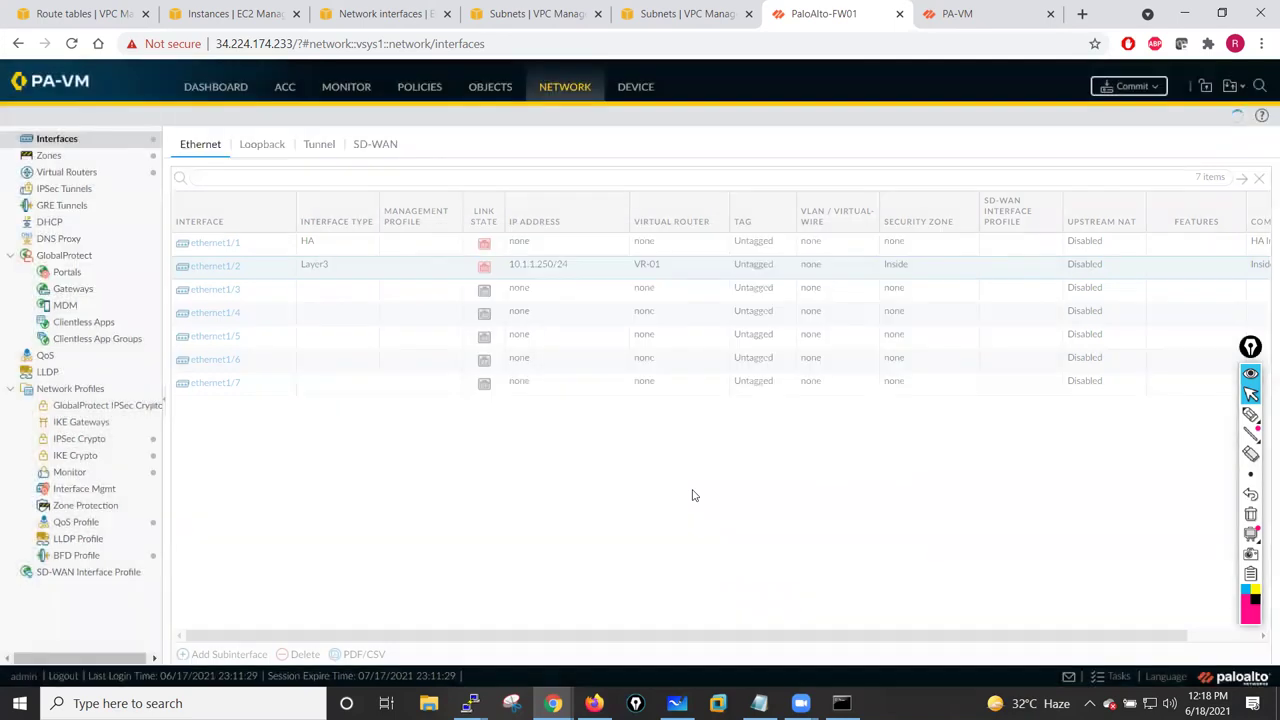
# - Make ethernet1/3 a Layer3 interface with link state up
pyautogui.click(212, 291)
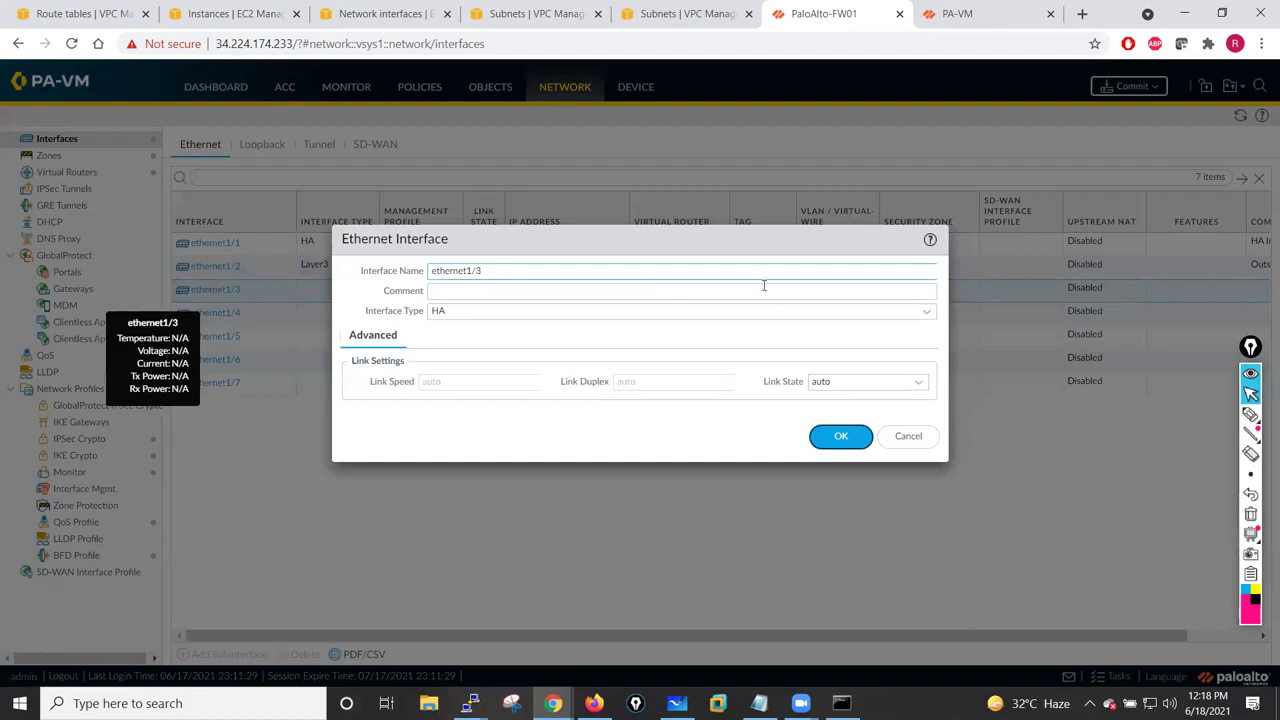
pyautogui.click(926, 318)
pyautogui.click(474, 347)
pyautogui.click(457, 290)
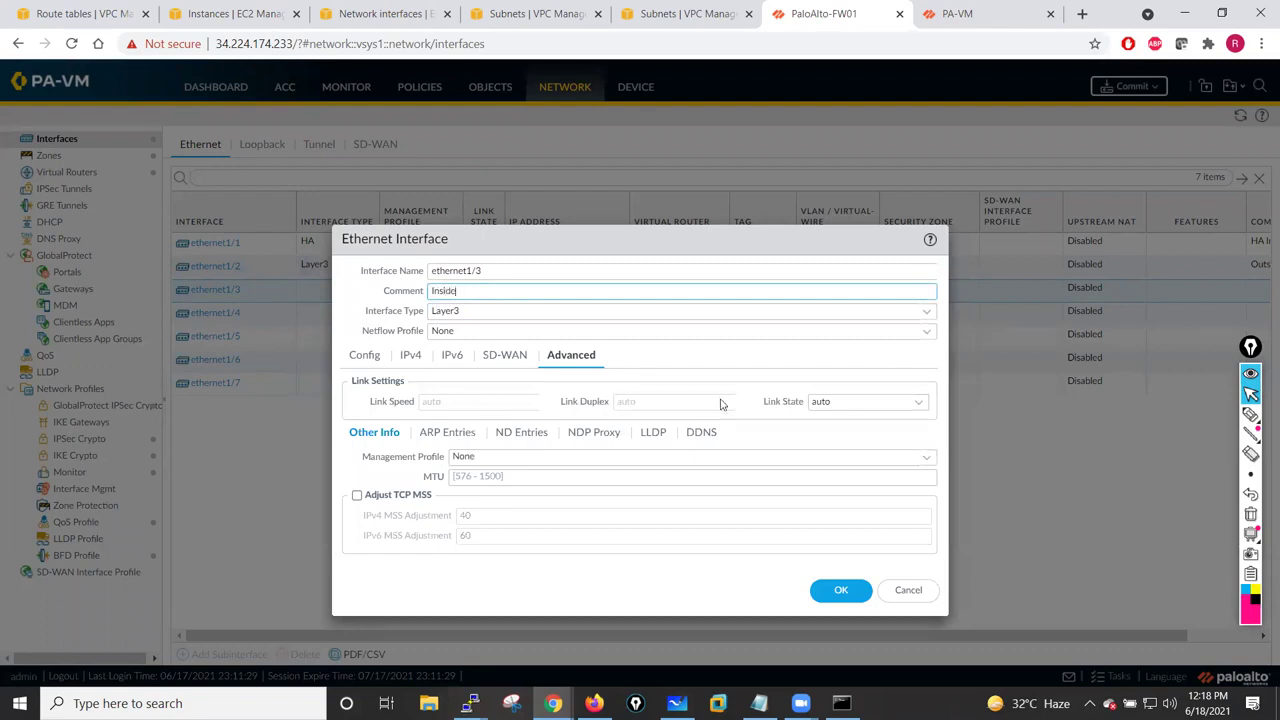
pyautogui.click(900, 403)
pyautogui.click(919, 403)
pyautogui.click(834, 442)
# - Add IPv4 address 10.1.1.250/24 to ethernet1/3
pyautogui.click(409, 357)
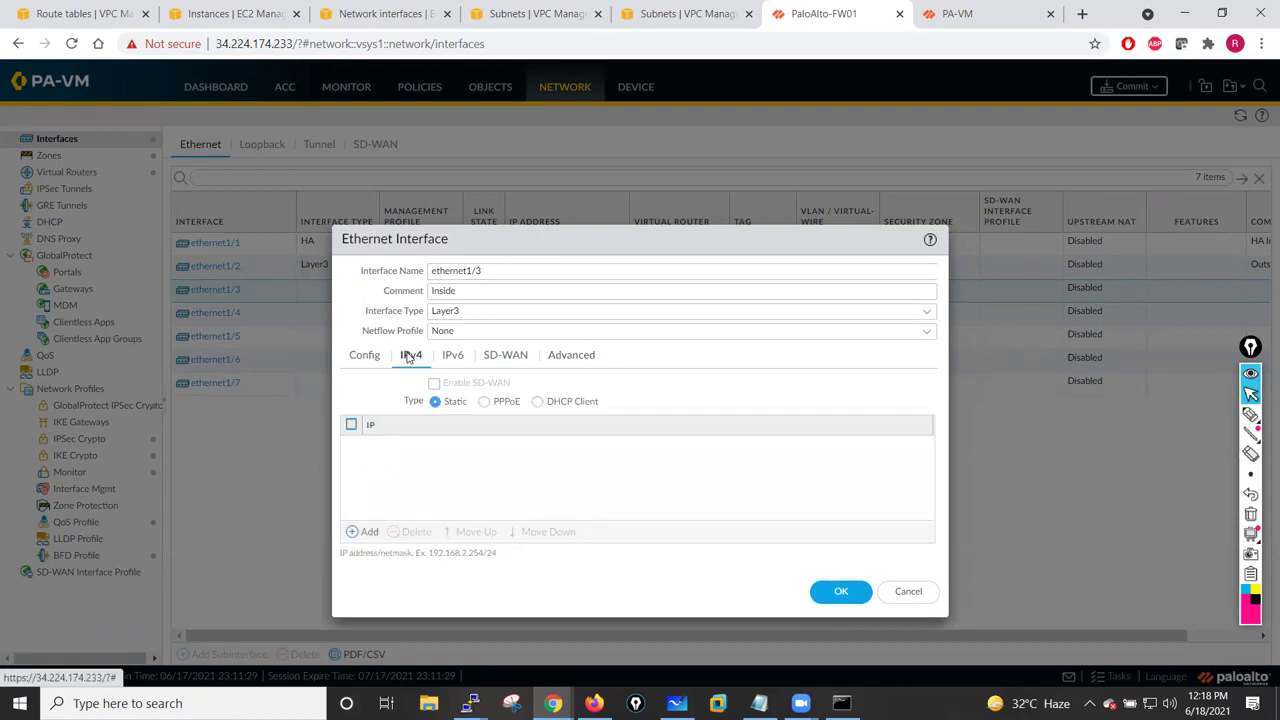
pyautogui.click(366, 532)
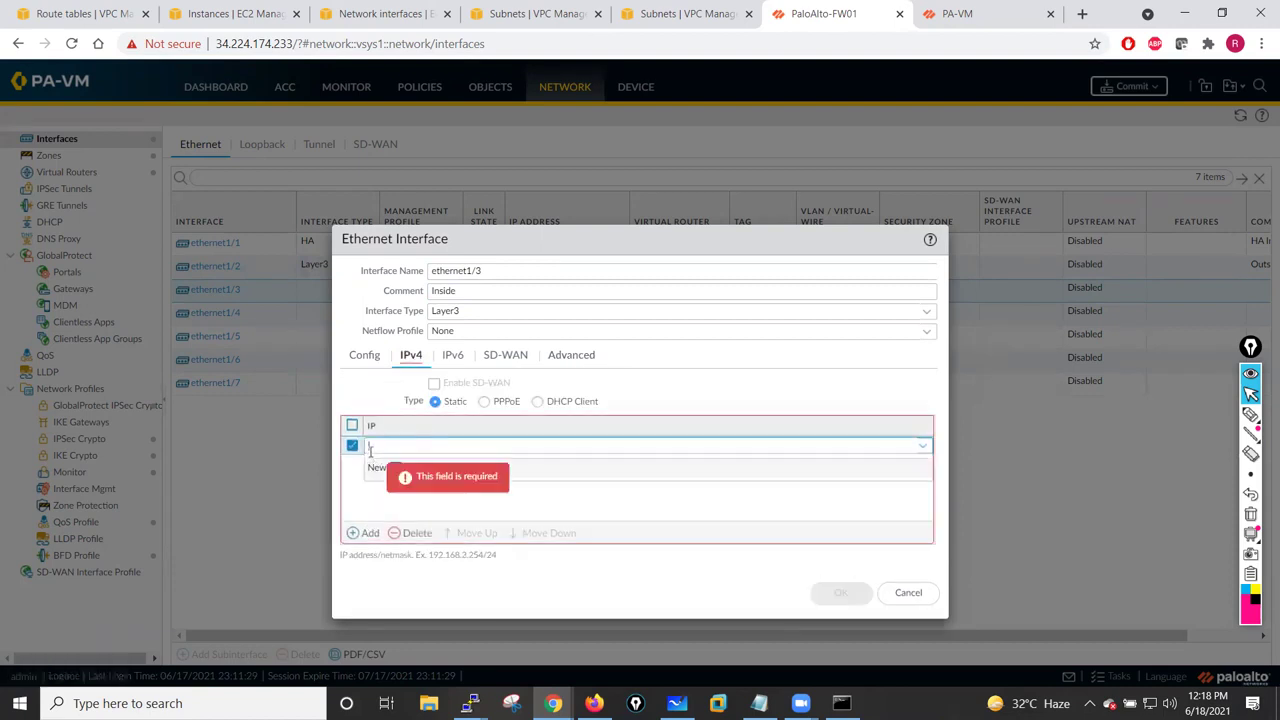
pyautogui.write('10.1.1.250/24')
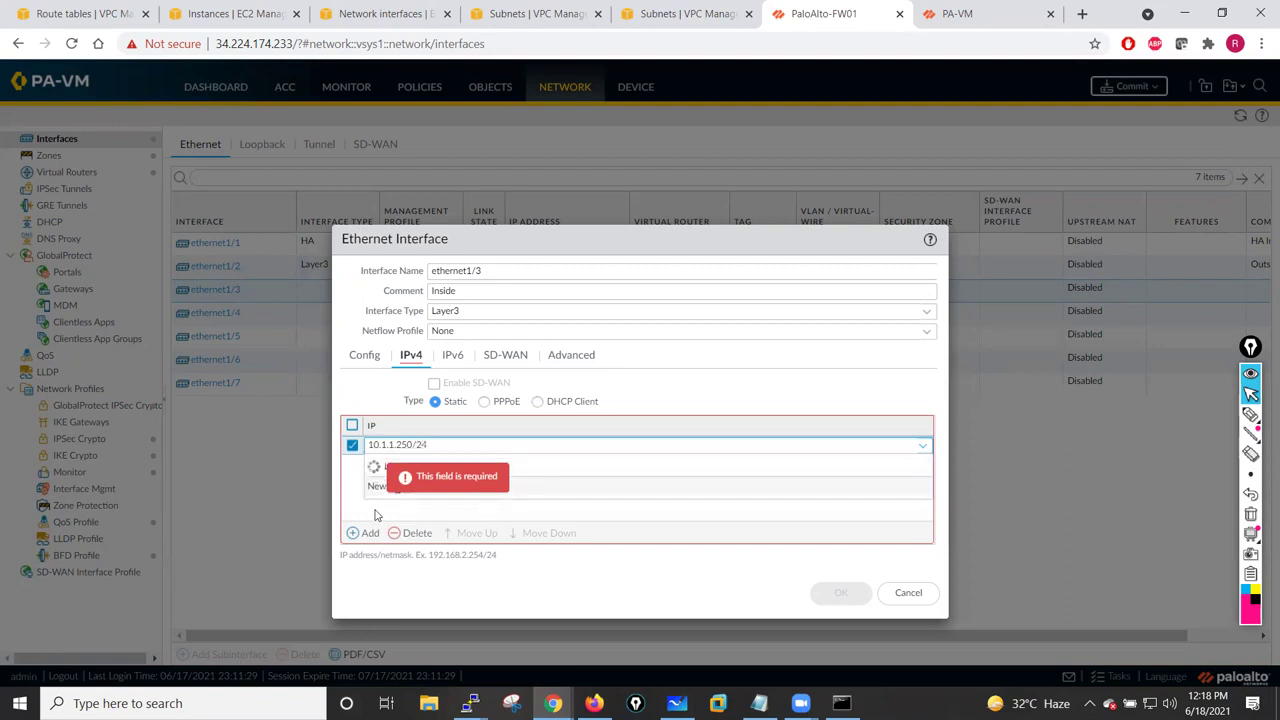
pyautogui.click(375, 515)
# - Assign ethernet1/3 to virtual router VR-01 and the Inside zone, then save it
pyautogui.click(360, 362)
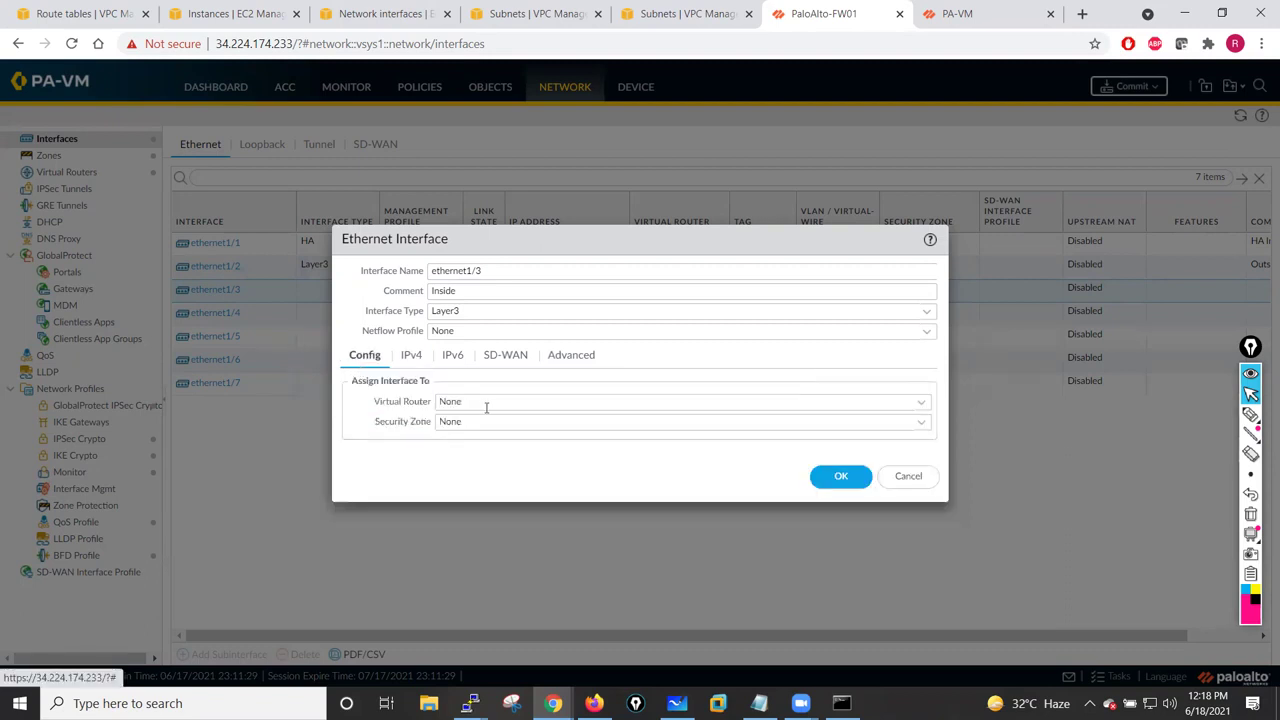
pyautogui.click(921, 402)
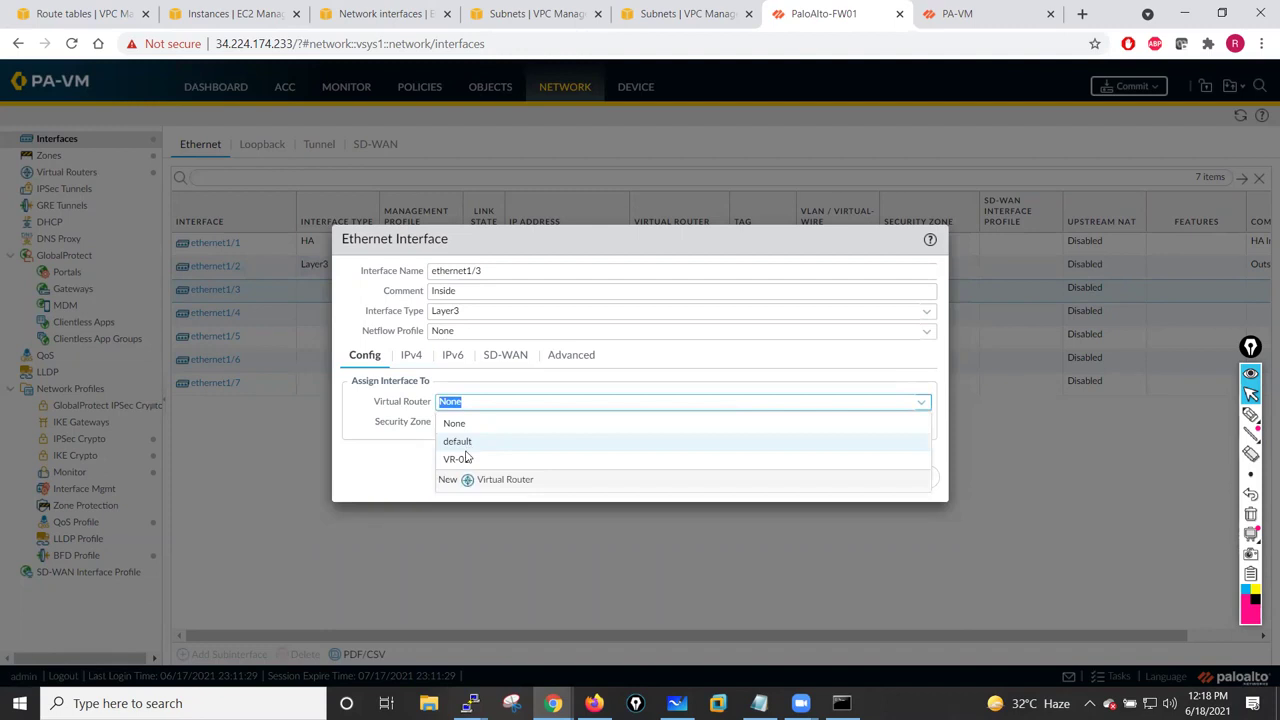
pyautogui.click(462, 458)
pyautogui.click(921, 422)
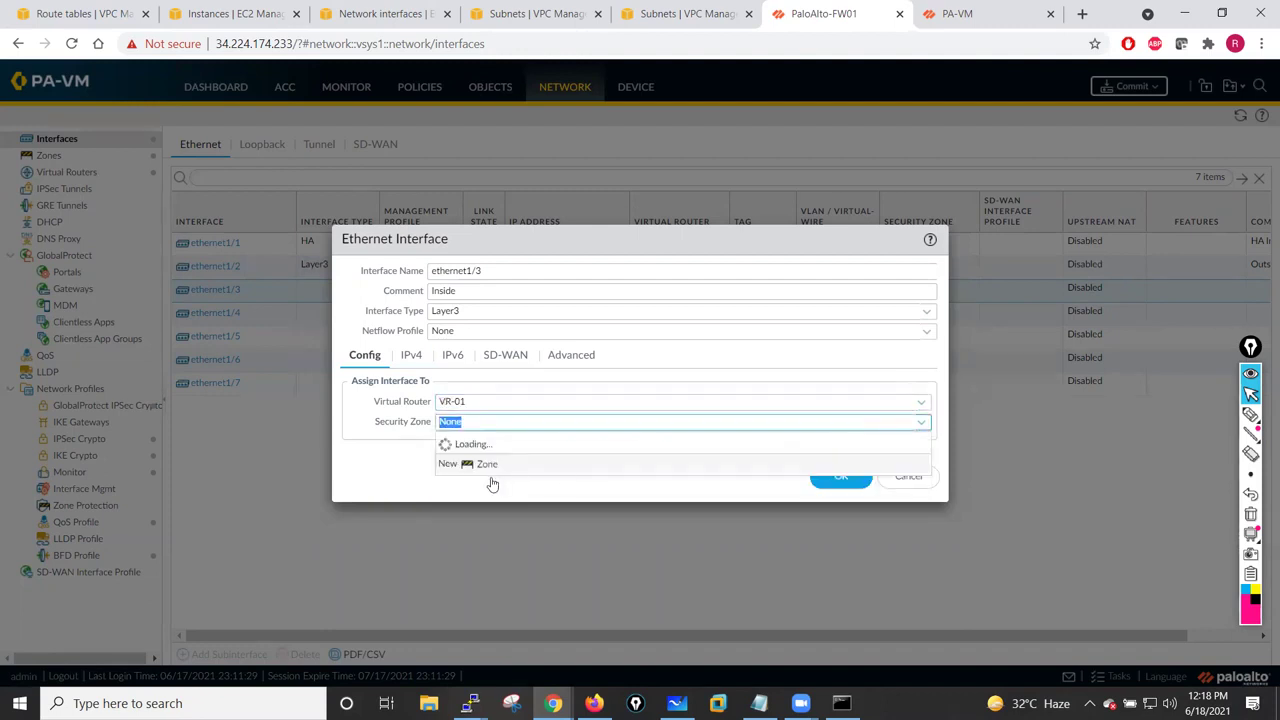
pyautogui.click(458, 459)
pyautogui.click(841, 477)
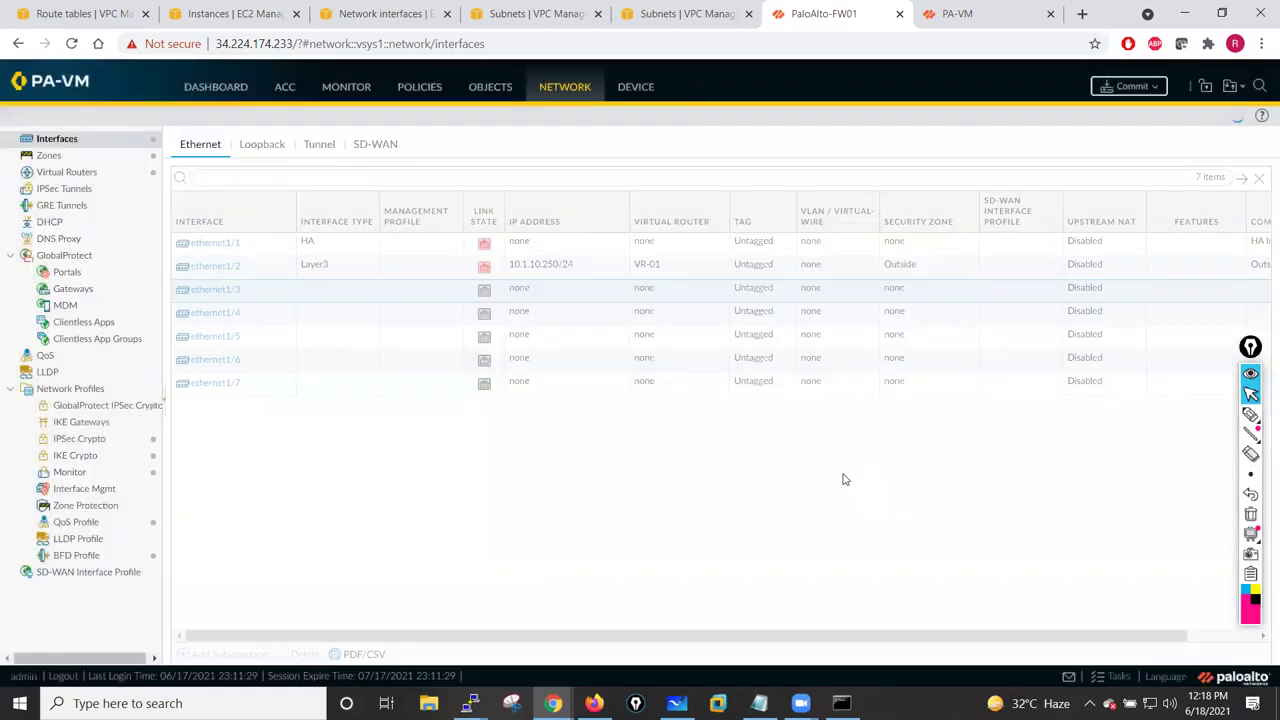
# - Commit PaloAlto-FW01's configuration and dismiss the peer firewall's failed commit status
pyautogui.click(1135, 88)
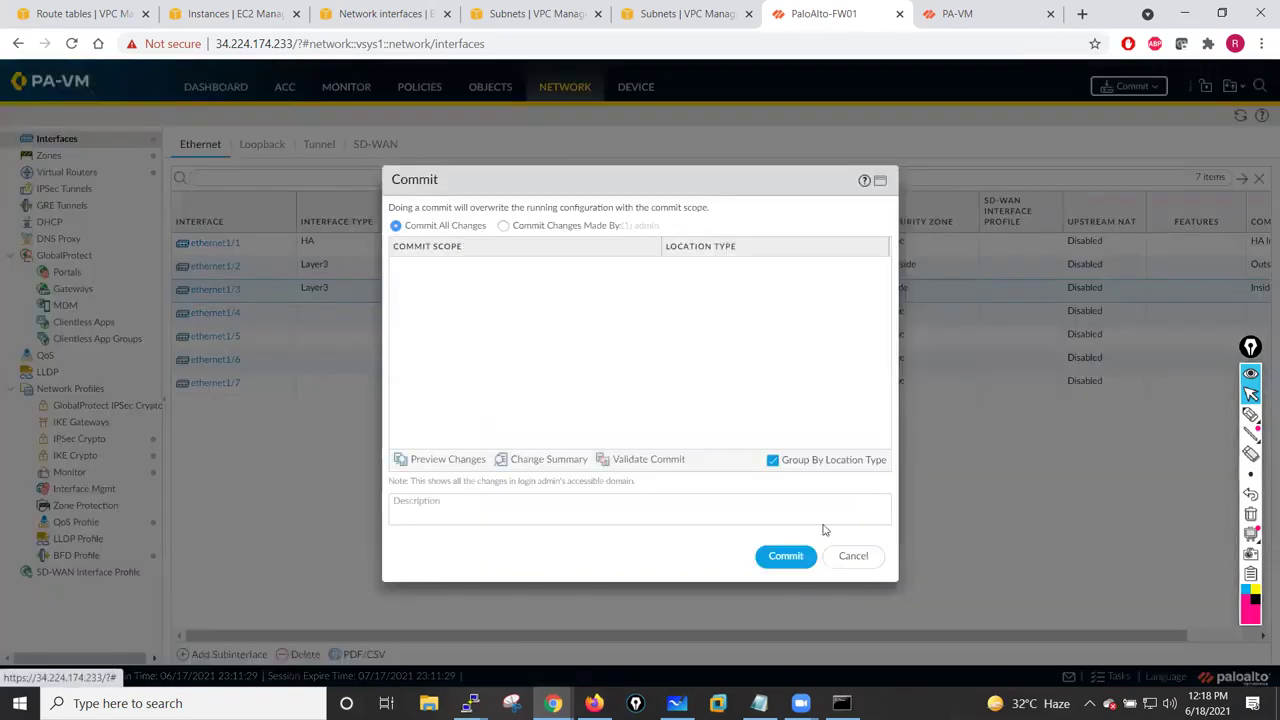
pyautogui.press('Return')
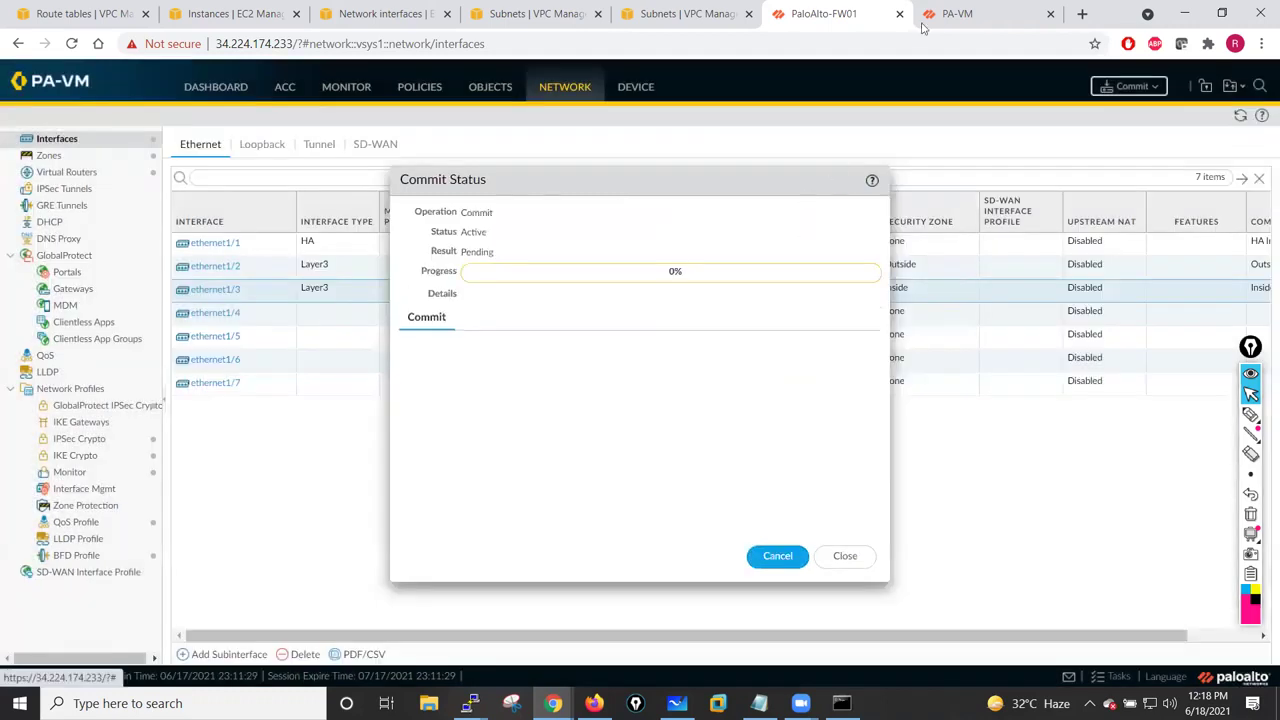
pyautogui.click(962, 12)
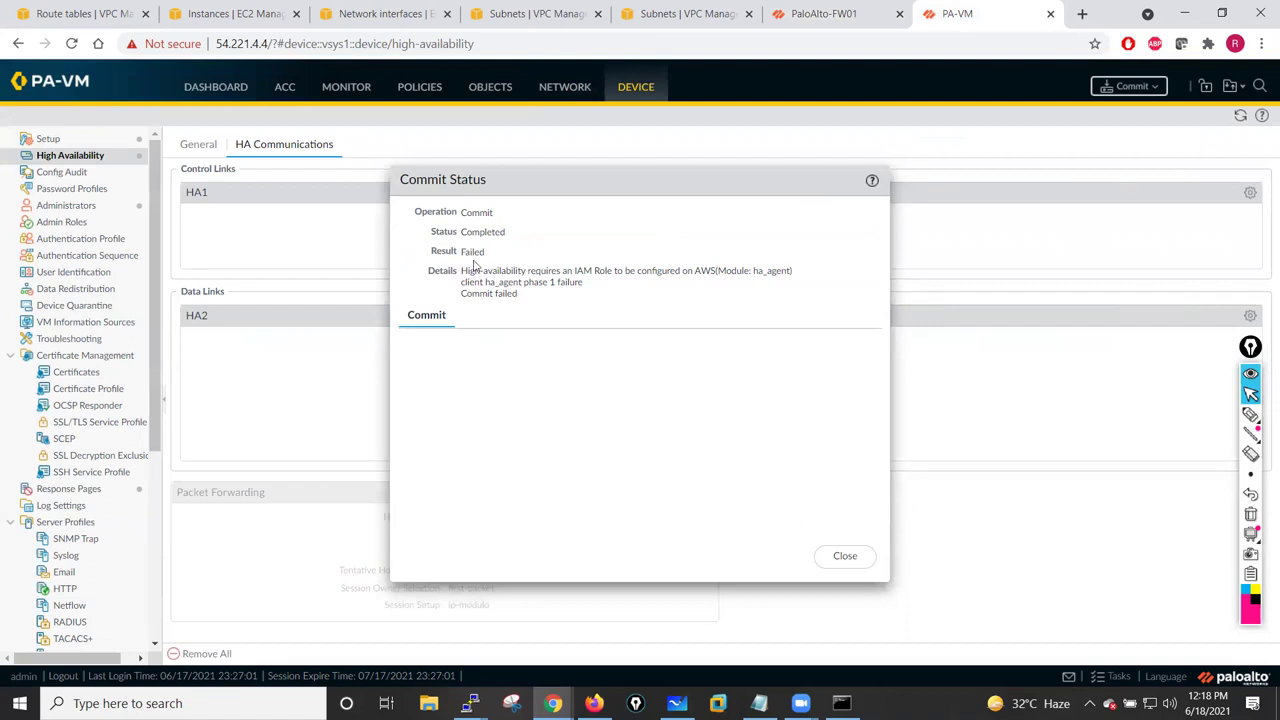
pyautogui.click(847, 557)
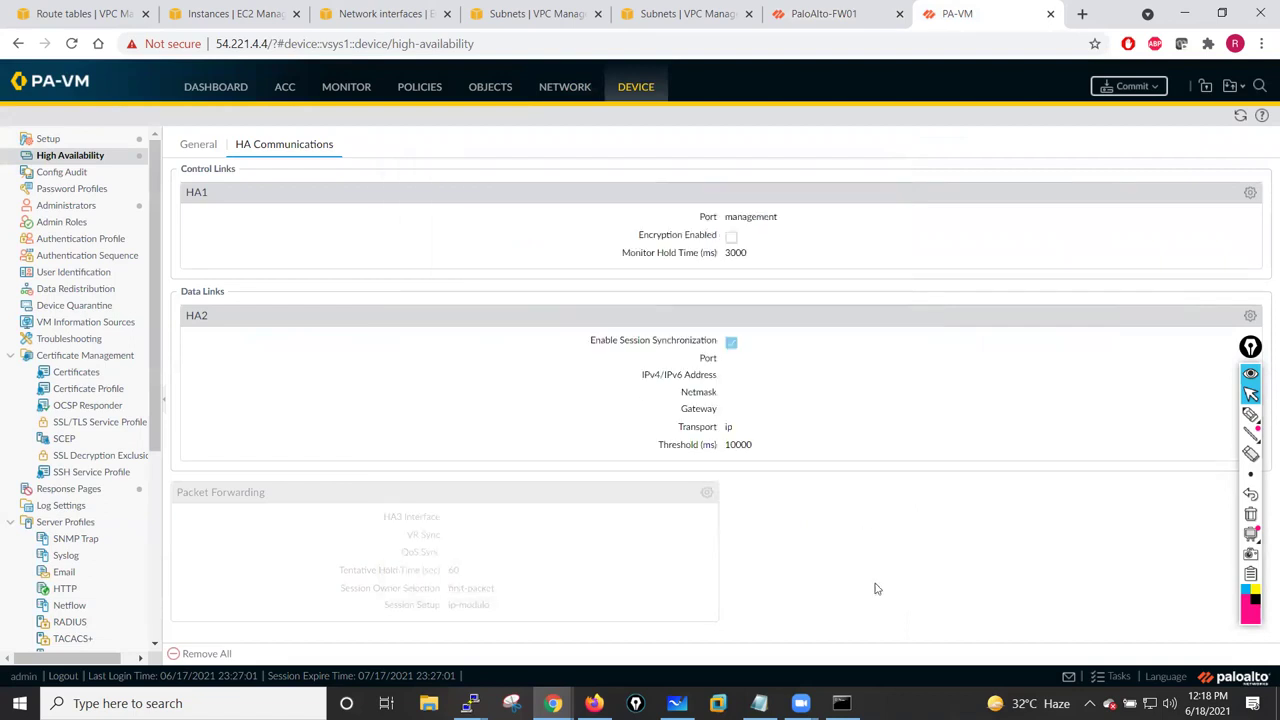
# - Check the HA1 control link settings, keeping management as the HA1 port
pyautogui.click(1250, 193)
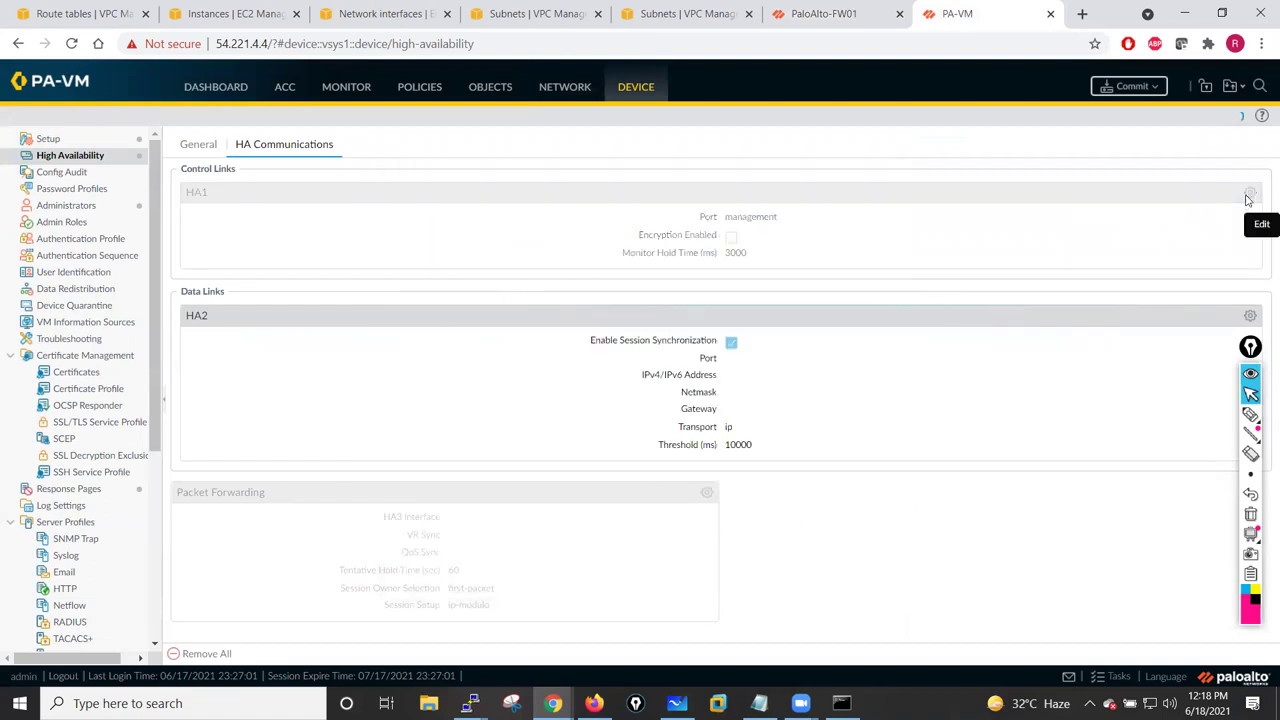
pyautogui.click(834, 318)
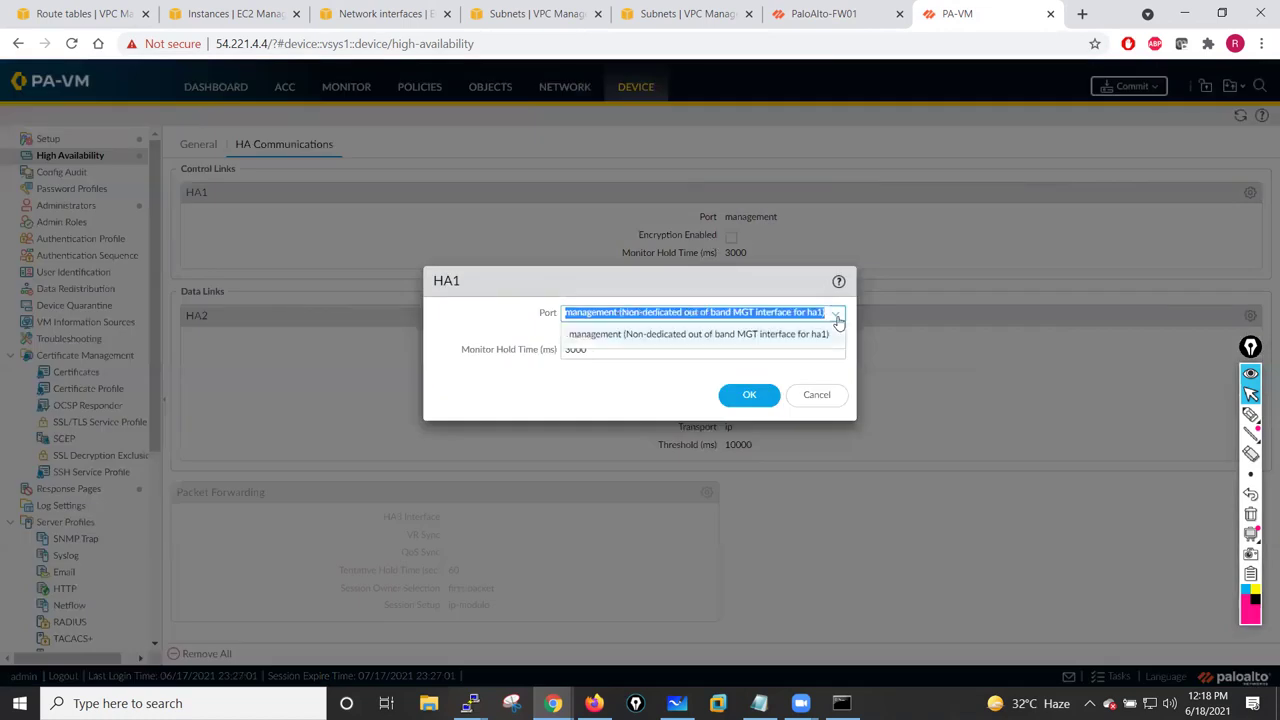
pyautogui.click(822, 338)
pyautogui.click(817, 396)
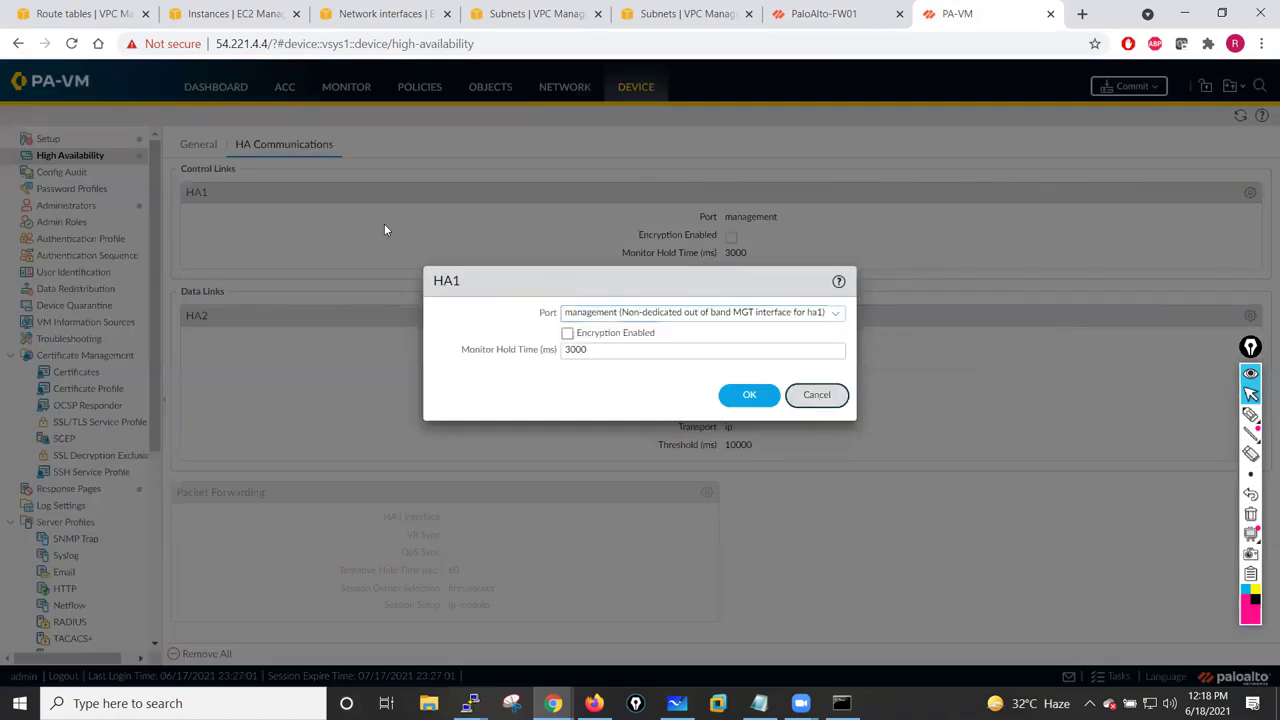
# - Re-save the HA General Setup and commit the peer firewall's configuration
pyautogui.click(193, 145)
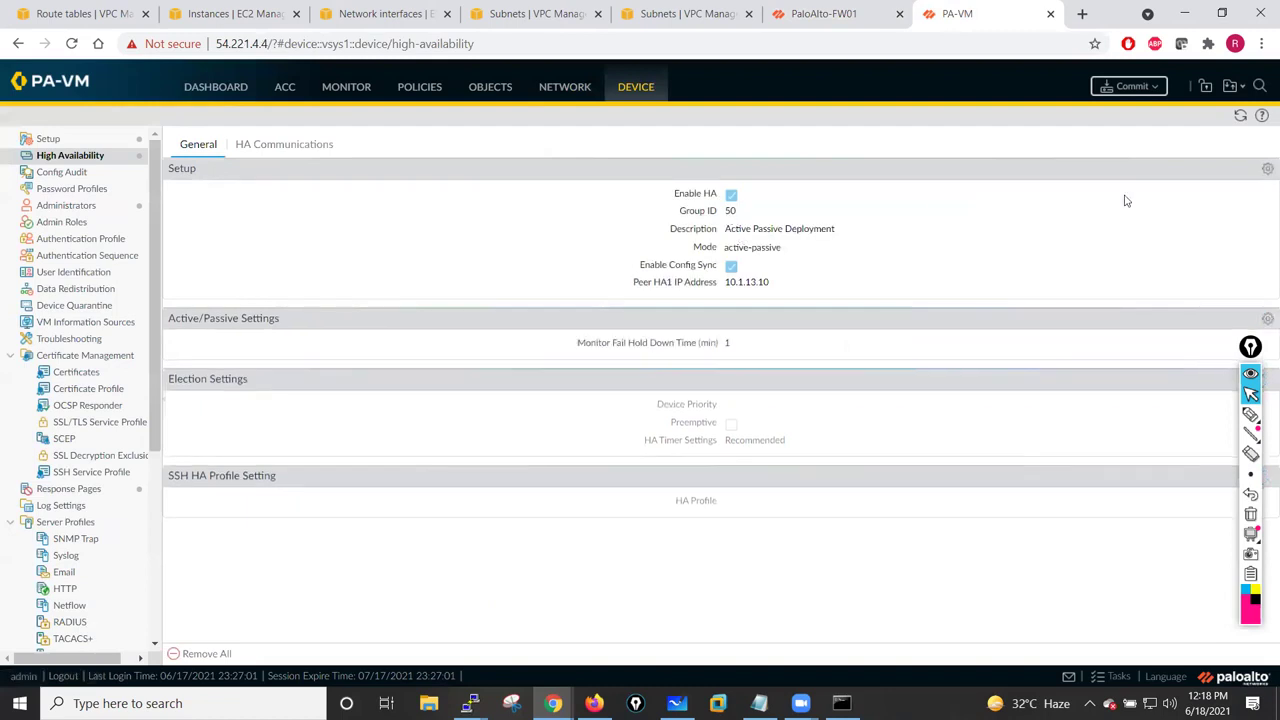
pyautogui.click(1266, 170)
pyautogui.click(621, 313)
pyautogui.click(720, 454)
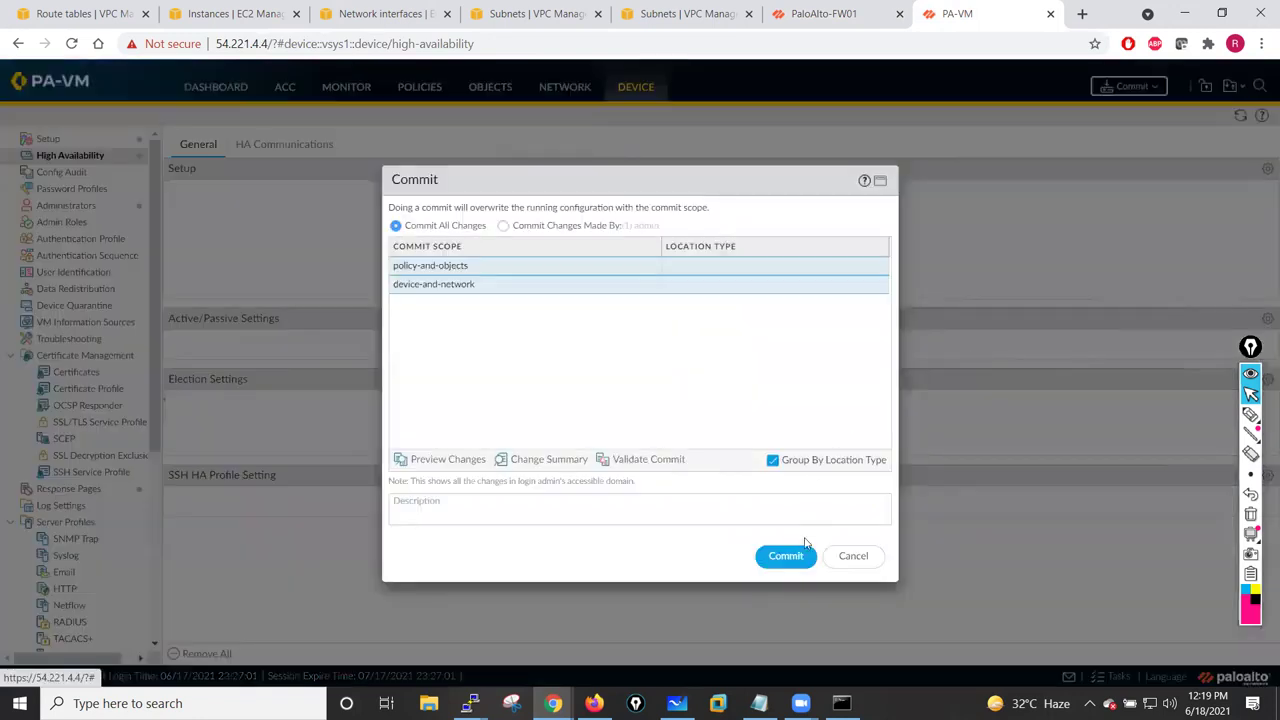
pyautogui.click(786, 556)
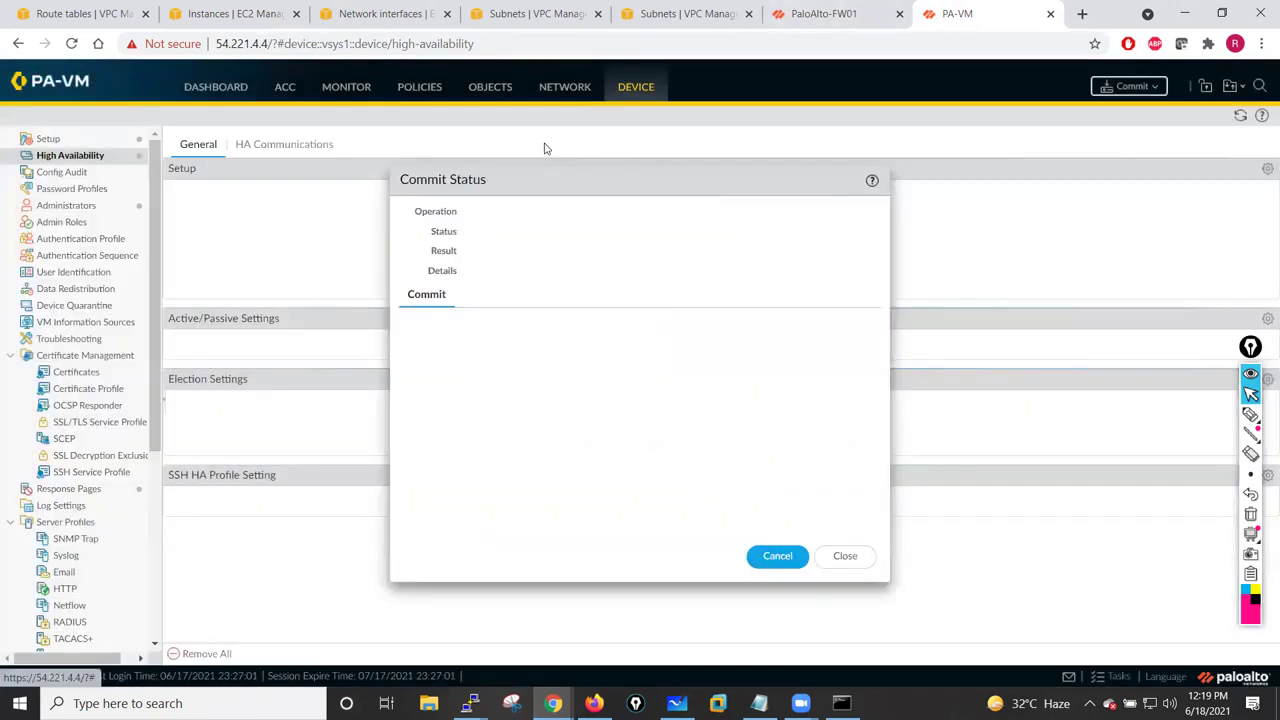
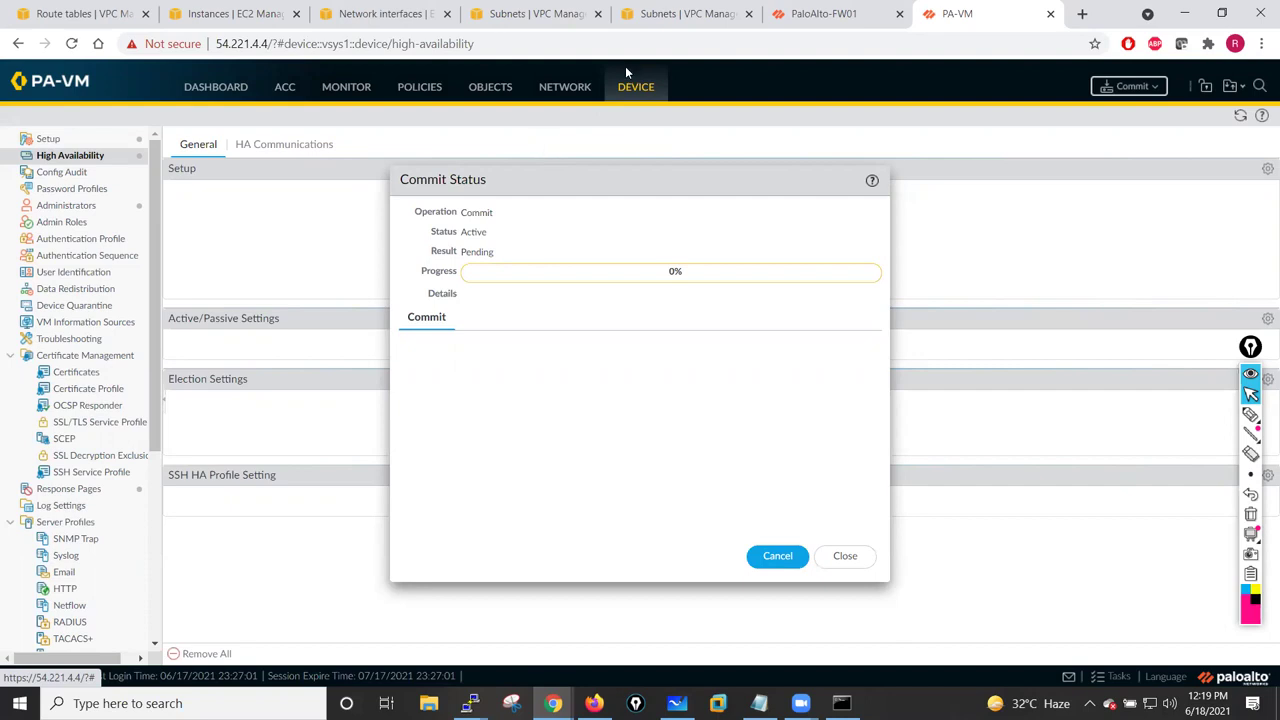
# - On PaloAlto-FW01, dismiss the finished commit status and go to Device > High Availability
pyautogui.click(823, 14)
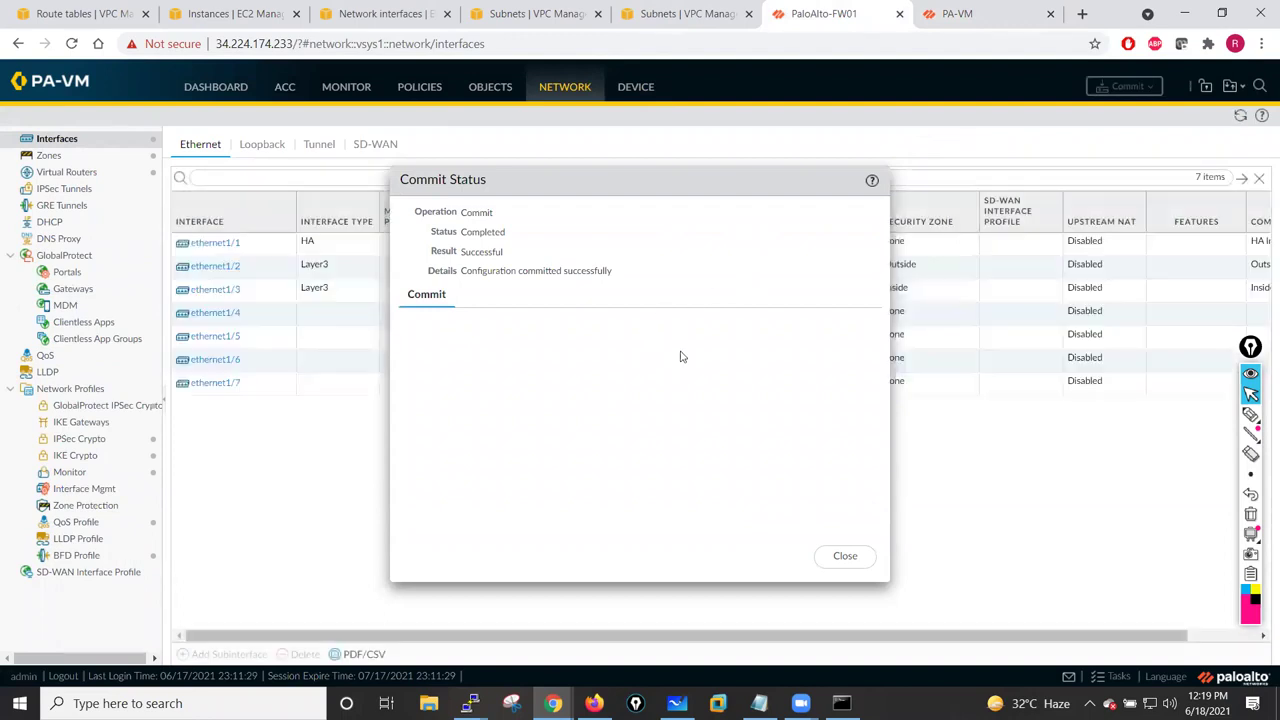
pyautogui.click(845, 556)
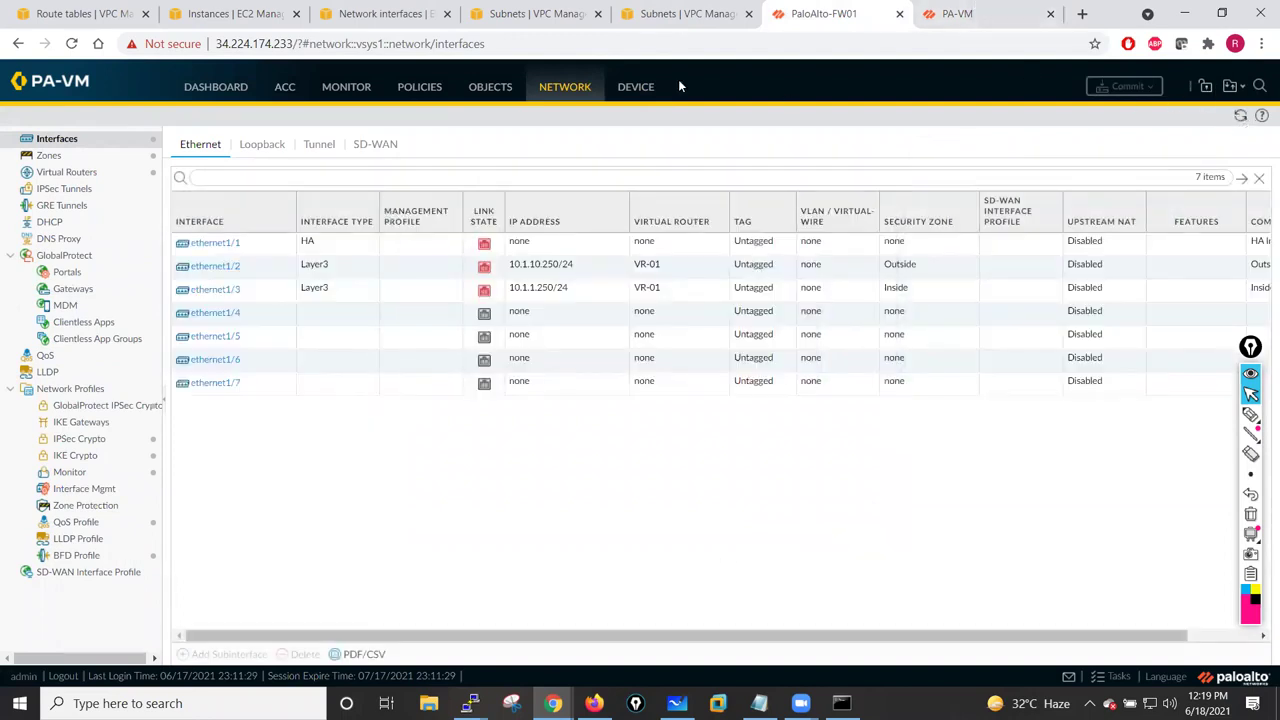
pyautogui.click(636, 90)
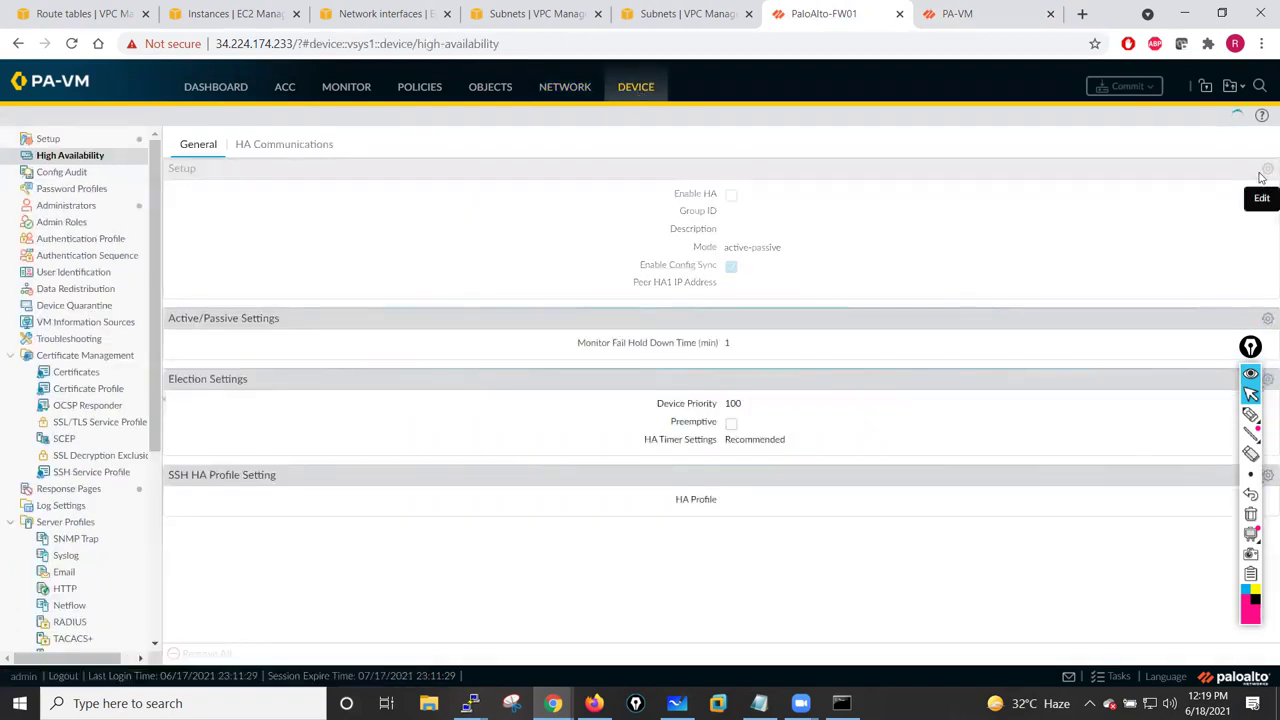
# - Enable HA with group ID 50, description 'Active Passive' and peer HA1 address 10.1.13.11
pyautogui.click(1267, 168)
pyautogui.click(621, 313)
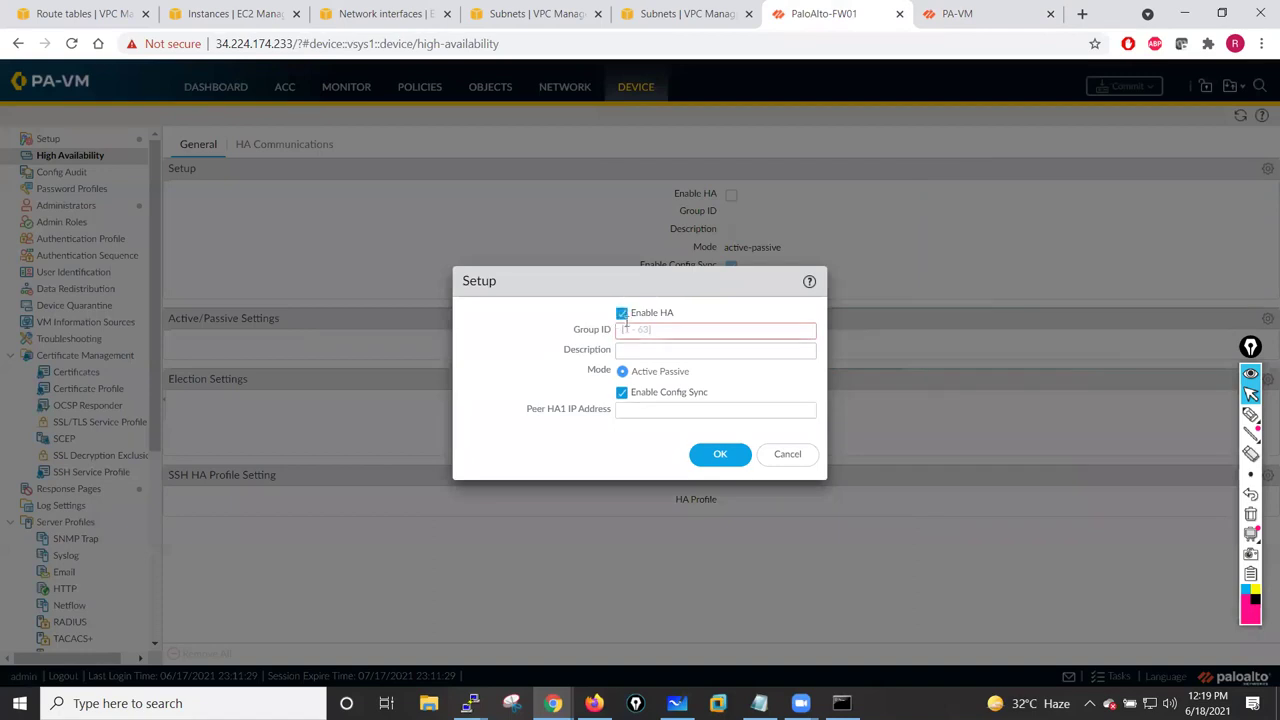
pyautogui.click(634, 329)
pyautogui.write('50')
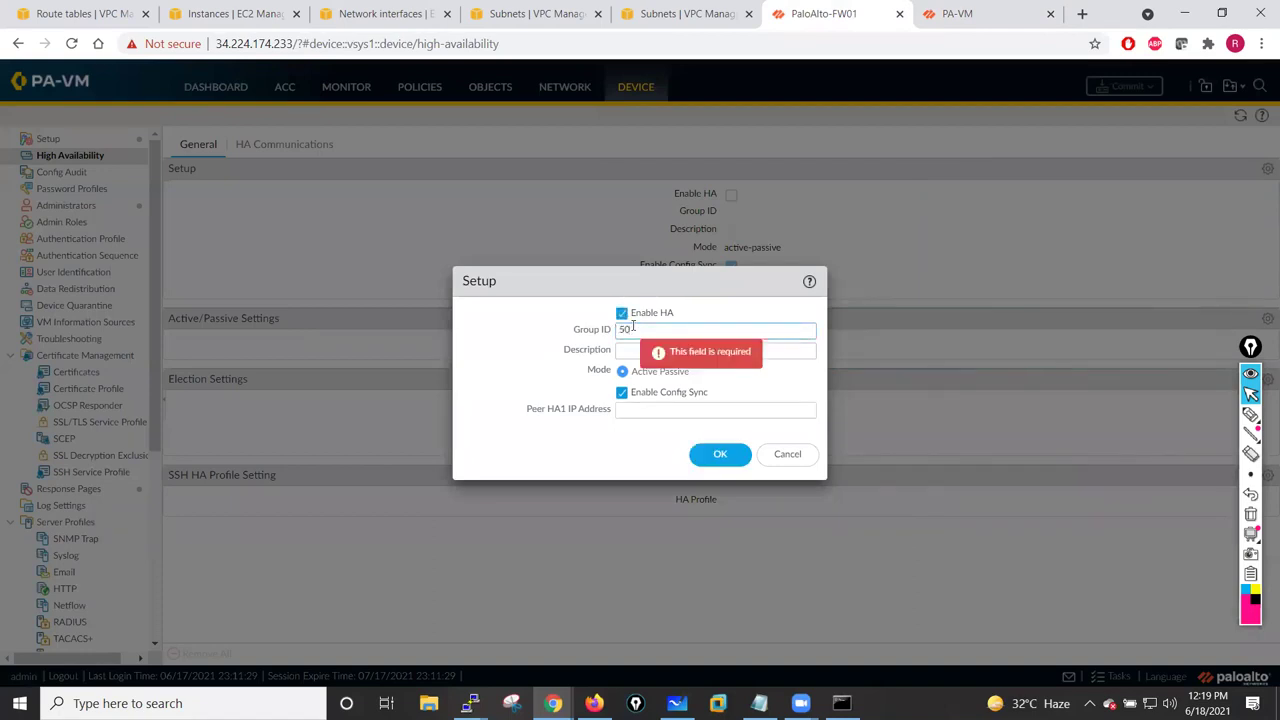
pyautogui.click(628, 347)
pyautogui.write('Active Passive')
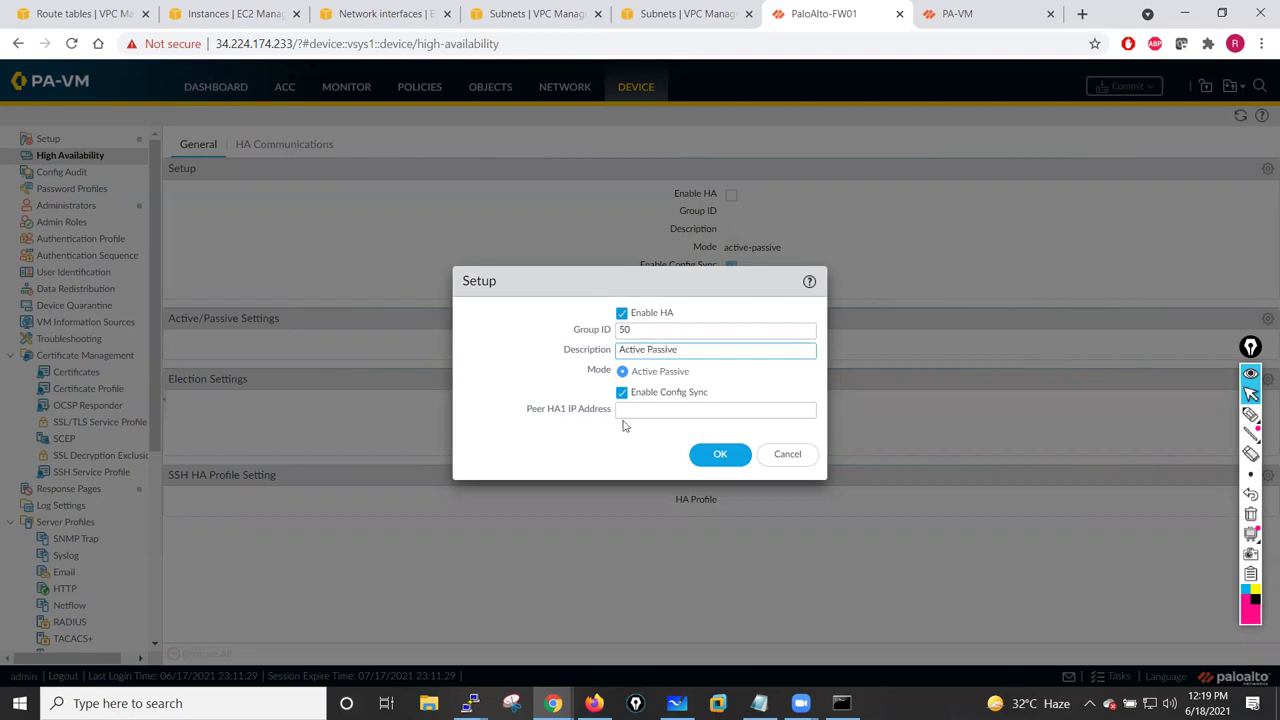
pyautogui.write('10.1.12.11')
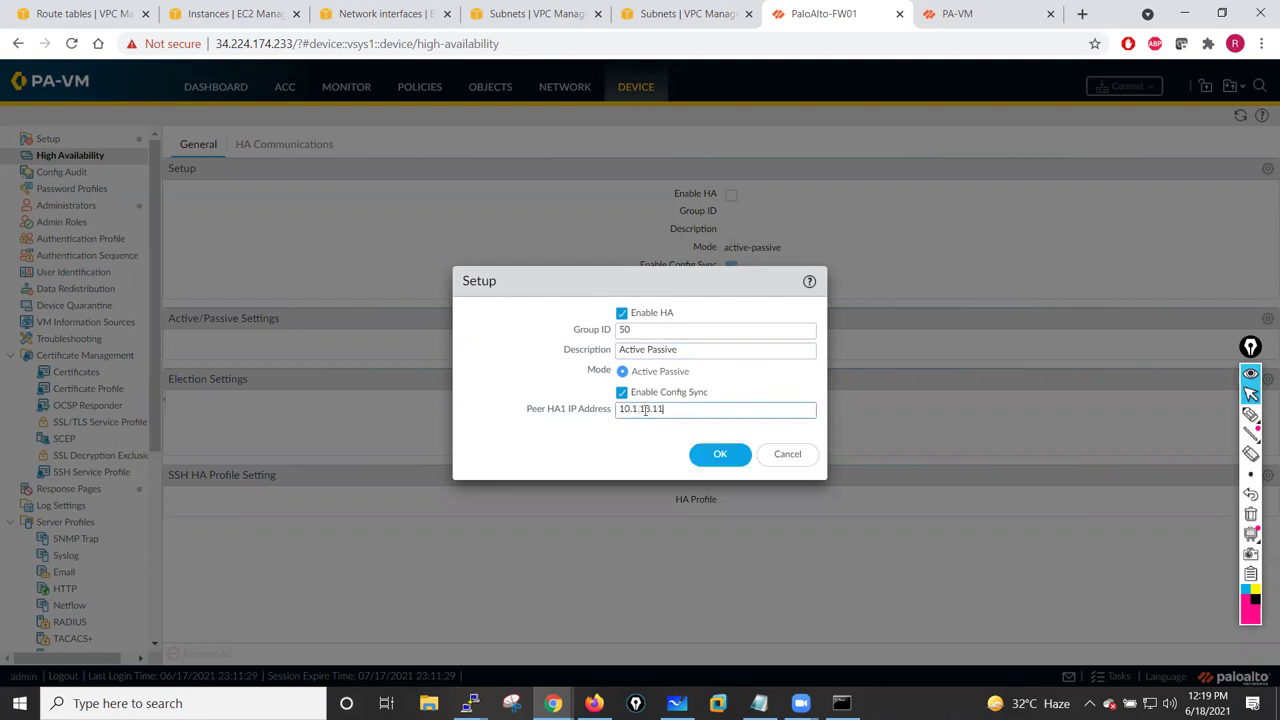
pyautogui.click(714, 452)
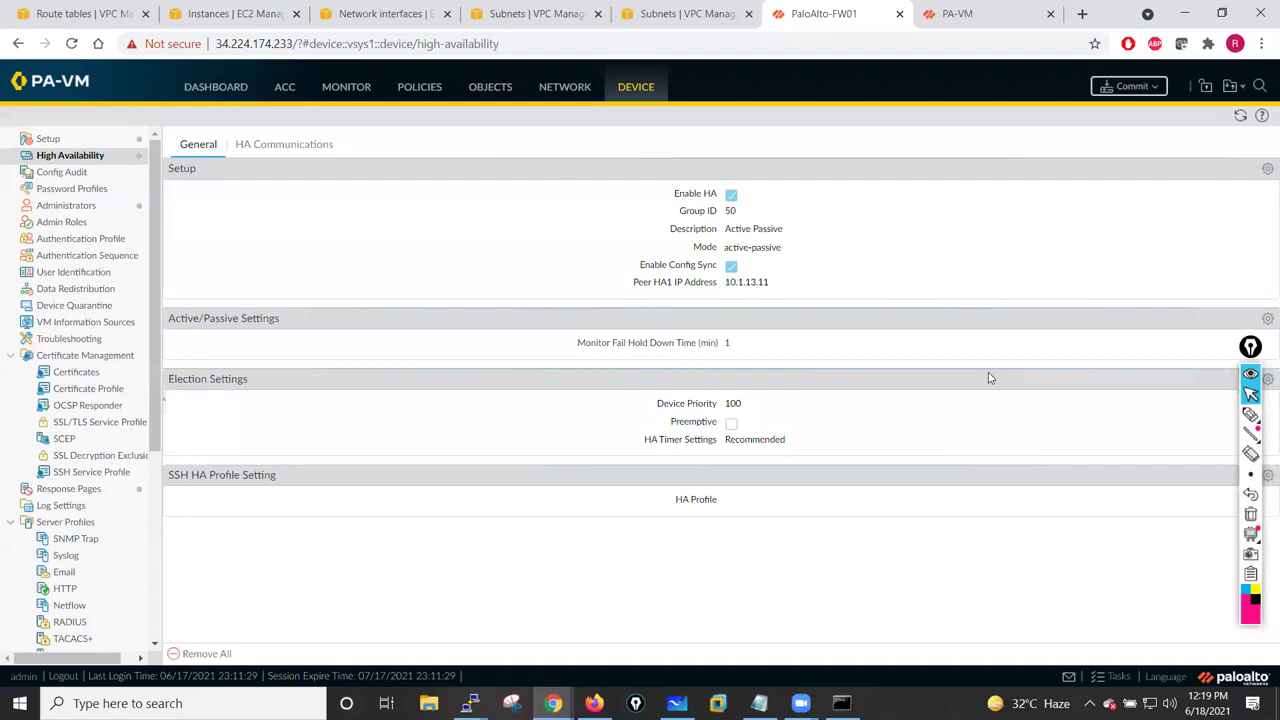
# - Set the HA election device priority to 50
pyautogui.click(1250, 347)
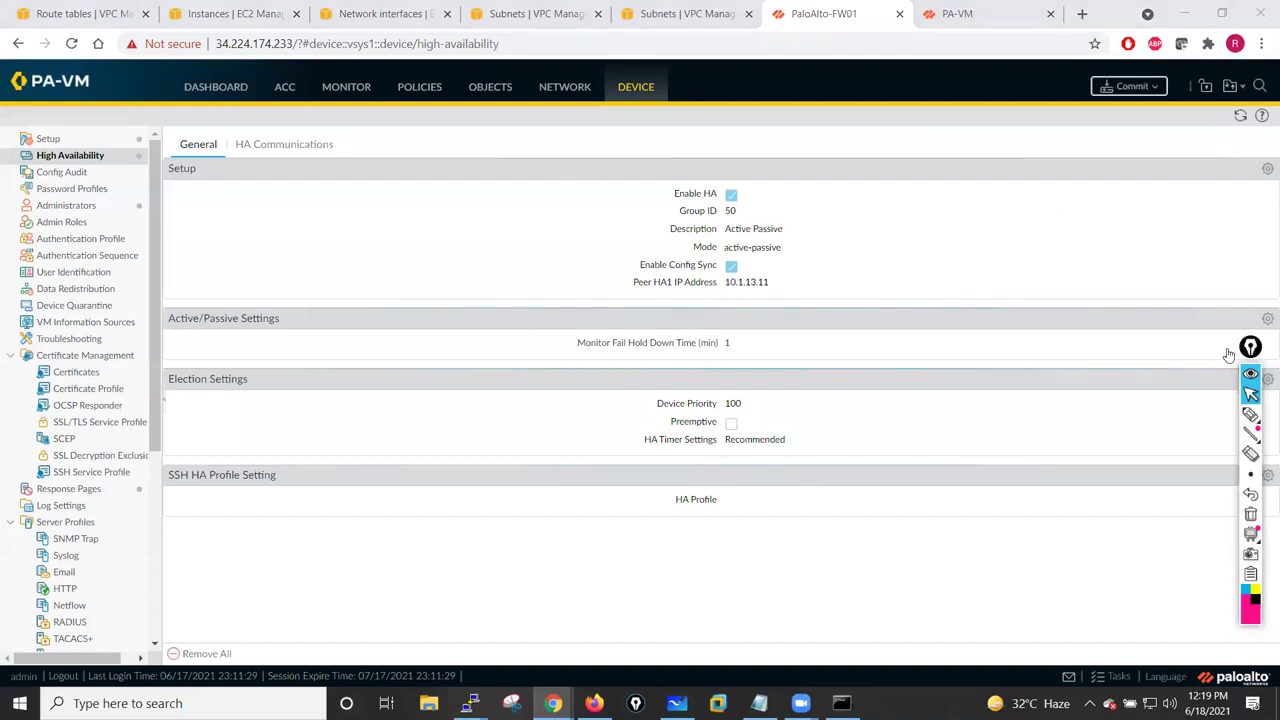
pyautogui.click(1267, 379)
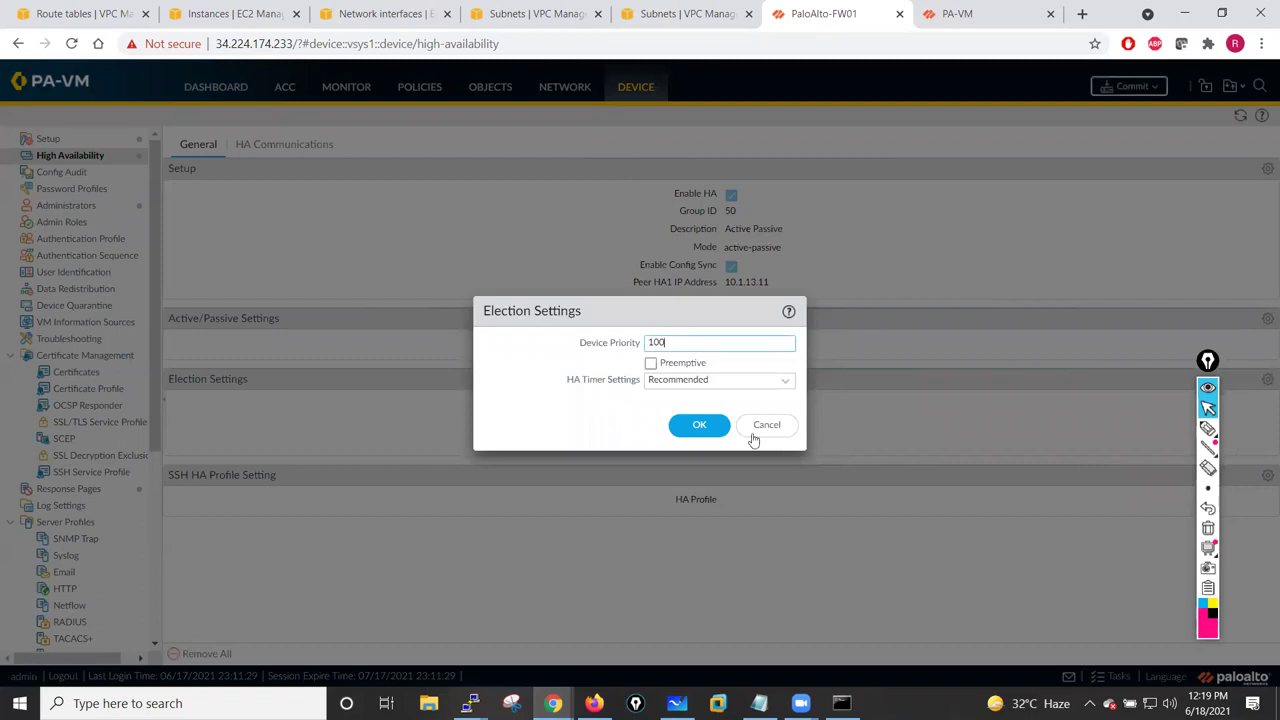
pyautogui.moveTo(682, 343); pyautogui.dragTo(594, 342)
pyautogui.write('50')
pyautogui.click(700, 424)
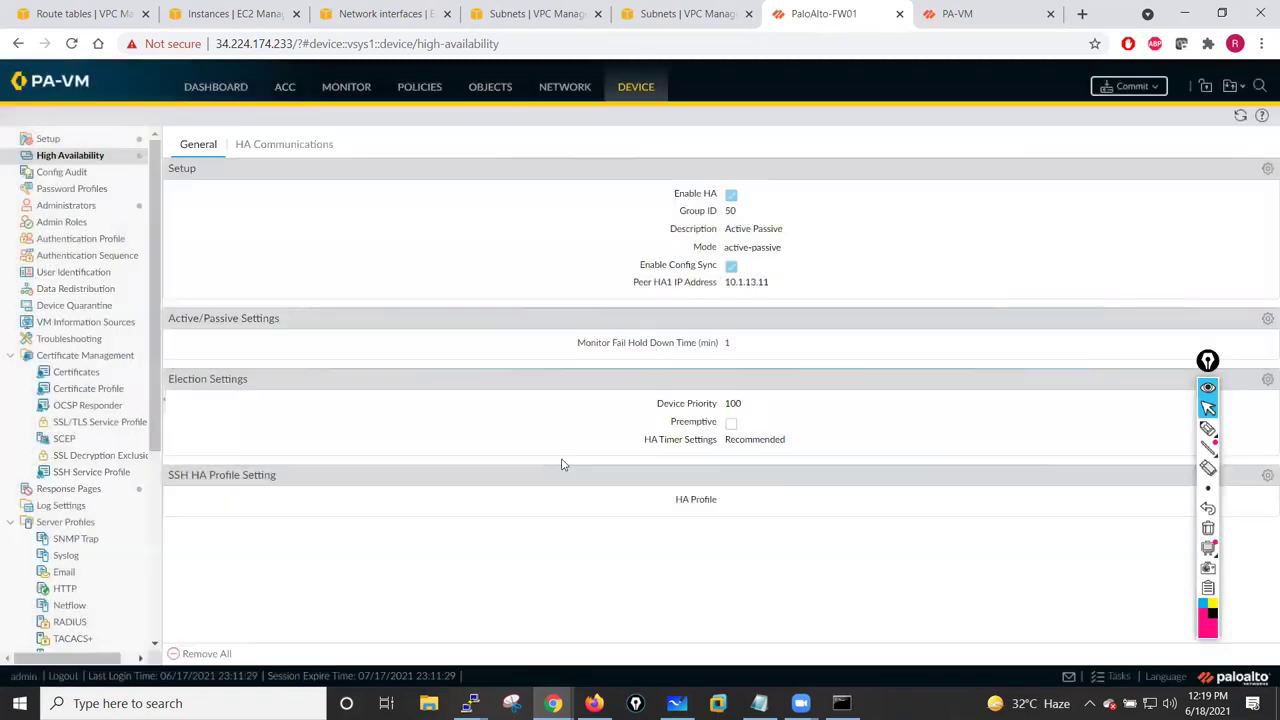
pyautogui.click(323, 149)
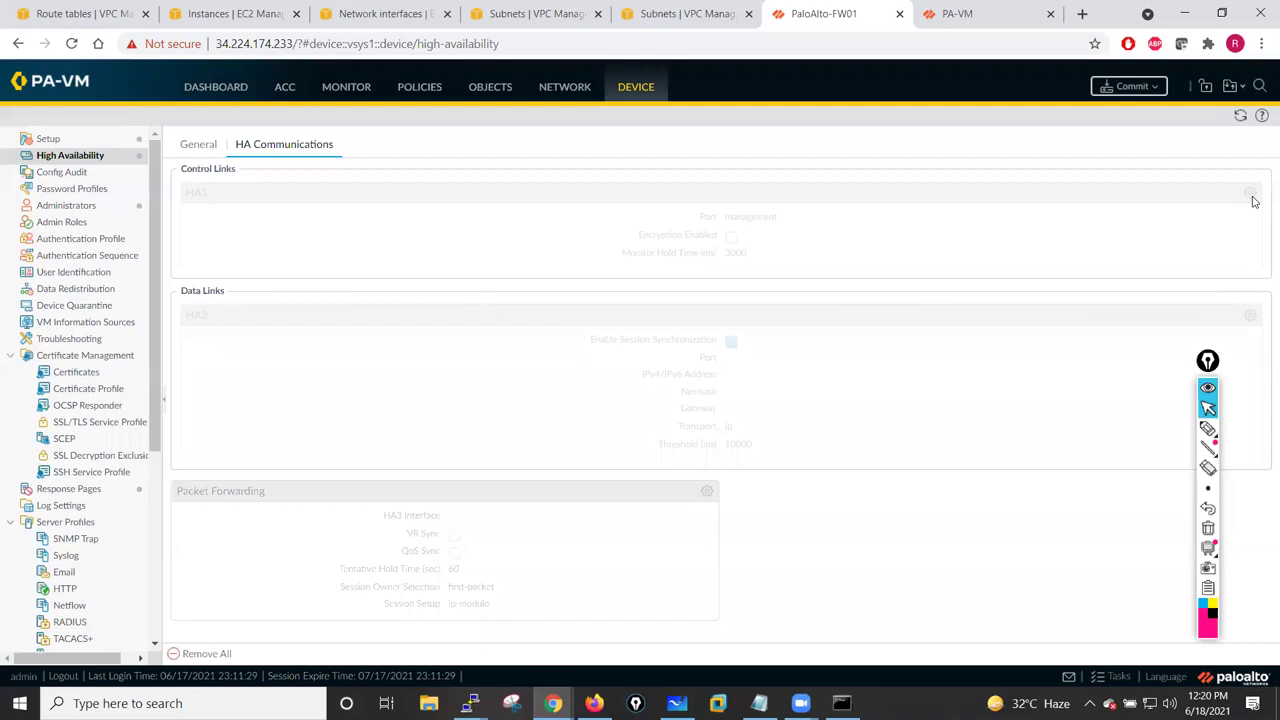
# - Keep the HA1 control link on the management port and save it
pyautogui.click(1212, 368)
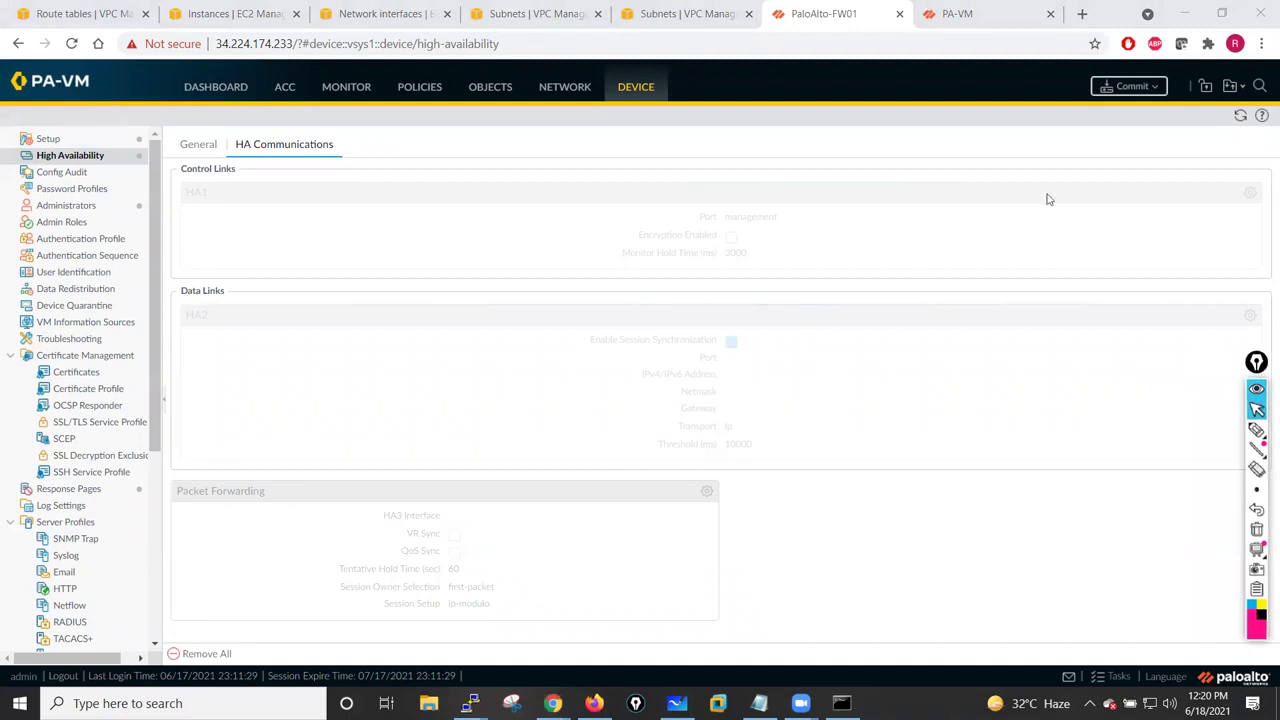
pyautogui.click(1239, 117)
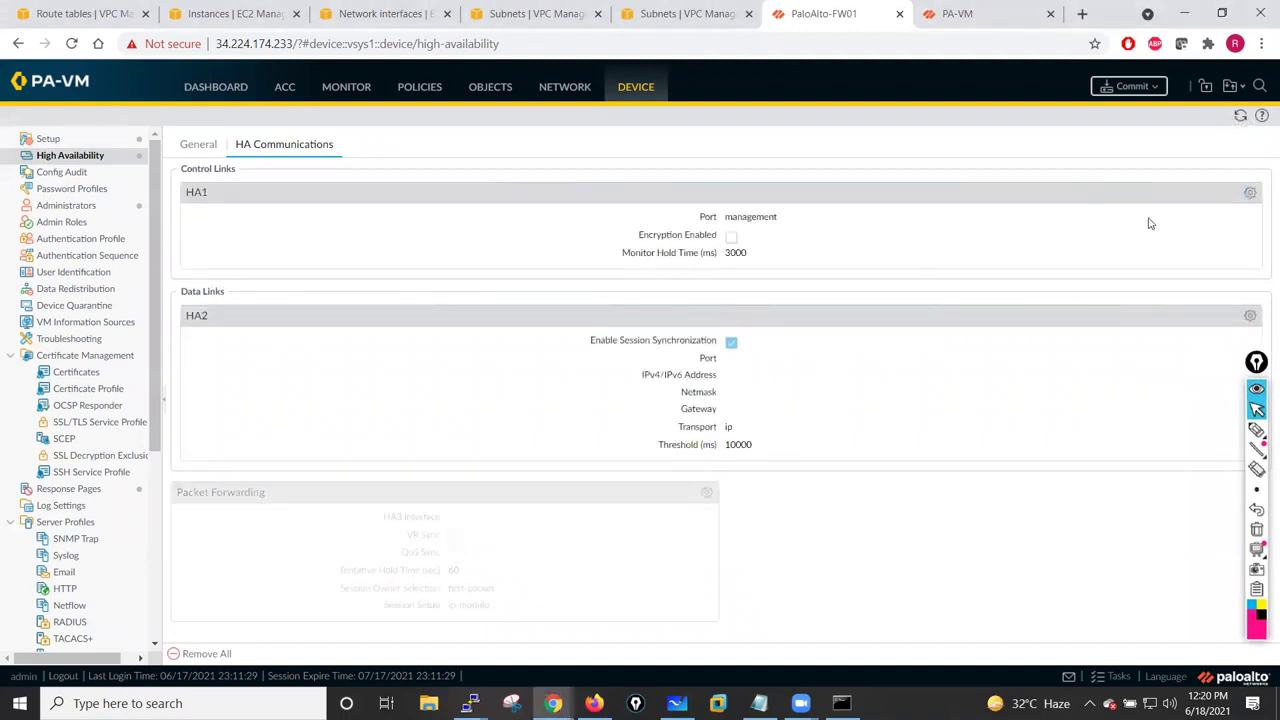
pyautogui.click(1249, 195)
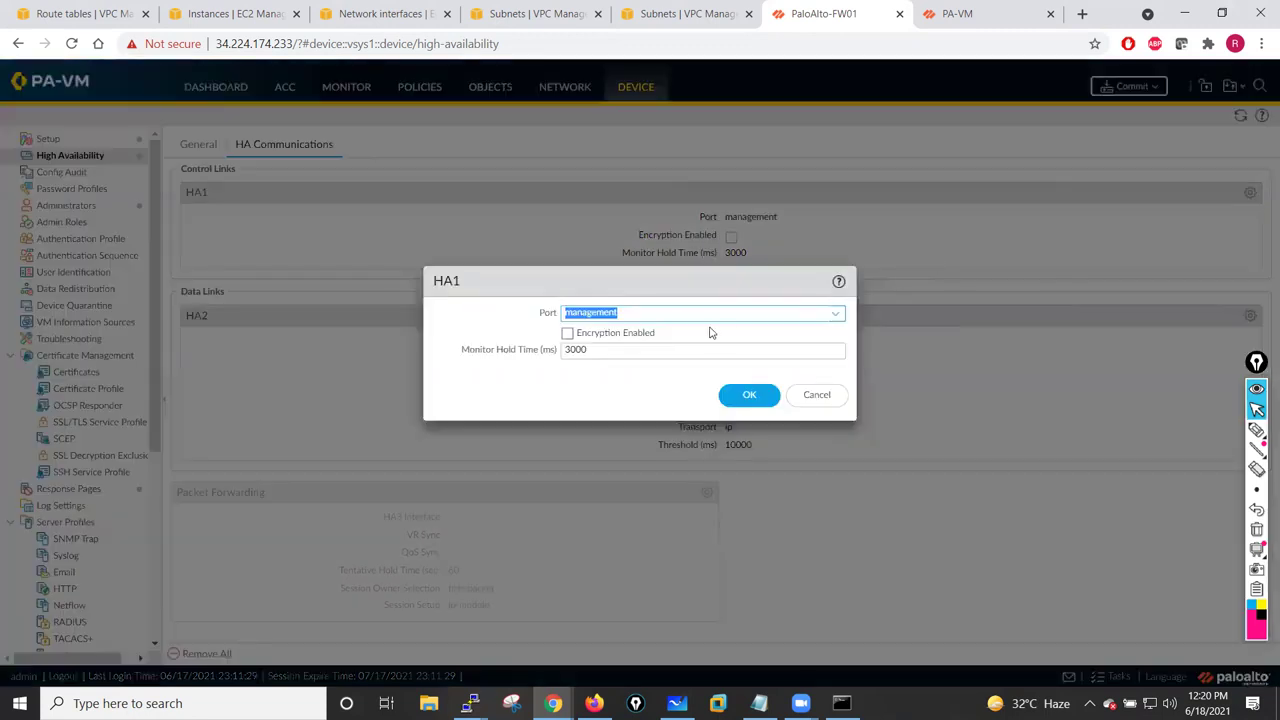
pyautogui.click(834, 318)
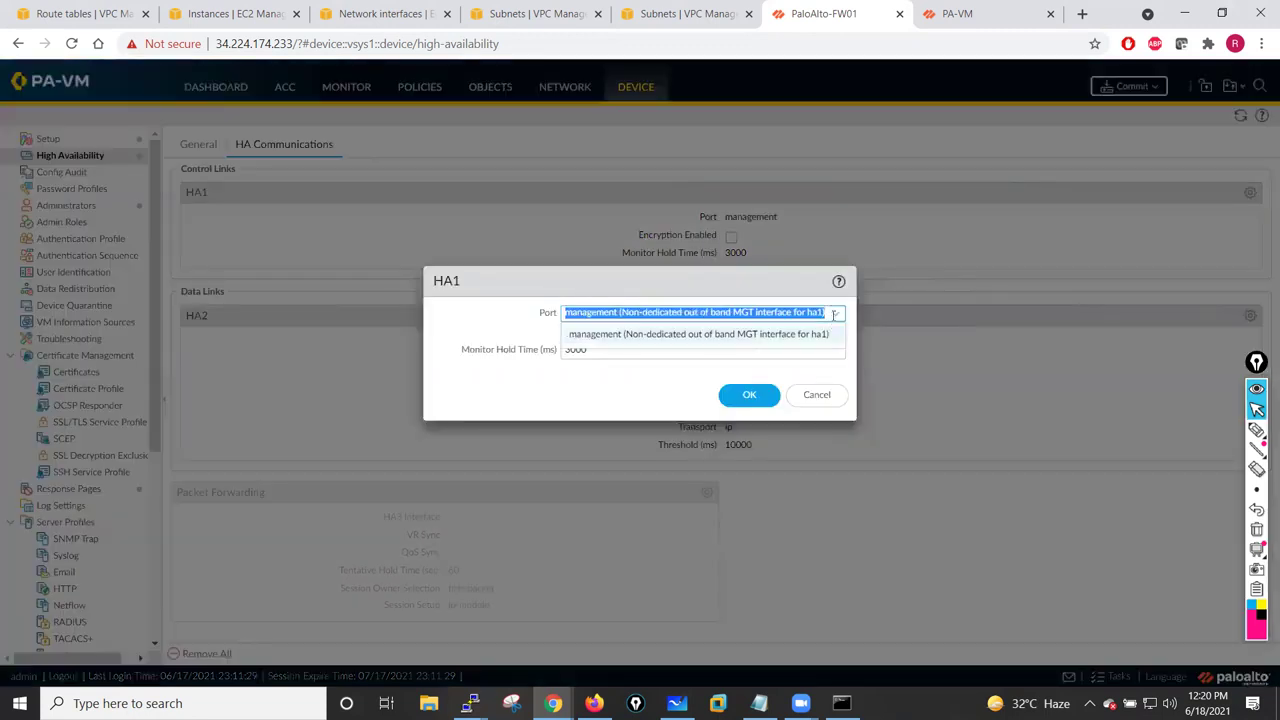
pyautogui.click(787, 338)
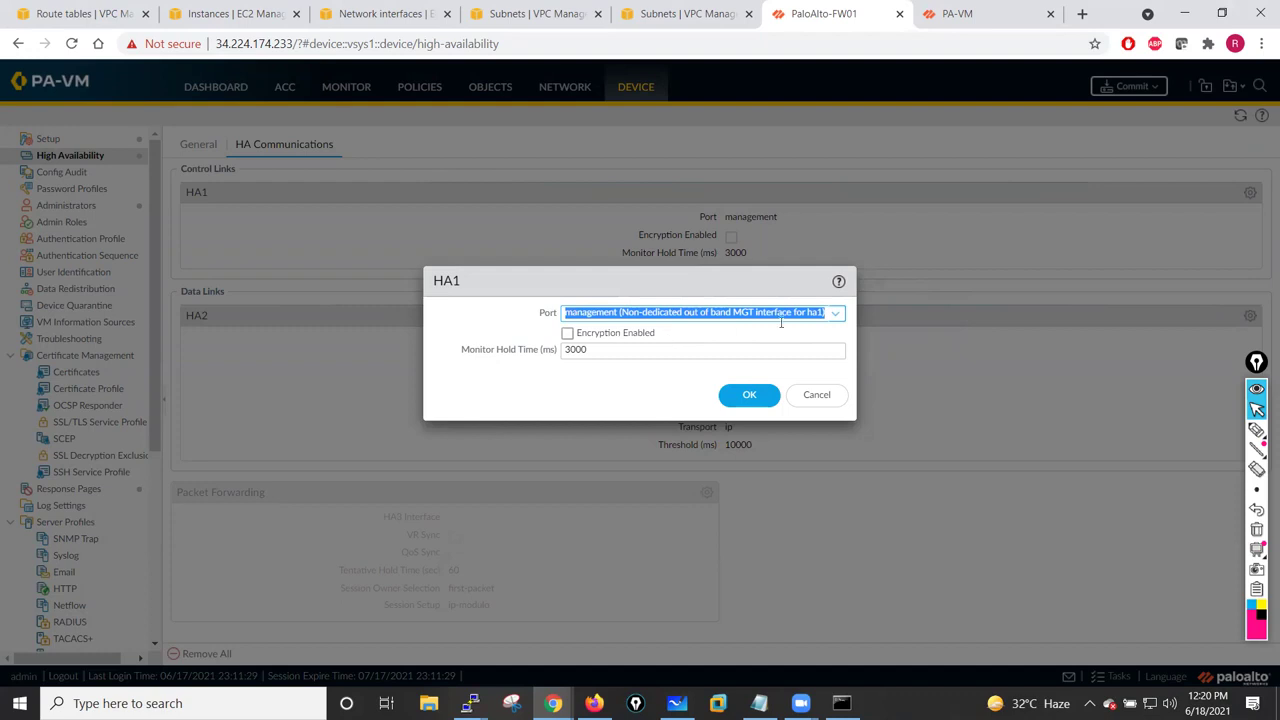
pyautogui.click(742, 395)
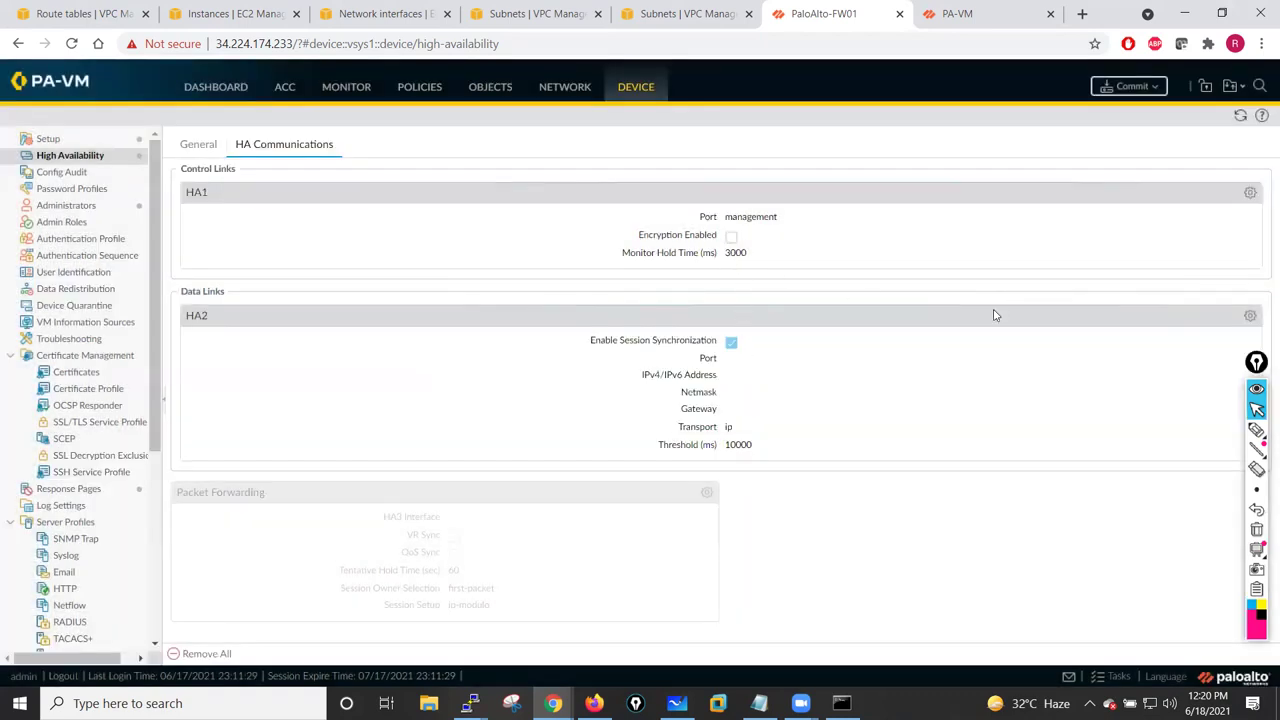
# - Set the HA2 data link to ethernet1/1 with IP 10.1.13.11 and netmask 255.255.255.0
pyautogui.click(1250, 315)
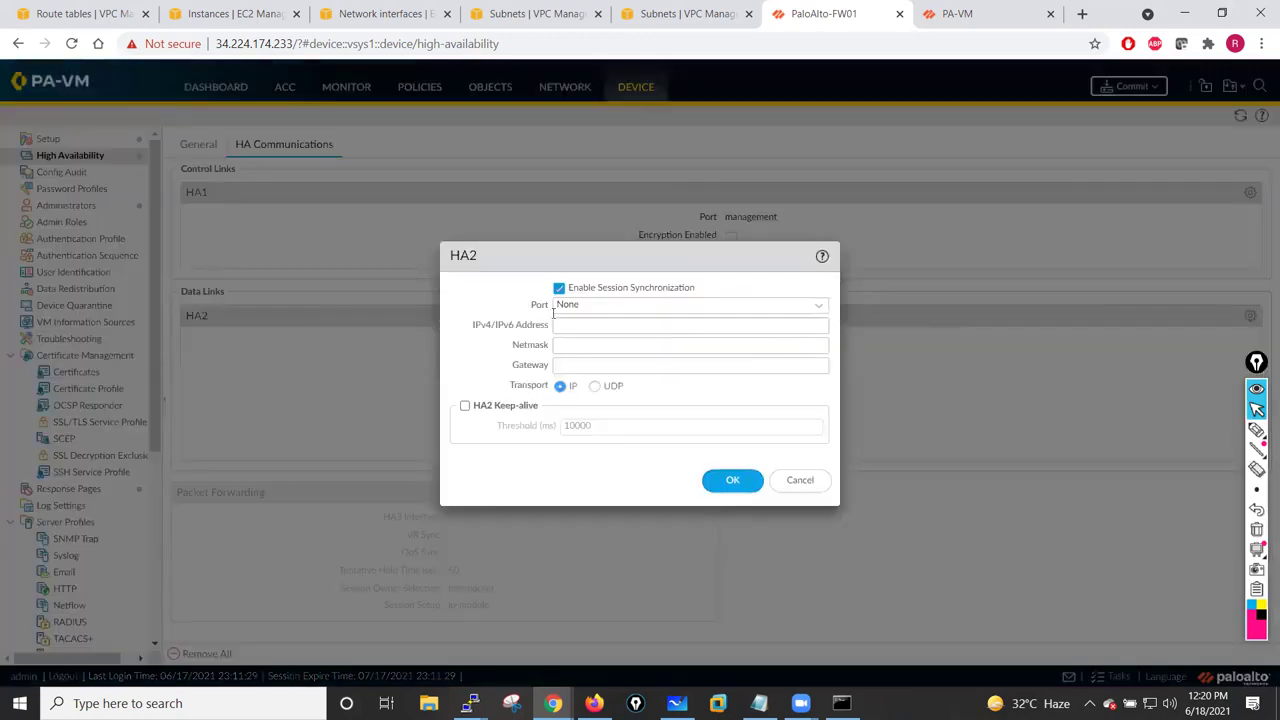
pyautogui.click(818, 310)
pyautogui.click(586, 350)
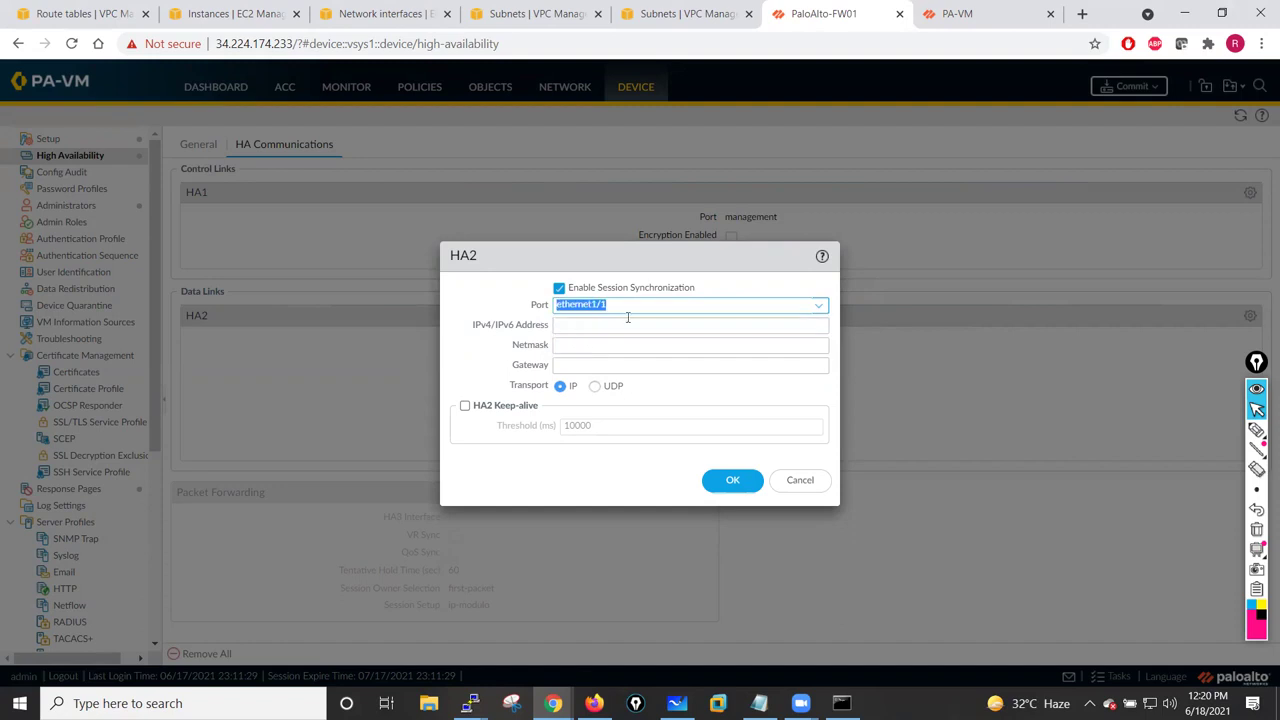
pyautogui.click(576, 328)
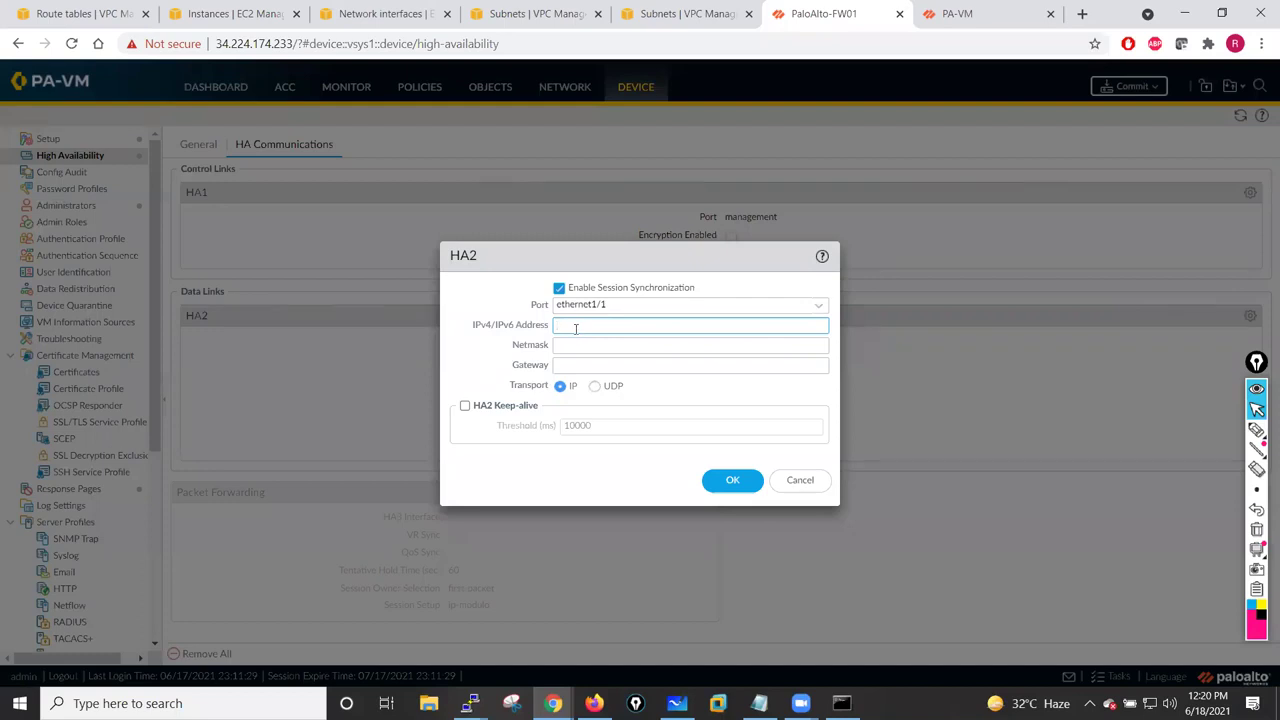
pyautogui.write('10.1.13.')
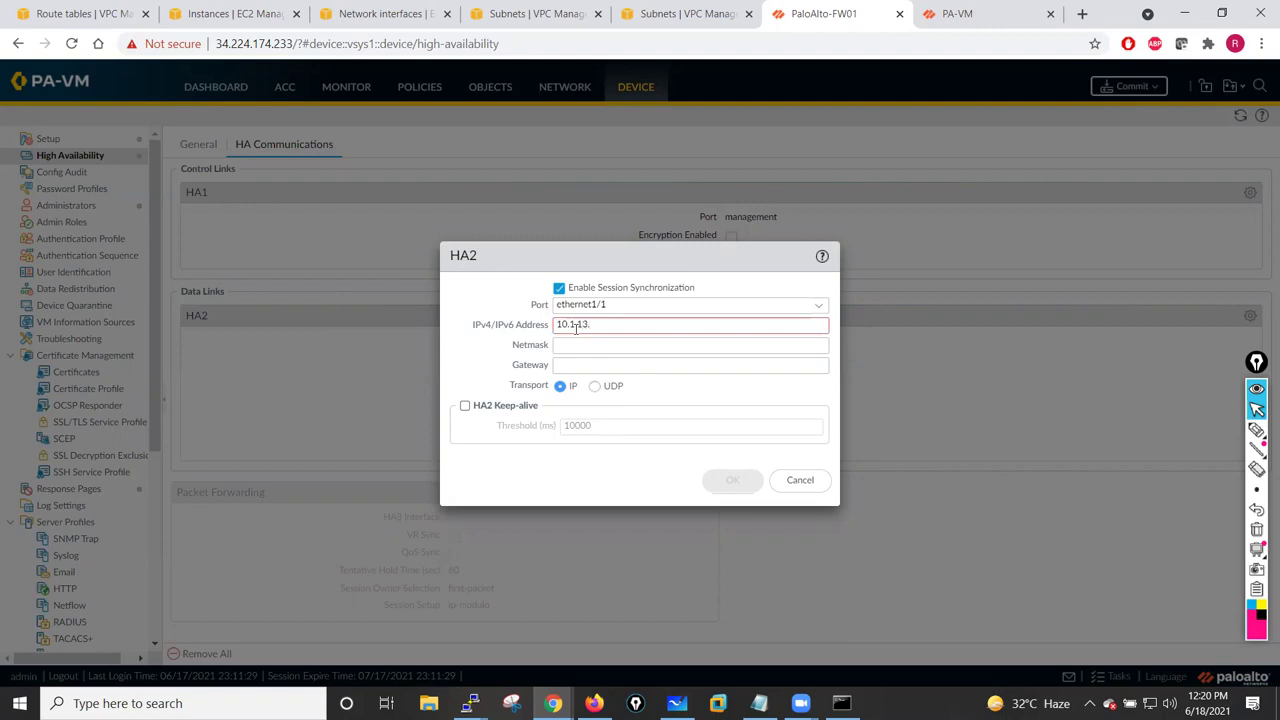
pyautogui.write('11')
pyautogui.click(577, 348)
pyautogui.write('255.255.255.0')
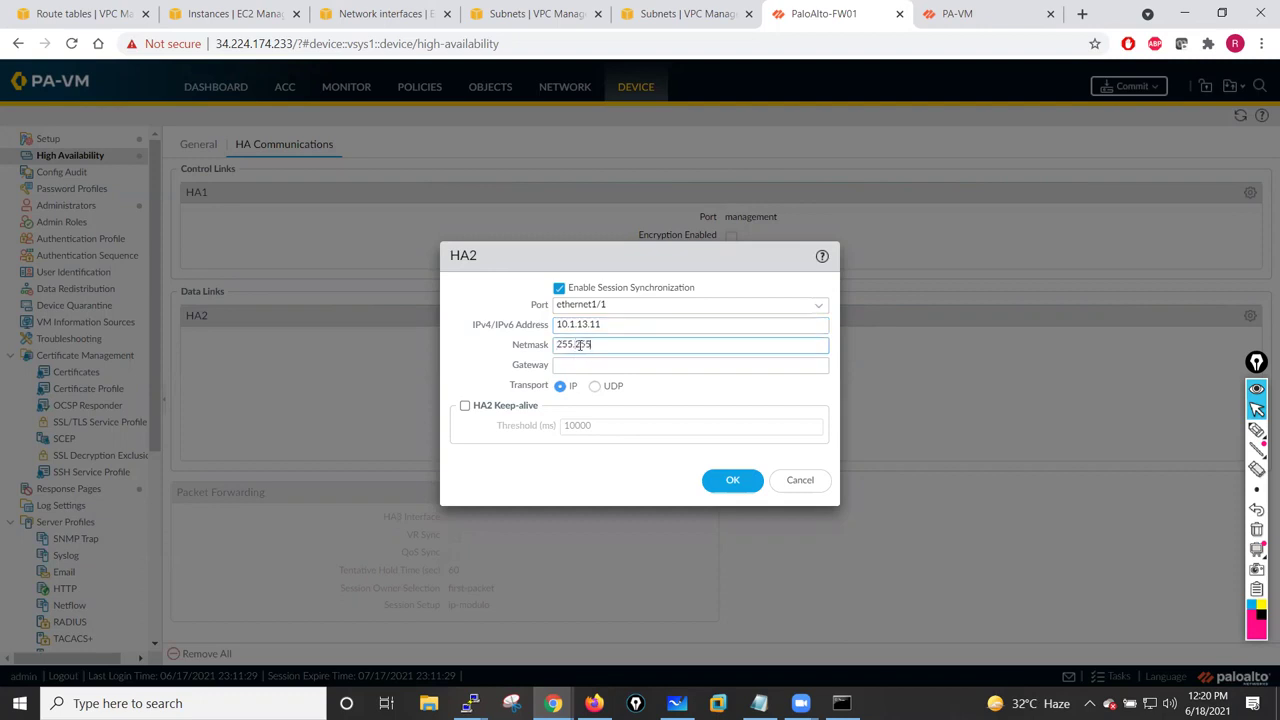
pyautogui.click(728, 481)
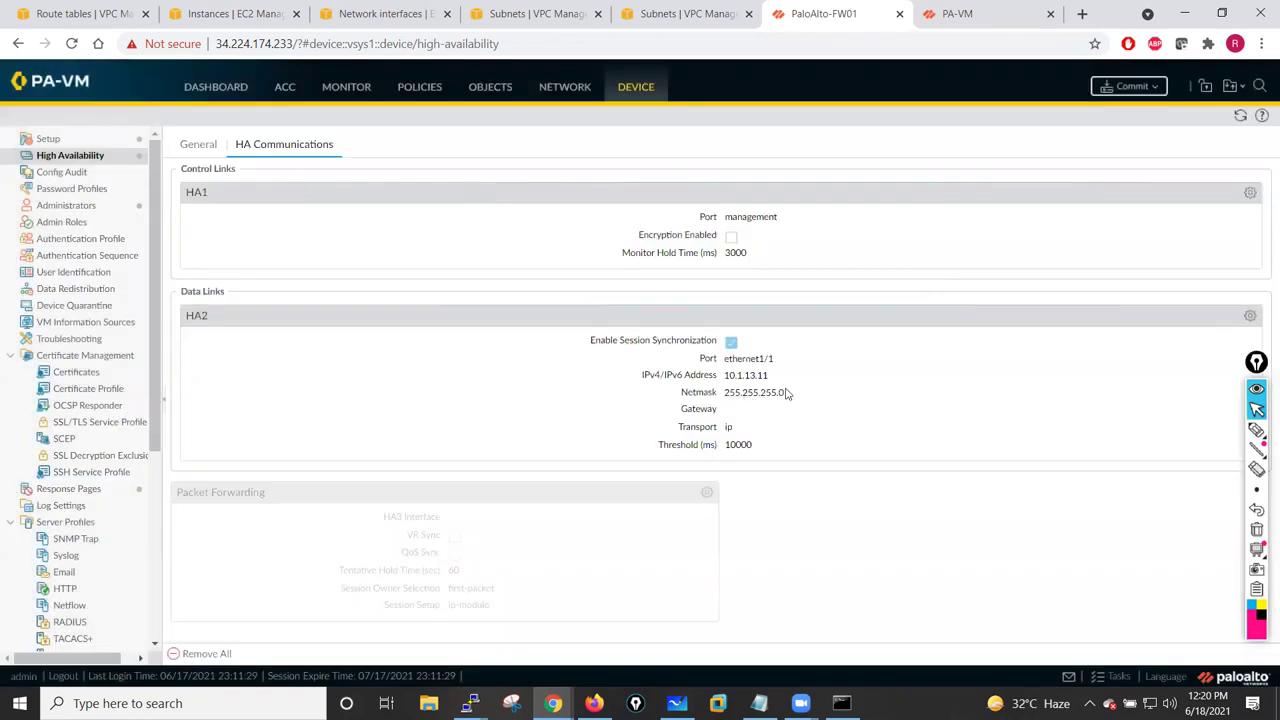
# - Correct the HA Setup's peer HA1 IP address to 10.1.12.250 after checking the network diagram
pyautogui.click(200, 147)
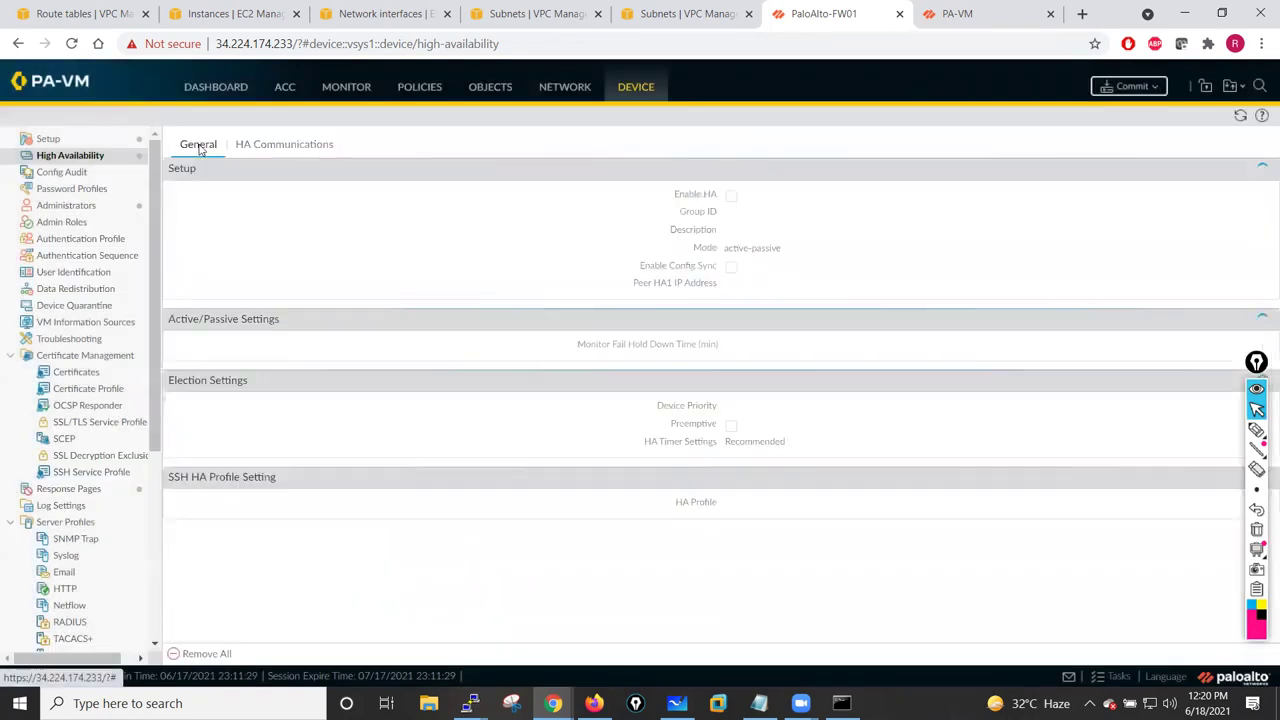
pyautogui.click(1266, 168)
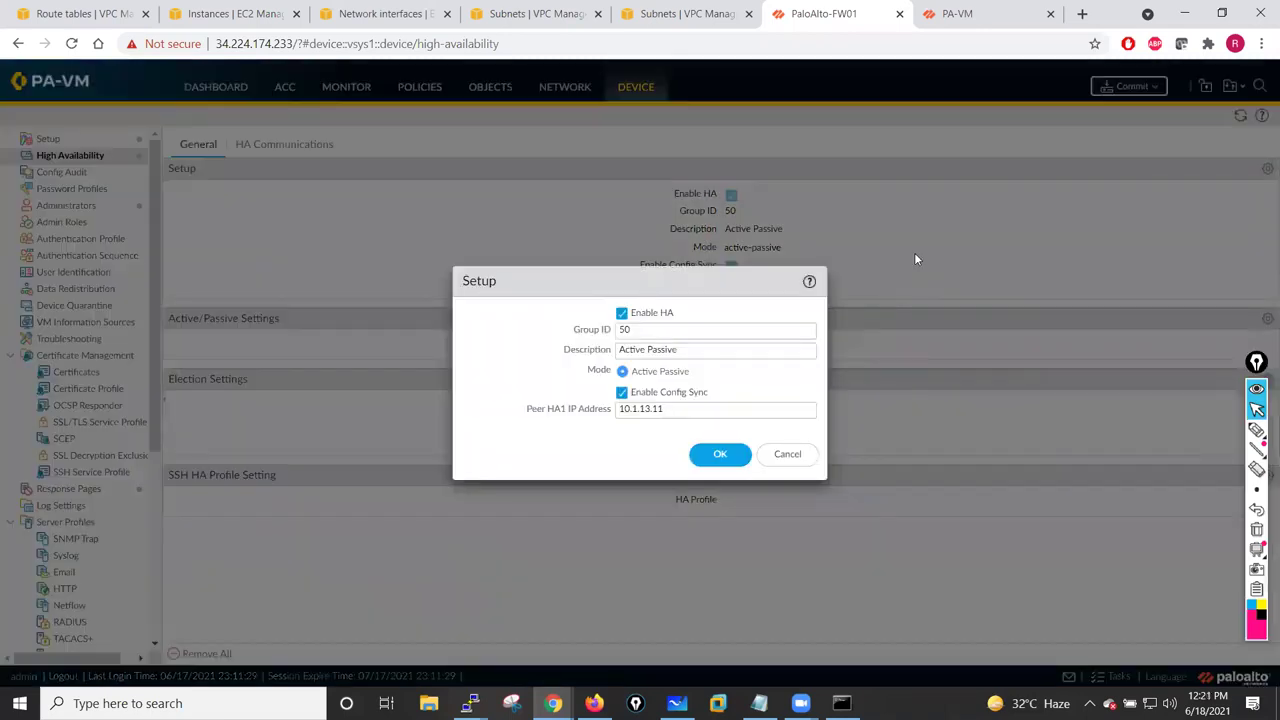
pyautogui.click(651, 410)
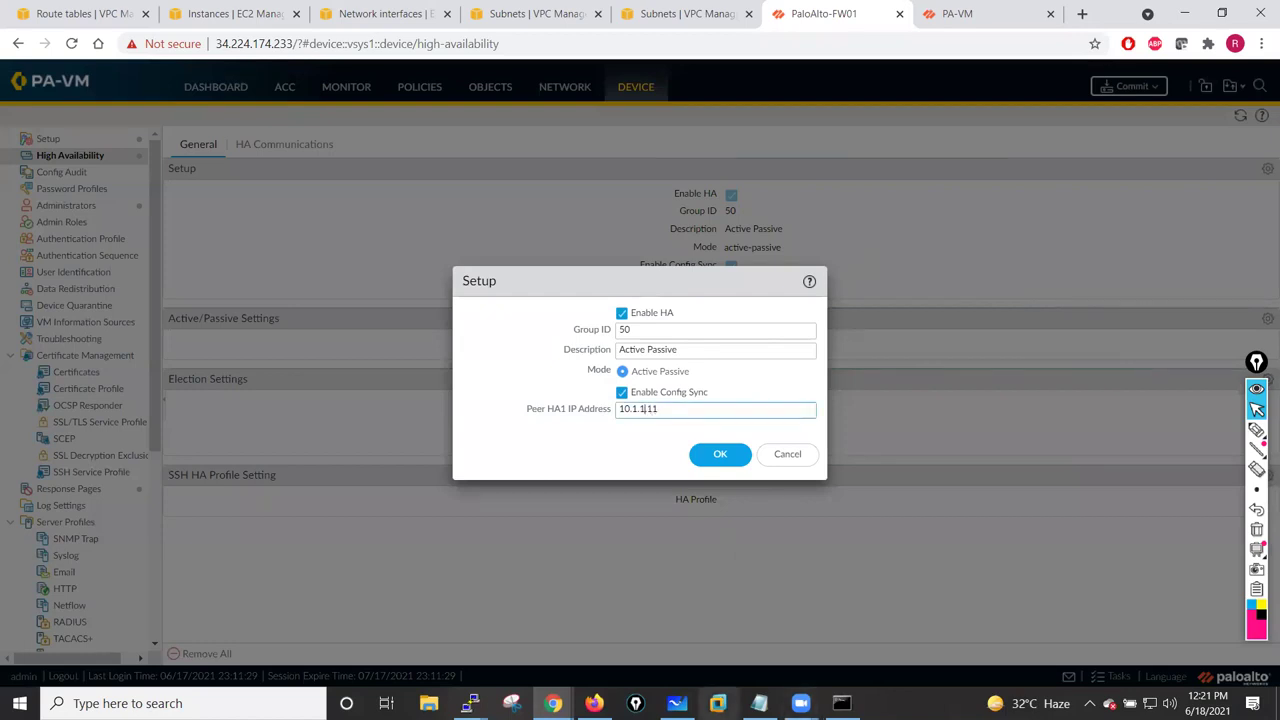
pyautogui.click(677, 703)
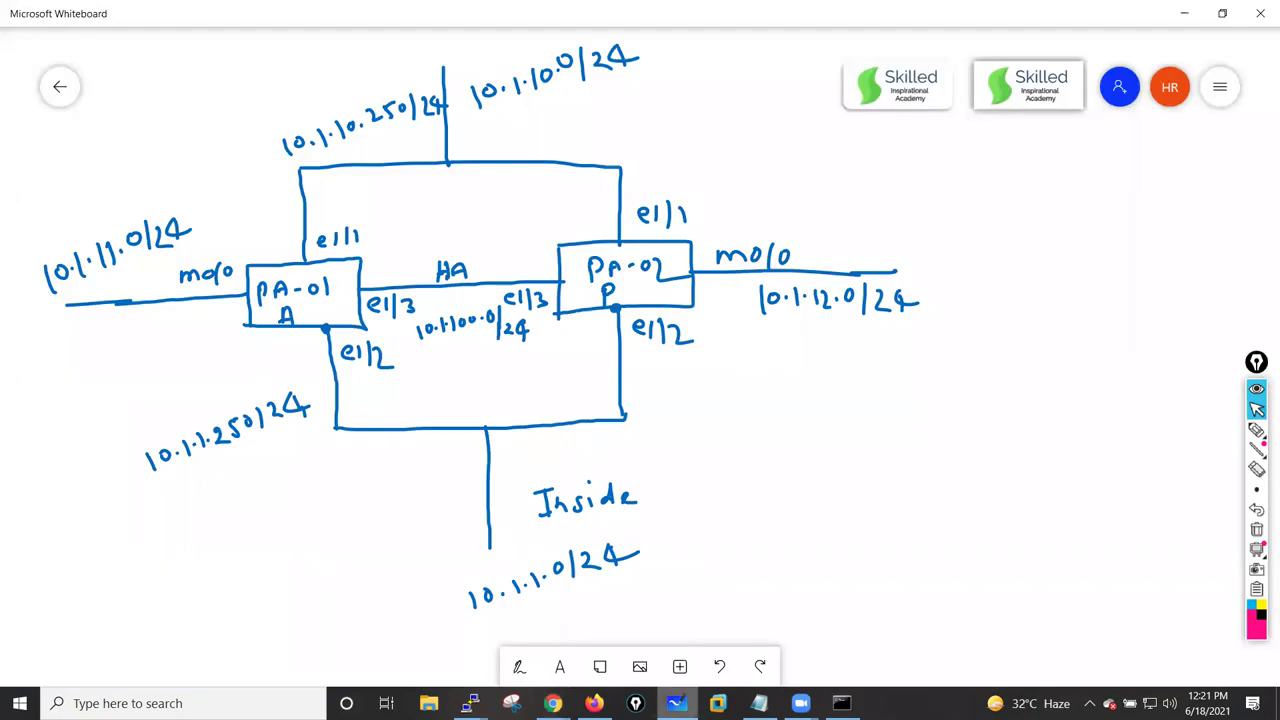
pyautogui.hotkey('alt', 'Tab')
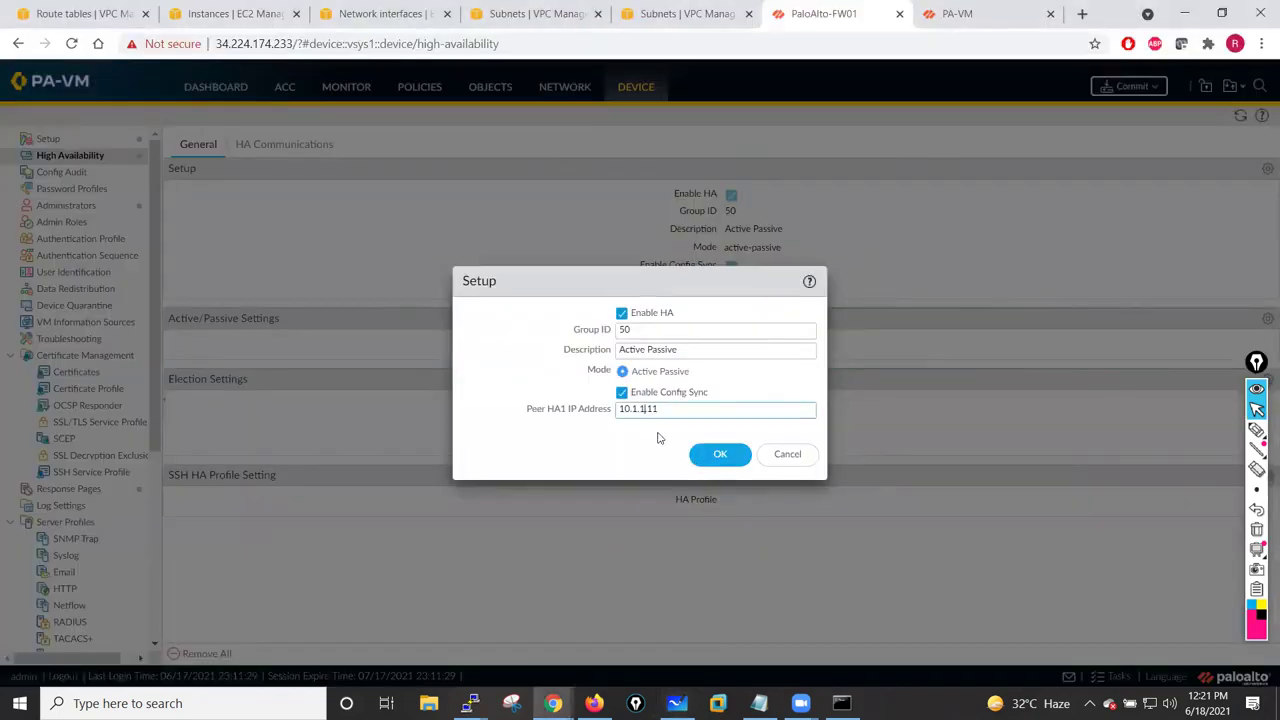
pyautogui.click(678, 413)
pyautogui.write('250')
pyautogui.click(648, 412)
pyautogui.press('BackSpace')
pyautogui.write('2')
pyautogui.click(726, 454)
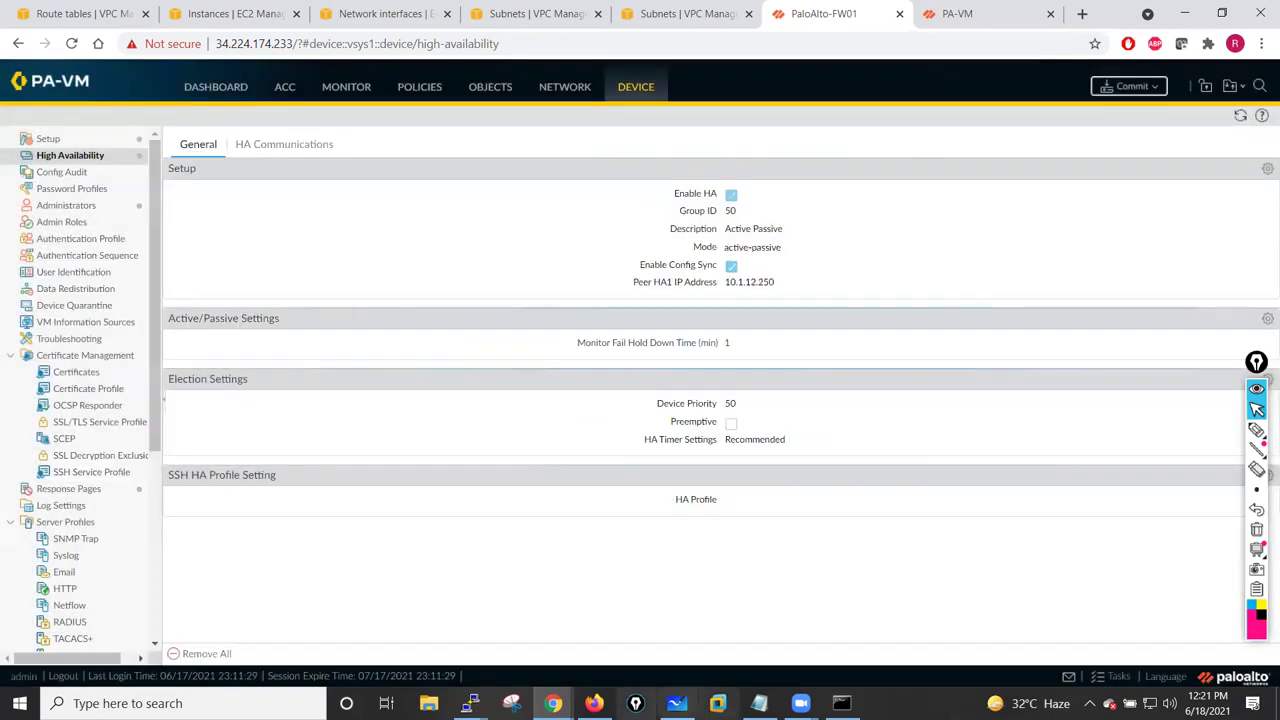
# - In PuTTY, run 'run show interface management' to confirm FW02's management IP 10.1.12.250, then minimize PuTTY
pyautogui.moveTo(469, 703)
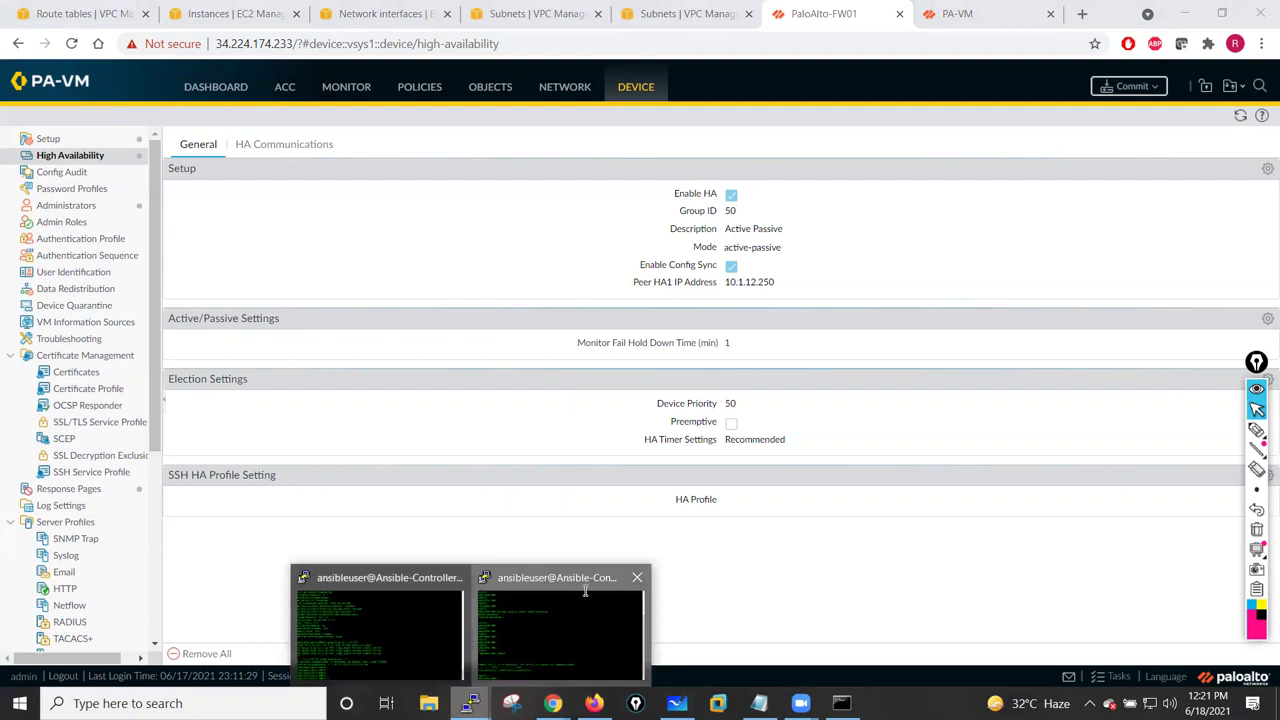
pyautogui.click(585, 591)
pyautogui.press('Return')
pyautogui.press('Return')
pyautogui.press('Return')
pyautogui.write('show')
pyautogui.press('BackSpace')
pyautogui.press('BackSpace')
pyautogui.press('BackSpace')
pyautogui.press('BackSpace')
pyautogui.press('BackSpace')
pyautogui.write('run')
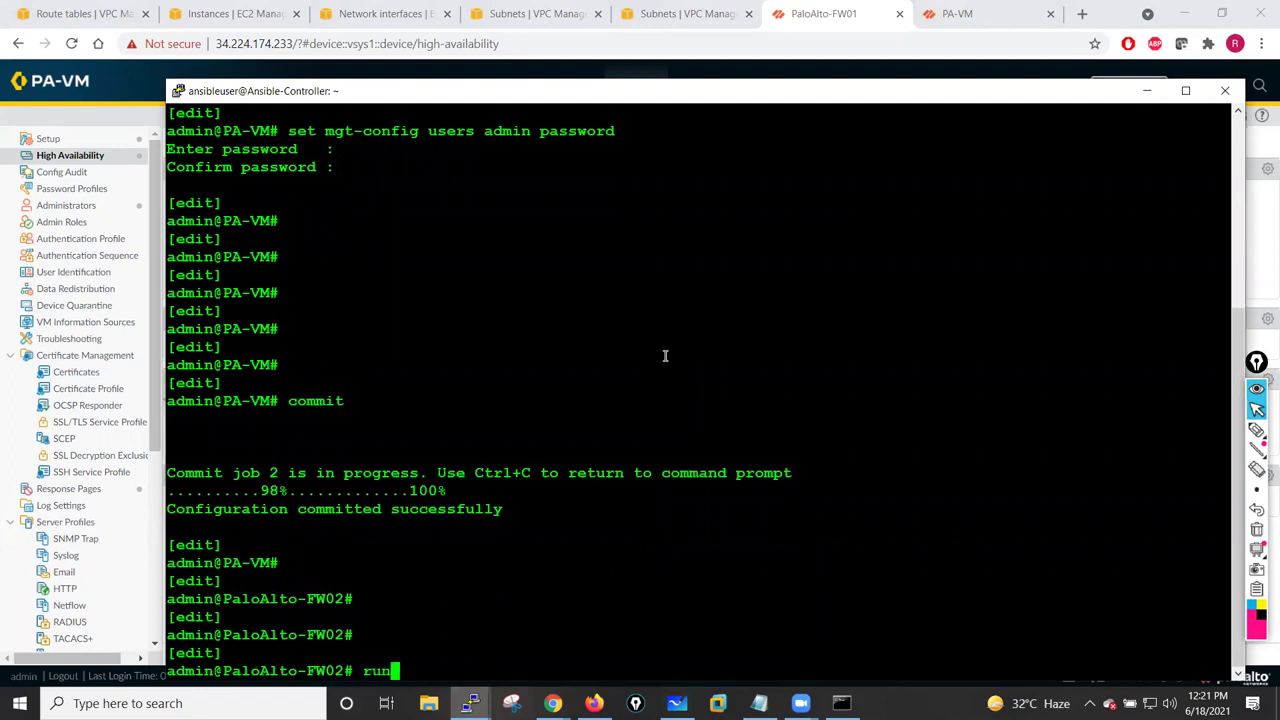
pyautogui.write(' show interface management')
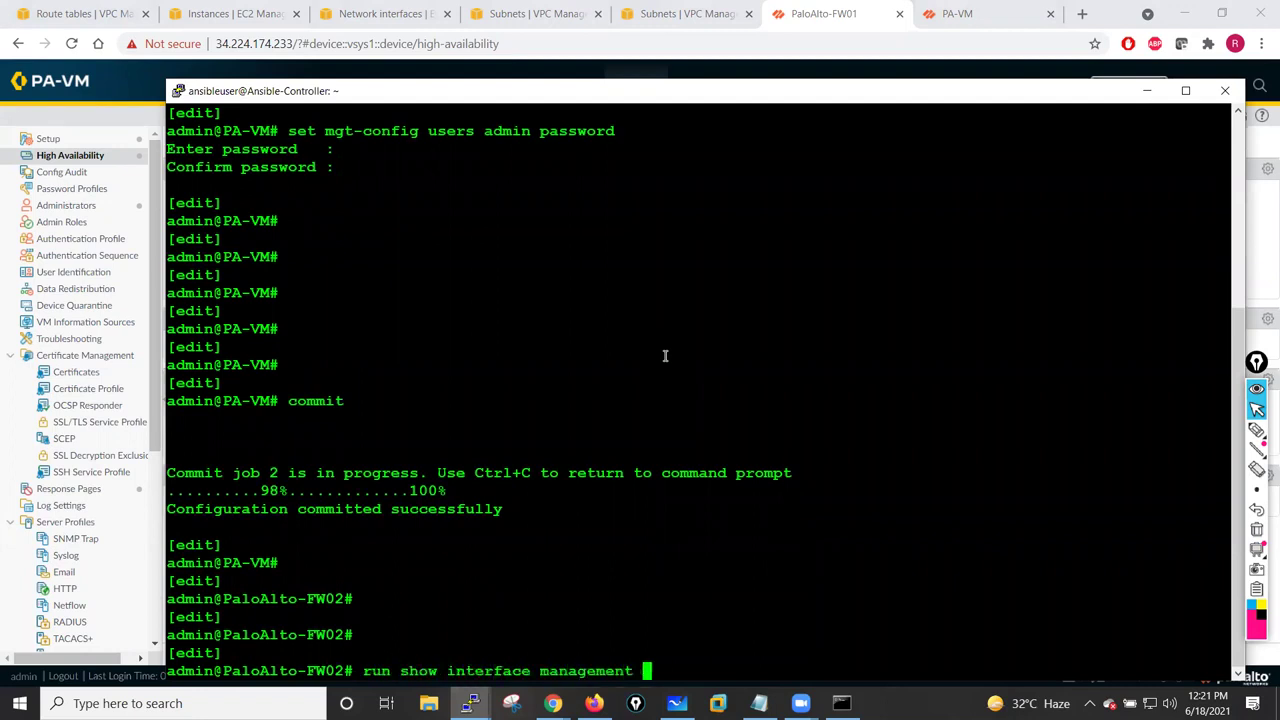
pyautogui.press('Return')
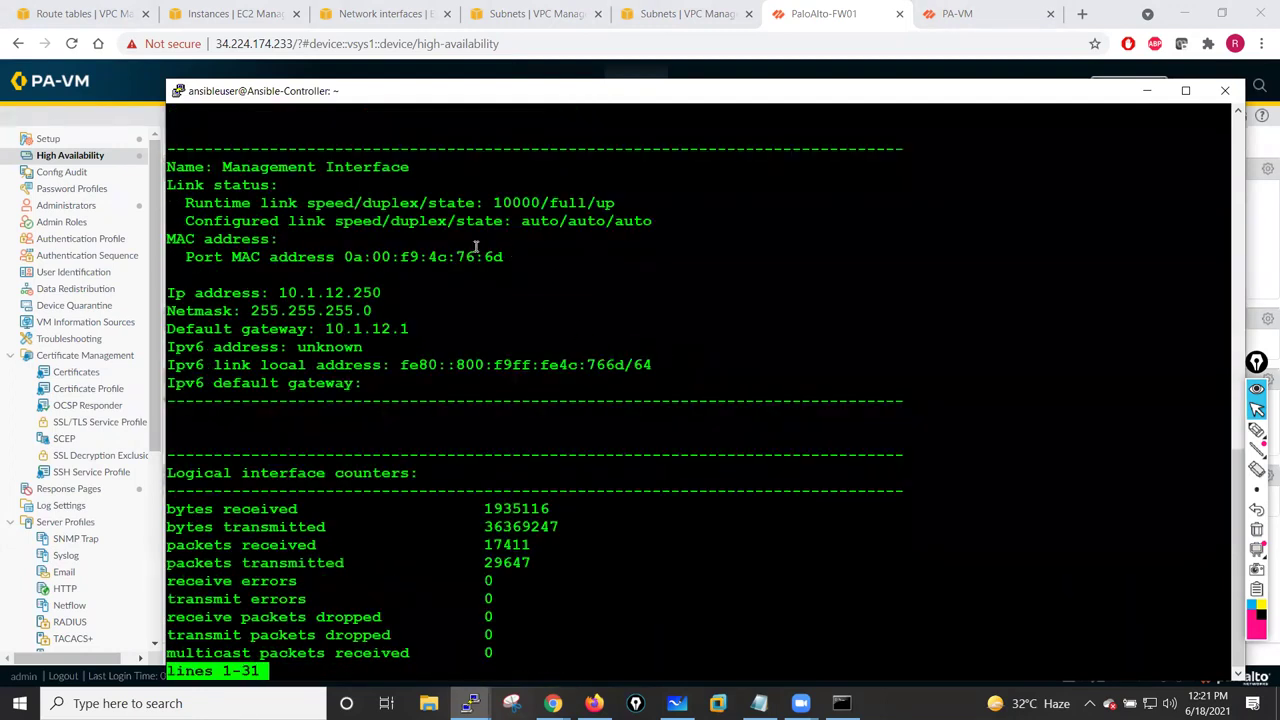
pyautogui.doubleClick(324, 291)
pyautogui.click(631, 331)
pyautogui.press('q')
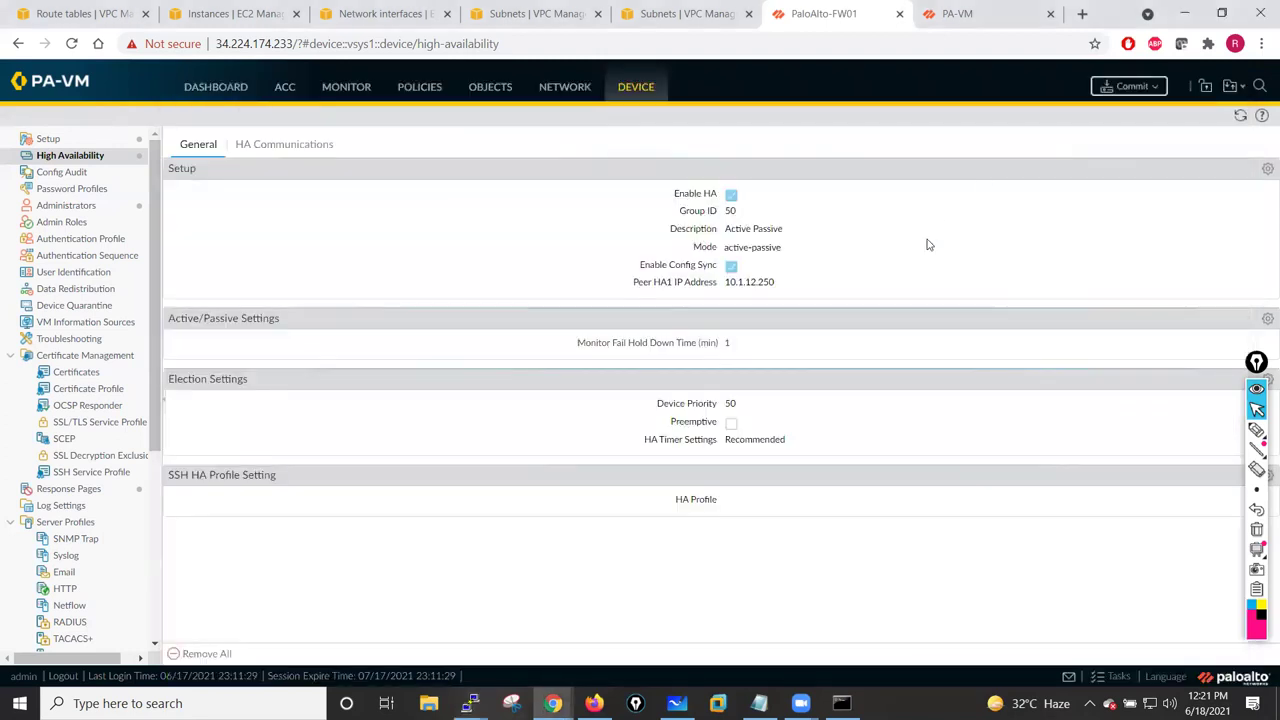
pyautogui.click(1147, 91)
# - Review FW01's HA1 and HA2 link settings, then commit its configuration
pyautogui.click(293, 146)
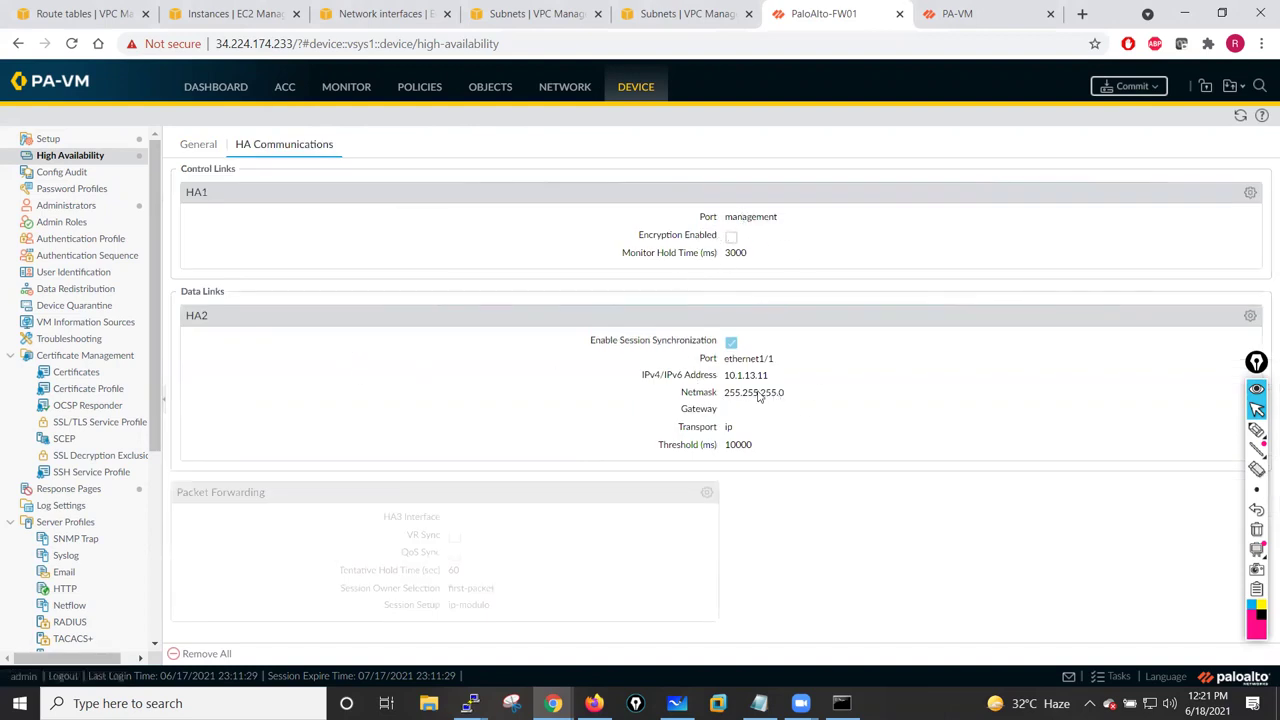
pyautogui.click(1255, 364)
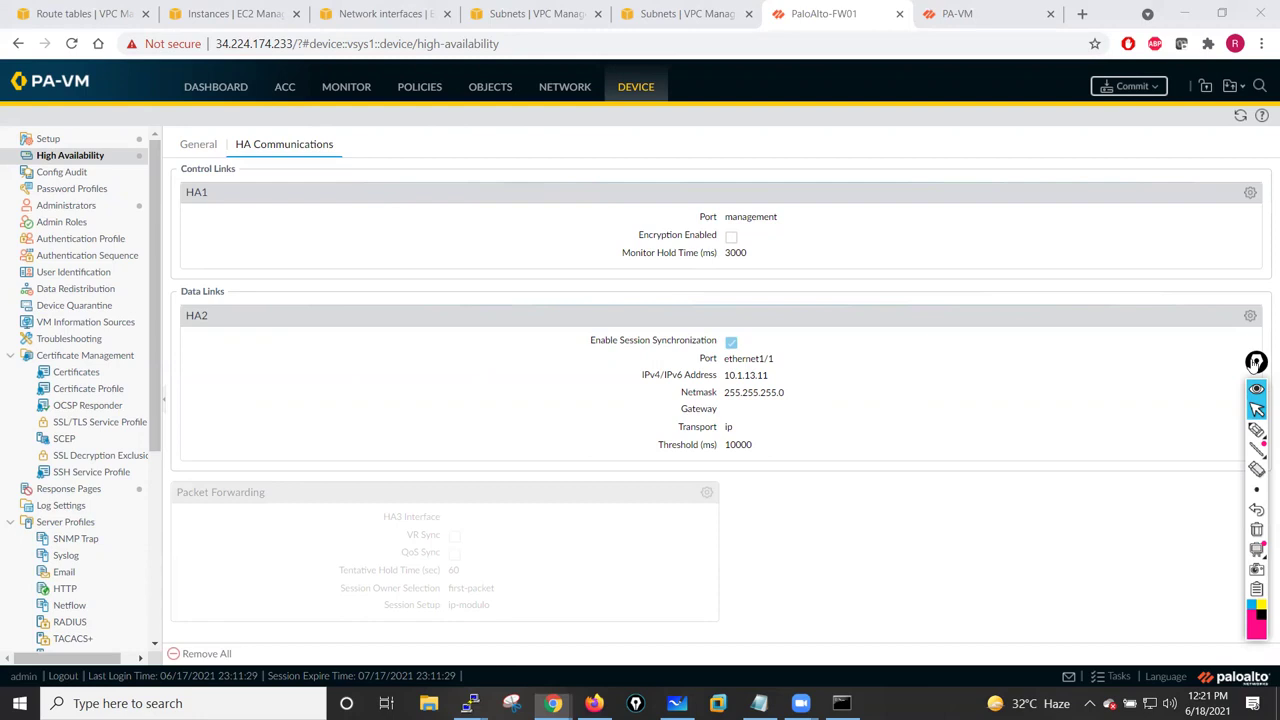
pyautogui.moveTo(1255, 364); pyautogui.dragTo(1233, 349)
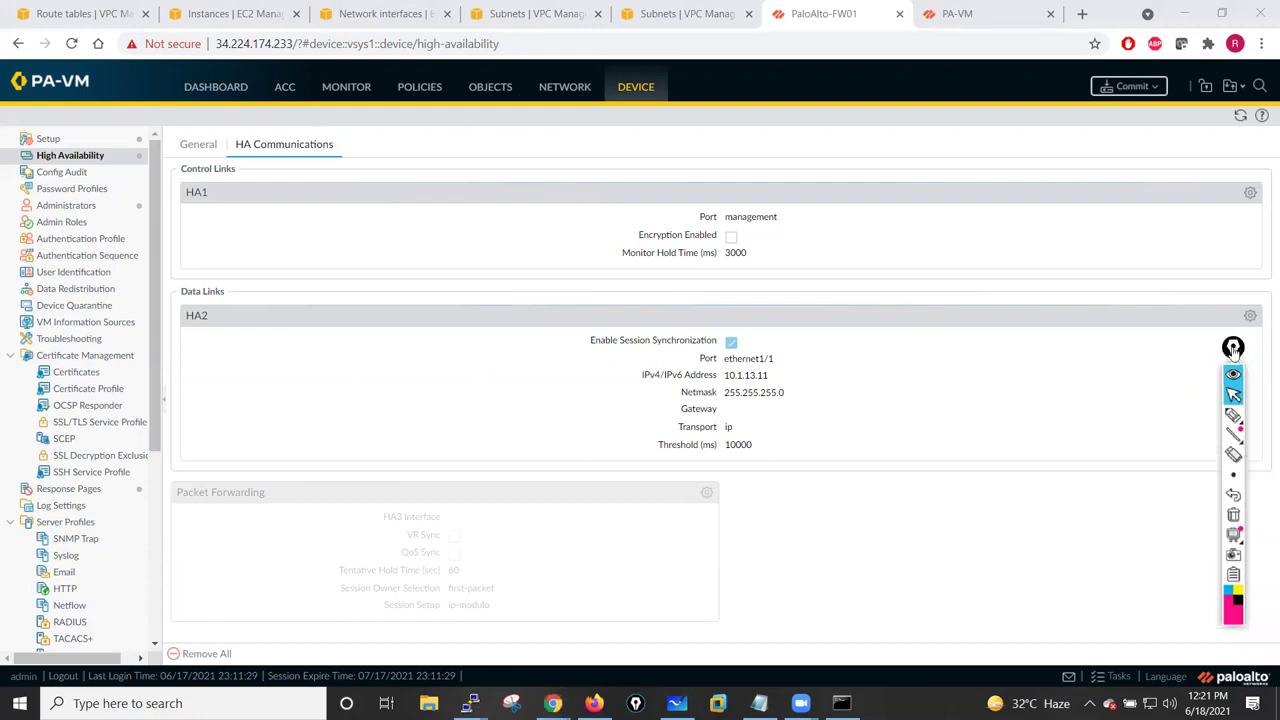
pyautogui.moveTo(1233, 347); pyautogui.dragTo(1252, 354)
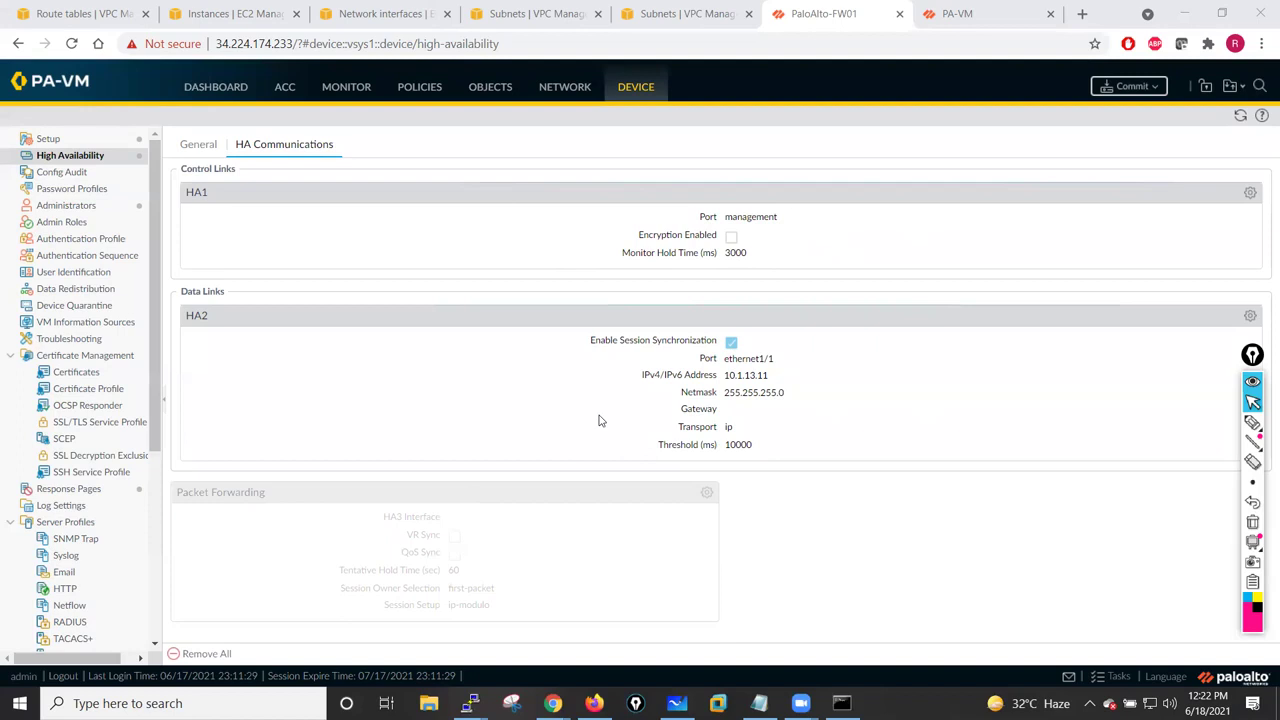
pyautogui.click(199, 150)
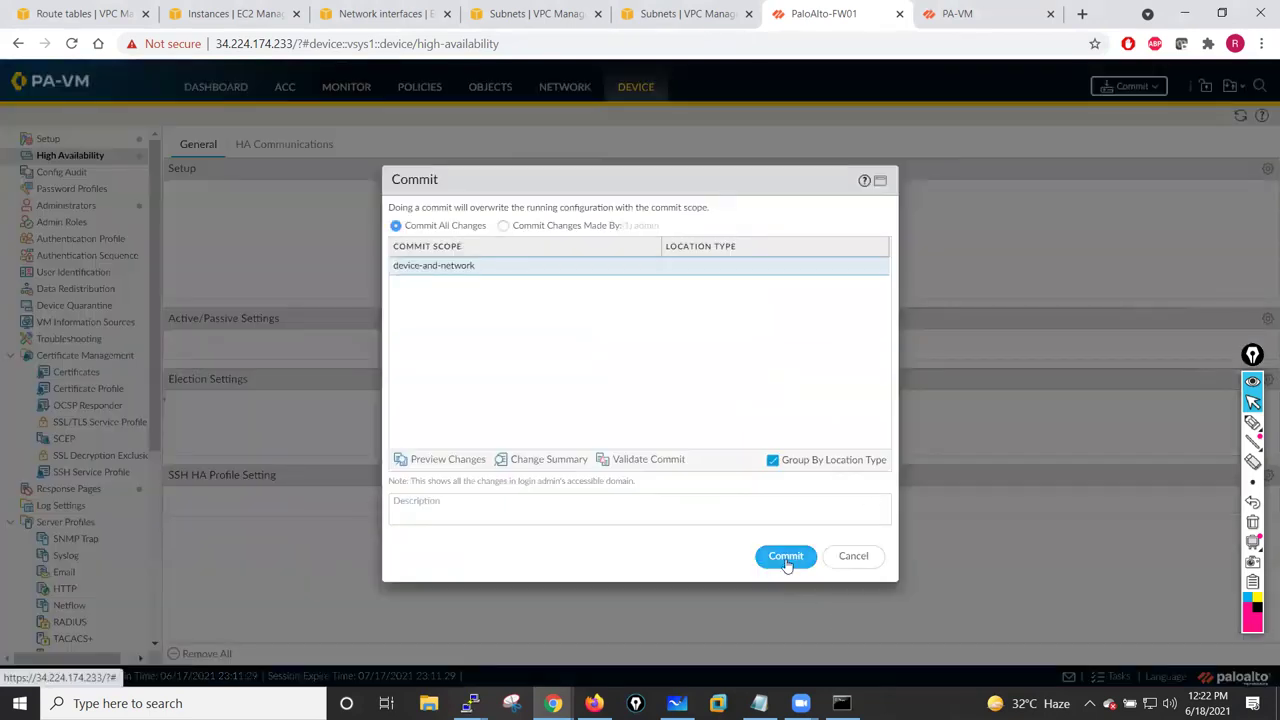
pyautogui.click(789, 556)
# - On the PA-VM firewall, enable HA and change the peer HA1 address to 10.1.11.250
pyautogui.click(1015, 10)
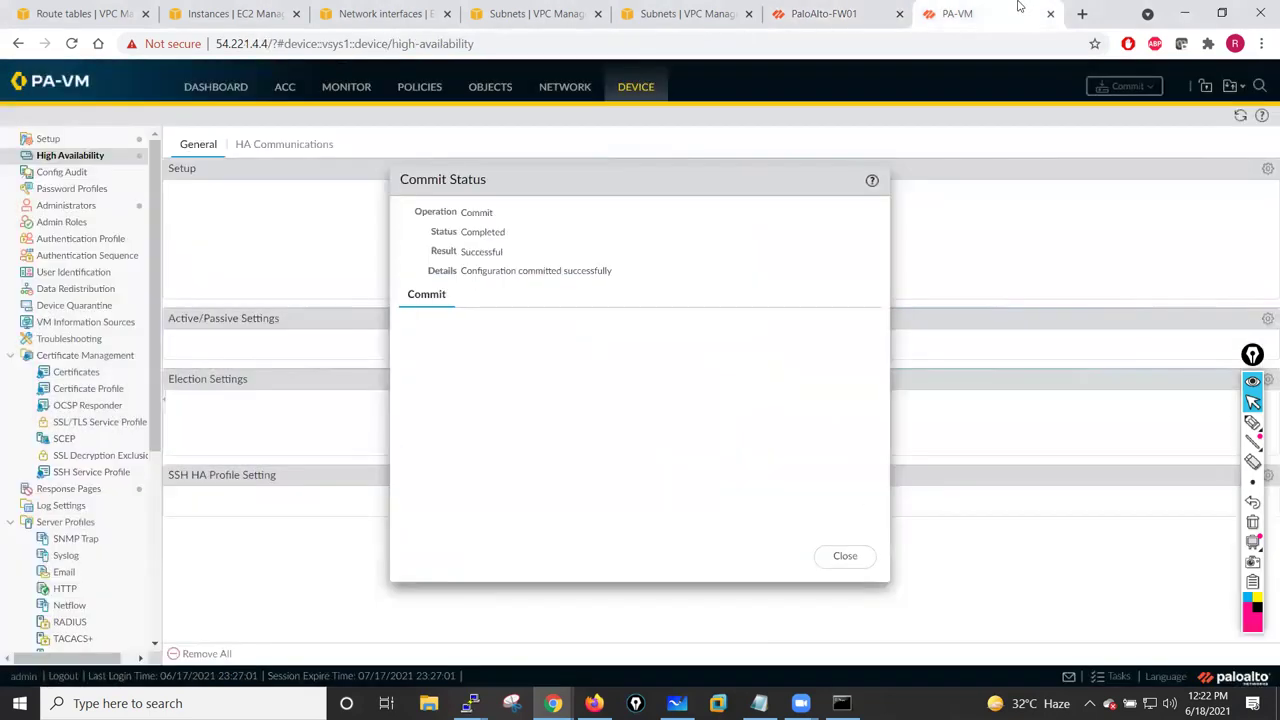
pyautogui.click(845, 556)
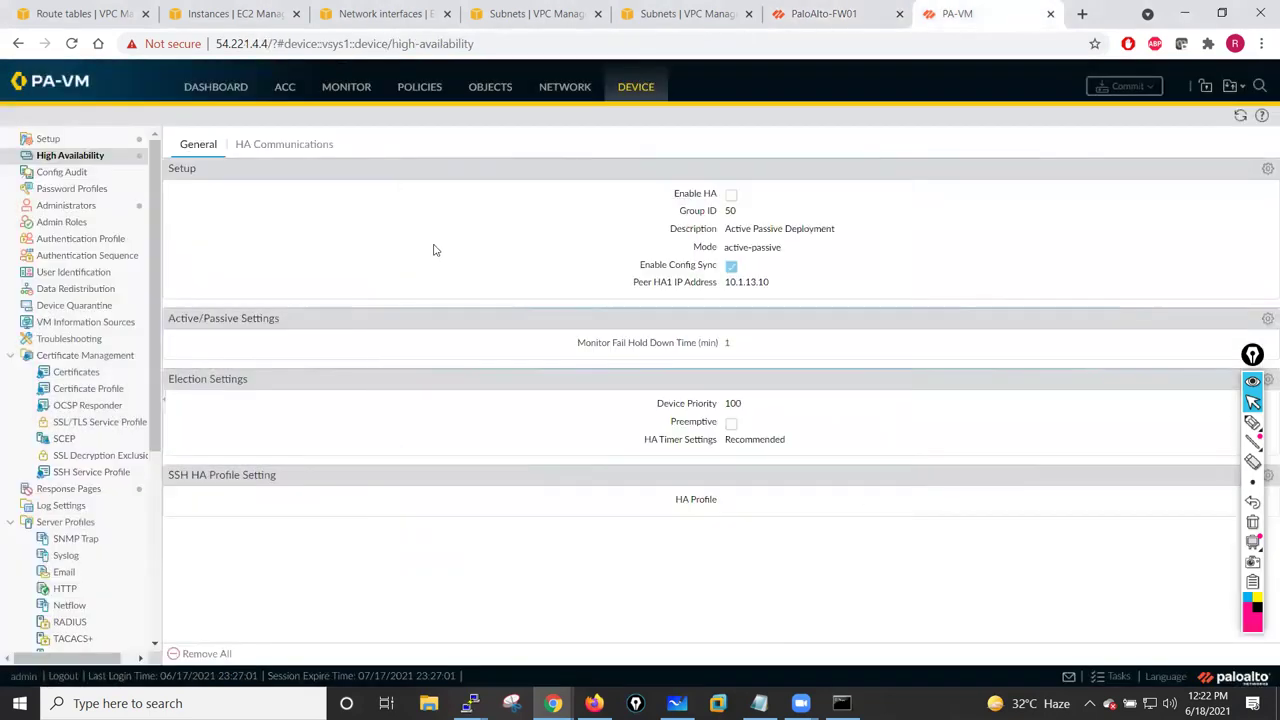
pyautogui.click(1266, 170)
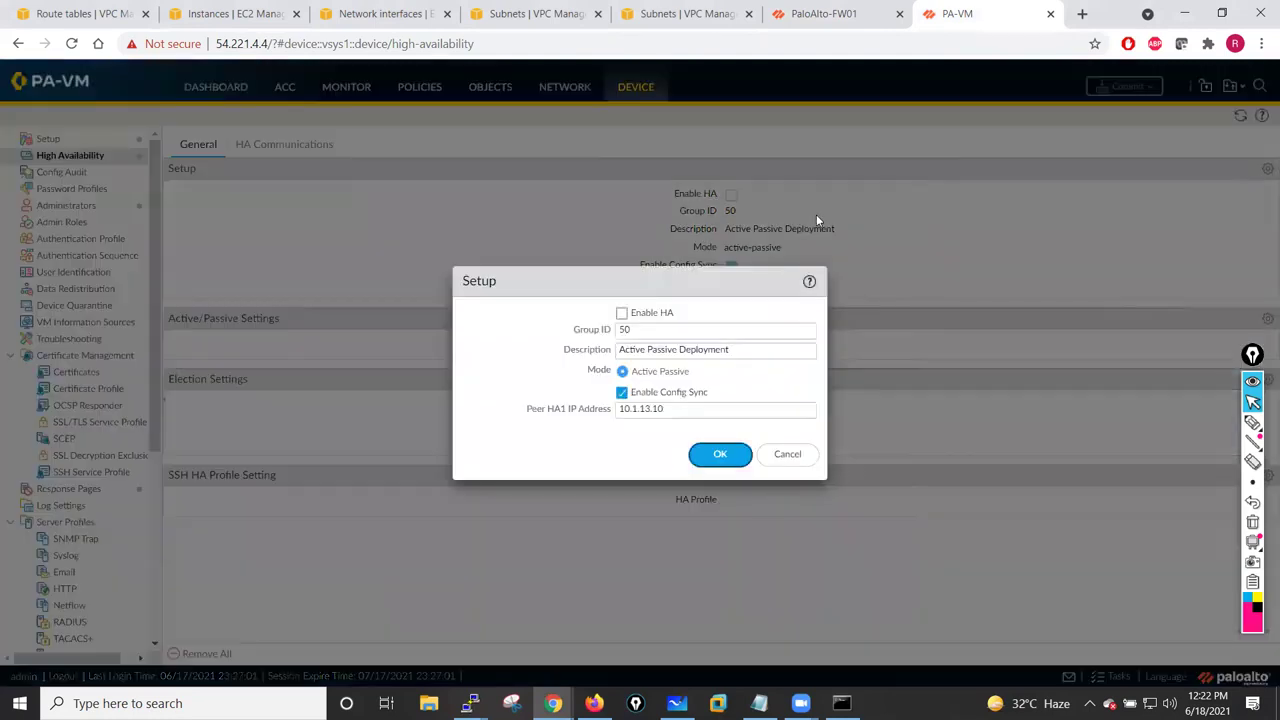
pyautogui.click(621, 313)
pyautogui.click(677, 408)
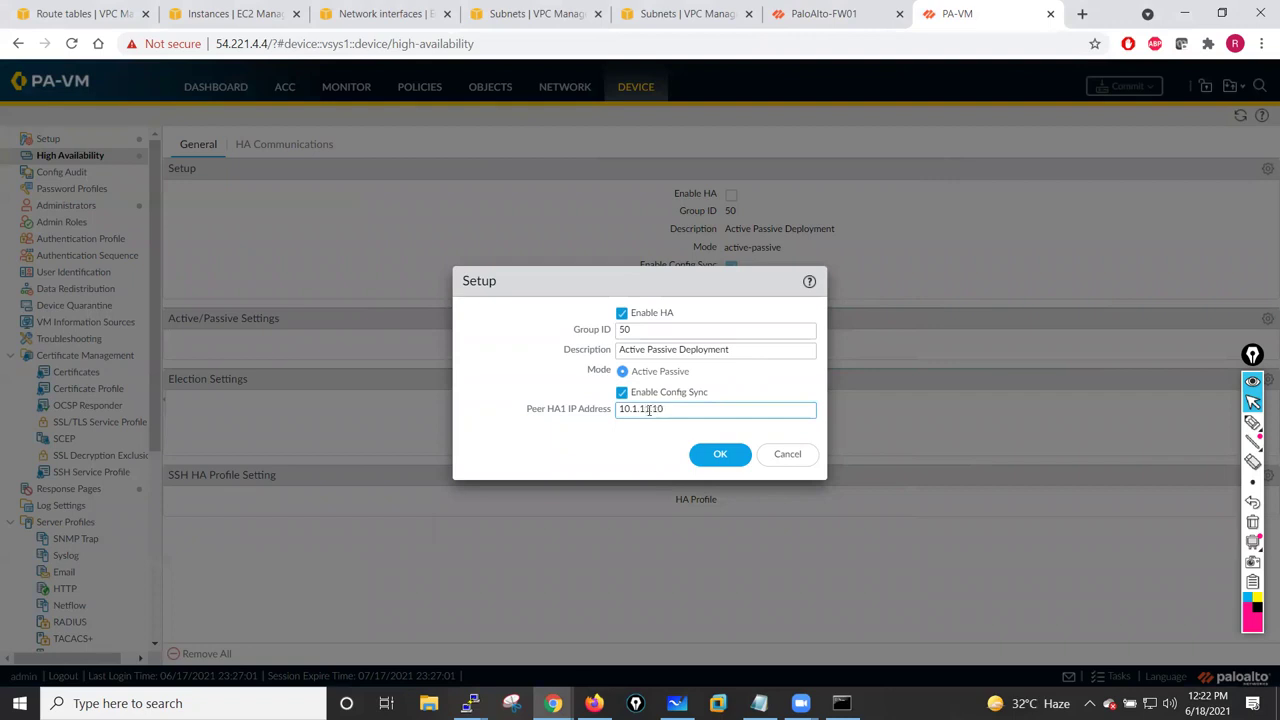
pyautogui.write('.25')
pyautogui.click(733, 455)
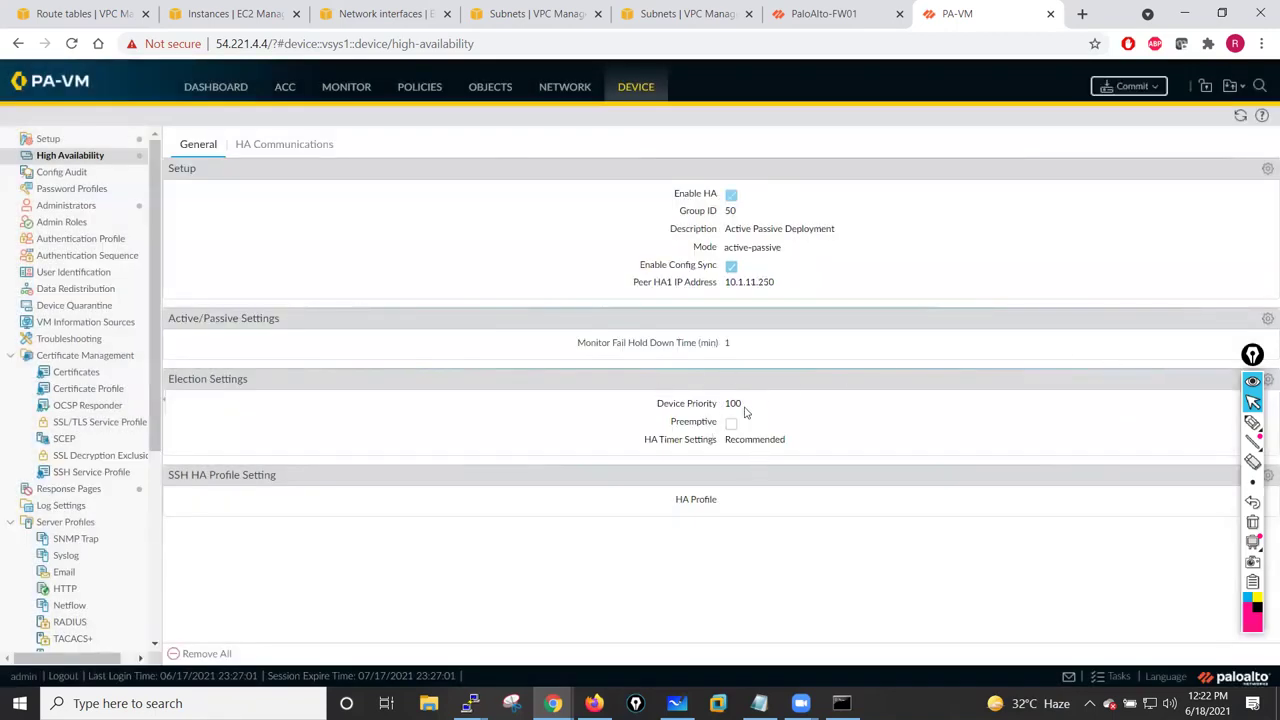
# - Set the PA-VM firewall's HA1 control link port to management and save it
pyautogui.click(297, 151)
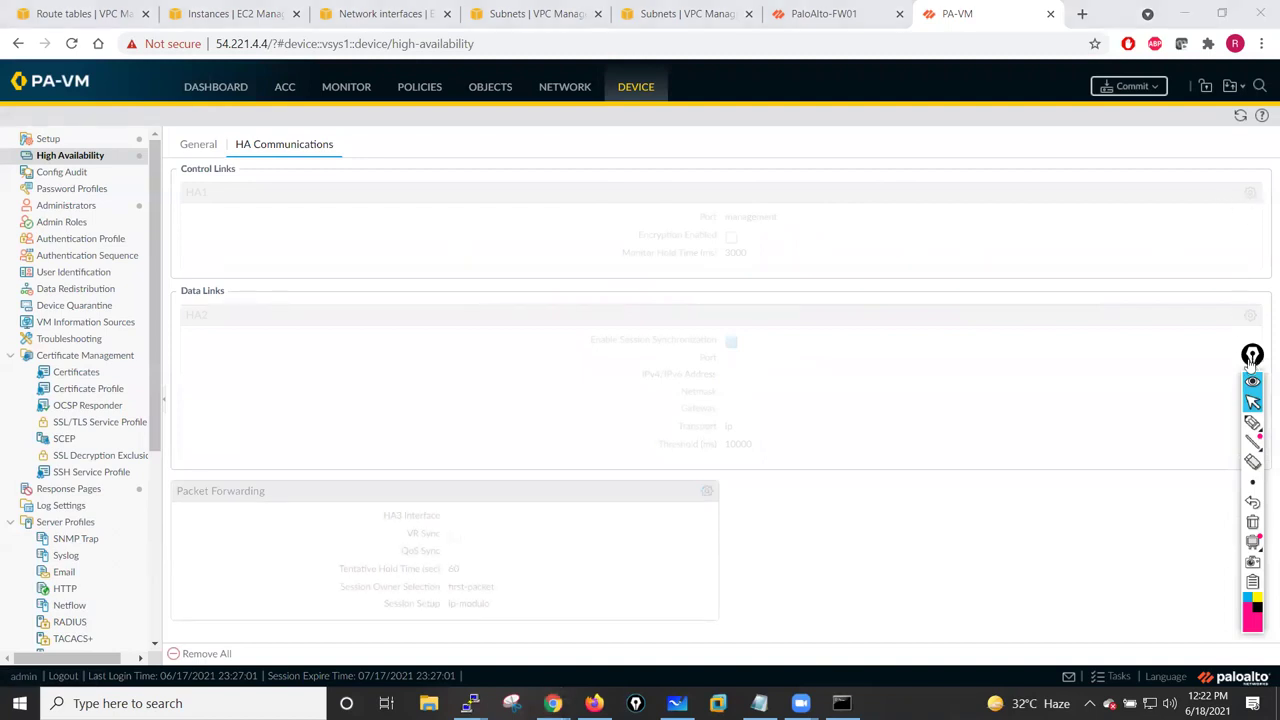
pyautogui.moveTo(1252, 356); pyautogui.dragTo(1241, 365)
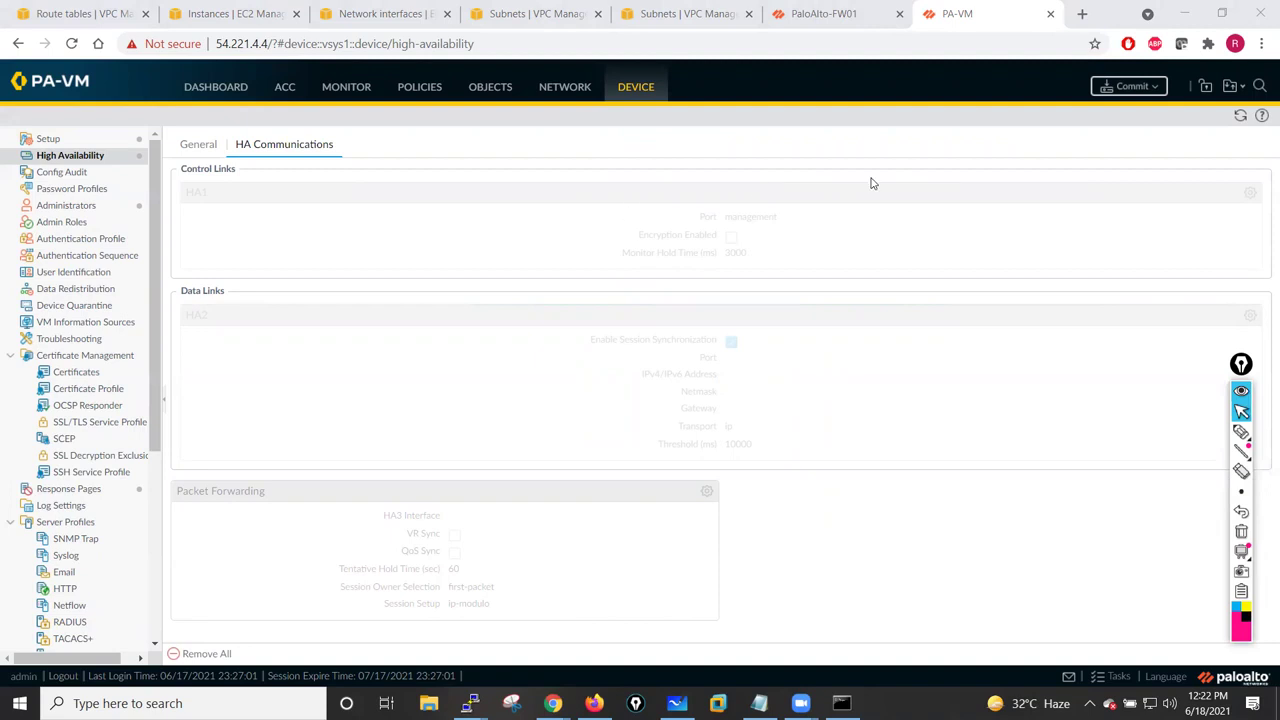
pyautogui.click(1238, 119)
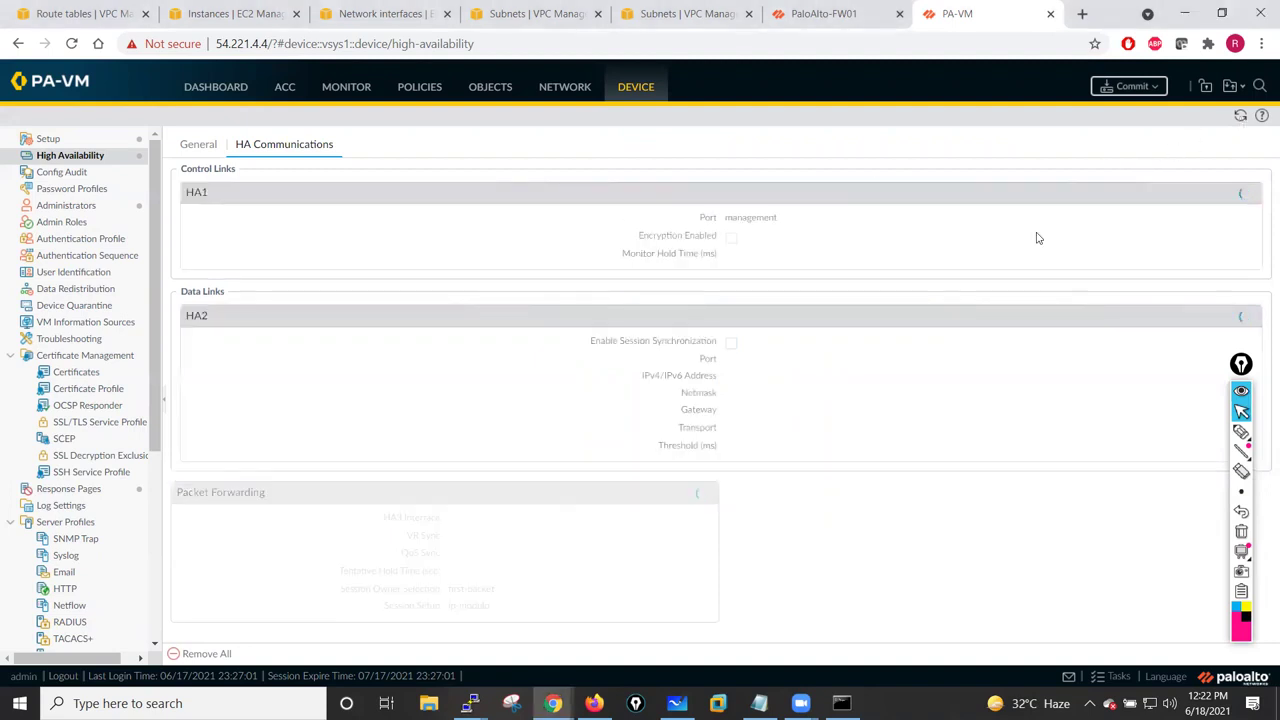
pyautogui.click(1250, 193)
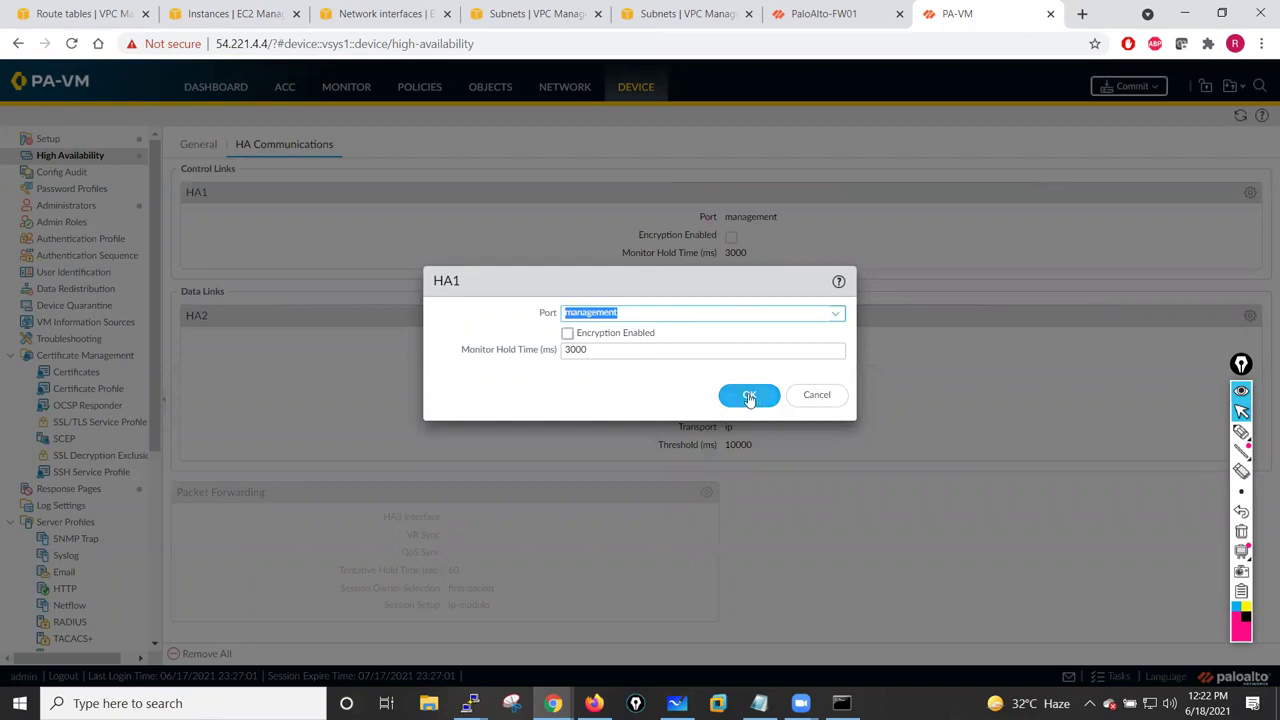
pyautogui.click(749, 396)
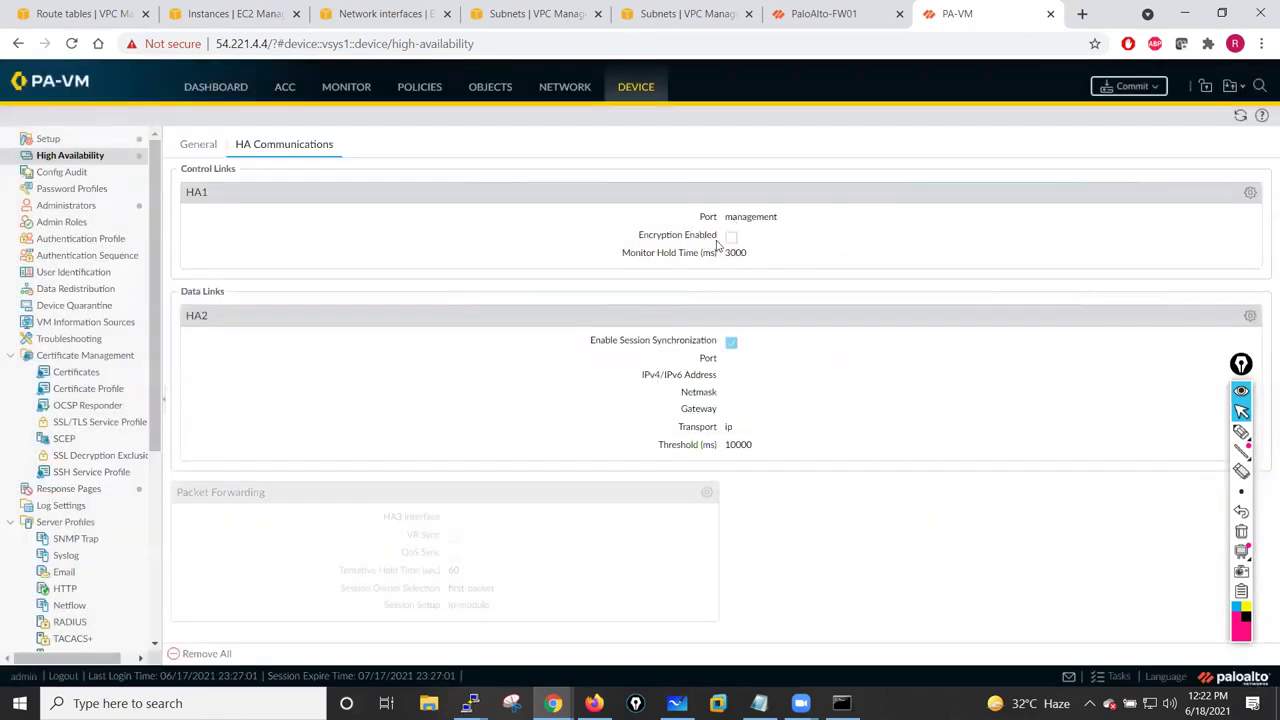
pyautogui.click(1250, 193)
pyautogui.click(836, 314)
pyautogui.click(634, 338)
pyautogui.click(749, 394)
# - Fill in the HA2 data link as ethernet1/1 with IP 10.1.13.10 and netmask 255.255.255.0
pyautogui.click(1249, 317)
pyautogui.click(817, 305)
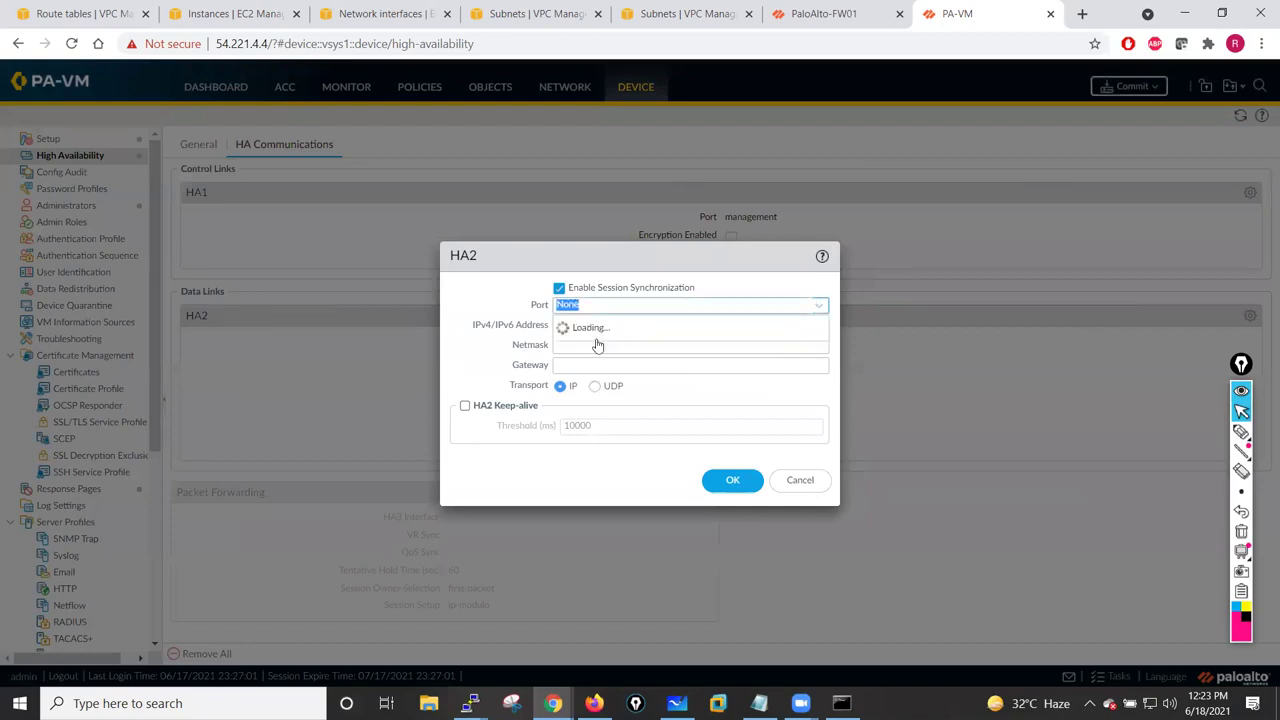
pyautogui.click(582, 345)
pyautogui.click(588, 328)
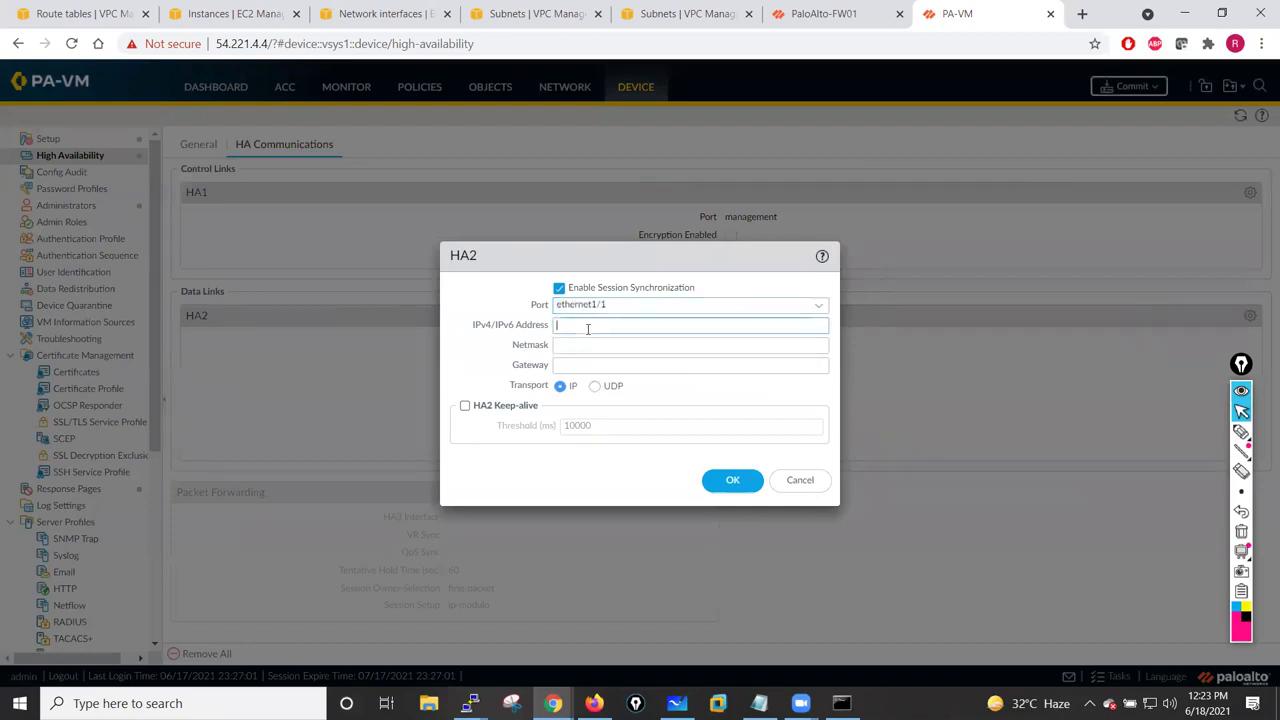
pyautogui.write('10.1')
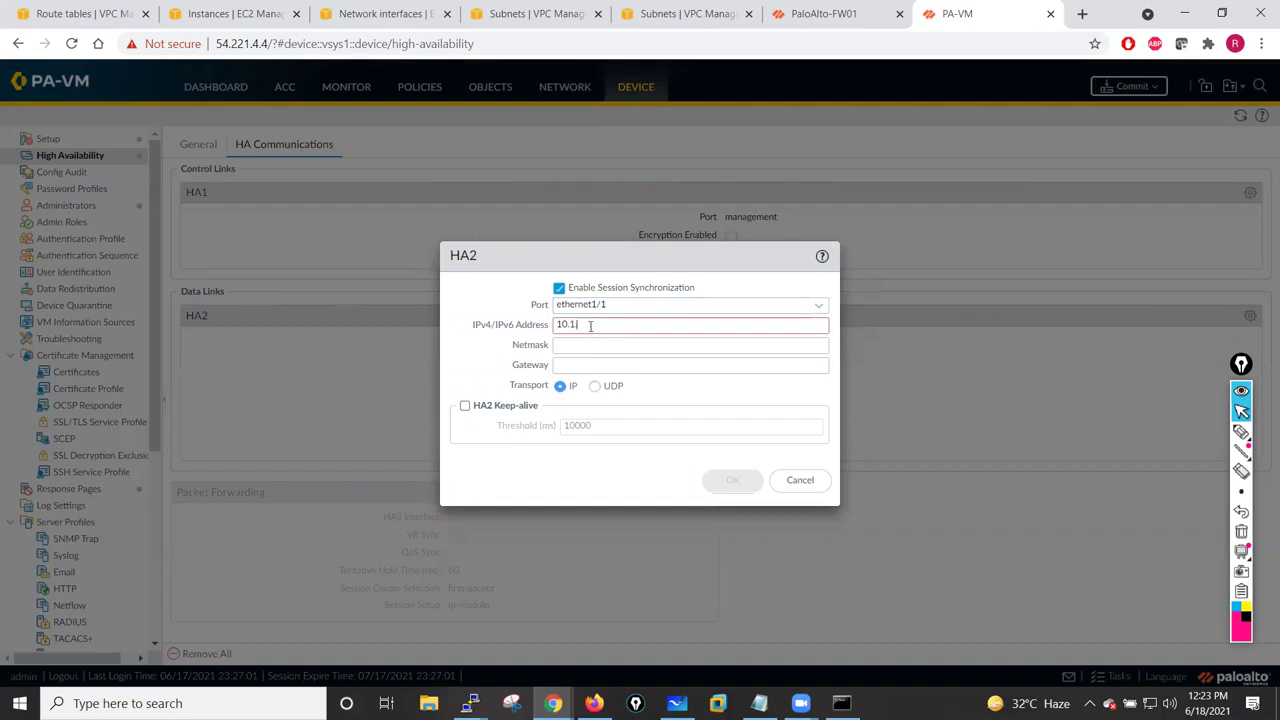
pyautogui.write('.13.10')
pyautogui.click(585, 343)
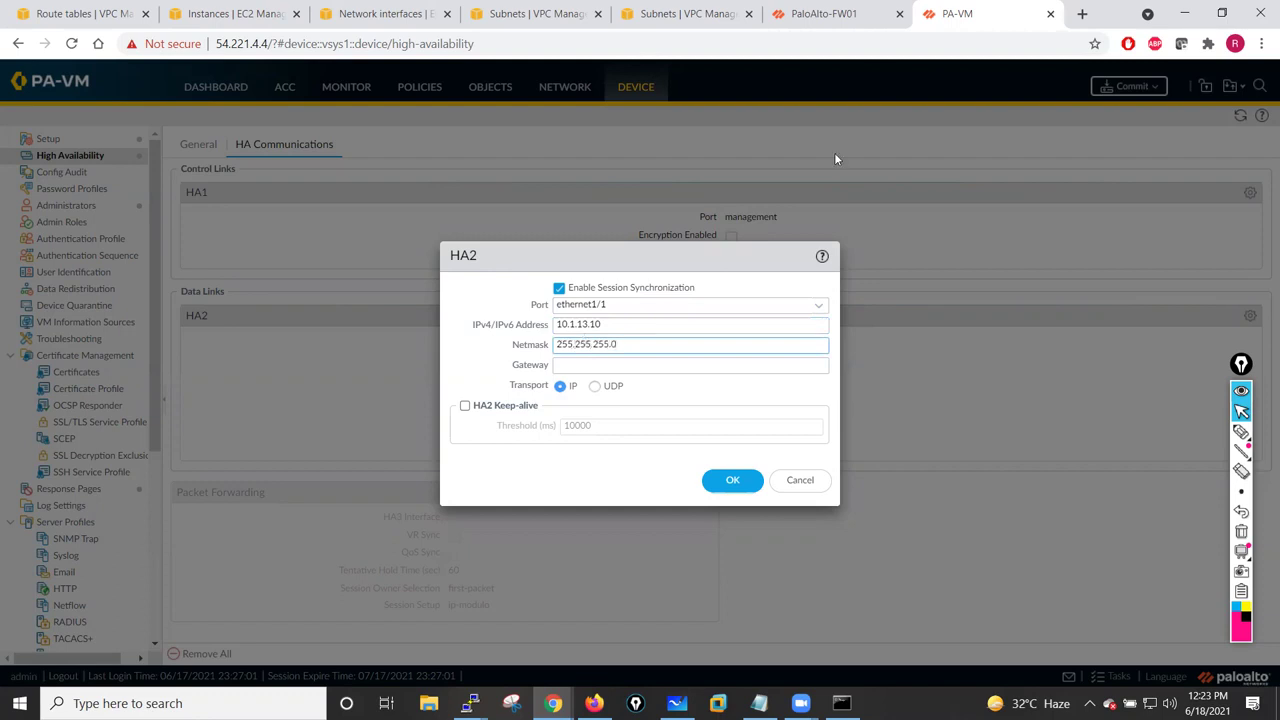
# - Check the first firewall's commit status and view its HA link settings
pyautogui.click(822, 13)
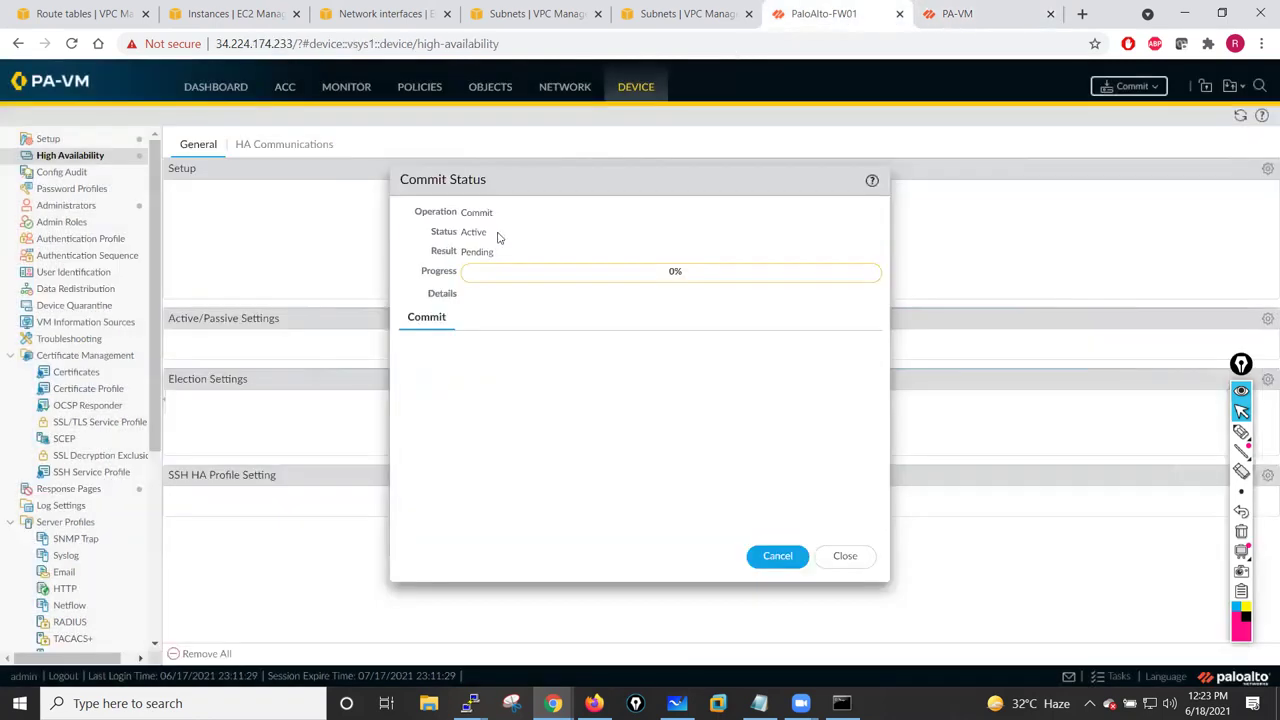
pyautogui.click(846, 560)
pyautogui.click(252, 148)
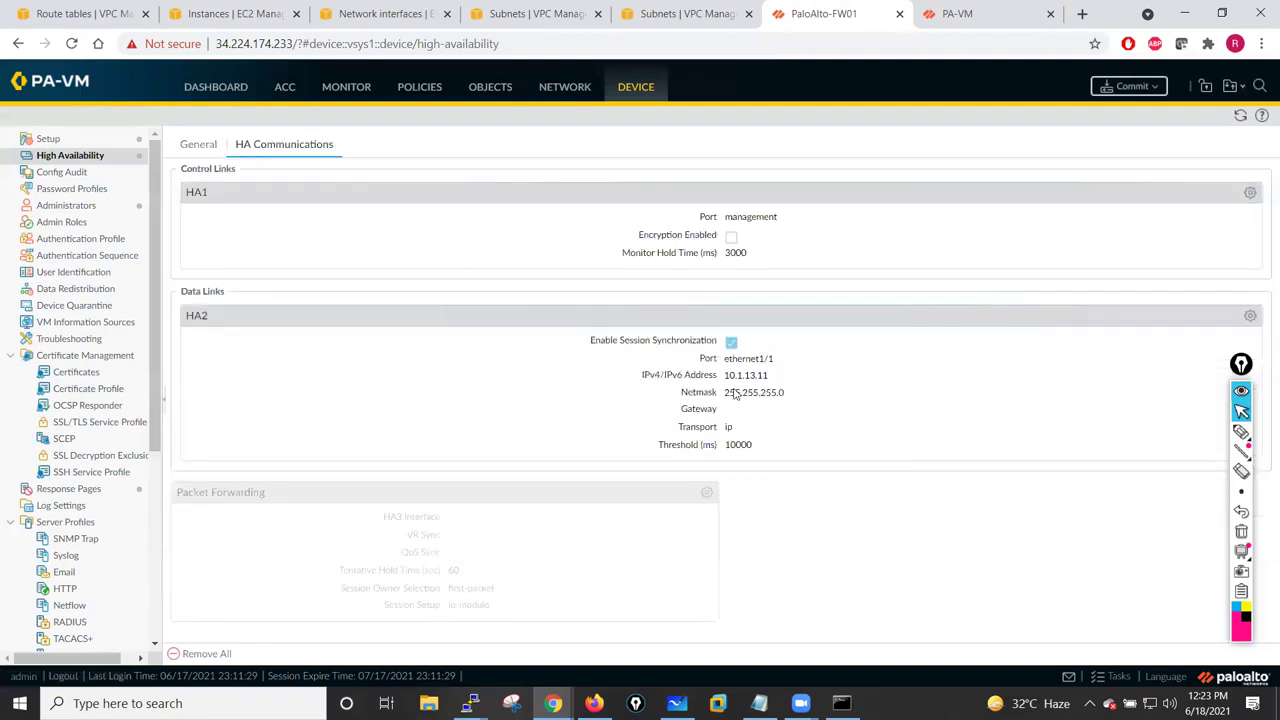
# - Save the PA-VM firewall's HA2 data link on ethernet1/1 with 10.1.13.10/255.255.255.0
pyautogui.click(965, 13)
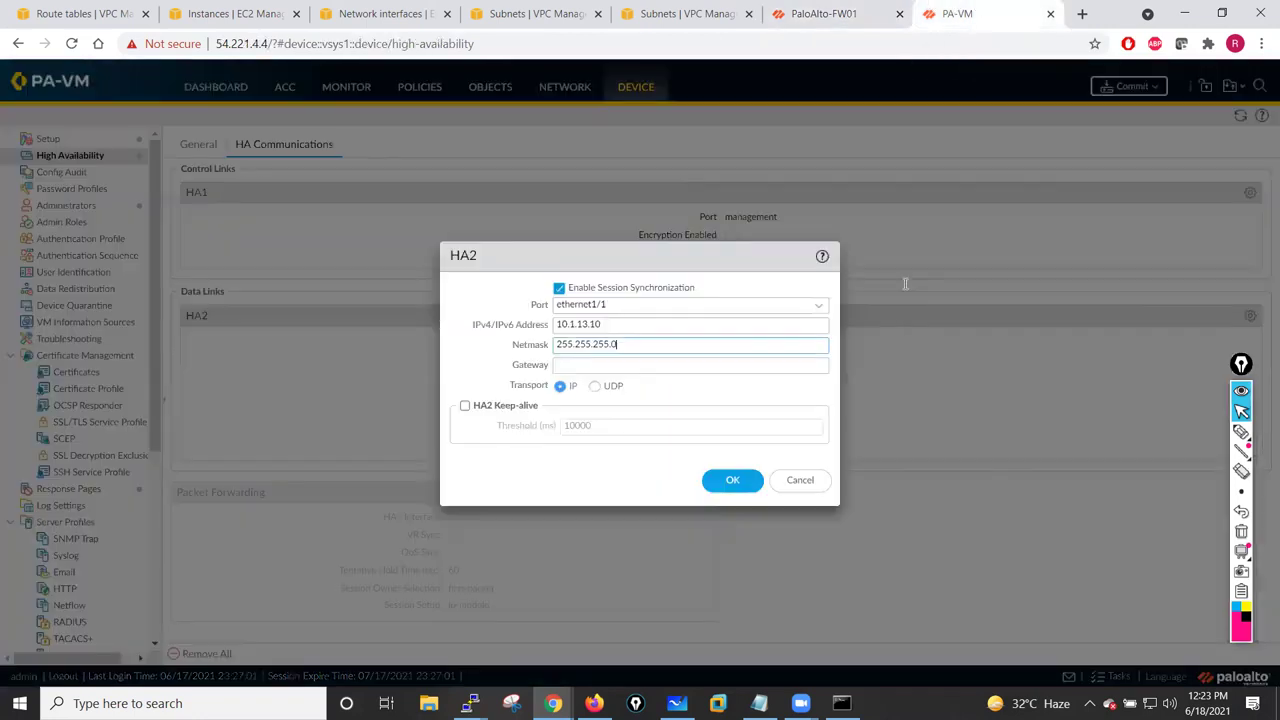
pyautogui.click(609, 324)
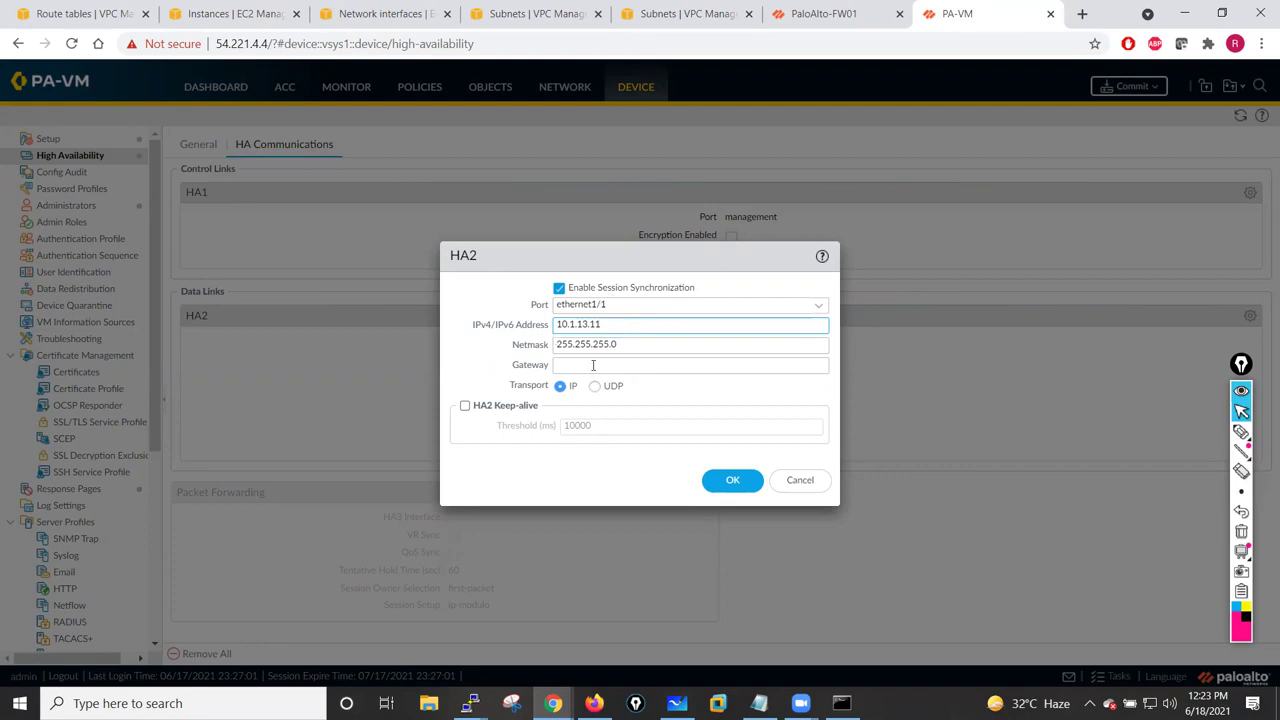
pyautogui.click(733, 482)
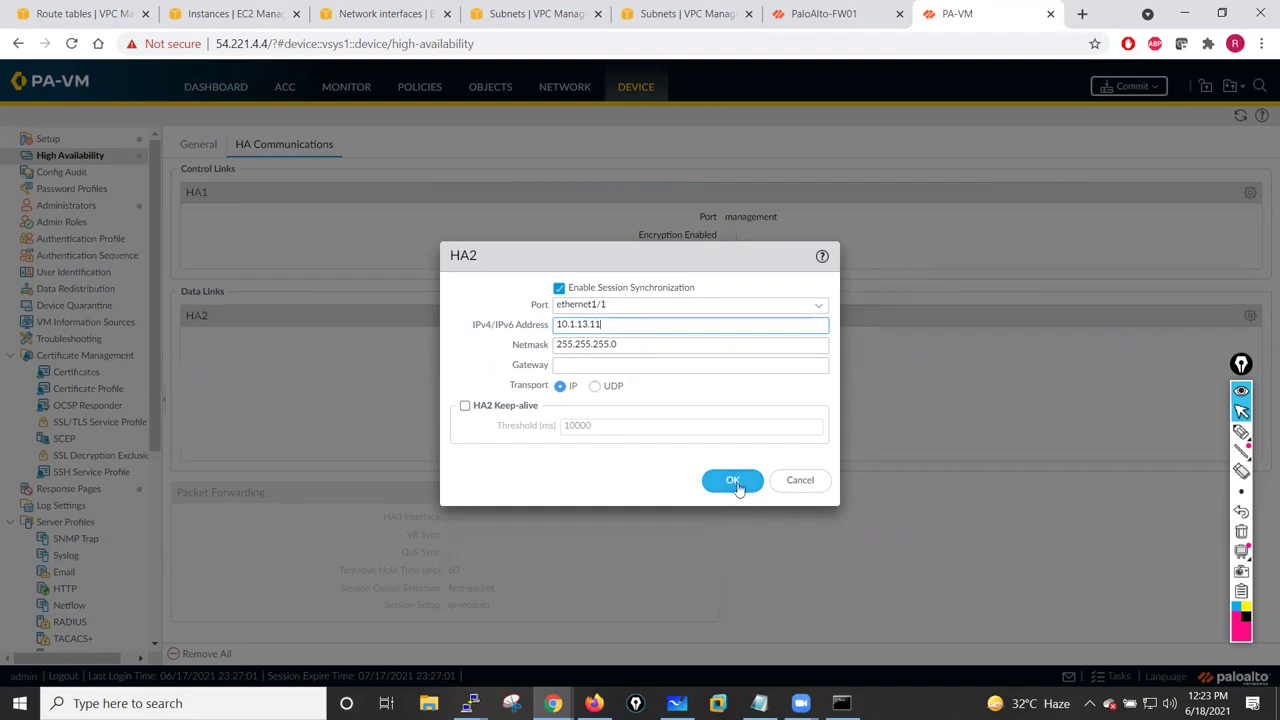
pyautogui.click(733, 480)
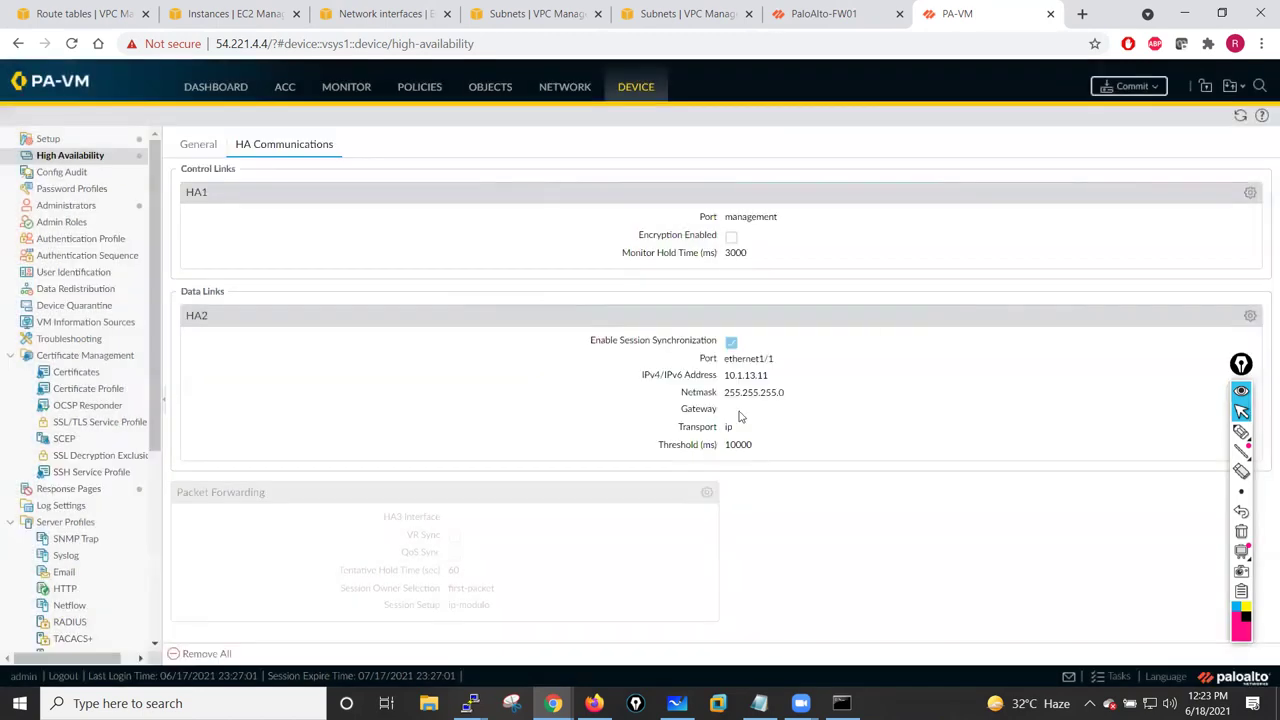
pyautogui.click(815, 15)
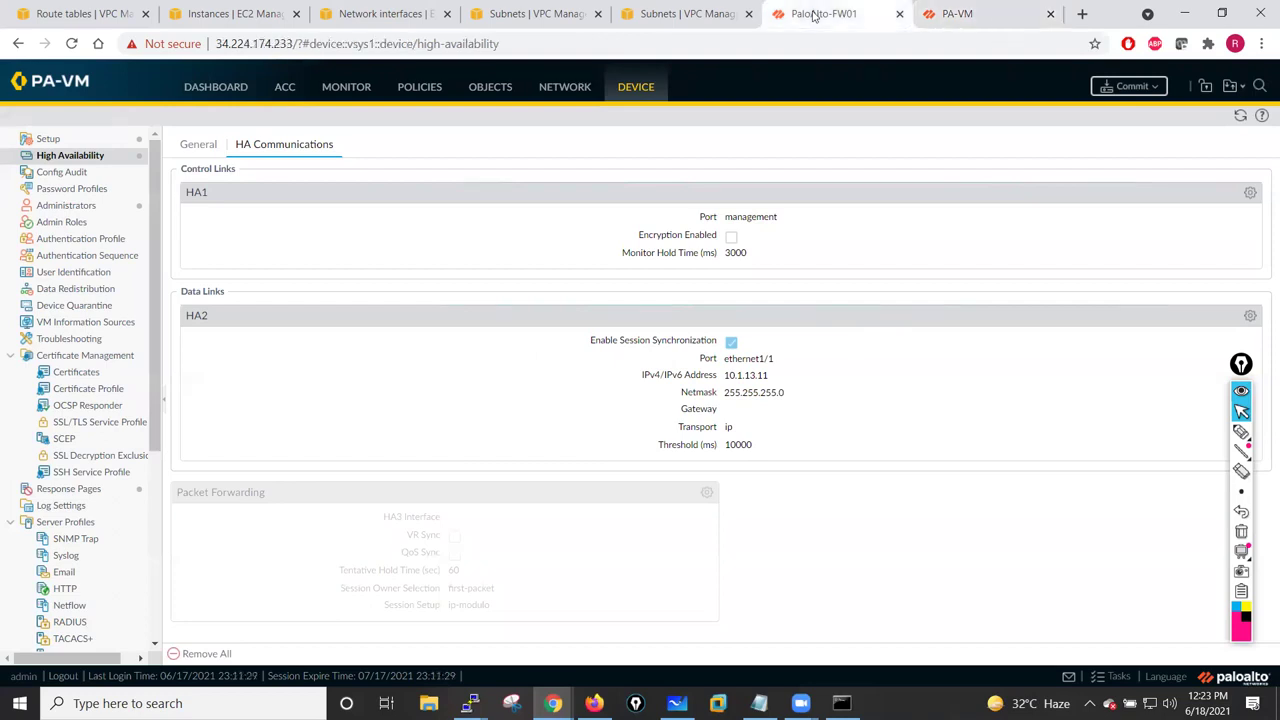
pyautogui.click(945, 14)
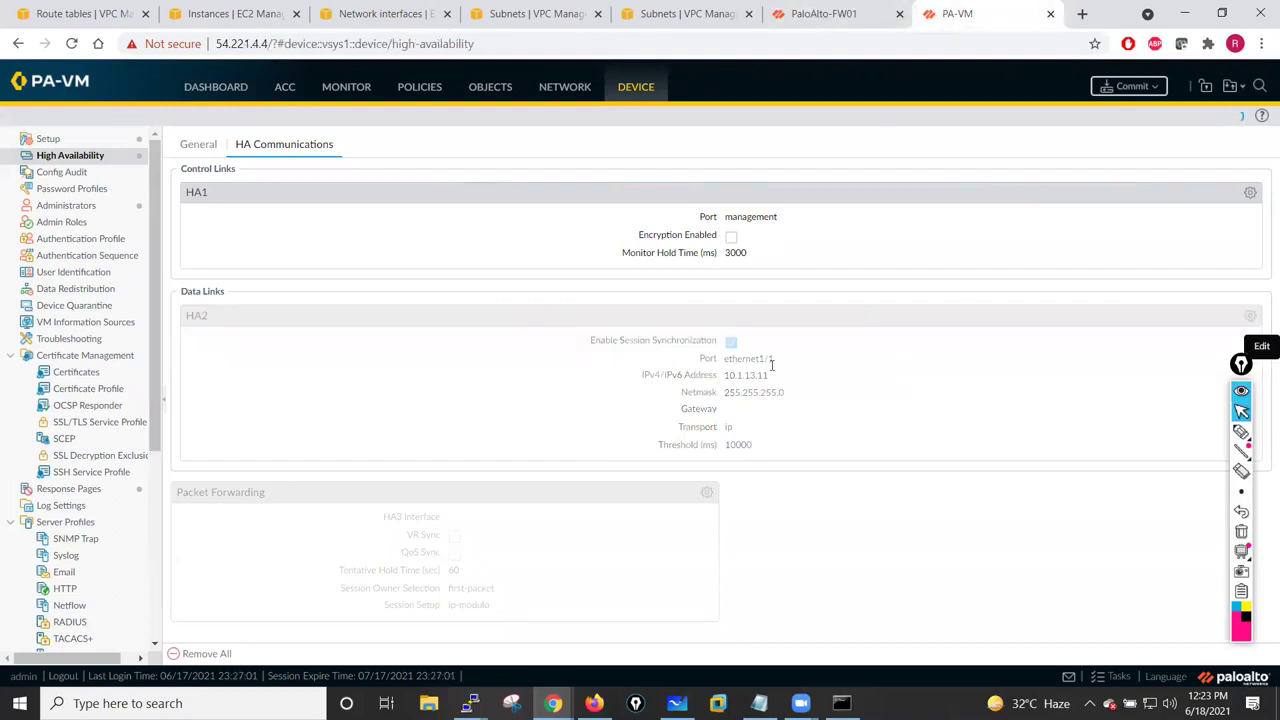
pyautogui.click(762, 362)
pyautogui.click(618, 328)
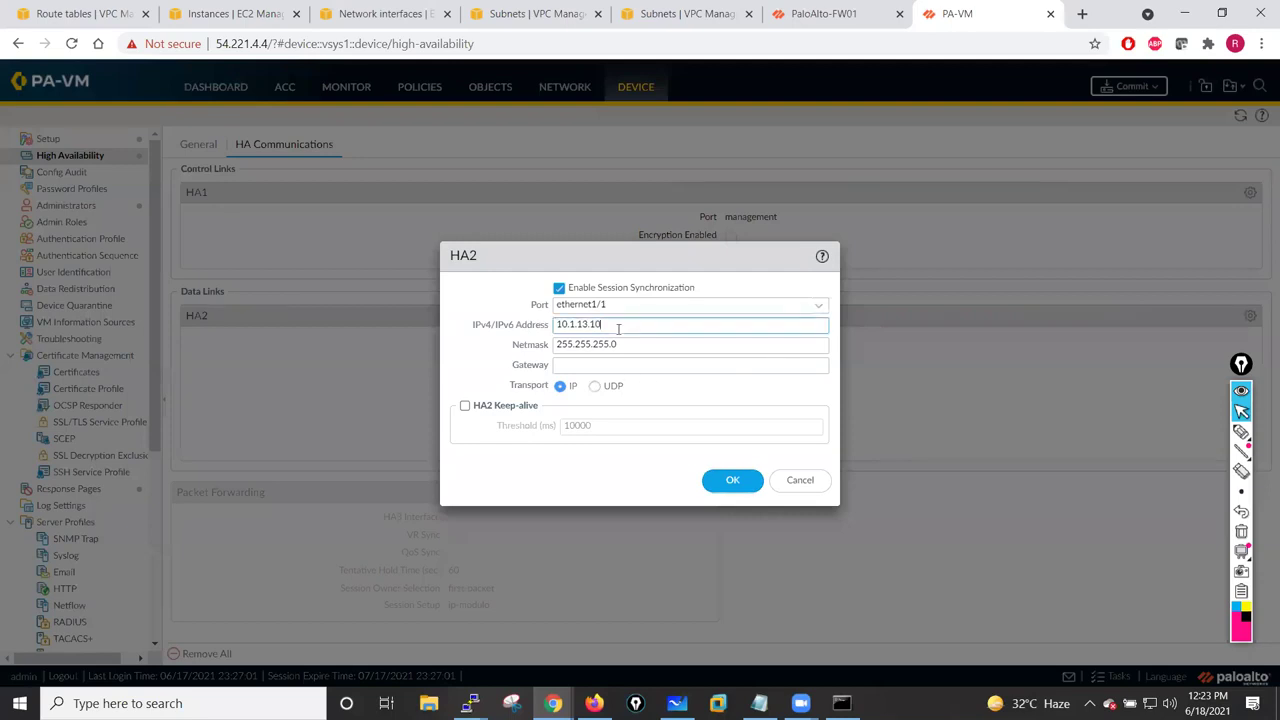
pyautogui.click(732, 482)
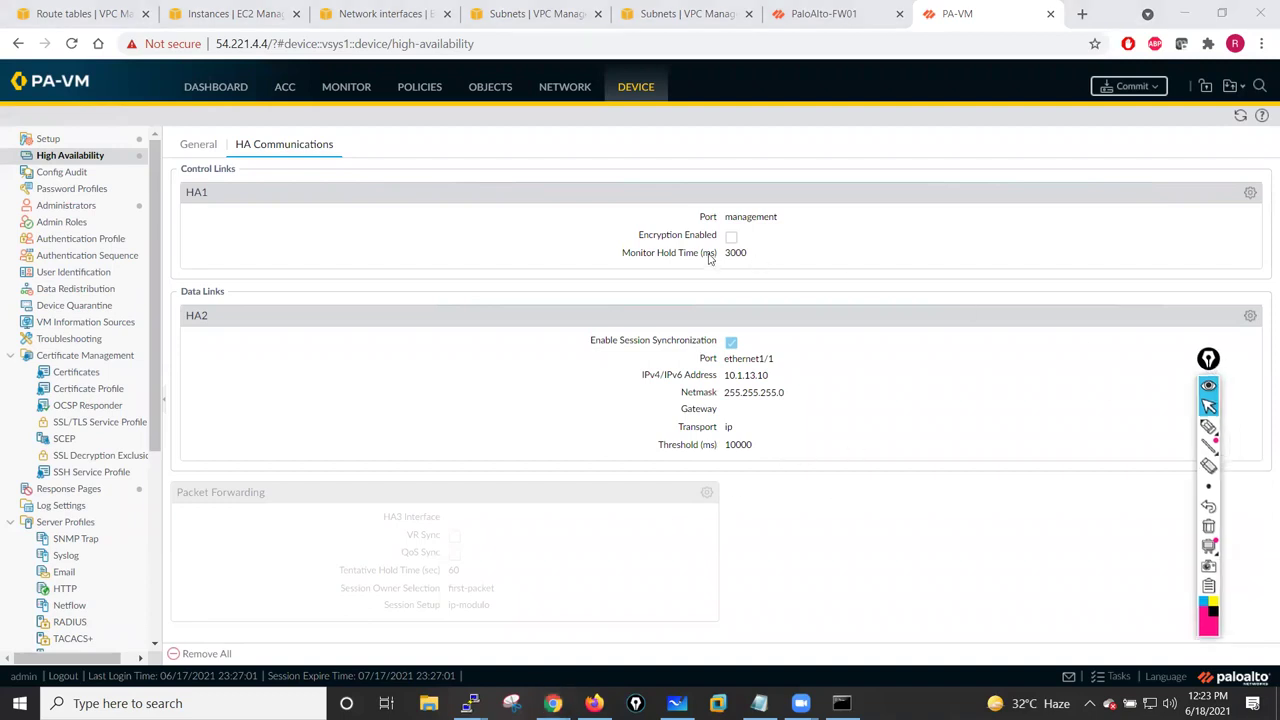
# - Commit the PA-VM firewall's HA configuration
pyautogui.click(186, 152)
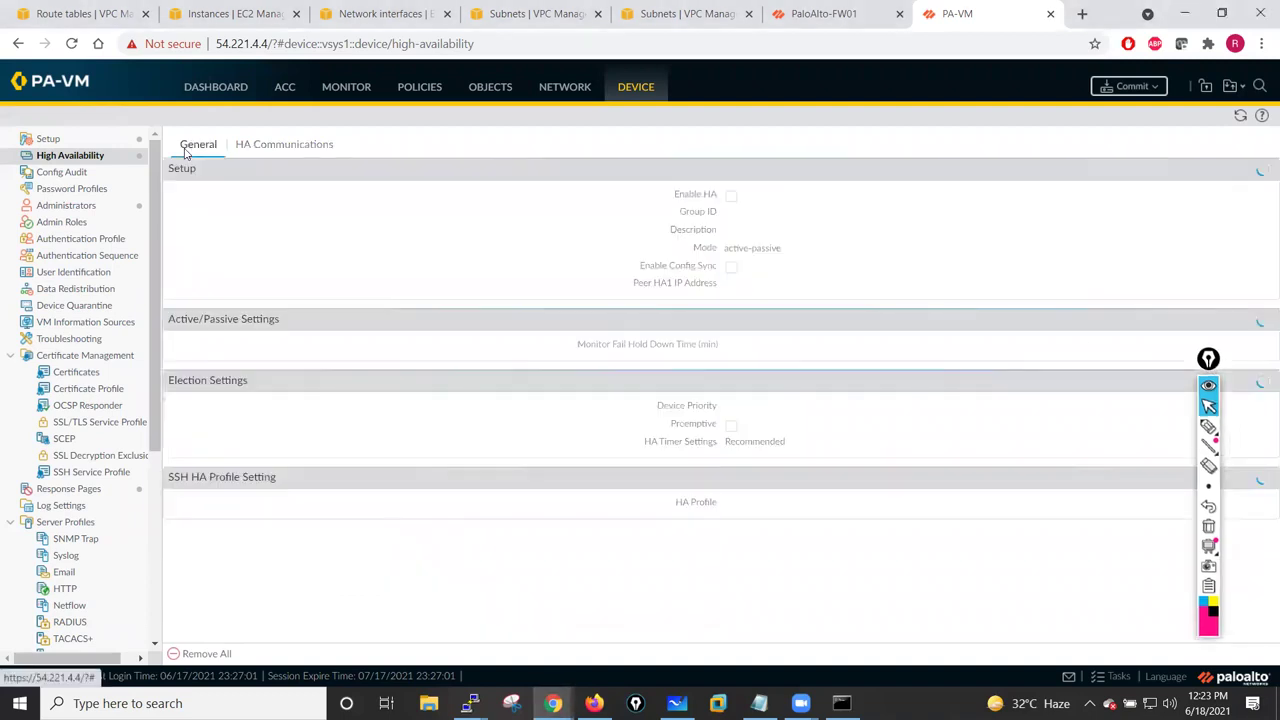
pyautogui.click(1132, 86)
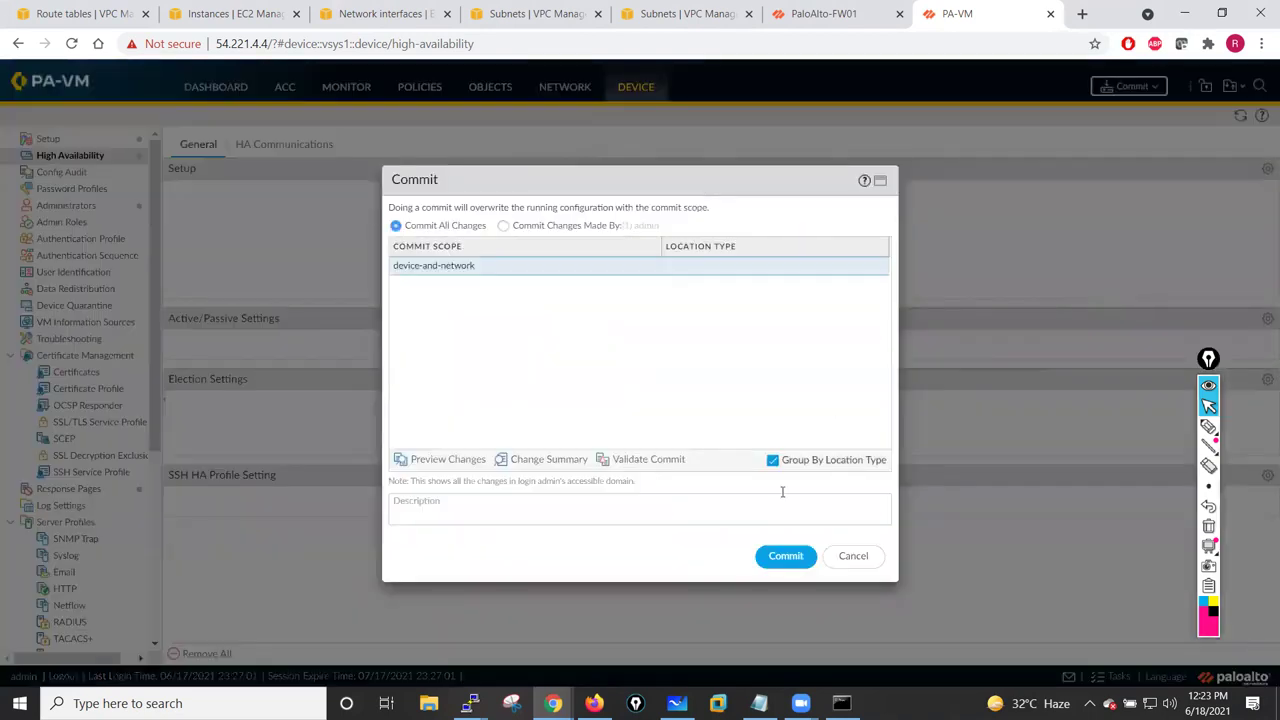
pyautogui.click(786, 556)
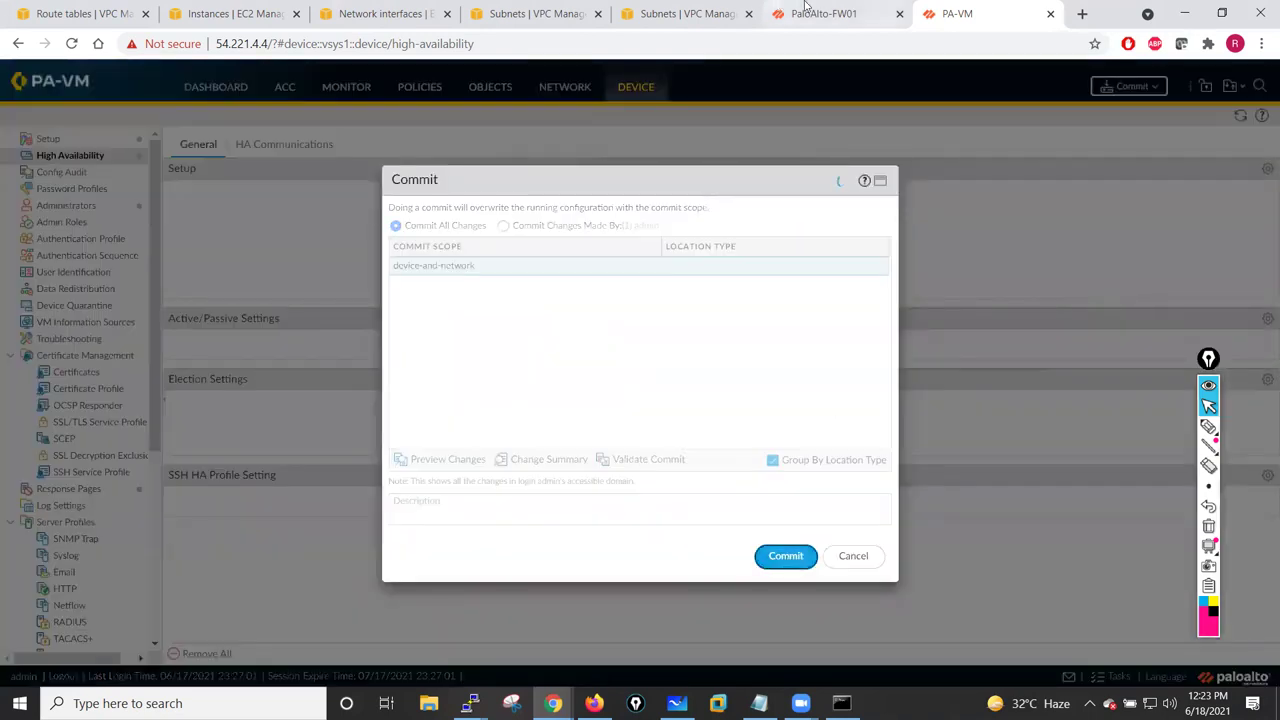
# - In FW01's task list, find its commit failed because HA needs an AWS IAM role
pyautogui.click(815, 13)
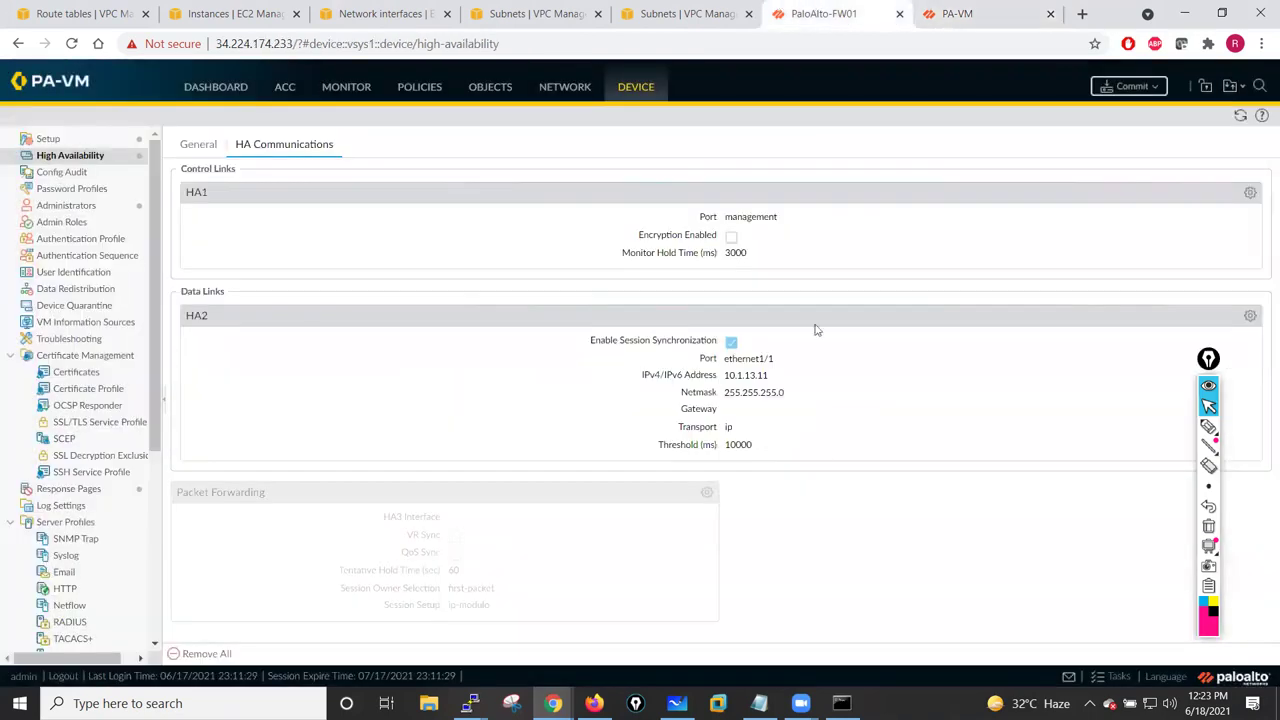
pyautogui.click(1212, 357)
pyautogui.moveTo(1212, 357); pyautogui.dragTo(1241, 253)
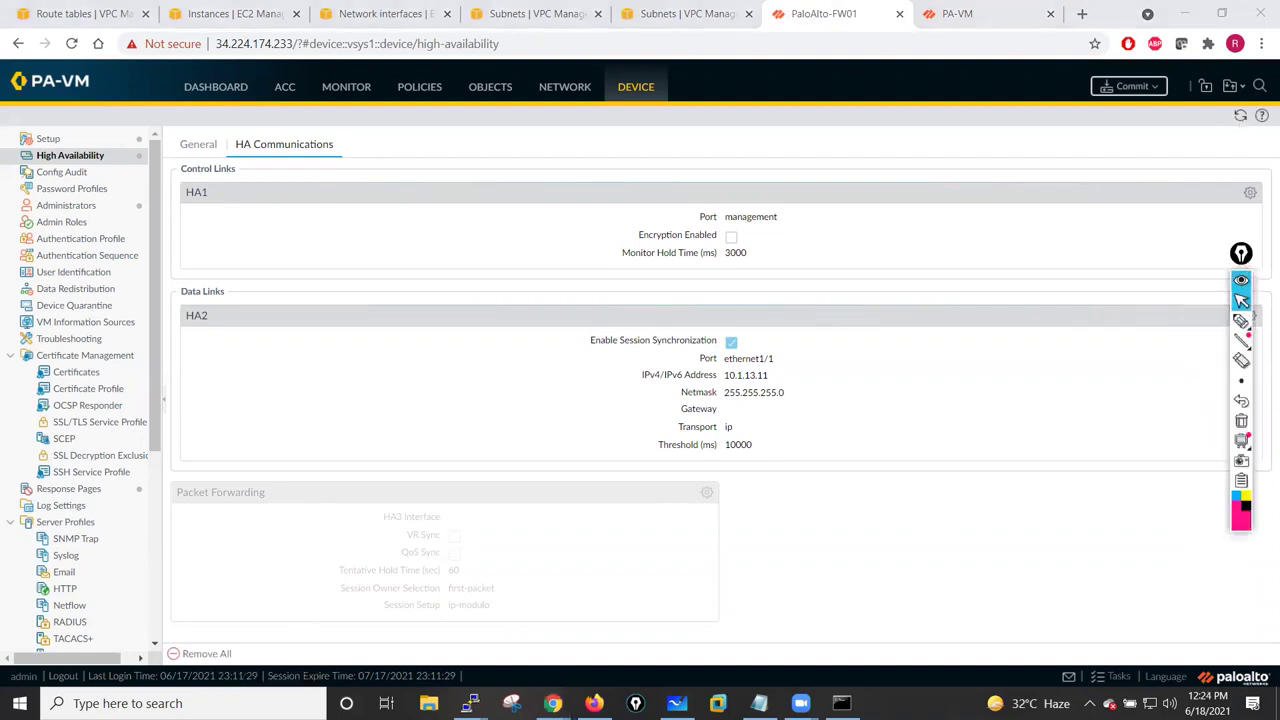
pyautogui.click(1118, 677)
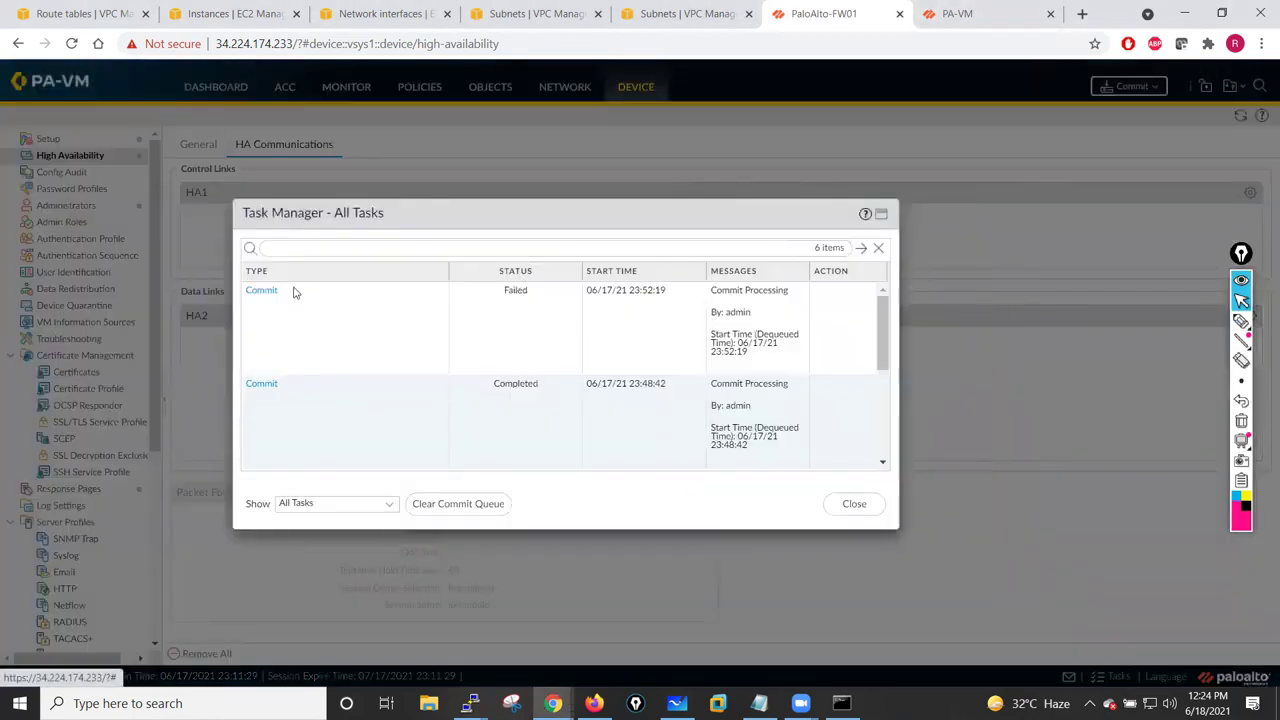
pyautogui.click(261, 290)
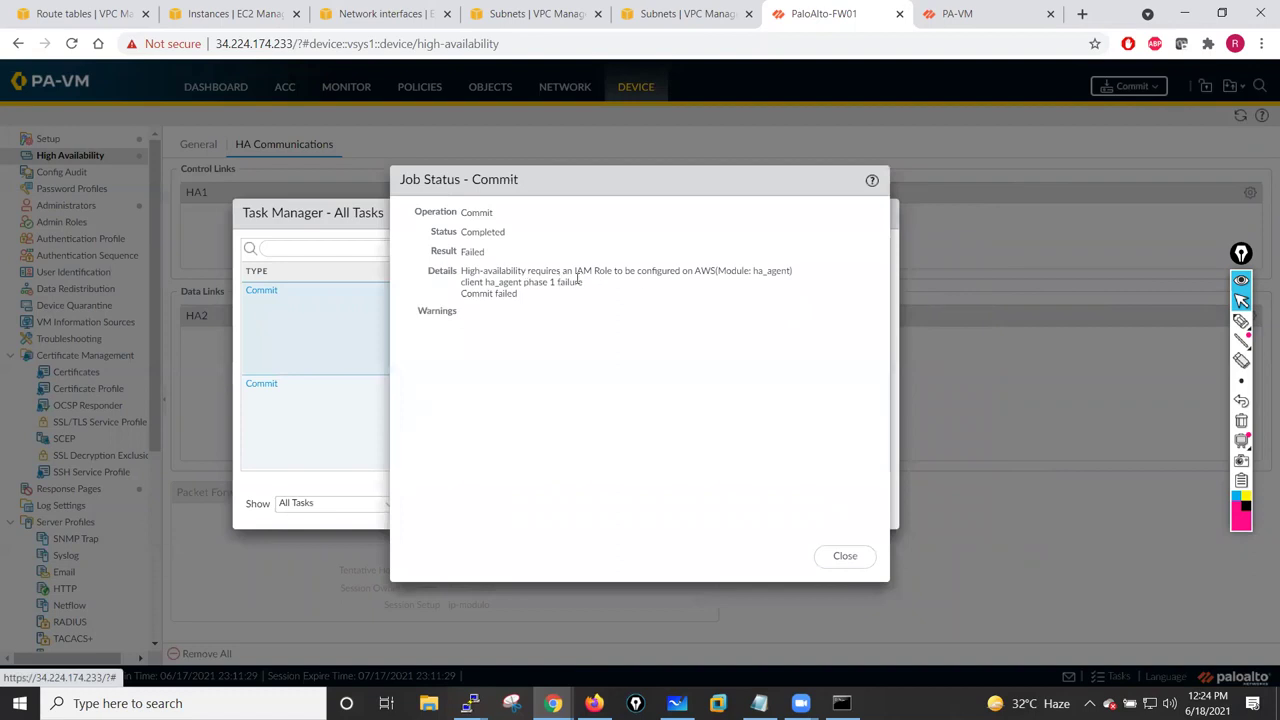
pyautogui.click(852, 560)
pyautogui.click(851, 506)
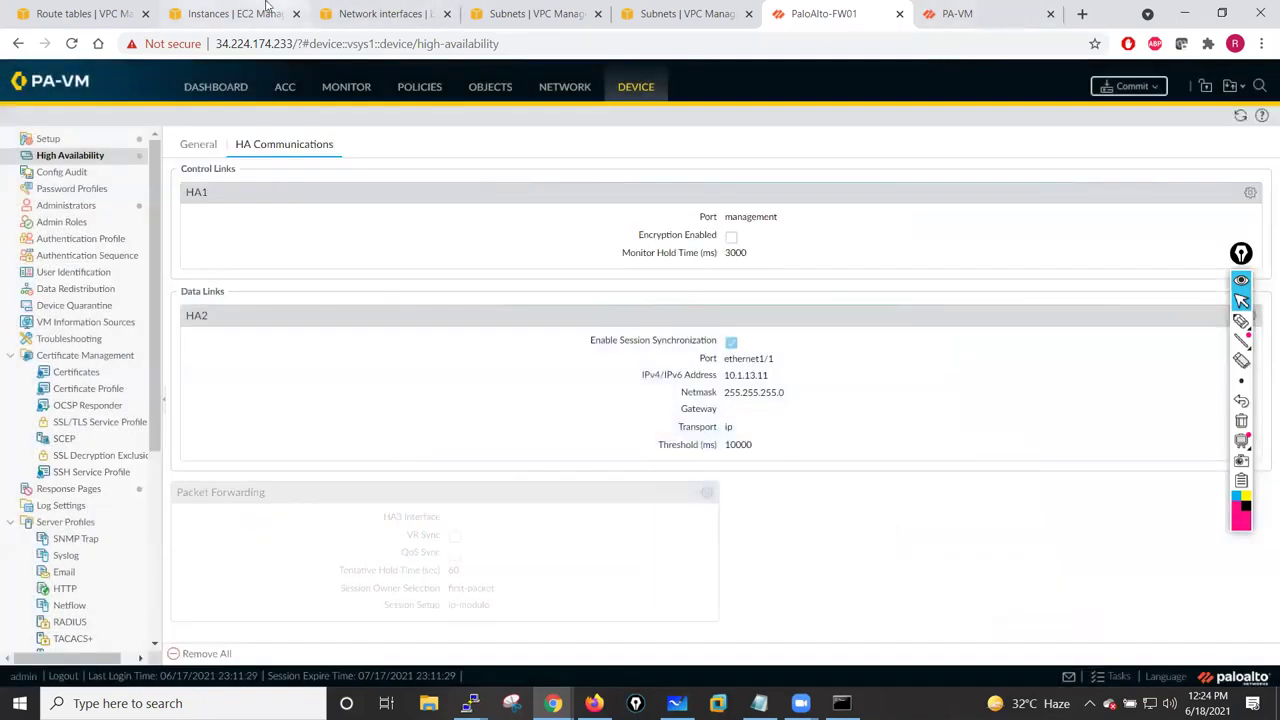
pyautogui.click(268, 8)
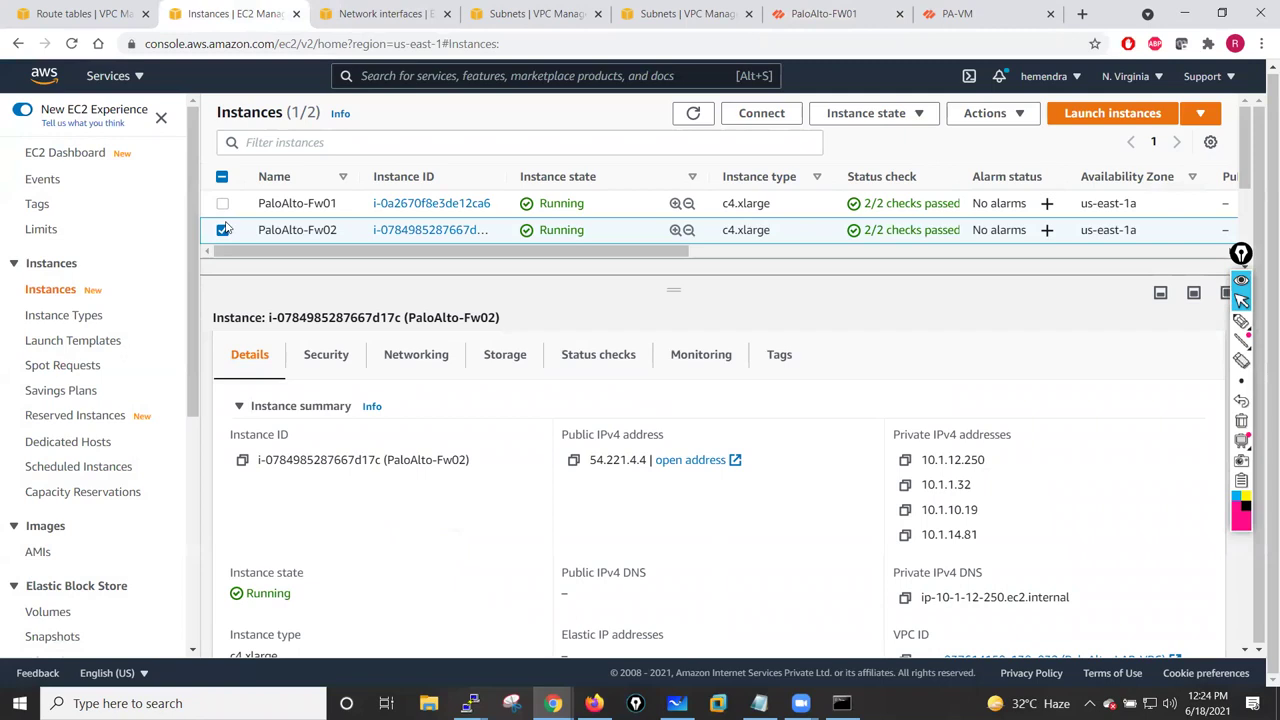
# - Reselect PaloAlto-Fw01, then open the IAM dashboard from Services in its own new tab
pyautogui.click(223, 229)
pyautogui.click(223, 204)
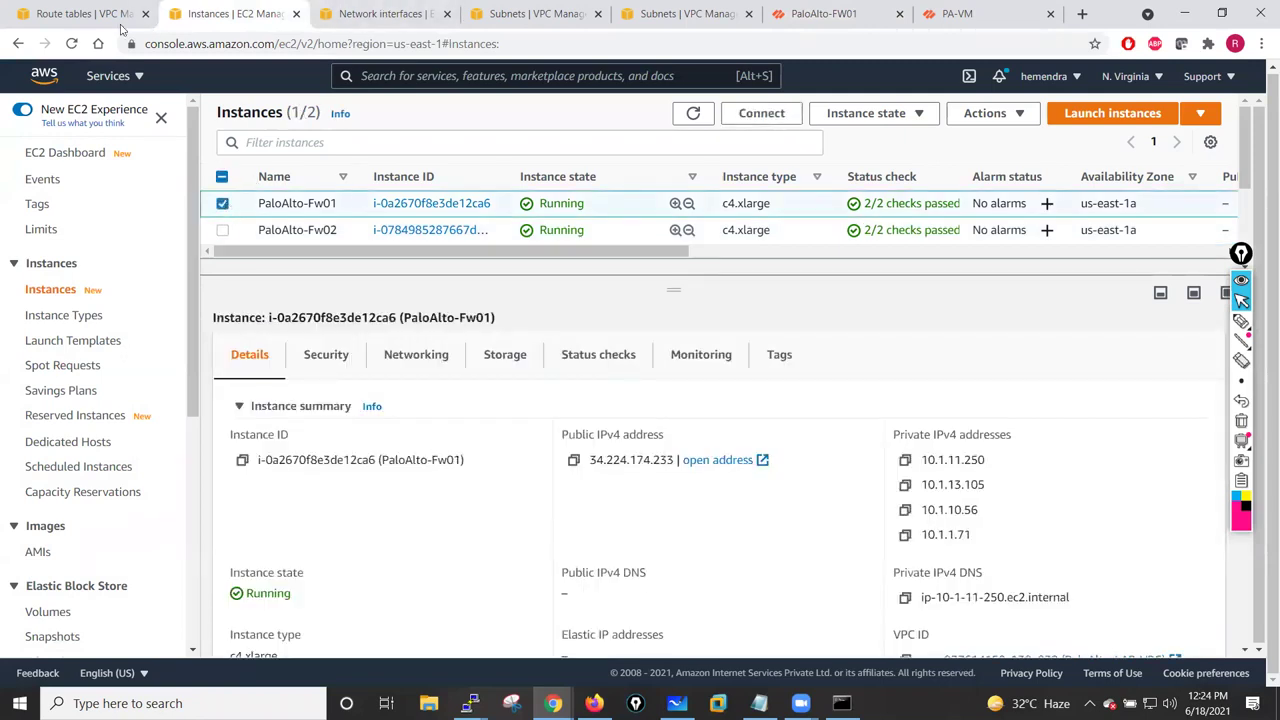
pyautogui.click(85, 13)
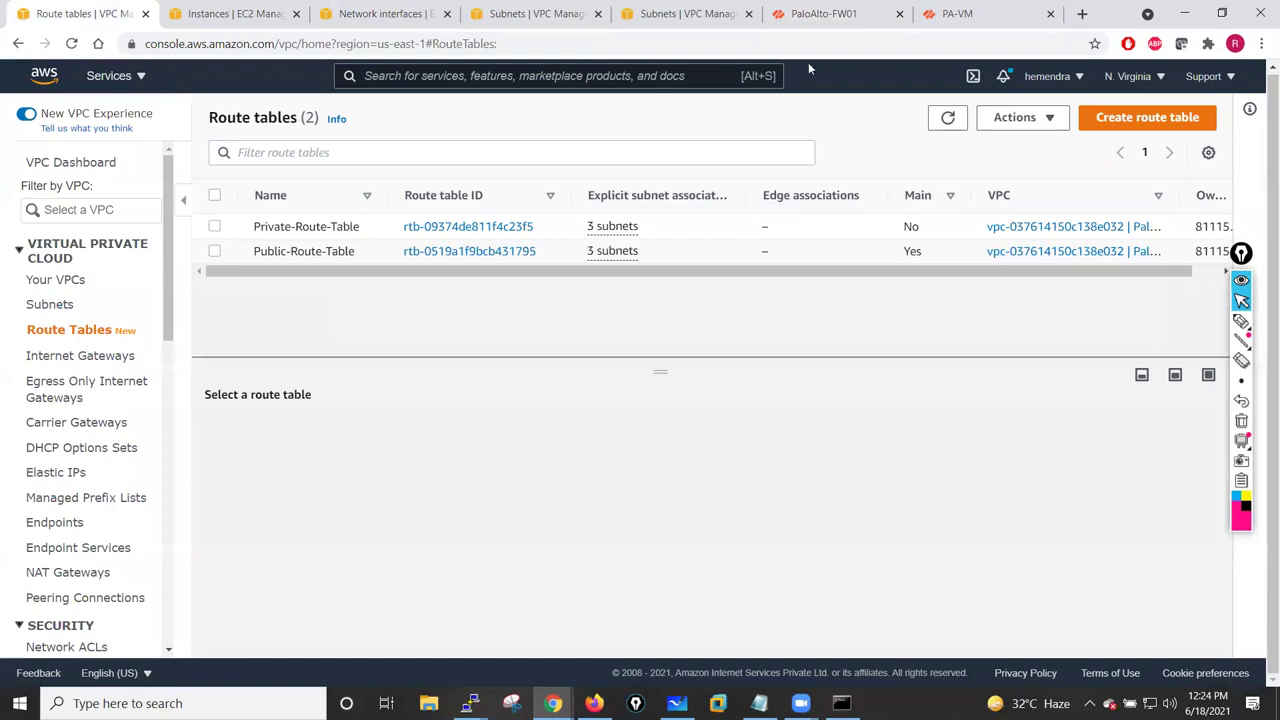
pyautogui.click(140, 82)
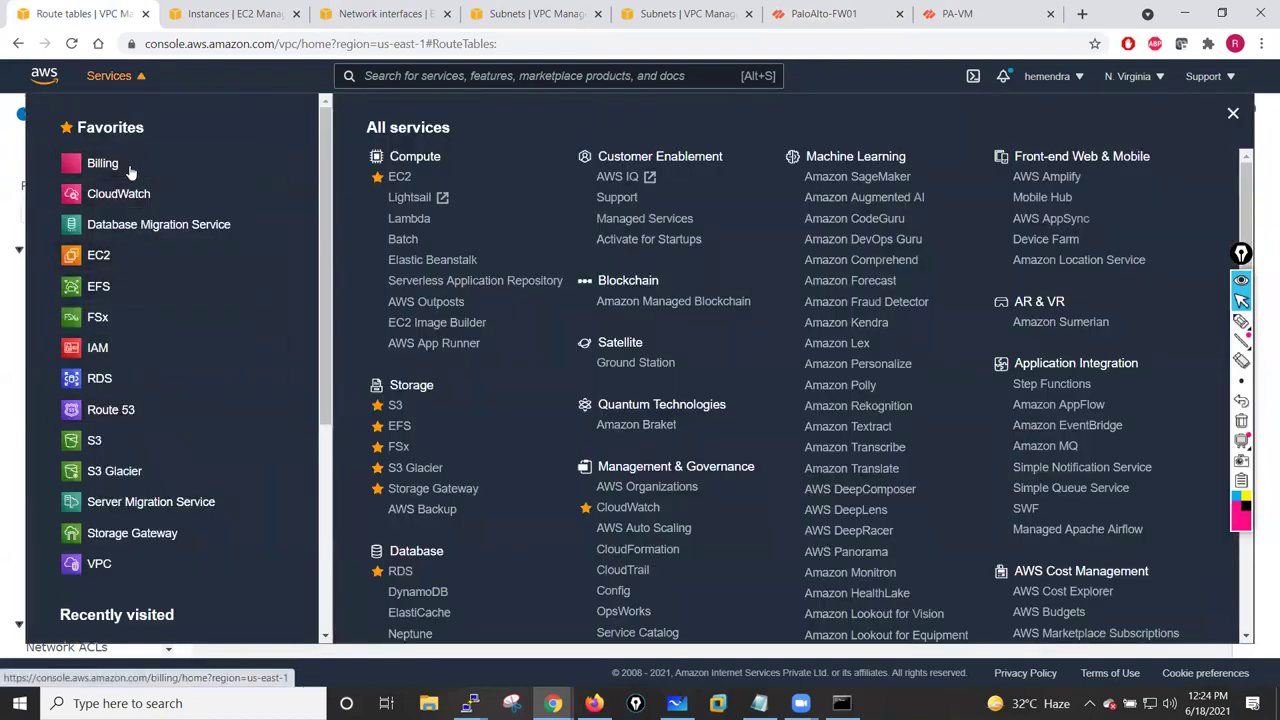
pyautogui.rightClick(108, 350)
pyautogui.click(183, 364)
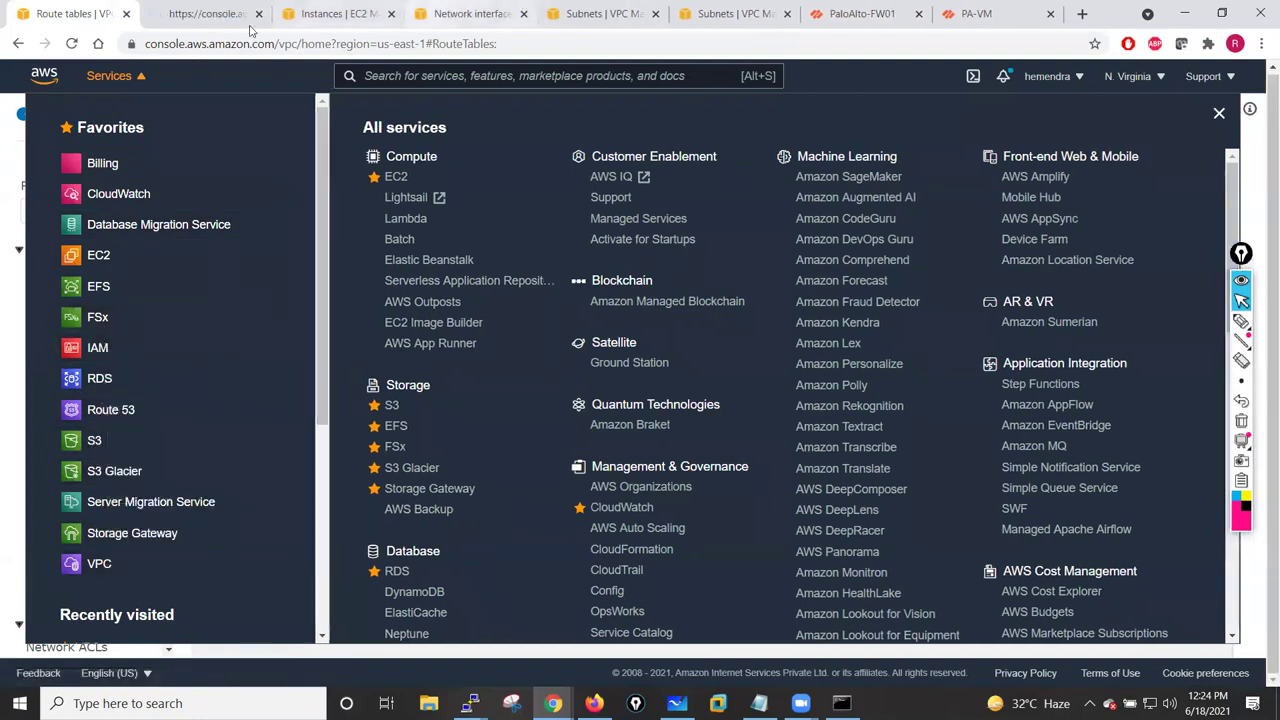
pyautogui.click(234, 8)
pyautogui.moveTo(234, 8); pyautogui.dragTo(100, 10)
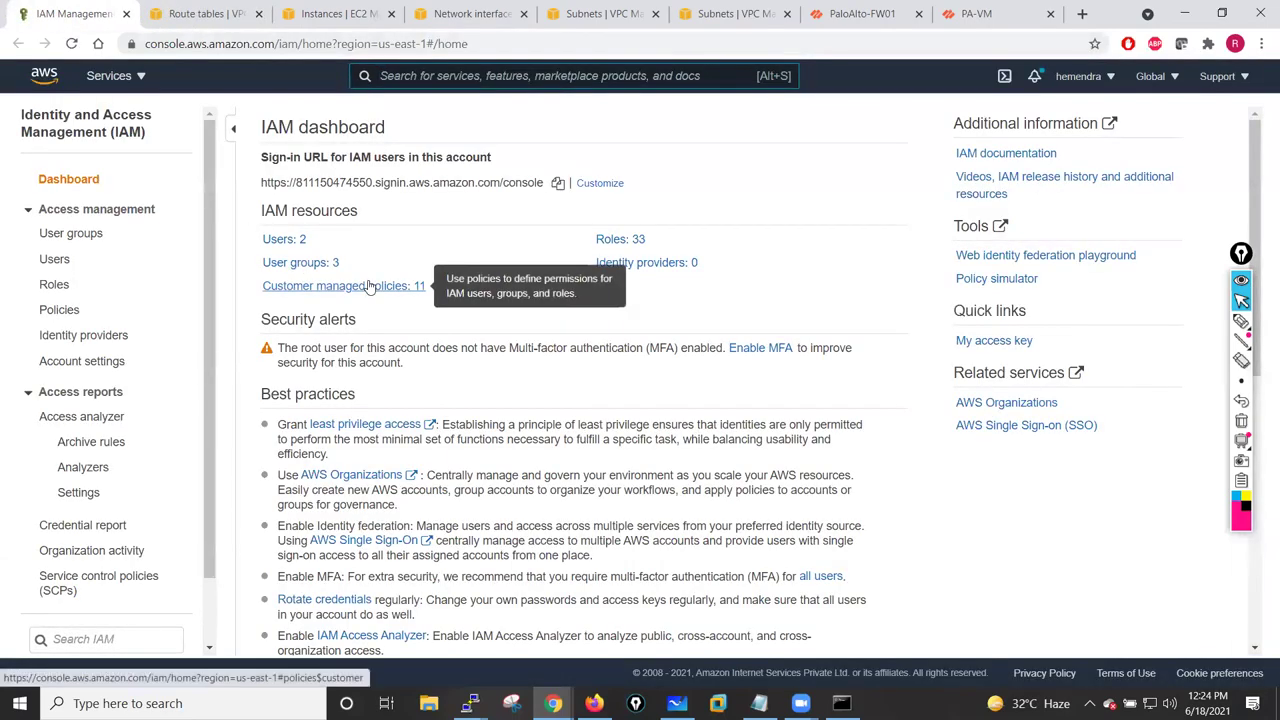
# - Start a new IAM role for the EC2 use case and attach the AmazonEC2FullAccess policy
pyautogui.click(58, 287)
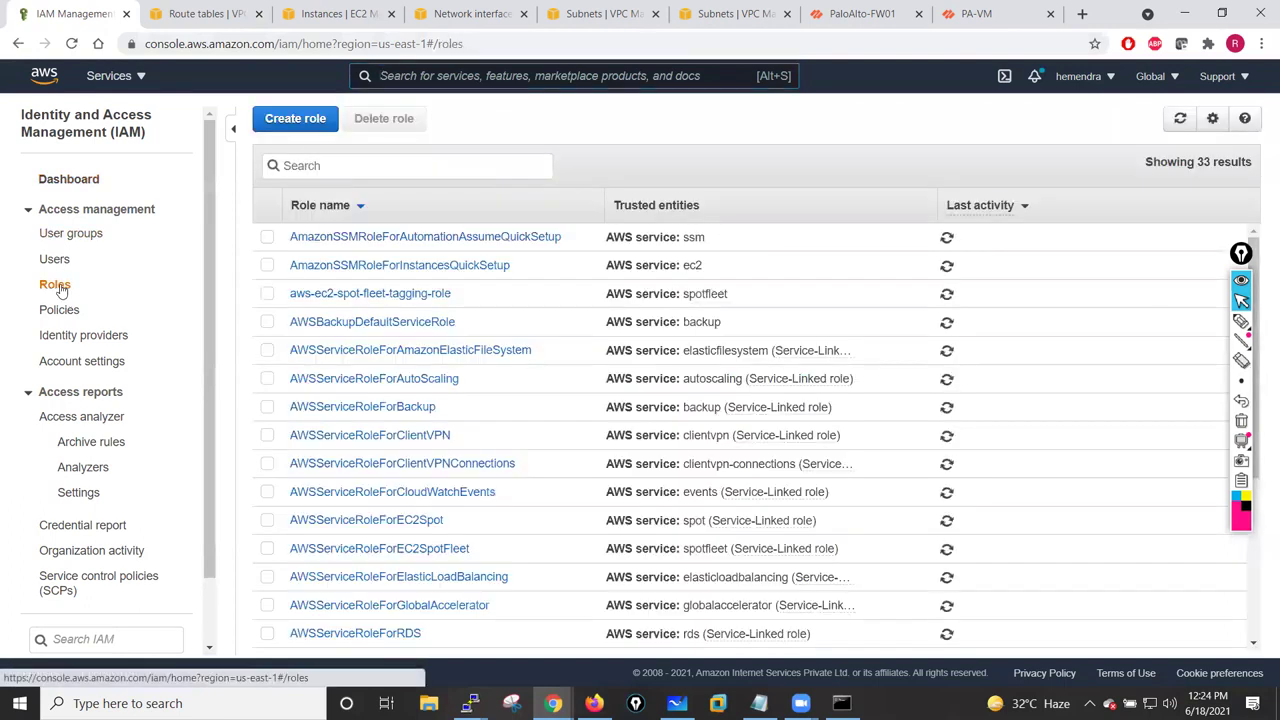
pyautogui.click(310, 125)
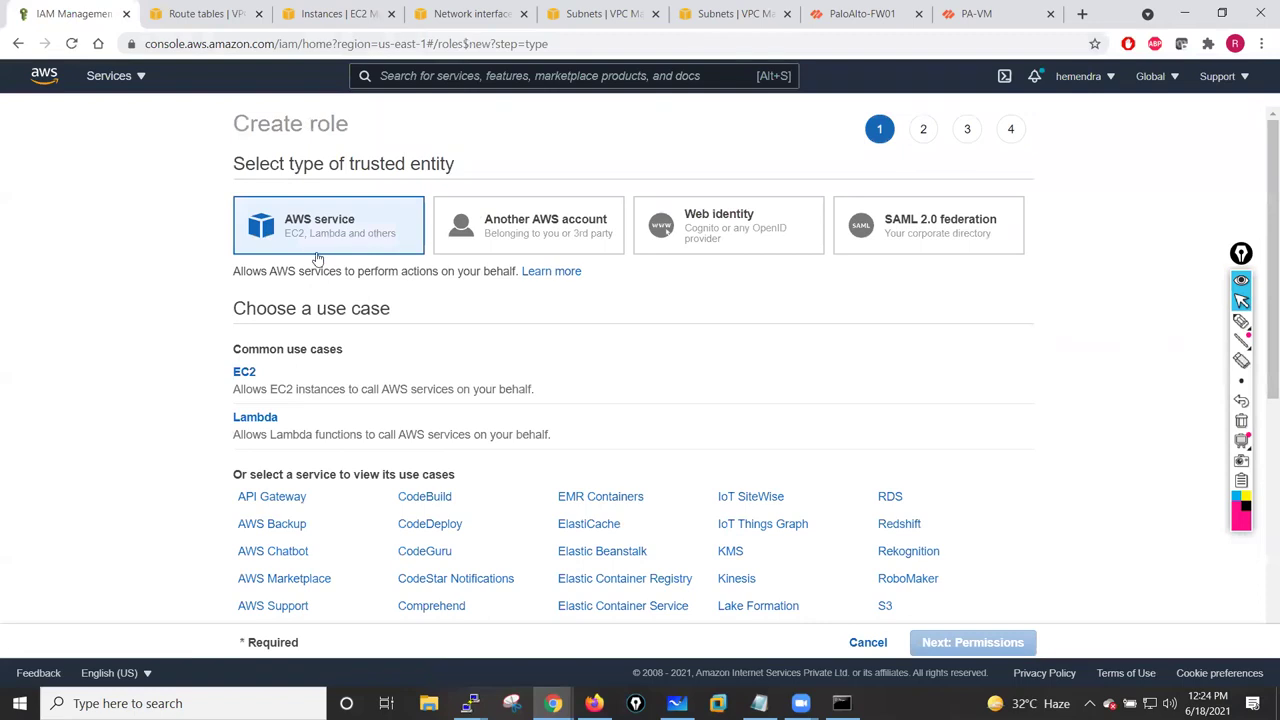
pyautogui.click(240, 374)
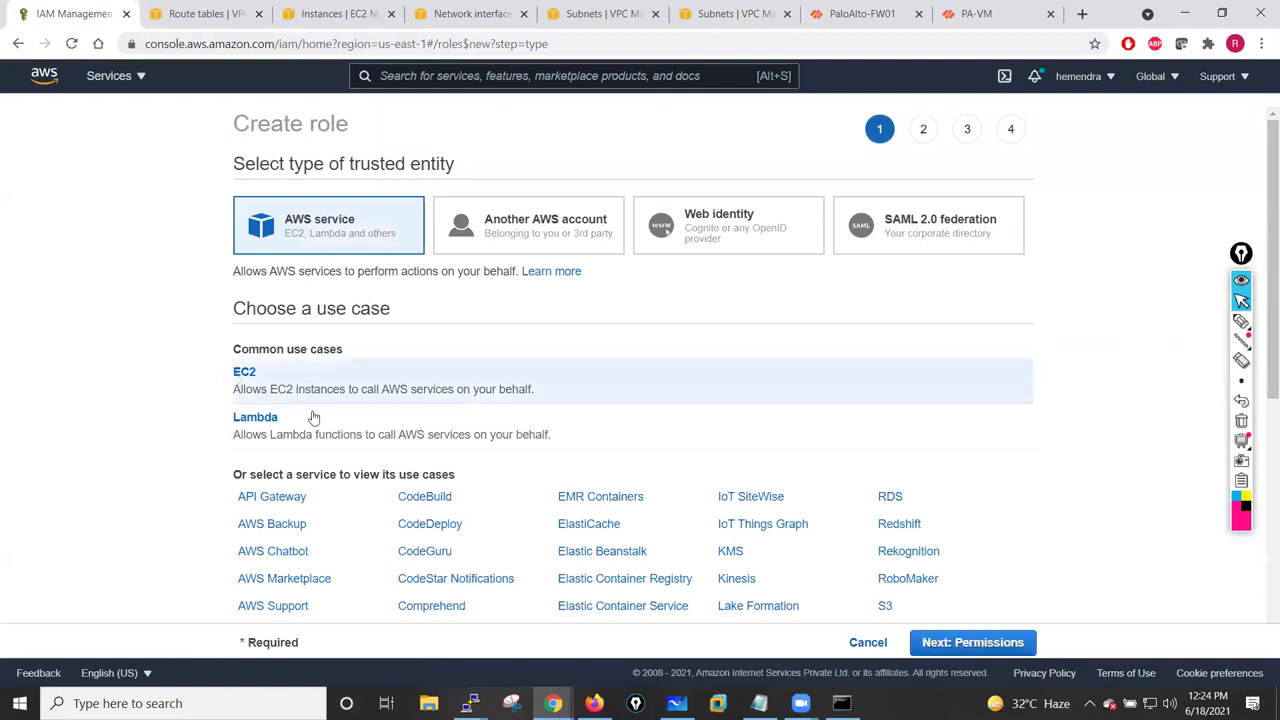
pyautogui.click(935, 645)
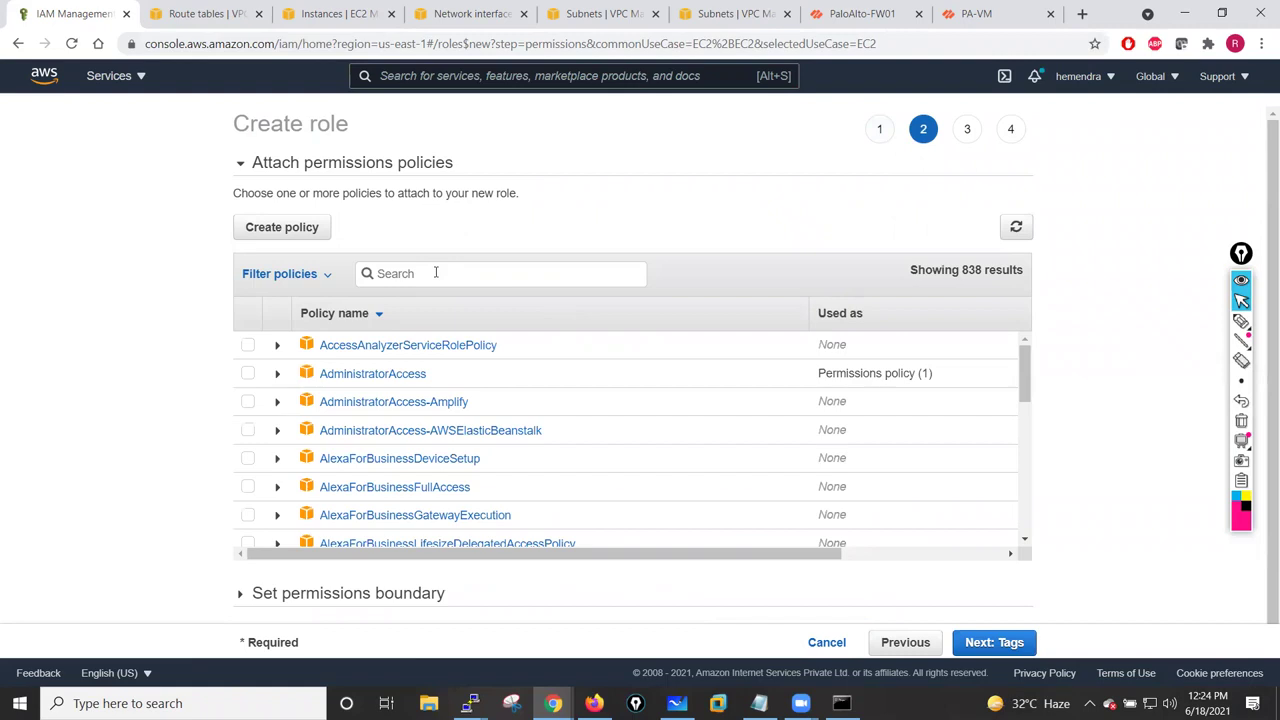
pyautogui.write('EC2')
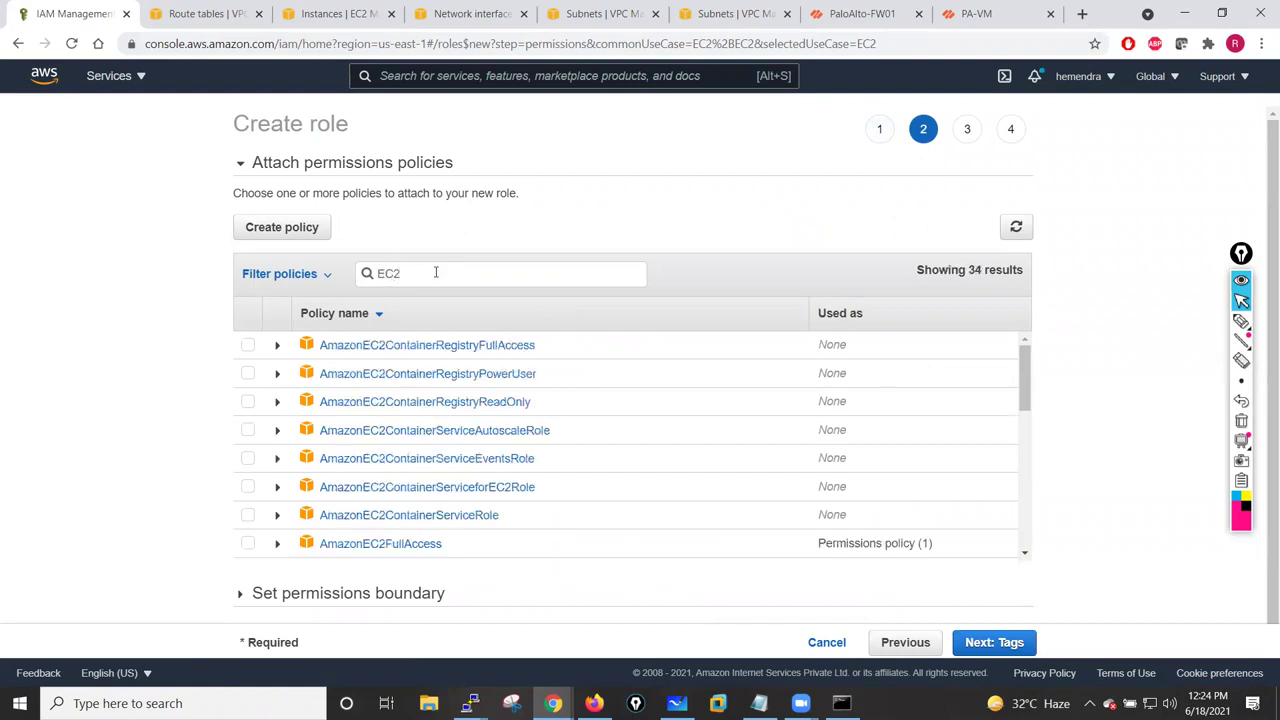
pyautogui.write('Fu')
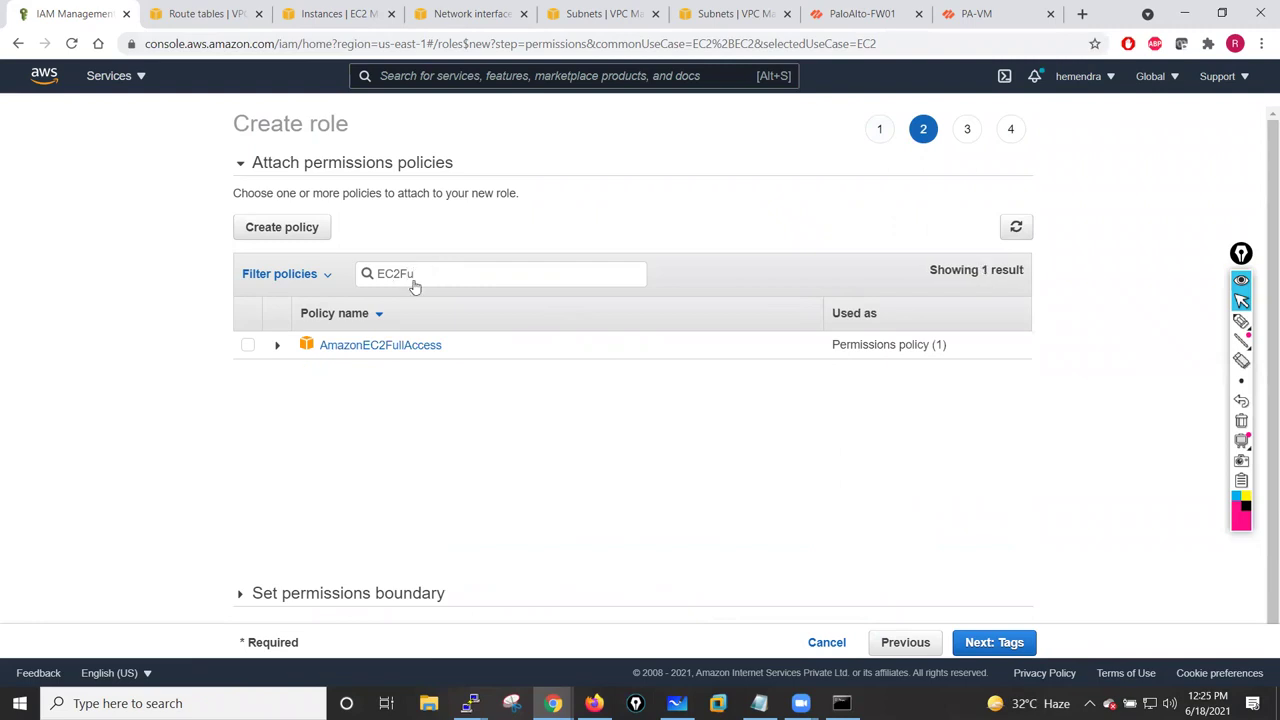
pyautogui.click(248, 344)
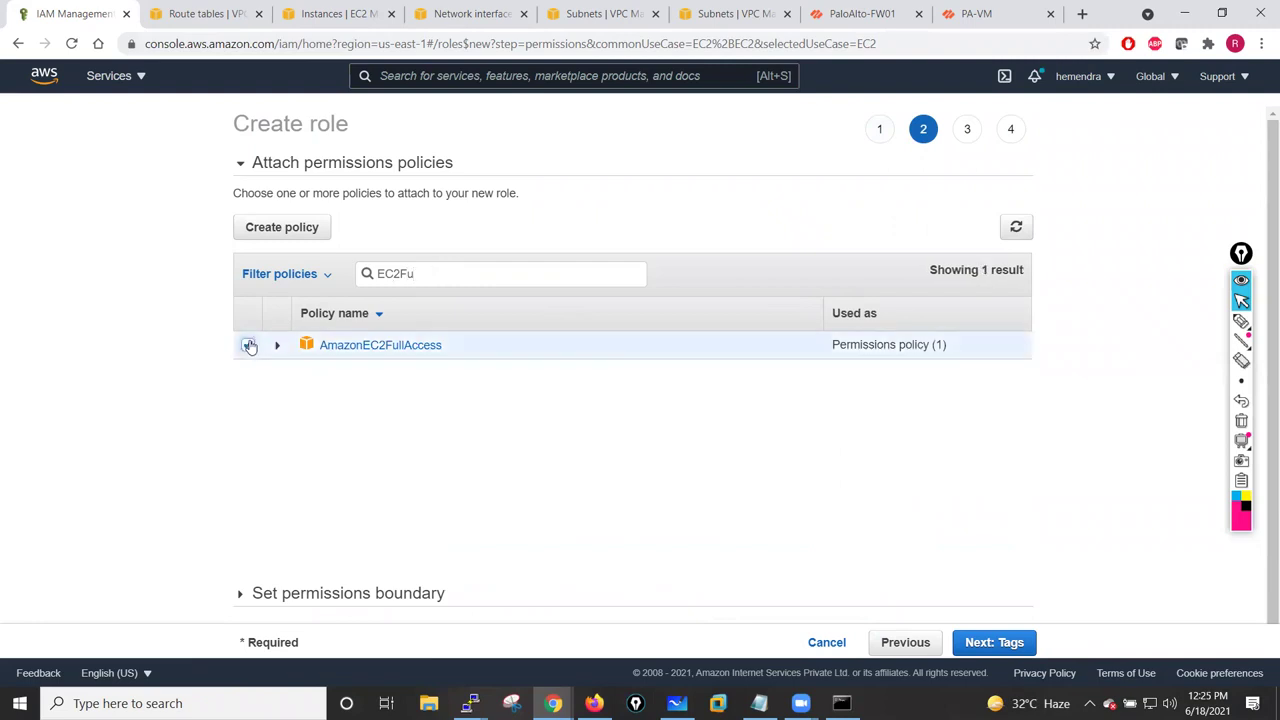
pyautogui.click(1002, 642)
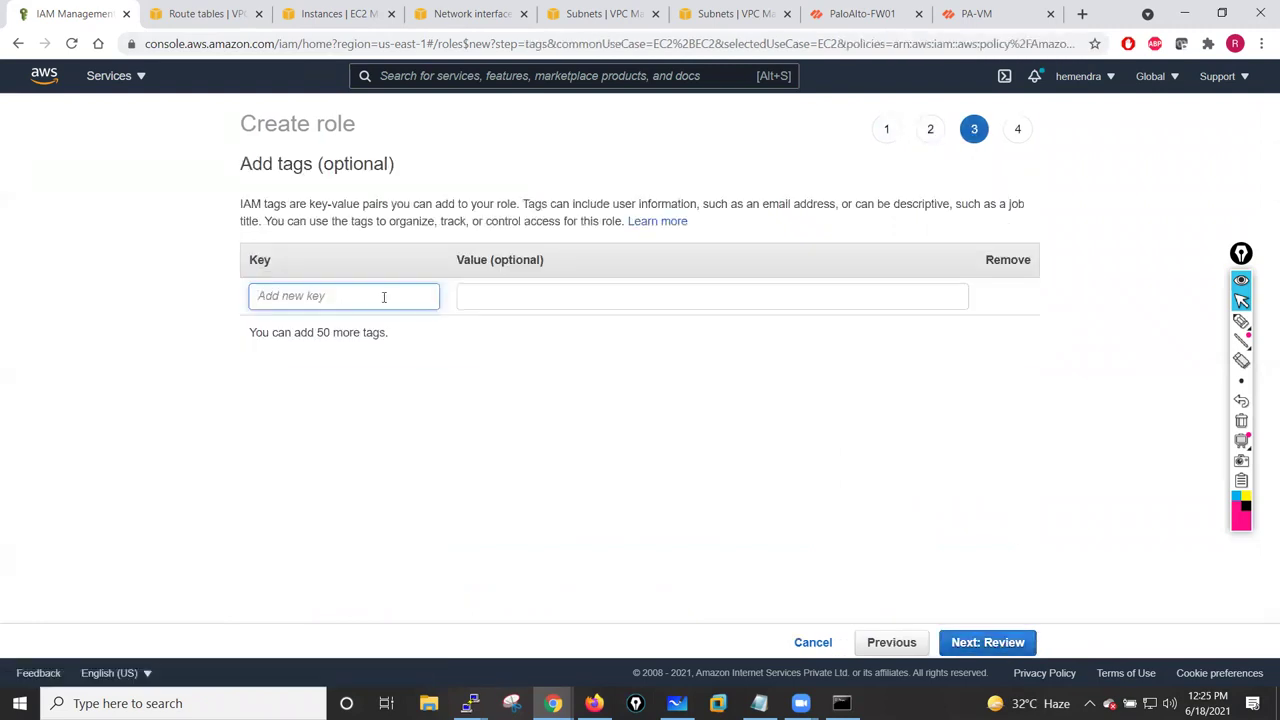
# - Tag the role Name=PaloAlto-IAM-Role, name it PaloAltoIAM, create it, and select it
pyautogui.write('Name')
pyautogui.click(576, 297)
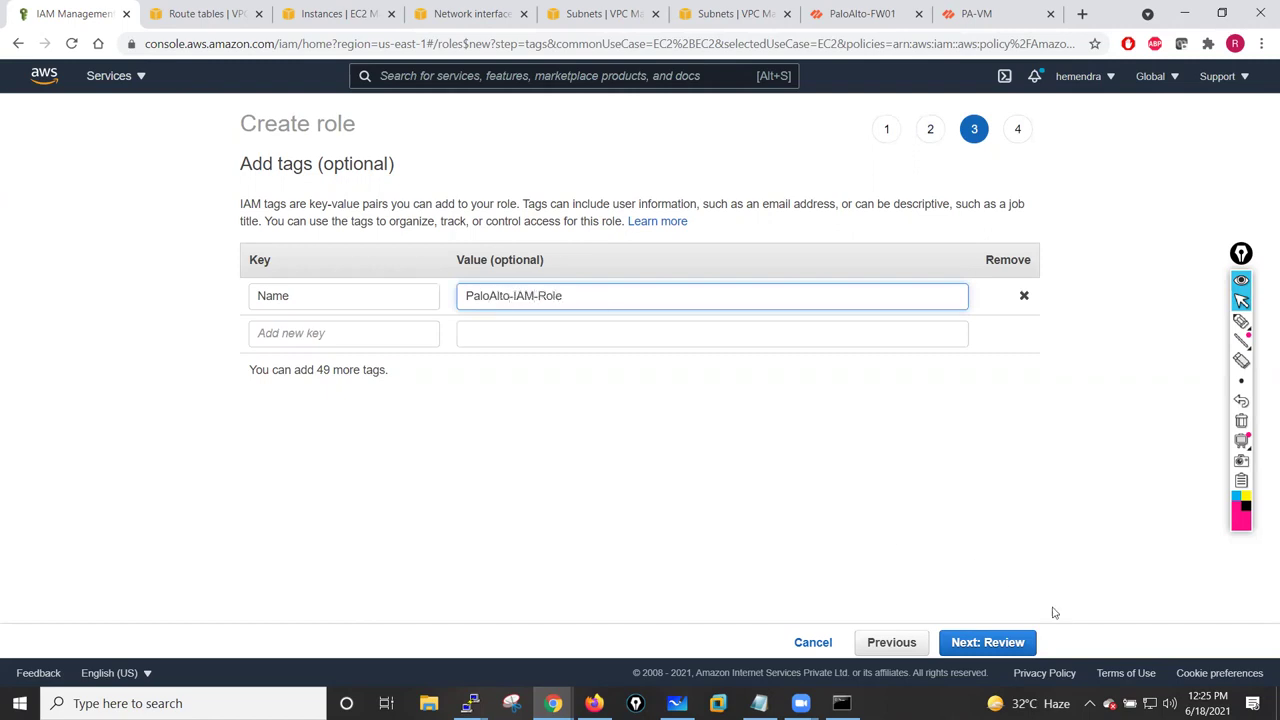
pyautogui.click(1006, 643)
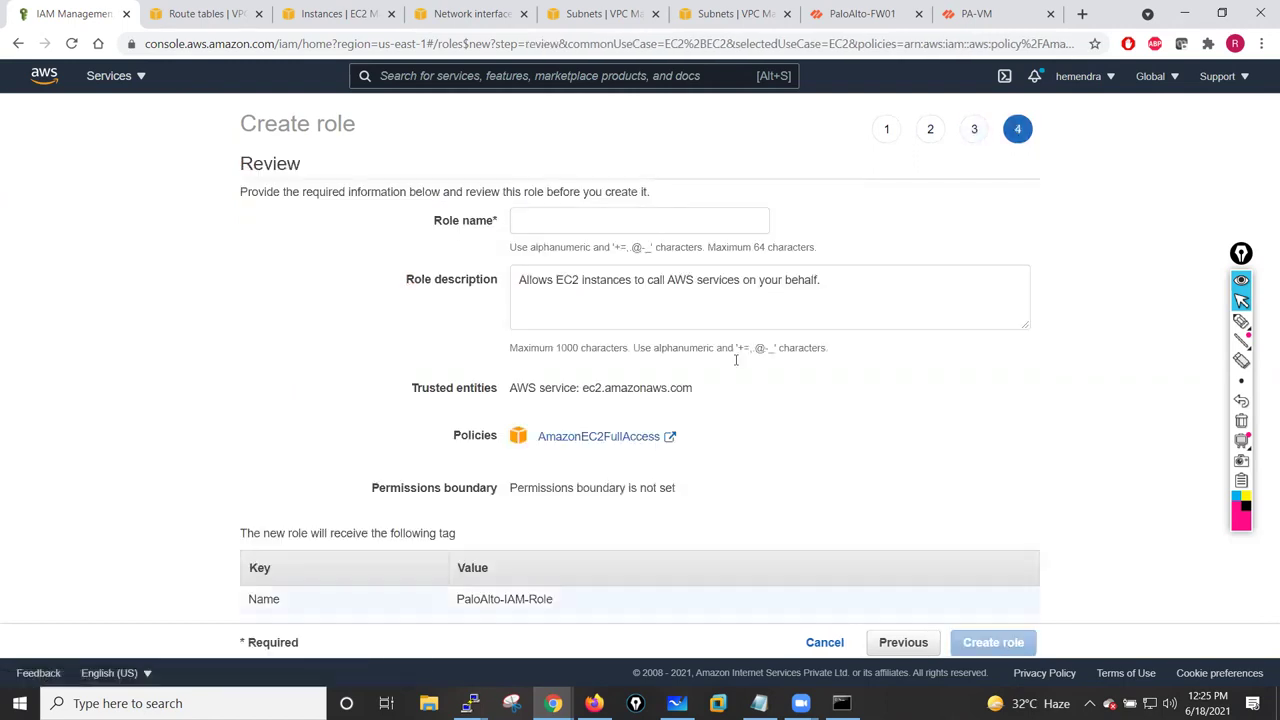
pyautogui.click(565, 224)
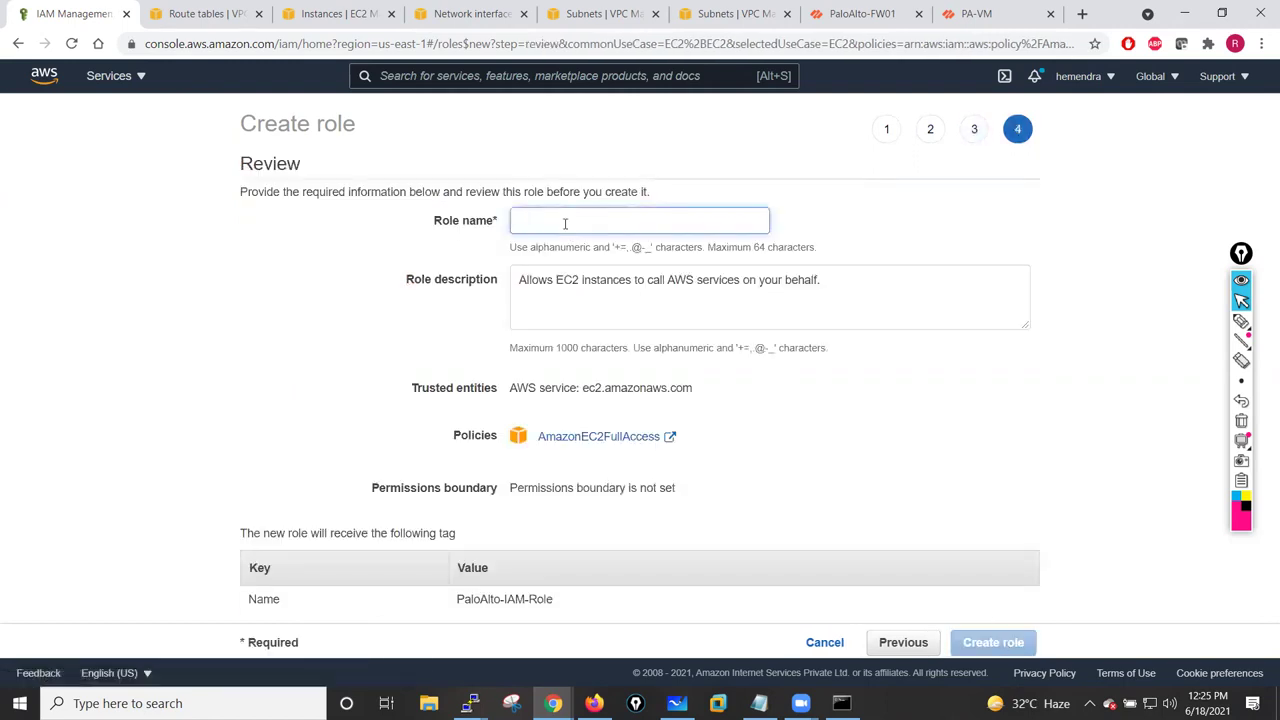
pyautogui.write('PaloAltoIAM')
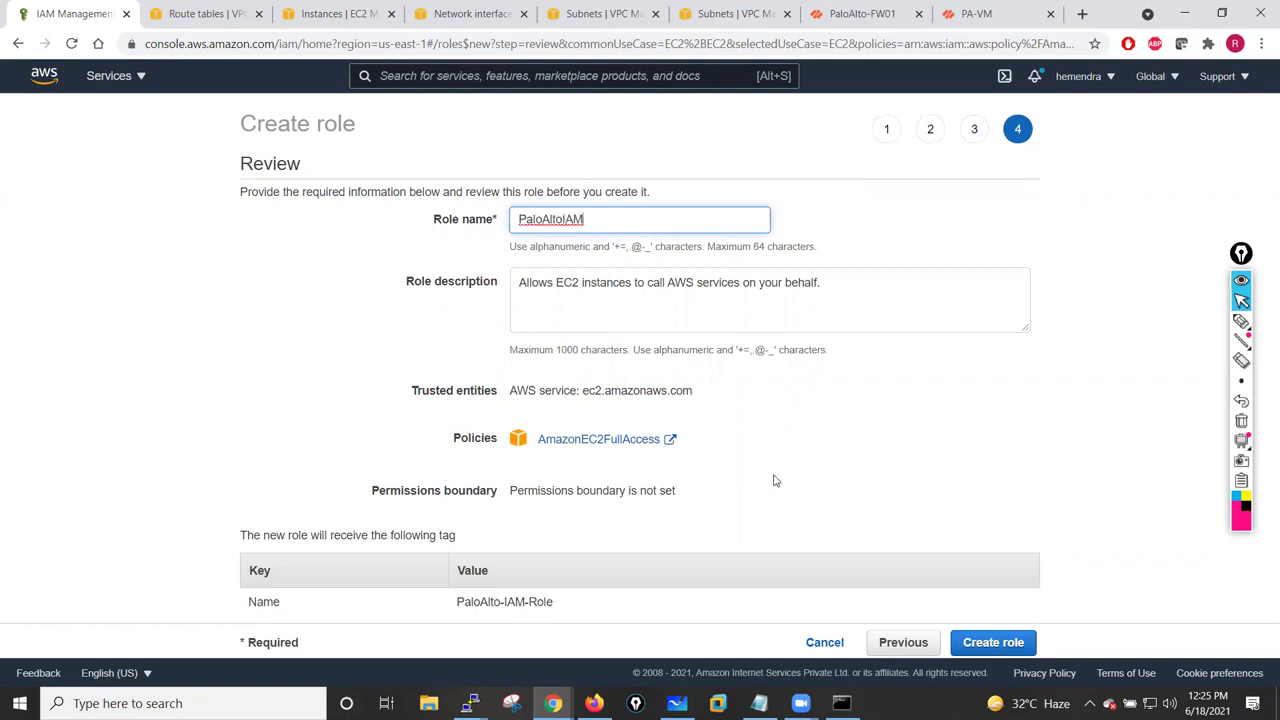
pyautogui.click(998, 649)
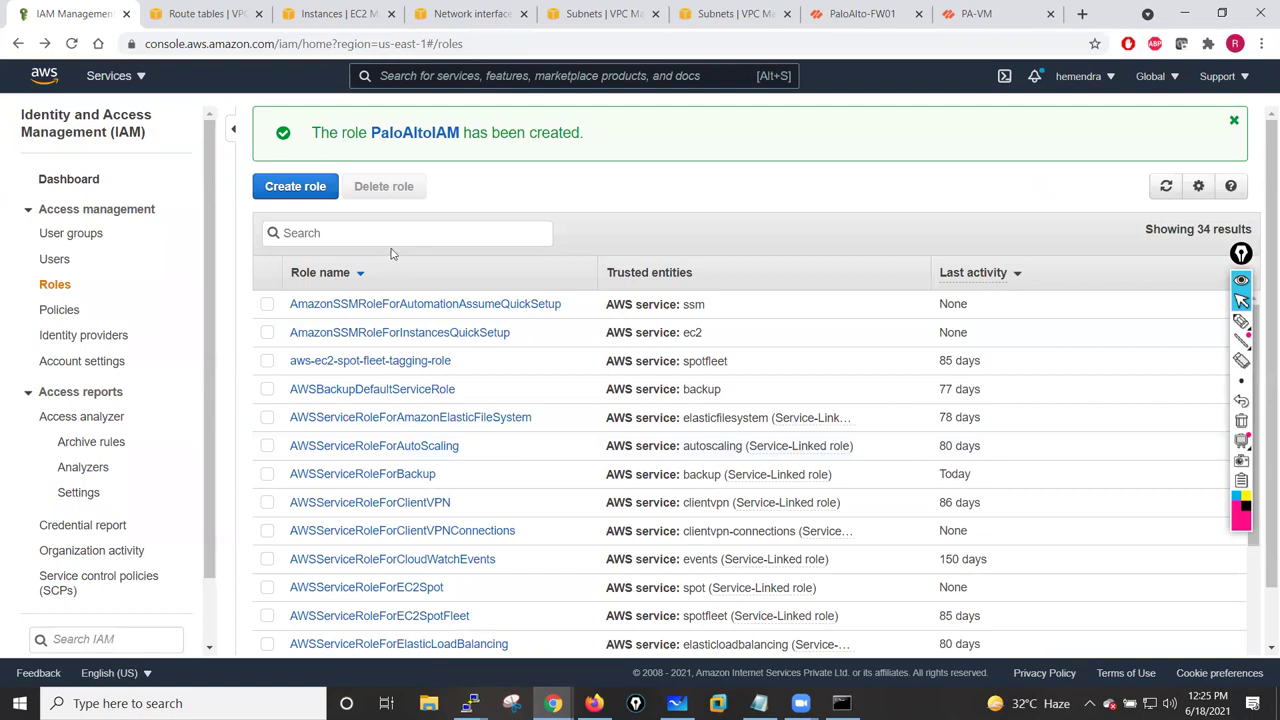
pyautogui.write('PaloAl')
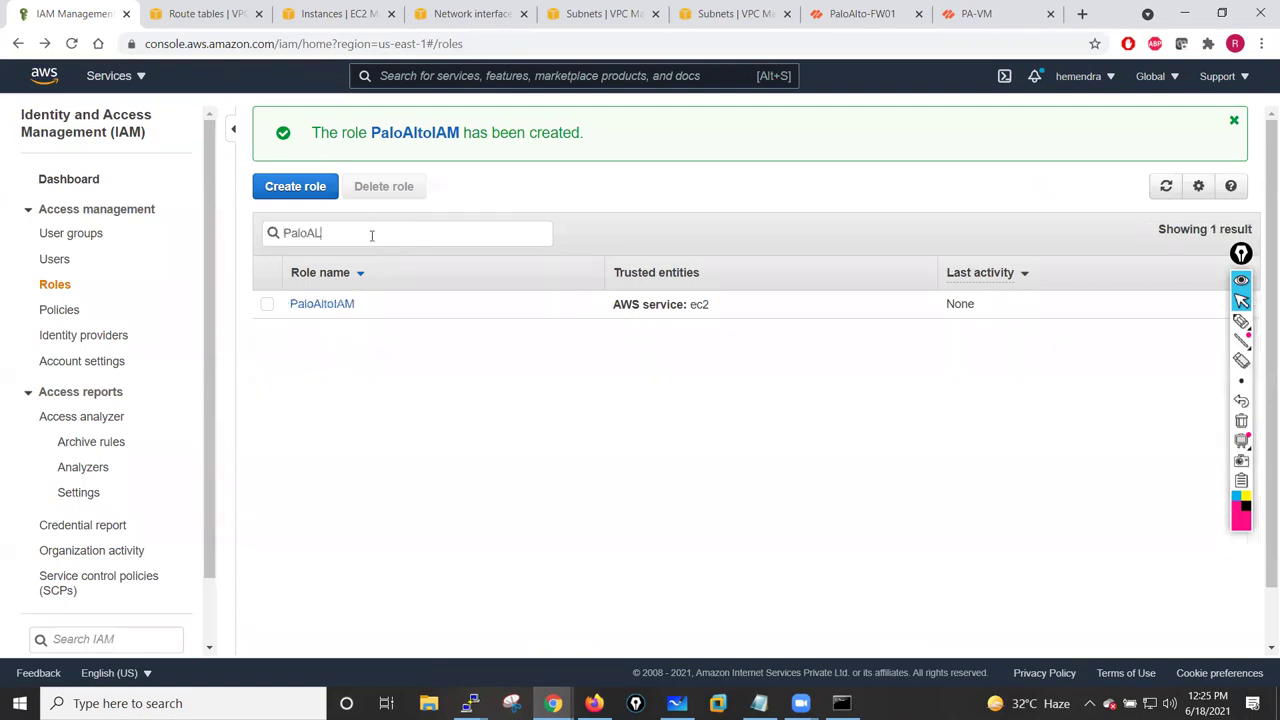
pyautogui.click(267, 304)
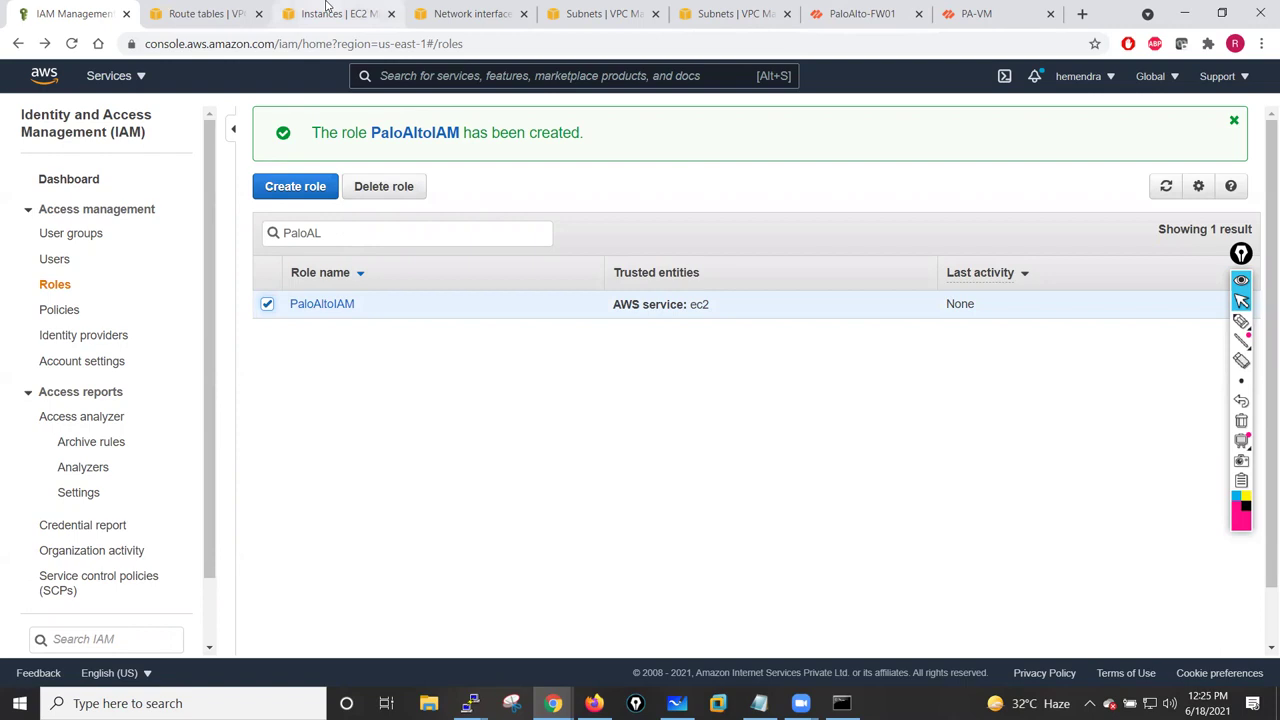
# - Attach the PaloAltoIAM role to PaloAlto-Fw01 via Actions > Security > Modify IAM role
pyautogui.click(327, 8)
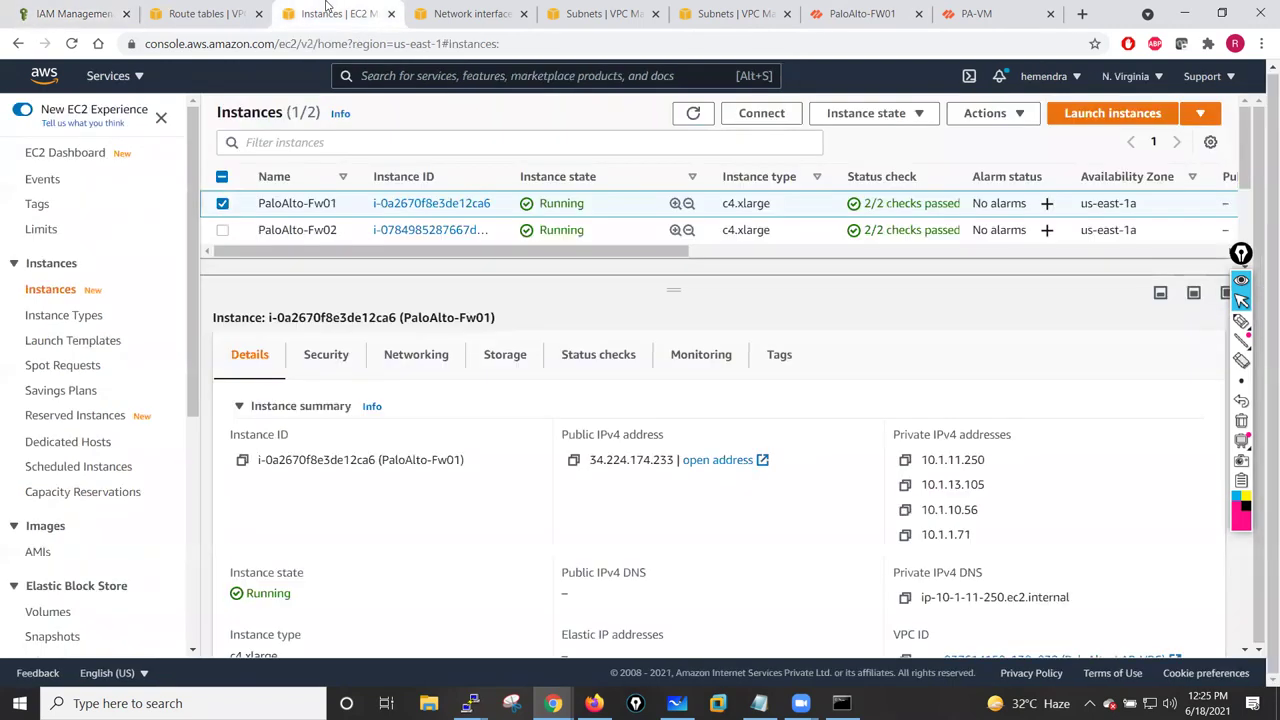
pyautogui.click(1014, 114)
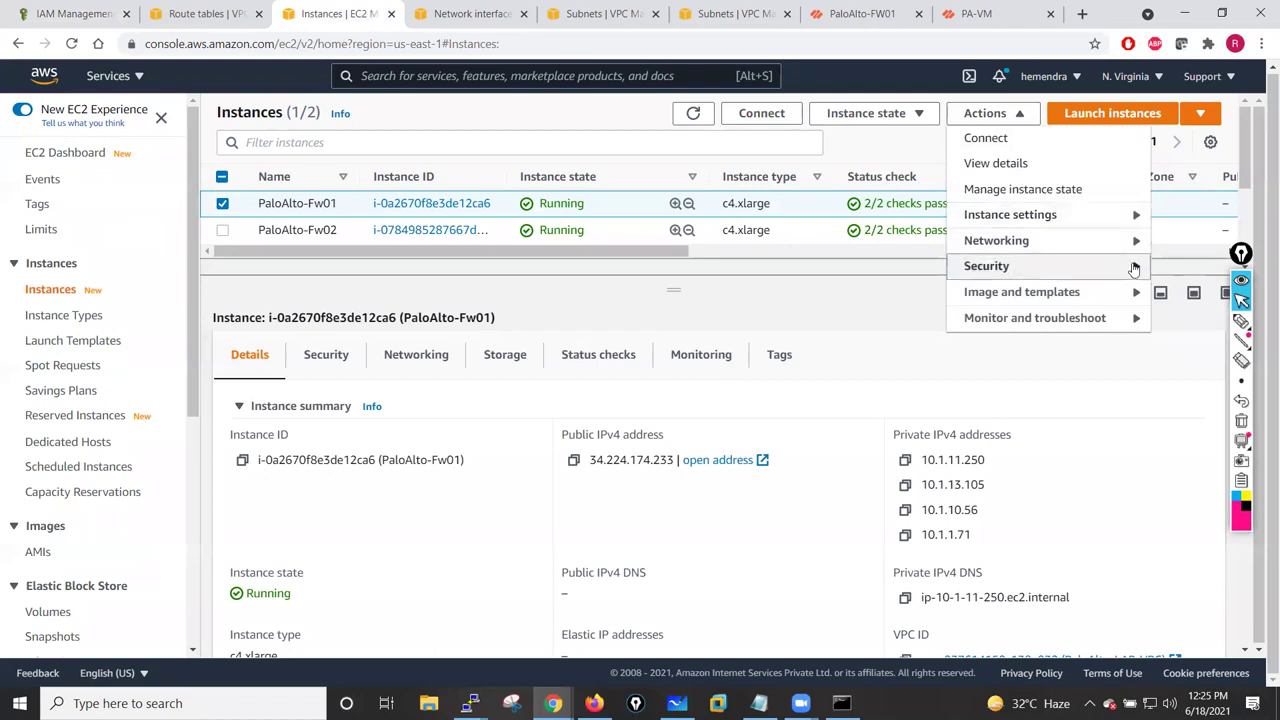
pyautogui.moveTo(1130, 266)
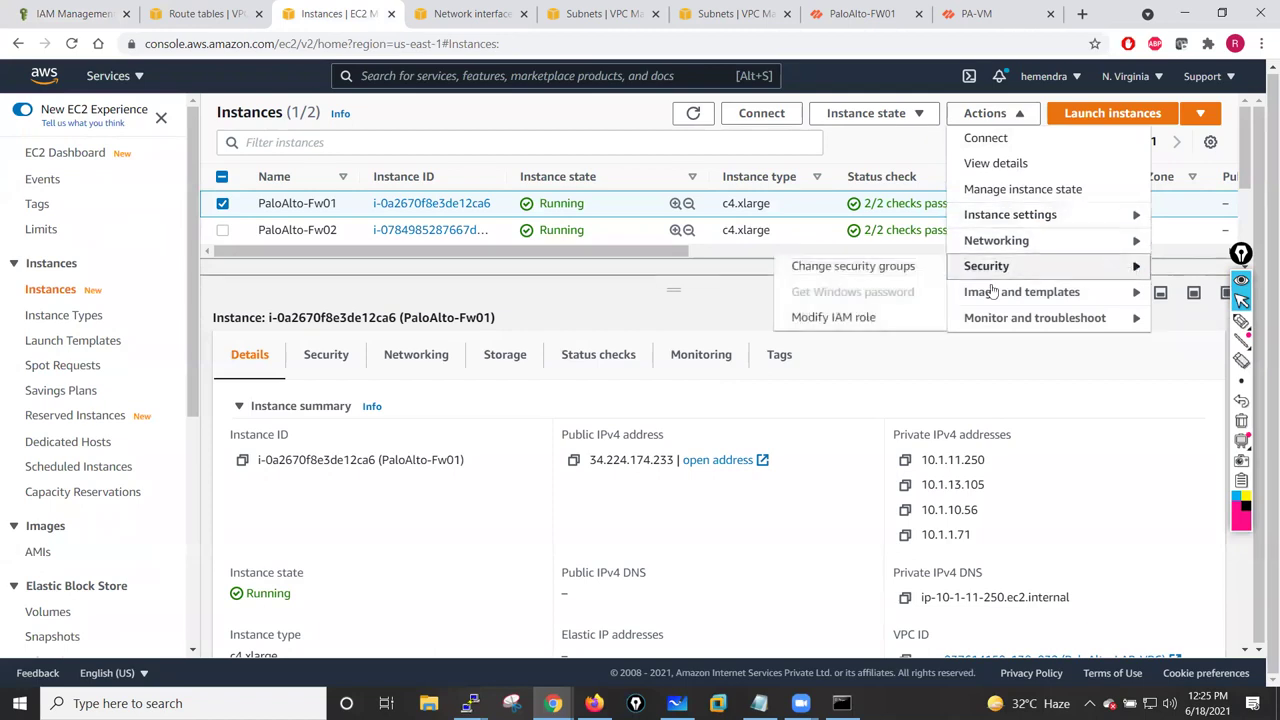
pyautogui.click(833, 318)
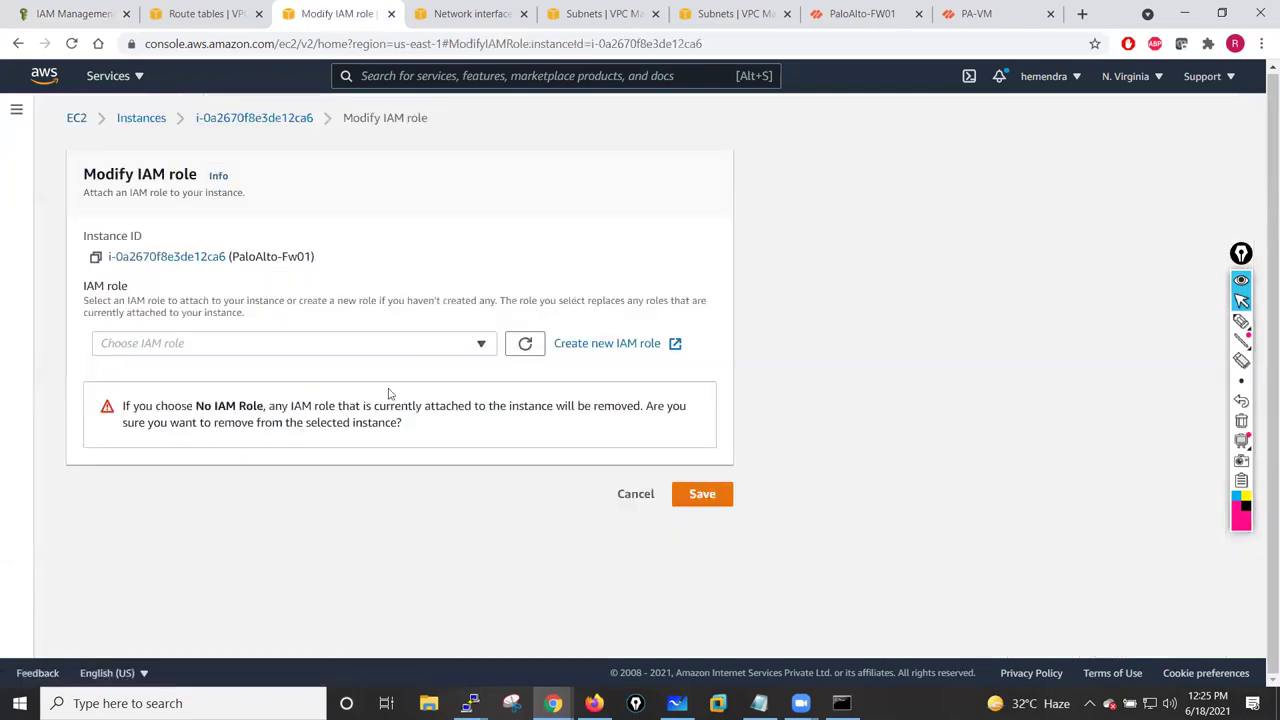
pyautogui.click(480, 346)
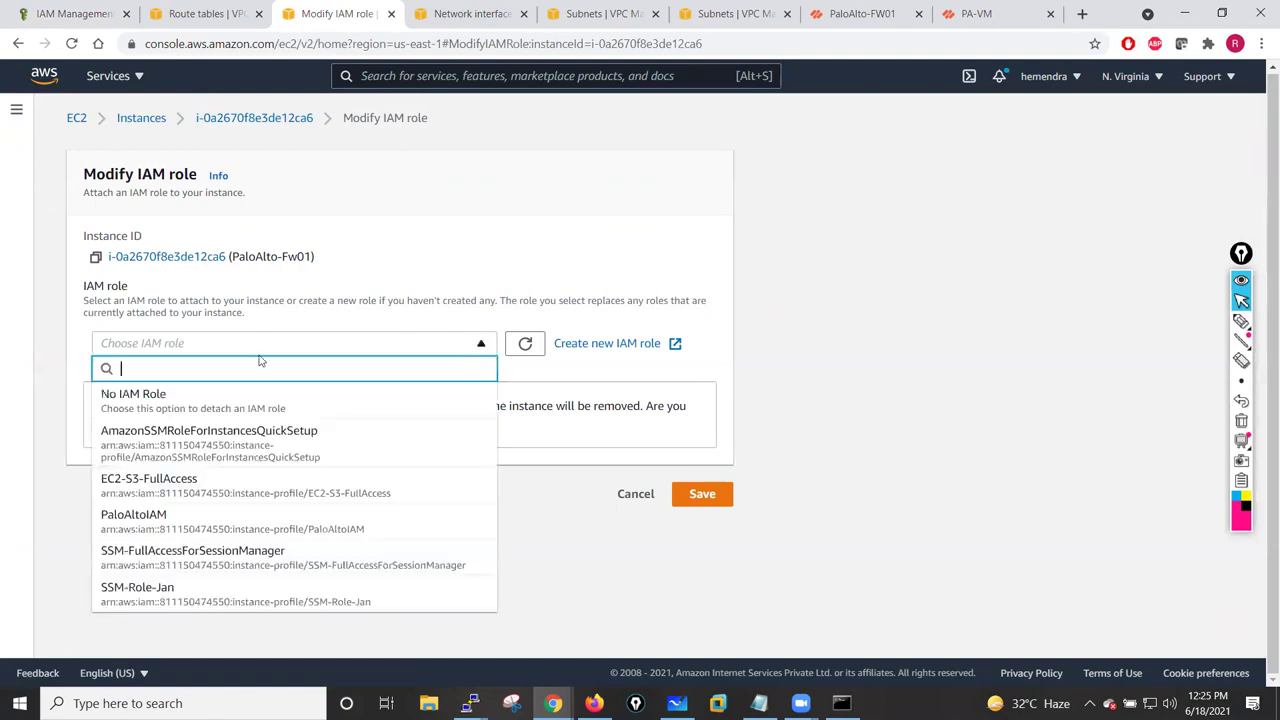
pyautogui.click(166, 522)
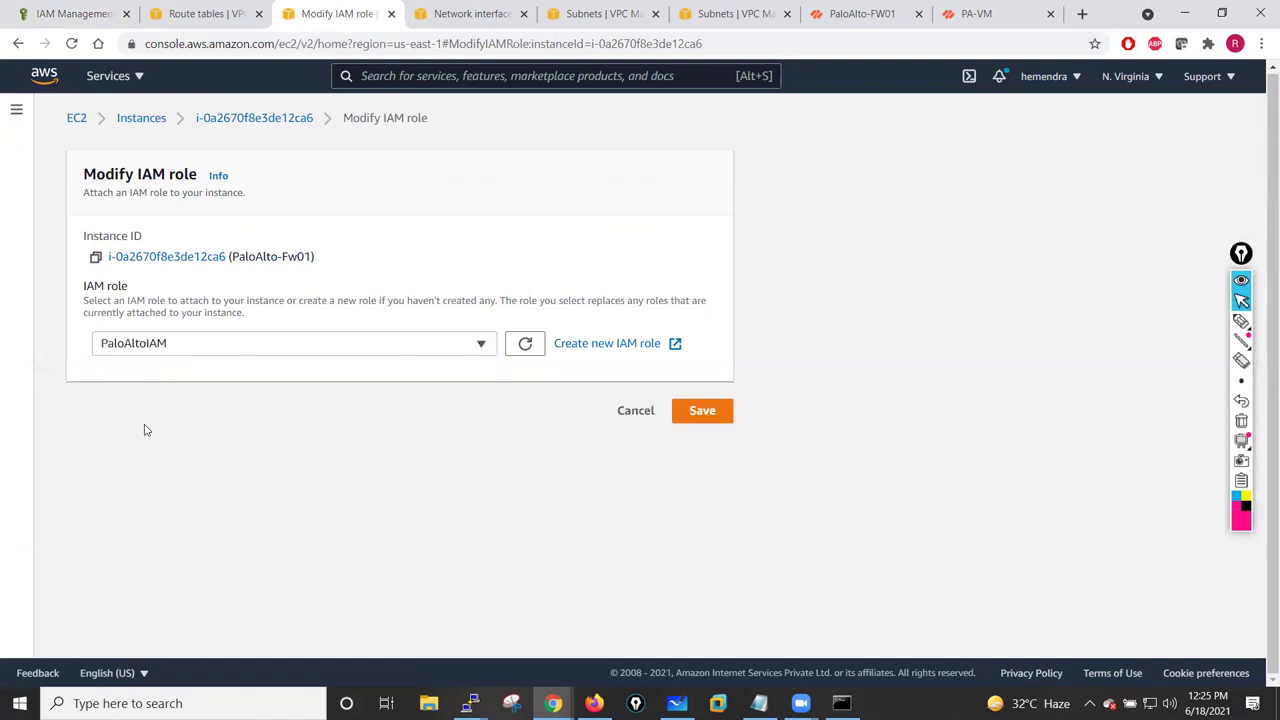
pyautogui.click(697, 420)
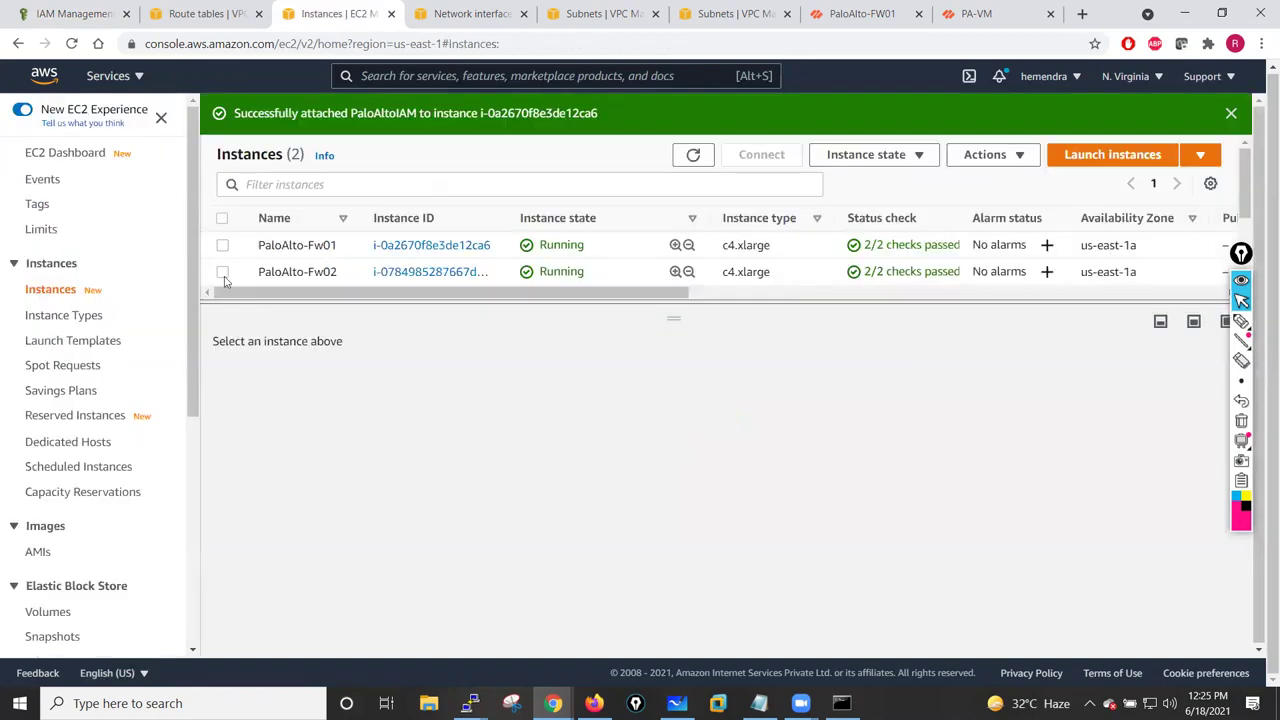
# - Attach PaloAltoIAM to PaloAlto-Fw02 as well and refresh the instances list
pyautogui.click(397, 280)
pyautogui.click(987, 154)
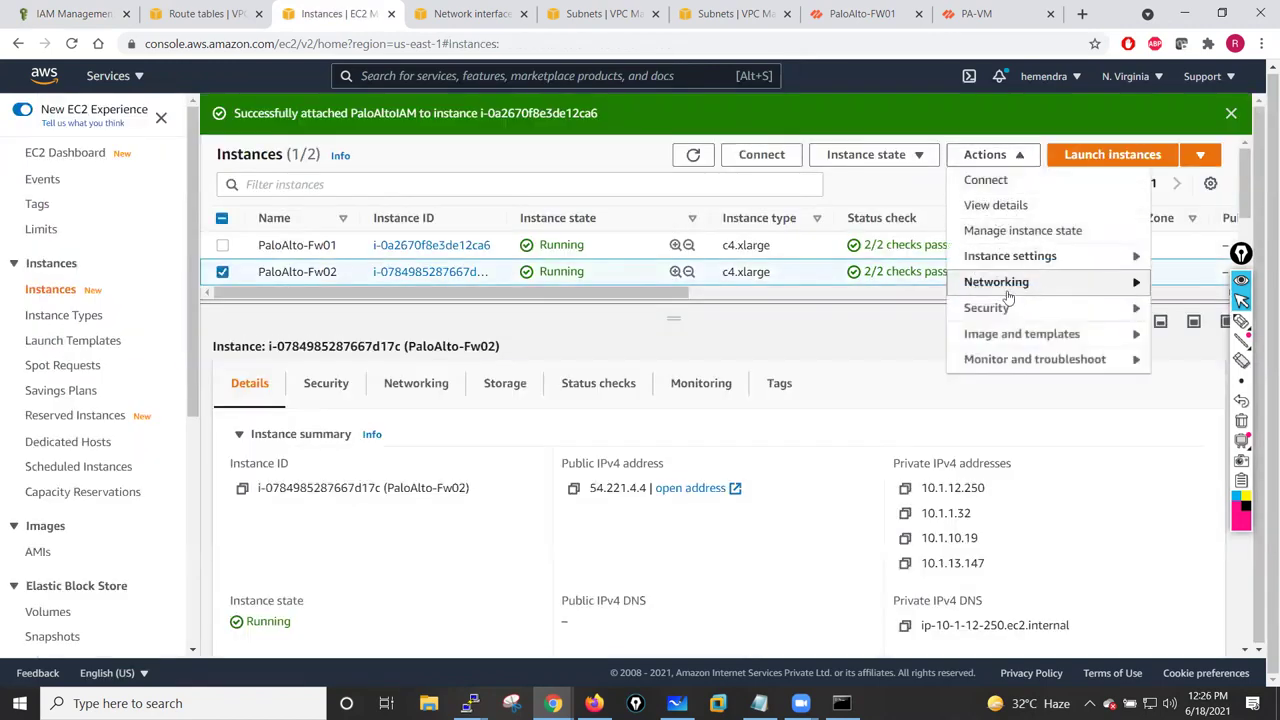
pyautogui.moveTo(1012, 307)
pyautogui.click(805, 355)
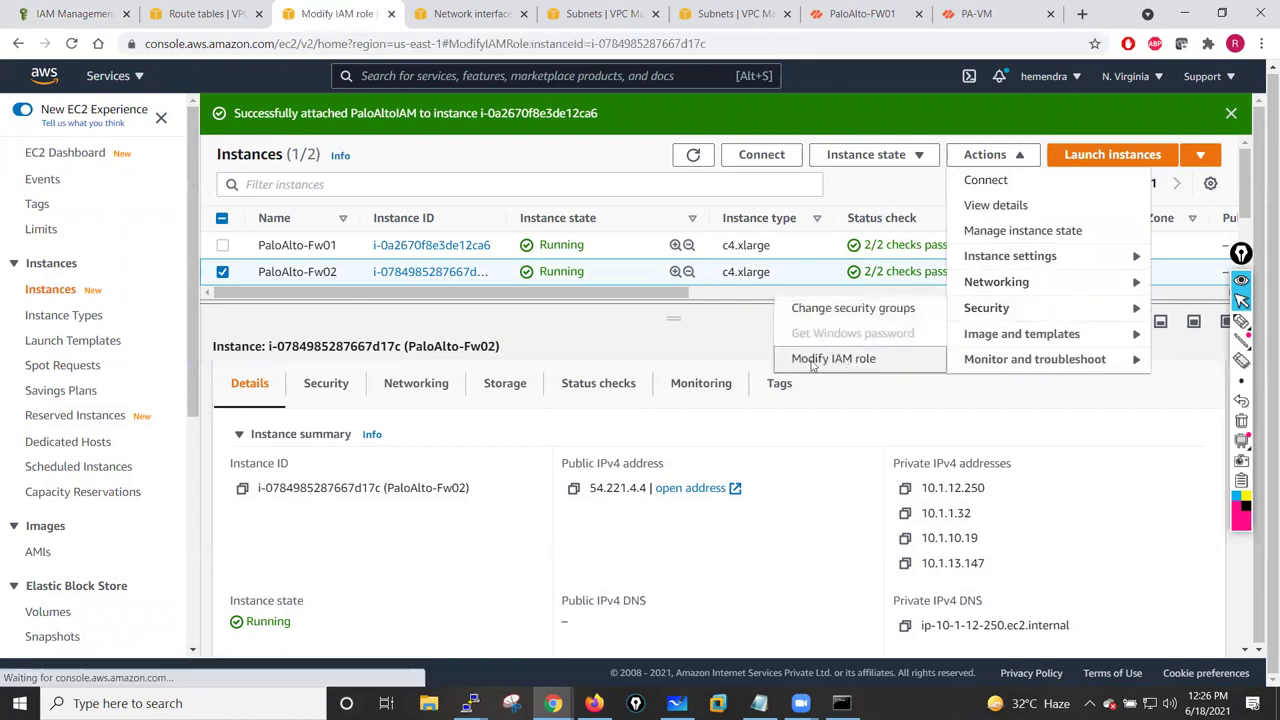
pyautogui.click(468, 345)
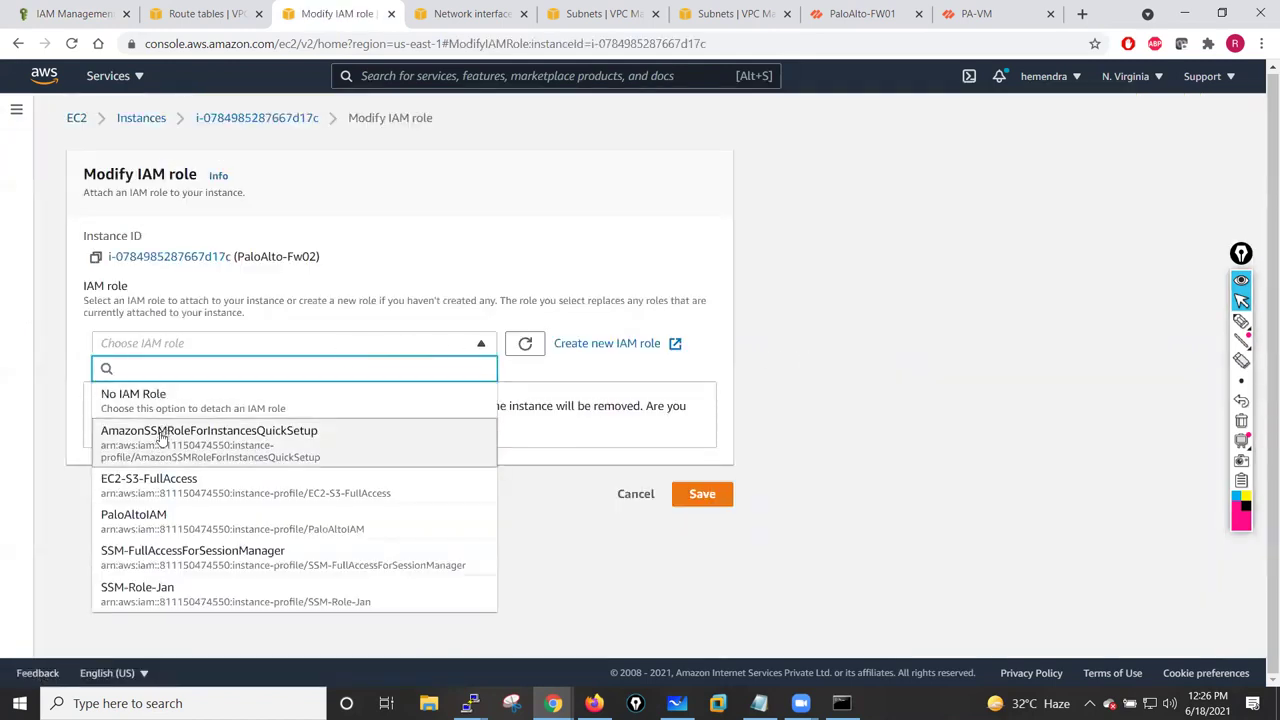
pyautogui.click(188, 524)
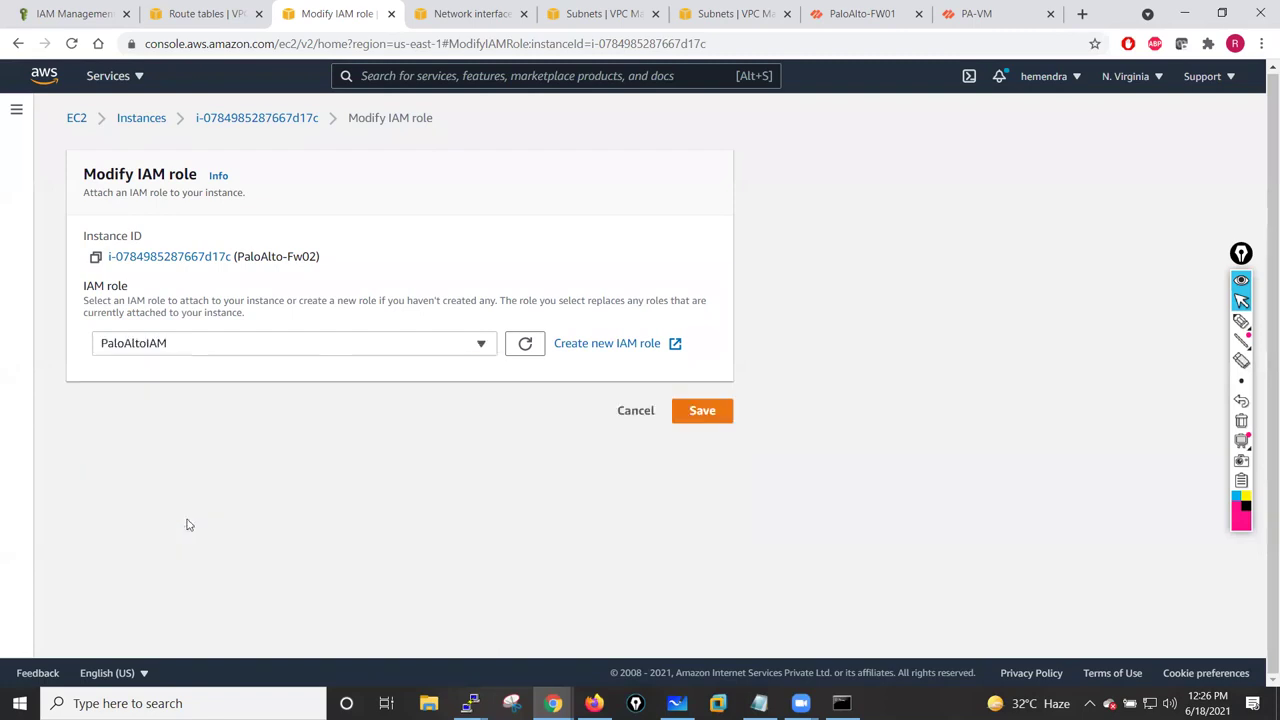
pyautogui.click(708, 418)
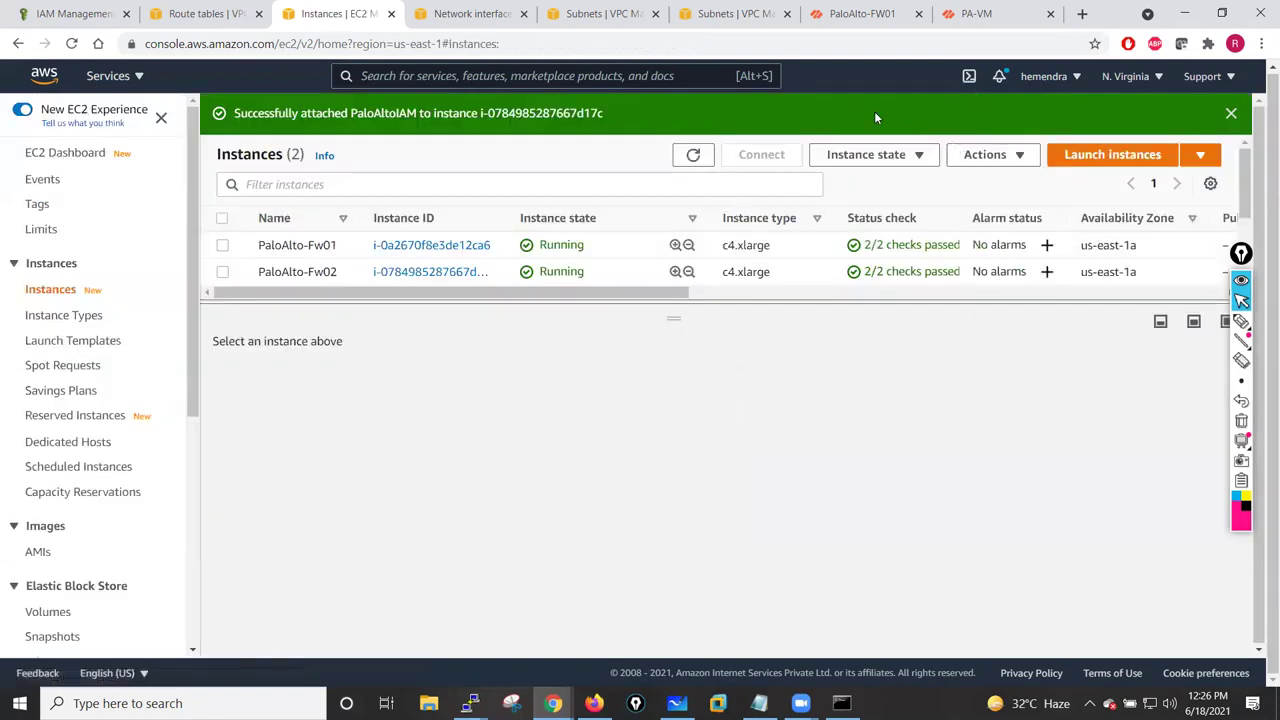
pyautogui.click(692, 156)
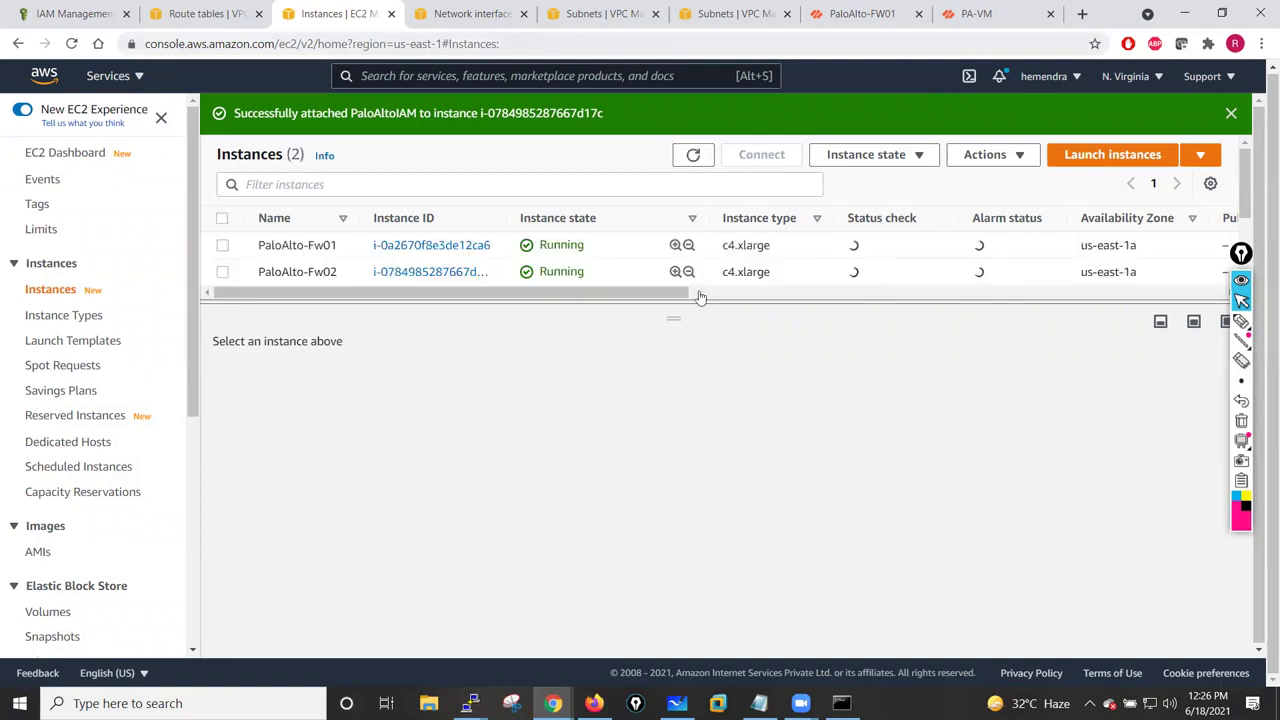
# - Commit the configuration on FW01 and the second firewall, dismissing the failed commit report
pyautogui.click(866, 12)
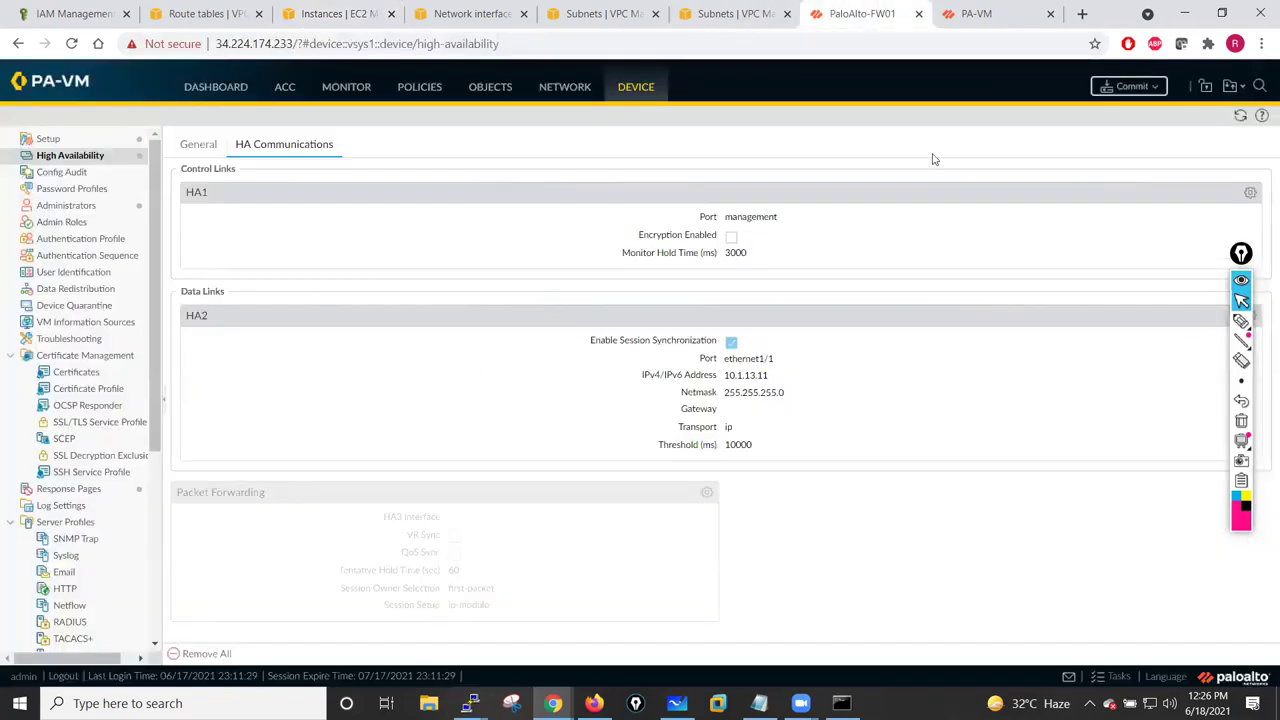
pyautogui.click(1132, 88)
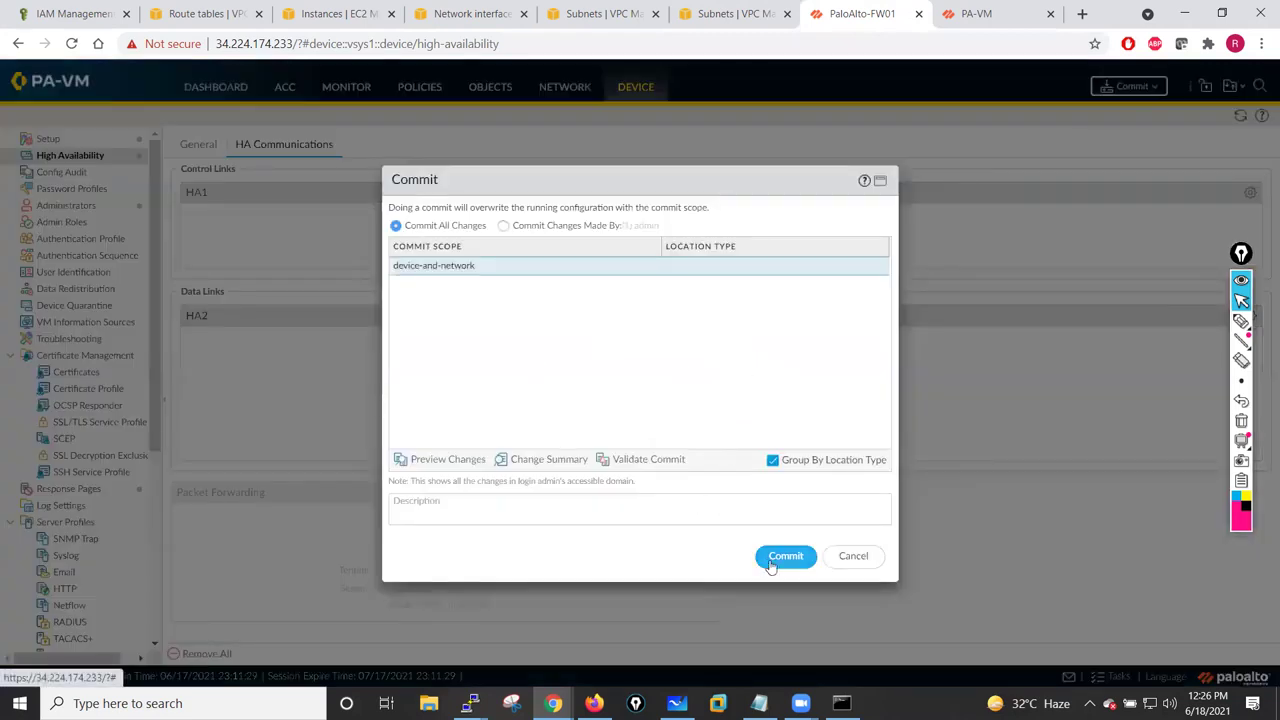
pyautogui.click(1007, 12)
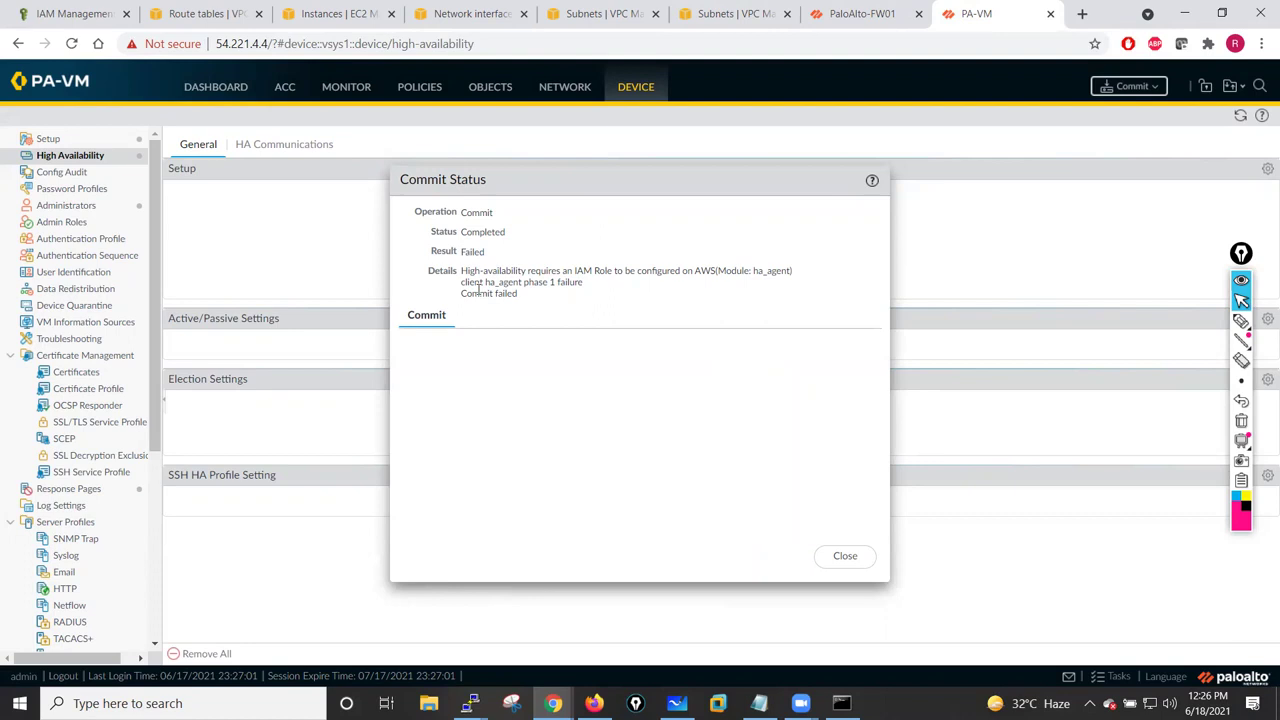
pyautogui.click(843, 556)
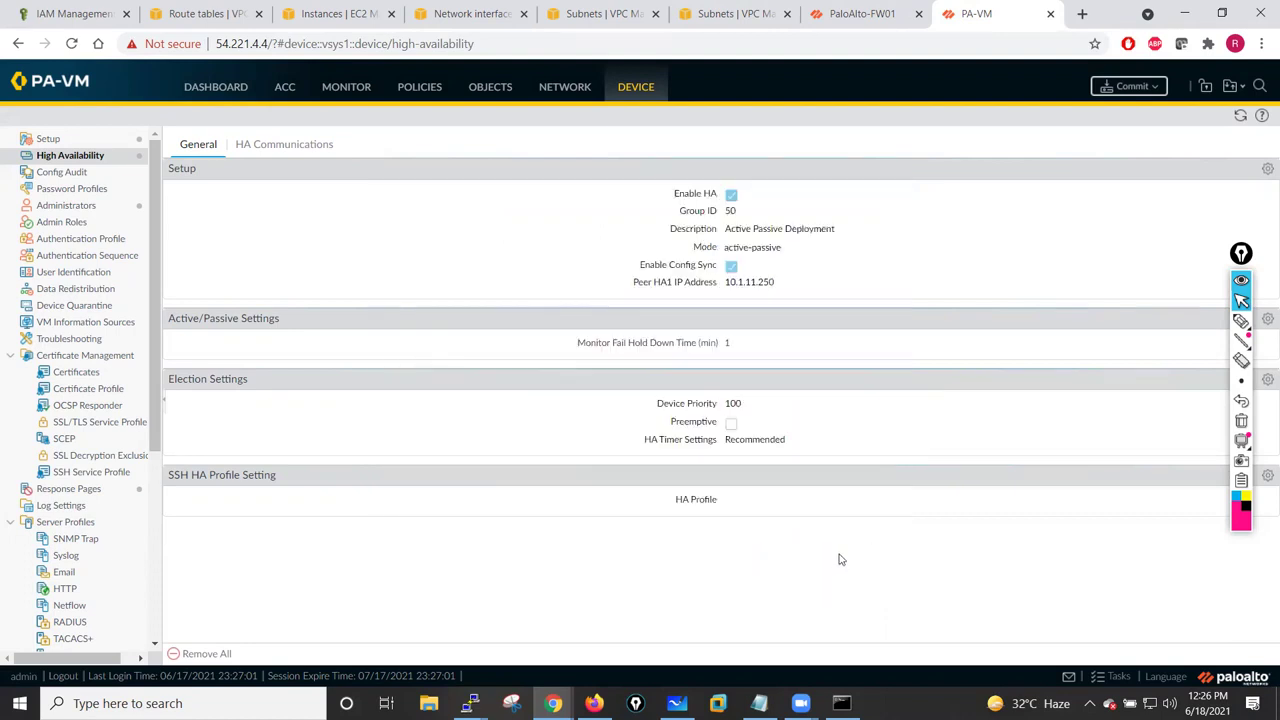
pyautogui.click(1130, 88)
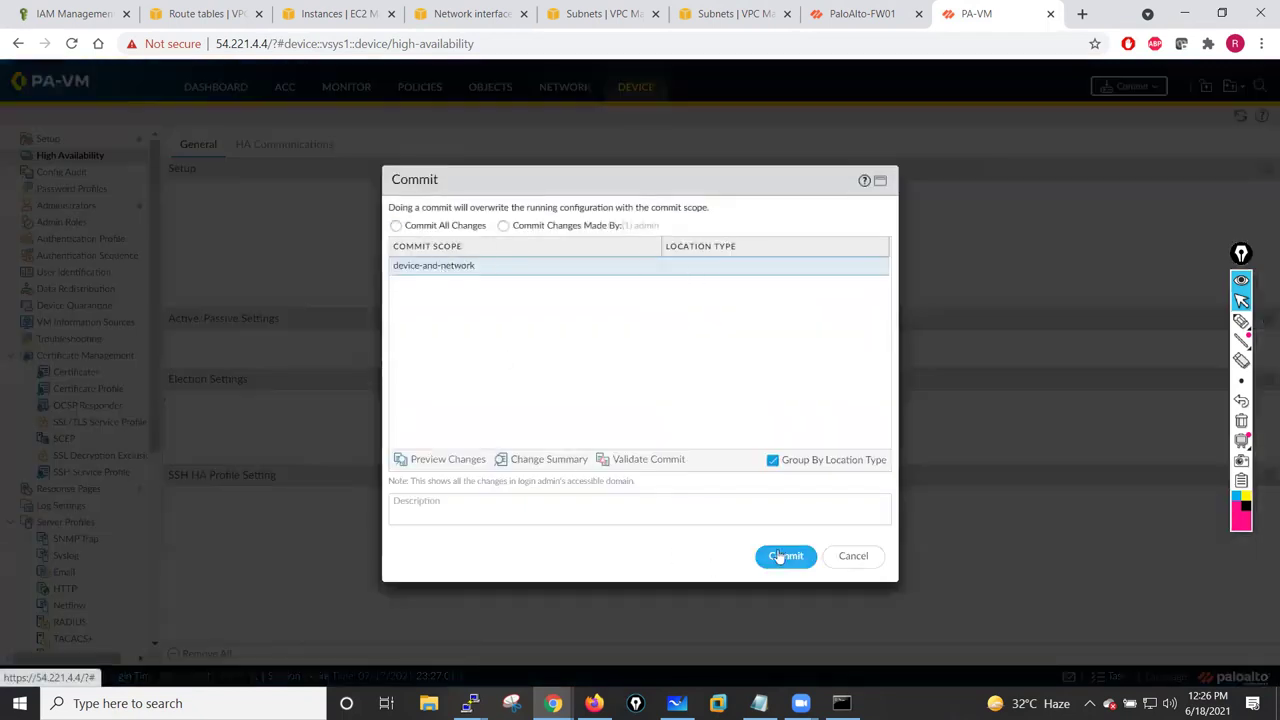
pyautogui.click(786, 556)
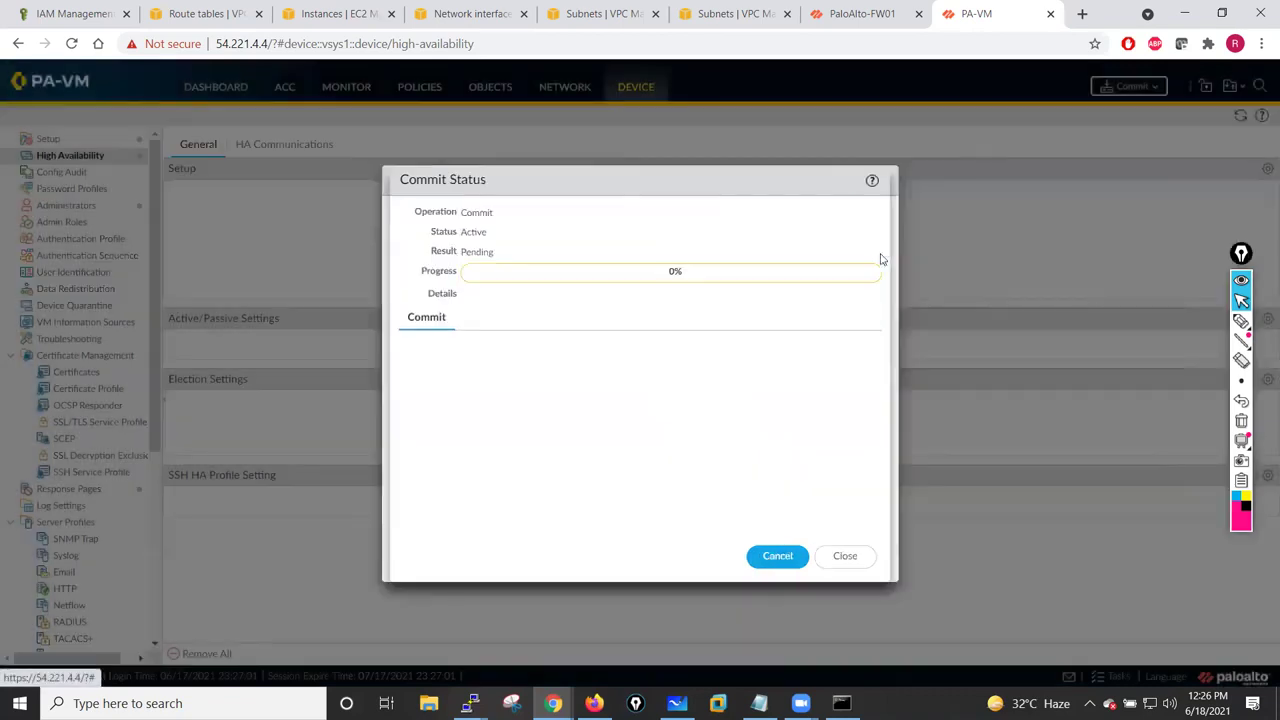
# - Close FW01's failed commit report and view its General HA settings
pyautogui.click(860, 14)
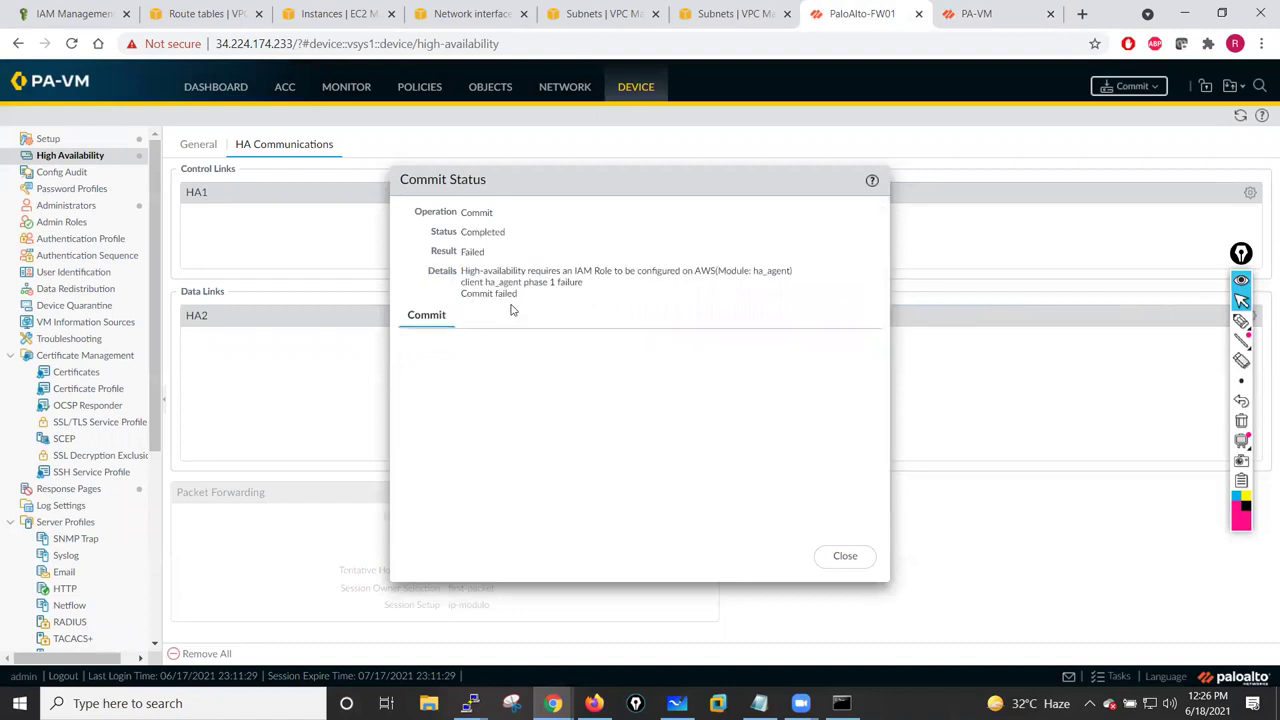
pyautogui.click(846, 557)
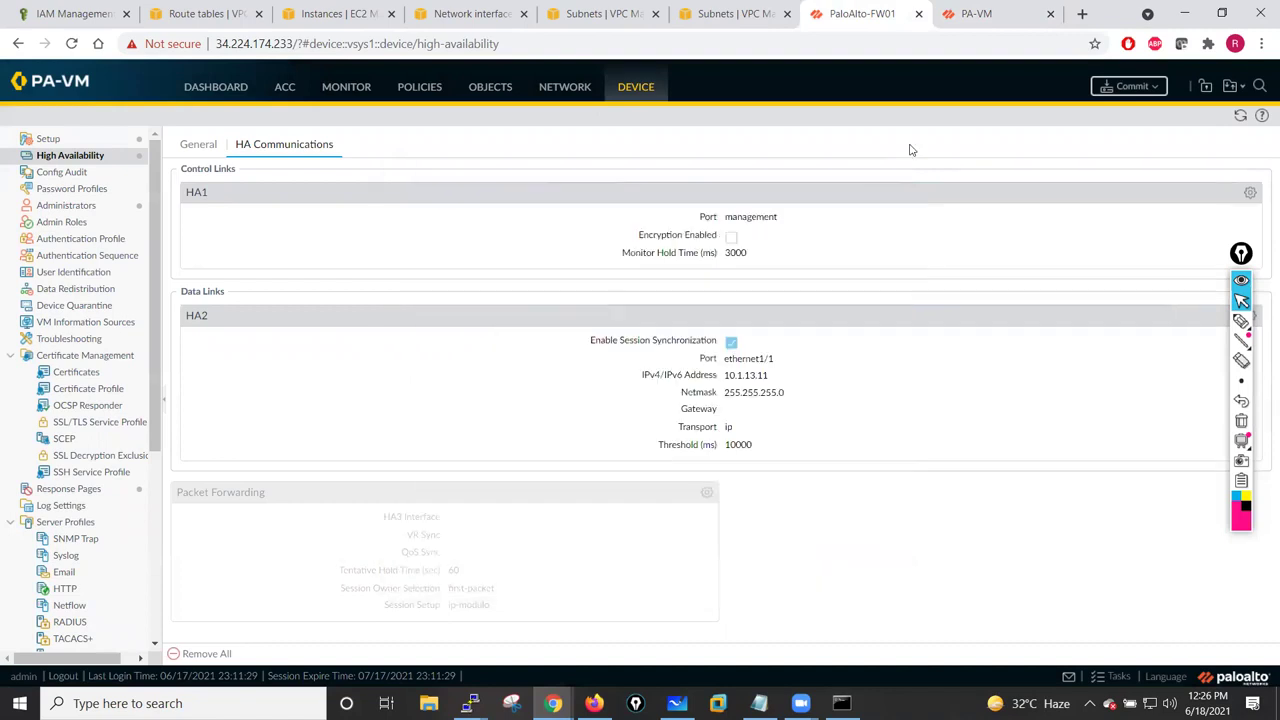
pyautogui.click(205, 147)
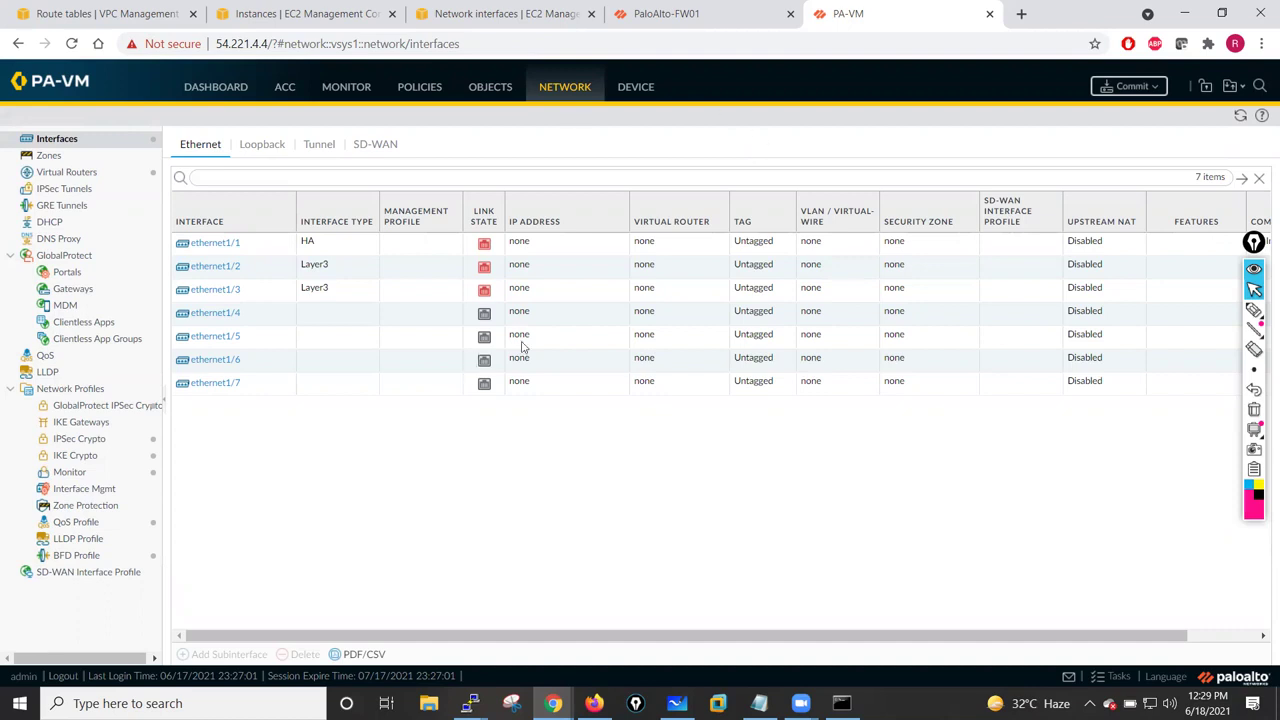
# - Commit all changes on the second firewall and FW01, and watch both commits' progress
pyautogui.click(1130, 88)
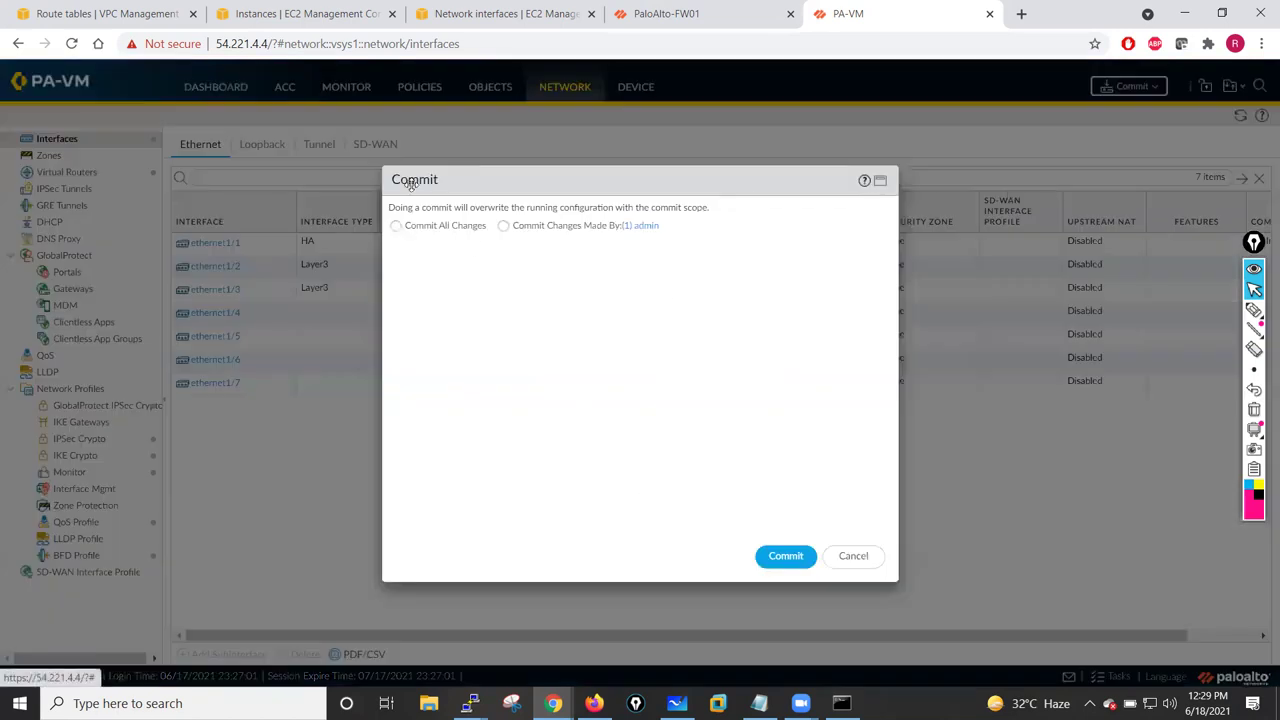
pyautogui.click(397, 225)
pyautogui.click(786, 556)
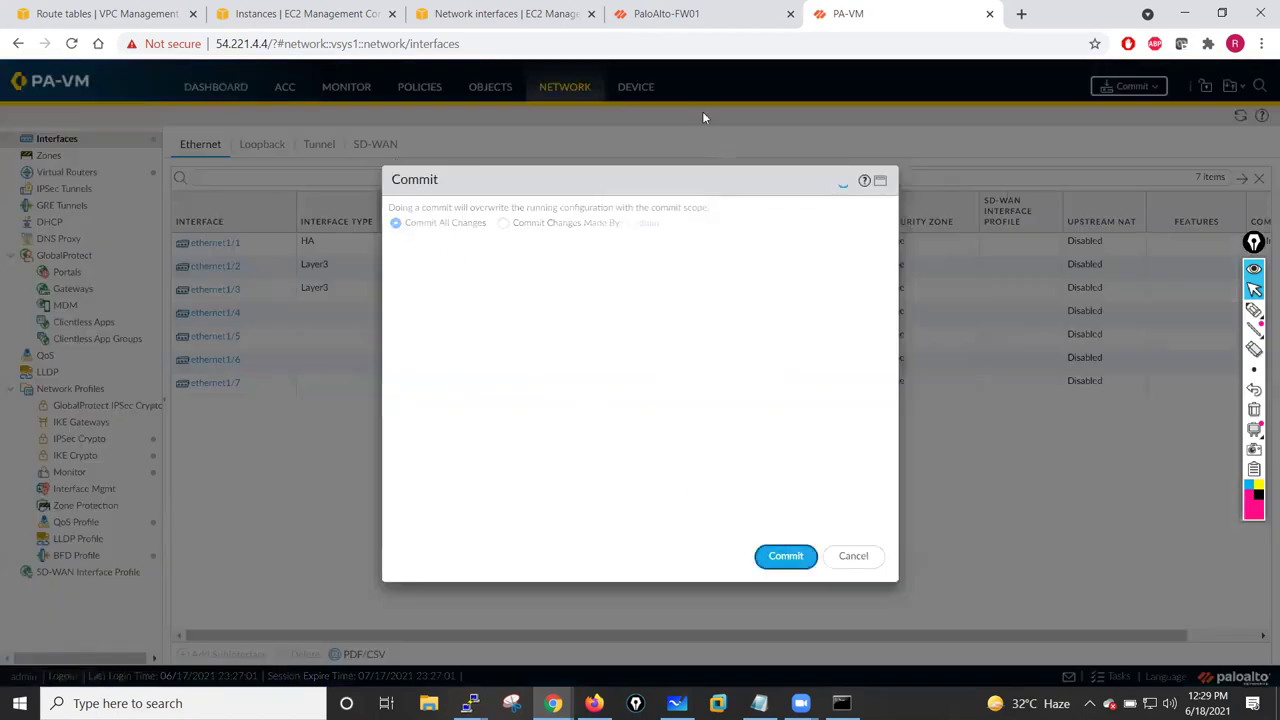
pyautogui.click(680, 14)
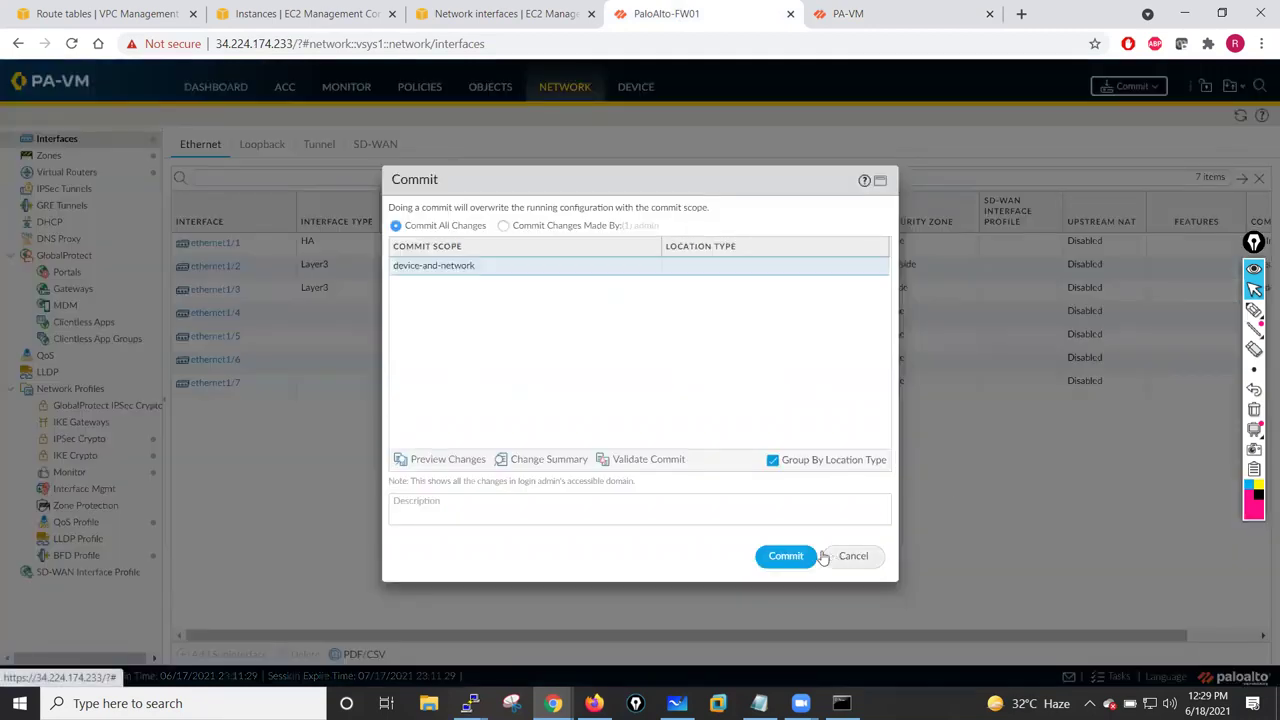
pyautogui.click(788, 556)
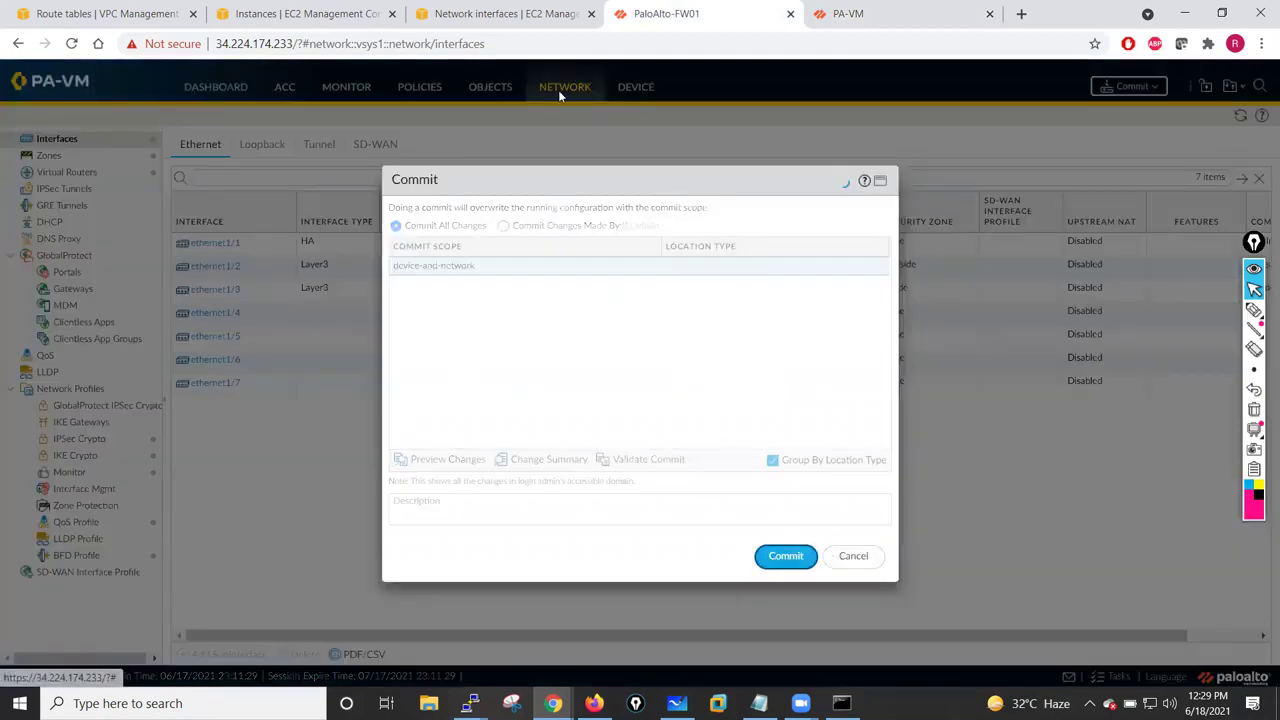
pyautogui.click(880, 14)
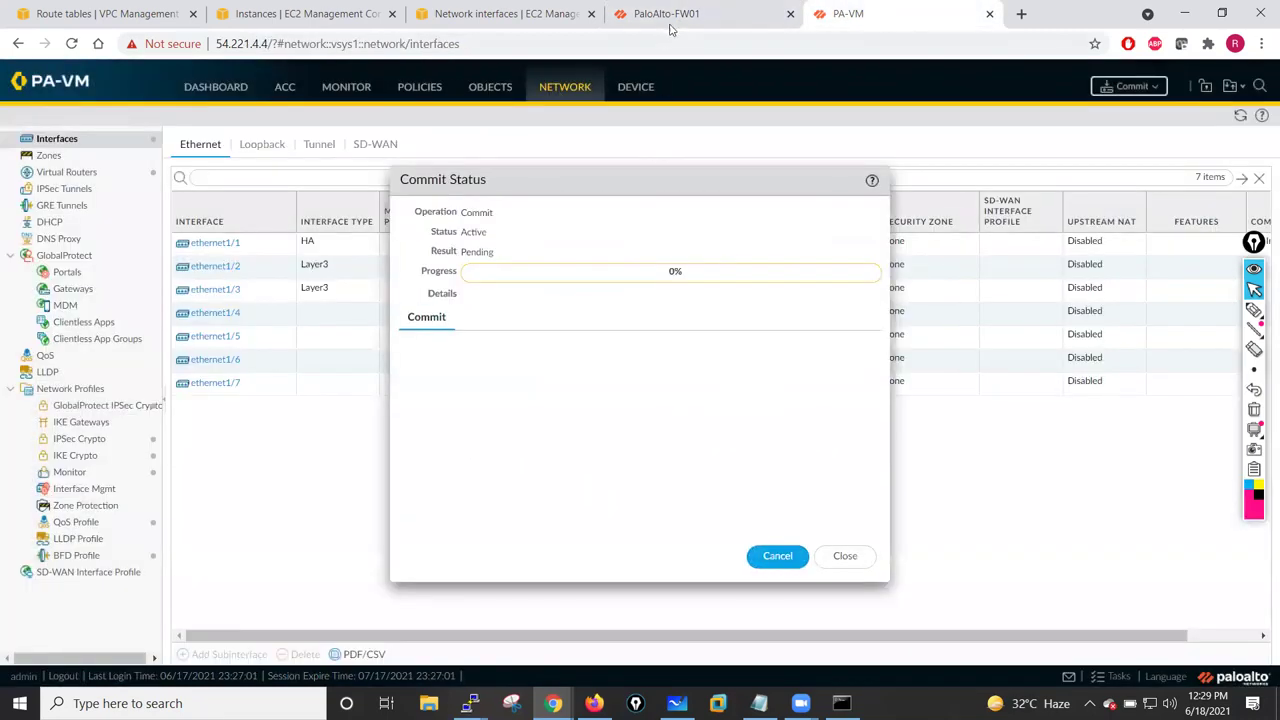
pyautogui.click(670, 20)
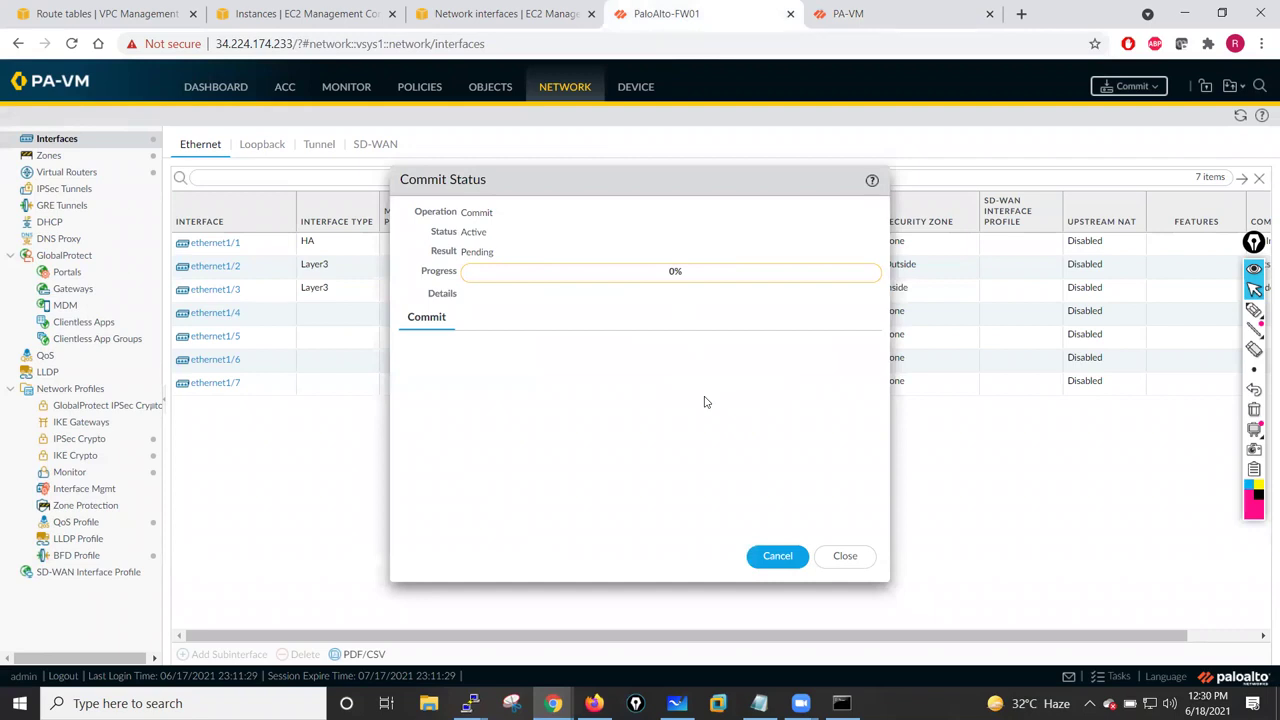
pyautogui.click(930, 14)
pyautogui.click(766, 16)
pyautogui.click(843, 14)
pyautogui.click(683, 14)
pyautogui.click(853, 12)
pyautogui.click(677, 20)
pyautogui.click(846, 16)
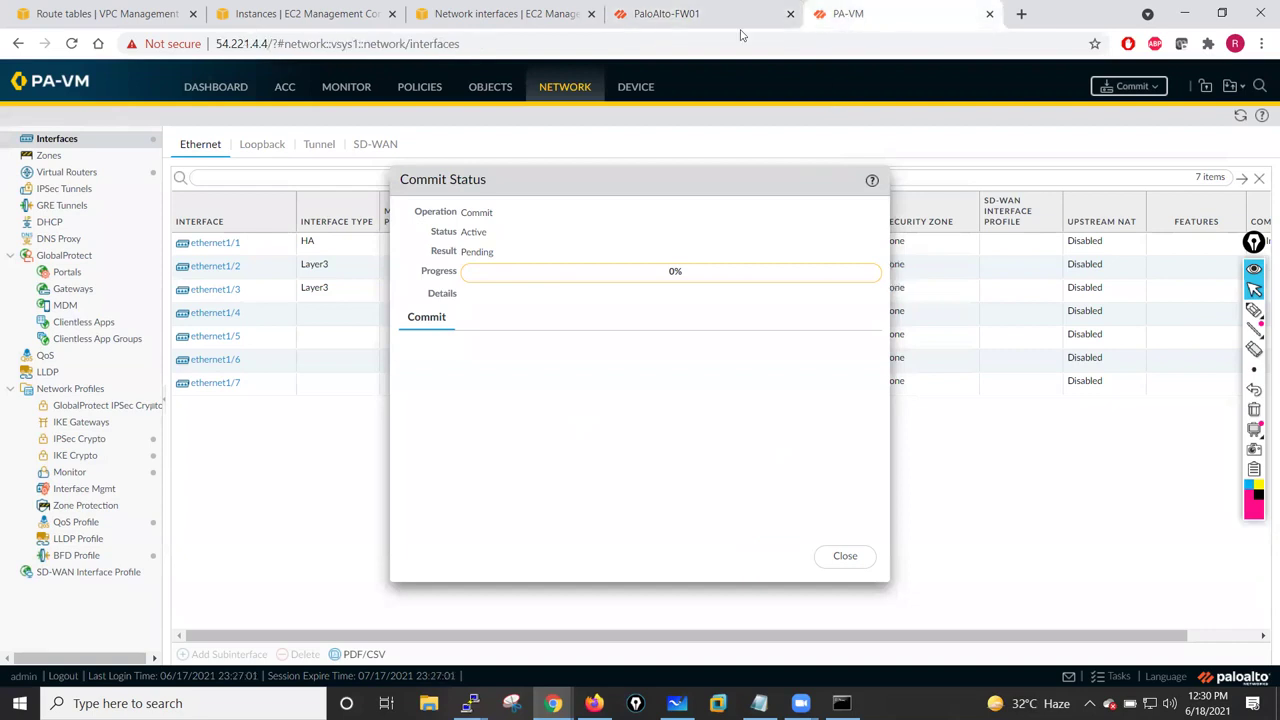
# - Close both failed commit reports after reading FW01's AWS ha_agent IAM role error
pyautogui.click(843, 557)
pyautogui.click(697, 10)
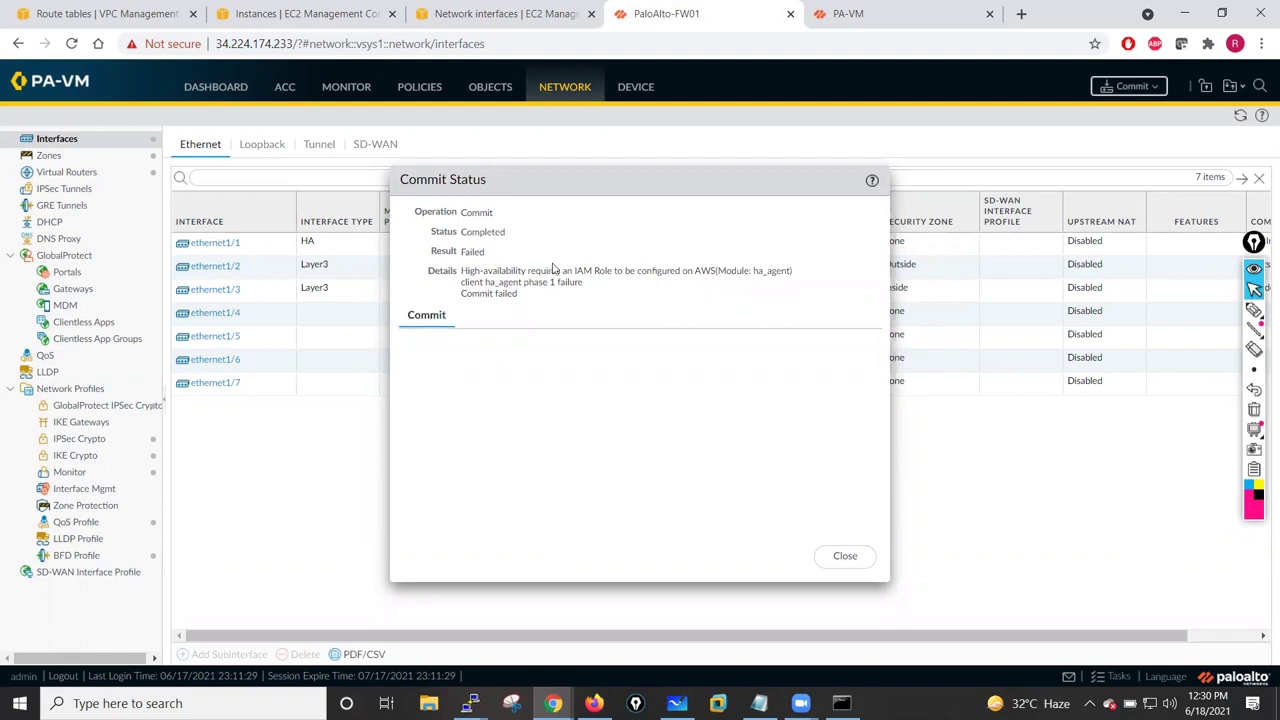
pyautogui.moveTo(693, 270); pyautogui.dragTo(789, 271)
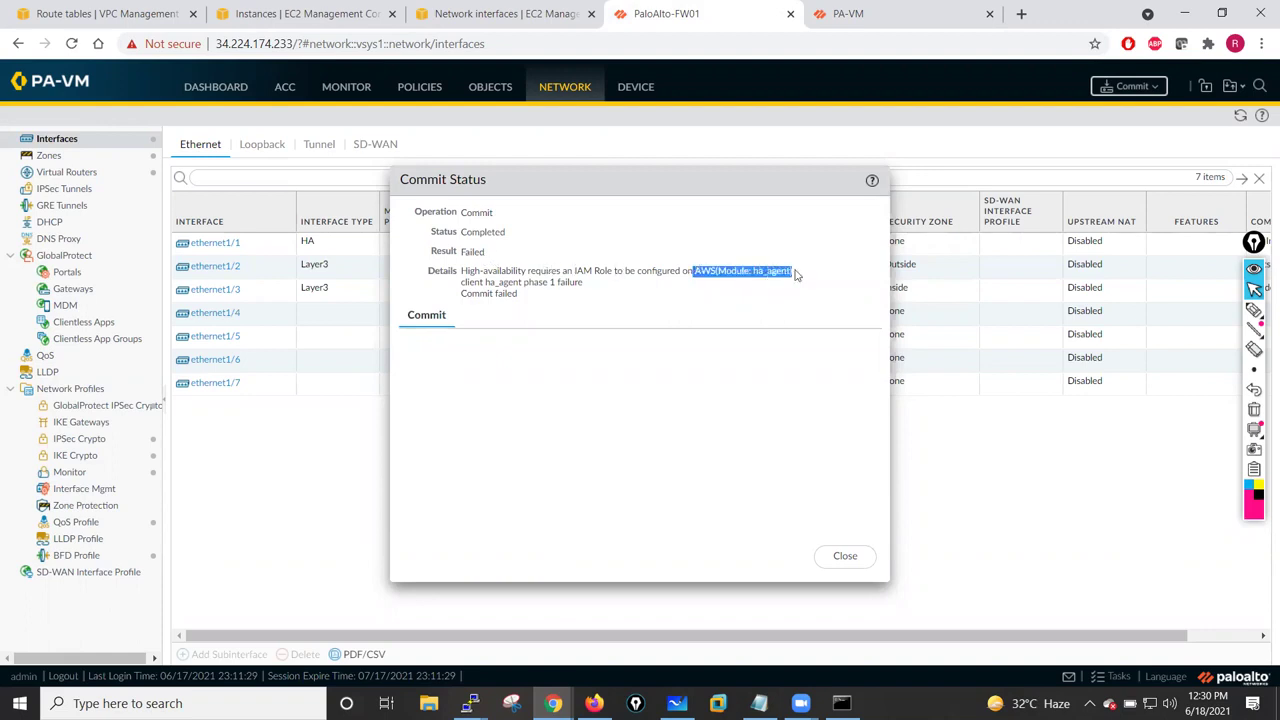
pyautogui.moveTo(545, 270); pyautogui.dragTo(612, 271)
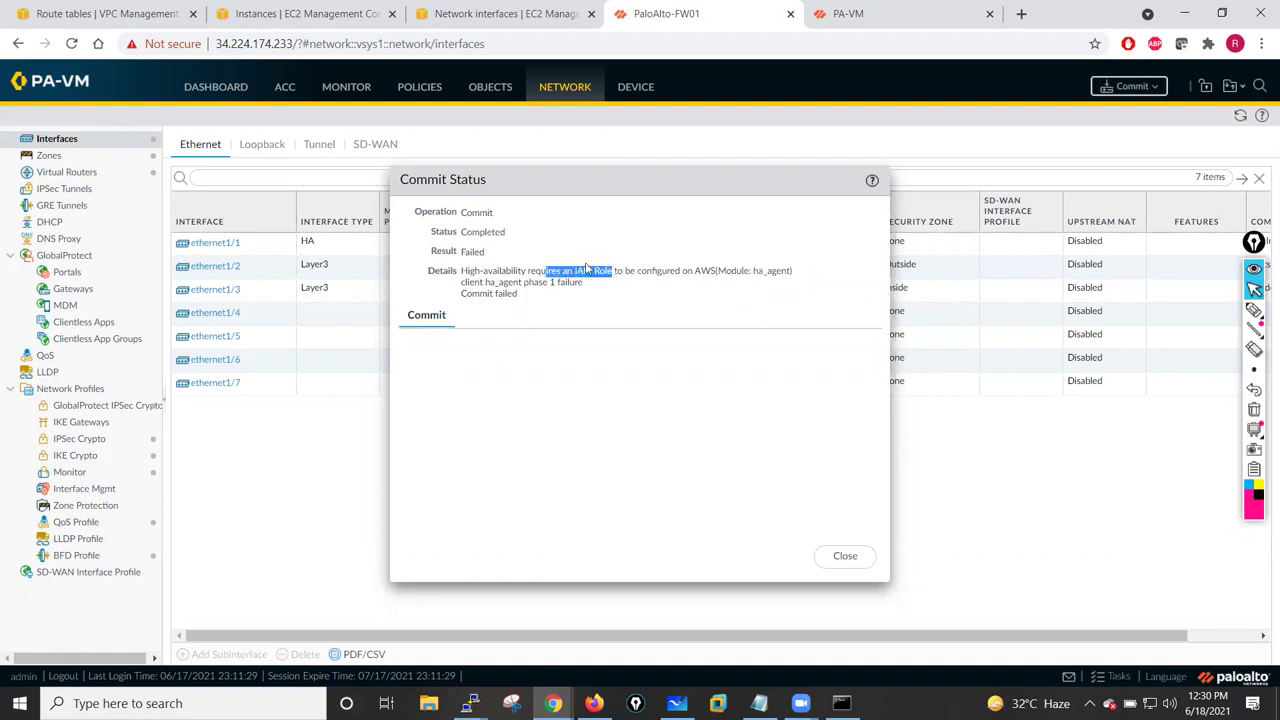
pyautogui.click(845, 556)
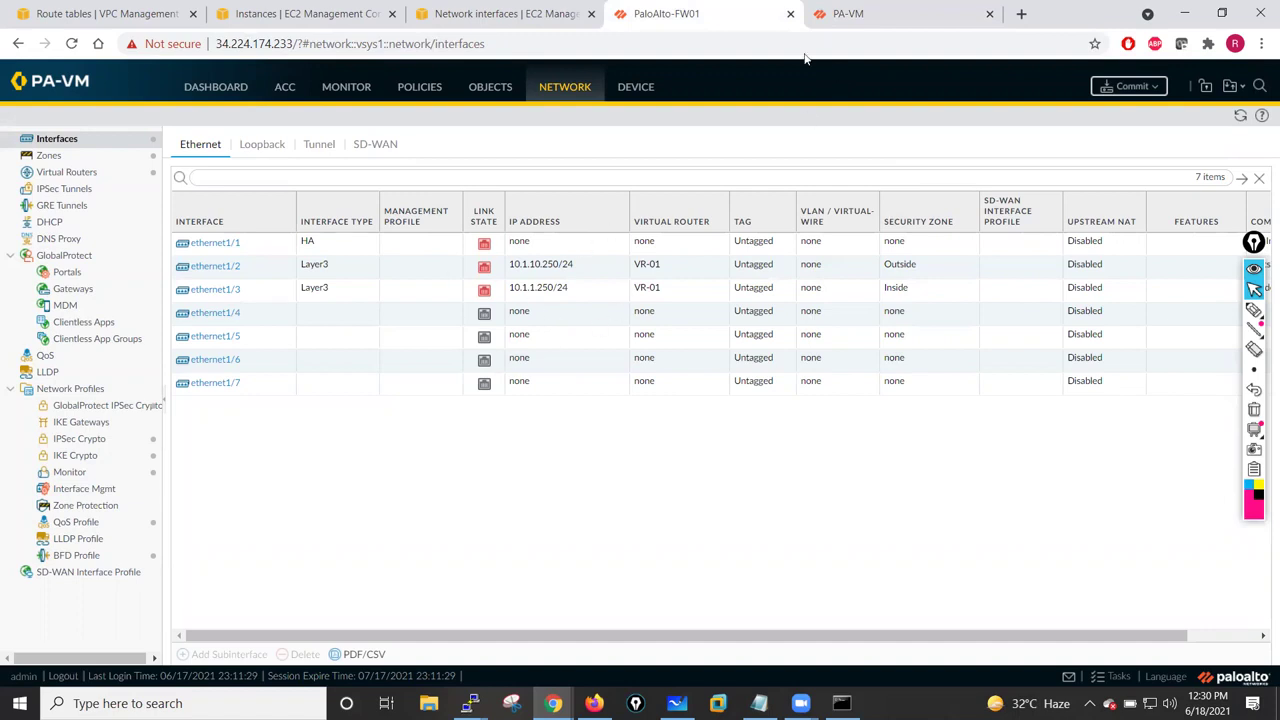
# - On FW01, view Device > Setup Services, then the Operations tab with reboot and config options
pyautogui.click(636, 88)
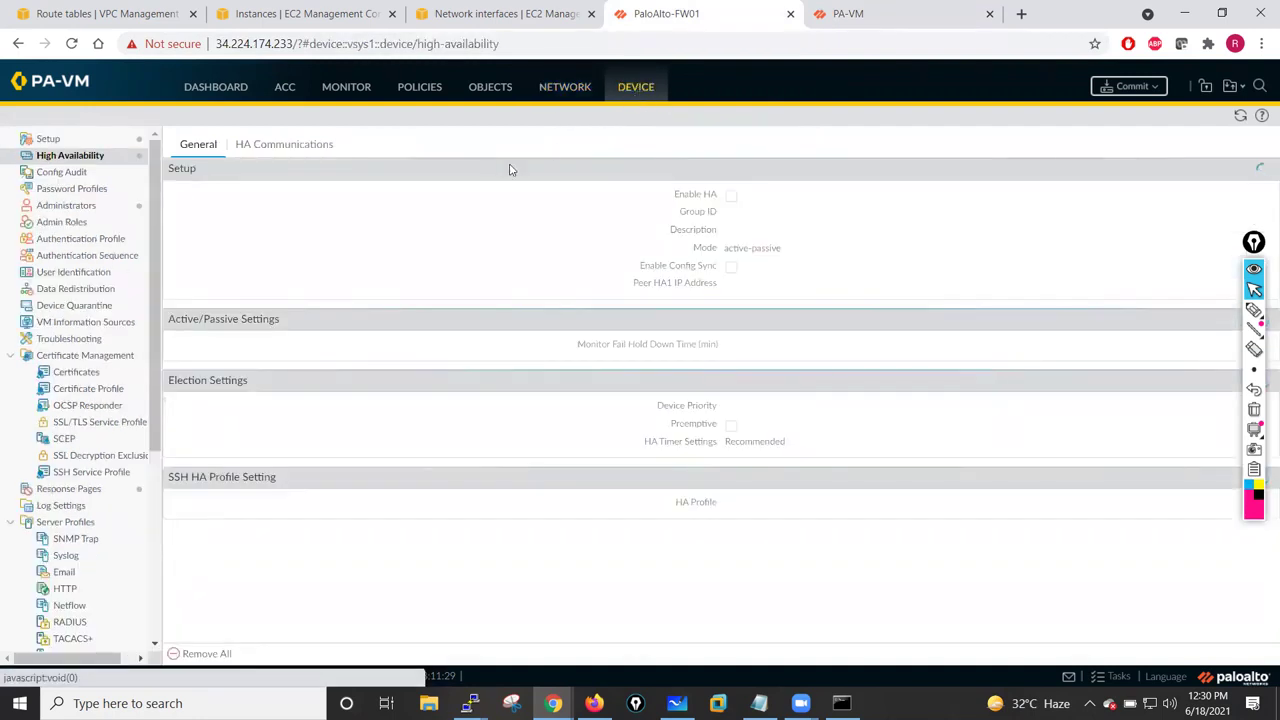
pyautogui.click(87, 142)
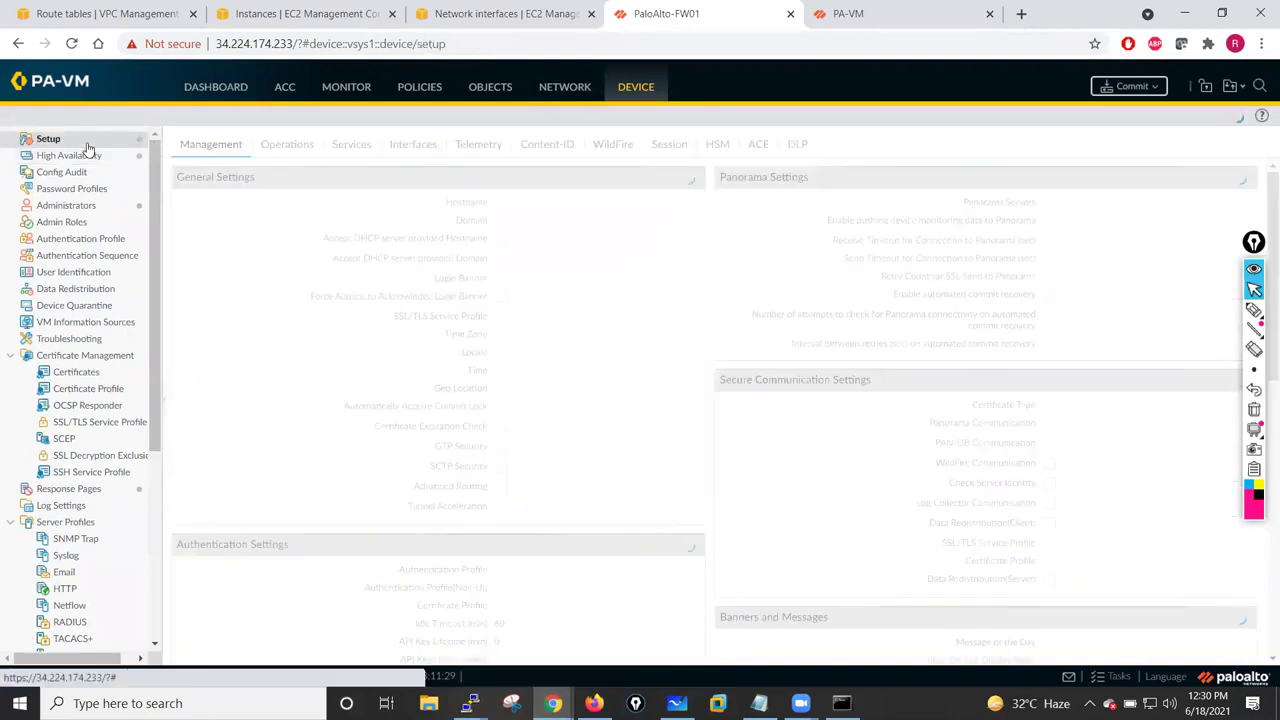
pyautogui.click(345, 145)
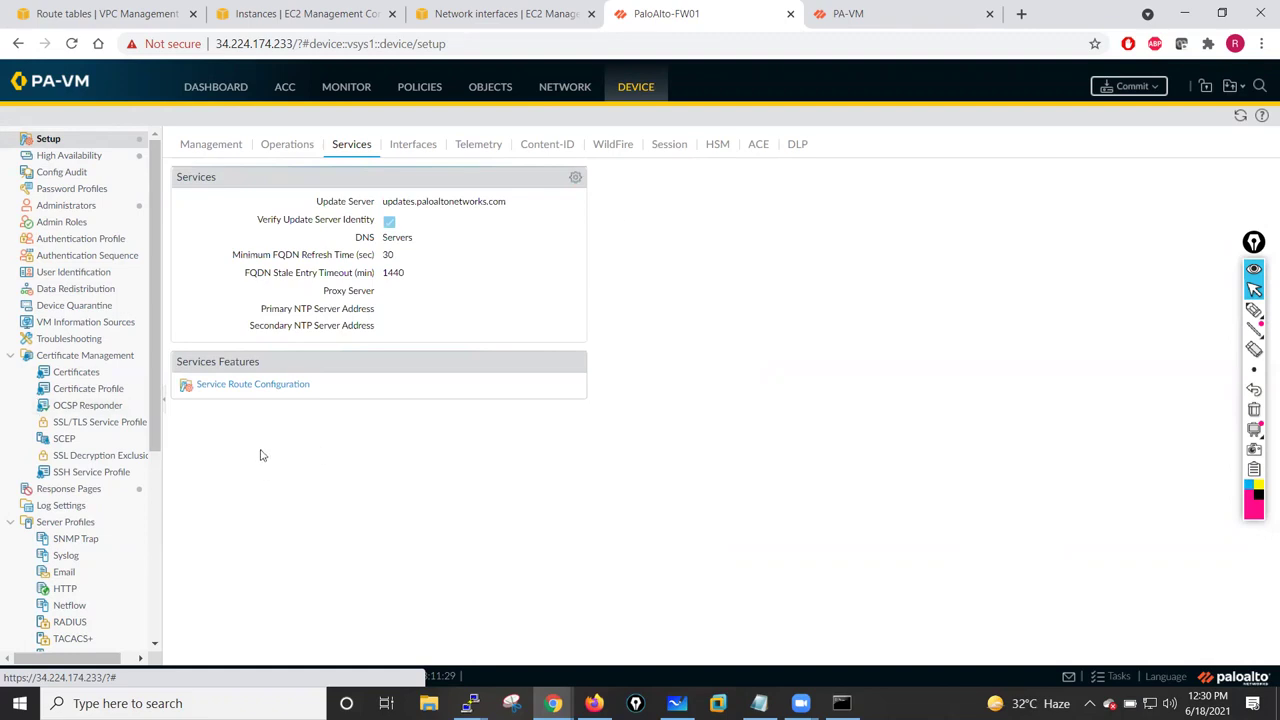
pyautogui.click(295, 147)
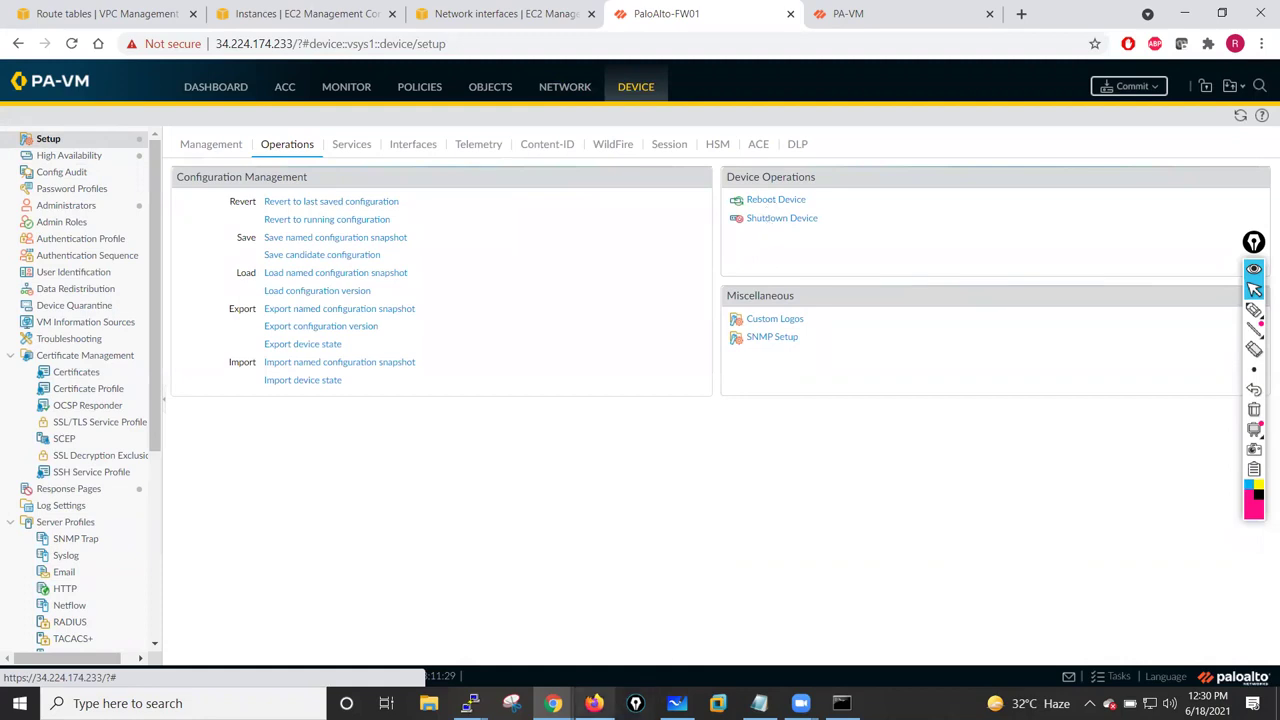
pyautogui.moveTo(553, 703)
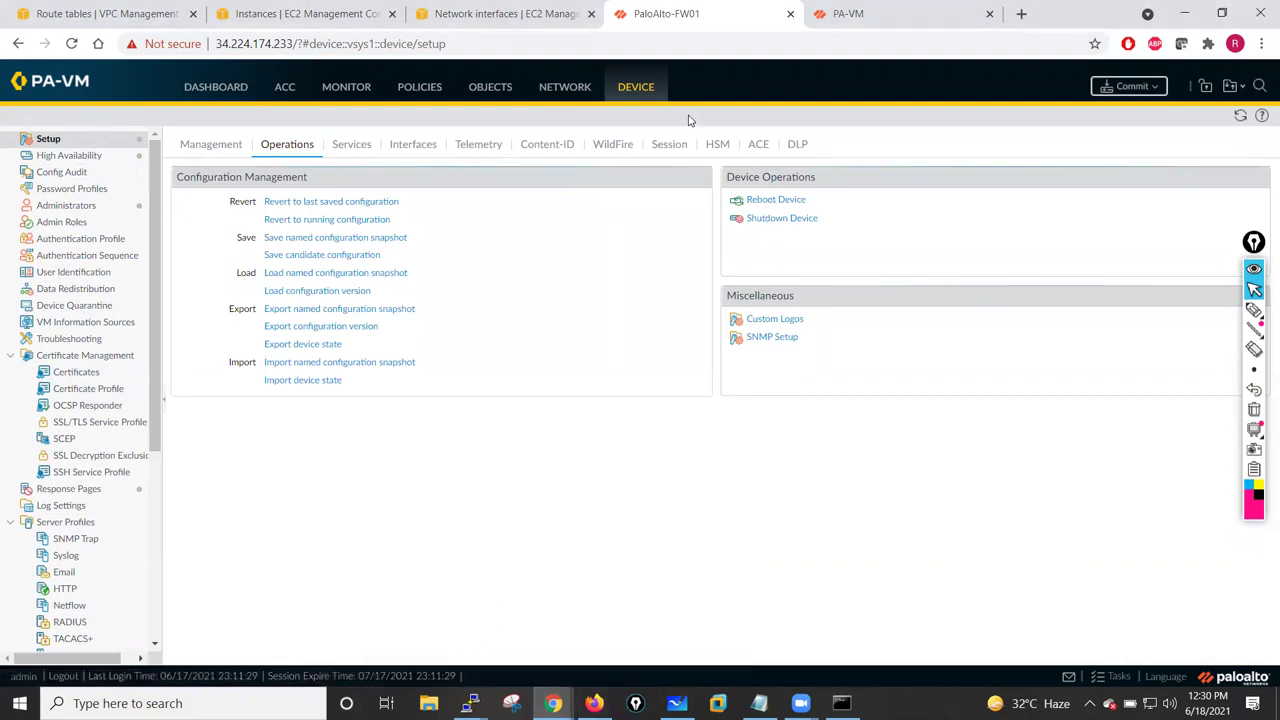
# - Reboot the PaloAlto-Fw01 instance from the EC2 Instances list
pyautogui.click(330, 13)
pyautogui.click(517, 16)
pyautogui.click(150, 13)
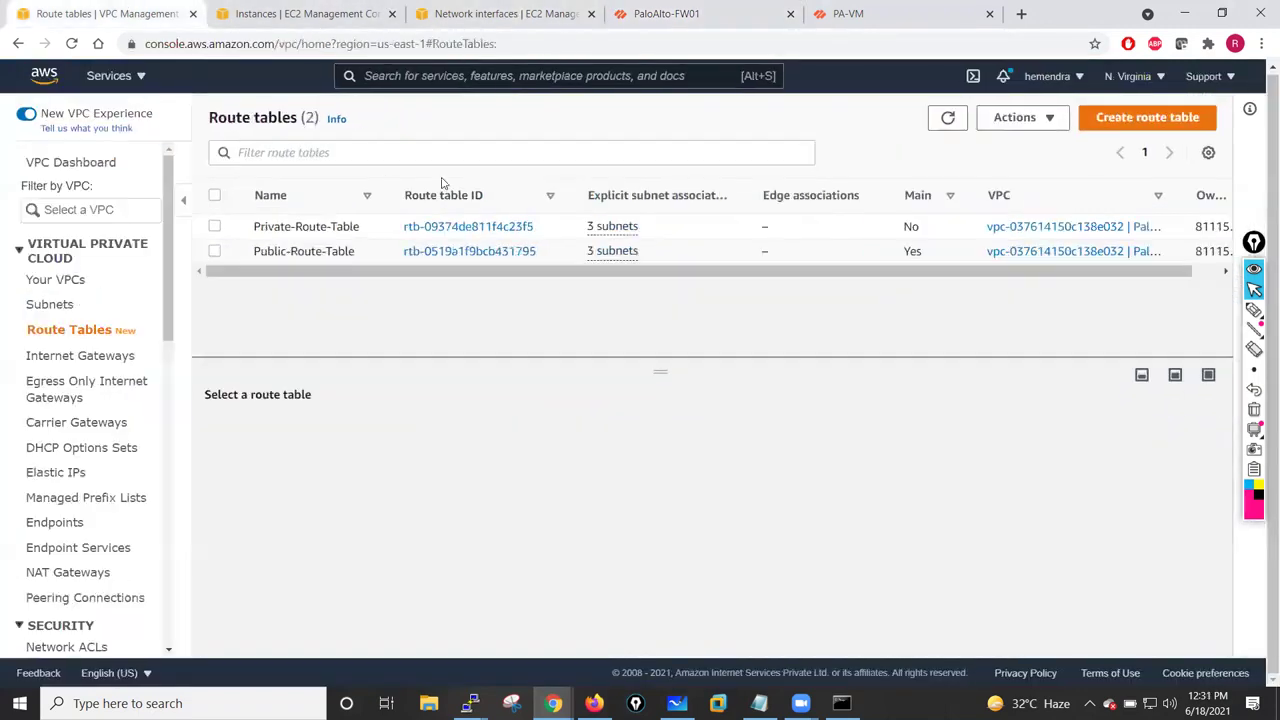
pyautogui.click(267, 13)
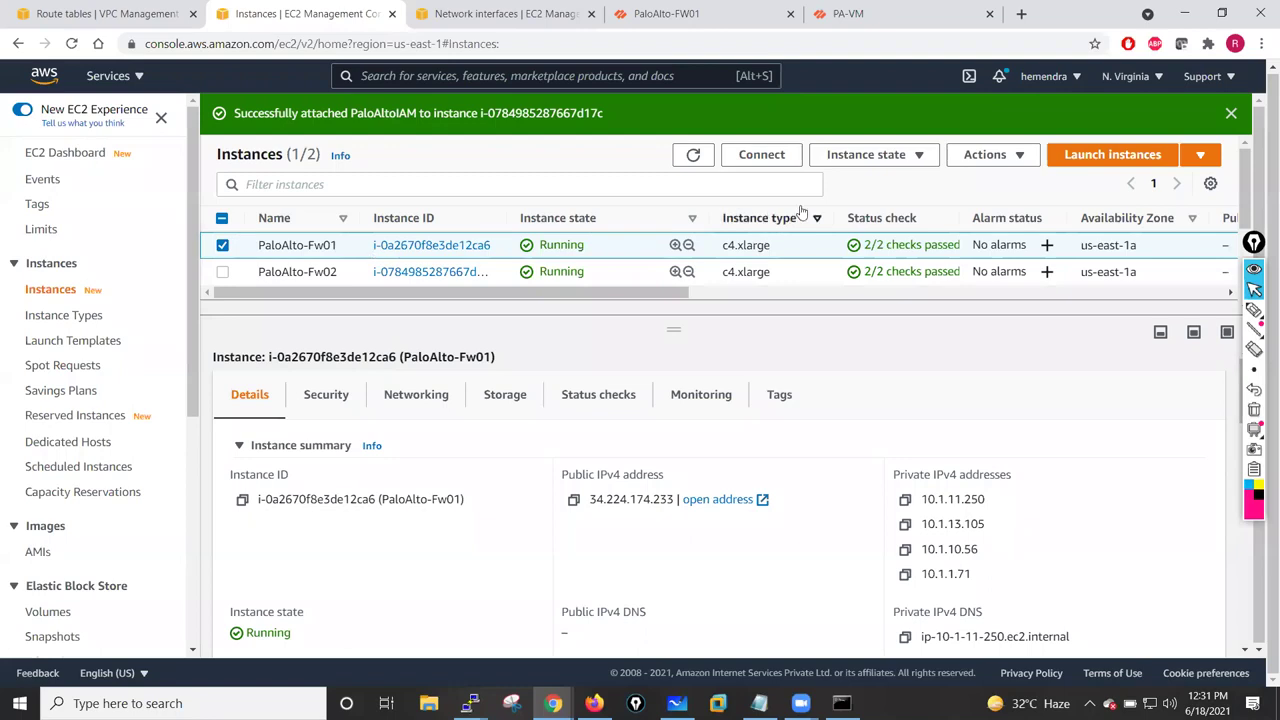
pyautogui.click(1011, 165)
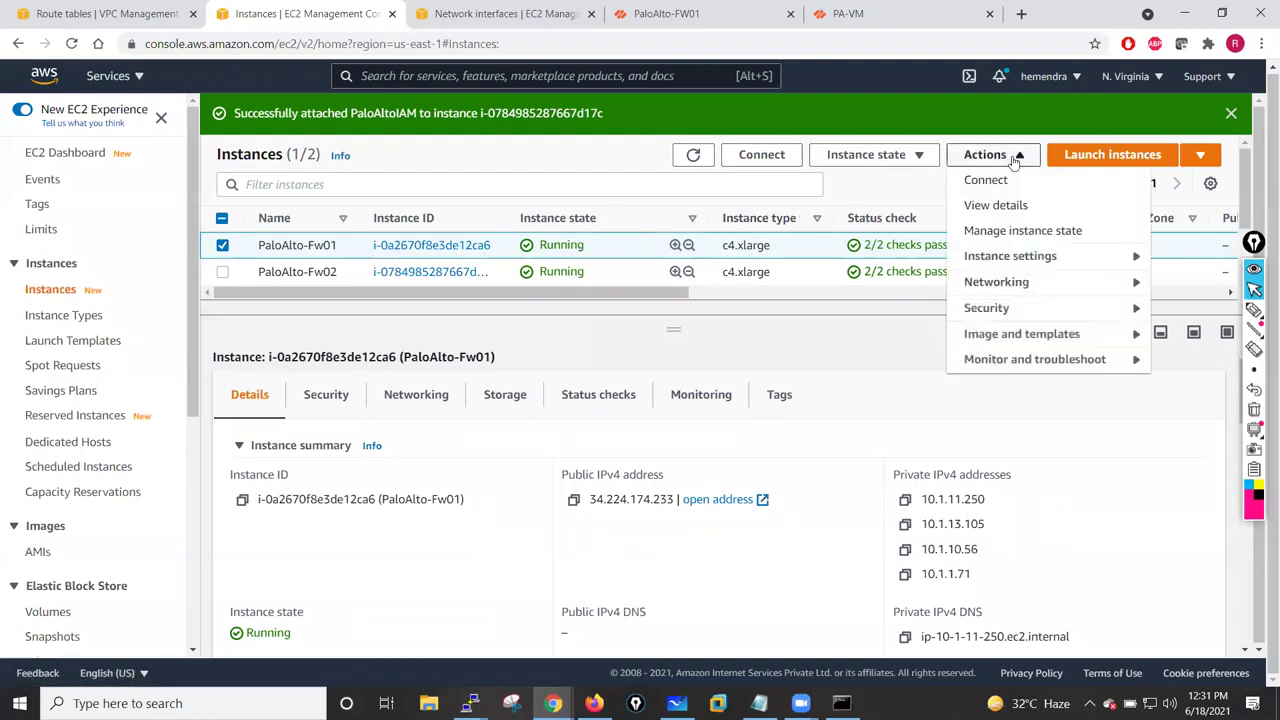
pyautogui.click(912, 157)
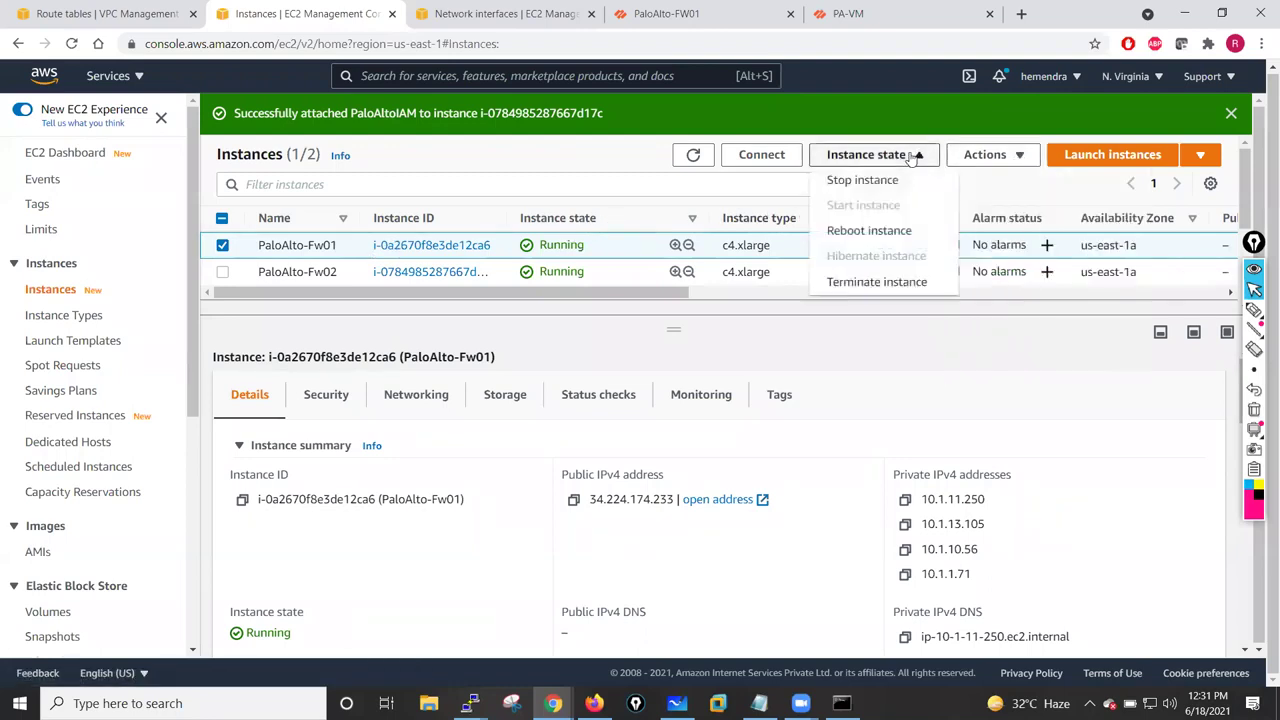
pyautogui.click(881, 235)
pyautogui.click(930, 461)
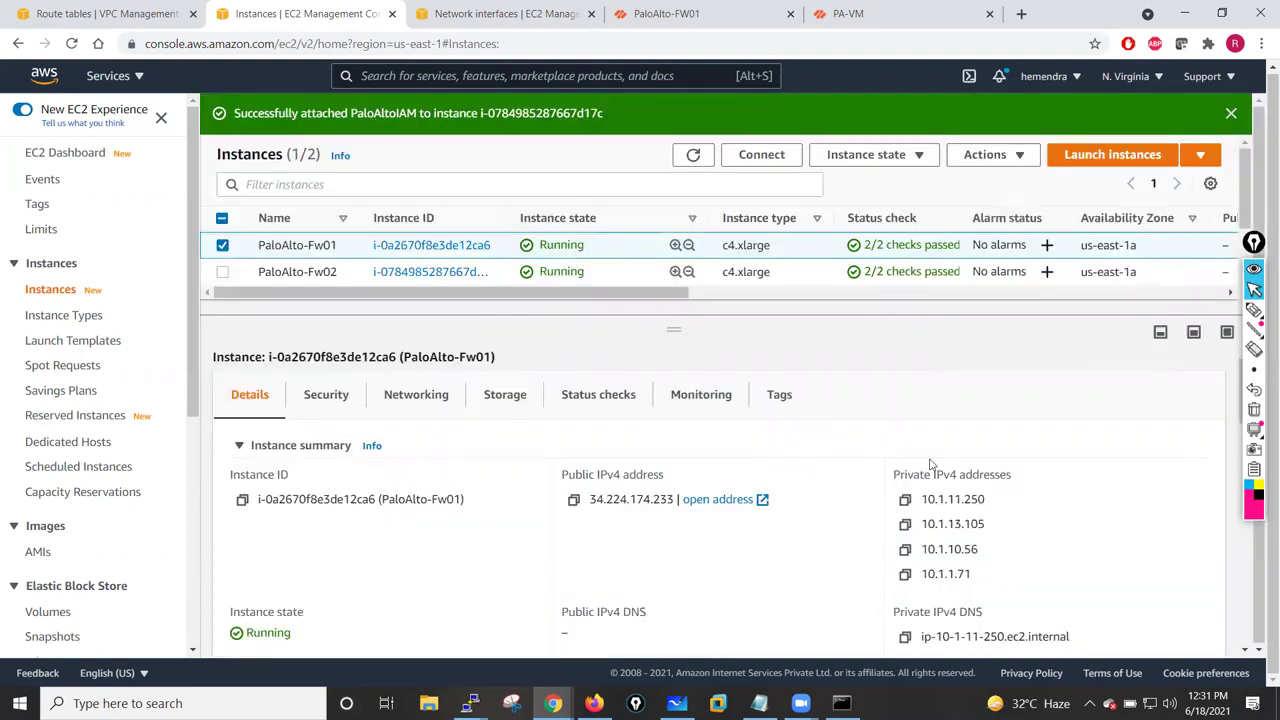
# - Select PaloAlto-Fw02 and reboot it as well
pyautogui.click(222, 288)
pyautogui.click(222, 315)
pyautogui.click(905, 198)
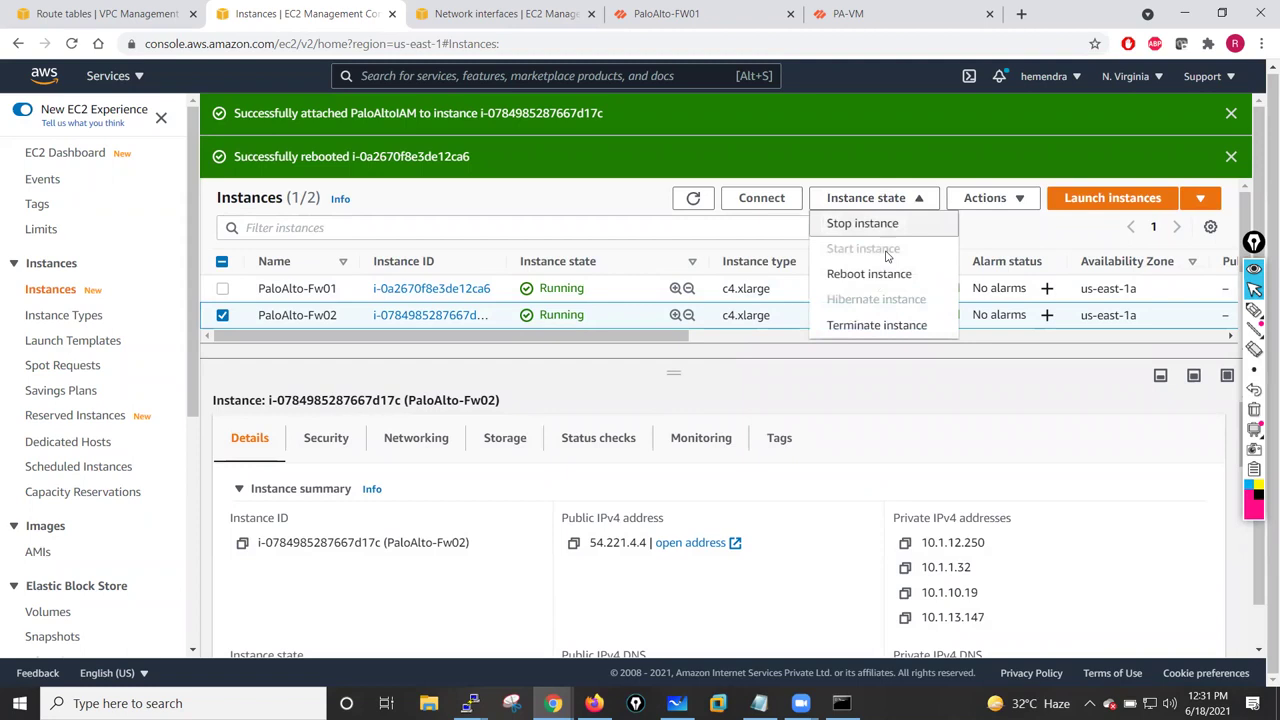
pyautogui.click(881, 271)
pyautogui.click(930, 458)
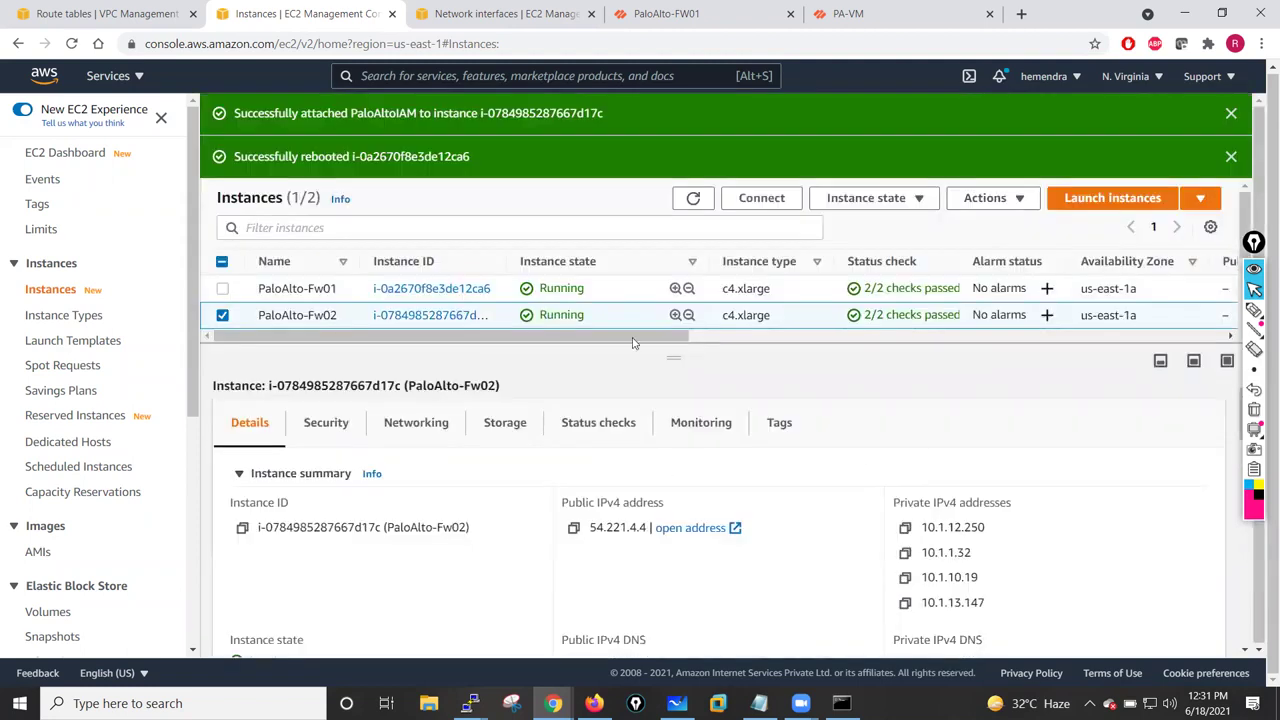
# - Dismiss the IAM role and reboot success notices, then reselect PaloAlto-Fw01
pyautogui.click(1231, 114)
pyautogui.click(1231, 114)
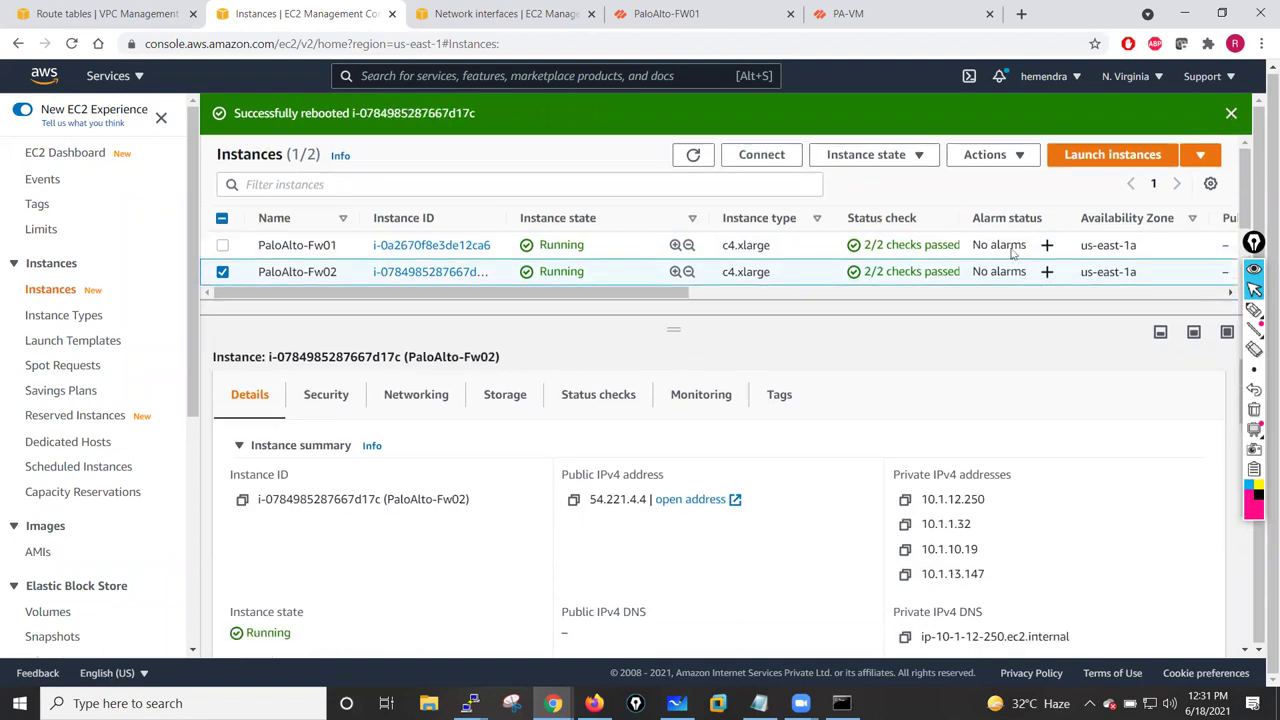
pyautogui.click(1231, 114)
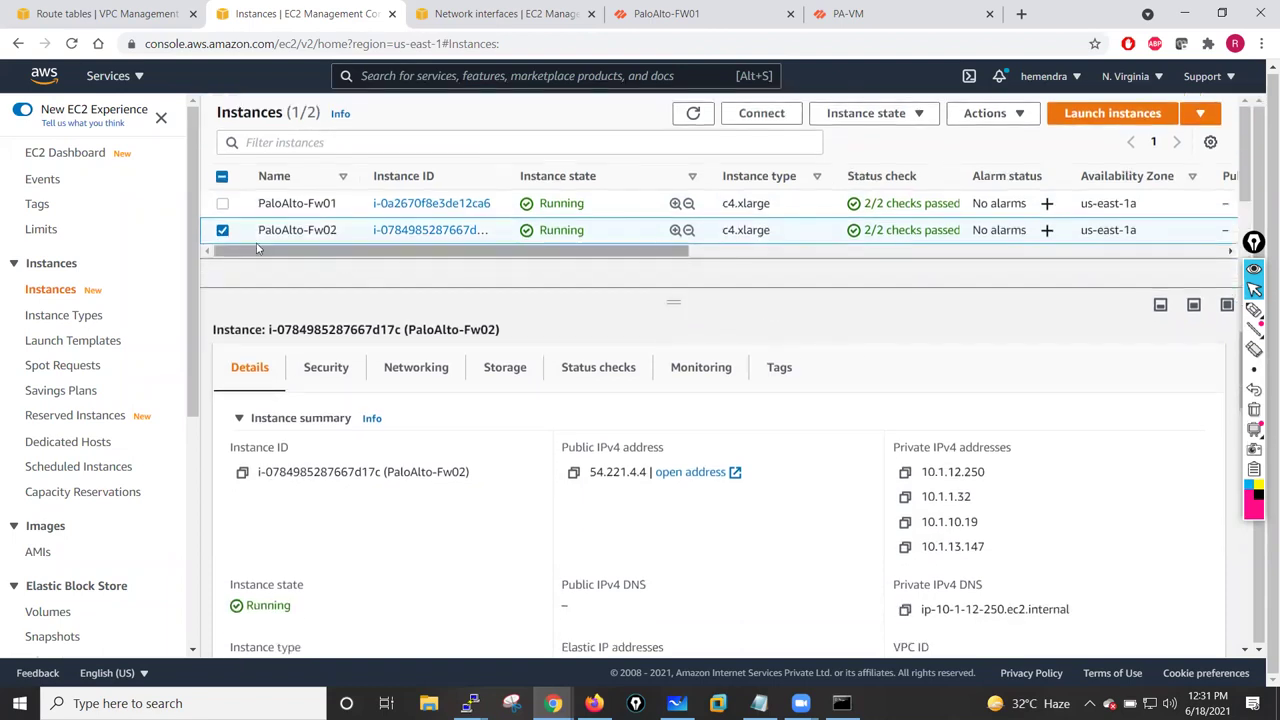
pyautogui.click(222, 230)
pyautogui.click(222, 204)
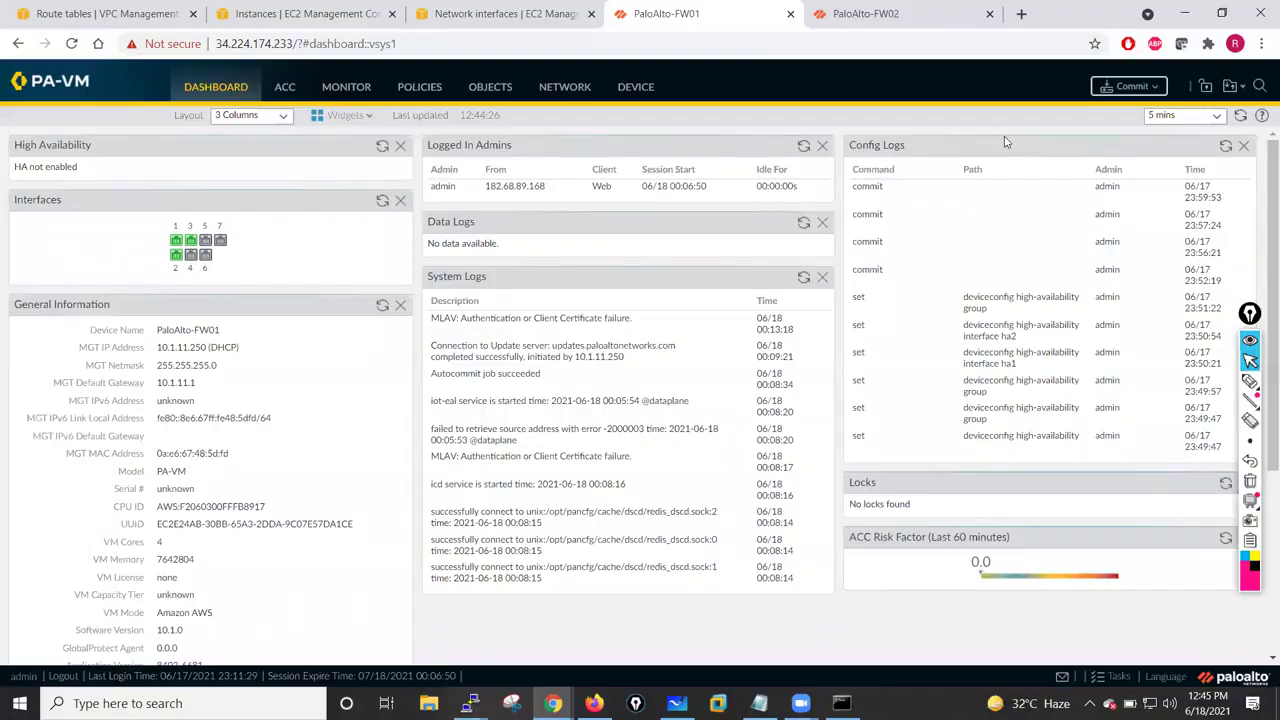
# - Check FW02, then show FW01's interfaces and HA Communications: HA1 on management, HA2 on ethernet1/1
pyautogui.click(922, 7)
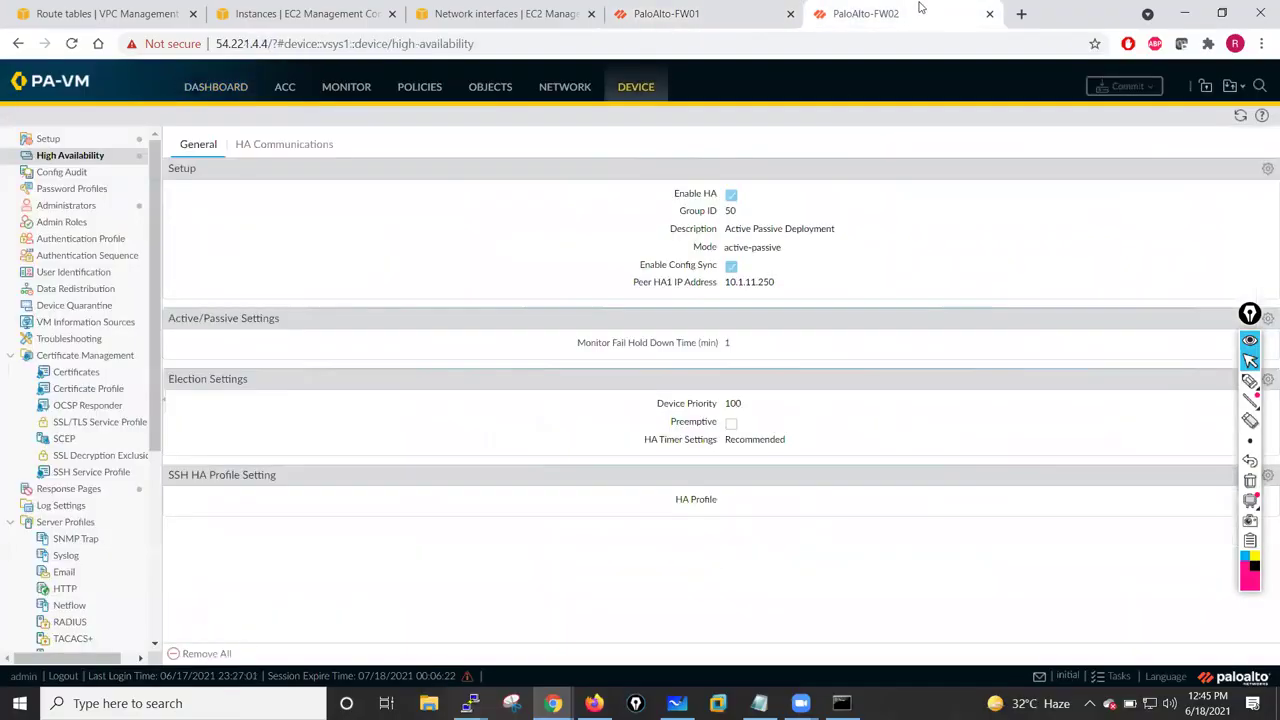
pyautogui.click(655, 18)
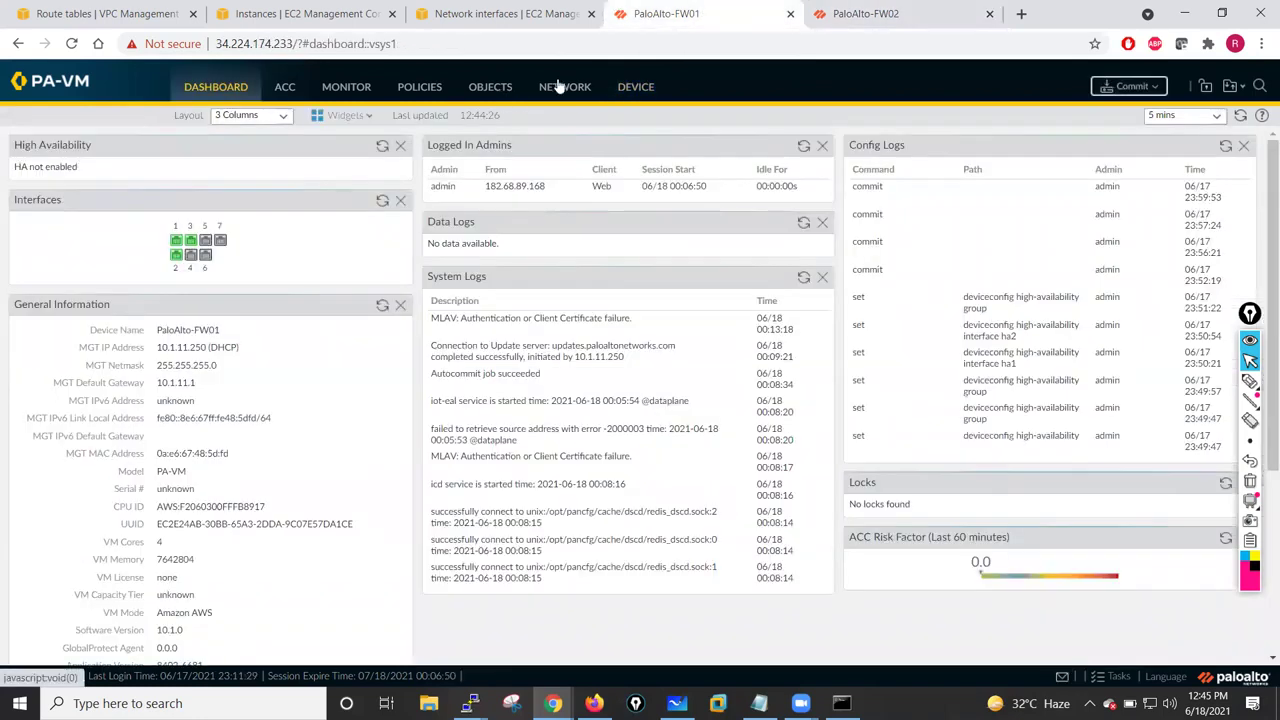
pyautogui.click(560, 87)
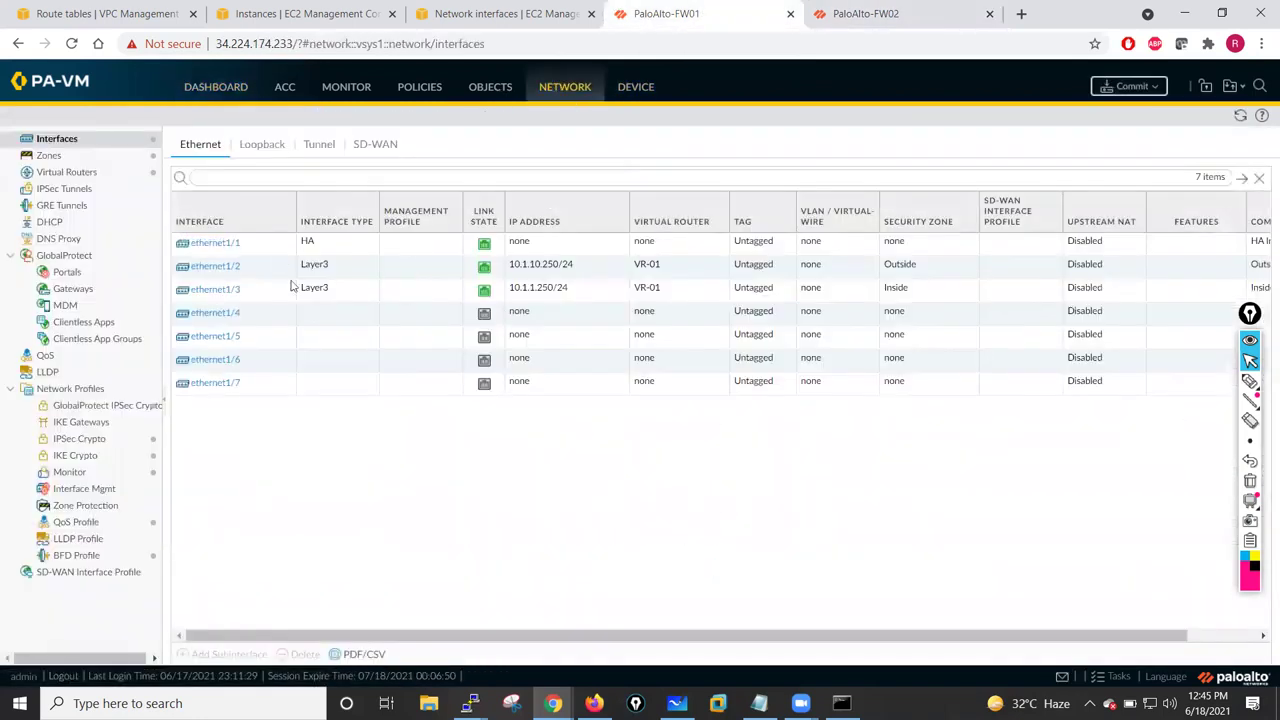
pyautogui.click(643, 95)
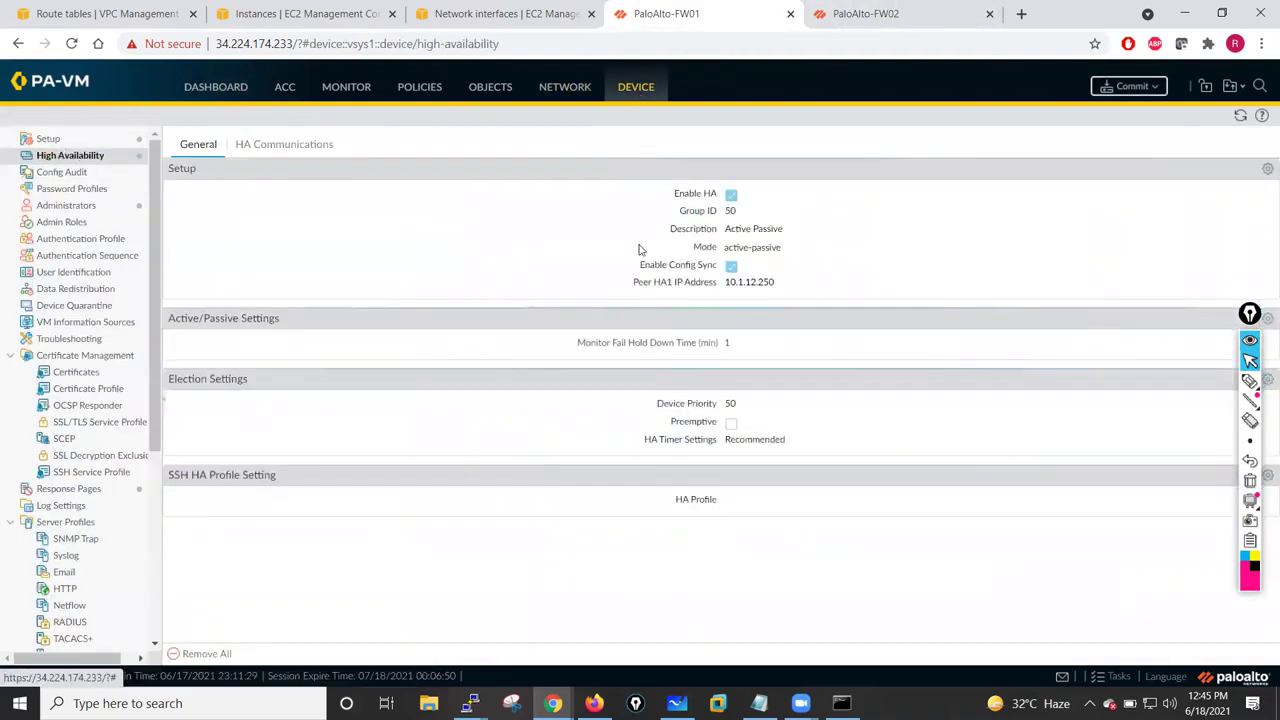
pyautogui.click(287, 146)
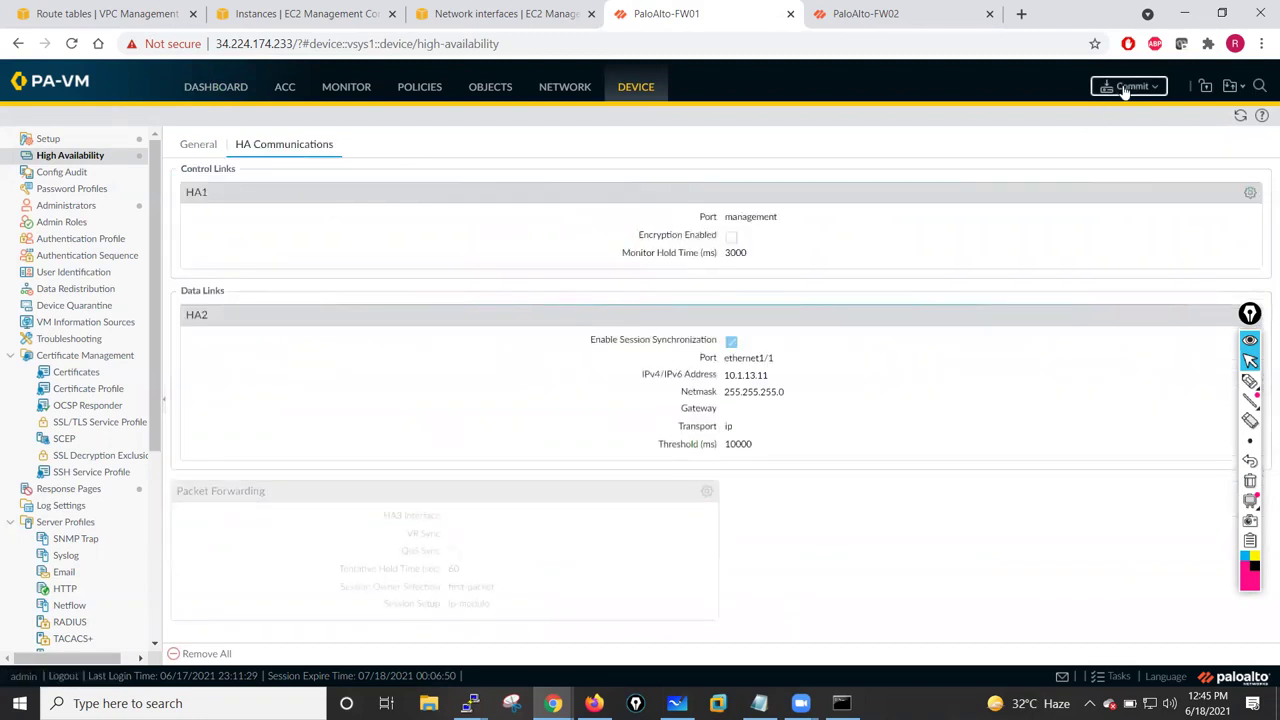
# - Commit all changes on FW01, then review FW02's interfaces, HA links and task list
pyautogui.click(1127, 87)
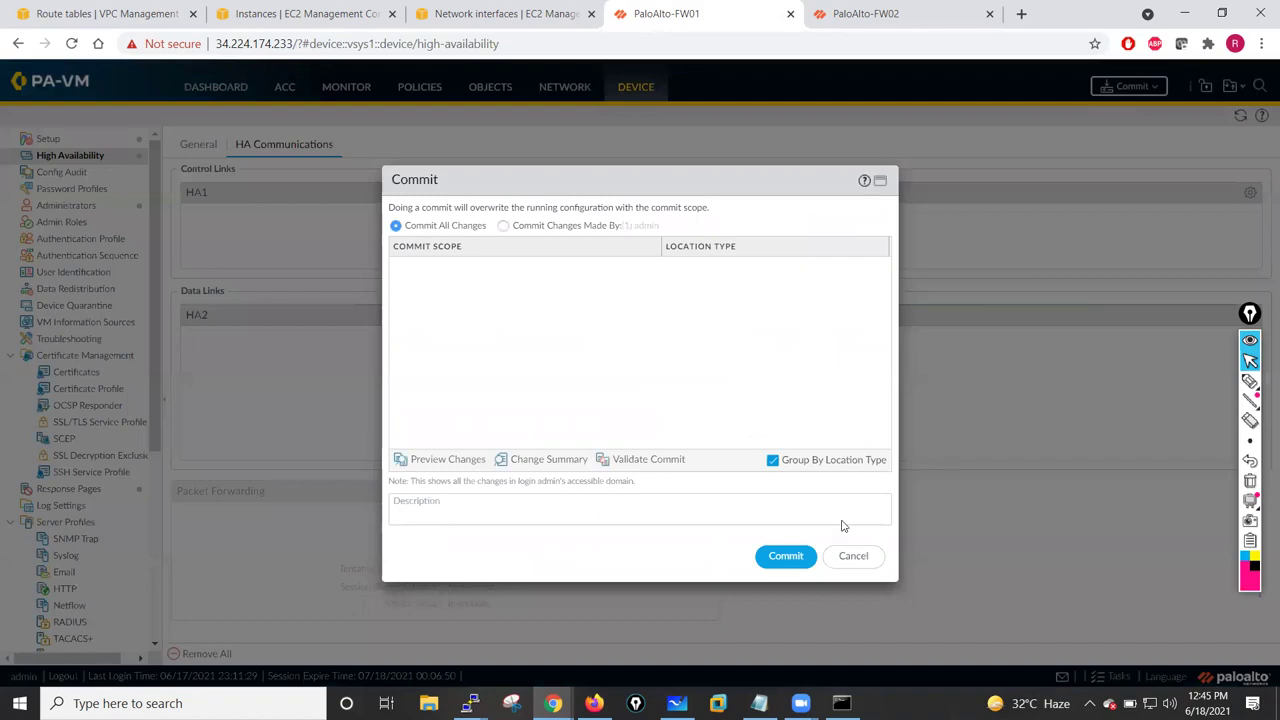
pyautogui.click(786, 556)
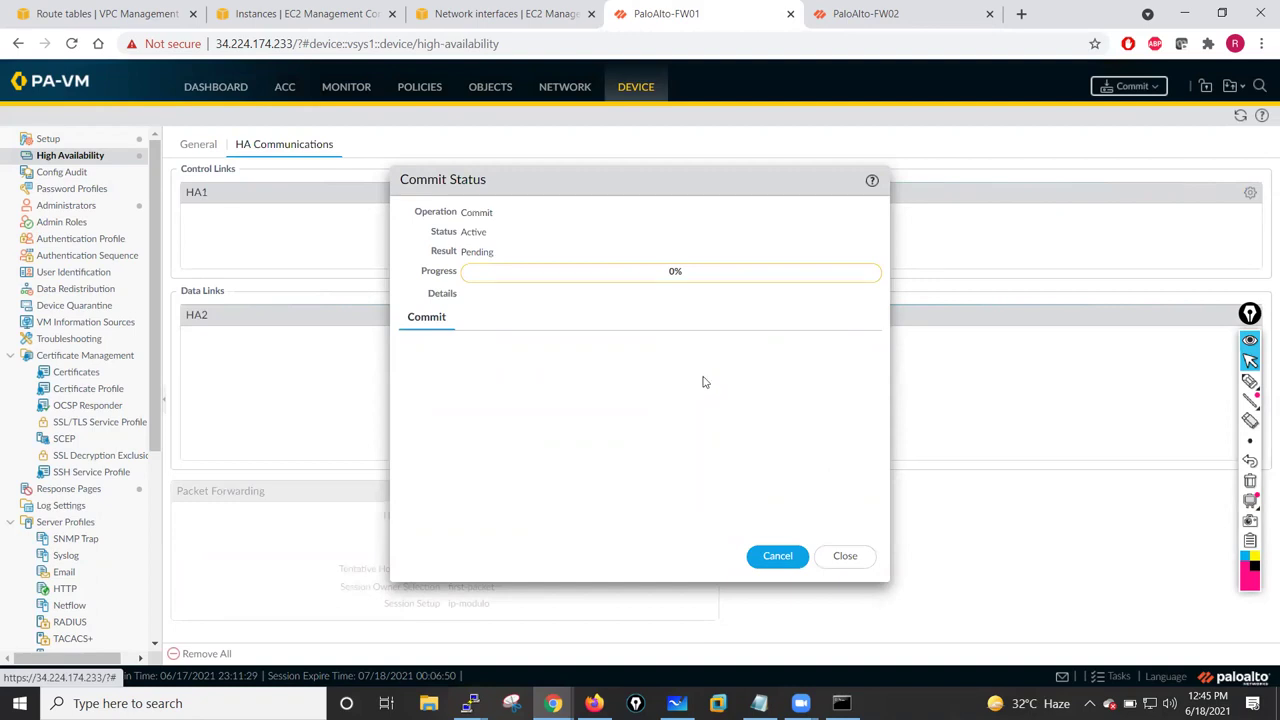
pyautogui.click(898, 12)
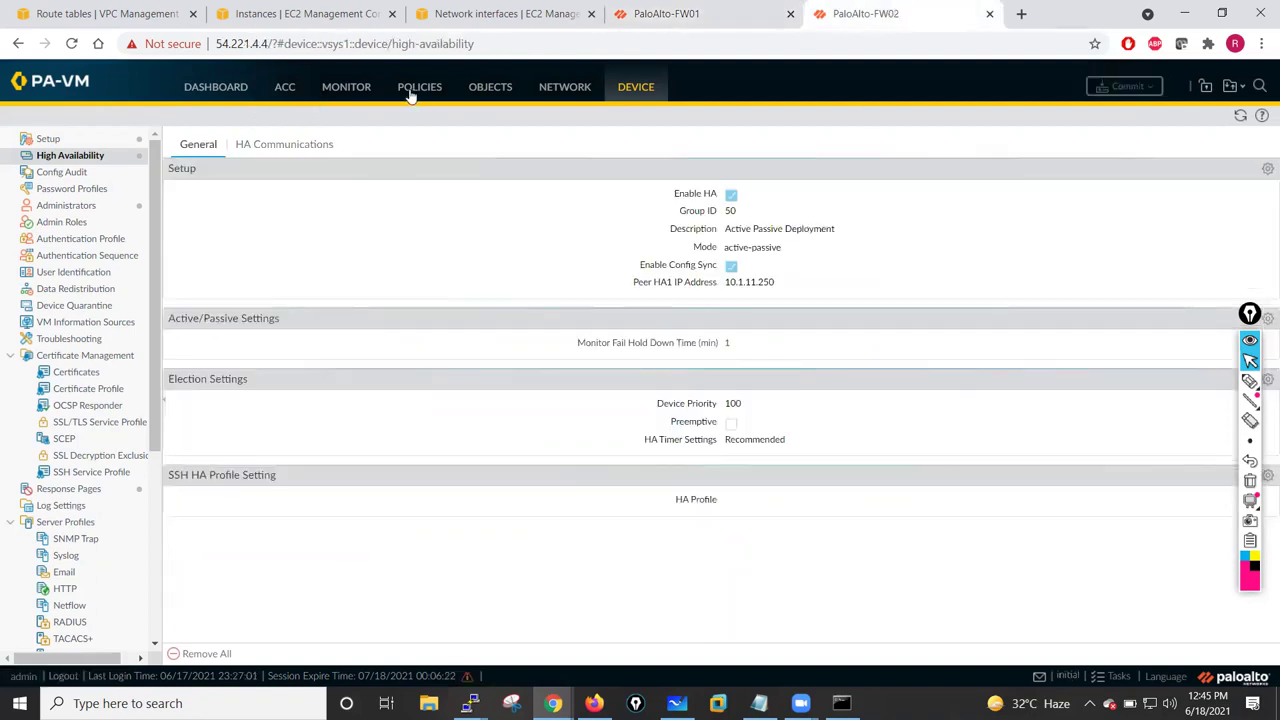
pyautogui.click(551, 88)
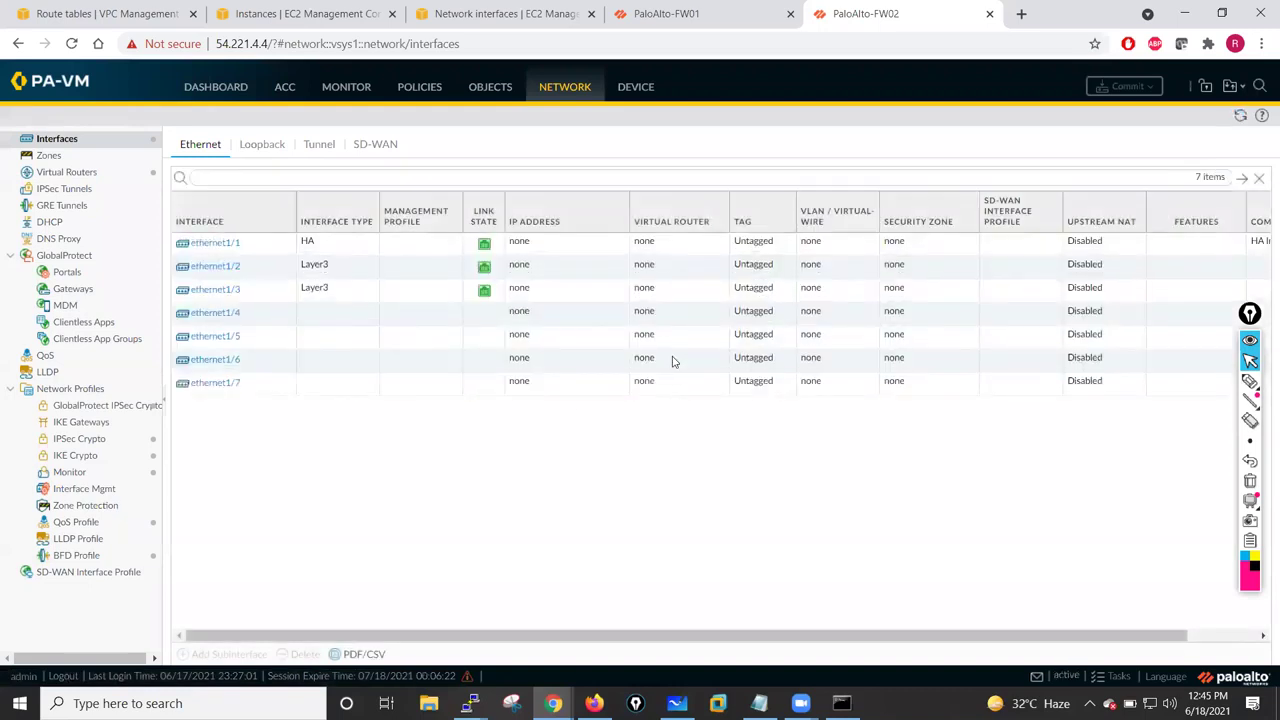
pyautogui.click(633, 90)
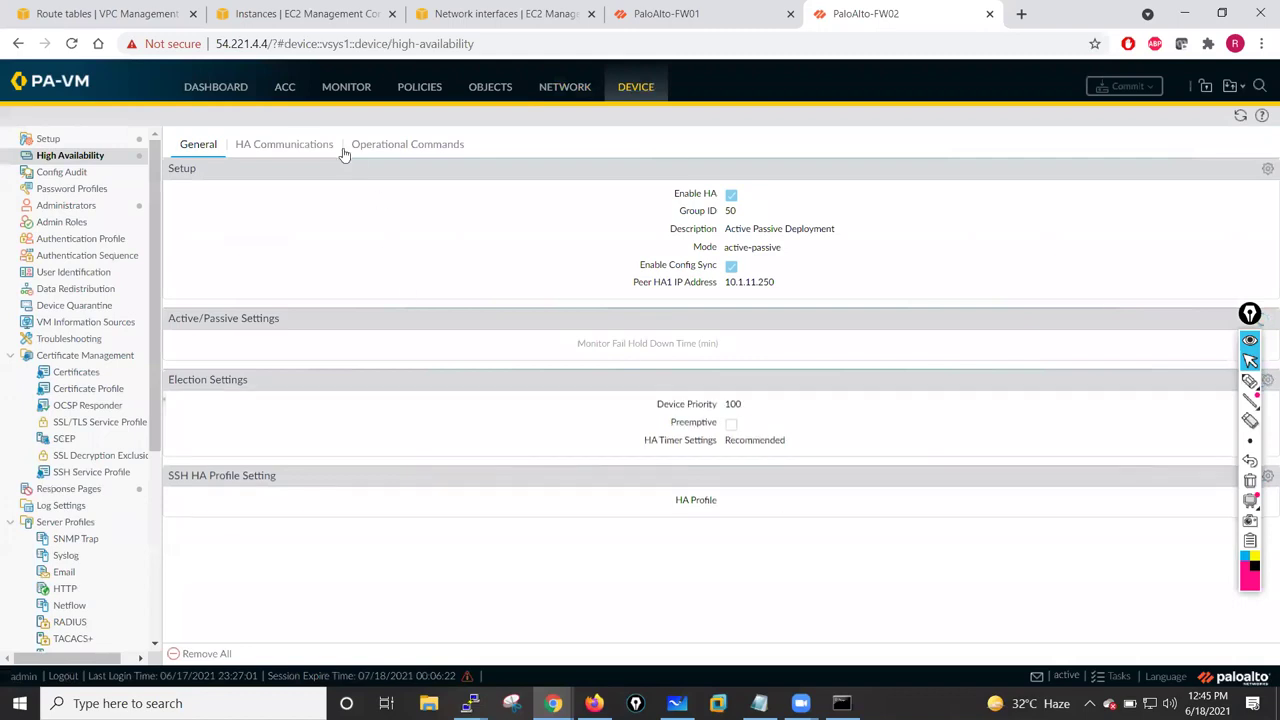
pyautogui.click(305, 145)
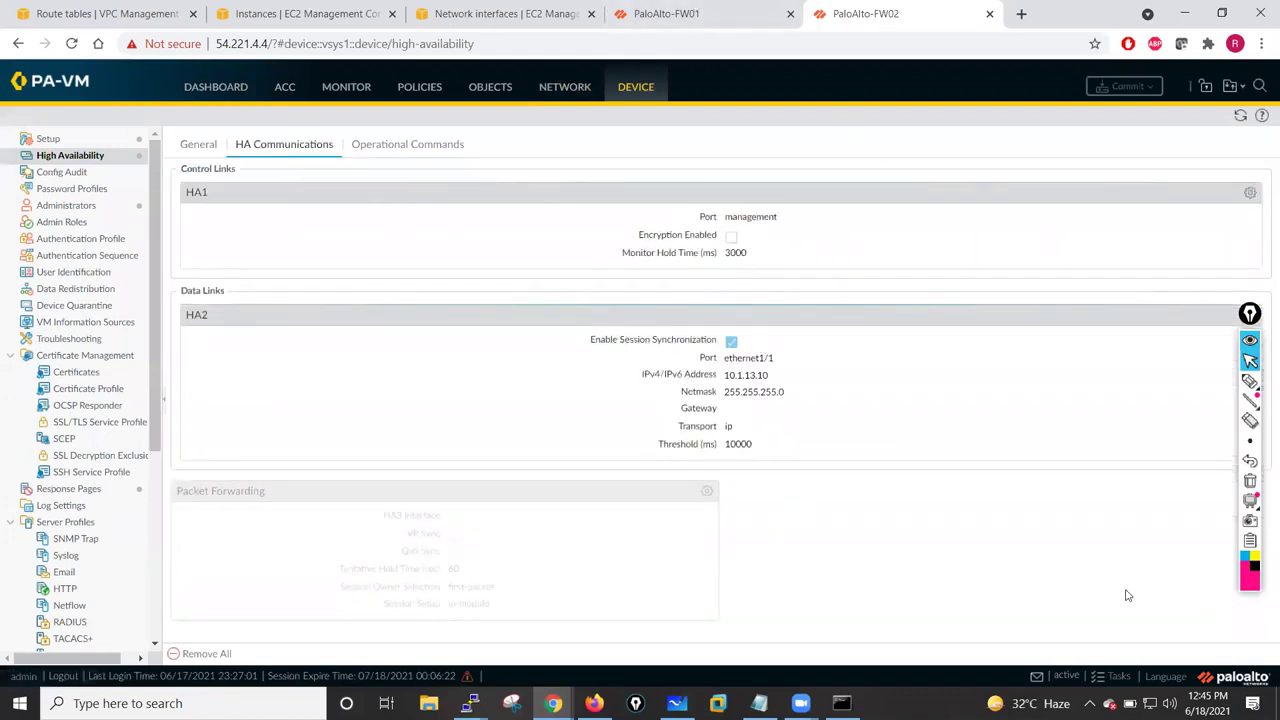
pyautogui.click(1117, 677)
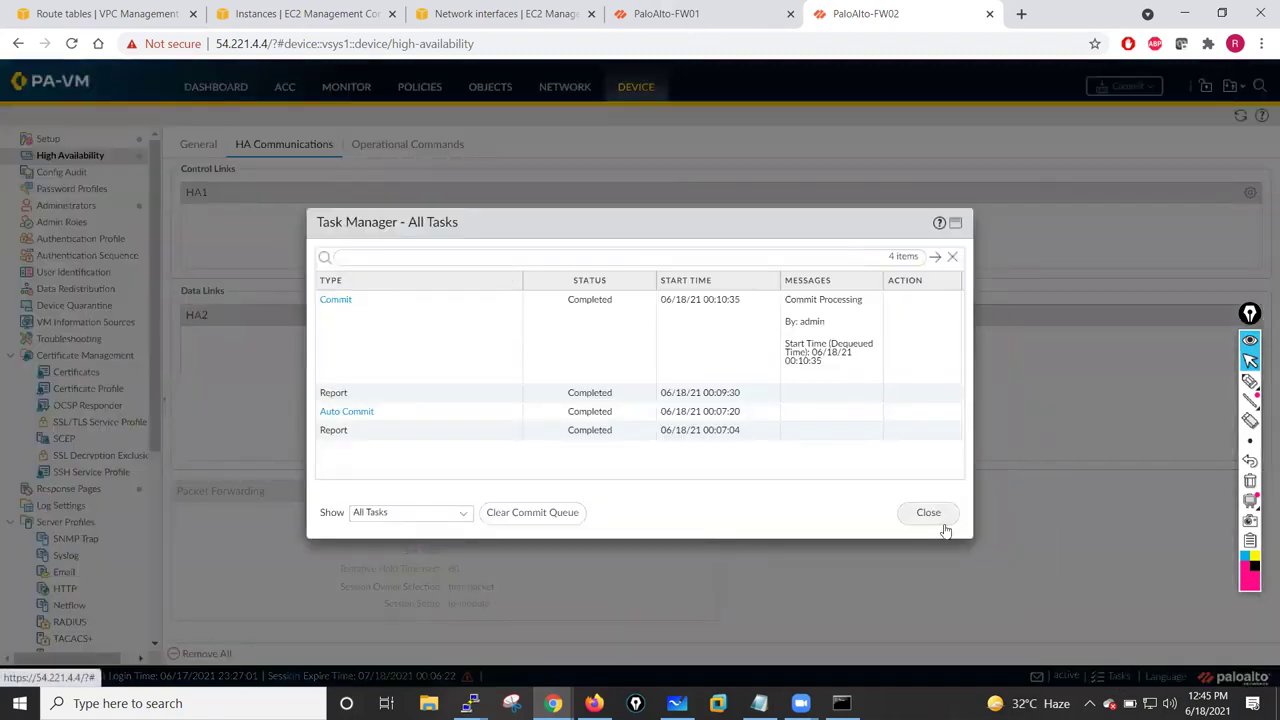
pyautogui.click(932, 520)
# - On FW01's dashboard, refresh the High Availability widget and close the successful commit report
pyautogui.click(690, 14)
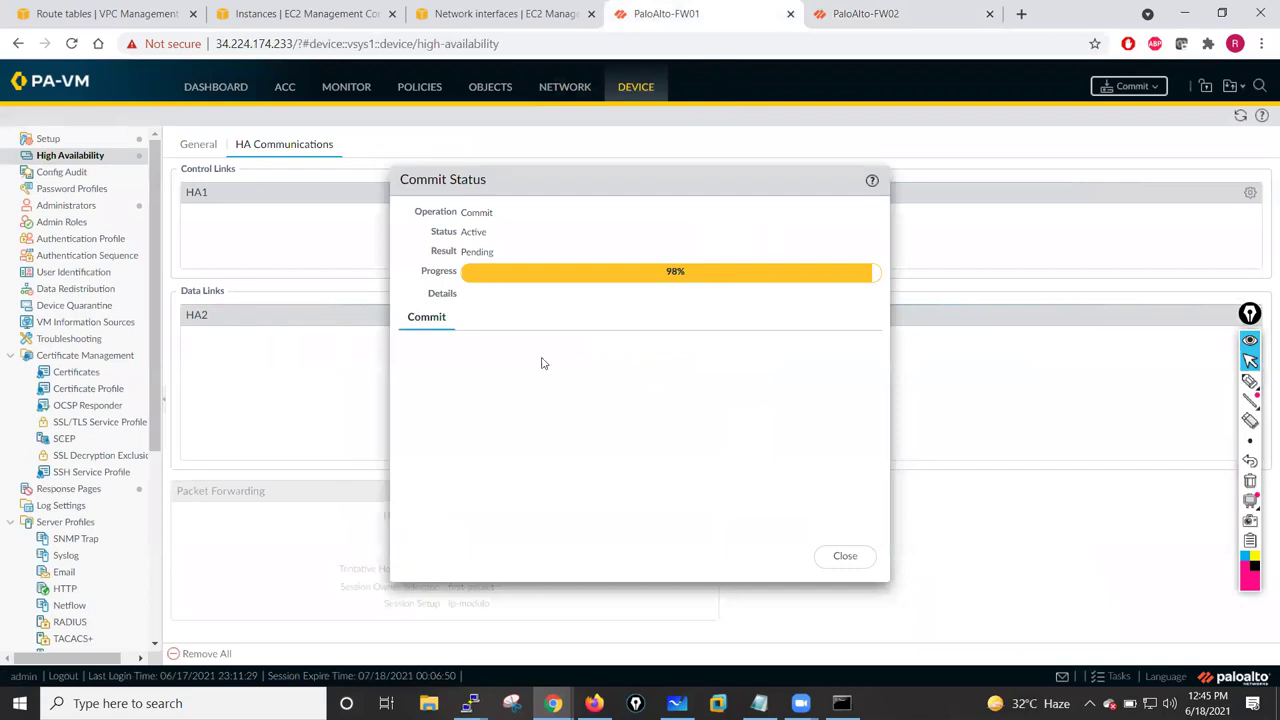
pyautogui.click(215, 87)
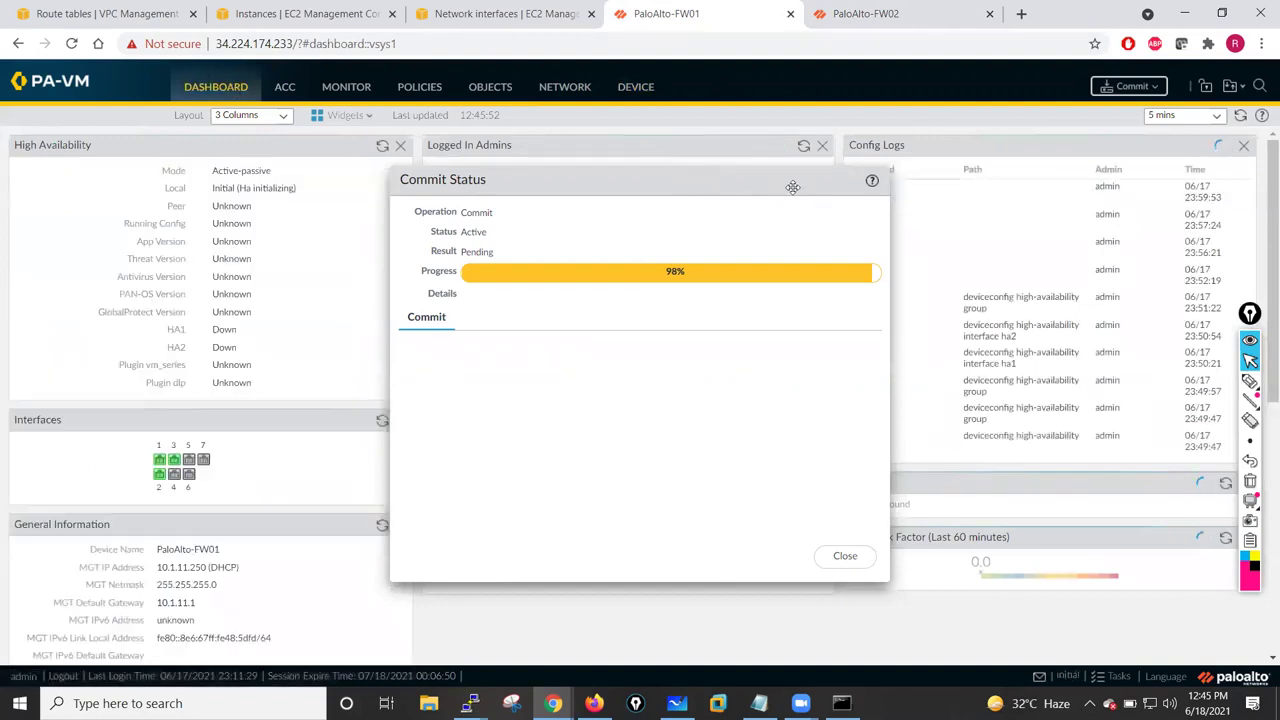
pyautogui.moveTo(792, 187); pyautogui.dragTo(902, 196)
pyautogui.click(368, 118)
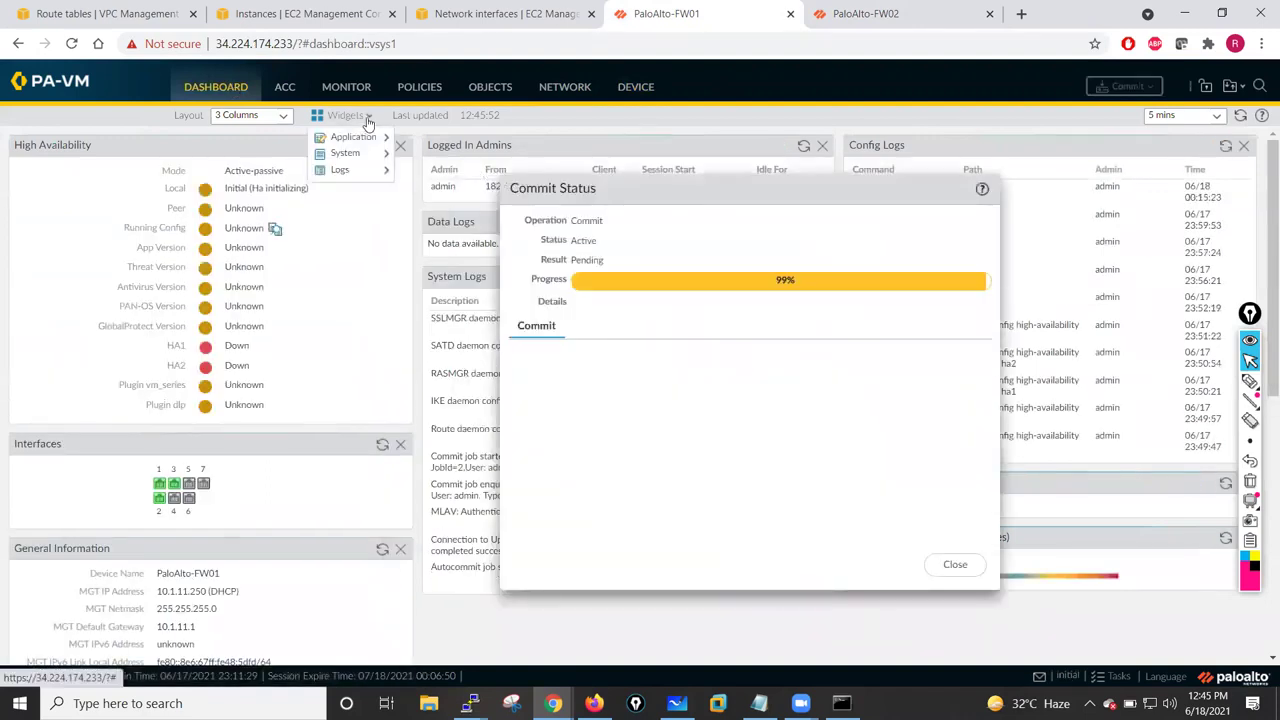
pyautogui.moveTo(356, 156)
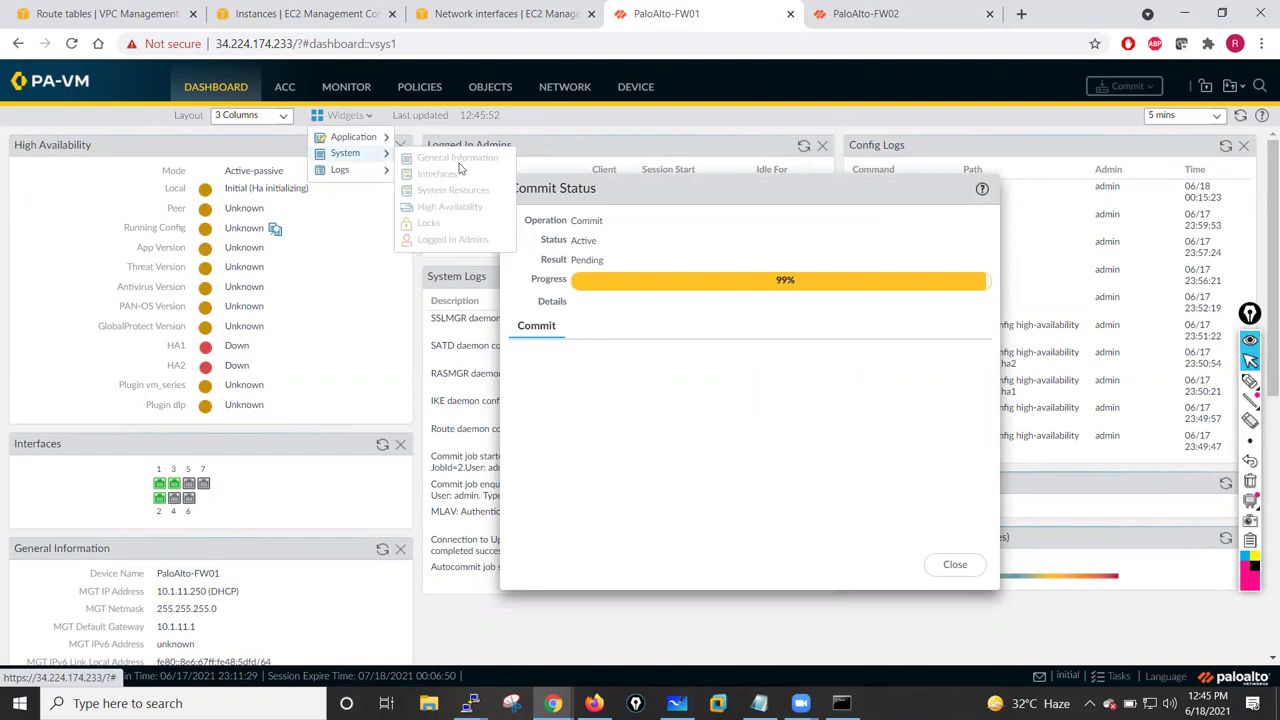
pyautogui.click(360, 300)
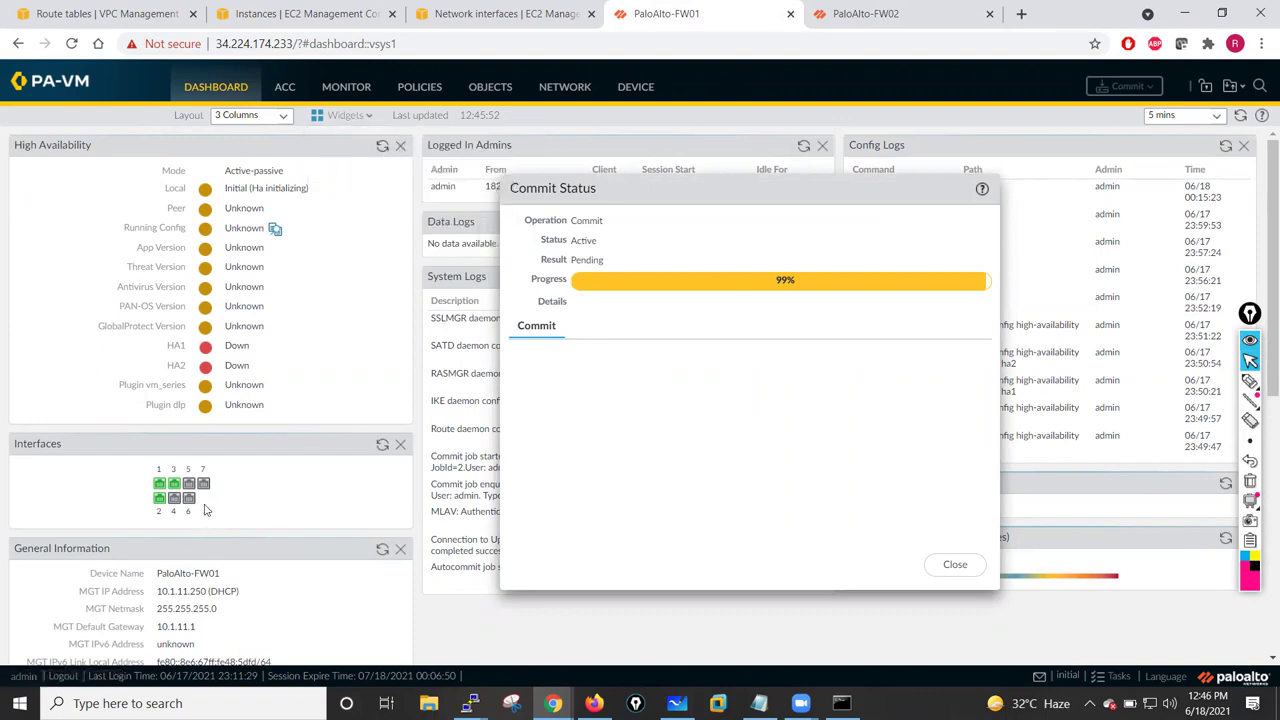
pyautogui.click(381, 148)
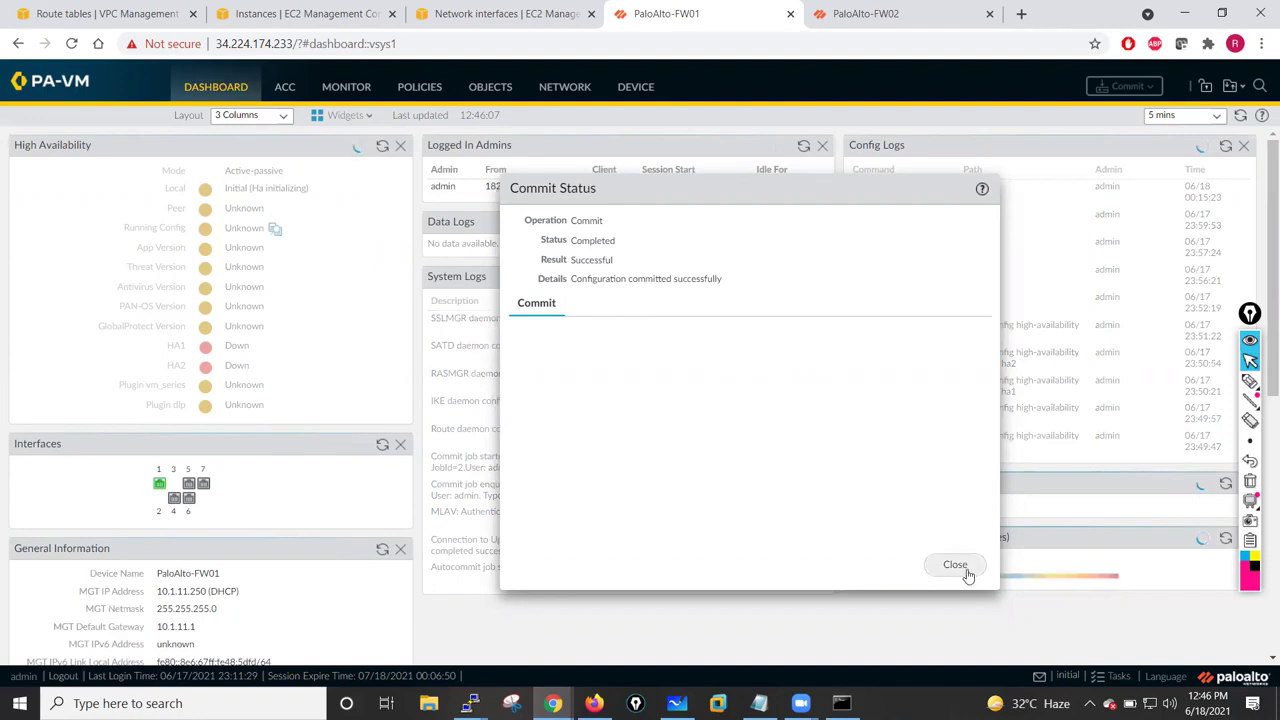
pyautogui.press('Escape')
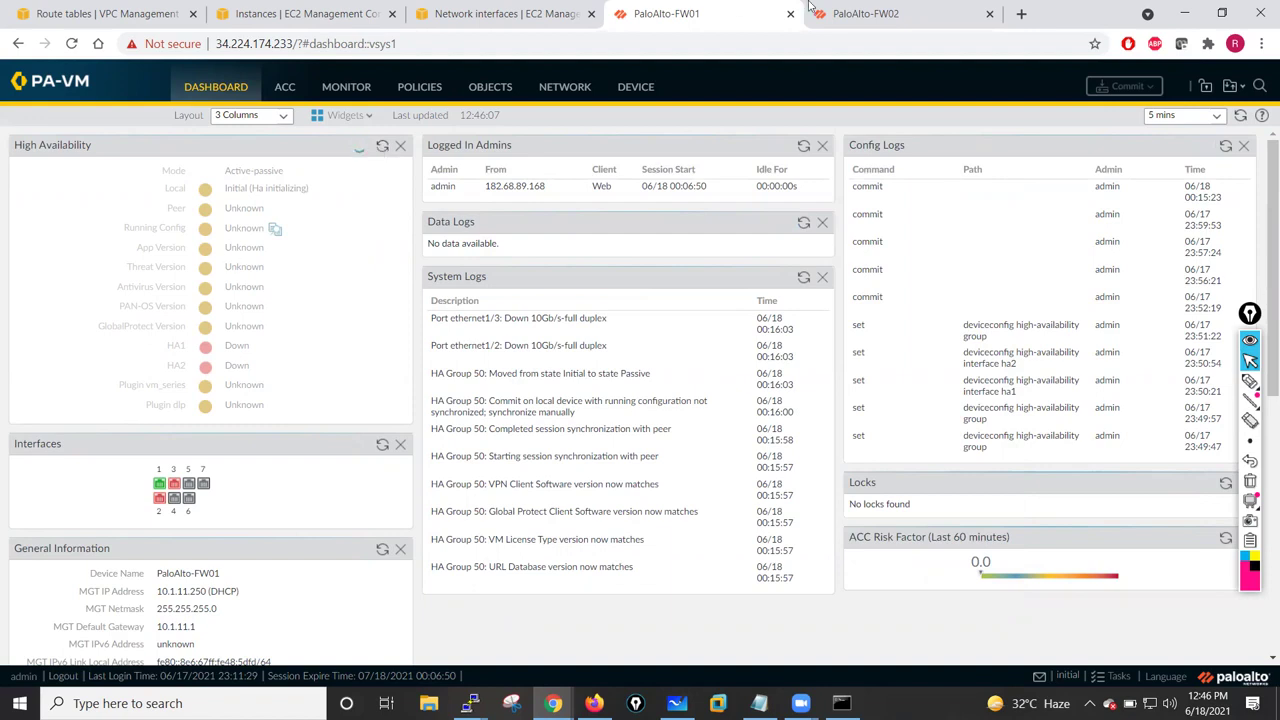
# - Check FW02's HA status, then run Sync to peer from FW01's High Availability widget and confirm
pyautogui.click(878, 10)
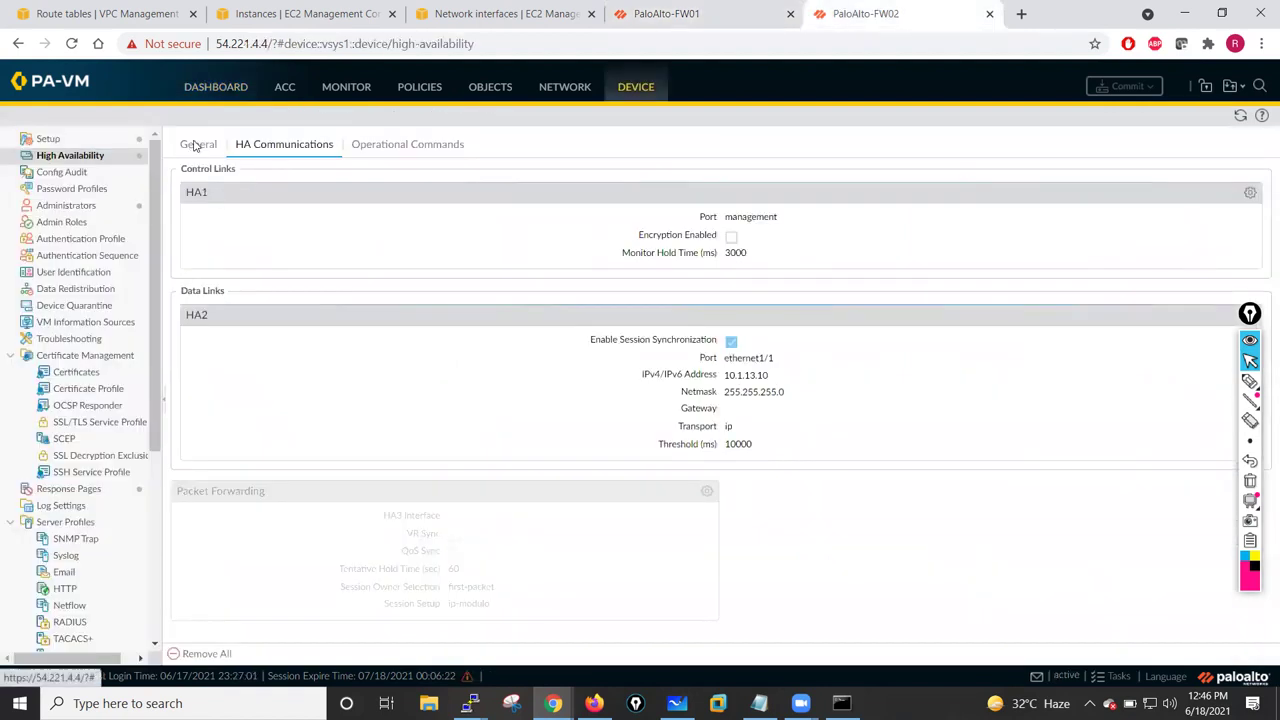
pyautogui.click(195, 146)
pyautogui.click(215, 87)
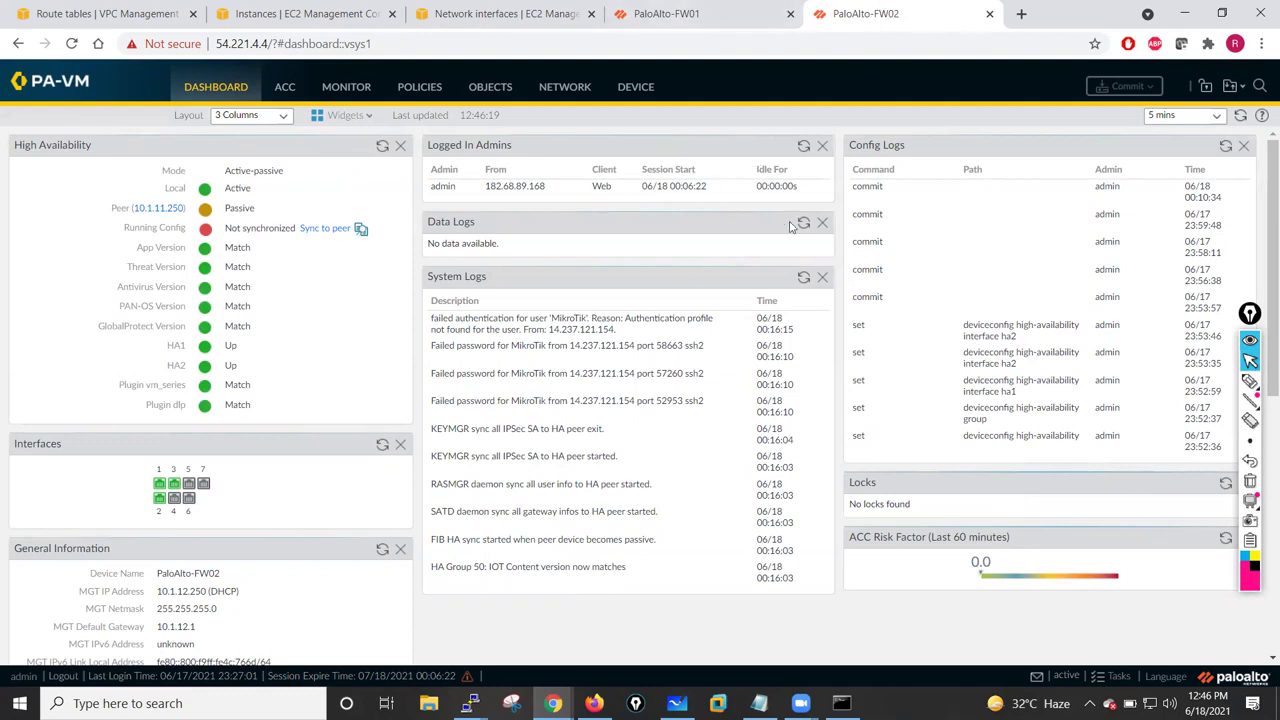
pyautogui.click(660, 14)
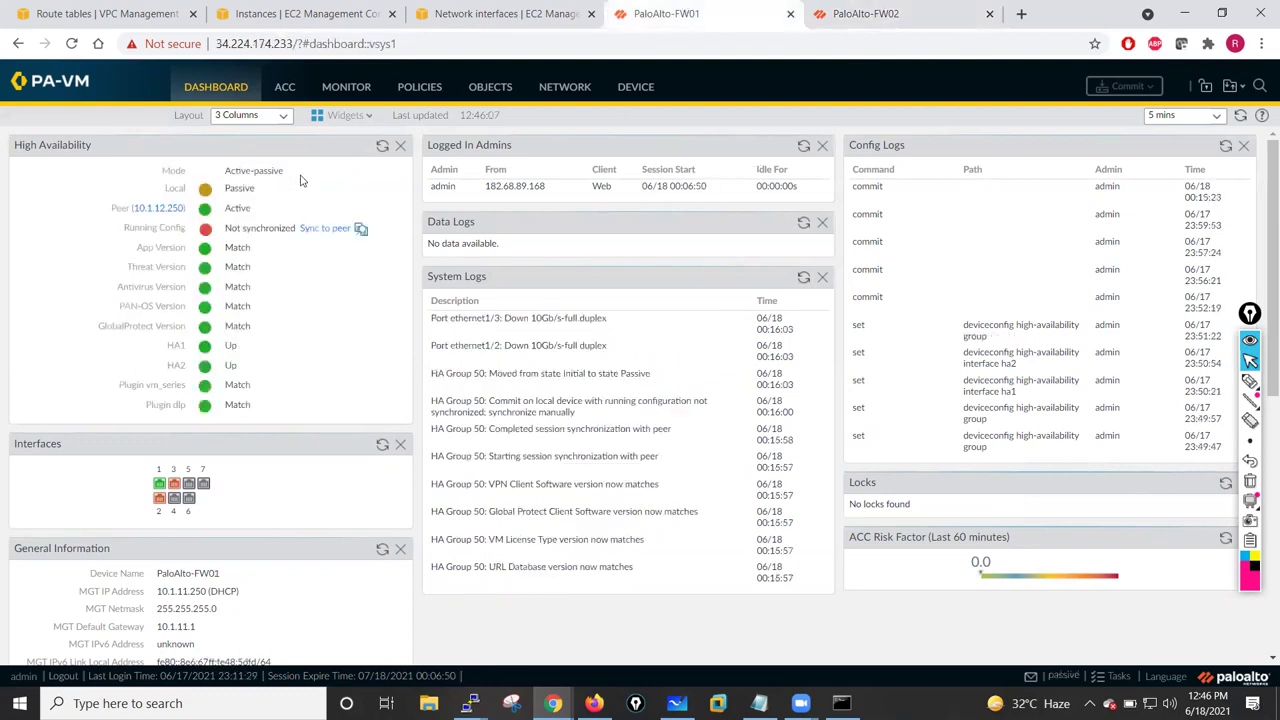
pyautogui.click(381, 148)
pyautogui.click(322, 229)
pyautogui.click(612, 410)
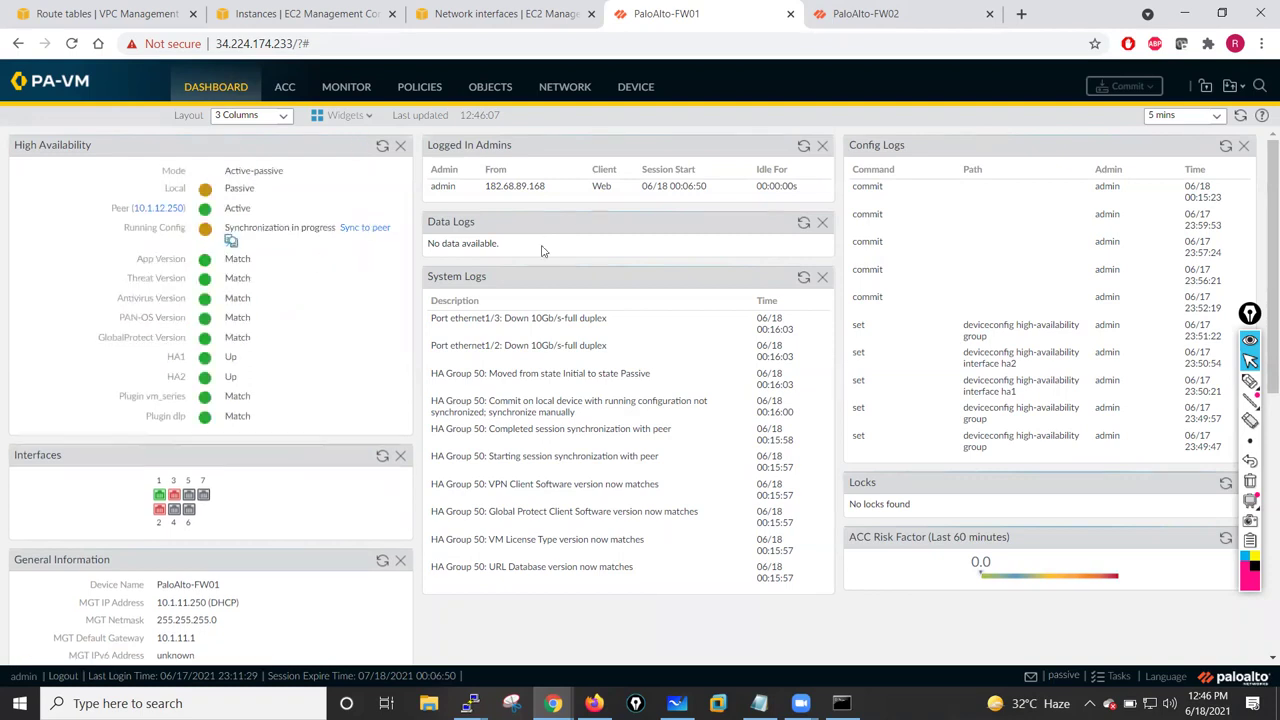
# - Refresh the HA widget on both firewalls until FW01 shows Passive and peer FW02 Active
pyautogui.click(818, 10)
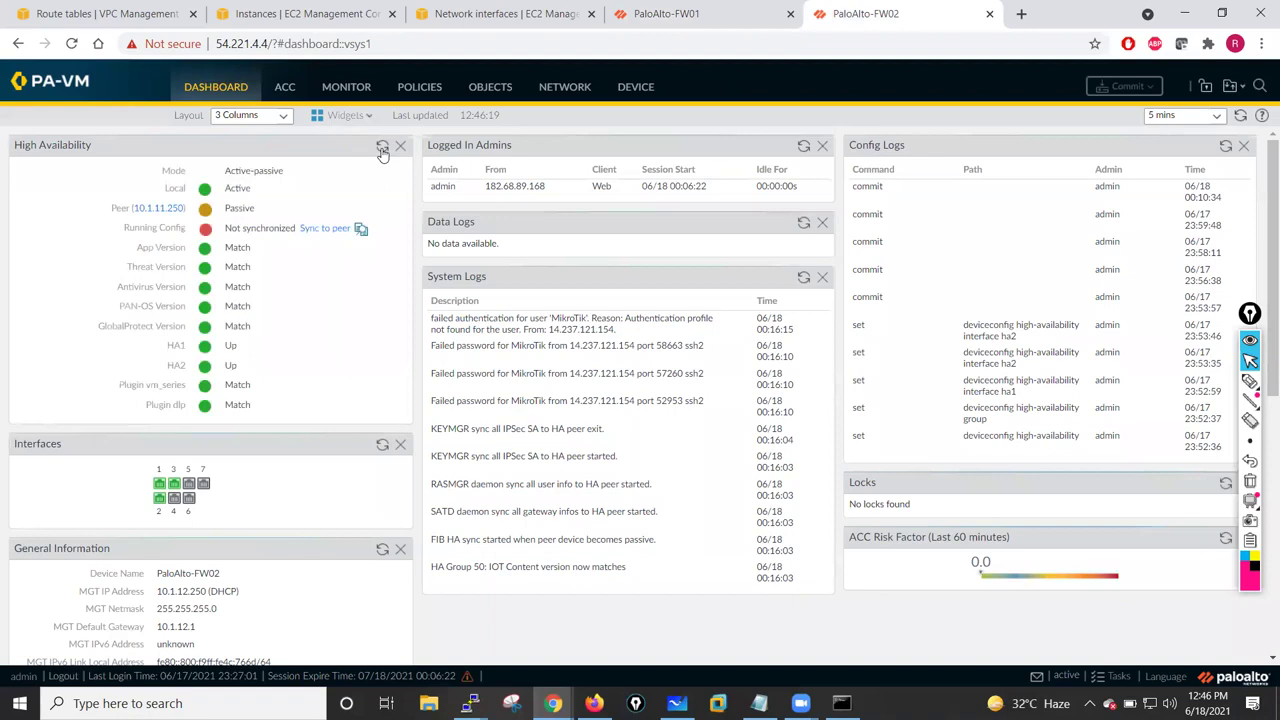
pyautogui.click(660, 14)
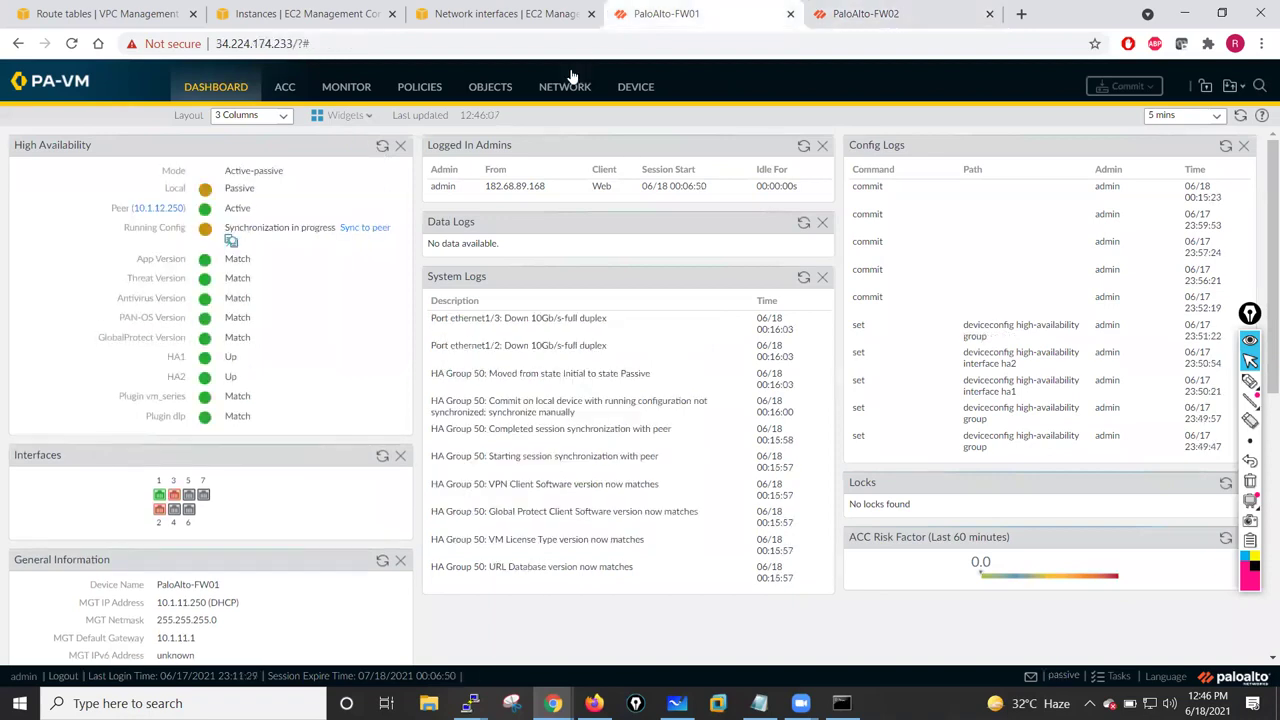
pyautogui.click(383, 148)
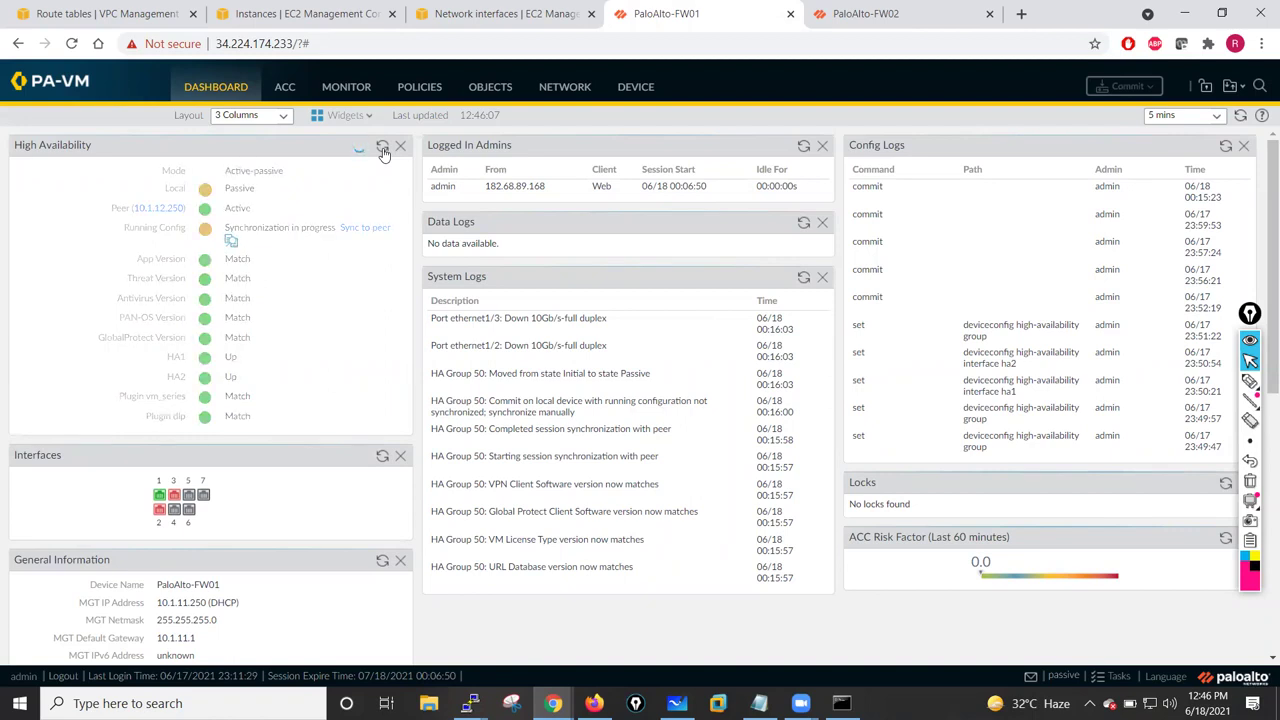
pyautogui.hotkey('ctrl', 'Tab')
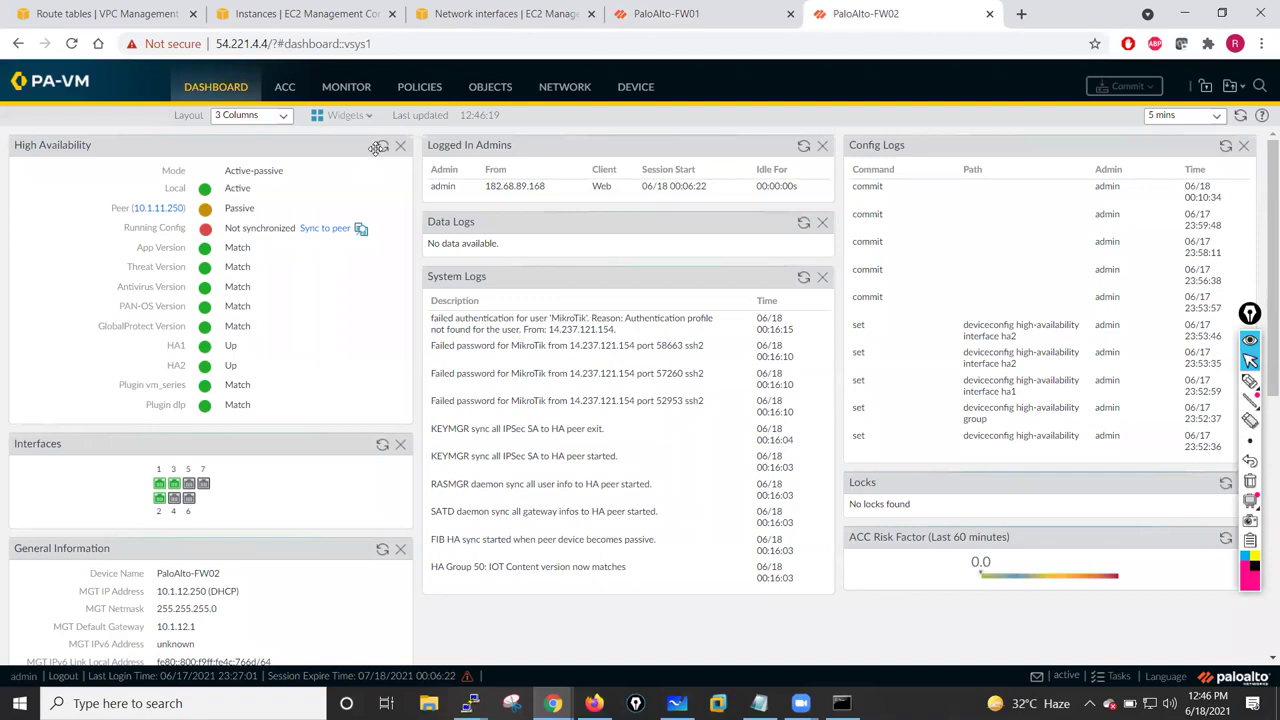
pyautogui.click(382, 147)
pyautogui.hotkey('ctrl', 'shift', 'Tab')
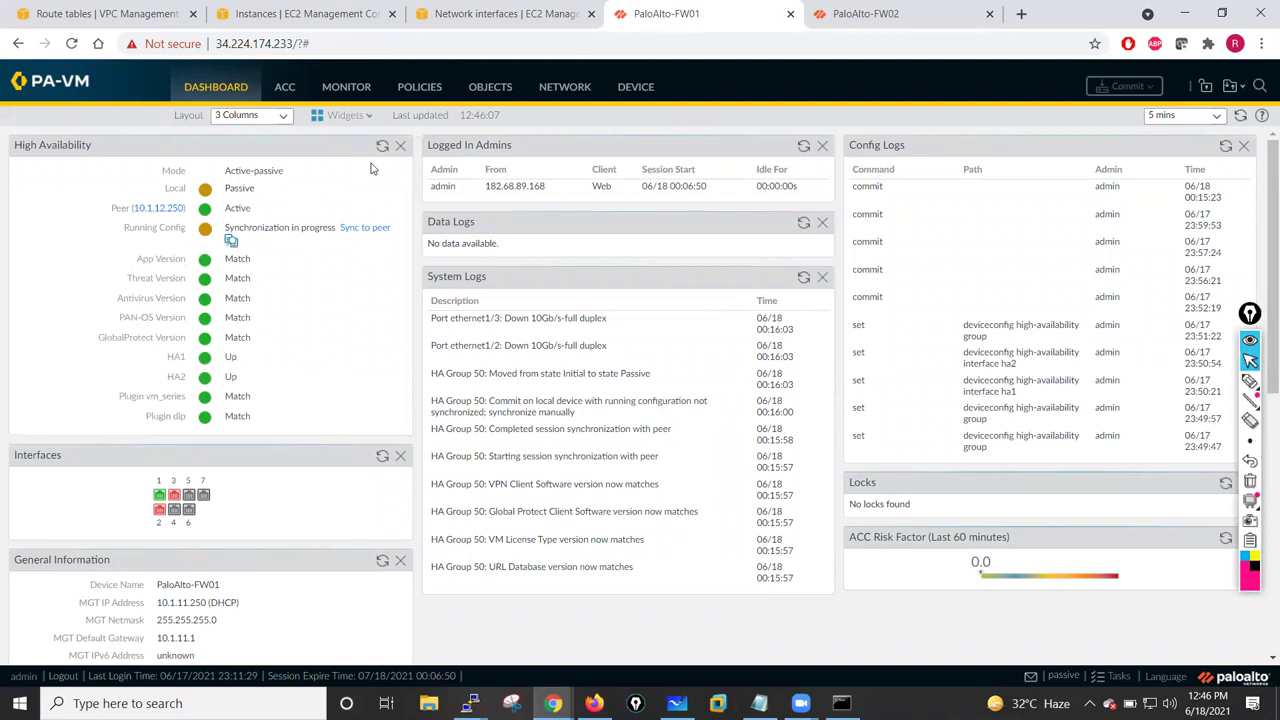
pyautogui.click(889, 10)
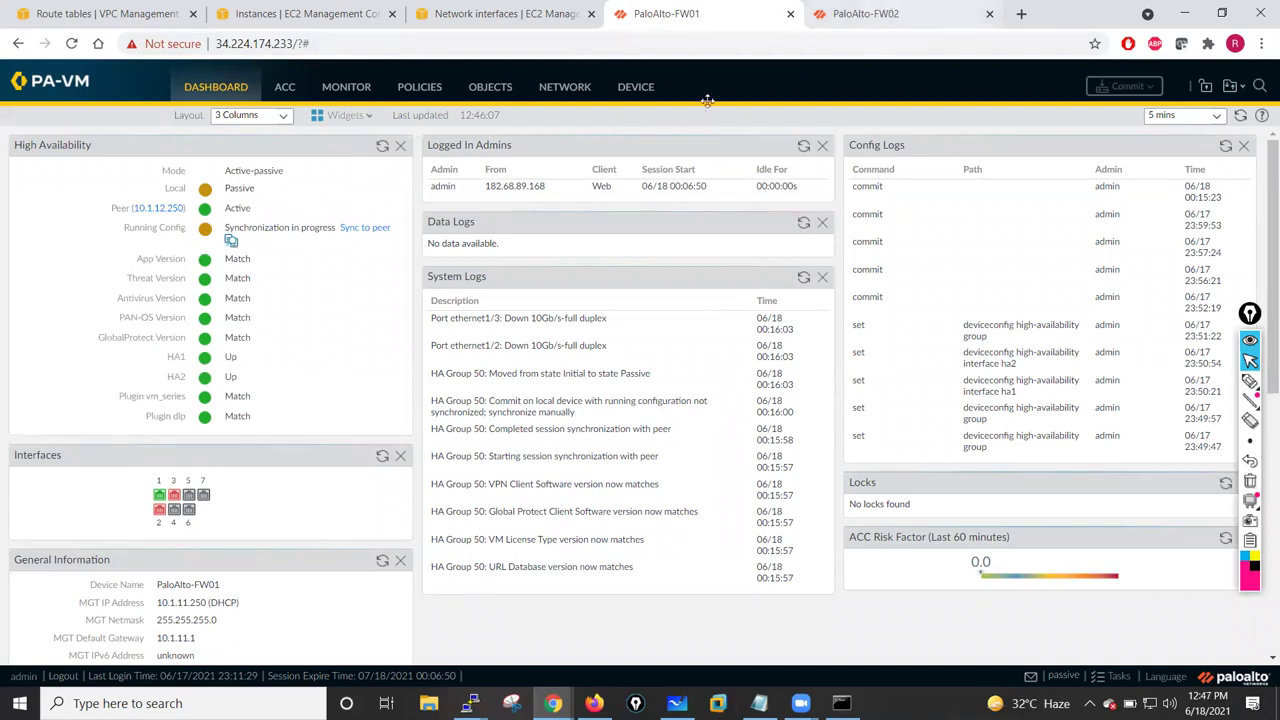
pyautogui.click(381, 148)
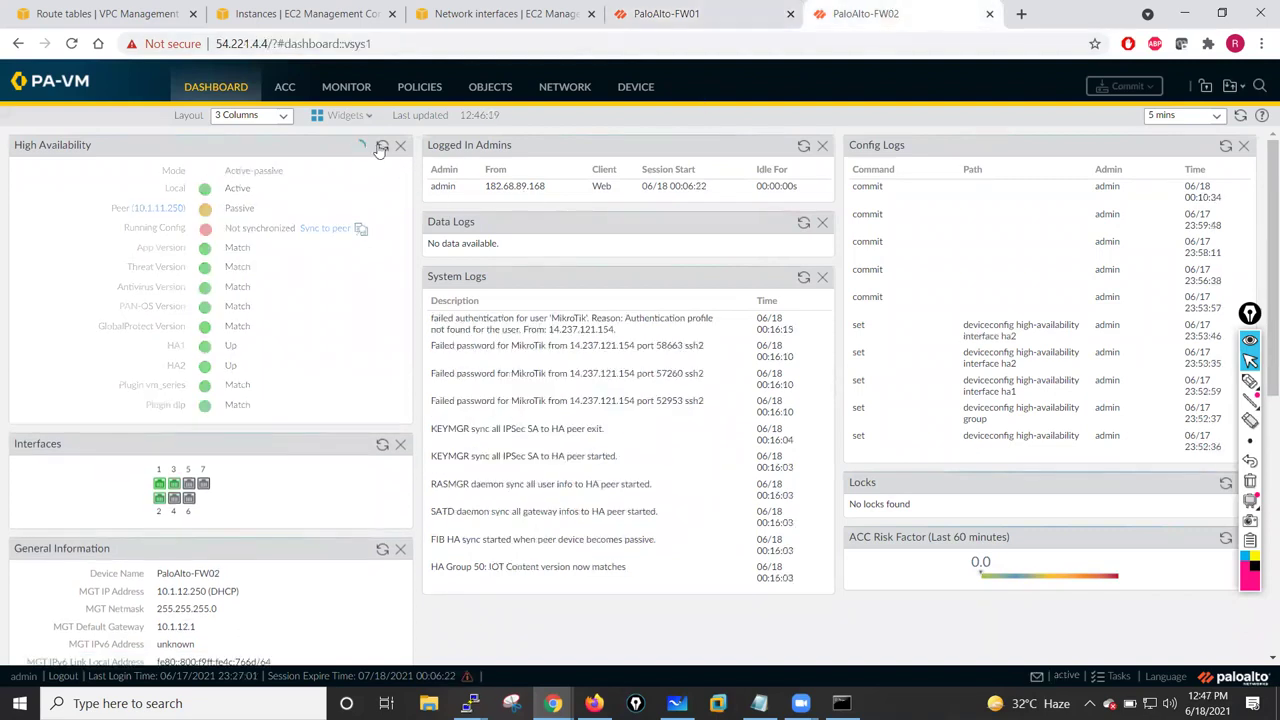
pyautogui.click(381, 148)
pyautogui.click(381, 148)
pyautogui.click(381, 148)
pyautogui.click(381, 148)
pyautogui.click(381, 148)
pyautogui.click(381, 148)
pyautogui.click(719, 18)
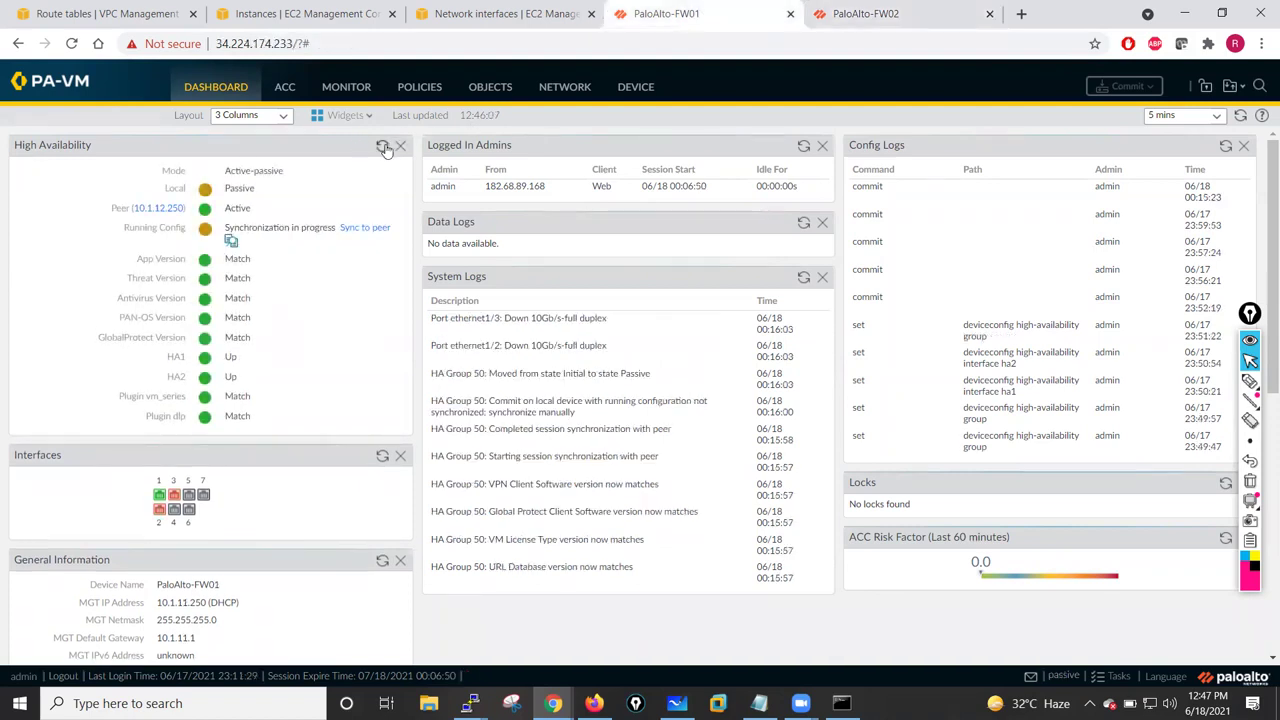
pyautogui.click(382, 148)
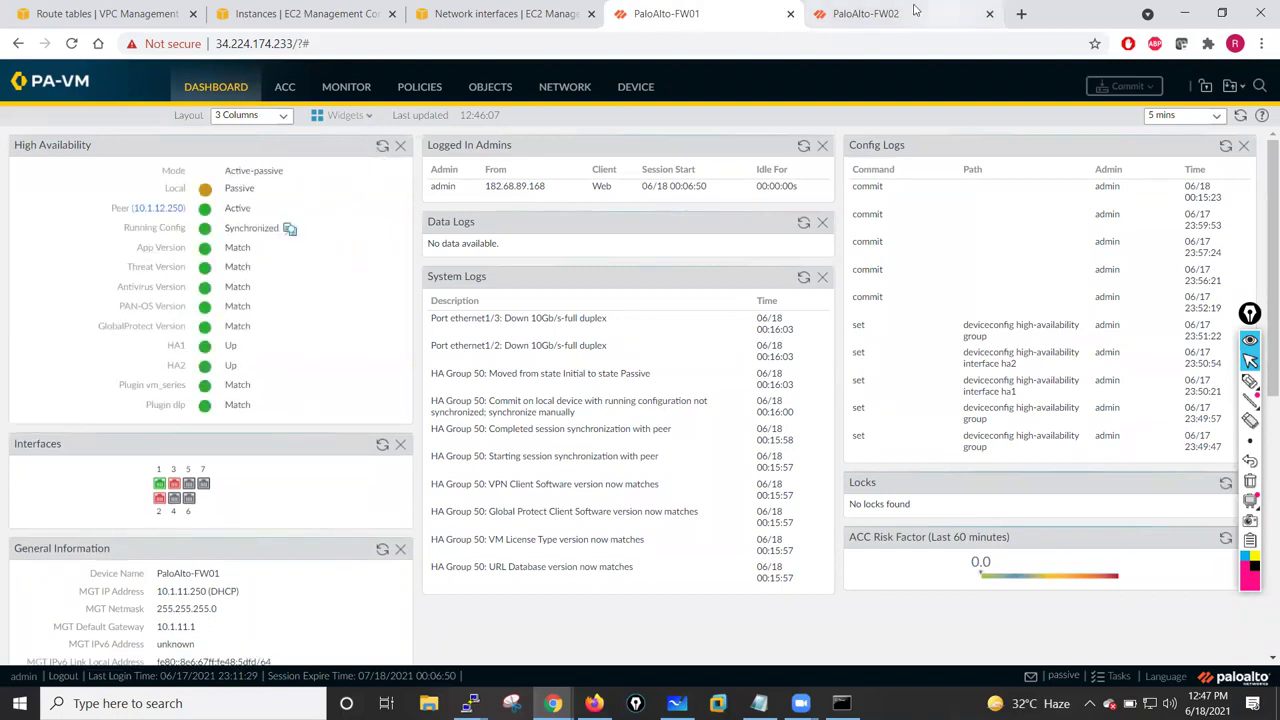
# - On PaloAlto-FW02, open High Availability's Operational Commands showing the suspend-local-device option
pyautogui.click(858, 16)
pyautogui.click(382, 148)
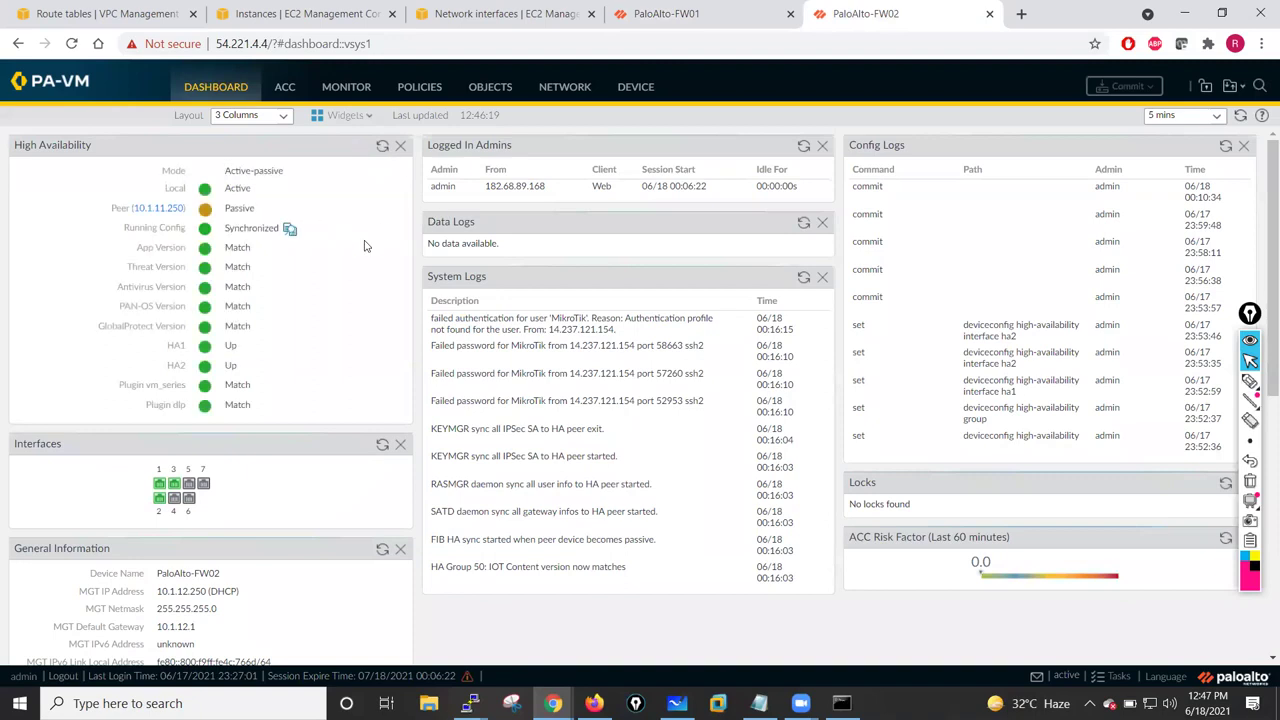
pyautogui.click(562, 92)
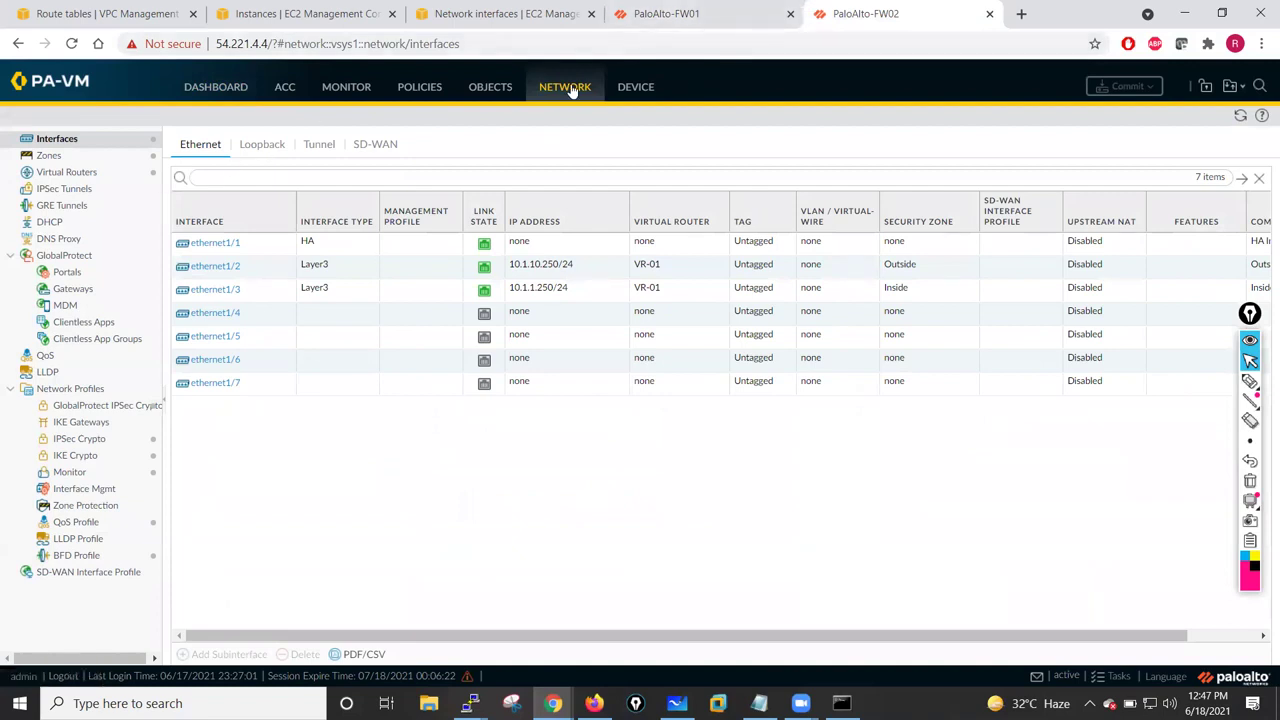
pyautogui.click(641, 88)
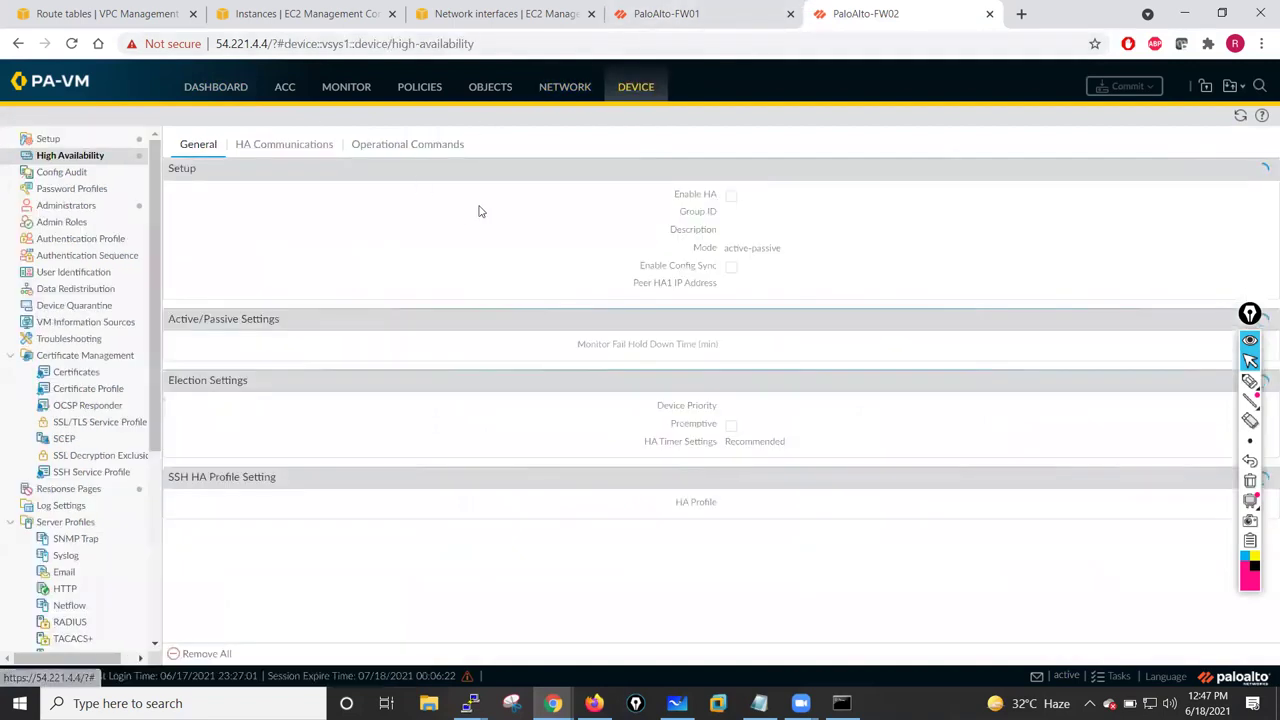
pyautogui.click(392, 147)
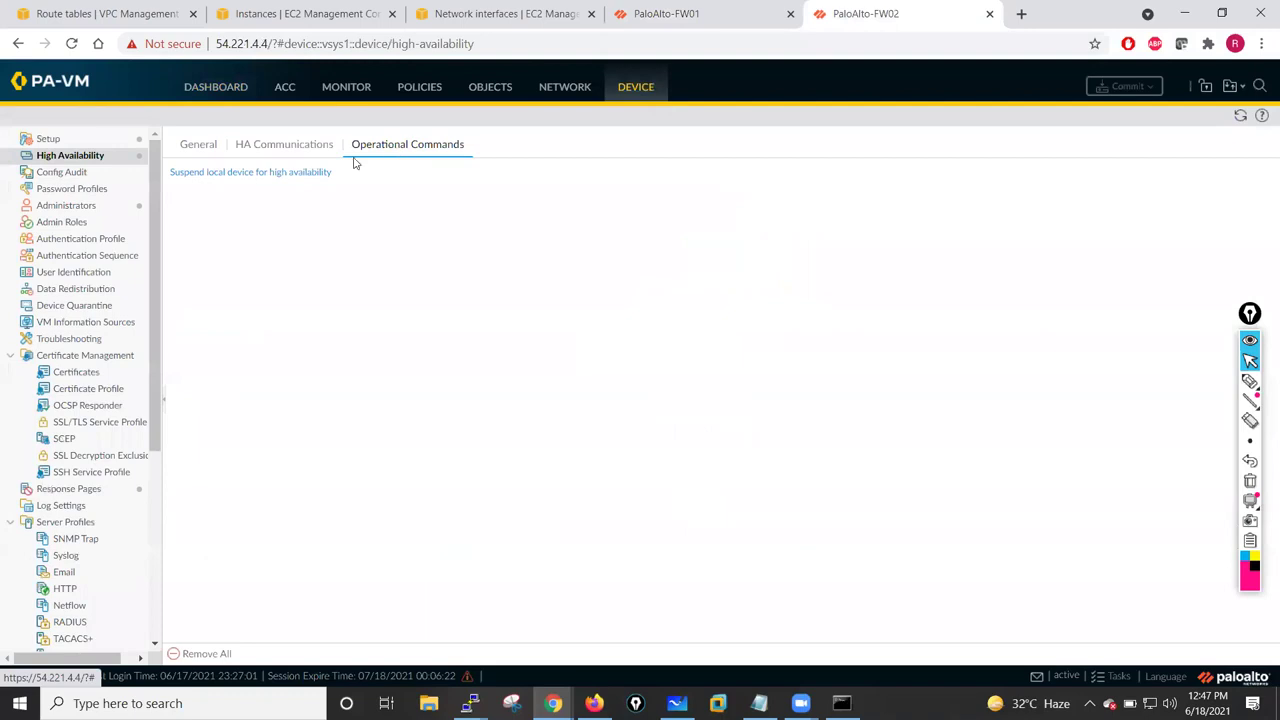
# - Suspend FW02 from high availability and confirm FW01 has become active
pyautogui.click(246, 176)
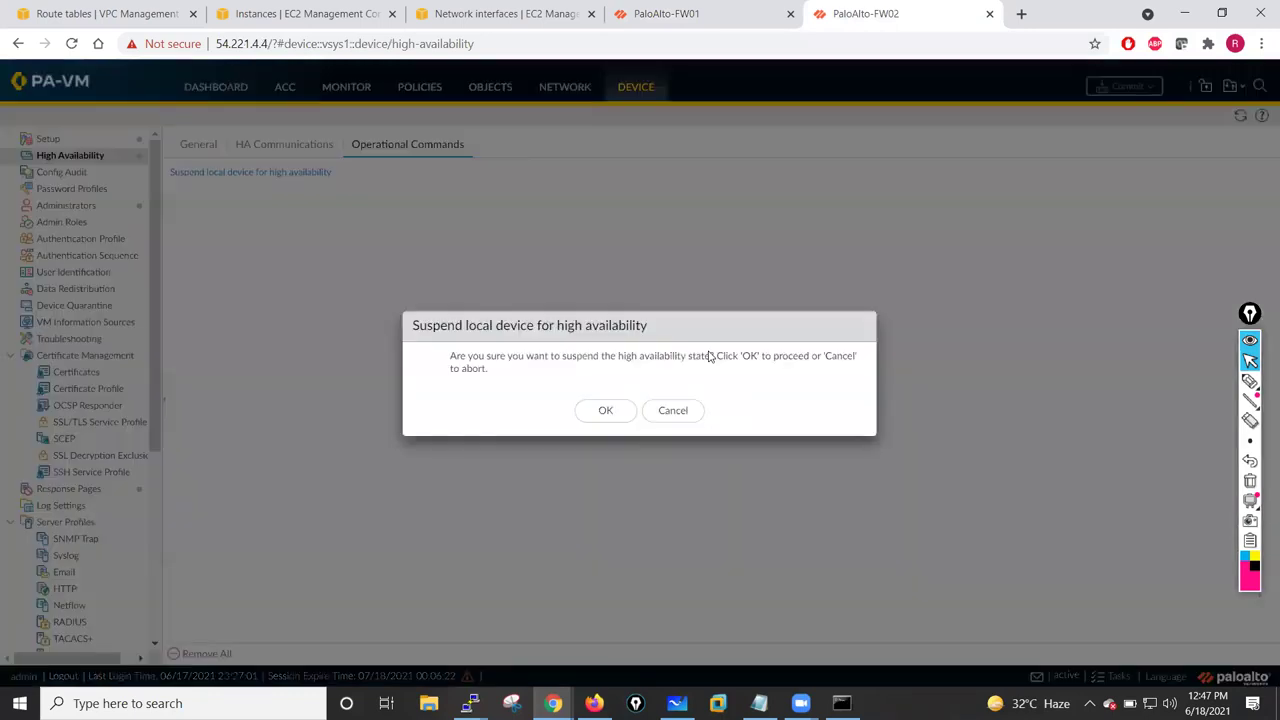
pyautogui.click(604, 412)
pyautogui.click(648, 8)
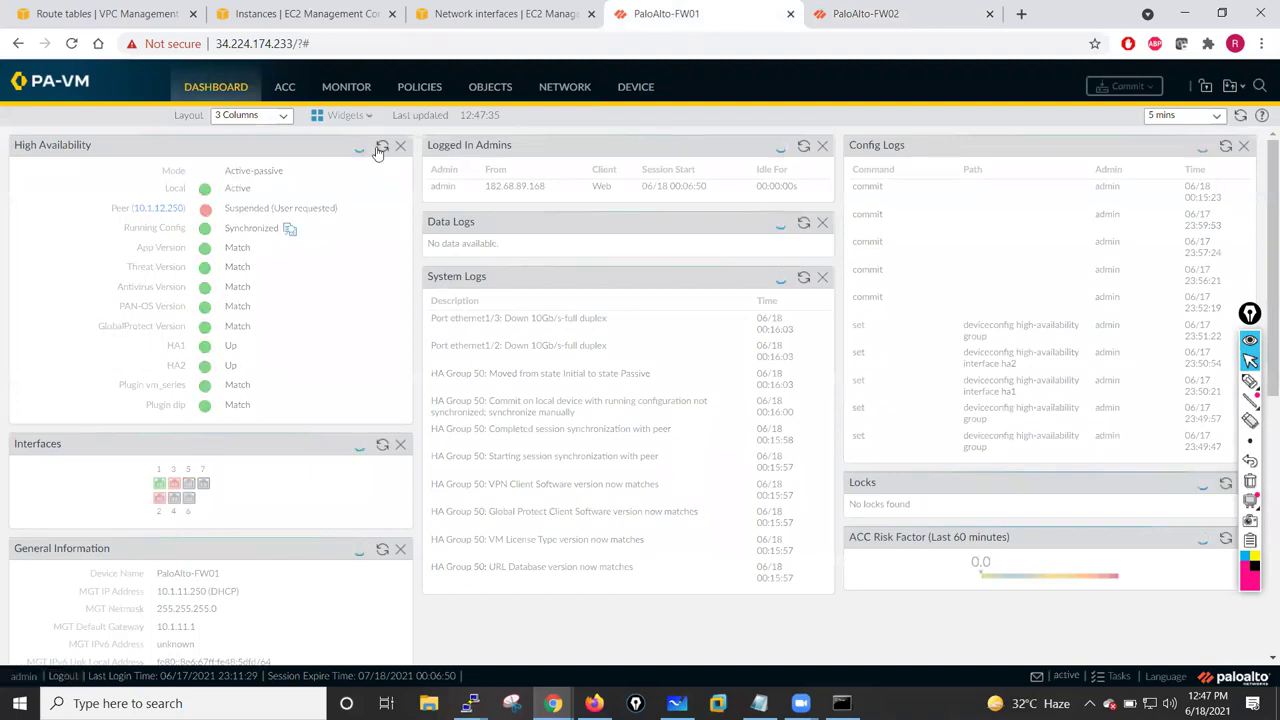
# - Make FW02 functional again and verify it reports Passive, peer 10.1.11.250 Active, config Synchronized
pyautogui.click(816, 20)
pyautogui.click(311, 175)
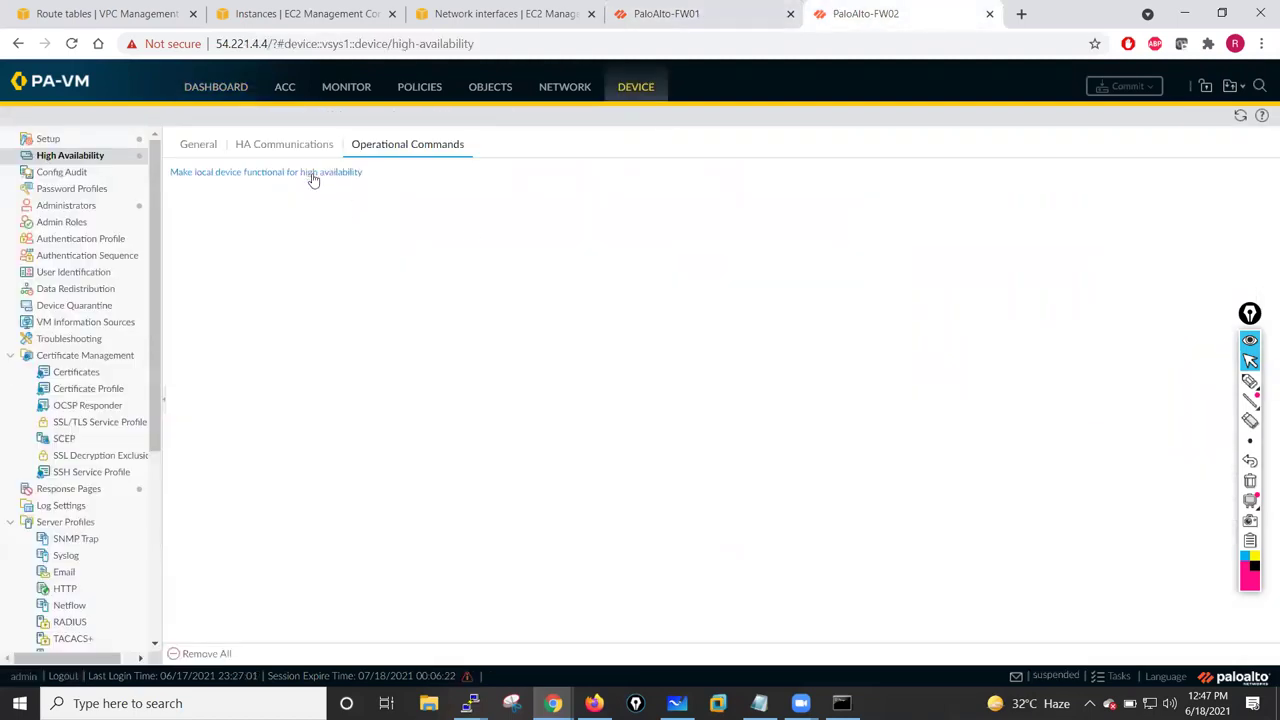
pyautogui.click(197, 146)
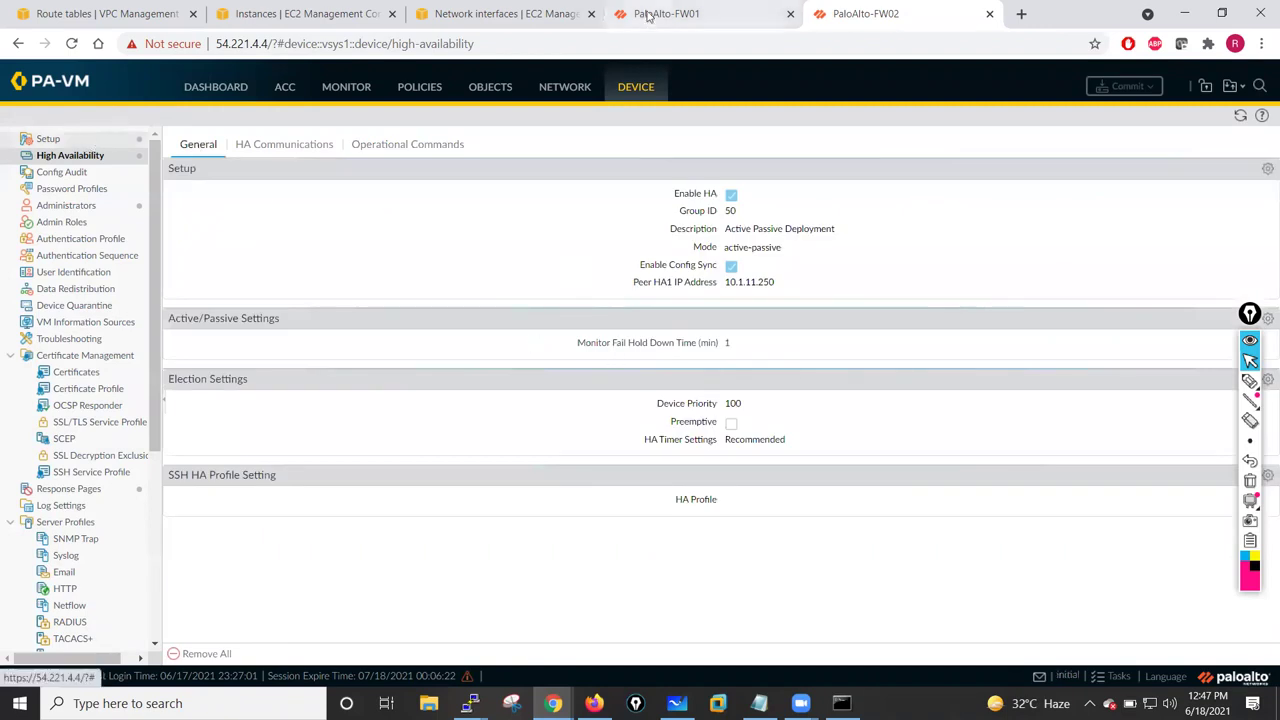
pyautogui.click(660, 14)
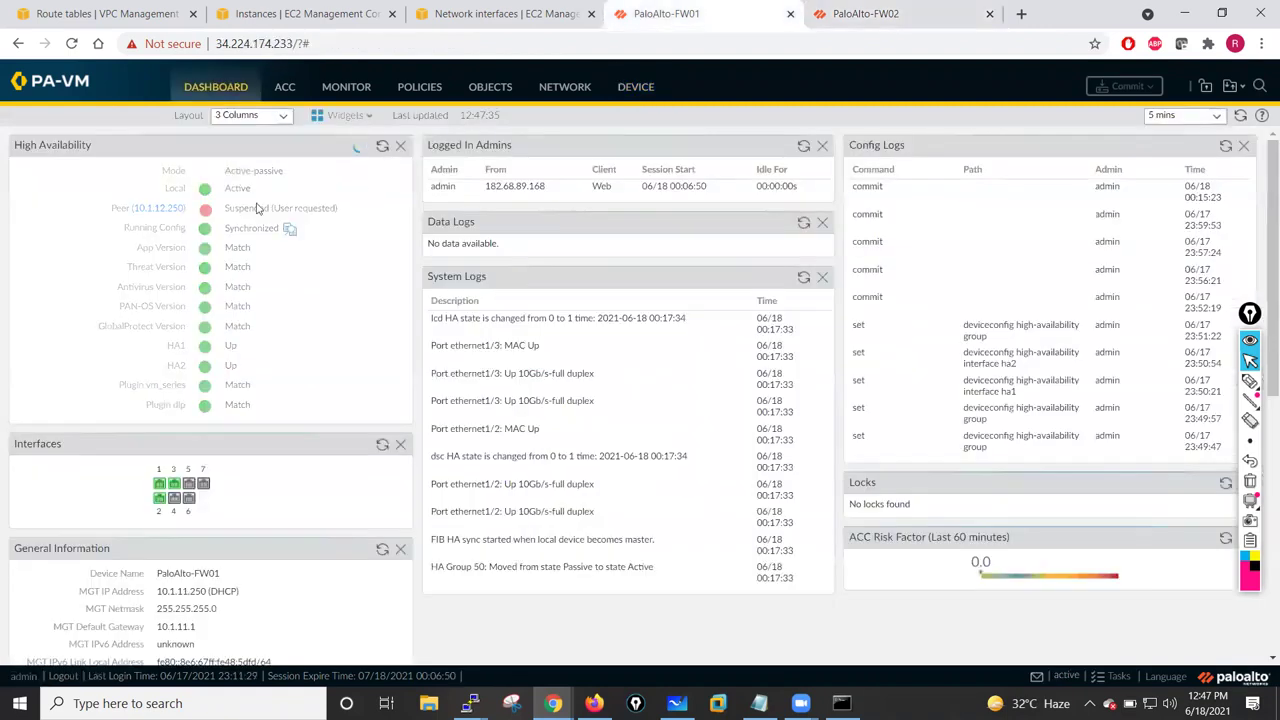
pyautogui.click(853, 12)
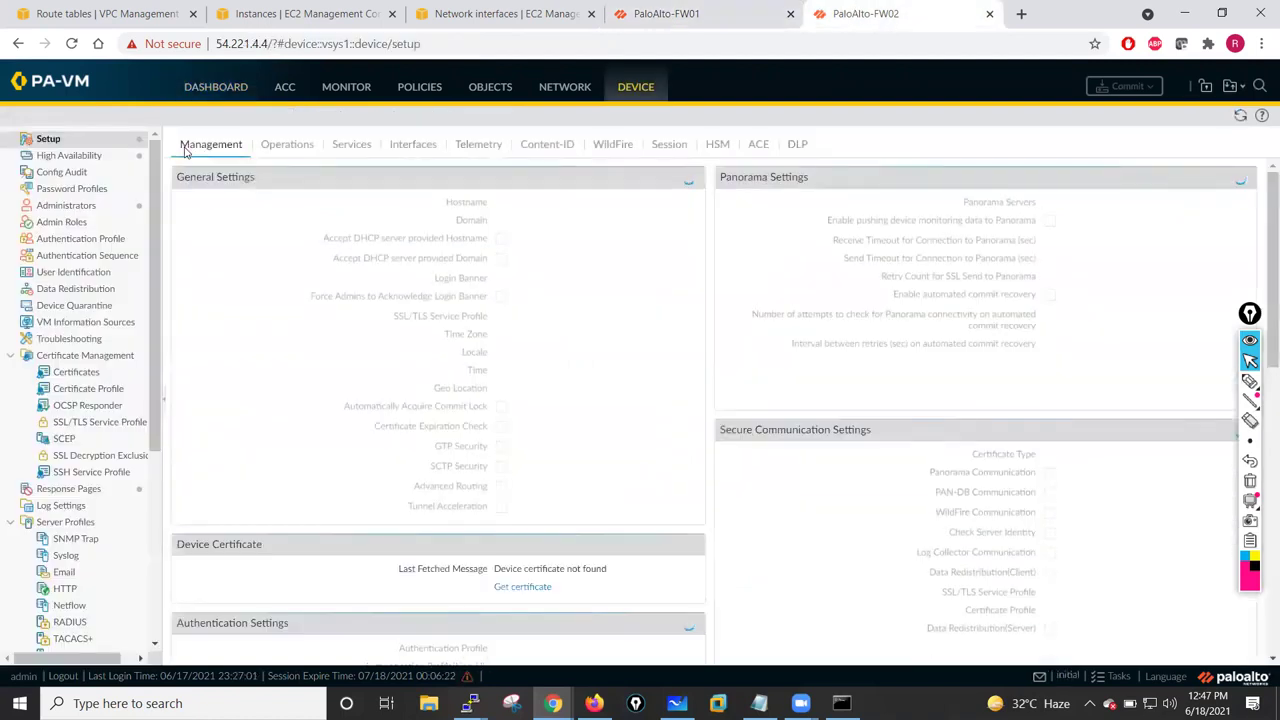
pyautogui.click(214, 94)
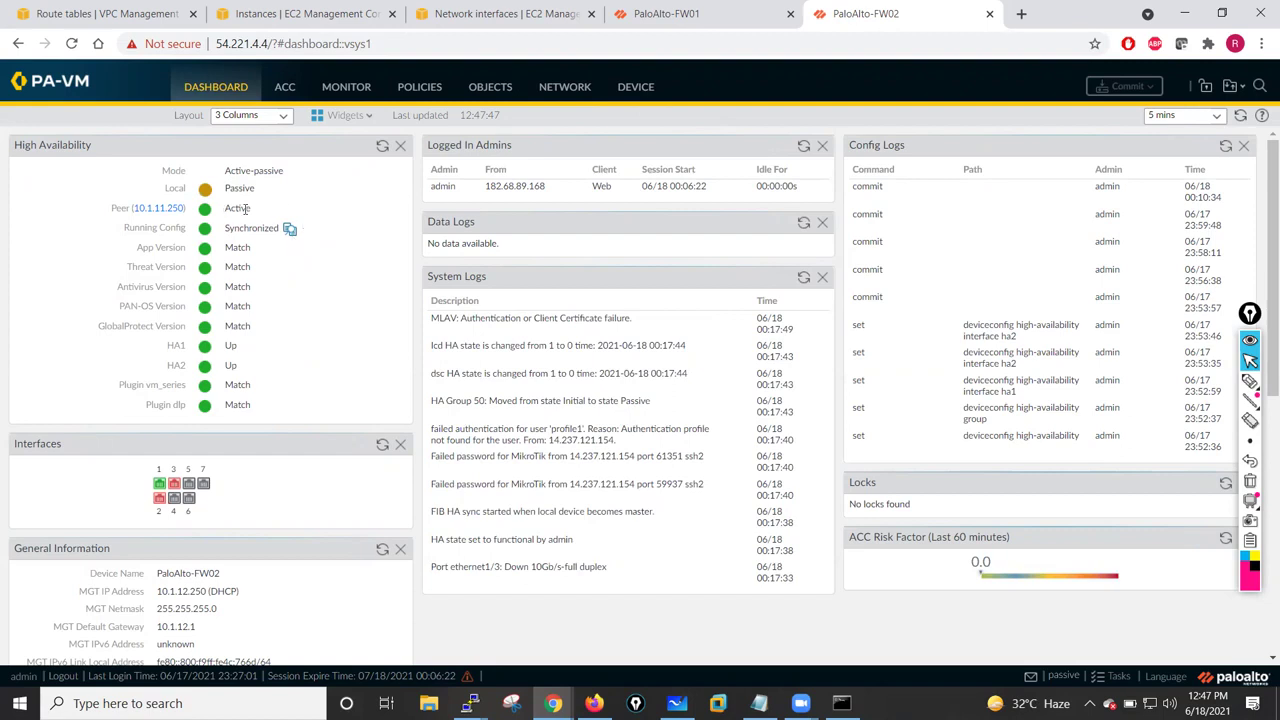
pyautogui.moveTo(222, 187); pyautogui.dragTo(259, 194)
pyautogui.click(680, 14)
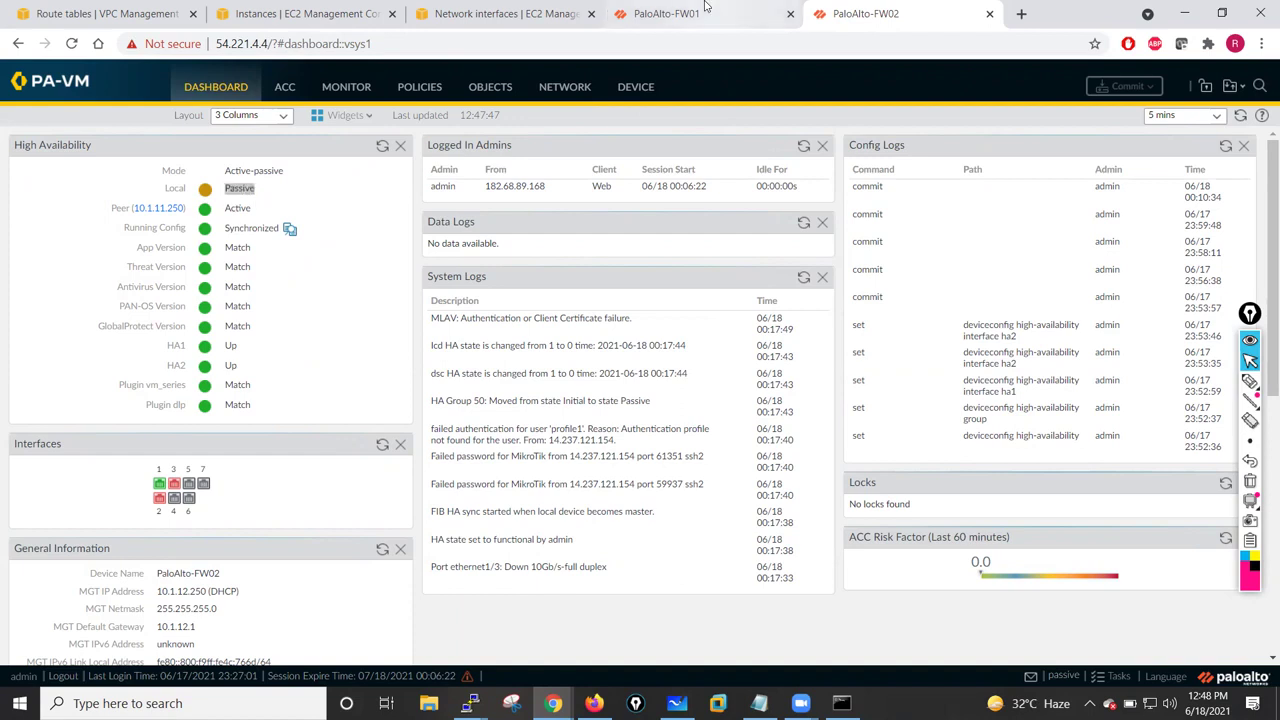
# - On FW01, open virtual router VR-01's static routes and add a new IPv4 route
pyautogui.click(553, 88)
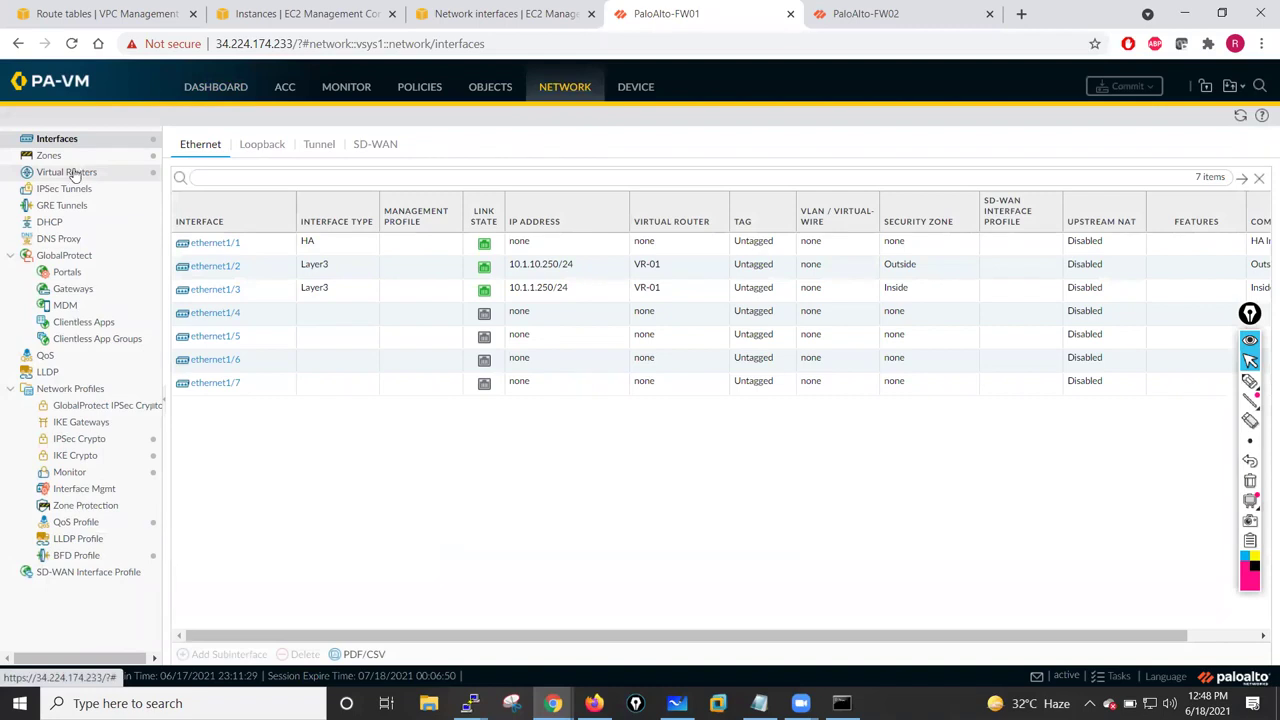
pyautogui.click(70, 172)
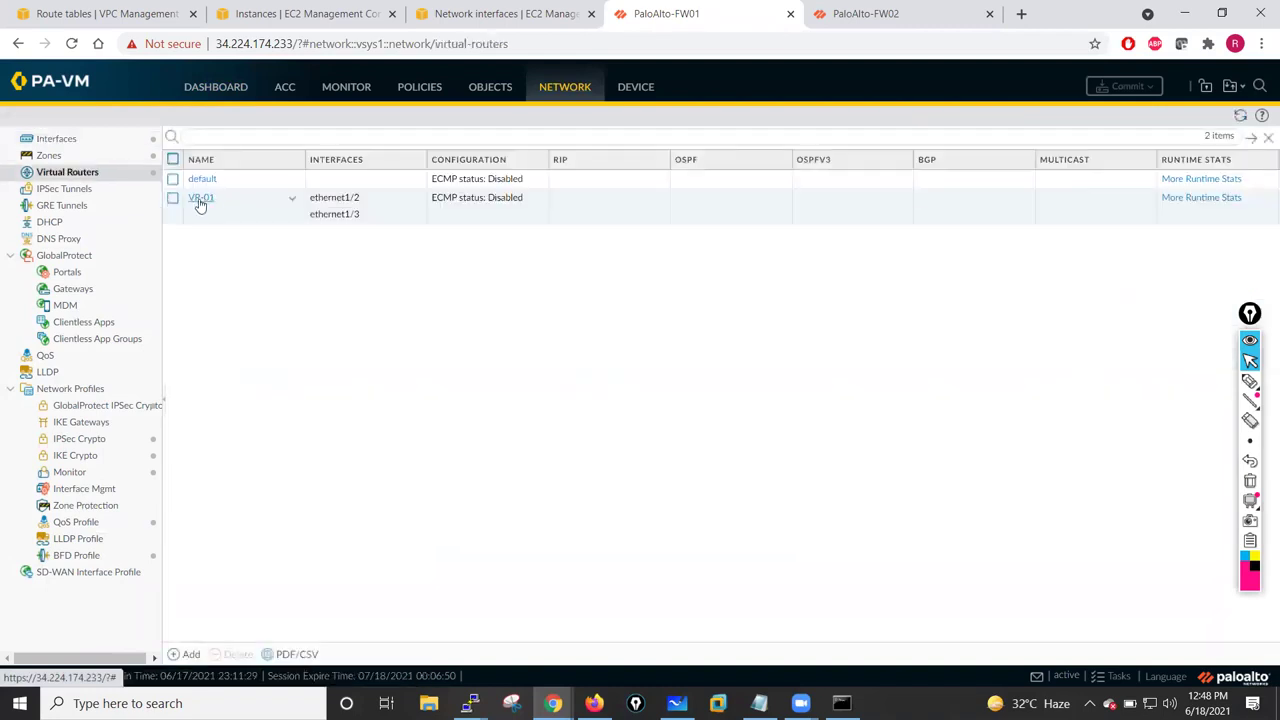
pyautogui.click(200, 199)
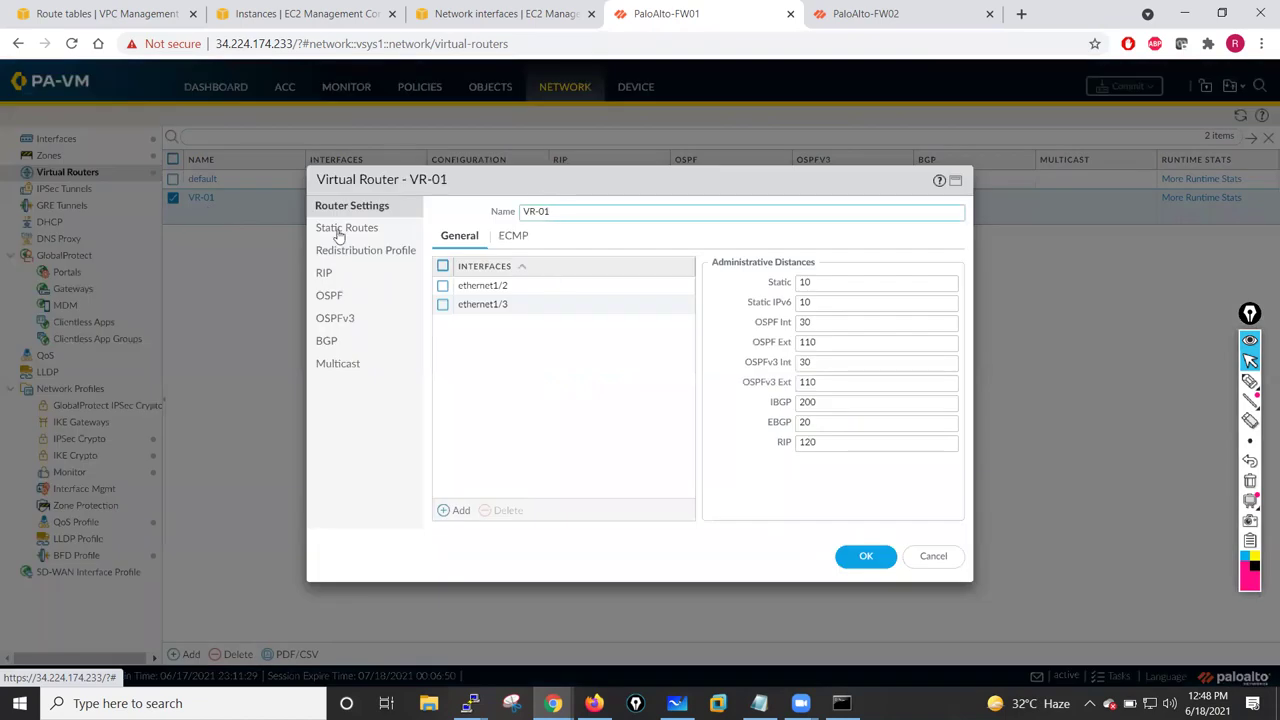
pyautogui.click(339, 233)
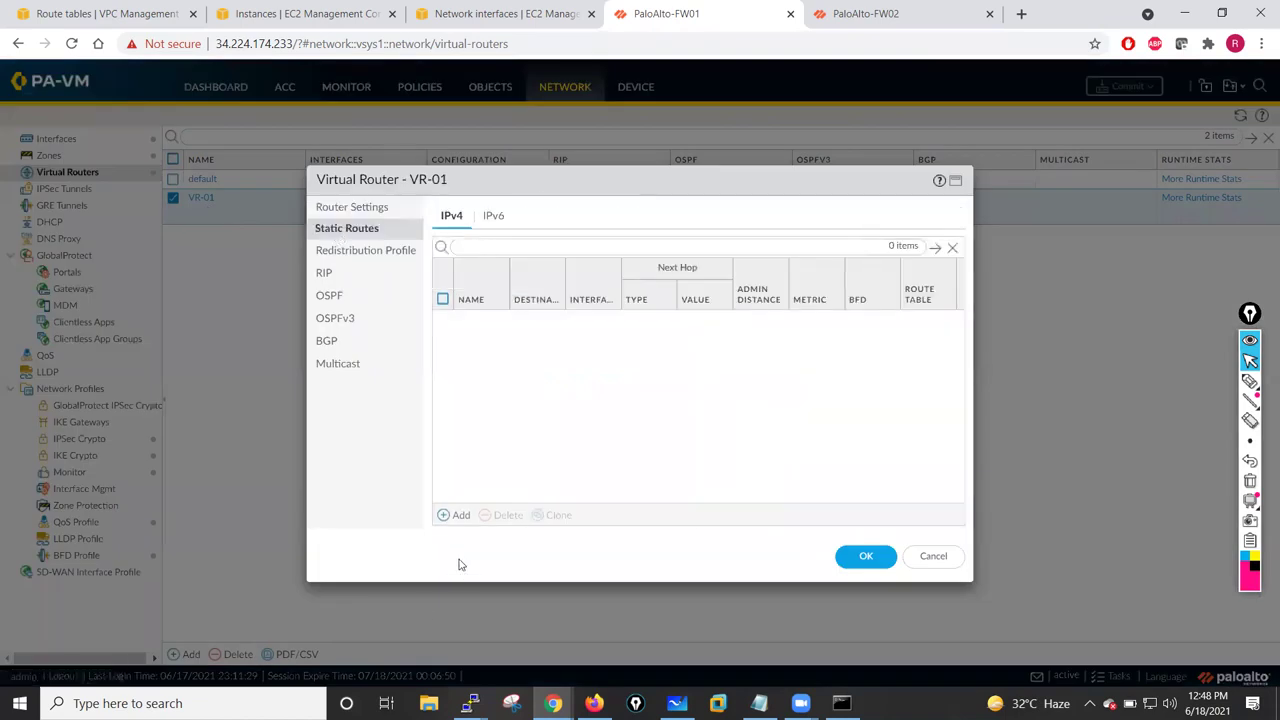
pyautogui.click(459, 516)
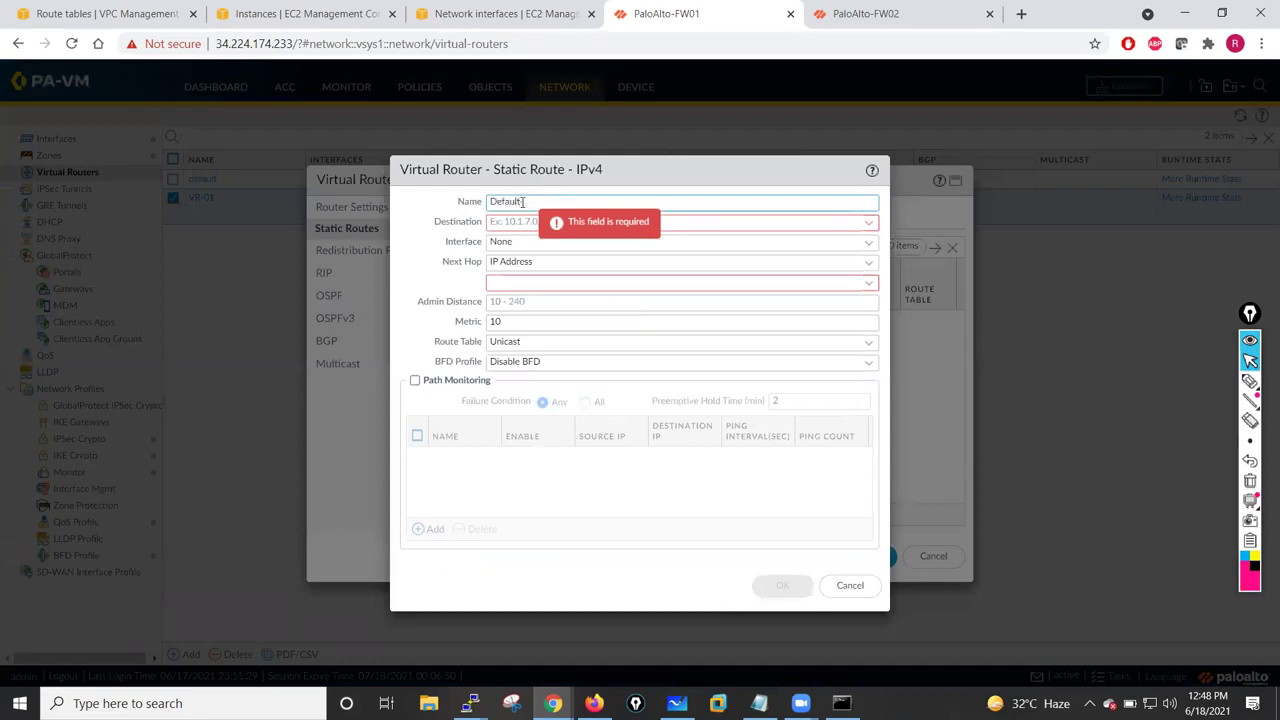
# - Define Default-Route 0.0.0.0/0 out ethernet1/2 with next hop IP 10.1.10.1
pyautogui.click(518, 226)
pyautogui.write('0.0.0.0/0')
pyautogui.click(794, 243)
pyautogui.click(867, 244)
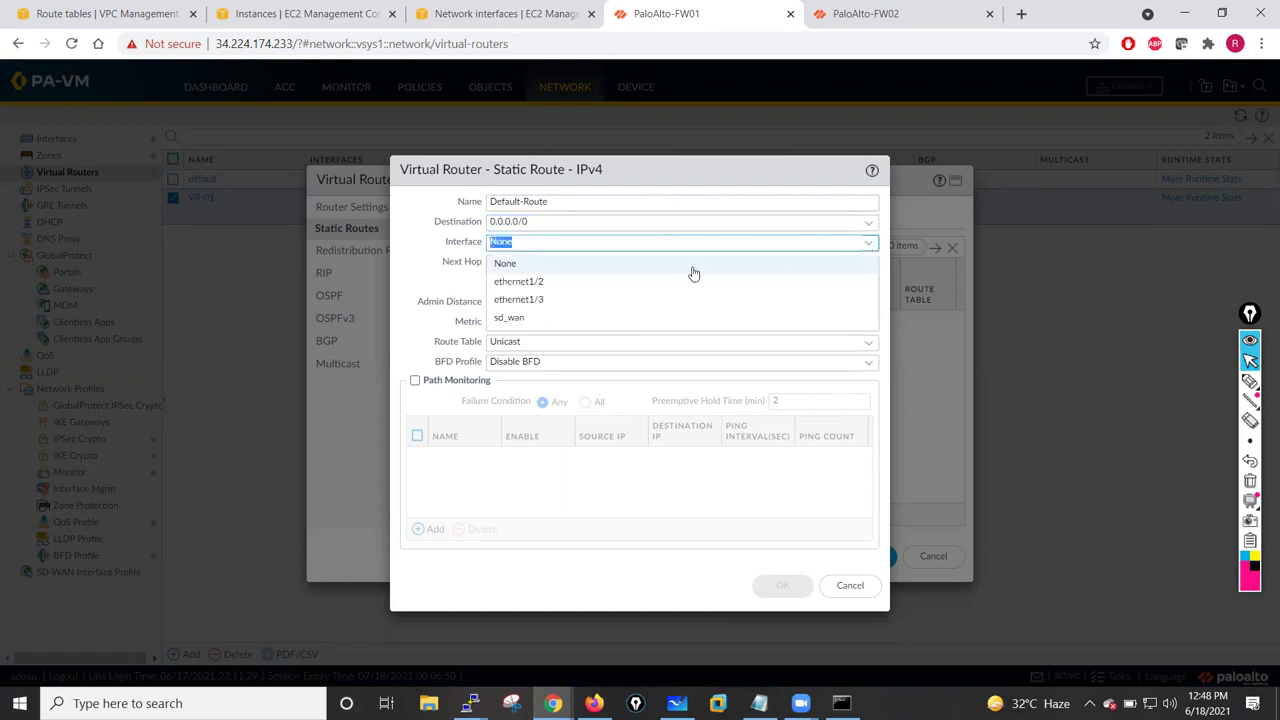
pyautogui.click(557, 284)
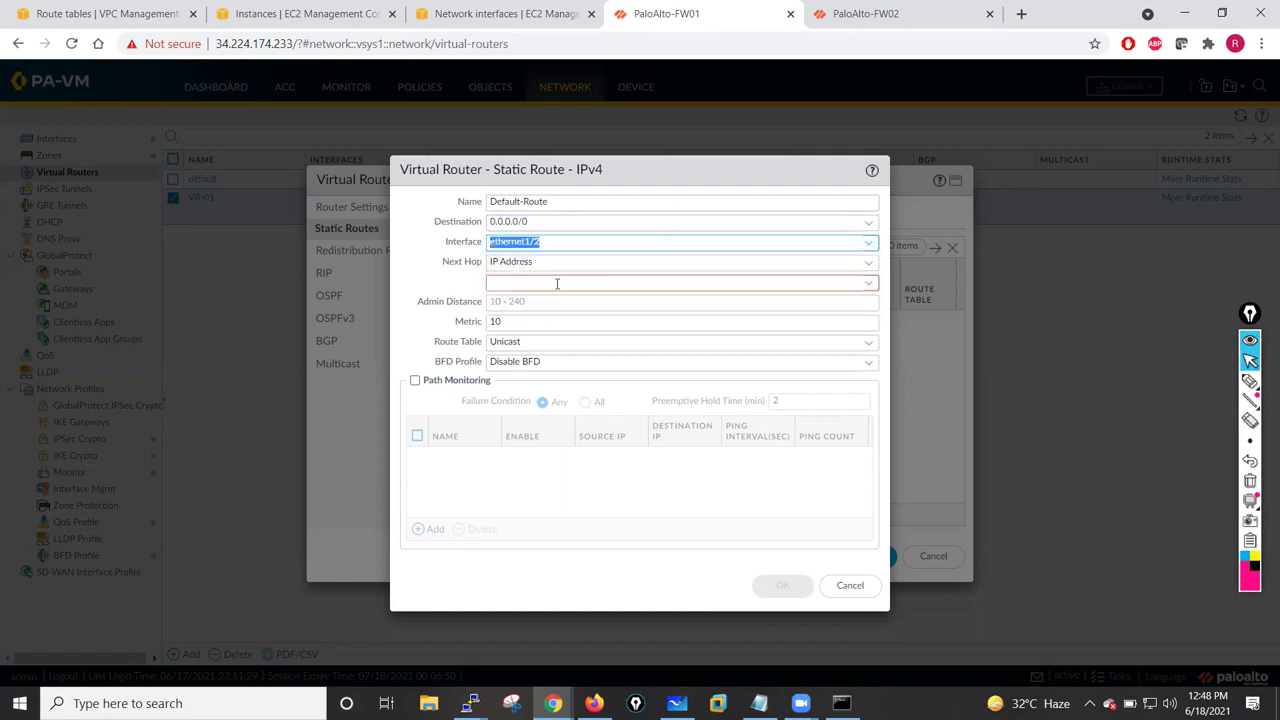
pyautogui.click(867, 286)
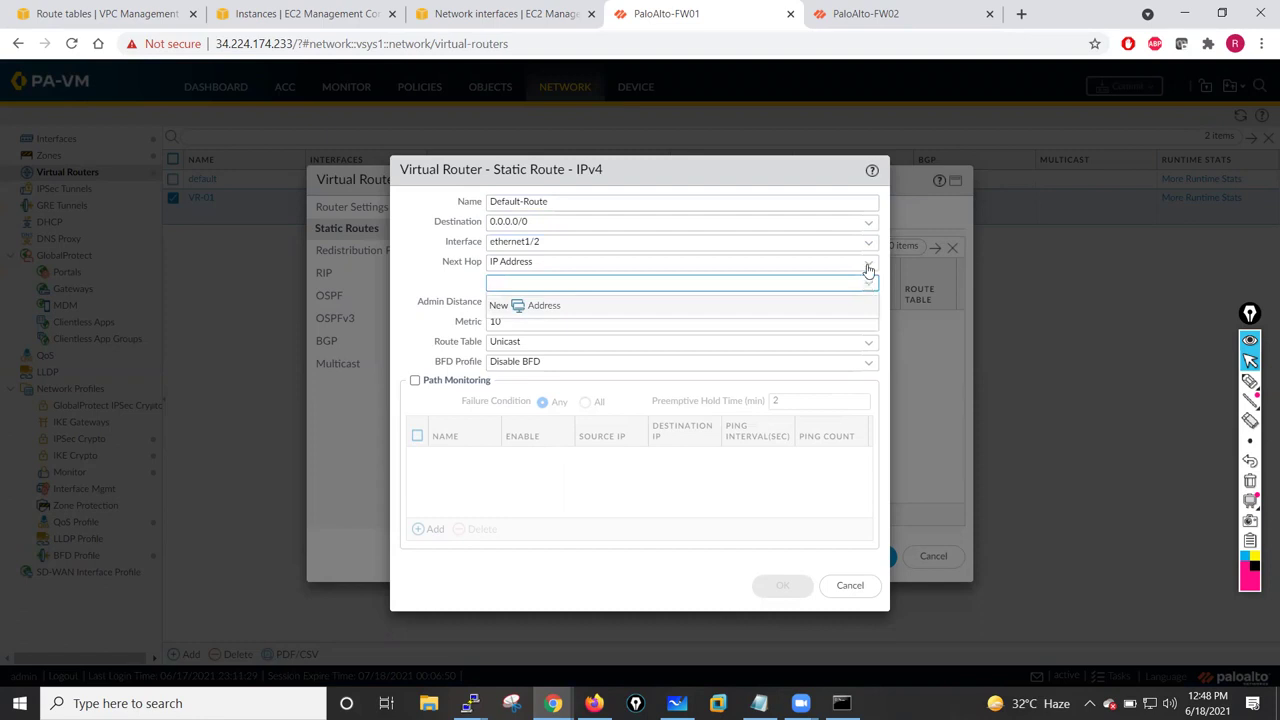
pyautogui.click(867, 263)
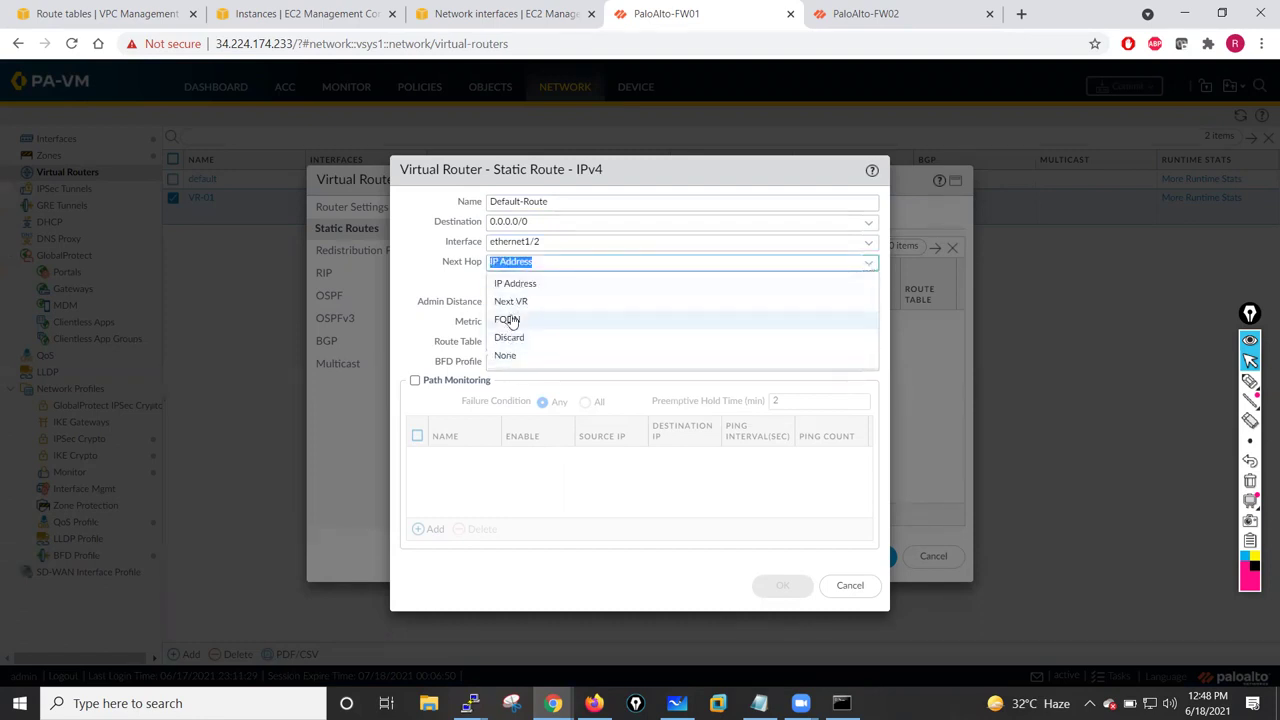
pyautogui.click(504, 284)
pyautogui.click(518, 285)
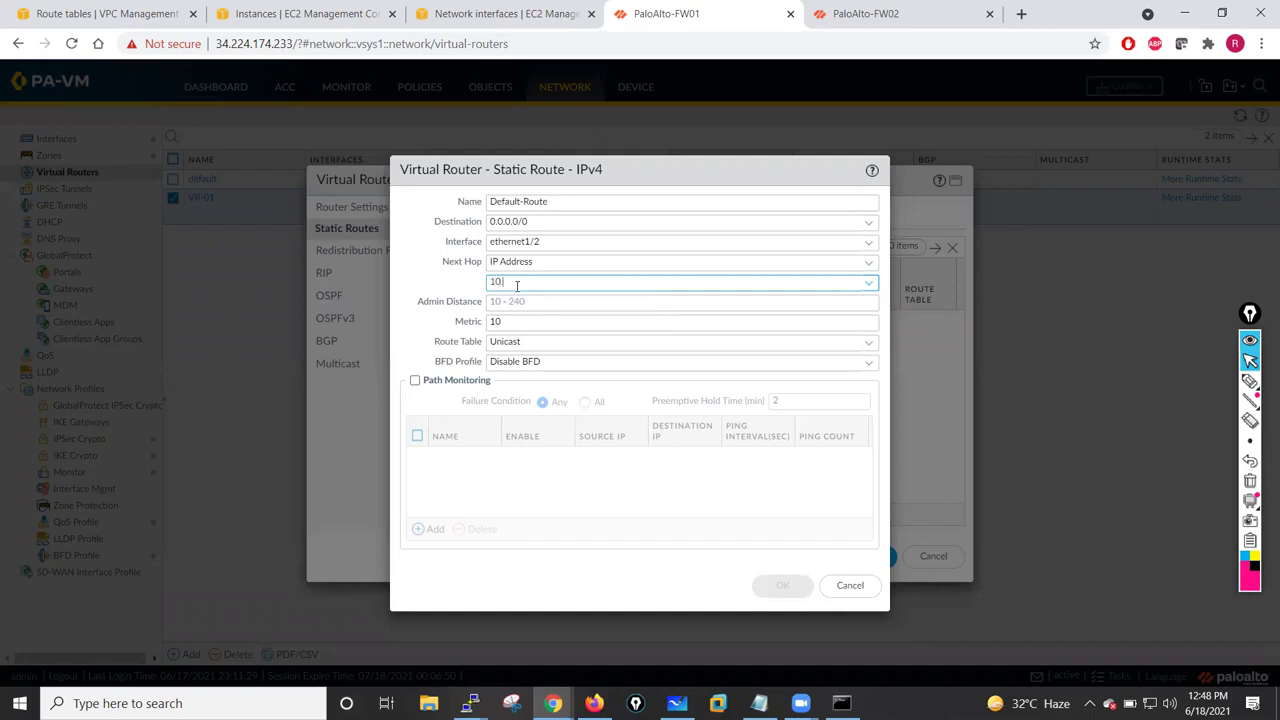
pyautogui.write('10.1.10.1')
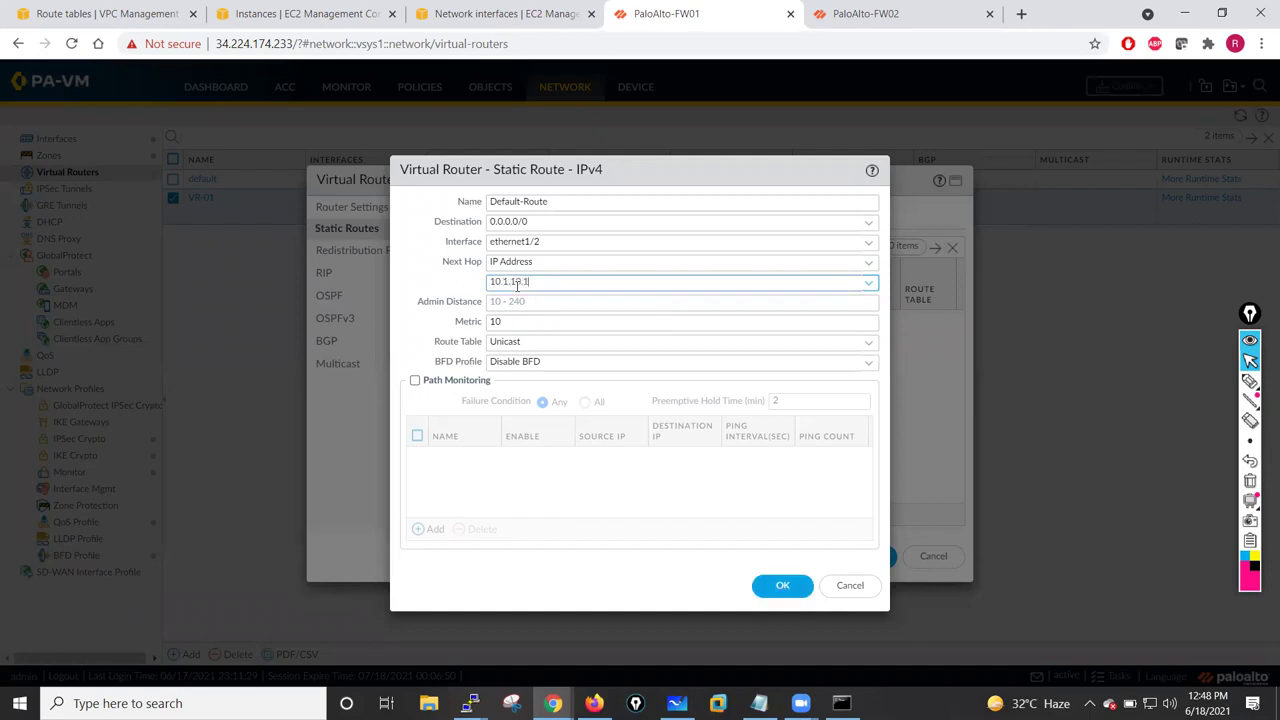
pyautogui.click(781, 586)
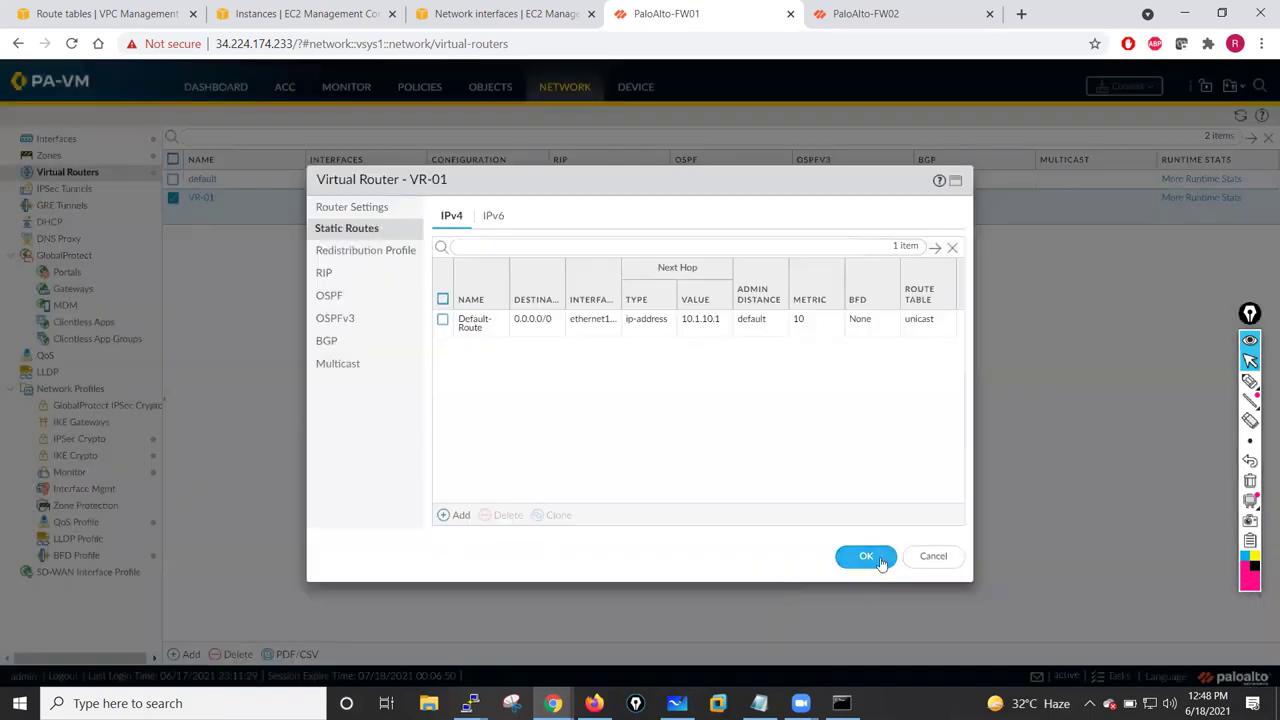
# - Save the VR-01 changes and commit the configuration to the firewall
pyautogui.click(866, 556)
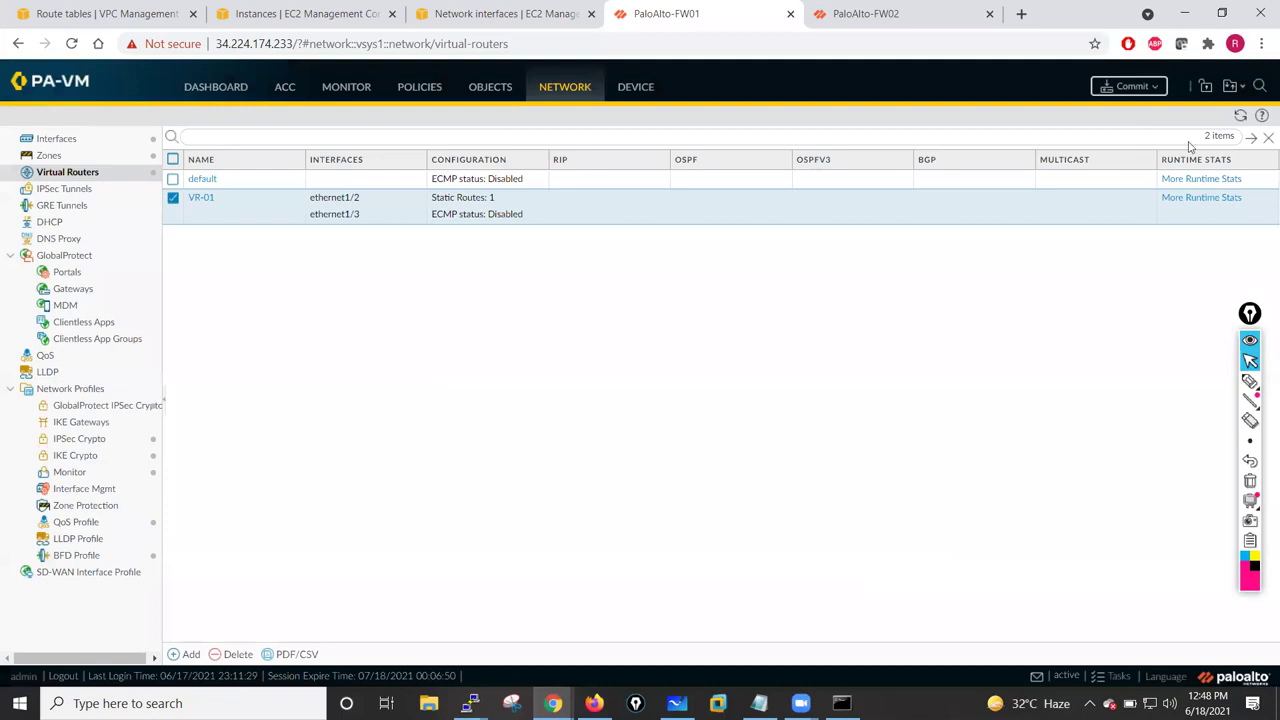
pyautogui.click(1131, 88)
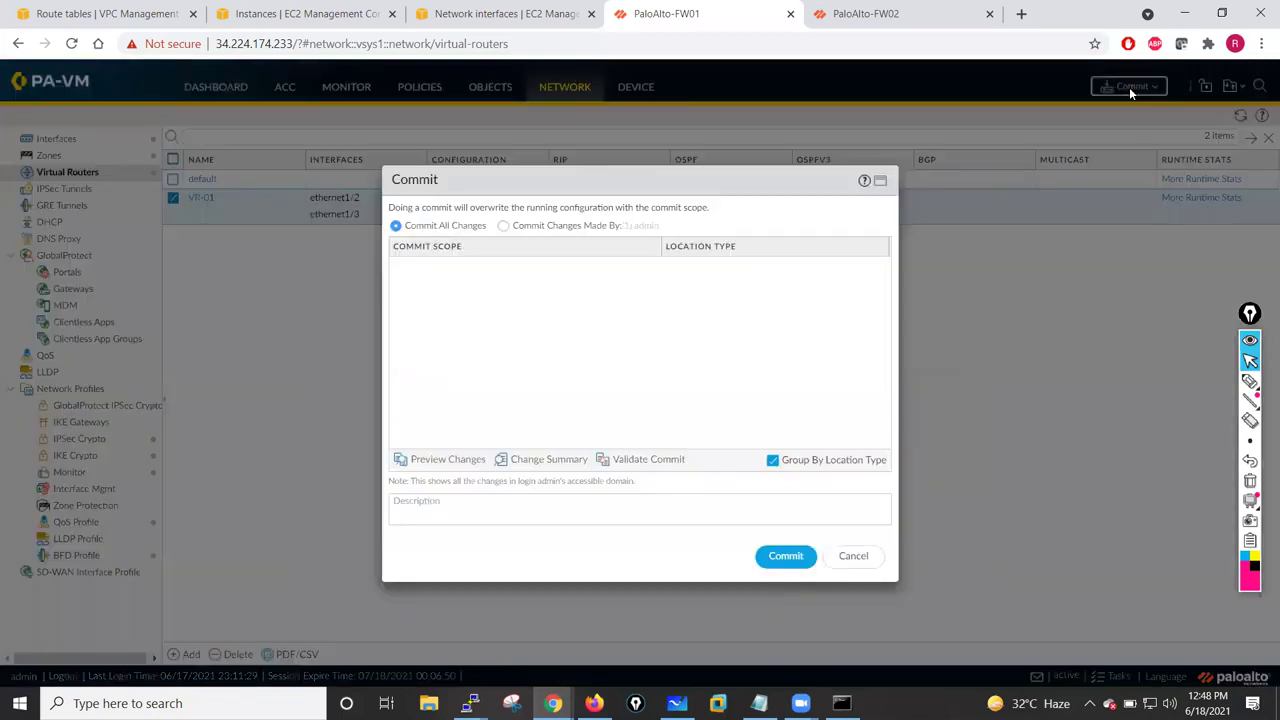
pyautogui.click(786, 556)
# - From the EC2 Instances list, start the Launch Instance wizard up to choosing an instance type
pyautogui.click(517, 17)
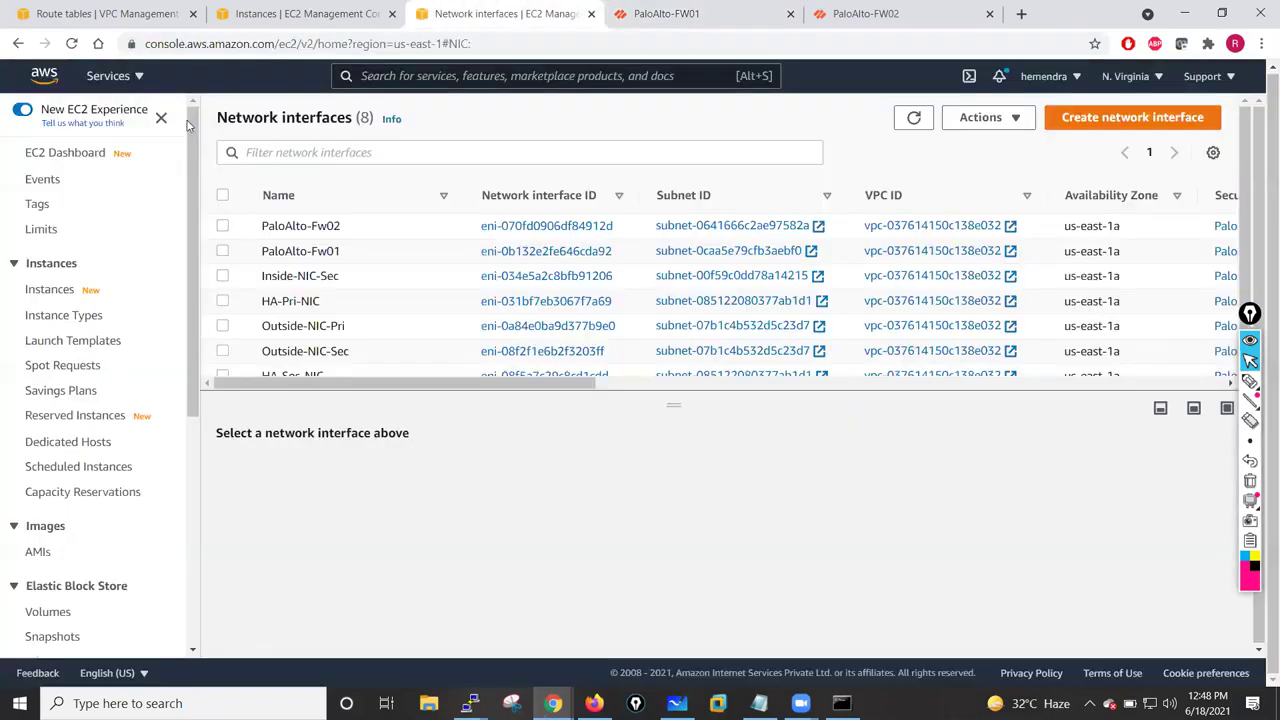
pyautogui.click(323, 13)
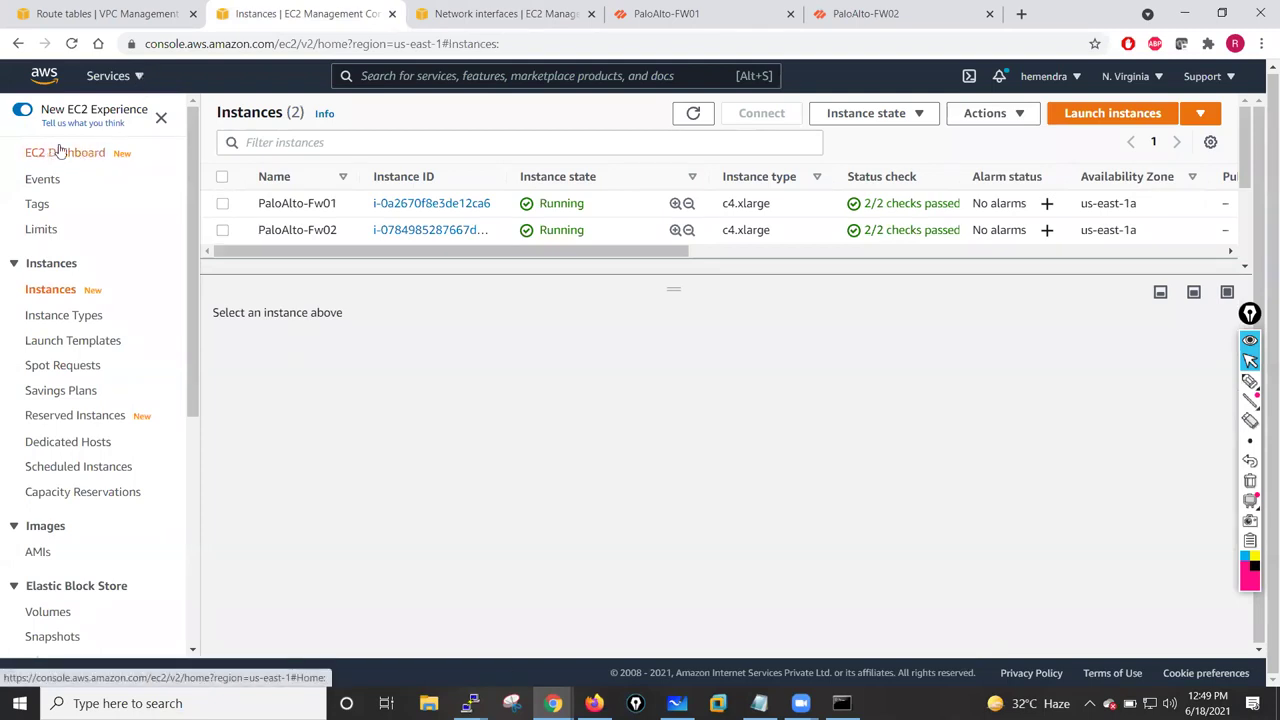
pyautogui.click(1108, 118)
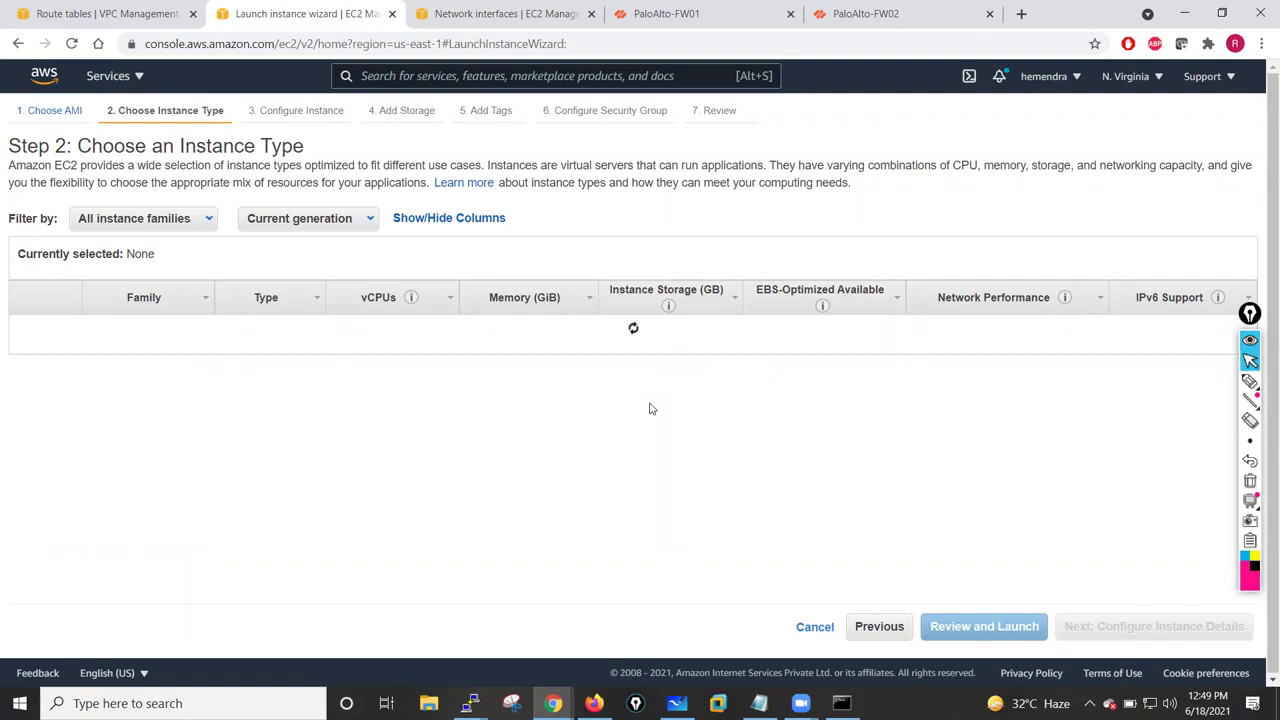
# - Use t2.micro in Private-Subnet-Inside, disable public IP, and enter 16 in the primary IP
pyautogui.click(1168, 628)
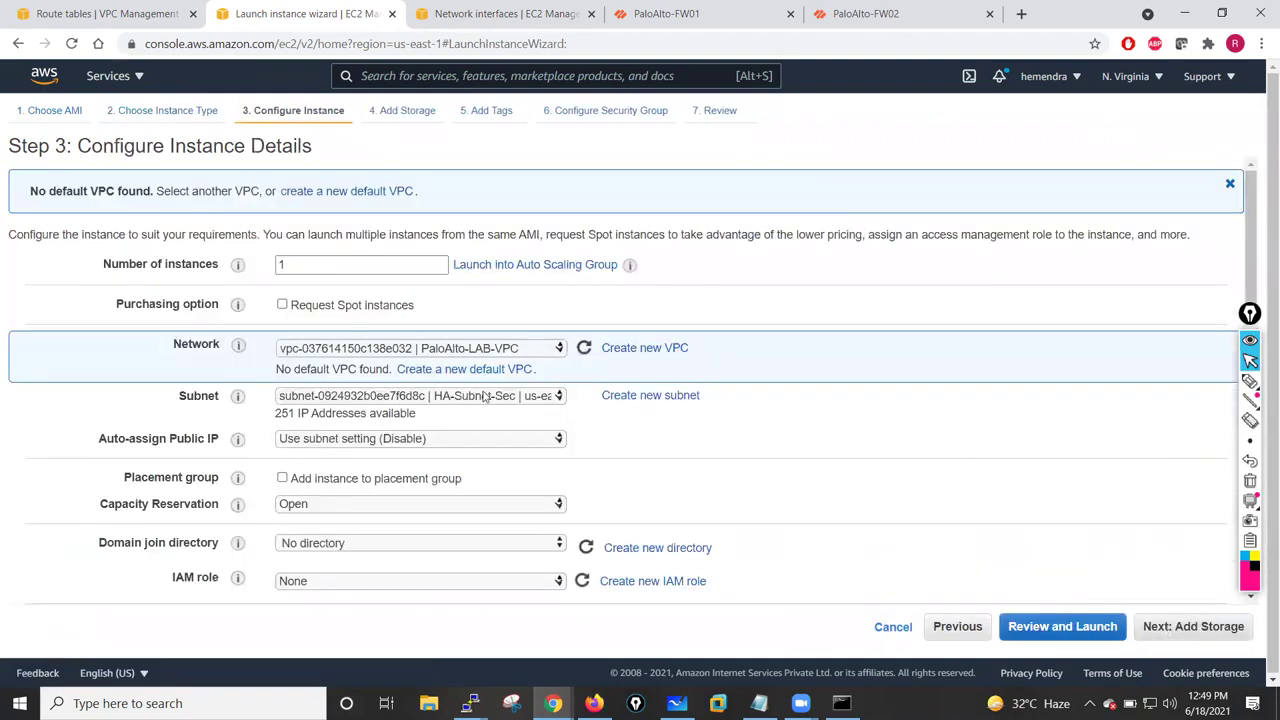
pyautogui.click(484, 396)
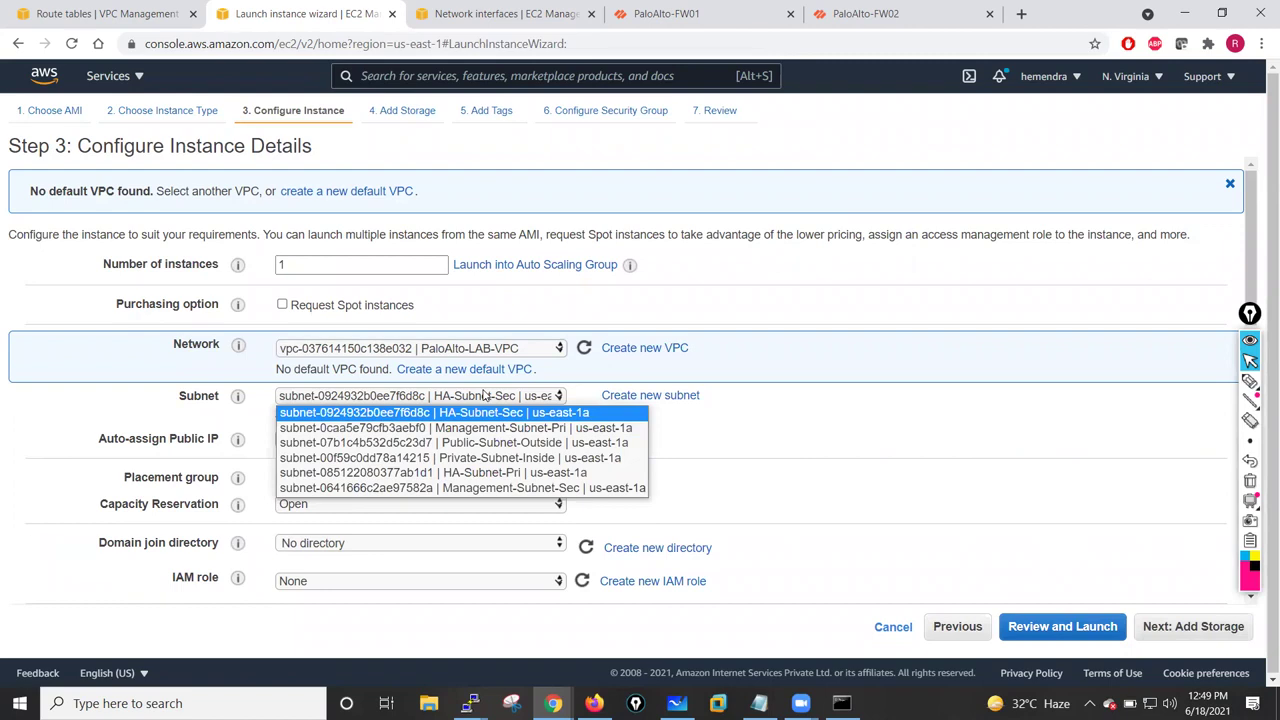
pyautogui.click(488, 458)
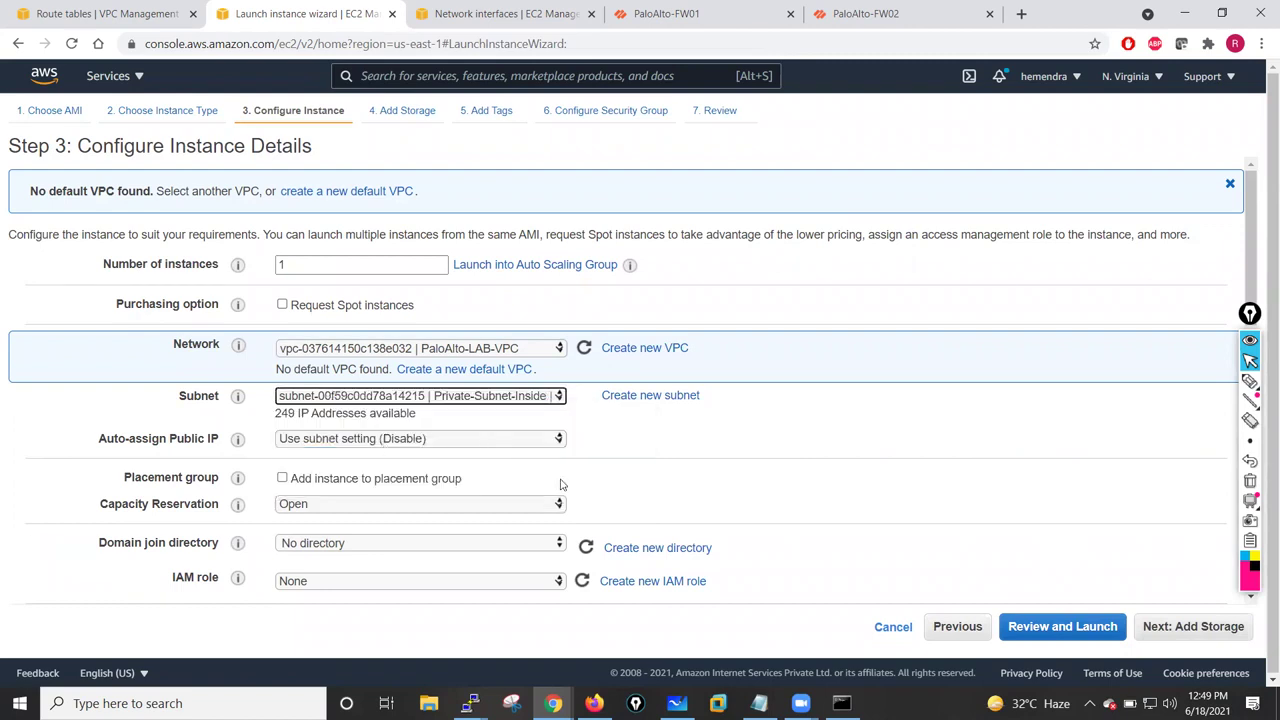
pyautogui.click(443, 442)
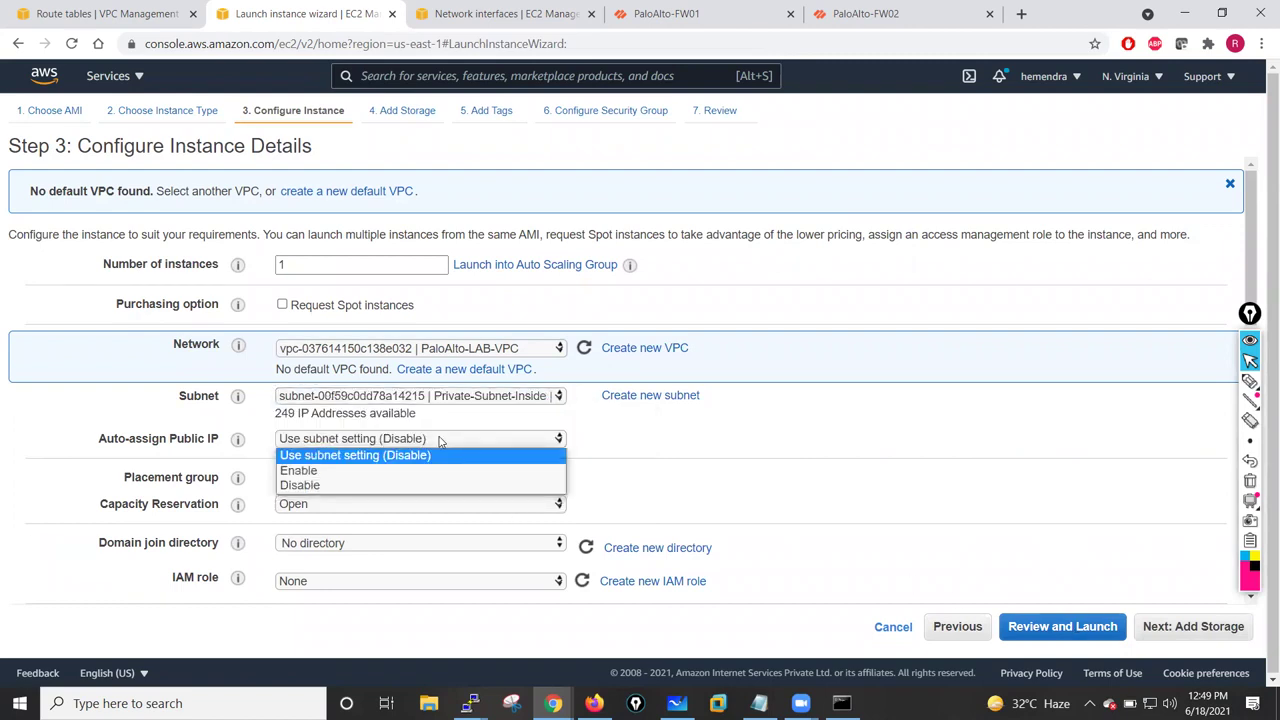
pyautogui.click(317, 486)
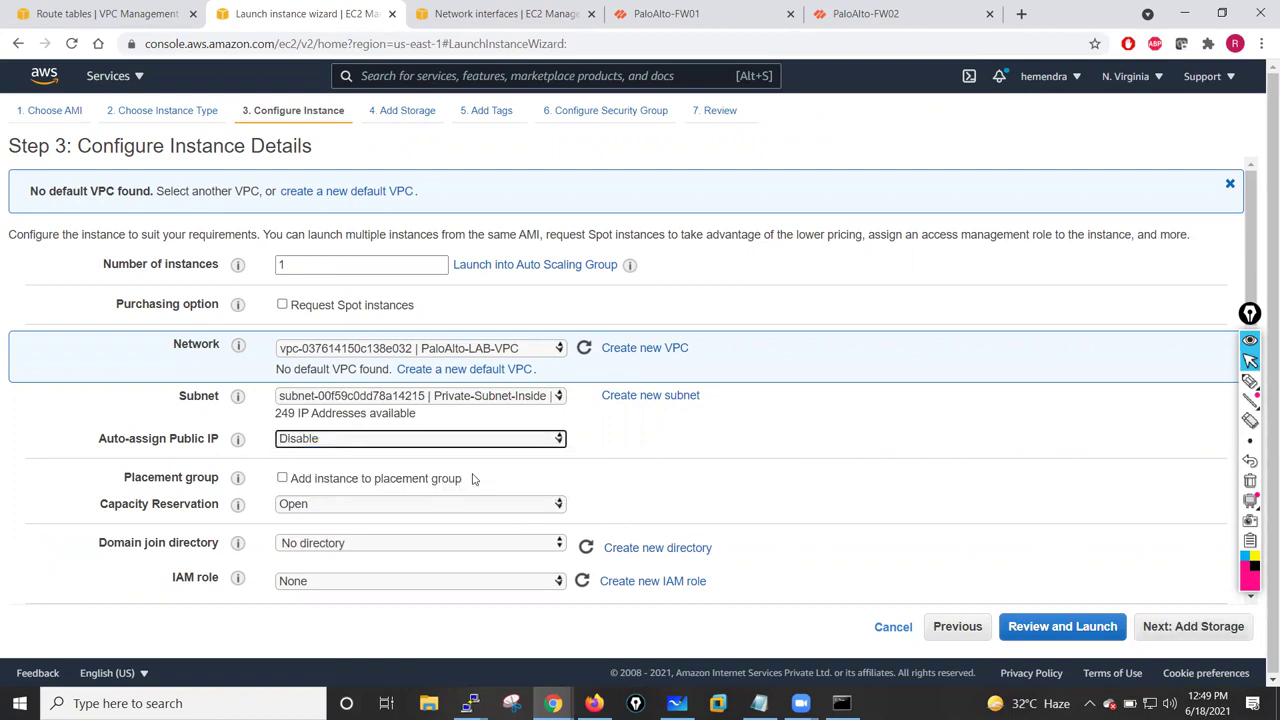
pyautogui.scroll(-8, 473, 479)
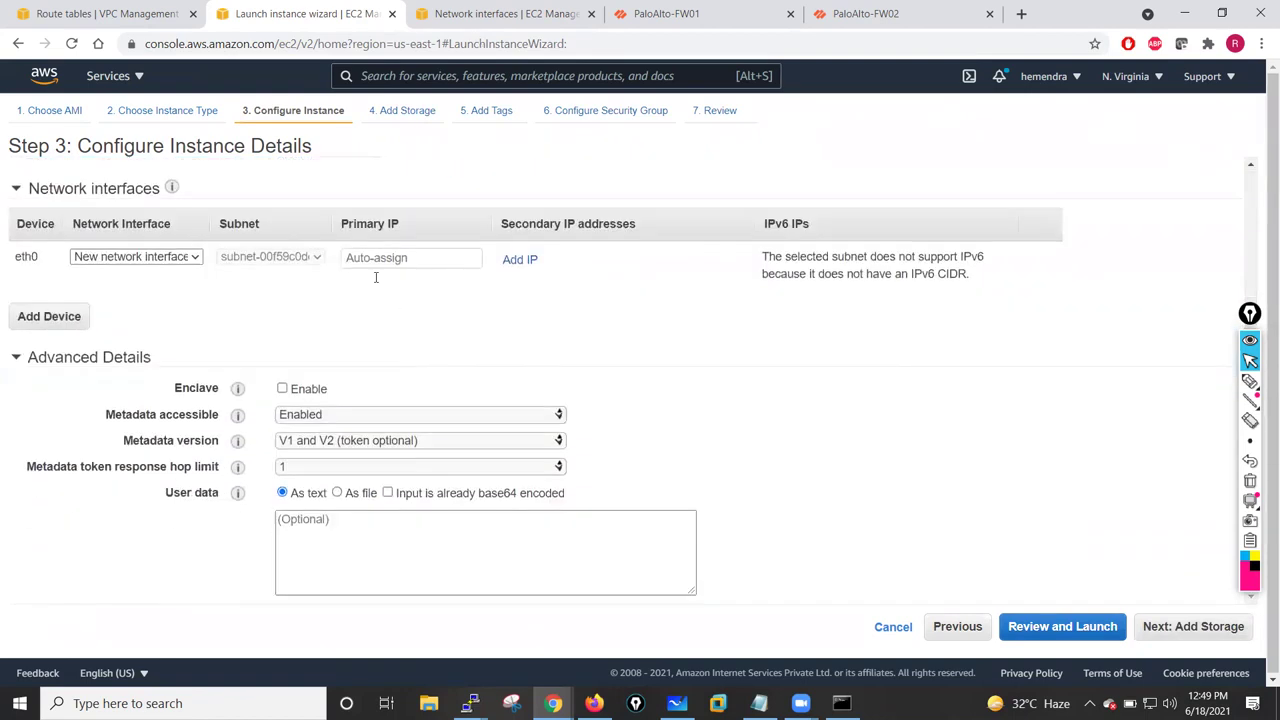
pyautogui.click(357, 262)
pyautogui.write('16')
pyautogui.click(481, 346)
# - Skip past storage and tag the instance Name = test-VM
pyautogui.click(1173, 624)
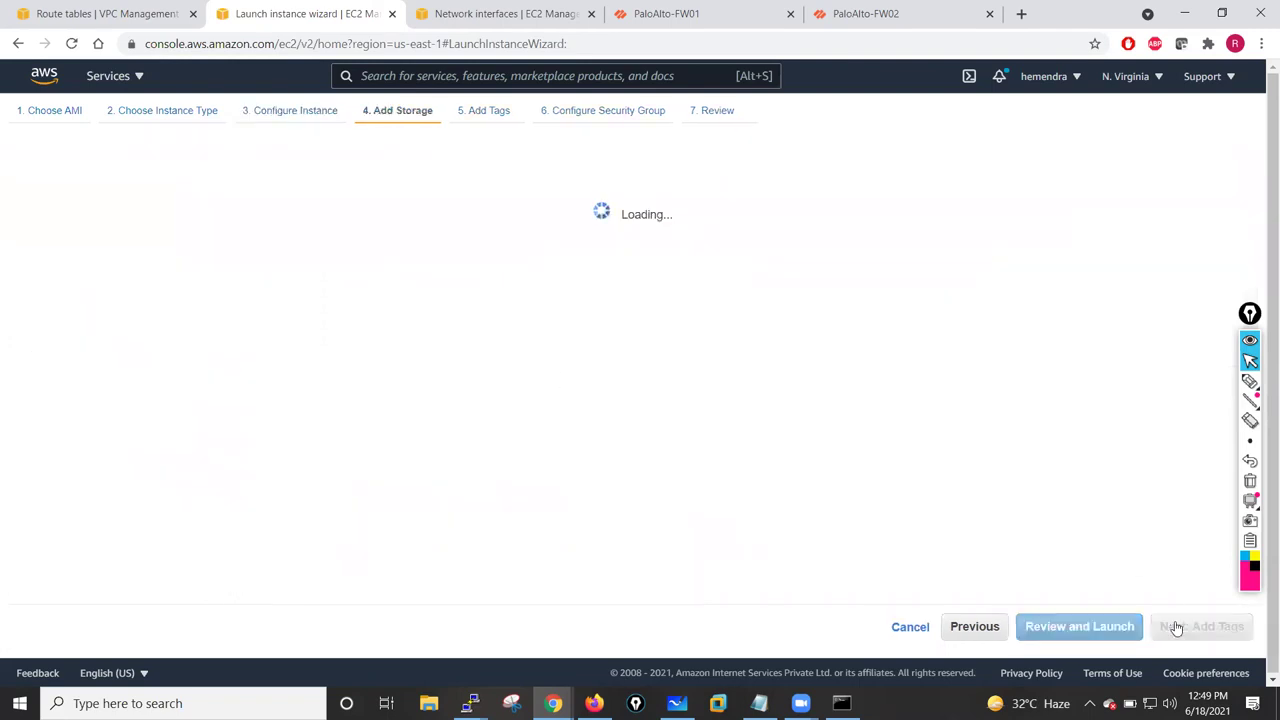
pyautogui.click(1188, 628)
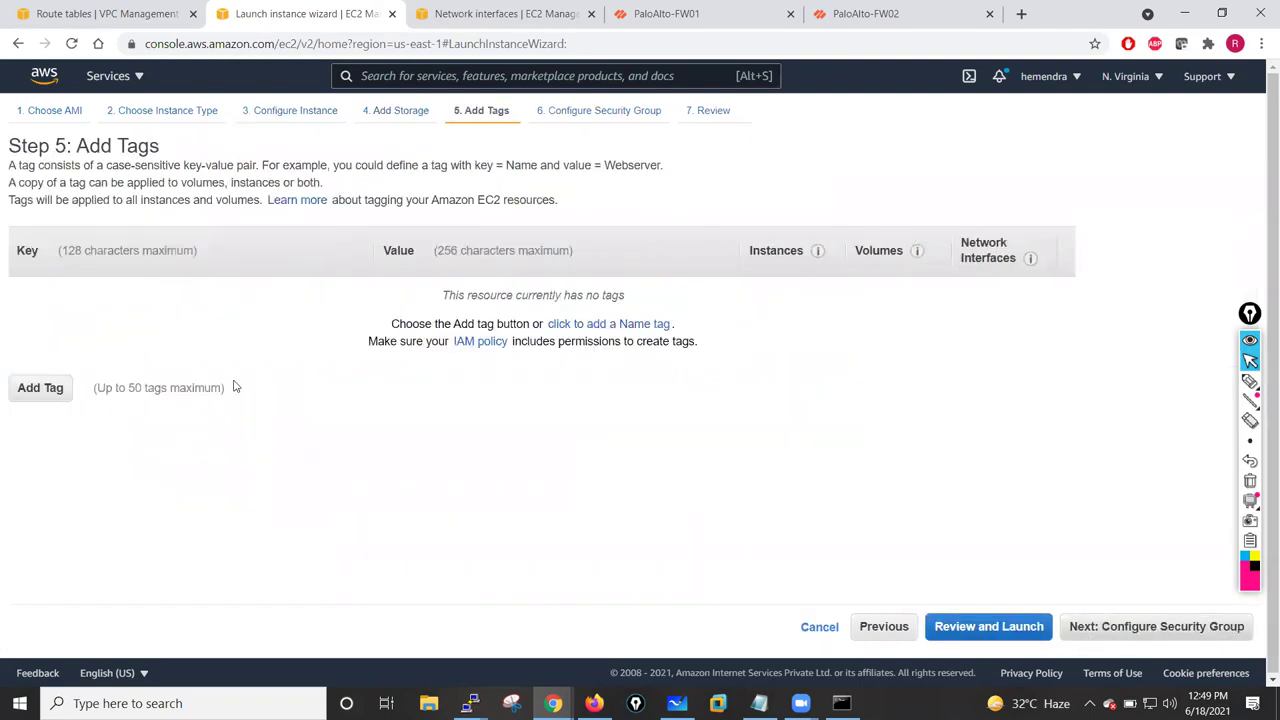
pyautogui.click(29, 391)
pyautogui.write('Name')
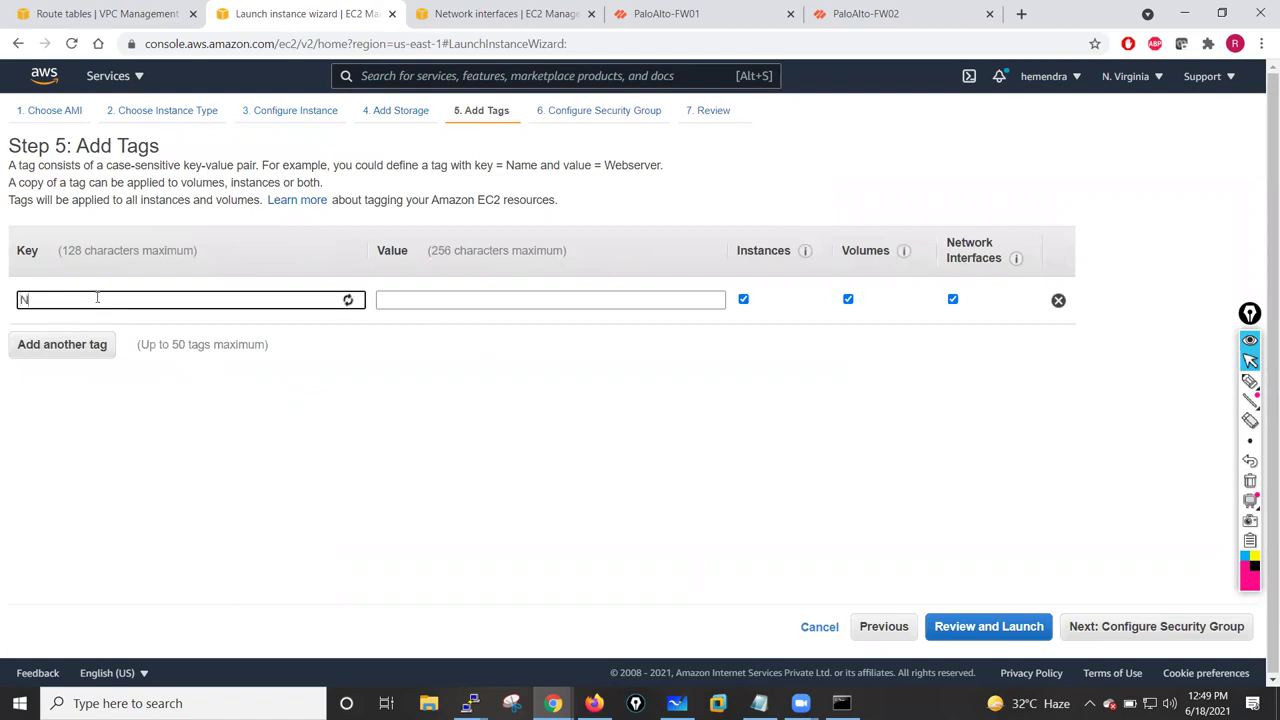
pyautogui.click(403, 291)
pyautogui.write('YTes')
pyautogui.press('BackSpace')
pyautogui.press('BackSpace')
pyautogui.press('BackSpace')
pyautogui.press('BackSpace')
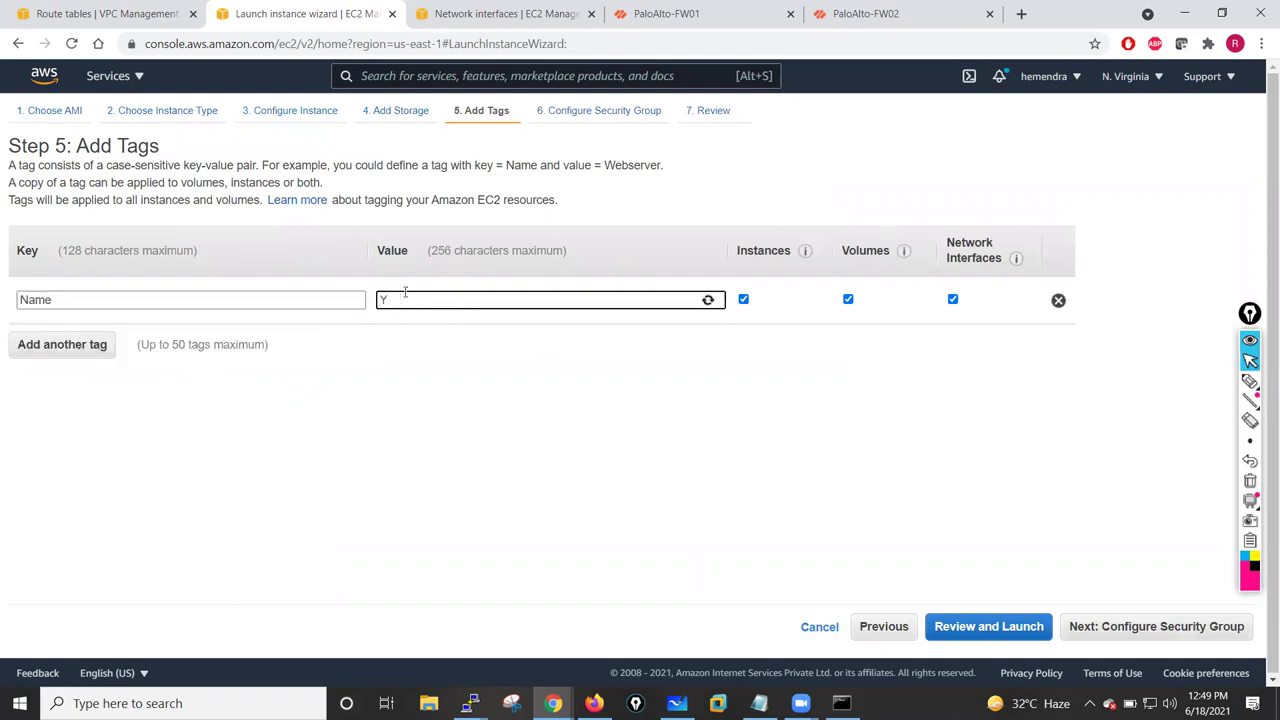
pyautogui.write('test-')
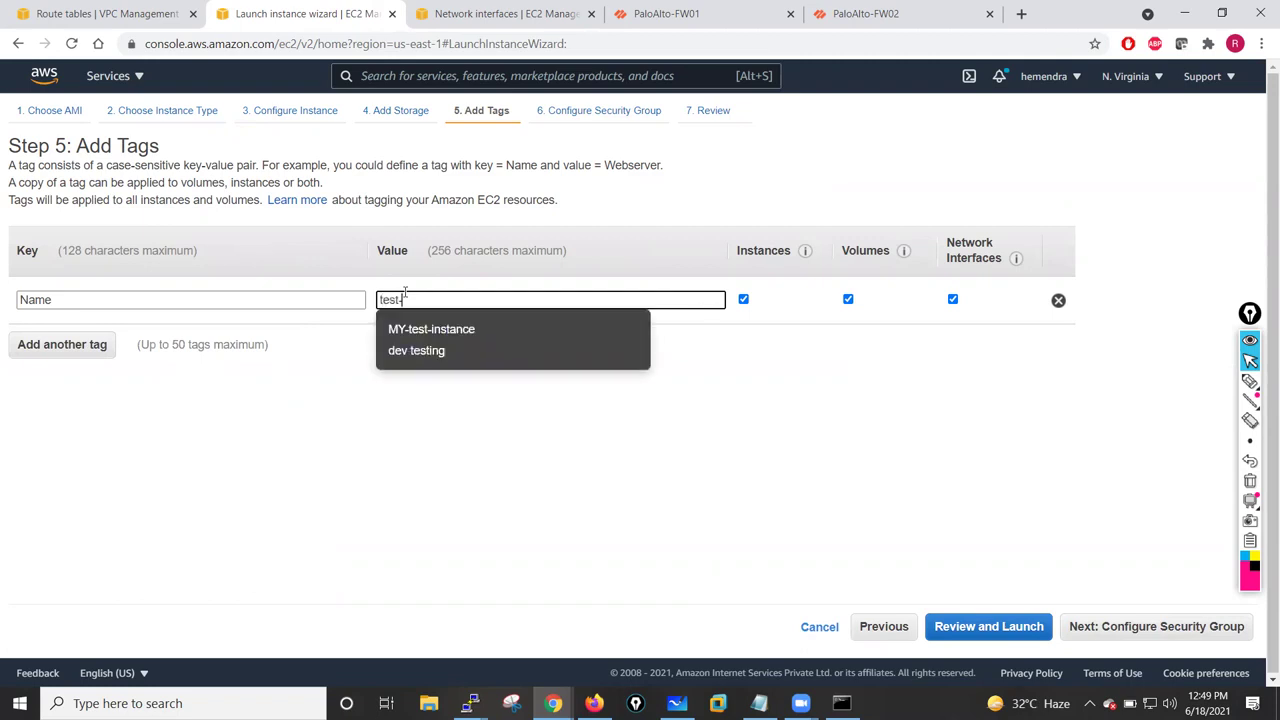
pyautogui.write('VM')
pyautogui.click(367, 520)
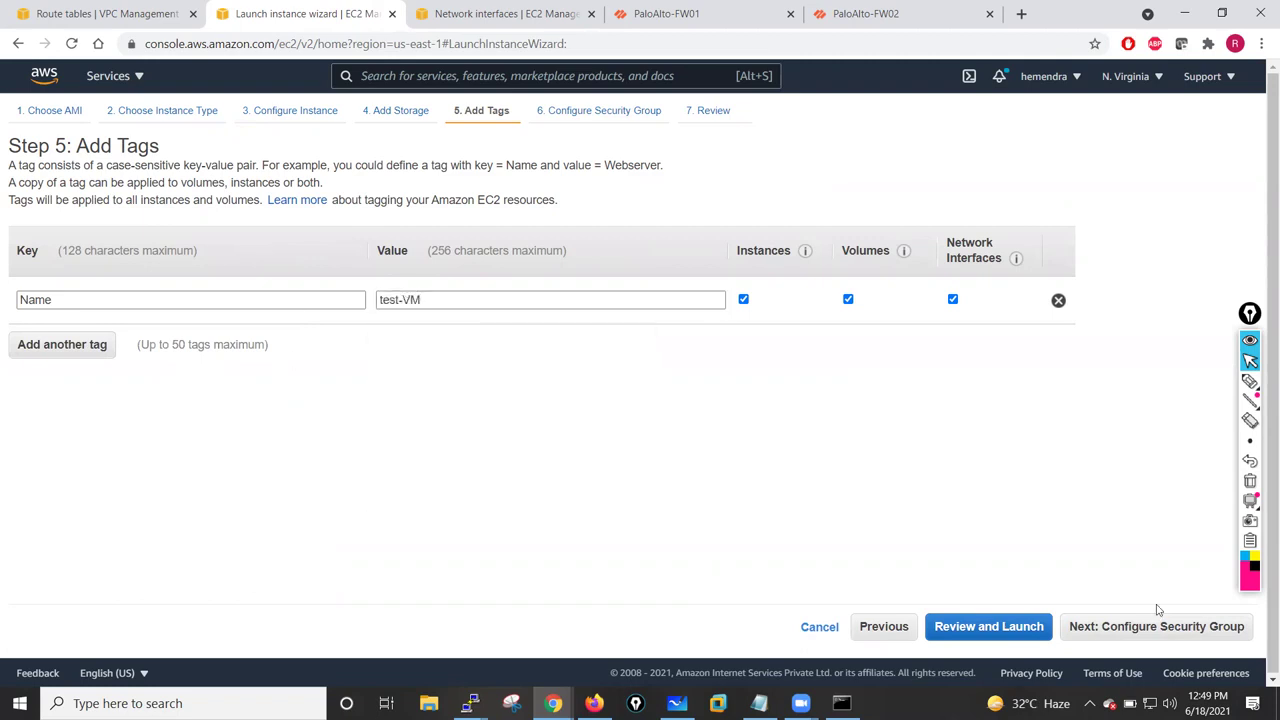
pyautogui.click(1154, 622)
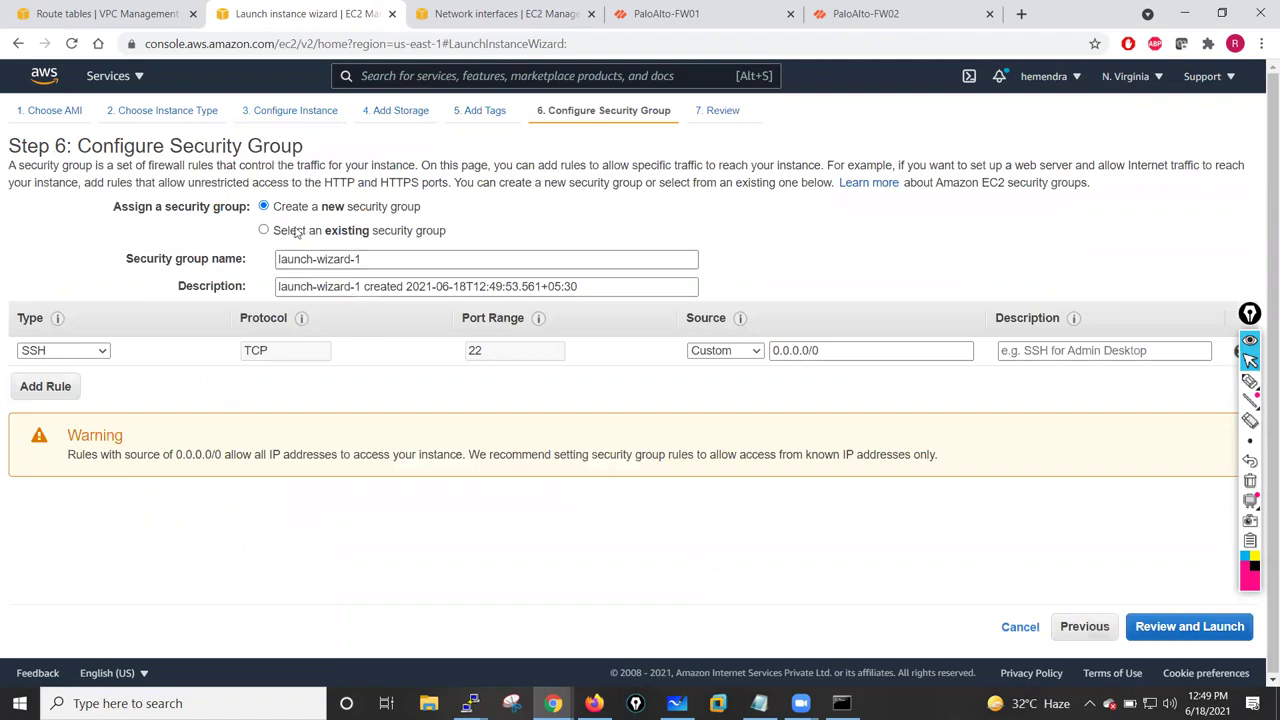
# - Attach existing group PaloAlto-Lab-SG, launch with the key pair acknowledged, and open the pending instance
pyautogui.click(282, 231)
pyautogui.click(18, 320)
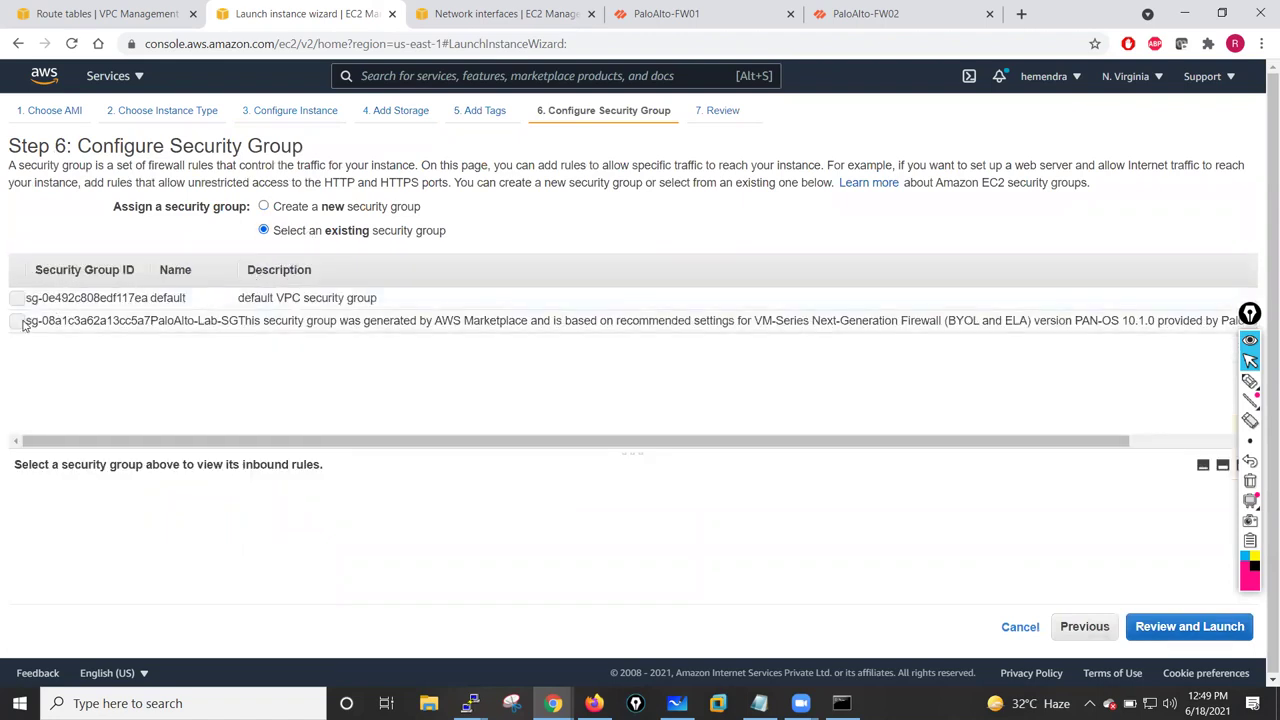
pyautogui.click(1170, 638)
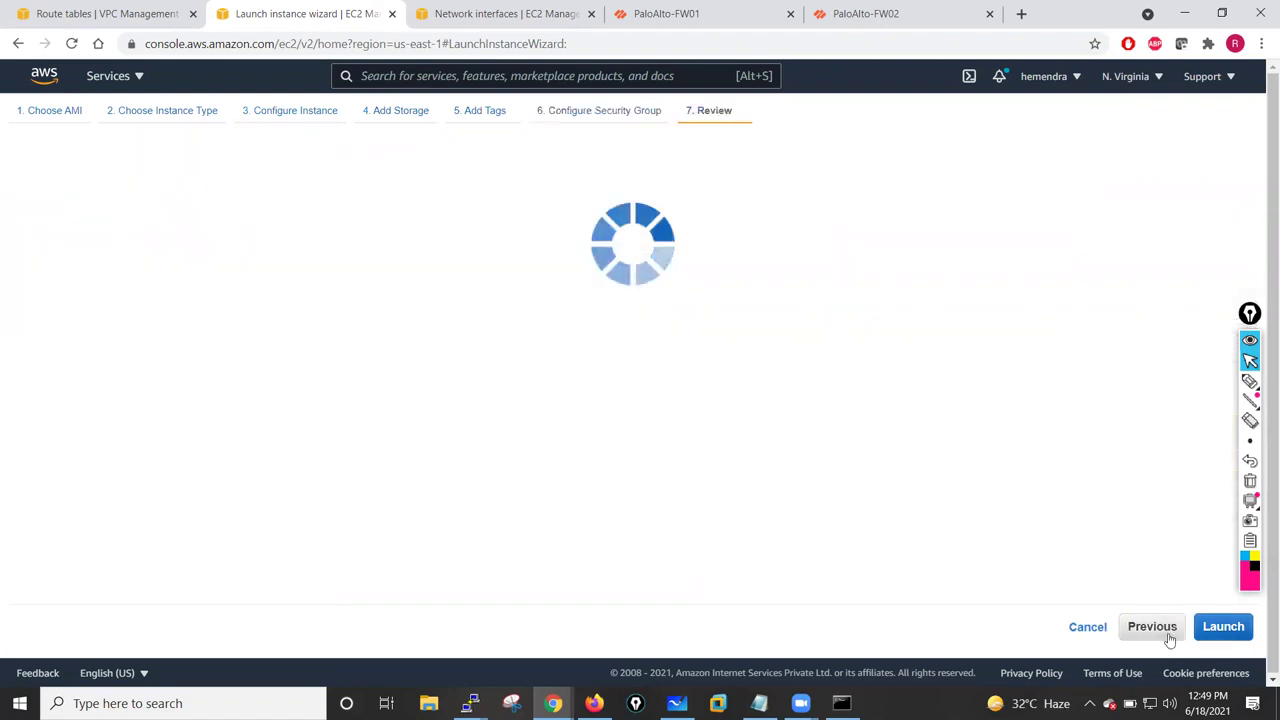
pyautogui.click(1222, 626)
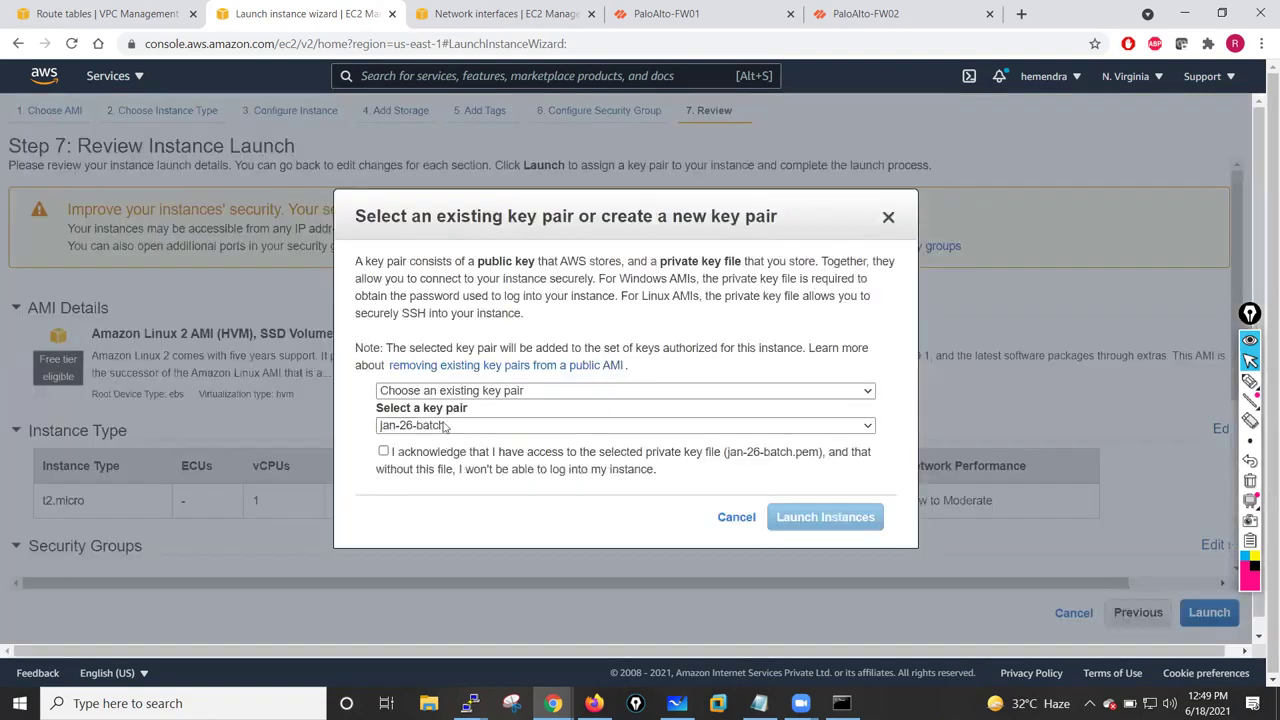
pyautogui.click(383, 451)
pyautogui.click(826, 517)
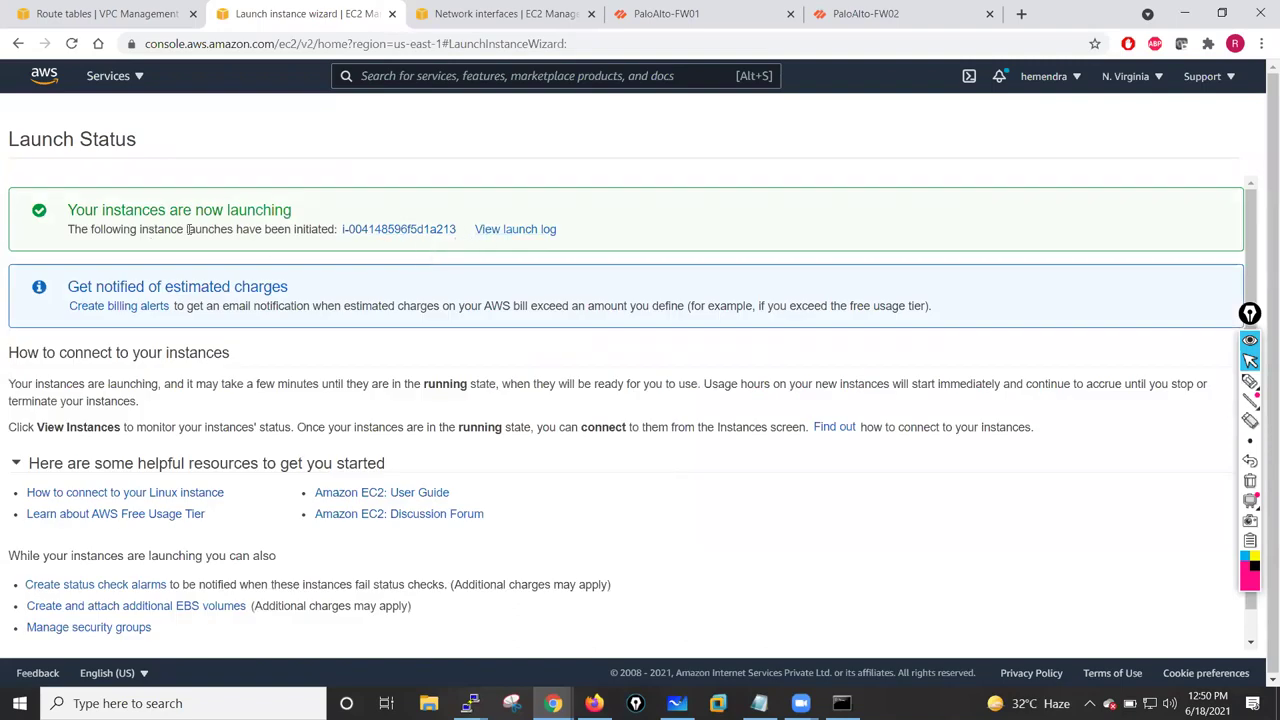
pyautogui.click(387, 234)
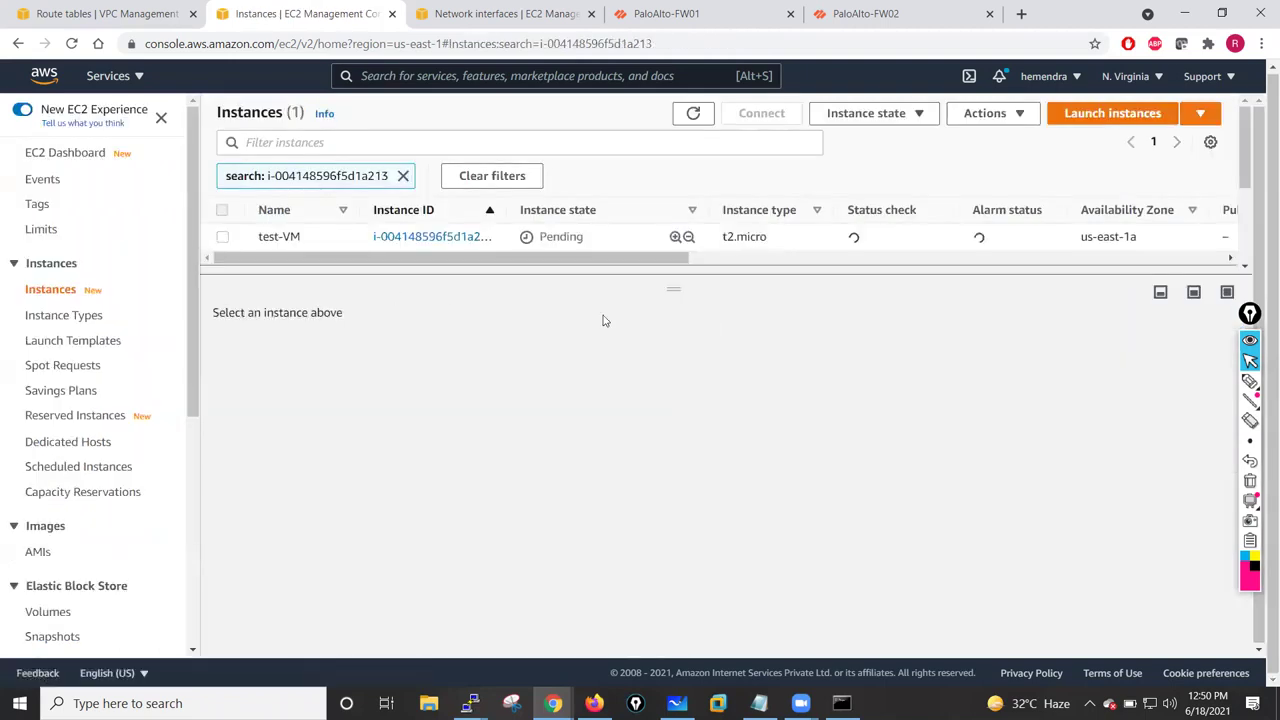
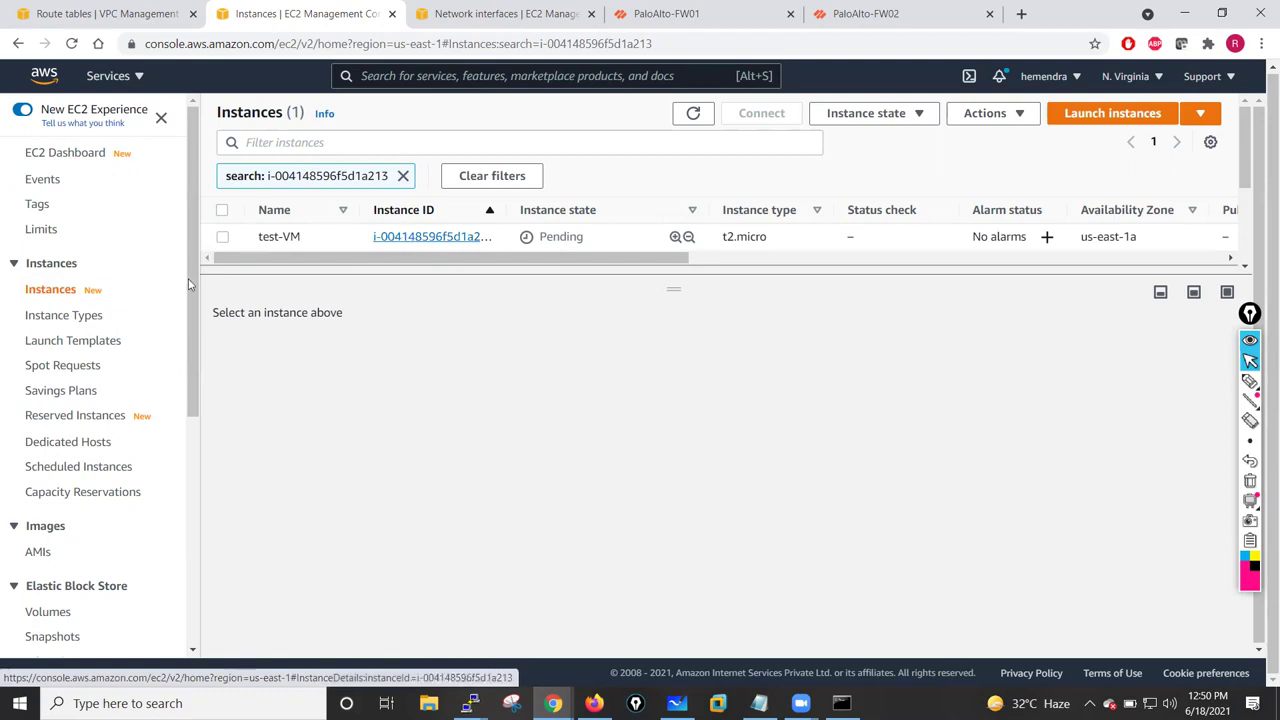
# - Copy test-VM's private IPv4 address 10.1.1.100, then go to the VPC route tables
pyautogui.click(222, 237)
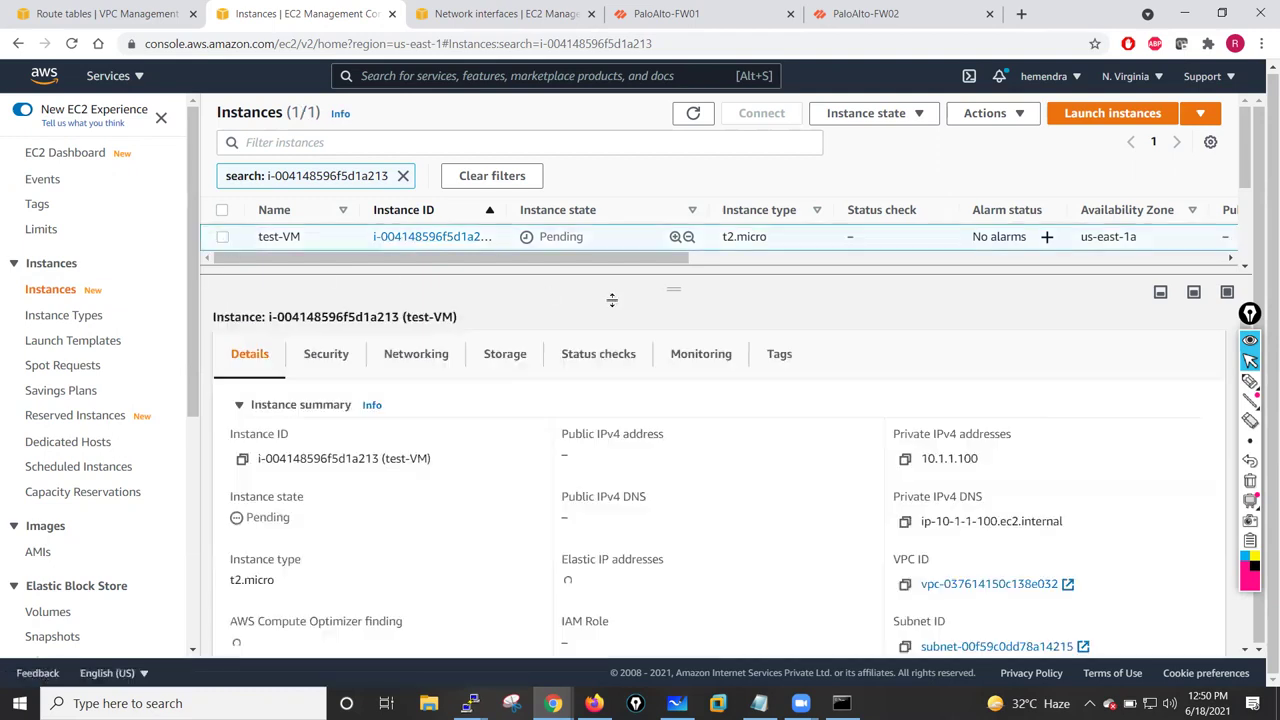
pyautogui.moveTo(675, 288)
pyautogui.mouseDown()
pyautogui.moveTo(663, 389)
pyautogui.moveTo(679, 300)
pyautogui.mouseUp()
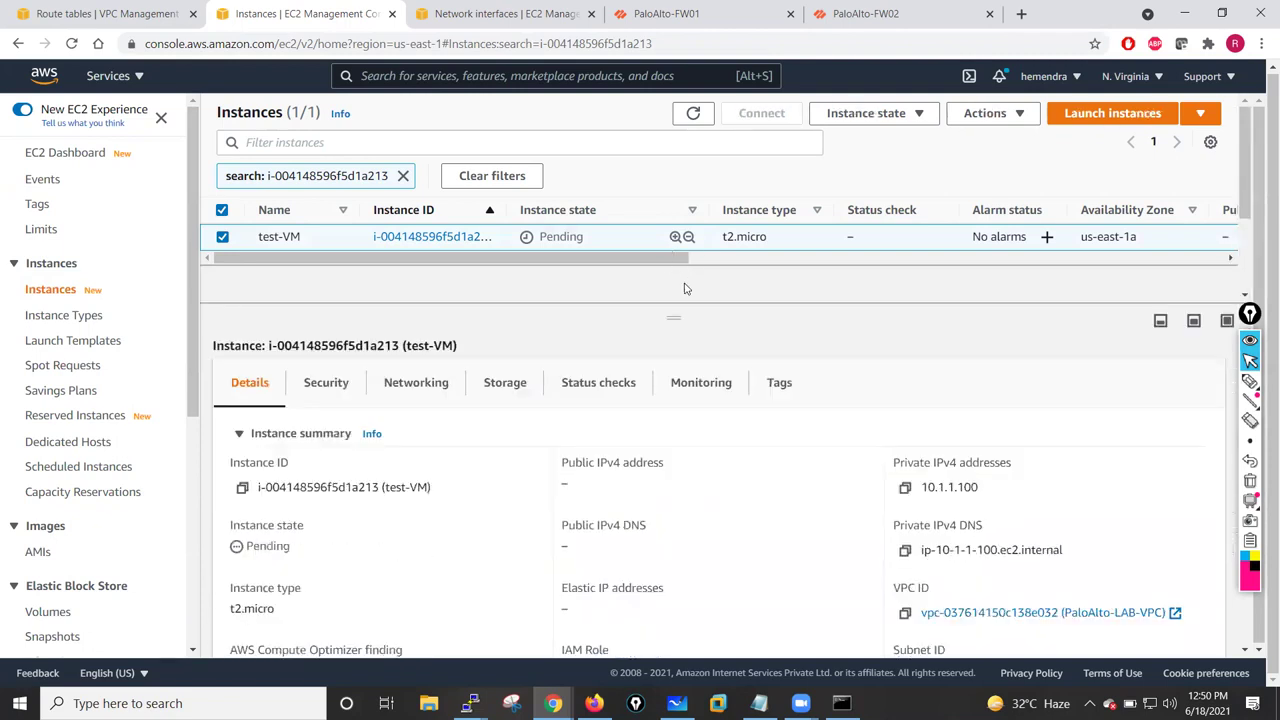
pyautogui.click(905, 490)
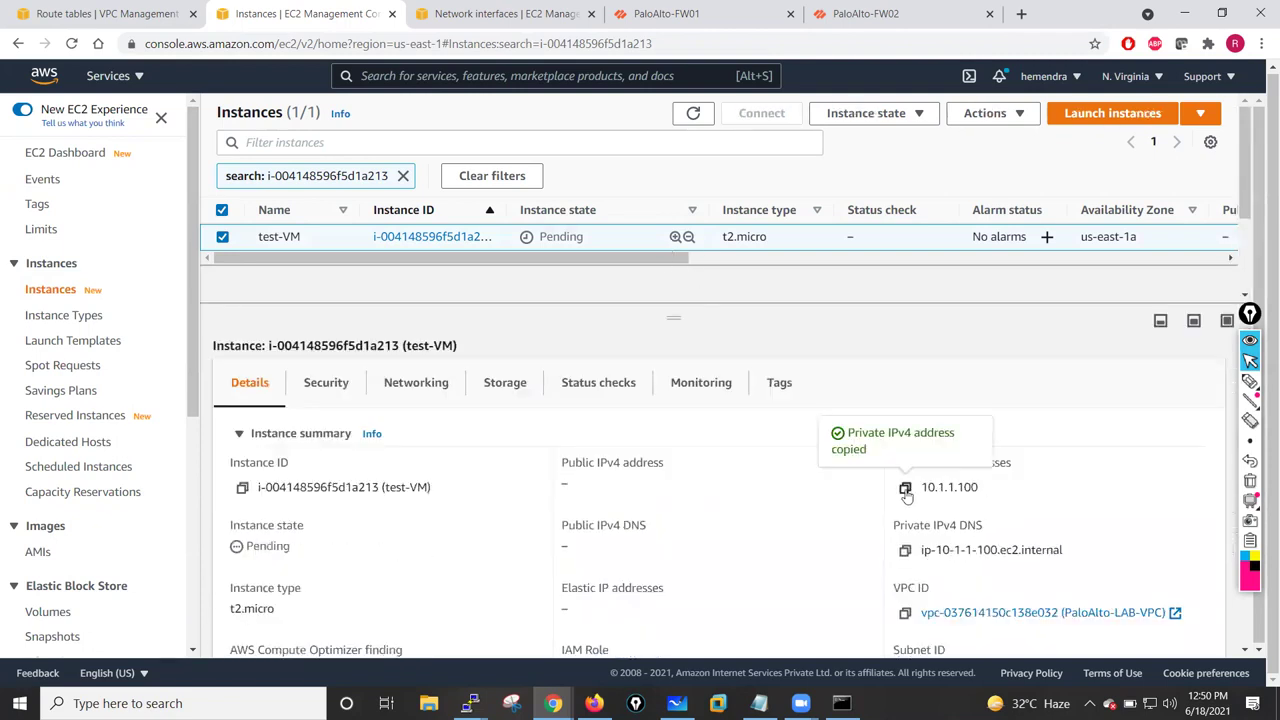
pyautogui.click(105, 13)
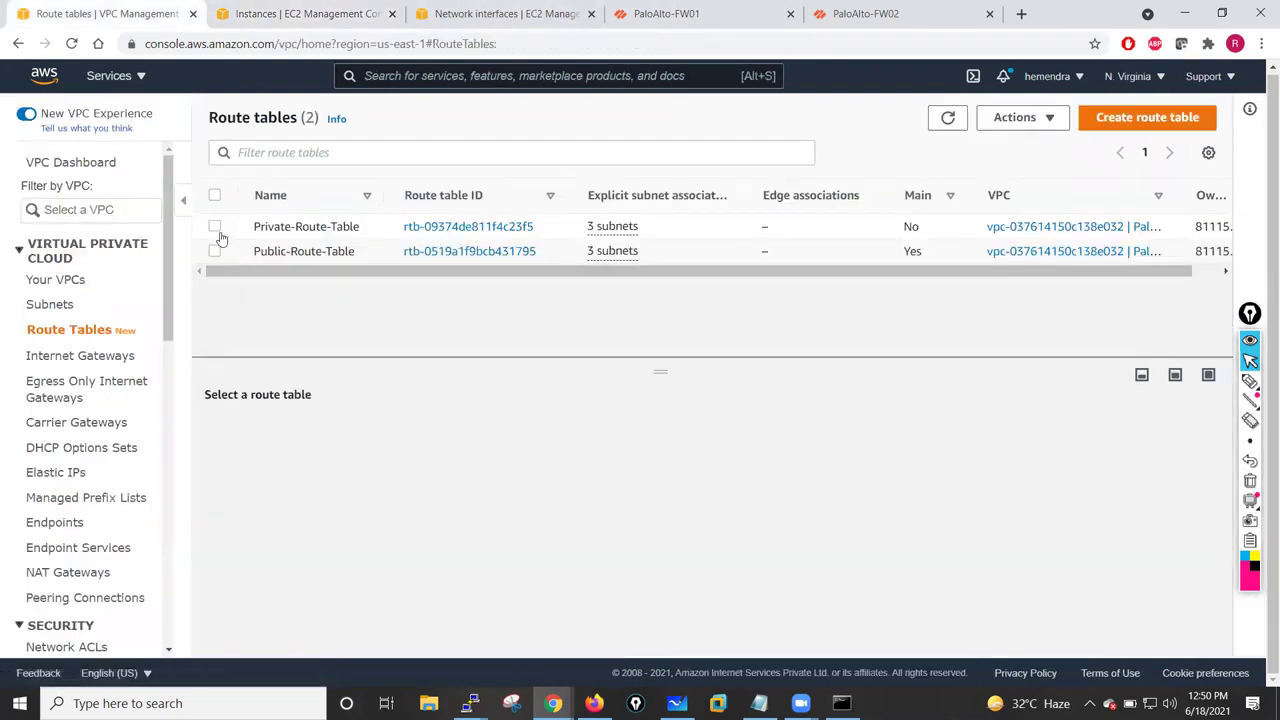
# - Select Private-Route-Table and review its existing routes
pyautogui.click(215, 227)
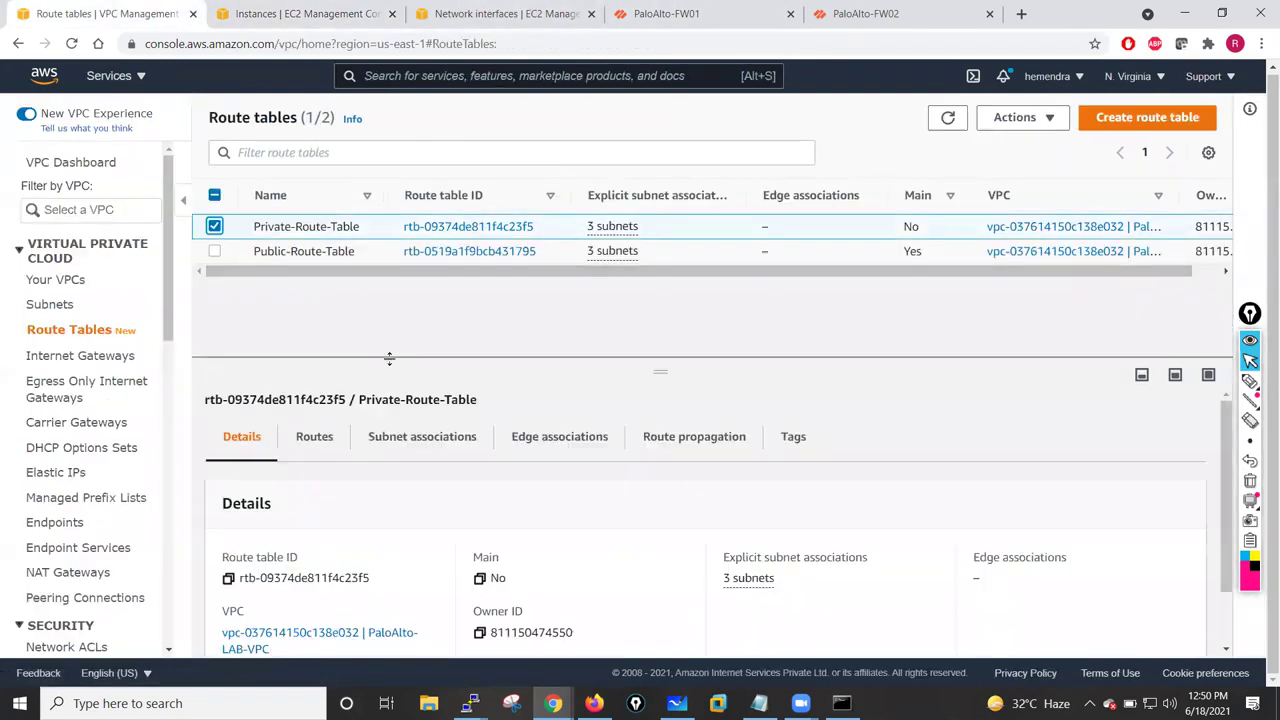
pyautogui.click(311, 436)
pyautogui.scroll(-2, 489, 479)
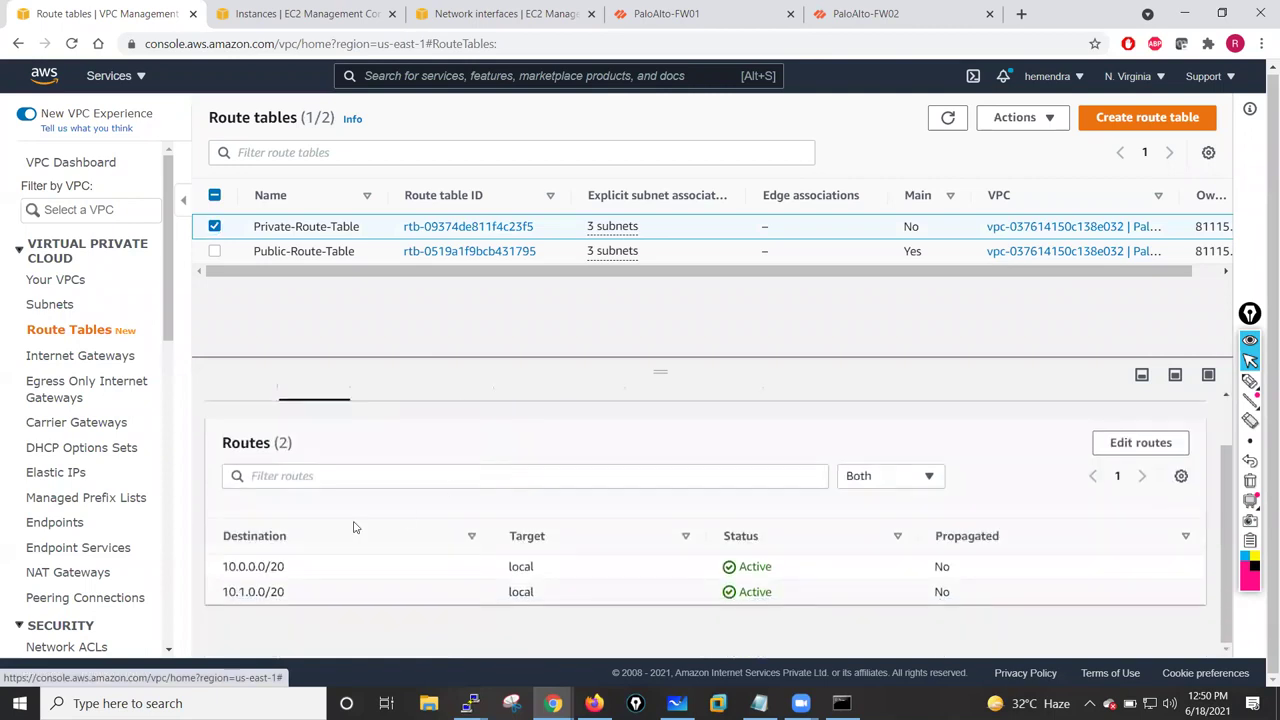
pyautogui.scroll(2, 320, 475)
pyautogui.scroll(-2, 360, 545)
pyautogui.scroll(2, 914, 500)
pyautogui.scroll(-2, 1143, 514)
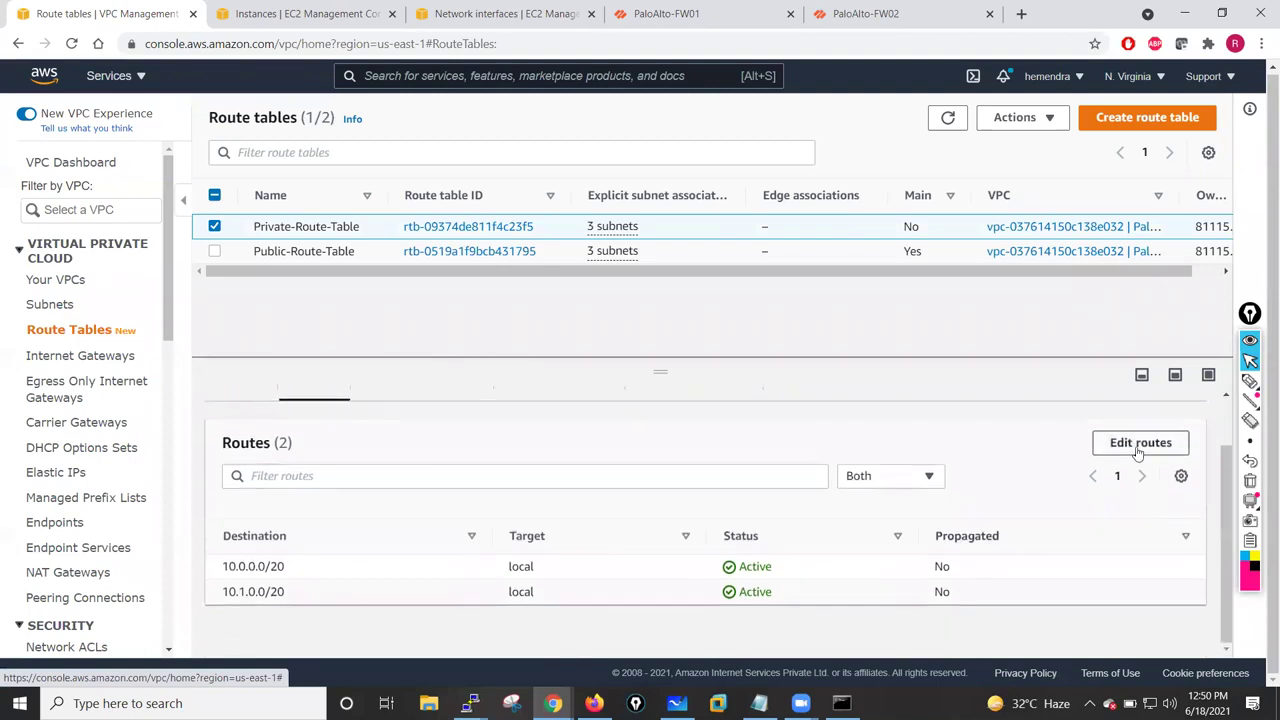
# - Add and save a 0.0.0.0/0 route targeting the Inside-NIC-Pri network interface
pyautogui.click(1140, 443)
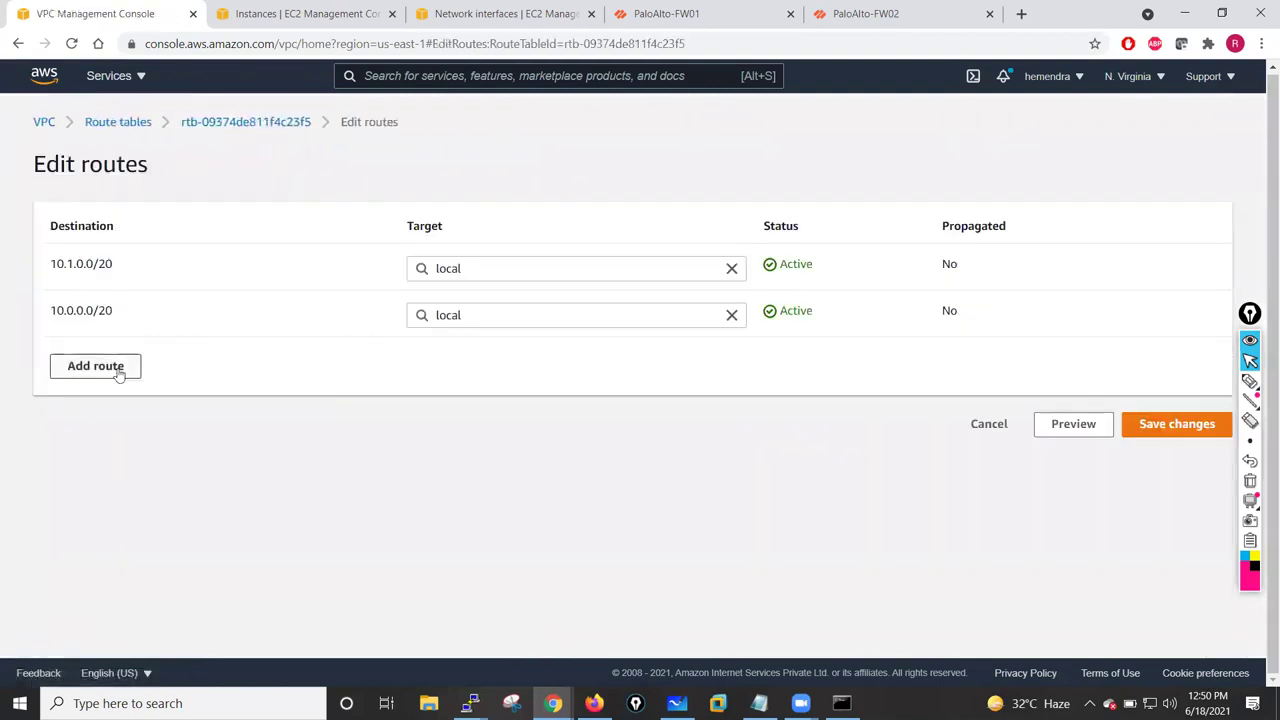
pyautogui.click(120, 366)
pyautogui.click(125, 362)
pyautogui.write('0')
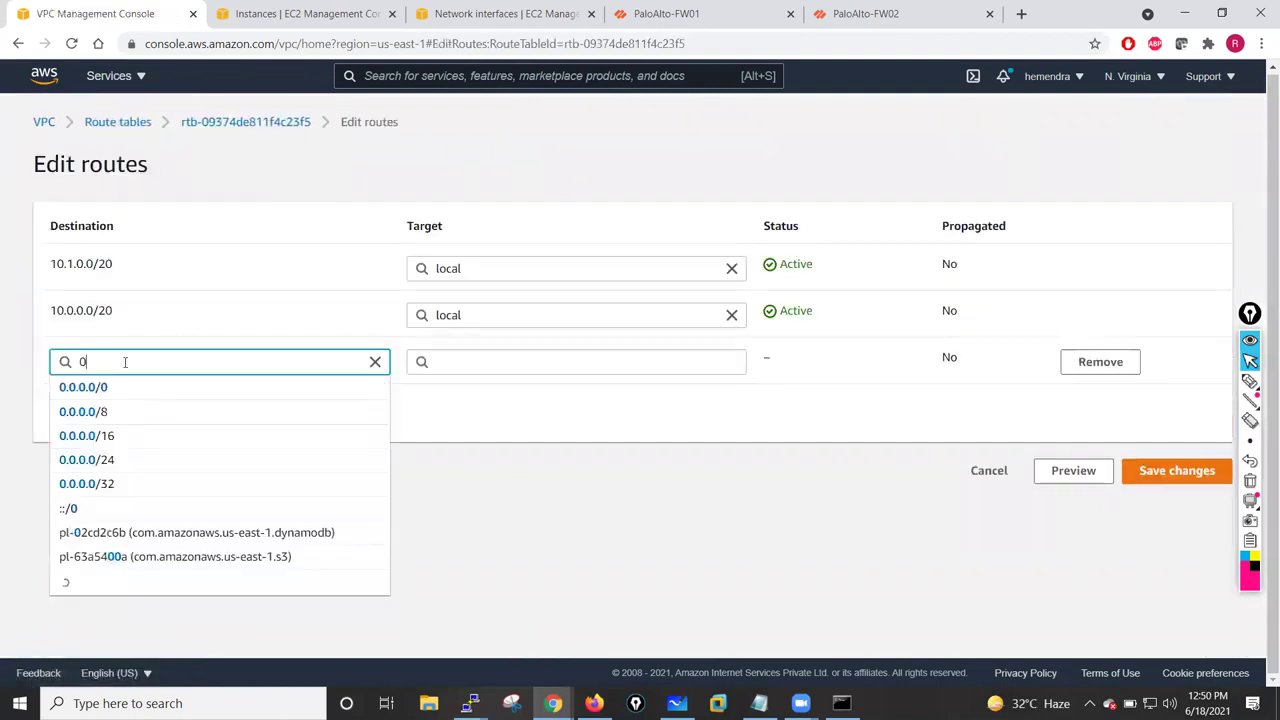
pyautogui.write('.0.0.0/0')
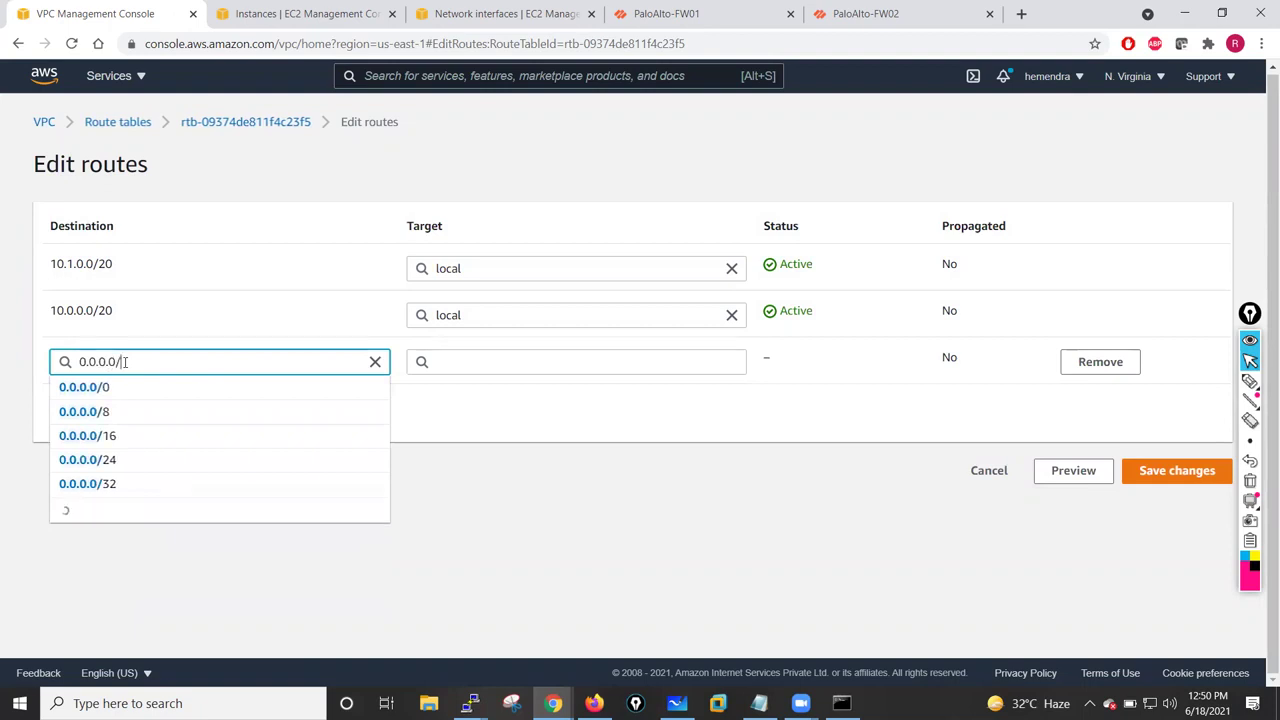
pyautogui.click(232, 454)
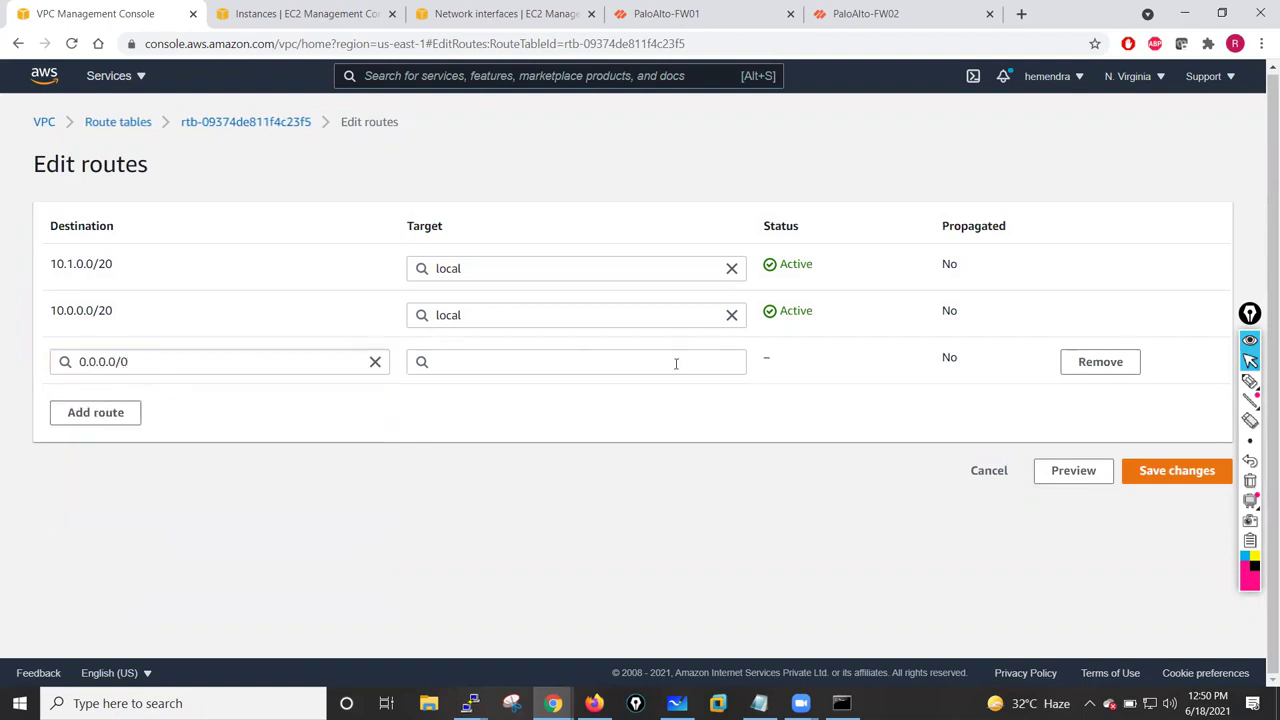
pyautogui.click(662, 363)
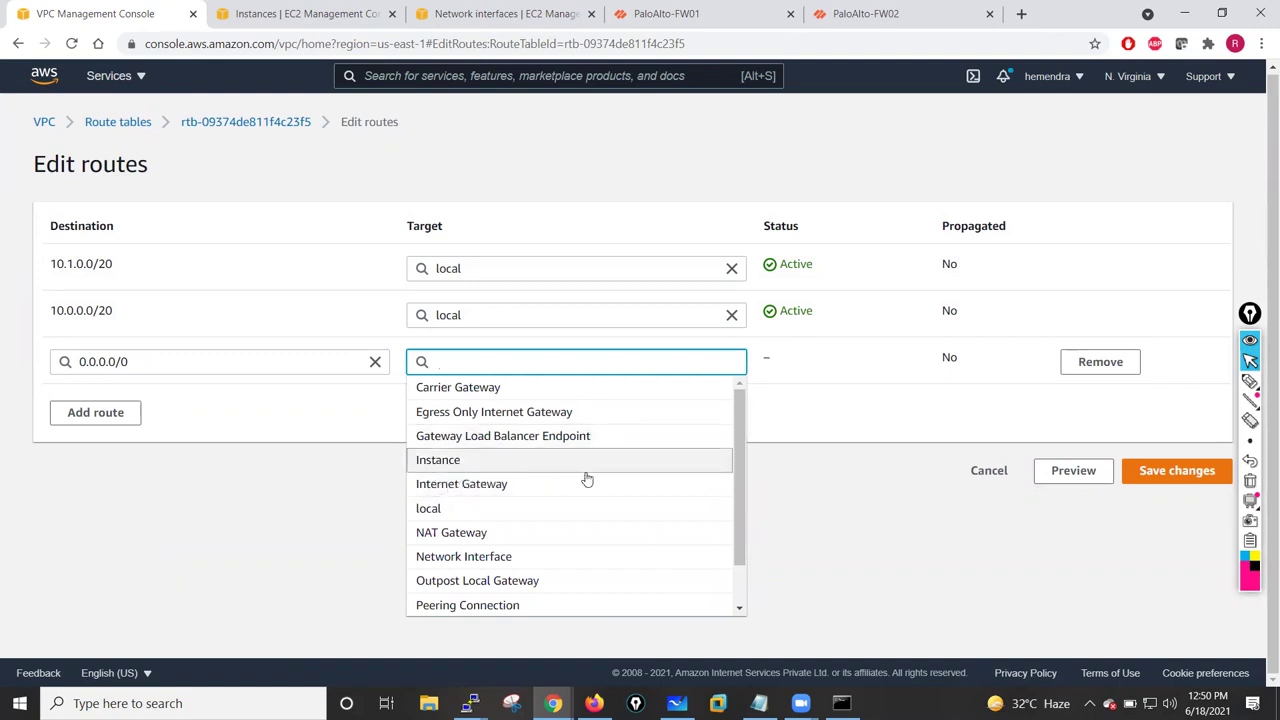
pyautogui.moveTo(738, 449); pyautogui.dragTo(737, 494)
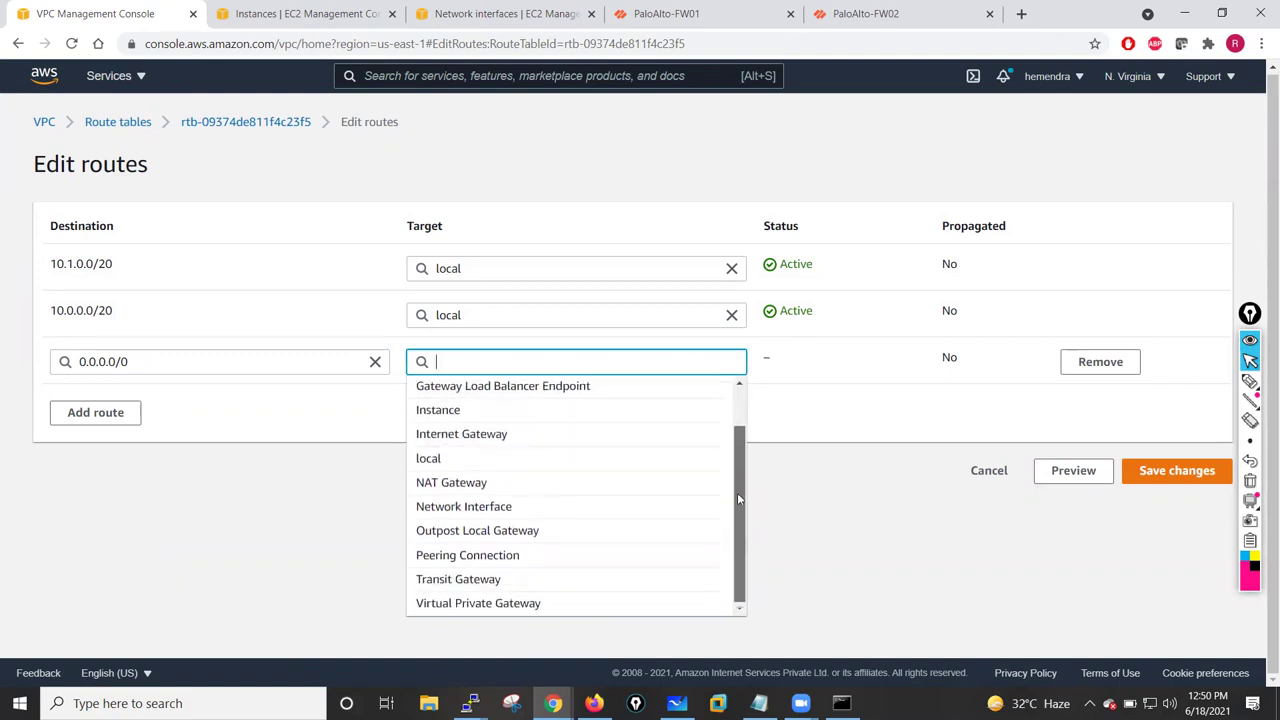
pyautogui.click(480, 508)
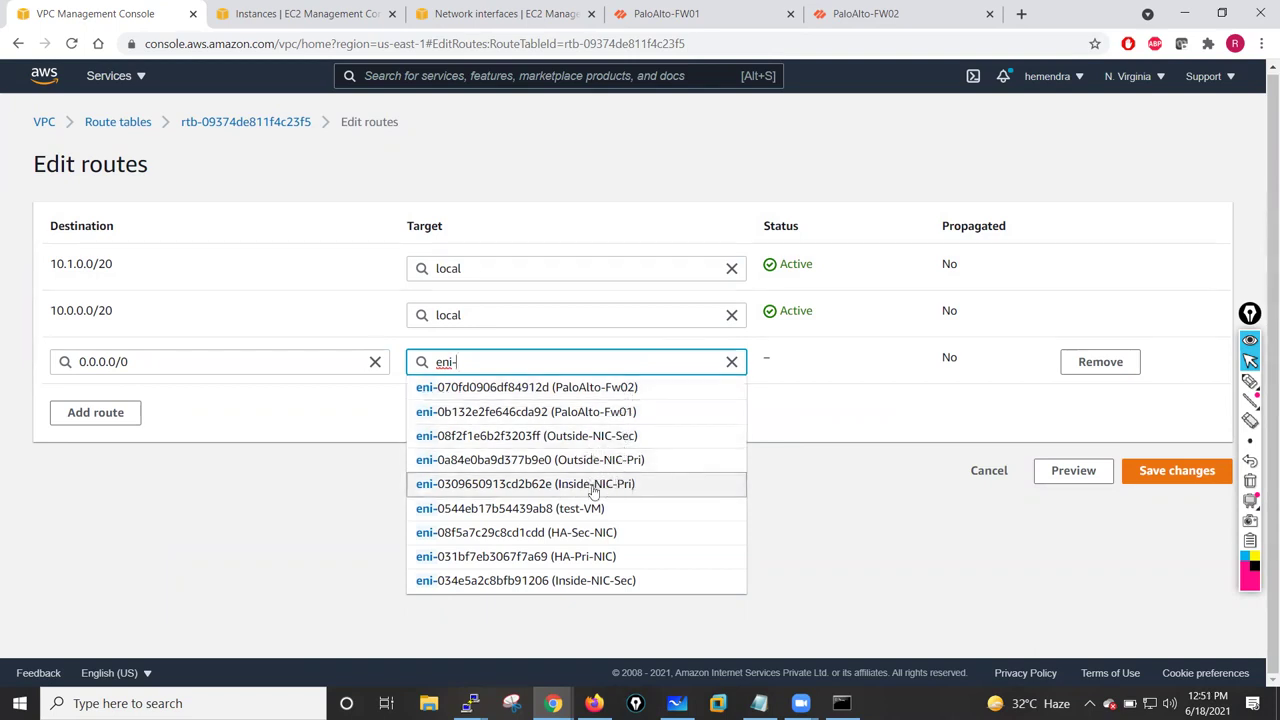
pyautogui.click(593, 487)
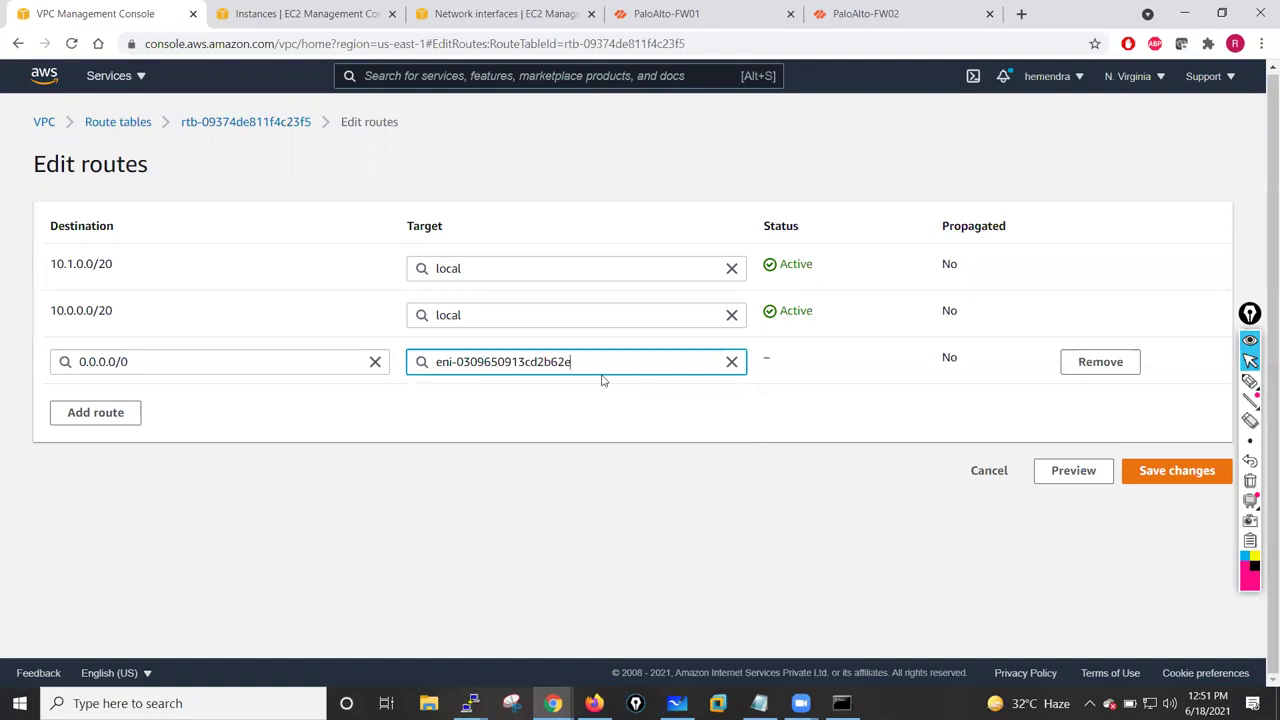
pyautogui.click(1166, 478)
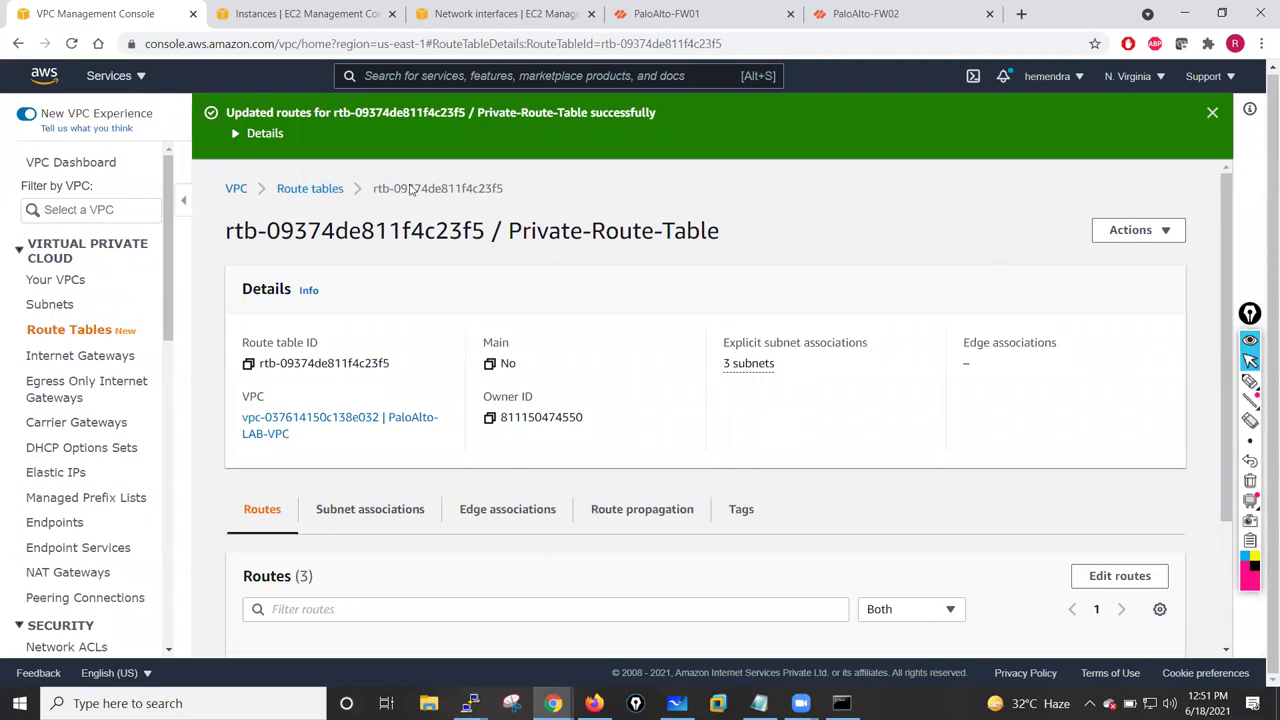
# - Start a new EC2 instance launch using the Amazon Linux 2 image
pyautogui.click(265, 10)
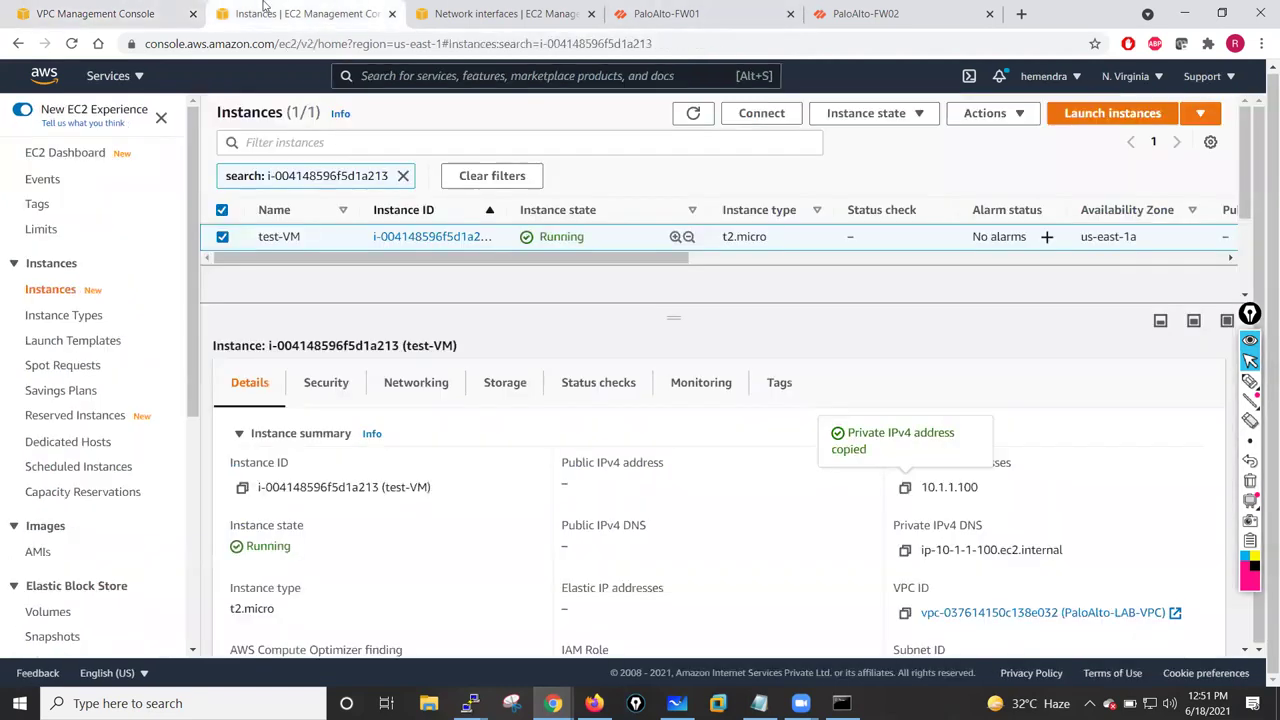
pyautogui.click(1100, 117)
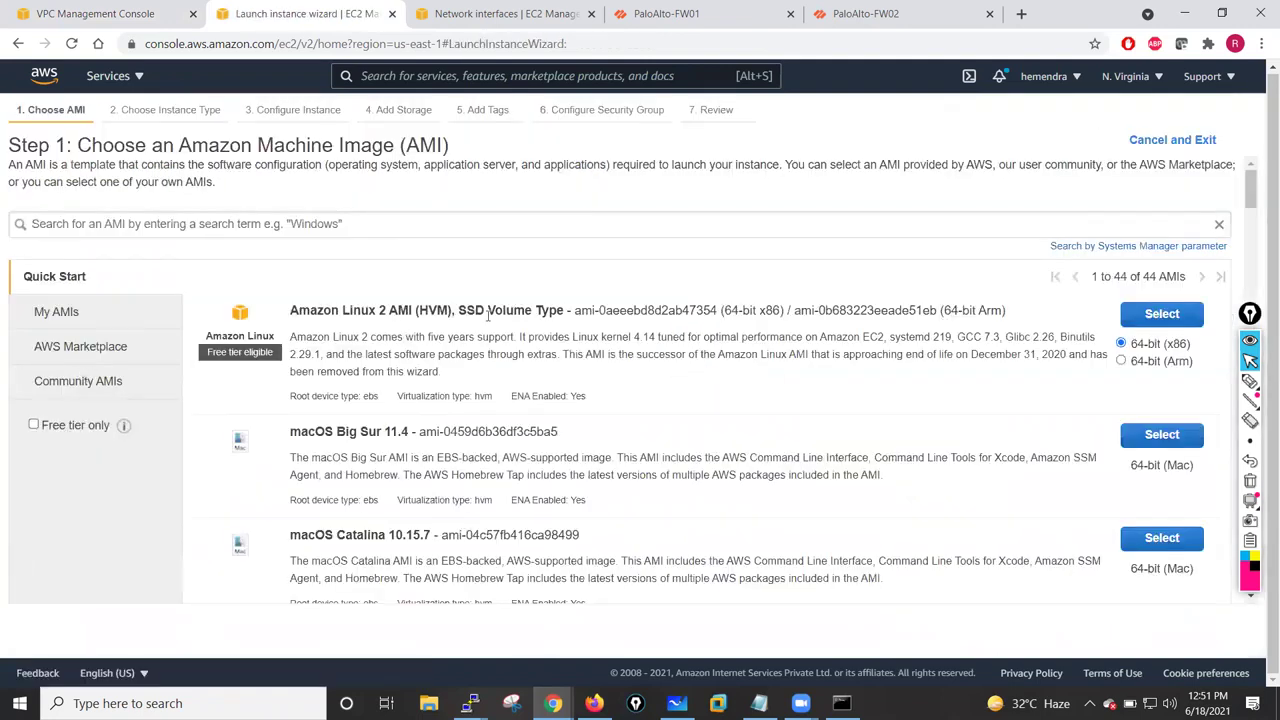
pyautogui.click(1173, 316)
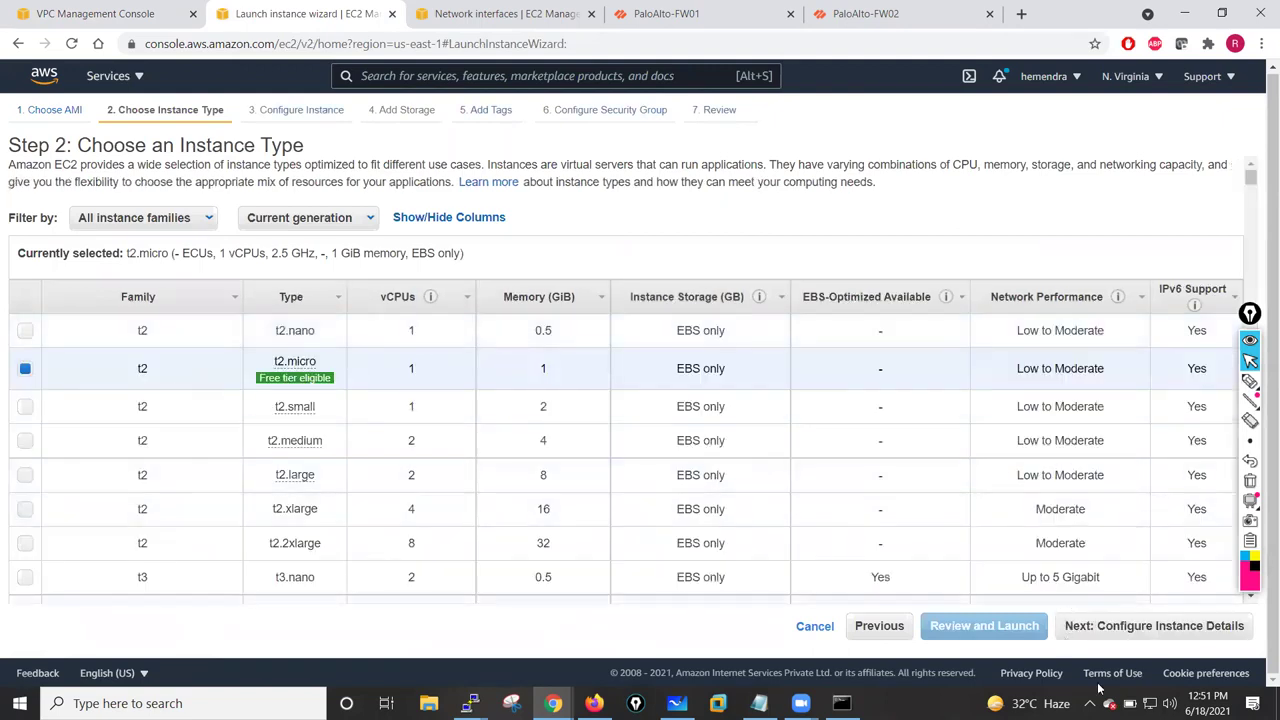
pyautogui.click(1115, 630)
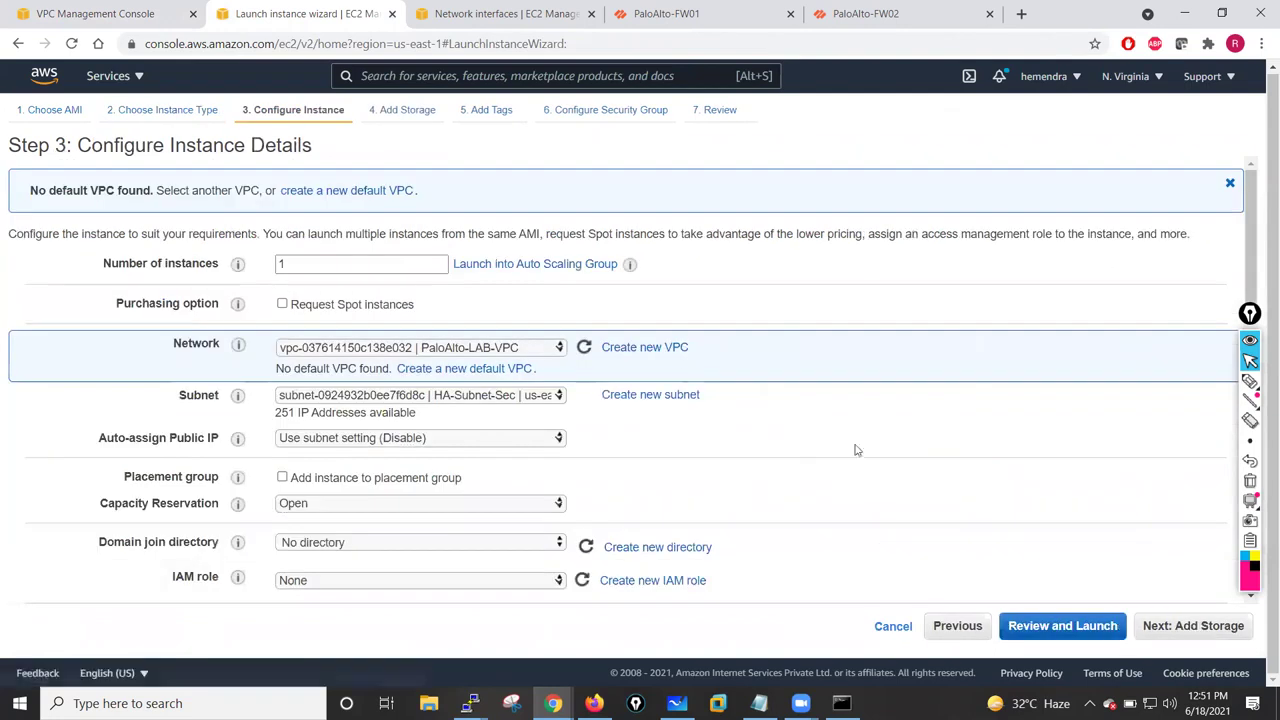
# - Place it in PaloAlto-LAB-VPC, Public-Subnet-Outside, with automatic public IP enabled
pyautogui.click(489, 350)
pyautogui.click(466, 364)
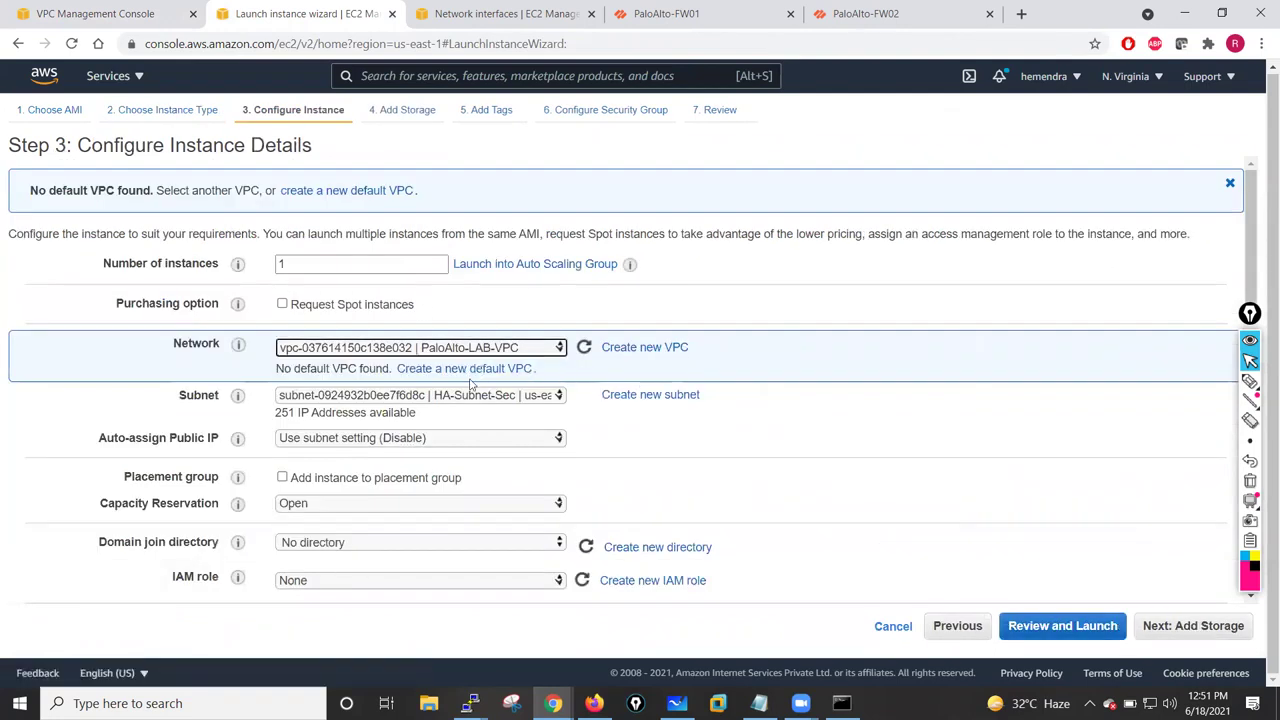
pyautogui.click(472, 398)
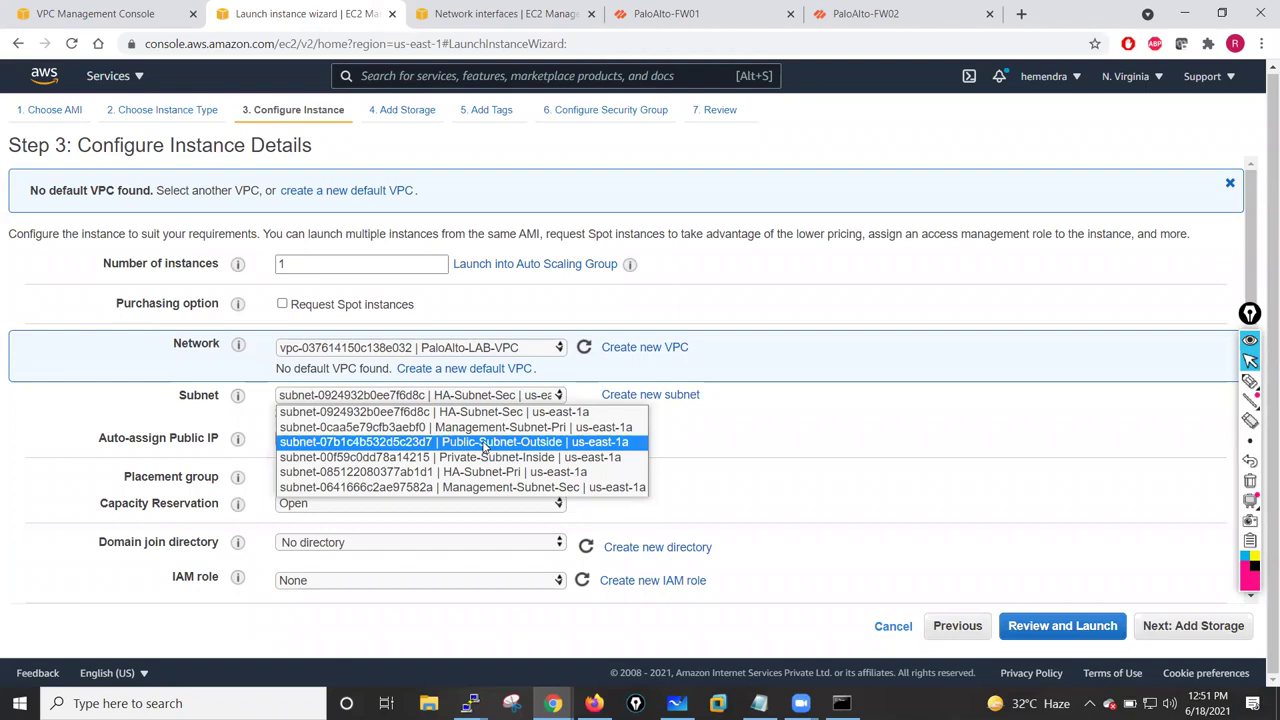
pyautogui.click(484, 443)
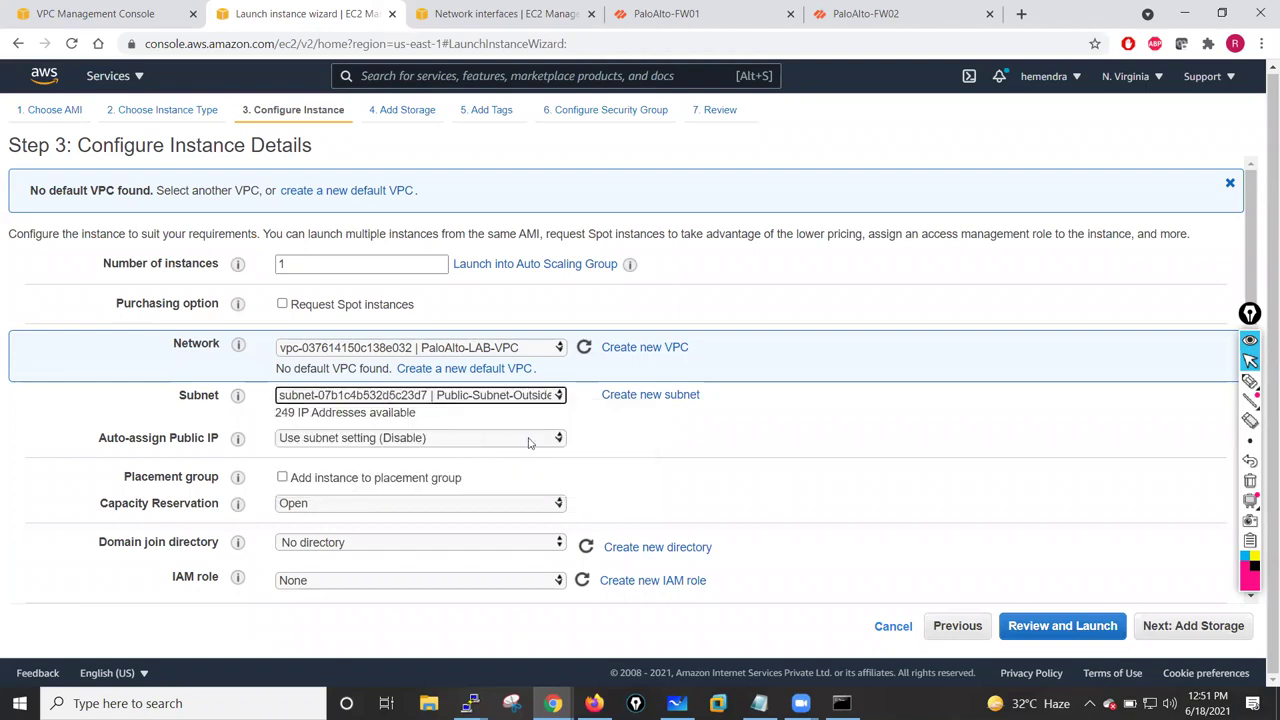
pyautogui.click(497, 438)
pyautogui.click(497, 468)
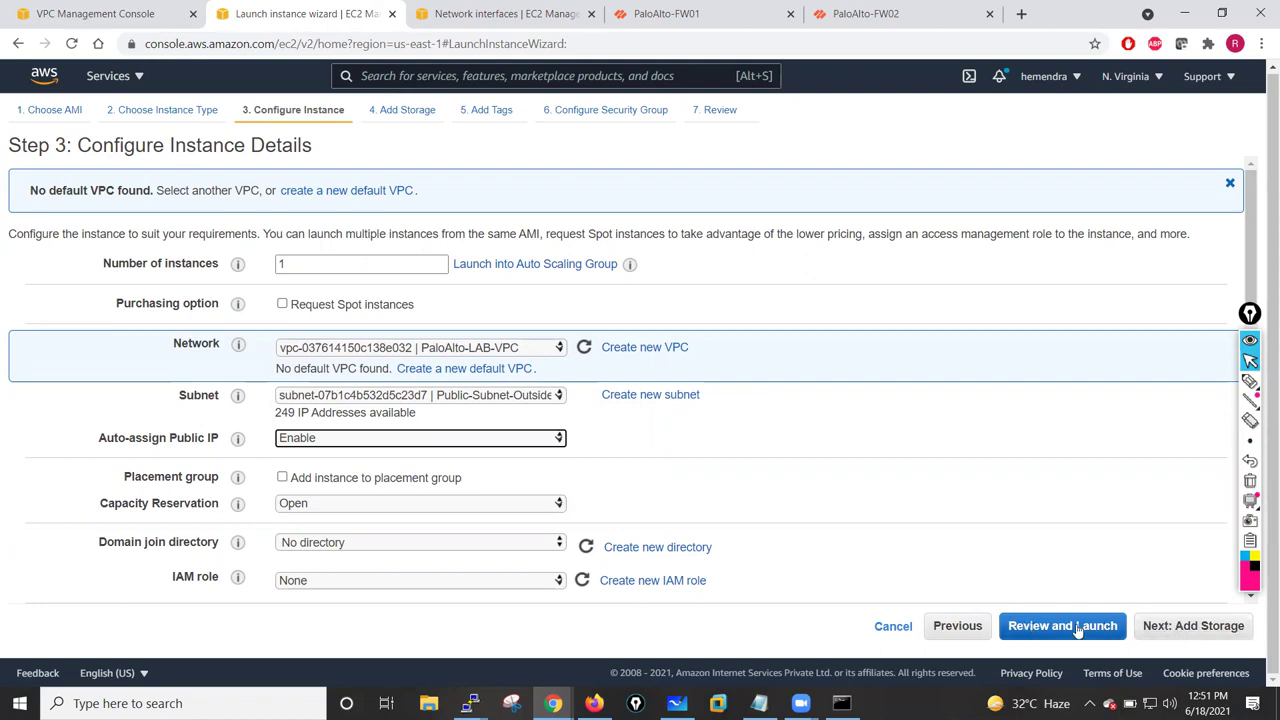
pyautogui.click(1180, 630)
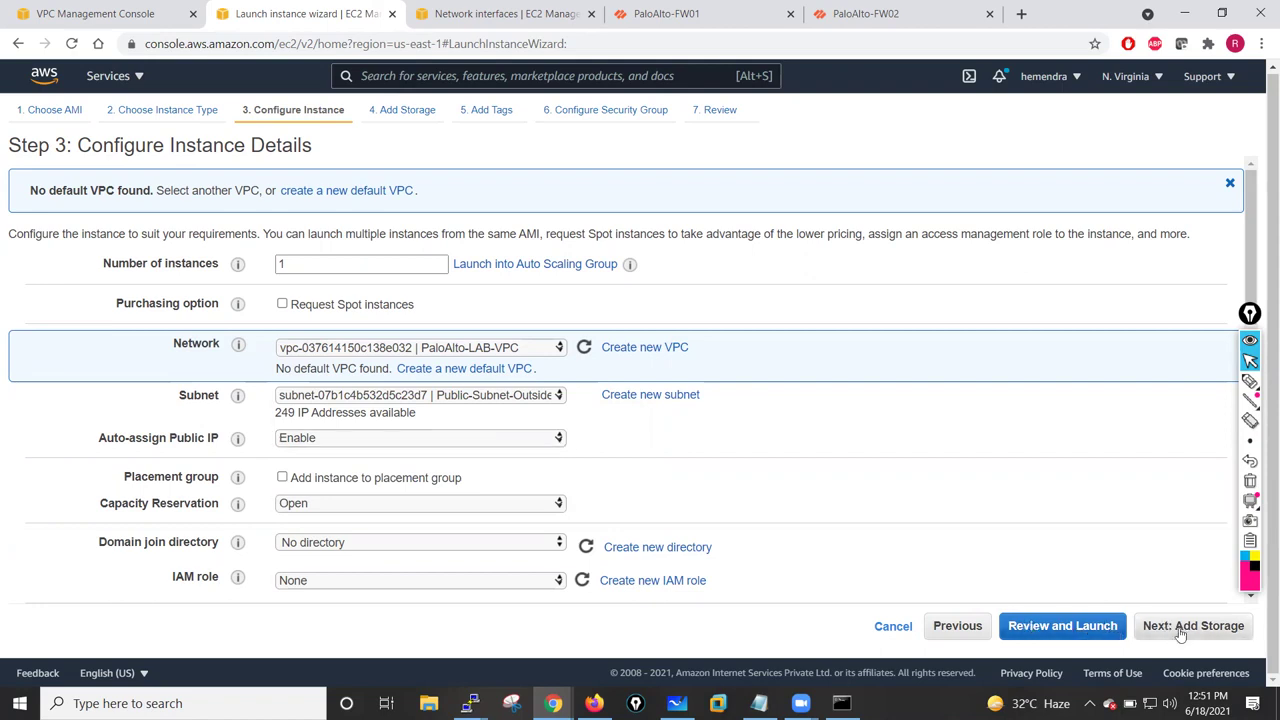
# - Skip past storage and tag the instance Name = Jumphost
pyautogui.click(1180, 630)
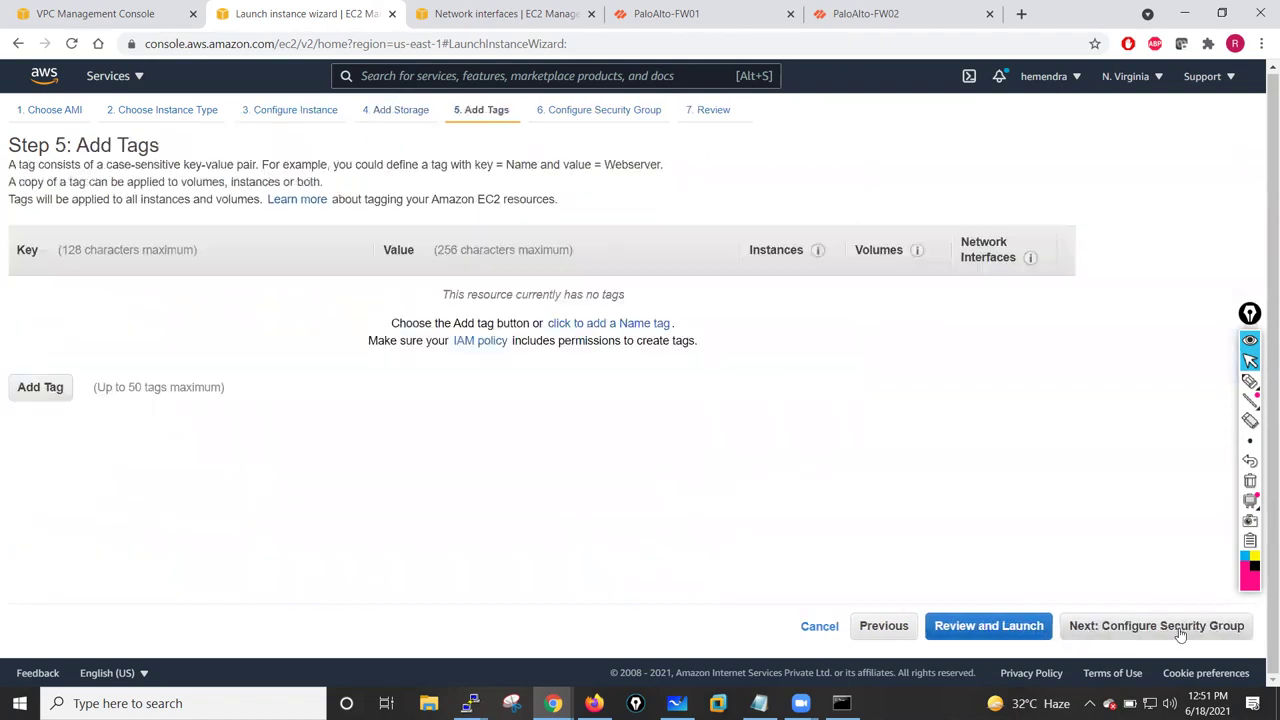
pyautogui.click(66, 390)
pyautogui.write('Name')
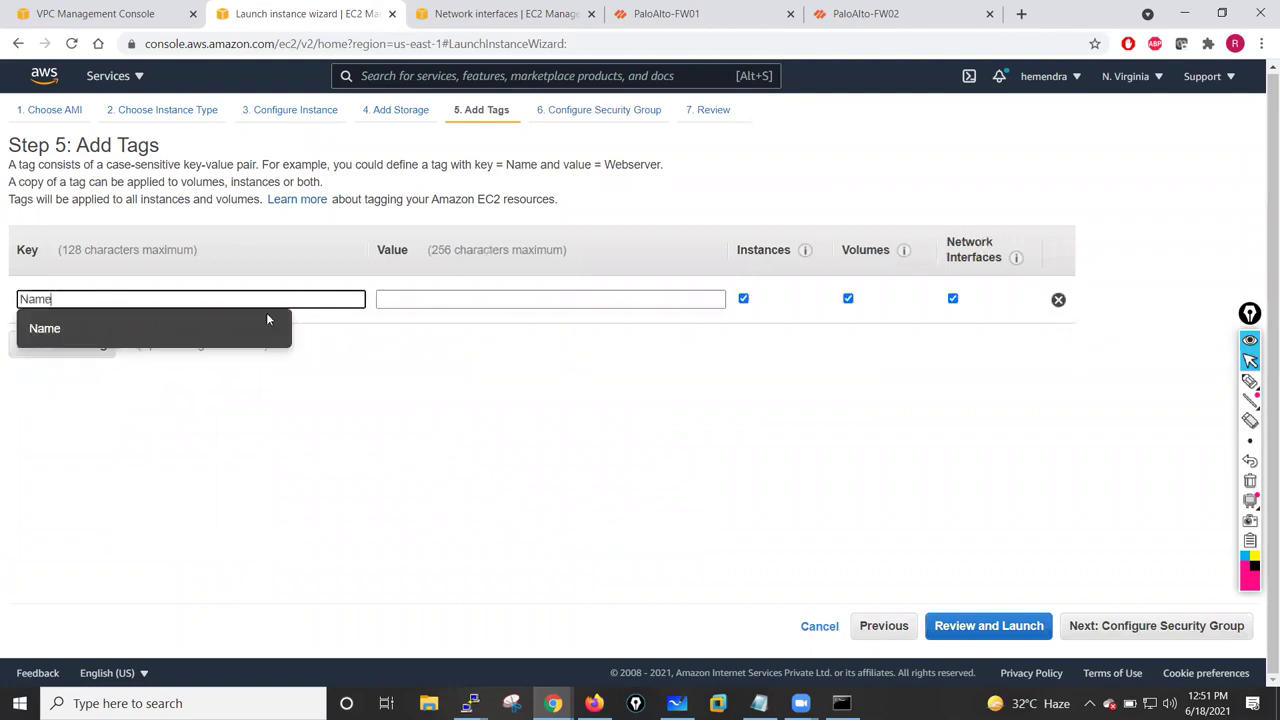
pyautogui.click(390, 302)
pyautogui.write('Jumphost')
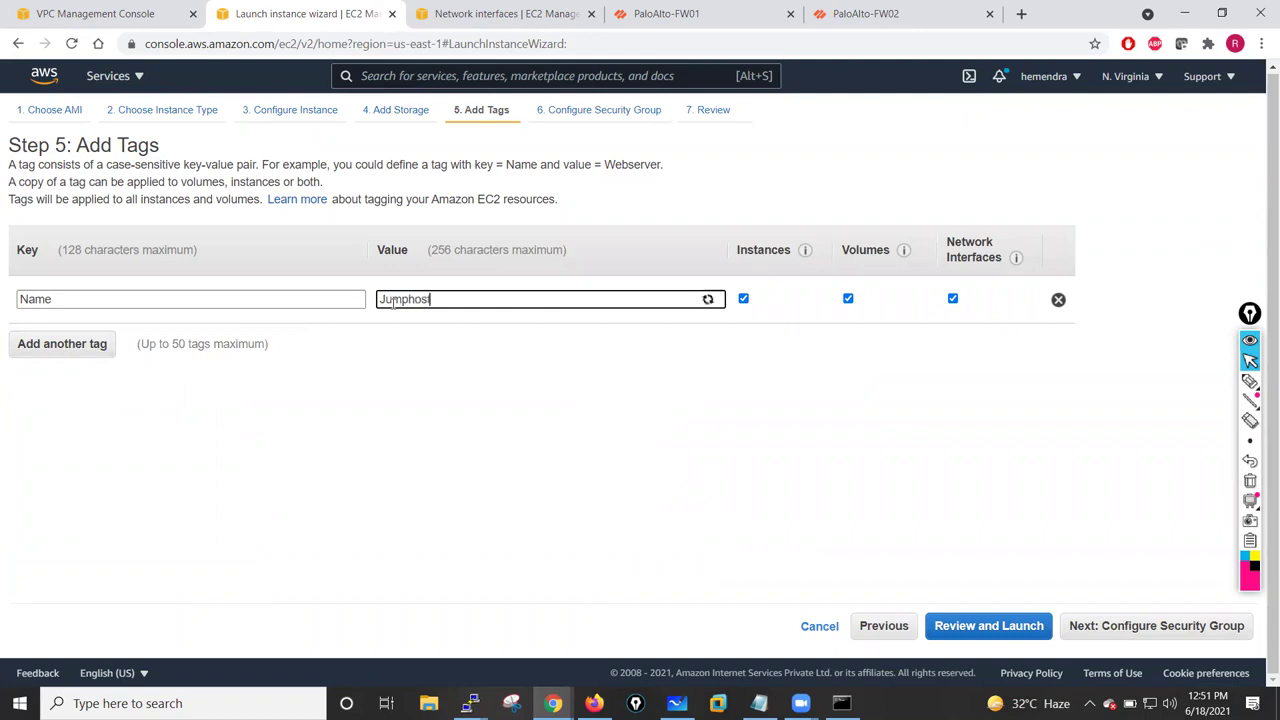
# - Use an existing security group, launch with the key pair acknowledged, and view instances
pyautogui.click(1155, 621)
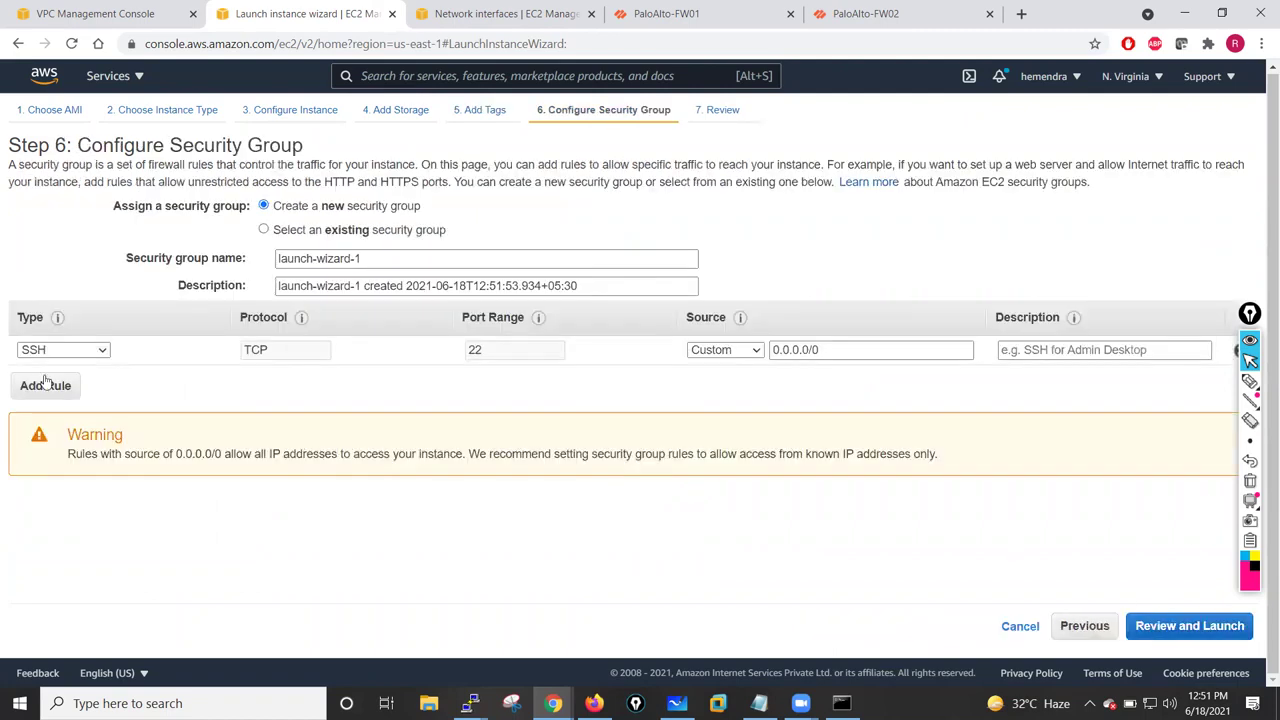
pyautogui.click(302, 233)
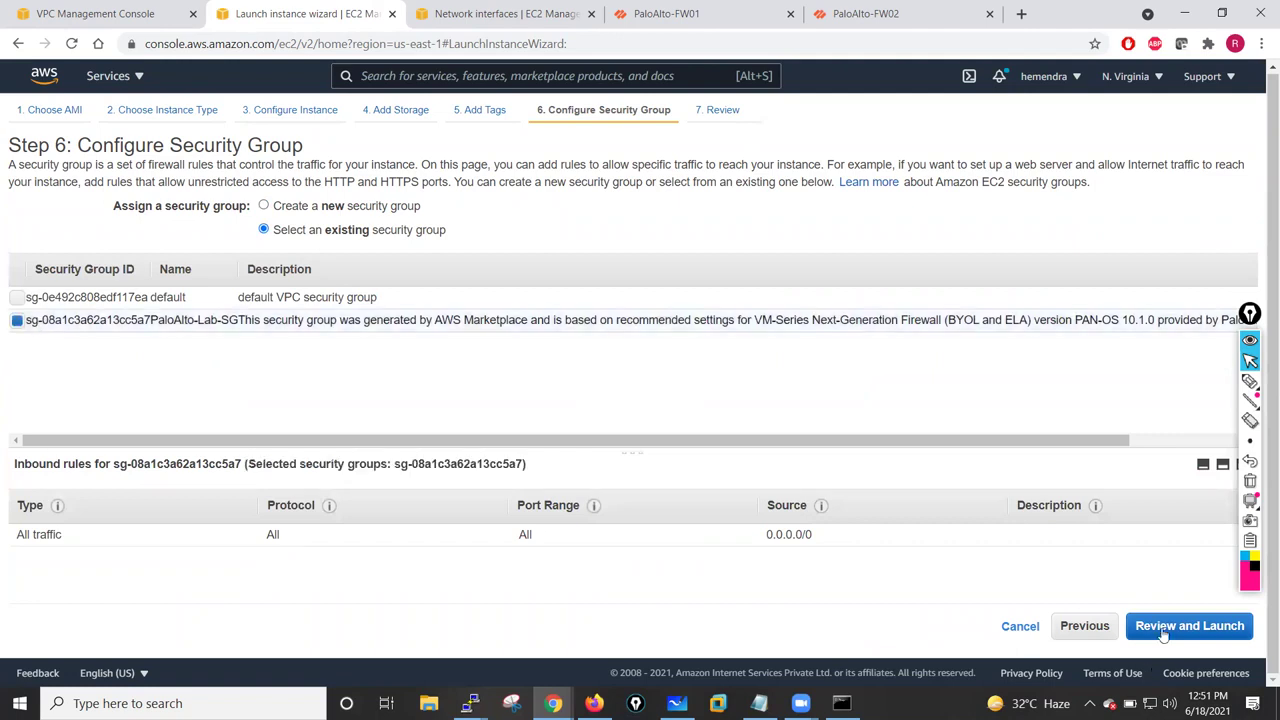
pyautogui.click(1215, 627)
pyautogui.click(1221, 627)
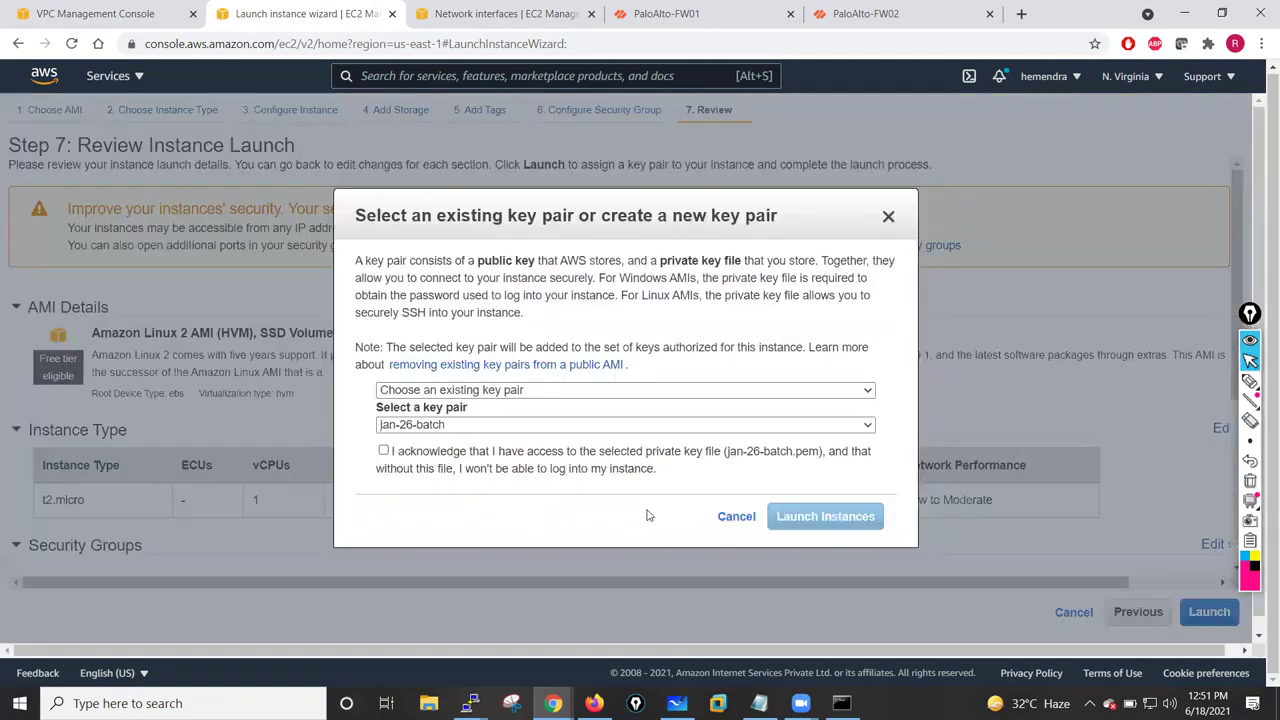
pyautogui.click(384, 452)
pyautogui.click(826, 517)
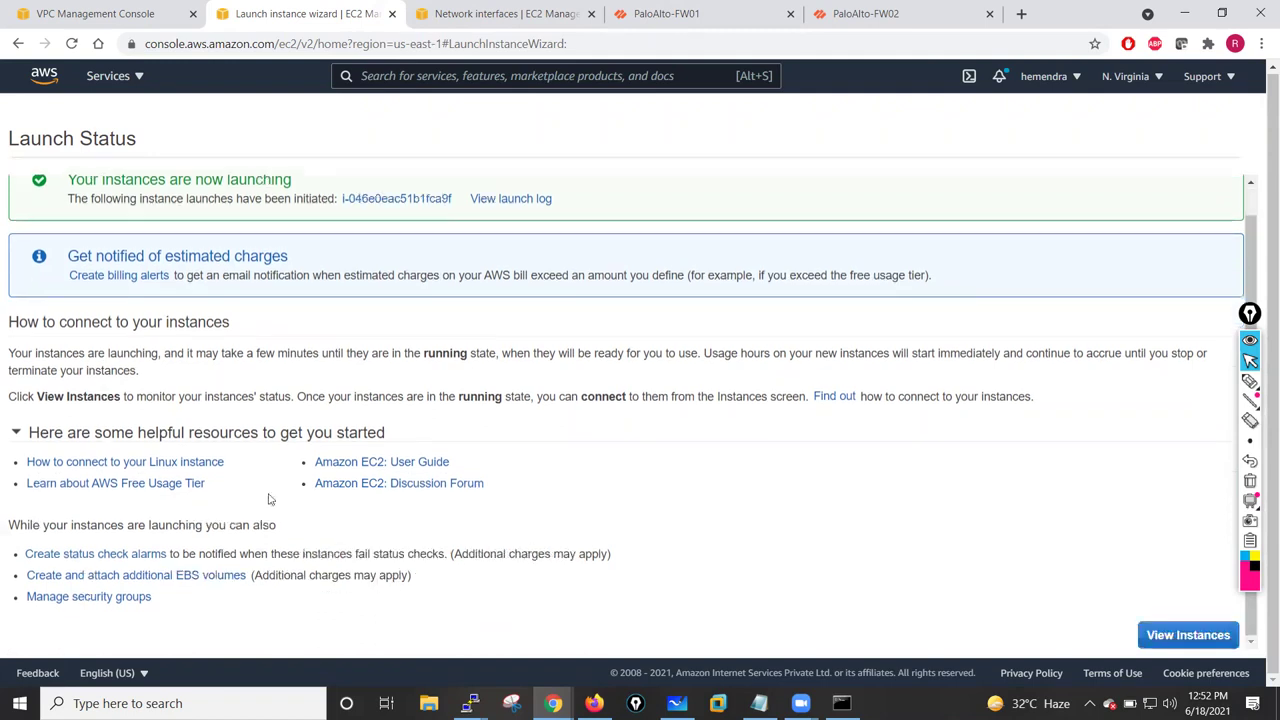
pyautogui.click(1190, 640)
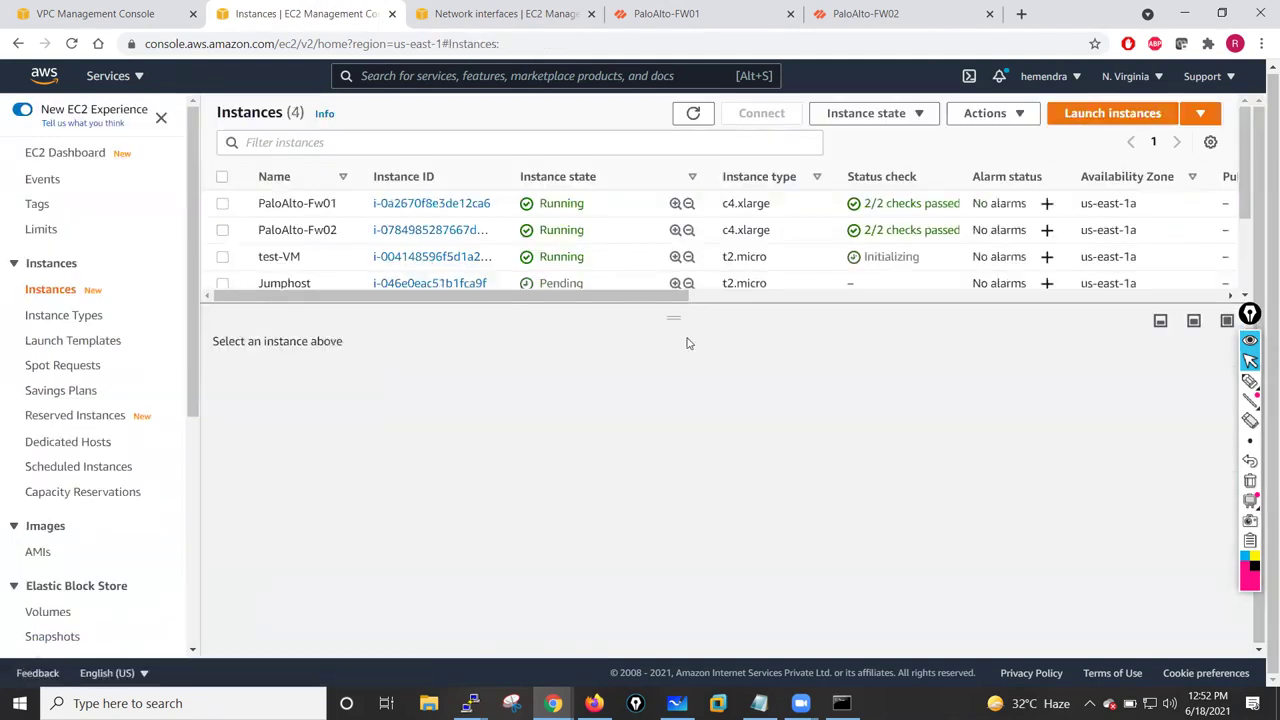
pyautogui.moveTo(672, 318); pyautogui.dragTo(659, 352)
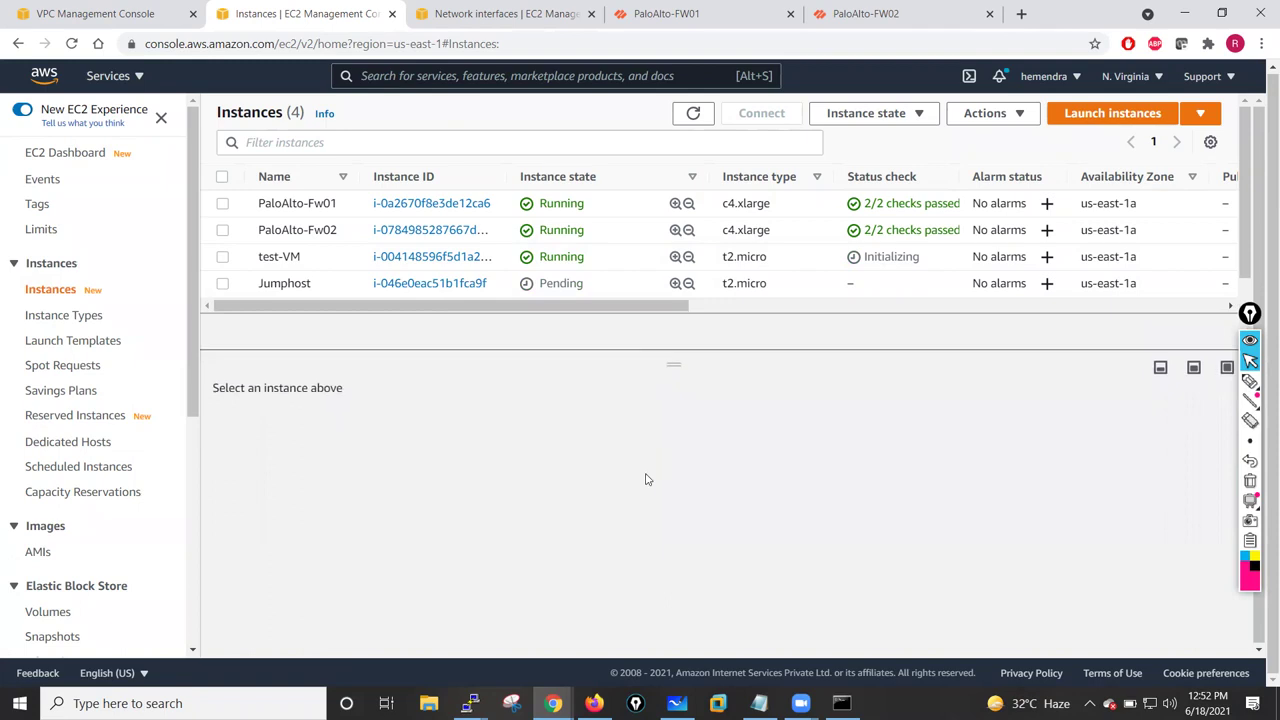
pyautogui.click(223, 284)
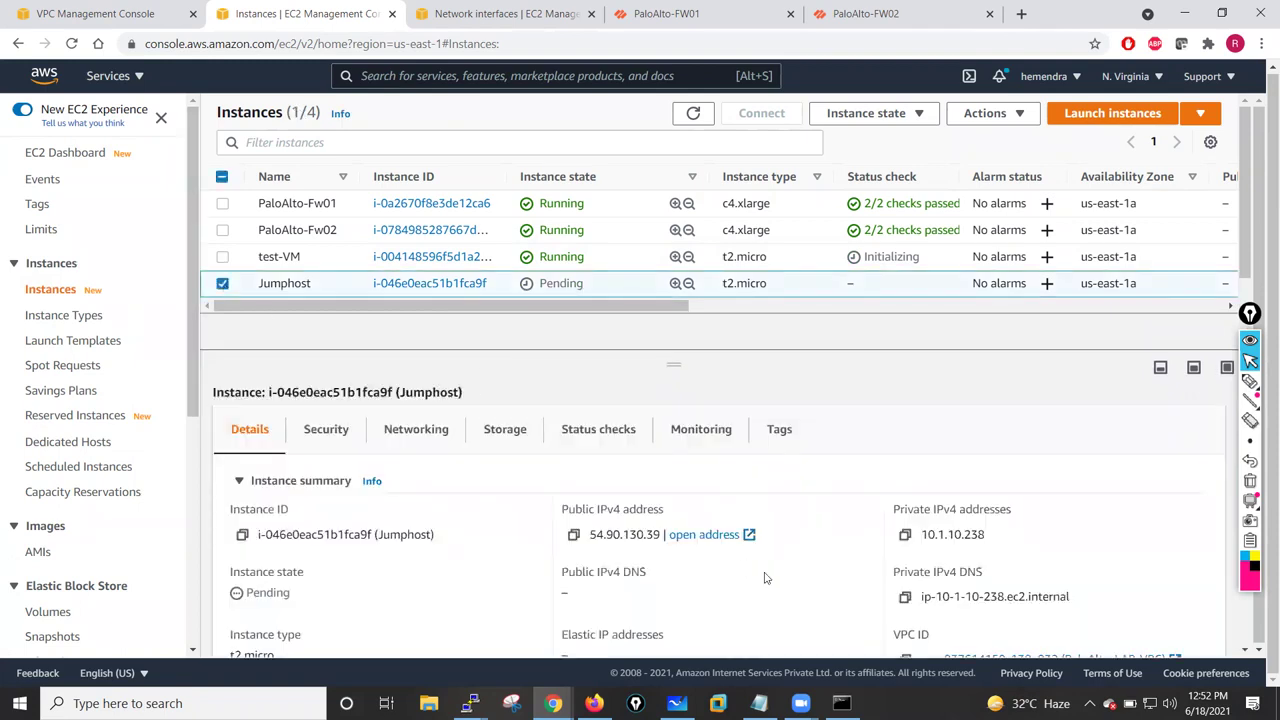
pyautogui.click(222, 270)
pyautogui.click(222, 257)
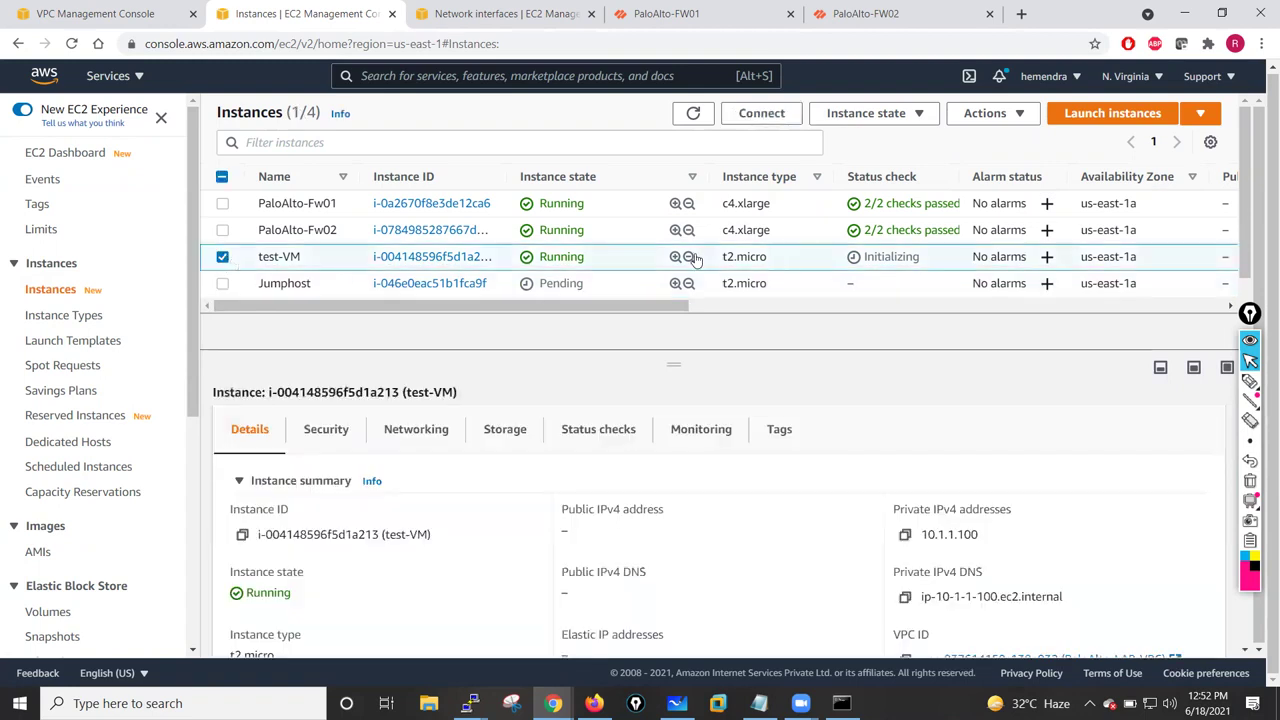
pyautogui.click(222, 257)
pyautogui.click(222, 283)
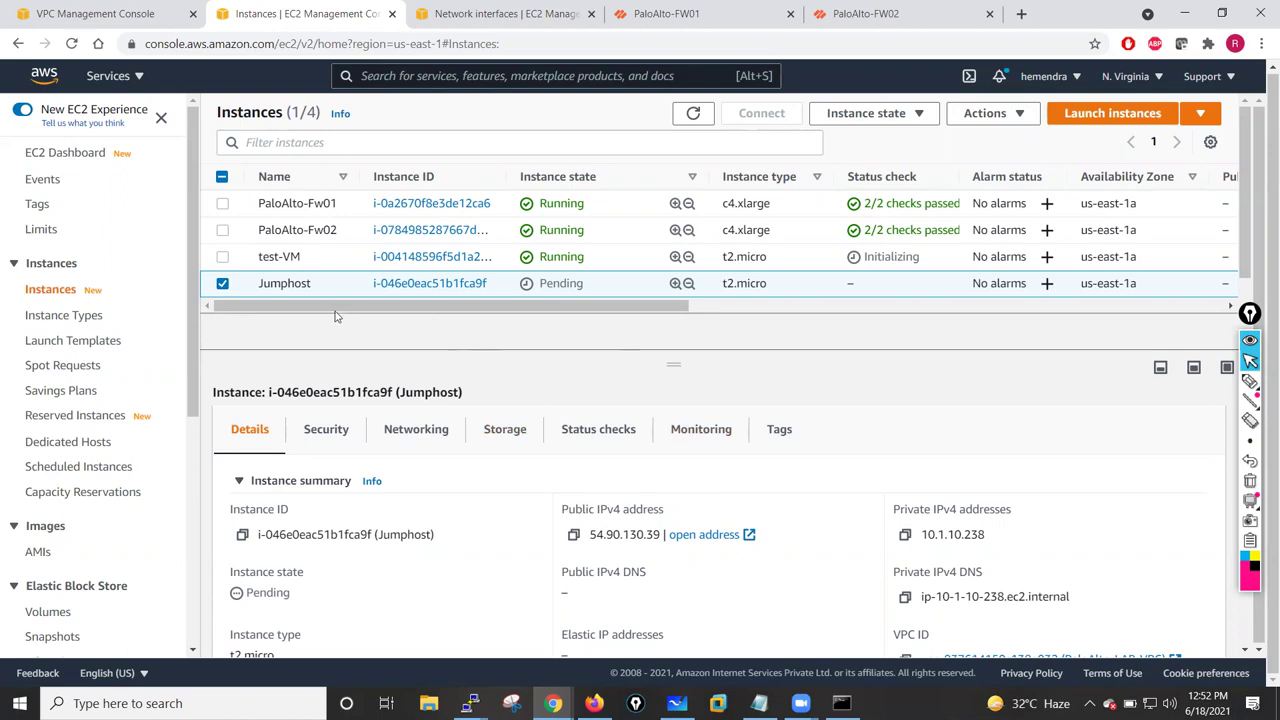
pyautogui.click(222, 284)
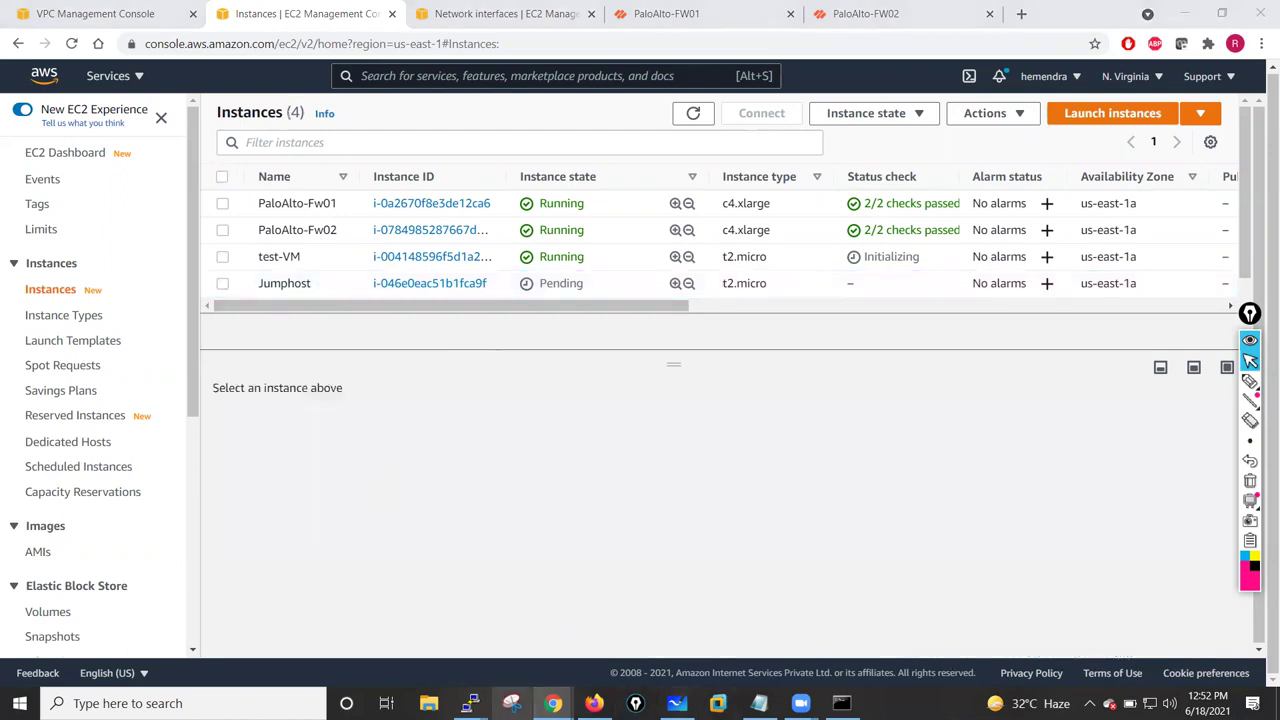
pyautogui.click(511, 703)
pyautogui.click(1040, 201)
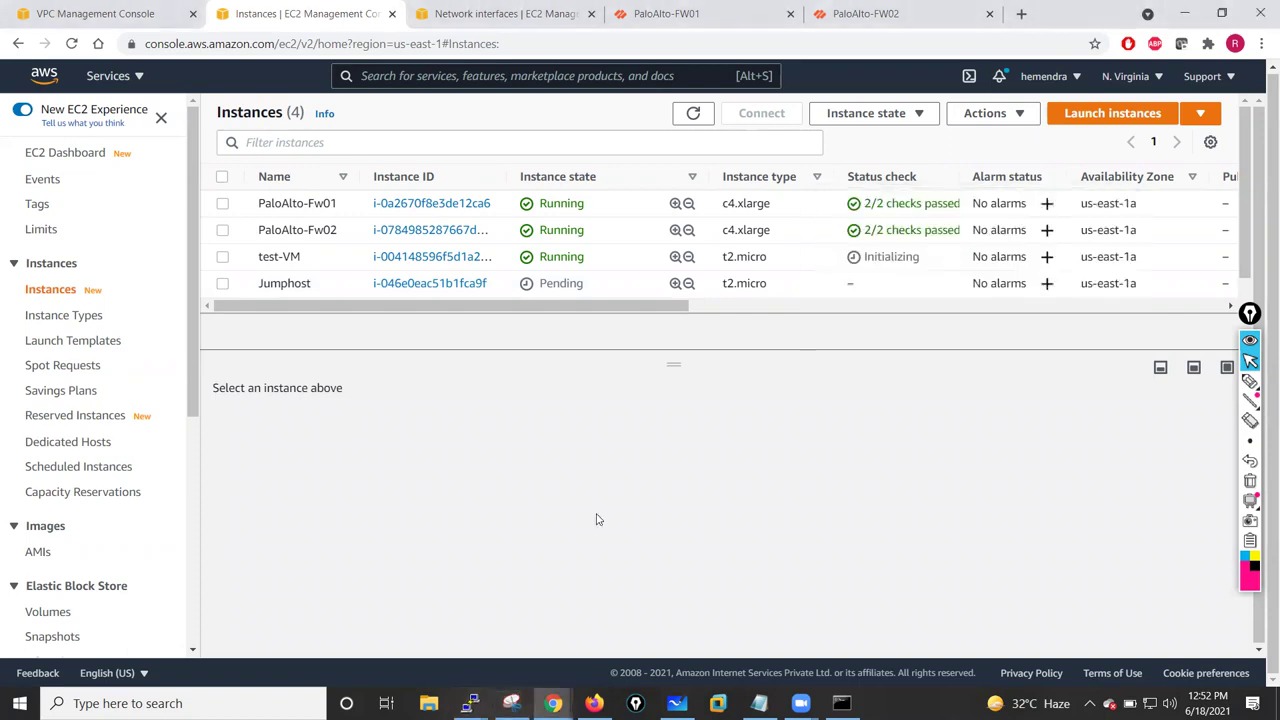
pyautogui.moveTo(469, 703)
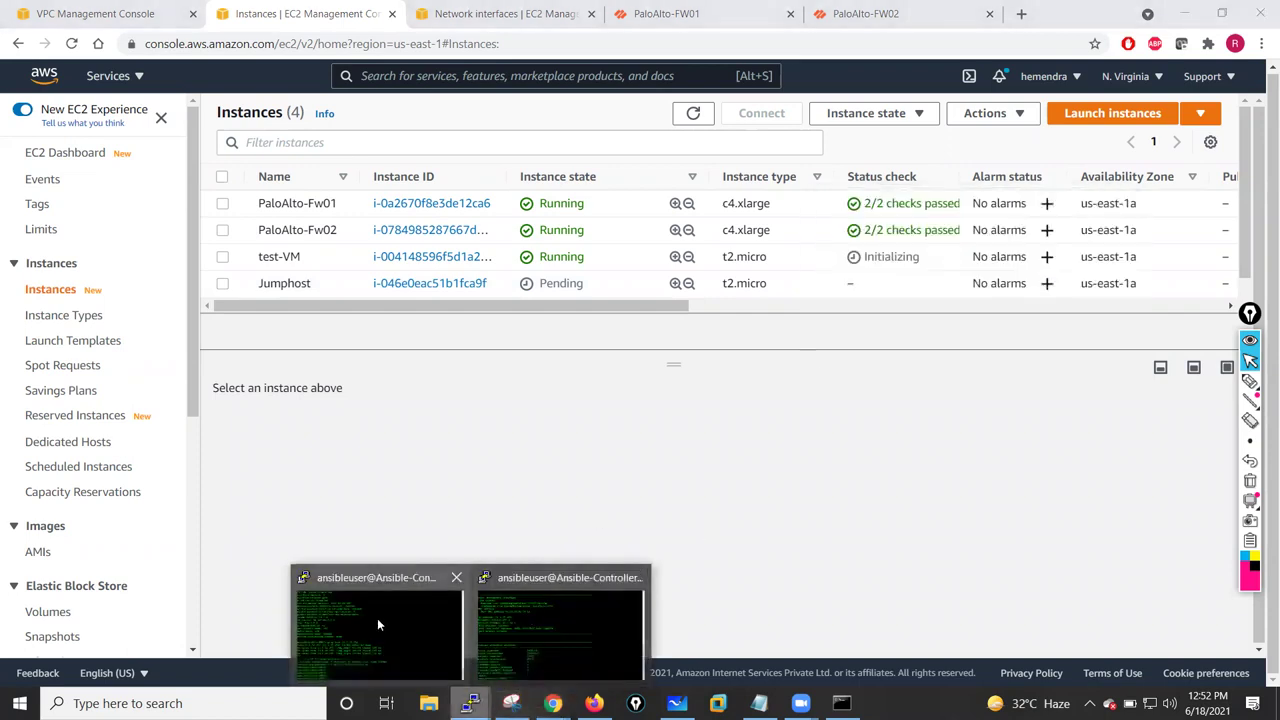
# - Dismiss FW01's connection error and restart its SSH session, then bring up FW02's terminal
pyautogui.click(377, 618)
pyautogui.click(740, 408)
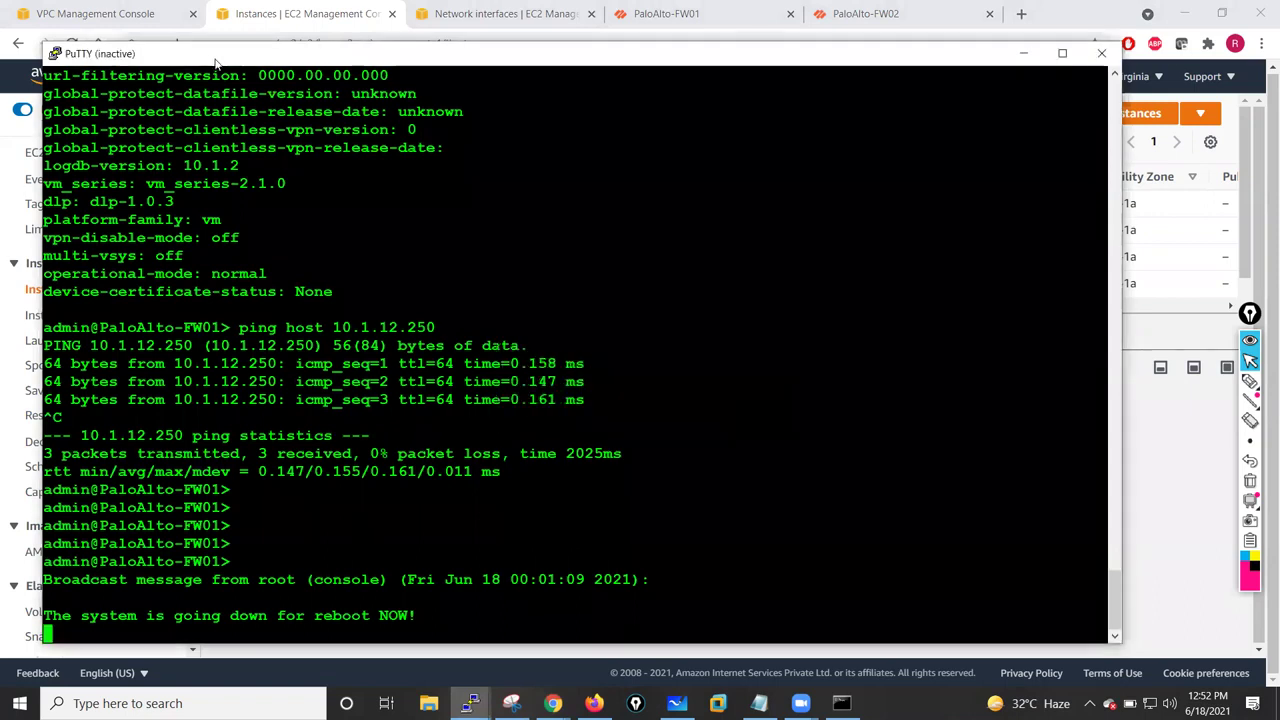
pyautogui.rightClick(212, 54)
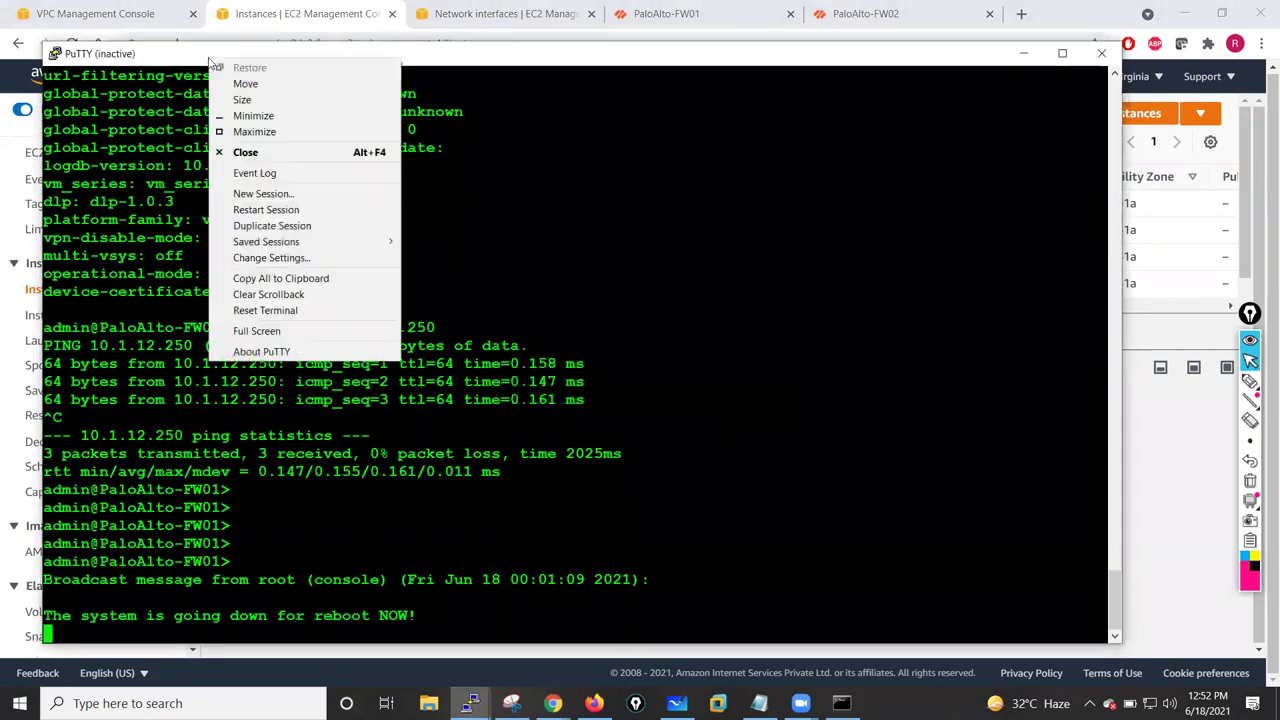
pyautogui.click(266, 209)
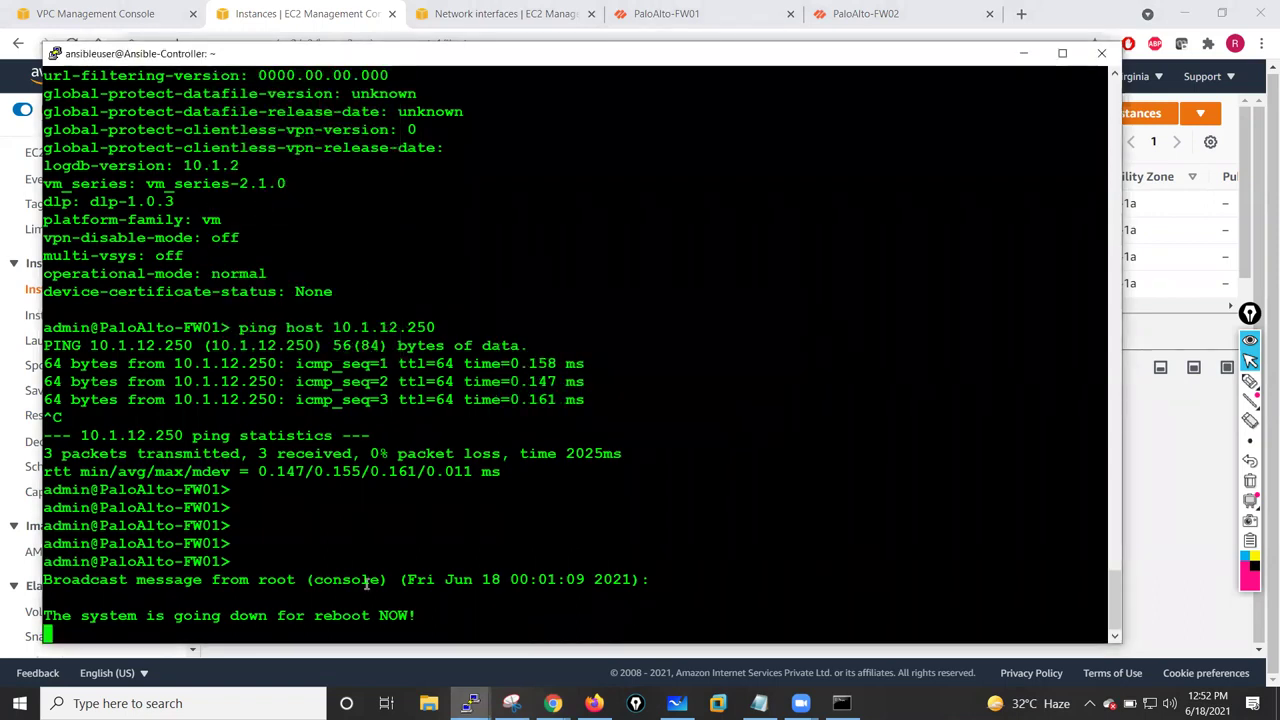
pyautogui.moveTo(469, 703)
pyautogui.click(566, 645)
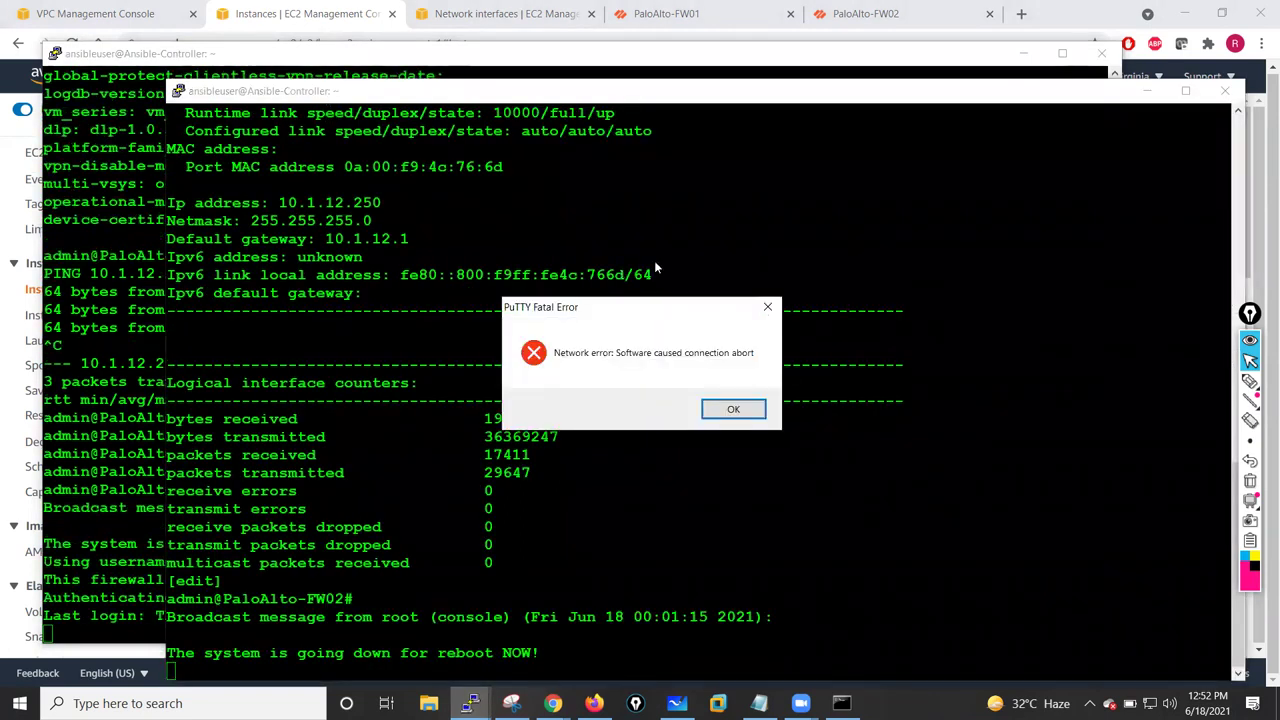
# - Dismiss FW02's connection-abort error and restart its SSH session
pyautogui.click(749, 402)
pyautogui.rightClick(555, 97)
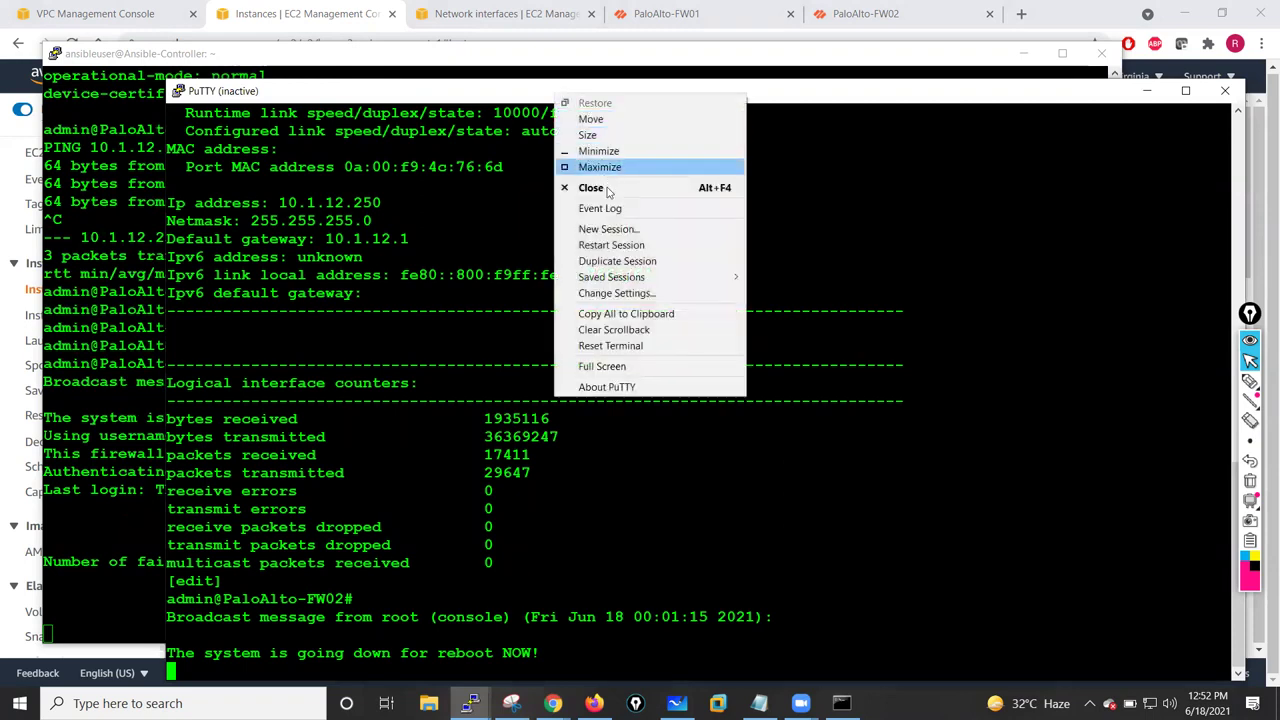
pyautogui.click(610, 243)
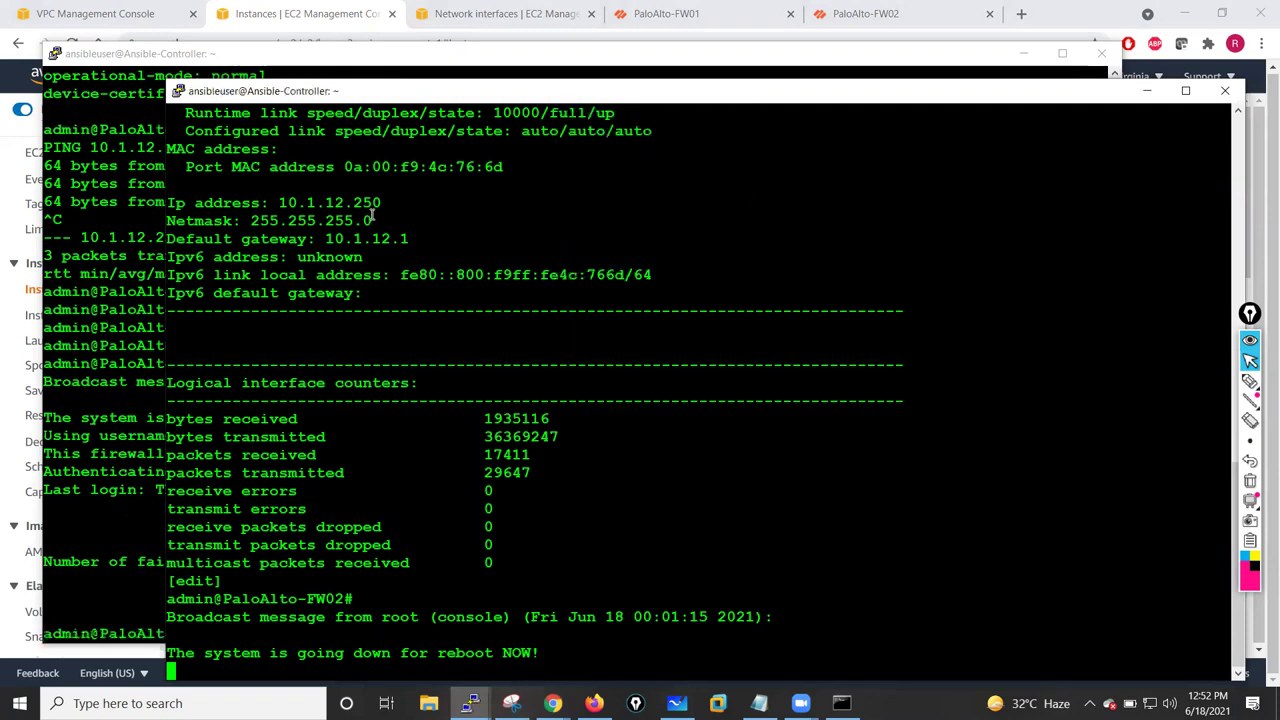
# - On FW01, begin a ping sourced from 10.1.1.250, checking ? help for the source argument
pyautogui.click(108, 195)
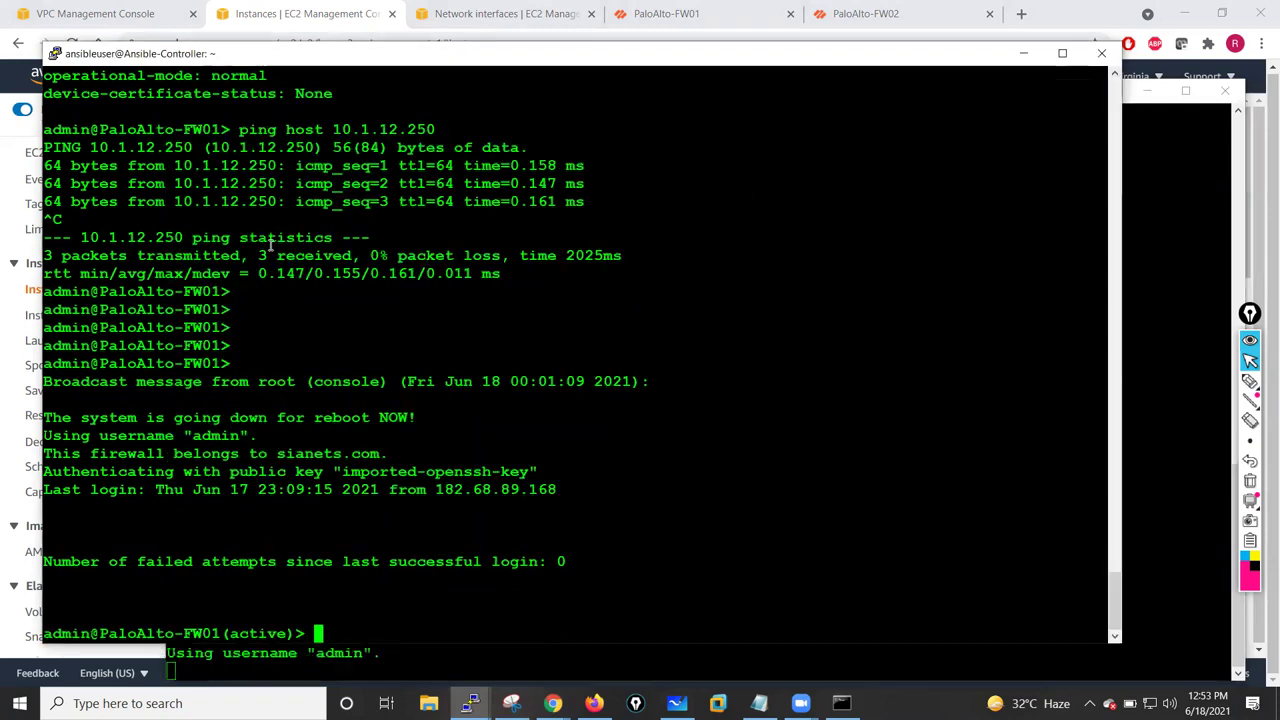
pyautogui.press('Return')
pyautogui.press('Return')
pyautogui.press('Return')
pyautogui.press('Return')
pyautogui.press('Return')
pyautogui.press('Return')
pyautogui.press('Return')
pyautogui.press('Return')
pyautogui.write('ping ')
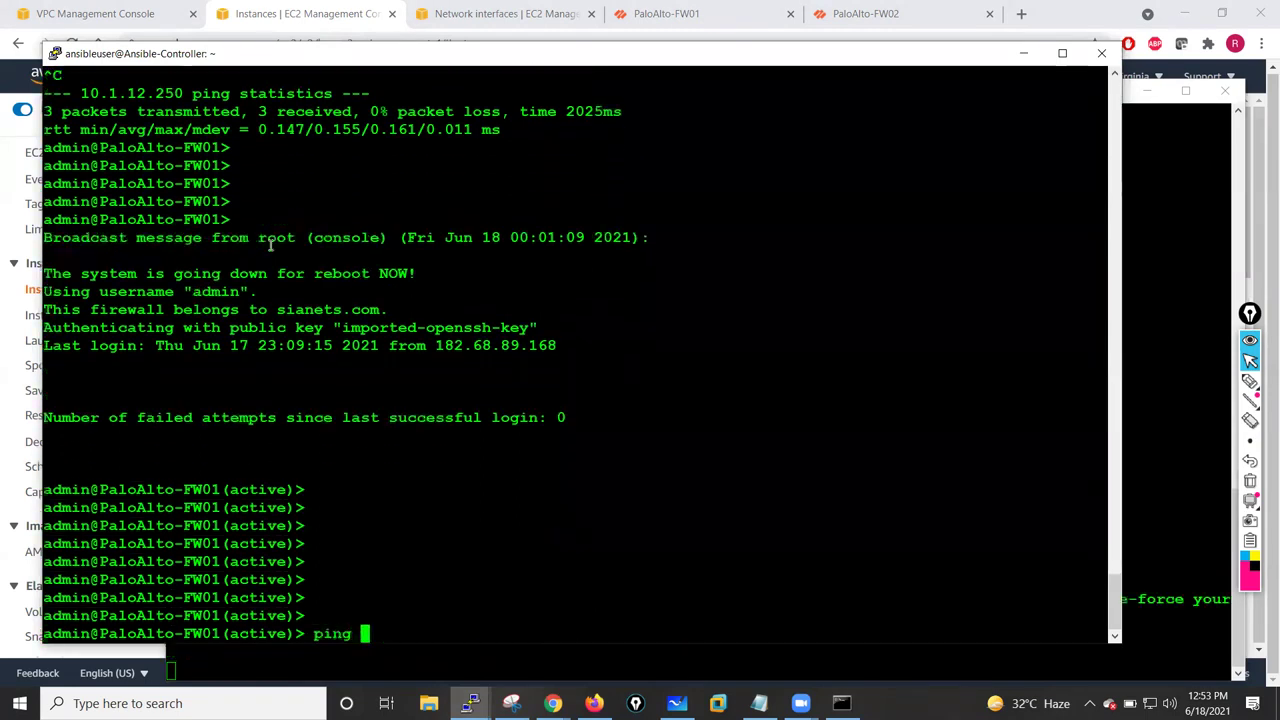
pyautogui.write('source')
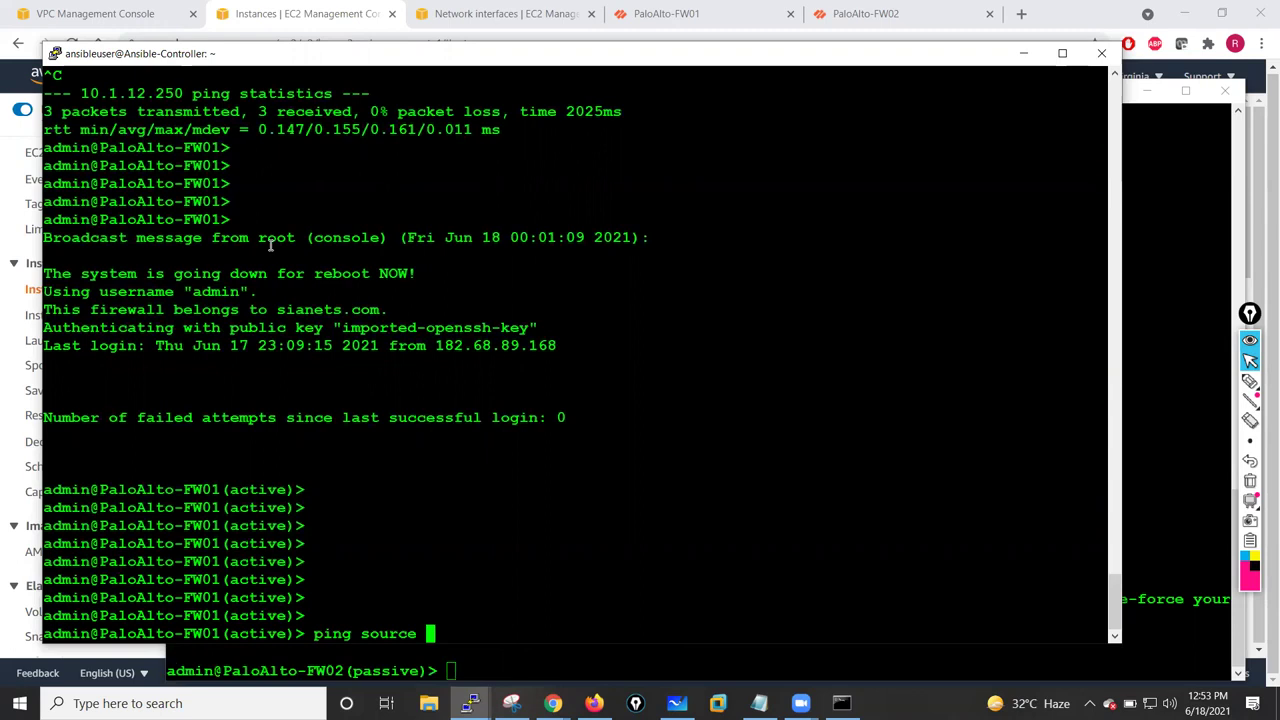
pyautogui.press('?')
pyautogui.press('?')
pyautogui.press('?')
pyautogui.press('?')
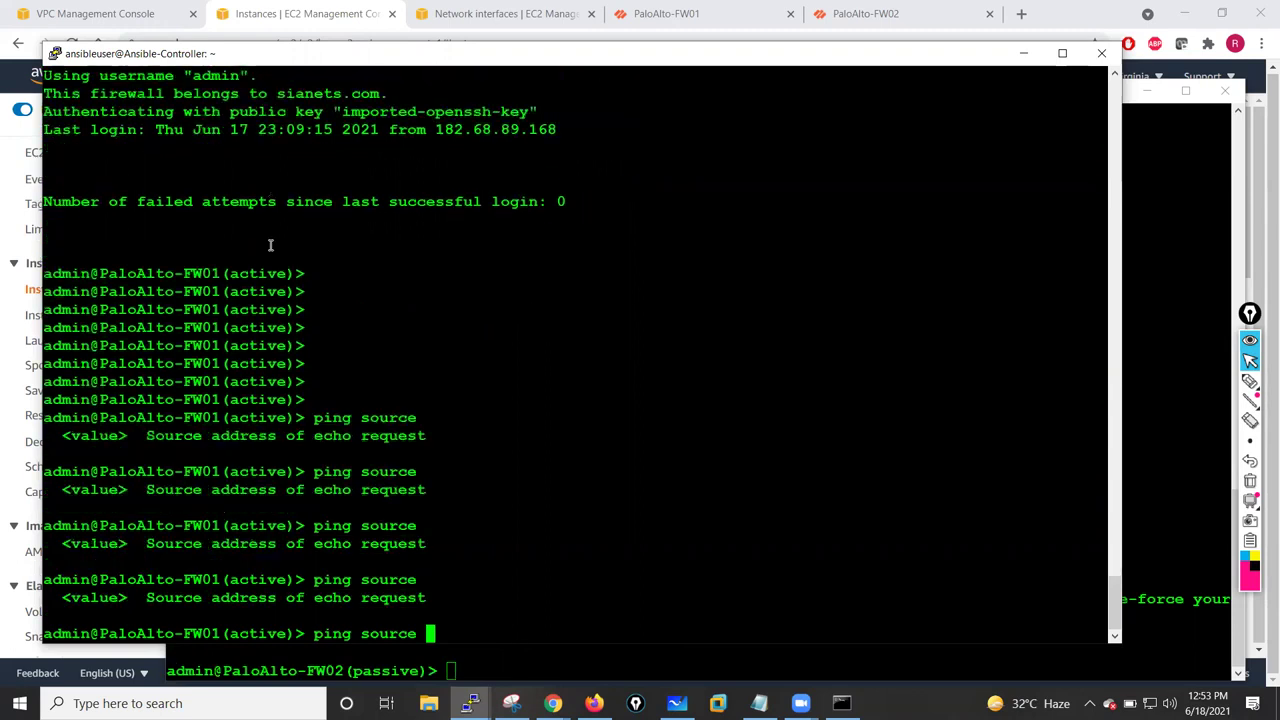
pyautogui.press('?')
pyautogui.write('10.1.1.250 host')
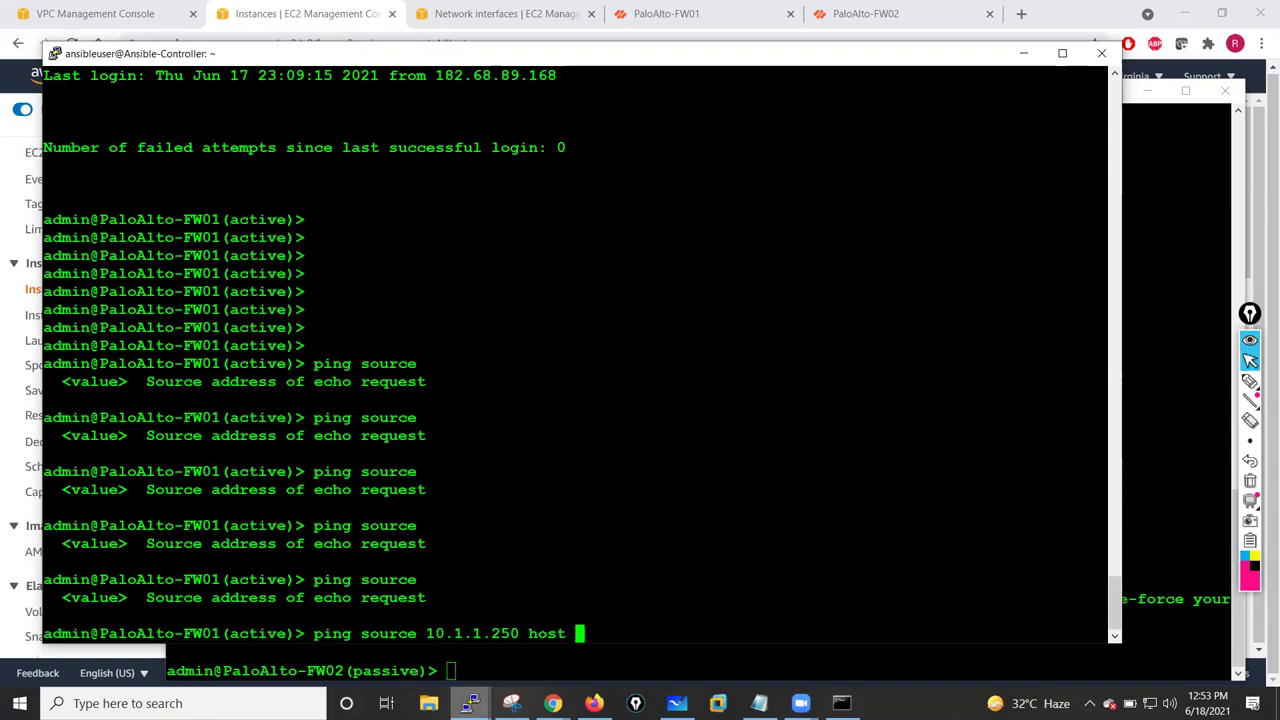
pyautogui.moveTo(553, 703)
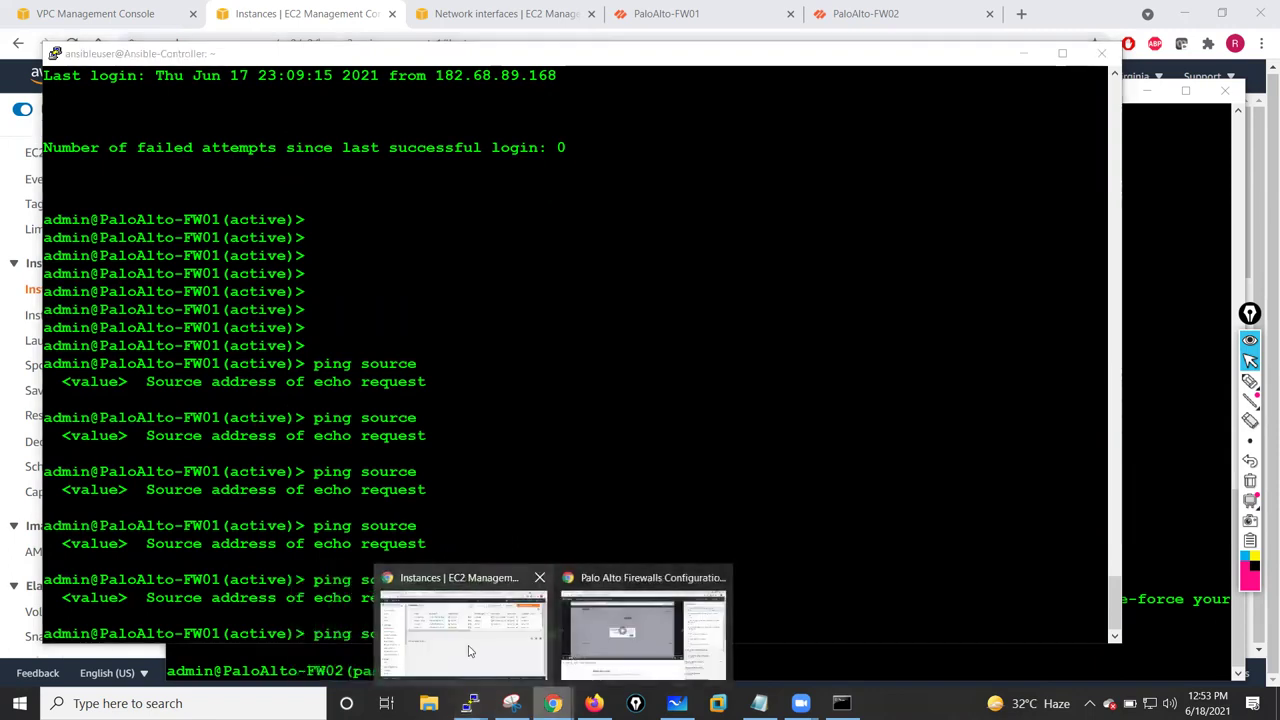
pyautogui.click(469, 651)
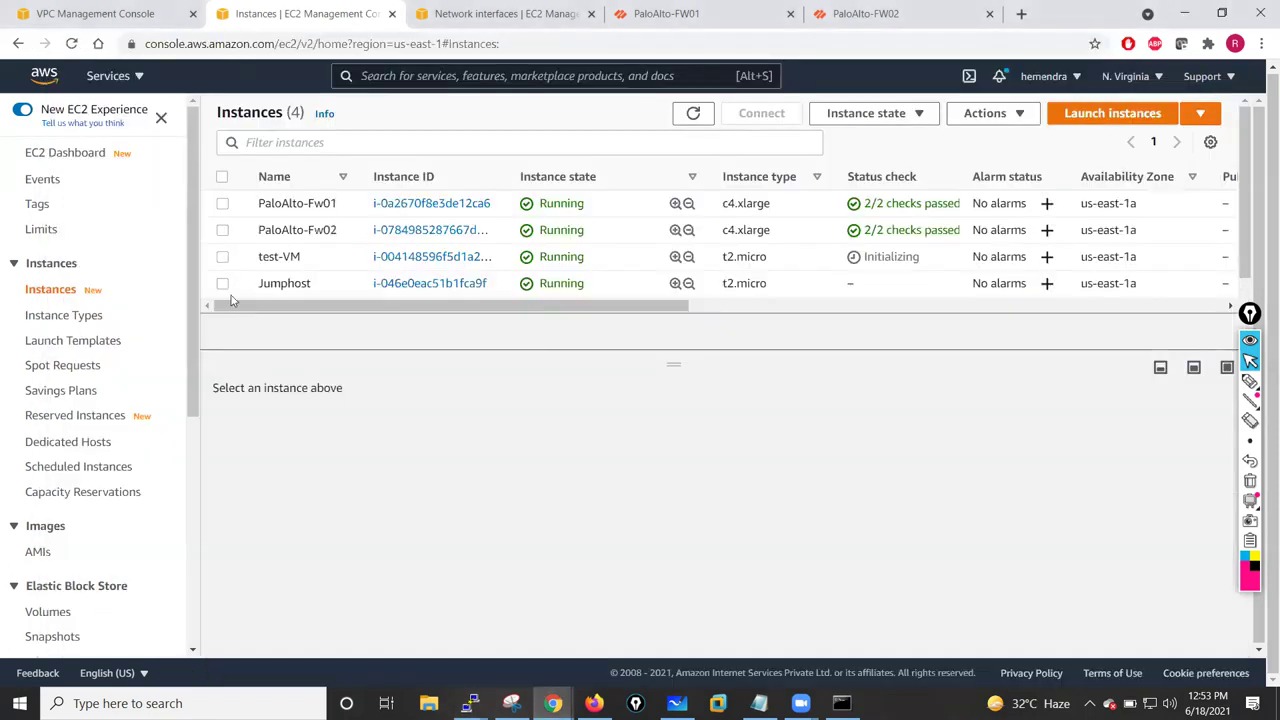
# - Check test-VM's details to confirm its private IP is 10.1.1.100, then return to FW01
pyautogui.click(223, 258)
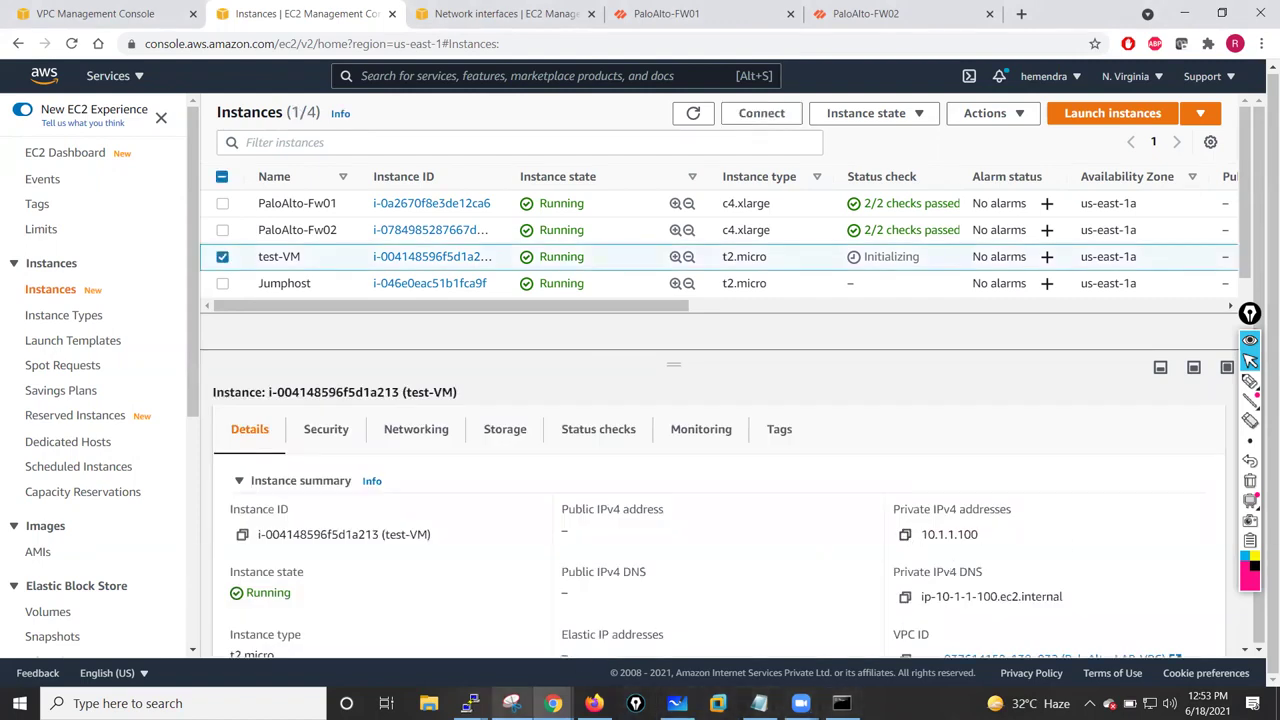
pyautogui.moveTo(470, 703)
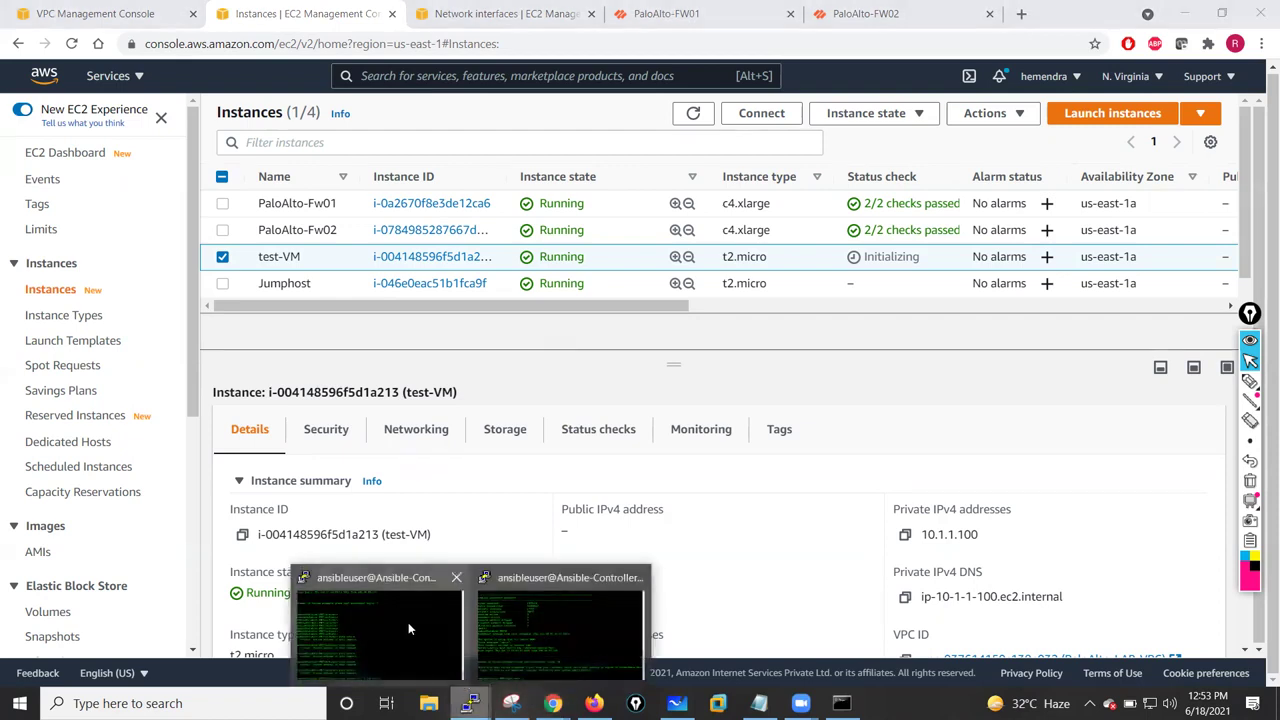
pyautogui.click(458, 600)
# - Ping 10.1.1.100 from source 10.1.1.250, then stop it
pyautogui.write('10.1.1.1')
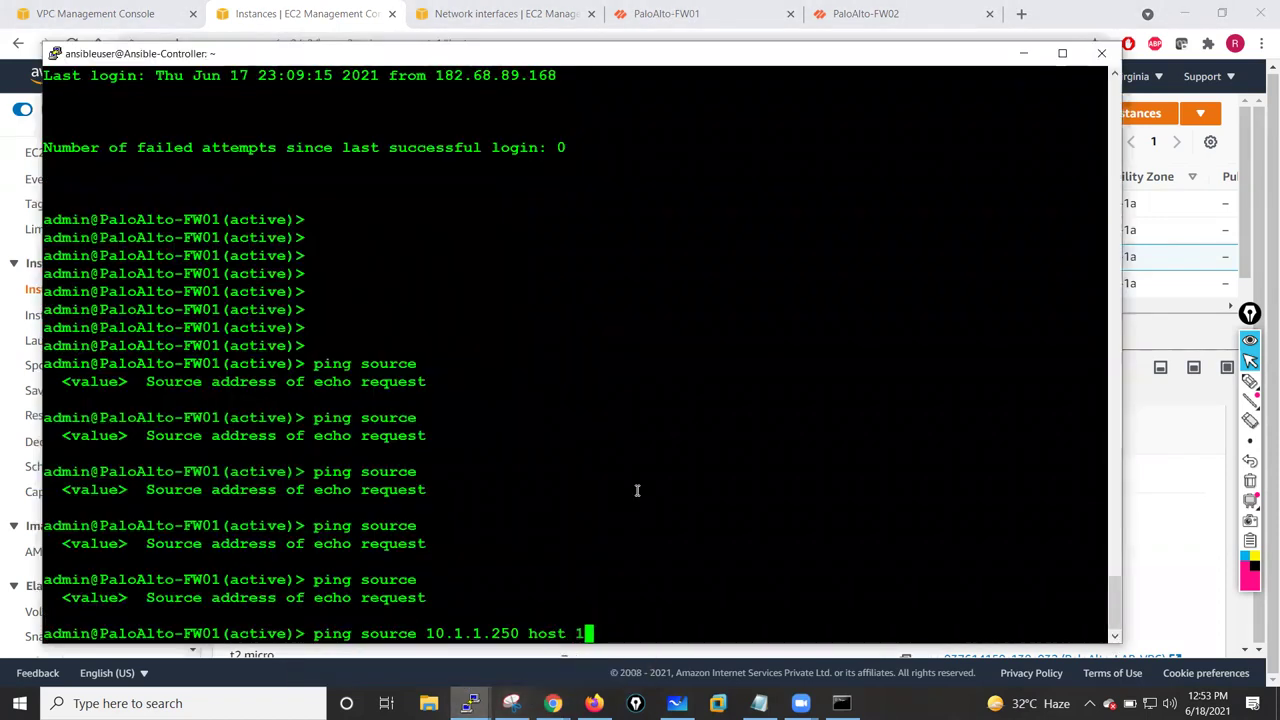
pyautogui.write('00')
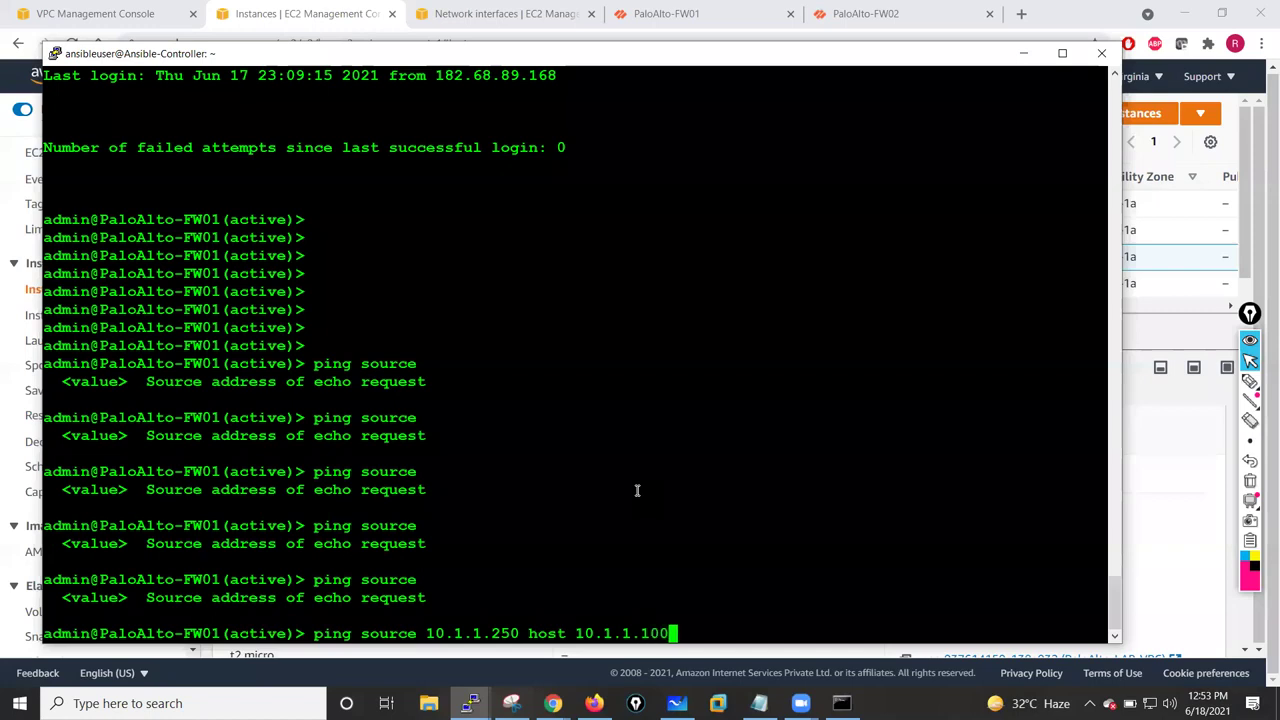
pyautogui.press('Return')
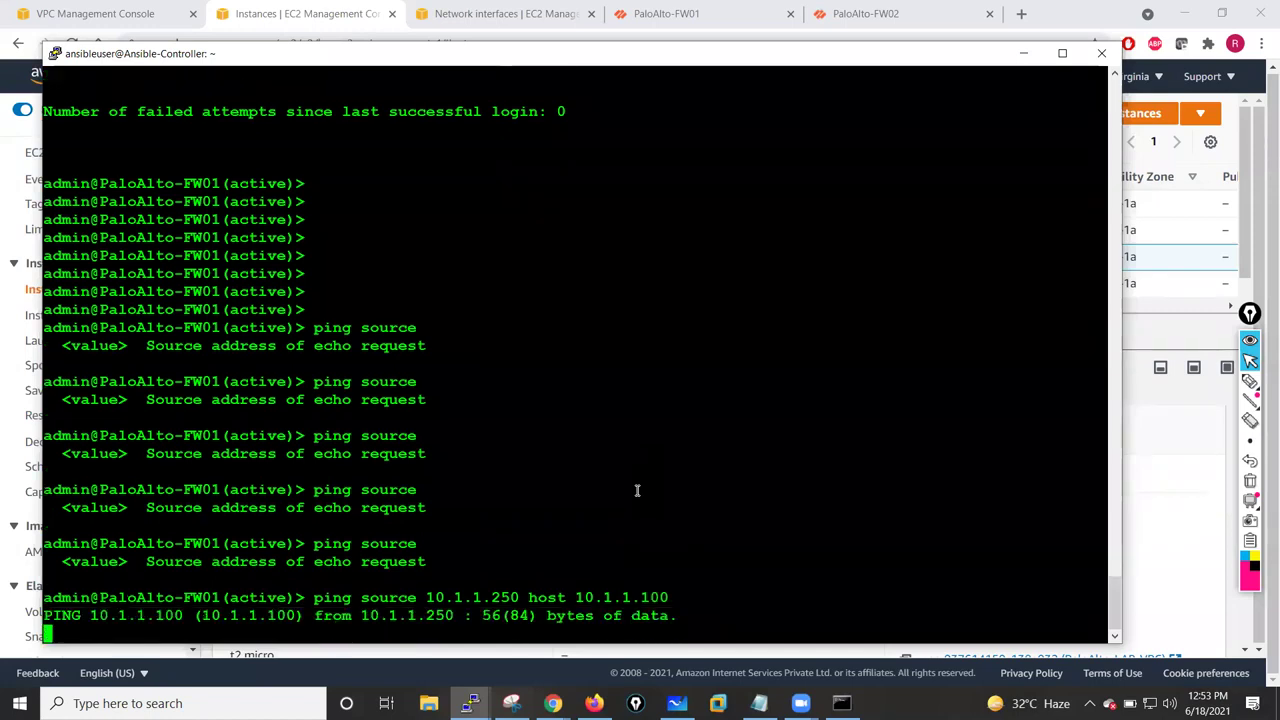
pyautogui.hotkey('ctrl', 'c')
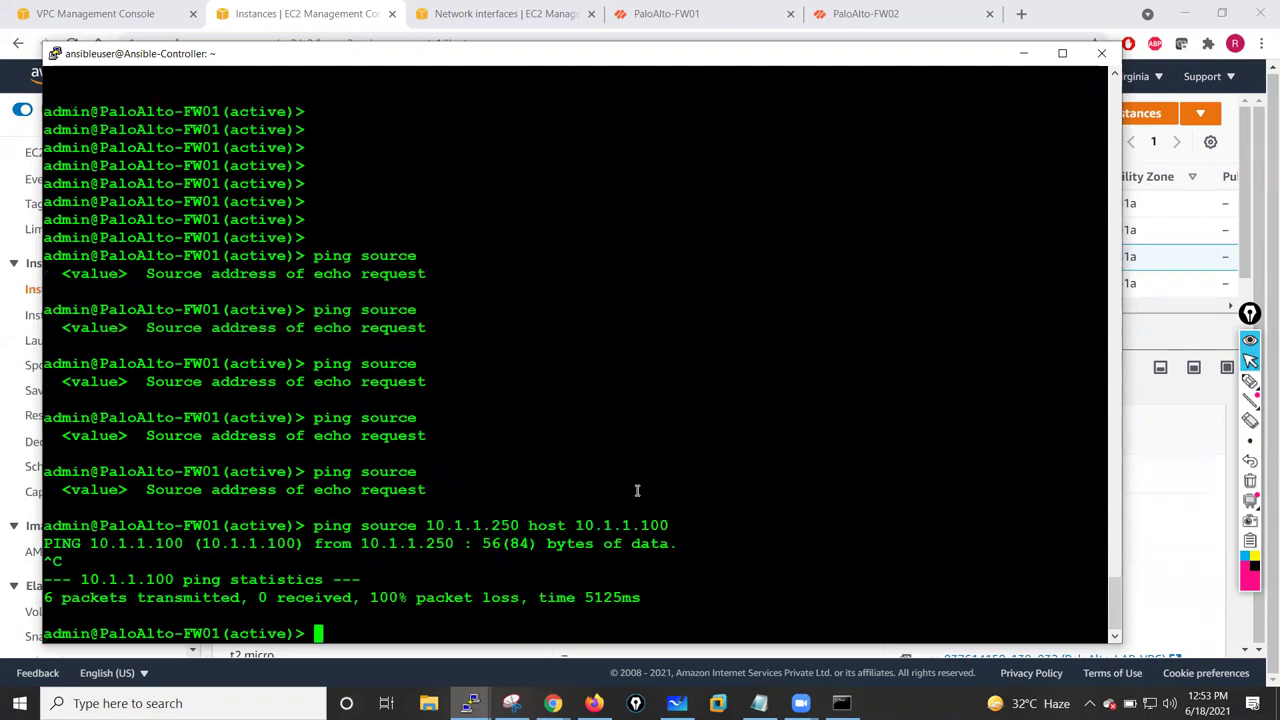
pyautogui.press('Return')
pyautogui.press('Return')
# - Run 'show interface all' and check ethernet1/3 (10.1.1.250/24, Inside) and ethernet1/2 (Outside)
pyautogui.write('show')
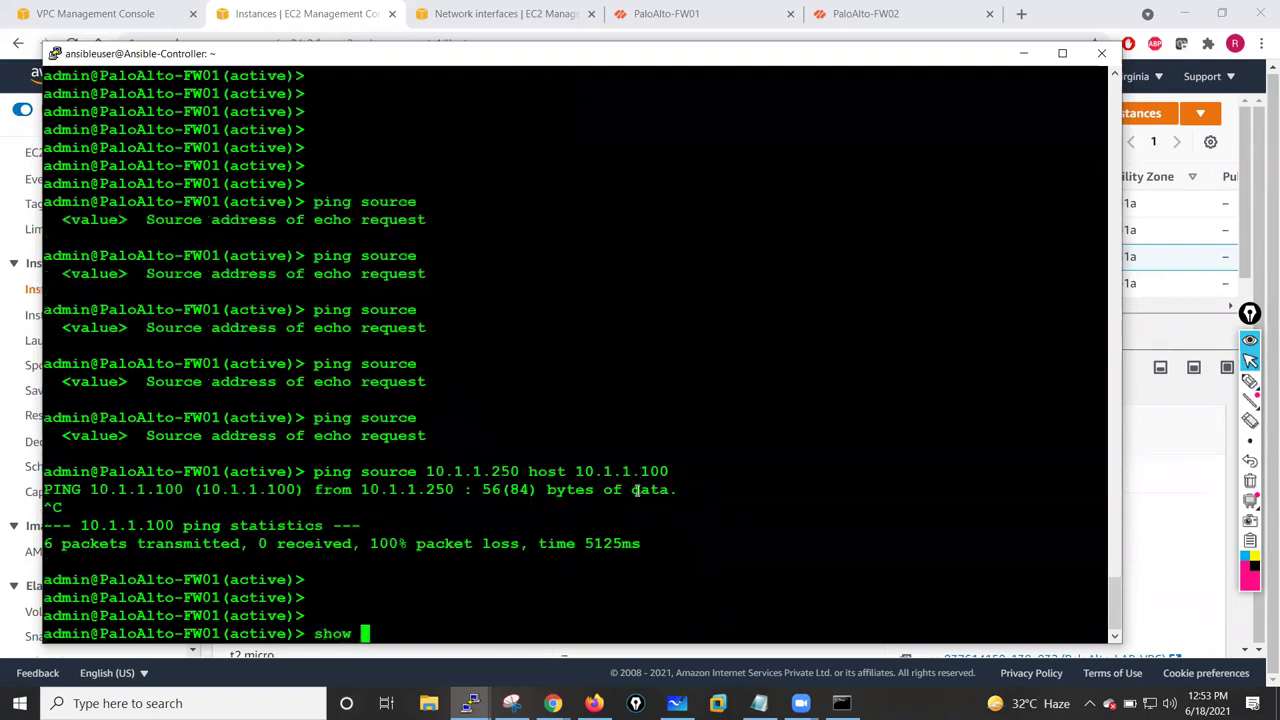
pyautogui.press('?')
pyautogui.press('space')
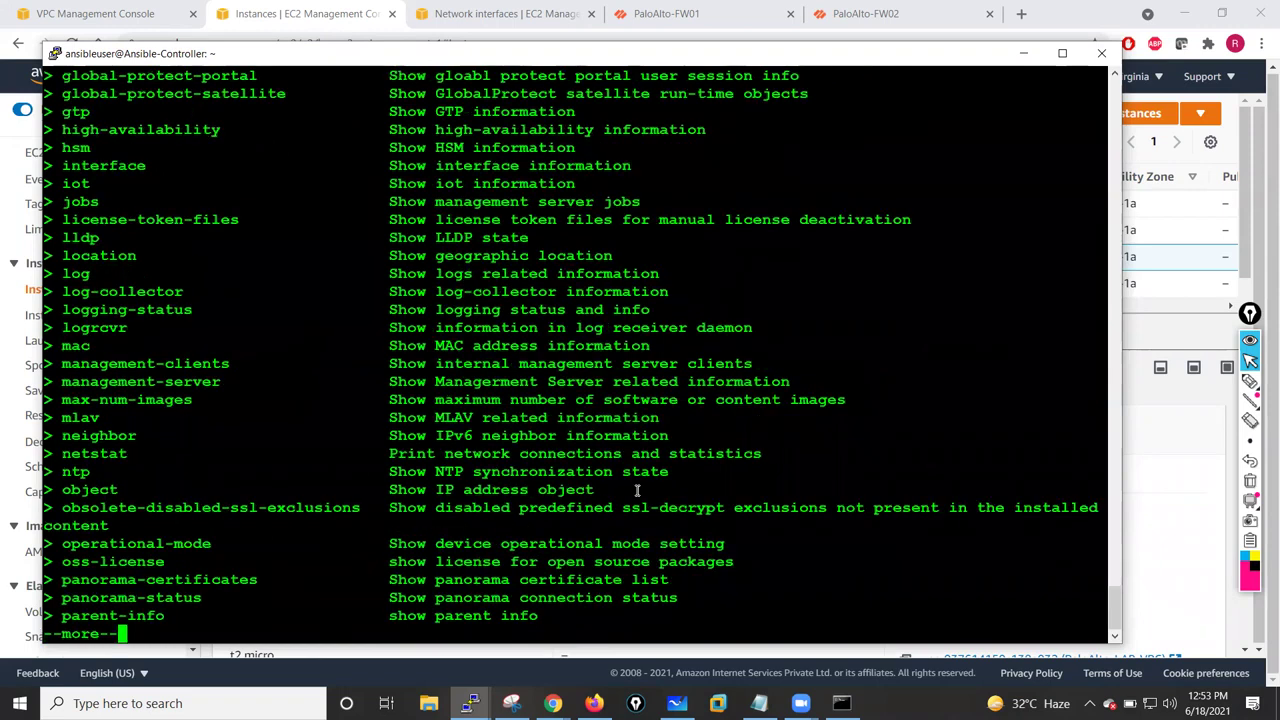
pyautogui.write('q')
pyautogui.write('interface all')
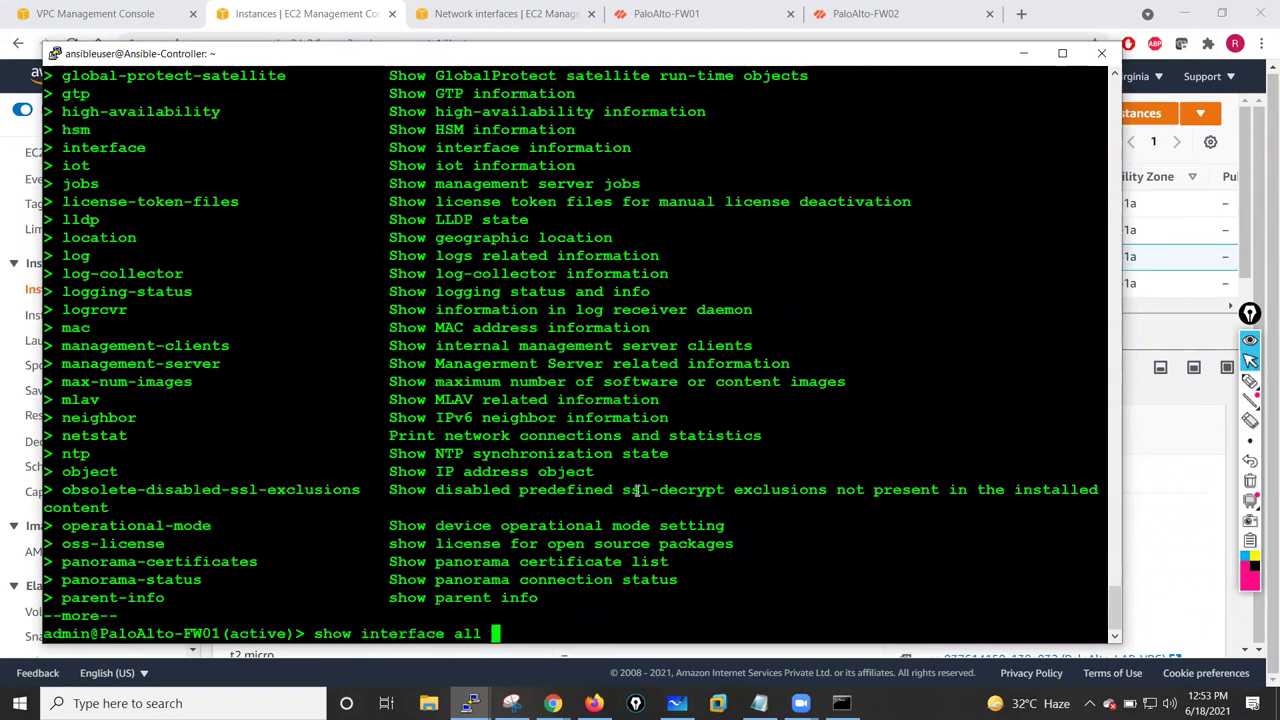
pyautogui.press('?')
pyautogui.press('Return')
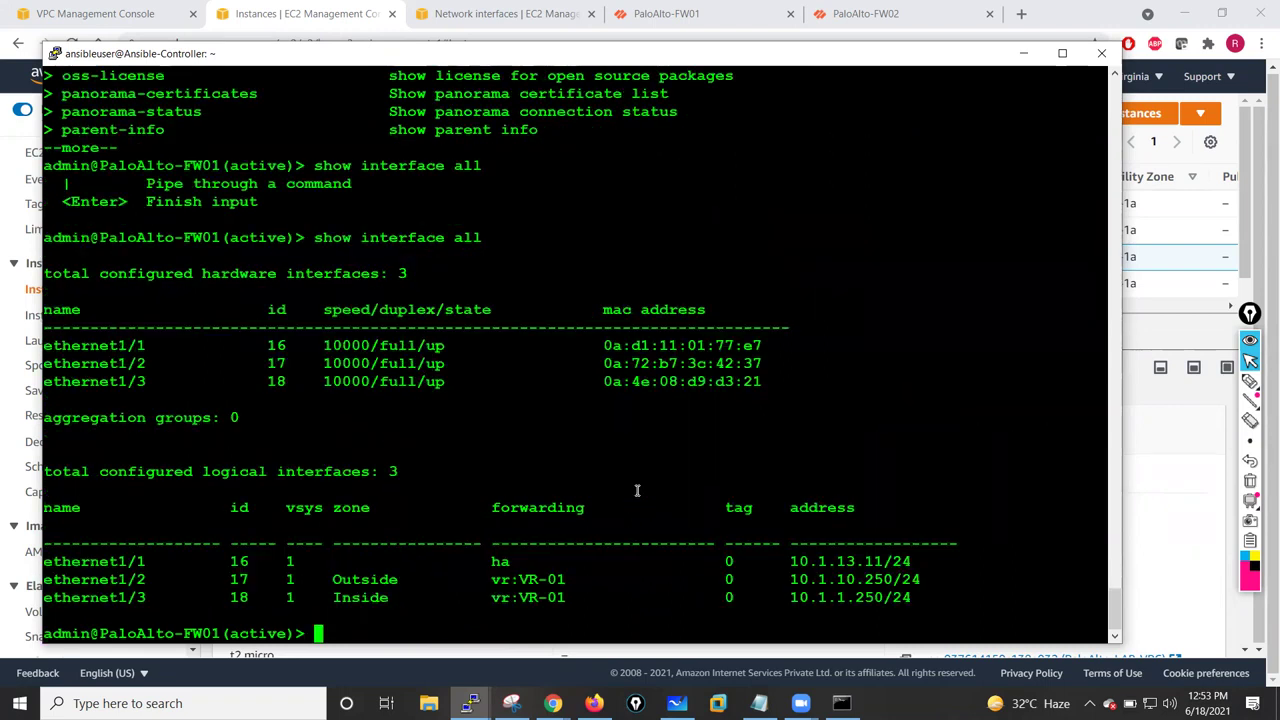
pyautogui.press('Return')
pyautogui.press('Return')
pyautogui.press('Return')
pyautogui.press('Return')
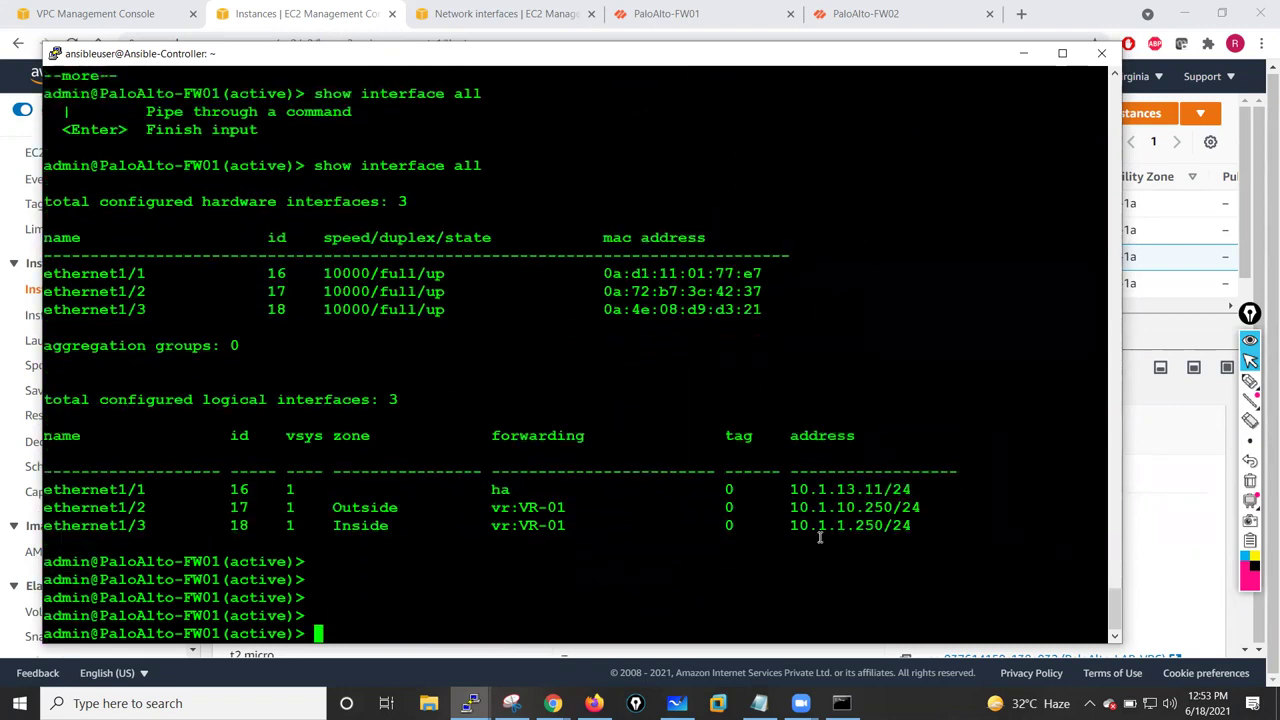
pyautogui.moveTo(799, 531); pyautogui.dragTo(907, 528)
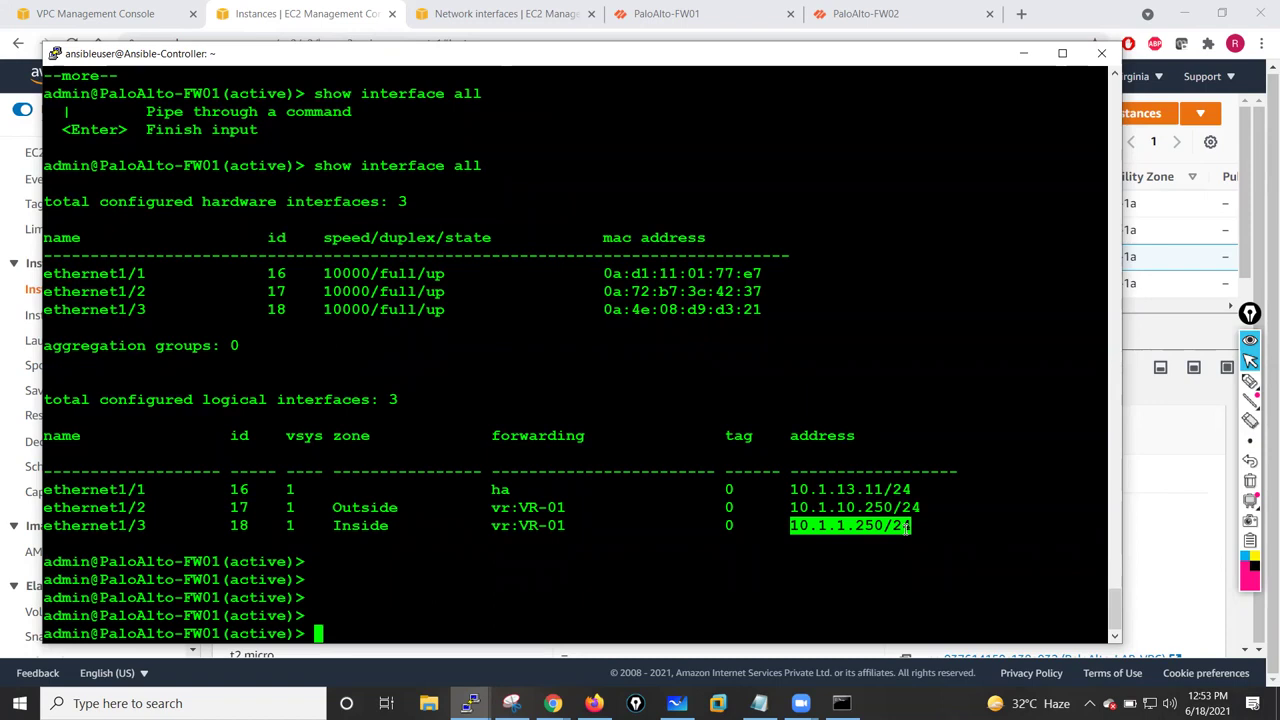
pyautogui.moveTo(337, 529); pyautogui.dragTo(424, 524)
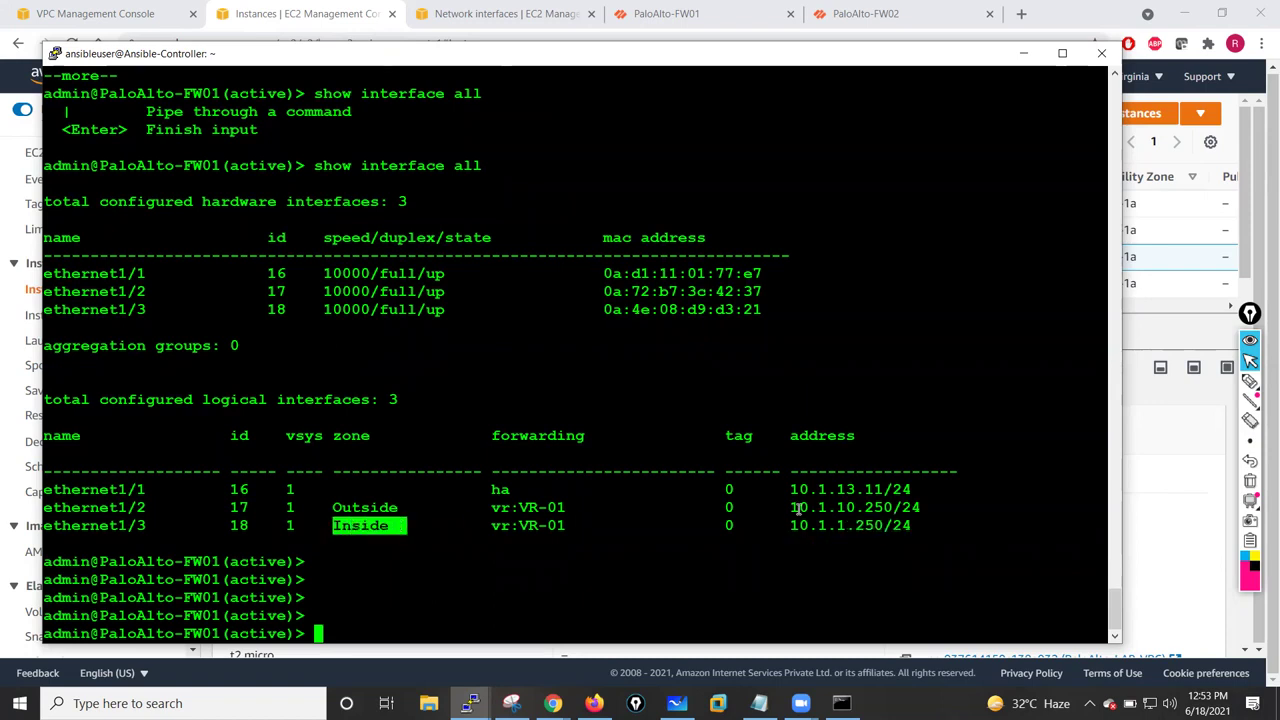
pyautogui.moveTo(338, 510); pyautogui.dragTo(393, 508)
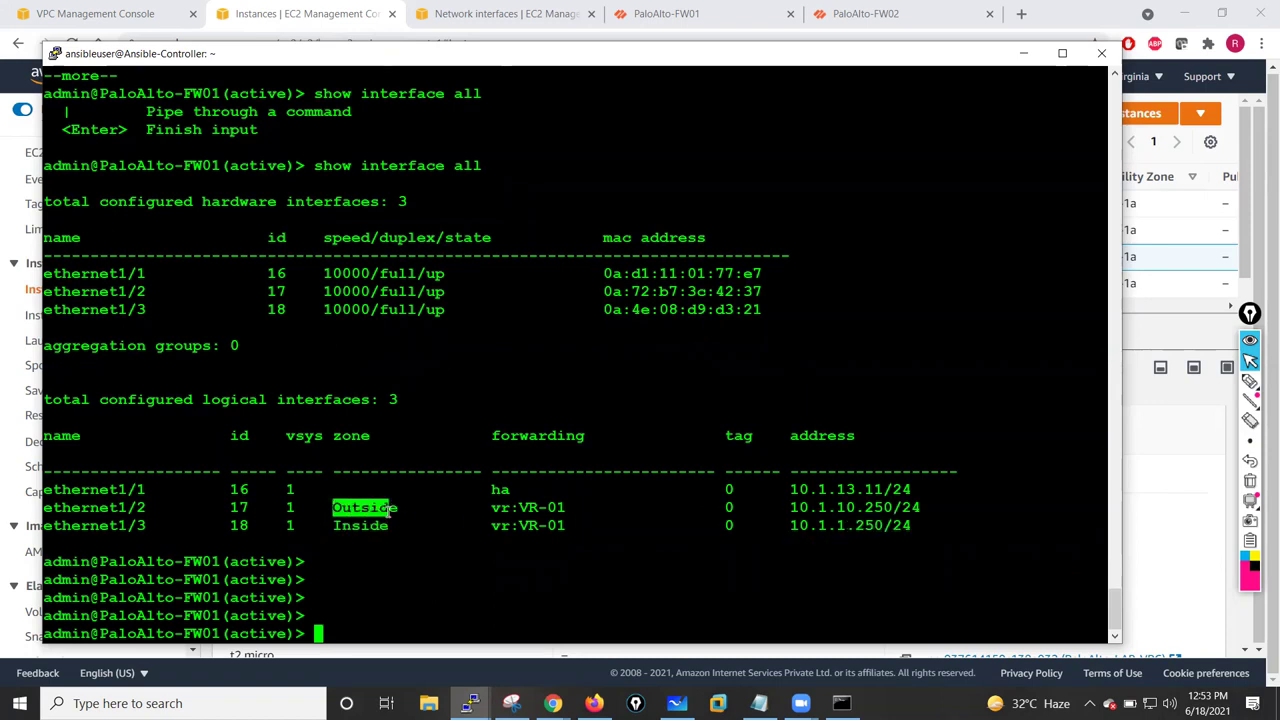
pyautogui.click(670, 551)
# - Rerun the ping from 10.1.1.250 to 10.1.1.100; it shows 100% packet loss
pyautogui.press('Up')
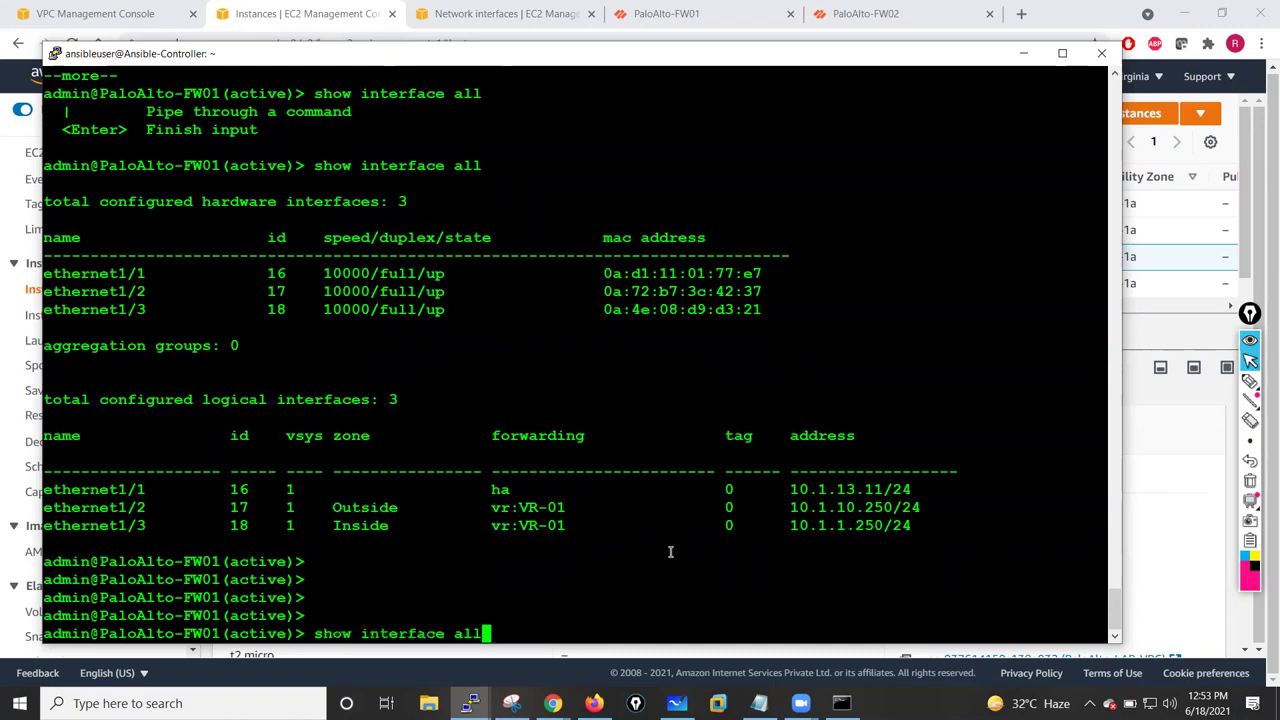
pyautogui.press('Up')
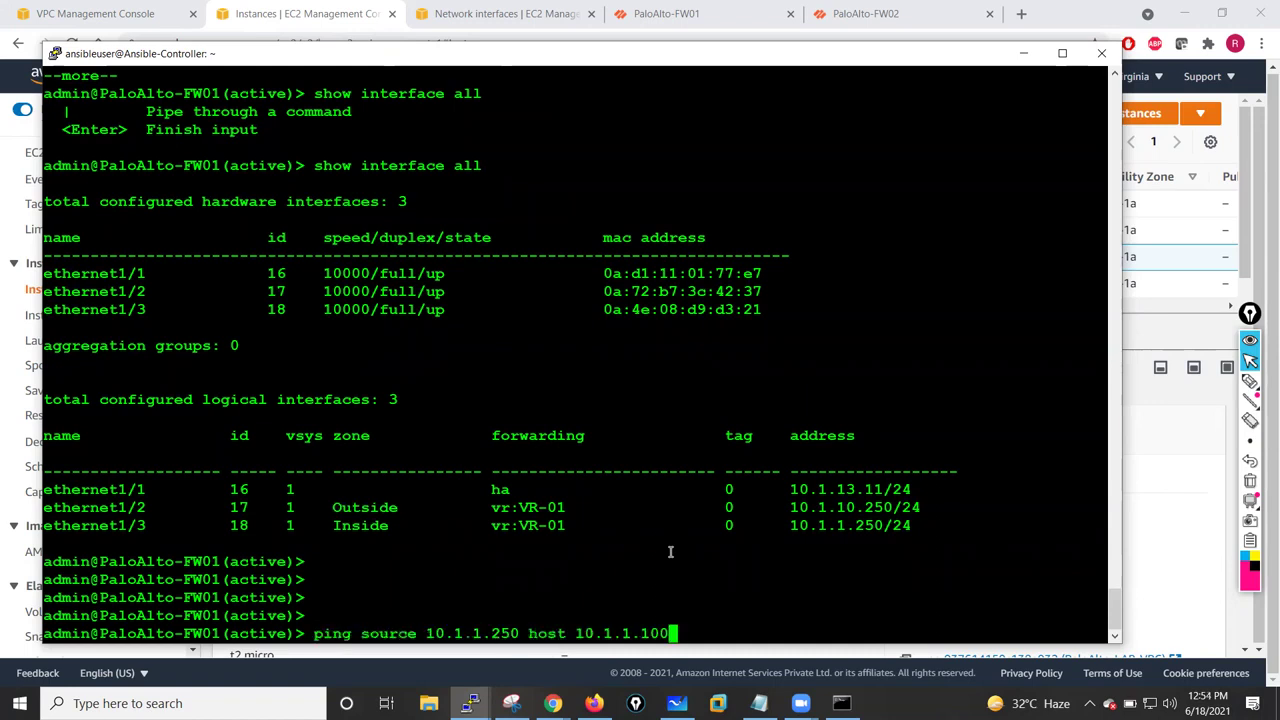
pyautogui.press('Return')
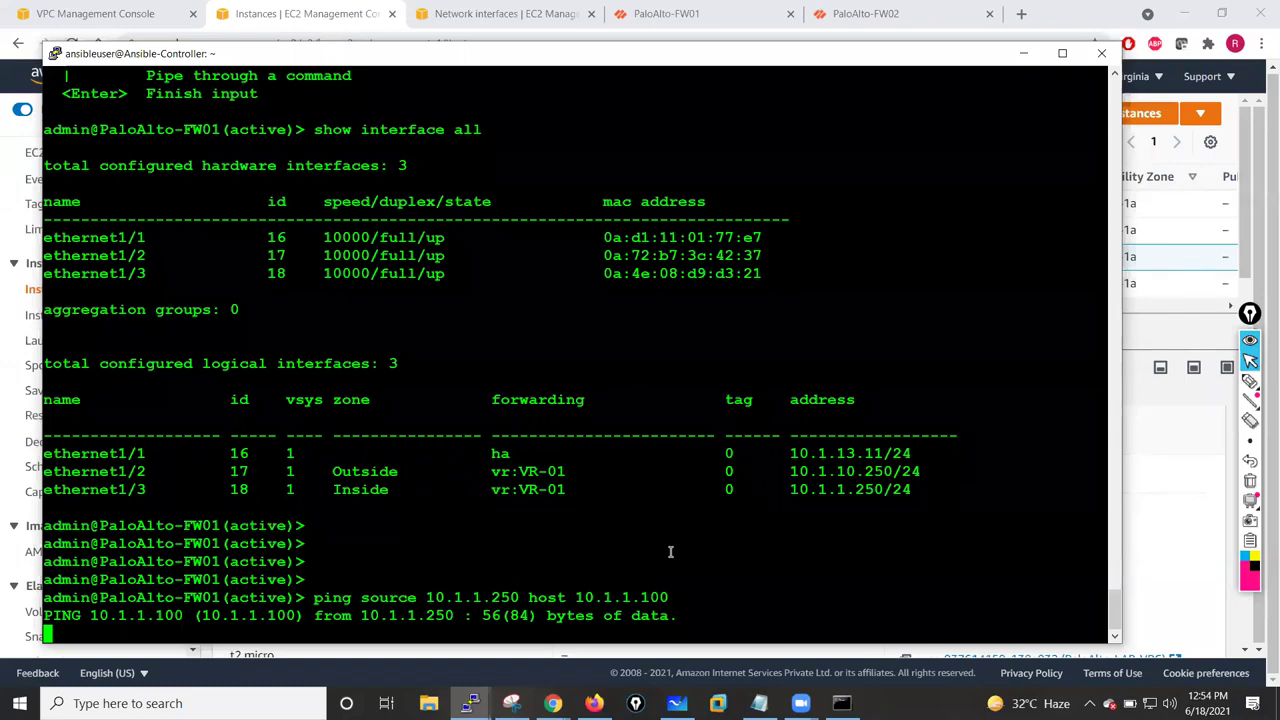
pyautogui.hotkey('ctrl', 'c')
pyautogui.press('Return')
pyautogui.press('Return')
pyautogui.press('Return')
pyautogui.press('Return')
pyautogui.press('Return')
pyautogui.press('Return')
pyautogui.press('Return')
pyautogui.press('Return')
pyautogui.press('Return')
pyautogui.press('Return')
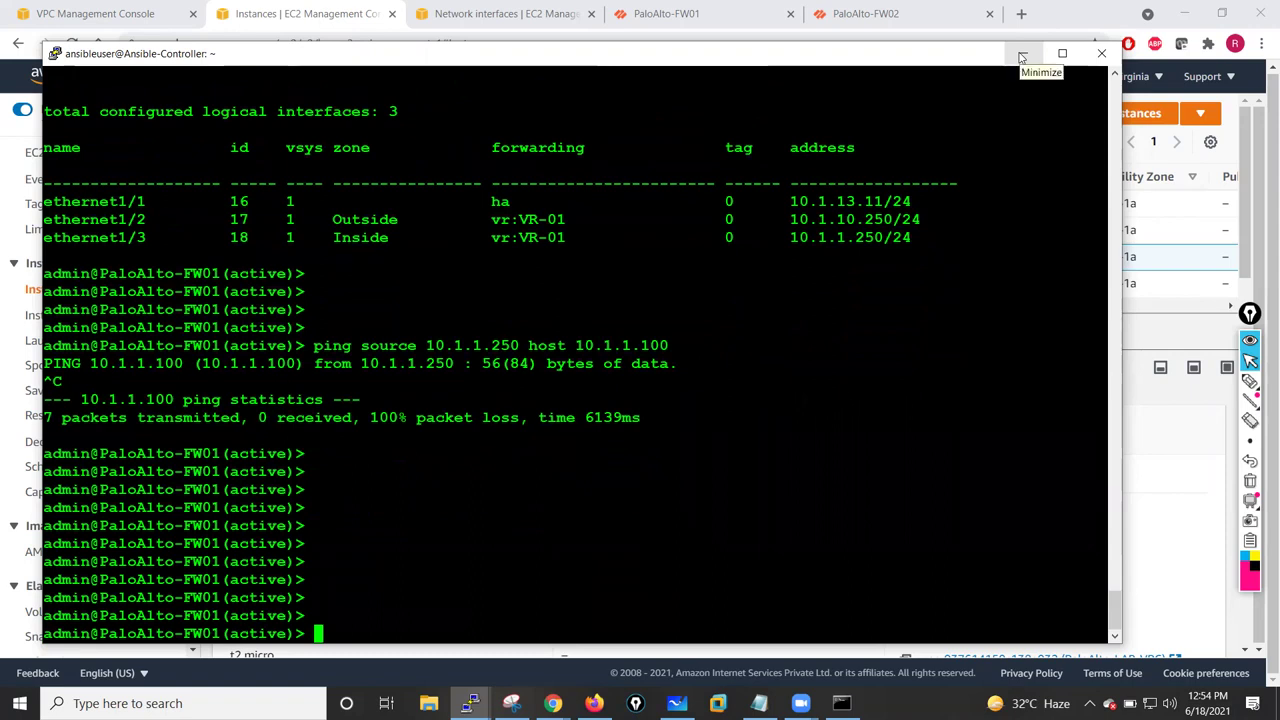
# - Select the Jumphost instance in EC2 and copy its public IPv4 address 54.90.130.39
pyautogui.click(1021, 57)
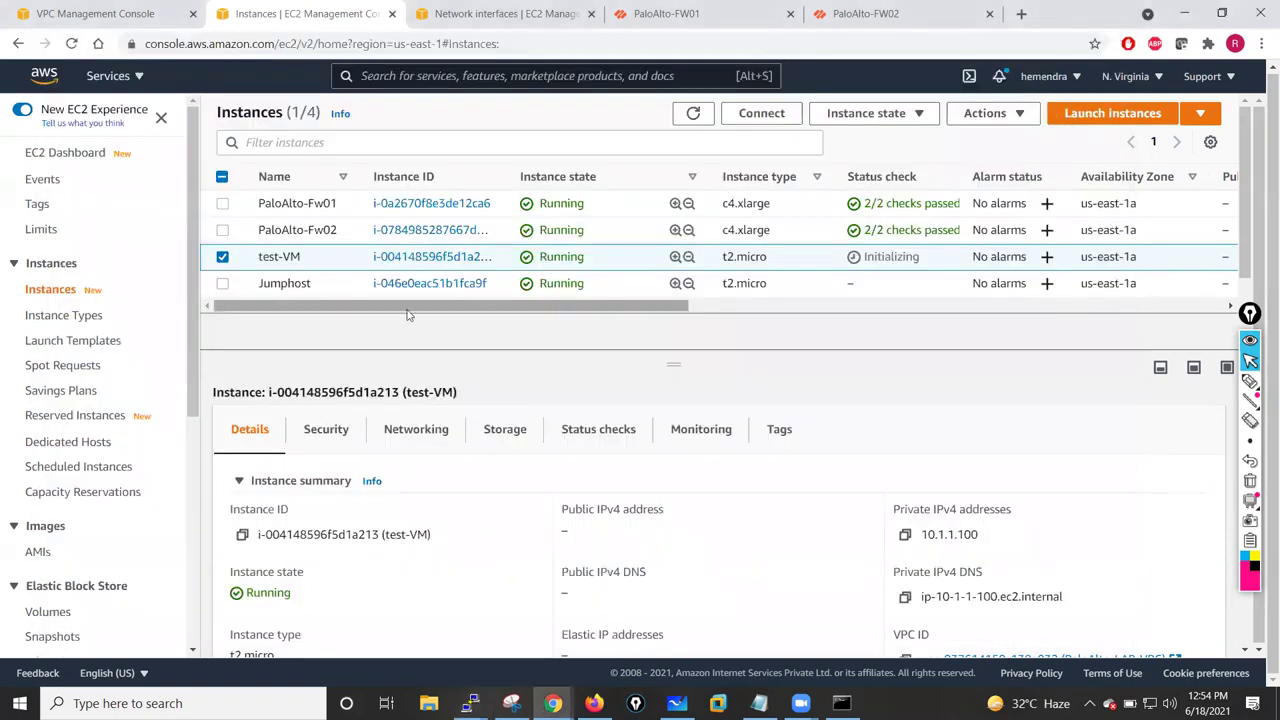
pyautogui.click(223, 257)
pyautogui.click(222, 257)
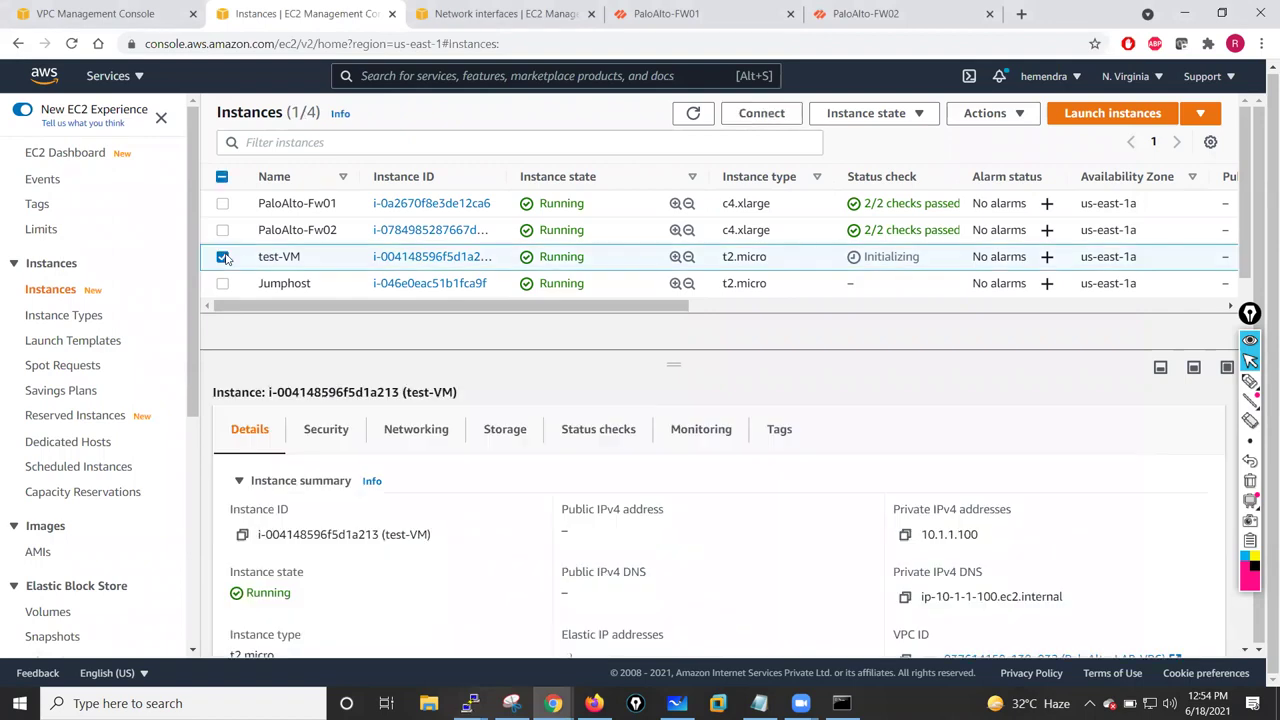
pyautogui.click(222, 257)
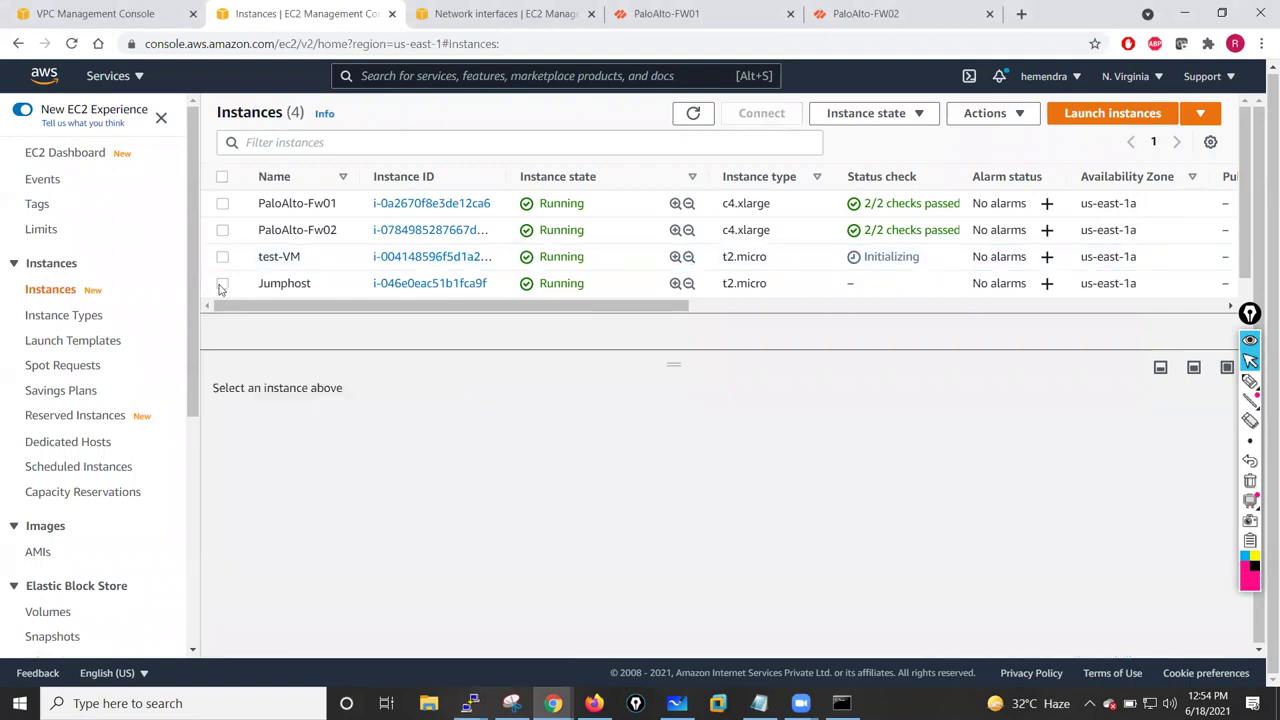
pyautogui.click(222, 284)
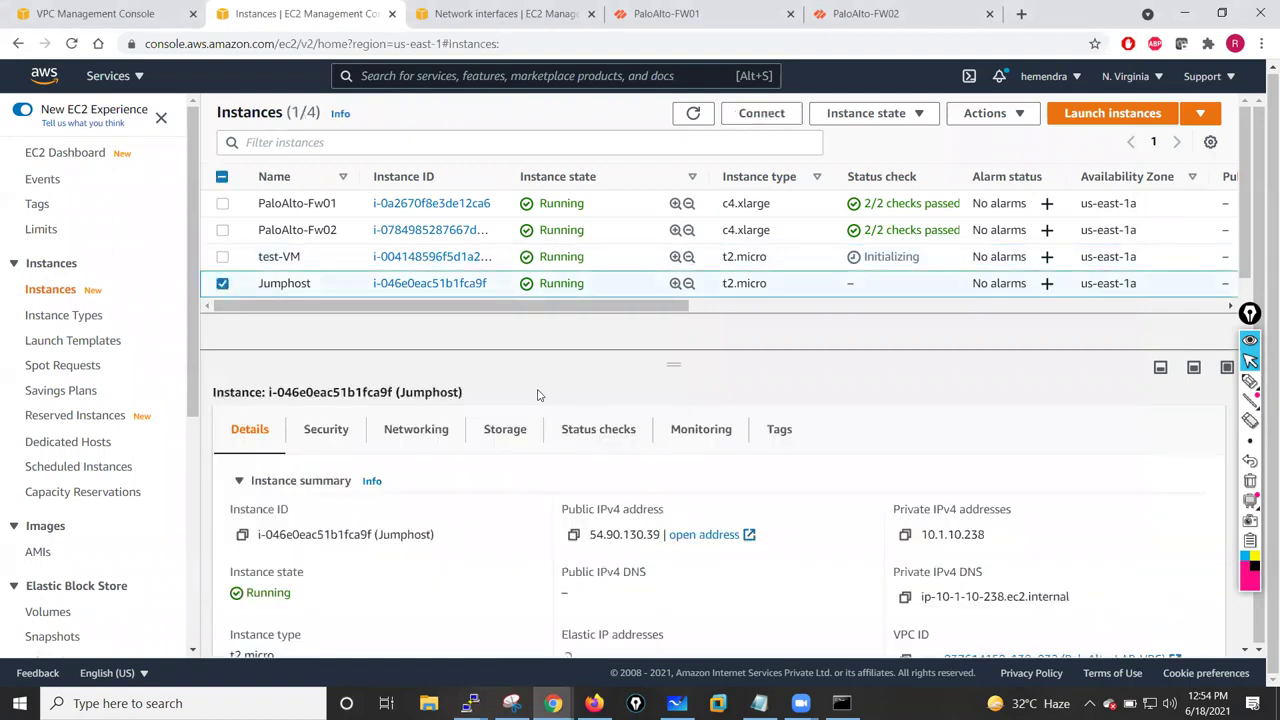
pyautogui.click(573, 536)
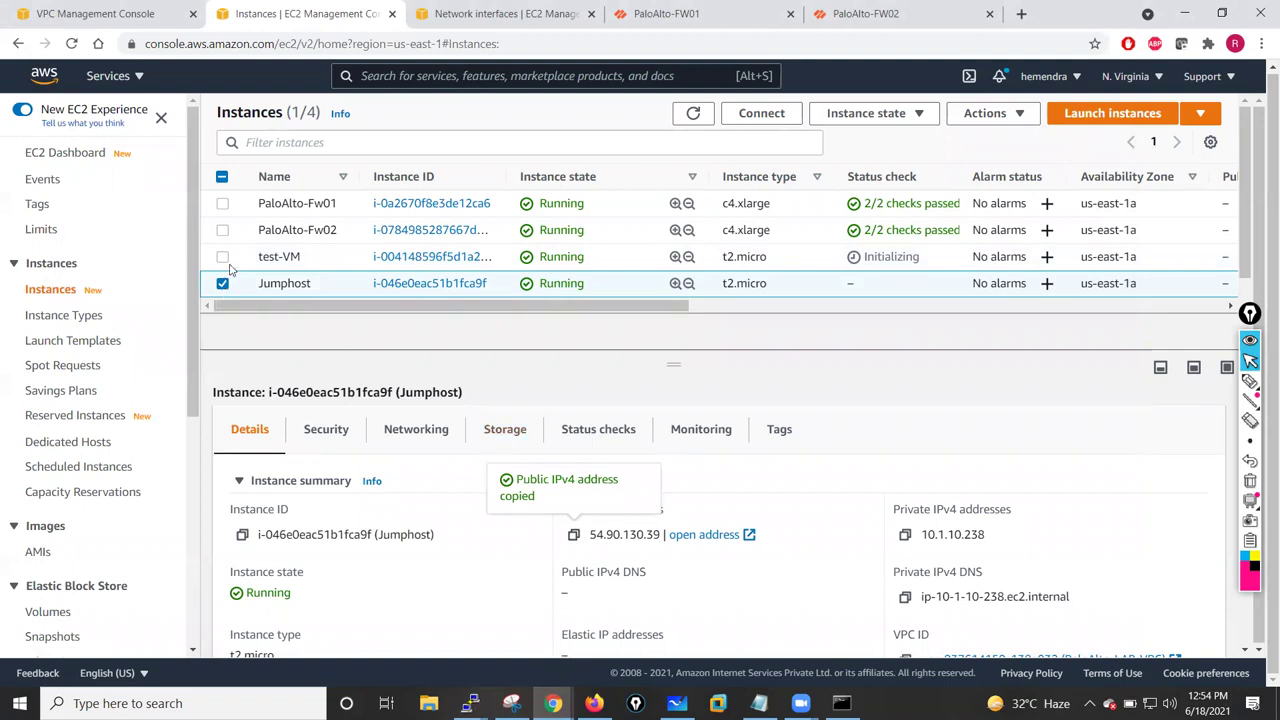
pyautogui.click(230, 272)
pyautogui.click(222, 257)
pyautogui.click(222, 257)
pyautogui.click(222, 283)
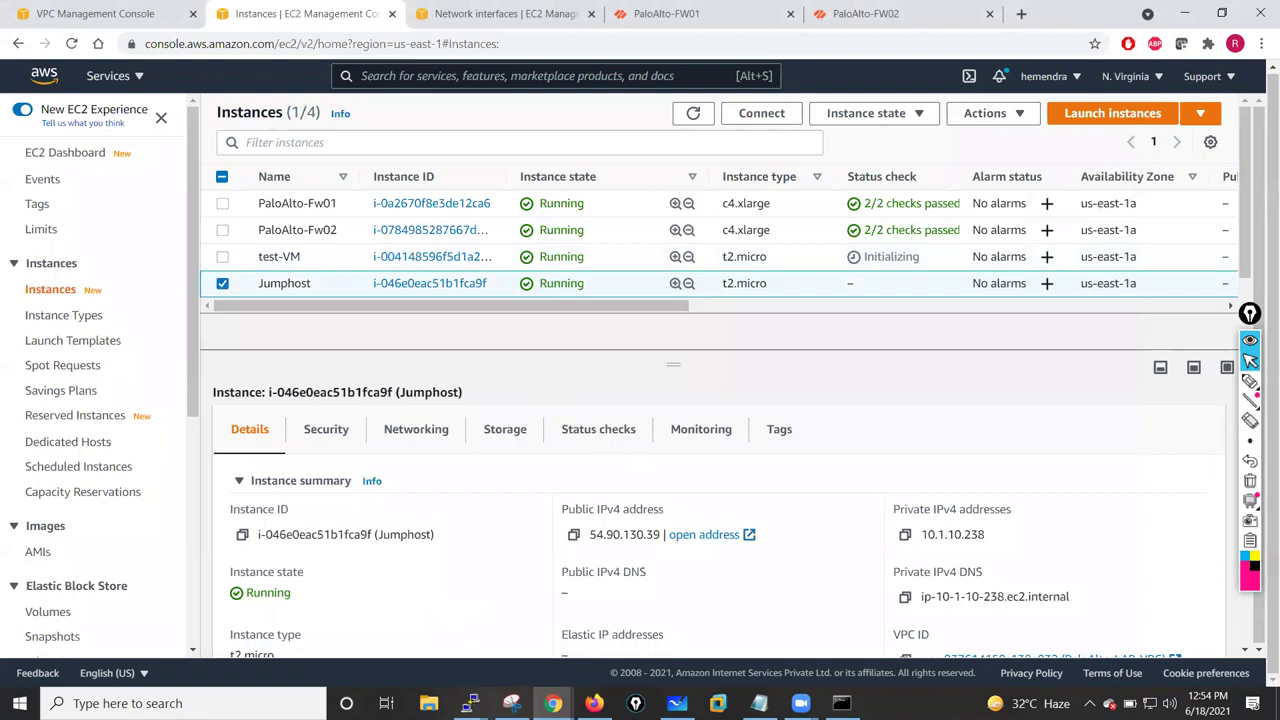
# - Open an SSH session to the Jumphost from the saved ec2-user session, accepting its host key
pyautogui.moveTo(470, 703)
pyautogui.click(548, 625)
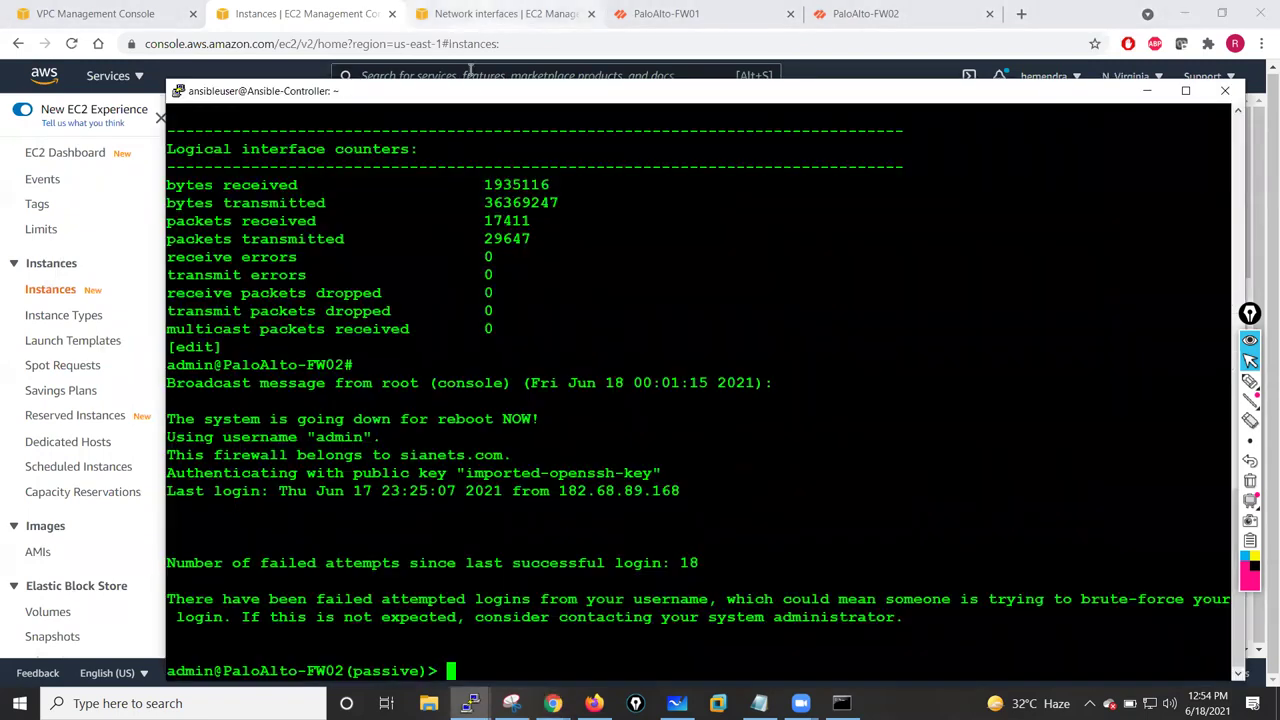
pyautogui.rightClick(470, 90)
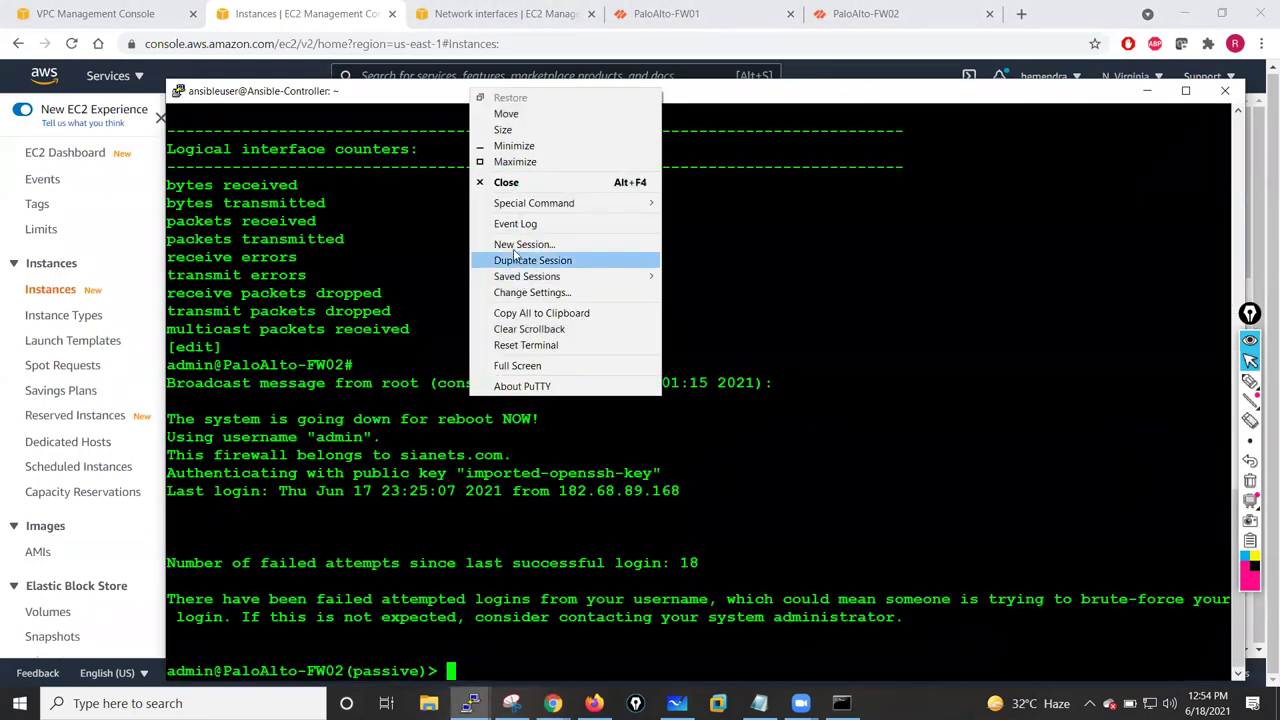
pyautogui.click(552, 245)
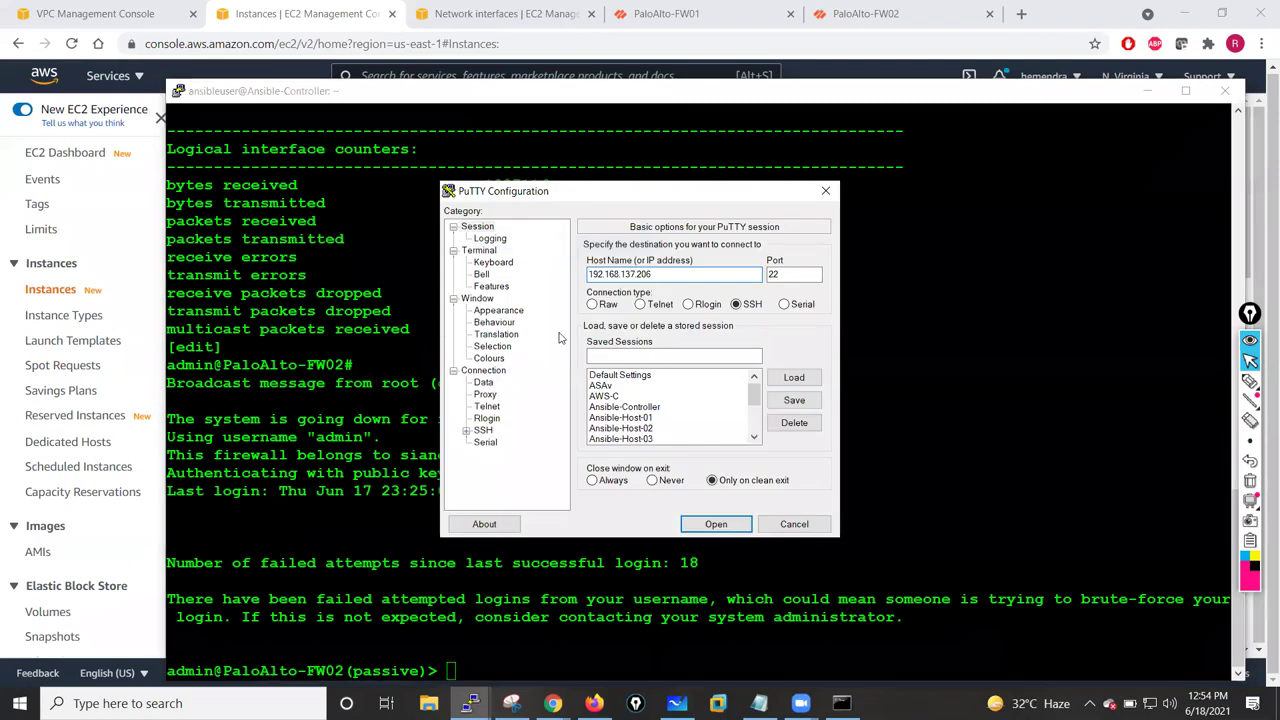
pyautogui.moveTo(757, 392); pyautogui.dragTo(757, 424)
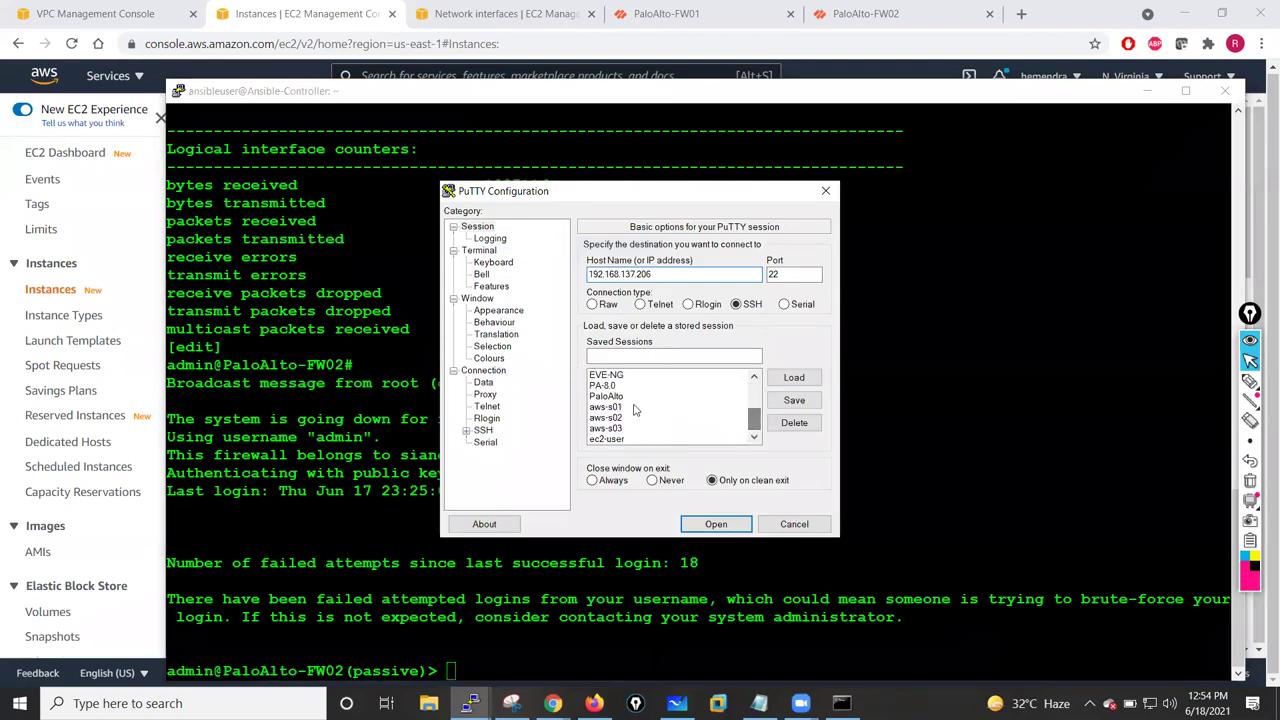
pyautogui.click(620, 440)
pyautogui.click(782, 376)
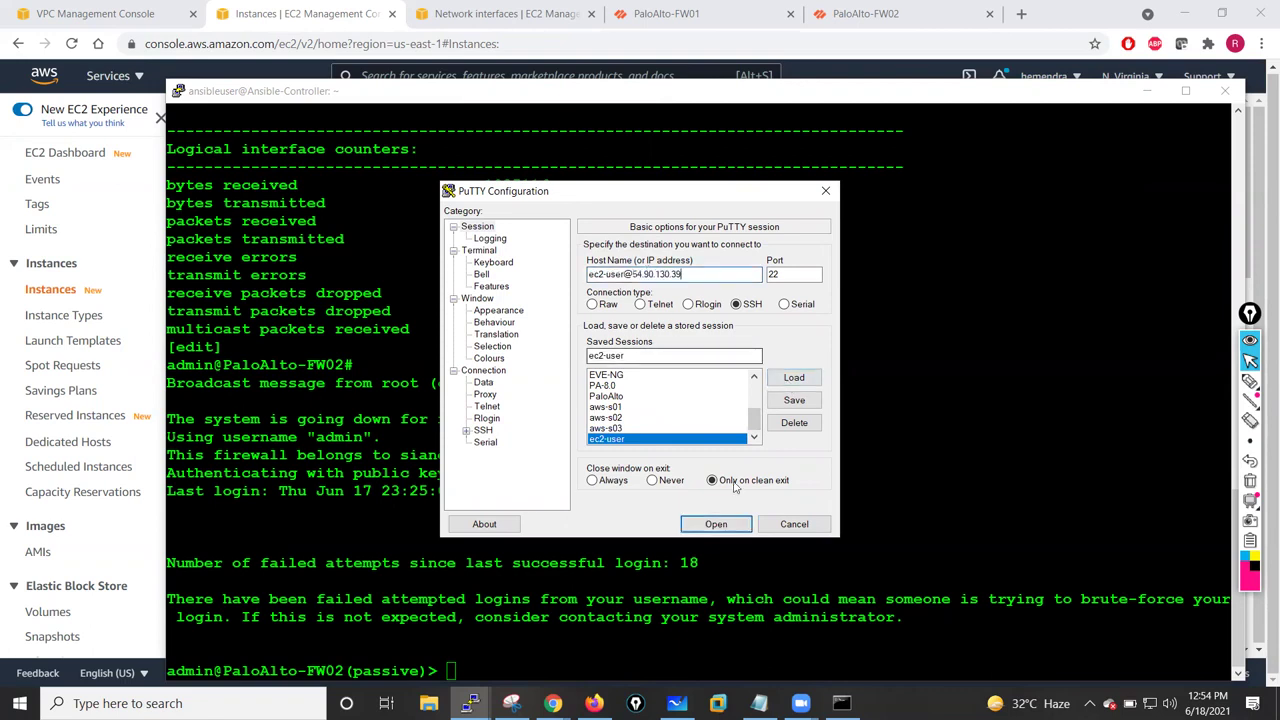
pyautogui.click(716, 524)
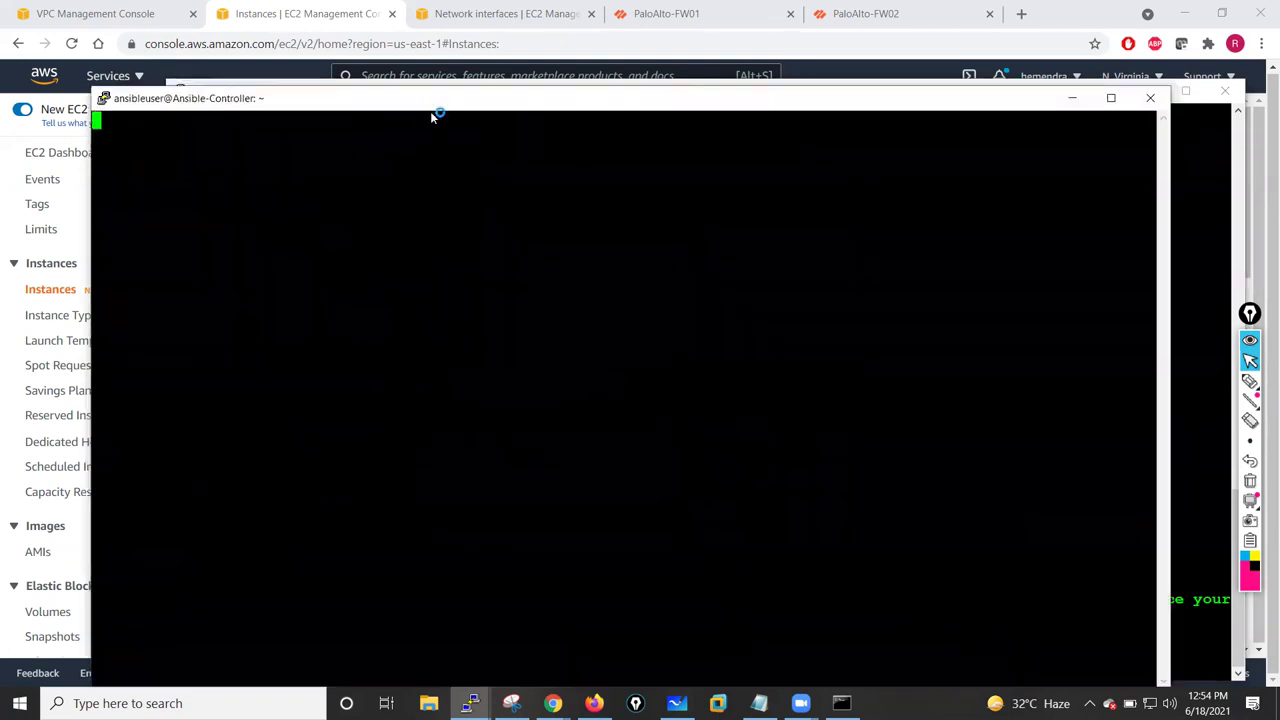
pyautogui.click(610, 464)
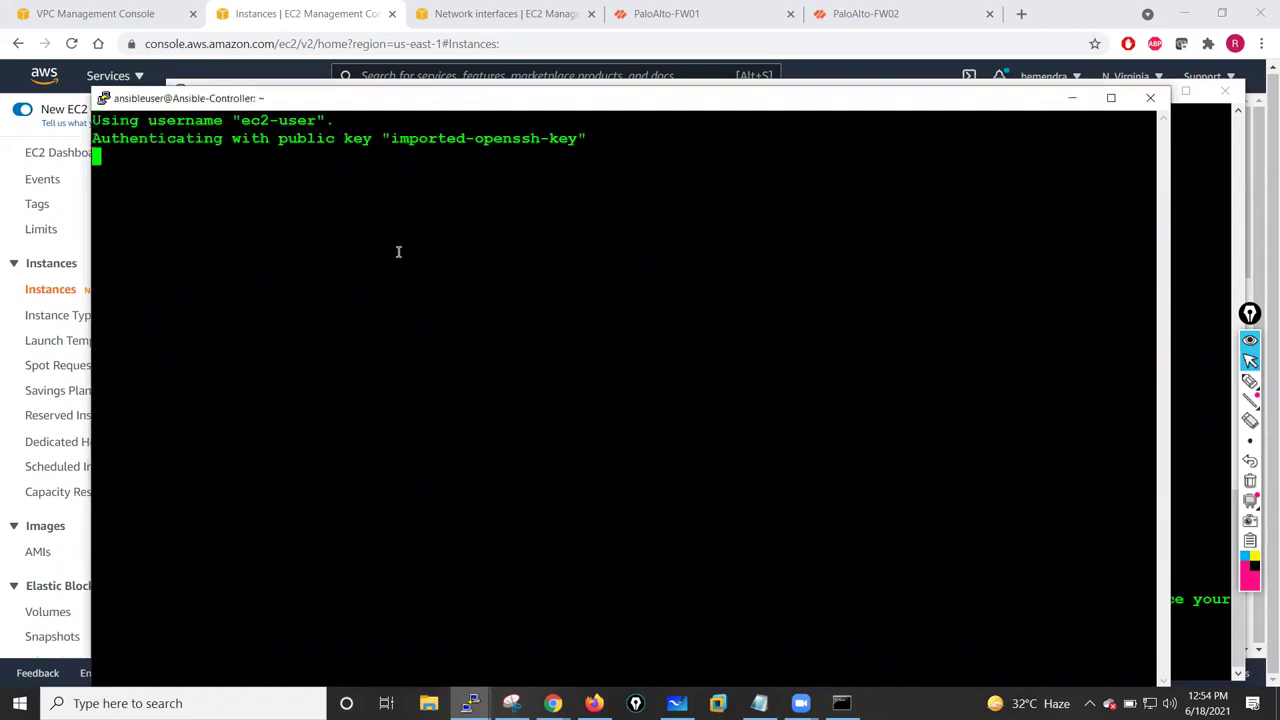
pyautogui.press('Return')
pyautogui.press('Return')
pyautogui.press('Return')
pyautogui.press('Return')
pyautogui.press('Return')
pyautogui.press('Return')
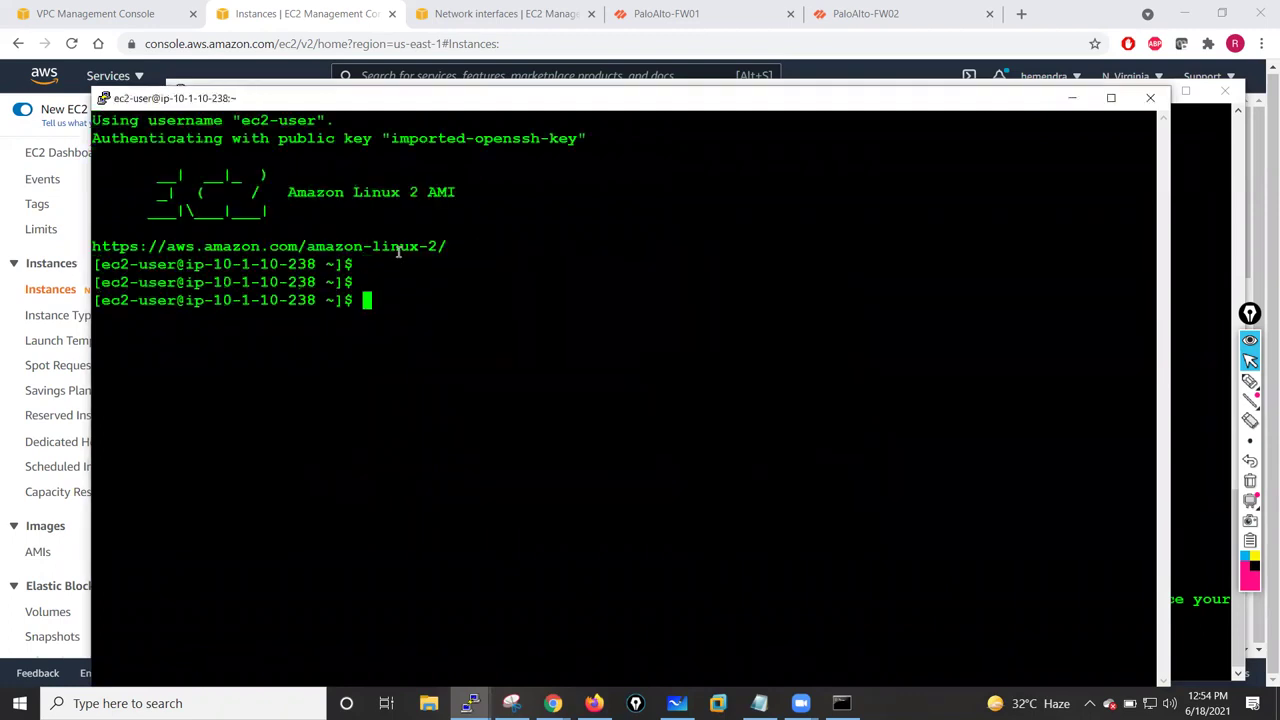
pyautogui.moveTo(496, 98); pyautogui.dragTo(453, 44)
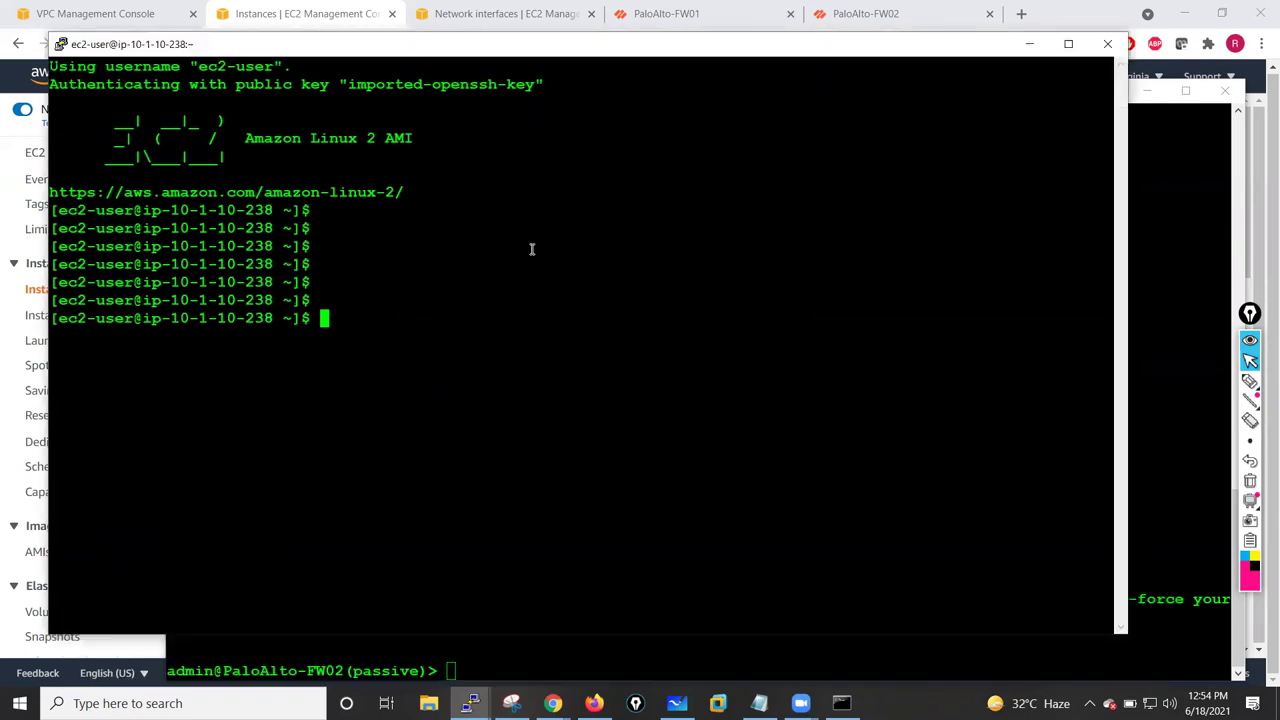
pyautogui.press('Return')
pyautogui.press('Return')
pyautogui.press('Return')
pyautogui.press('Return')
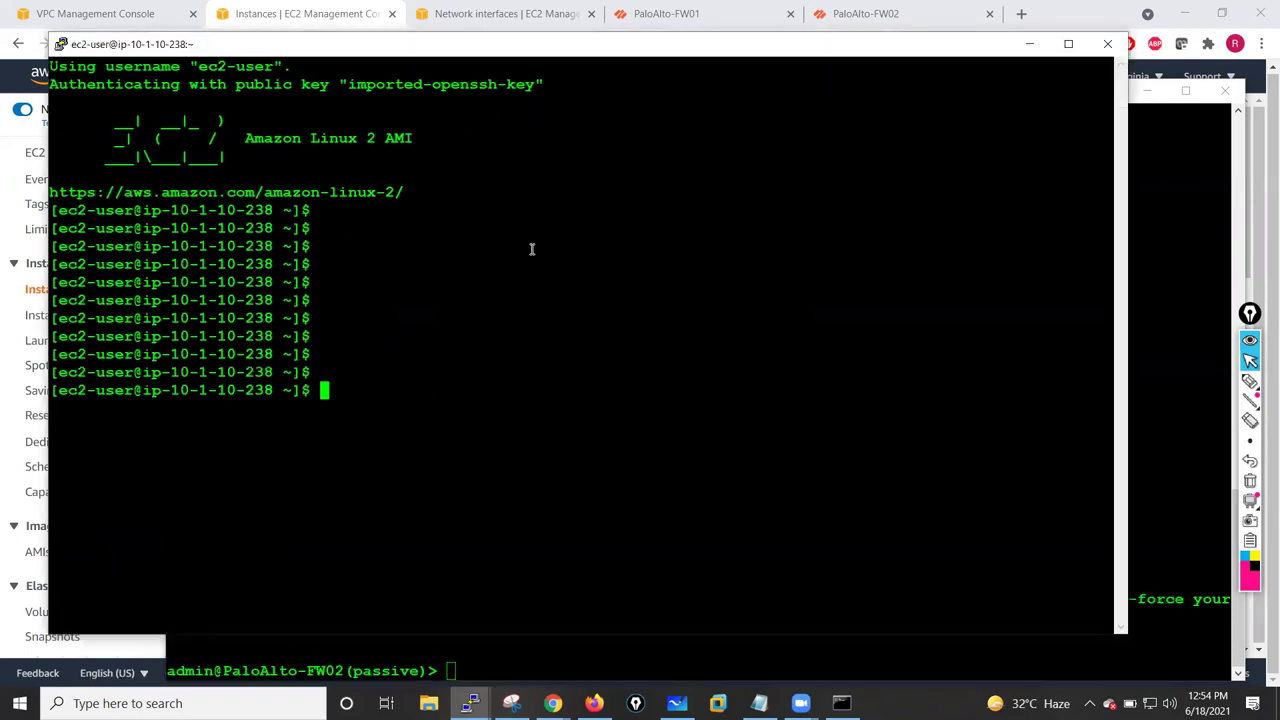
# - Ping 10.1.1.100 (replies received) and 10.1.1.250 (100% packet loss) from the Jumphost
pyautogui.write('p')
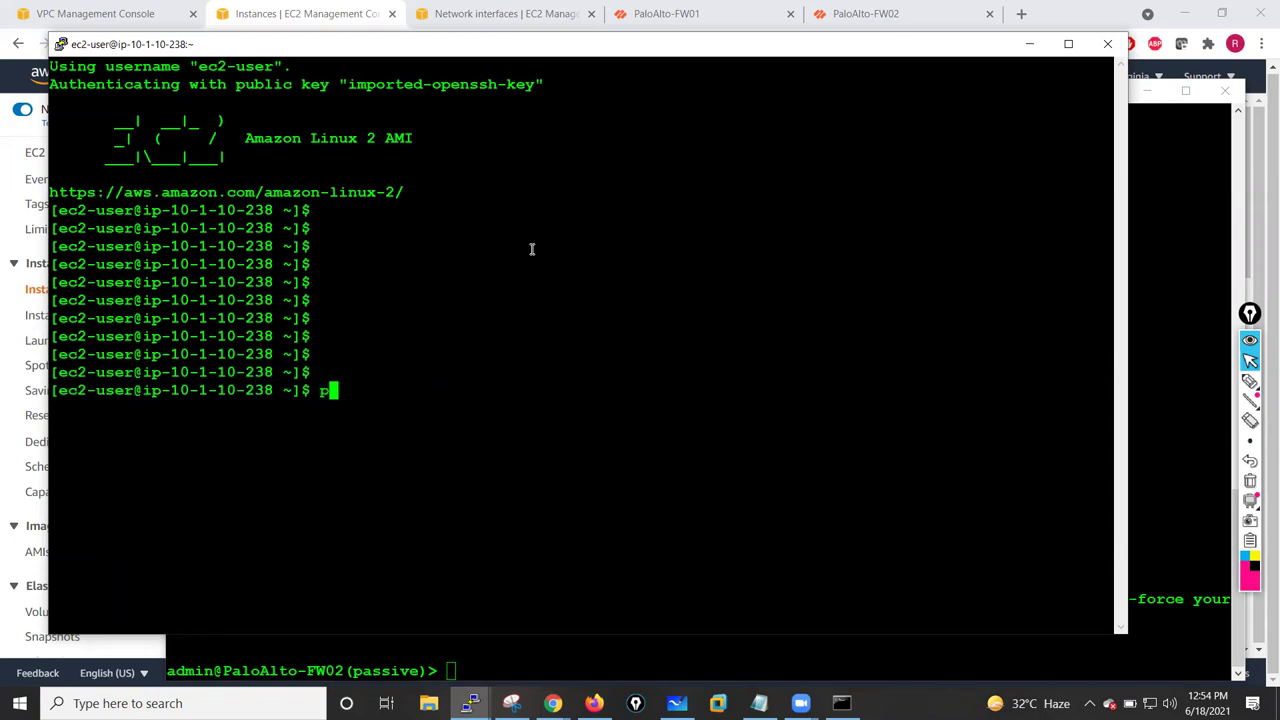
pyautogui.write('ing 10.1.1.100')
pyautogui.press('Return')
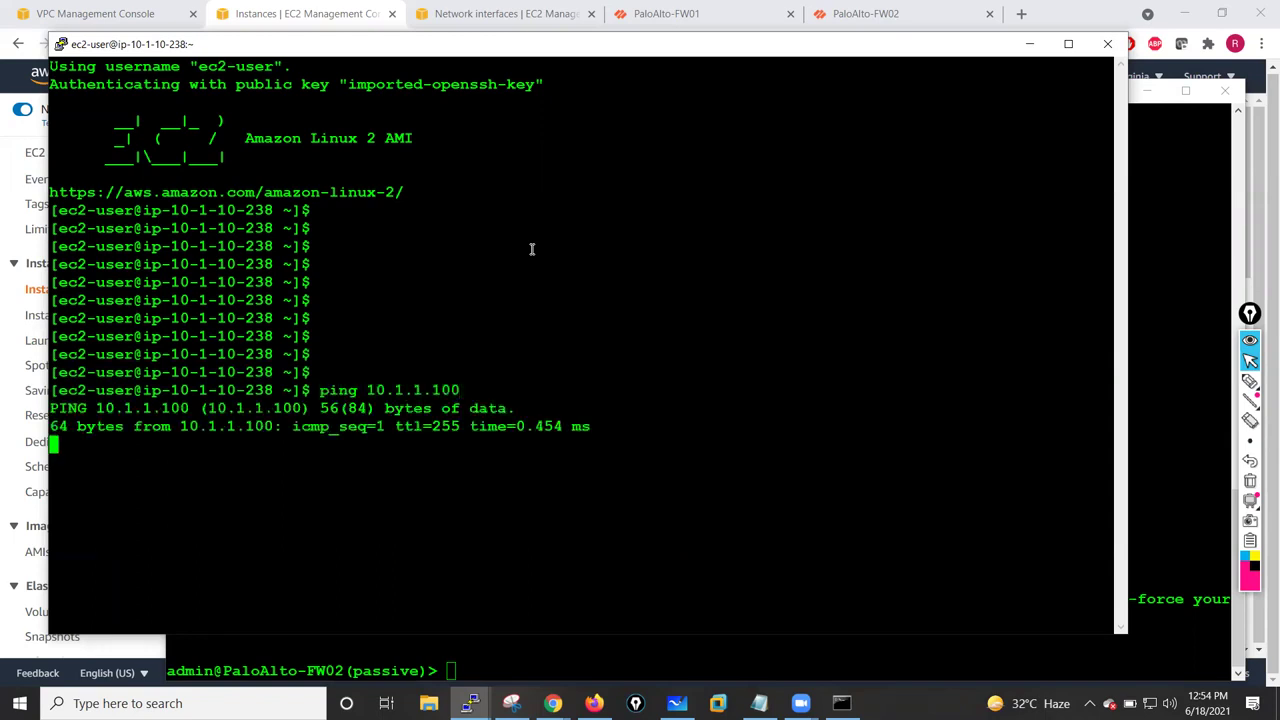
pyautogui.hotkey('ctrl', 'c')
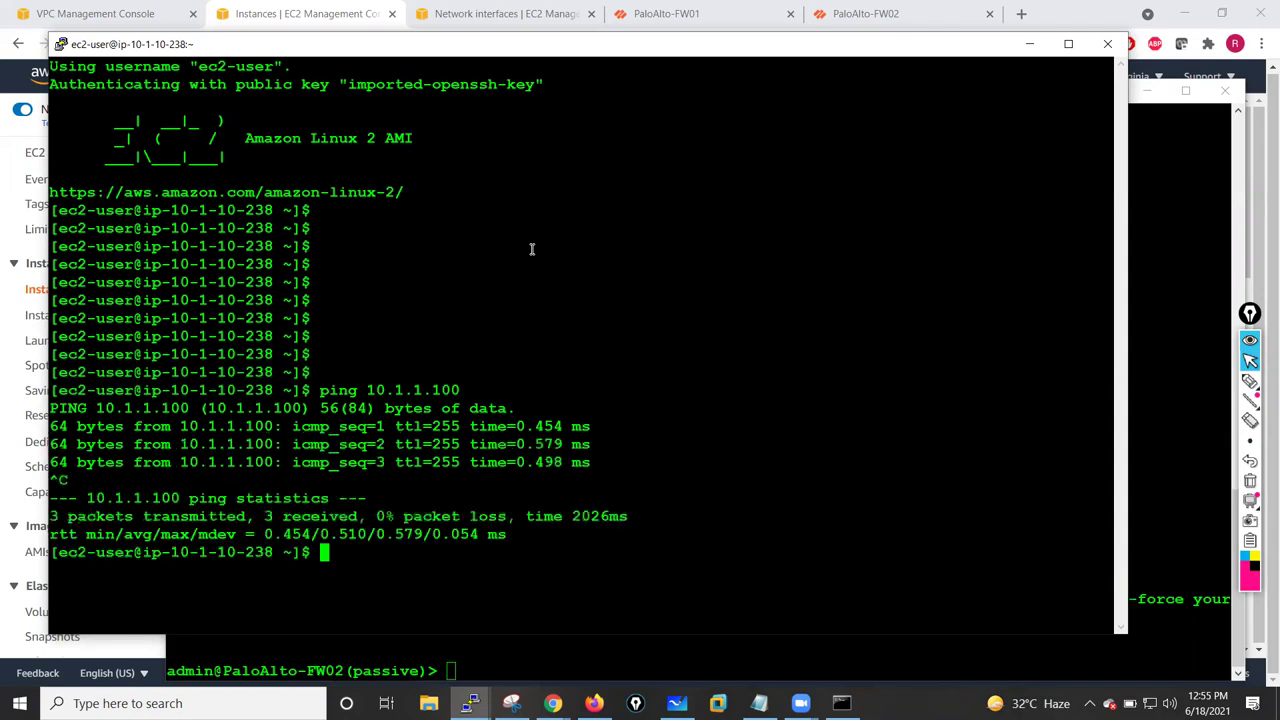
pyautogui.press('Return')
pyautogui.press('Return')
pyautogui.press('Return')
pyautogui.write('ping ')
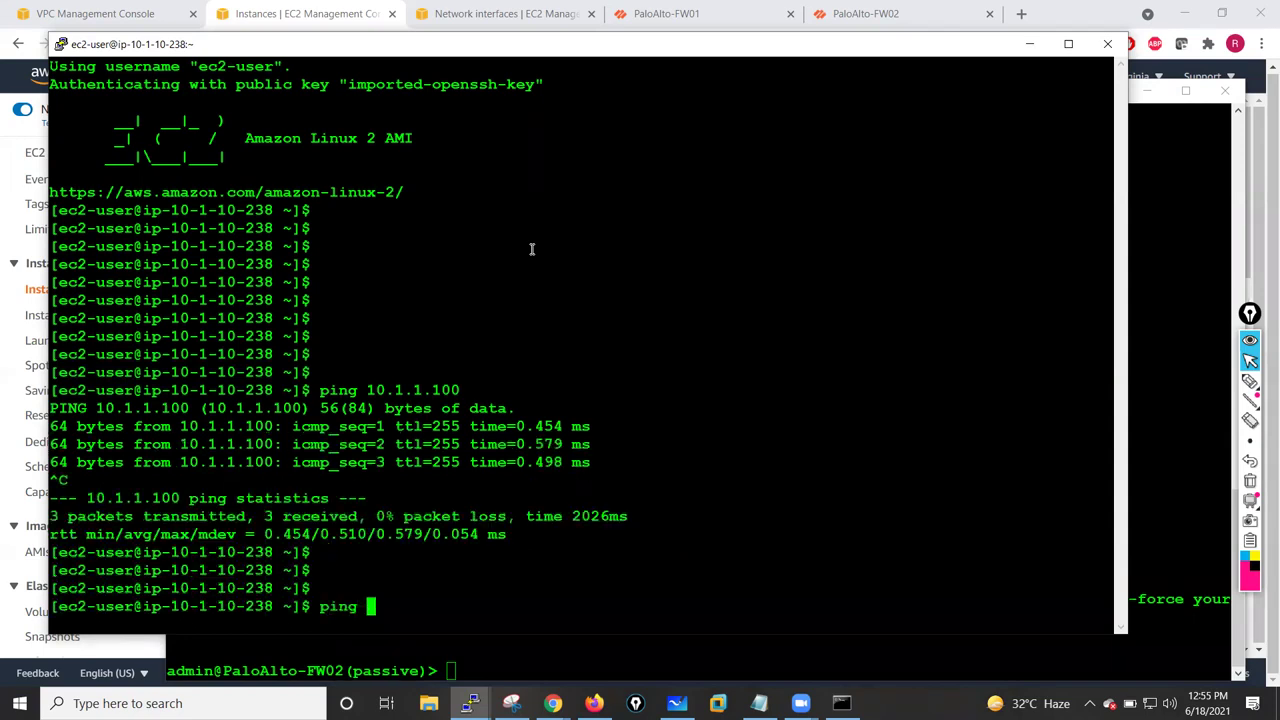
pyautogui.write('10.1.1.250')
pyautogui.press('Return')
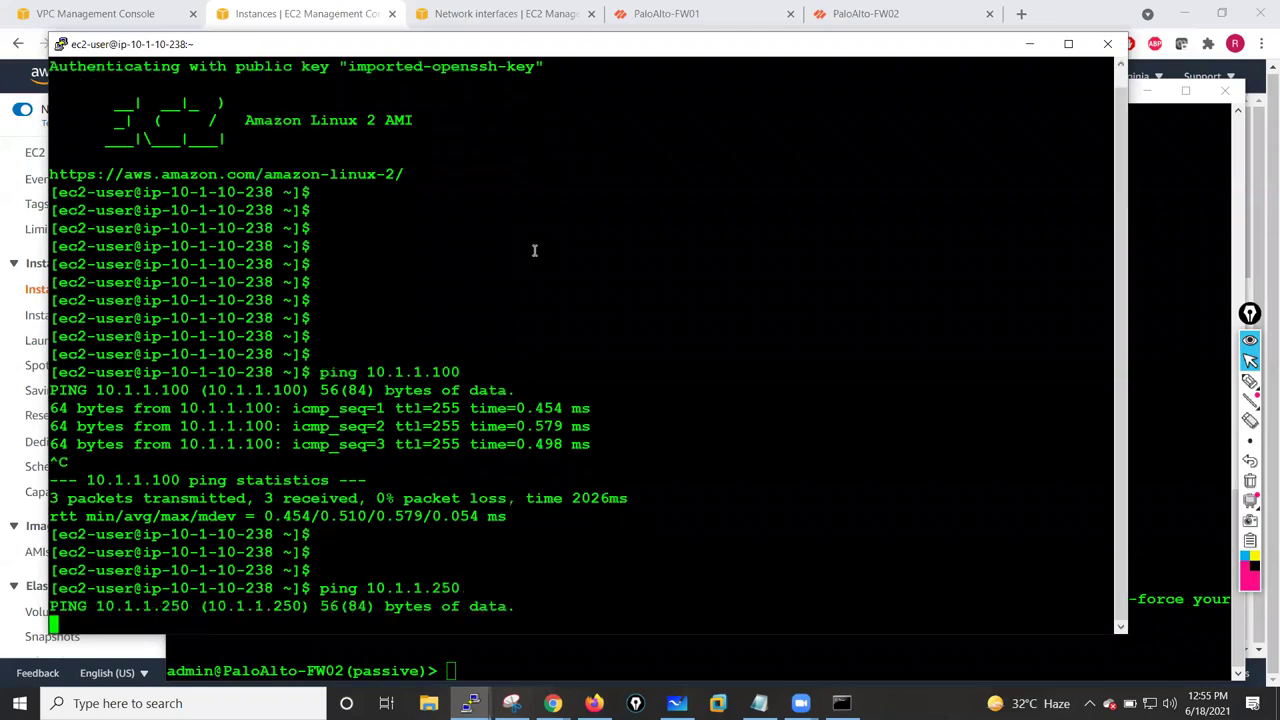
pyautogui.hotkey('ctrl', 'c')
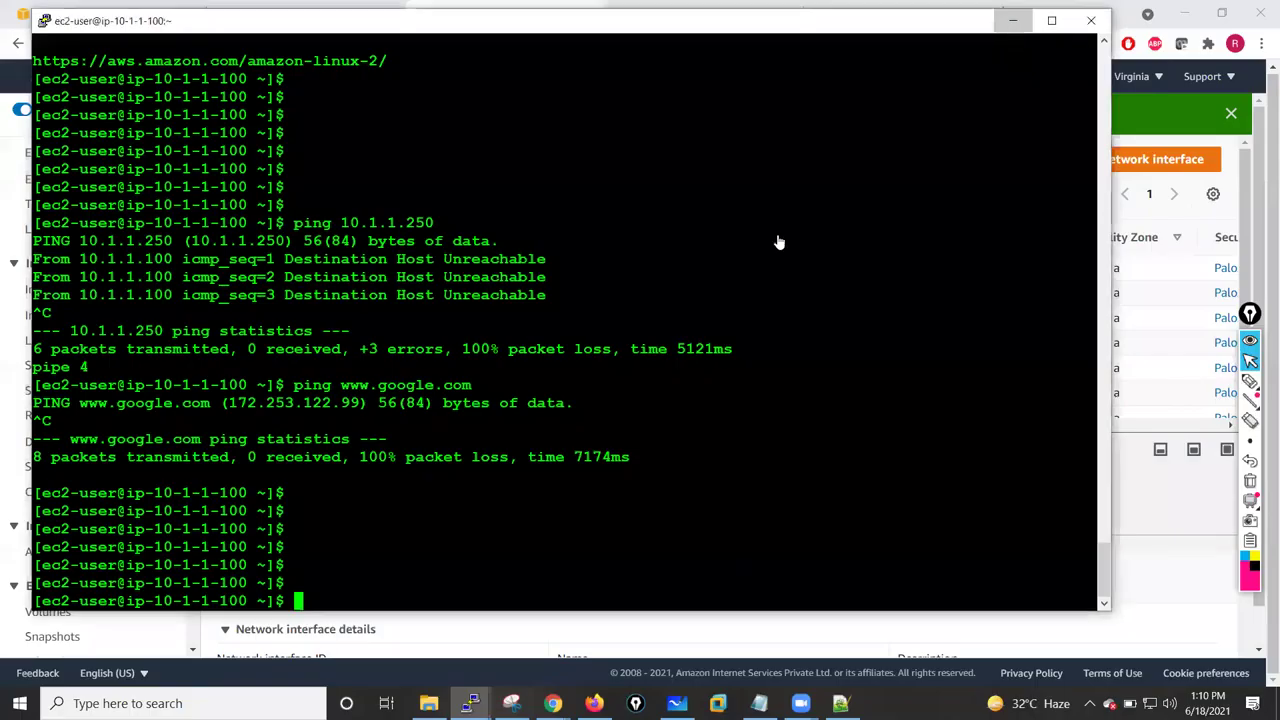
pyautogui.hotkey('alt', 'Tab')
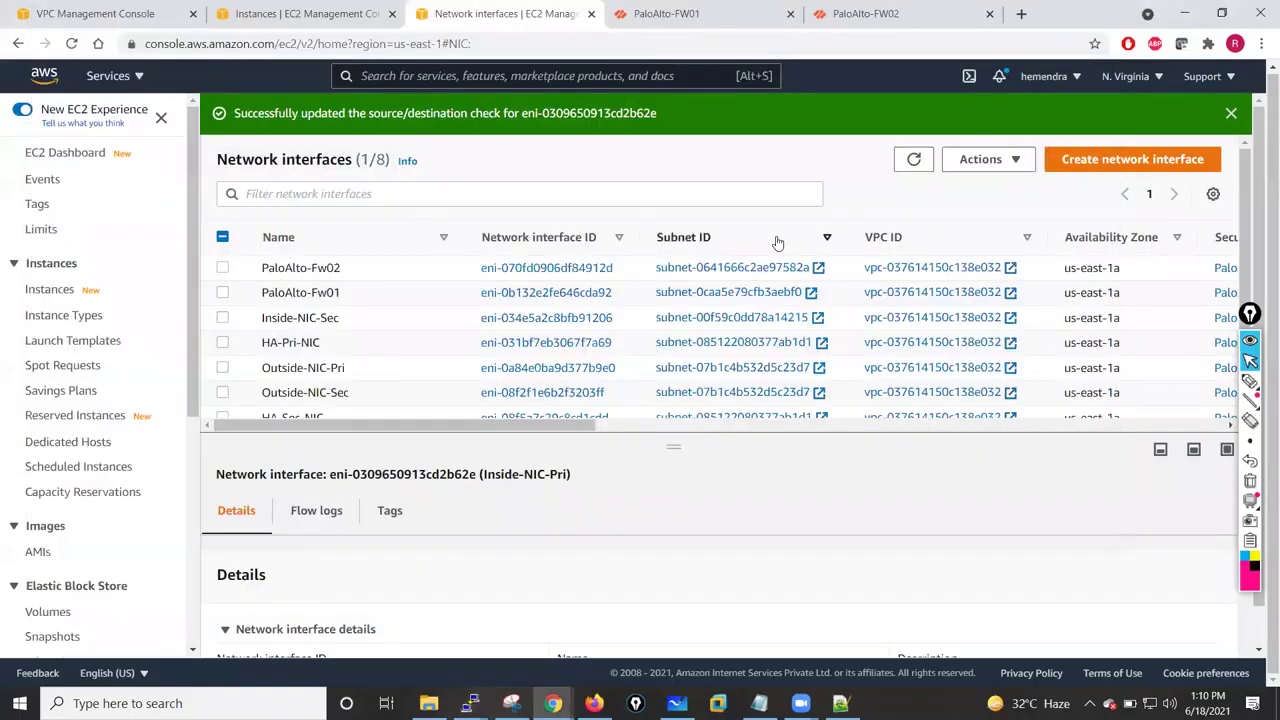
# - In FW01's web interface, open ethernet1/3's advanced interface settings
pyautogui.click(668, 13)
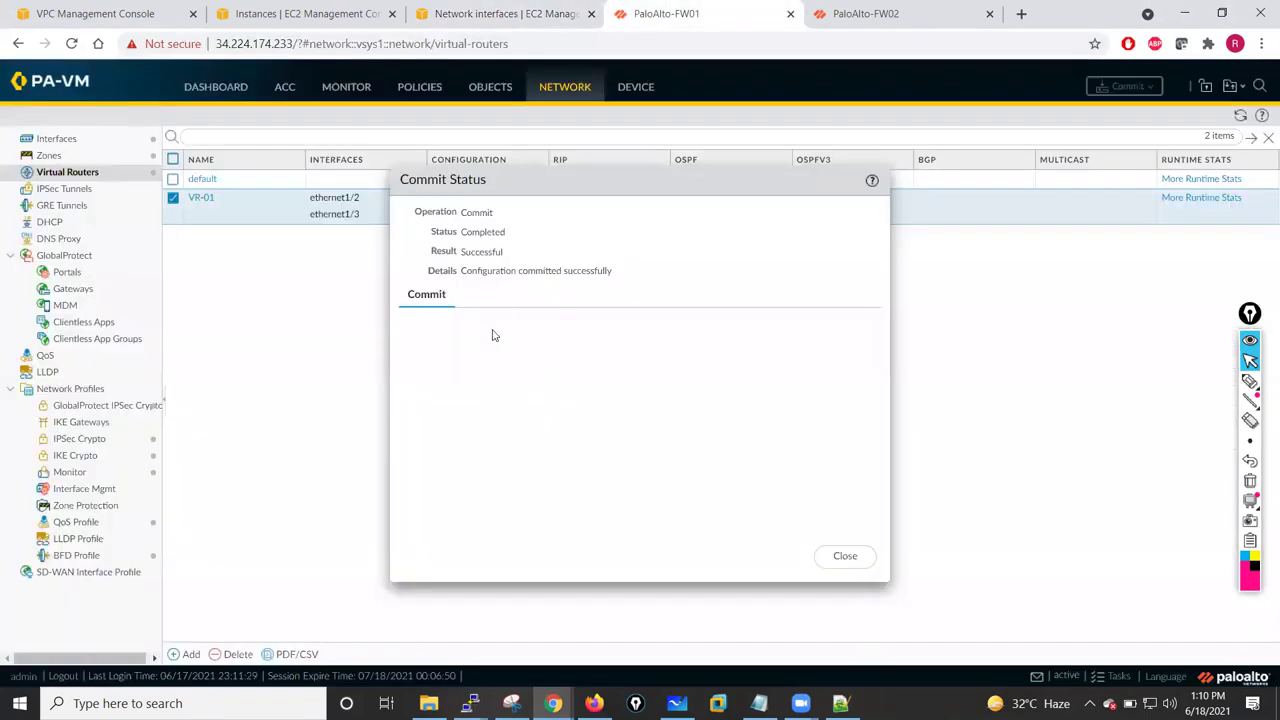
pyautogui.click(843, 557)
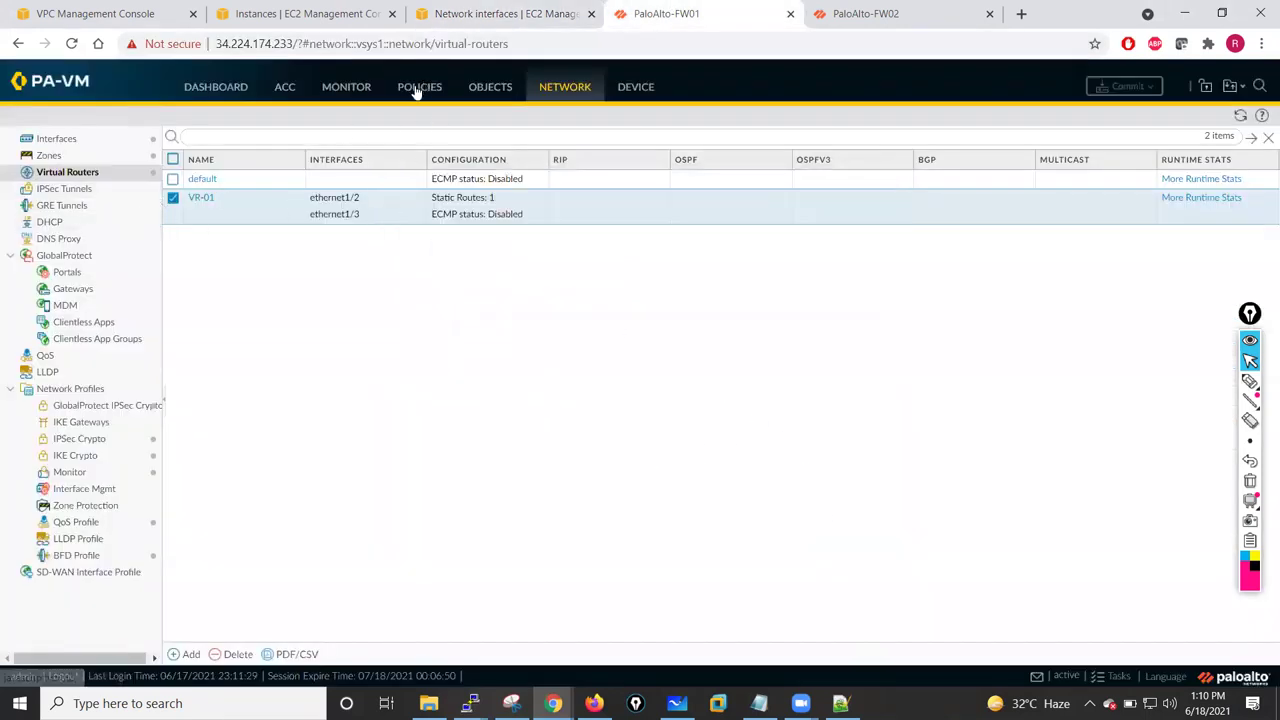
pyautogui.click(552, 94)
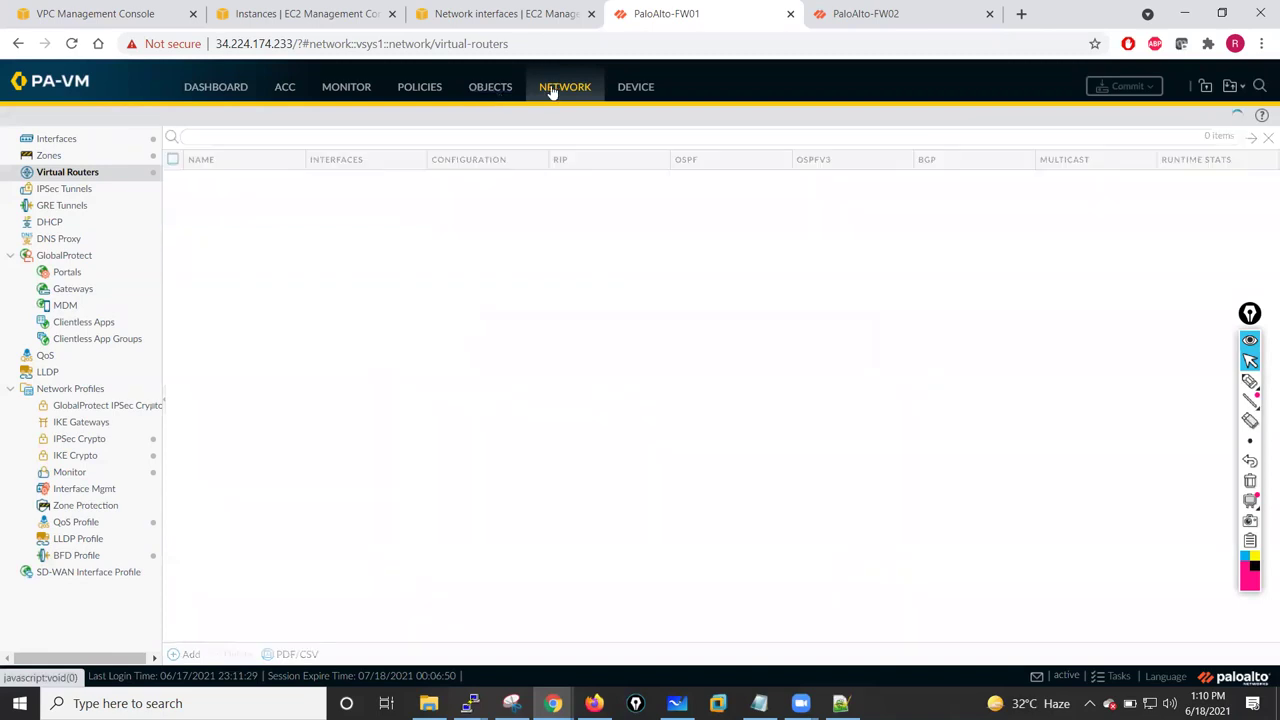
pyautogui.click(68, 144)
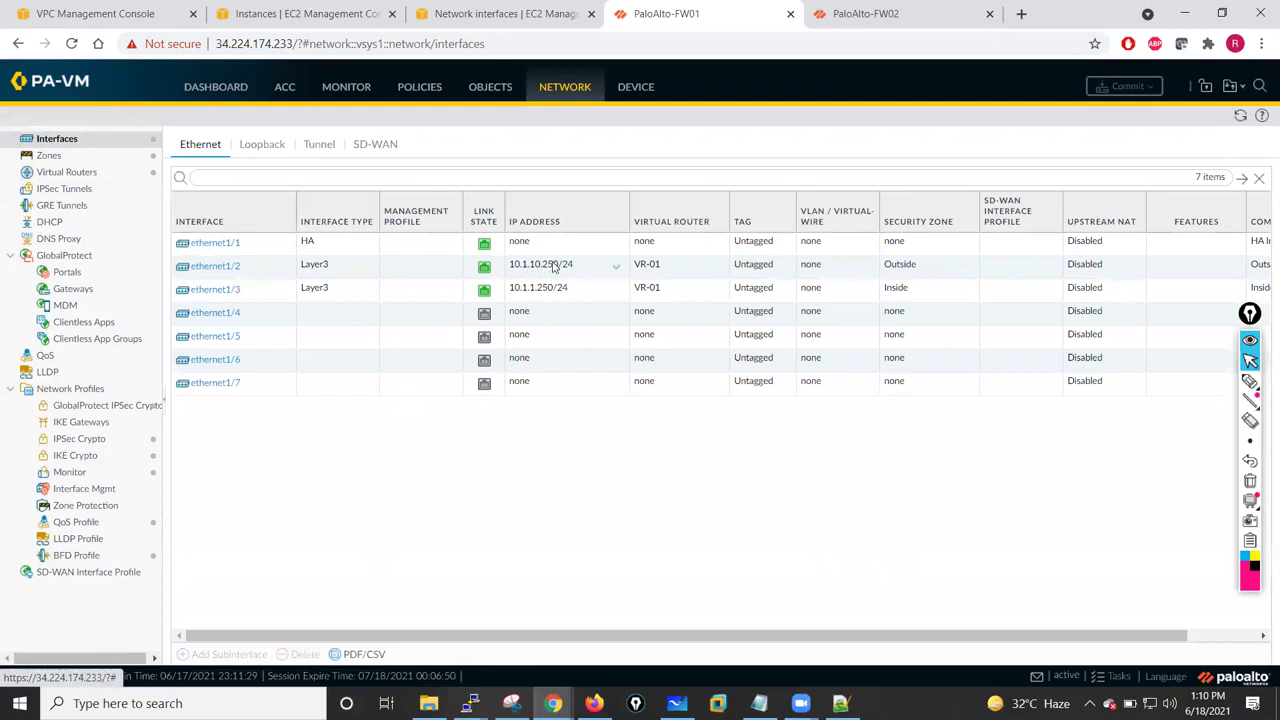
pyautogui.click(216, 290)
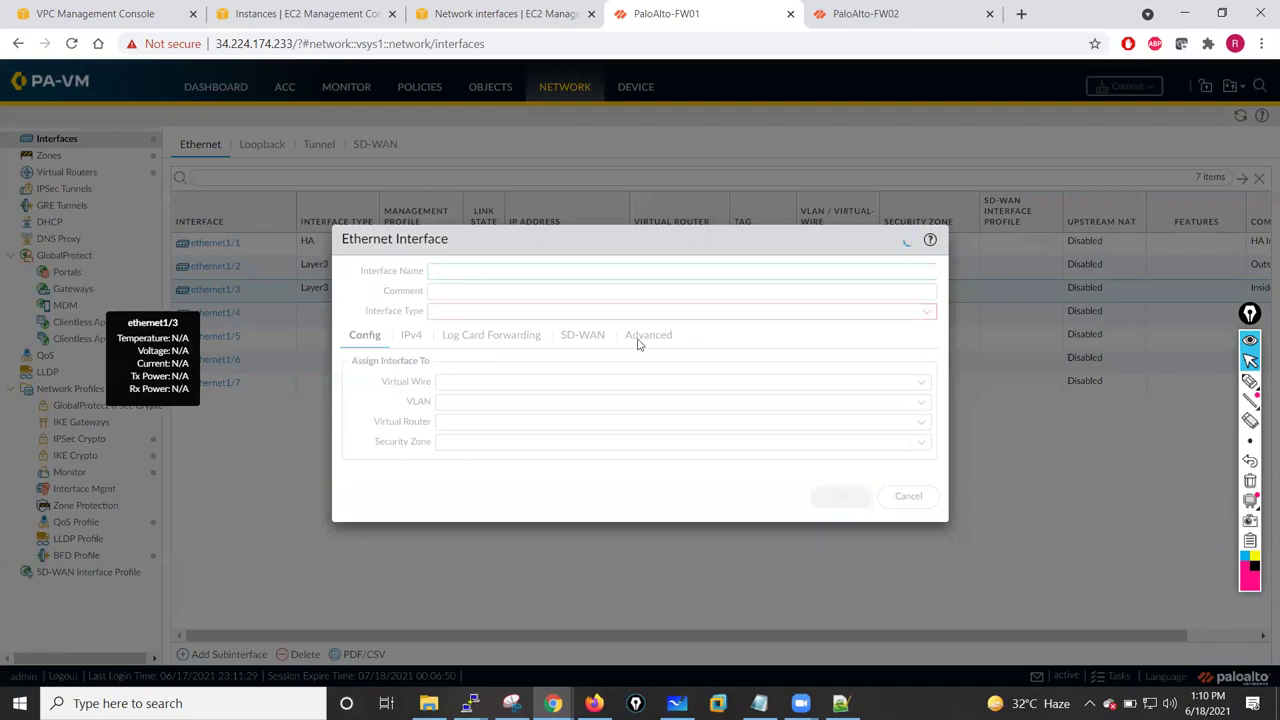
pyautogui.click(593, 356)
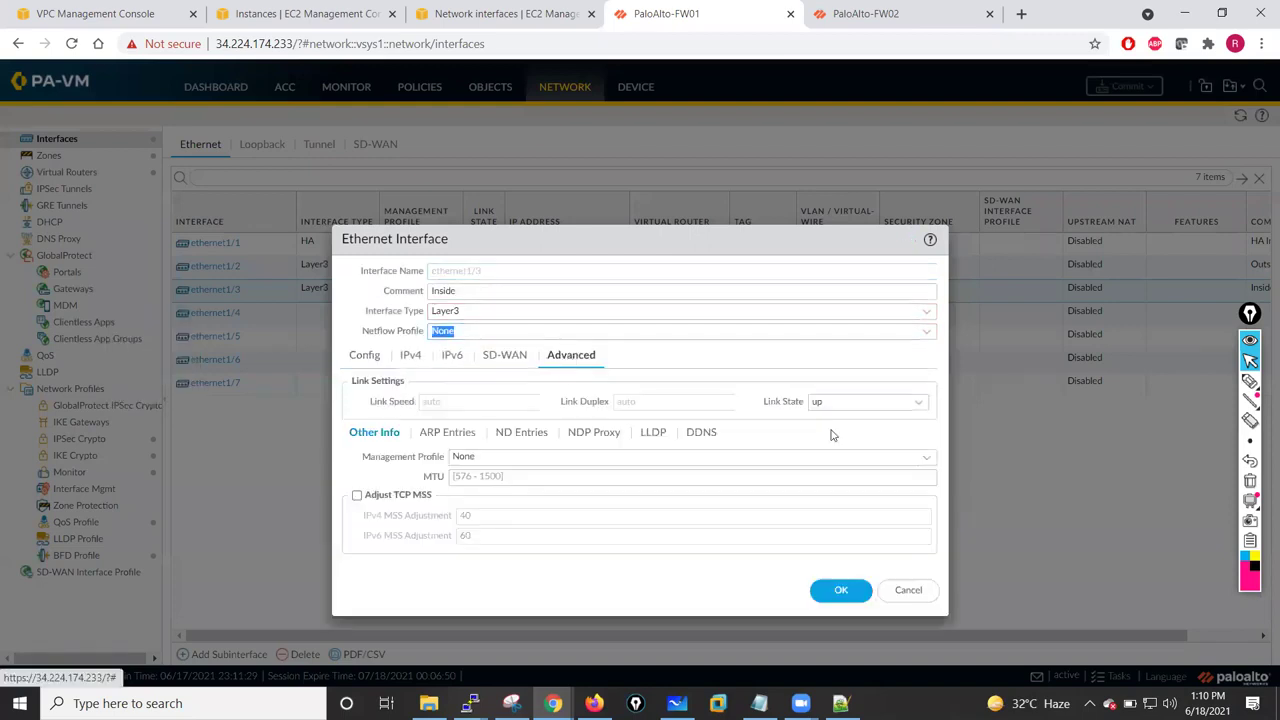
# - Create management profile MGMT allowing HTTPS, SSH and Ping, and apply it to ethernet1/3
pyautogui.click(928, 458)
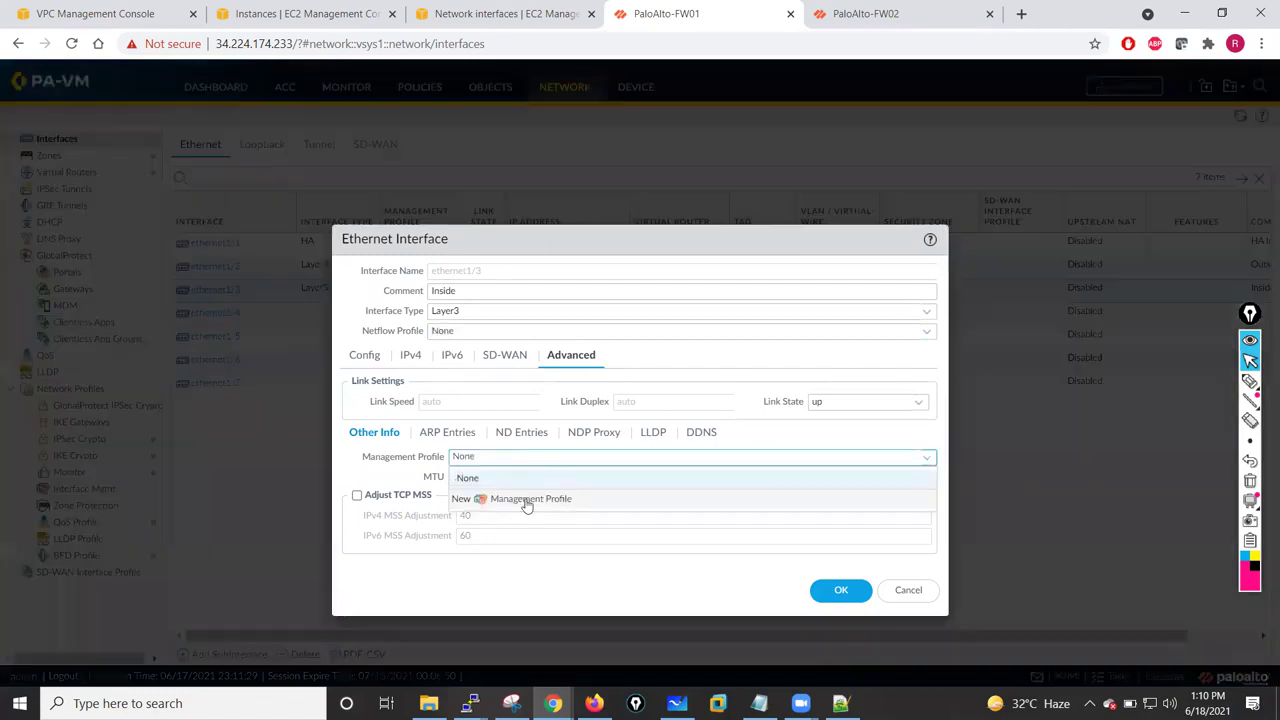
pyautogui.click(527, 500)
pyautogui.click(413, 260)
pyautogui.click(413, 296)
pyautogui.click(413, 341)
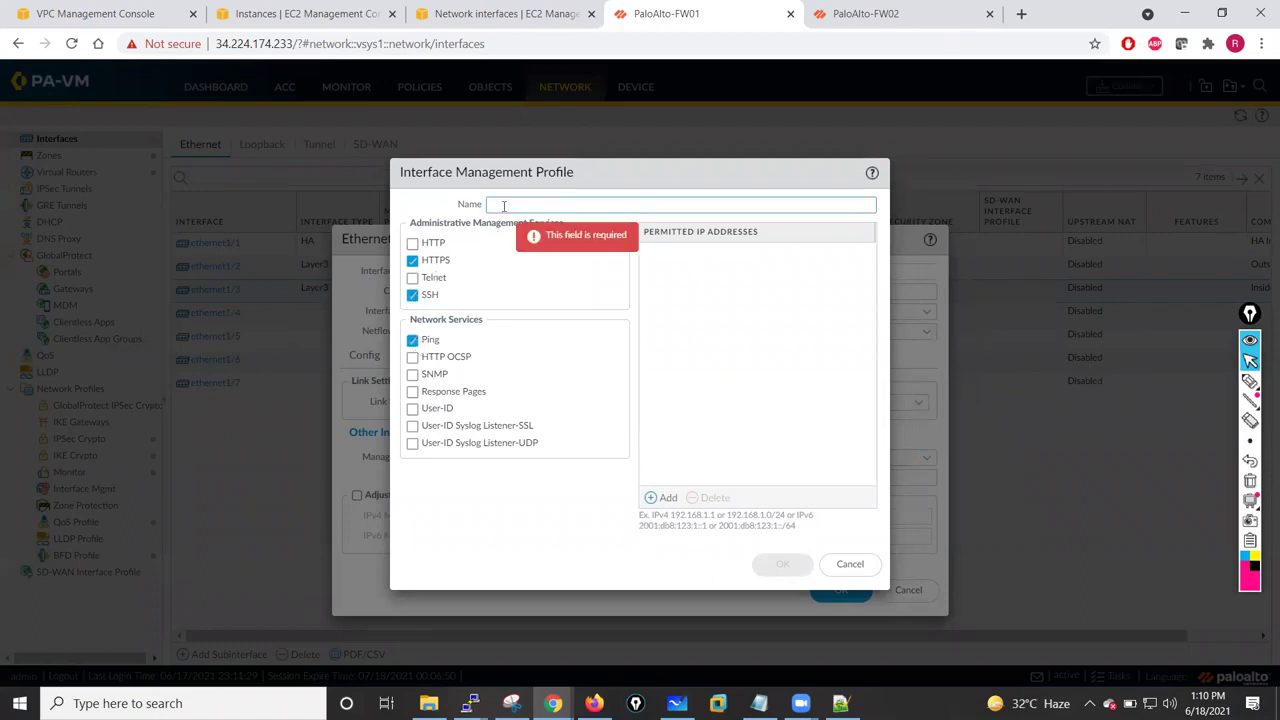
pyautogui.write('MGMT')
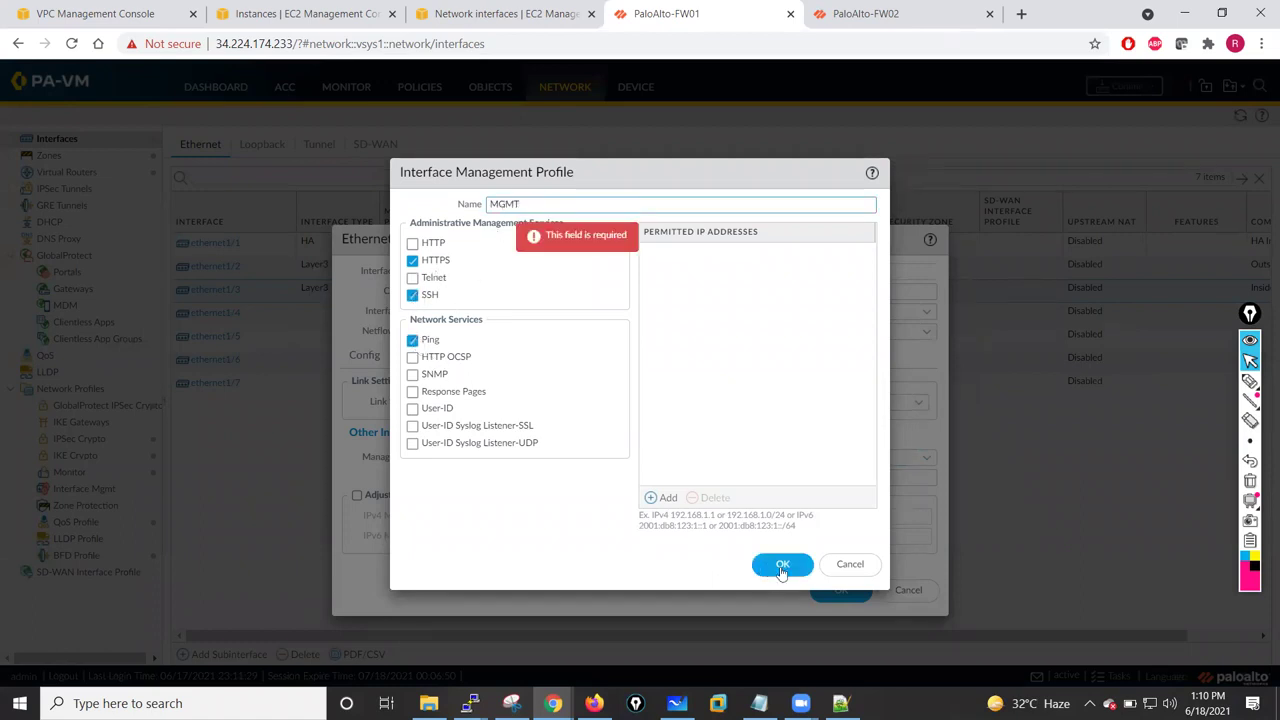
pyautogui.click(782, 566)
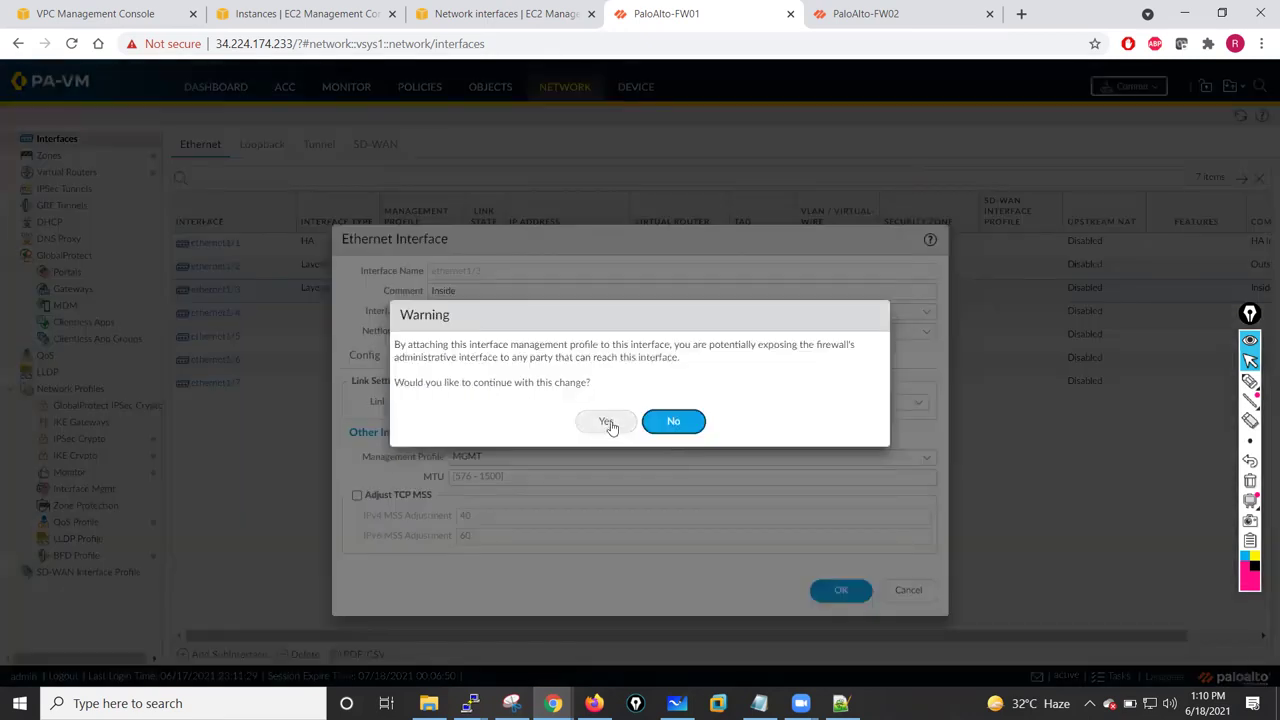
pyautogui.click(607, 422)
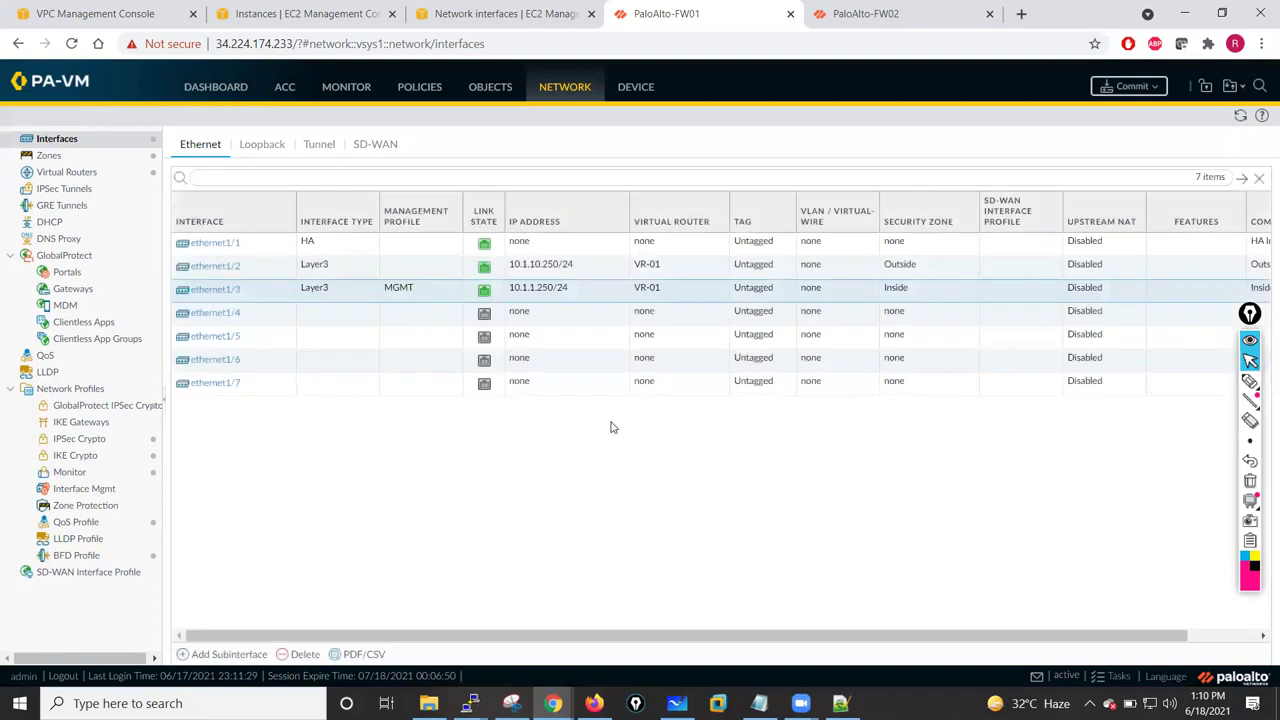
pyautogui.click(226, 268)
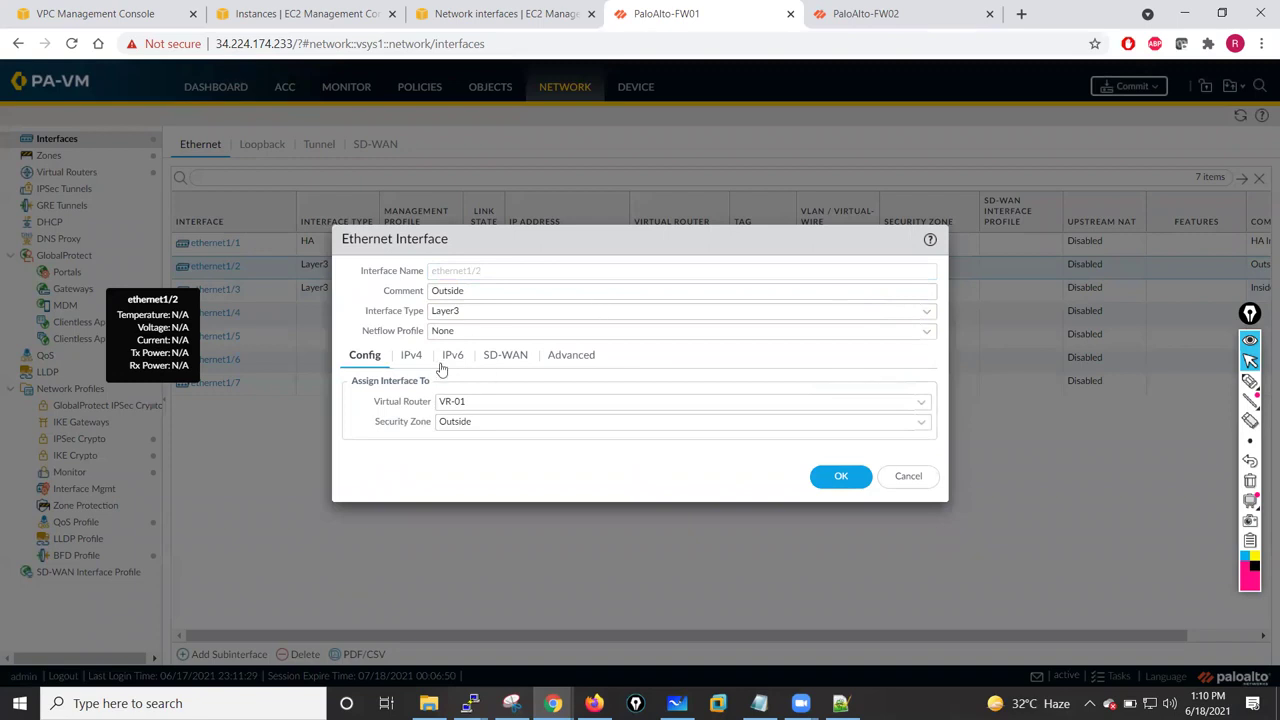
# - Assign the MGMT management profile to ethernet1/2 and confirm the interface change warning
pyautogui.click(573, 358)
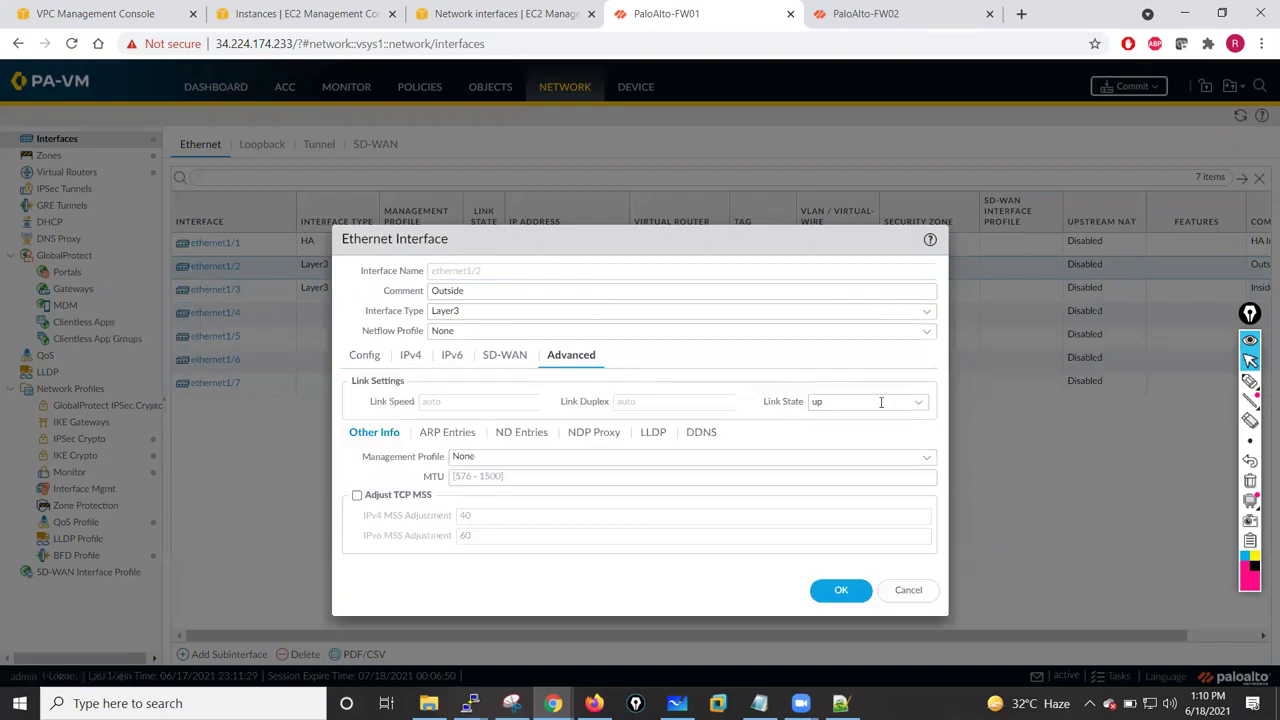
pyautogui.click(925, 462)
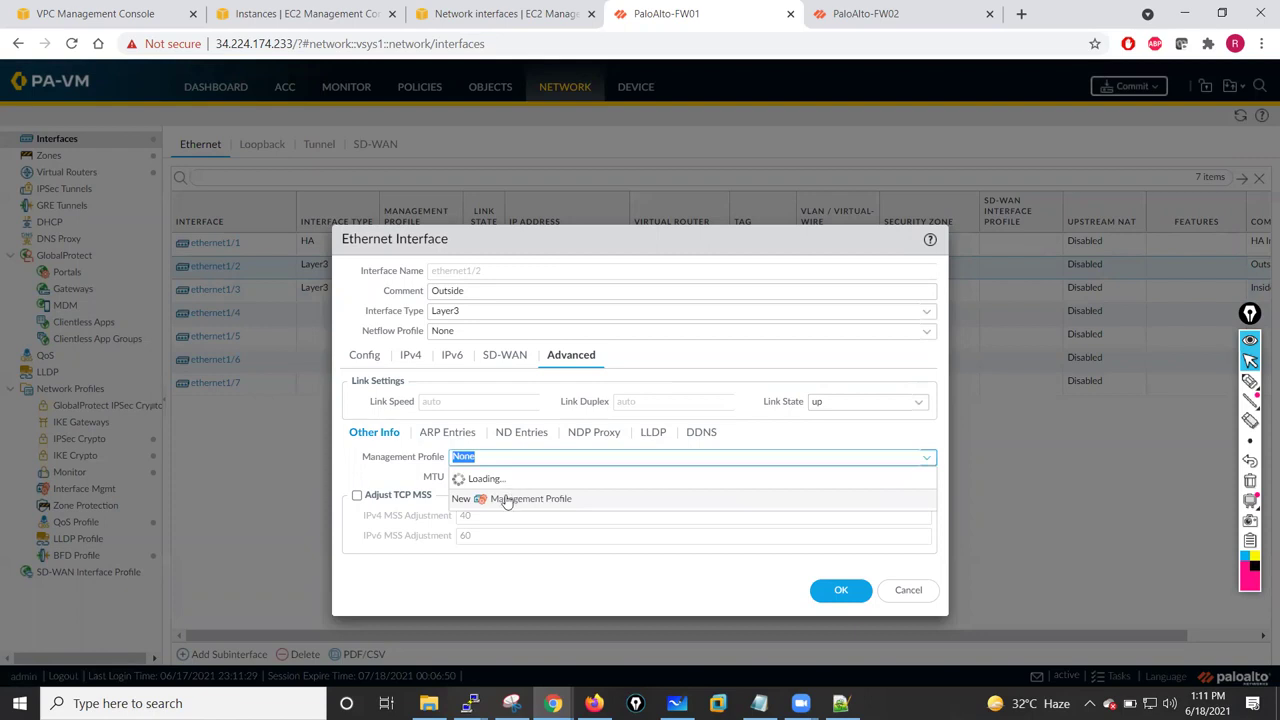
pyautogui.click(472, 497)
pyautogui.click(829, 590)
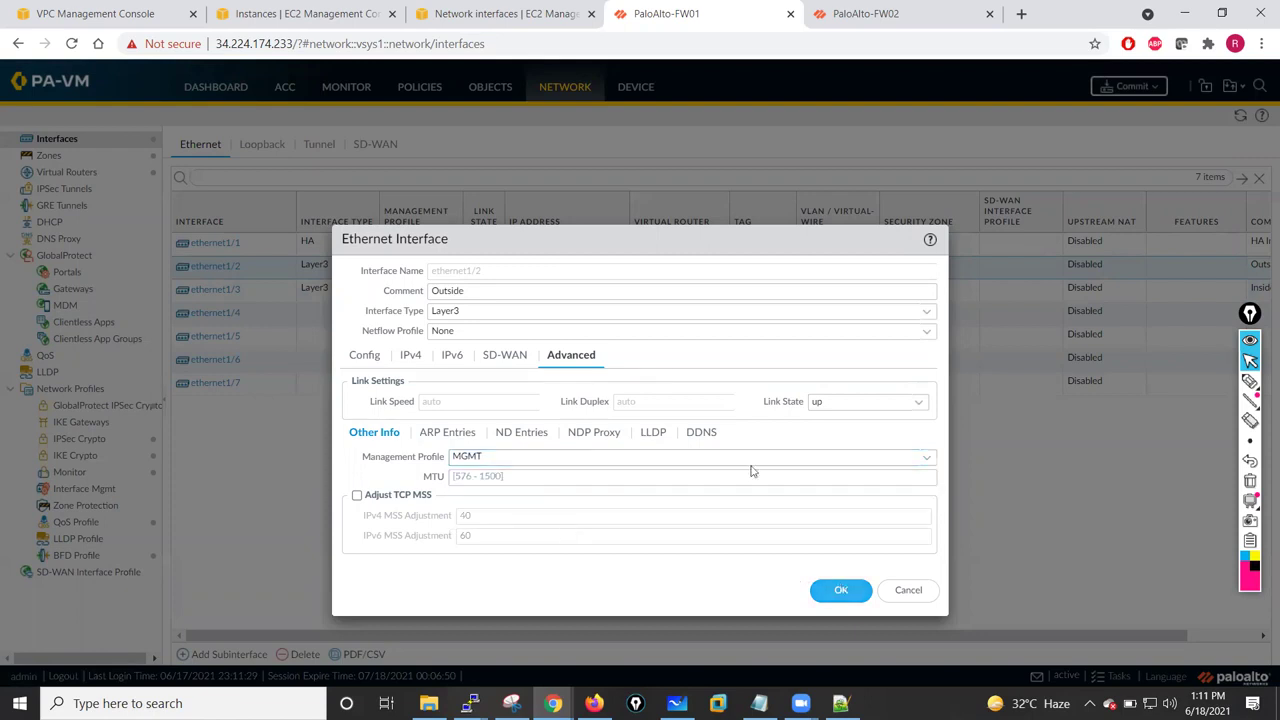
pyautogui.click(612, 421)
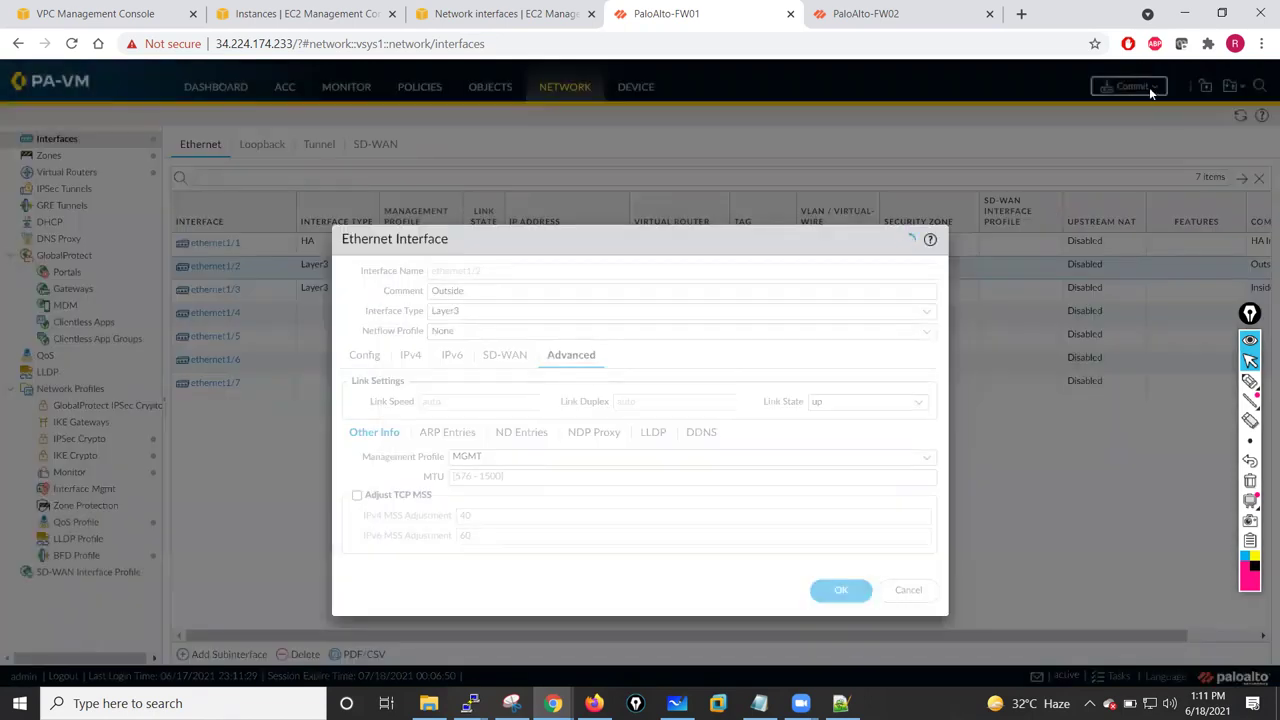
# - Commit the firewall configuration and return to the EC2 browser tab
pyautogui.click(1145, 88)
pyautogui.click(790, 559)
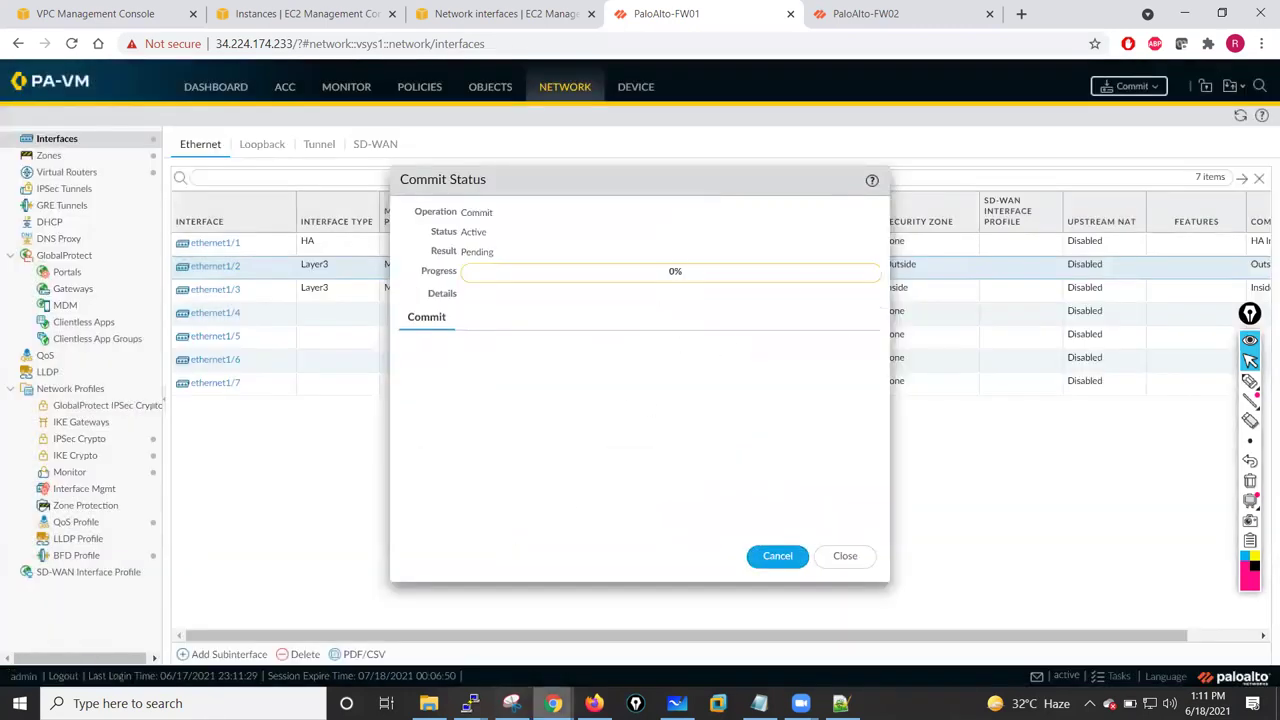
pyautogui.moveTo(554, 702)
pyautogui.click(482, 622)
pyautogui.hotkey('ctrl', 'shift', 'Tab')
pyautogui.hotkey('ctrl', 'shift', 'Tab')
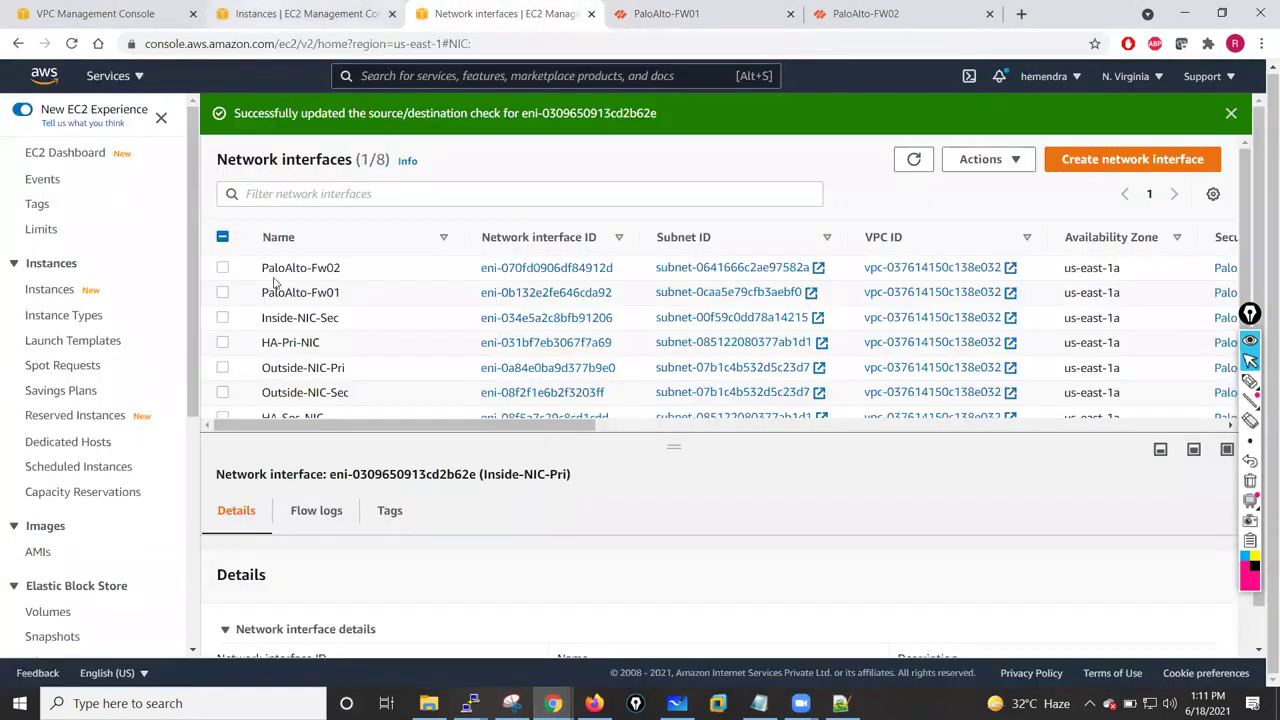
# - Refresh the EC2 instance list and copy Jumphost's private IPv4 address 10.1.10.238
pyautogui.click(222, 285)
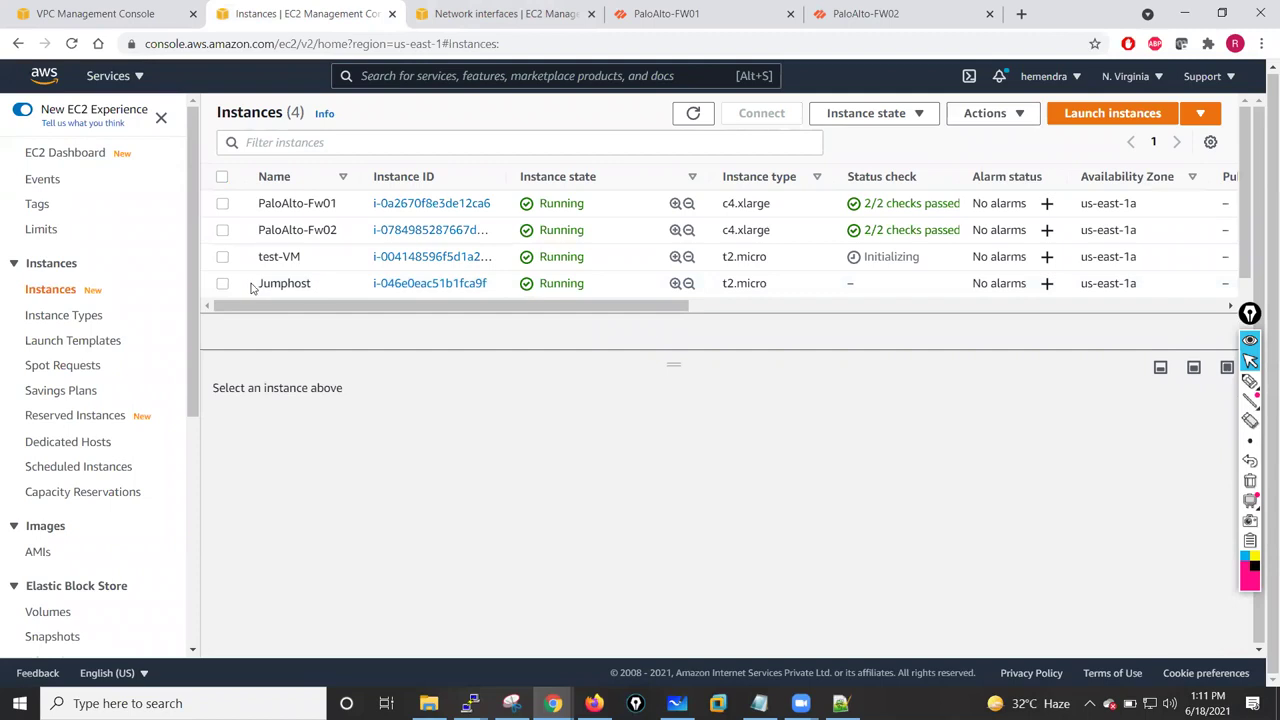
pyautogui.click(297, 285)
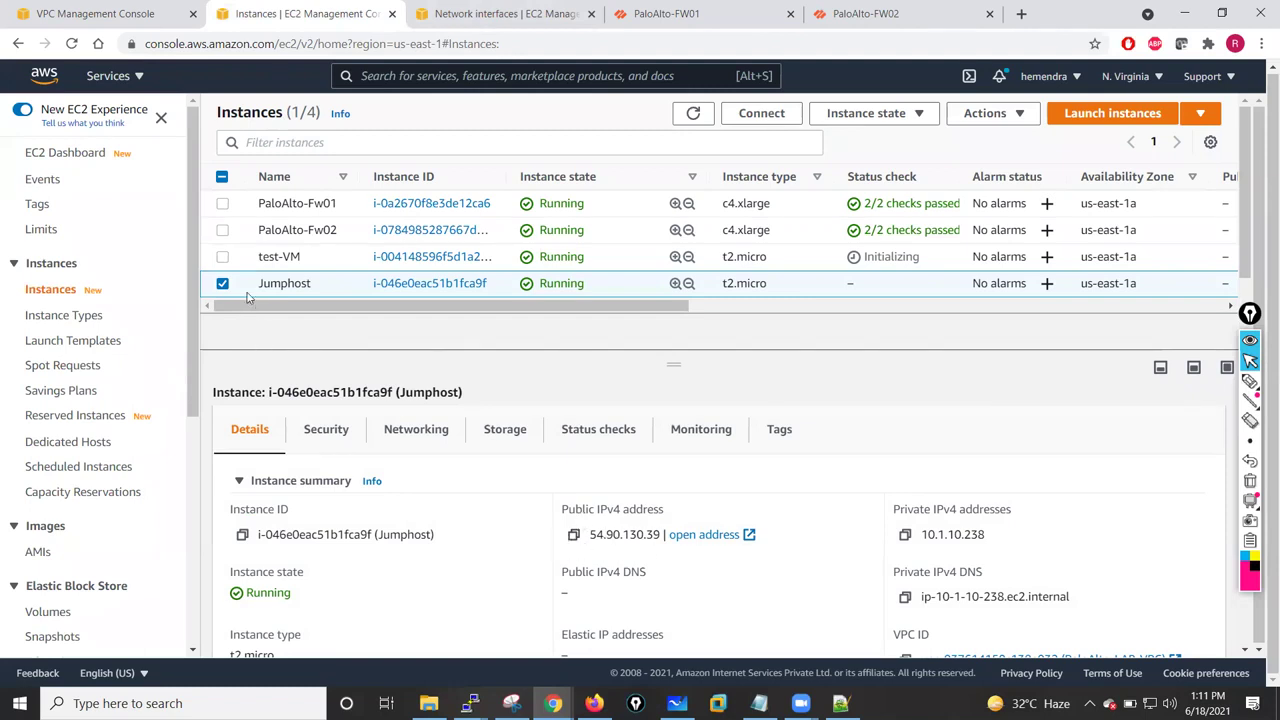
pyautogui.click(223, 284)
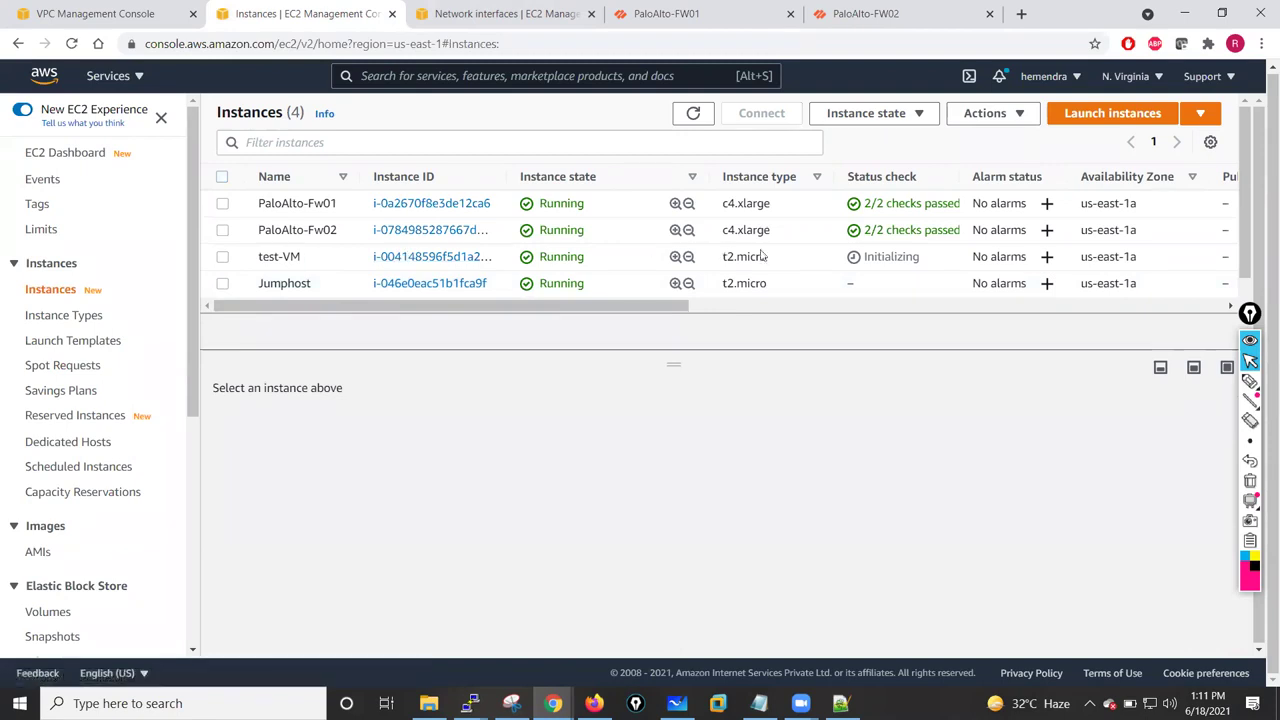
pyautogui.click(692, 113)
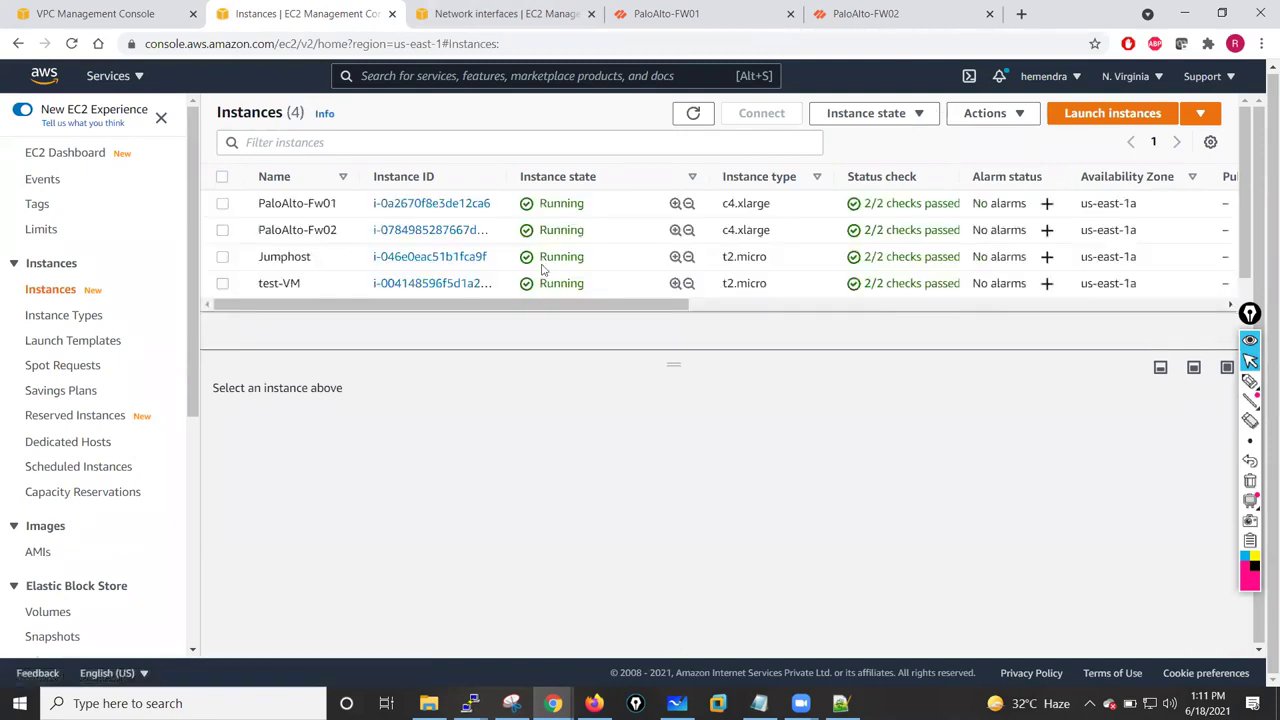
pyautogui.click(222, 258)
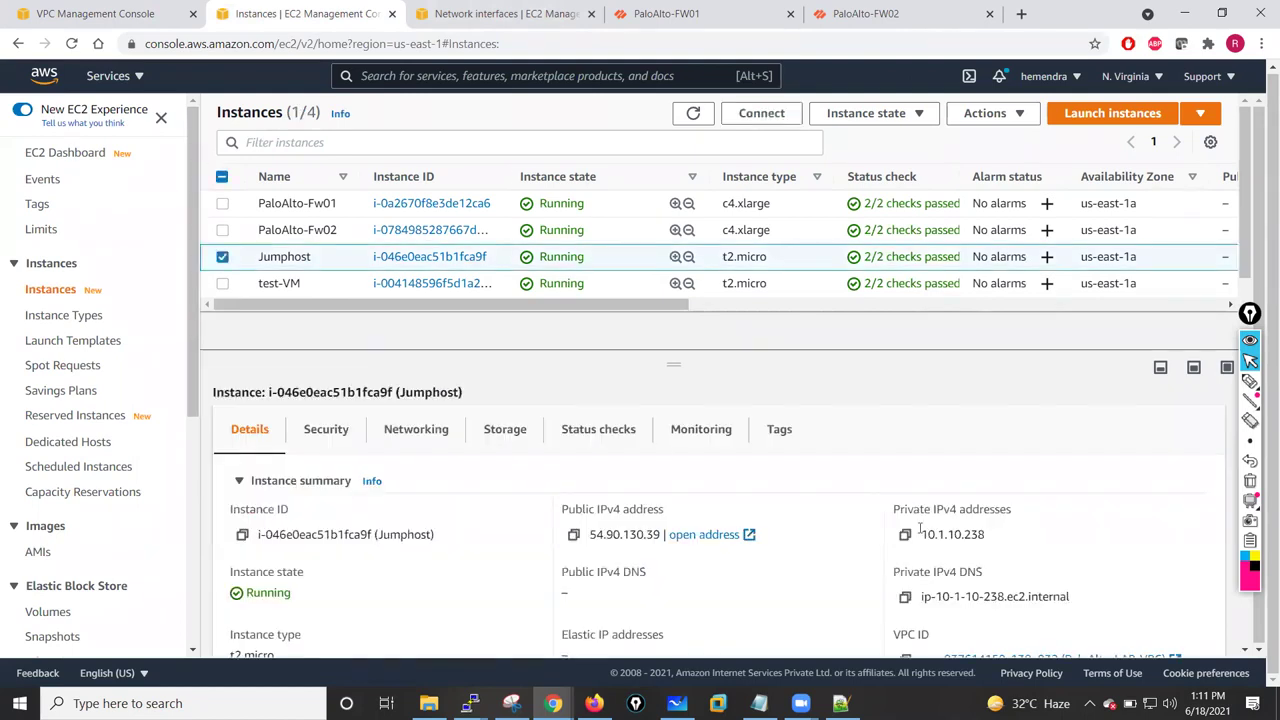
pyautogui.moveTo(918, 537); pyautogui.dragTo(982, 535)
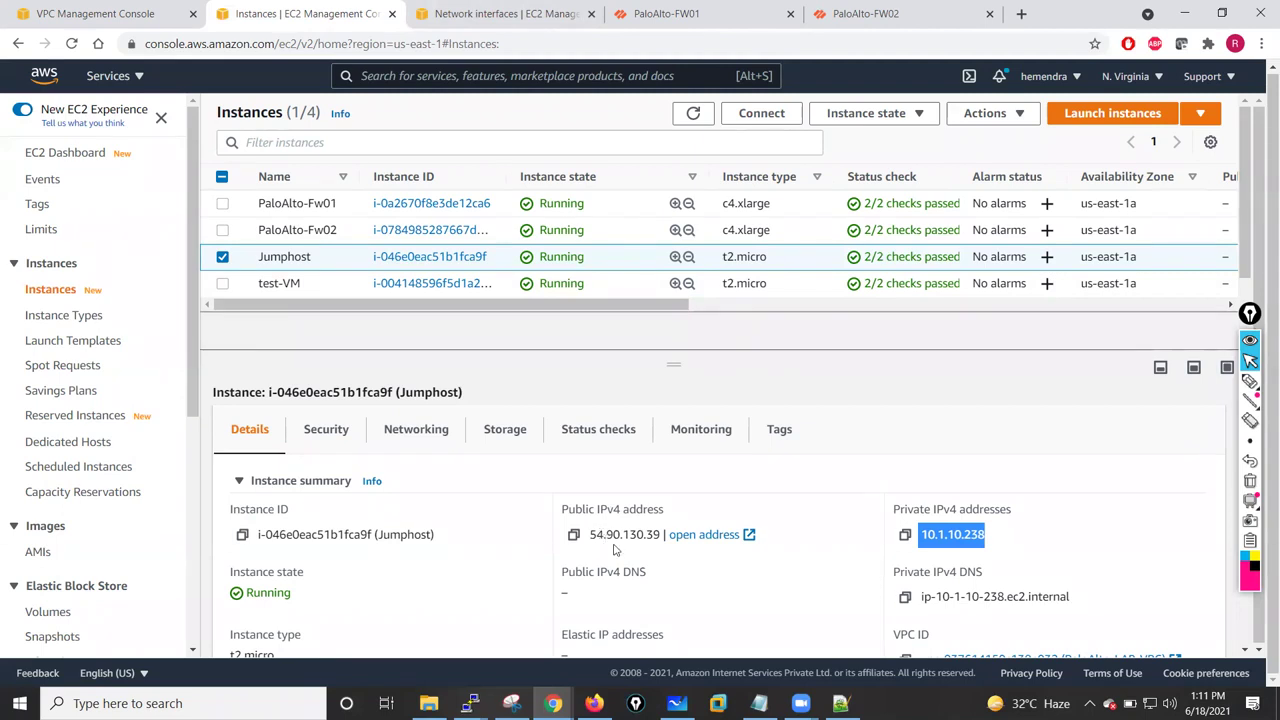
# - Select test-VM (10.1.1.100) to view its details and switch to its PuTTY terminal session
pyautogui.click(223, 257)
pyautogui.click(222, 283)
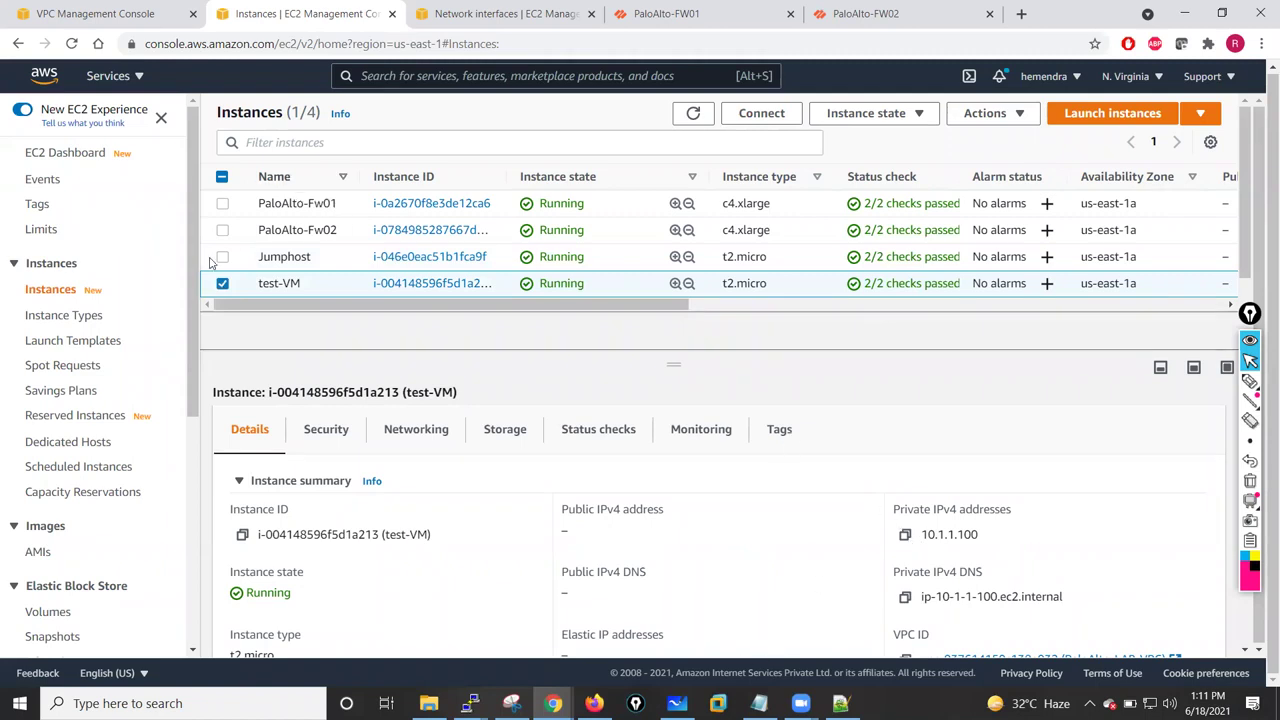
pyautogui.click(469, 703)
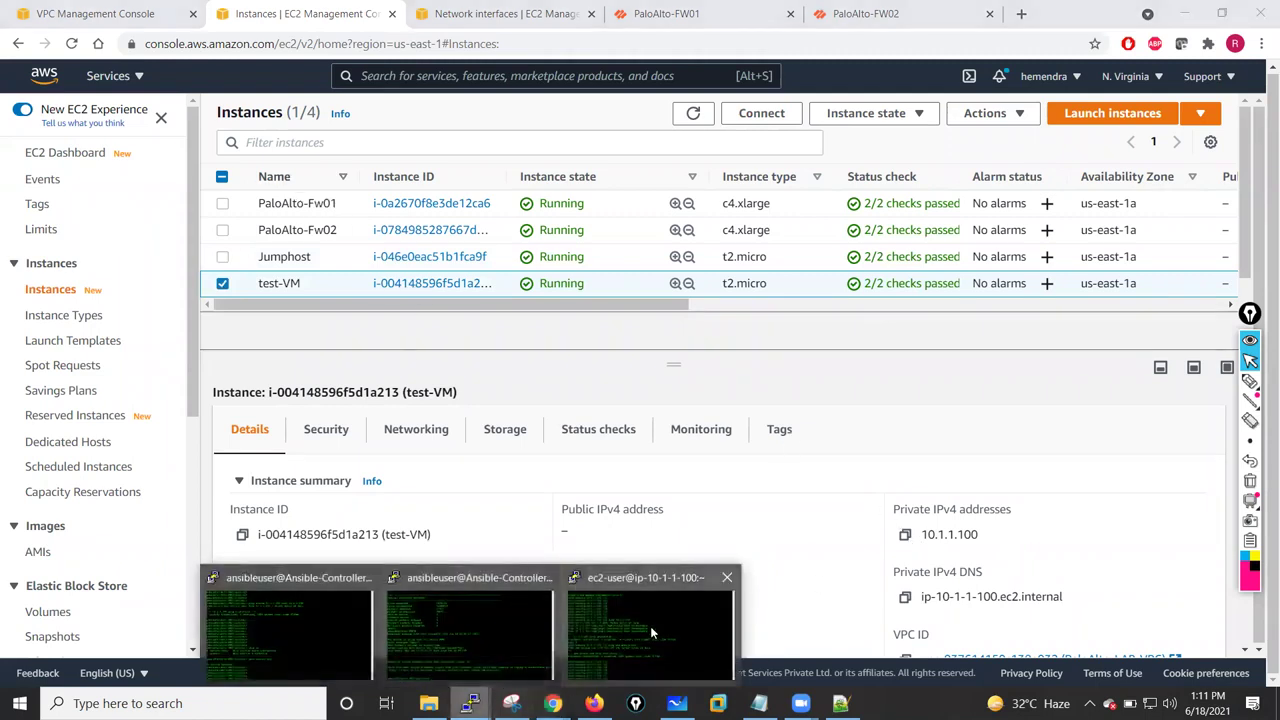
pyautogui.click(650, 625)
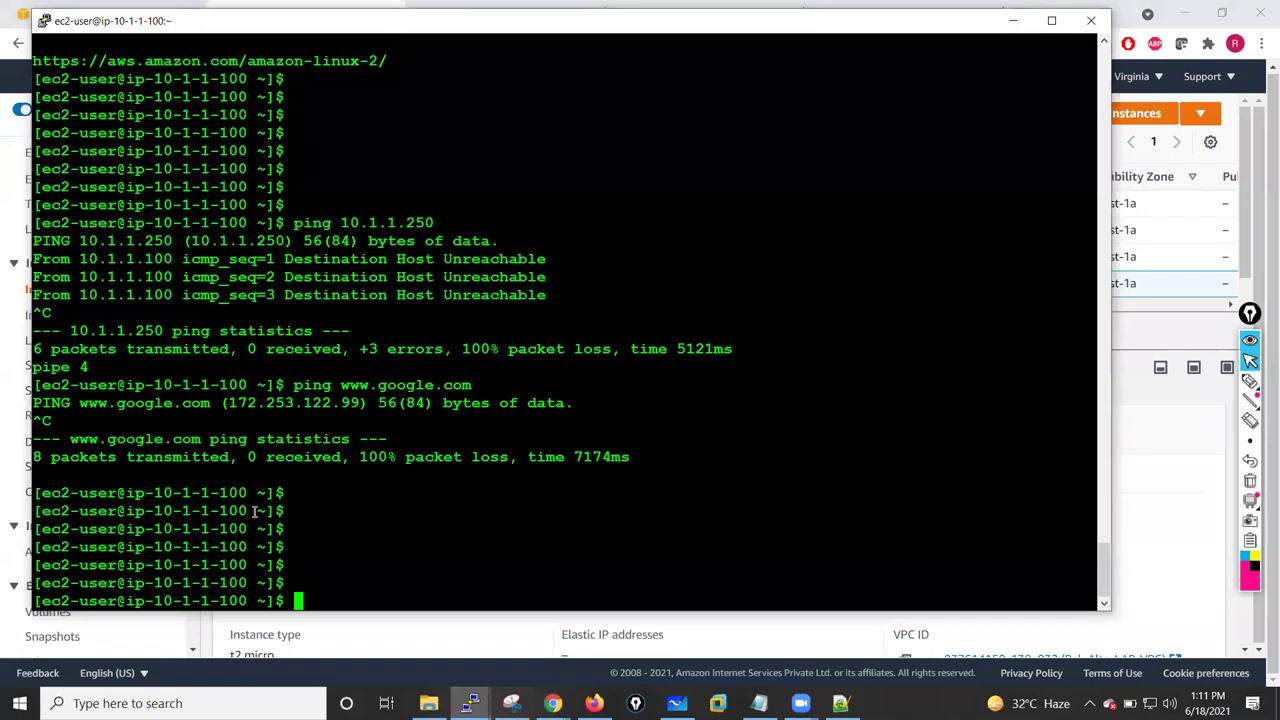
# - Rerun the ping to 10.1.1.250 from test-VM's terminal, then go back to the Network interfaces list
pyautogui.moveTo(158, 492); pyautogui.dragTo(244, 490)
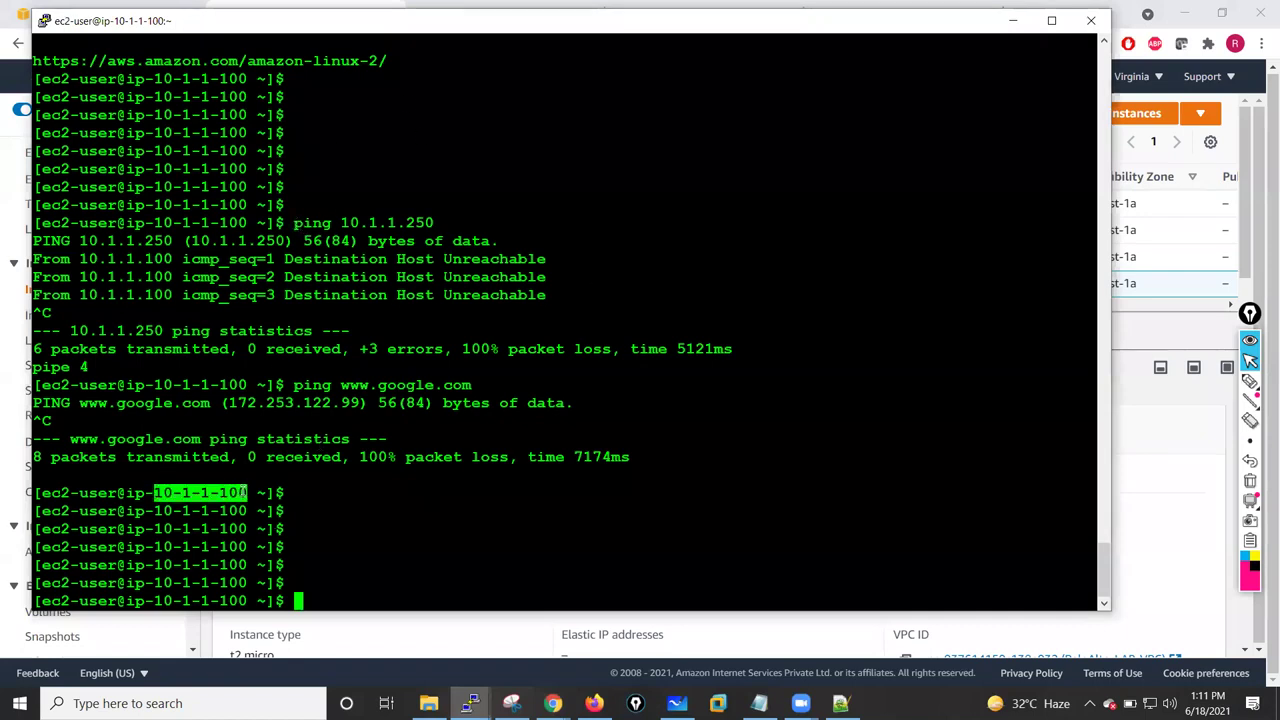
pyautogui.click(388, 521)
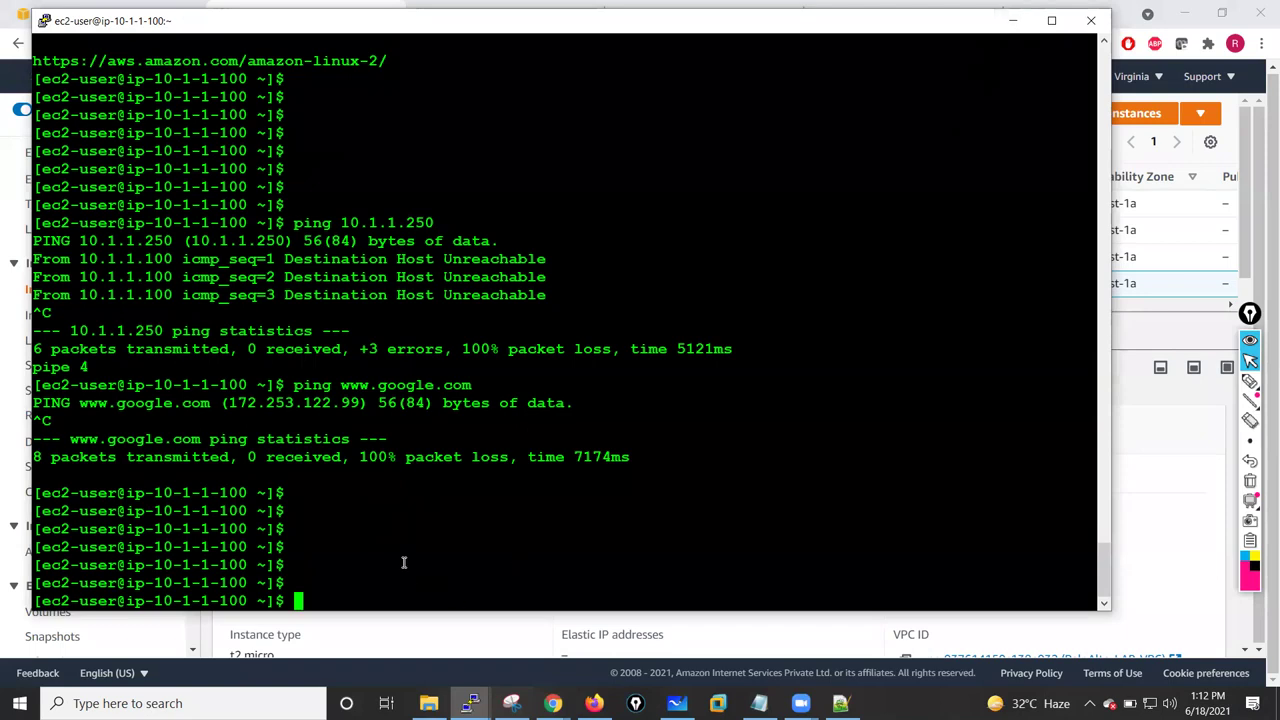
pyautogui.press('Up')
pyautogui.press('Up')
pyautogui.press('Return')
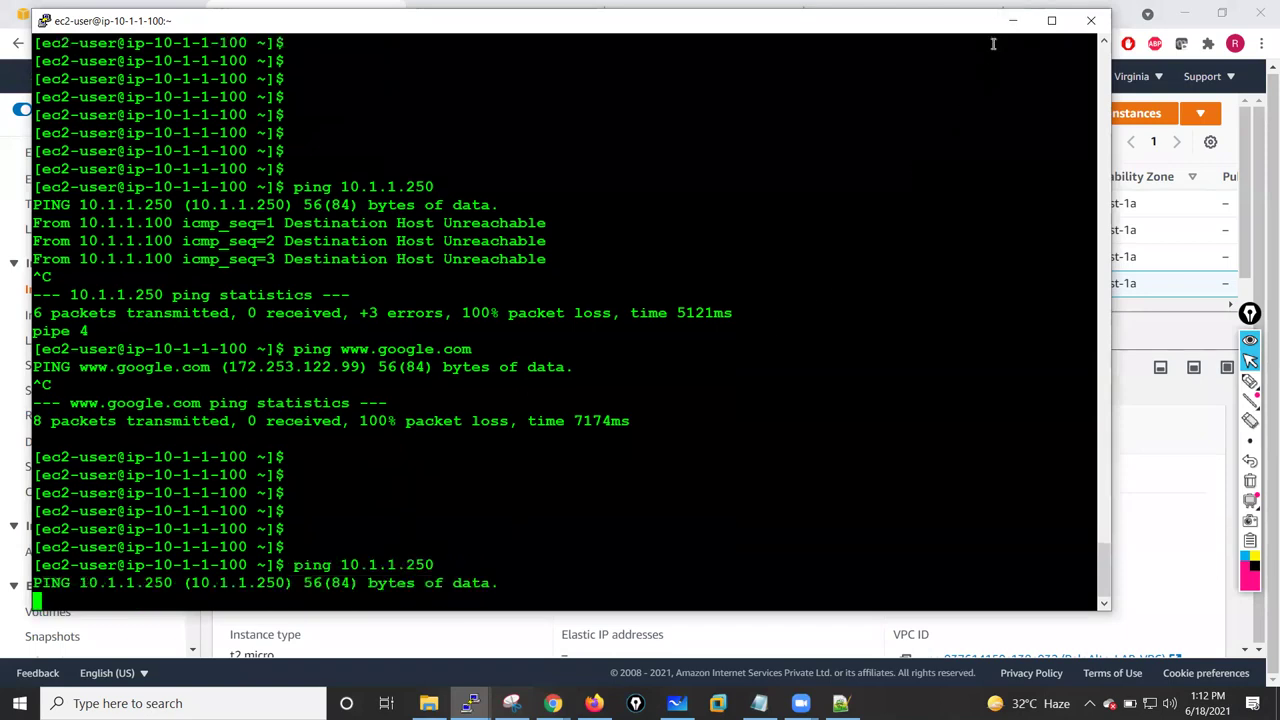
pyautogui.click(1012, 20)
pyautogui.click(466, 12)
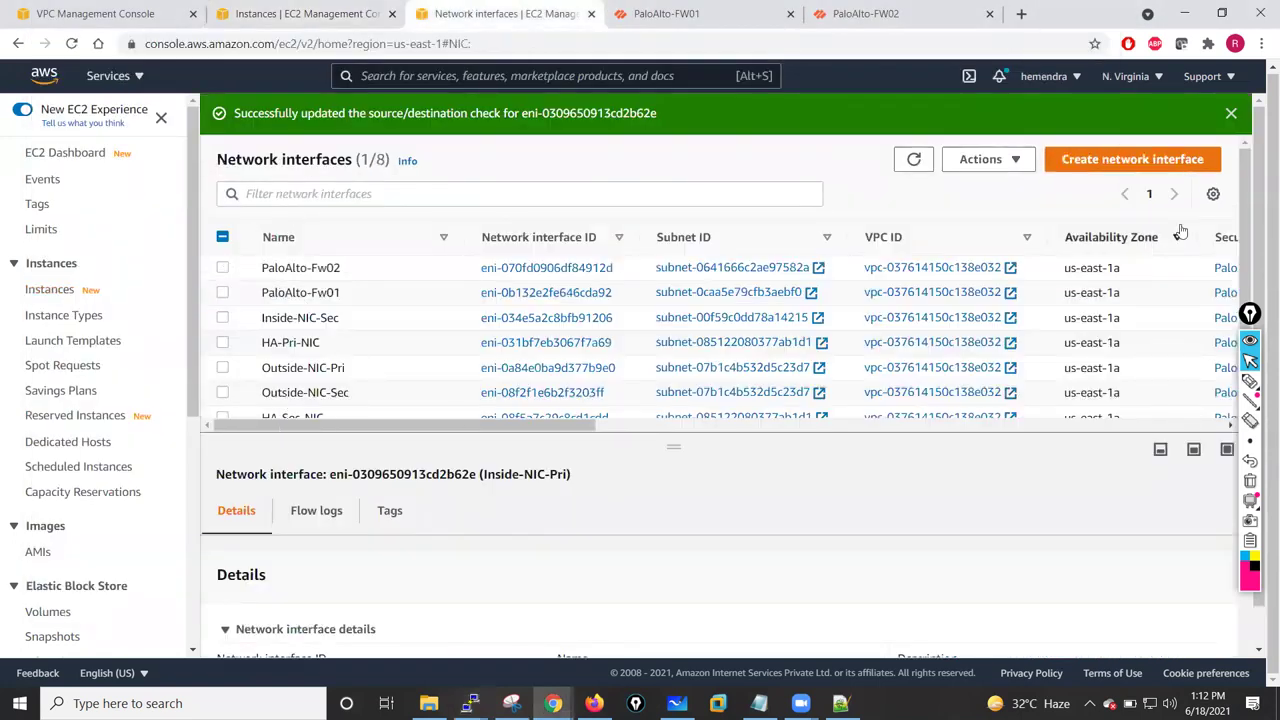
# - Select Inside-NIC-Sec, review its actions menu, and dismiss the source/dest check success message
pyautogui.click(222, 293)
pyautogui.click(222, 292)
pyautogui.click(222, 318)
pyautogui.click(1010, 159)
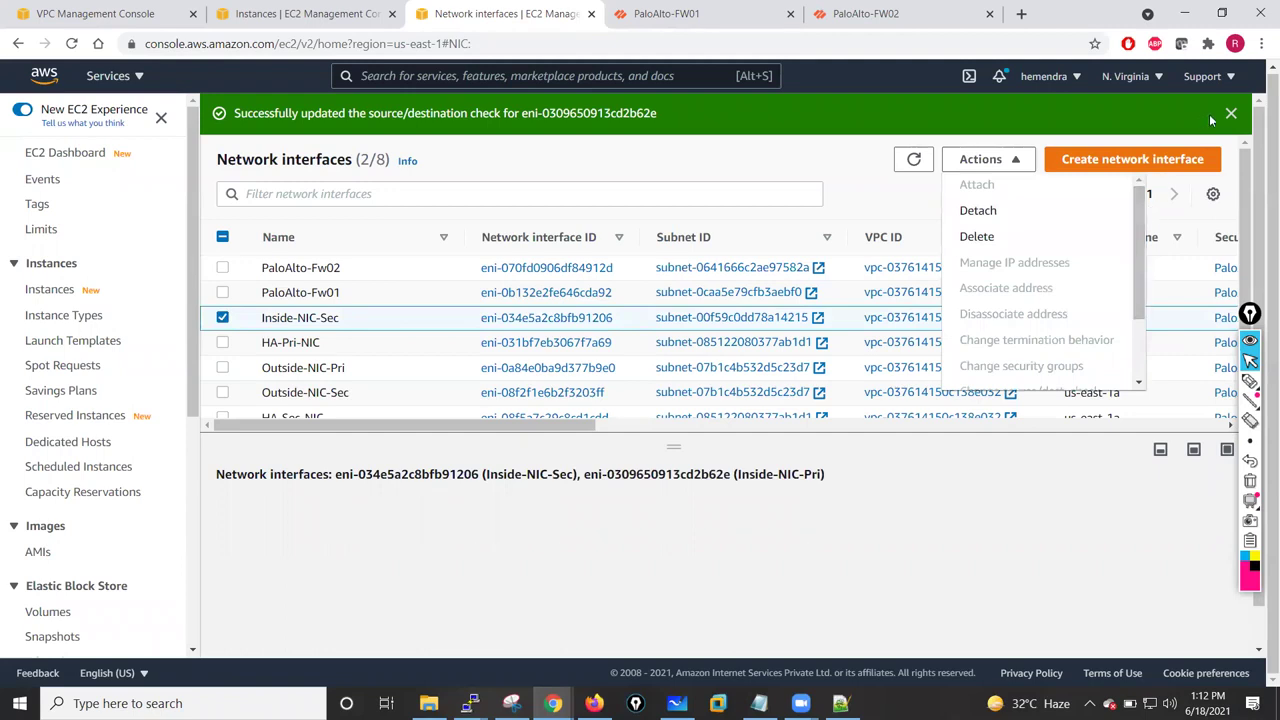
pyautogui.scroll(-2, 1140, 257)
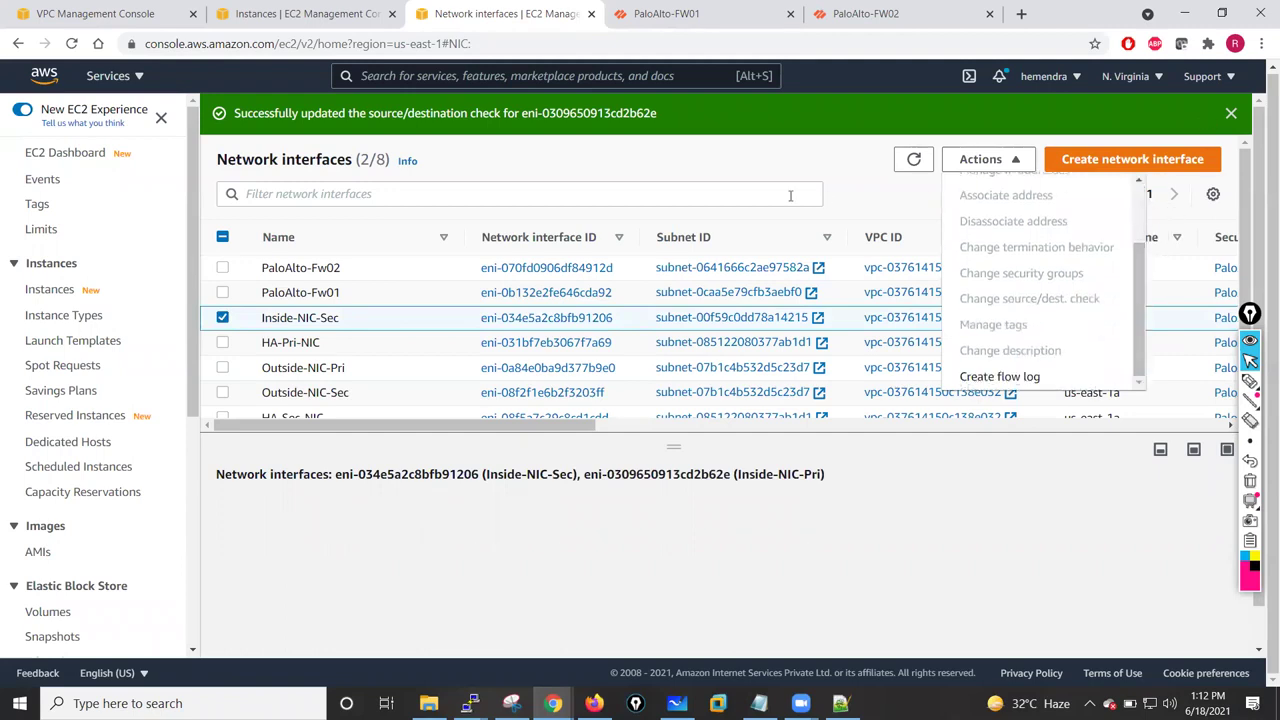
pyautogui.click(843, 160)
pyautogui.click(1229, 113)
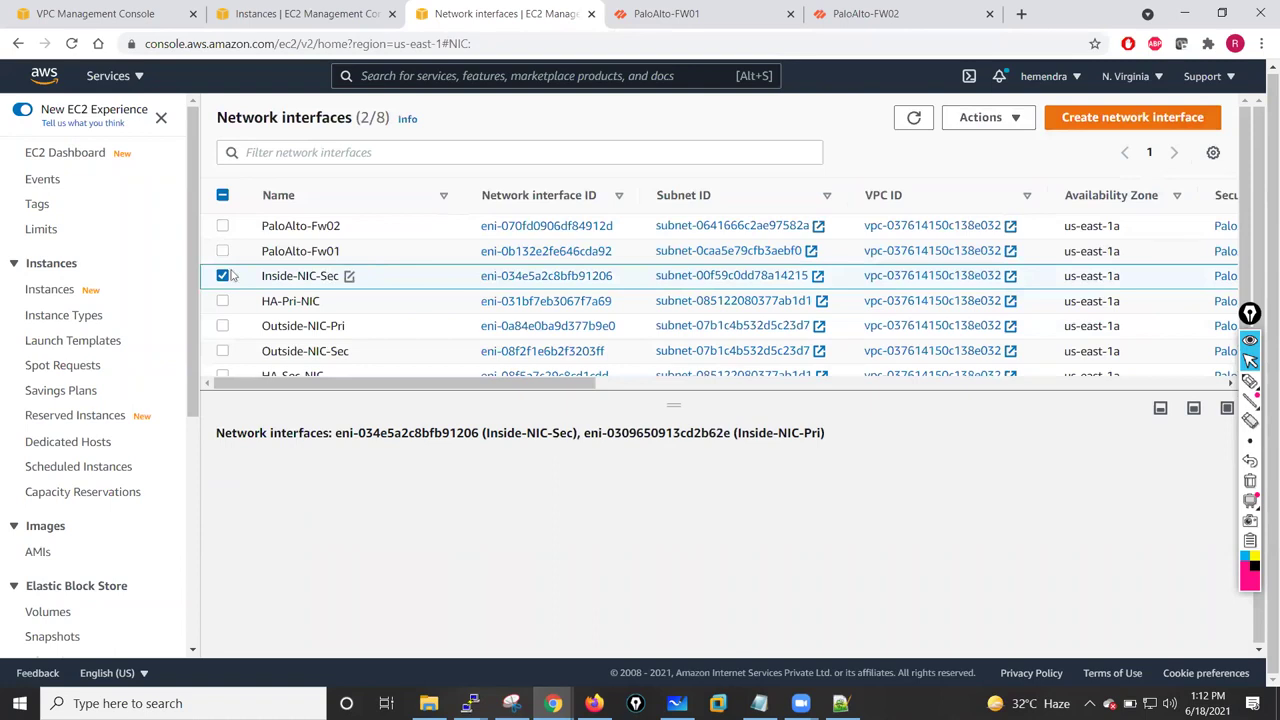
pyautogui.click(222, 276)
# - Review the actions available for the HA-Pri-NIC interface without changing anything
pyautogui.click(222, 302)
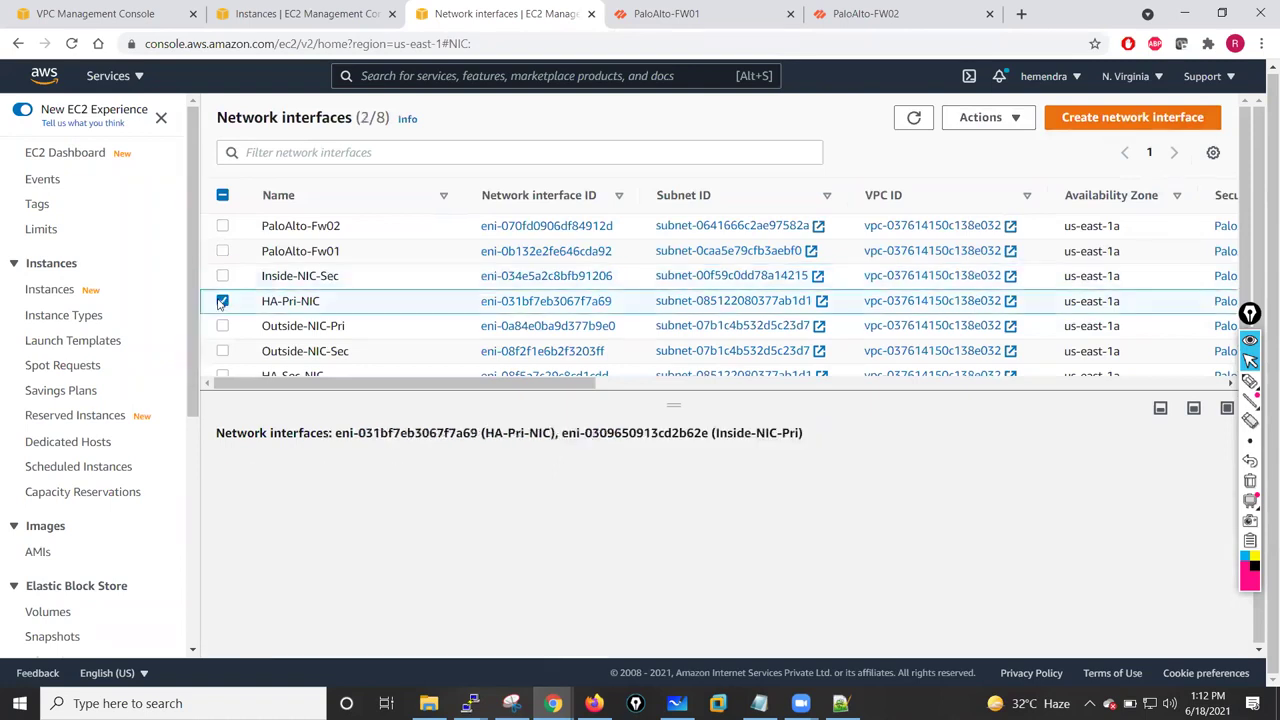
pyautogui.click(986, 117)
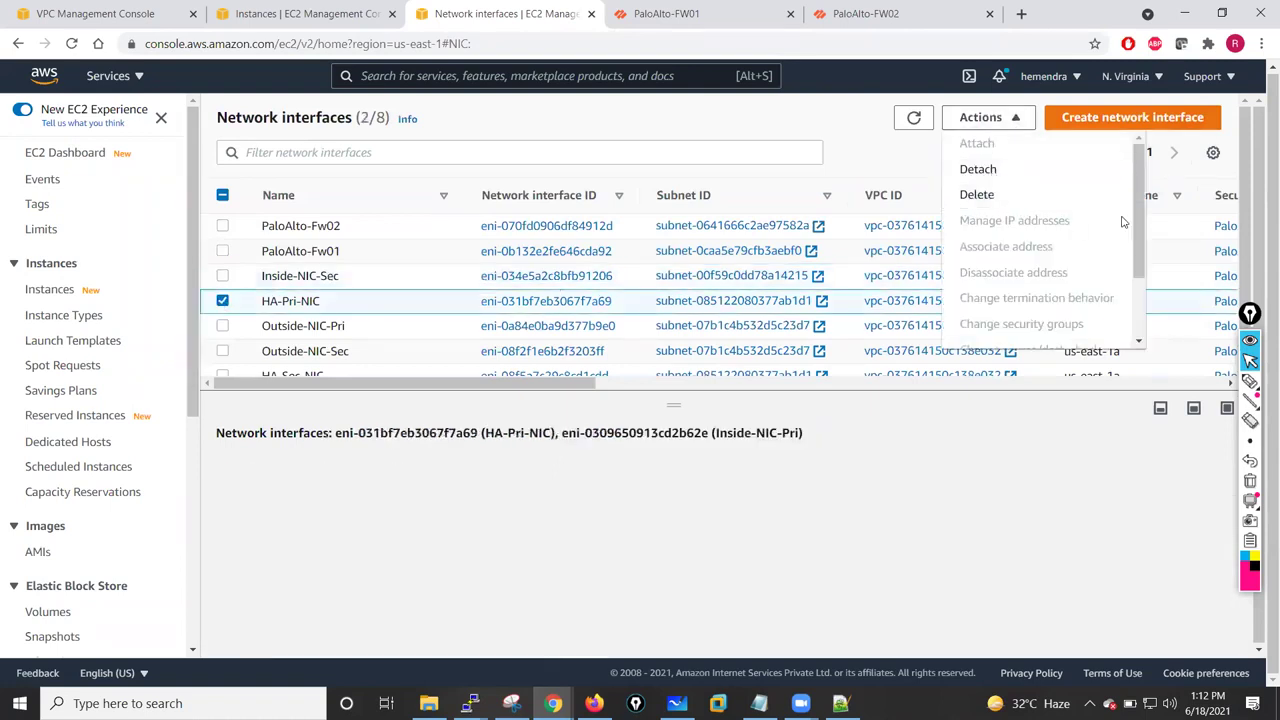
pyautogui.moveTo(1145, 217); pyautogui.dragTo(1145, 274)
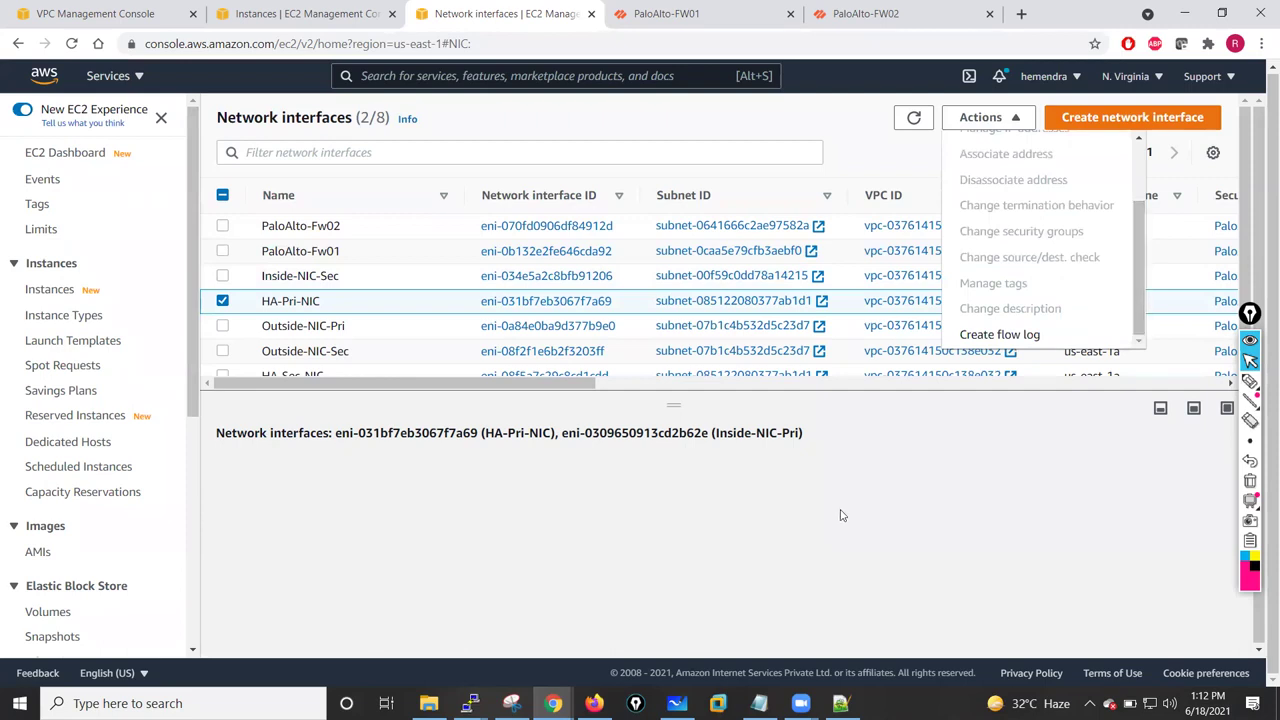
pyautogui.click(840, 515)
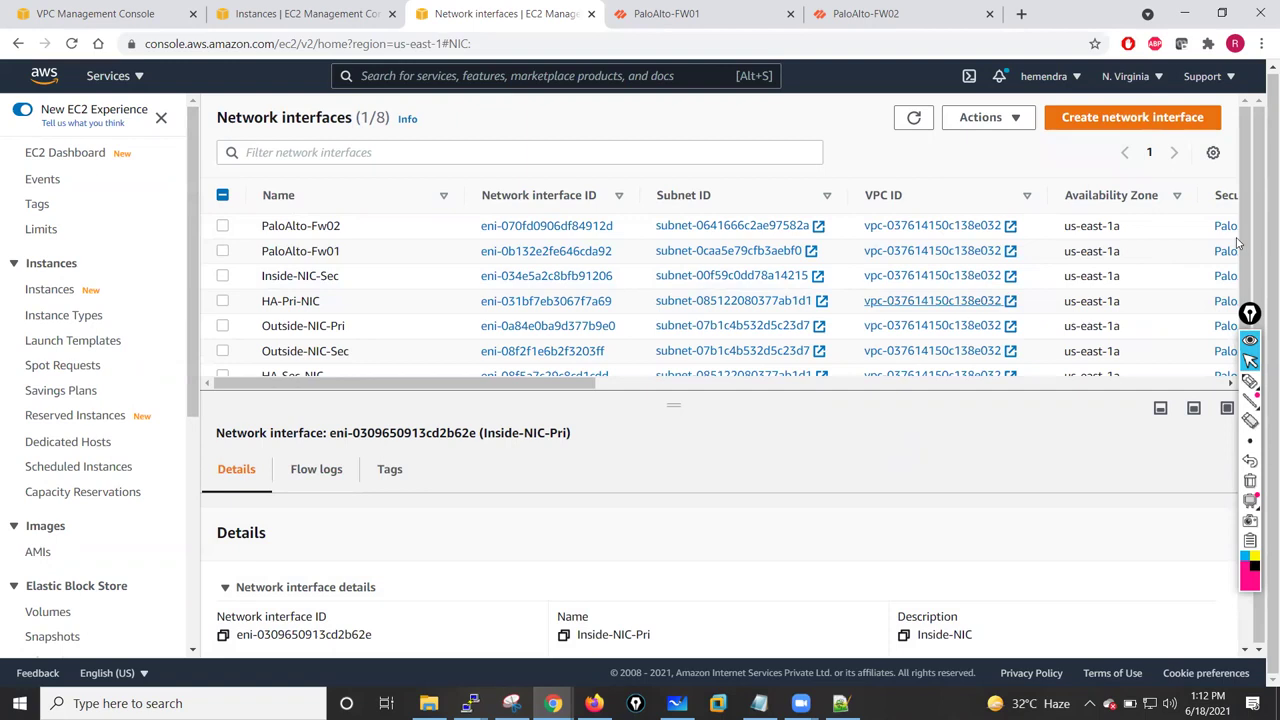
pyautogui.scroll(-2, 1245, 260)
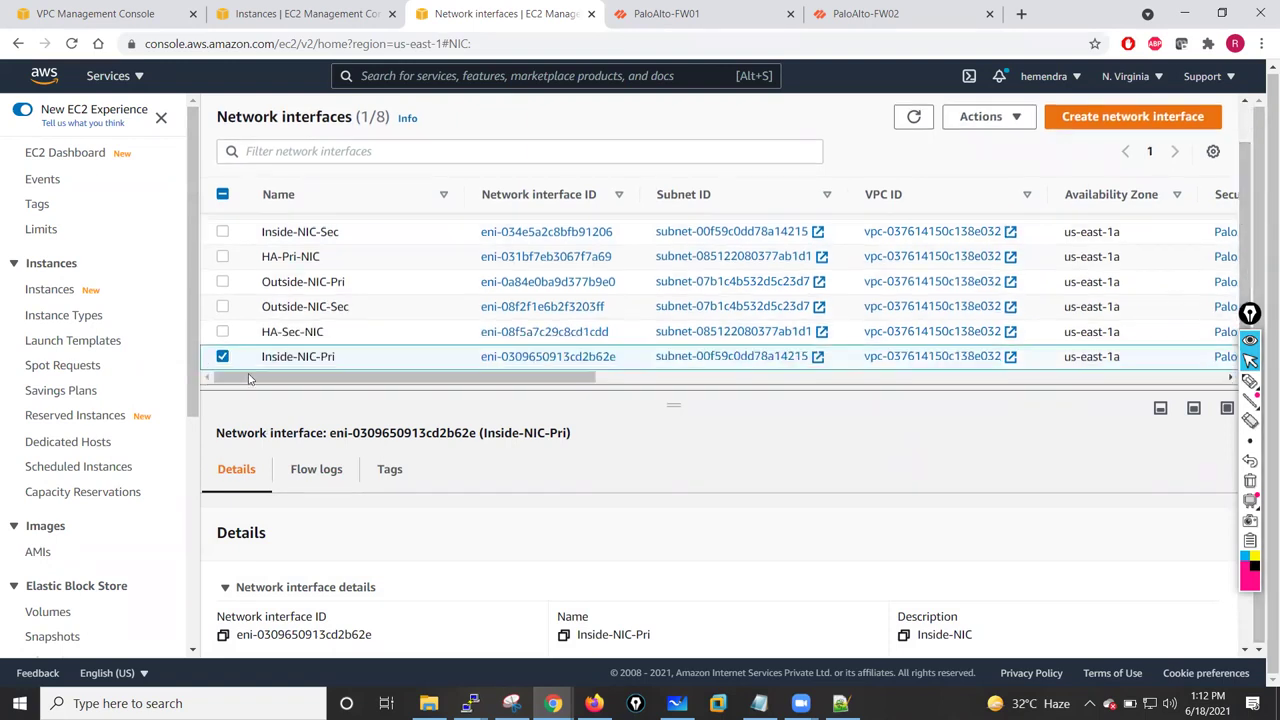
pyautogui.click(222, 356)
# - Disable source/destination checking on Outside-NIC-Sec
pyautogui.click(222, 307)
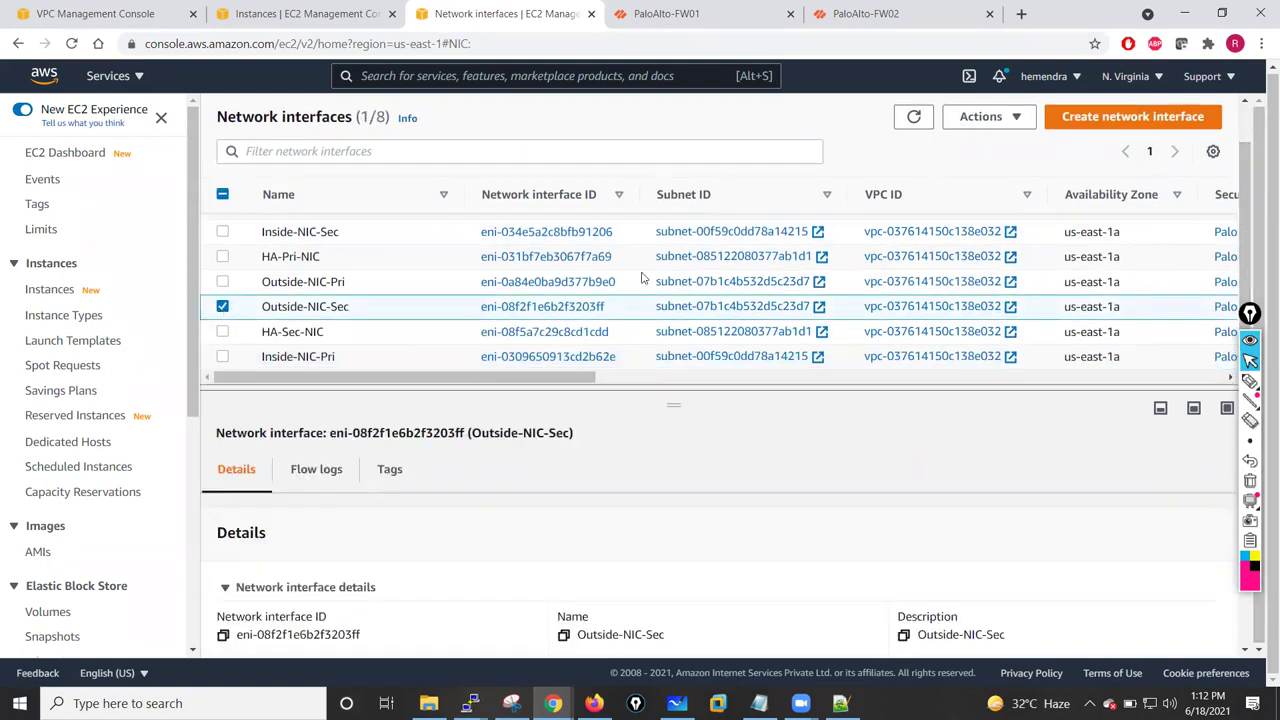
pyautogui.click(984, 116)
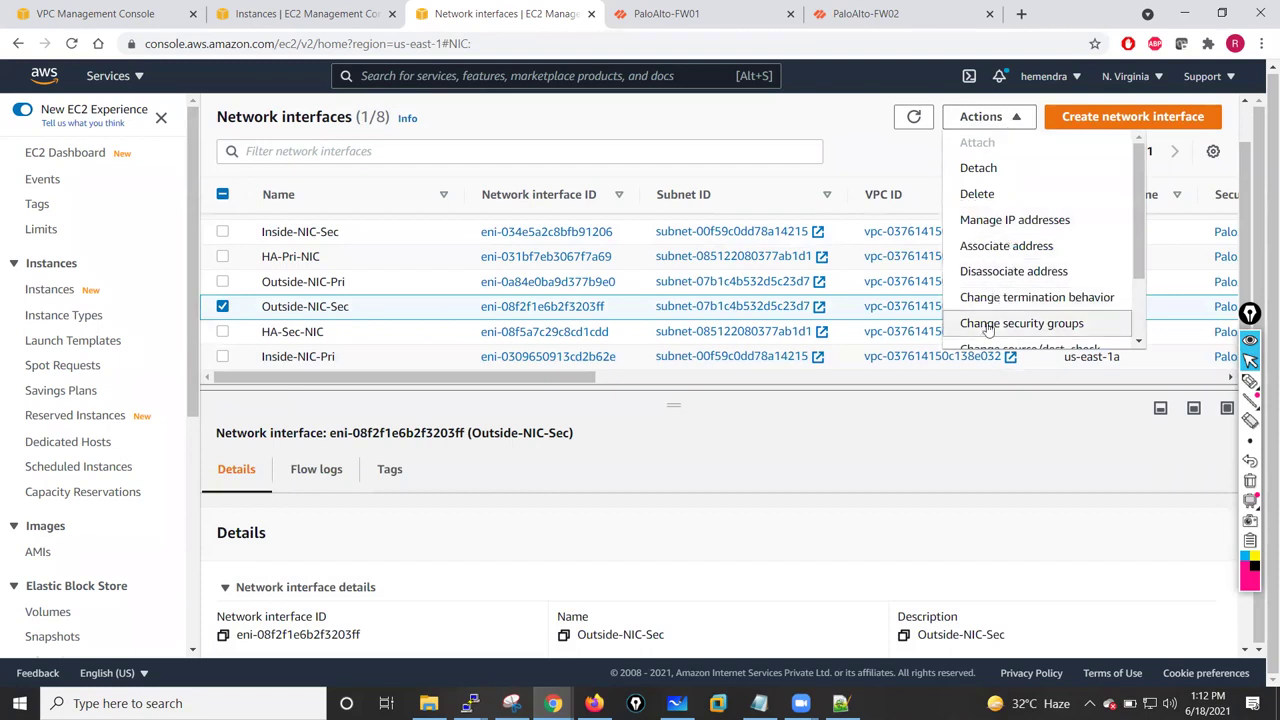
pyautogui.scroll(-1, 1139, 276)
pyautogui.scroll(-2, 1139, 278)
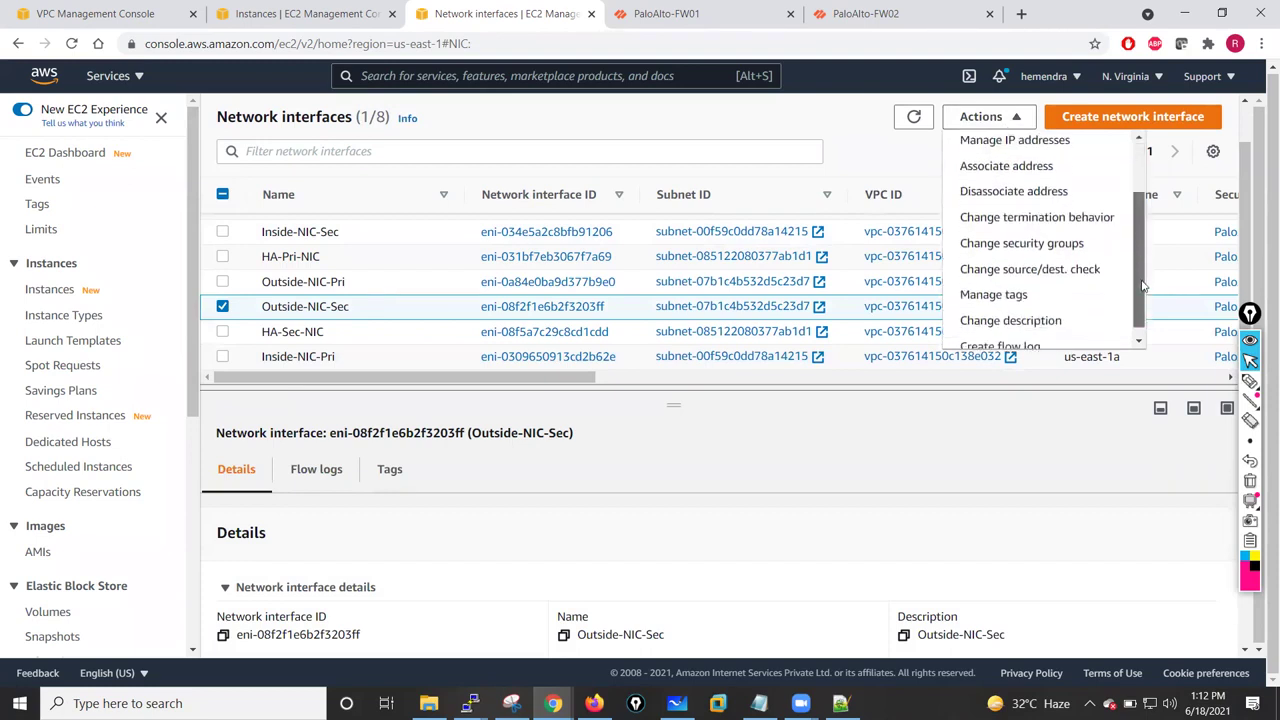
pyautogui.click(1038, 258)
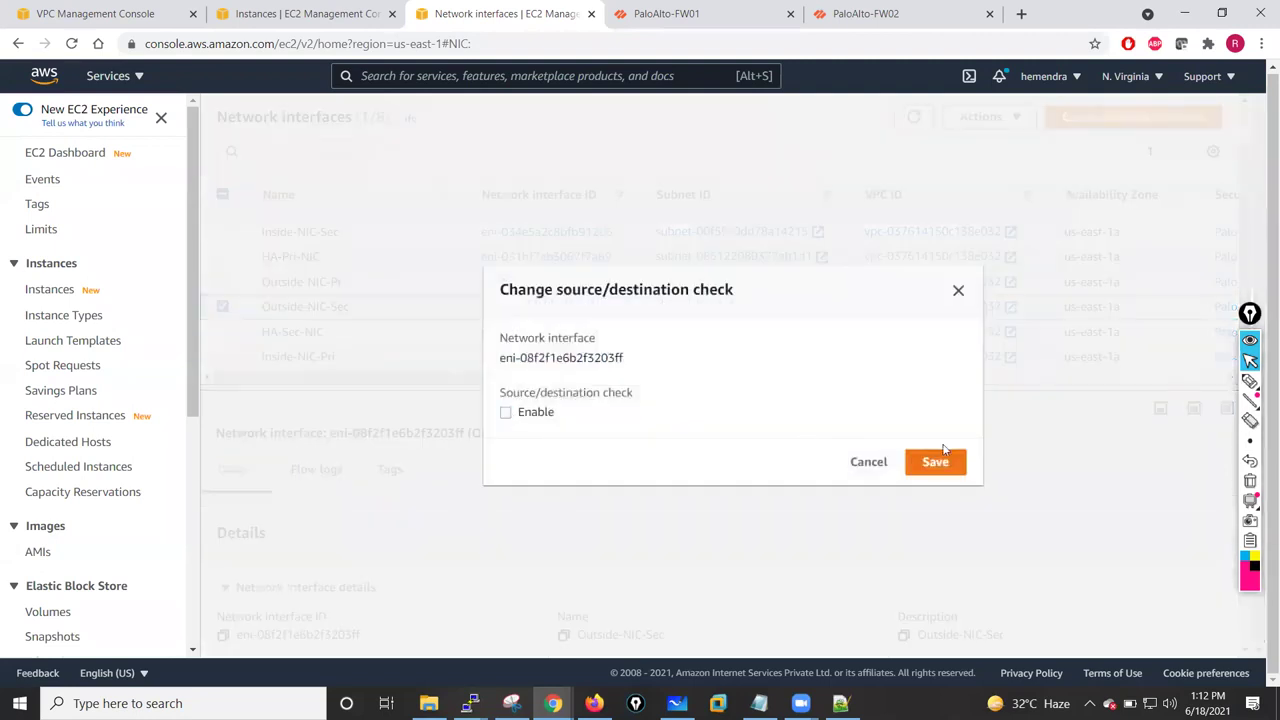
pyautogui.click(936, 464)
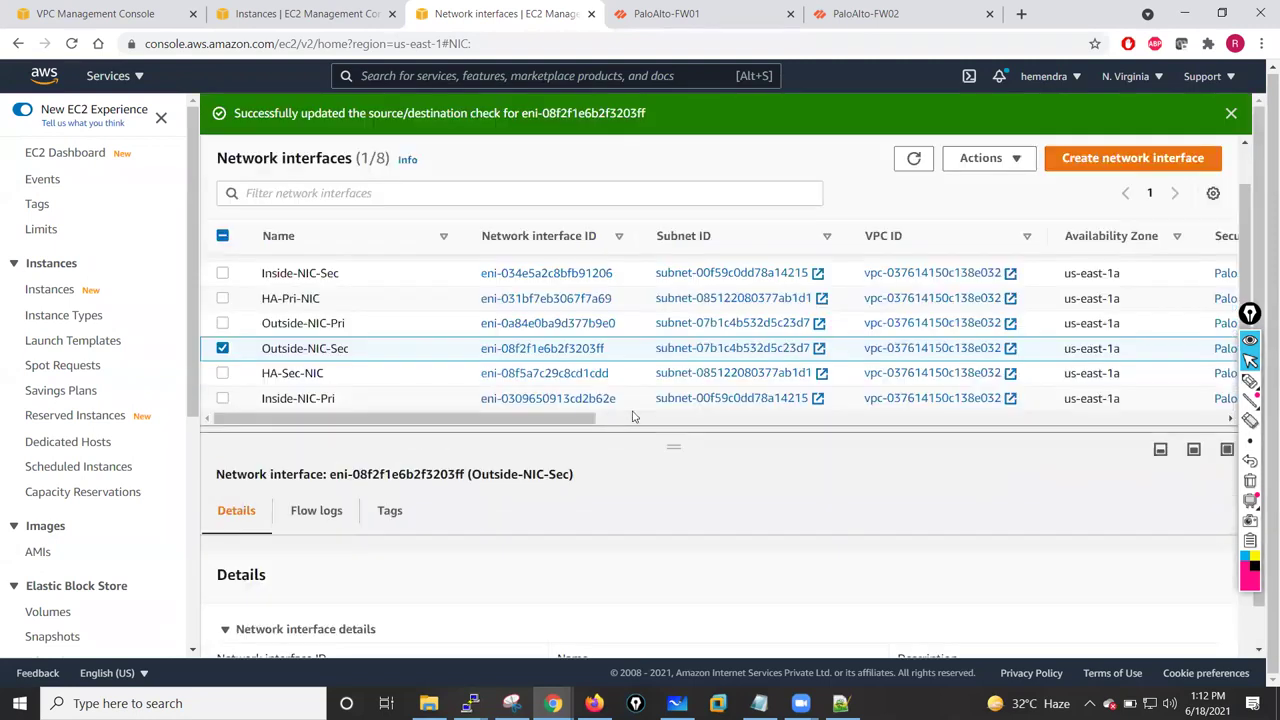
pyautogui.scroll(1, 632, 416)
# - Disable source/destination checking on Outside-NIC-Pri
pyautogui.click(221, 393)
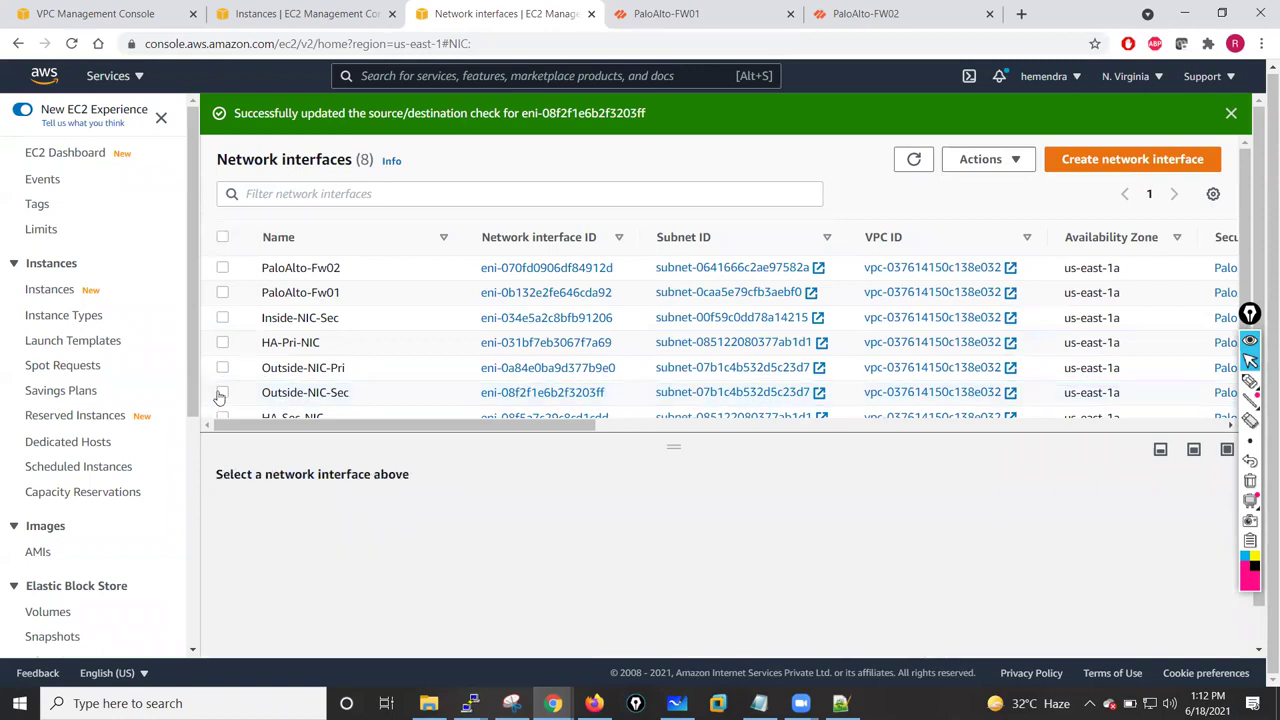
pyautogui.click(222, 368)
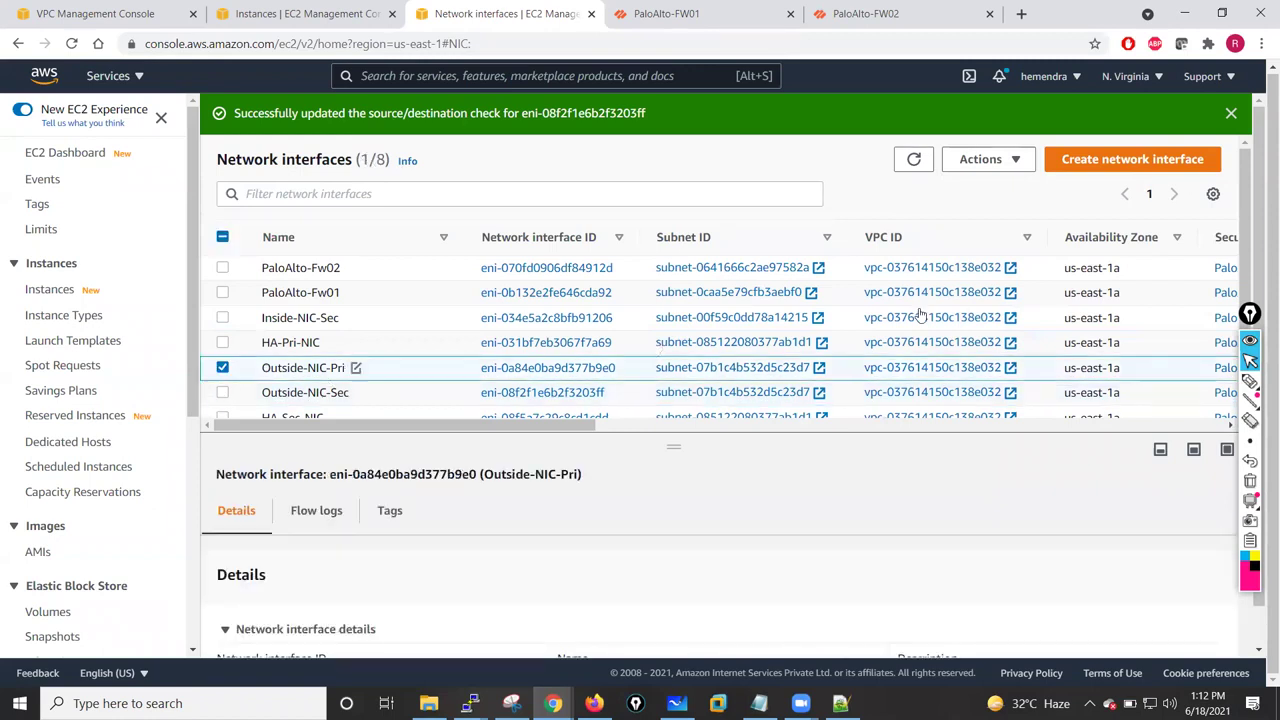
pyautogui.click(1015, 163)
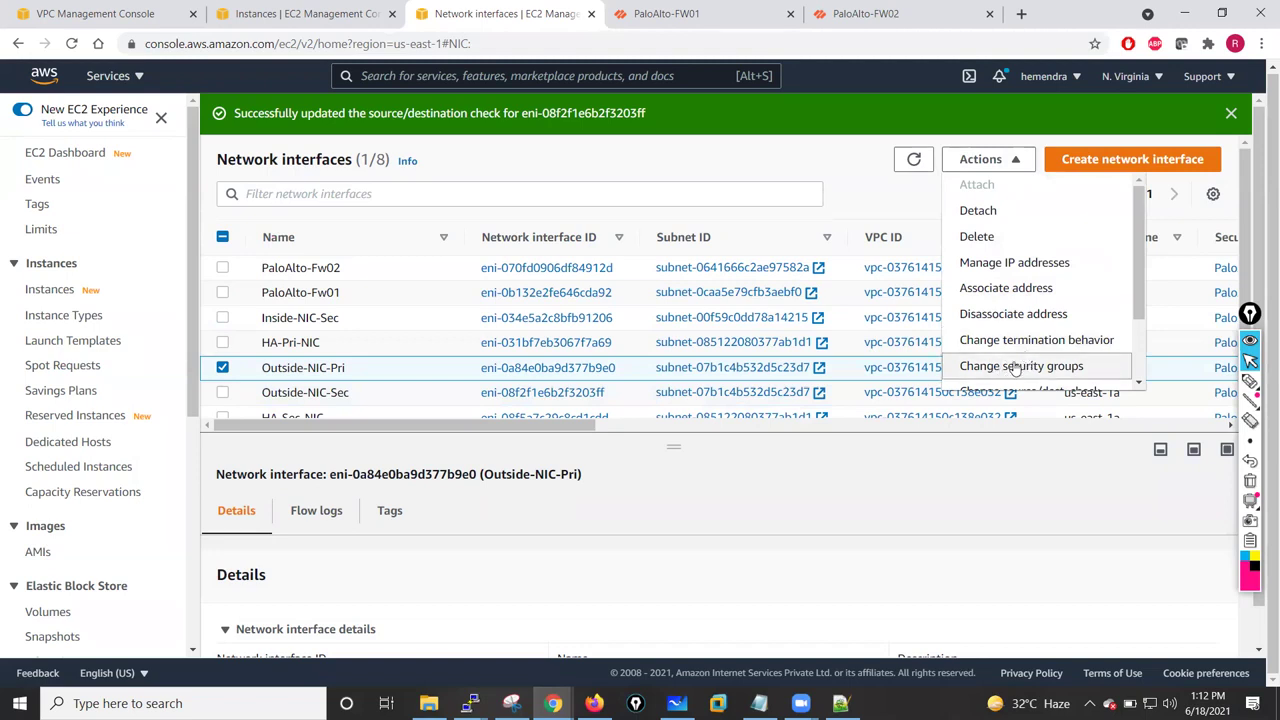
pyautogui.scroll(-2, 1142, 352)
pyautogui.scroll(-2, 1142, 352)
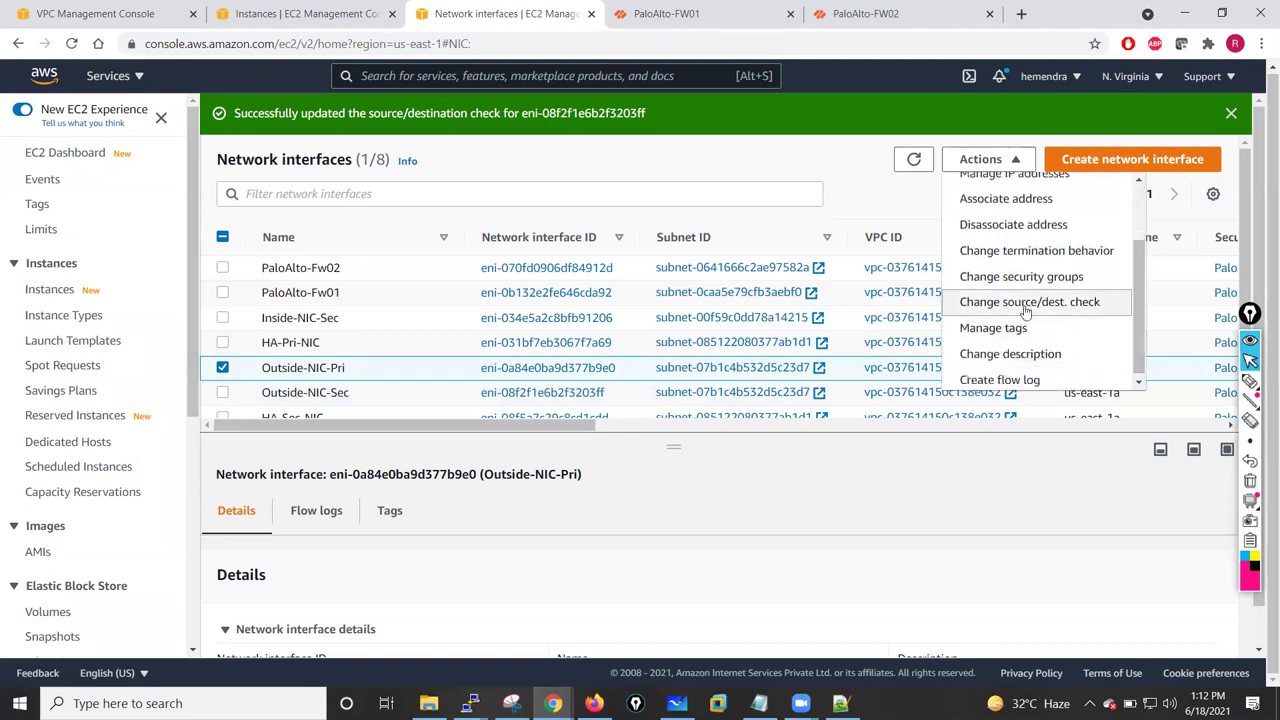
pyautogui.click(1028, 302)
pyautogui.click(505, 414)
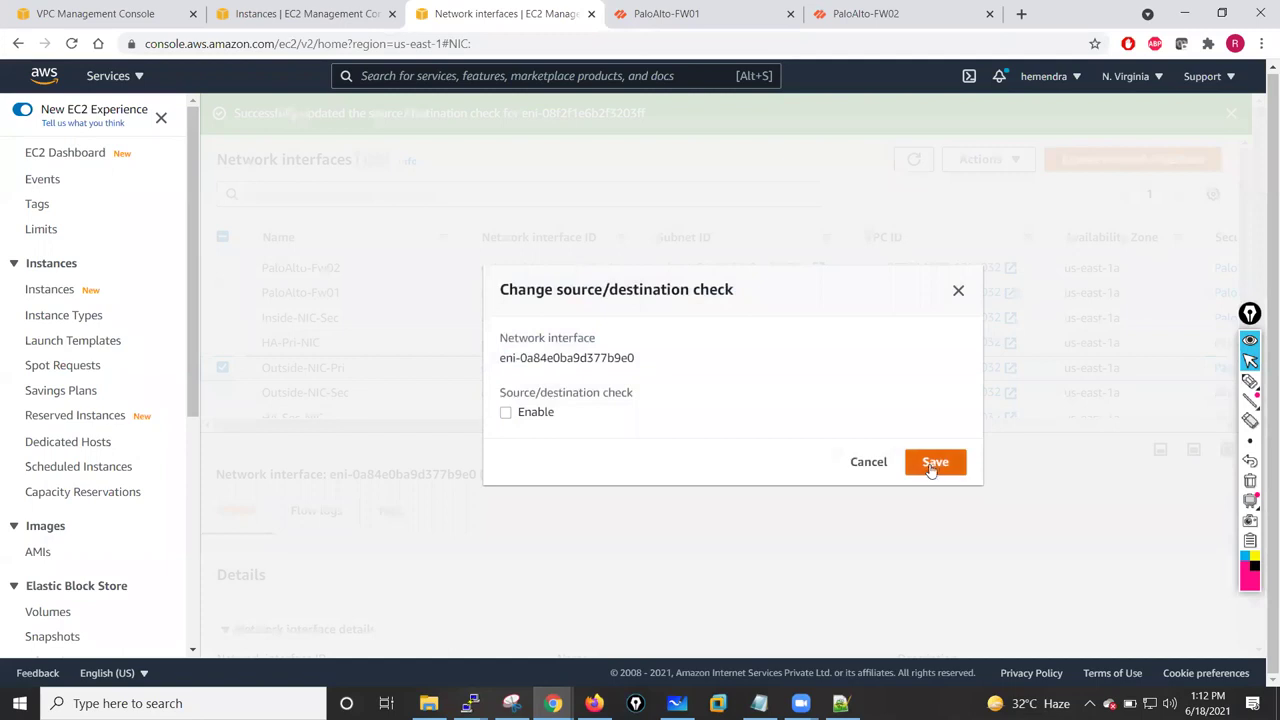
pyautogui.click(935, 464)
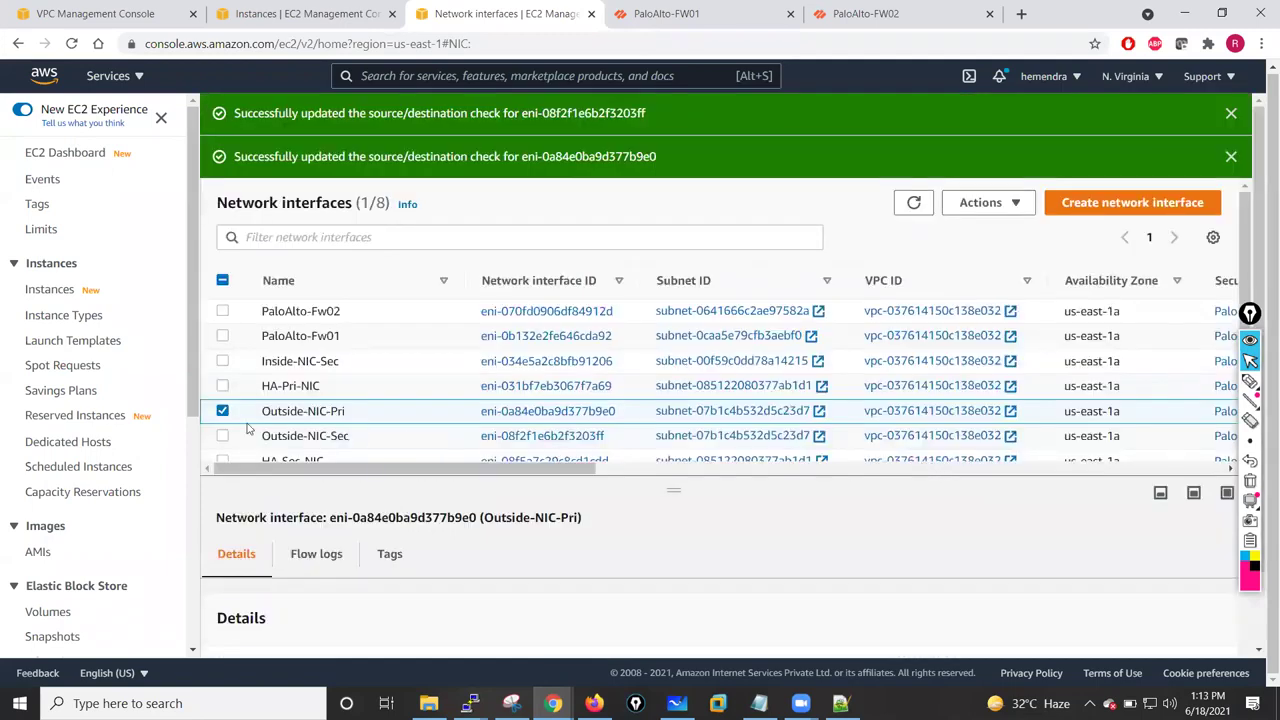
# - Confirm Inside-NIC-Sec already has source/destination checking disabled
pyautogui.click(223, 411)
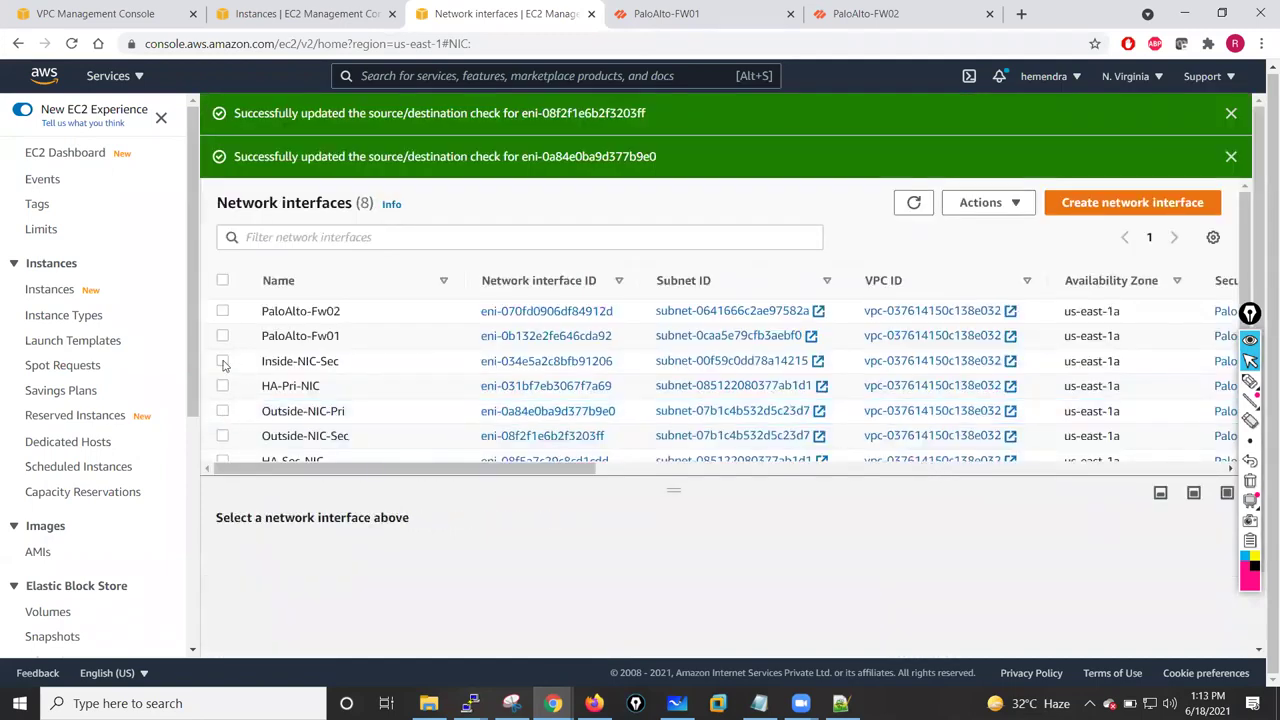
pyautogui.click(222, 361)
pyautogui.click(981, 202)
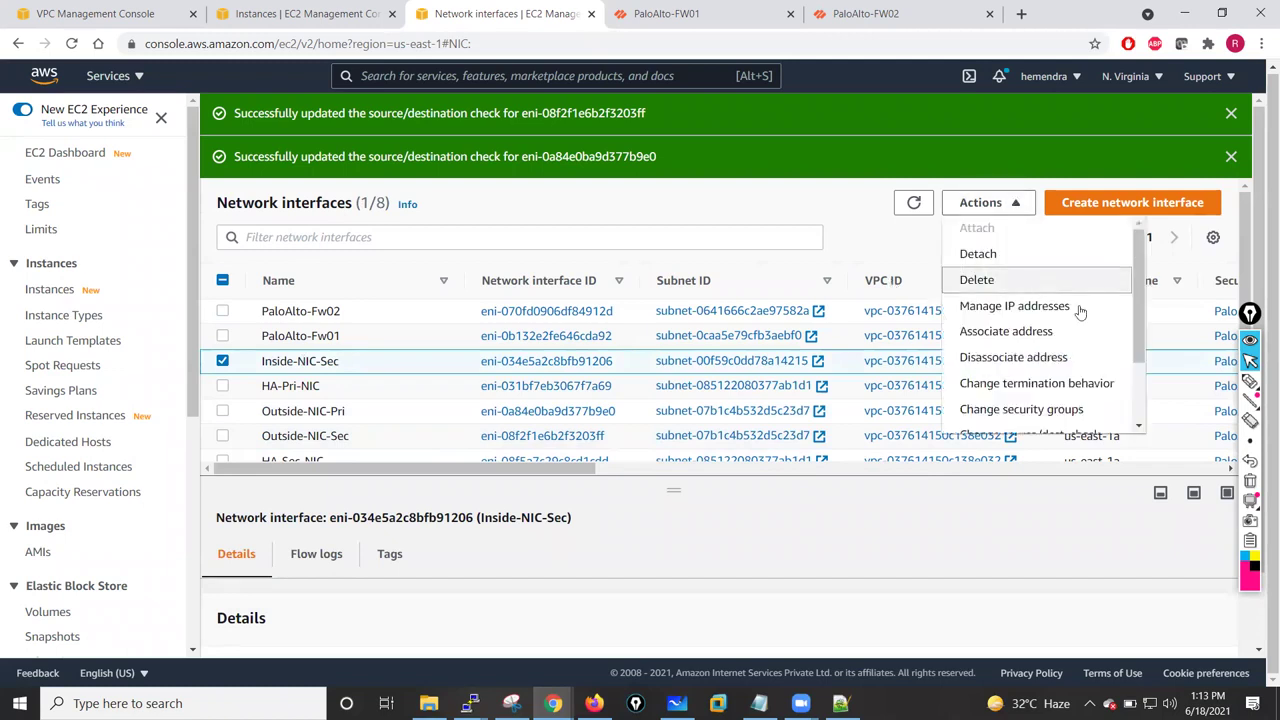
pyautogui.scroll(-2, 1070, 330)
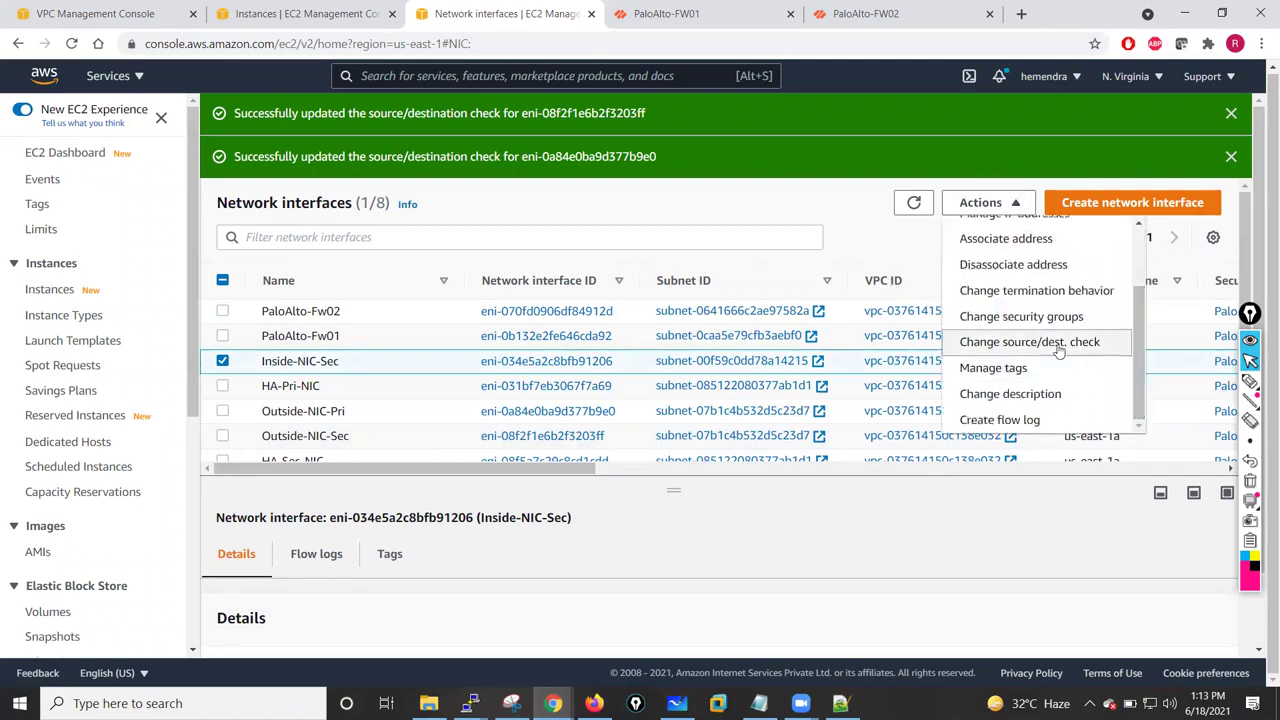
pyautogui.click(1058, 342)
pyautogui.click(866, 460)
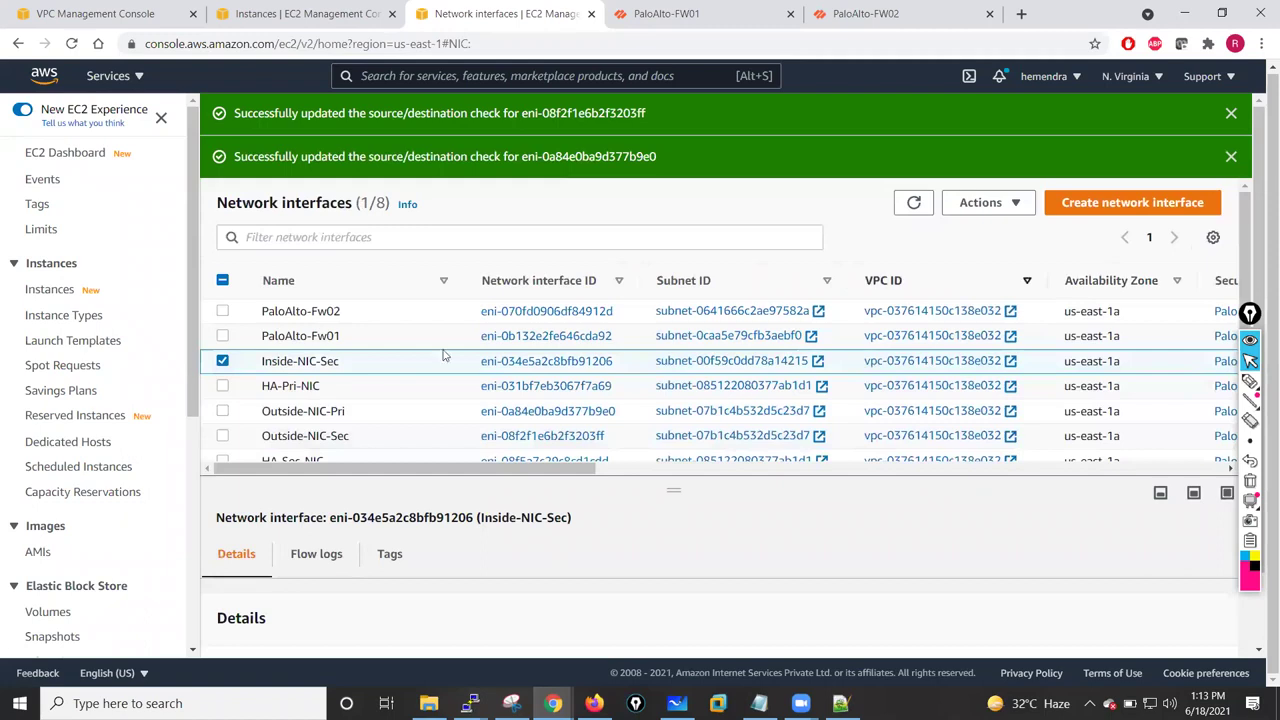
# - Confirm Inside-NIC-Pri's source/destination check is already off and clear the success notices
pyautogui.click(222, 361)
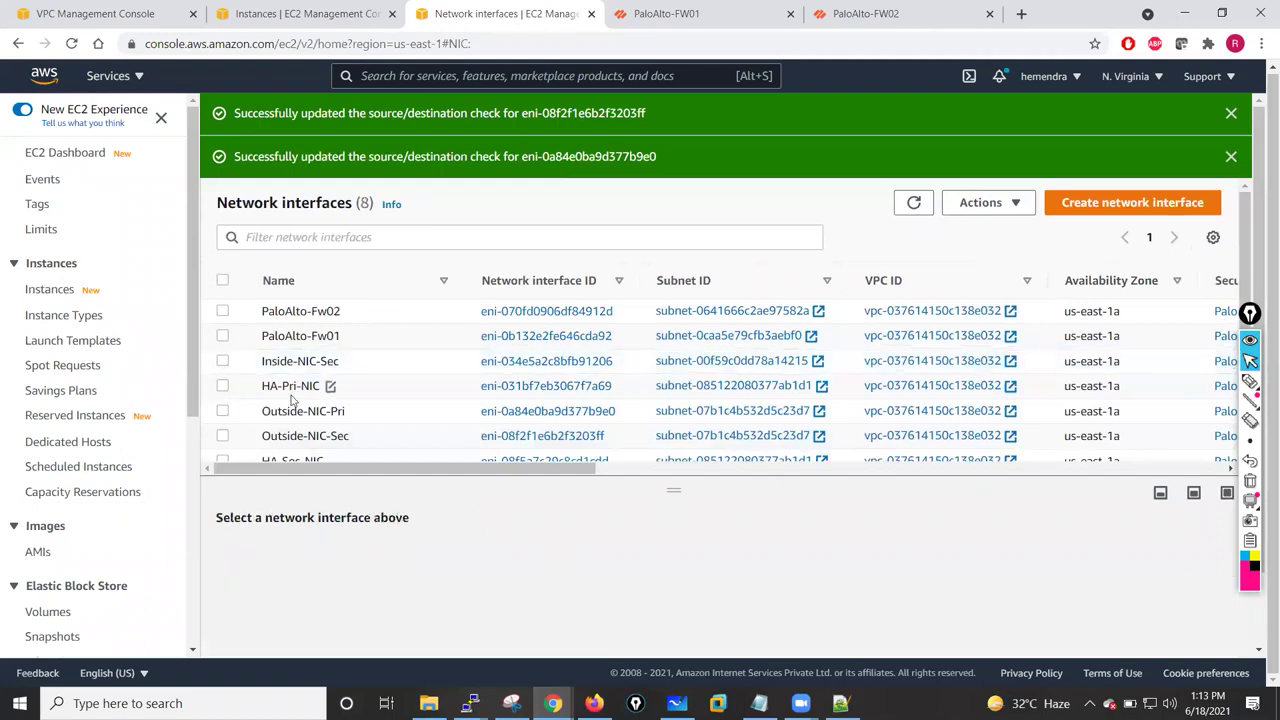
pyautogui.scroll(-1, 1248, 300)
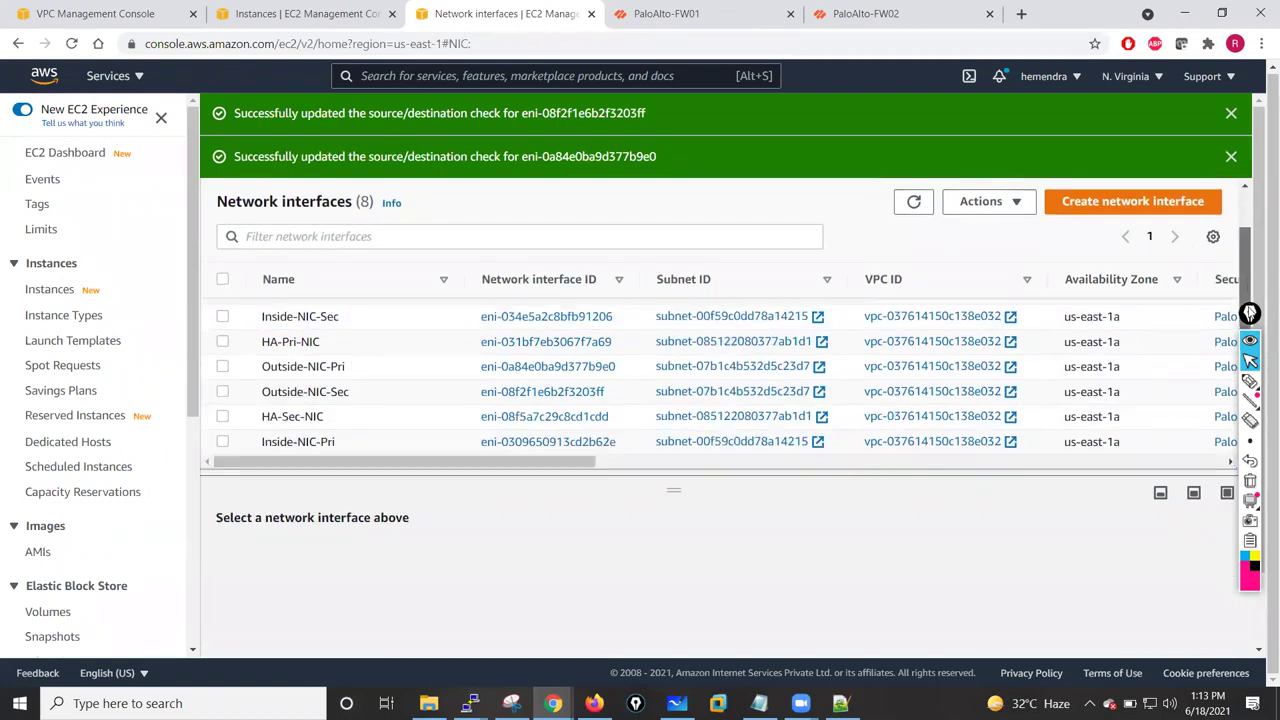
pyautogui.click(222, 441)
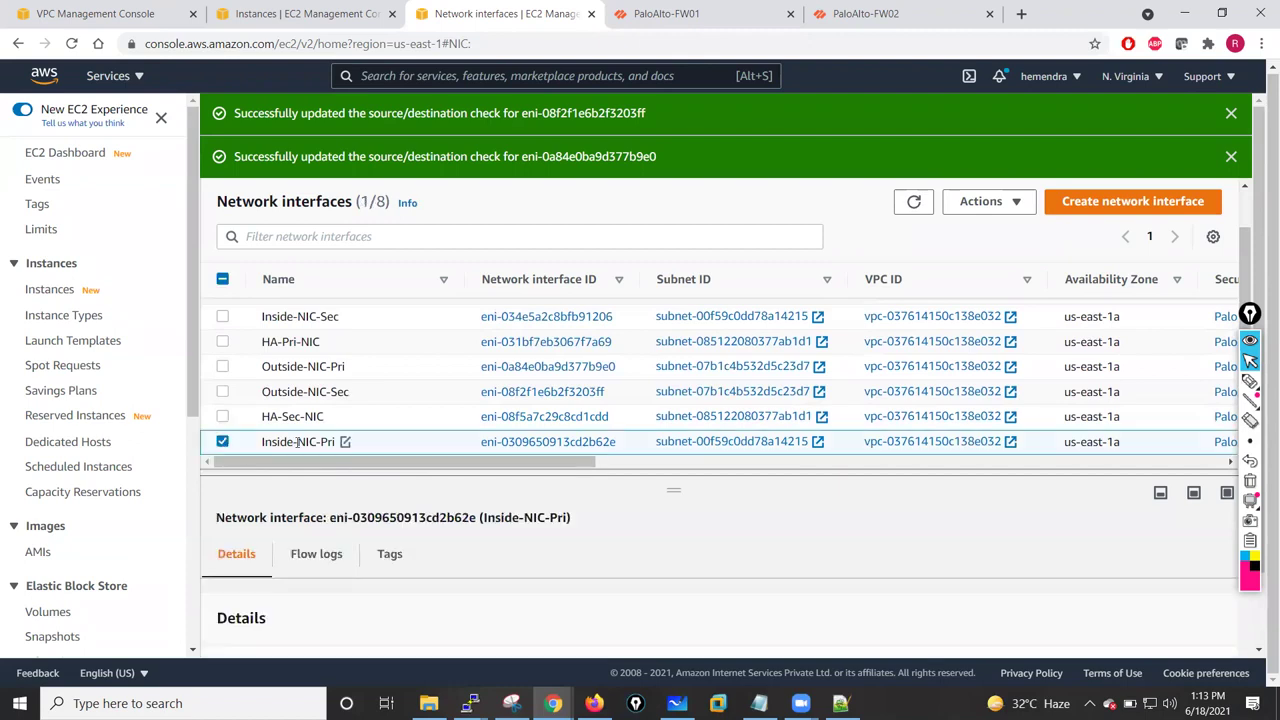
pyautogui.click(1012, 203)
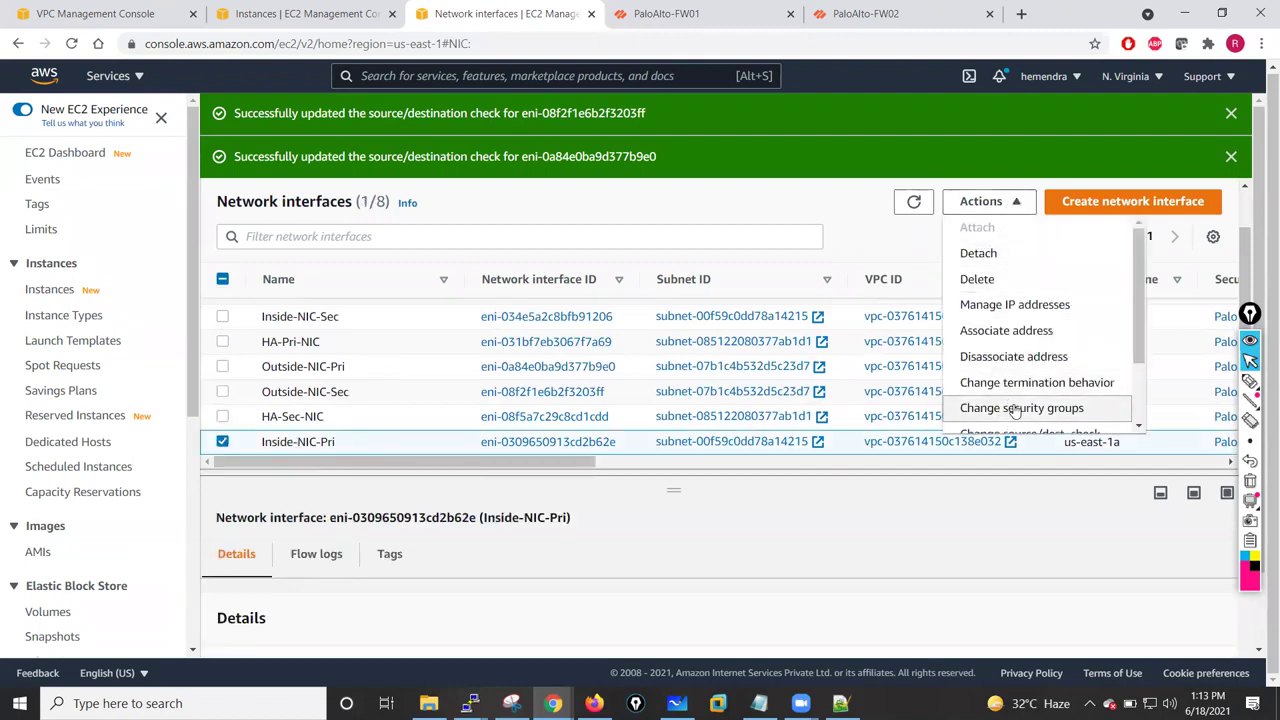
pyautogui.scroll(-1, 1030, 360)
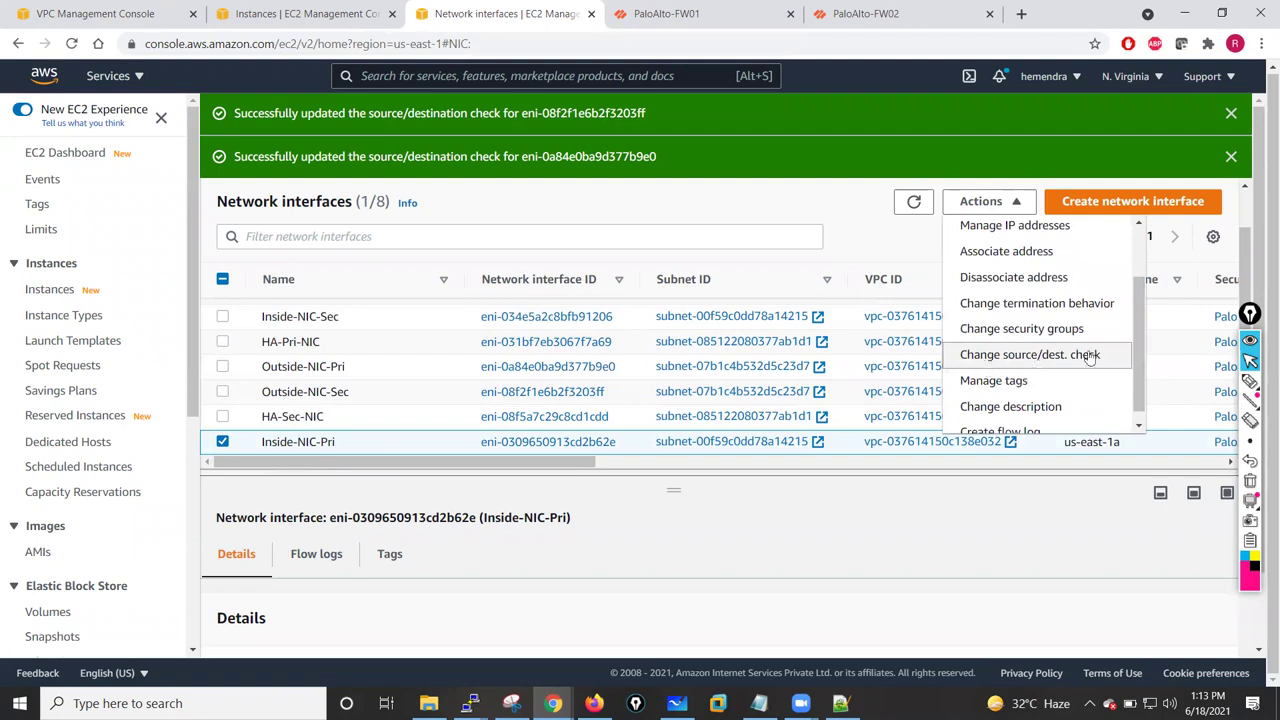
pyautogui.click(1030, 355)
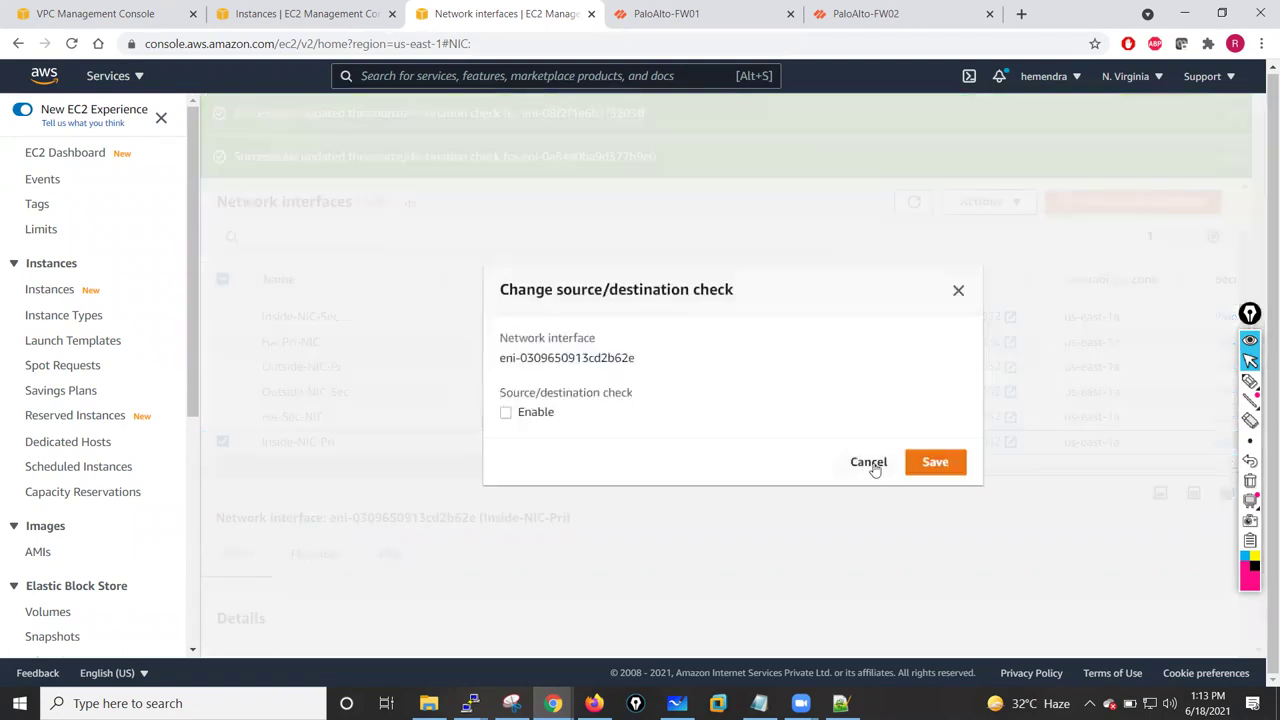
pyautogui.click(868, 461)
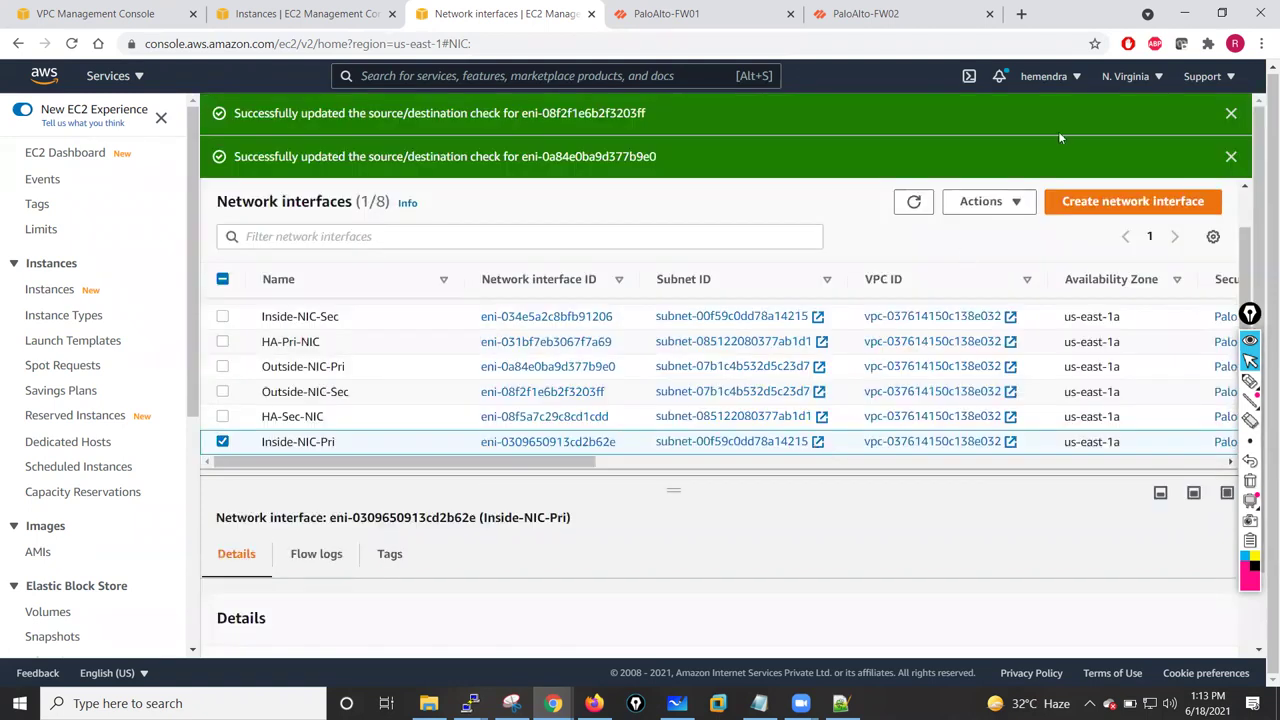
pyautogui.click(1231, 113)
pyautogui.click(1231, 113)
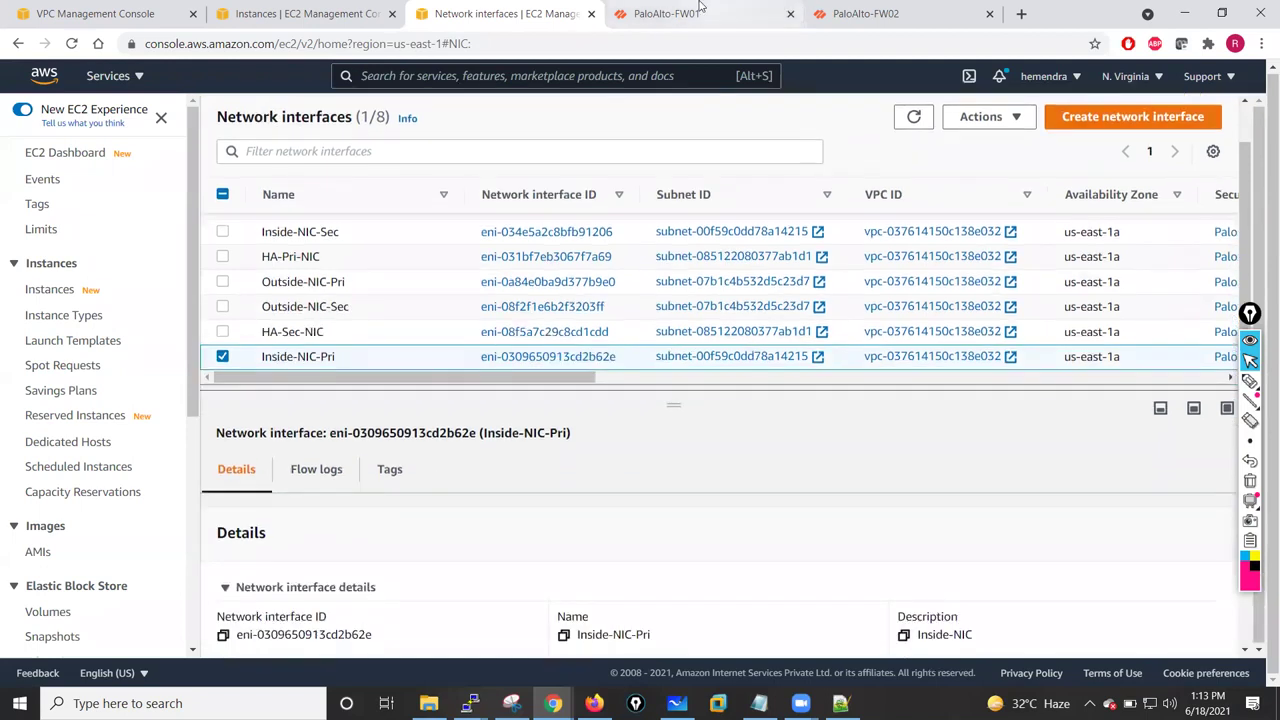
pyautogui.click(700, 13)
# - Close the commit status and set the Allow-All security rule's source zone to any
pyautogui.click(843, 555)
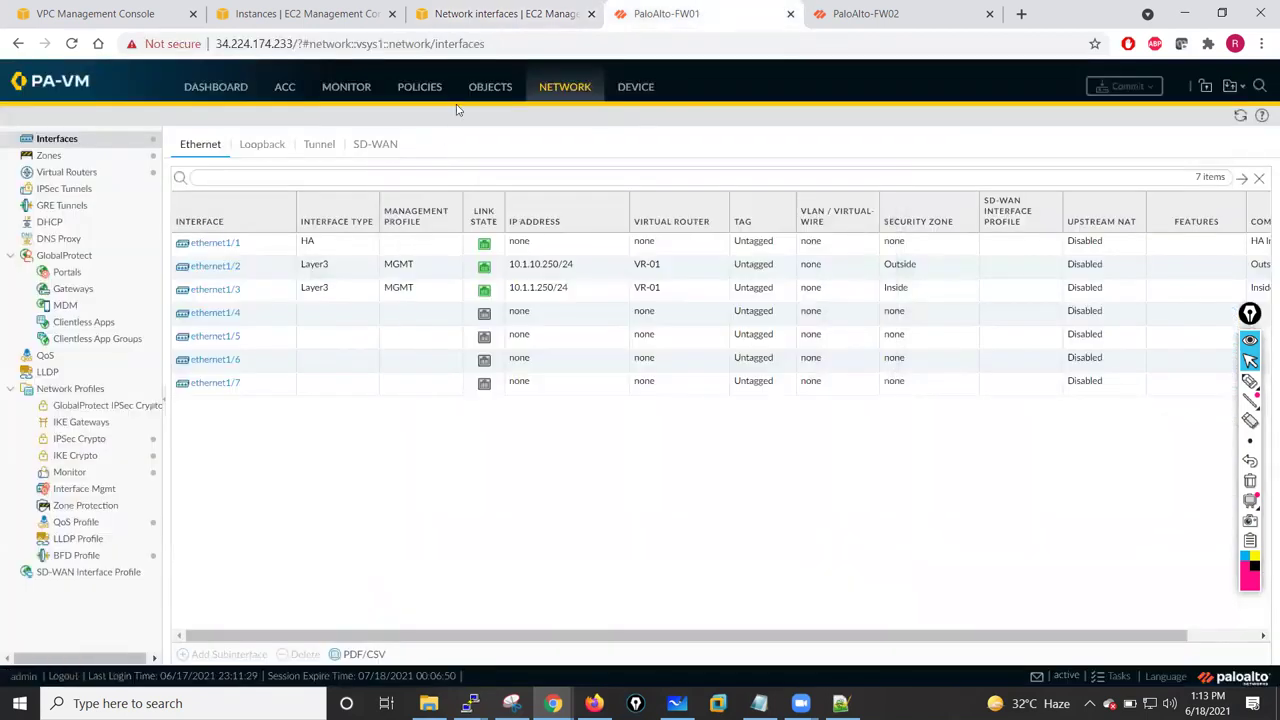
pyautogui.click(414, 87)
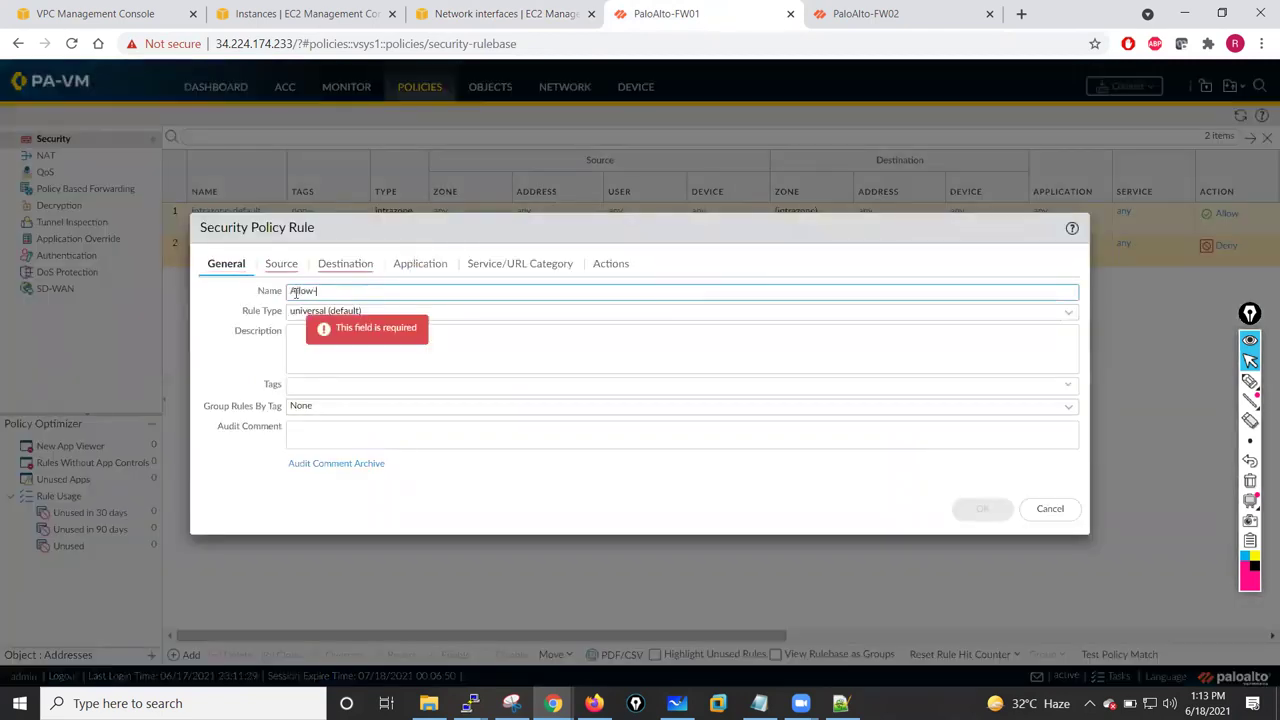
pyautogui.write('ll')
pyautogui.click(280, 264)
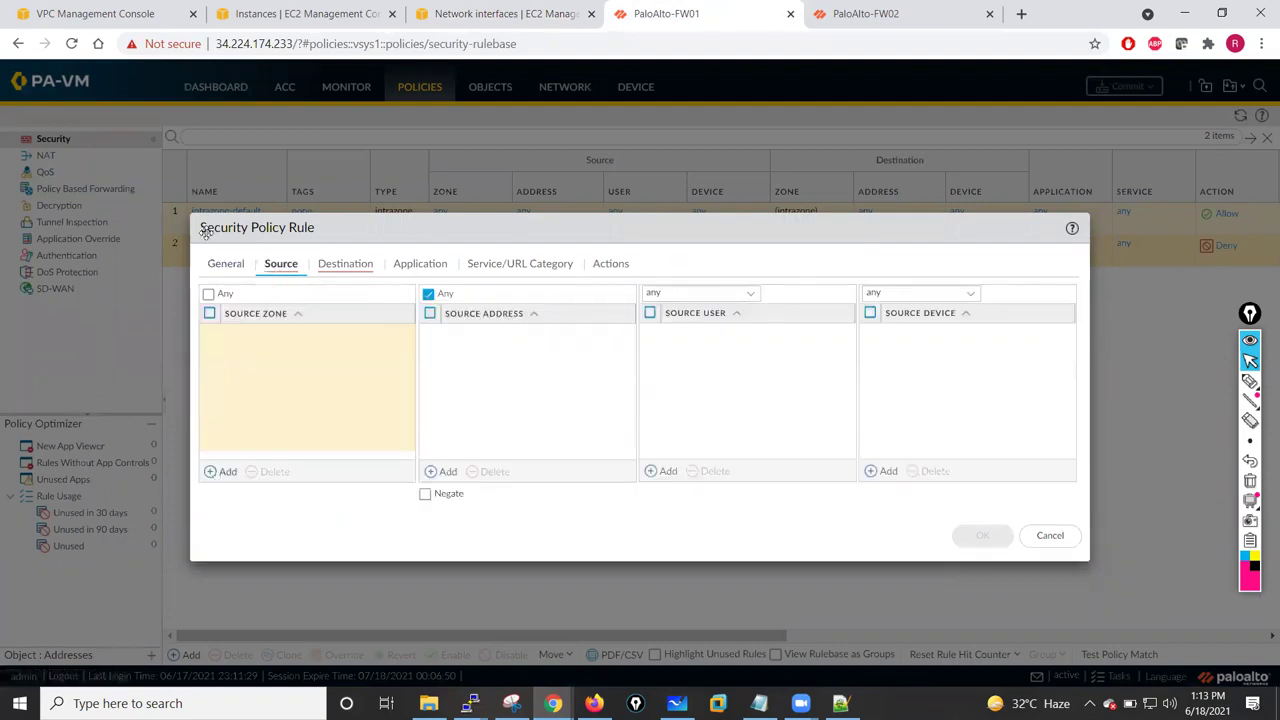
pyautogui.click(208, 293)
# - Set the Allow-All rule's destination zone to any, log at session start, and save it
pyautogui.click(363, 268)
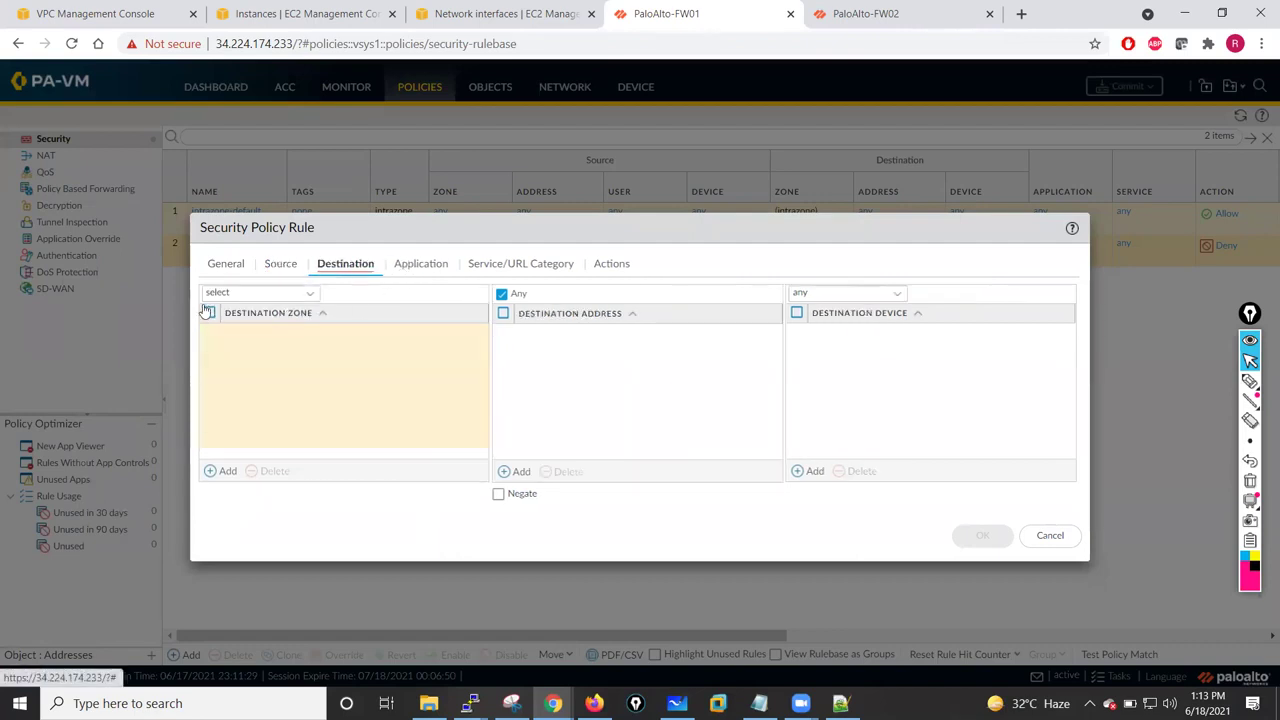
pyautogui.click(312, 299)
pyautogui.click(240, 334)
pyautogui.click(424, 271)
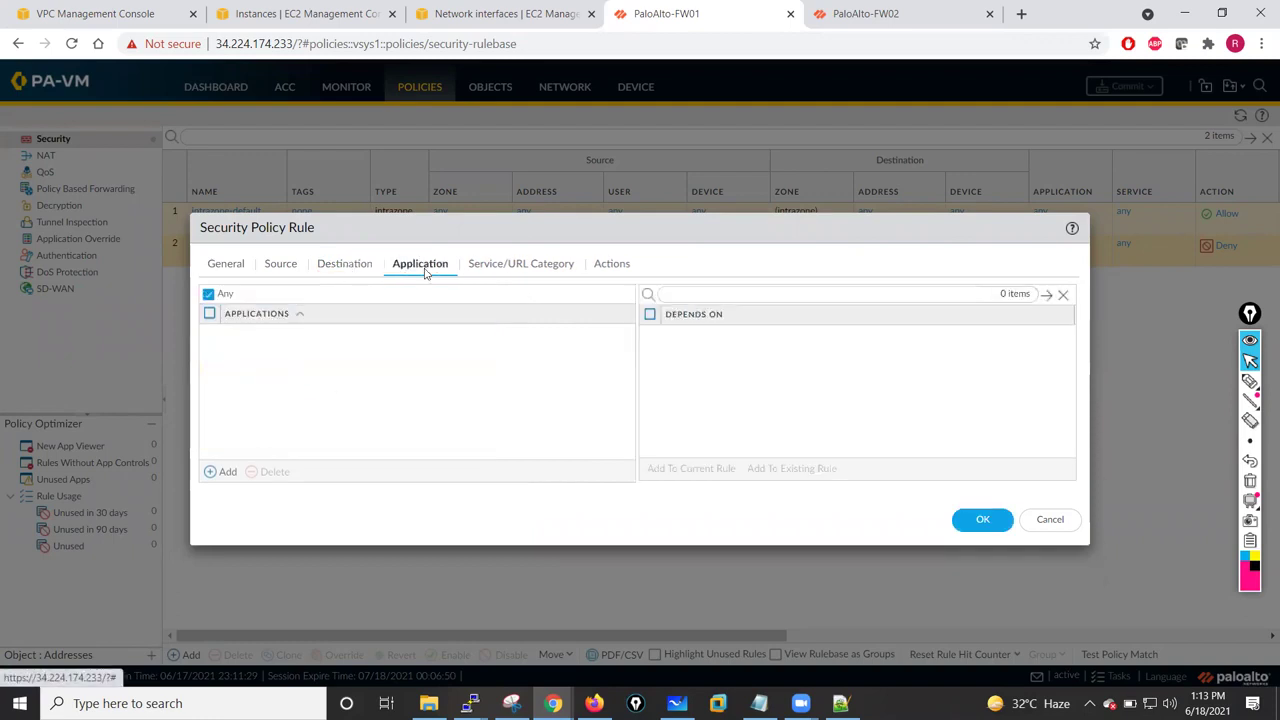
pyautogui.click(518, 268)
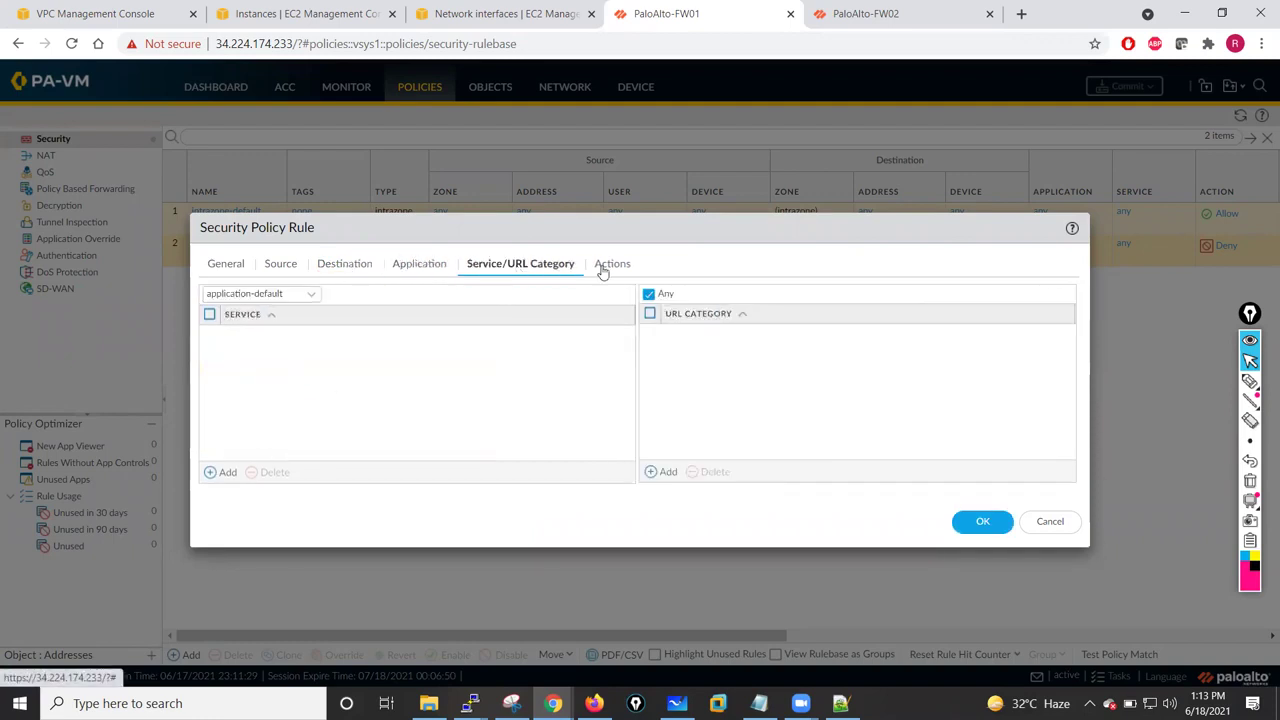
pyautogui.click(614, 265)
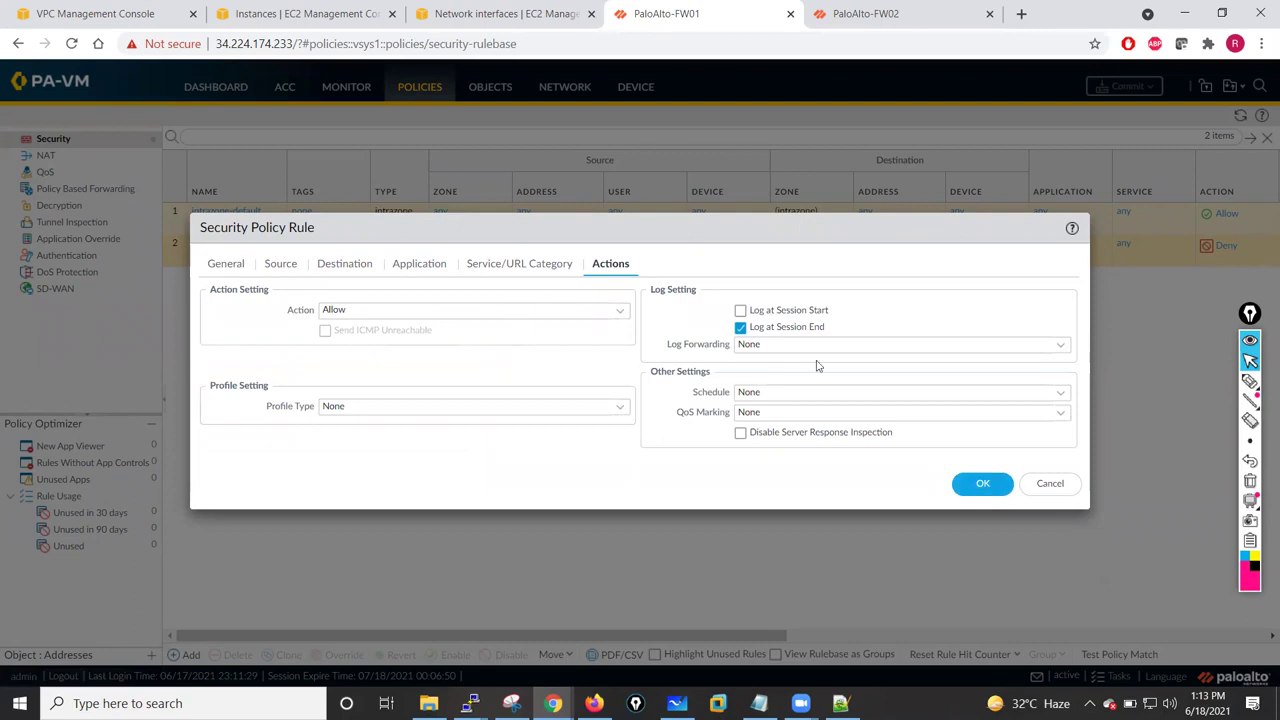
pyautogui.click(741, 311)
pyautogui.click(982, 483)
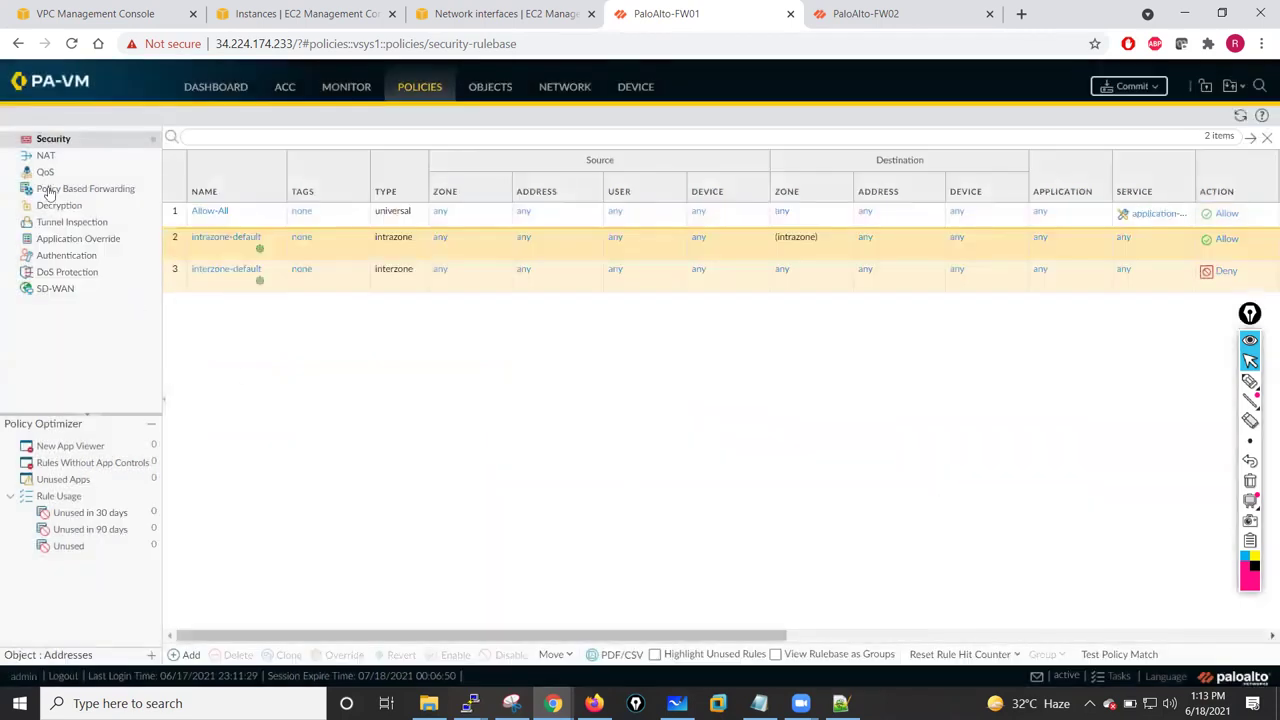
pyautogui.click(46, 156)
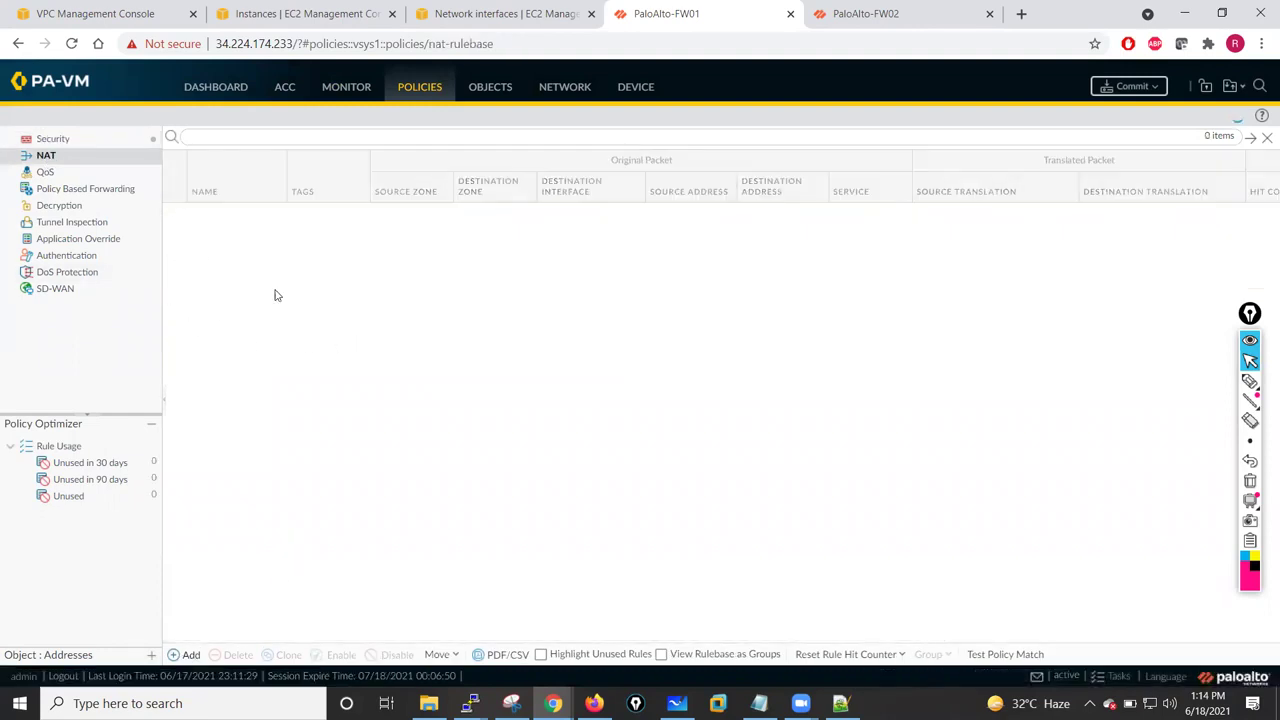
# - Create NAT rule 'NAT' matching Inside to Outside via ethernet1/2 for source 10.1.1.0/24
pyautogui.click(185, 654)
pyautogui.write('NAT')
pyautogui.click(406, 266)
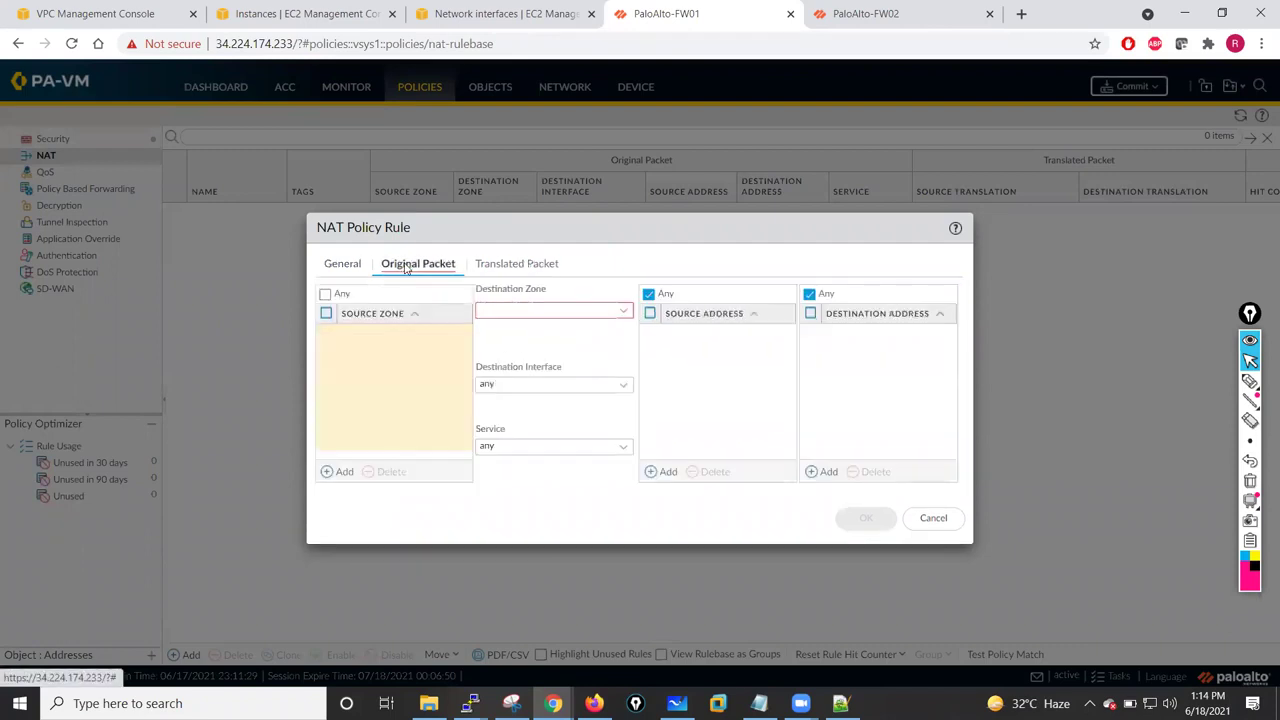
pyautogui.click(343, 471)
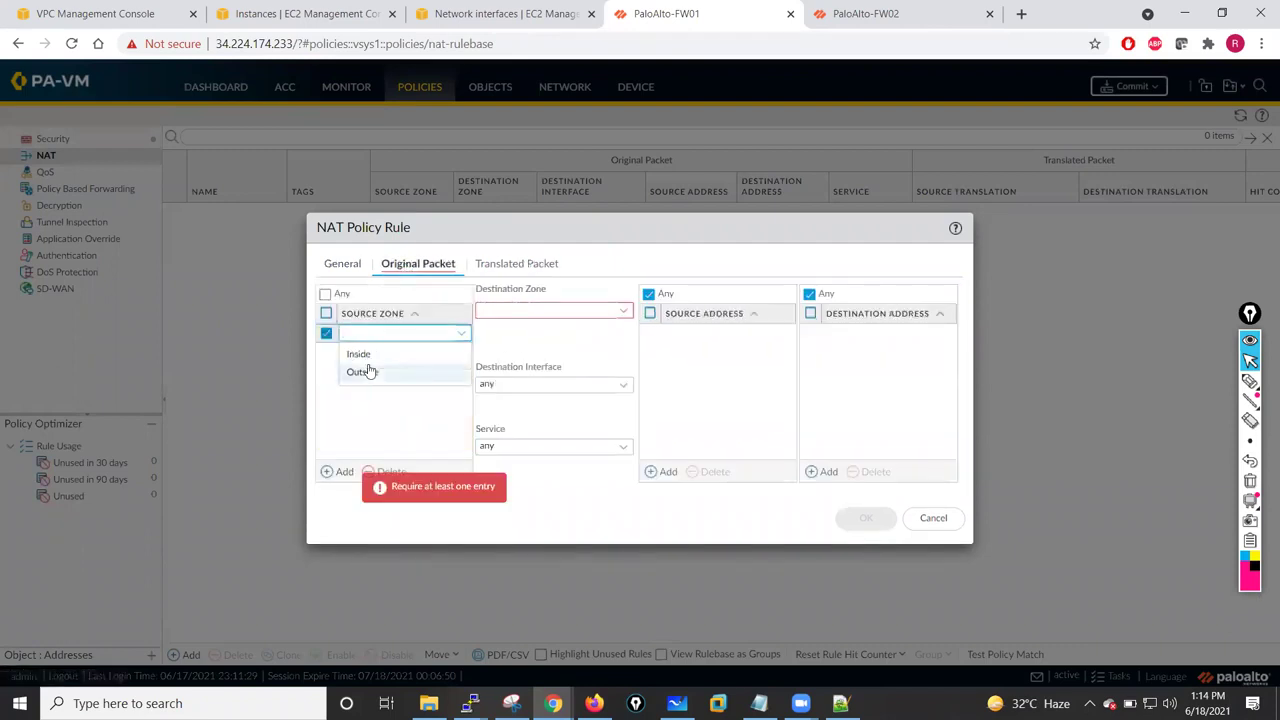
pyautogui.click(357, 355)
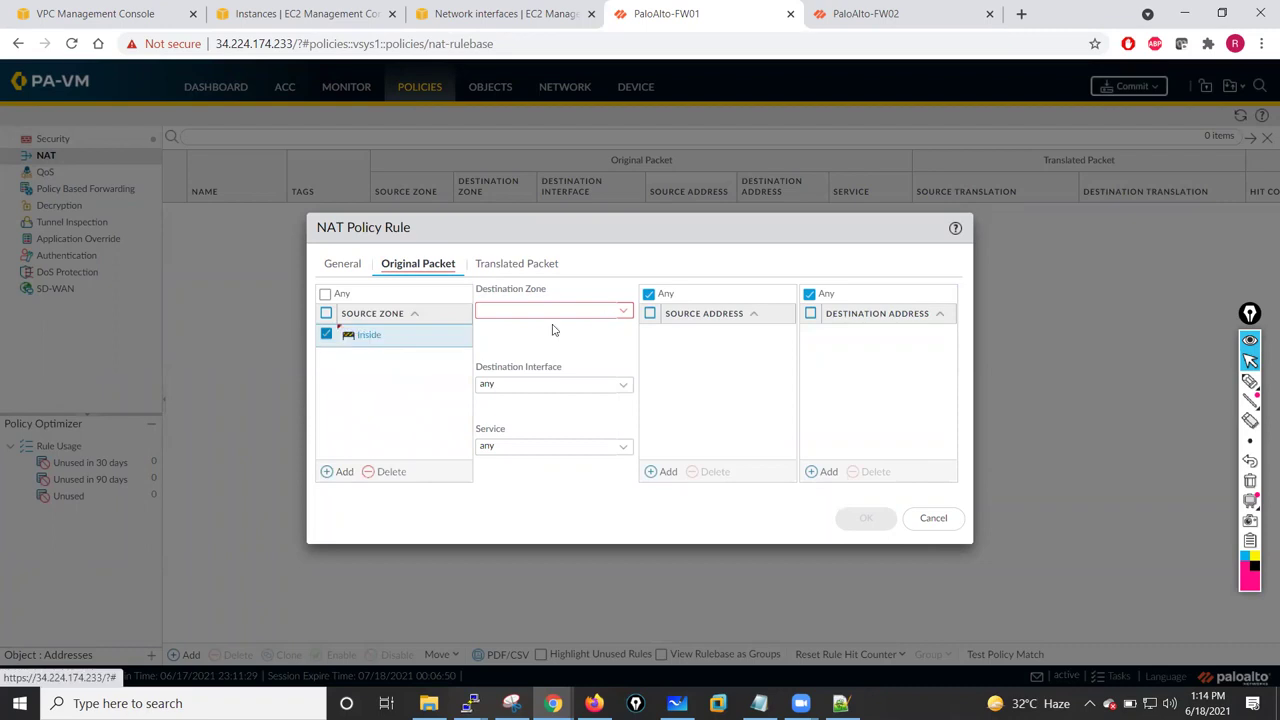
pyautogui.click(619, 311)
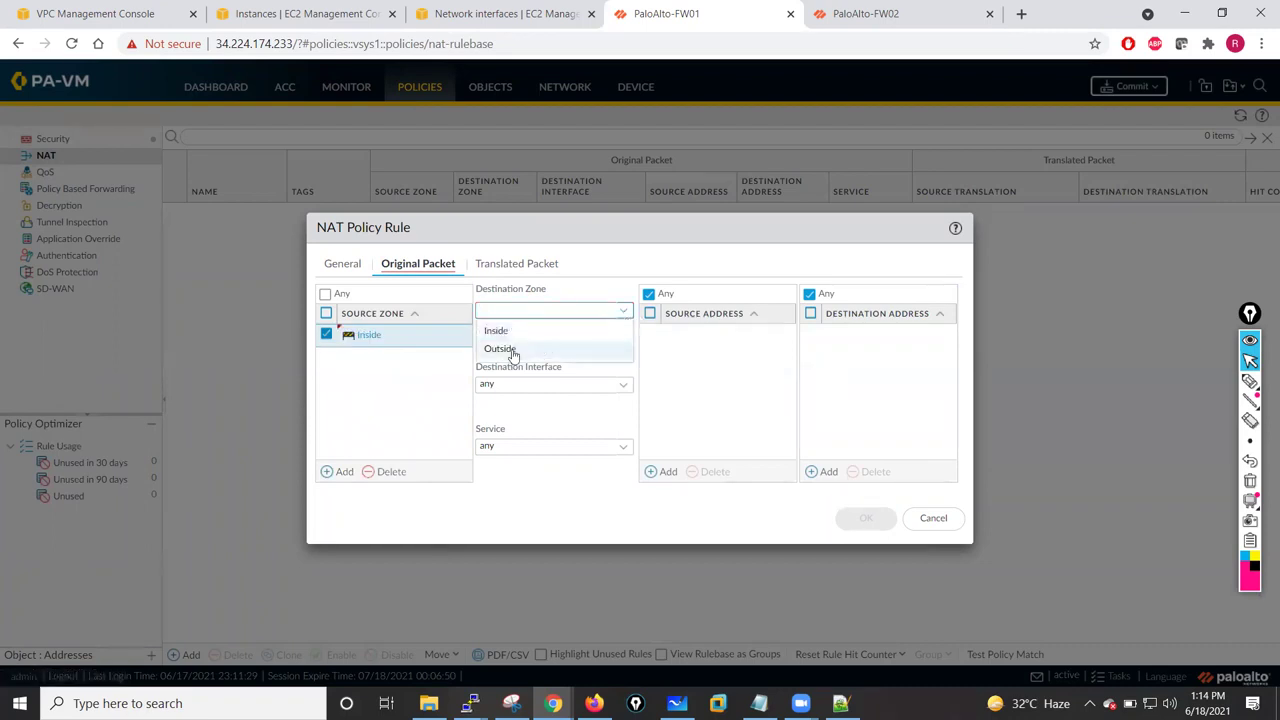
pyautogui.click(503, 349)
pyautogui.click(621, 390)
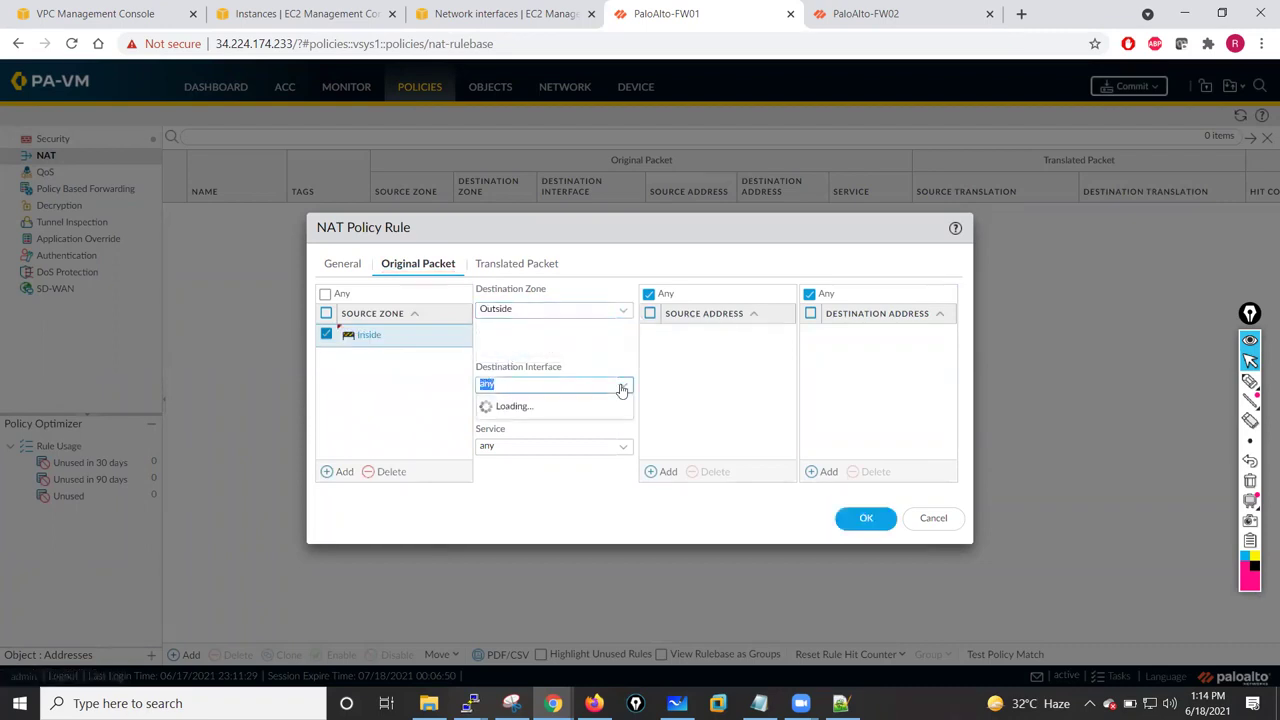
pyautogui.click(510, 436)
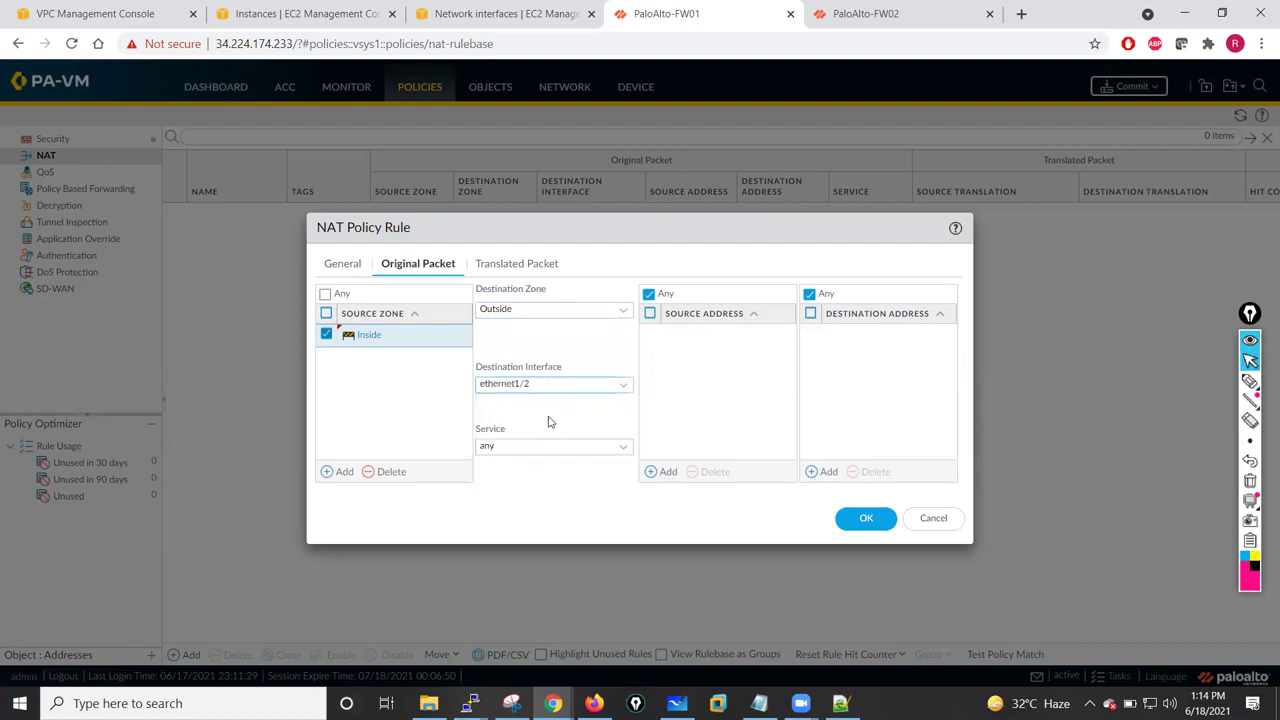
pyautogui.click(667, 471)
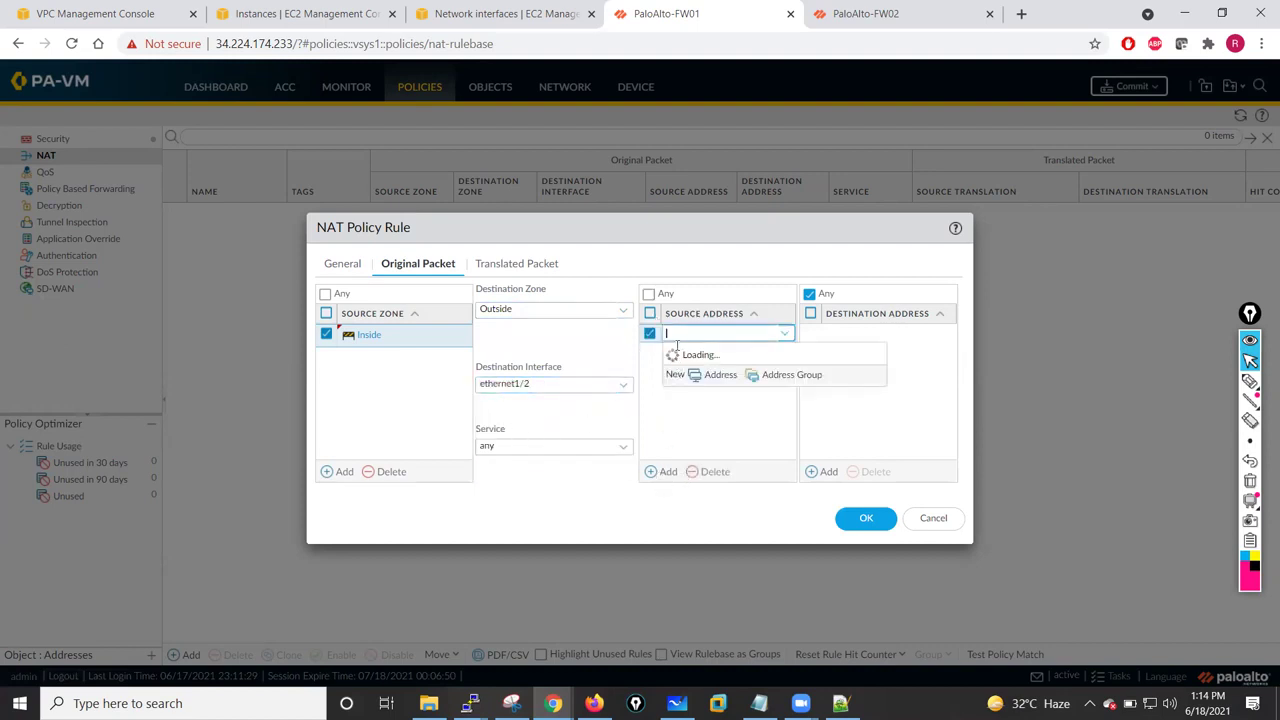
pyautogui.write('10.1.1.0/24')
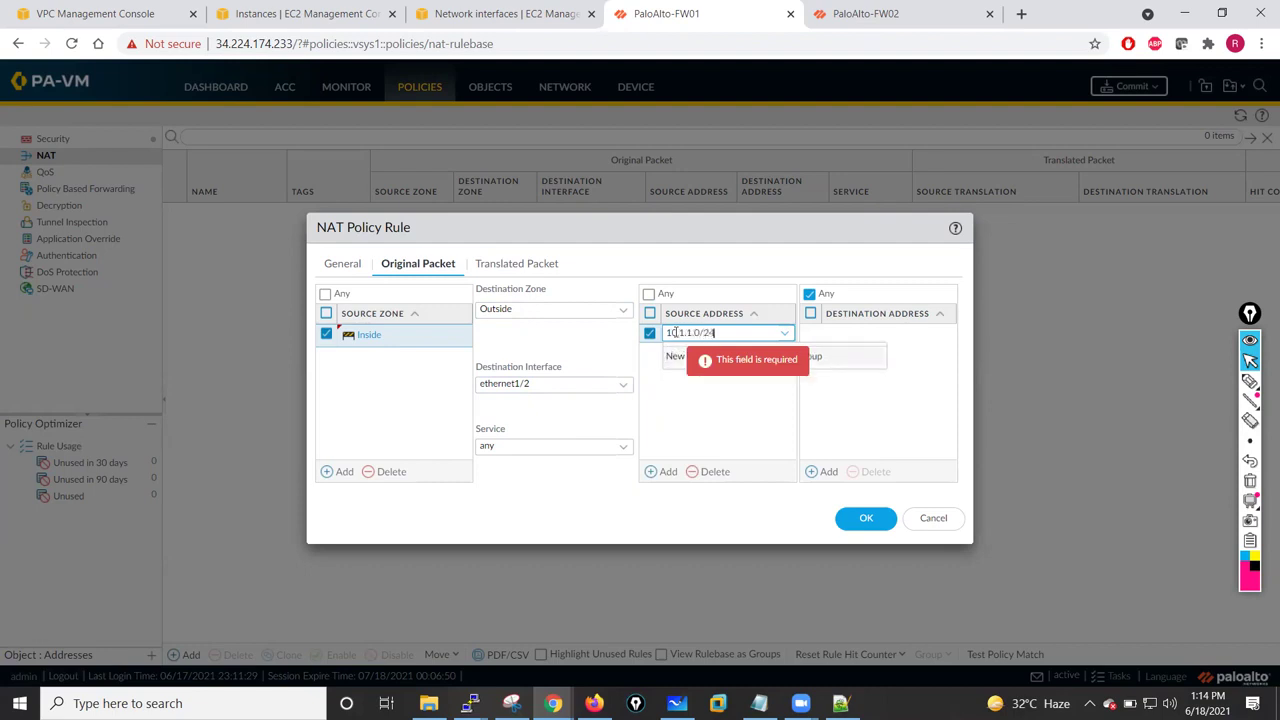
pyautogui.click(691, 444)
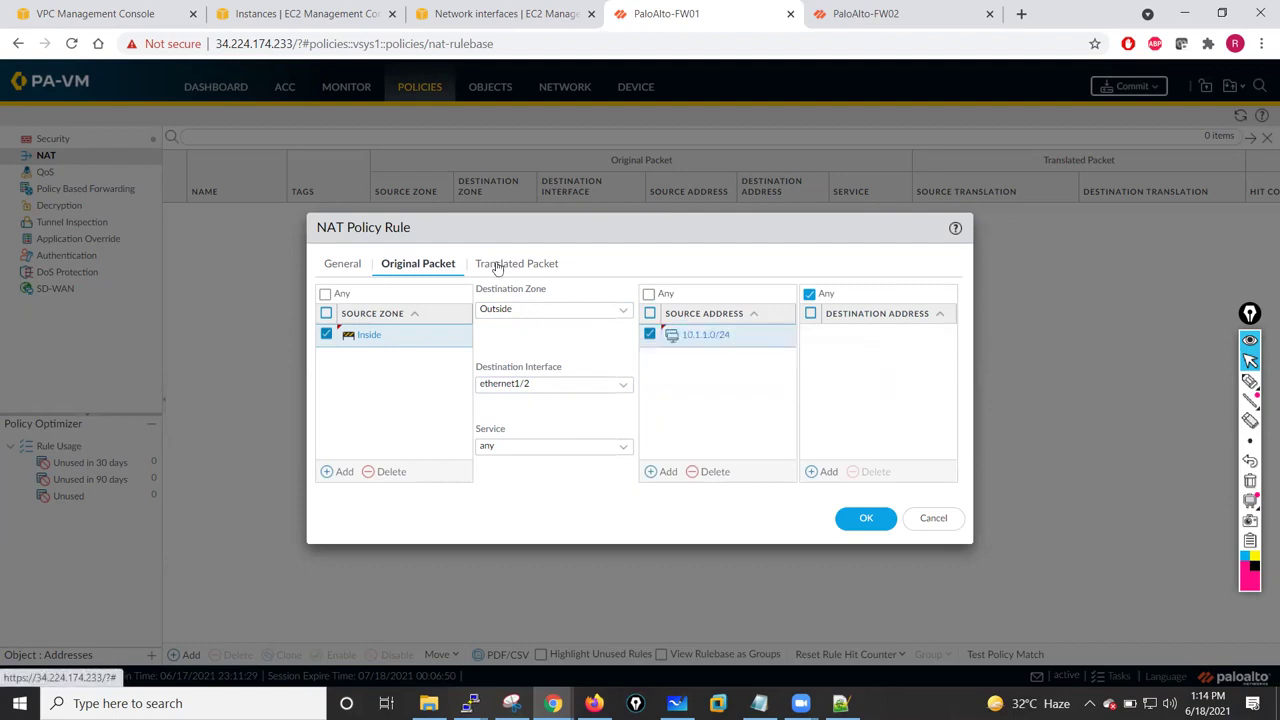
# - Translate source to Dynamic IP And Port on ethernet1/2's 10.1.10.250/24, save the rule, and commit
pyautogui.click(497, 264)
pyautogui.click(616, 311)
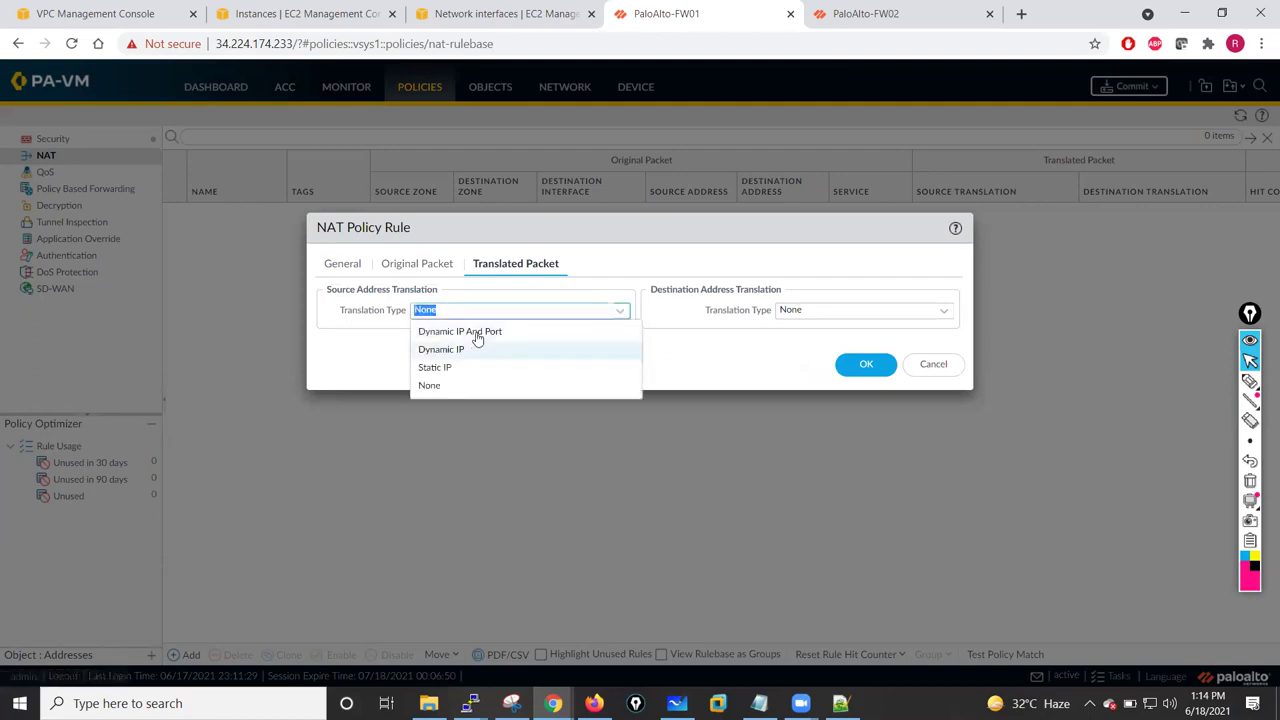
pyautogui.click(470, 333)
pyautogui.click(621, 334)
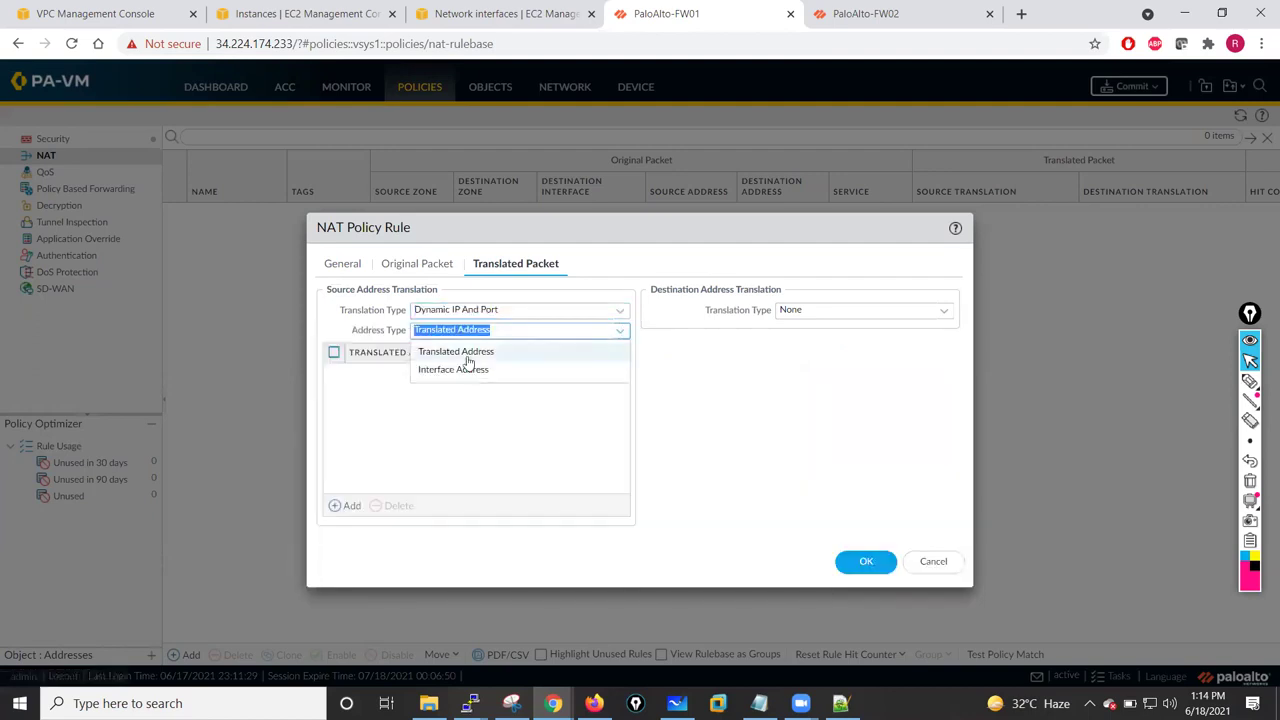
pyautogui.click(457, 369)
pyautogui.click(612, 351)
pyautogui.click(453, 374)
pyautogui.click(619, 370)
pyautogui.click(452, 410)
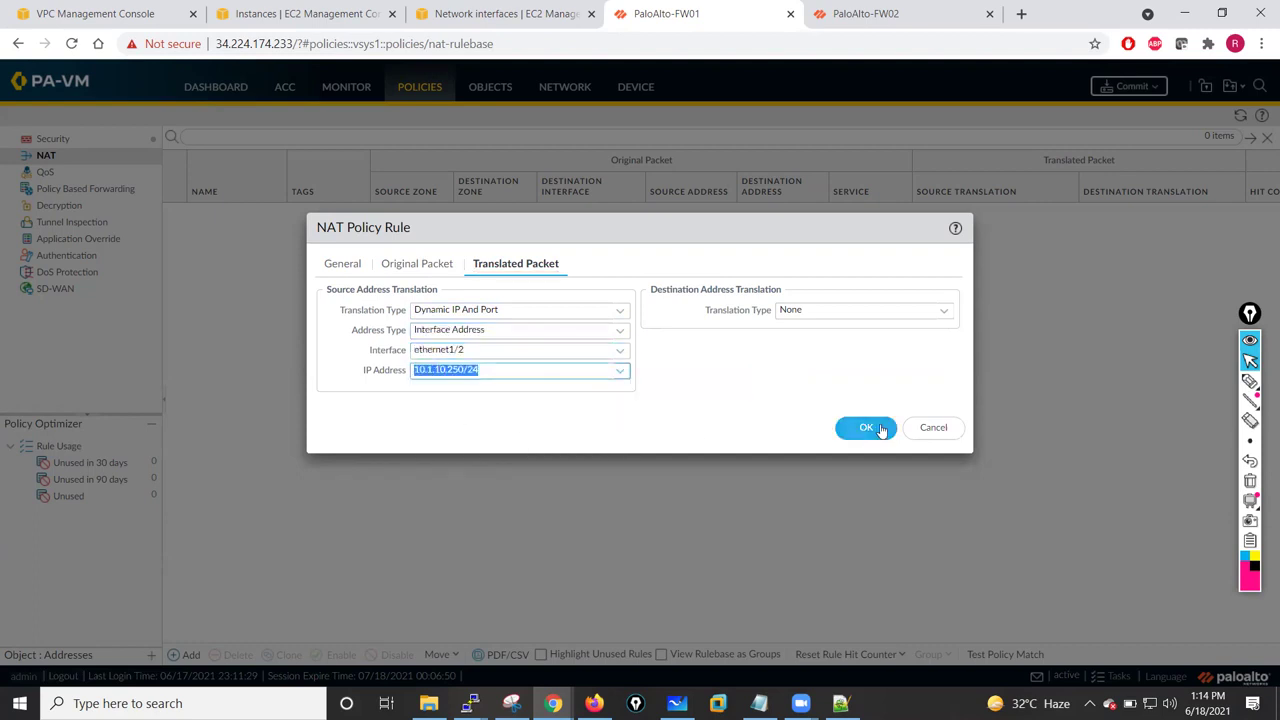
pyautogui.click(864, 430)
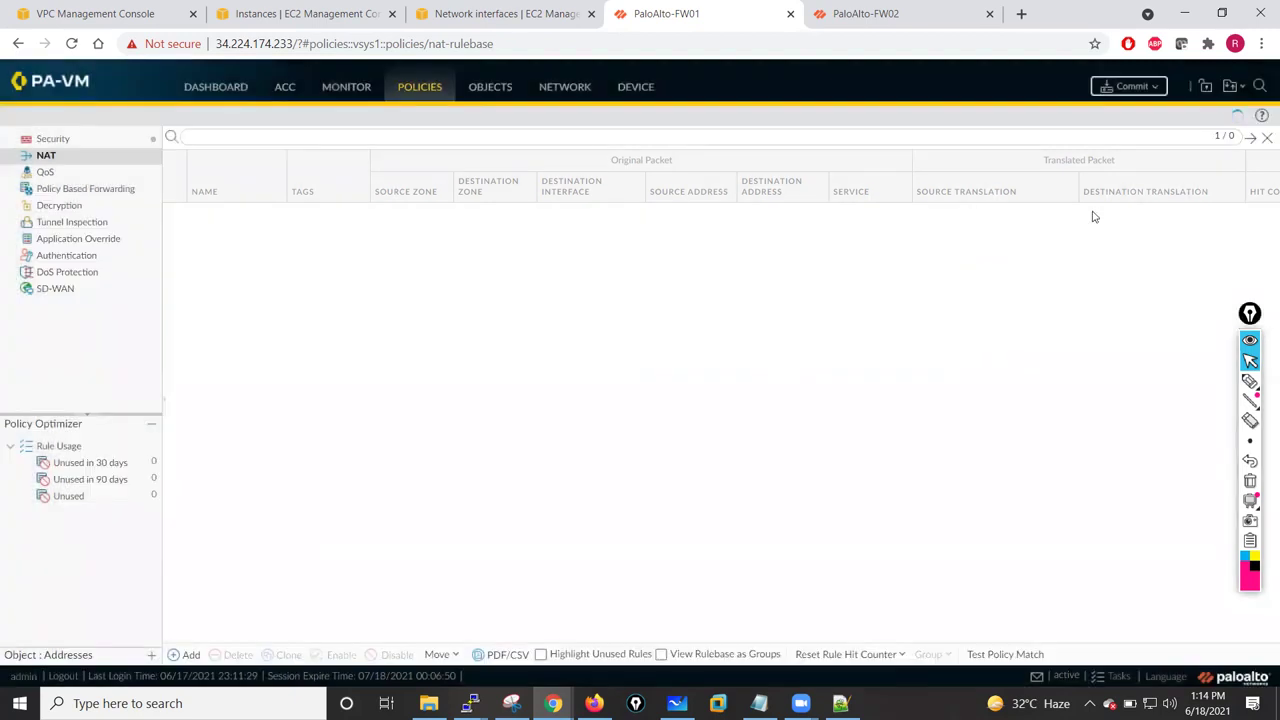
pyautogui.click(1130, 86)
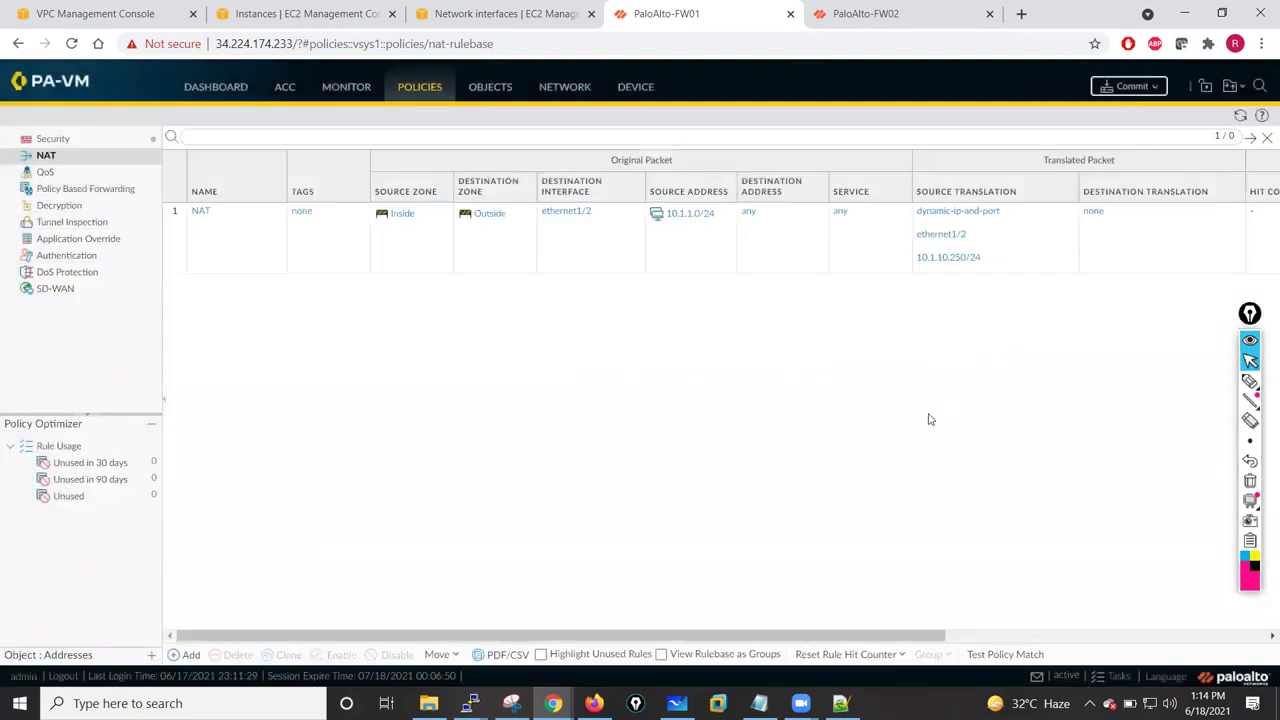
pyautogui.click(786, 556)
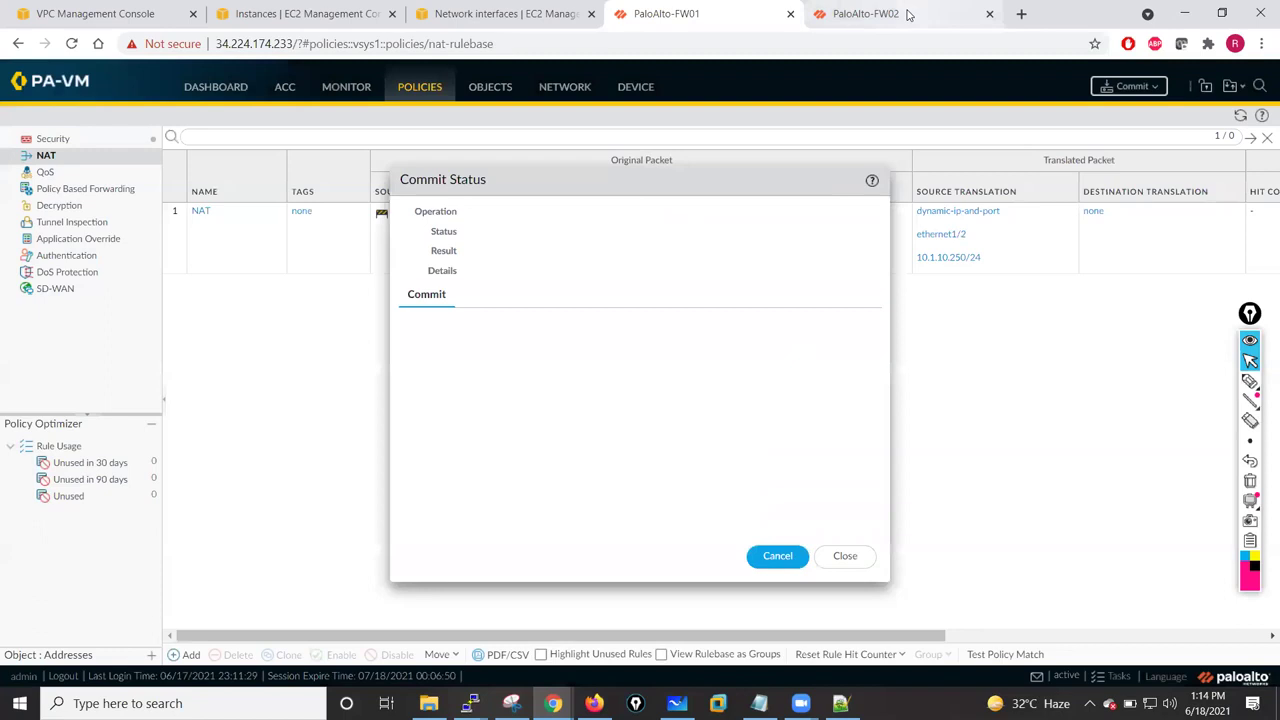
# - Check FW02's policies and session browser while confirming FW01's commit succeeded
pyautogui.click(953, 13)
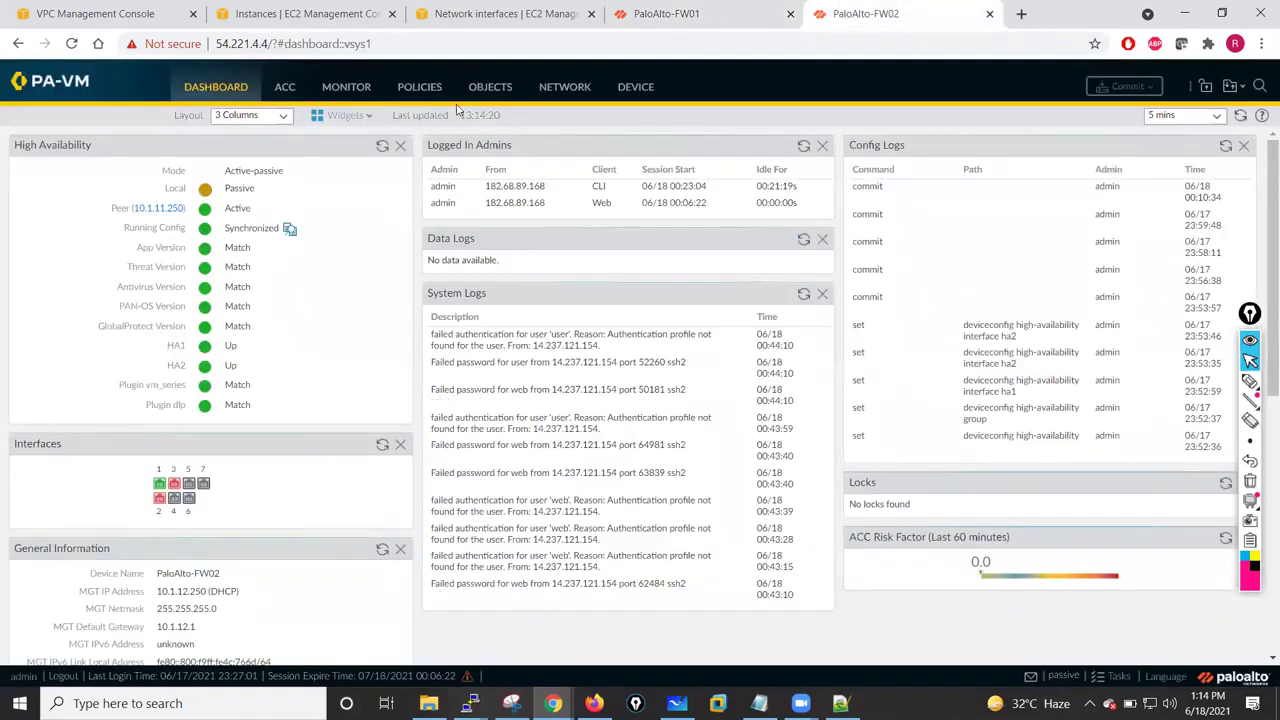
pyautogui.click(419, 87)
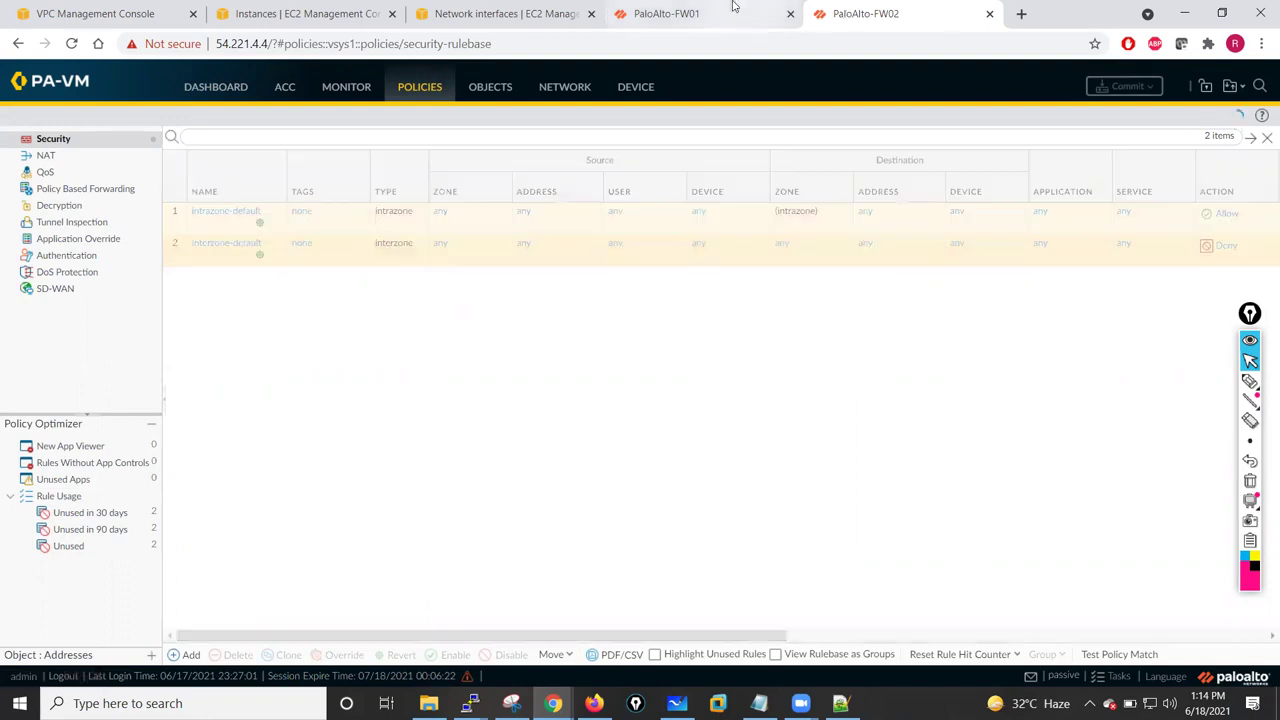
pyautogui.click(670, 14)
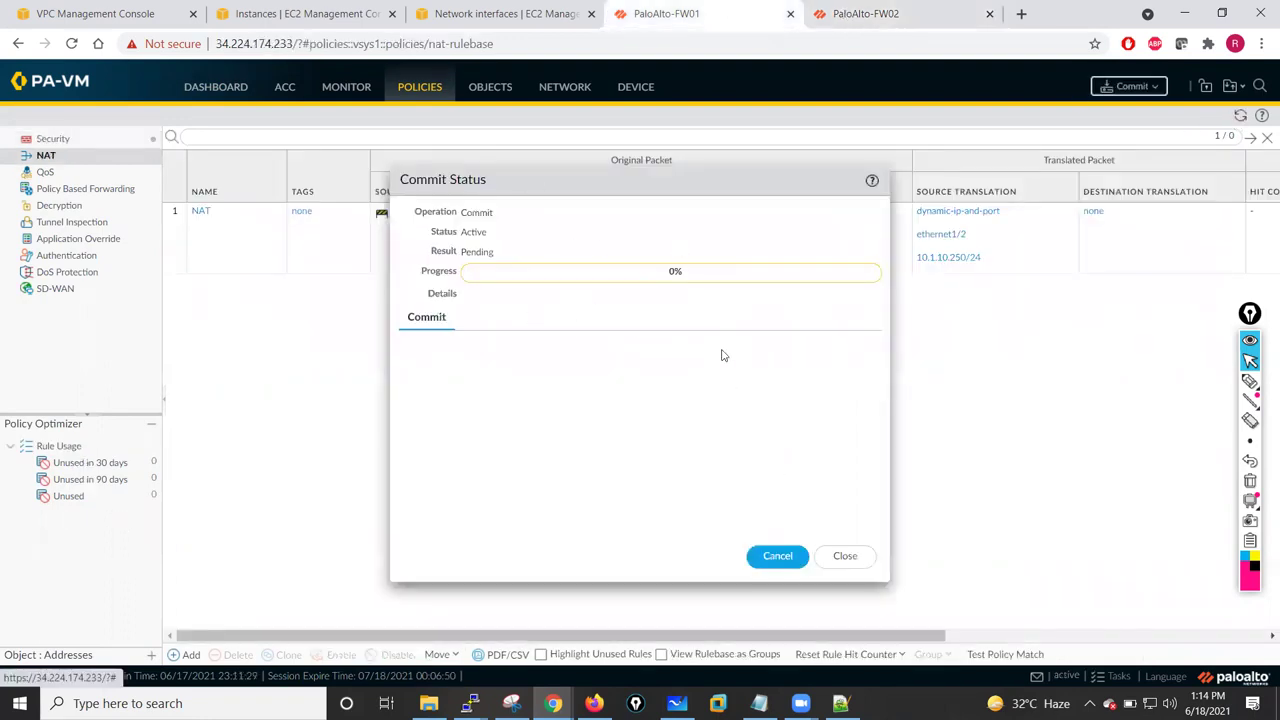
pyautogui.click(910, 10)
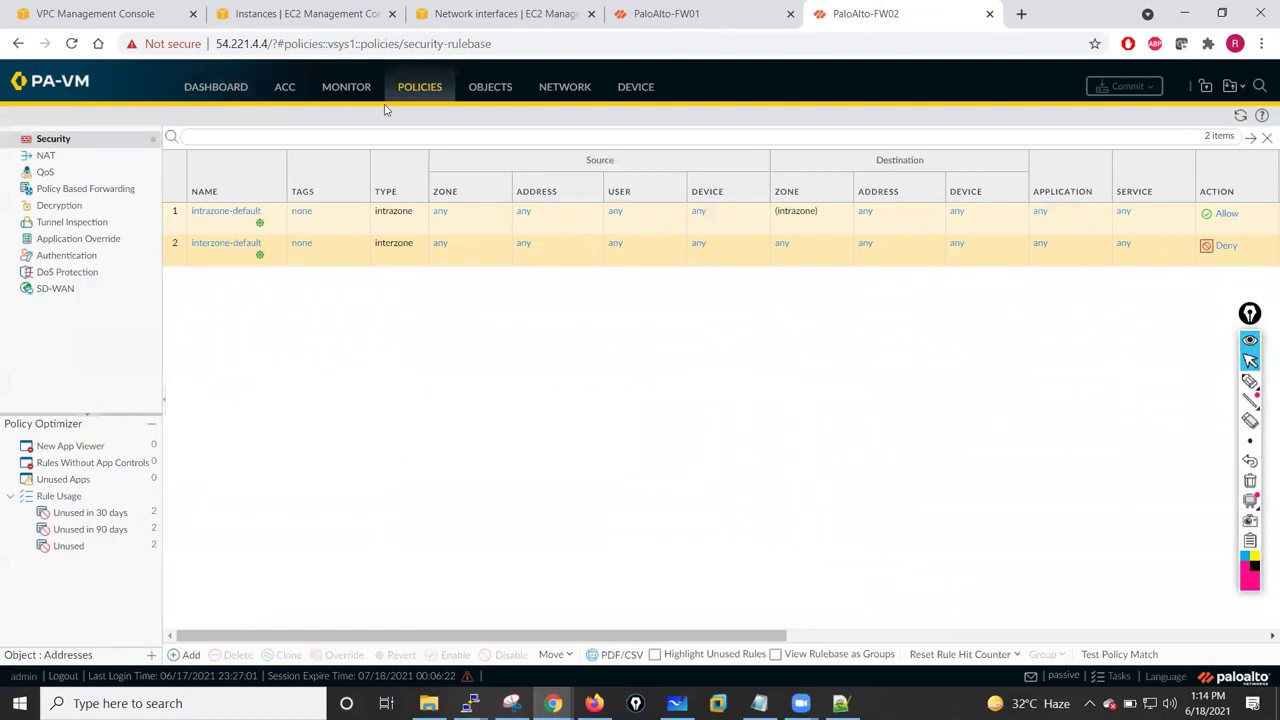
pyautogui.click(345, 87)
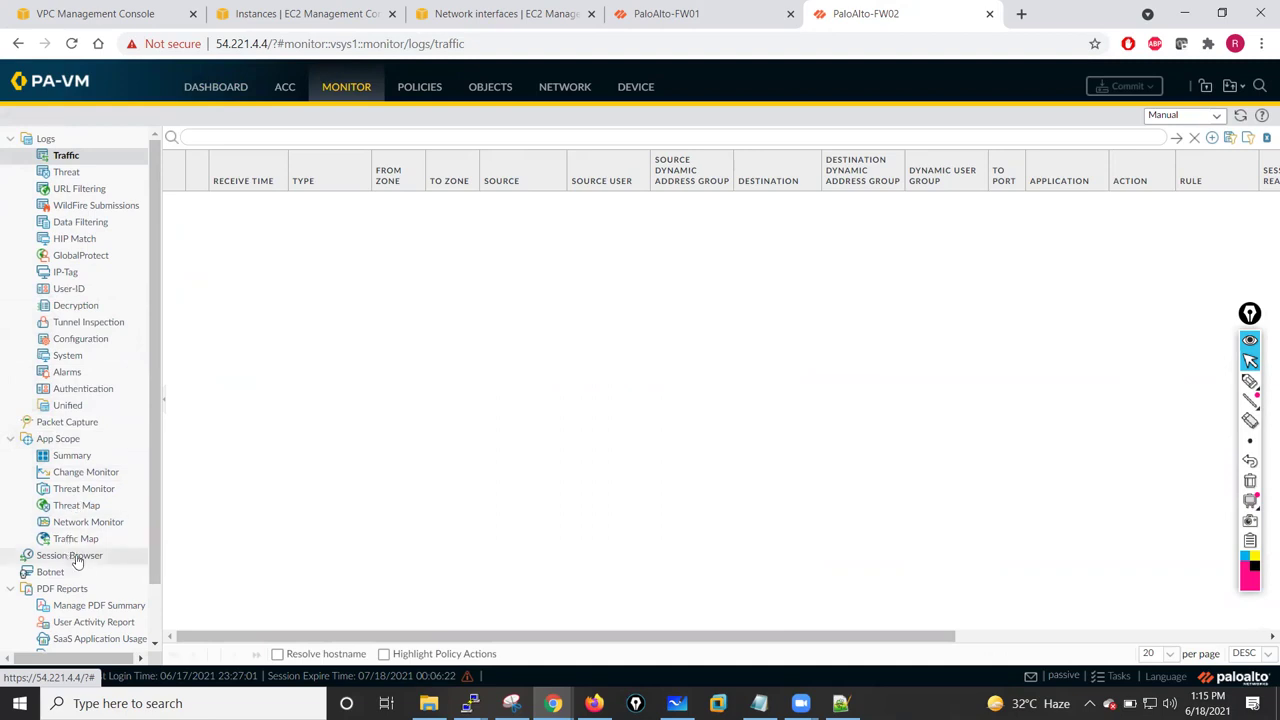
pyautogui.moveTo(152, 465)
pyautogui.mouseDown()
pyautogui.moveTo(152, 518)
pyautogui.moveTo(163, 457)
pyautogui.mouseUp()
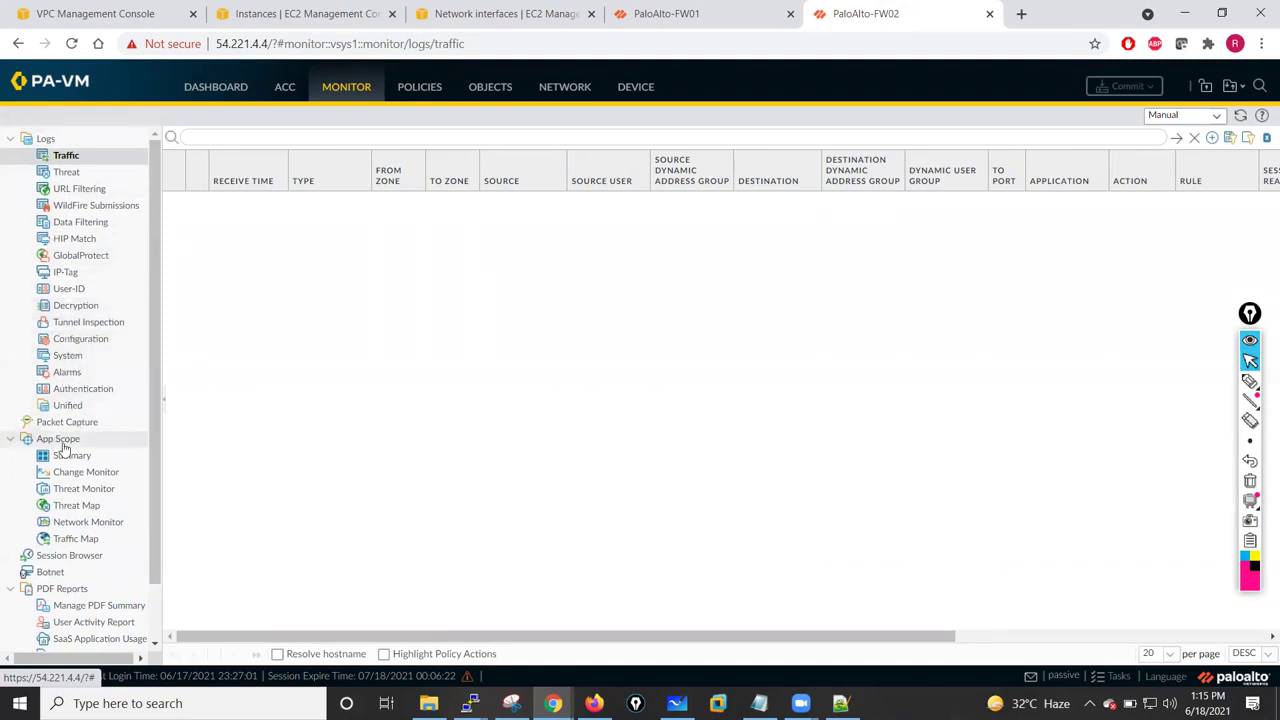
pyautogui.click(60, 556)
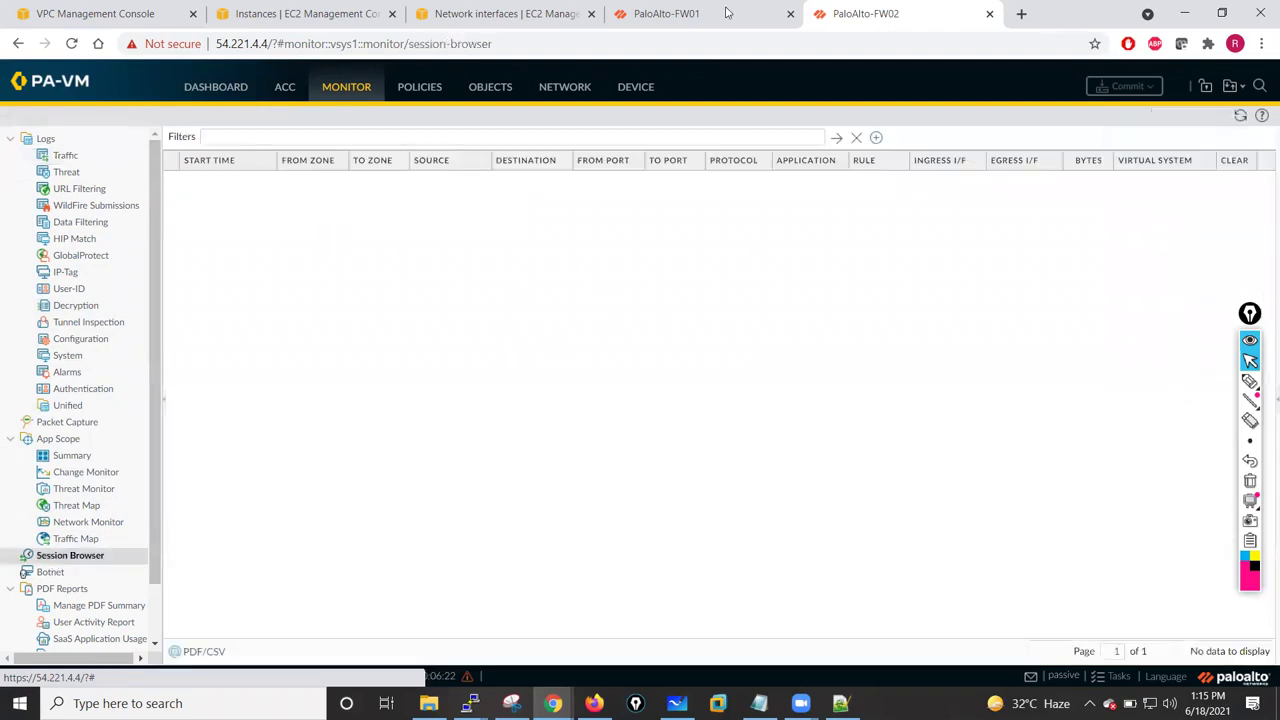
pyautogui.click(727, 12)
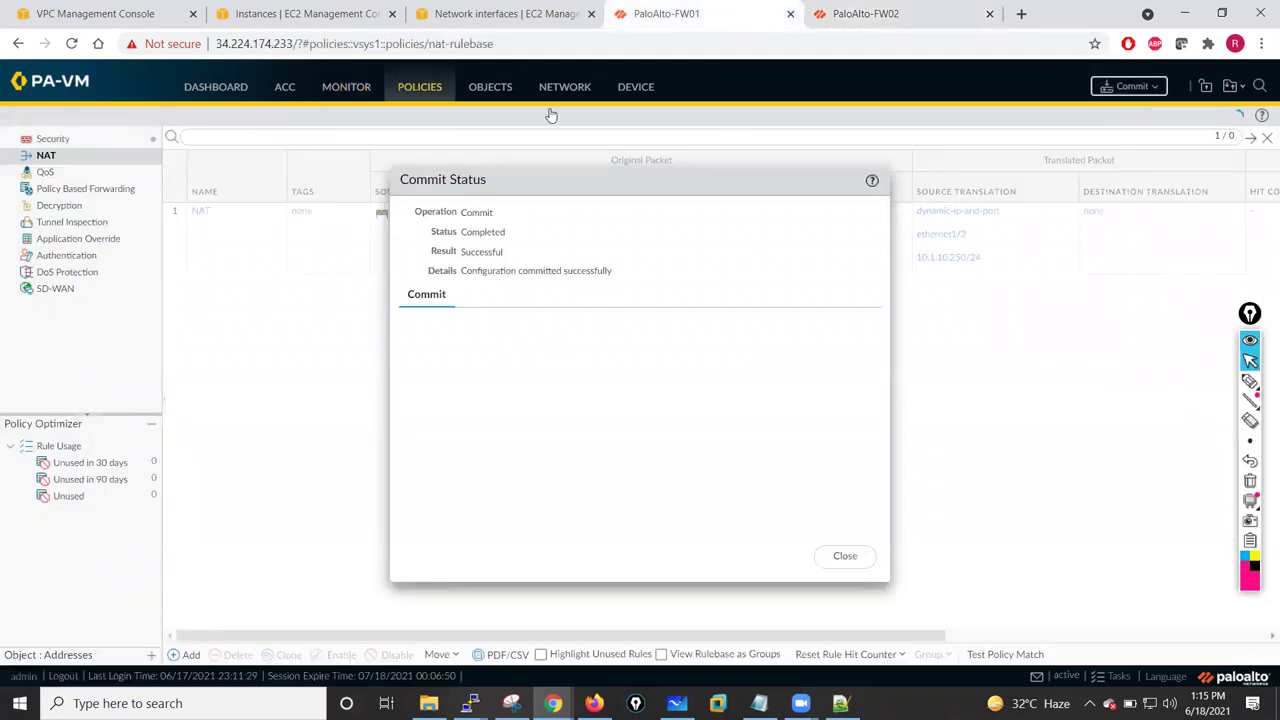
pyautogui.click(845, 556)
# - Verify the Allow-All security rule and the NAT rule now appear on FW02
pyautogui.click(880, 13)
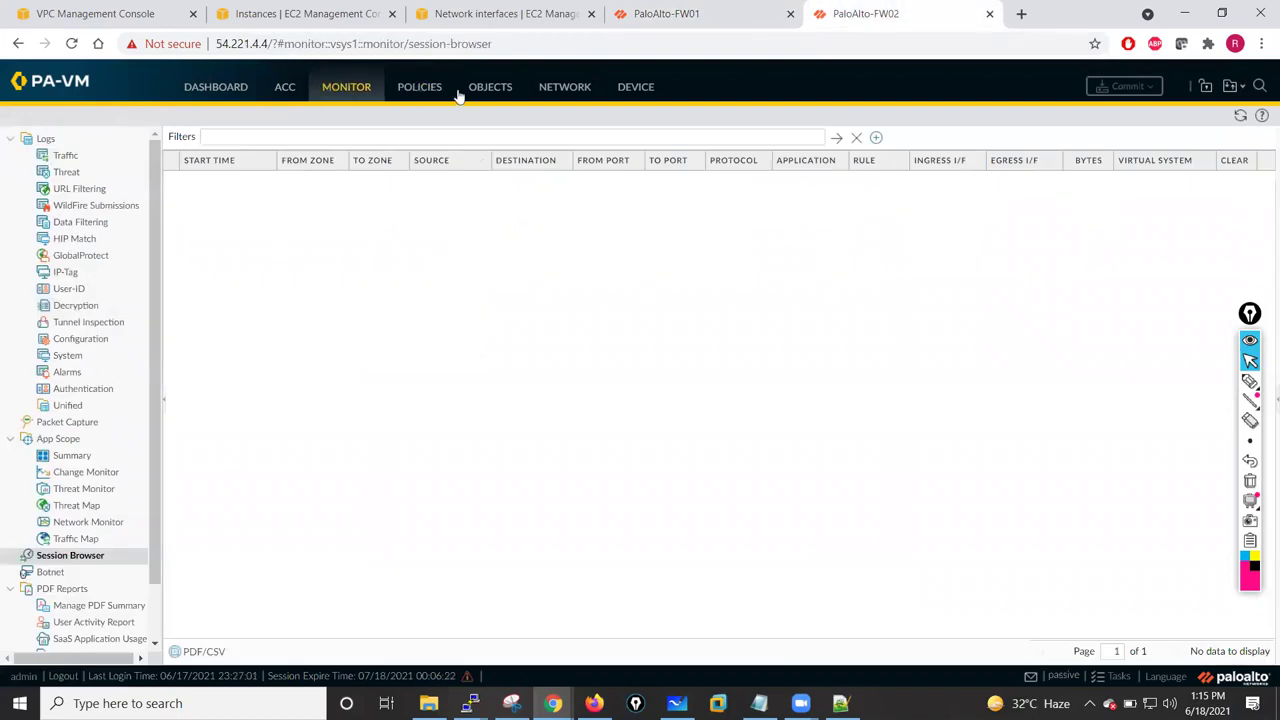
pyautogui.click(420, 89)
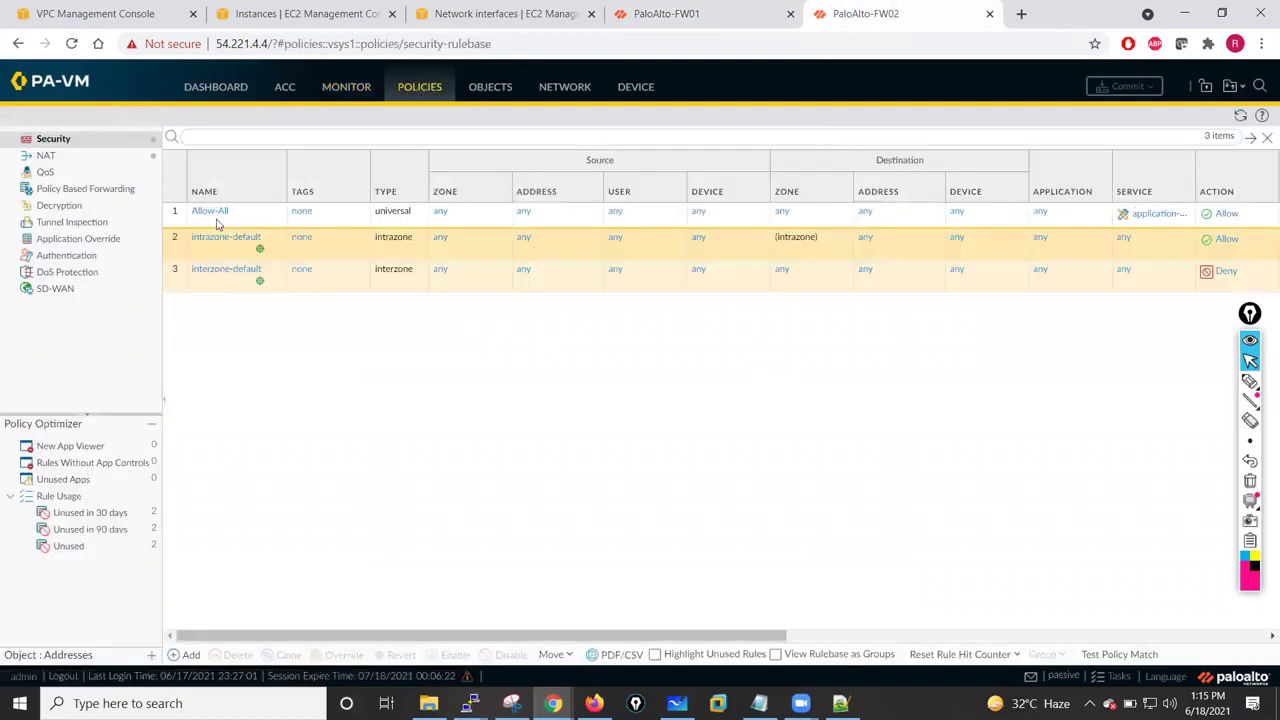
pyautogui.click(68, 157)
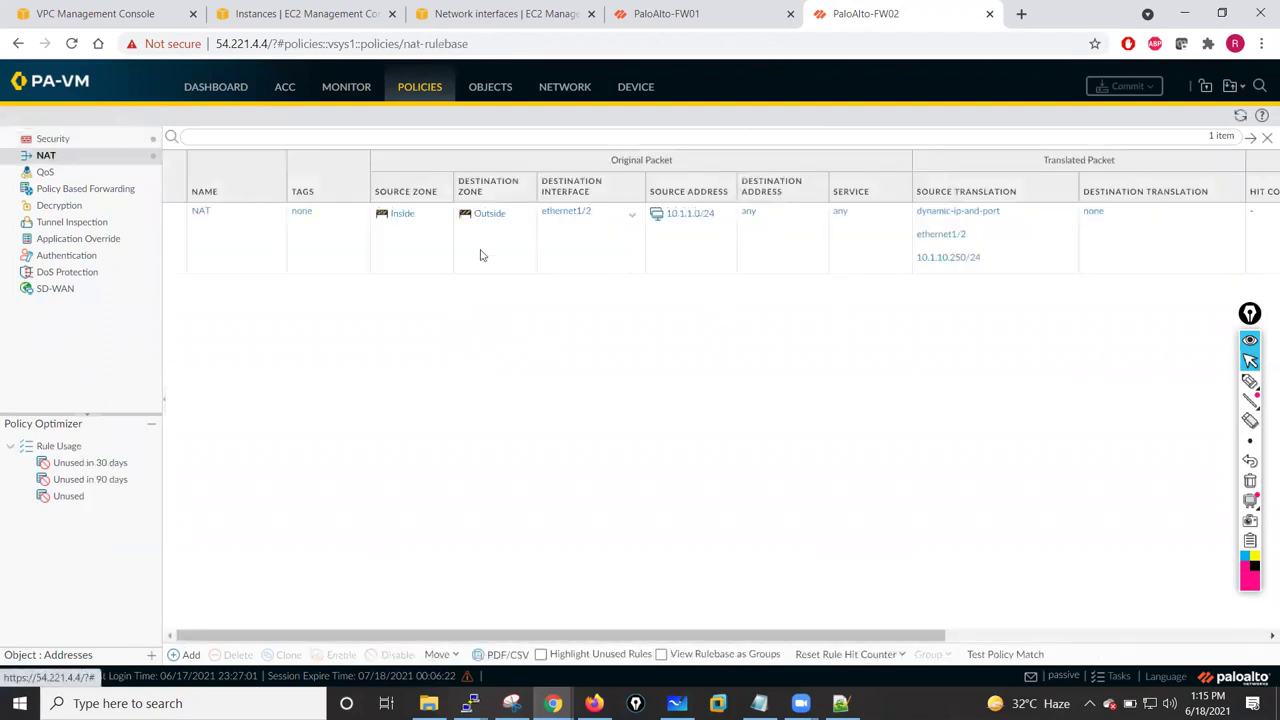
pyautogui.click(666, 13)
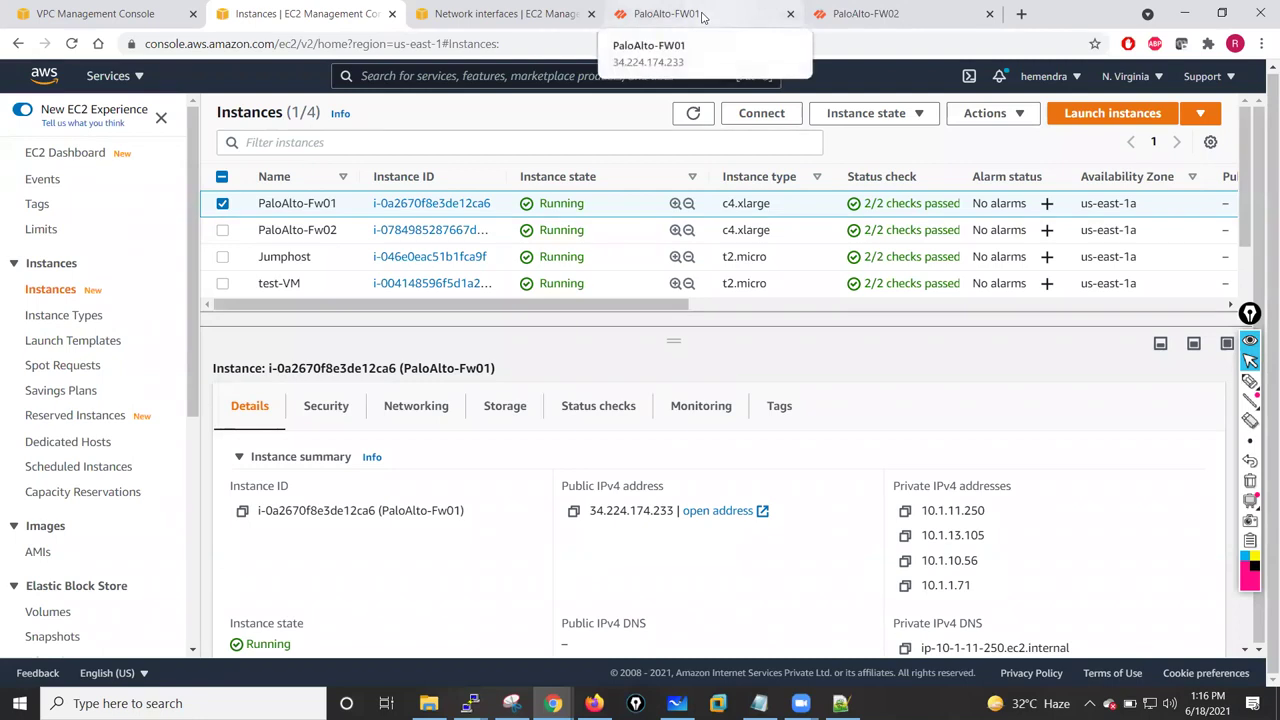
pyautogui.click(680, 14)
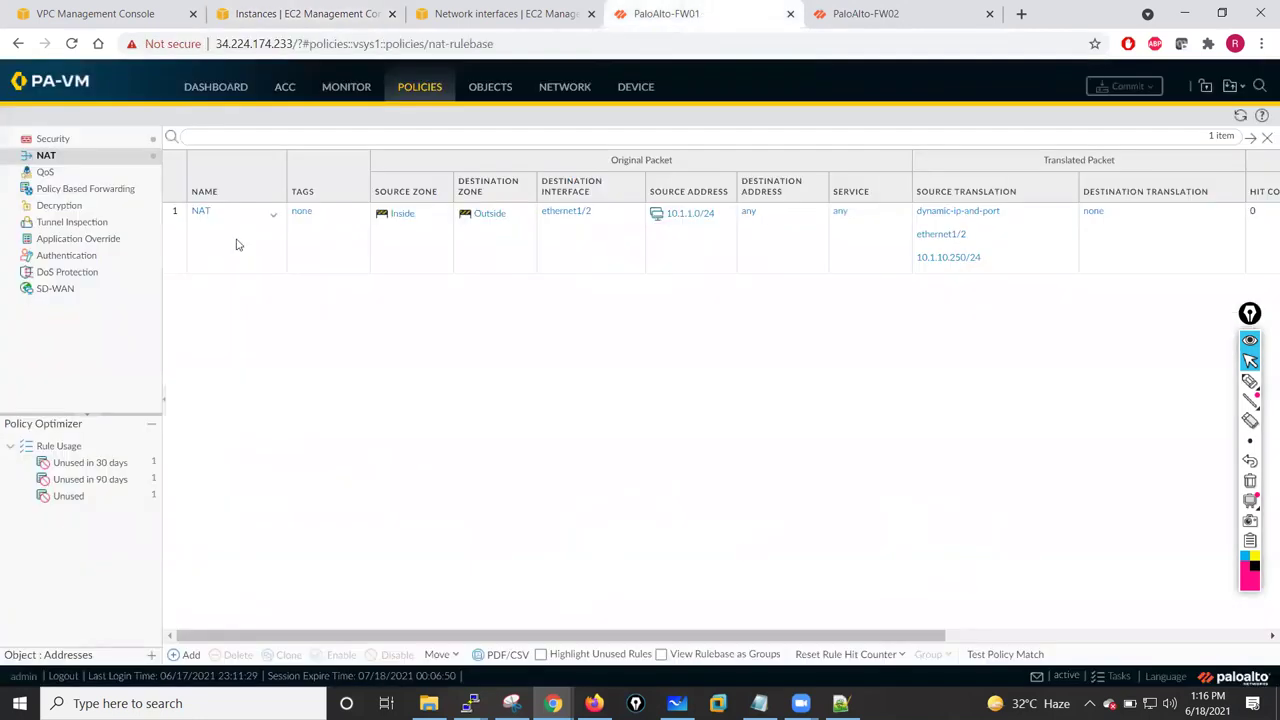
# - Switch ethernet1/2's IPv4 addressing to DHCP Client and save
pyautogui.click(563, 87)
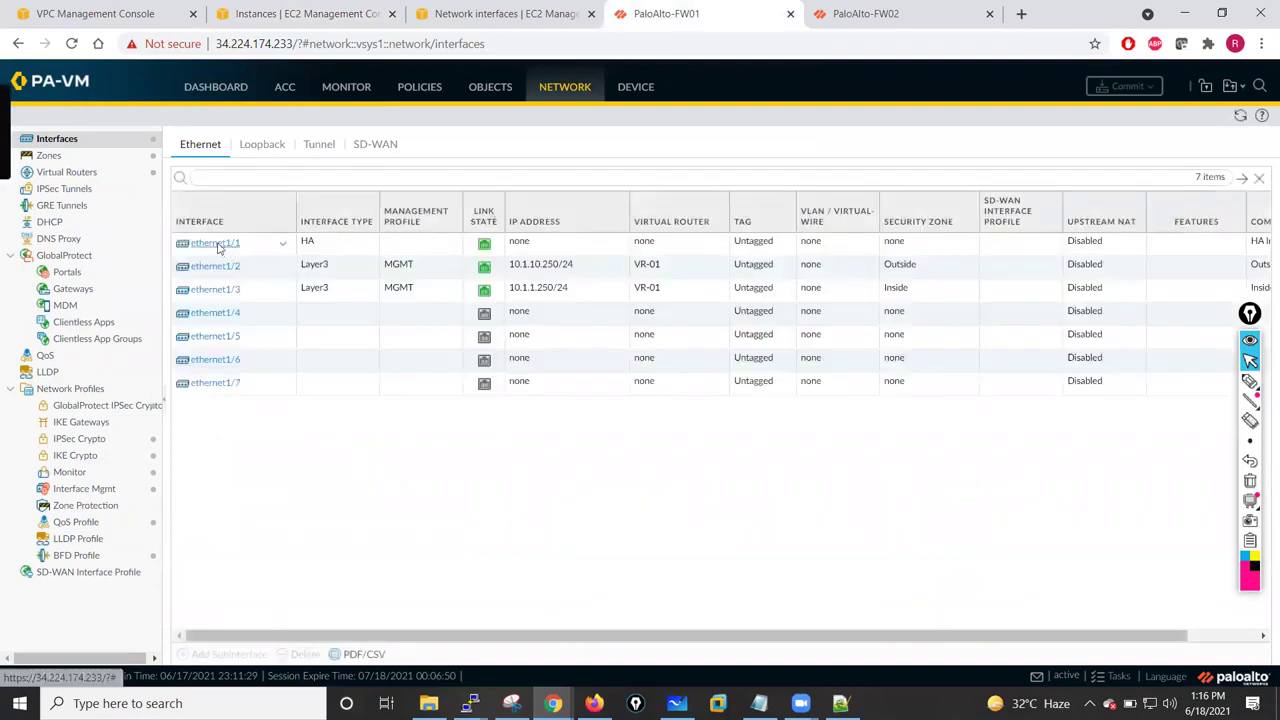
pyautogui.click(280, 267)
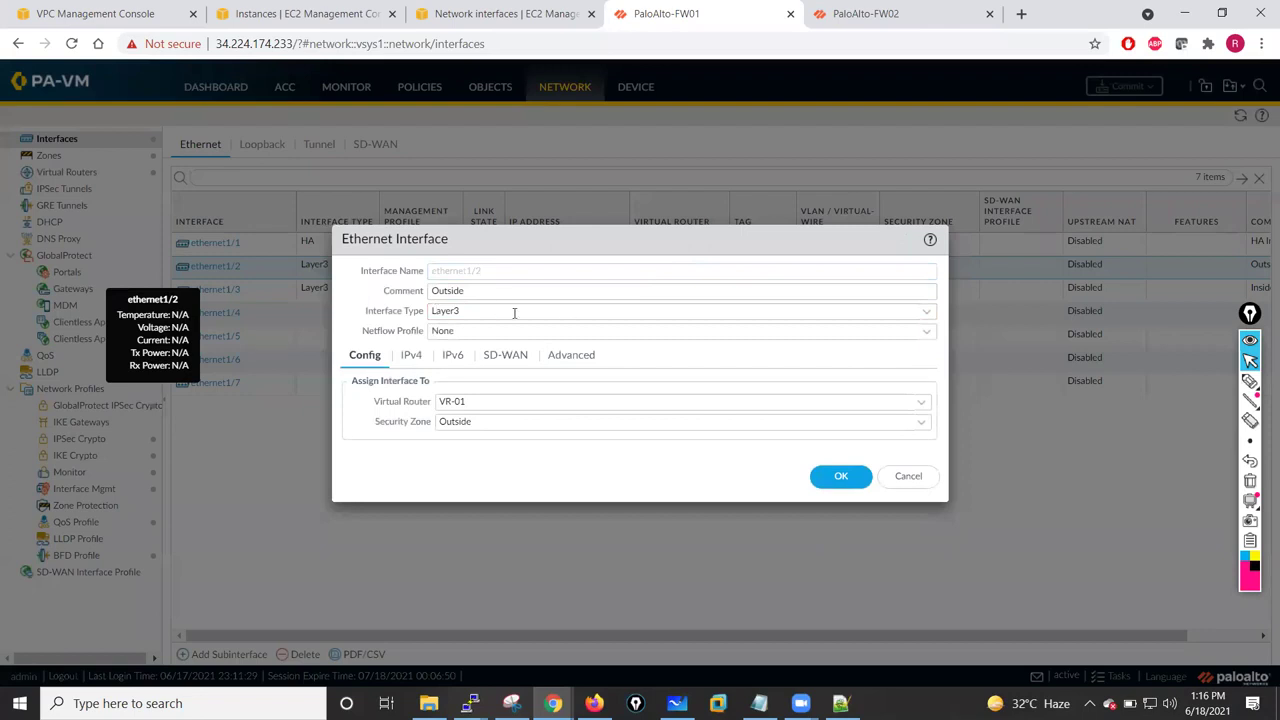
pyautogui.click(409, 362)
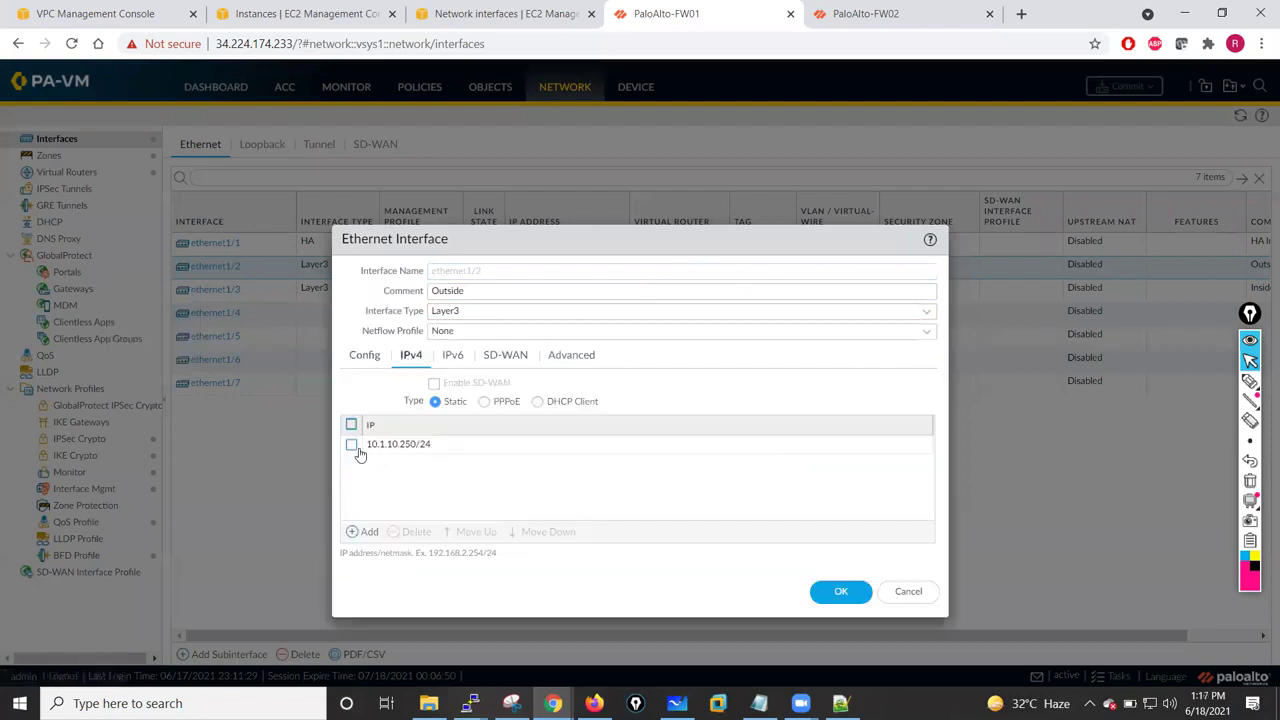
pyautogui.click(538, 402)
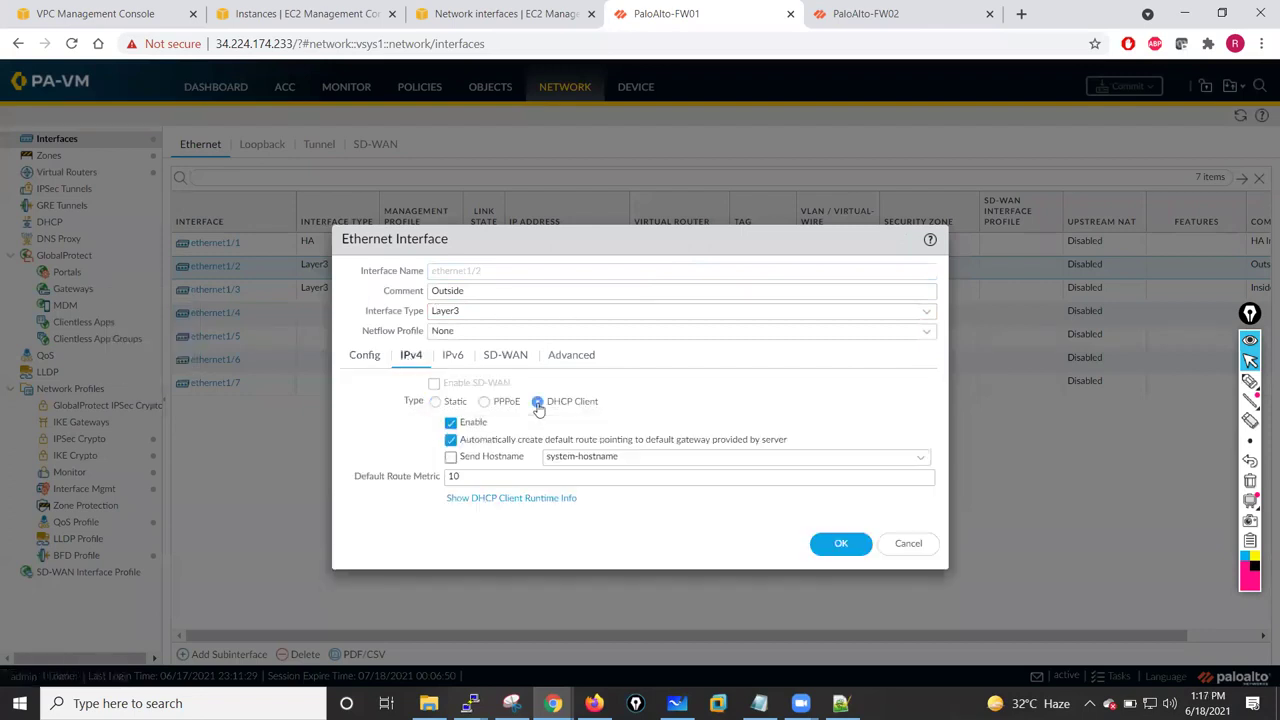
pyautogui.click(840, 545)
pyautogui.click(596, 421)
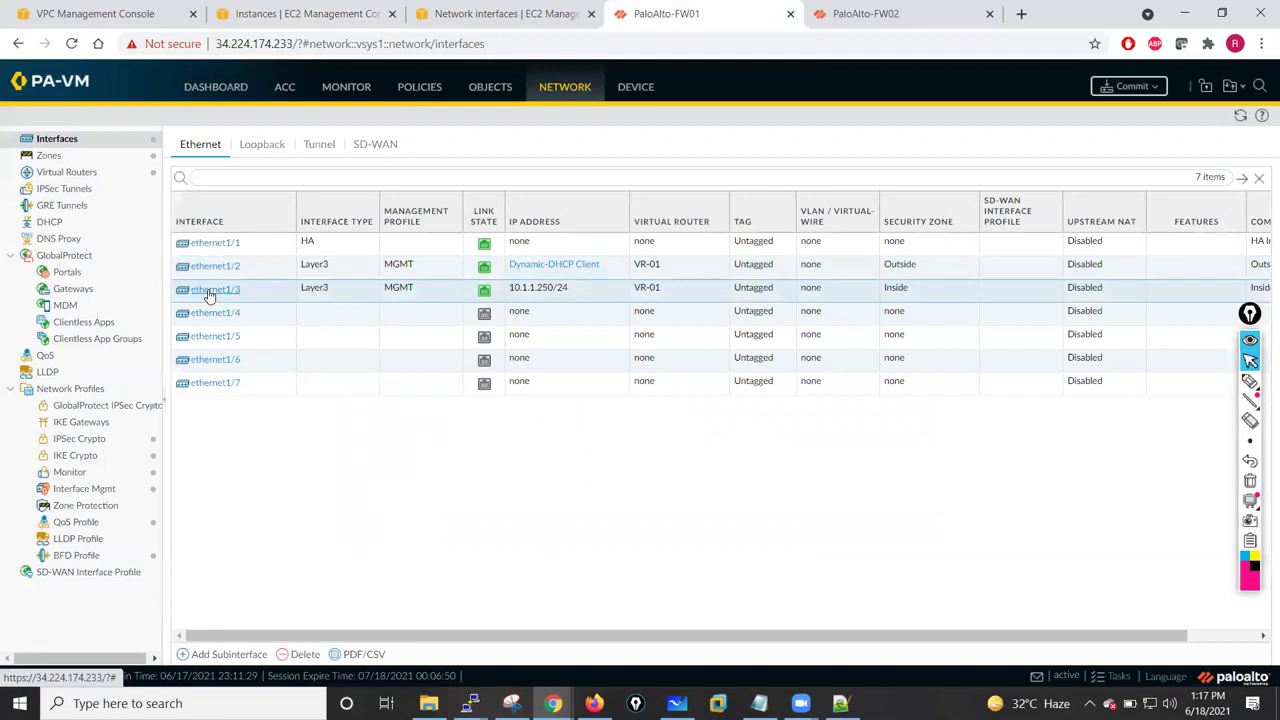
# - Switch ethernet1/3's IPv4 addressing from static 10.1.1.250/24 to DHCP Client and save
pyautogui.click(209, 290)
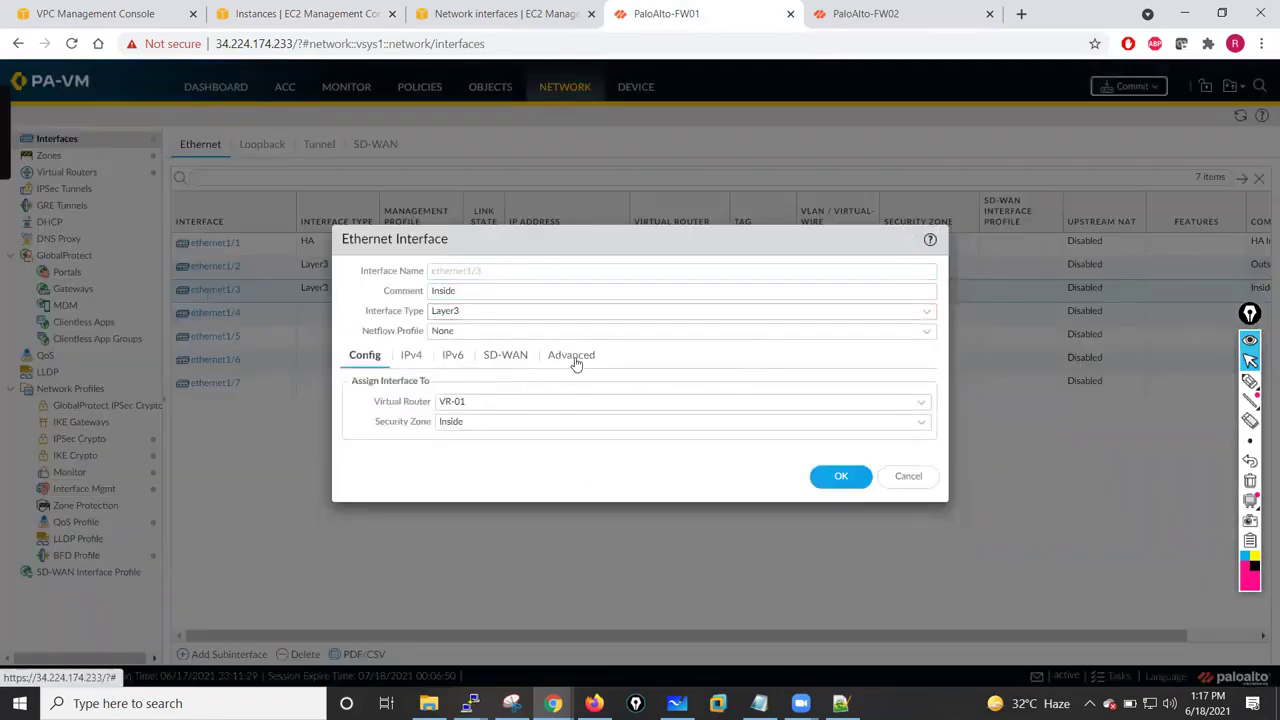
pyautogui.click(575, 363)
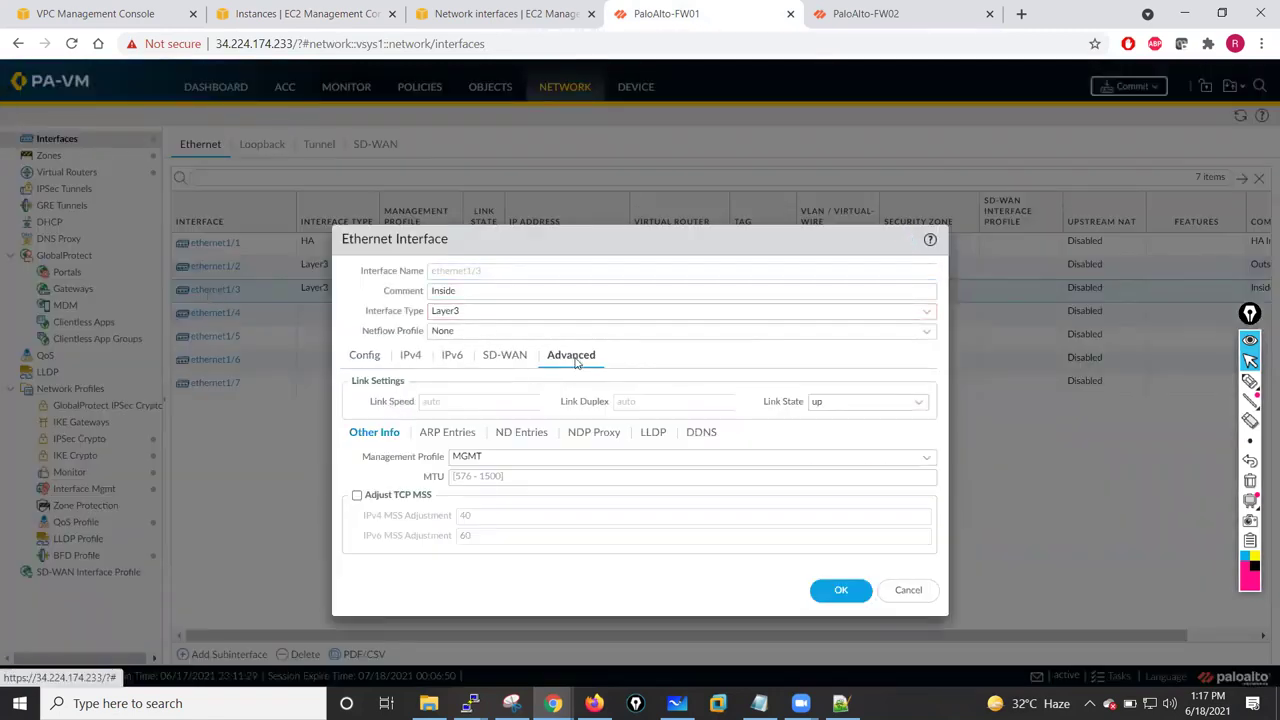
pyautogui.click(411, 359)
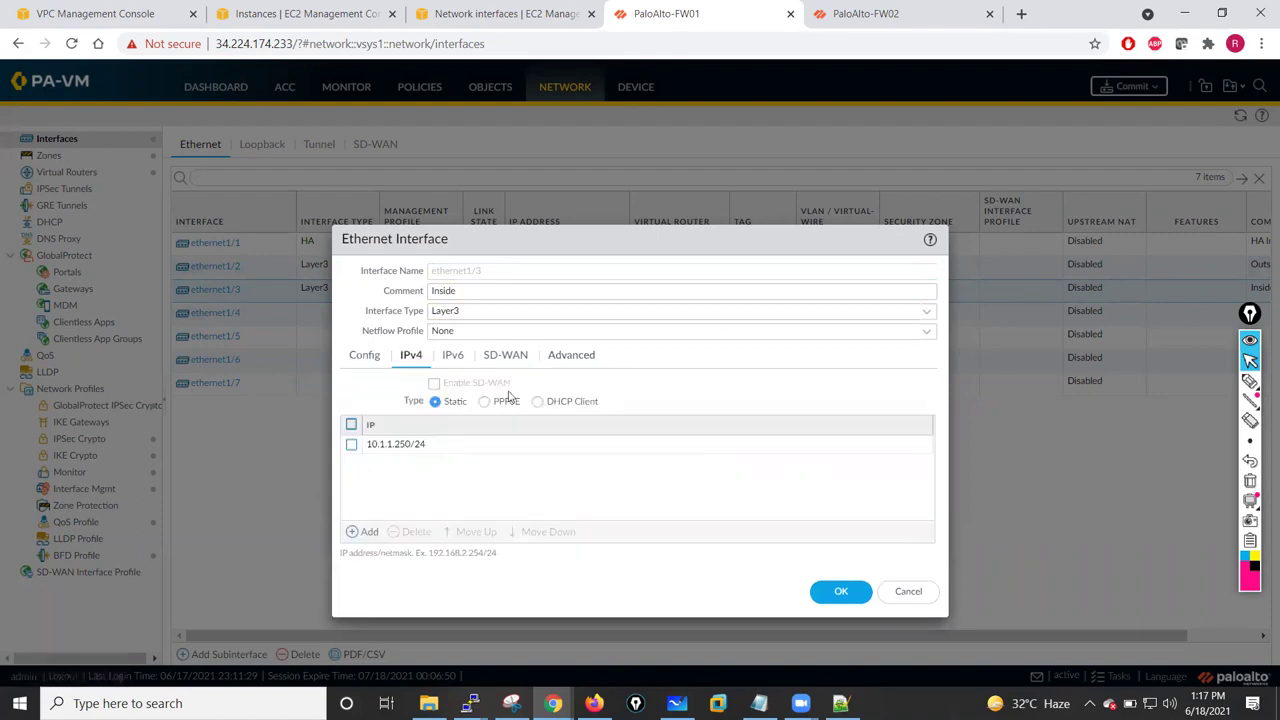
pyautogui.click(538, 402)
pyautogui.click(841, 545)
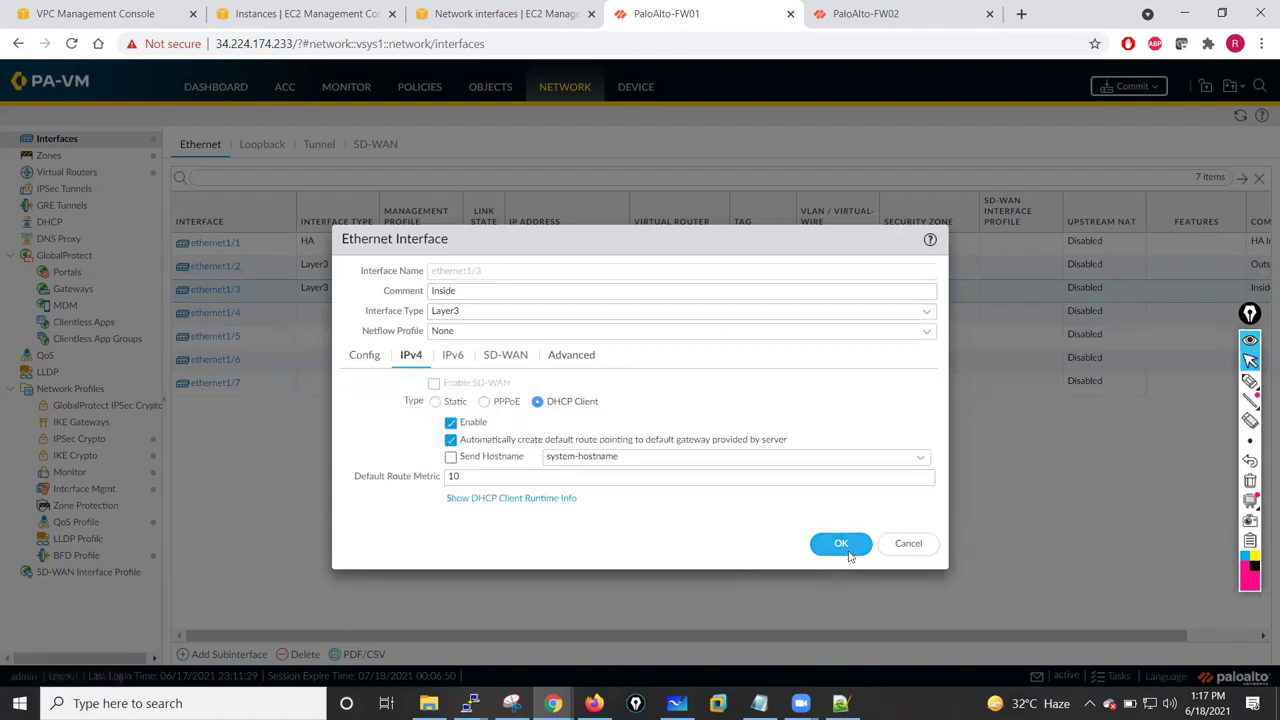
pyautogui.click(607, 426)
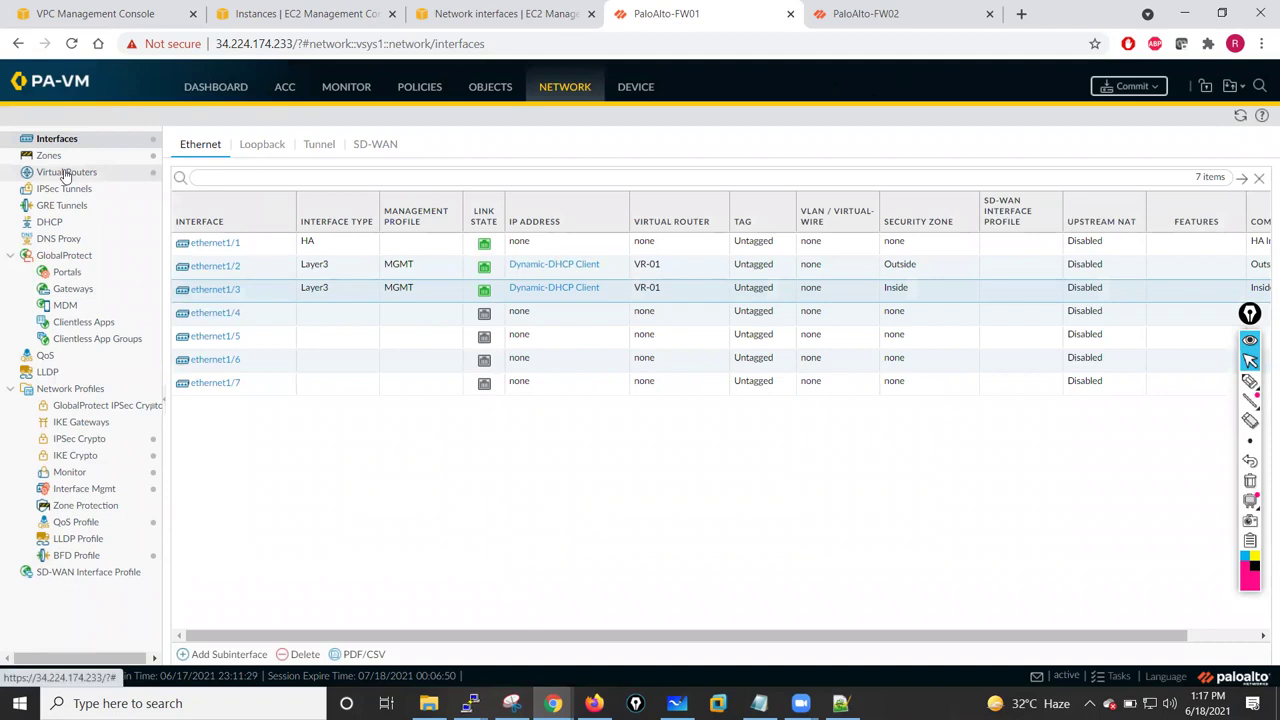
# - Review VR-01's static default route 0.0.0.0/0 via 10.1.10.1, then go to the NAT policies
pyautogui.click(65, 172)
pyautogui.click(201, 199)
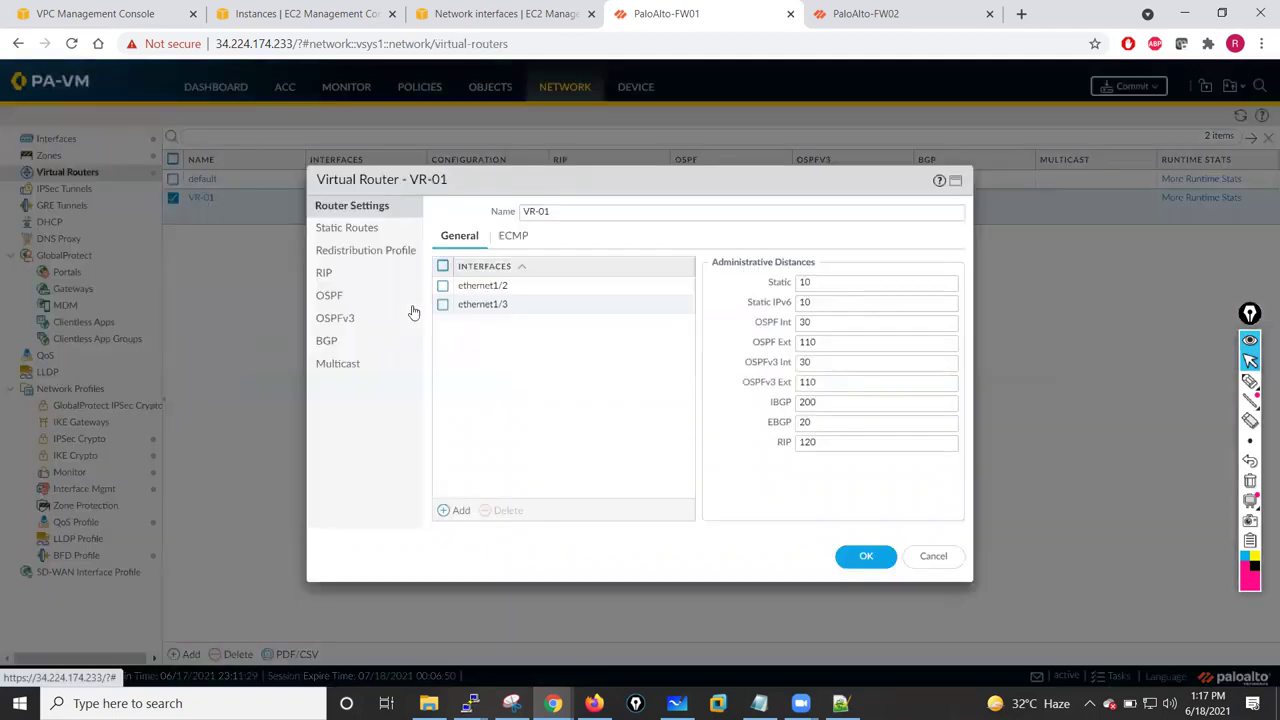
pyautogui.click(350, 232)
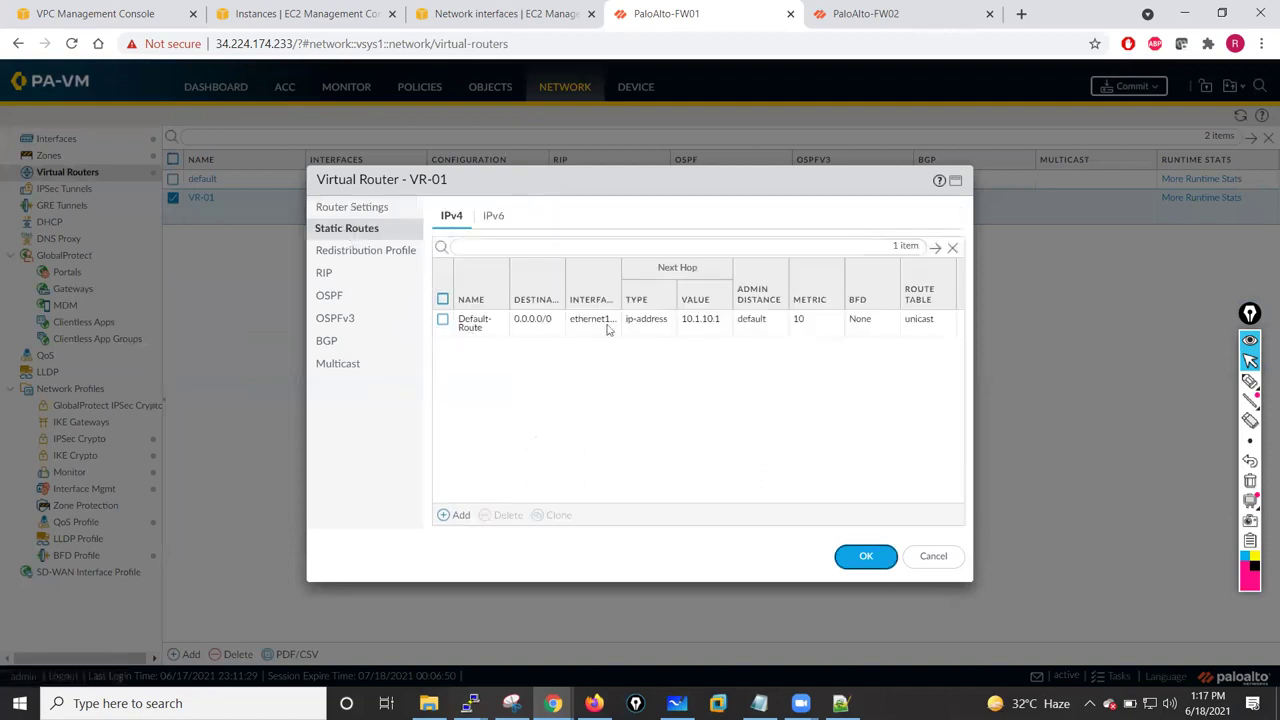
pyautogui.click(863, 556)
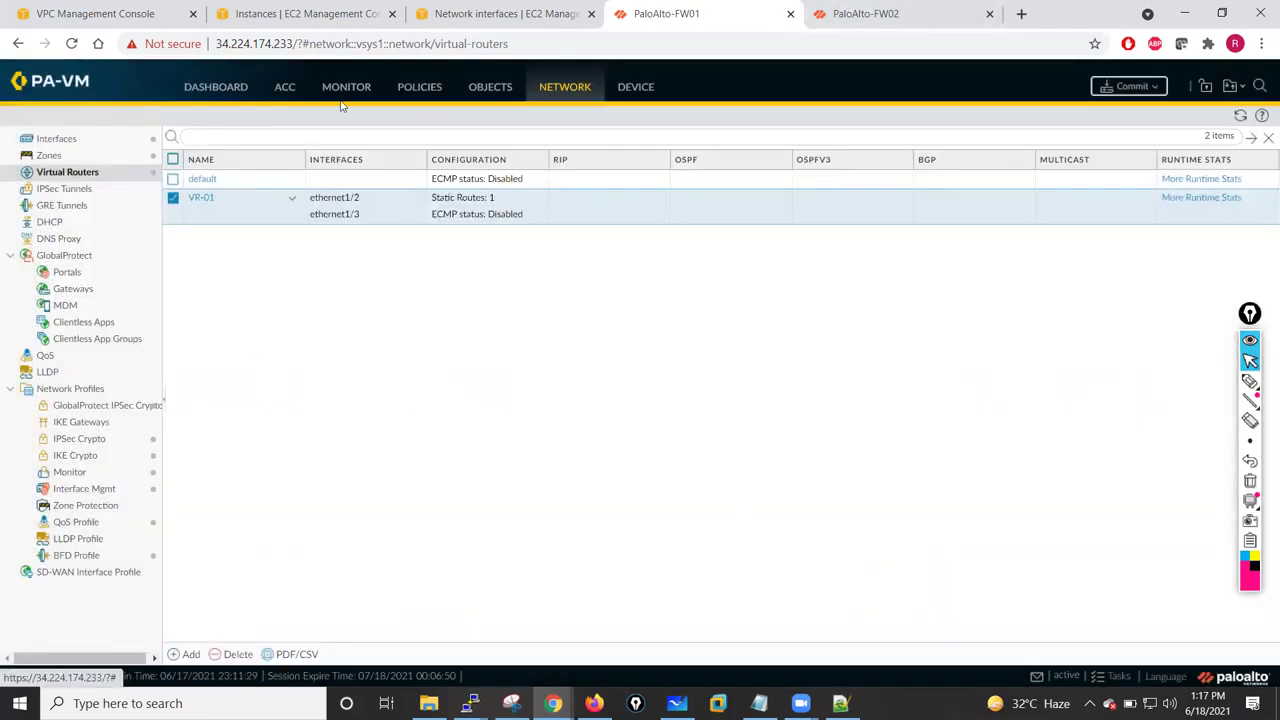
pyautogui.click(408, 90)
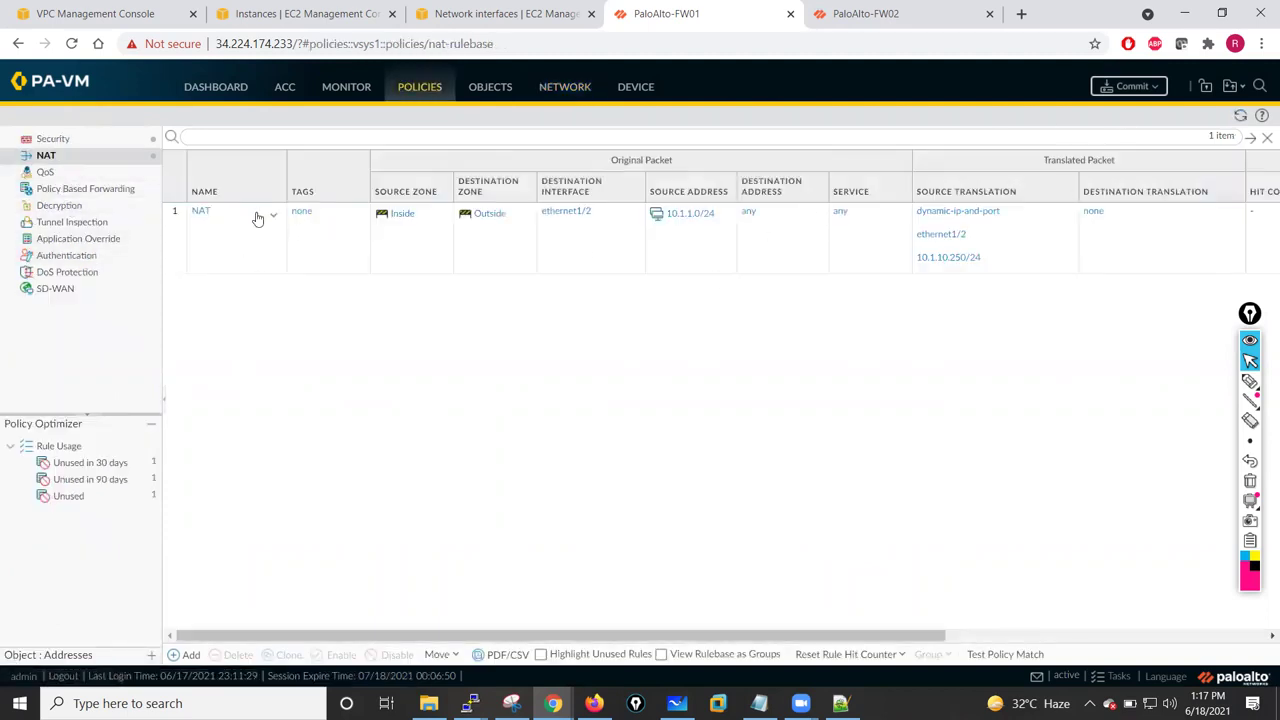
# - Change the NAT rule's source translation from ethernet1/2's interface address to translated address 10.1.10.50 and save it
pyautogui.click(200, 212)
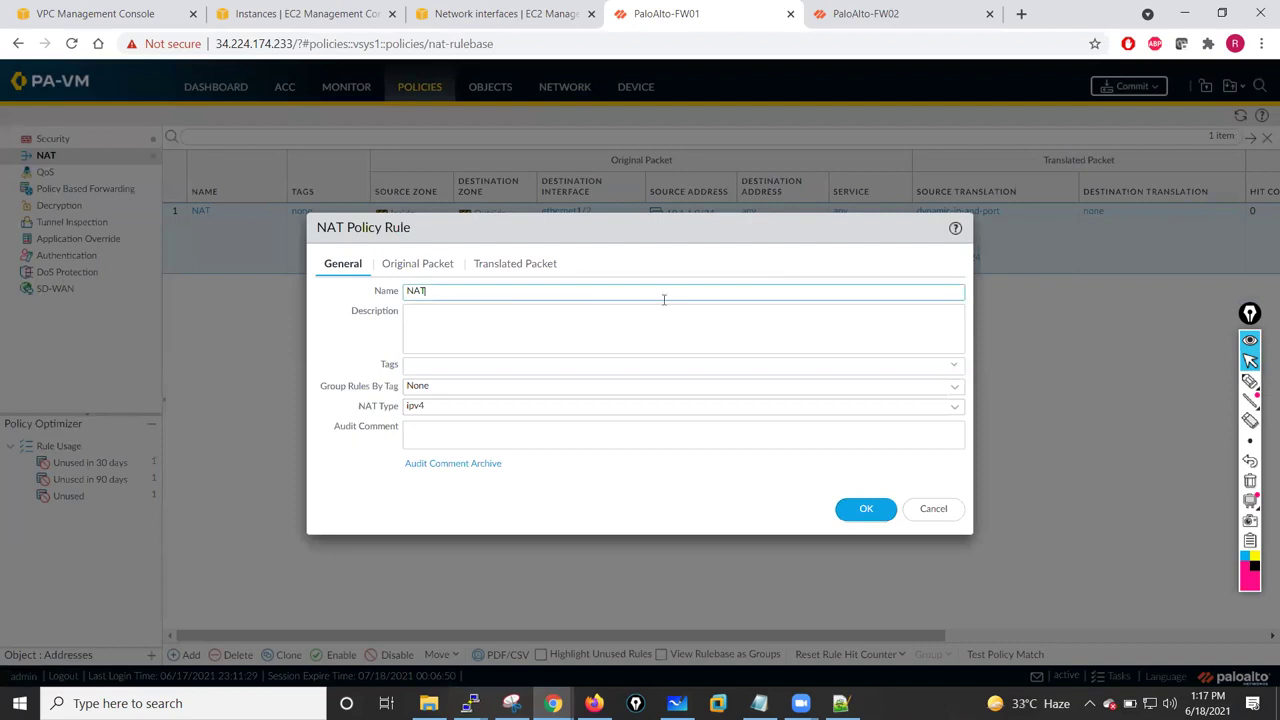
pyautogui.click(523, 267)
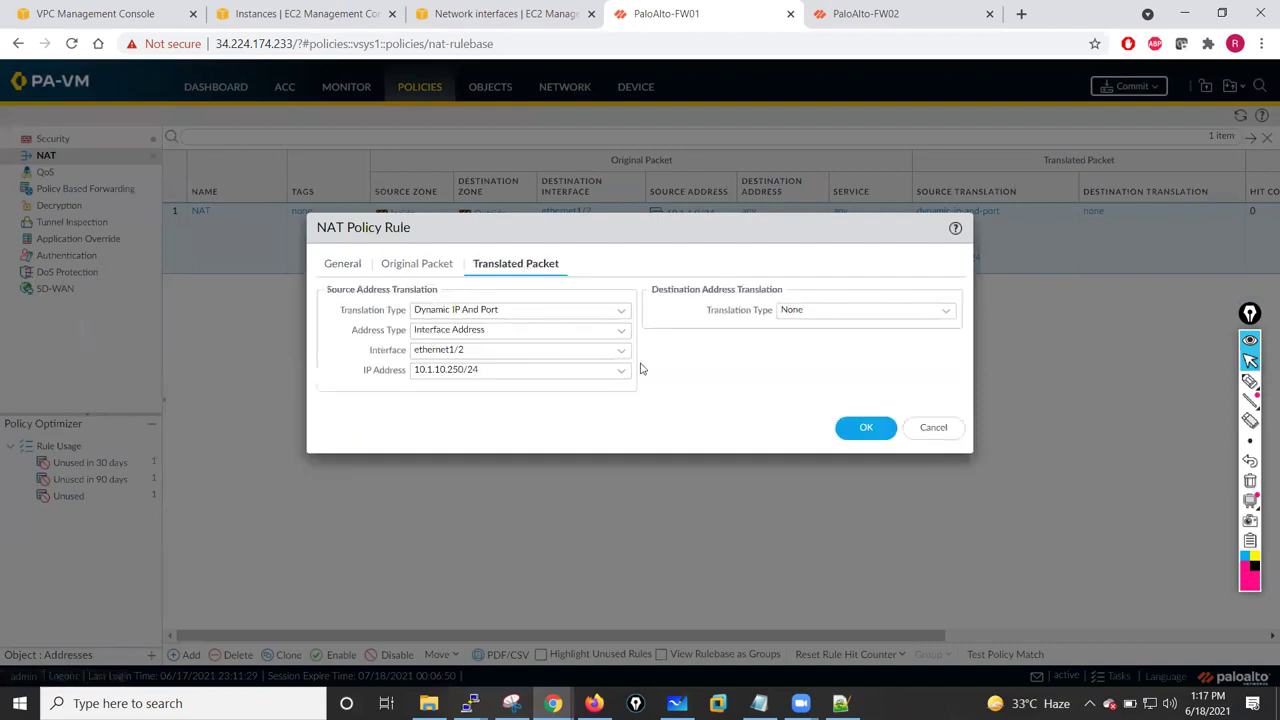
pyautogui.click(620, 358)
pyautogui.click(445, 372)
pyautogui.click(620, 376)
pyautogui.click(430, 394)
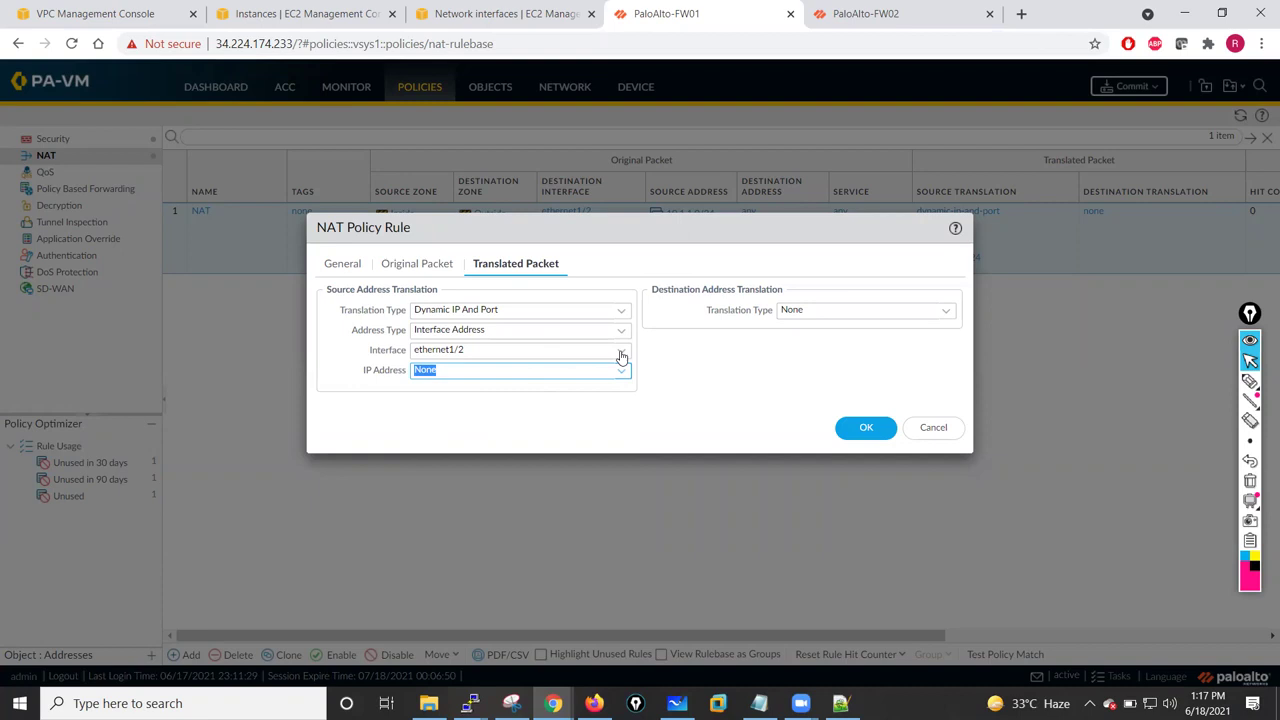
pyautogui.click(621, 355)
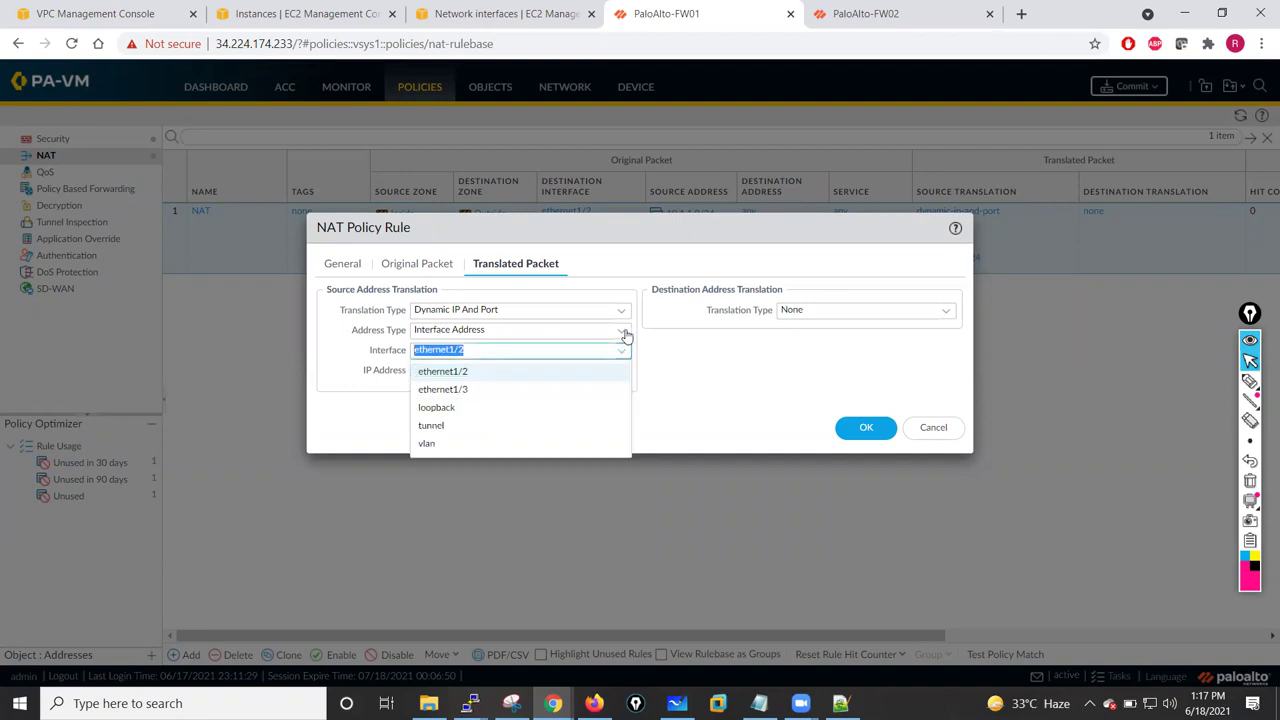
pyautogui.click(622, 333)
pyautogui.click(350, 505)
pyautogui.write('10.1.10.50')
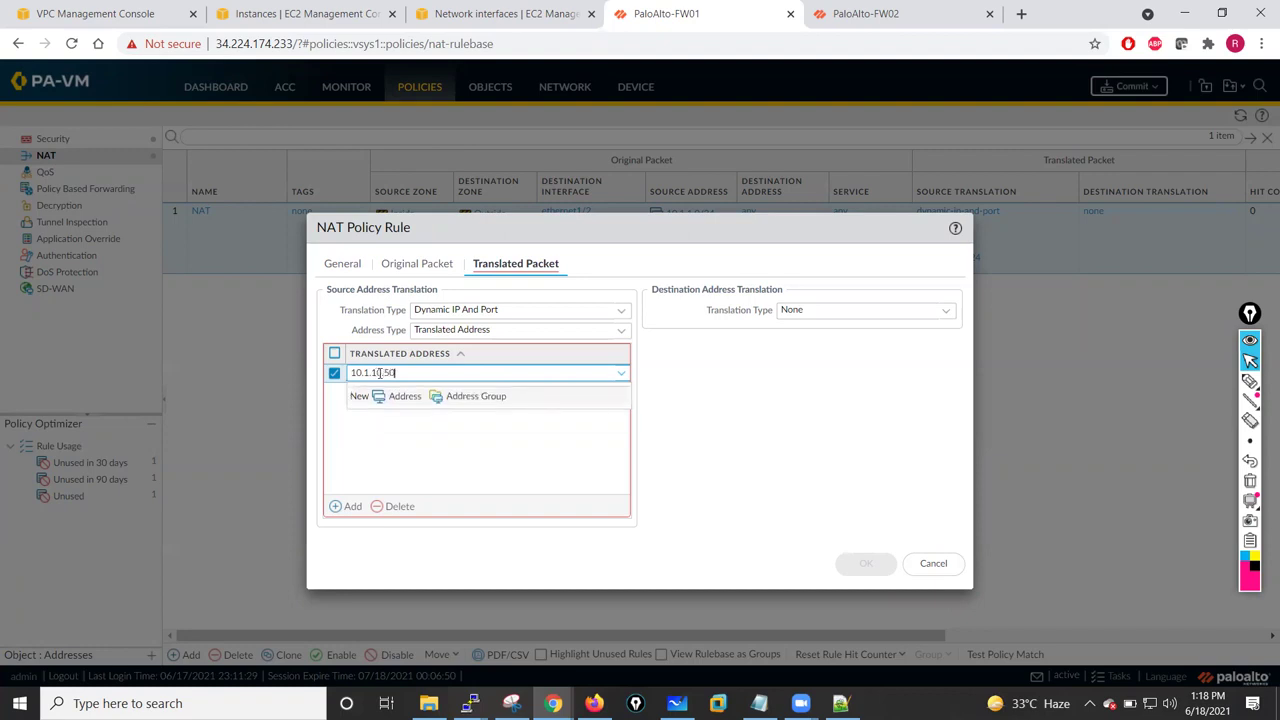
pyautogui.click(393, 466)
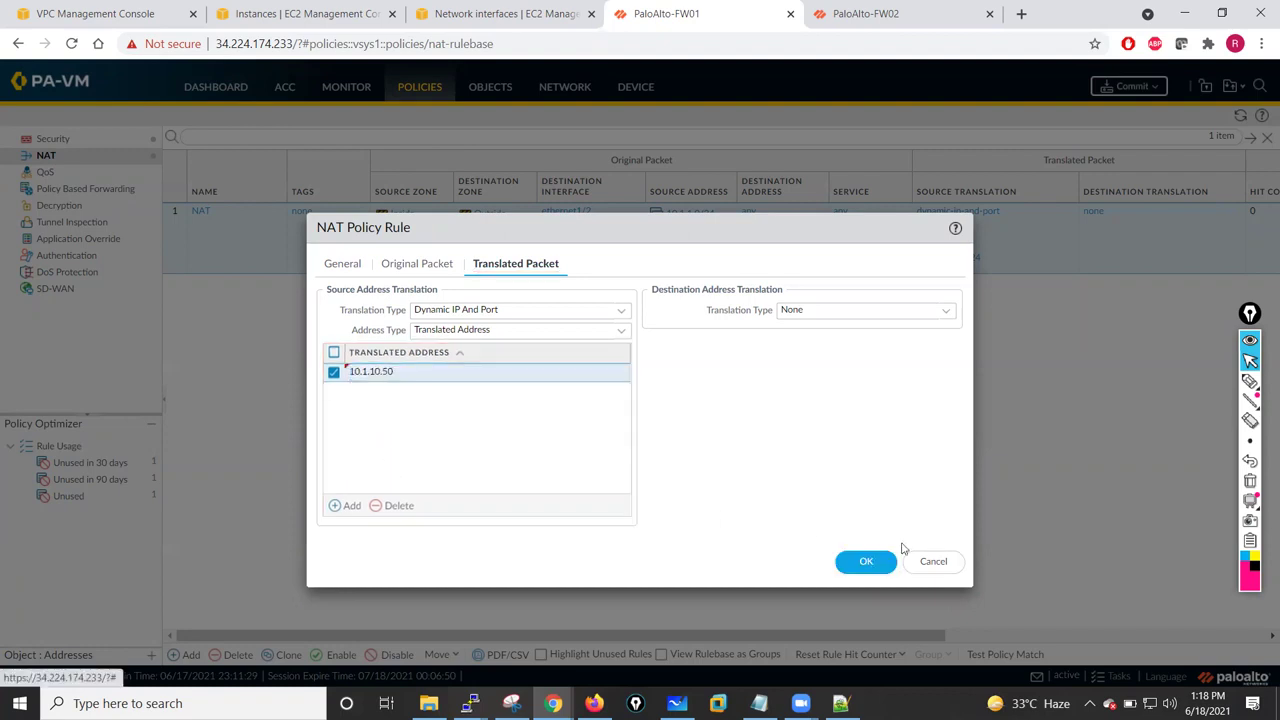
pyautogui.click(867, 563)
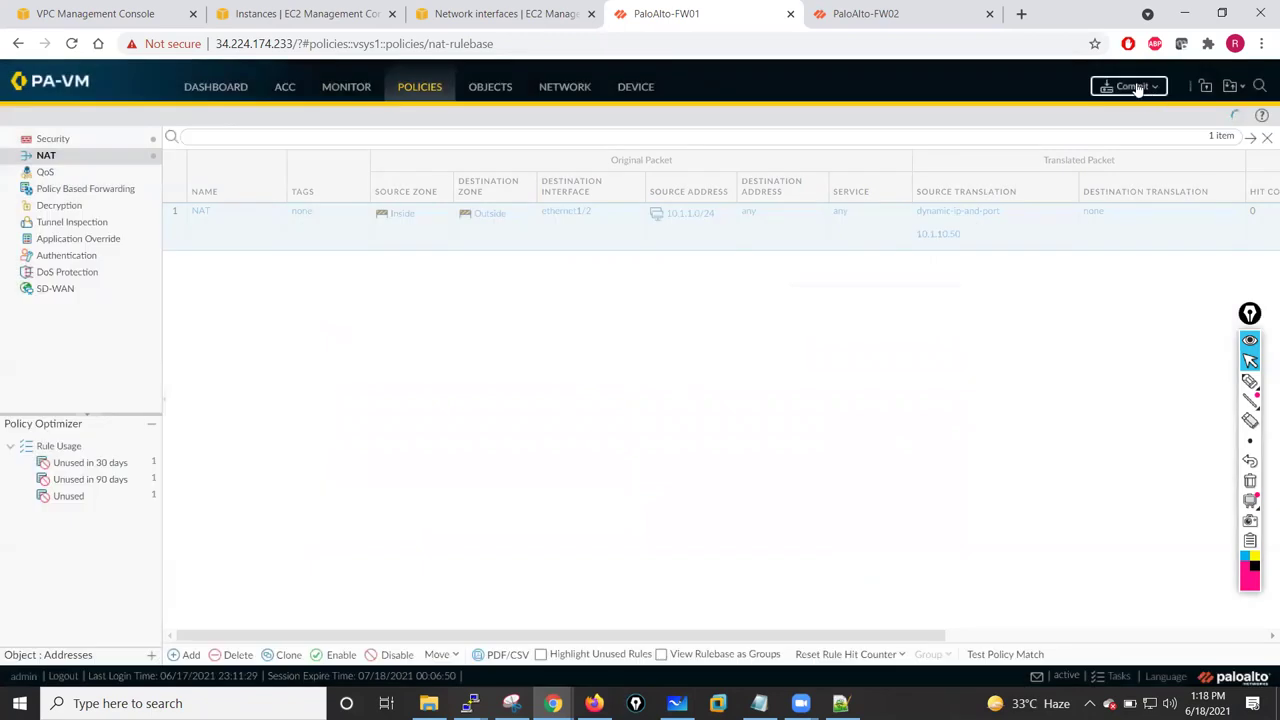
# - Commit FW01's configuration changes and follow the commit progress
pyautogui.click(1128, 86)
pyautogui.click(786, 554)
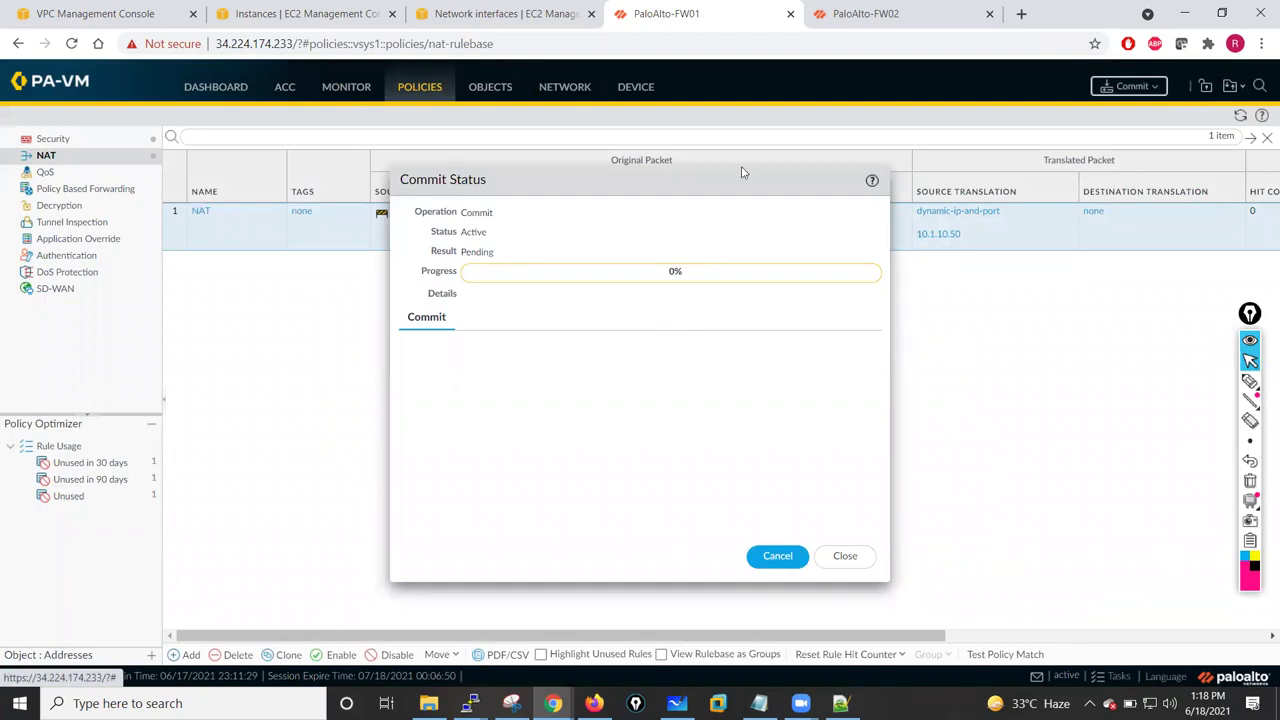
pyautogui.click(880, 13)
pyautogui.click(736, 16)
# - On peer FW02, view and refresh Network > Interfaces, then return to FW01's commit status
pyautogui.click(850, 12)
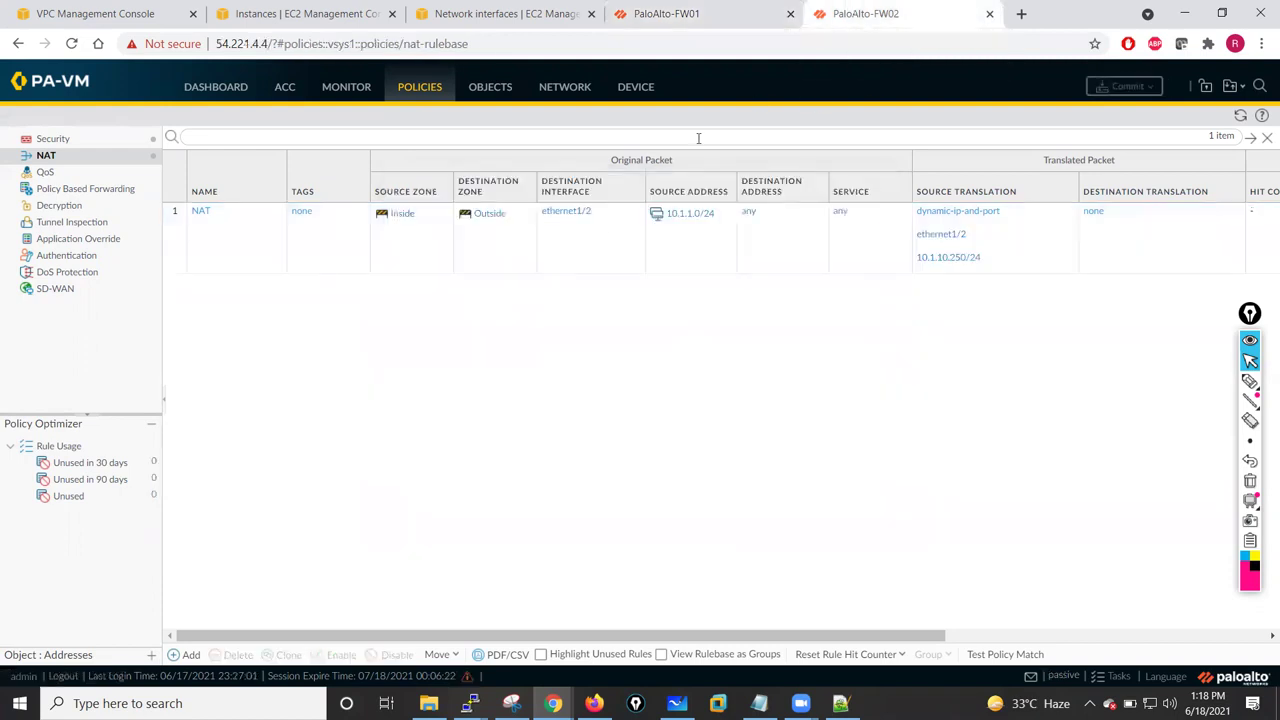
pyautogui.click(580, 86)
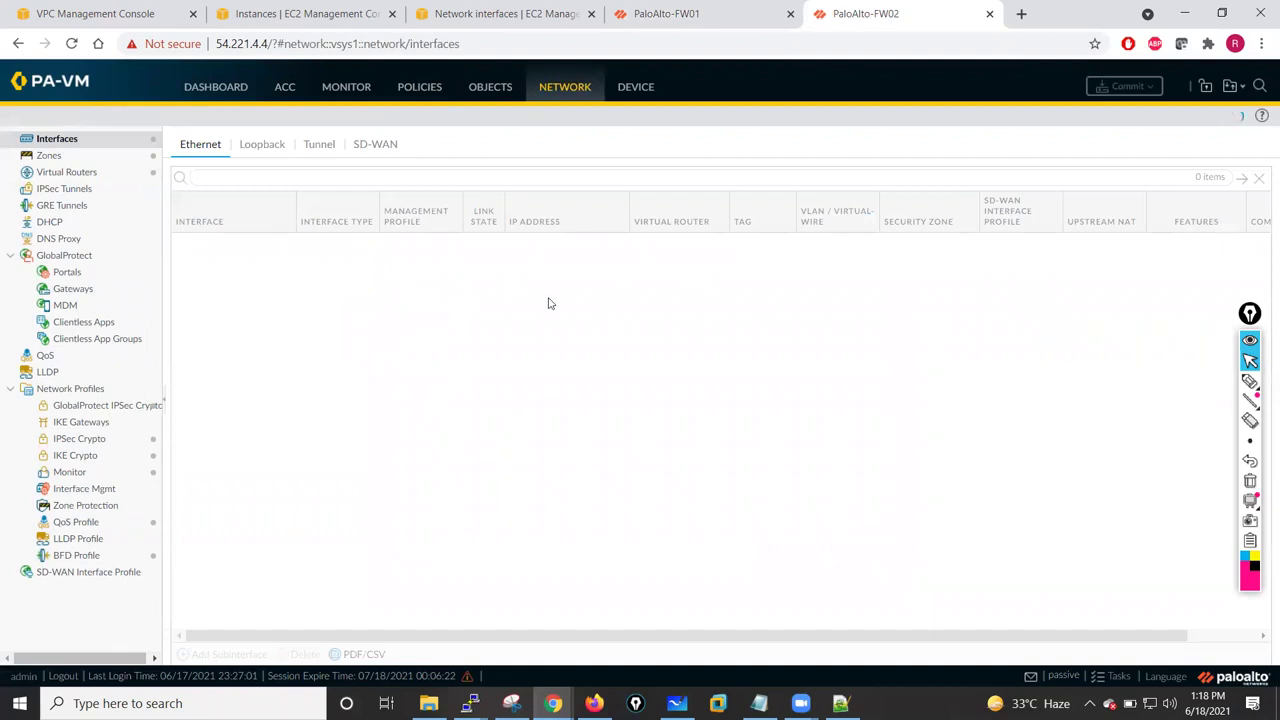
pyautogui.click(1240, 118)
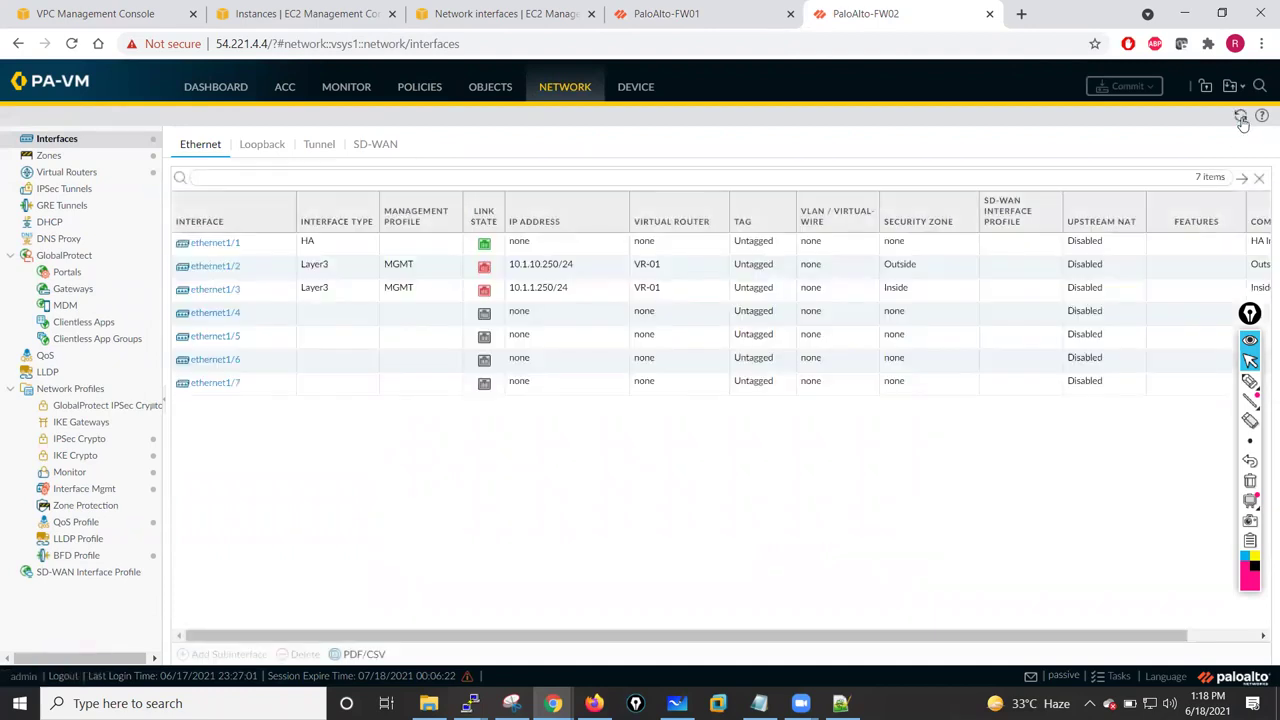
pyautogui.click(1240, 118)
pyautogui.click(666, 13)
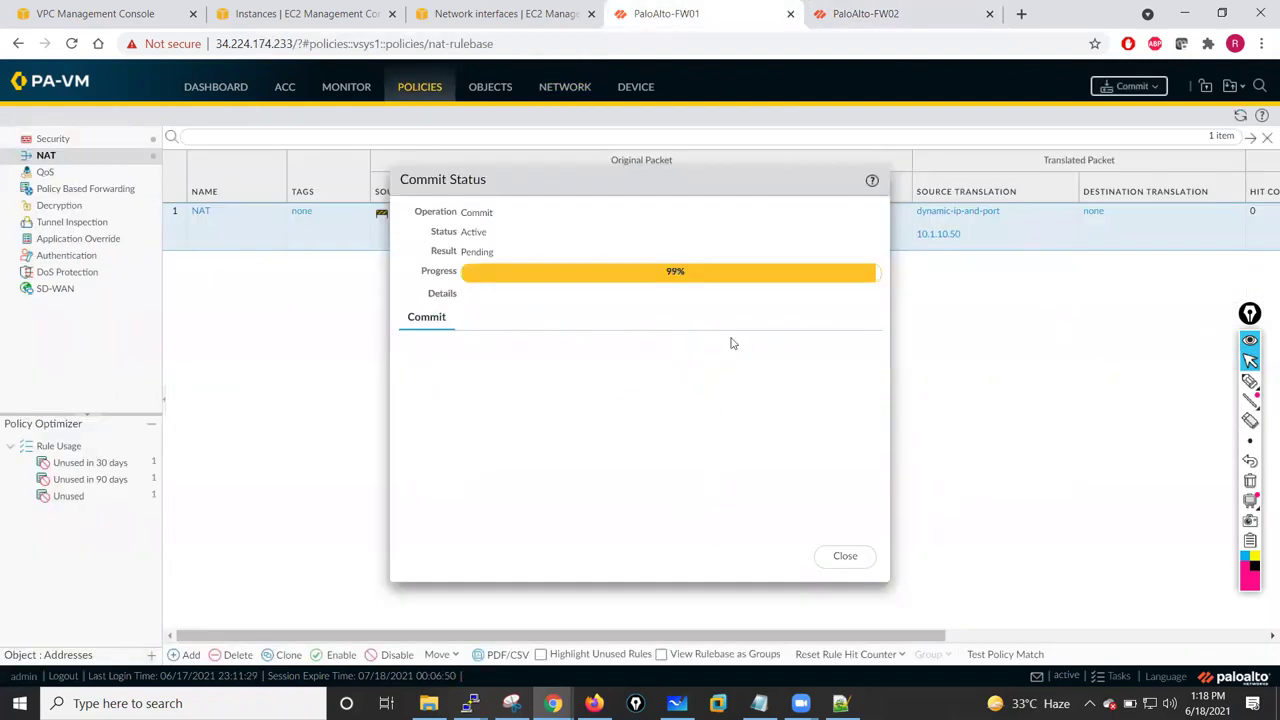
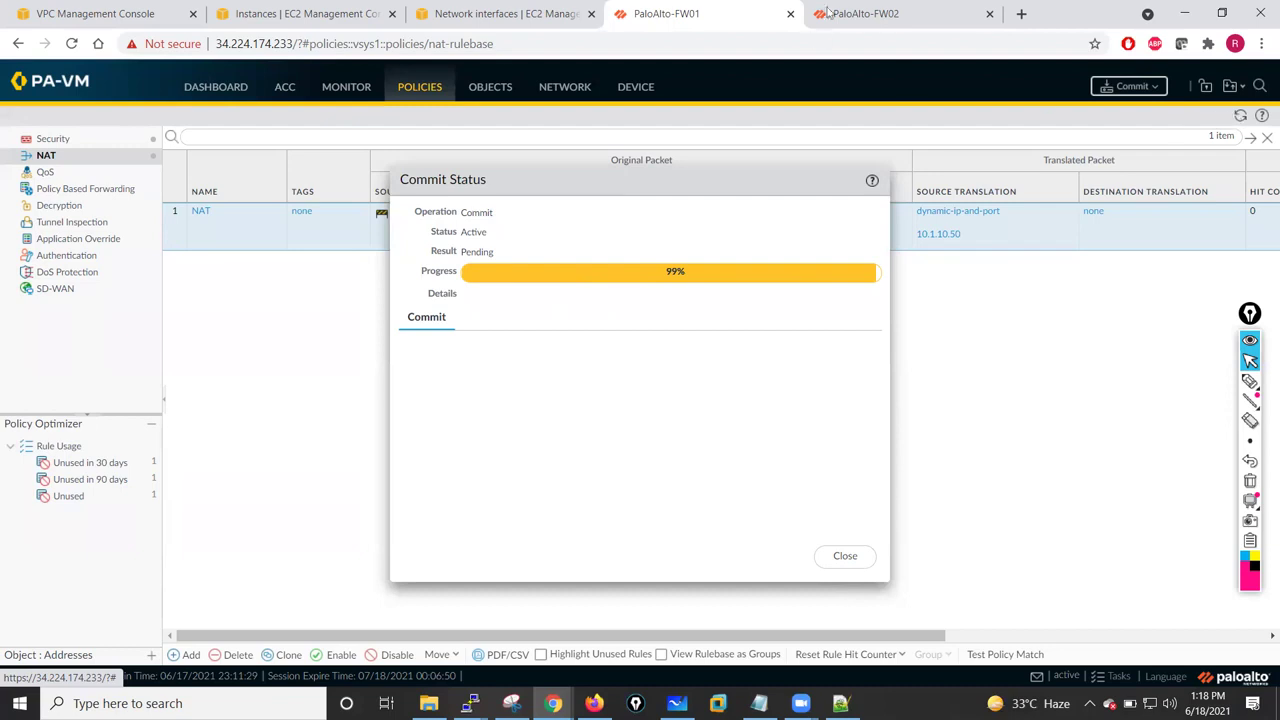
# - On FW02, refresh Network > Interfaces and check ethernet1/2's DHCP lease status
pyautogui.click(860, 14)
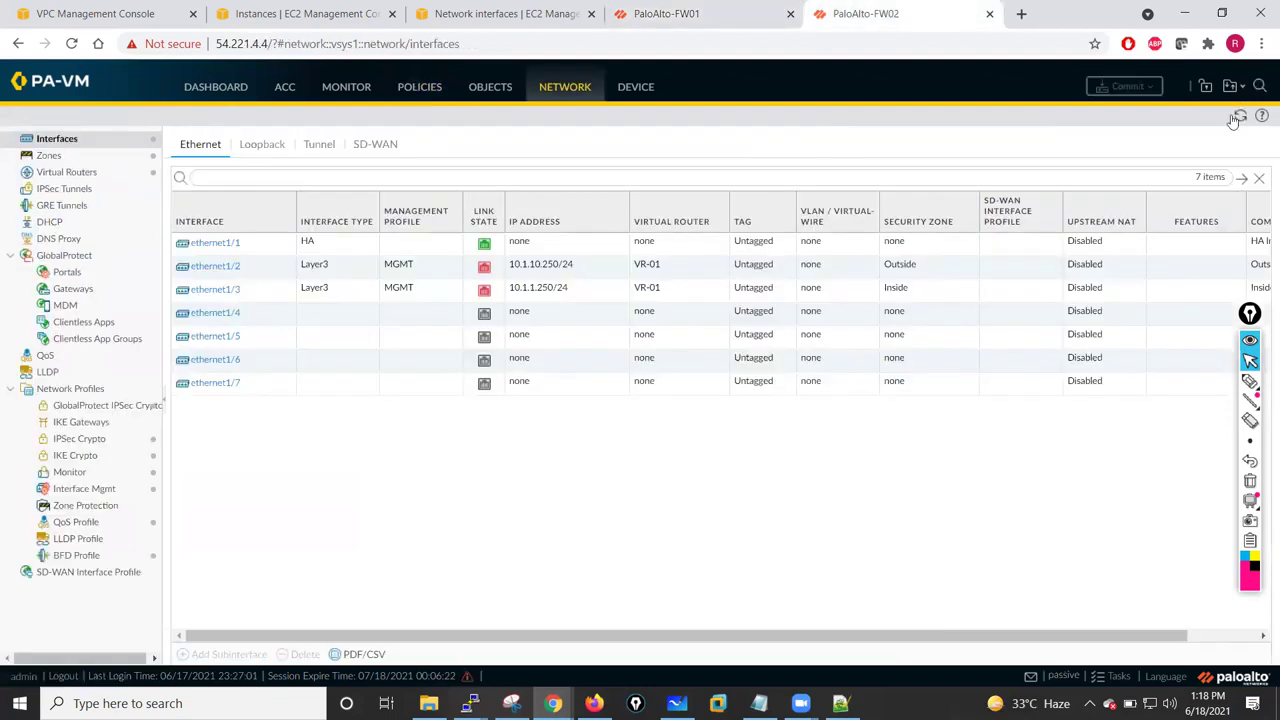
pyautogui.click(1240, 115)
pyautogui.click(537, 268)
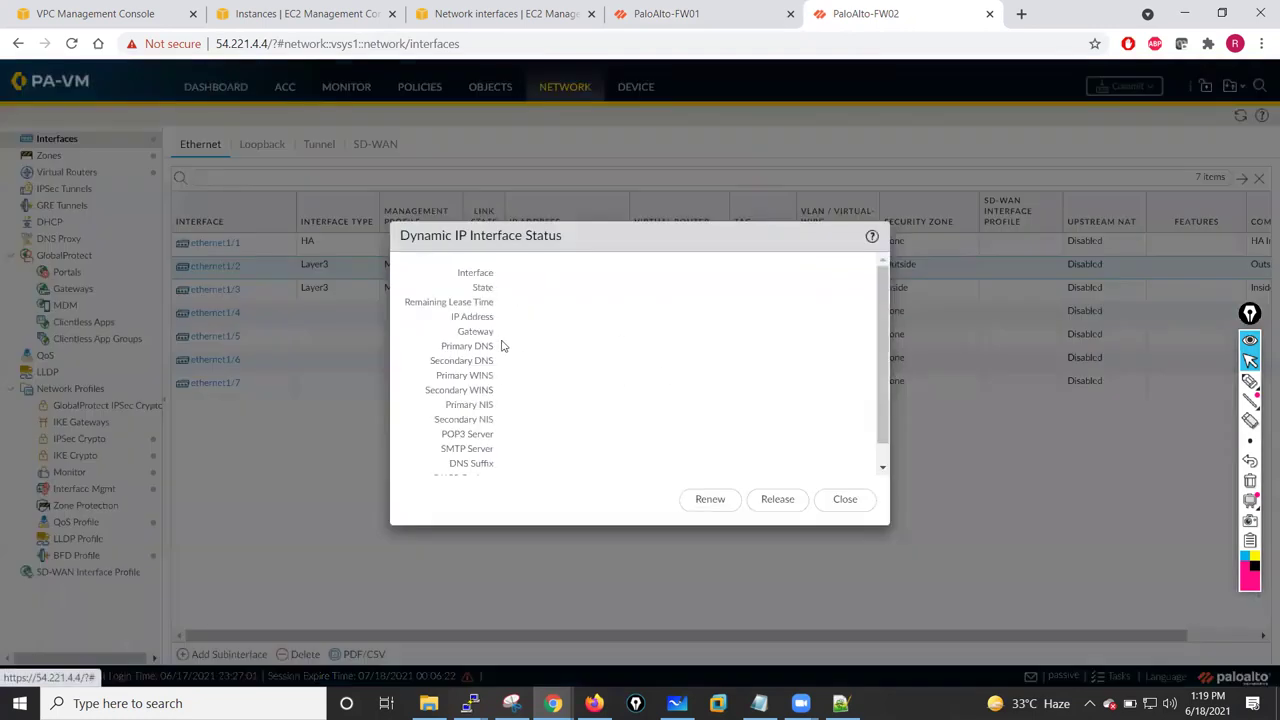
pyautogui.click(845, 498)
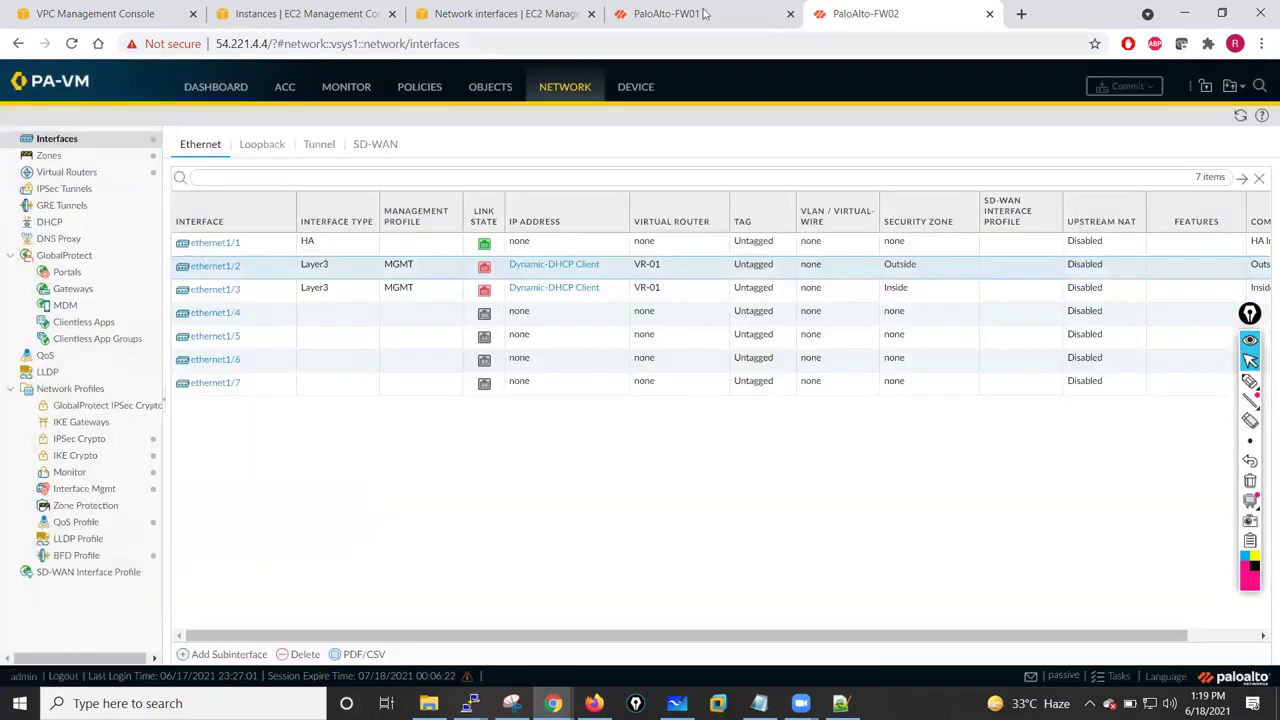
# - Back on FW01, dismiss the completed commit and refresh the NAT rule list
pyautogui.click(705, 14)
pyautogui.click(843, 555)
pyautogui.click(1240, 116)
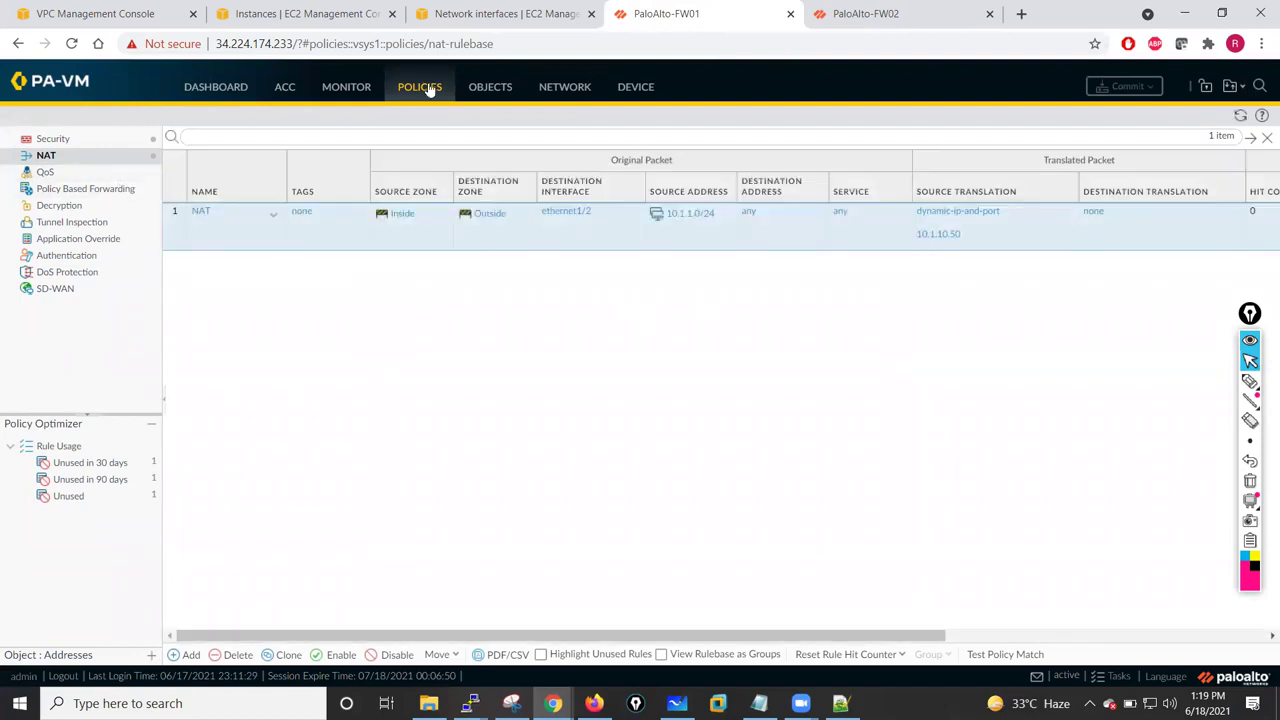
# - In FW01's Ethernet interfaces, confirm ethernet1/2 leased 10.1.10.56 via DHCP
pyautogui.click(567, 89)
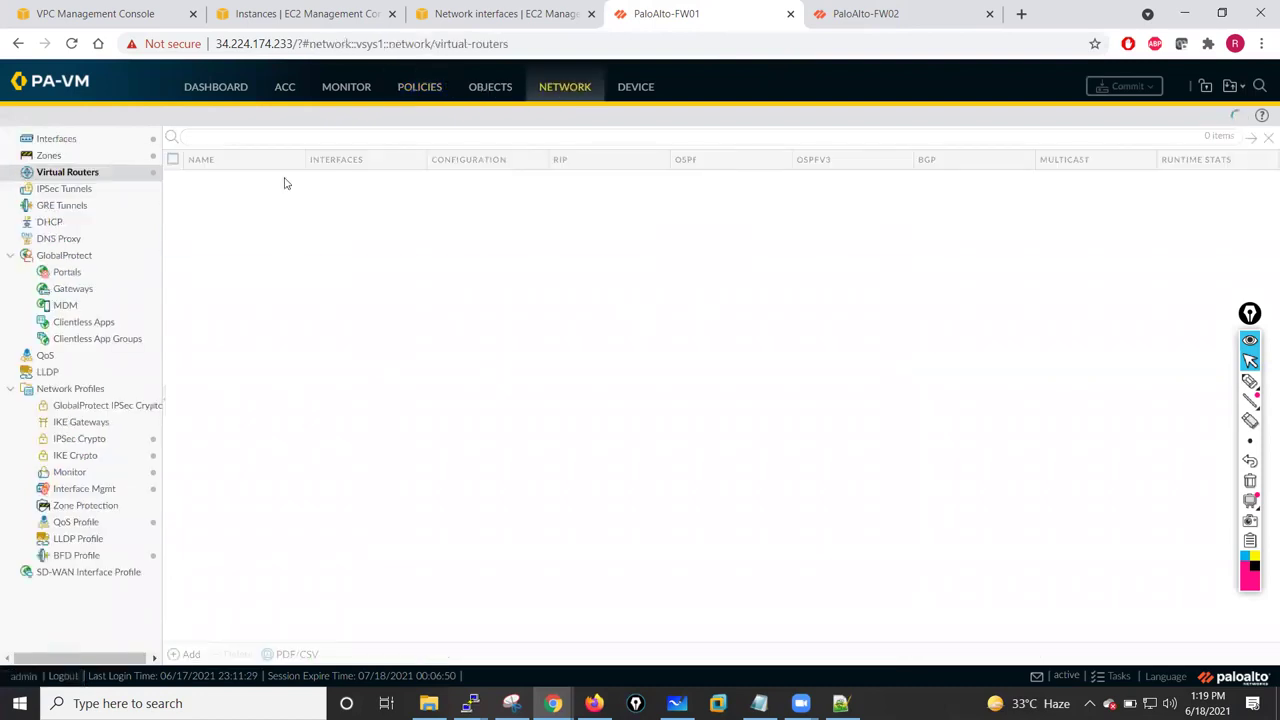
pyautogui.click(52, 139)
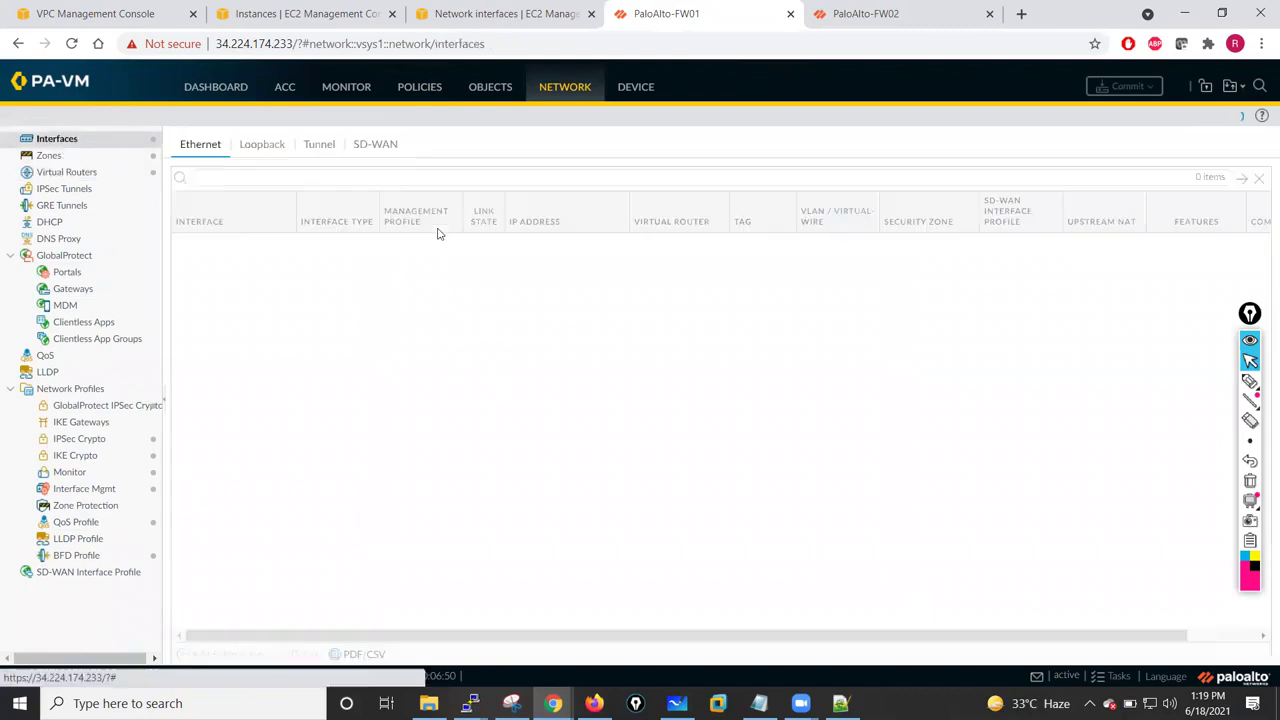
pyautogui.click(540, 266)
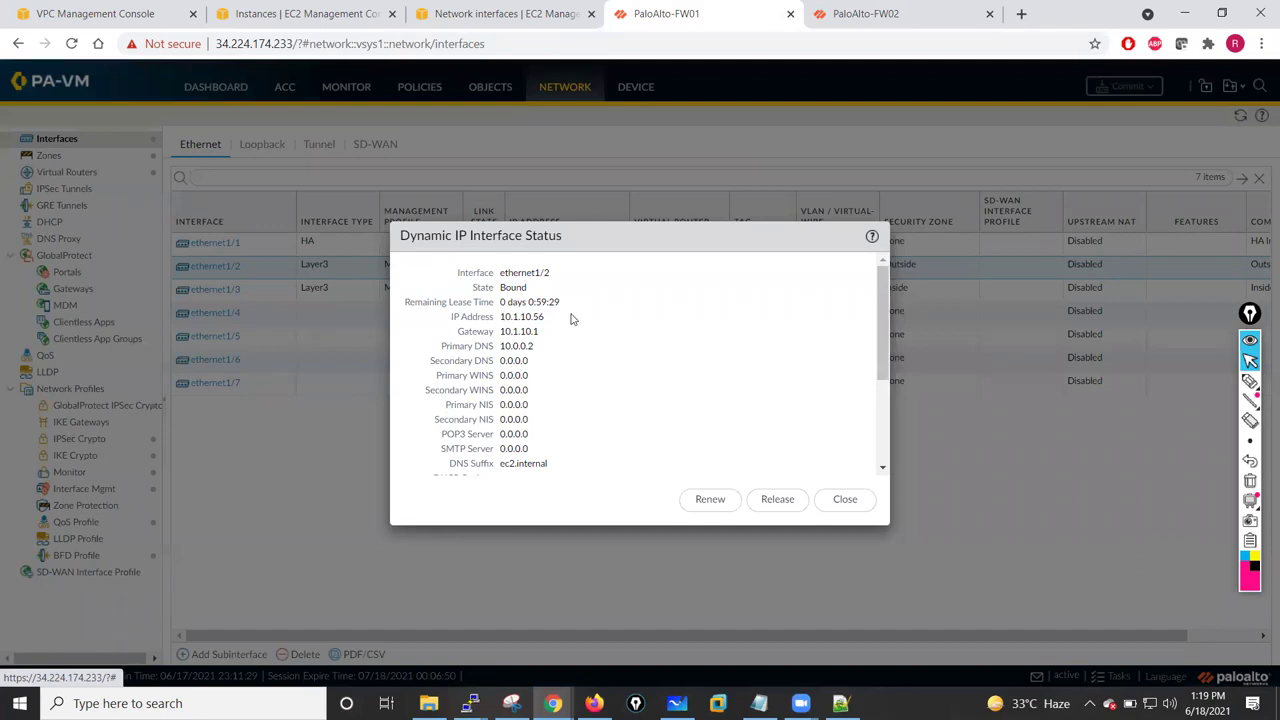
pyautogui.doubleClick(580, 318)
pyautogui.click(510, 334)
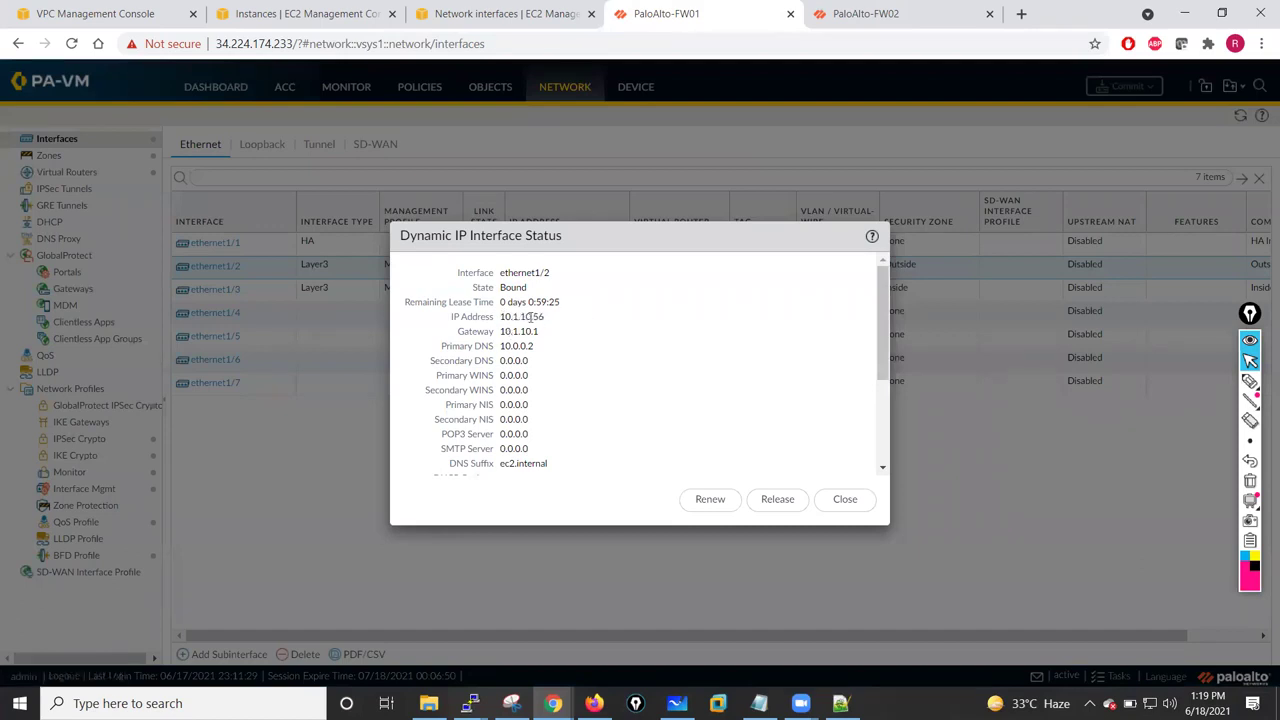
pyautogui.click(844, 499)
# - Confirm ethernet1/3's DHCP lease of 10.1.13.105, then preview the open SSH terminal sessions
pyautogui.click(536, 289)
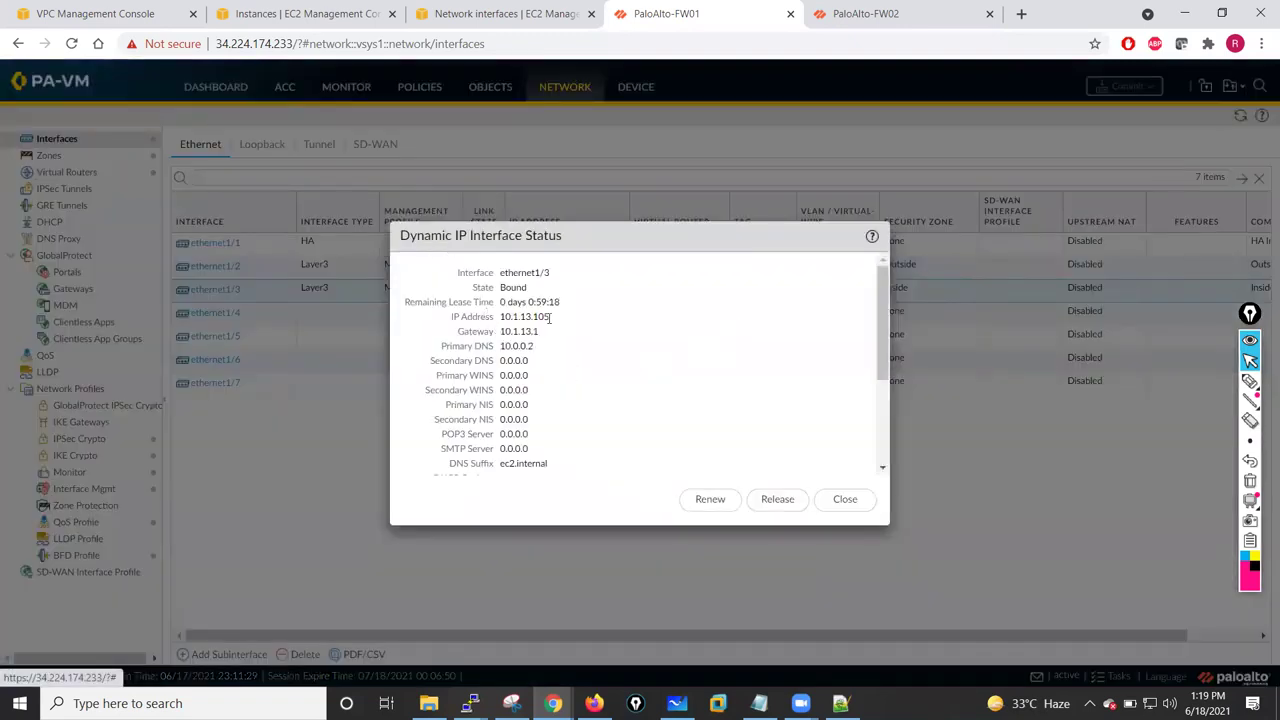
pyautogui.click(845, 500)
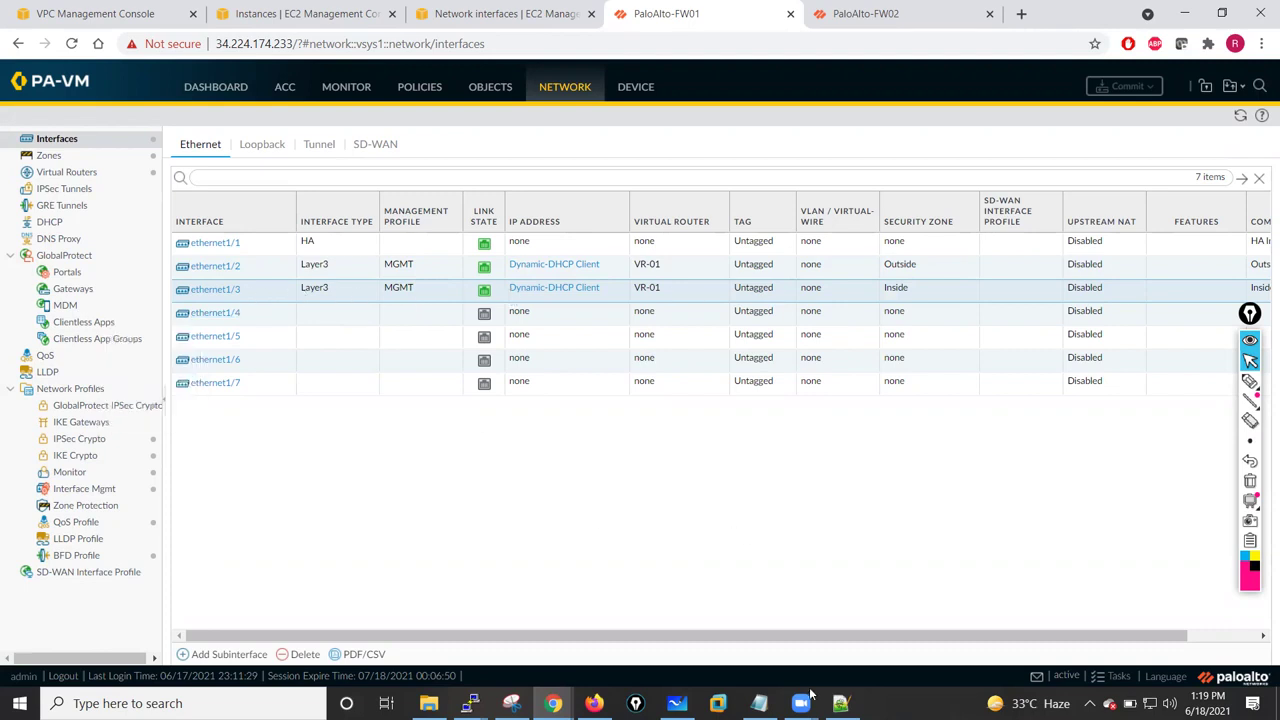
pyautogui.click(469, 703)
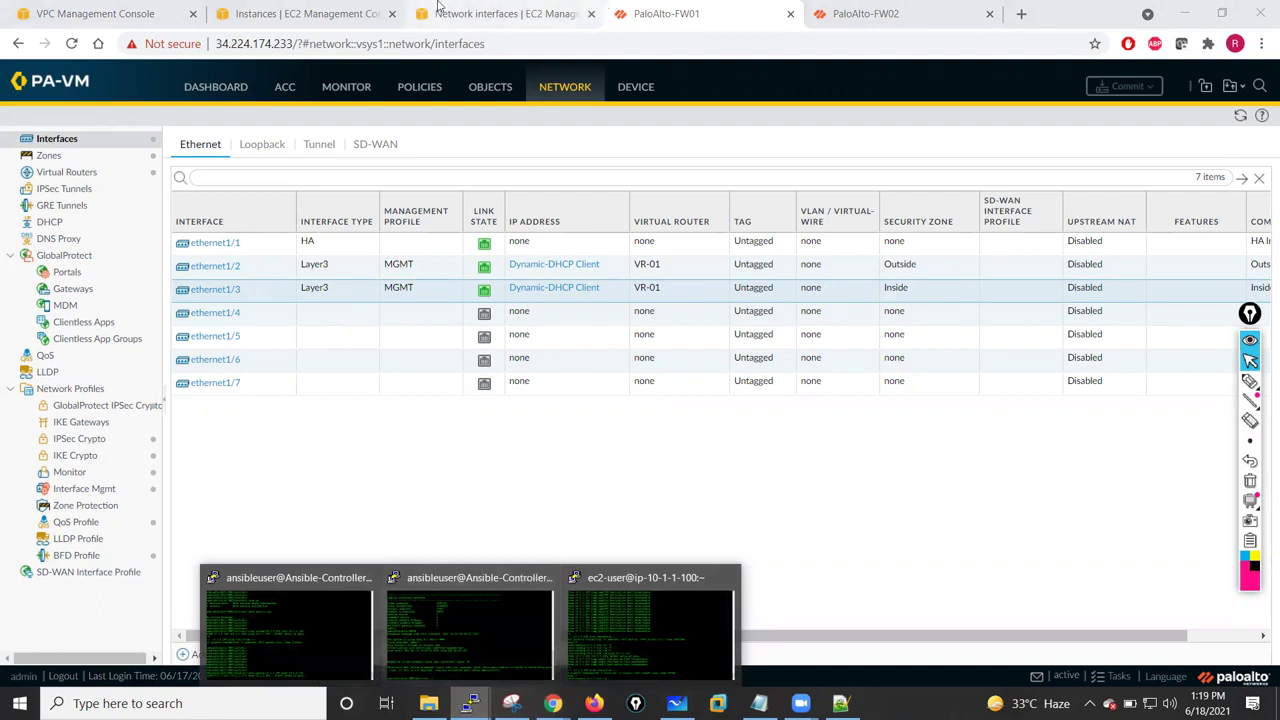
# - Select Inside-NIC-Pri in EC2 Network Interfaces and open its subnet Private-Subnet-Inside (10.1.1.0/24) in a new tab
pyautogui.click(370, 12)
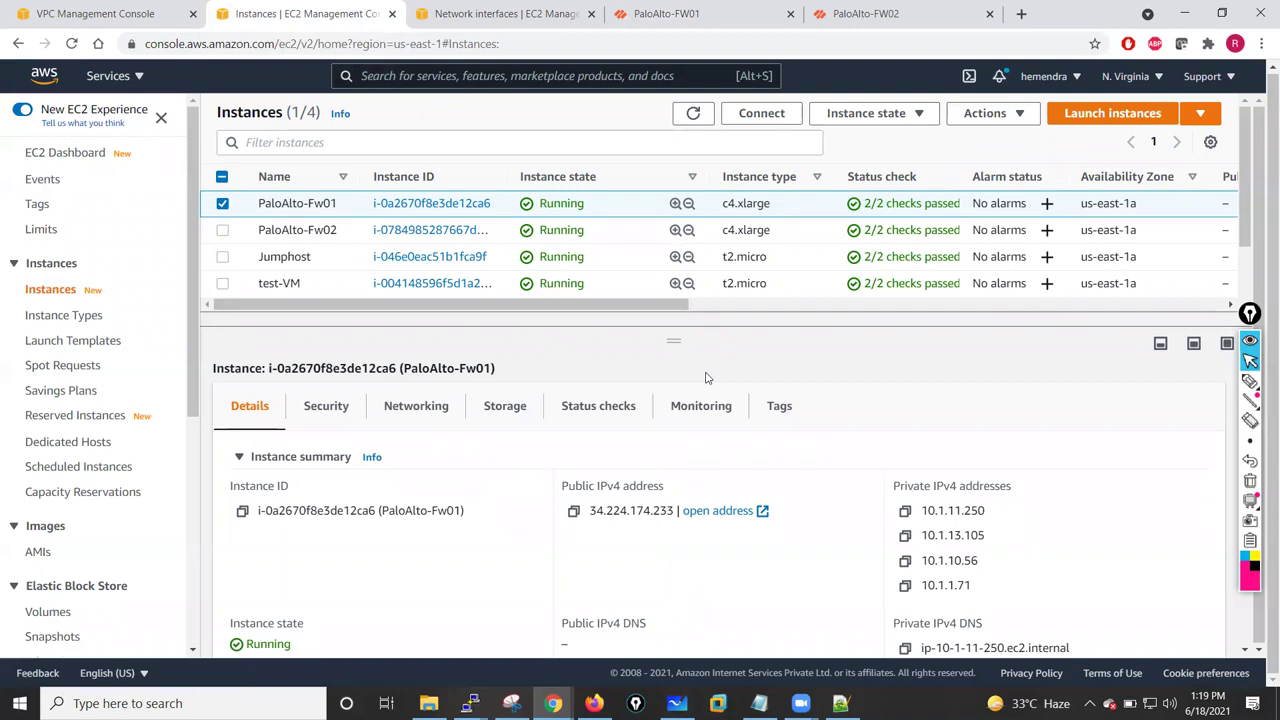
pyautogui.click(493, 12)
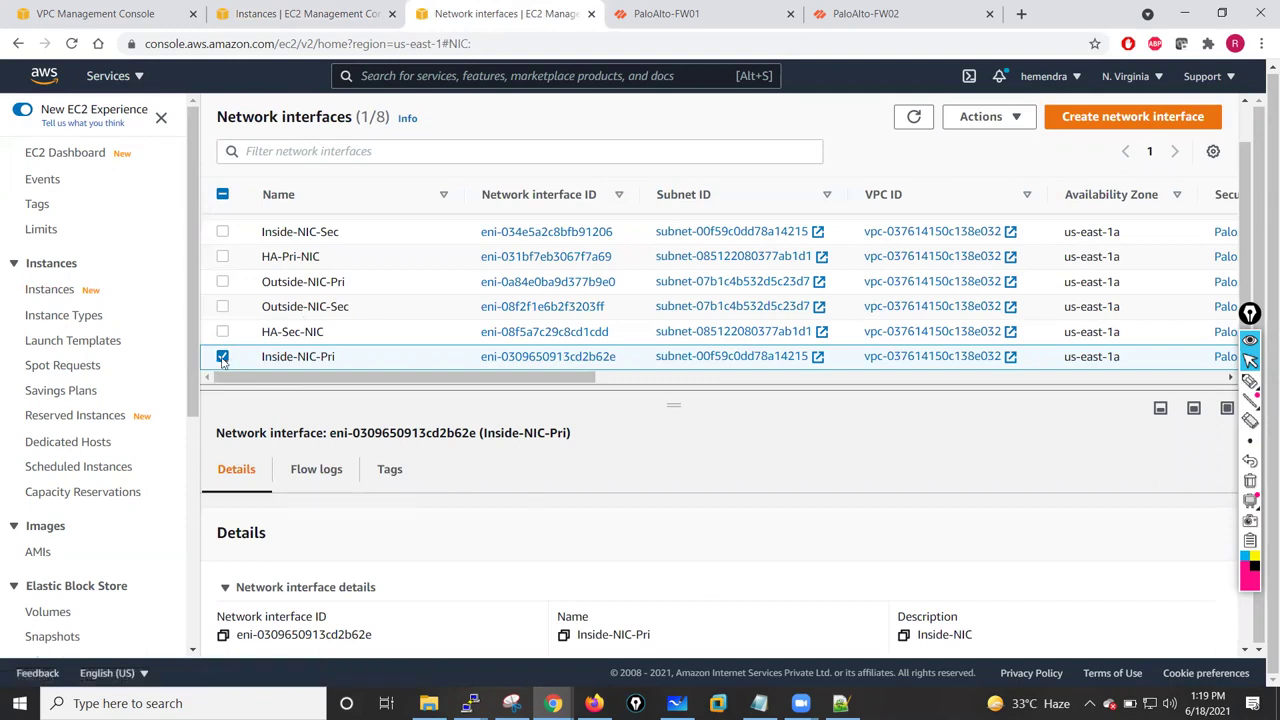
pyautogui.click(222, 357)
pyautogui.moveTo(488, 378); pyautogui.dragTo(417, 386)
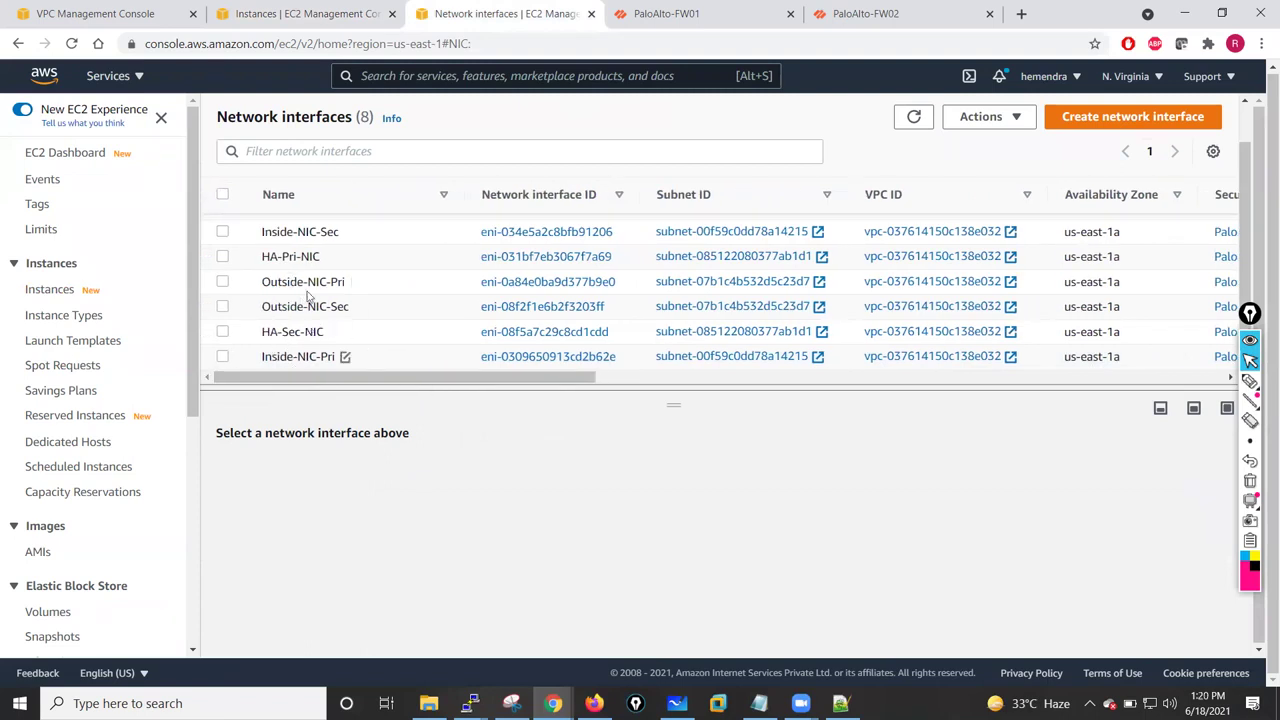
pyautogui.click(222, 357)
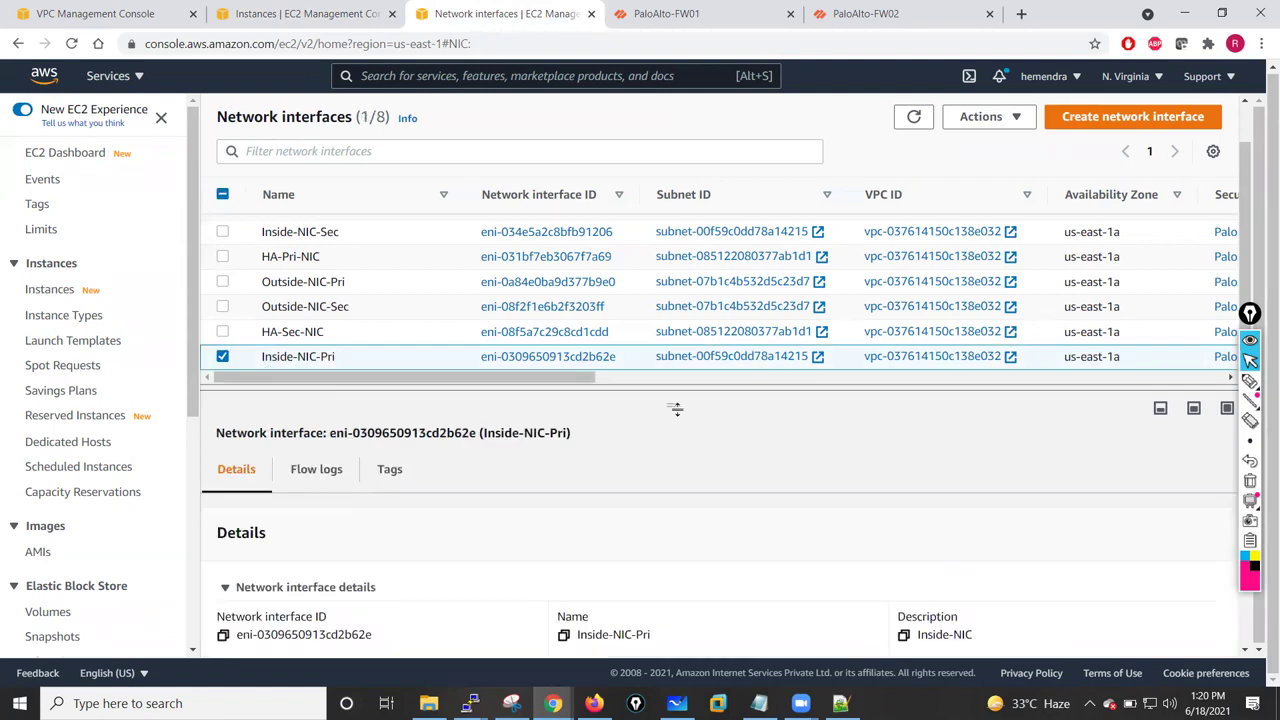
pyautogui.moveTo(673, 407); pyautogui.dragTo(674, 307)
pyautogui.scroll(-4, 706, 500)
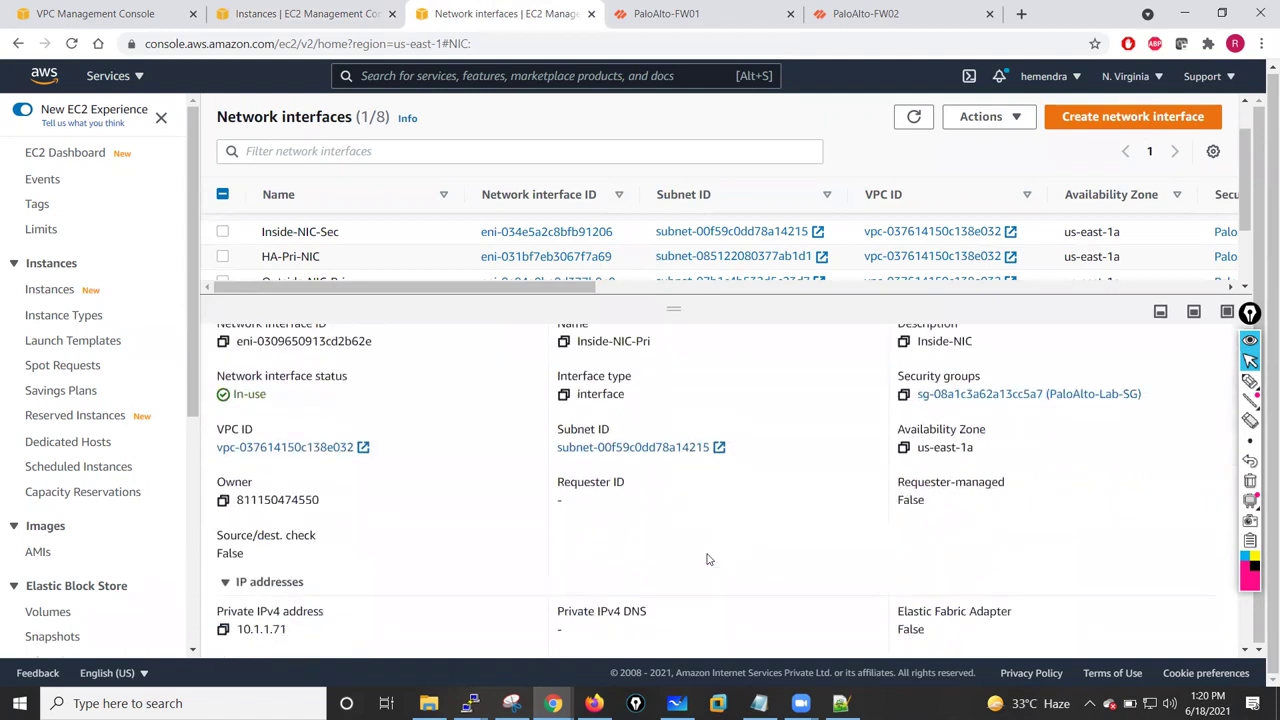
pyautogui.click(632, 446)
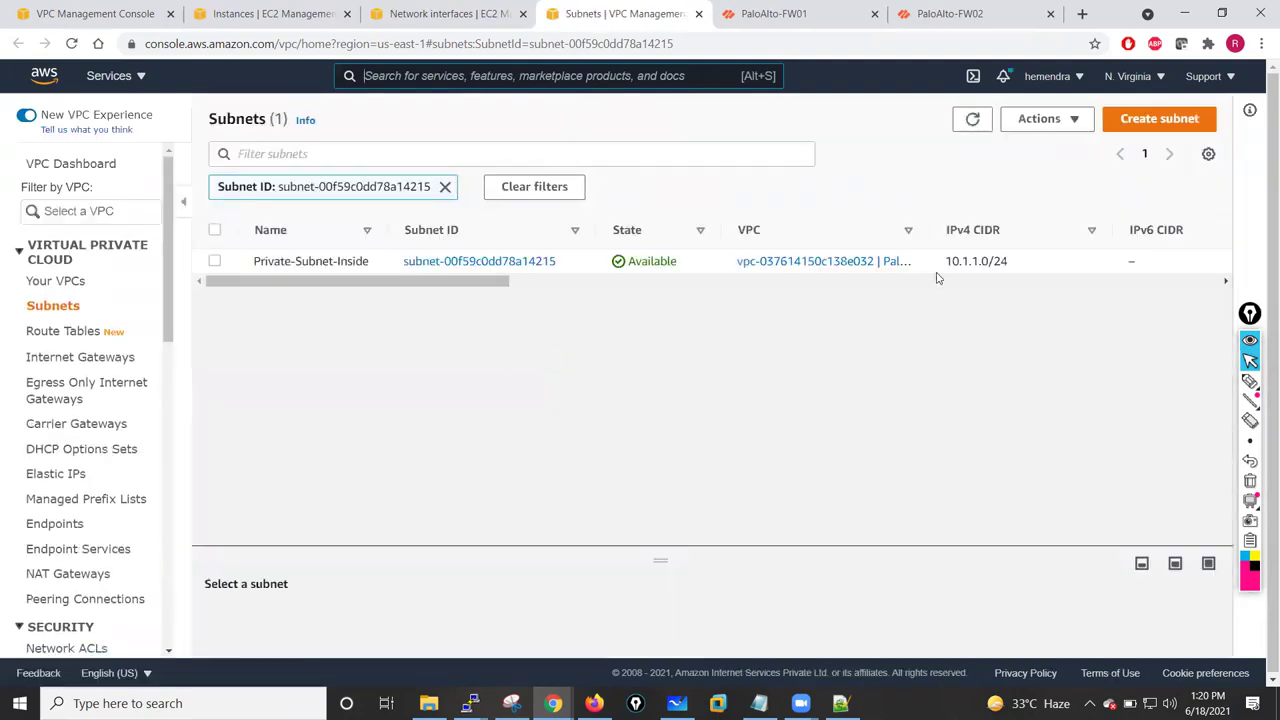
# - Expand the interface list to all 8 interfaces, check the Actions menu, and deselect Inside-NIC-Pri
pyautogui.click(462, 12)
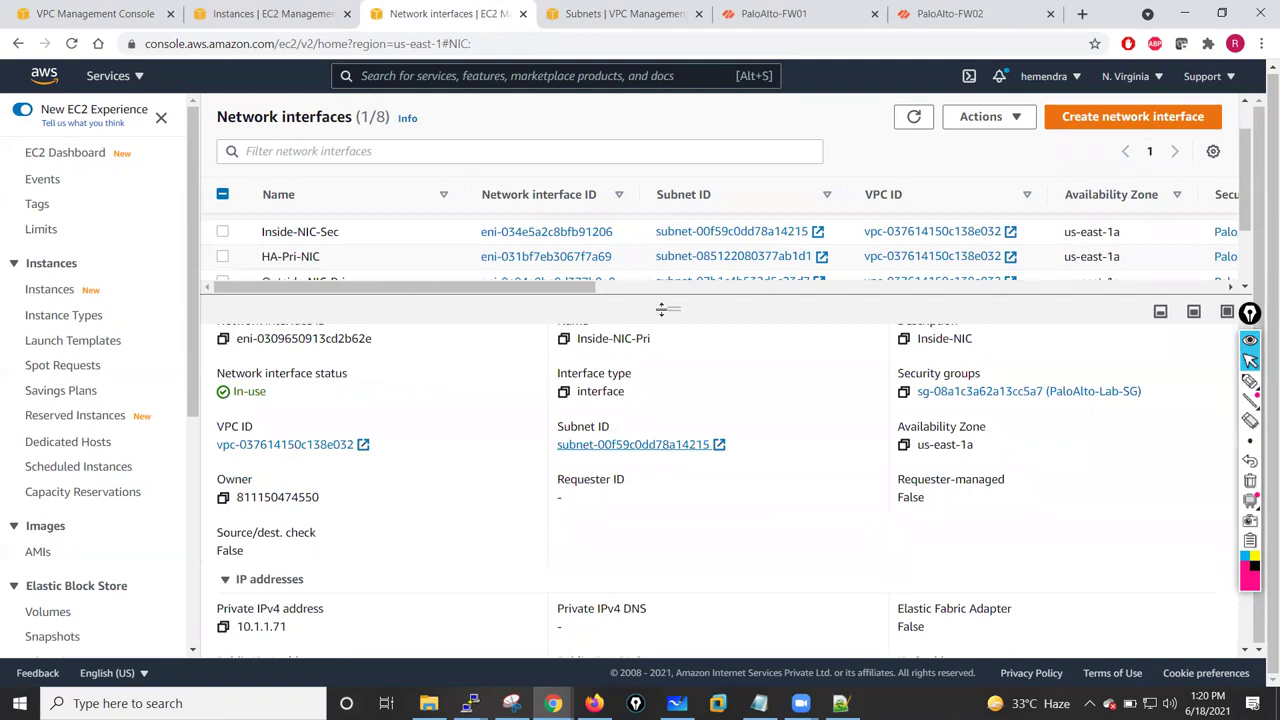
pyautogui.moveTo(673, 308); pyautogui.dragTo(671, 469)
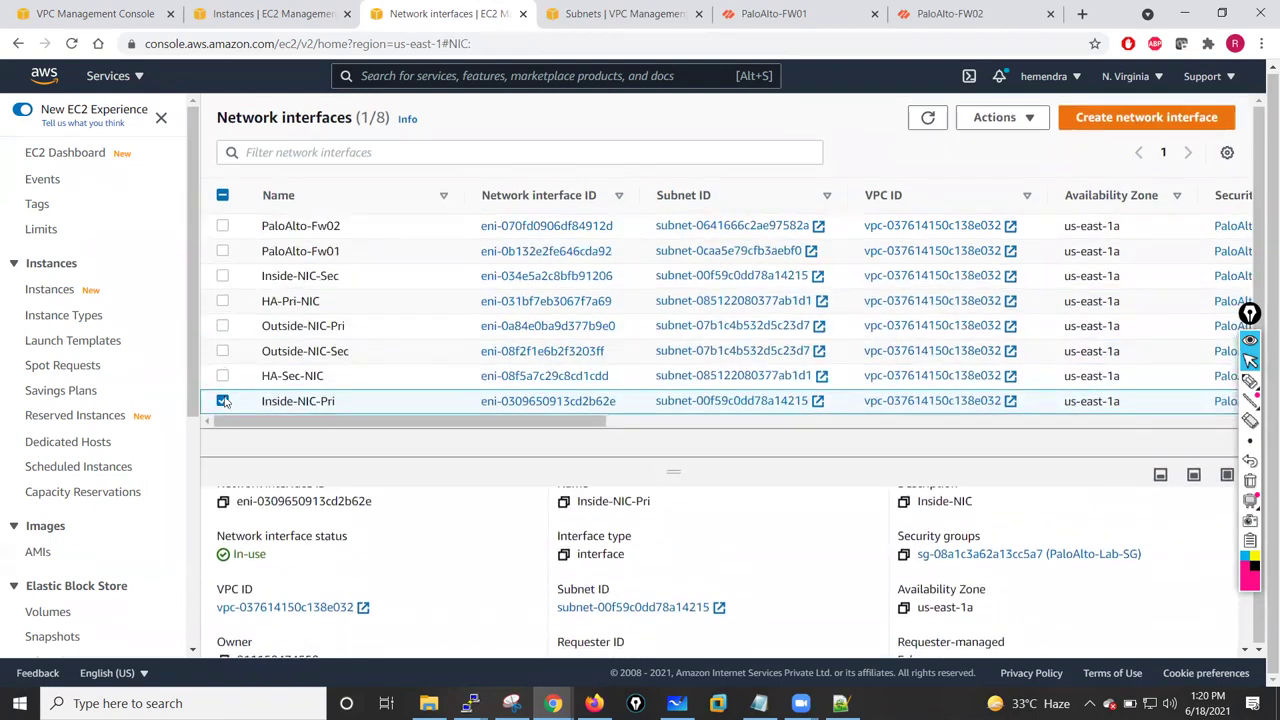
pyautogui.click(1004, 117)
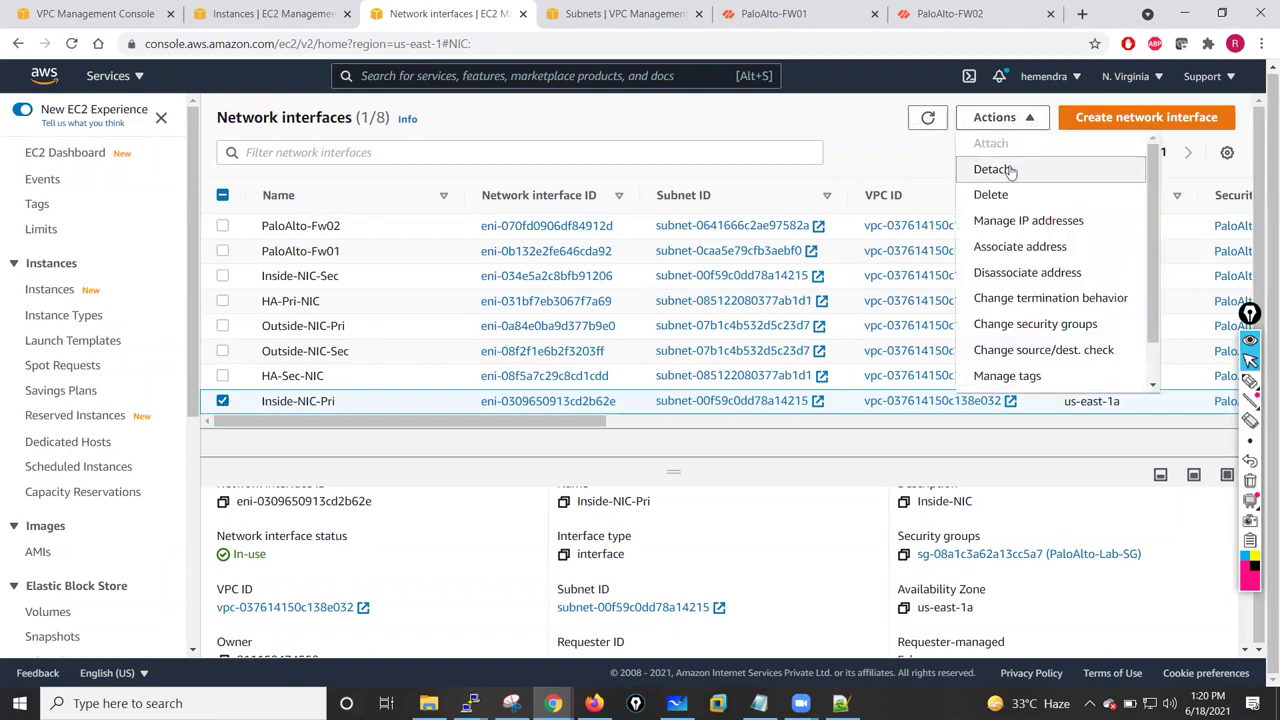
pyautogui.click(893, 146)
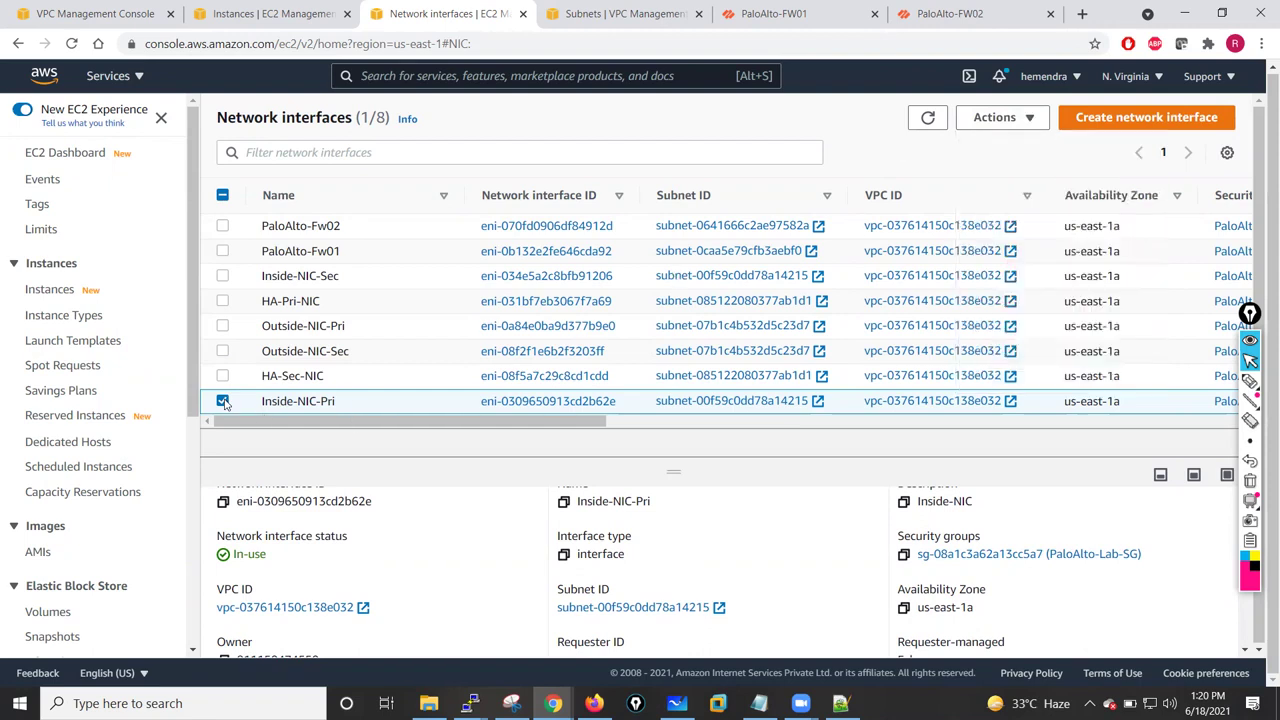
pyautogui.click(223, 401)
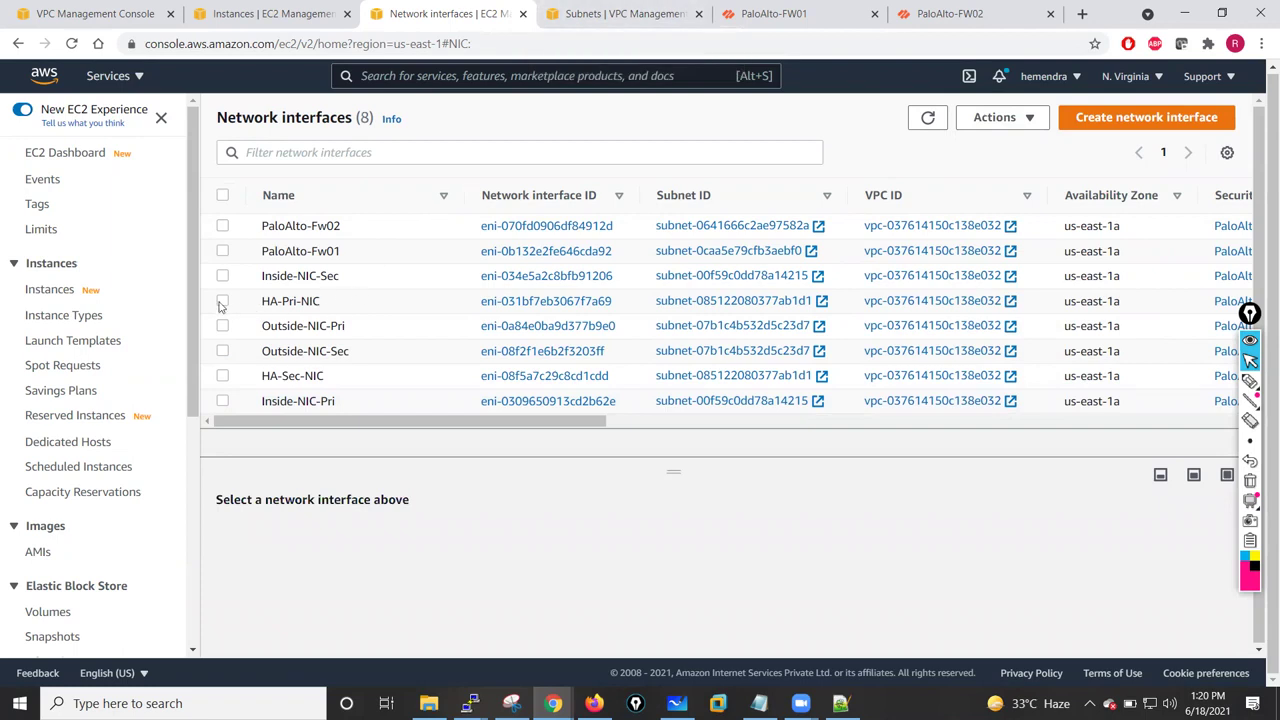
pyautogui.moveTo(598, 422); pyautogui.dragTo(867, 455)
# - On FW01, recheck ethernet1/3's 10.1.13.105 DHCP lease, then go back to the AWS interface list
pyautogui.click(776, 13)
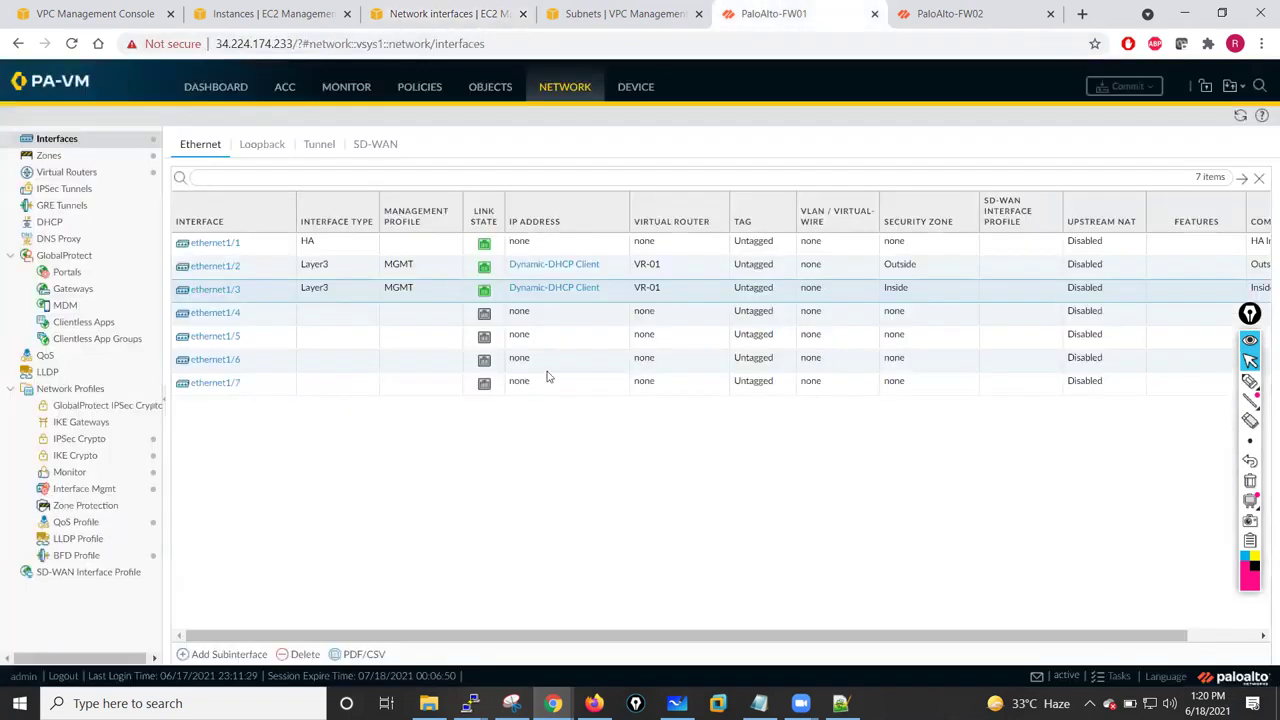
pyautogui.click(549, 291)
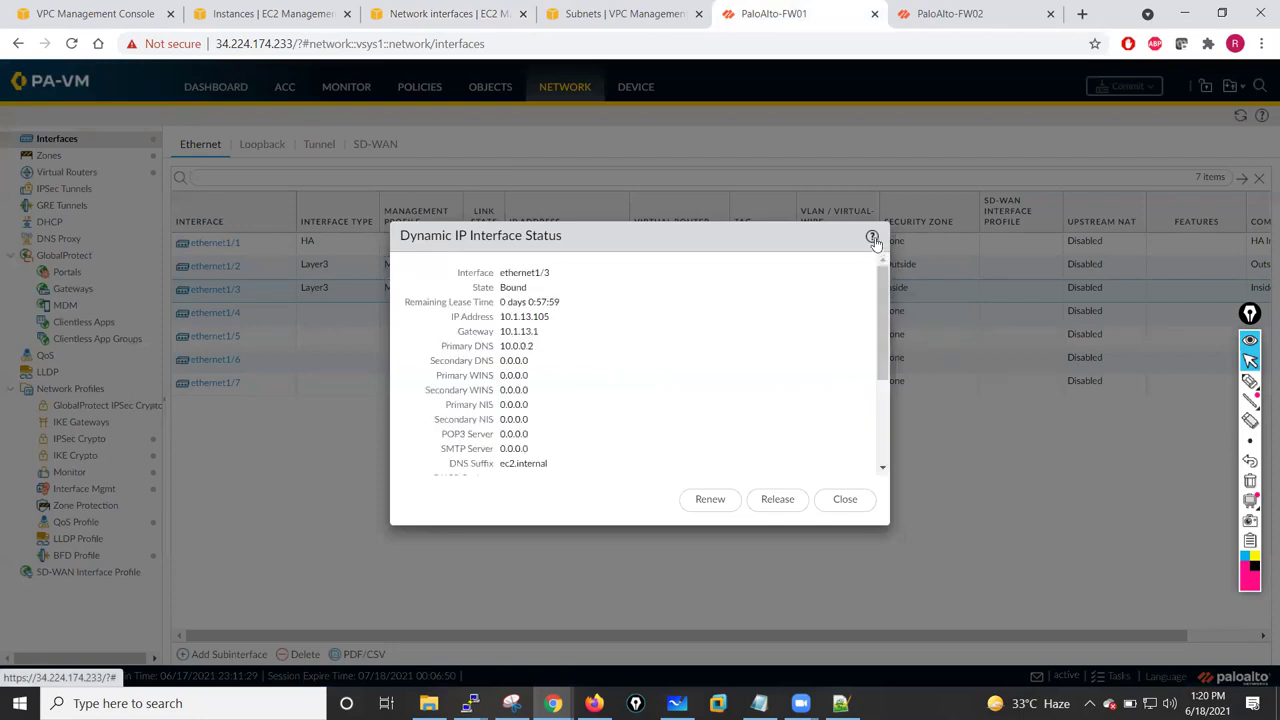
pyautogui.click(845, 499)
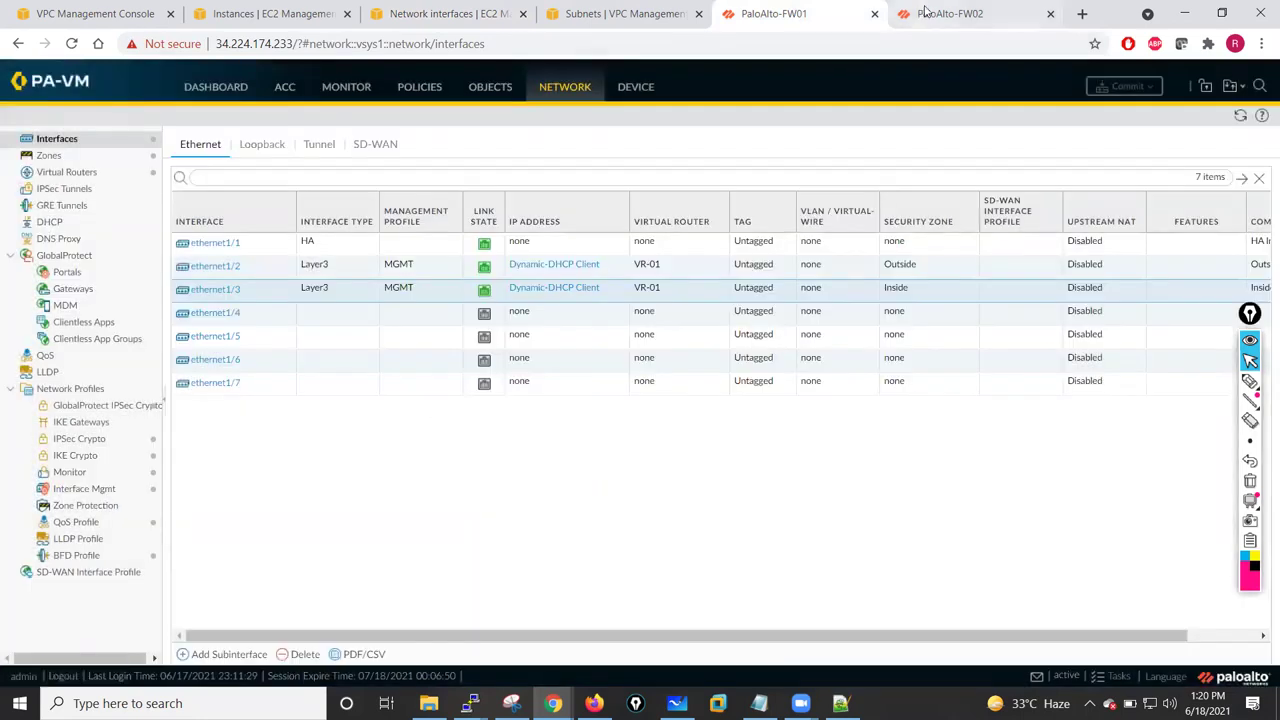
pyautogui.click(404, 12)
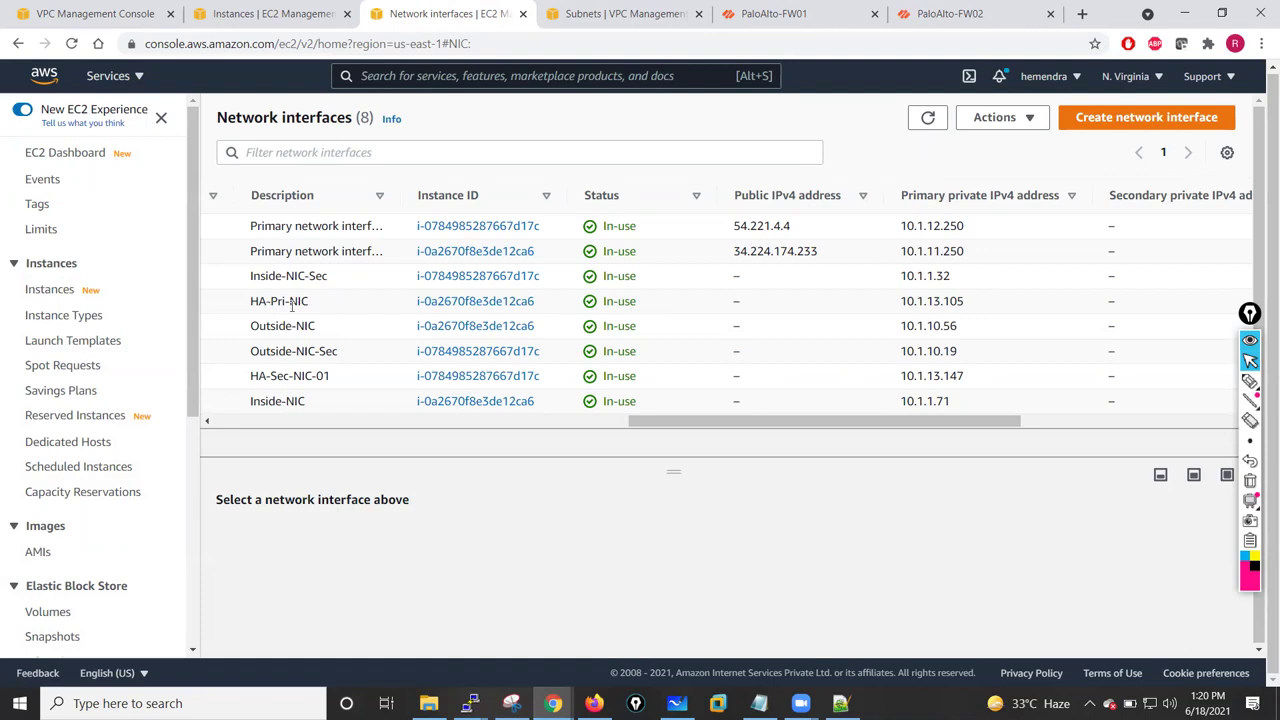
# - Select HA-Pri-NIC and open its subnet, HA-Subnet-Pri (10.1.13.0/24), in a new tab
pyautogui.moveTo(680, 433); pyautogui.dragTo(222, 432)
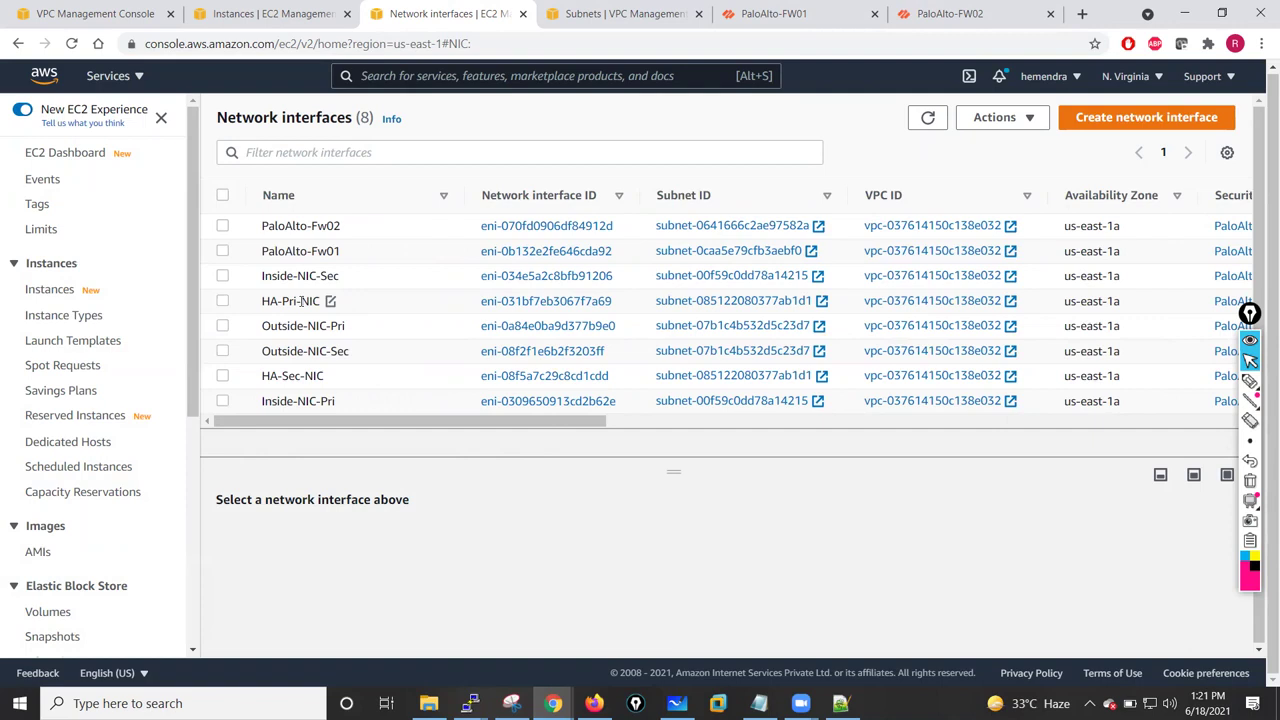
pyautogui.click(228, 304)
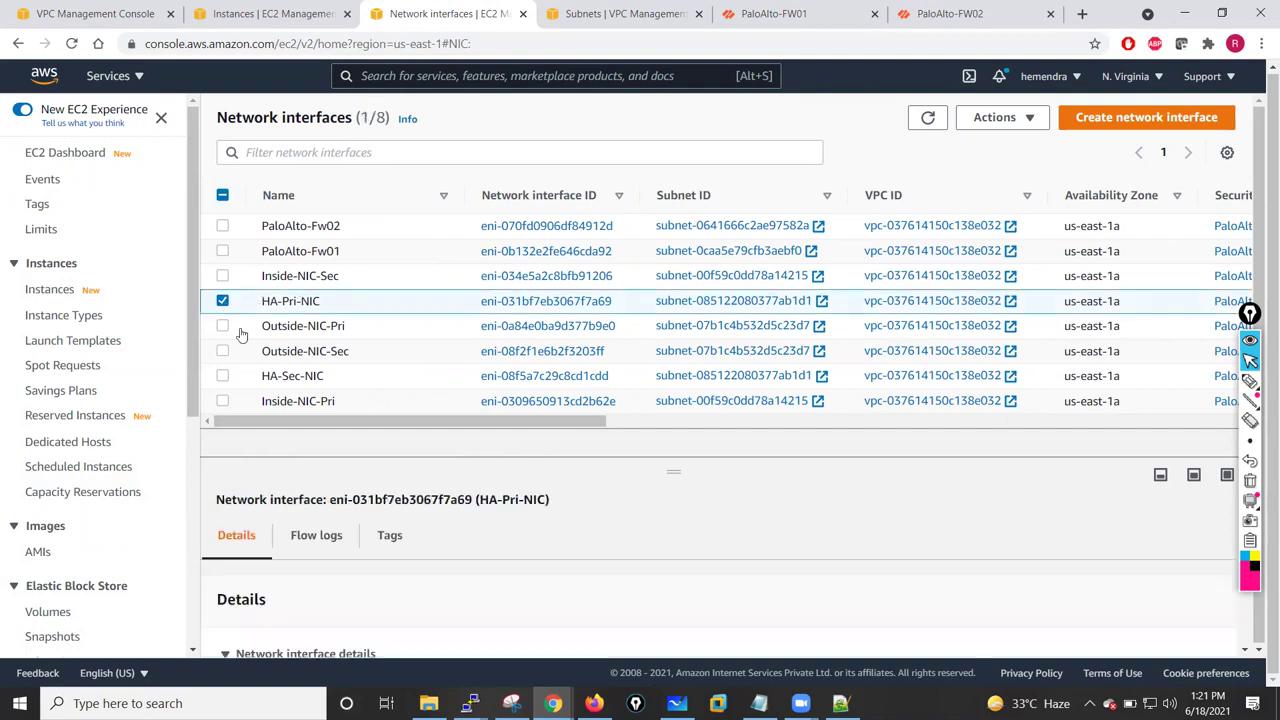
pyautogui.moveTo(673, 472); pyautogui.dragTo(666, 318)
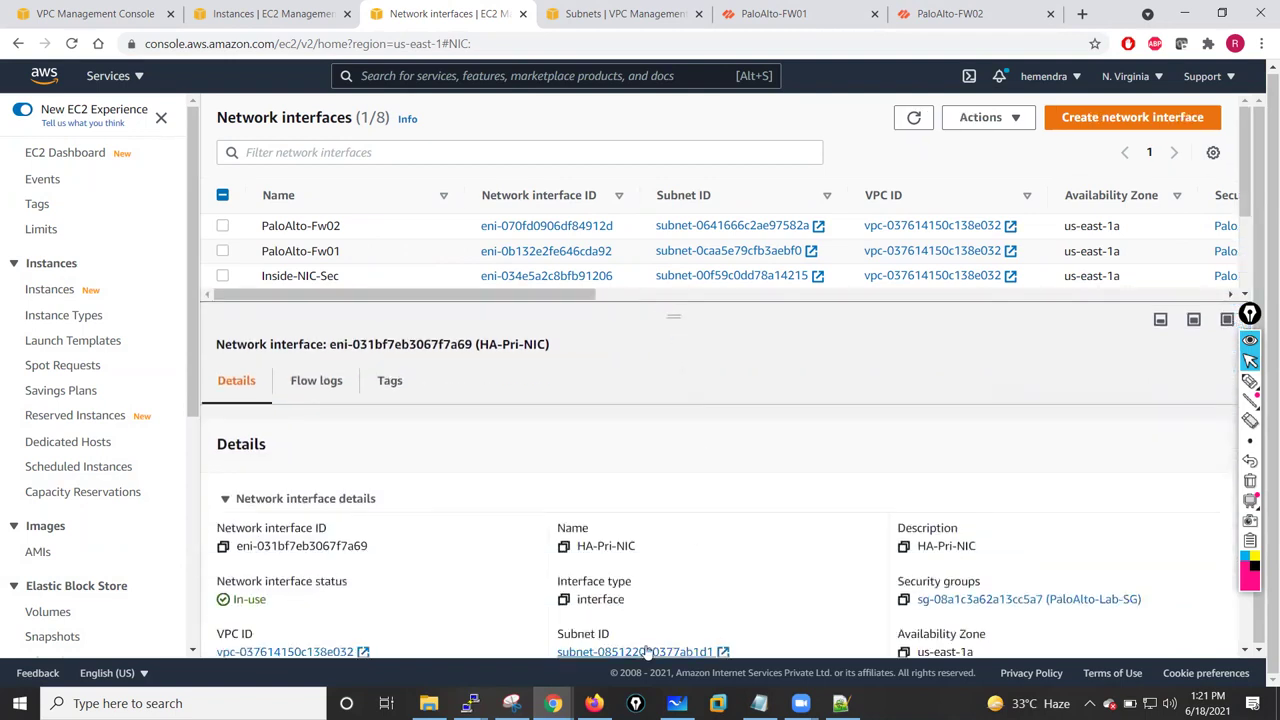
pyautogui.scroll(-3, 710, 560)
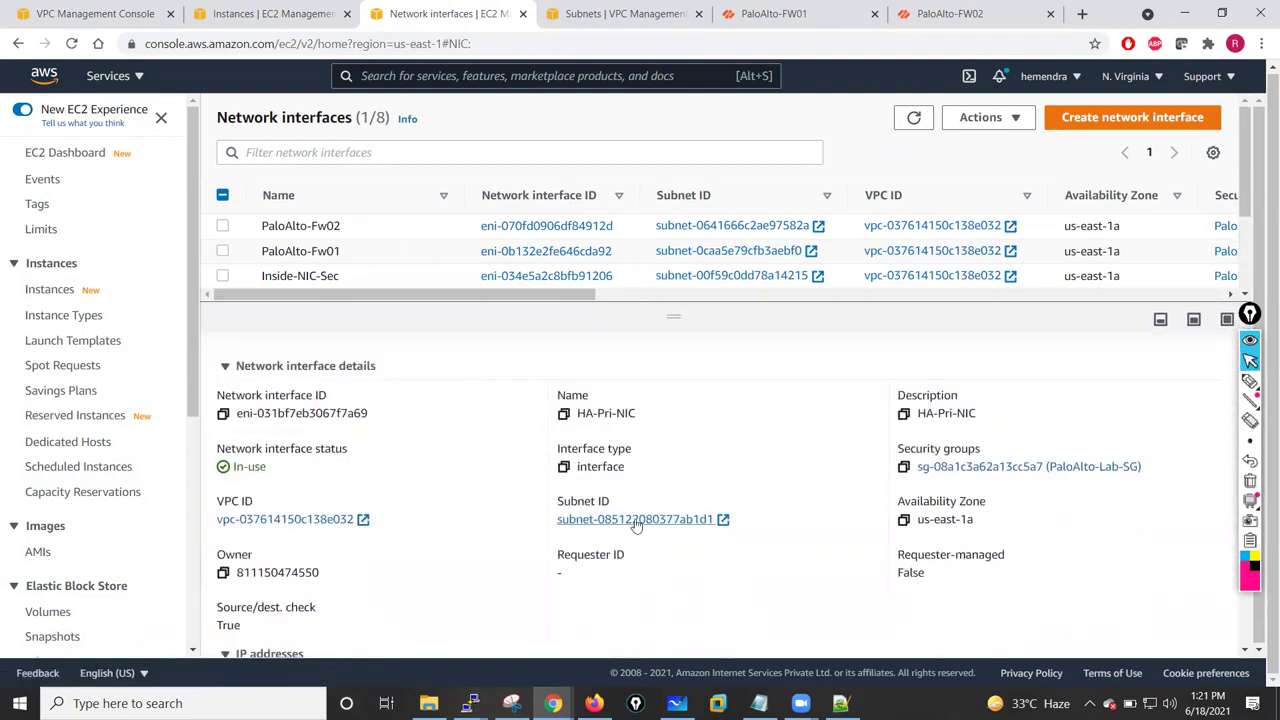
pyautogui.click(635, 522)
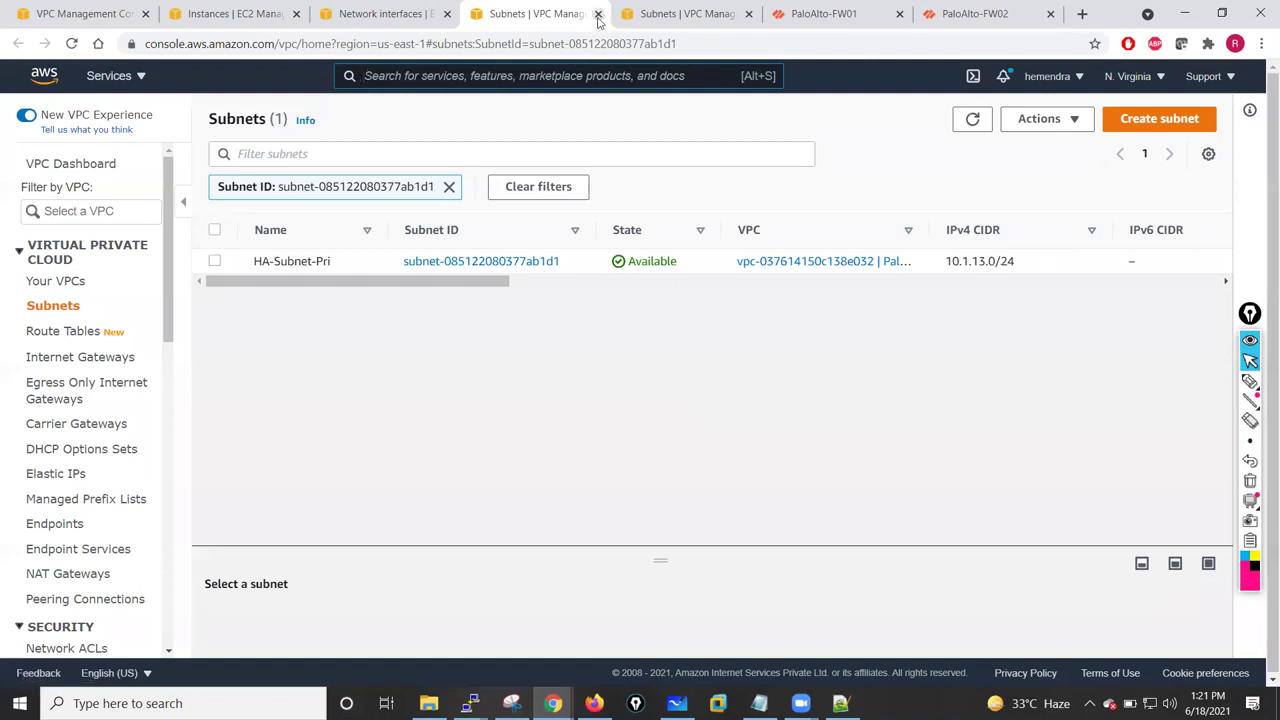
# - Close both leftover subnet tabs and dismiss the route-update success banner on Private-Route-Table
pyautogui.click(598, 14)
pyautogui.click(124, 12)
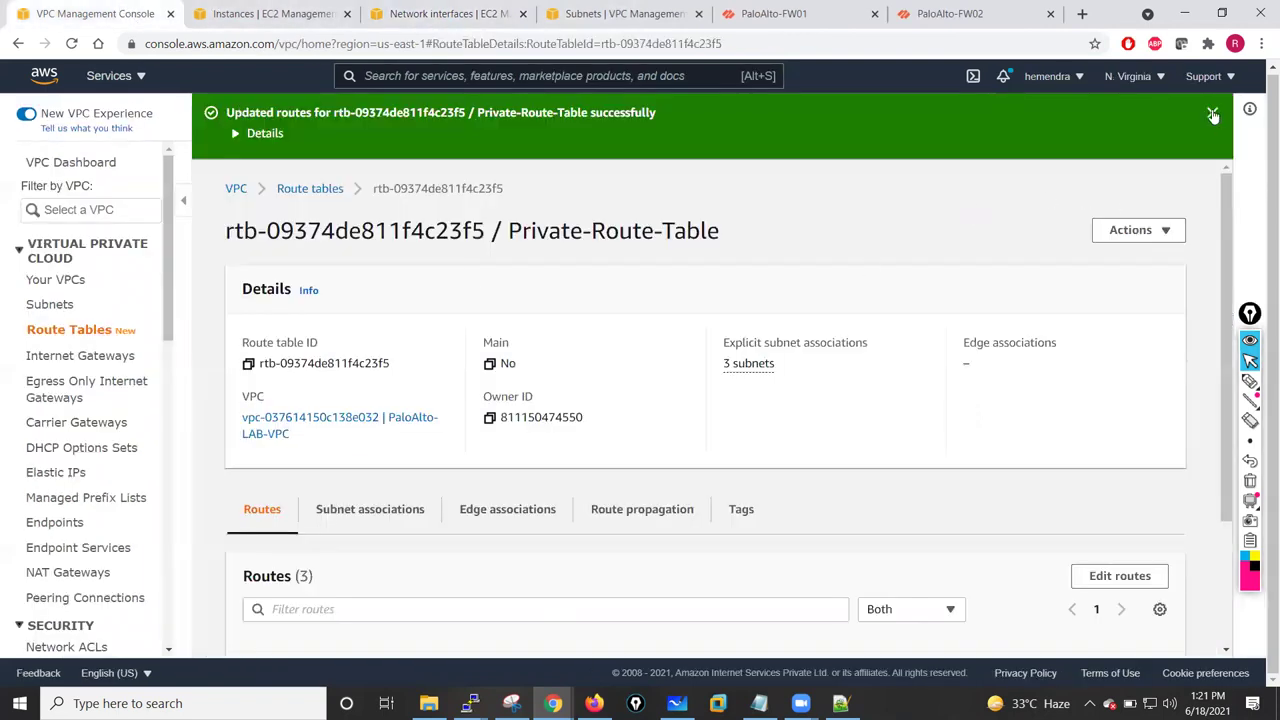
pyautogui.click(1212, 112)
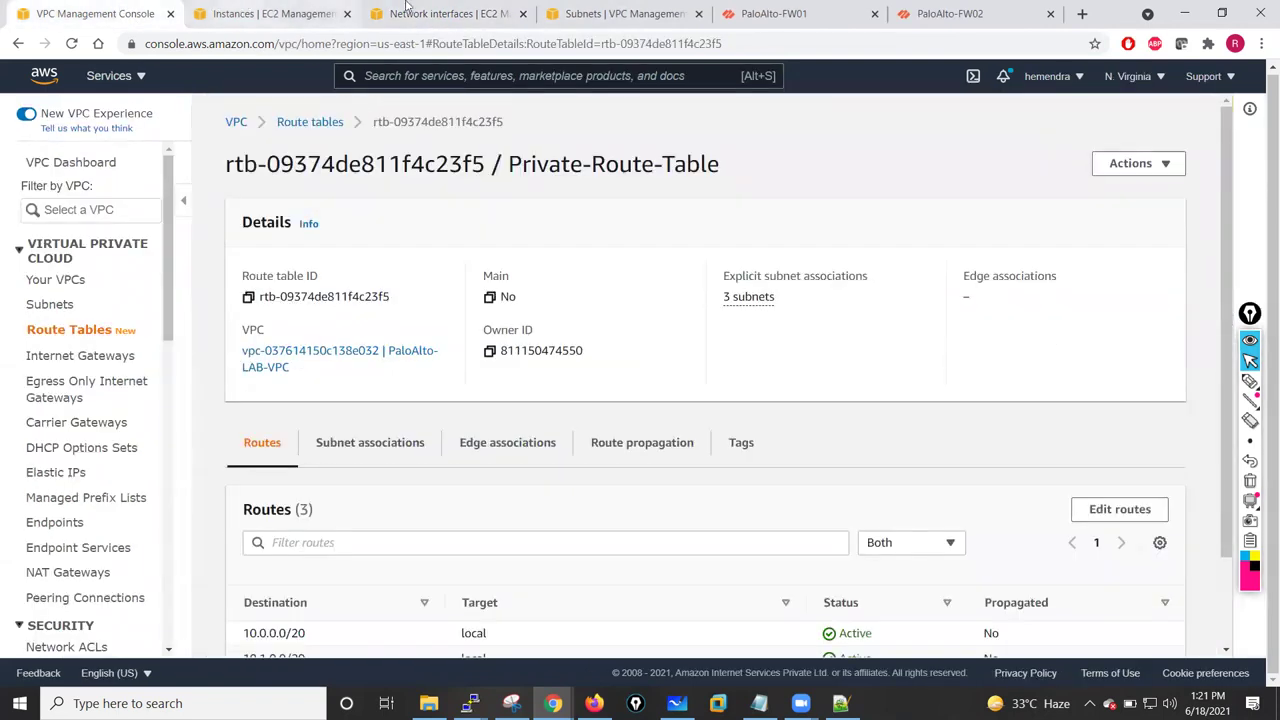
pyautogui.hotkey('ctrl', 'Tab')
pyautogui.hotkey('ctrl', 'Tab')
pyautogui.hotkey('ctrl', 'Tab')
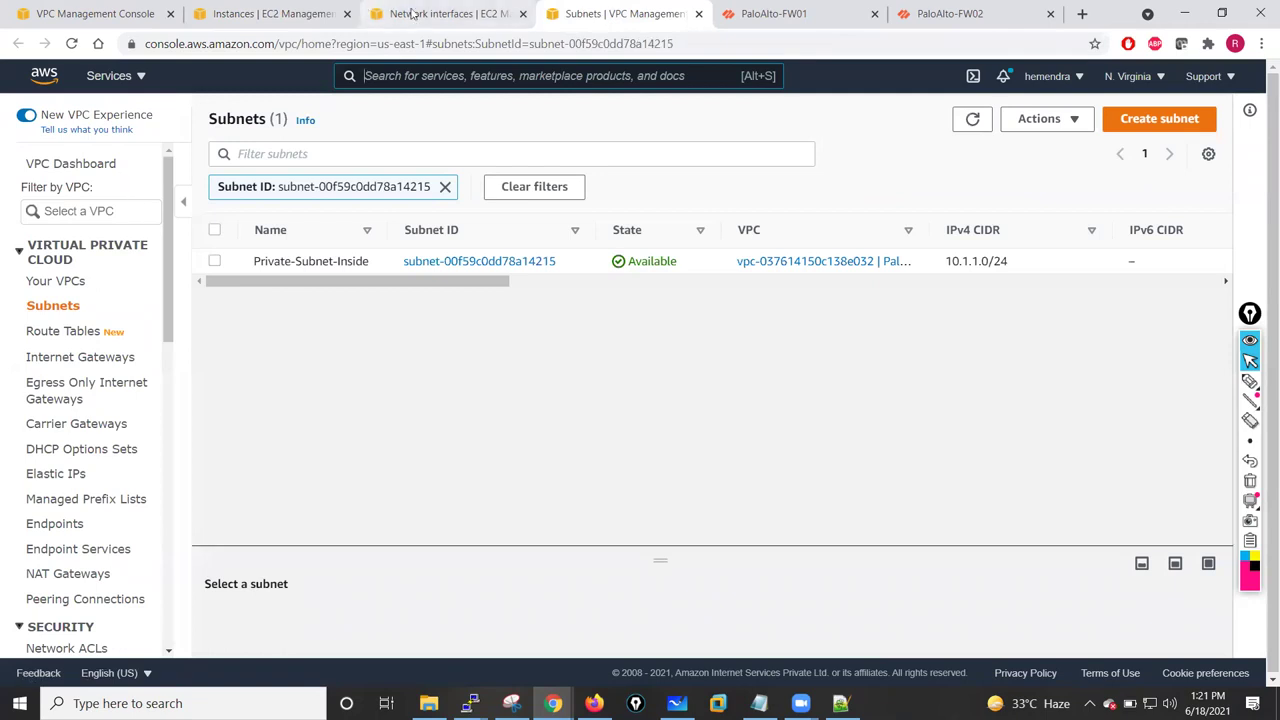
pyautogui.click(698, 14)
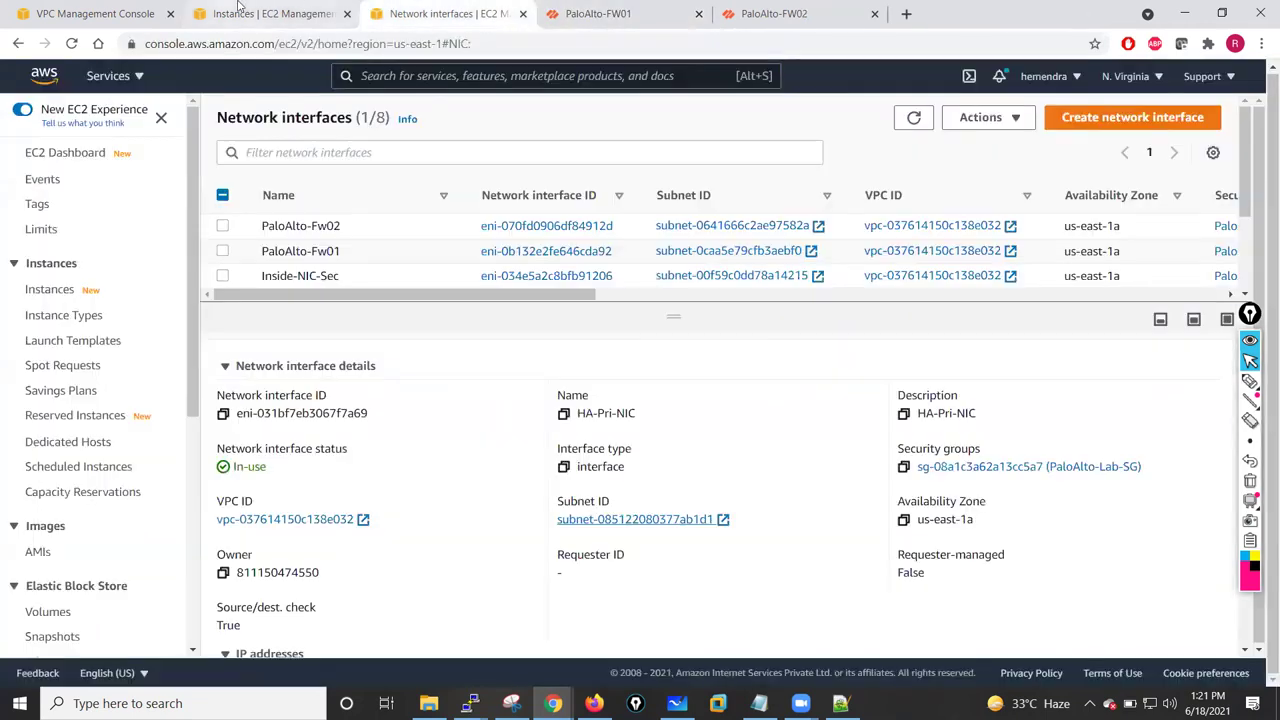
pyautogui.click(240, 13)
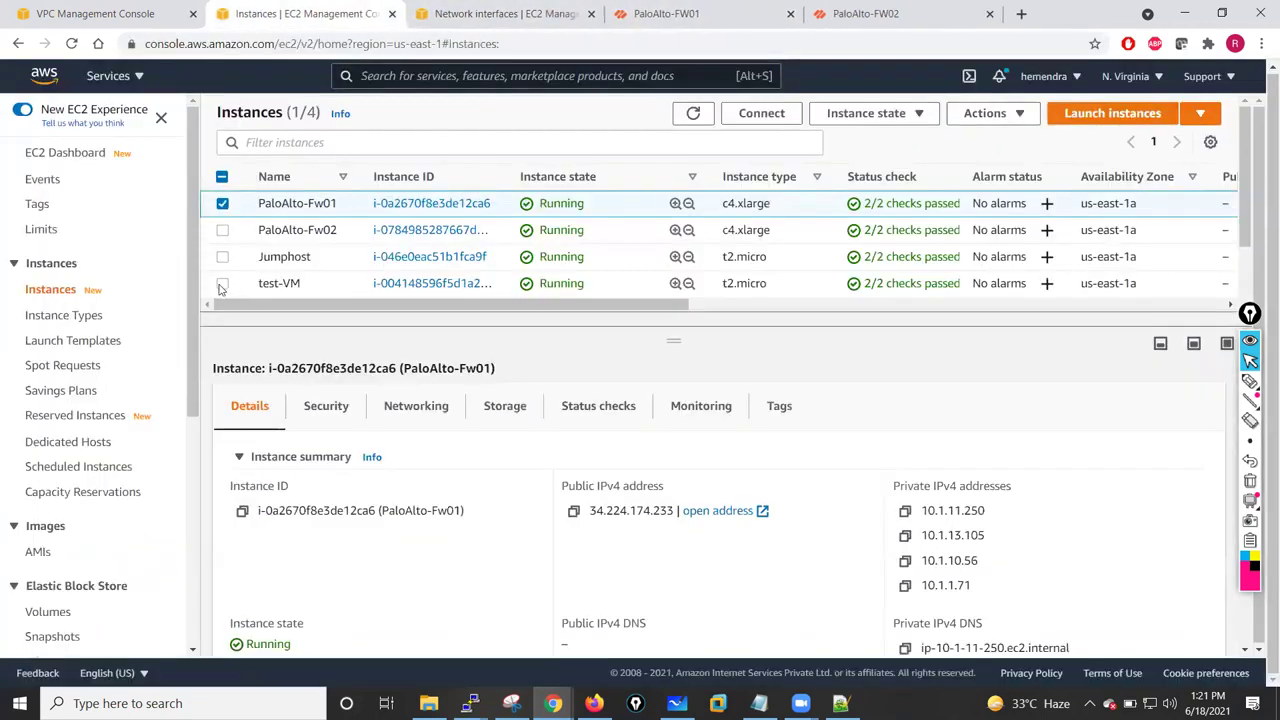
# - Select test-VM and look at its IP address management options without changing anything
pyautogui.click(223, 205)
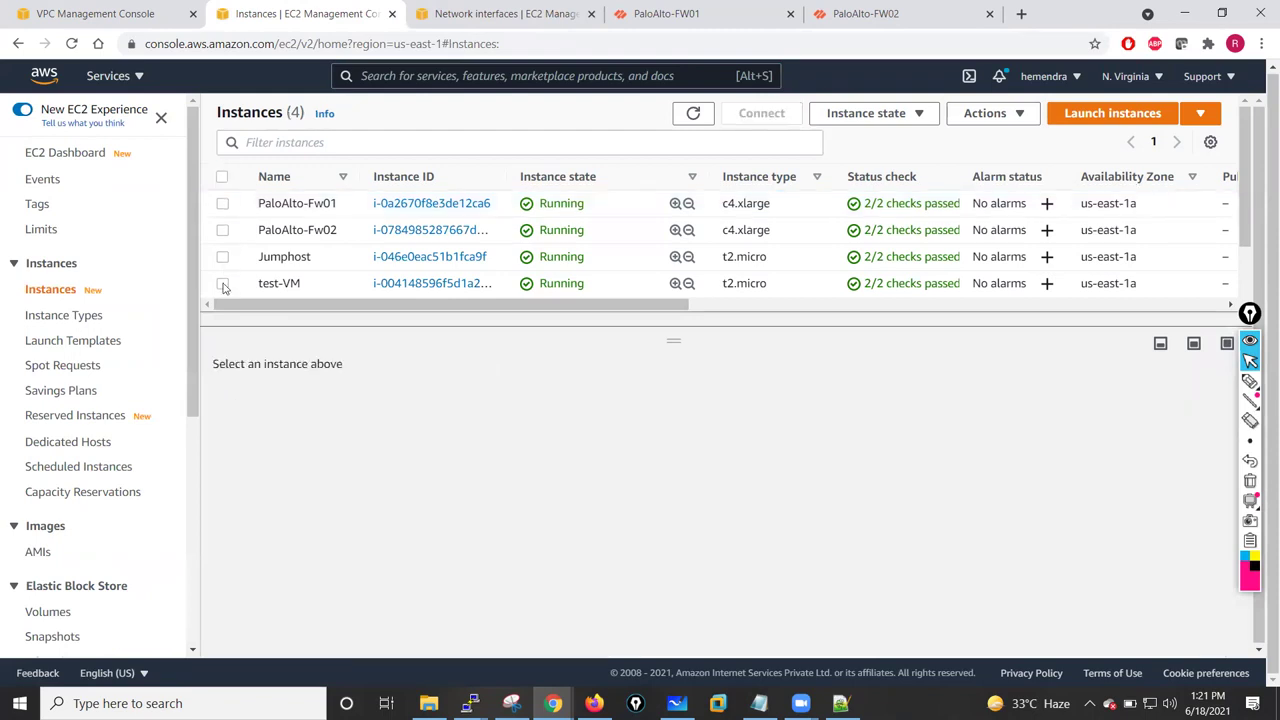
pyautogui.click(223, 285)
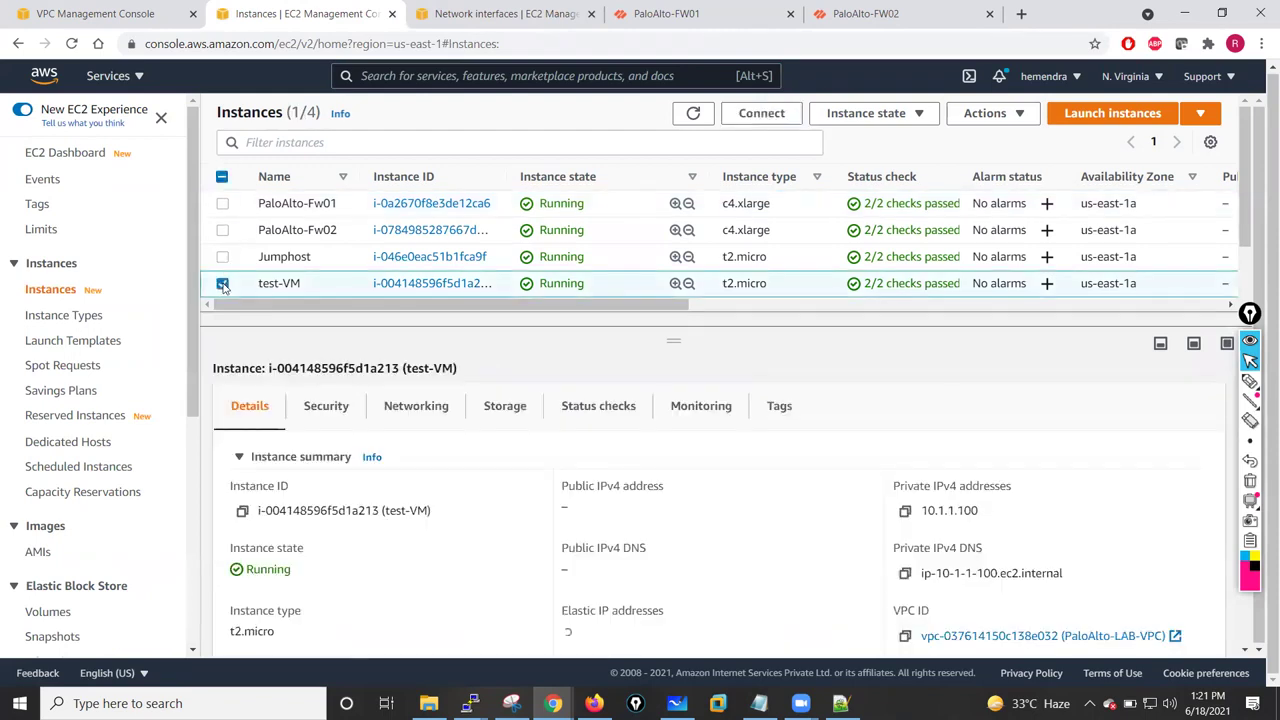
pyautogui.click(1014, 117)
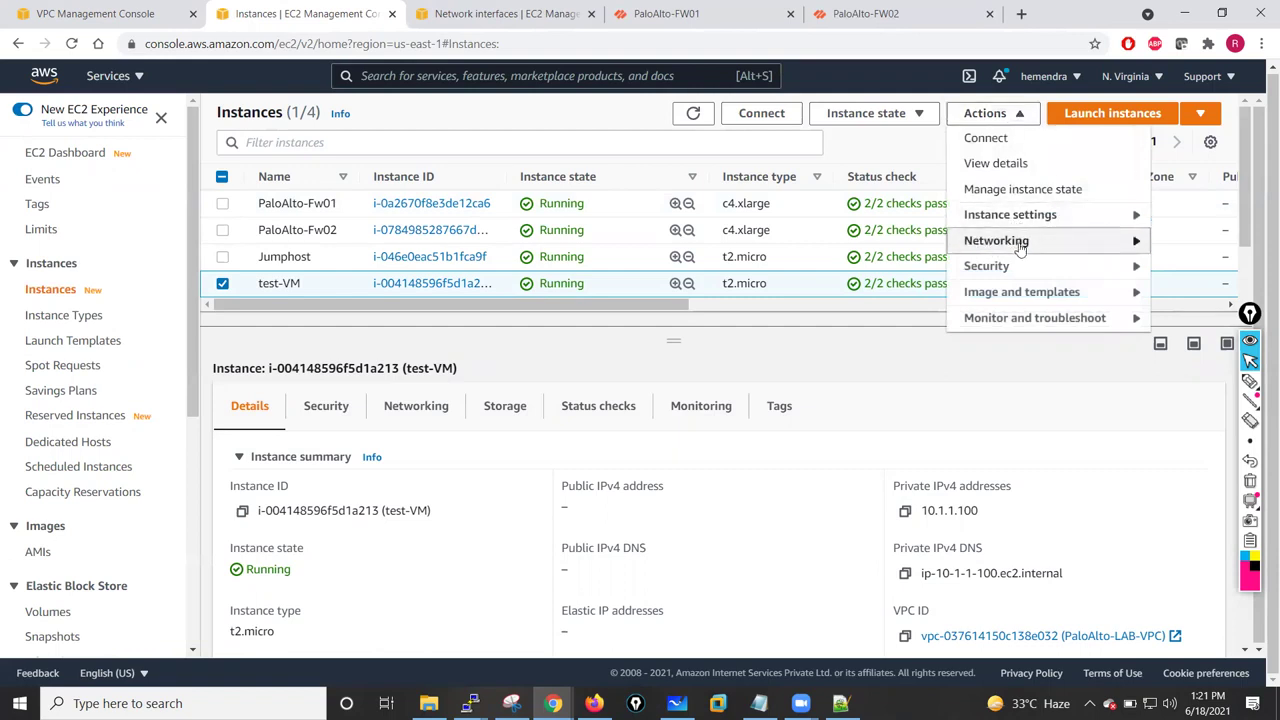
pyautogui.moveTo(1016, 248)
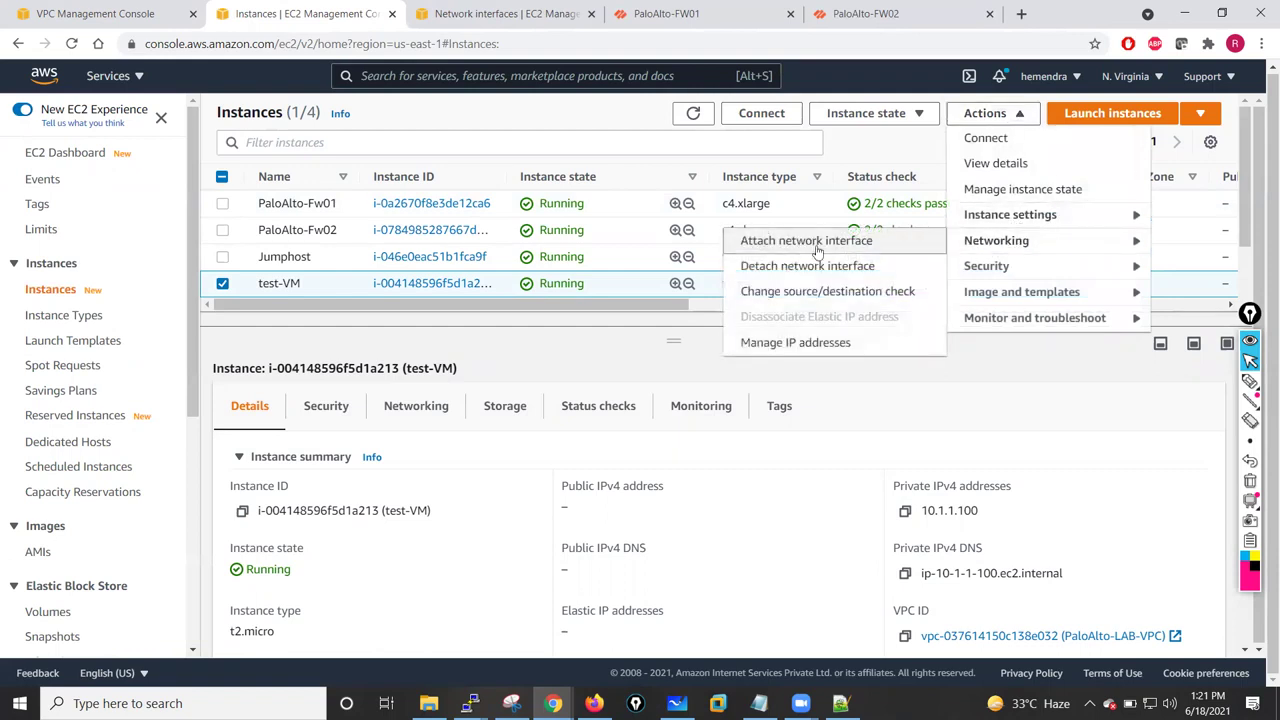
pyautogui.click(783, 345)
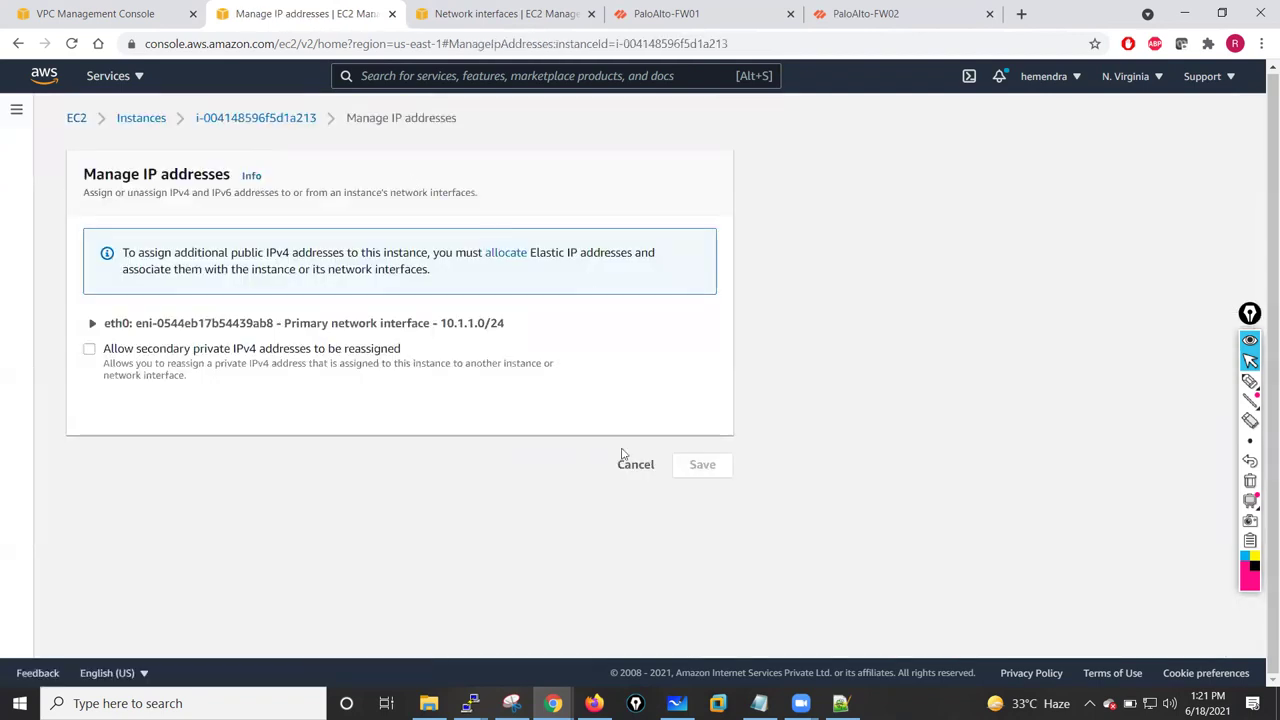
pyautogui.click(634, 465)
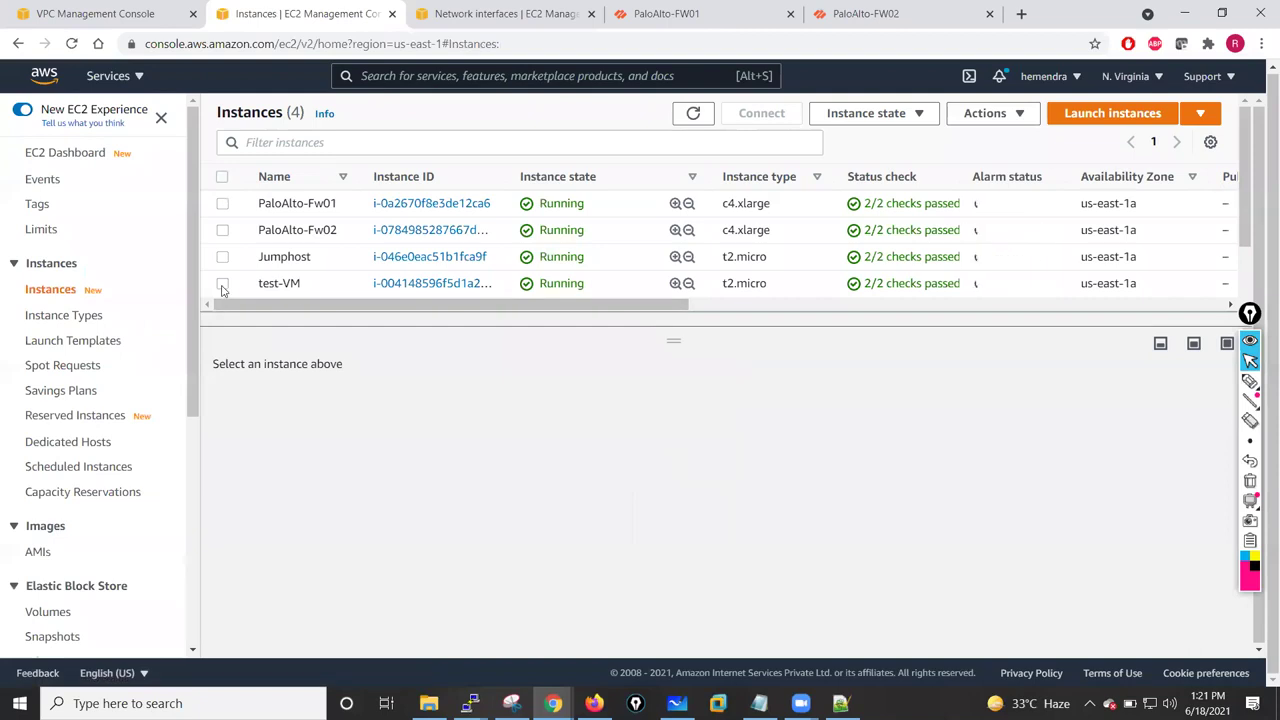
# - Terminate test-VM via Instance state and confirm, leaving it Shutting-down
pyautogui.click(222, 284)
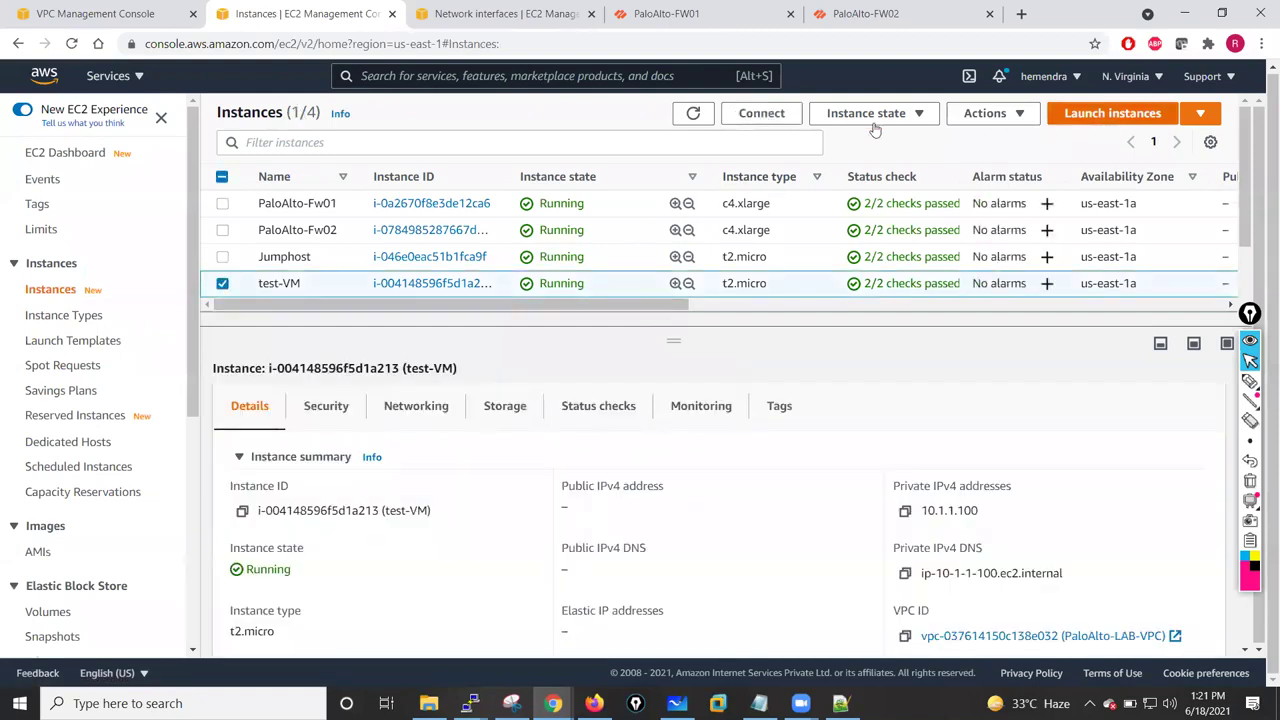
pyautogui.click(910, 114)
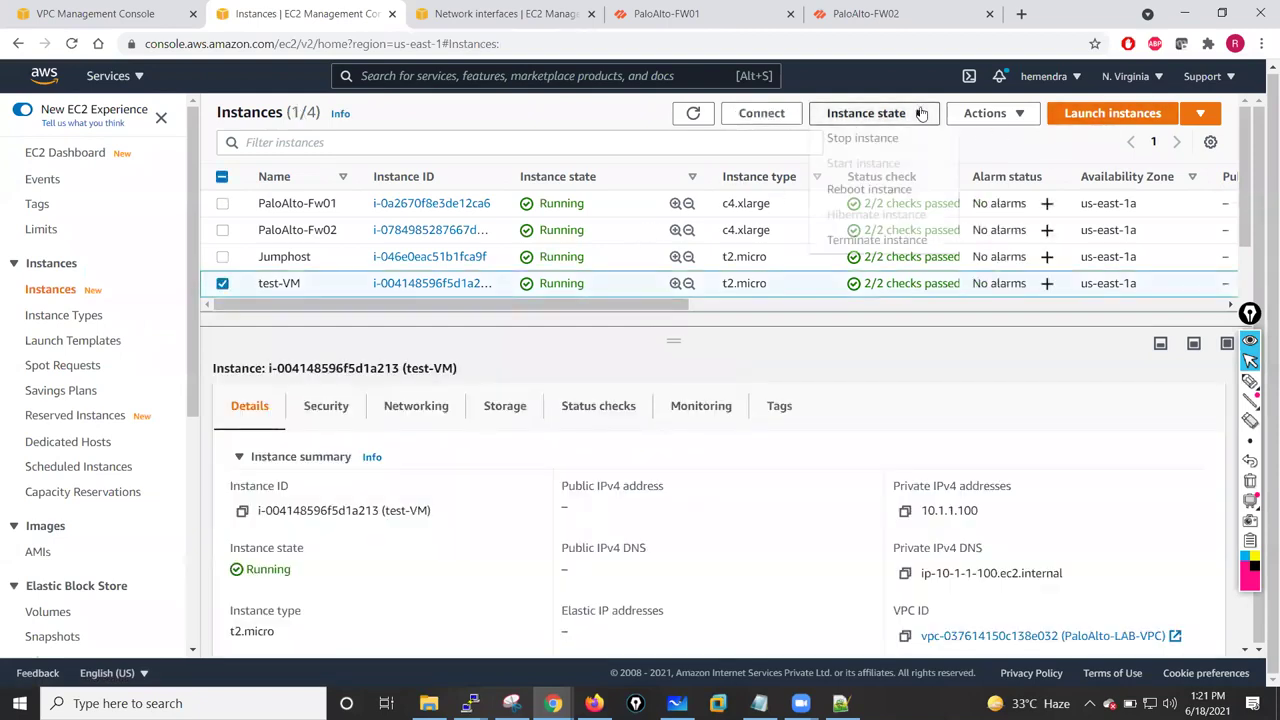
pyautogui.click(878, 241)
pyautogui.click(905, 465)
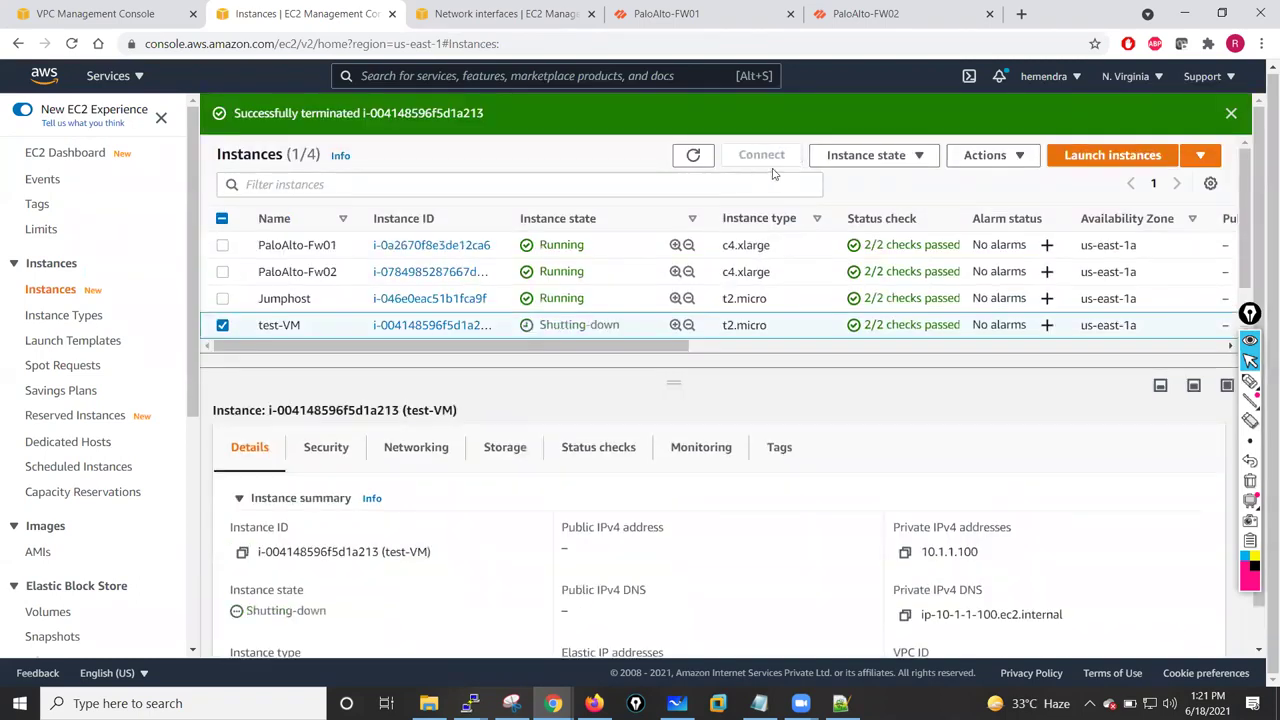
pyautogui.click(883, 160)
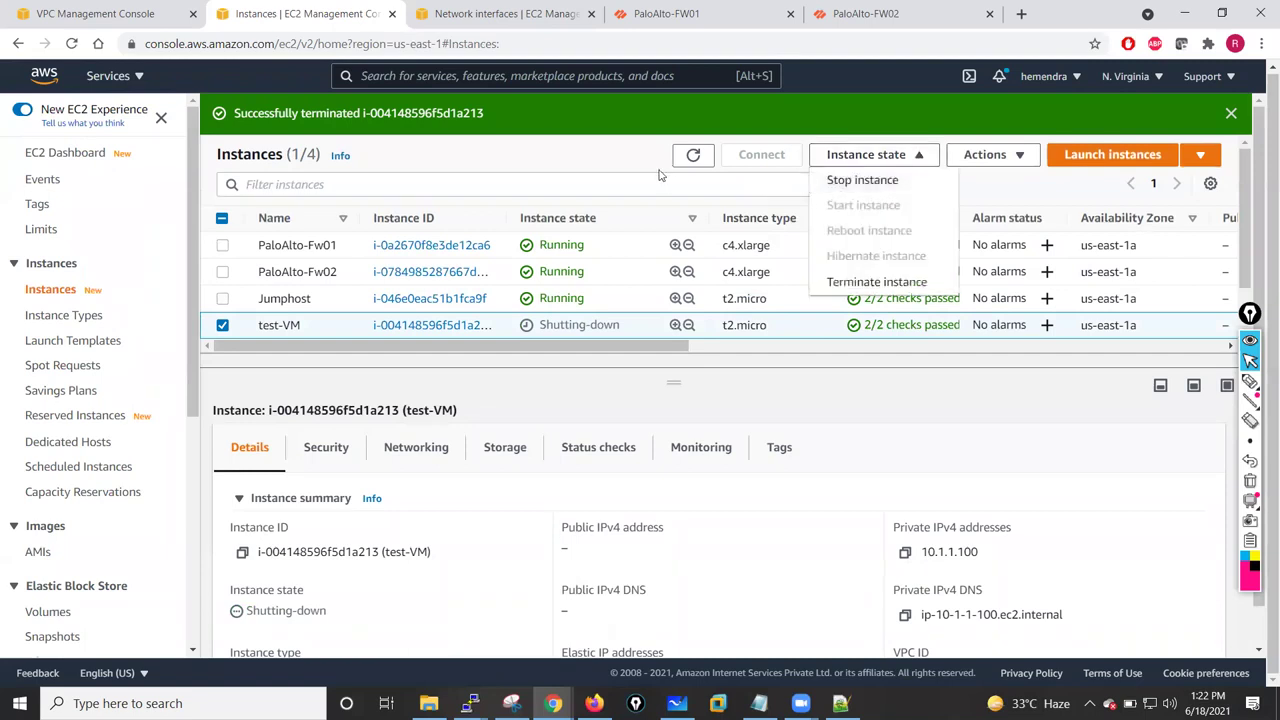
pyautogui.click(1085, 173)
# - Begin launching an Amazon Linux 2 t2.micro instance in HA-Subnet-Pri, then view the VPC subnet list
pyautogui.click(1095, 158)
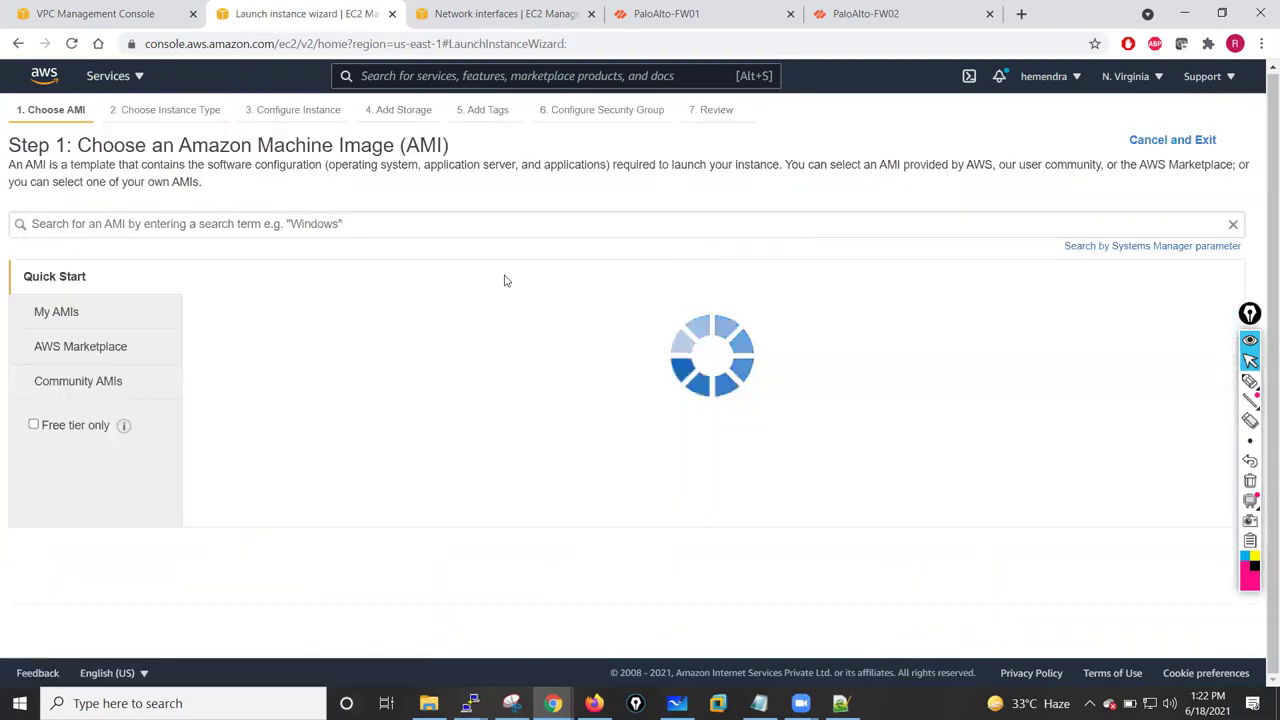
pyautogui.click(1172, 315)
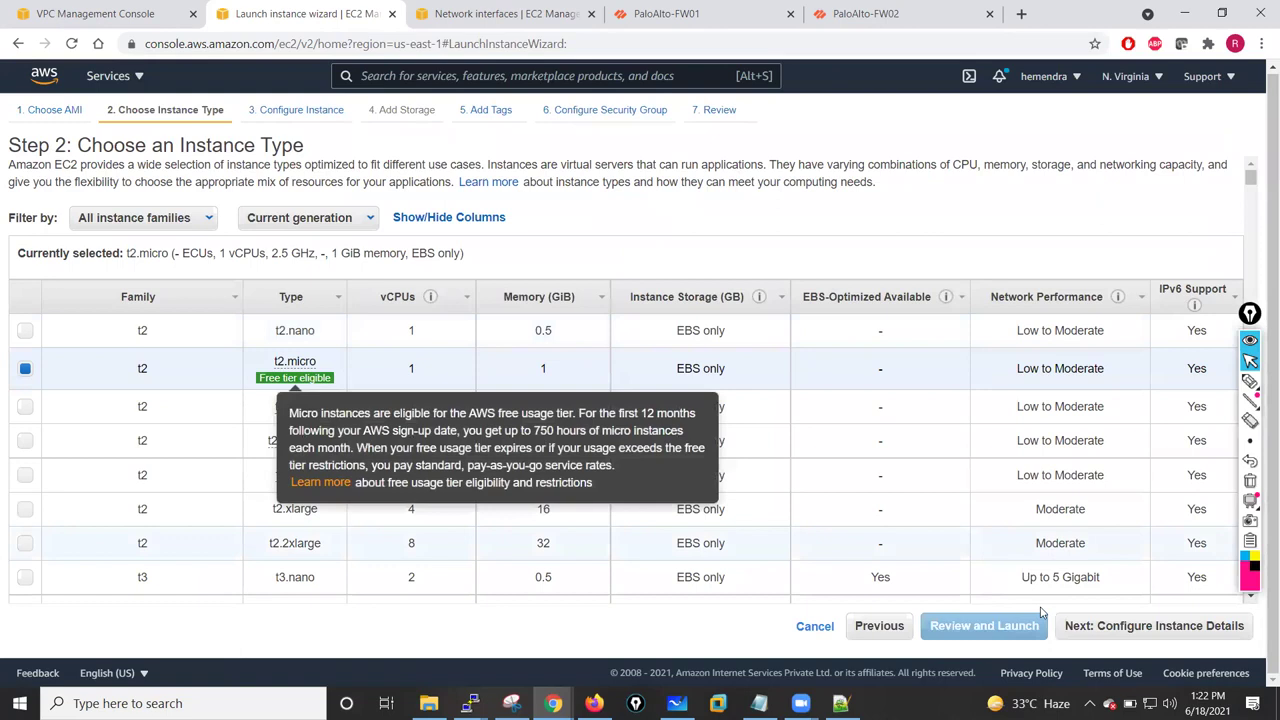
pyautogui.click(1115, 628)
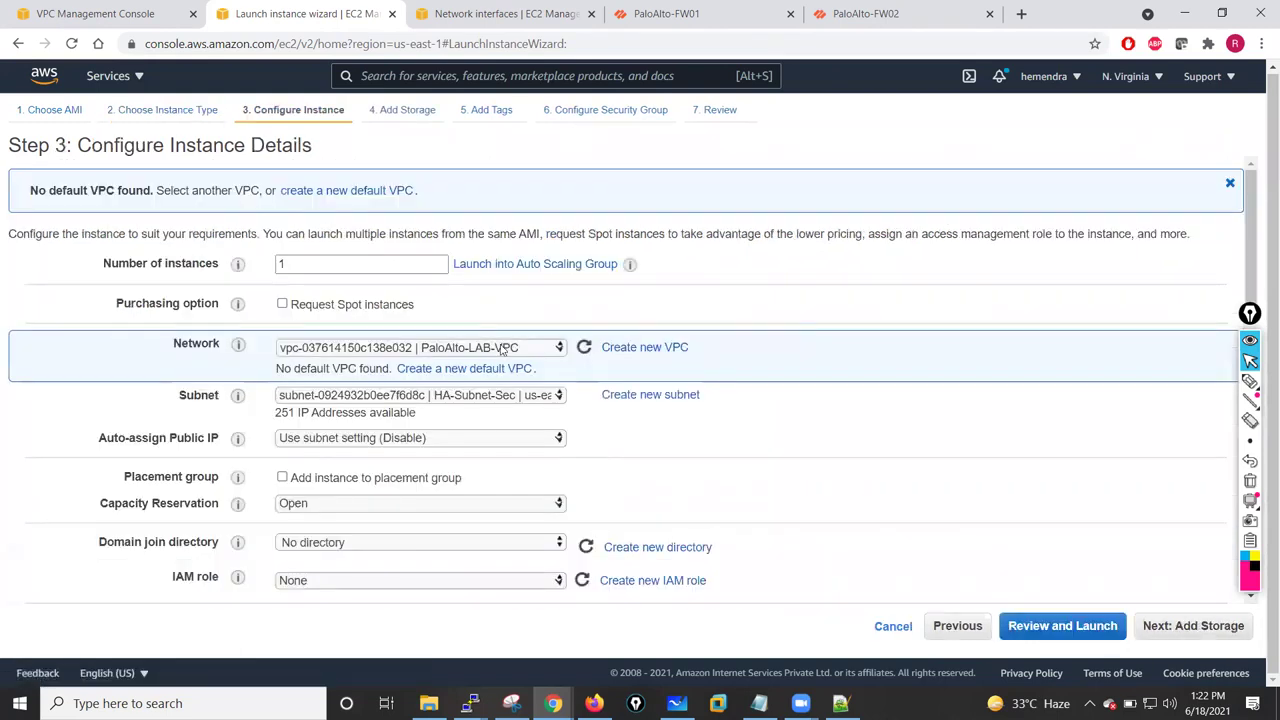
pyautogui.click(540, 399)
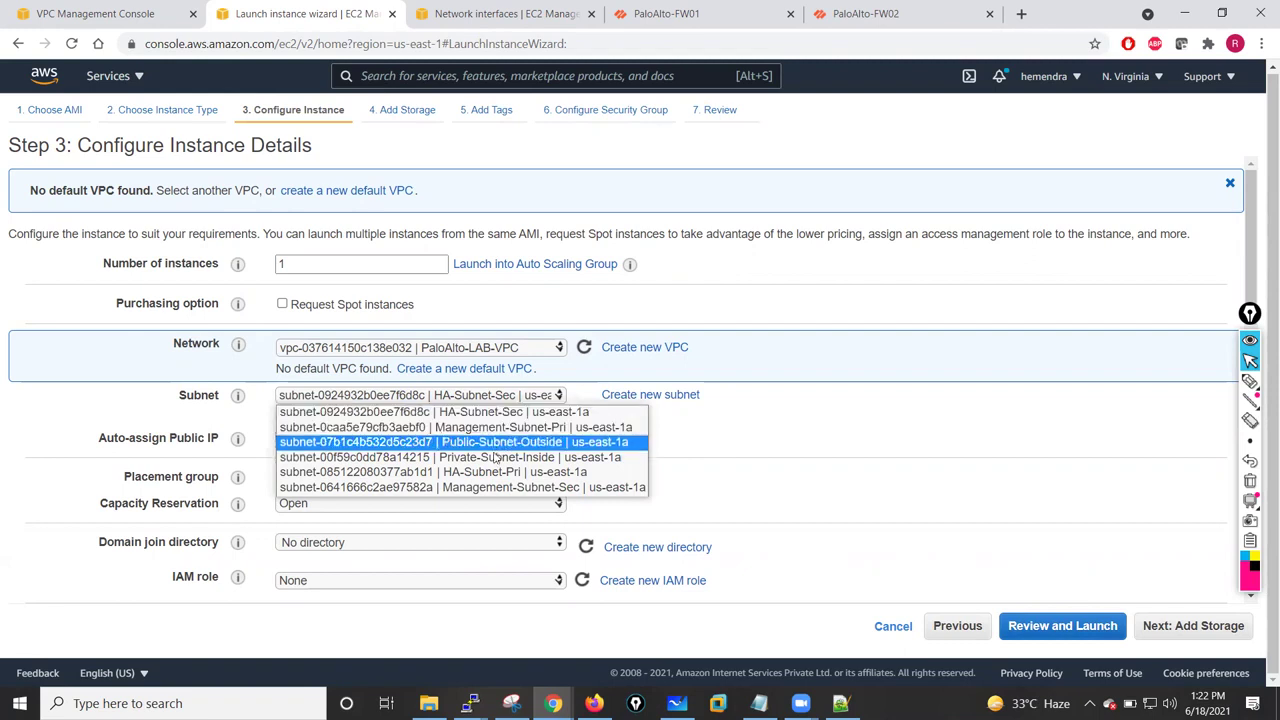
pyautogui.click(488, 472)
pyautogui.click(60, 10)
pyautogui.click(50, 303)
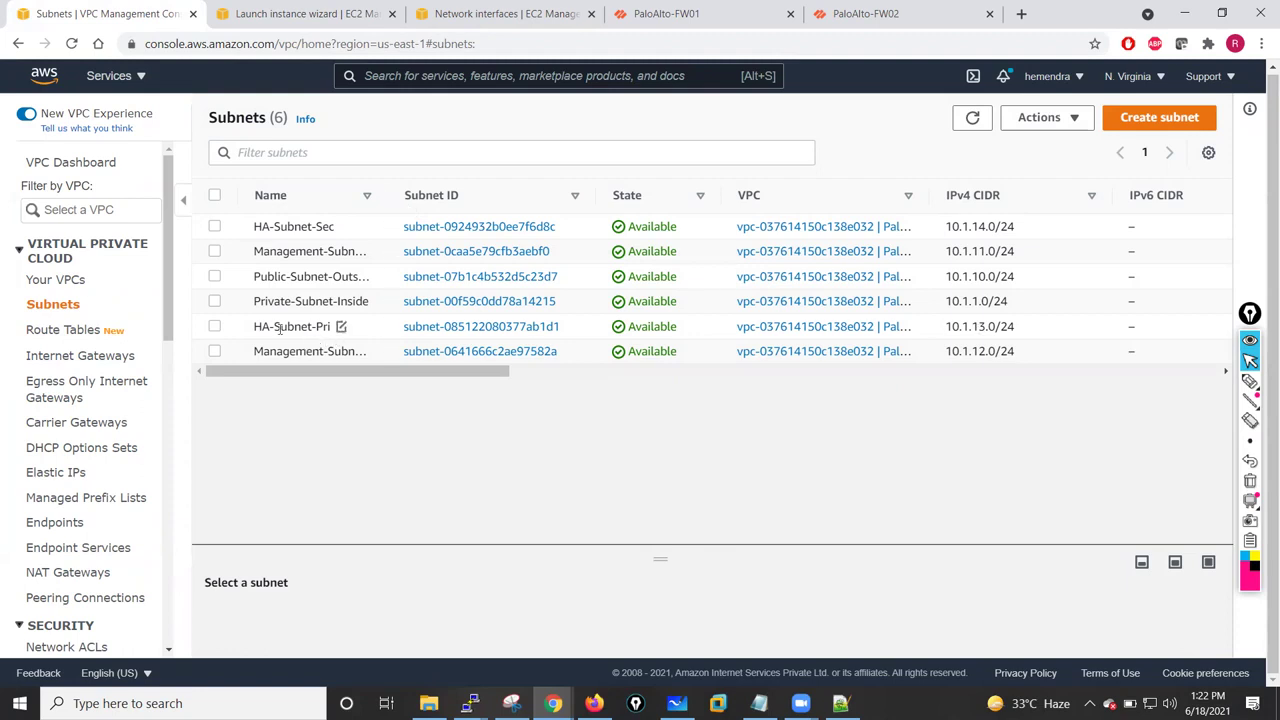
# - Verify Private-Route-Table's subnet associations include HA-Subnet-Pri, then return to the launch wizard
pyautogui.click(214, 327)
pyautogui.moveTo(670, 560); pyautogui.dragTo(654, 443)
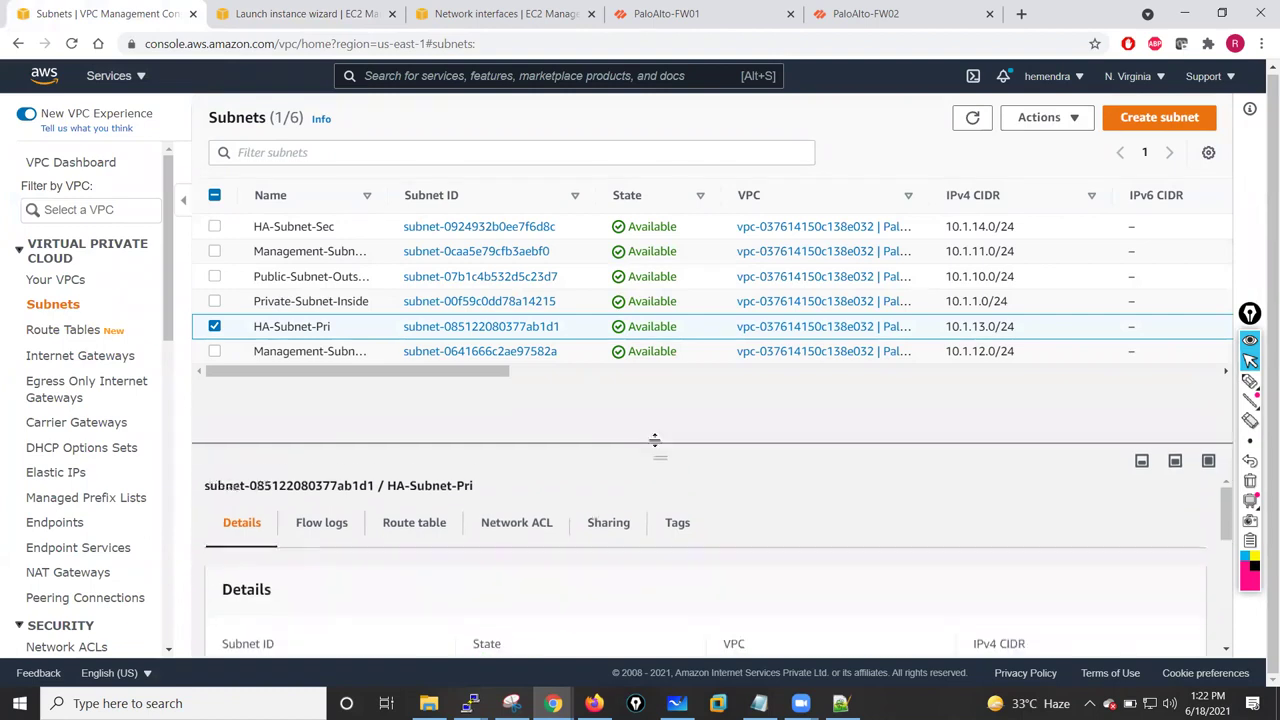
pyautogui.click(55, 330)
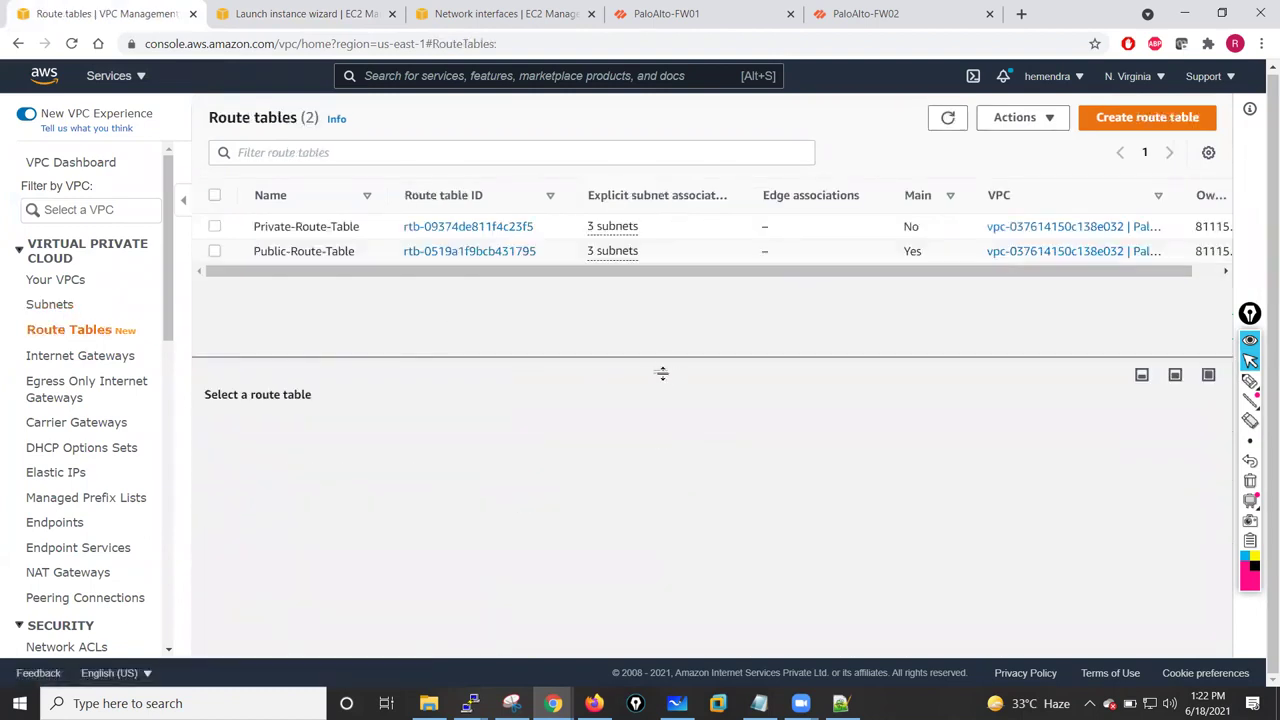
pyautogui.click(214, 227)
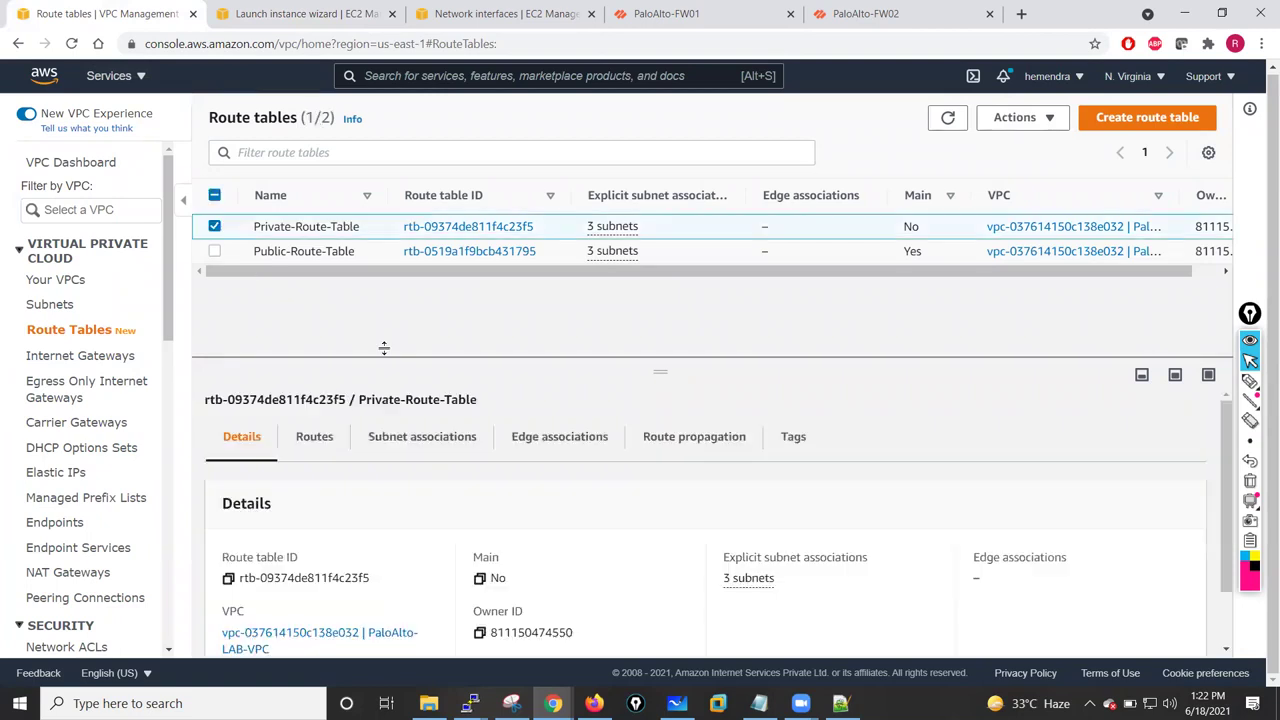
pyautogui.click(384, 437)
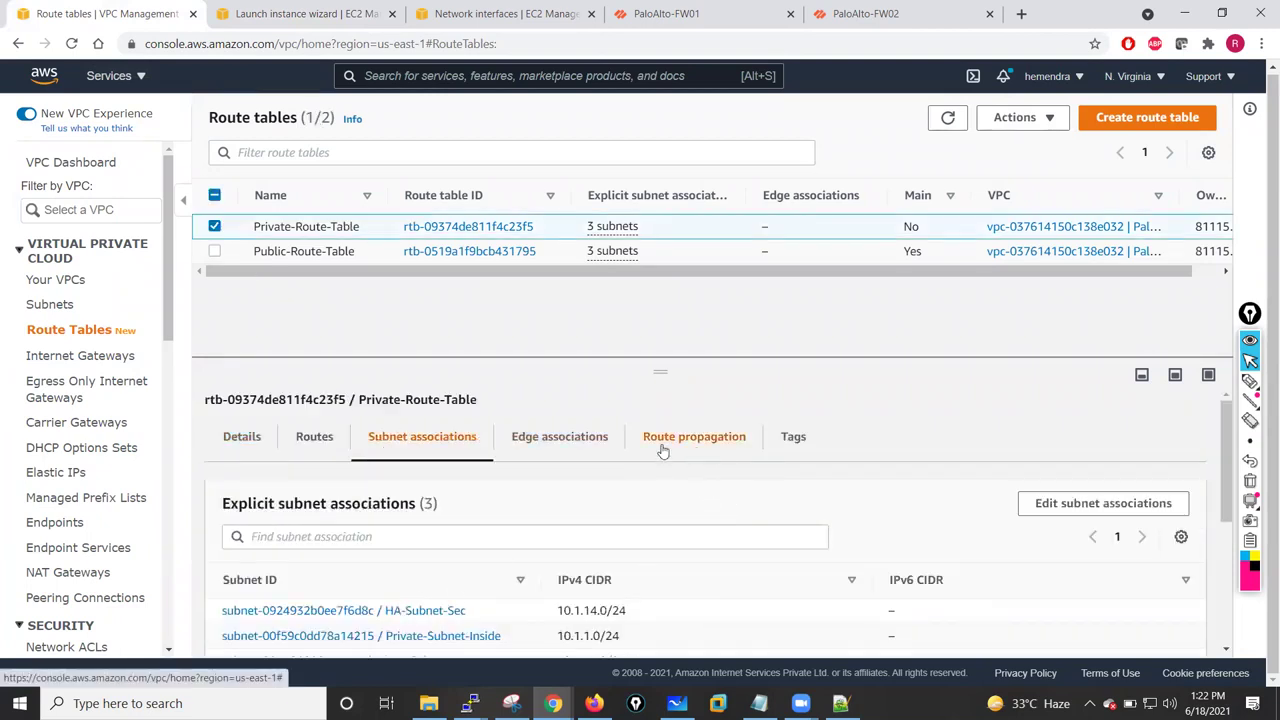
pyautogui.moveTo(662, 356); pyautogui.dragTo(663, 315)
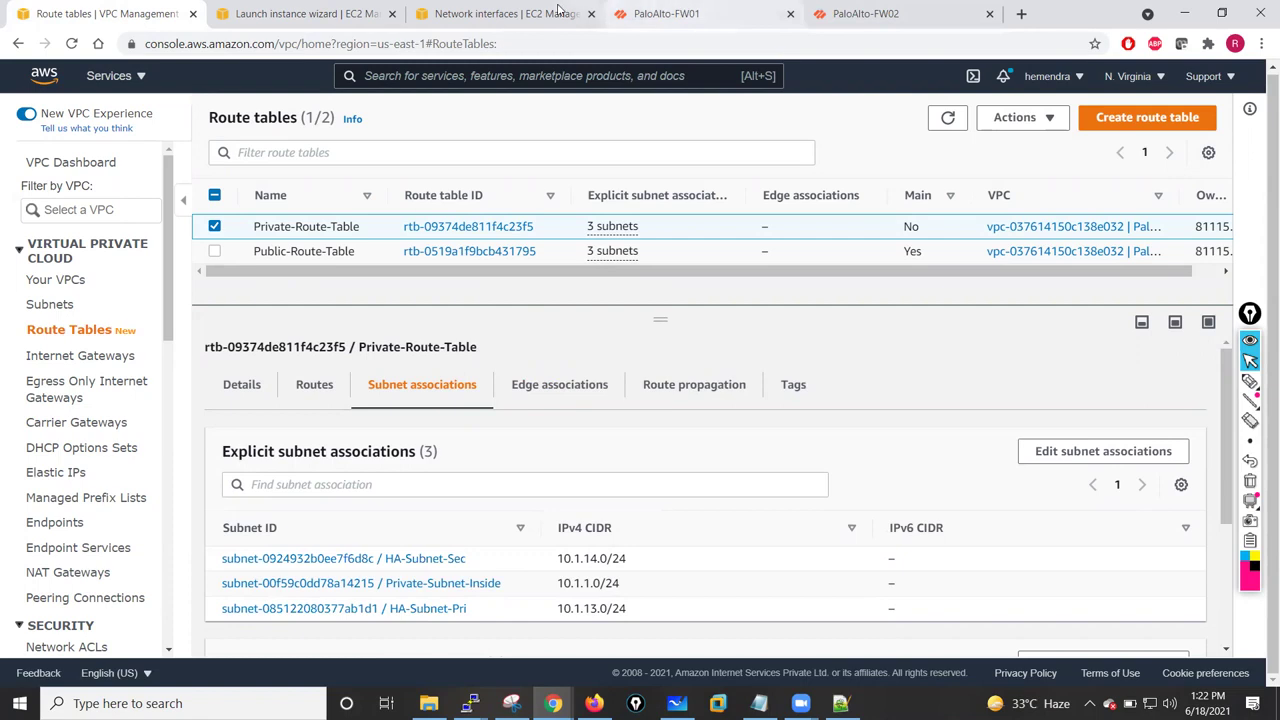
pyautogui.click(505, 13)
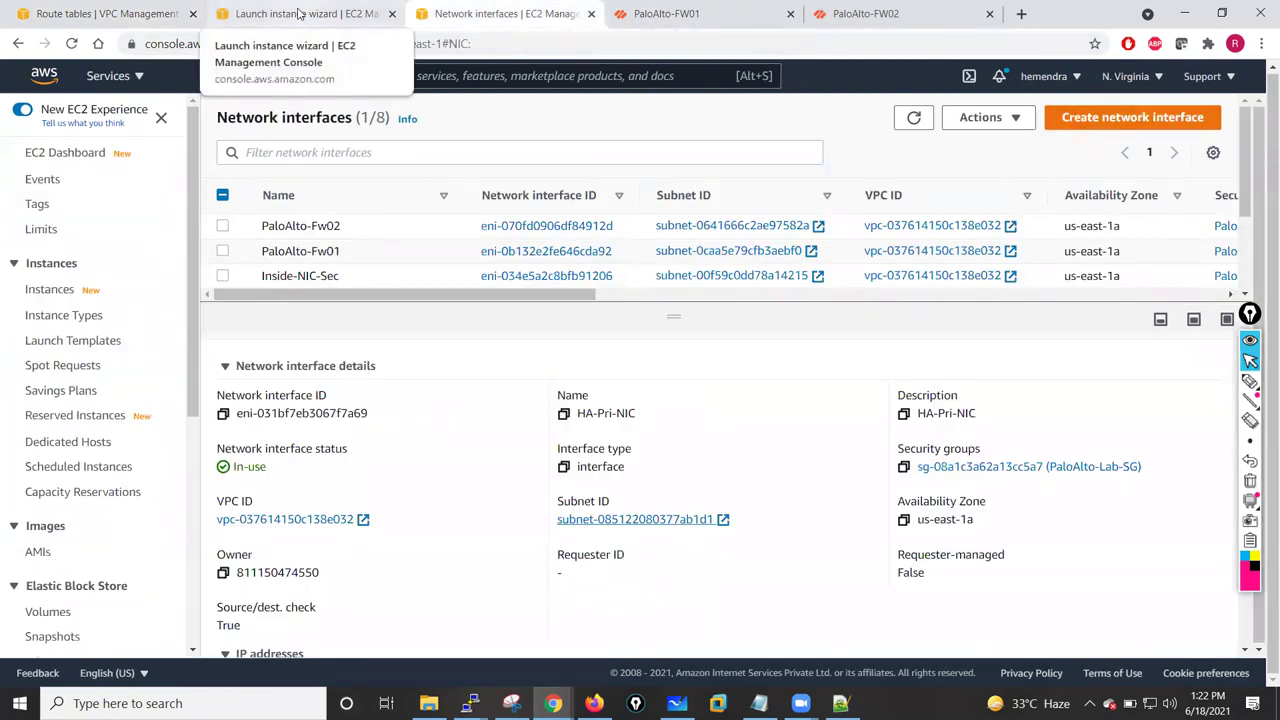
pyautogui.click(300, 13)
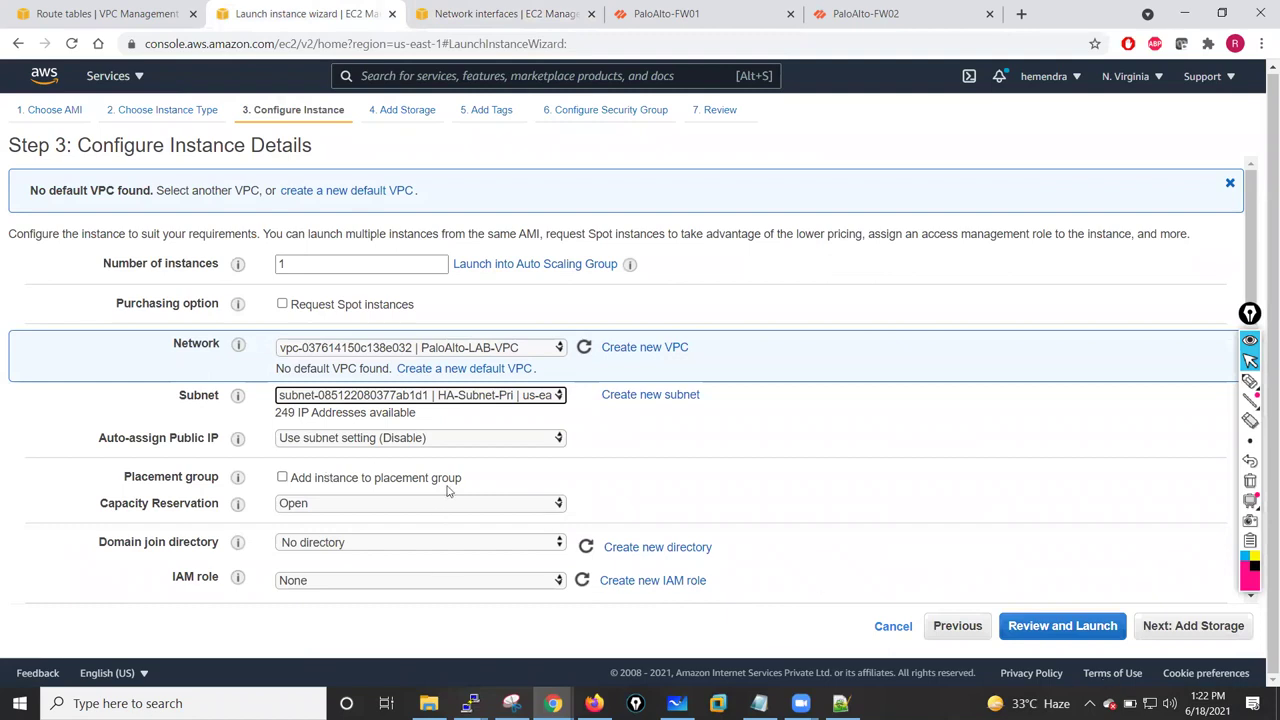
# - Disable public IP auto-assignment and set the primary private IP to 10.1.13.100
pyautogui.click(552, 440)
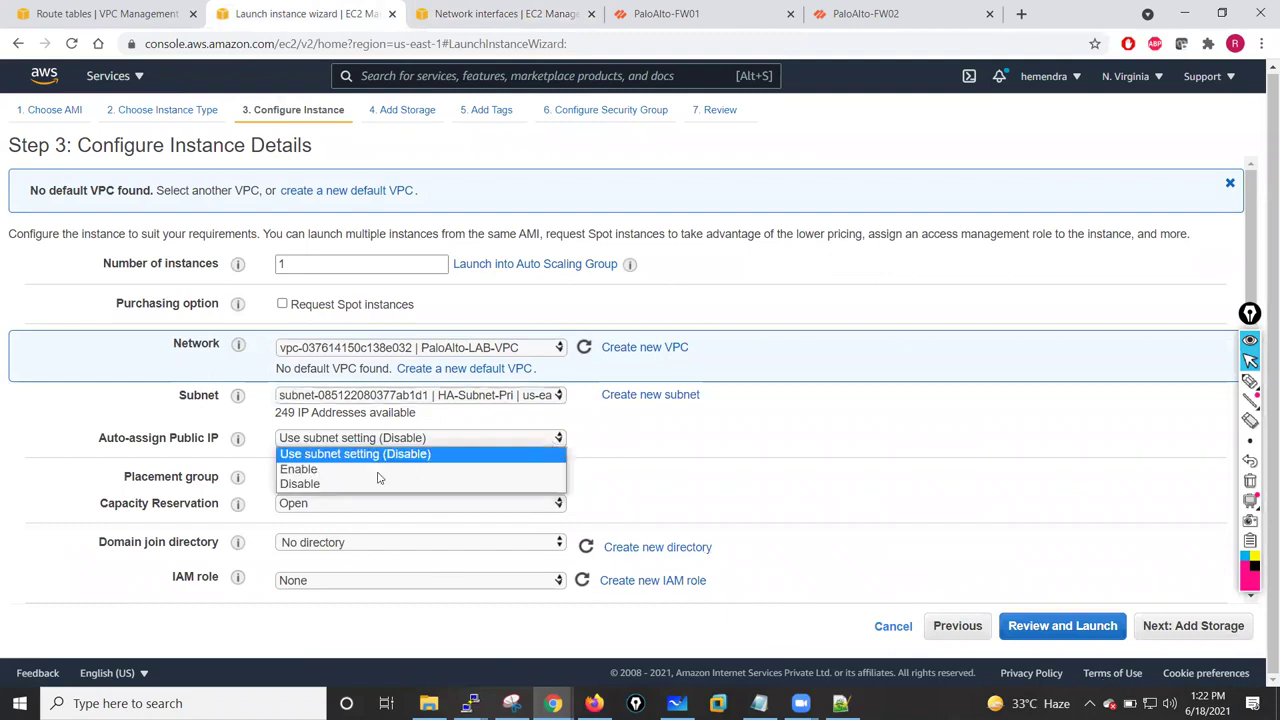
pyautogui.click(325, 484)
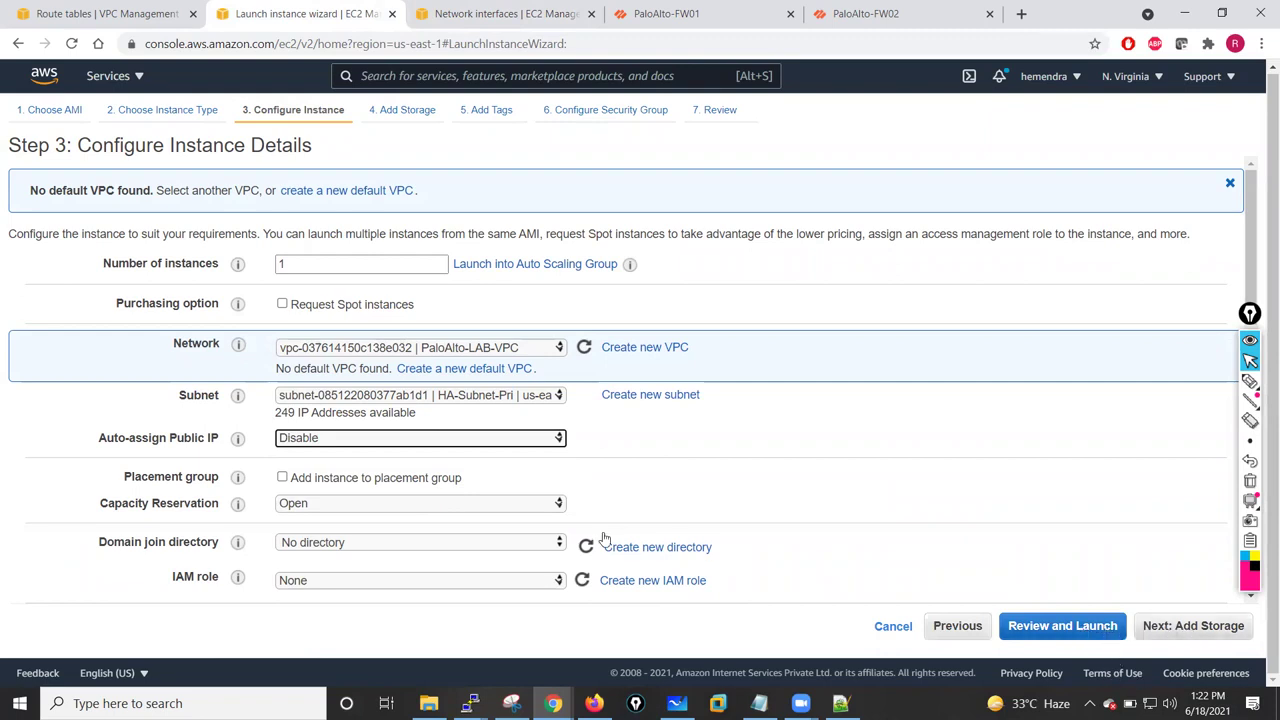
pyautogui.scroll(-5, 457, 503)
pyautogui.click(361, 258)
pyautogui.write('10.1.13.100')
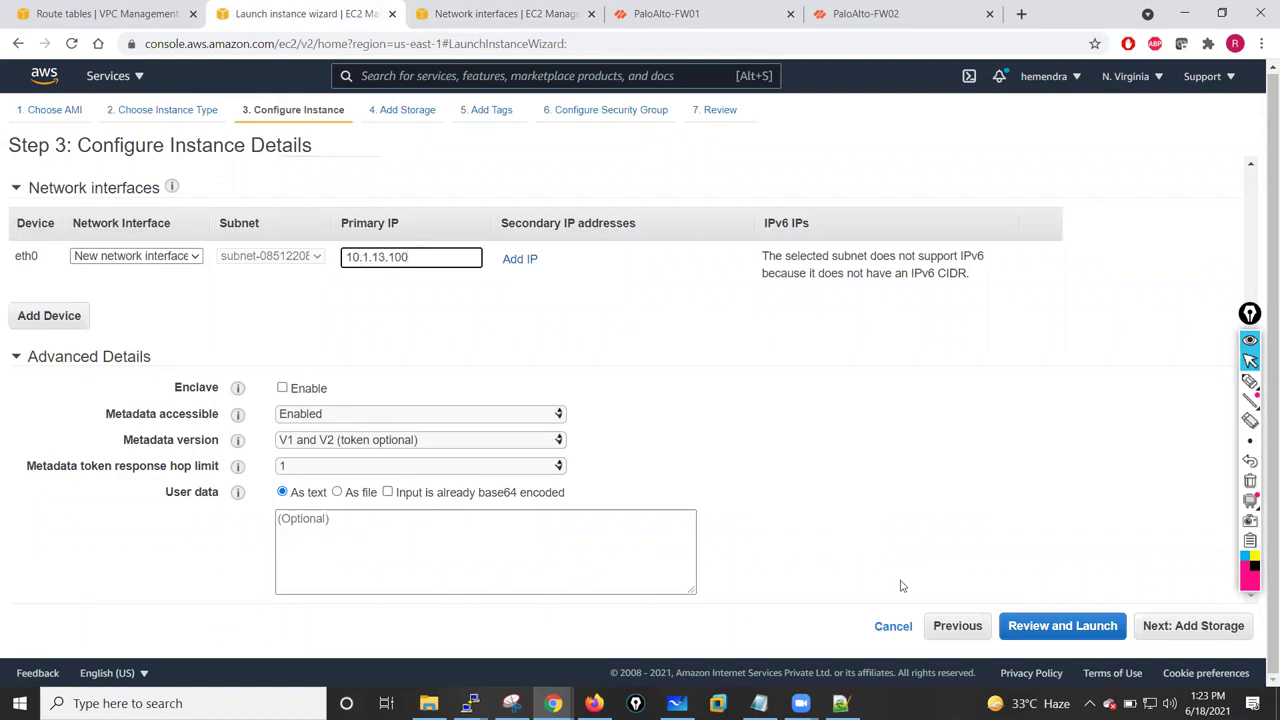
# - Skip storage settings and add the tag Name = VM-01-Inside
pyautogui.click(1205, 626)
pyautogui.click(1205, 626)
pyautogui.click(32, 392)
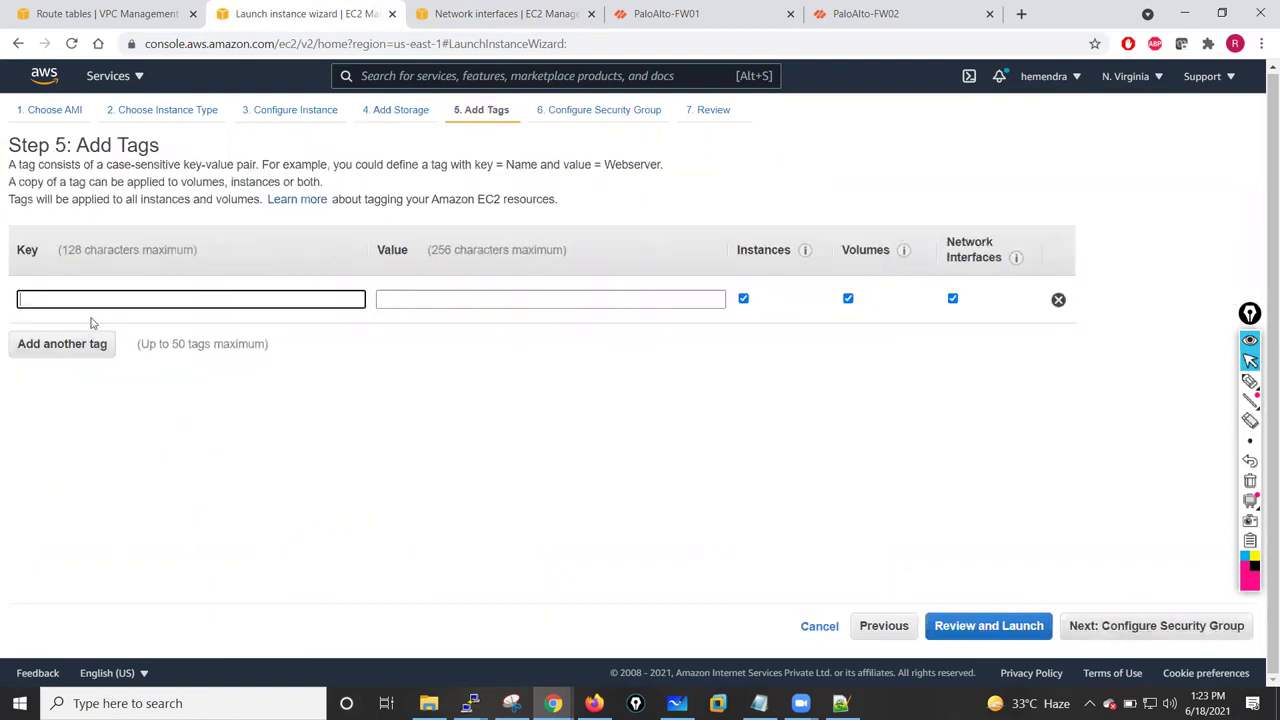
pyautogui.write('Name')
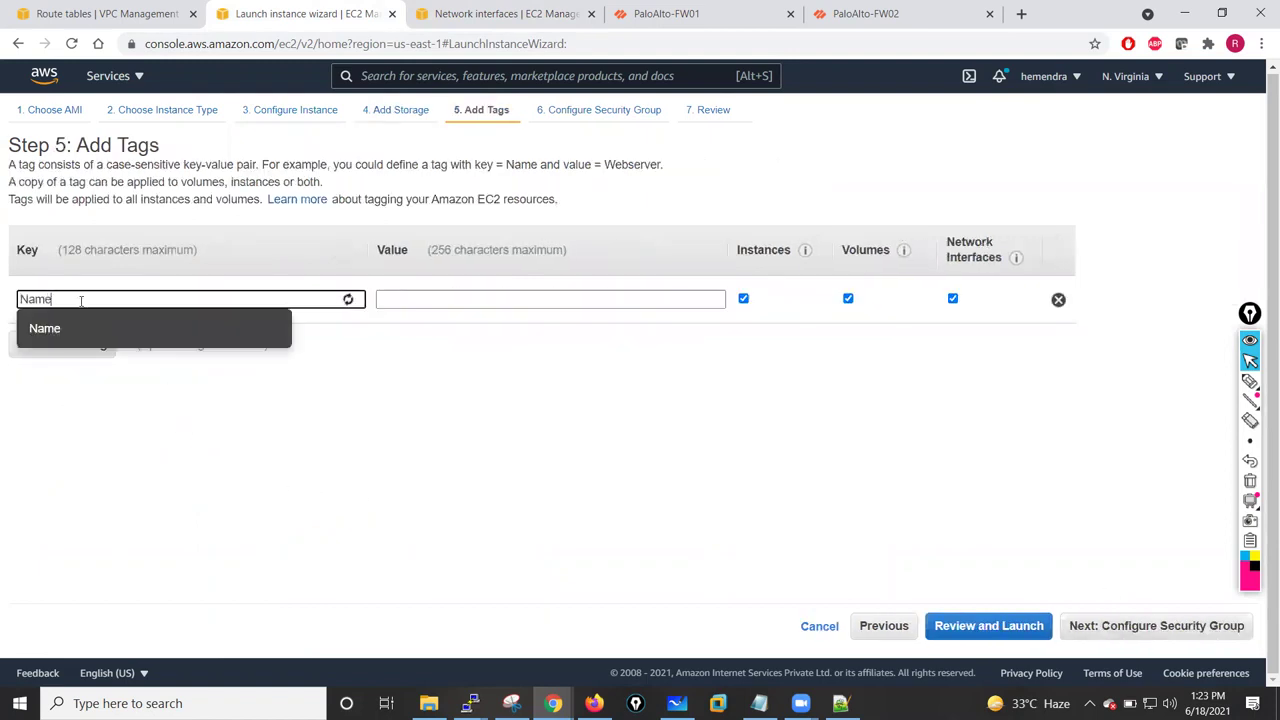
pyautogui.click(452, 294)
pyautogui.write('VM')
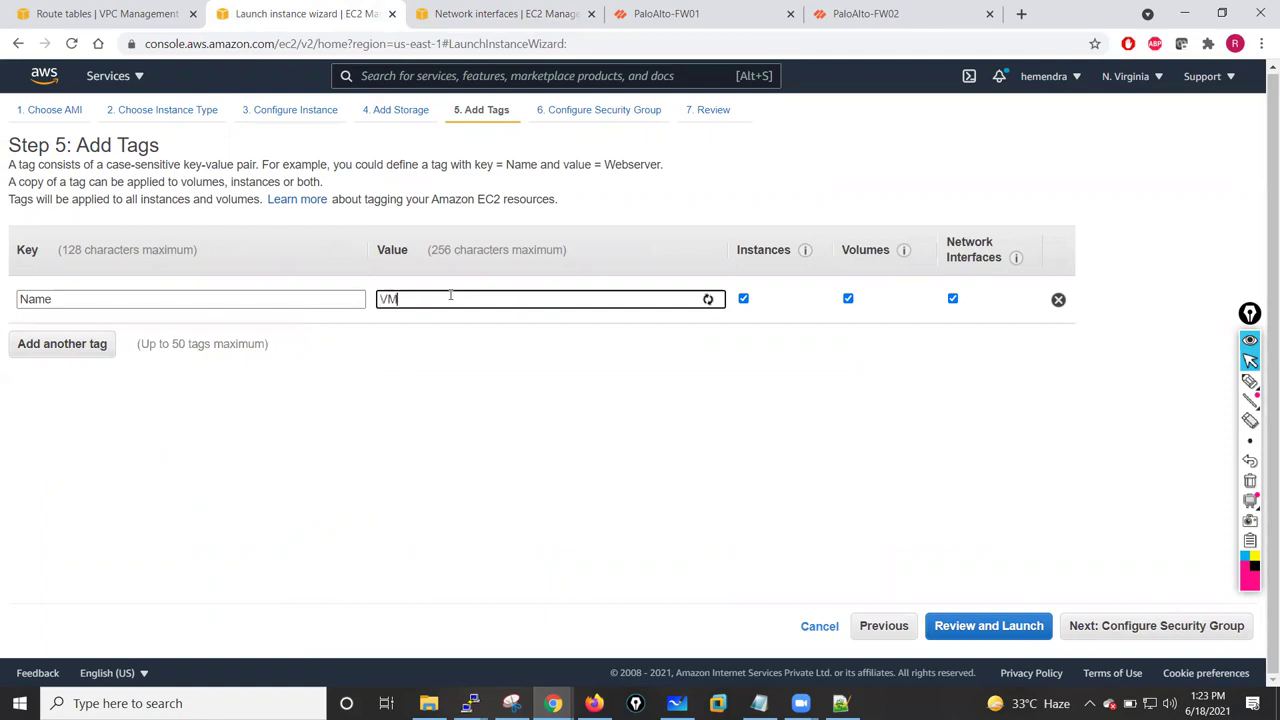
pyautogui.write('-01-Inside')
# - Use existing security group PaloAlto-Lab-SG, acknowledge the key pair, and launch the instance
pyautogui.click(1156, 625)
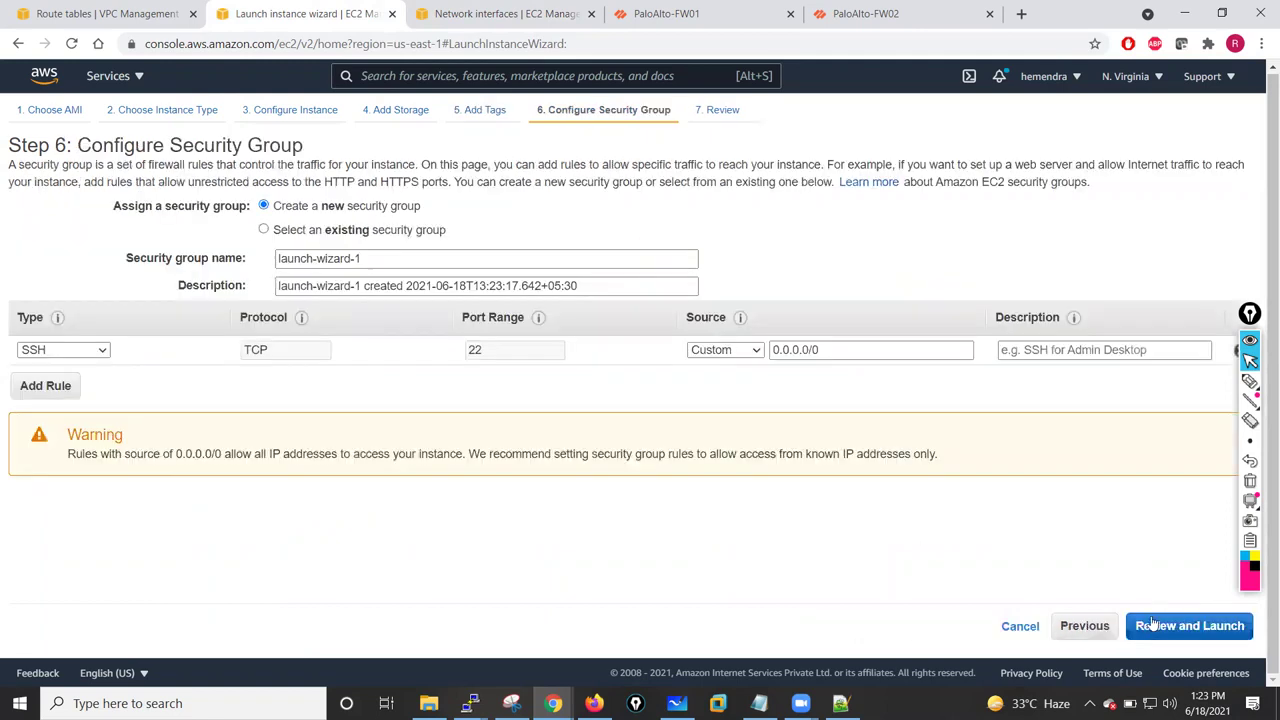
pyautogui.click(281, 231)
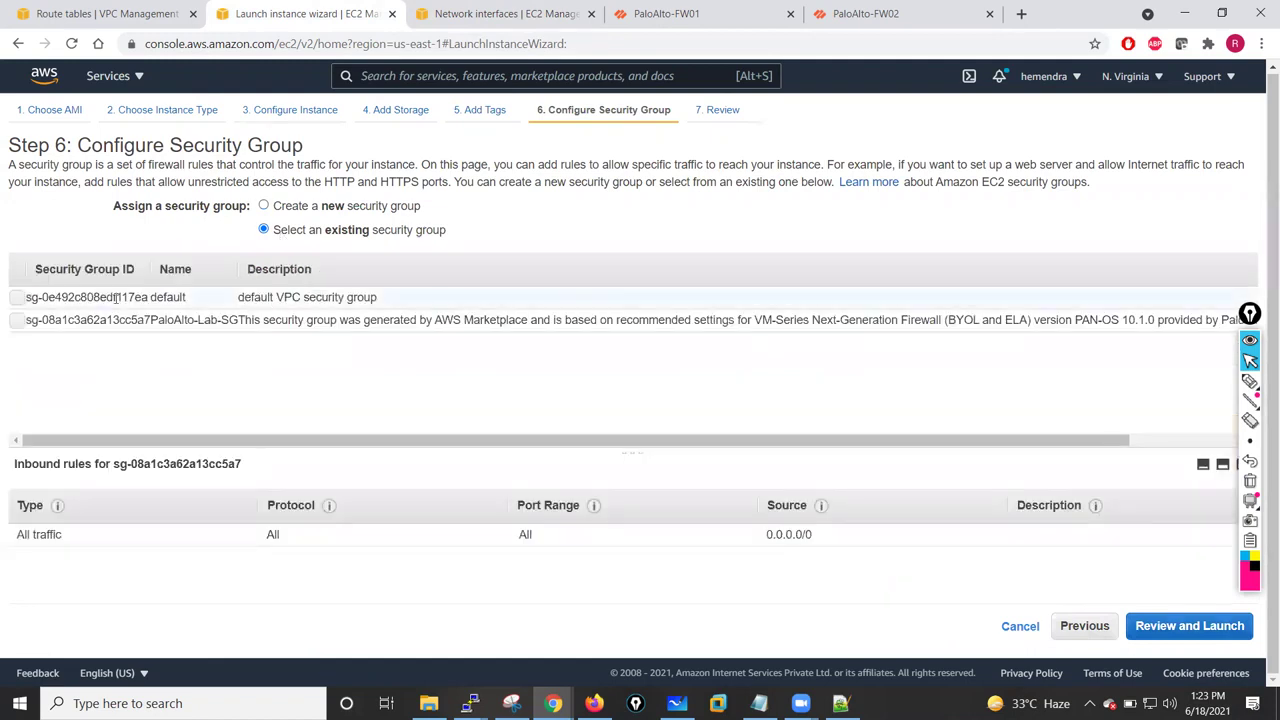
pyautogui.click(17, 321)
pyautogui.click(1148, 630)
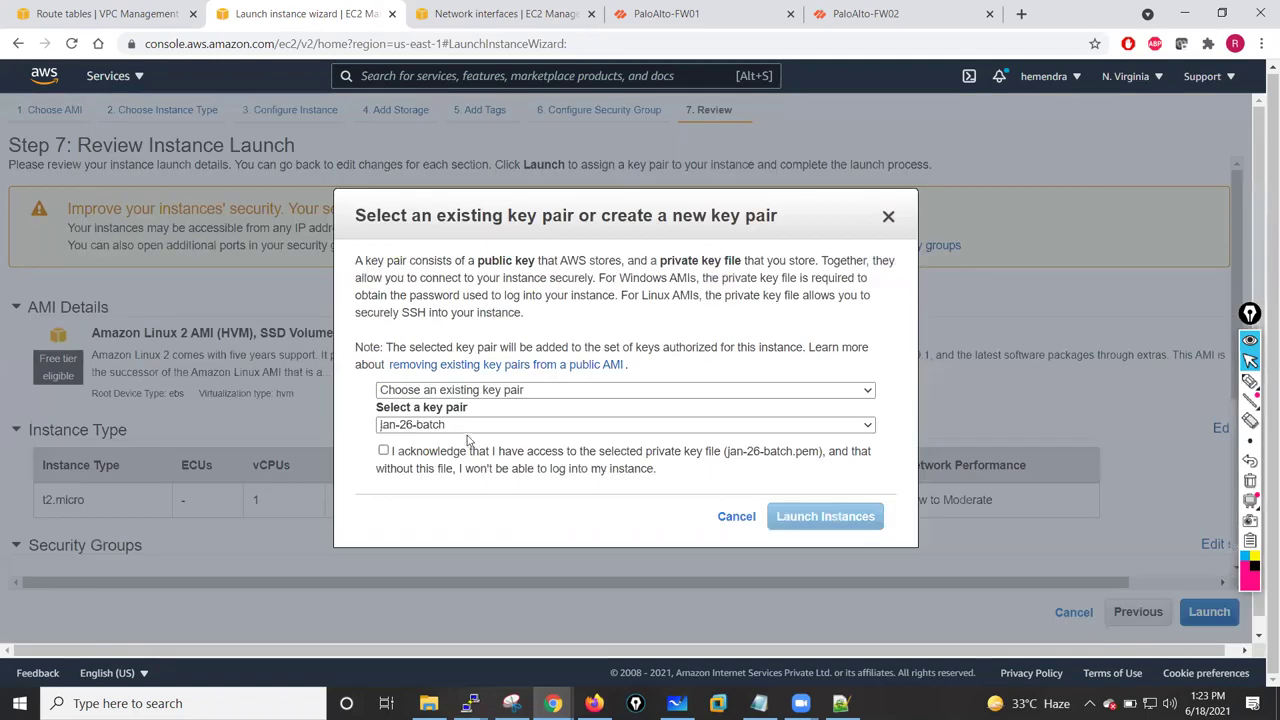
pyautogui.click(383, 452)
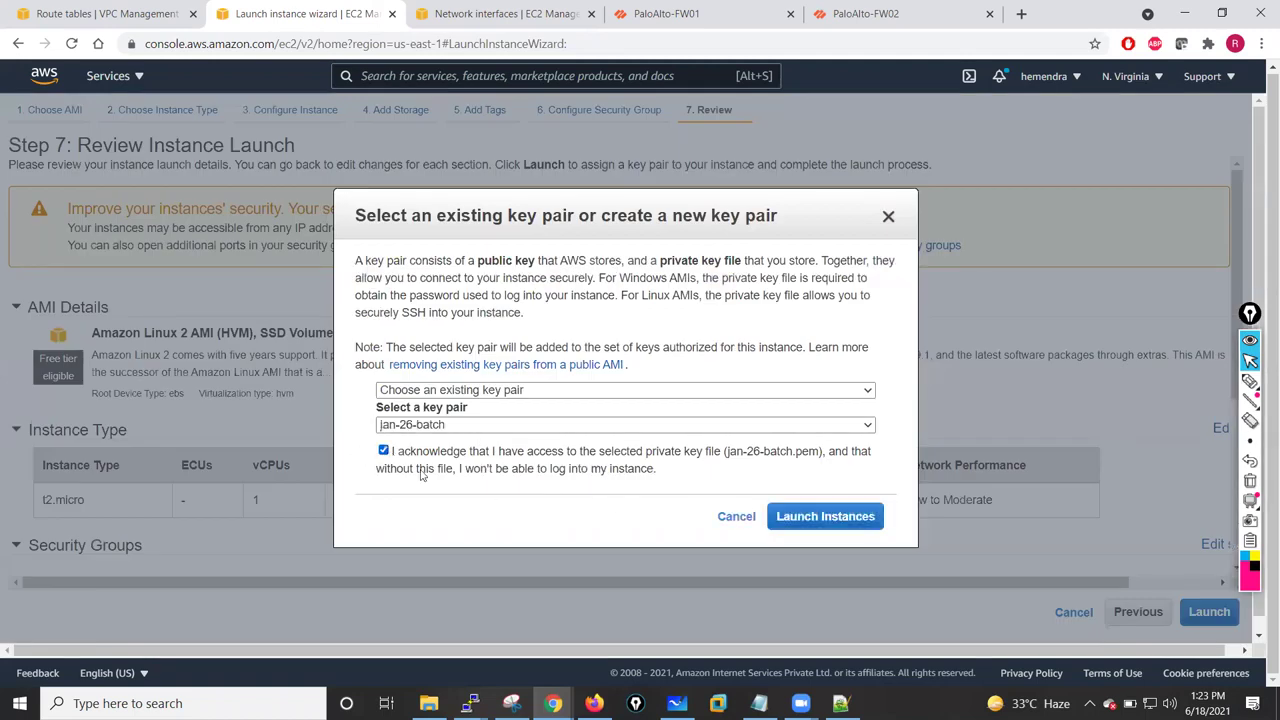
pyautogui.click(790, 517)
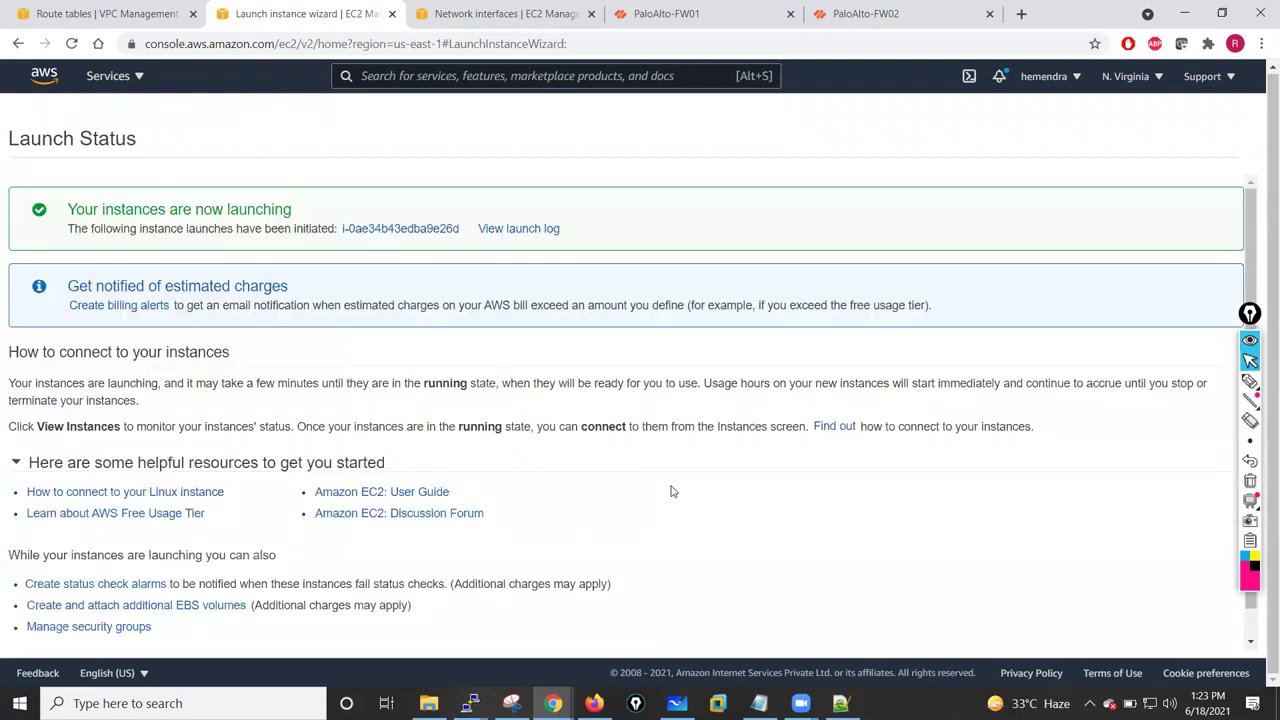
# - Open the instances list and enlarge it to show VM-01-Inside
pyautogui.scroll(-2, 1049, 609)
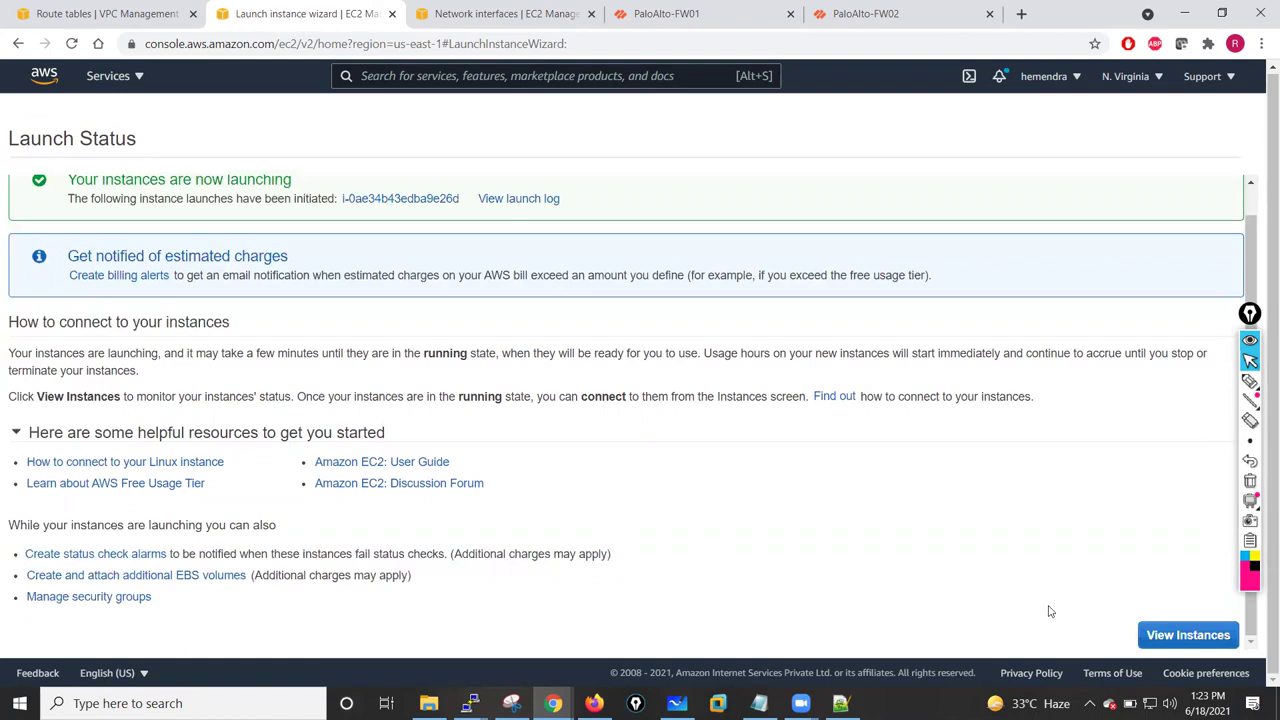
pyautogui.click(1165, 632)
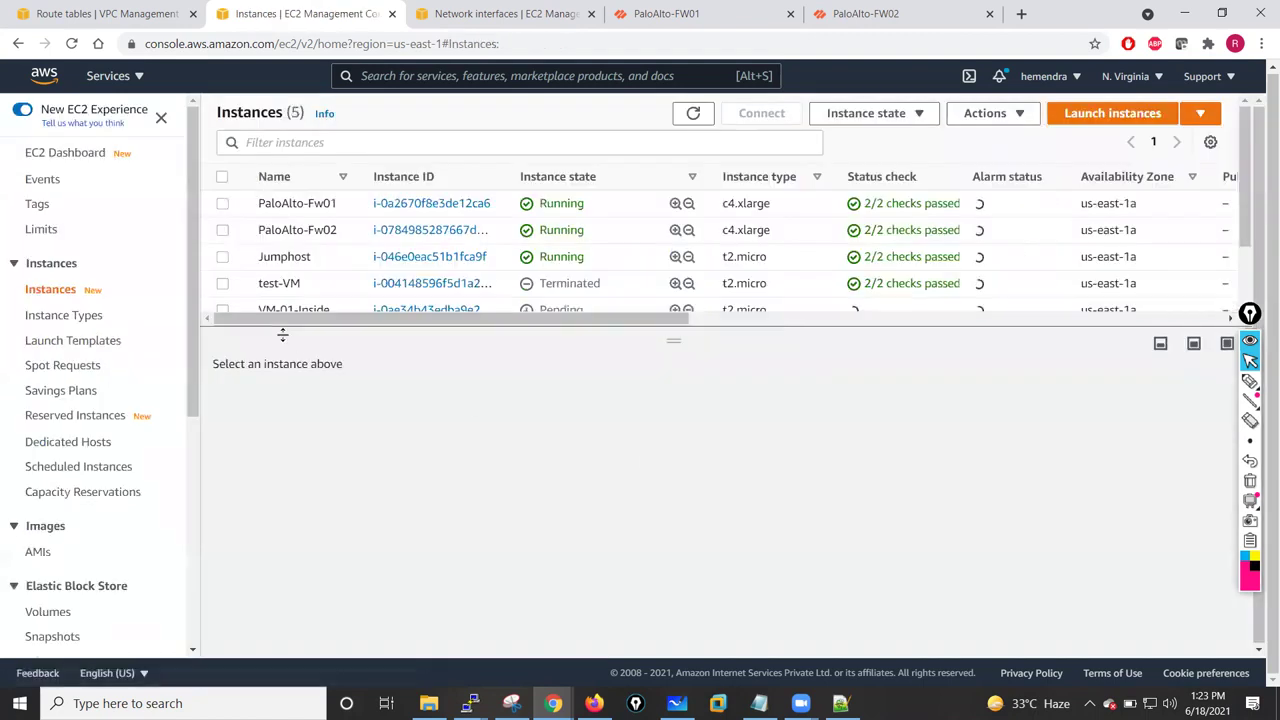
pyautogui.moveTo(672, 337); pyautogui.dragTo(686, 385)
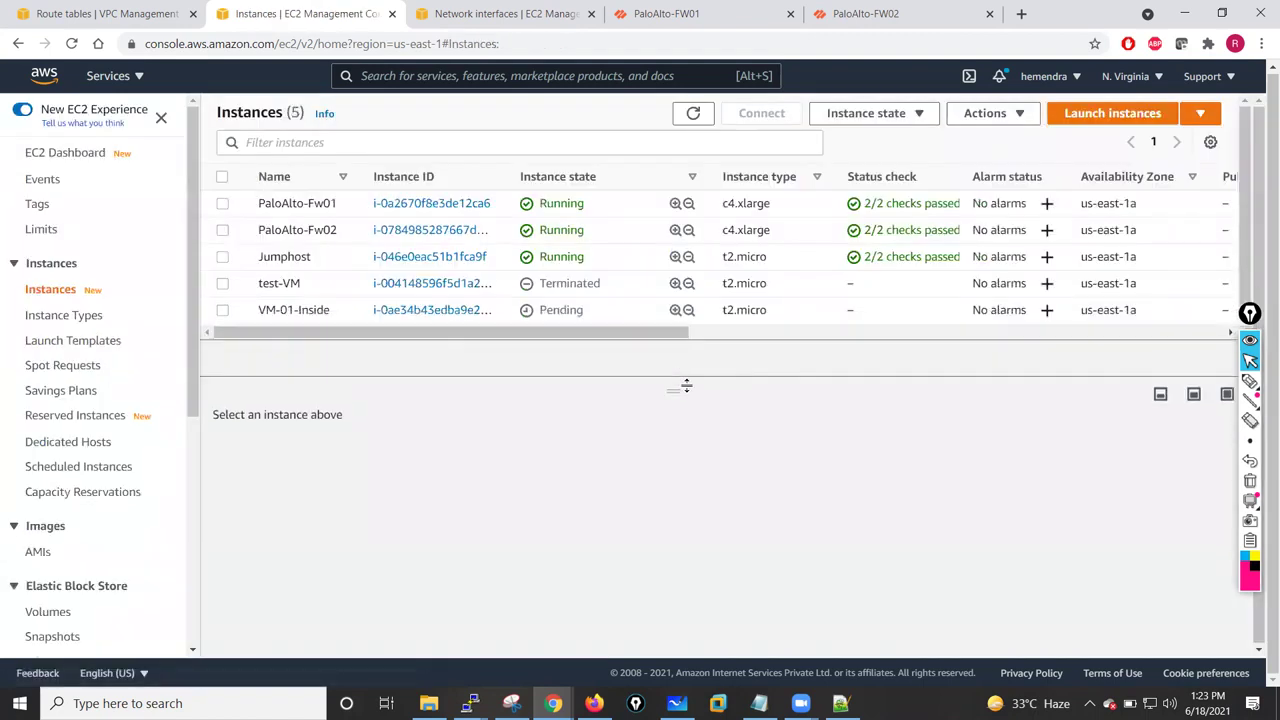
# - Clear the terminal view with a few empty prompt lines, then minimize it
pyautogui.click(469, 703)
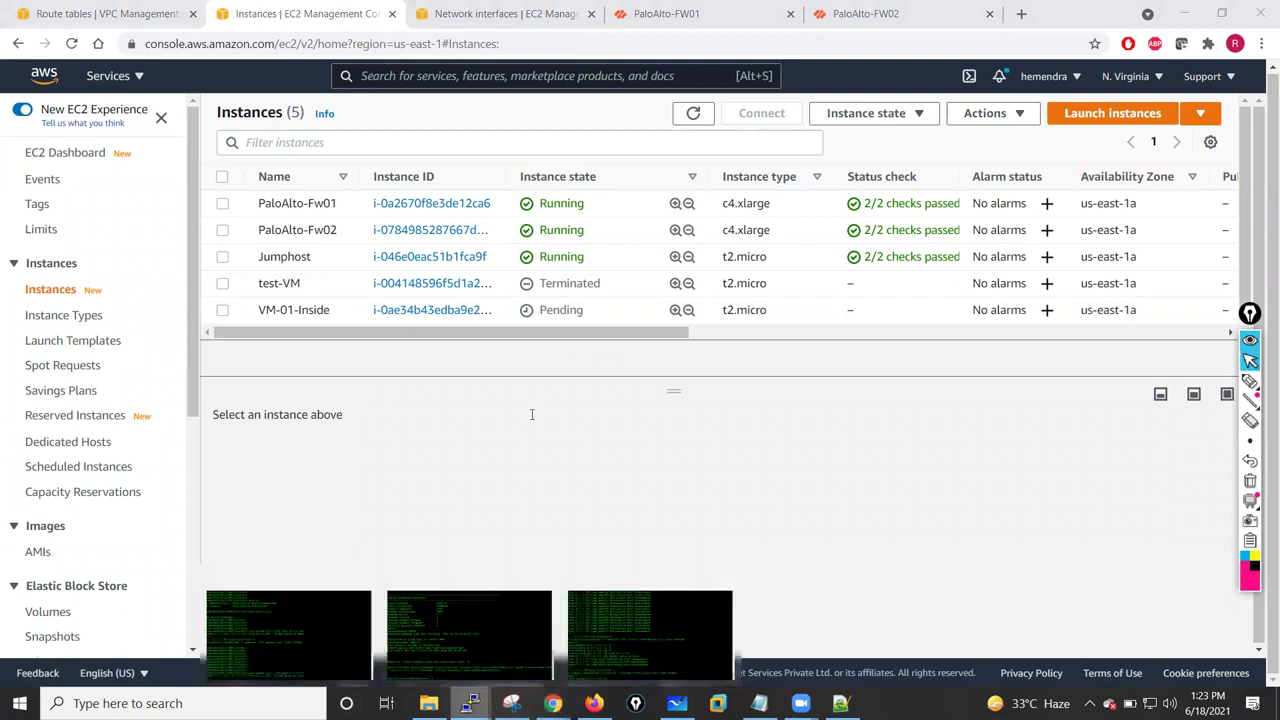
pyautogui.press('Return')
pyautogui.press('Return')
pyautogui.press('Return')
pyautogui.press('Return')
pyautogui.press('Return')
pyautogui.press('Return')
pyautogui.press('Return')
pyautogui.press('Return')
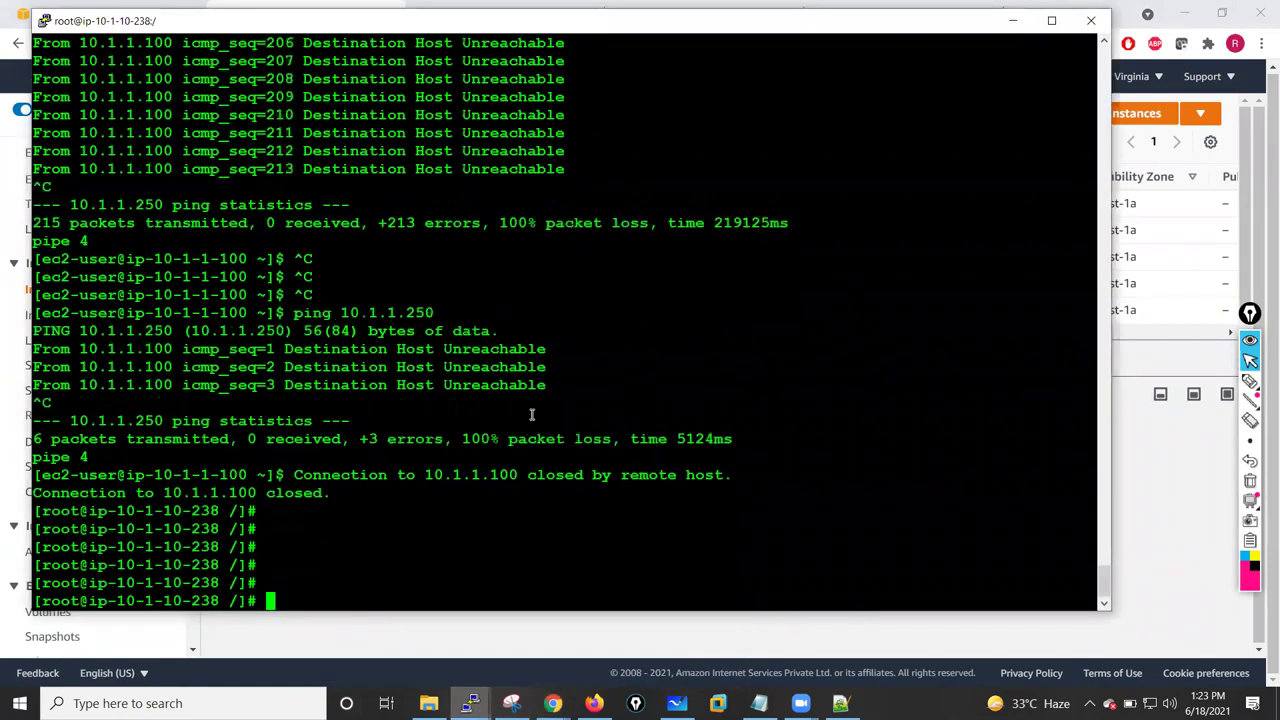
pyautogui.press('Return')
pyautogui.press('Return')
pyautogui.press('Return')
pyautogui.press('Return')
pyautogui.press('Return')
pyautogui.press('Return')
pyautogui.press('Return')
pyautogui.press('Return')
pyautogui.press('Return')
pyautogui.press('Return')
pyautogui.press('Return')
pyautogui.press('Return')
pyautogui.press('Return')
pyautogui.press('Return')
pyautogui.press('Return')
pyautogui.press('Return')
pyautogui.press('Return')
pyautogui.press('Return')
pyautogui.press('Return')
pyautogui.press('Return')
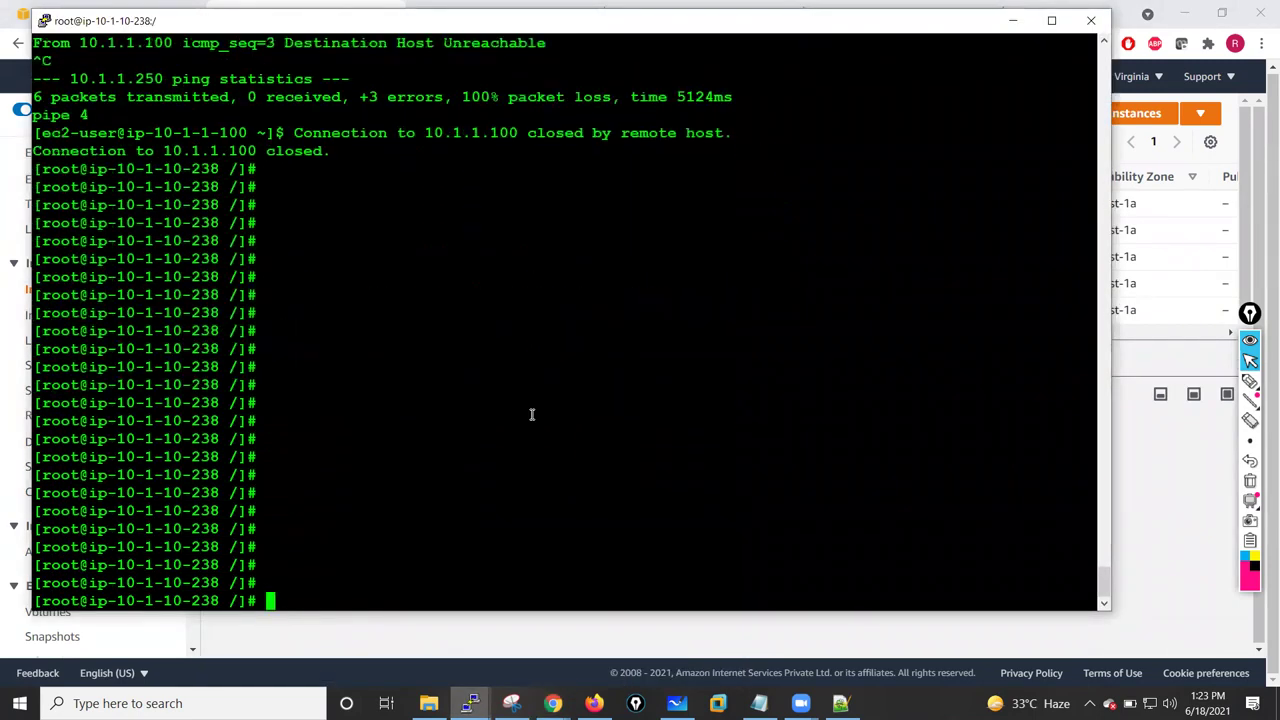
pyautogui.press('Return')
pyautogui.press('Return')
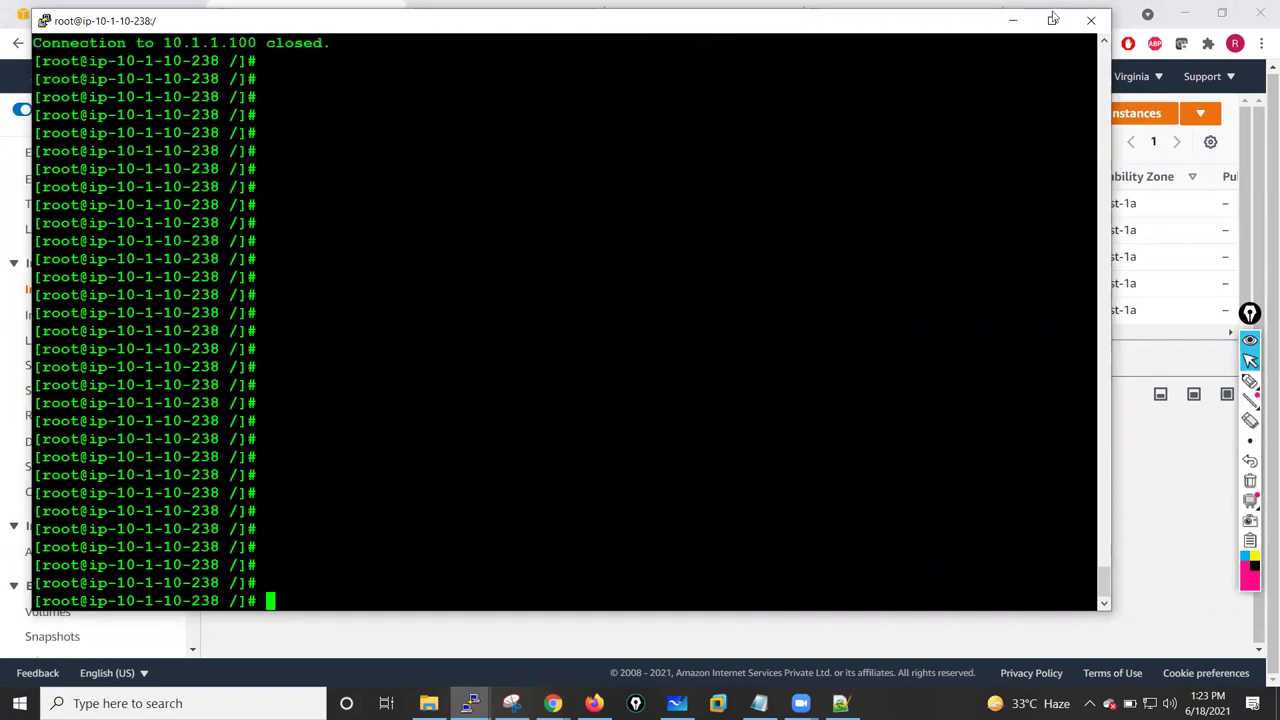
pyautogui.click(1013, 20)
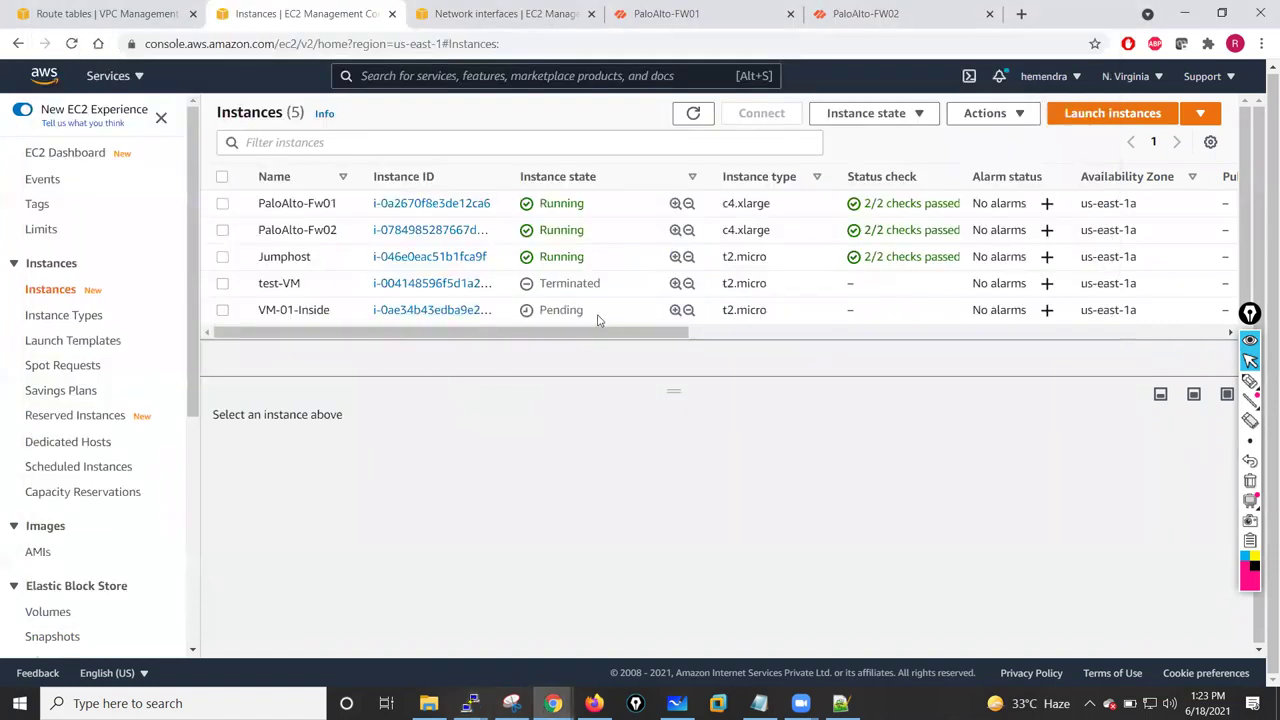
# - Select VM-01-Inside and copy its private IPv4 address 10.1.13.100
pyautogui.click(222, 311)
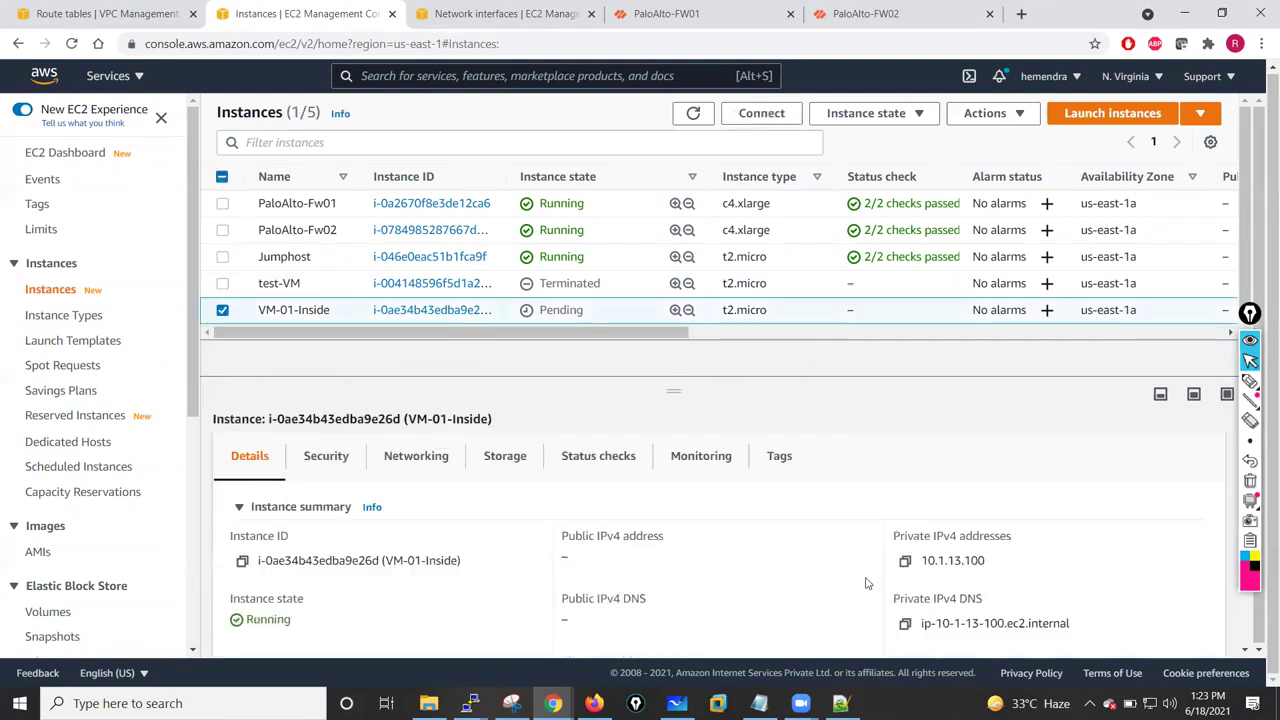
pyautogui.click(905, 562)
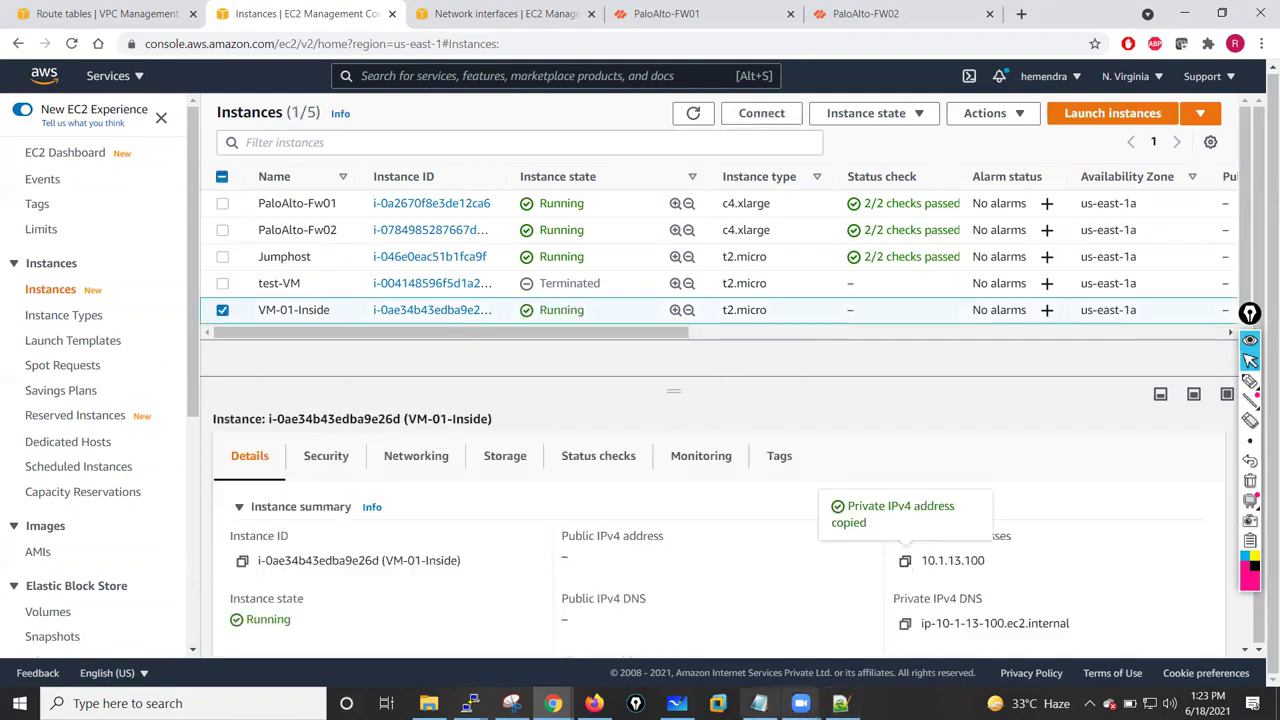
pyautogui.moveTo(470, 703)
pyautogui.click(617, 626)
# - Ping 10.1.13.100 and confirm it answers with 0% packet loss
pyautogui.write('poing')
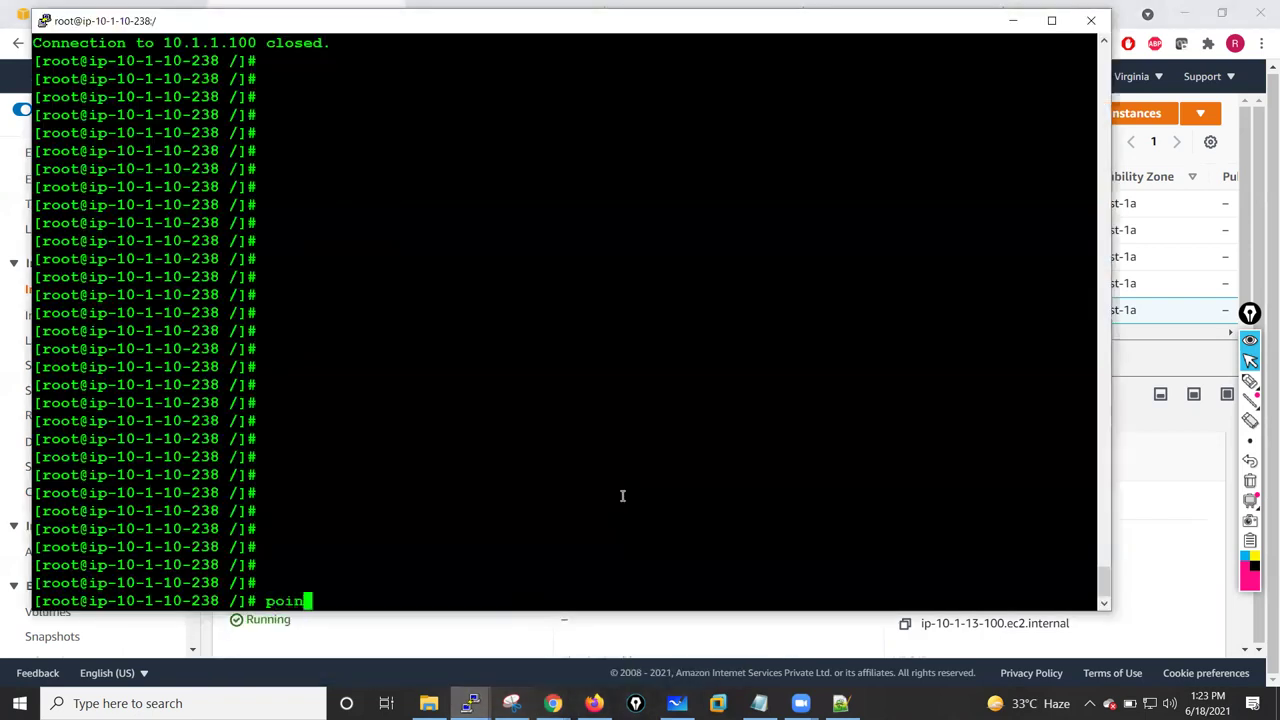
pyautogui.press('BackSpace')
pyautogui.press('BackSpace')
pyautogui.press('BackSpace')
pyautogui.press('BackSpace')
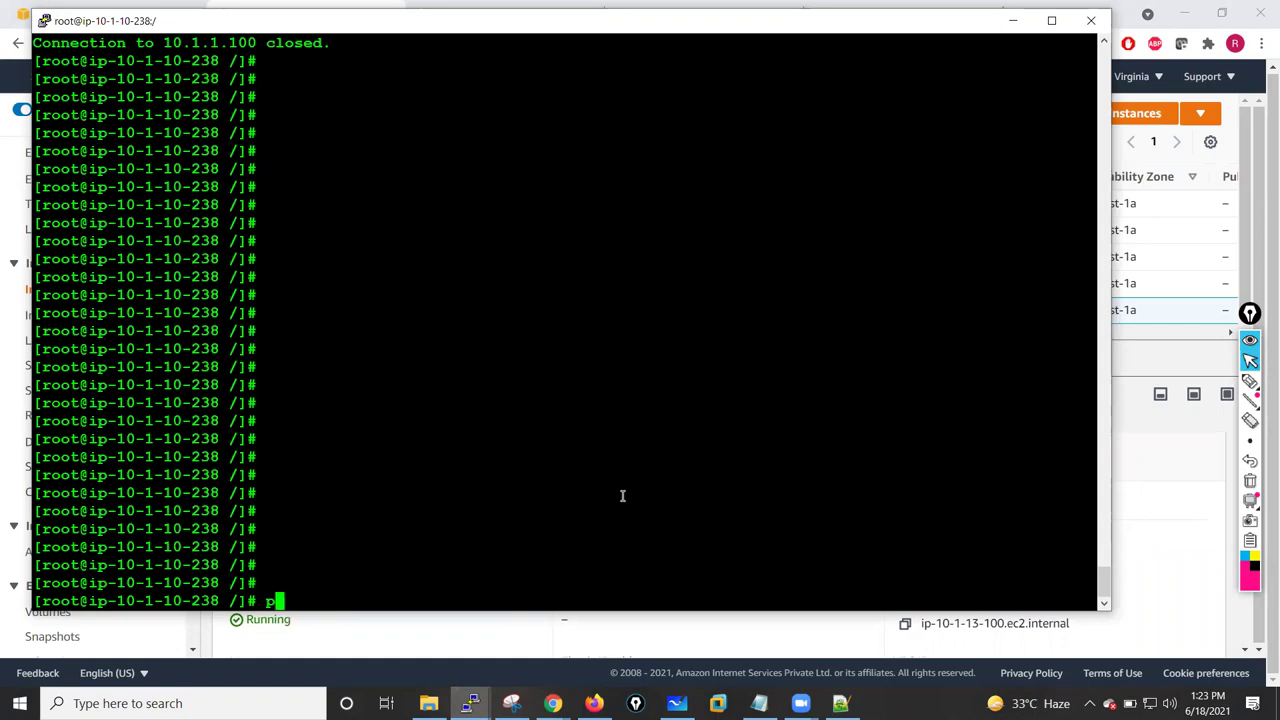
pyautogui.write('ing 10.1.13.100')
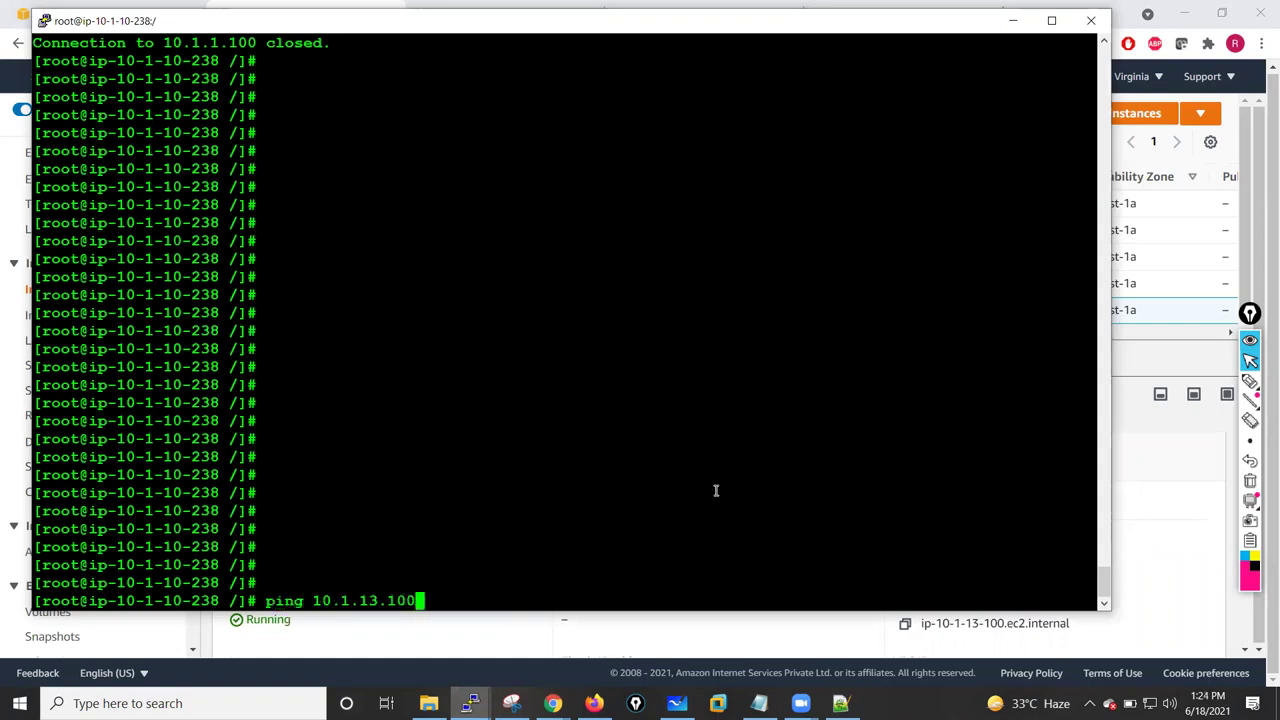
pyautogui.press('Return')
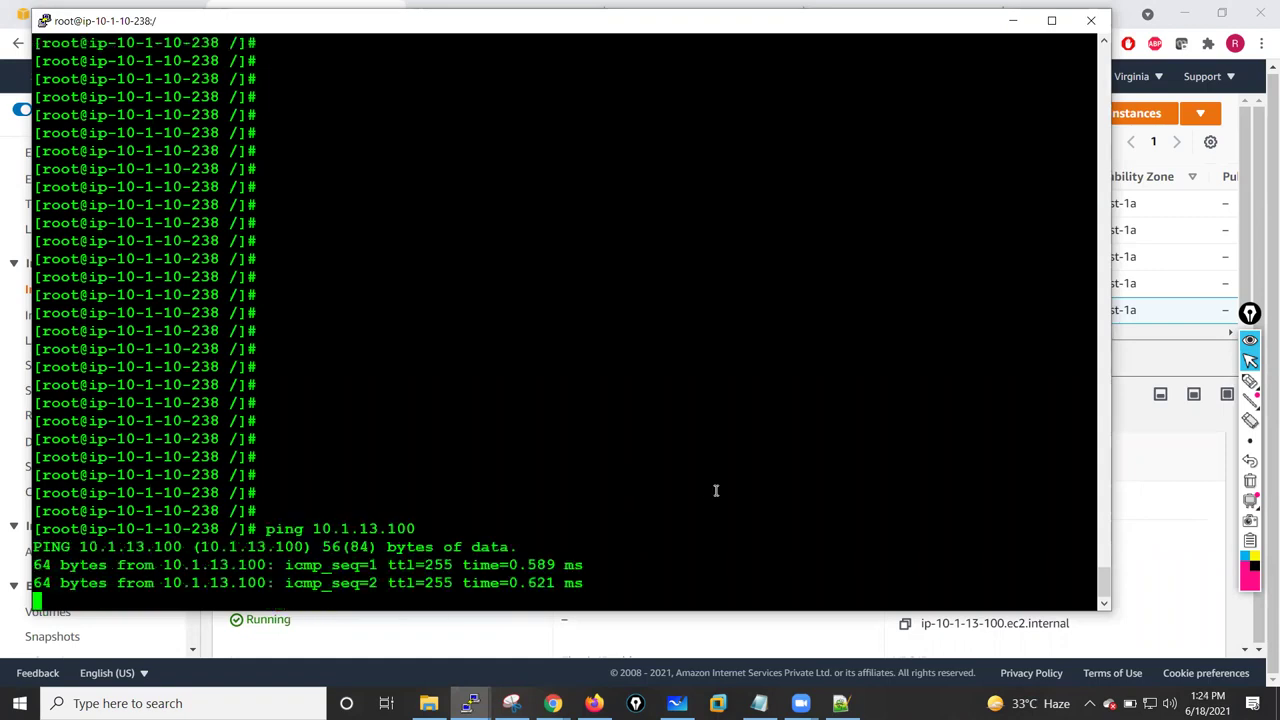
pyautogui.hotkey('ctrl', 'c')
pyautogui.press('Return')
pyautogui.press('Return')
pyautogui.press('Return')
pyautogui.press('Return')
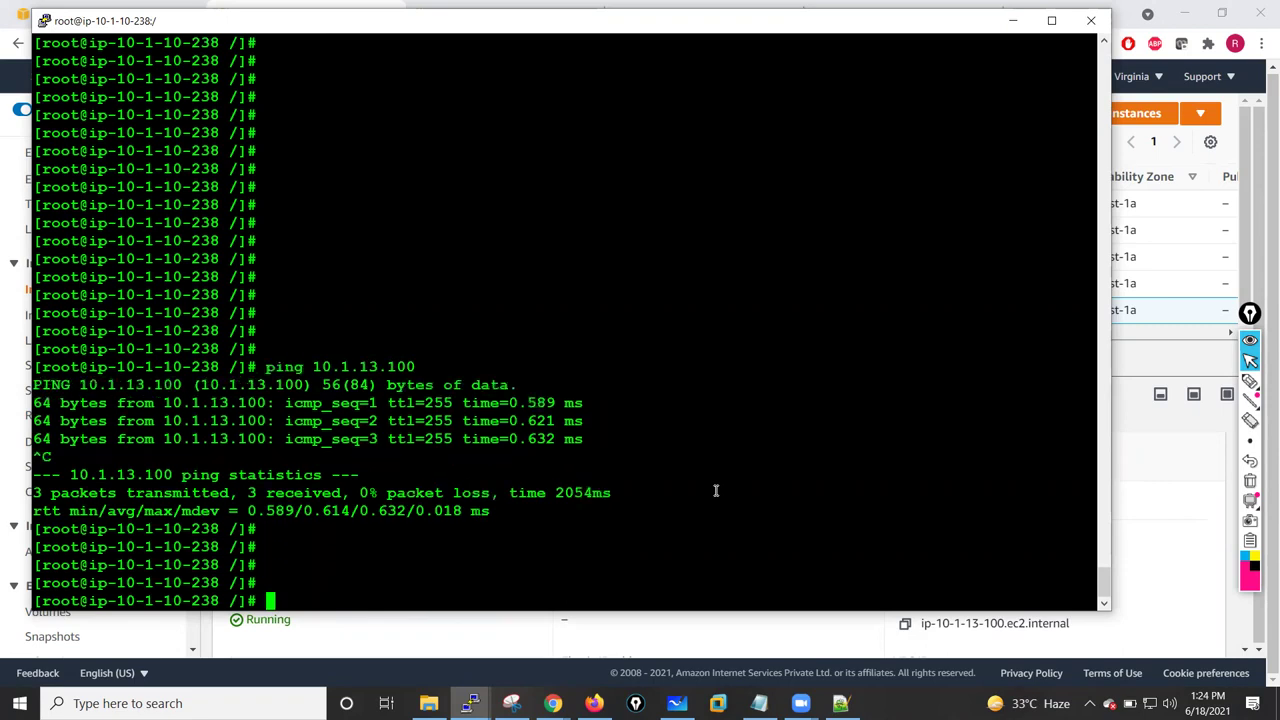
# - SSH into 10.1.13.100 as ec2-user with key 12-jan.pem, accepting the host key
pyautogui.press('Return')
pyautogui.write('ssh ')
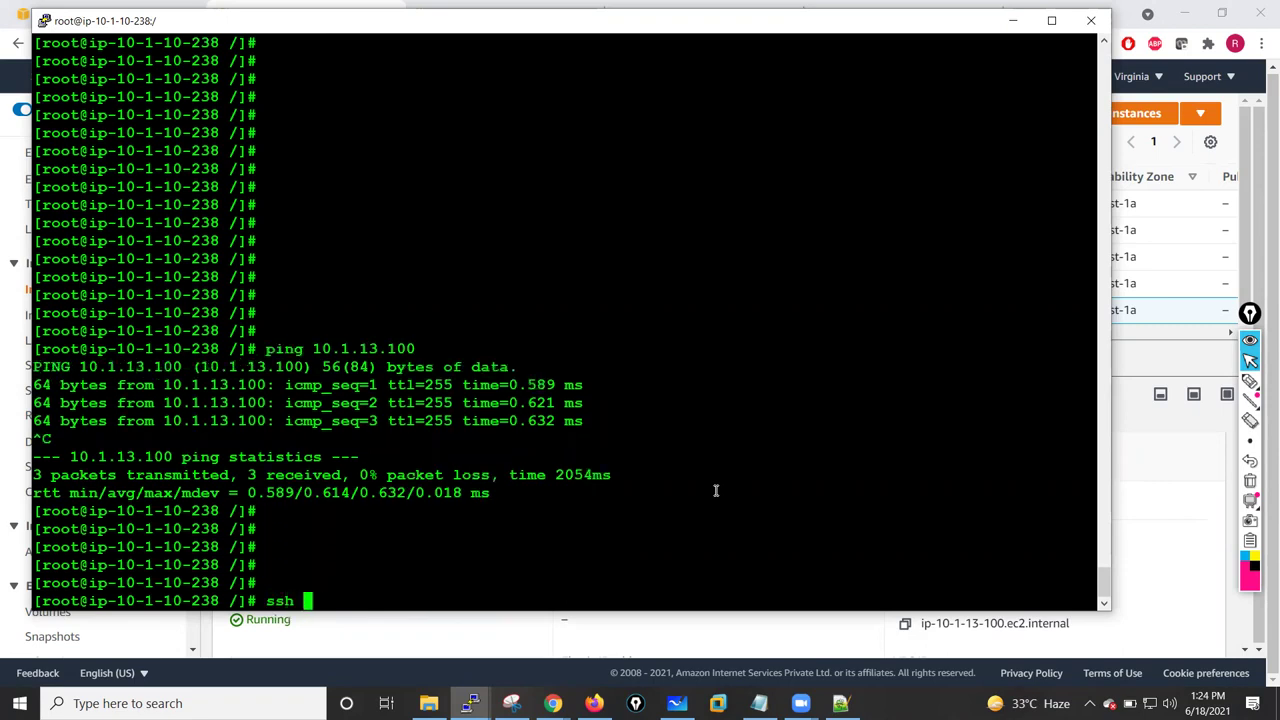
pyautogui.write('-i 12-jan.pem ')
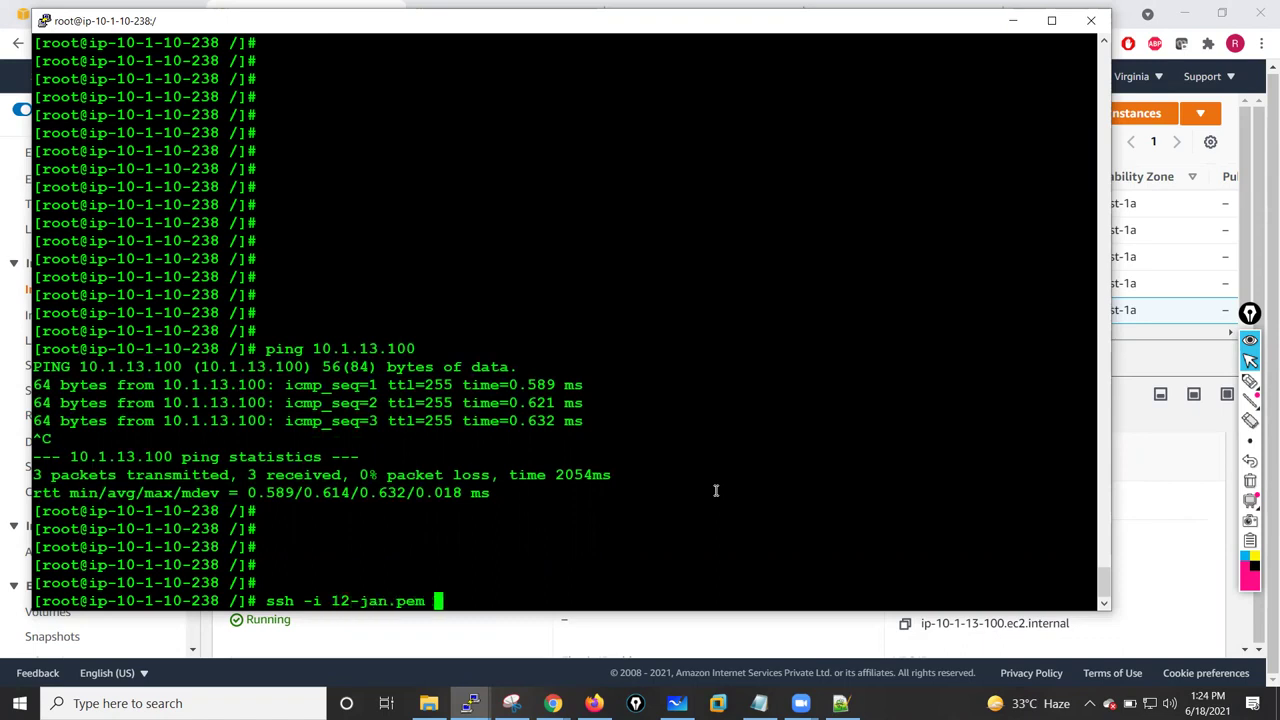
pyautogui.write('ec2-user@10.1.13.100')
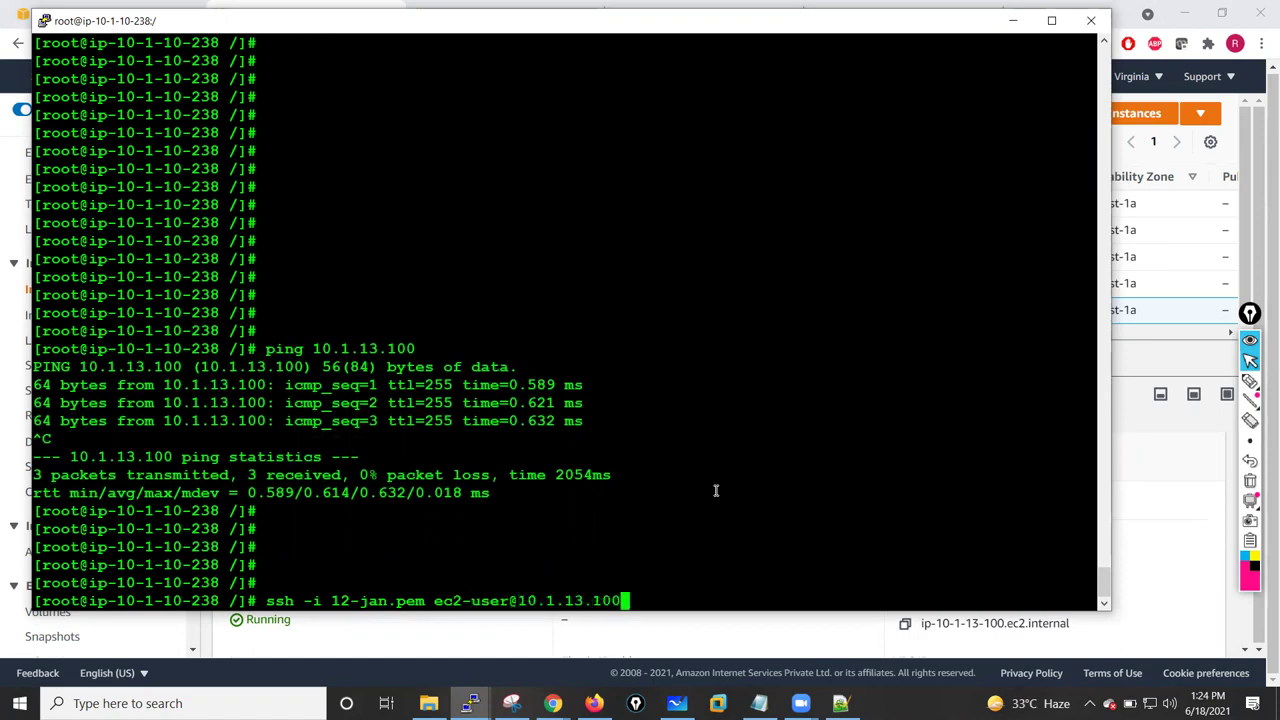
pyautogui.press('Return')
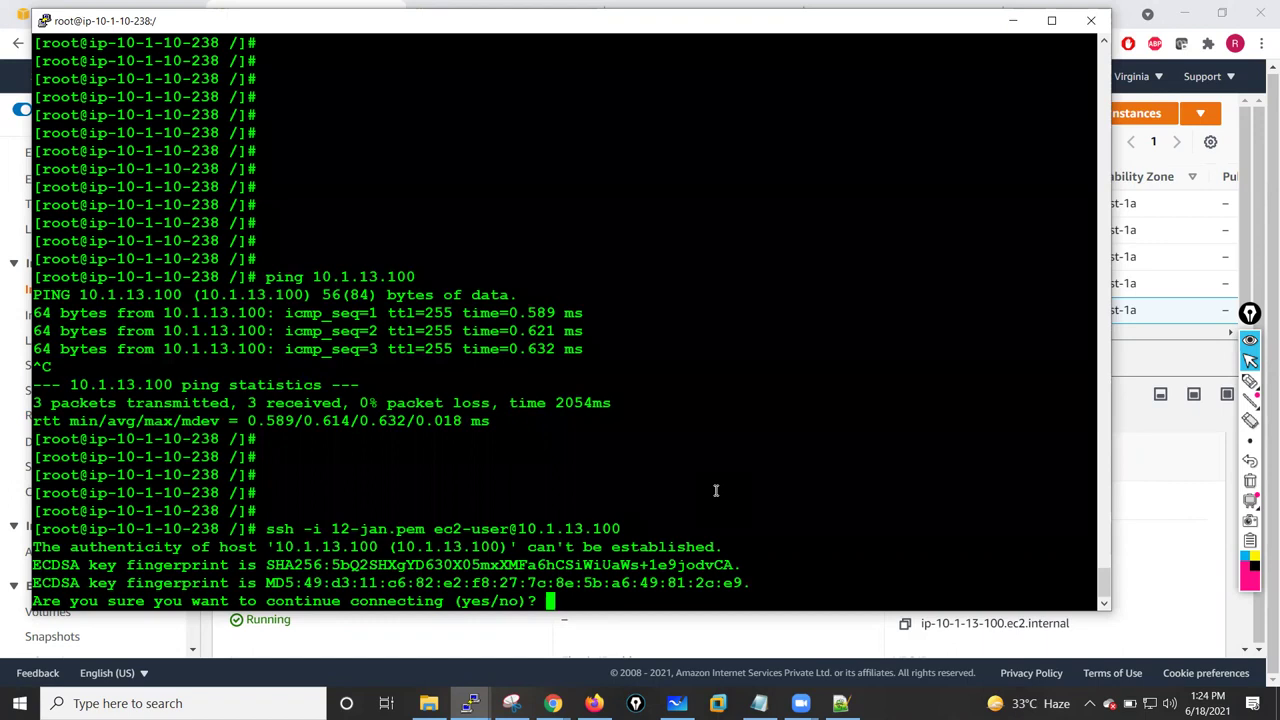
pyautogui.write('yes')
pyautogui.press('Return')
pyautogui.press('Return')
pyautogui.press('Return')
pyautogui.press('Return')
pyautogui.press('Return')
pyautogui.press('Return')
pyautogui.press('Return')
pyautogui.press('Return')
pyautogui.press('Return')
pyautogui.press('Return')
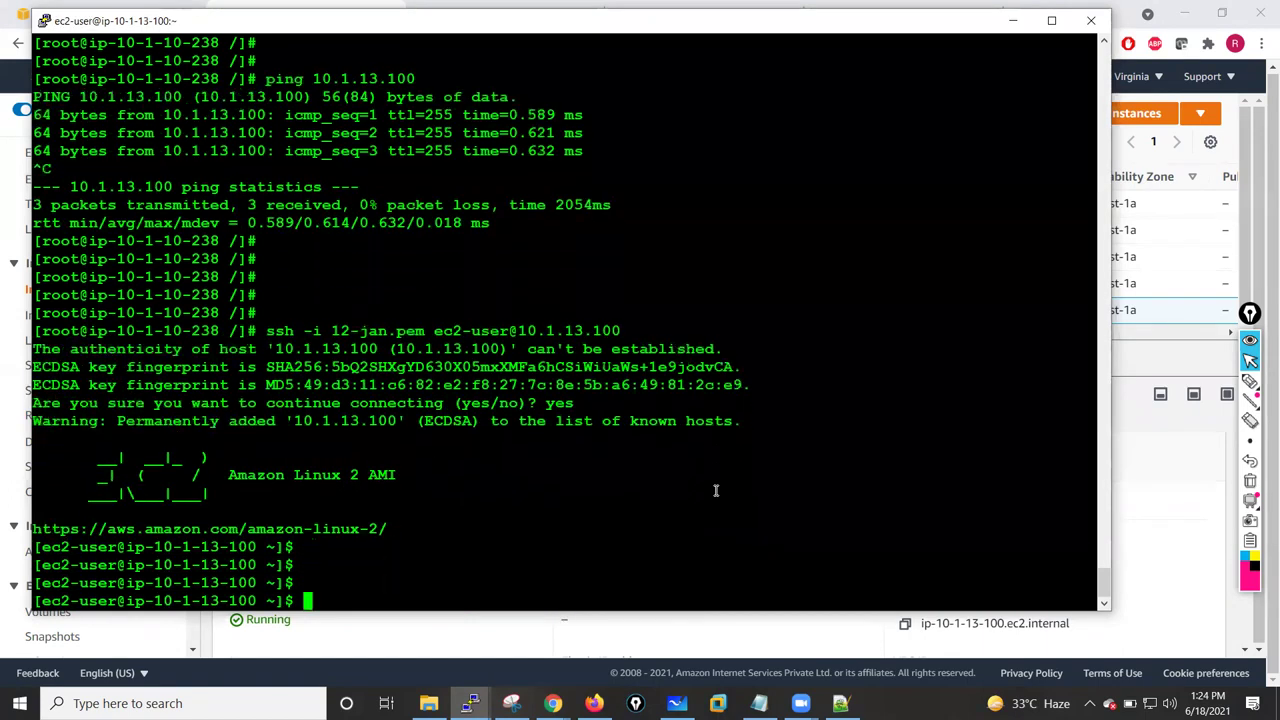
pyautogui.write('ping ')
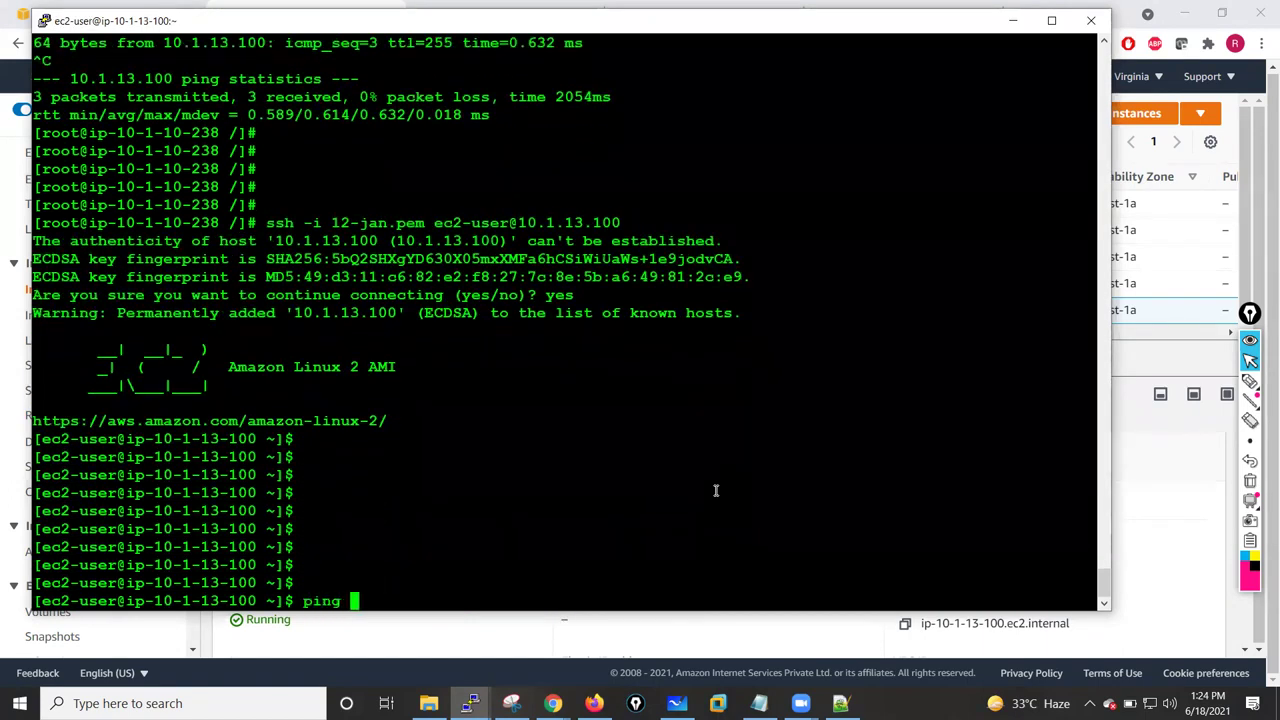
pyautogui.write('10.1.13.')
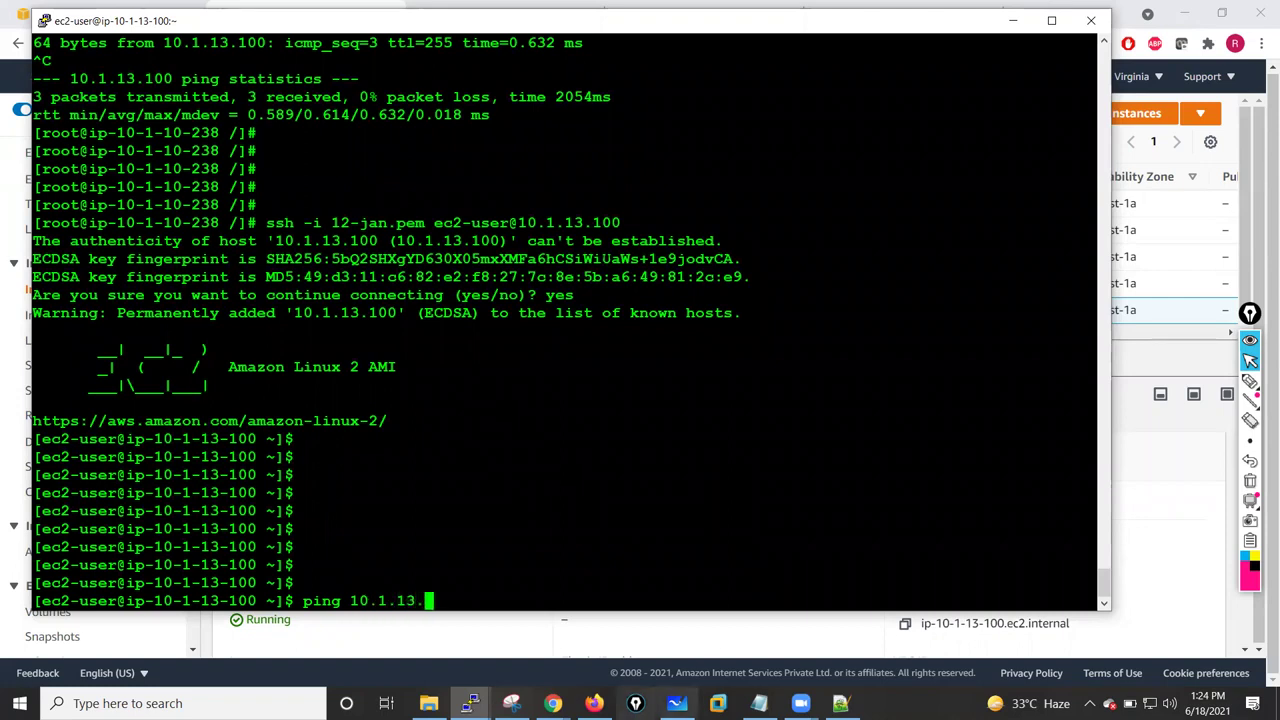
# - From the private instance, ping the firewall's inside address 10.1.13.105 (25% loss)
pyautogui.click(552, 703)
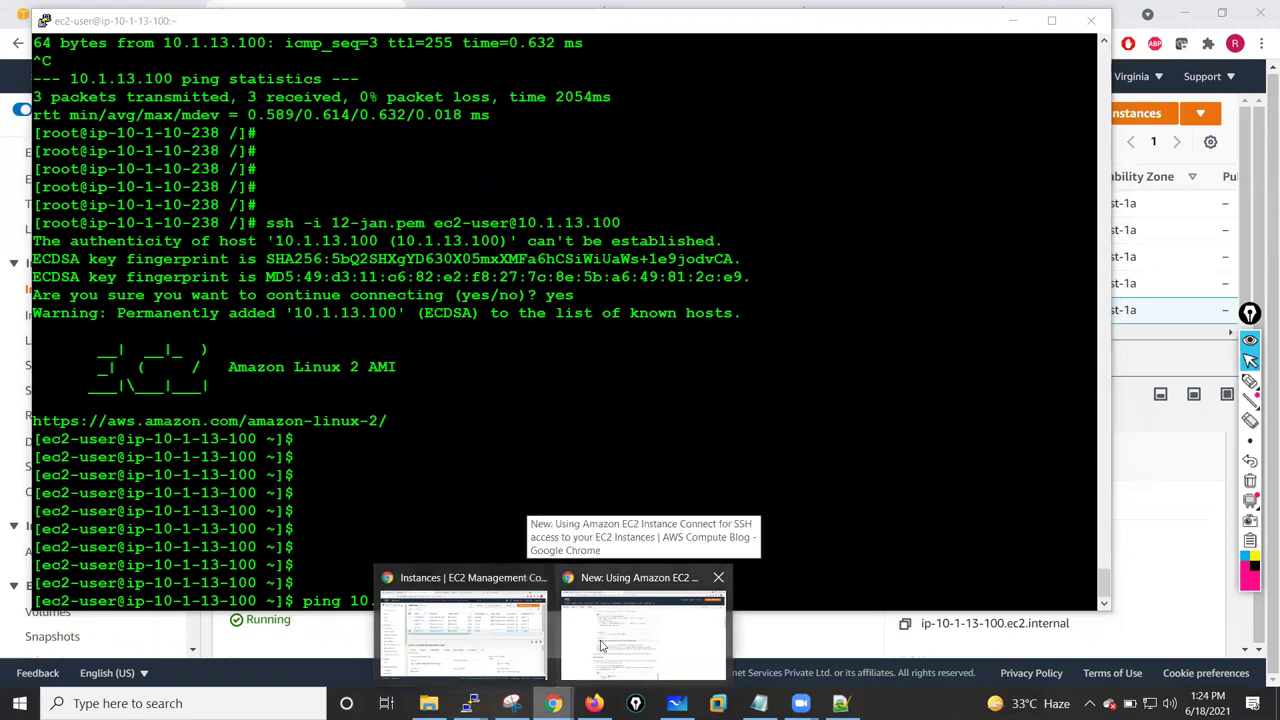
pyautogui.click(423, 655)
pyautogui.hotkey('ctrl', '4')
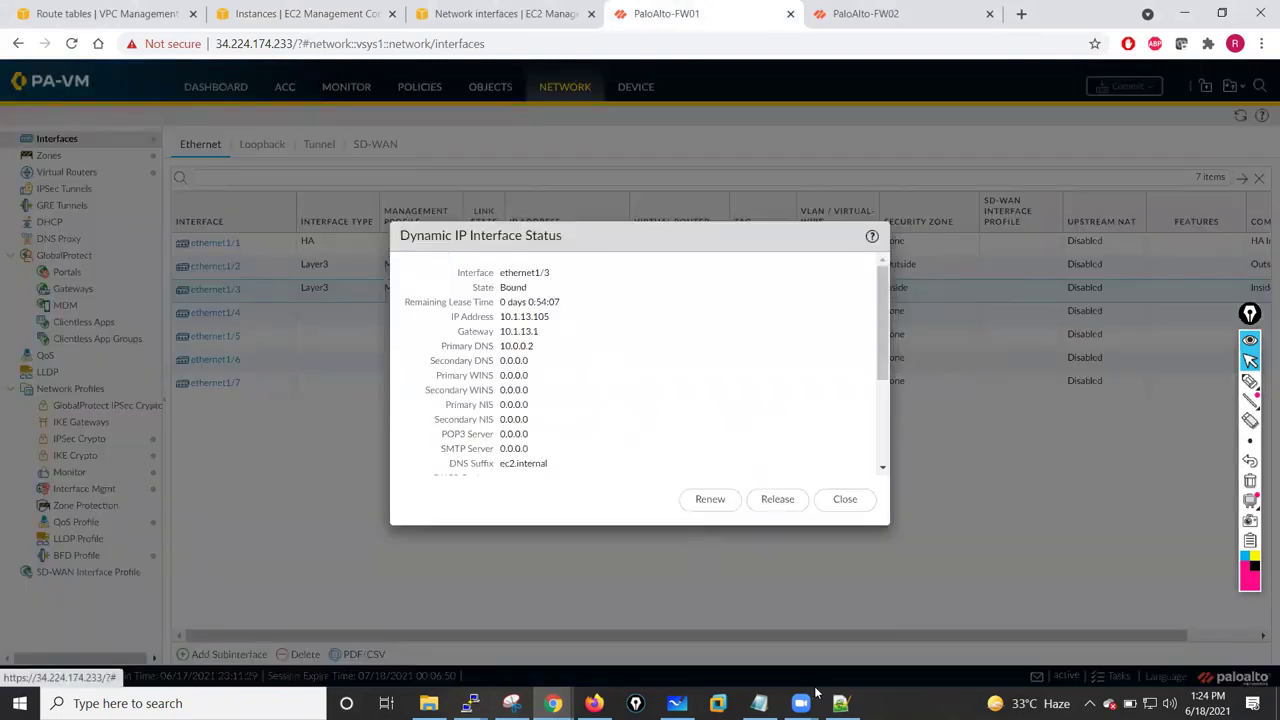
pyautogui.moveTo(470, 703)
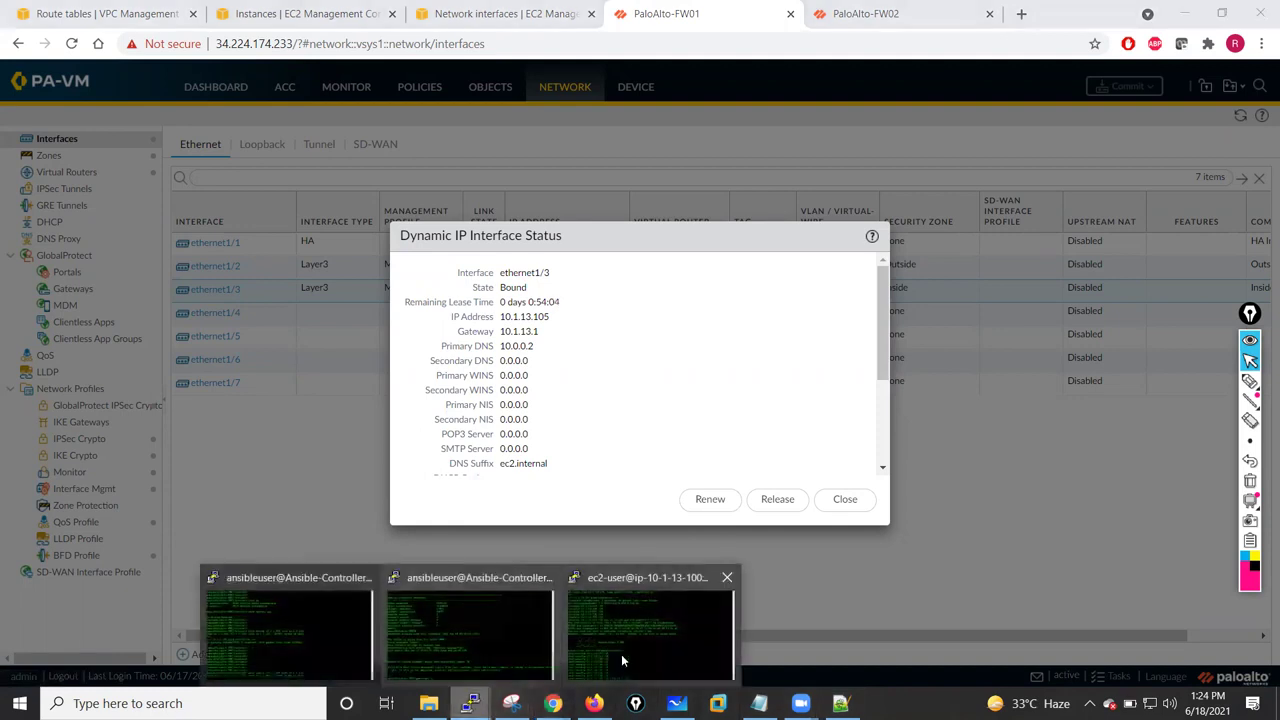
pyautogui.click(621, 654)
pyautogui.write('105')
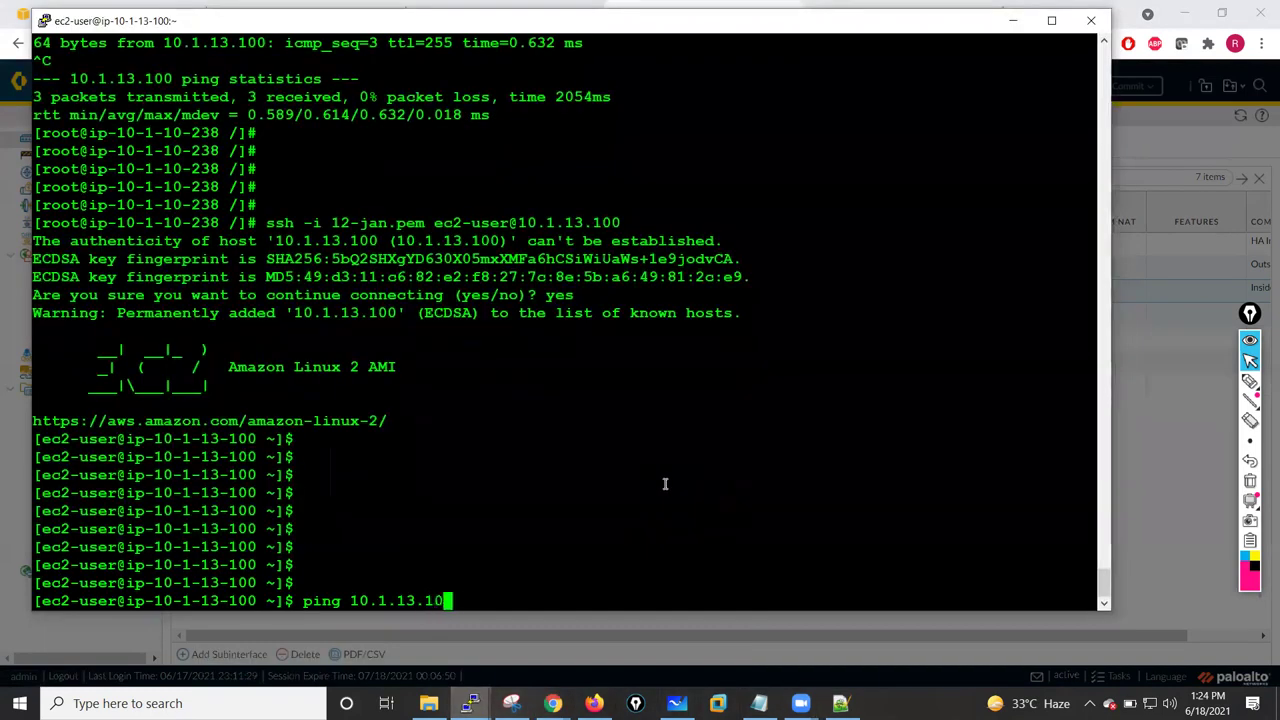
pyautogui.press('Return')
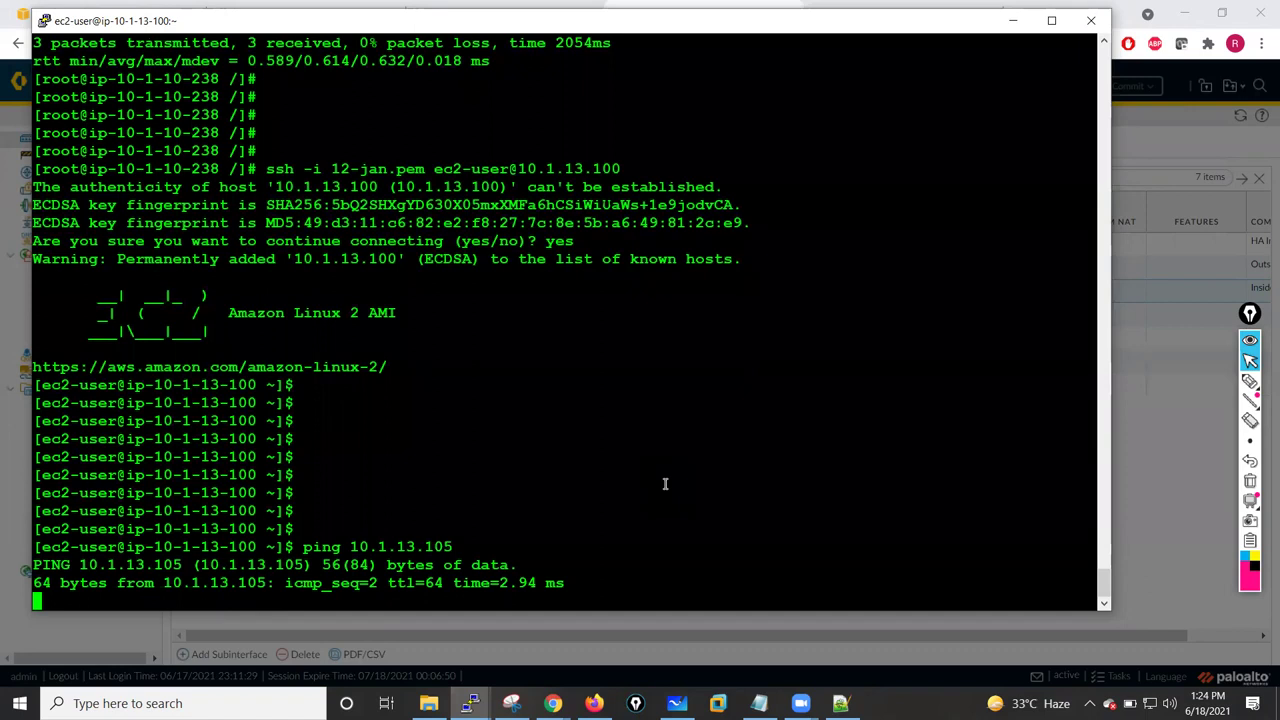
pyautogui.hotkey('ctrl', 'c')
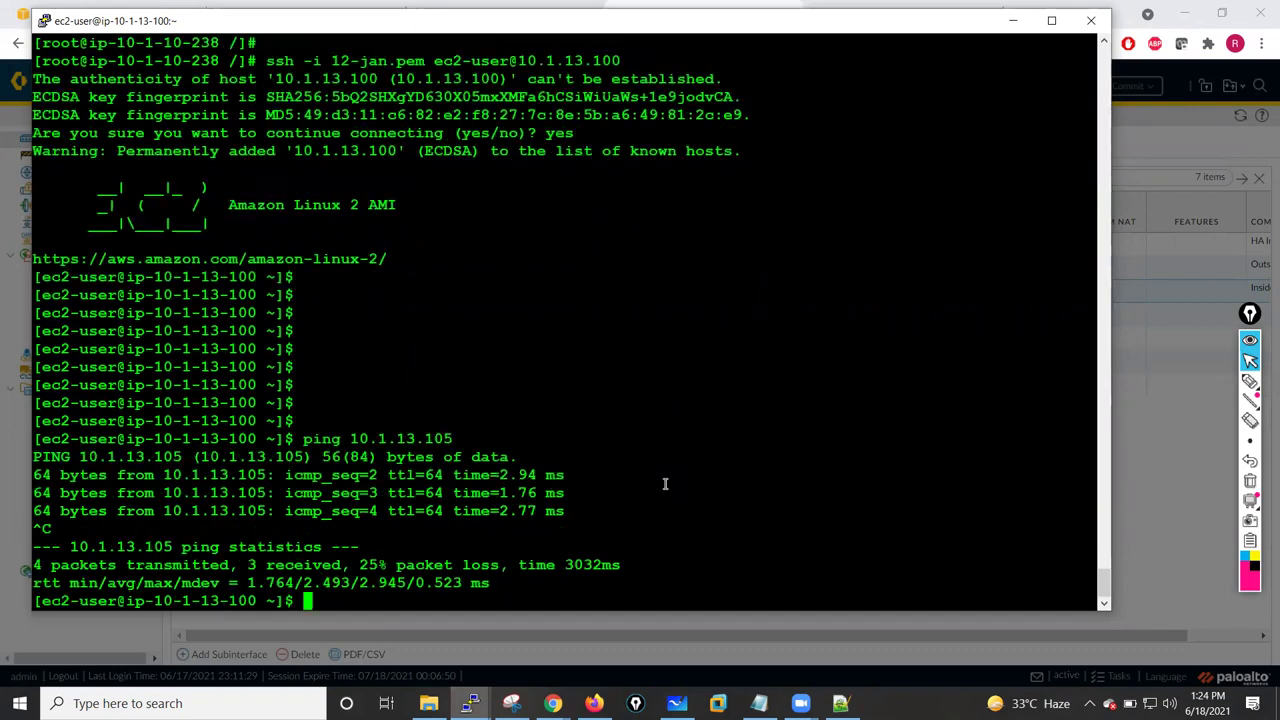
pyautogui.press('Return')
pyautogui.press('Return')
pyautogui.press('Return')
pyautogui.write('ping ')
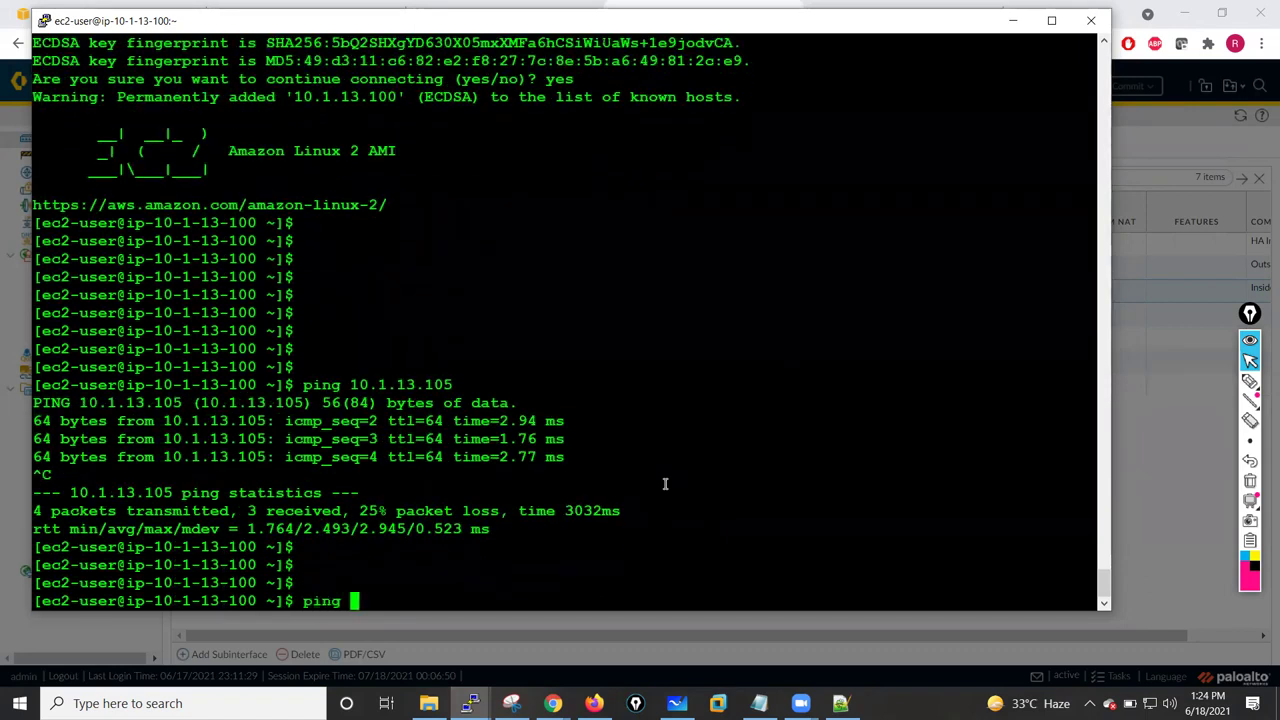
pyautogui.write('www.goole.com')
pyautogui.press('Return')
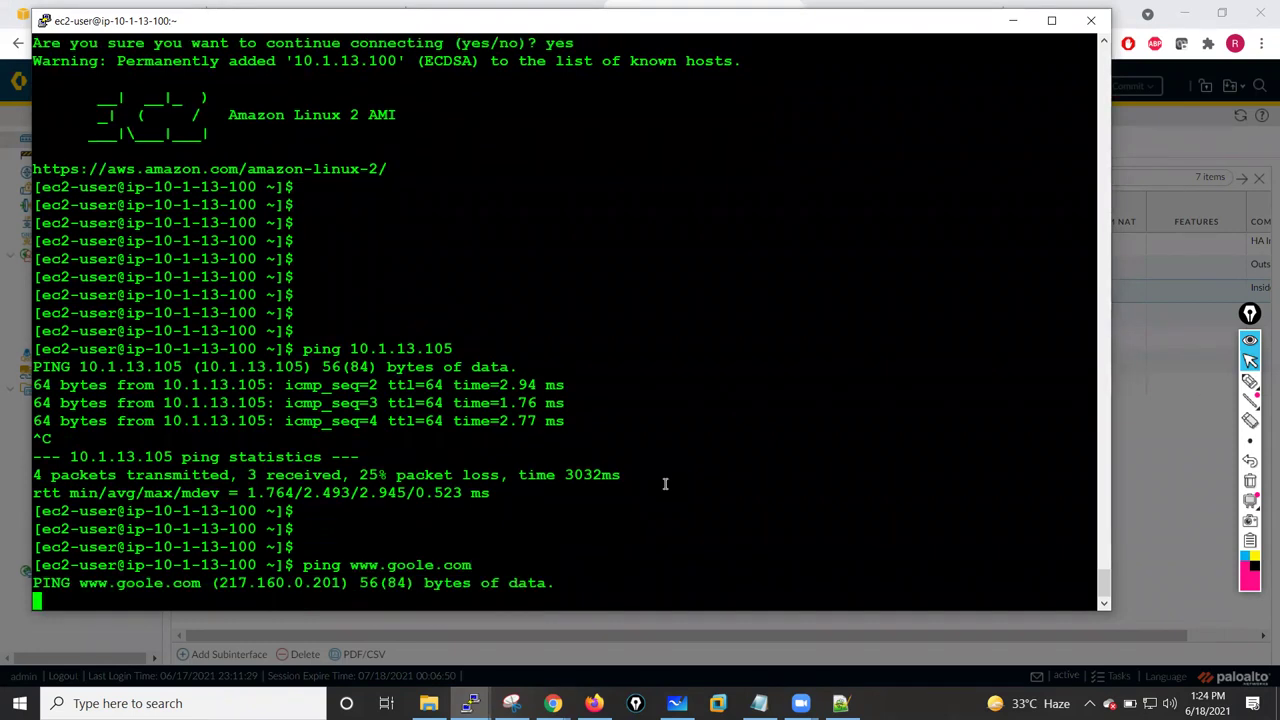
pyautogui.click(1142, 506)
# - Check ethernet1/2's DHCP-assigned outside address in the interface status
pyautogui.press('Escape')
pyautogui.click(566, 266)
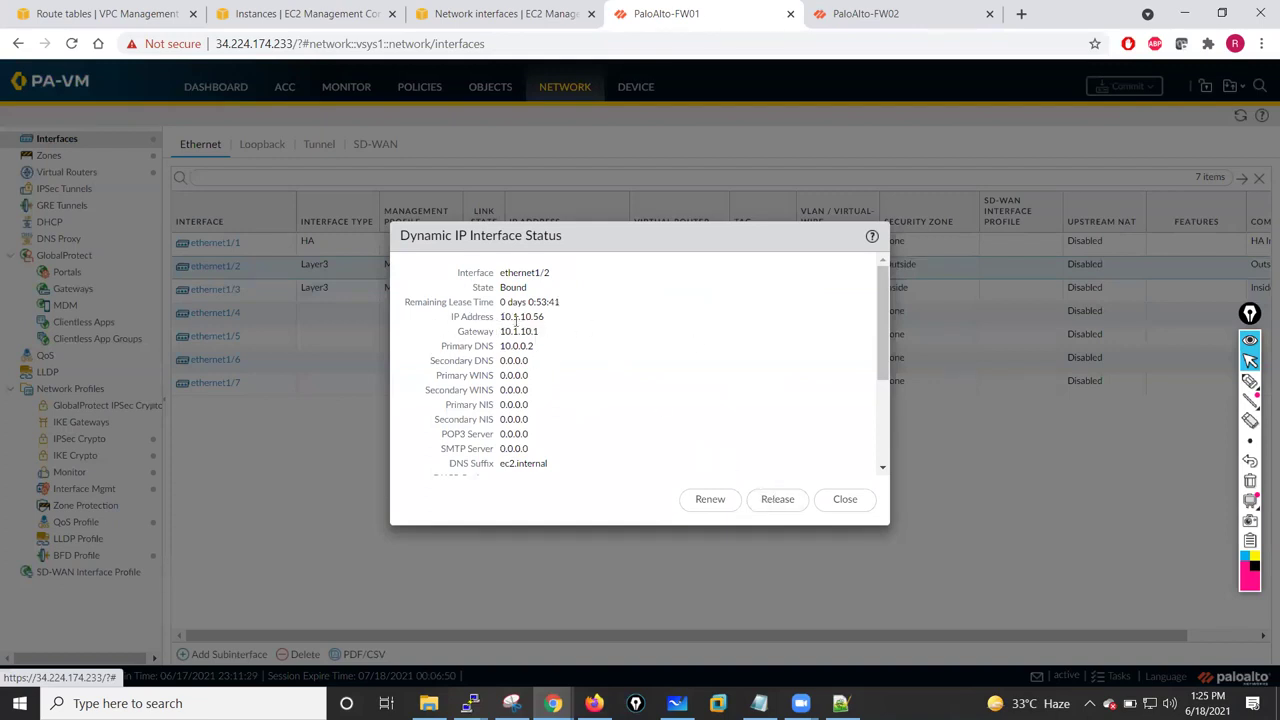
pyautogui.click(840, 499)
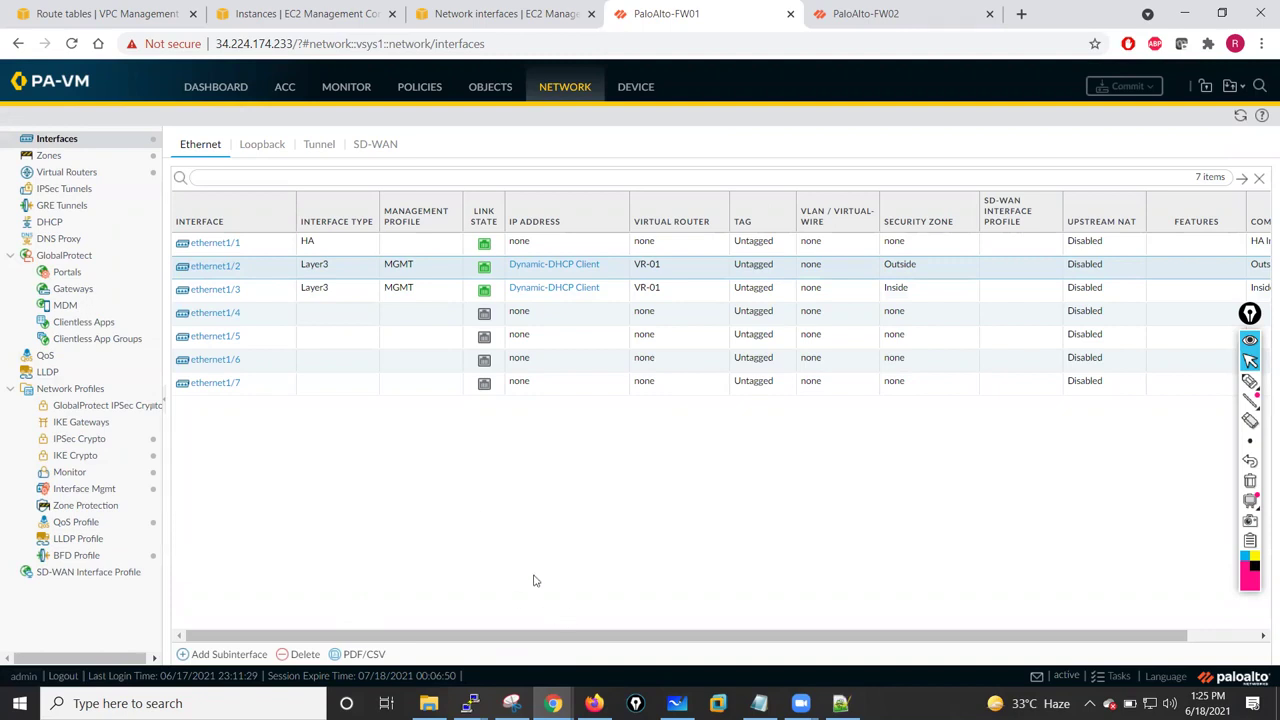
# - Review VR-01's Default-Route 0.0.0.0/0 via ethernet1/2 to 10.1.10.1, leaving it unchanged
pyautogui.click(58, 172)
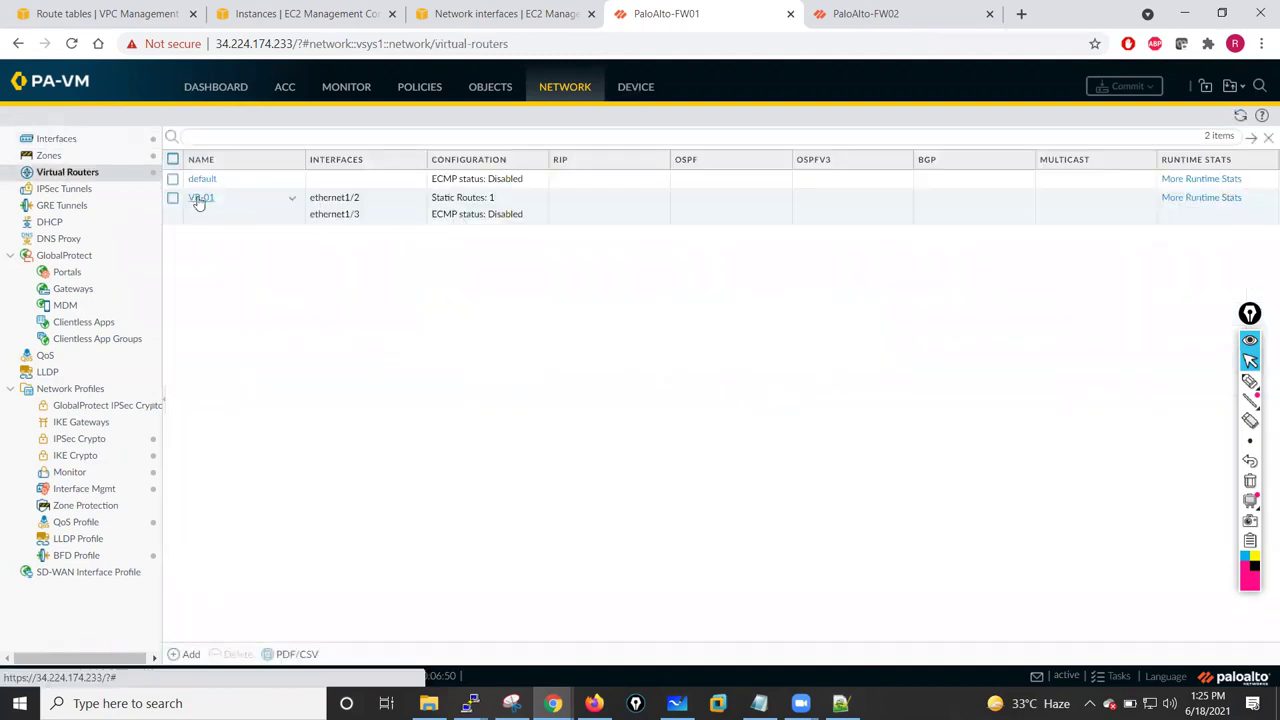
pyautogui.click(200, 197)
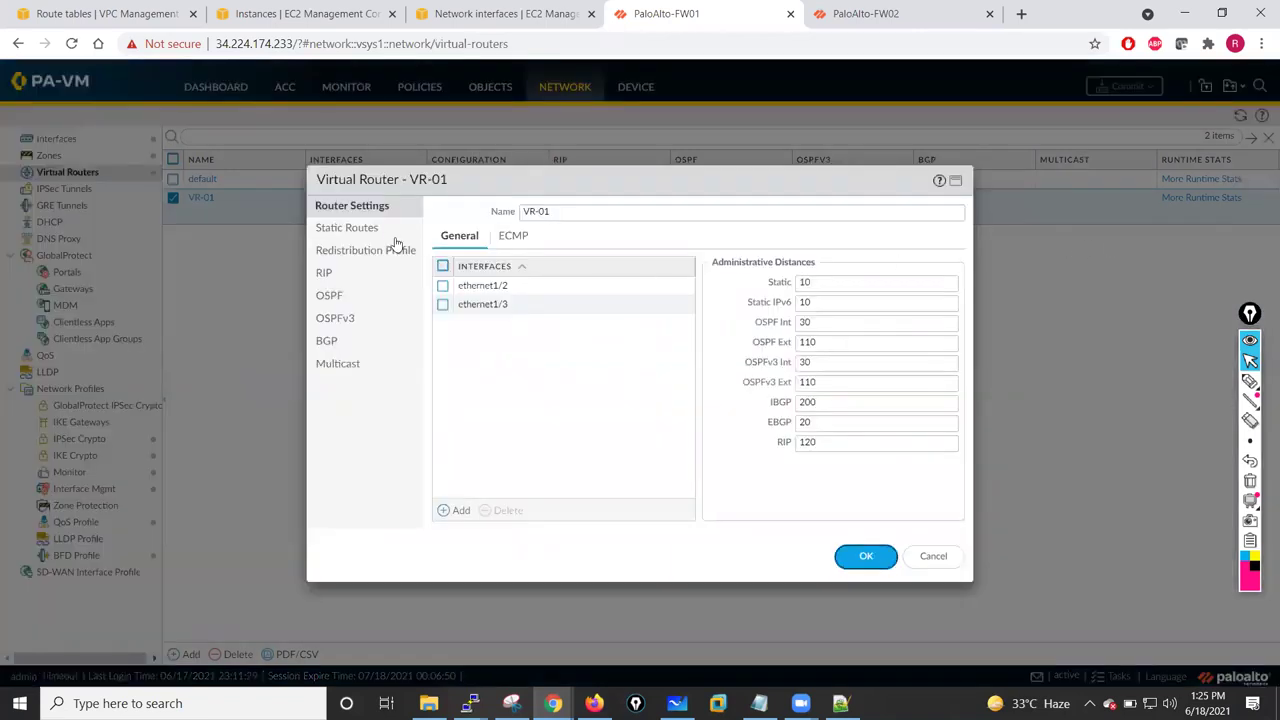
pyautogui.click(347, 229)
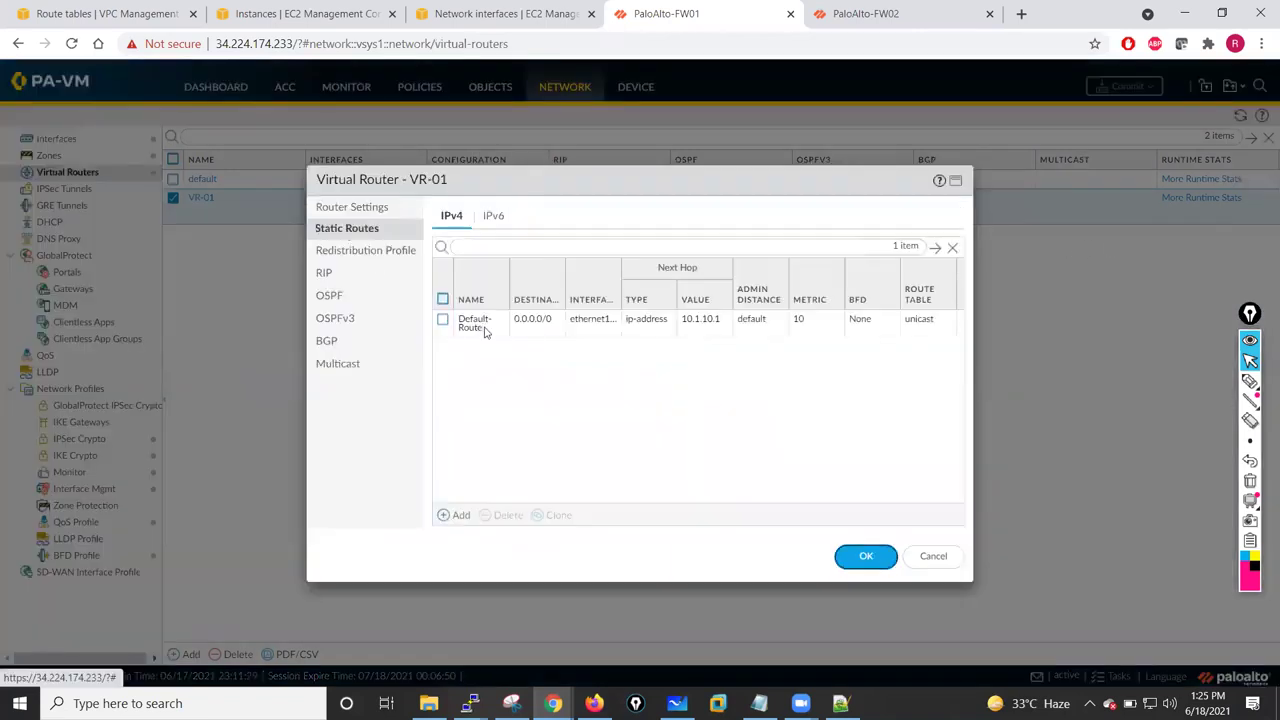
pyautogui.click(470, 328)
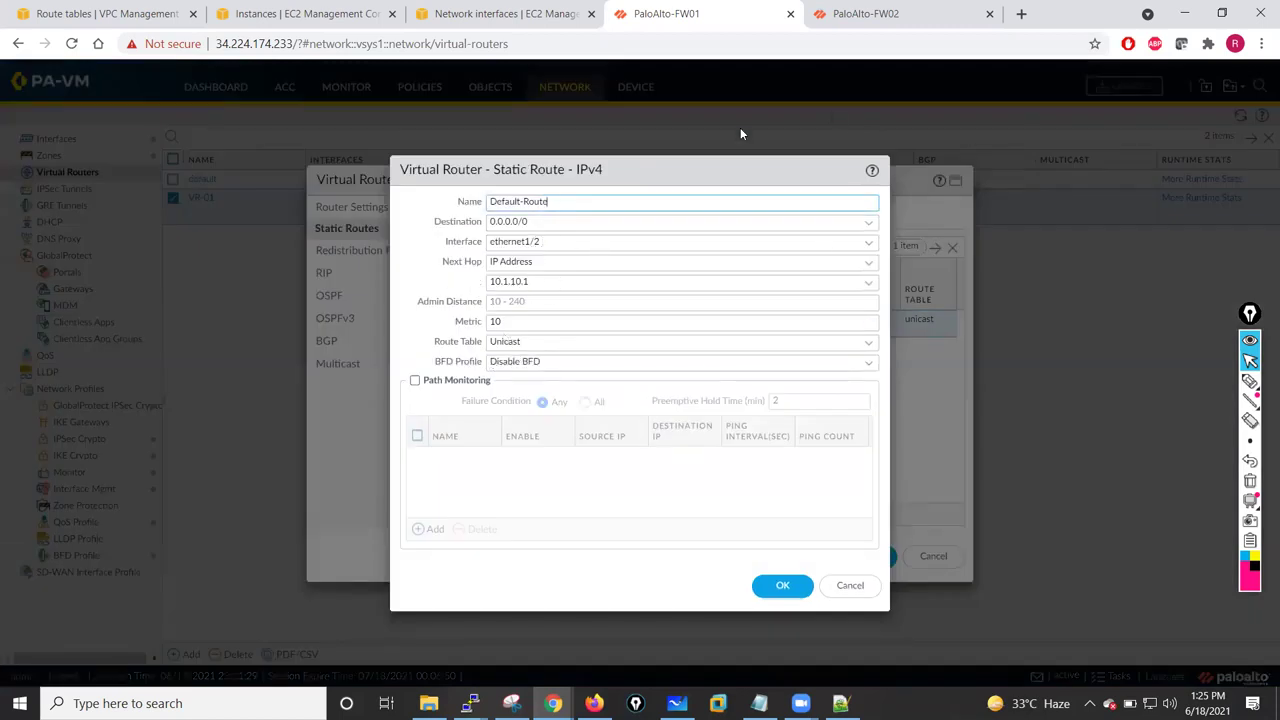
pyautogui.click(849, 586)
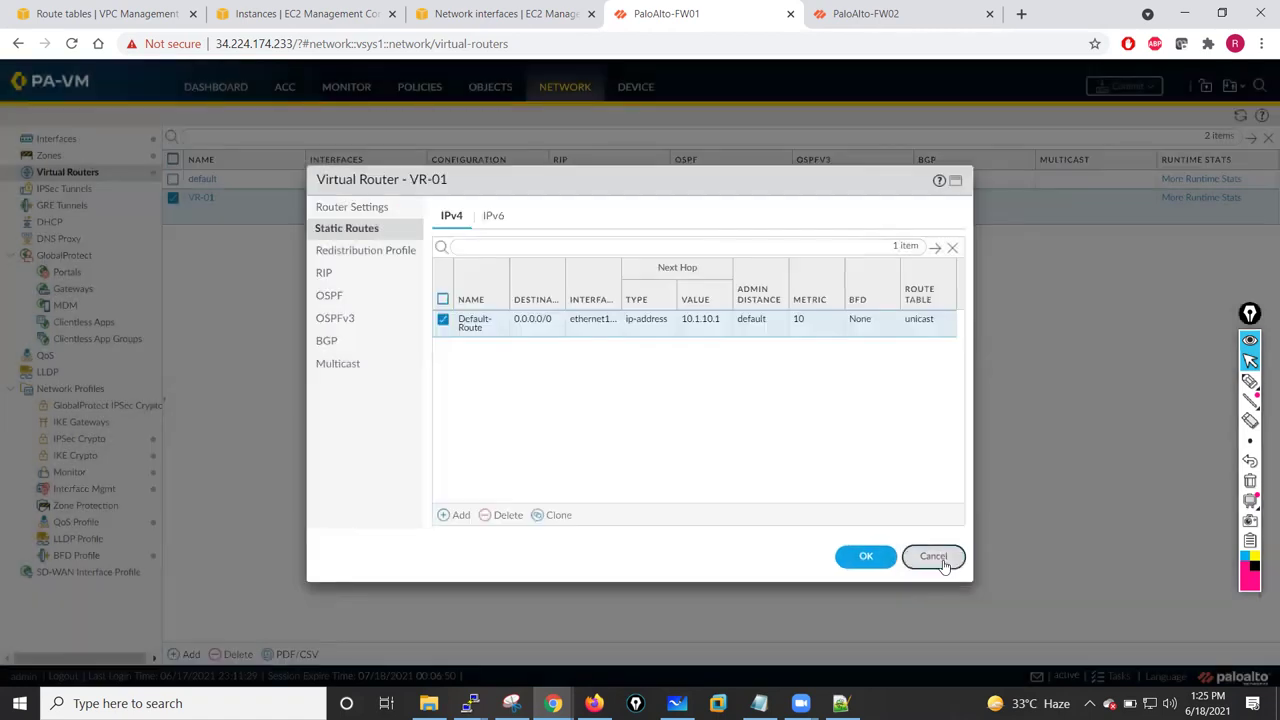
pyautogui.click(931, 557)
pyautogui.click(469, 703)
pyautogui.click(265, 606)
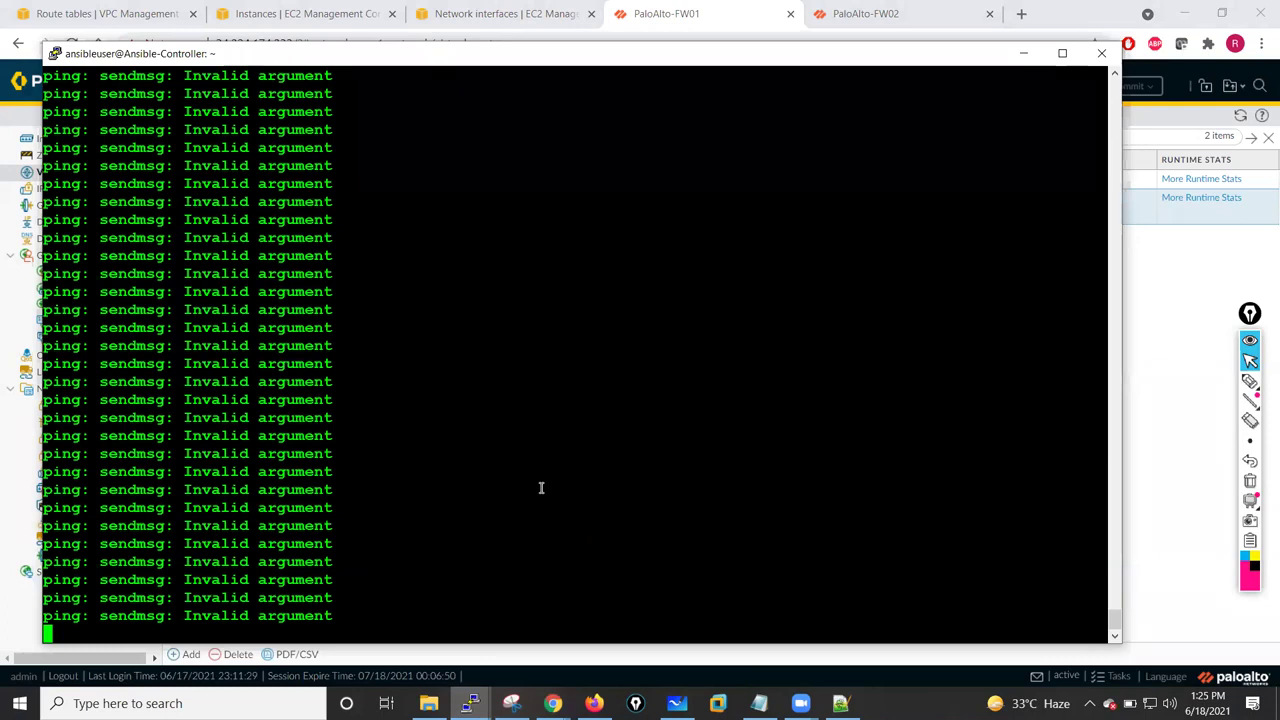
# - Stop the running pings and start pinging 8.8.8.8 from the private instance
pyautogui.hotkey('ctrl', 'c')
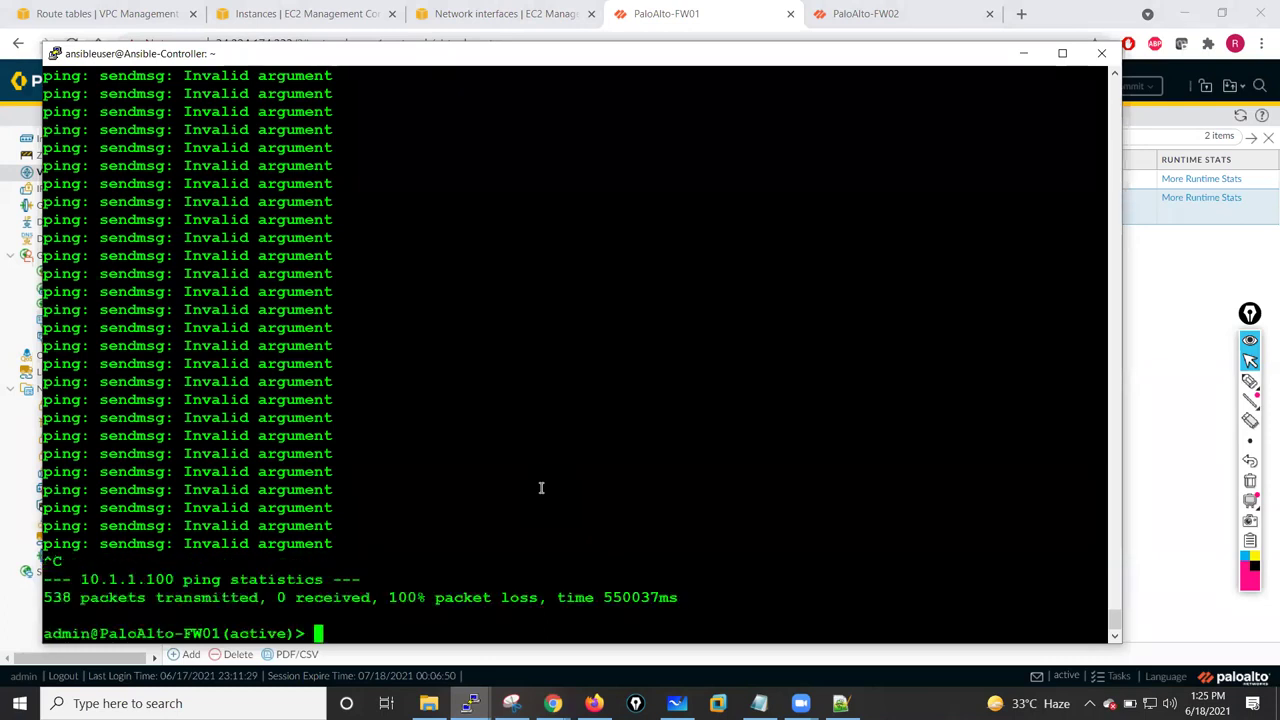
pyautogui.press('Return')
pyautogui.press('Return')
pyautogui.press('Return')
pyautogui.press('Return')
pyautogui.press('Return')
pyautogui.press('Return')
pyautogui.press('Return')
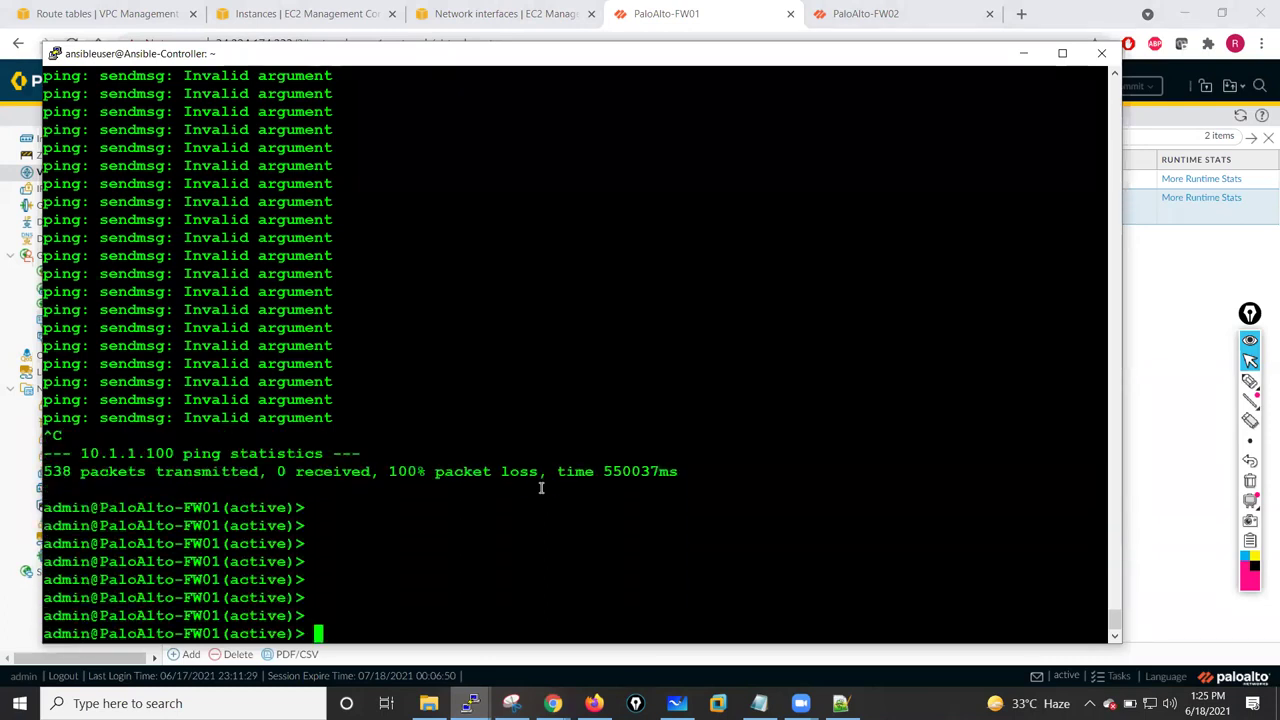
pyautogui.click(470, 701)
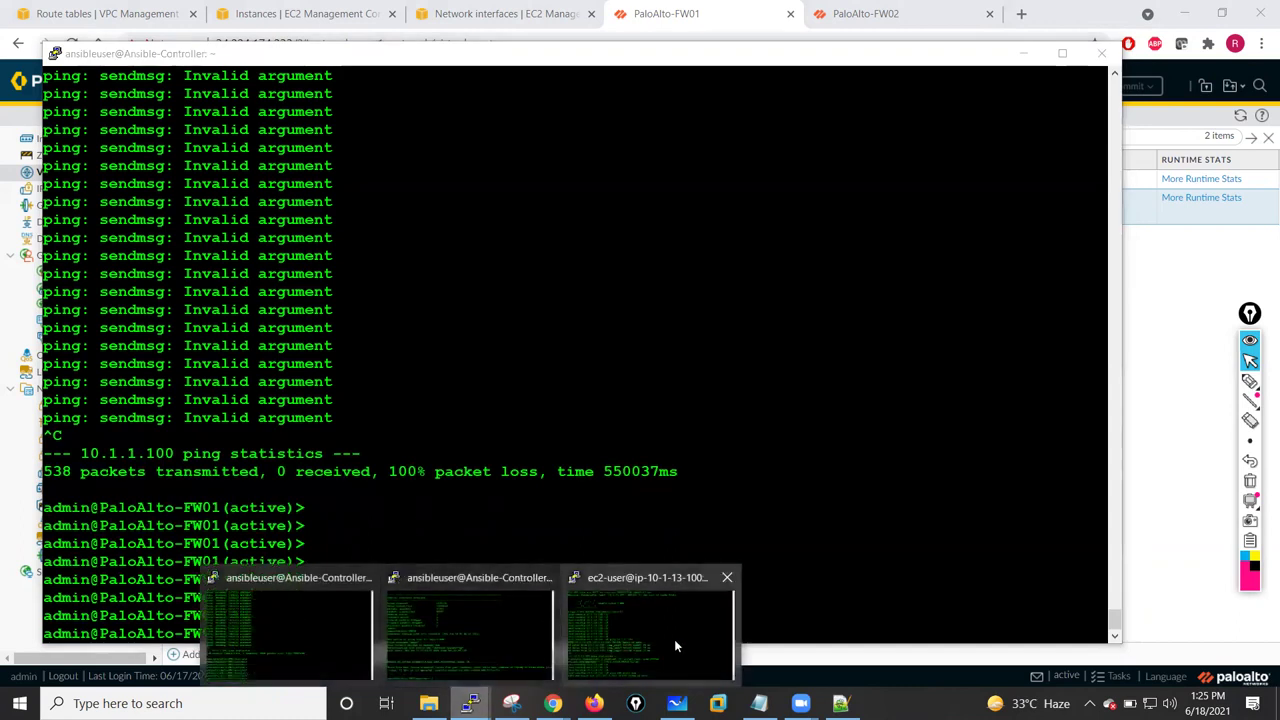
pyautogui.click(650, 625)
pyautogui.write('ping www.goole.com')
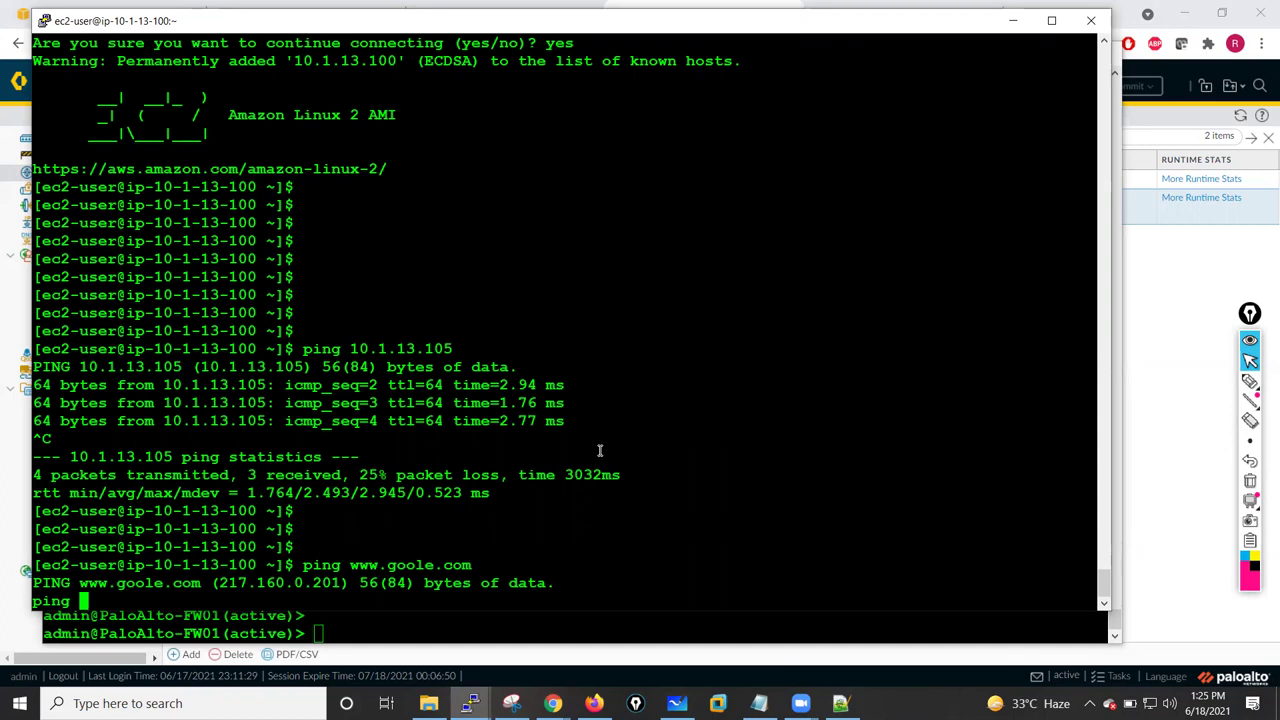
pyautogui.moveTo(489, 27); pyautogui.dragTo(720, 27)
pyautogui.hotkey('ctrl', 'c')
pyautogui.hotkey('ctrl', 'c')
pyautogui.hotkey('ctrl', 'c')
pyautogui.hotkey('ctrl', 'c')
pyautogui.hotkey('ctrl', 'c')
pyautogui.write('ping')
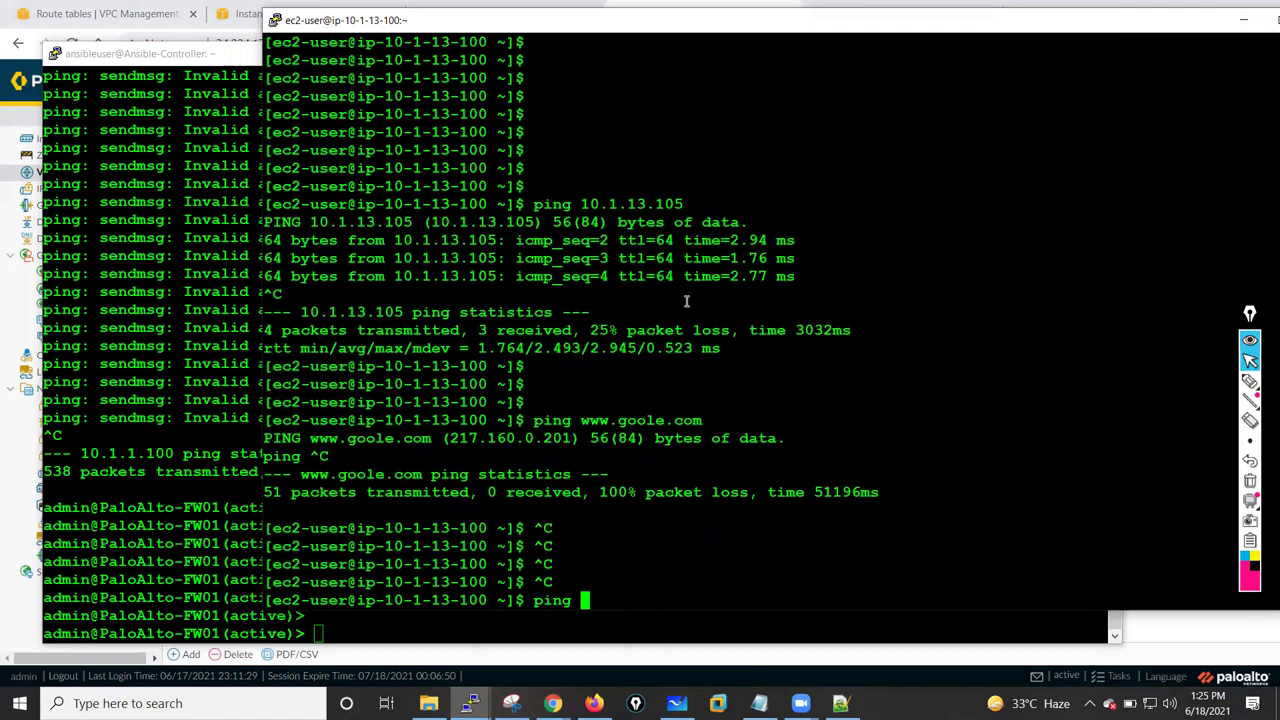
pyautogui.write(' 8.8.8.8')
pyautogui.press('Return')
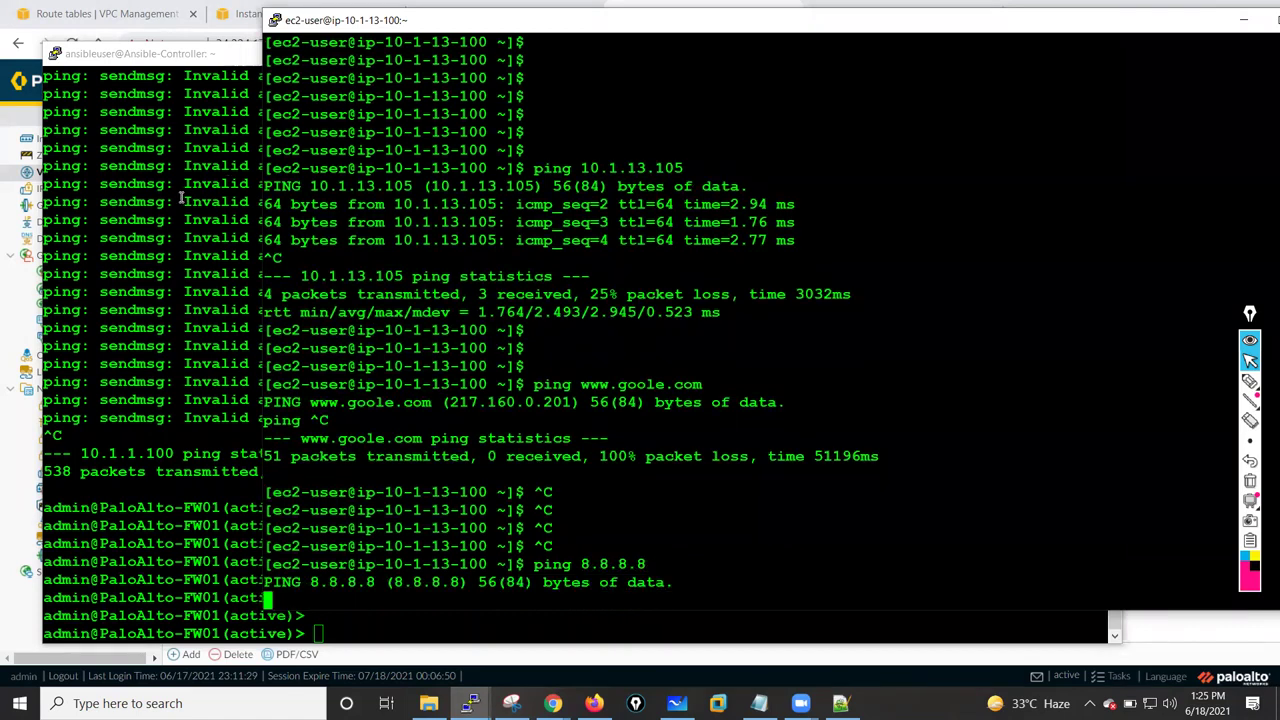
# - List all firewall sessions with show session all
pyautogui.click(186, 203)
pyautogui.write('show se')
pyautogui.press('Tab')
pyautogui.write('a')
pyautogui.press('BackSpace')
pyautogui.write('ssi')
pyautogui.press('Tab')
pyautogui.write('all')
pyautogui.press('Return')
pyautogui.press('Return')
pyautogui.press('Return')
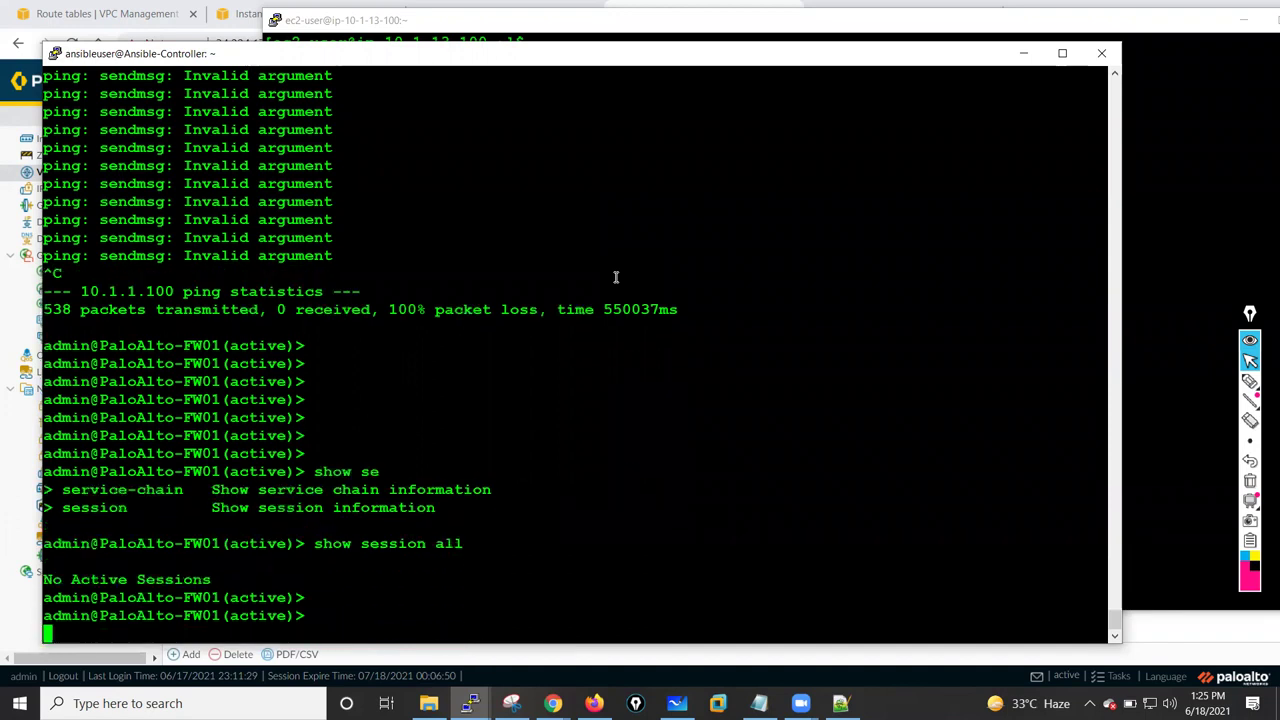
pyautogui.press('Return')
pyautogui.press('Return')
pyautogui.press('Return')
# - Ping 10.1.13.100 from firewall source 10.1.13.105 and confirm 0% packet loss
pyautogui.write('ping ')
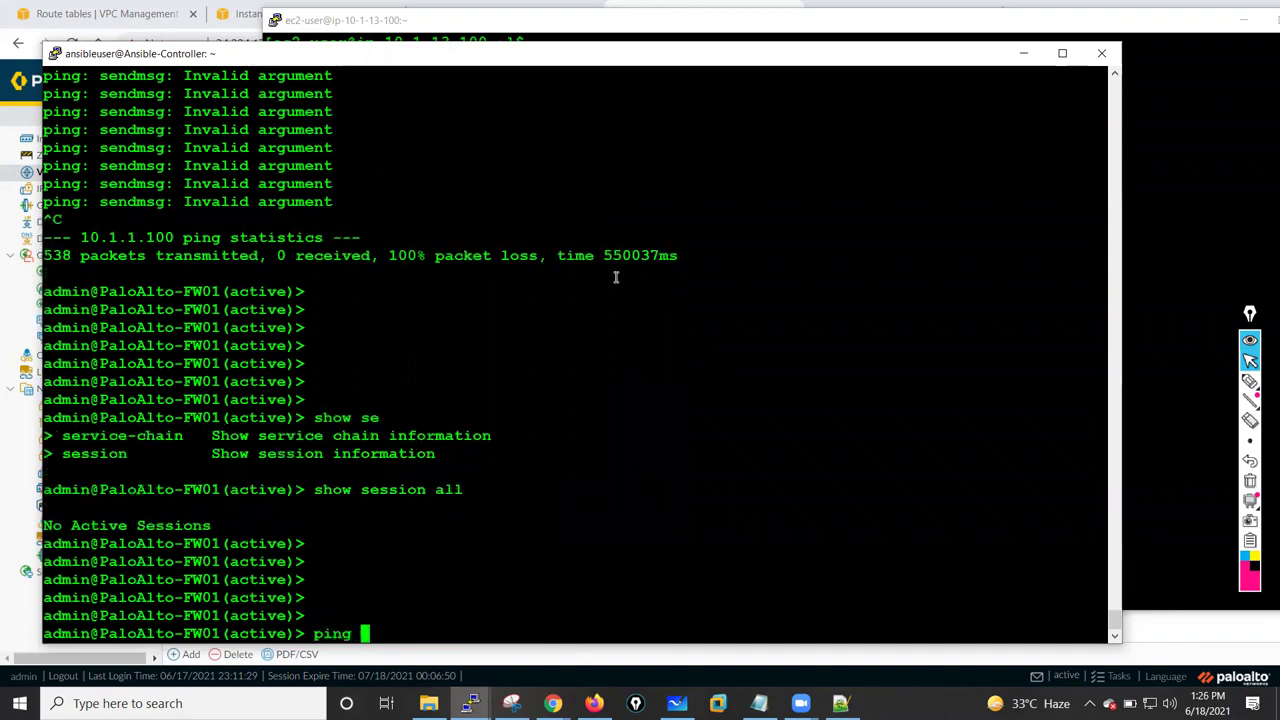
pyautogui.write('source 1')
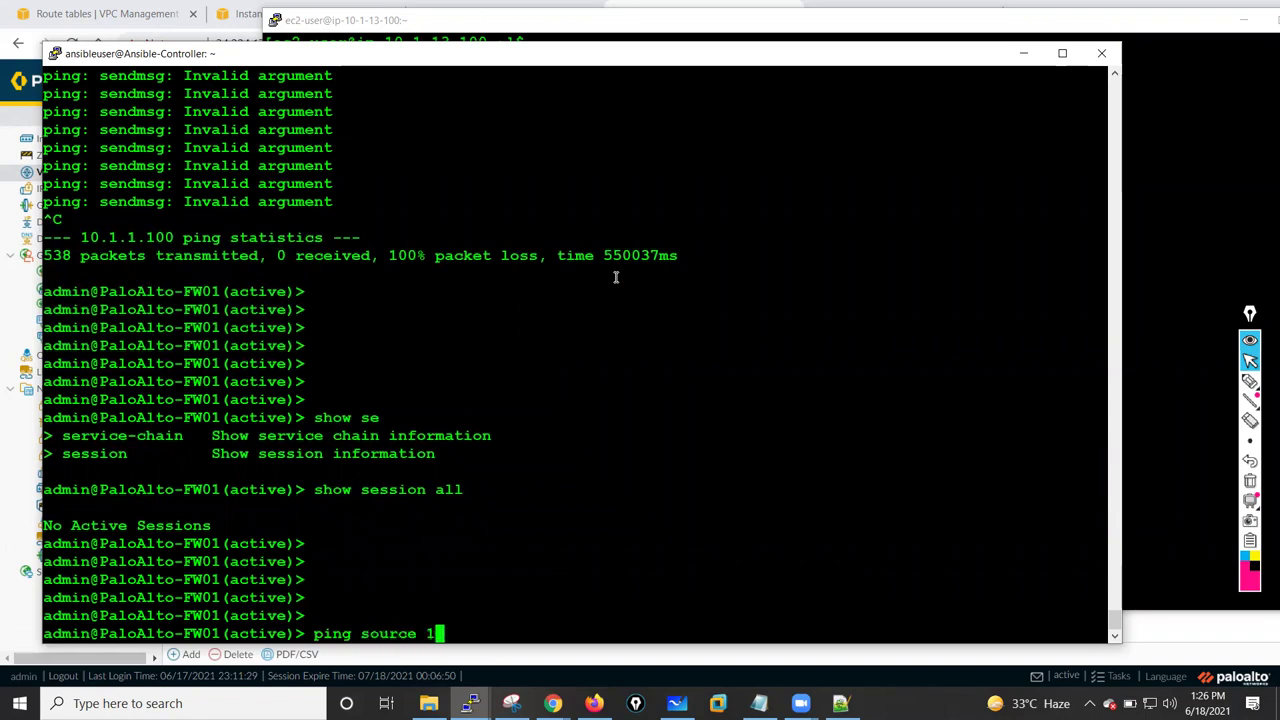
pyautogui.write('0.1.13.105 host 10.1.13.100')
pyautogui.press('Return')
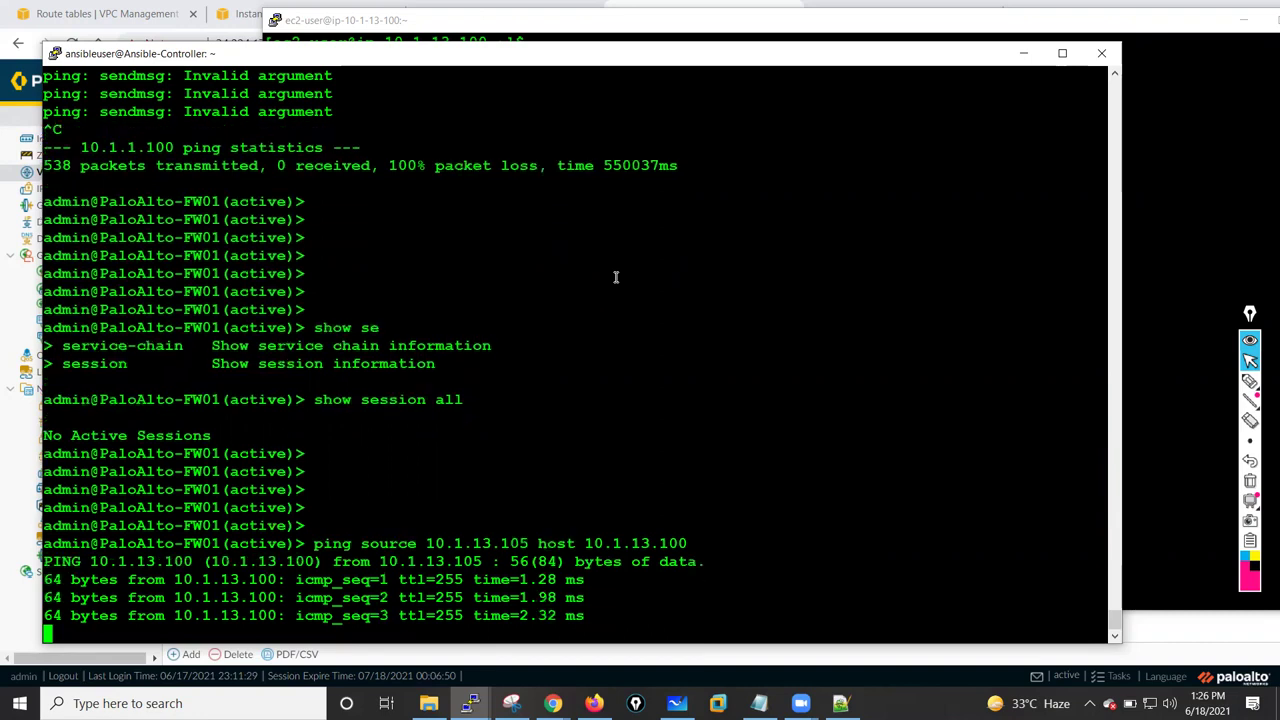
pyautogui.hotkey('ctrl', 'c')
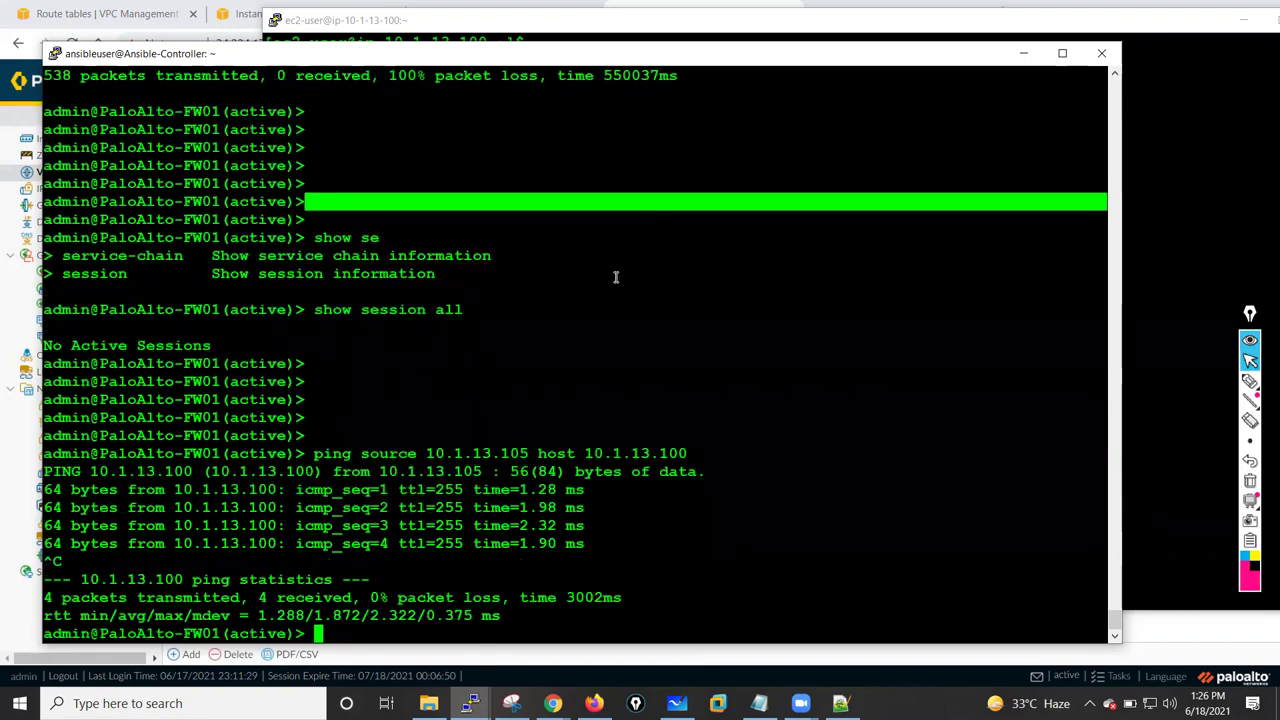
pyautogui.press('Return')
pyautogui.press('Return')
pyautogui.press('Return')
pyautogui.press('Return')
pyautogui.press('Return')
pyautogui.press('Return')
pyautogui.press('Return')
pyautogui.press('Return')
pyautogui.press('Return')
pyautogui.press('Return')
pyautogui.press('Return')
pyautogui.press('Return')
pyautogui.press('Return')
pyautogui.press('Return')
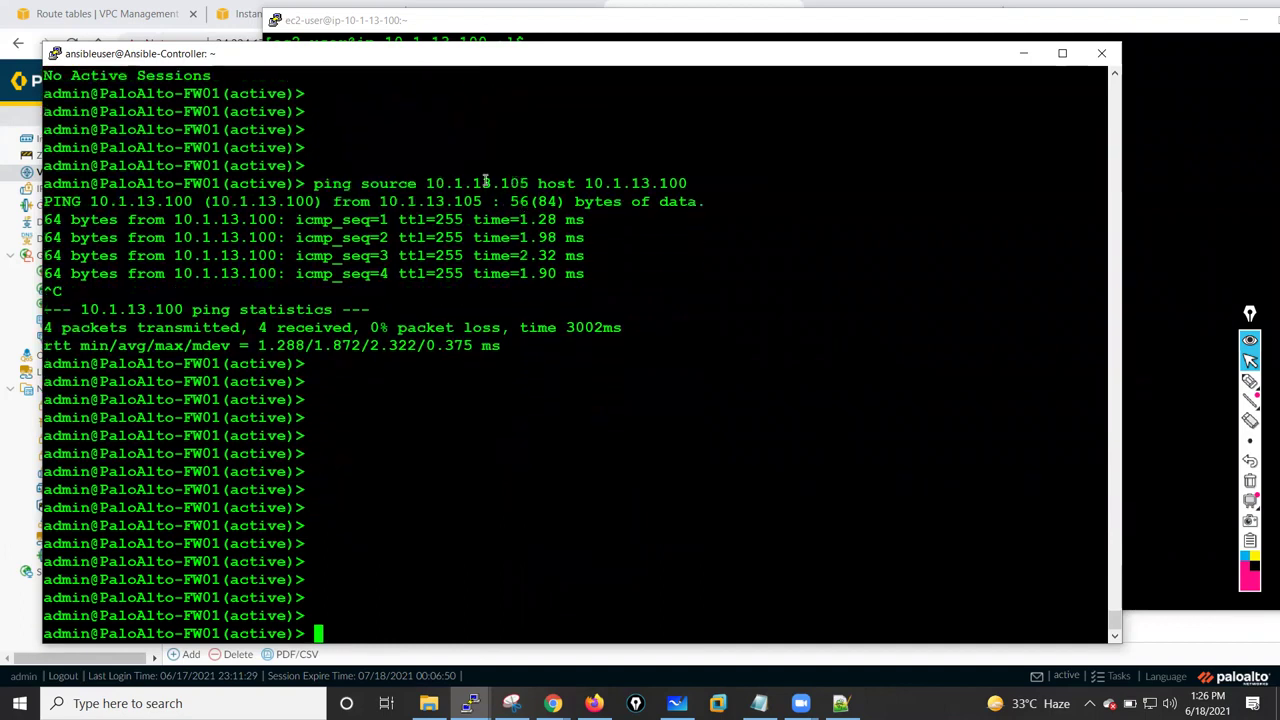
pyautogui.doubleClick(486, 183)
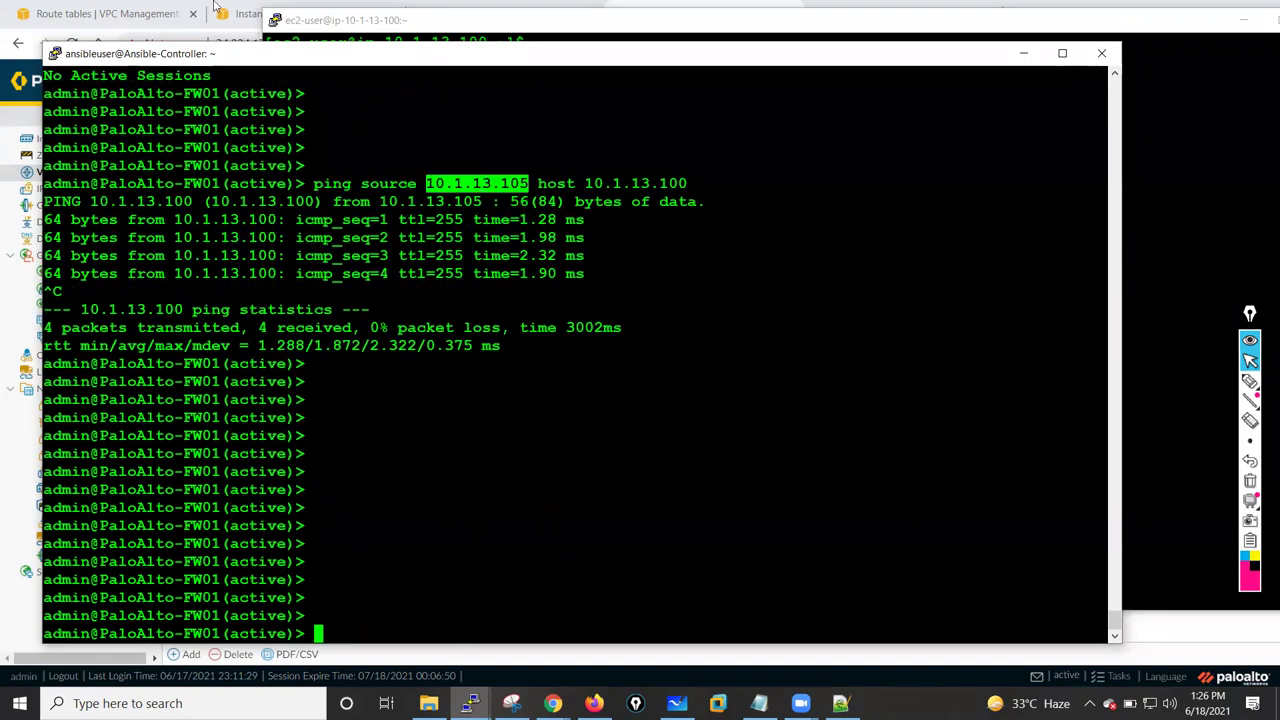
pyautogui.click(110, 13)
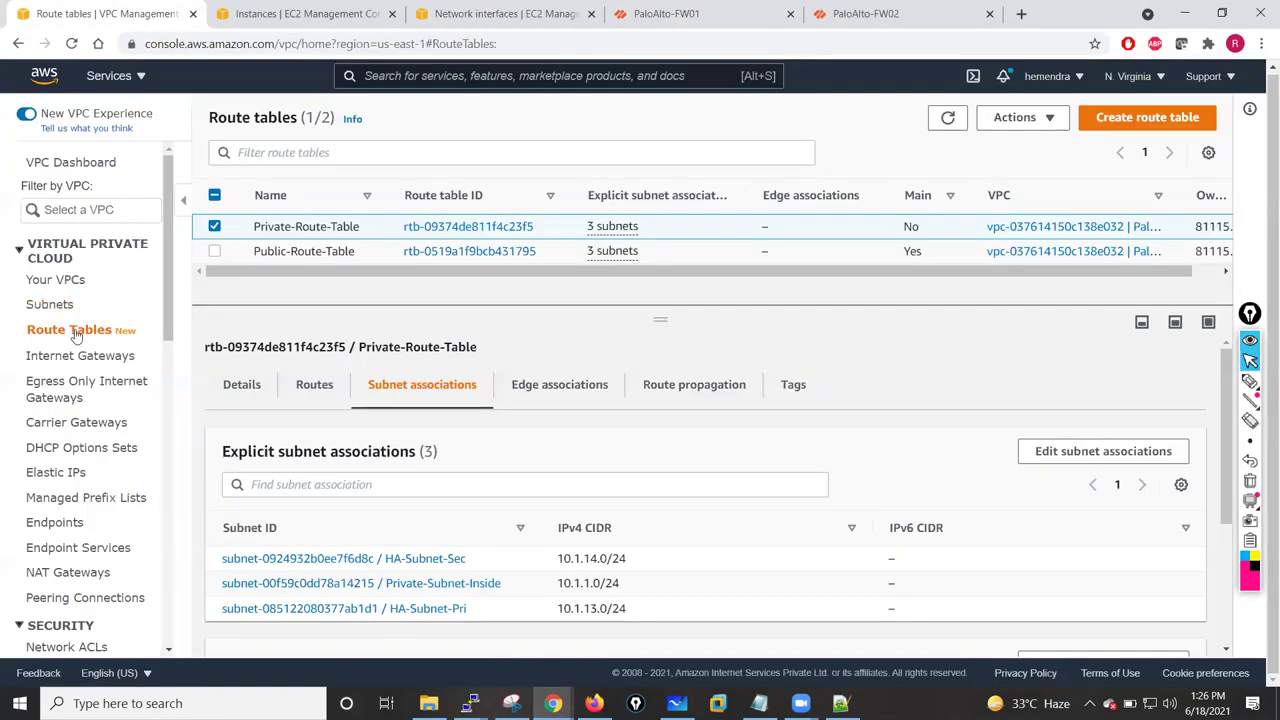
# - Retarget Private-Route-Table's 0.0.0.0/0 route to network interface HA-Pri-NIC (eni-031bf7eb3067f7a69) and save
pyautogui.click(316, 388)
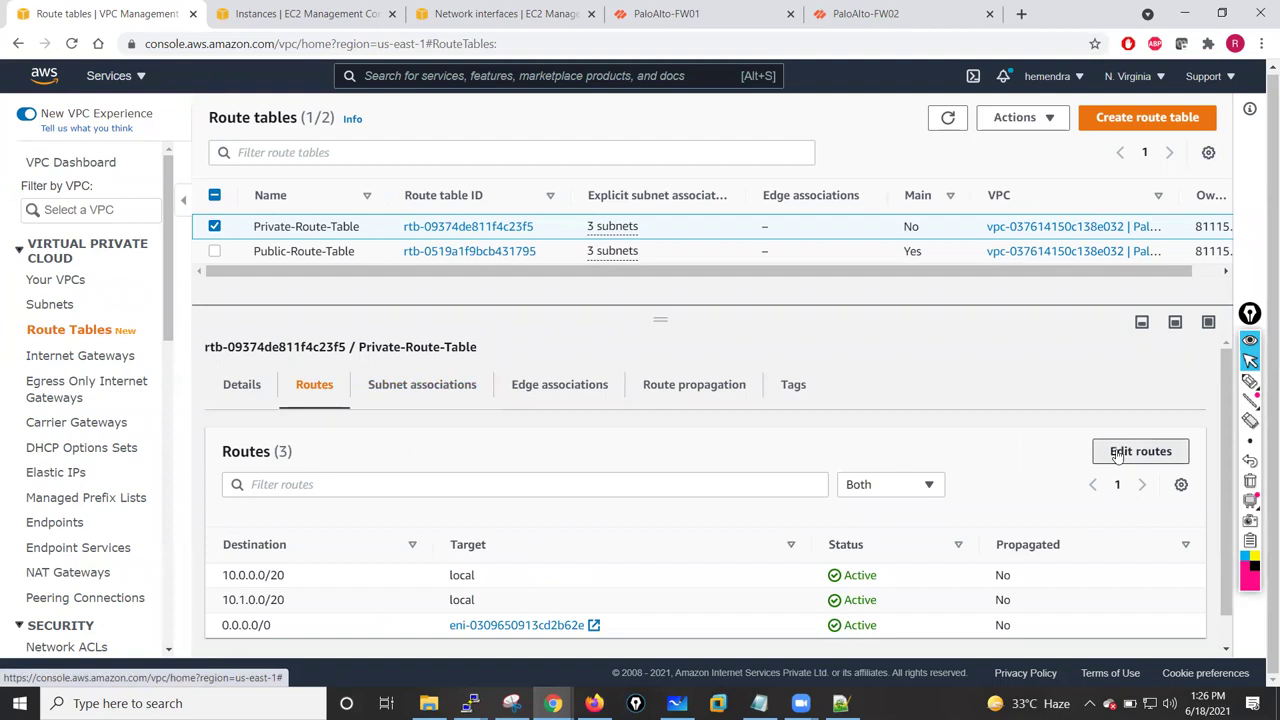
pyautogui.click(1118, 453)
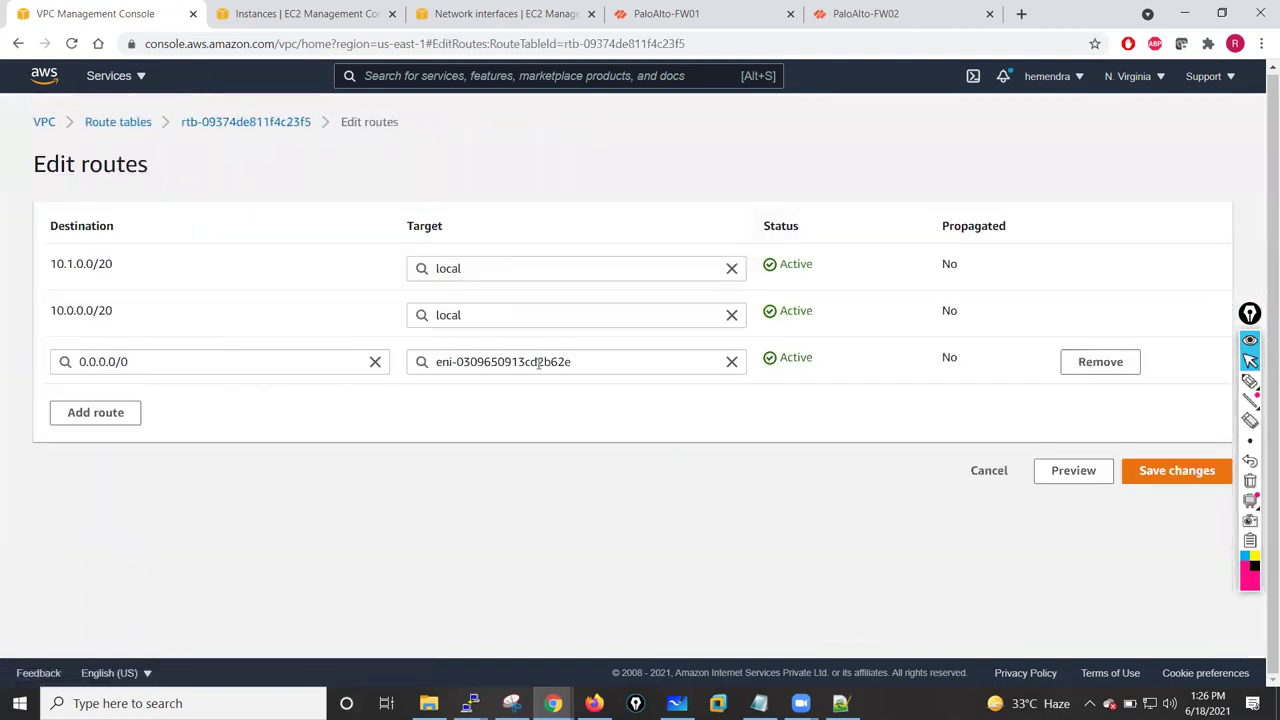
pyautogui.click(731, 363)
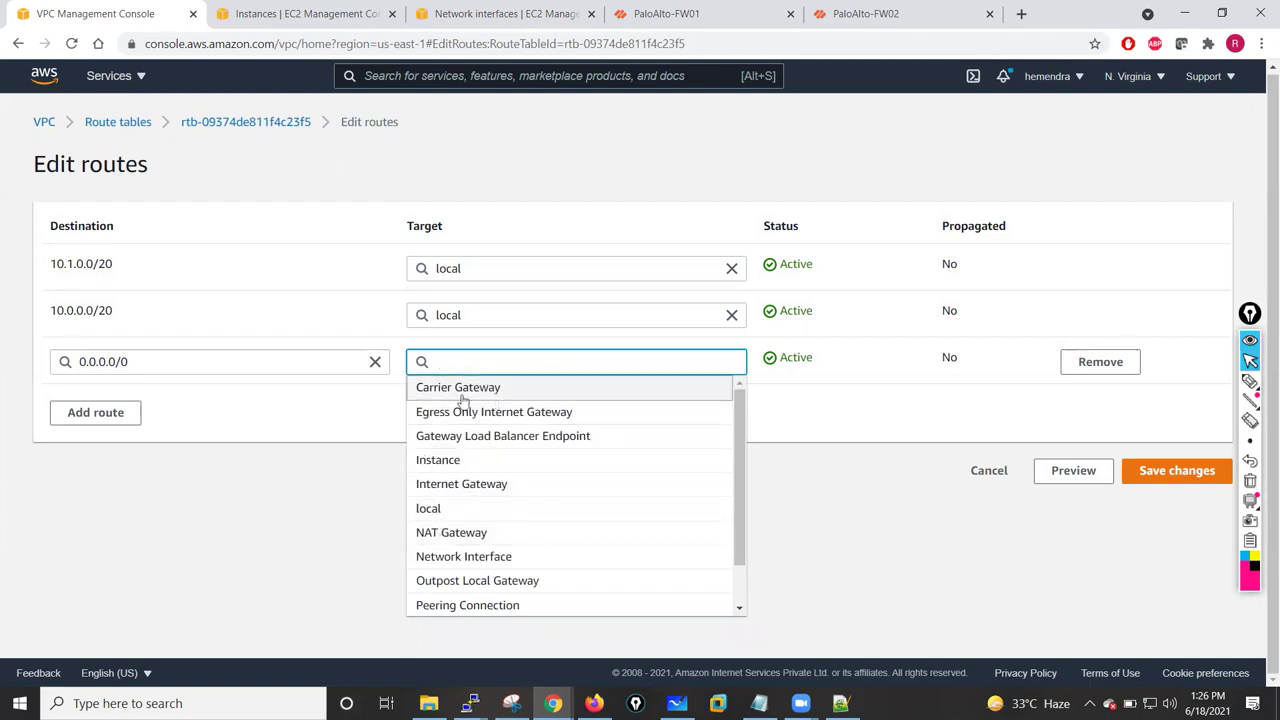
pyautogui.moveTo(737, 447); pyautogui.dragTo(736, 474)
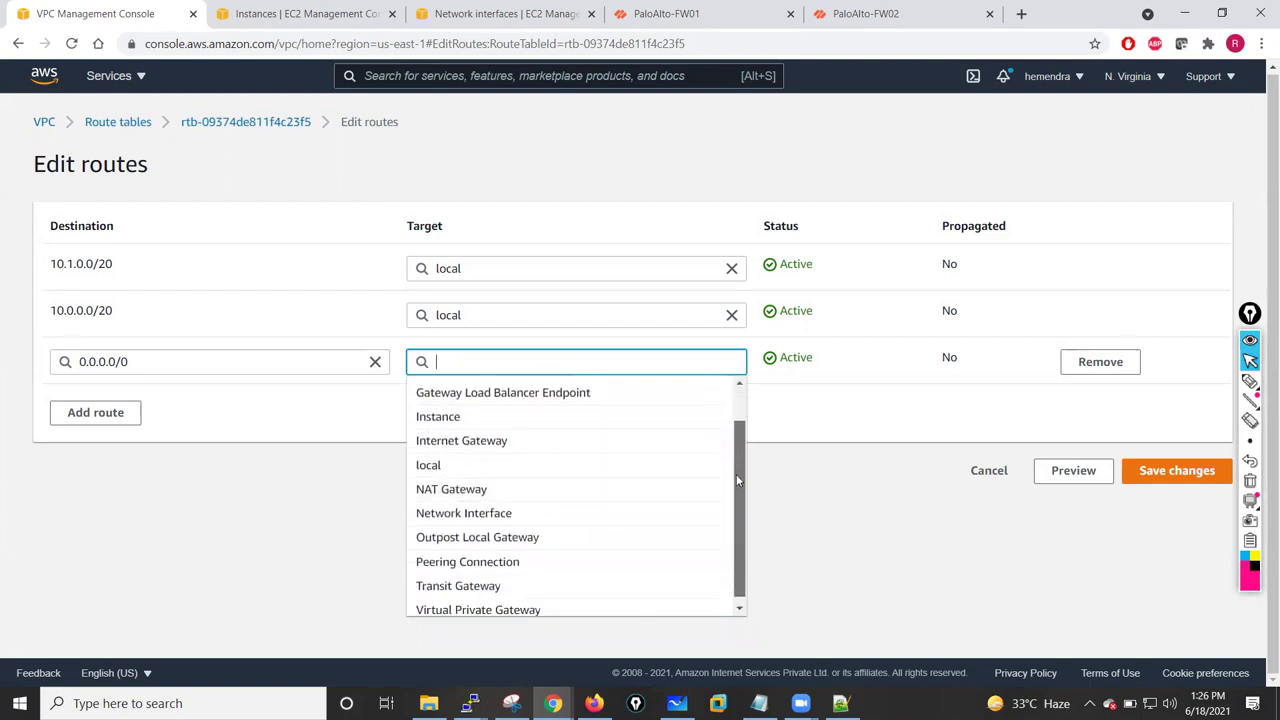
pyautogui.click(452, 513)
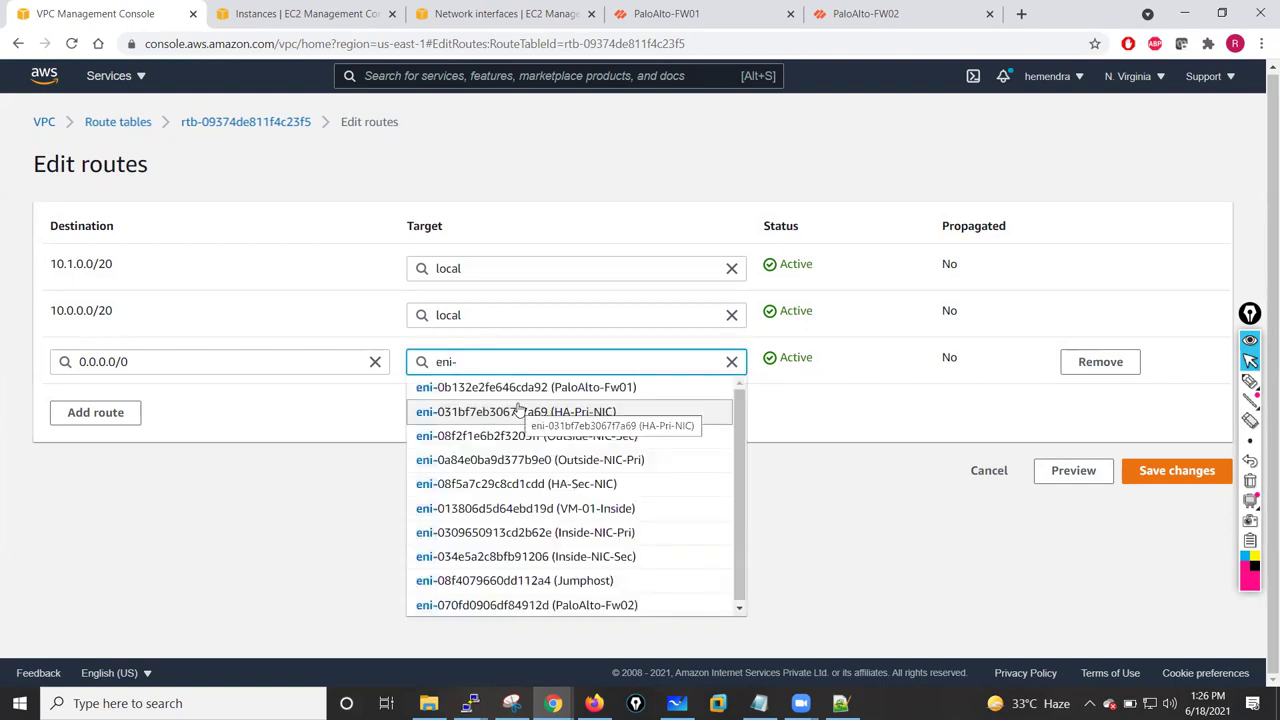
pyautogui.click(584, 418)
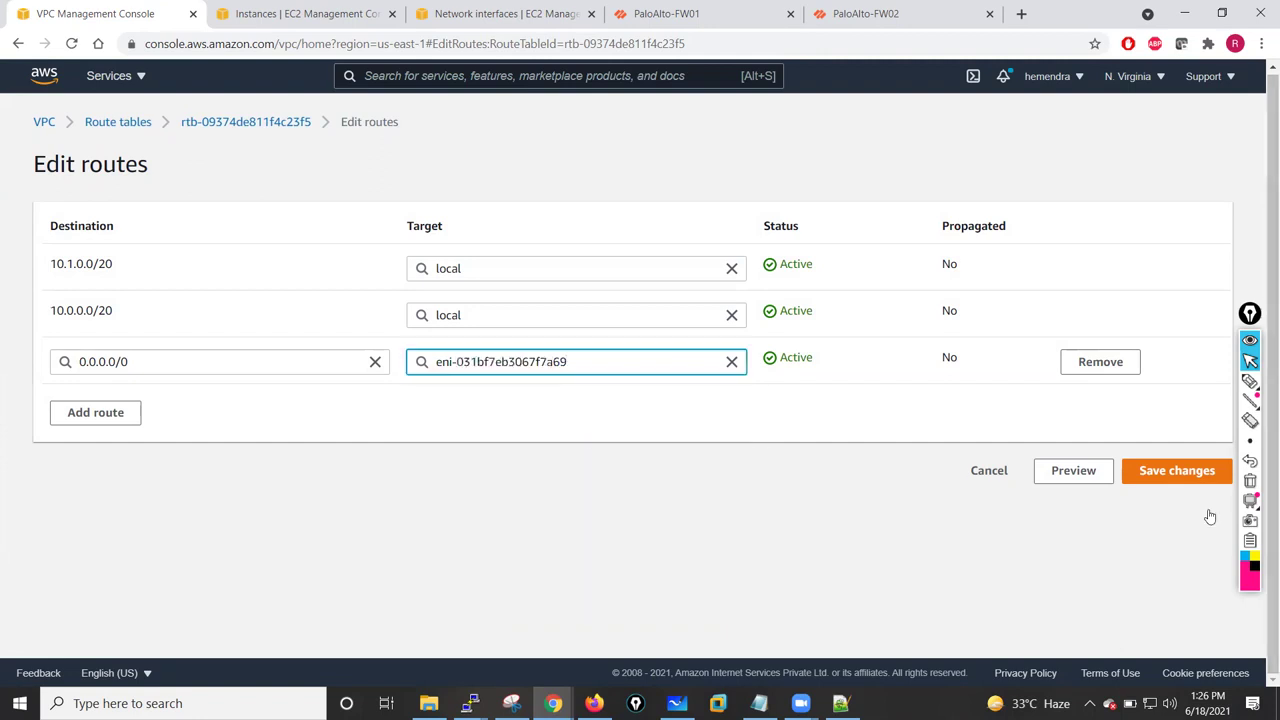
pyautogui.click(1160, 472)
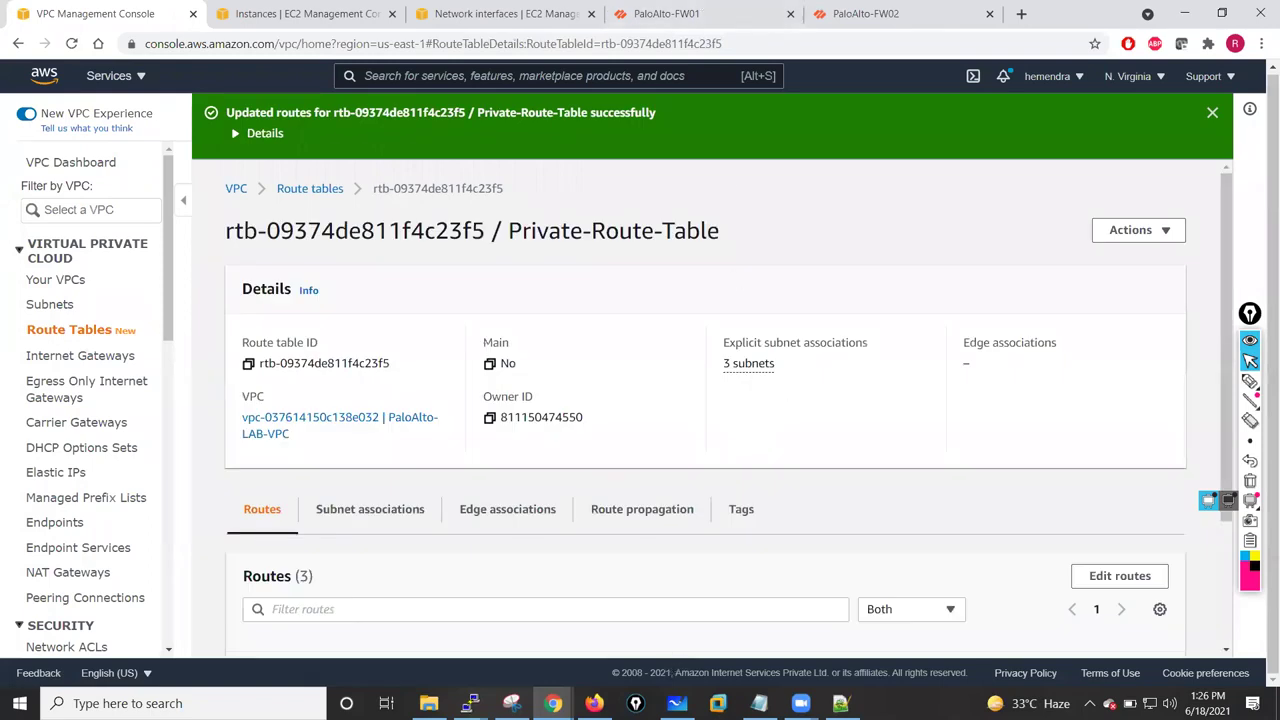
# - Rerun ping 8.8.8.8 from the private instance; all 10 packets are lost
pyautogui.moveTo(470, 703)
pyautogui.click(650, 630)
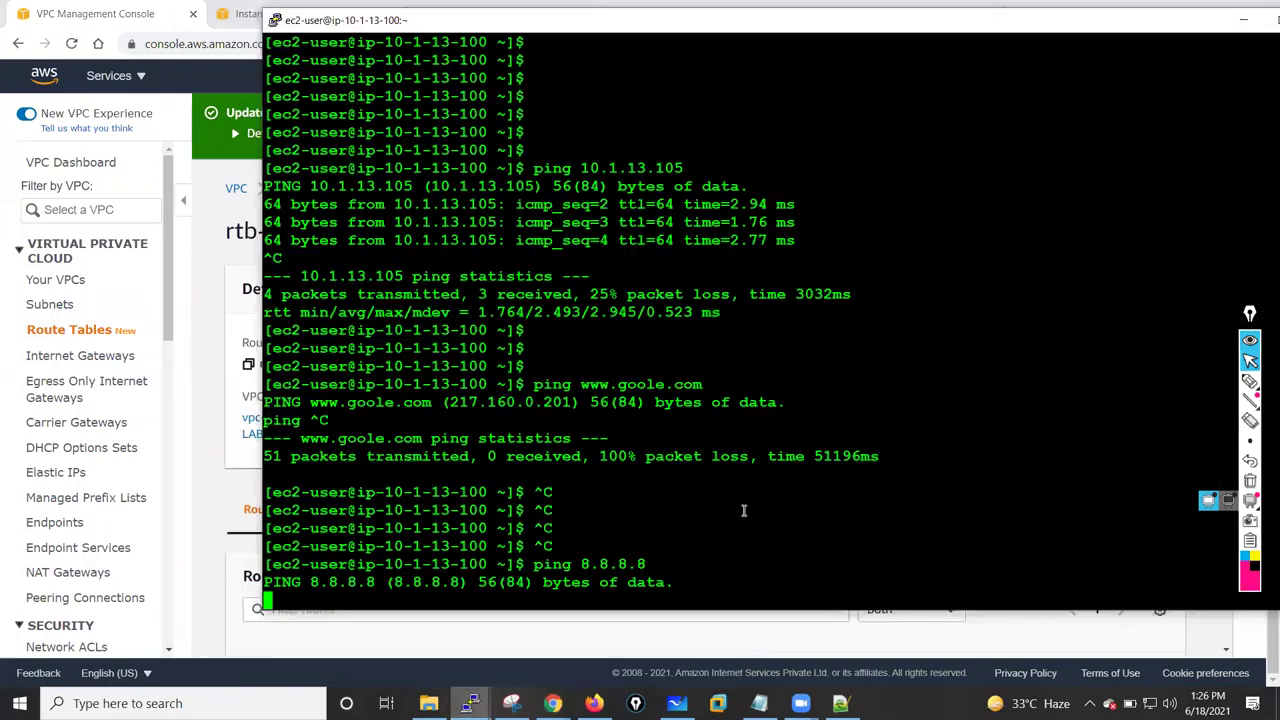
pyautogui.hotkey('ctrl', 'c')
pyautogui.hotkey('ctrl', 'c')
pyautogui.hotkey('ctrl', 'c')
pyautogui.hotkey('ctrl', 'c')
pyautogui.hotkey('ctrl', 'c')
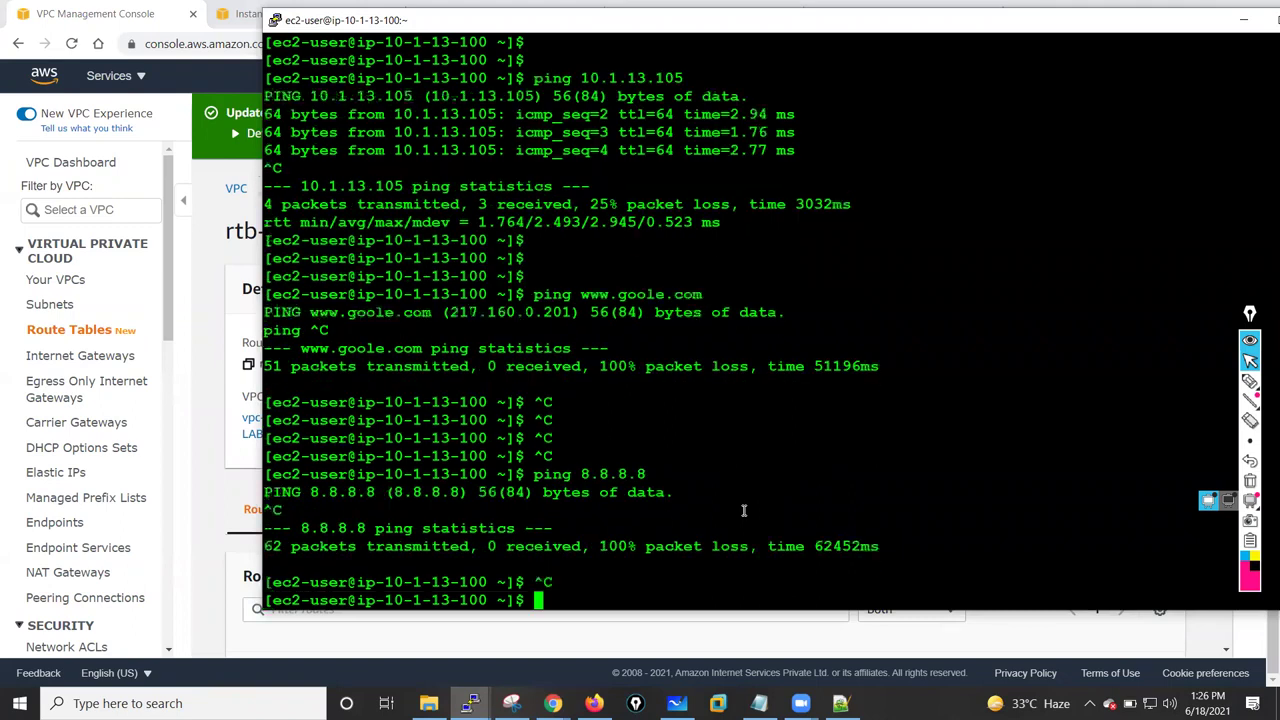
pyautogui.press('Up')
pyautogui.press('Up')
pyautogui.press('Up')
pyautogui.press('Return')
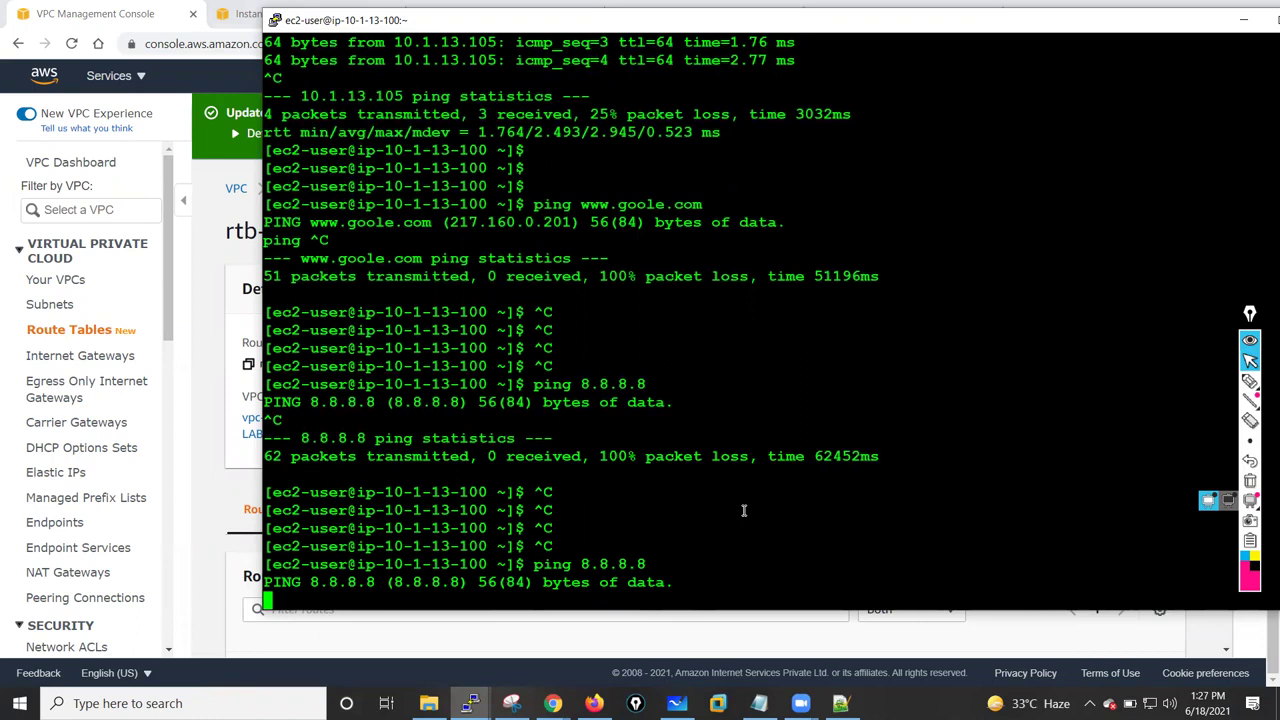
pyautogui.hotkey('ctrl', 'c')
pyautogui.press('Up')
pyautogui.press('Up')
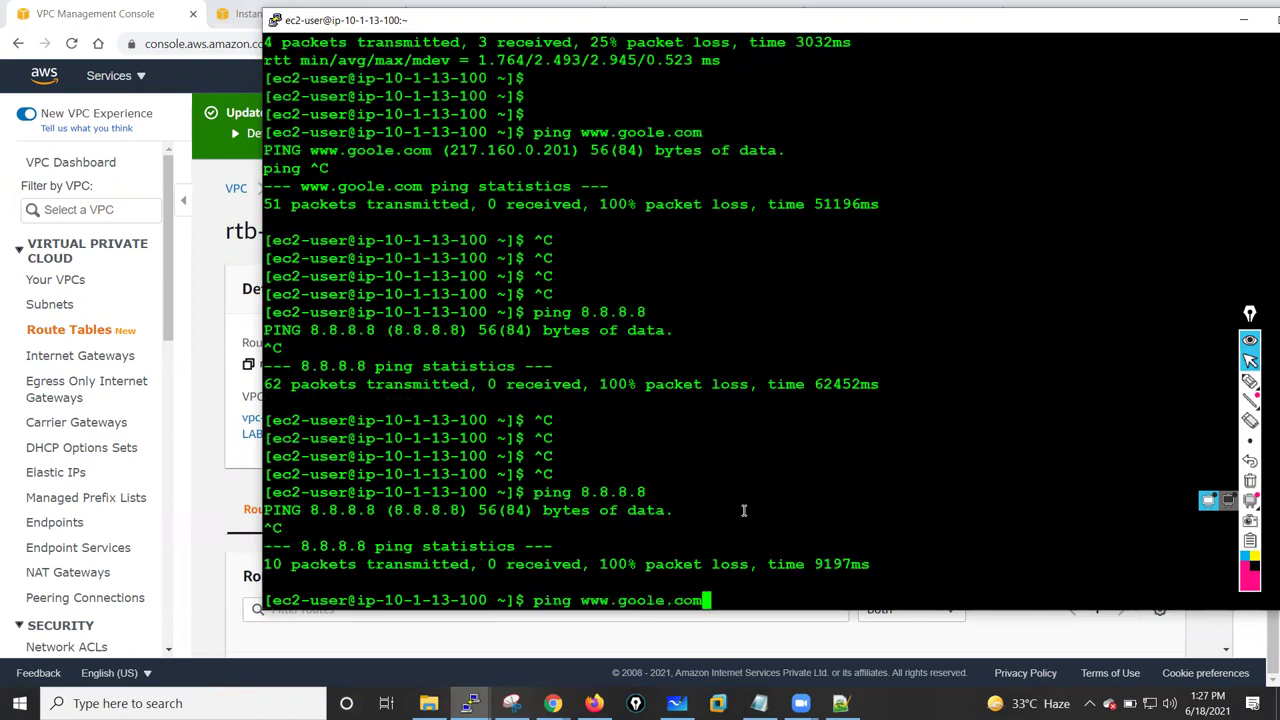
pyautogui.press('Return')
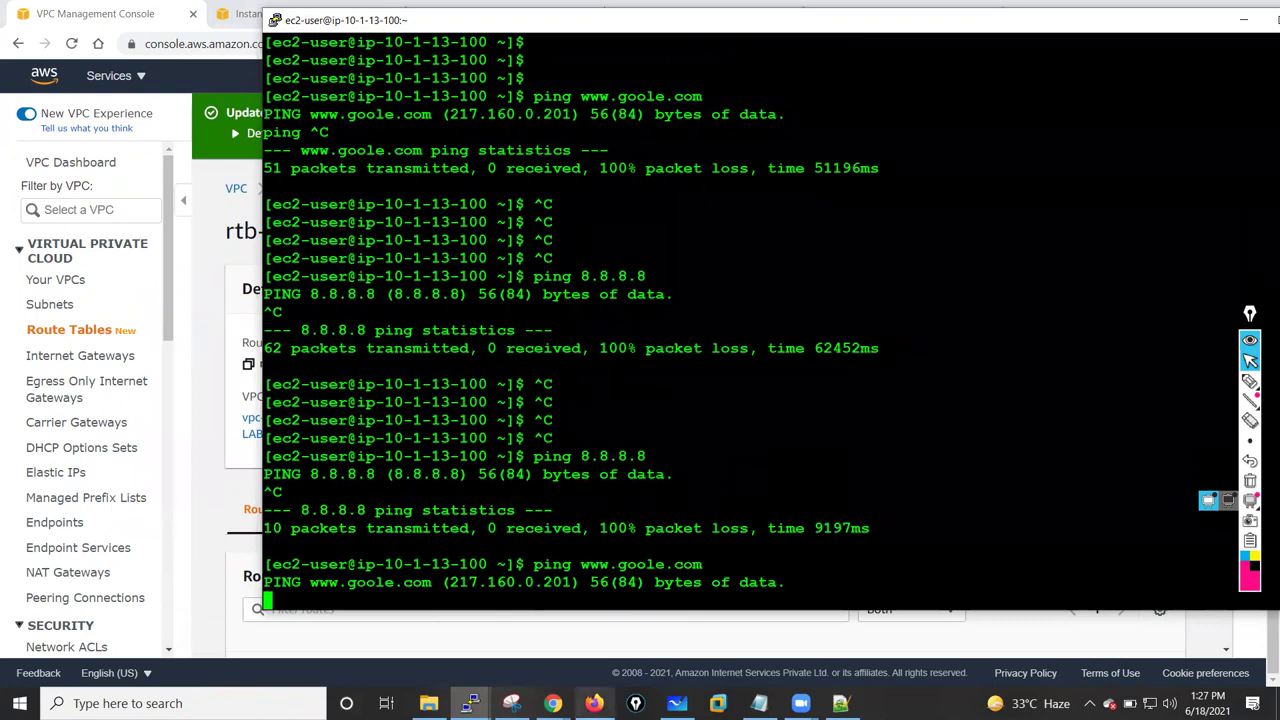
pyautogui.moveTo(470, 703)
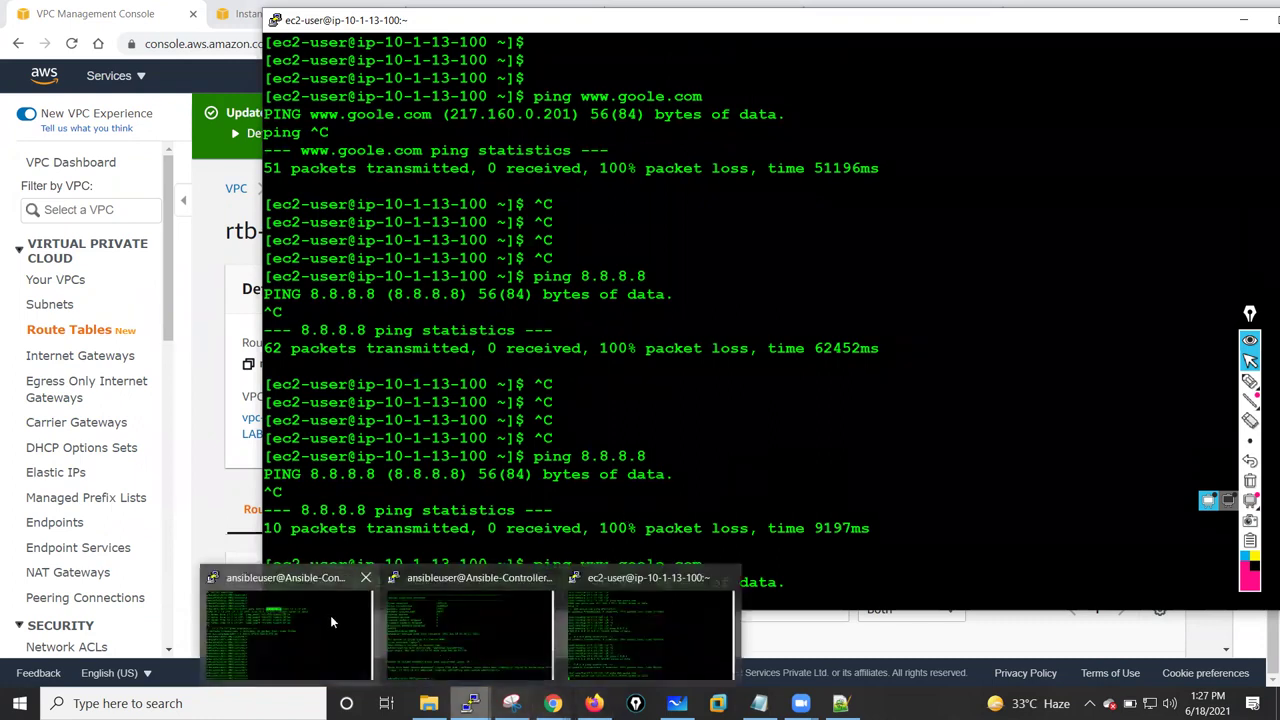
pyautogui.click(333, 621)
# - Rerun show session all on FW01; it reports No Active Sessions
pyautogui.press('Up')
pyautogui.press('Up')
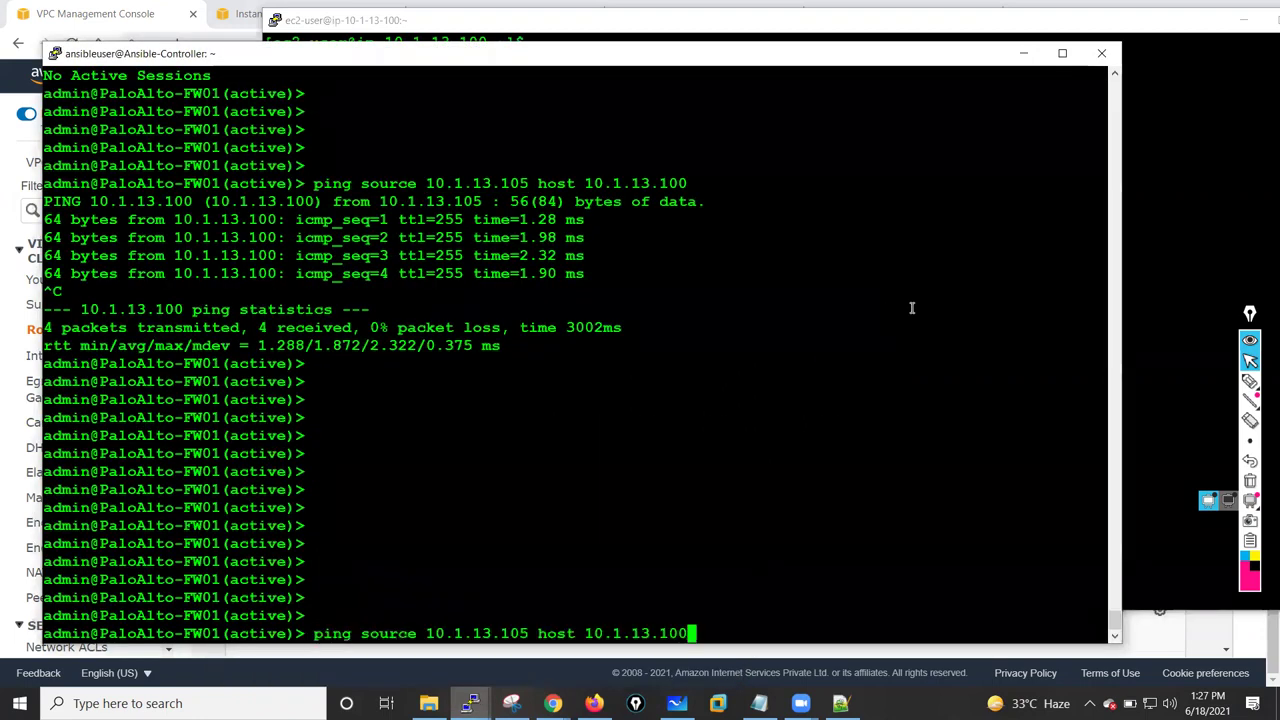
pyautogui.press('Return')
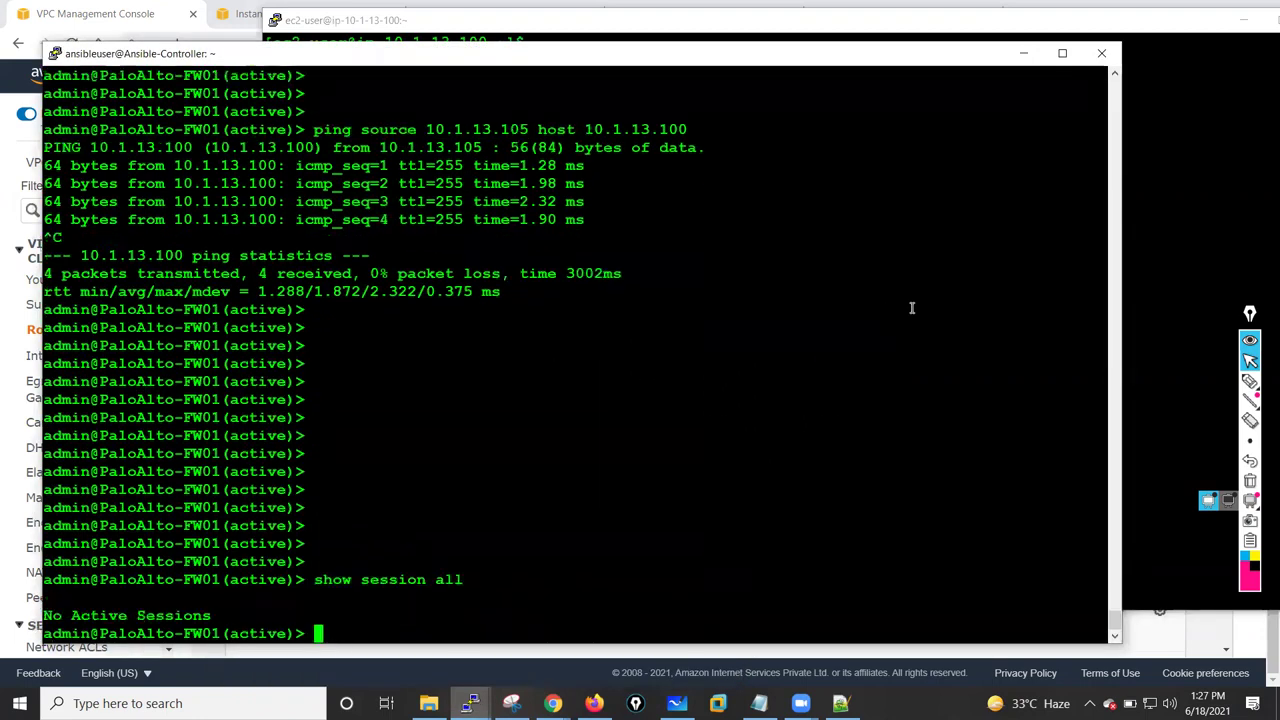
pyautogui.press('Return')
pyautogui.press('Return')
pyautogui.press('Return')
pyautogui.press('Return')
pyautogui.press('Return')
pyautogui.press('Return')
pyautogui.press('Return')
pyautogui.press('Return')
pyautogui.press('Return')
pyautogui.press('Return')
pyautogui.press('Return')
pyautogui.press('Return')
pyautogui.press('Return')
pyautogui.press('Return')
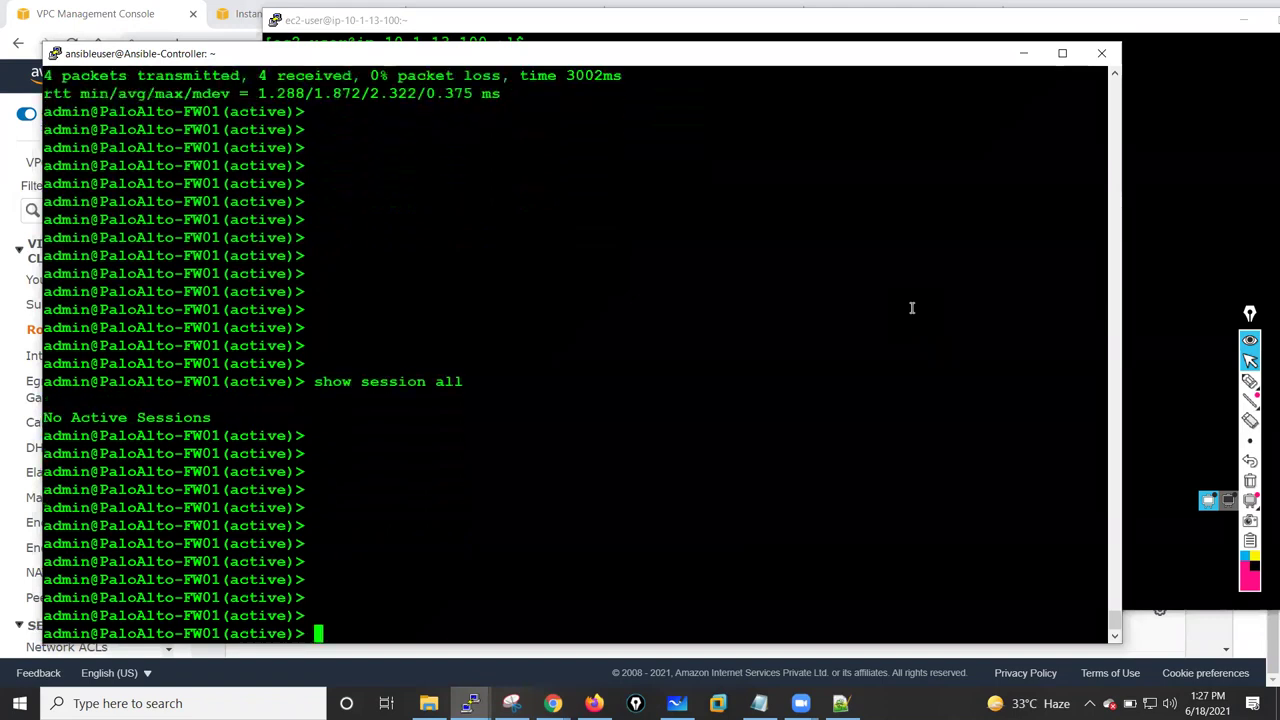
pyautogui.press('Return')
pyautogui.press('Return')
pyautogui.press('Return')
pyautogui.press('Return')
pyautogui.press('Return')
pyautogui.press('Return')
pyautogui.press('Return')
pyautogui.press('Return')
pyautogui.press('Return')
pyautogui.press('Return')
pyautogui.press('Return')
pyautogui.press('Return')
pyautogui.press('Return')
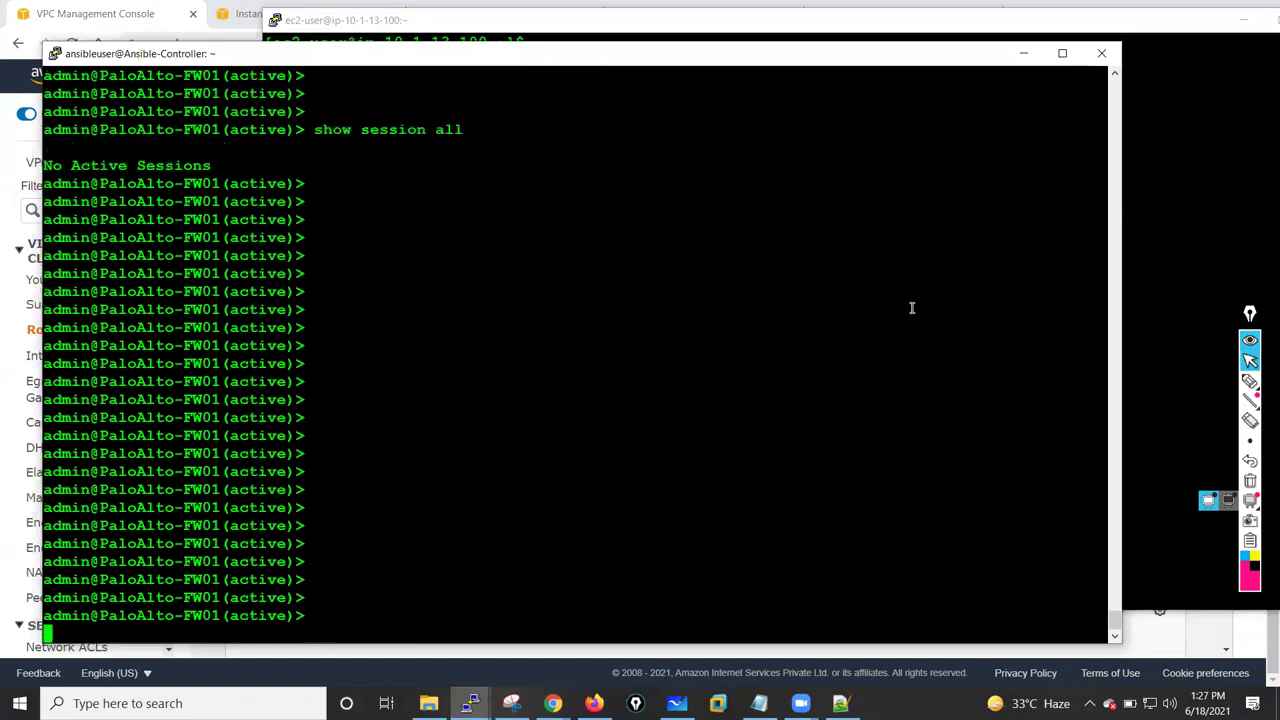
pyautogui.press('Return')
pyautogui.press('Return')
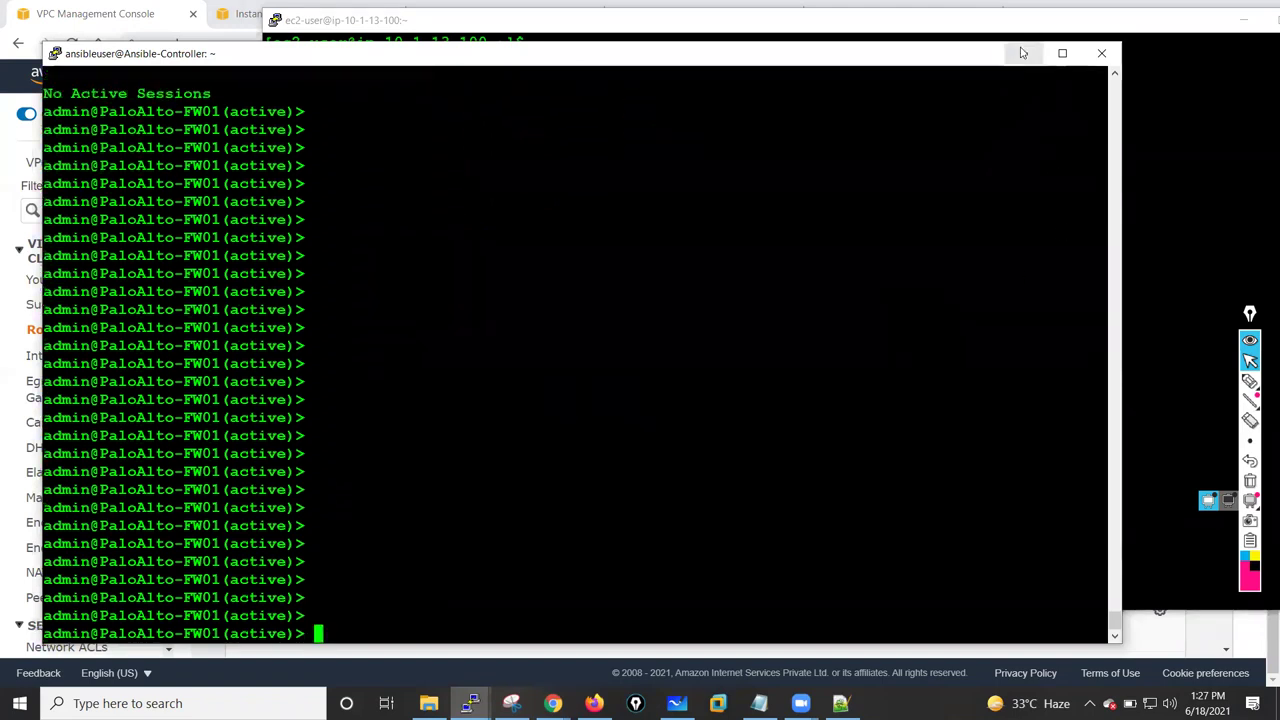
pyautogui.press('super+Down')
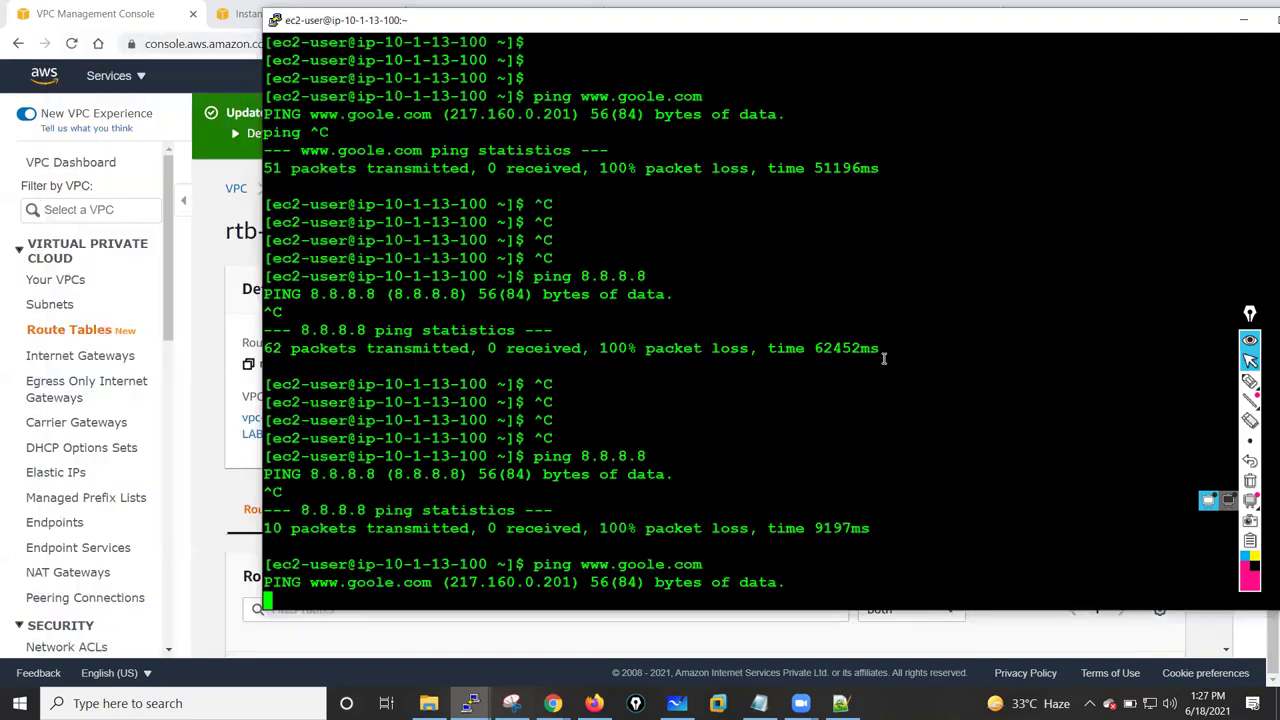
pyautogui.hotkey('ctrl', 'c')
pyautogui.hotkey('ctrl', 'c')
pyautogui.hotkey('ctrl', 'c')
pyautogui.hotkey('ctrl', 'c')
pyautogui.press('Up')
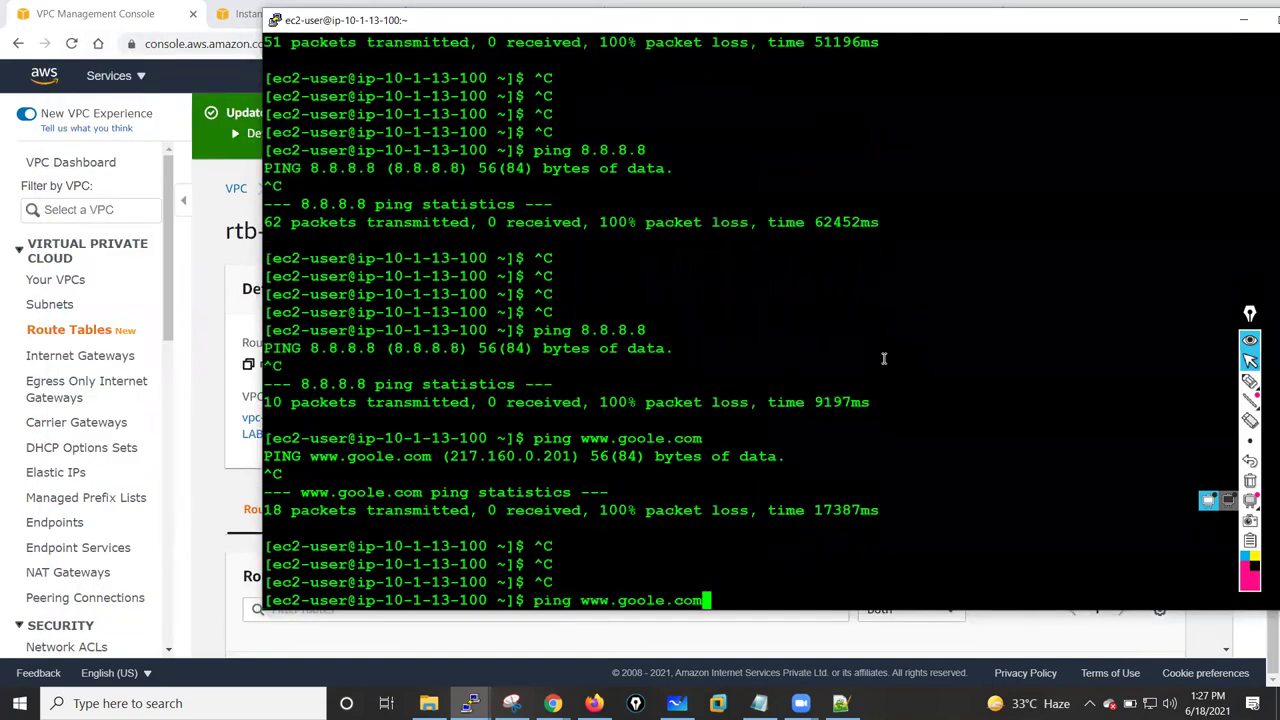
pyautogui.press('Return')
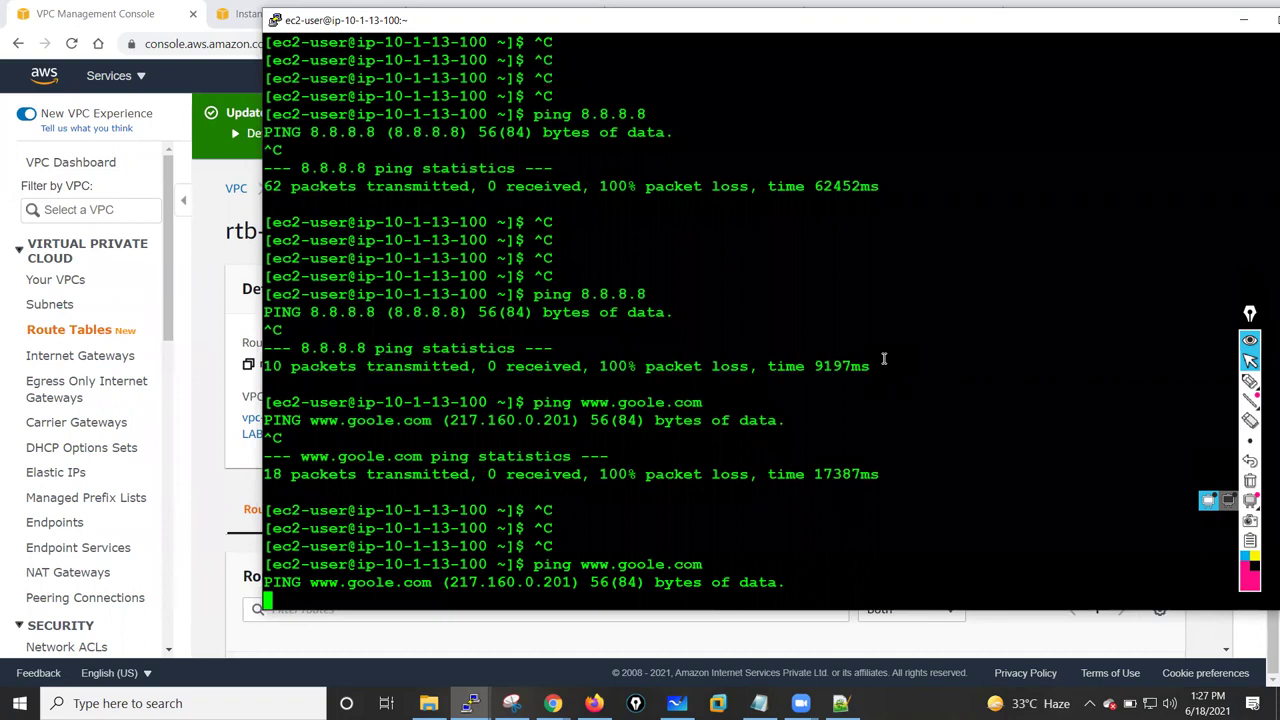
pyautogui.moveTo(452, 582); pyautogui.dragTo(571, 582)
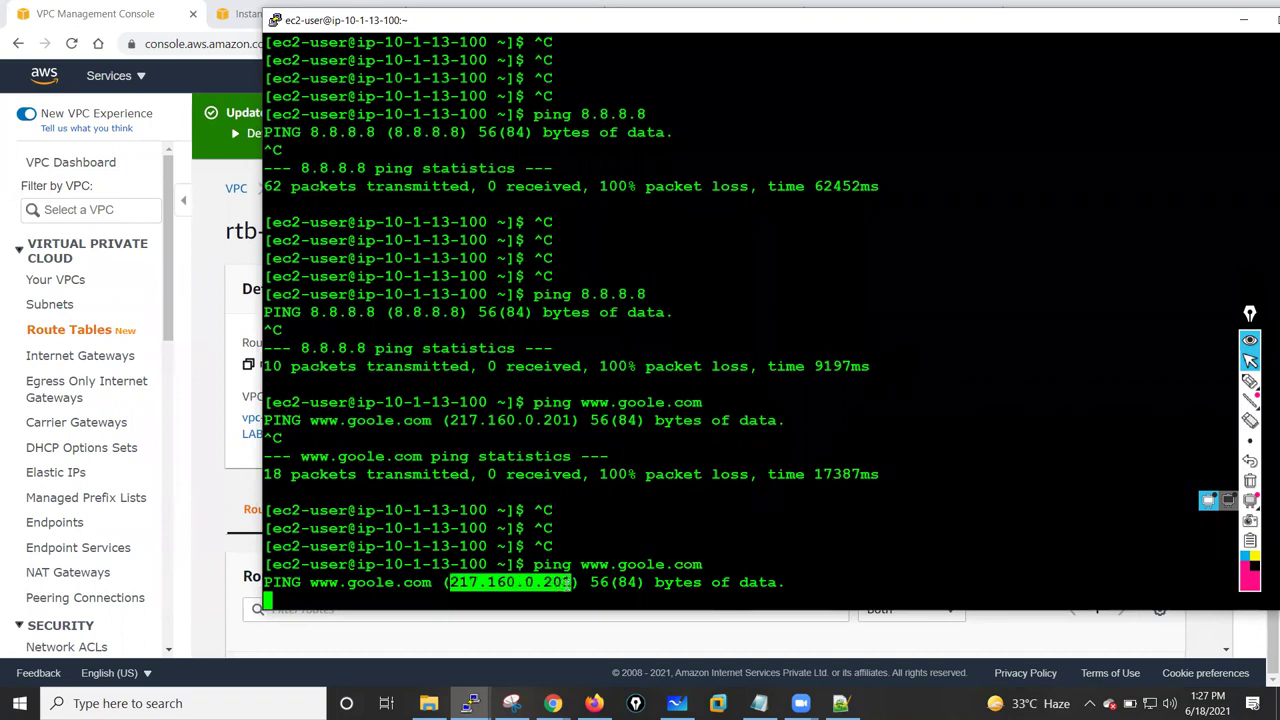
pyautogui.click(798, 532)
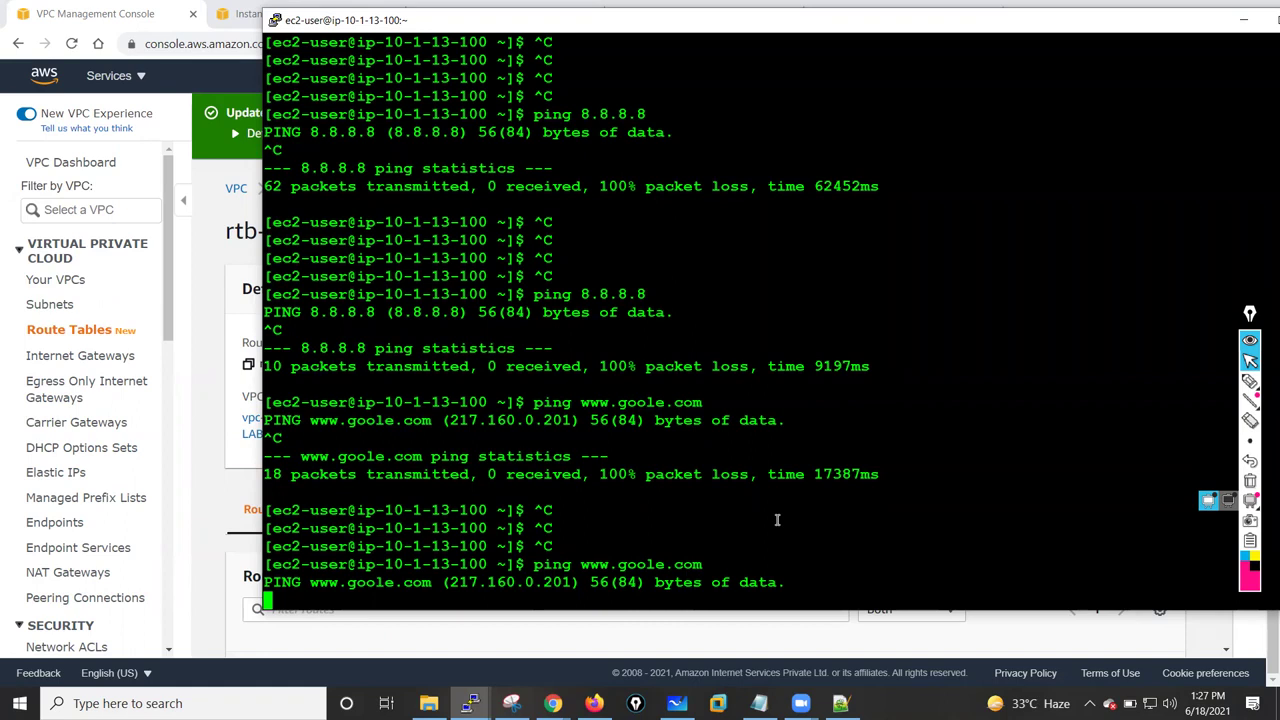
pyautogui.hotkey('ctrl', 'c')
pyautogui.press('Return')
pyautogui.press('Return')
pyautogui.press('Return')
pyautogui.press('Return')
pyautogui.press('Return')
pyautogui.press('Return')
pyautogui.press('Return')
pyautogui.press('Return')
pyautogui.press('Return')
pyautogui.press('Return')
pyautogui.press('Return')
pyautogui.press('Return')
pyautogui.press('Return')
pyautogui.press('Return')
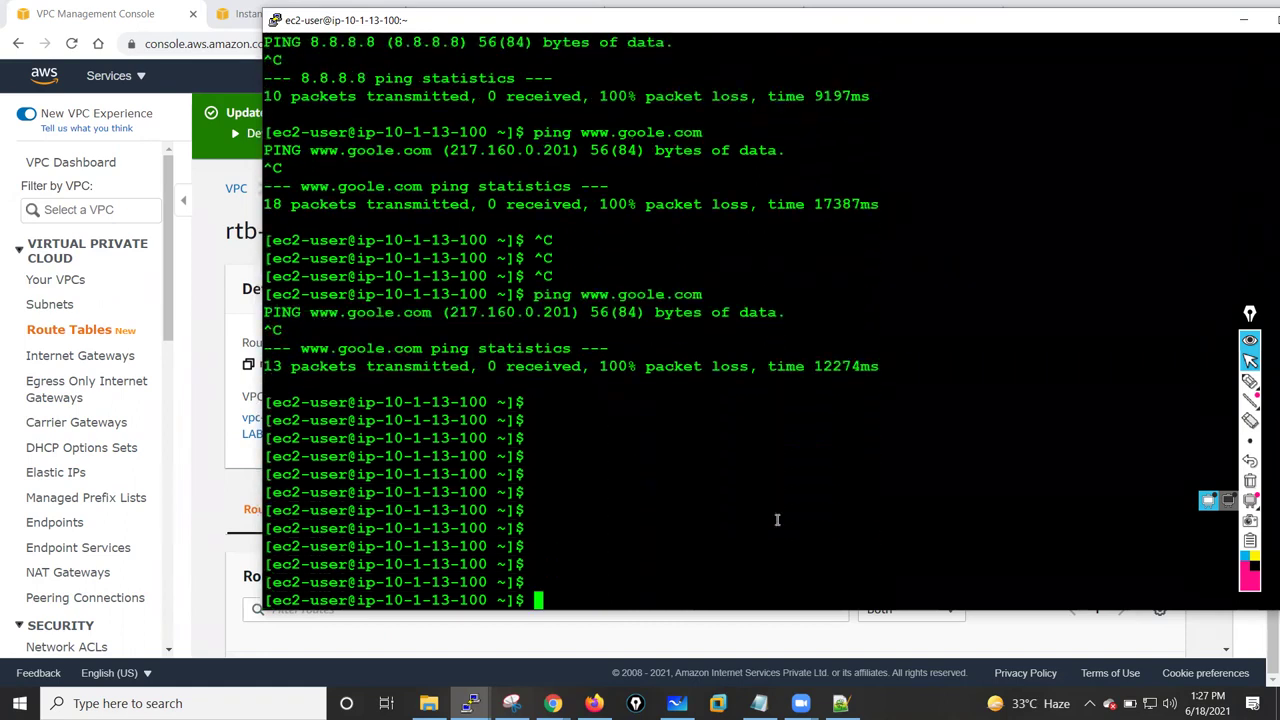
pyautogui.write('cur')
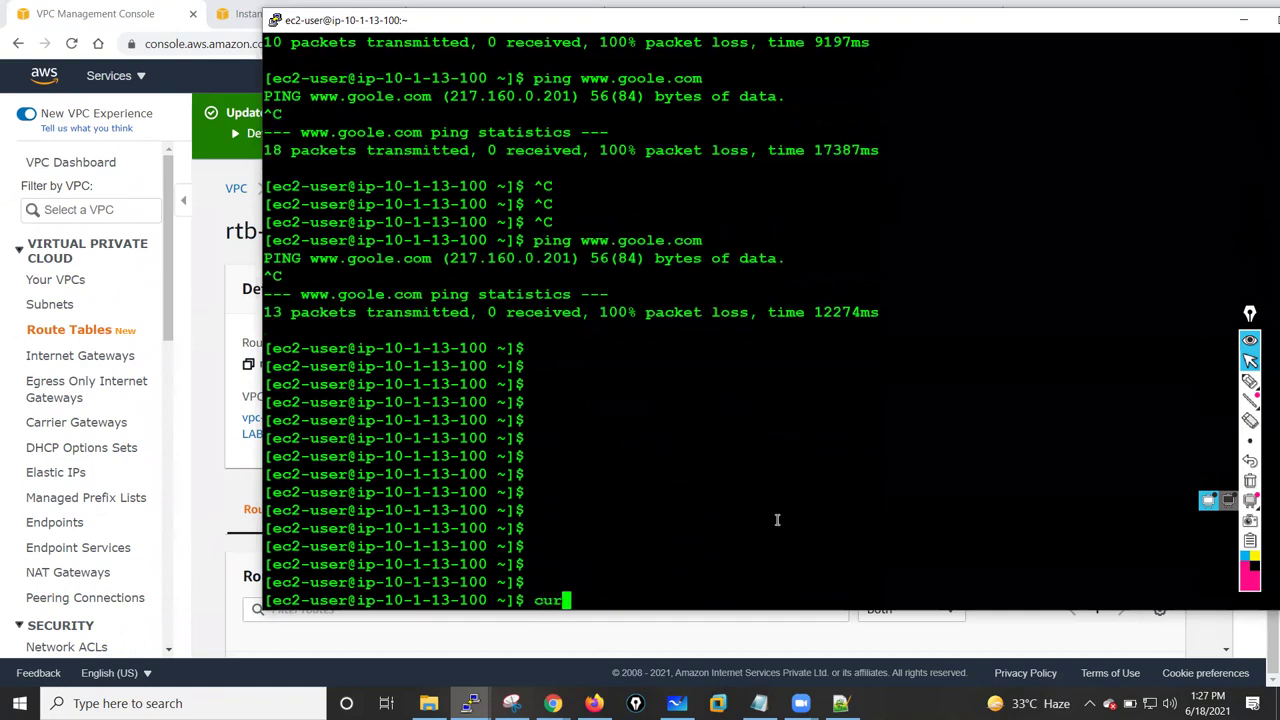
pyautogui.write('l www.googl')
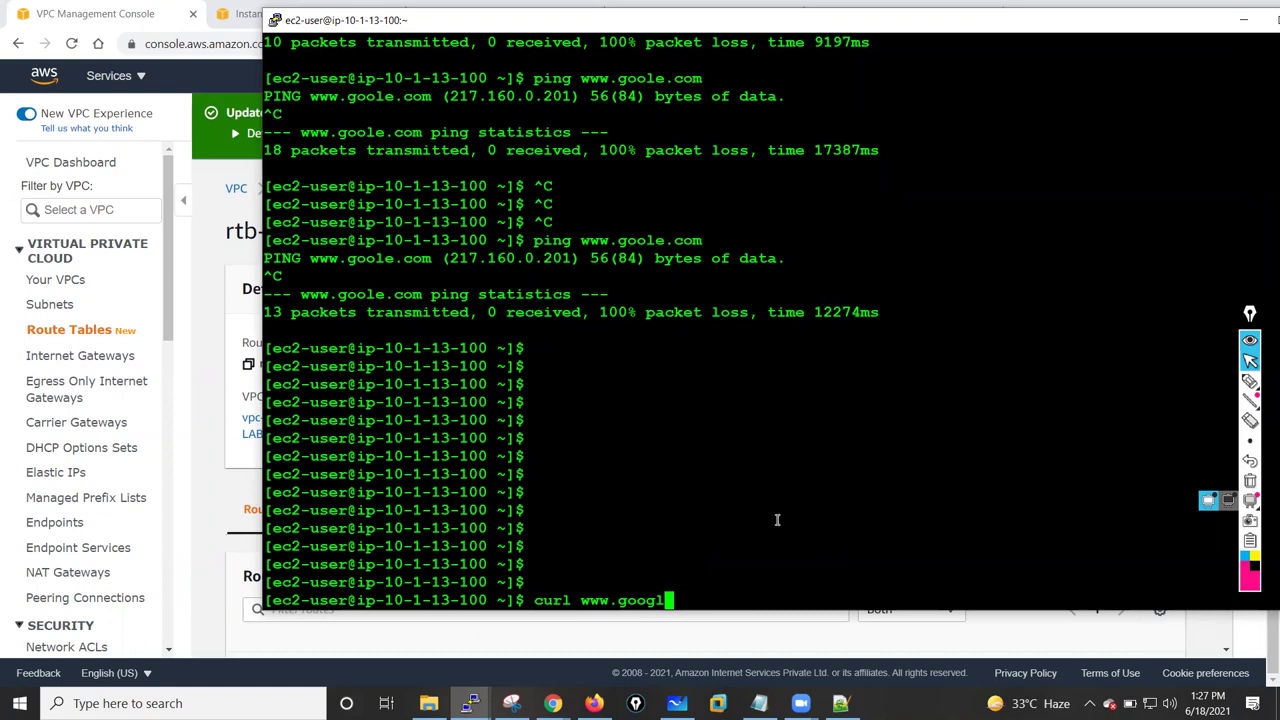
pyautogui.write('e.com')
pyautogui.press('Return')
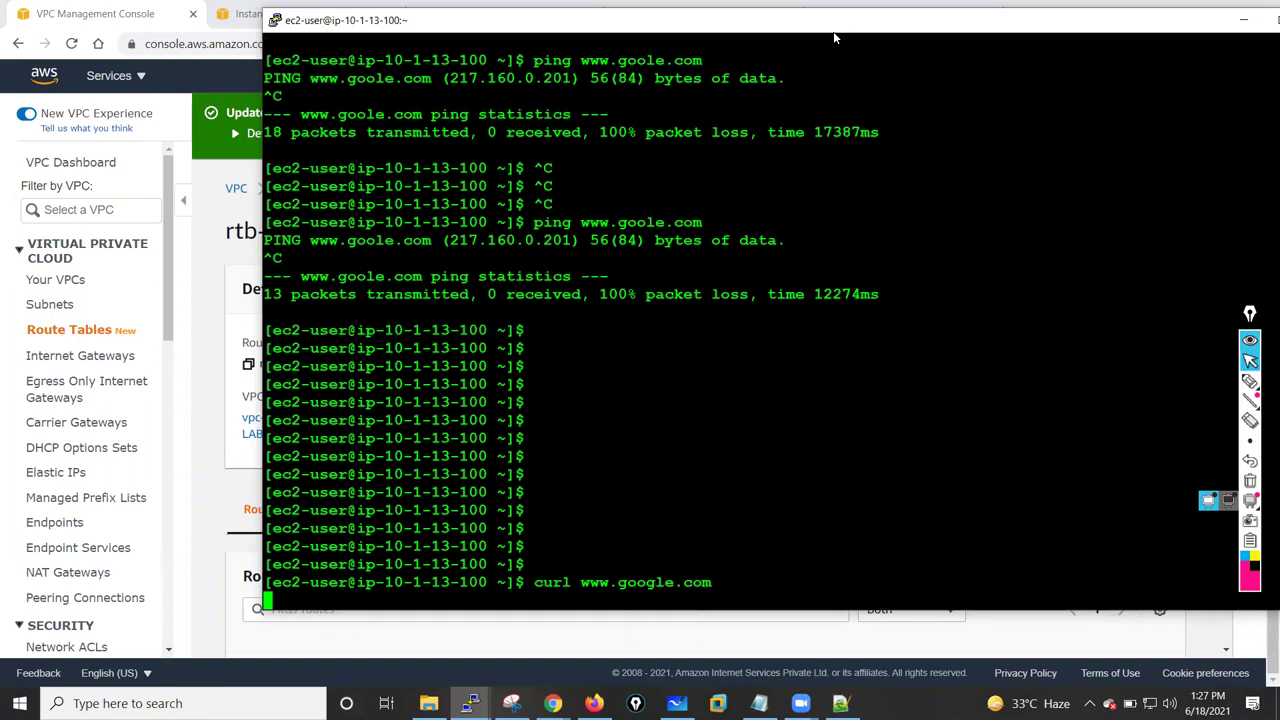
pyautogui.moveTo(834, 33); pyautogui.dragTo(719, 49)
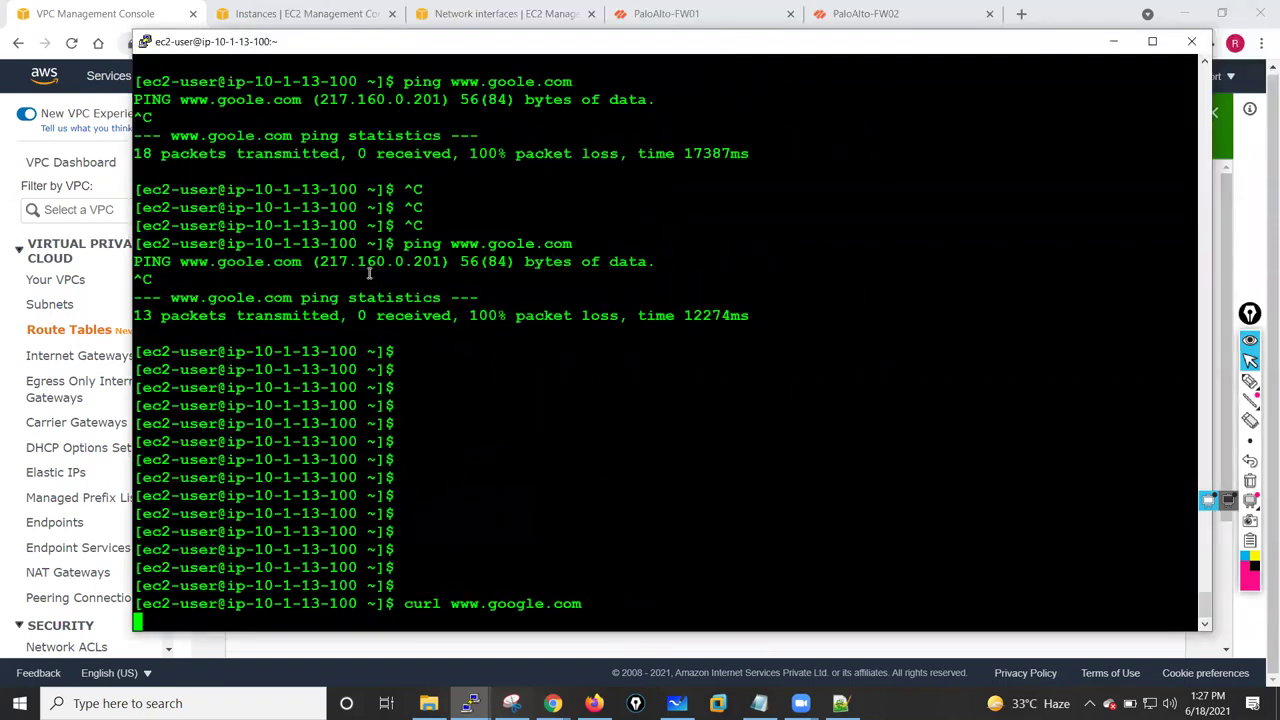
pyautogui.moveTo(327, 261); pyautogui.dragTo(432, 261)
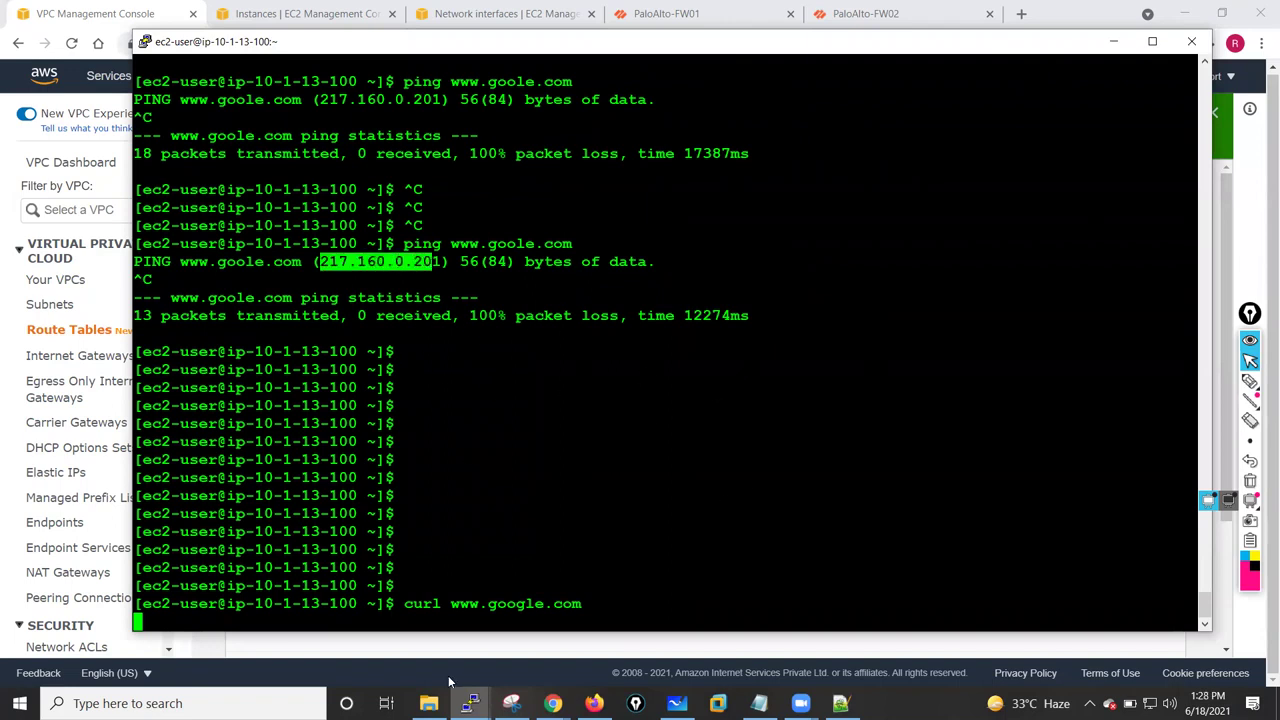
# - Run show session all twice on FW01; both return No Active Sessions
pyautogui.moveTo(469, 703)
pyautogui.click(361, 638)
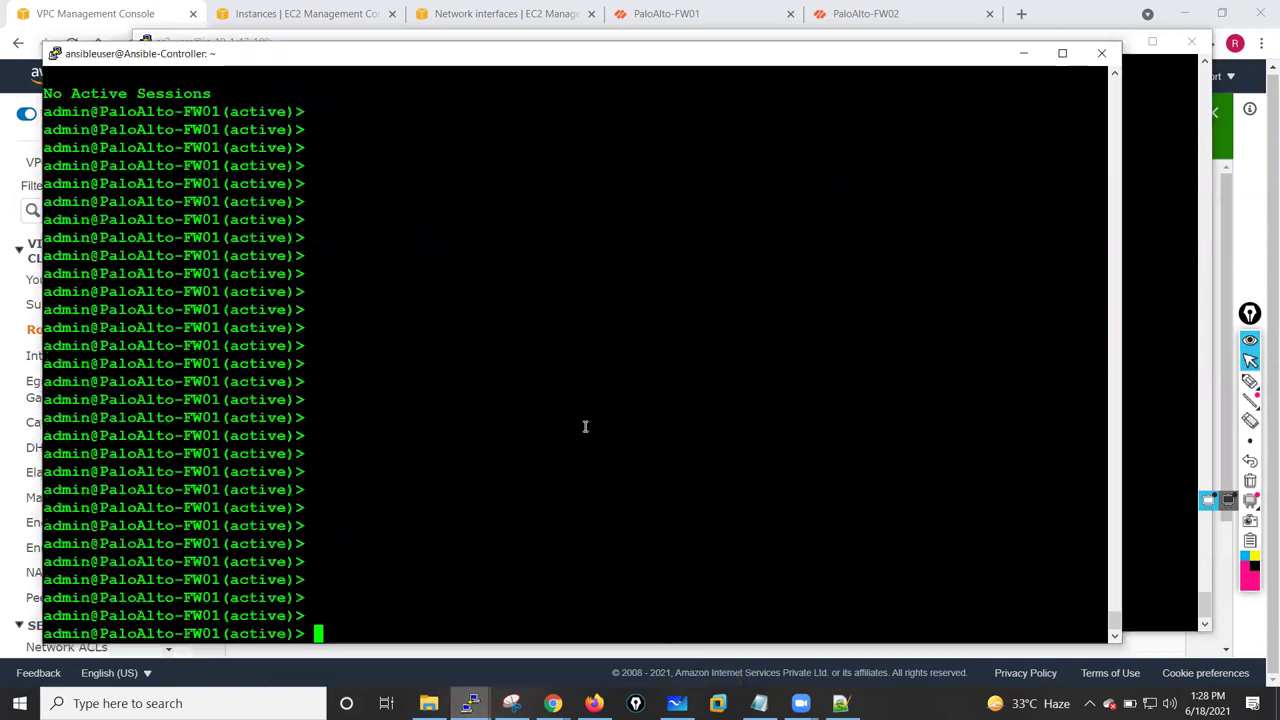
pyautogui.write('show session all')
pyautogui.press('Return')
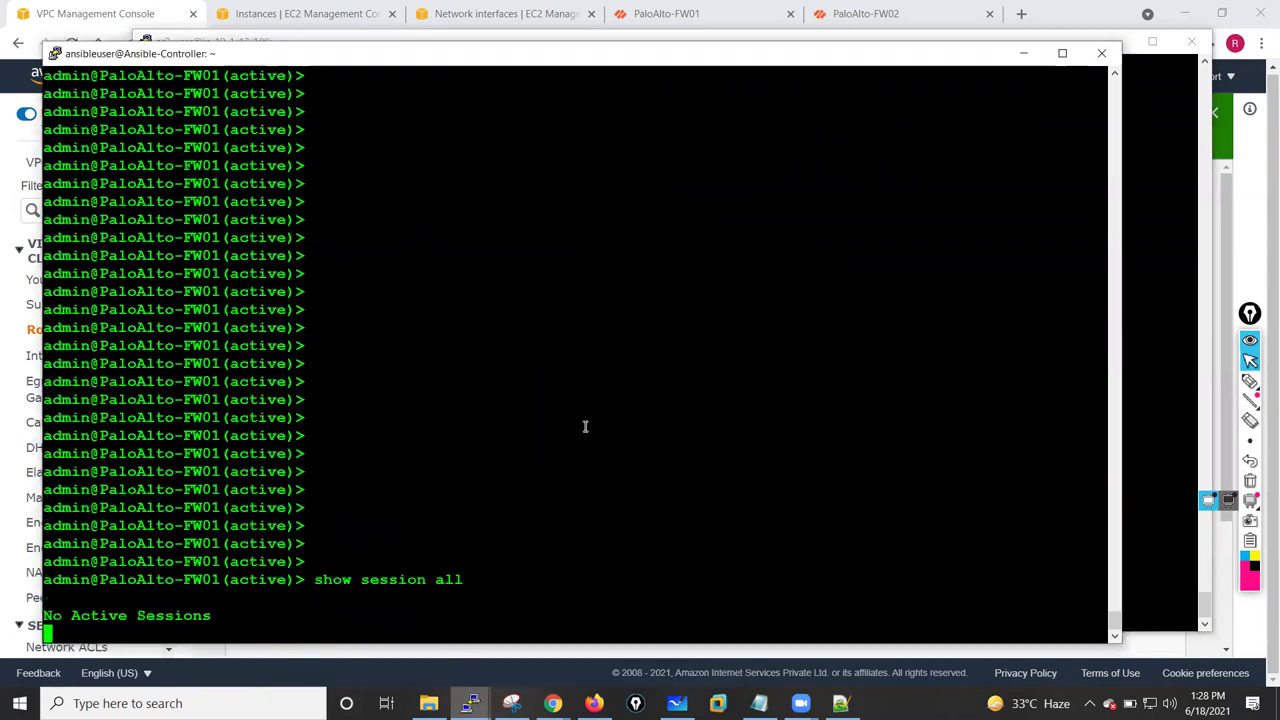
pyautogui.press('Return')
pyautogui.press('Up')
pyautogui.press('Return')
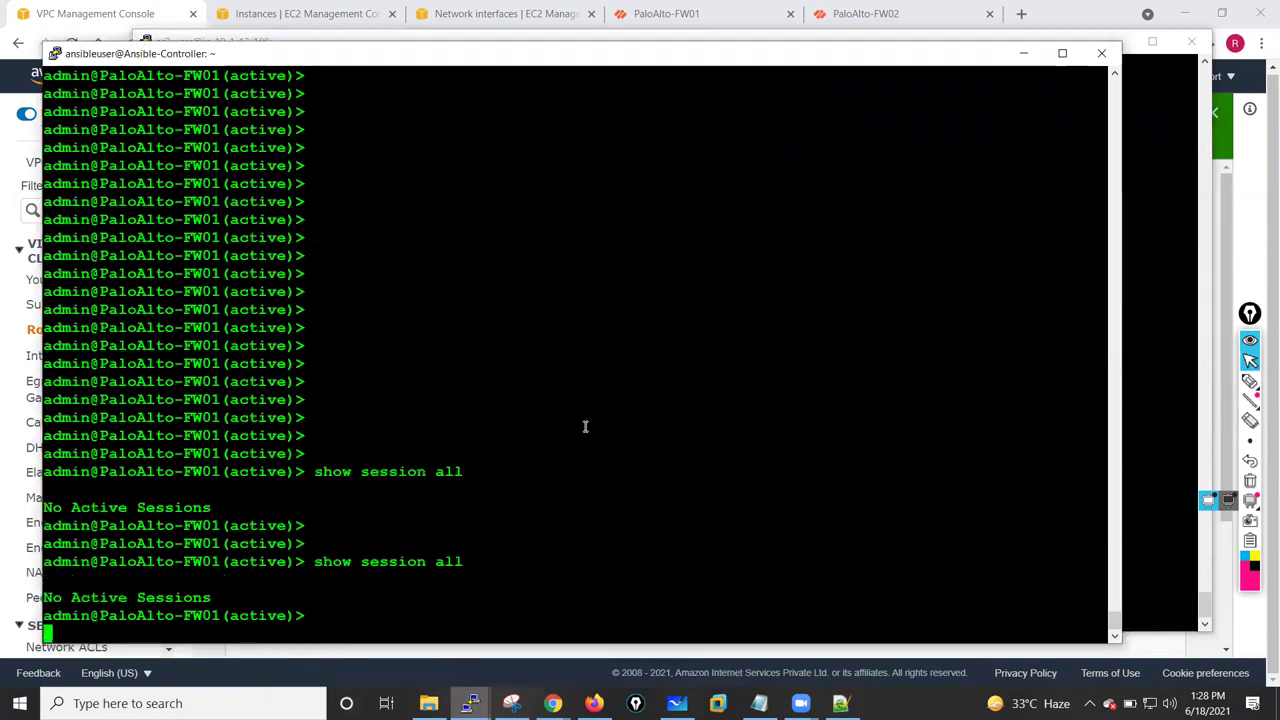
pyautogui.press('Return')
pyautogui.press('Return')
pyautogui.press('Return')
pyautogui.press('Return')
# - Run show session all on passive FW02, then minimize both firewall terminals
pyautogui.moveTo(469, 686)
pyautogui.click(470, 625)
pyautogui.write('show ')
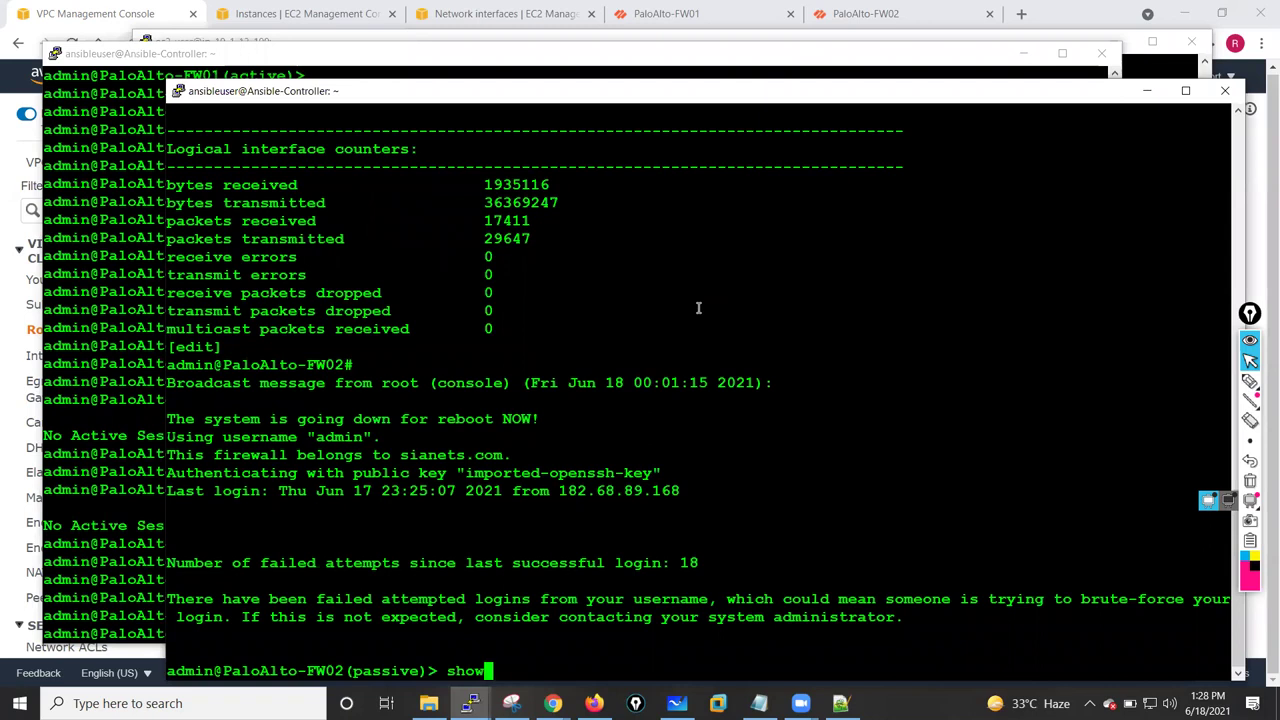
pyautogui.write('session all')
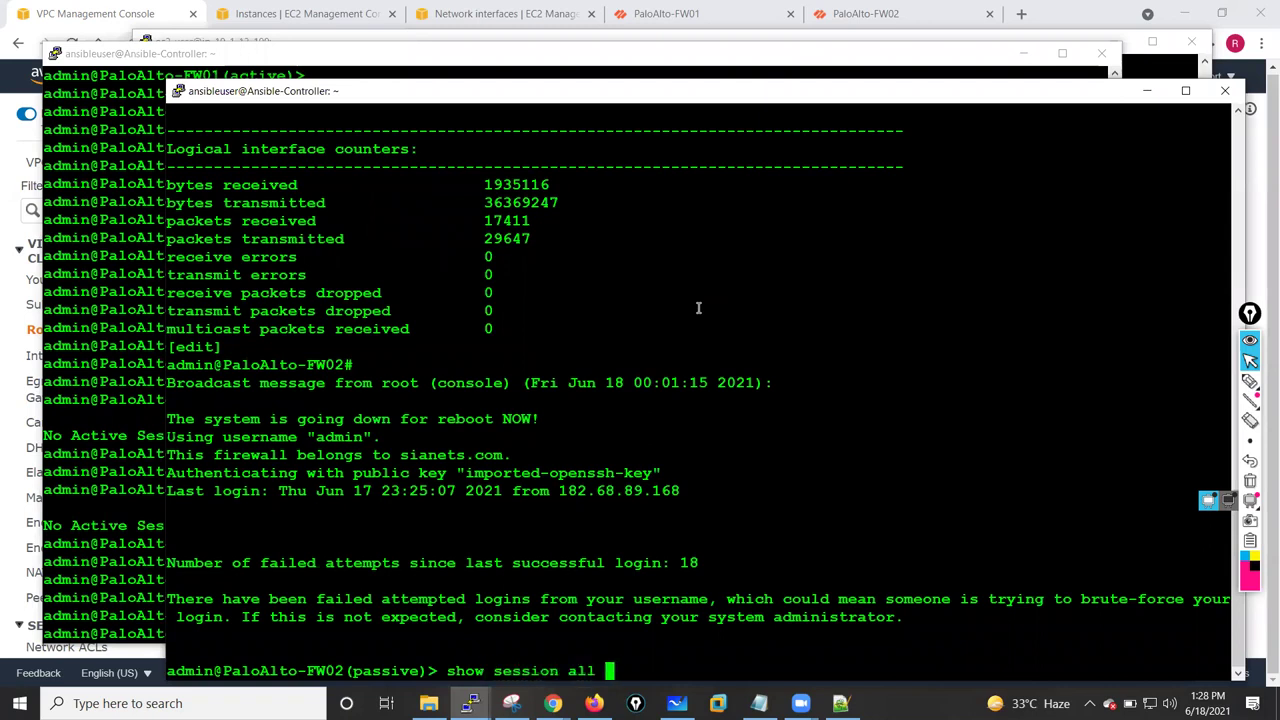
pyautogui.press('Return')
pyautogui.press('Return')
pyautogui.press('Return')
pyautogui.press('Return')
pyautogui.press('Return')
pyautogui.press('Return')
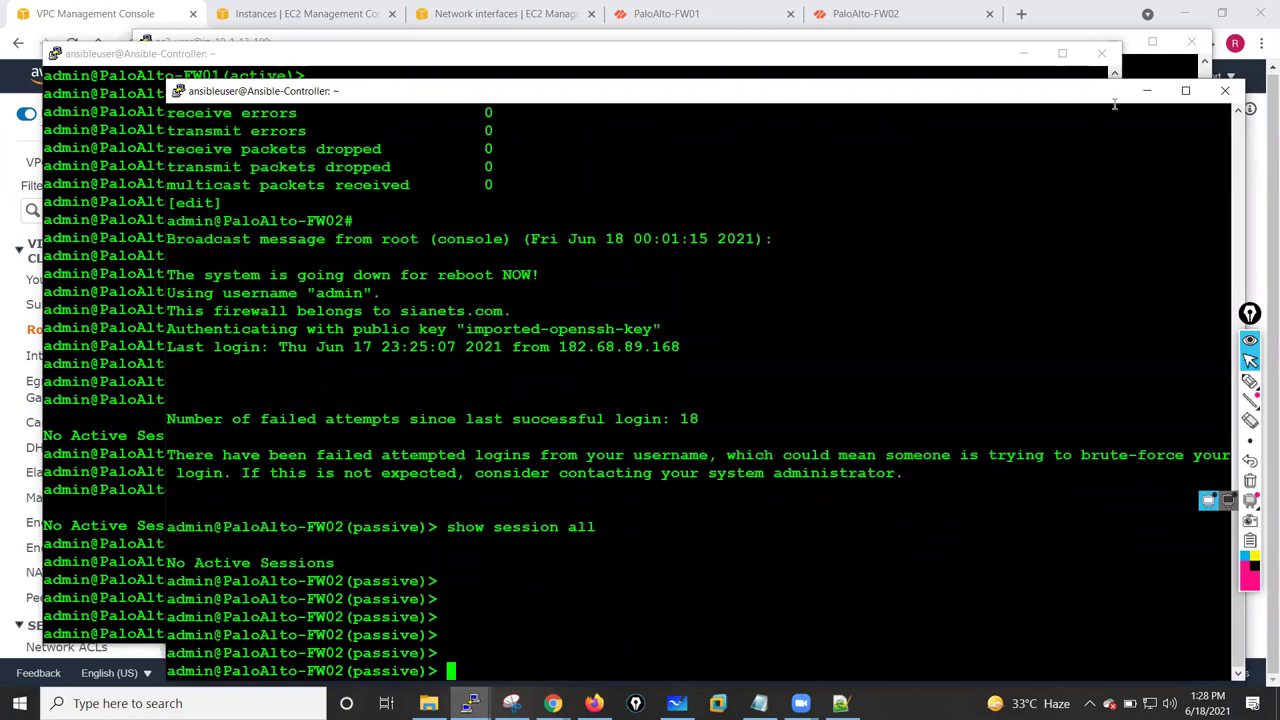
pyautogui.click(1147, 90)
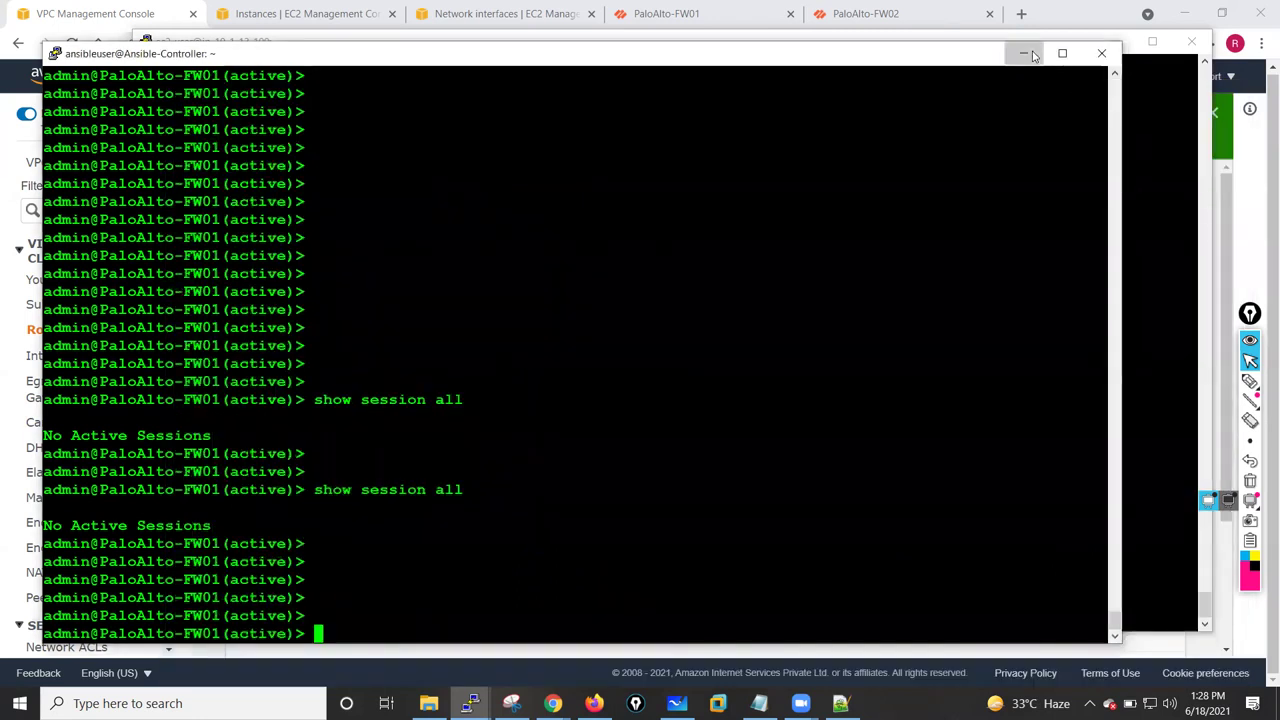
pyautogui.click(1022, 53)
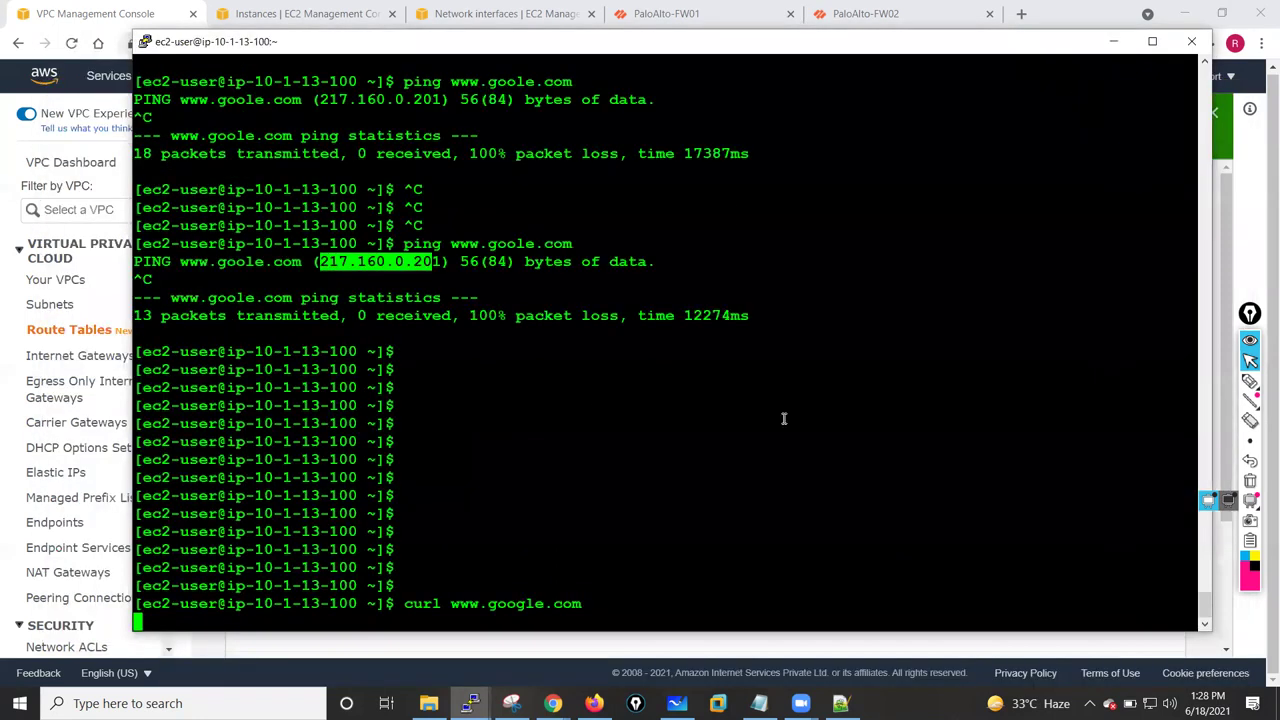
# - Check Private-Route-Table's default route to the firewall NIC and its three associated subnets
pyautogui.click(1110, 43)
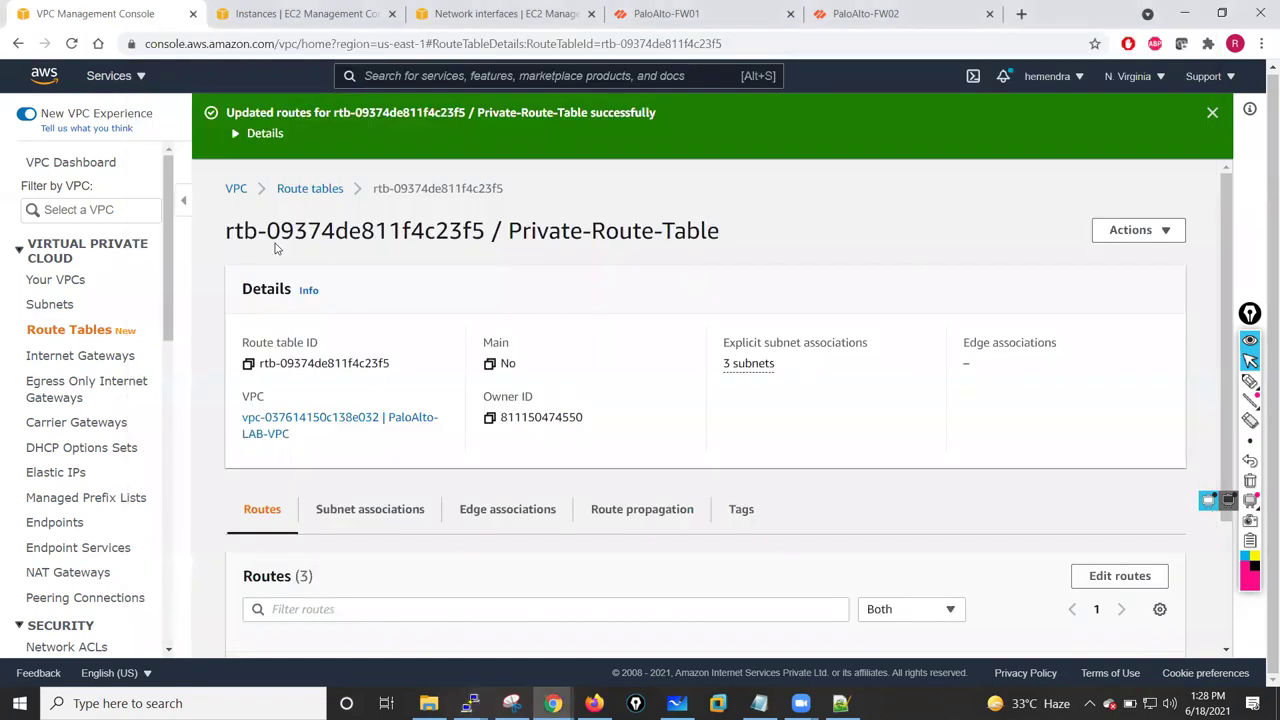
pyautogui.moveTo(1229, 220); pyautogui.dragTo(1229, 343)
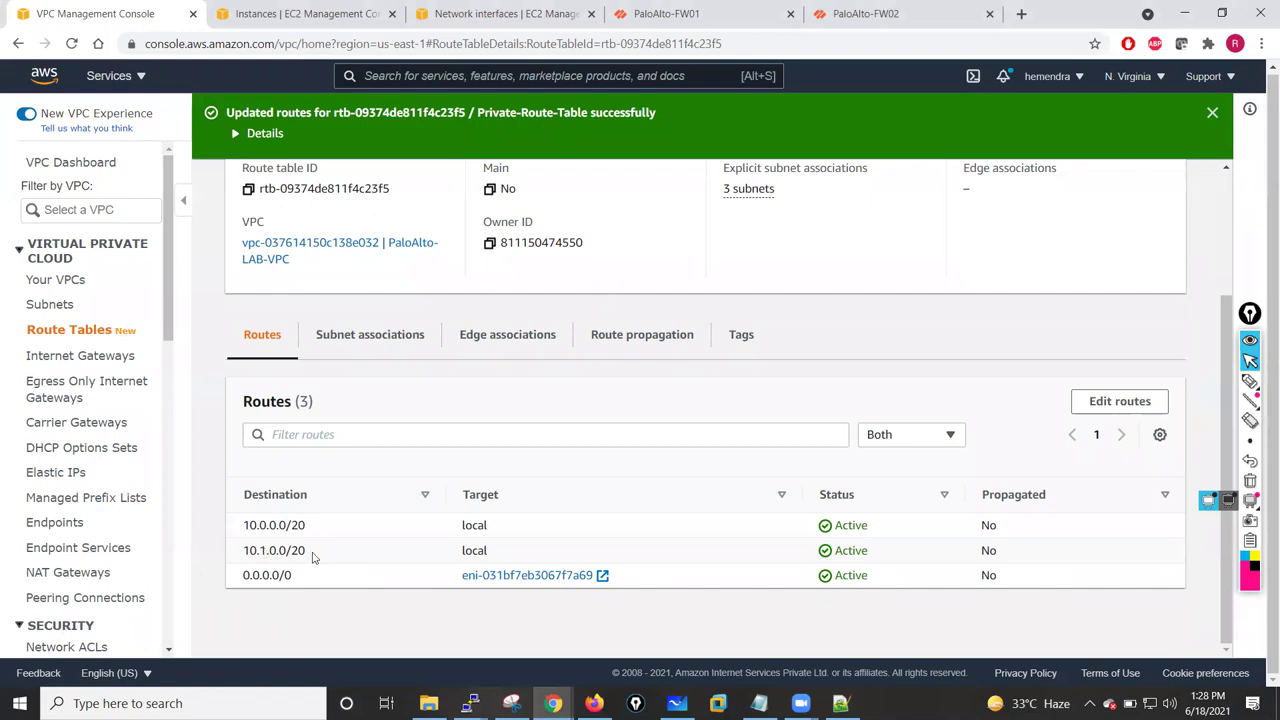
pyautogui.click(367, 338)
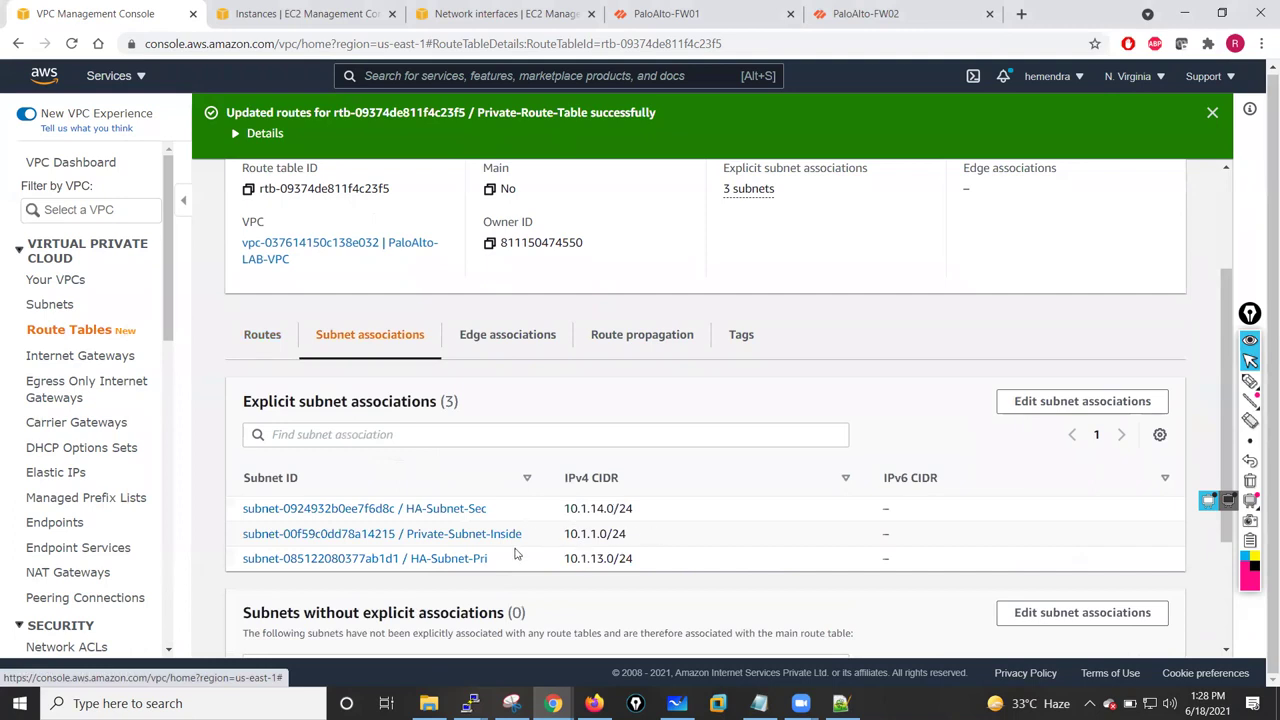
pyautogui.scroll(-2, 517, 553)
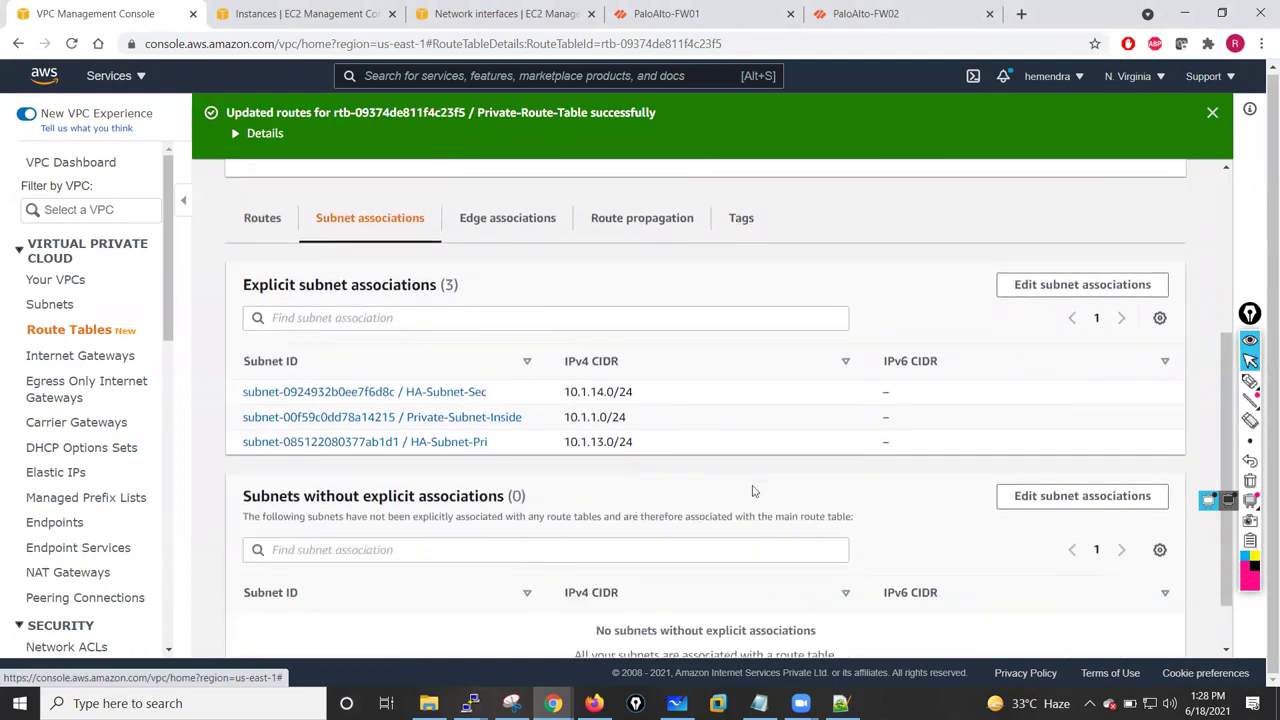
pyautogui.scroll(-1, 754, 491)
pyautogui.scroll(5, 753, 485)
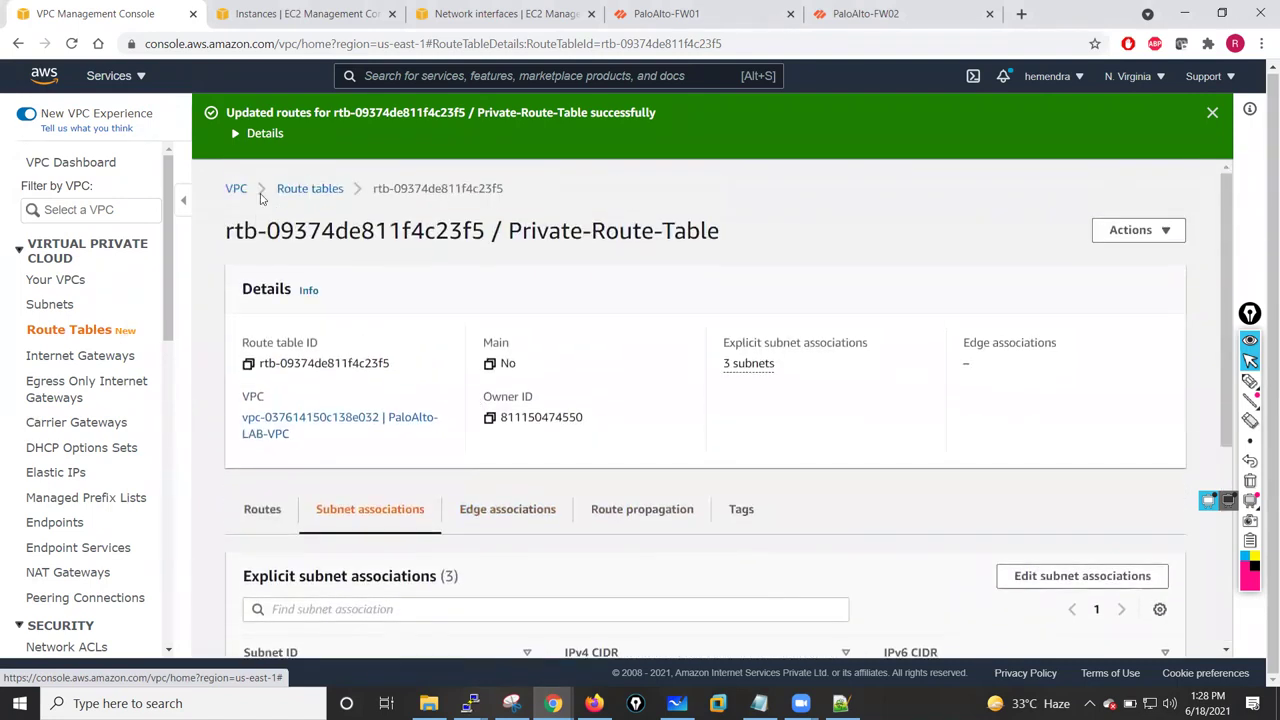
pyautogui.click(312, 186)
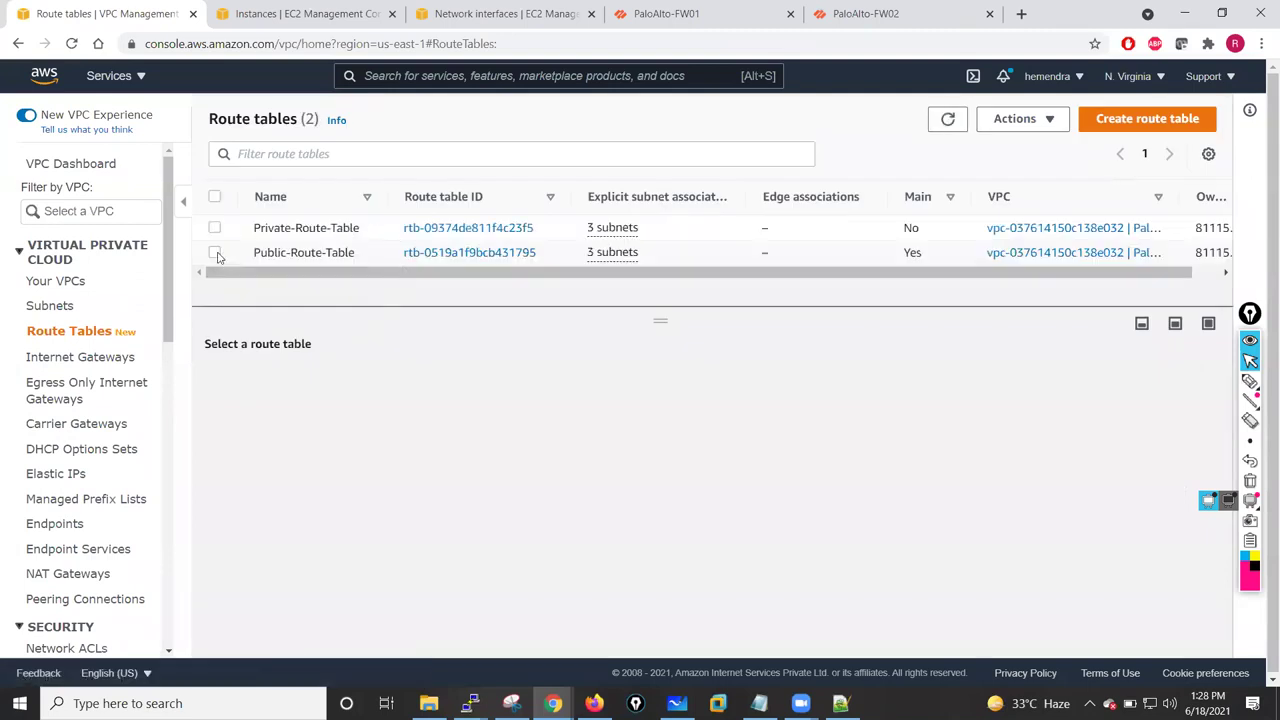
# - Inspect Public-Route-Table's internet-gateway default route, cancelling the route edit without changes
pyautogui.click(215, 254)
pyautogui.scroll(-1, 543, 407)
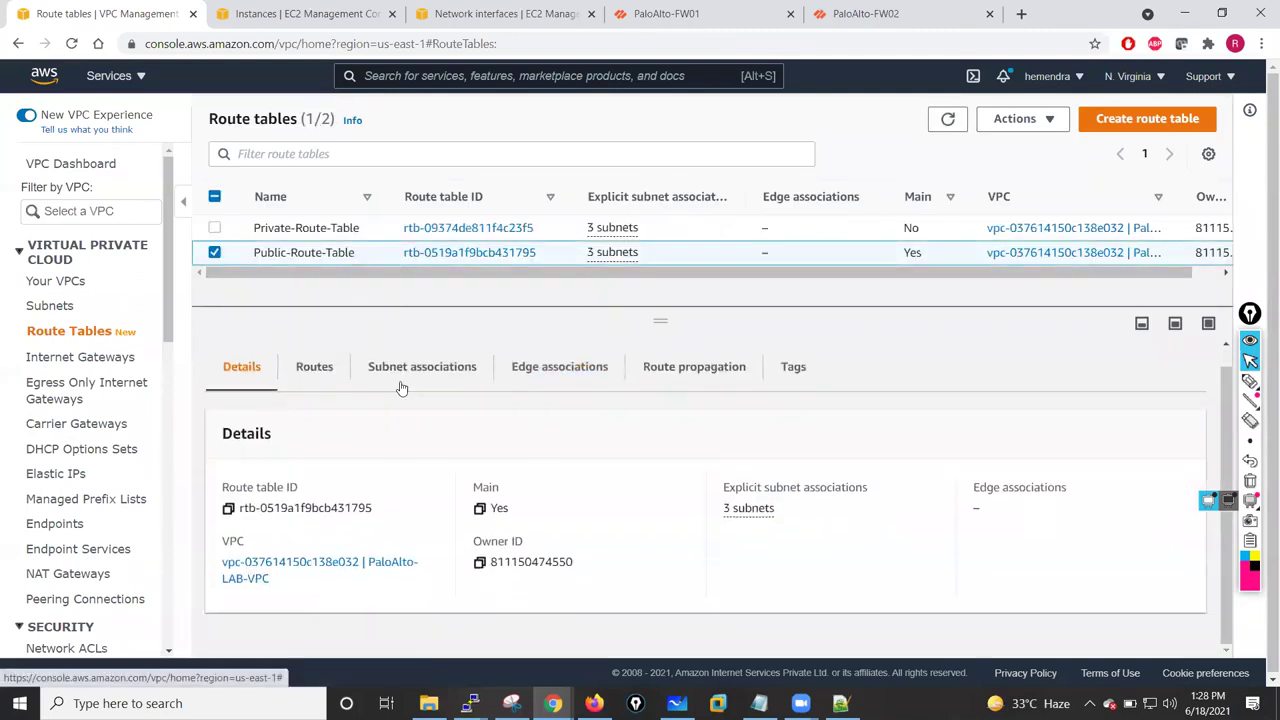
pyautogui.click(310, 368)
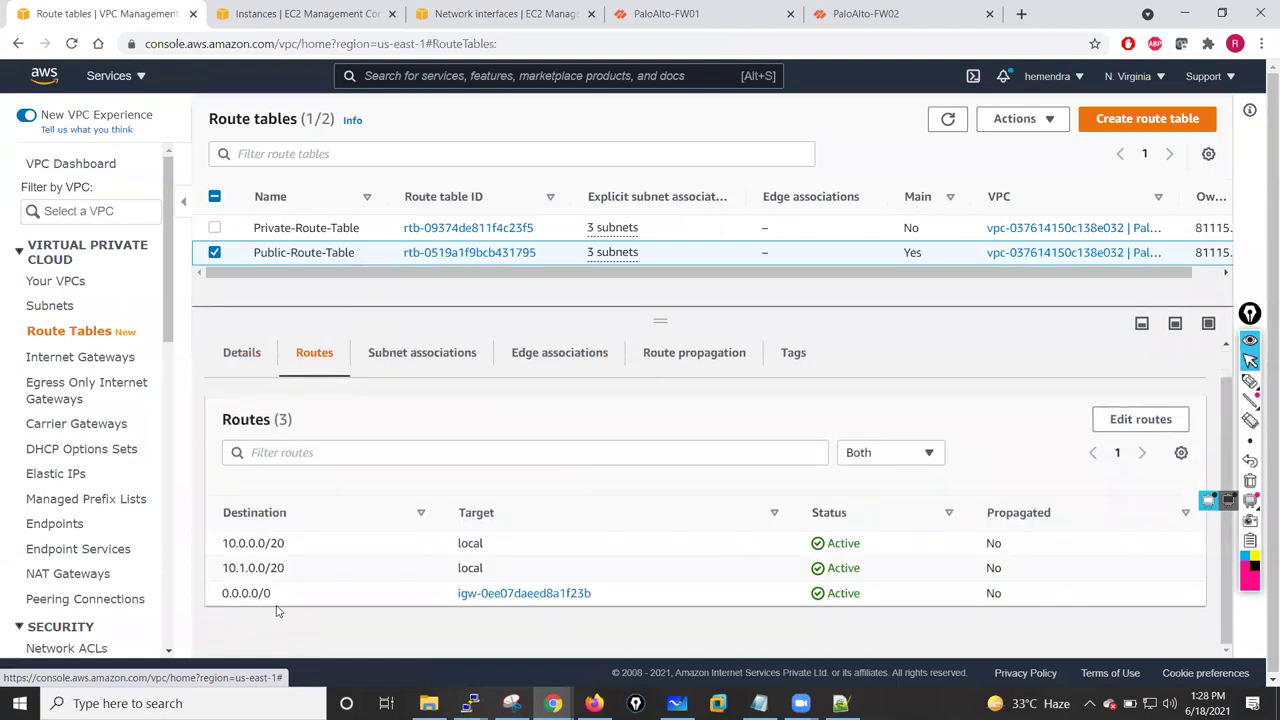
pyautogui.click(1138, 420)
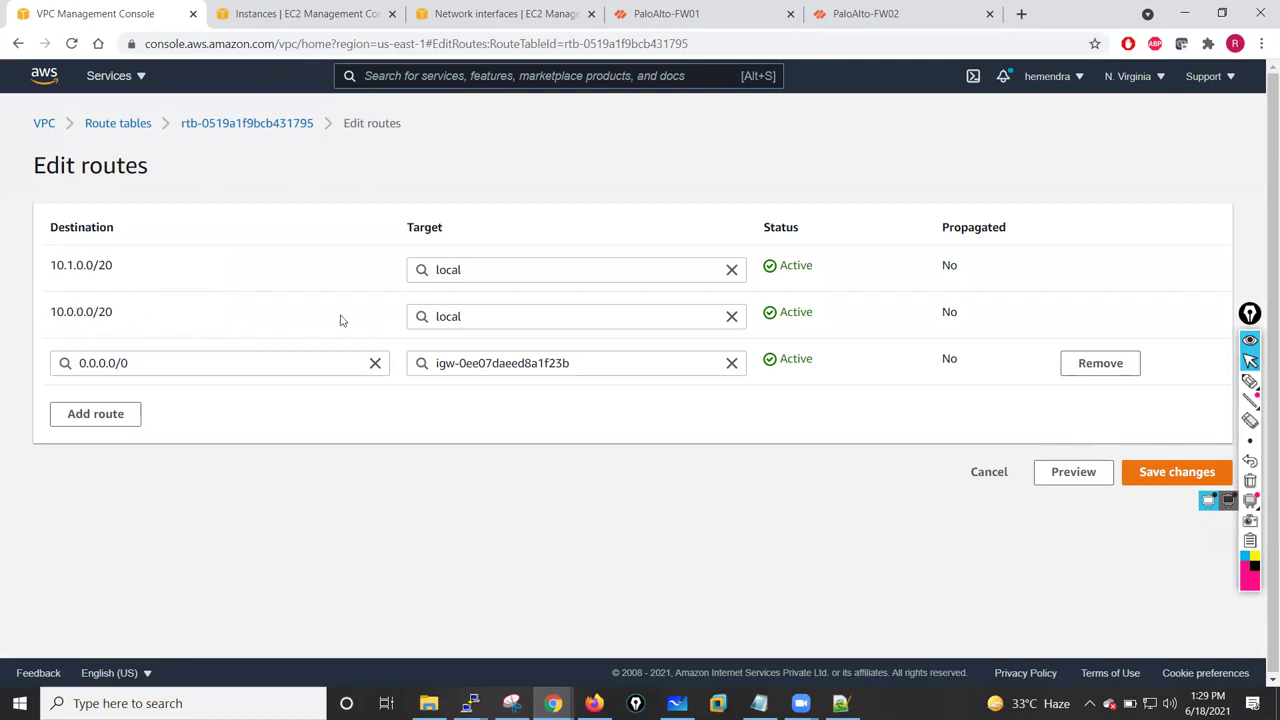
pyautogui.click(989, 474)
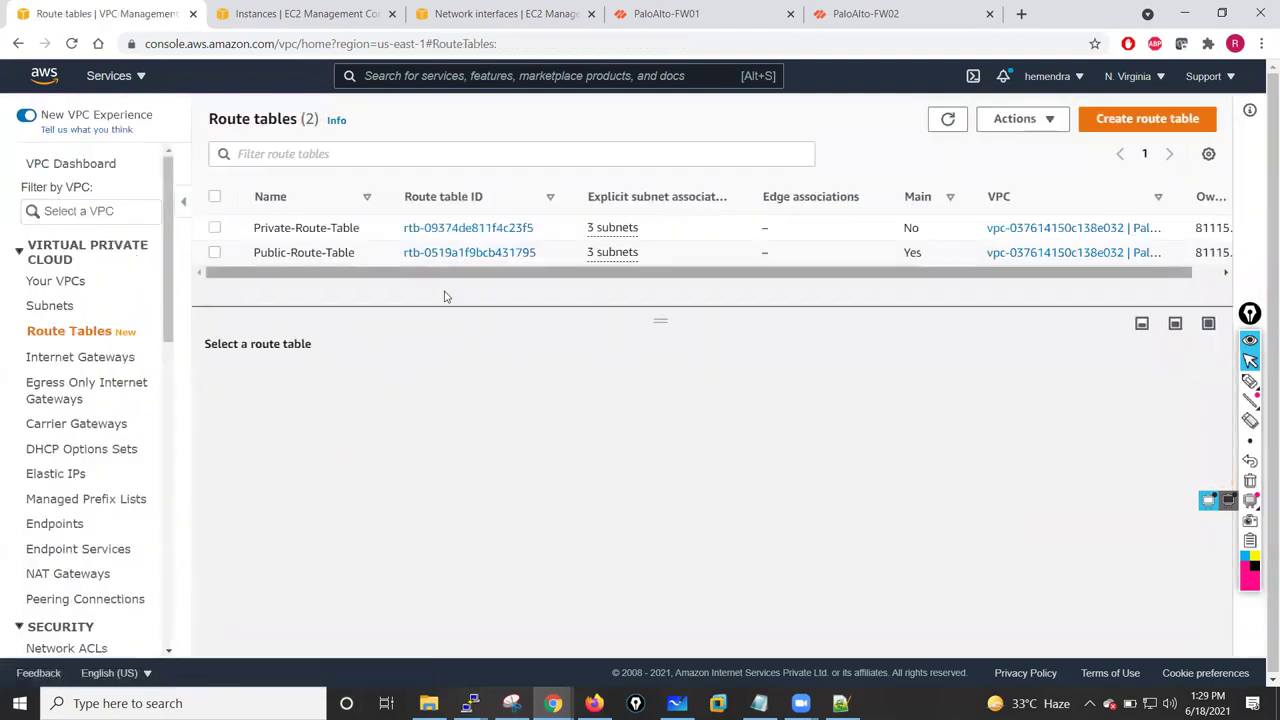
# - View Public-Route-Table's subnets: Management-Subnet-Pri, Public-Subnet-Outside, Management-Subnet-Sec
pyautogui.moveTo(660, 321); pyautogui.dragTo(658, 363)
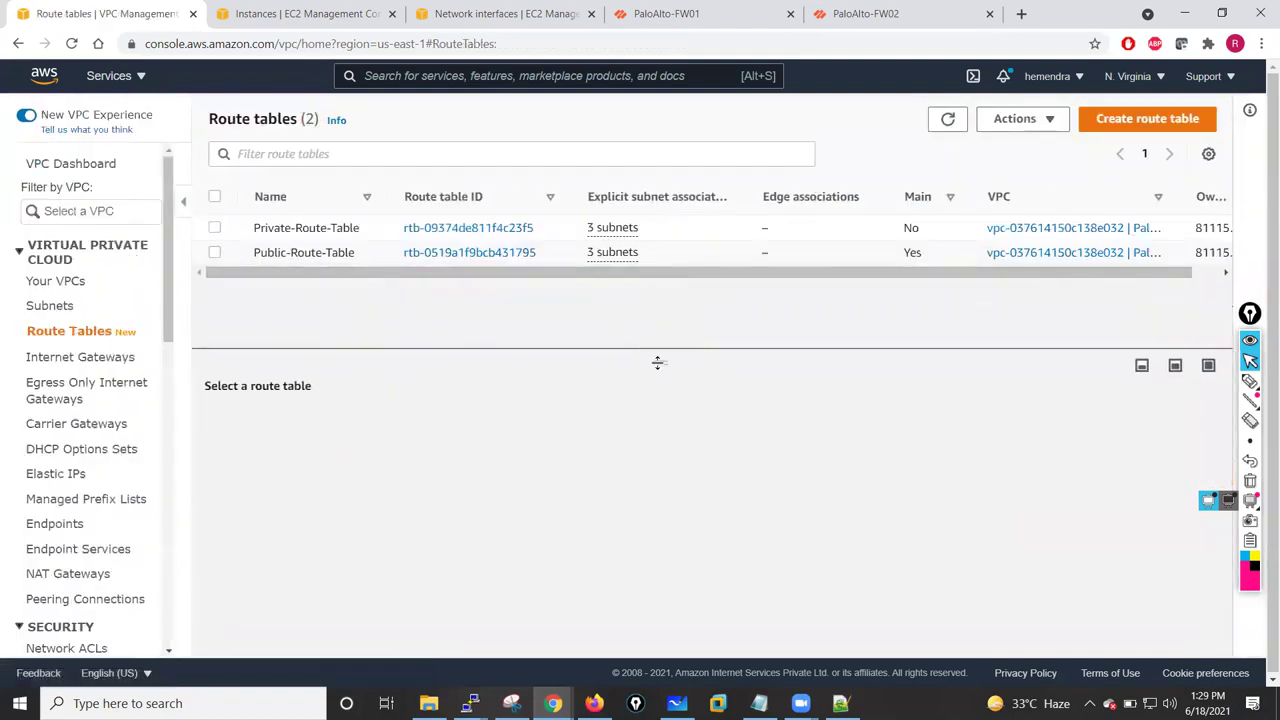
pyautogui.click(214, 253)
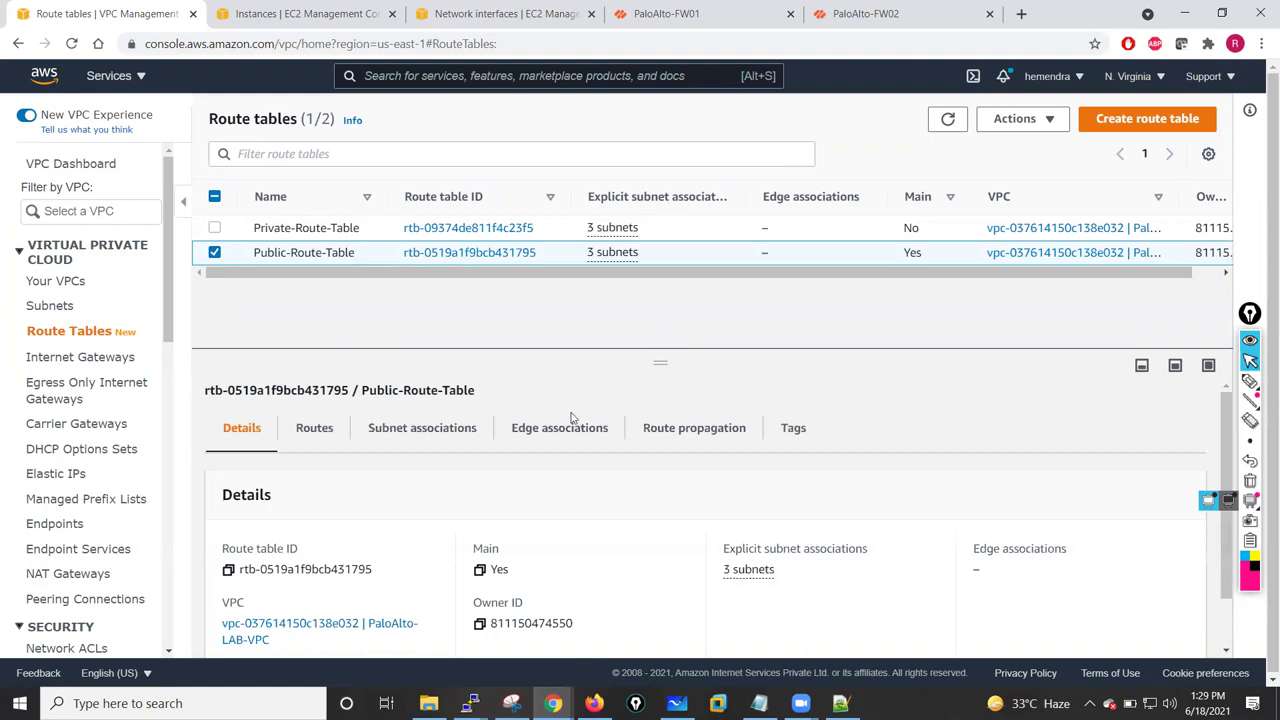
pyautogui.click(413, 445)
pyautogui.scroll(-3, 586, 471)
pyautogui.scroll(2, 606, 463)
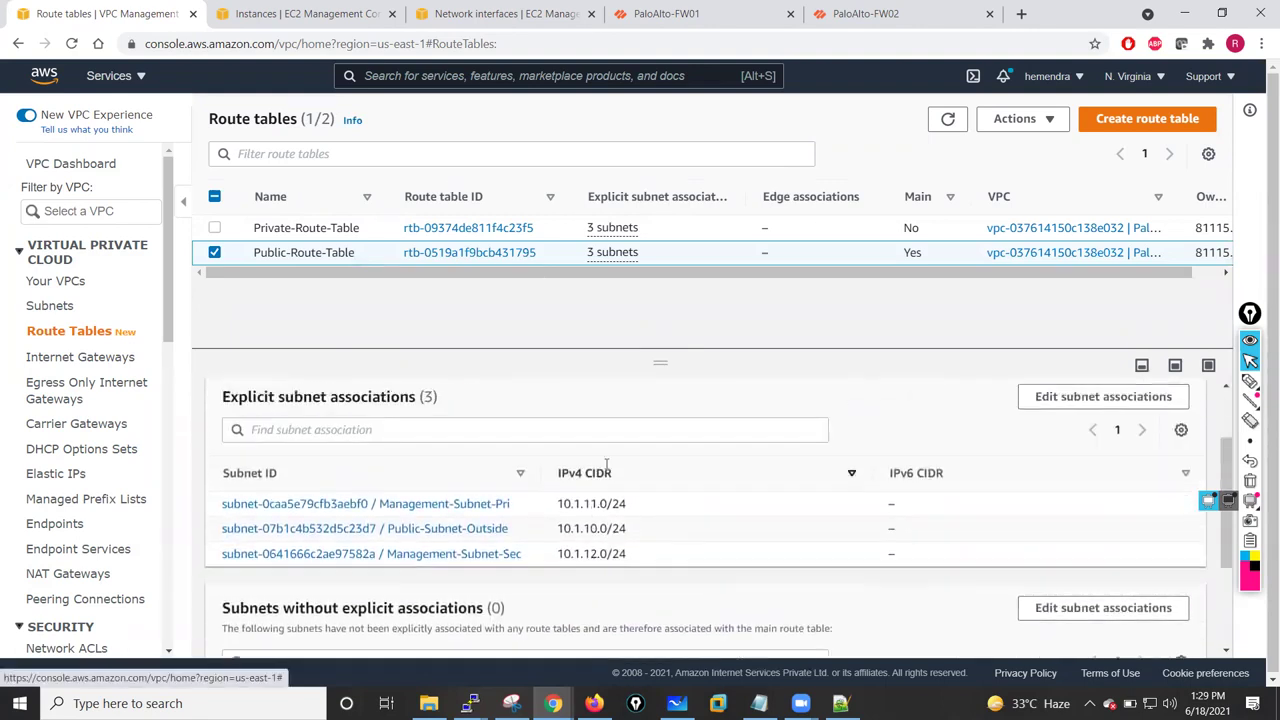
pyautogui.scroll(1, 606, 463)
pyautogui.scroll(-1, 541, 545)
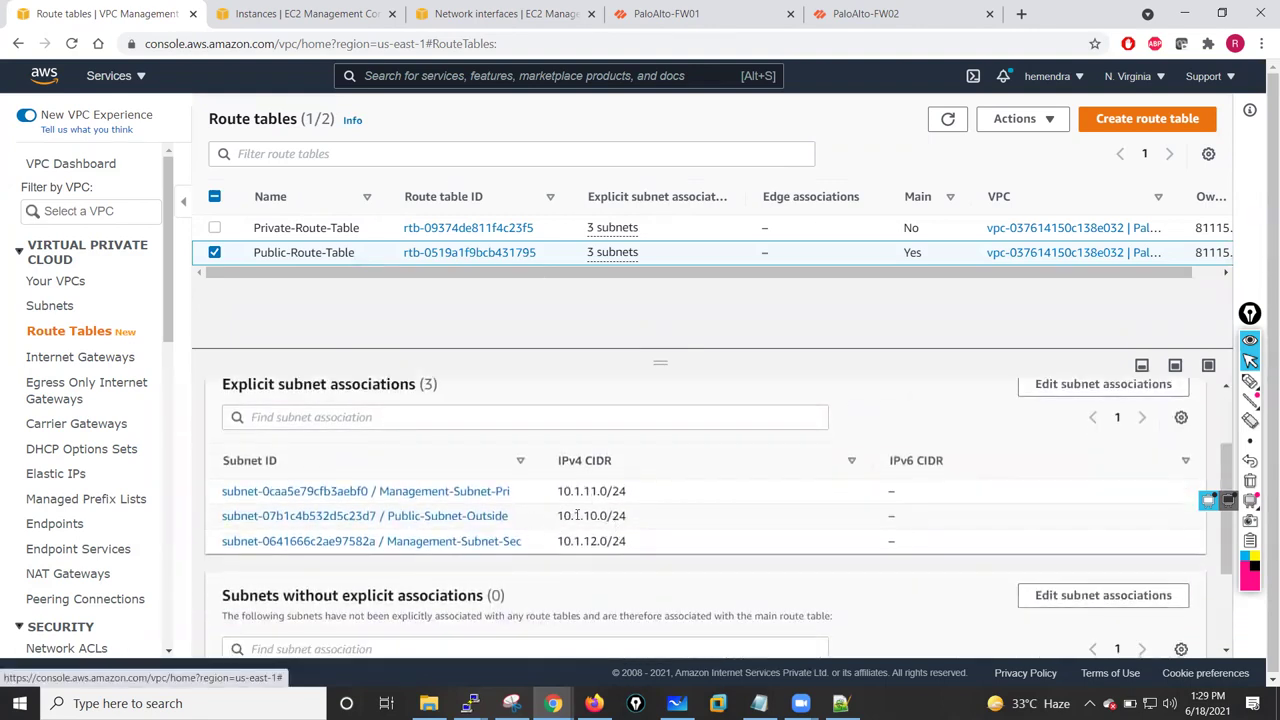
pyautogui.click(662, 10)
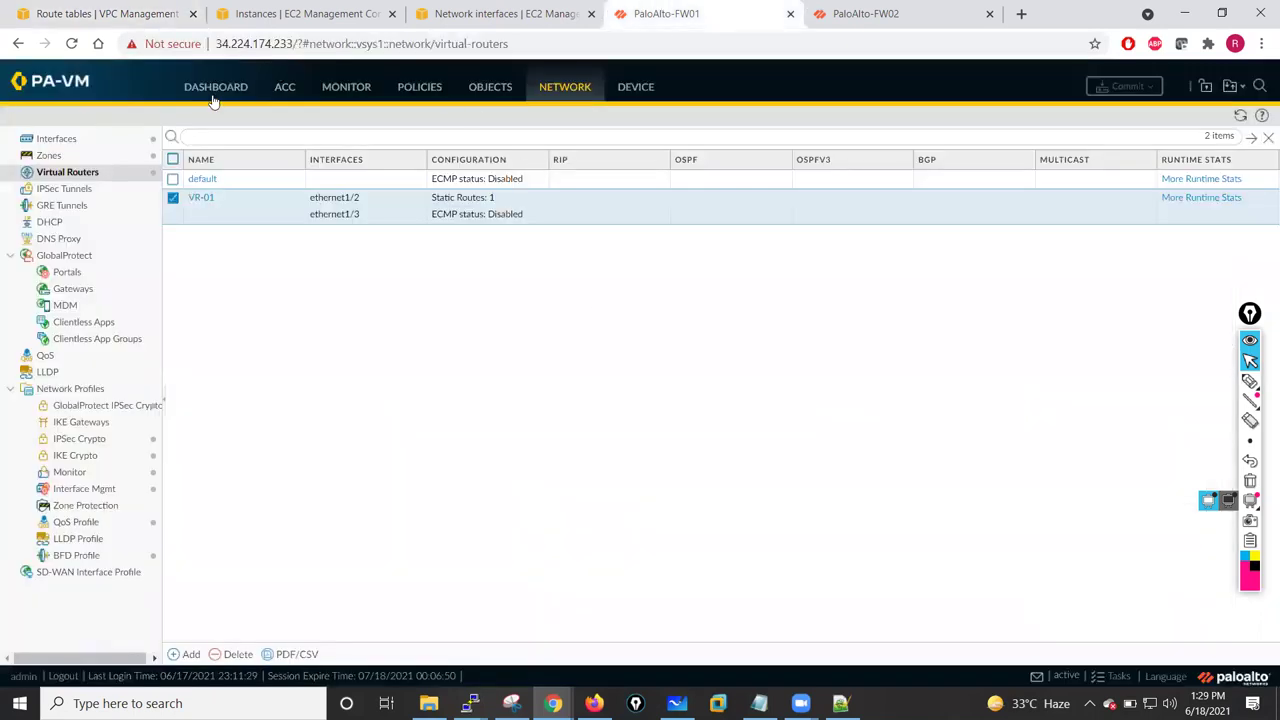
# - Review the FW01 dashboard to confirm it is Active with a Passive HA peer
pyautogui.click(216, 92)
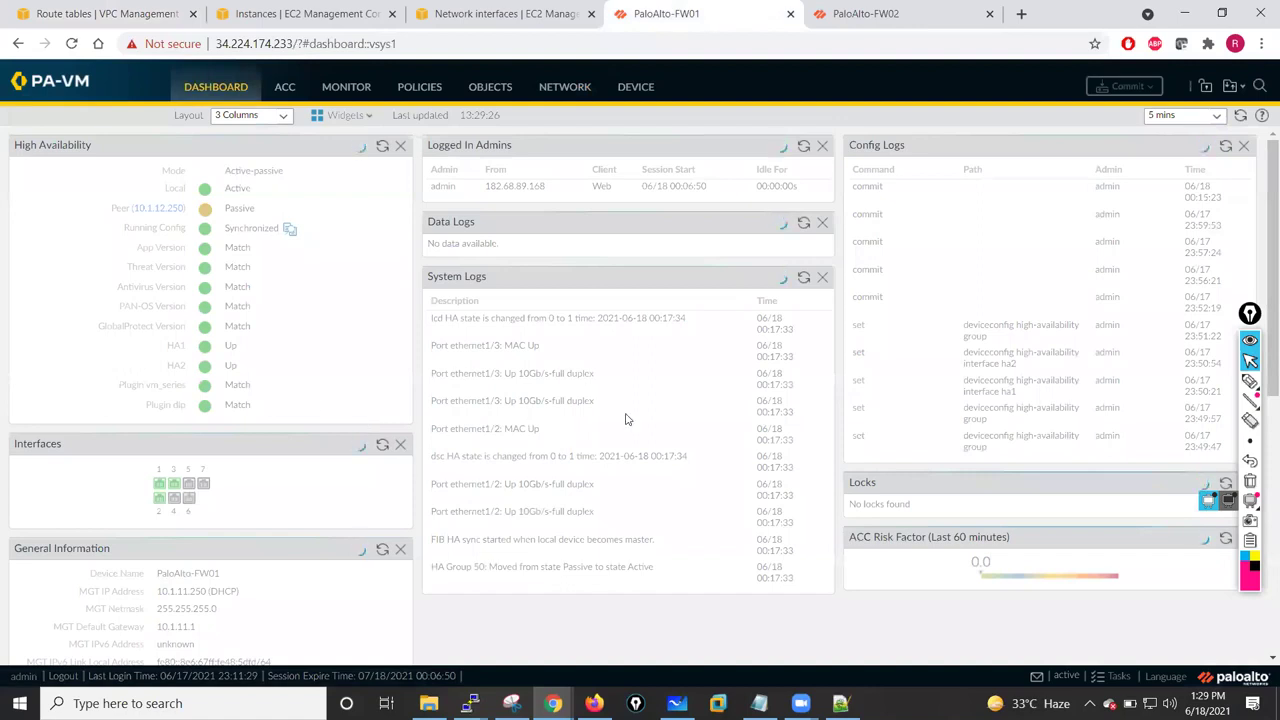
pyautogui.scroll(-5, 714, 416)
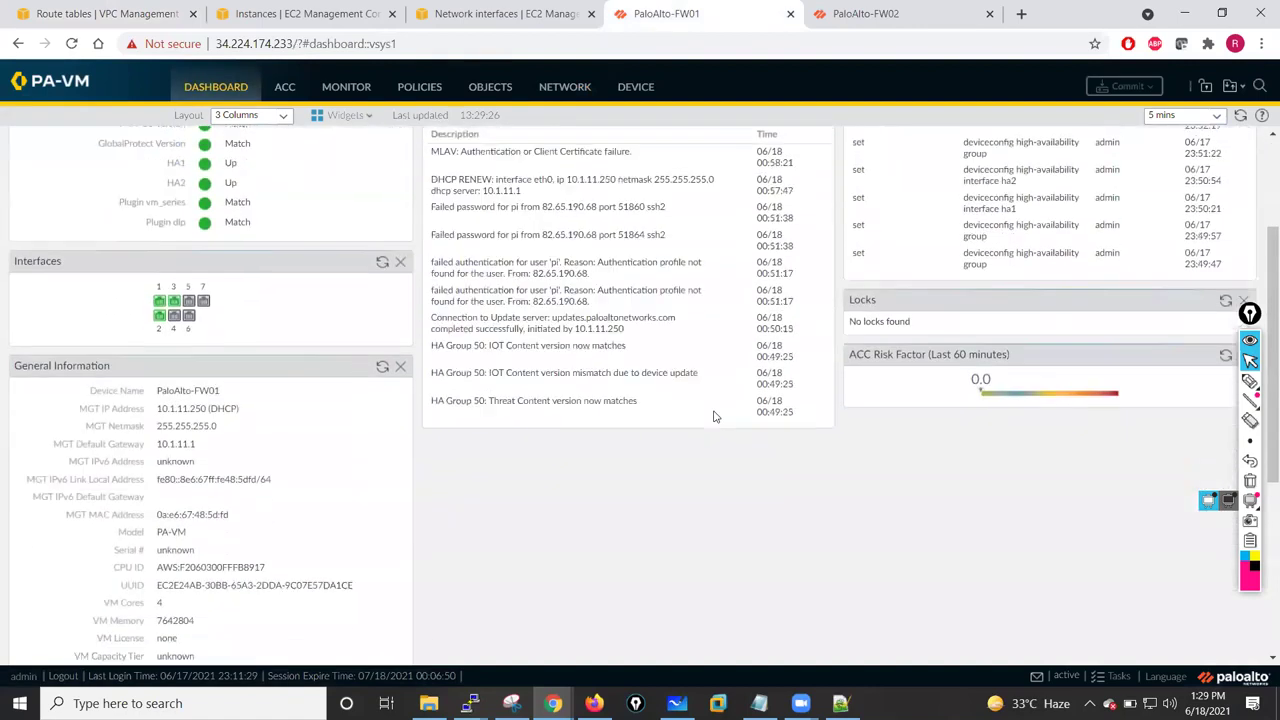
pyautogui.scroll(5, 714, 416)
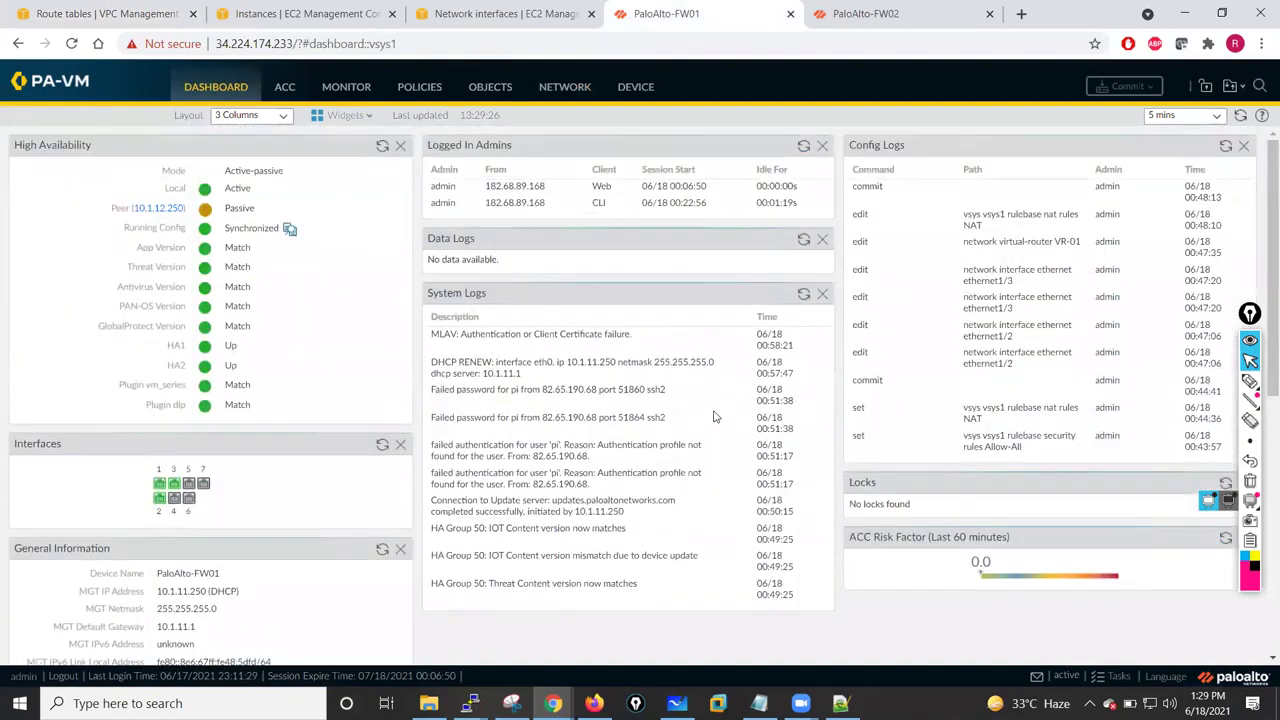
# - Move to the EC2 network interfaces page showing HA-Pri-NIC, briefly checking the ec2-user terminal
pyautogui.click(862, 17)
pyautogui.click(458, 13)
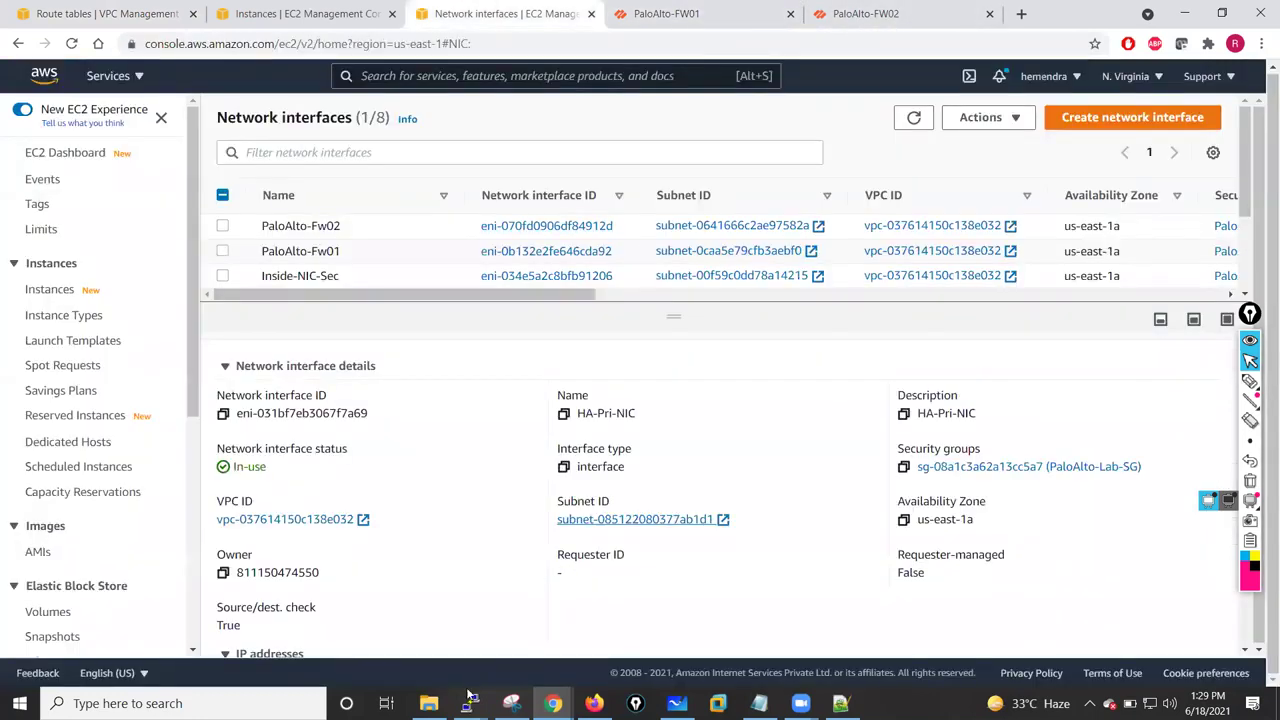
pyautogui.moveTo(470, 697)
pyautogui.click(620, 640)
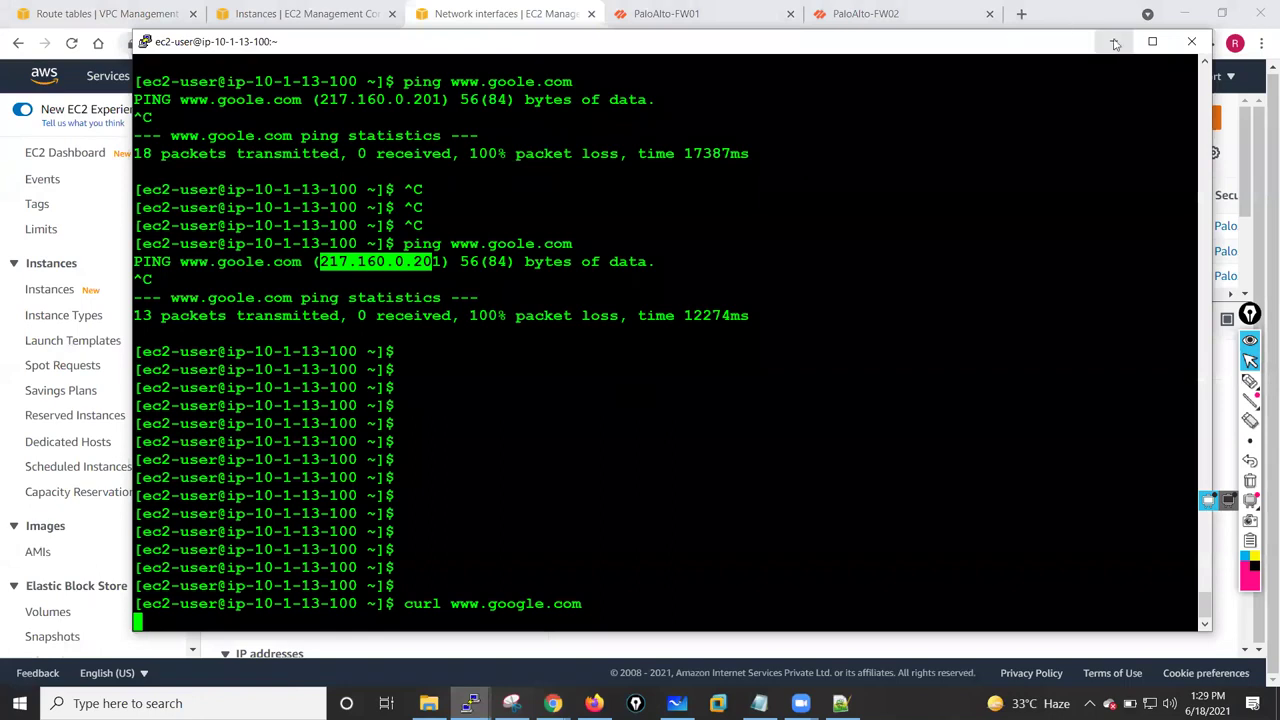
pyautogui.click(1114, 43)
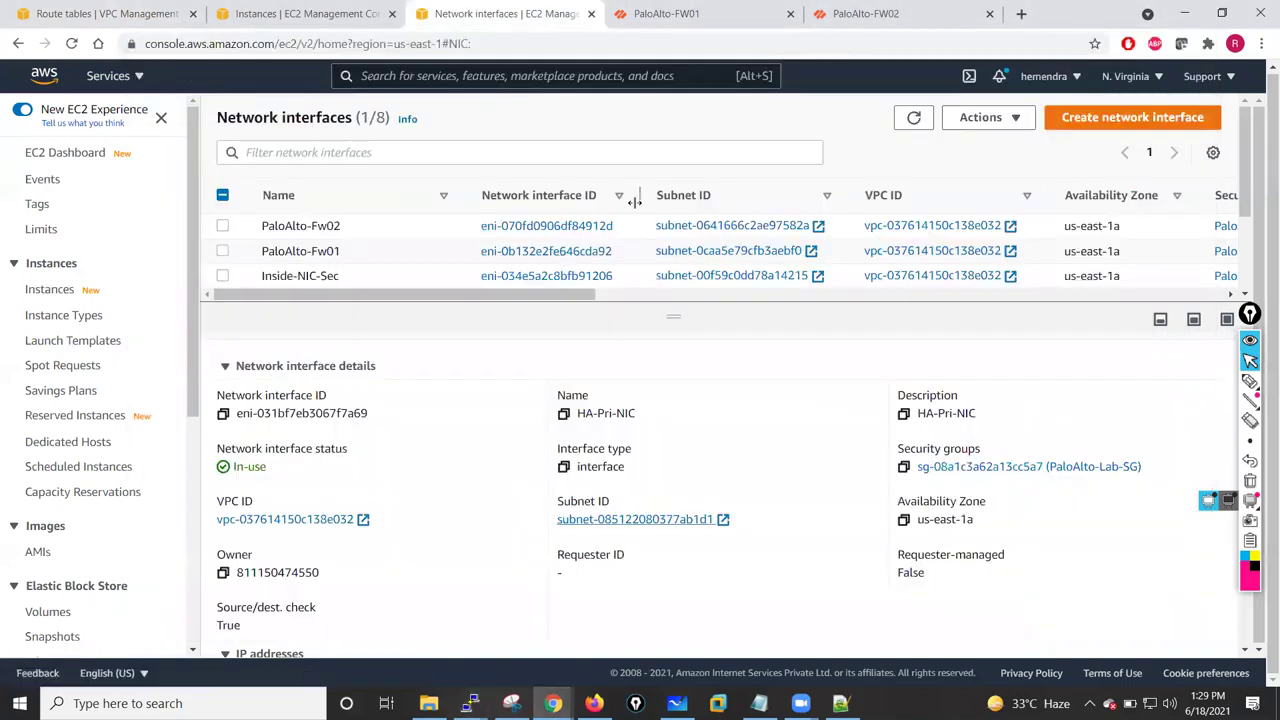